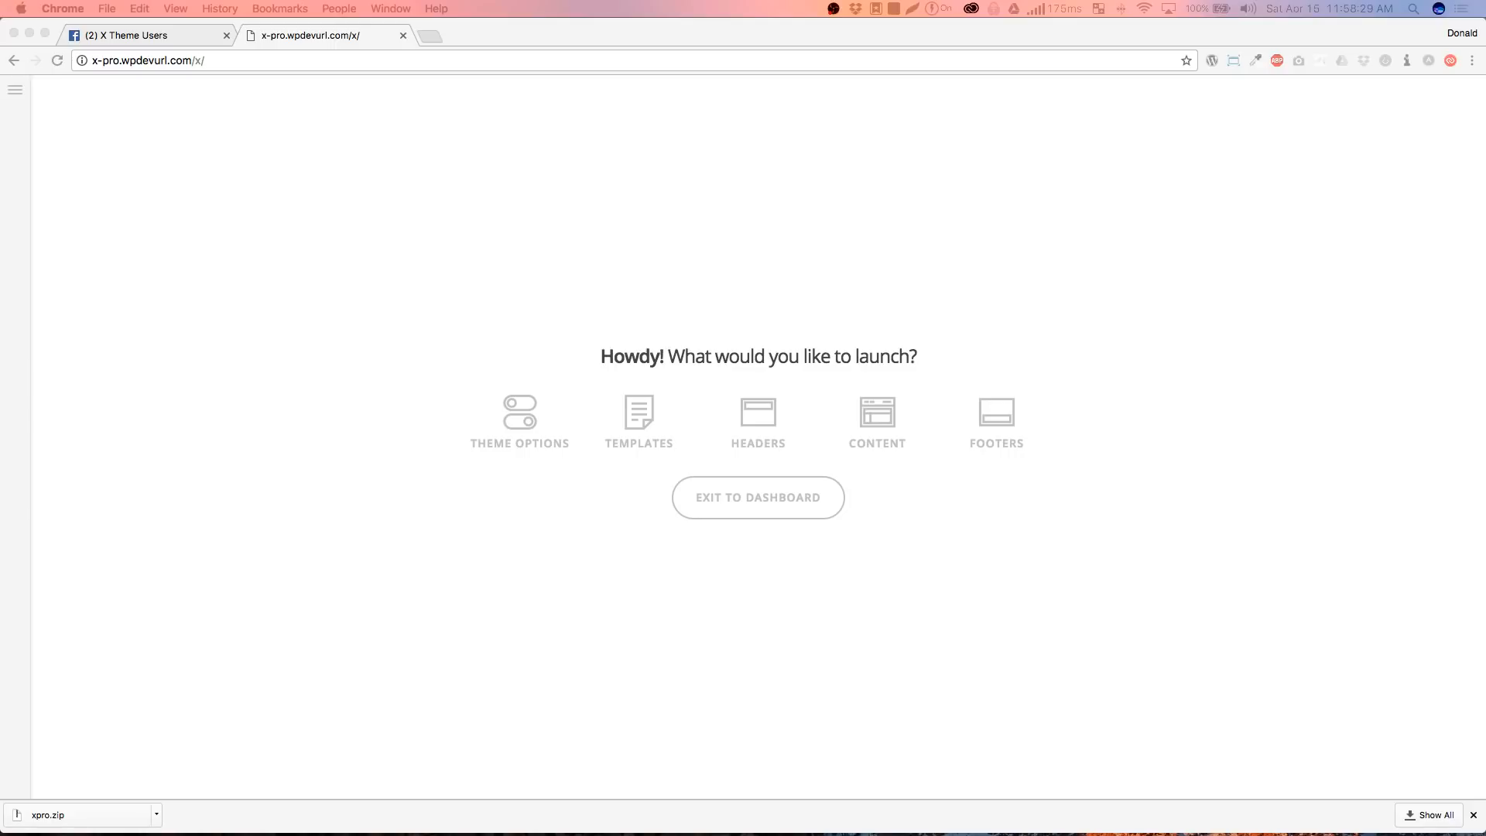
Mute the system sound and close the X Theme Users browser tab
key(XF86AudioMute)
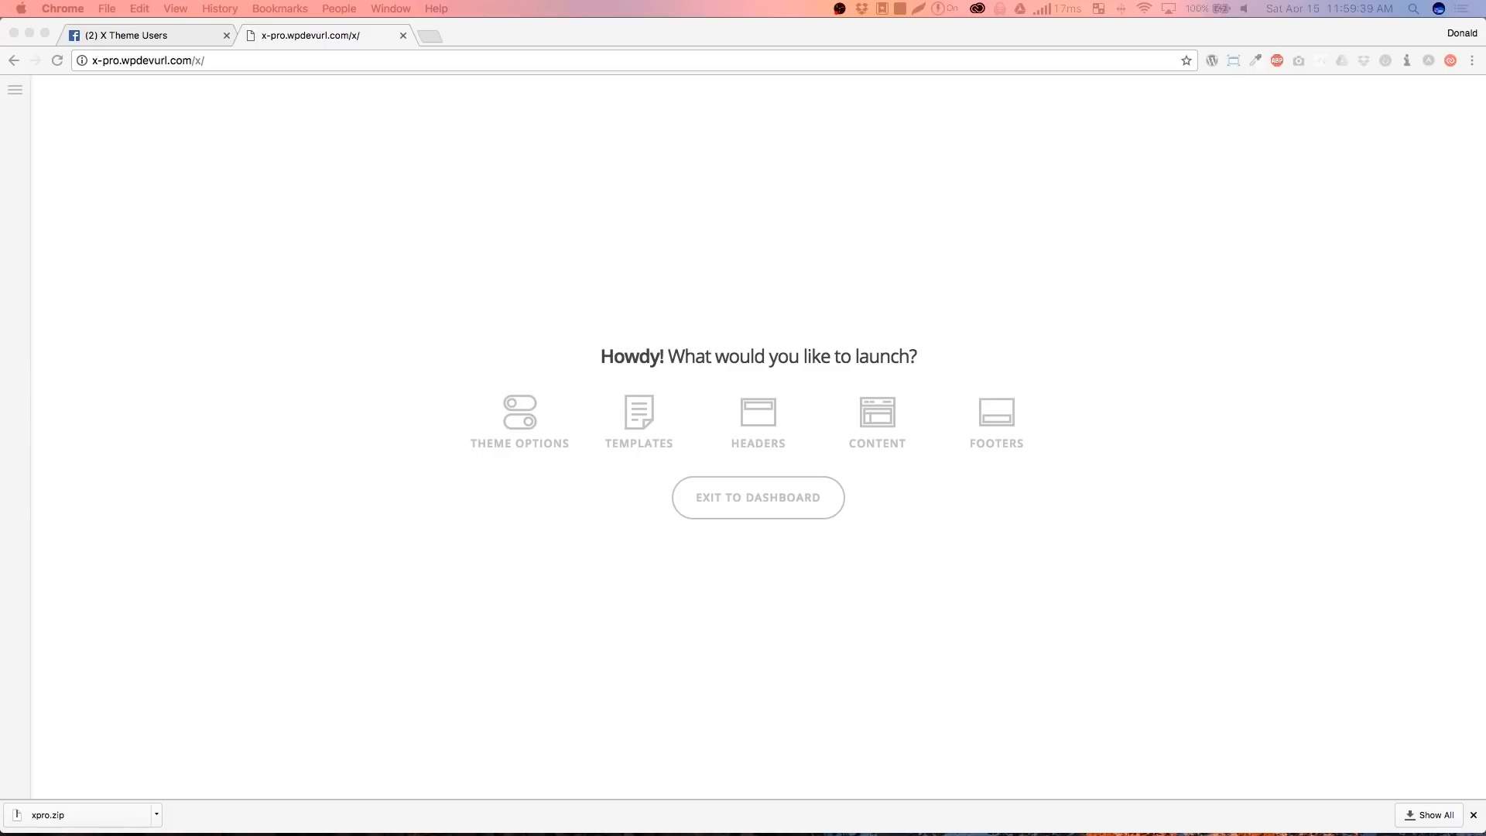
click(224, 36)
click(224, 37)
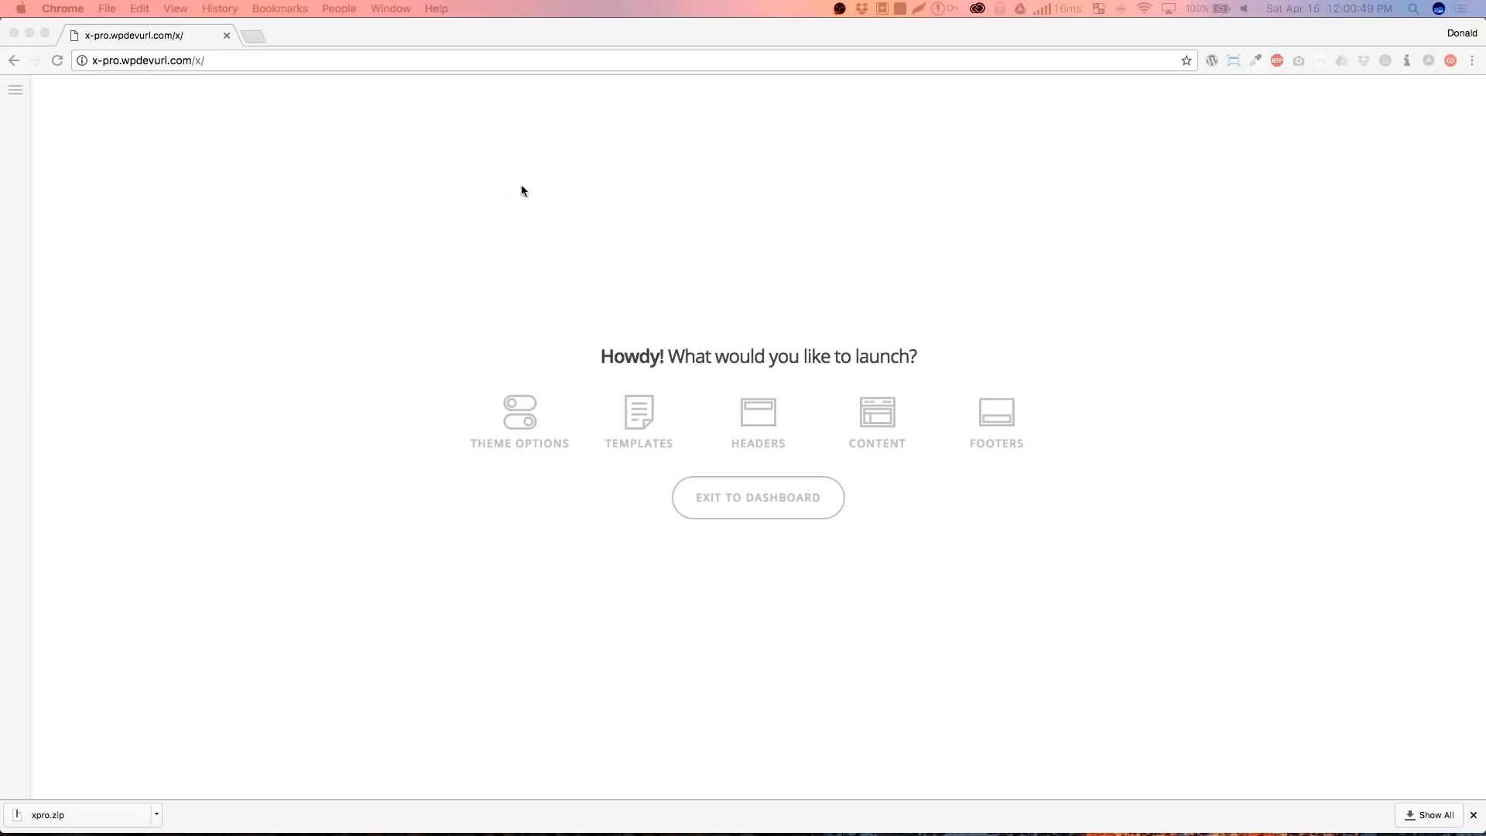
click(408, 211)
click(672, 224)
click(567, 168)
click(271, 414)
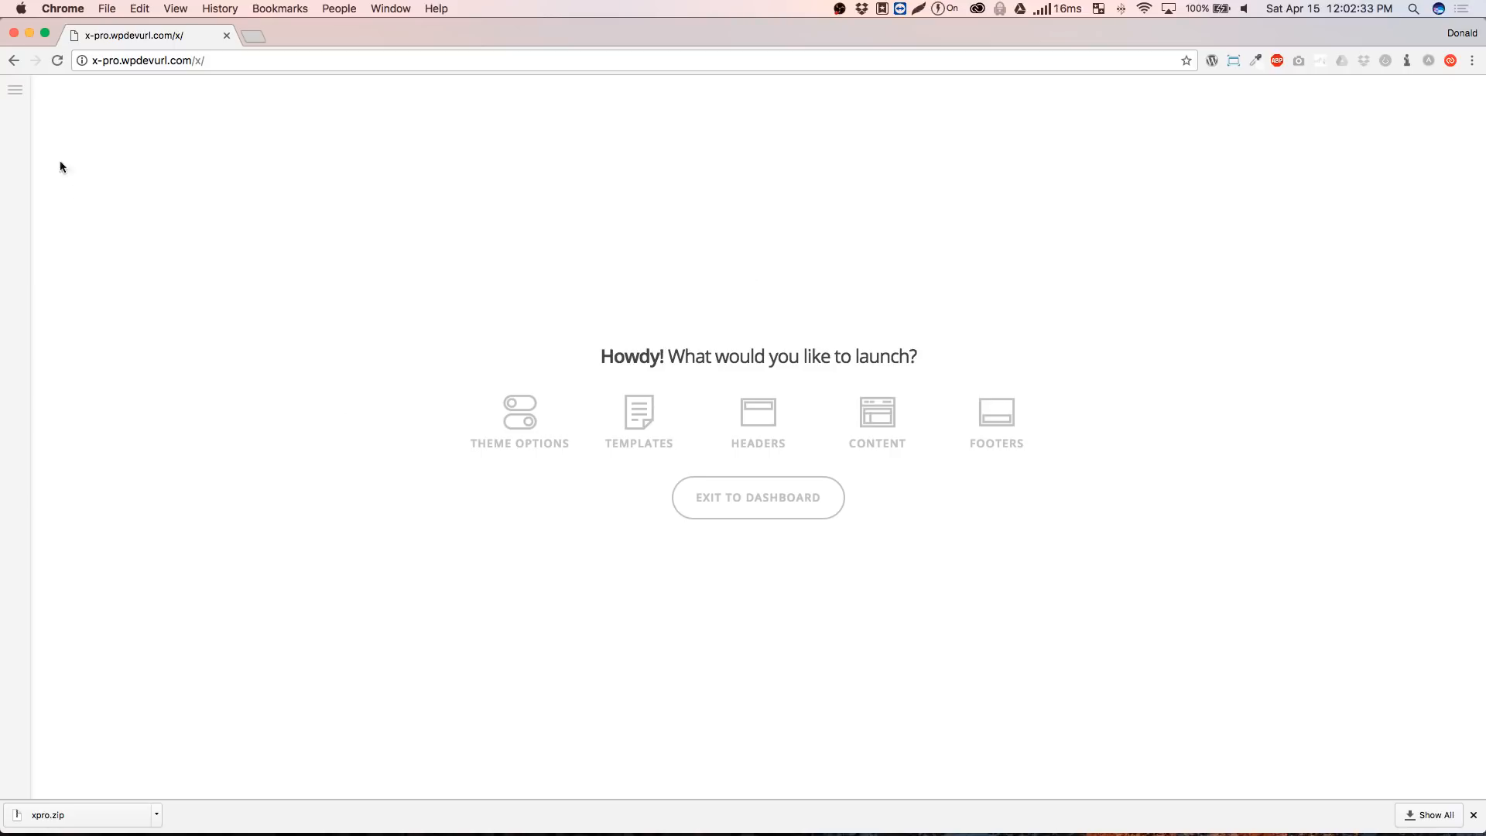
Return to the WordPress dashboard and launch the X Pro header builder from there
click(14, 90)
click(120, 307)
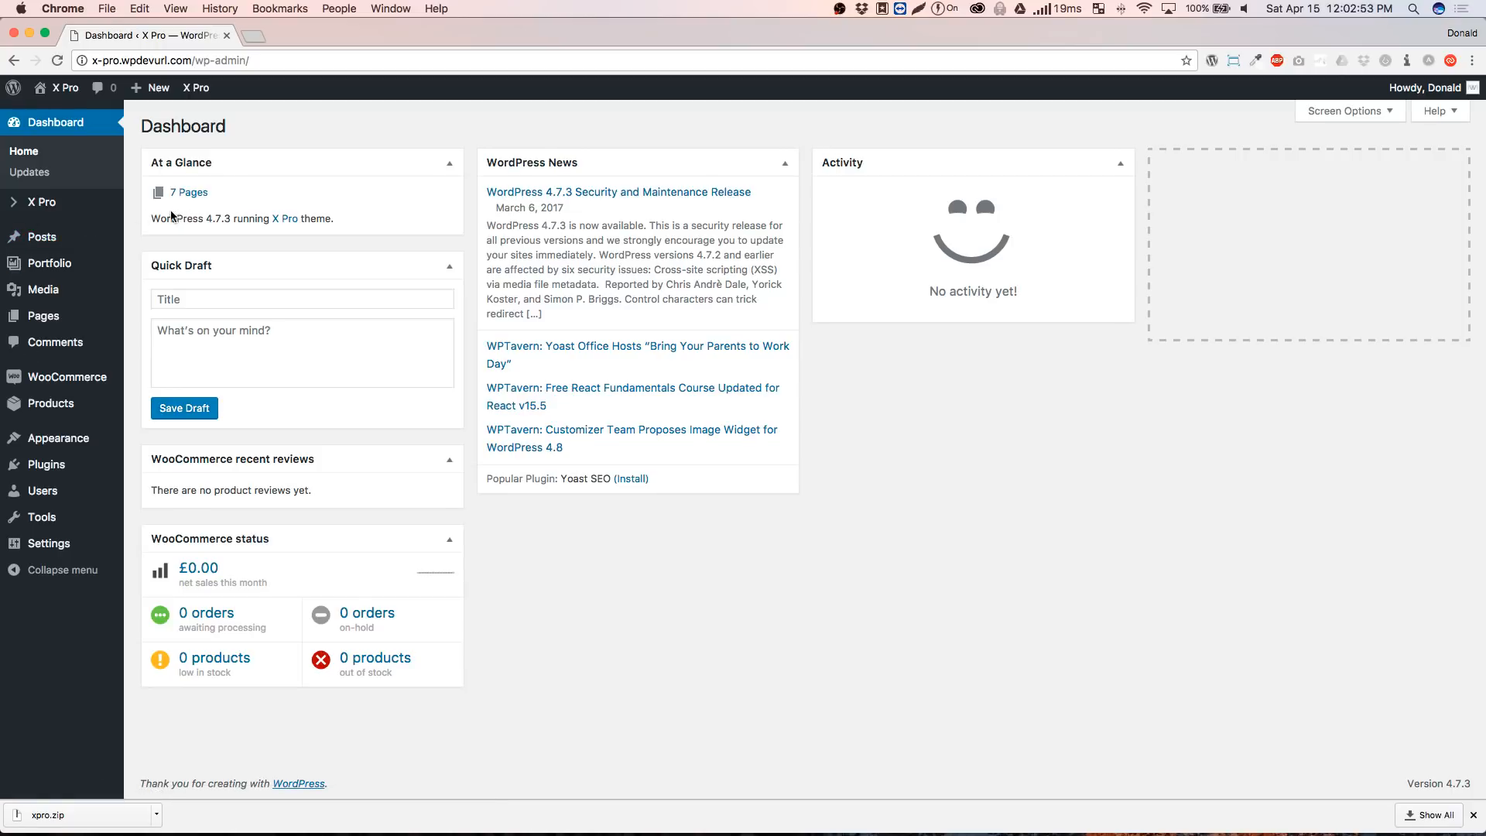
mouse_move(75, 215)
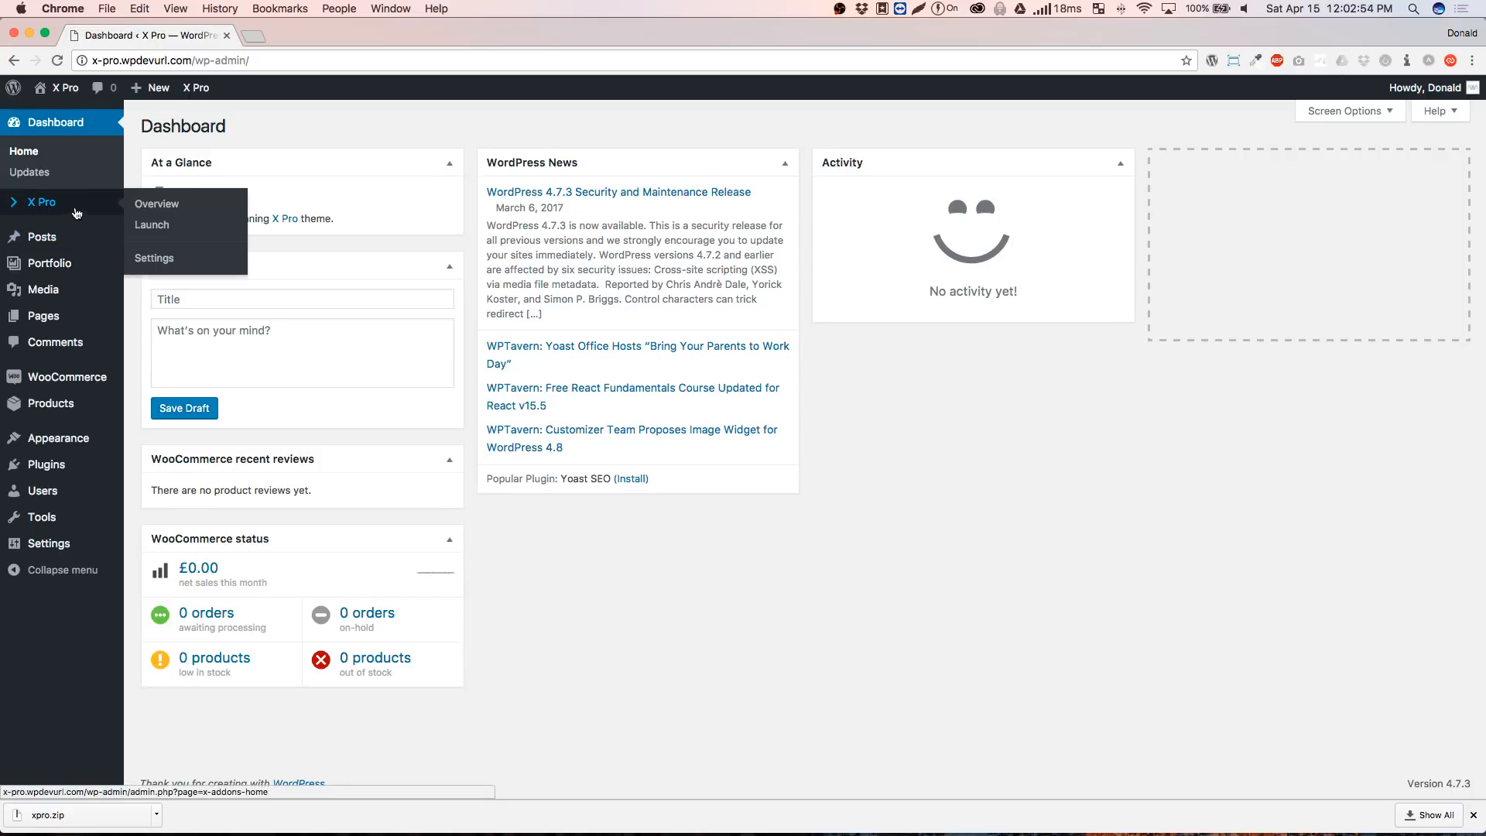
click(154, 226)
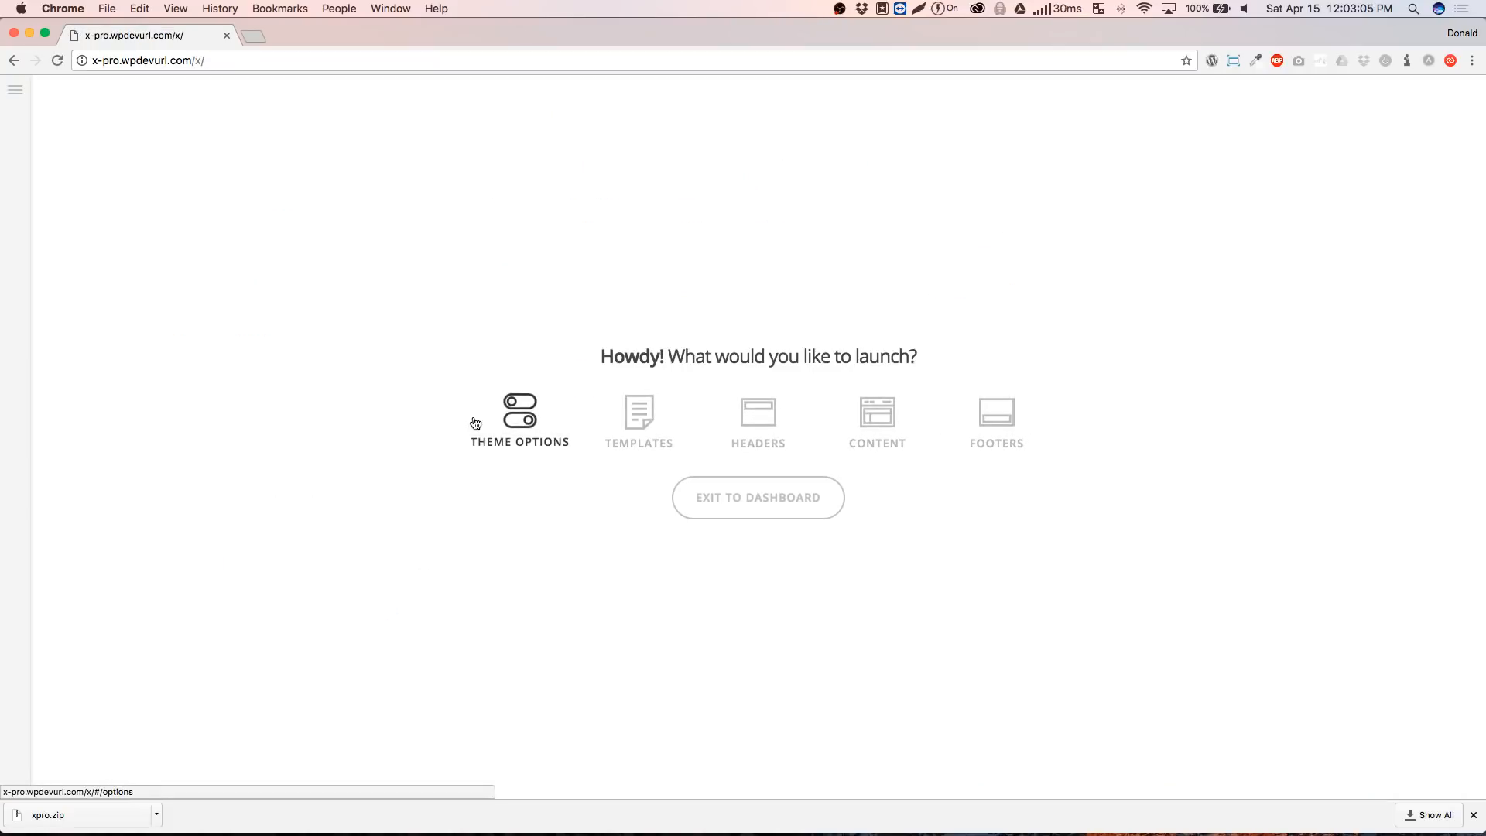
click(761, 415)
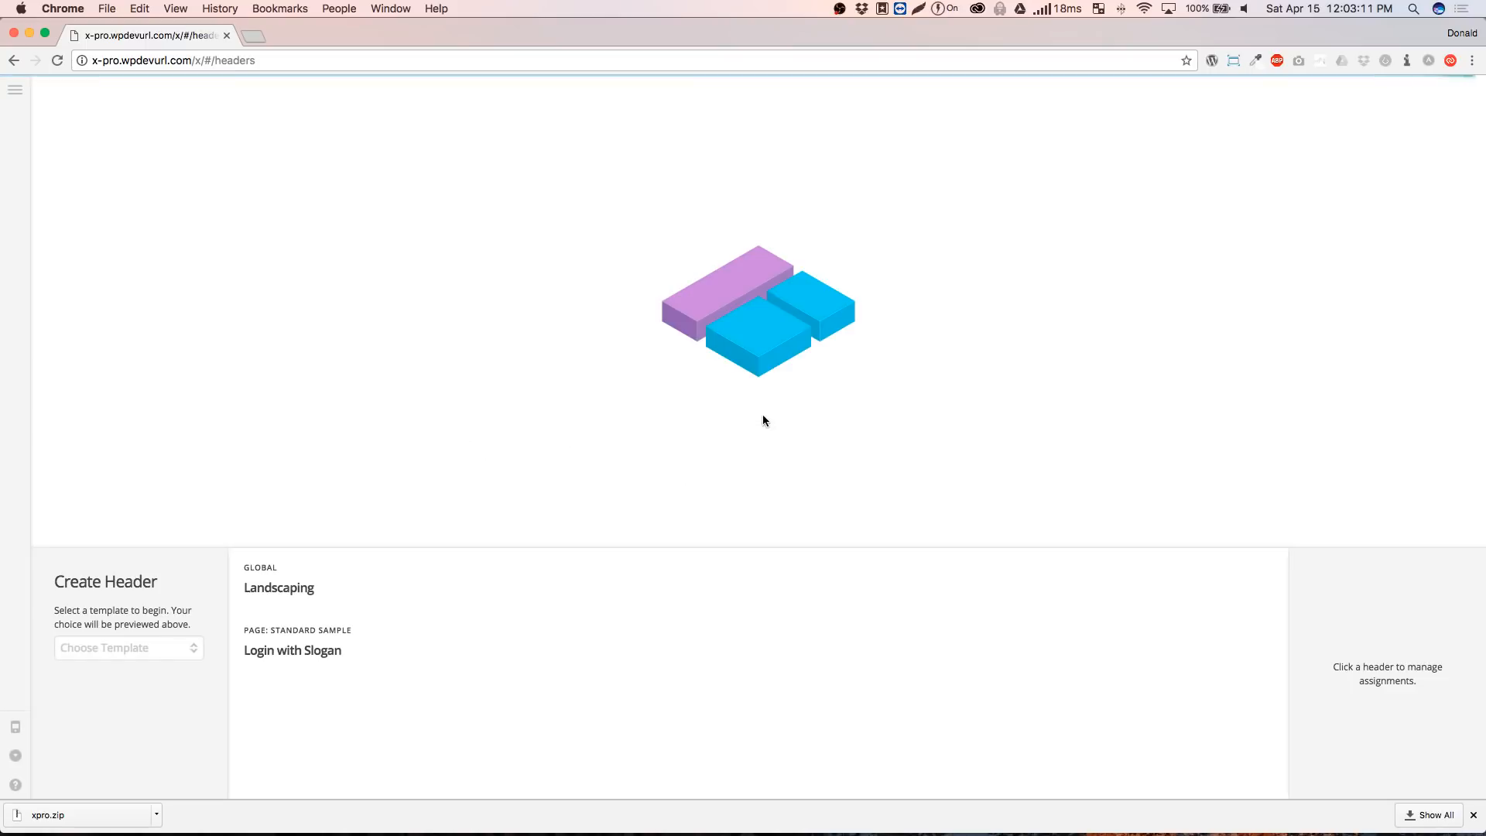
Open the existing Login with Slogan header and examine how its bars, containers and elements are laid out
mouse_move(792, 640)
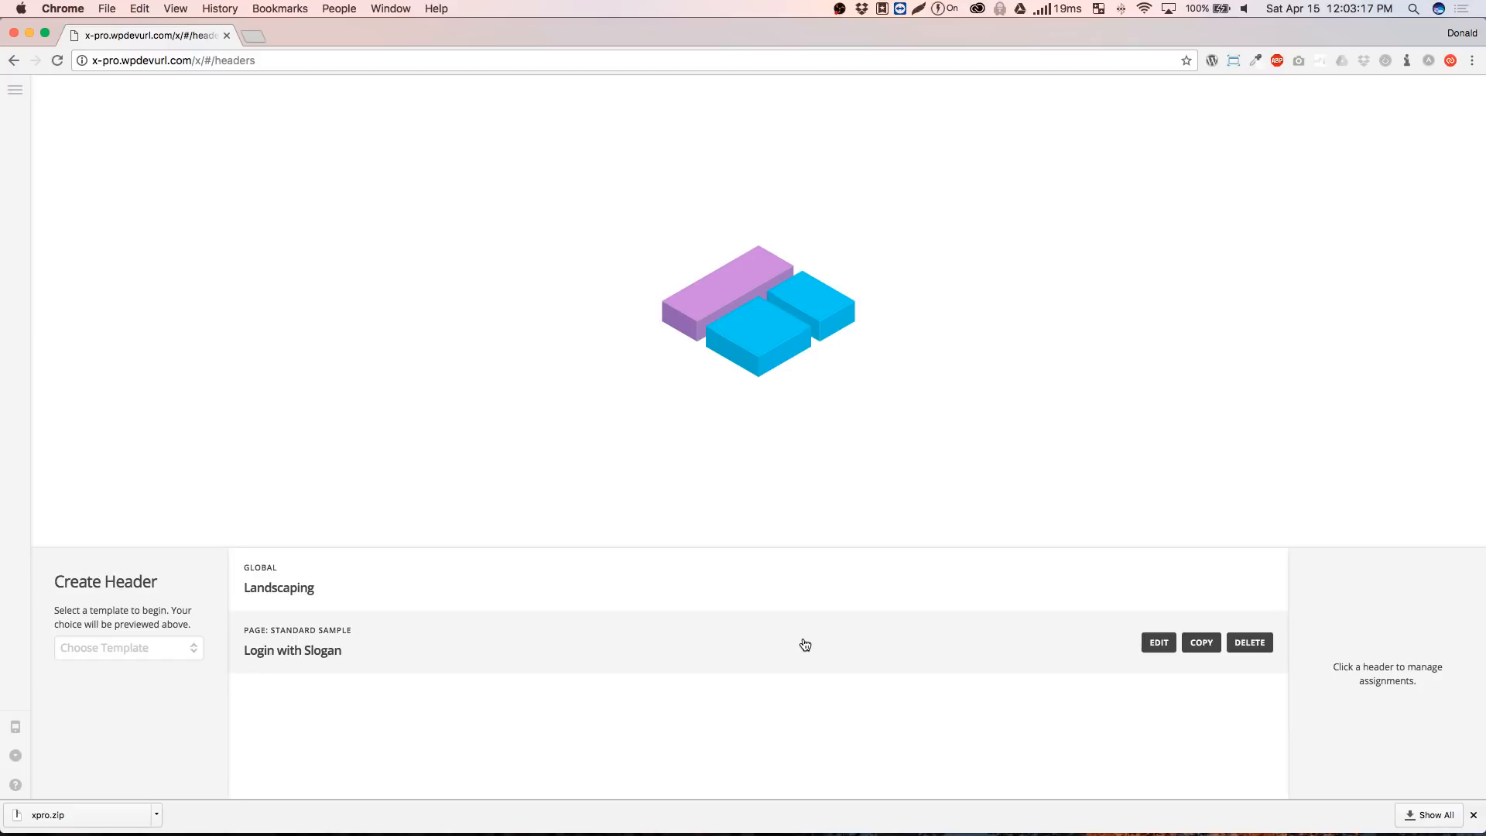
mouse_move(776, 598)
click(1159, 644)
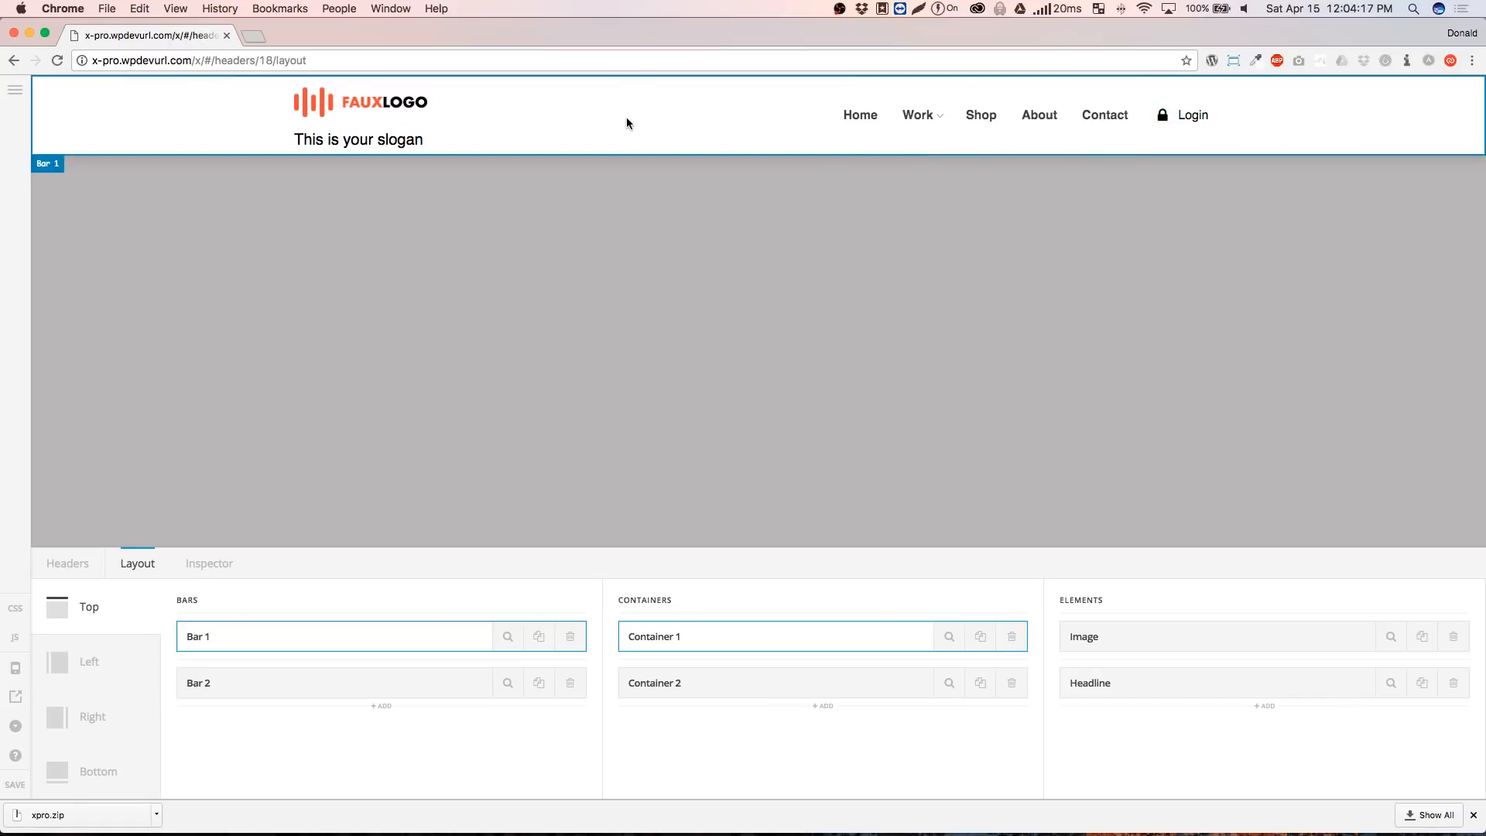
click(164, 121)
click(153, 566)
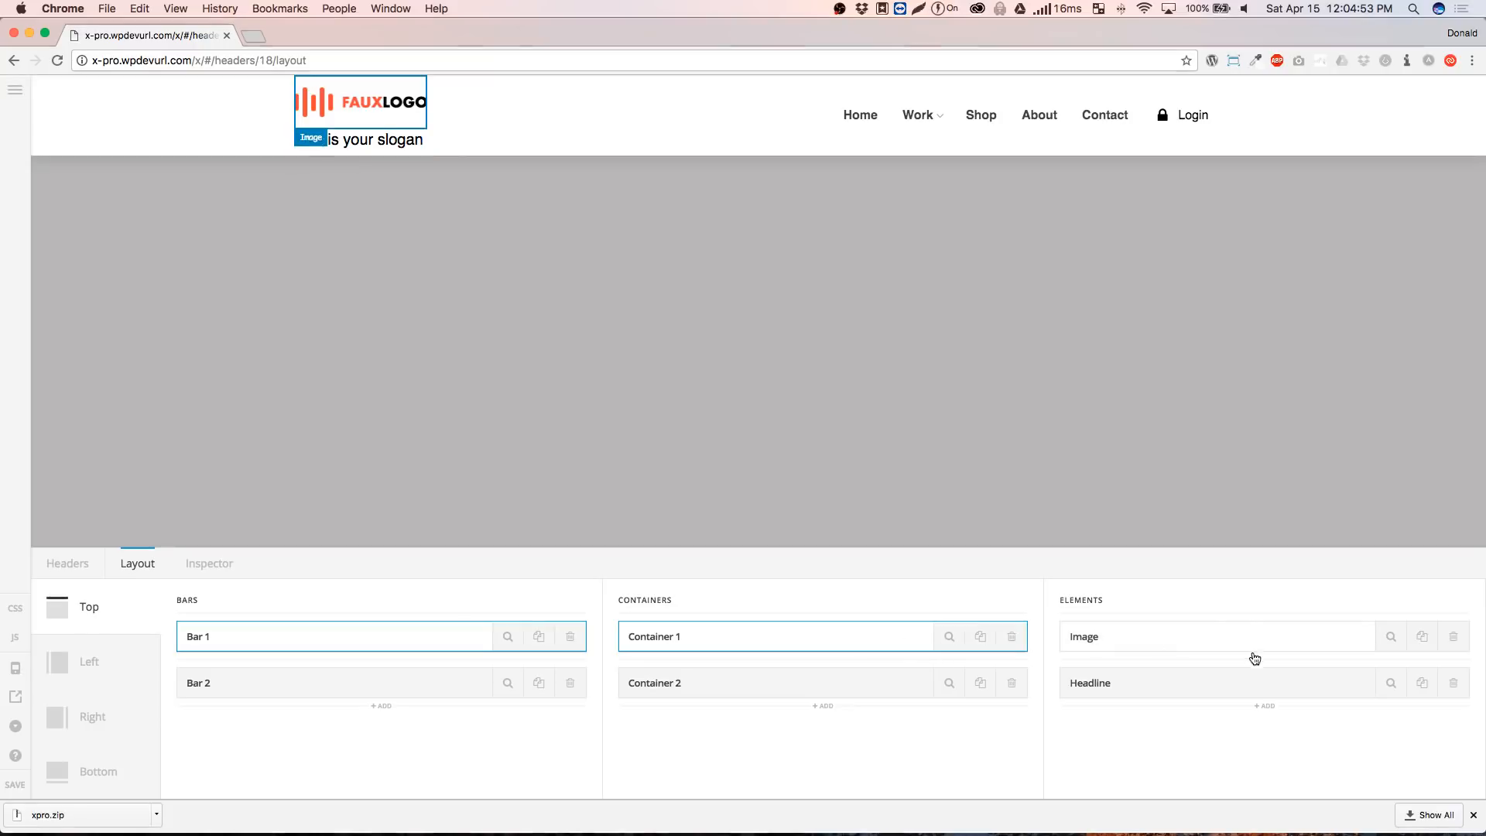
click(772, 690)
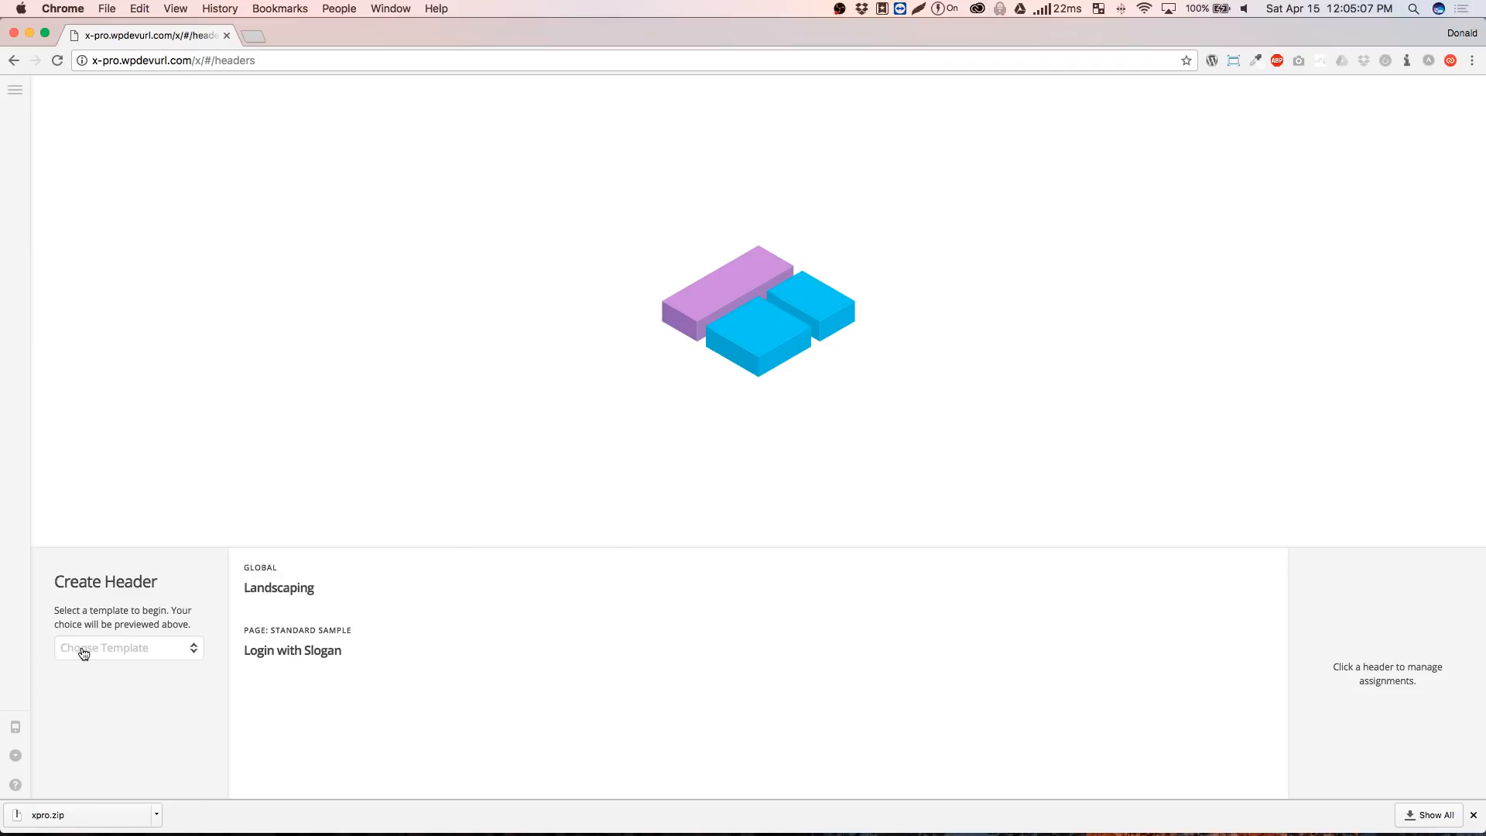
Create a header from the Blank template, named Testing Headers
click(84, 653)
click(89, 781)
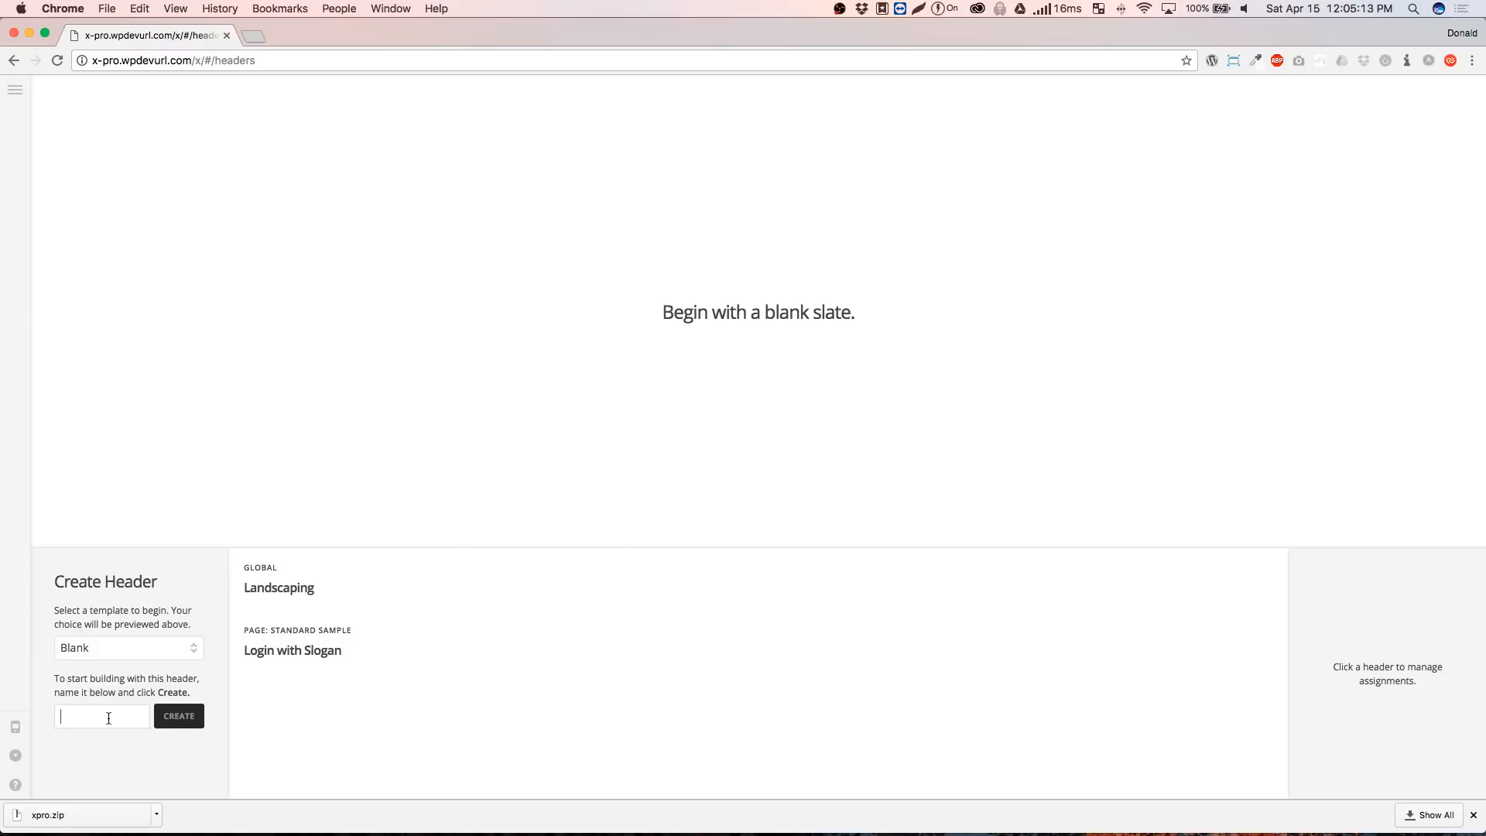
text(Testing Headers)
key(Return)
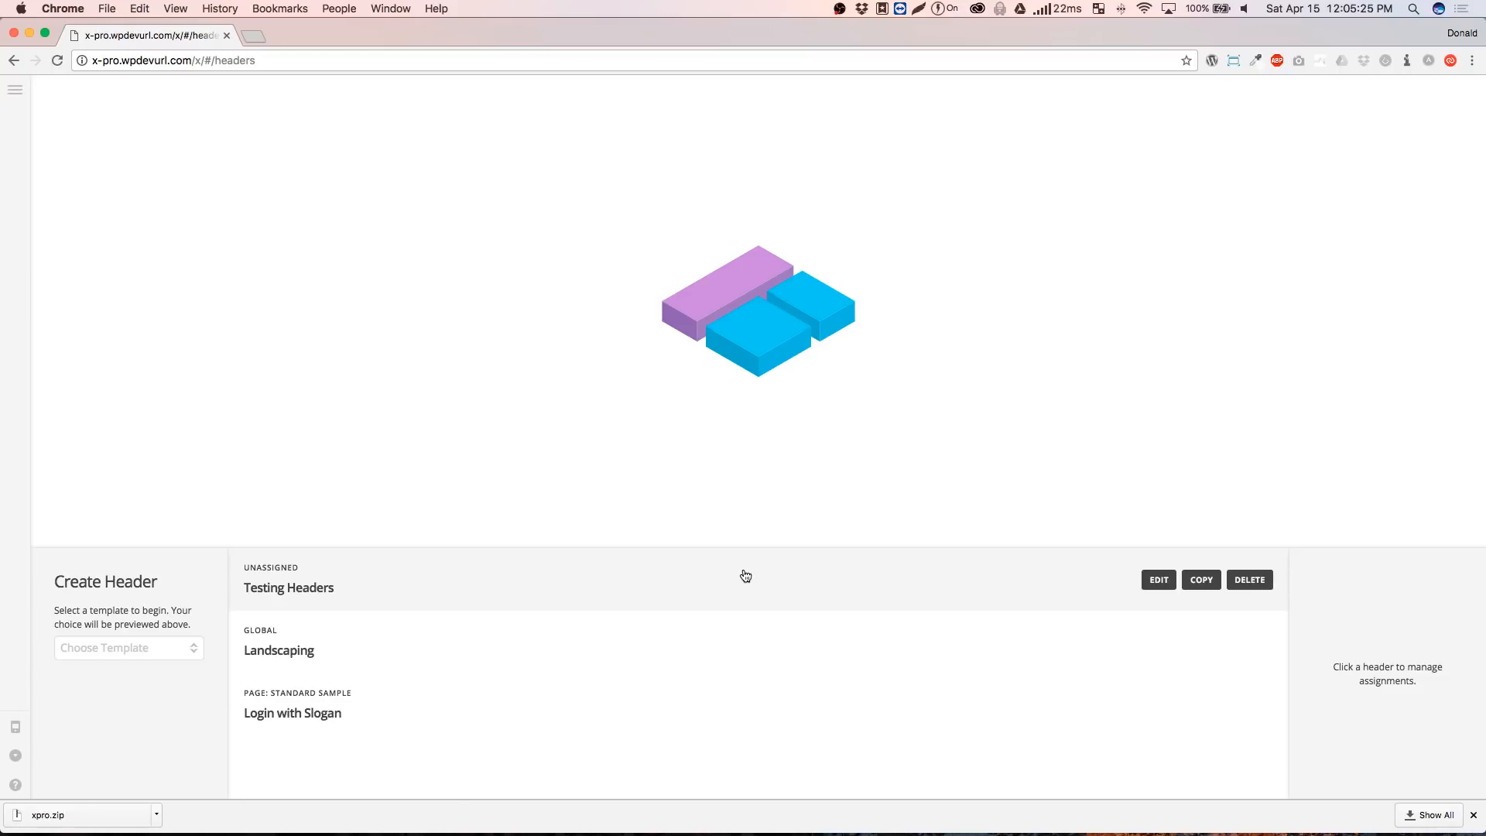
Open the Testing Headers header for editing and add a top bar with one container
click(890, 586)
click(1160, 581)
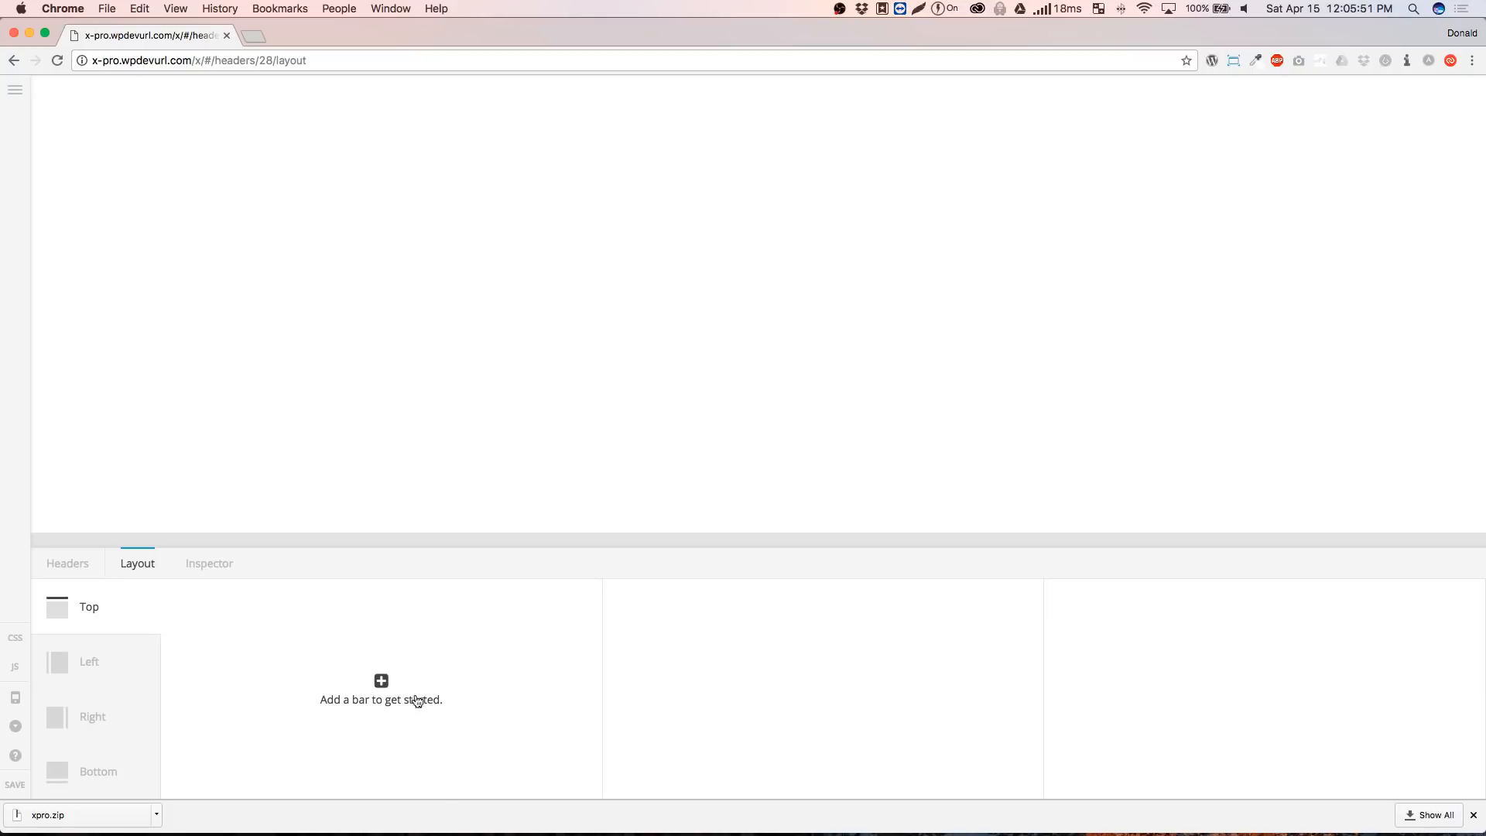
click(381, 682)
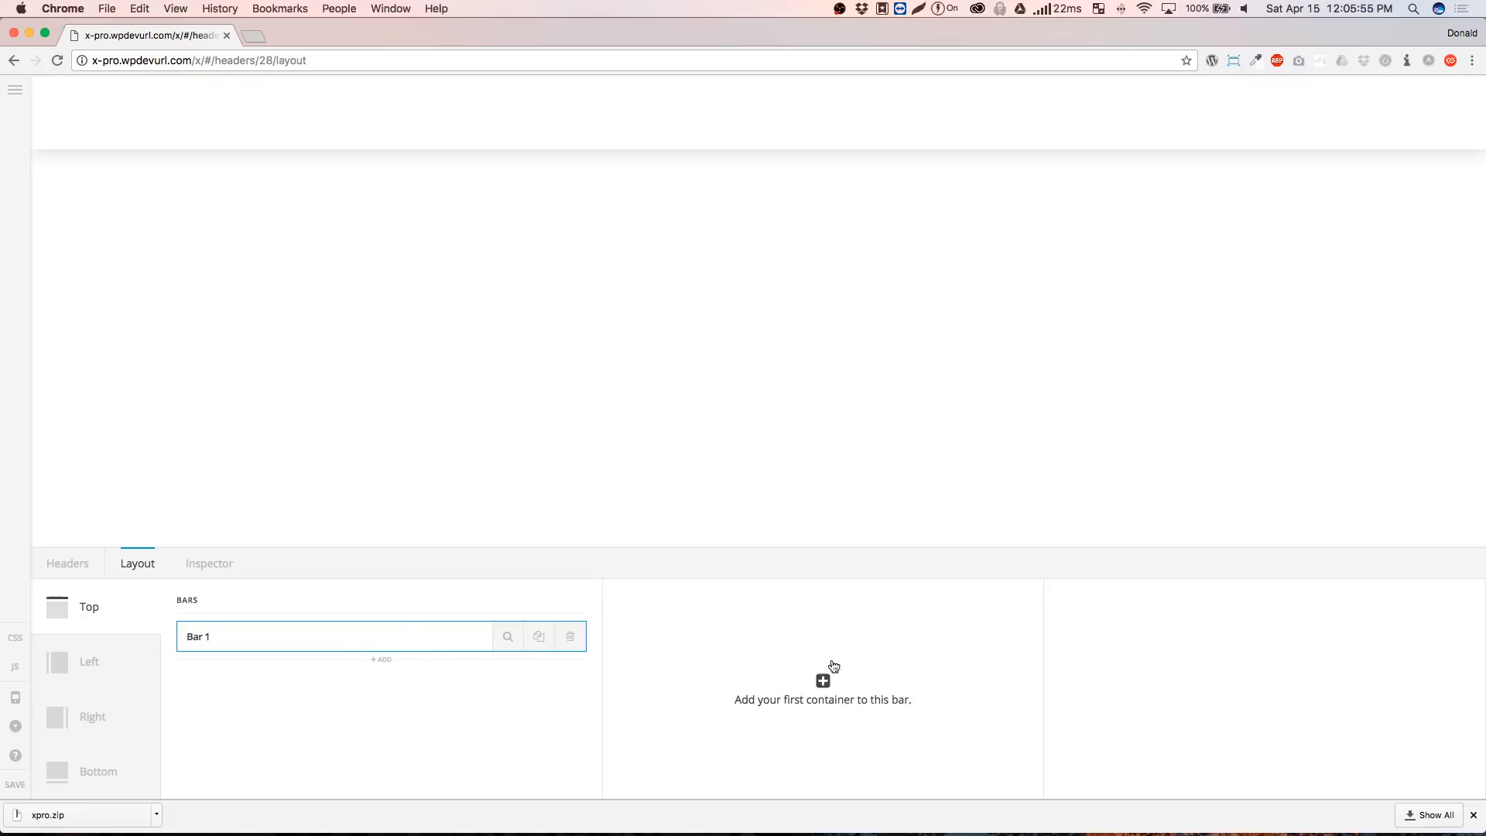
click(822, 692)
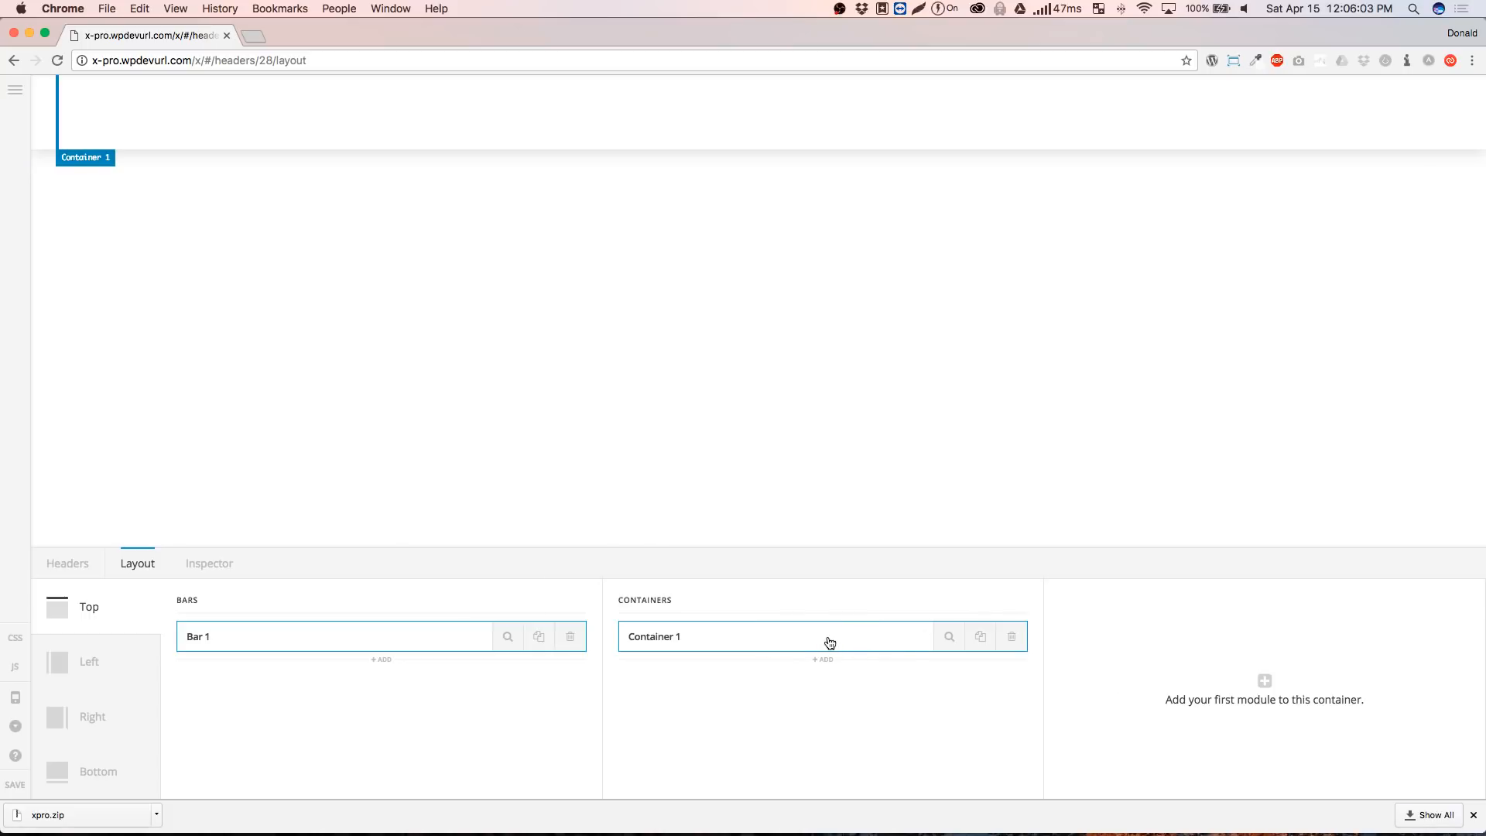
click(1265, 683)
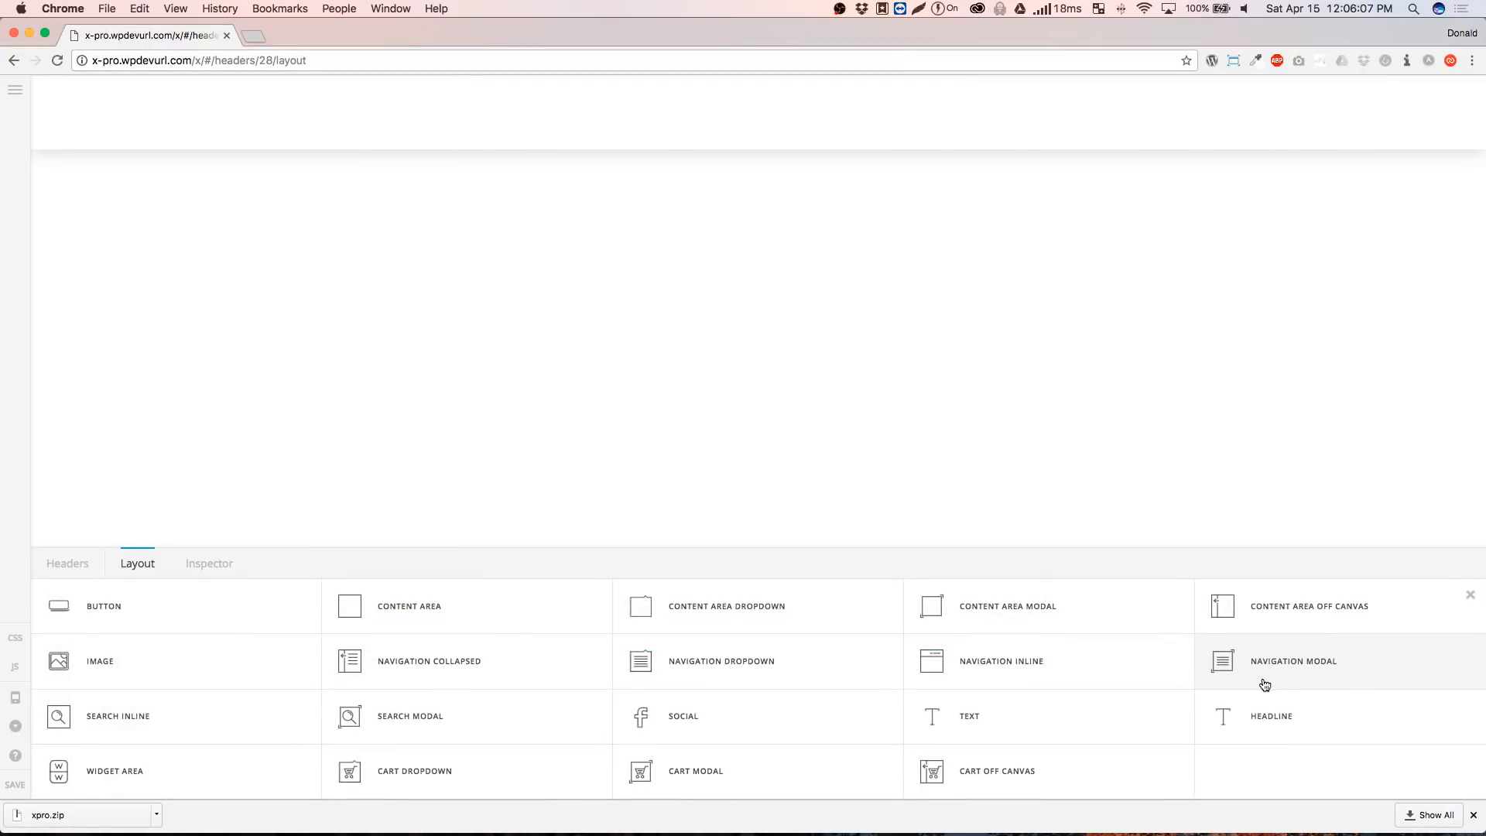
click(186, 666)
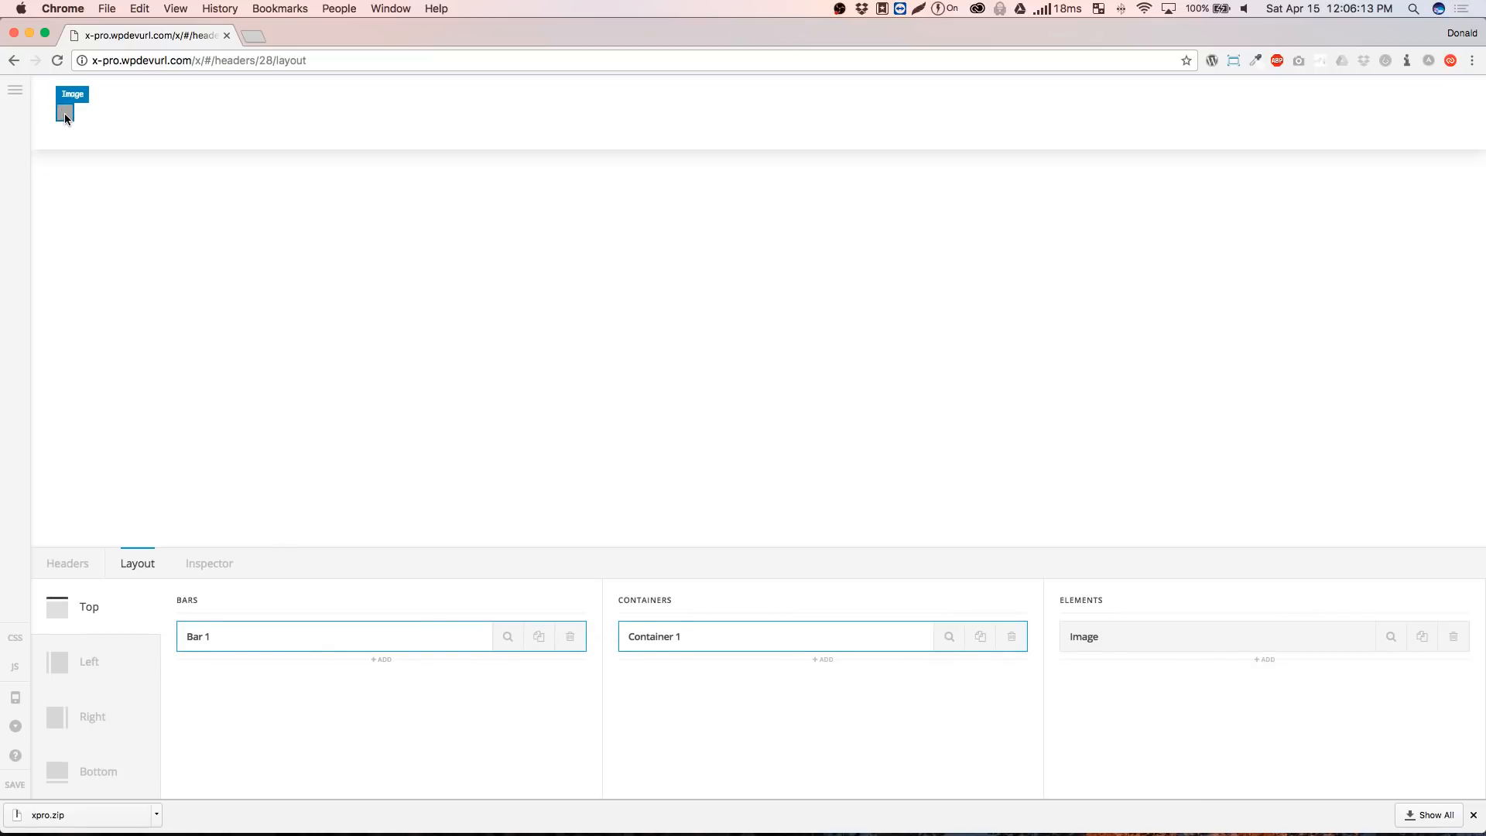
click(1390, 637)
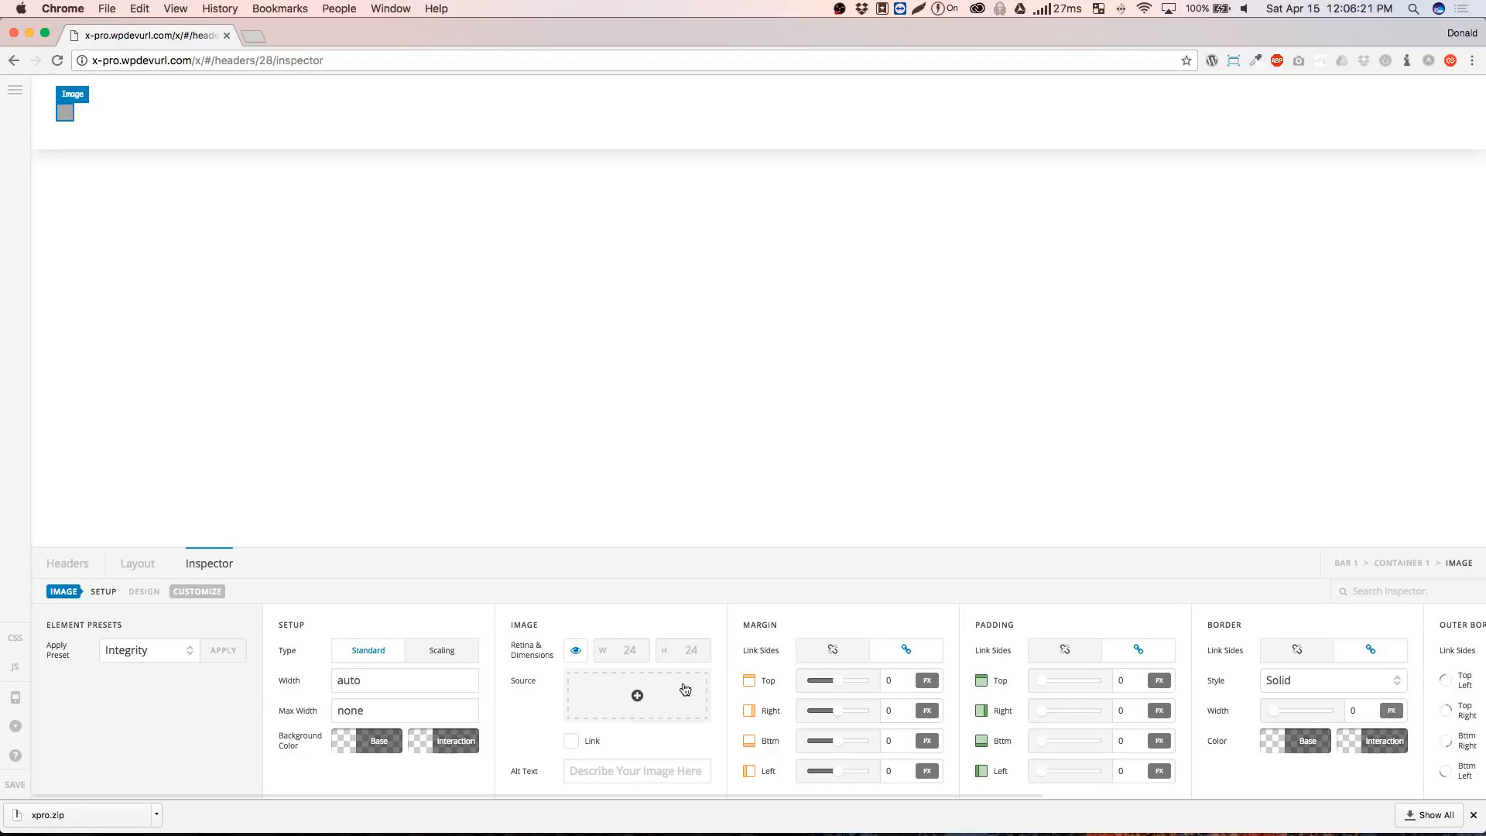
click(637, 696)
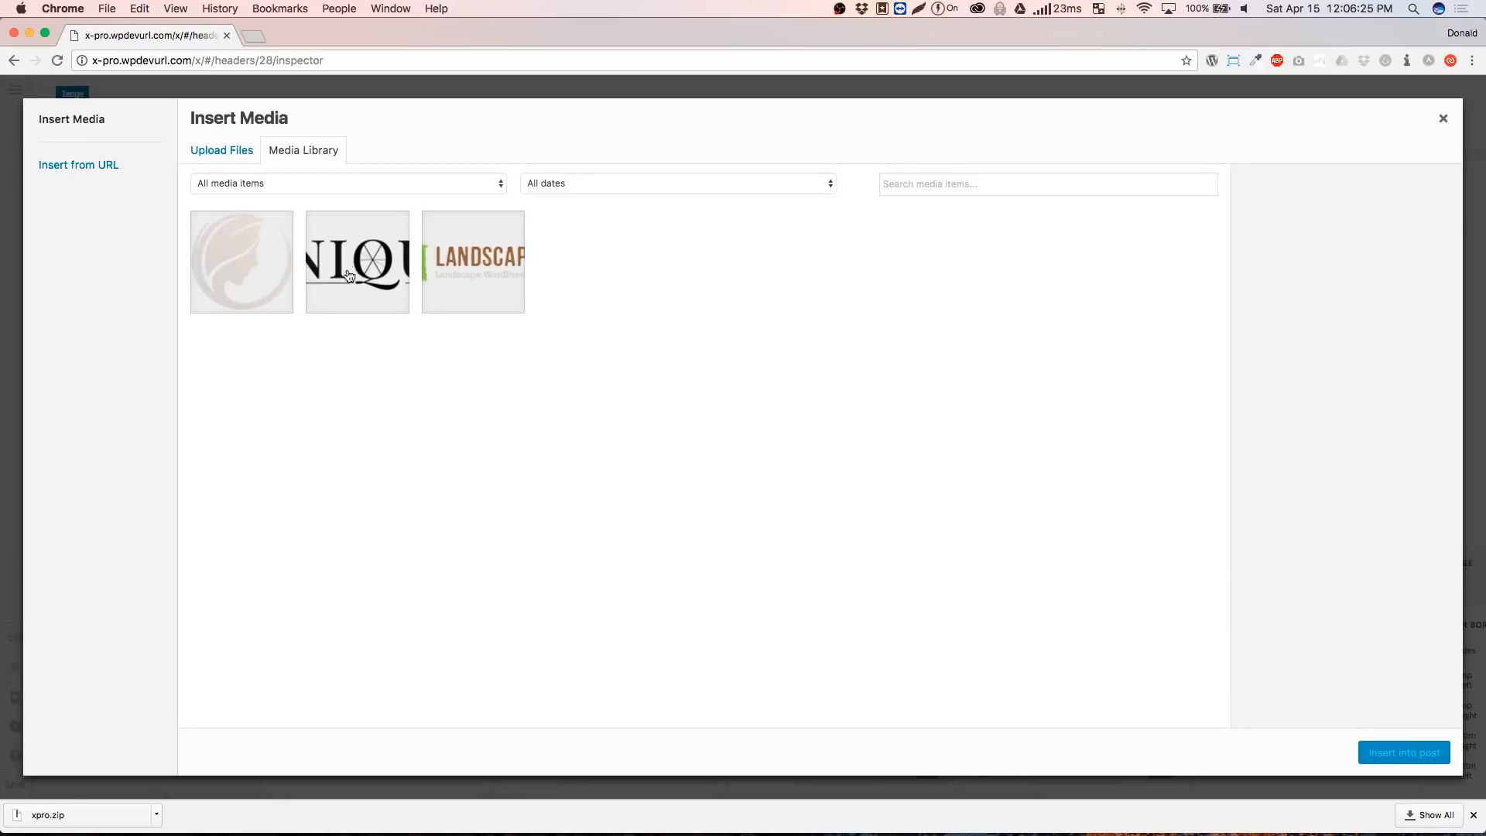
click(364, 260)
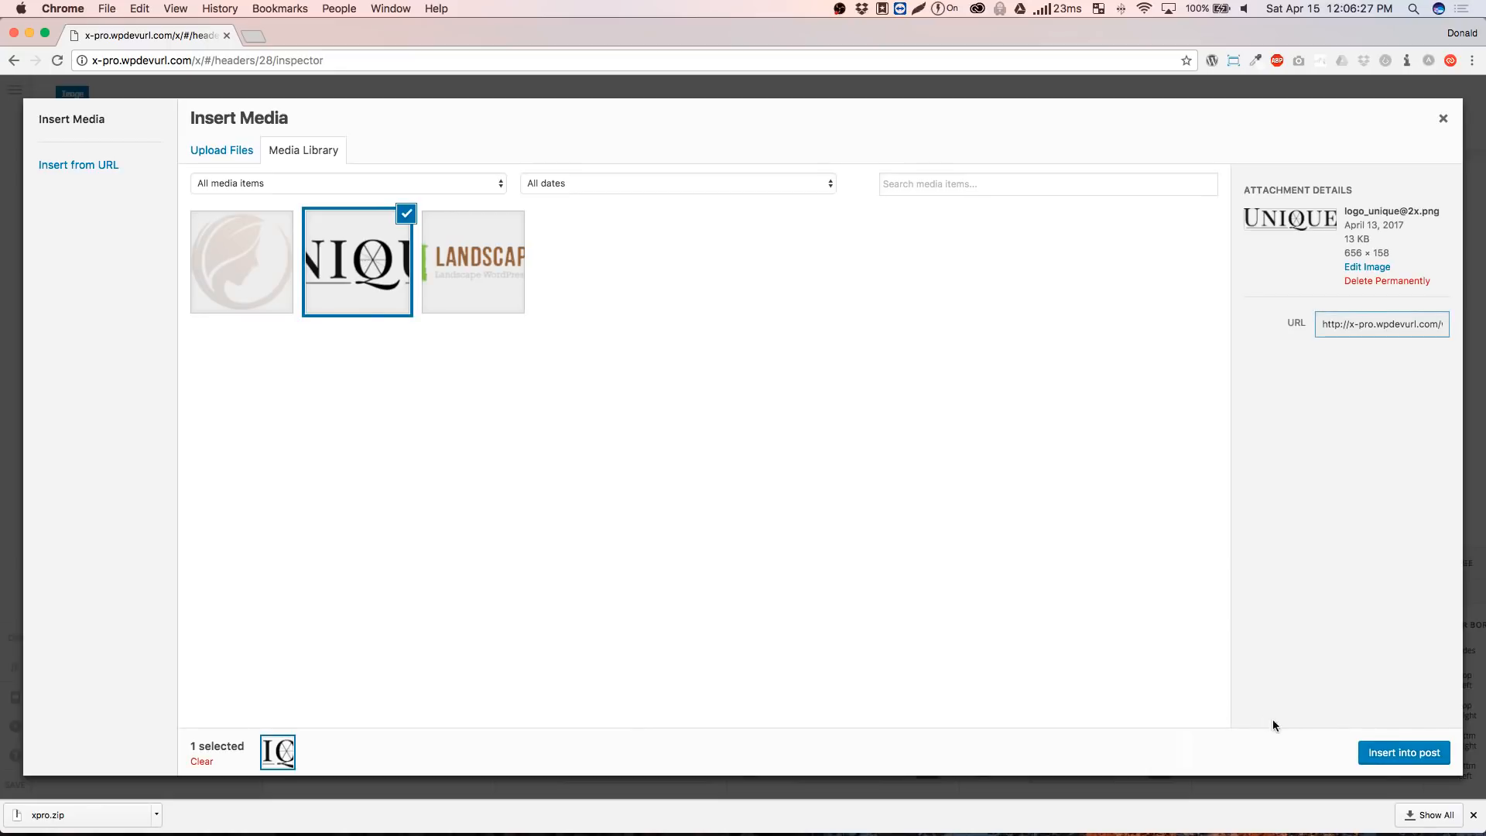
click(1405, 755)
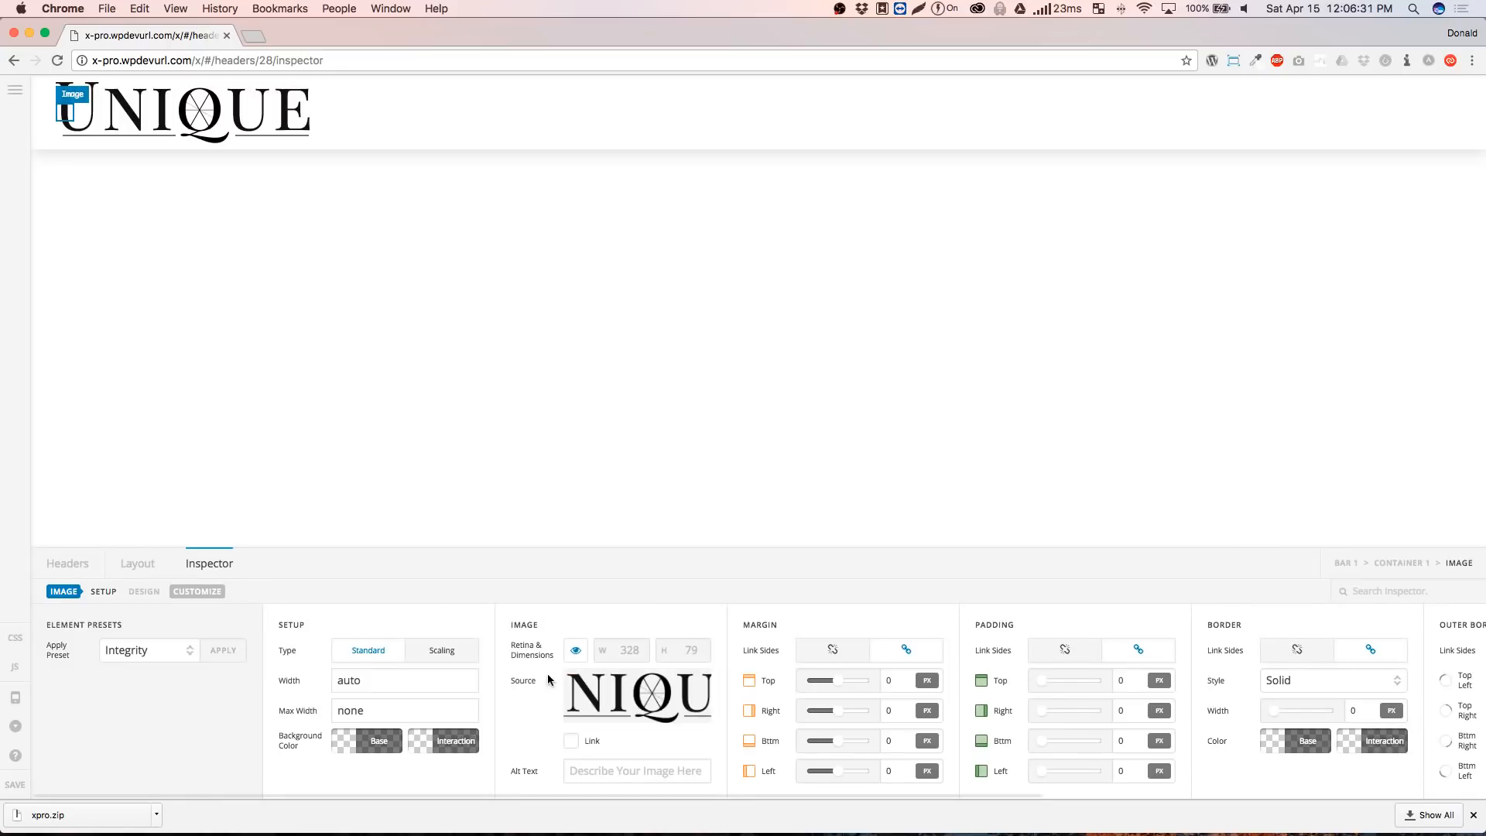
click(576, 654)
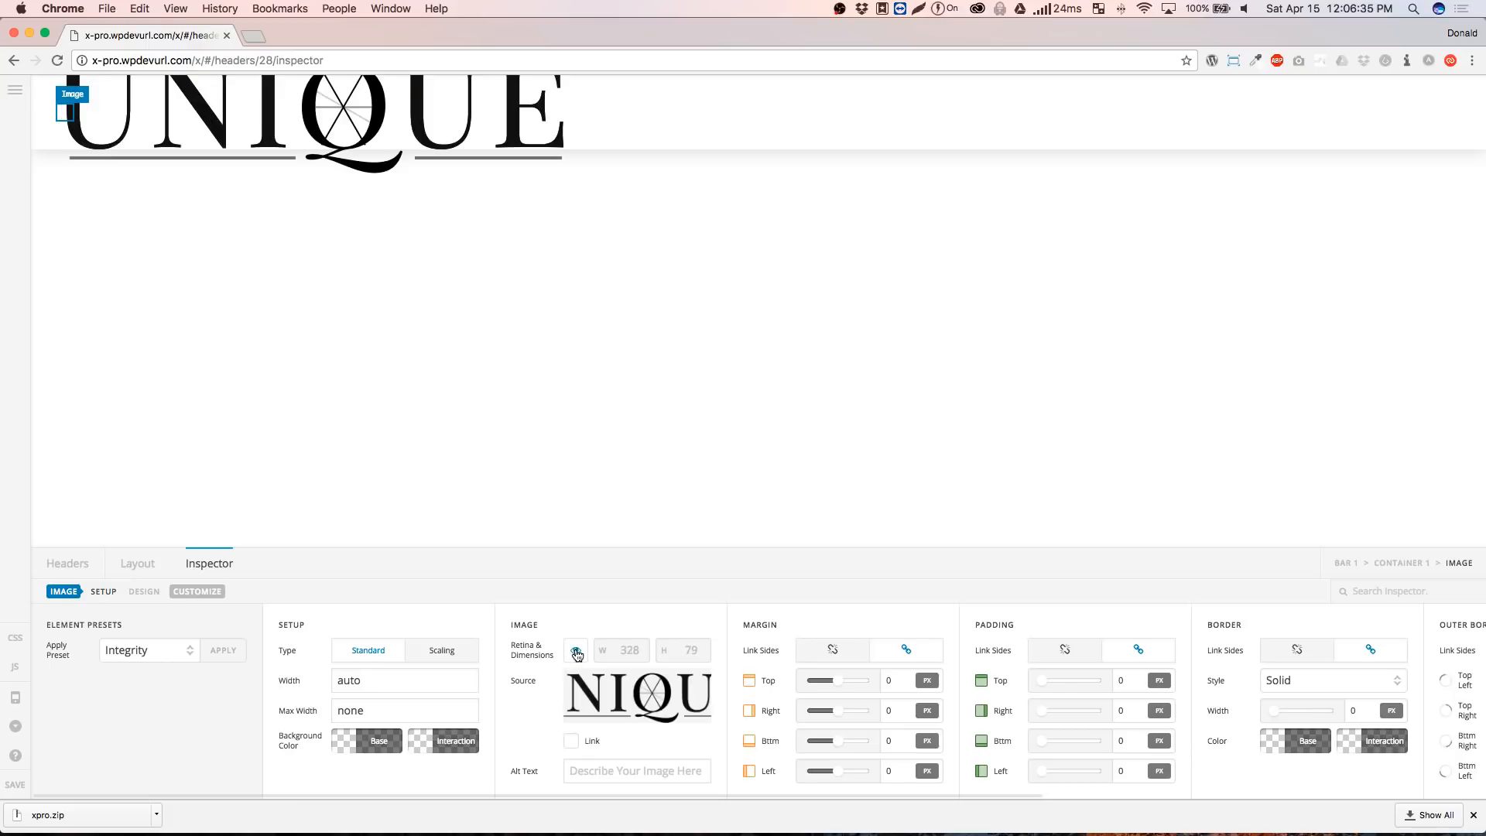
click(576, 652)
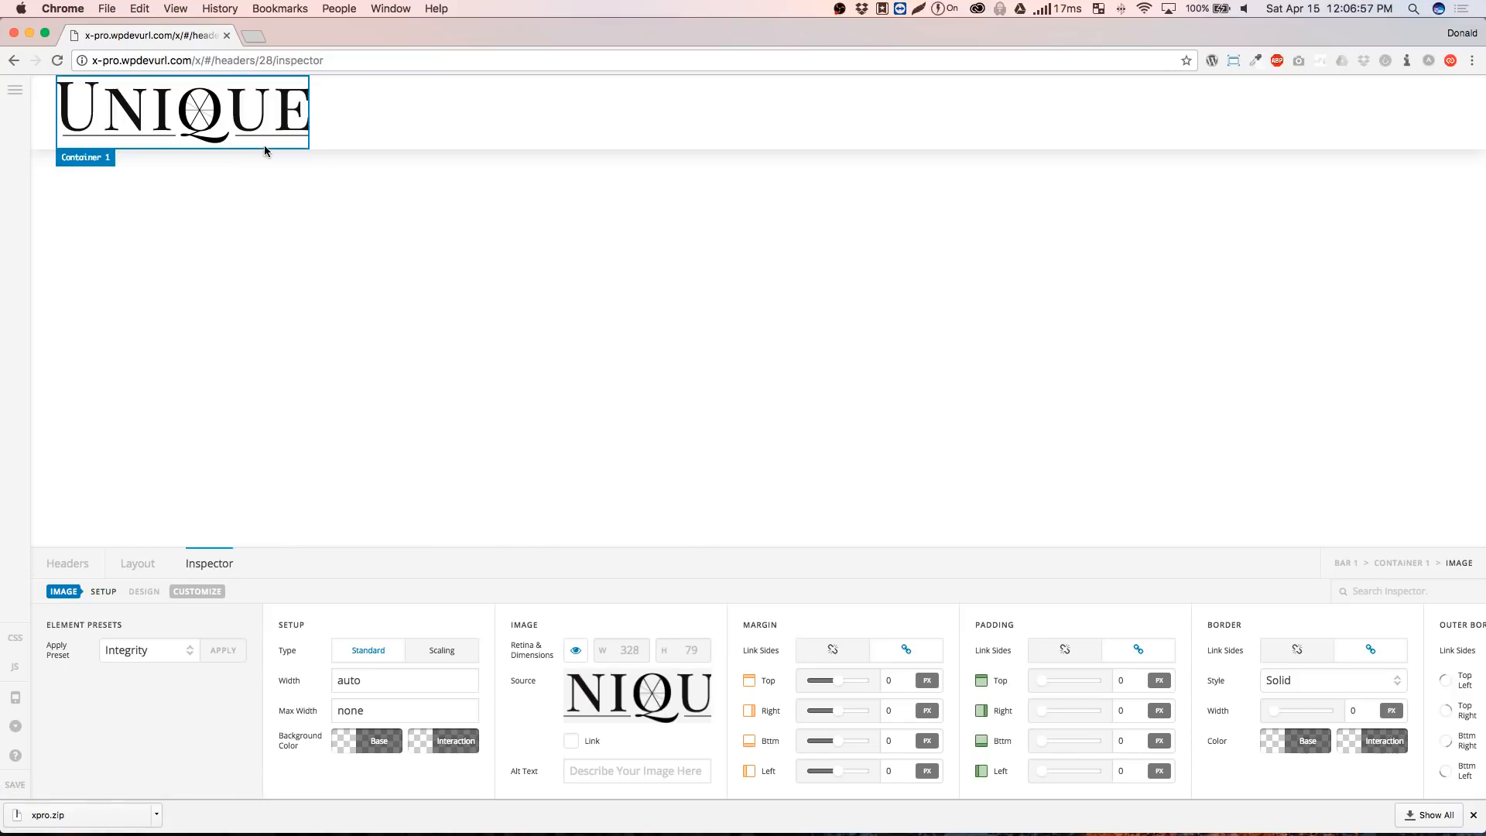
mouse_move(633, 718)
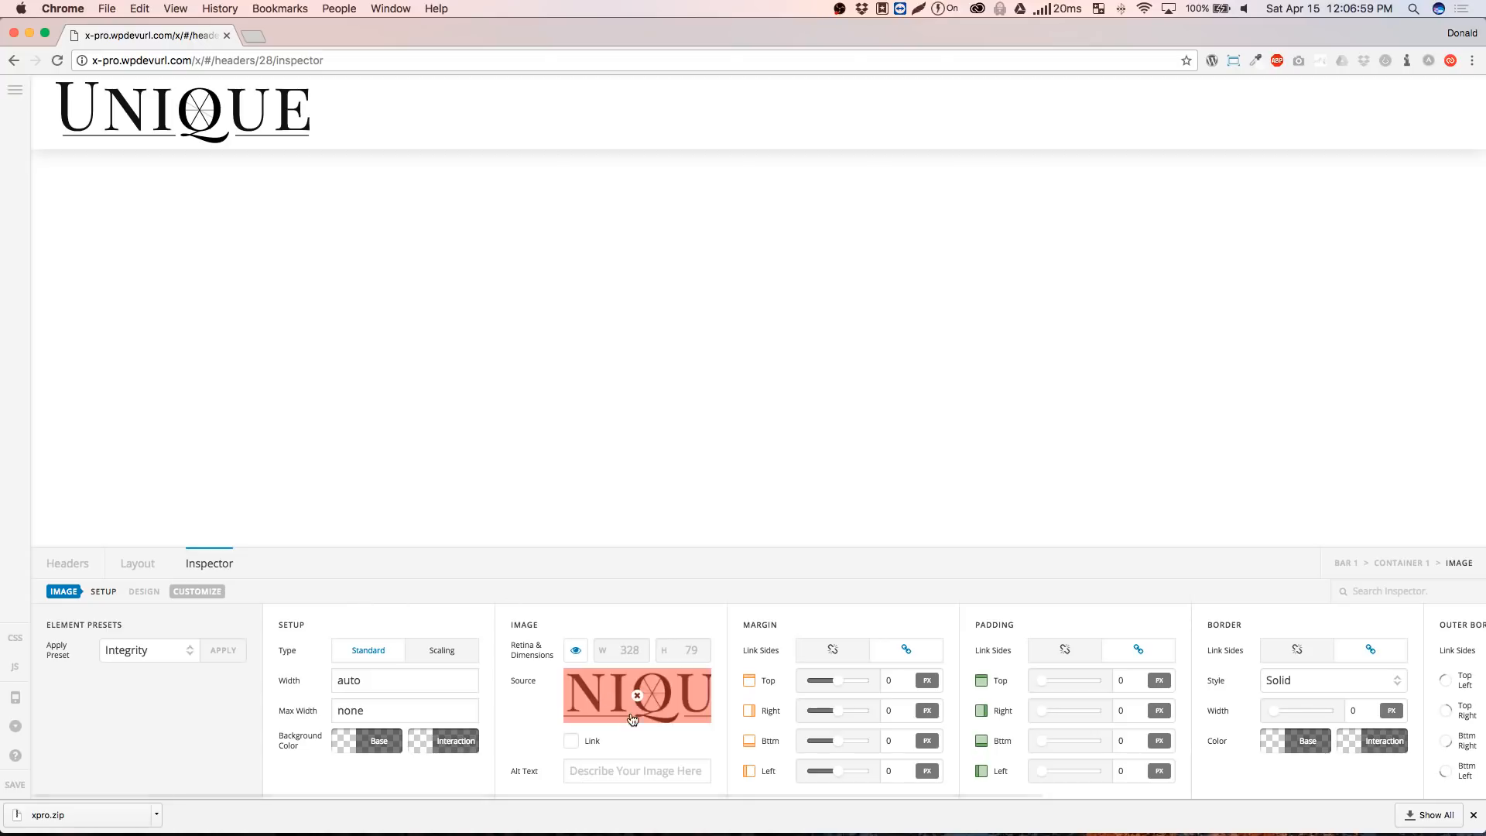
click(571, 741)
click(639, 774)
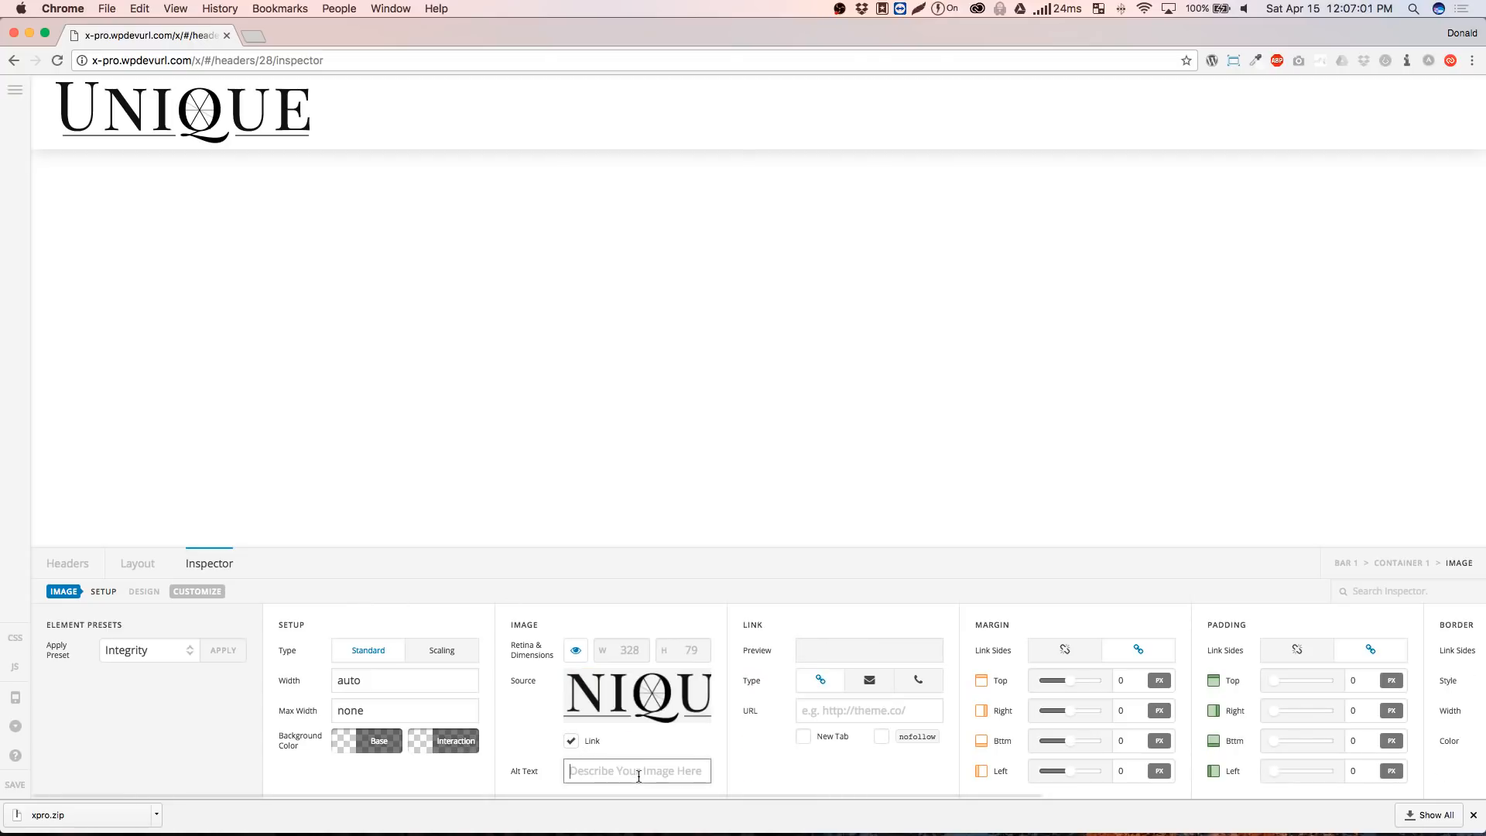
click(841, 713)
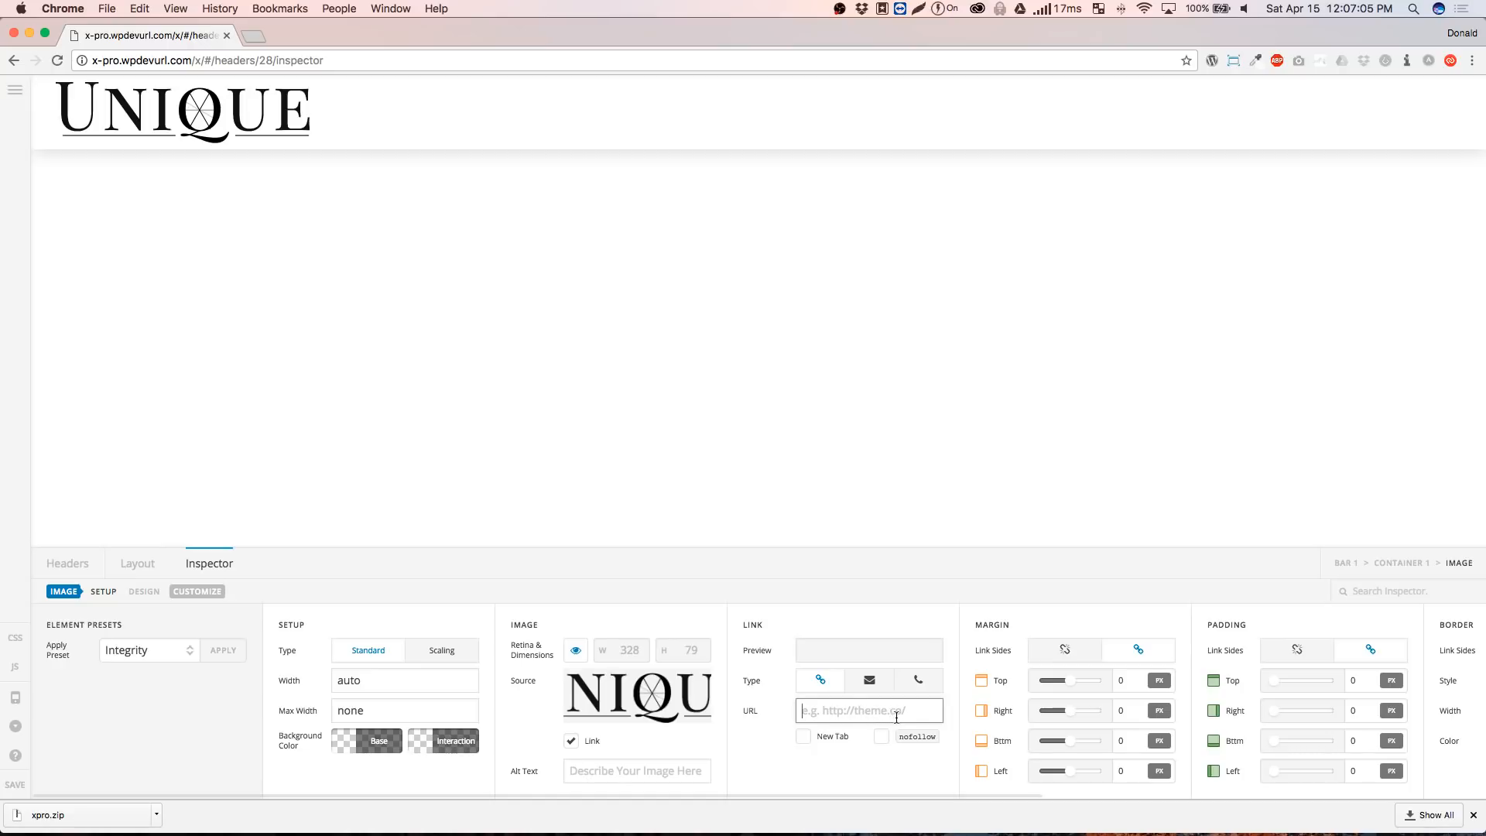
text(http://x-pro.wp)
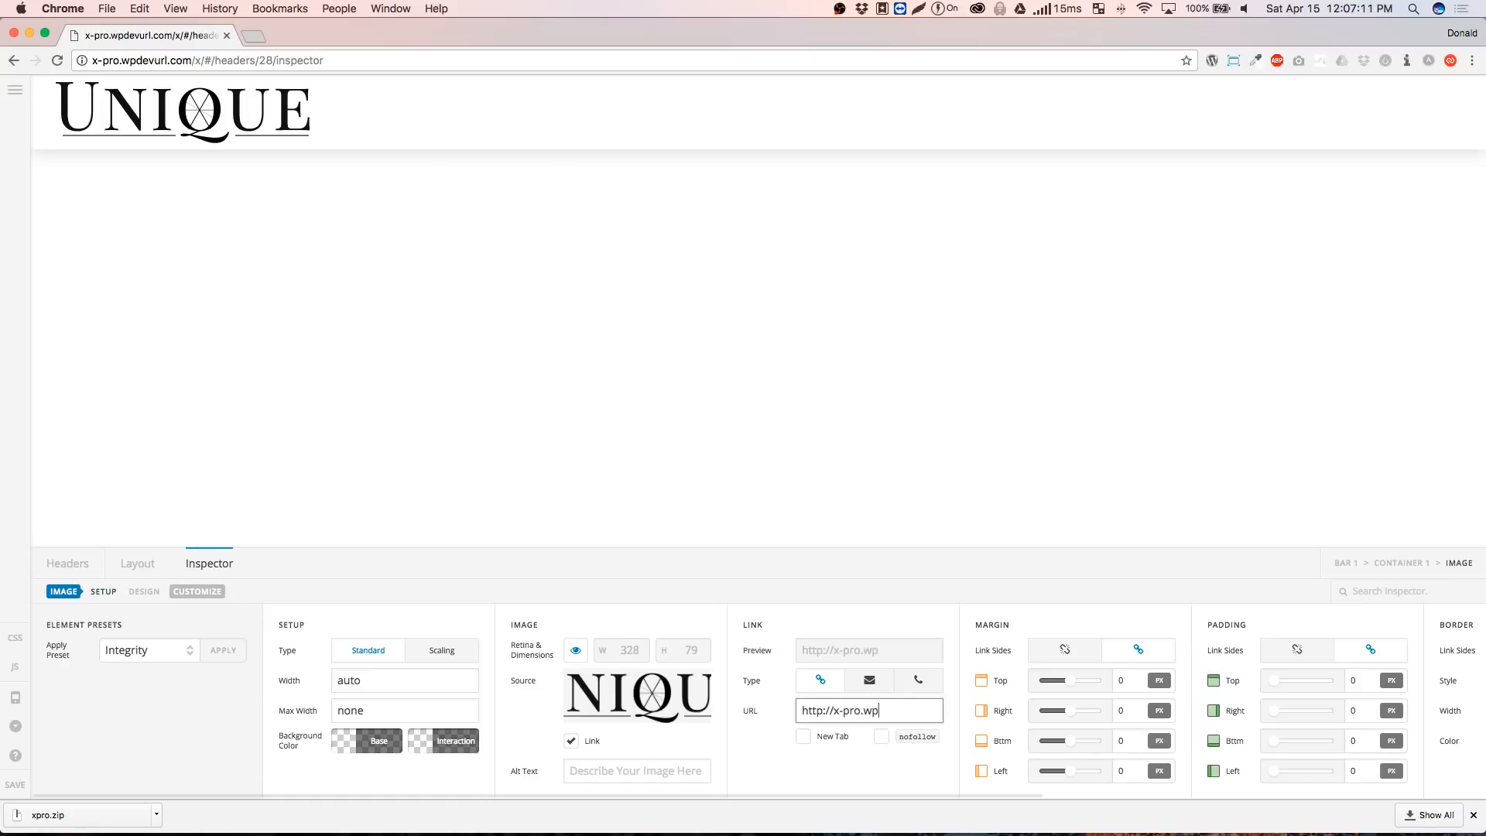
text(devurl.com)
click(819, 761)
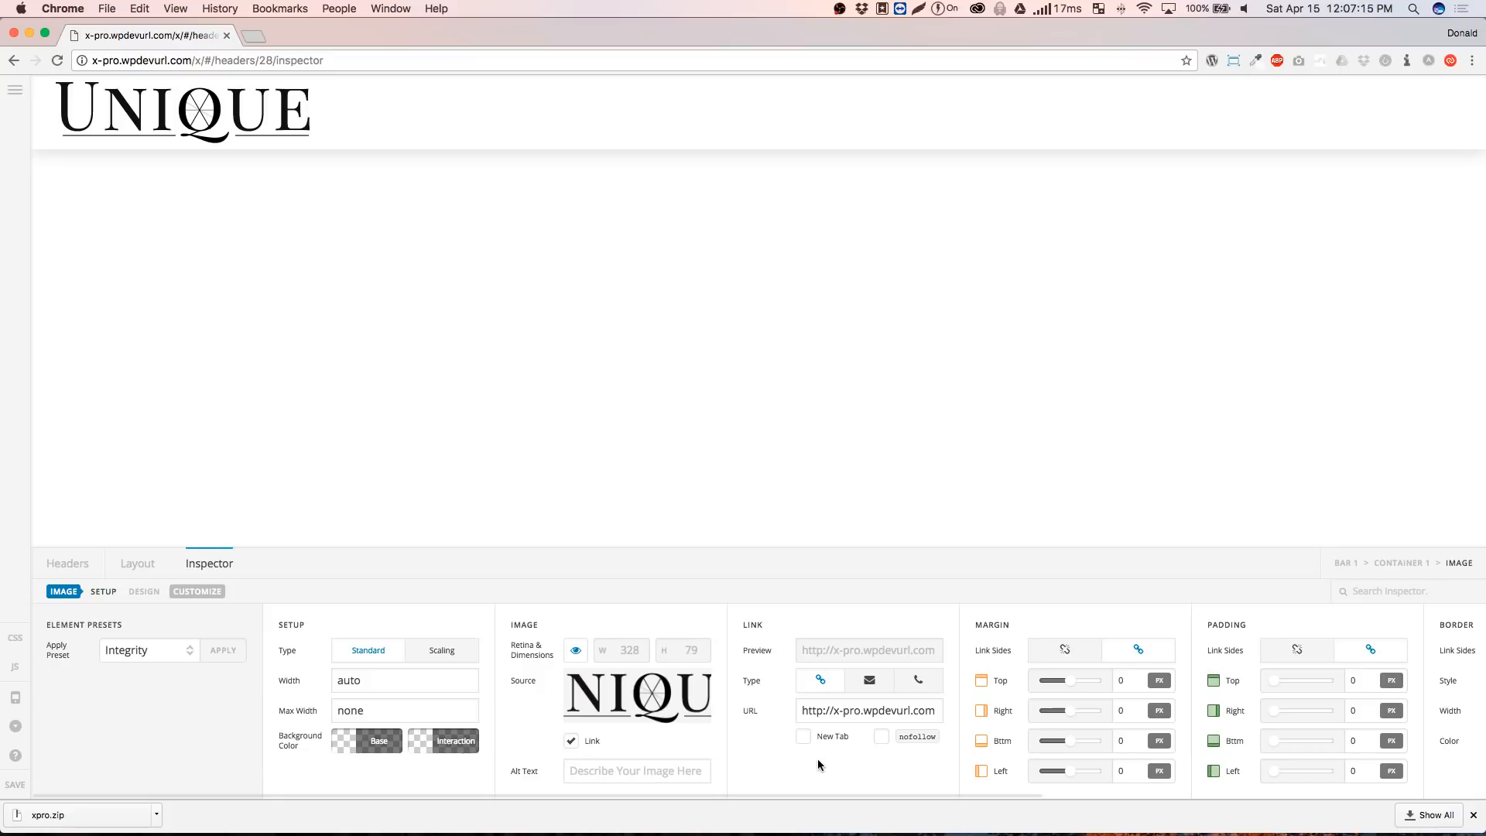
Try the email and phone link types for the logo image and go back to the URL type
click(869, 681)
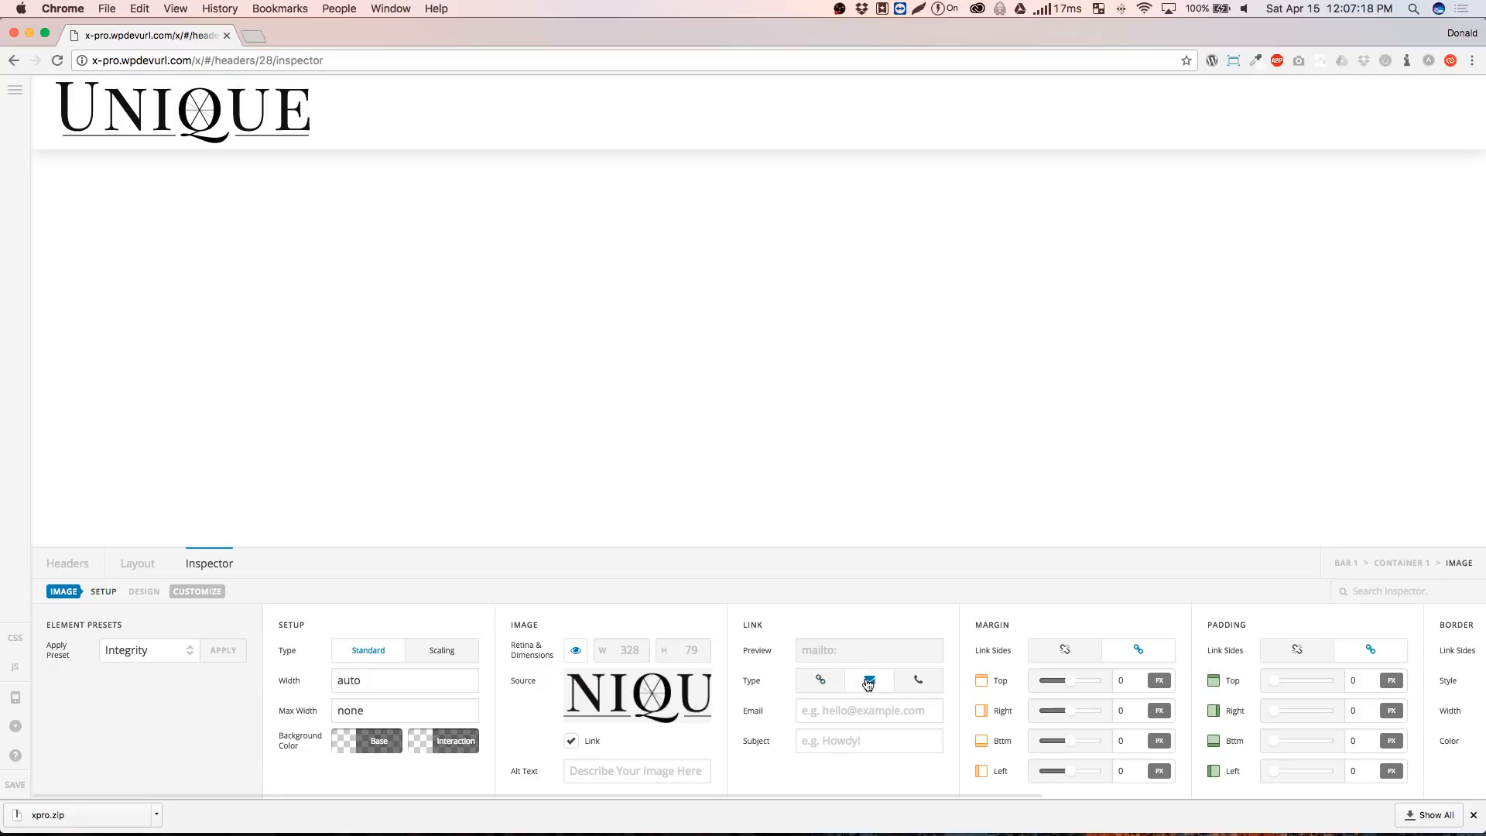
click(921, 681)
click(820, 679)
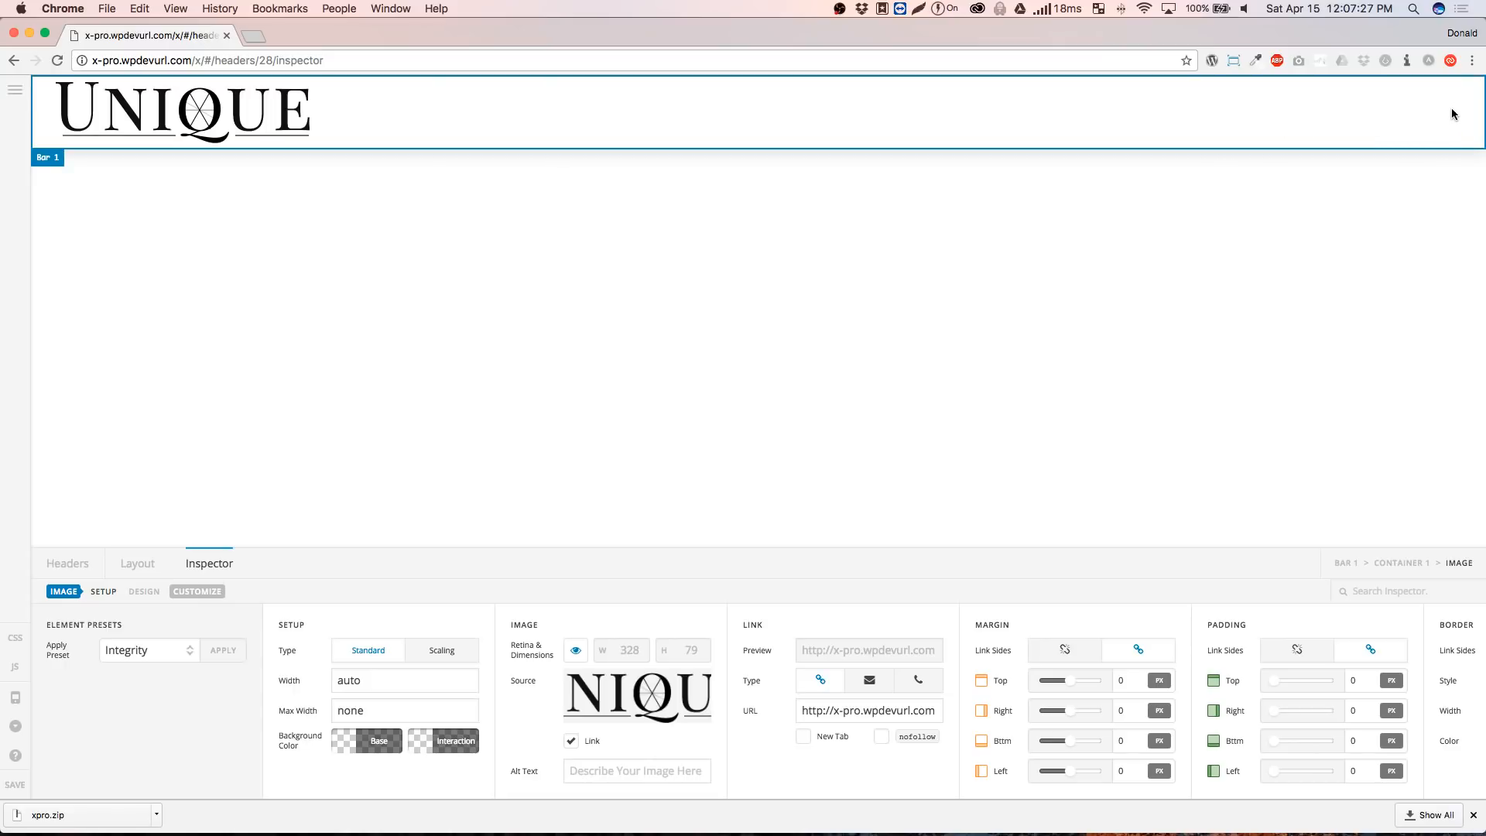
Add a Navigation Inline element after the logo image in the bar's container
click(138, 566)
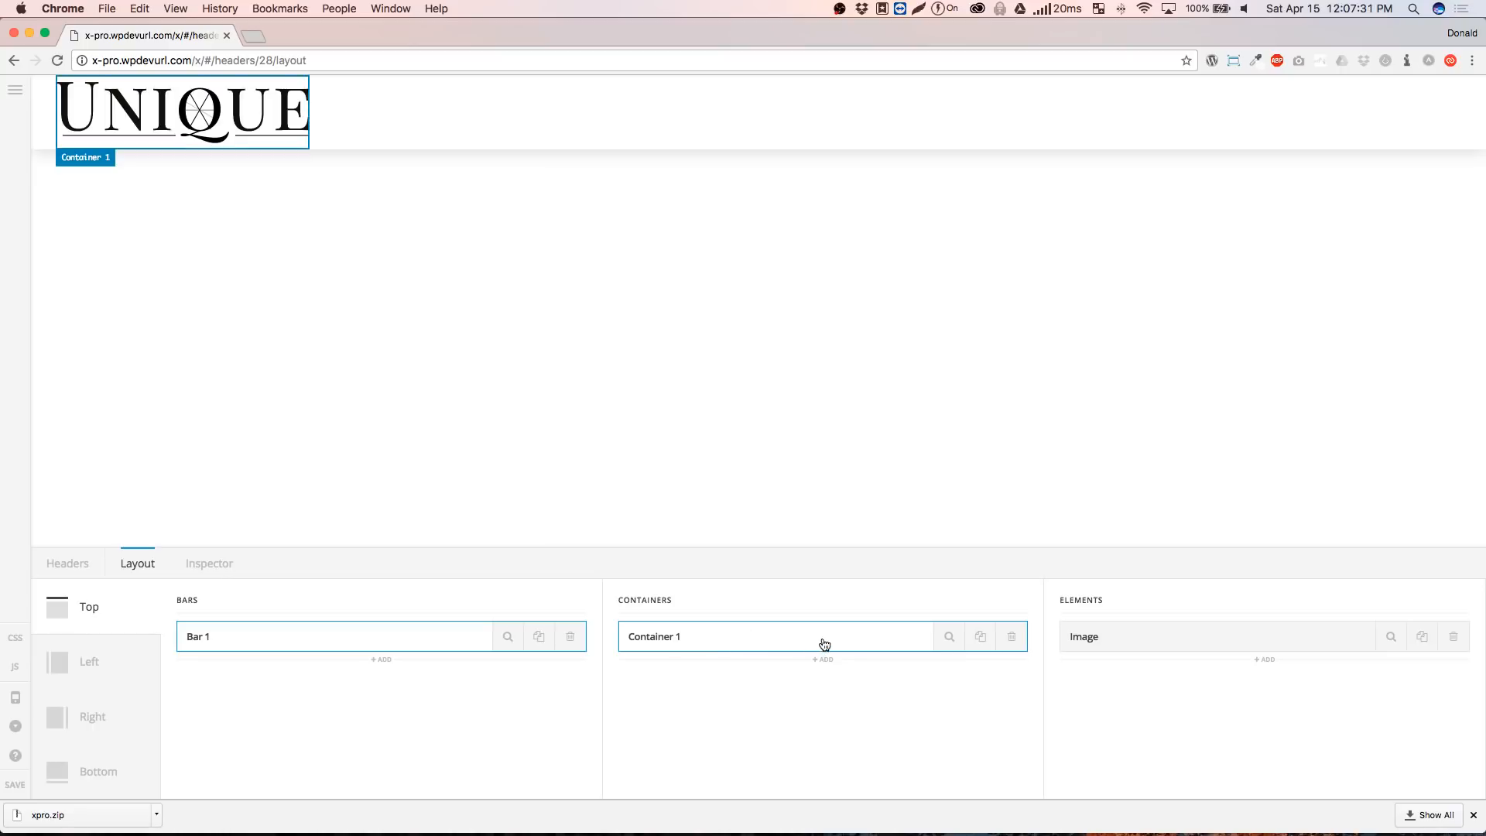
click(1265, 660)
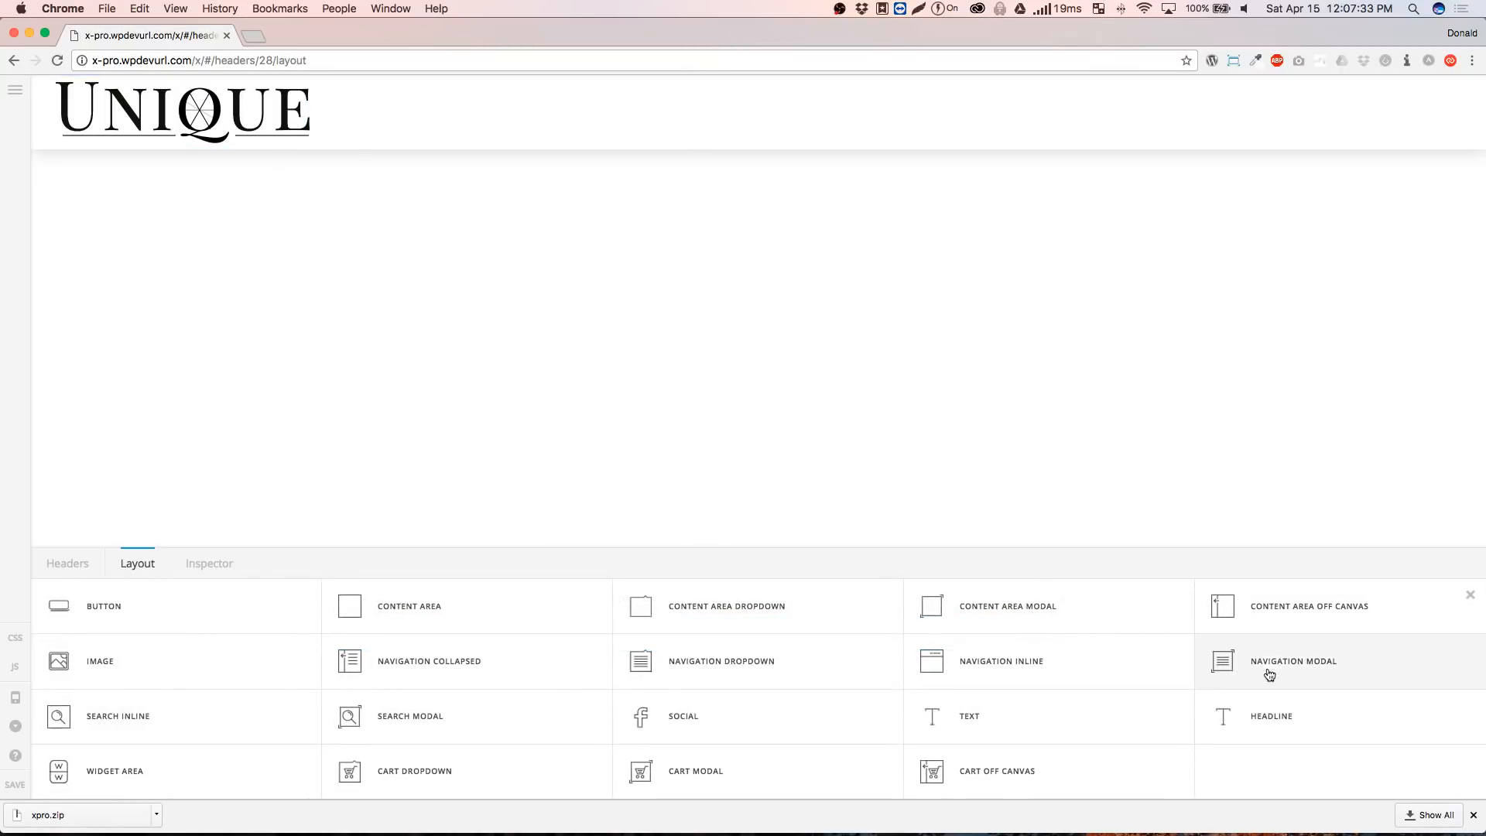
click(1065, 671)
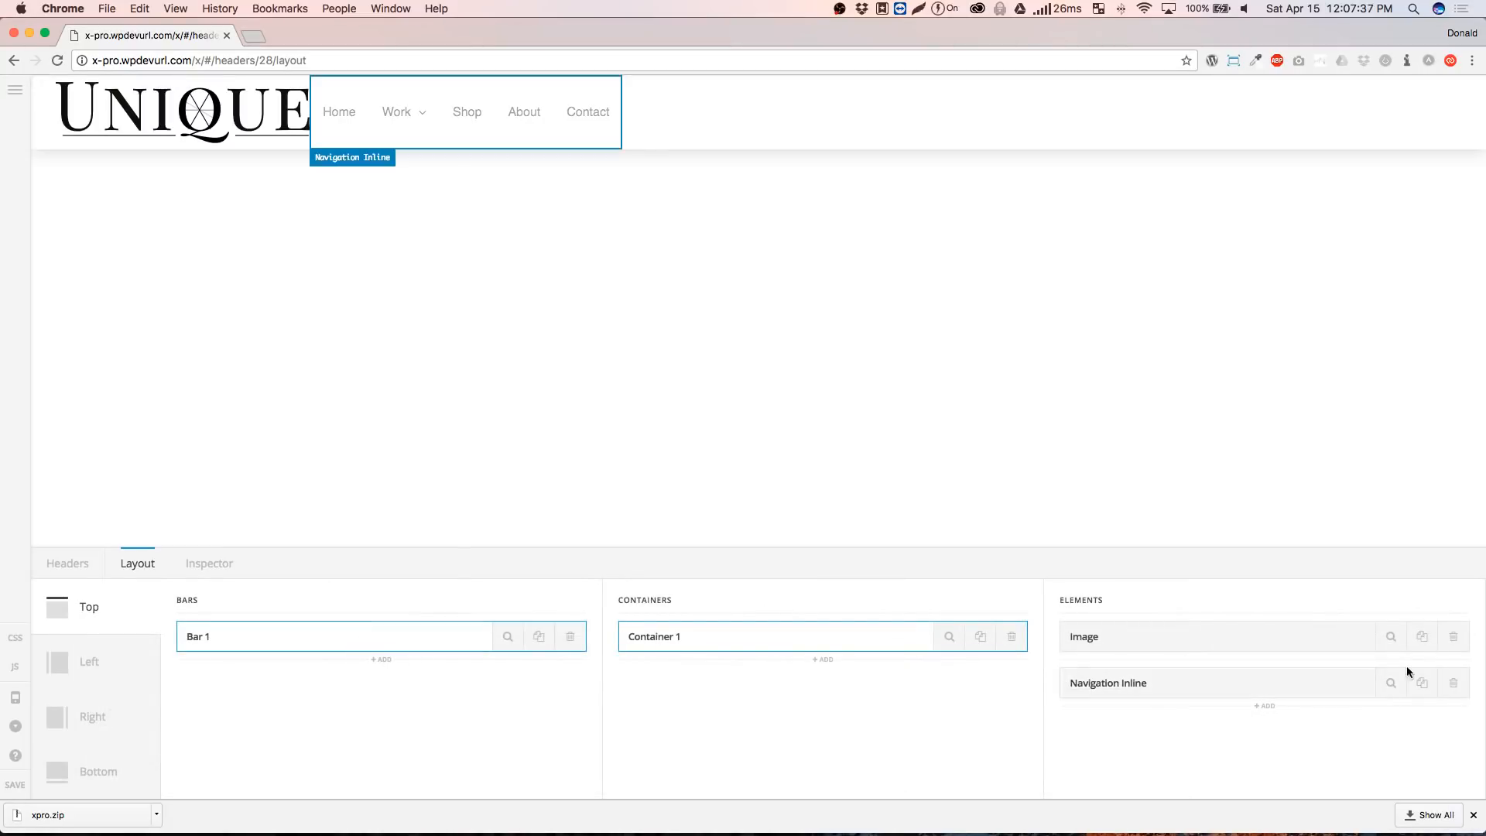
Review the horizontal flex layout options of Container 1 and return to the header layout
click(949, 637)
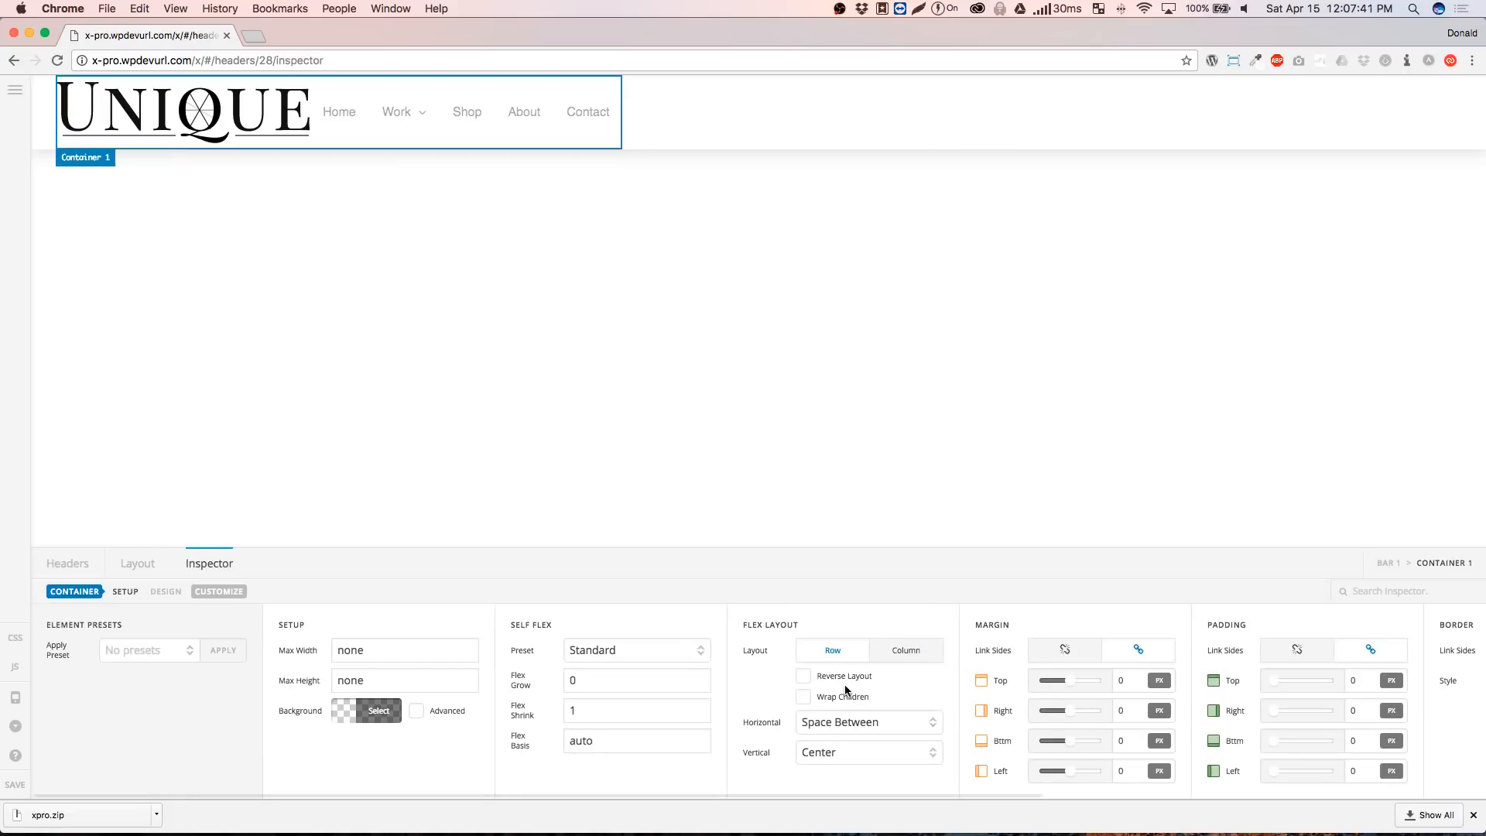
click(837, 728)
click(755, 709)
click(123, 568)
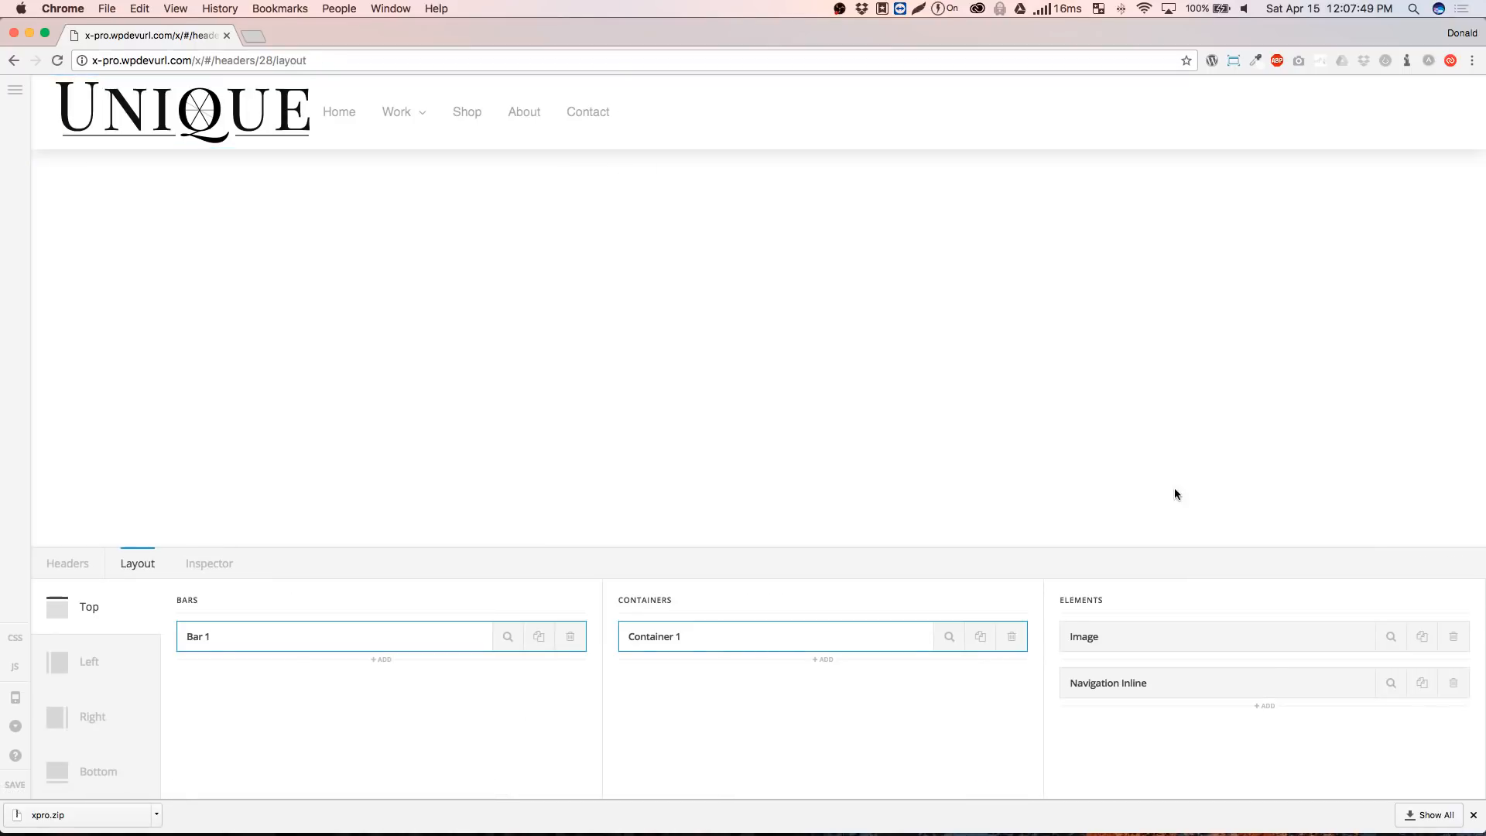
Delete the Navigation Inline element from Container 1 and add a second container to Bar 1
click(1454, 684)
click(826, 663)
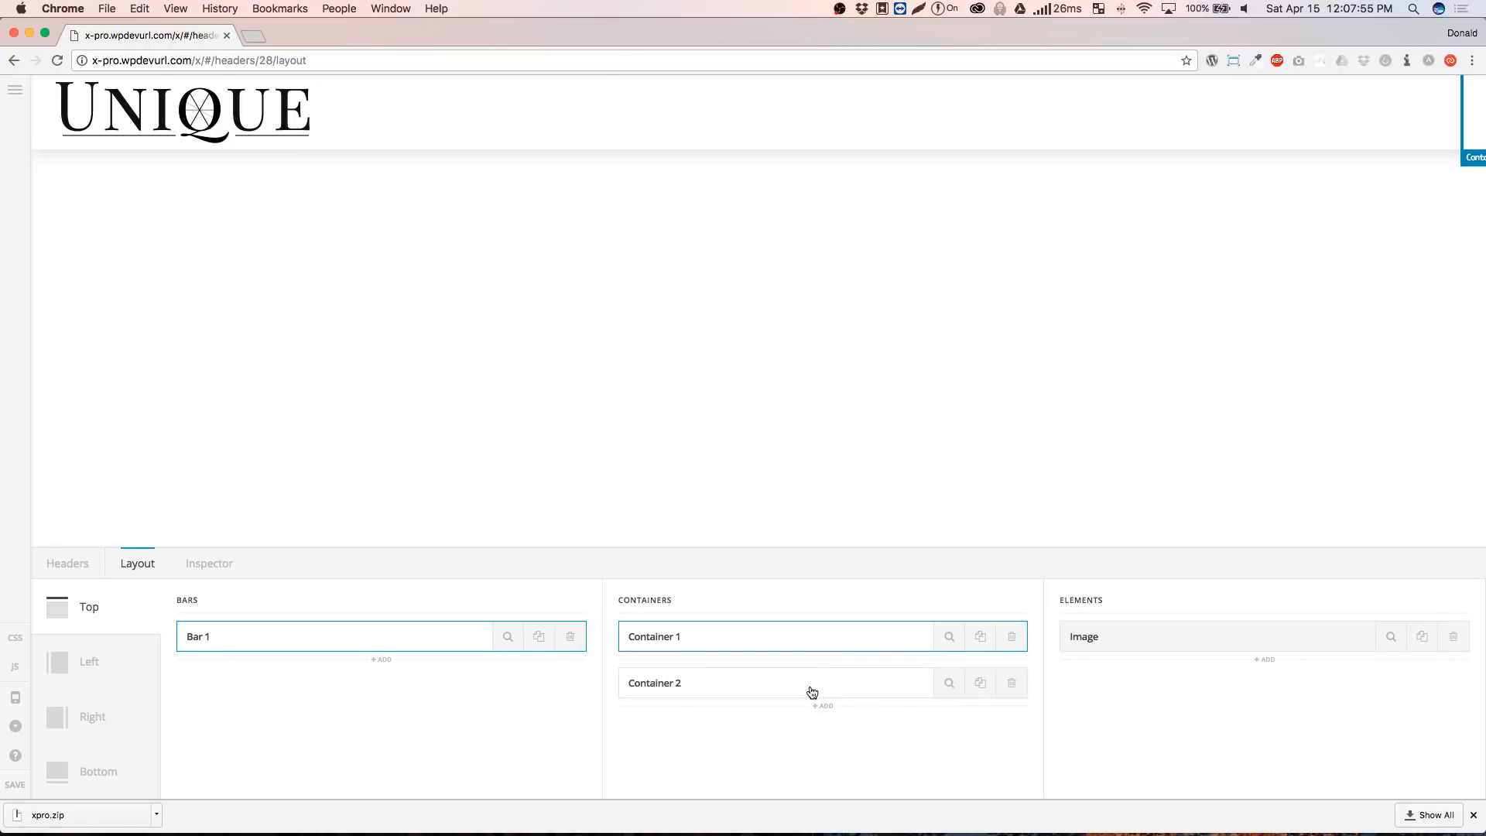
Check the horizontal flex layout options of Bar 1, then return to the header layout
click(508, 641)
click(824, 725)
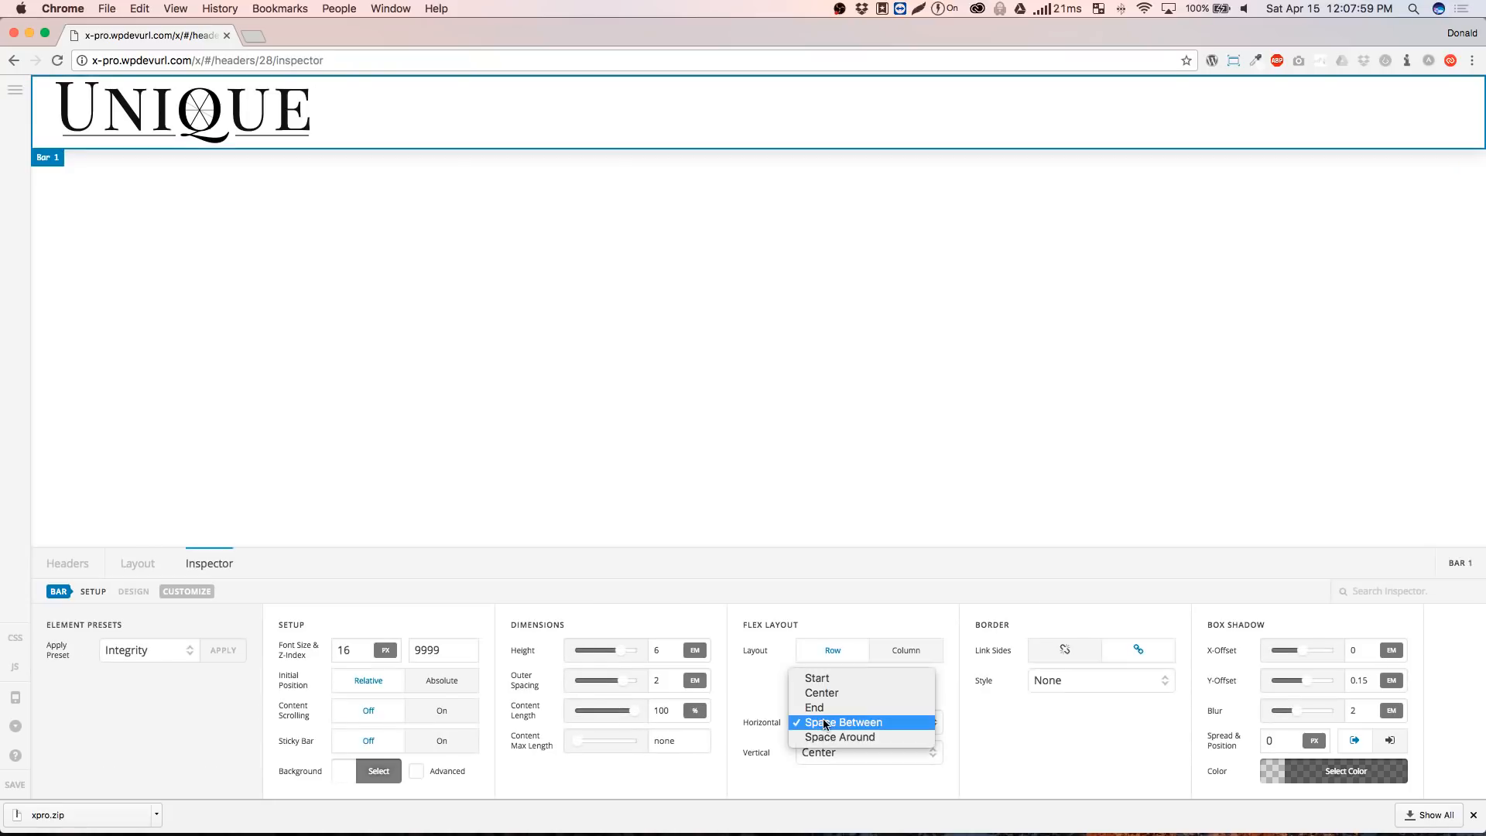
click(728, 775)
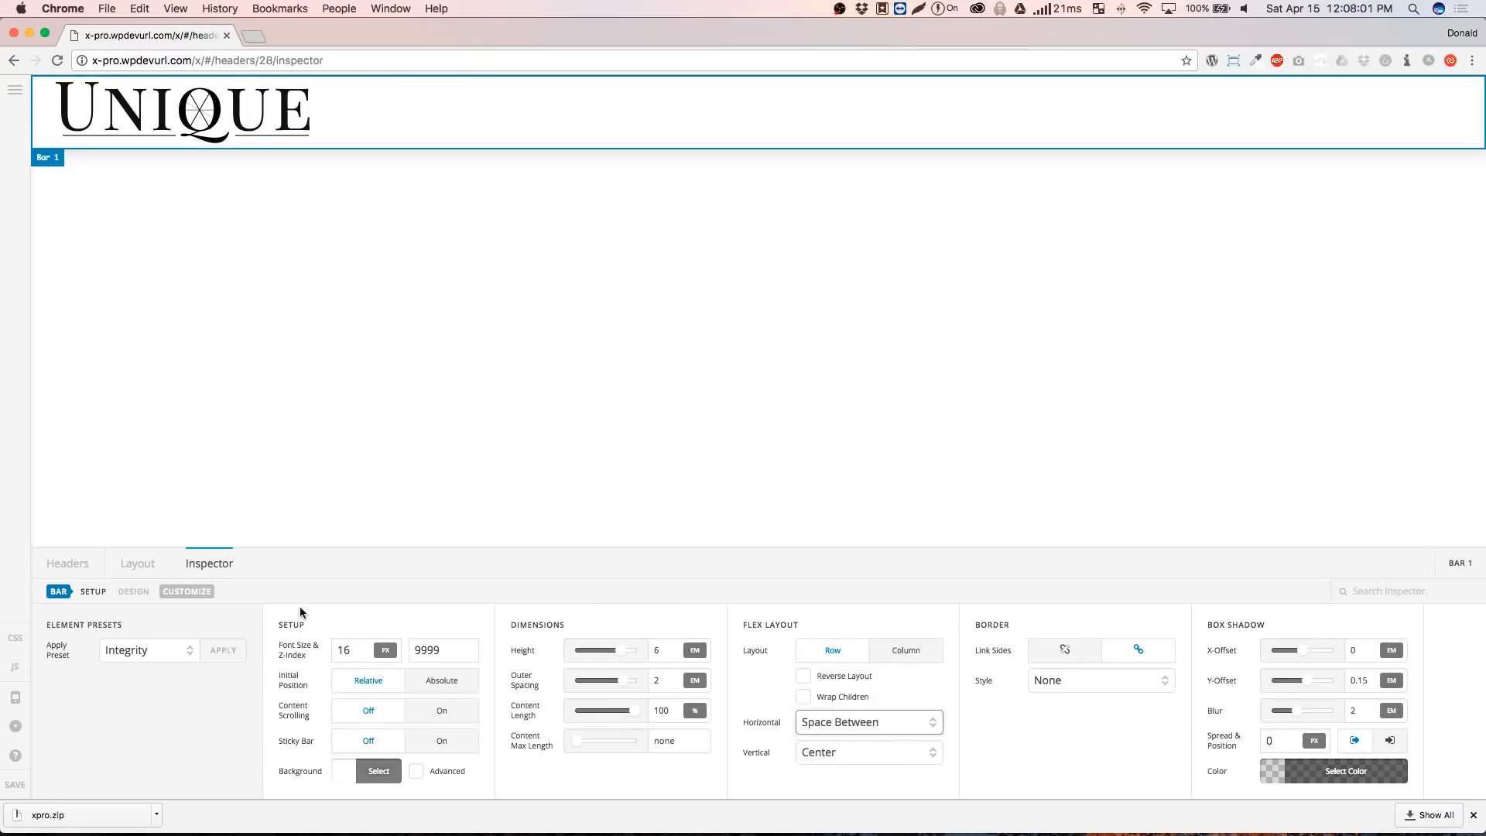
click(144, 571)
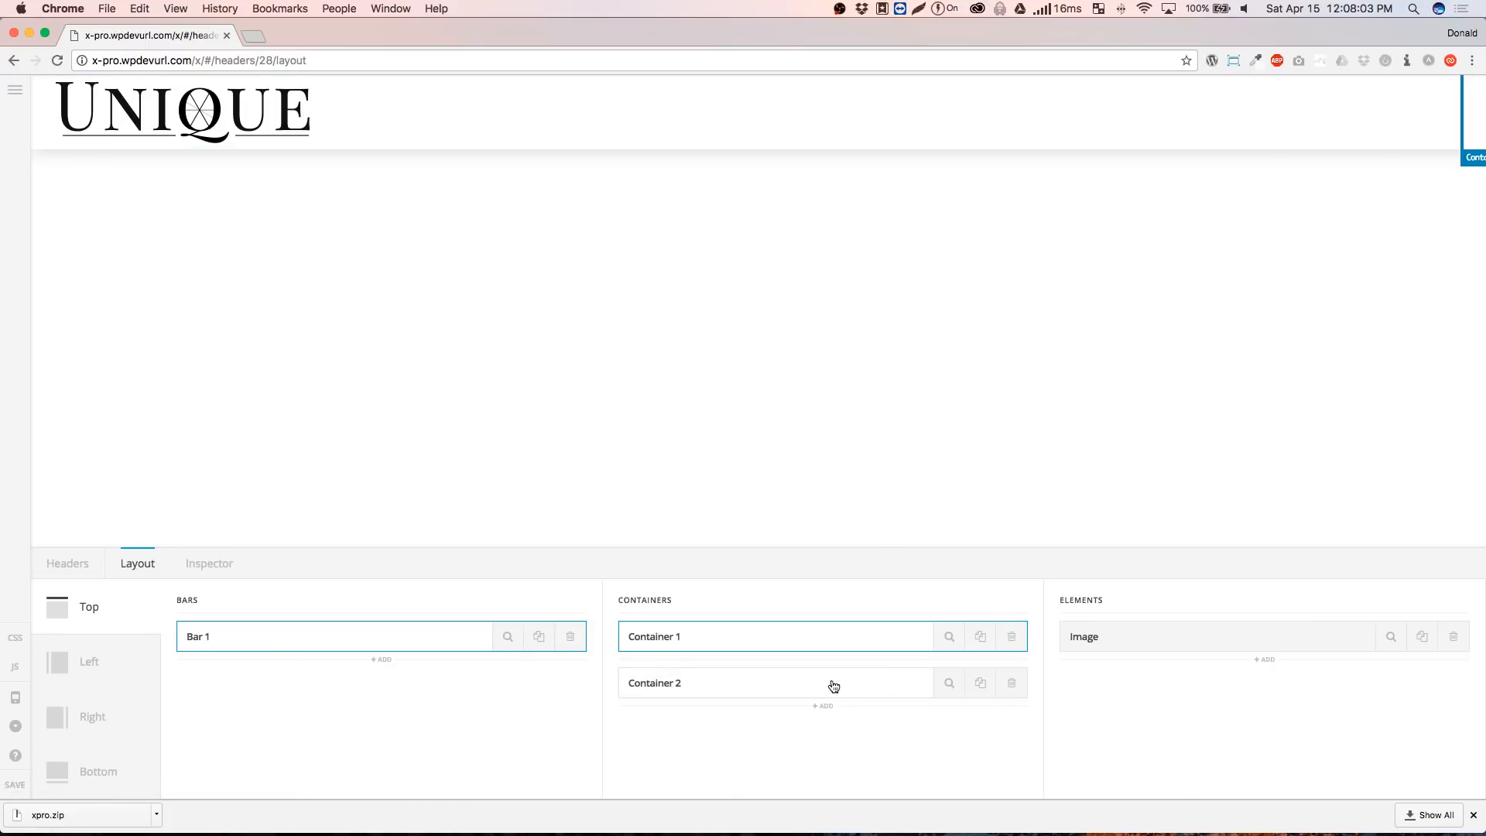
Add a Navigation Inline element to Container 2
click(833, 685)
click(1267, 682)
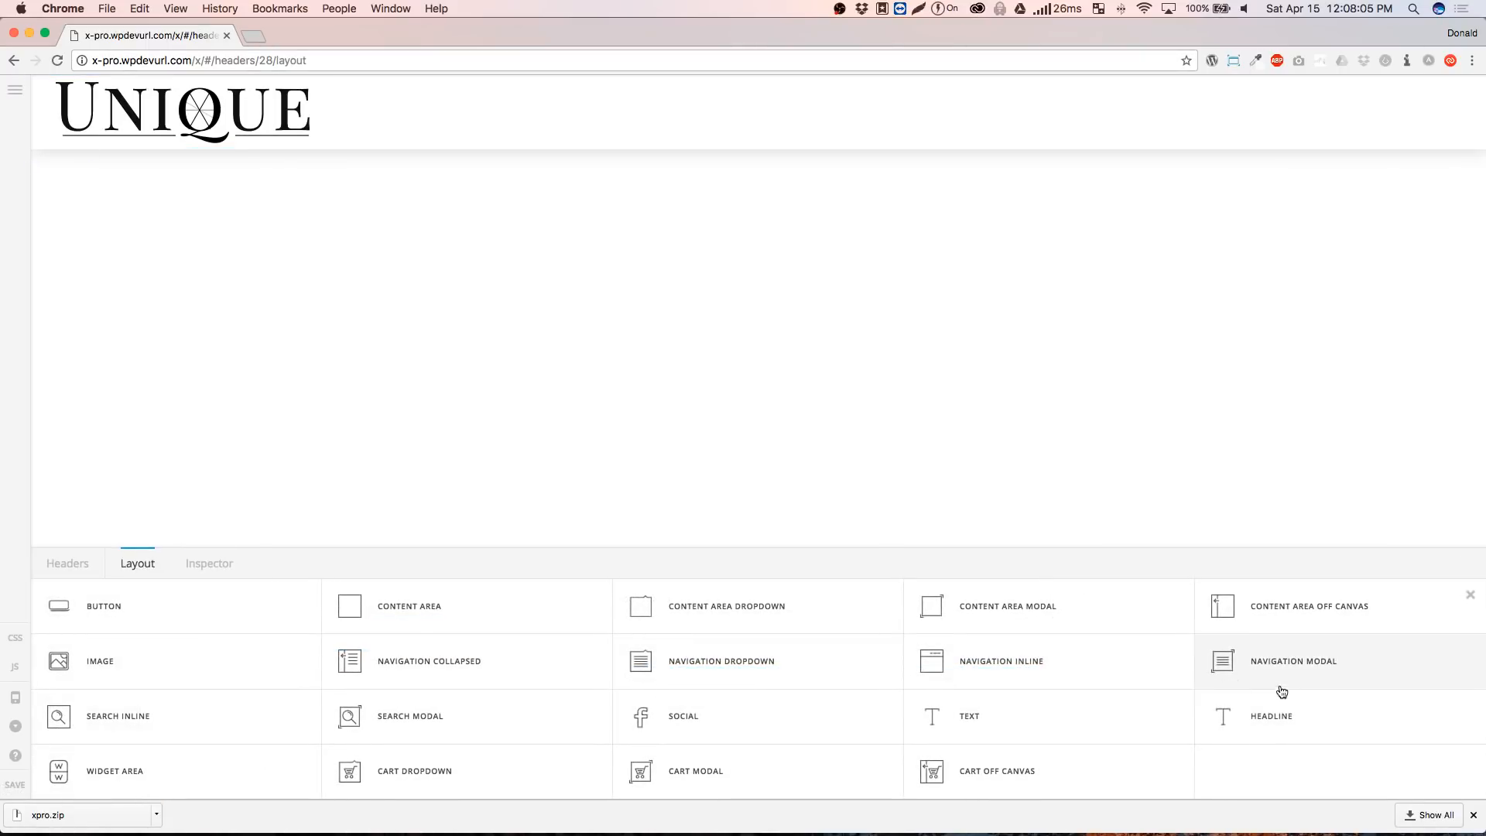
click(987, 664)
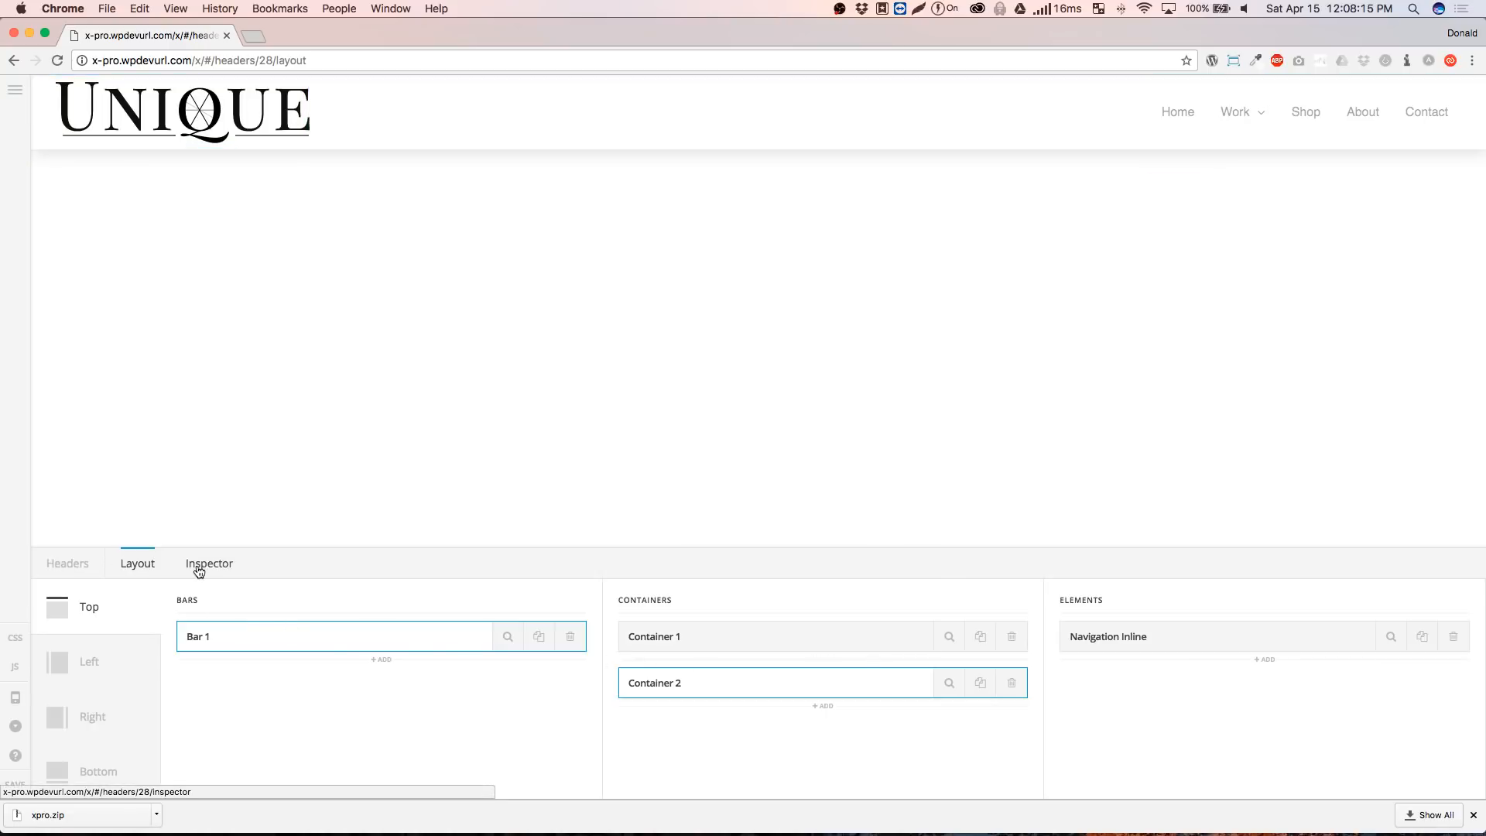
Try the Space Around, Start and End horizontal alignments on Bar 1 and go back to Space Between
click(508, 643)
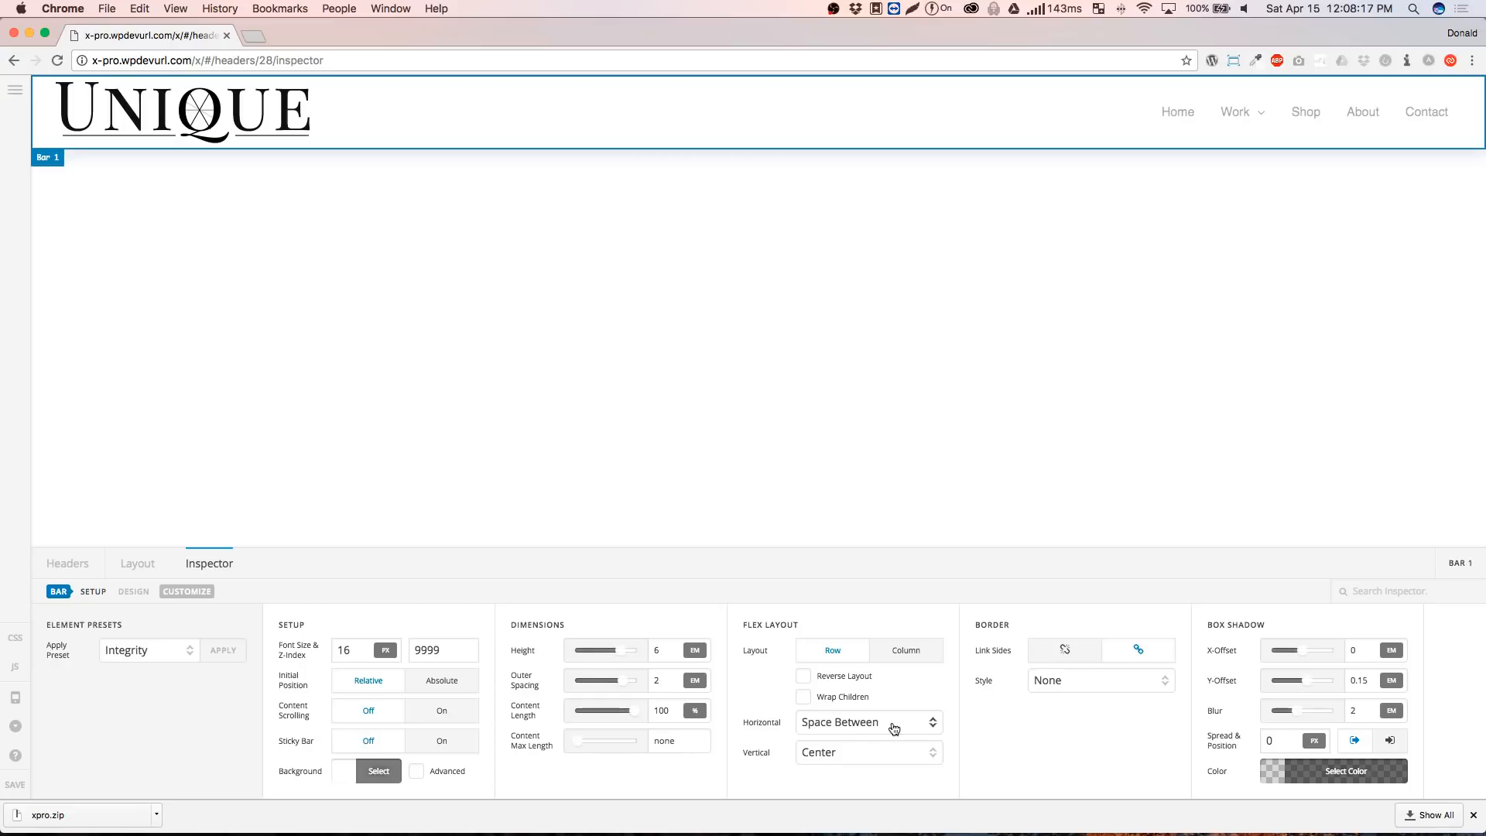
click(875, 725)
click(861, 736)
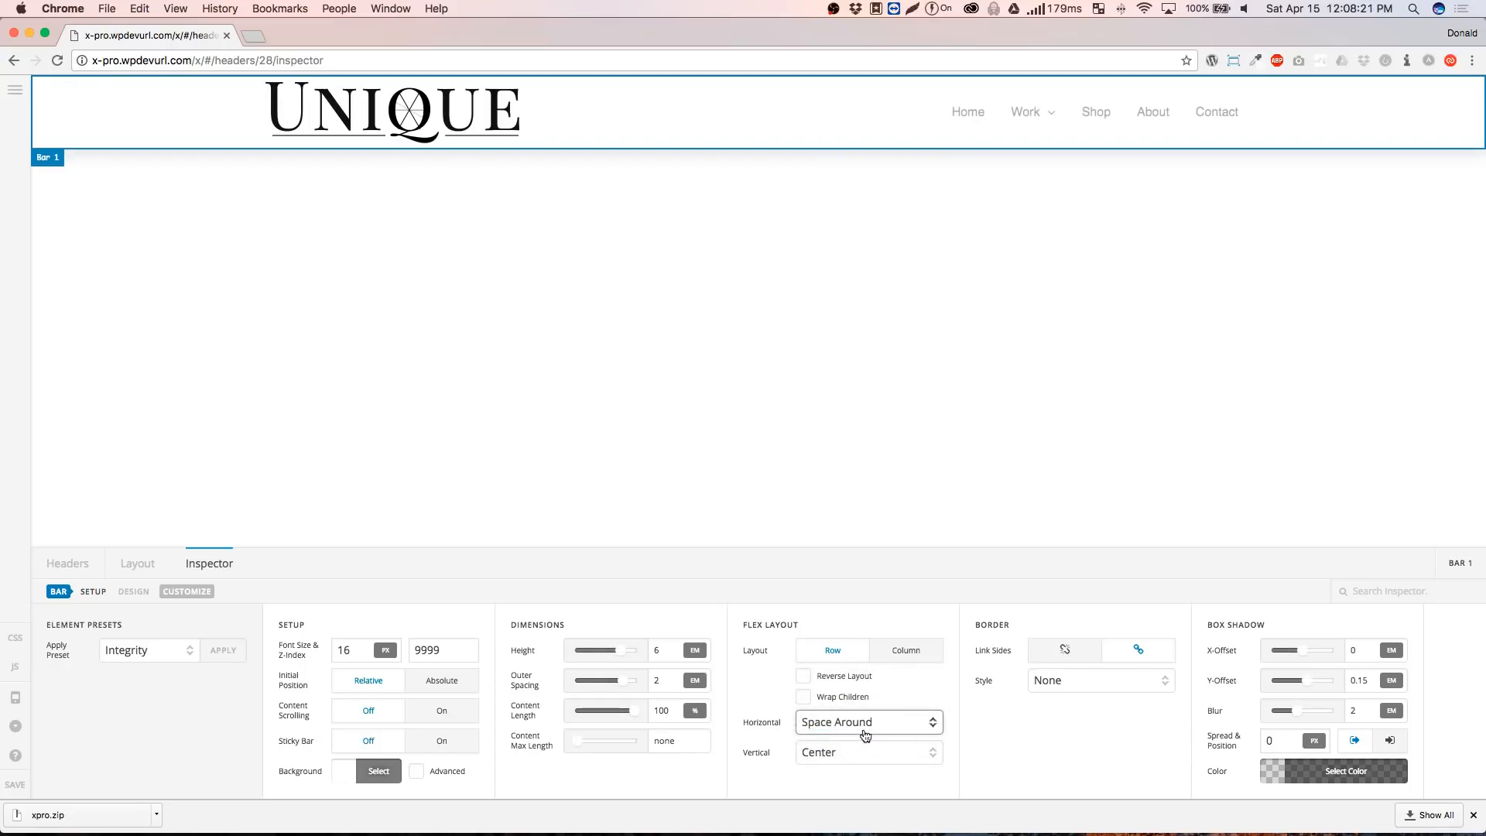
click(862, 722)
click(851, 662)
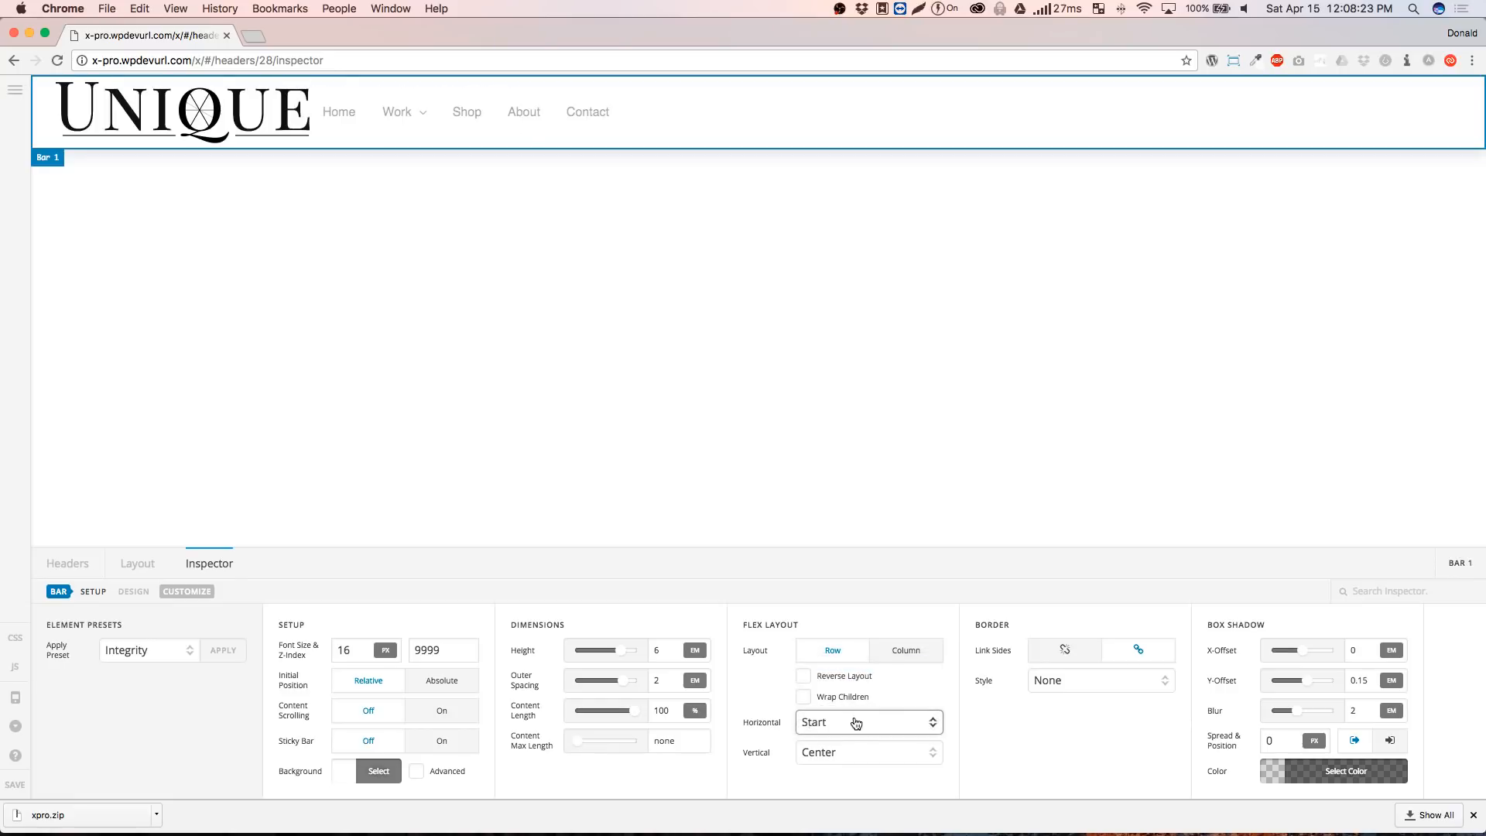
click(853, 720)
click(839, 737)
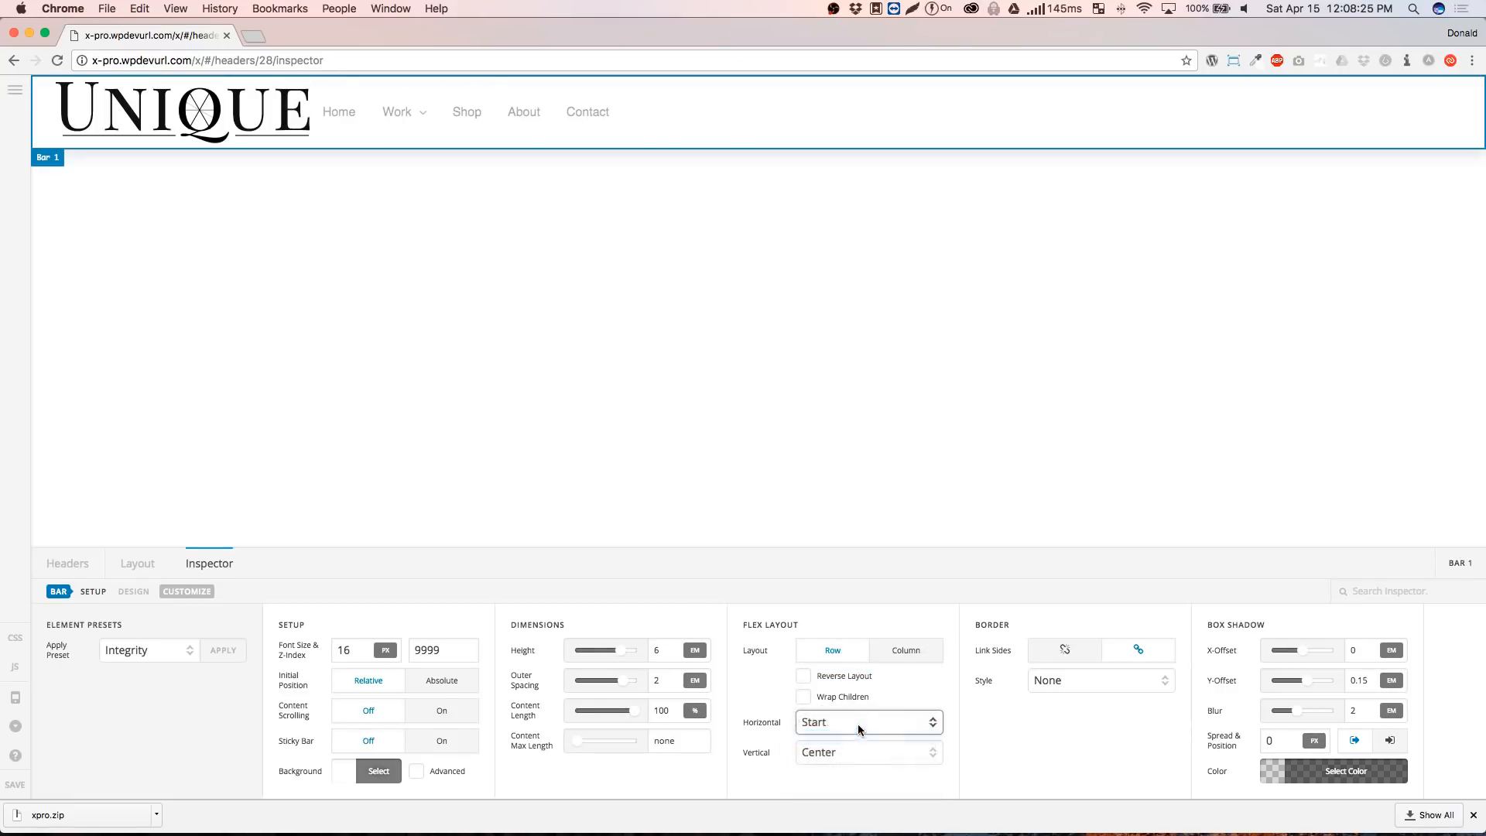
click(857, 724)
click(869, 735)
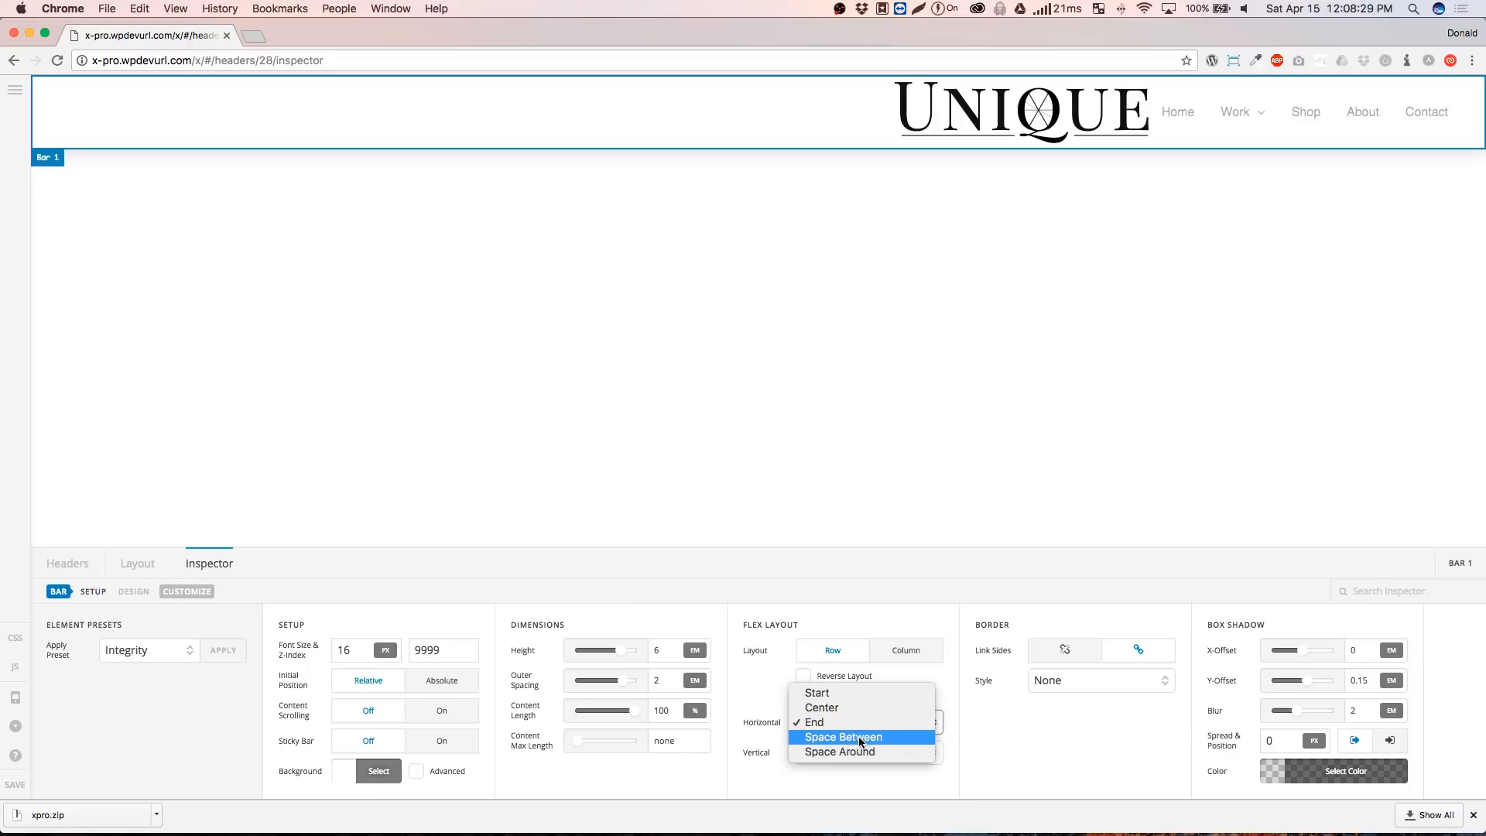
click(860, 737)
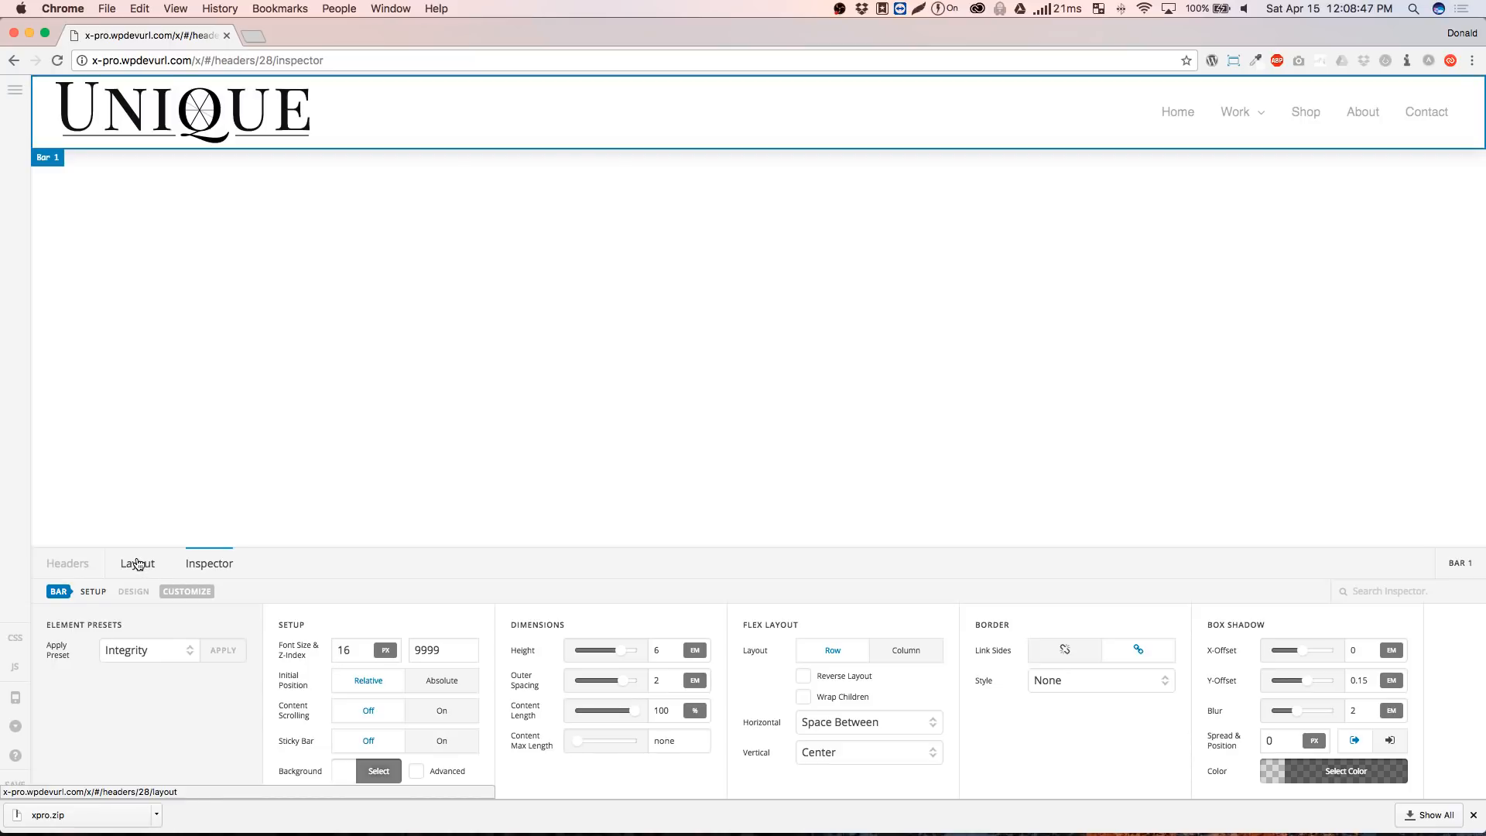
Add a Cart Dropdown element after the navigation in Container 2
click(138, 564)
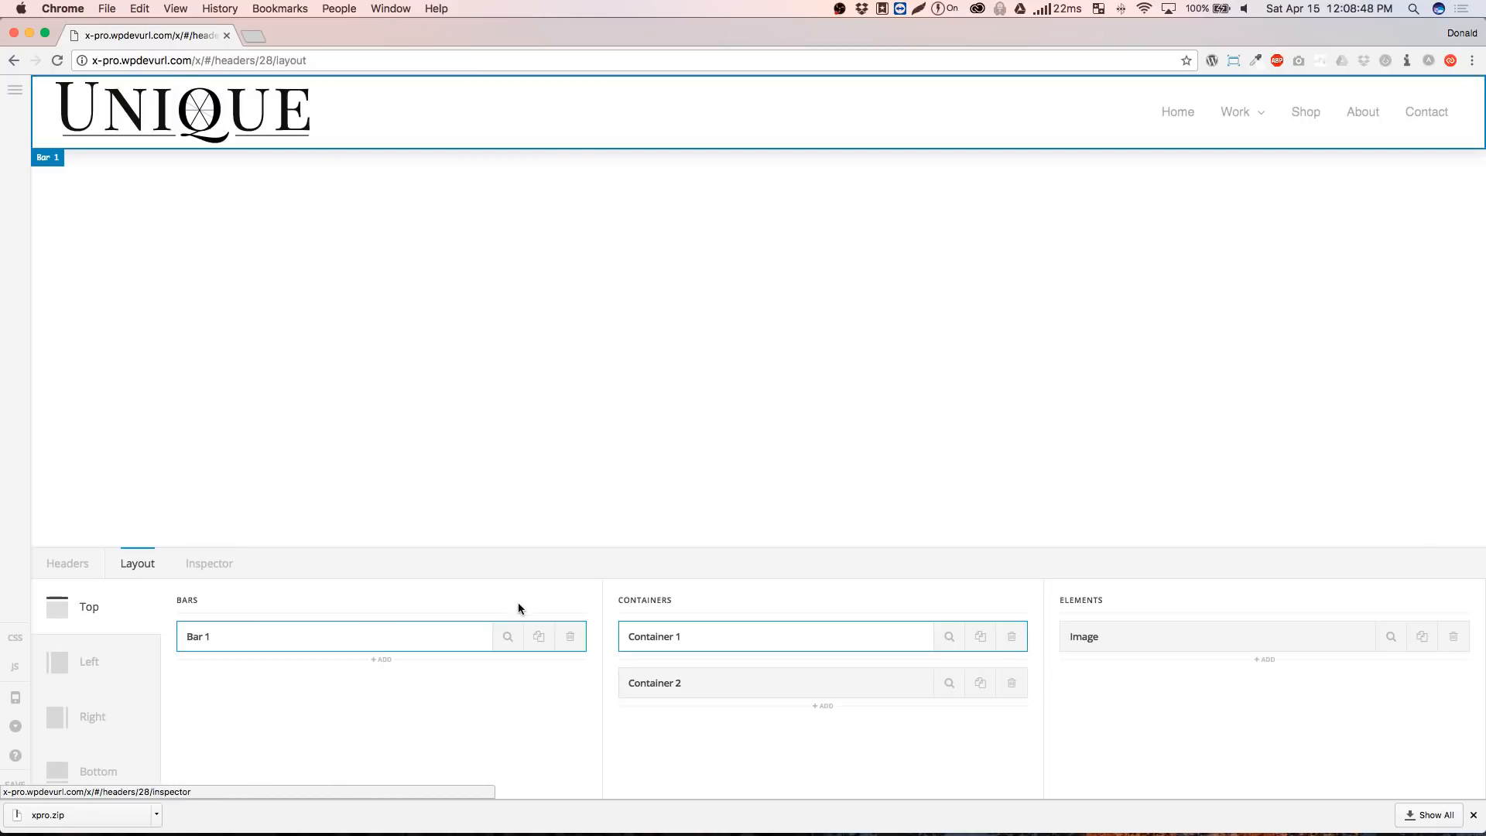
click(866, 689)
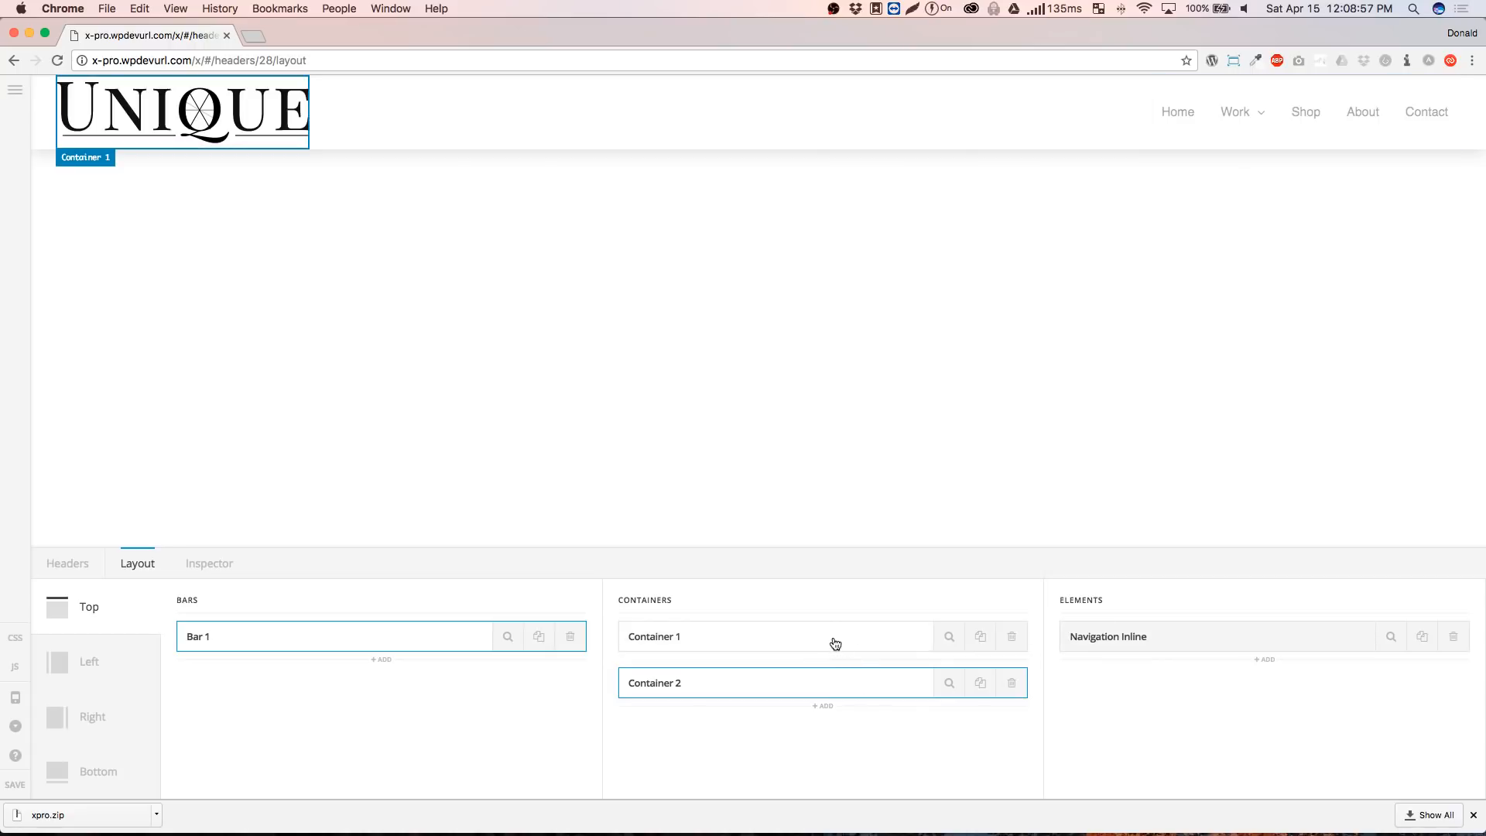
click(1265, 662)
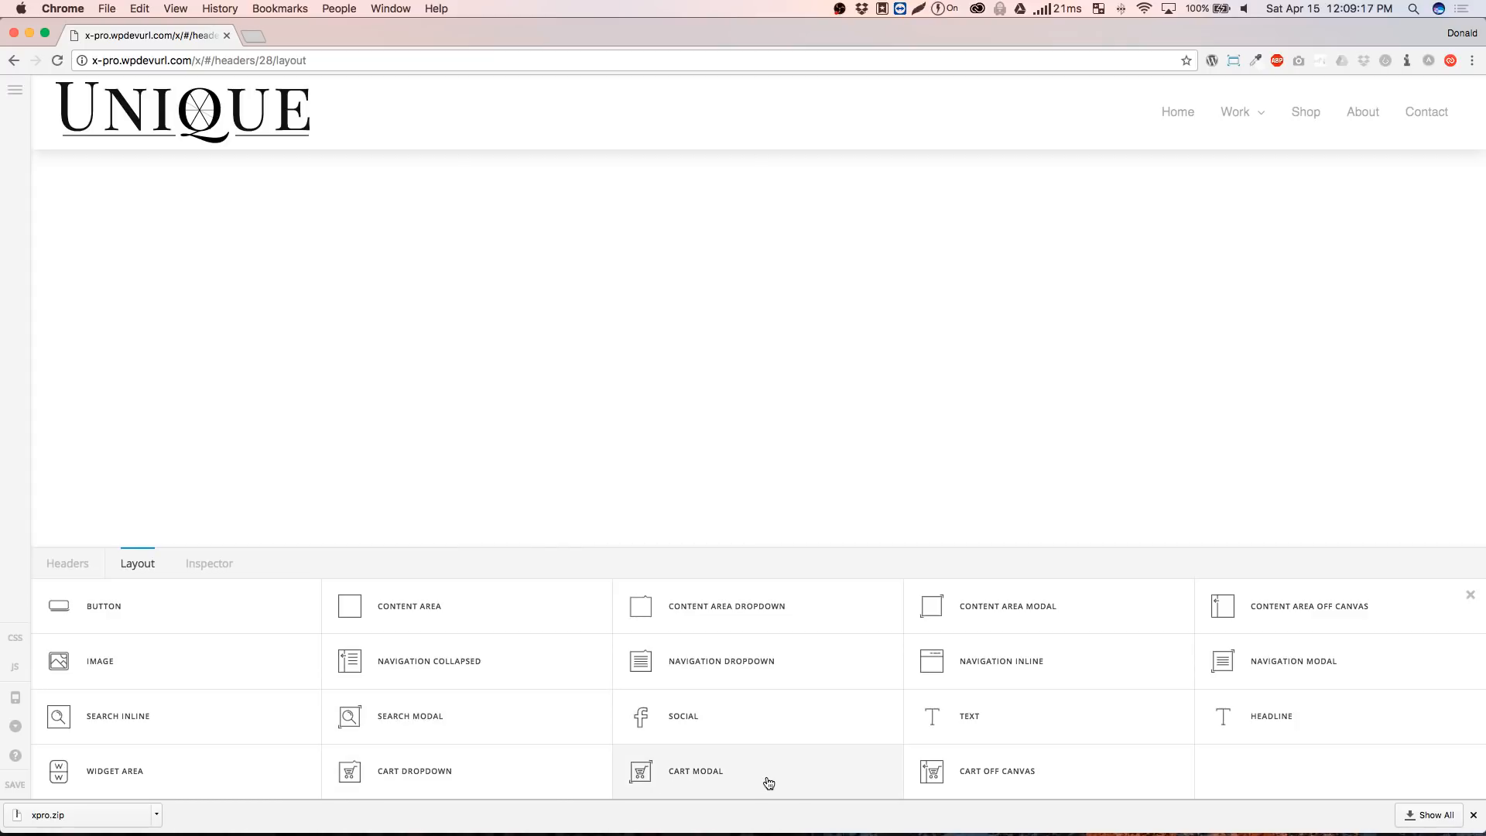
click(472, 772)
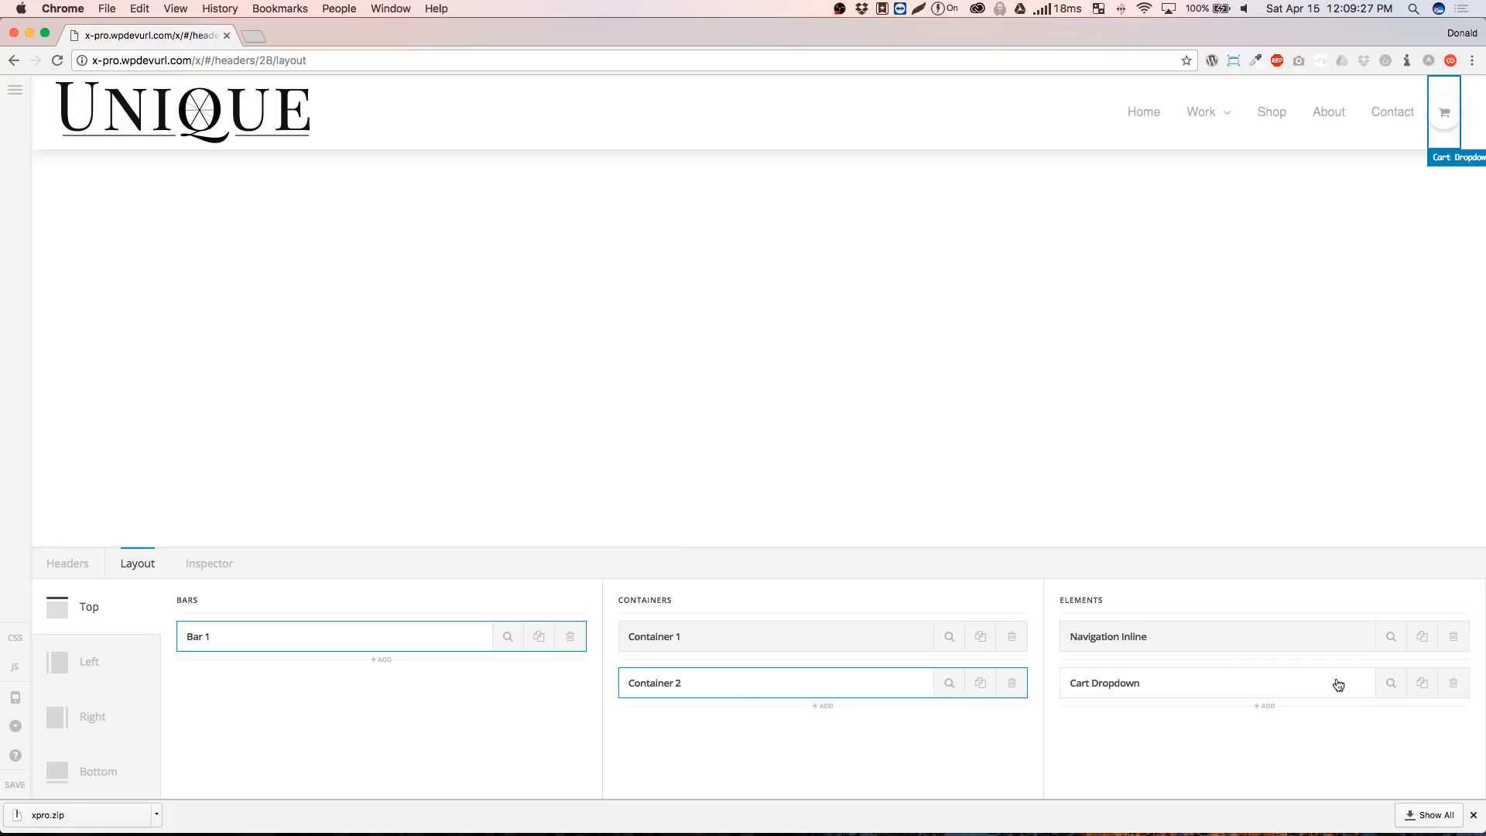
Set the Cart Dropdown toggle's base background colour to red, rgba(235, 8, 8, 0.98)
click(1391, 682)
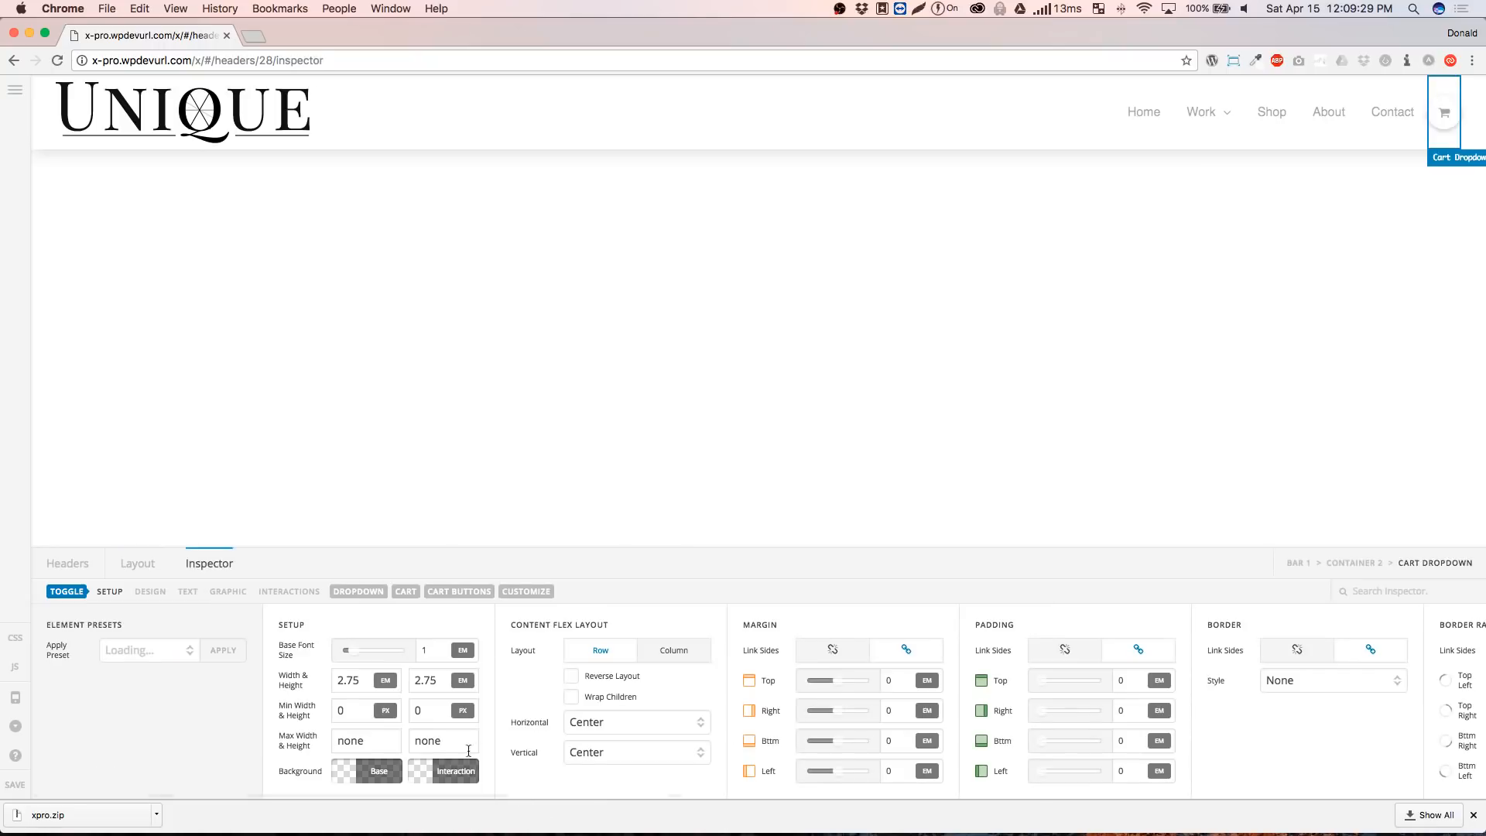
click(379, 771)
click(618, 528)
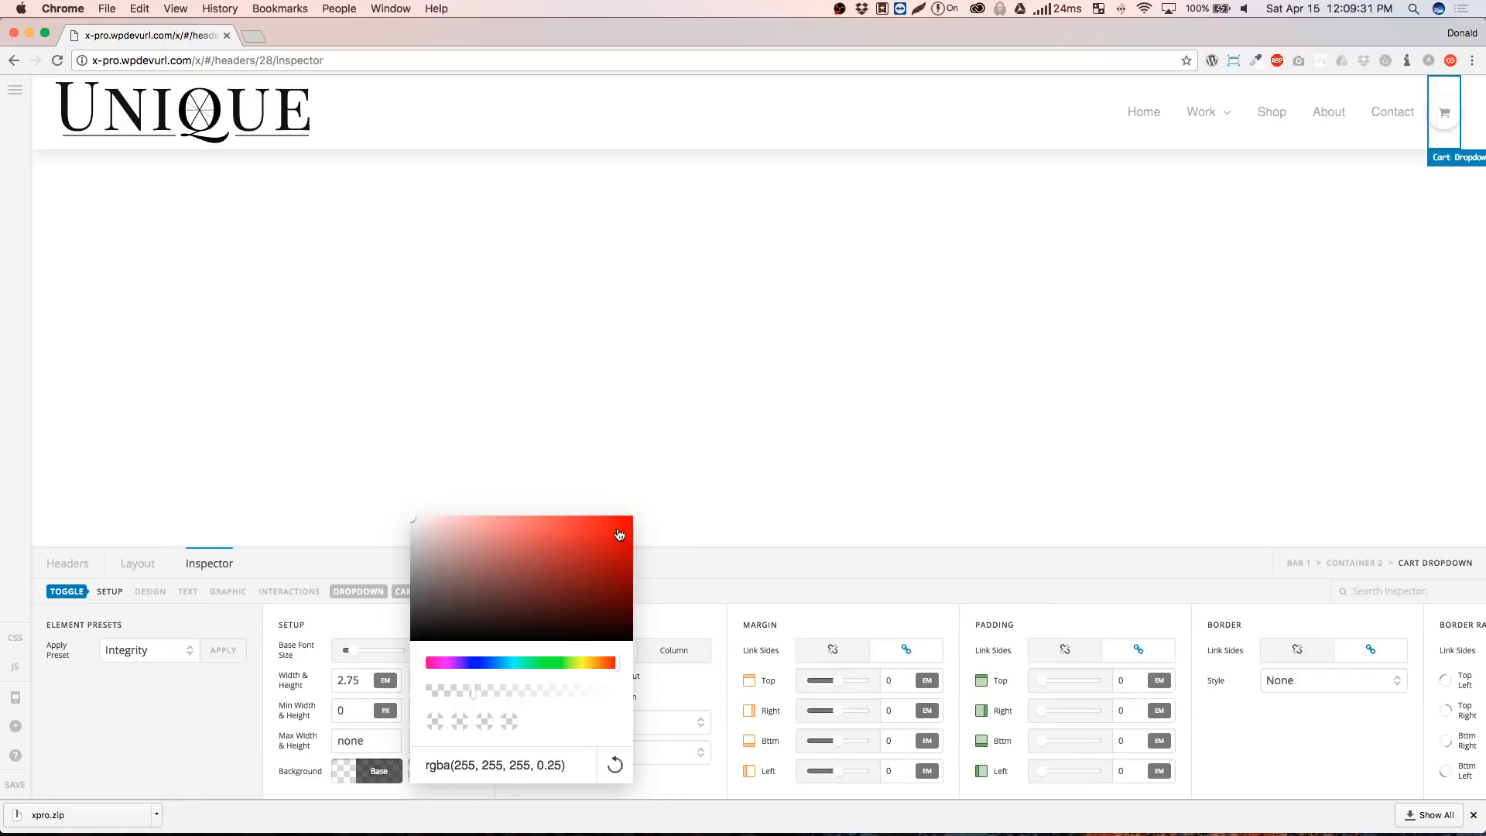
click(612, 695)
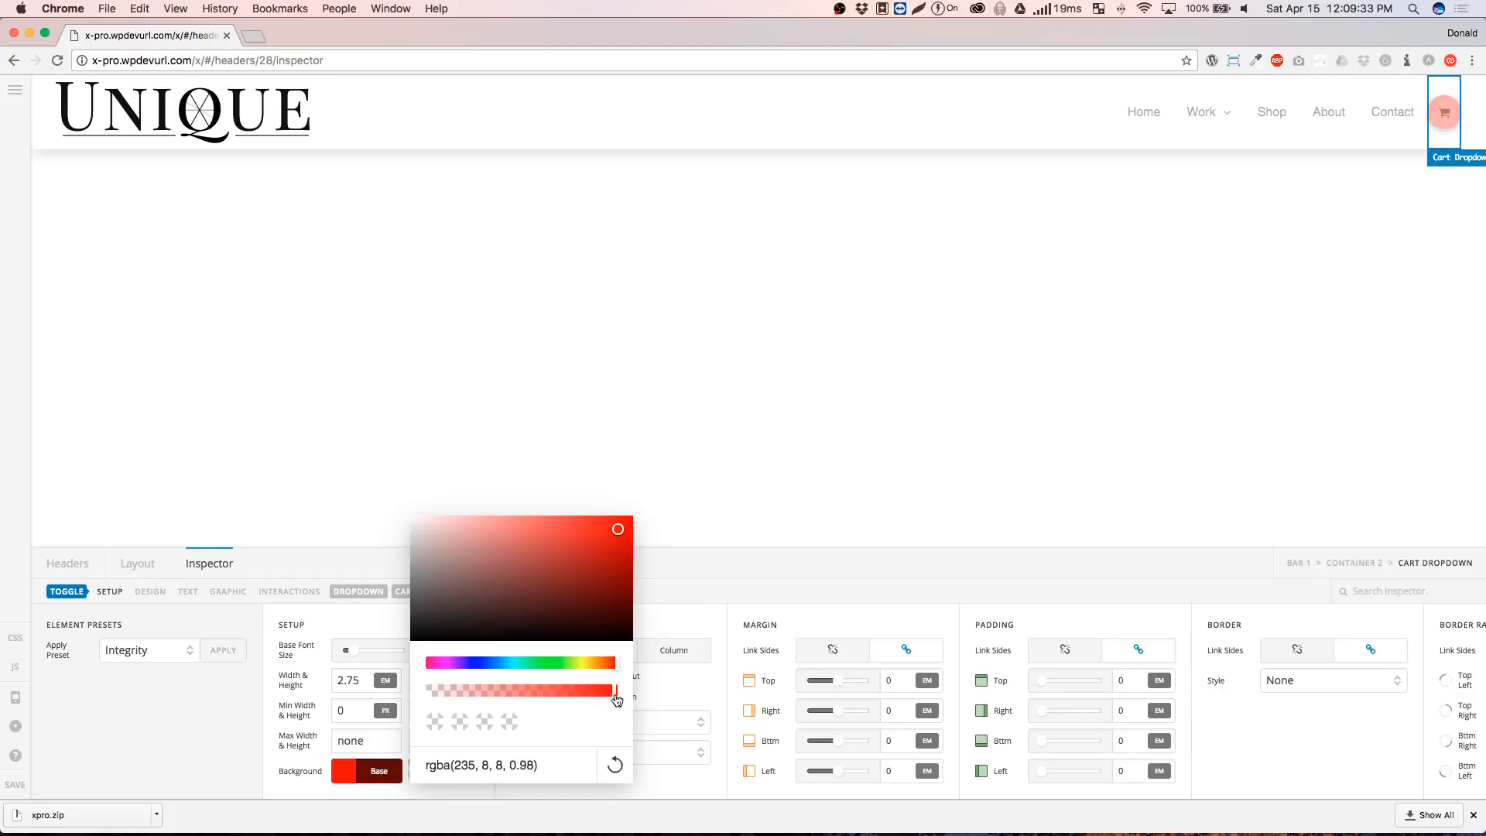
click(656, 769)
Set the cart toggle's interaction background colour to red, rgba(240, 4, 4, 0.95)
click(456, 772)
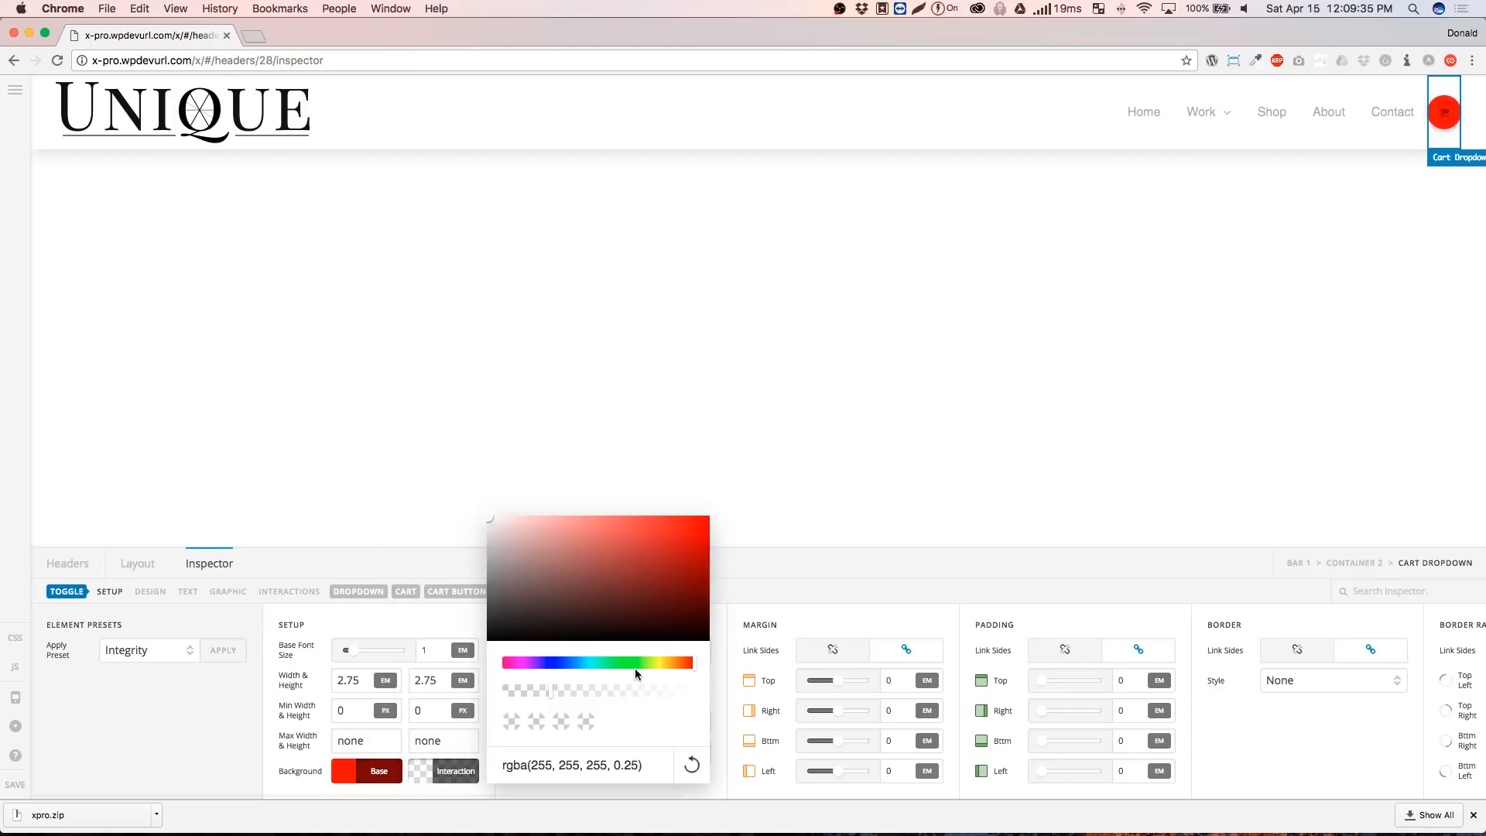
click(702, 526)
click(688, 692)
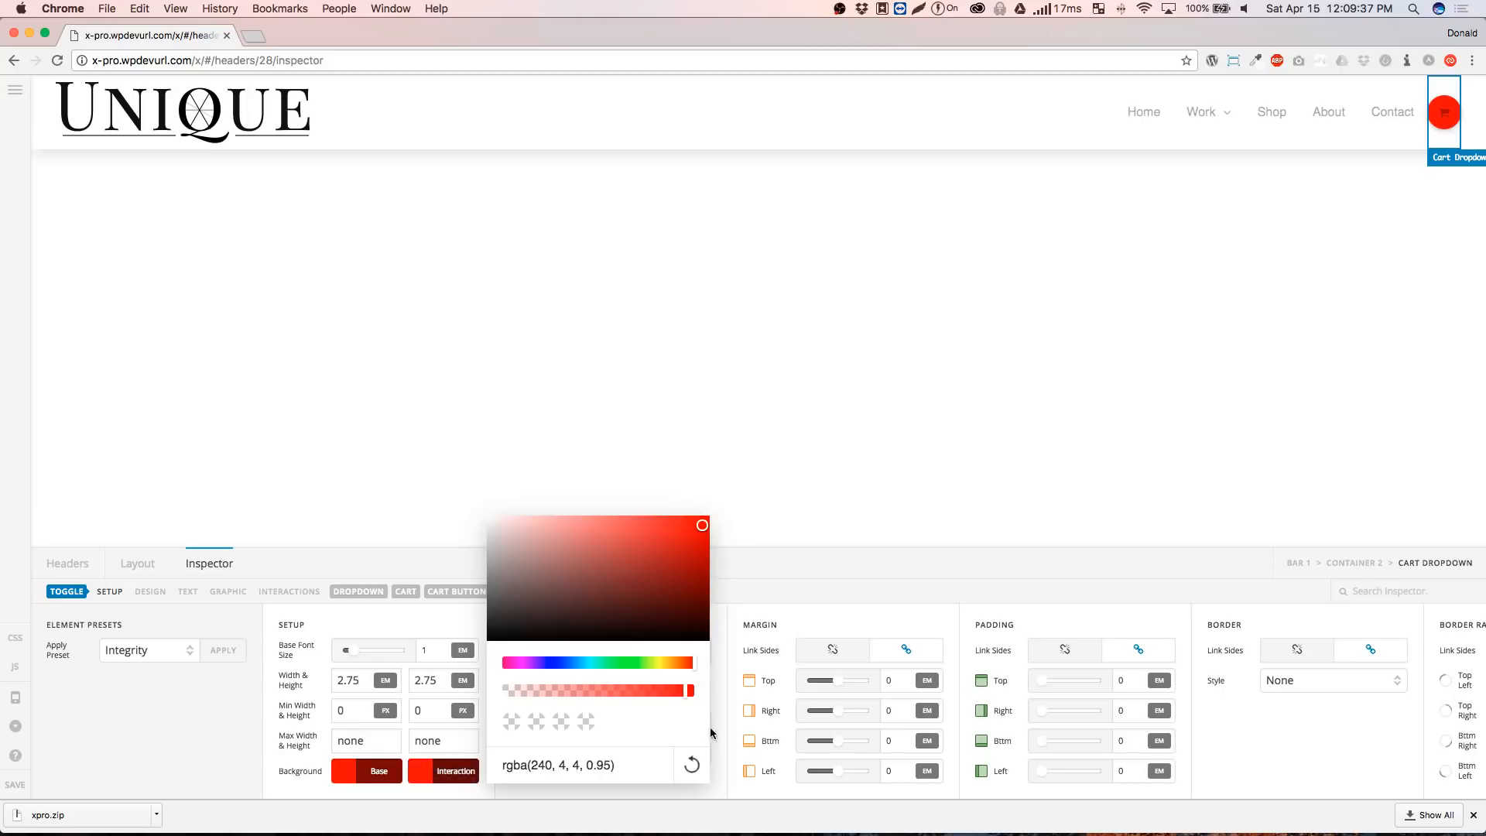
click(720, 751)
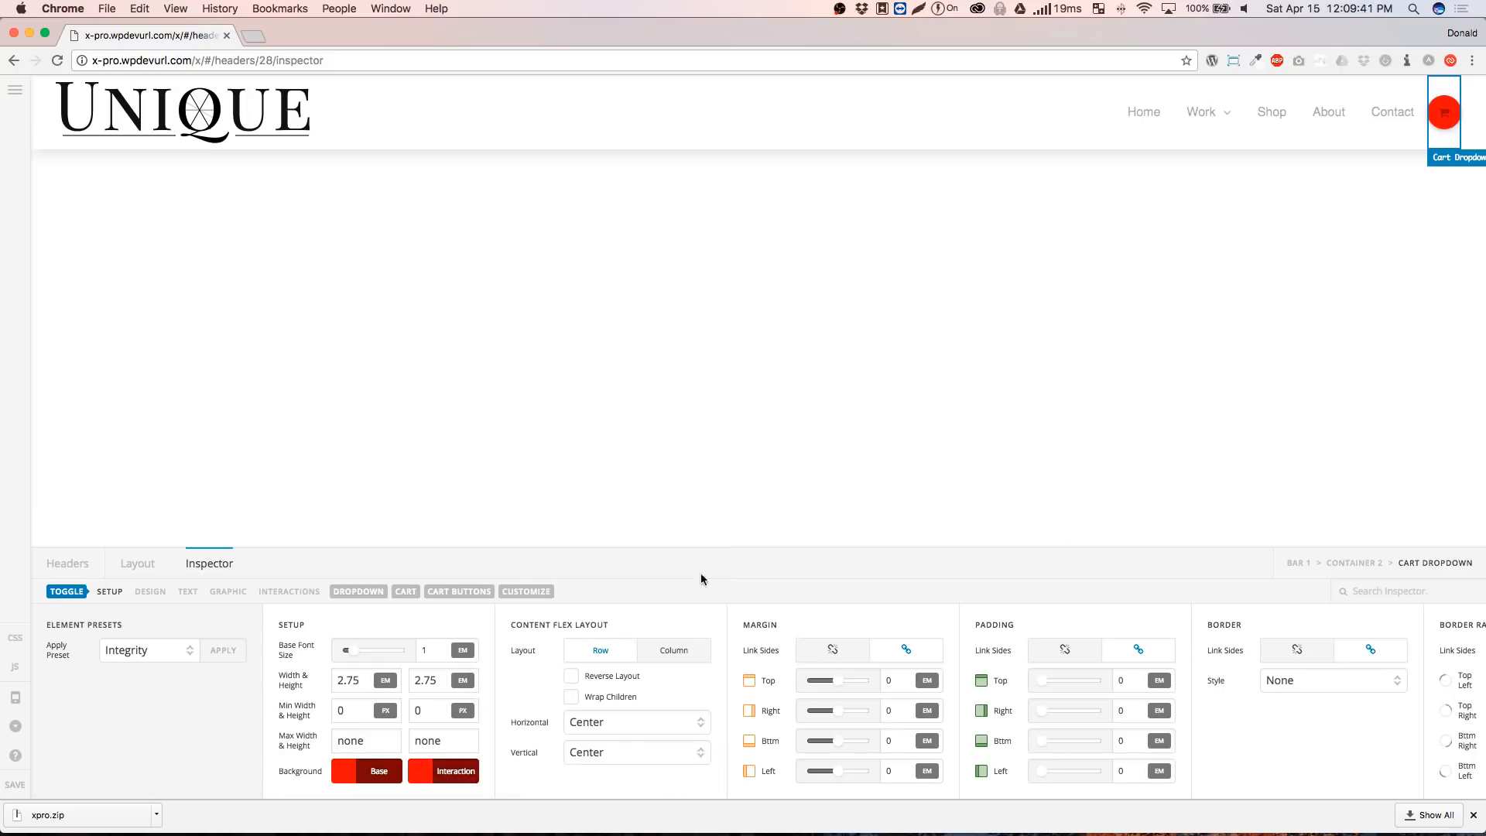
Set the cart toggle icon's base colour to near-white, RGB 238, 236, 236, with almost full opacity
click(219, 596)
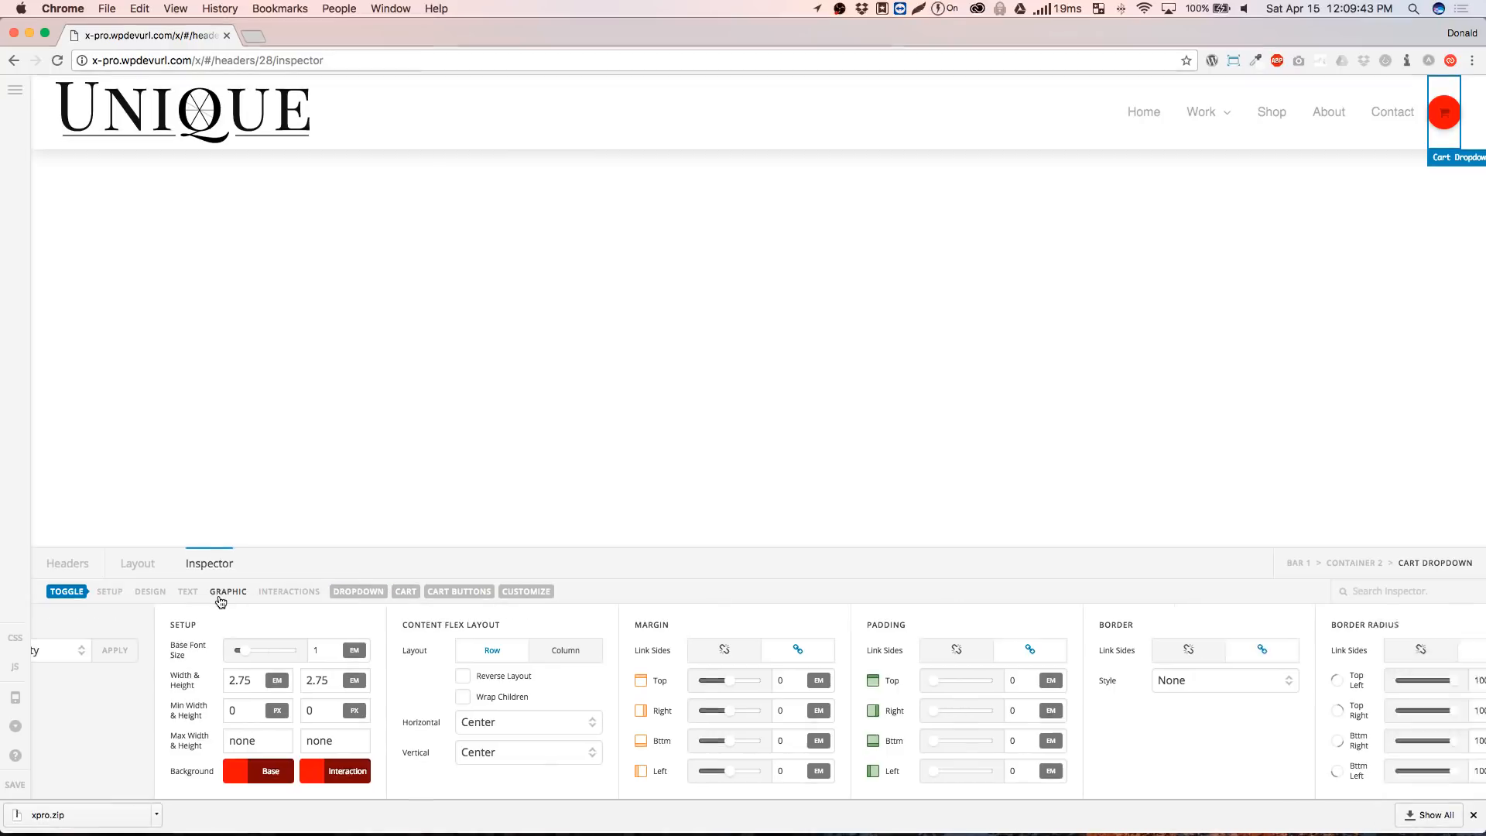
click(939, 745)
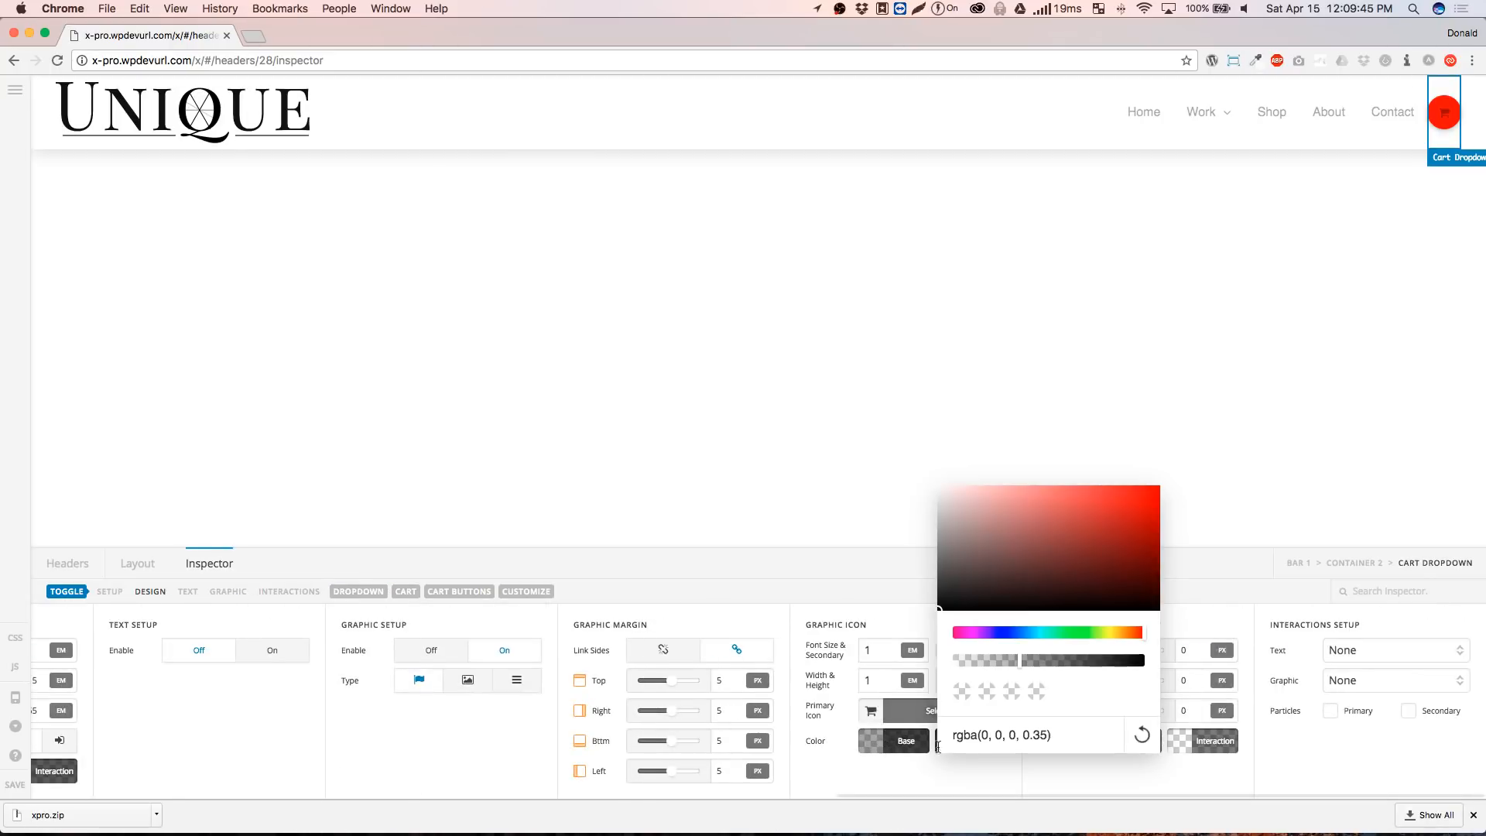
click(945, 494)
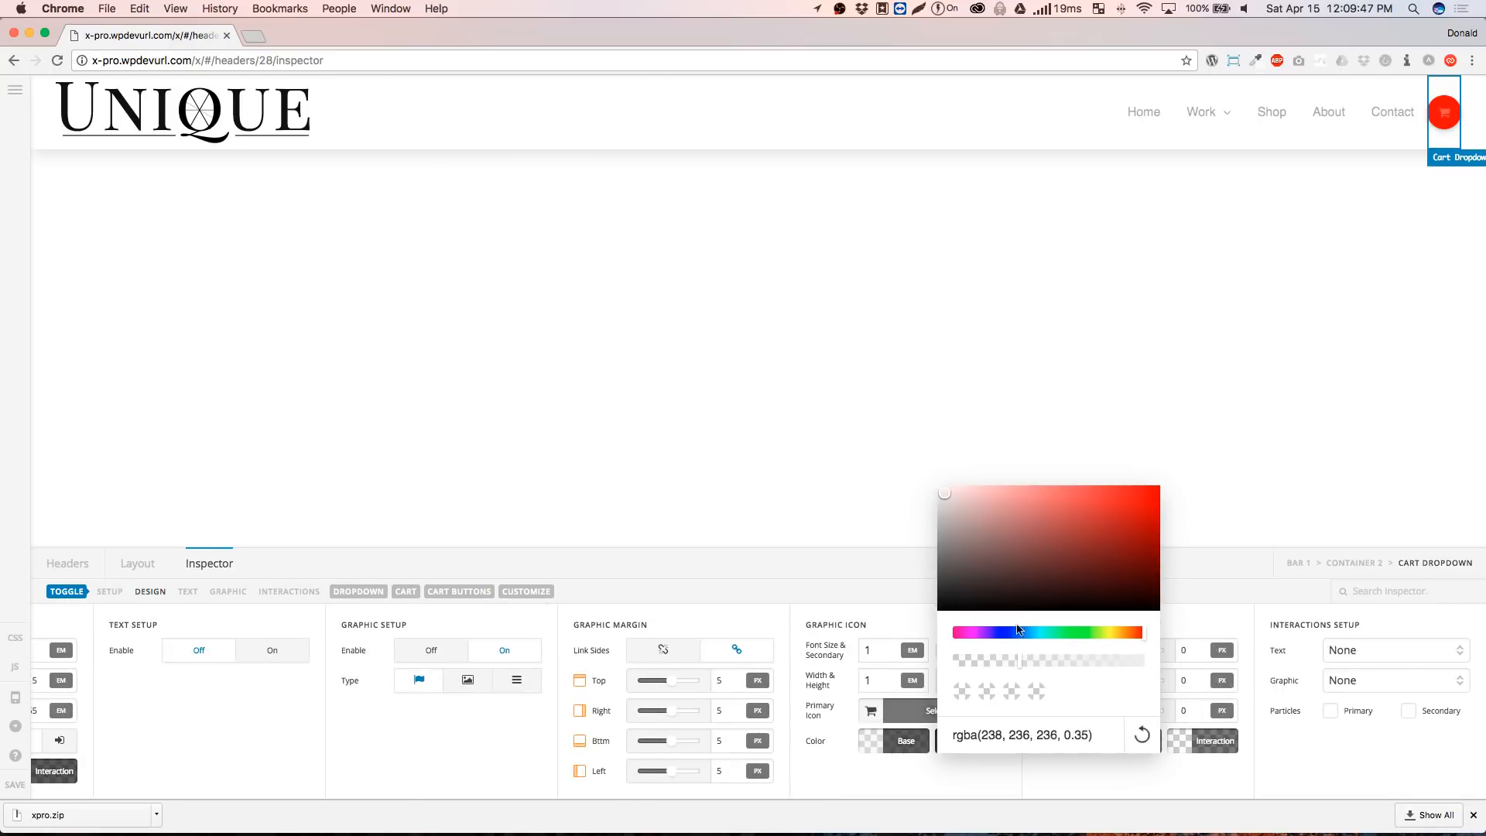
click(1133, 662)
click(967, 755)
Set the cart toggle icon's interaction colour to near-white, RGB 238, 237, 237, with almost full opacity
click(968, 745)
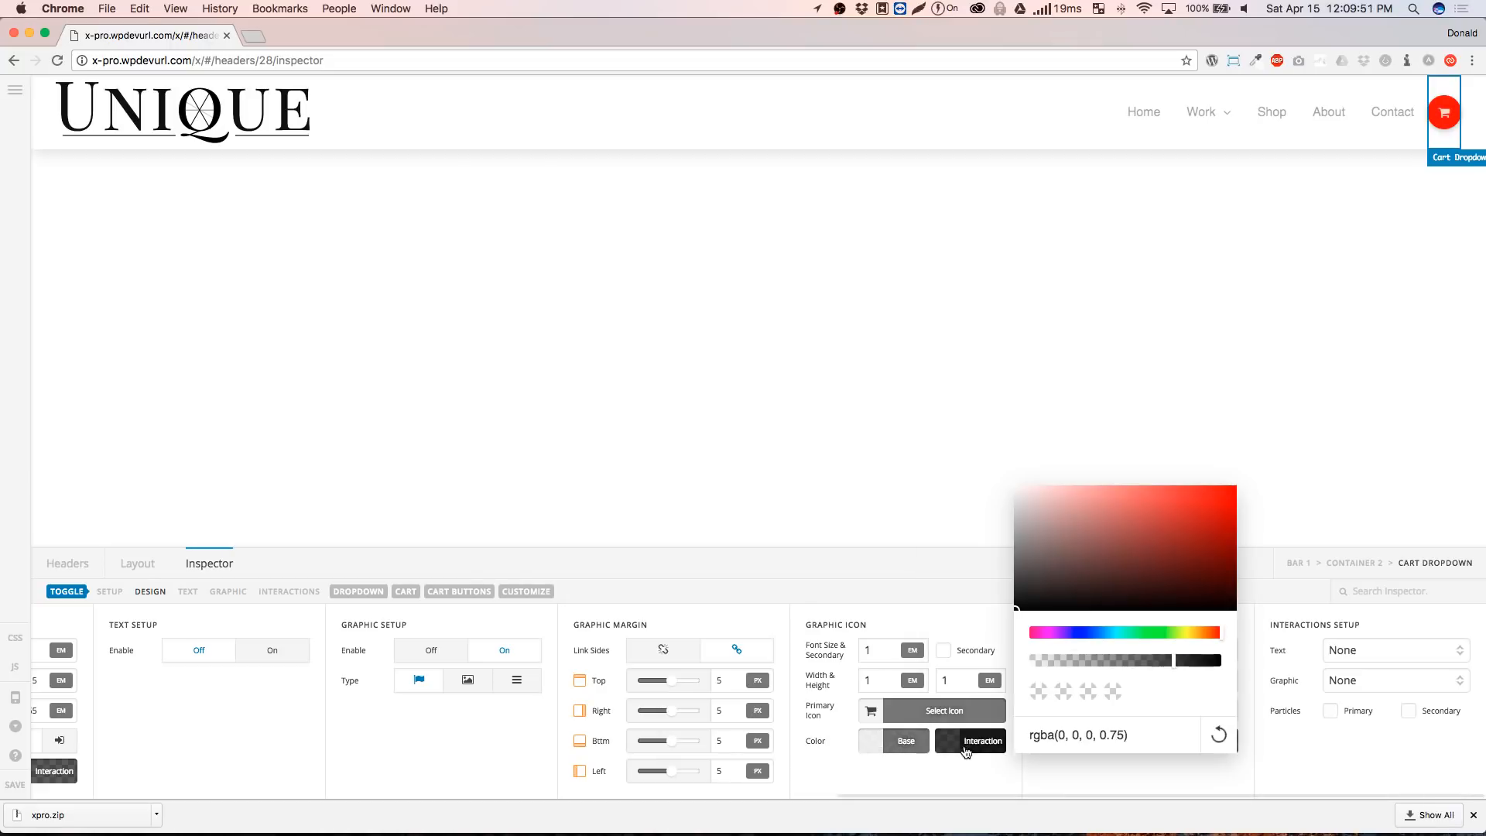
click(1024, 493)
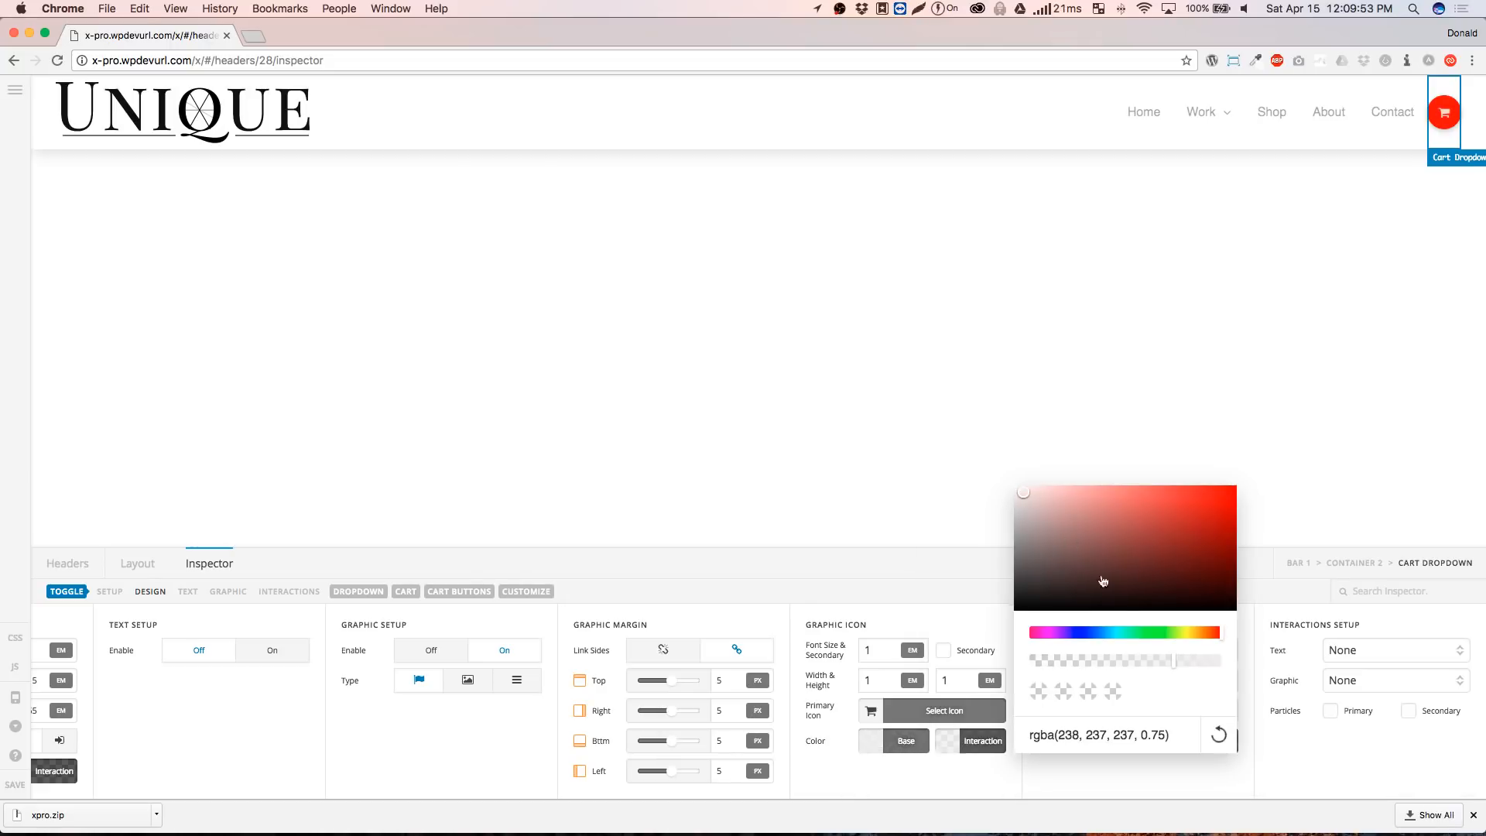
click(1209, 661)
click(1146, 771)
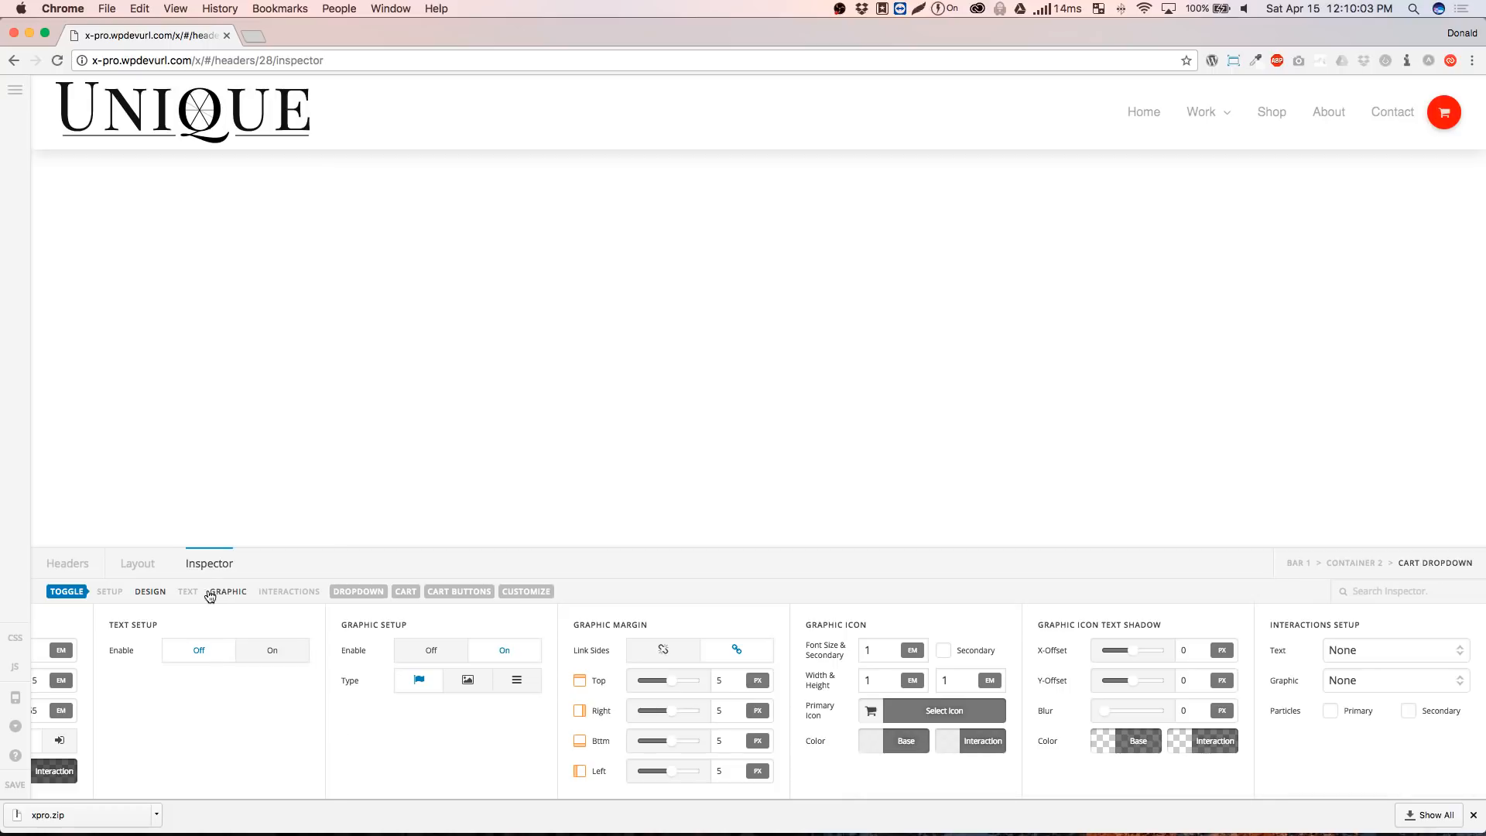
Try a linked border radius of 10 em on the cart toggle and set it to 0 em for all corners
click(147, 594)
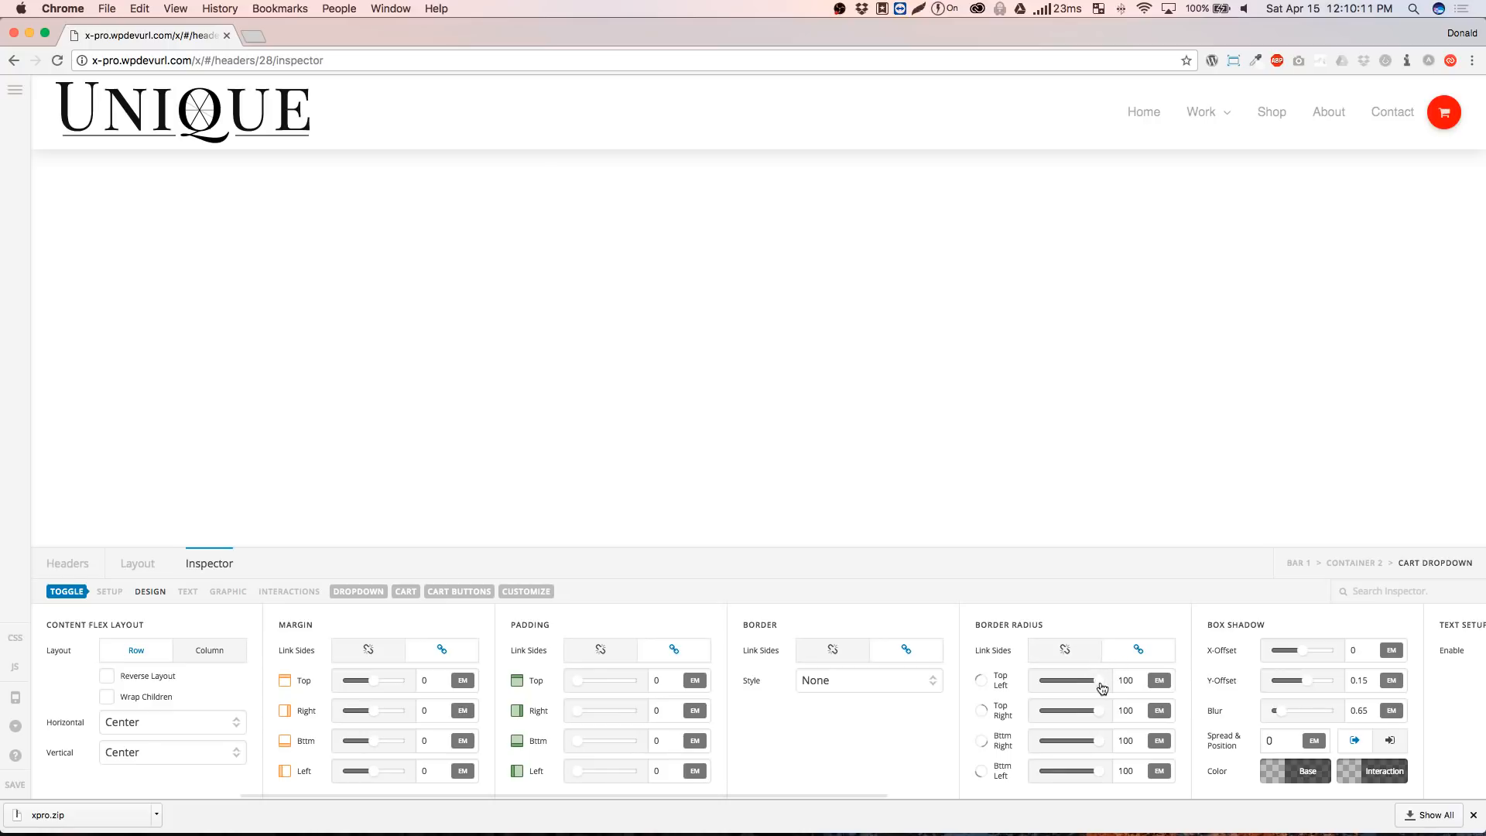
double_click(1131, 680)
text(10)
key(Tab)
double_click(1126, 680)
text(0)
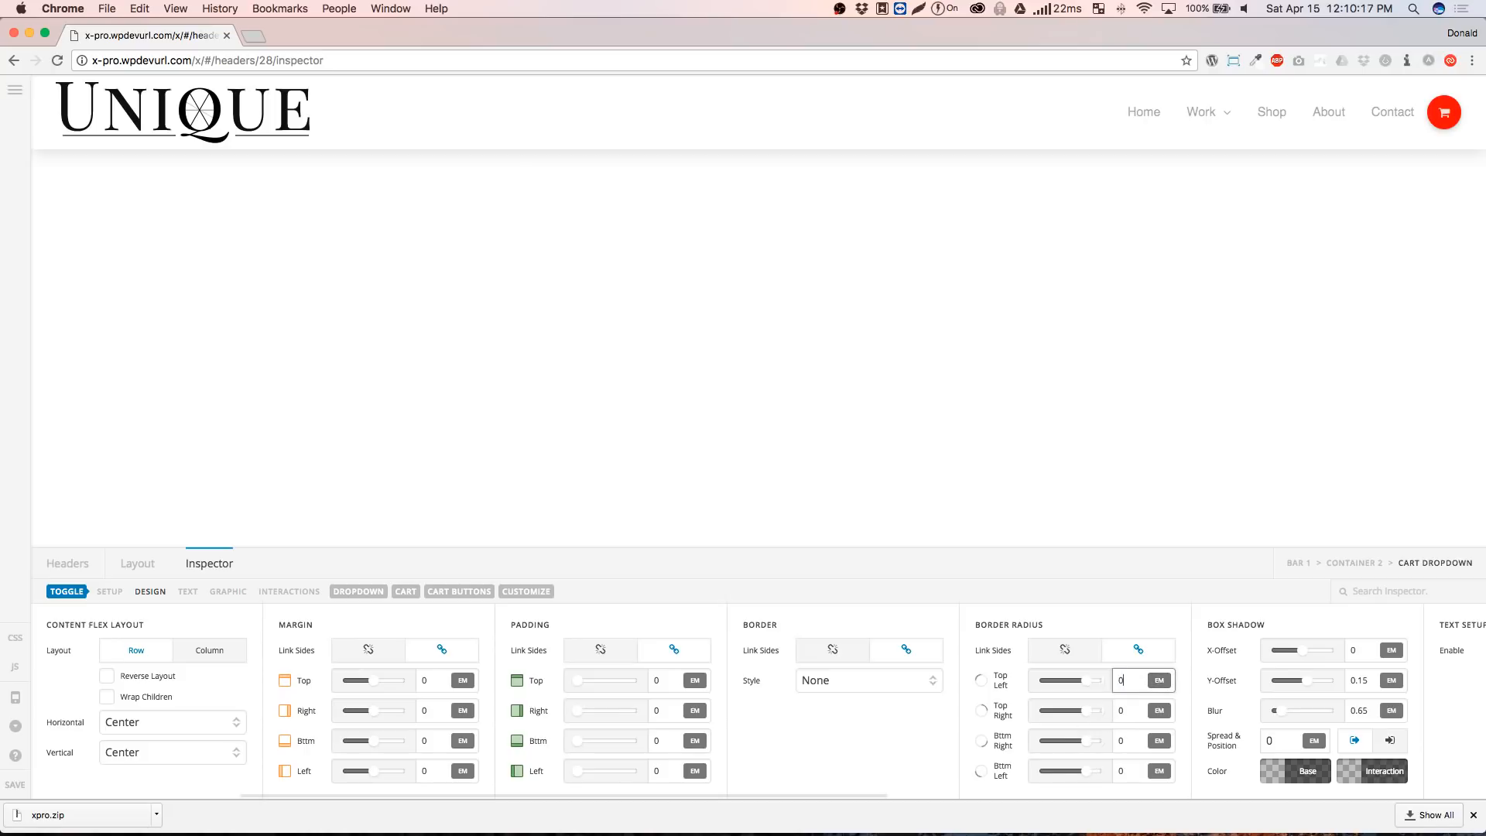
key(Tab)
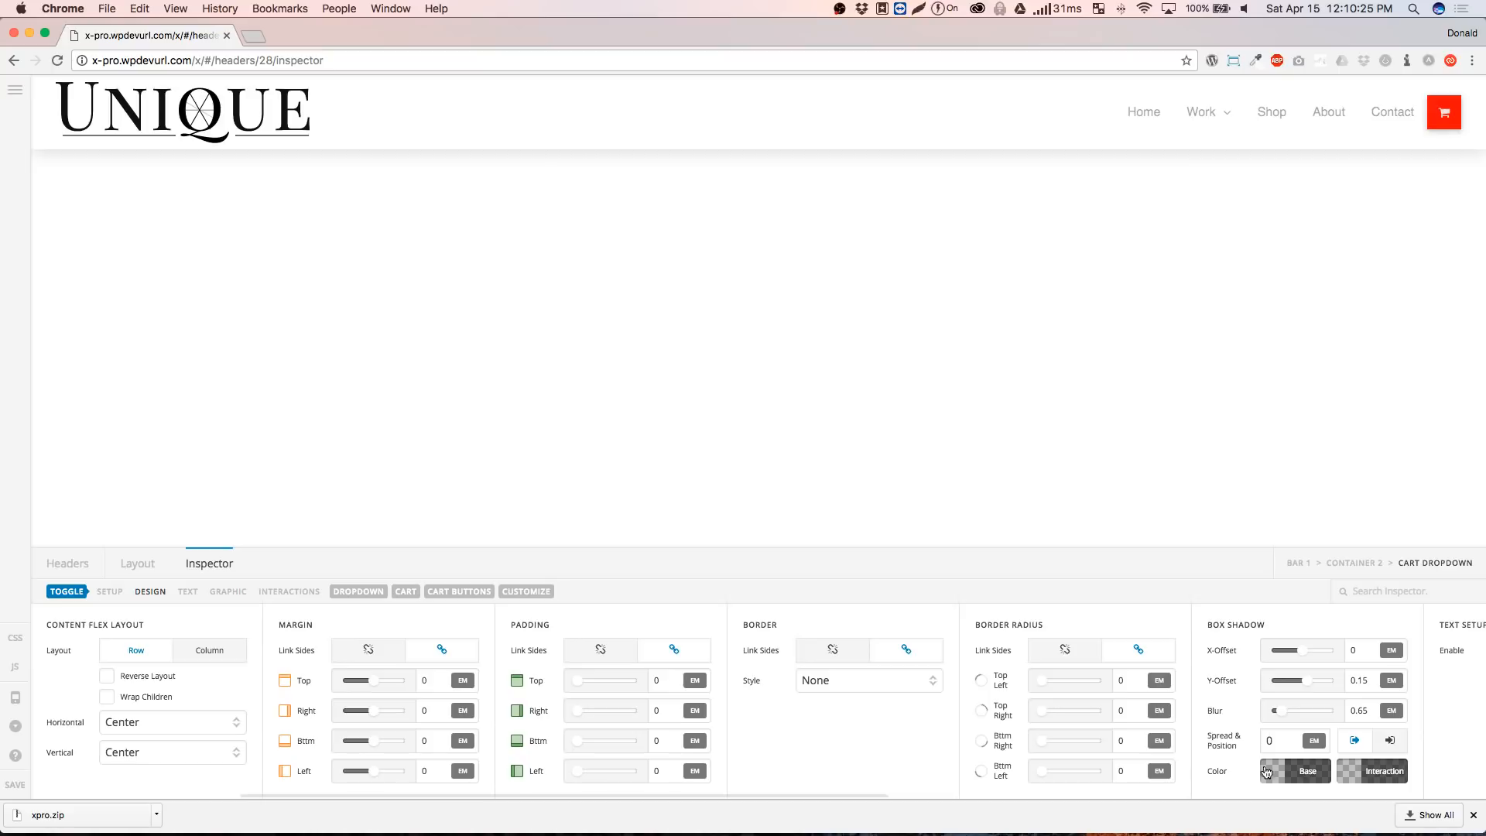
Make the cart toggle's base and interaction box shadow colours fully transparent, using rgba(0, 0, 0, 0)
click(1303, 773)
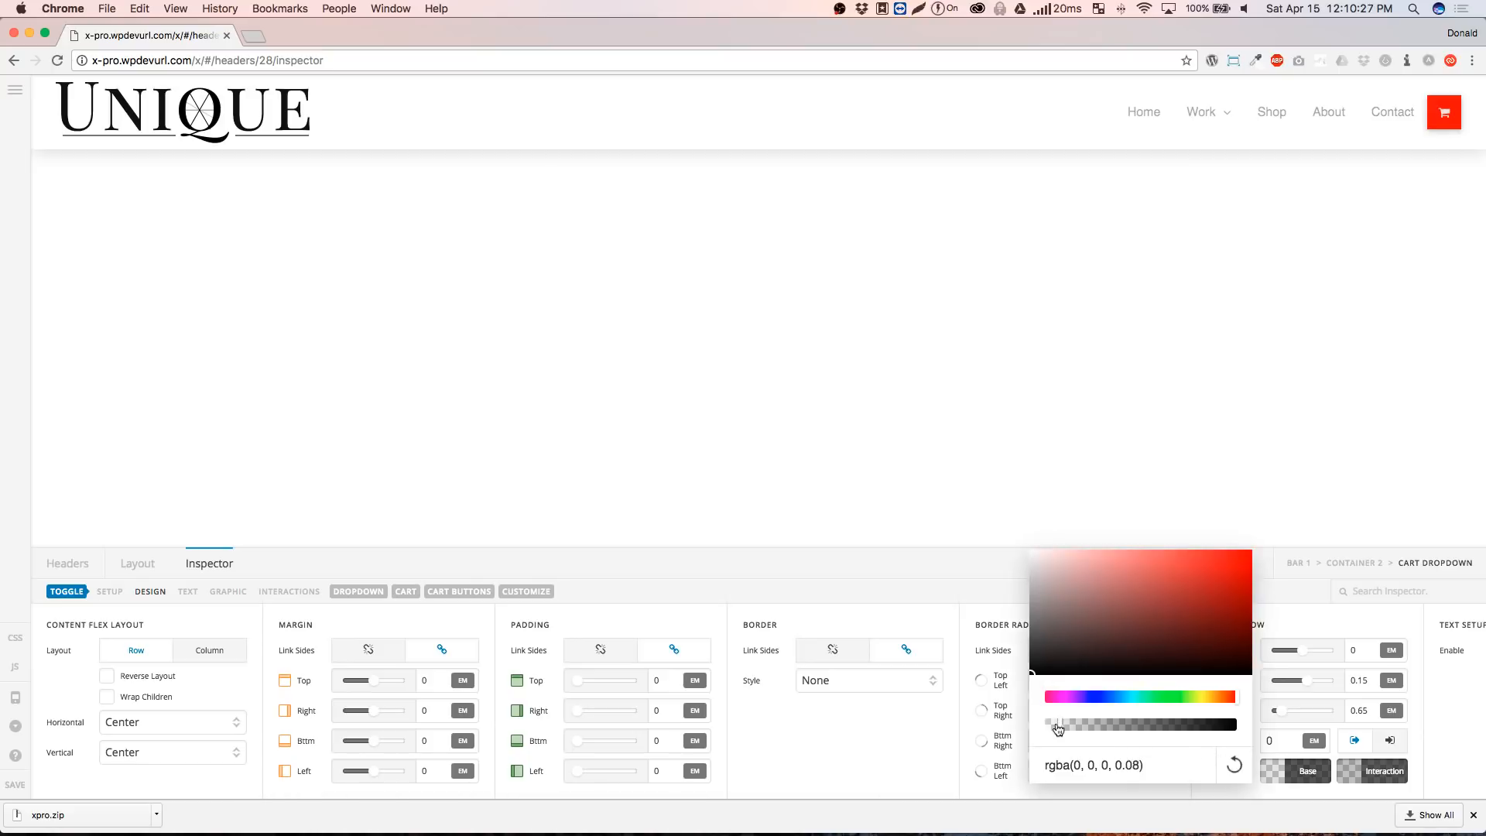
click(1265, 765)
click(1307, 771)
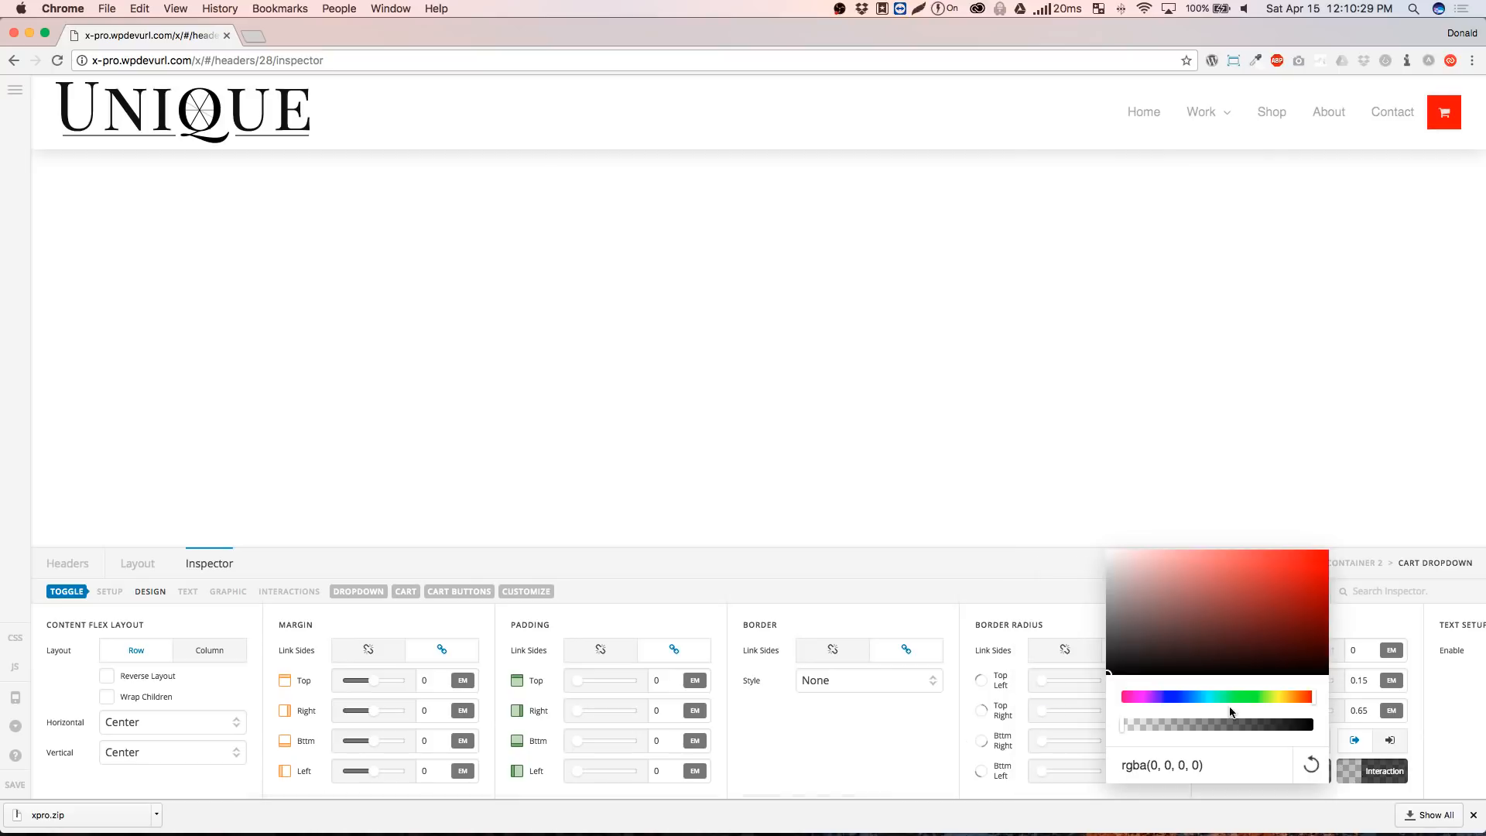
Set the cart toggle's base and interaction background colours to black
click(917, 733)
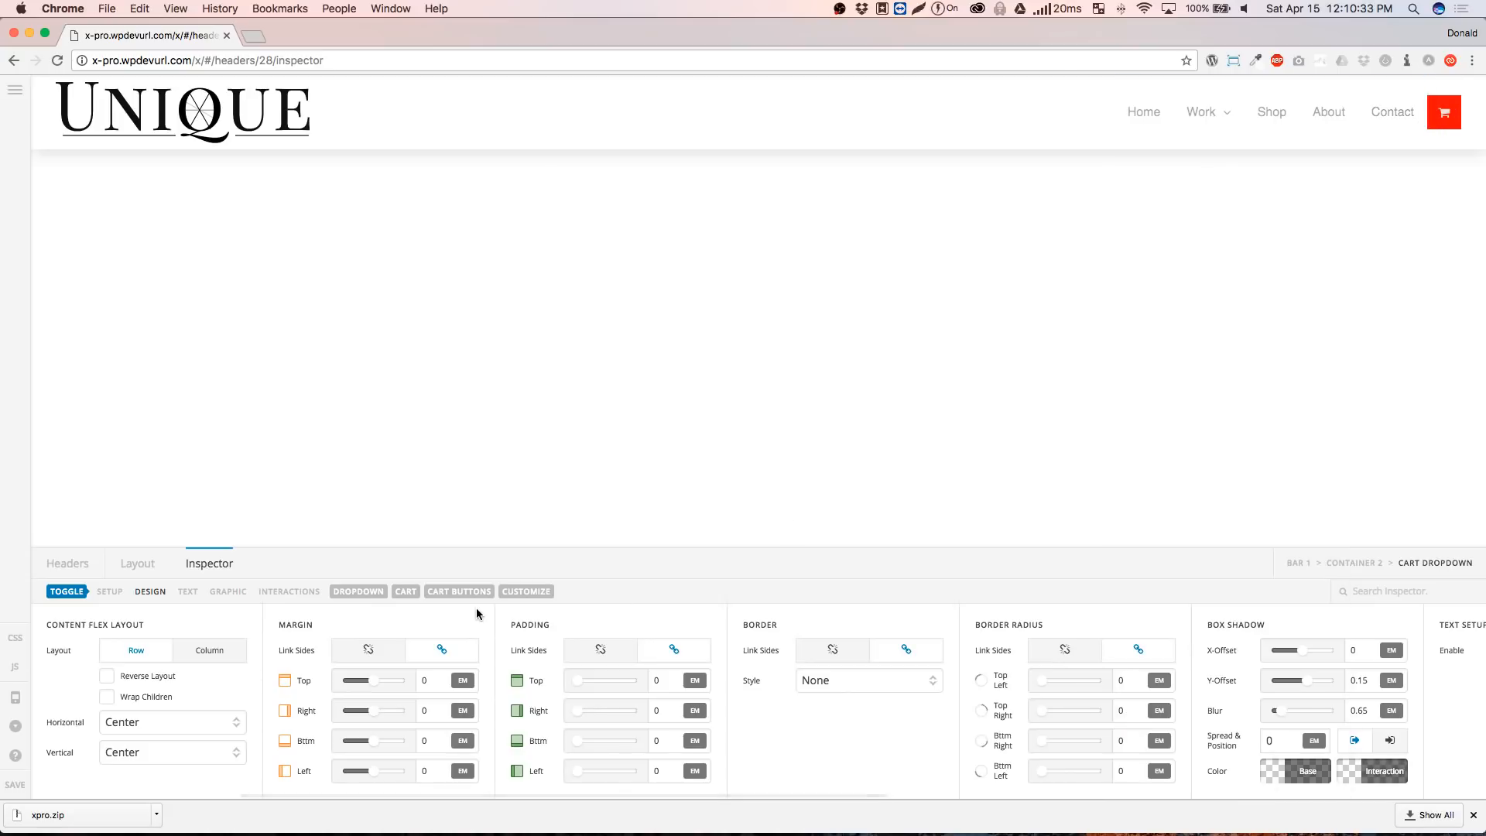
click(112, 593)
click(158, 772)
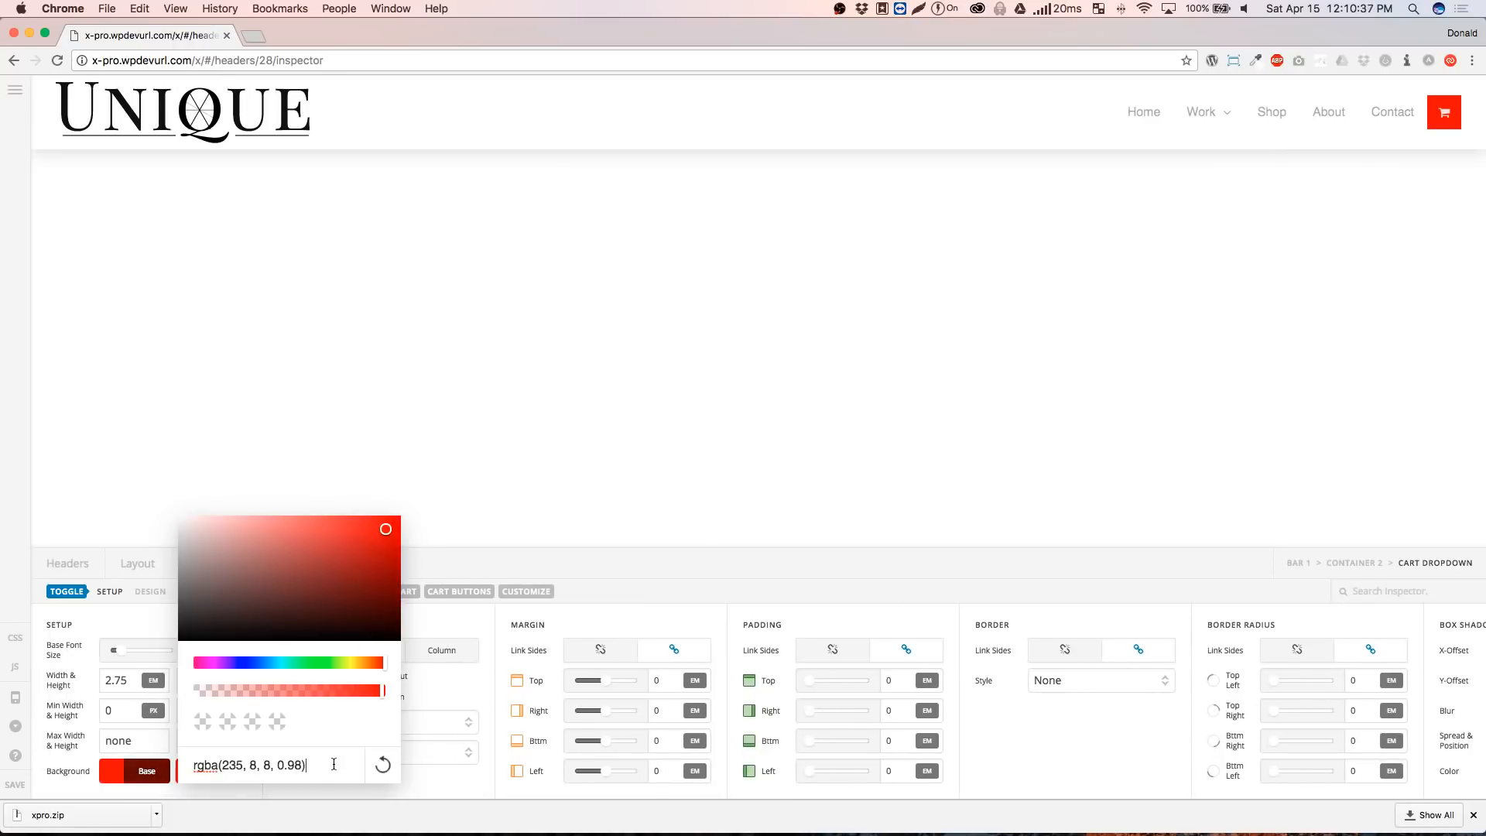
triple_click(333, 764)
text(black)
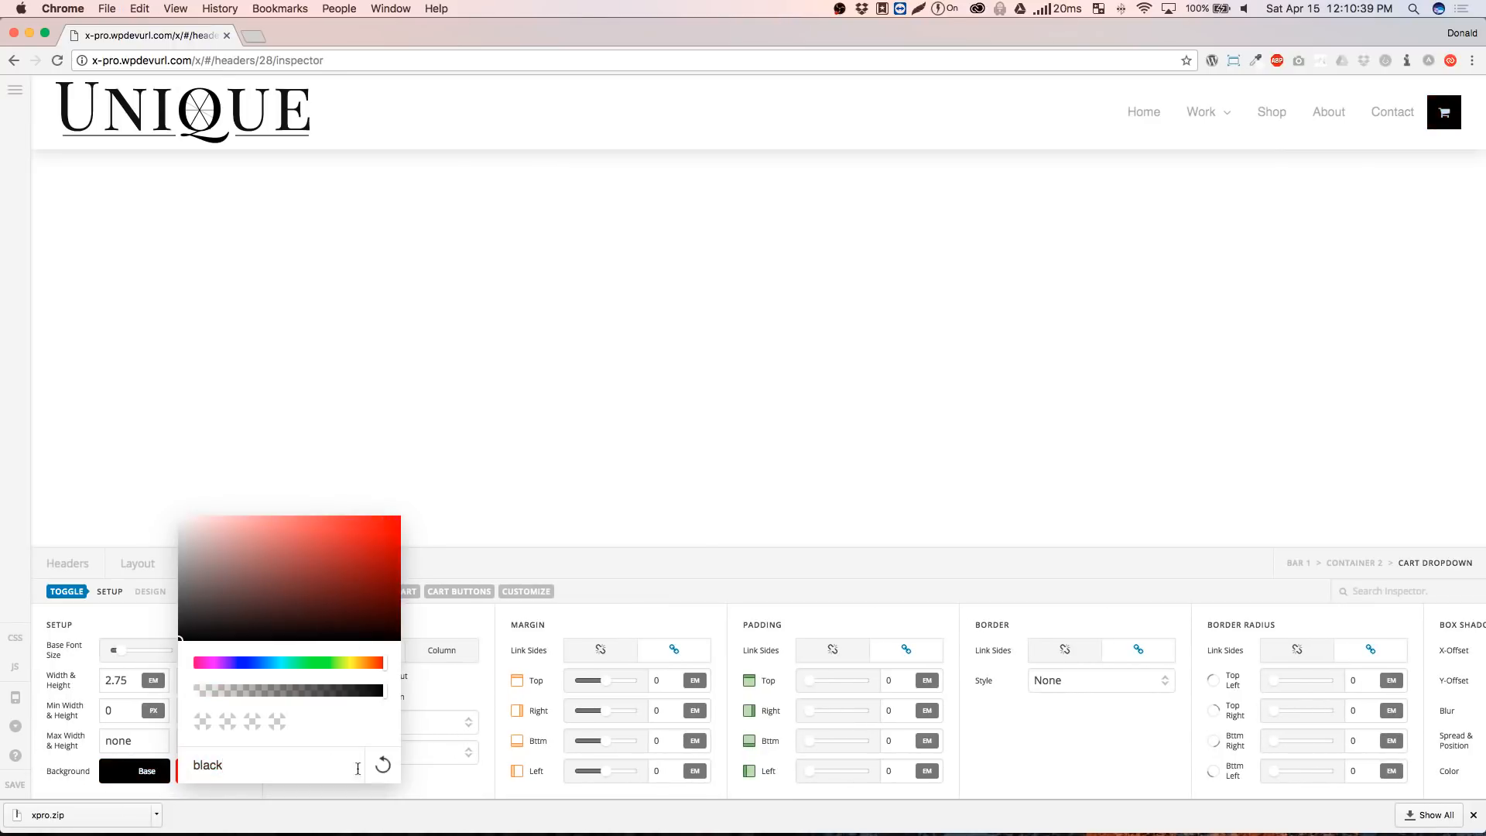
click(475, 777)
click(224, 772)
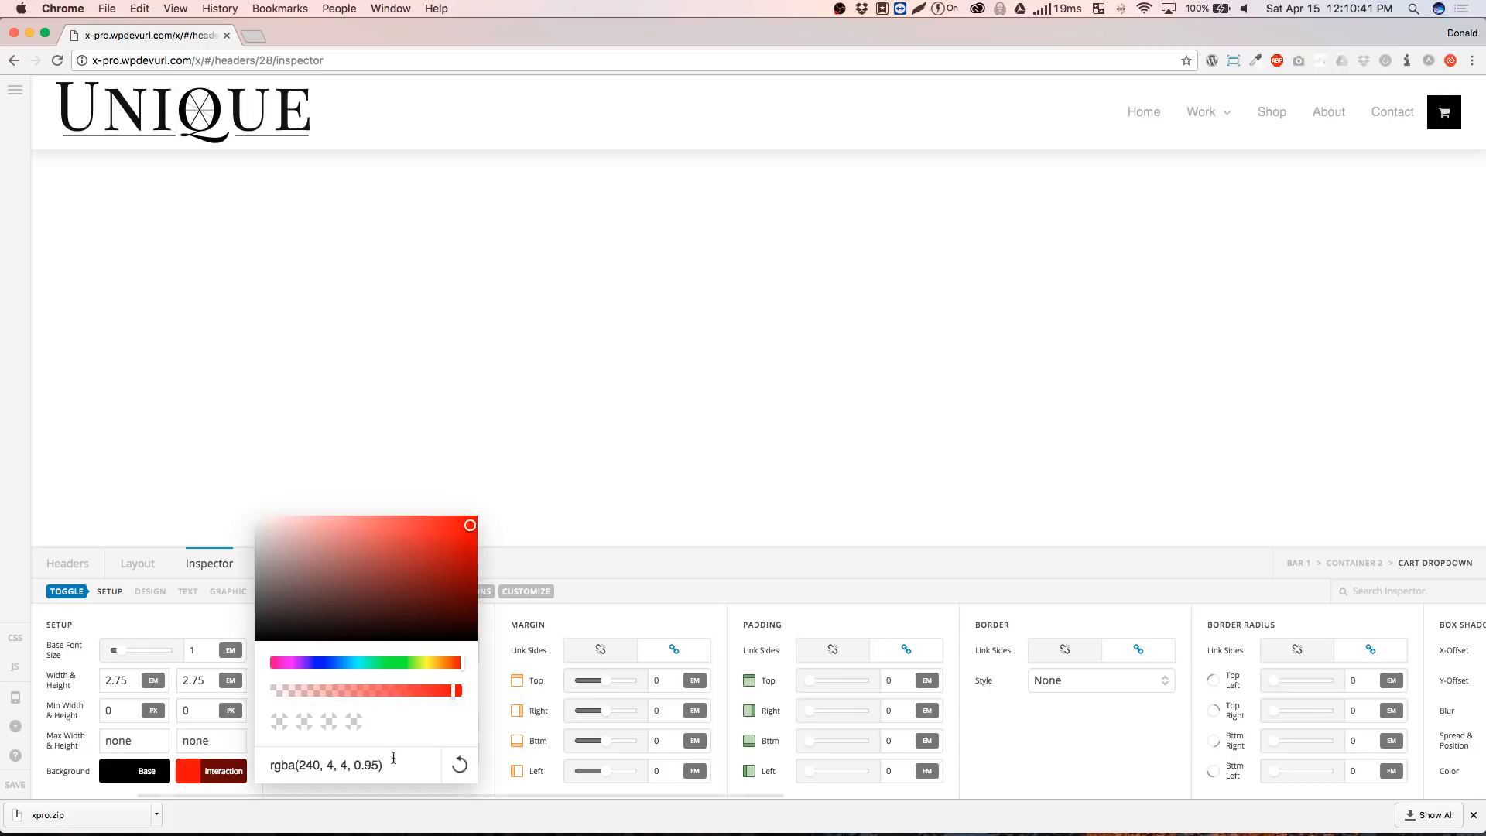
triple_click(394, 758)
text(black)
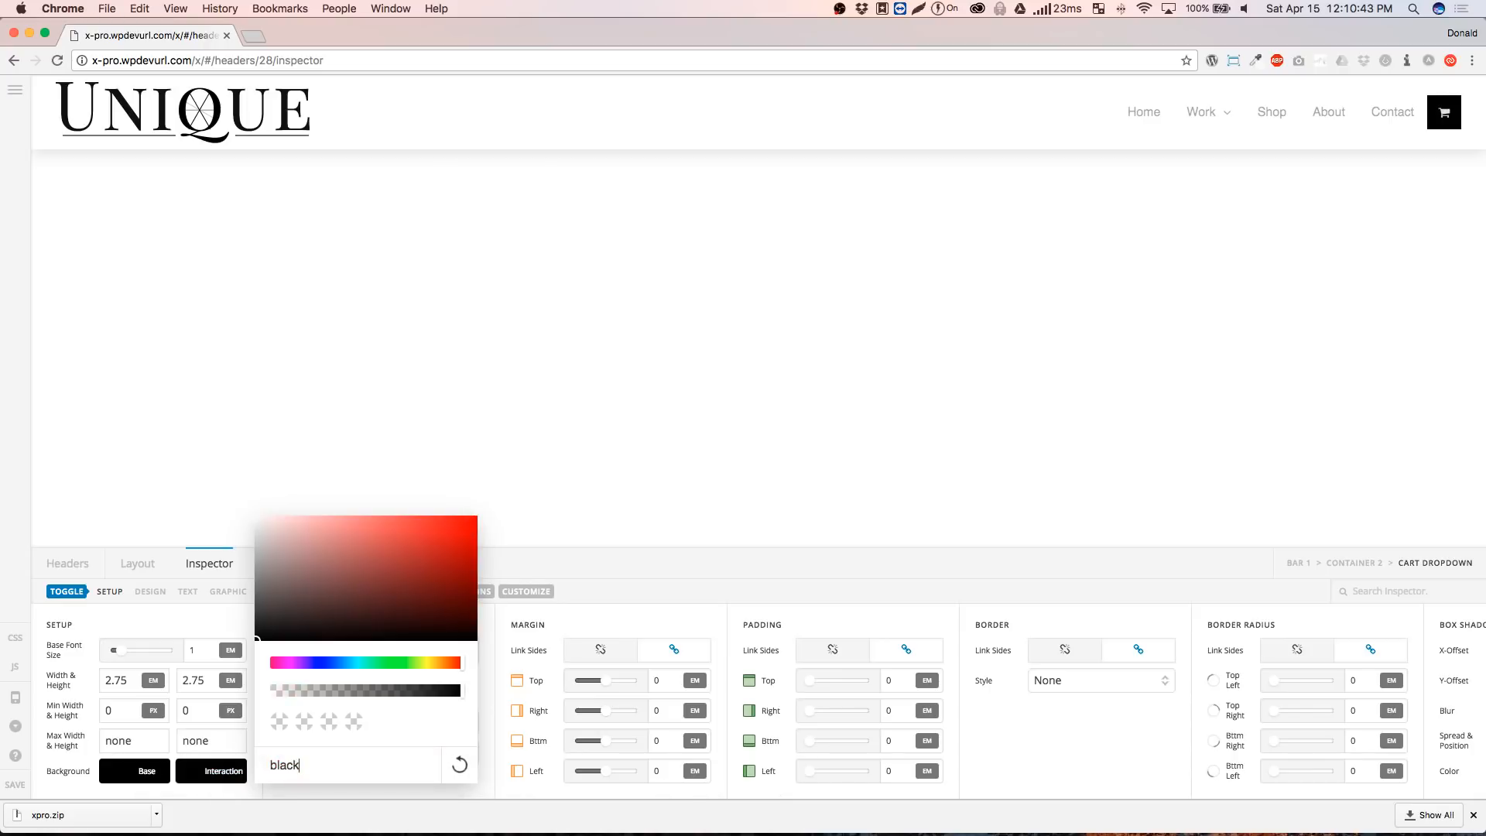
click(225, 772)
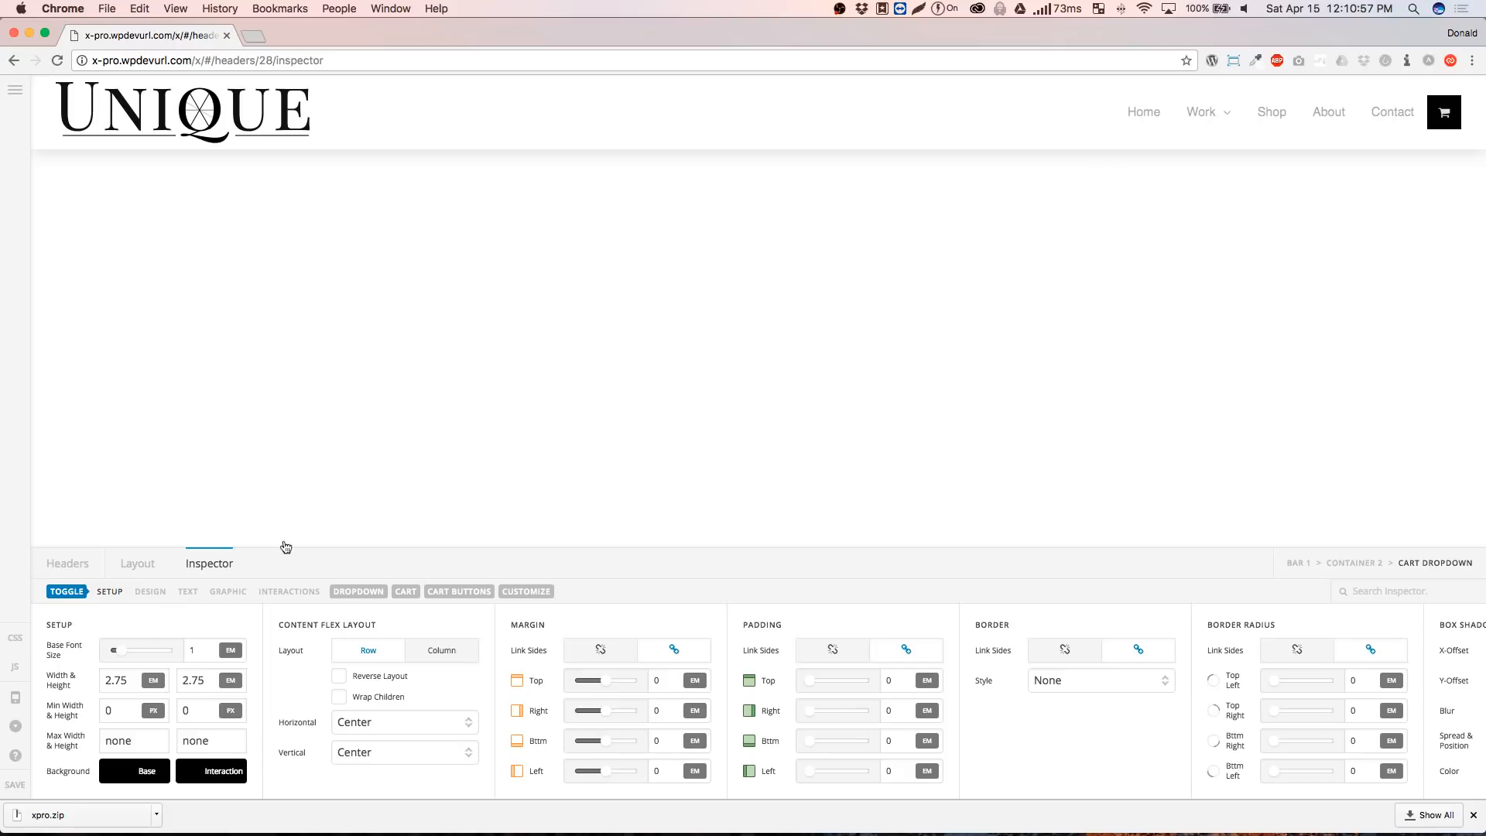
Try the No Dropdowns, Split #1, Split #2, Footer and Primary menus on the inline navigation and set it back to Sample
click(1144, 141)
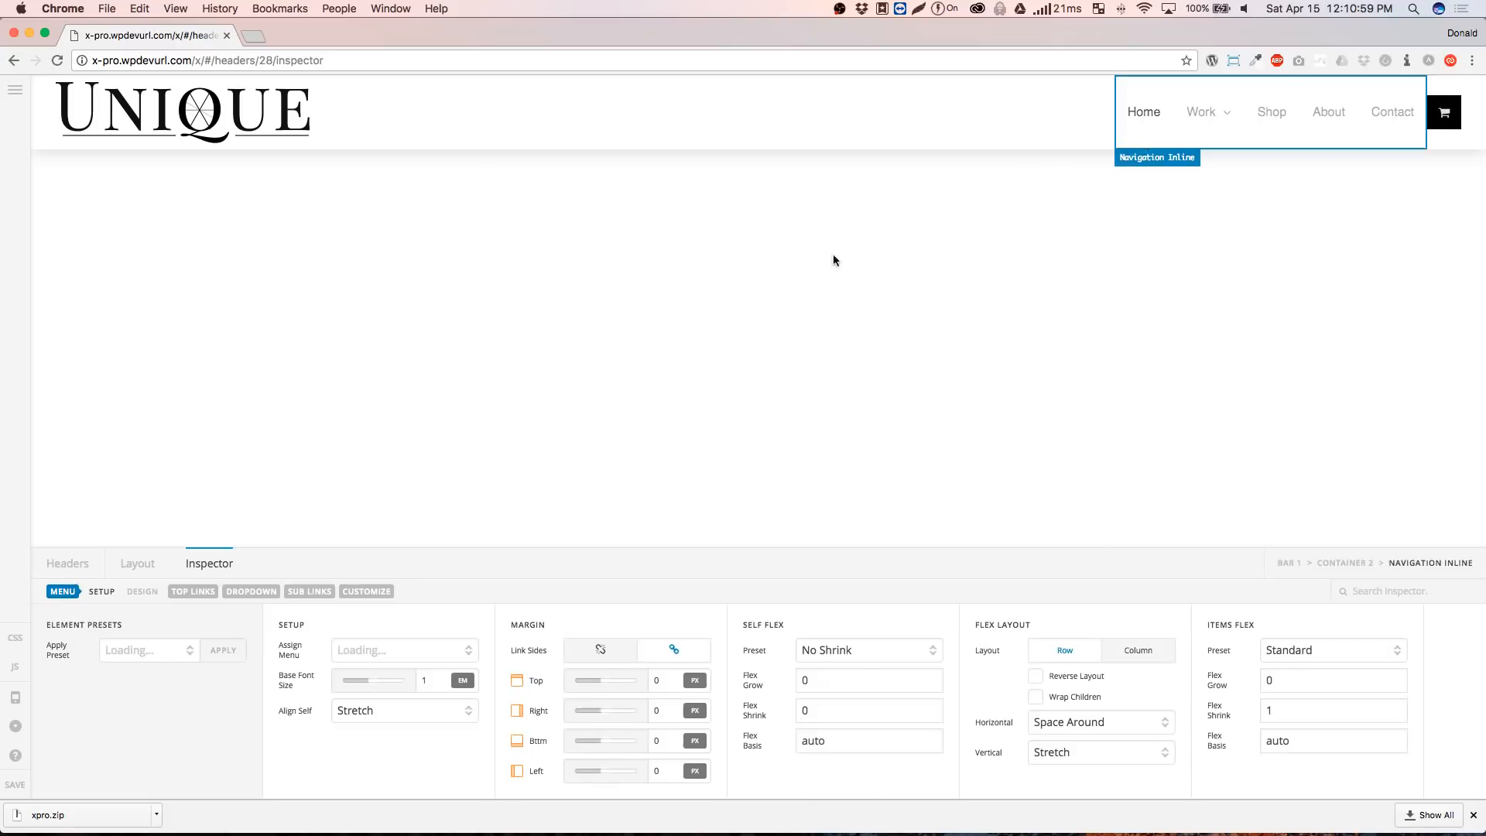
click(391, 654)
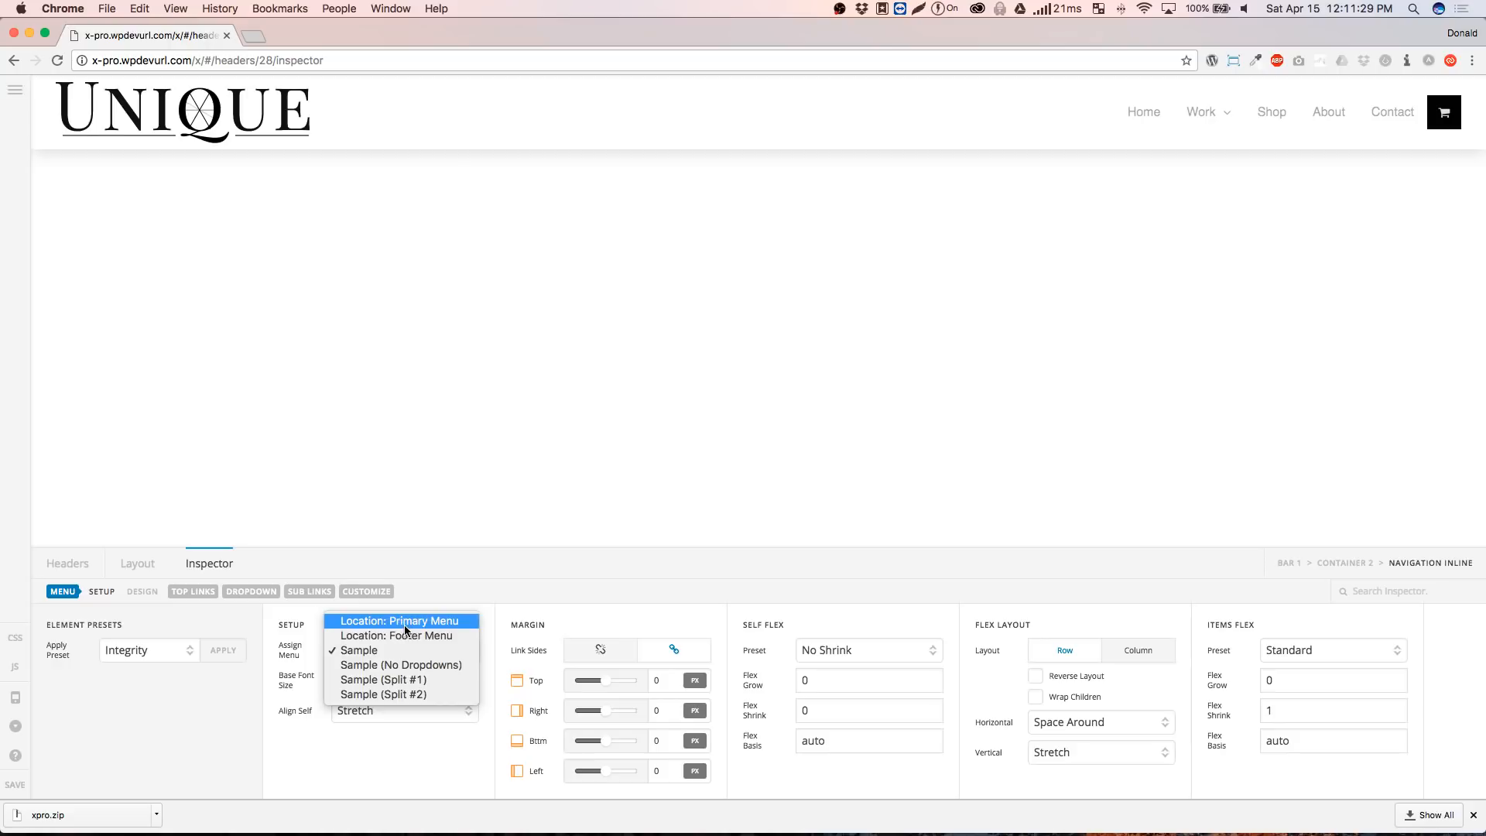
click(400, 665)
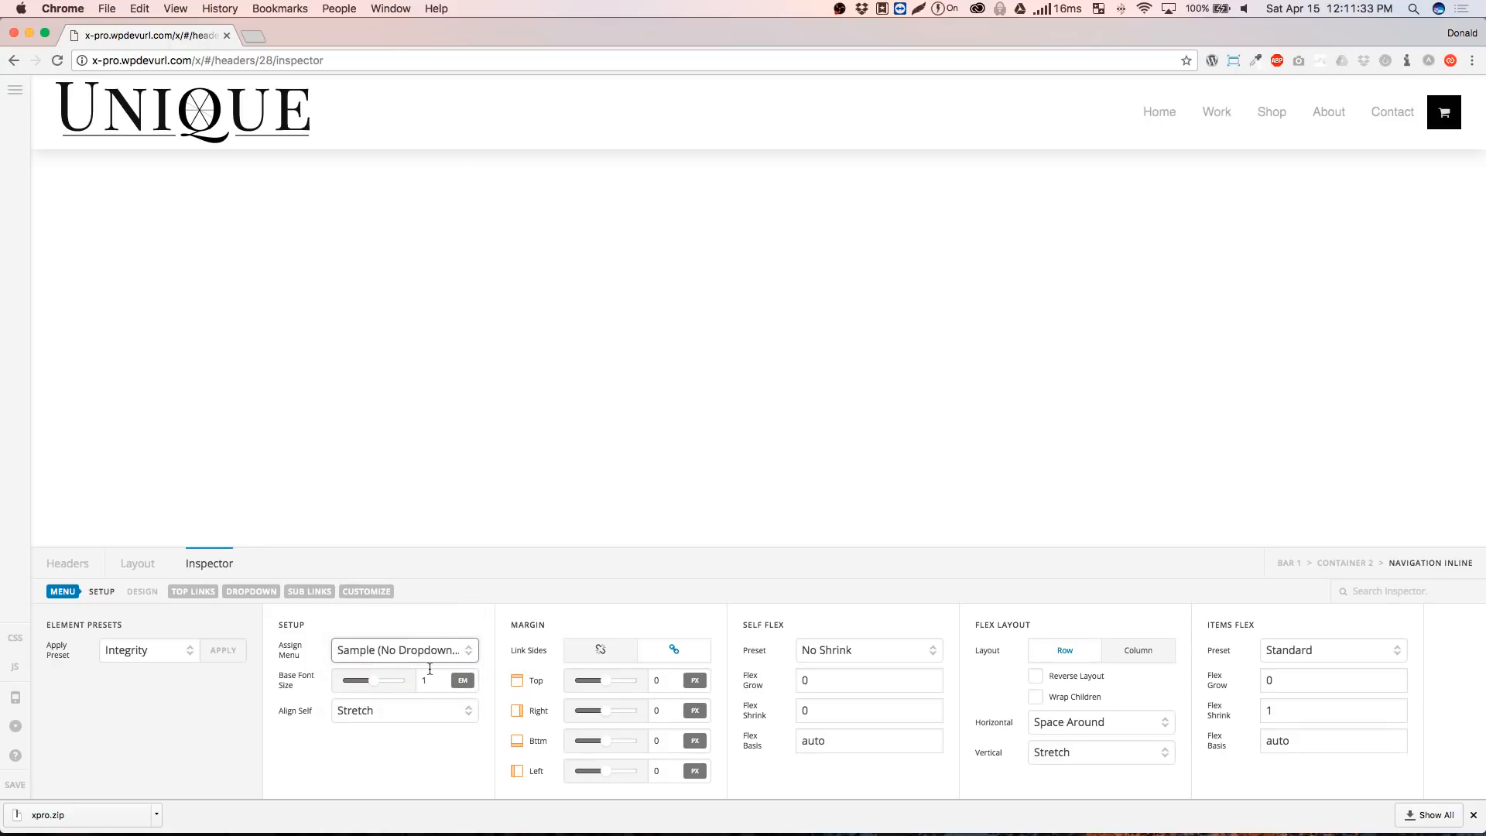
click(419, 661)
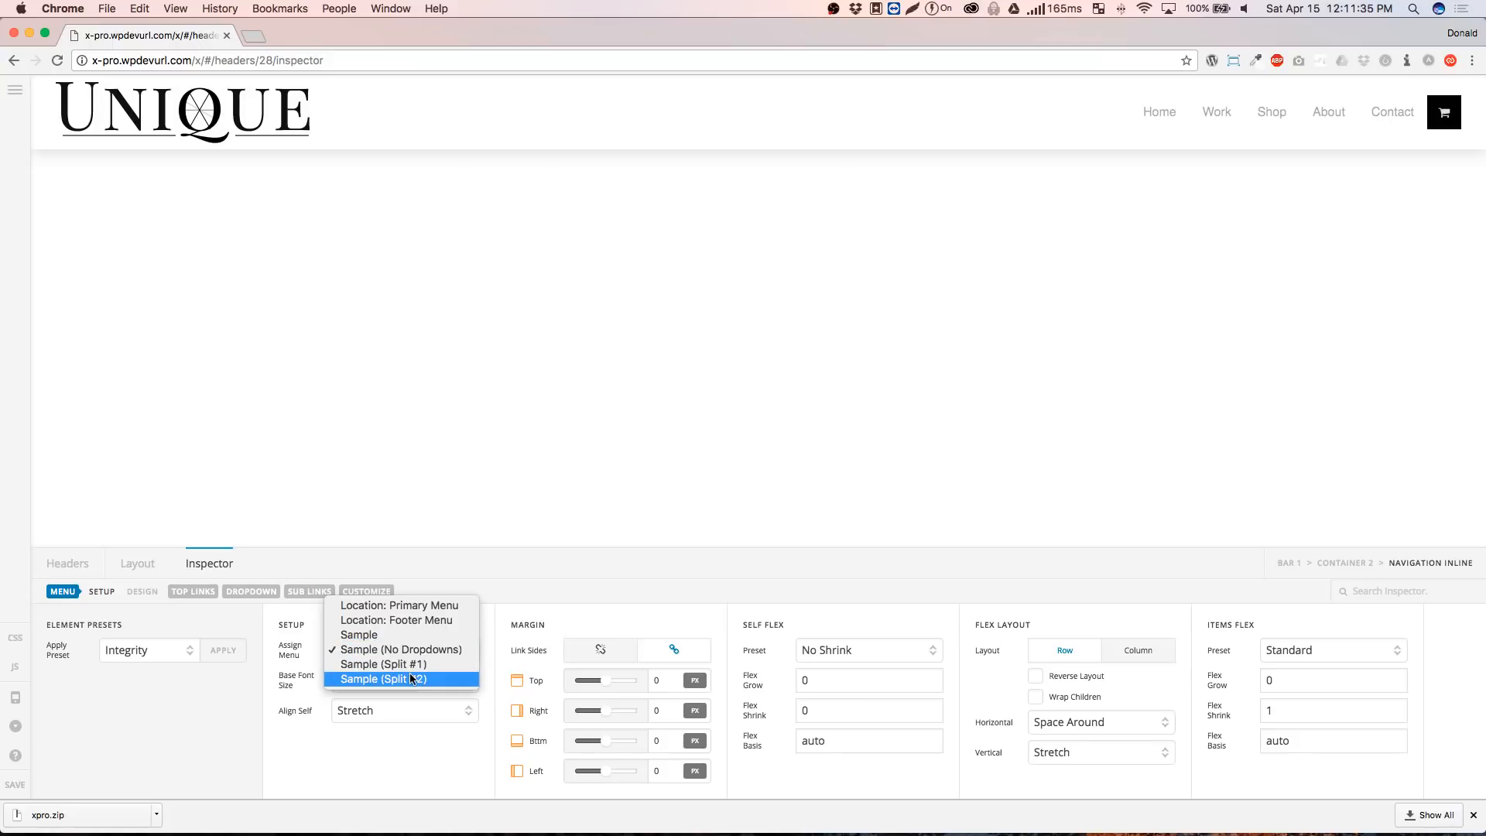
click(413, 667)
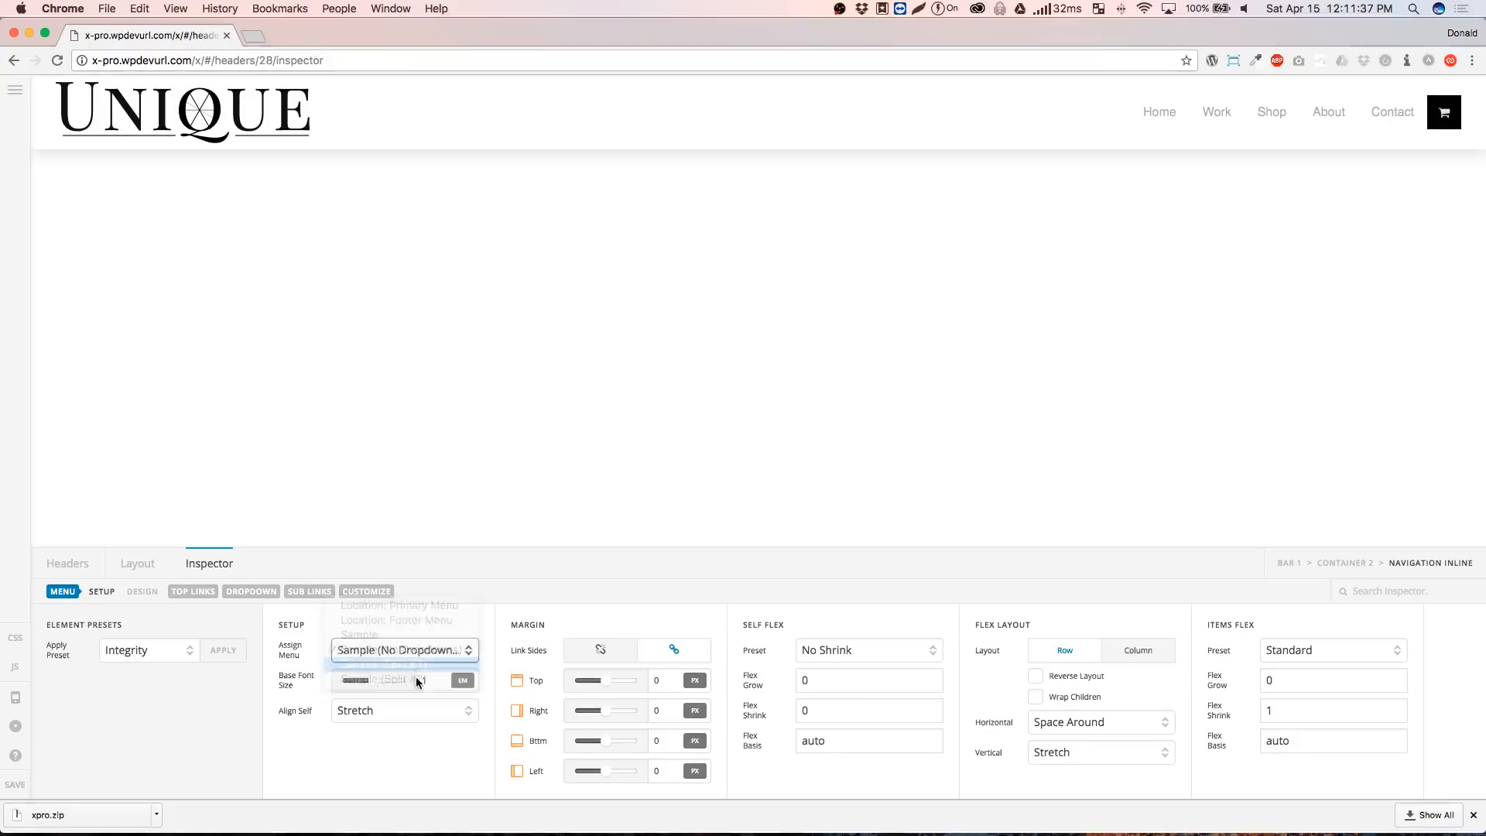
click(415, 658)
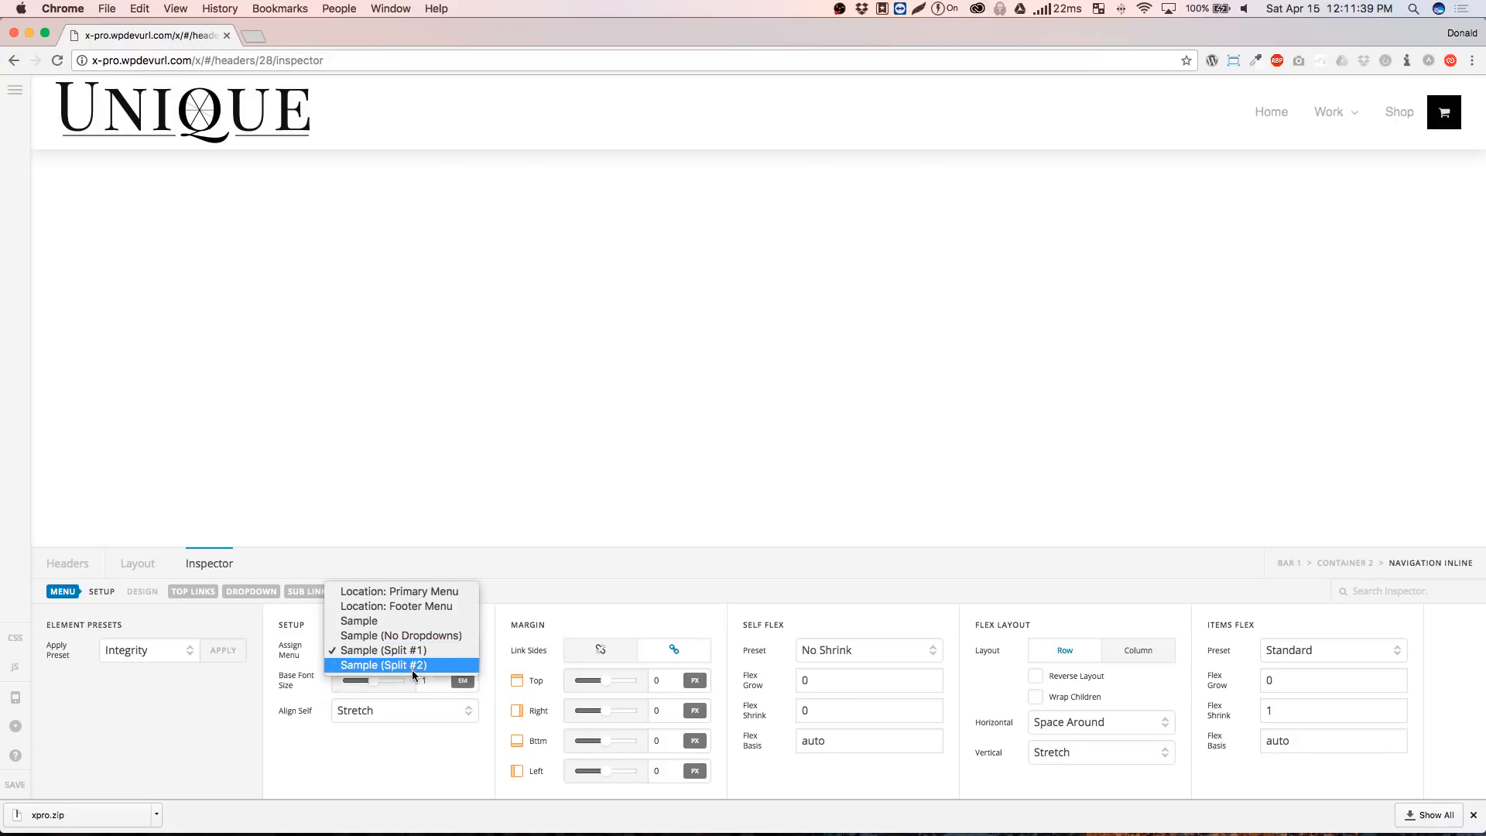
click(413, 666)
click(414, 658)
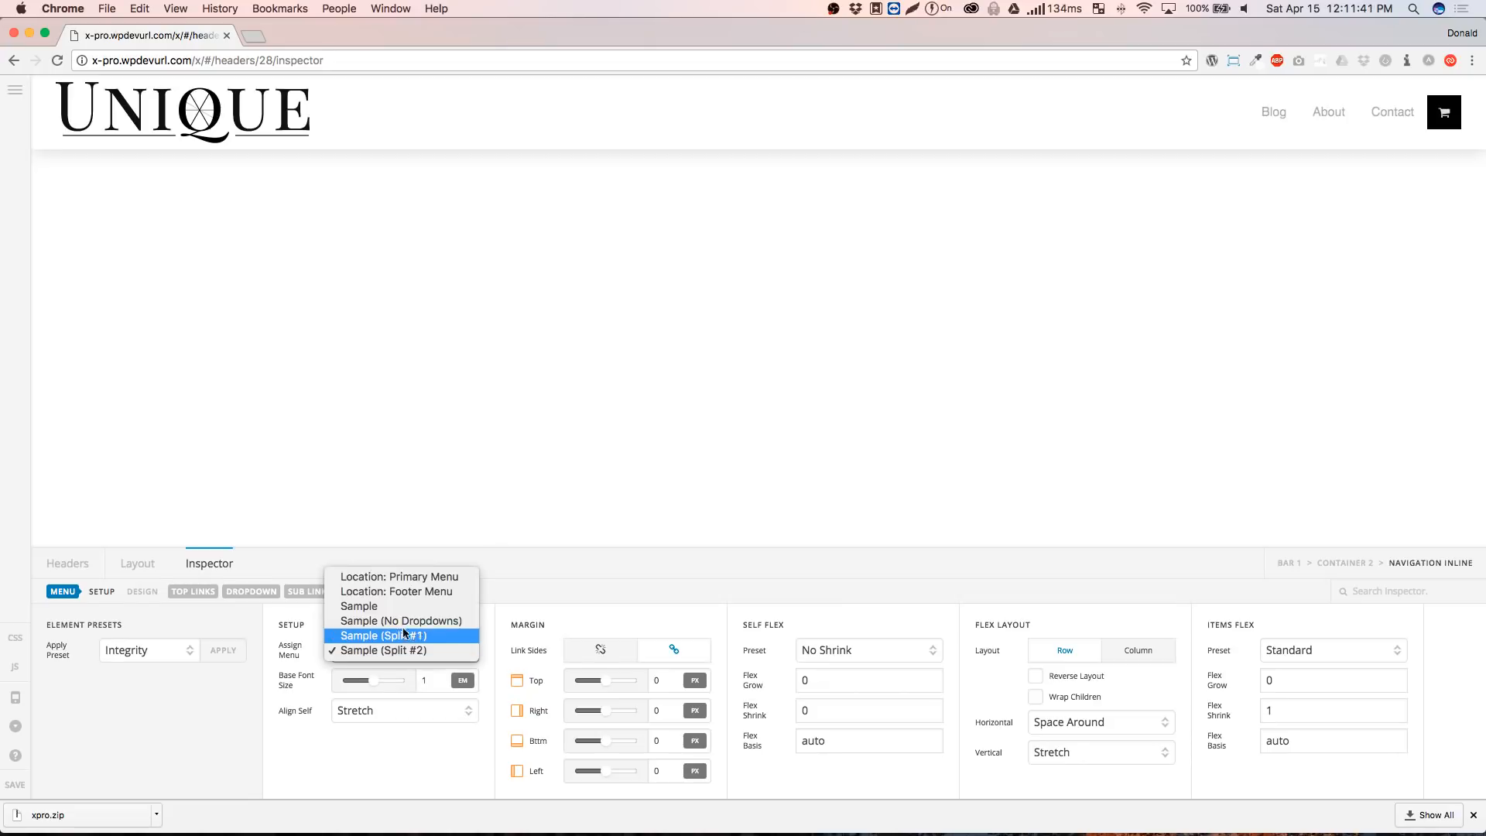
click(401, 590)
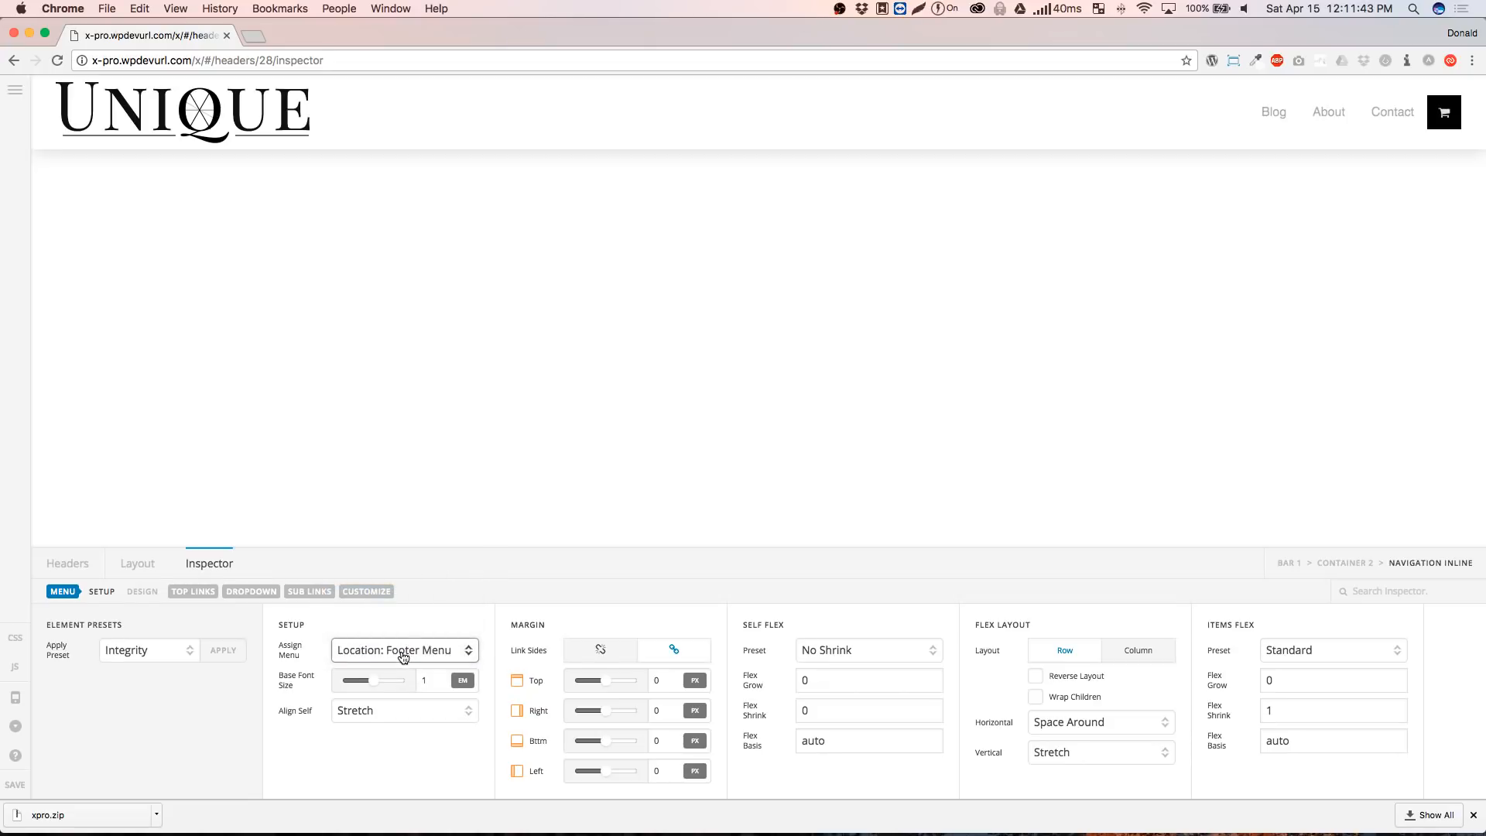
click(403, 657)
click(402, 637)
click(402, 653)
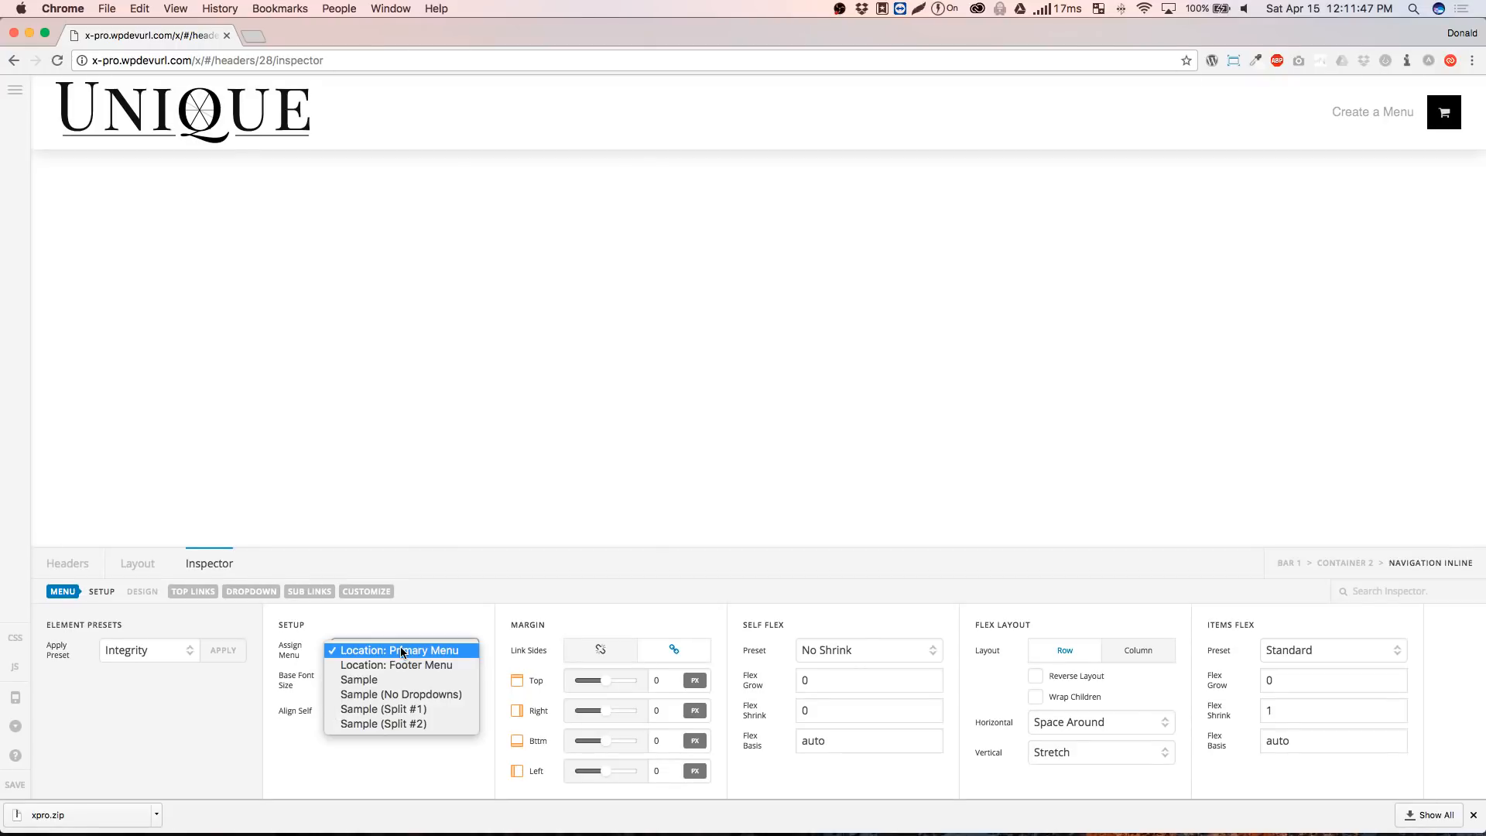
click(385, 686)
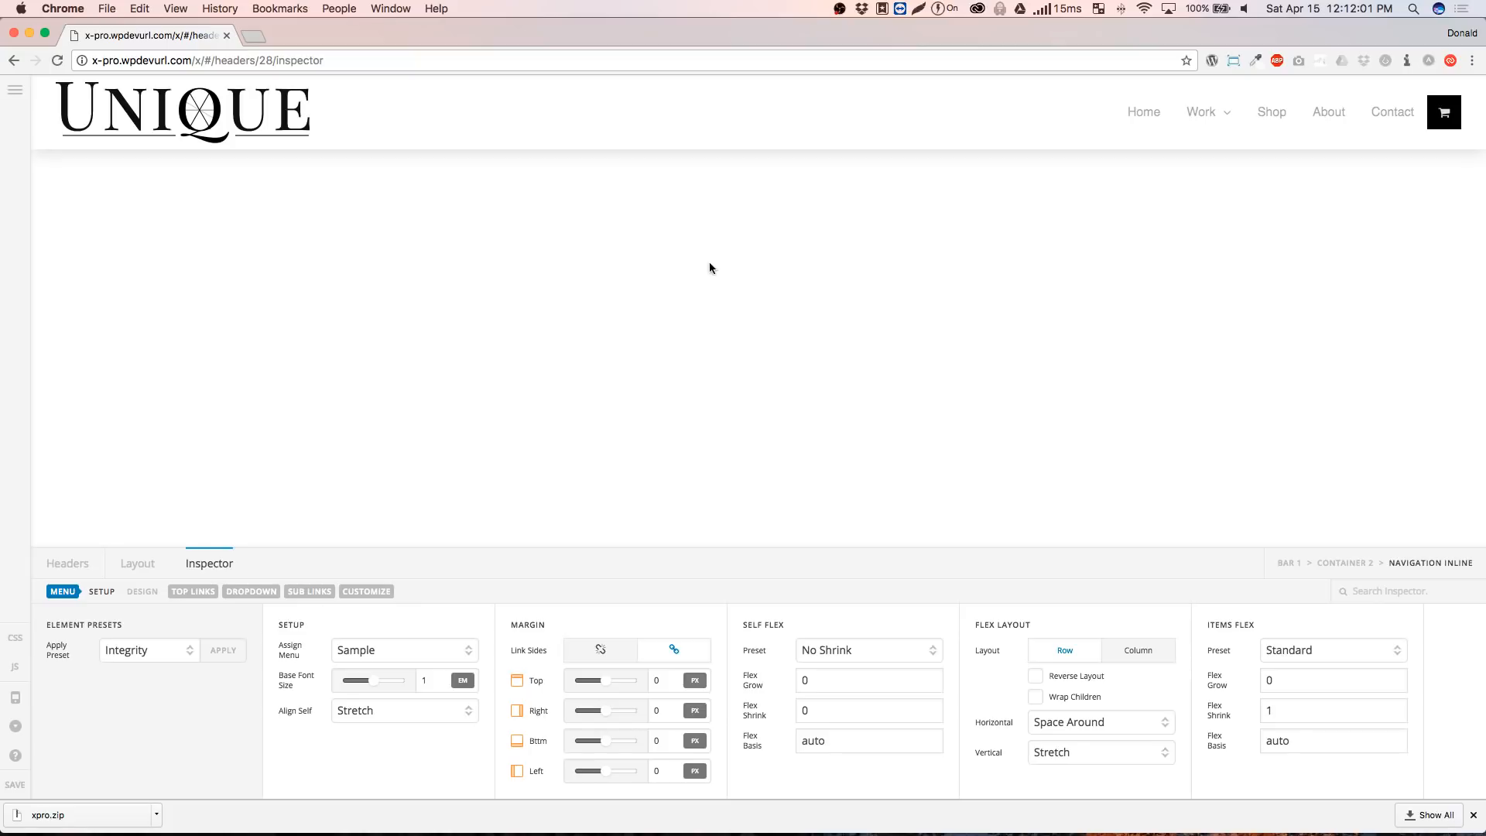
Enable the advanced background for the header bar and set its lower layer type to image
click(697, 122)
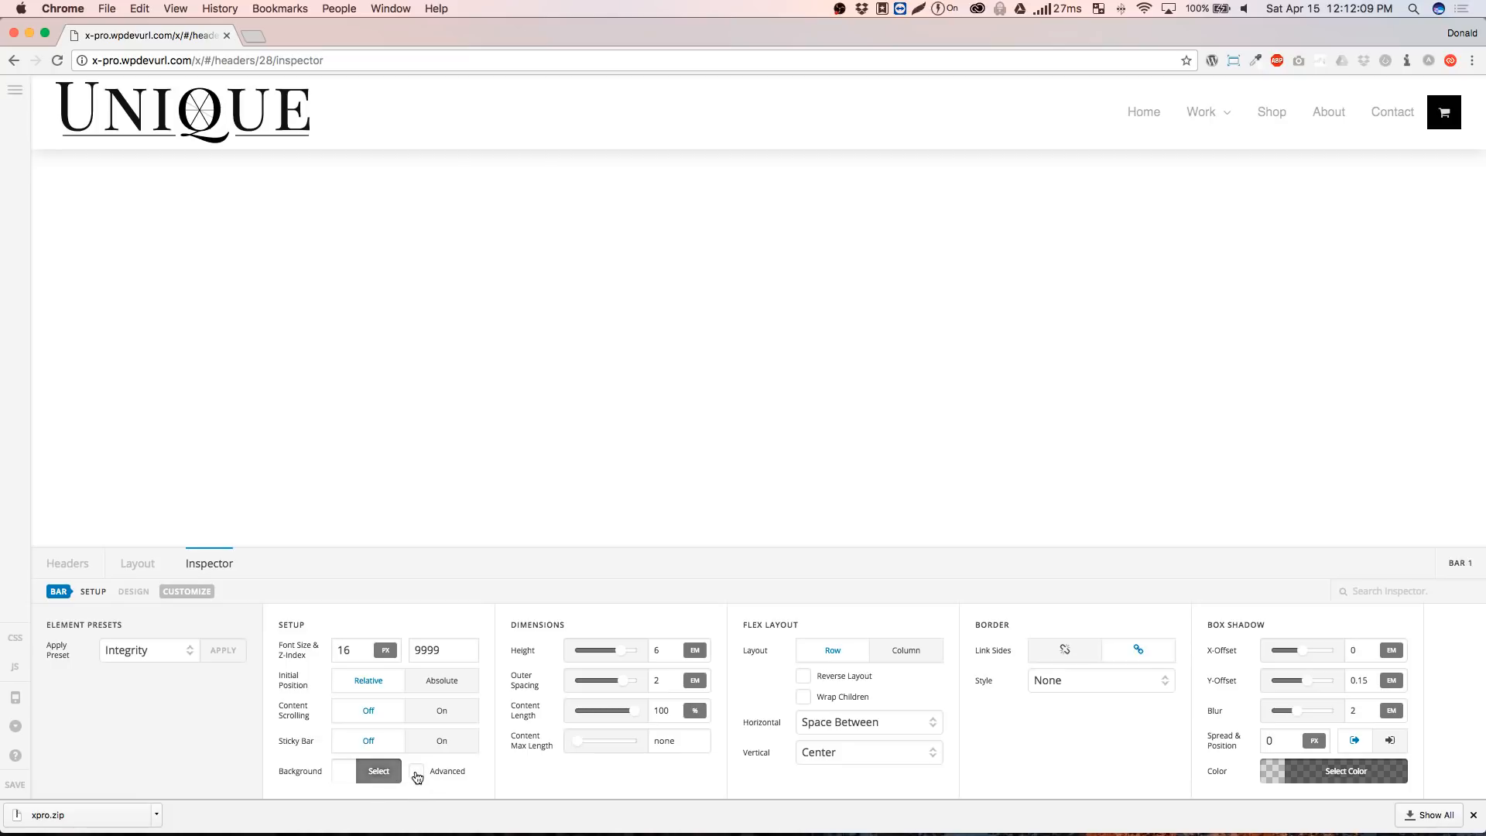
click(418, 772)
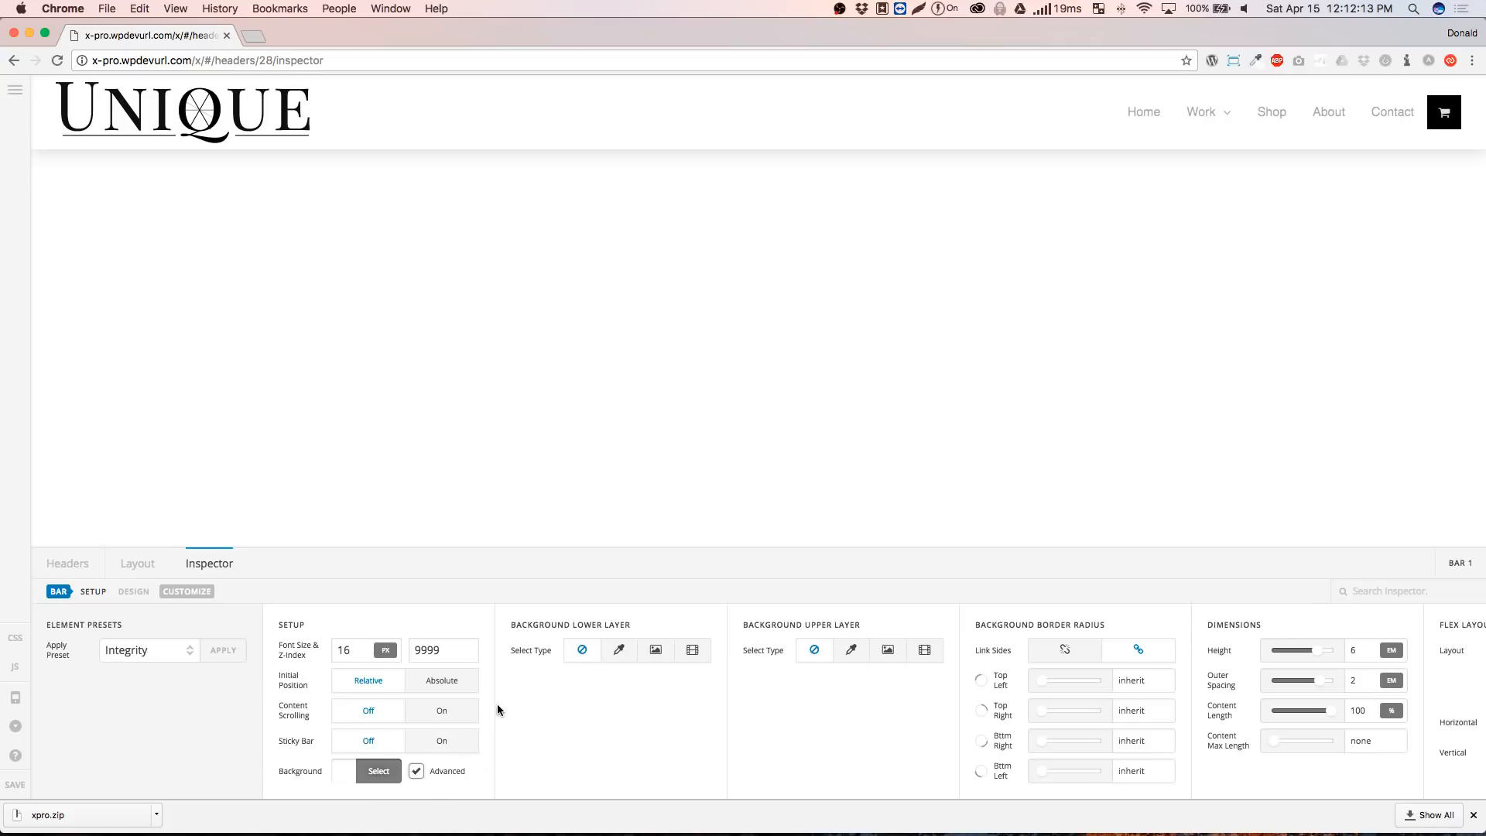
click(656, 652)
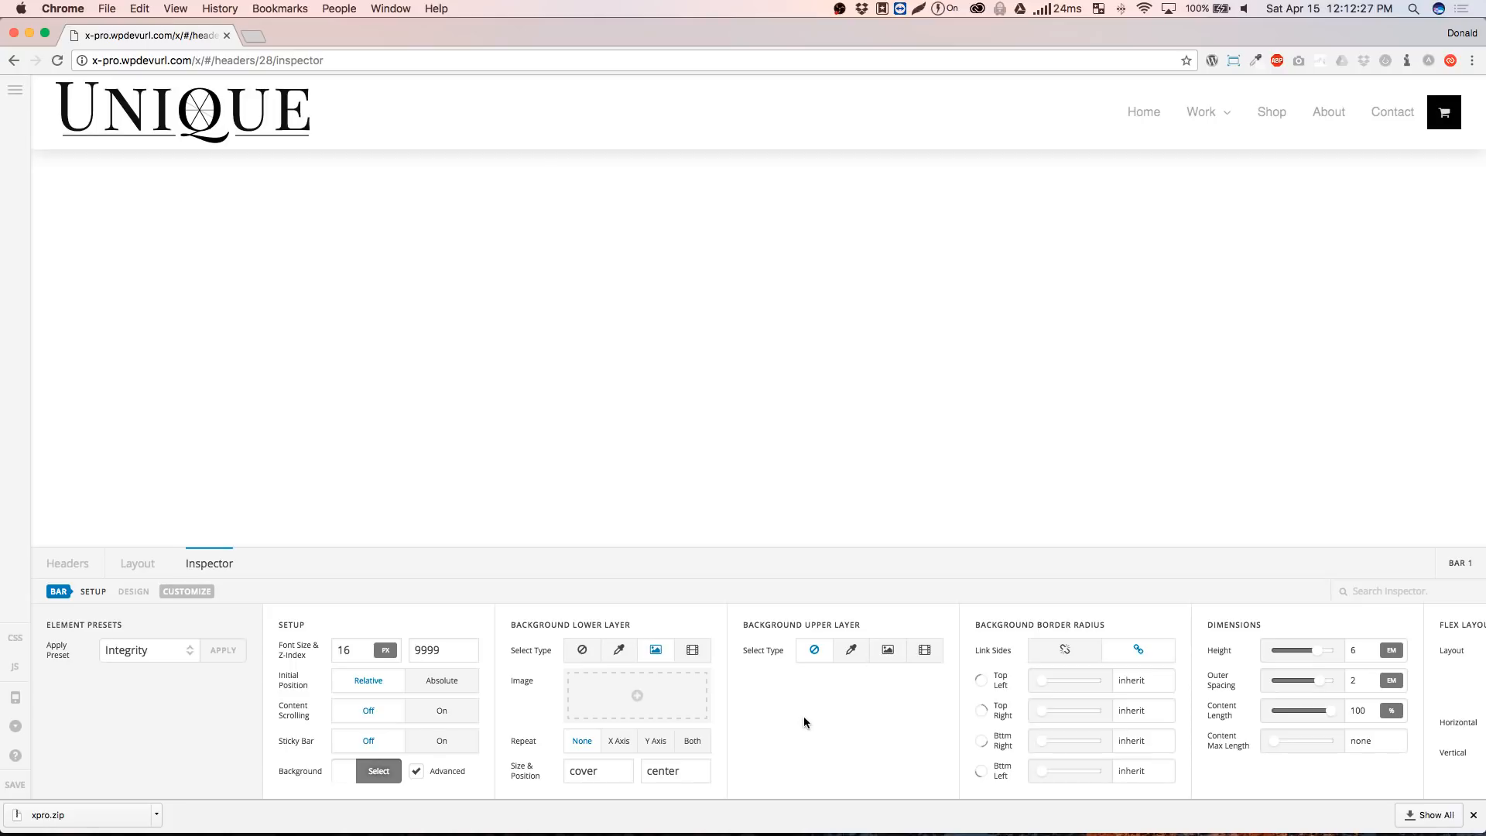
Upload footer_lodyas.png from the Downloads folder and insert it as the bar's lower background layer image
click(660, 701)
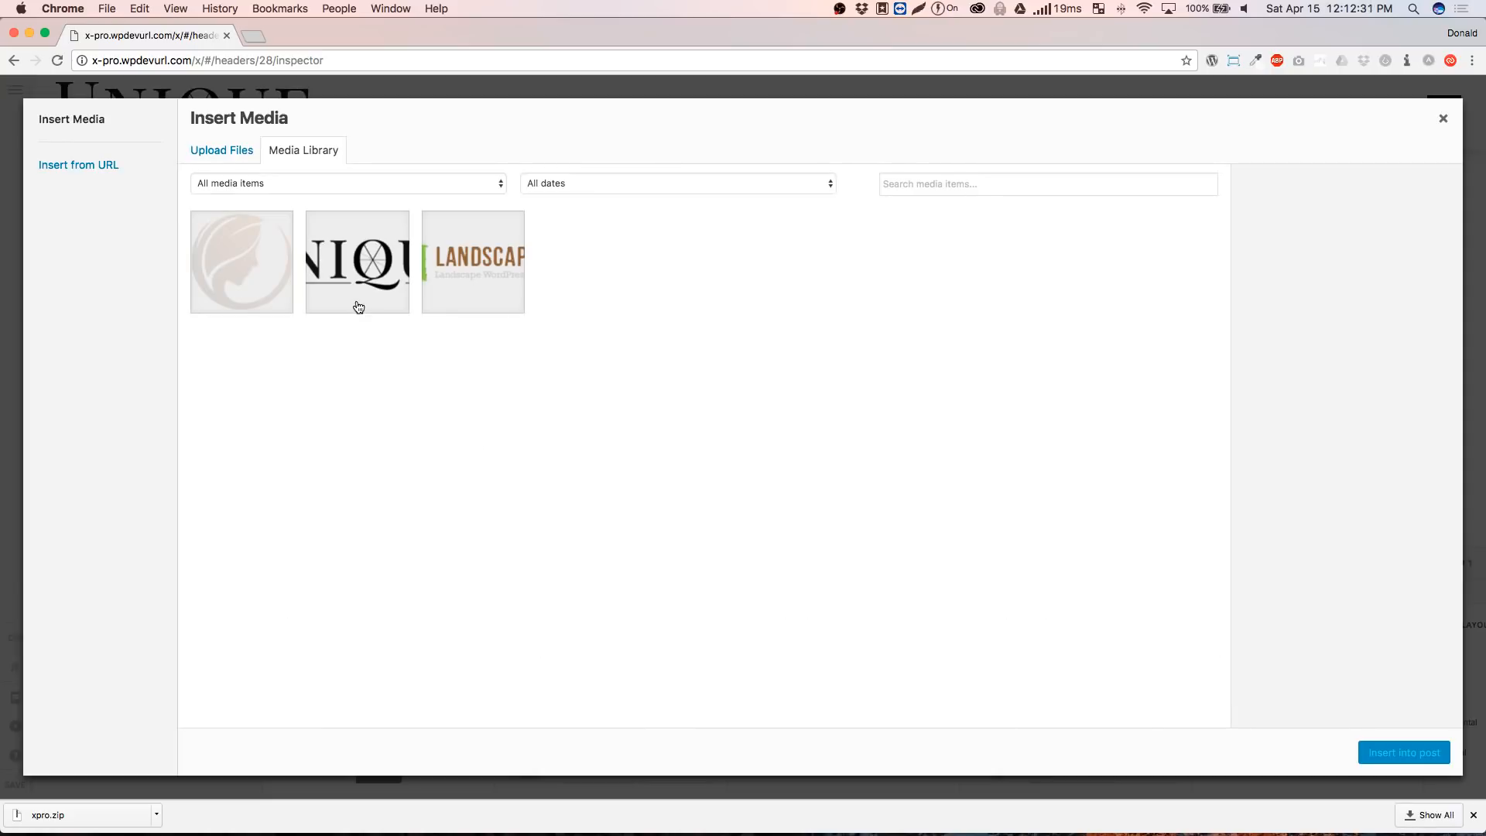
mouse_move(643, 808)
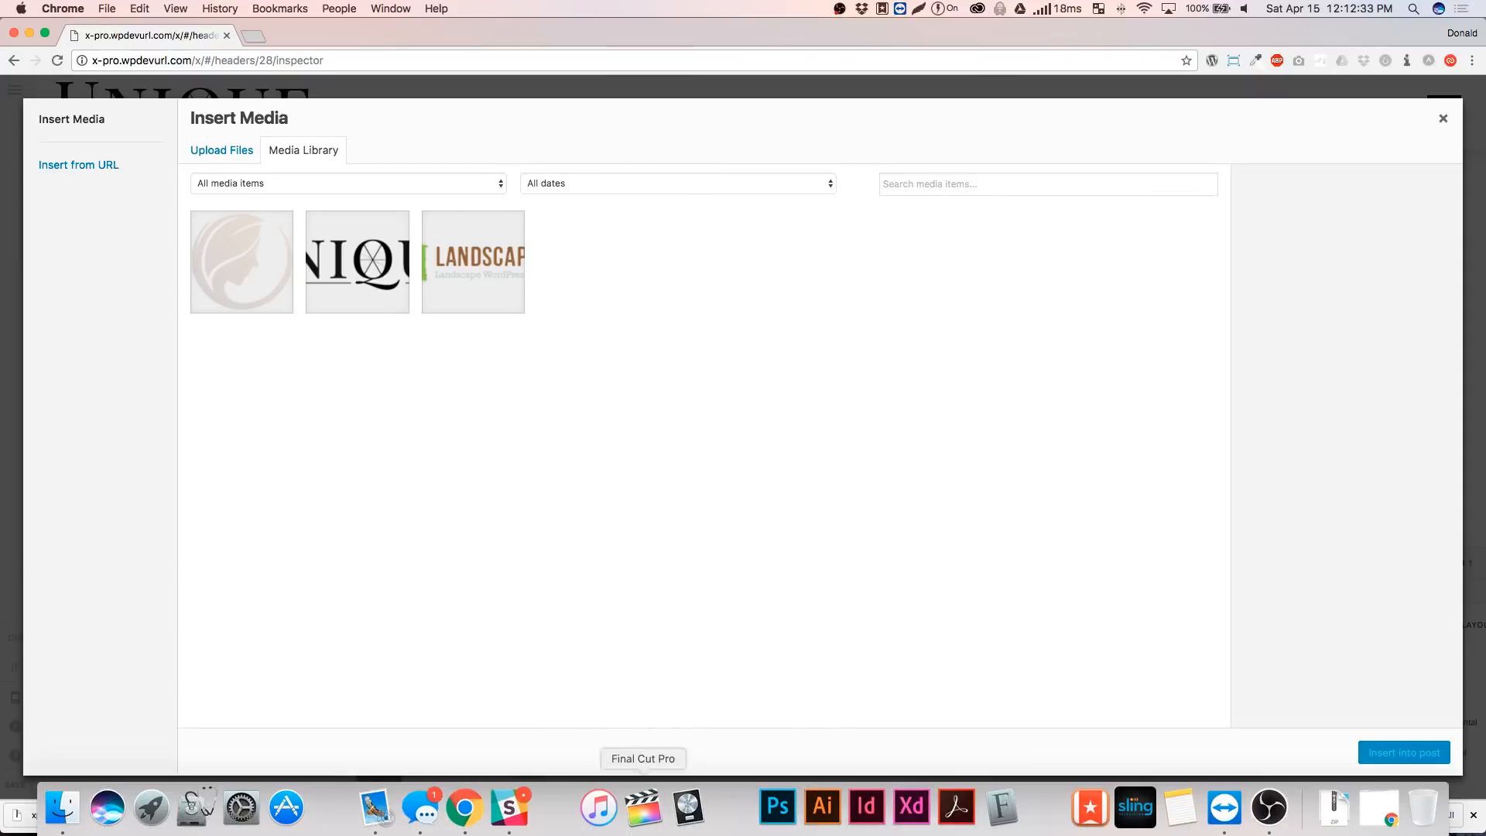
click(1336, 809)
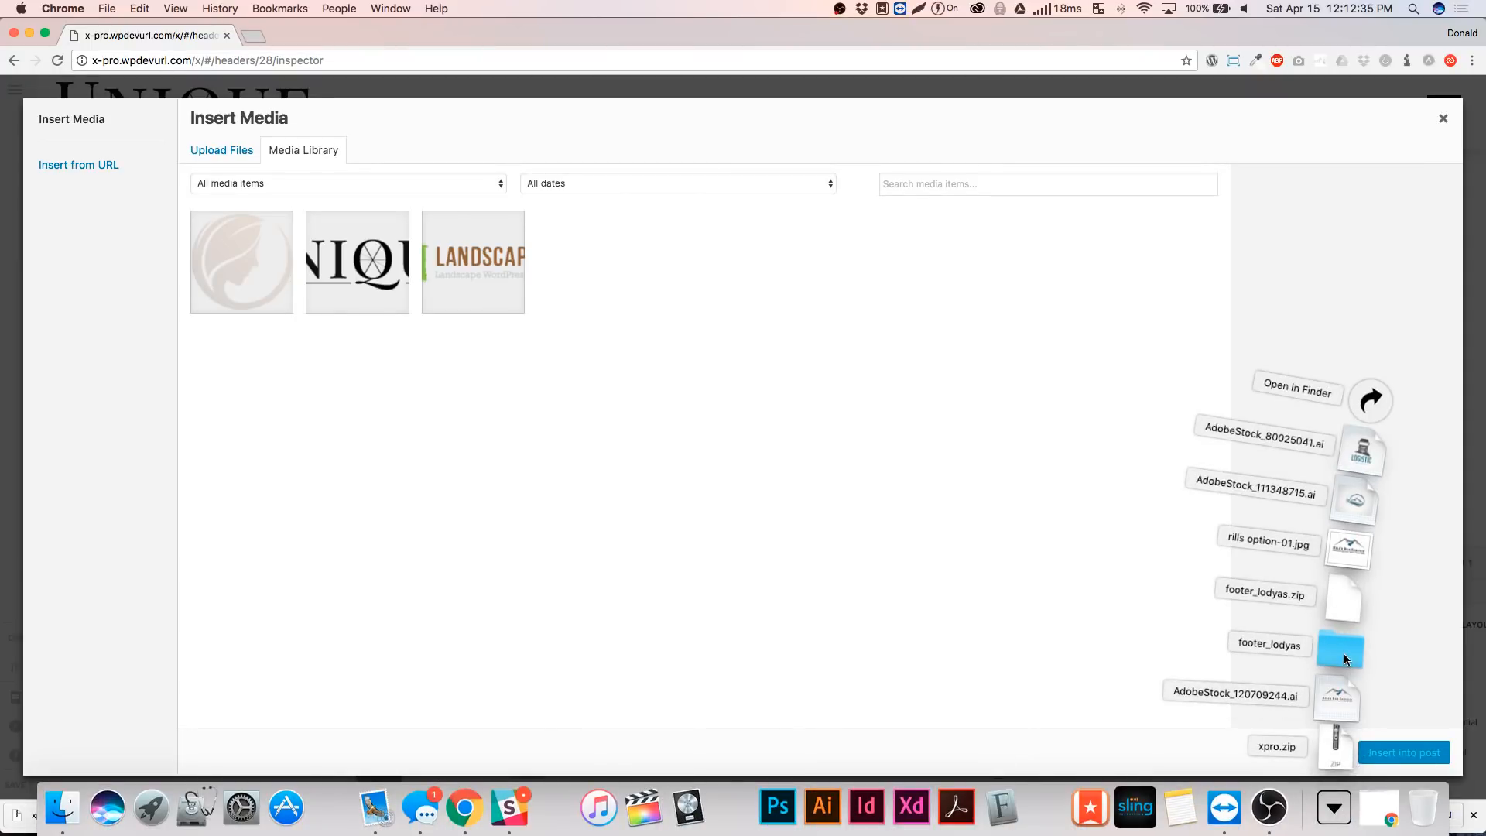
click(527, 710)
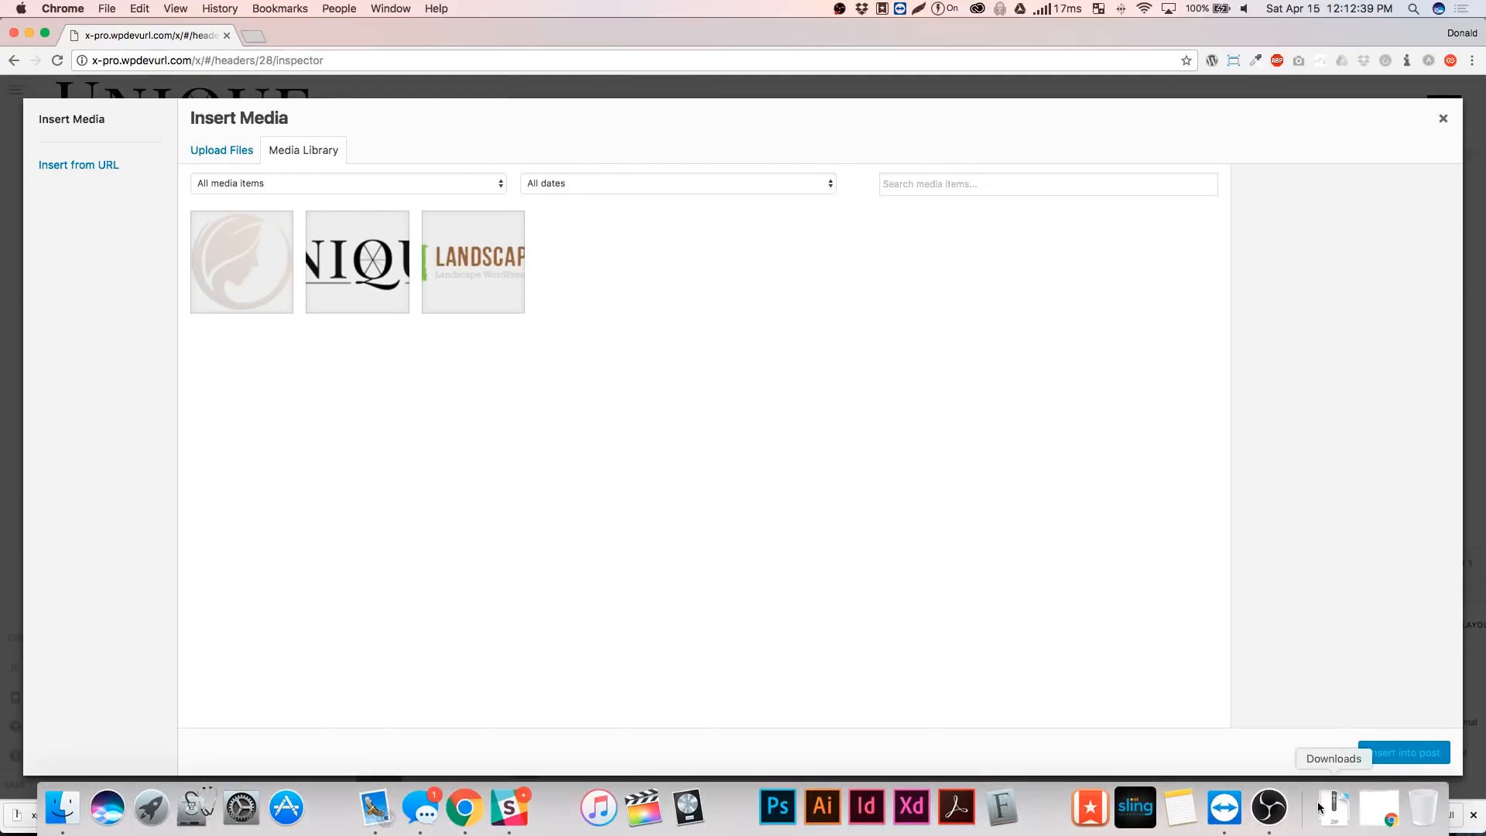
click(1335, 808)
key(Escape)
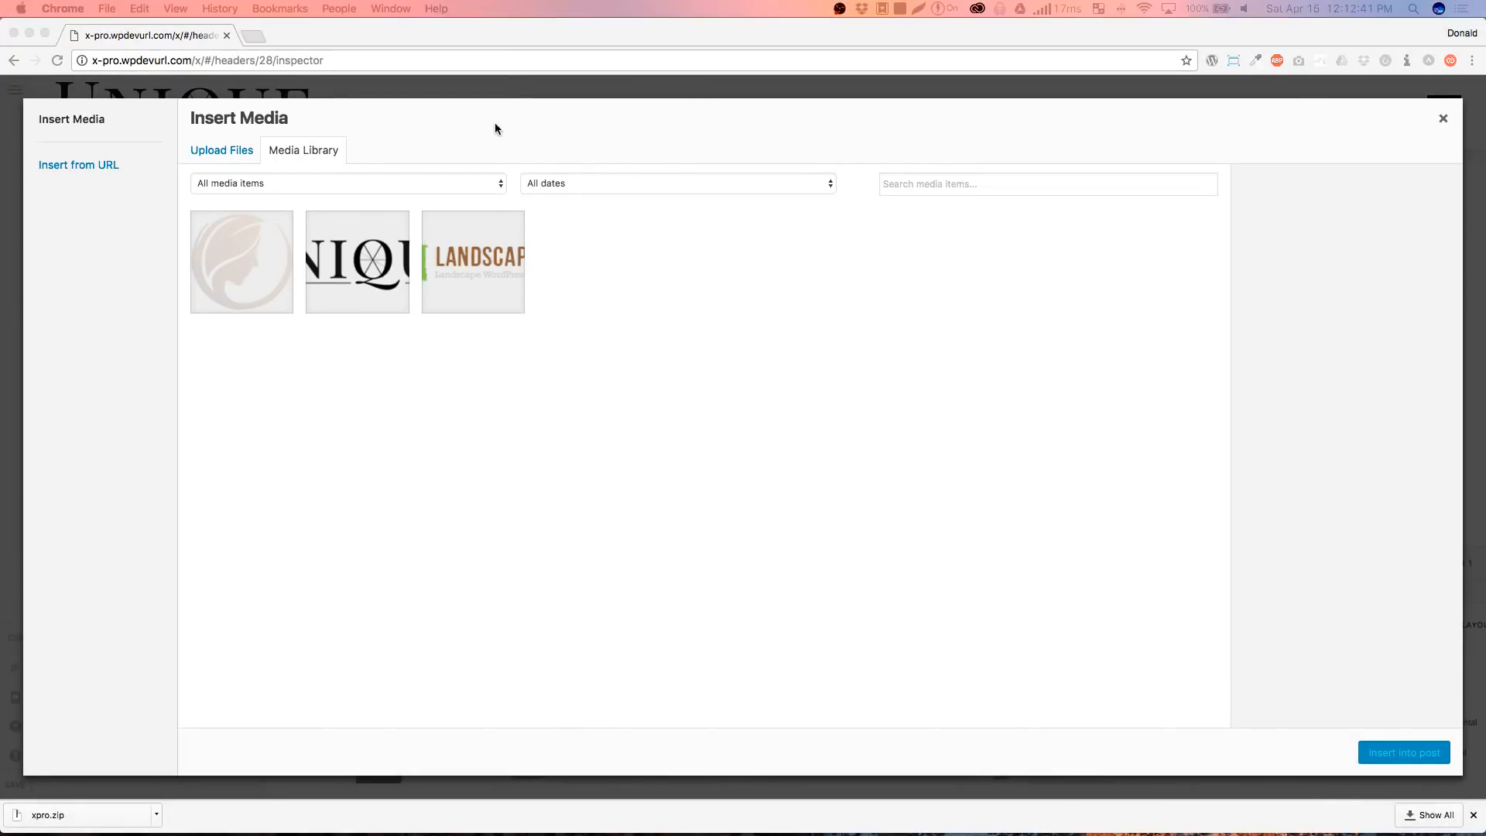
drag(929, 542, 713, 295)
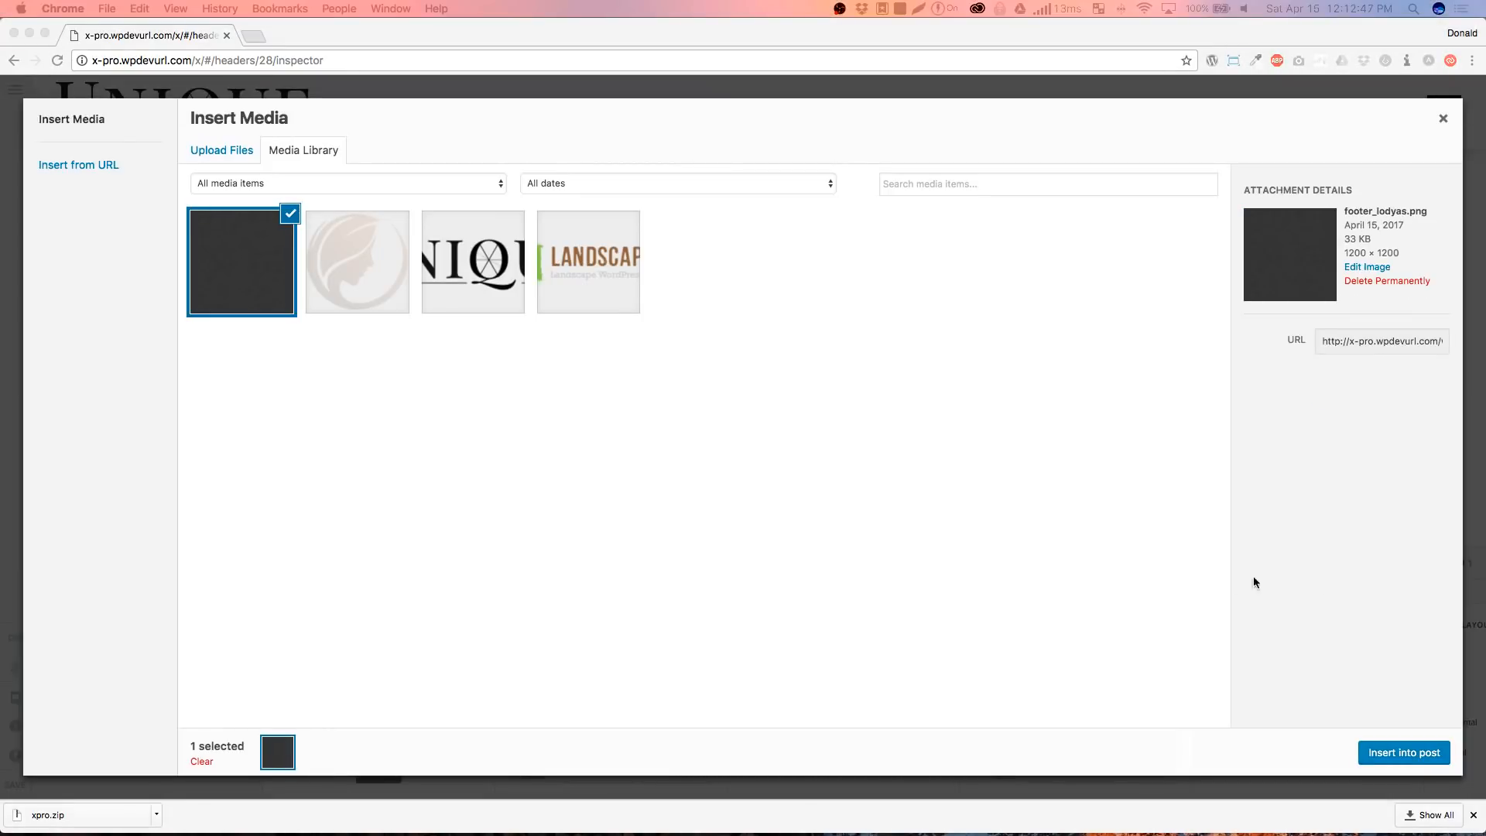
click(1383, 752)
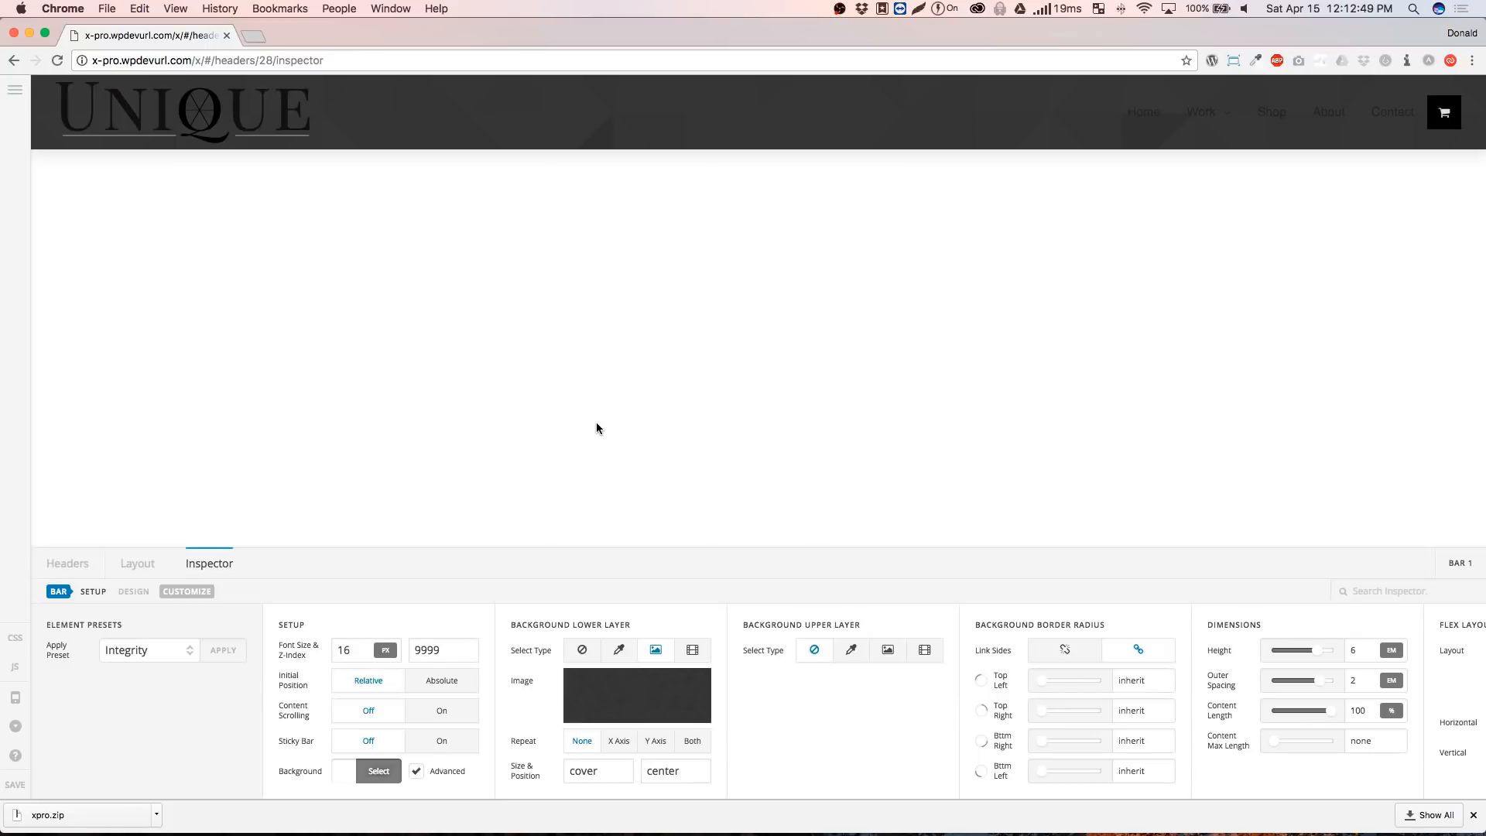
Repeat the bar's lower background image on both axes and set its size to 10%
click(694, 743)
click(886, 695)
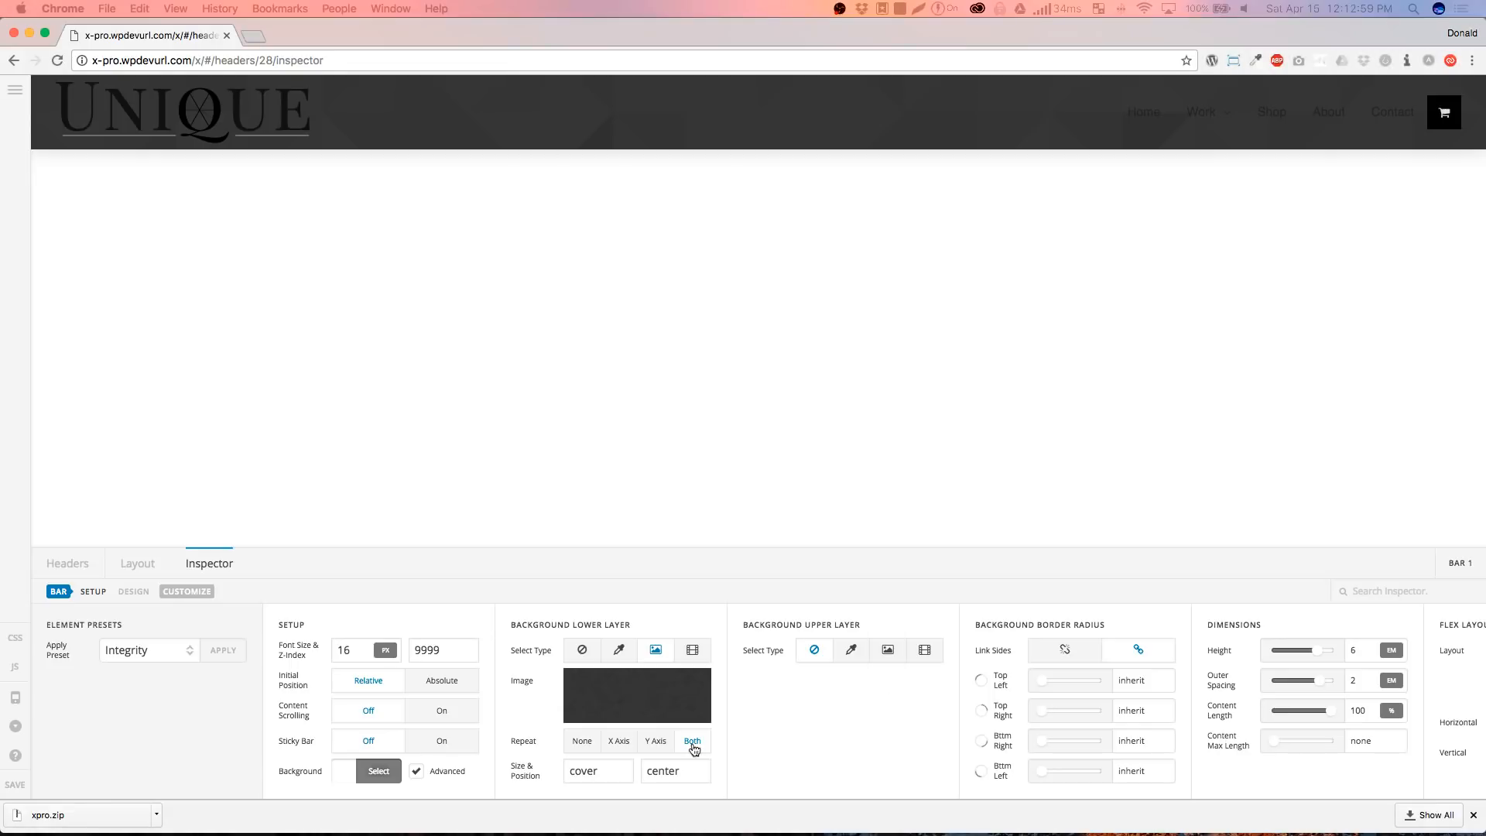
double_click(608, 774)
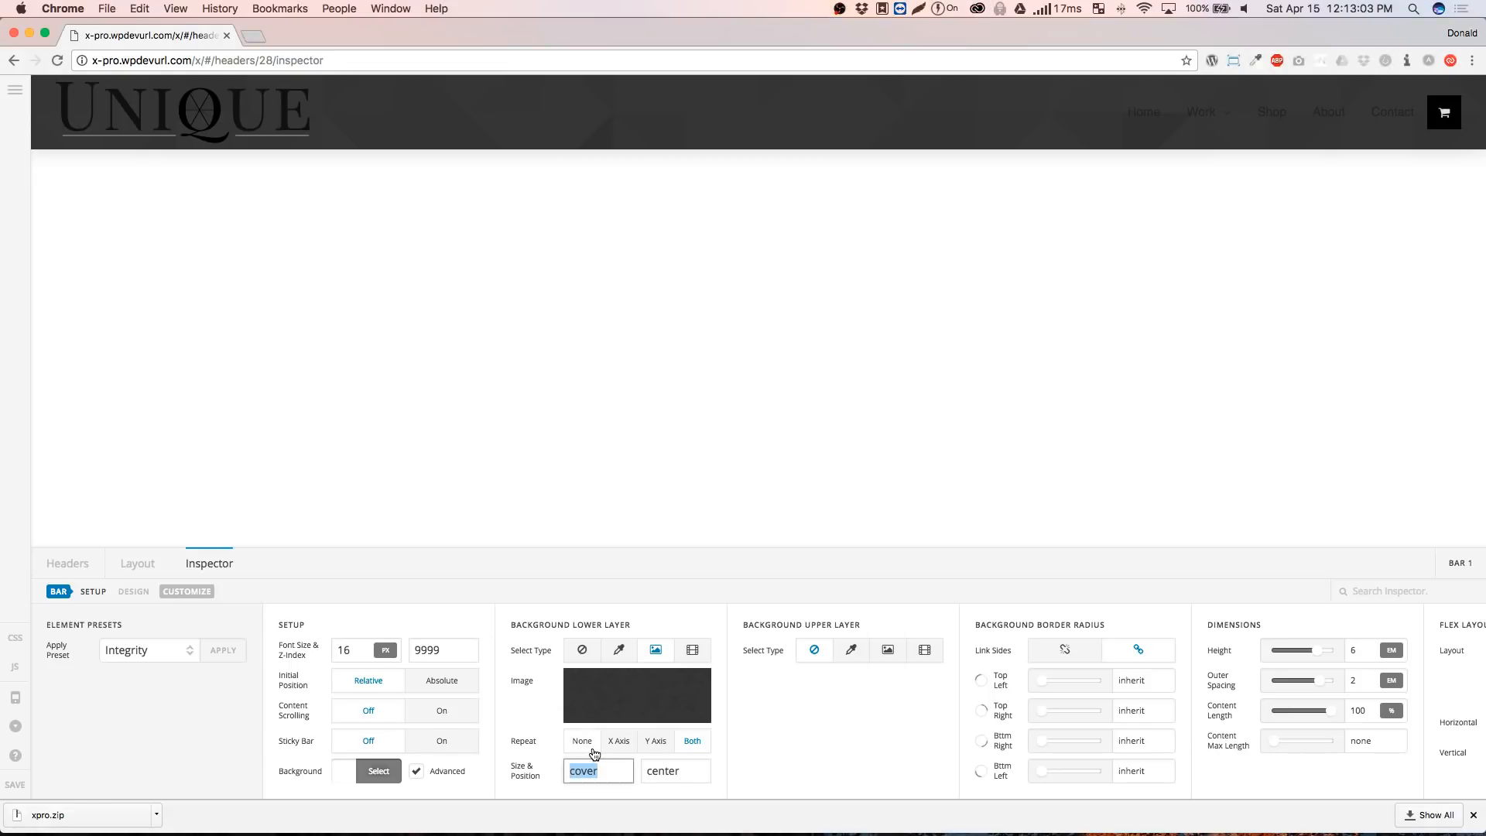
key(BackSpace)
click(886, 751)
click(593, 774)
drag(593, 773, 573, 773)
key(super+shift+4)
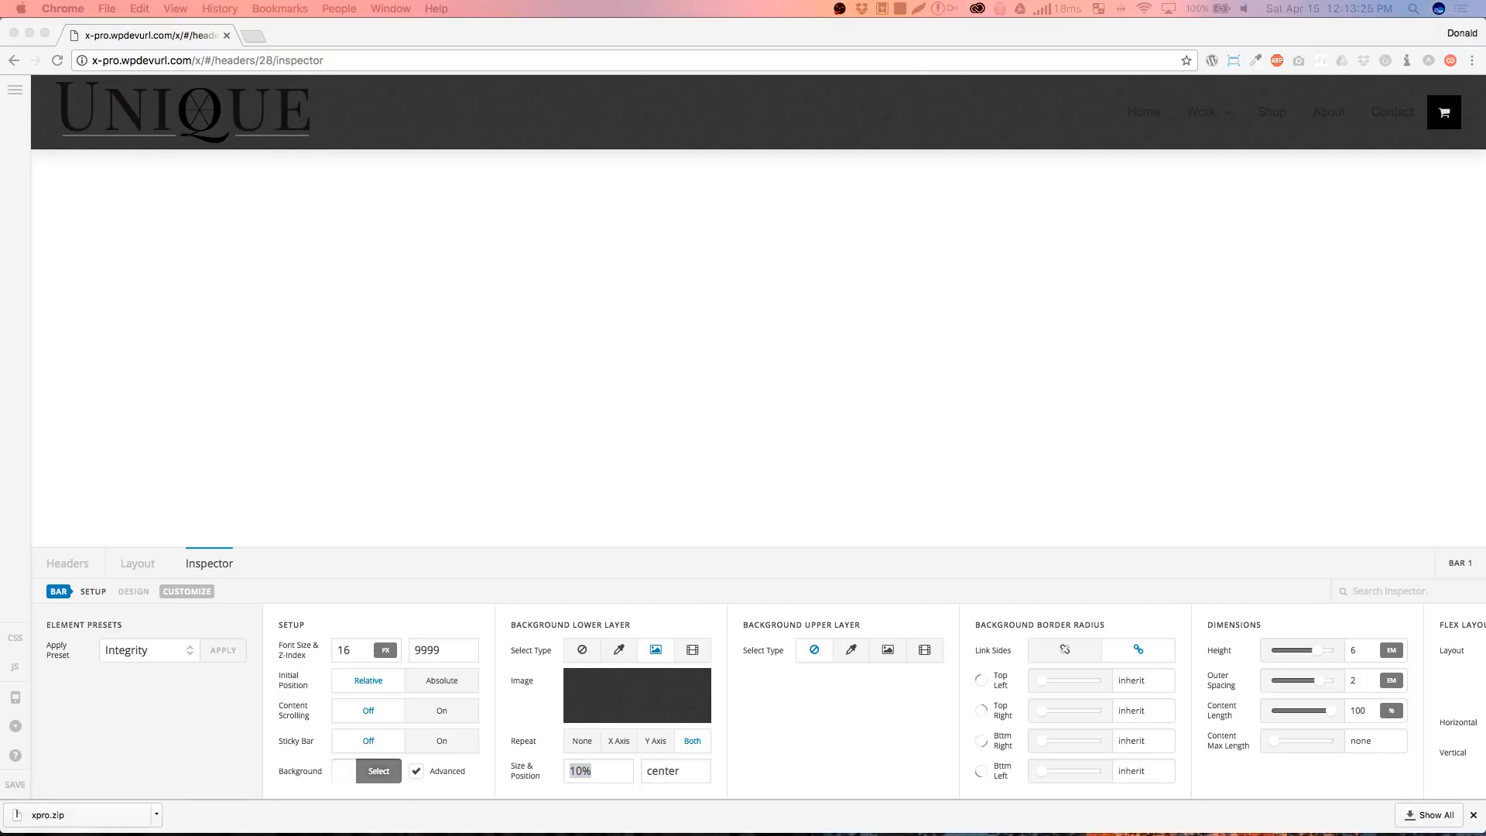
key(Escape)
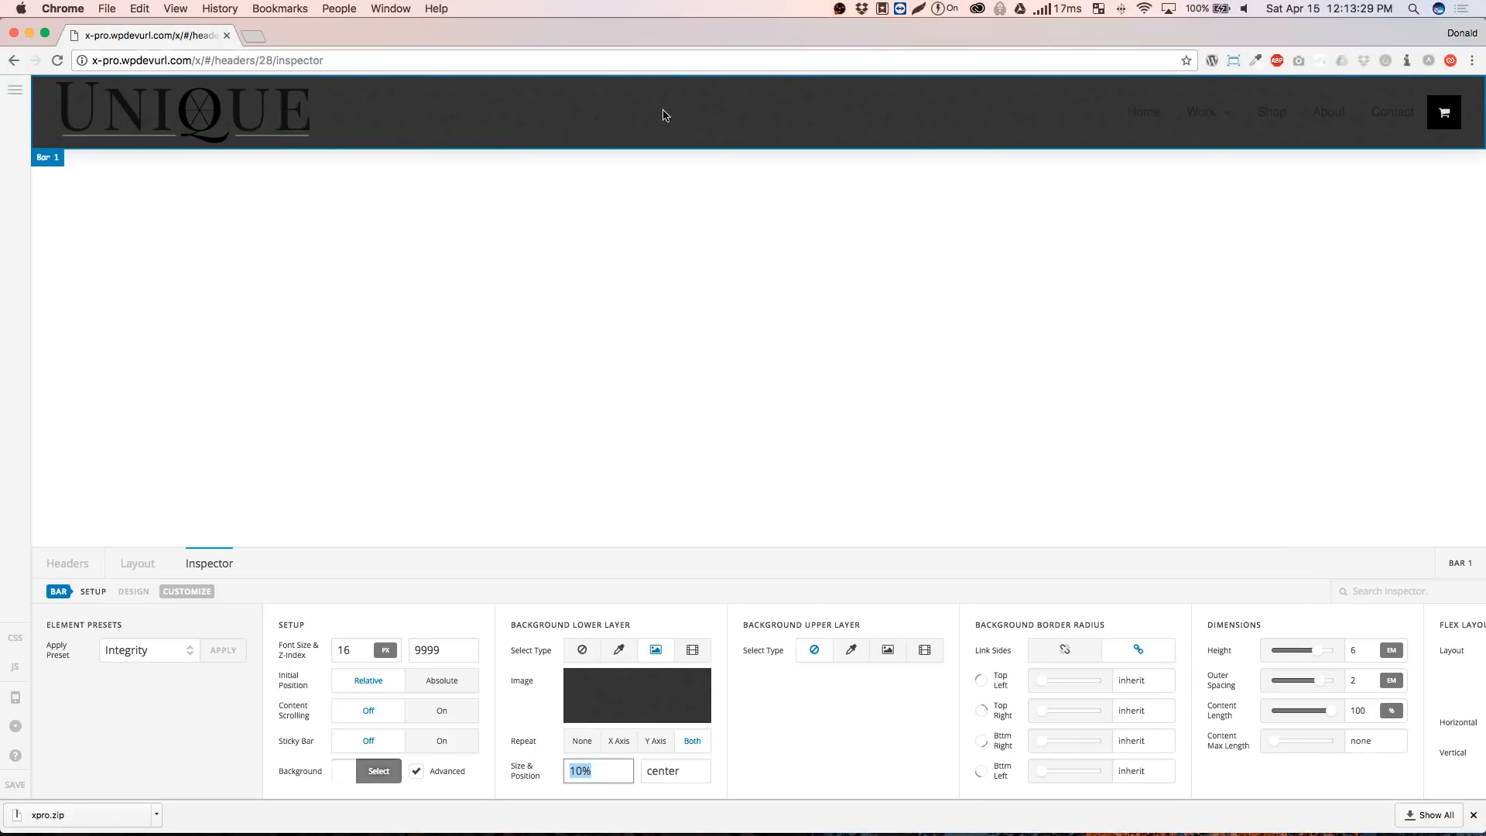
click(776, 115)
Set the base text colour of the inline navigation's top links to white
click(1230, 140)
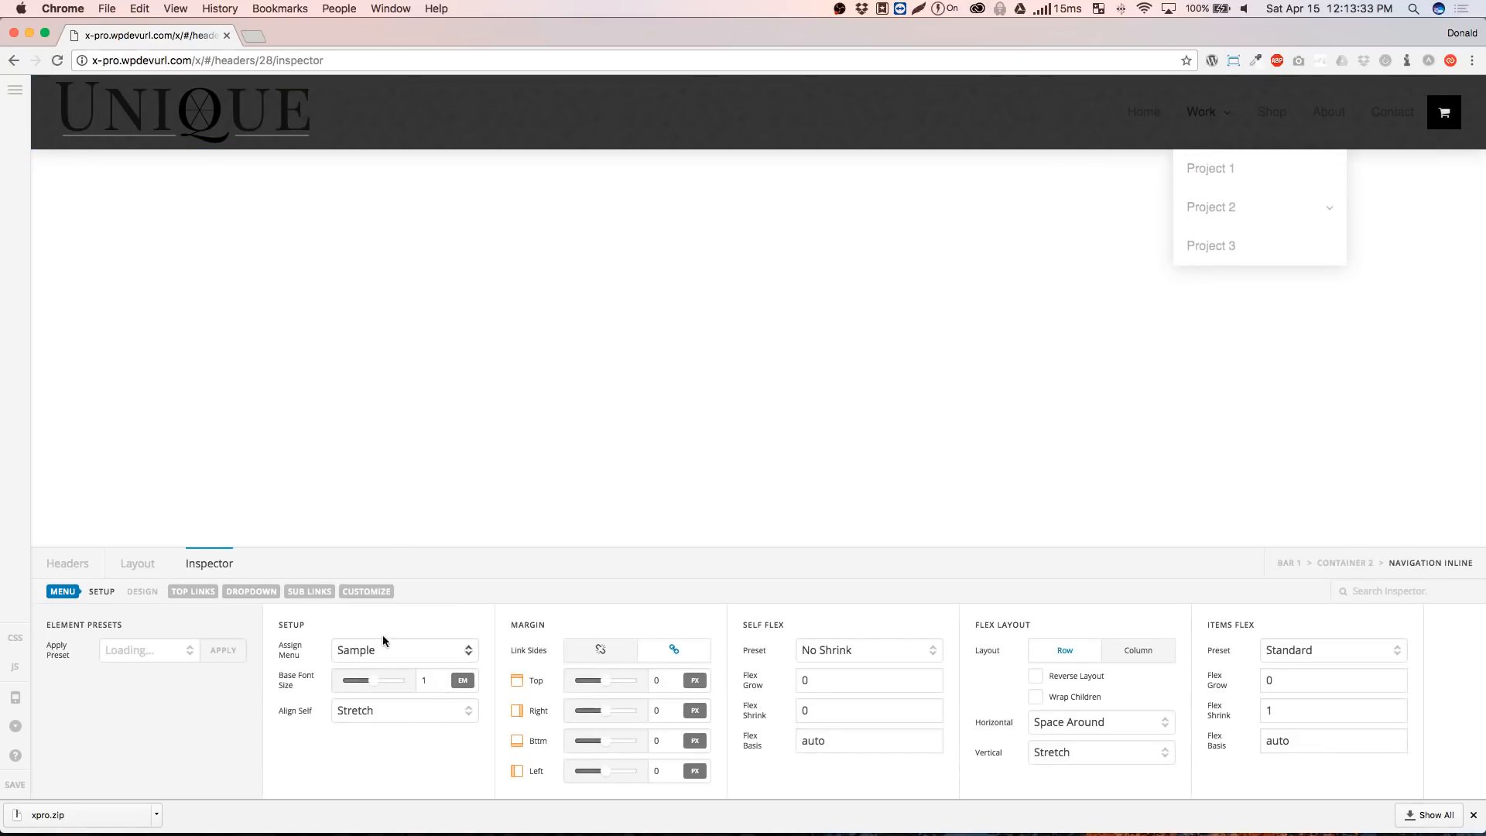
click(210, 593)
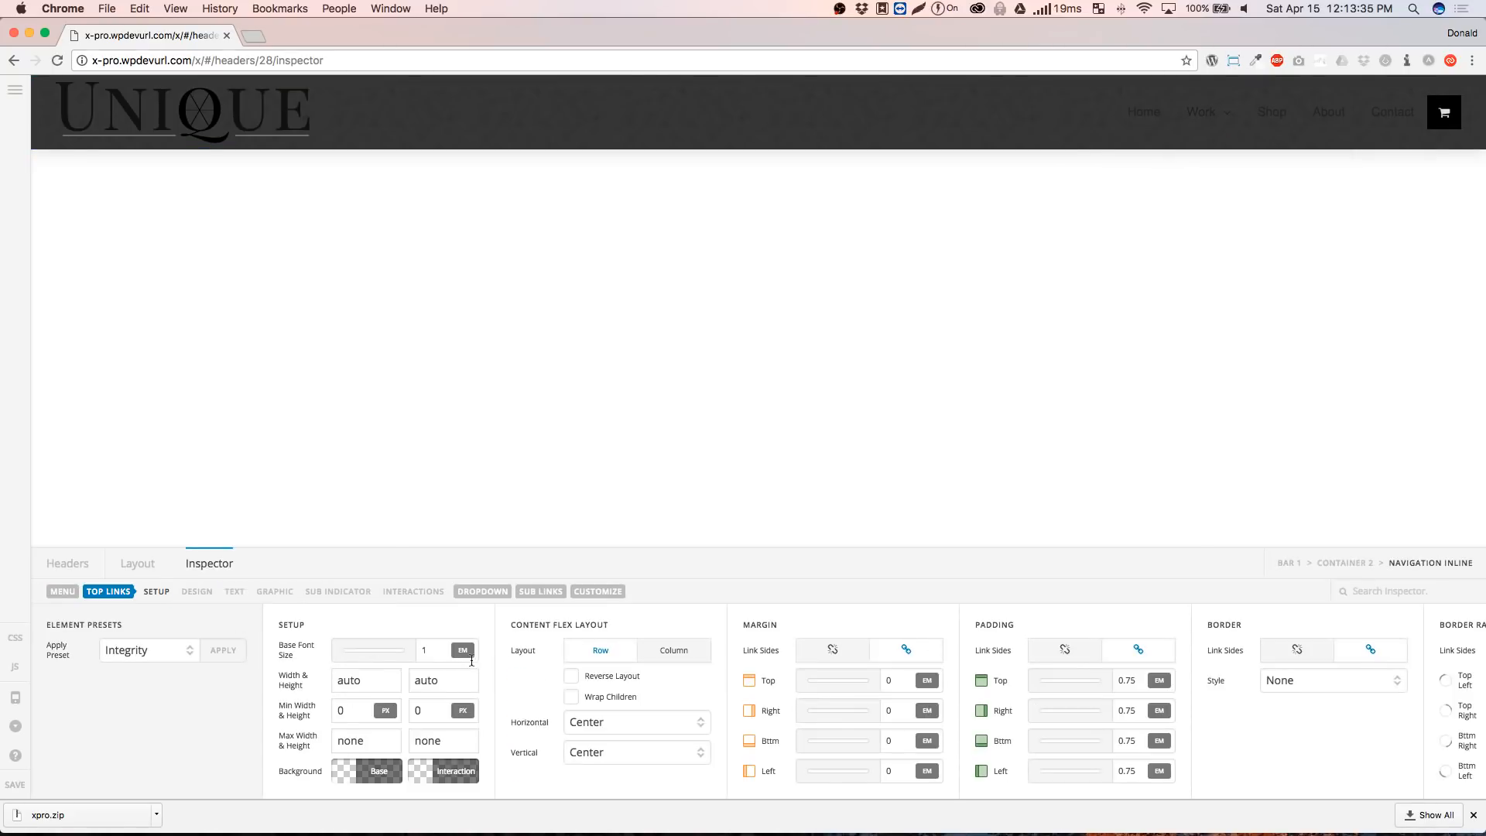
click(233, 593)
click(921, 770)
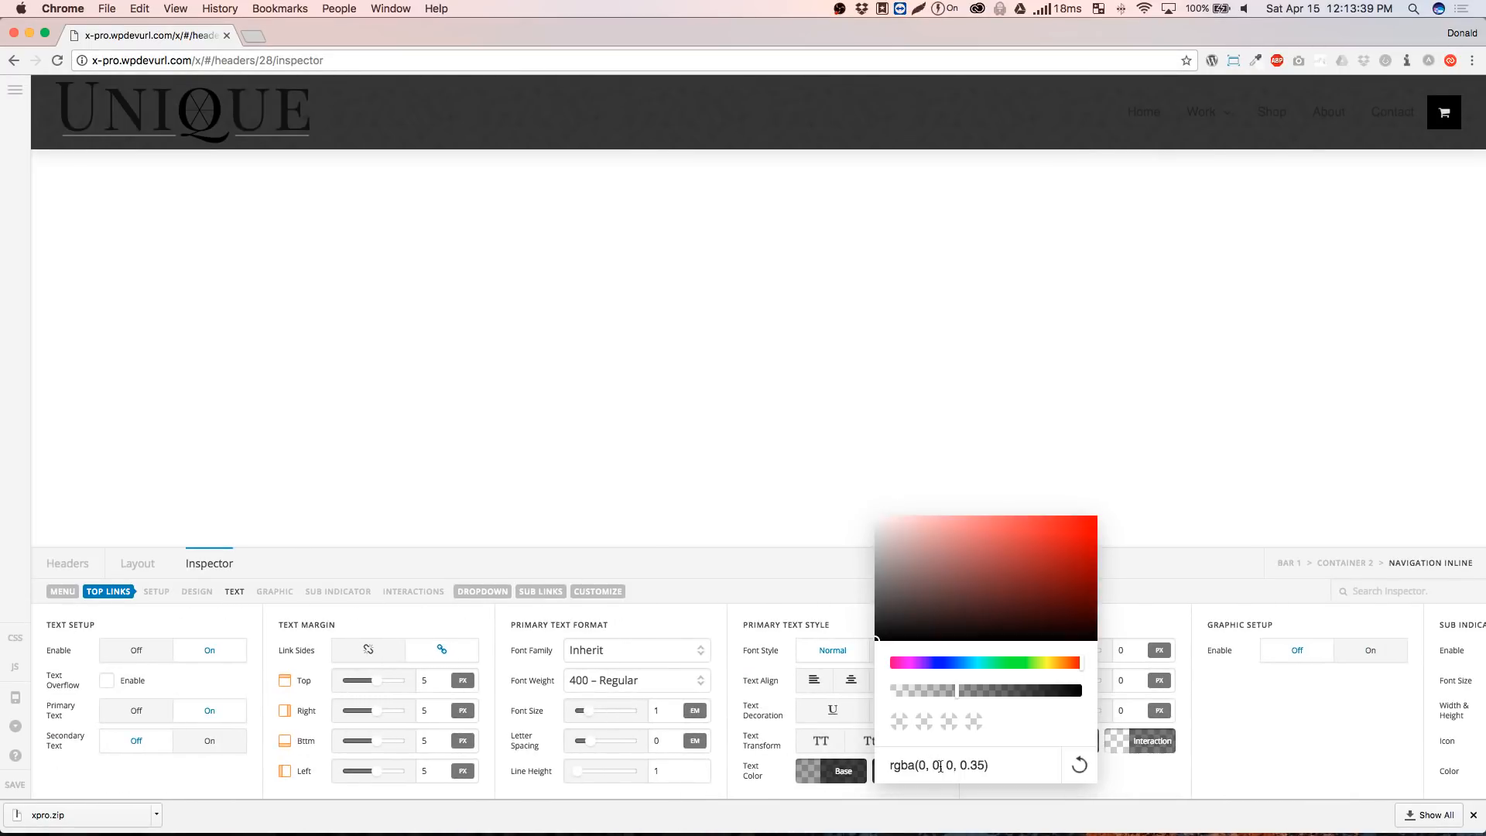
triple_click(941, 767)
text(white)
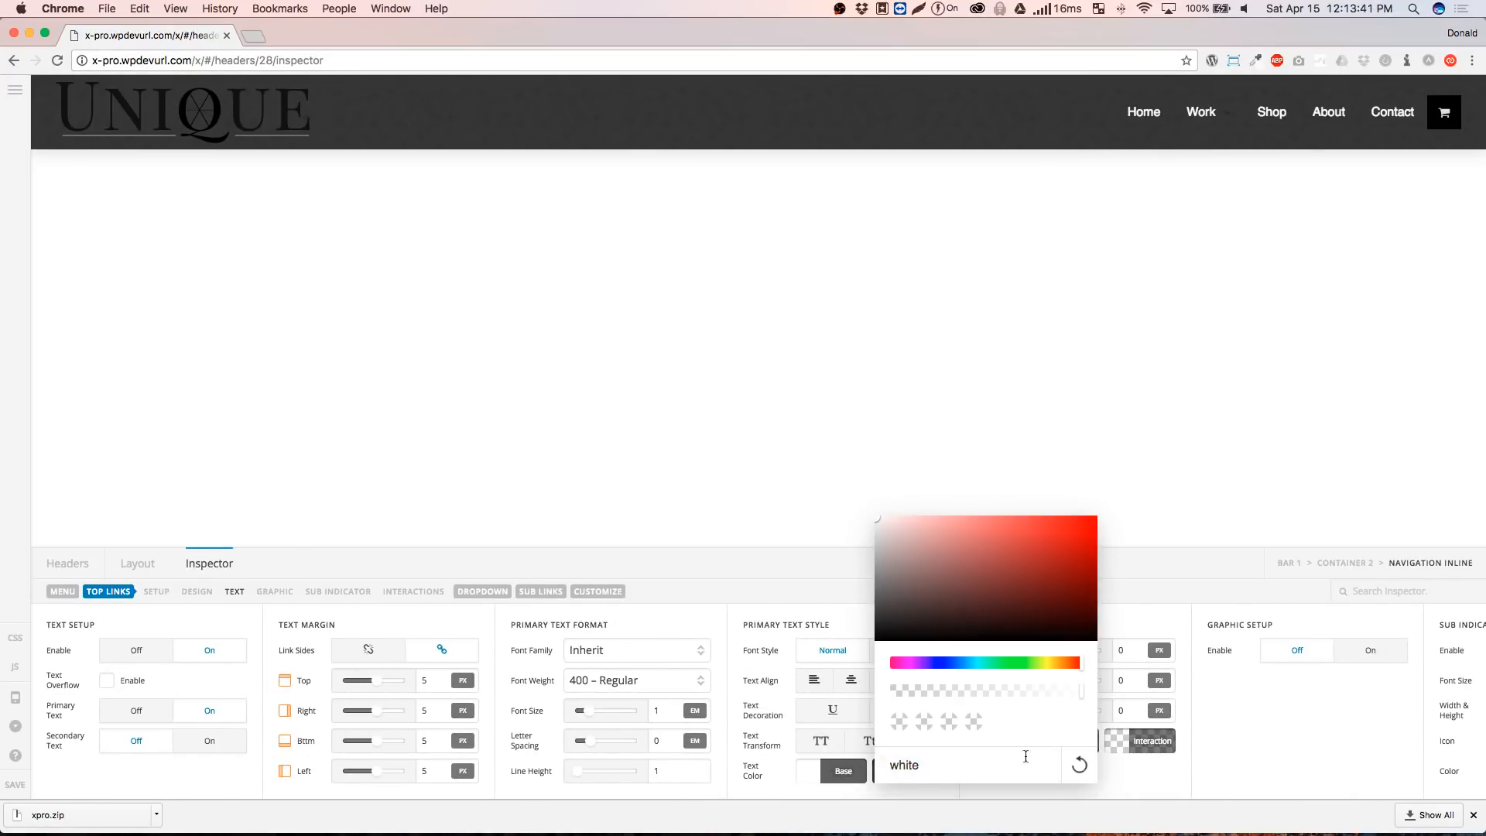
click(1227, 746)
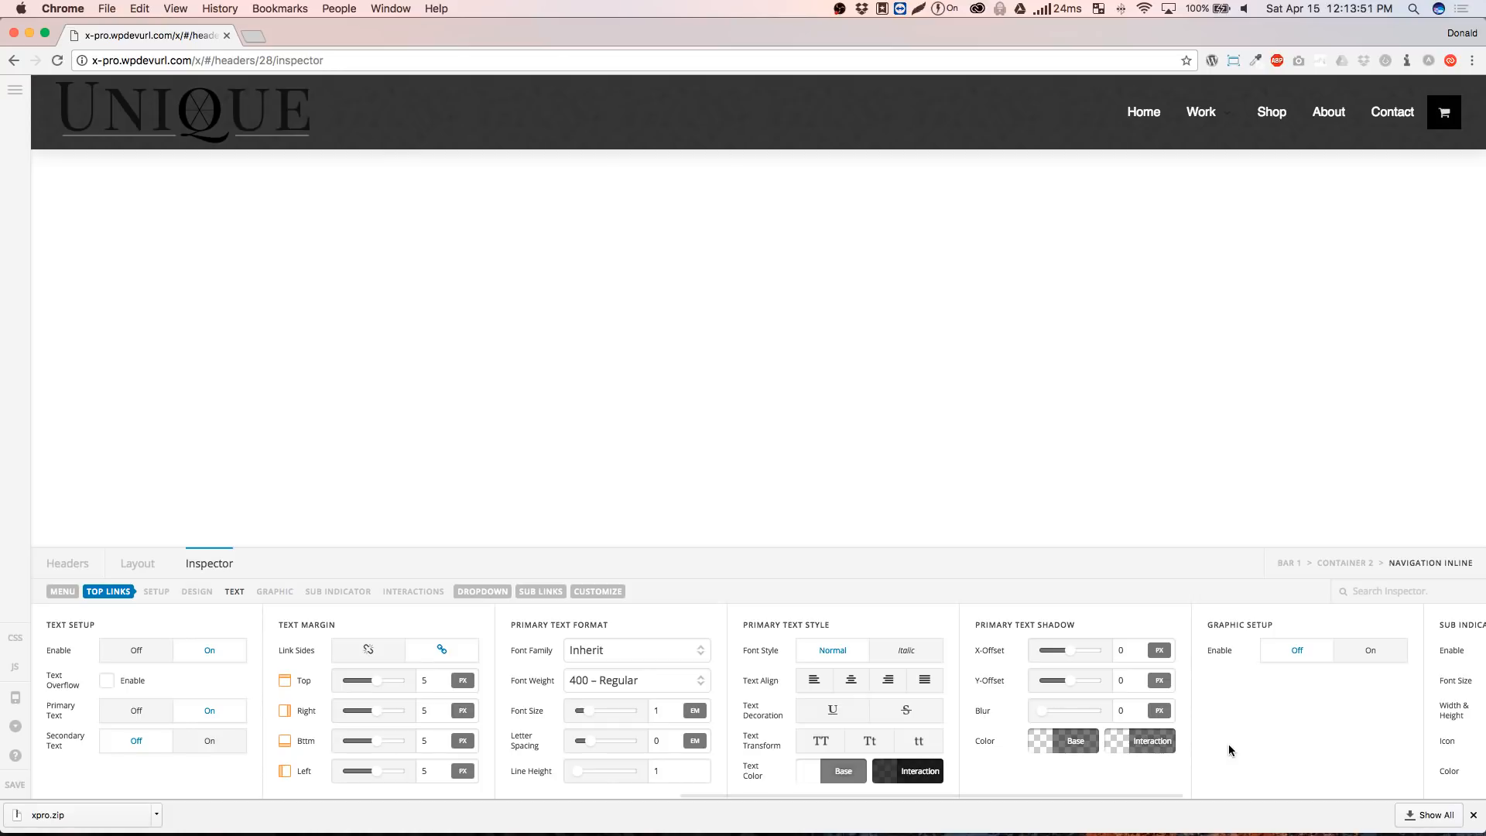
Review which menus can be assigned to the inline navigation, leaving the Sample menu assigned
click(155, 592)
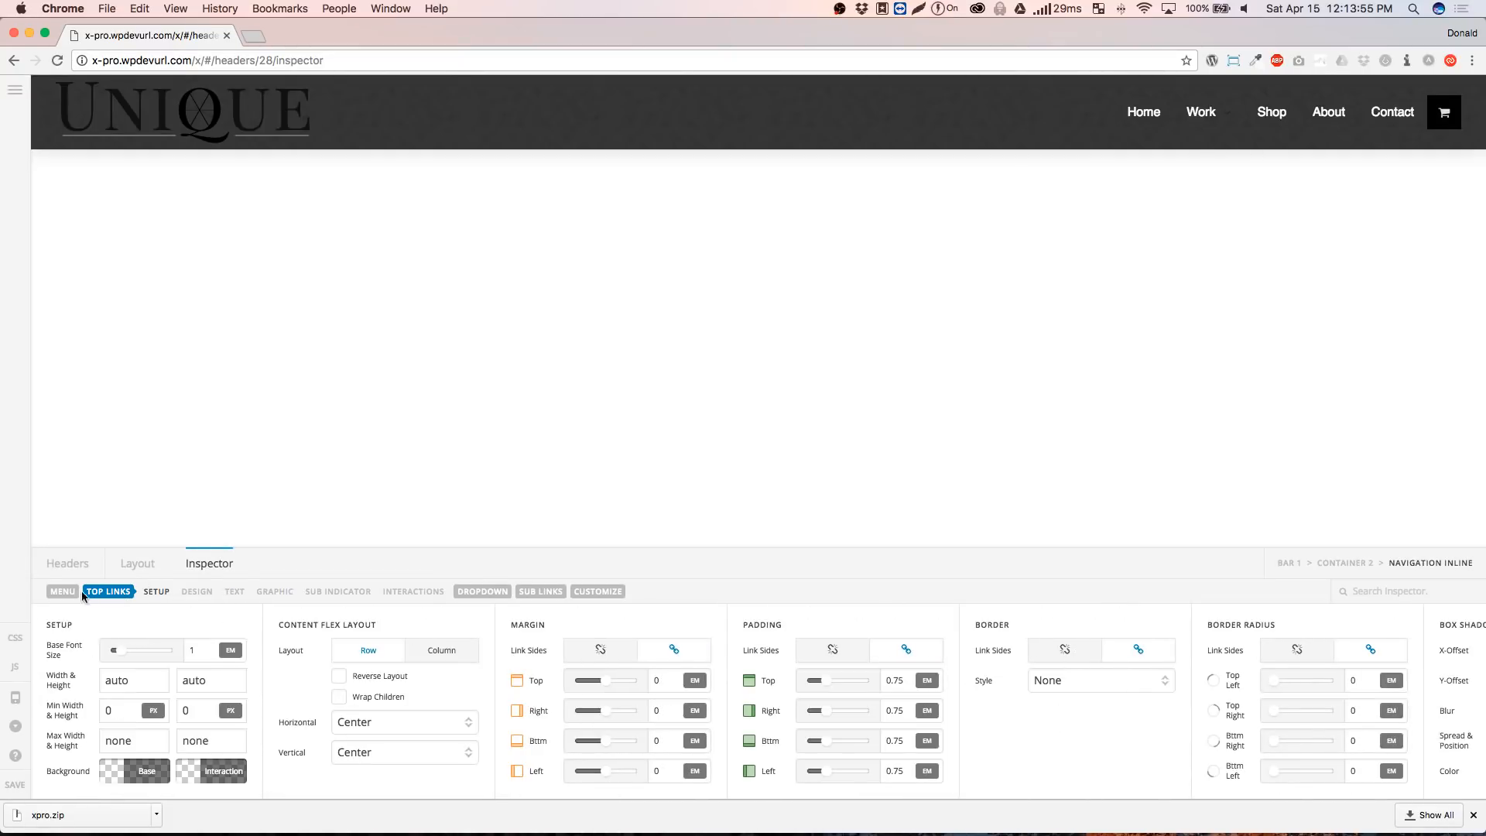
click(66, 592)
click(371, 658)
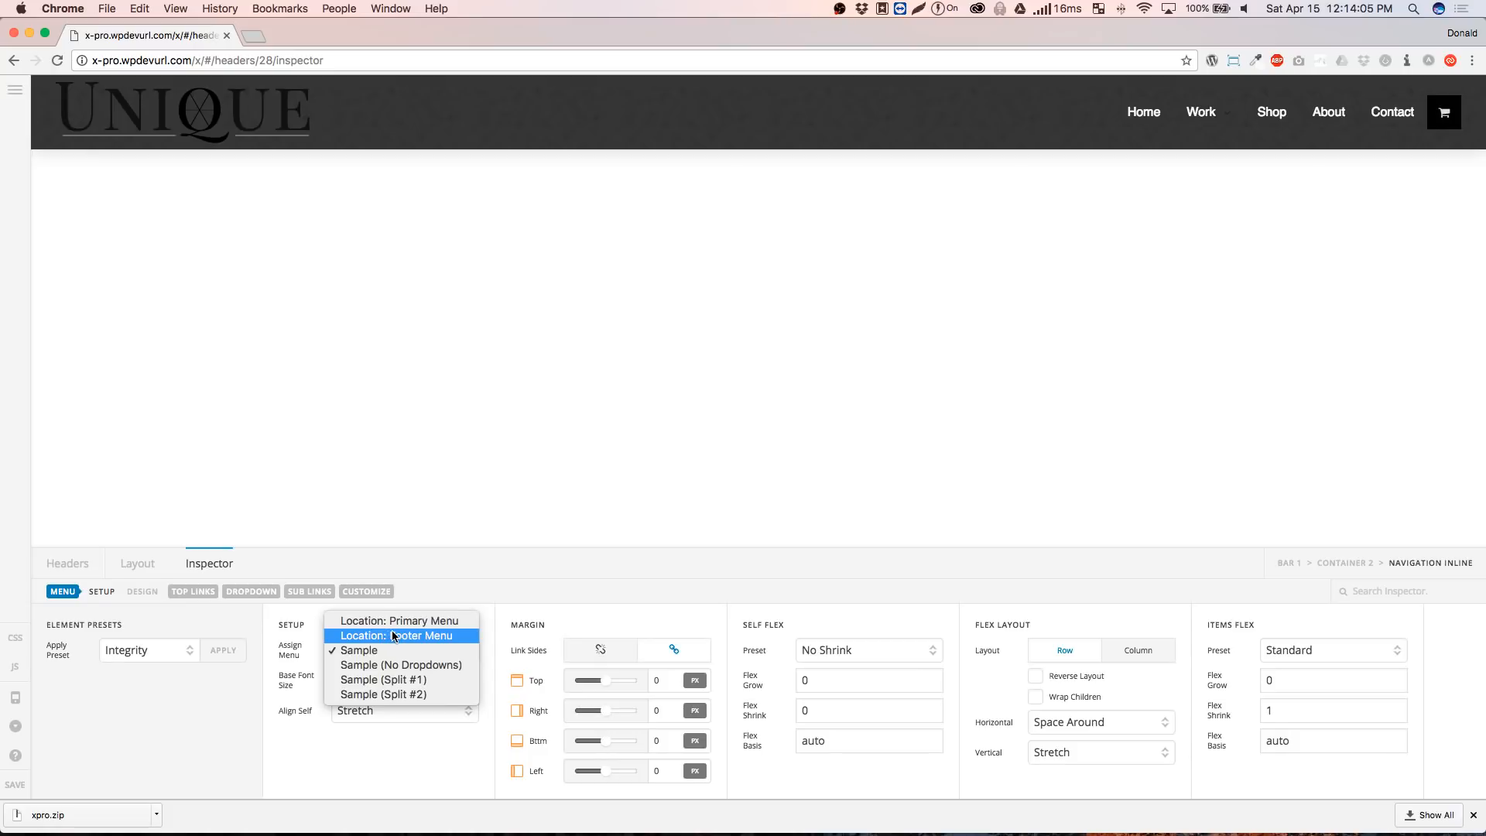
click(263, 737)
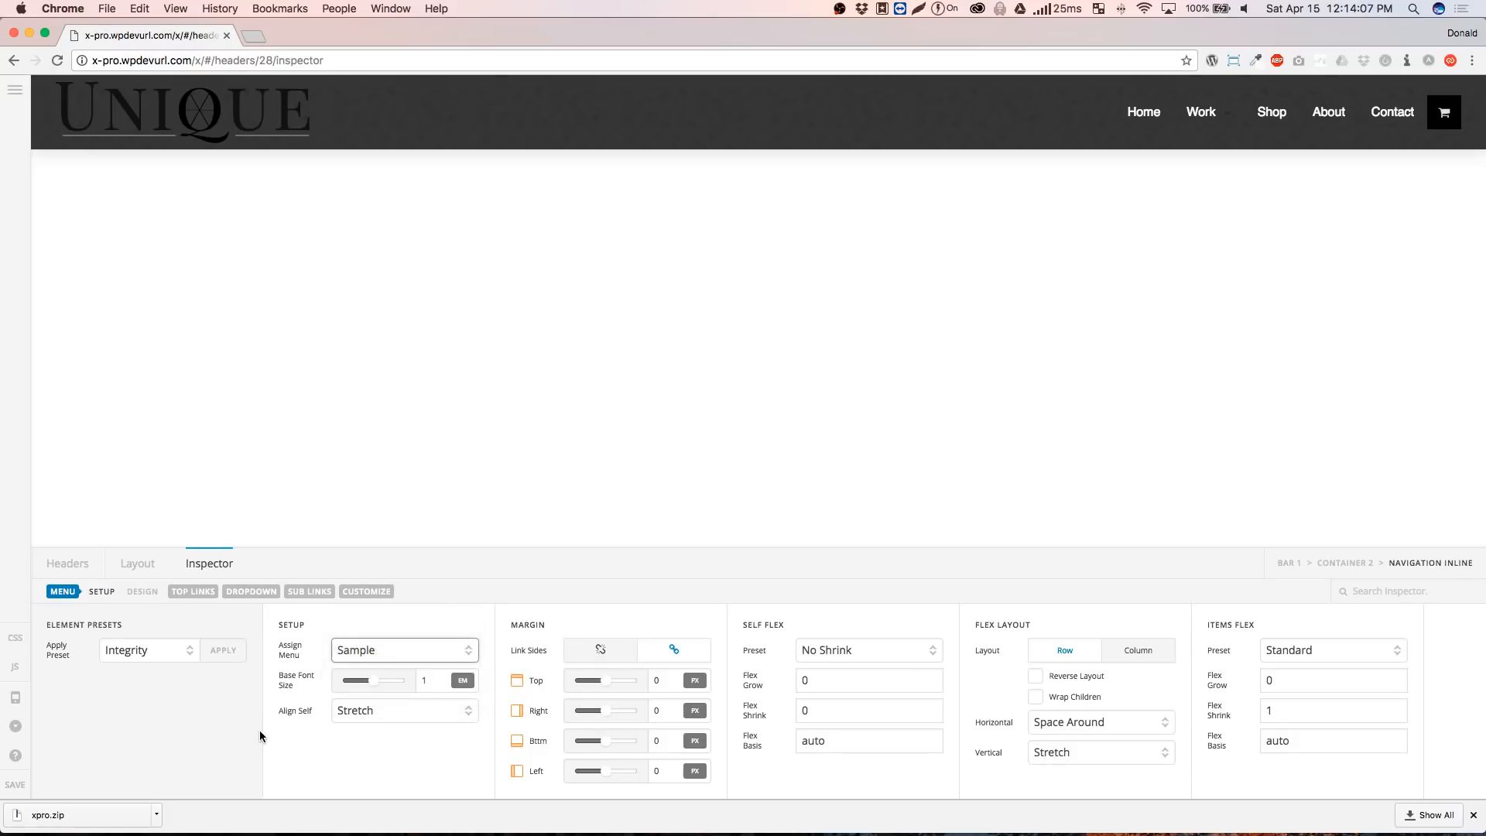
Set the font size of the cart dropdown toggle's graphic icon to 2 em
click(1451, 130)
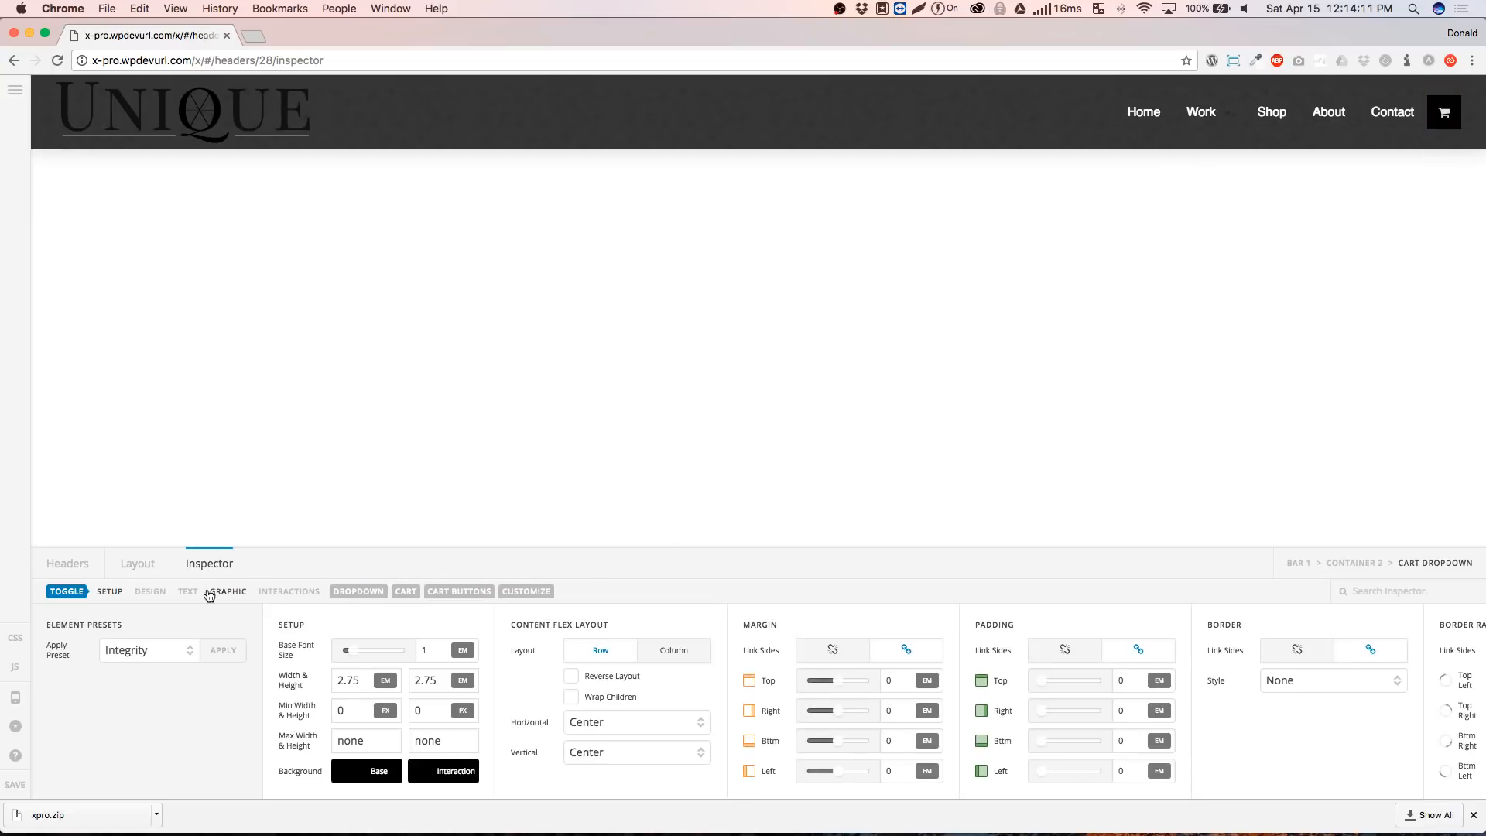
click(233, 593)
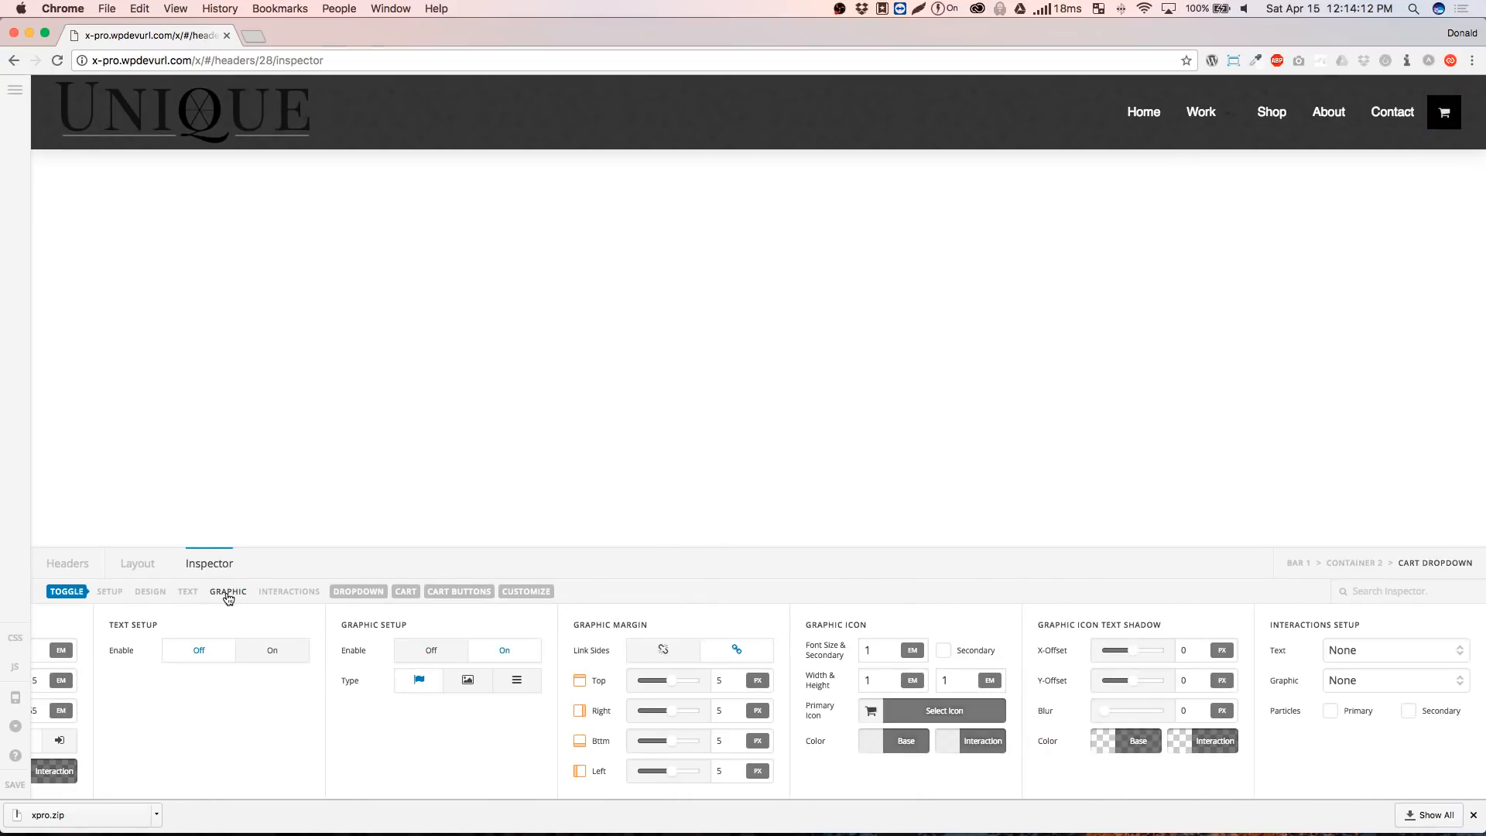
click(877, 651)
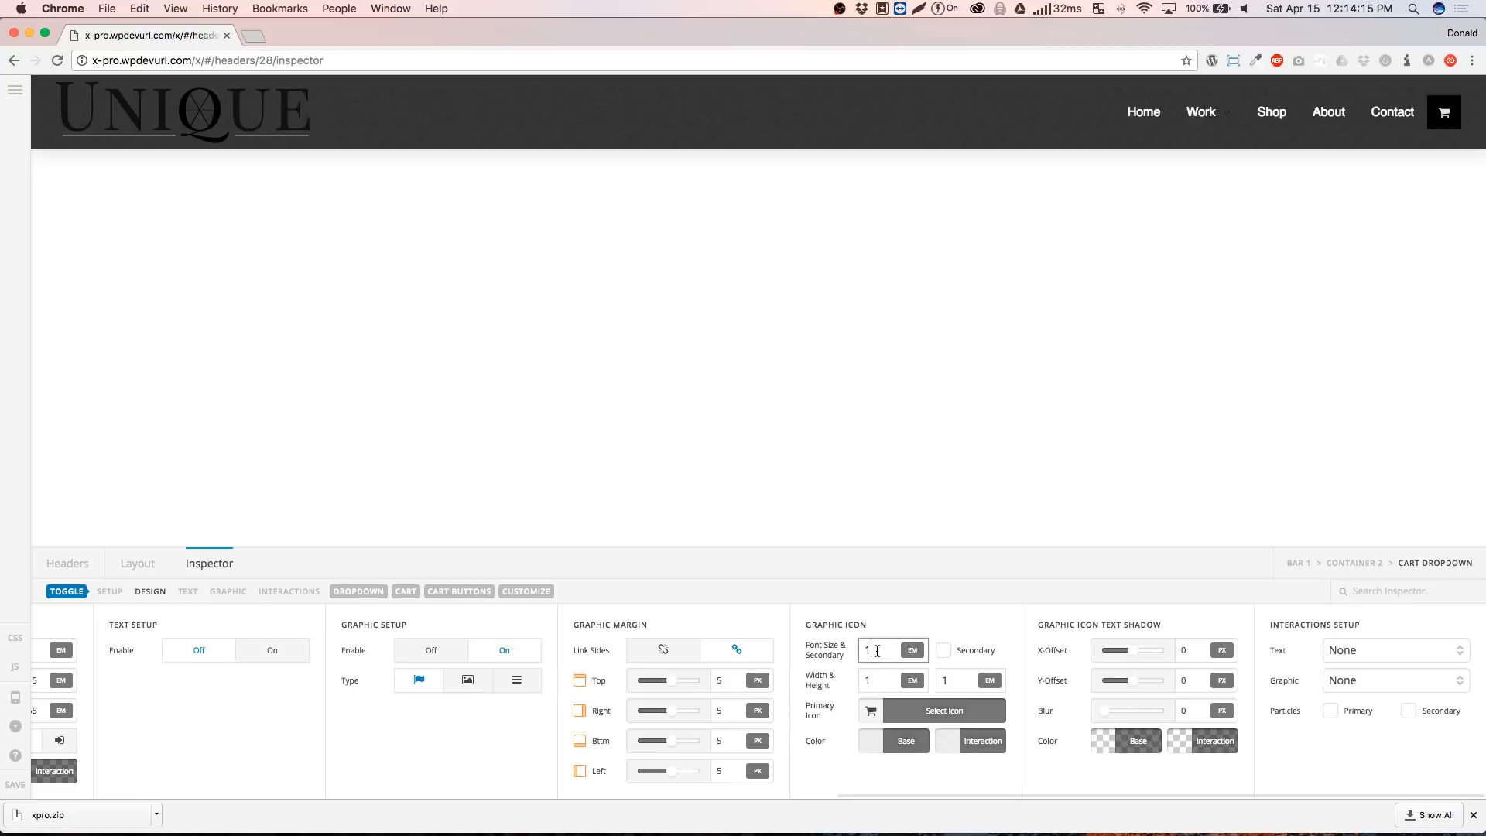
text(.5)
key(BackSpace)
key(BackSpace)
key(BackSpace)
text(2)
Enable a secondary icon for the cart toggle, search the icons for "cart" and choose the cart with a plus sign
click(944, 655)
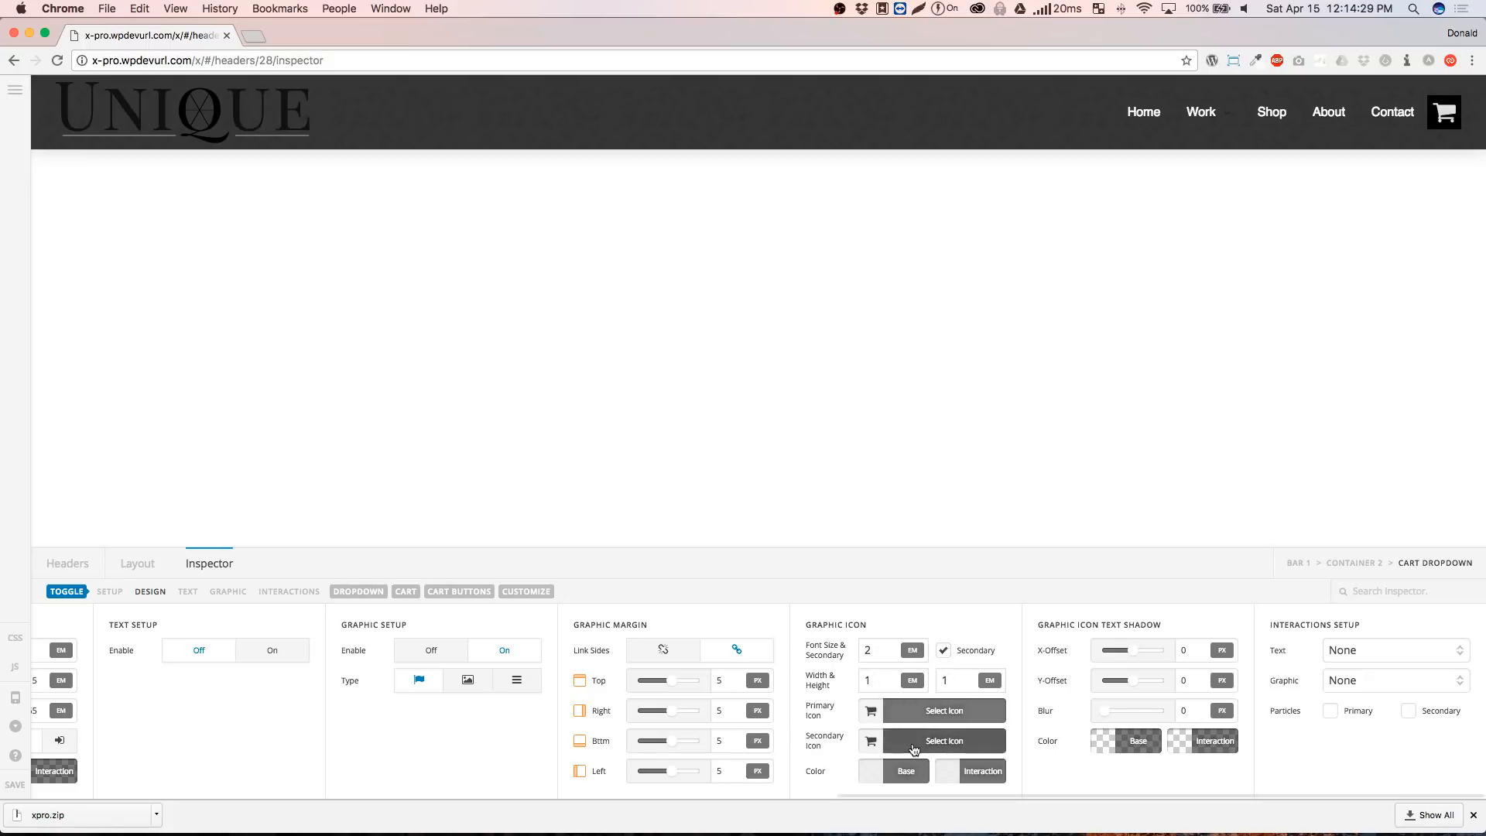
click(914, 749)
text(ca)
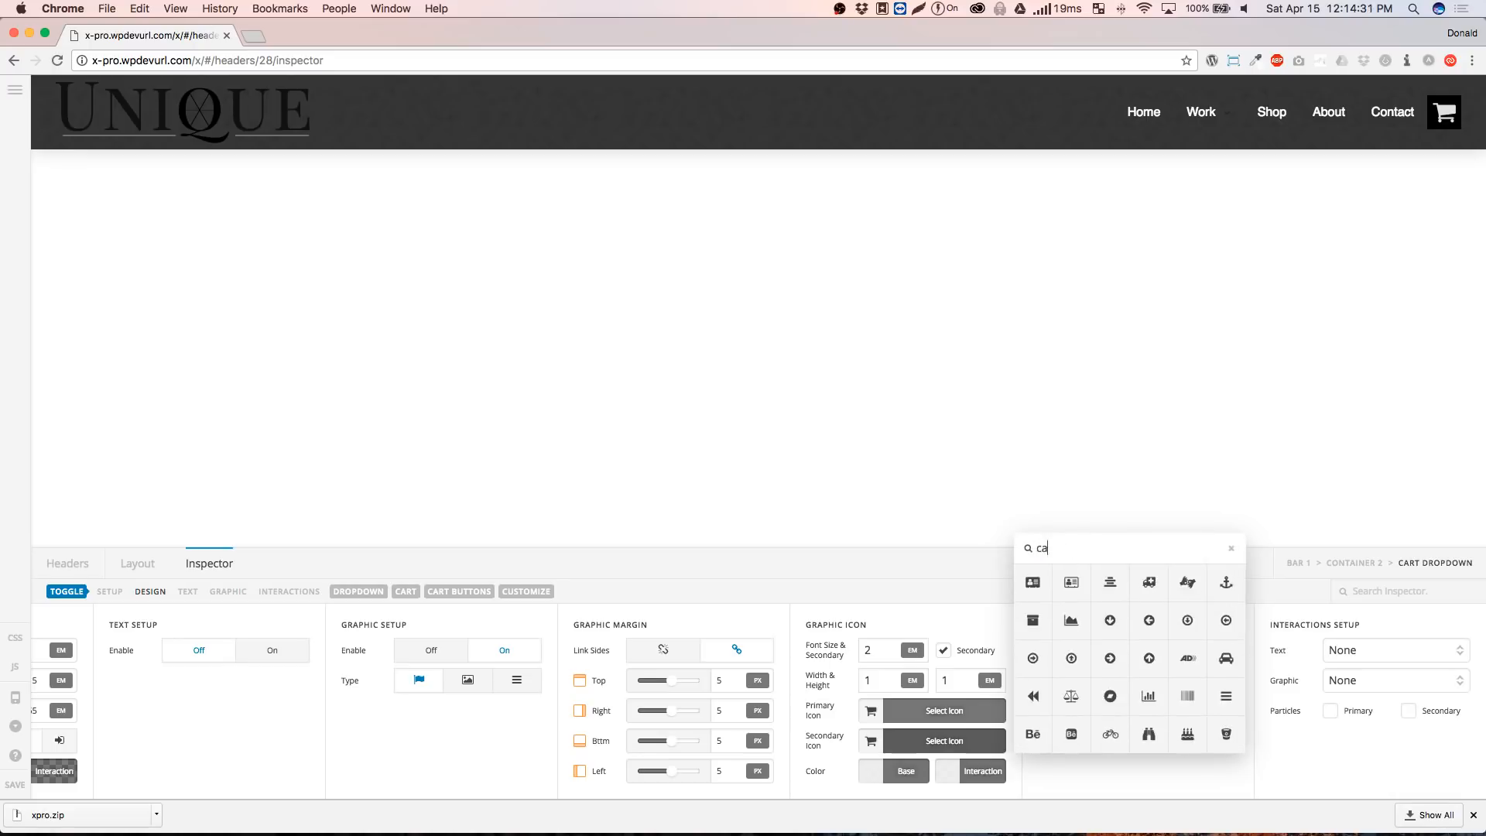
text(rt)
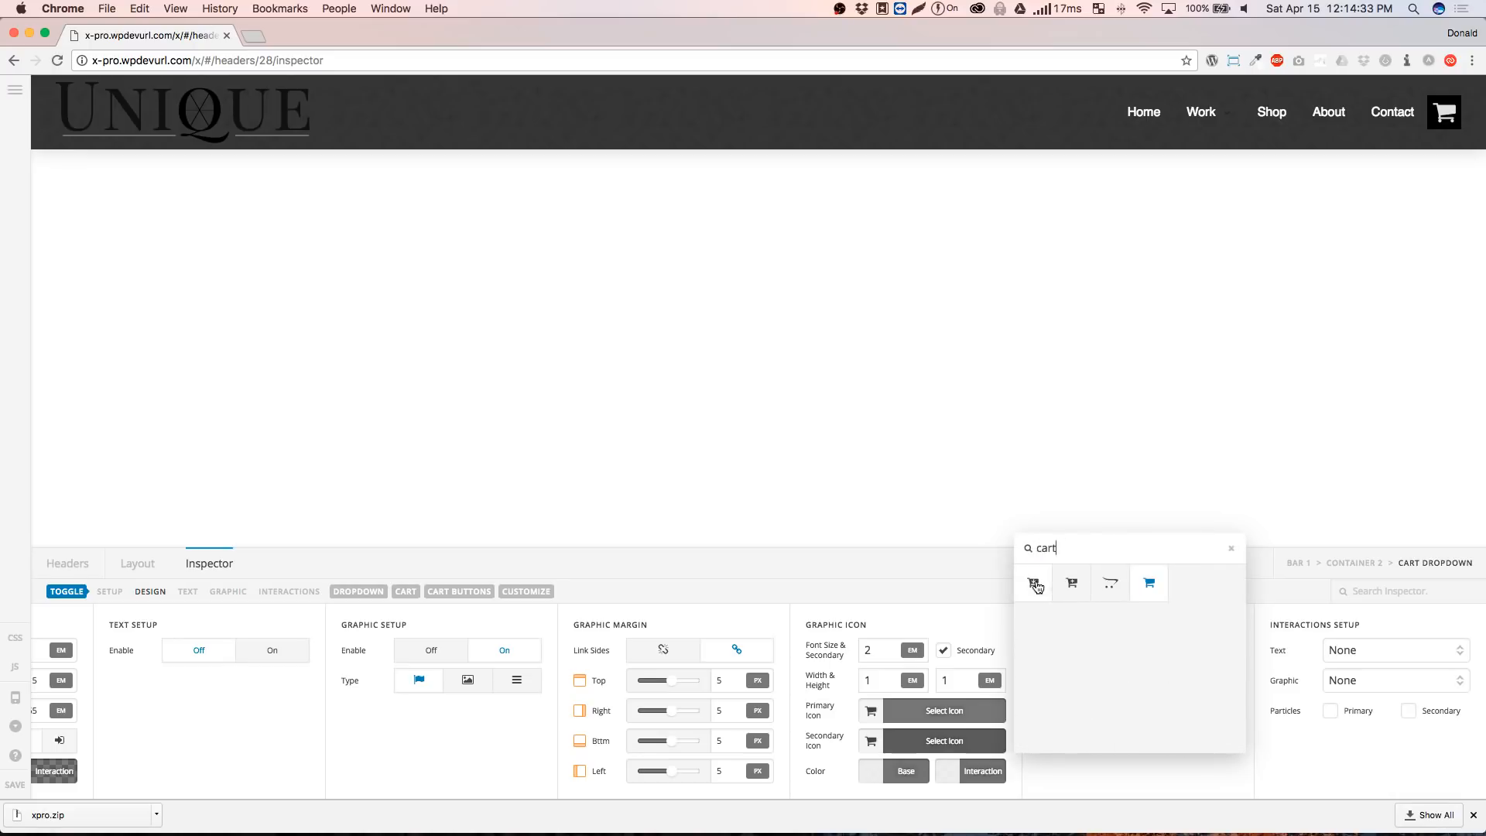
click(1071, 585)
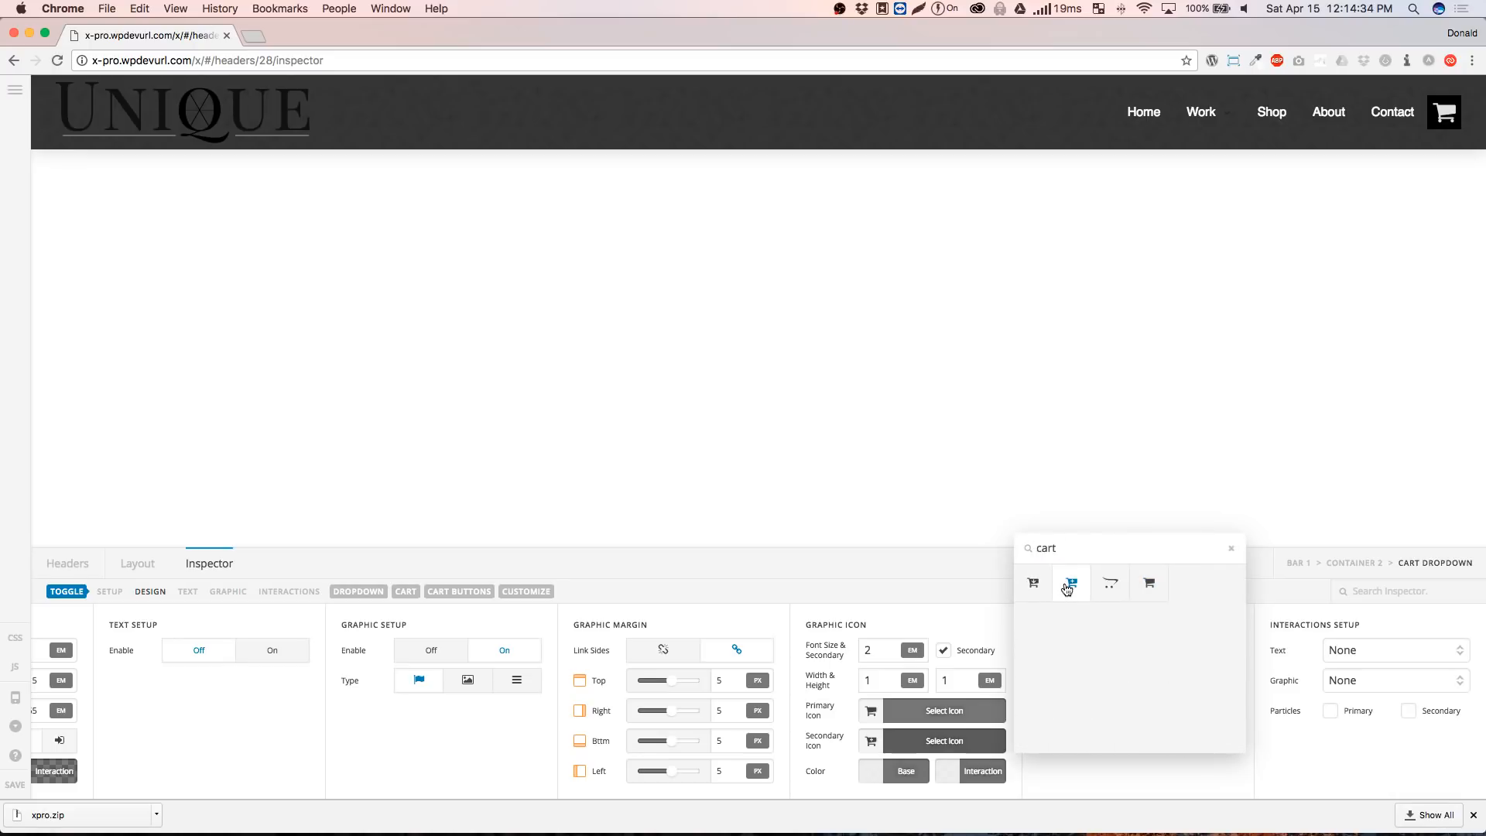
click(950, 575)
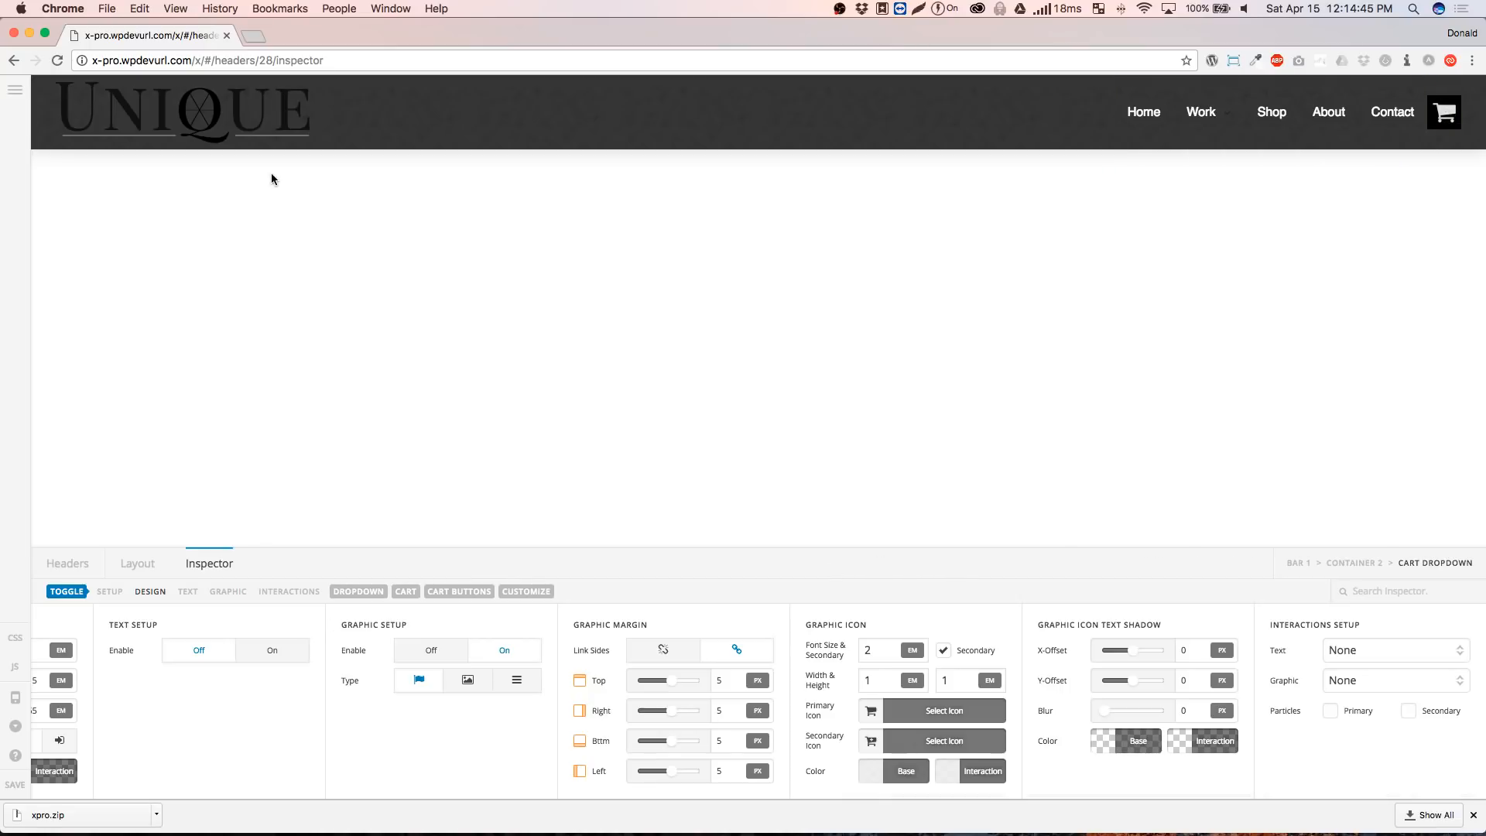
Remove the patterned image from the header bar by setting its lower background layer type to none
click(482, 125)
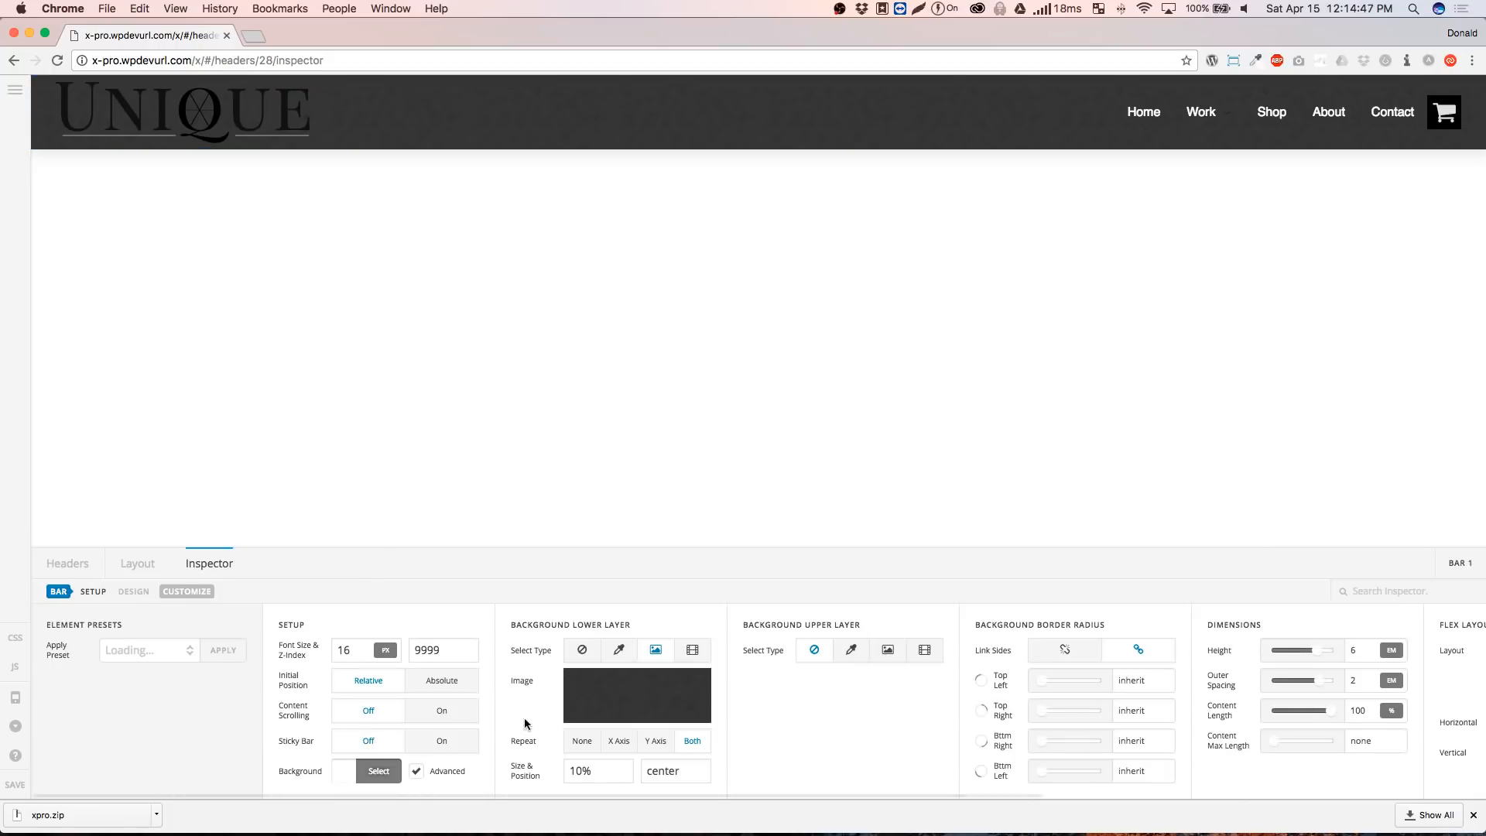
click(585, 650)
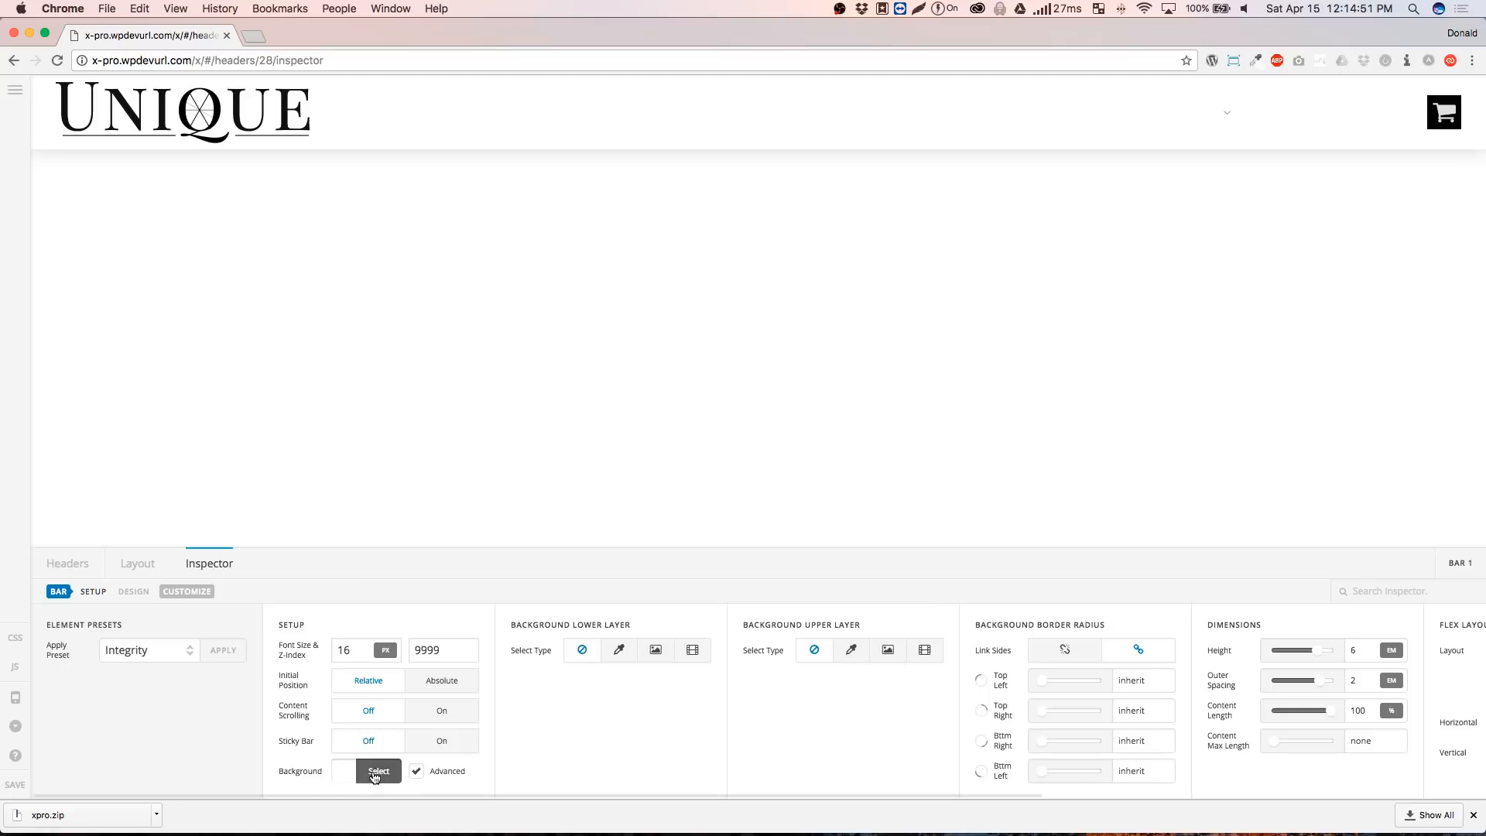
Set the base text colour of the inline navigation's top links to black
click(1234, 116)
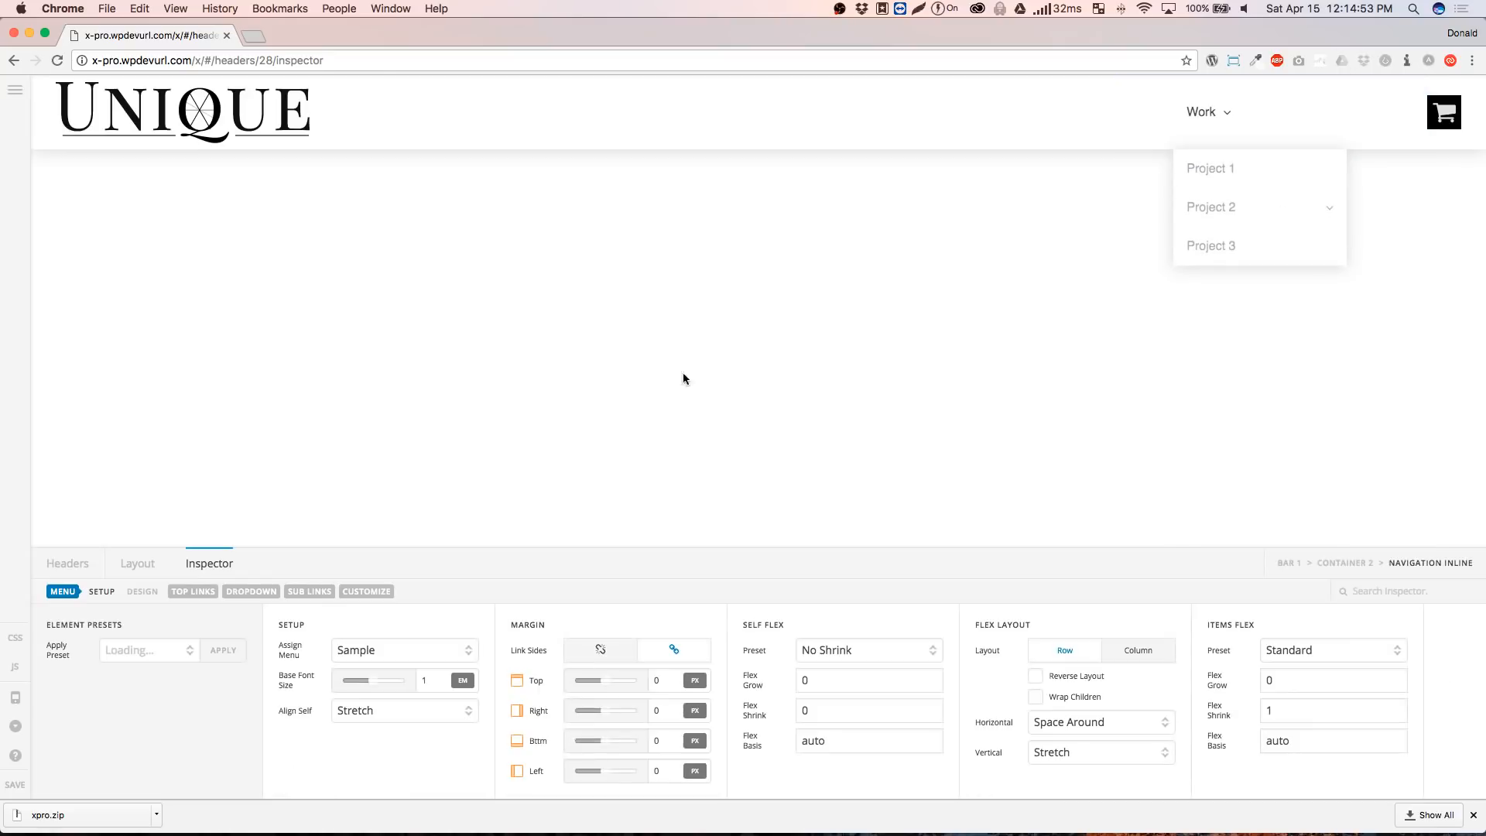
click(192, 591)
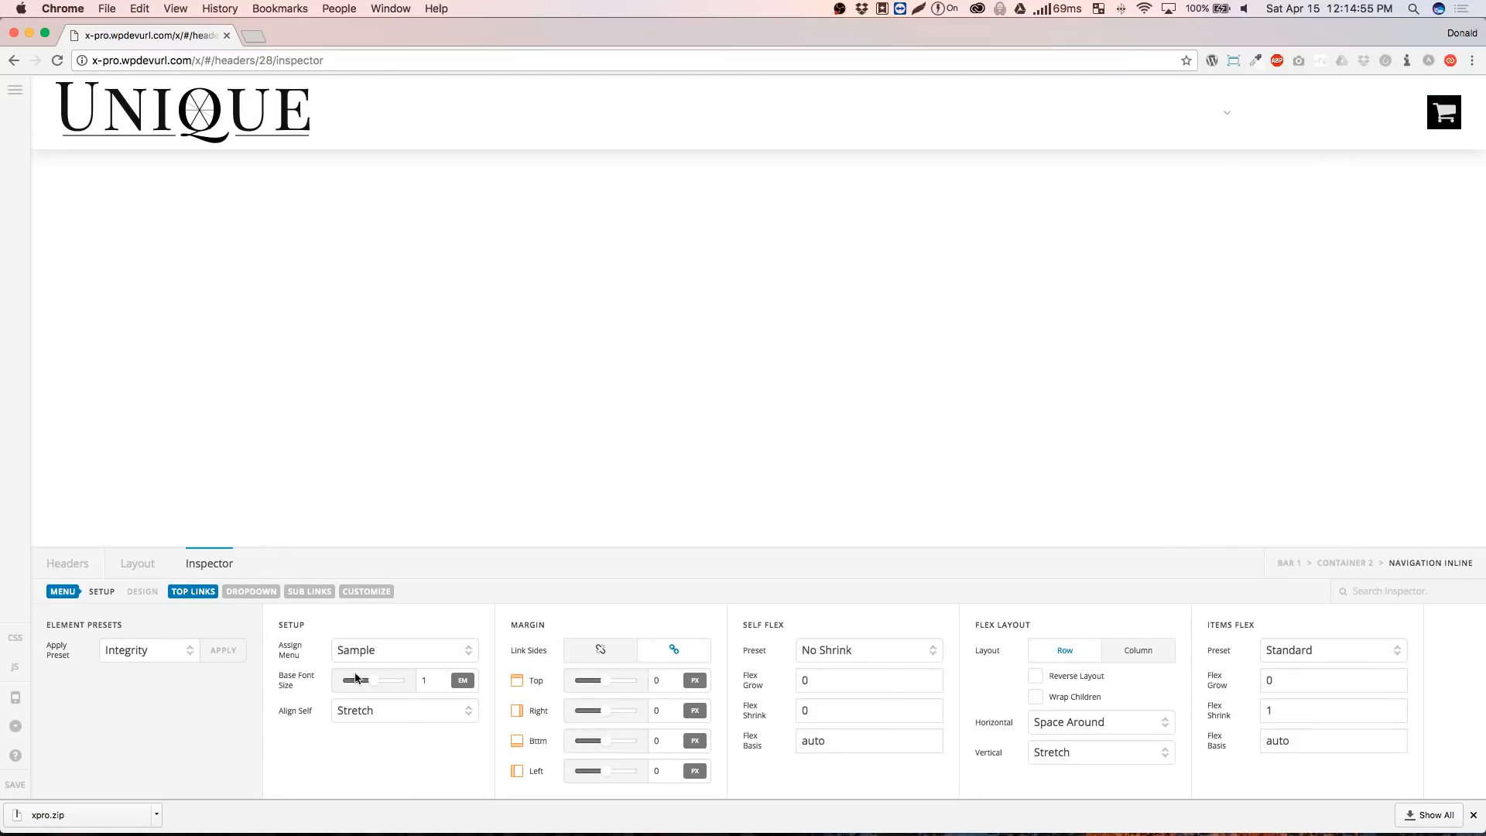
click(203, 592)
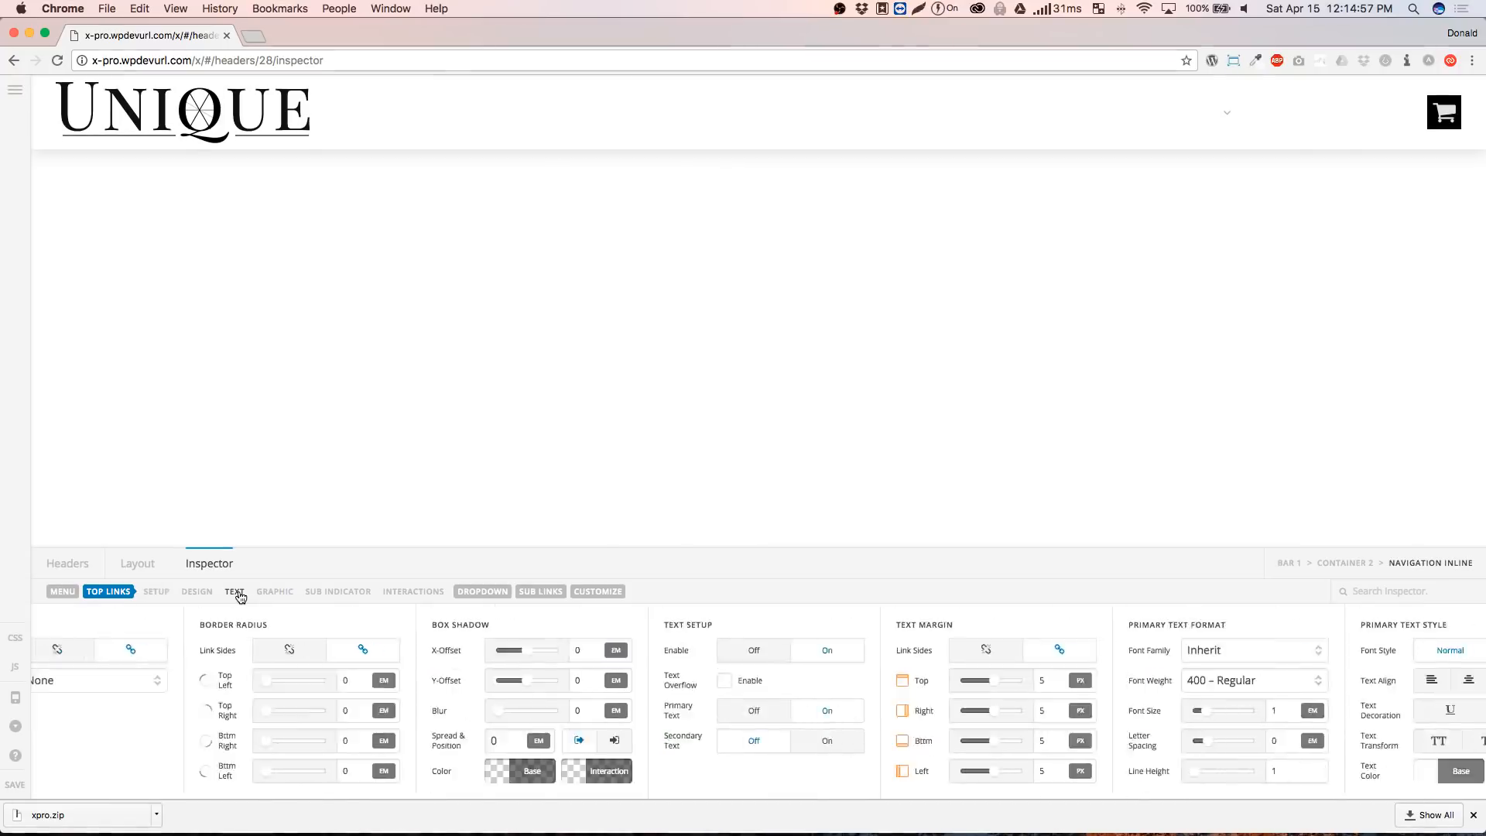
click(840, 771)
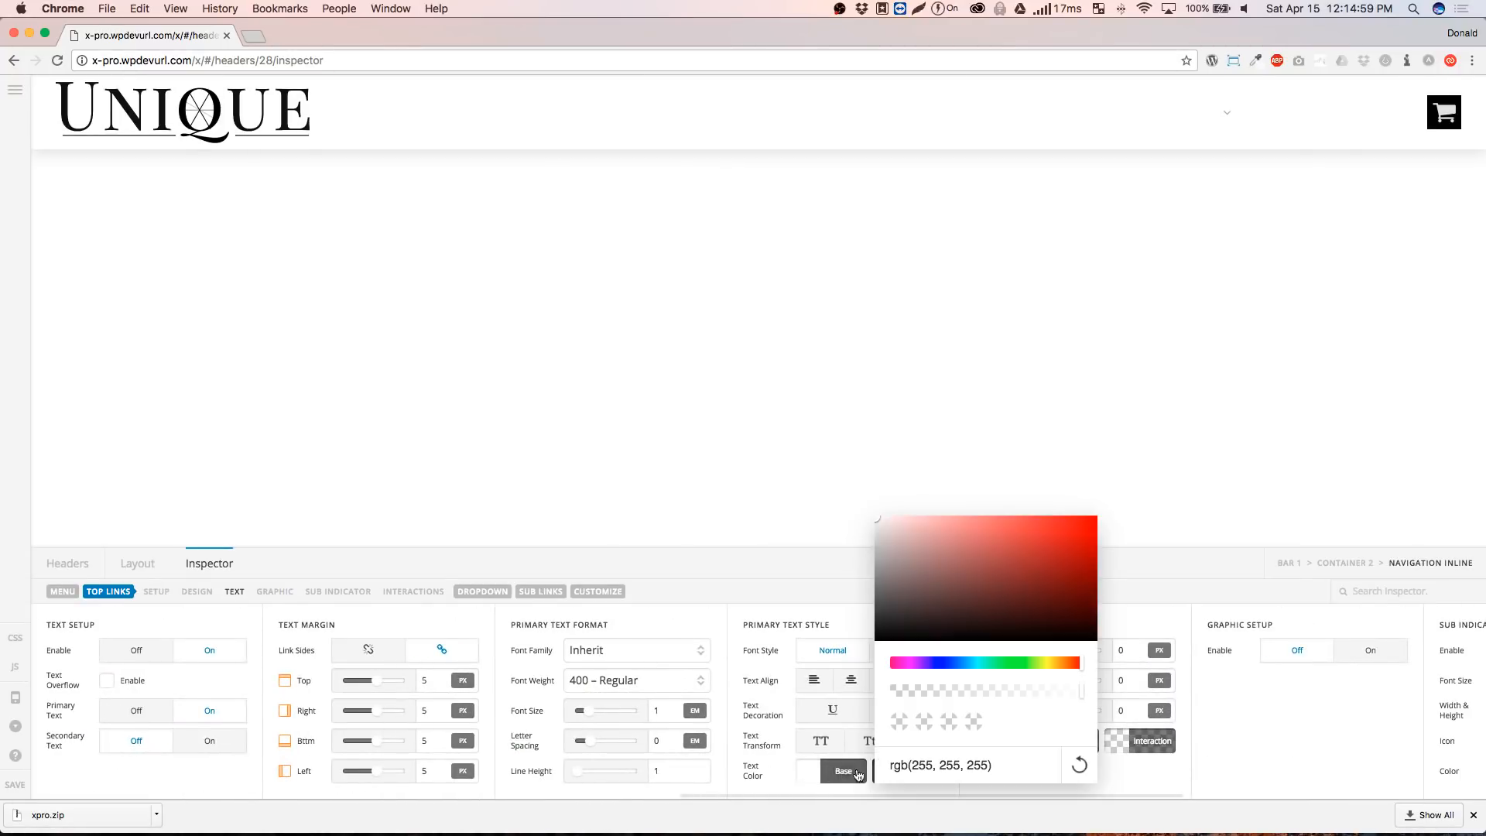
triple_click(913, 765)
text(black)
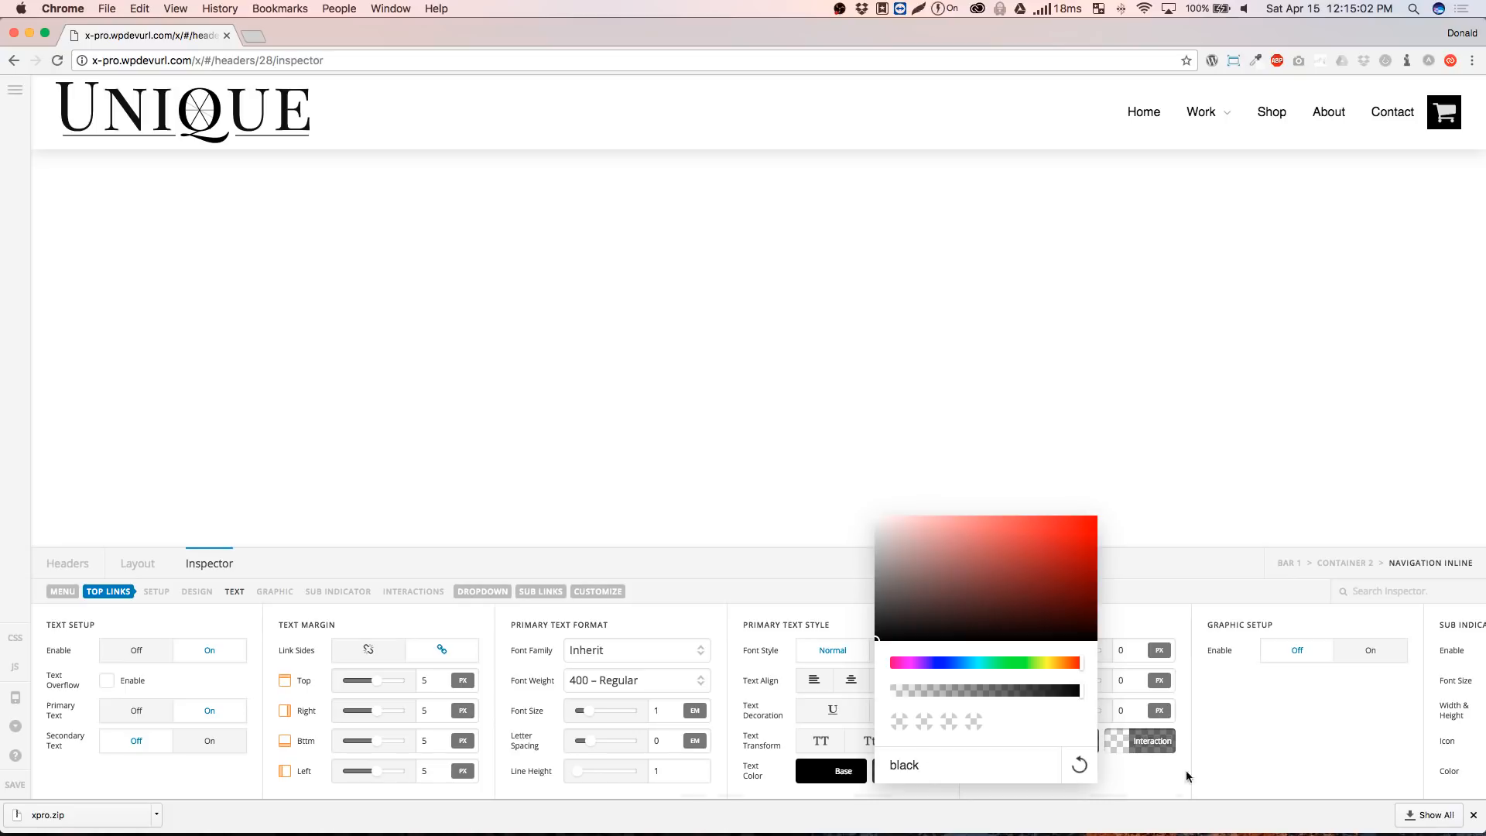
click(1277, 750)
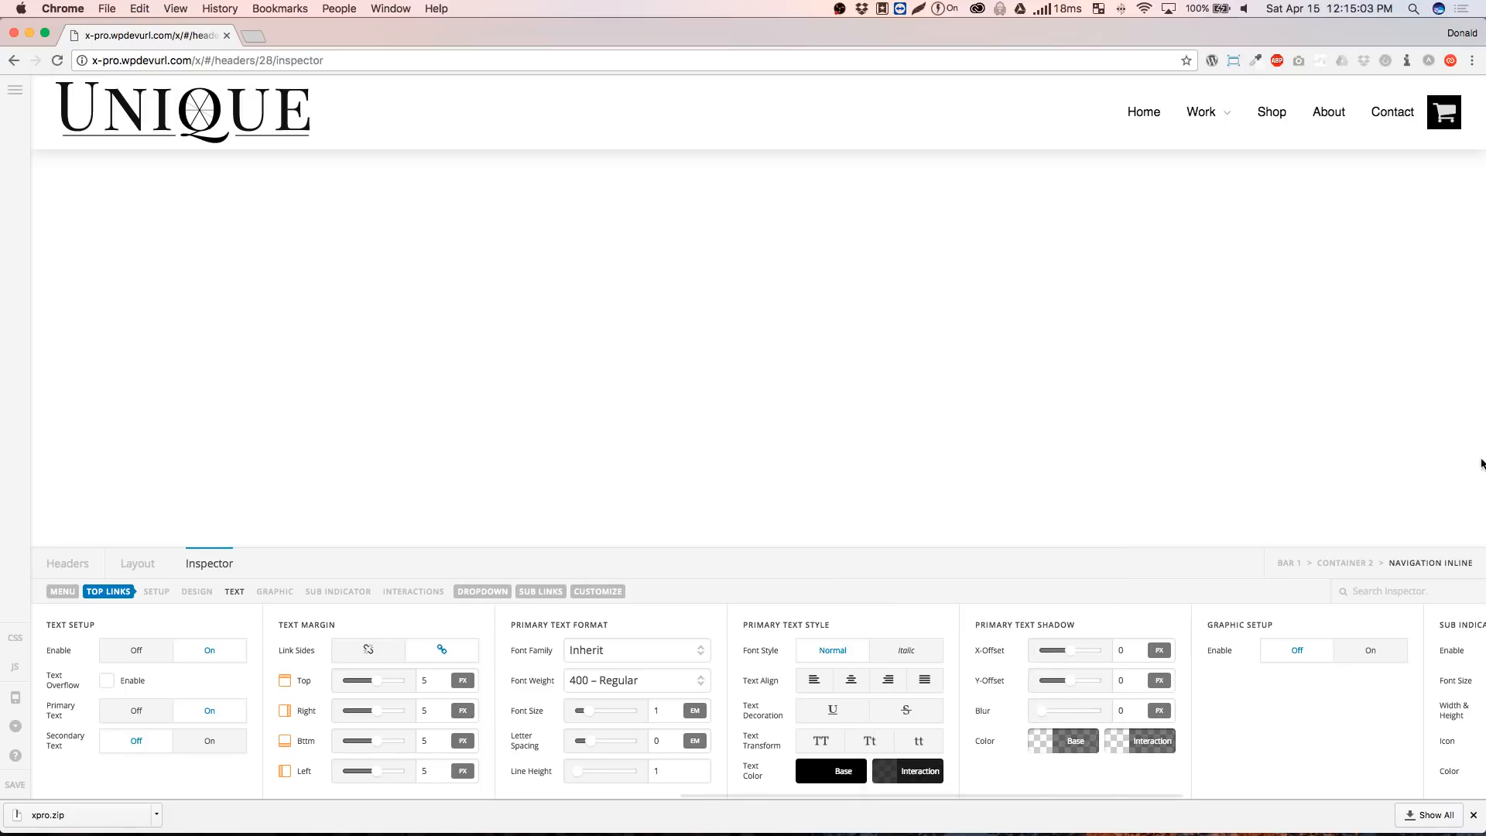
Open the cart dropdown in the preview, and give the inline navigation an unlinked right margin of 15 px
click(1446, 120)
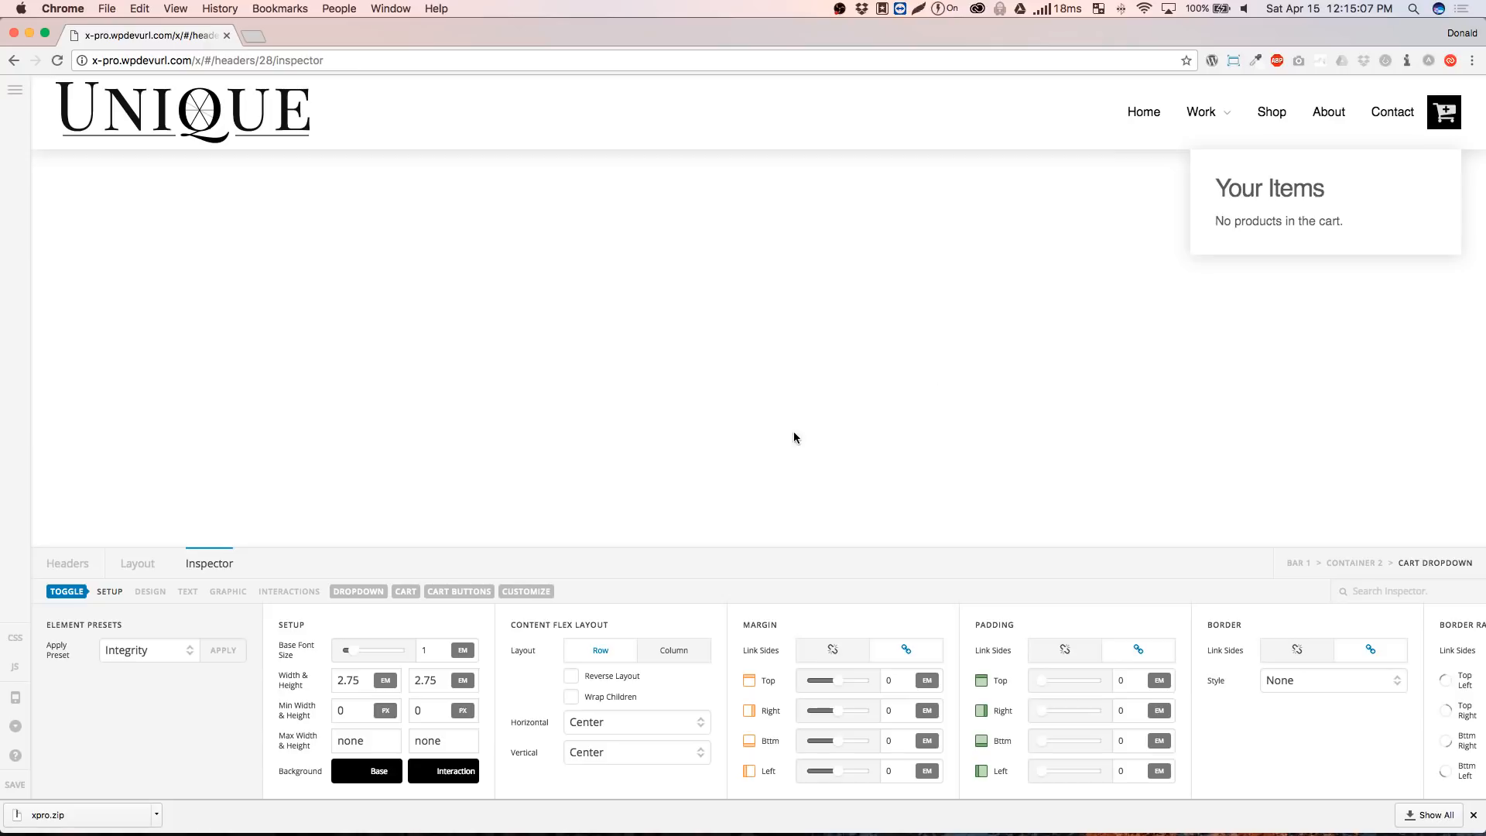
click(1411, 137)
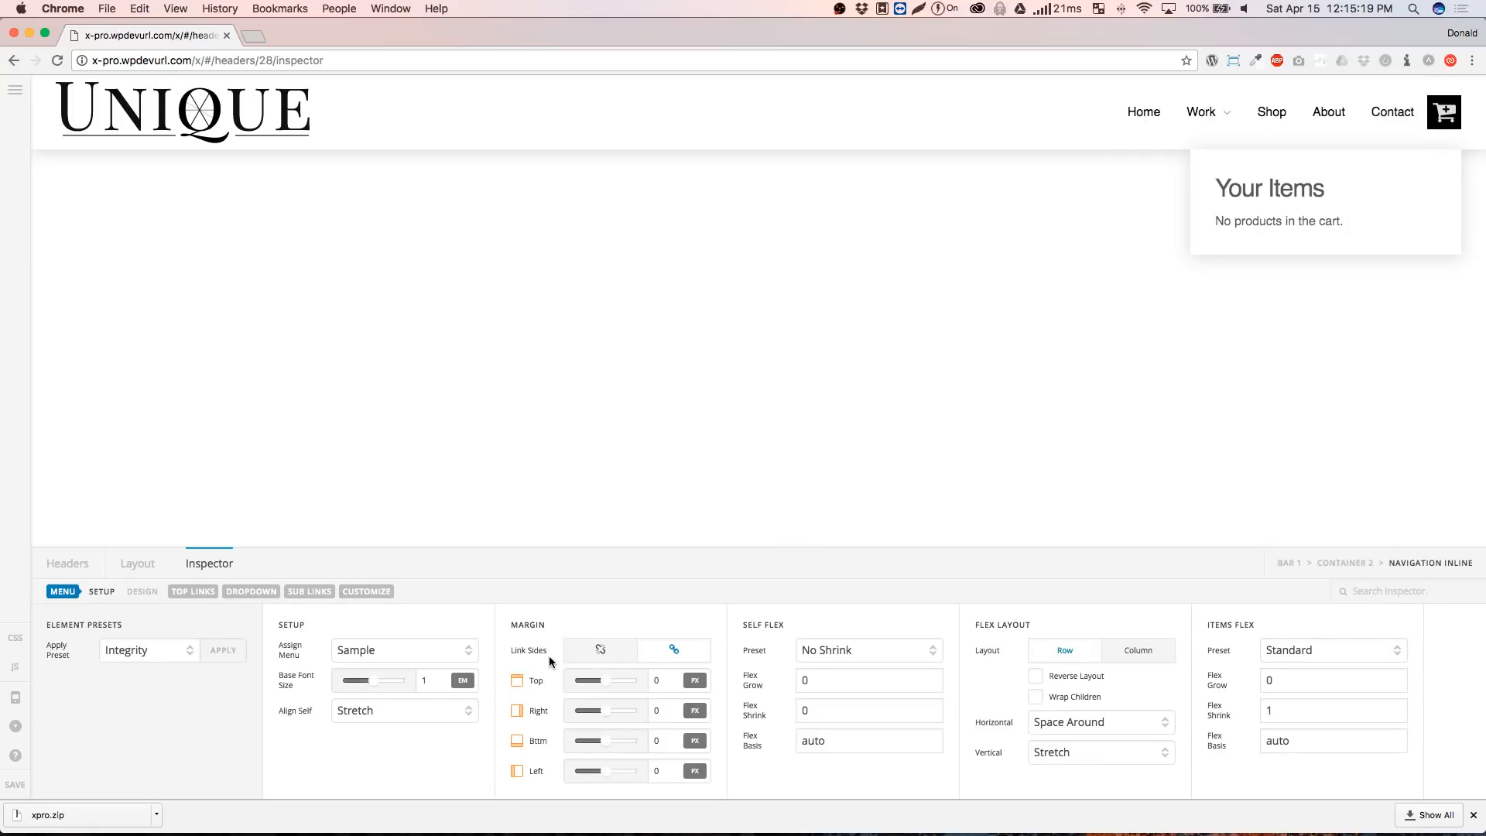
click(612, 652)
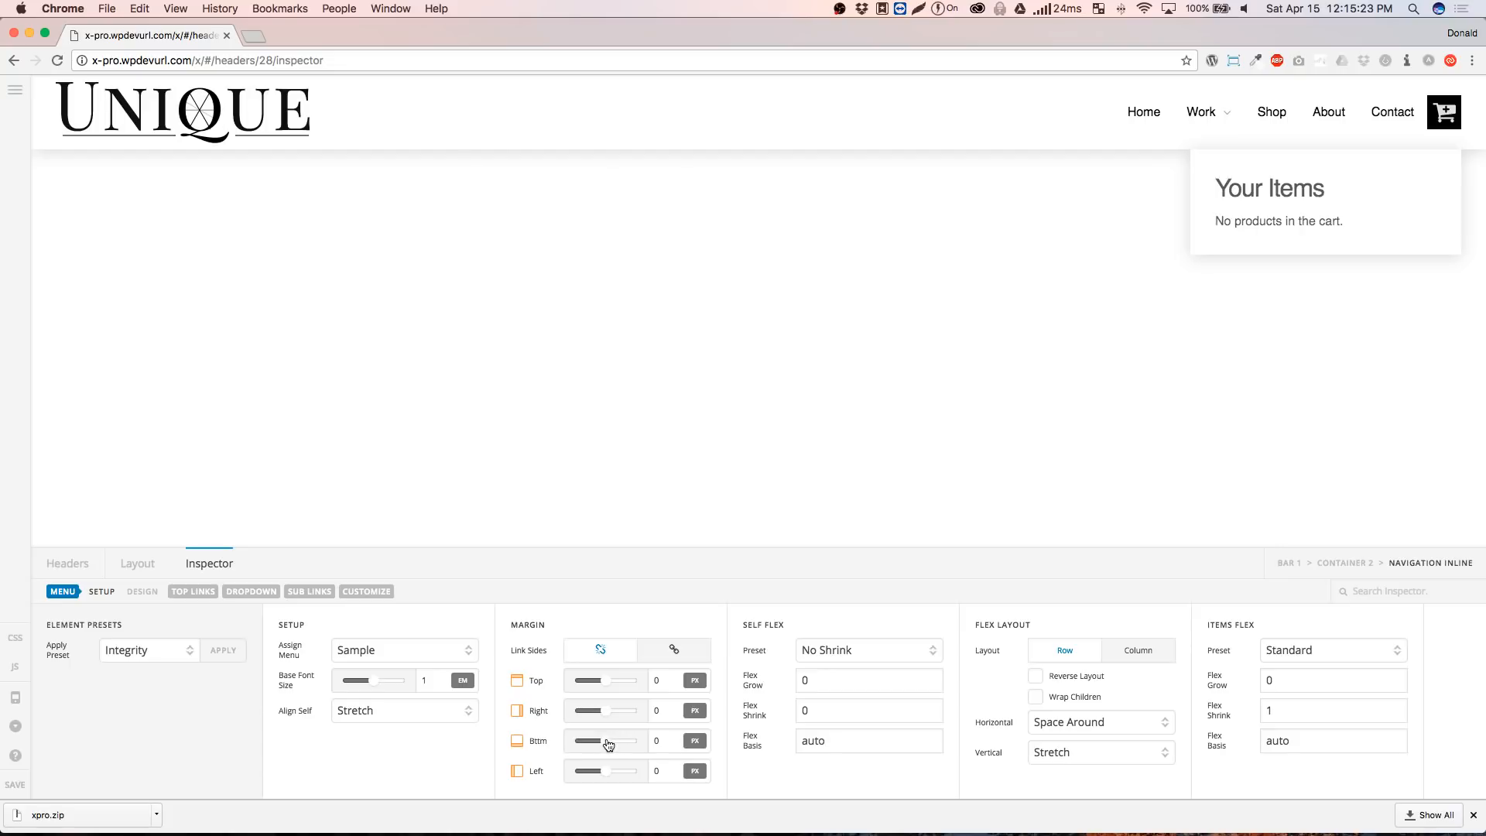
drag(603, 713, 649, 712)
click(661, 711)
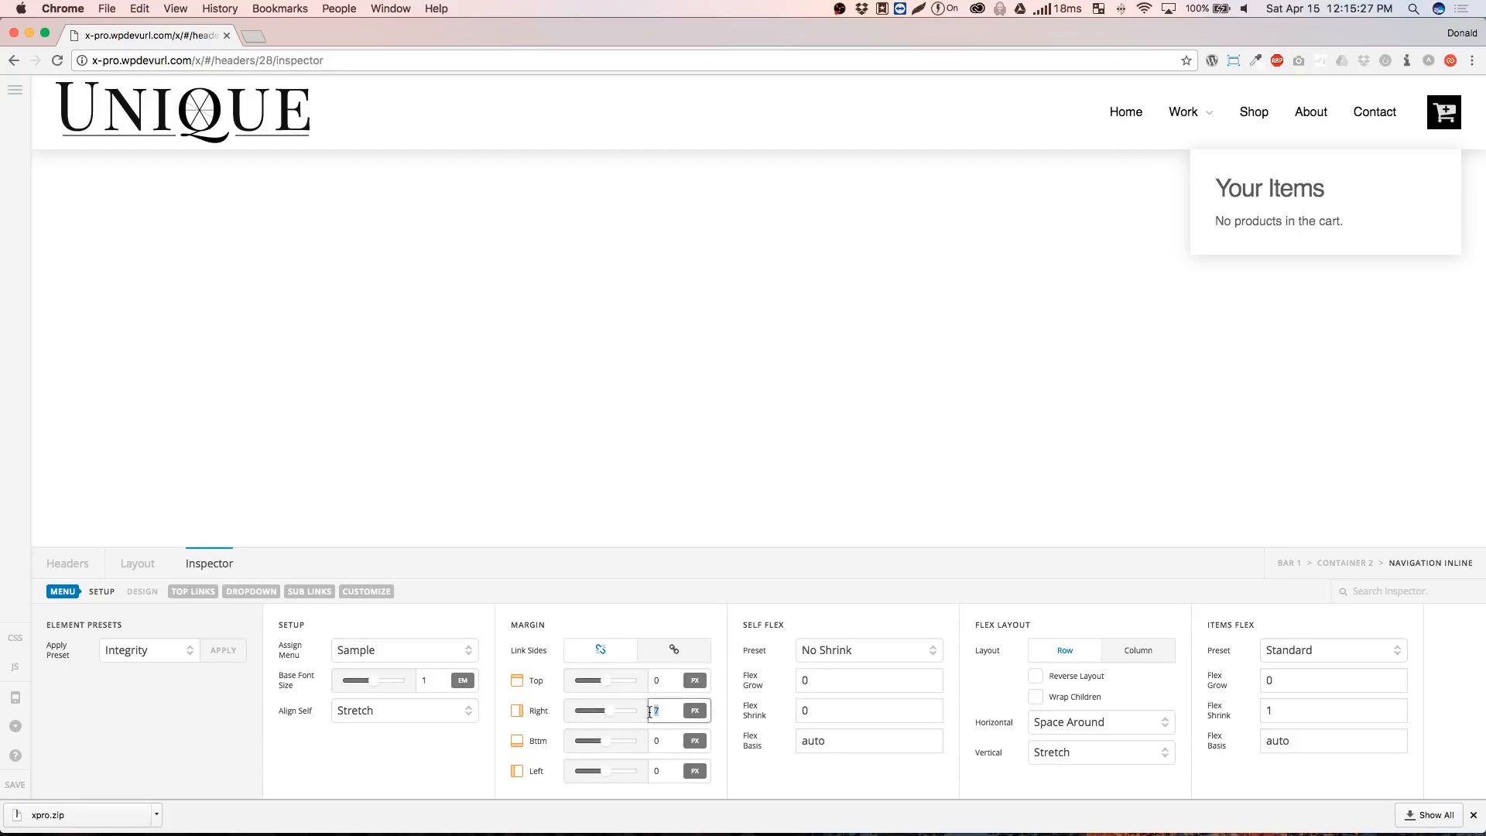
text(15)
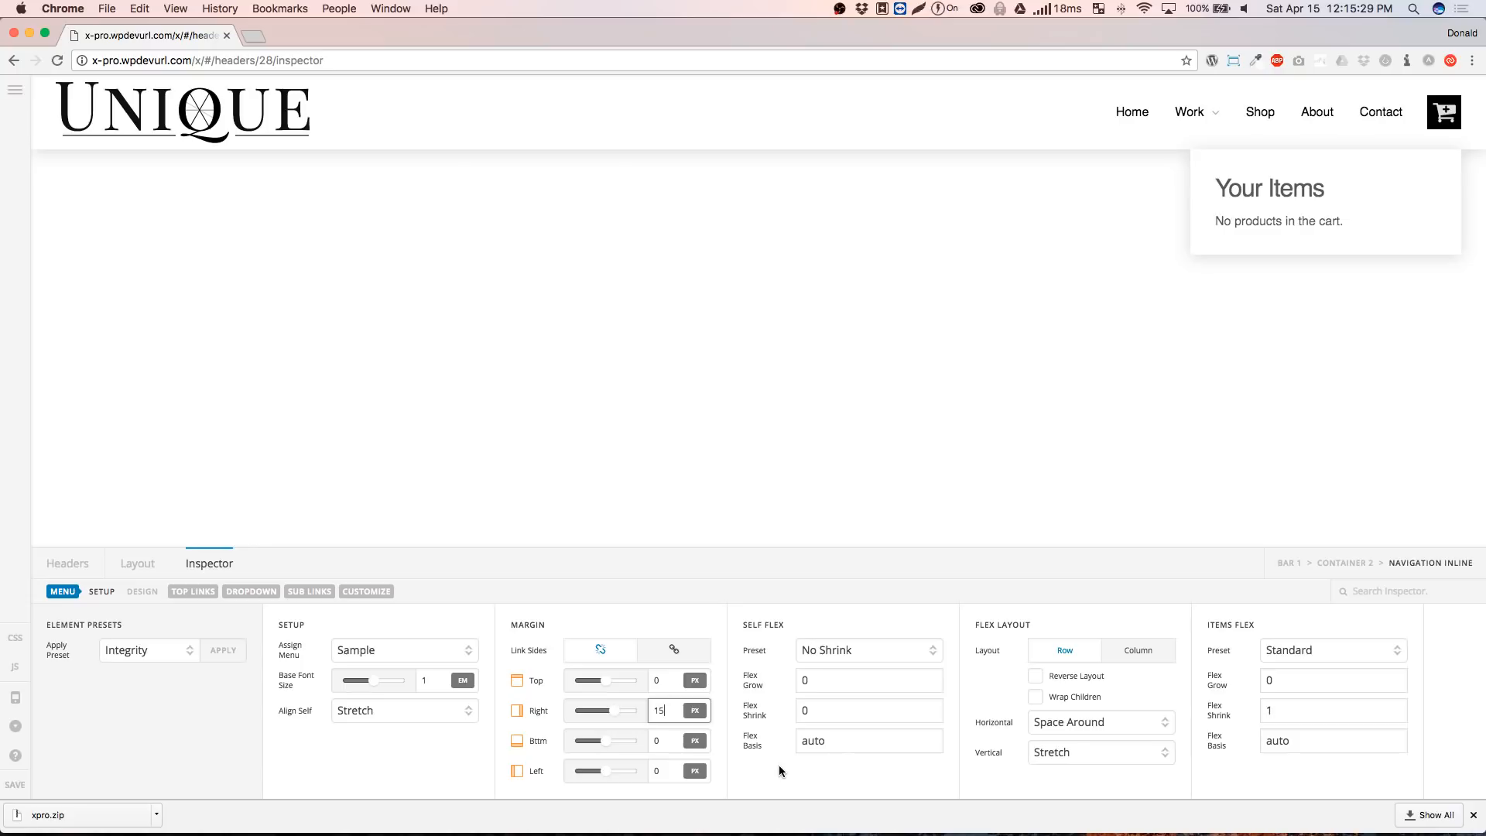
click(779, 765)
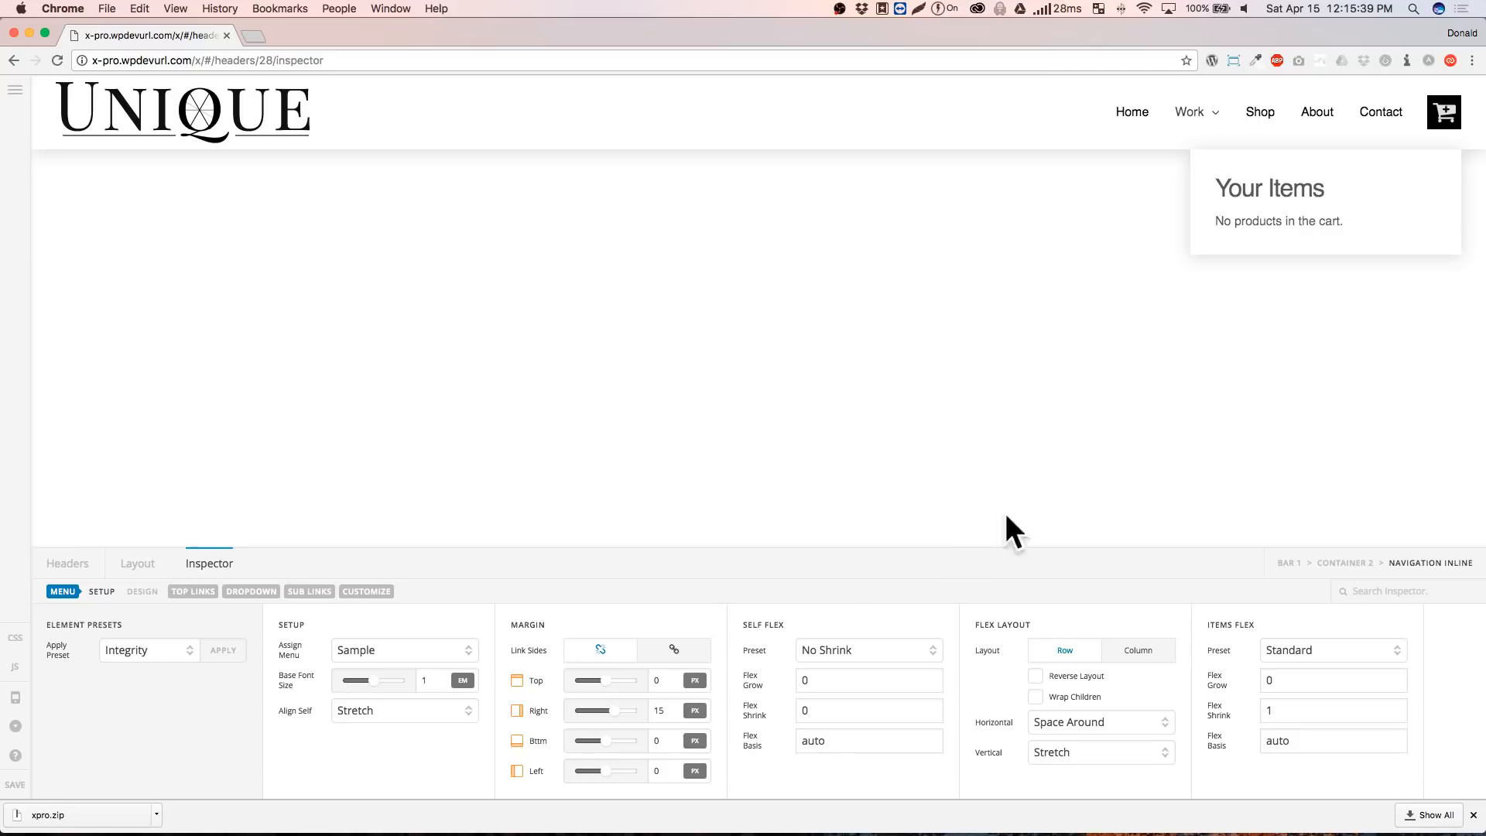
Set the background colour of the cart element's dropdown to black
click(1441, 126)
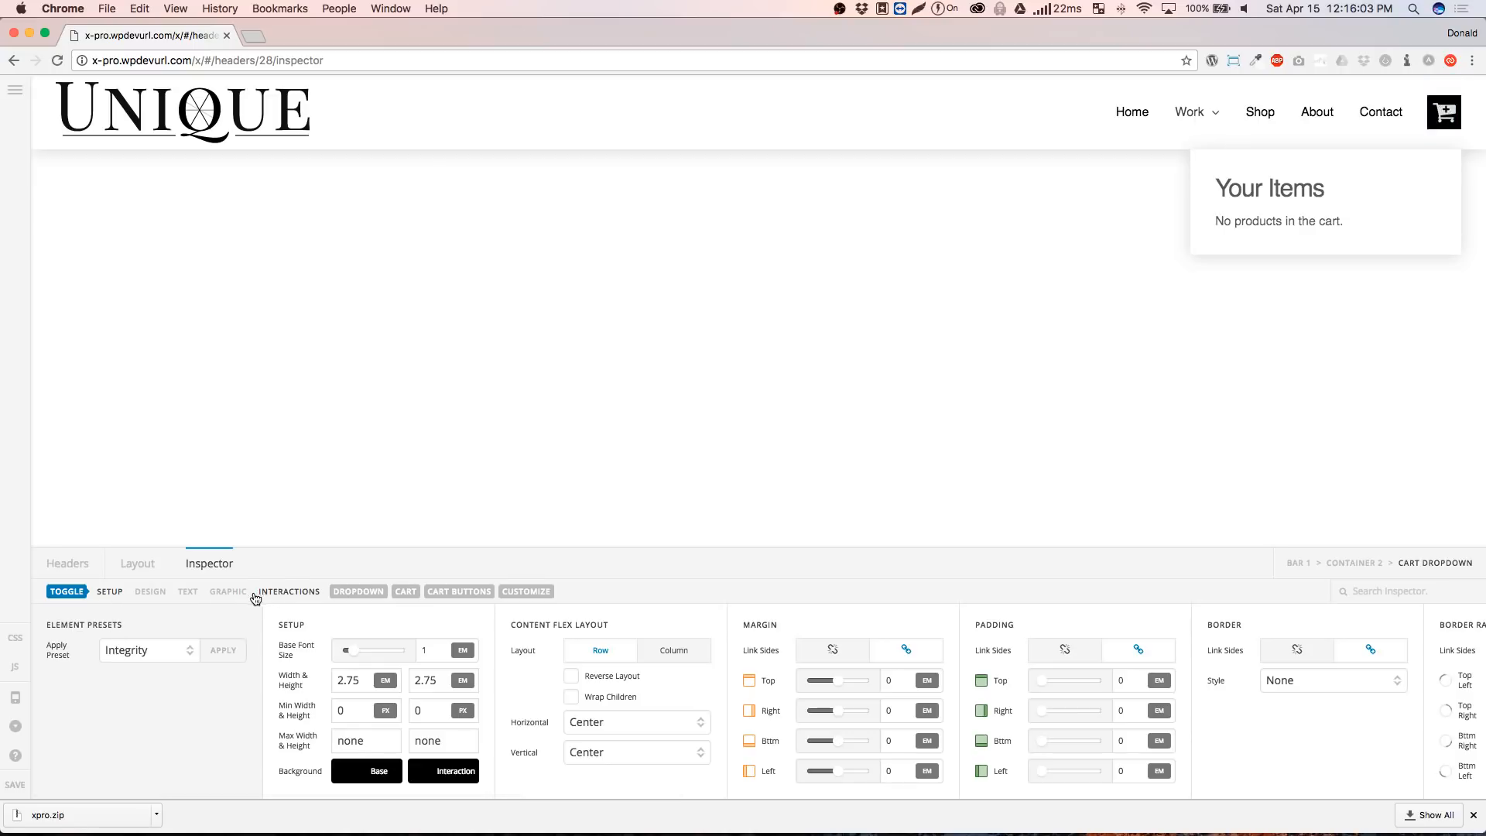
click(367, 593)
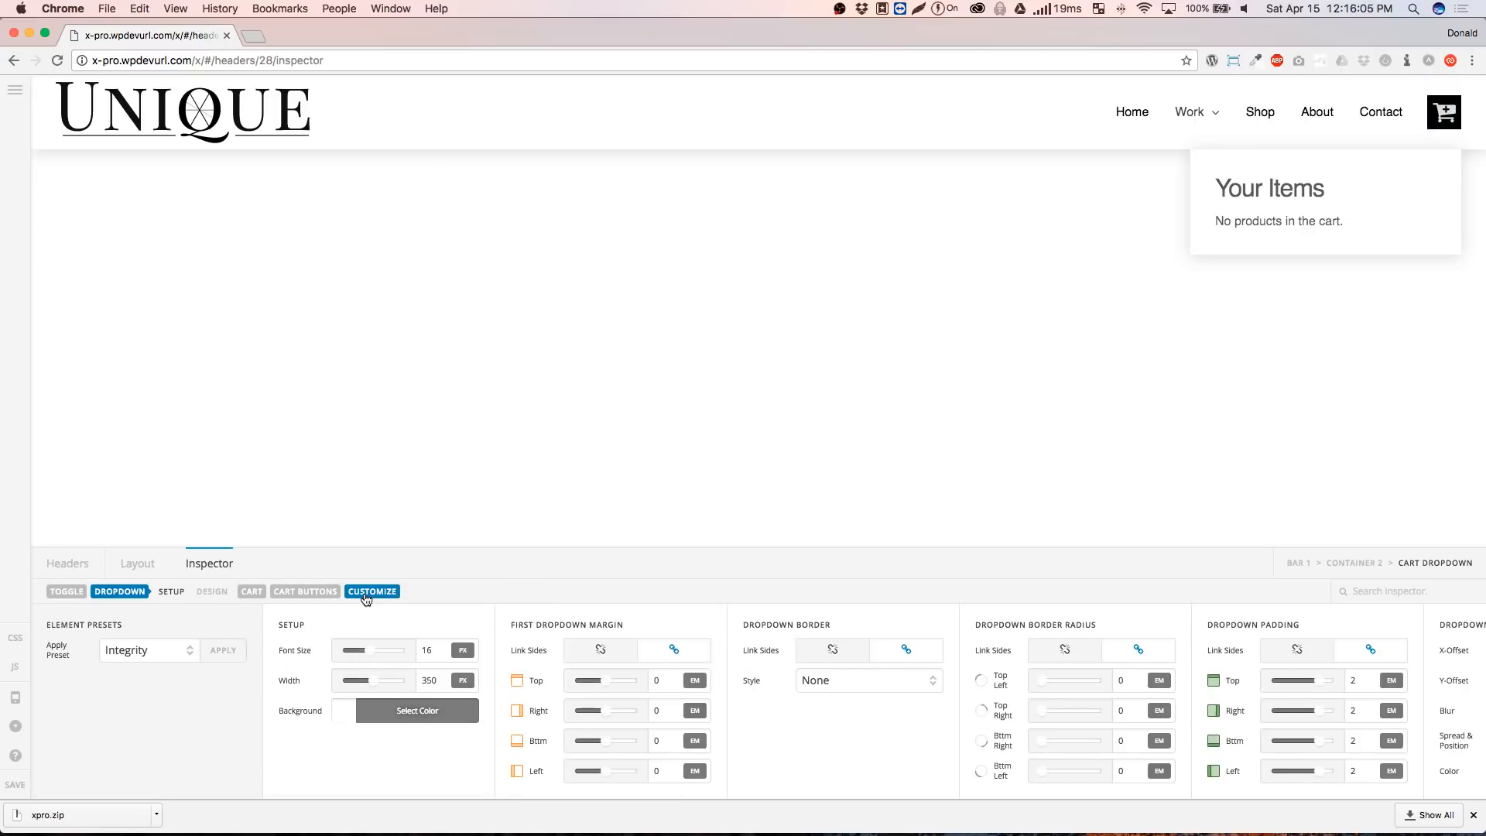
click(402, 723)
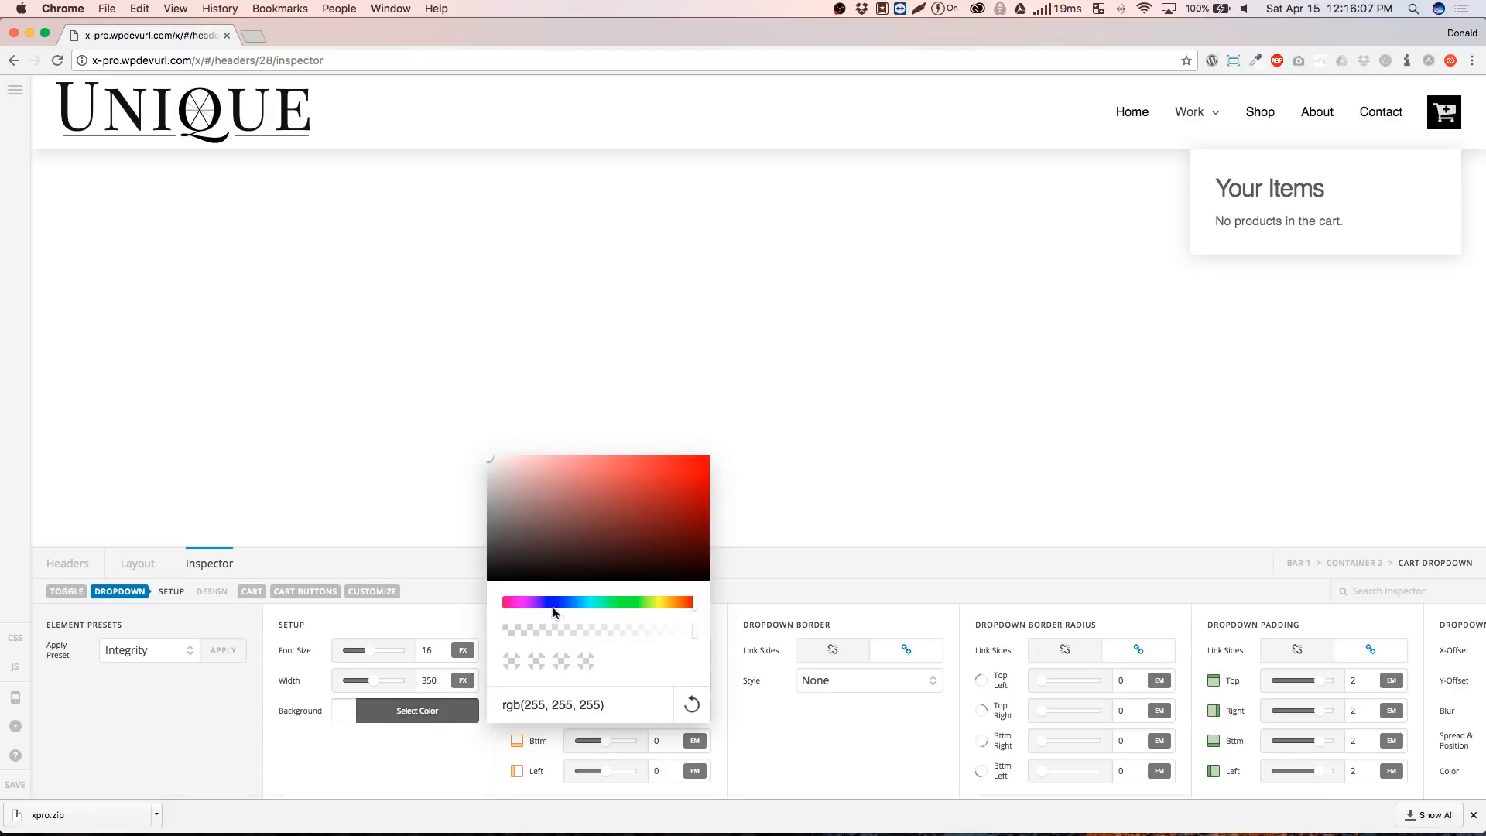
triple_click(625, 710)
text(black)
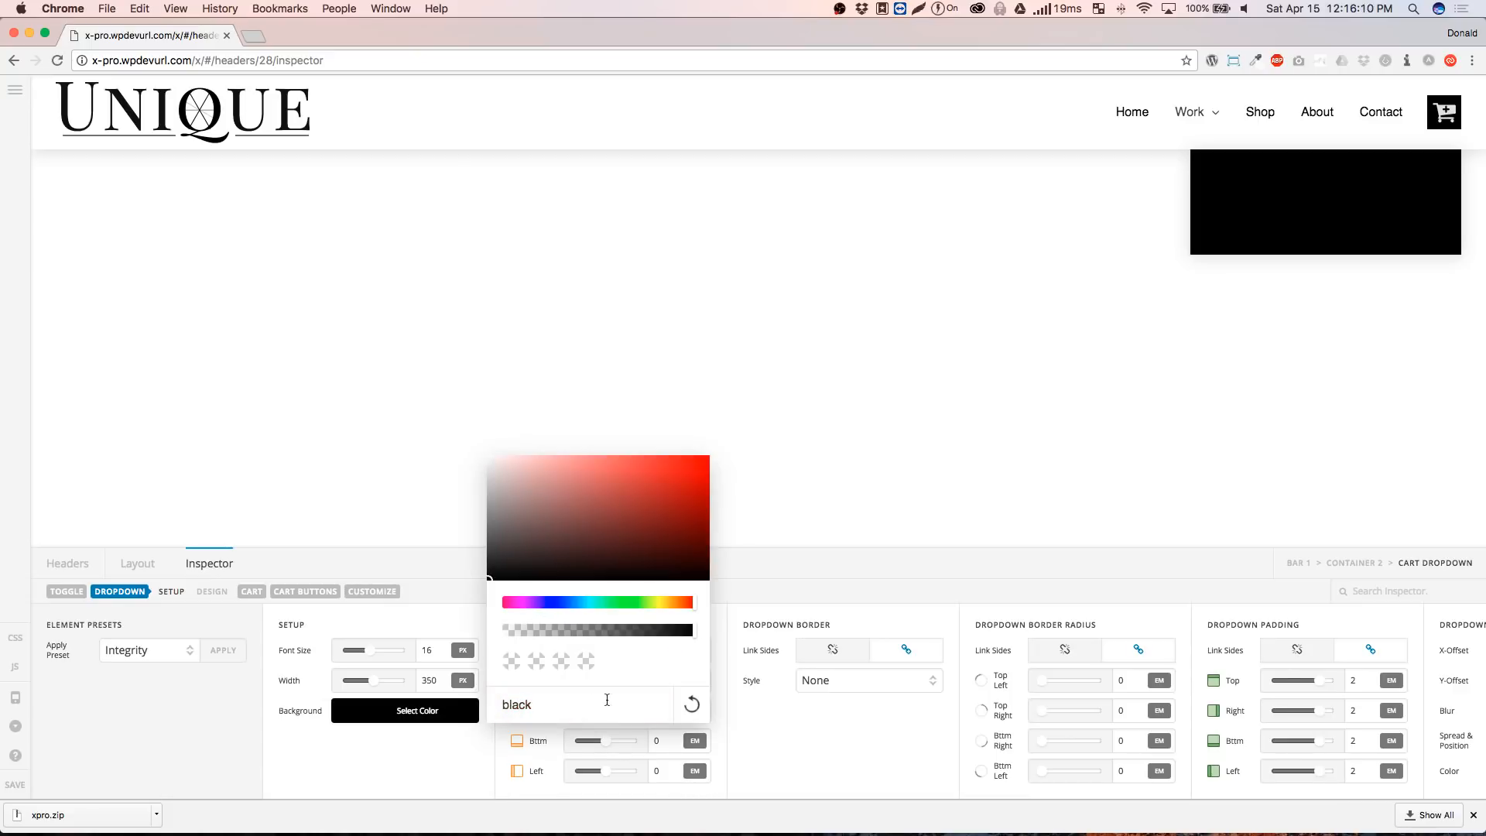
click(766, 708)
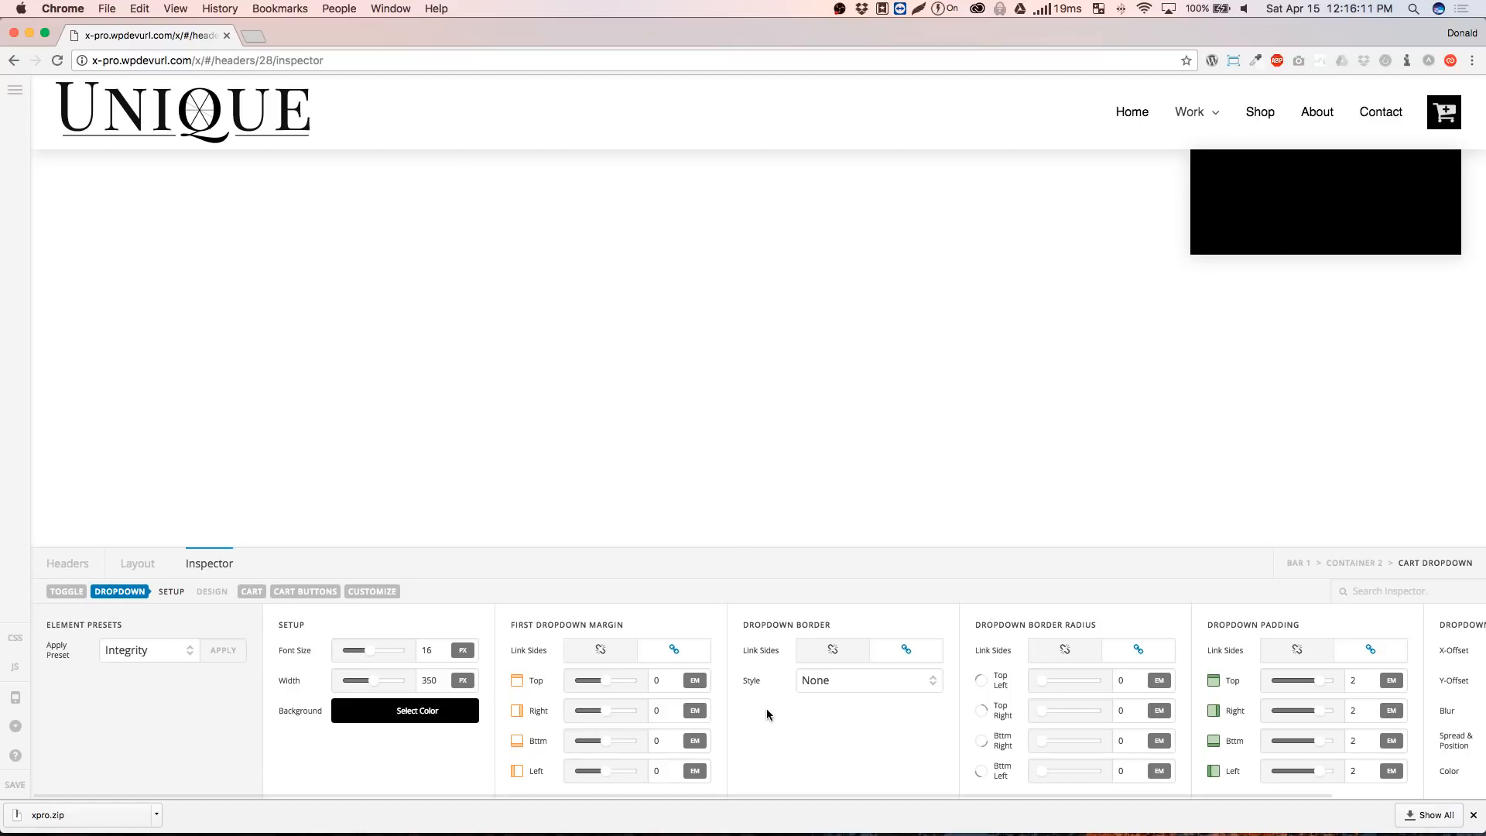
Set the width of the cart dropdown to 400 px
double_click(440, 684)
text(50%)
key(BackSpace)
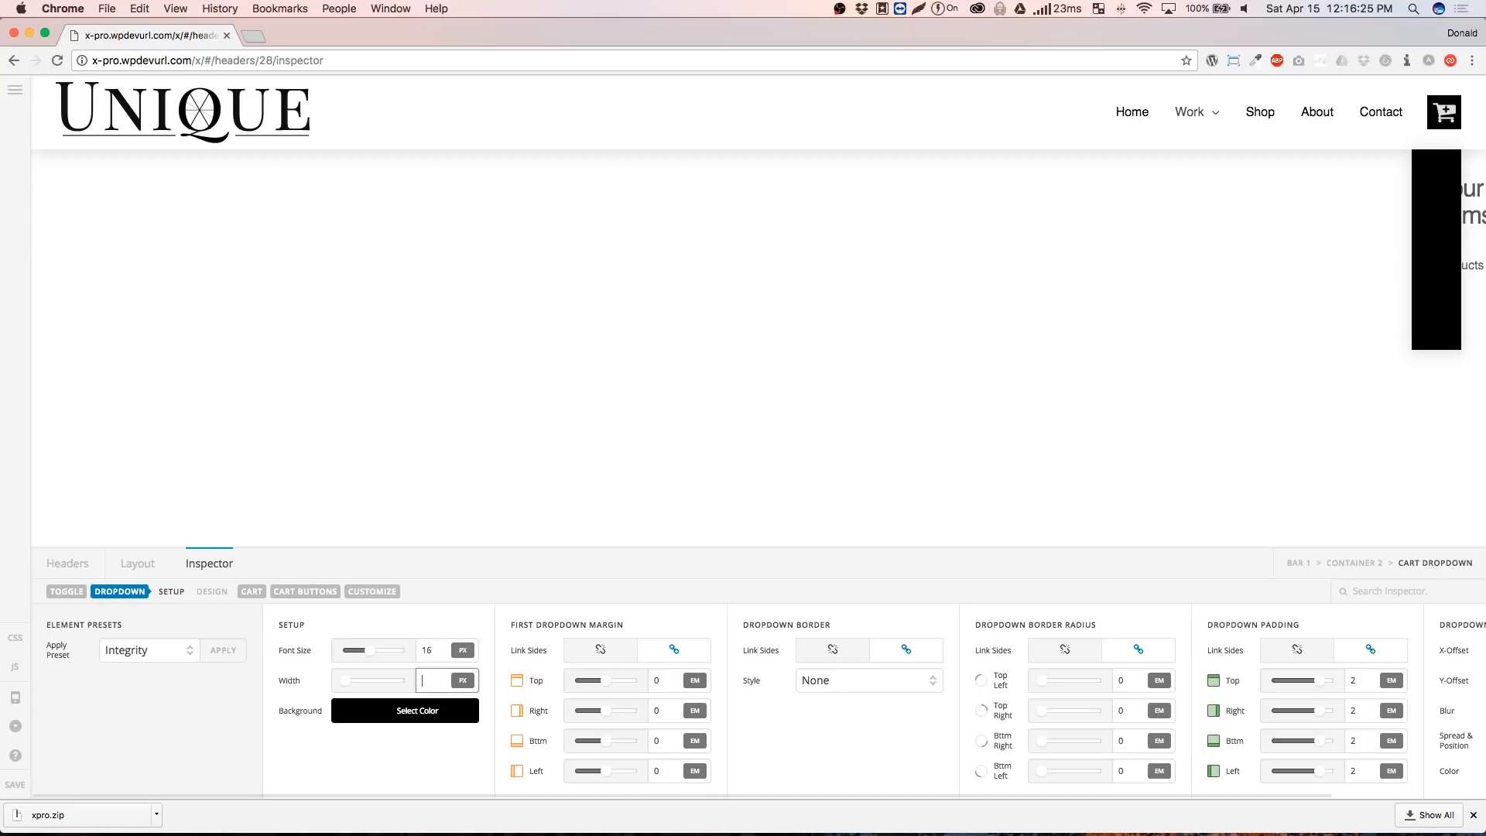
text(400)
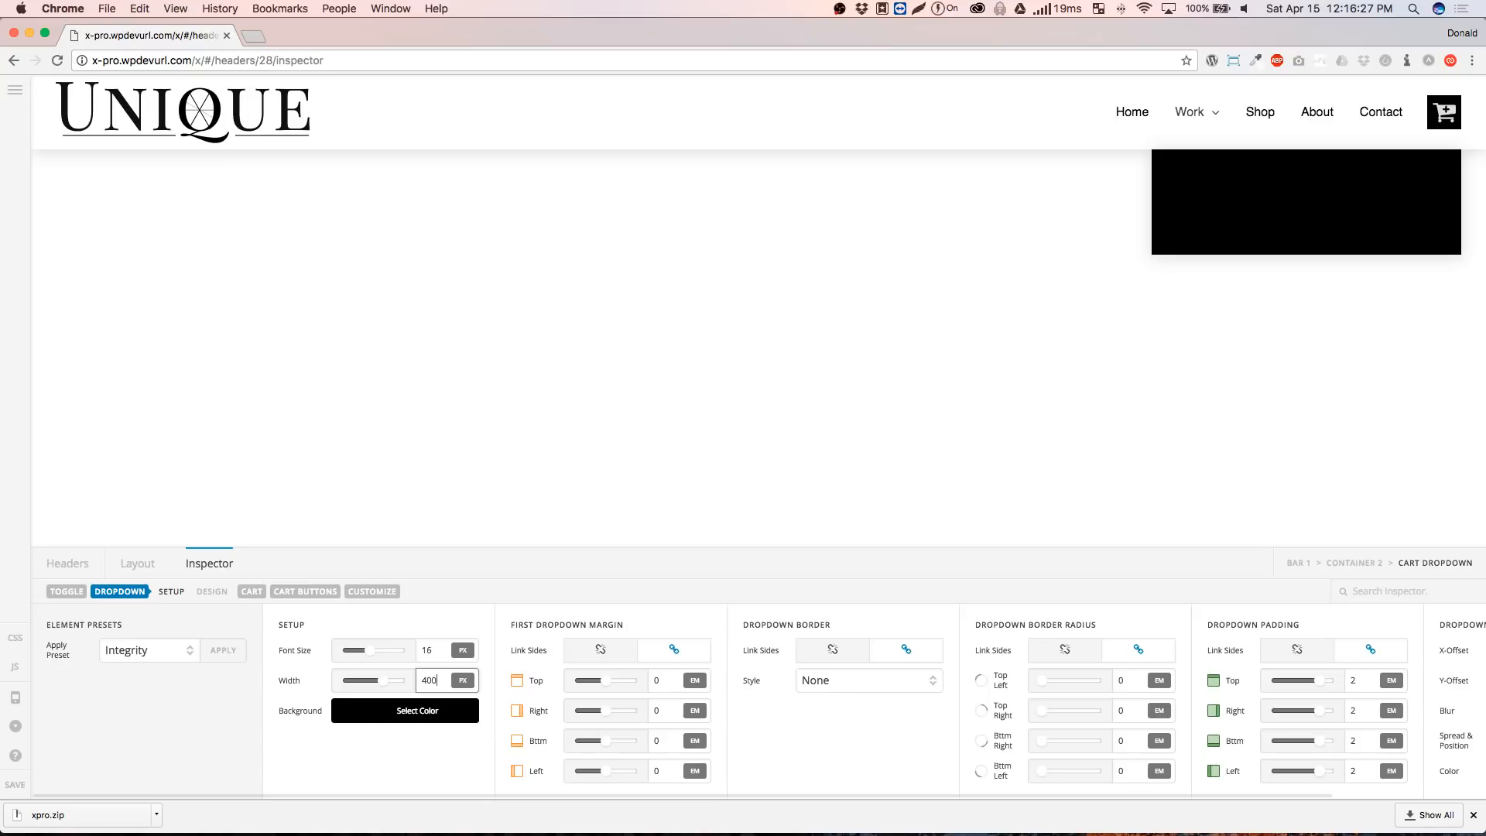
click(811, 730)
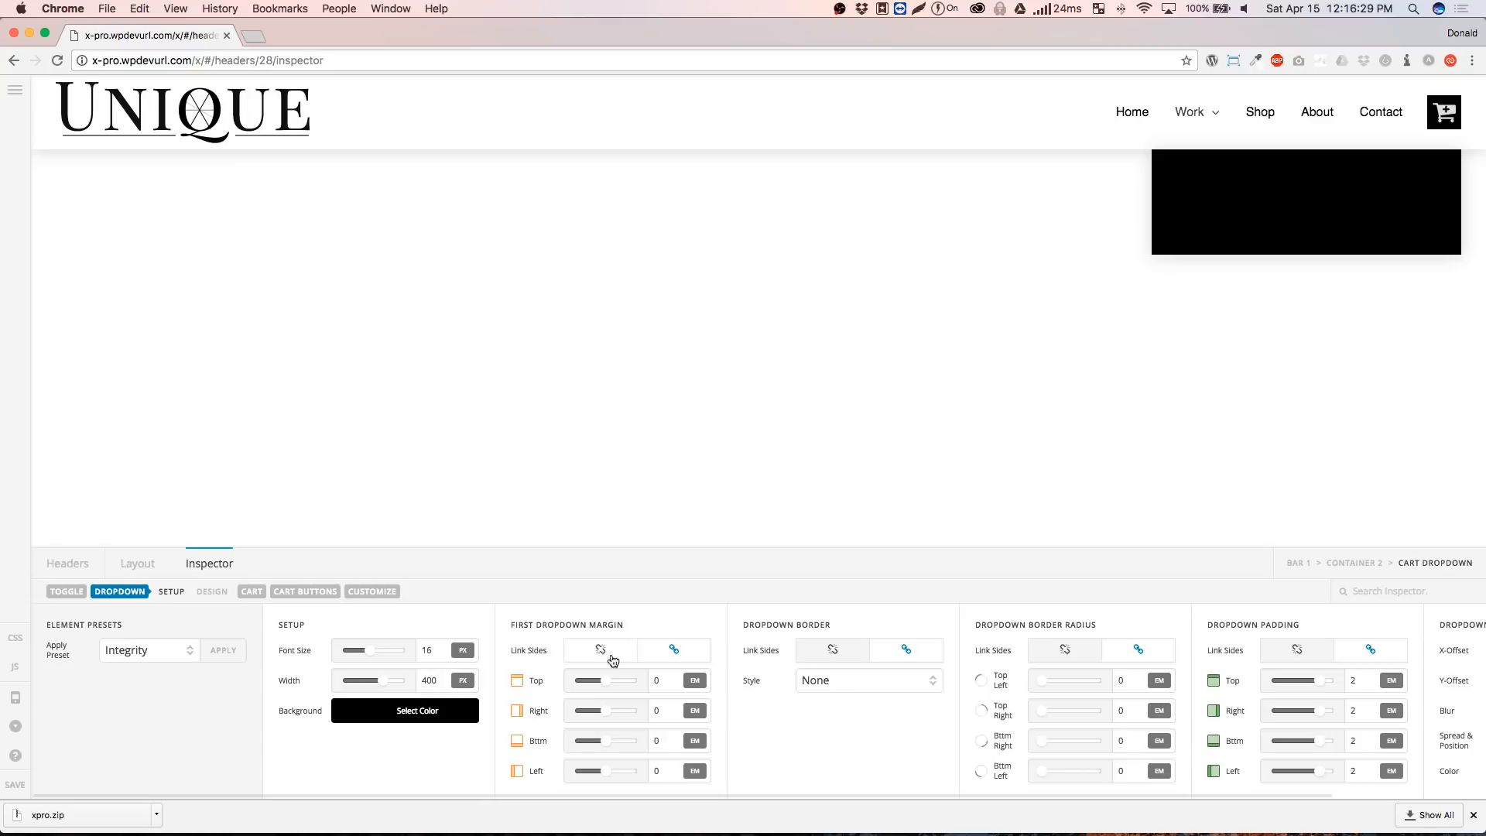
Try out a border radius on the cart dropdown's corners and return it to 0 em
scroll(777, 662, right, 4)
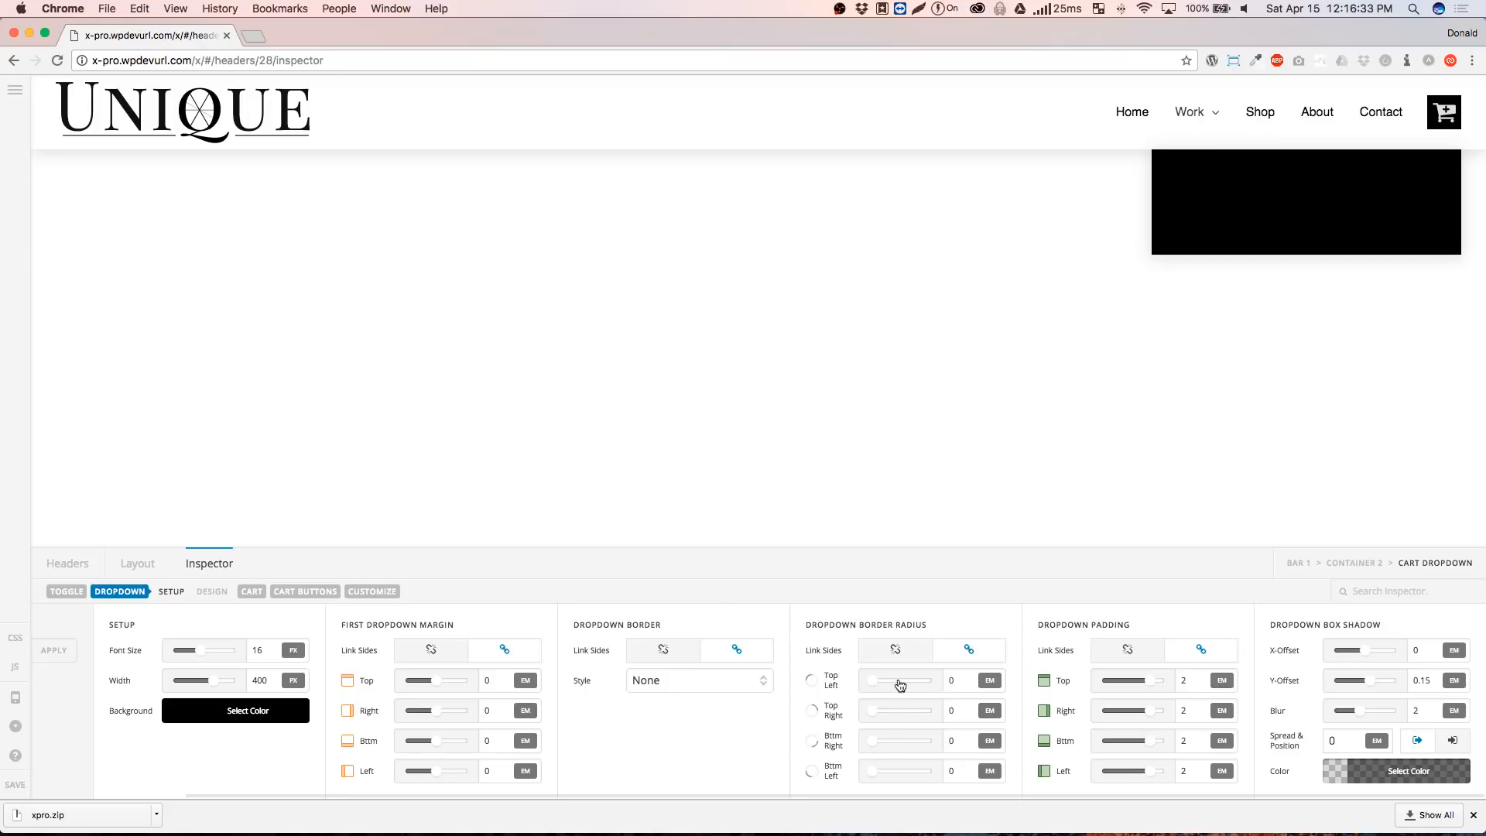
click(896, 685)
drag(873, 686, 866, 686)
Set the blur of the cart dropdown's box shadow to 0.65 em
scroll(684, 723, left, 1)
scroll(857, 691, right, 1)
drag(1360, 711, 1343, 716)
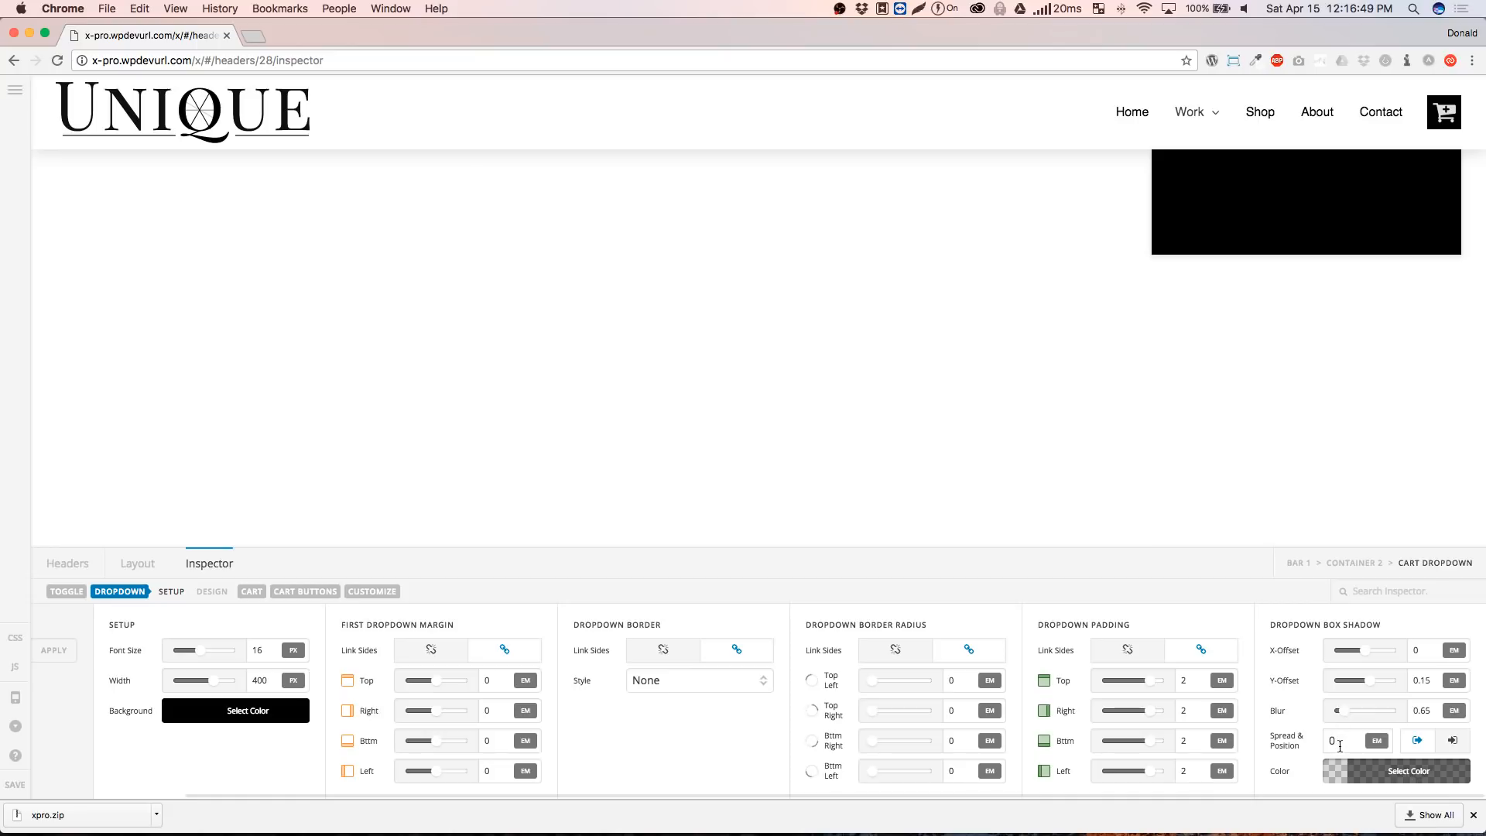
Set the colour of the cart dropdown's box shadow to rgba(0, 0, 0, 0.67)
click(1357, 766)
click(1237, 725)
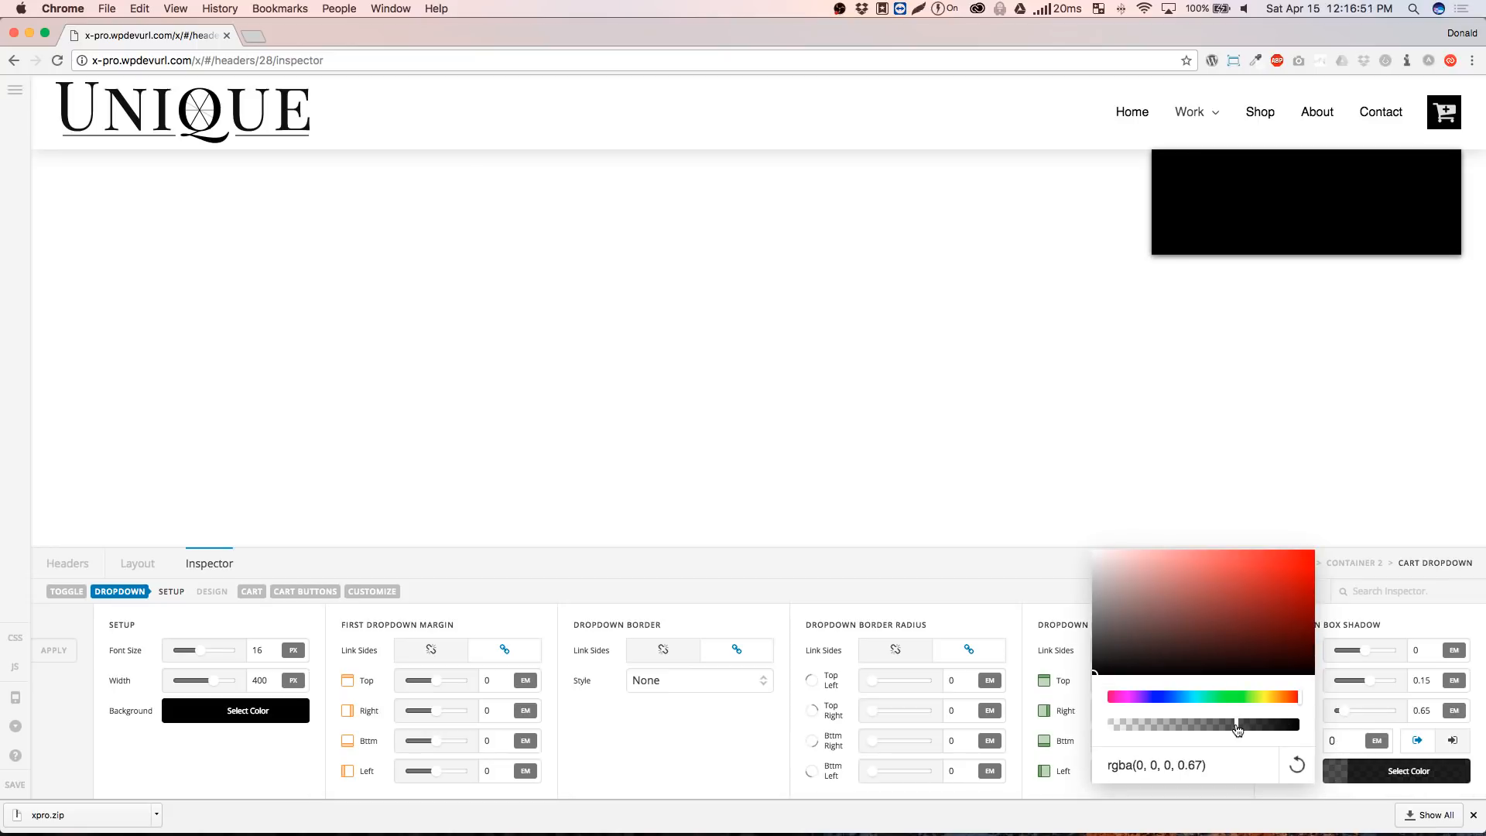
click(1279, 797)
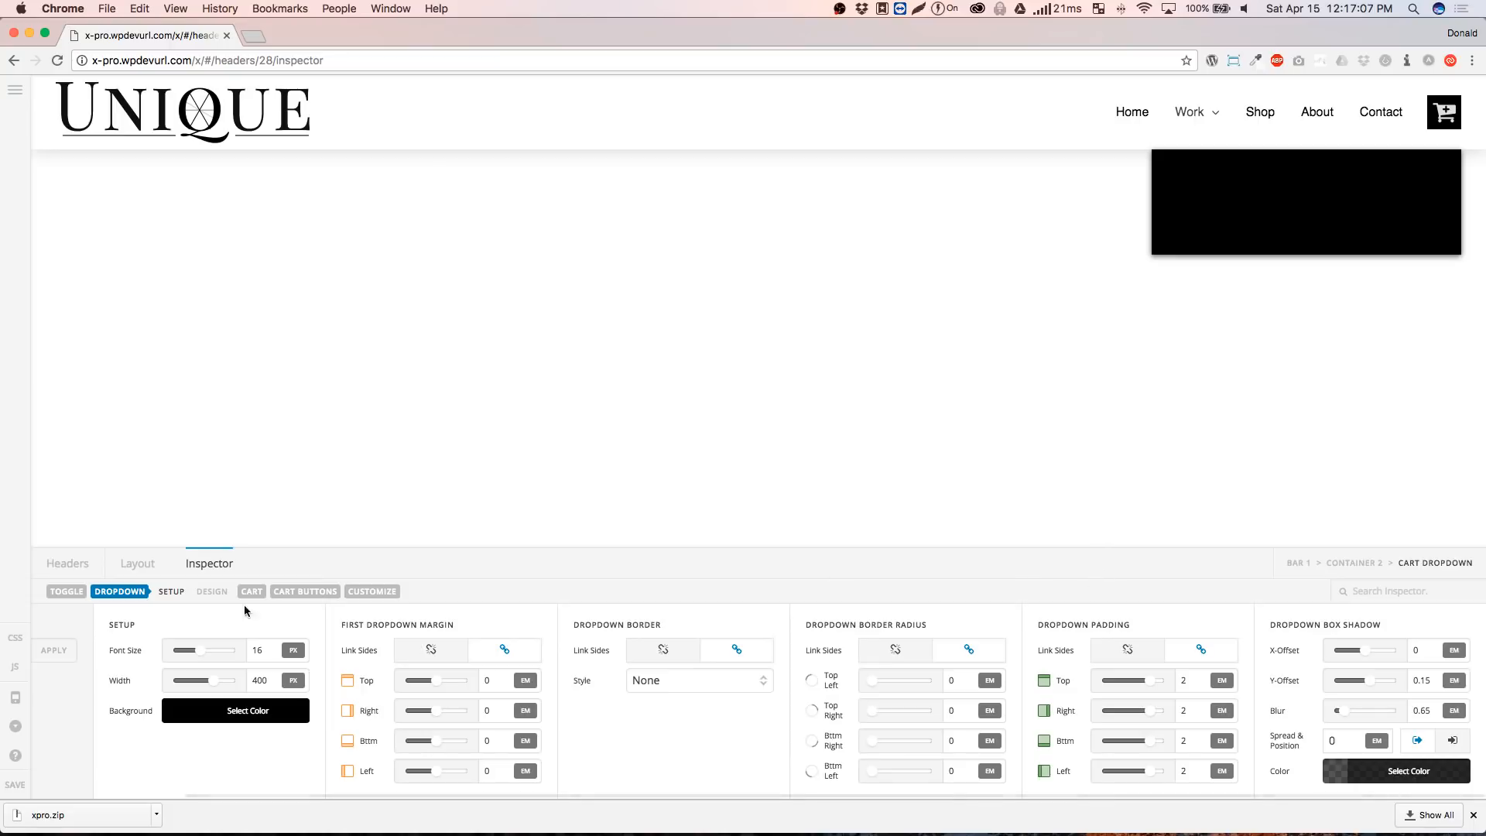
Set the background colour of the cart dropdown to the light grey f9f9f9
click(249, 709)
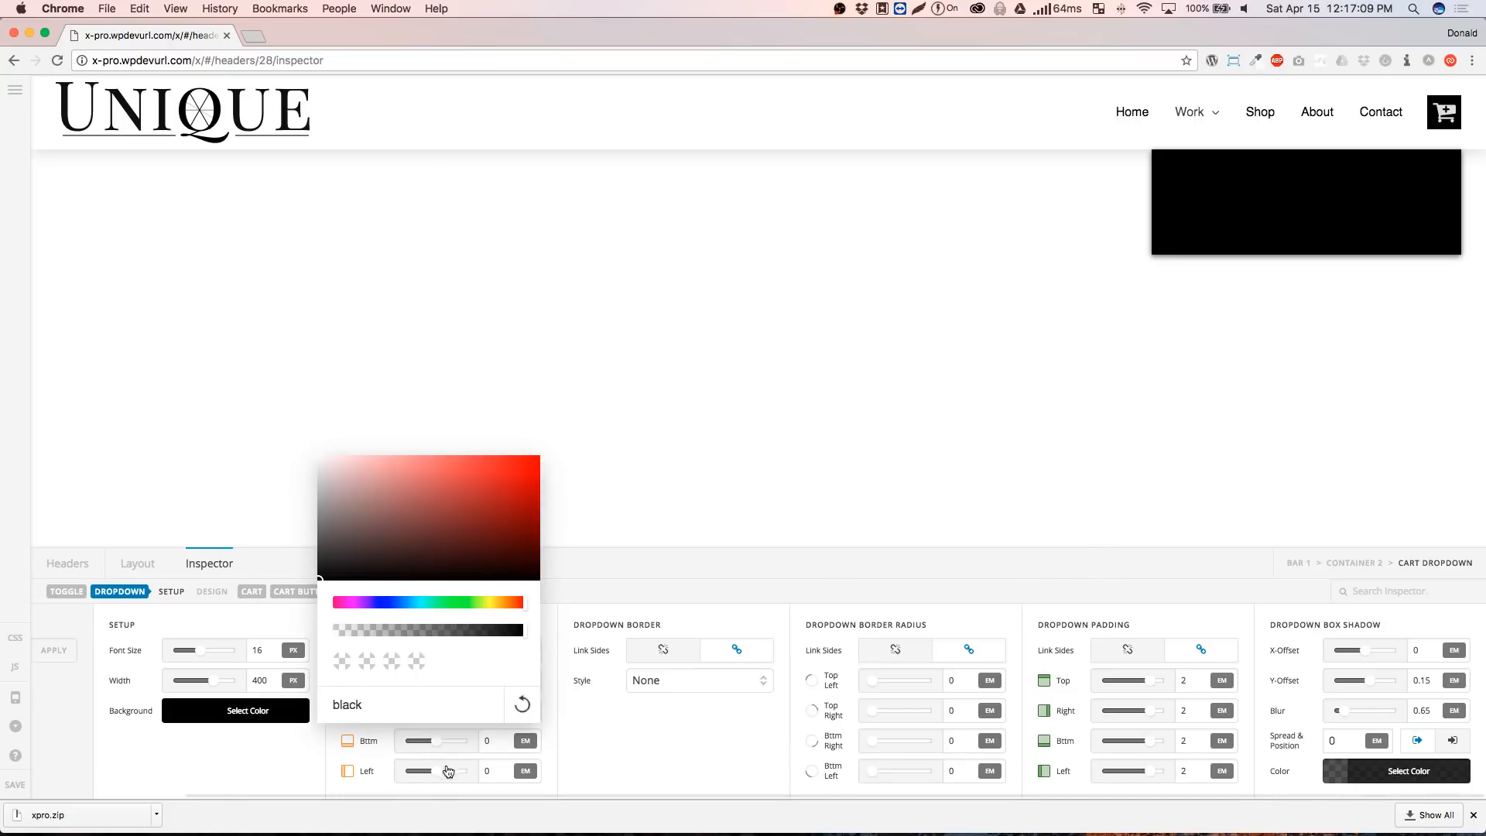
double_click(434, 711)
text(#ffffff)
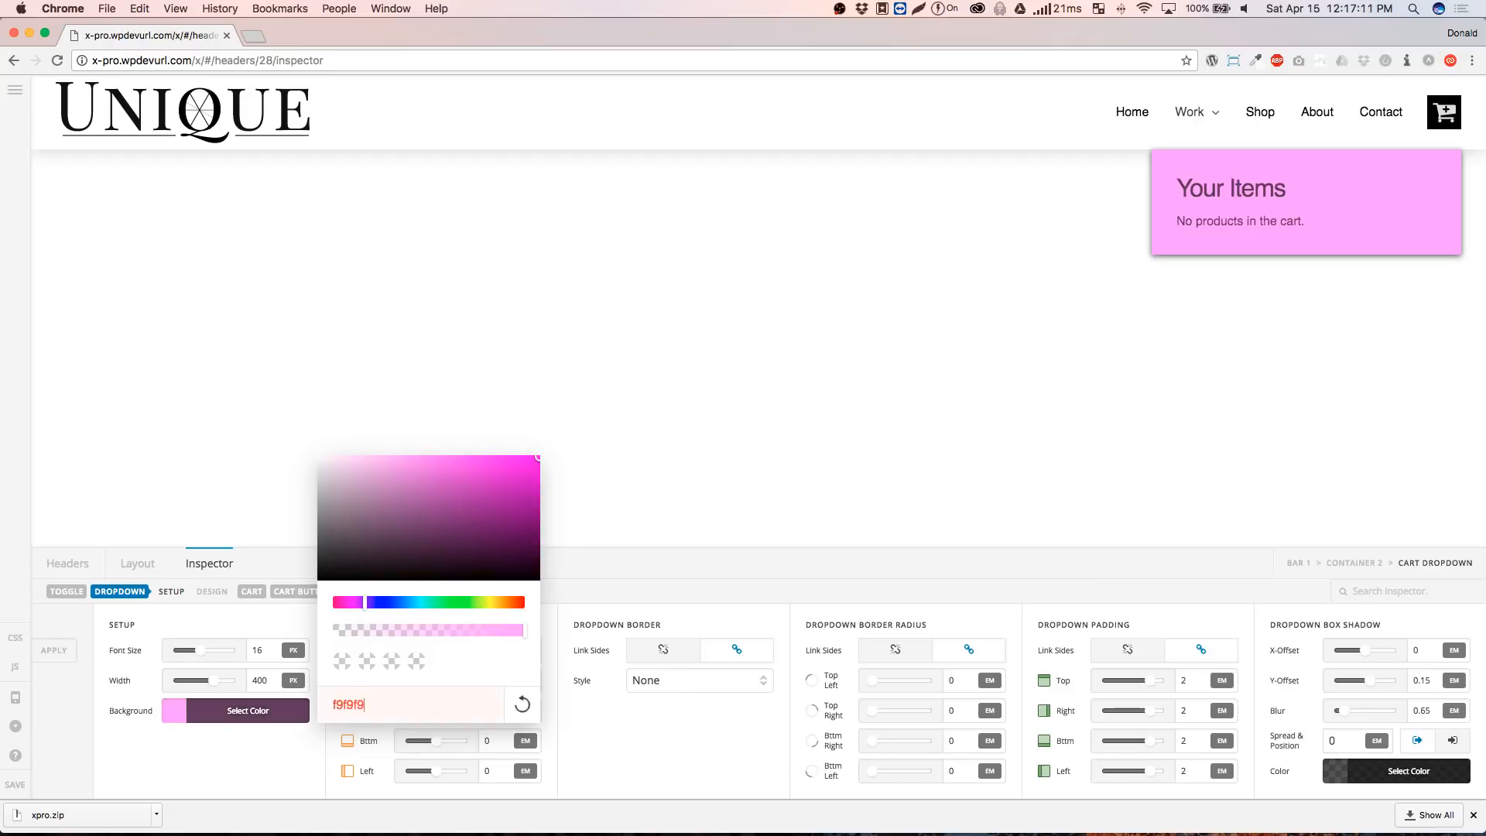
click(623, 570)
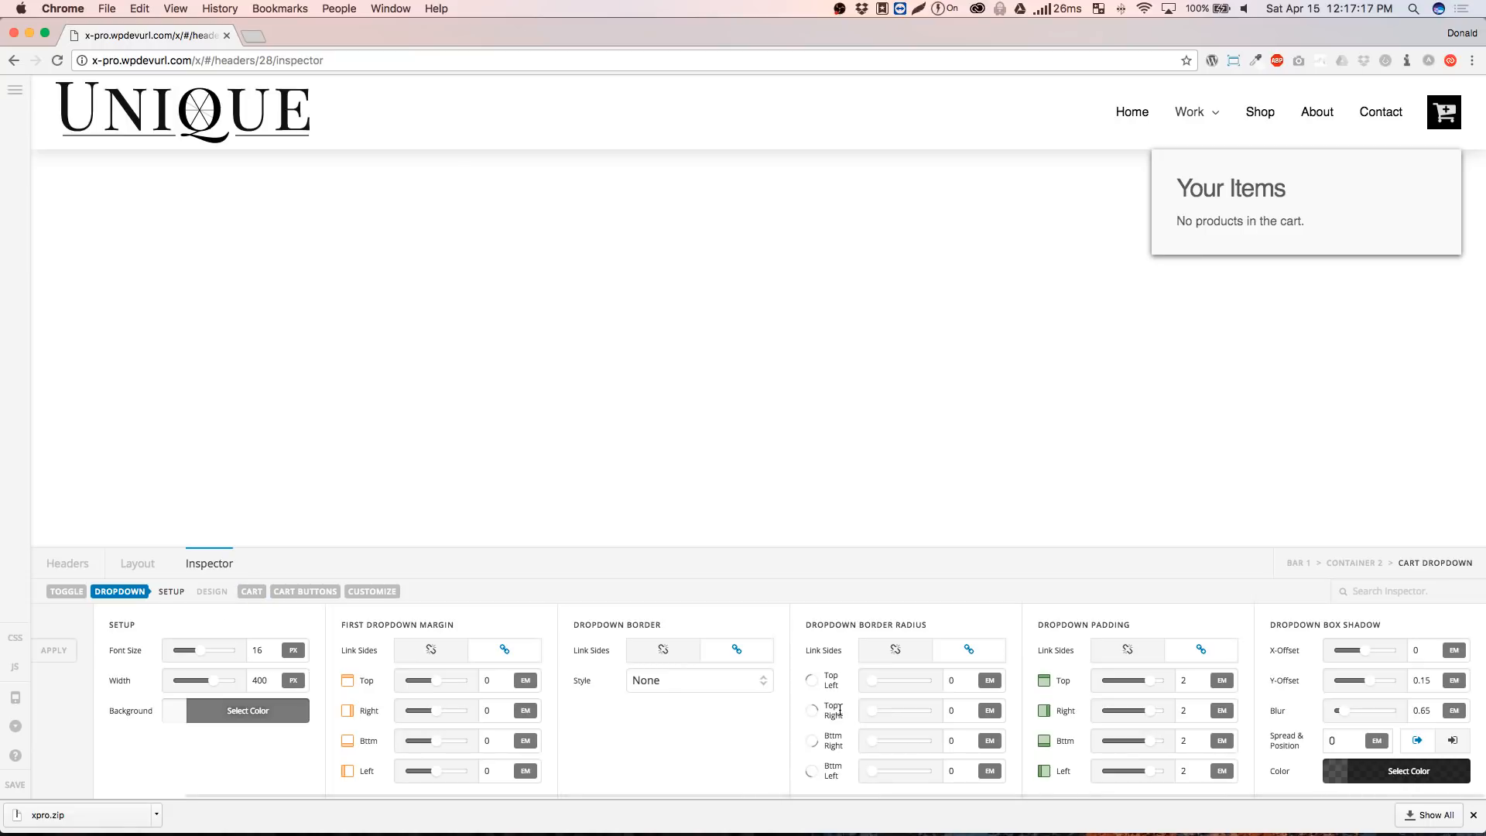
Change the title inside the cart dropdown to "Your Cart"
click(252, 592)
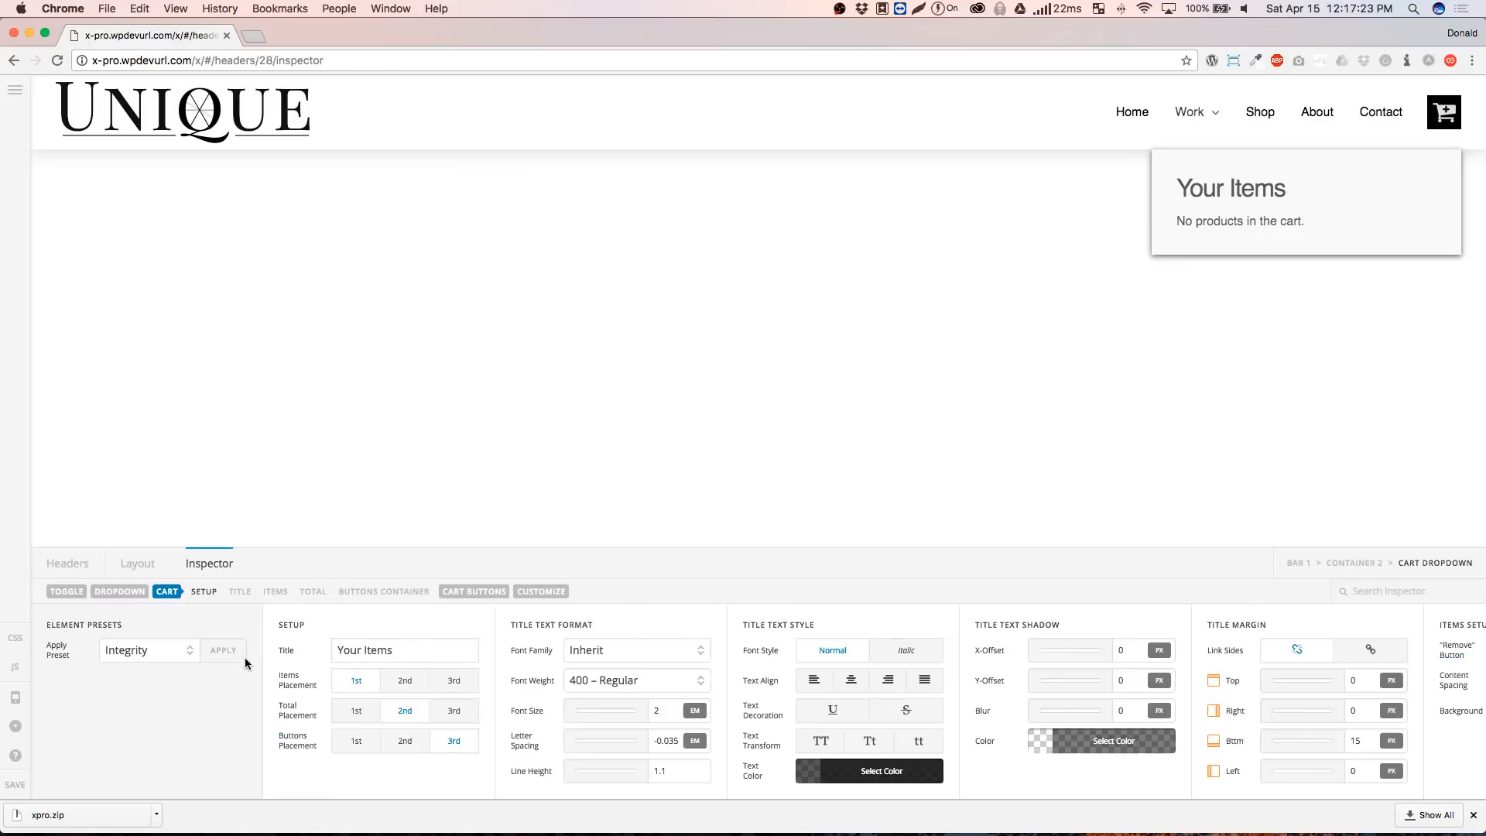
triple_click(436, 644)
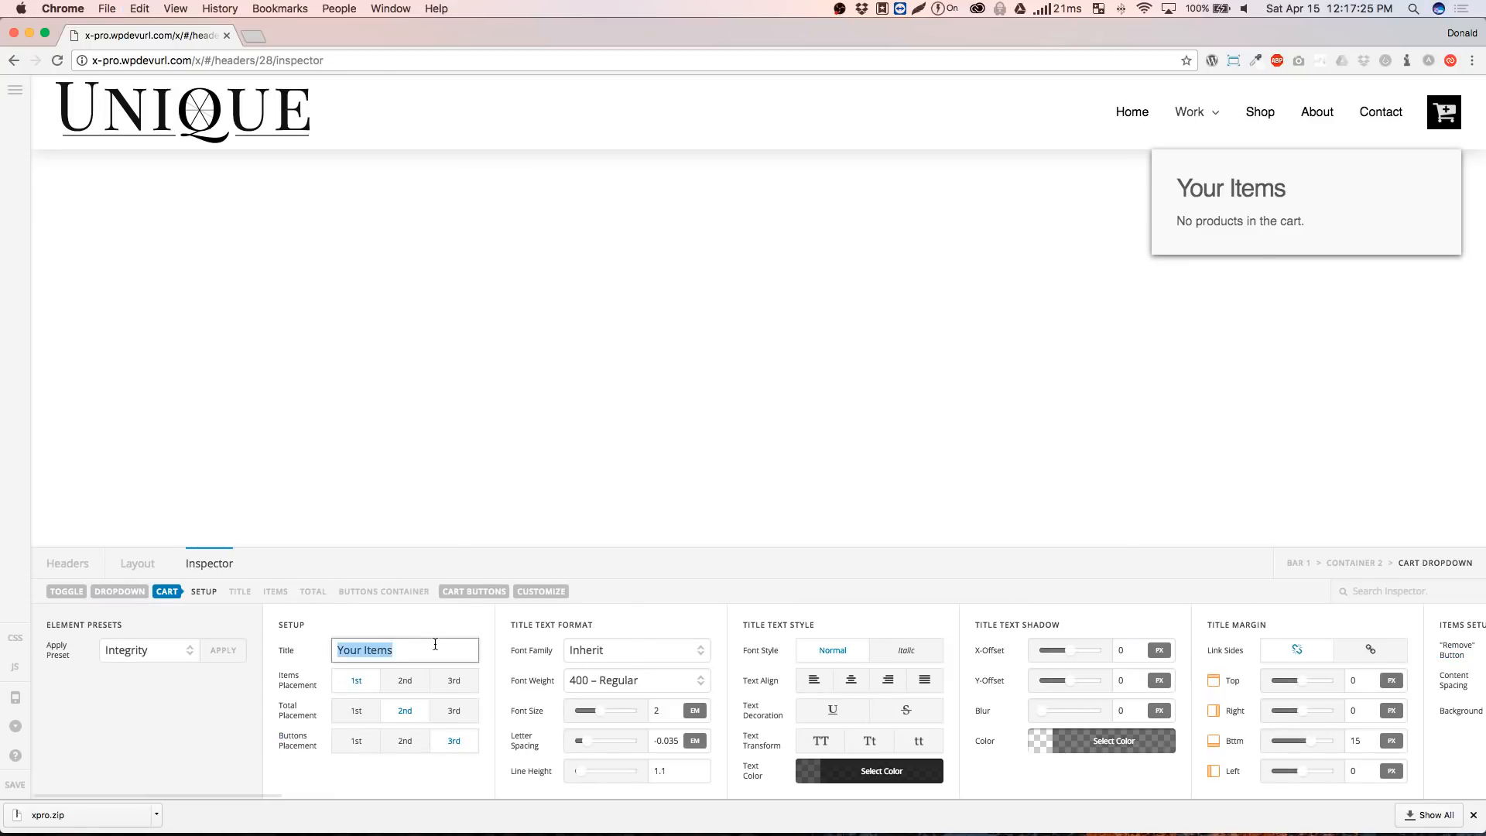
text(Your Ca)
key(BackSpace)
text(Cart)
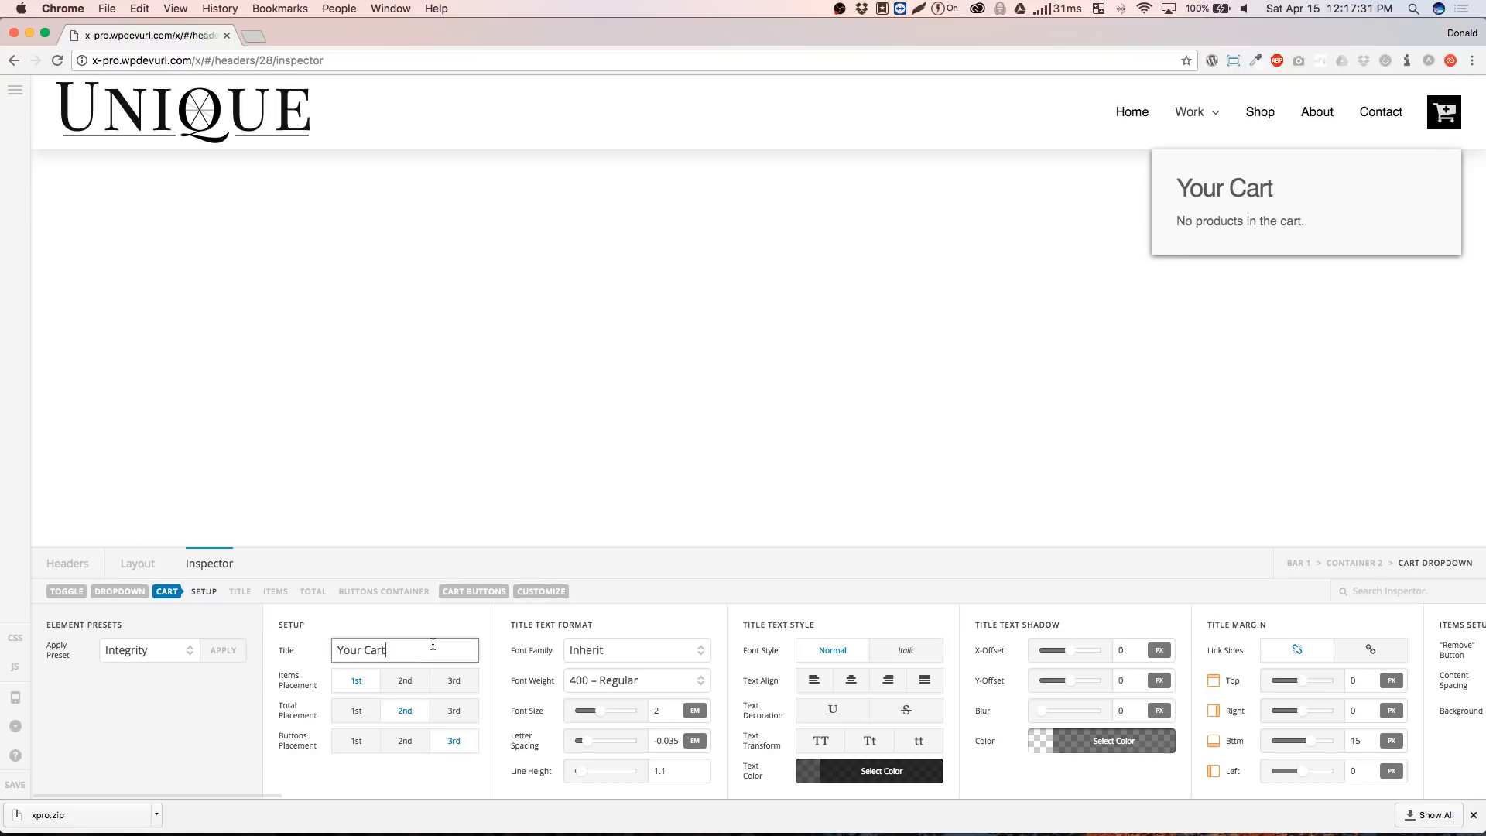
Set the font size of the cart title to 1.25 em
click(660, 711)
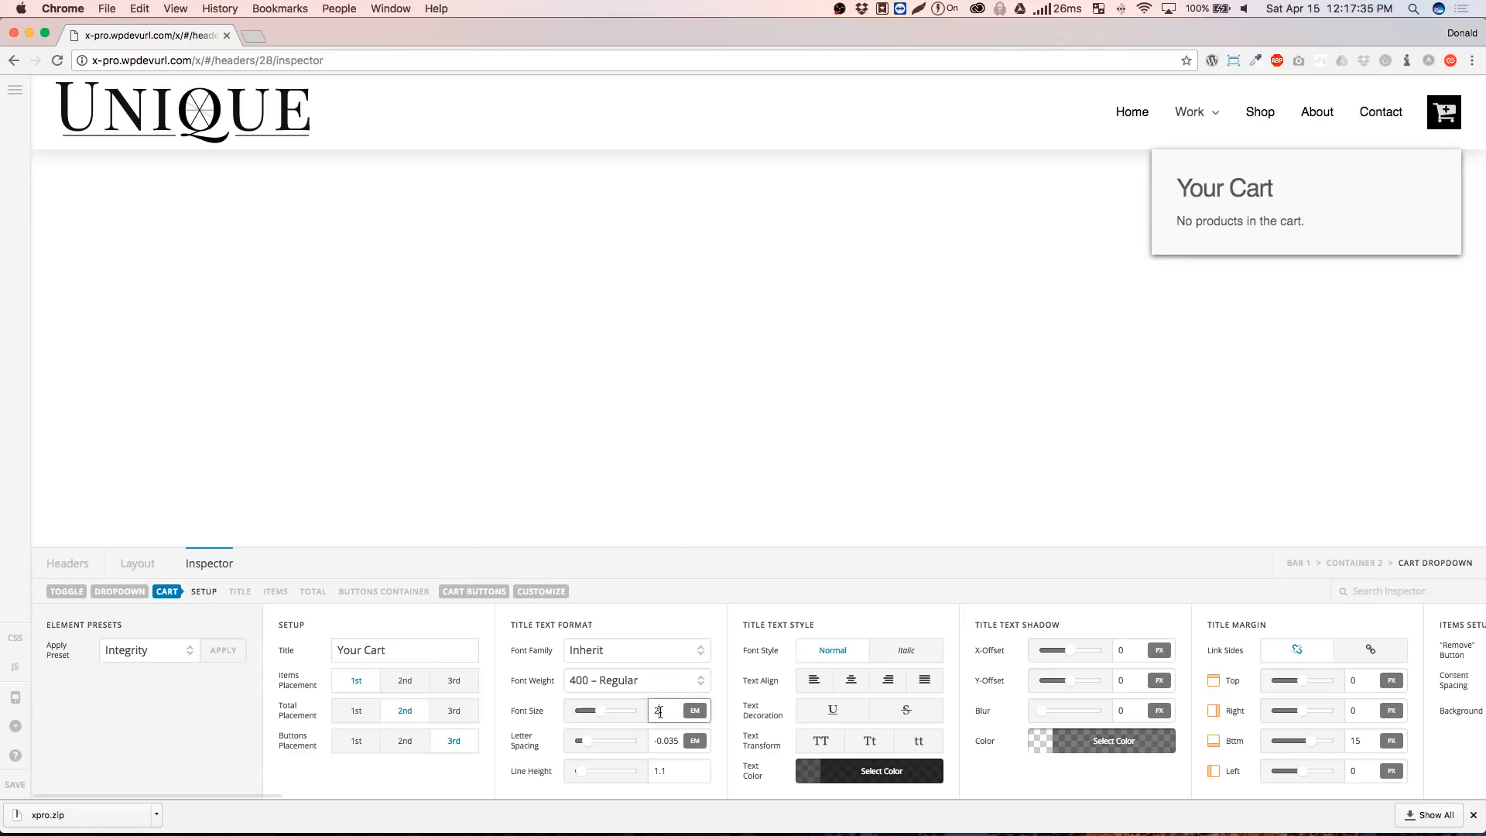
key(BackSpace)
text(1)
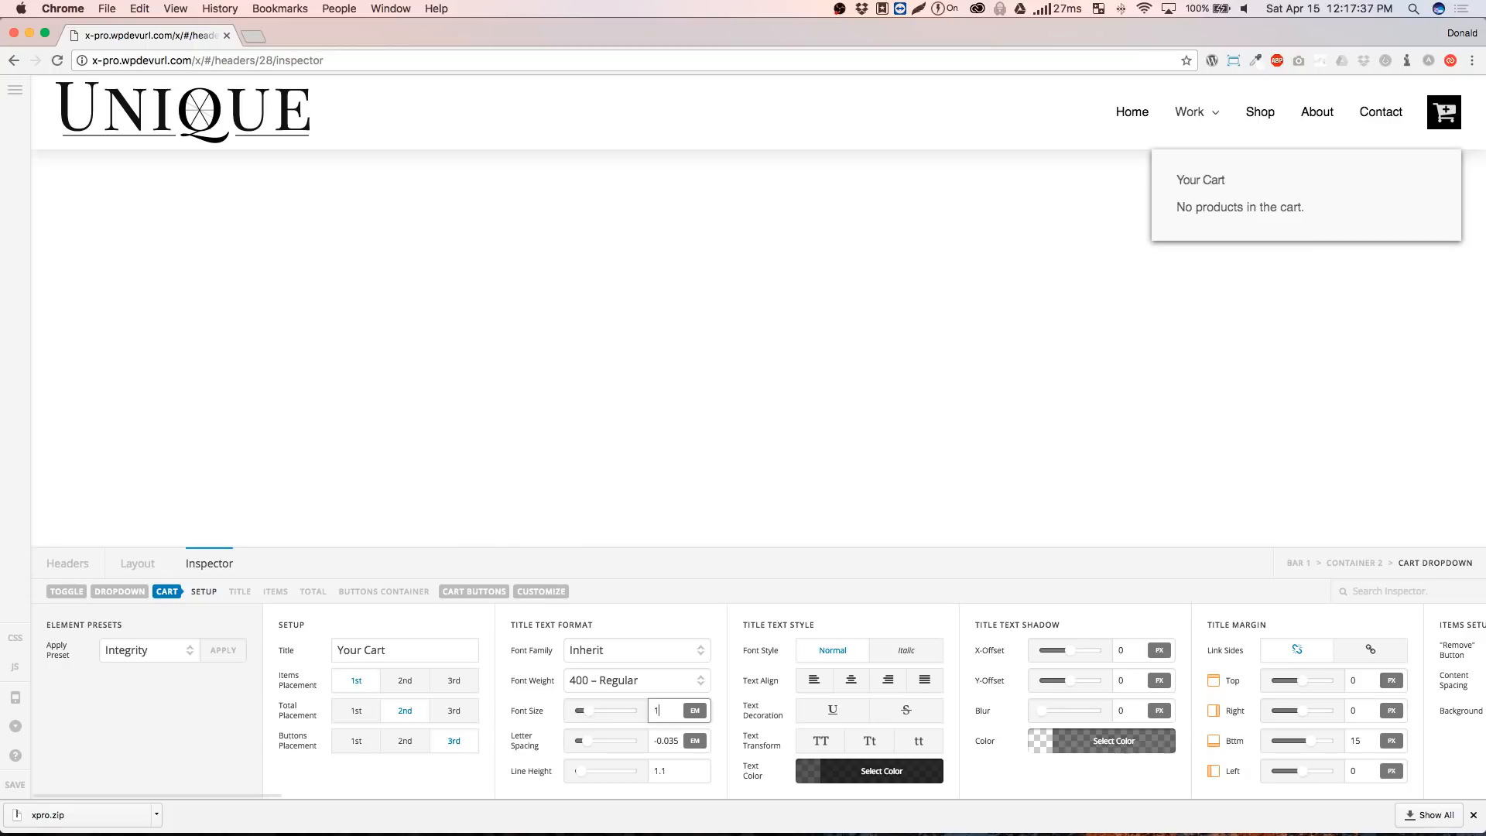
text(.25)
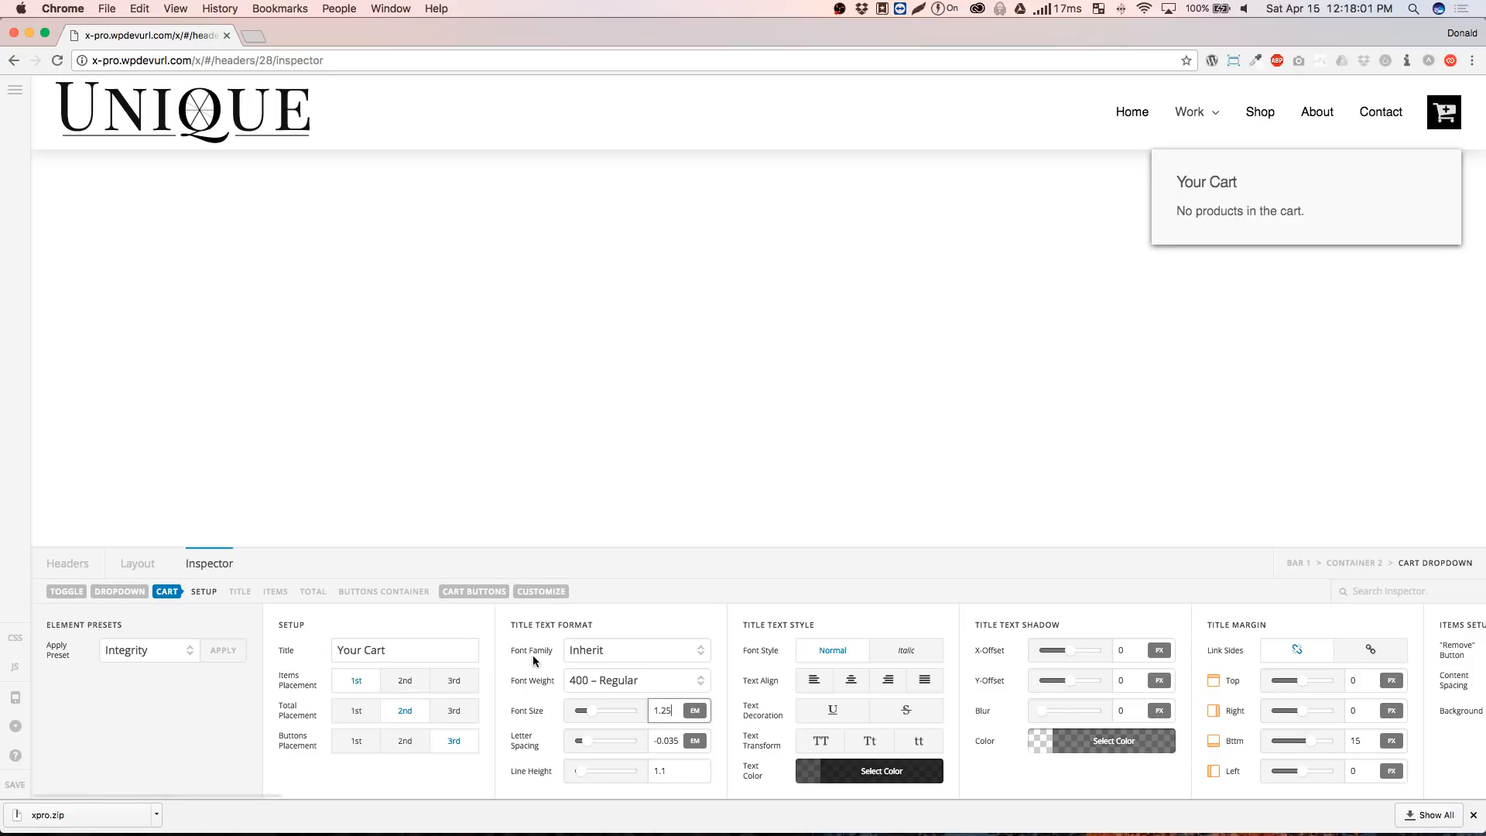
Look through the cart's title and items settings, from text style and margins to the items' border and box shadow
scroll(867, 664, right, 5)
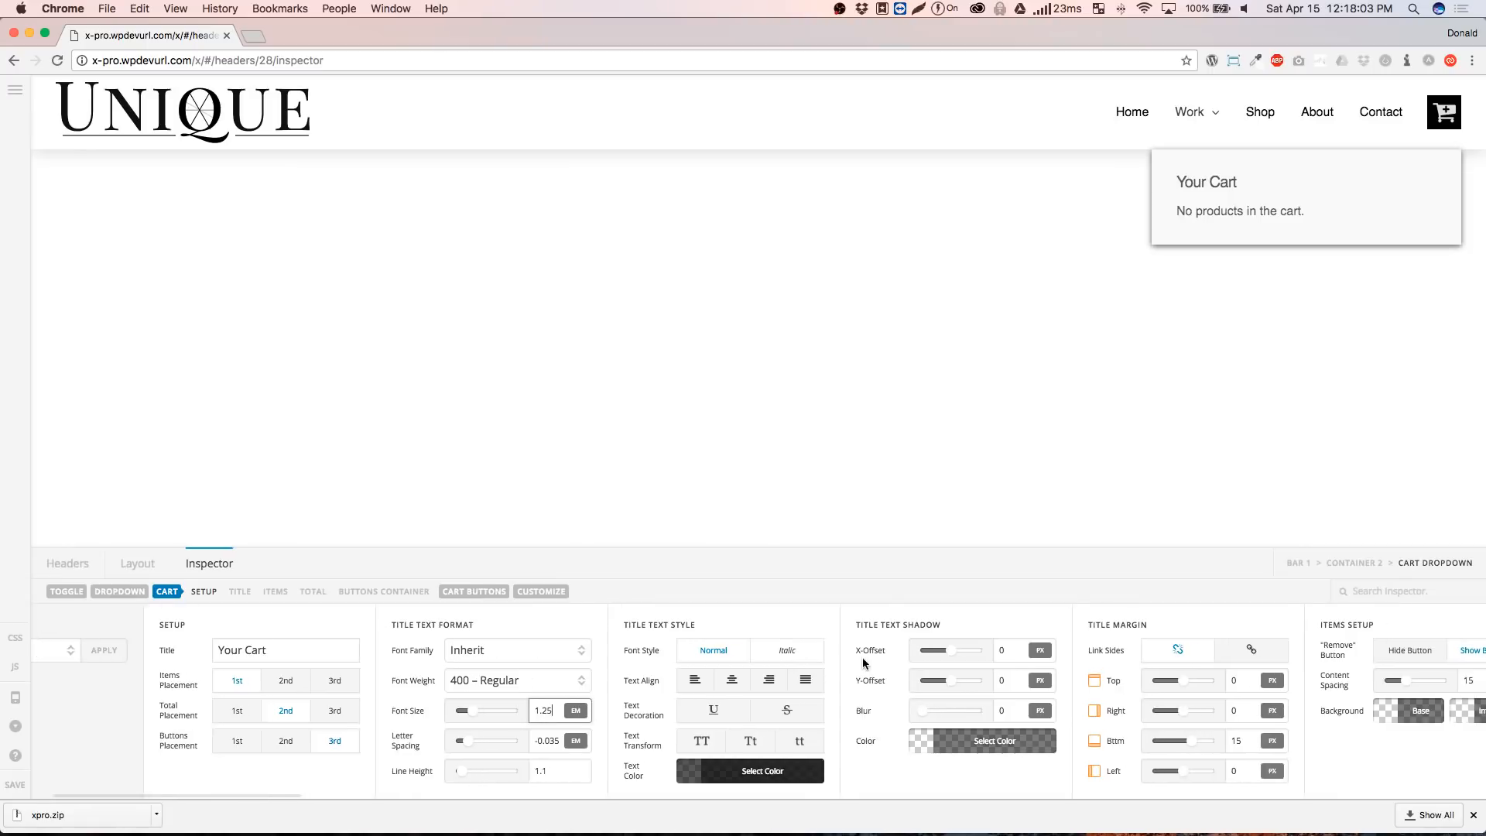
scroll(866, 657, right, 5)
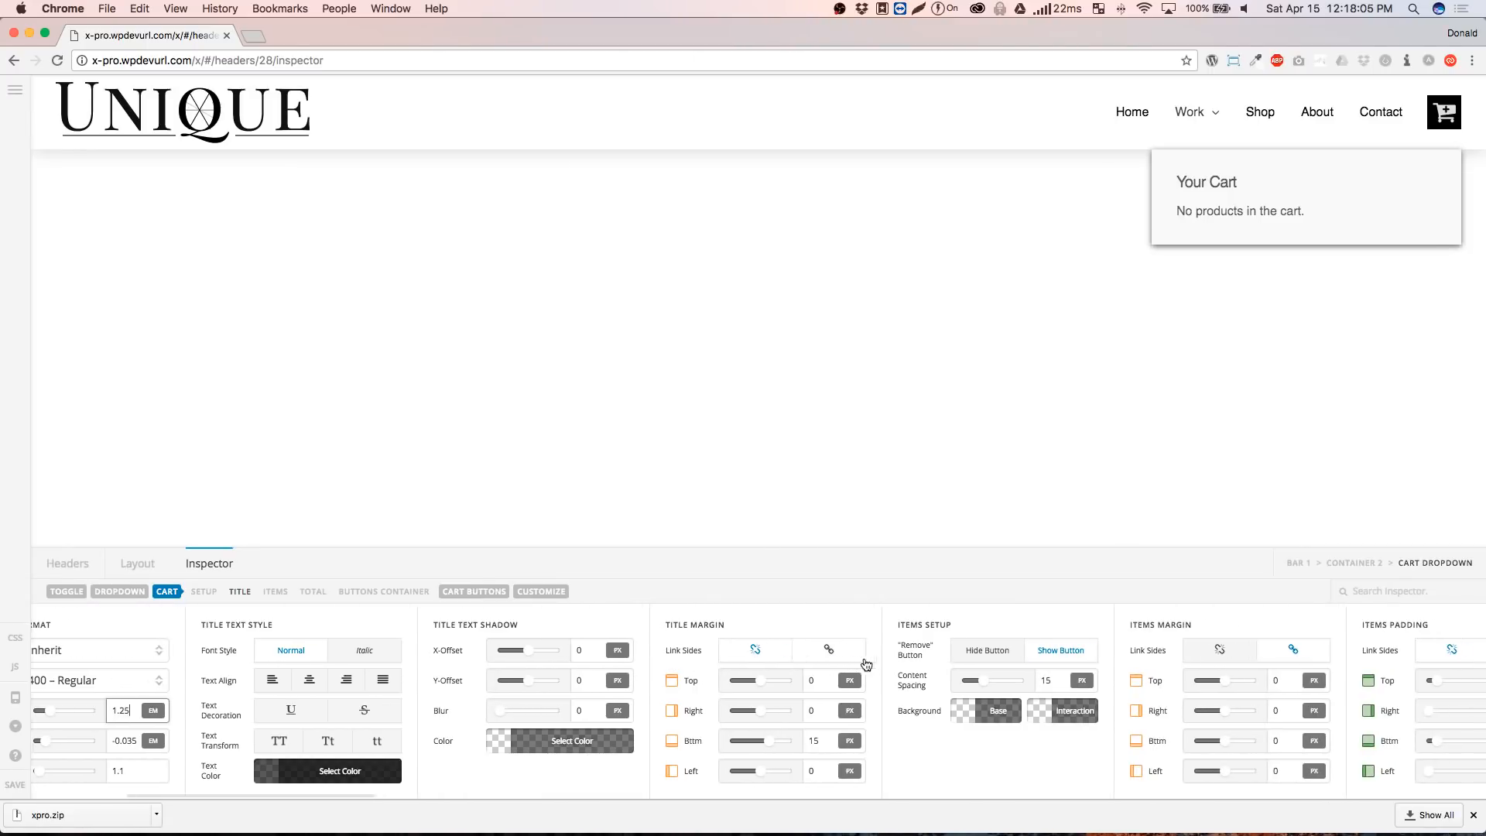
scroll(866, 664, right, 2)
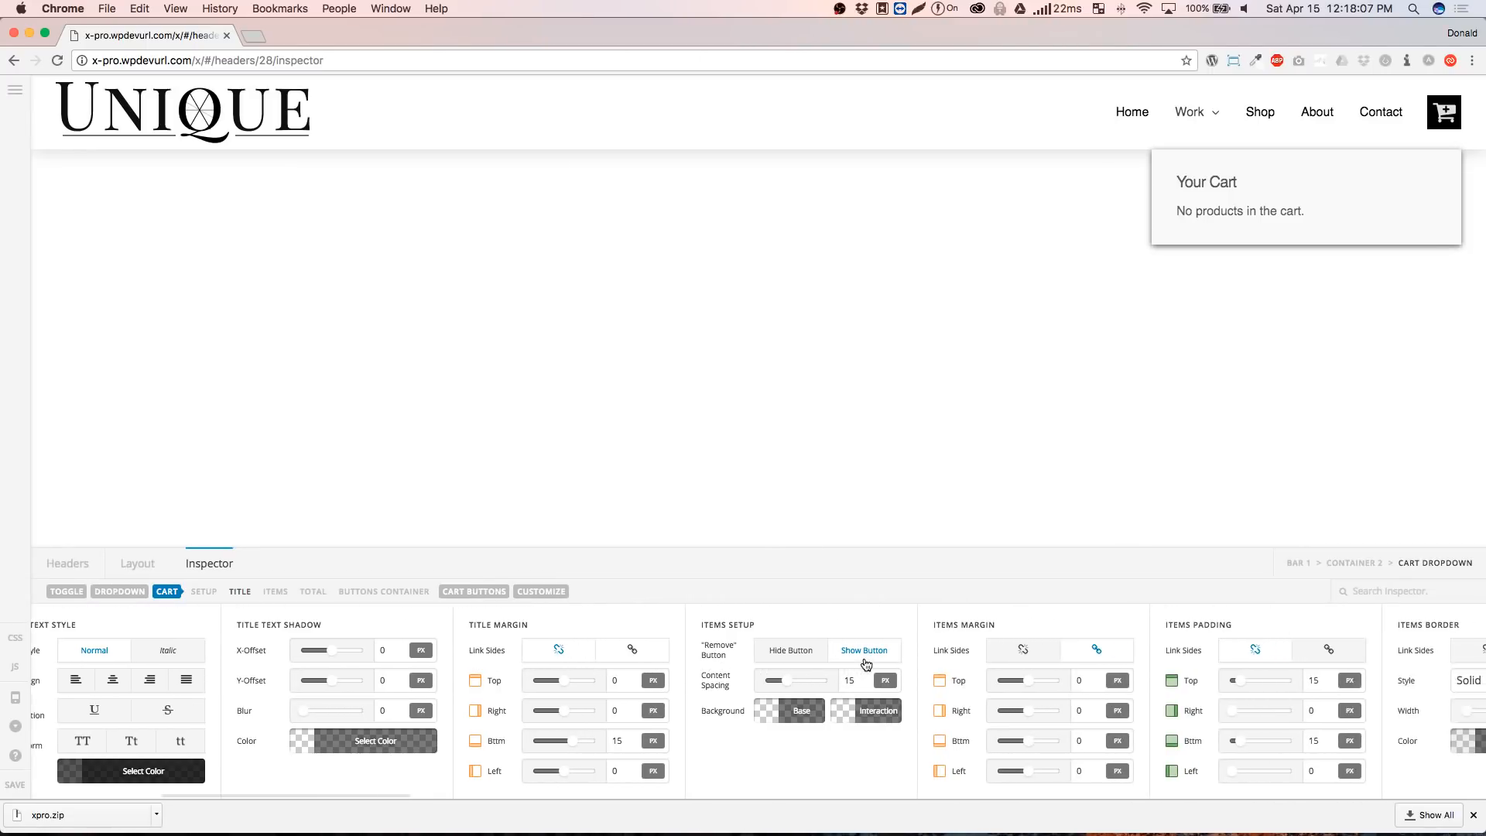
scroll(866, 666, right, 3)
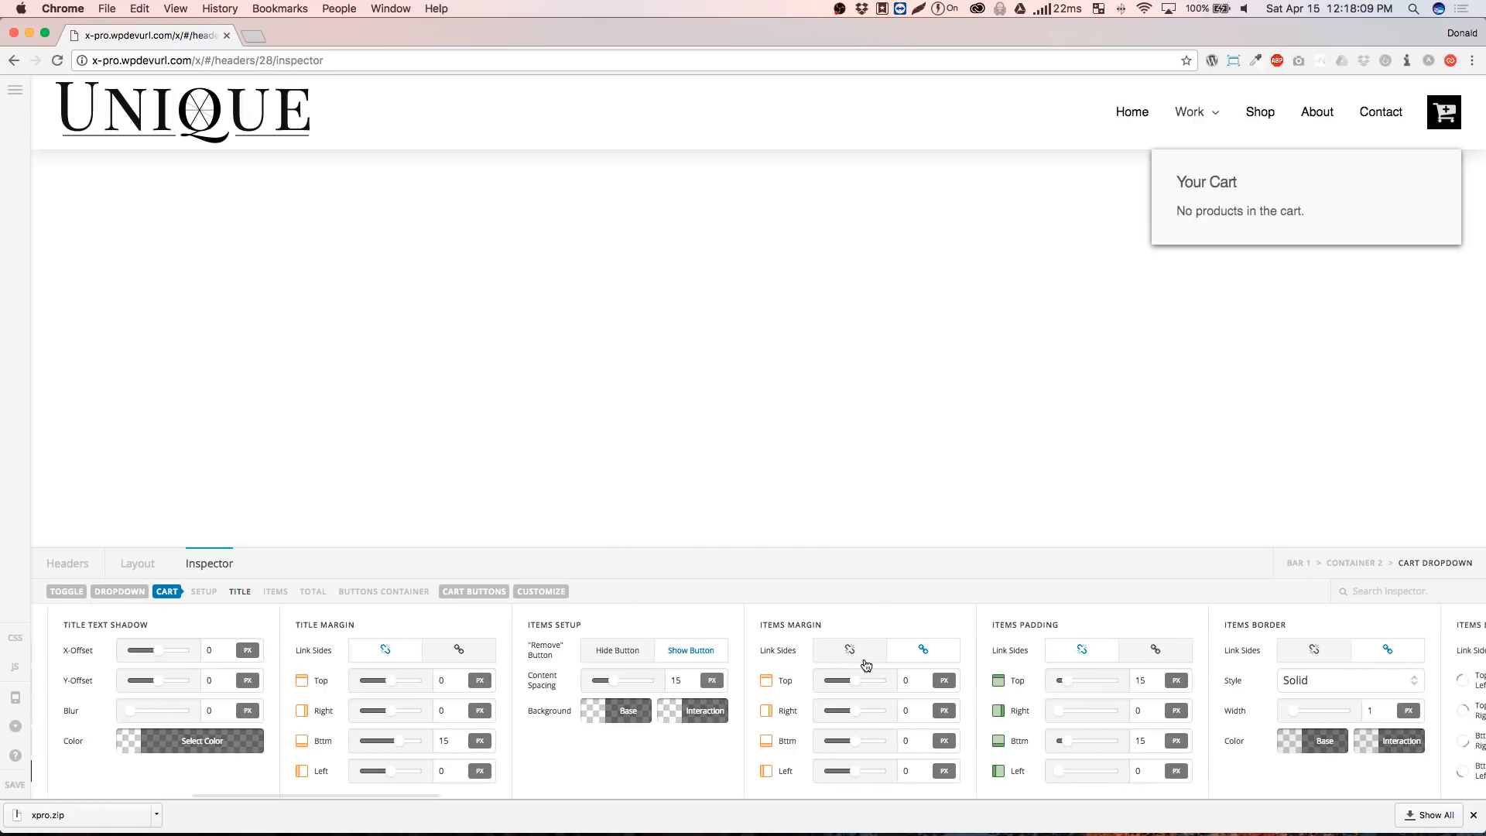
scroll(866, 666, right, 1)
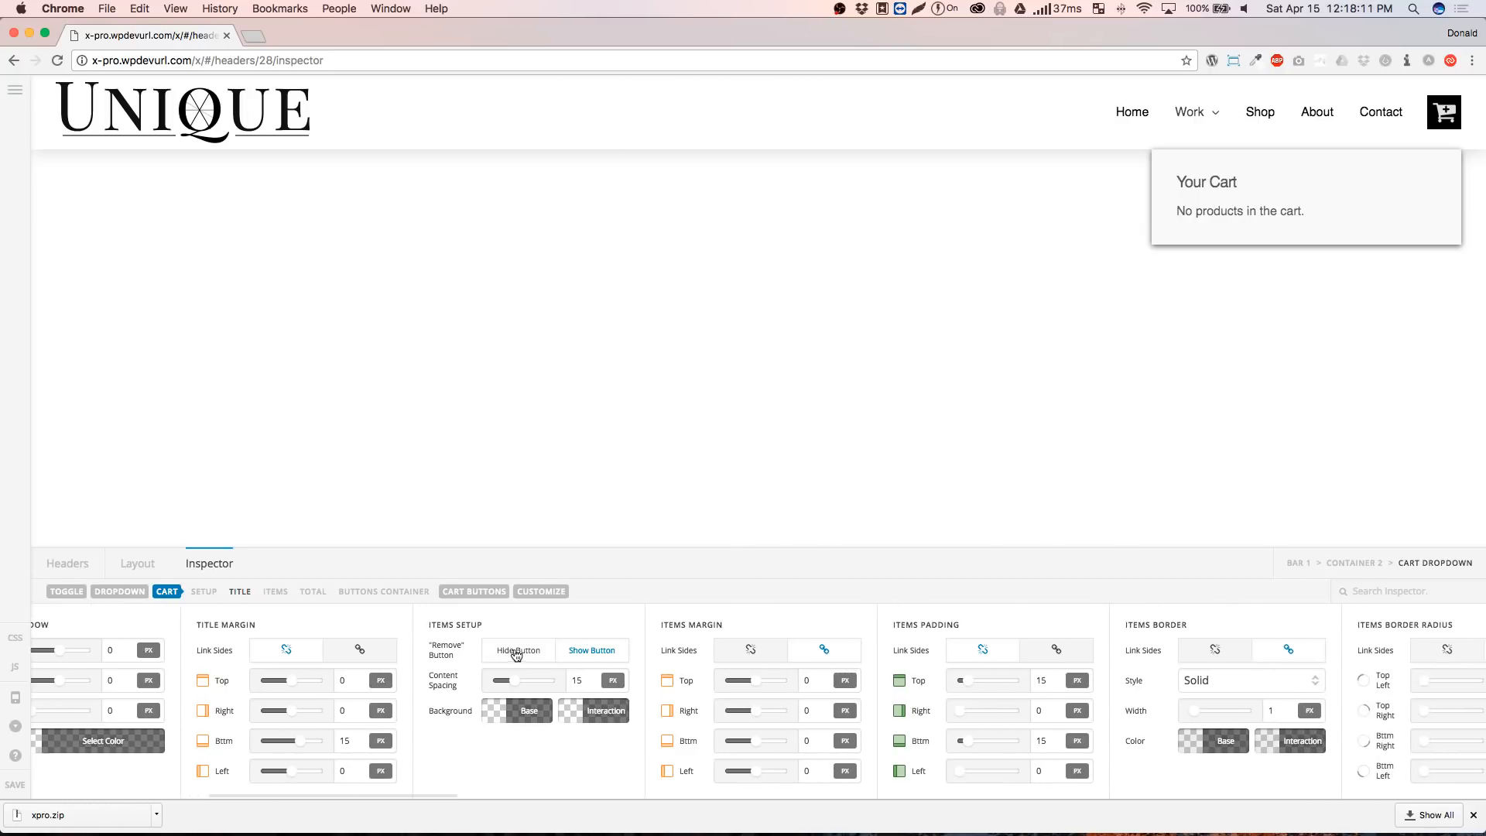
scroll(857, 669, right, 4)
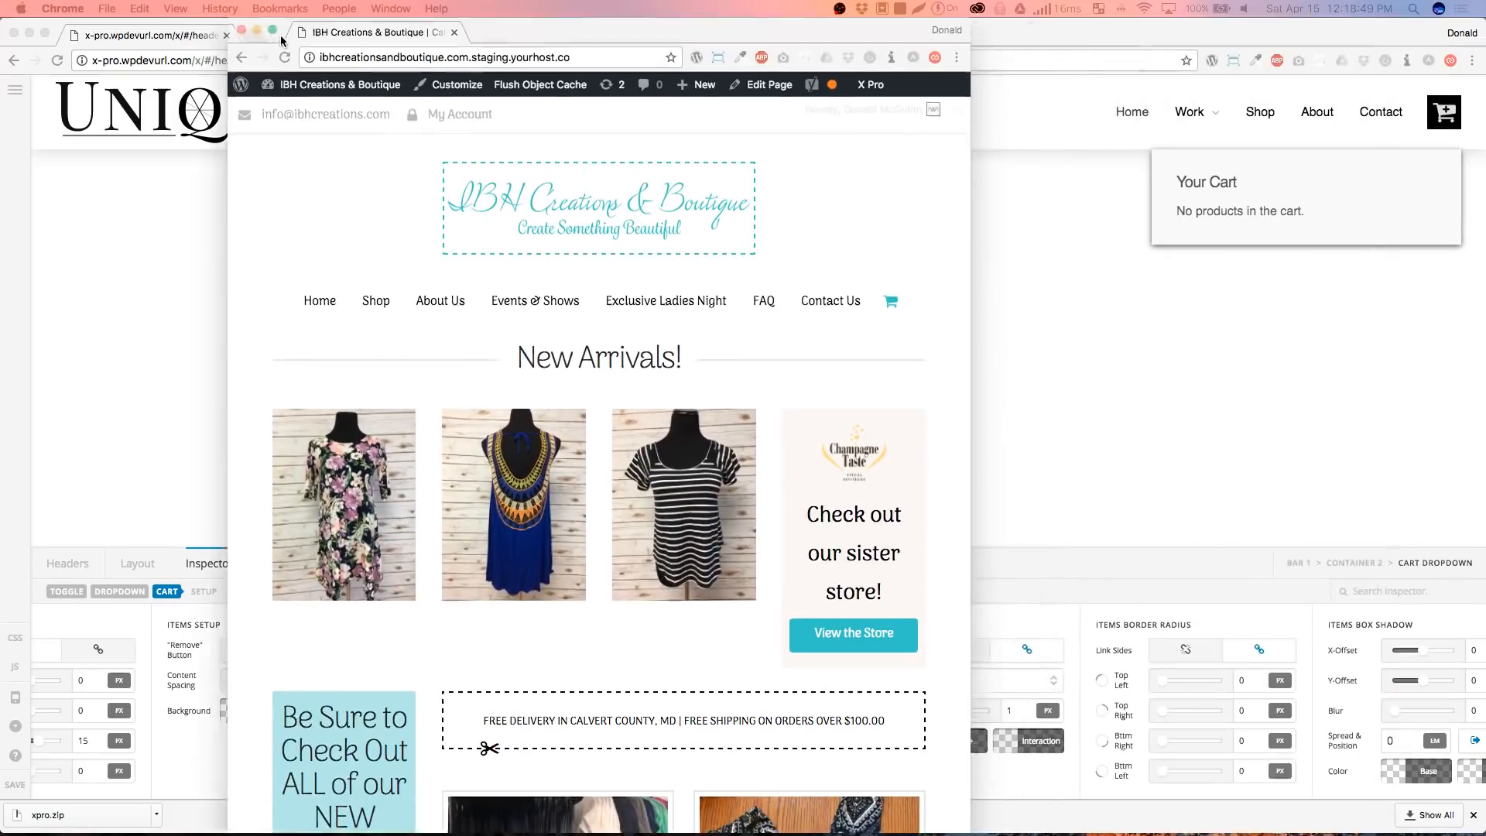
Open the Main Header of the IBH Creations & Boutique staging site in its X Pro header builder
drag(403, 30, 271, 50)
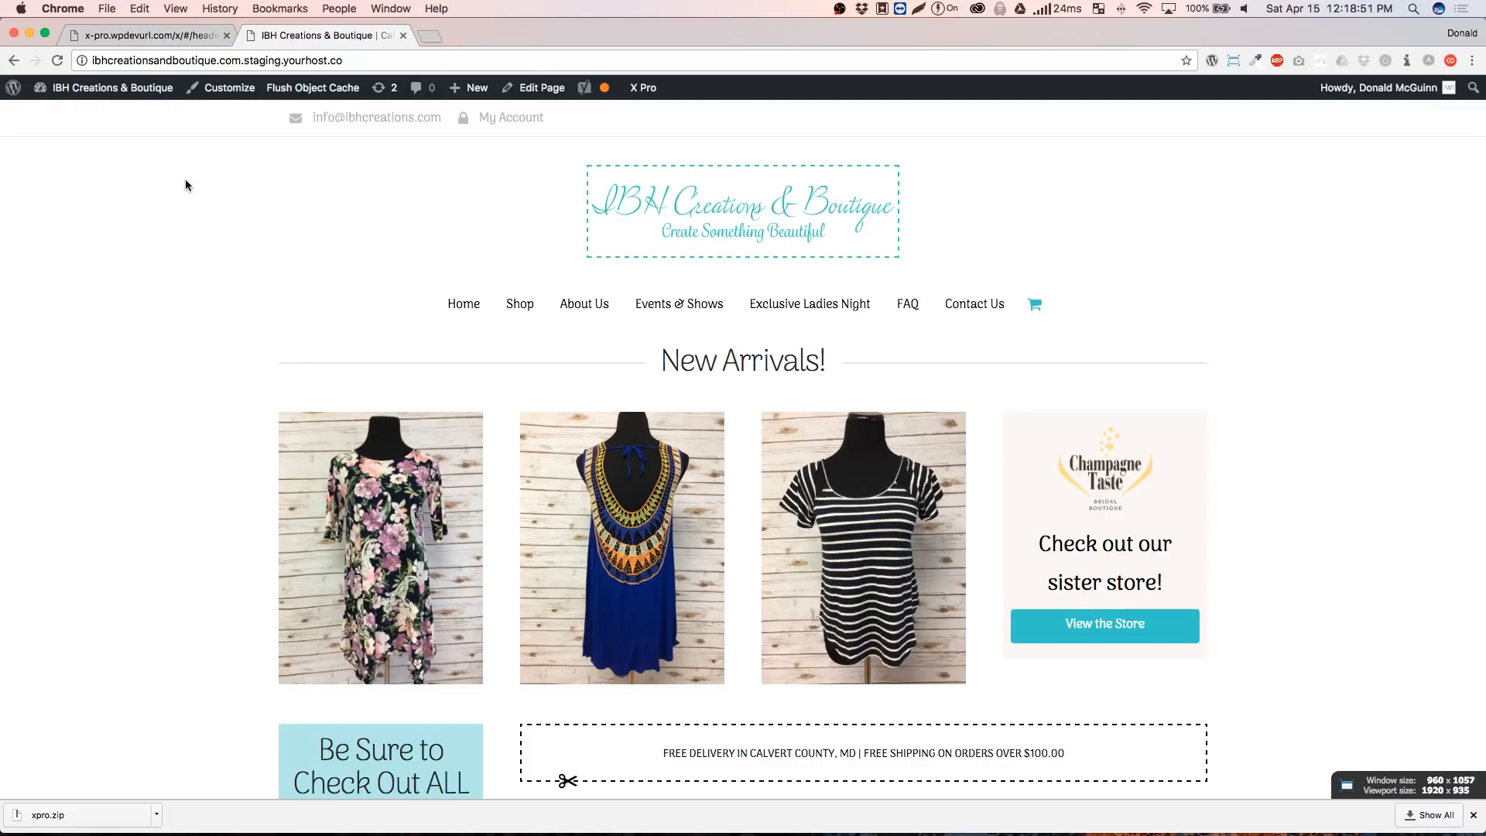
mouse_move(646, 90)
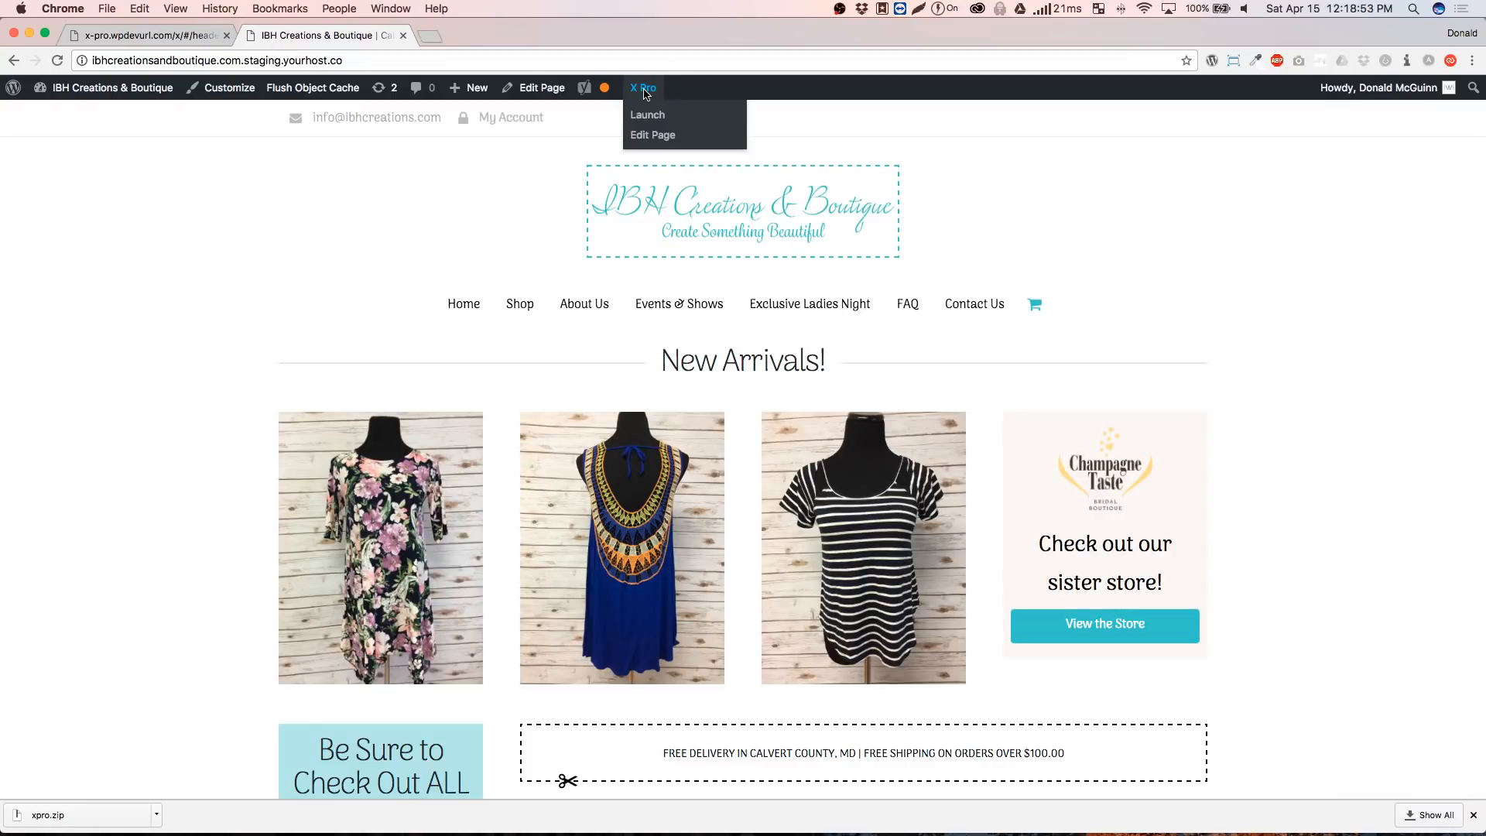
click(648, 116)
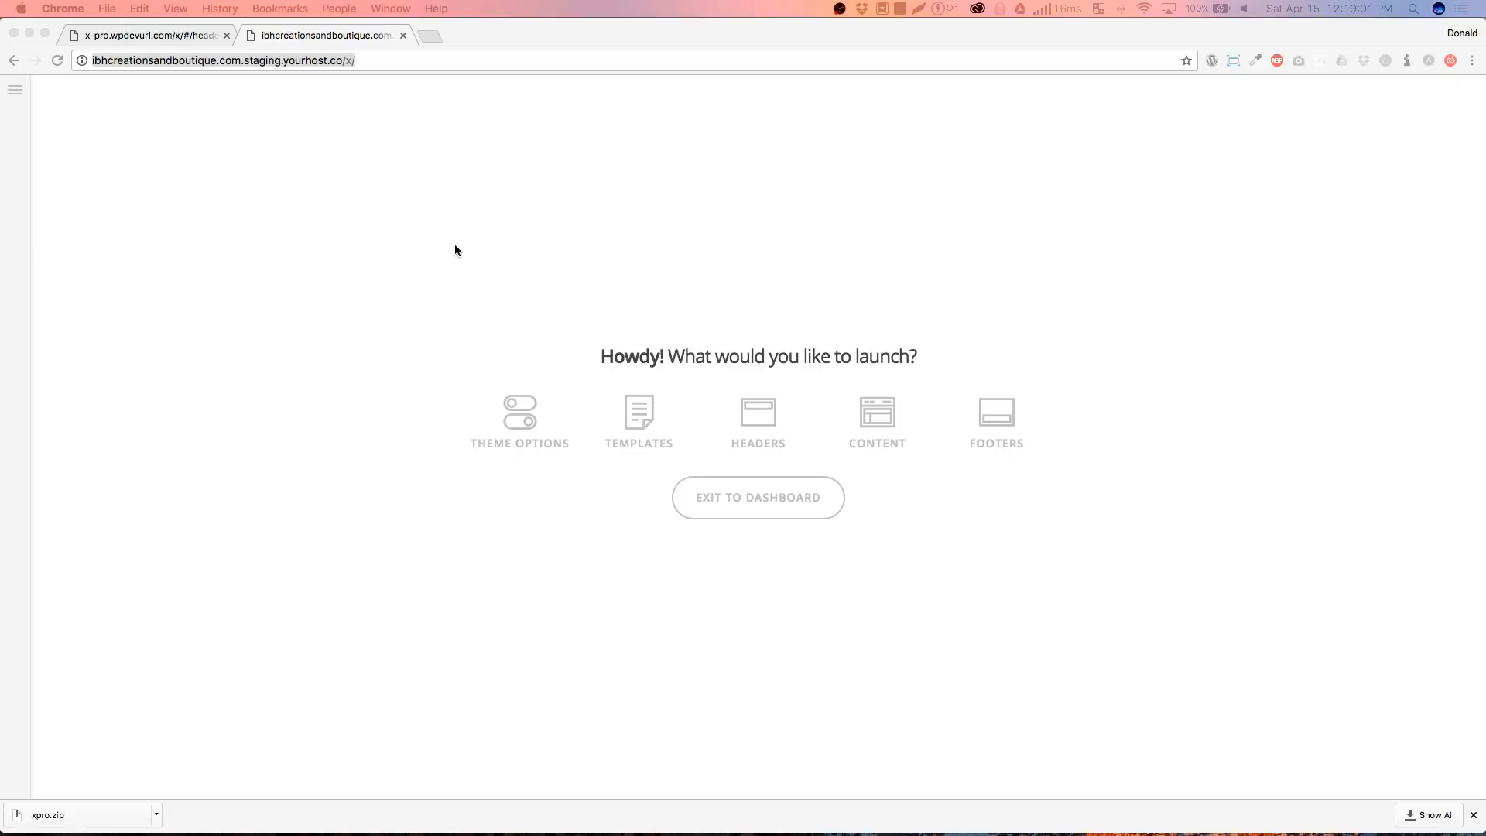
click(763, 422)
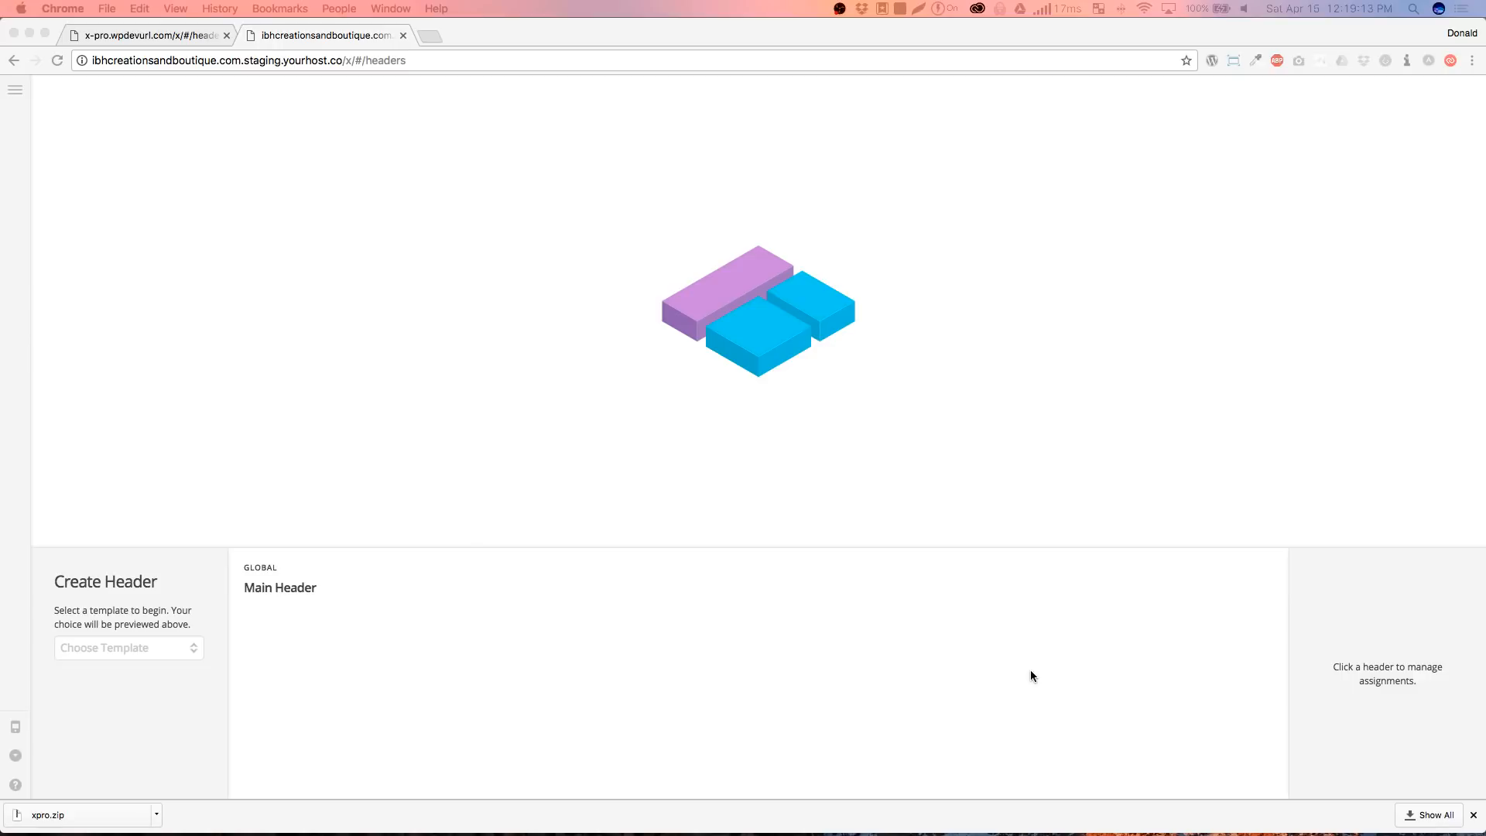
click(1083, 600)
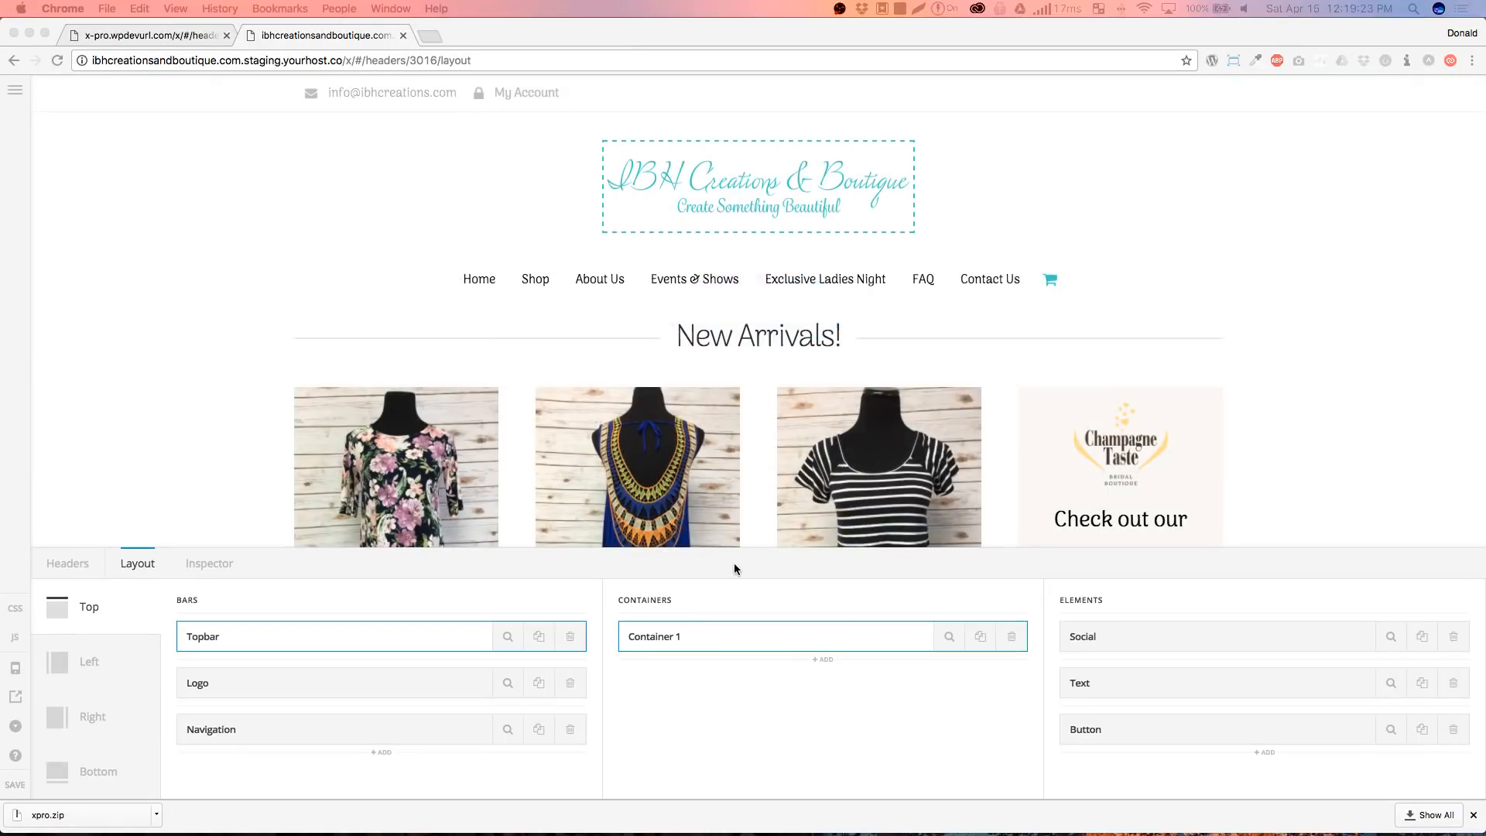
click(734, 569)
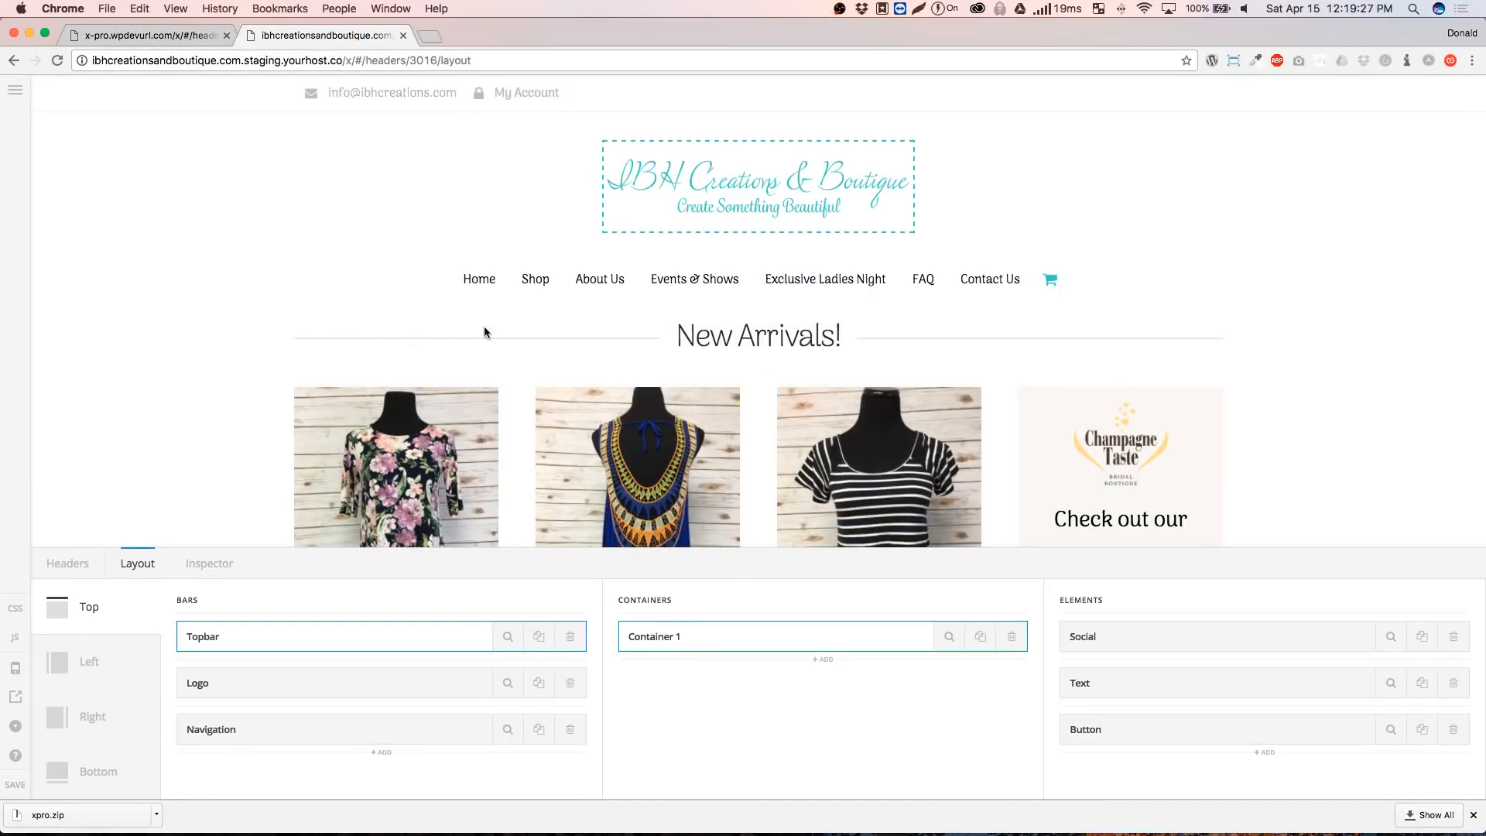
Select the cart dropdown beside the boutique's navigation and open its cart settings
click(1053, 294)
scroll(967, 368, down, 3)
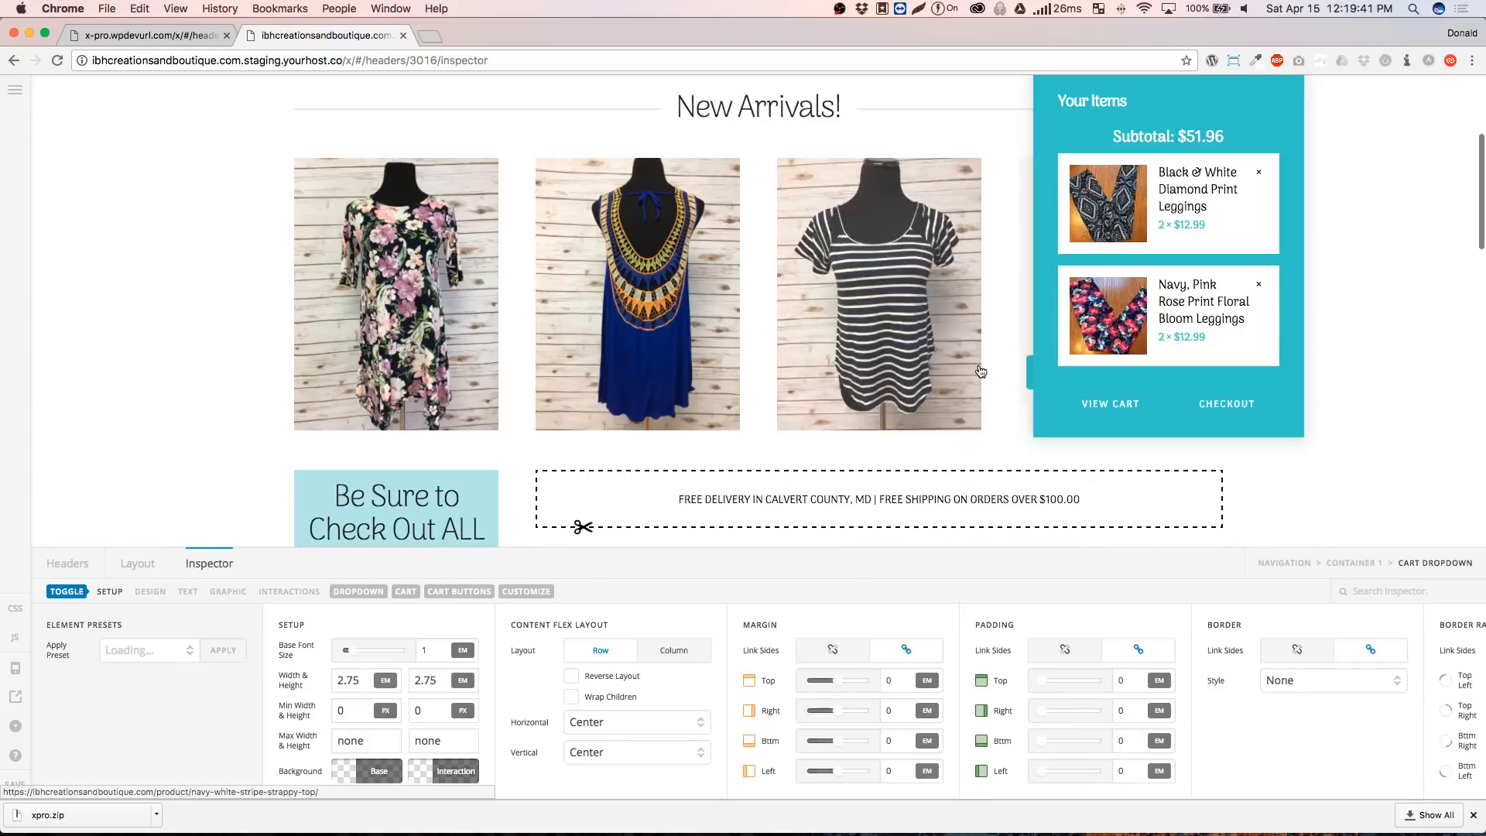
scroll(987, 343, up, 1)
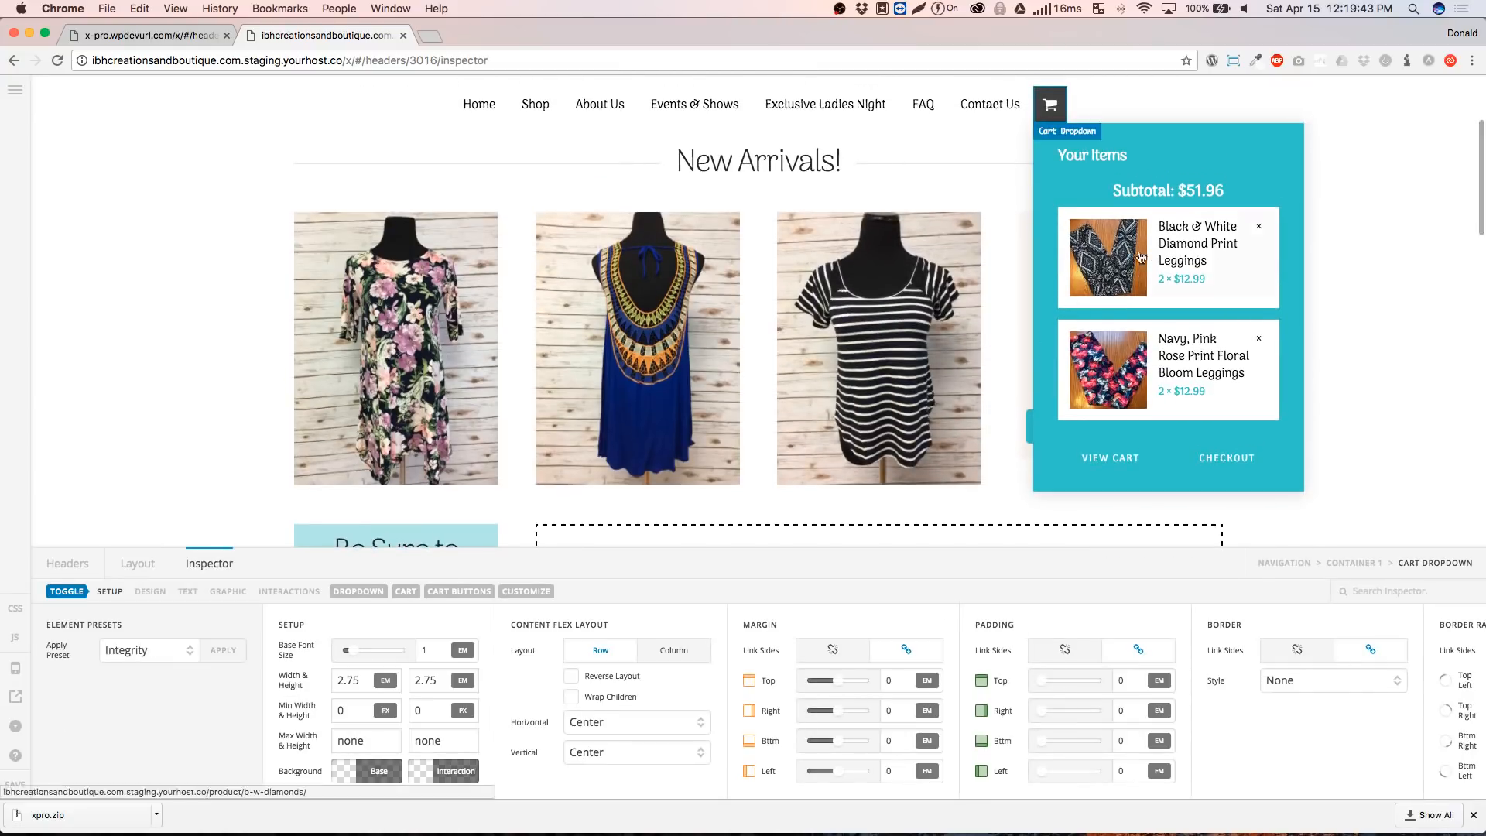
click(396, 593)
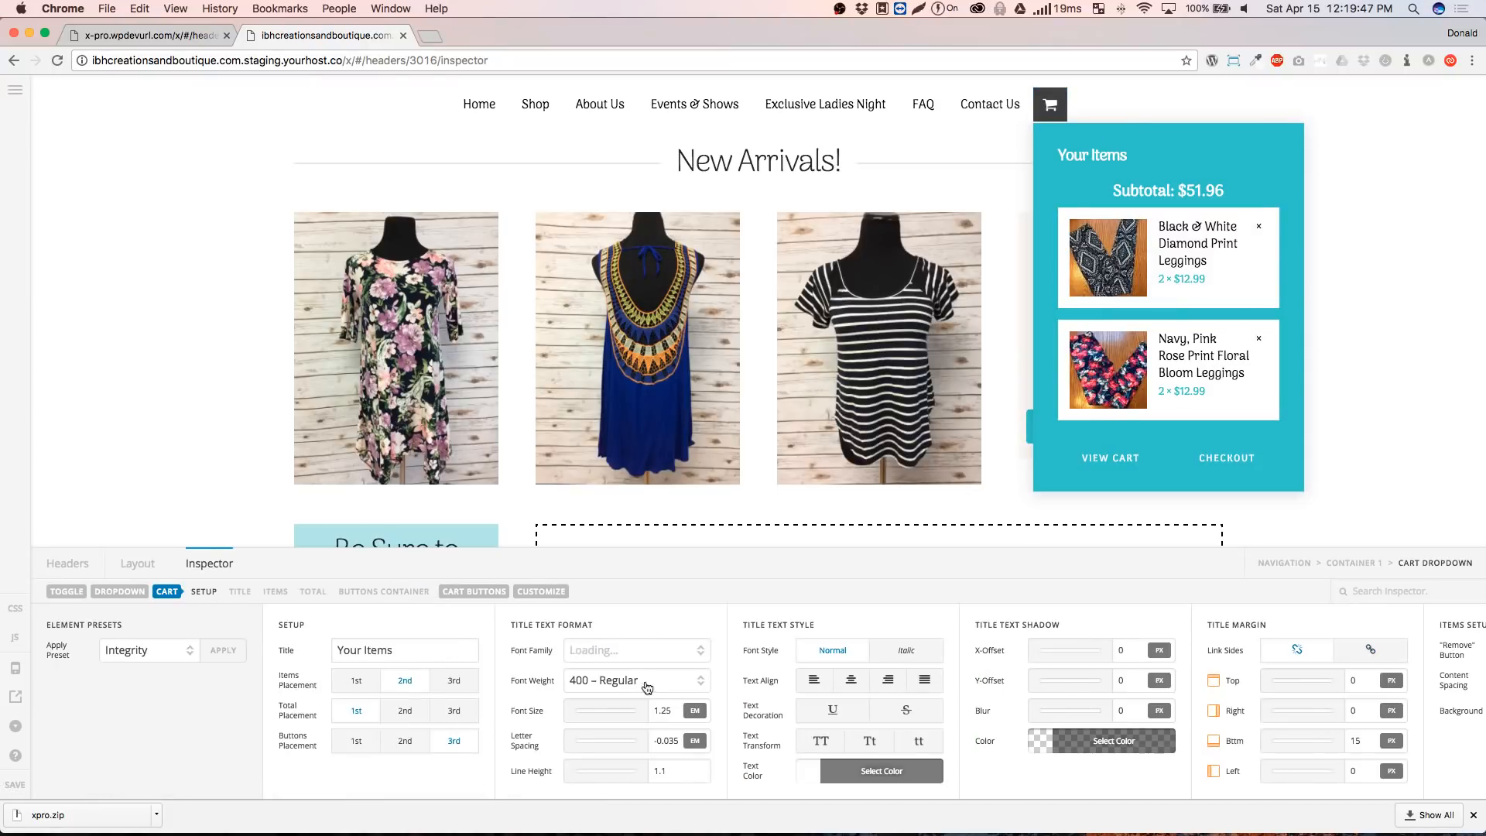
scroll(403, 611, right, 2)
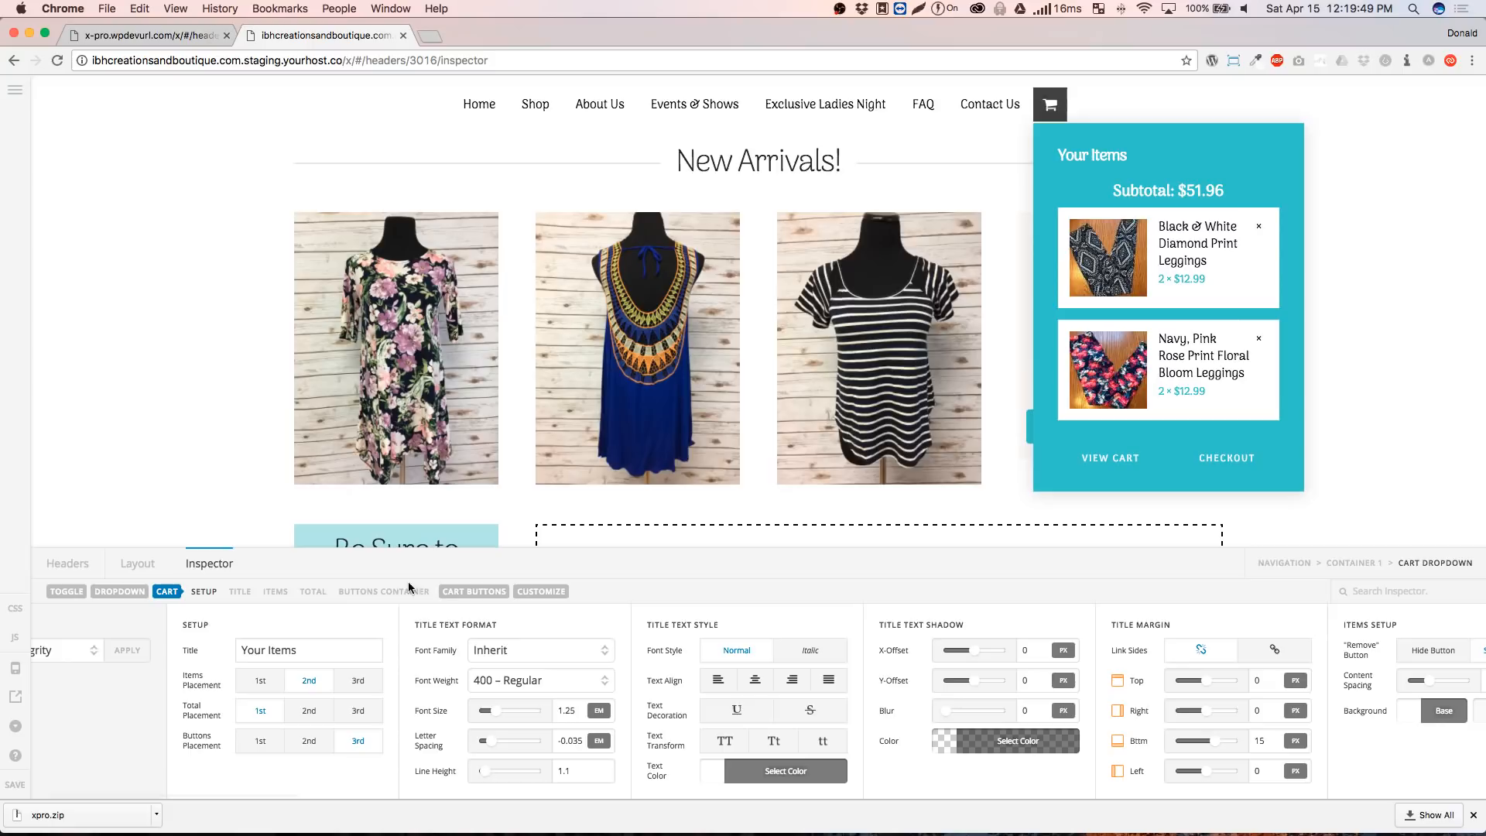
Try out a thumbnail width of 50 px on the boutique's cart items and return it to 100 px
click(275, 593)
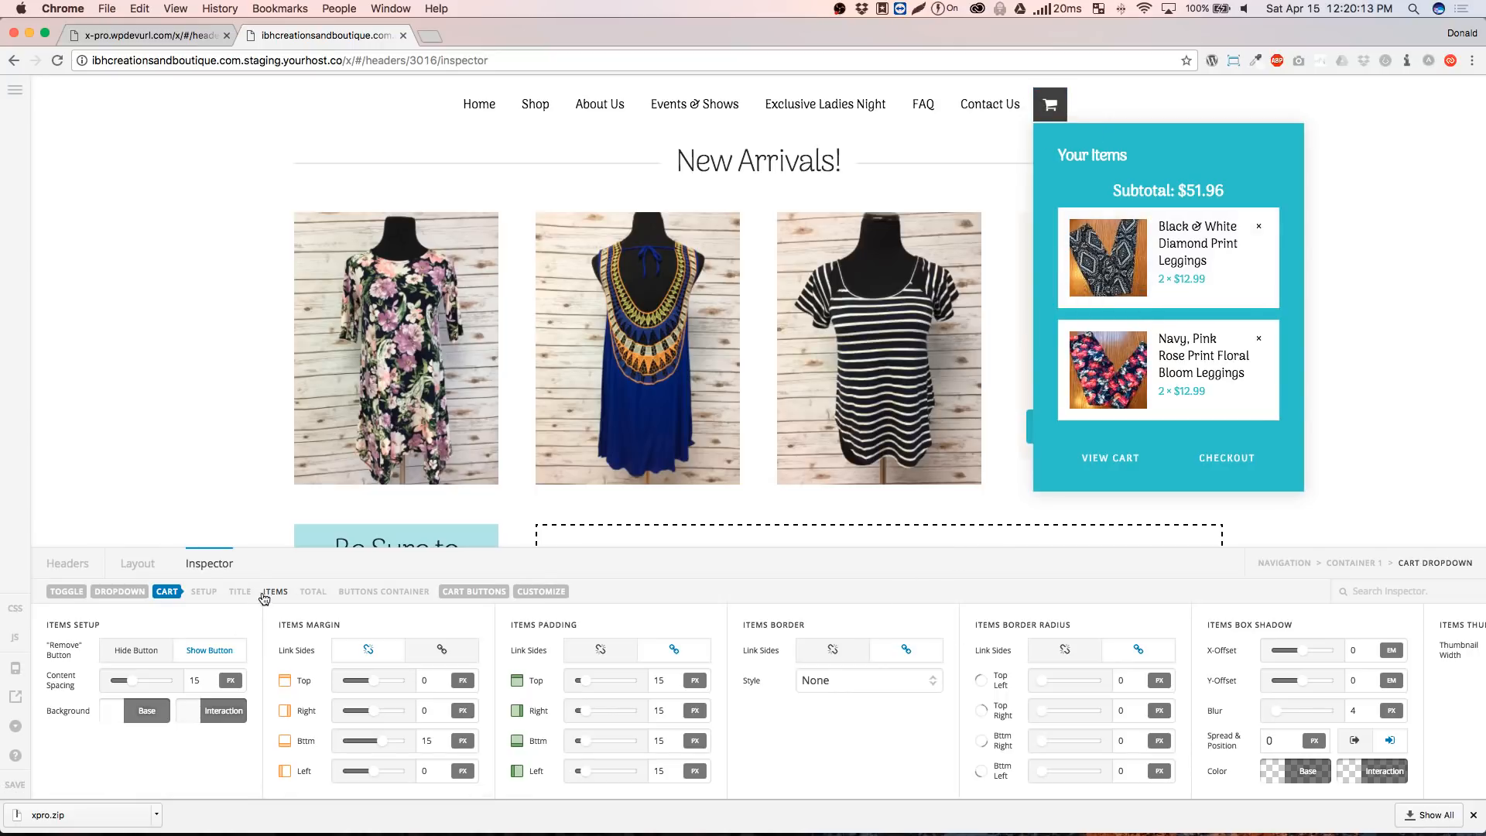
scroll(786, 681, right, 6)
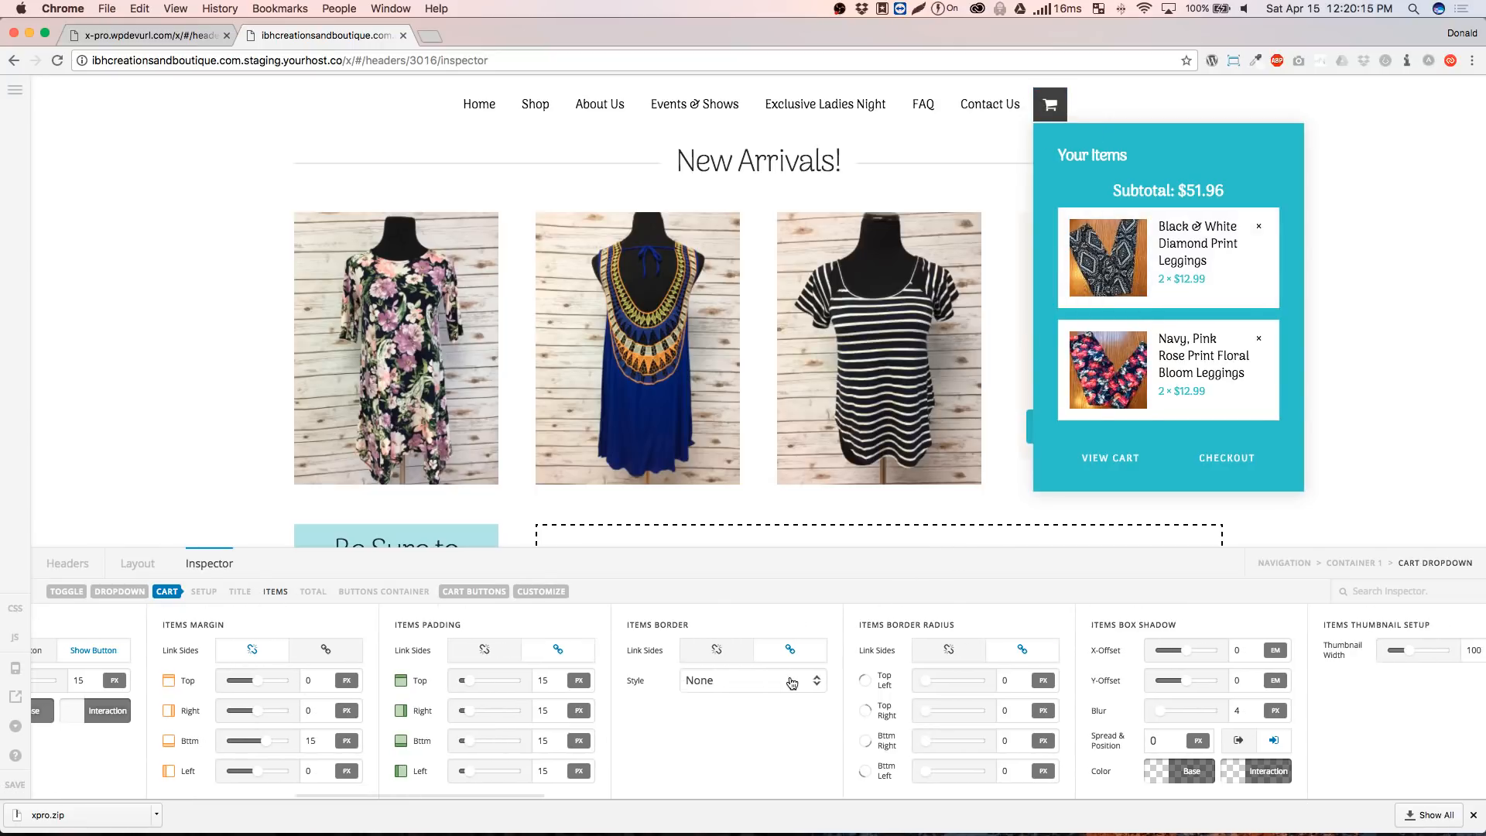
scroll(787, 680, right, 8)
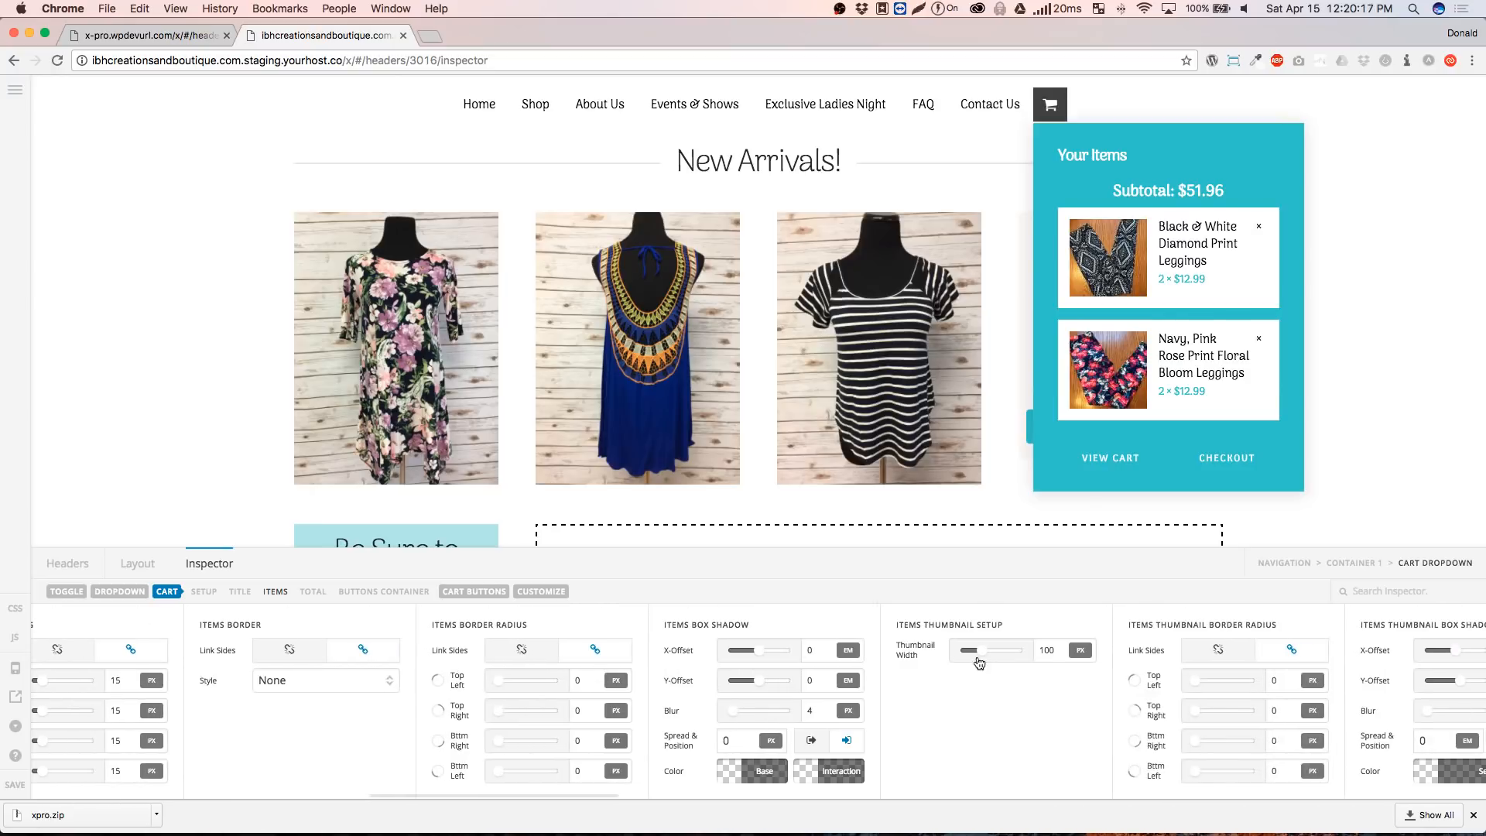
double_click(1040, 651)
text(50)
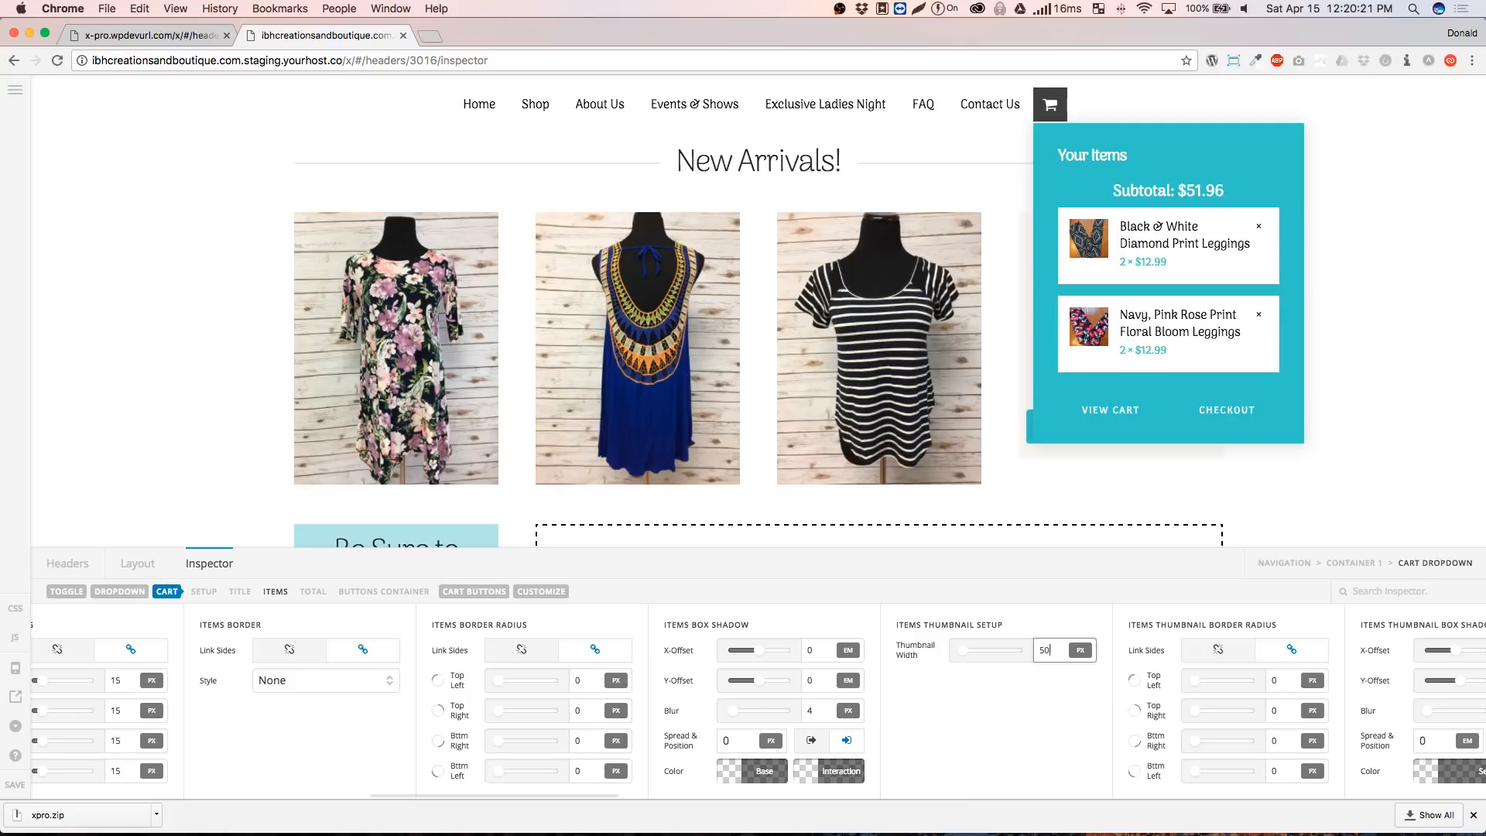
key(BackSpace)
key(BackSpace)
text(100)
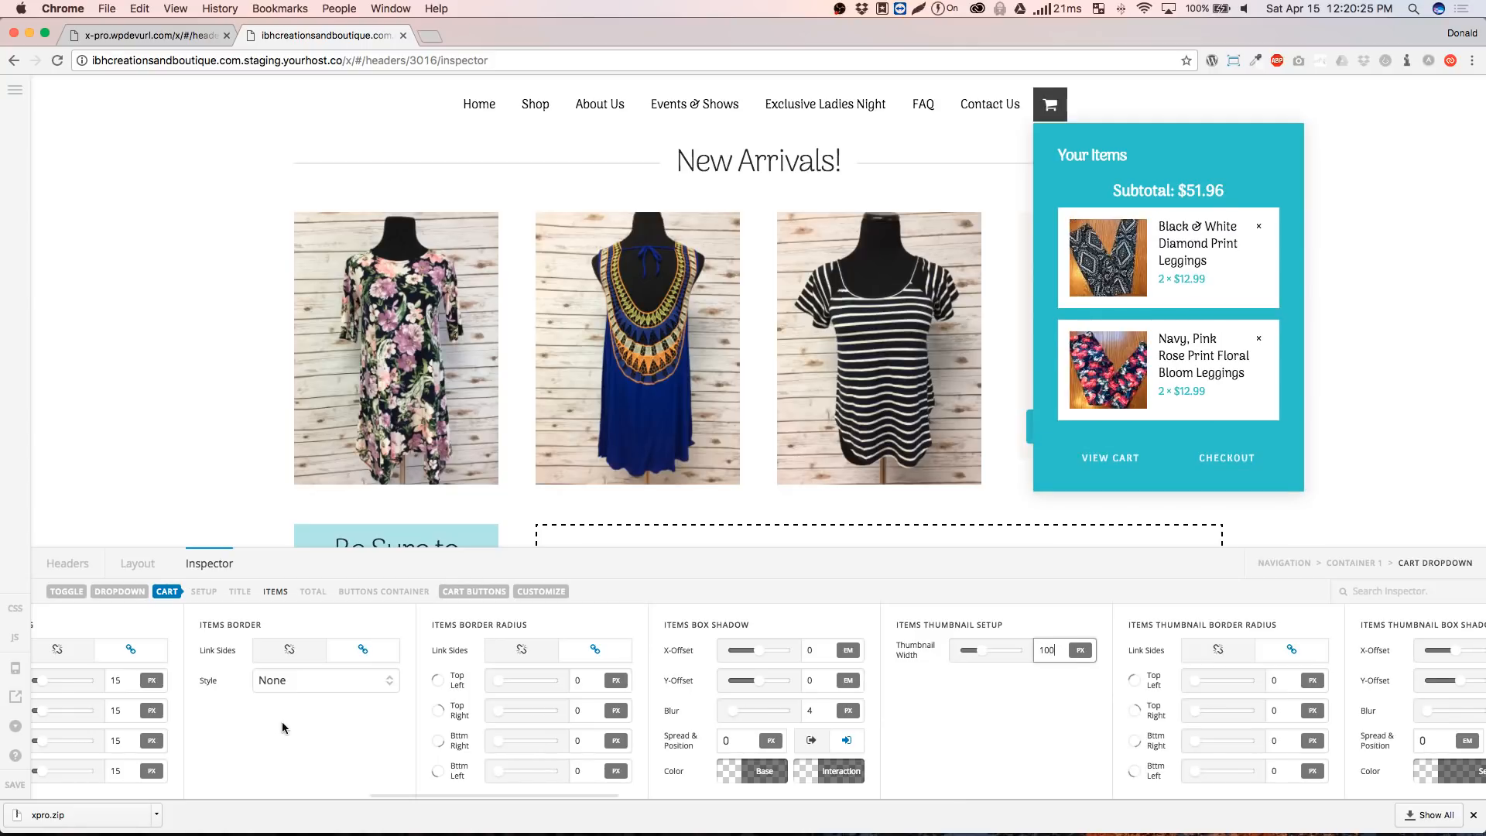
Hide the "Remove" button on the items in the boutique's cart dropdown
scroll(284, 722, left, 7)
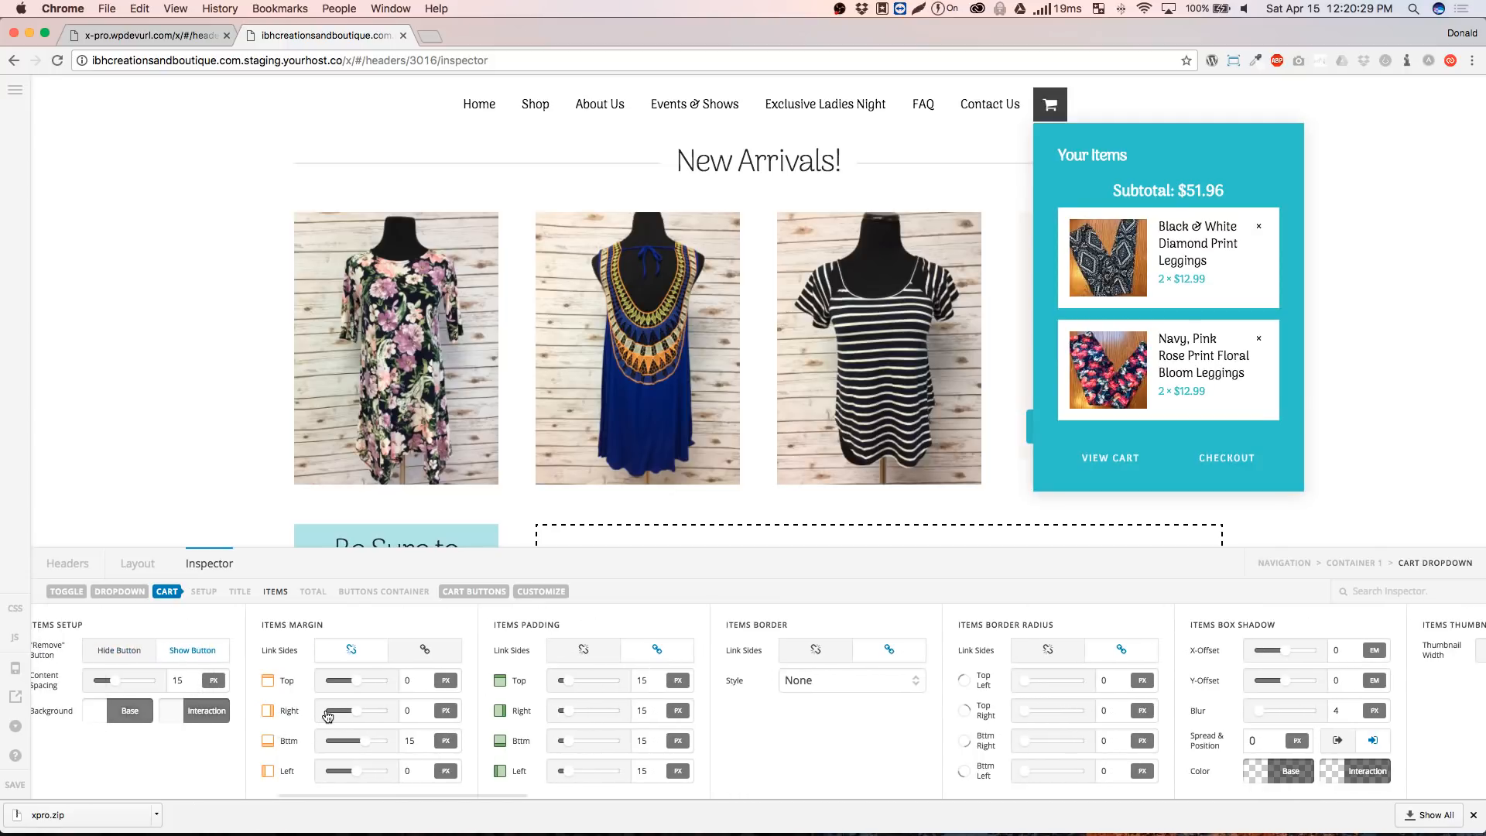
scroll(327, 714, left, 4)
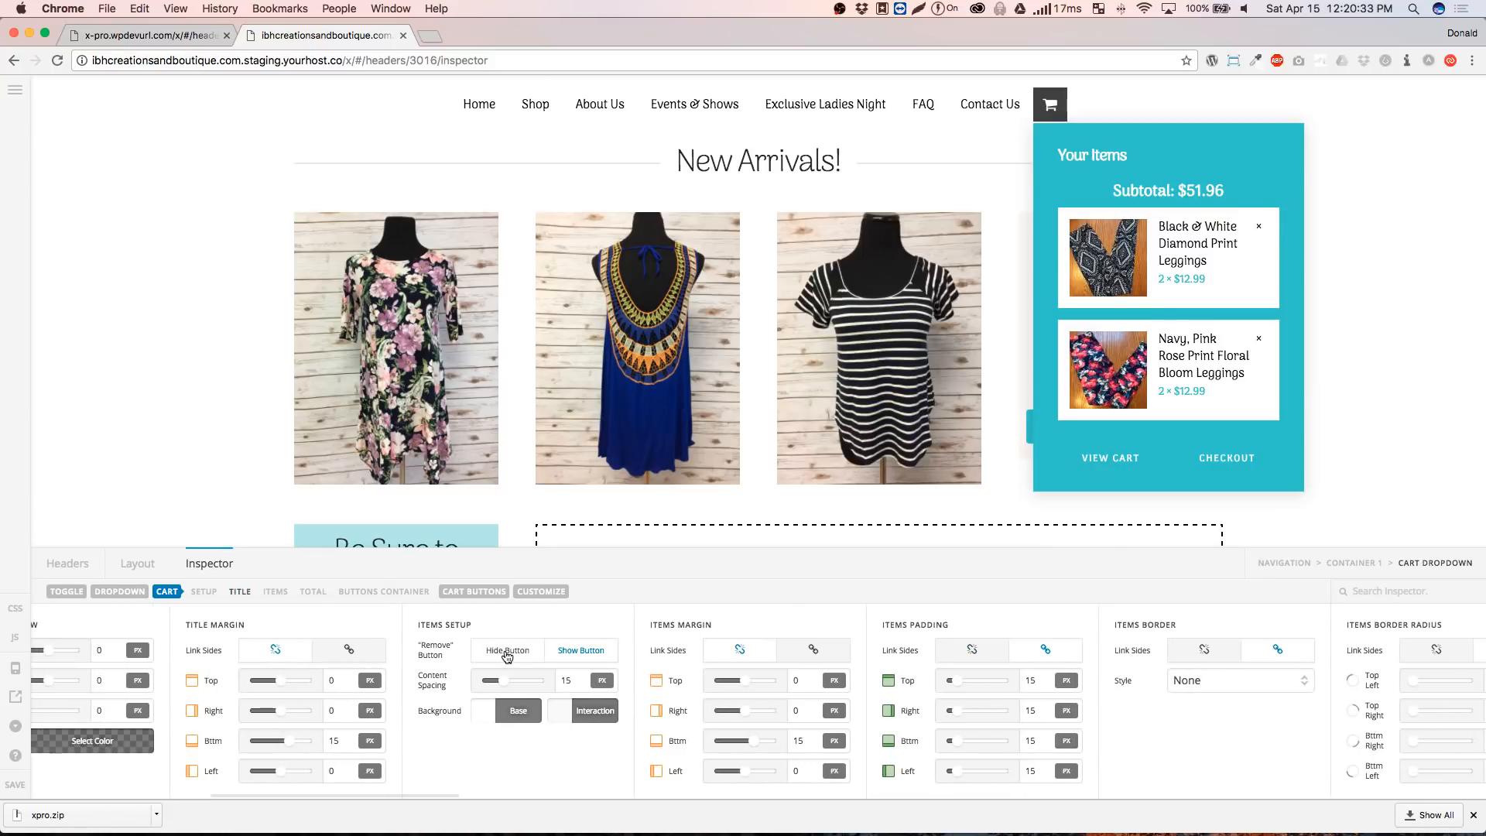
click(507, 652)
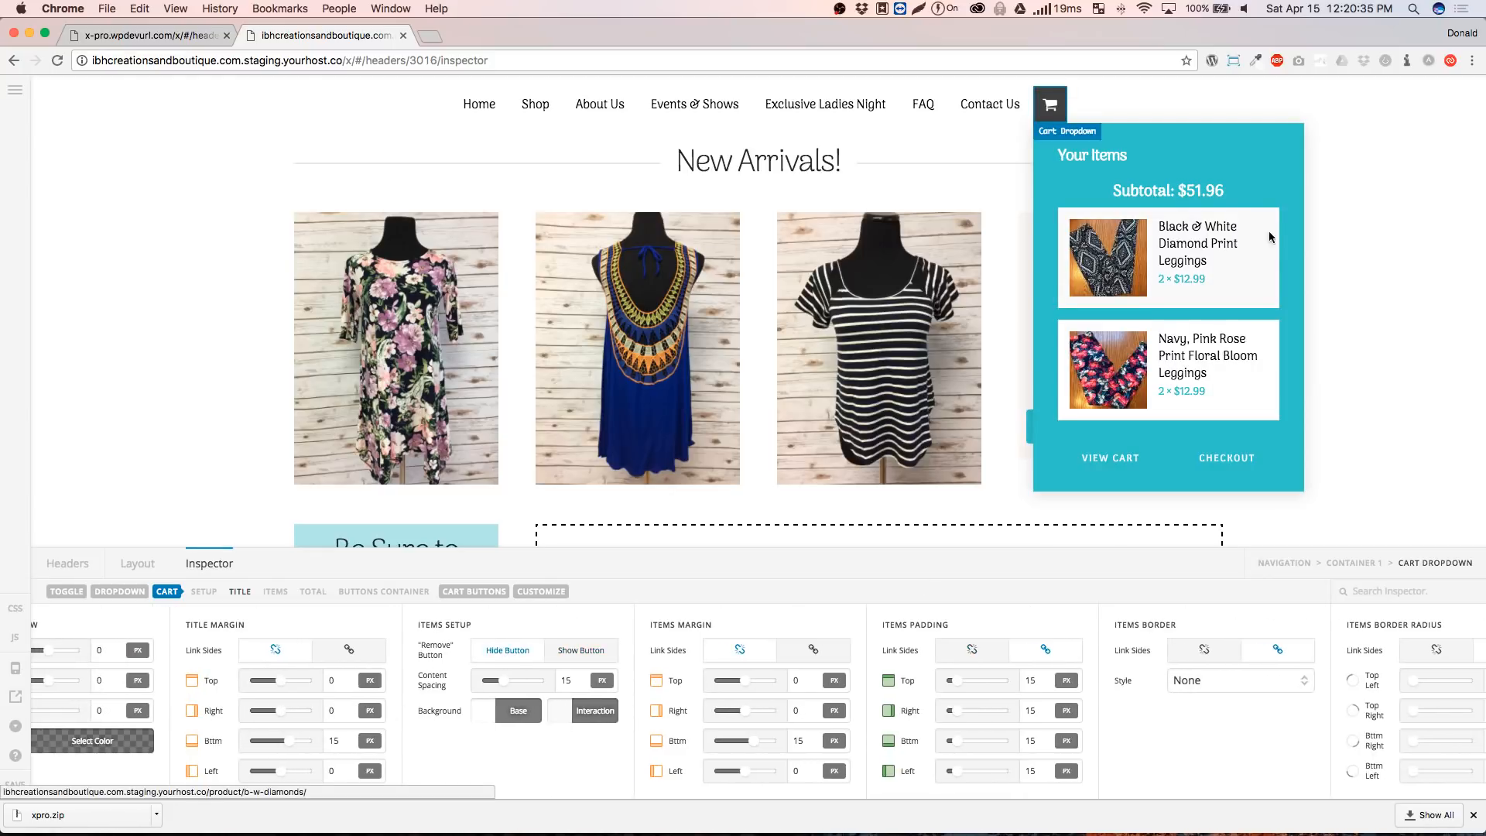
Show the "Remove" button on the cart items again and change the cart title to "Your Cart"
click(581, 650)
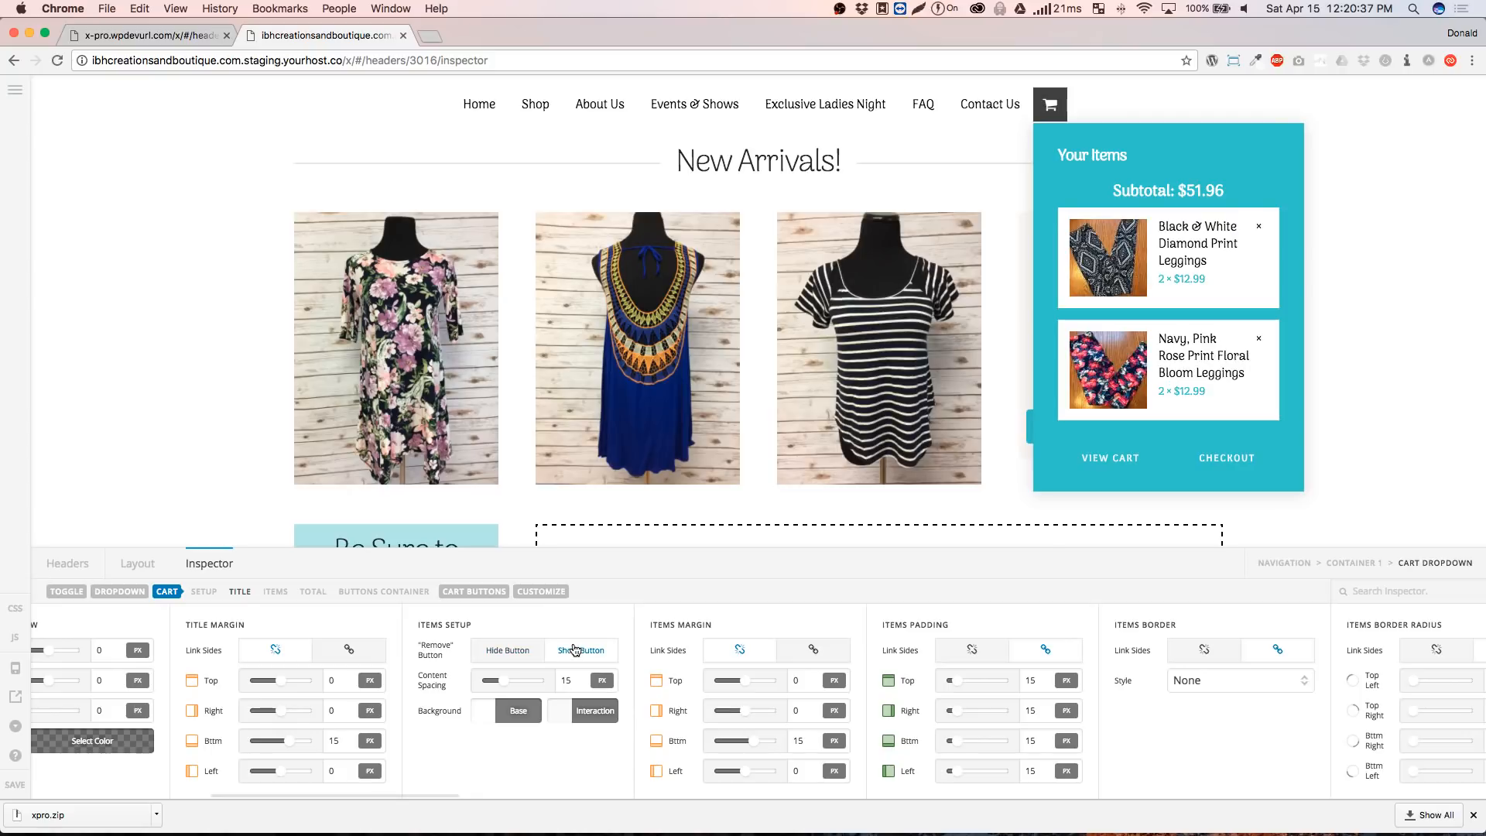
scroll(237, 704, left, 10)
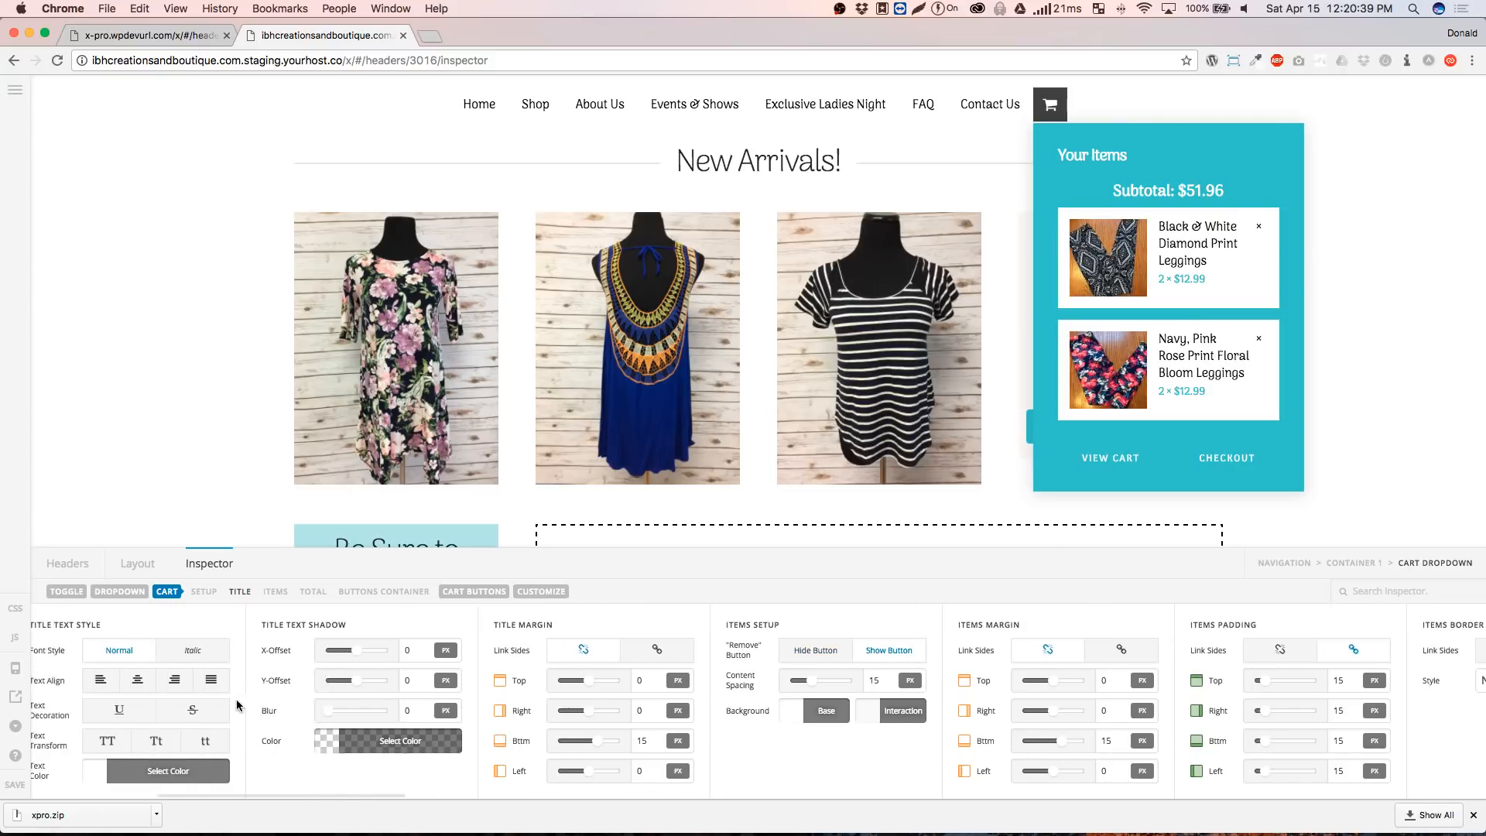
scroll(237, 705, left, 5)
click(232, 650)
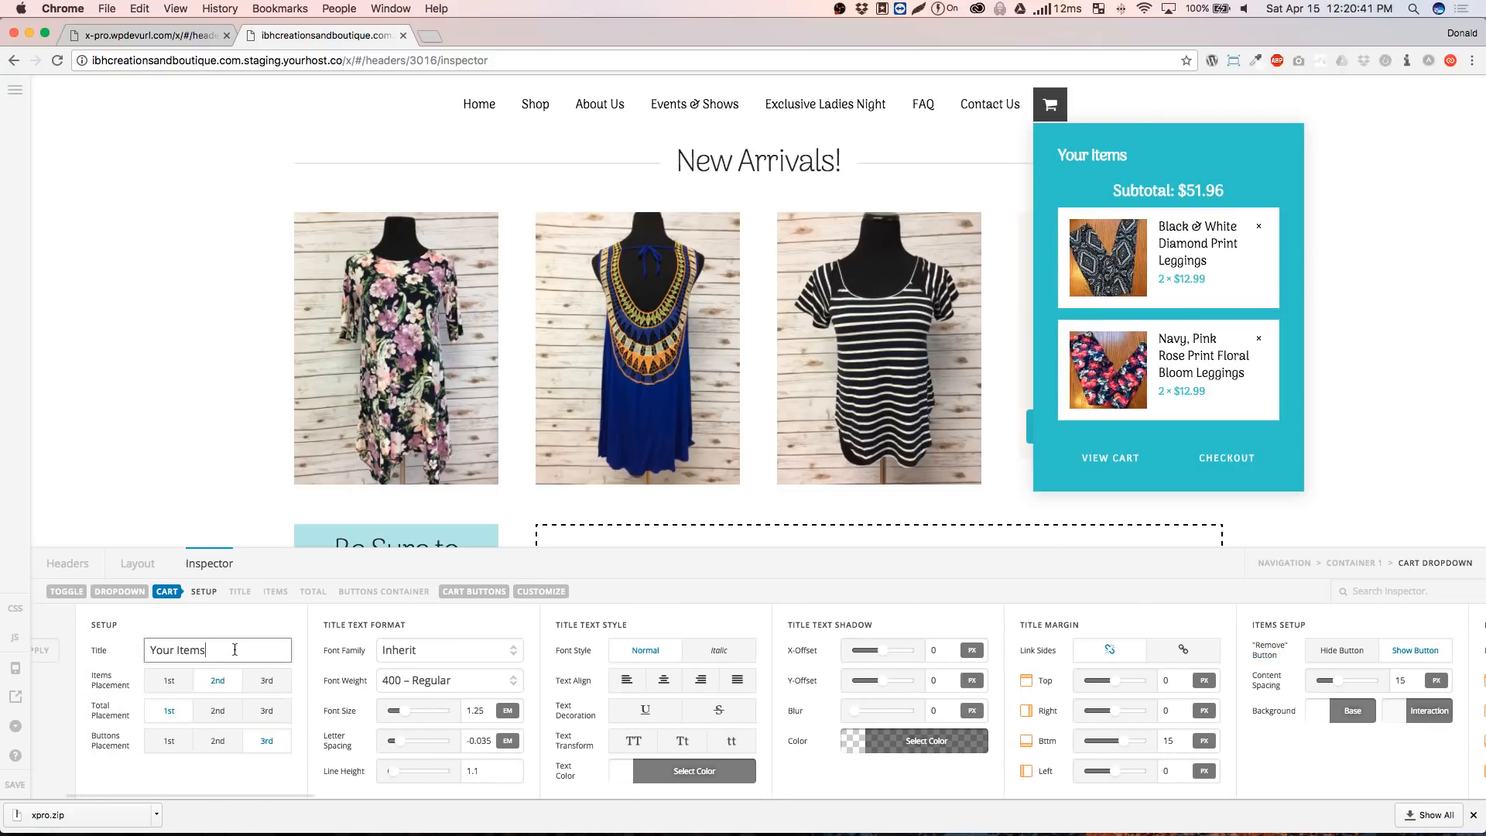
key(super+a)
text(You)
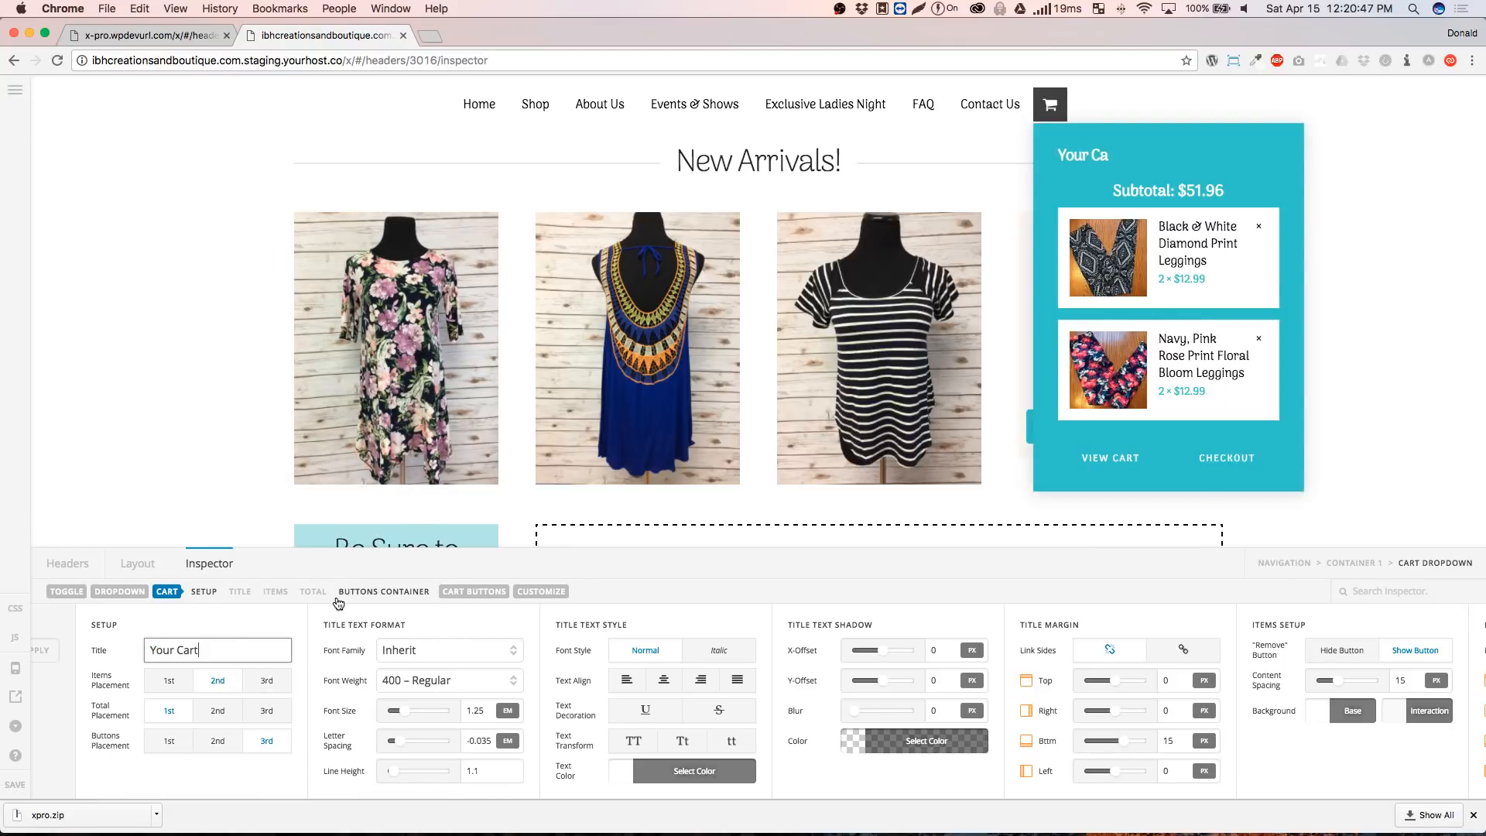
key(BackSpace)
key(BackSpace)
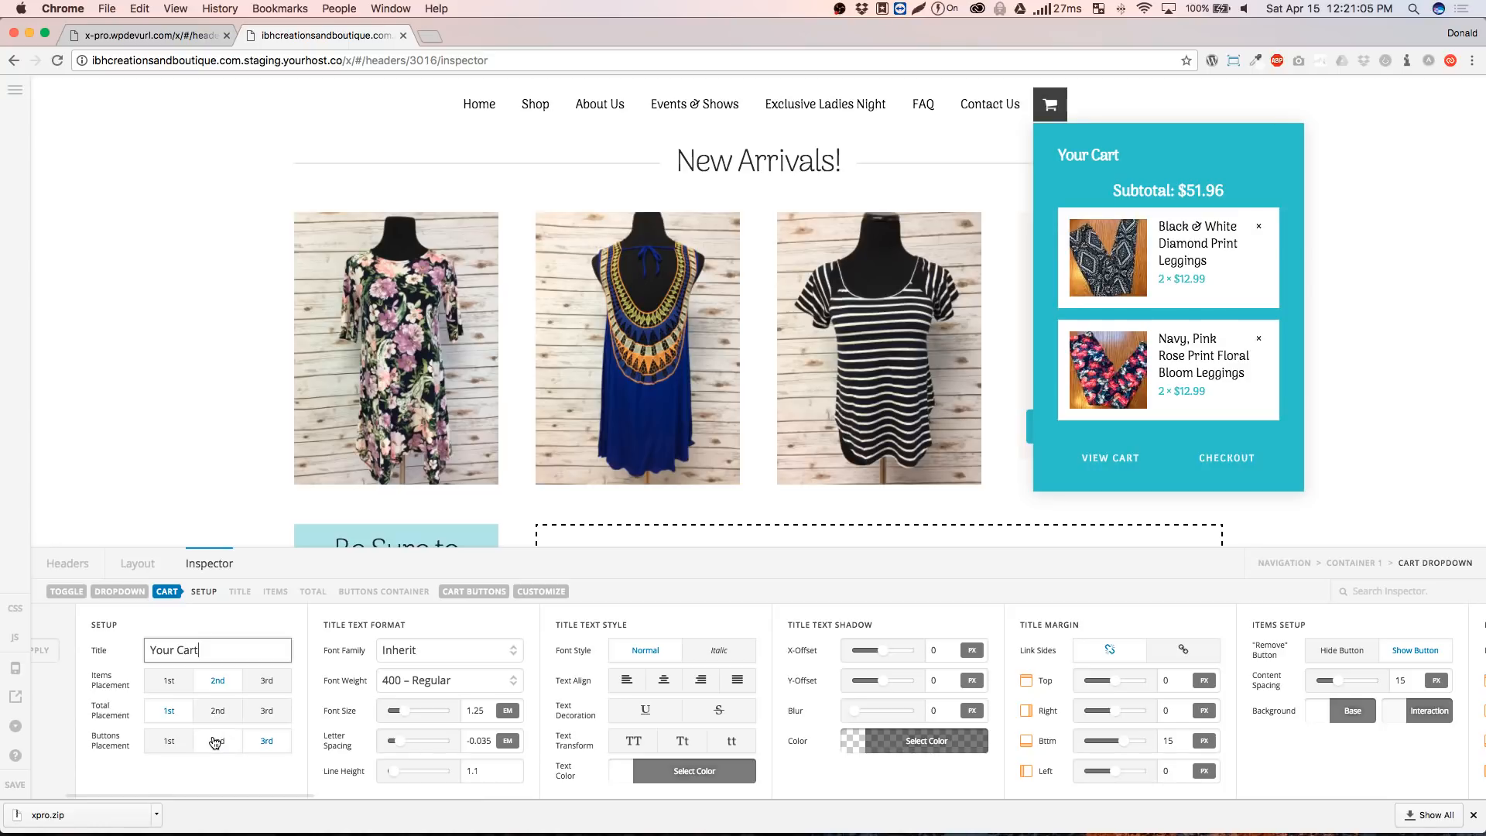
Try out different placements for the cart's items, total and buttons, and return them to 2nd, 1st and 3rd
click(172, 683)
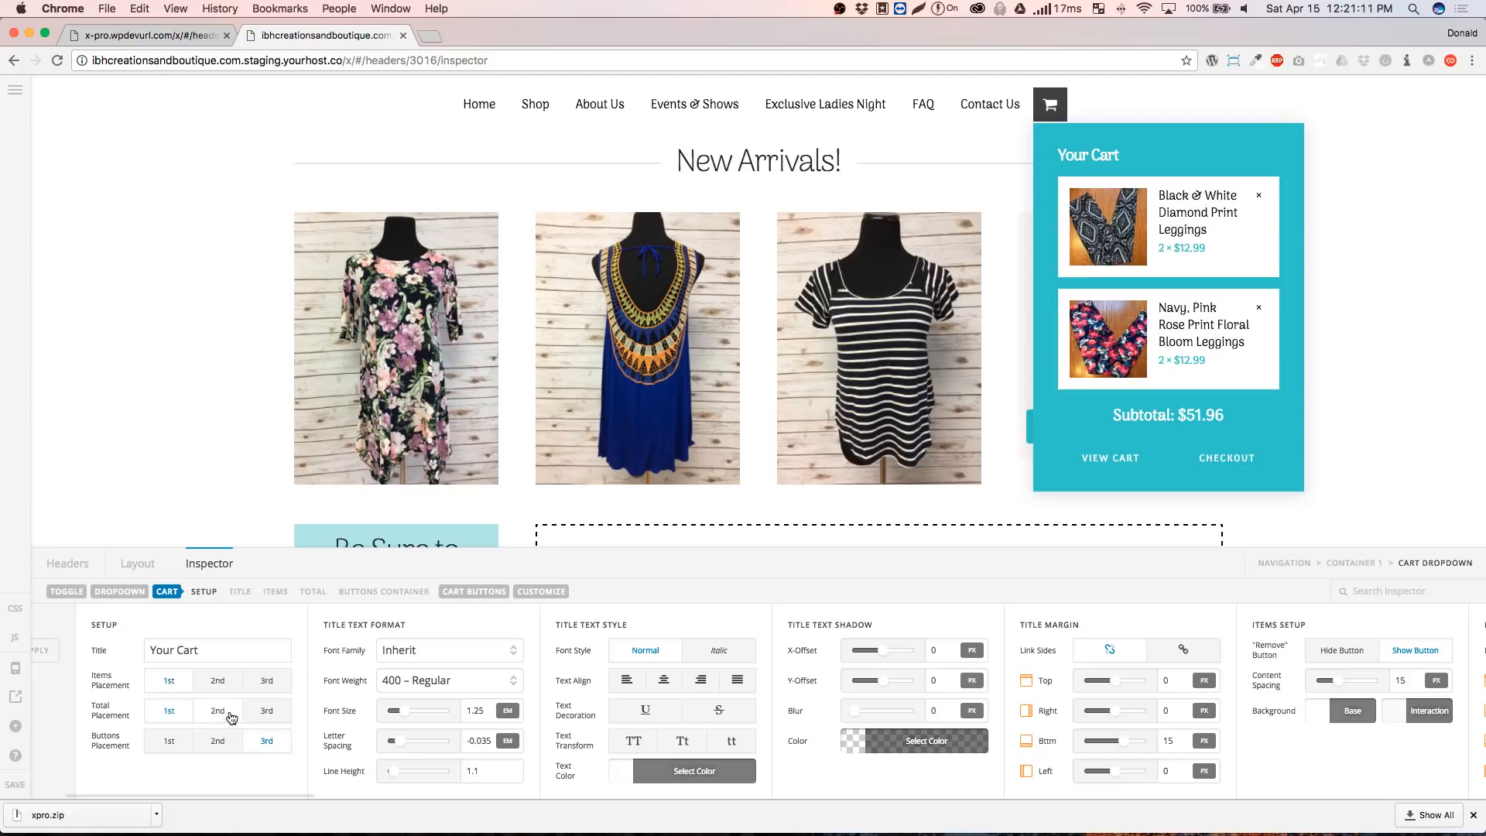
click(223, 715)
click(264, 681)
click(170, 711)
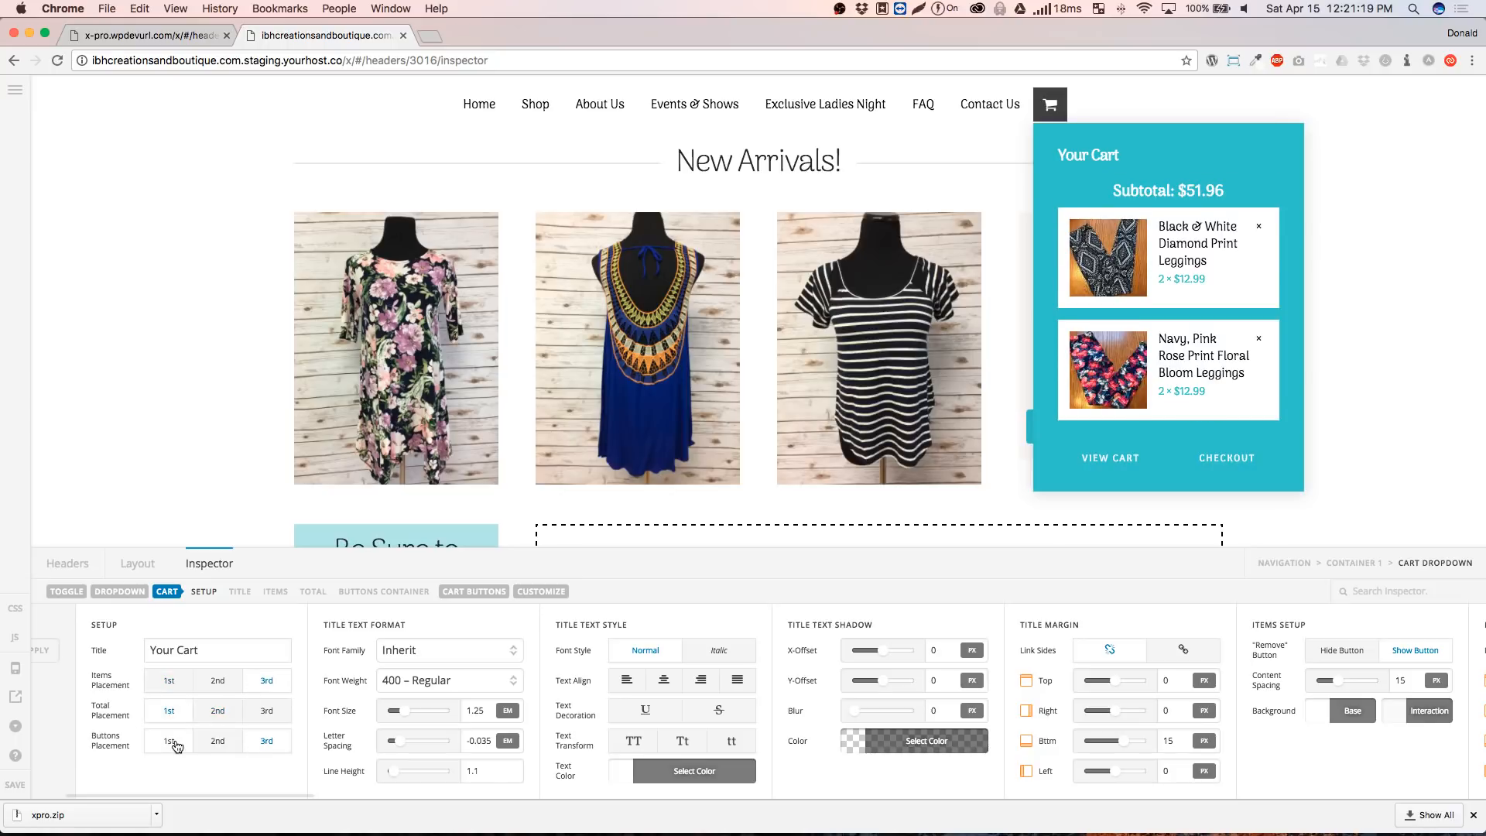
click(185, 742)
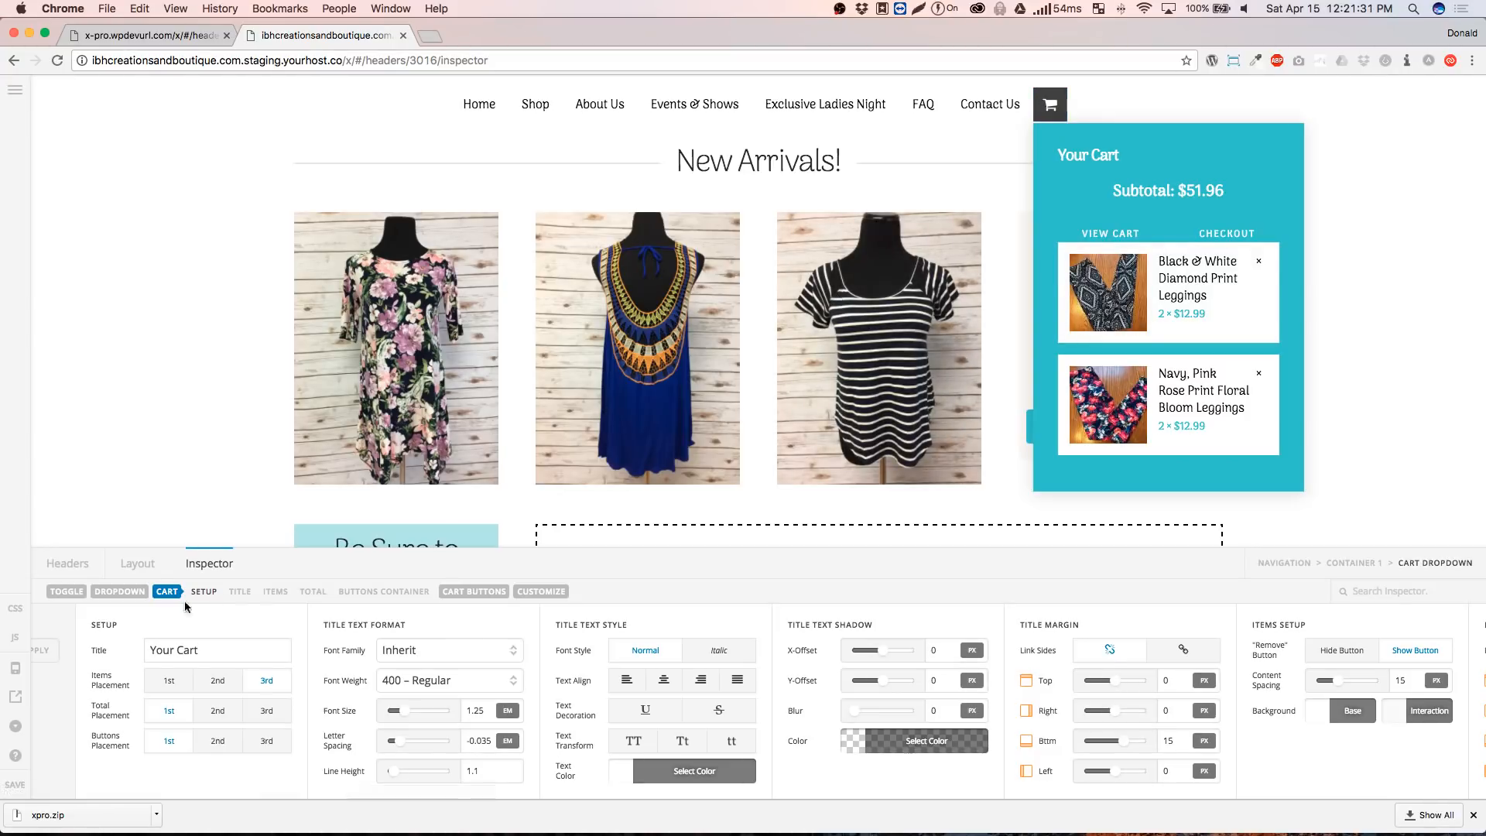
click(219, 683)
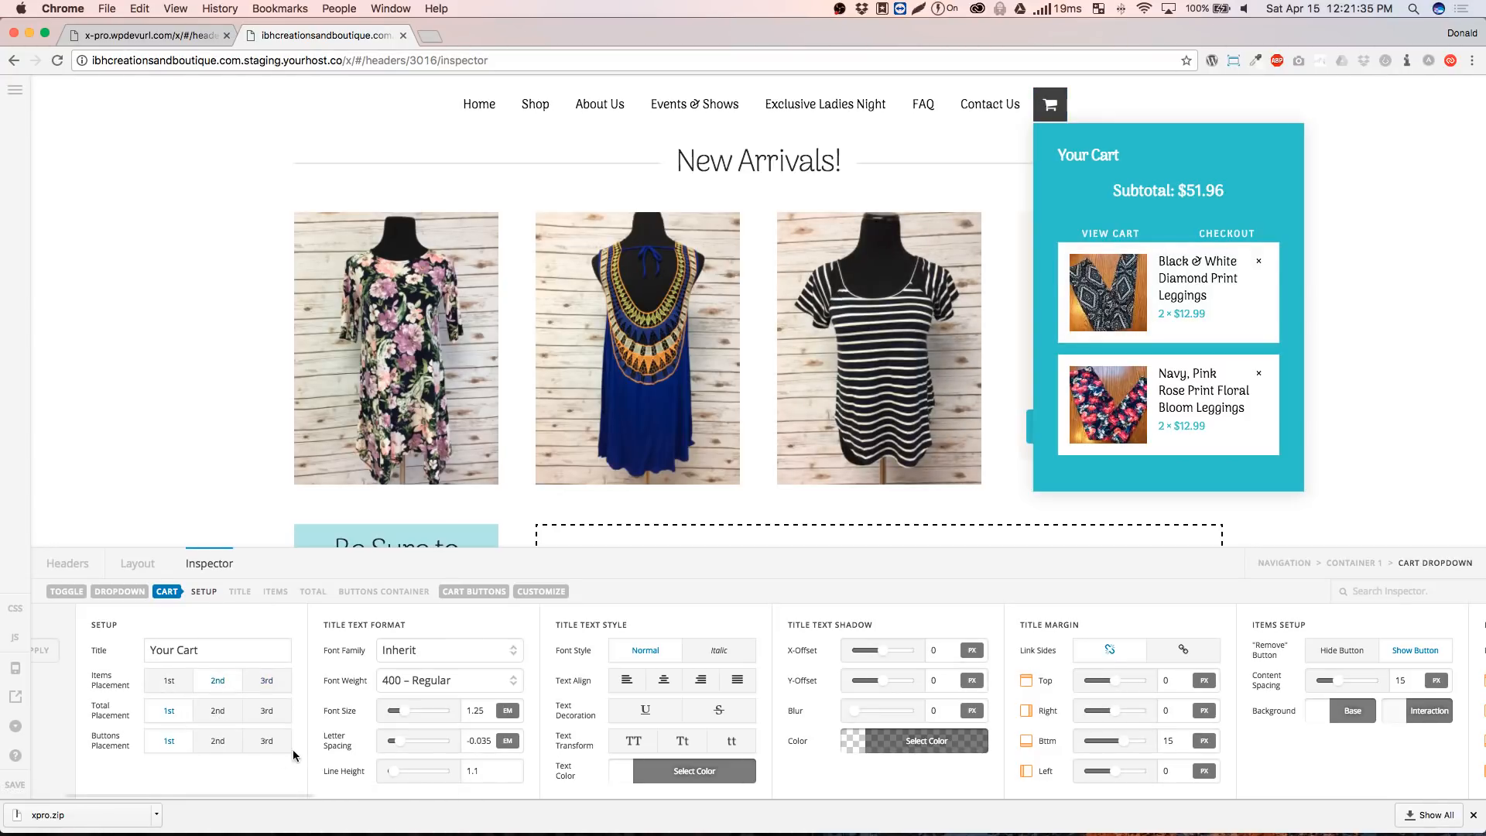
click(266, 741)
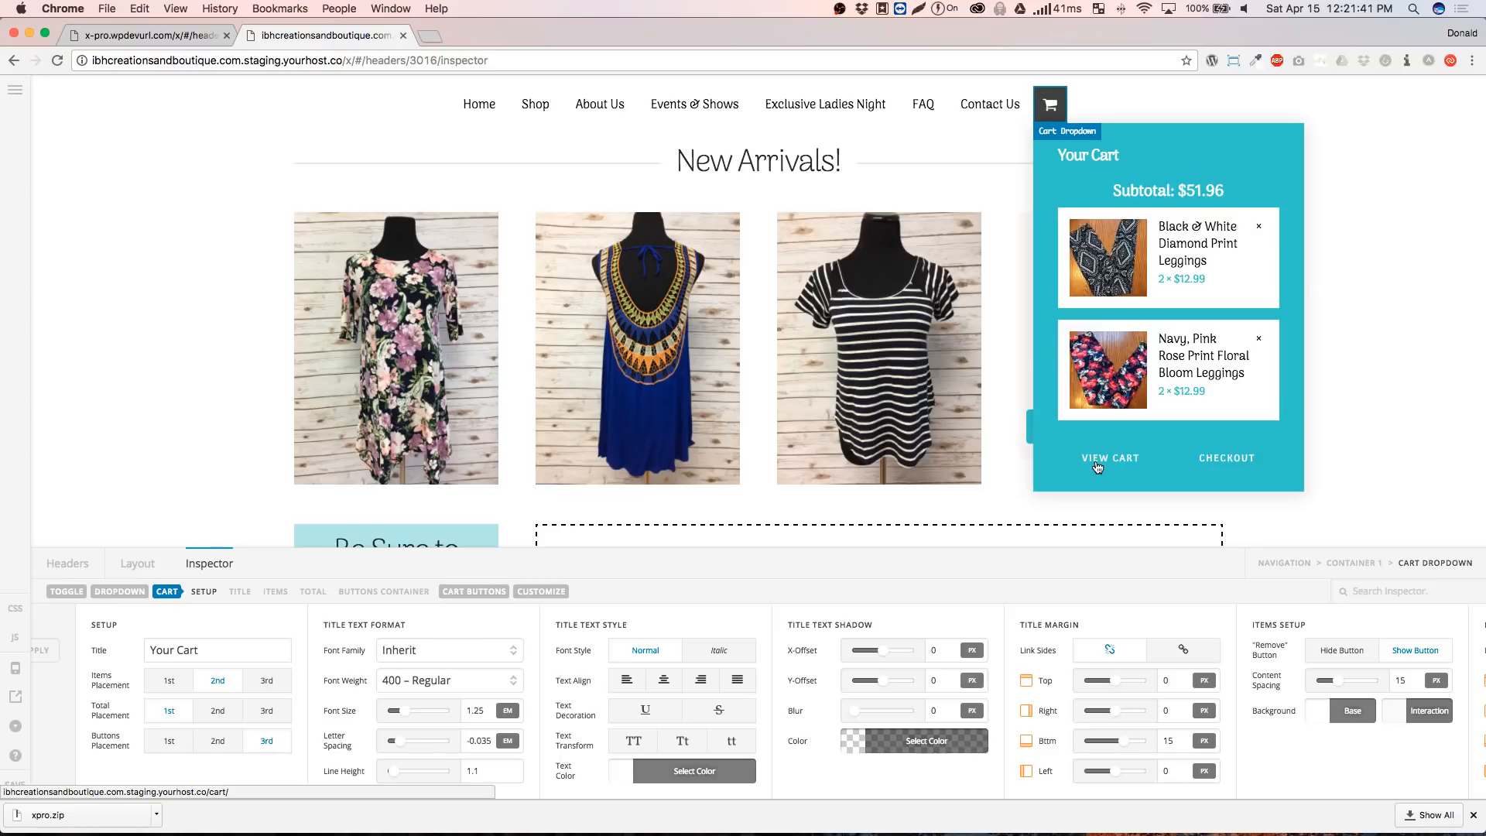
Try out a base font size of 1 em on the cart buttons and return it to .75 em
click(465, 593)
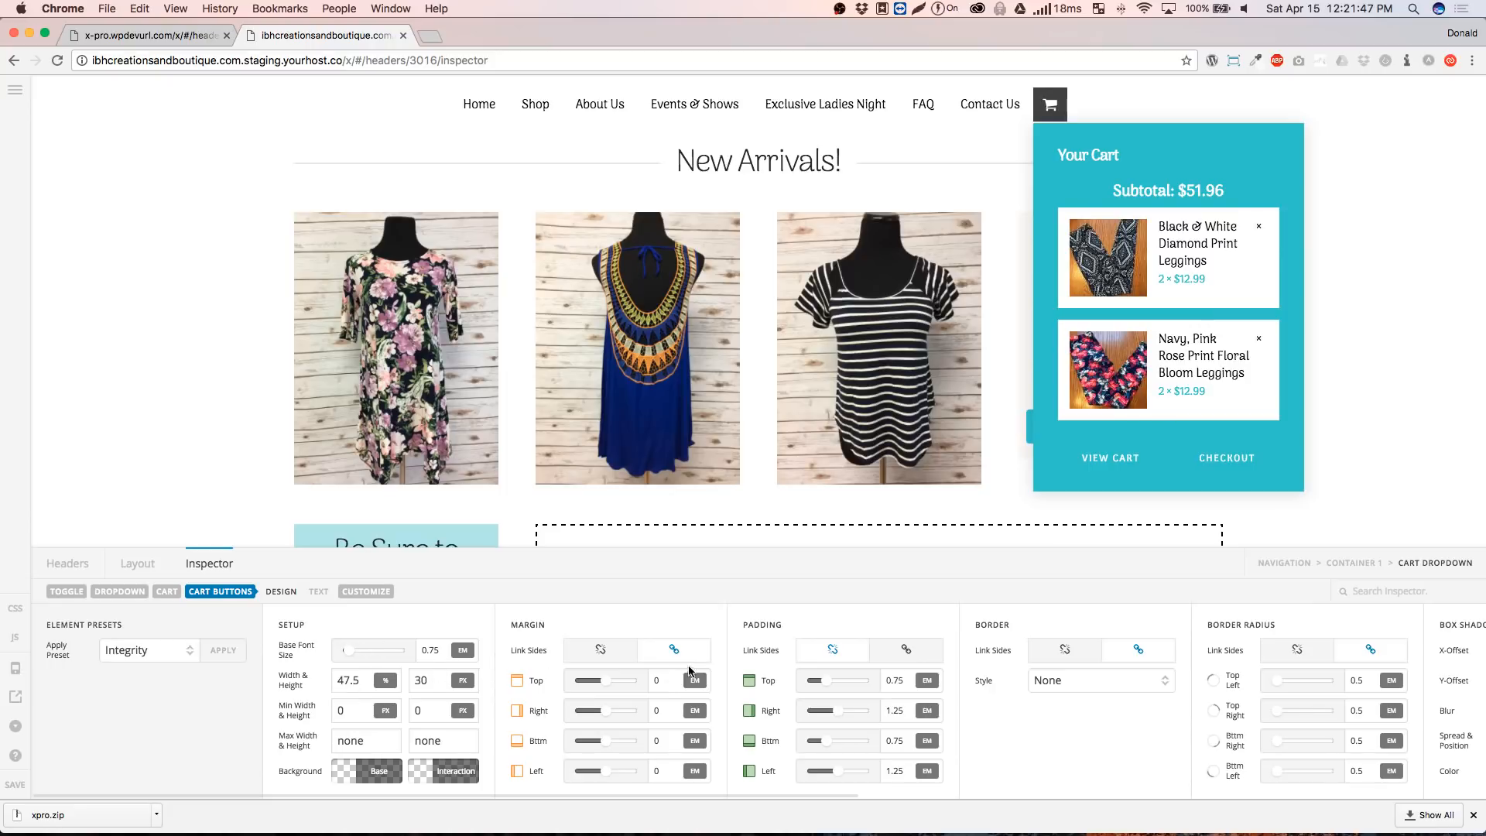
scroll(690, 672, right, 2)
scroll(690, 672, right, 2)
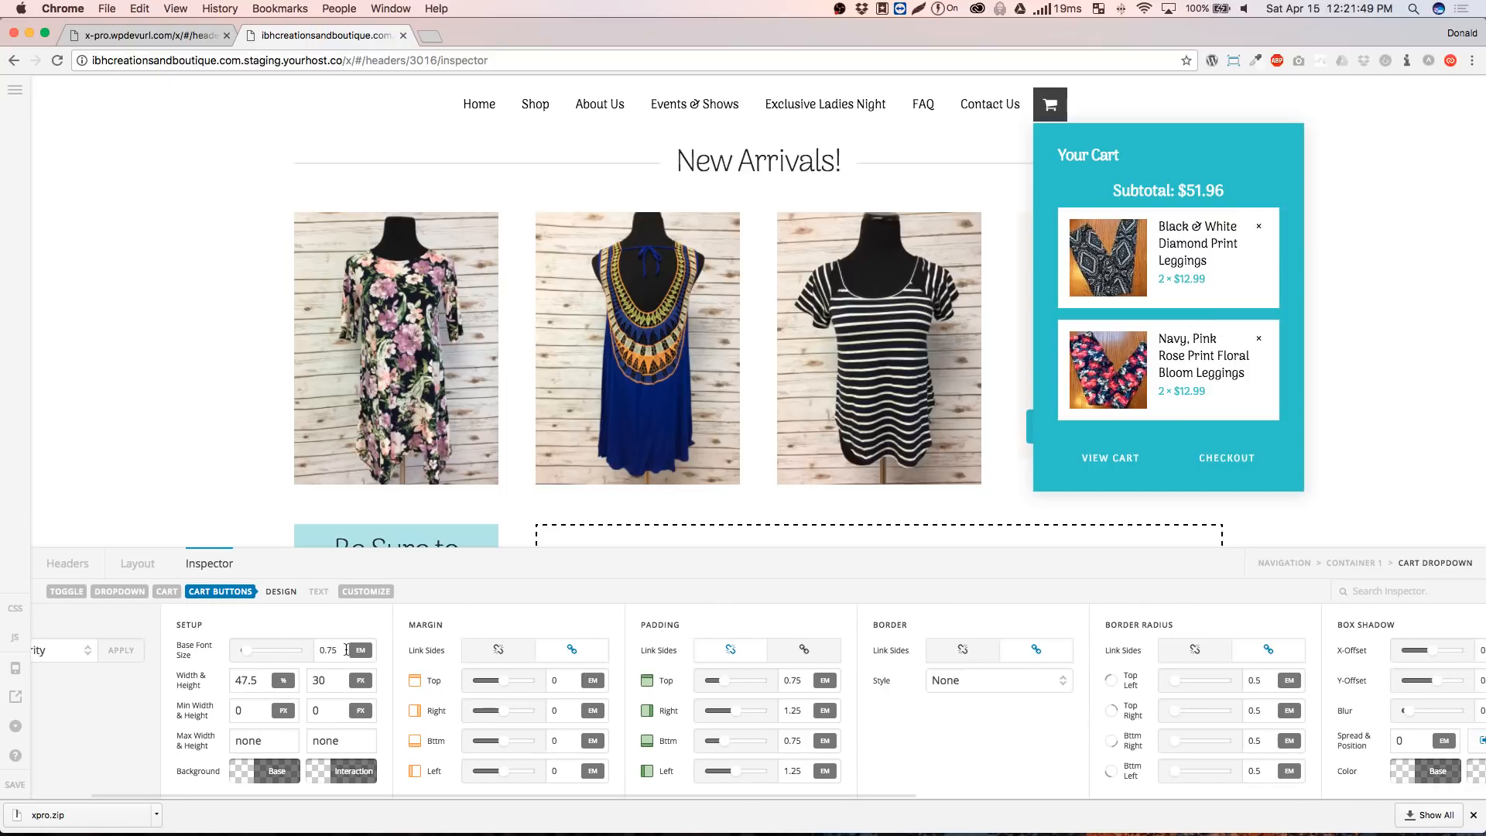
double_click(346, 649)
text(1)
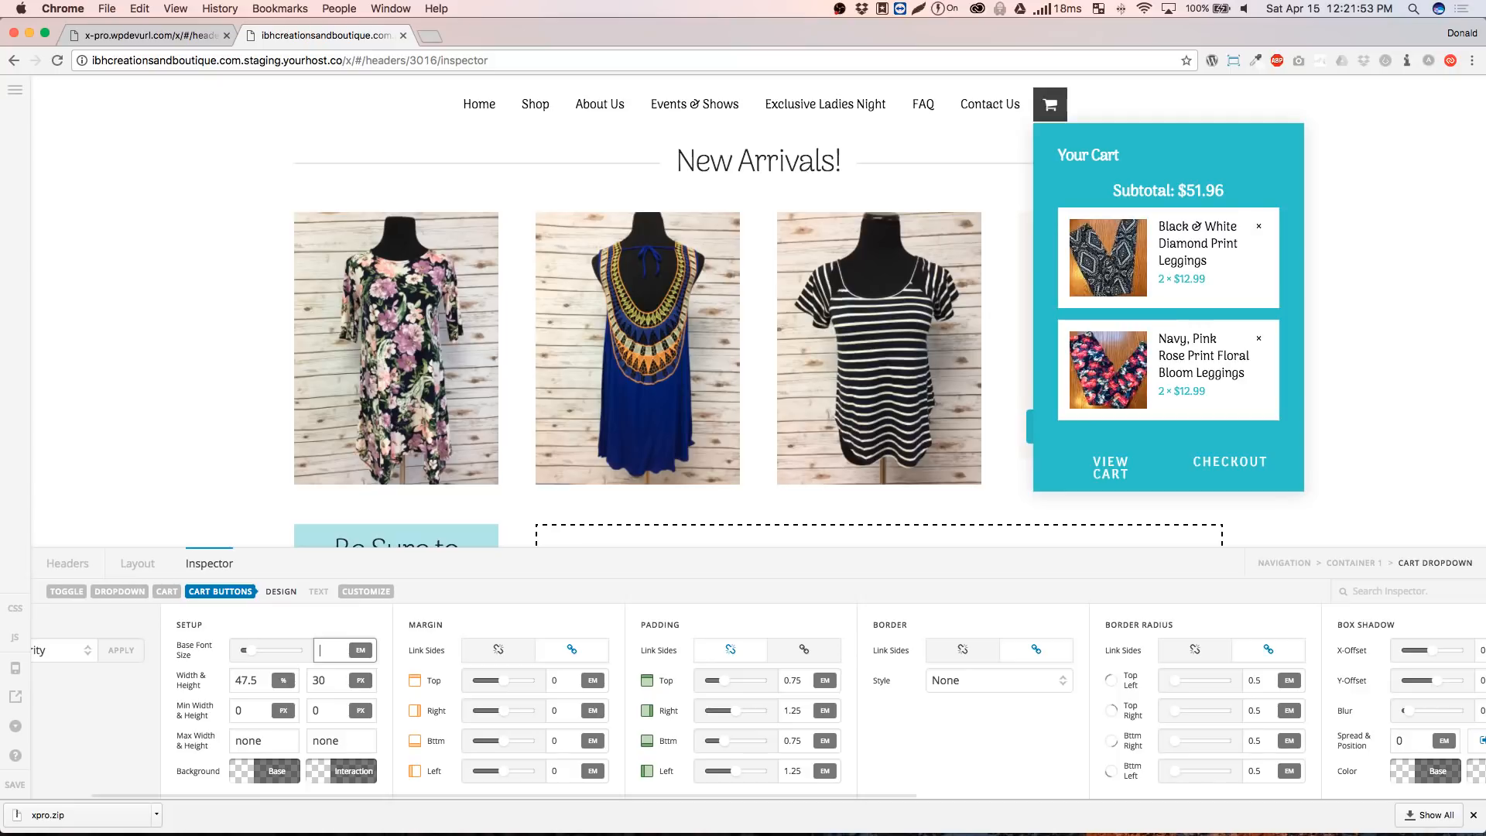
text(.75)
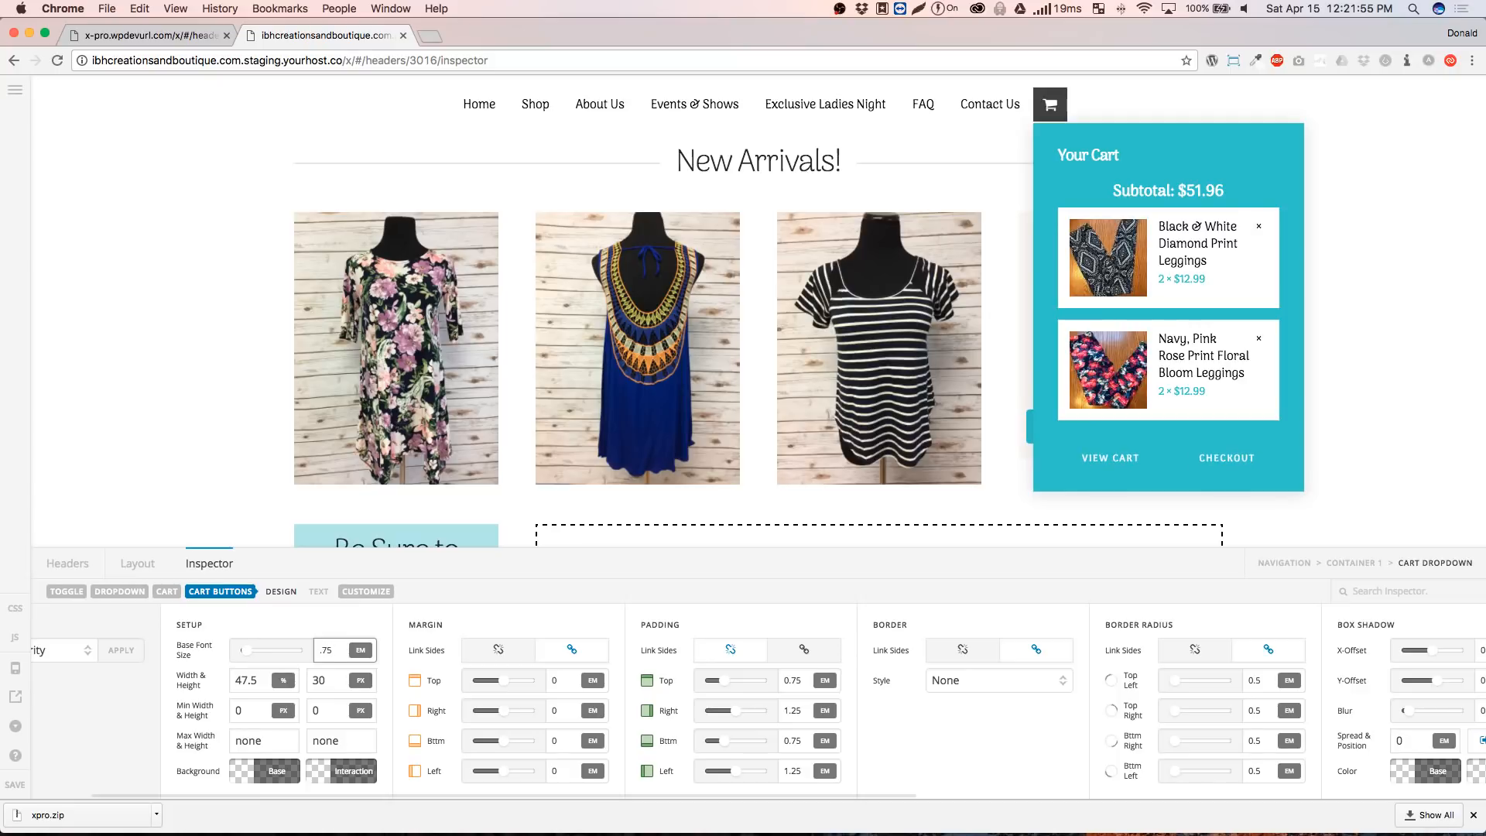
Try out a black base background on the cart buttons and return it to transparent
click(317, 592)
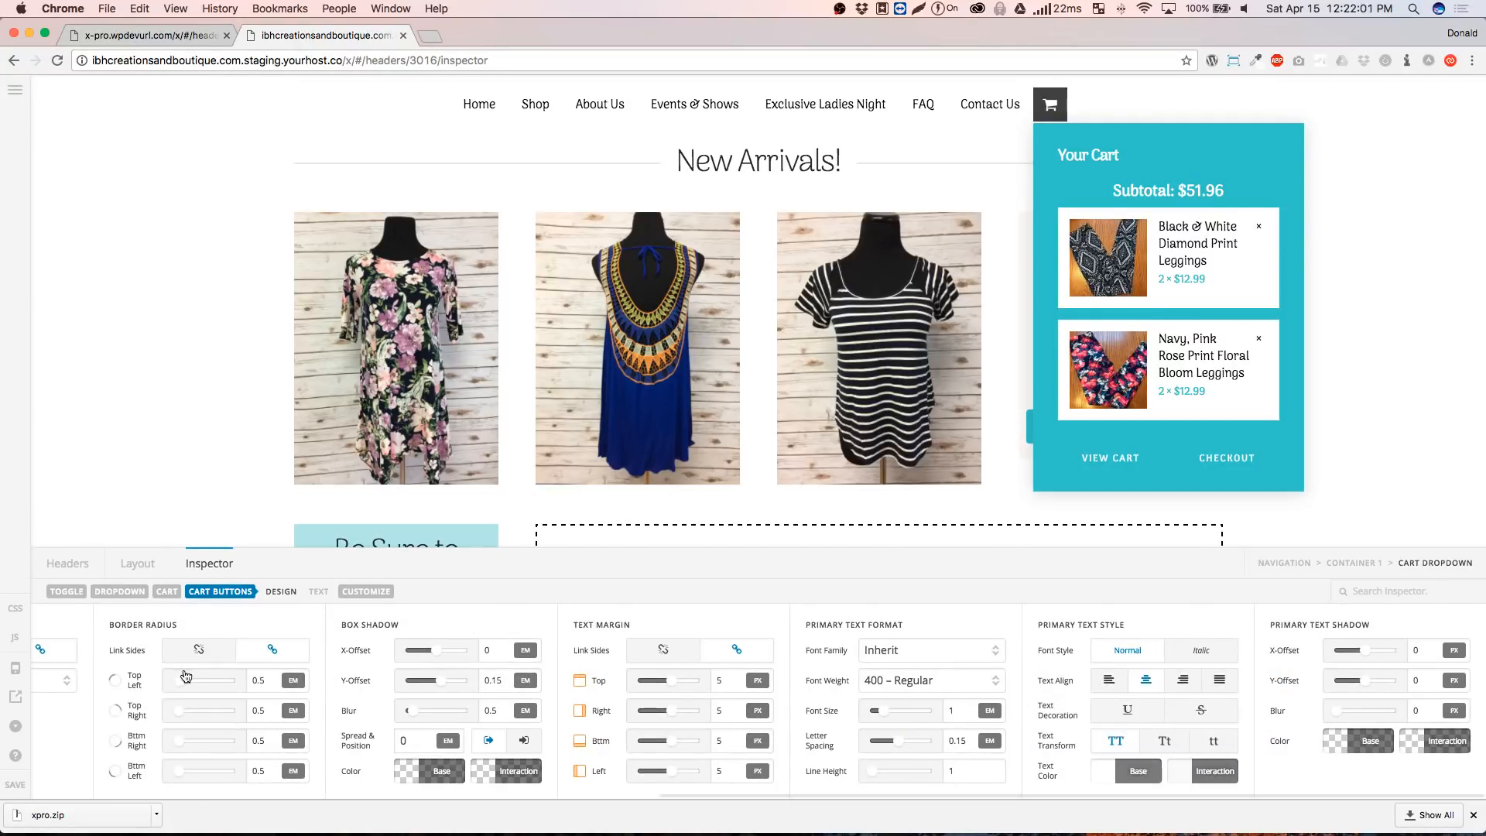
scroll(186, 676, left, 10)
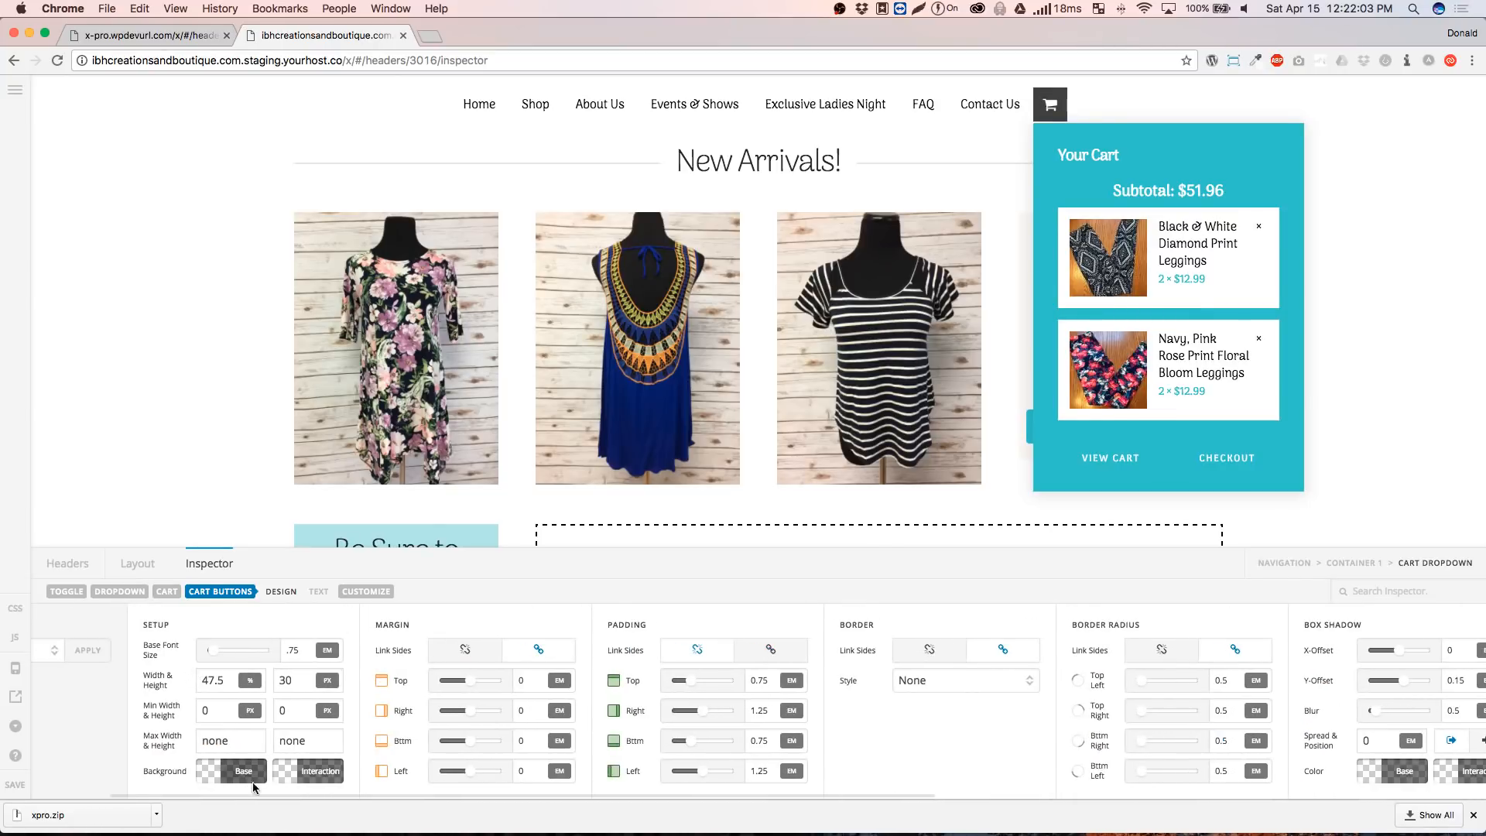
click(248, 781)
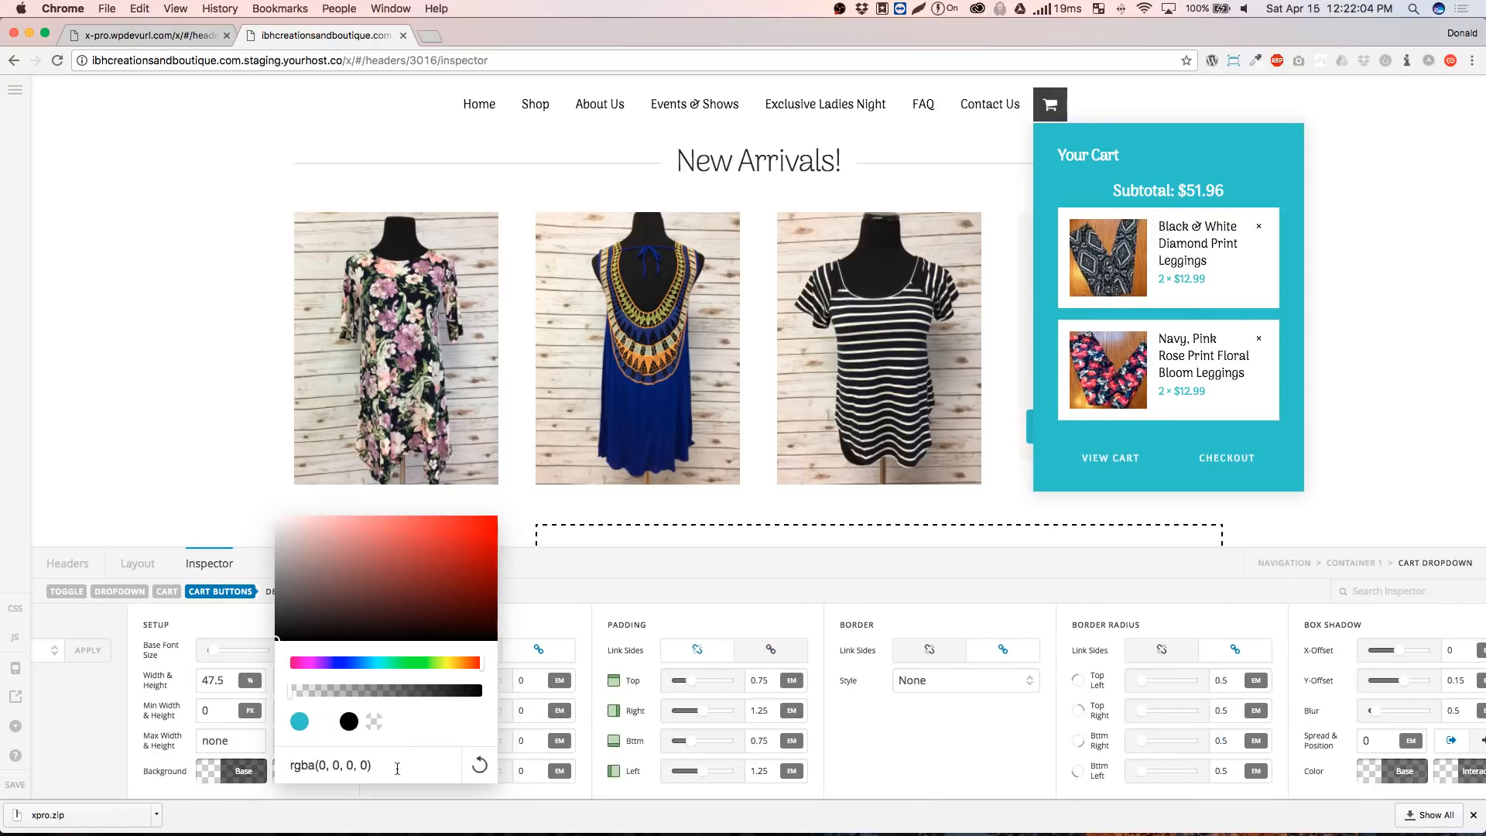
click(349, 723)
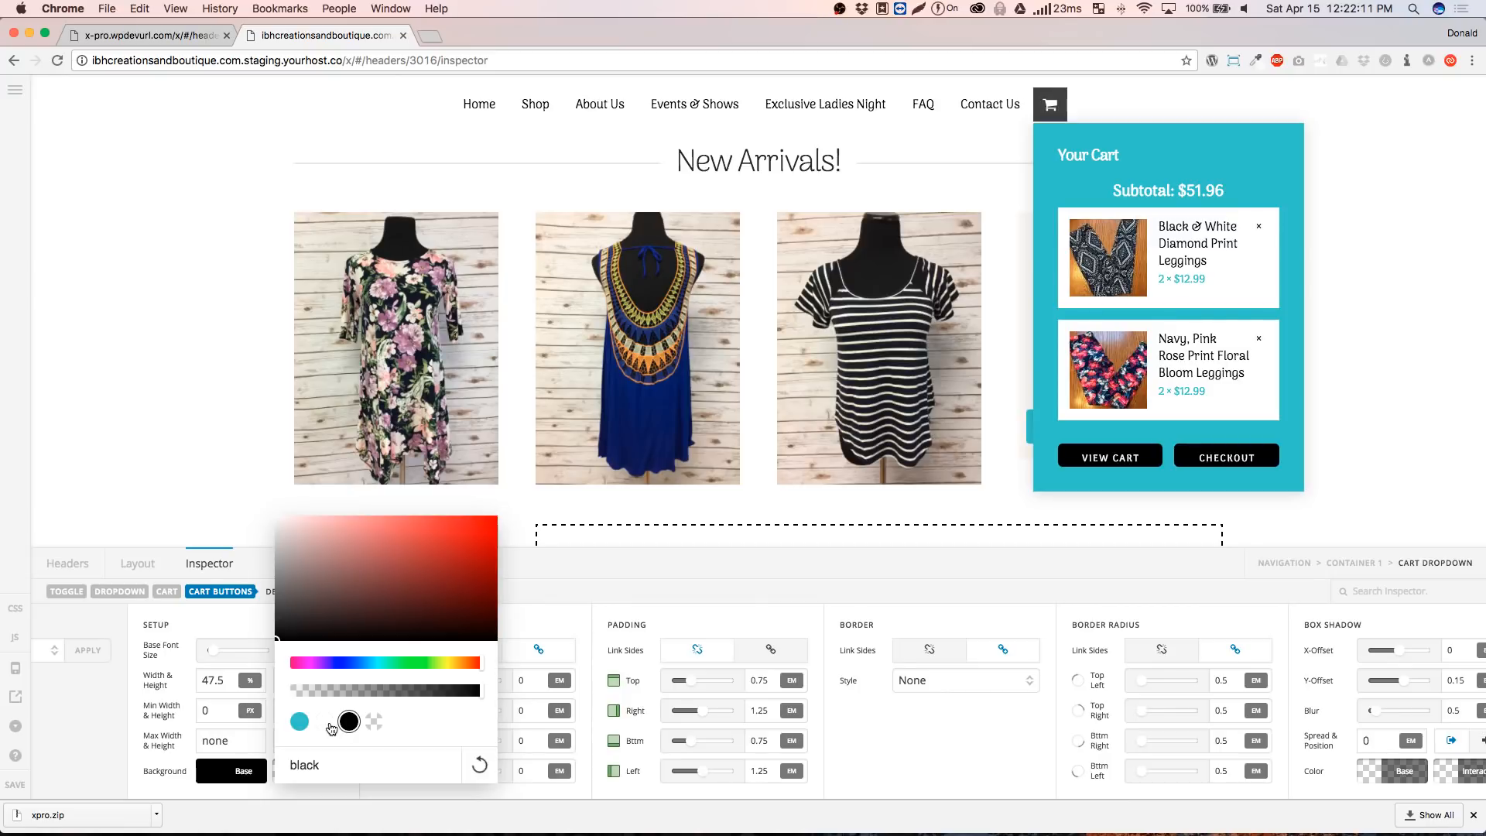
click(373, 722)
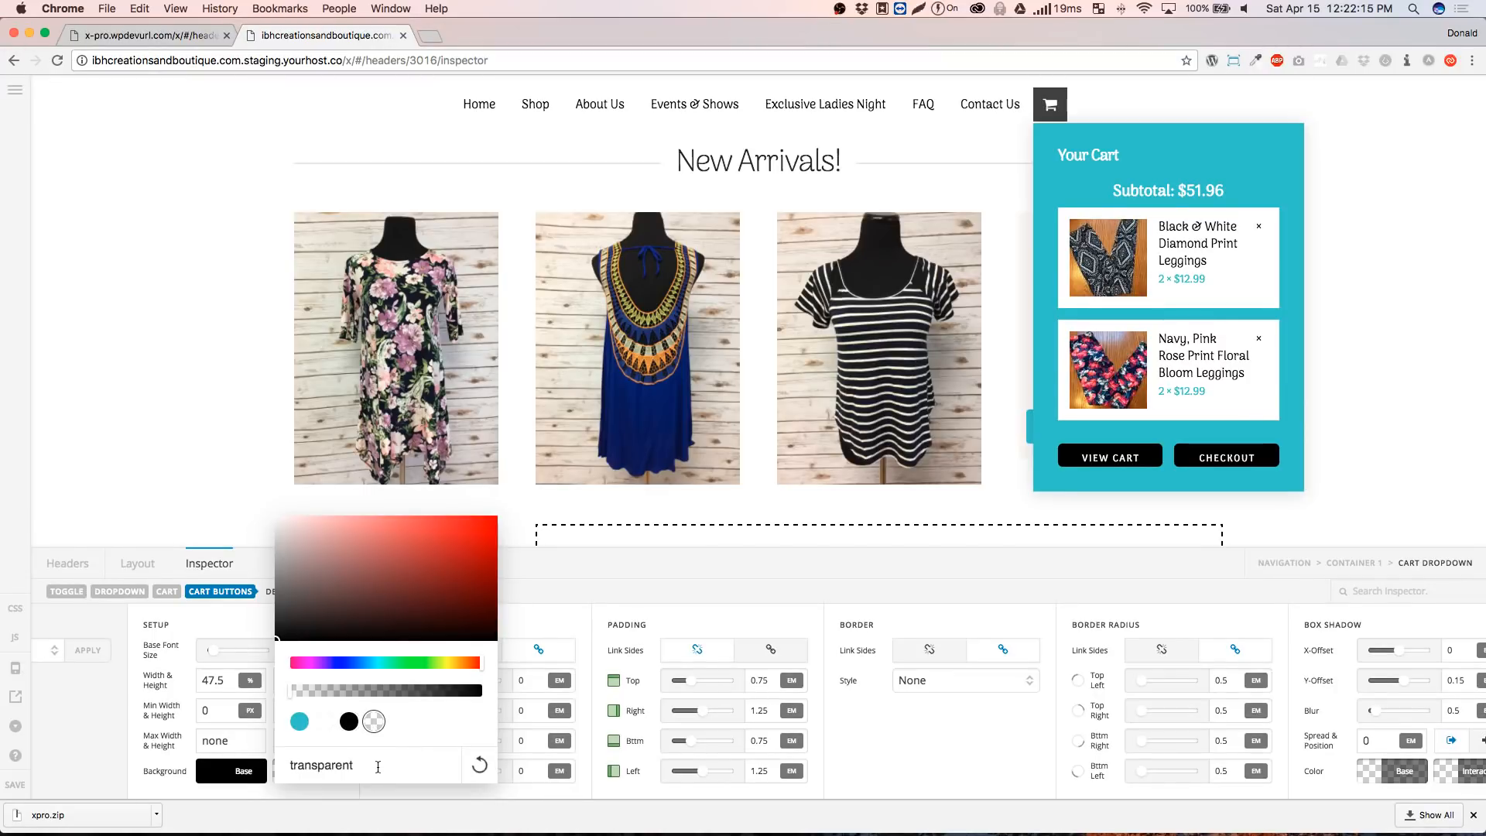
double_click(331, 767)
text(transparent)
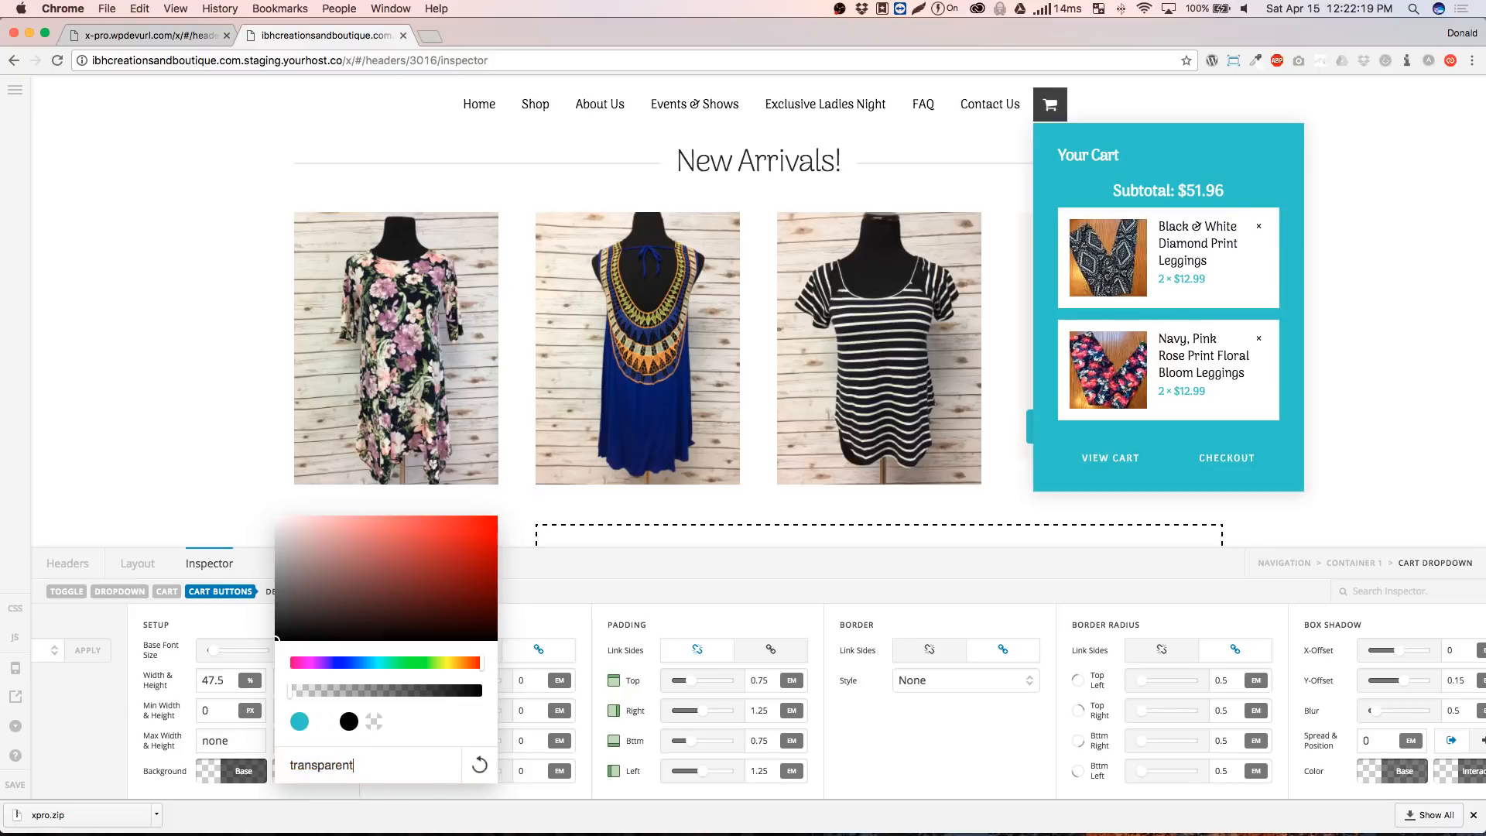
click(82, 744)
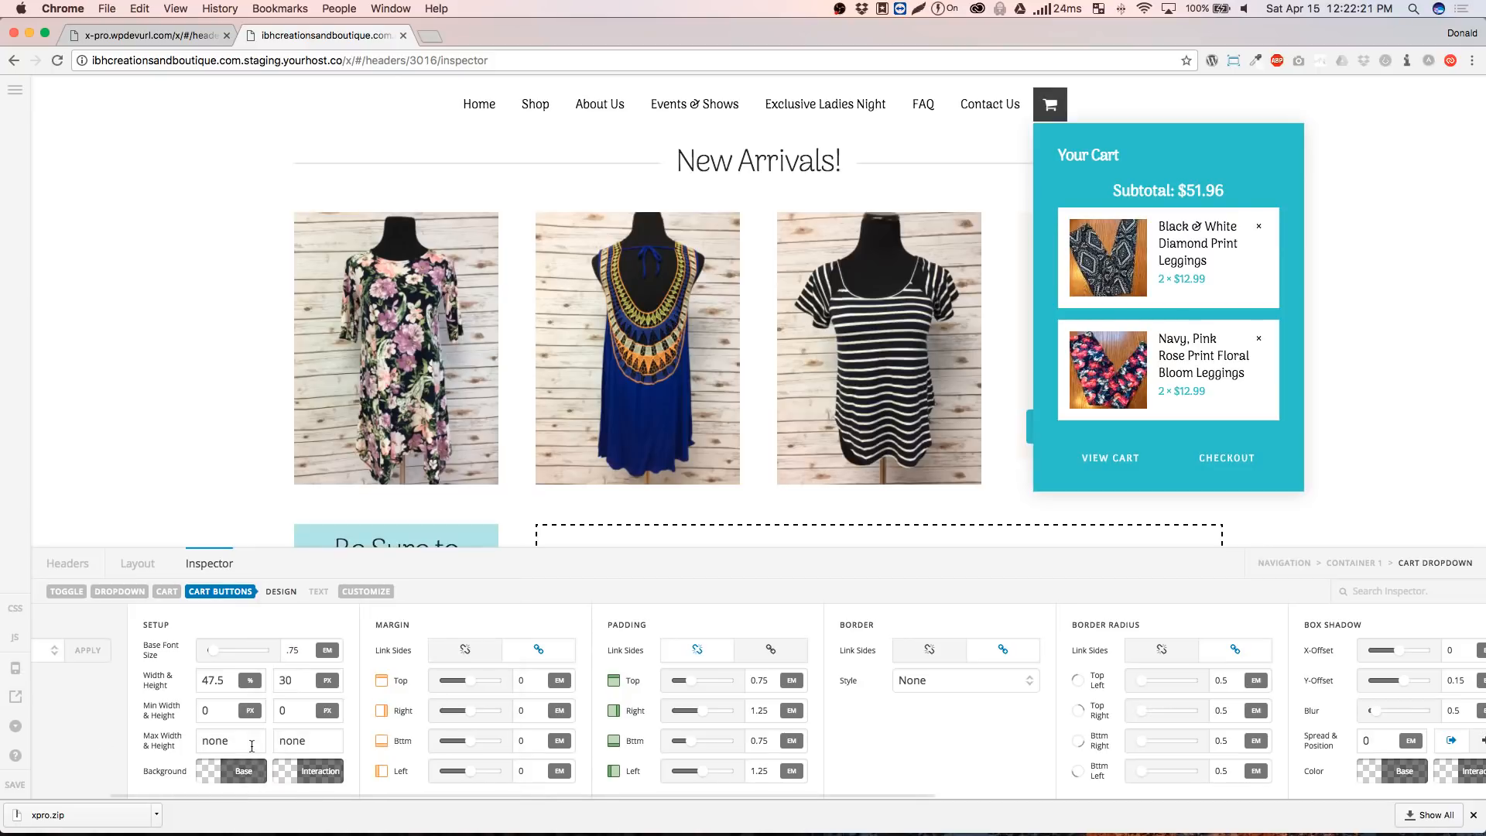
Open the settings of the My Account button in the Topbar and examine its link URL
scroll(424, 656, right, 5)
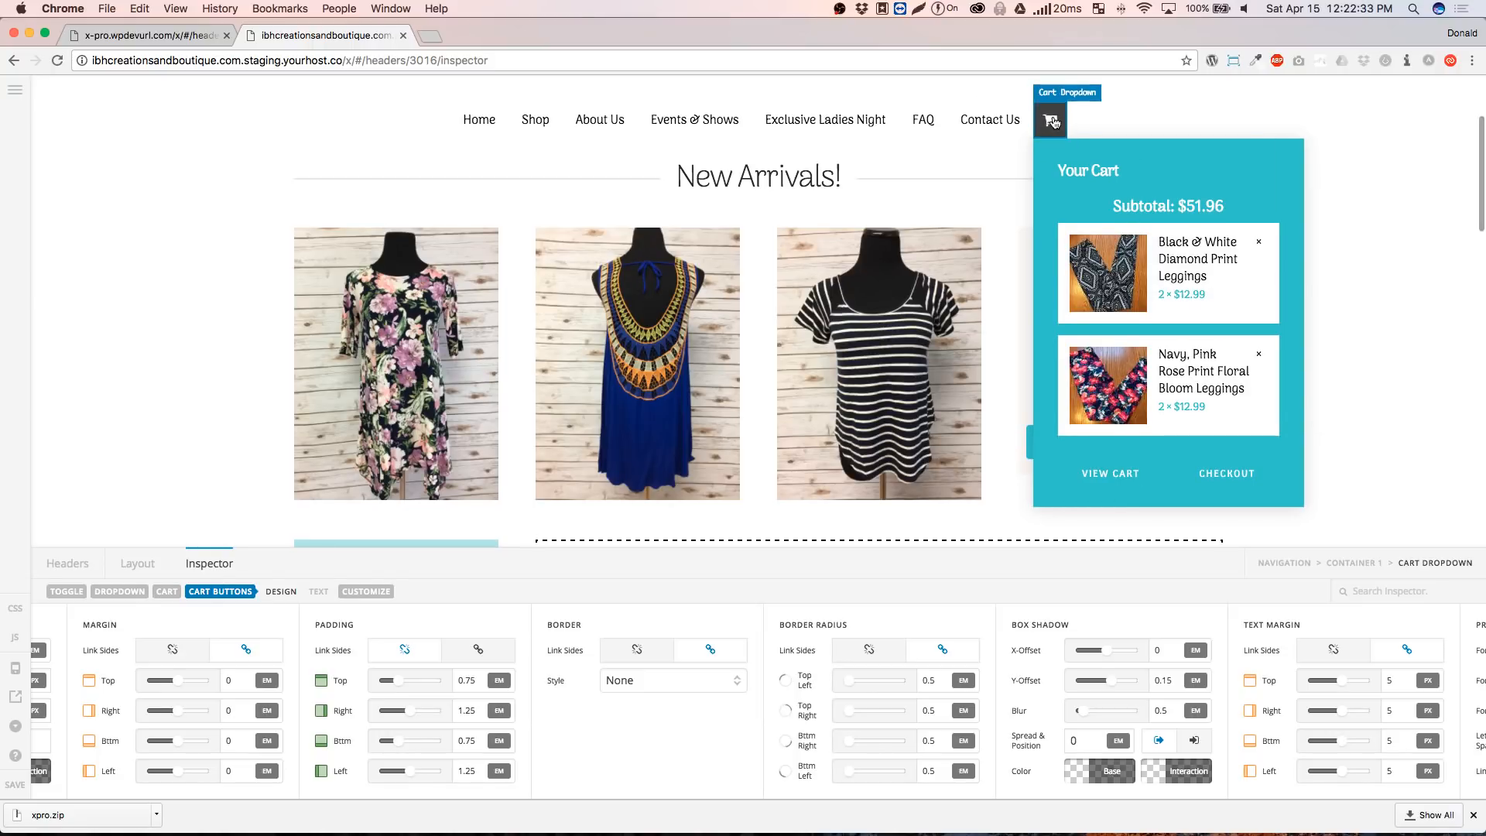
scroll(923, 282, up, 3)
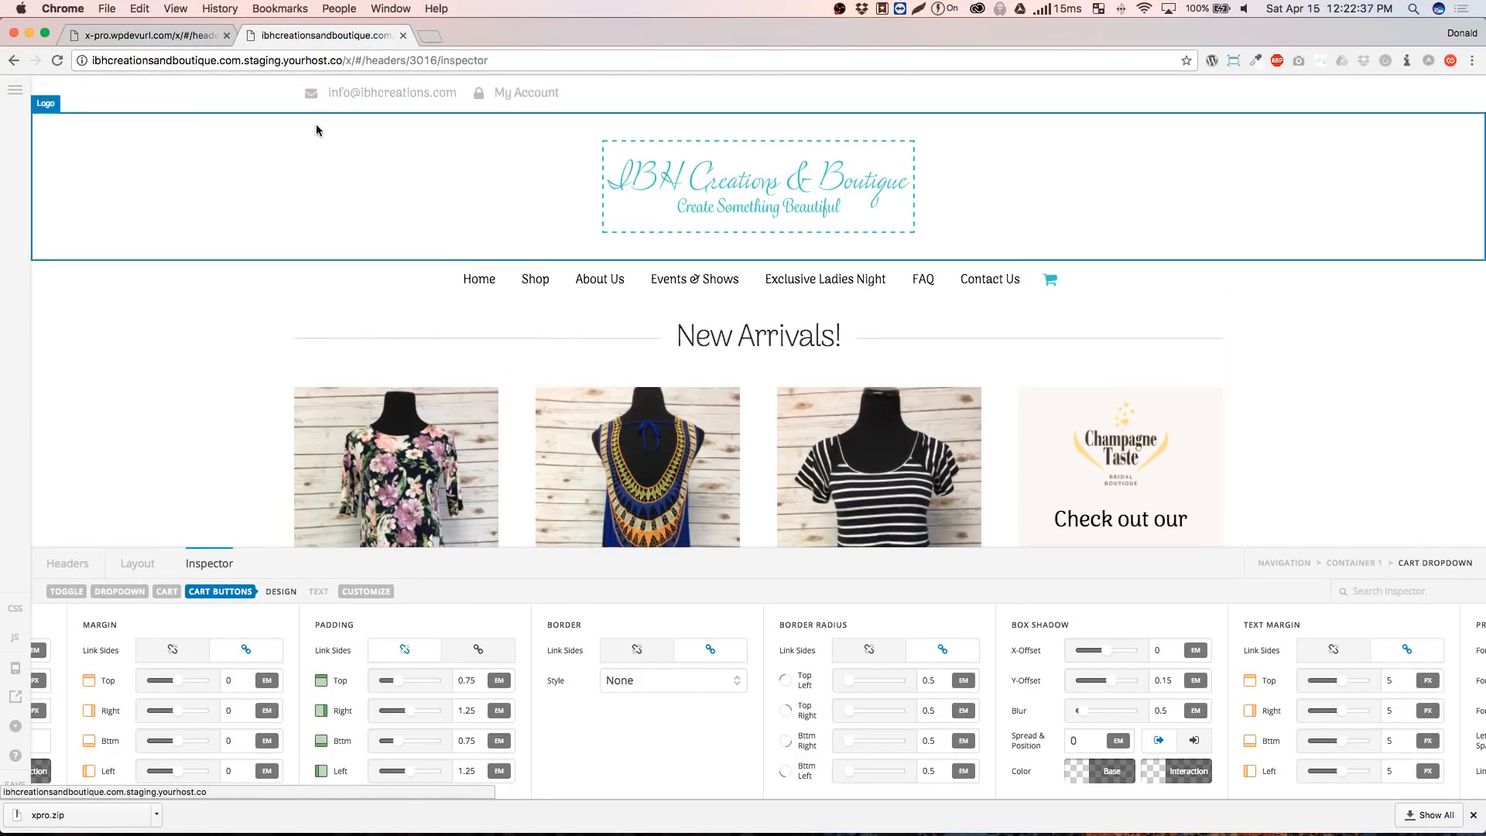
click(144, 571)
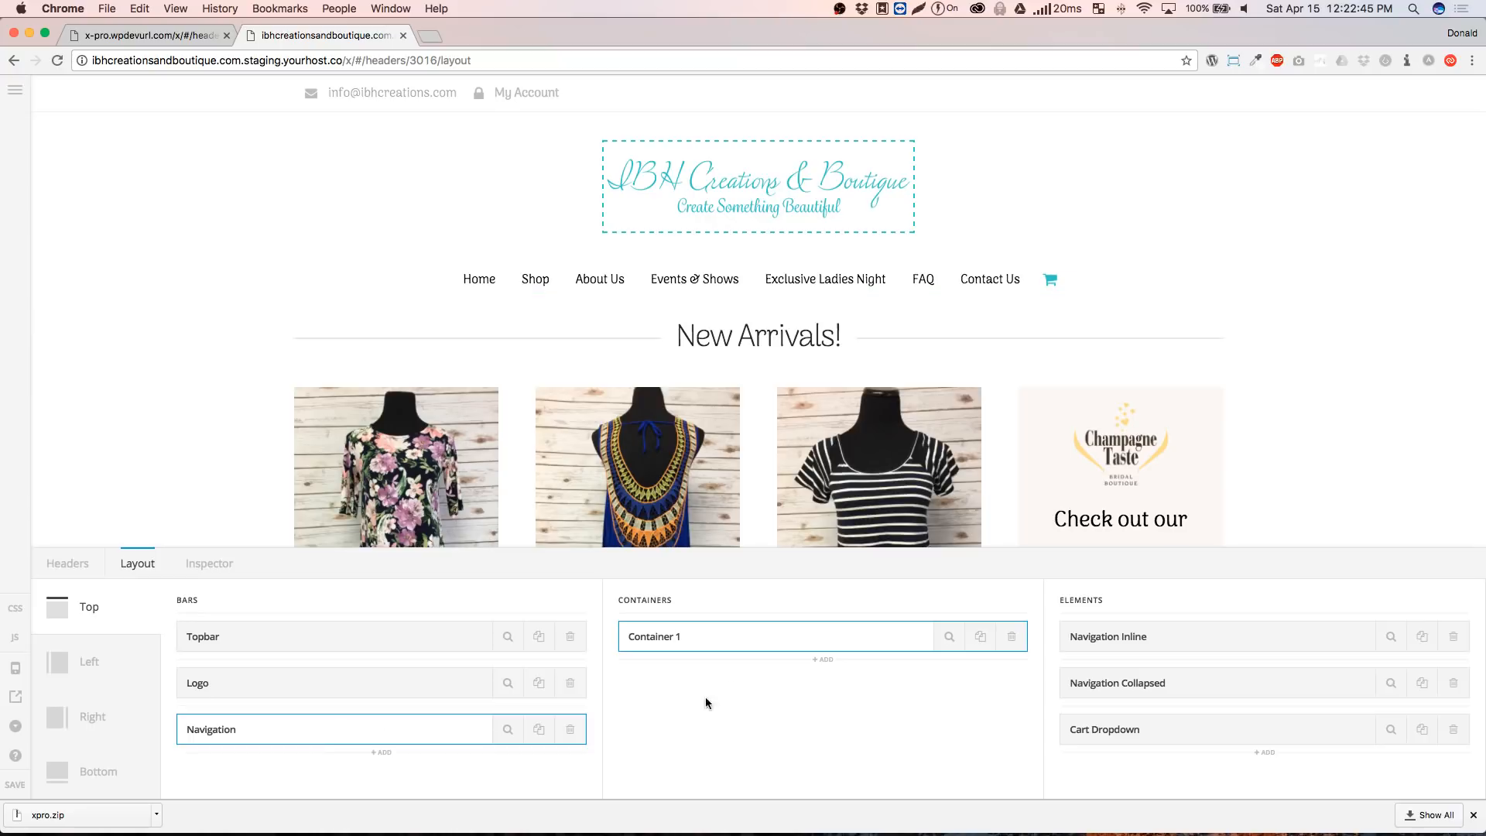
click(440, 649)
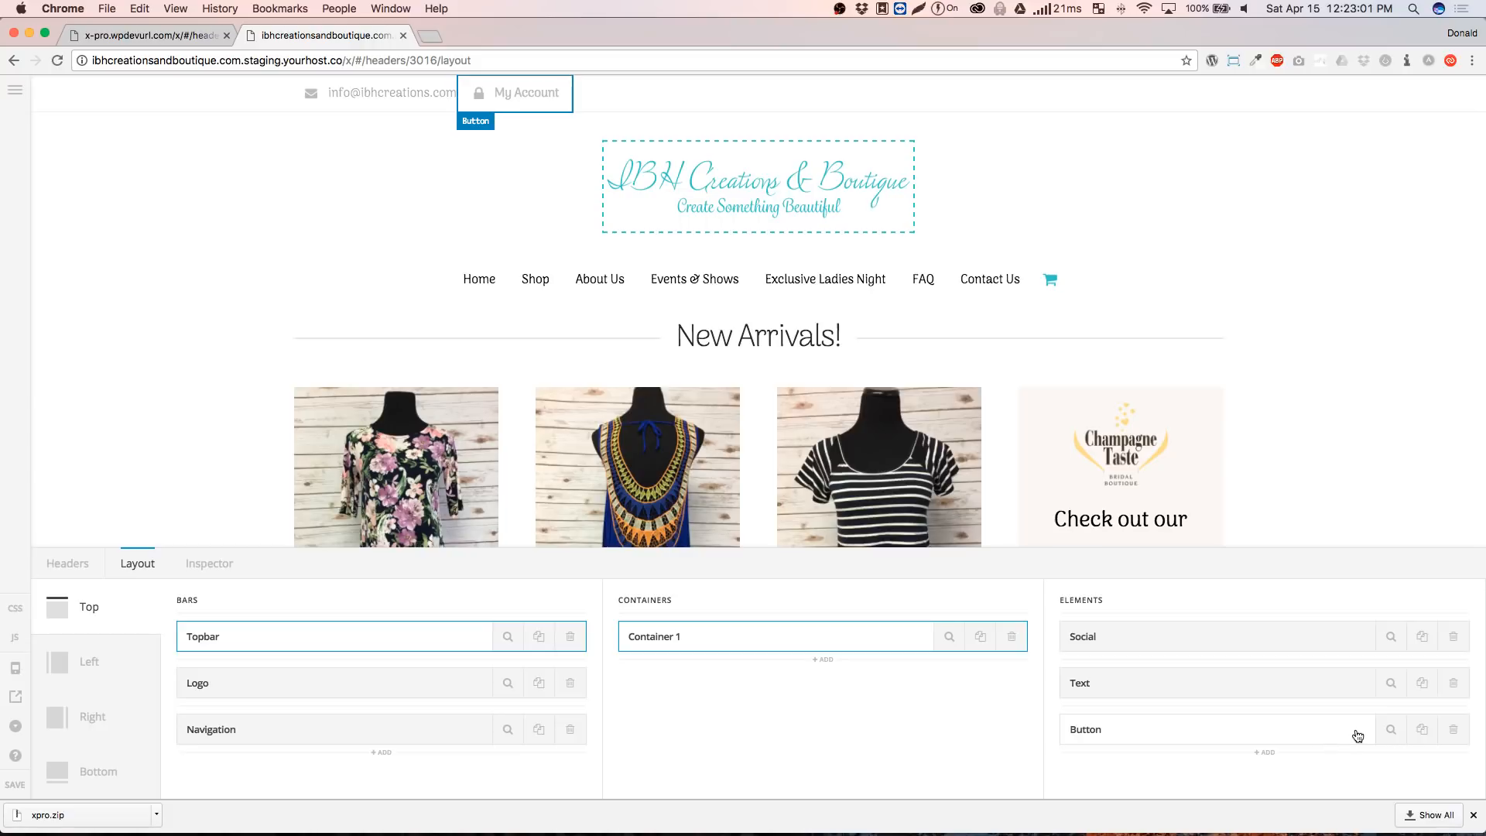
click(1391, 729)
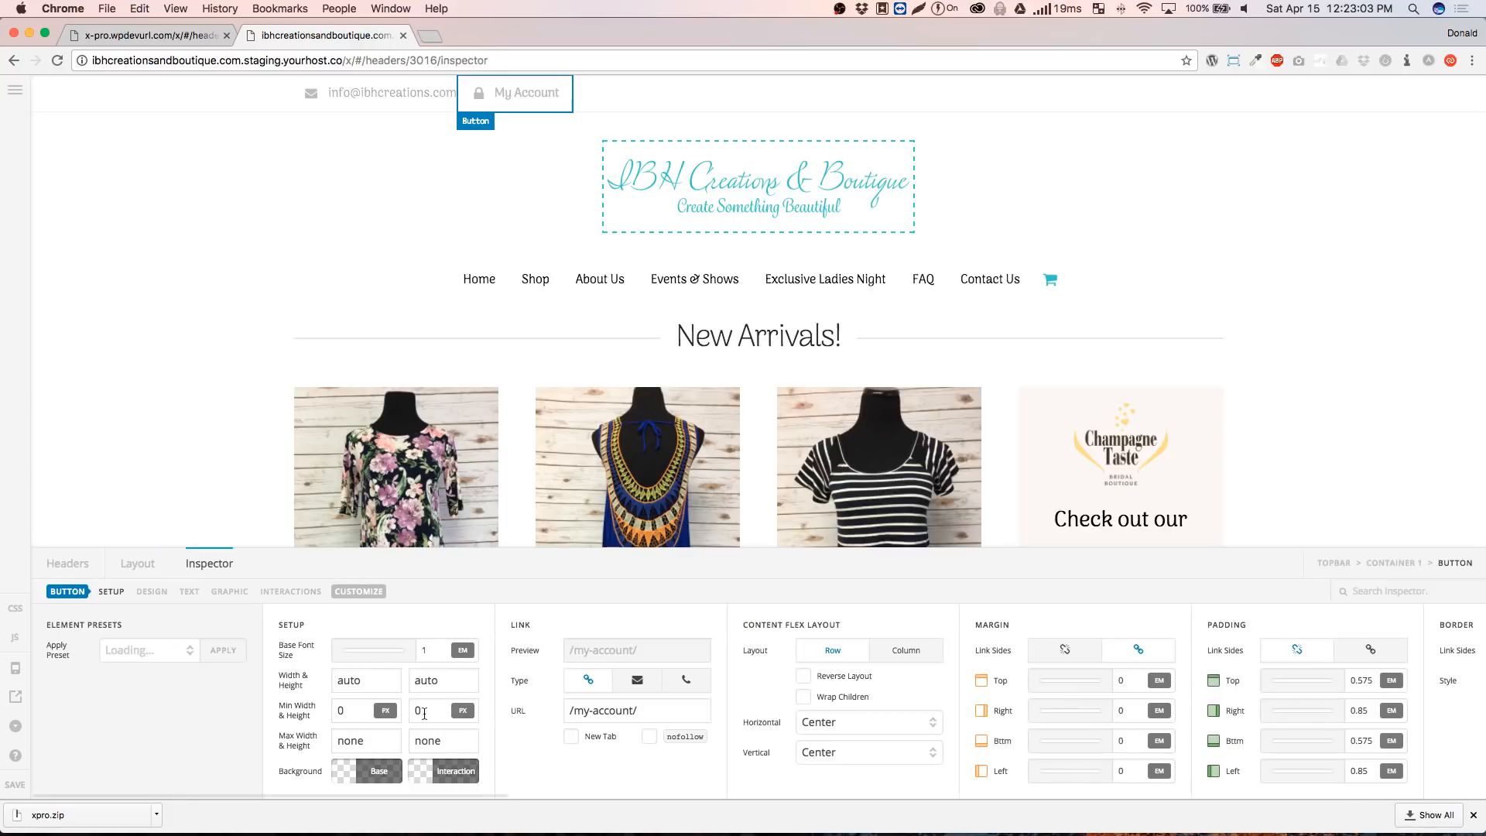
triple_click(572, 713)
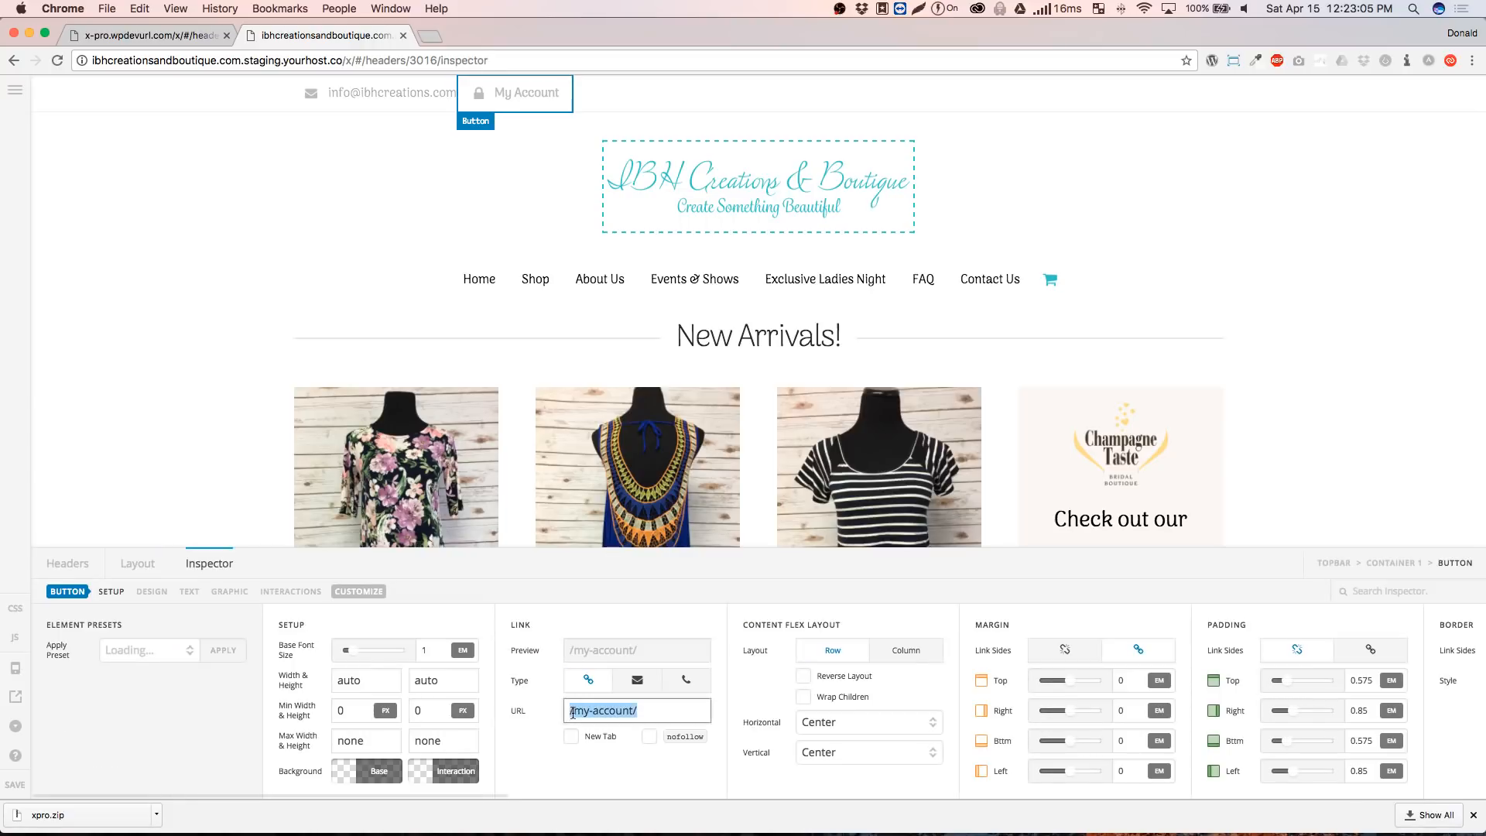
click(536, 734)
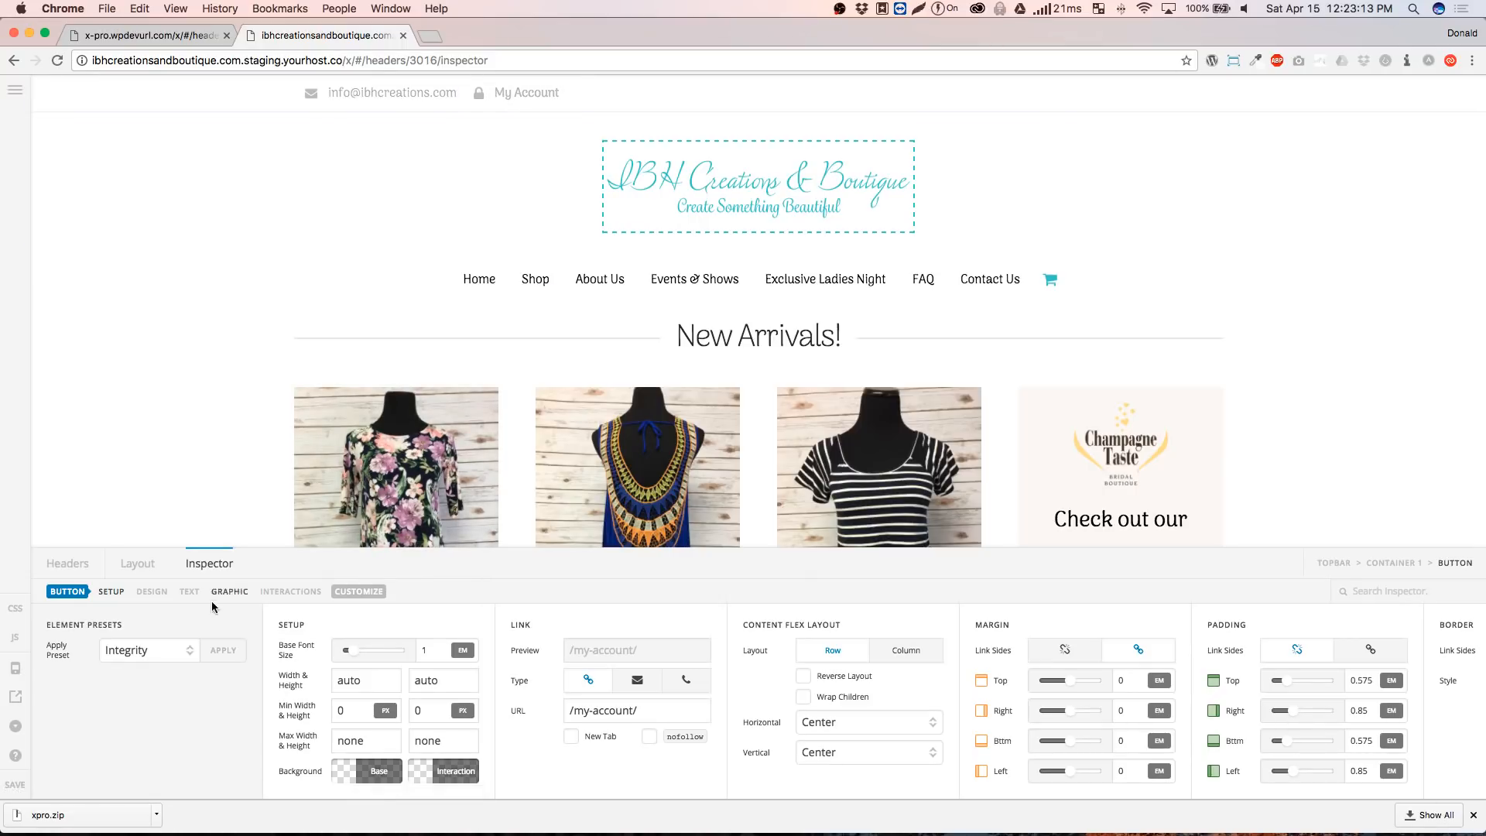
Preview the boutique's header at the responsive breakpoints from 980px-1199px down to 480px & smaller, and back up to 768px-979px
click(15, 670)
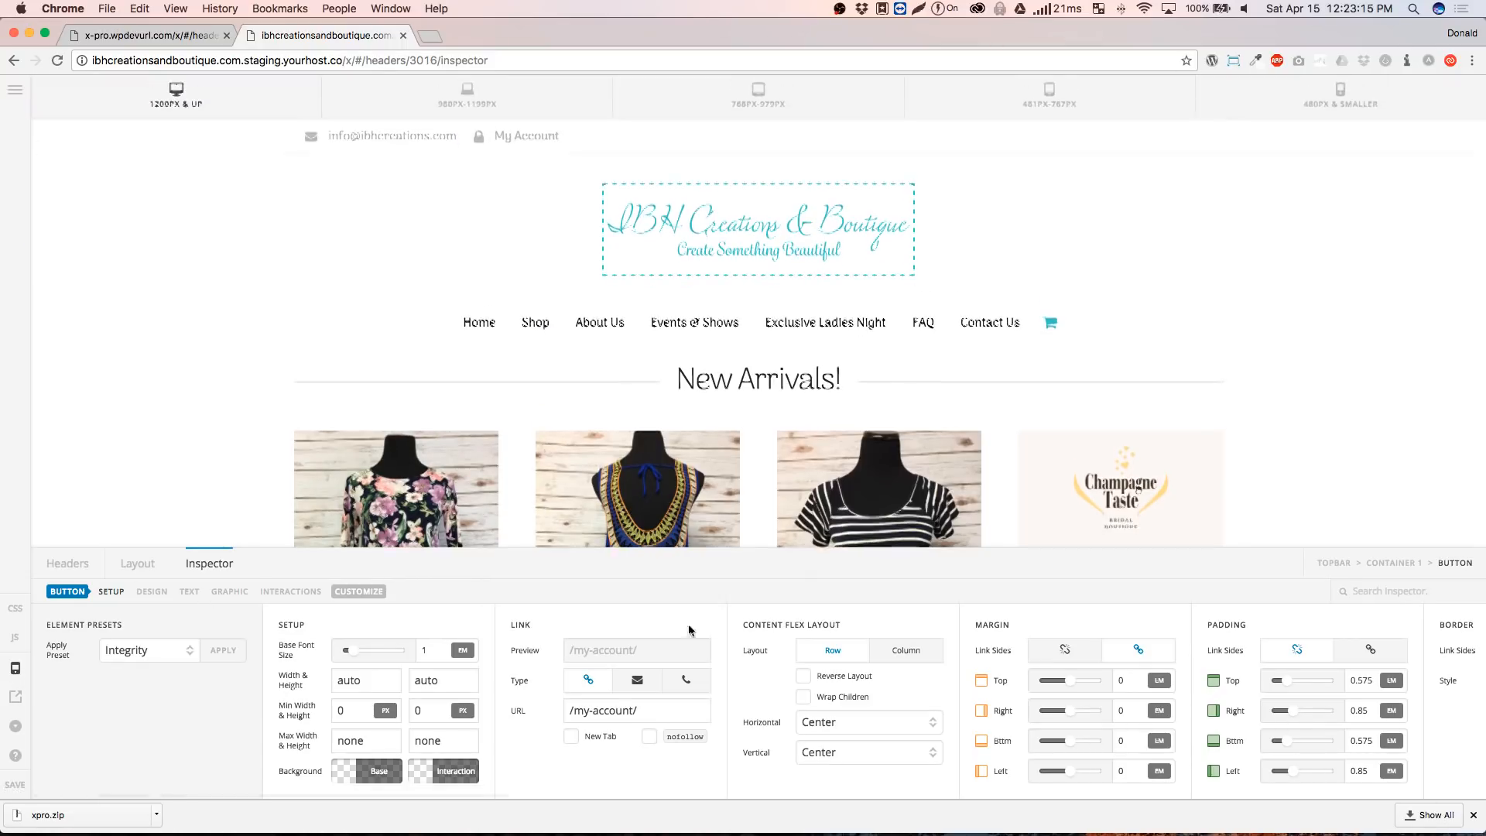
click(451, 97)
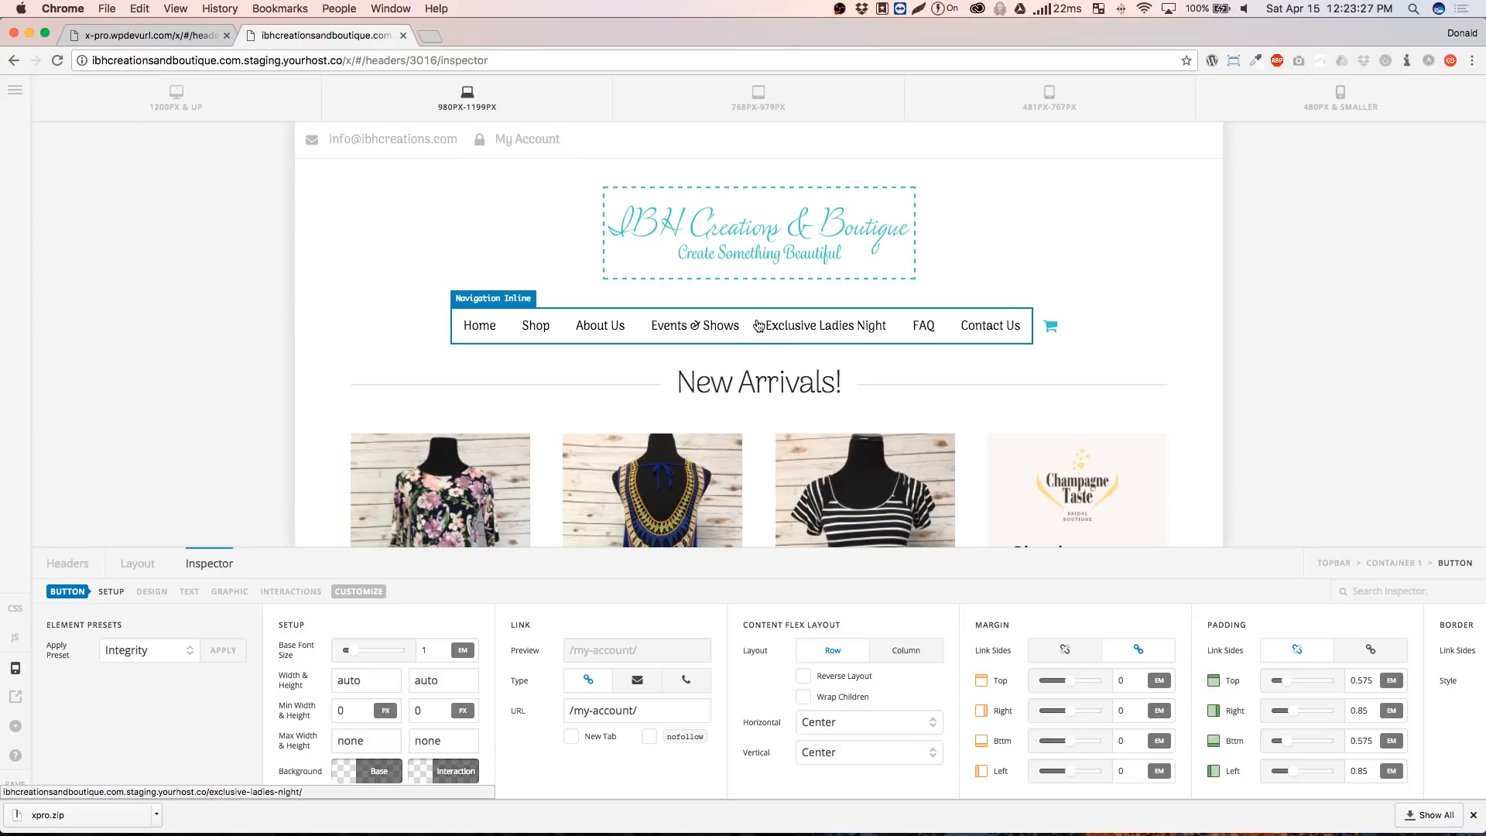
click(756, 100)
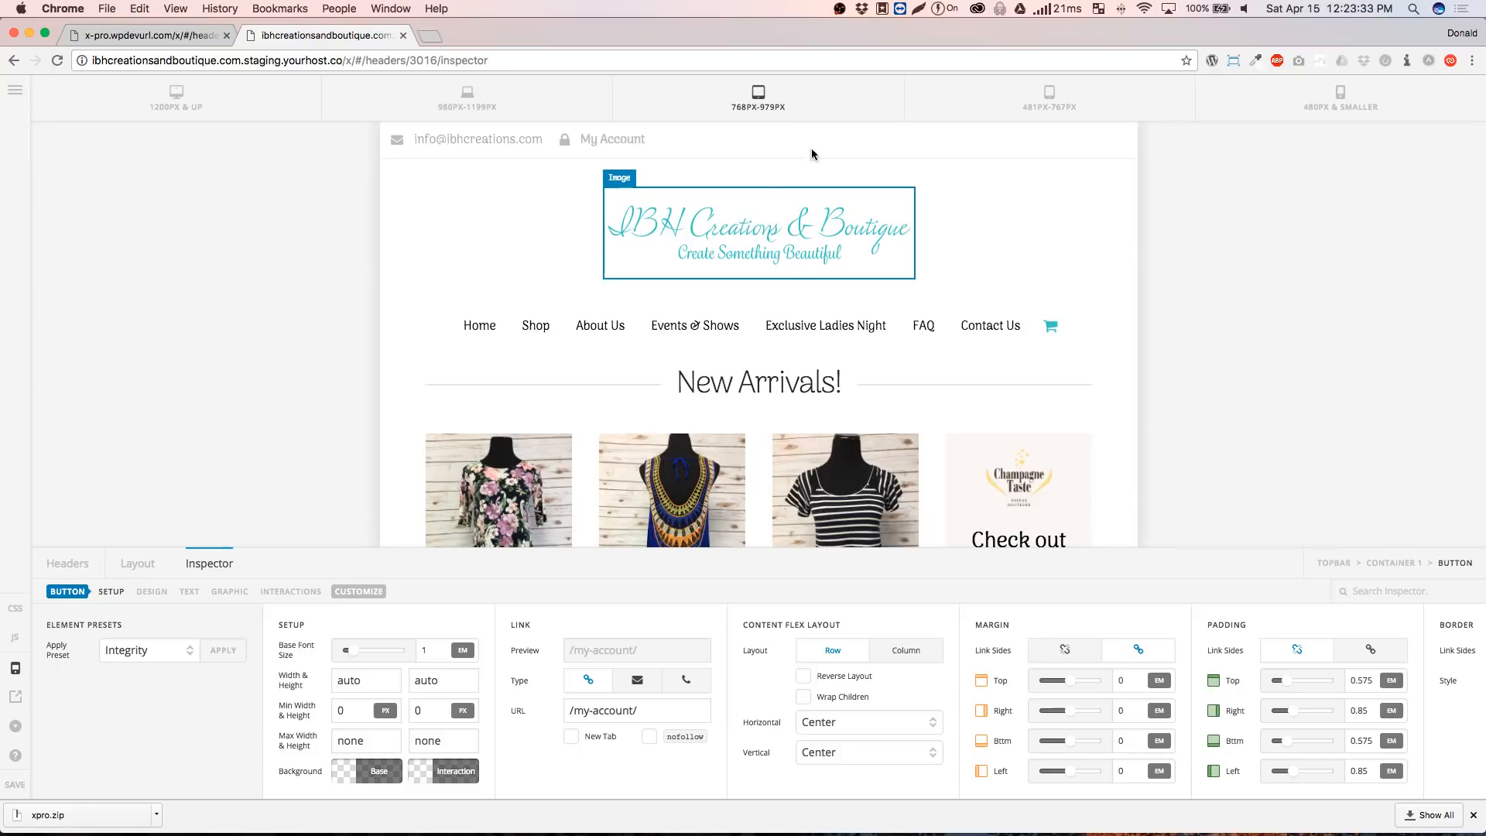
click(1052, 102)
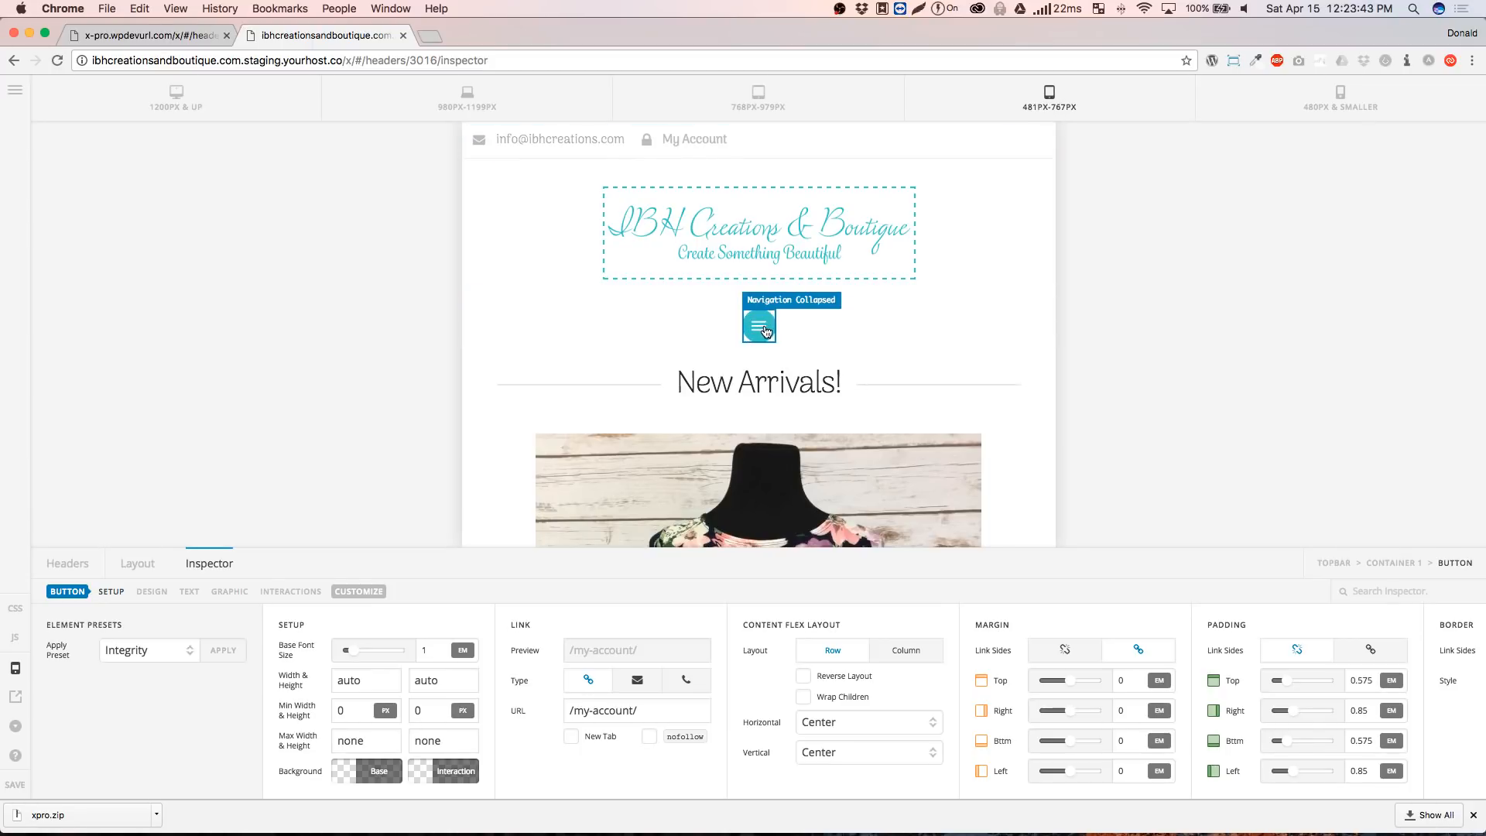
scroll(765, 331, down, 1)
scroll(763, 334, up, 1)
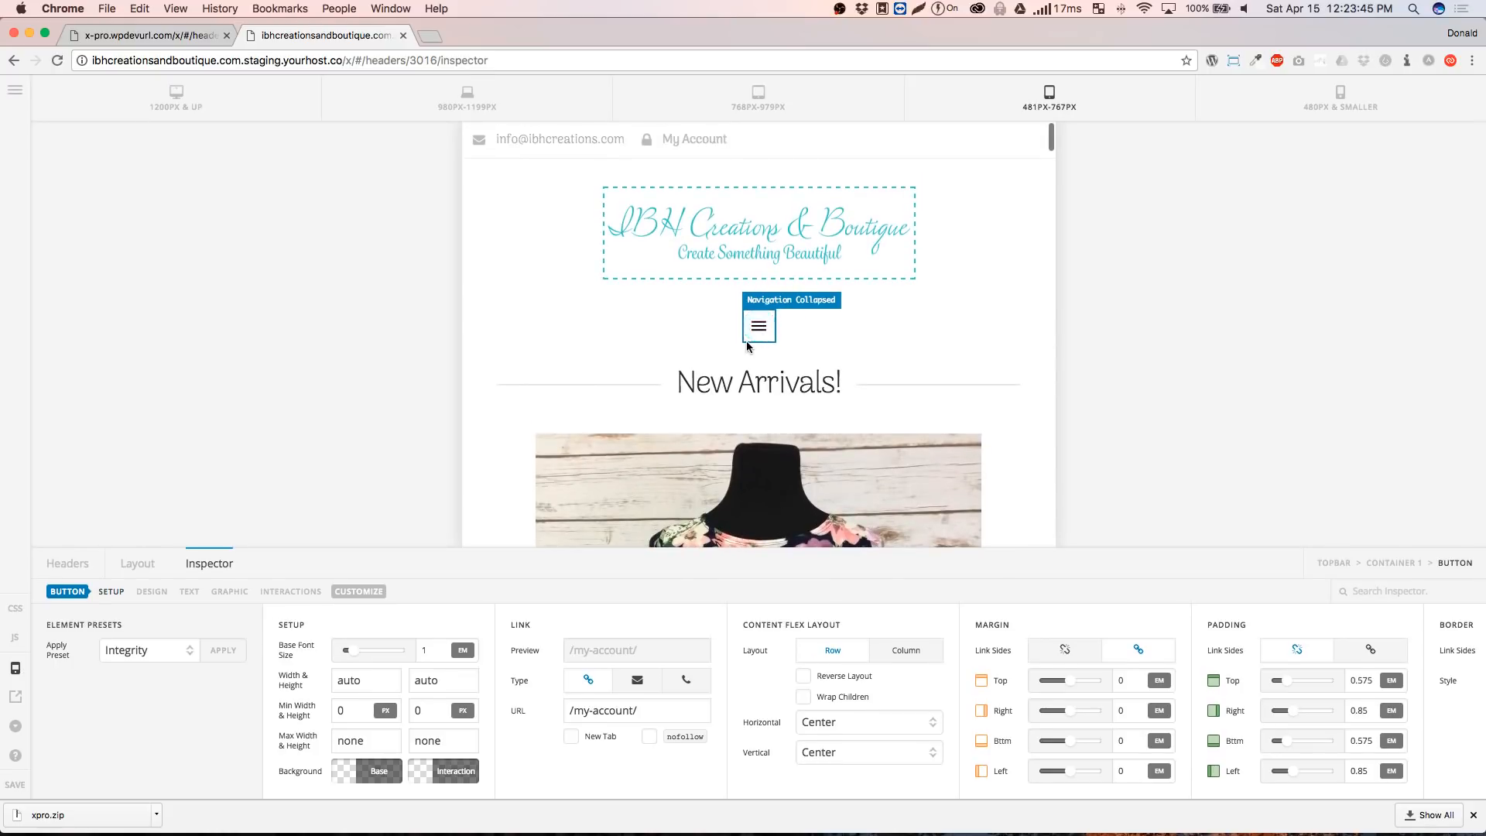
click(1330, 107)
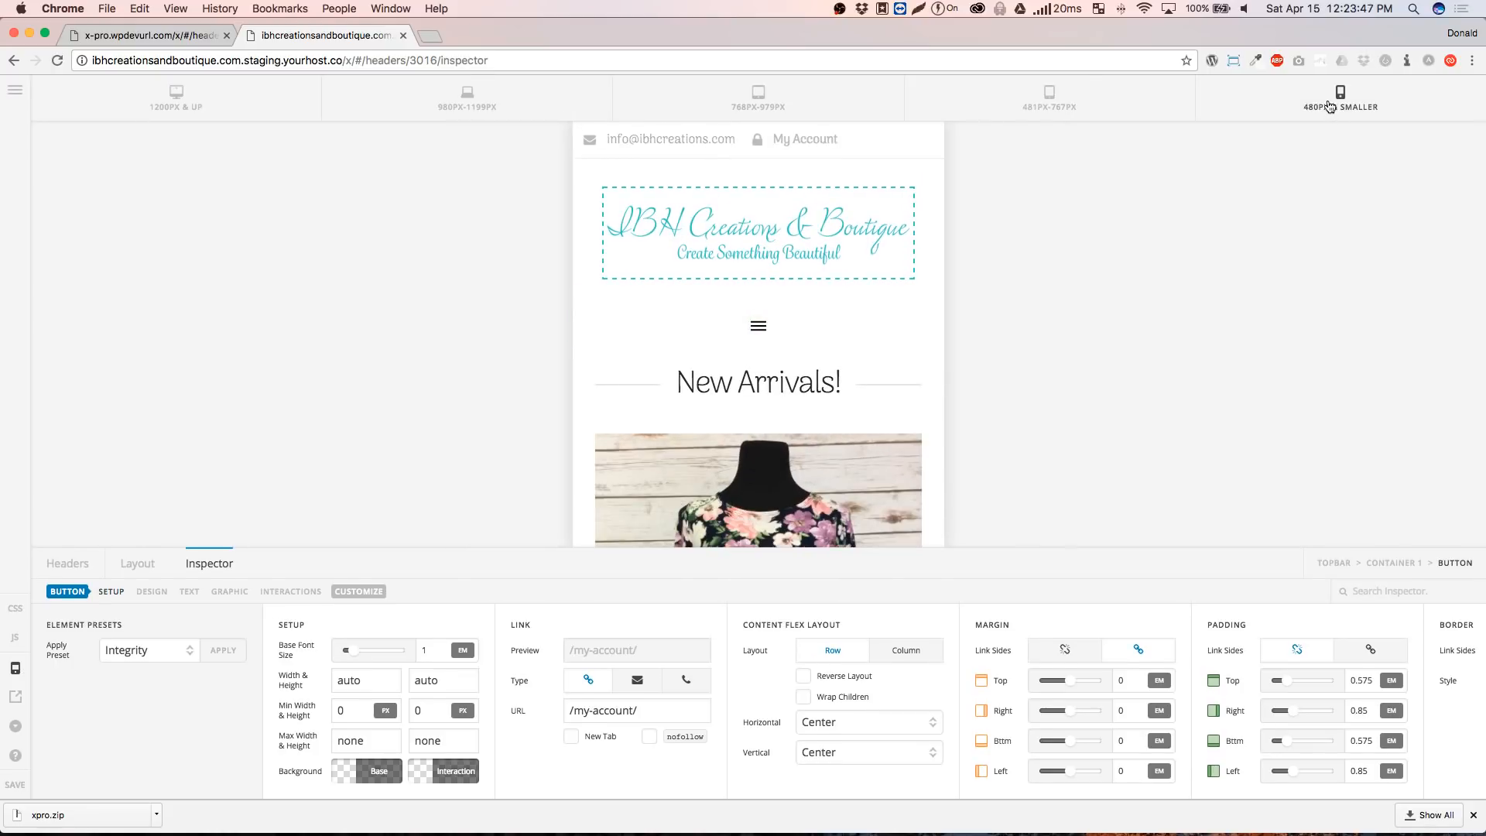
click(988, 99)
click(845, 96)
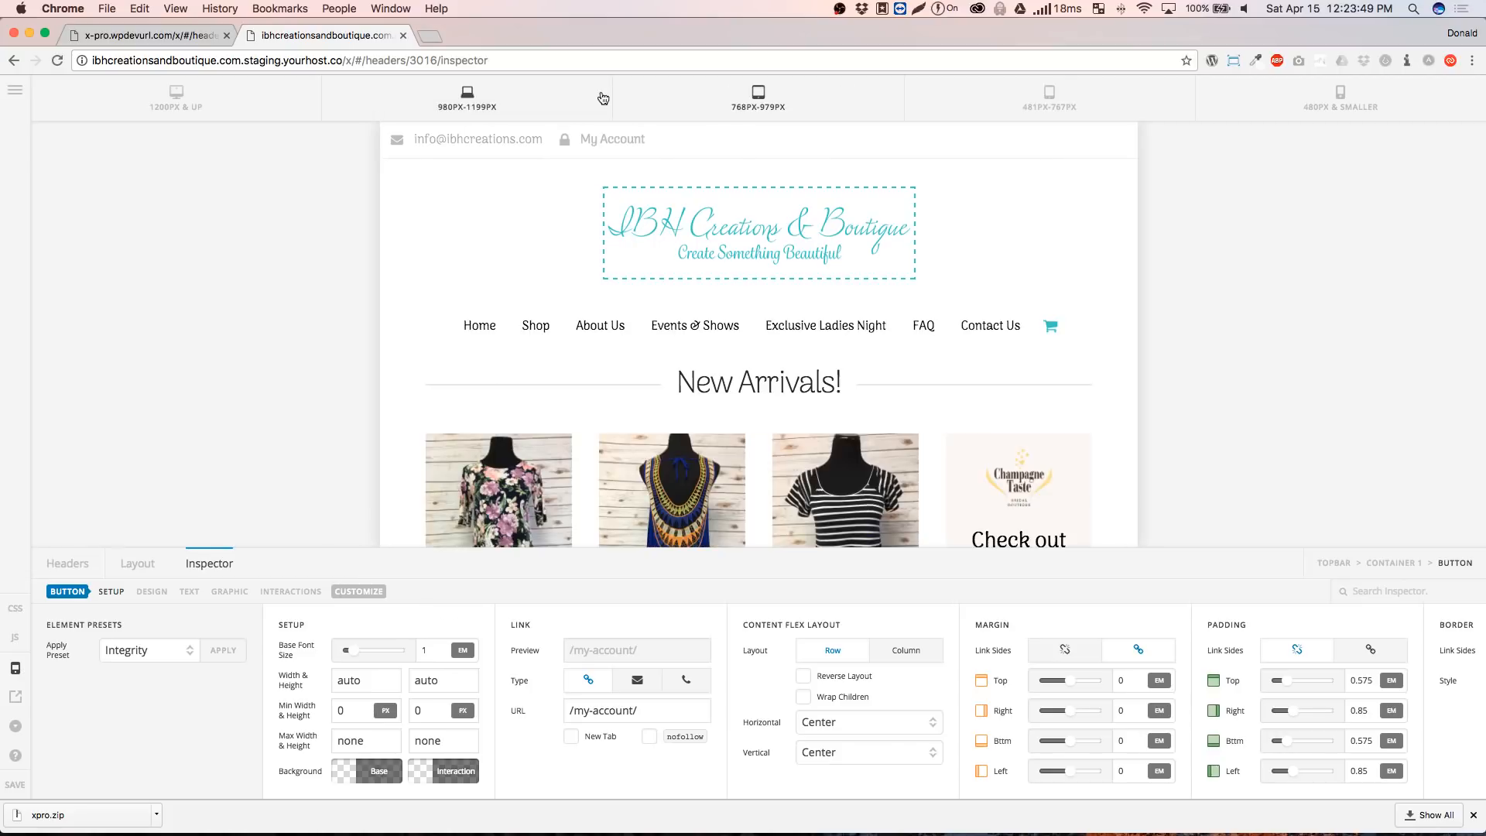
Preview the header at the 980px-1199px, 1200px & up and 480px & smaller breakpoints
click(432, 99)
click(167, 99)
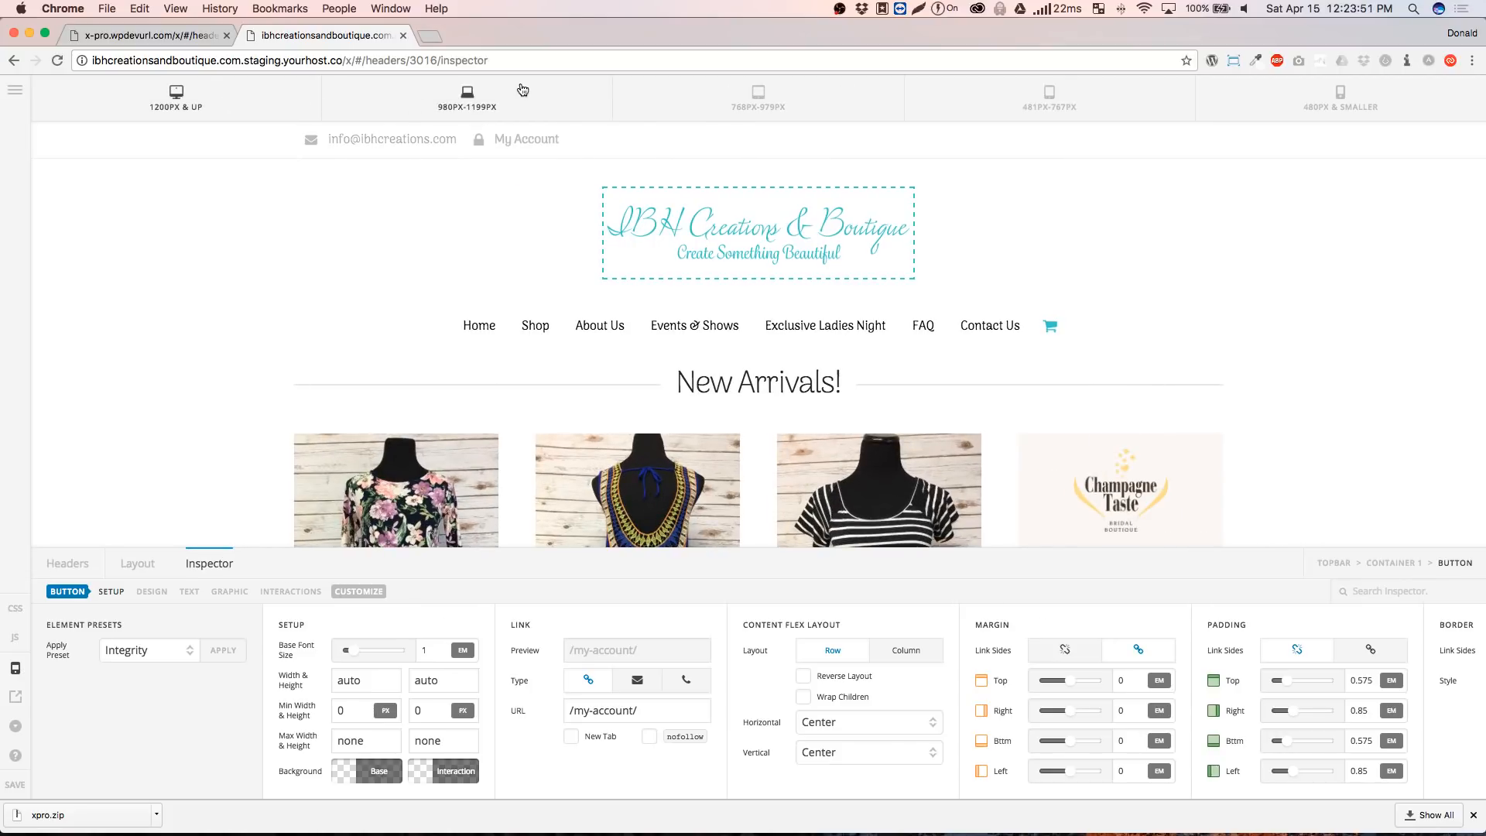
click(149, 565)
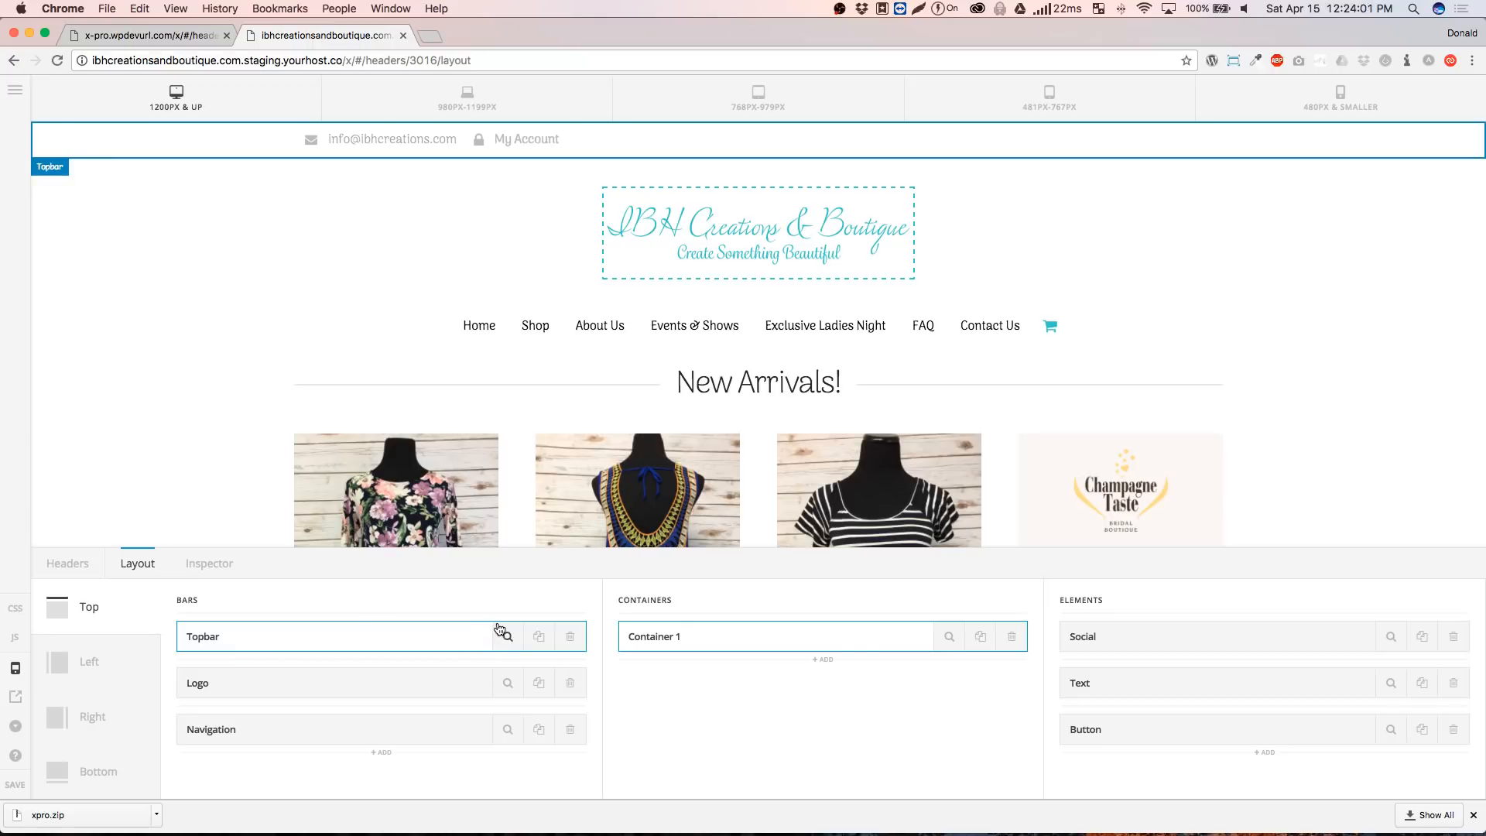
click(1340, 100)
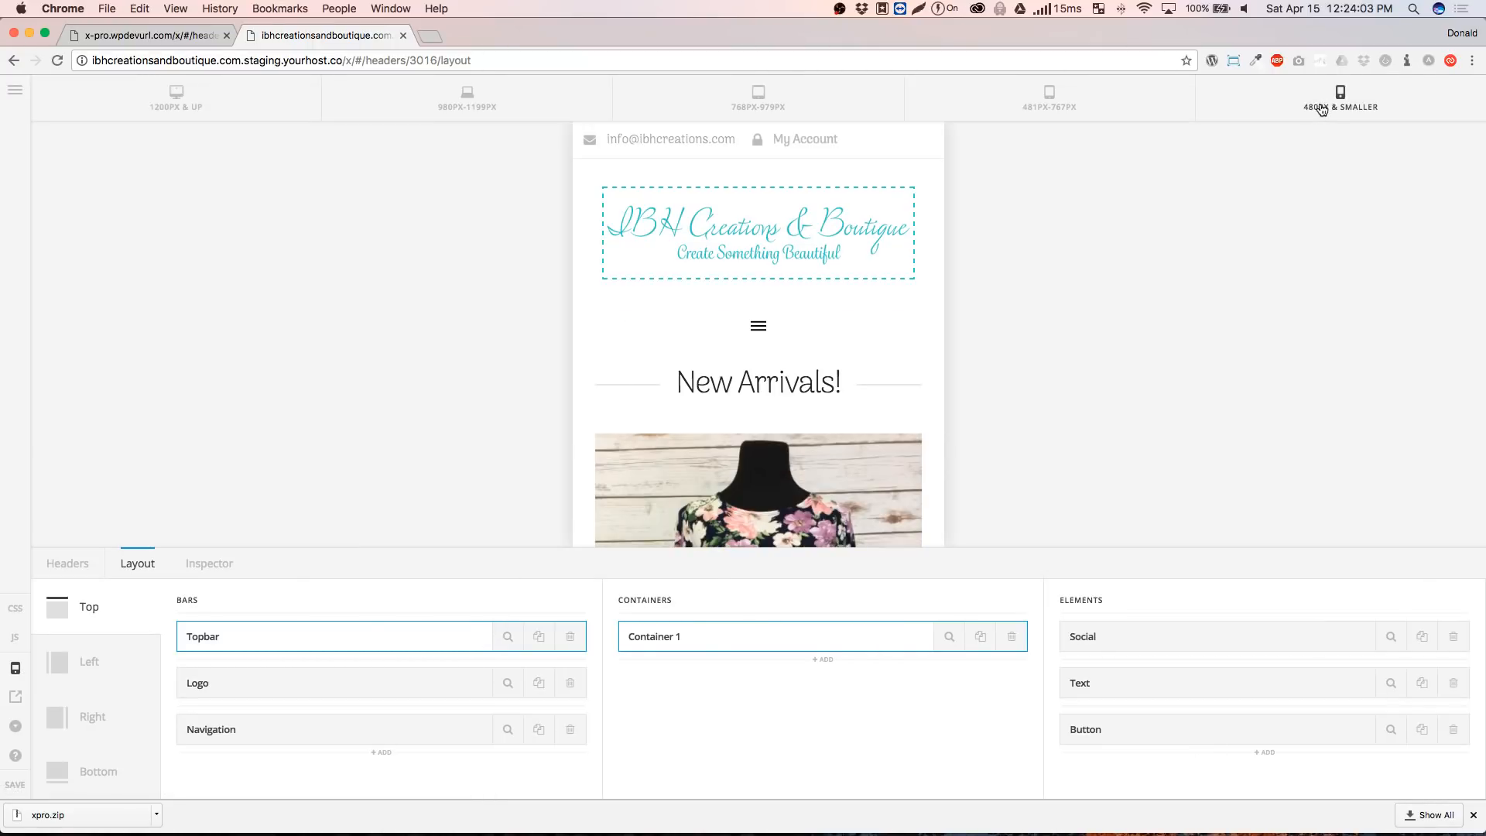
Examine the settings of the Image element in the Logo bar, and return to the bar layout
click(387, 686)
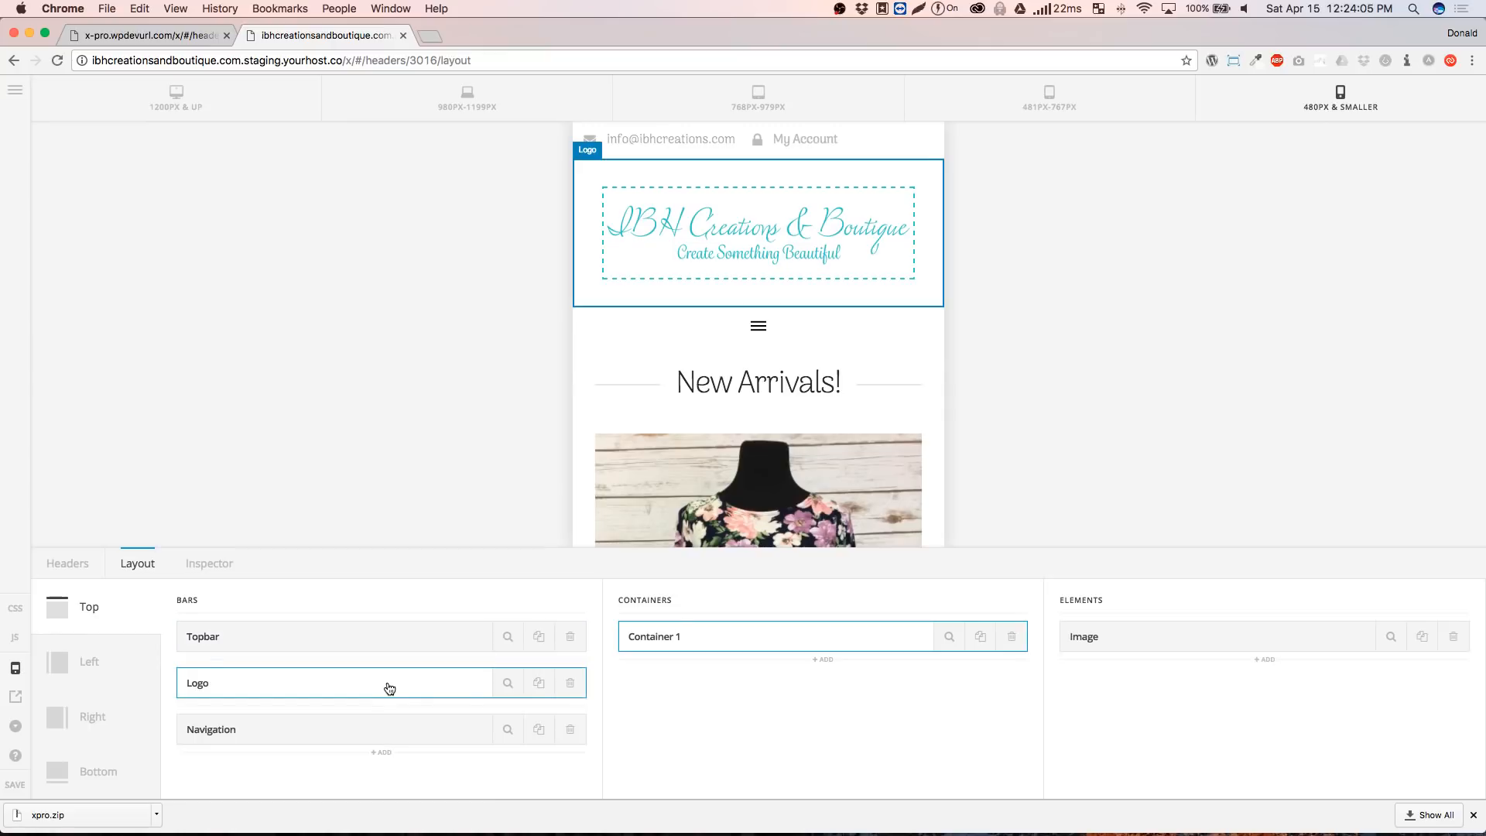
click(1391, 636)
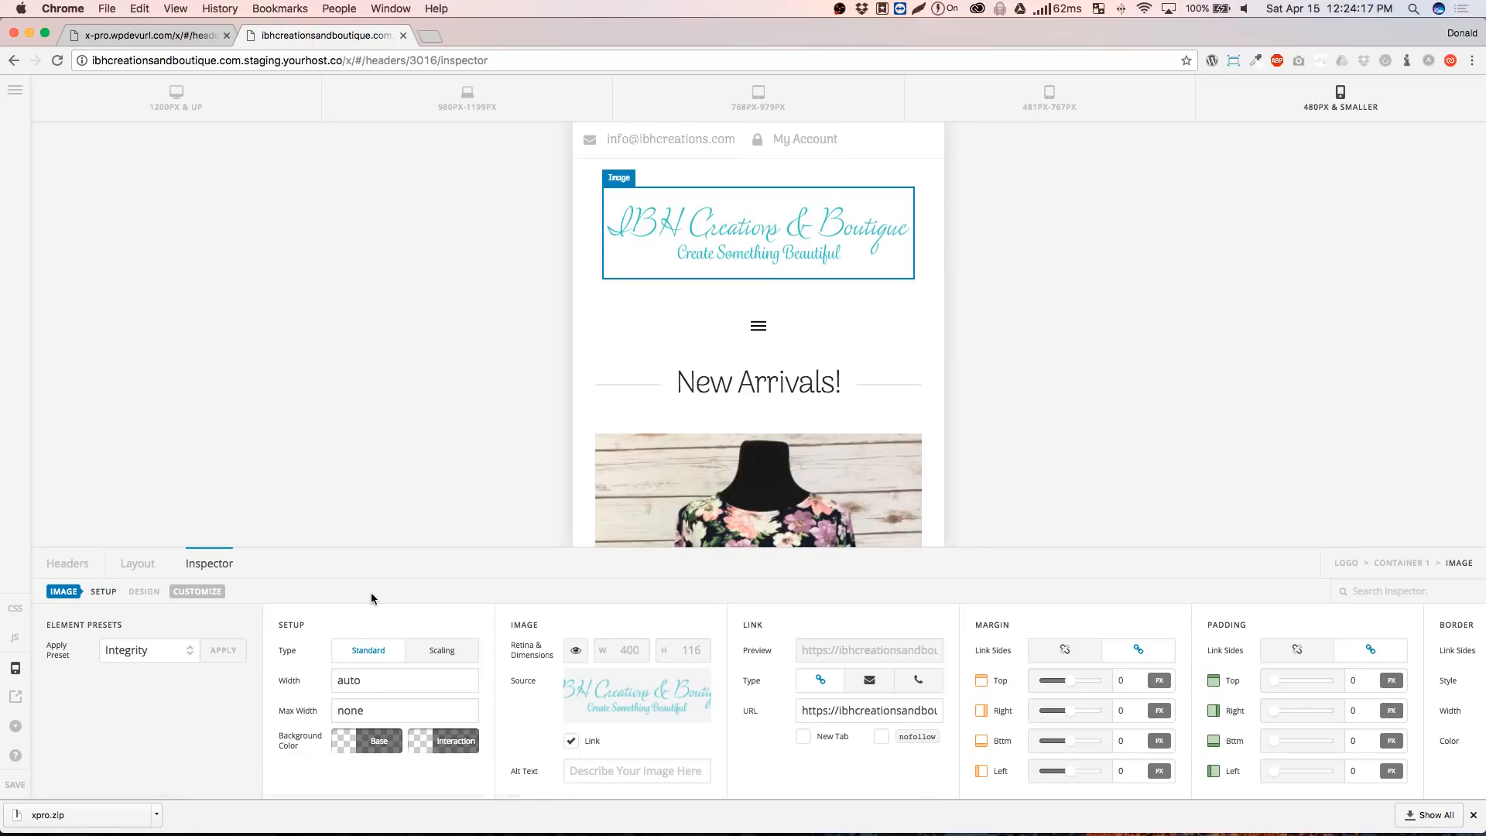
click(137, 564)
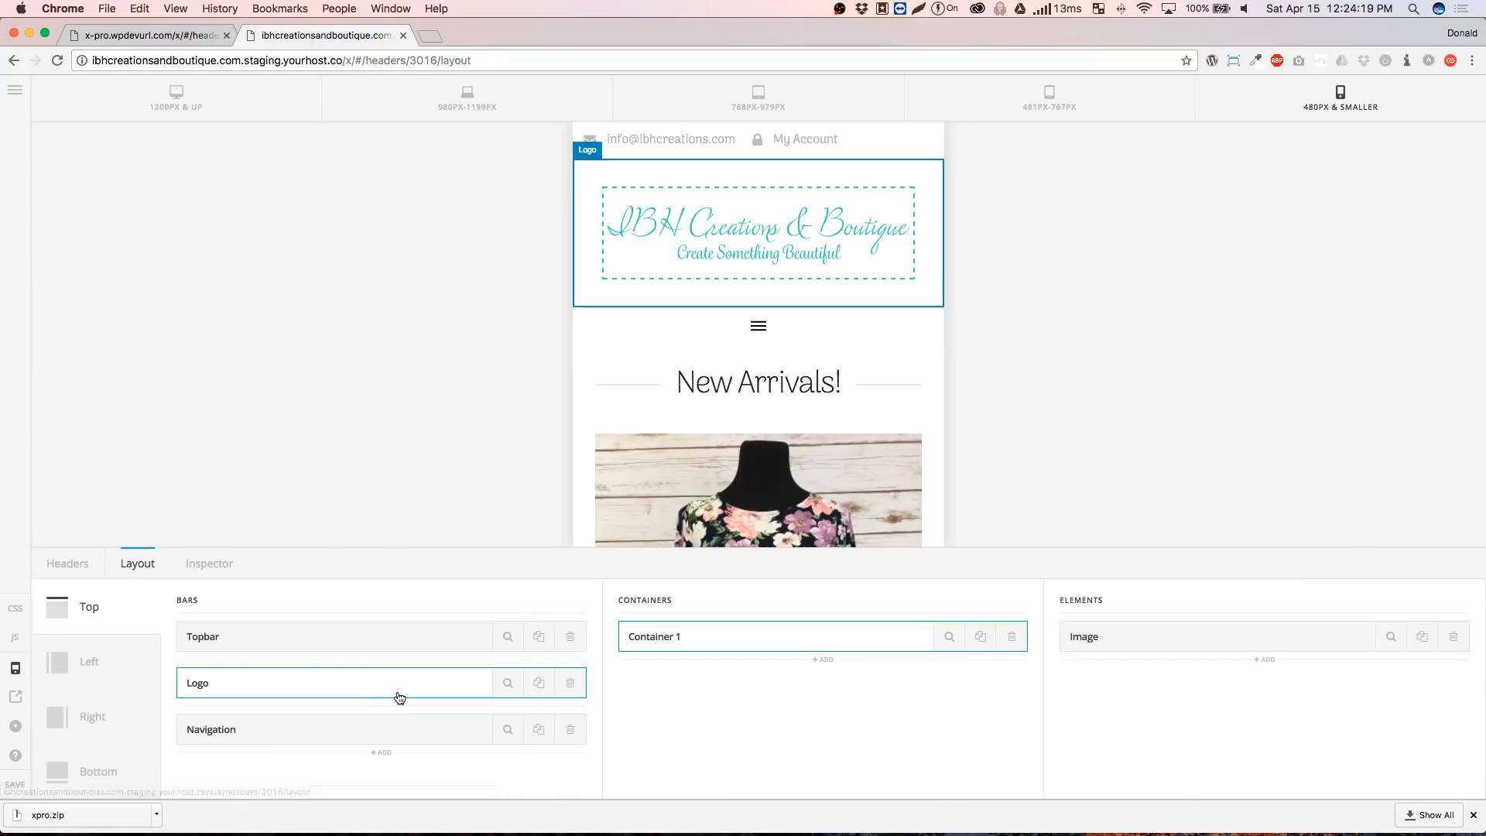
Show the Navigation bar's elements and preview the header at 980px-1199px, 768px-979px, 481px-767px and 1200px & up
click(404, 729)
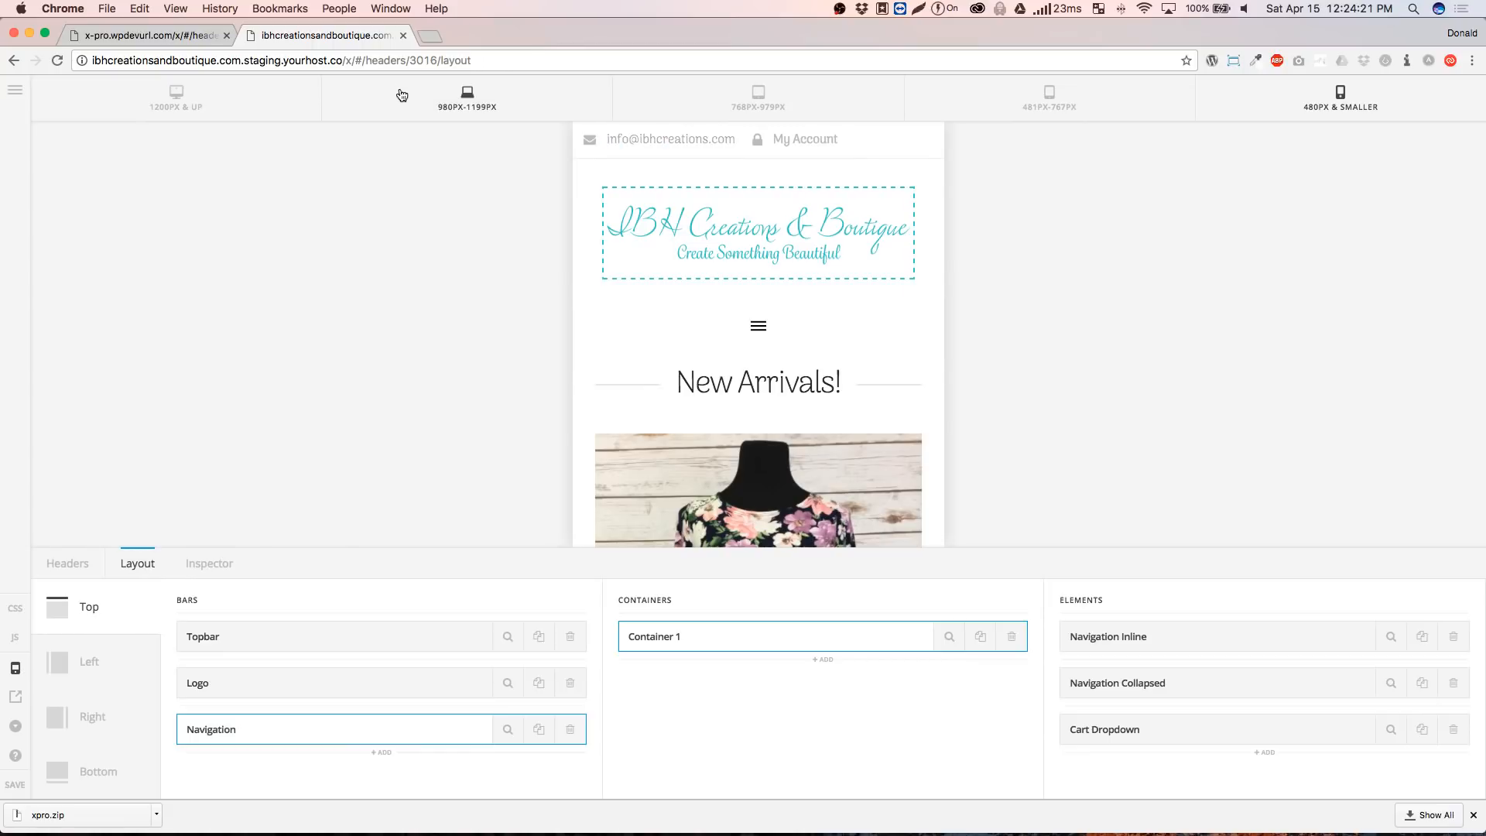
click(399, 96)
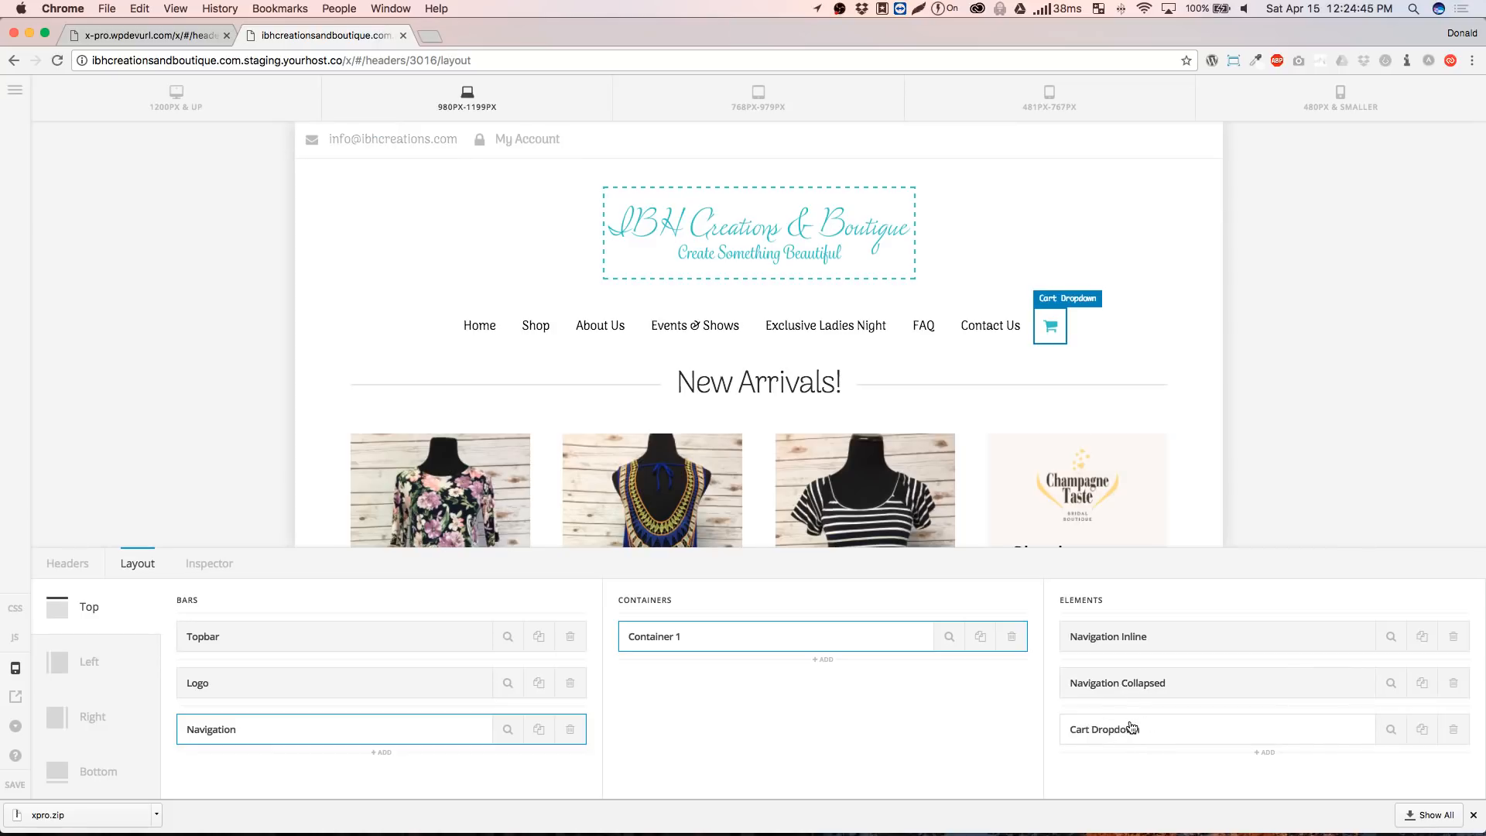
click(700, 100)
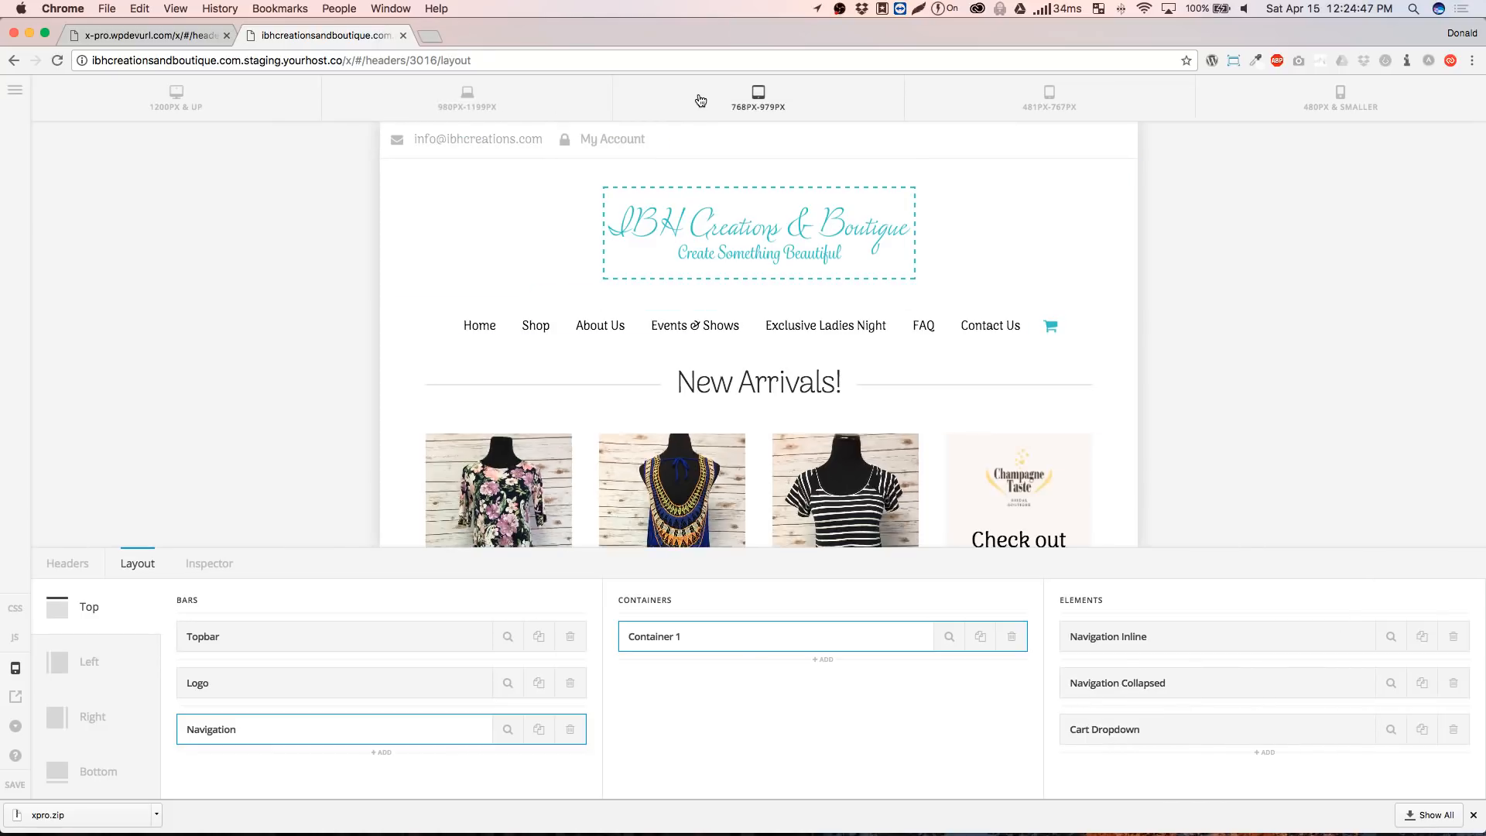
click(1052, 103)
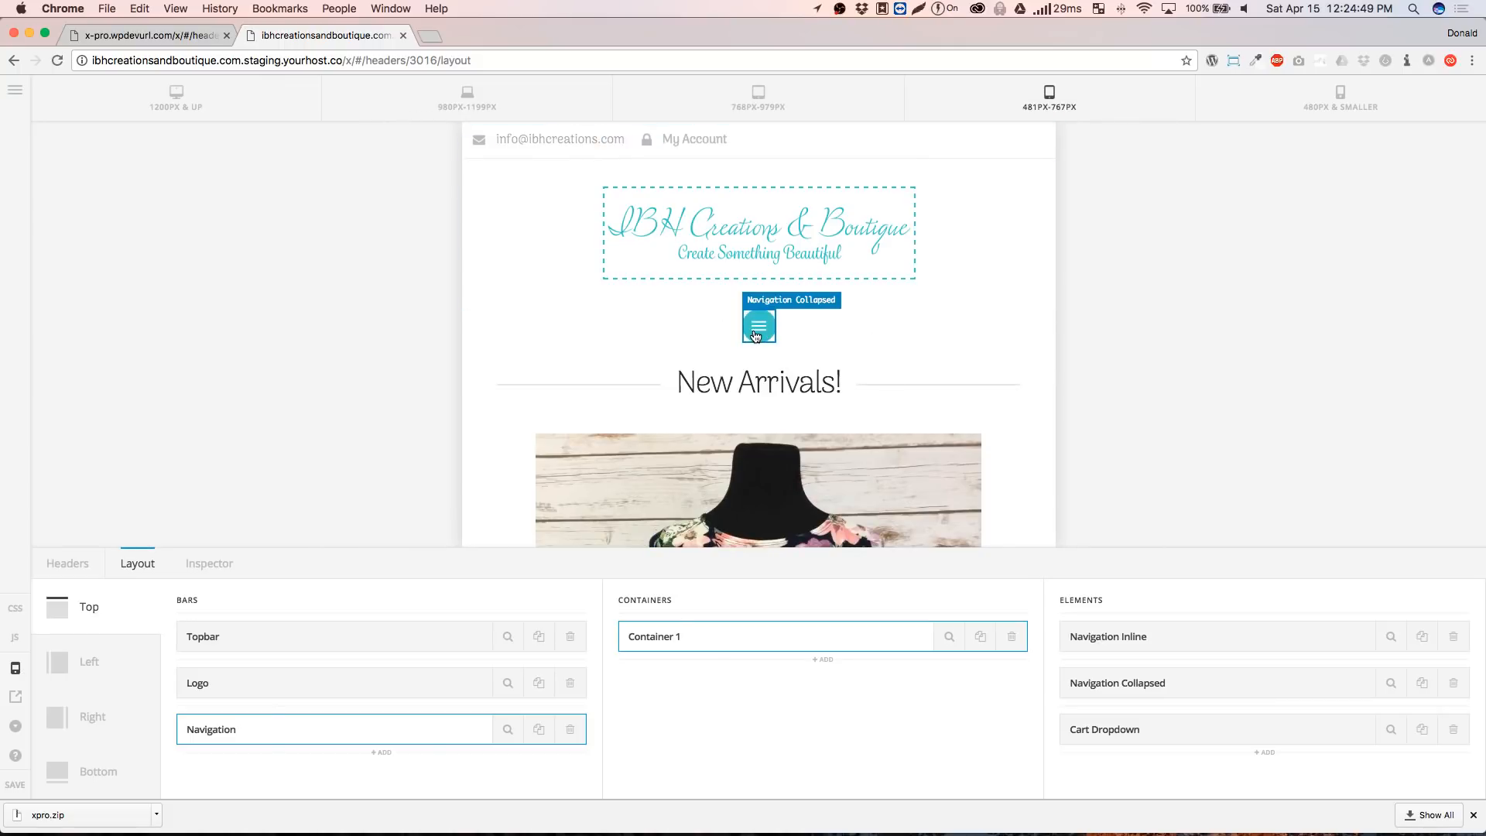
click(175, 93)
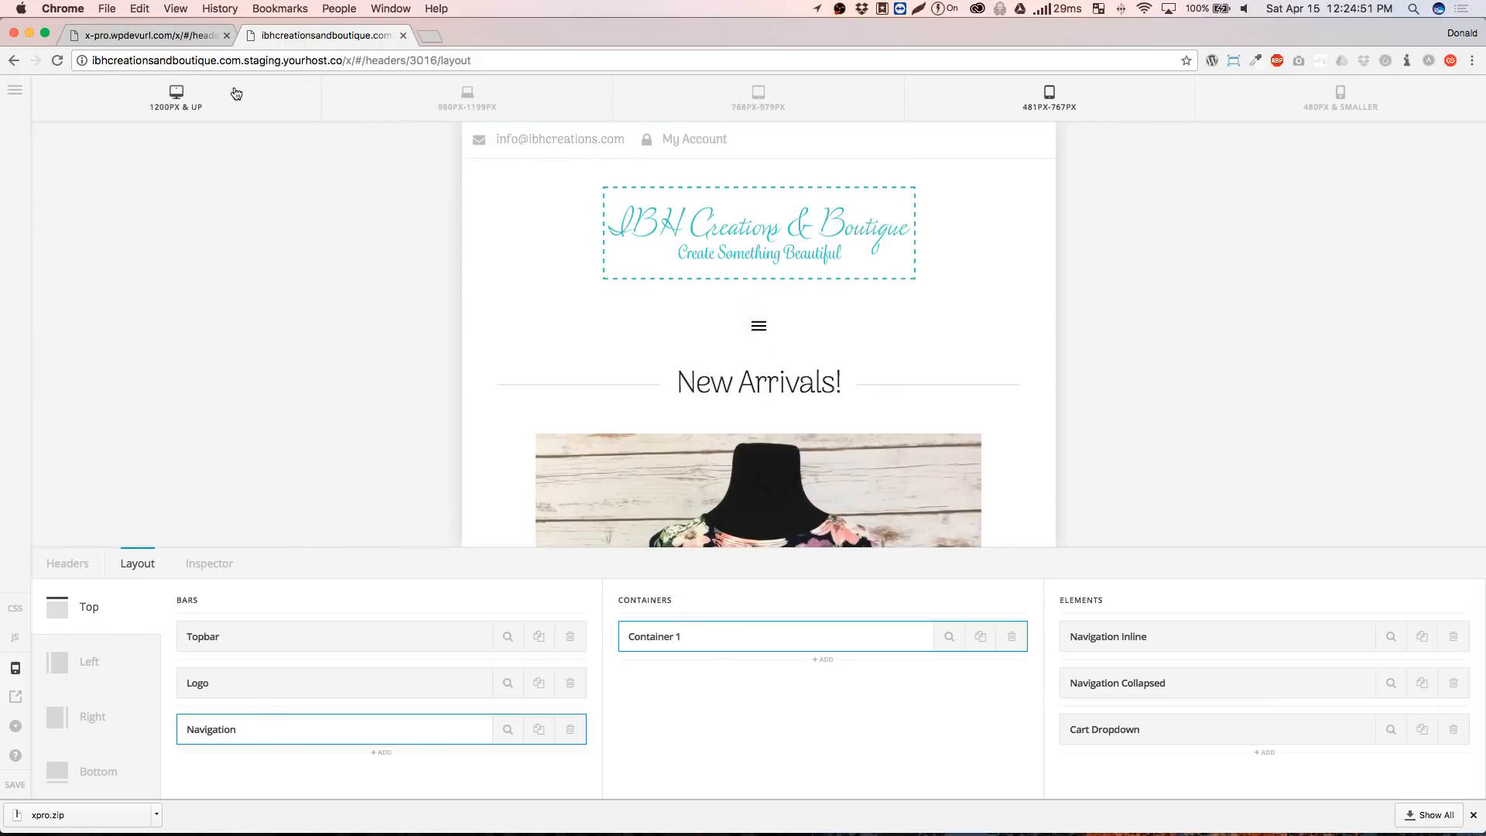
Try out showing the Navigation Inline element at 481px-767px and 480px & smaller, and restore its hiding at both breakpoints
click(1392, 639)
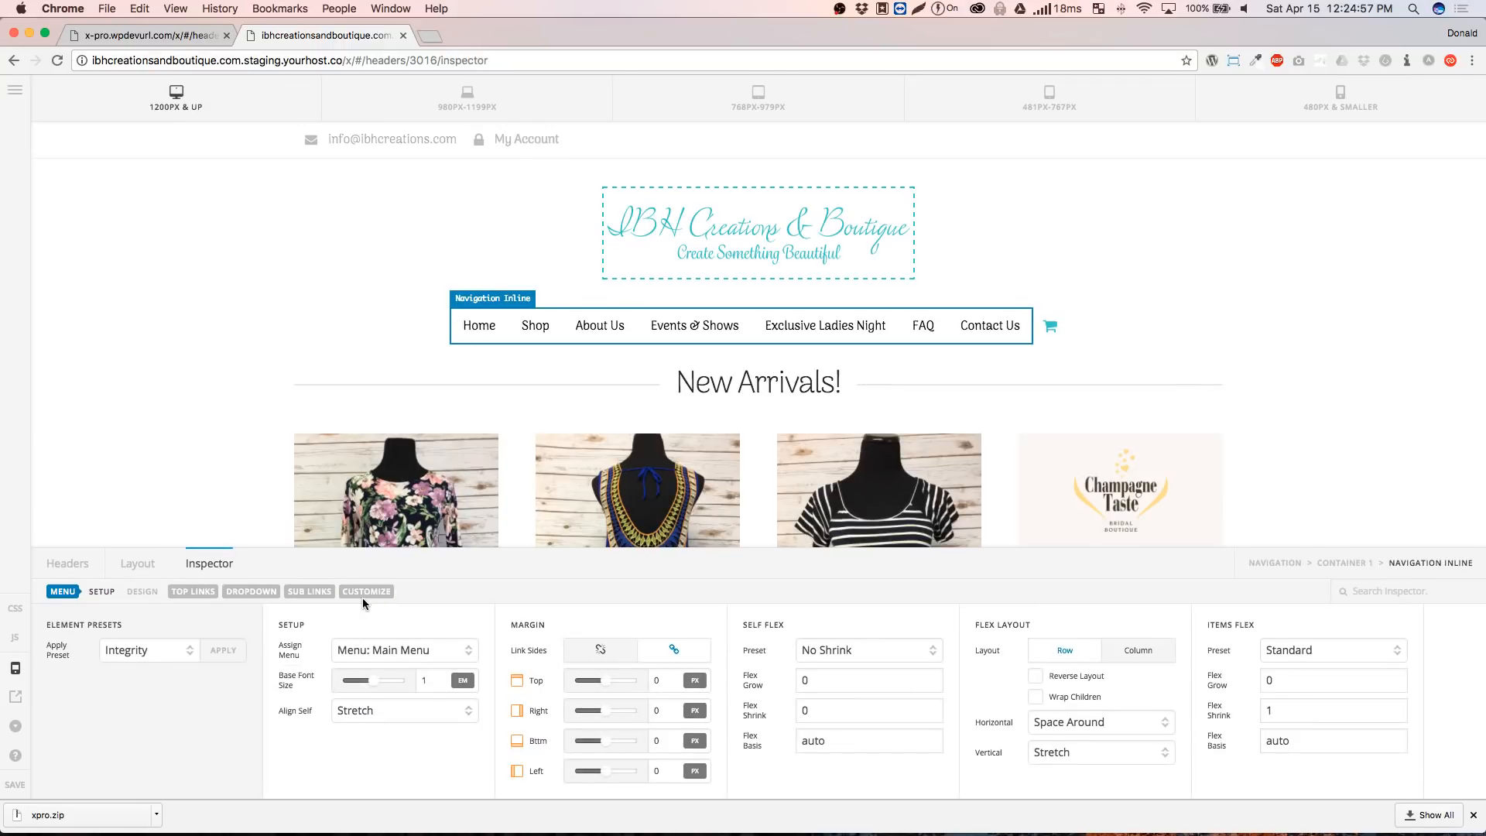
click(372, 593)
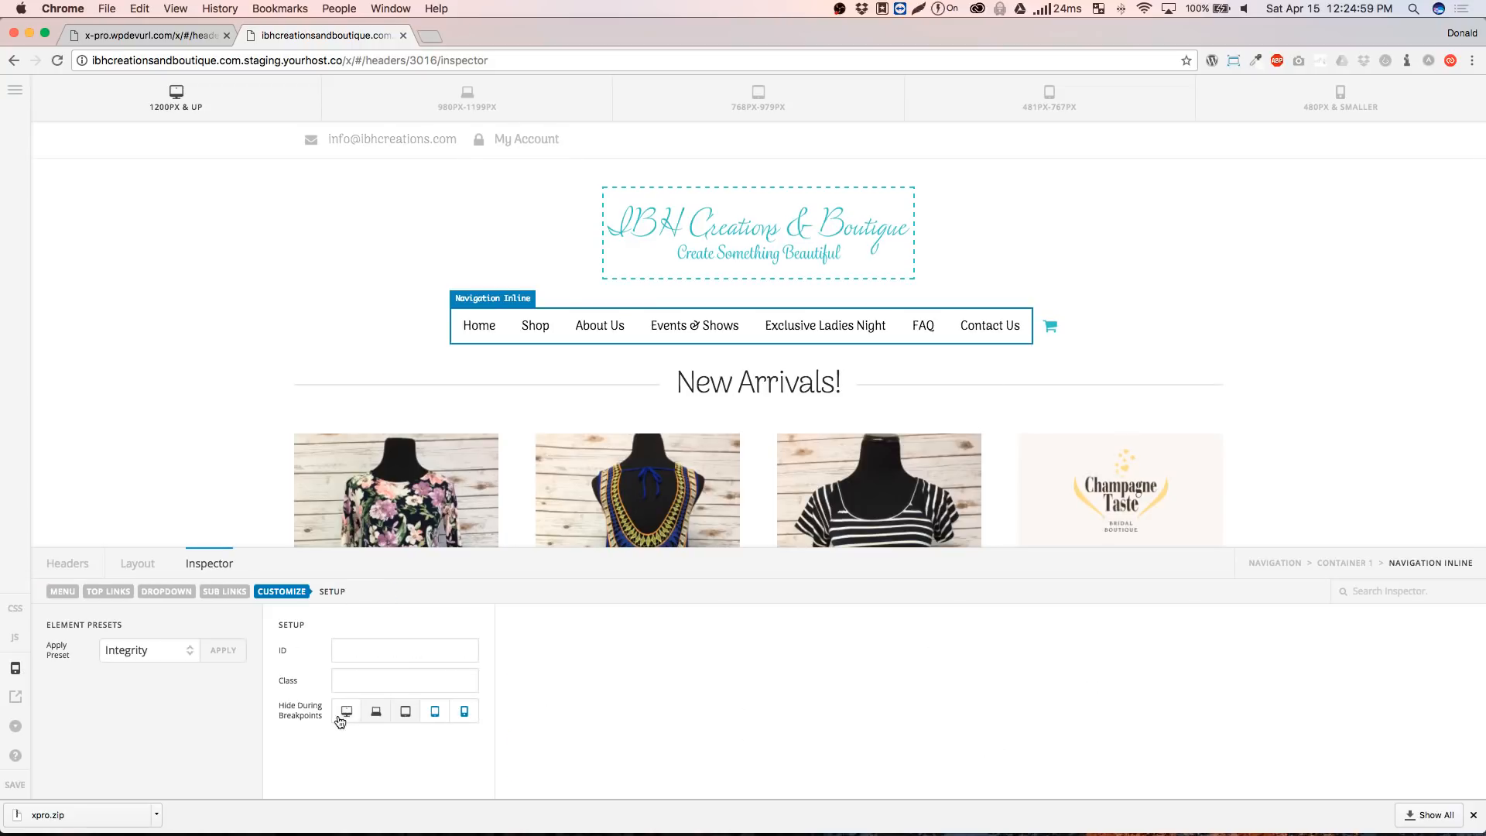
click(435, 712)
click(436, 711)
click(465, 710)
click(1250, 112)
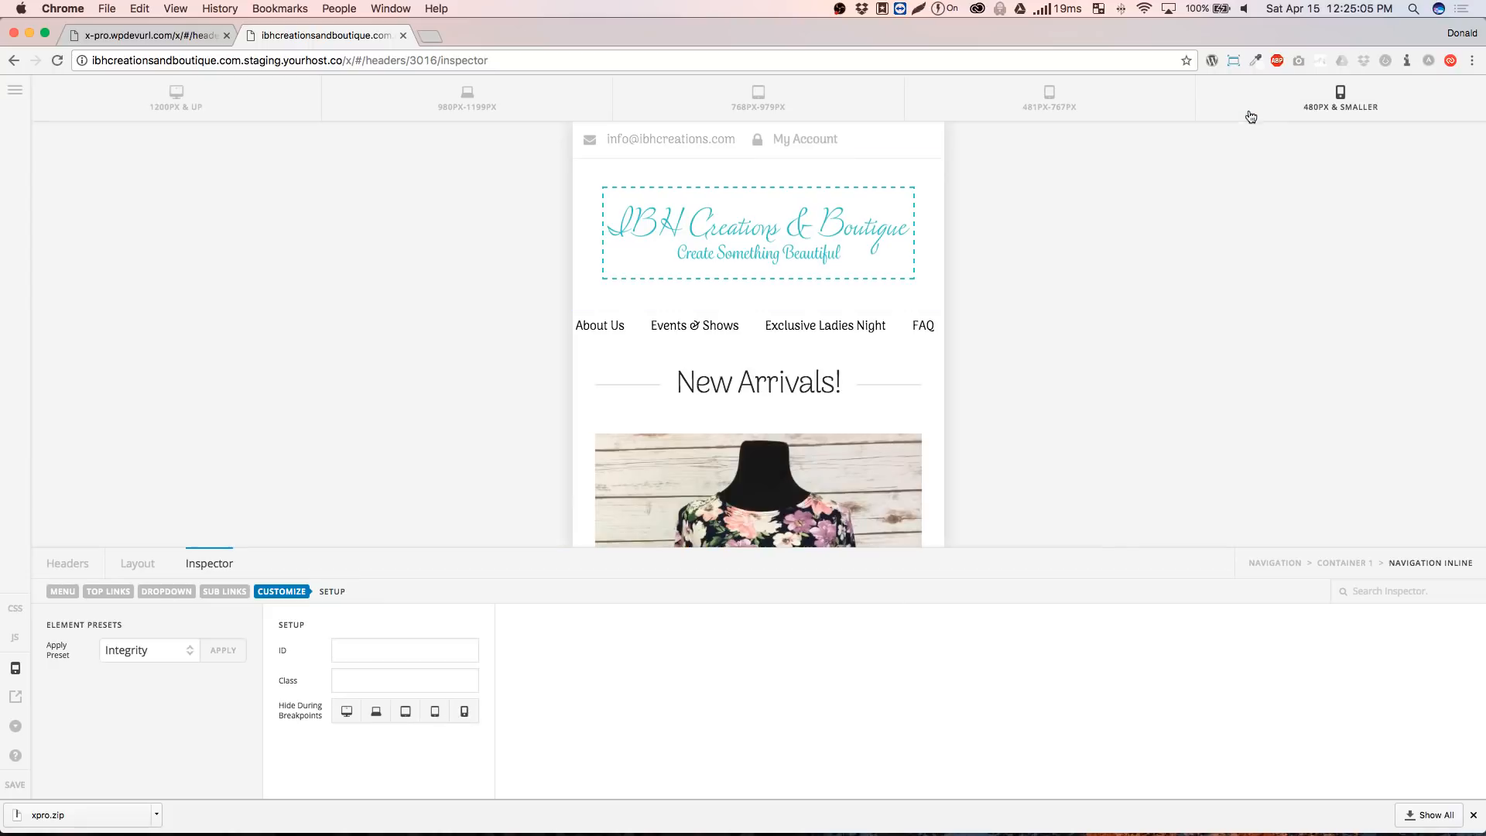
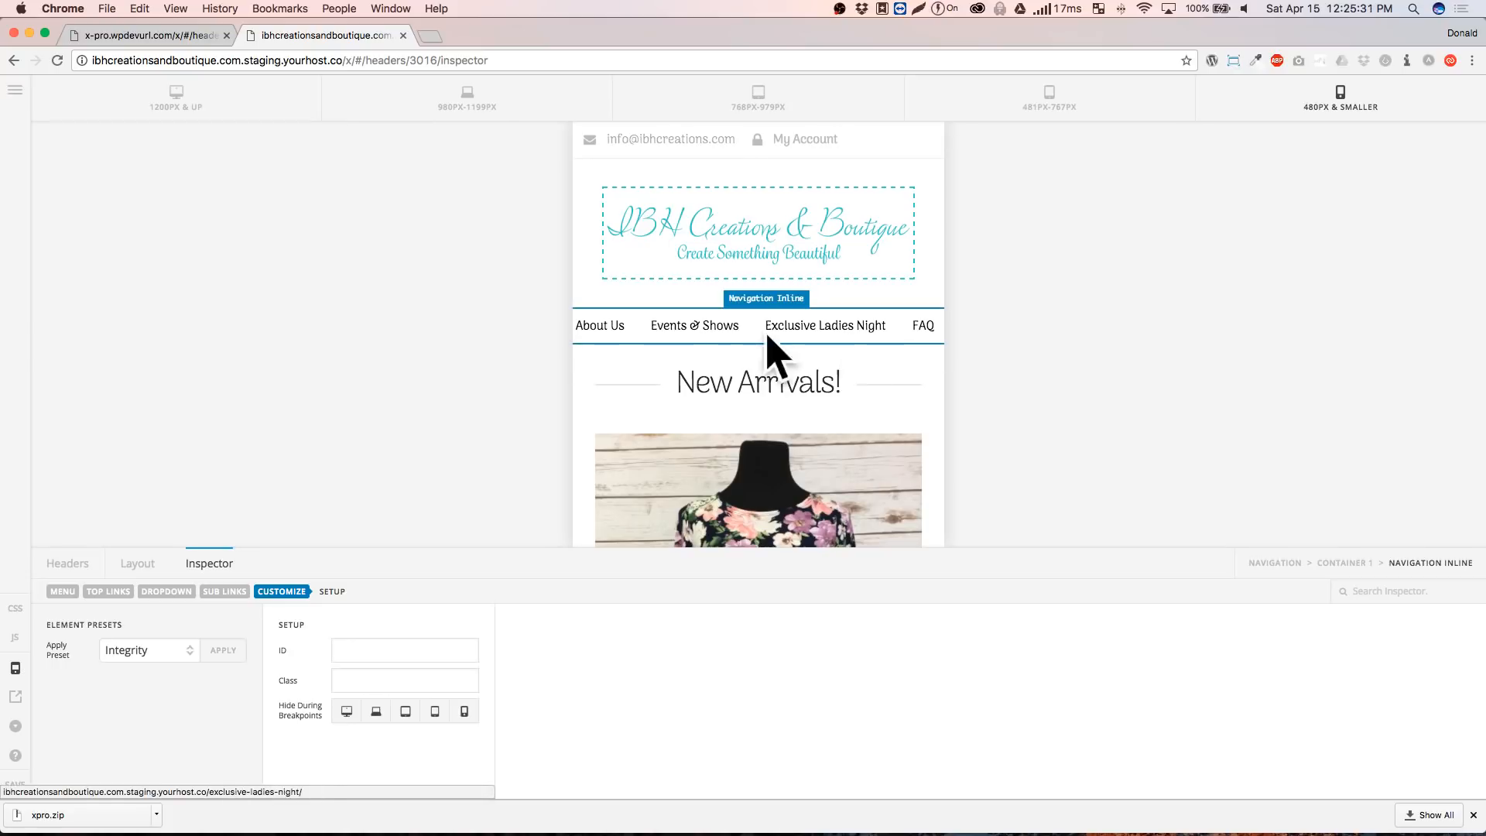
click(462, 710)
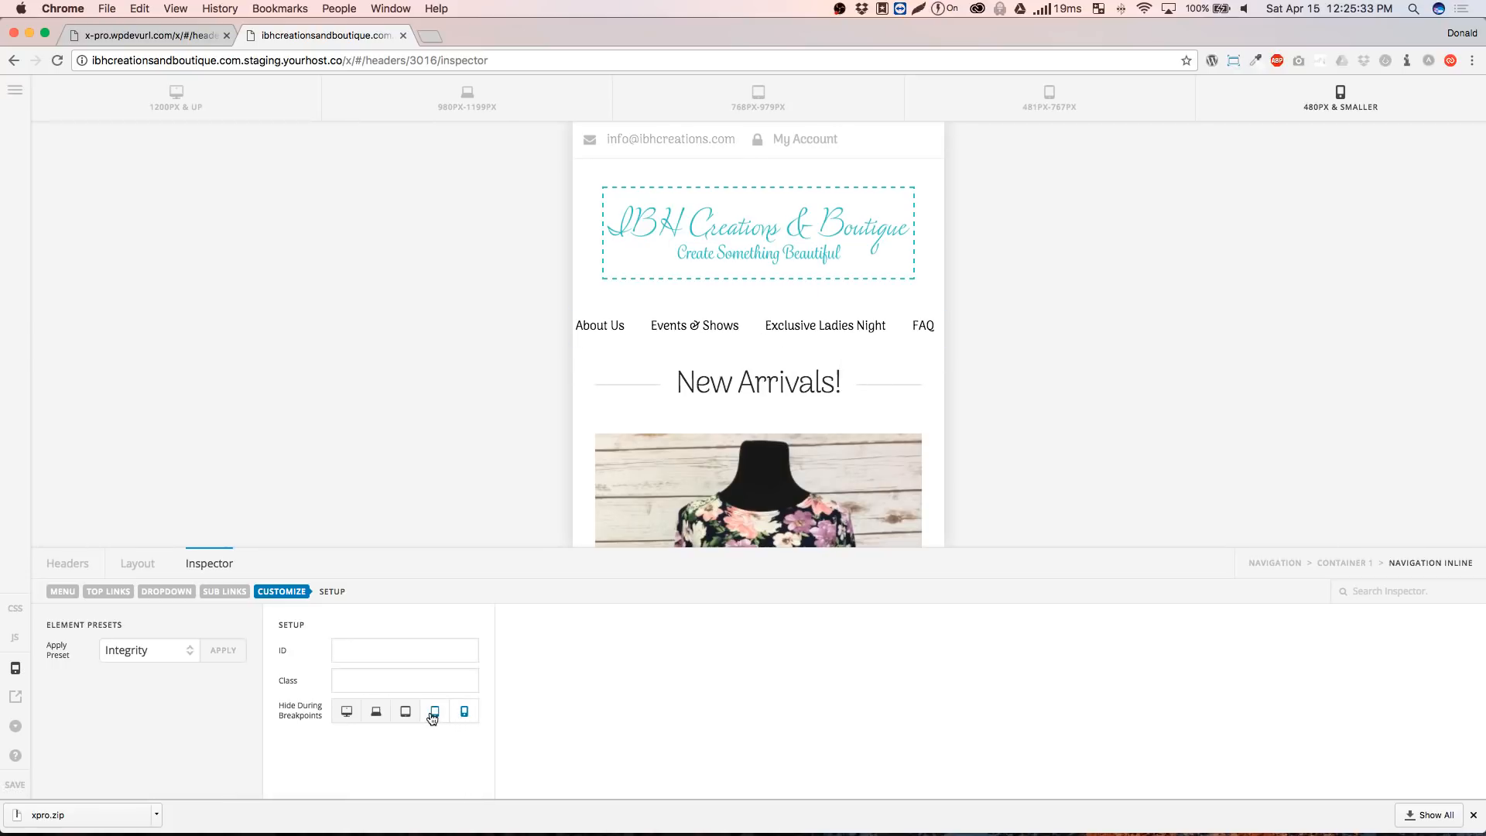
click(434, 719)
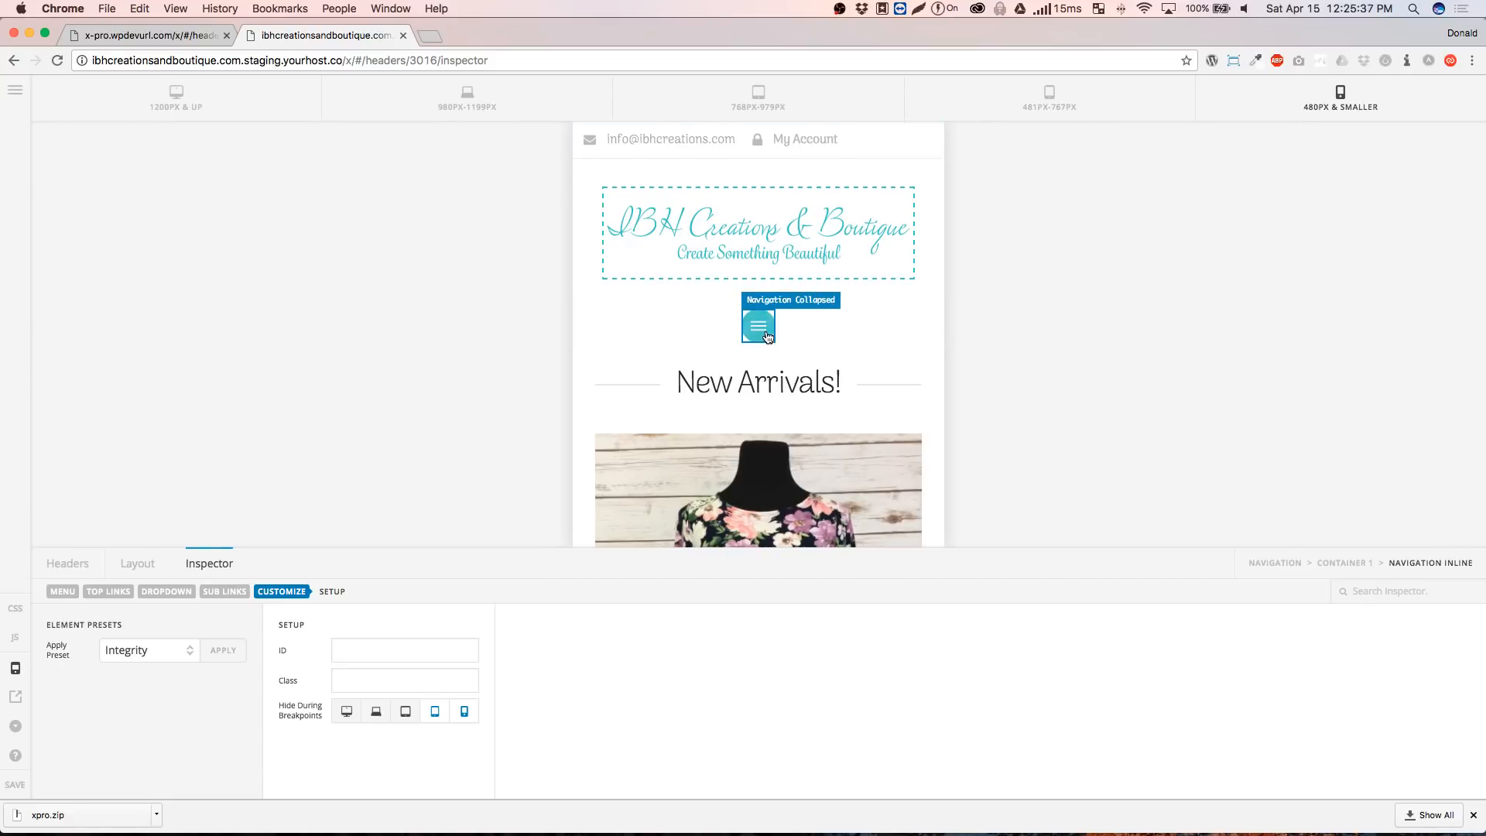
Examine which breakpoints hide the Navigation Collapsed element, and preview the header at 481px-767px and 768px-979px
click(147, 563)
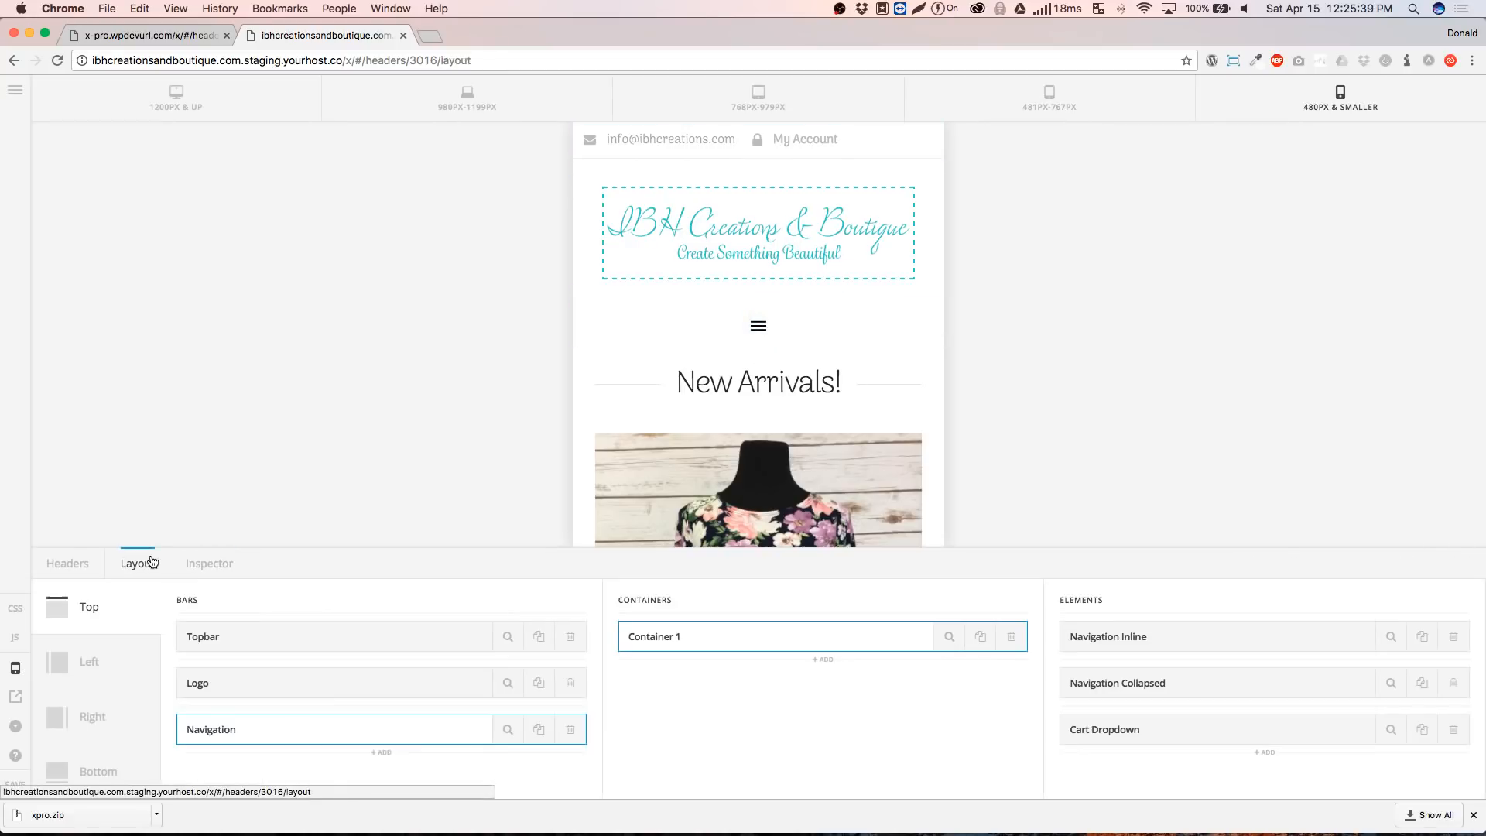
click(1391, 686)
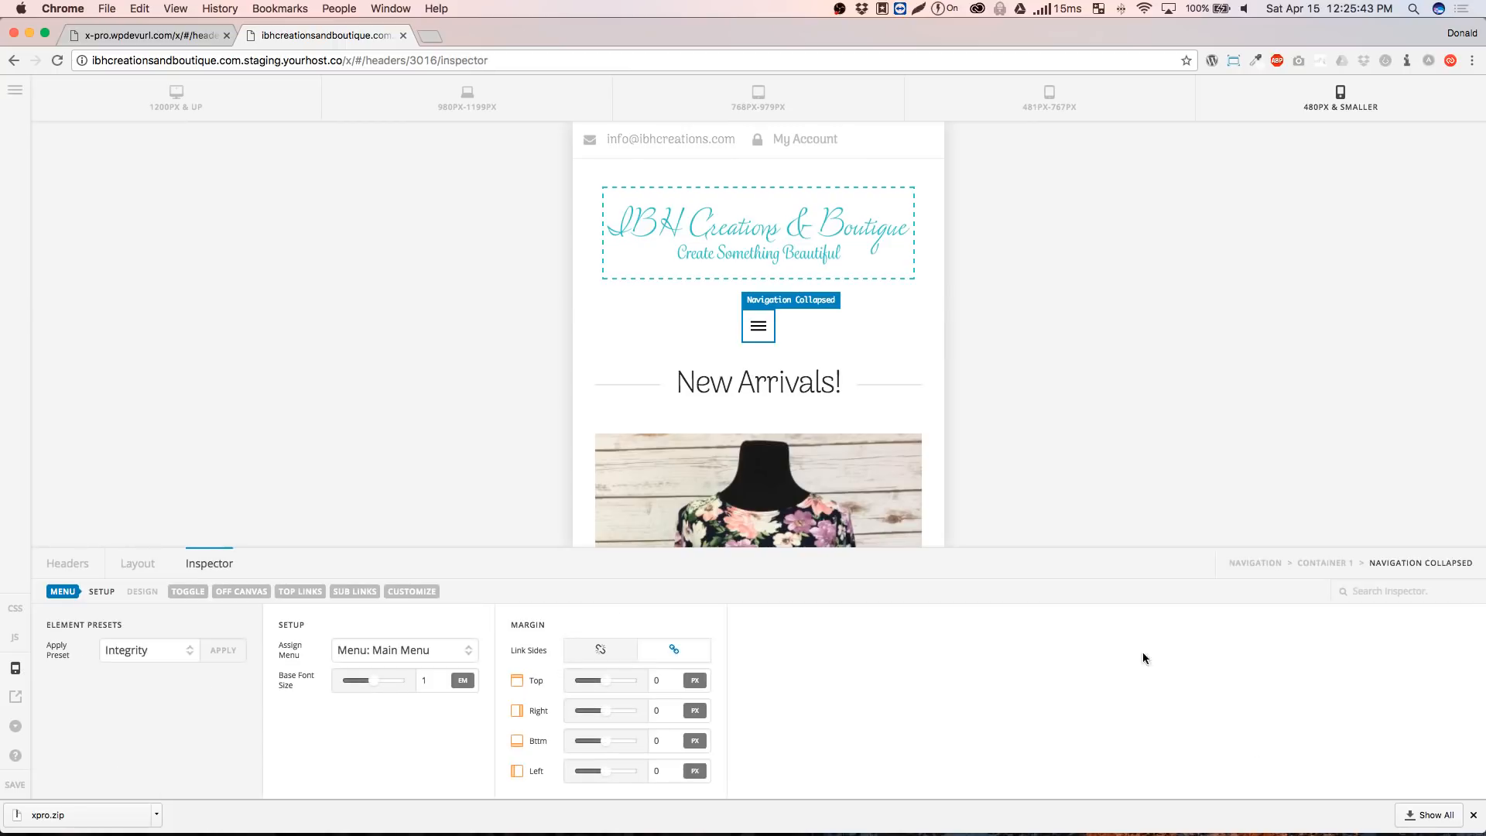
click(409, 592)
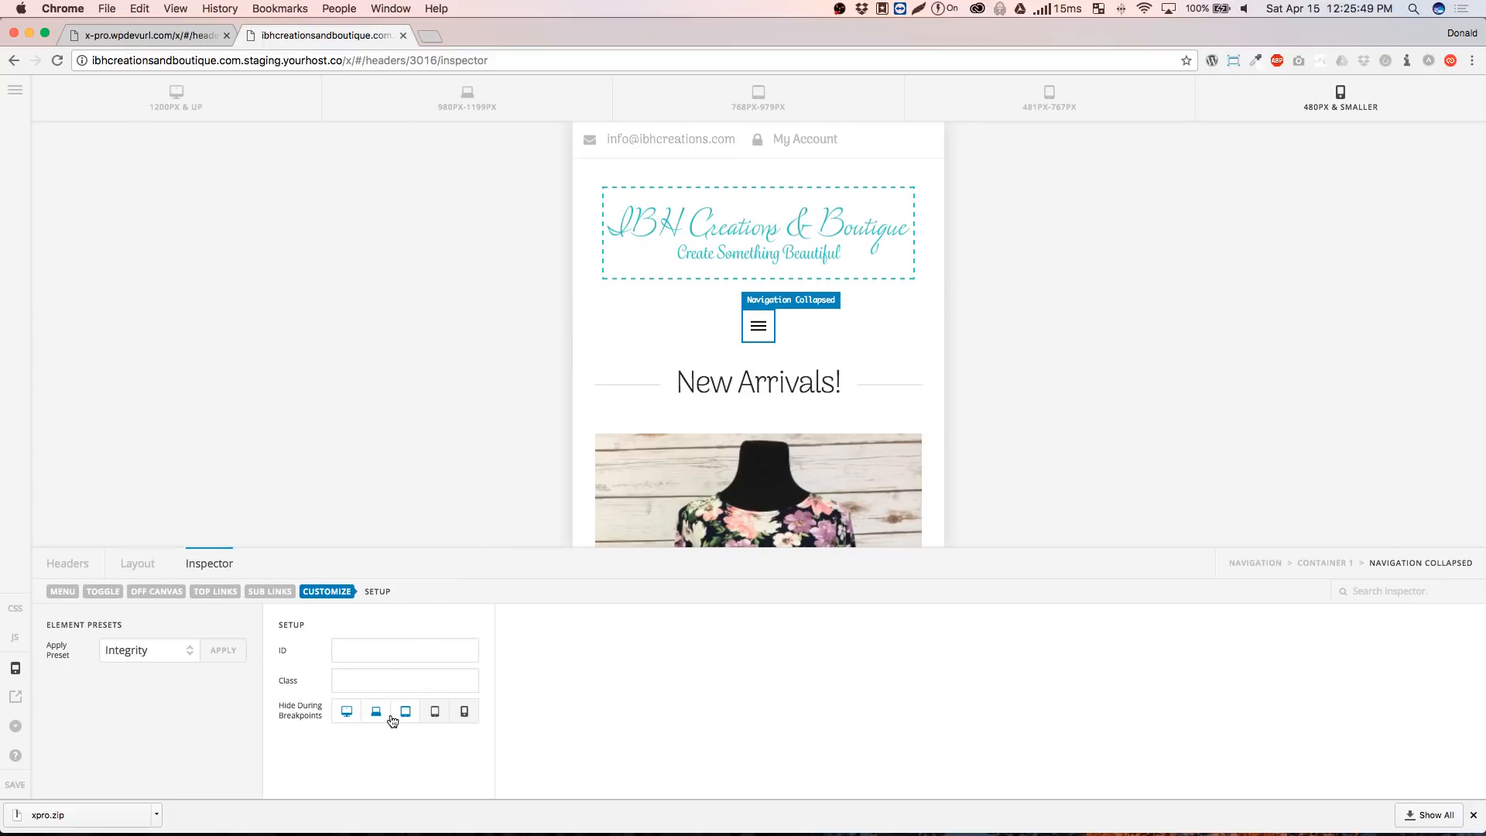
click(465, 712)
click(435, 712)
click(1007, 108)
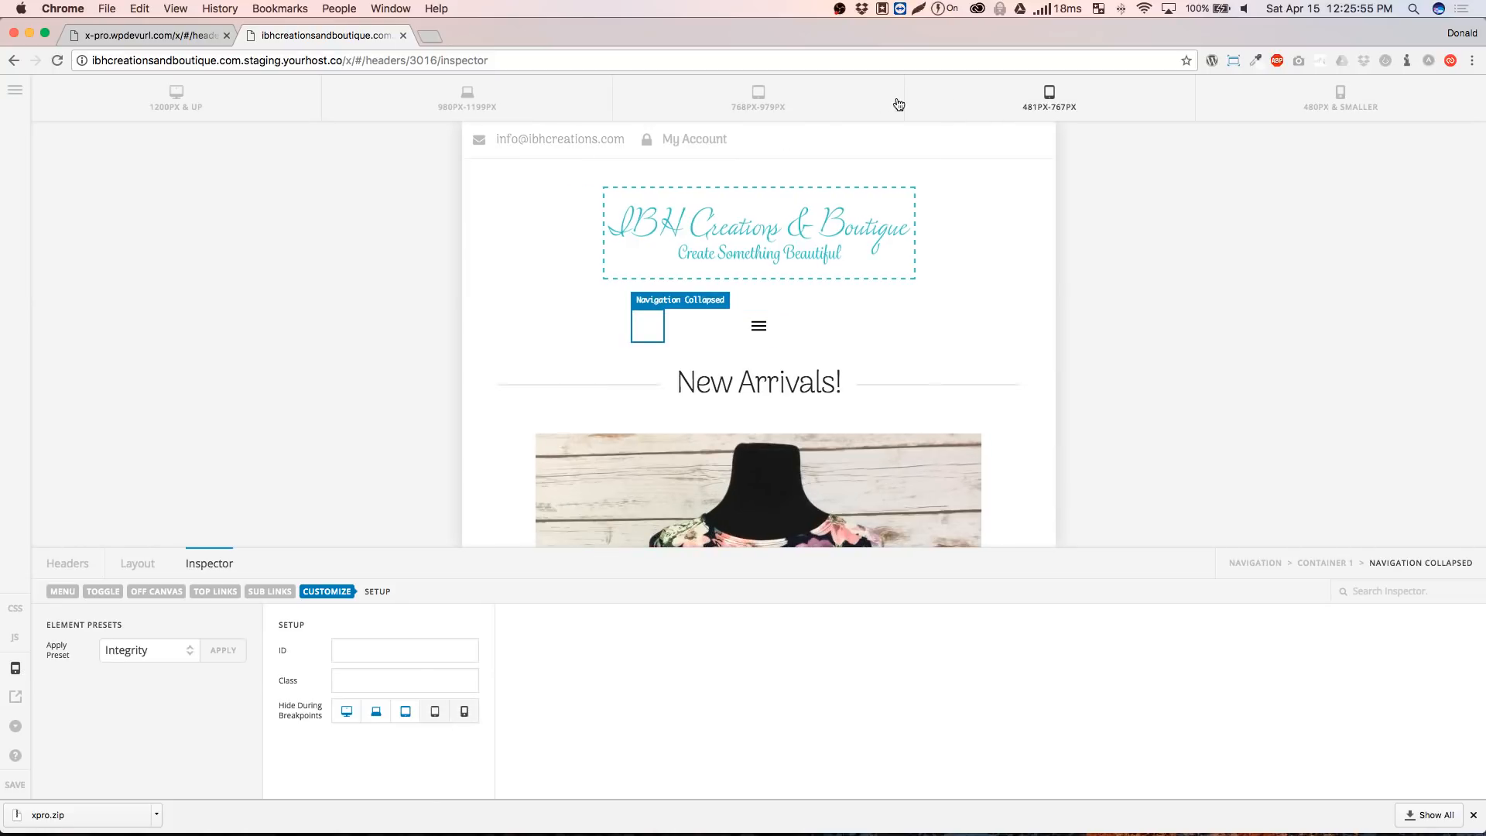
click(771, 103)
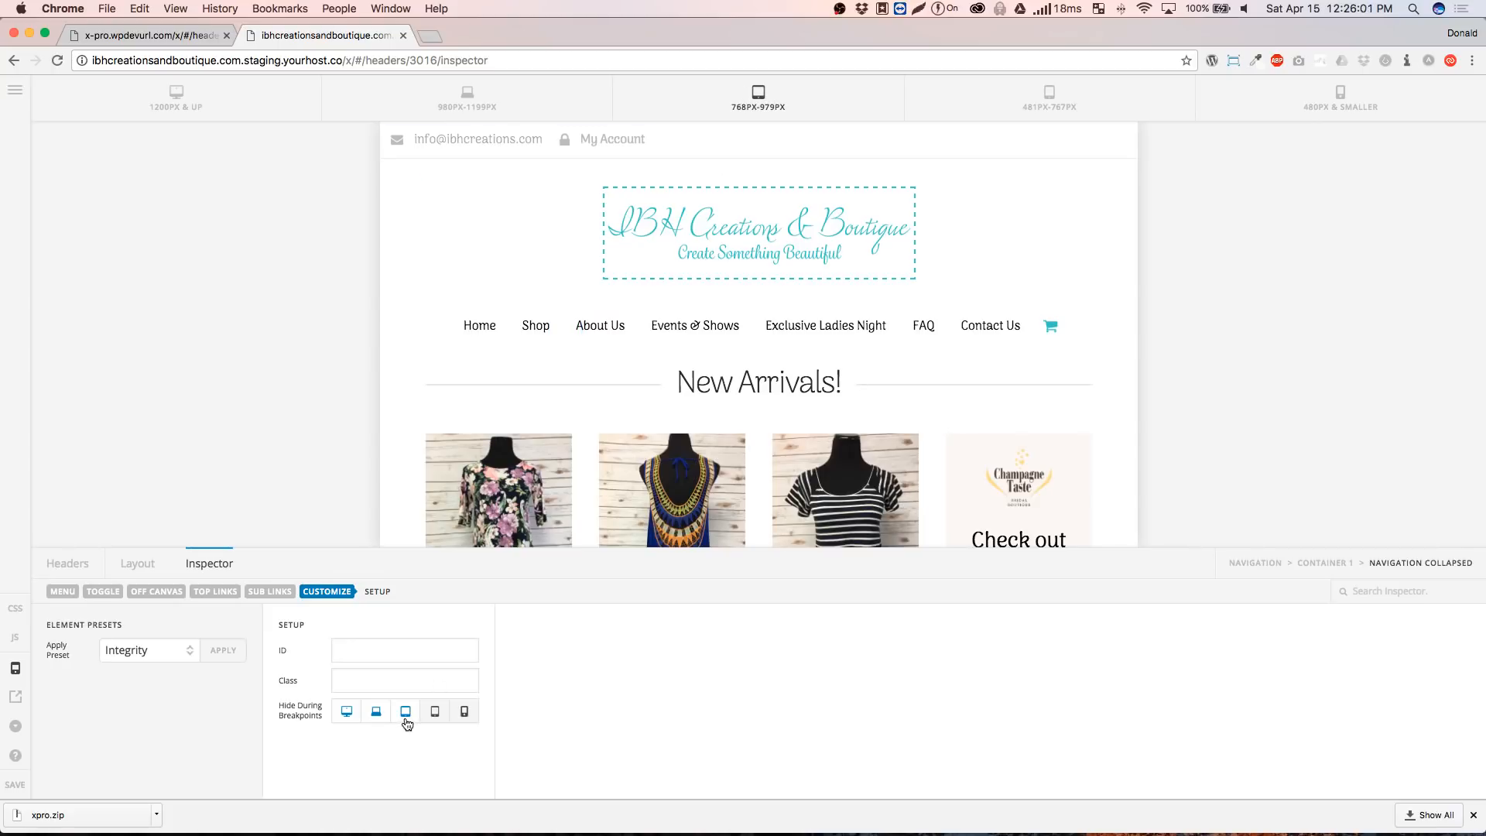
Examine which breakpoints hide the Navigation Inline element in its customization settings
click(599, 326)
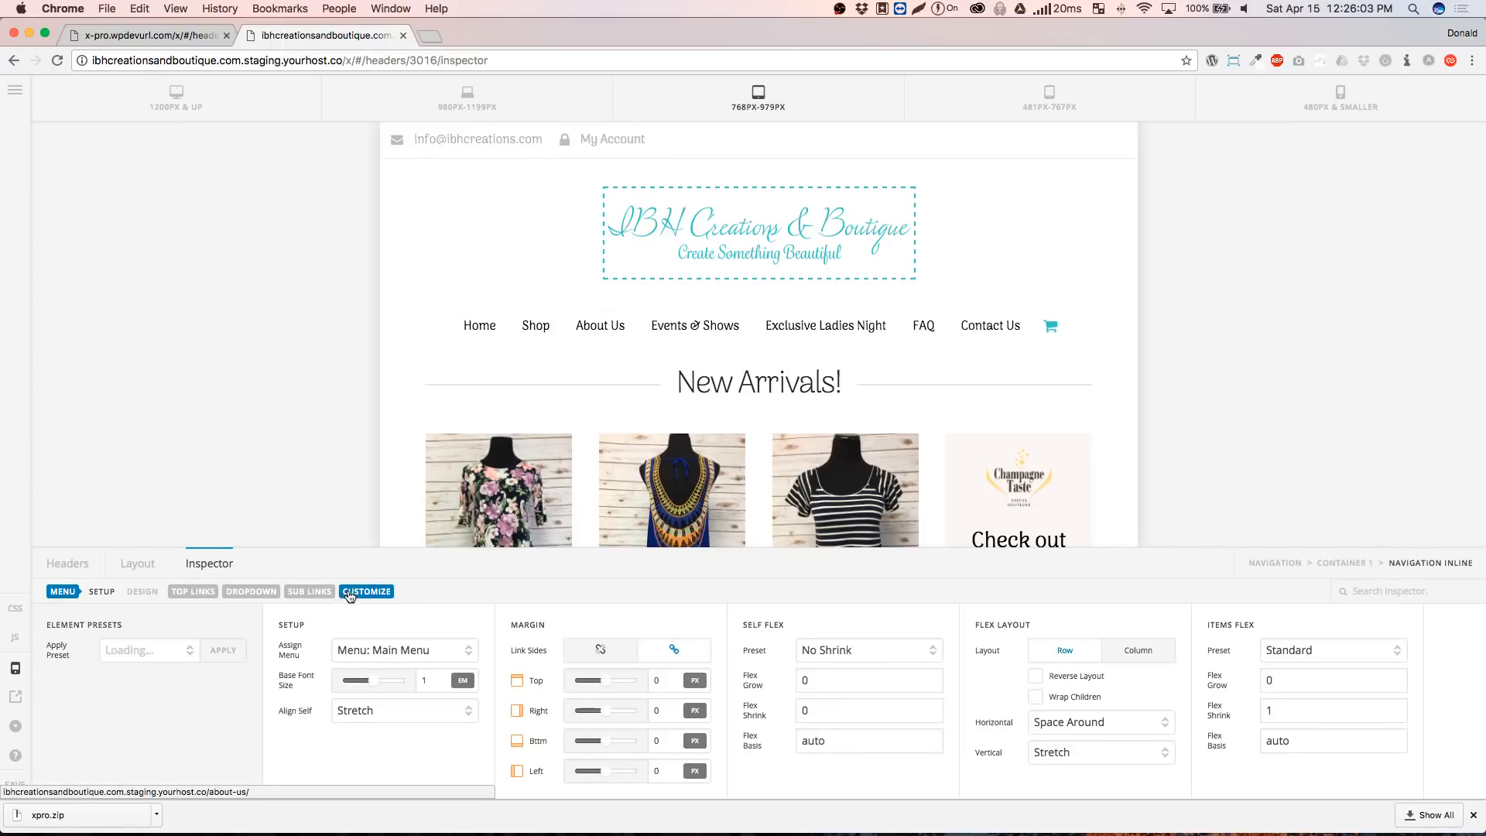
click(349, 593)
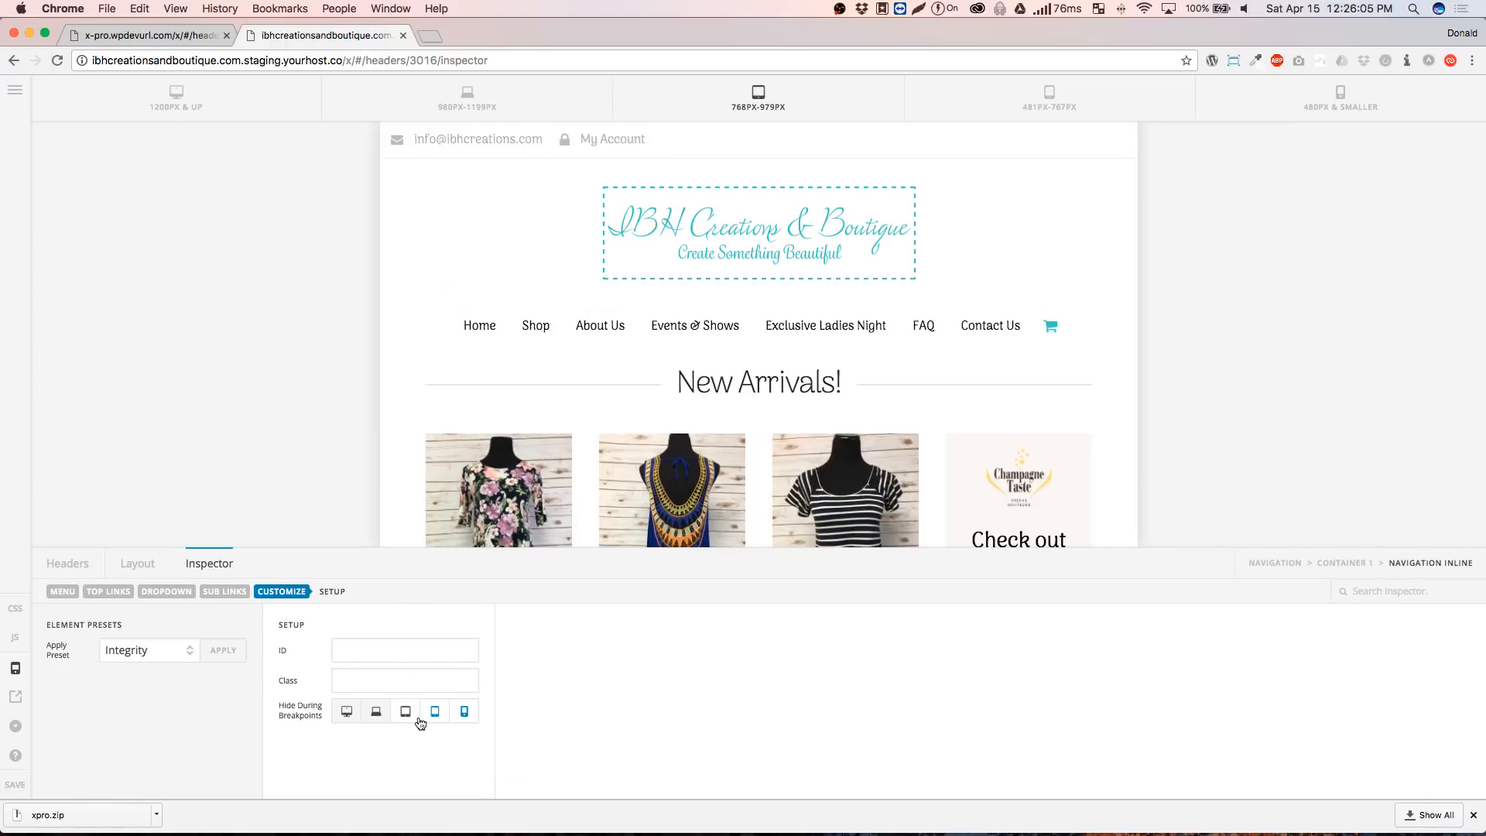
click(445, 722)
Preview the header at 480px & smaller, and open and close the collapsed navigation's off-canvas menu
click(1342, 97)
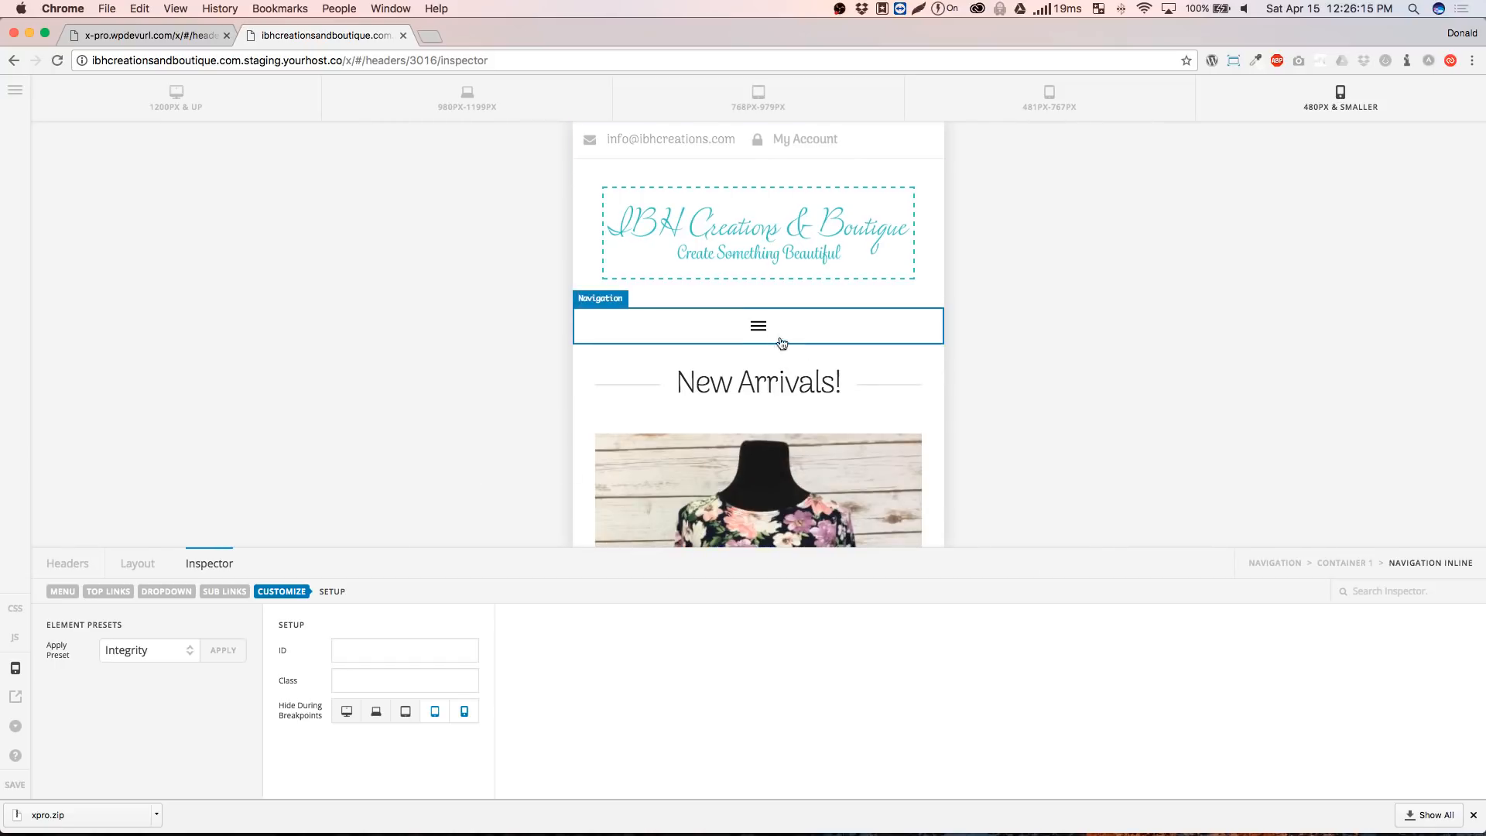
click(745, 334)
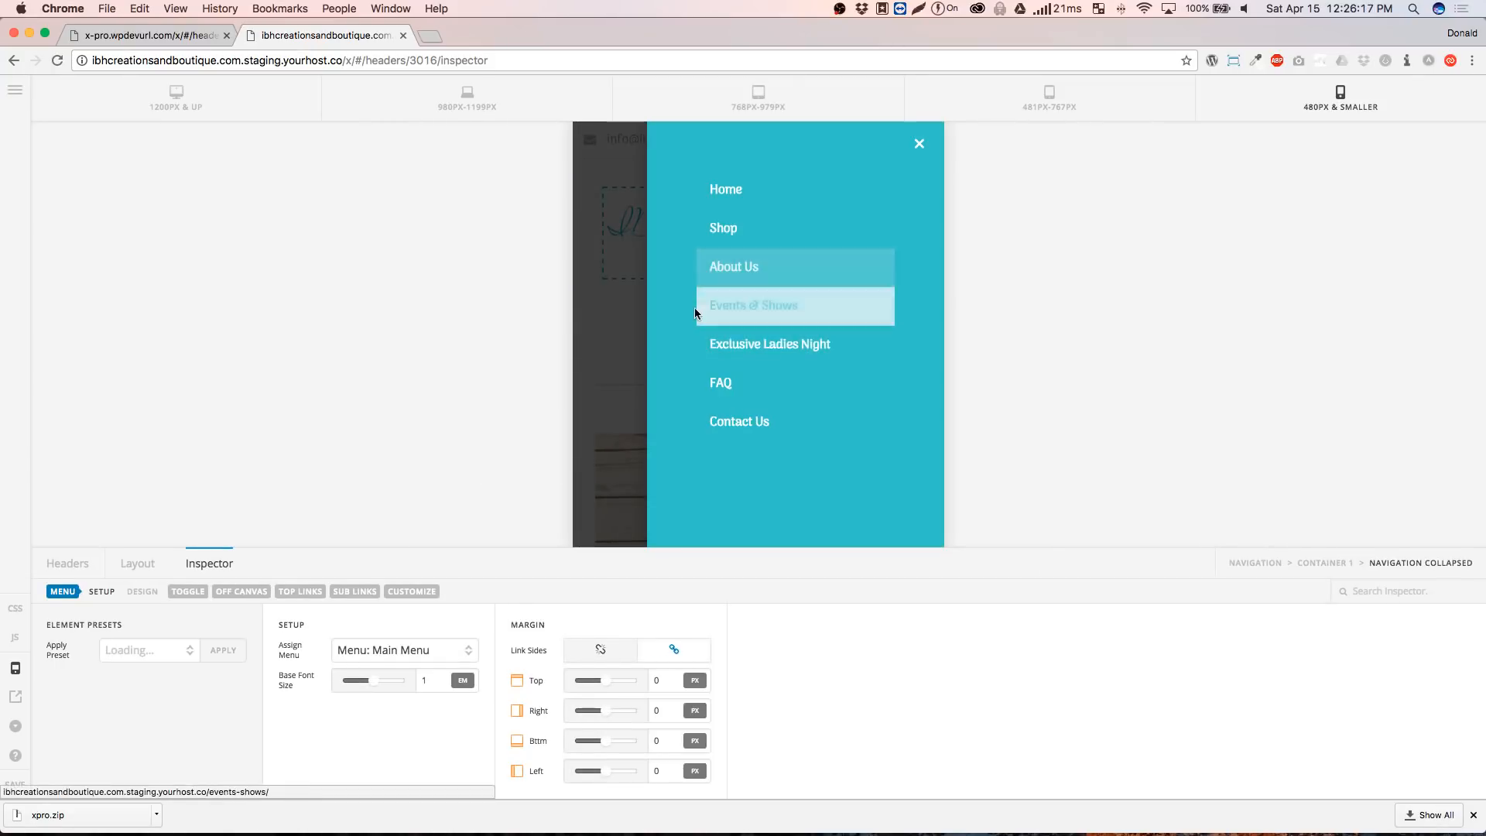
click(920, 144)
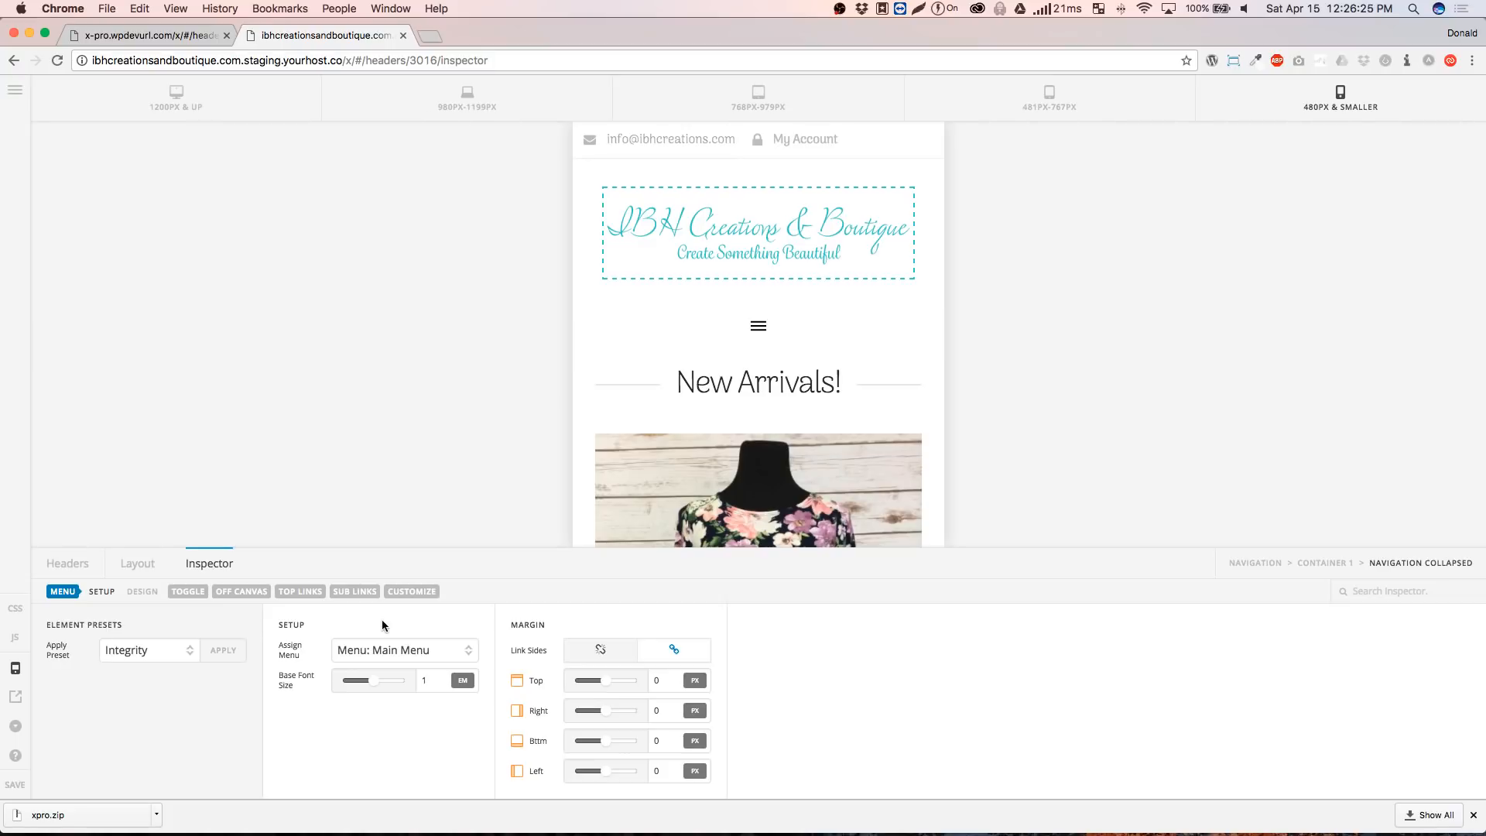
Stop hiding the Cart Dropdown element at the 481px-767px and 480px & smaller breakpoints
click(137, 565)
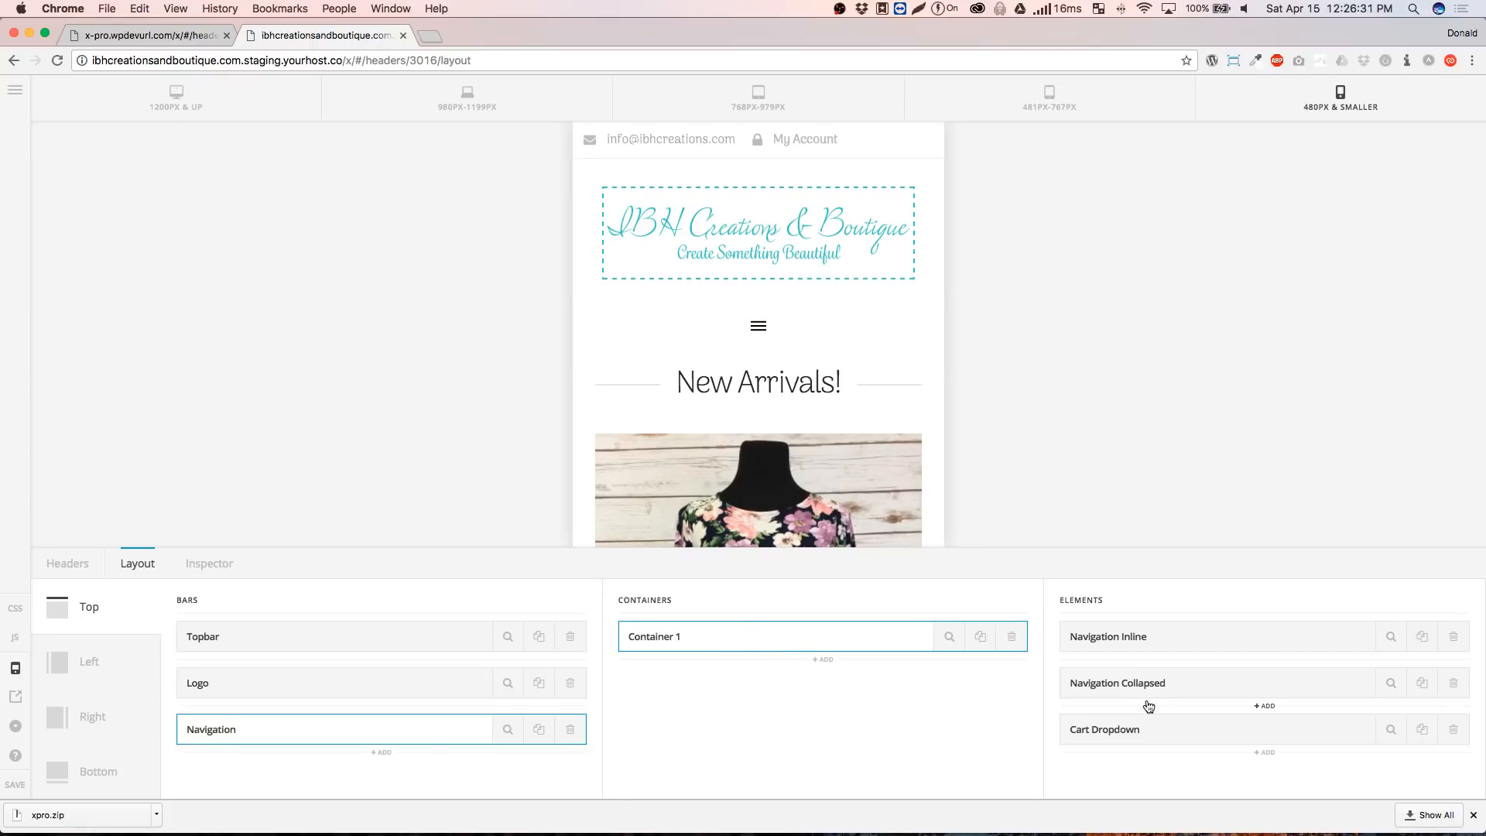
click(1392, 732)
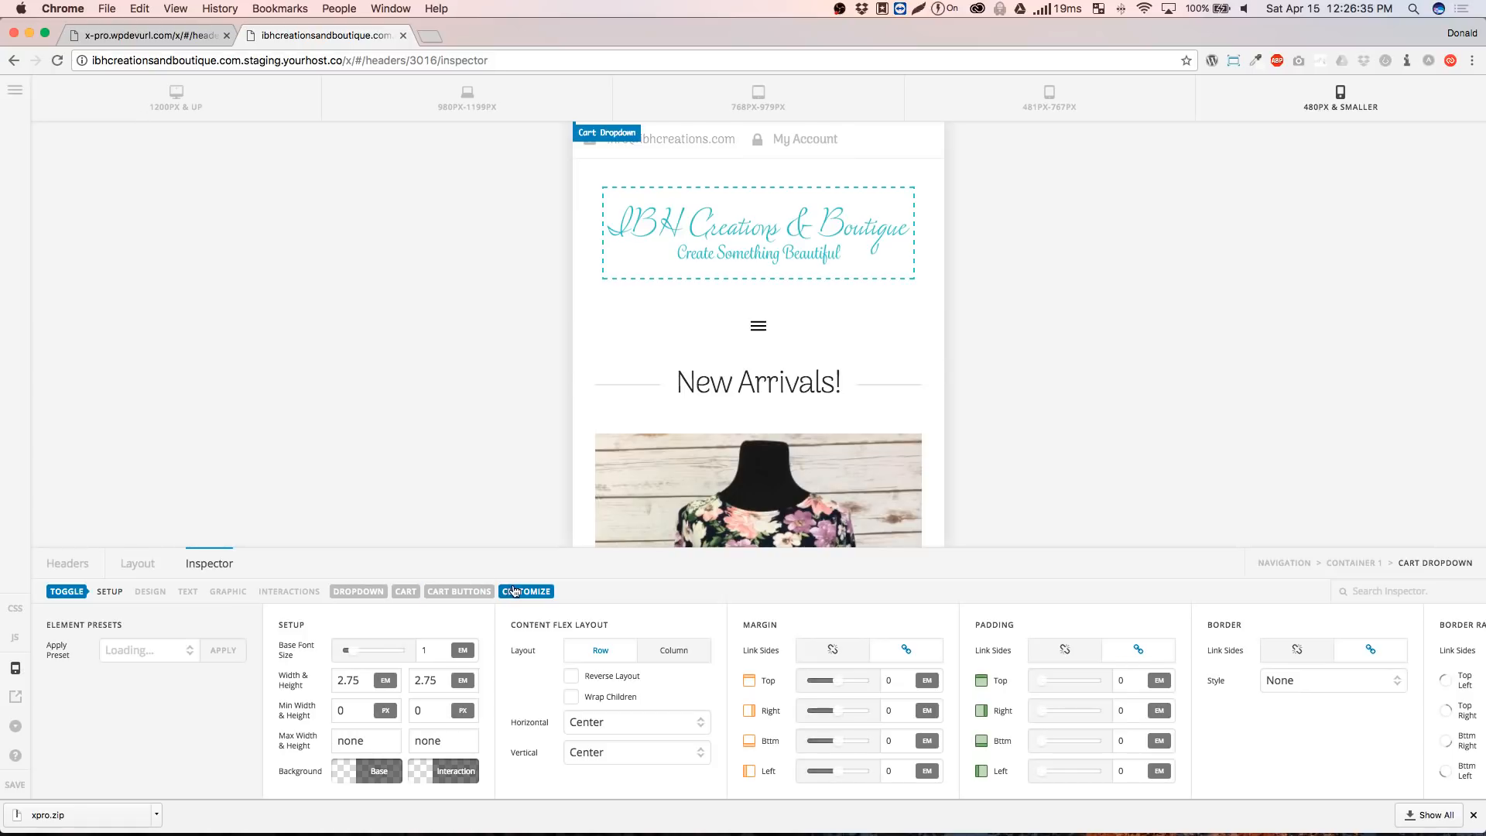
click(521, 592)
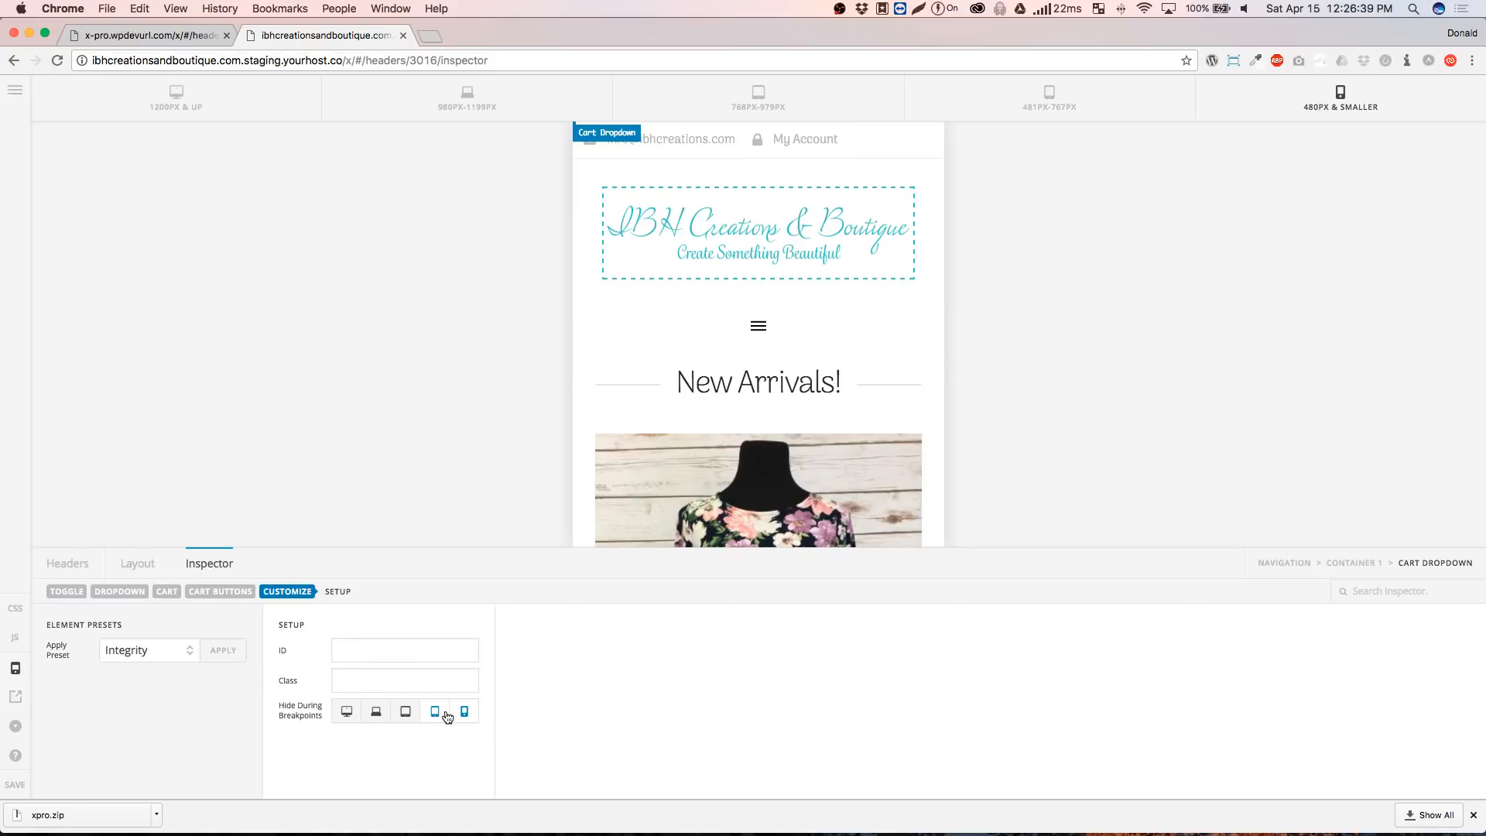
click(435, 712)
click(466, 714)
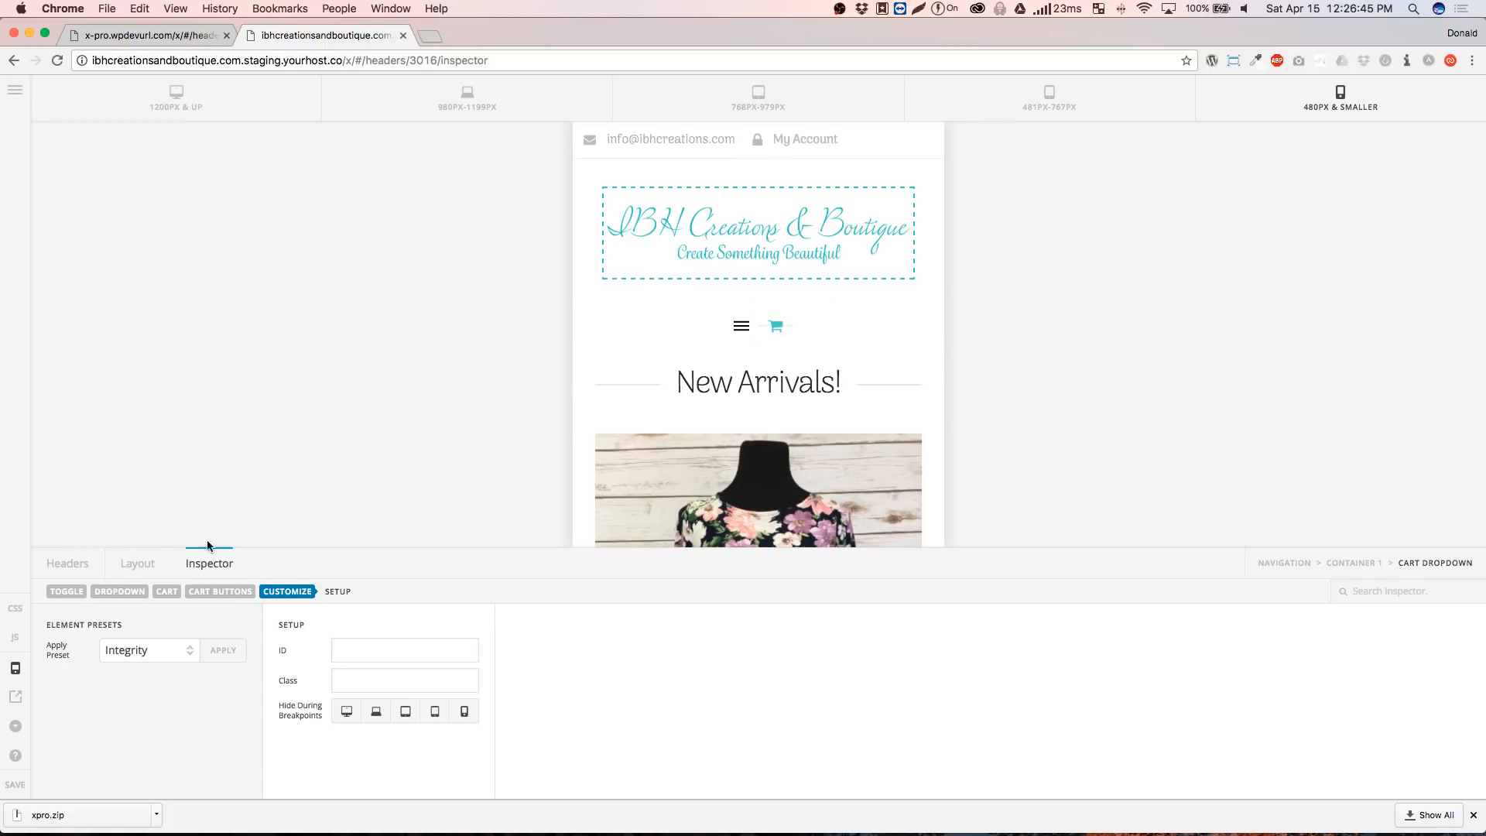
Add a Search Modal element after the Cart Dropdown in the Navigation bar and open its search overlay in the preview
click(138, 564)
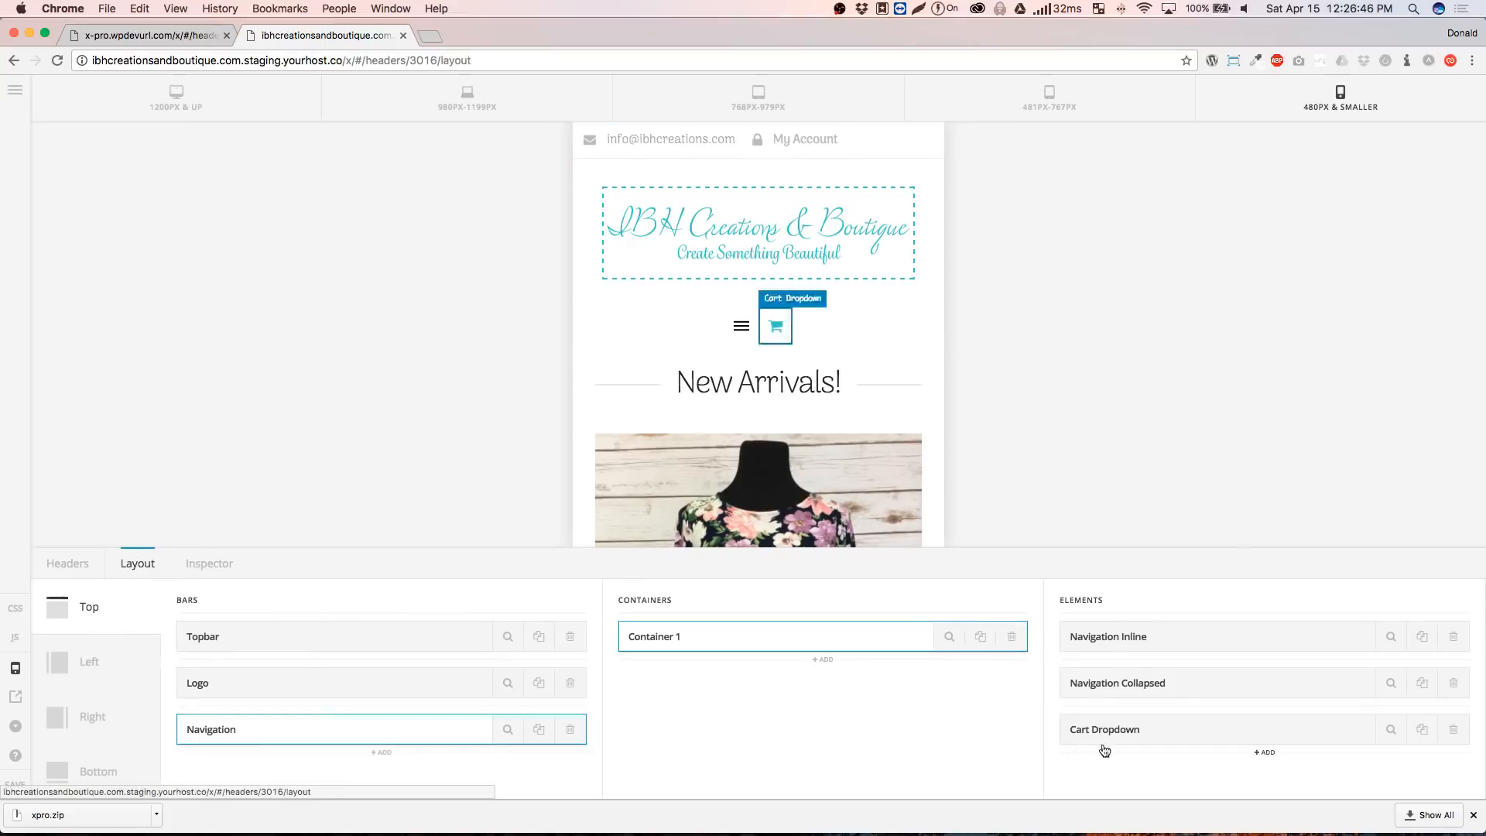
click(1266, 754)
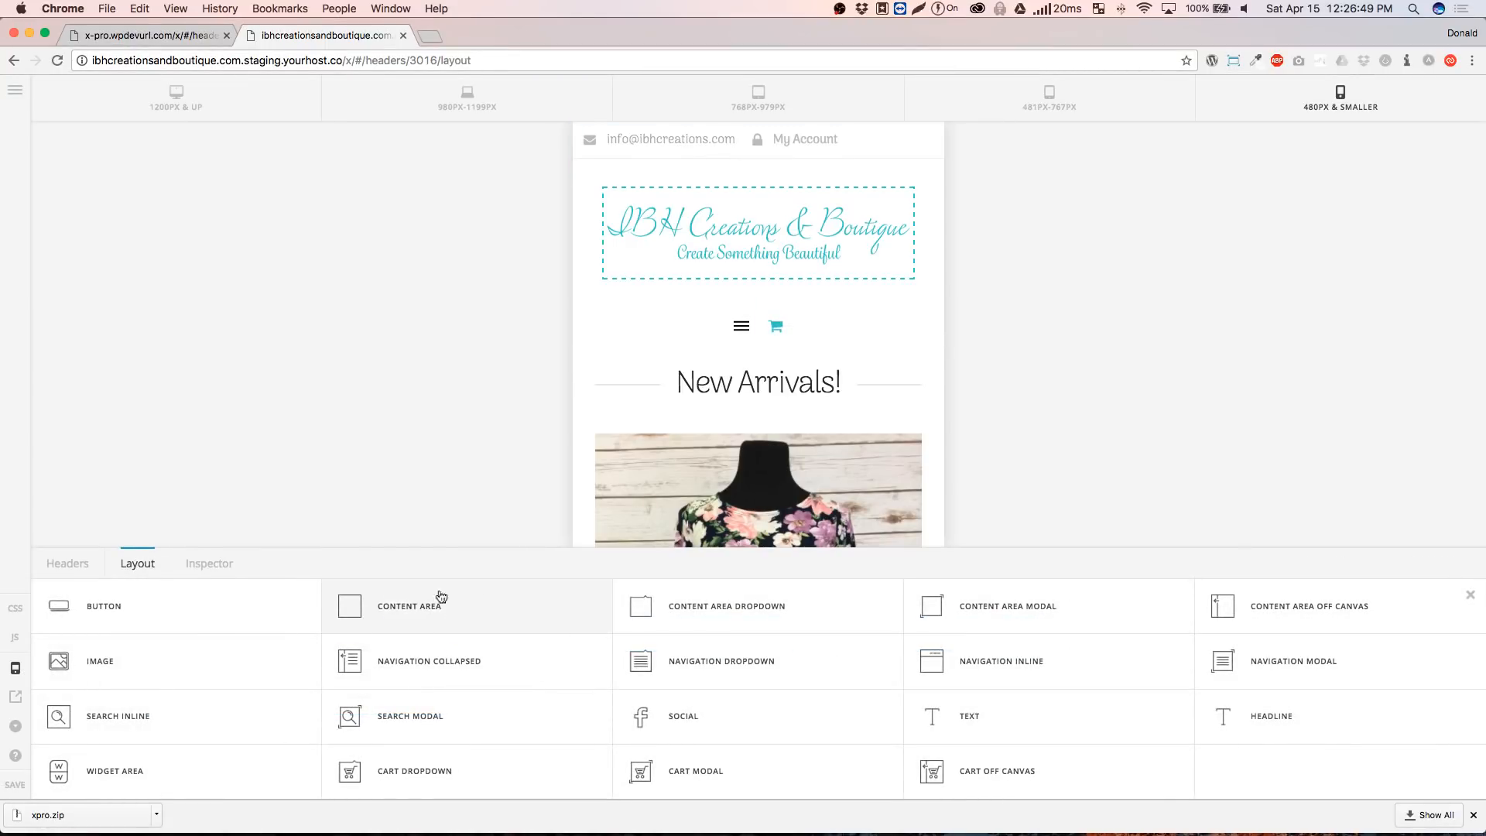
click(429, 724)
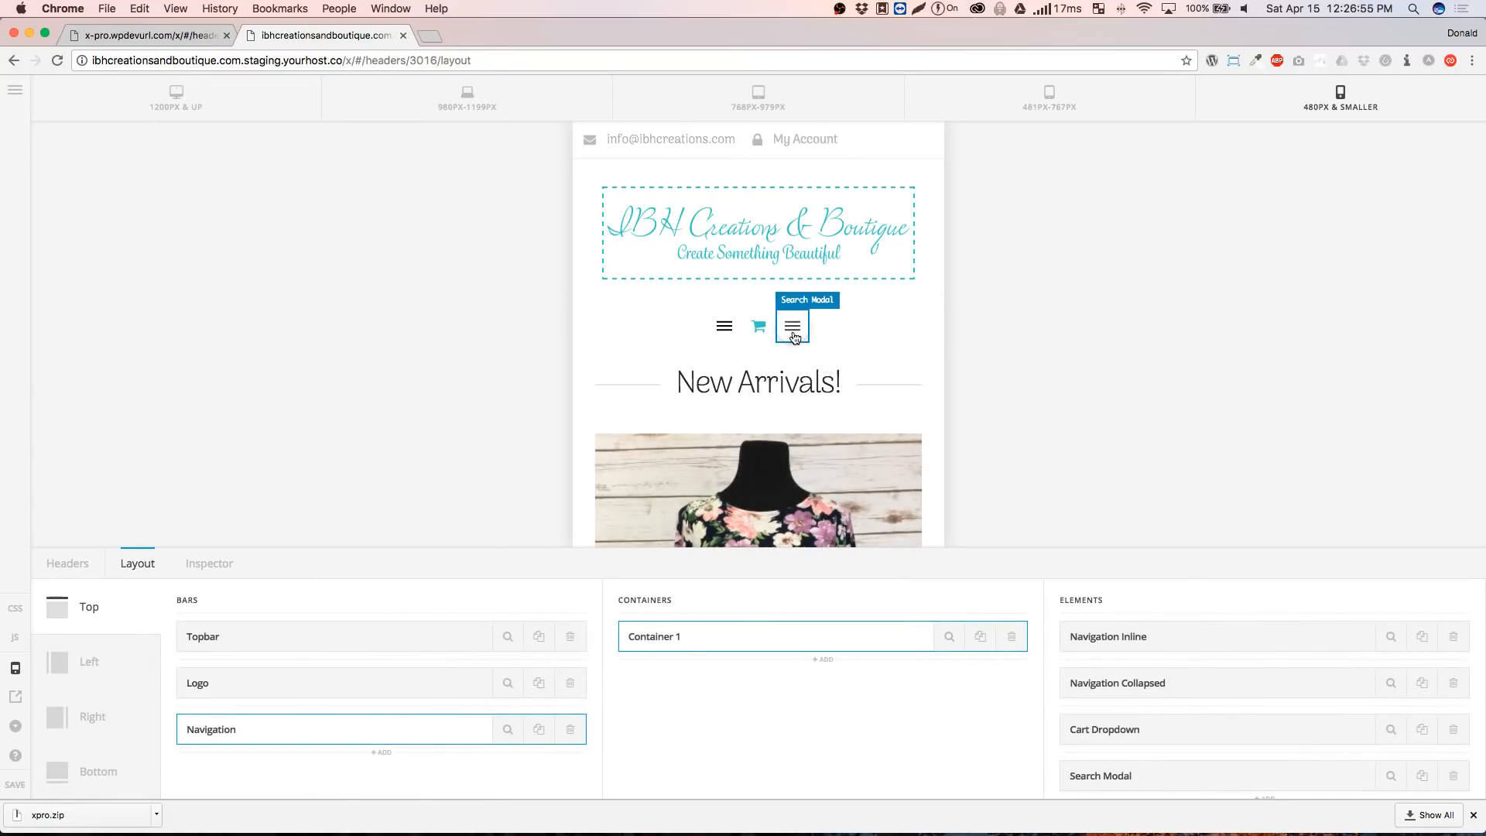
click(793, 333)
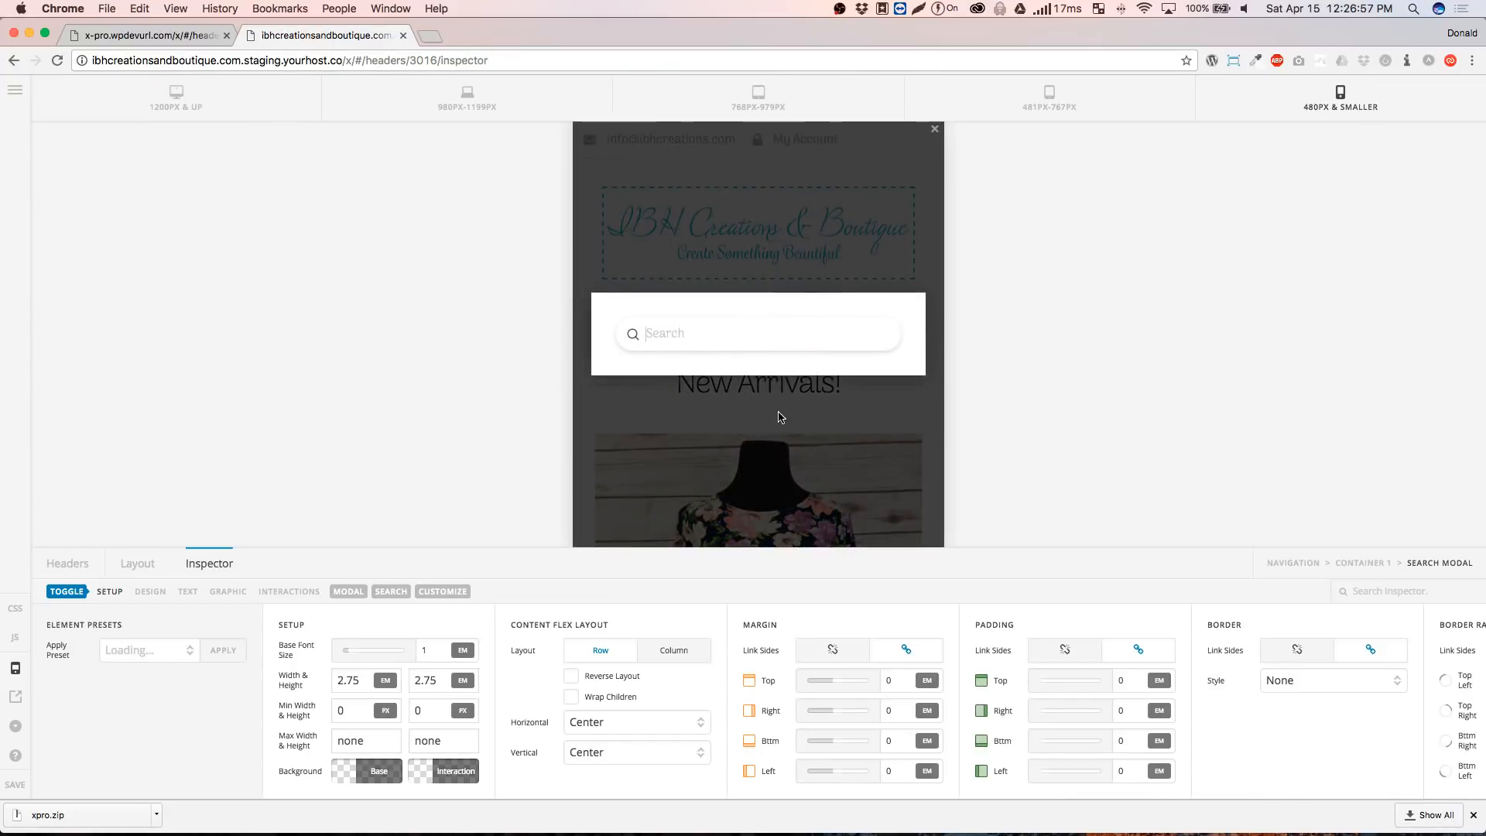
Close the search overlay and switch the Search Modal's toggle graphic from burger to the magnifying-glass icon, searching the icons for "sear"
click(781, 413)
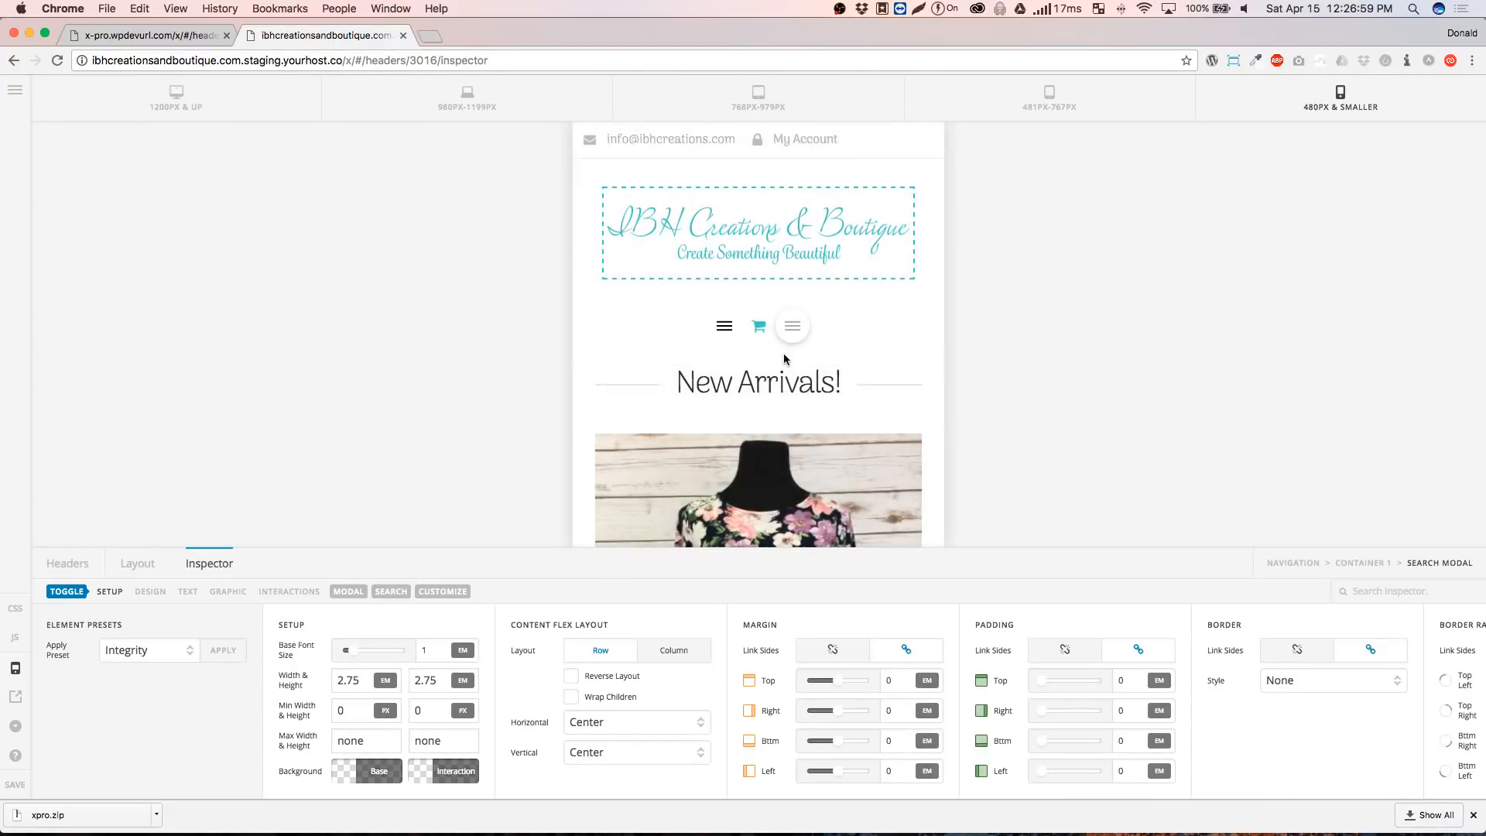
click(382, 593)
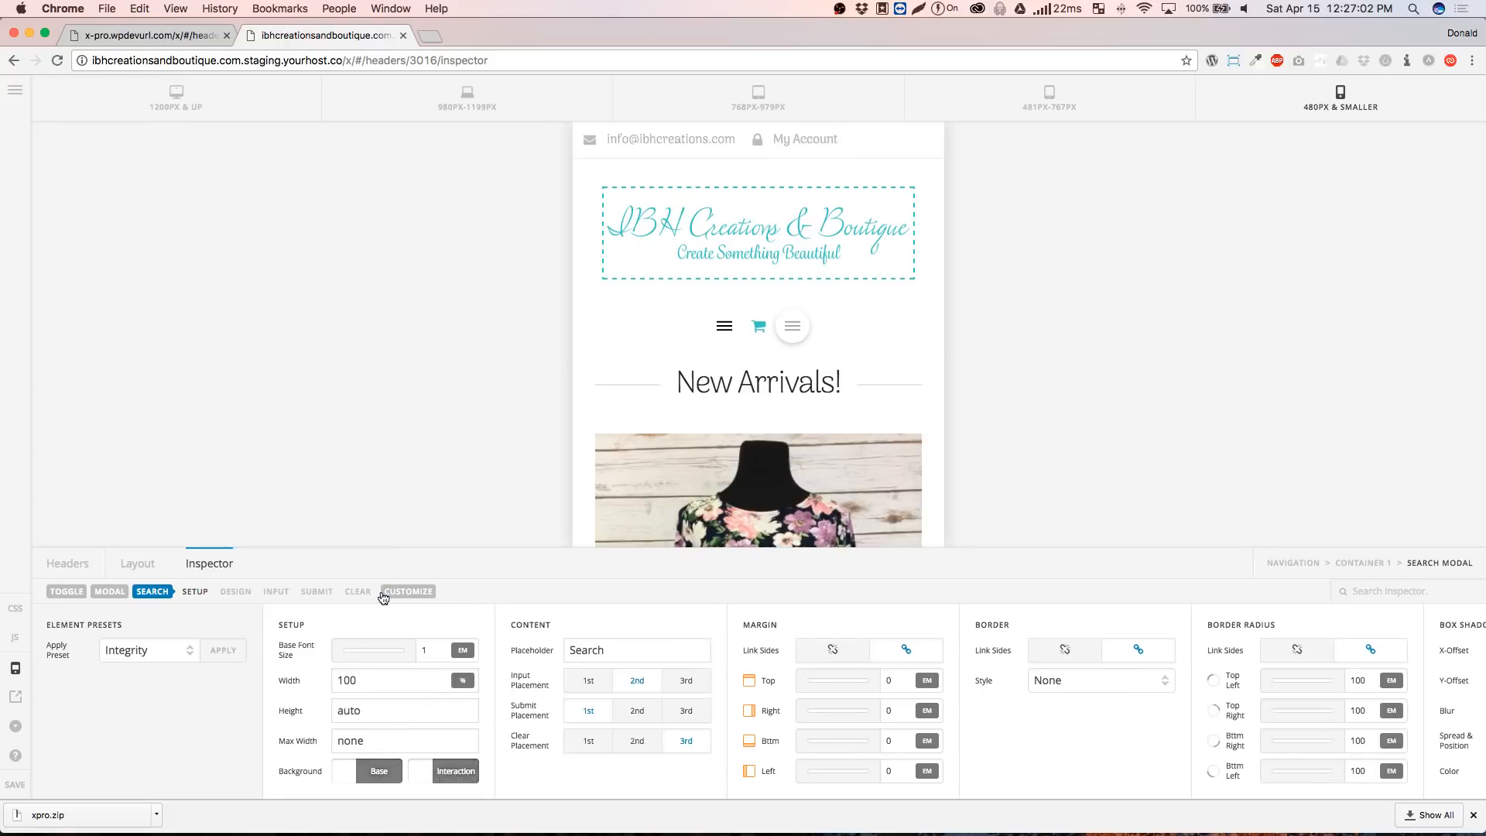
click(237, 593)
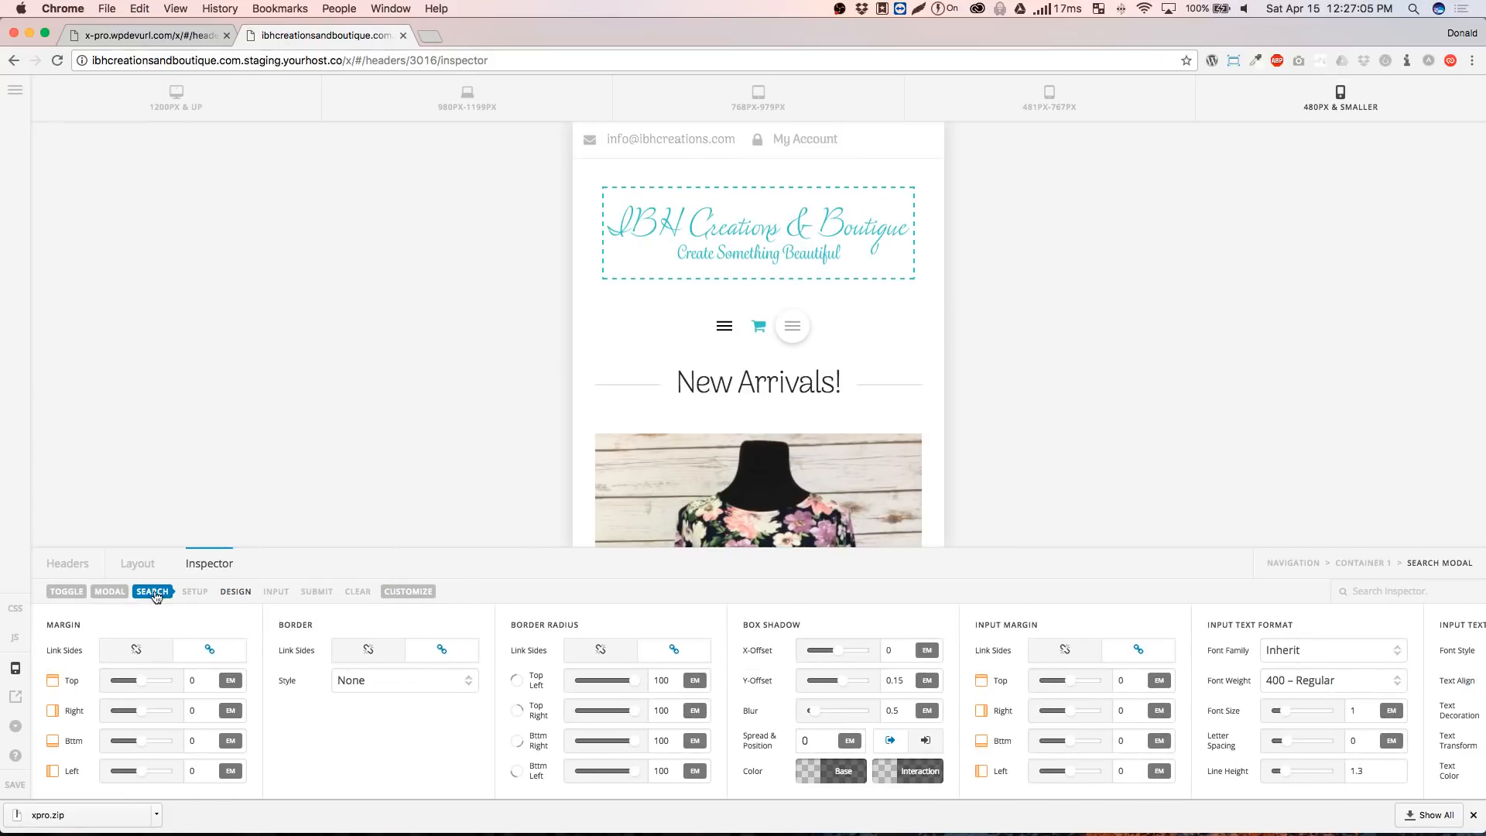
click(69, 592)
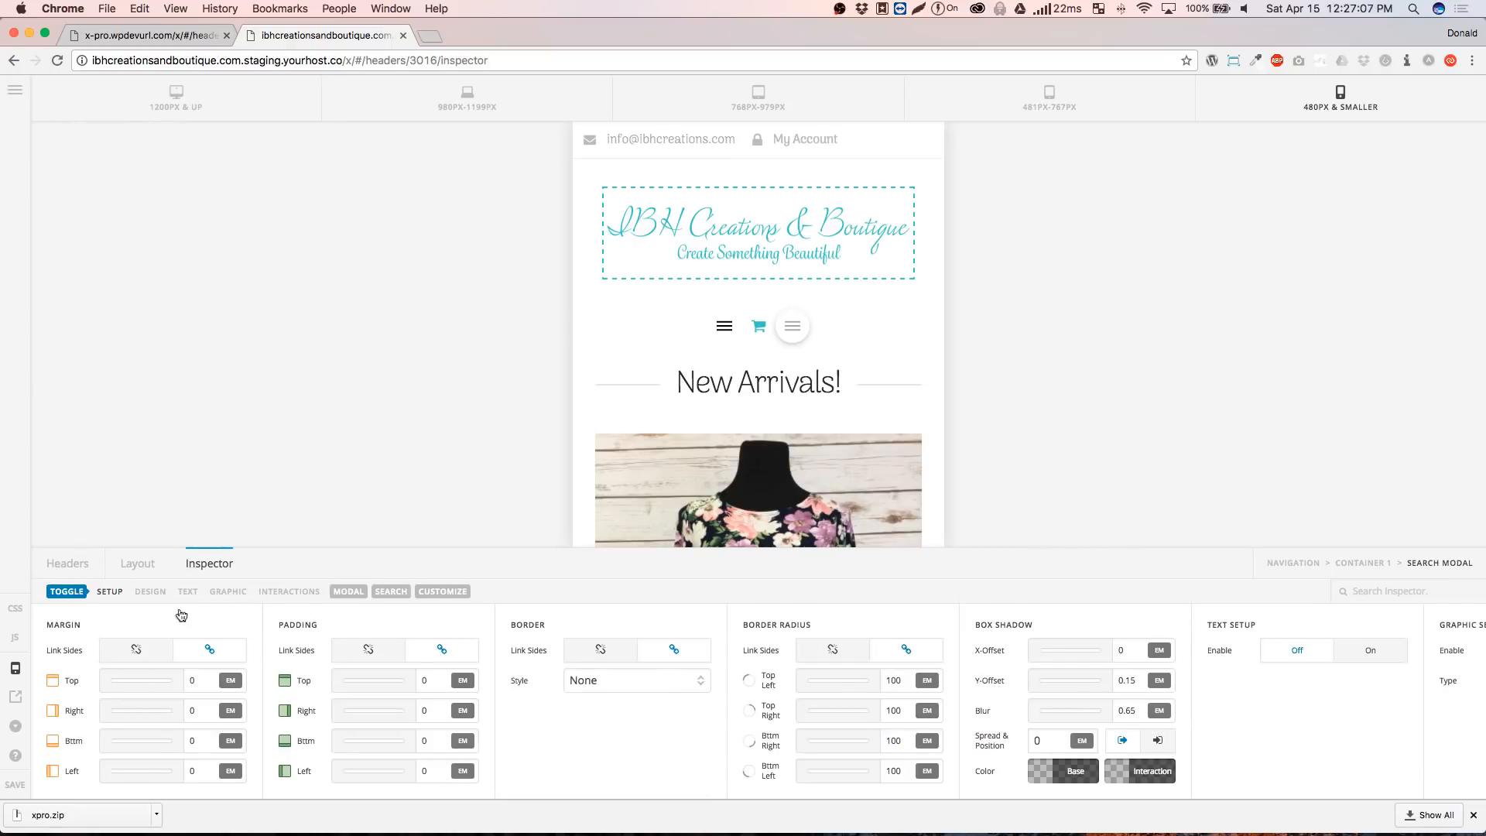
click(229, 592)
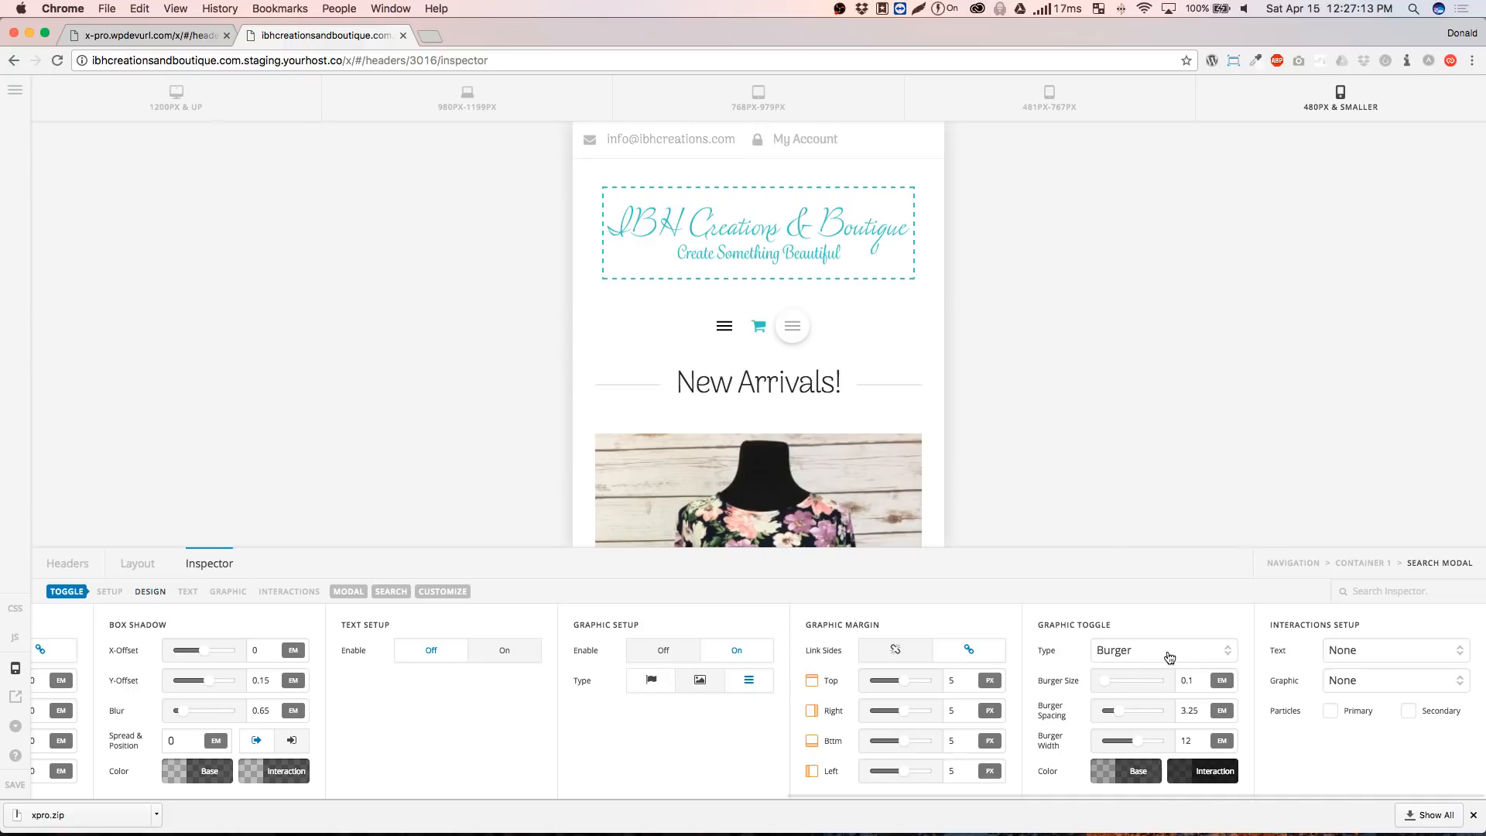
click(1138, 712)
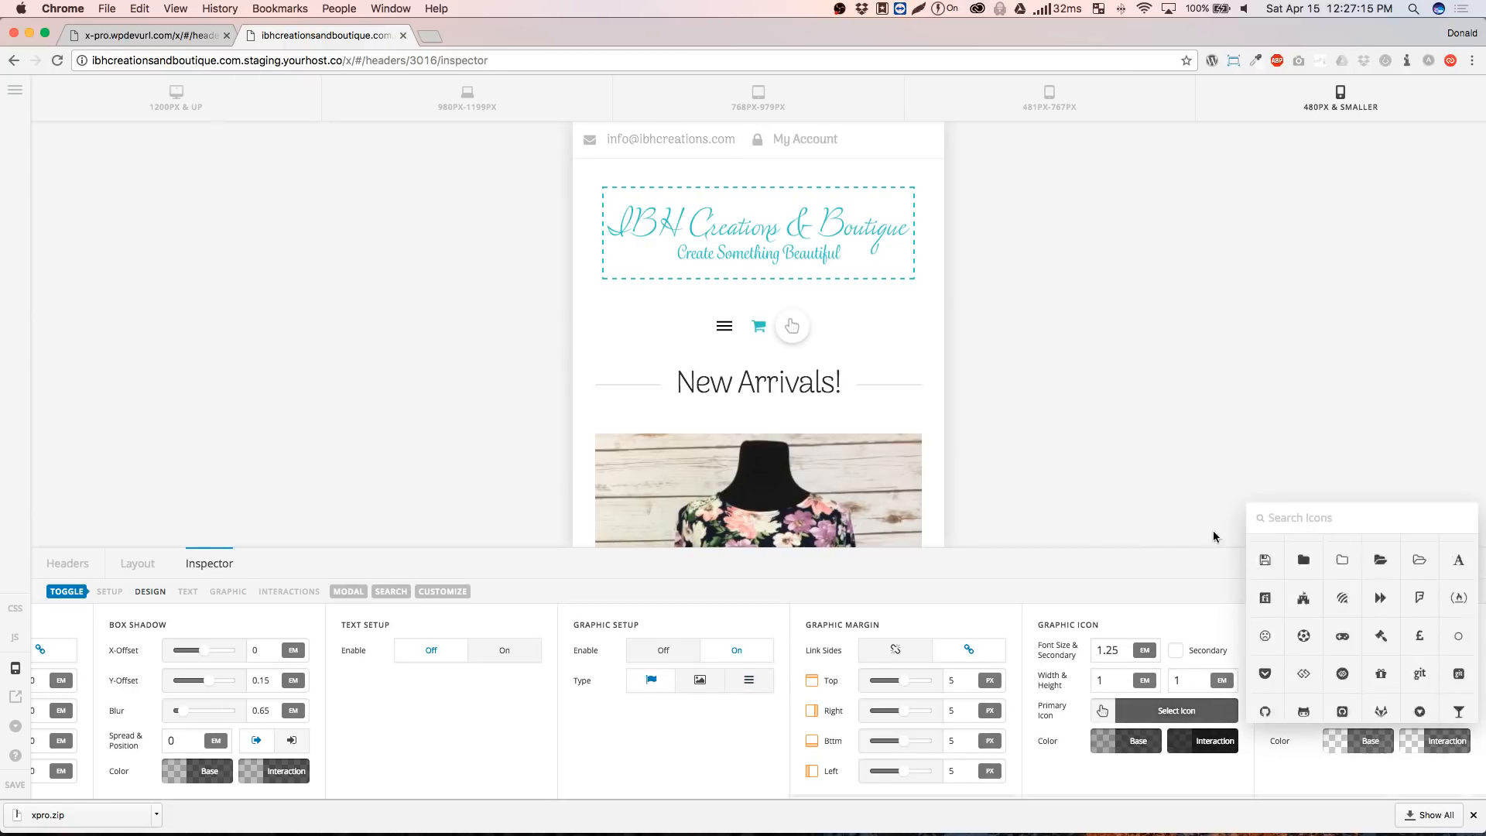
text(sear)
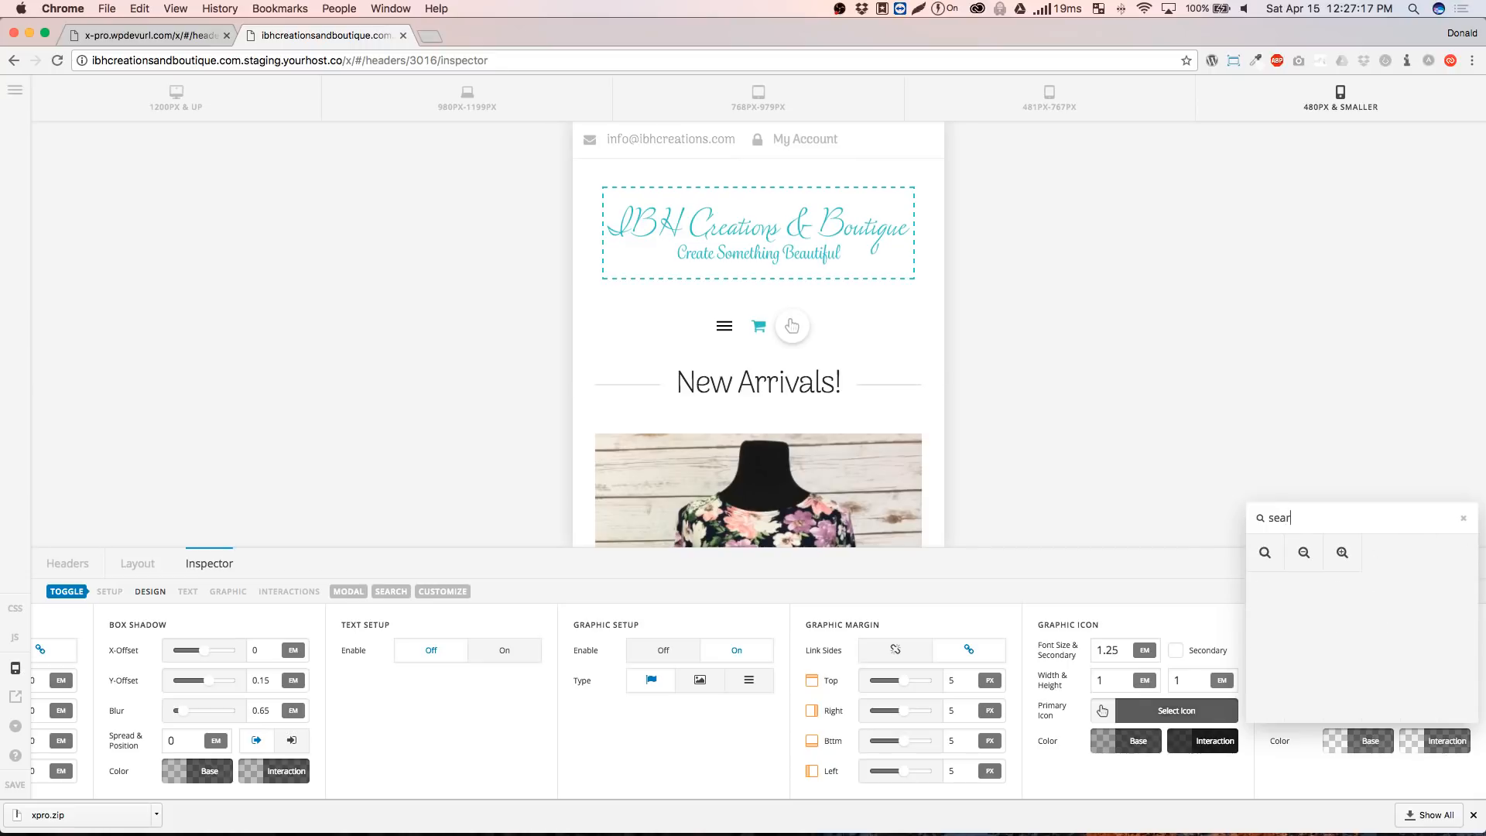
click(1272, 553)
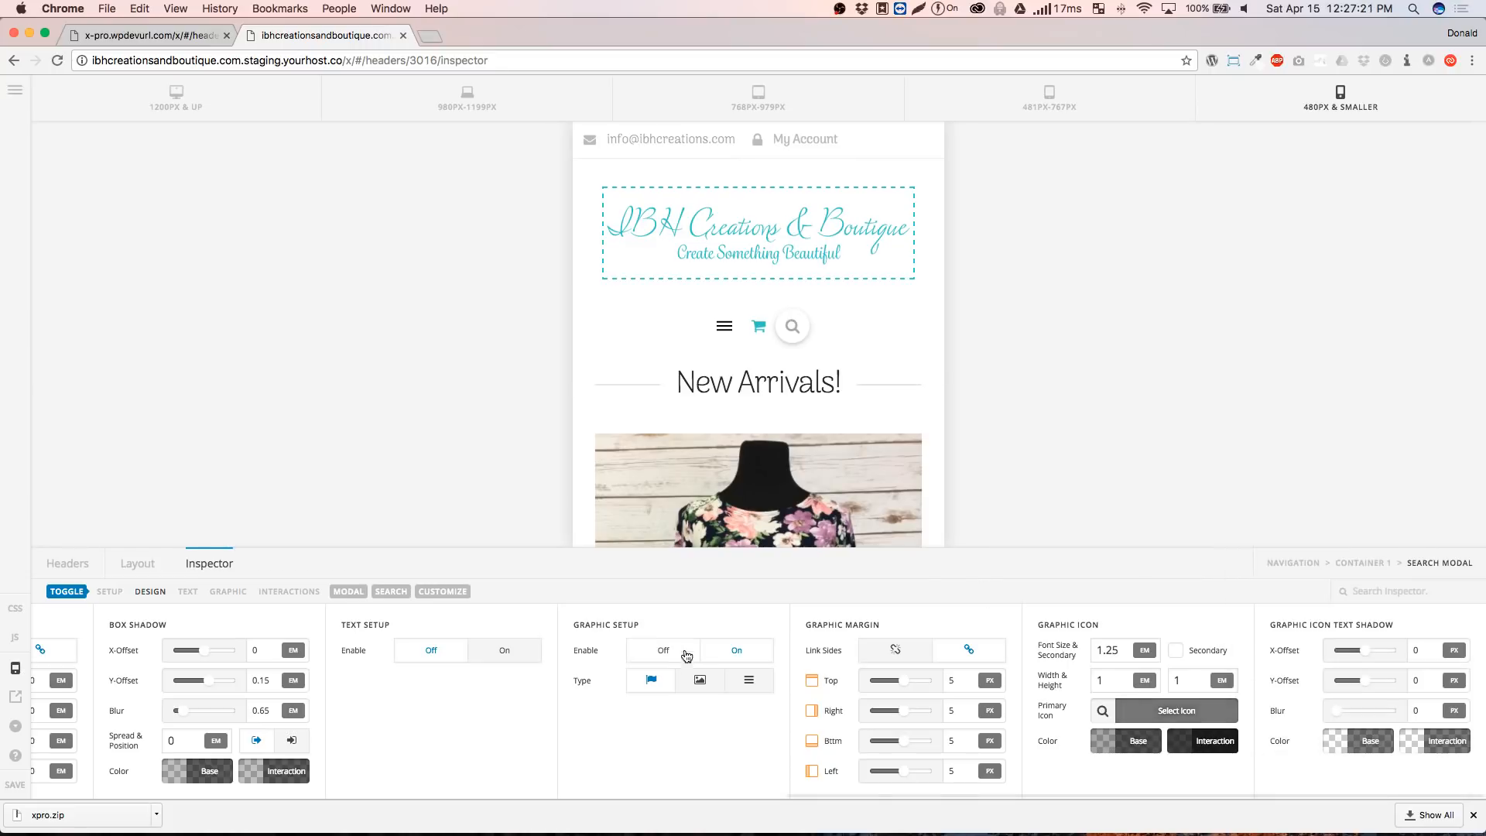
Try an auto margin on all sides of the Cart Dropdown's toggle, and reset the linked margins to 0 px
click(759, 325)
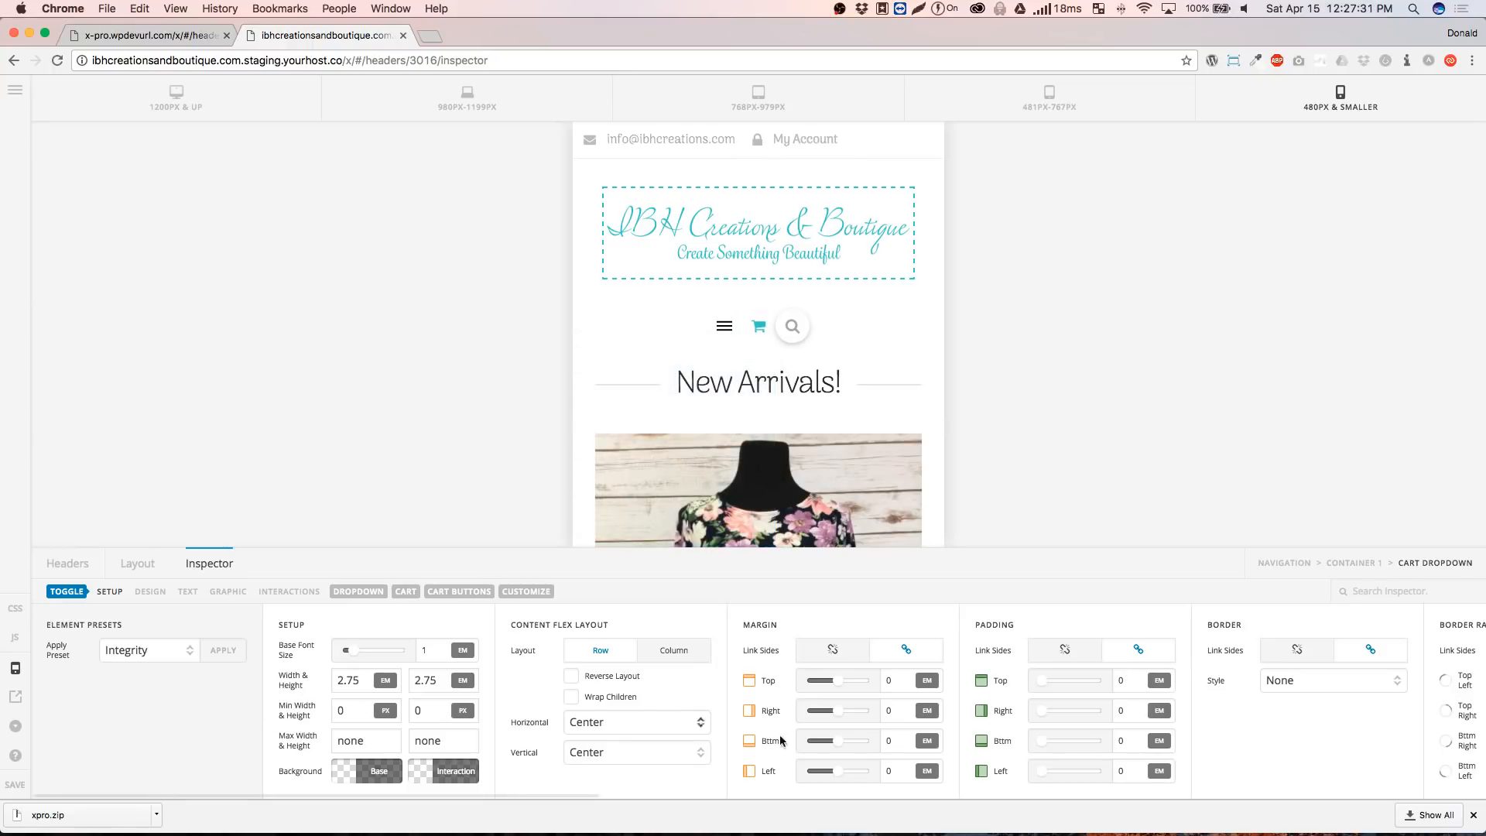
click(900, 713)
text(auto)
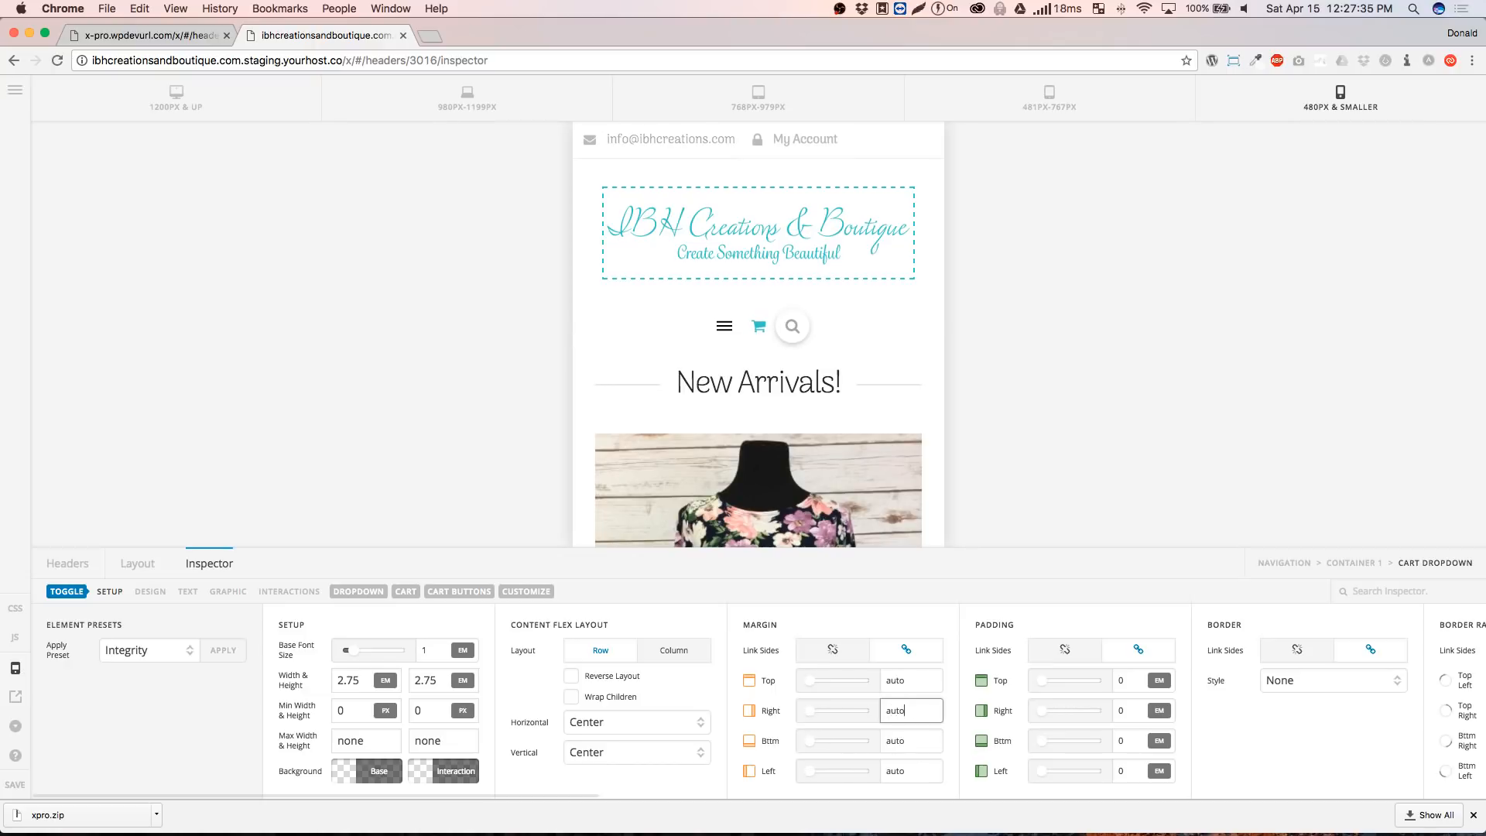
click(833, 650)
drag(911, 682, 878, 687)
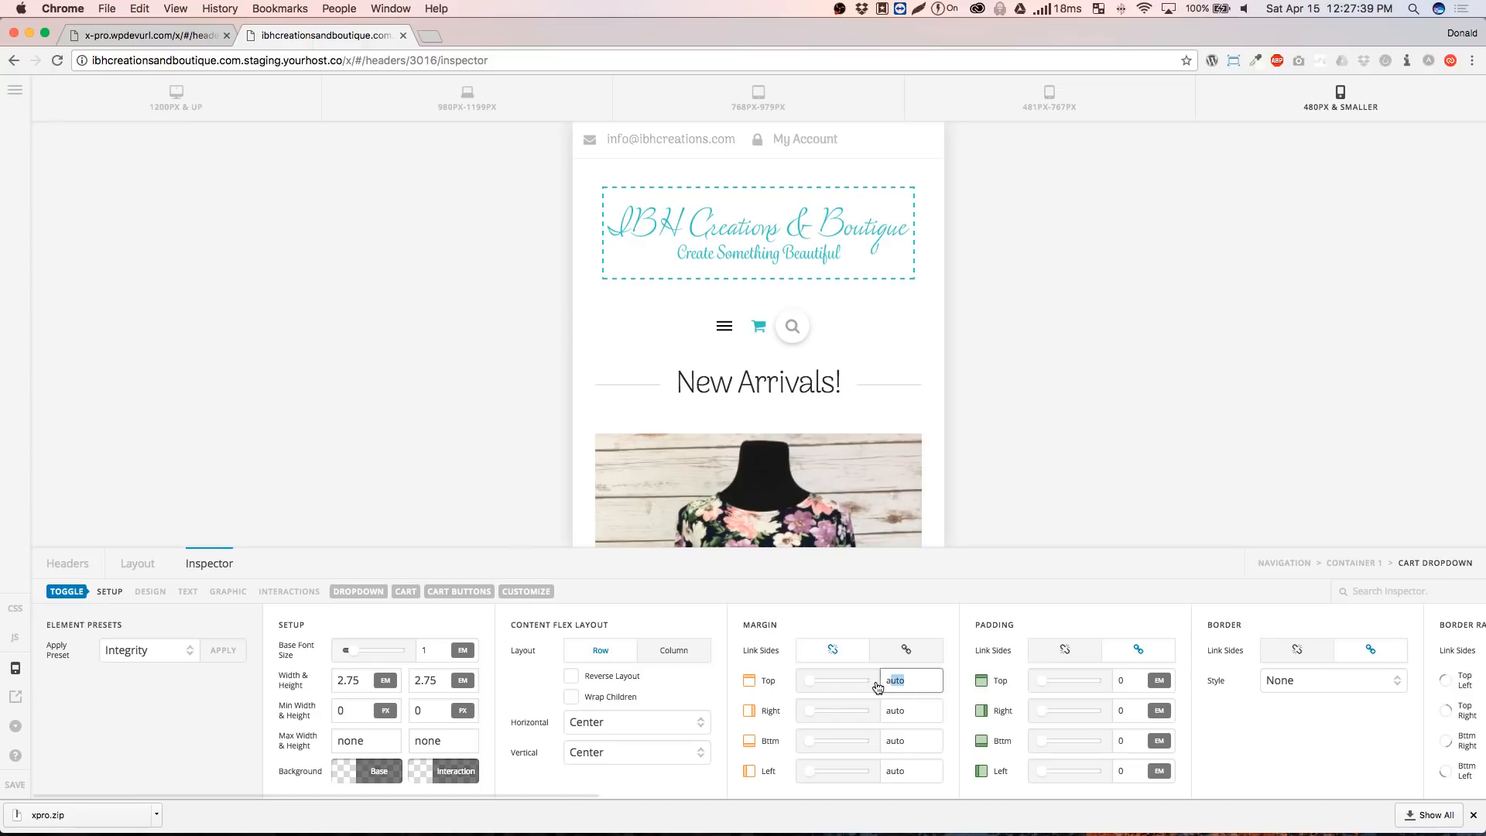
key(BackSpace)
text(0)
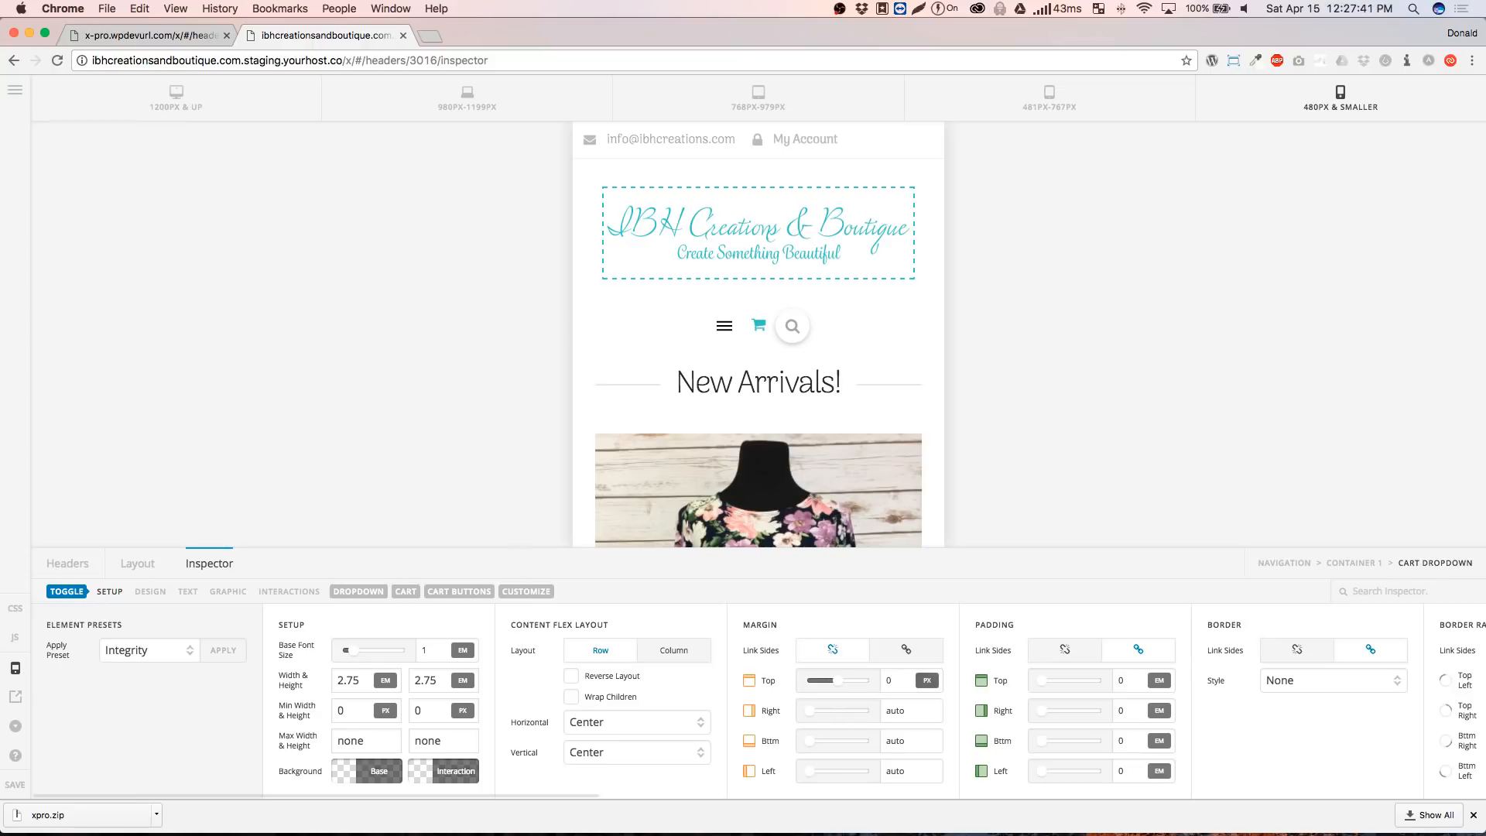
click(902, 651)
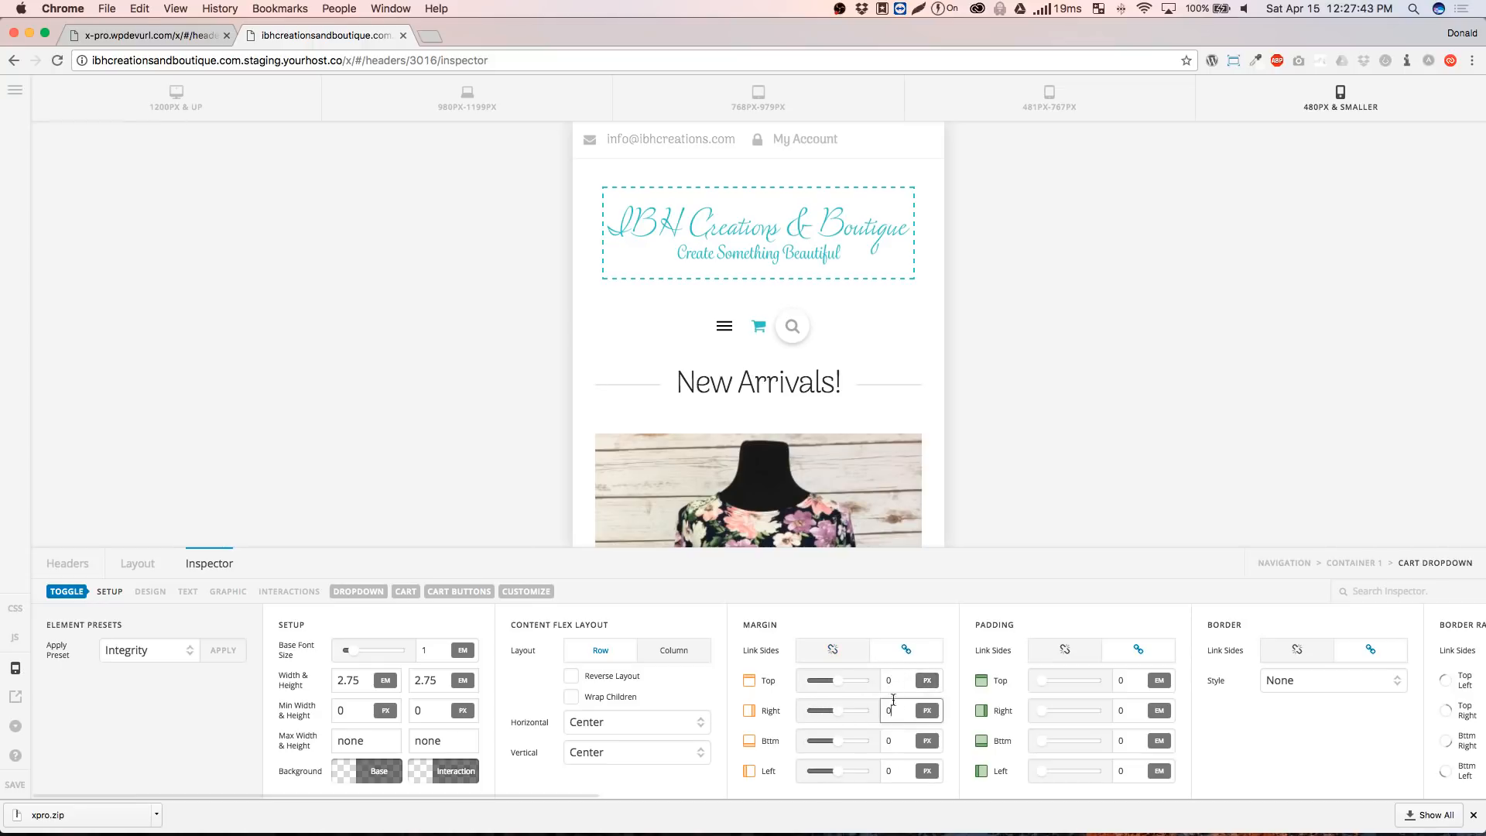
Try an auto margin on only the right side of the Cart Dropdown's toggle, and relink all sides at 0 px
click(905, 714)
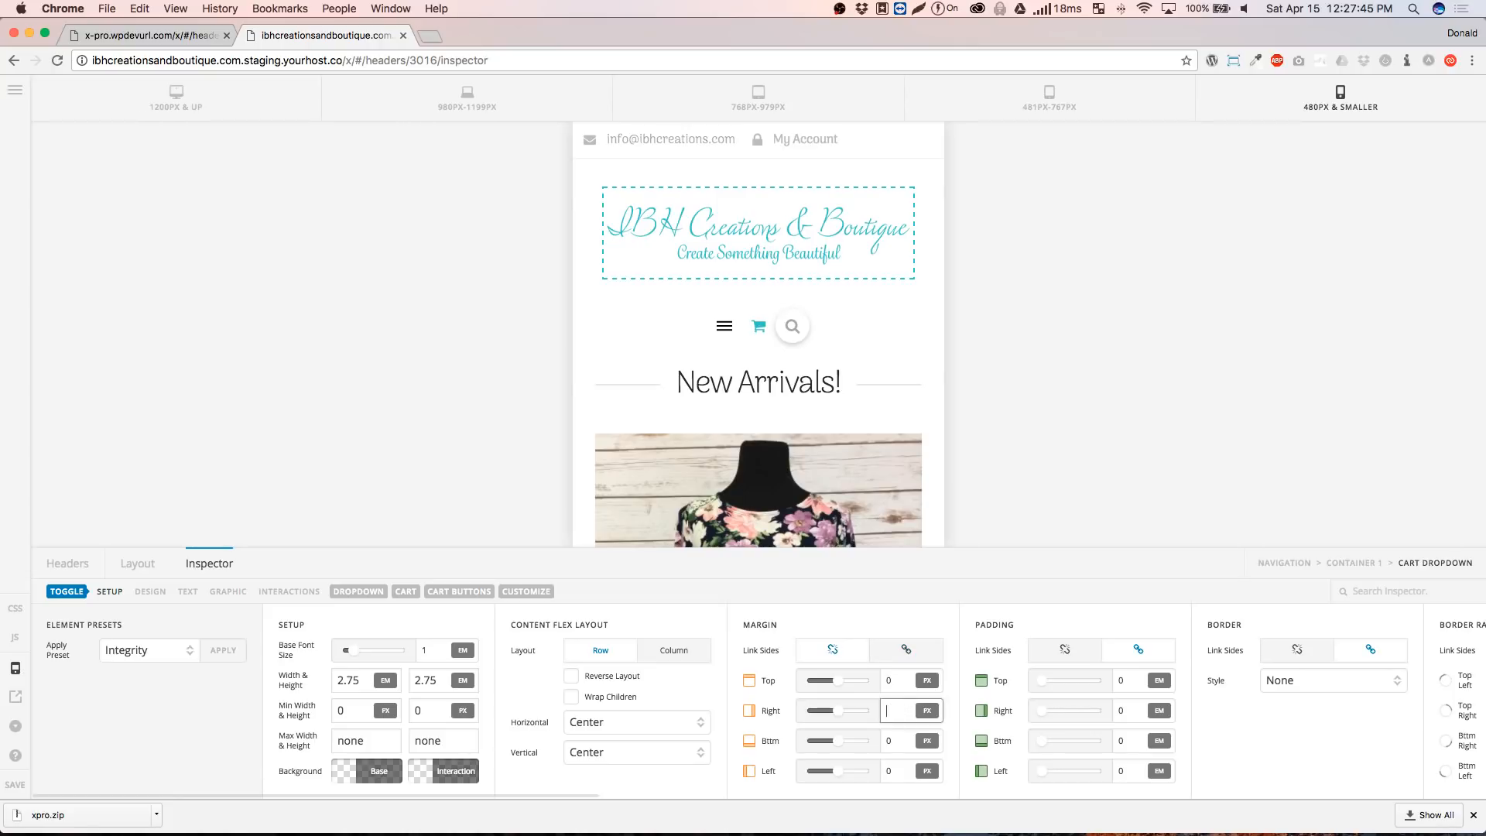
text(auto)
key(Return)
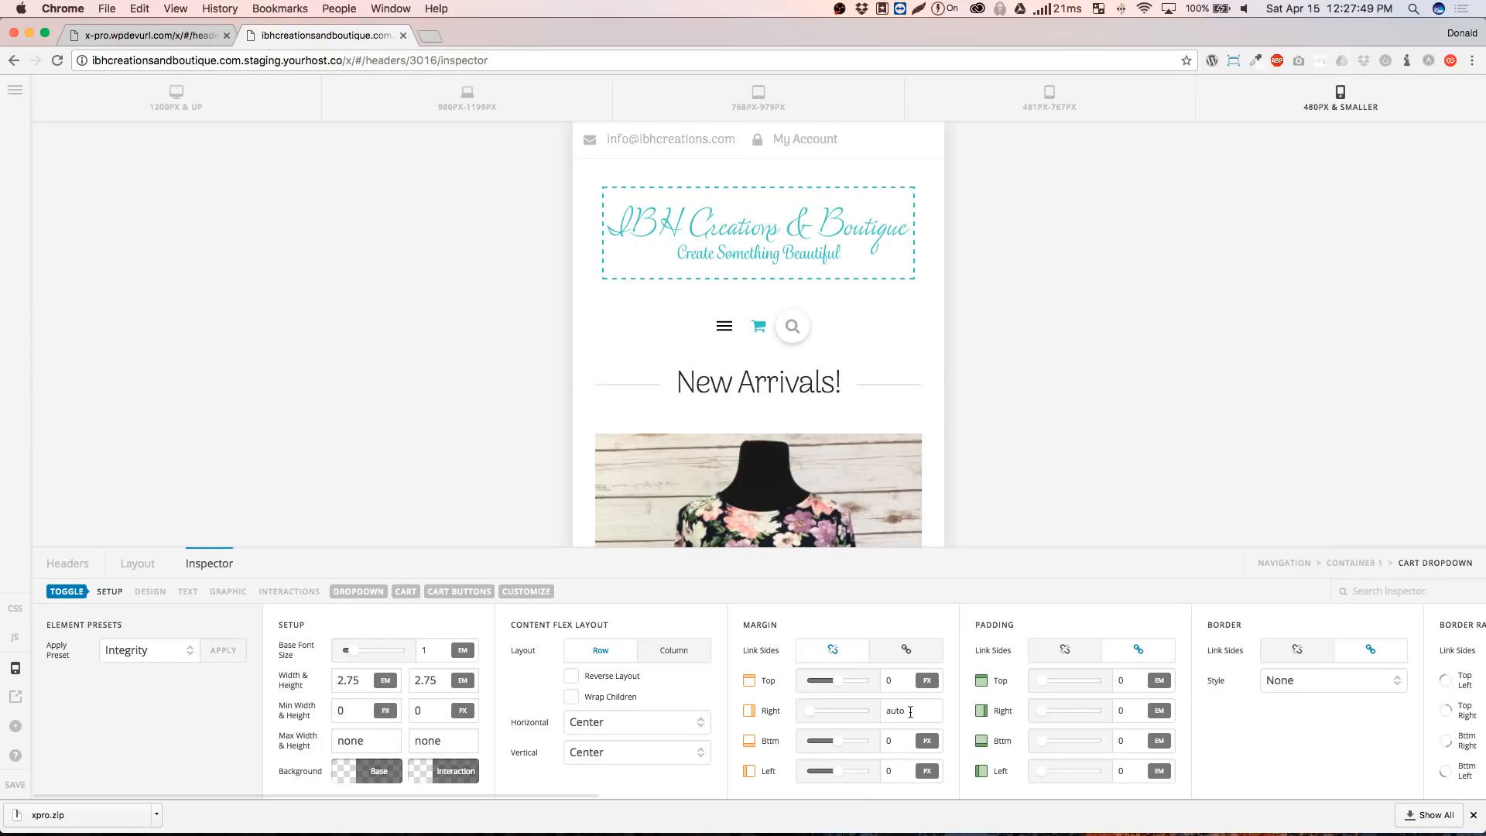
double_click(911, 712)
click(908, 652)
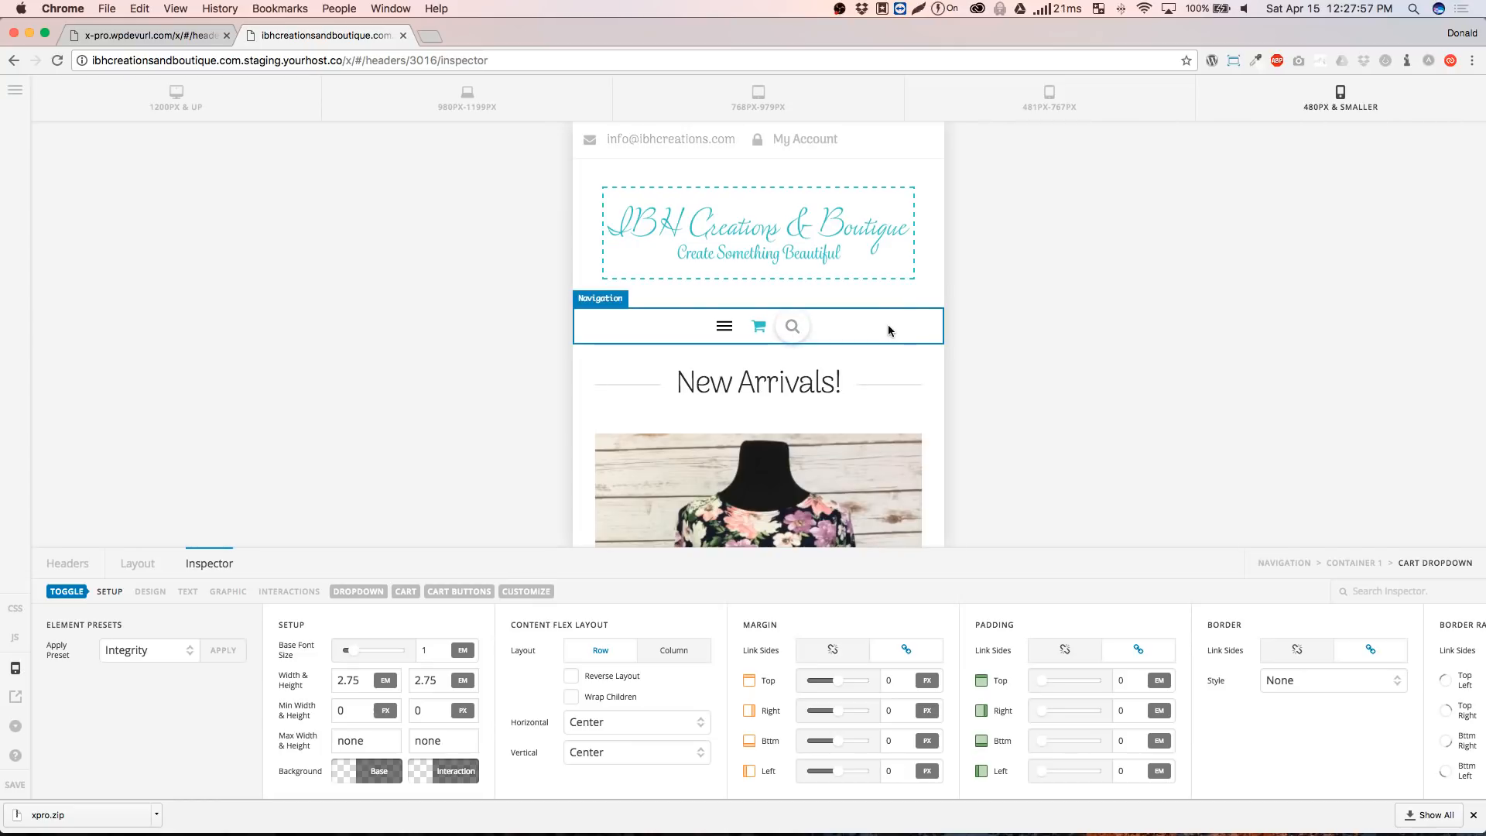
Open and close the search overlay in the preview, and apply the Integrity preset to the Search Modal element
click(793, 326)
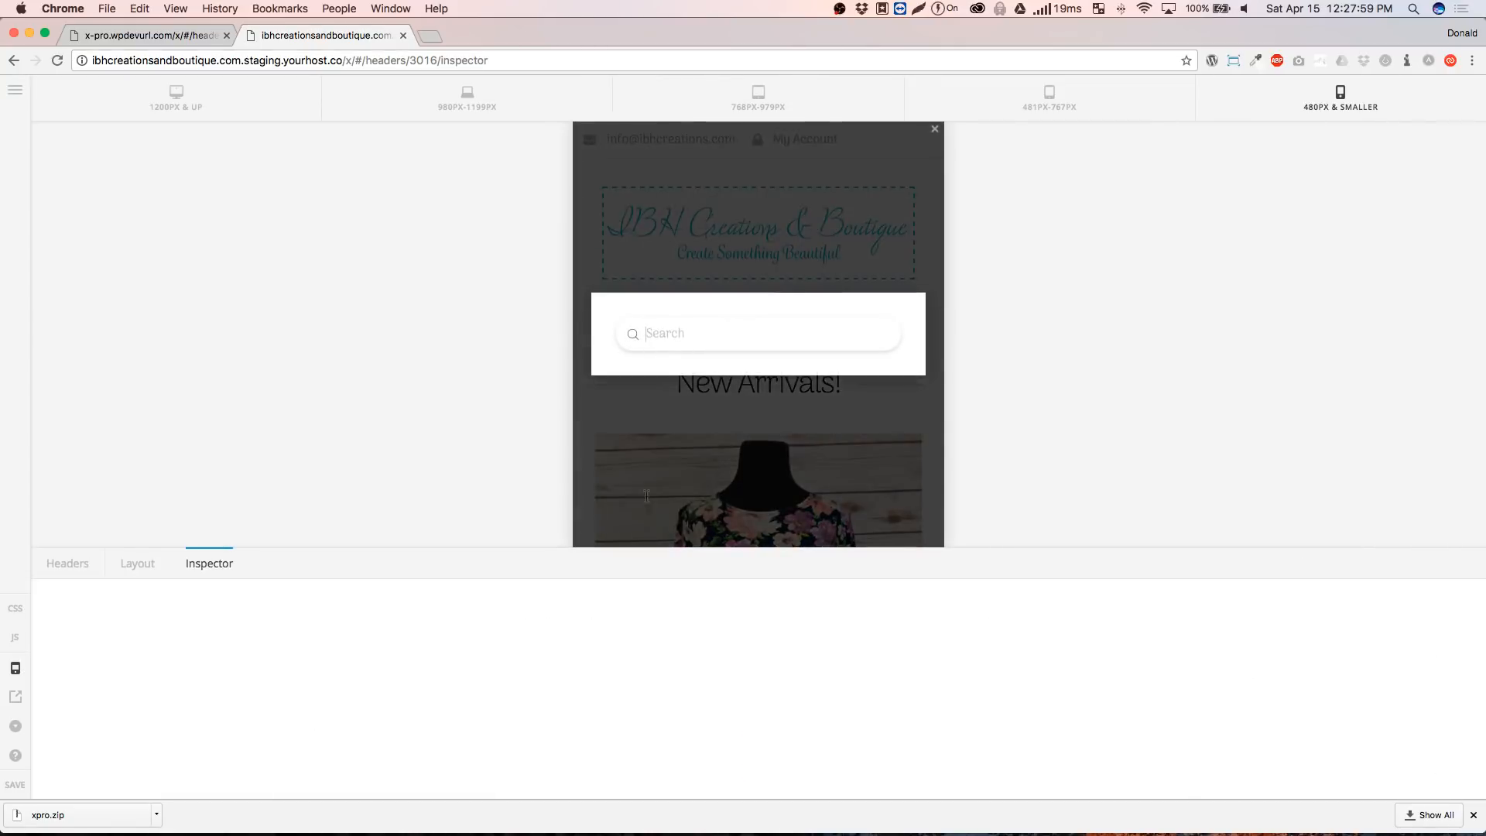
click(631, 467)
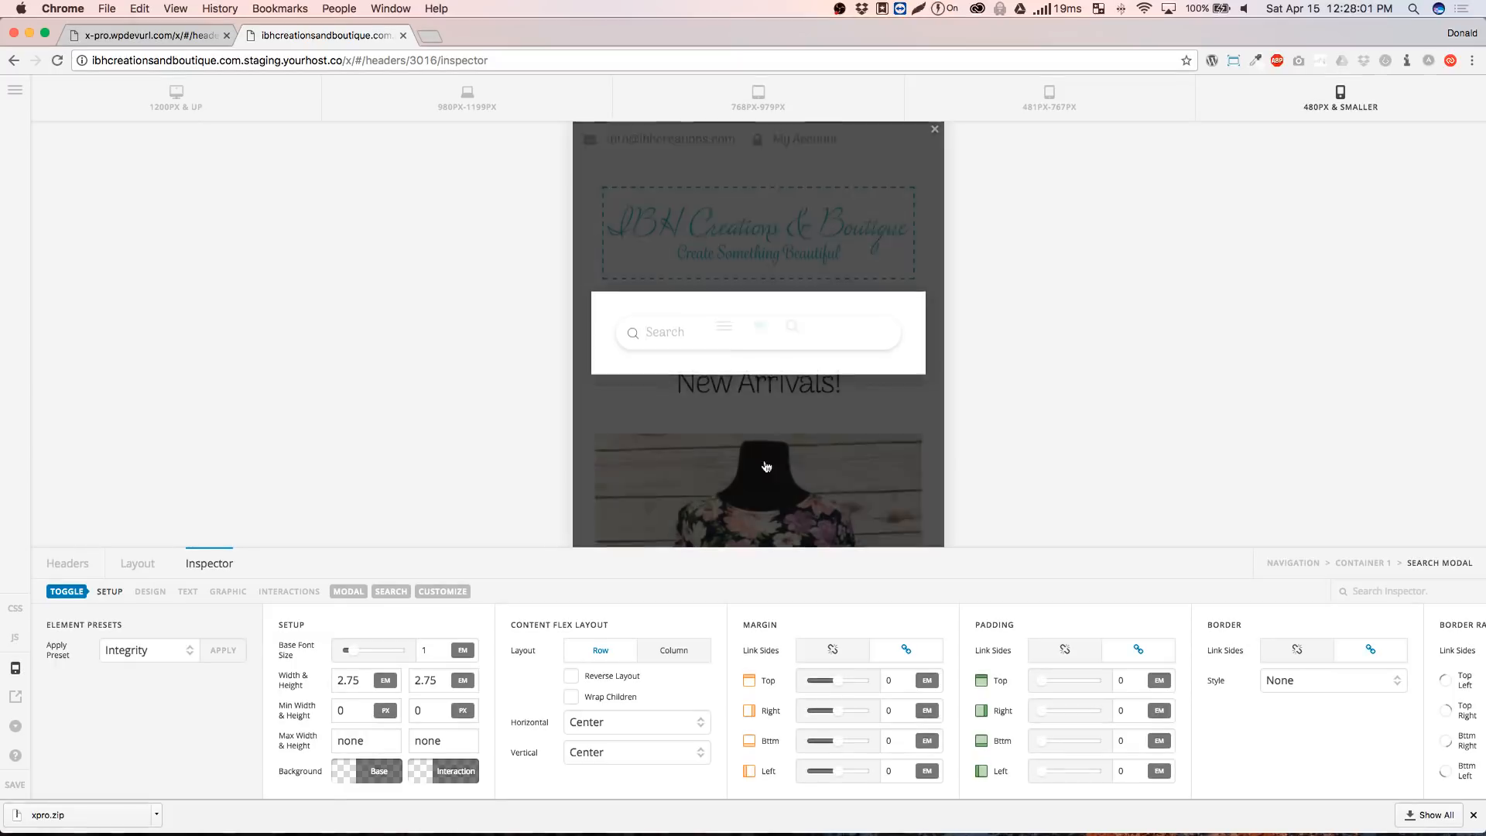
click(173, 654)
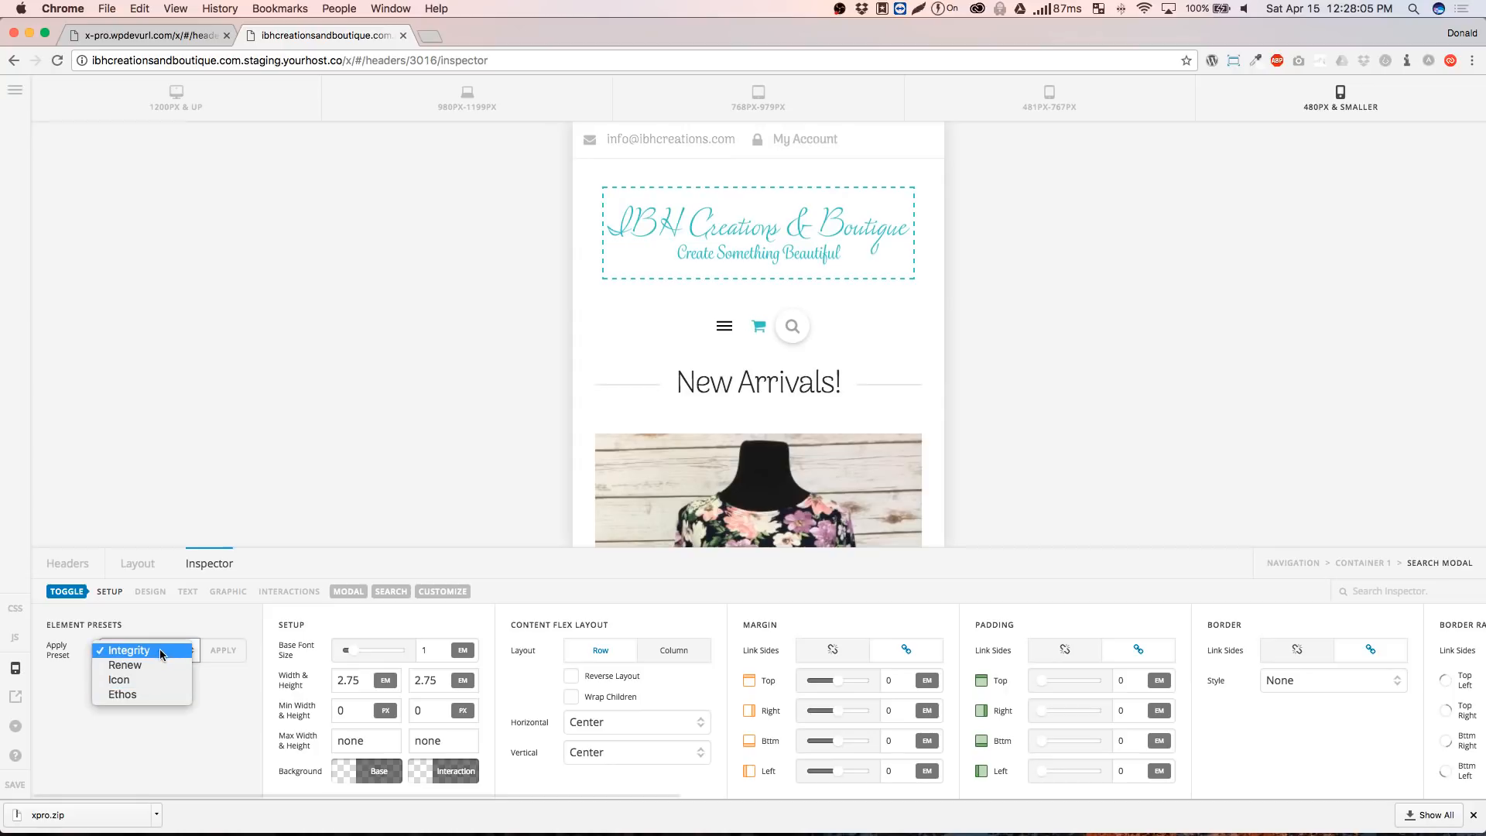
click(139, 650)
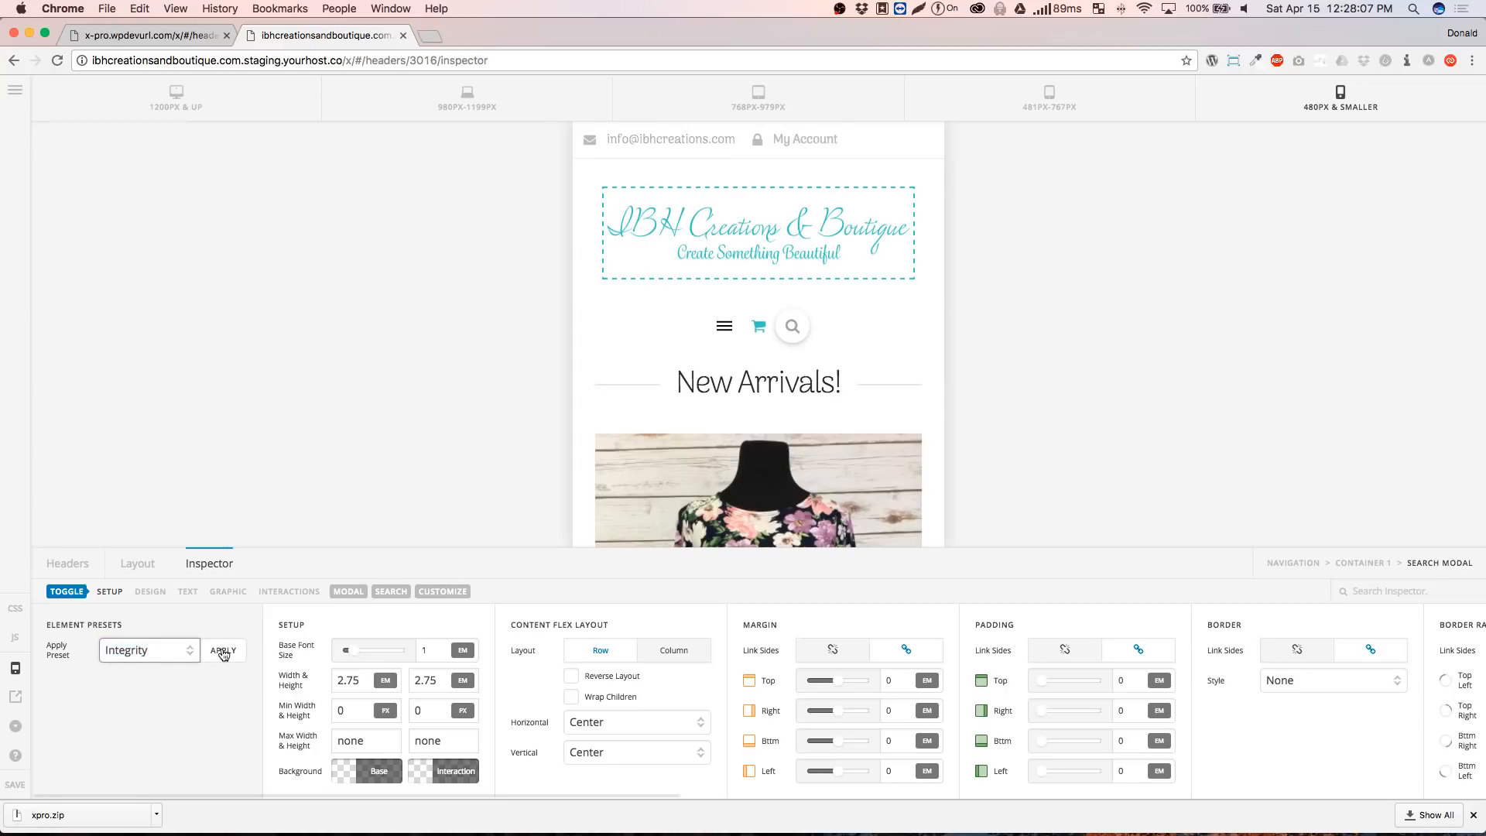
click(223, 654)
click(224, 654)
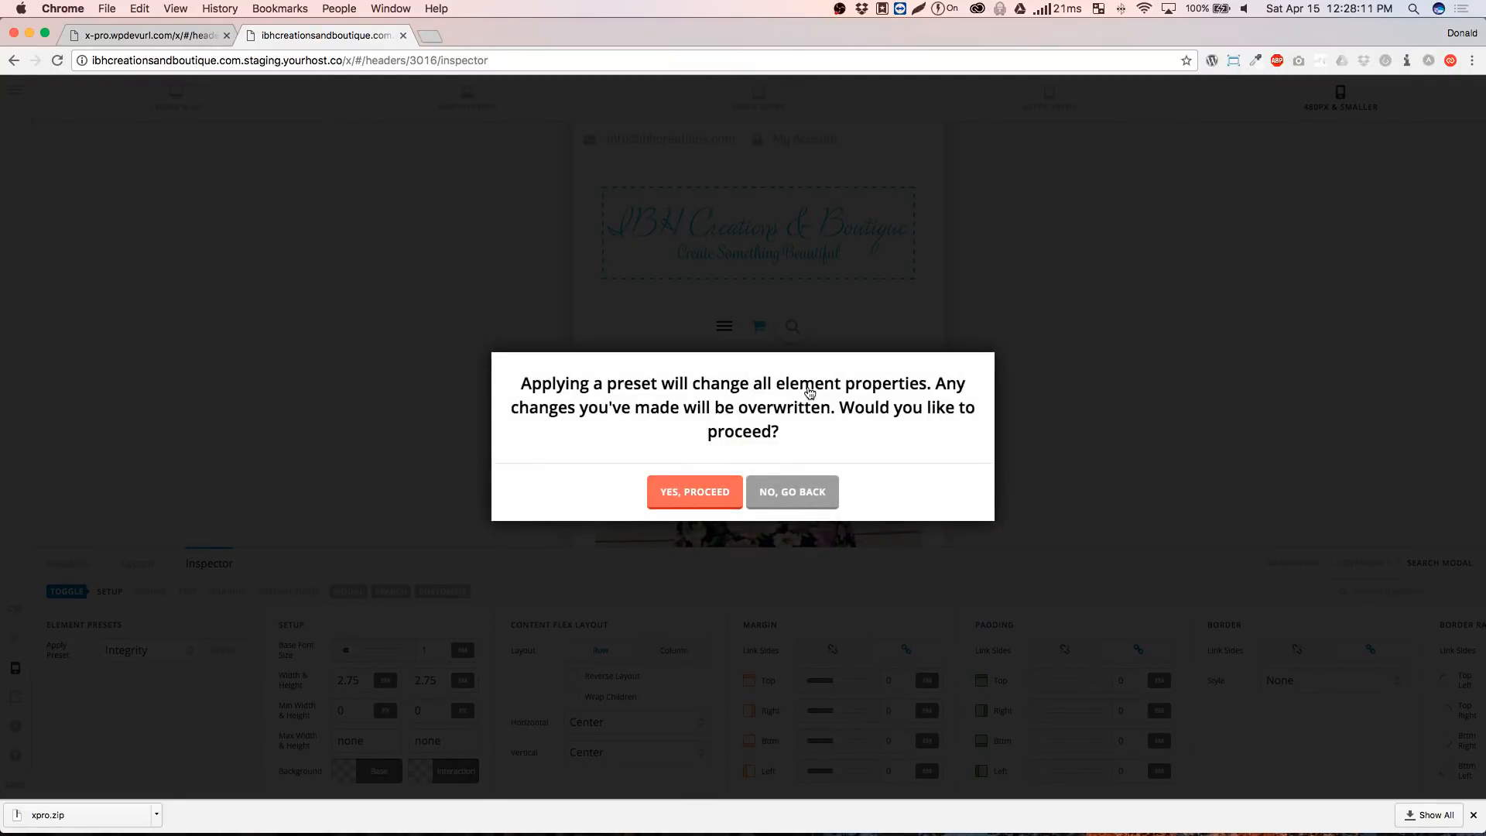
key(Return)
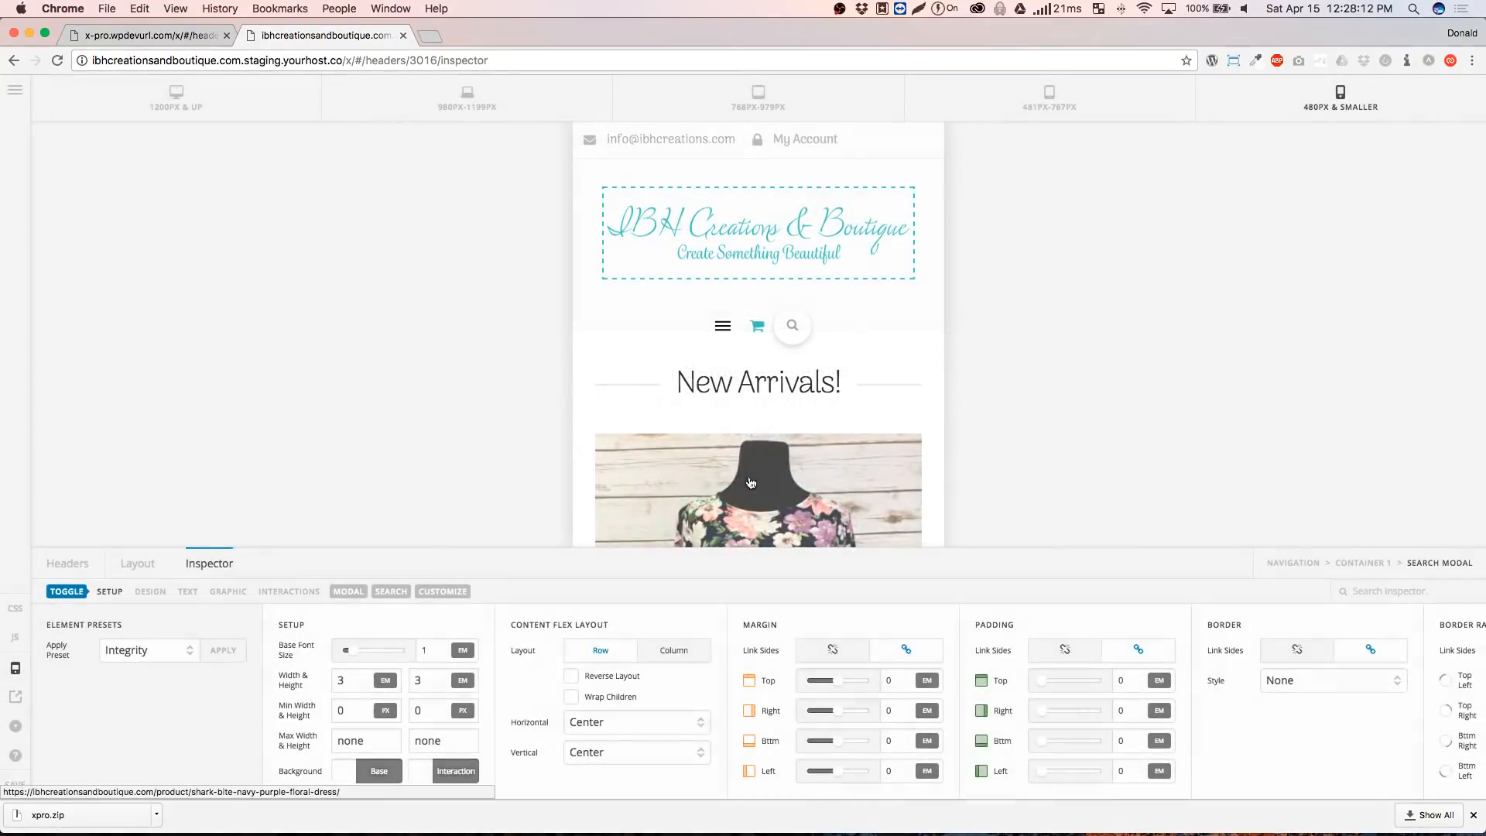
Open the restyled search overlay in the preview and apply the Renew preset to the Search Modal element
click(793, 329)
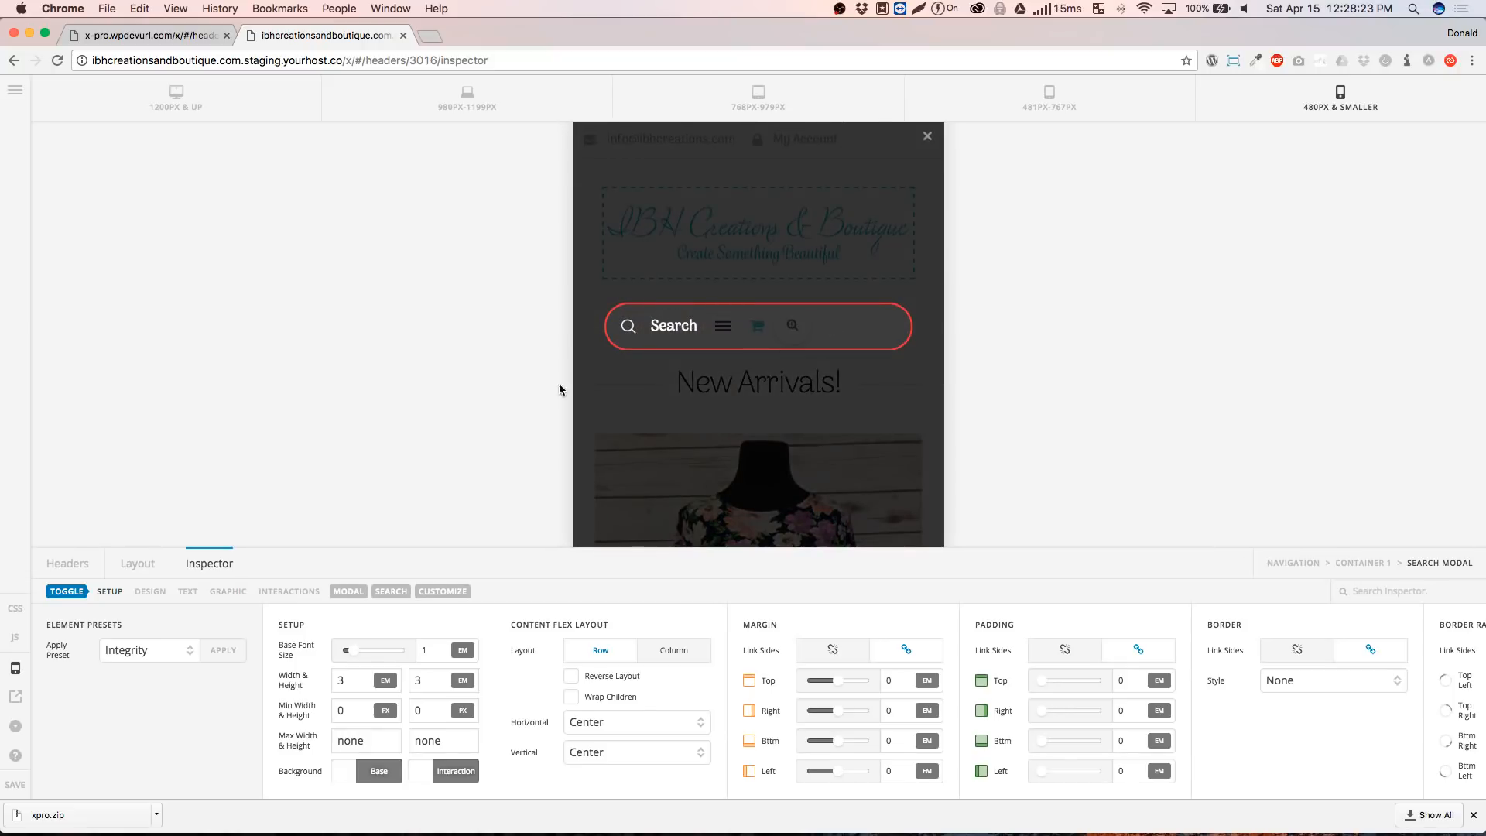
click(151, 650)
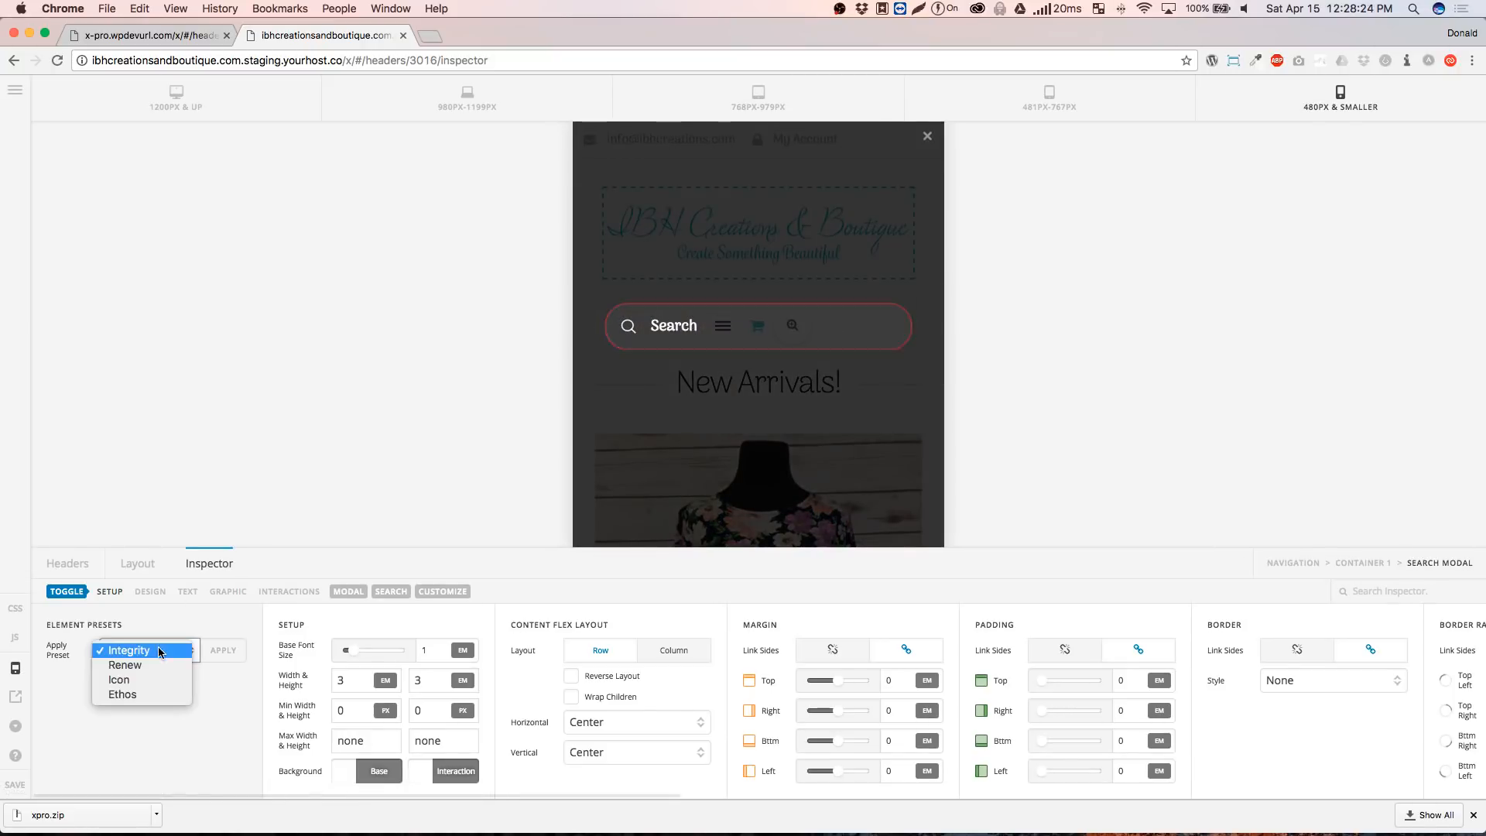
click(223, 650)
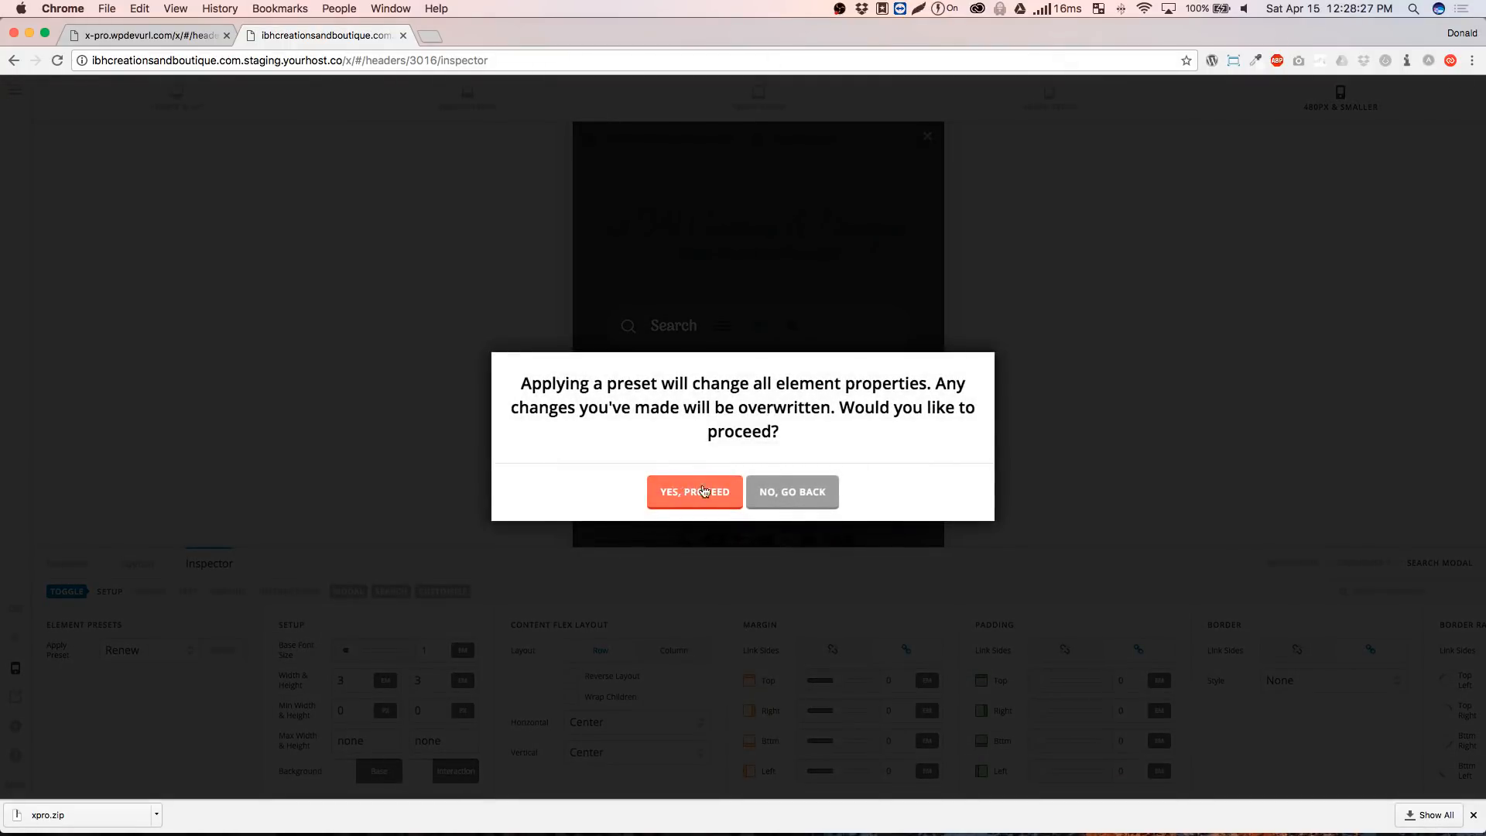
click(694, 492)
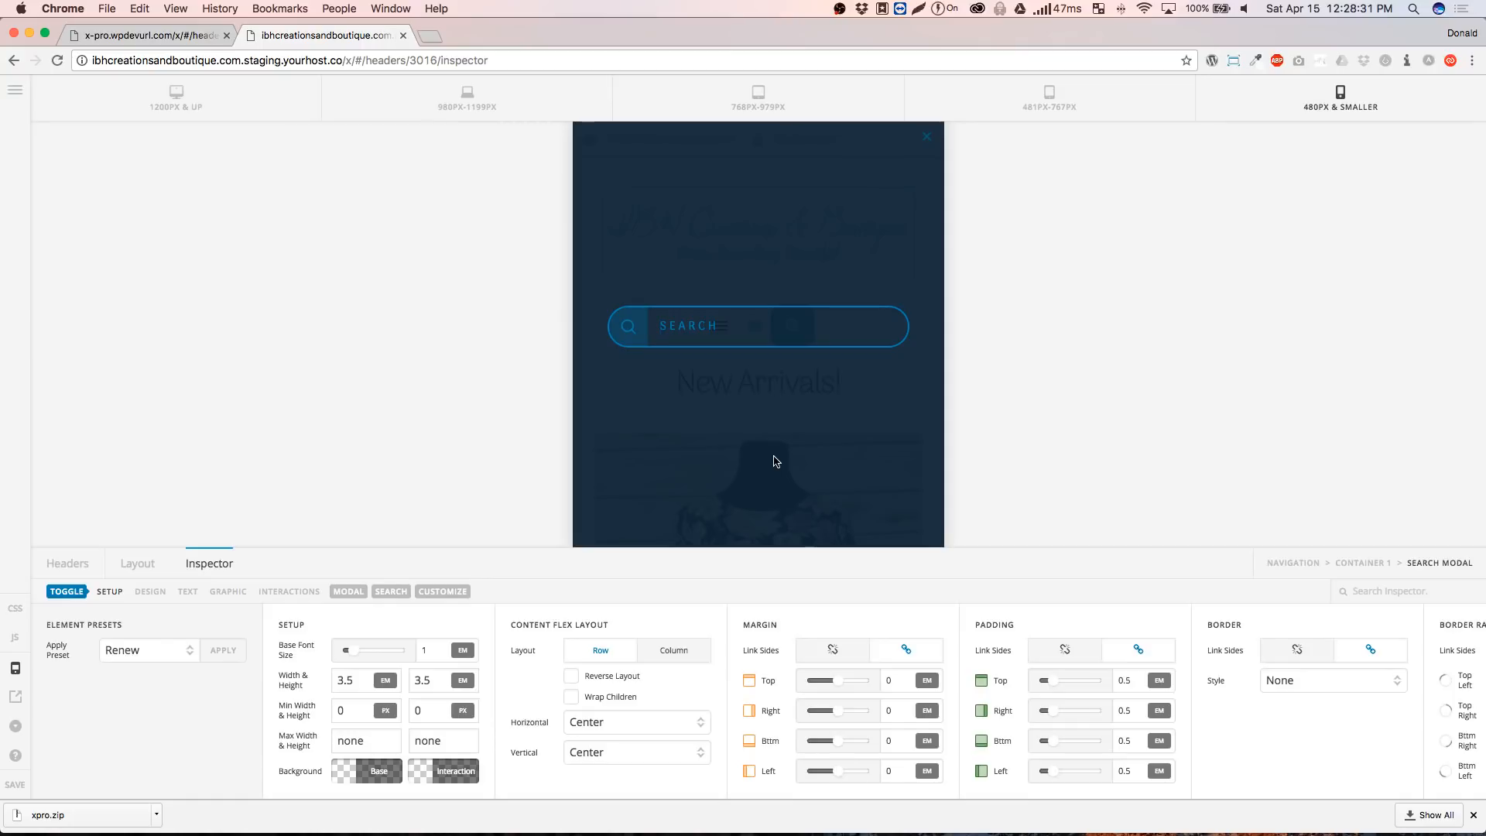
Apply the Icon preset to the Search Modal element, overwriting its current properties
click(186, 651)
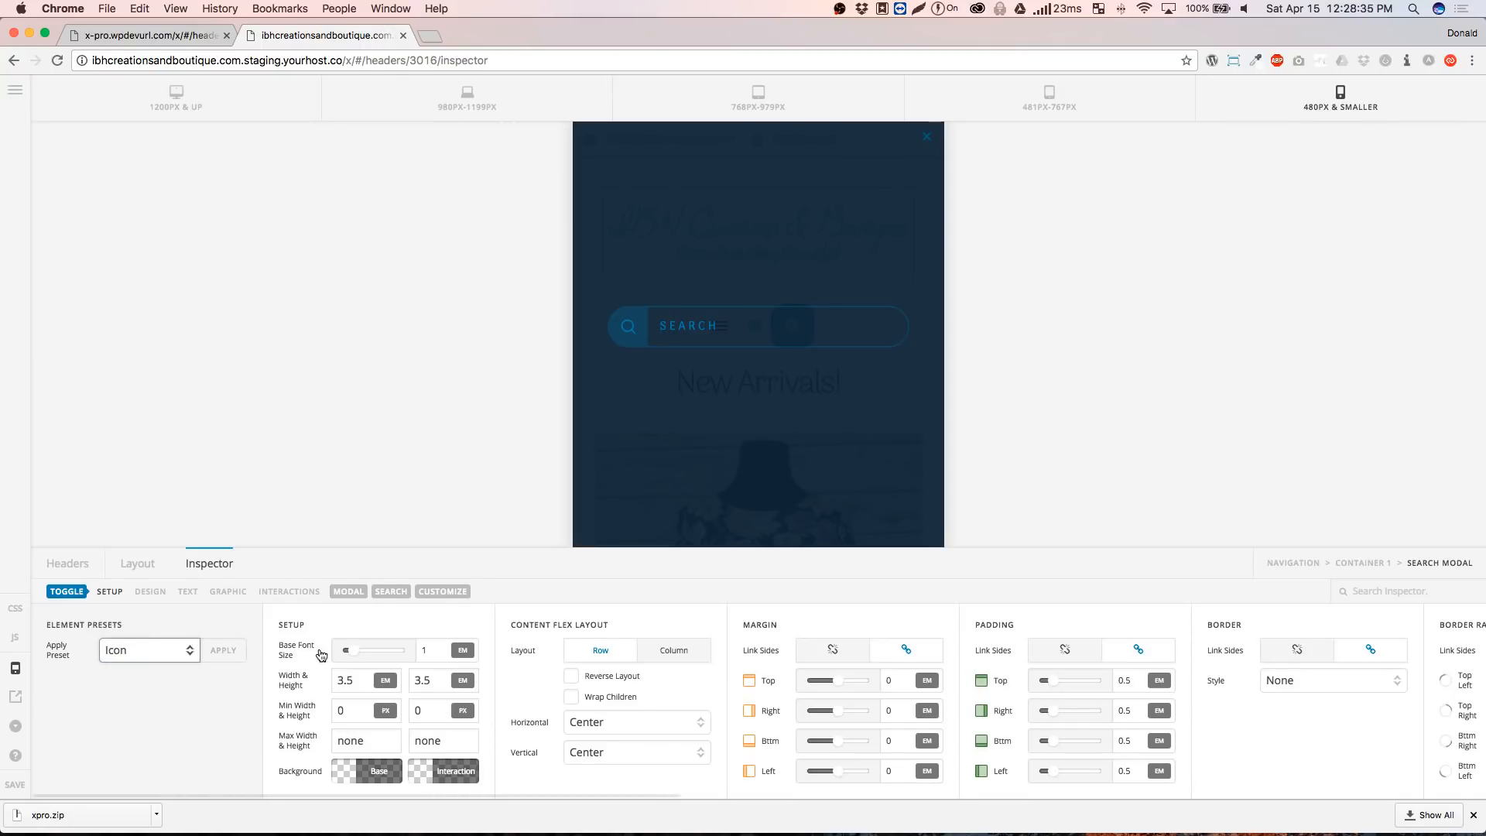
click(221, 653)
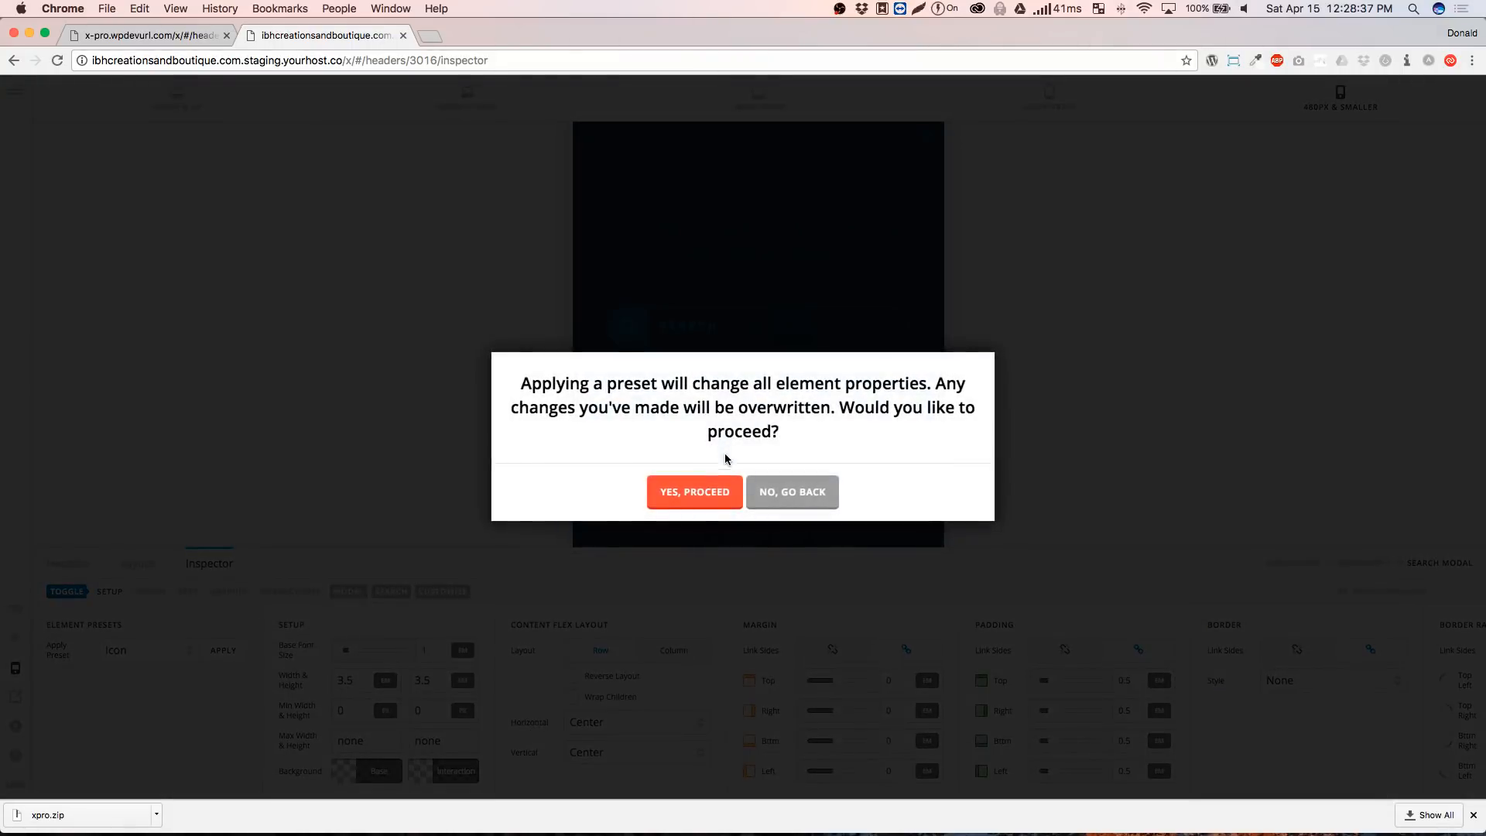
click(700, 487)
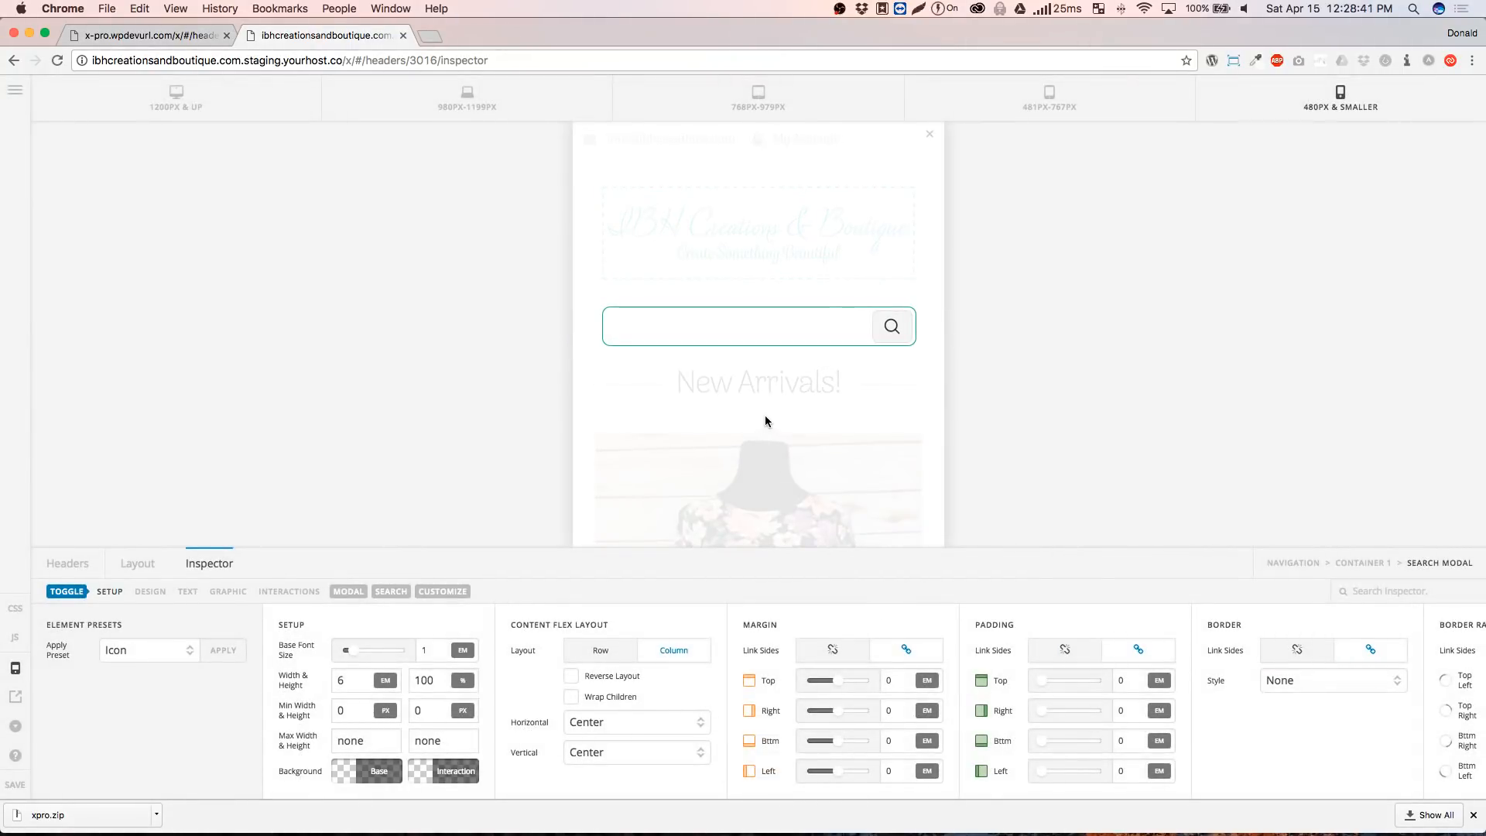
Close and reopen the search overlay in the preview, and delete the Search Modal element from the Navigation bar
click(768, 403)
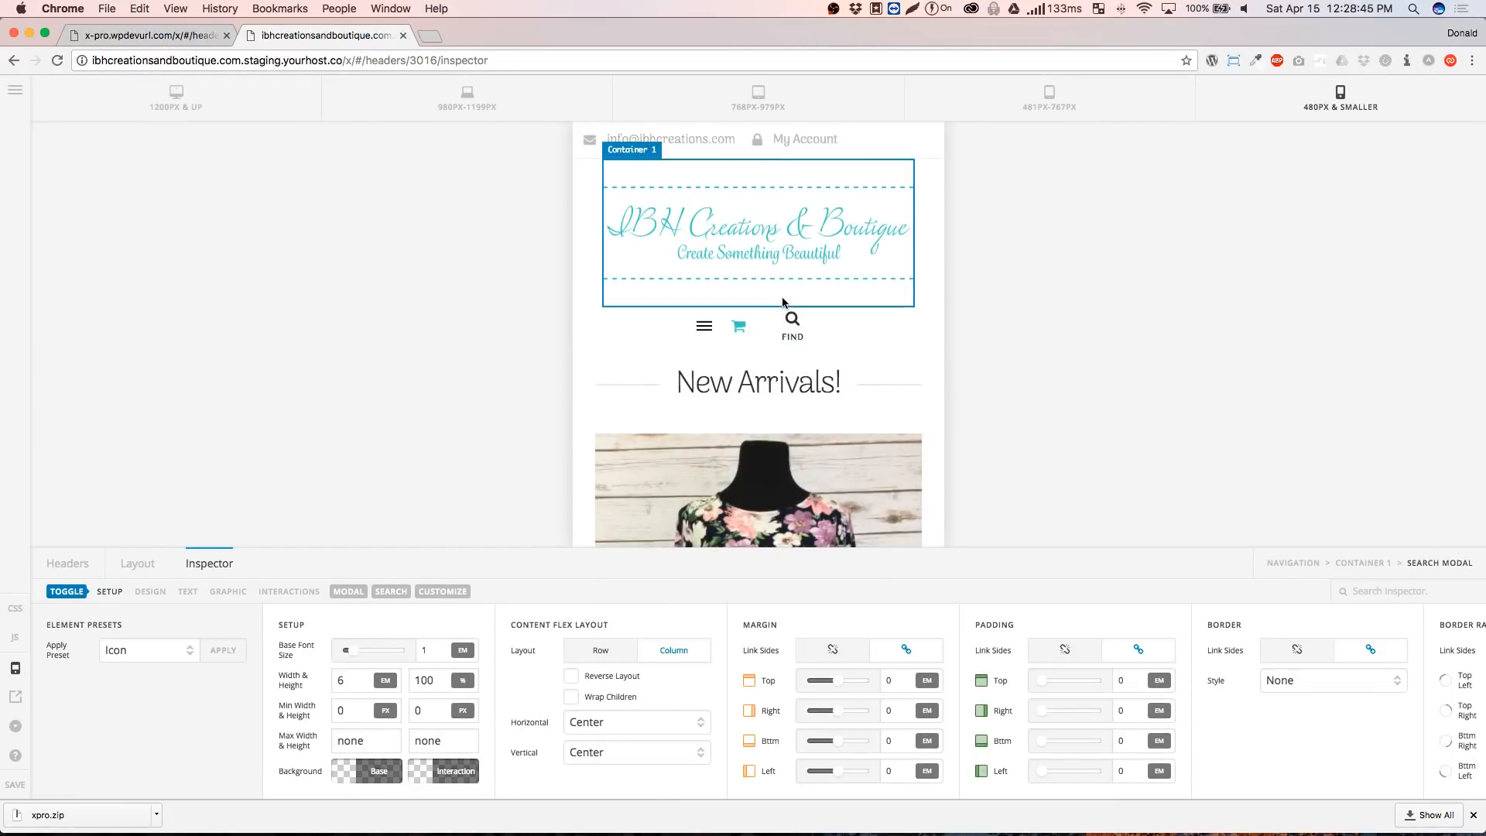
click(789, 321)
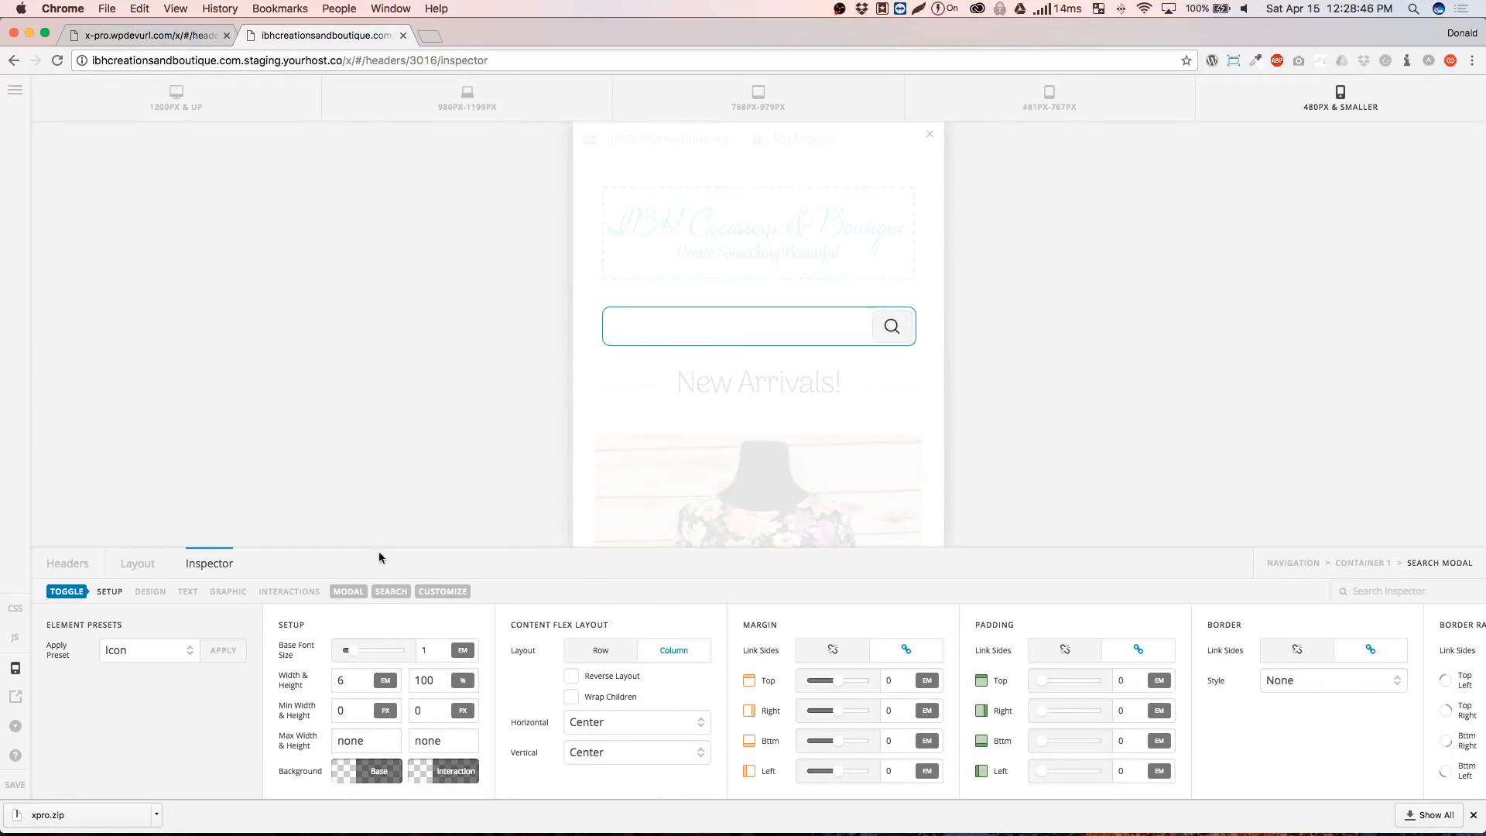
click(138, 564)
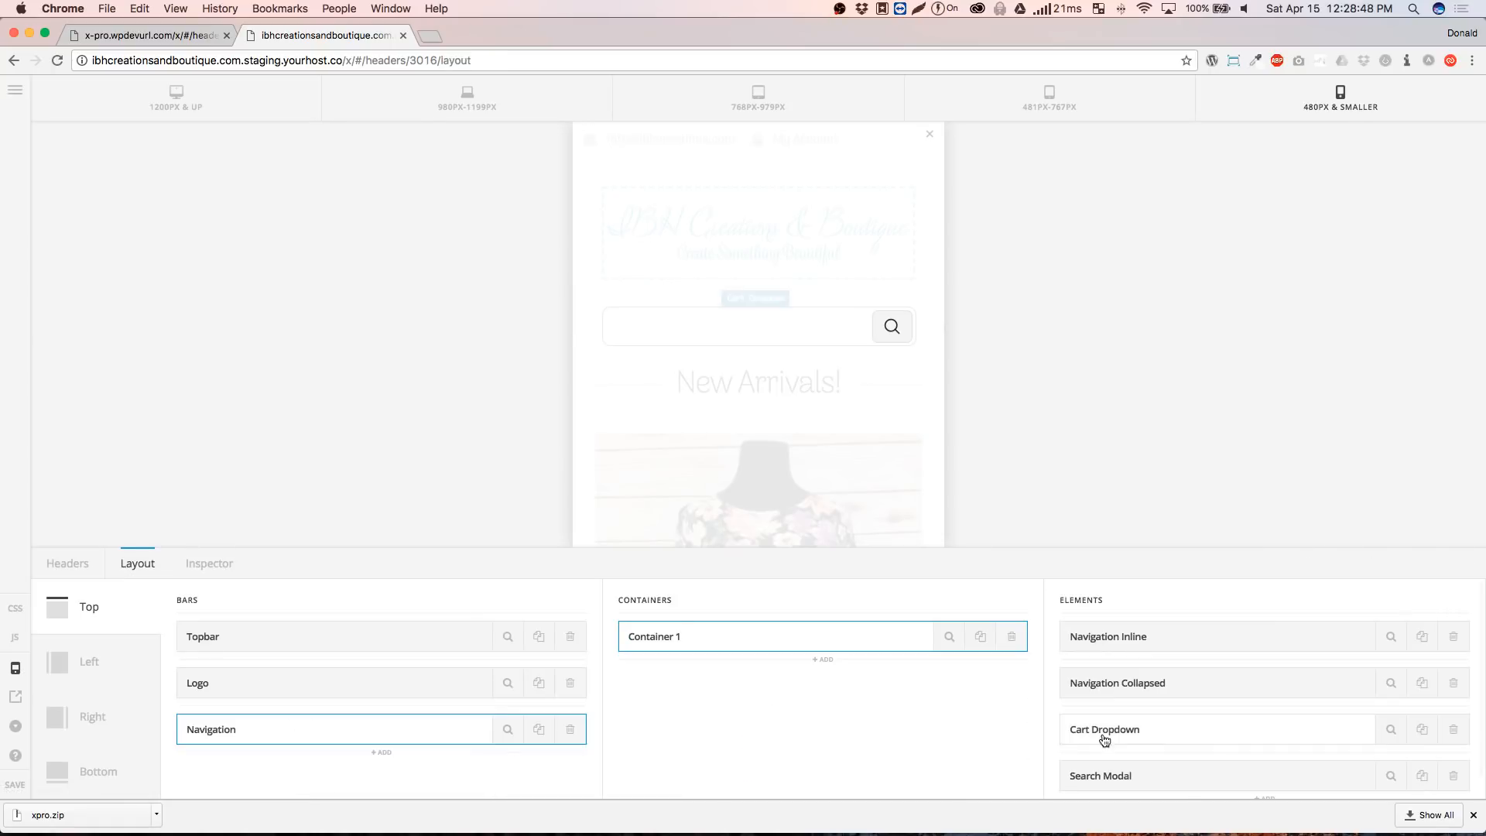
click(1454, 775)
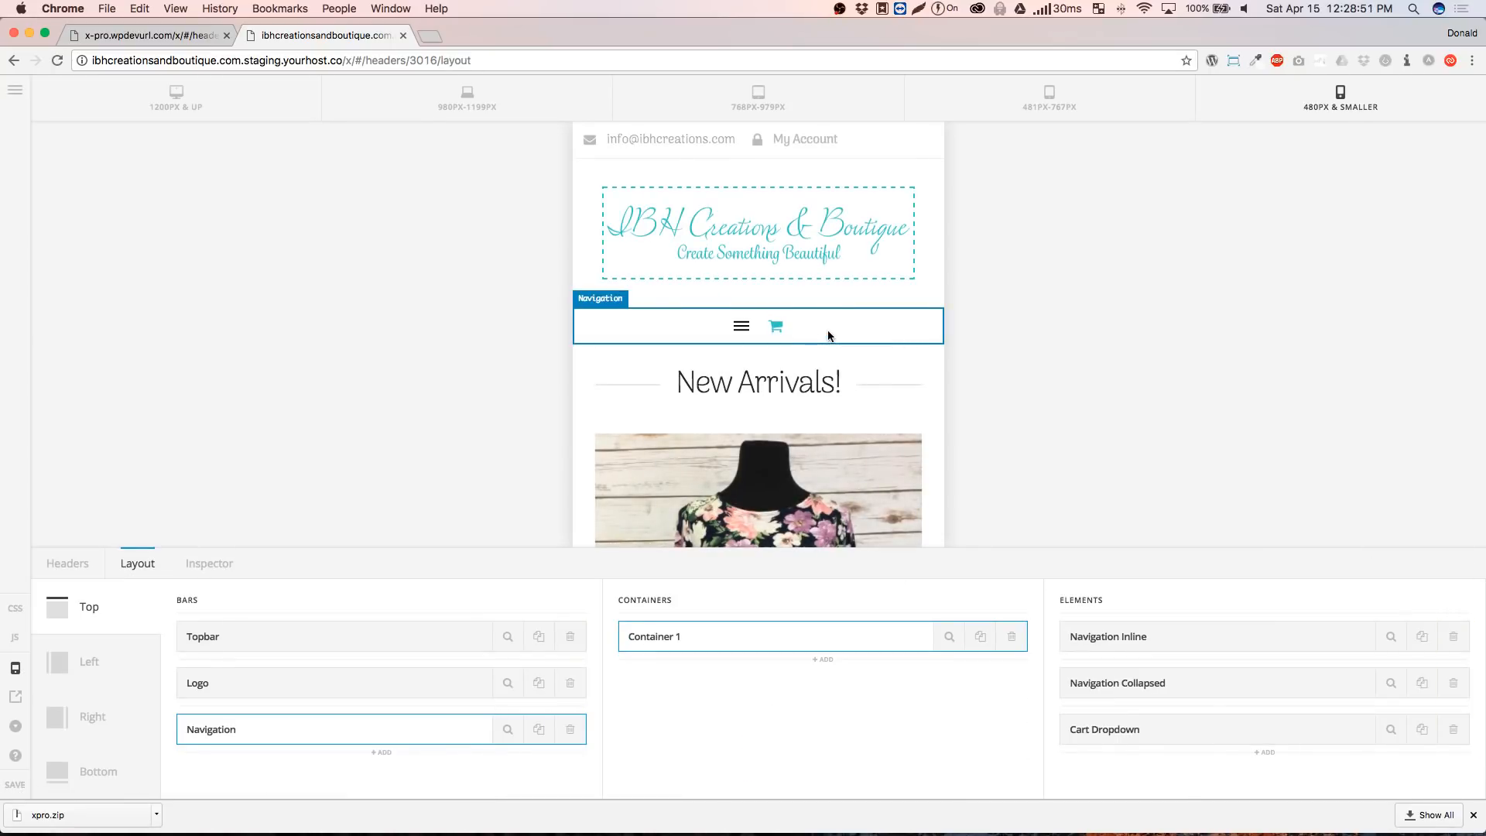
Preview the header at the 980px-1199px breakpoint and return to the header's layout of bars, containers and elements
click(209, 563)
click(467, 99)
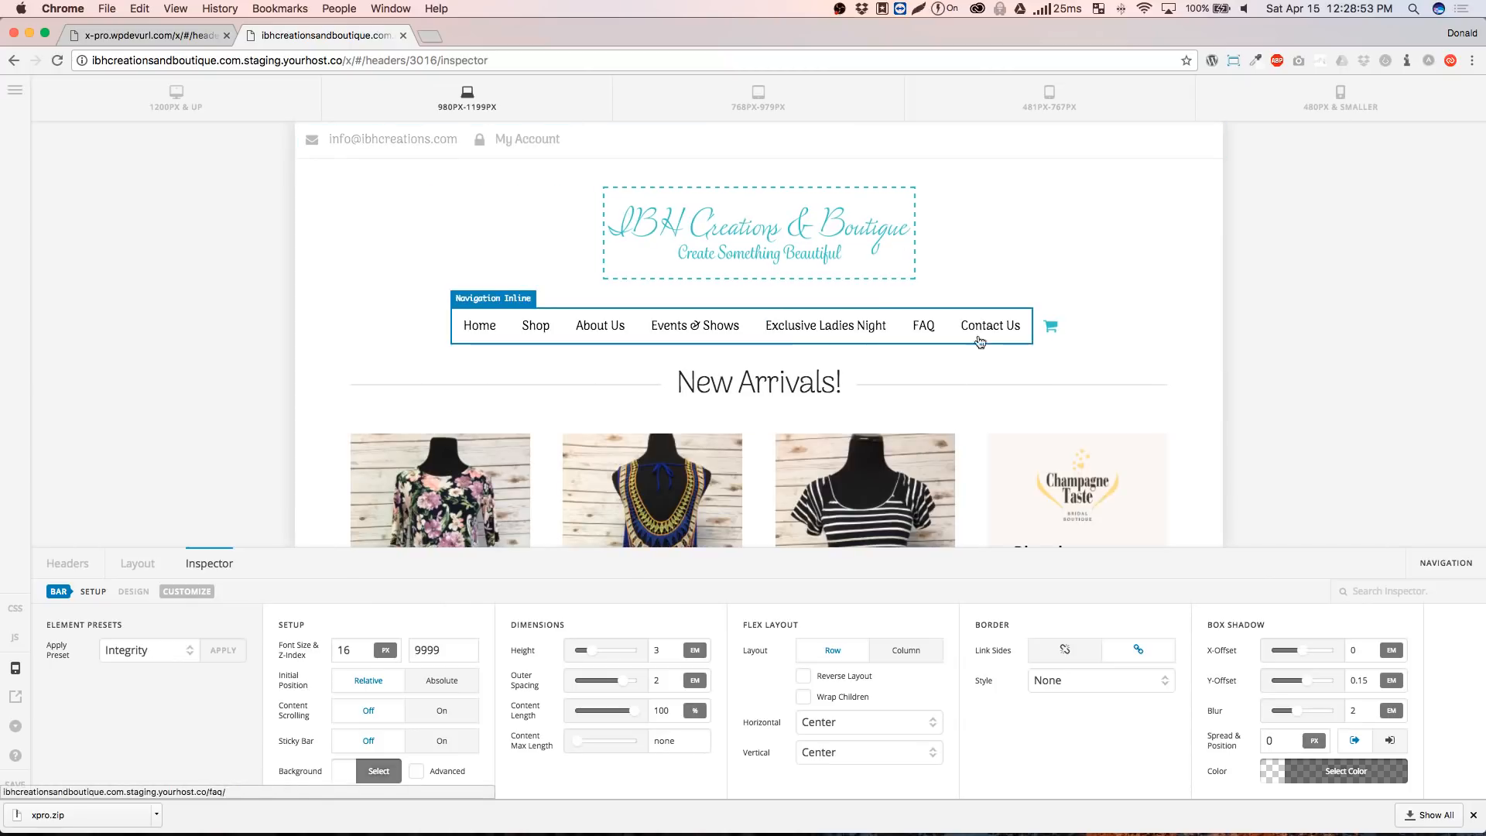
click(139, 565)
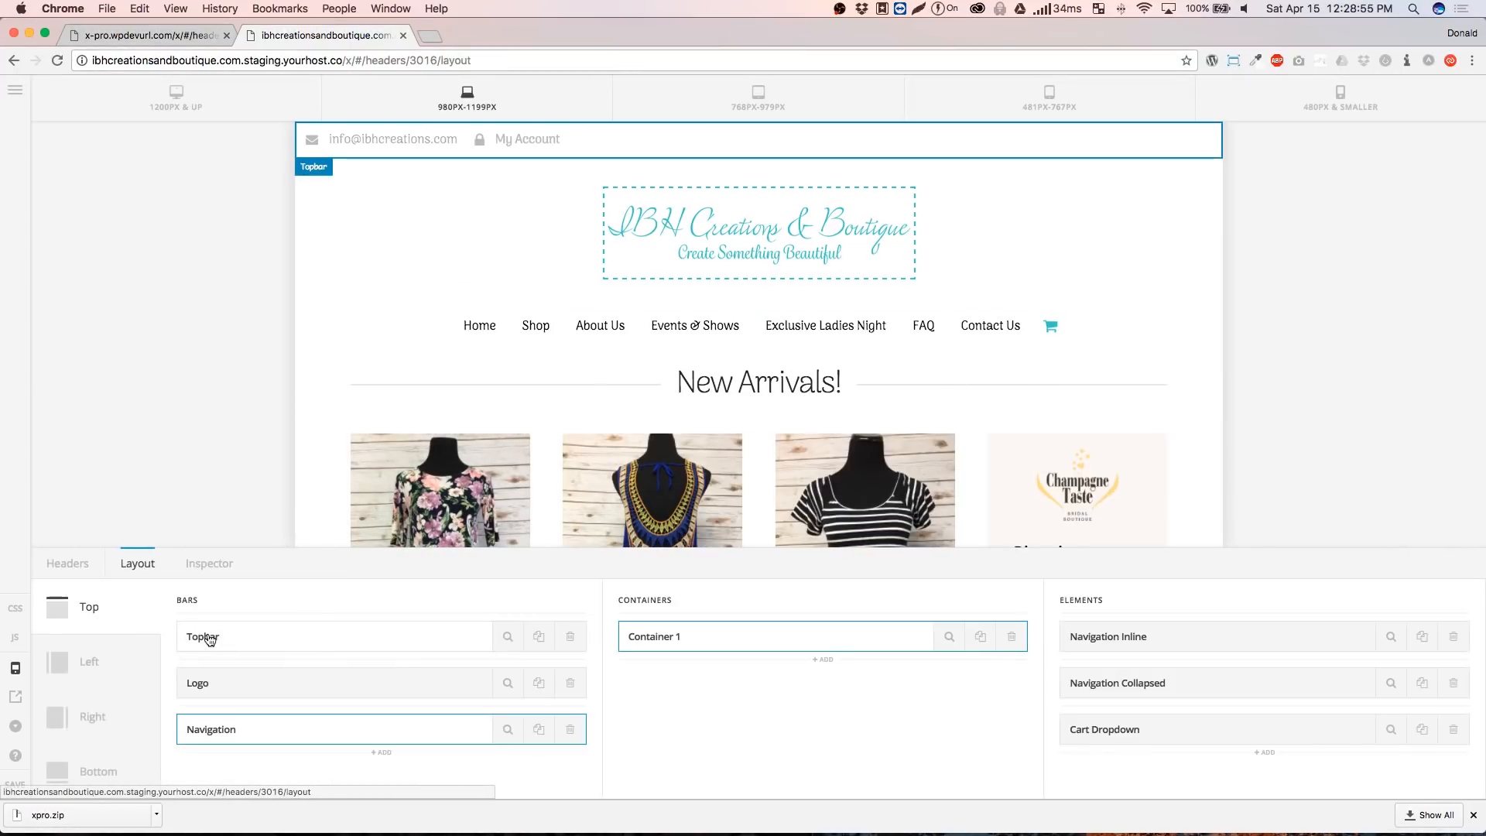
Try Space Between as the Navigation bar's horizontal flex alignment and set it back to Center
click(504, 732)
click(871, 727)
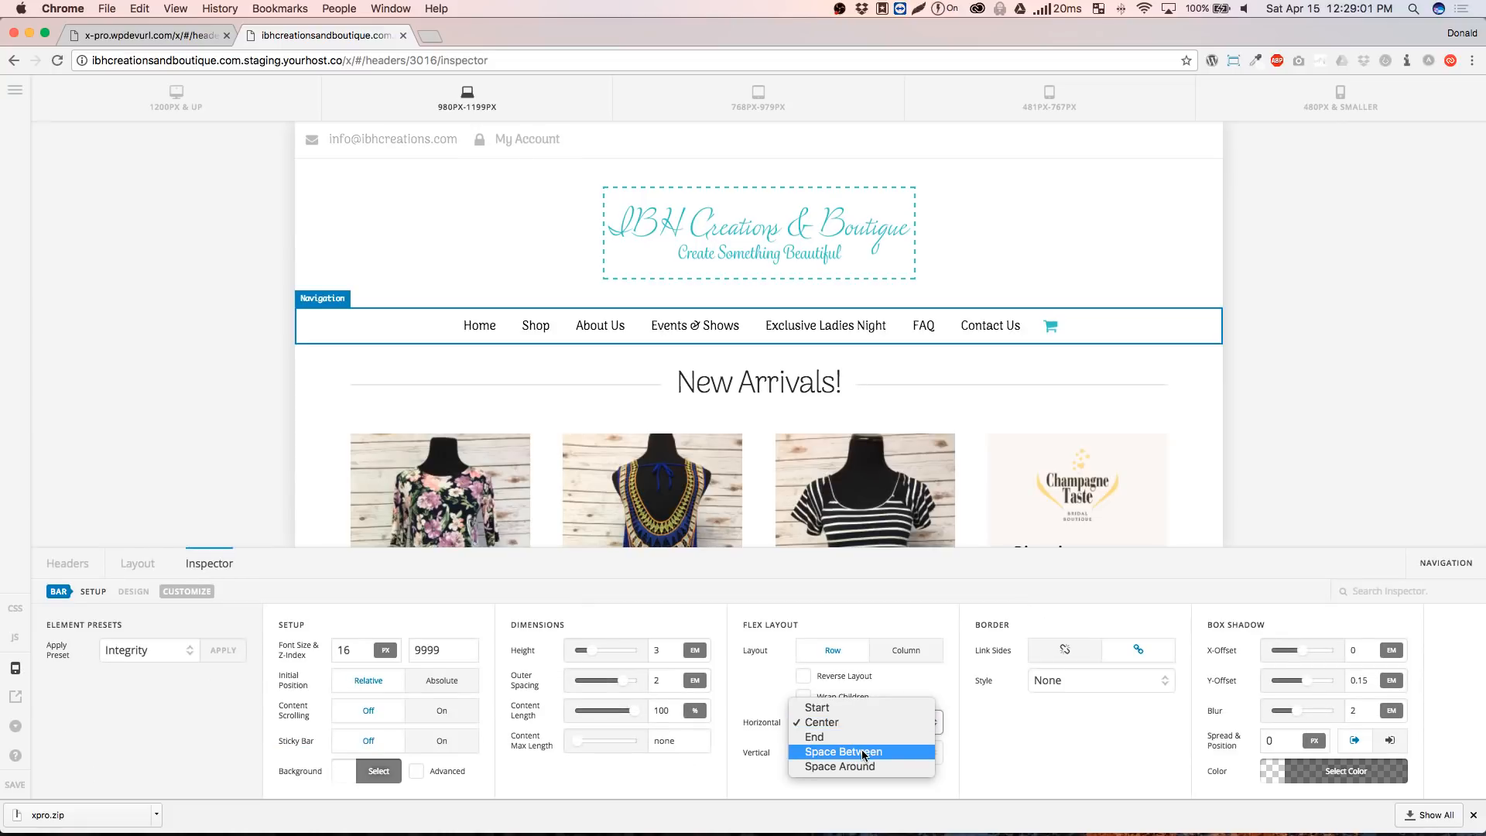
click(865, 753)
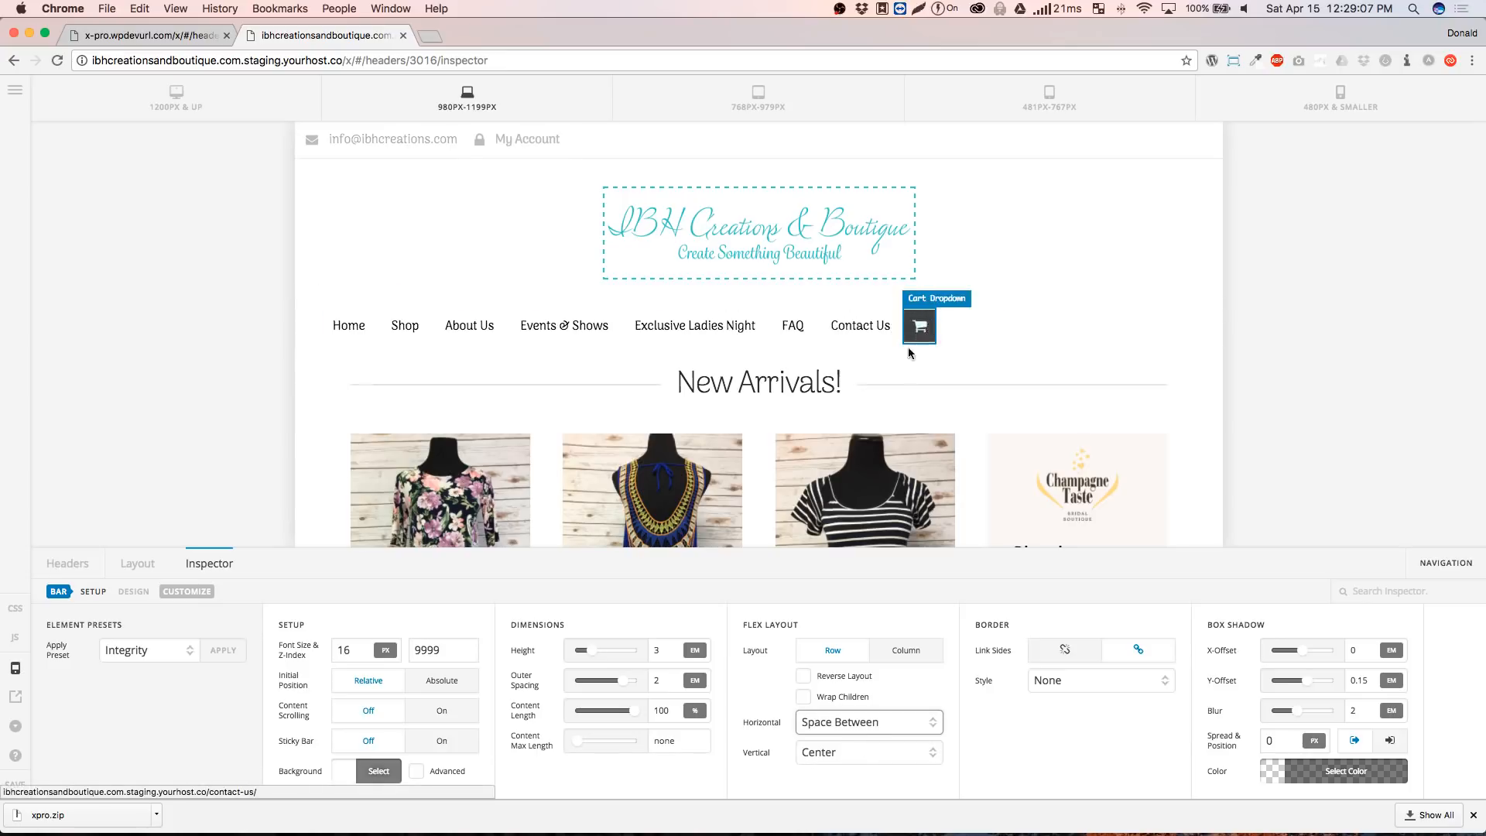
click(832, 723)
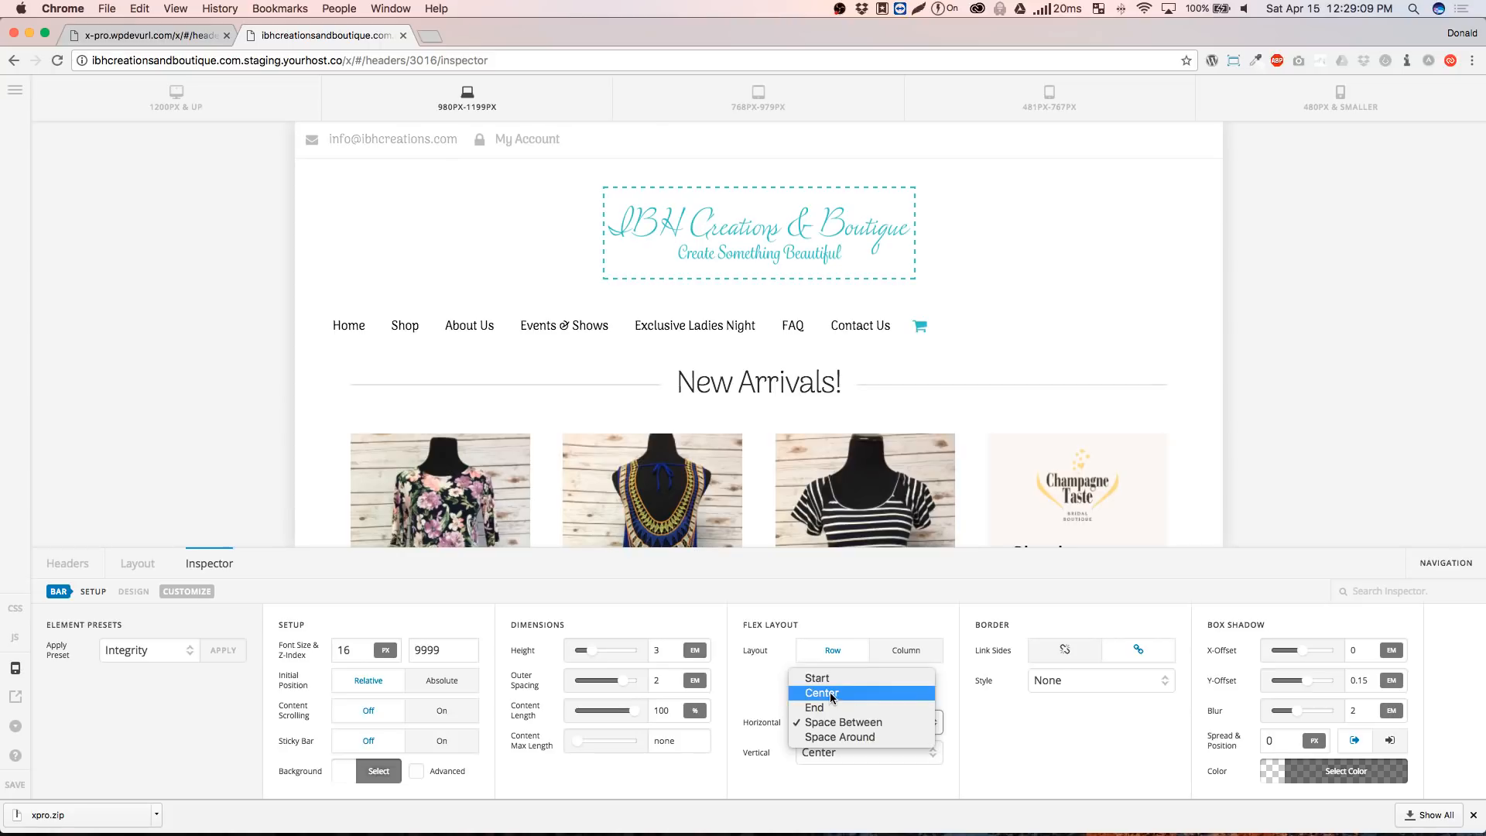
click(830, 692)
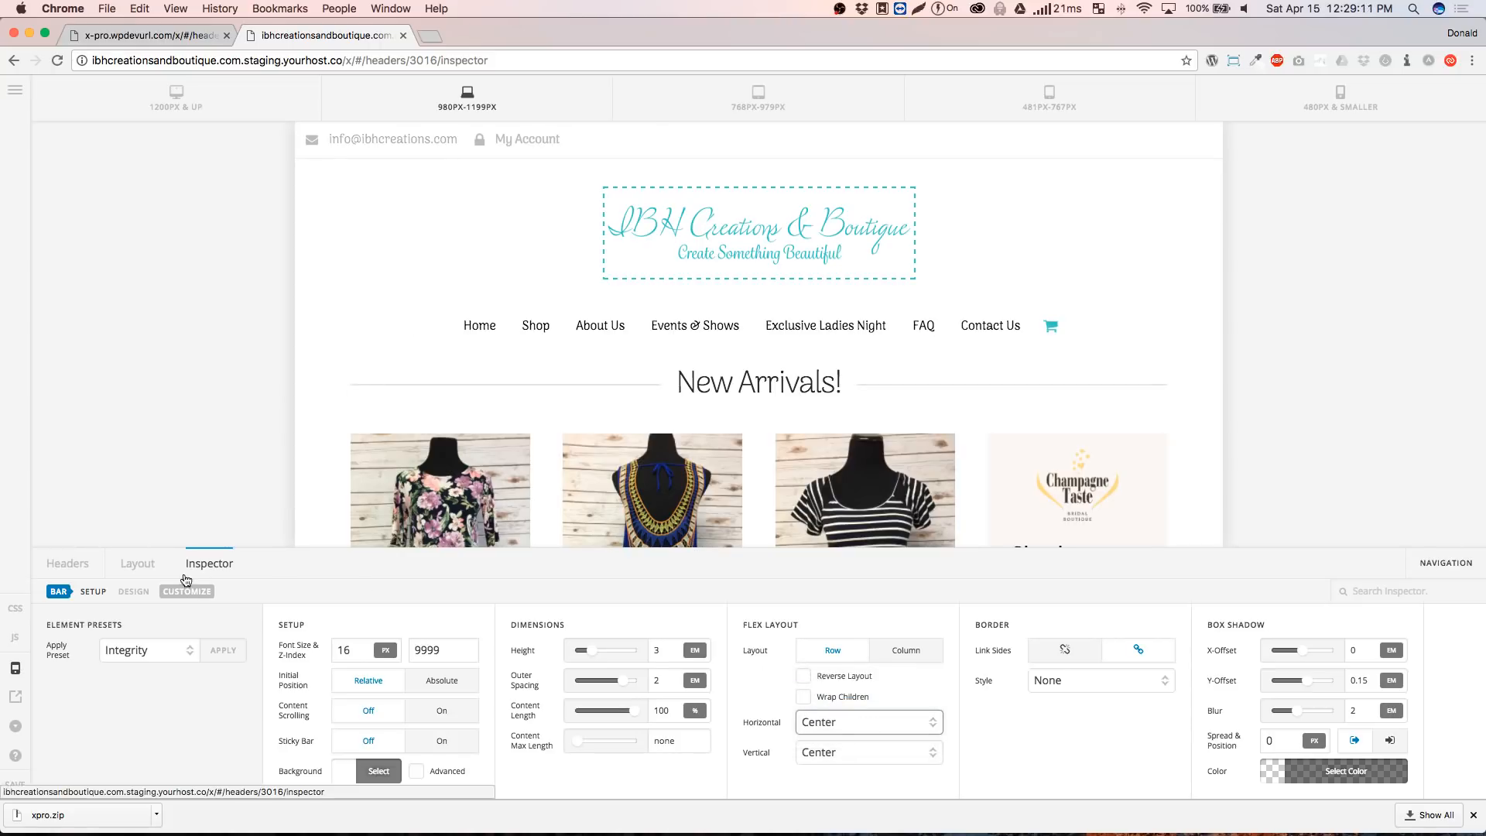
Return to the header's layout and preview it at the 480px & smaller breakpoint
click(137, 565)
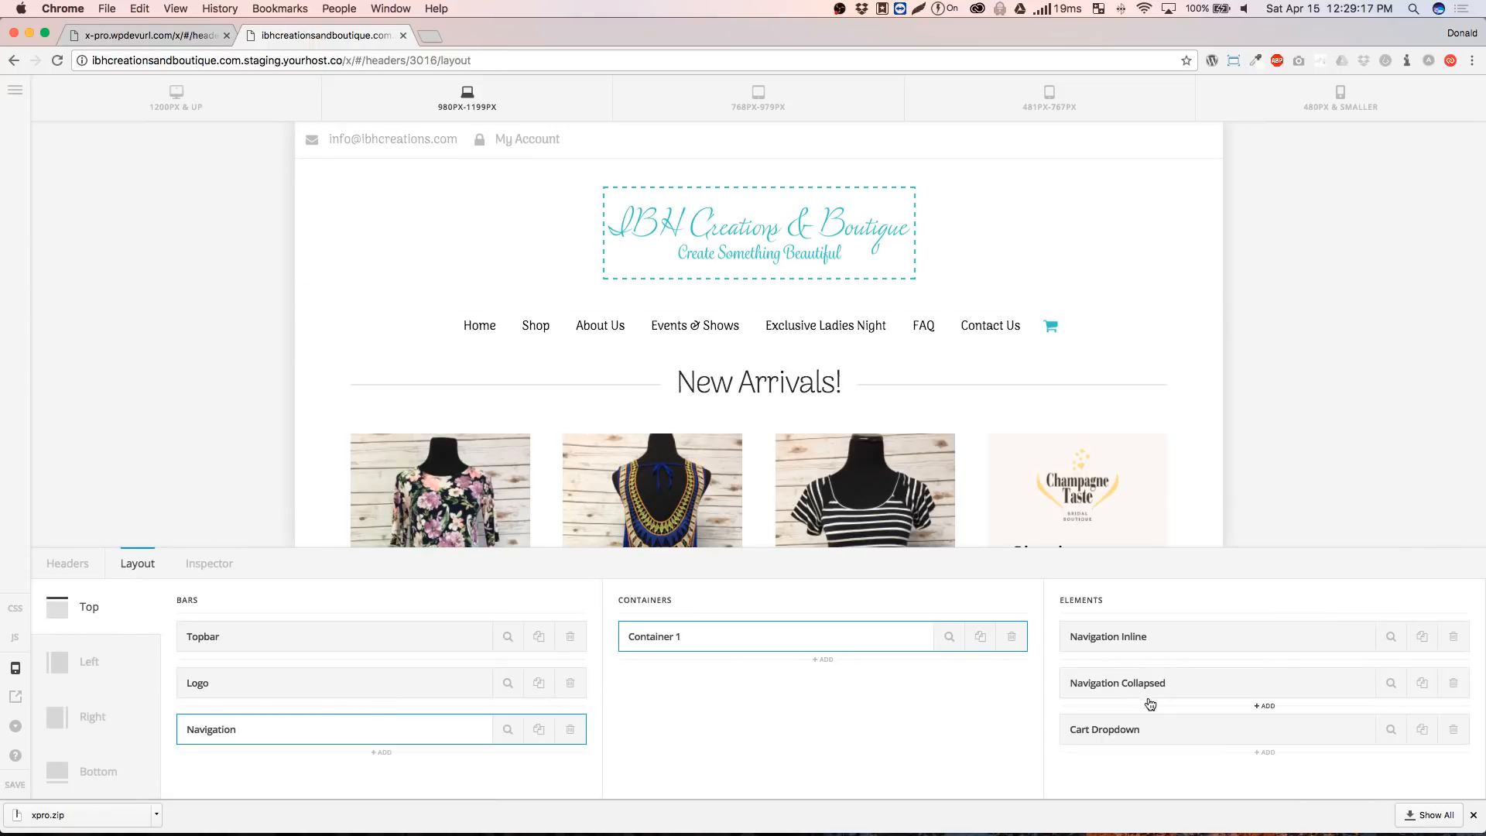
click(1312, 92)
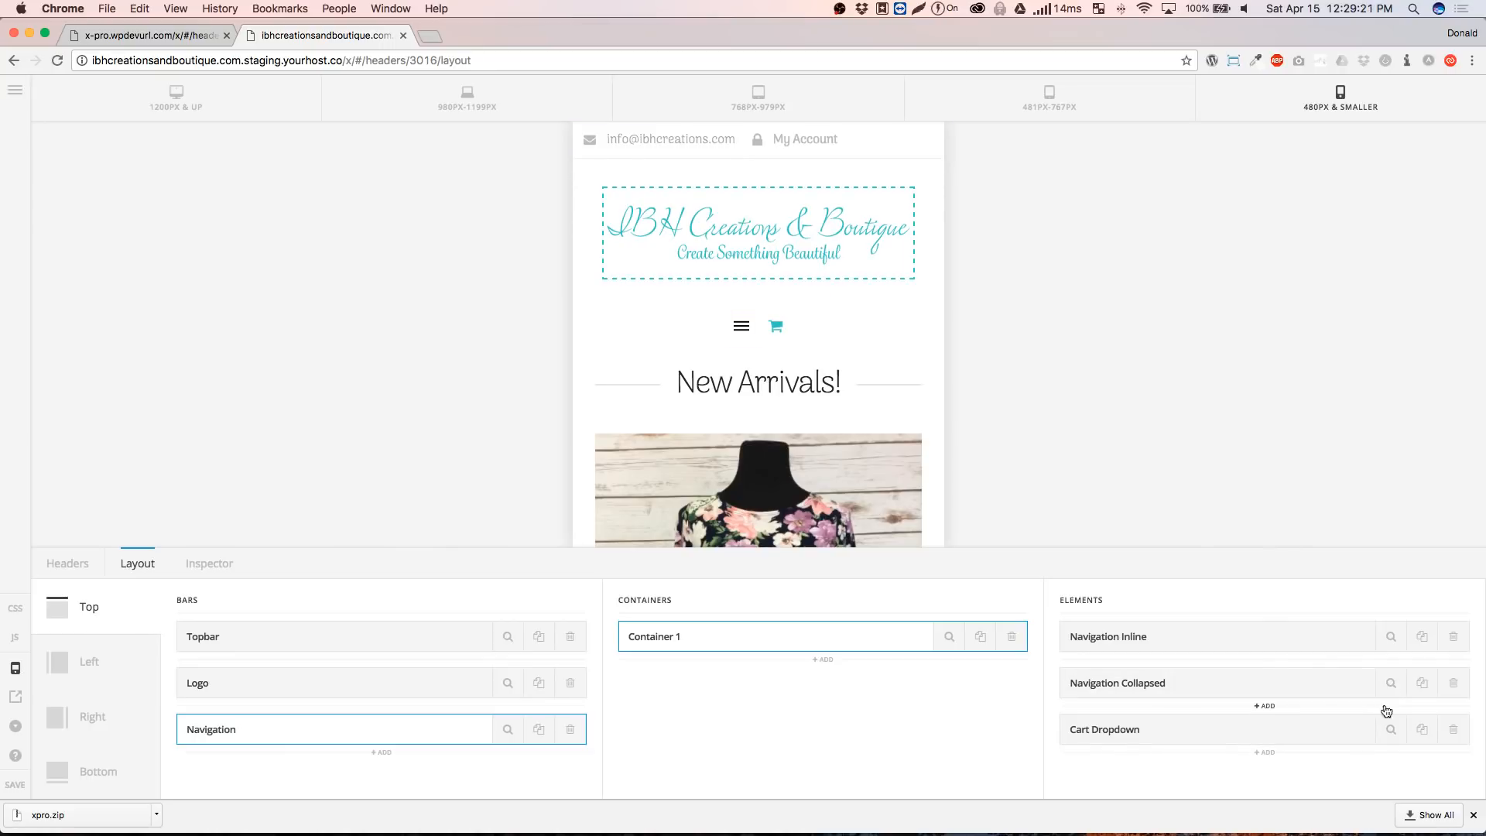
Try End and Start as the Cart Dropdown toggle's horizontal content alignment and set it back to Center
click(1391, 729)
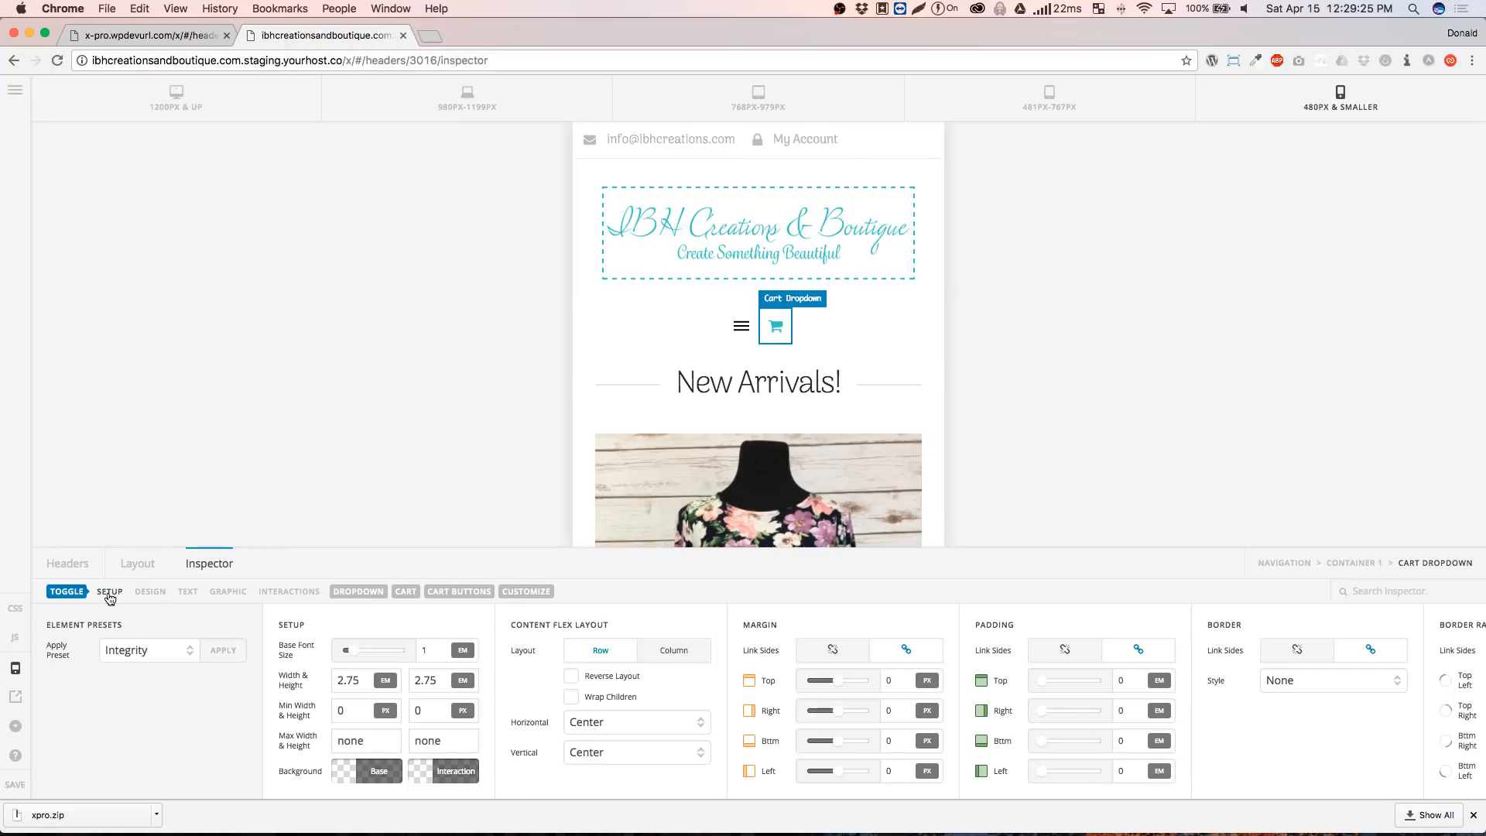
click(624, 724)
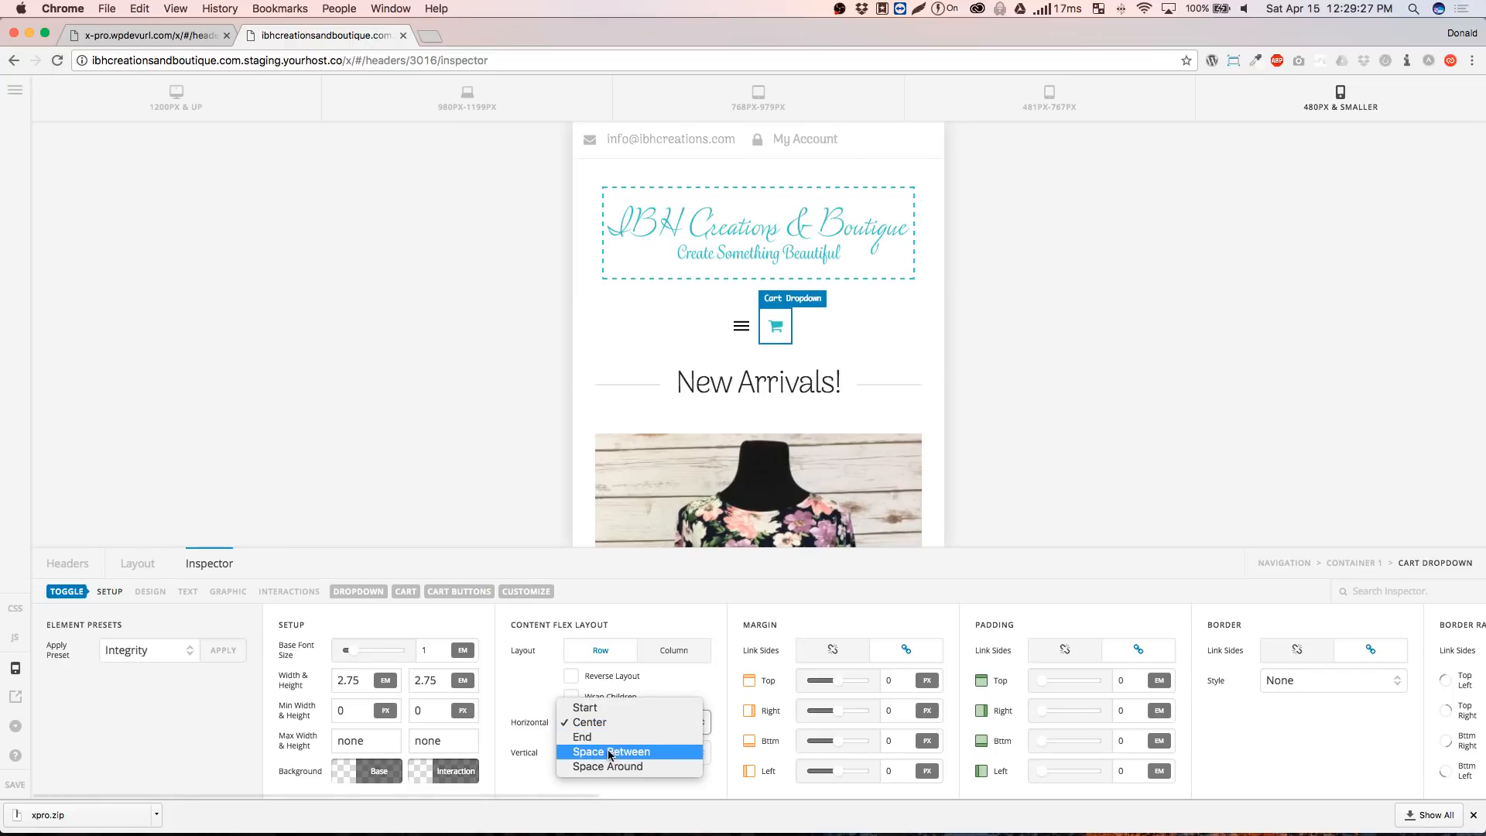
click(612, 740)
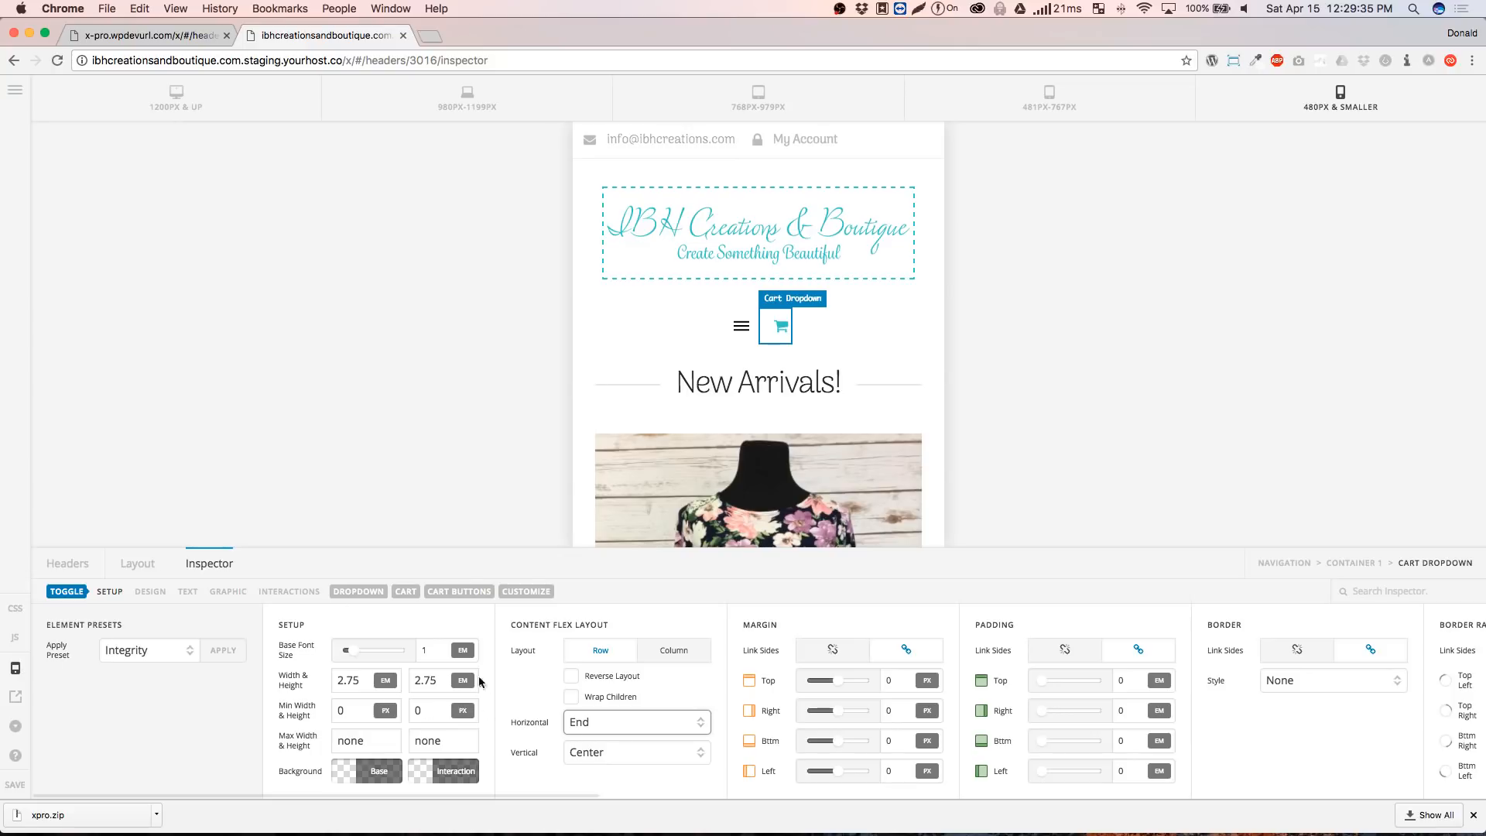
click(611, 720)
key(Escape)
key(s)
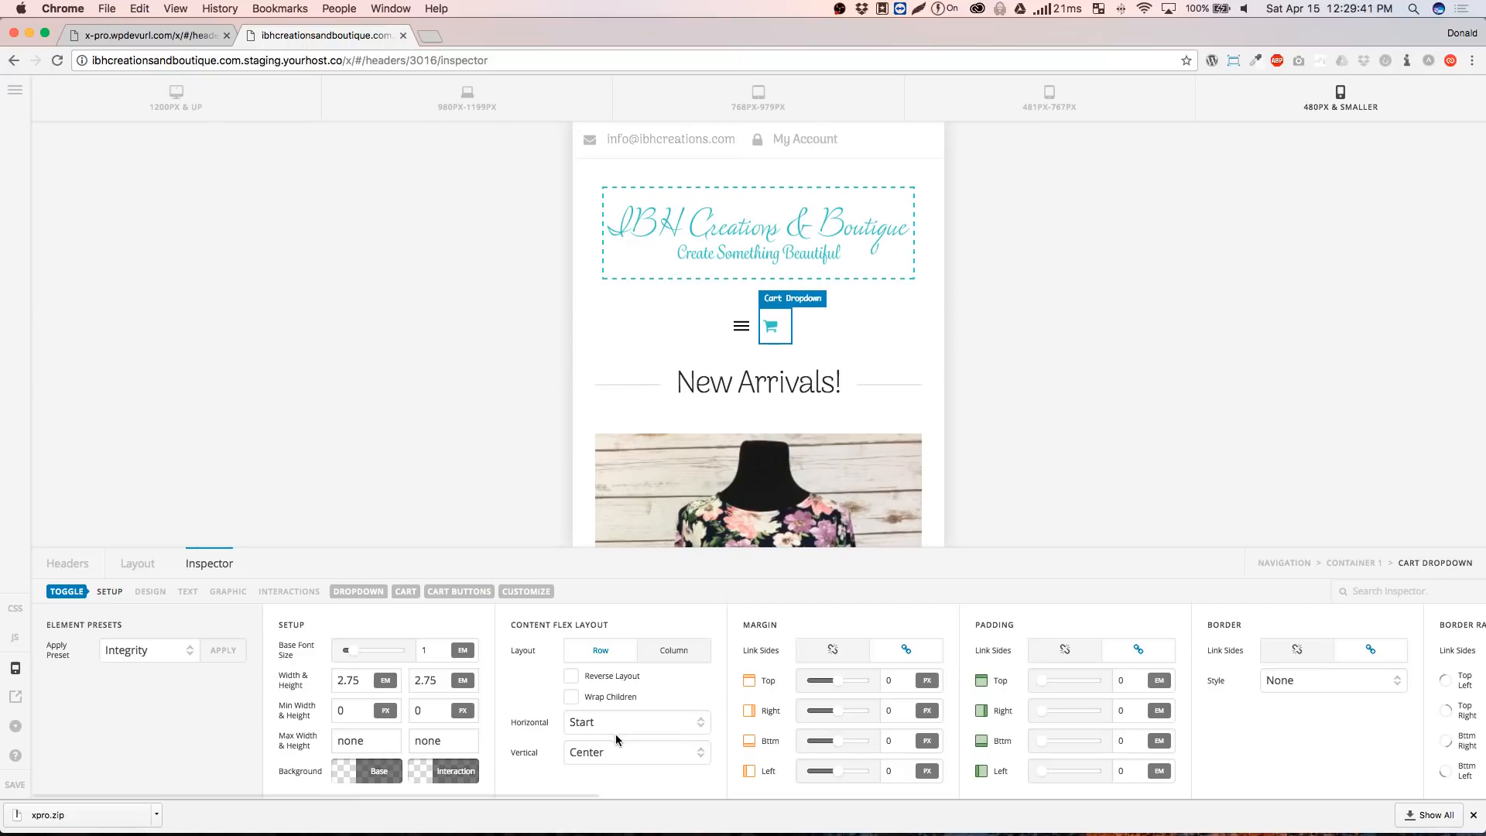
click(615, 731)
key(Escape)
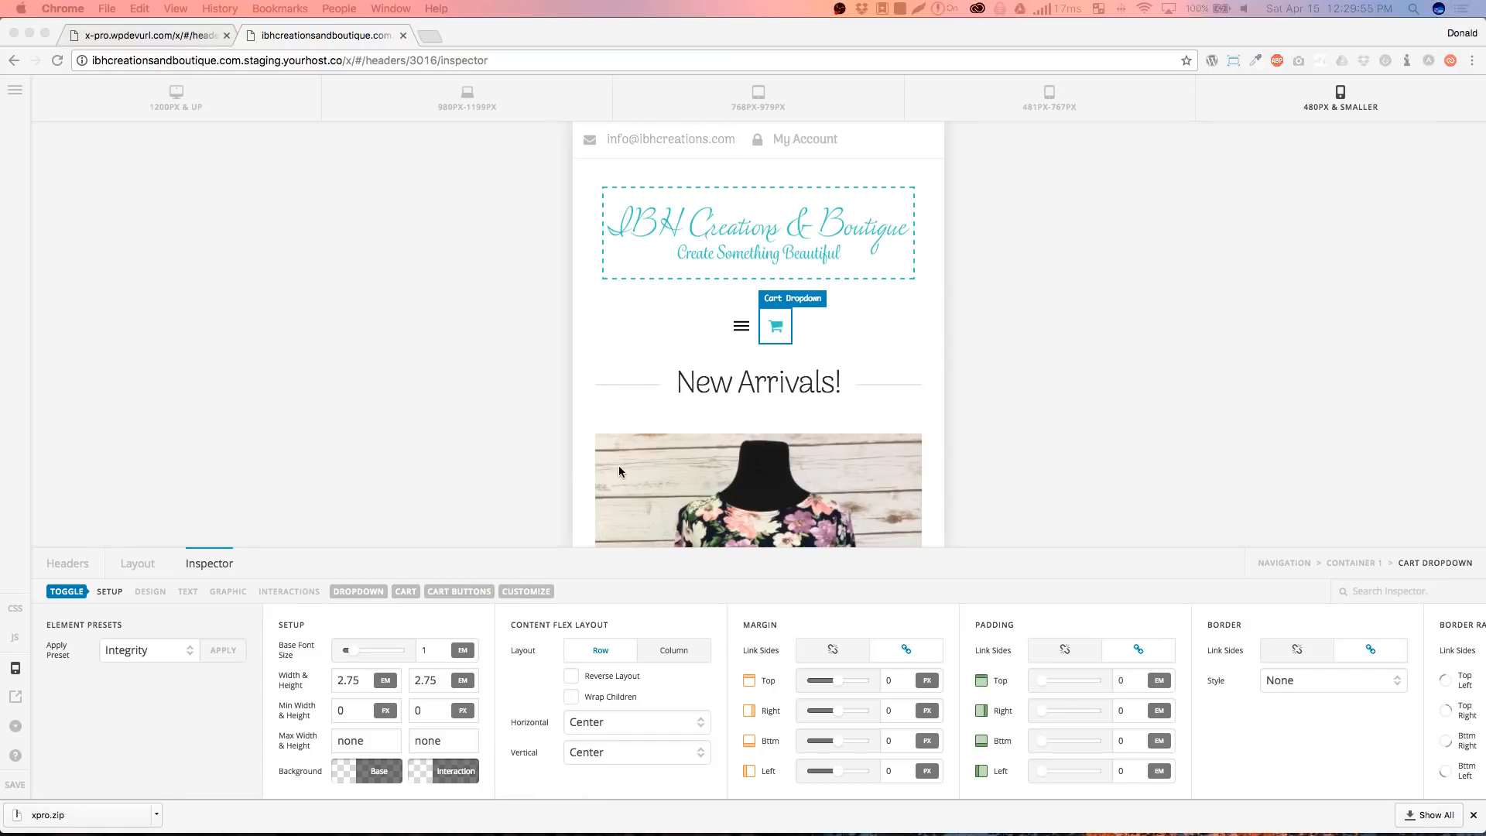
Set the Navigation bar's horizontal flex alignment to Space Between in the mobile preview
click(648, 325)
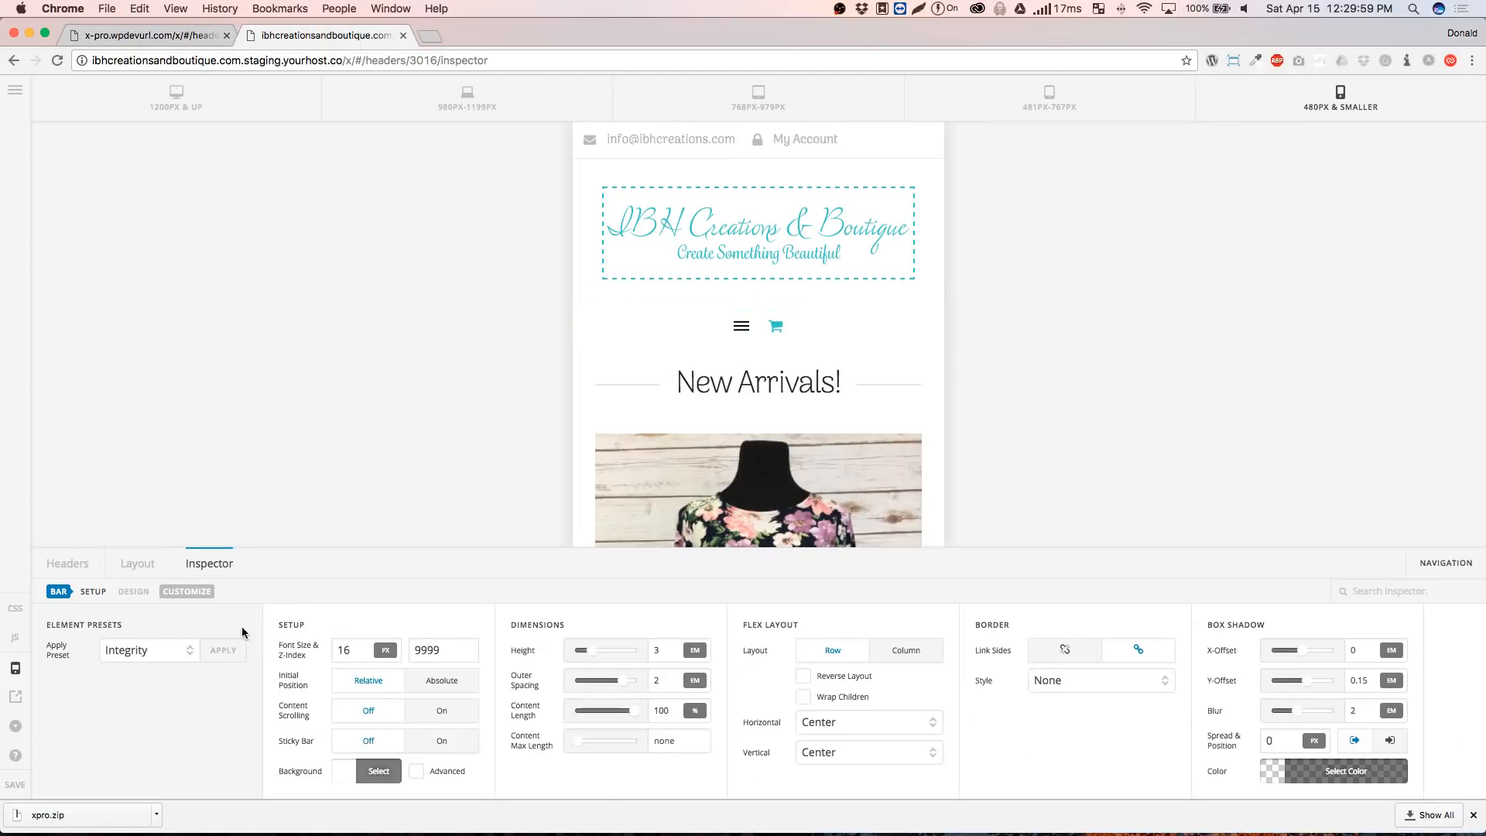
click(826, 724)
click(827, 752)
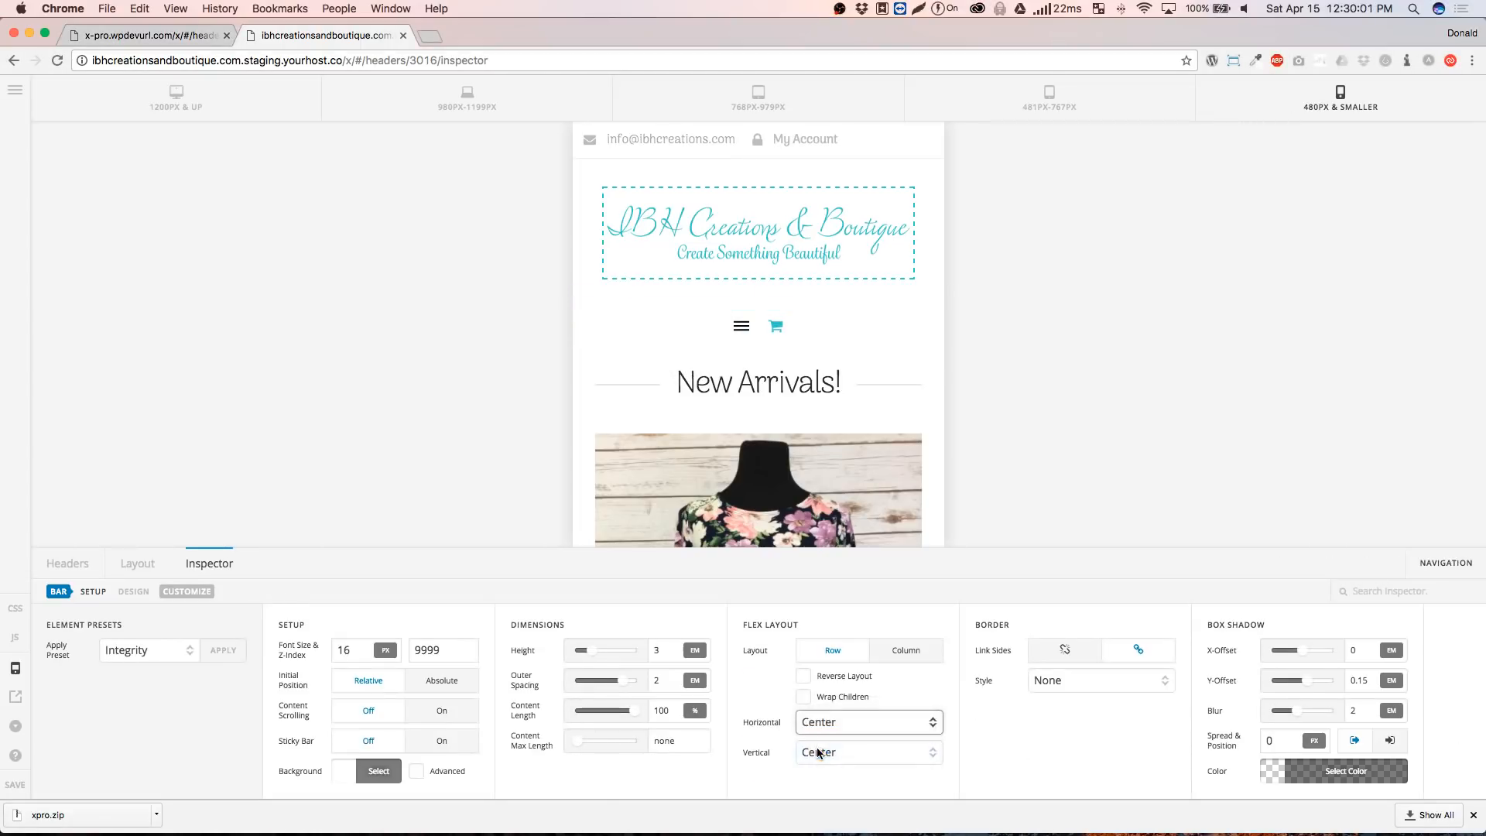
Set the horizontal flex alignment of the Navigation bar's Container 1 to Space Around
click(147, 566)
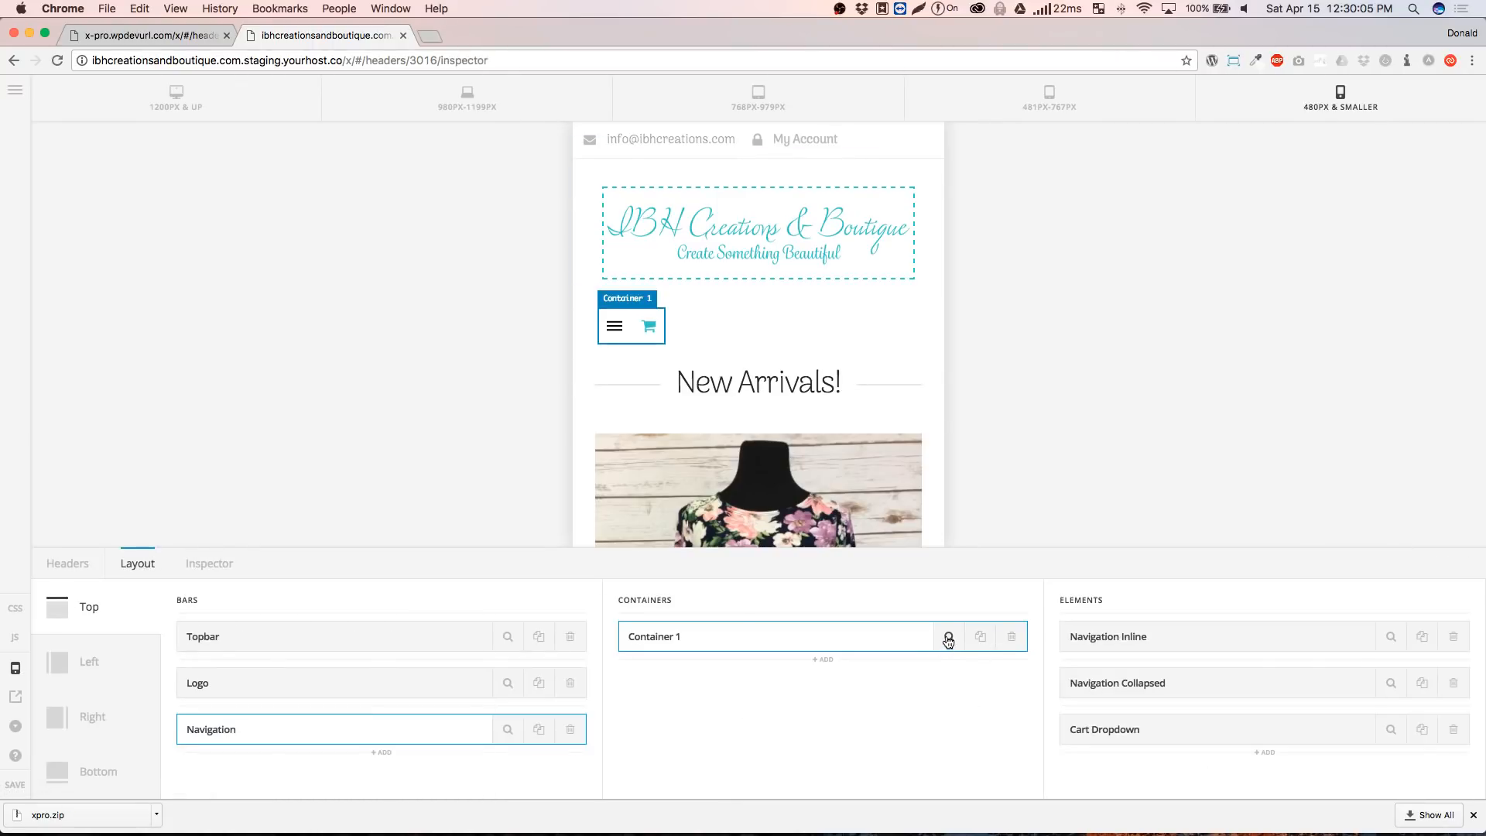
click(948, 641)
click(846, 724)
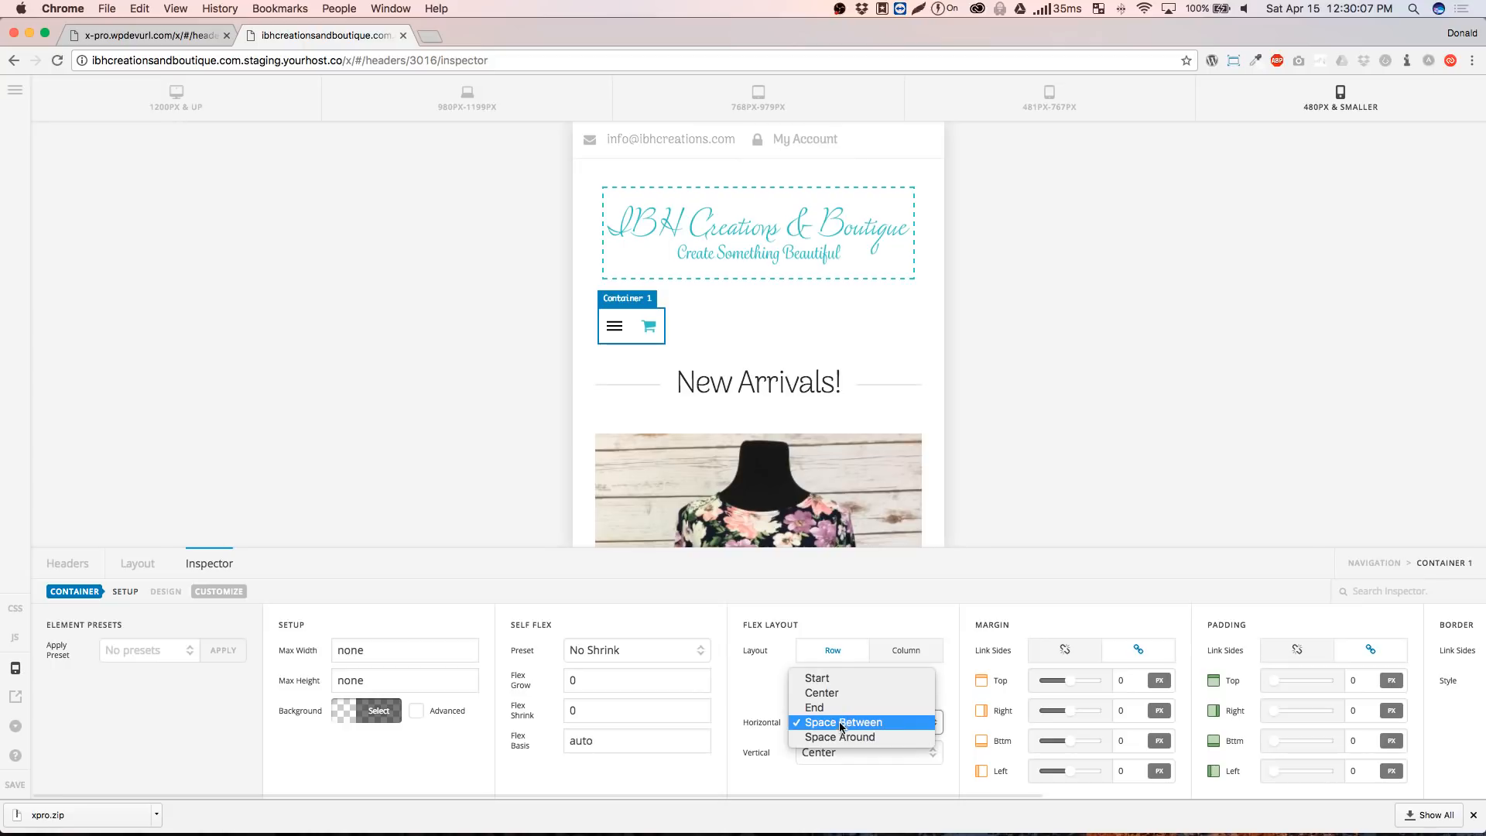
click(837, 737)
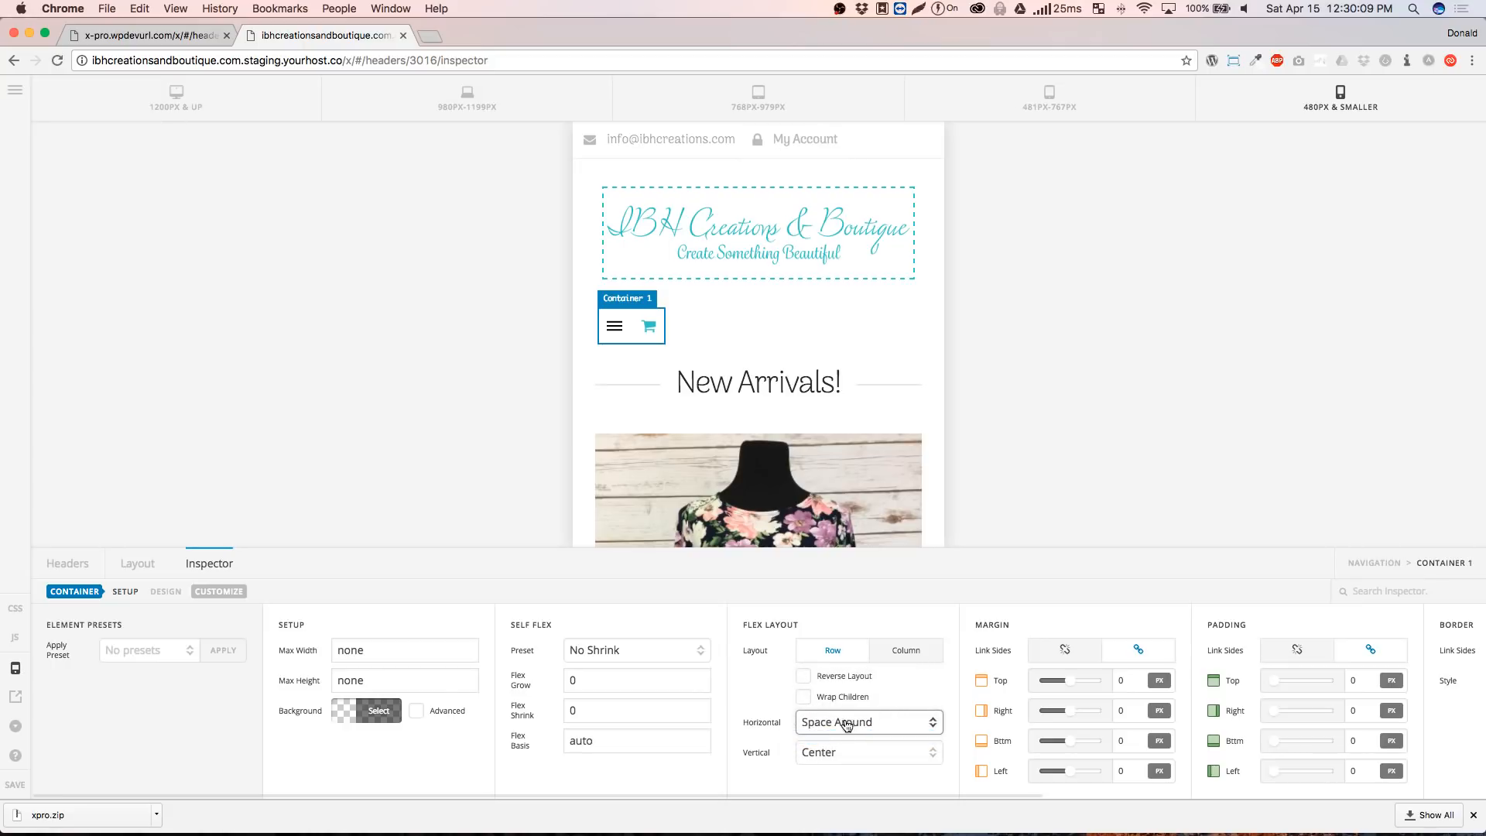
click(847, 725)
click(846, 723)
Set the Navigation bar's horizontal flex alignment back to Center
click(139, 571)
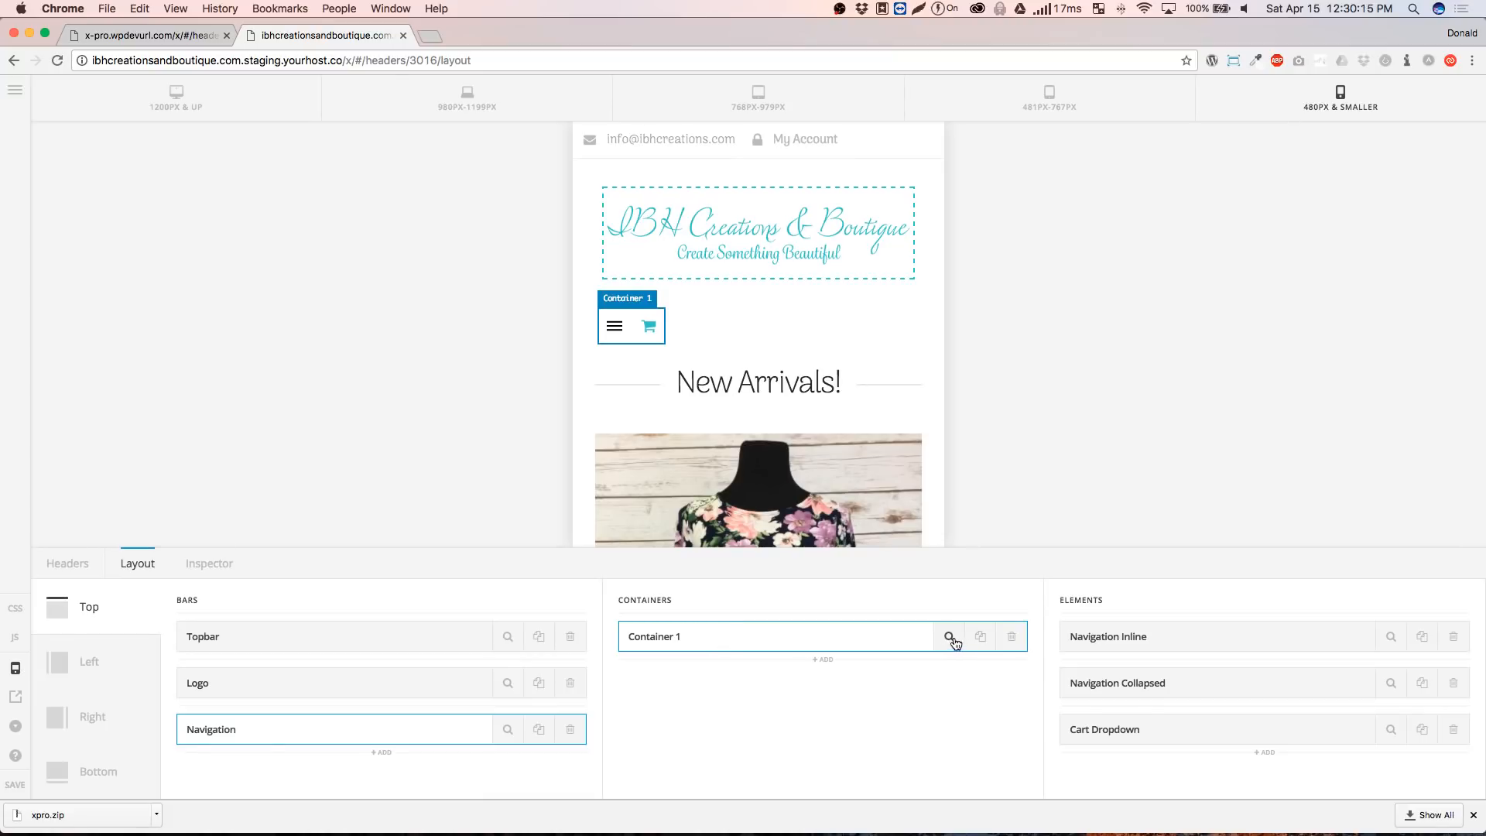
click(508, 729)
click(873, 722)
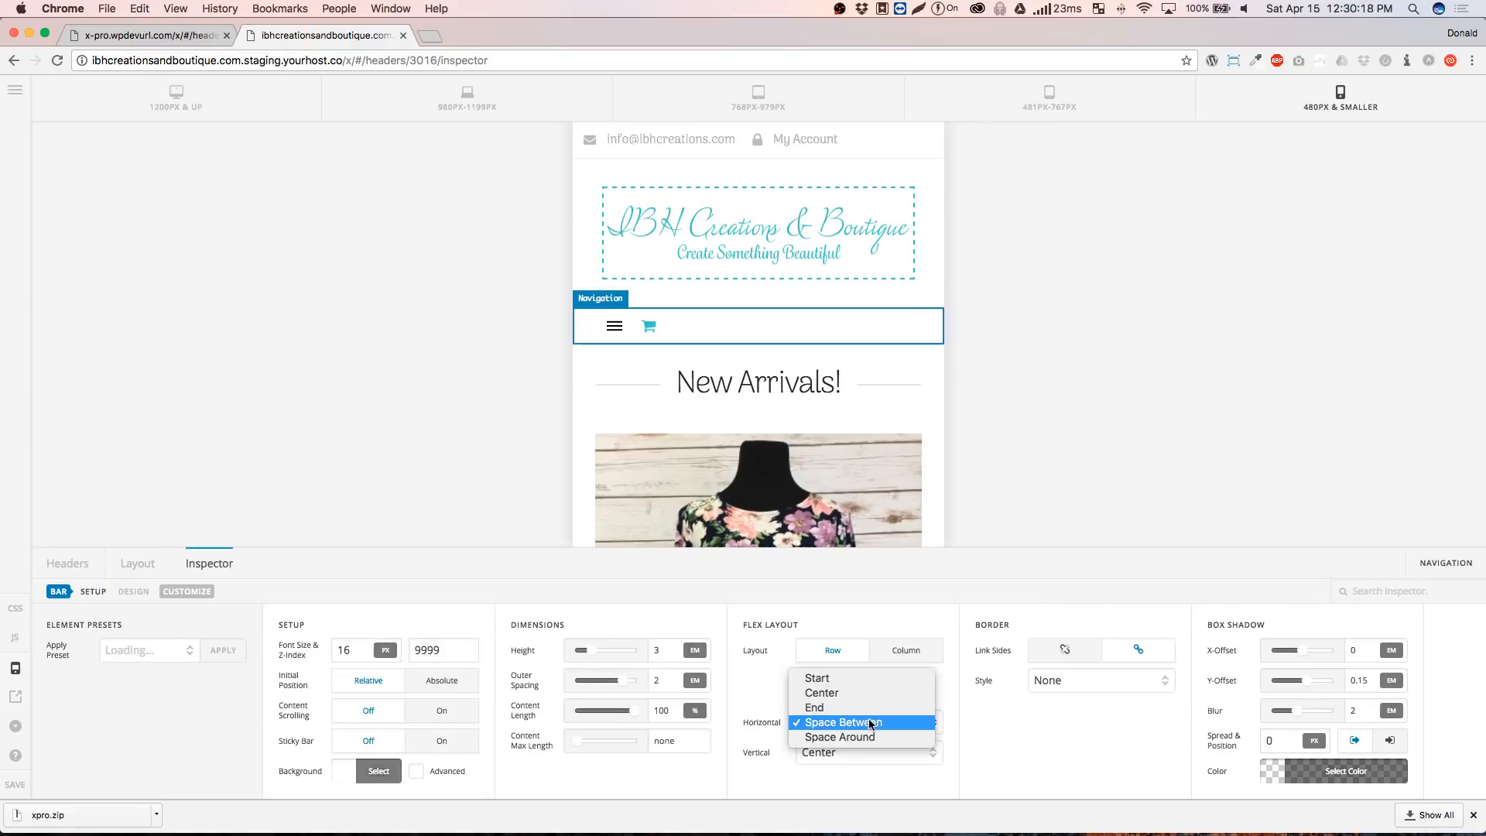
click(826, 696)
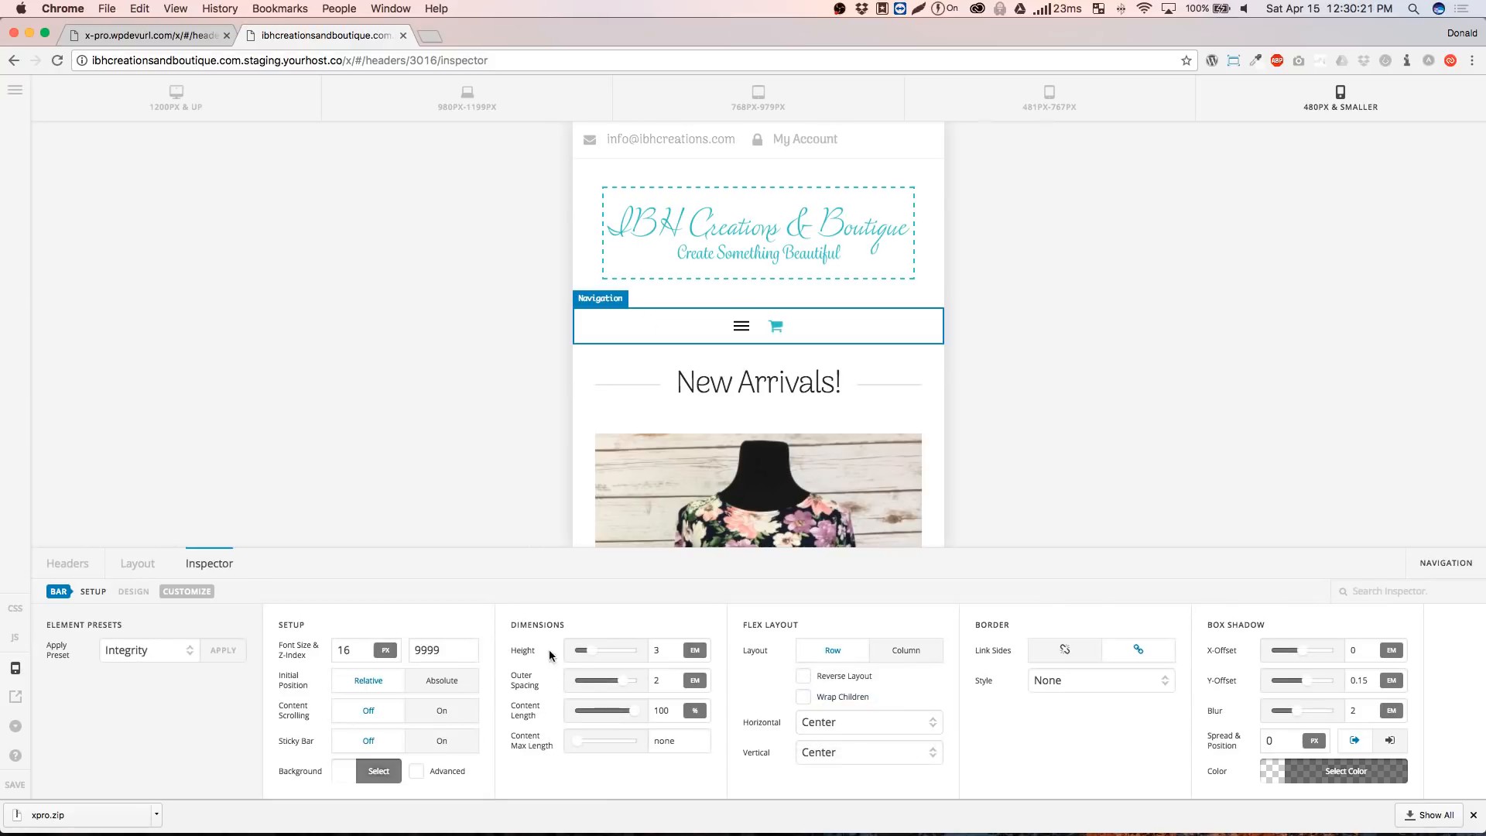
Open the cart in the preview and hide the Cart Dropdown element during the 480px & smaller and 481px-767px breakpoints
click(776, 328)
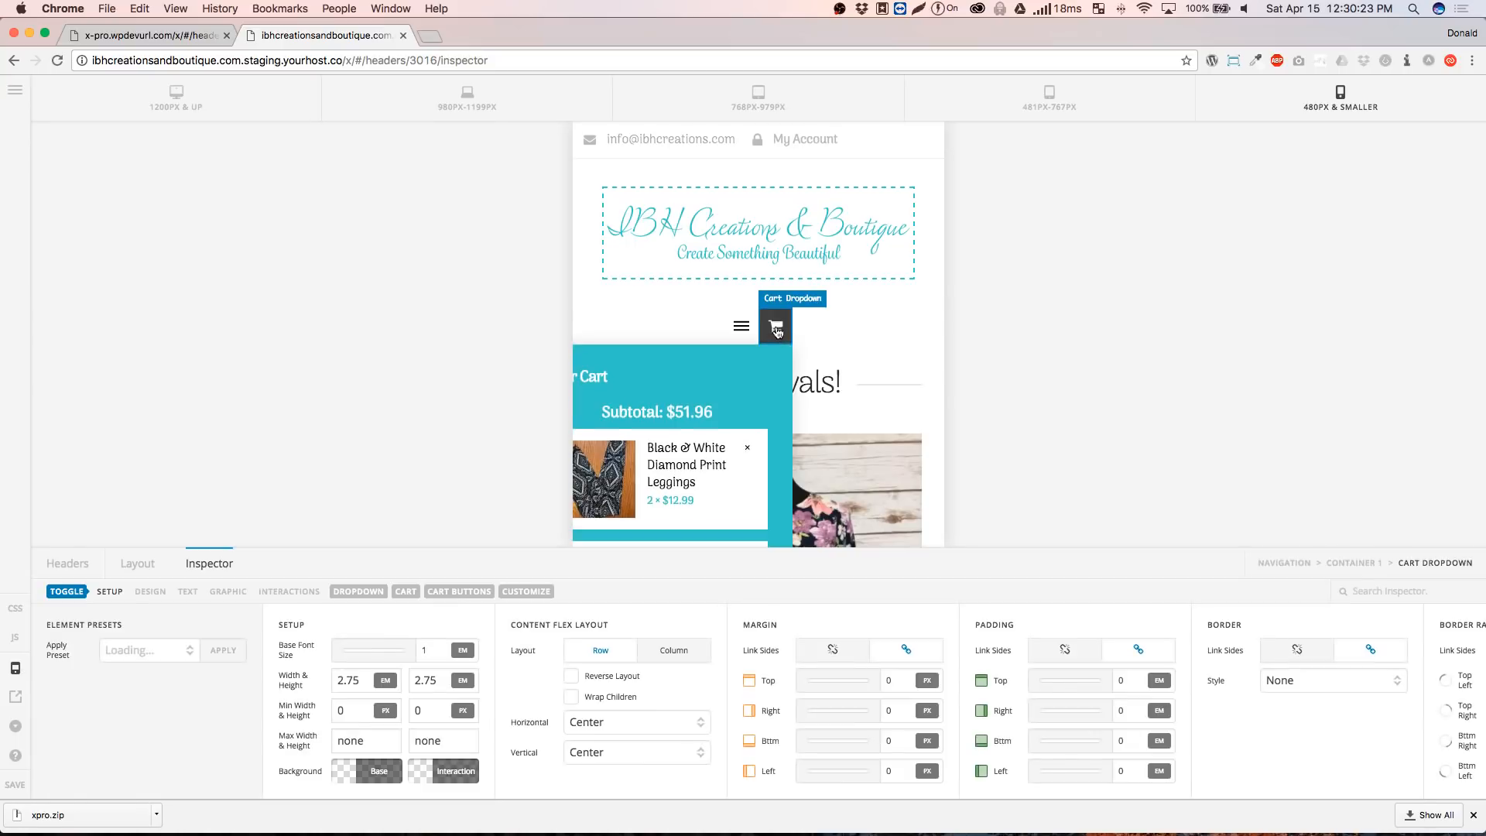
click(141, 581)
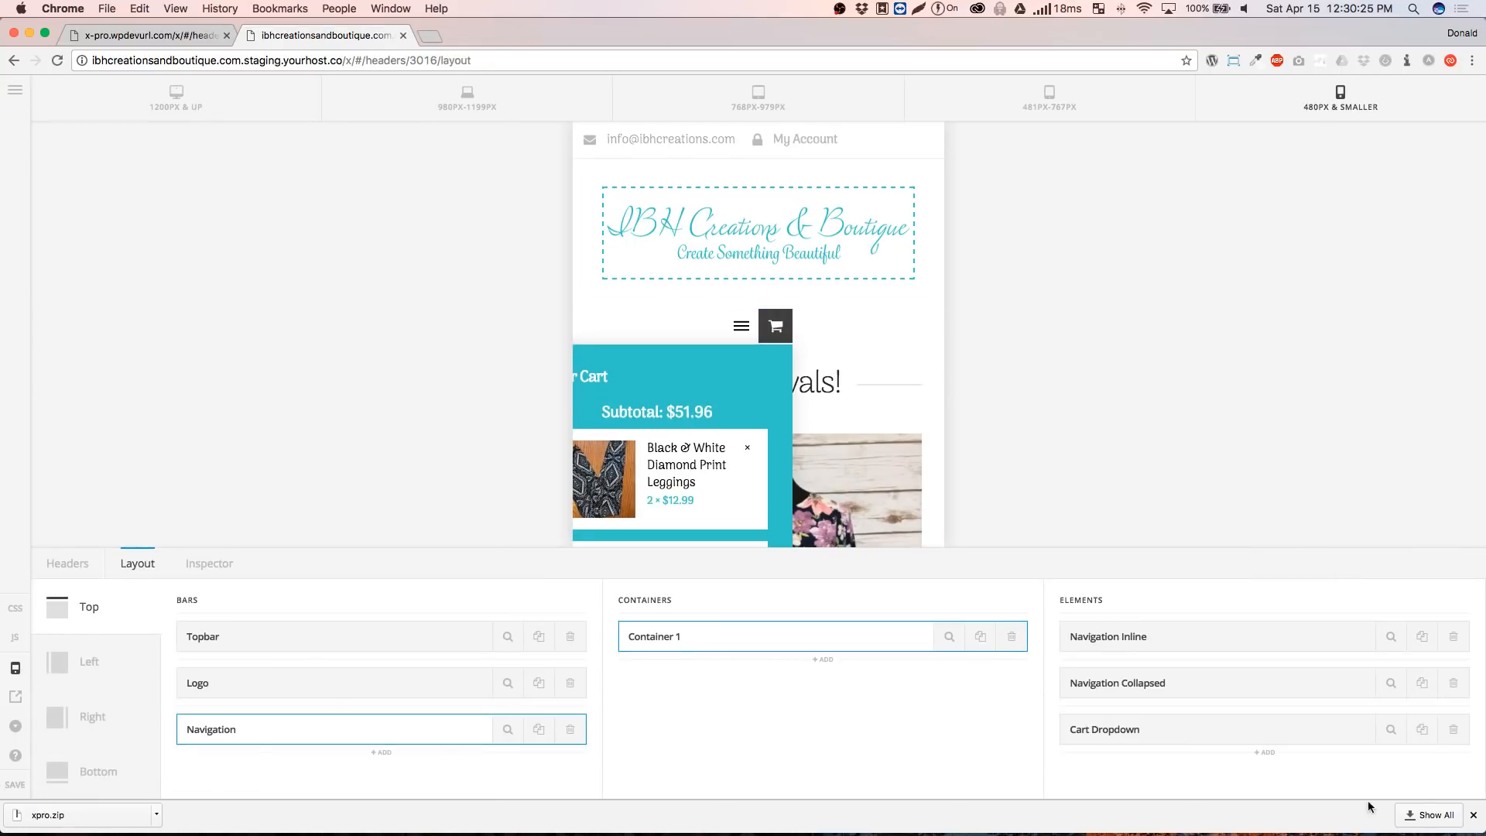
click(1391, 729)
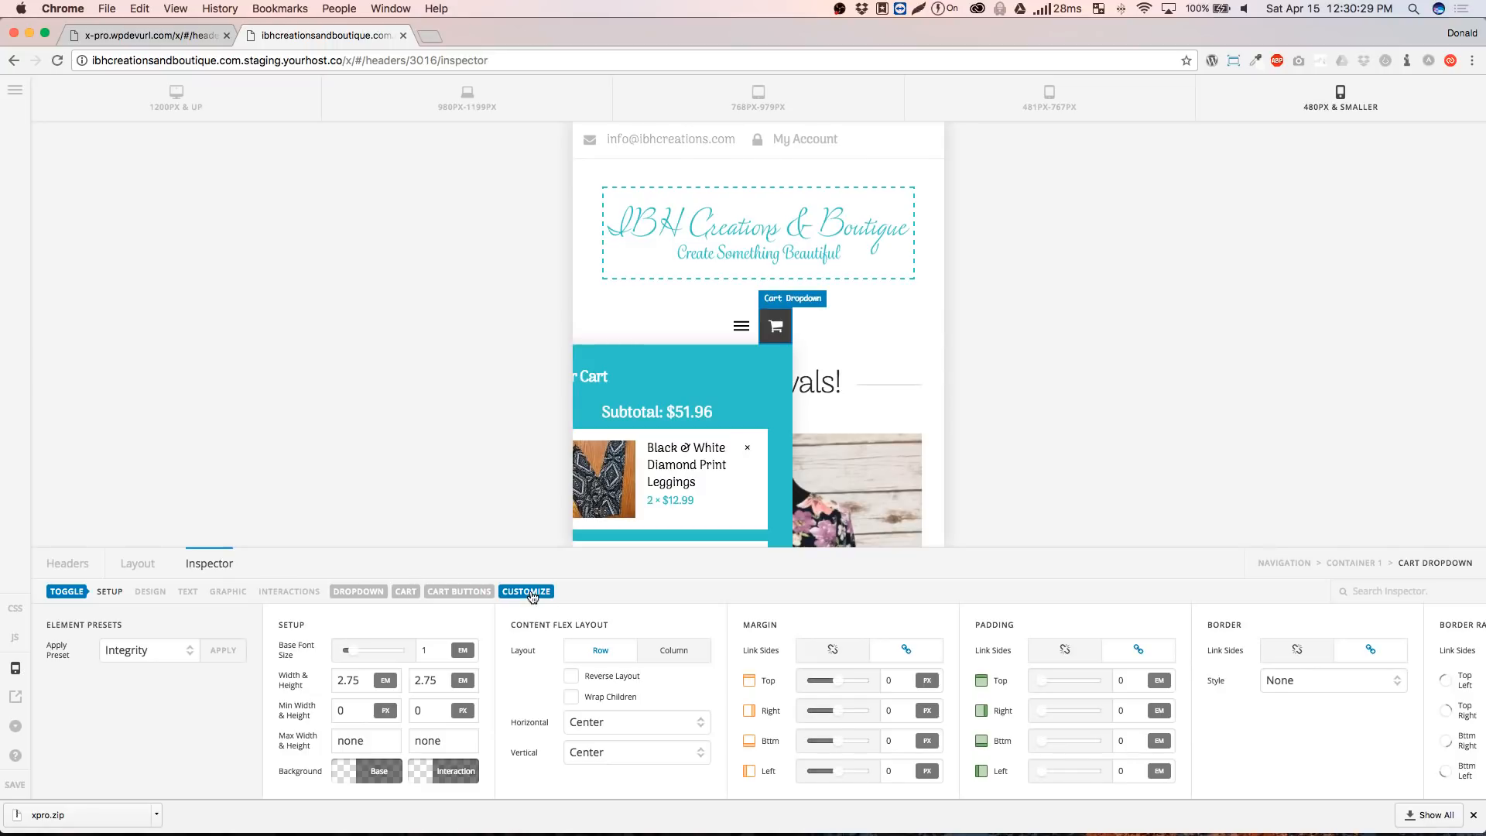
click(530, 593)
click(464, 713)
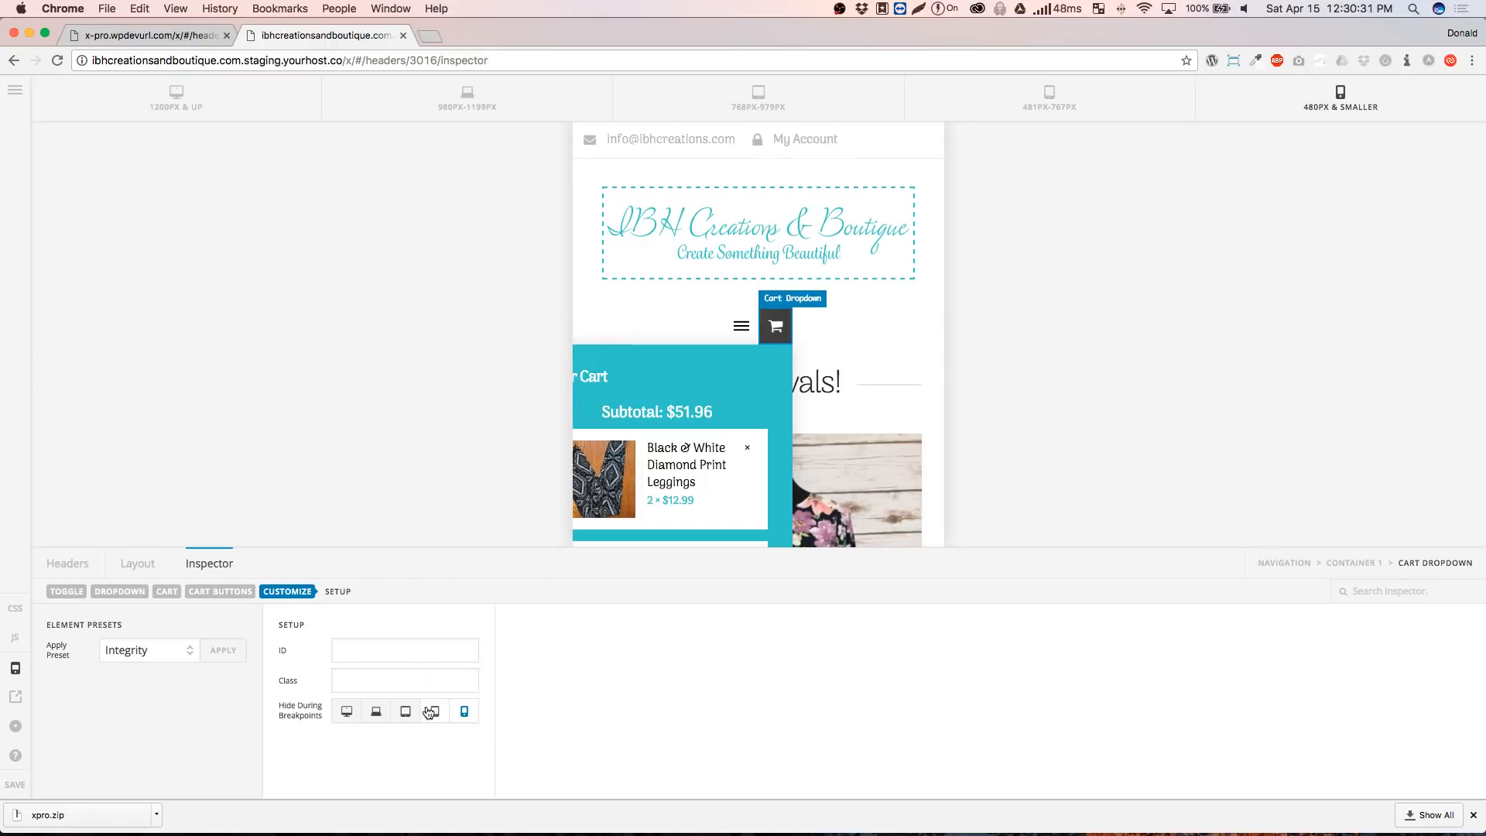
click(437, 715)
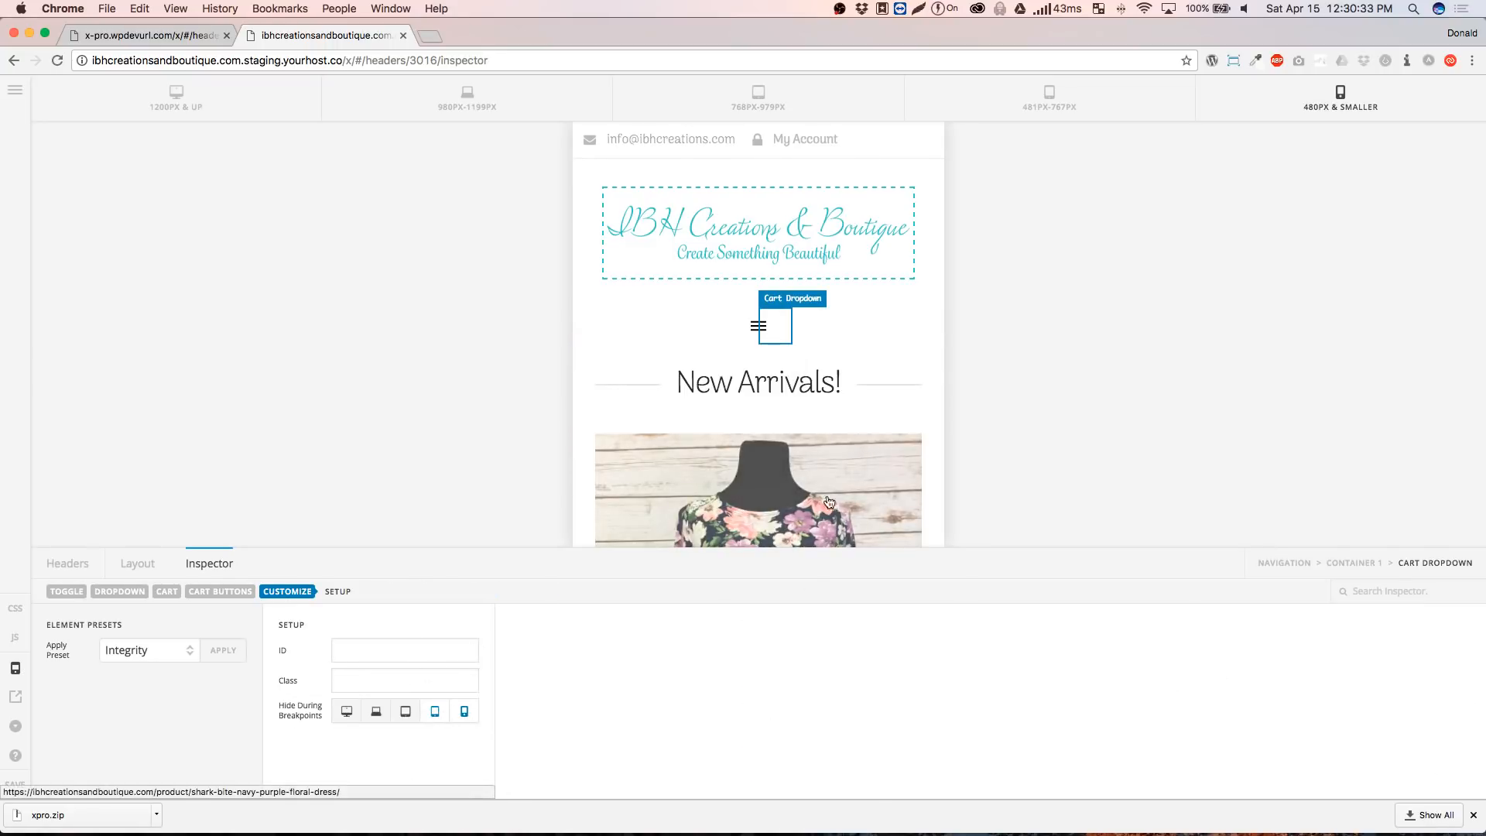
Open and close the collapsed navigation's off-canvas menu in the preview, and return to the header's layout
click(765, 332)
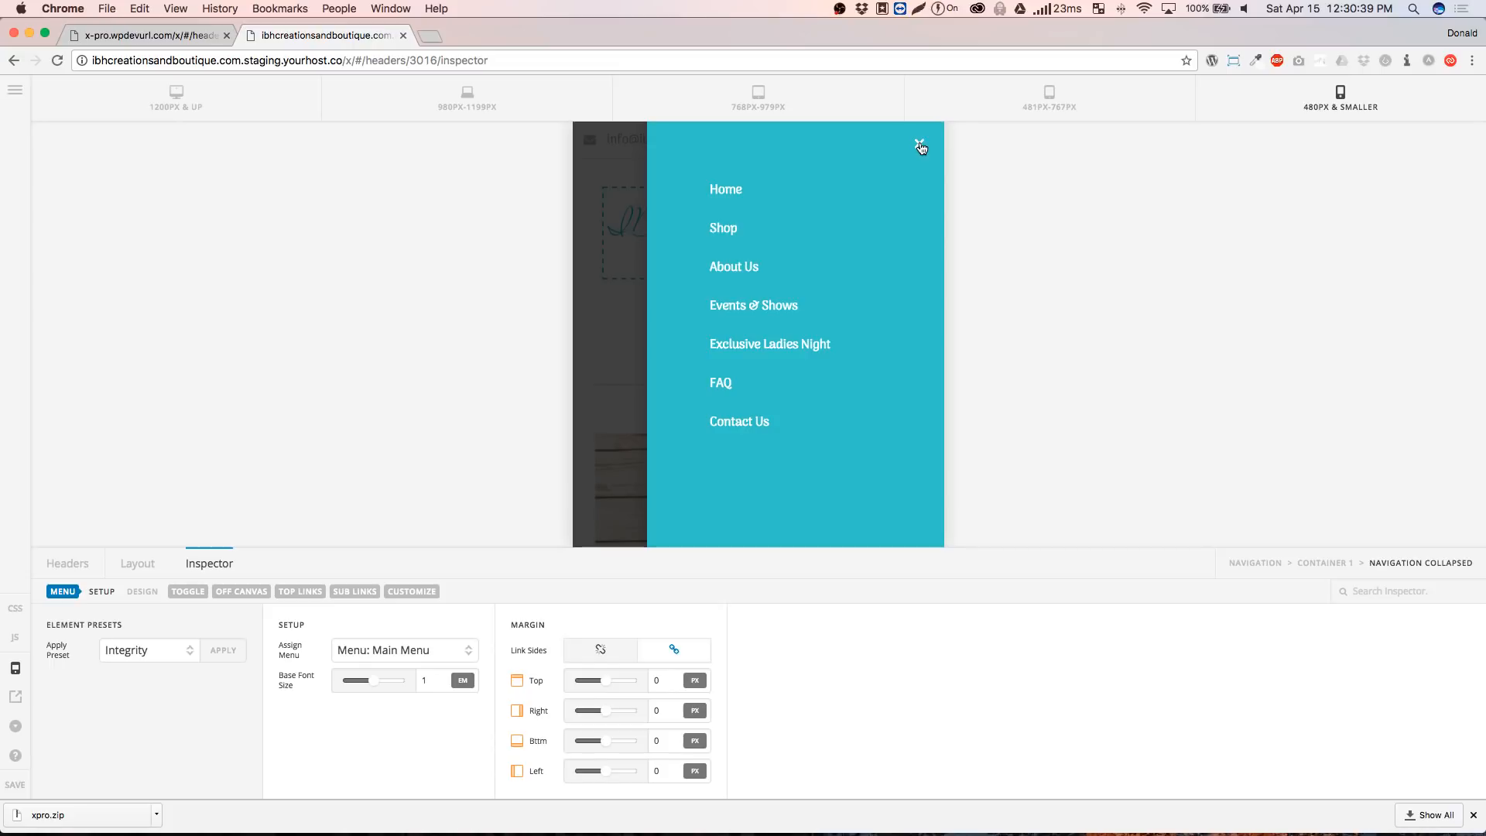
click(920, 145)
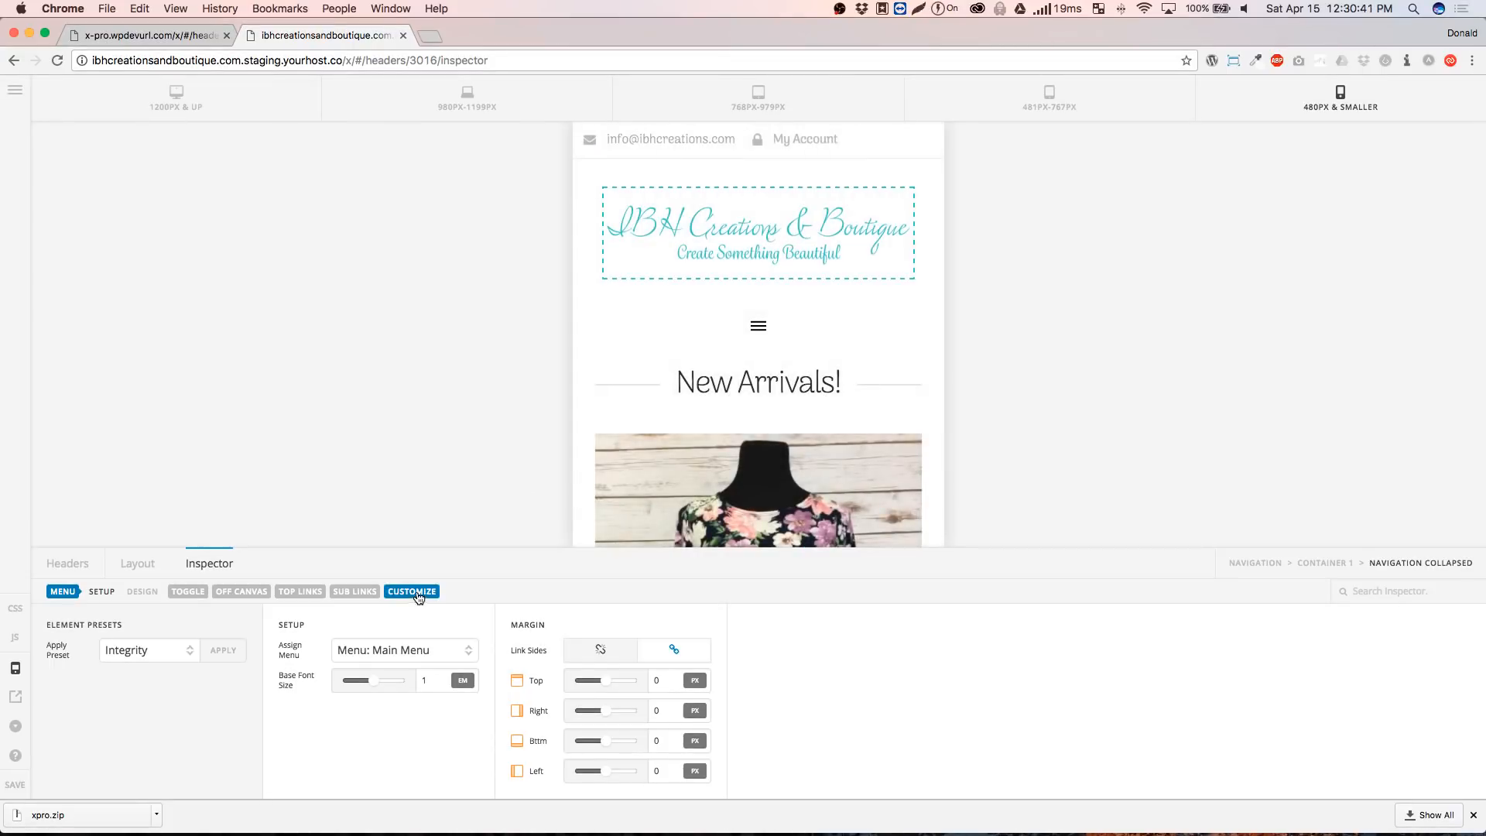
click(139, 566)
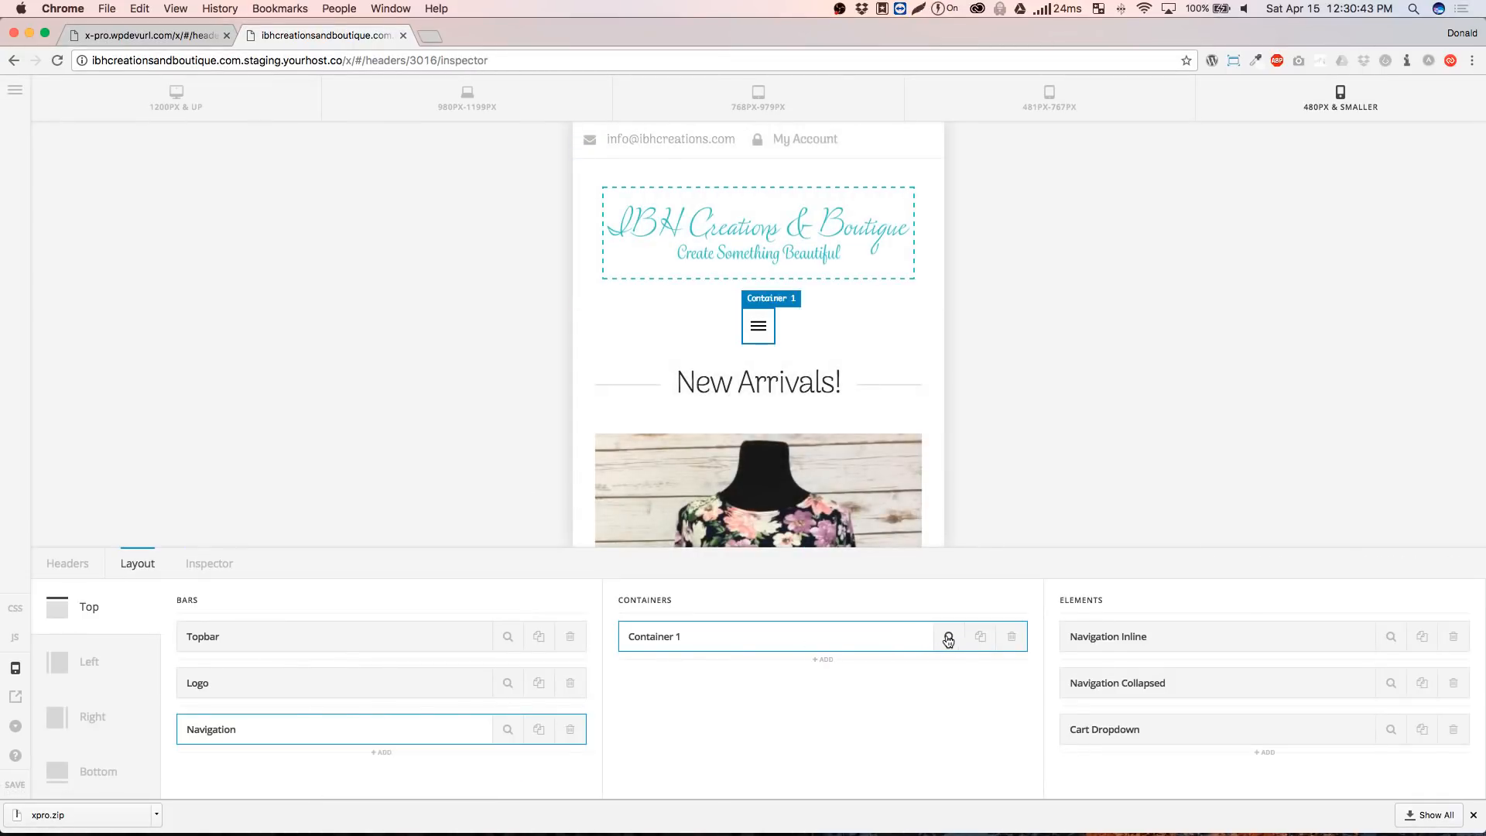
Set the horizontal flex alignment of the Navigation bar's Container 1 to End
click(949, 637)
click(874, 723)
click(850, 707)
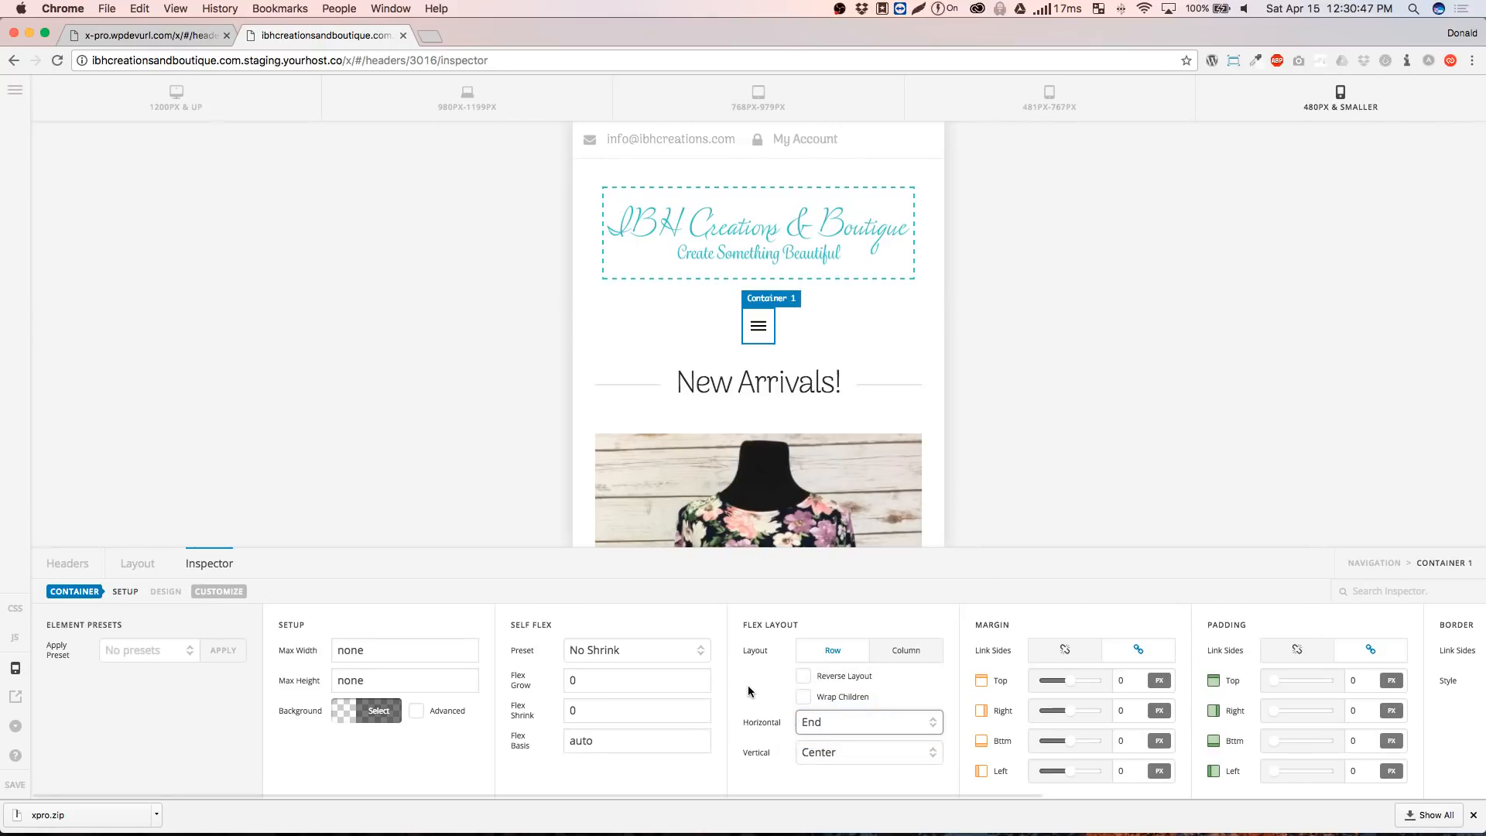
Set the Navigation bar's horizontal flex alignment to Space Between for the lone collapsed menu icon
click(136, 565)
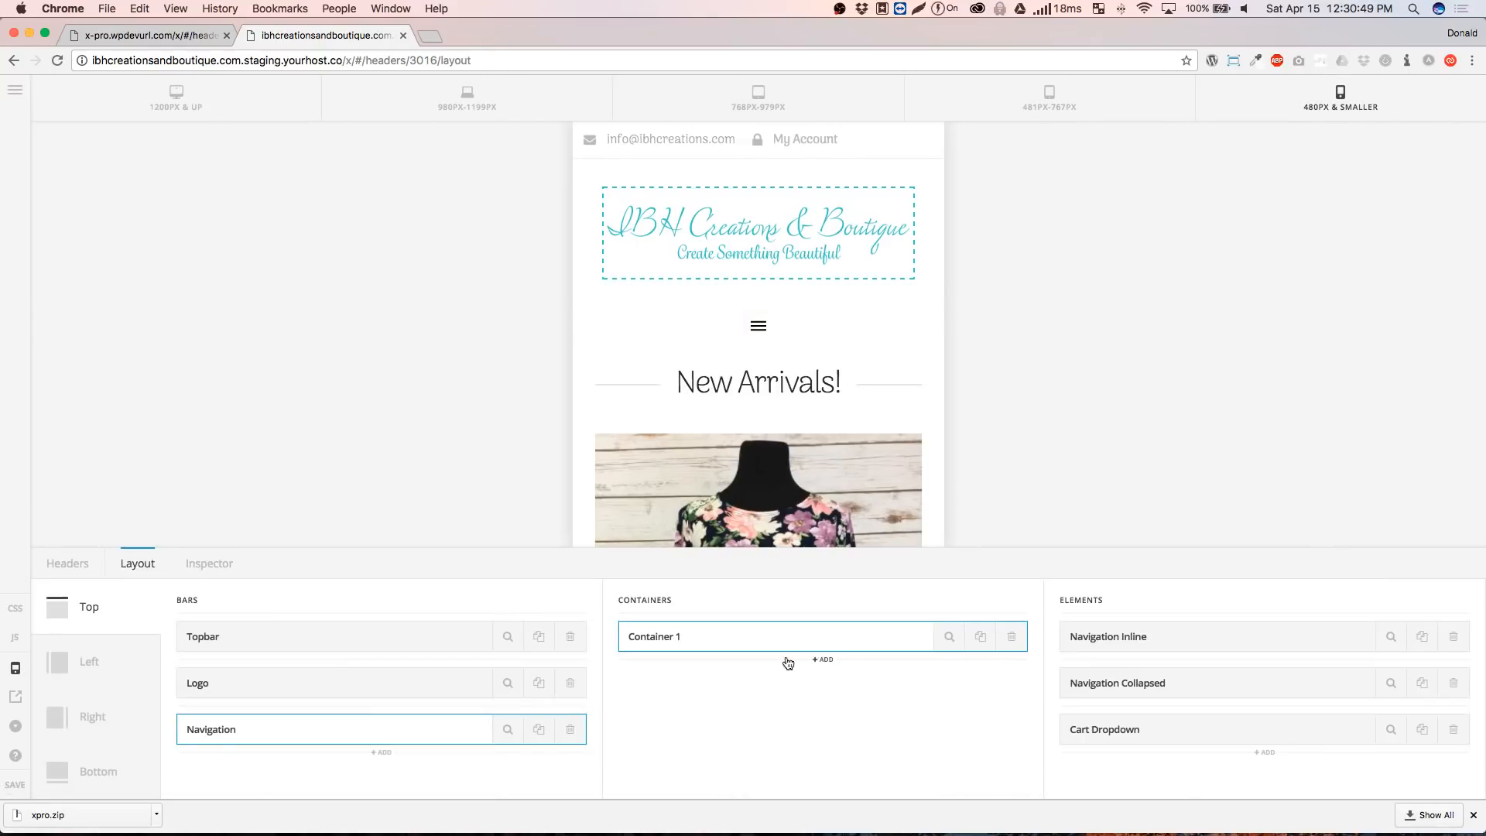
click(508, 729)
click(822, 728)
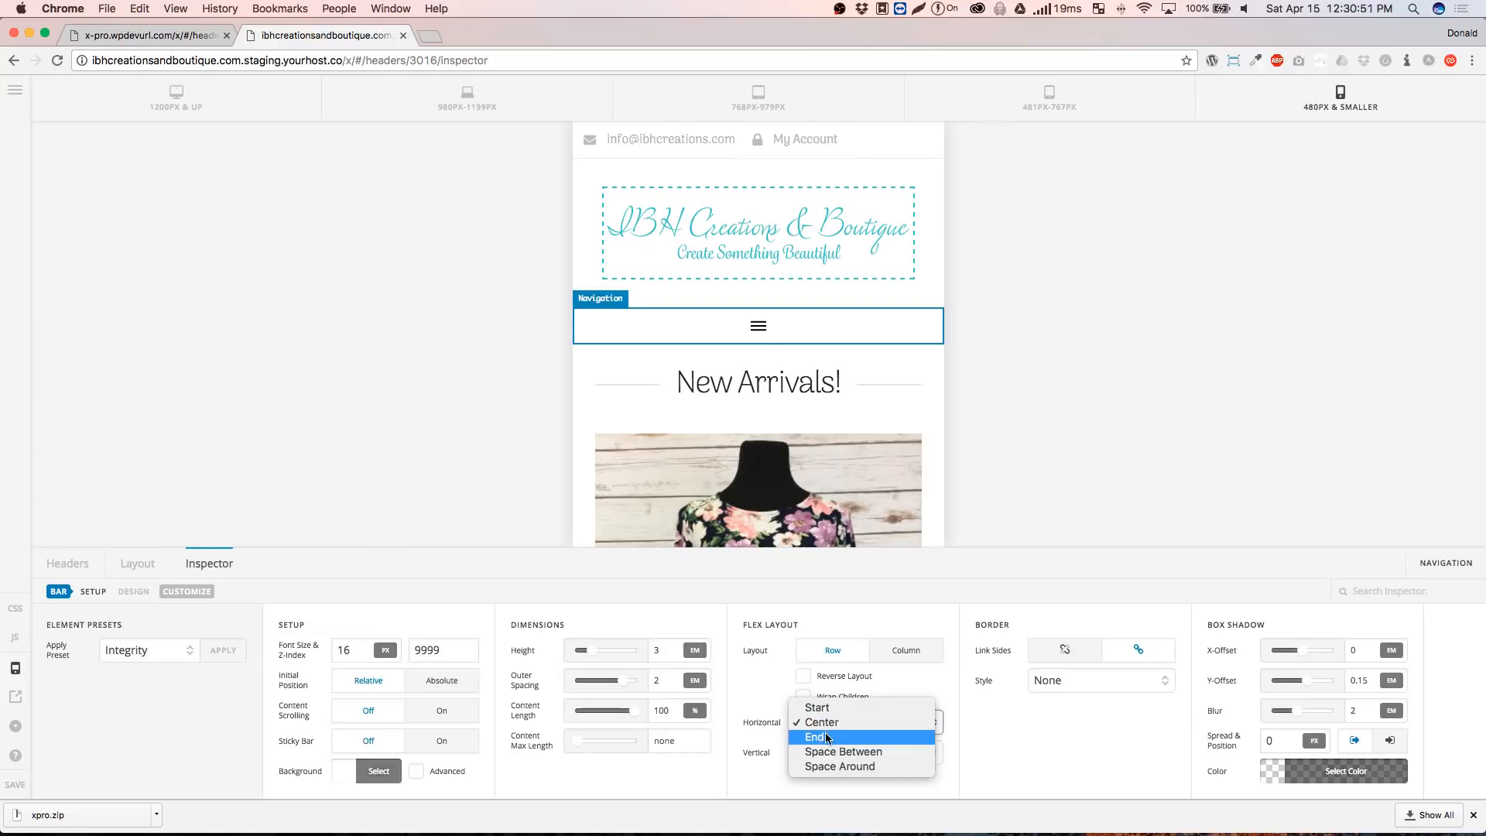
click(827, 752)
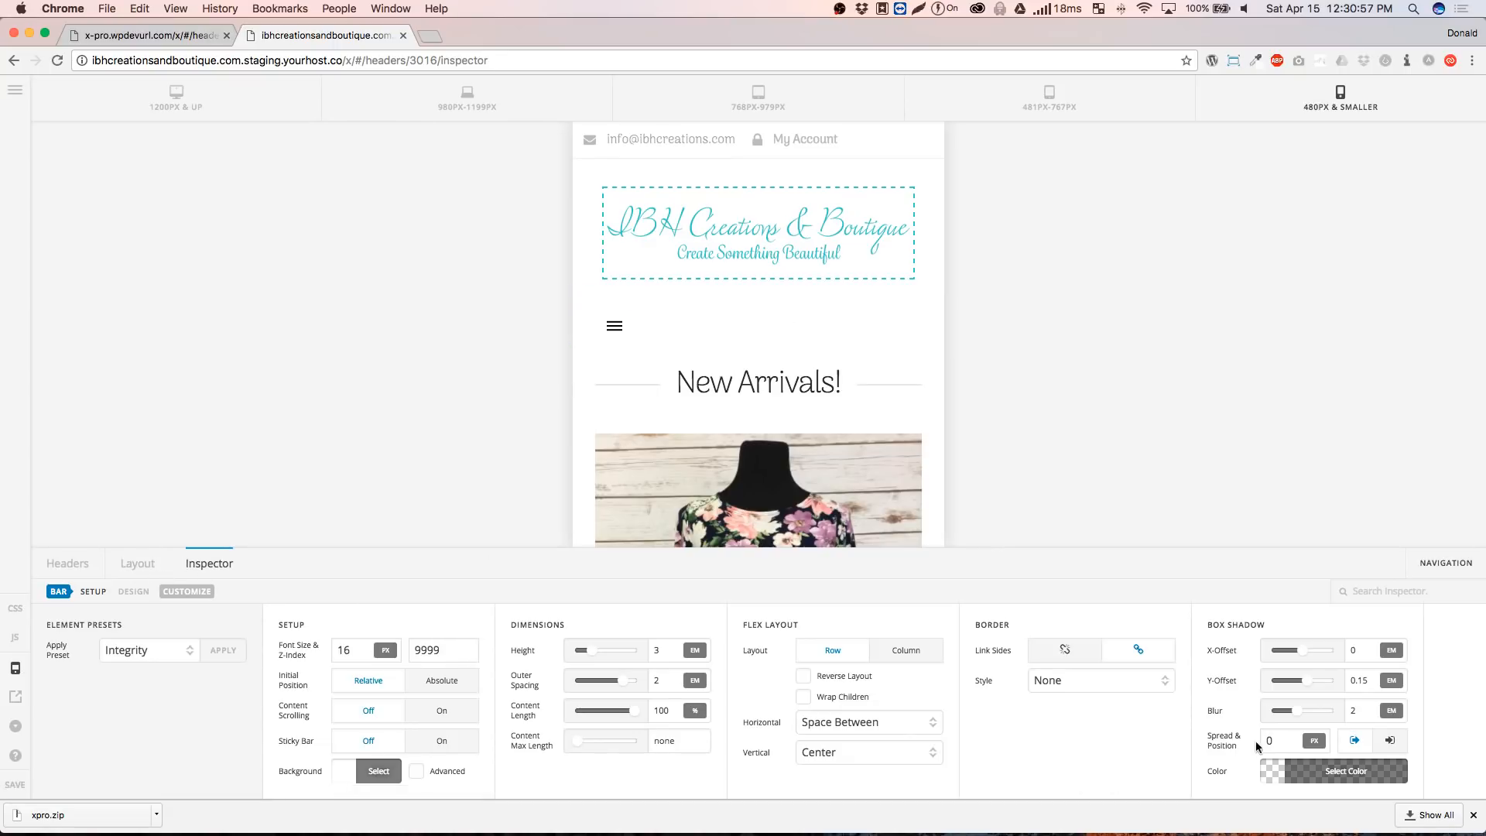
Make the Cart Dropdown element show again at the 480px & smaller breakpoint and return to the header's layout
click(146, 567)
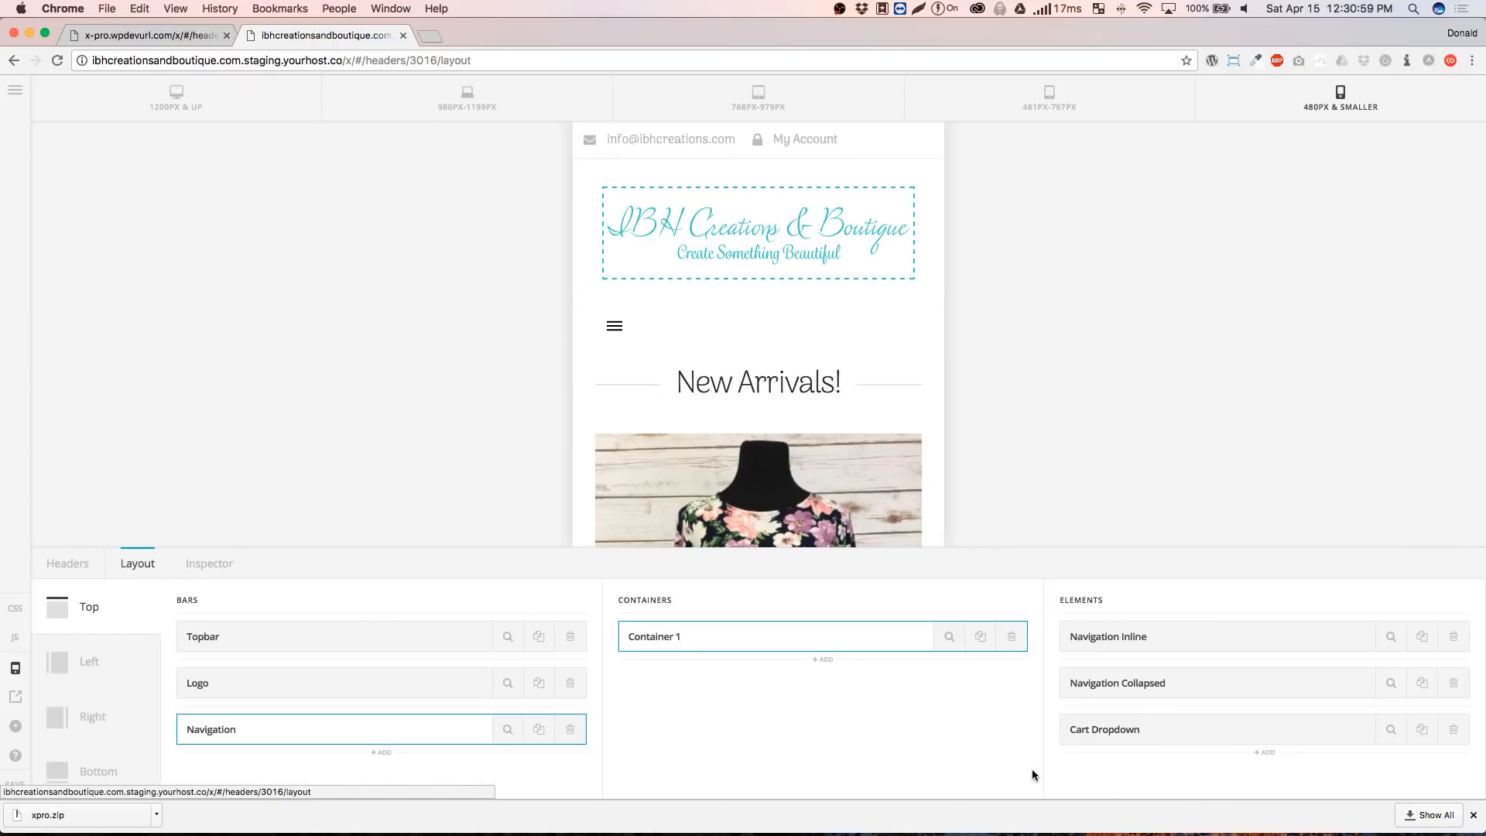
click(1125, 717)
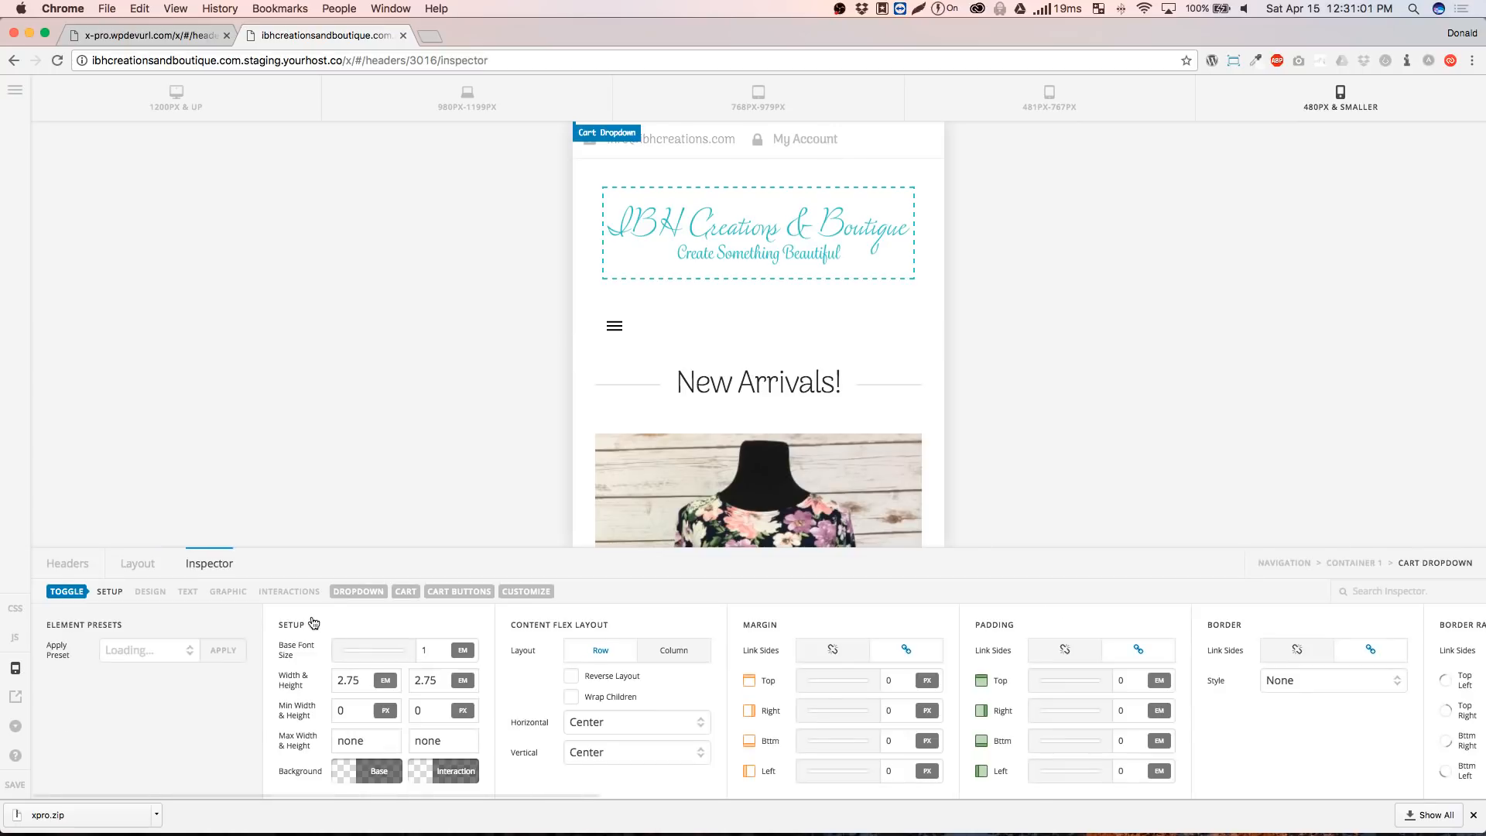
click(516, 595)
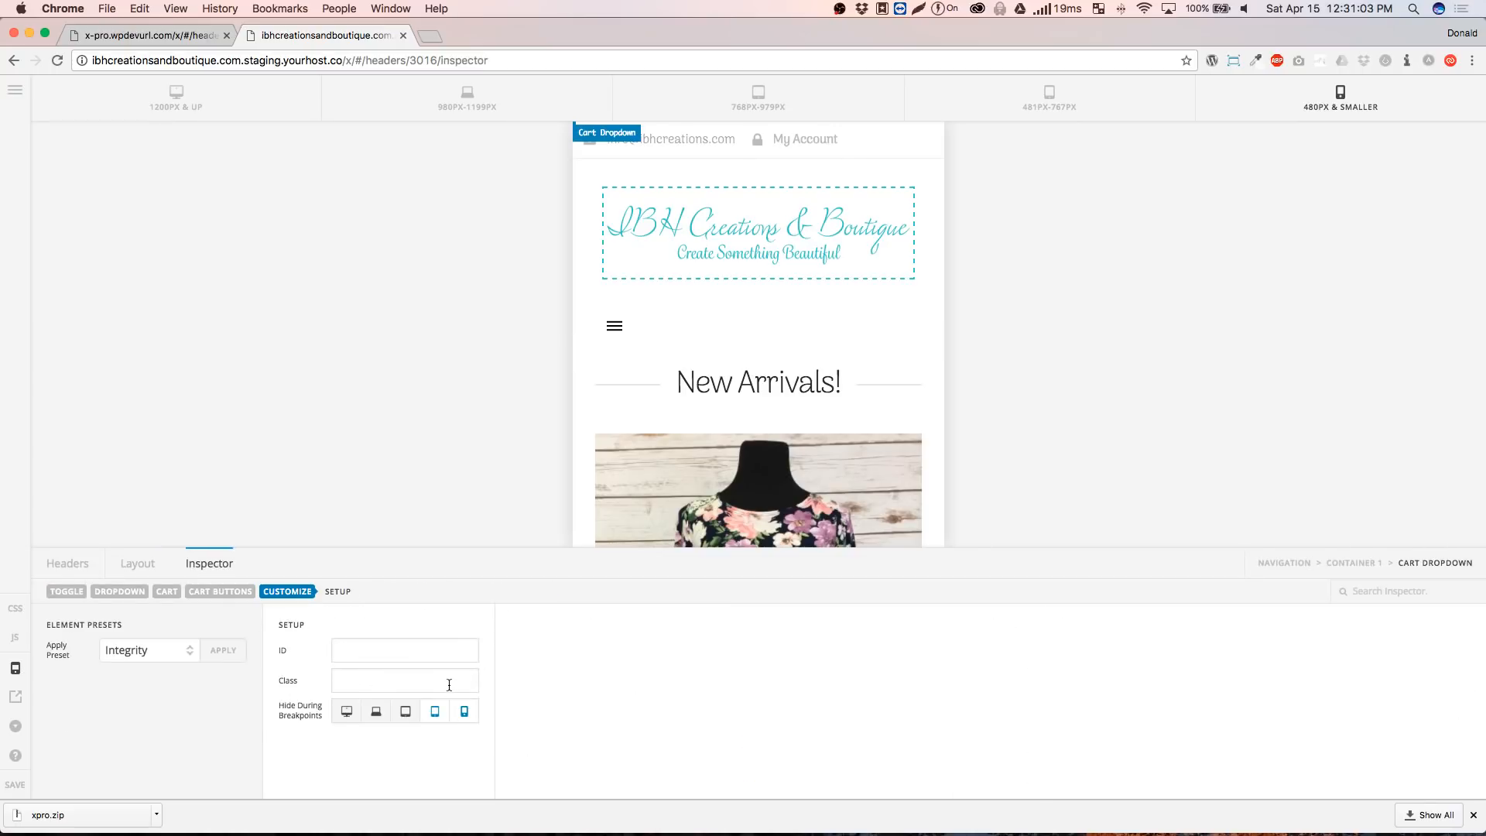
click(139, 569)
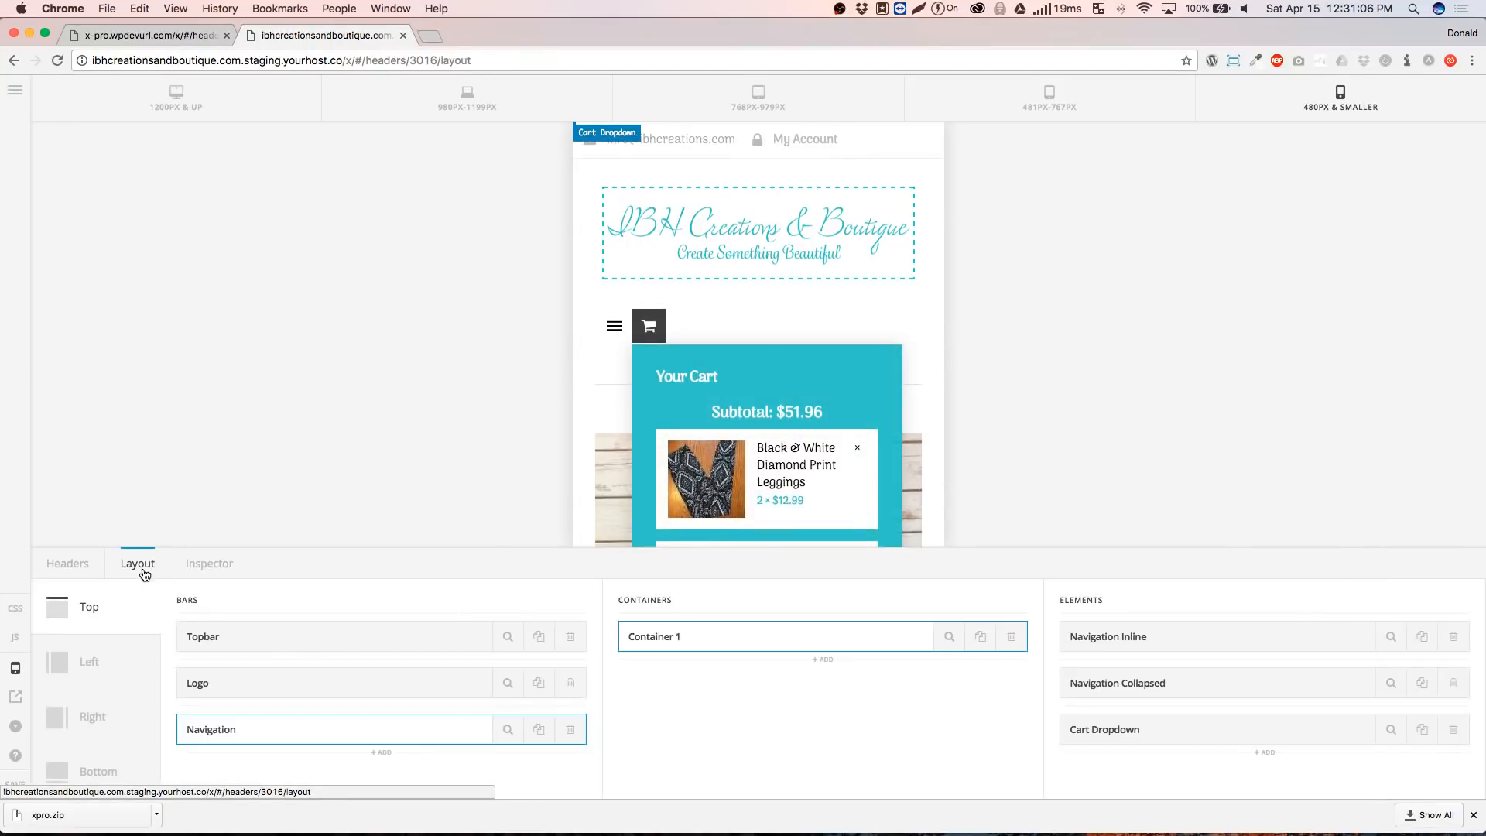
Try Center, Start and Space Between as the horizontal flex alignment of the Navigation bar's Container 1
click(729, 322)
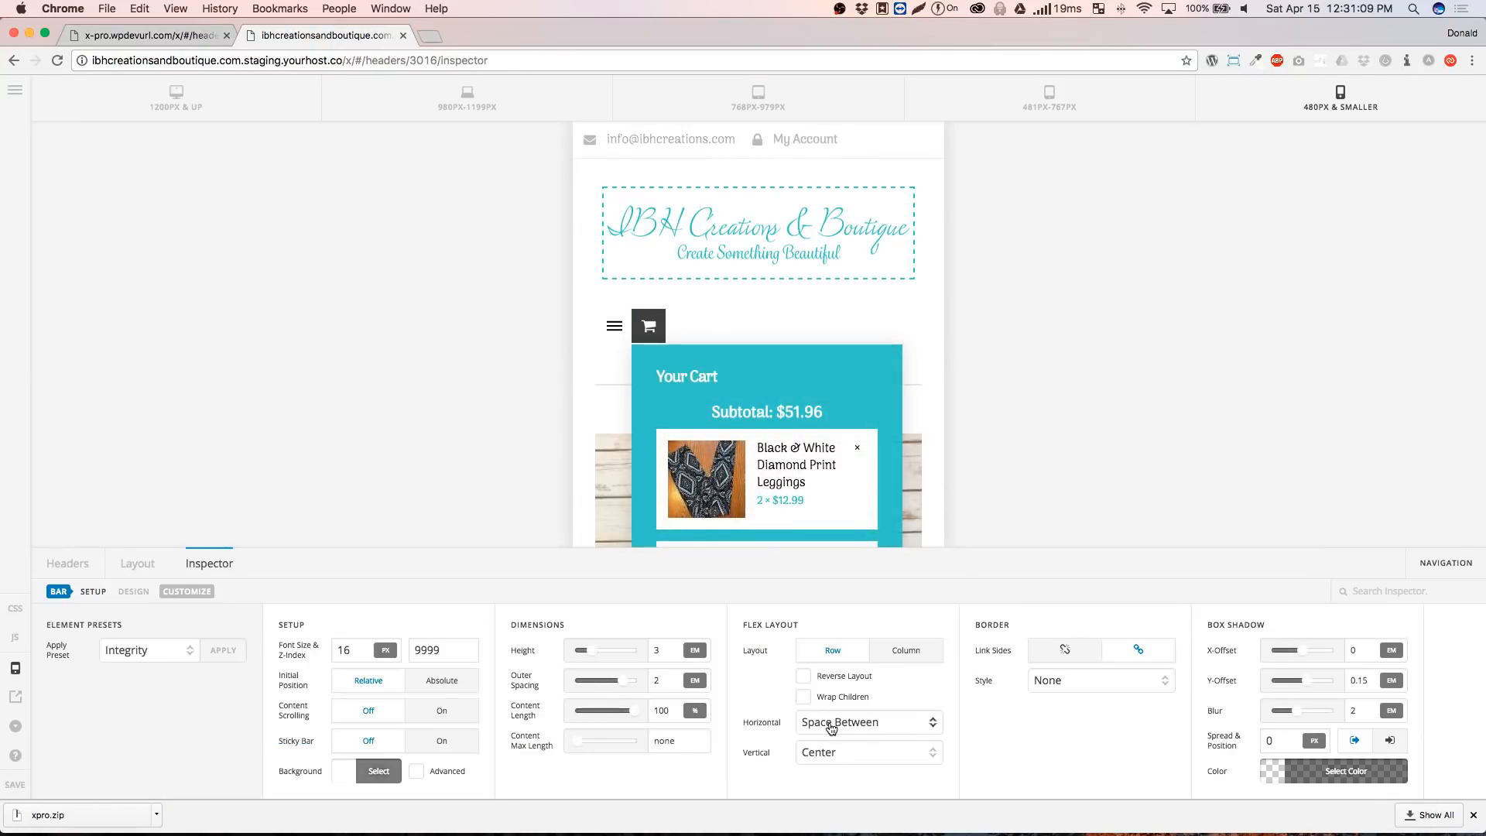
click(137, 563)
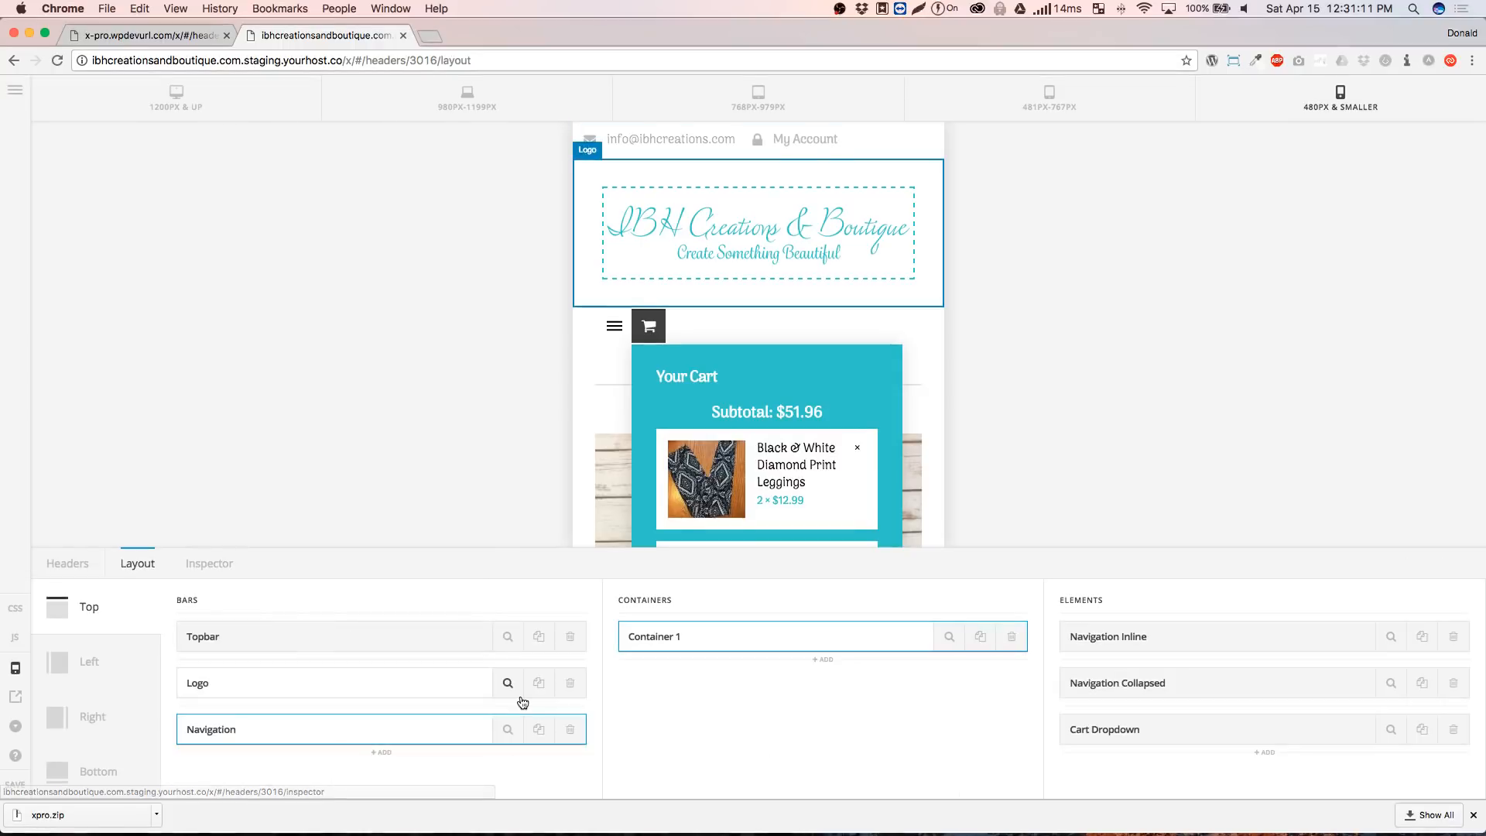
click(950, 636)
click(824, 730)
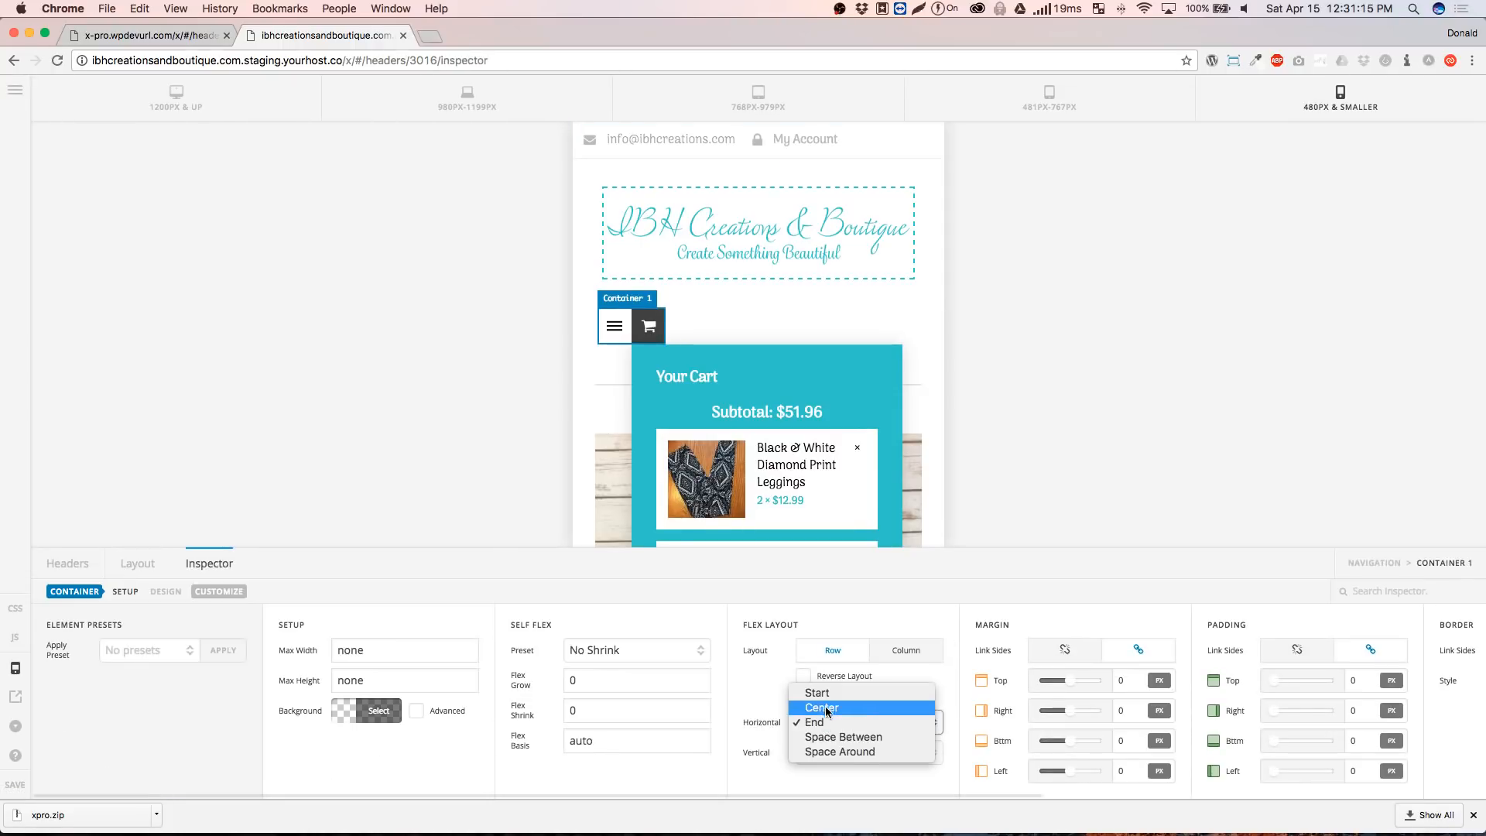
click(827, 709)
click(834, 726)
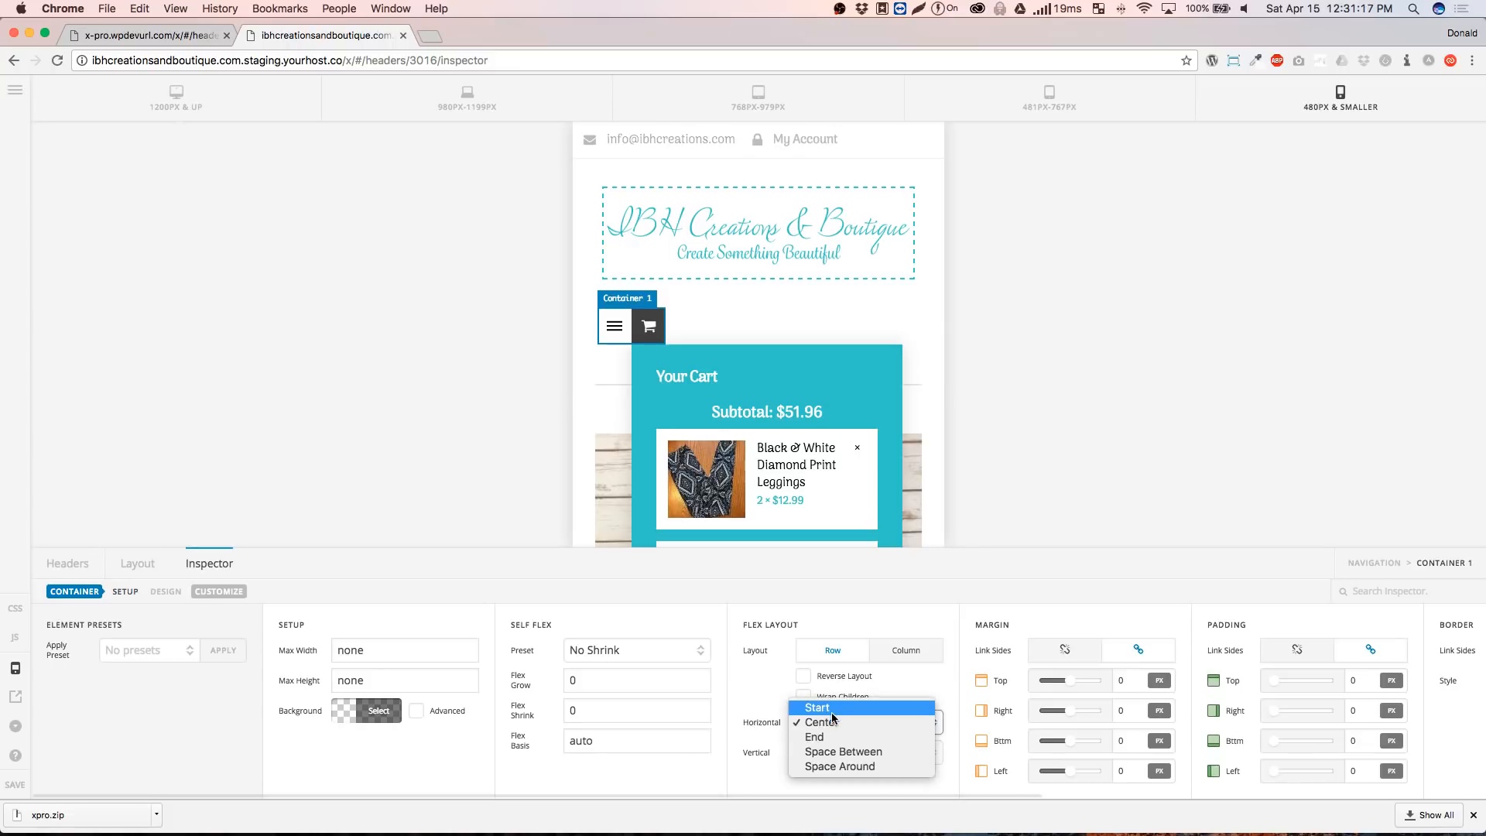
click(837, 726)
click(837, 731)
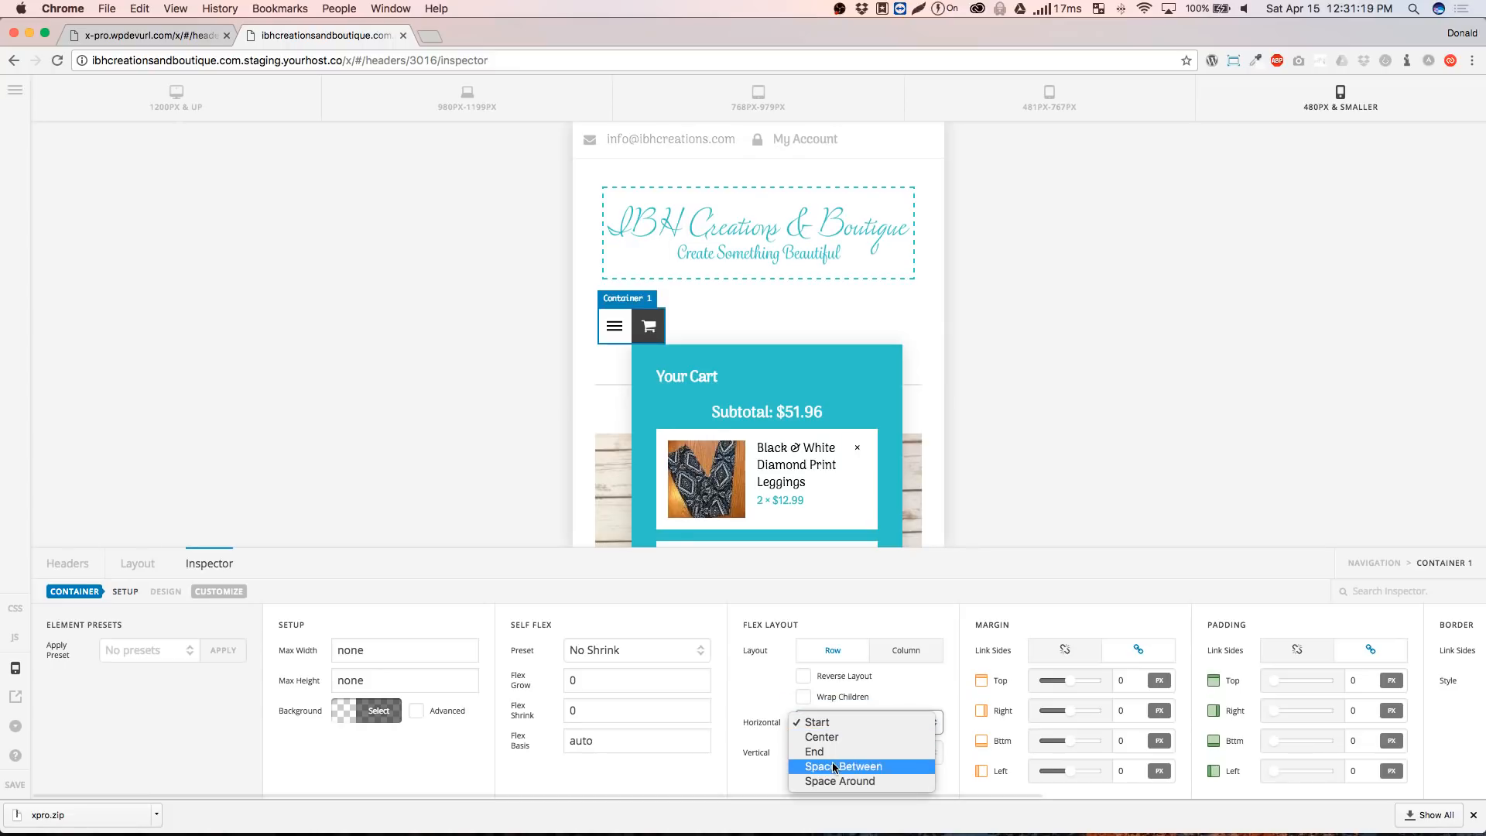
click(824, 767)
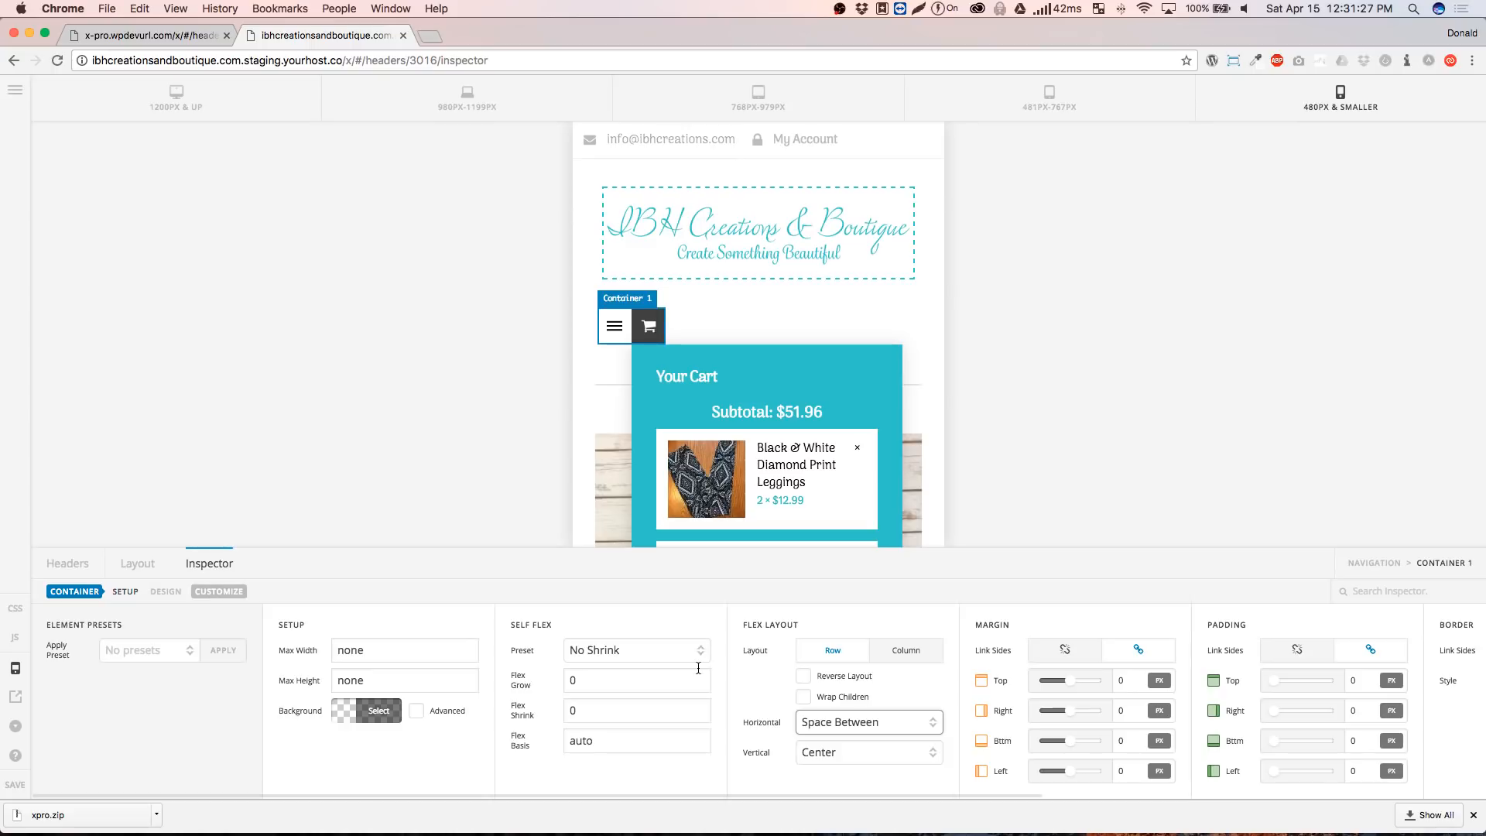
Add a second Navigation Collapsed element to the Navigation bar's Container 1
click(137, 572)
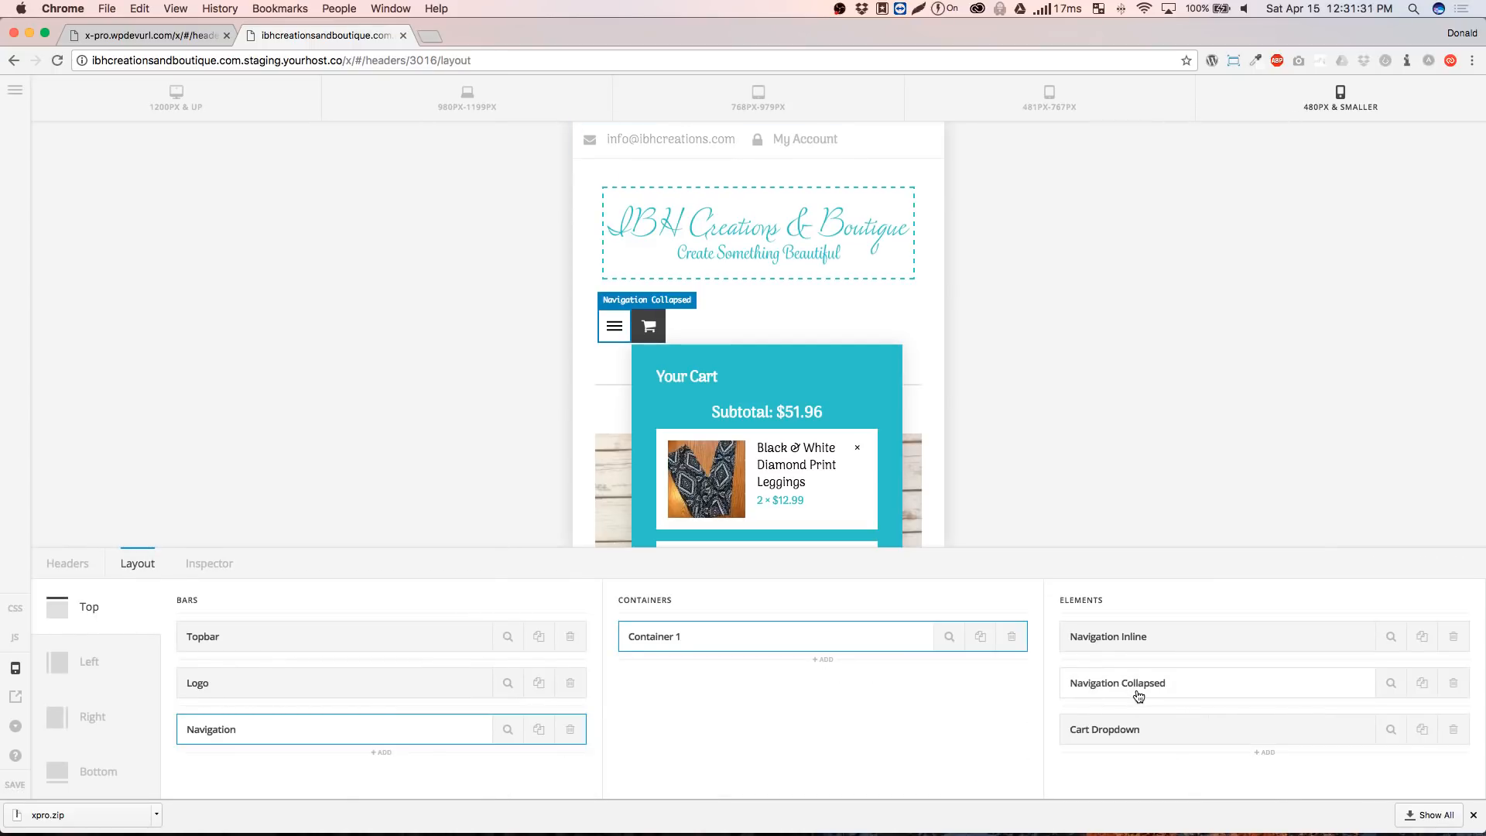
click(1266, 754)
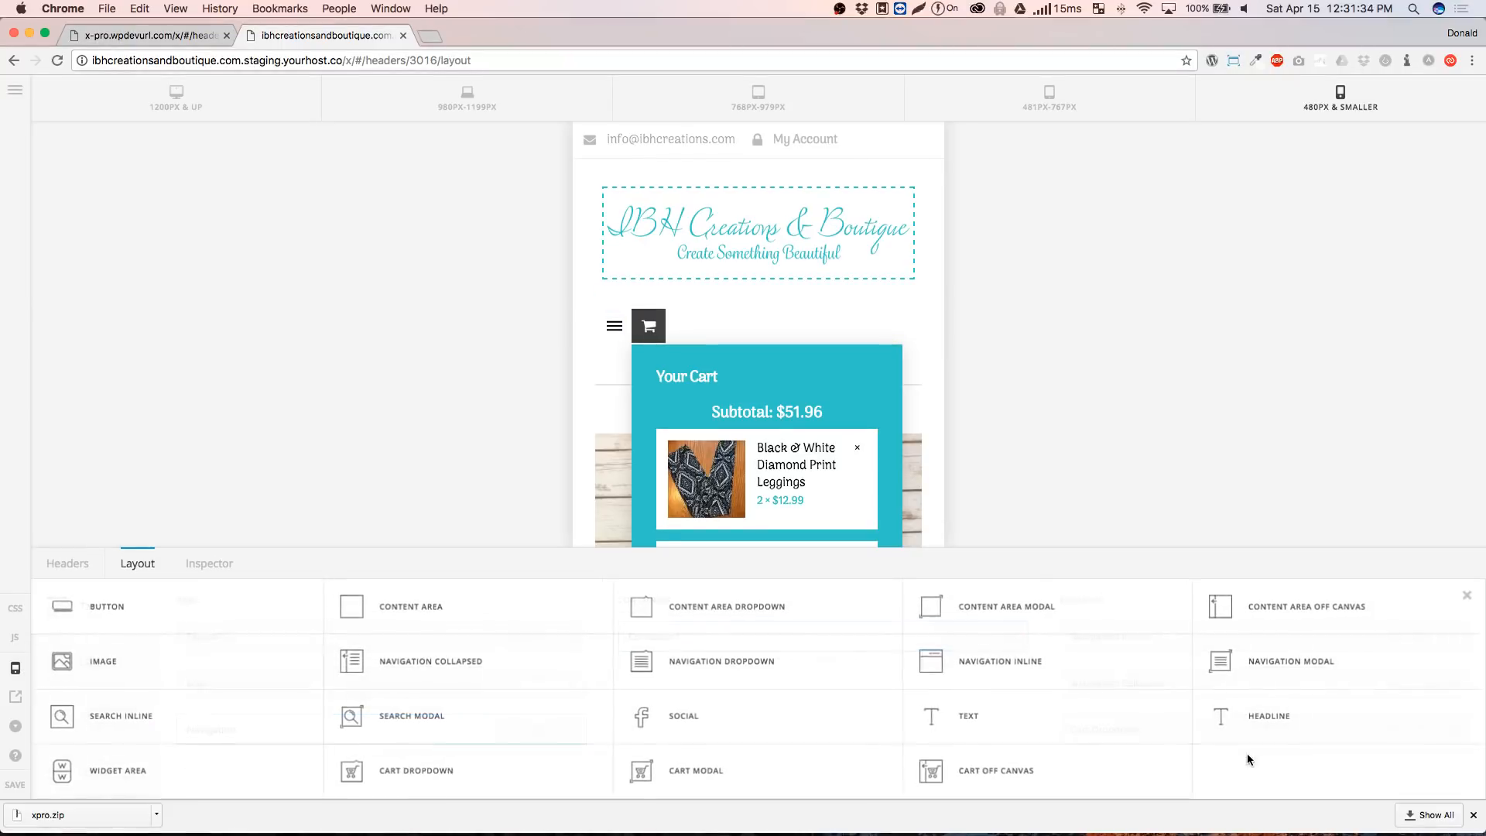
click(453, 663)
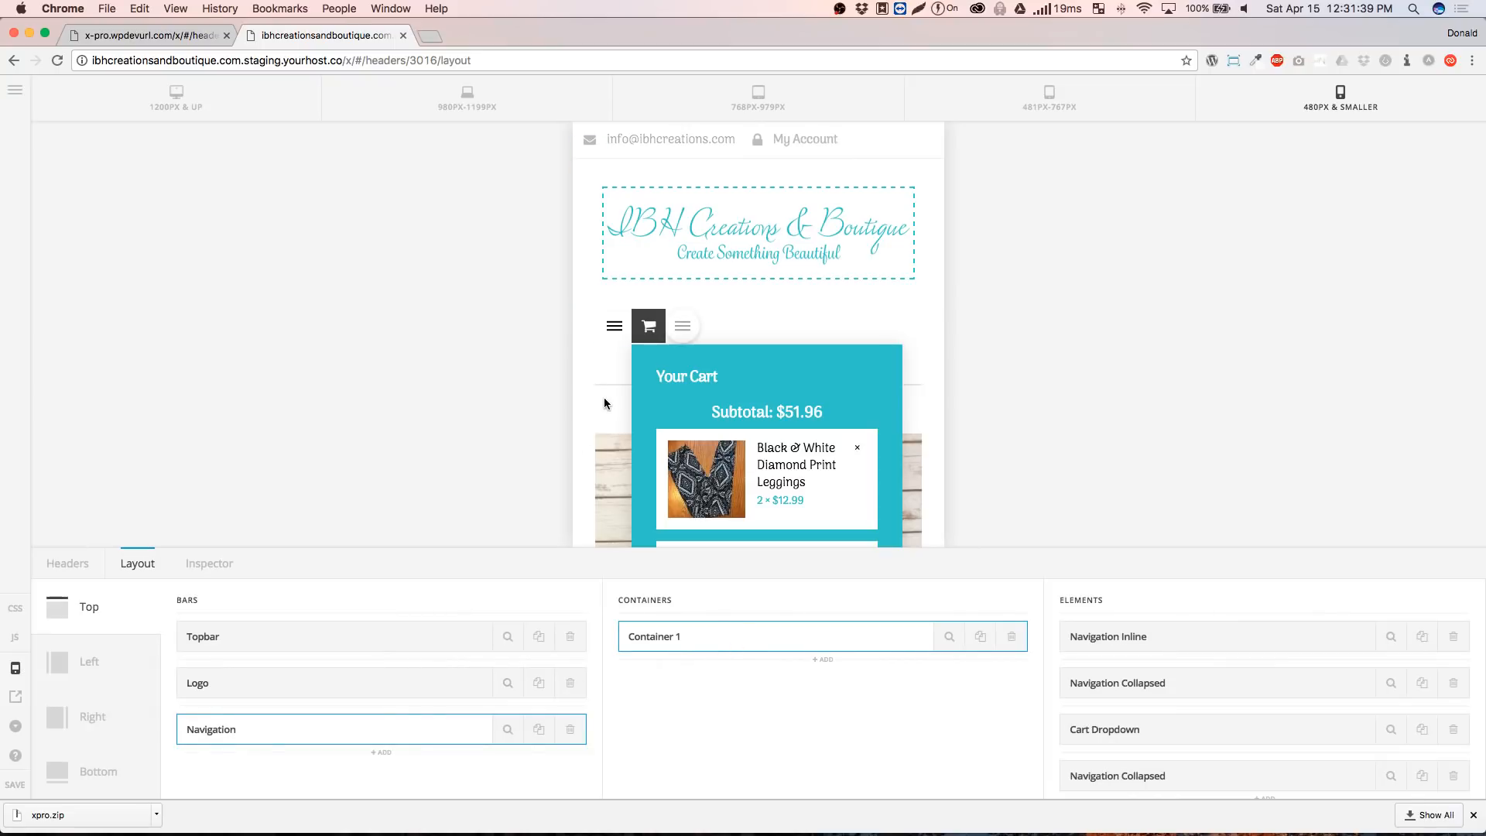
Preview the second collapsed navigation's off-canvas menu with its Work submenu, and delete that element from Container 1
click(682, 328)
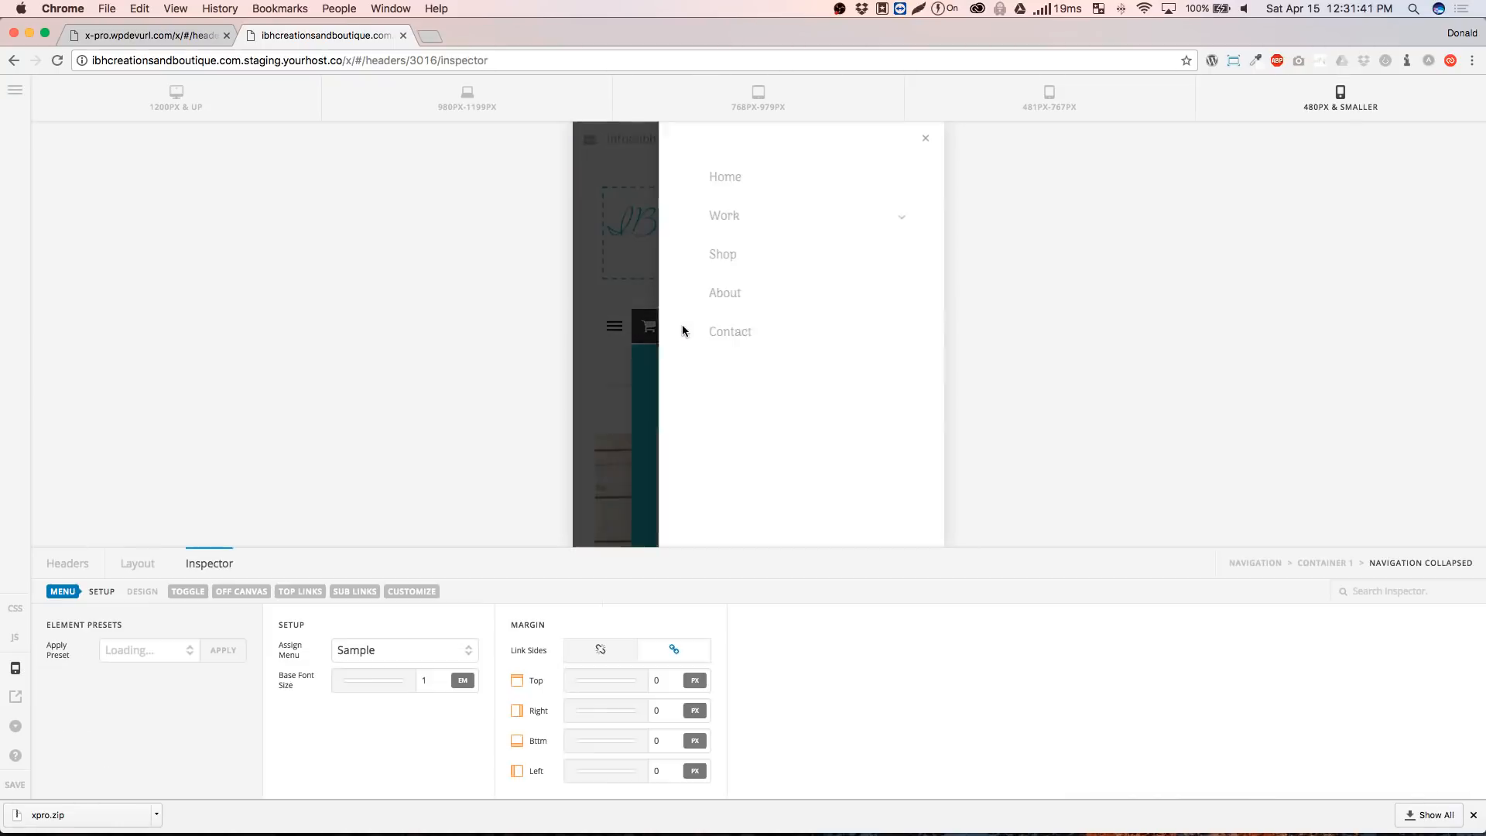
click(891, 224)
click(890, 221)
click(925, 138)
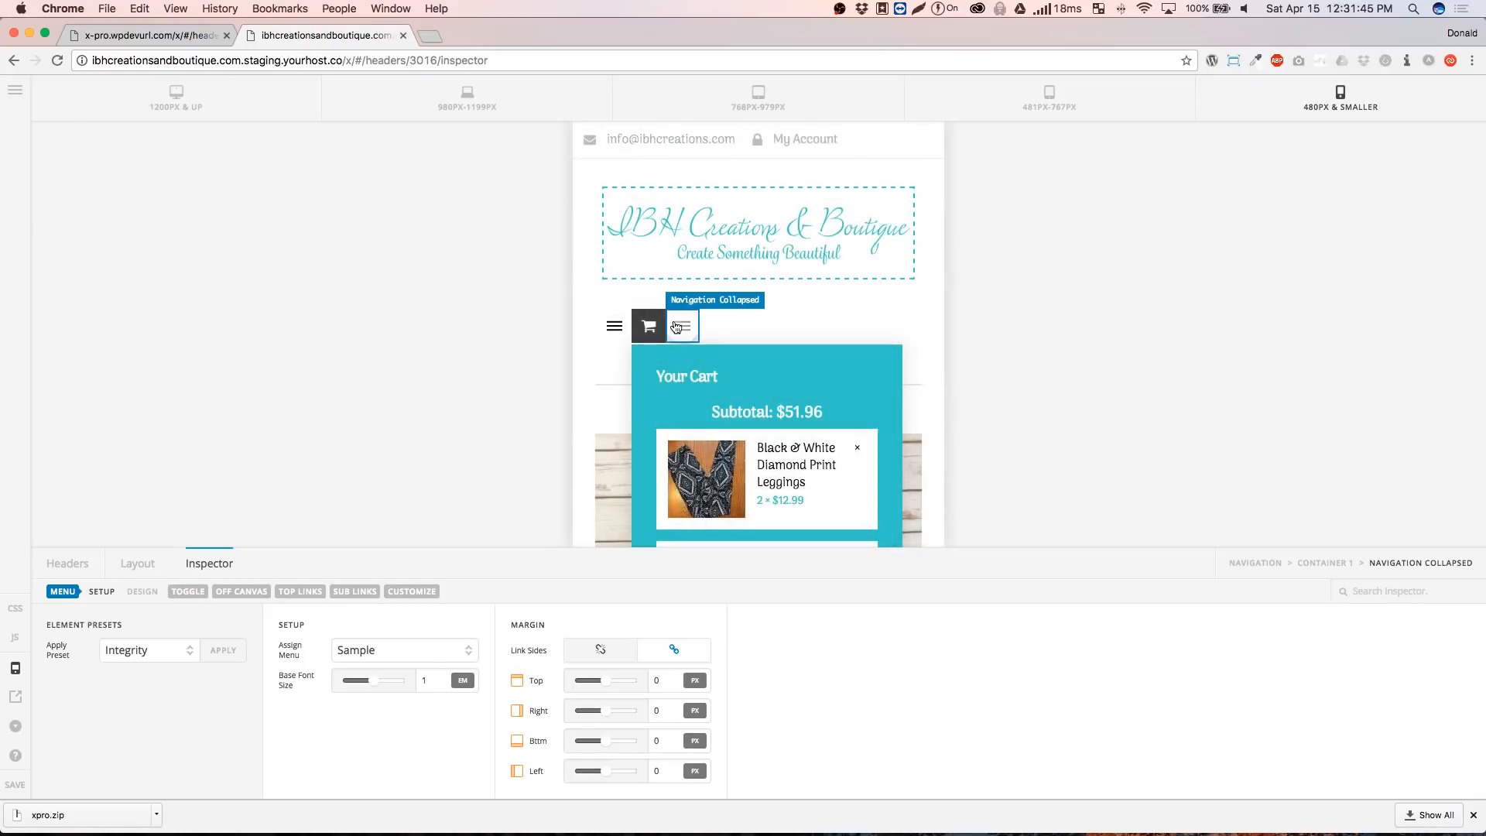
click(675, 327)
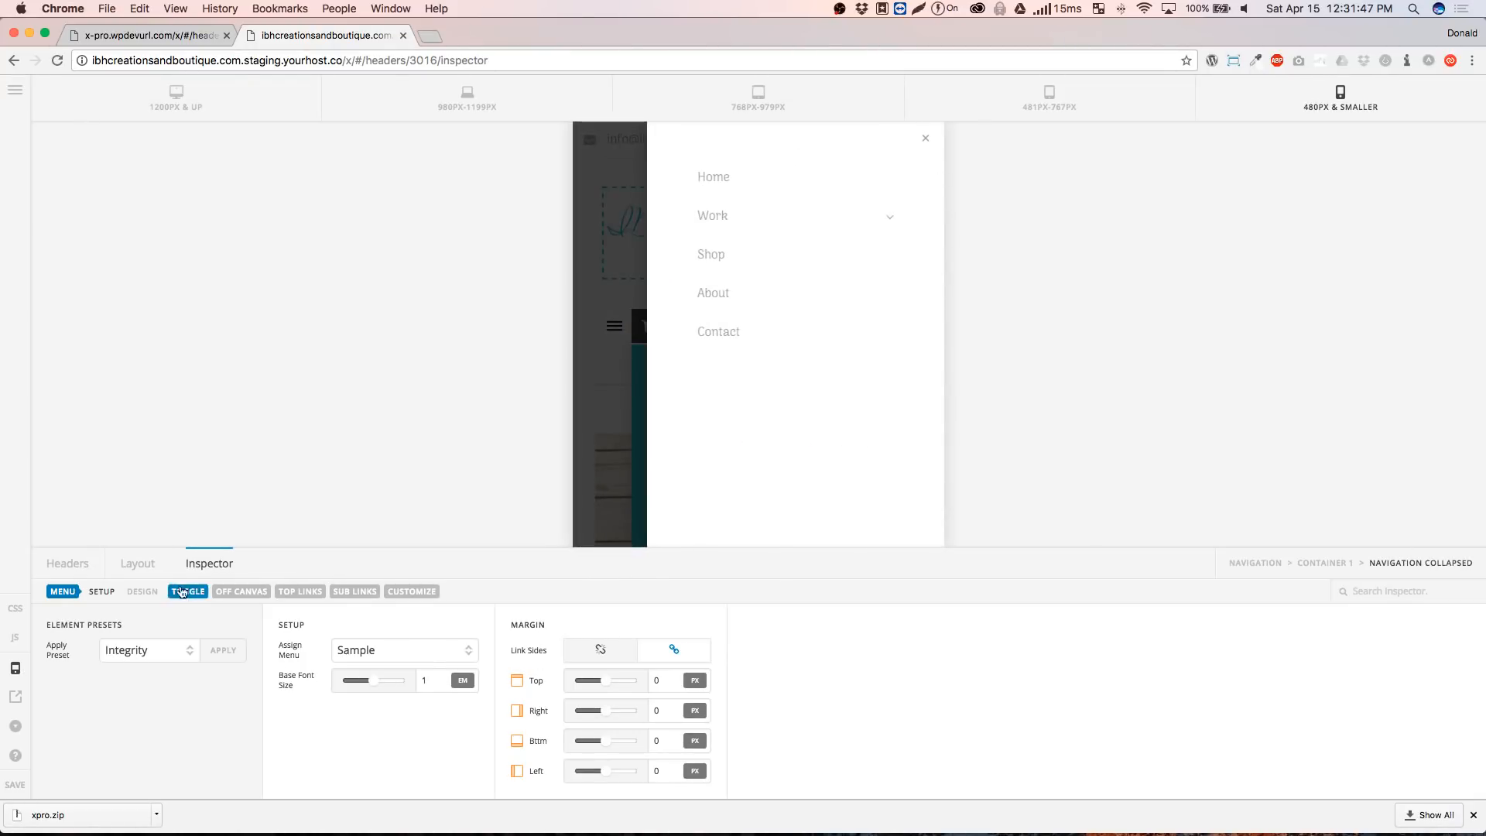
click(137, 565)
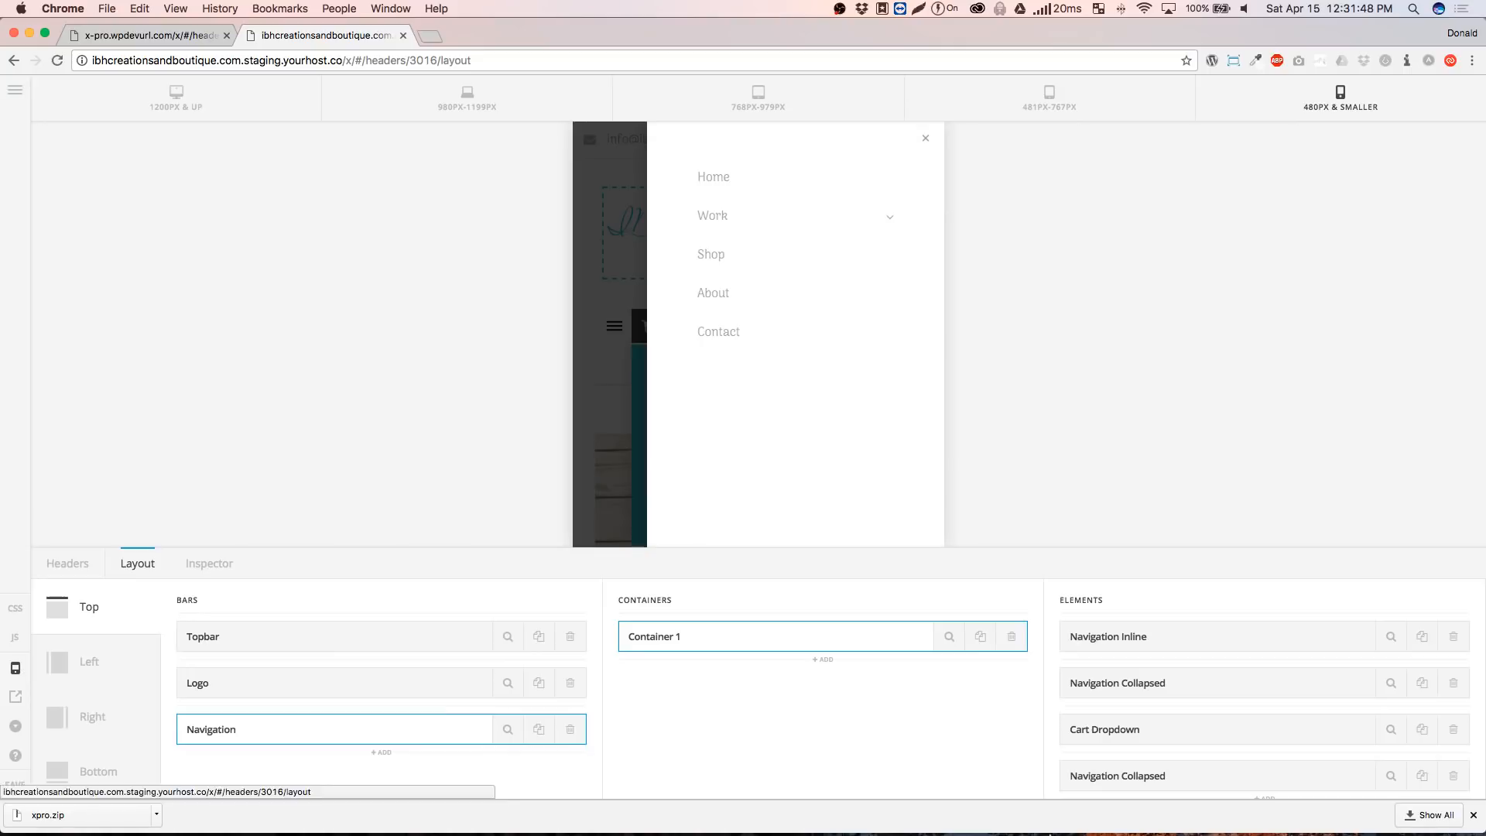
click(1456, 777)
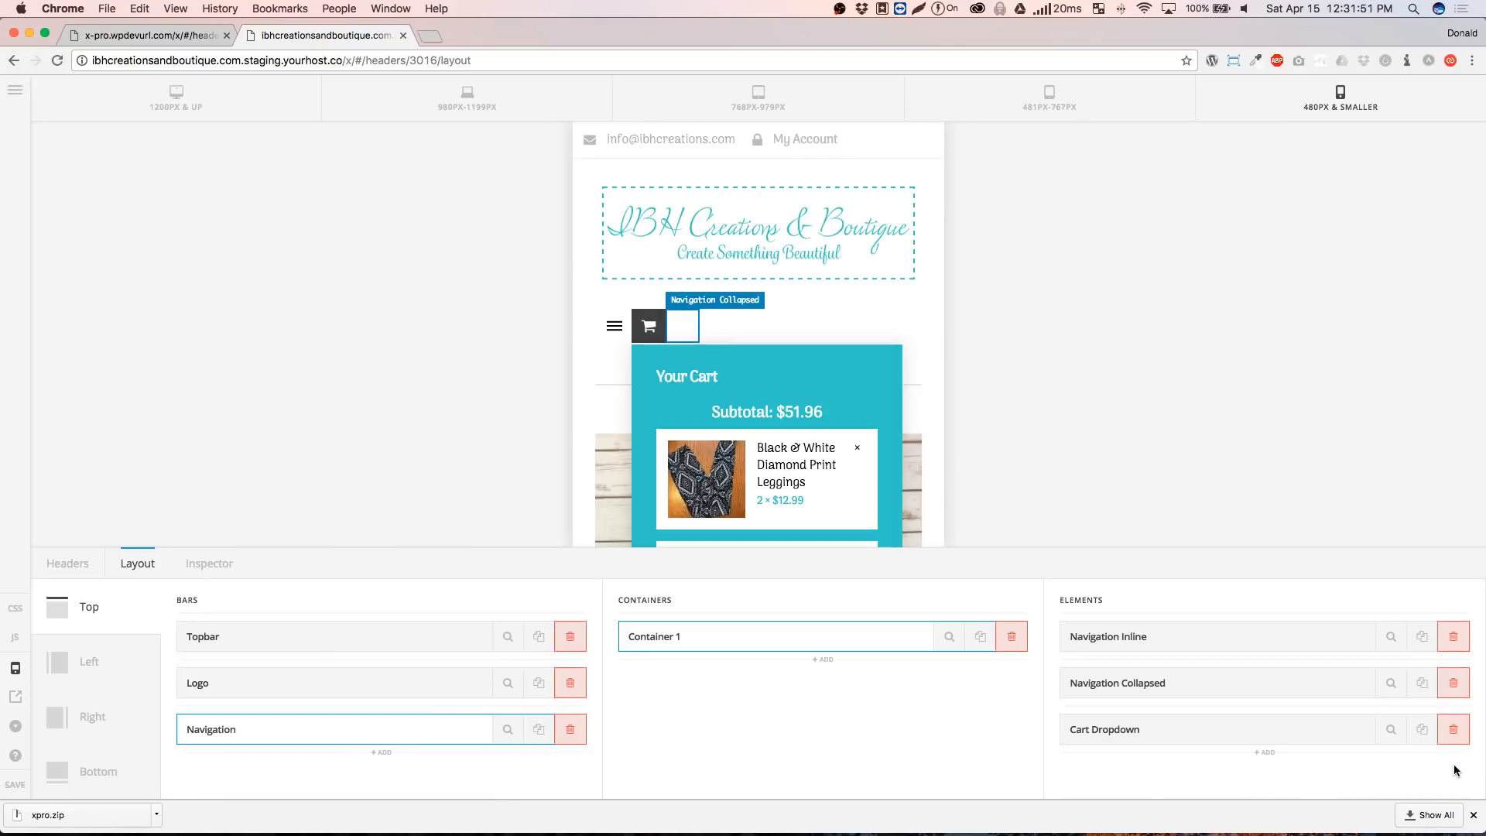
Hide the Cart Dropdown element at the 481px-767px and 480px & smaller breakpoints, and return to the header's layout
click(1366, 736)
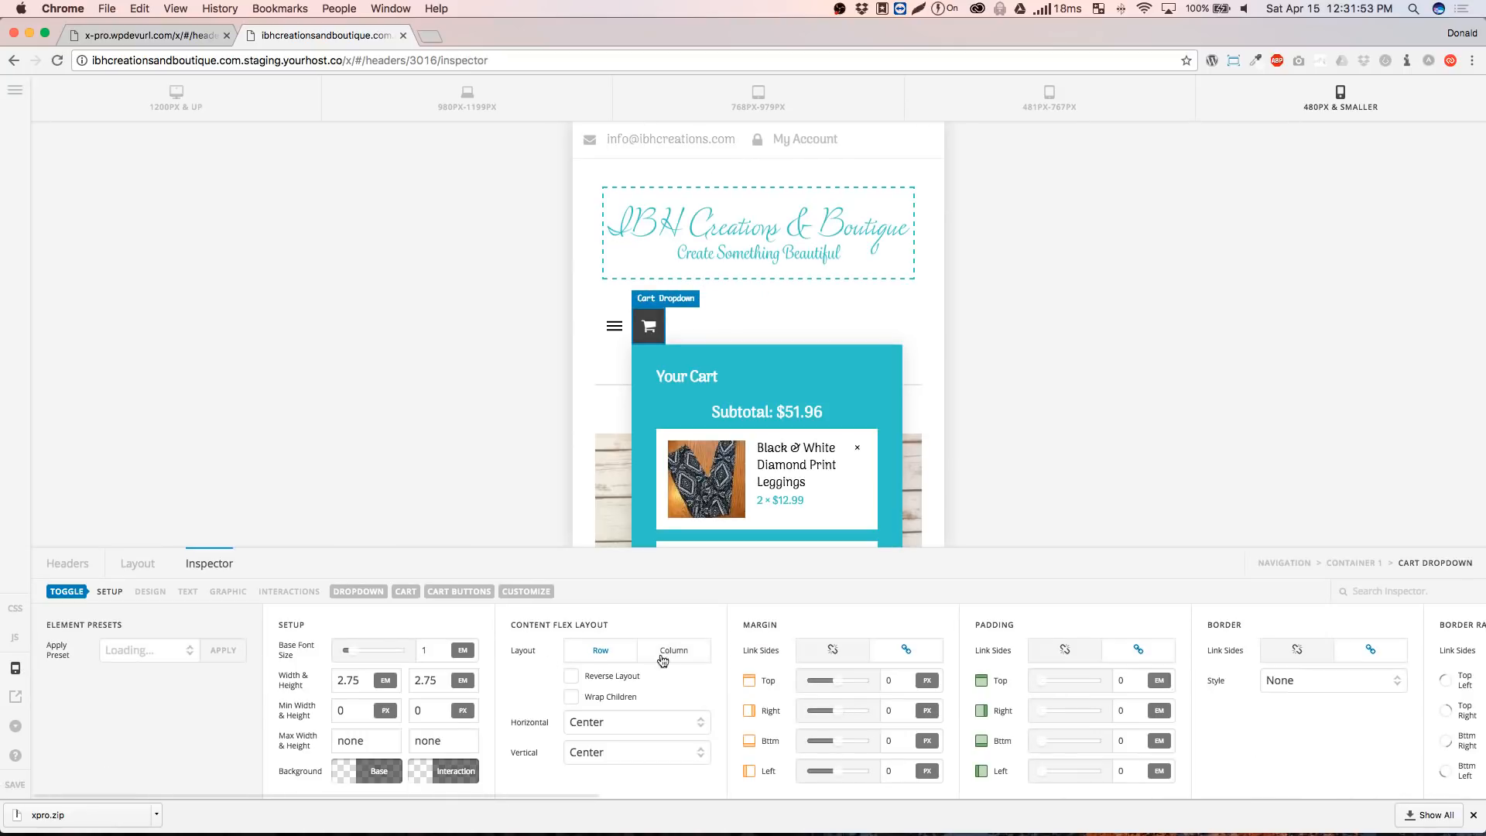
click(526, 592)
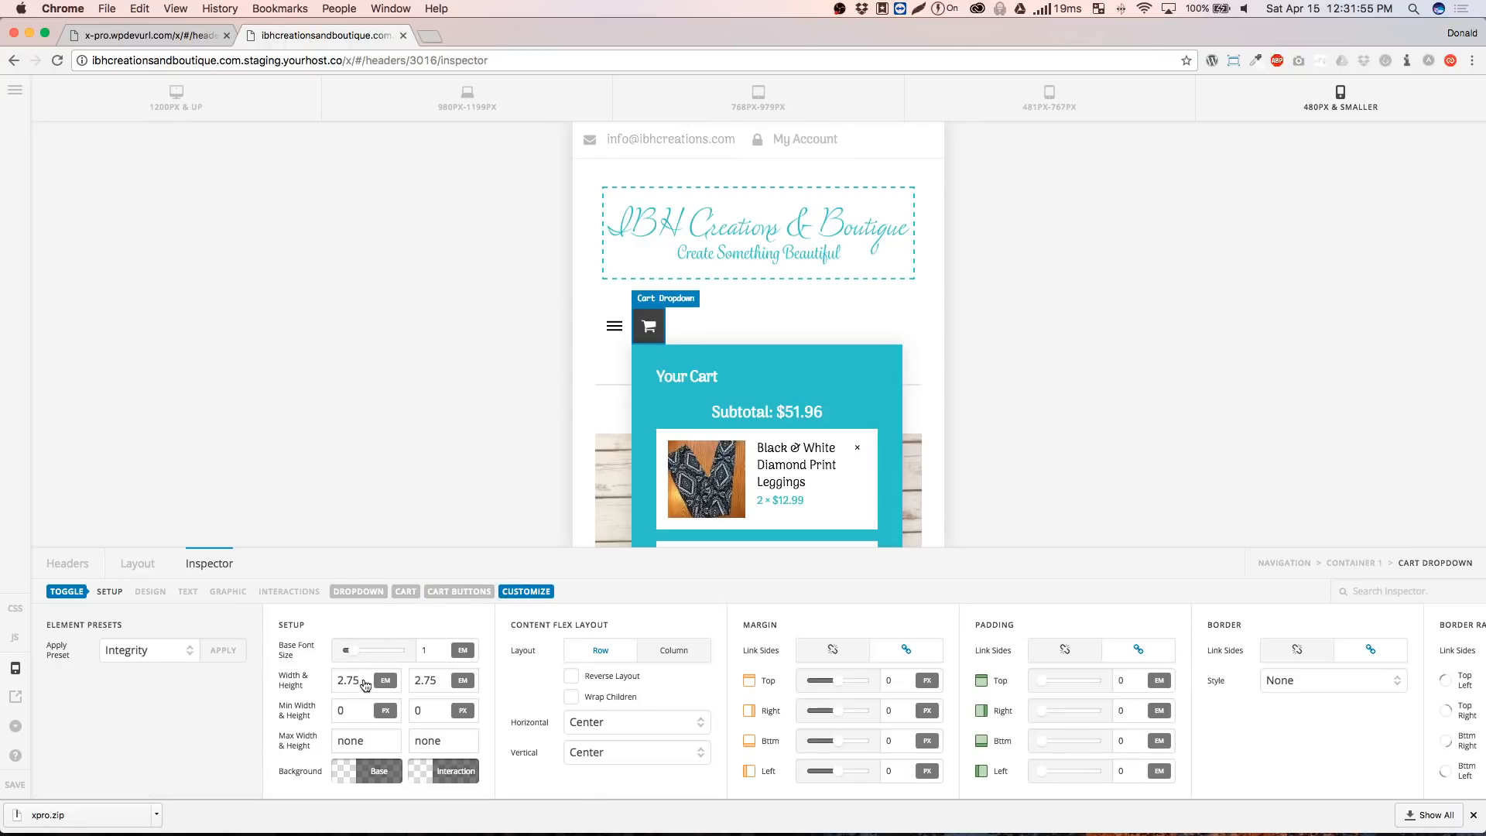
click(465, 711)
click(435, 711)
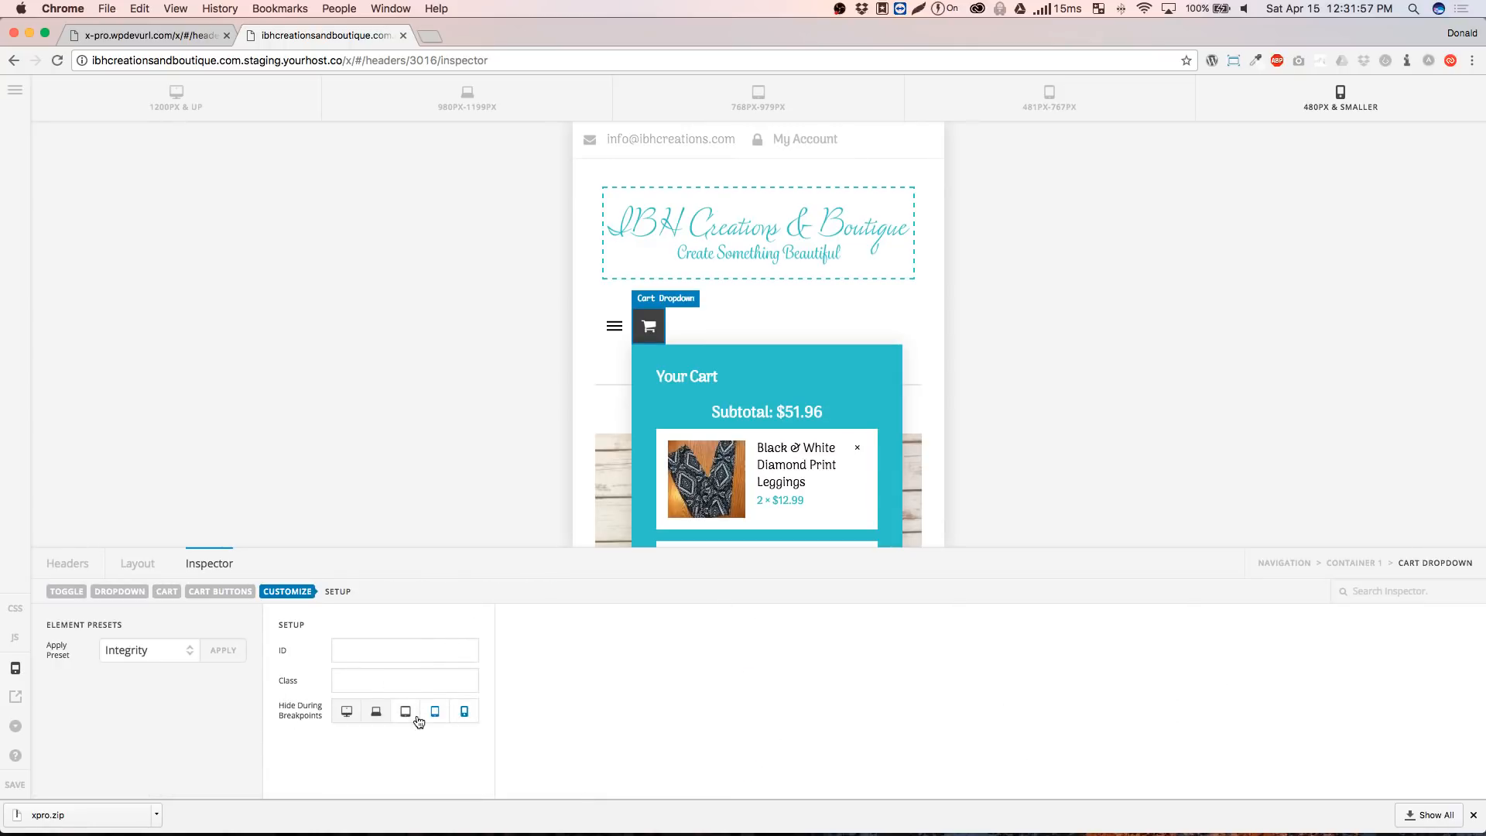
click(156, 577)
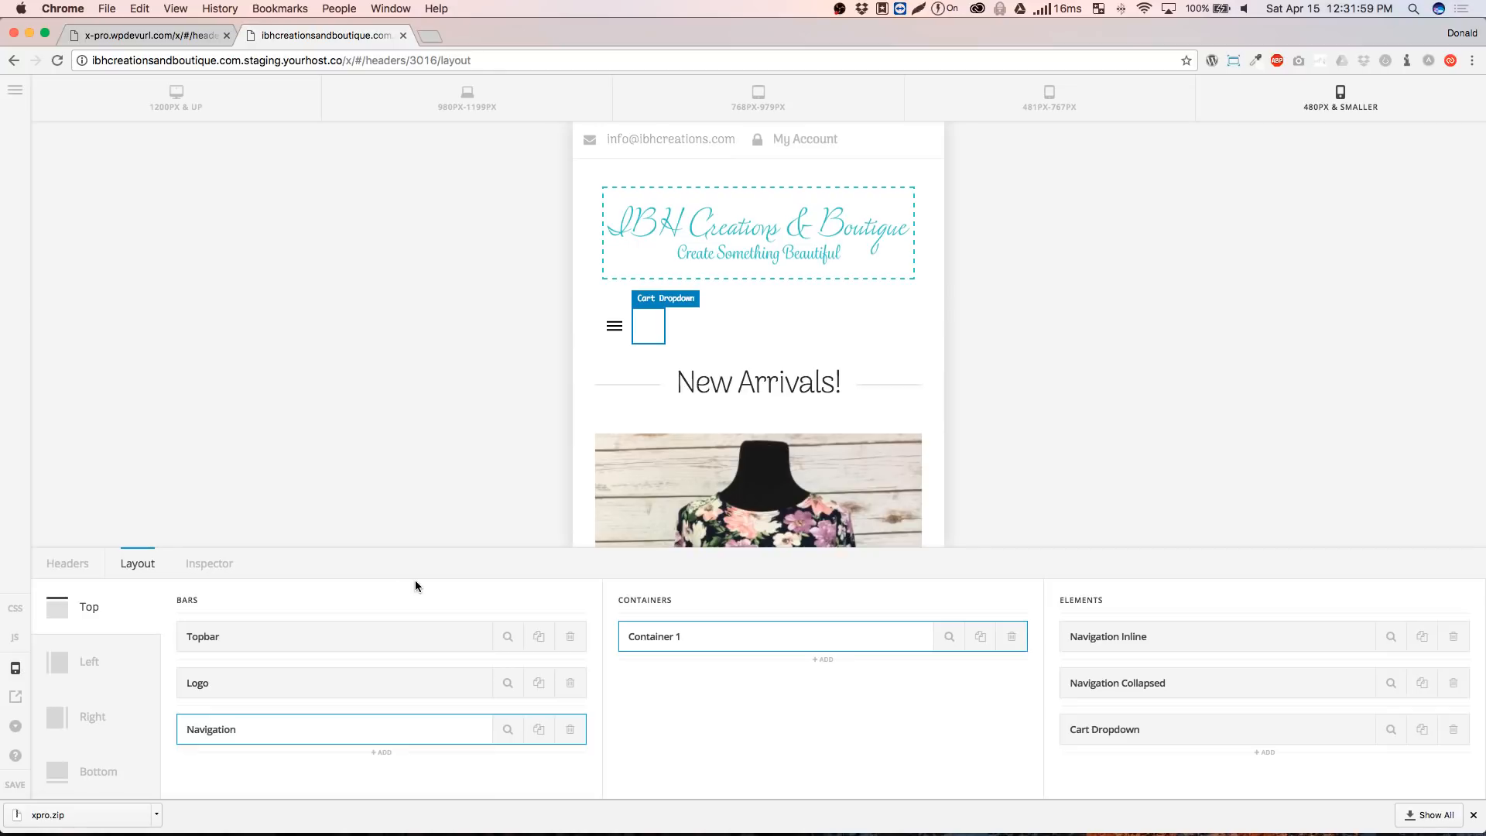
Reload the header builder without saving the changes, and select the Navigation bar
key(super+r)
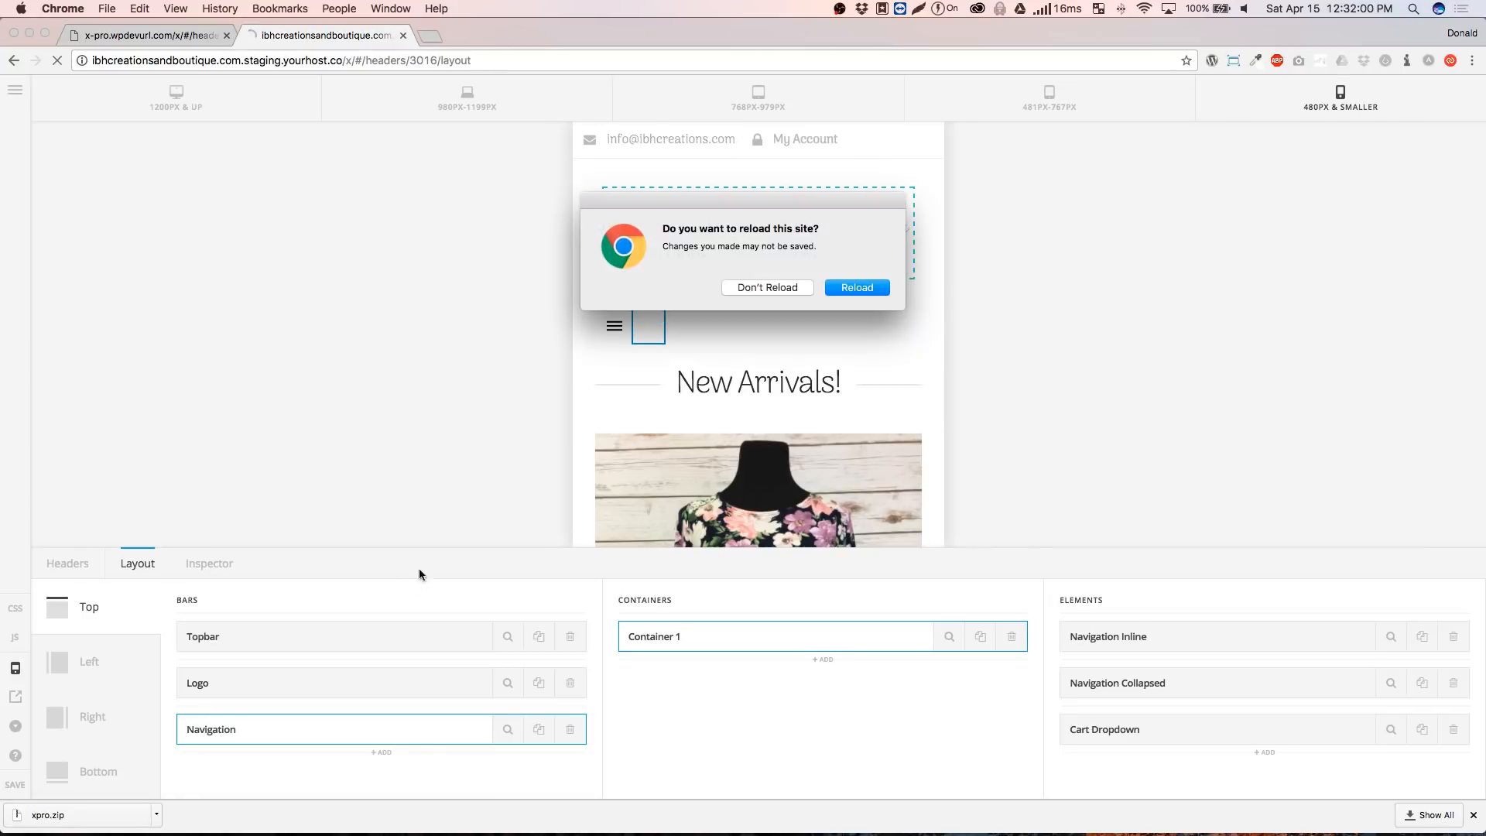
click(843, 288)
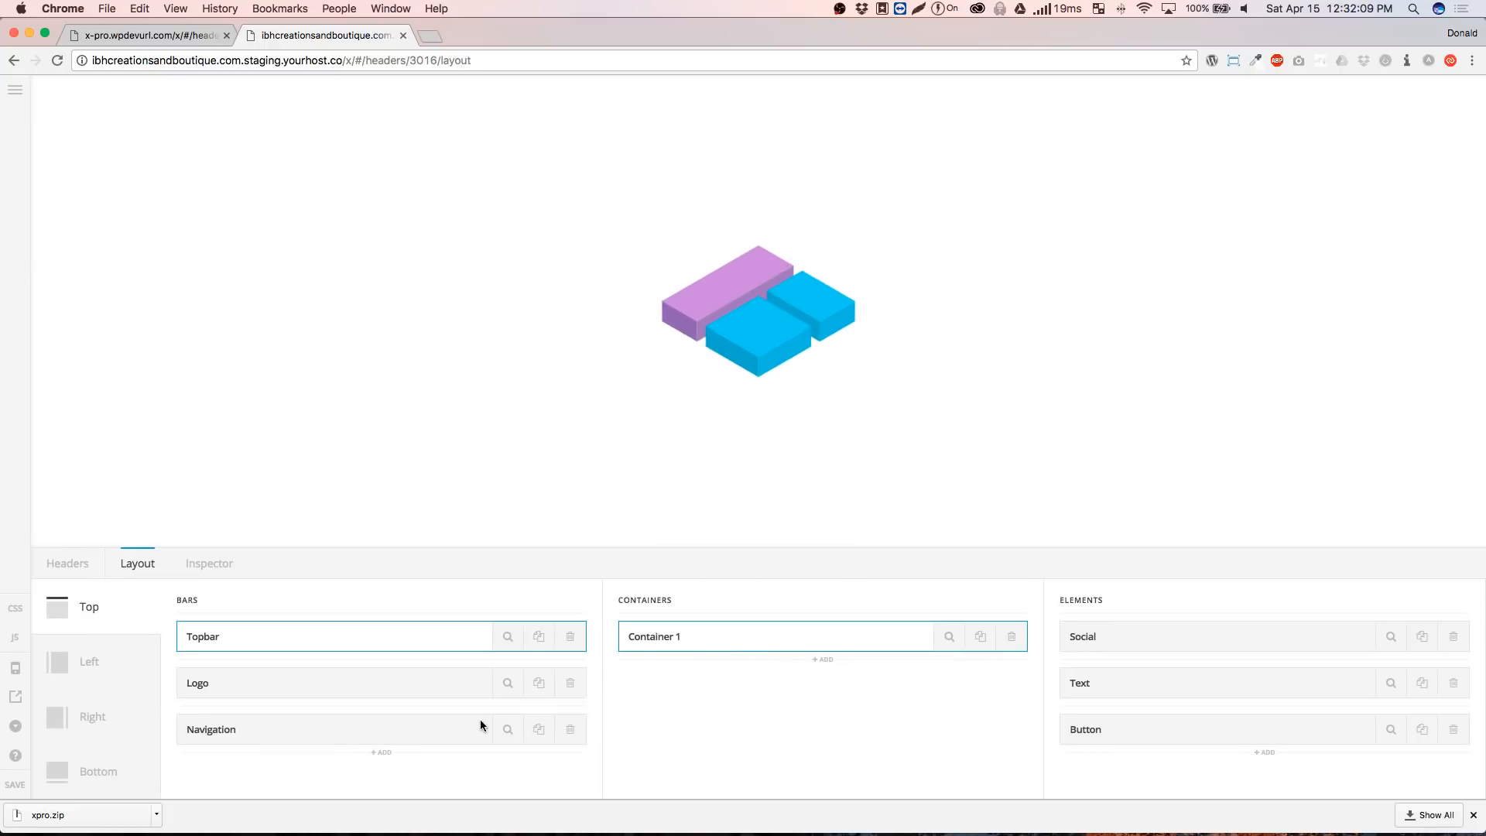
click(408, 730)
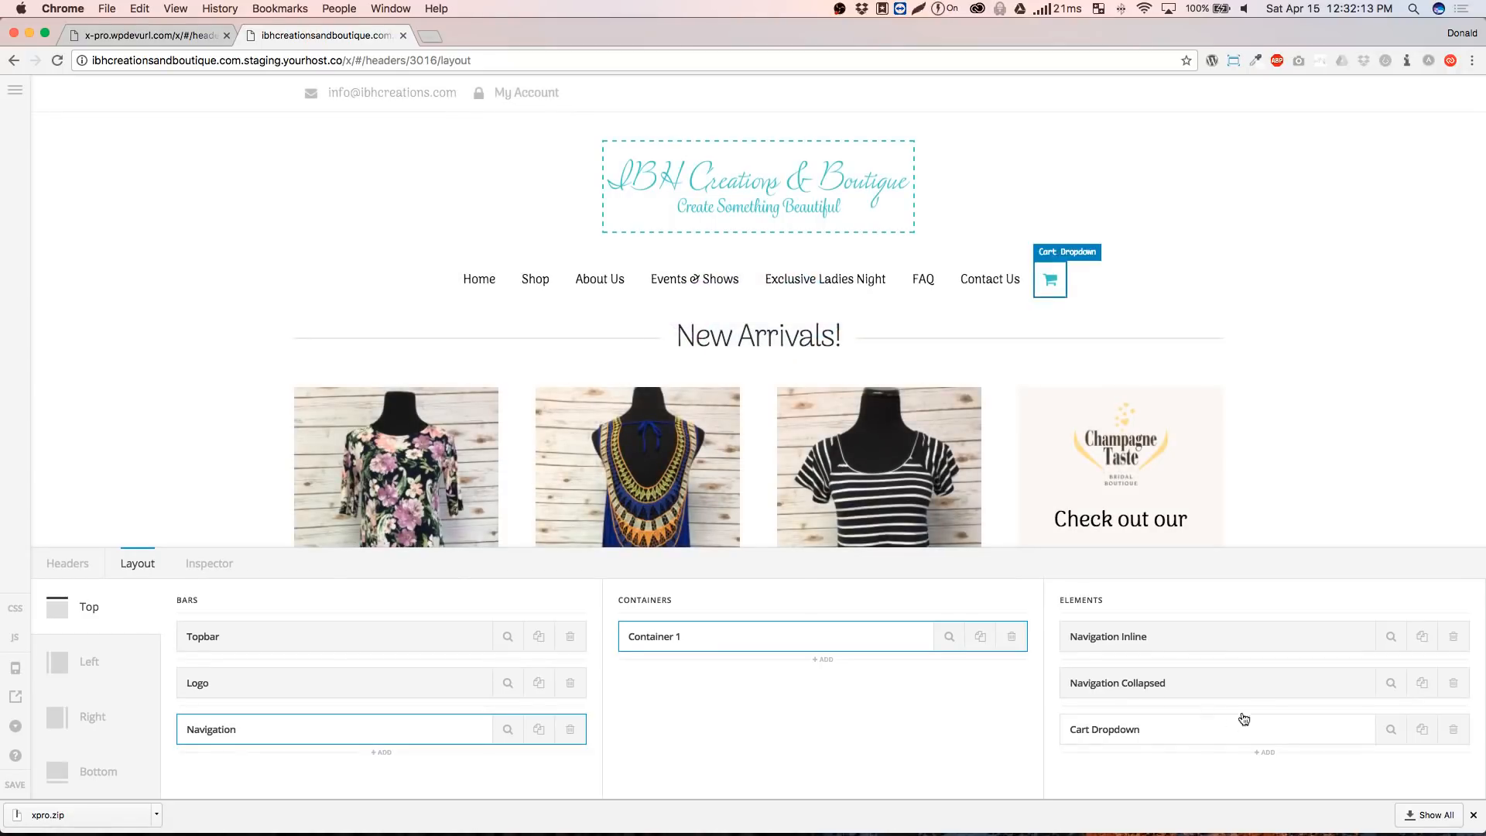
Open the Navigation Collapsed element's toggle settings and preview the header at 480px & smaller
click(1377, 691)
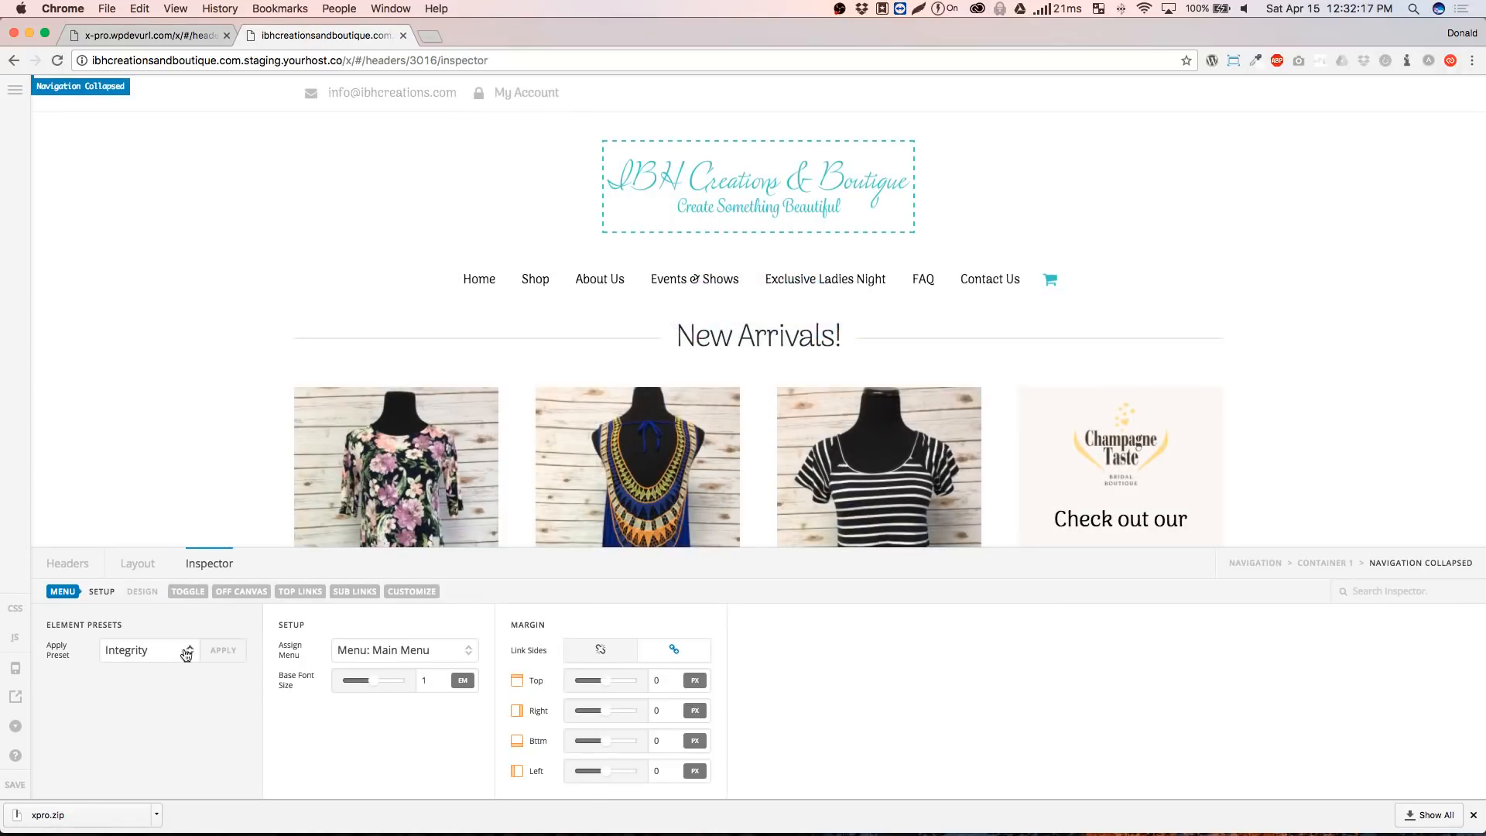
click(396, 657)
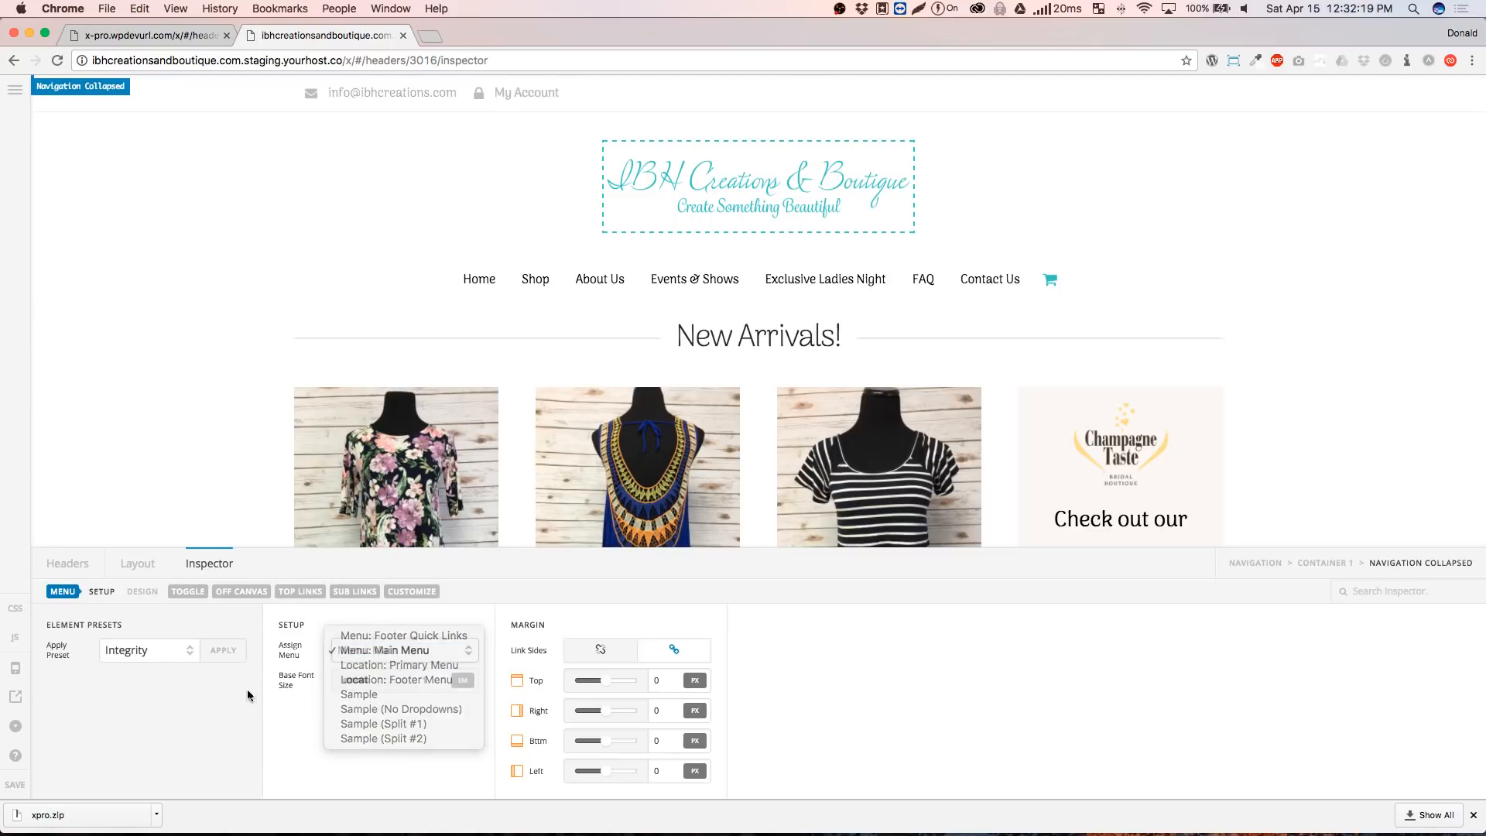
key(Escape)
click(157, 594)
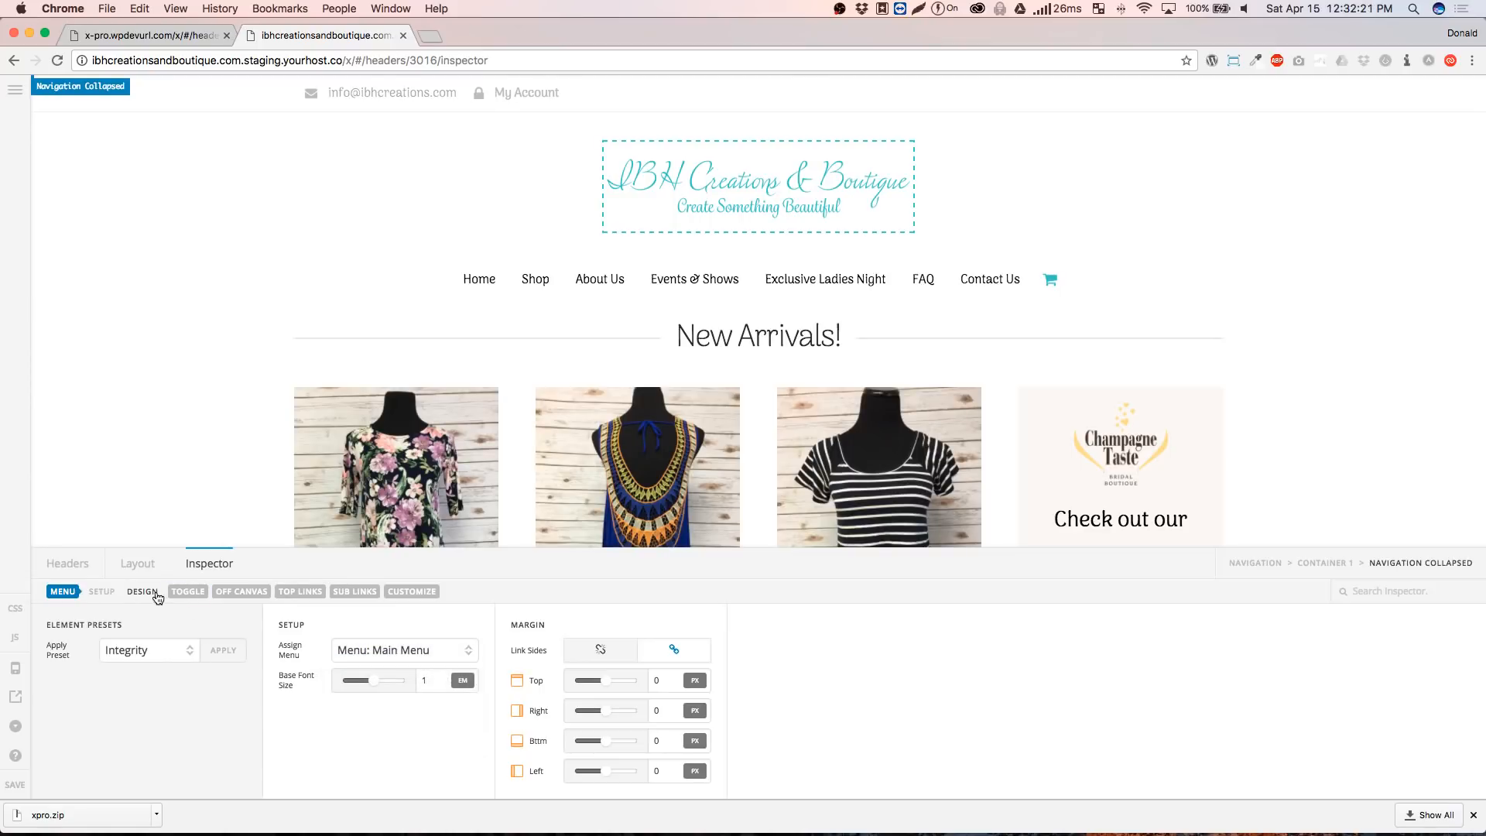
click(199, 603)
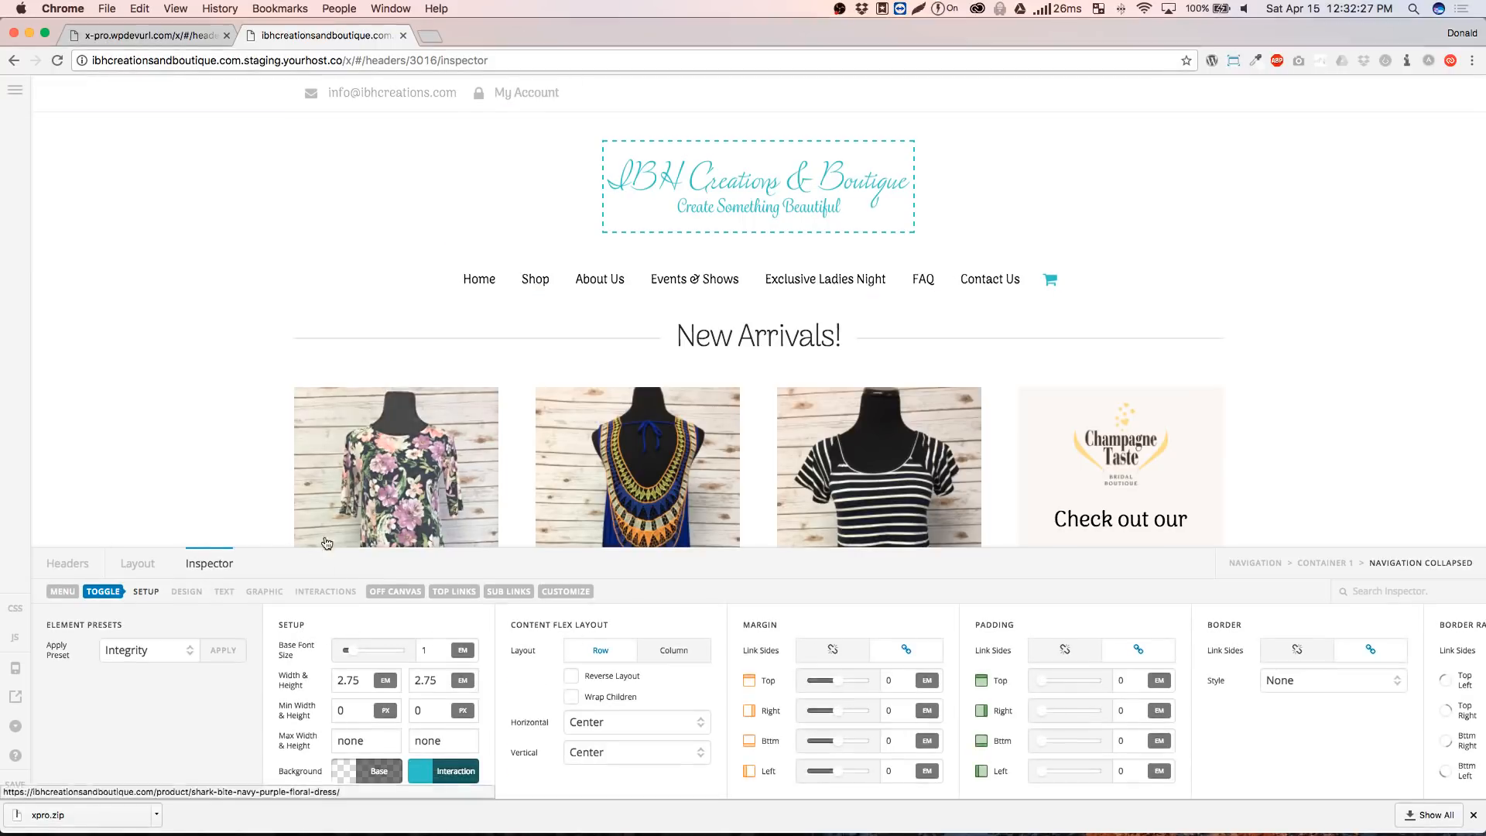
click(15, 668)
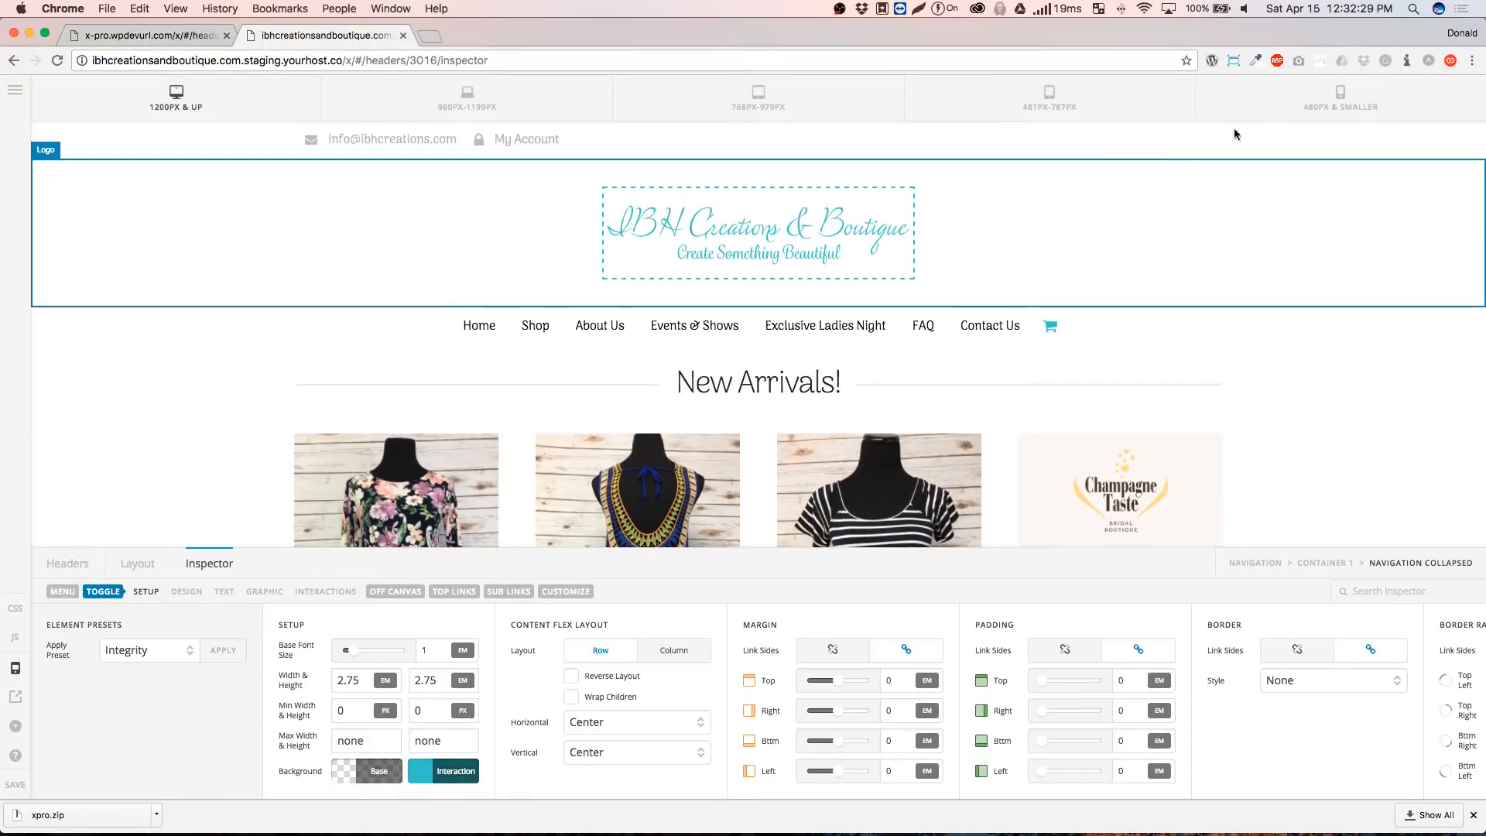
click(1341, 99)
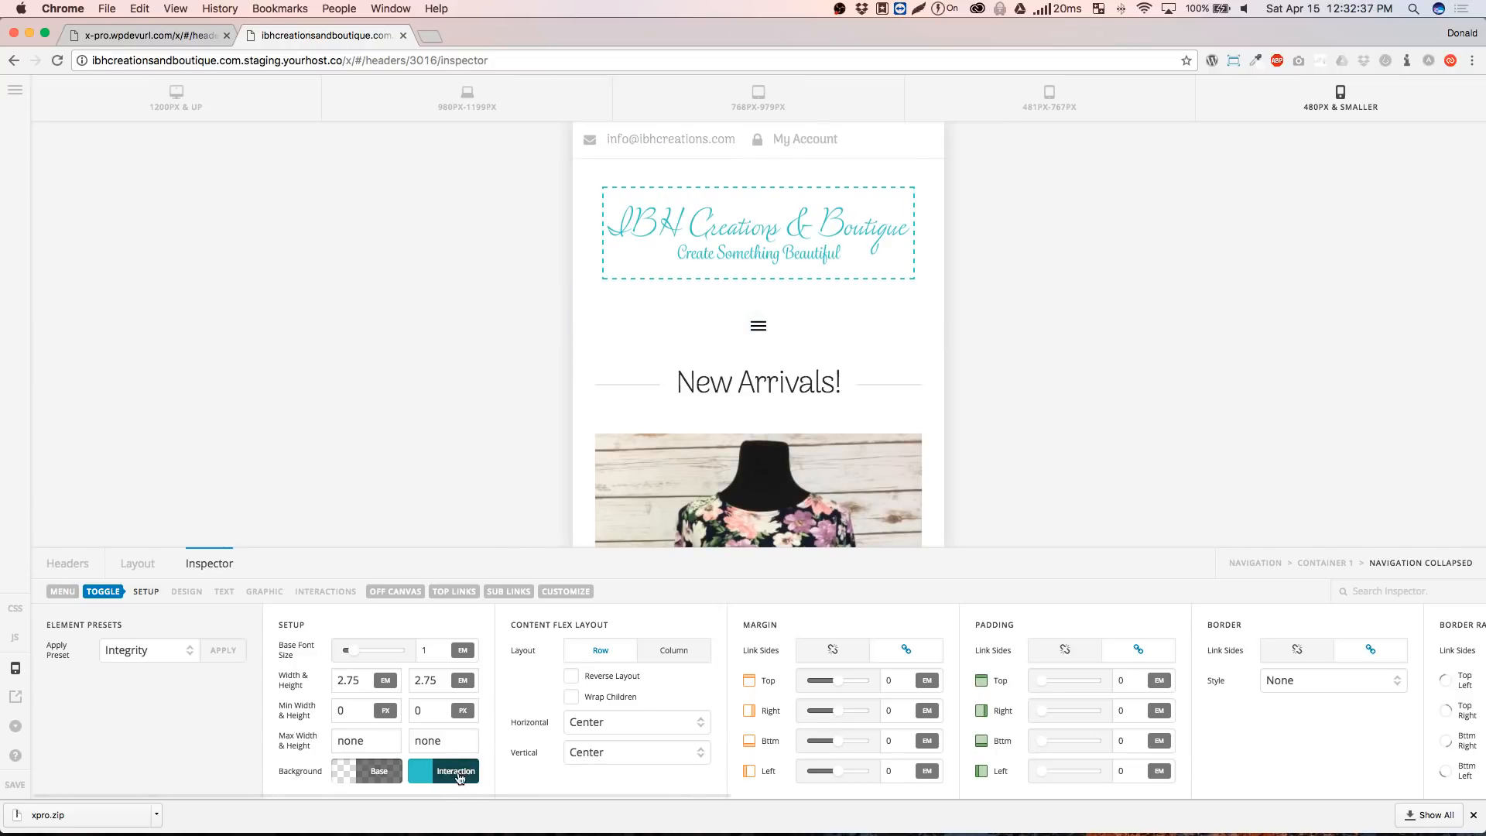
Set the linked border radius of the collapsed navigation's toggle to 0 em on all corners
scroll(851, 711, right, 5)
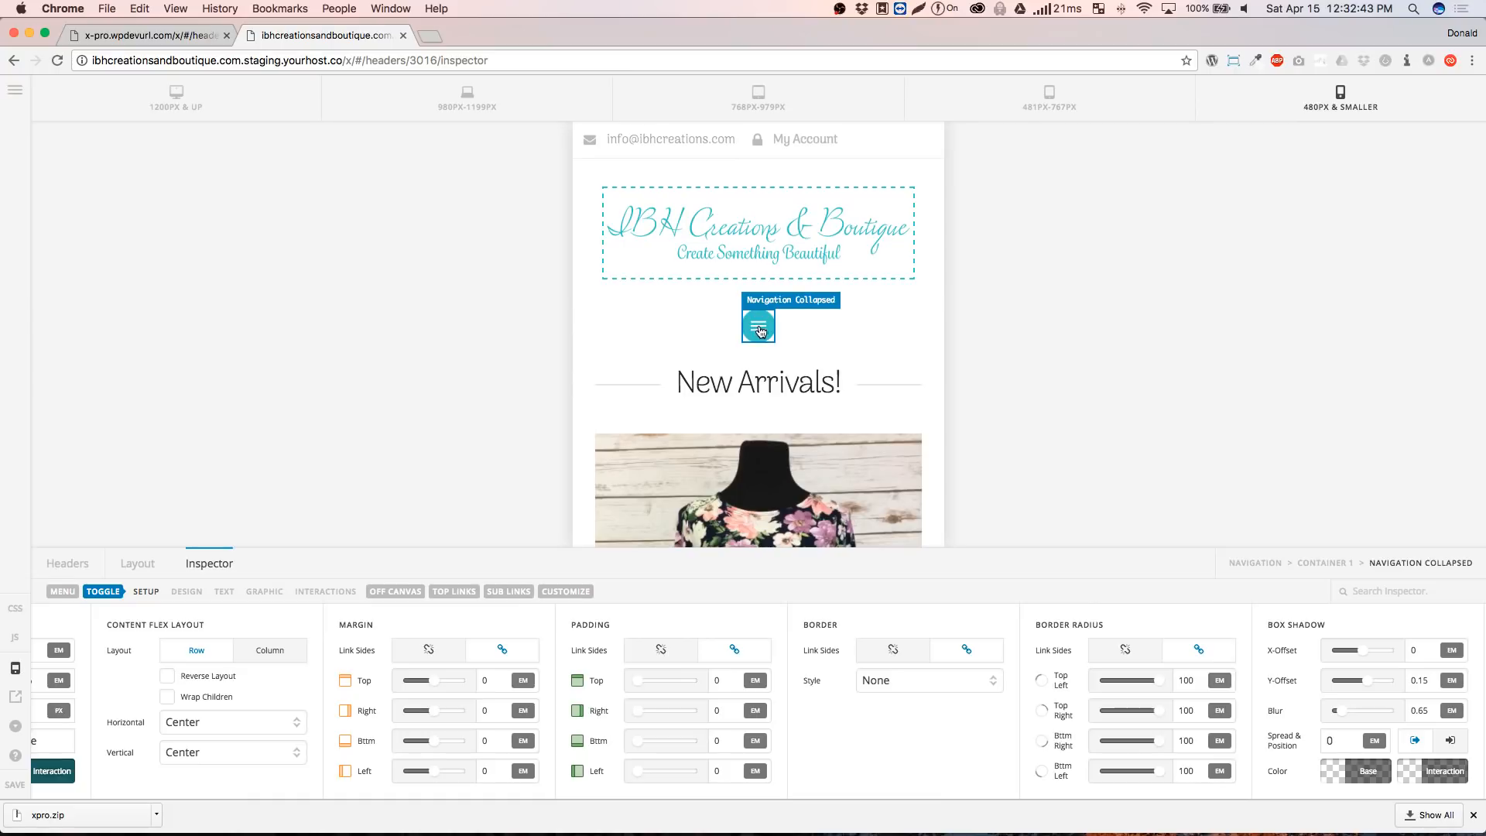
double_click(1193, 680)
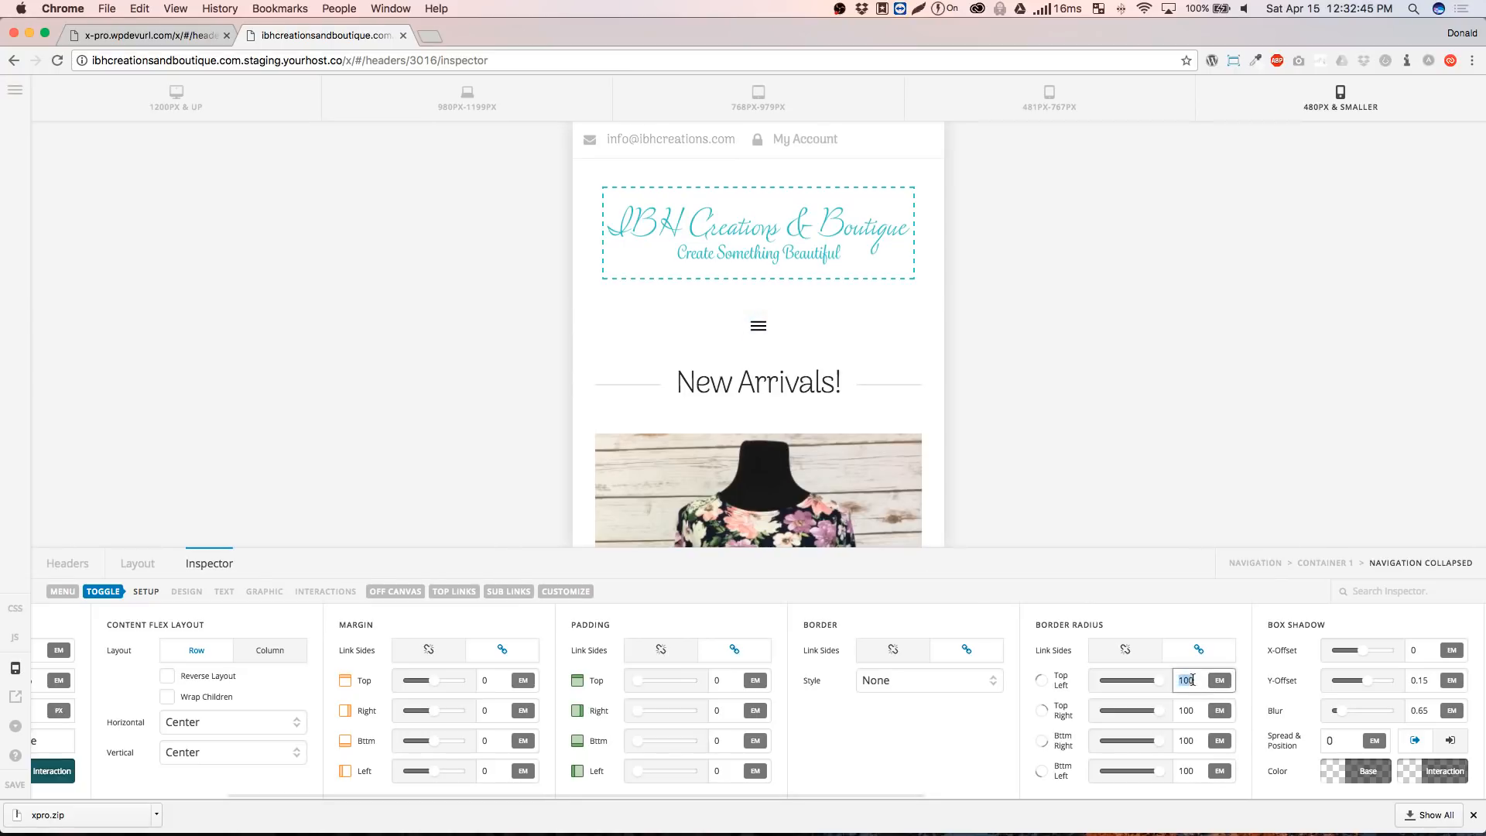
text(0)
click(866, 742)
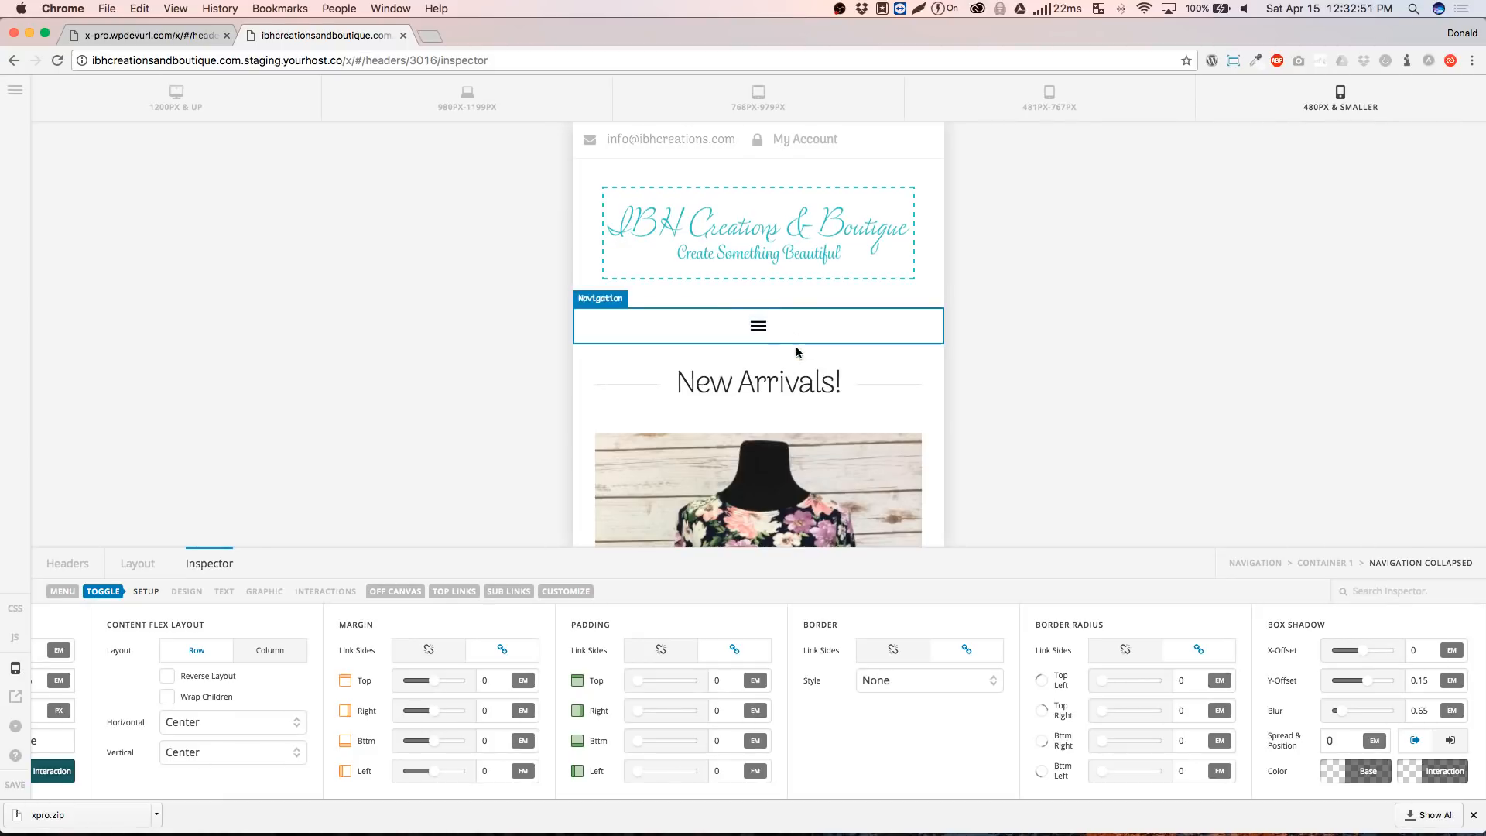
Set the toggle's linked border radius back to 100 em on all corners
double_click(1186, 684)
key(BackSpace)
text(100)
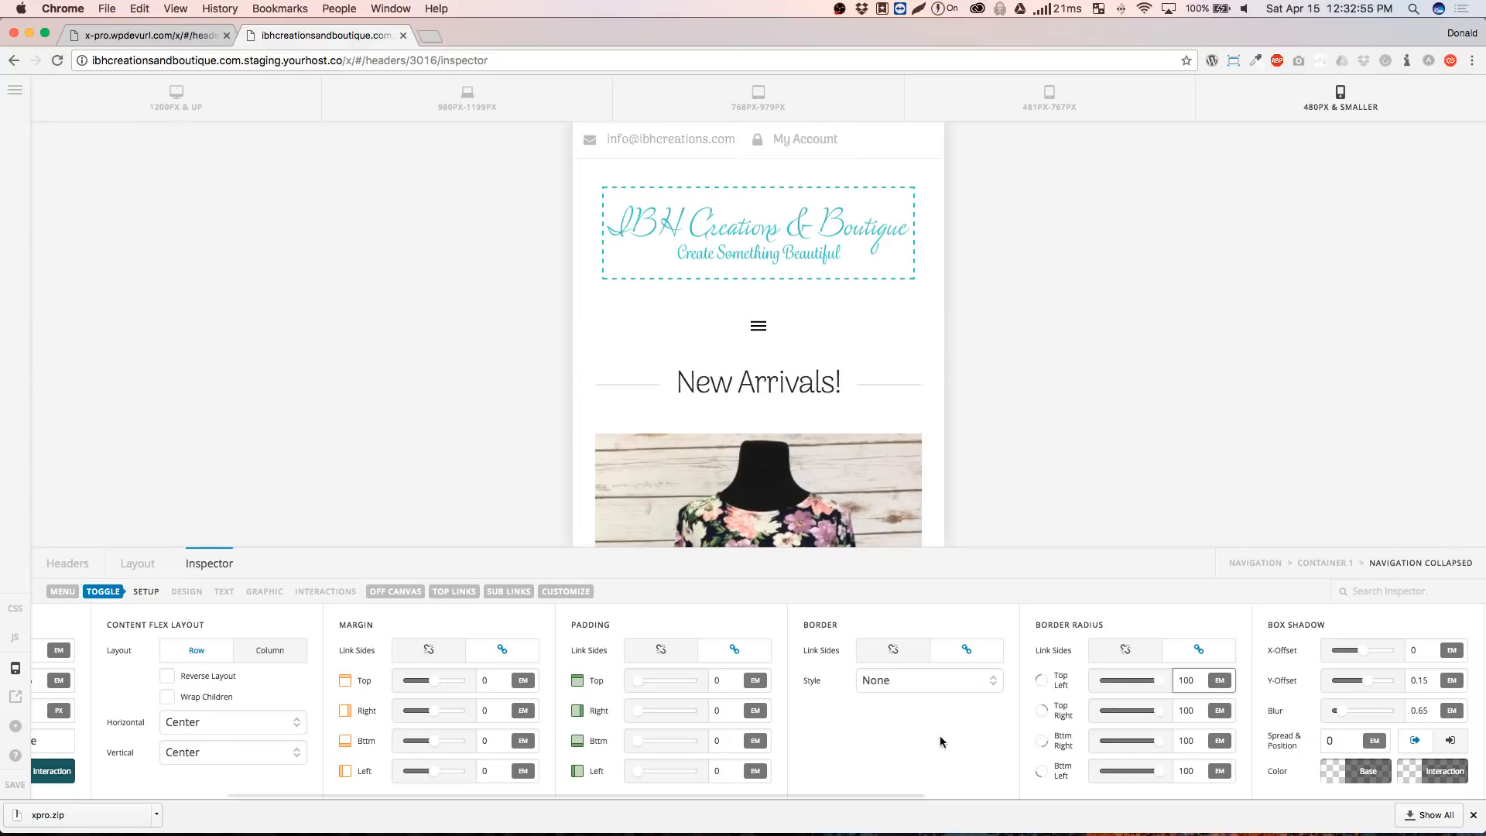
click(940, 736)
Unlink the toggle's border radius sides and set the top left and top right corners to 0 em
click(1129, 653)
click(1197, 680)
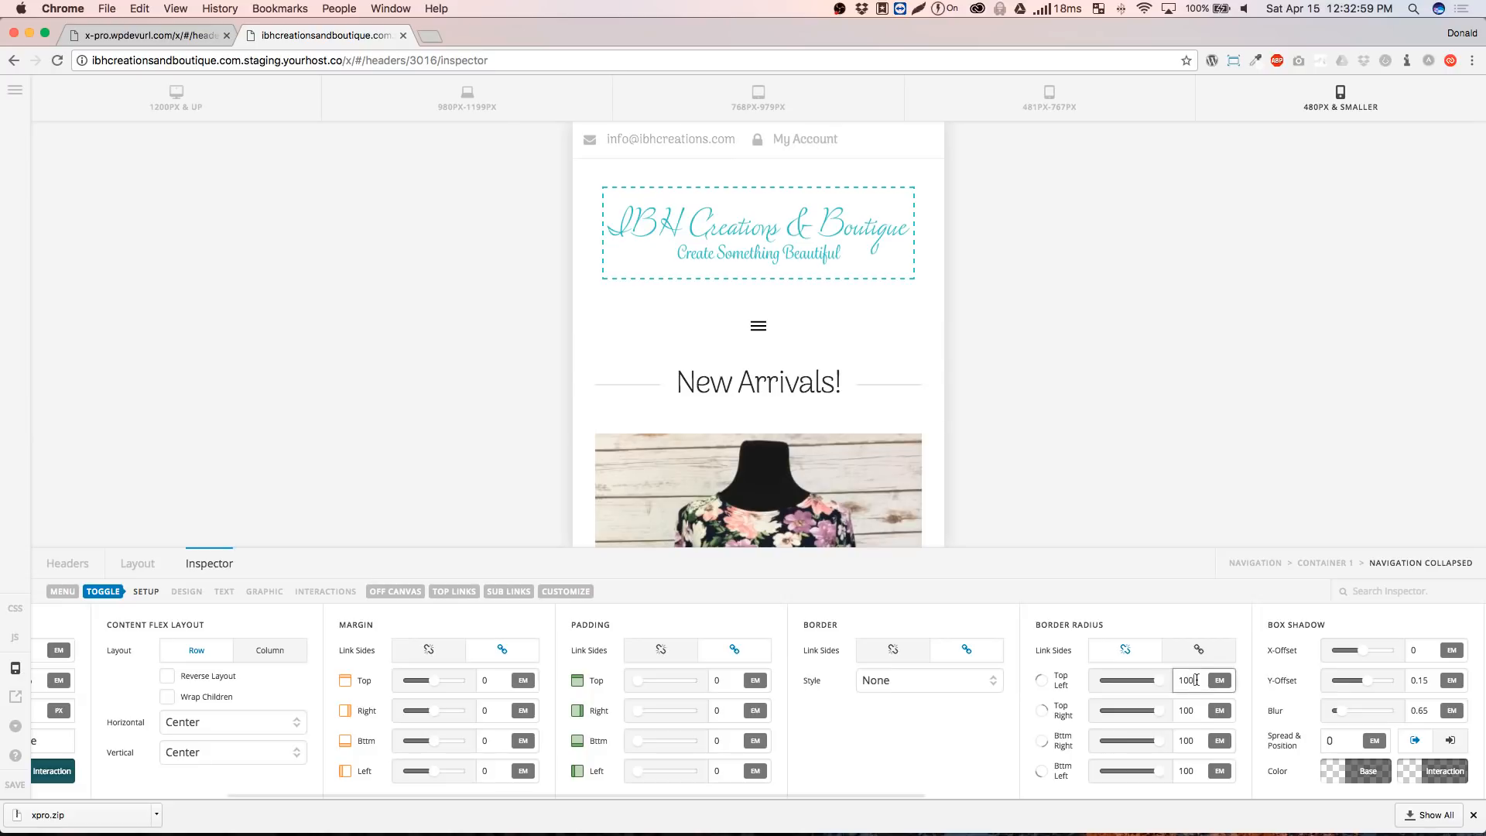
key(BackSpace)
key(BackSpace)
key(BackSpace)
text(00)
key(Tab)
key(Tab)
text(0)
key(Tab)
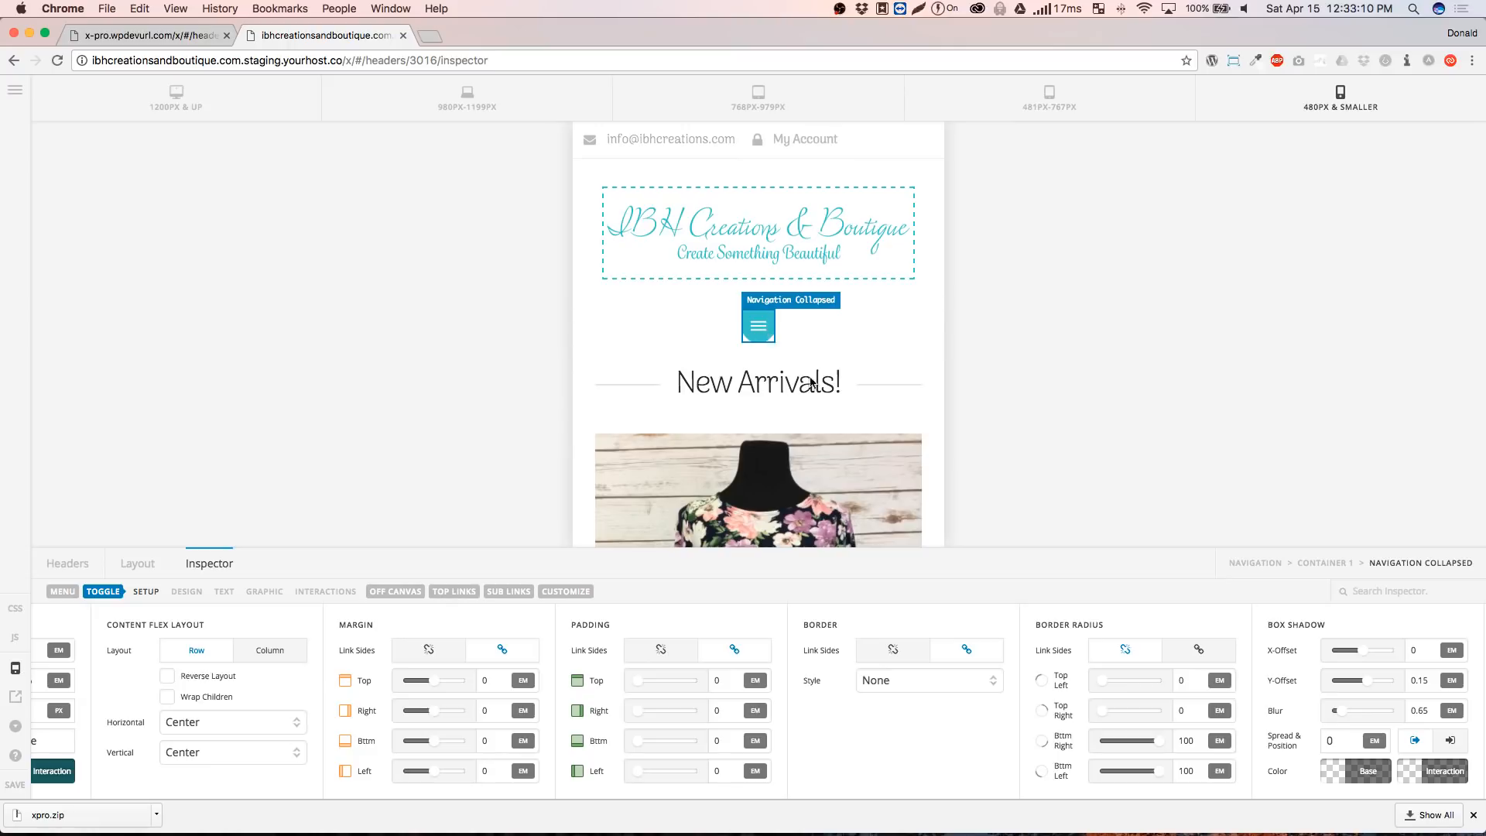
Link the toggle's border radius sides again and set all four corners to 100 em
click(1182, 681)
click(1199, 650)
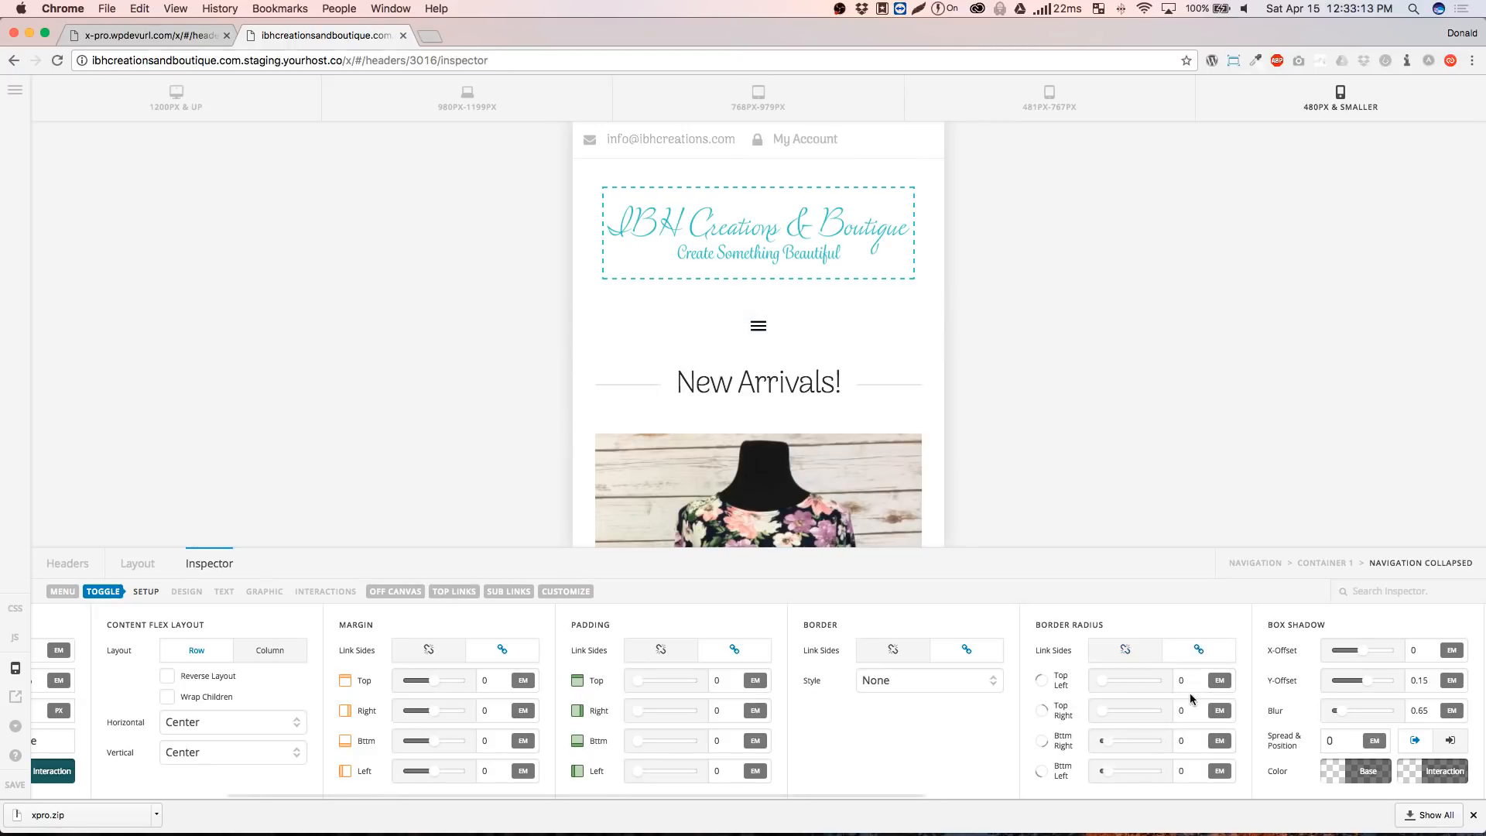
click(1193, 684)
key(BackSpace)
text(100)
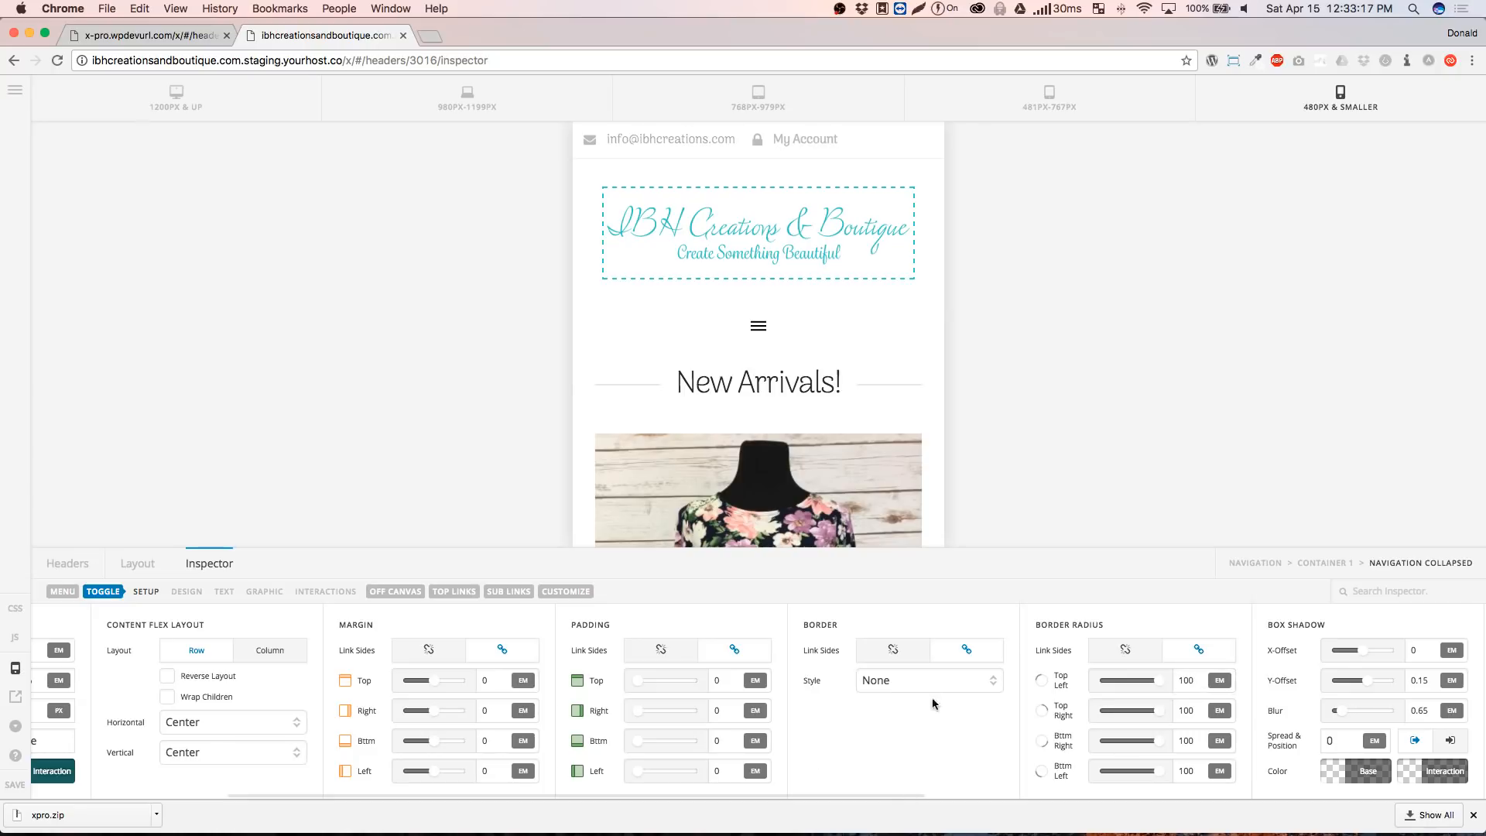
Enable the primary particle in the interactions setup of the collapsed navigation's toggle
scroll(883, 658, right, 1)
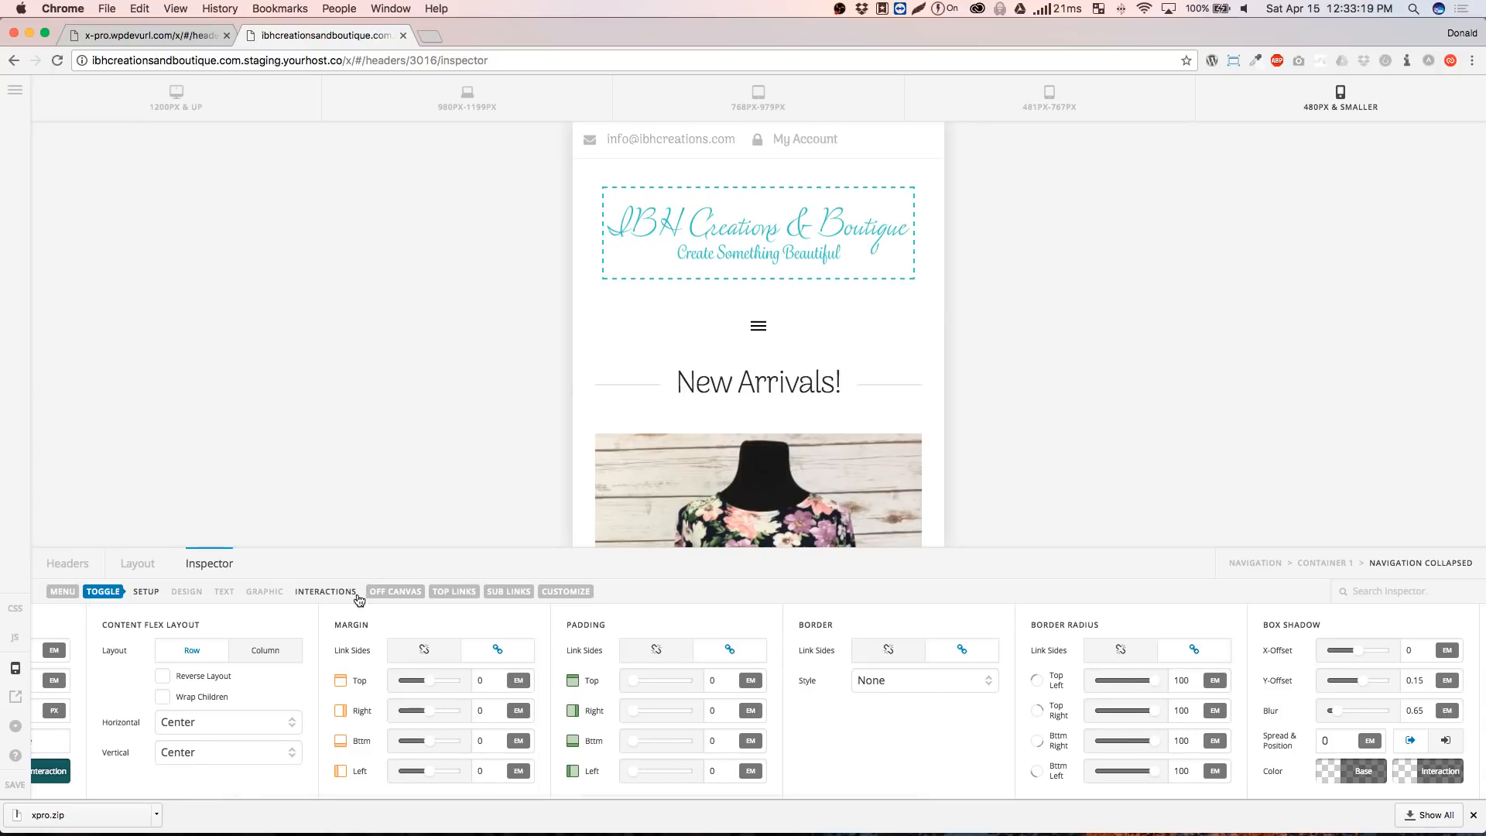
click(331, 592)
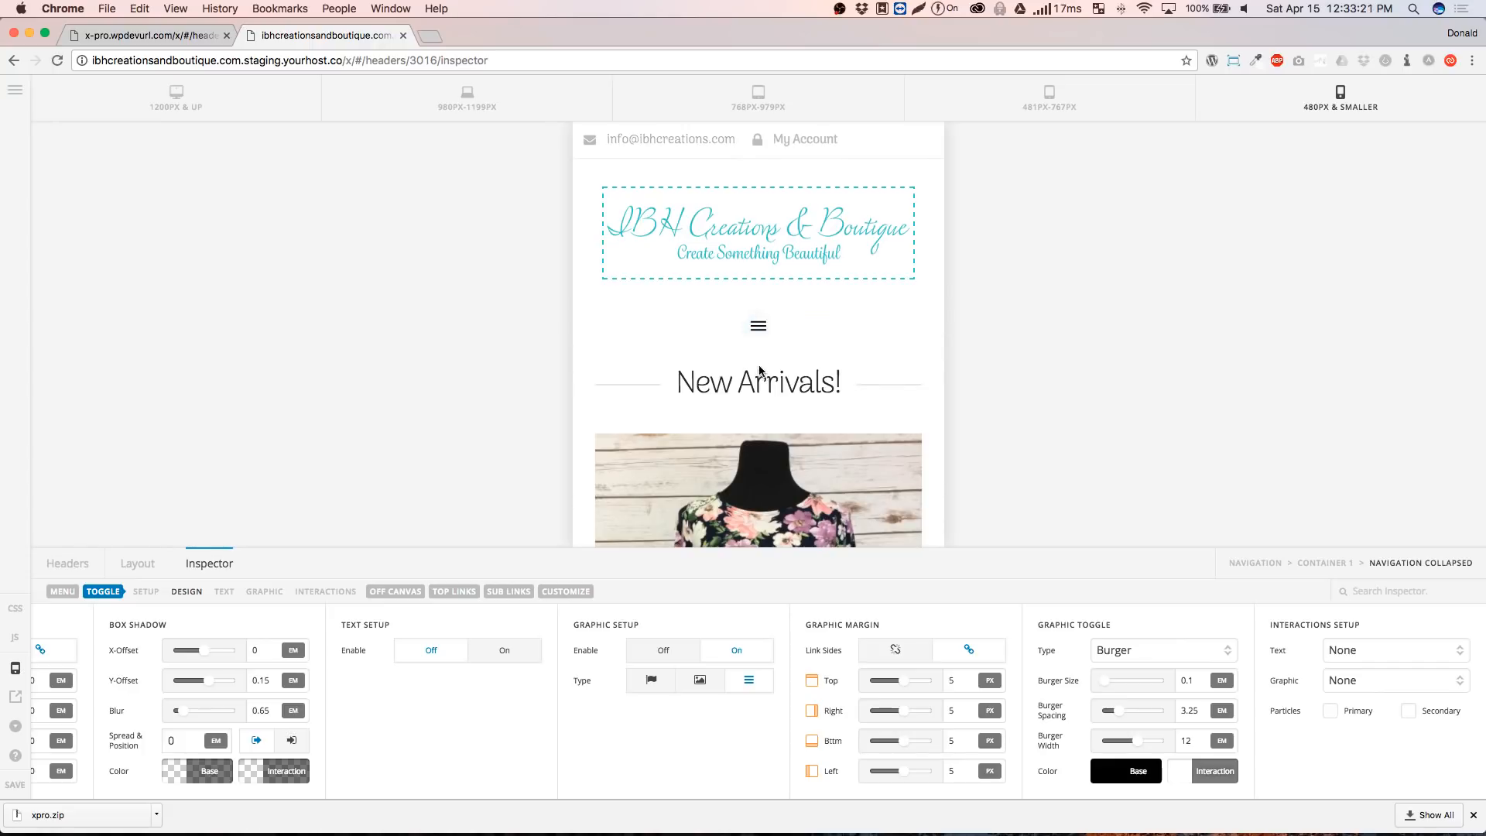
click(1330, 712)
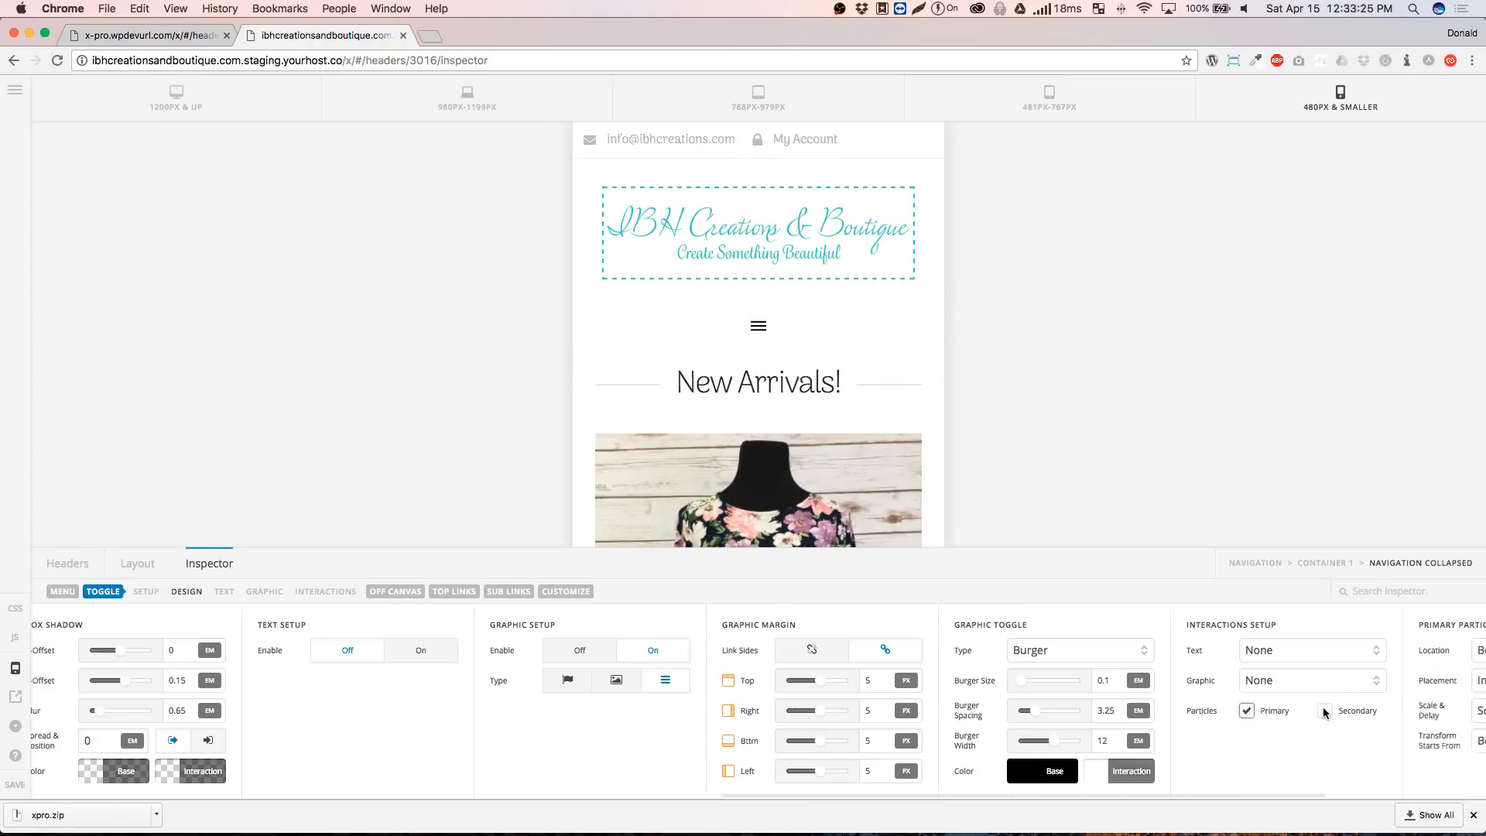
Style the toggle's primary particle with a height of 100% and a radius of 100%
scroll(1154, 740, right, 2)
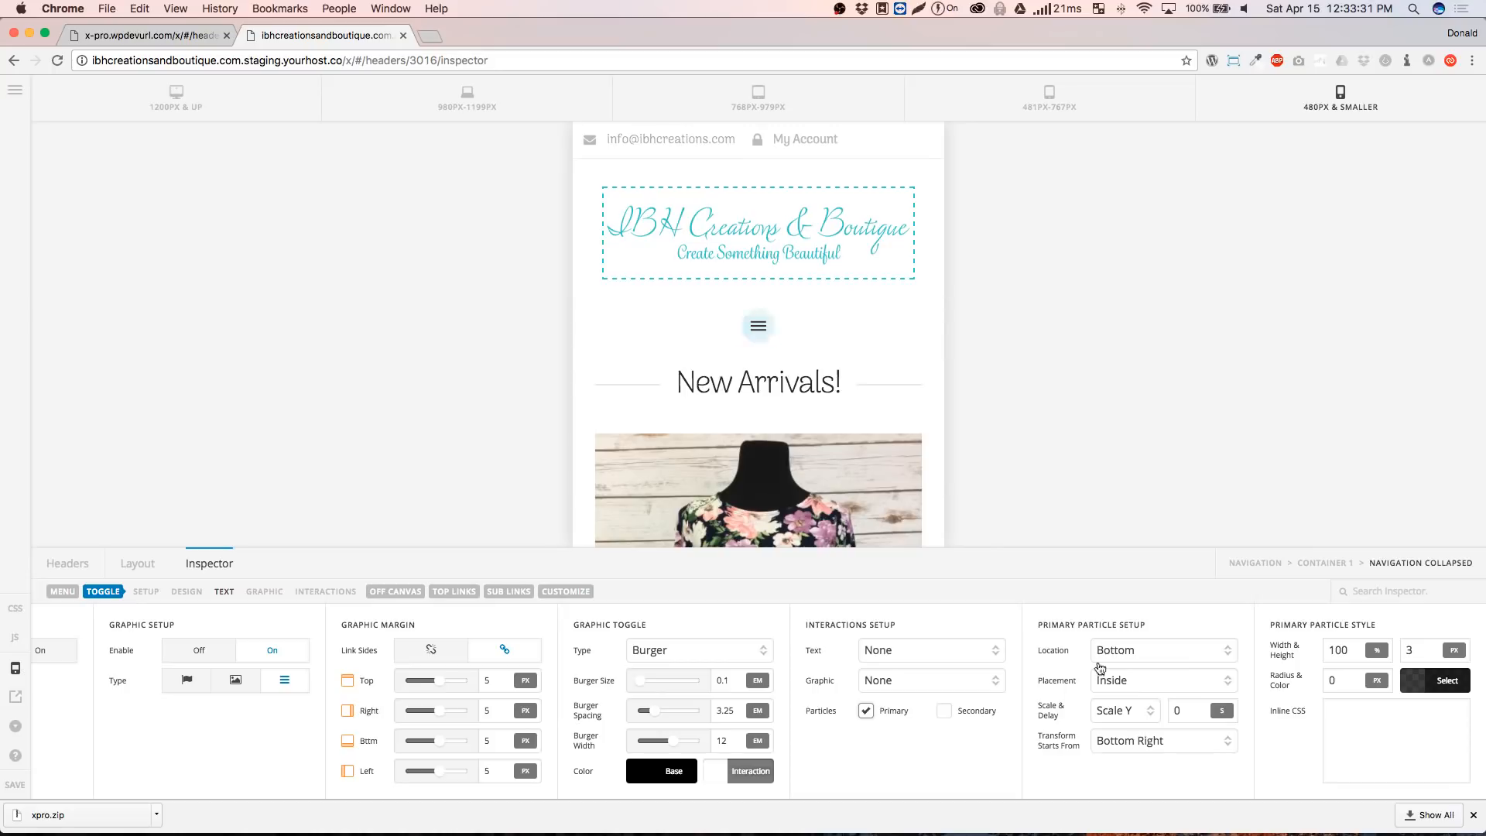
click(1358, 651)
click(1414, 649)
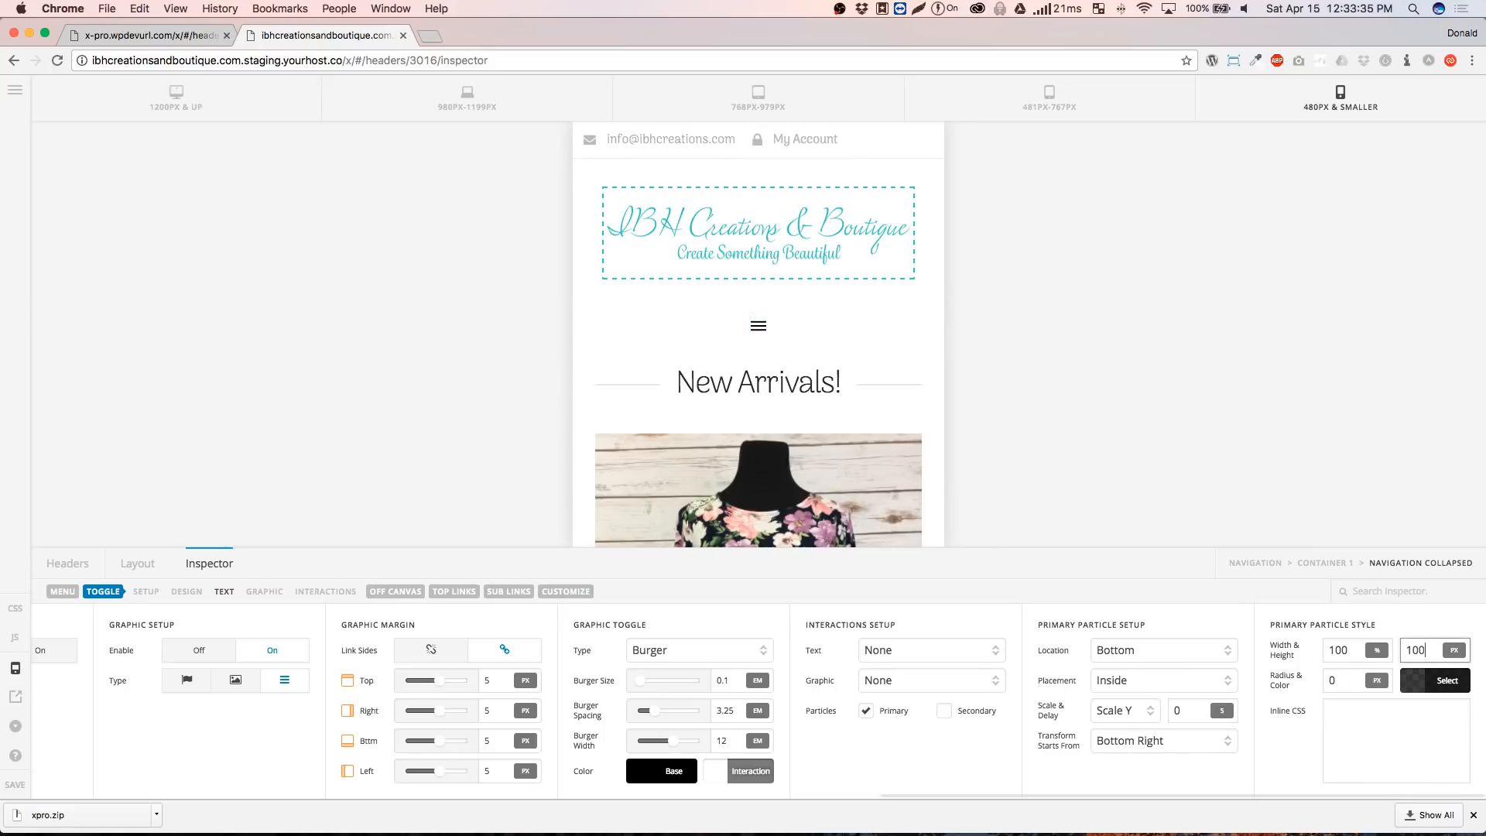
text(%)
click(1337, 679)
text(100)
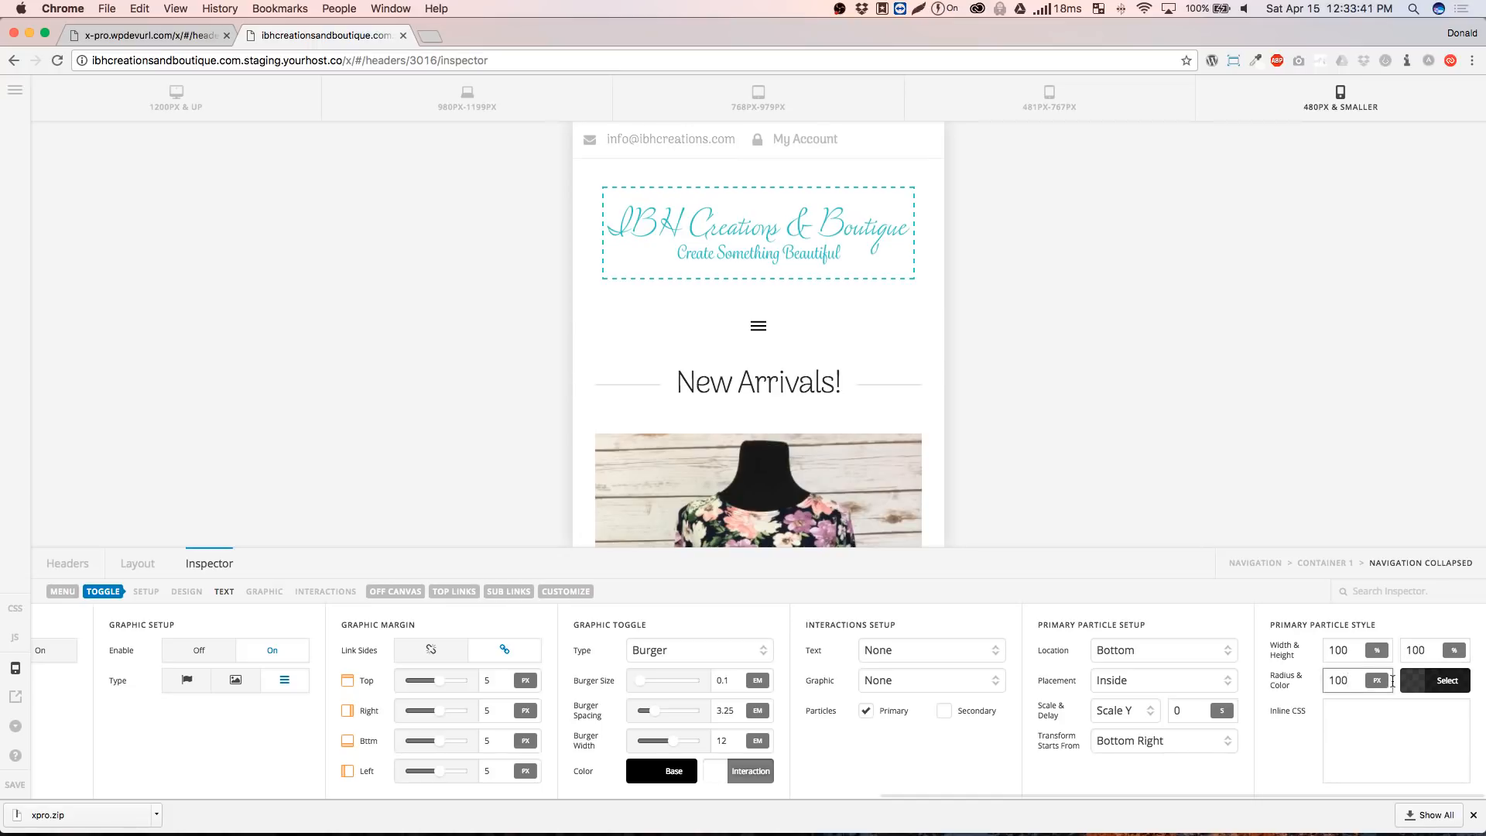
click(1380, 655)
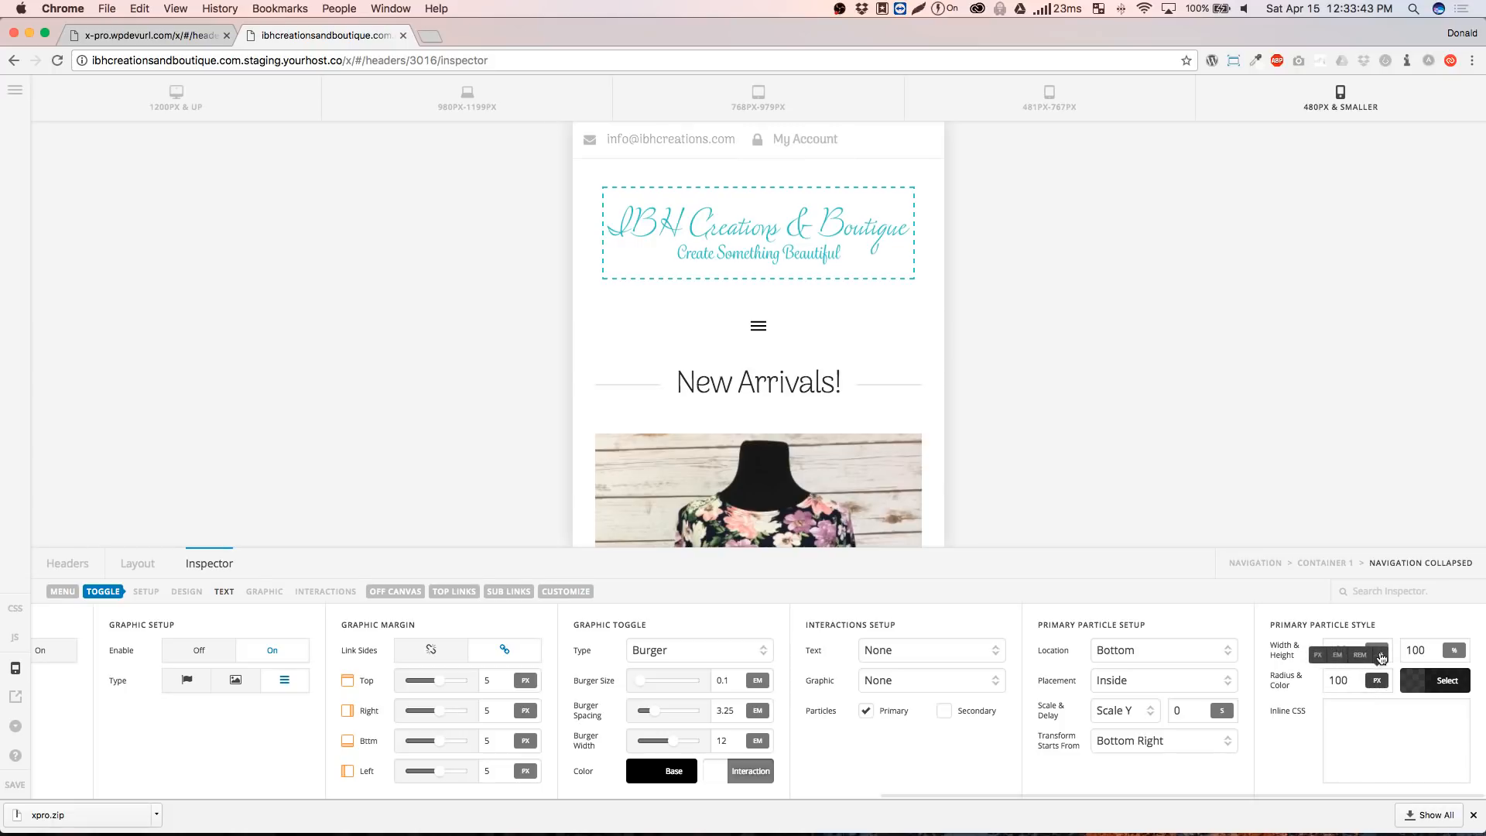
click(1379, 655)
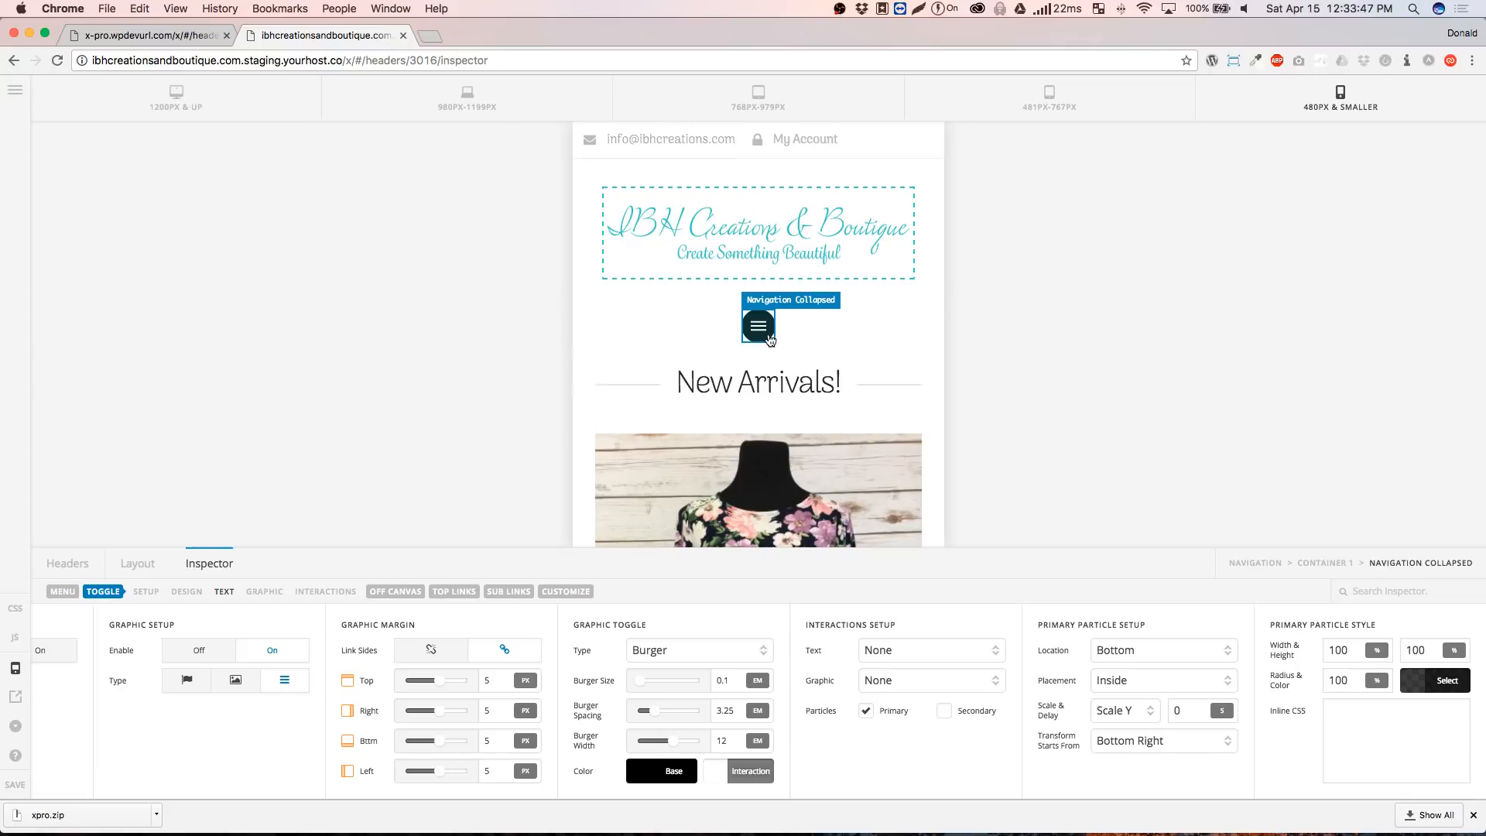
Set the primary particle's location to Center, its transform origin to Center and its scale to Scale All
click(1120, 655)
click(1117, 591)
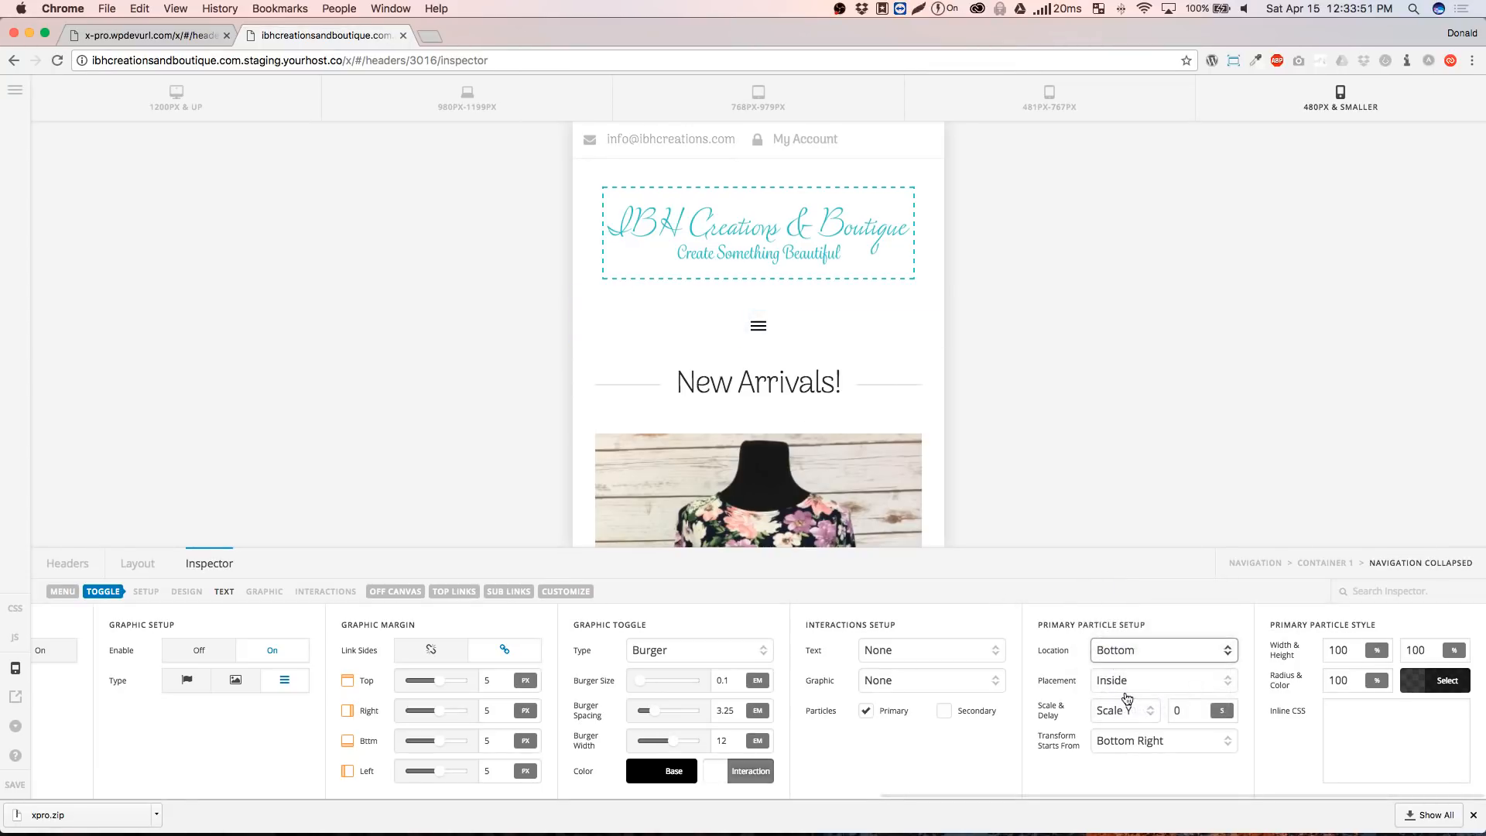
click(1130, 743)
click(1126, 626)
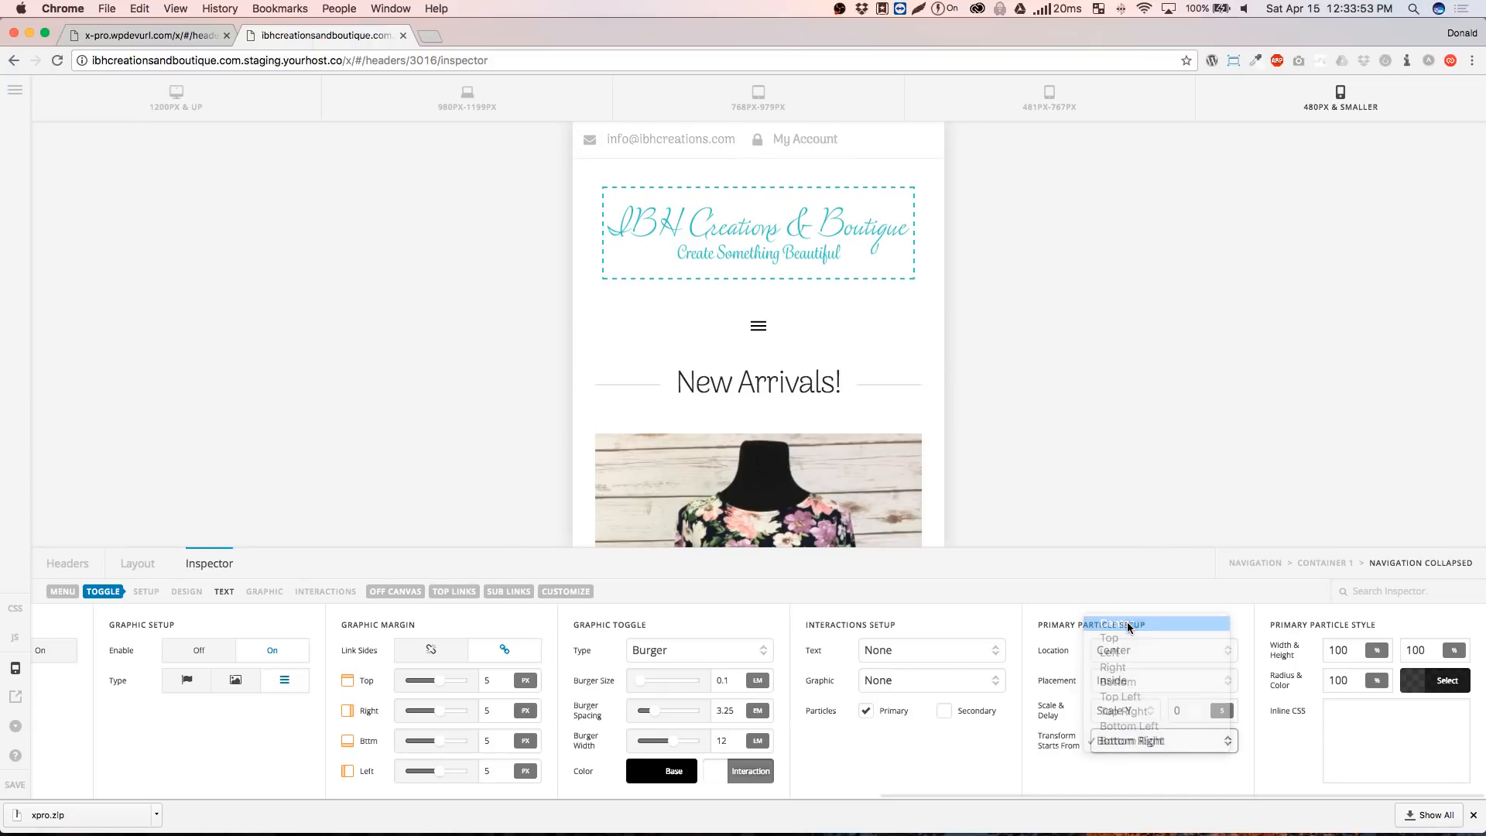
click(1111, 712)
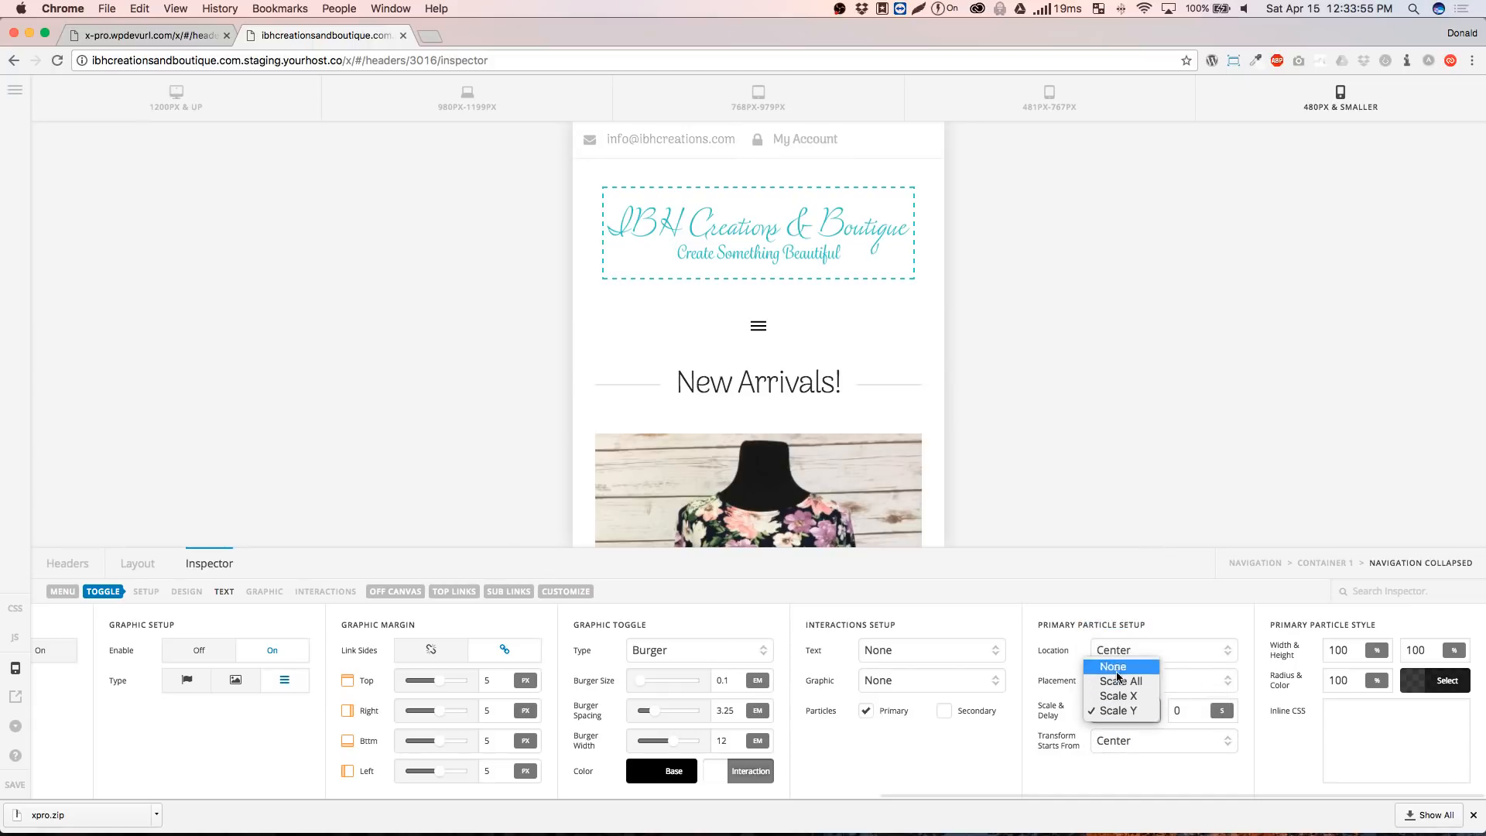
click(1117, 683)
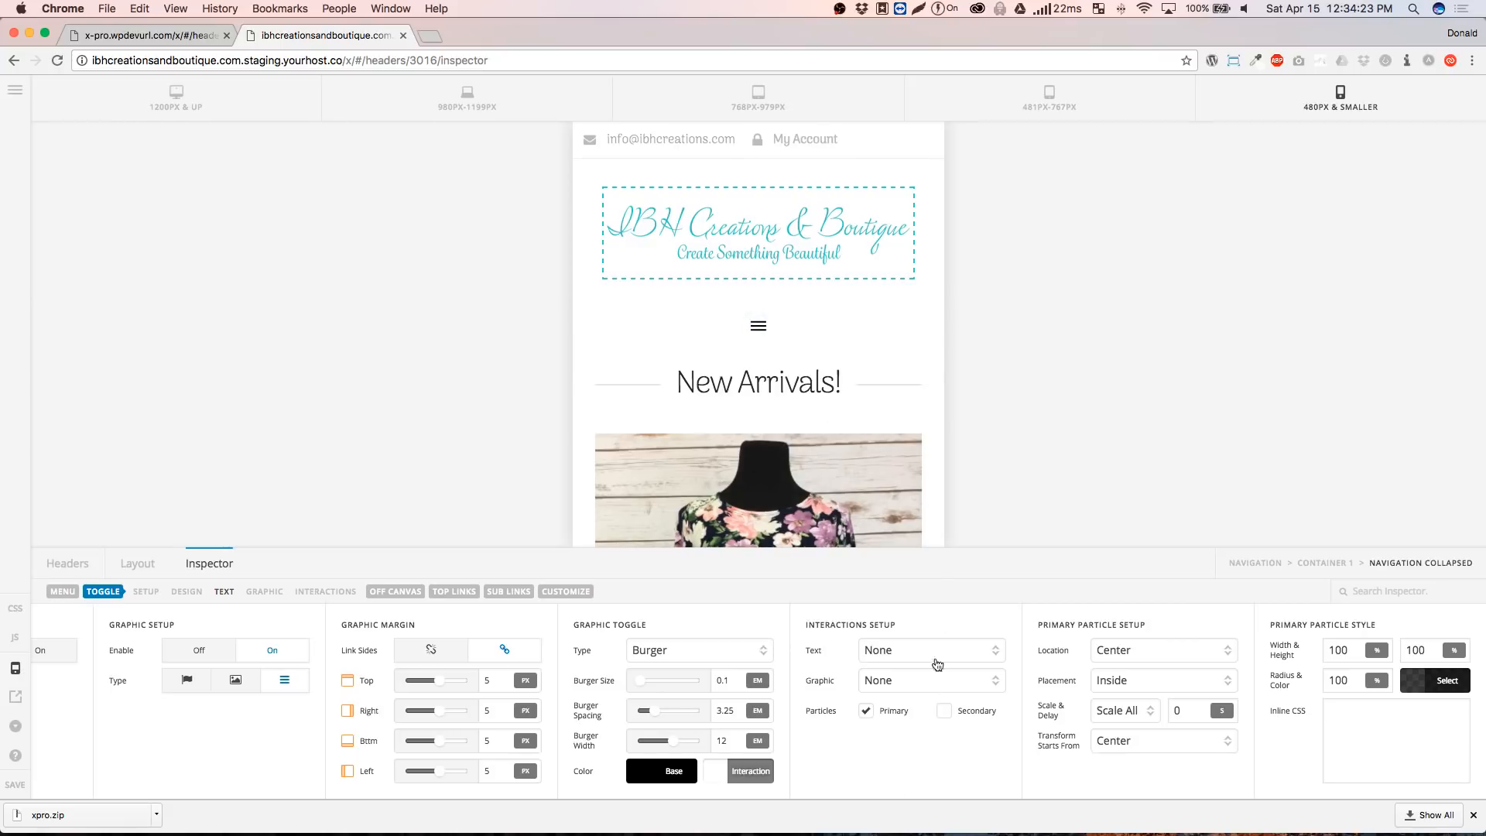
Disable the toggle's primary particle and return to the header's layout of bars, containers and elements
click(867, 712)
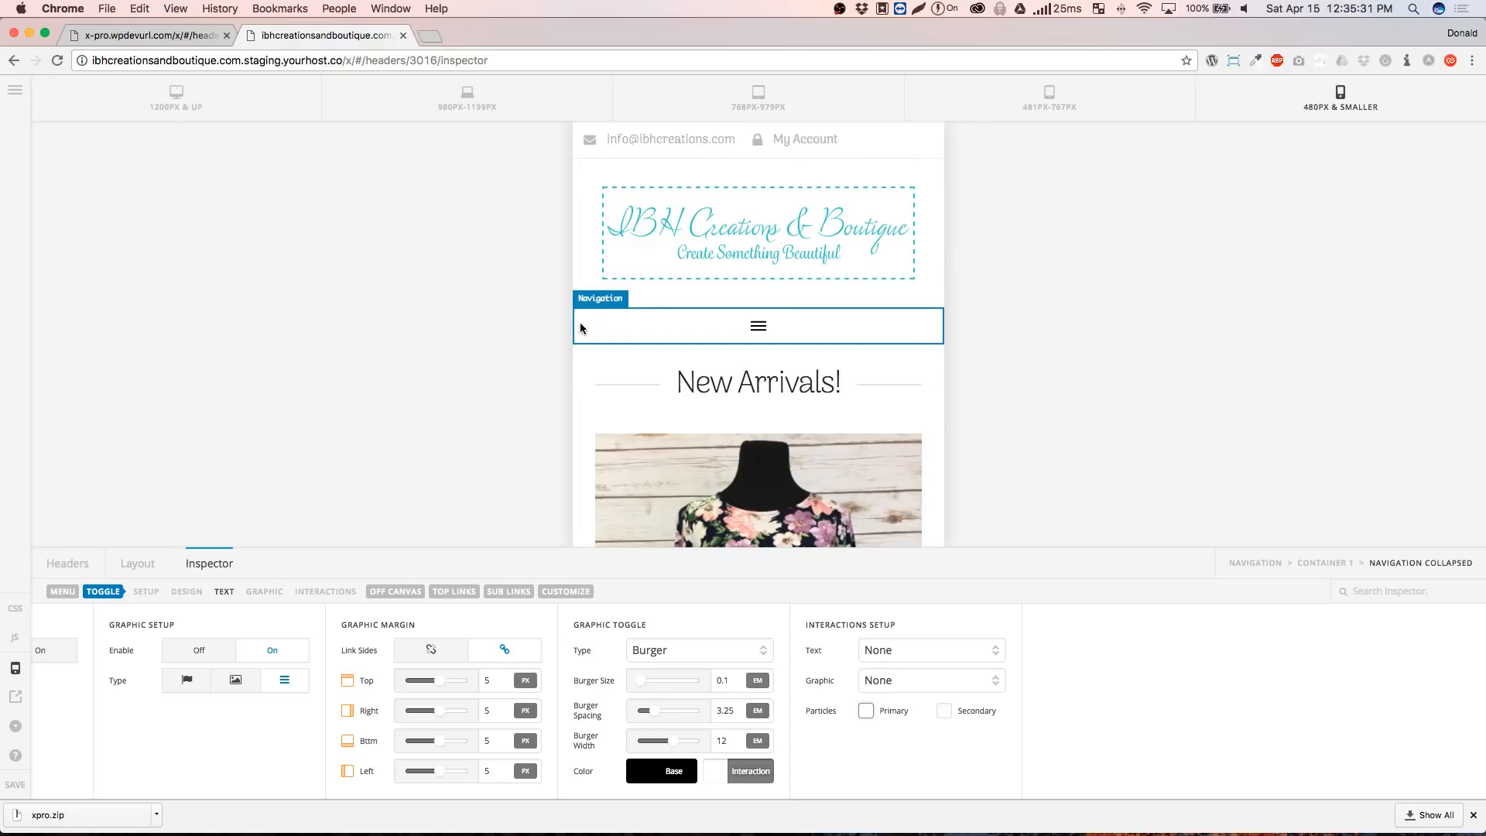
click(139, 563)
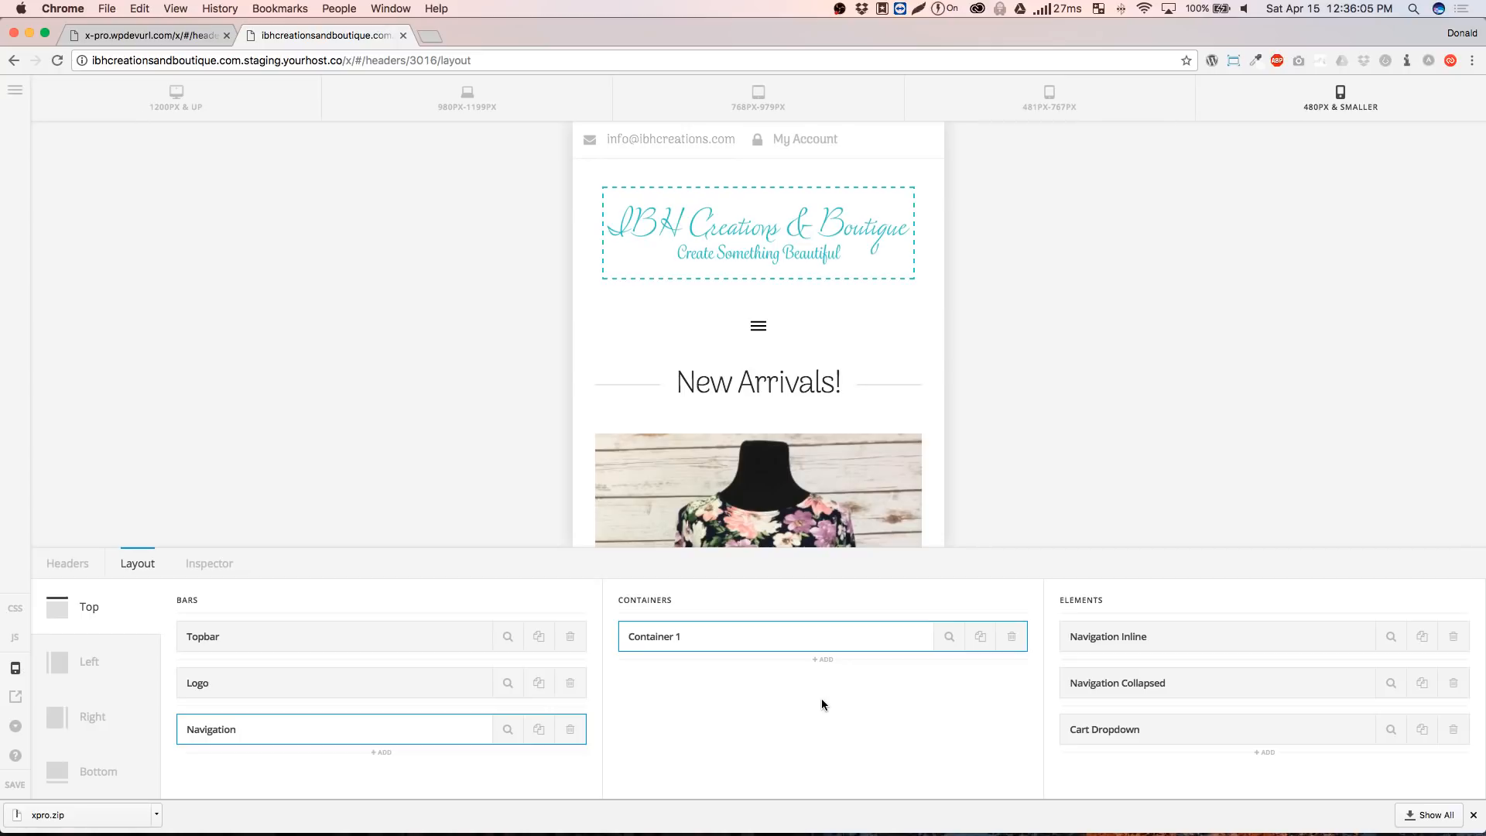
Open xthemeusers.com in a new browser tab and find the Website Team section
click(431, 35)
text(xthemeusers.com)
key(Return)
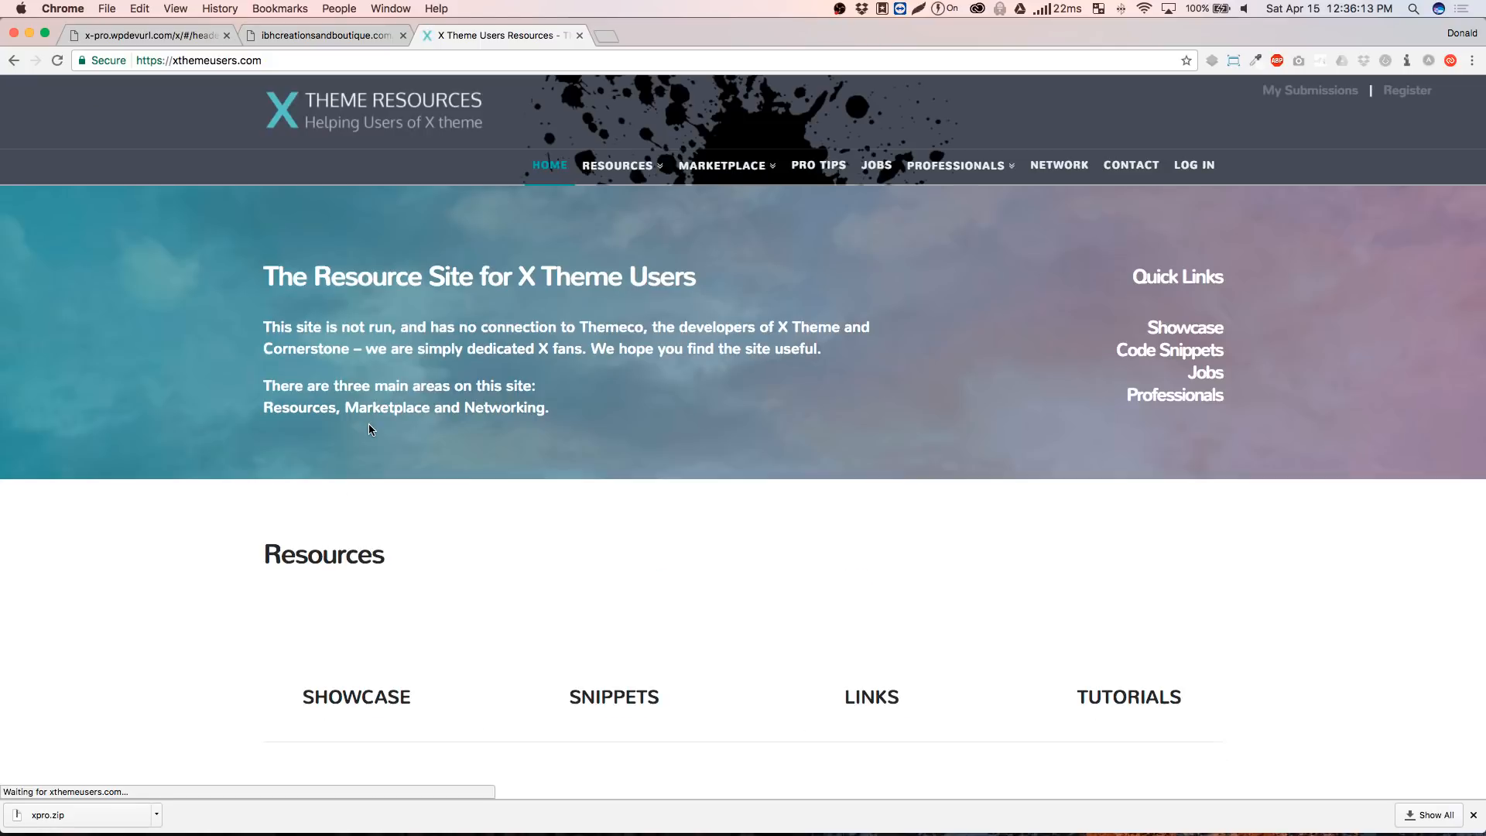
scroll(368, 424, down, 10)
scroll(369, 426, down, 15)
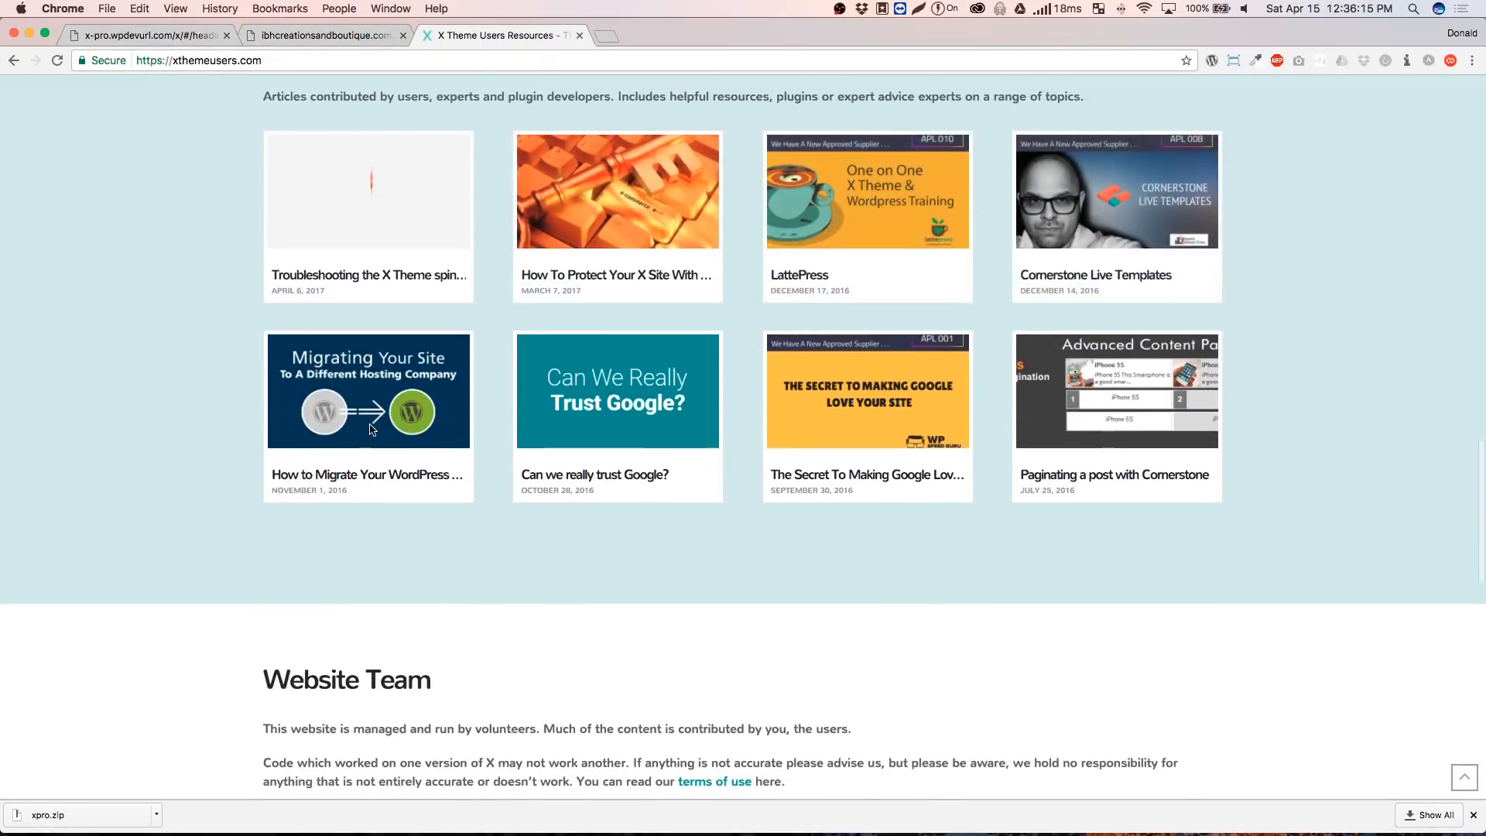
scroll(370, 424, down, 3)
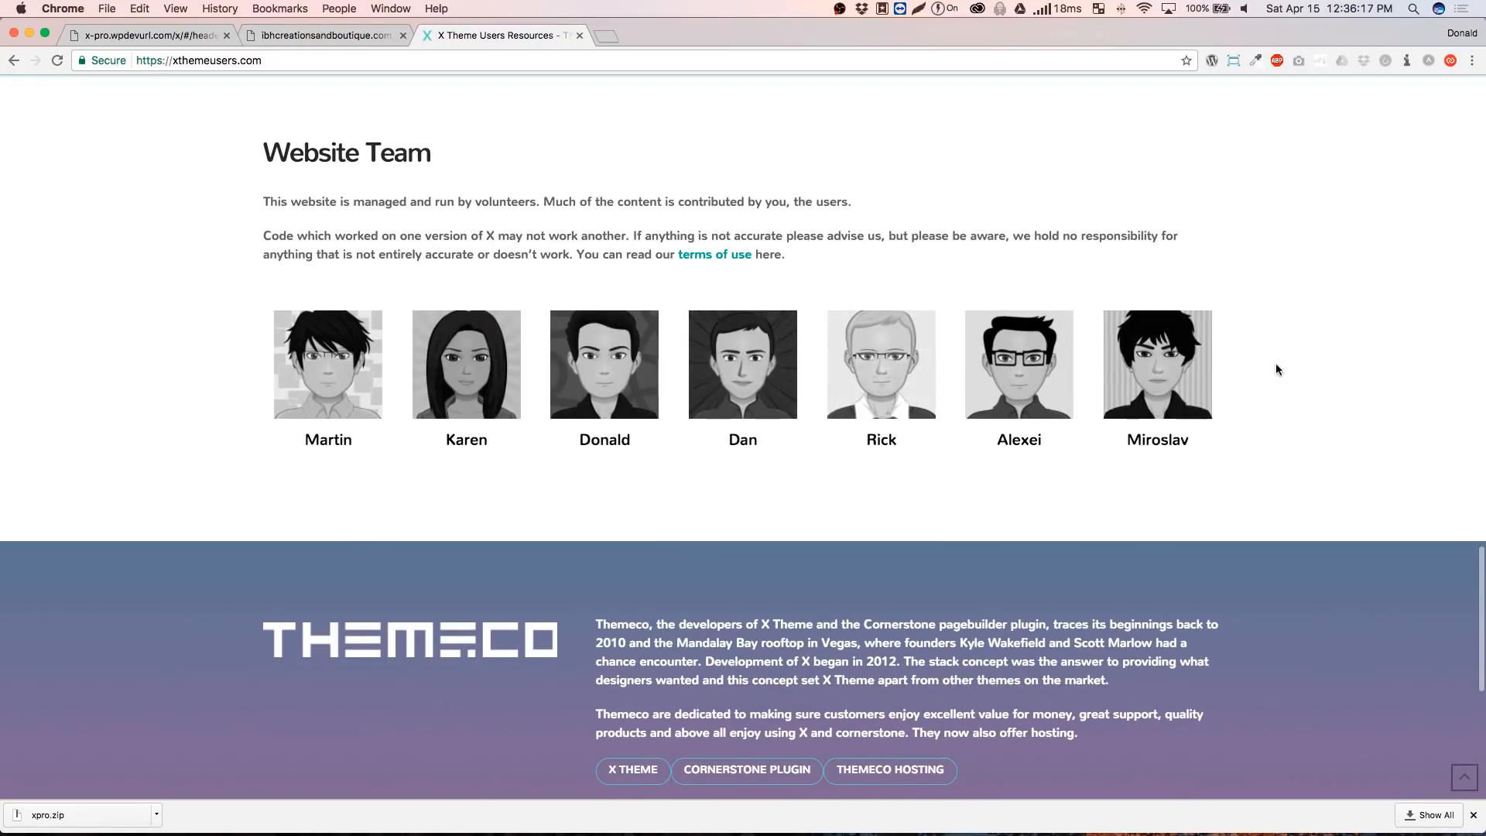
View the off-canvas profiles of the second and fifth Website Team members, closing each one after viewing
click(496, 378)
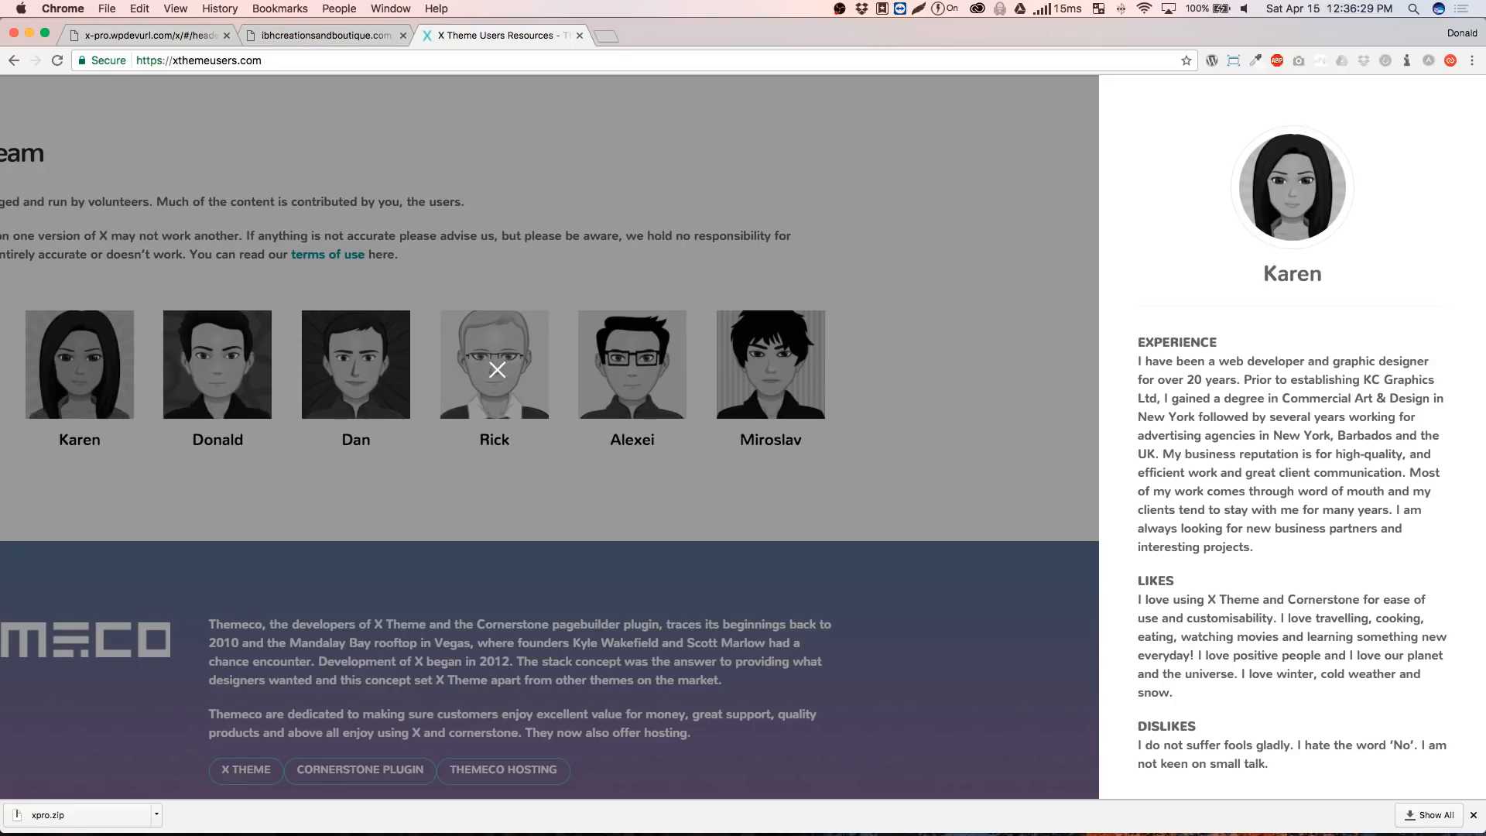
click(497, 370)
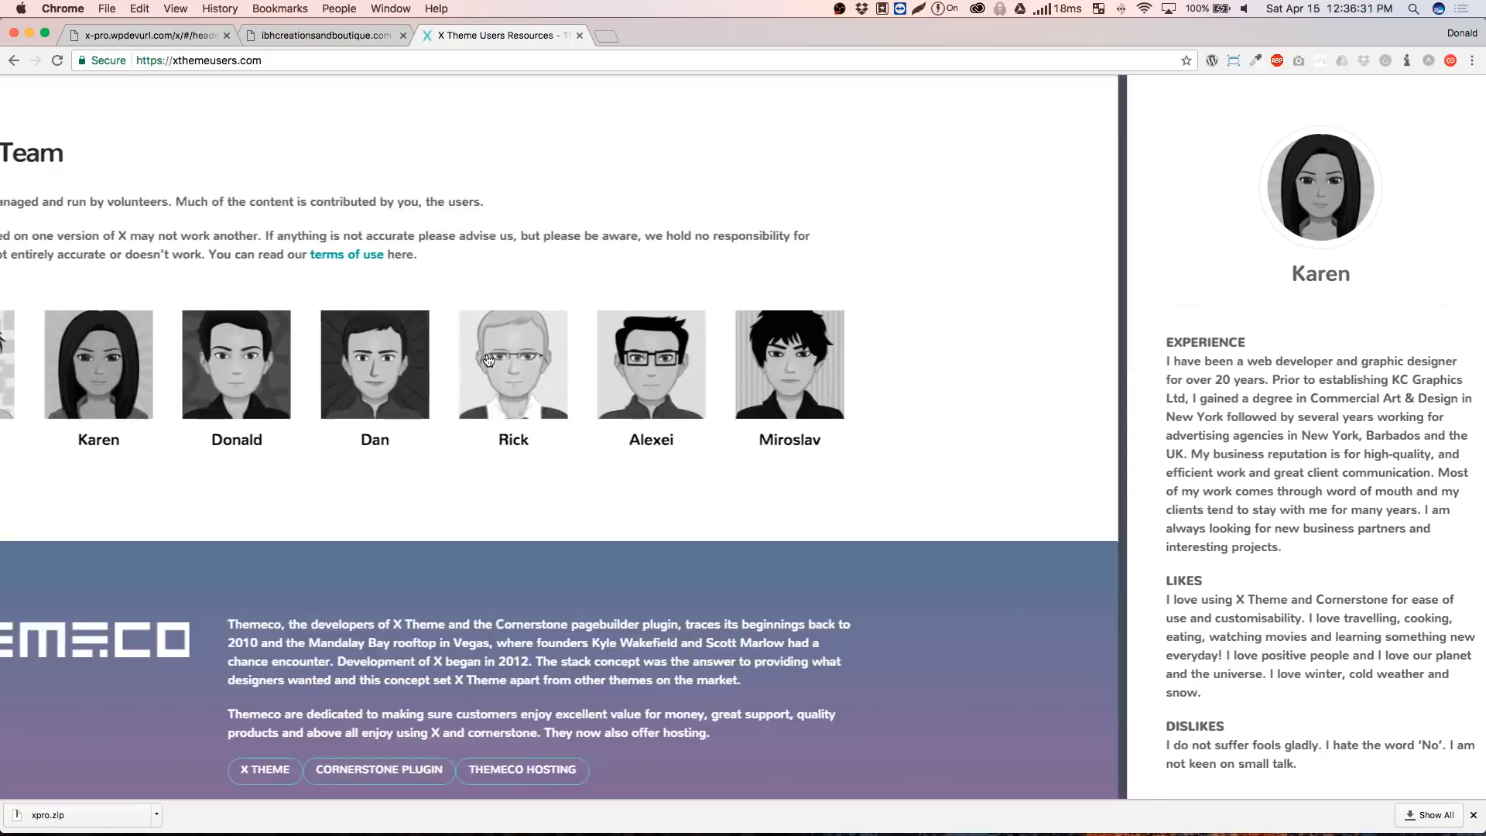
click(865, 348)
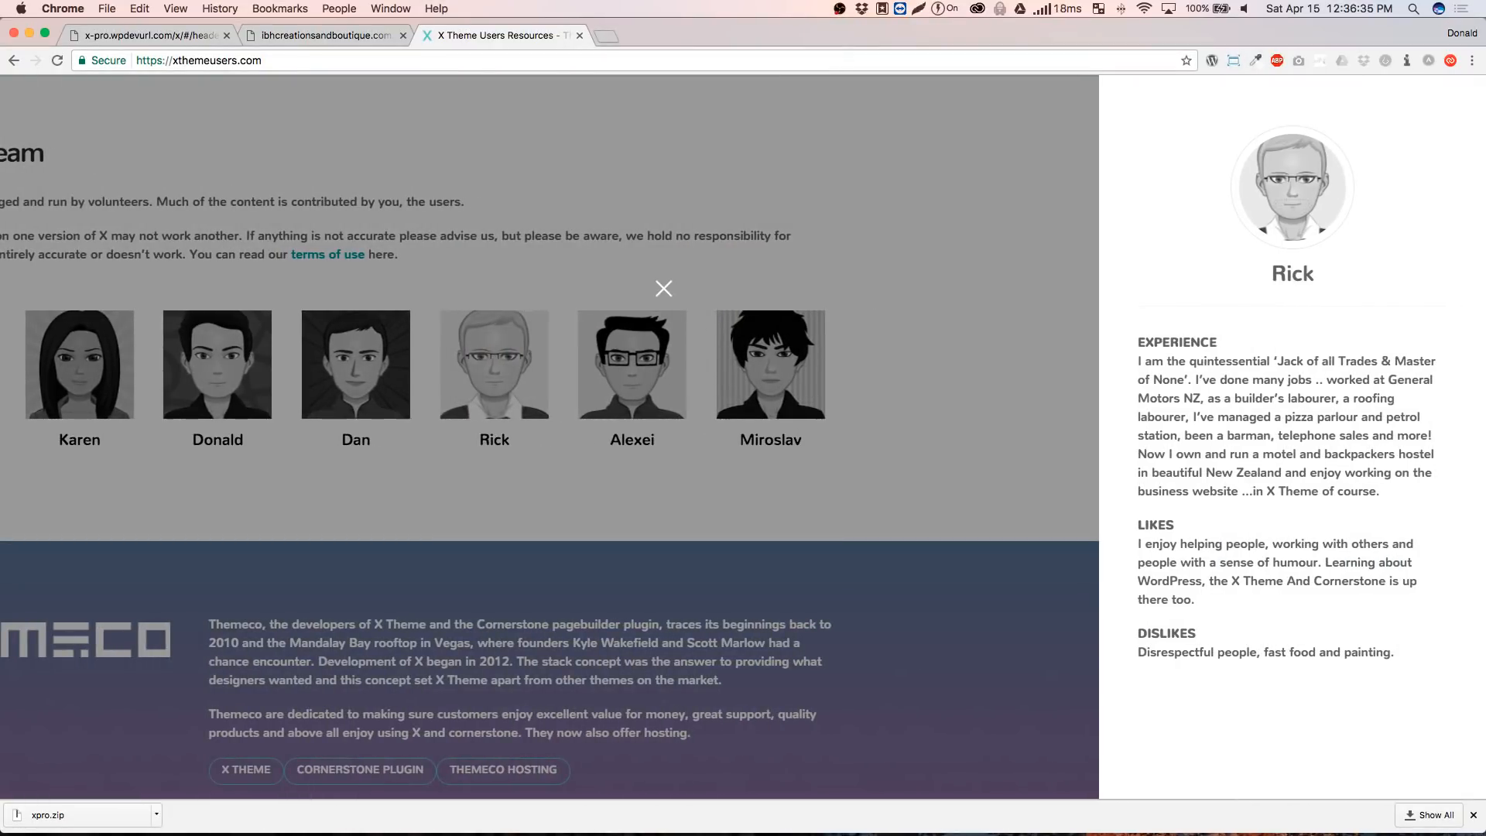
click(663, 288)
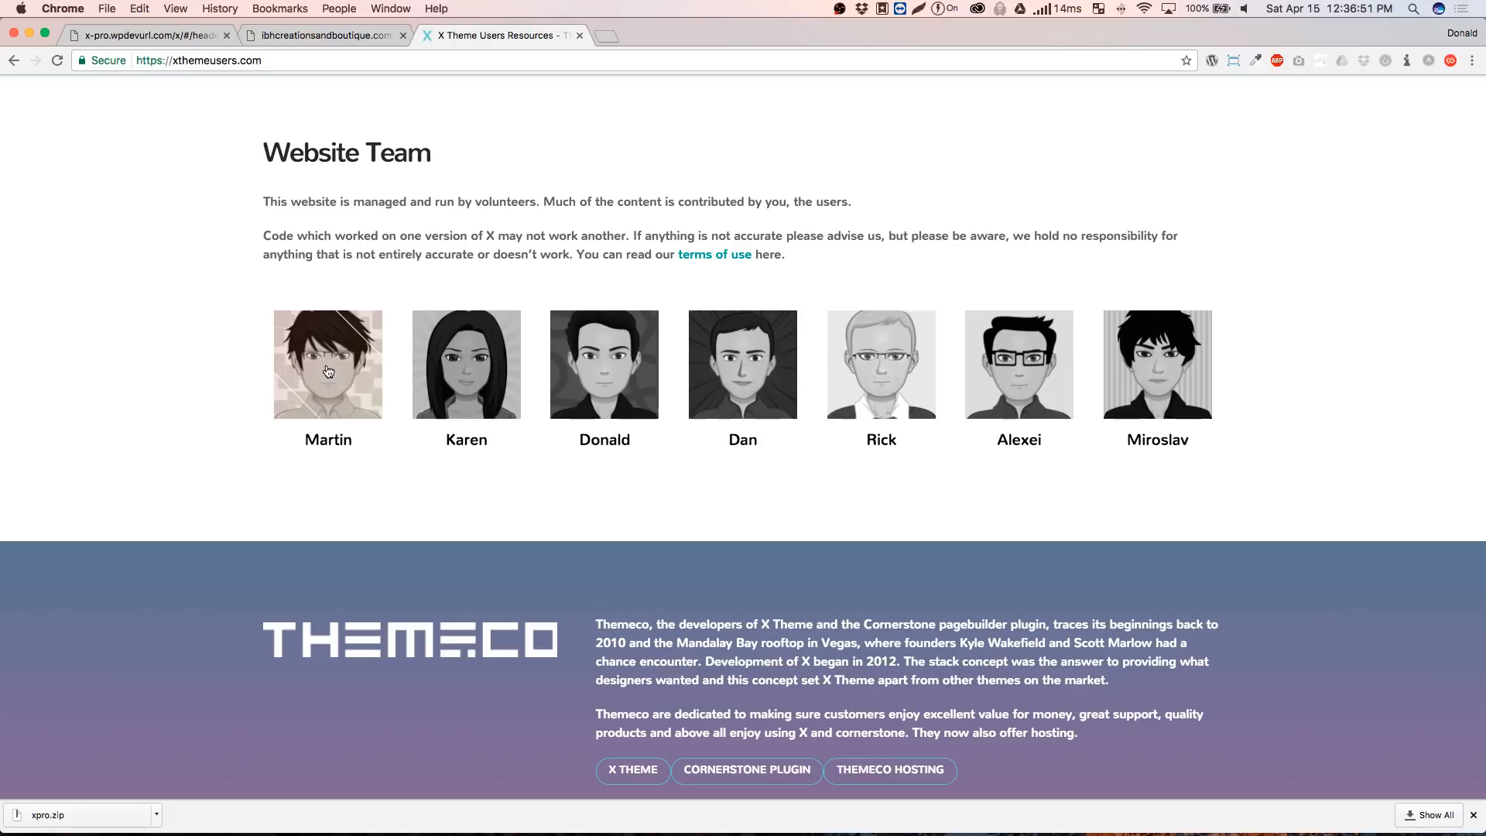
Look over the homepage and Resources section of the X Theme Users site
scroll(606, 175, up, 10)
scroll(605, 176, up, 15)
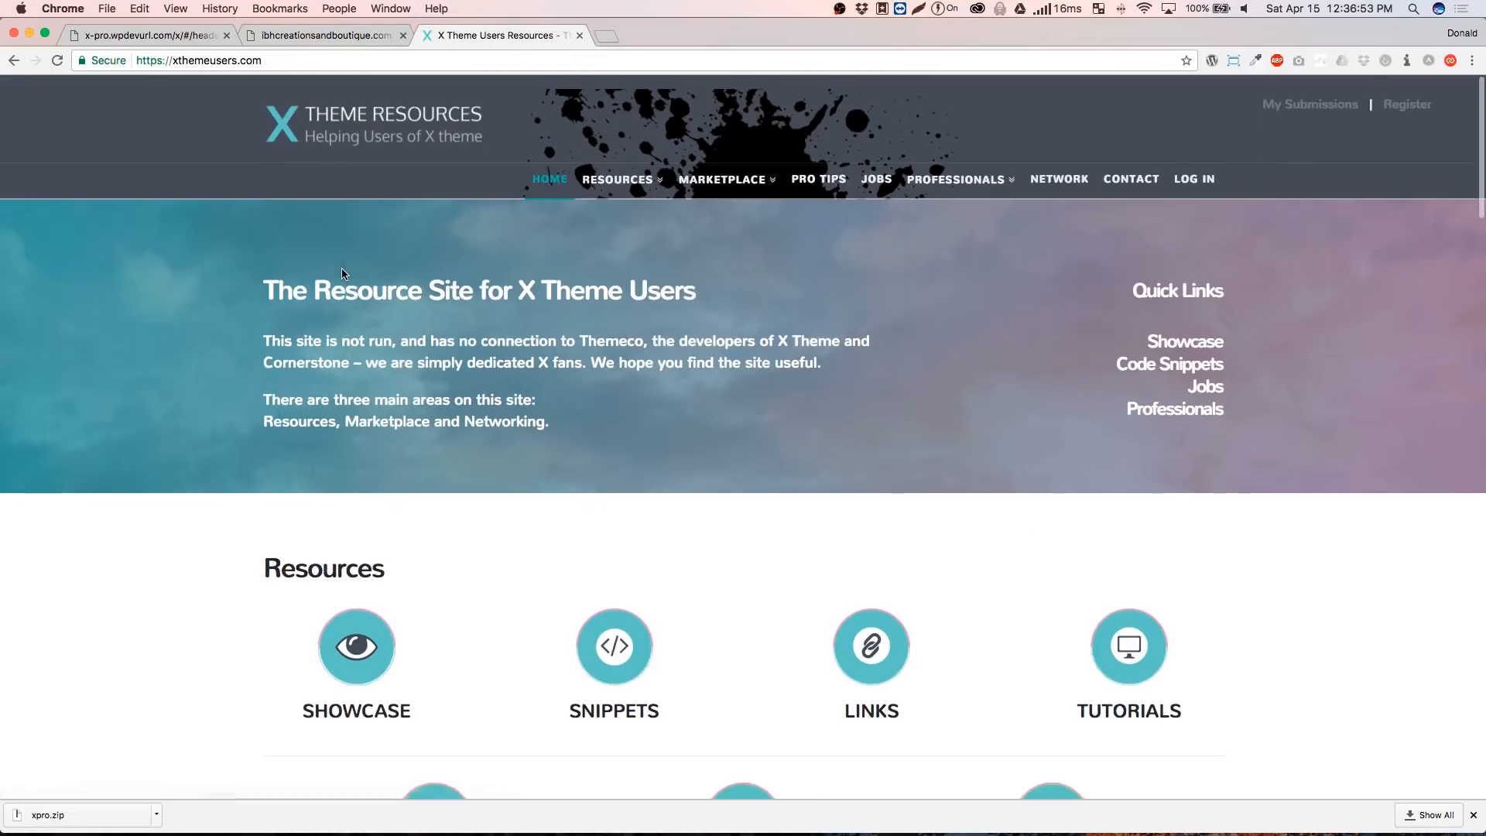
scroll(342, 268, down, 5)
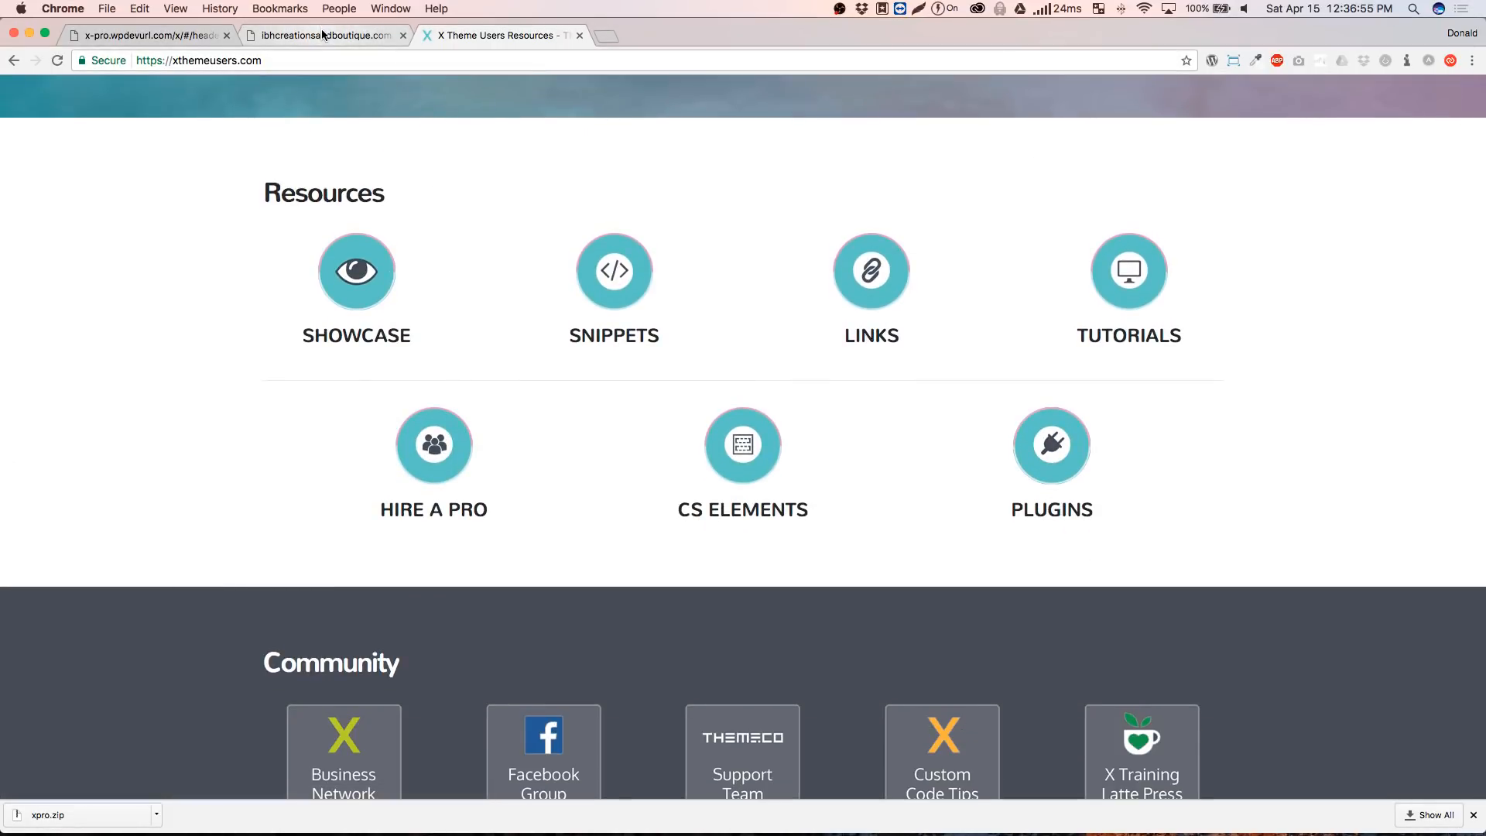
Switch to the IBH Creations header builder and preview the header at every screen-size breakpoint, ending on 480px & smaller
click(324, 36)
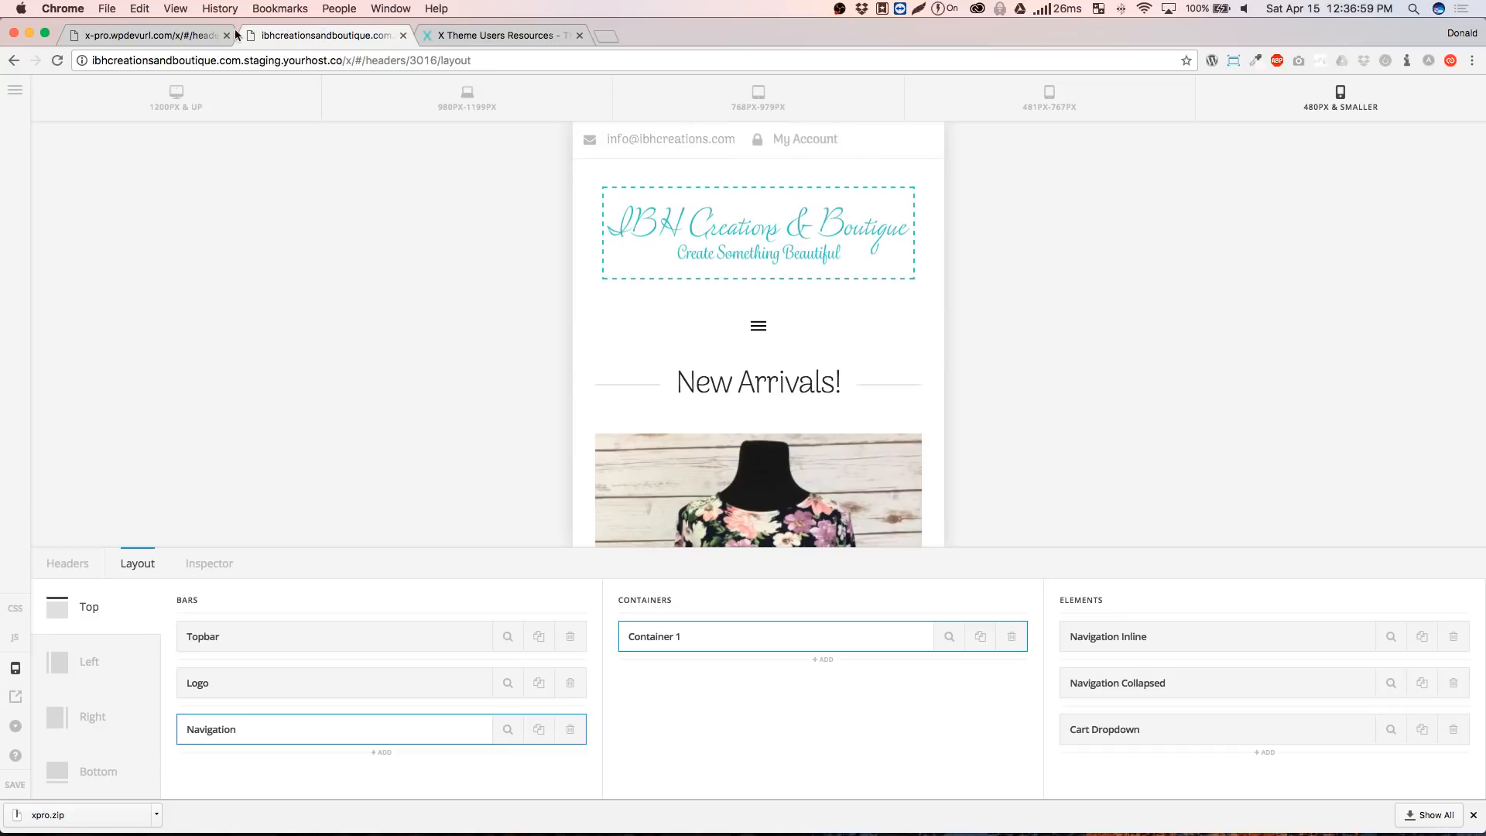
click(1050, 97)
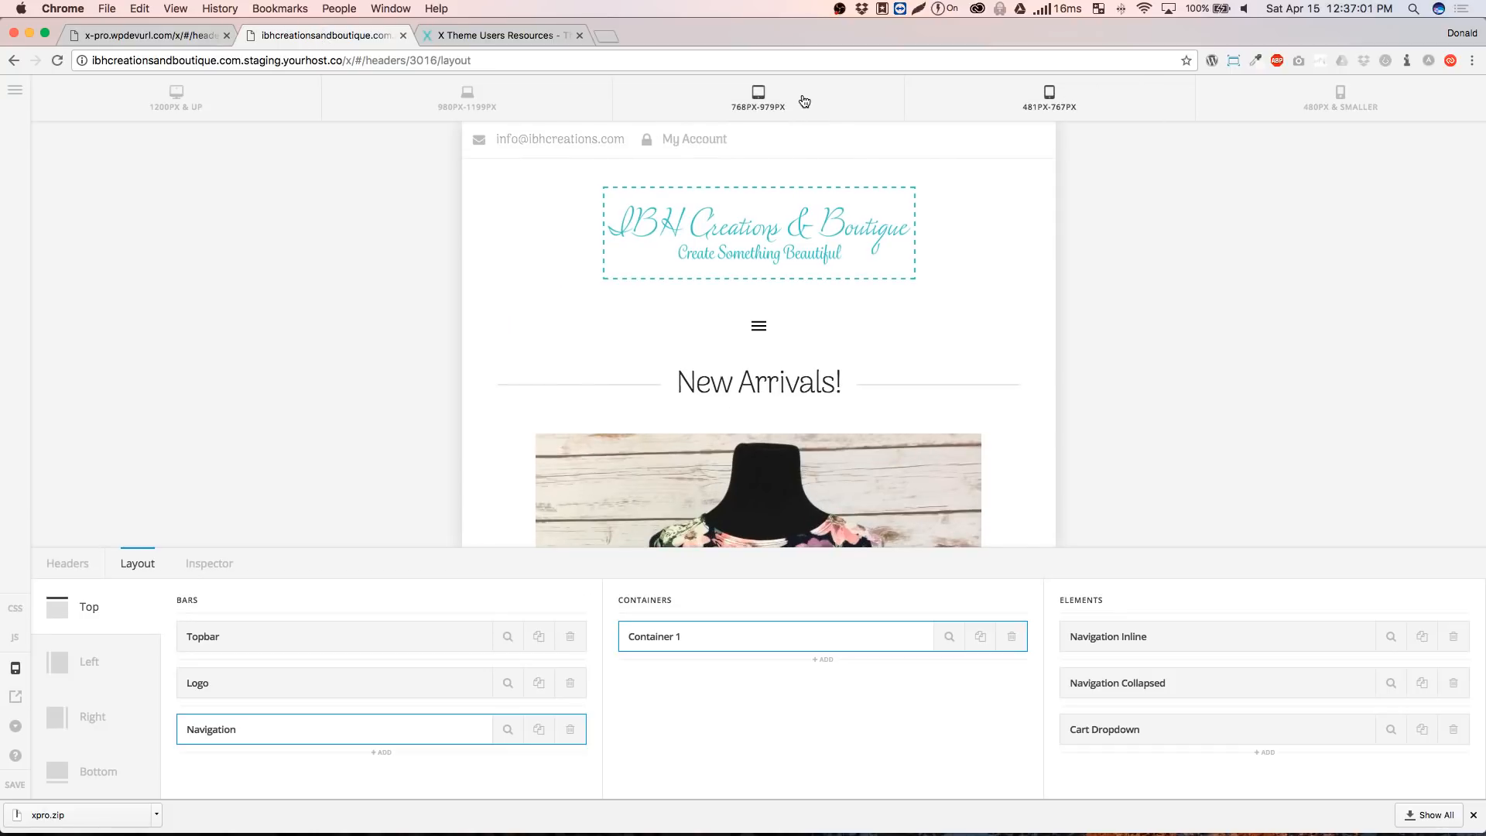
click(802, 101)
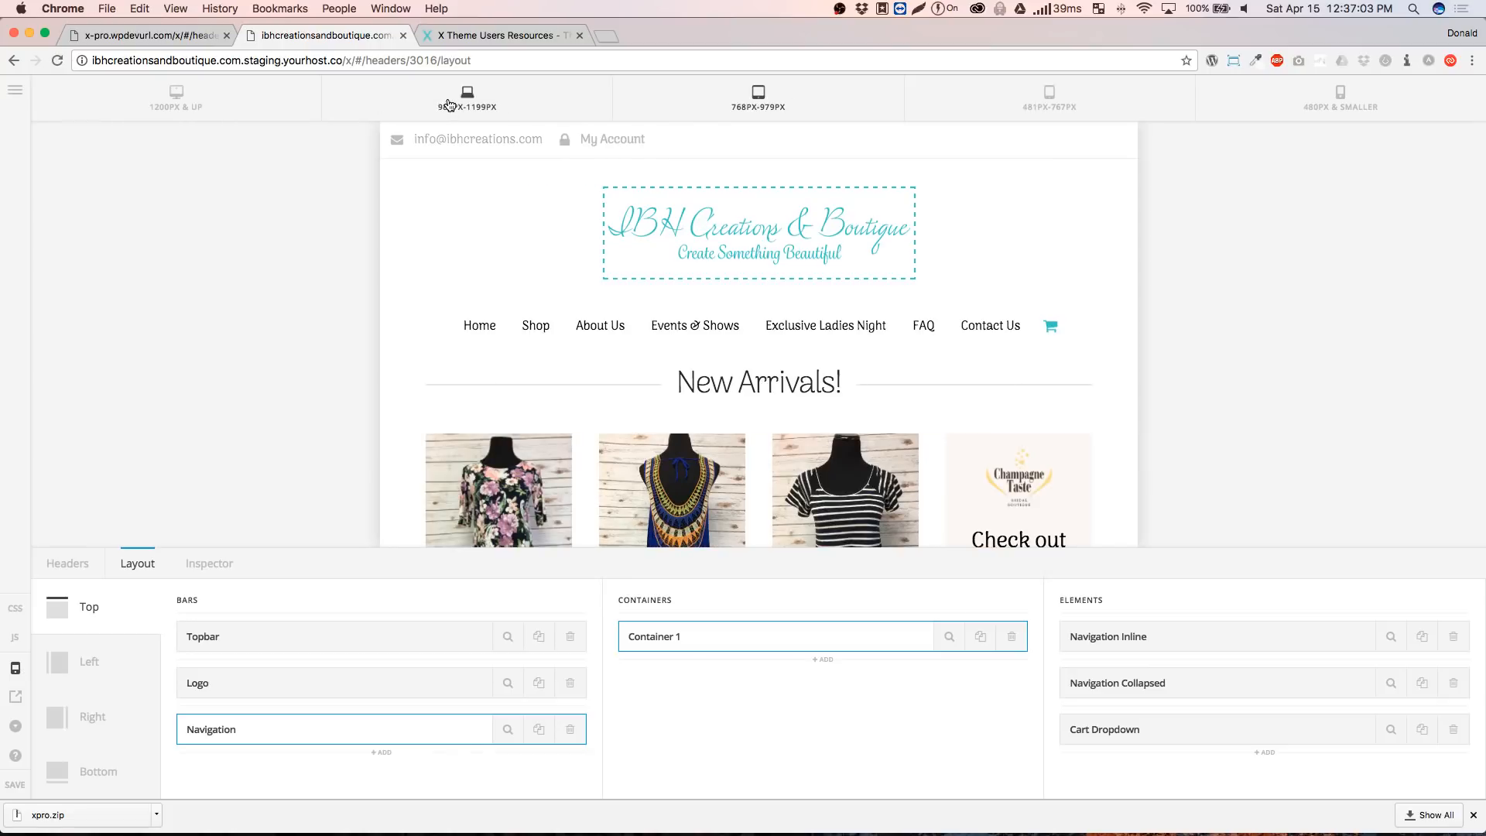
click(458, 101)
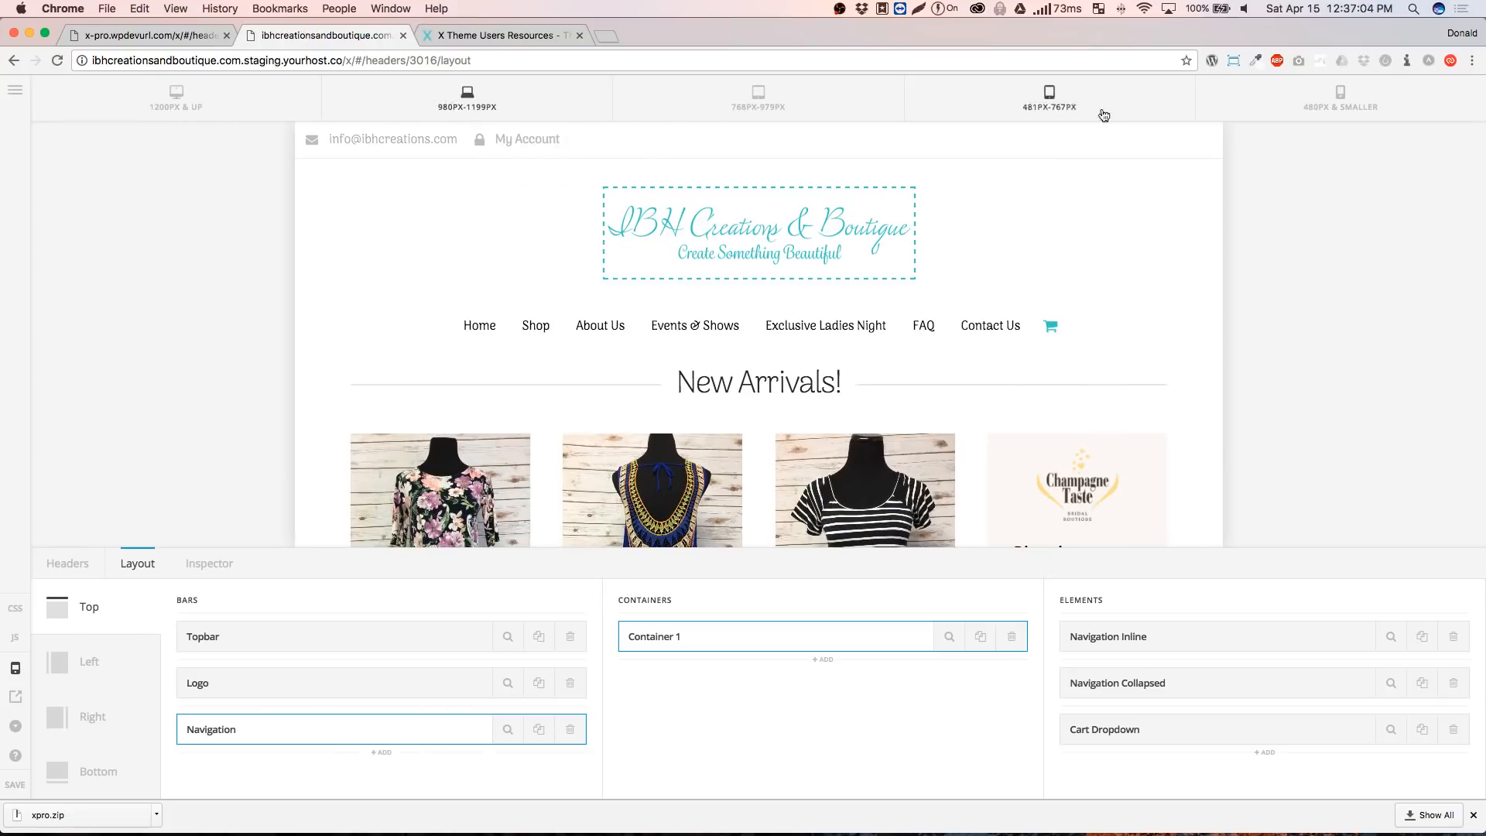
click(1341, 96)
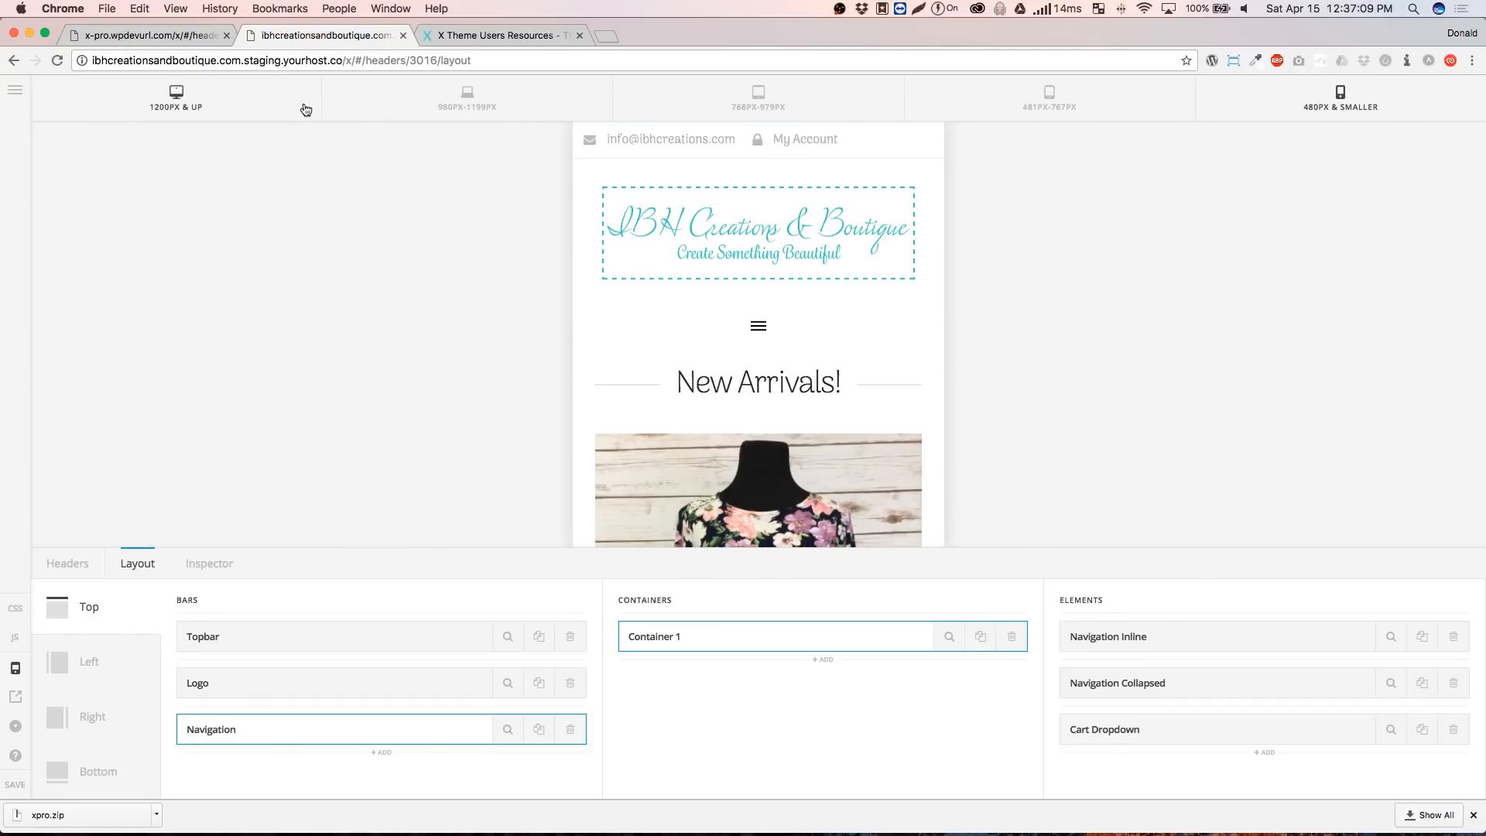
click(244, 98)
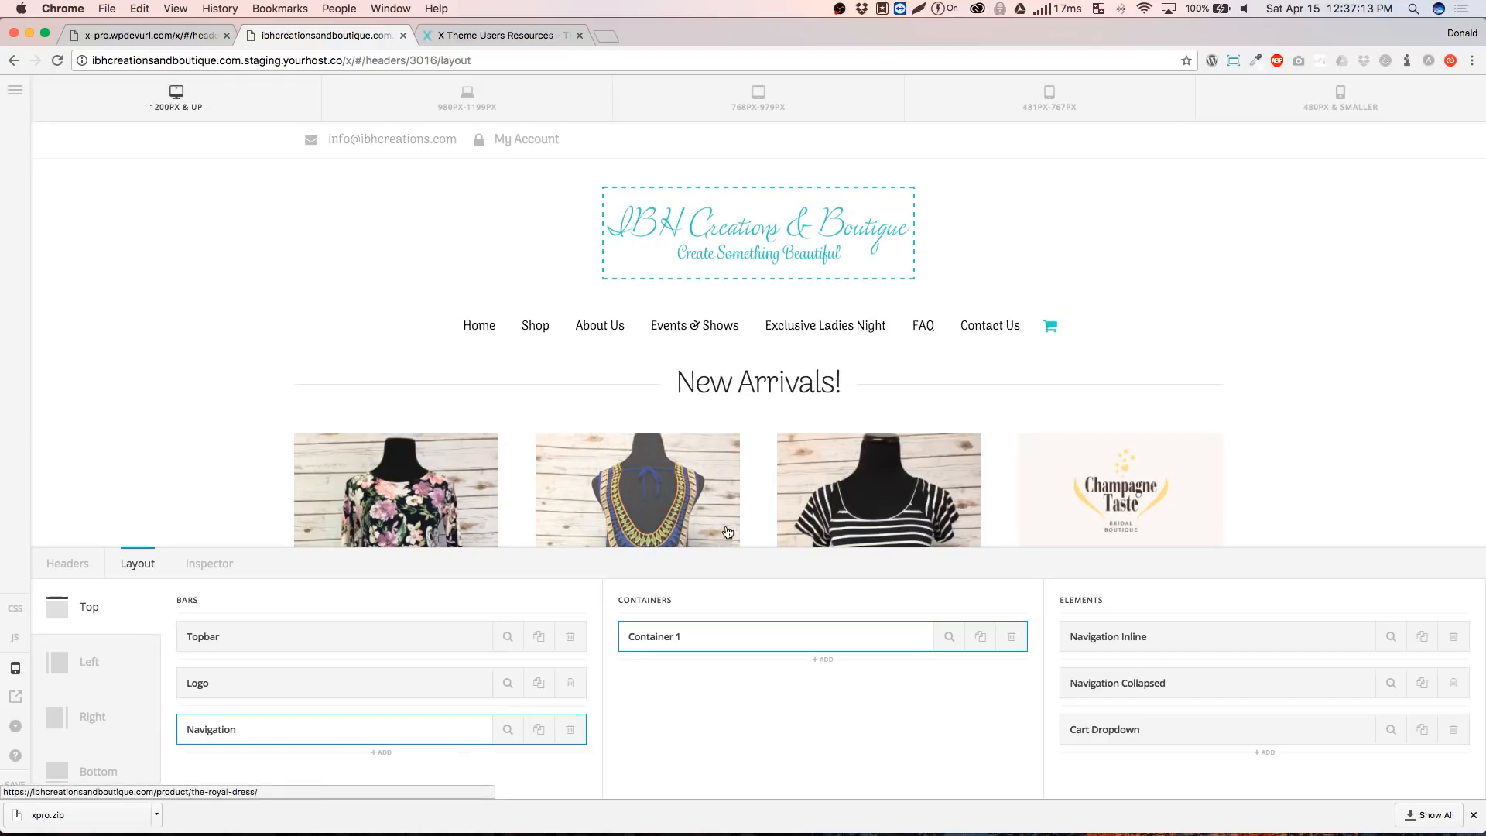
click(1289, 101)
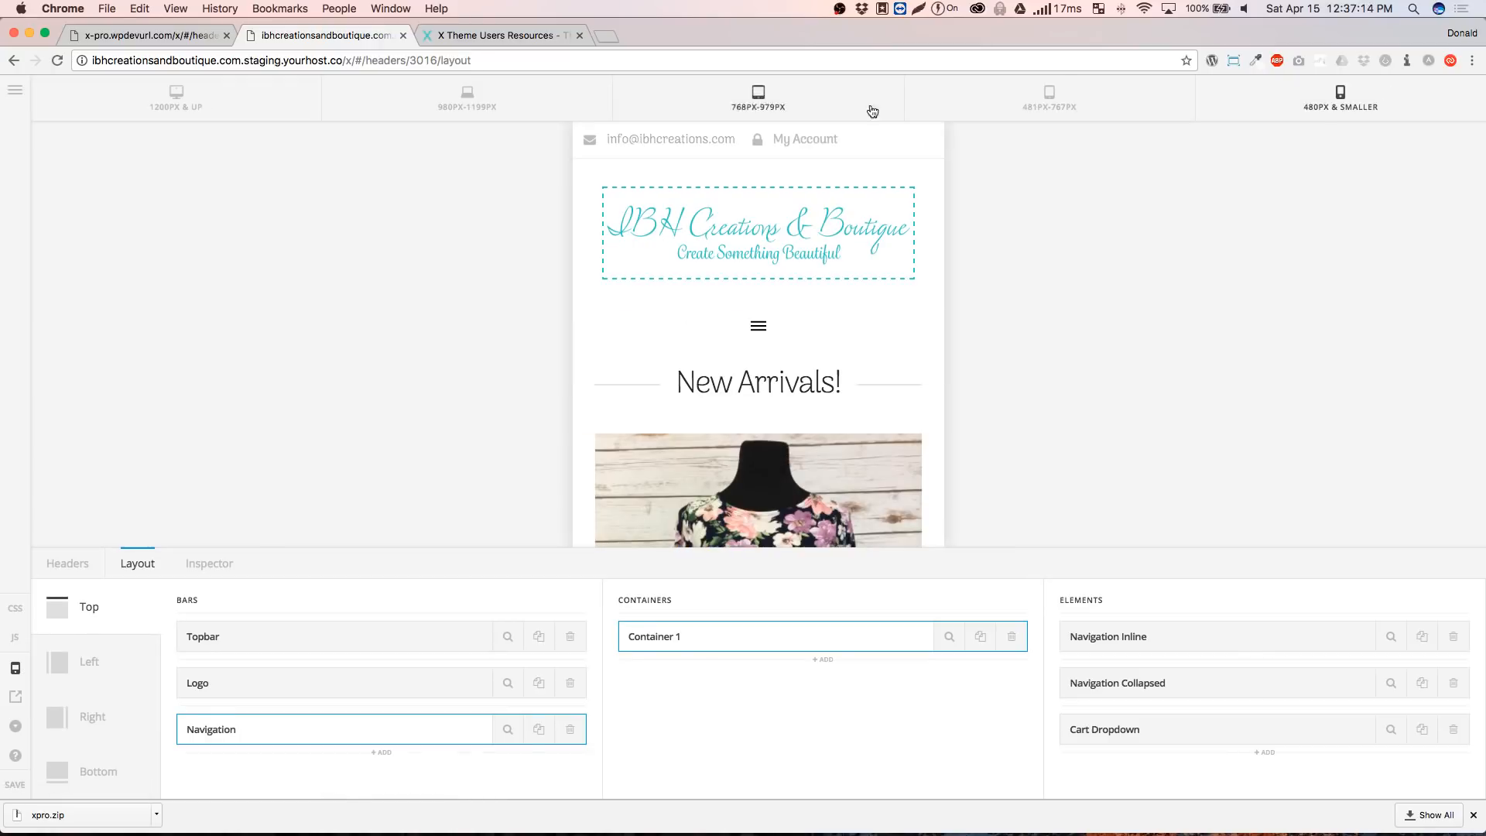
Switch to the Unique header on x-pro.wpdevurl.com and inspect the settings of Bar 1
click(155, 35)
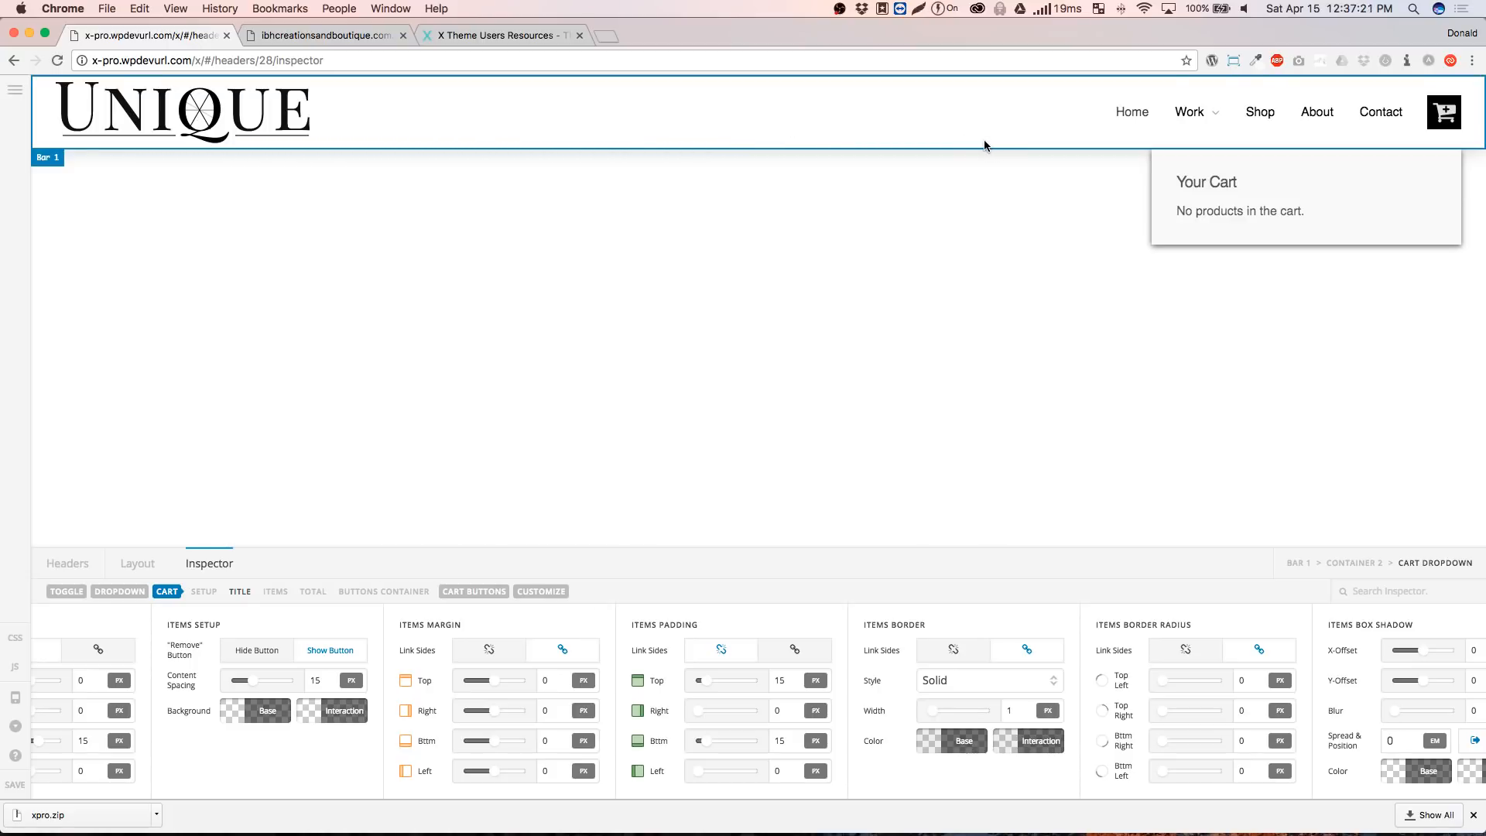
click(748, 124)
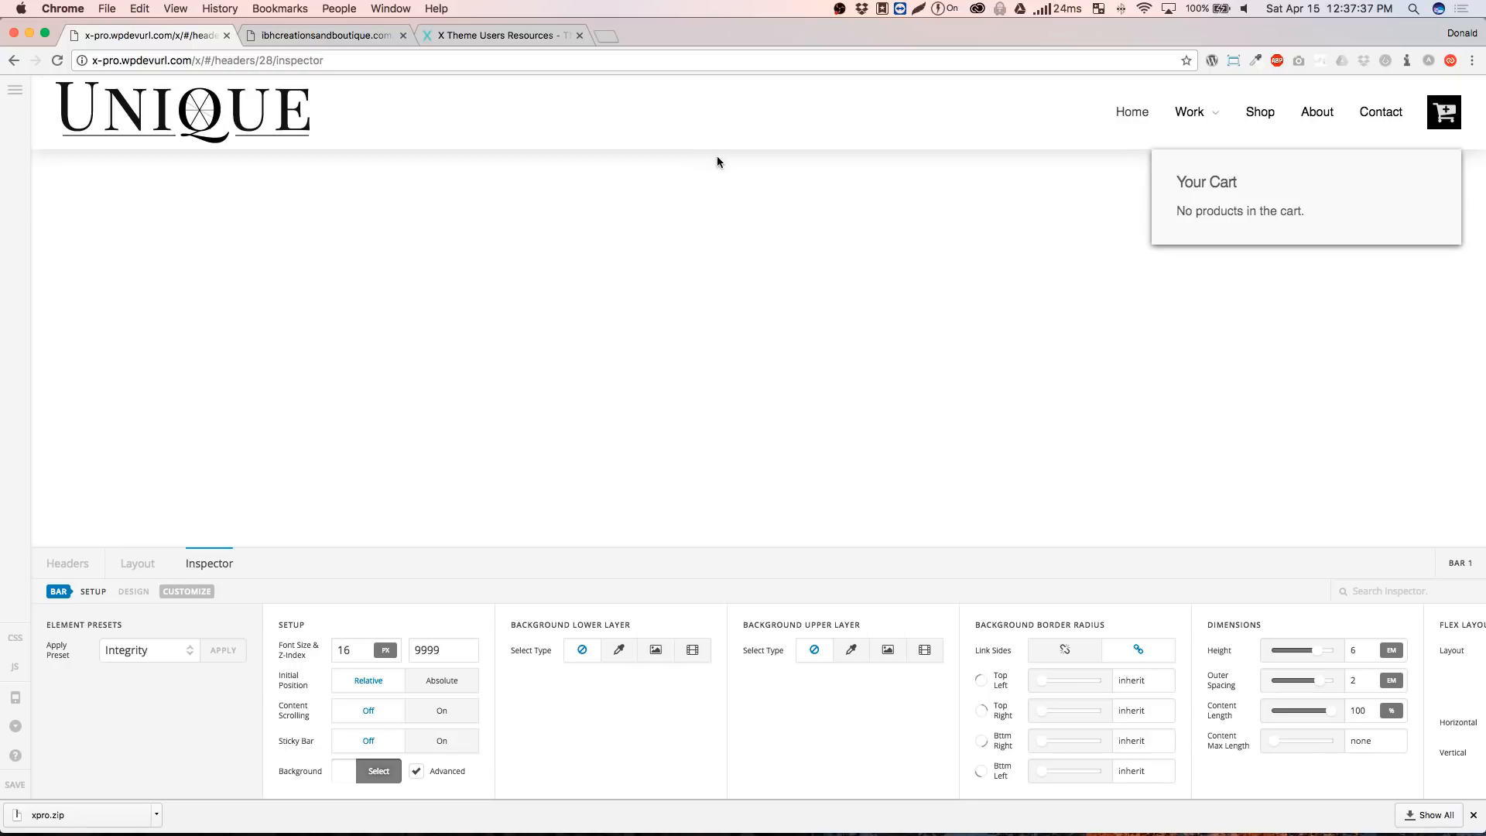
Return to the IBH Creations header and inspect the link URL of the Topbar's My Account button
click(260, 35)
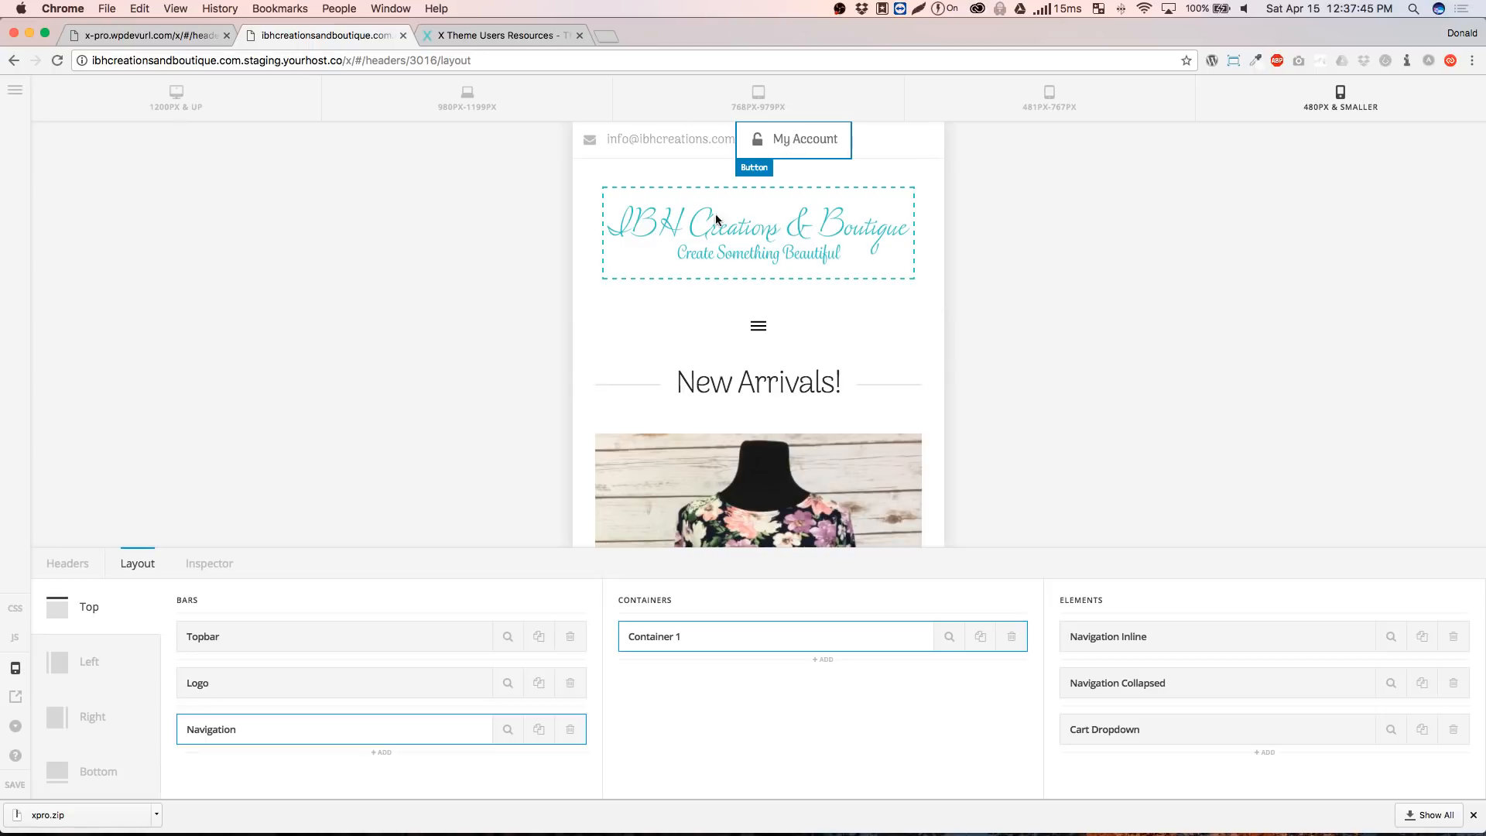
click(371, 644)
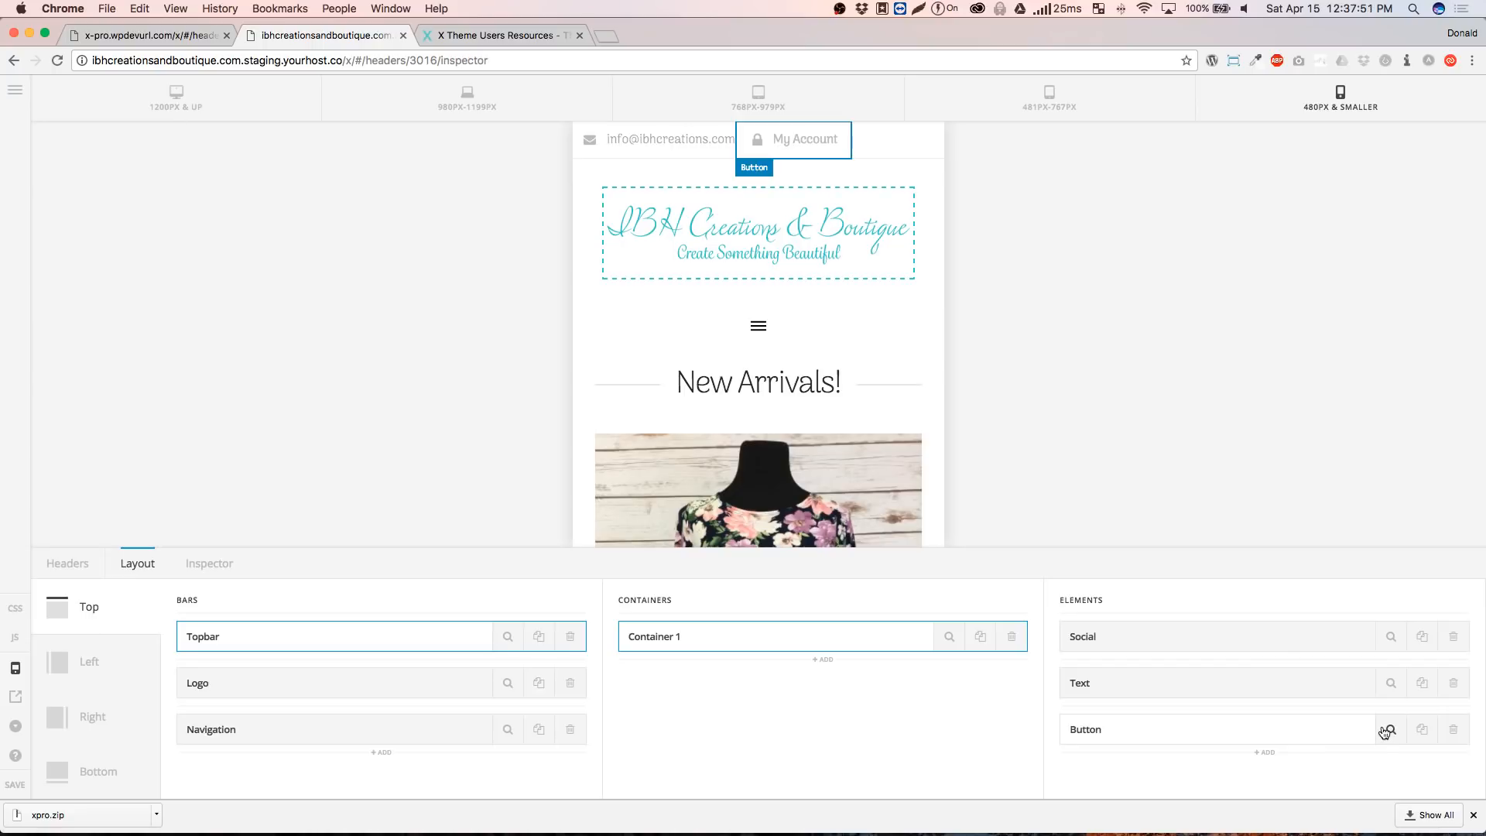
click(1392, 730)
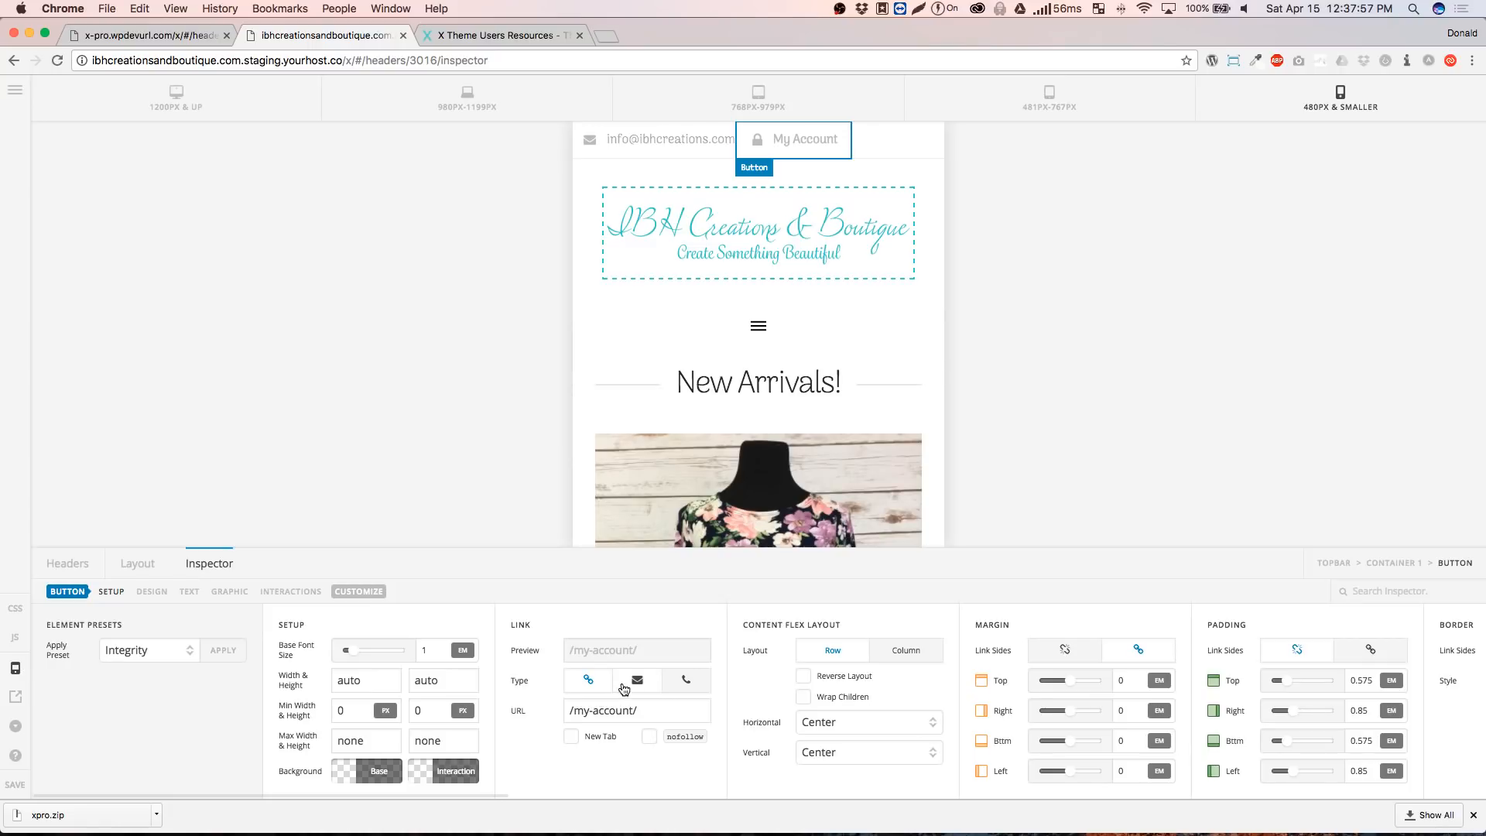
click(657, 711)
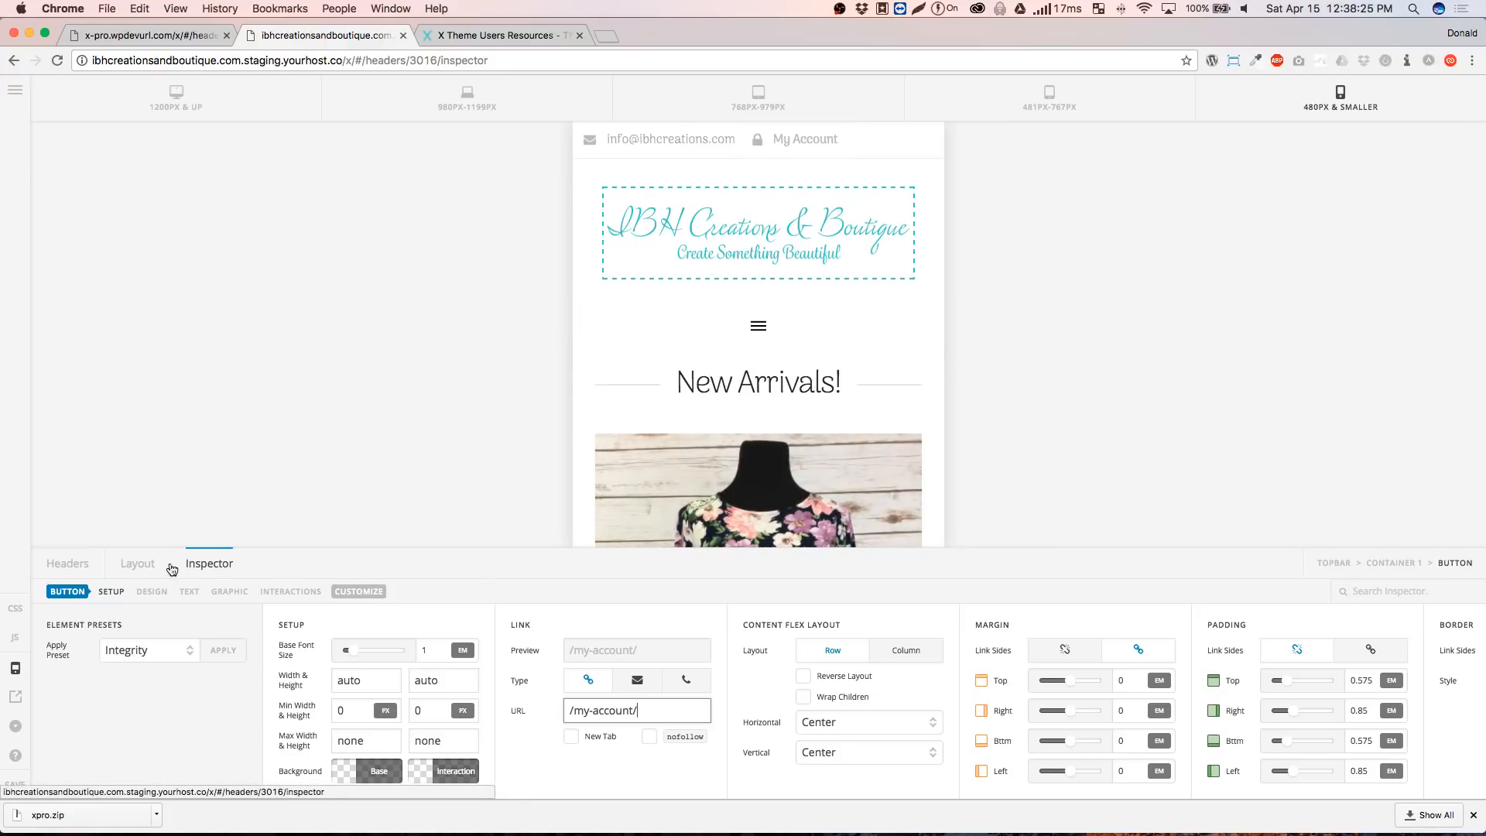
Add a Cart Off Canvas element to the Navigation bar's Container 1 and open its cart in the mobile preview
click(138, 563)
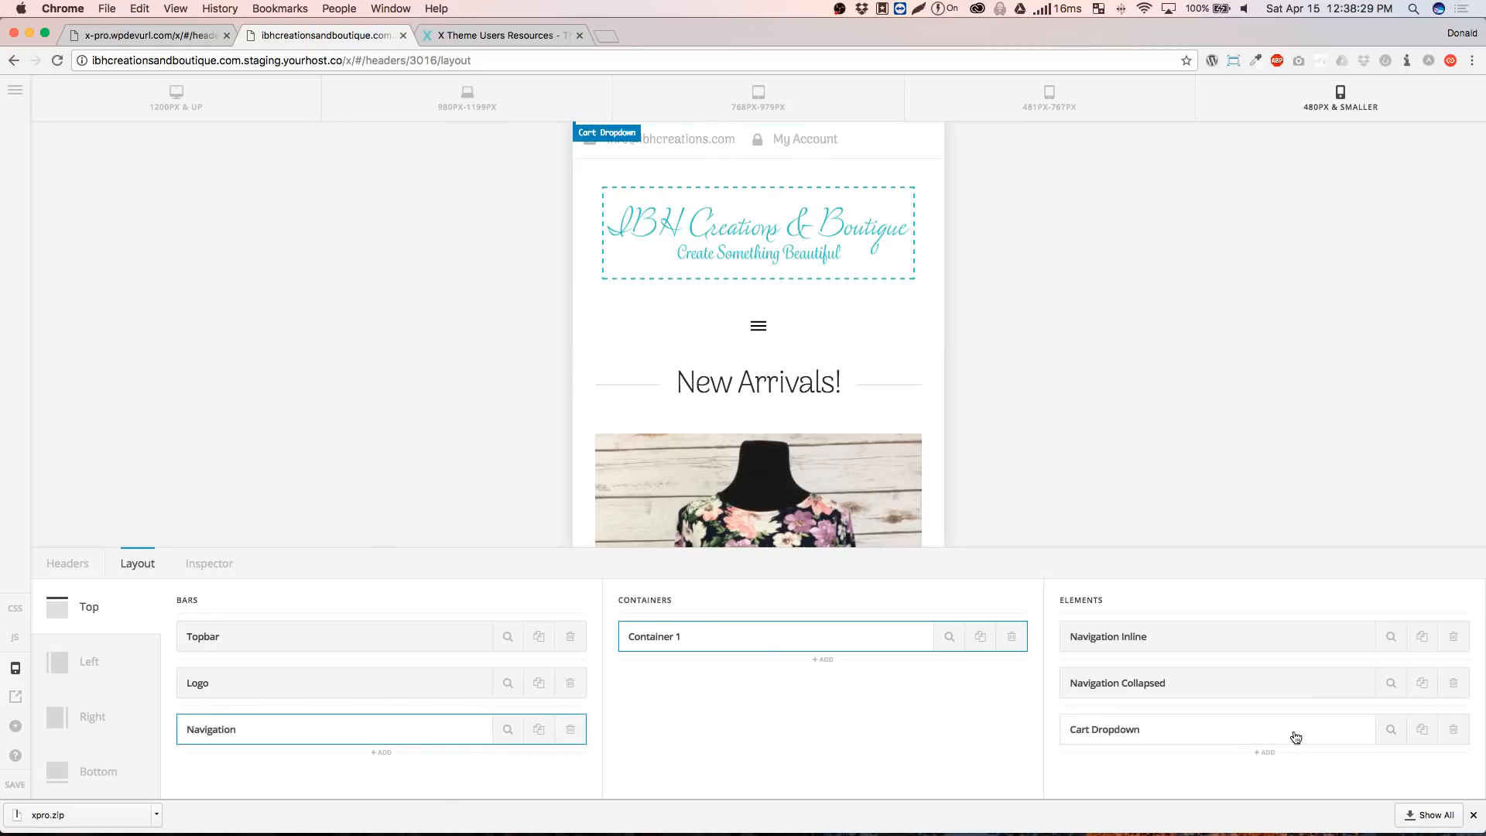
click(1265, 752)
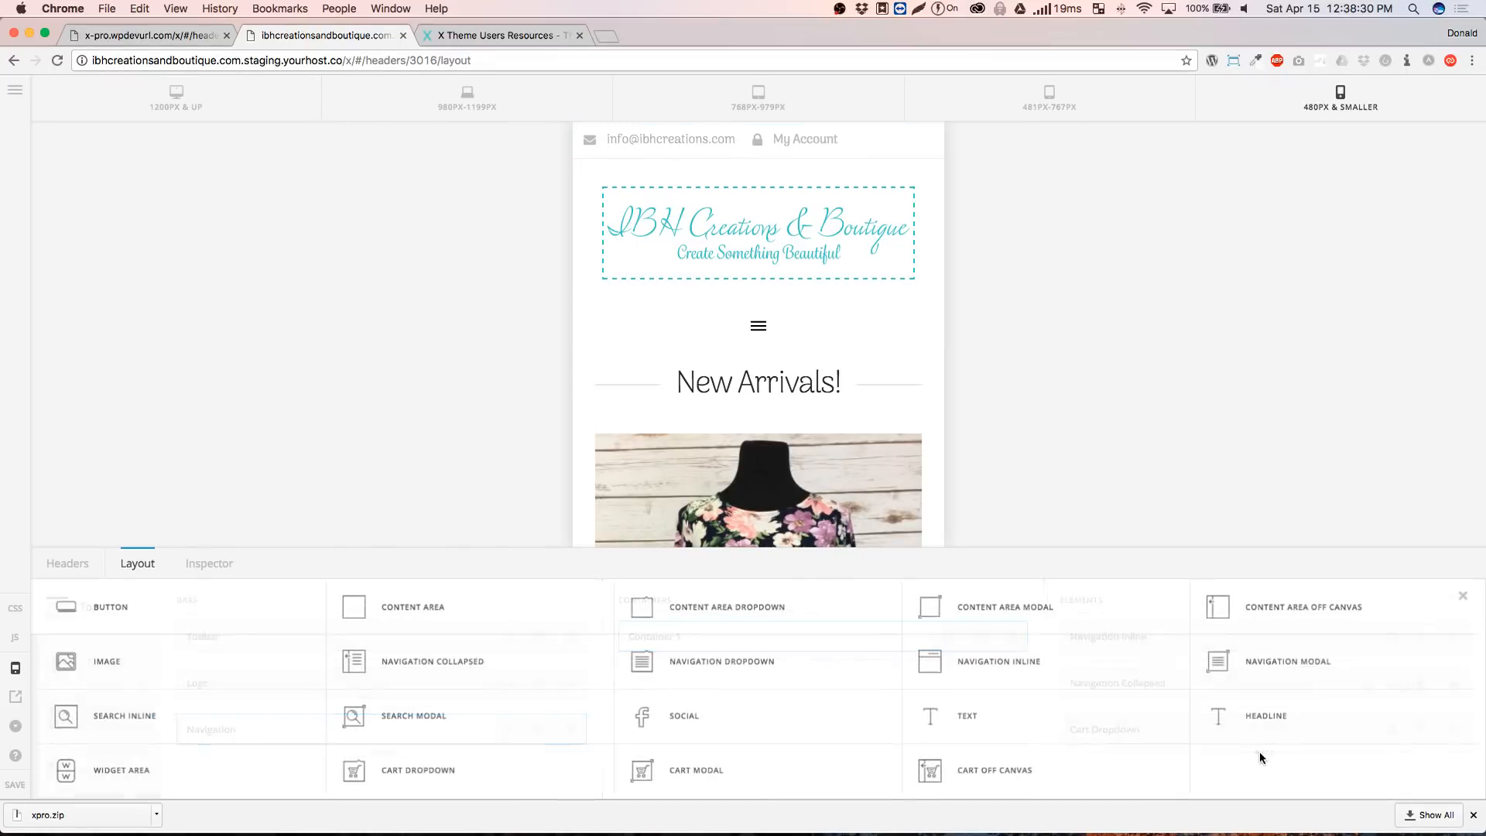
click(956, 785)
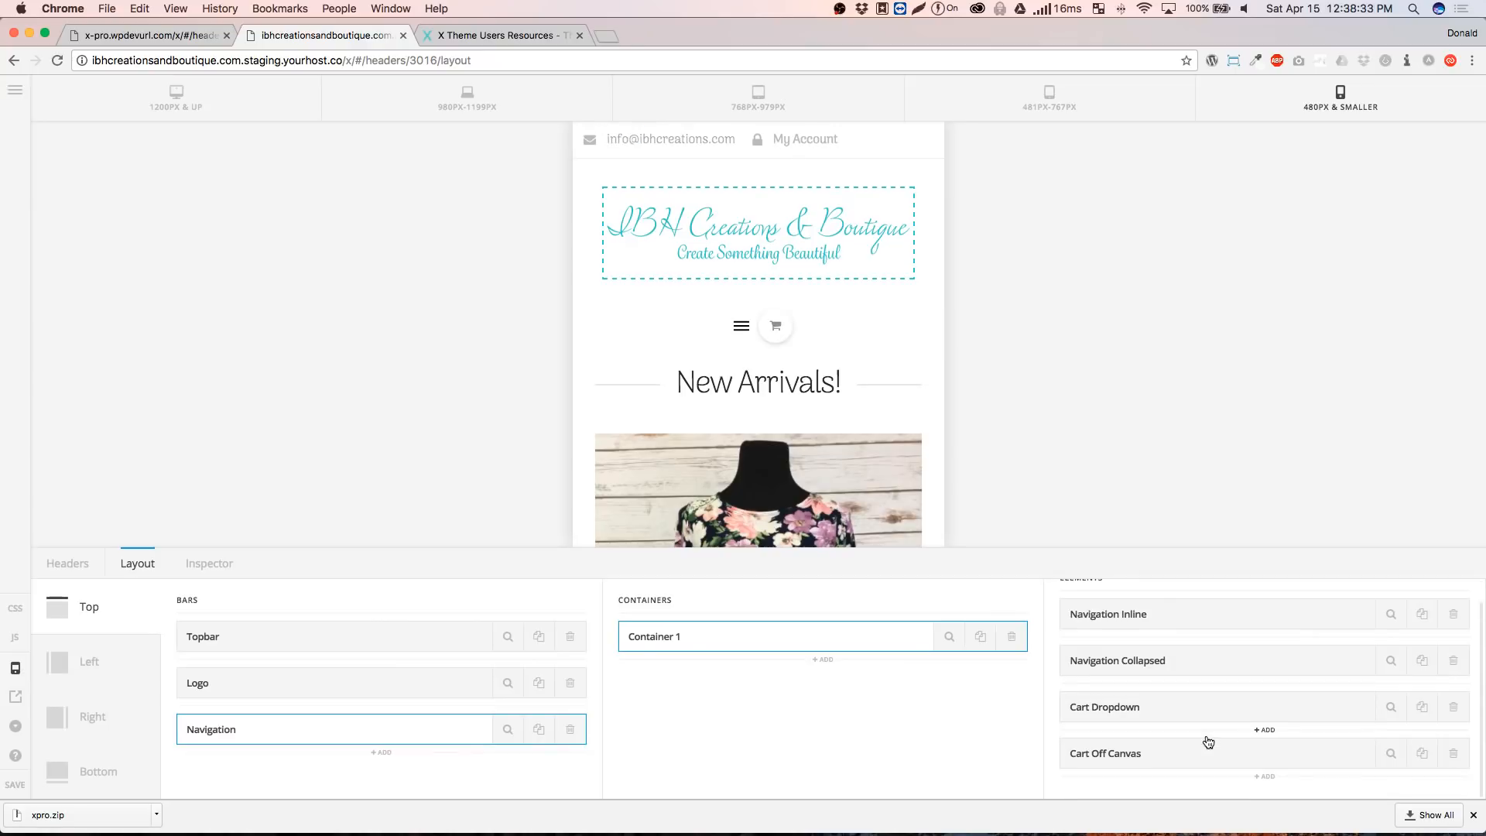
click(779, 328)
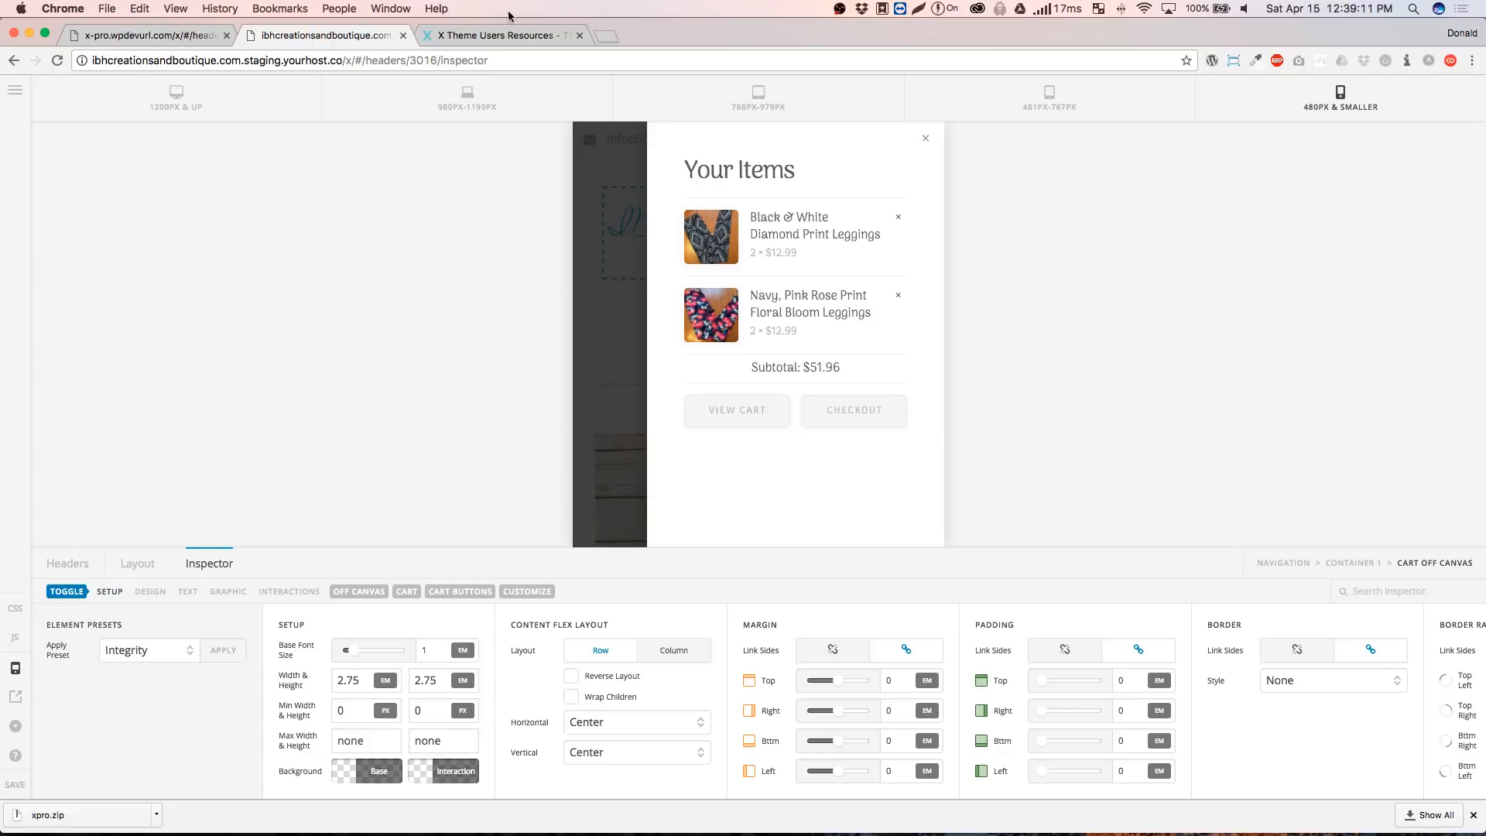
Open detotoventures.com in a new browser tab and log in to its WordPress dashboard
click(607, 36)
text(detoto)
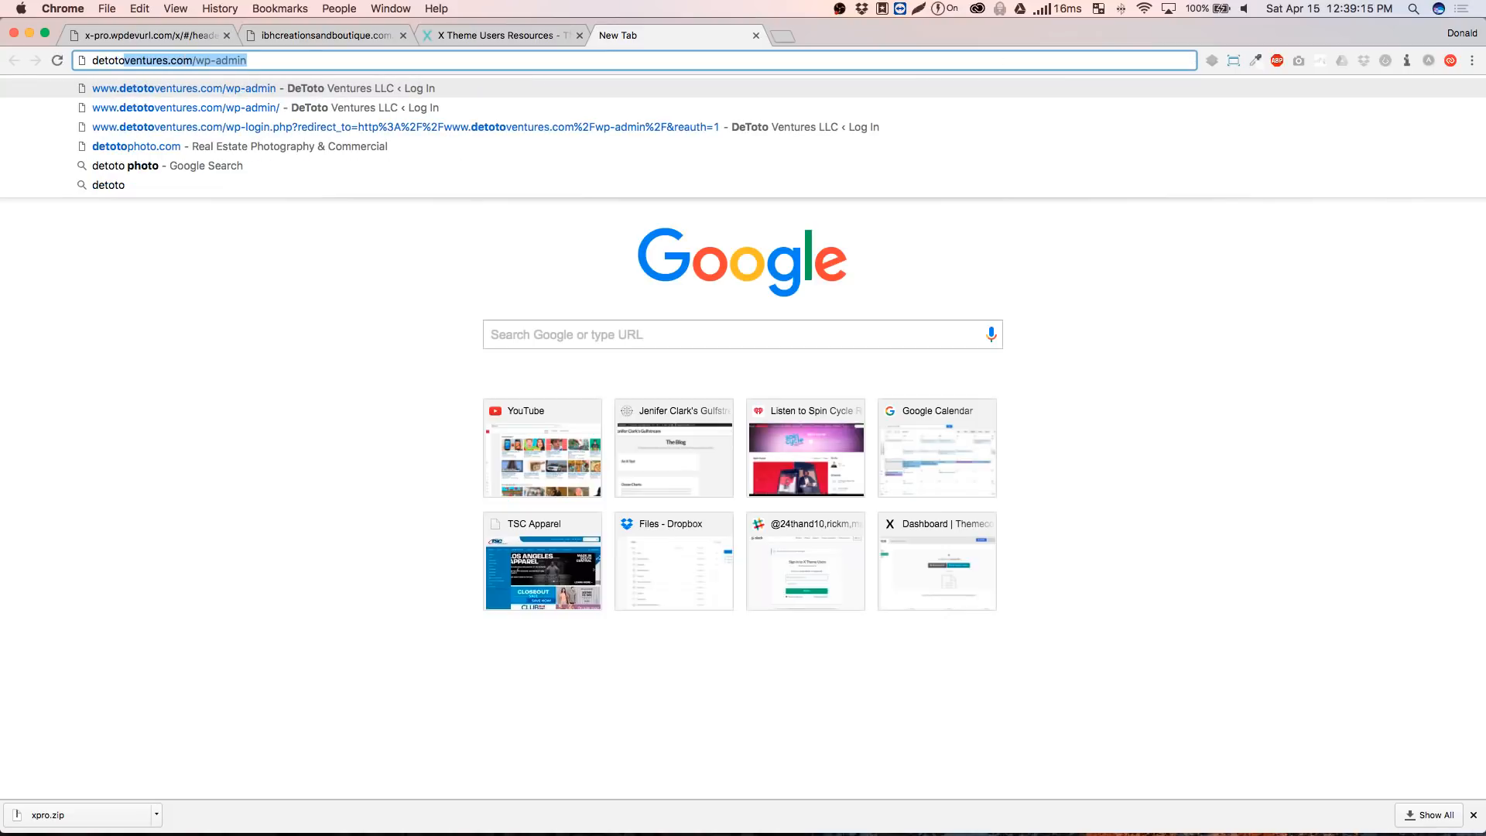
text(ventures.com/)
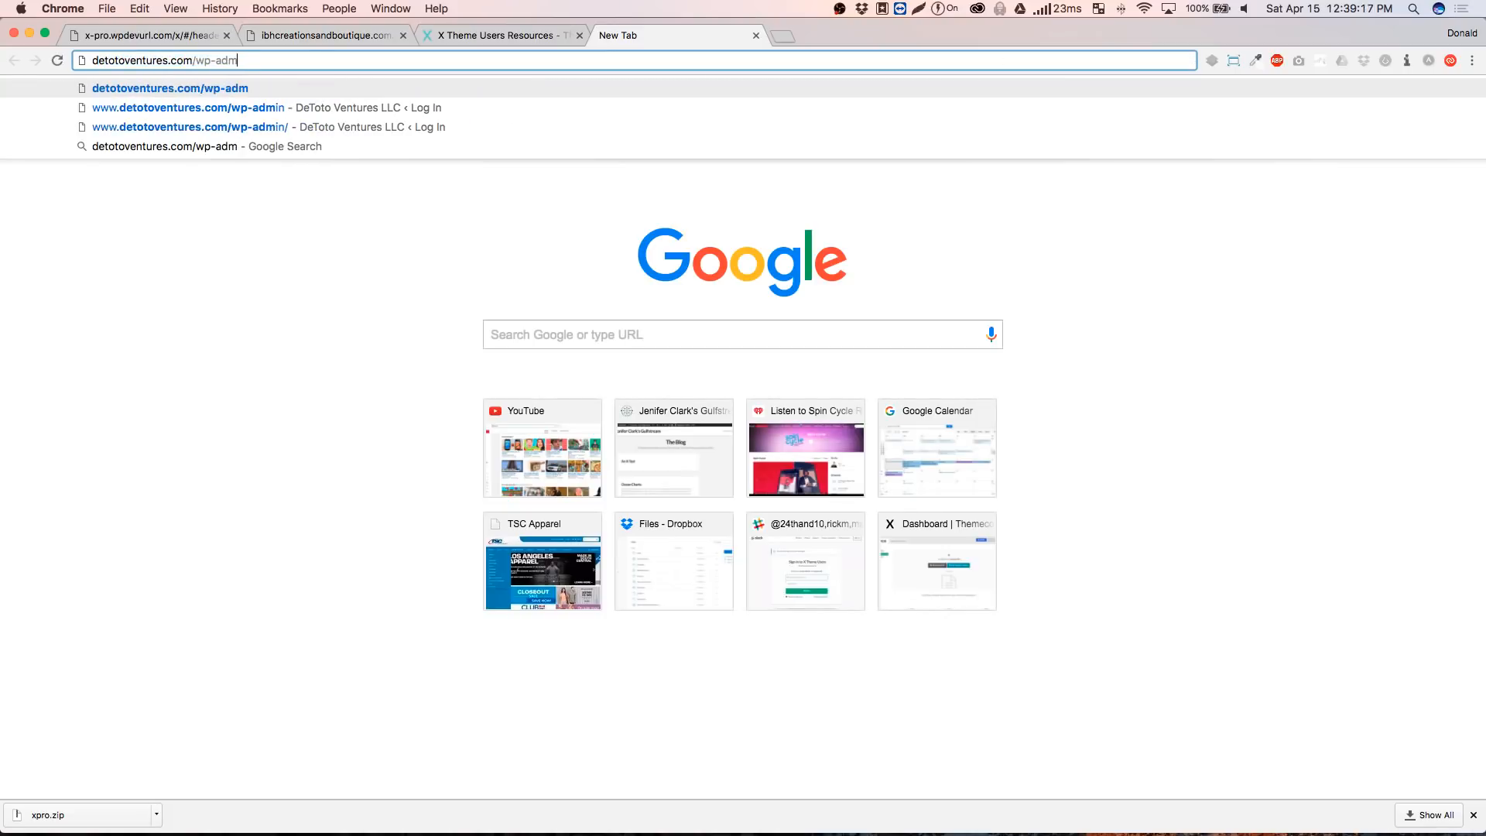
key(Return)
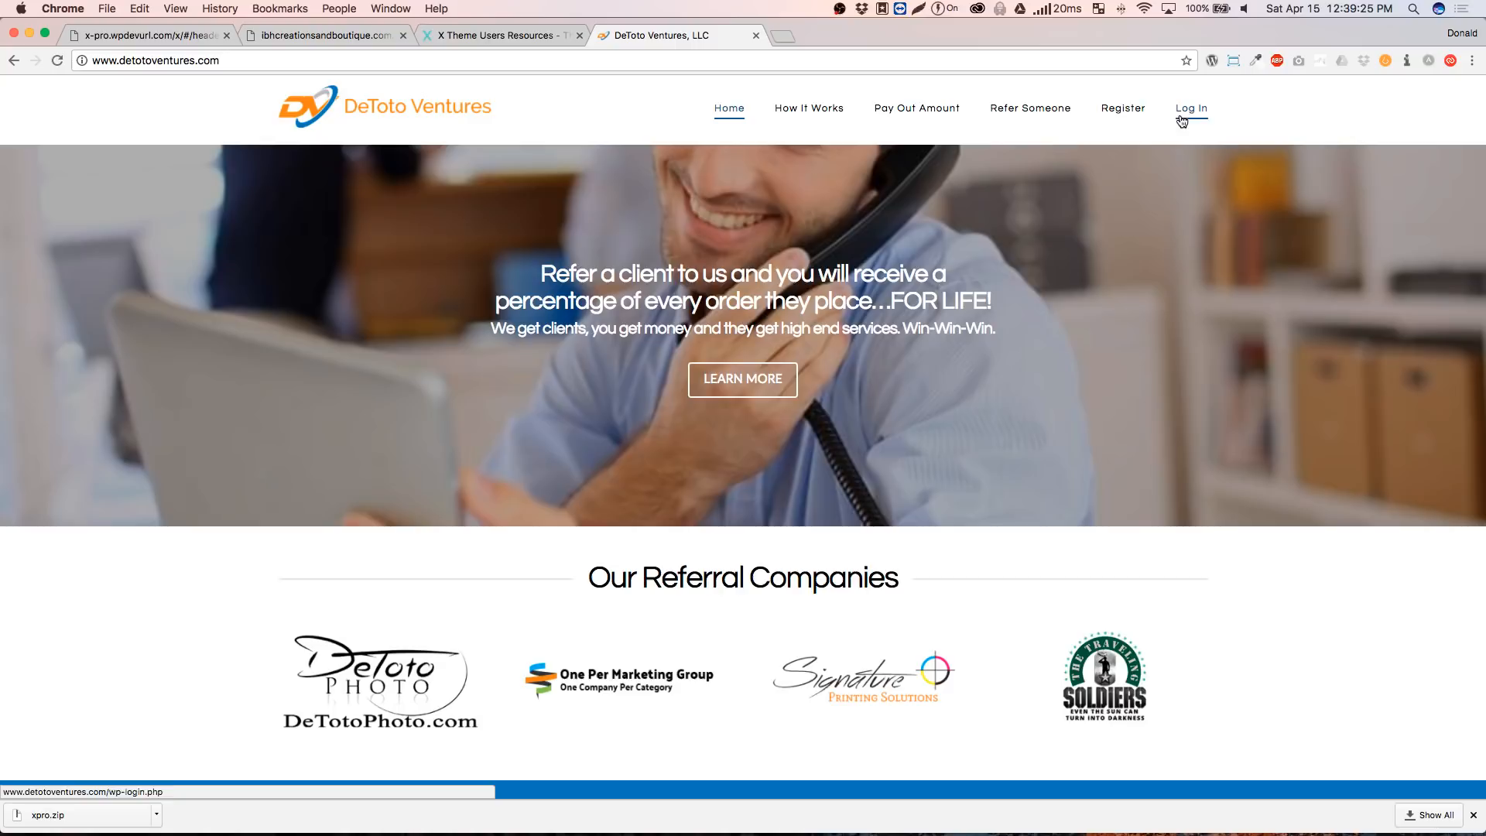
key(F11)
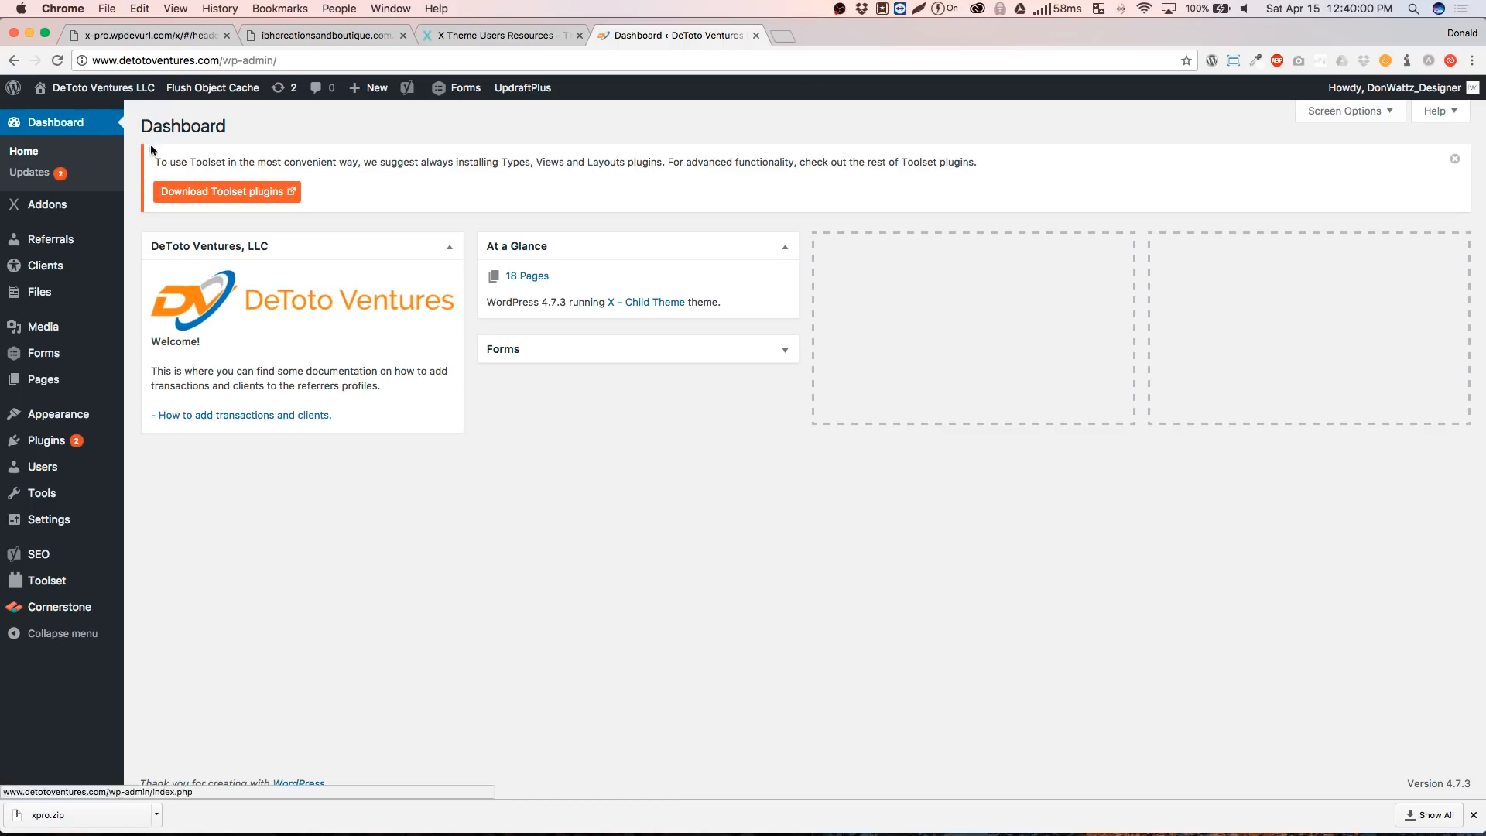
Visit the DeToto Ventures front end from the dashboard and reload it to check the logged-in menu
mouse_move(93, 88)
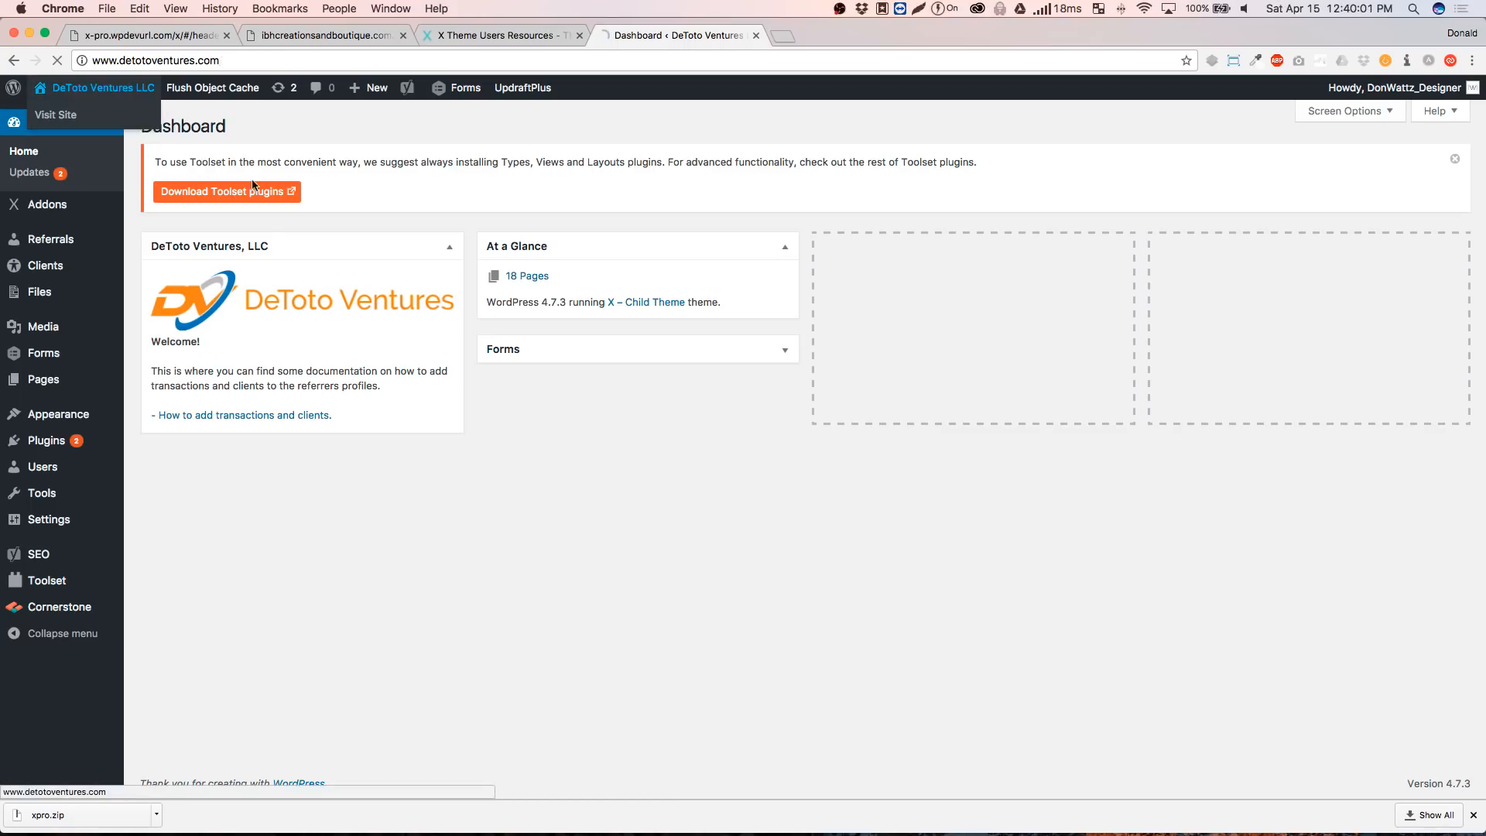
click(51, 112)
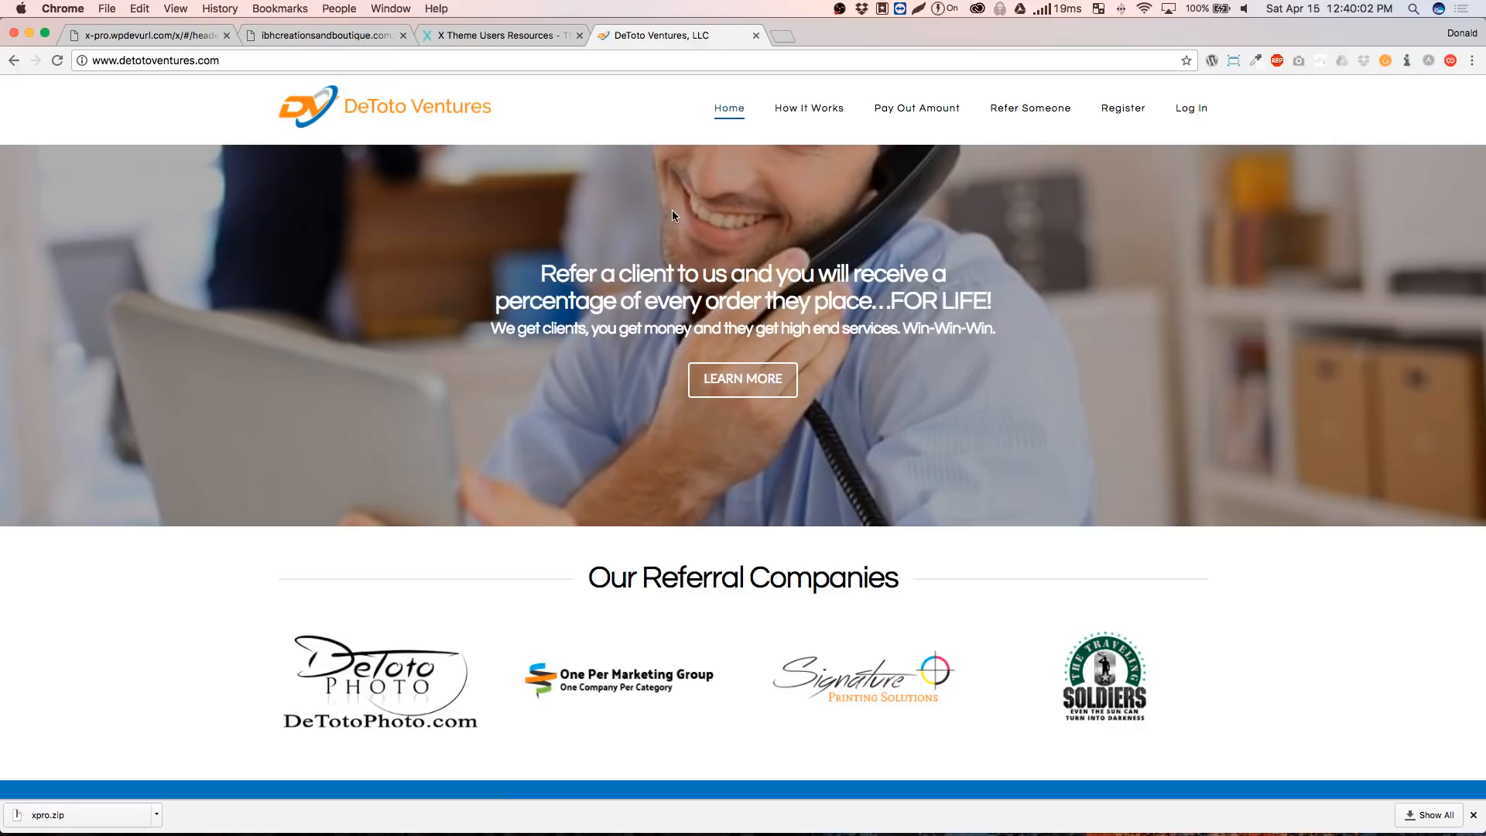
click(56, 60)
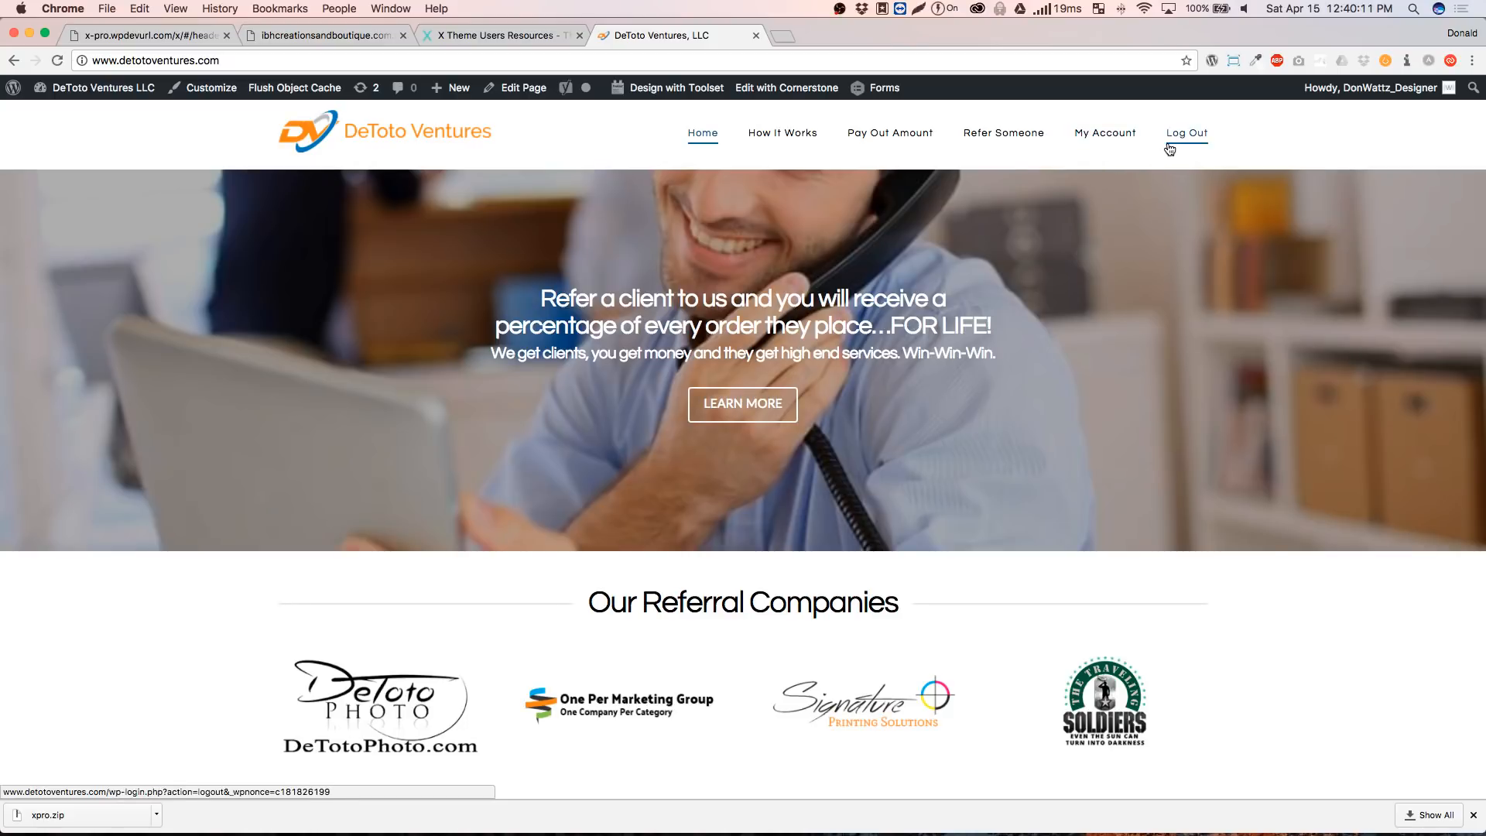
Return to the WordPress dashboard and locate the BAW Login/Logout menu plugin among the installed plugins
click(51, 175)
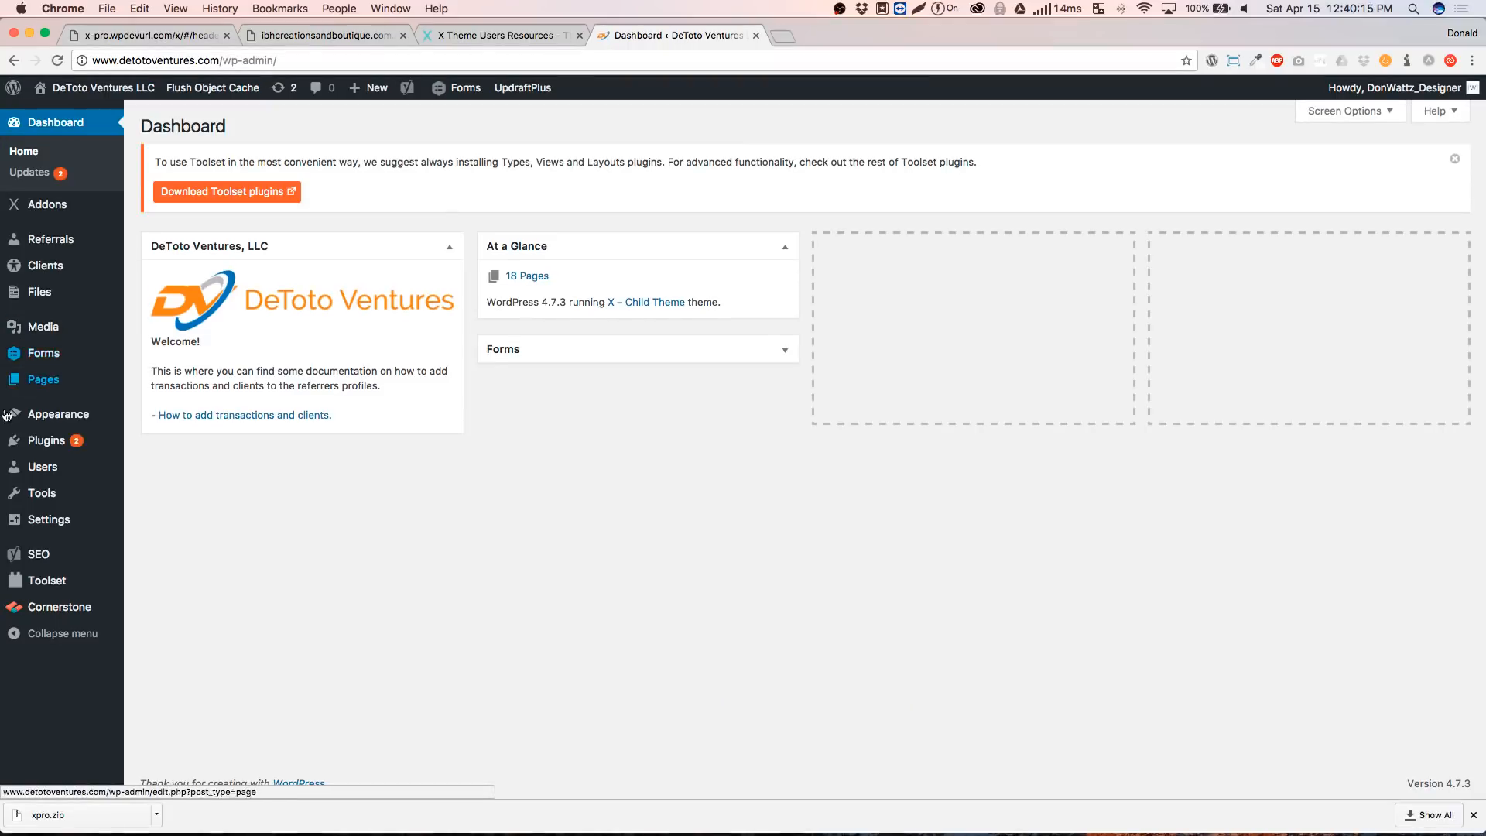
click(45, 440)
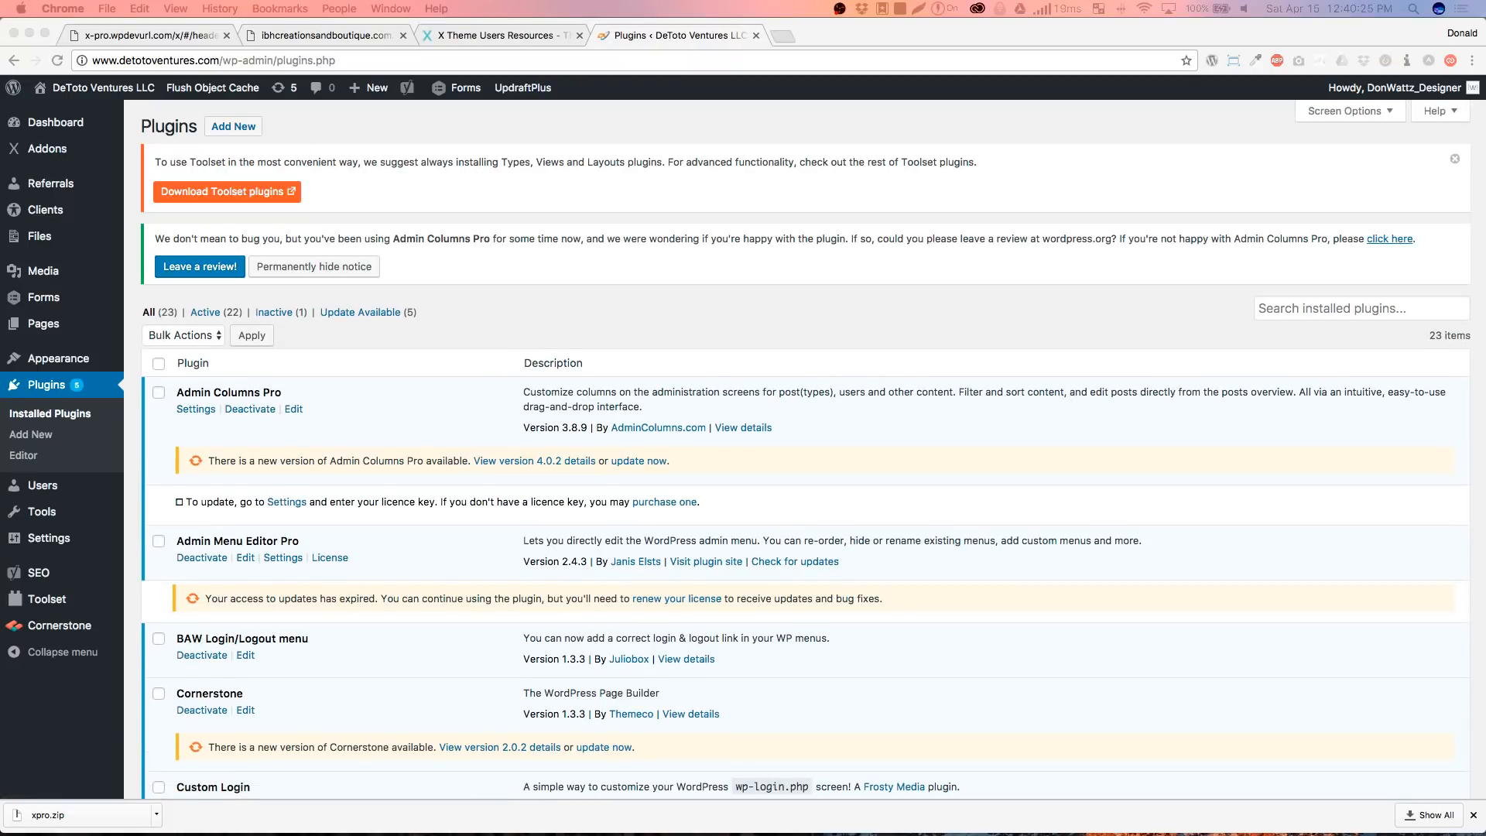
scroll(258, 441, down, 3)
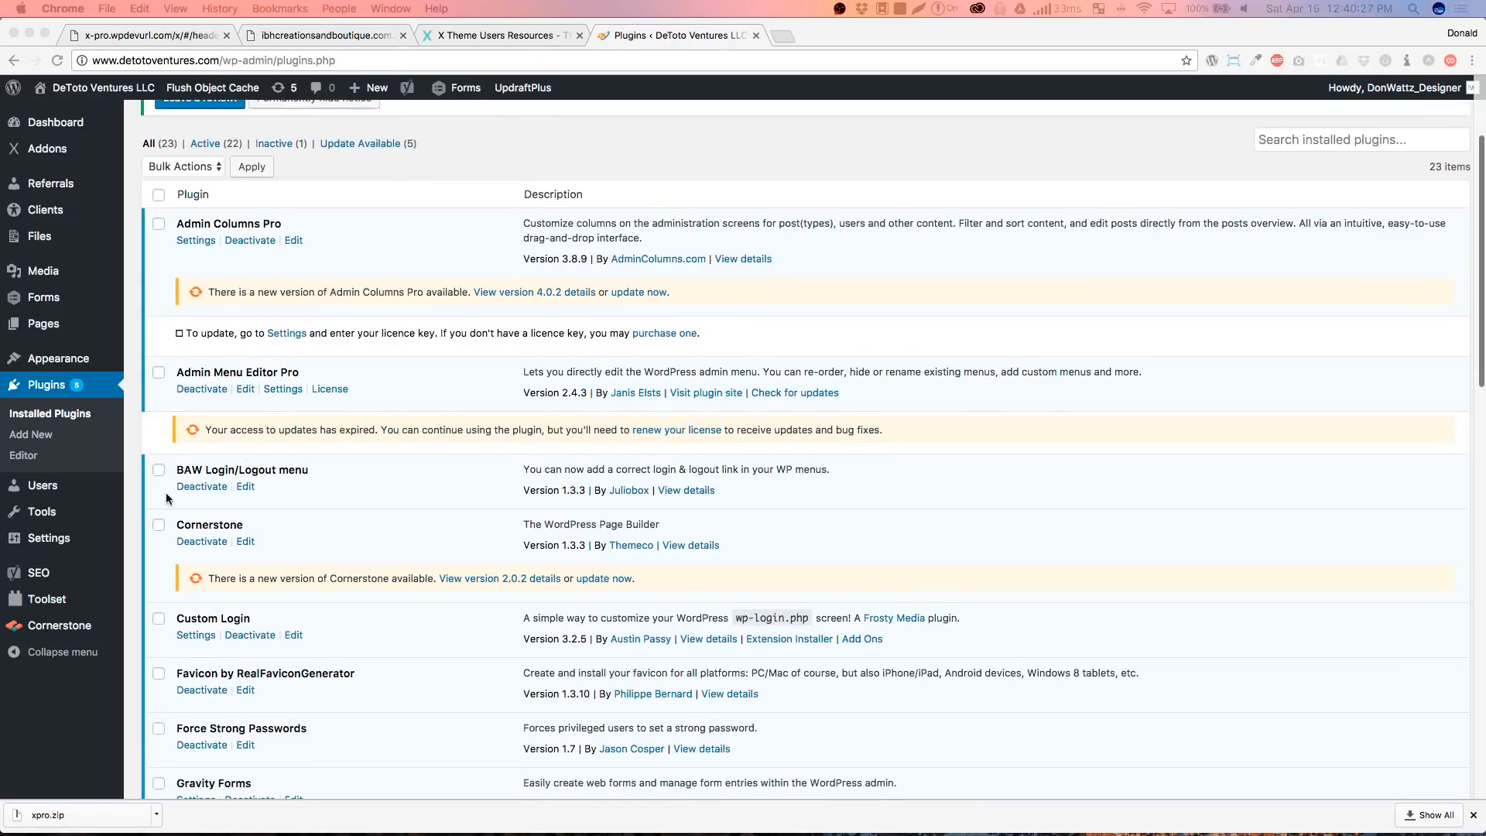
click(303, 471)
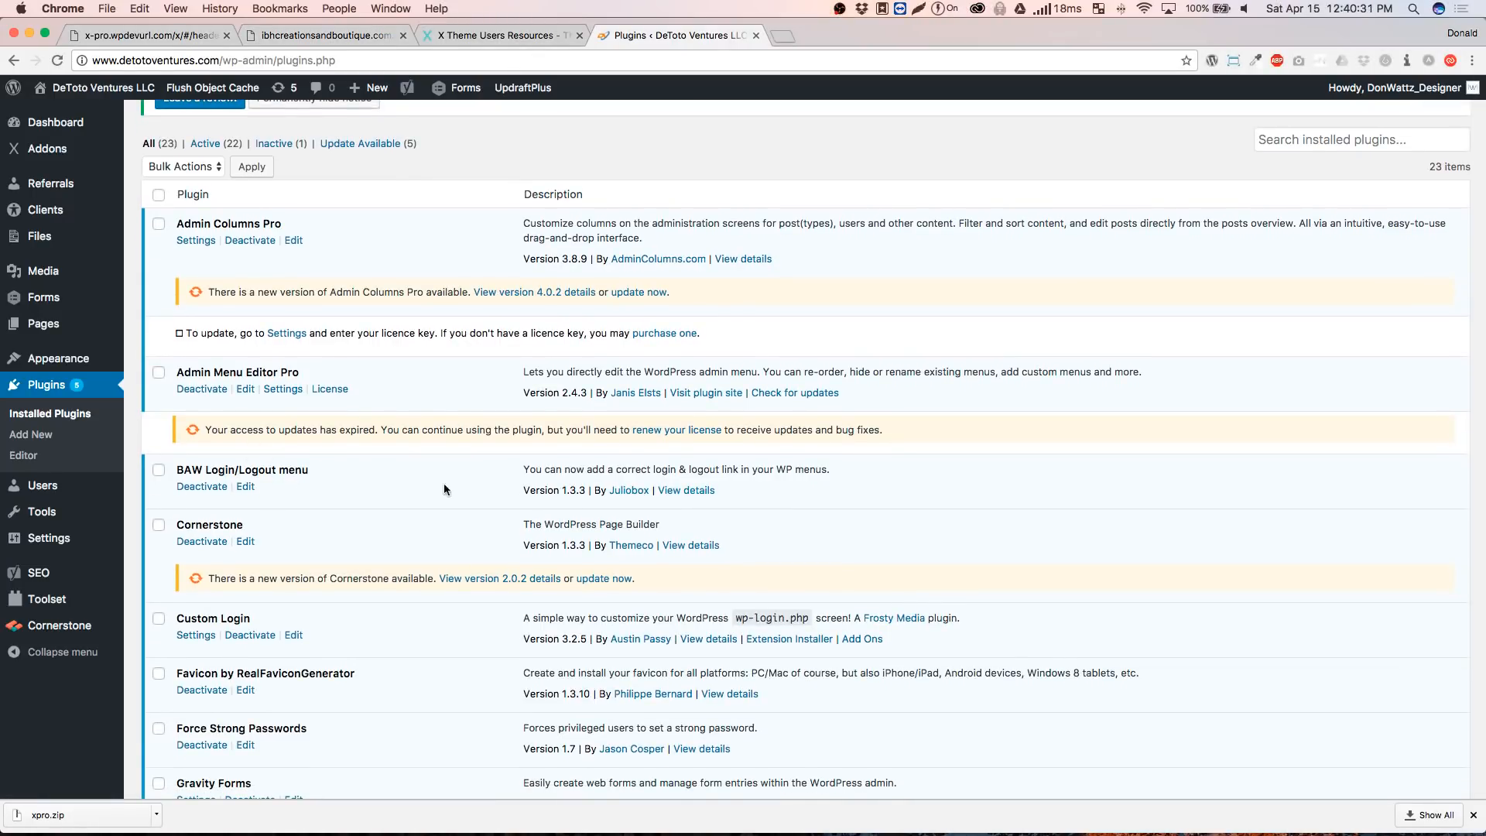
Back in the IBH Creations header, close the cart preview and delete the Cart Off Canvas element from the Navigation bar
click(301, 34)
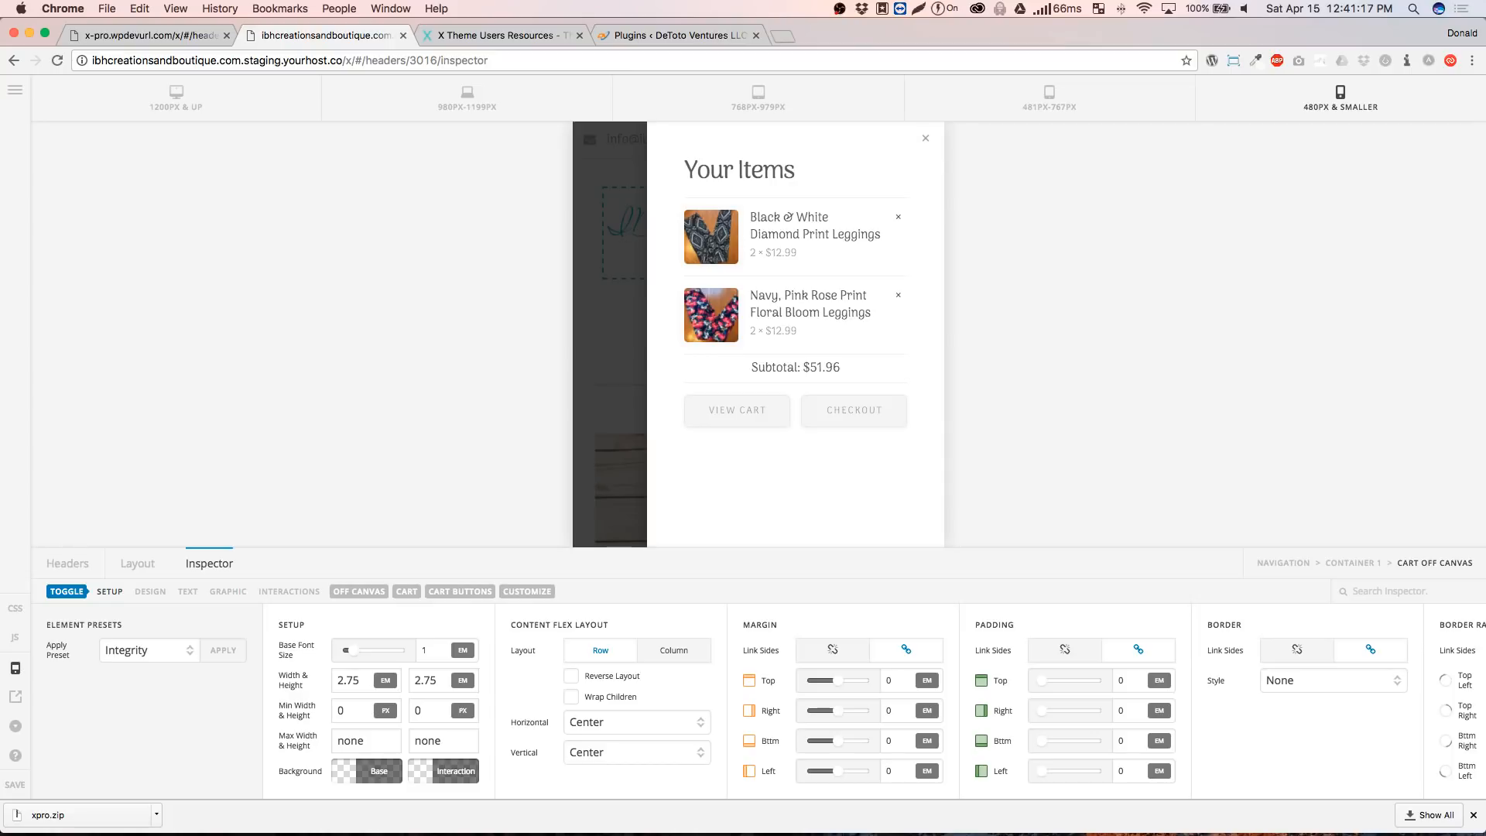
click(927, 140)
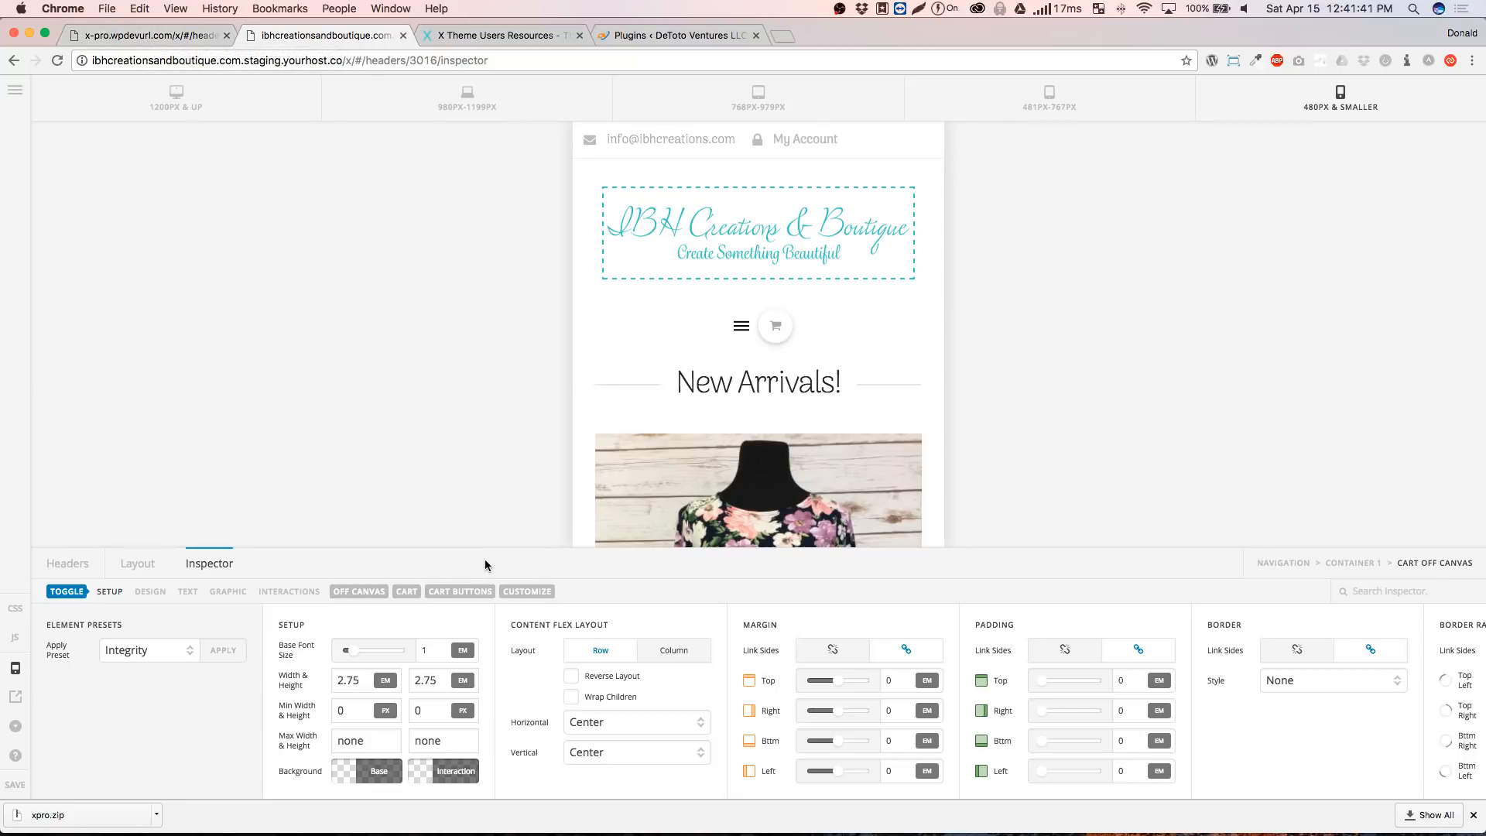
click(138, 564)
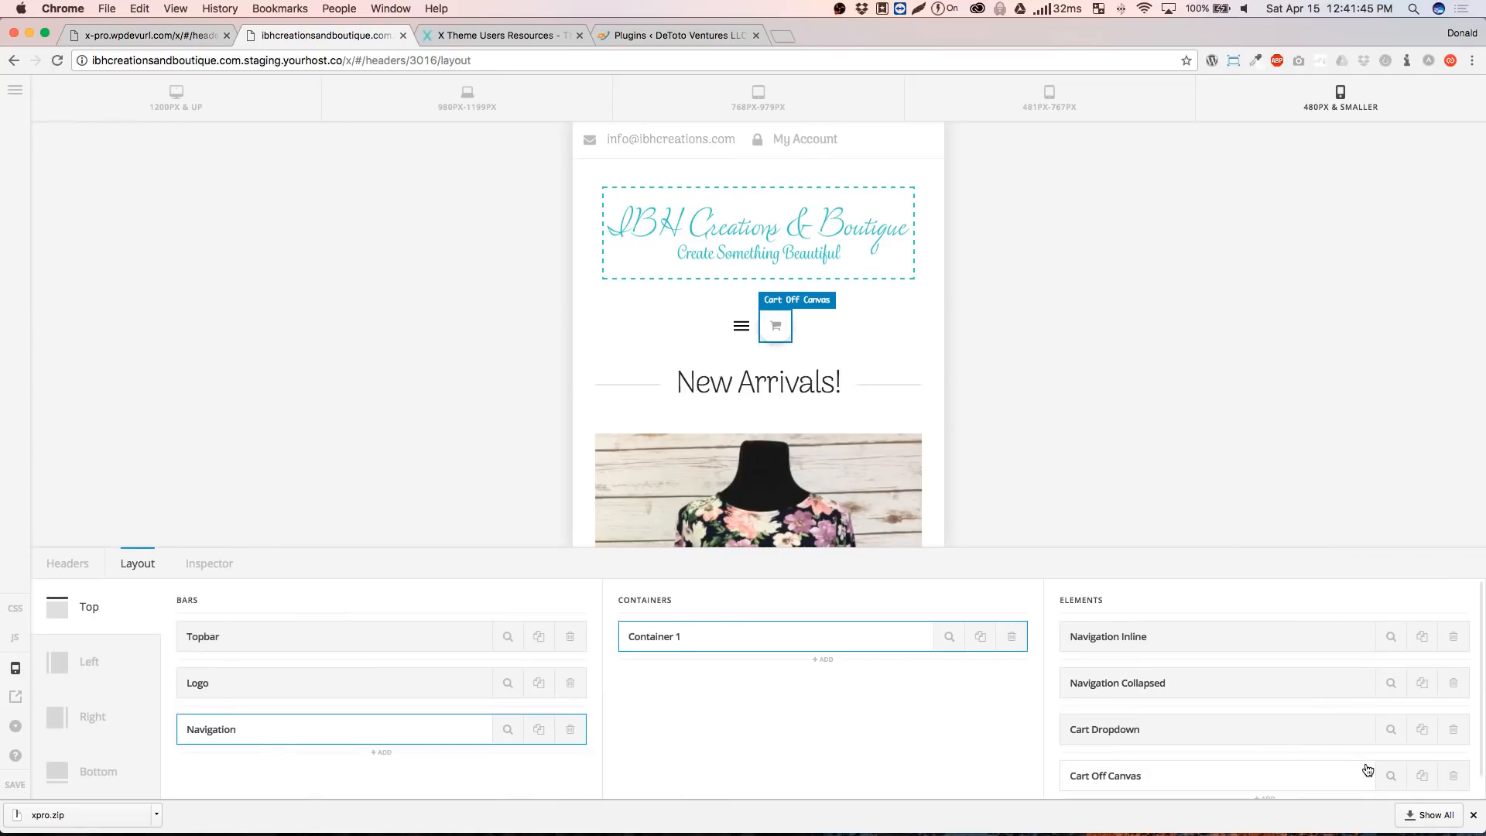
super+click(1454, 776)
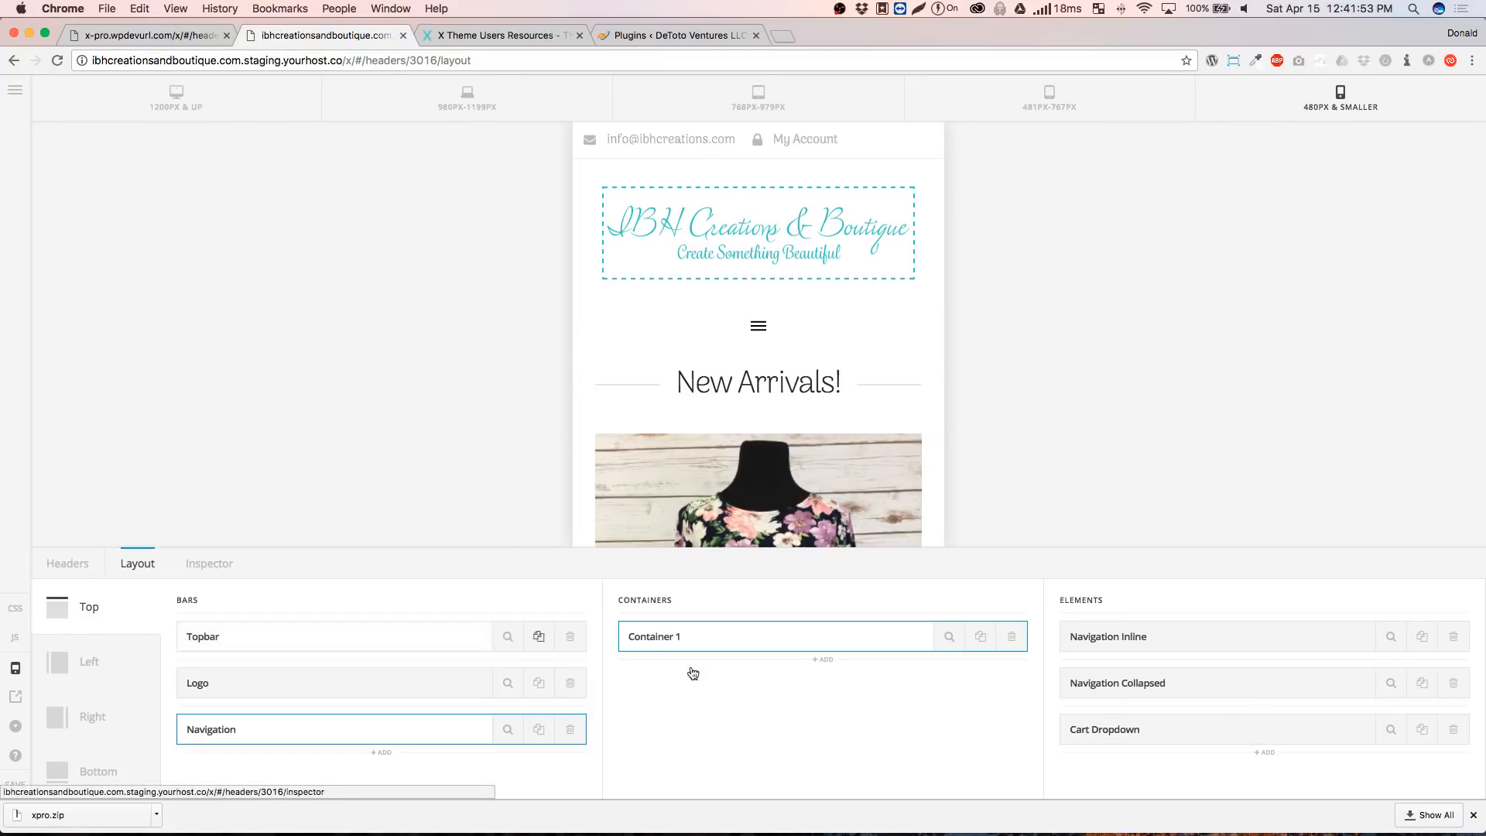
Add a Content Area Off Canvas element to the Navigation bar's container and select its placeholder HTML content
click(1261, 753)
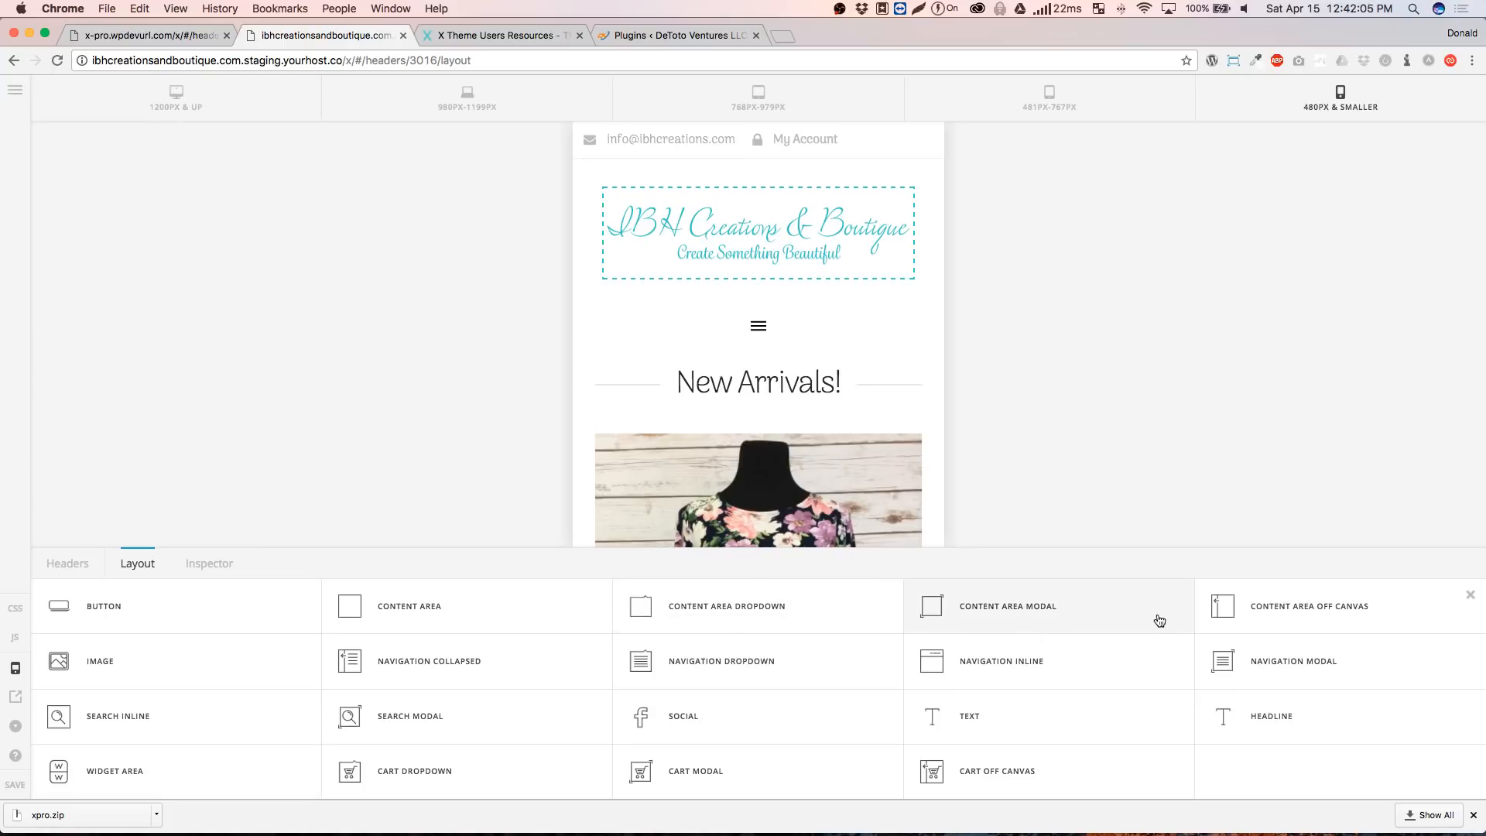
click(1248, 607)
scroll(1269, 712, down, 1)
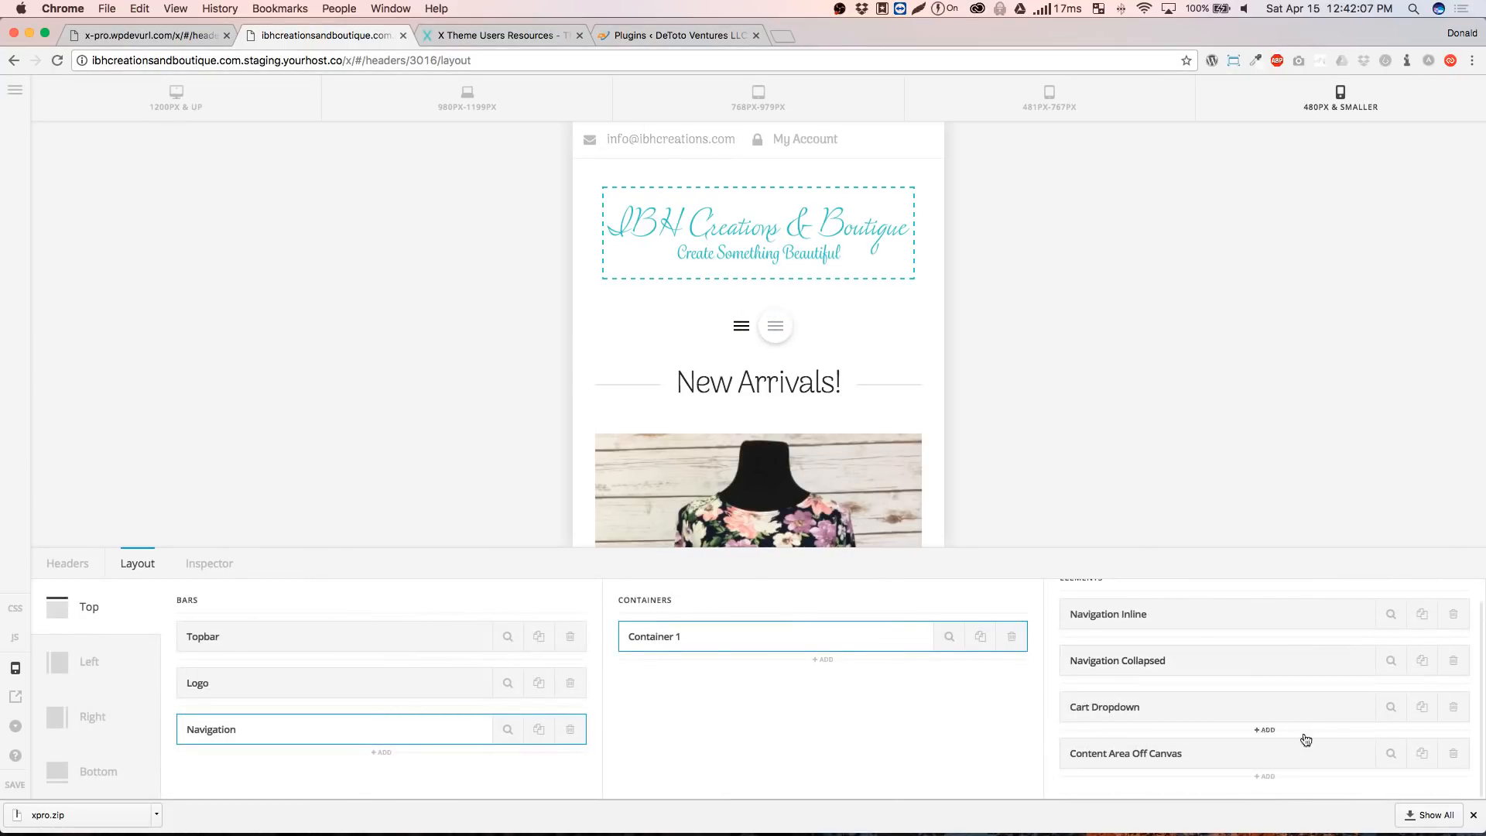
click(1388, 752)
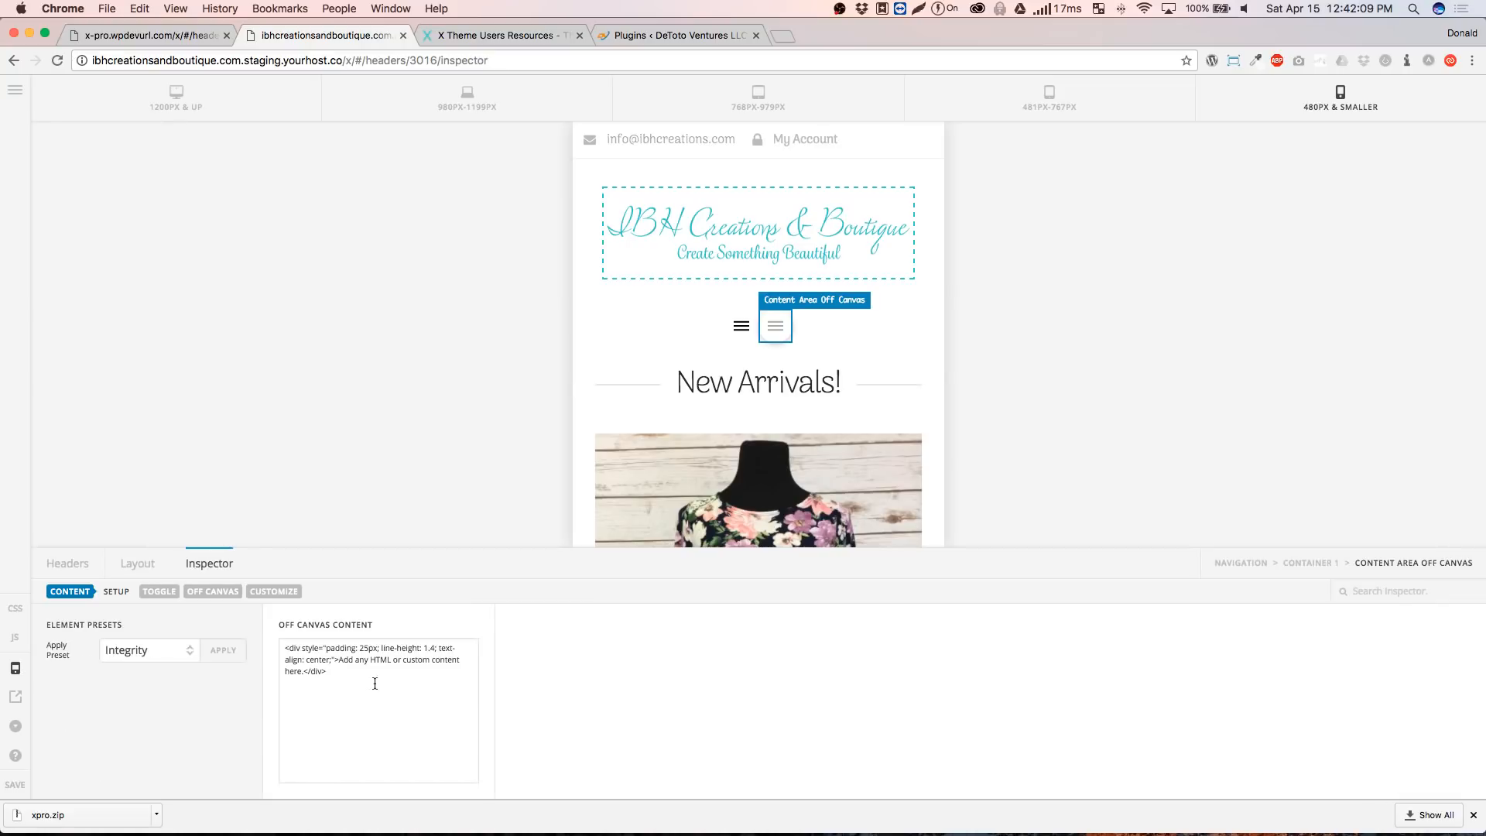
drag(375, 683, 253, 638)
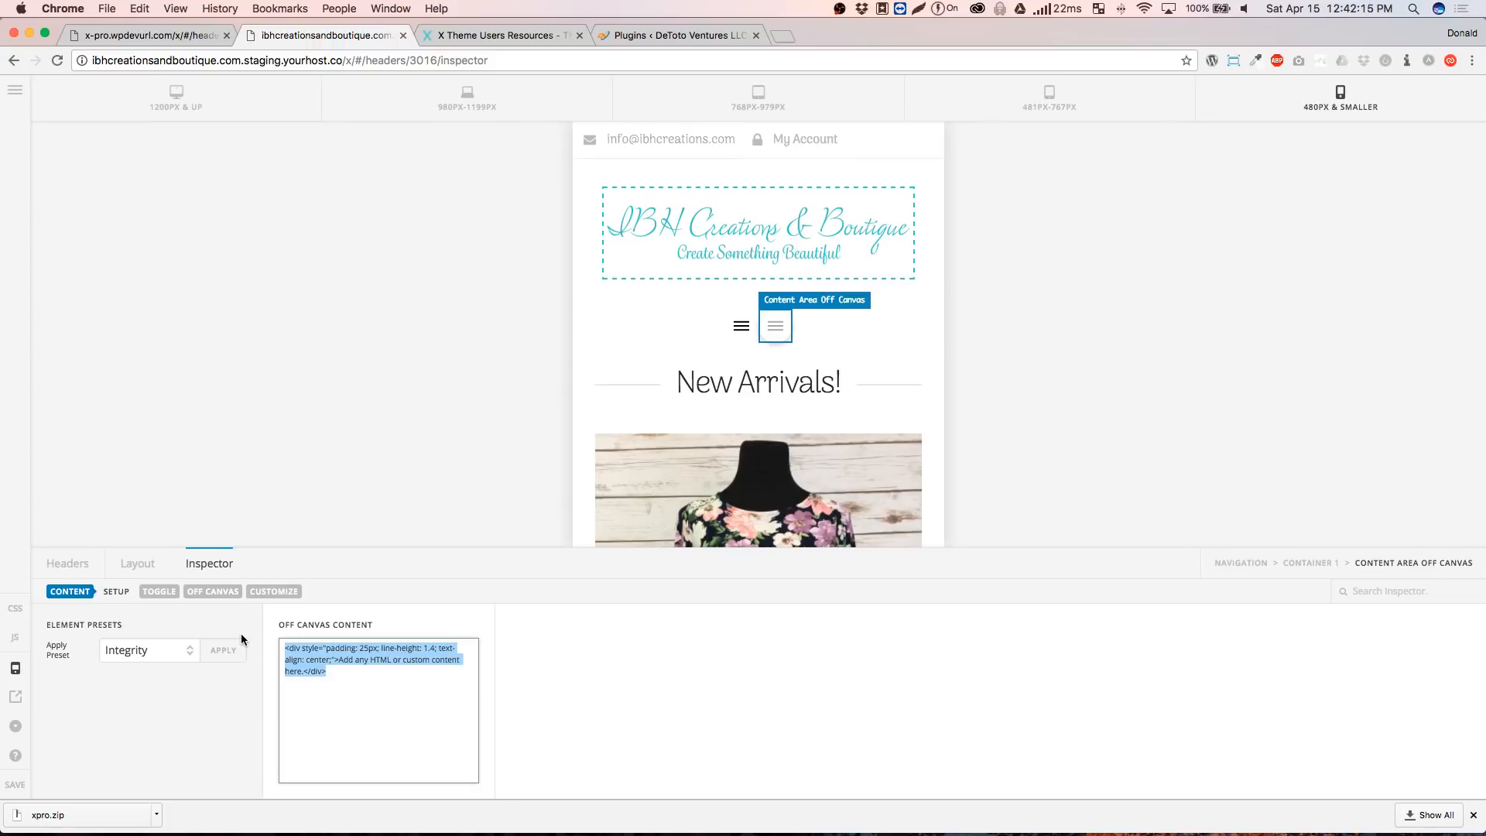
Delete the Content Area Off Canvas element from the Navigation bar's container
click(138, 563)
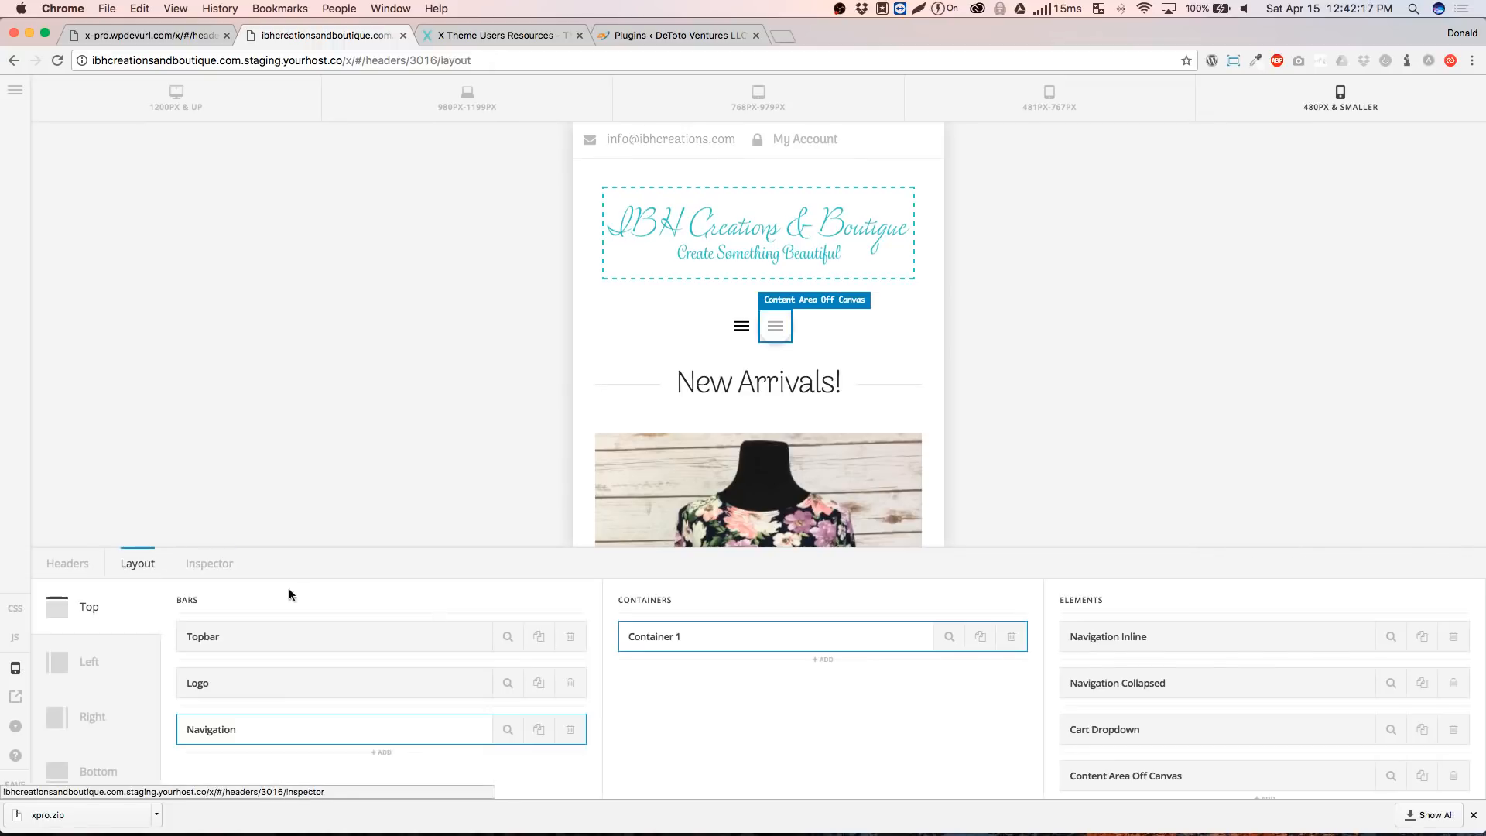
scroll(1374, 710, down, 1)
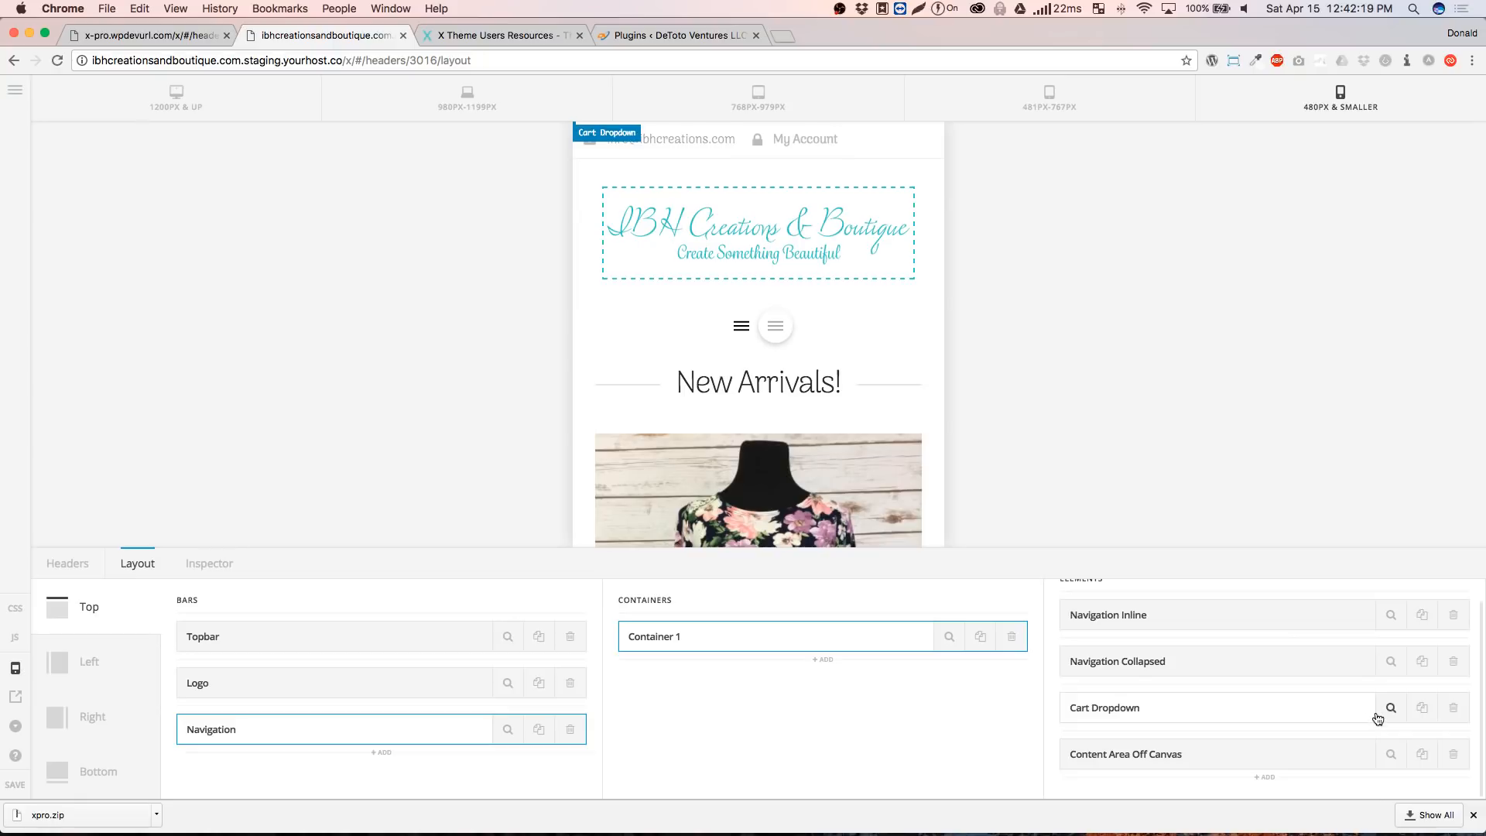
click(1454, 754)
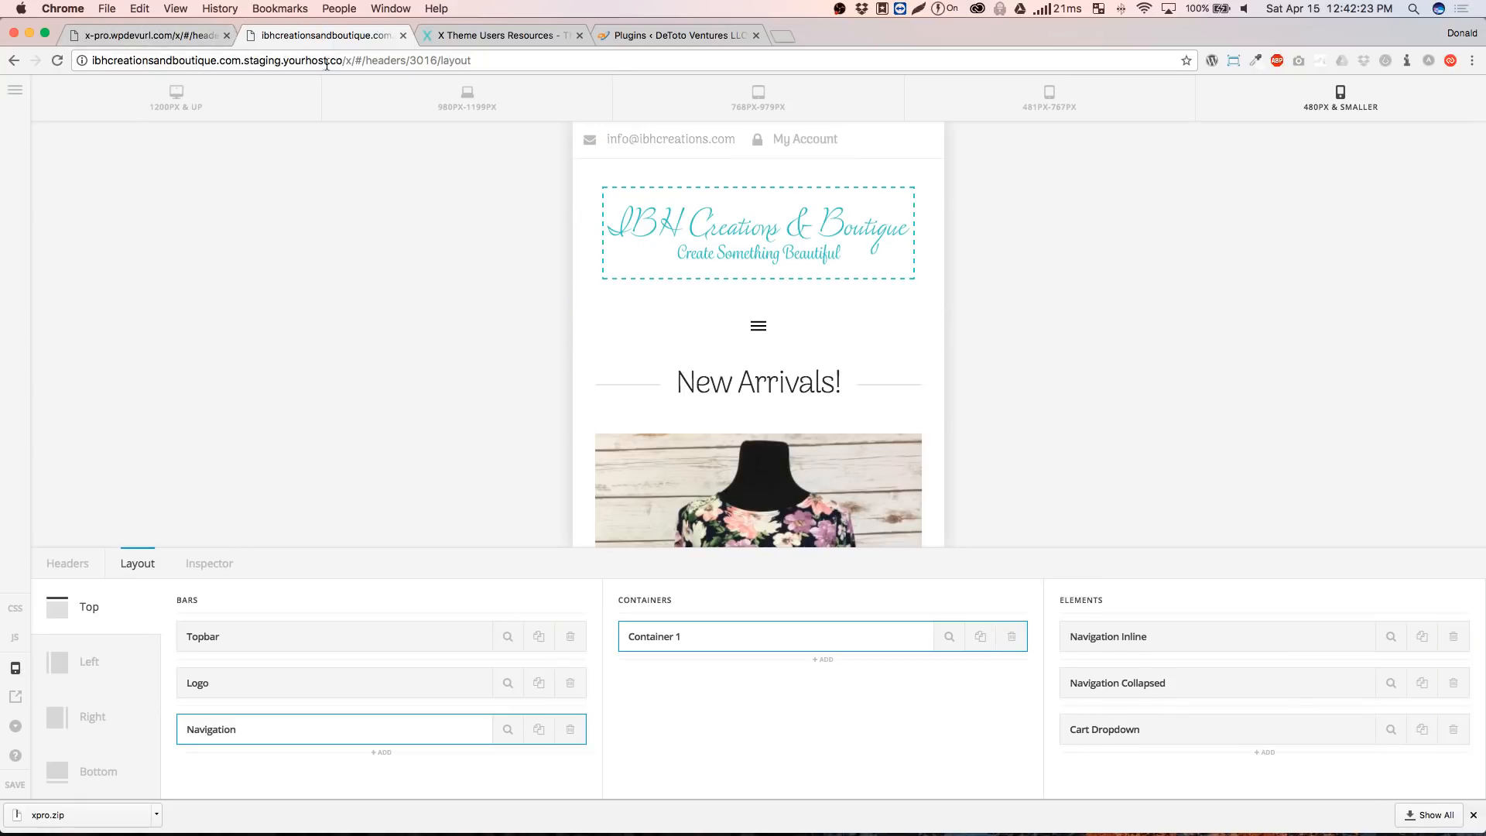
click(14, 90)
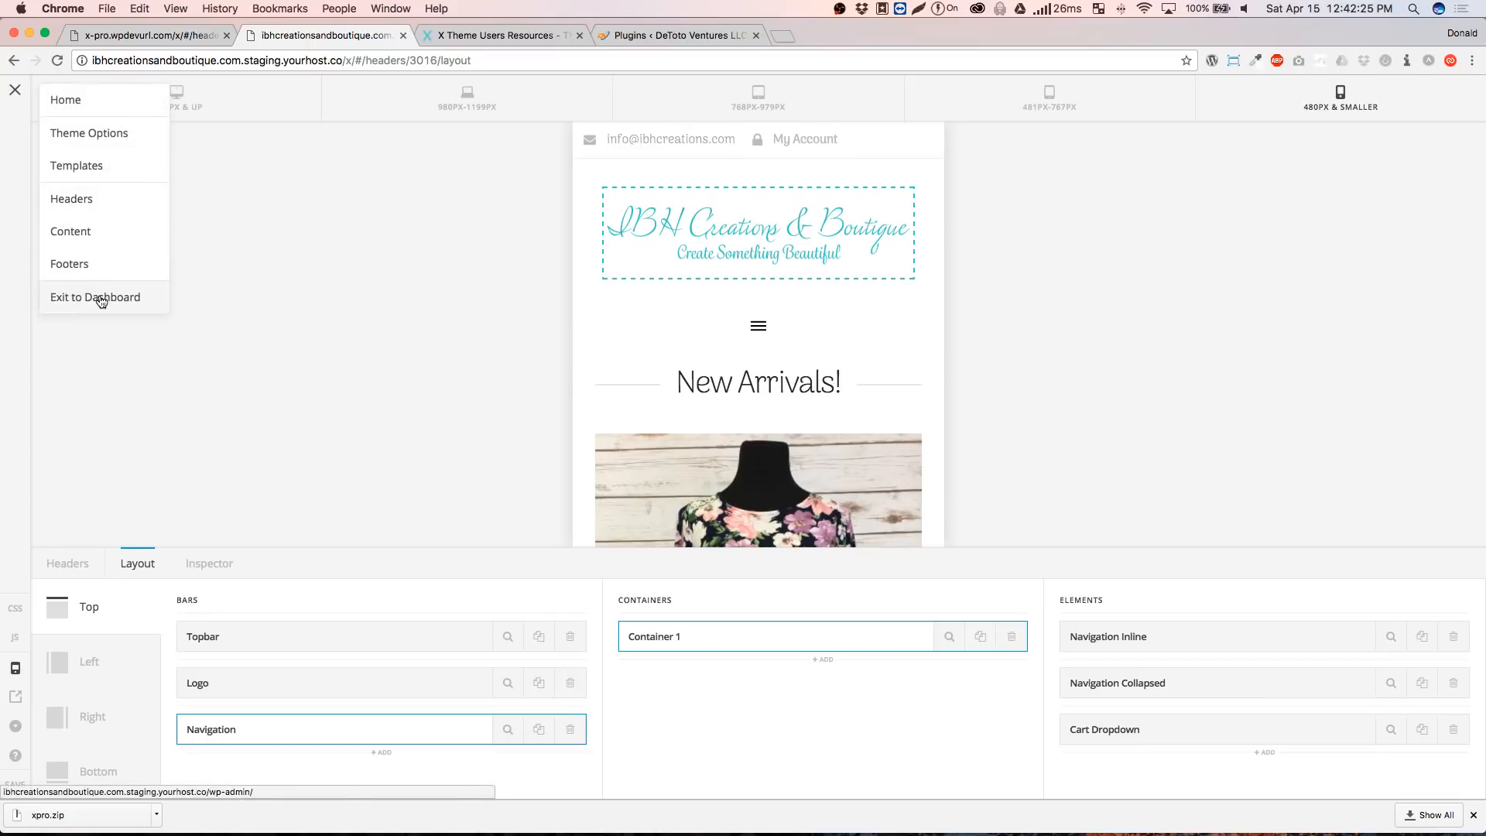
click(101, 299)
click(770, 484)
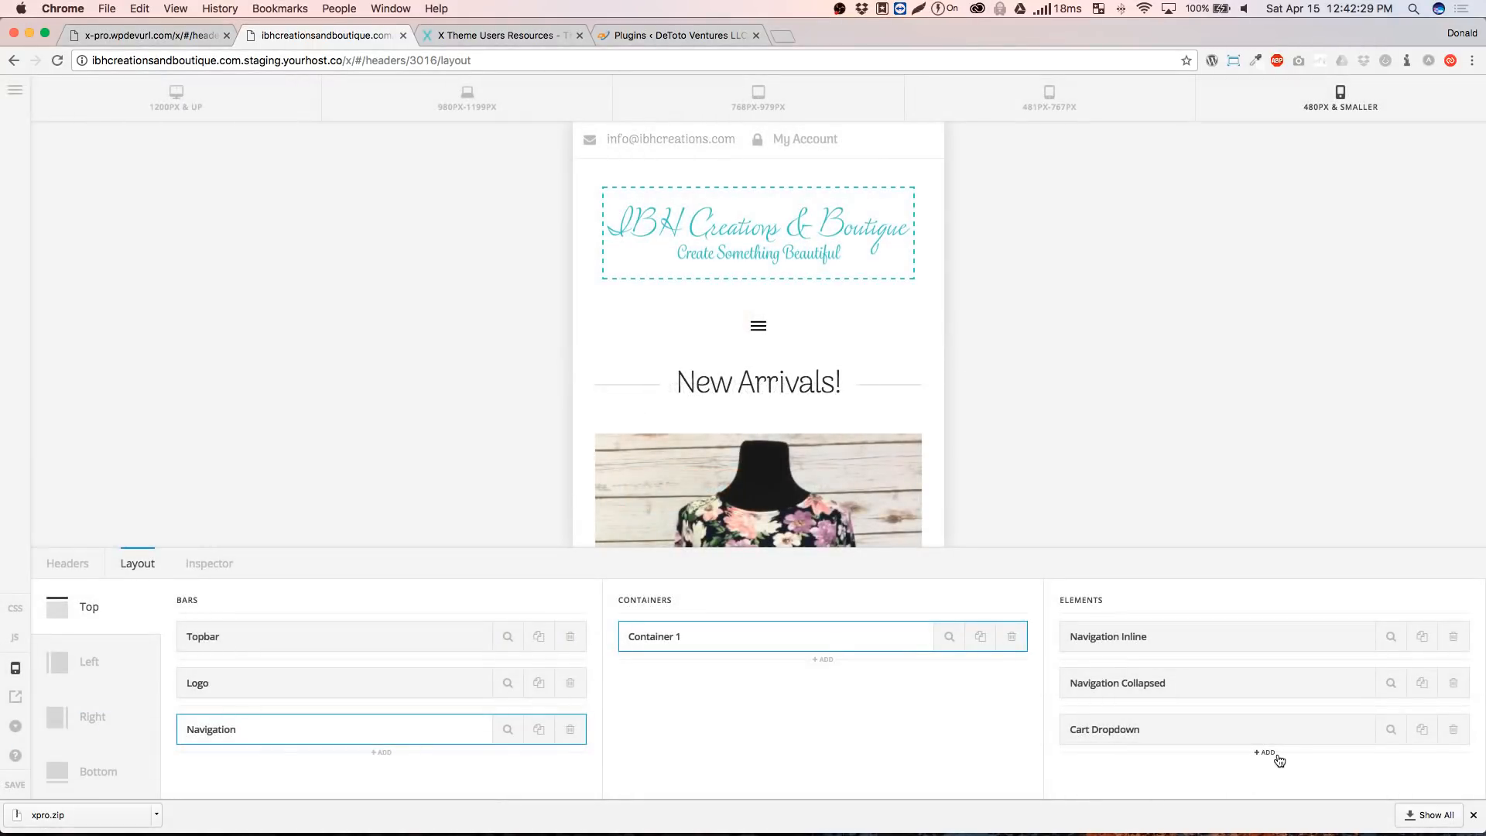
click(1267, 752)
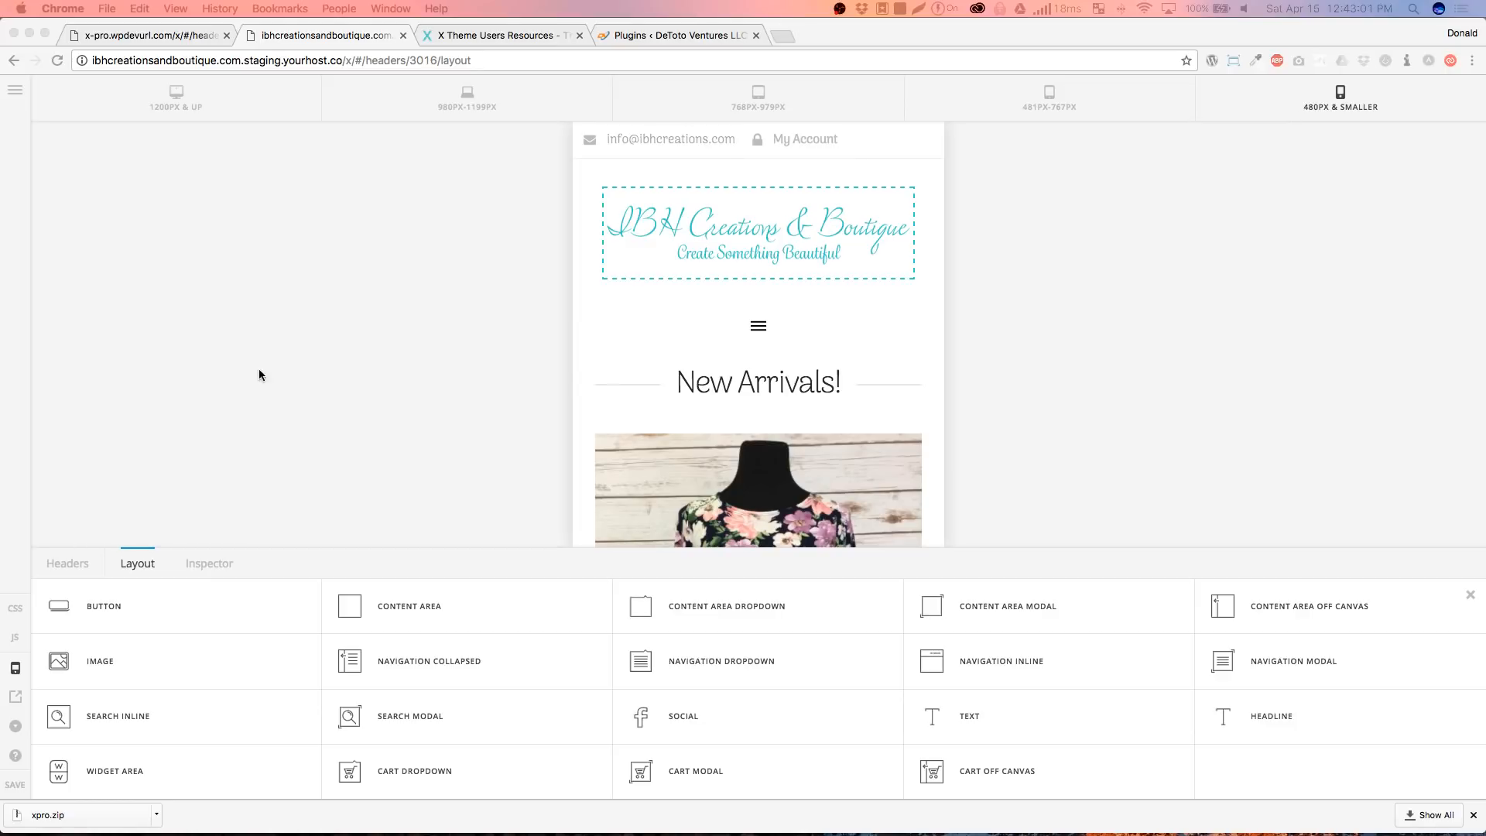
click(19, 88)
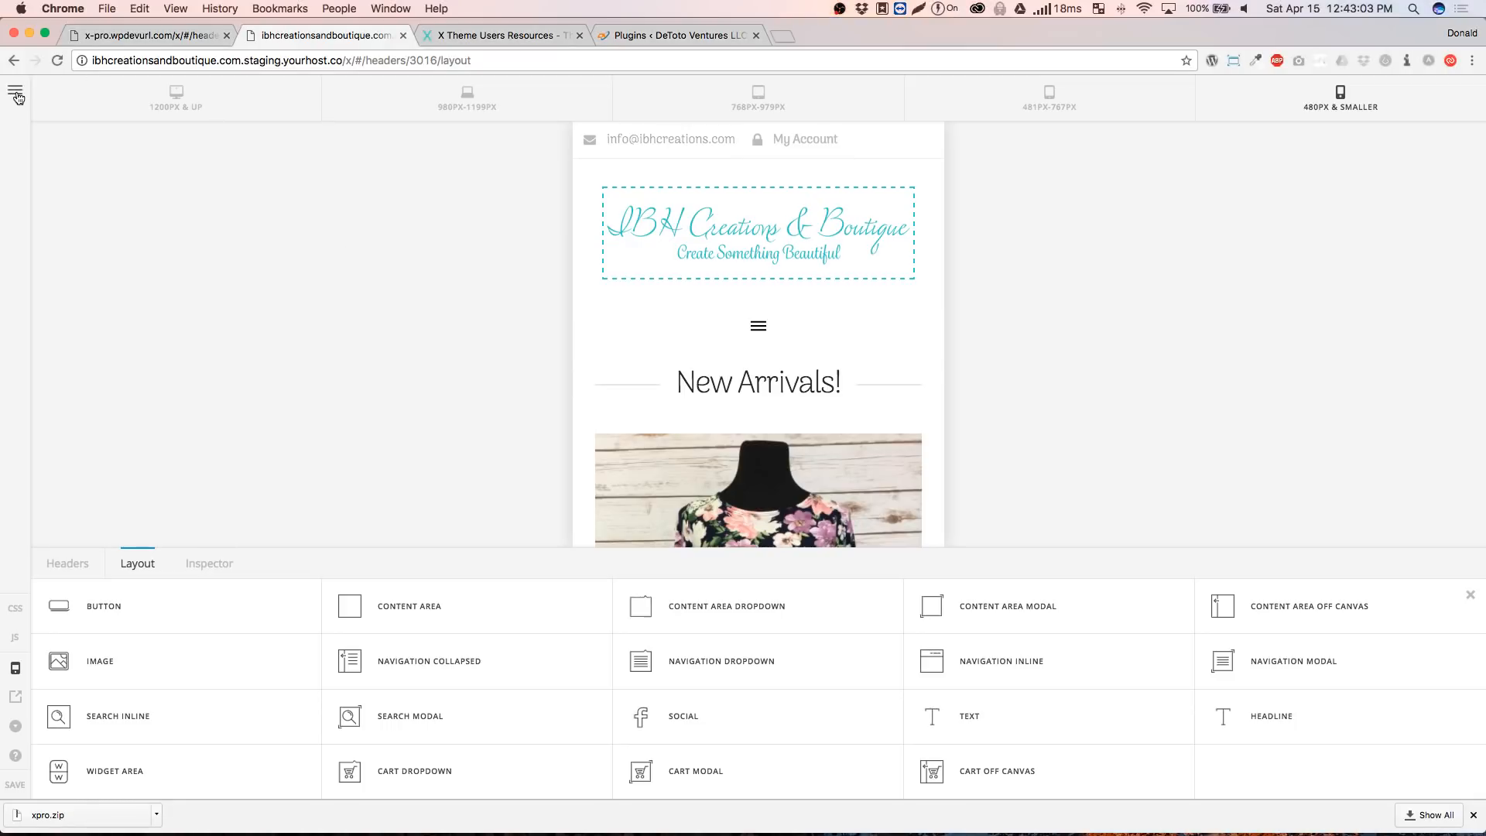
Switch to the x-pro.wpdevurl.com header and delete both the logo container and the menu container from Bar 1
click(194, 39)
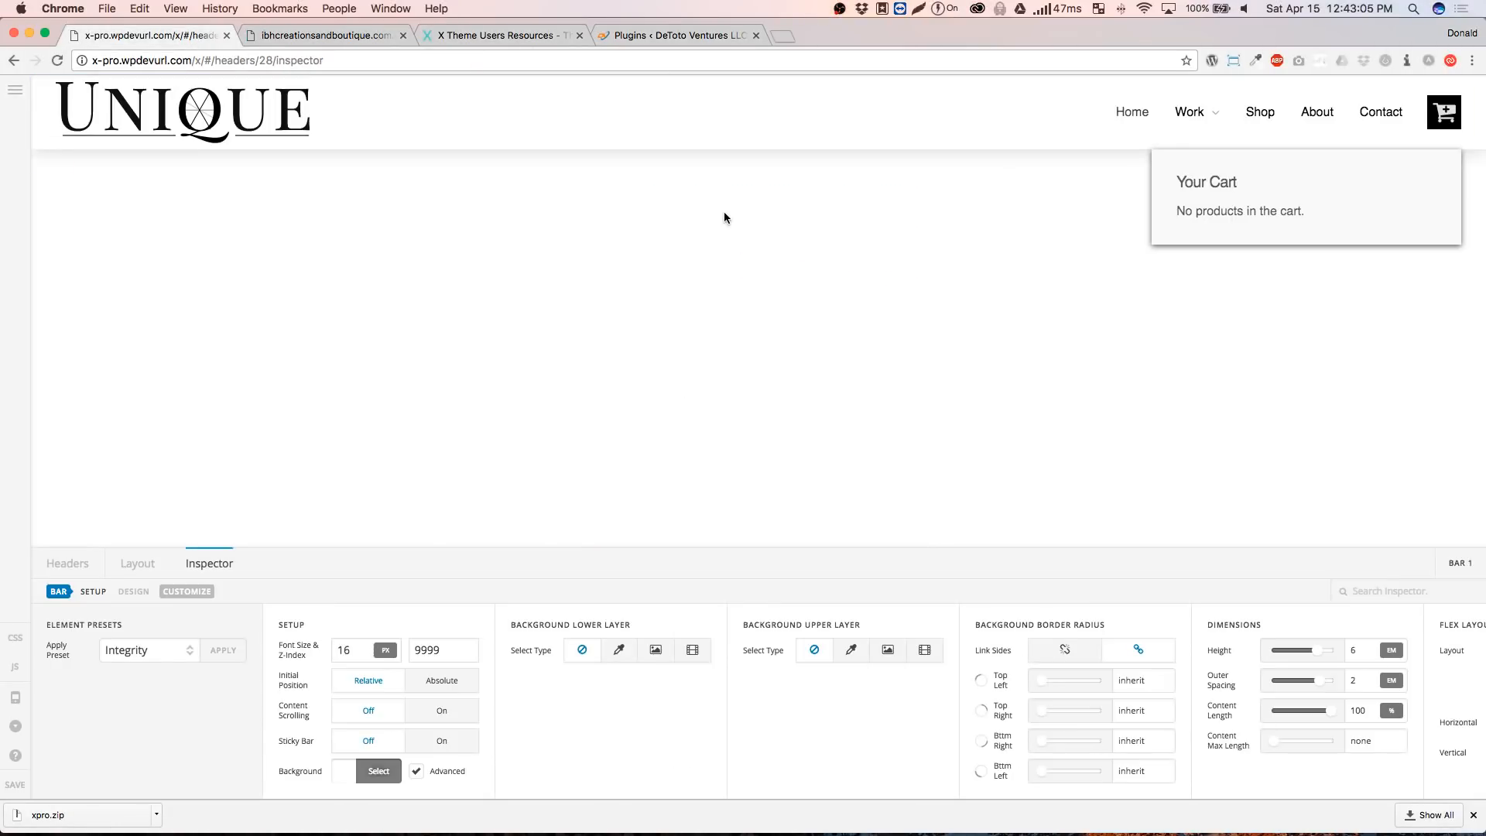
click(139, 565)
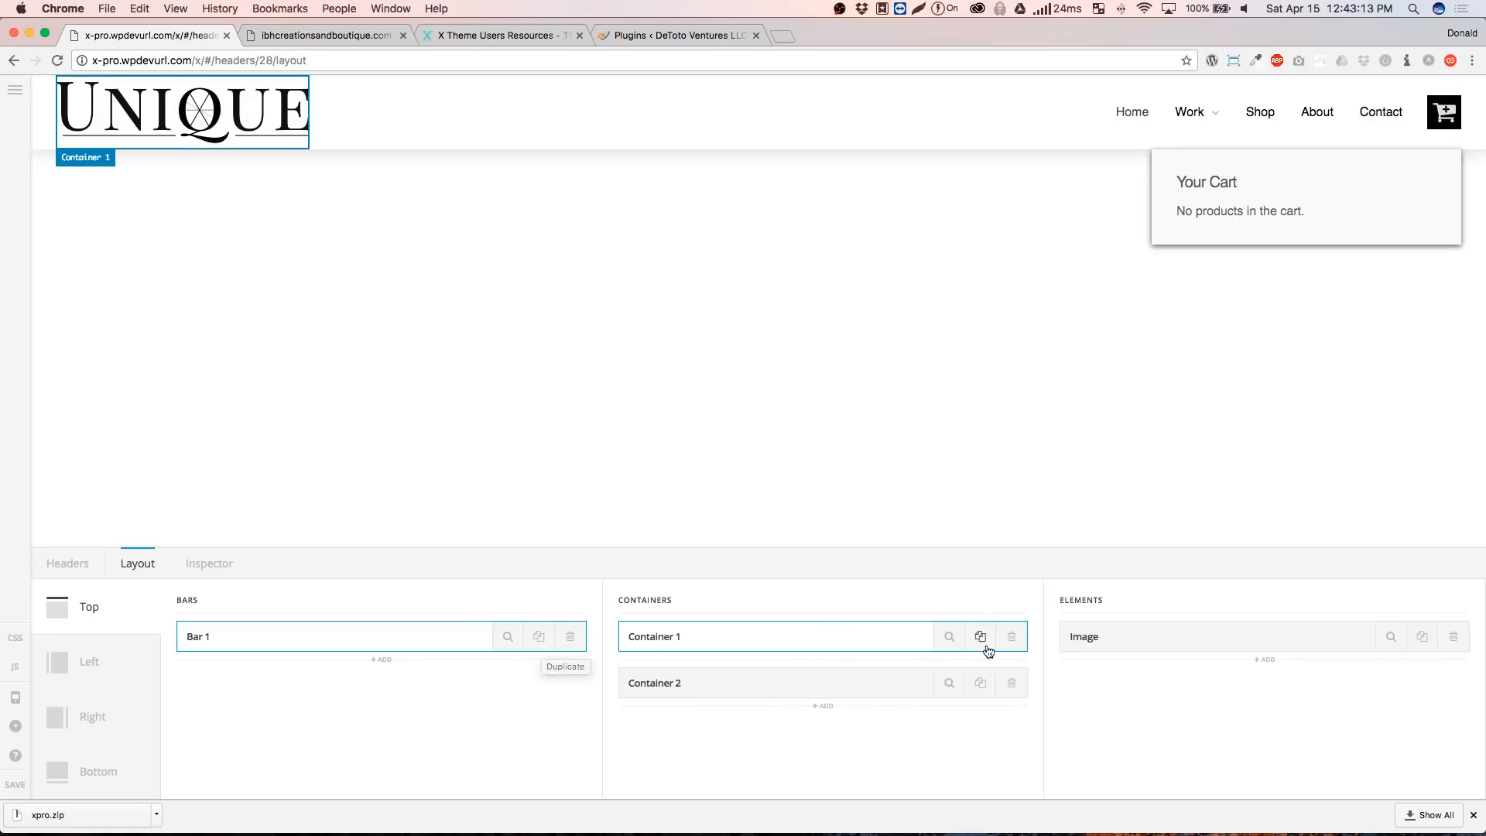
click(1012, 639)
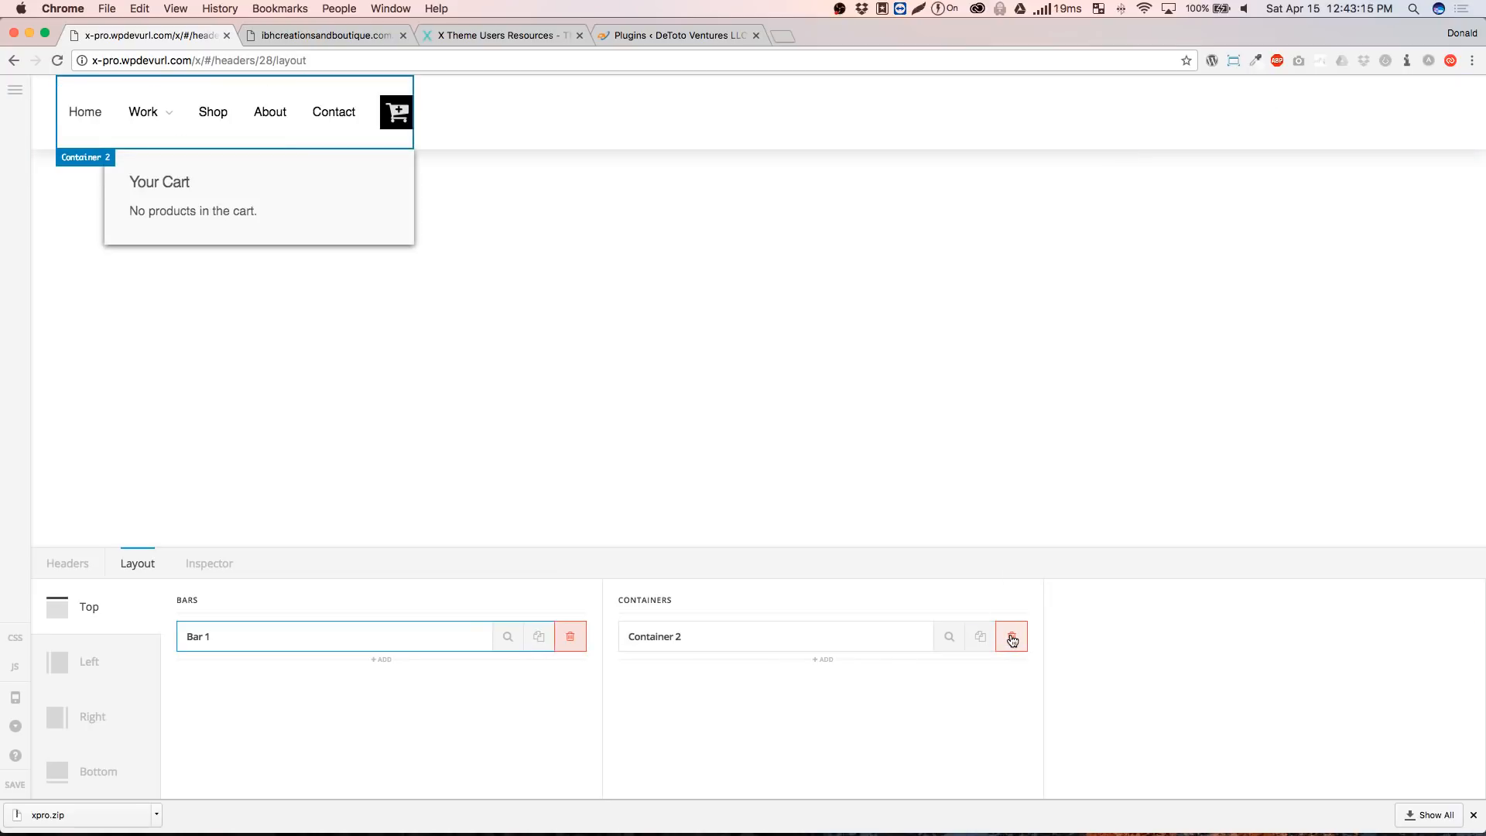
click(1011, 640)
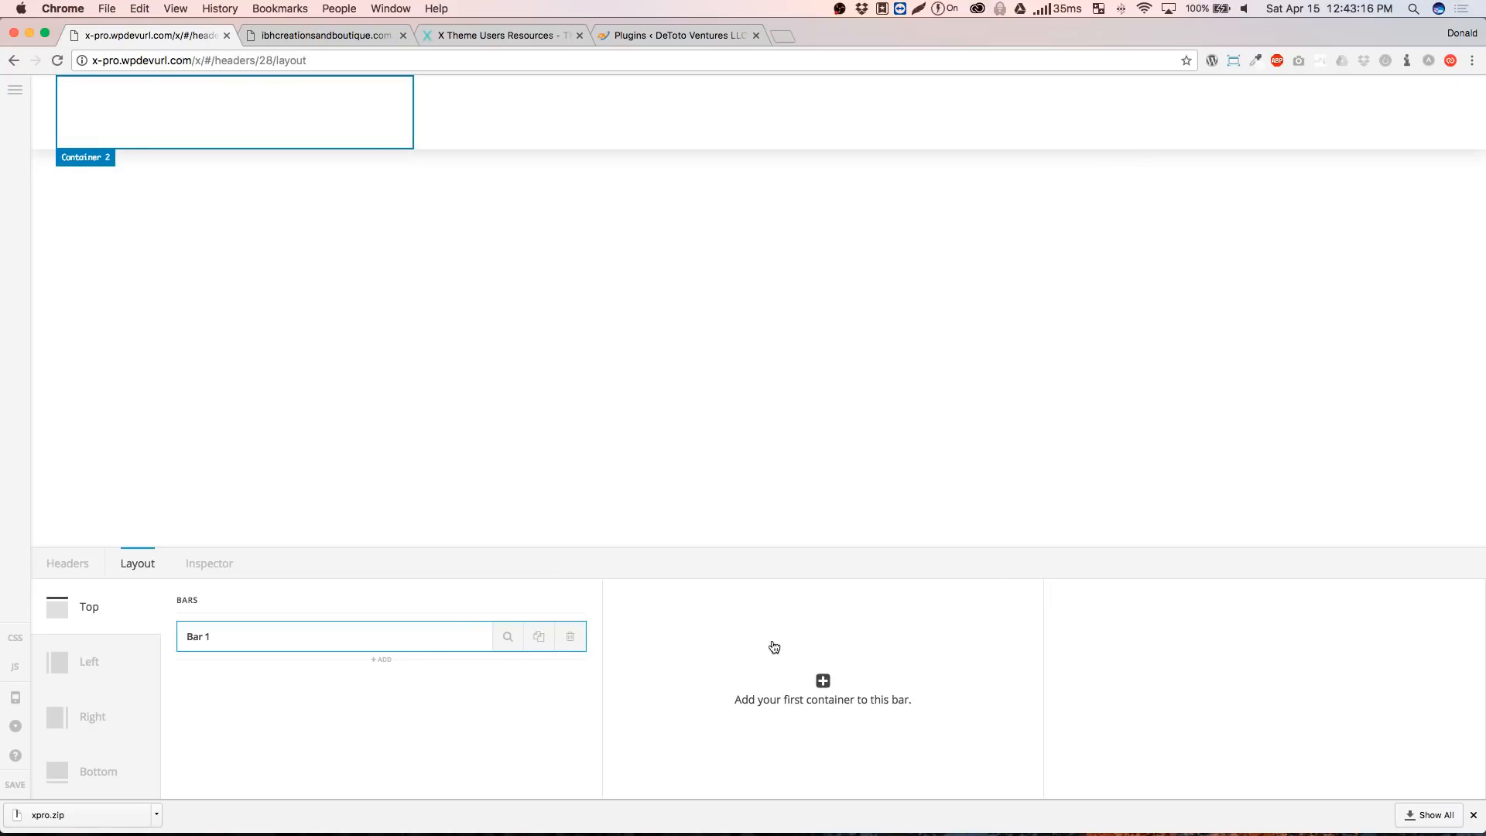
Add a new container to the empty Bar 1 and place a Navigation Inline element in it
click(822, 683)
click(1265, 681)
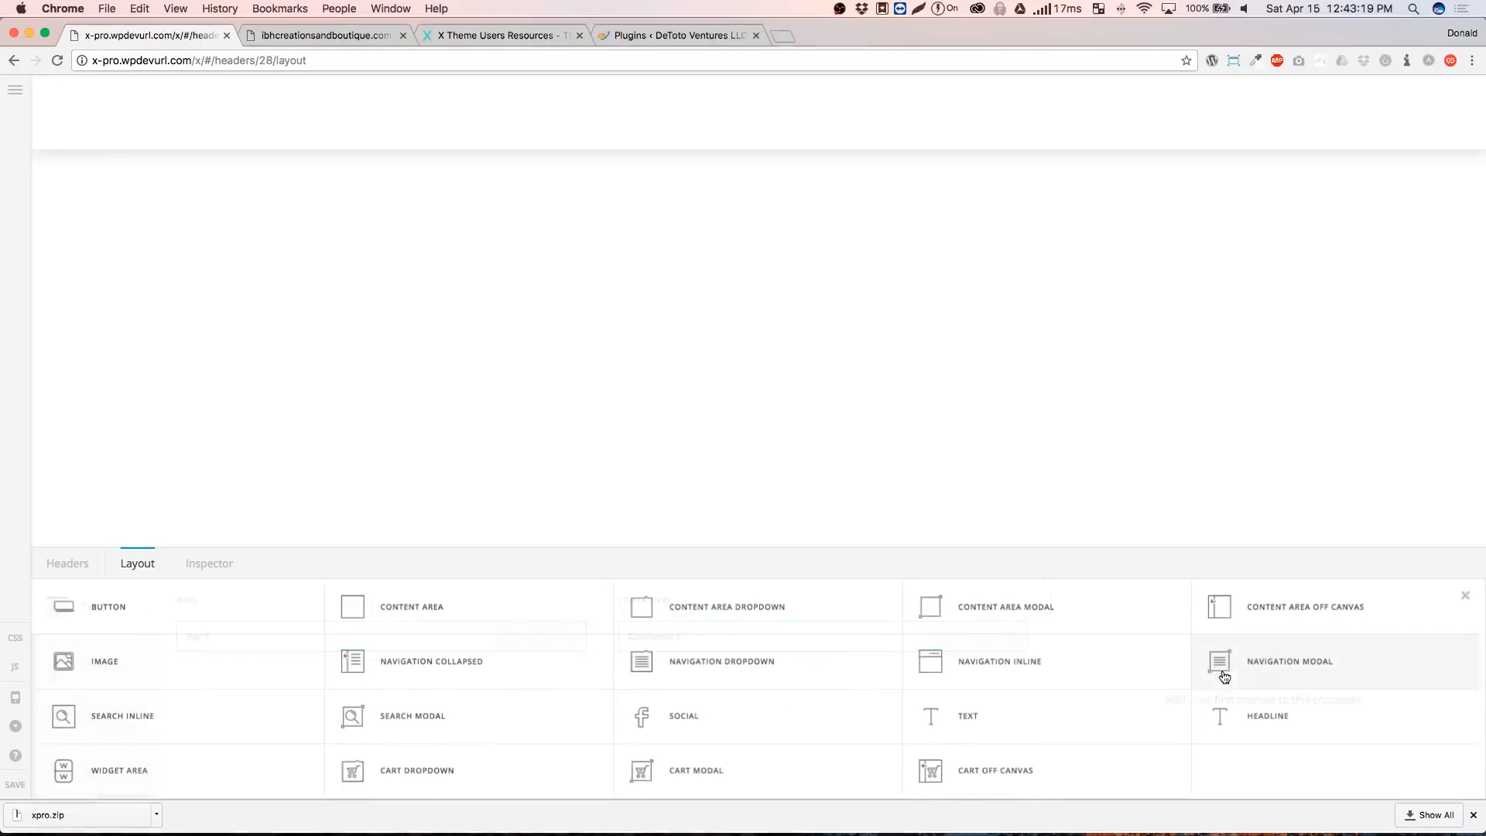
click(1031, 668)
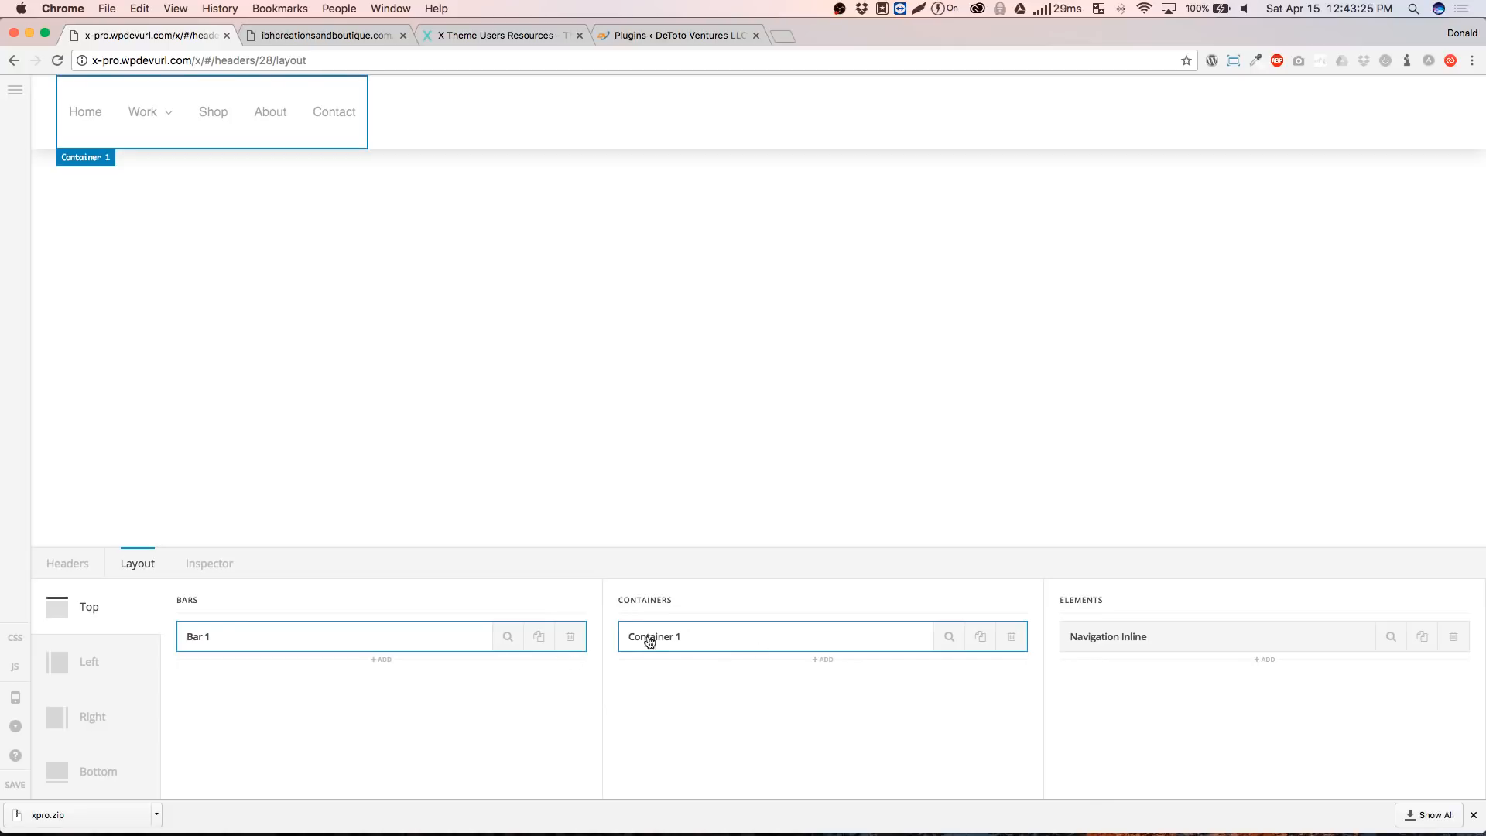
Turn off the advanced background option for Bar 1 and review its horizontal flex layout choices
click(509, 642)
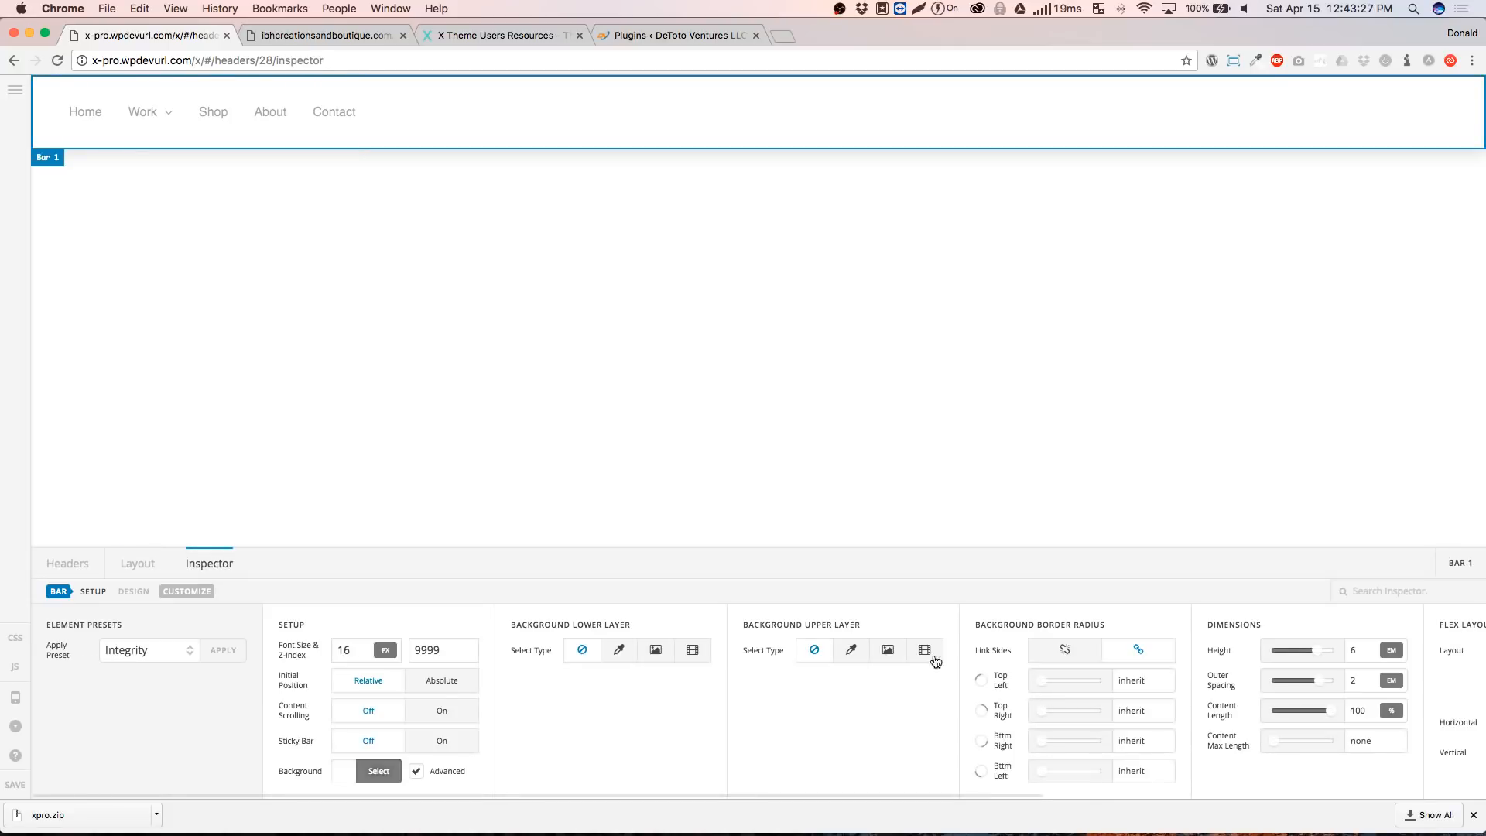
click(417, 771)
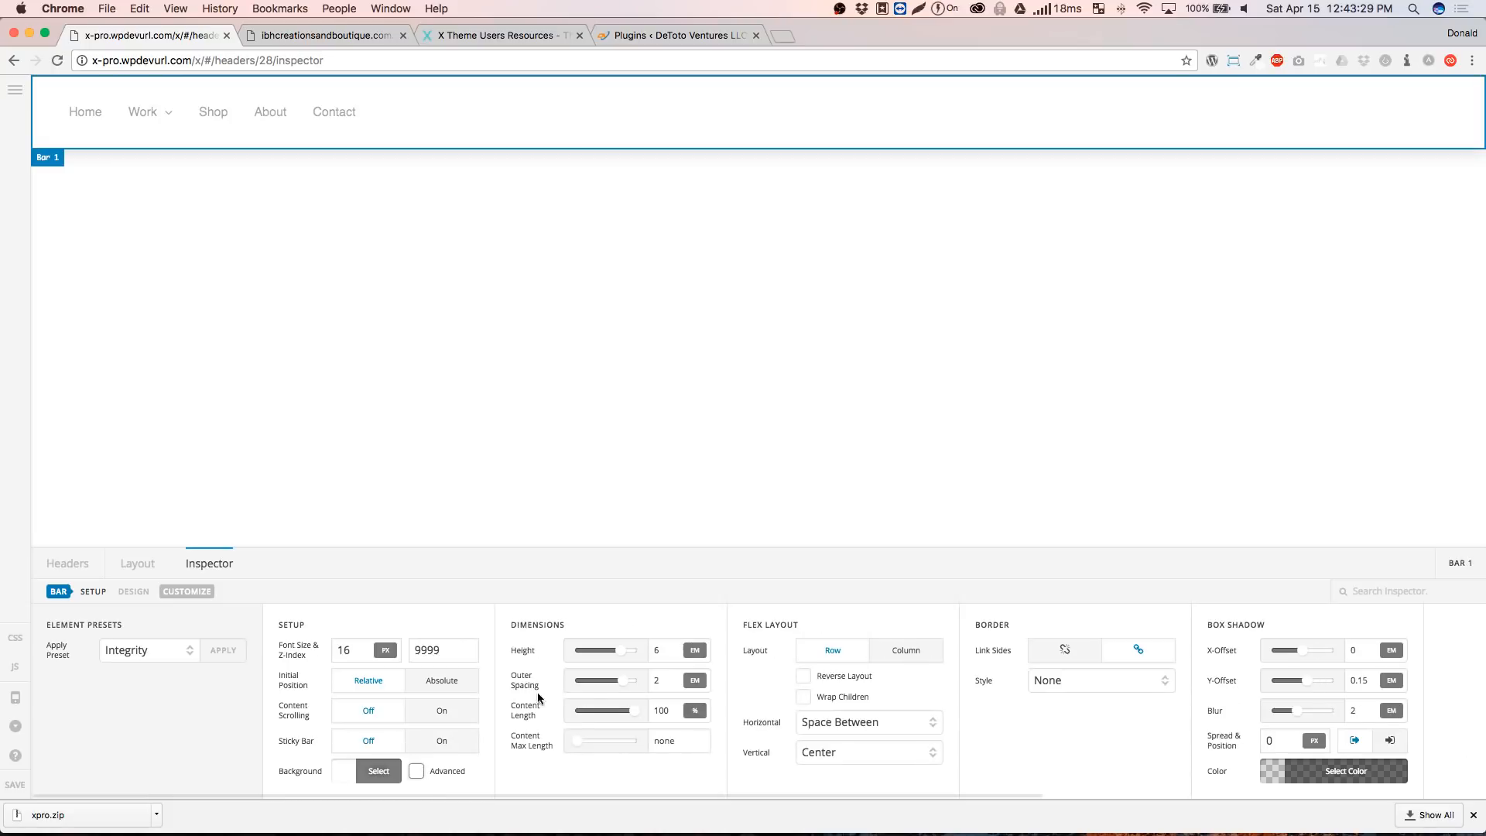
click(855, 726)
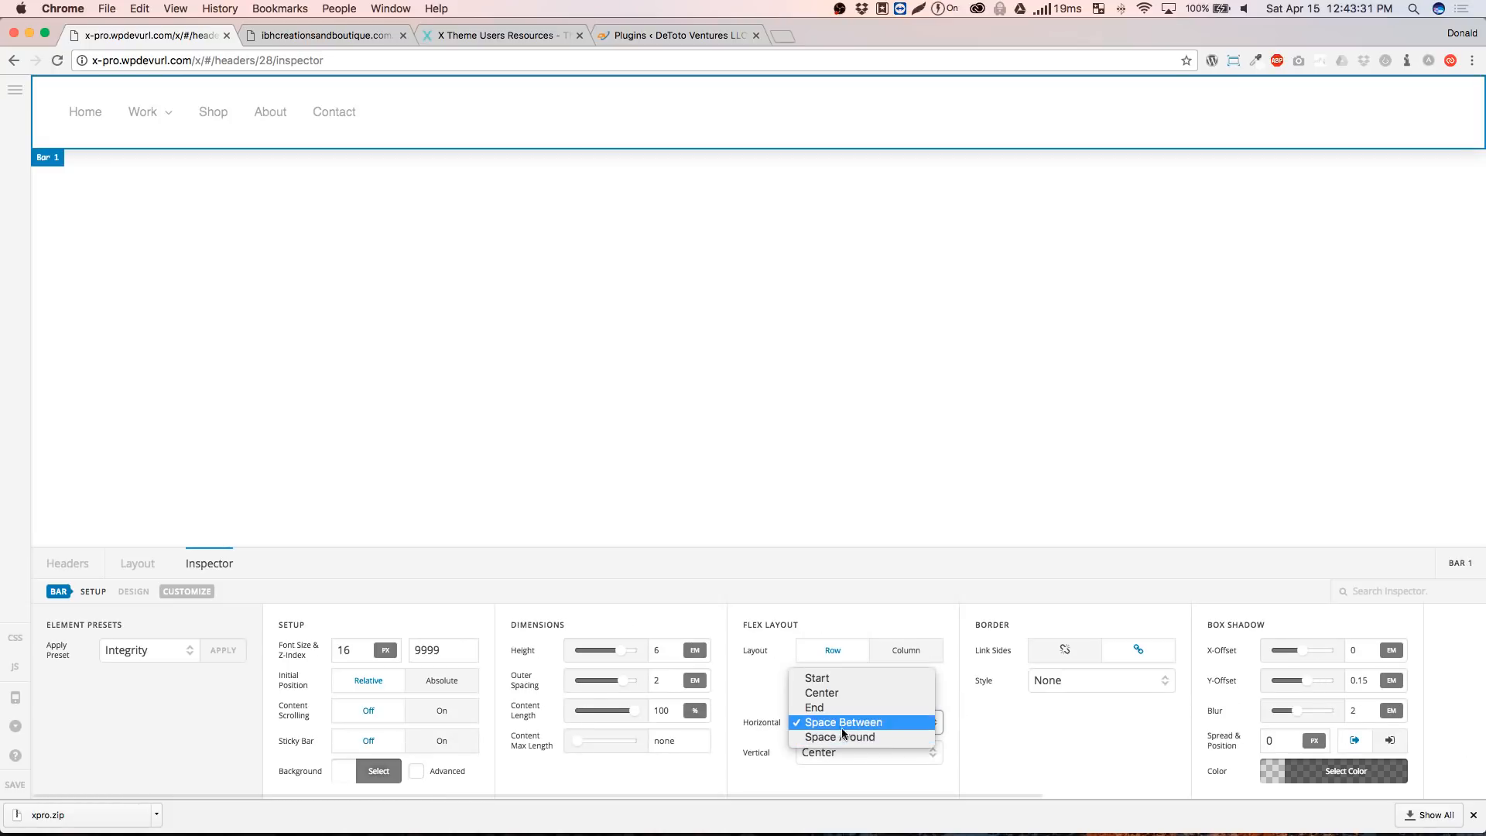
click(1067, 747)
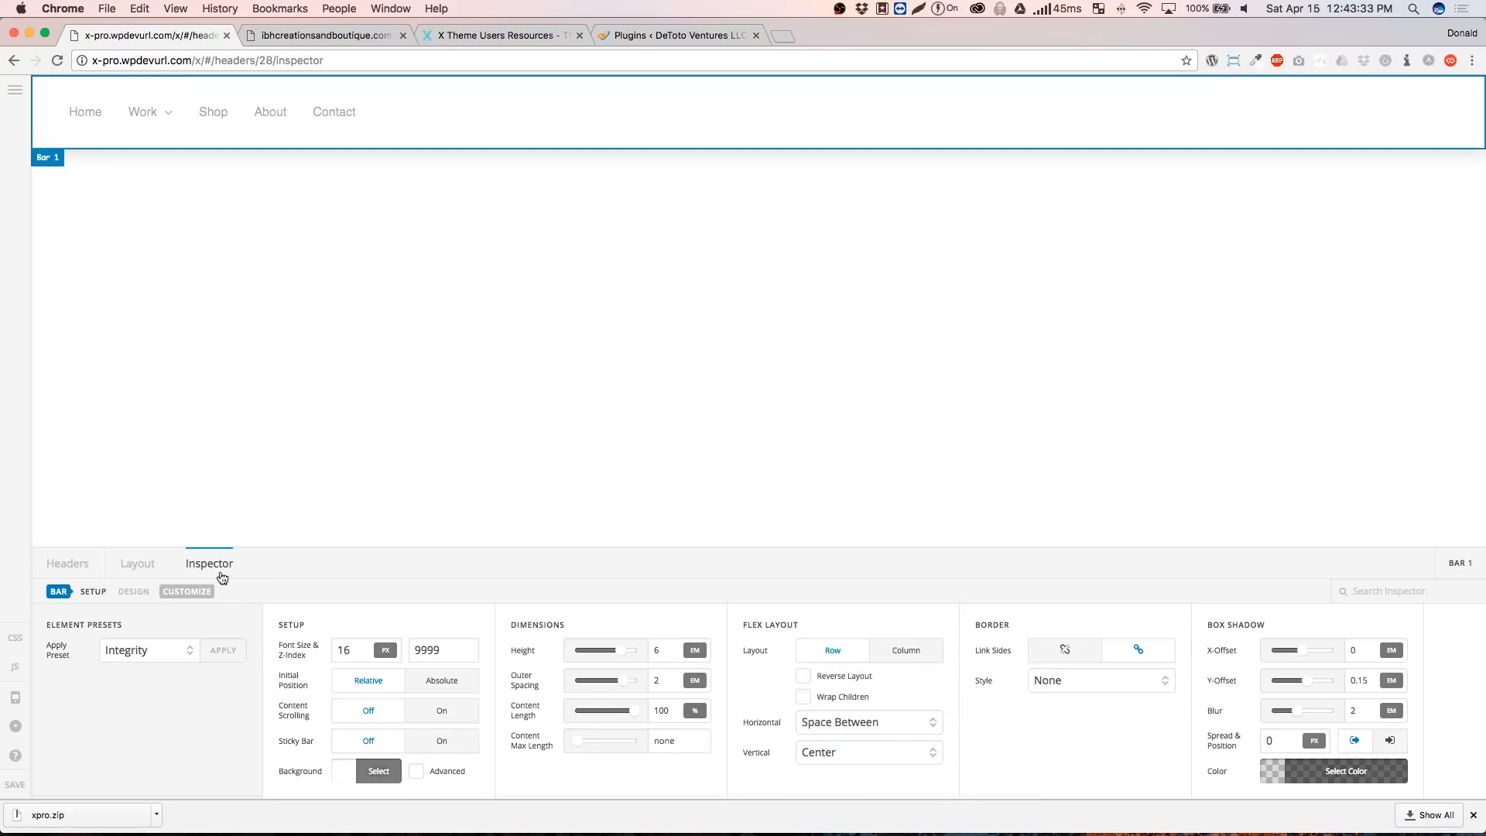
Review the horizontal flex layout choices of Container 1 without changing them
click(137, 564)
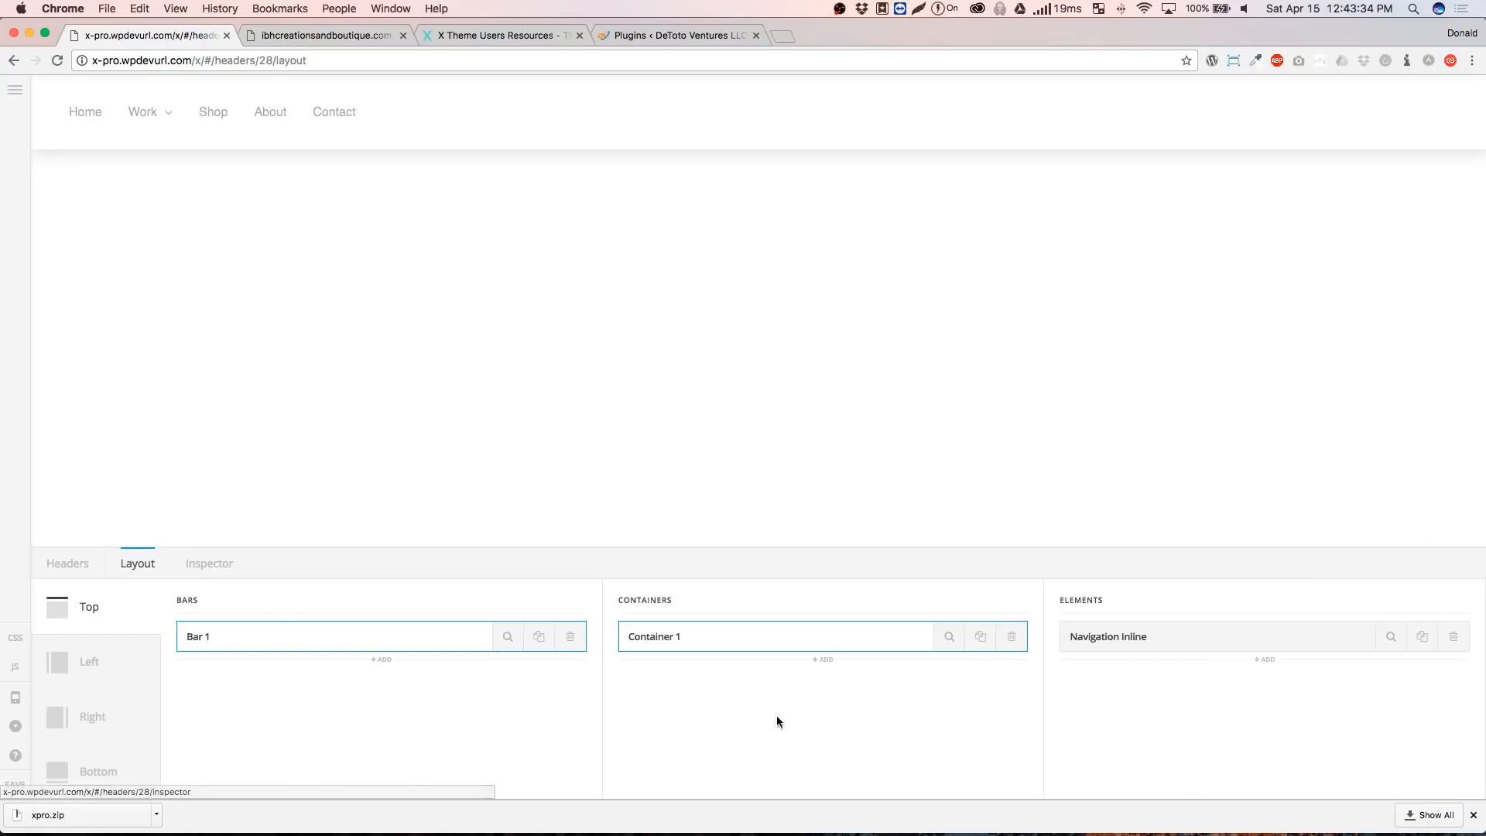
click(950, 642)
click(861, 726)
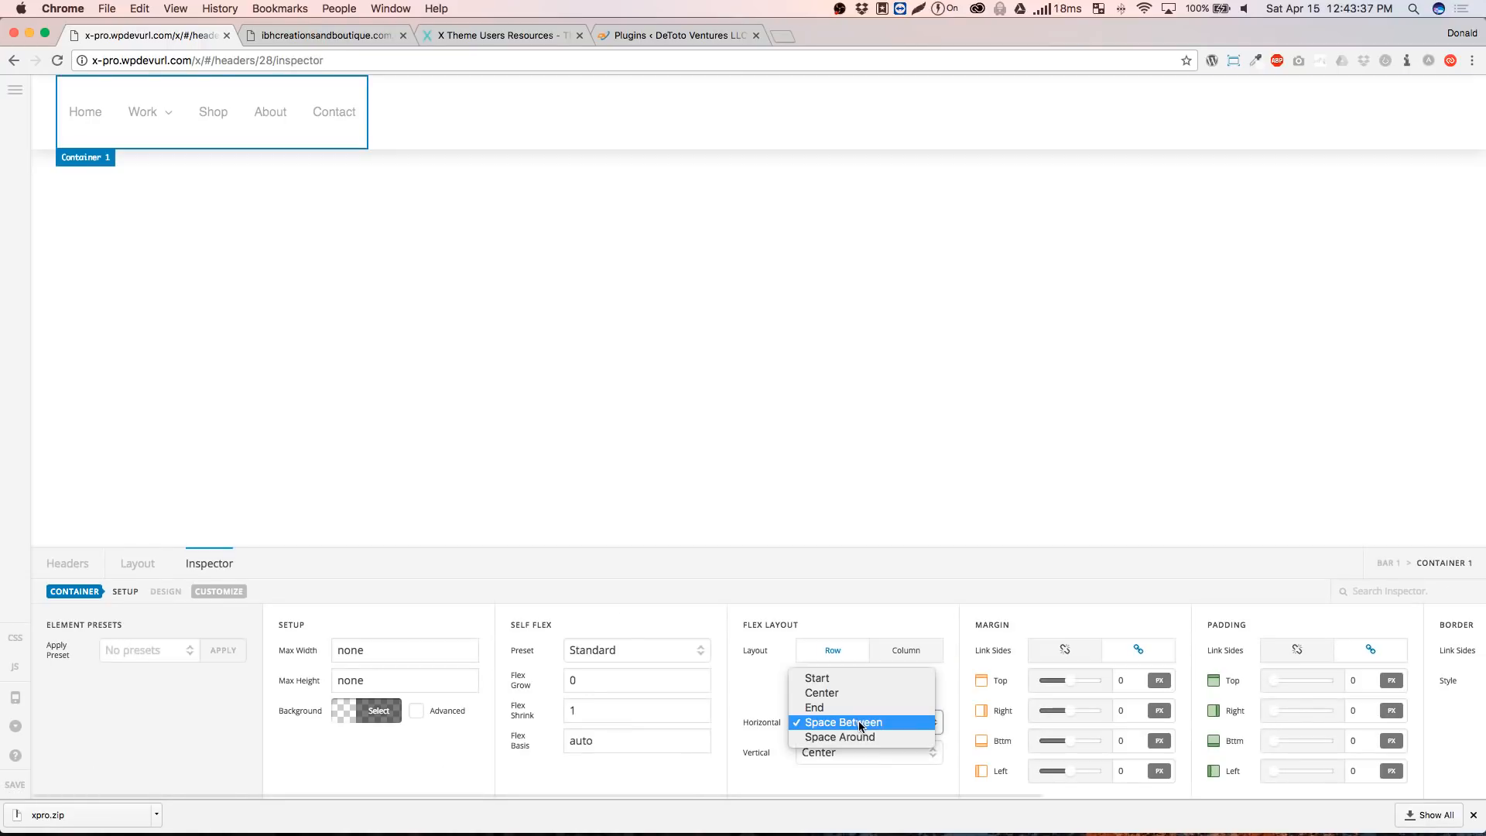
click(136, 569)
Set the Self Flex preset of the Navigation Inline element to Fill Space Equally
click(138, 564)
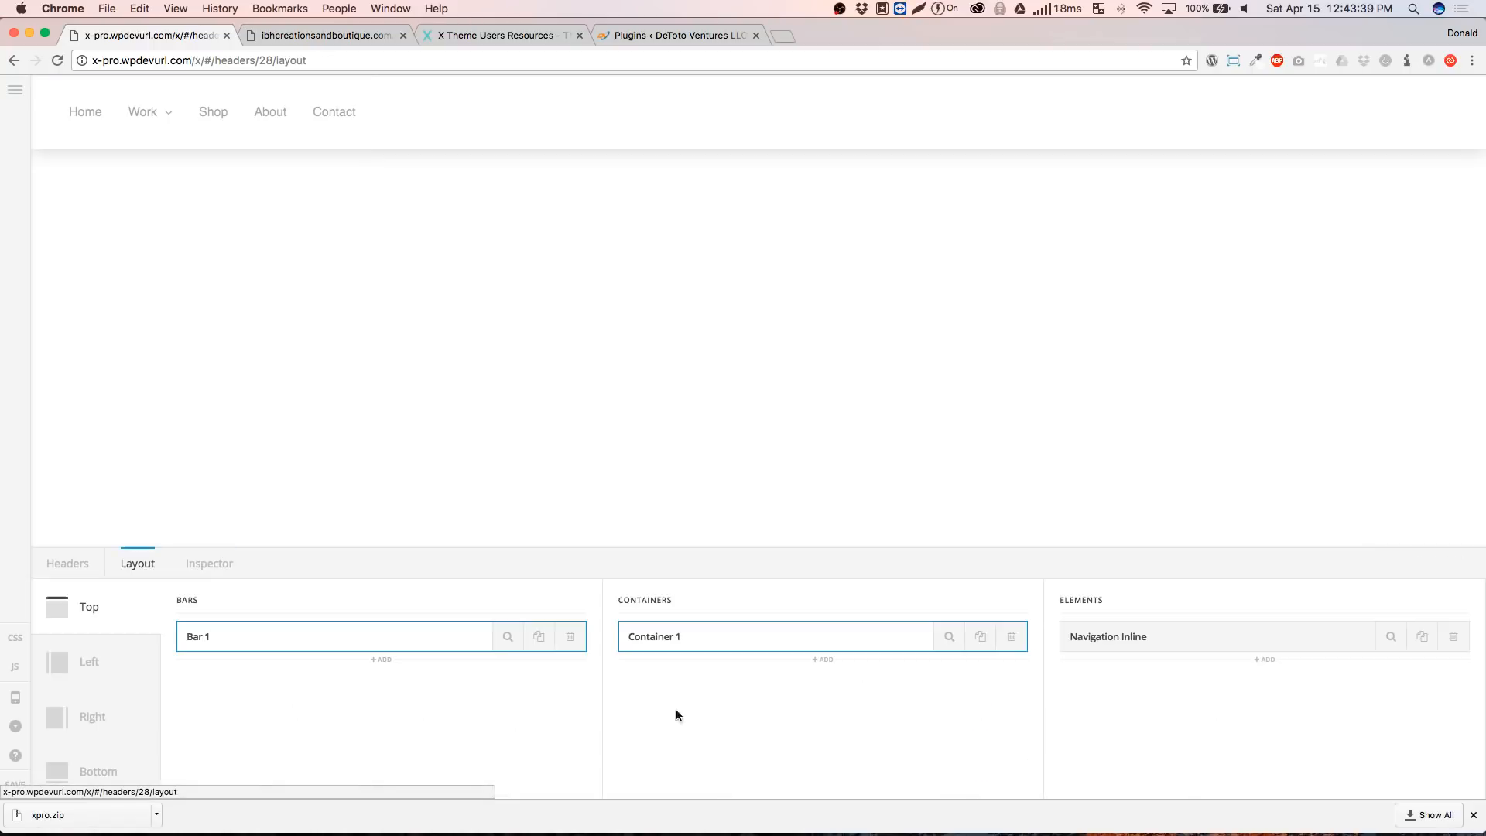
click(1391, 637)
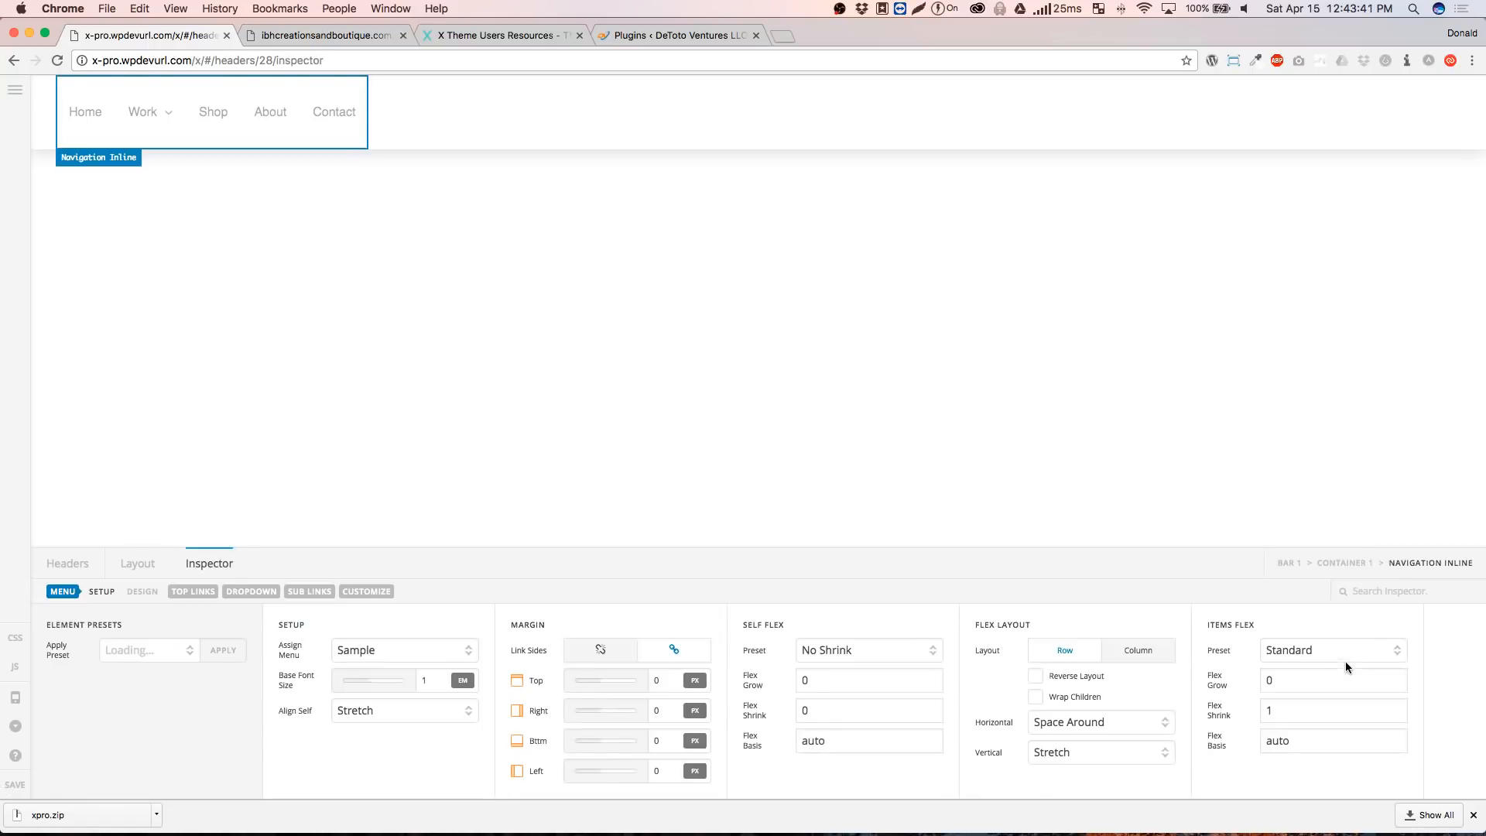
click(851, 660)
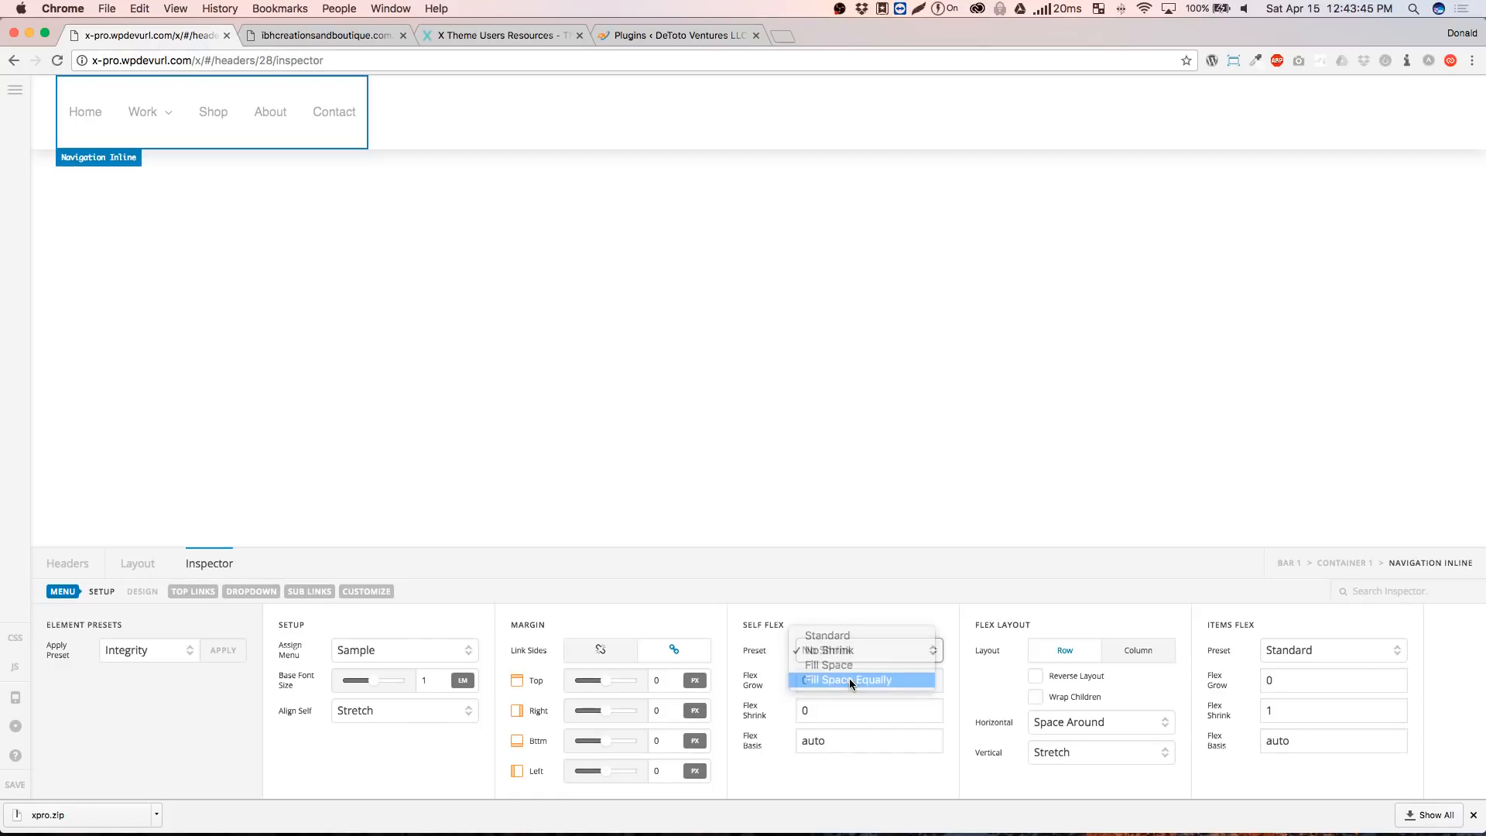
click(848, 678)
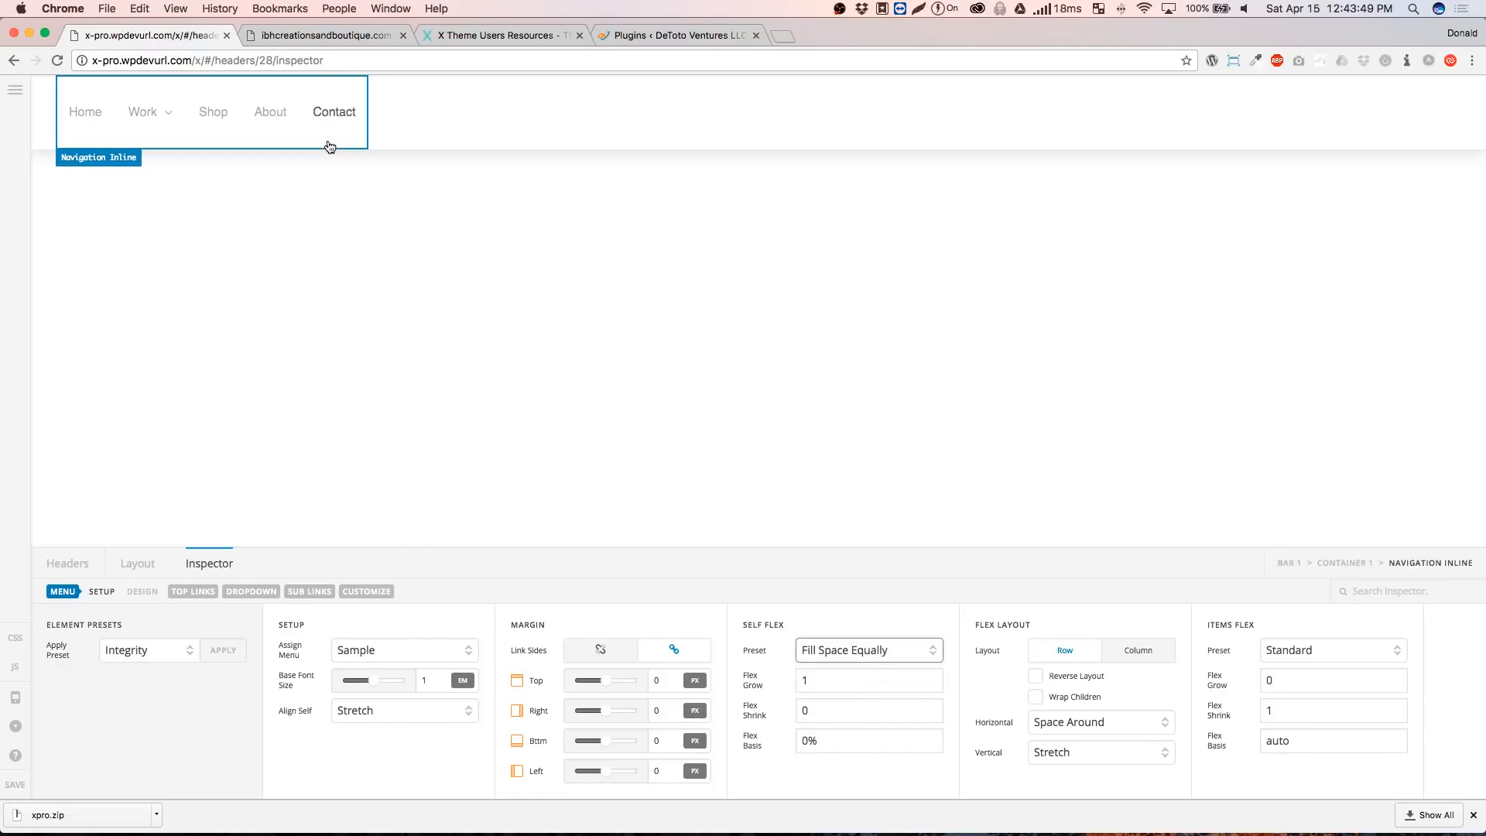
Set the Self Flex preset of Container 1 to Fill Space Equally
click(135, 559)
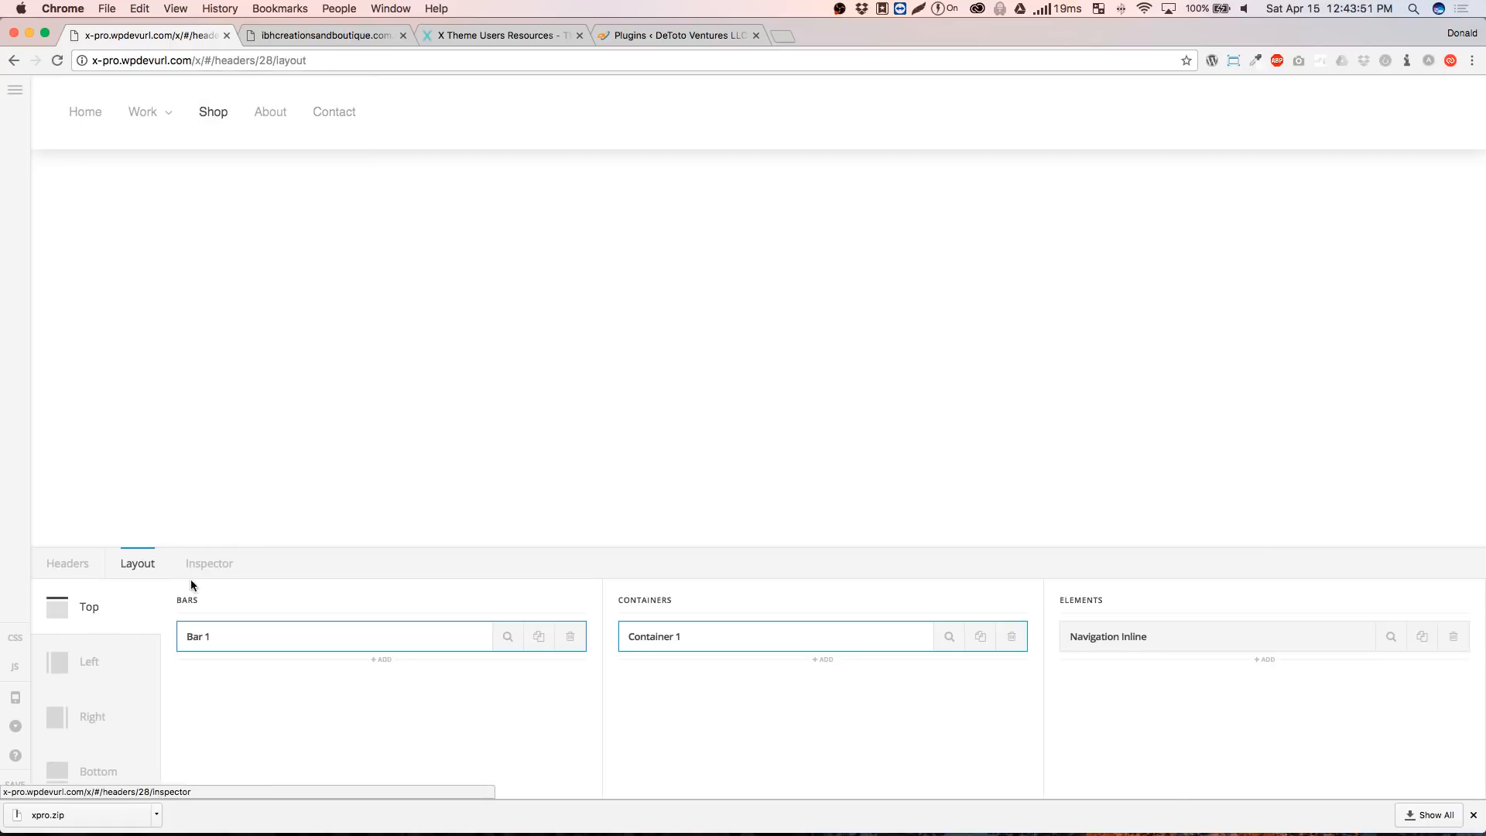
click(942, 636)
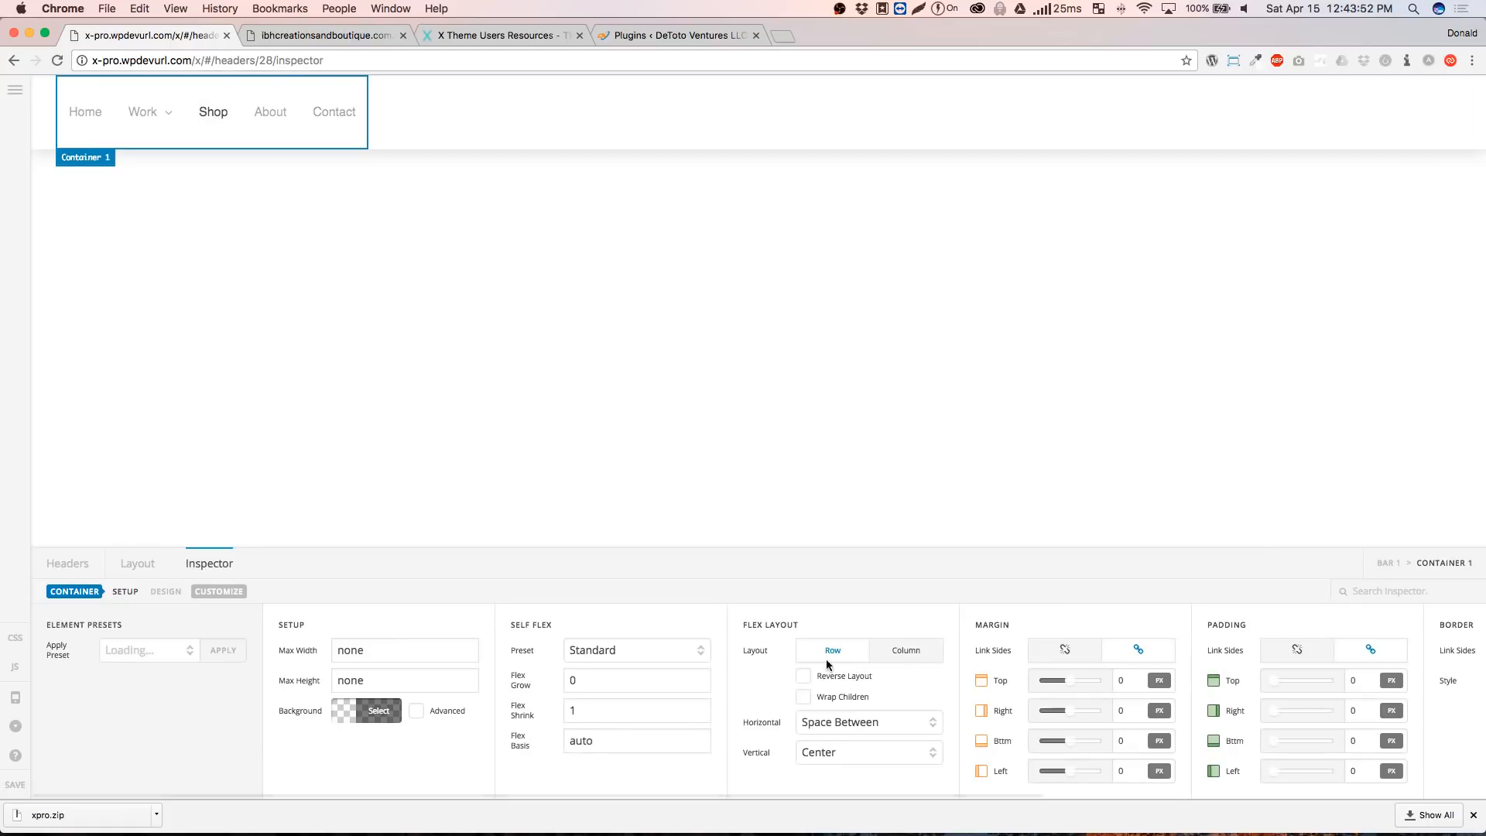
click(611, 653)
click(603, 696)
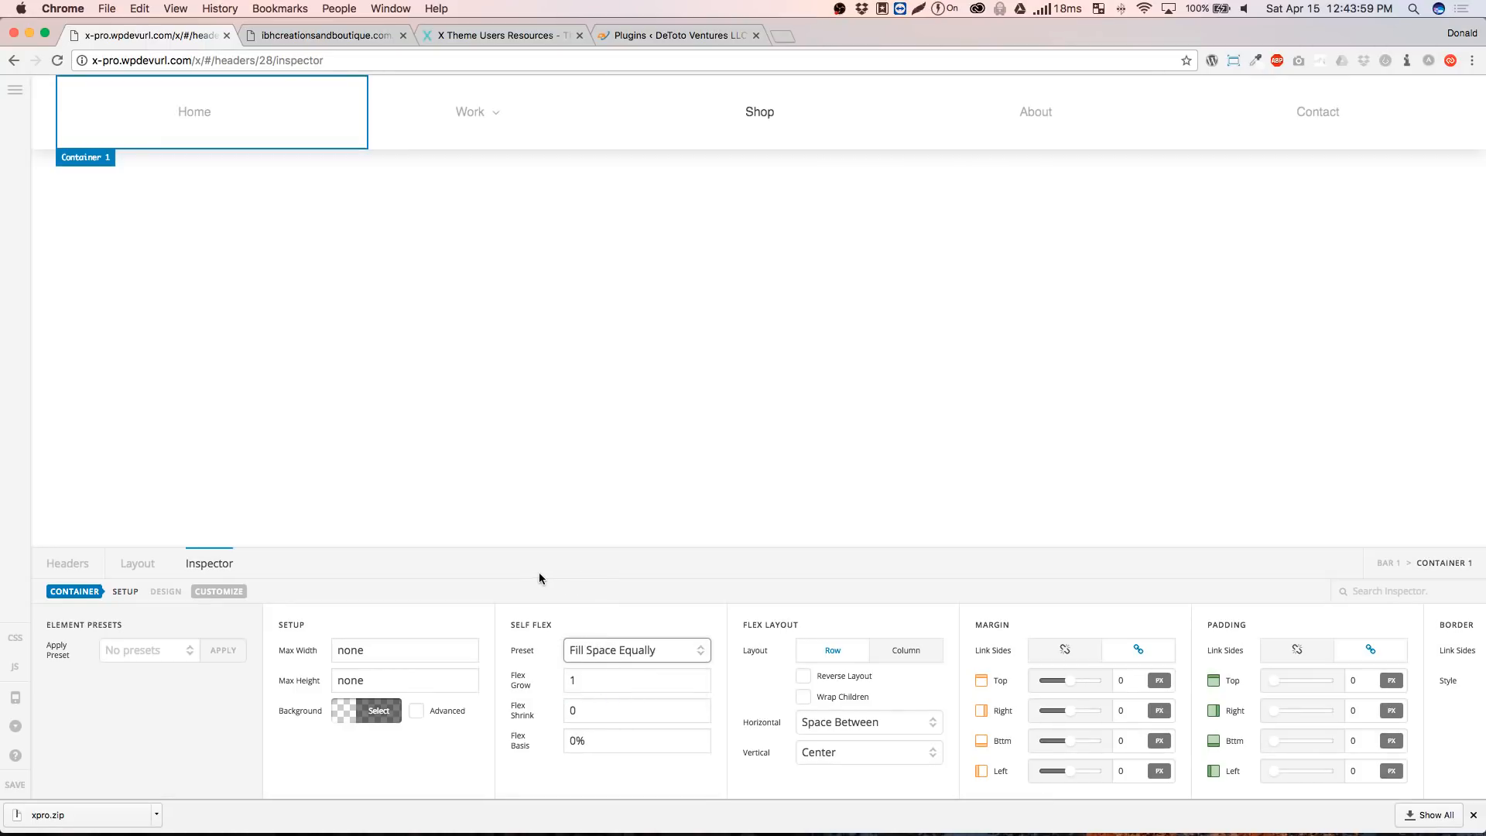
Keep the Navigation Inline element's Self Flex preset at Fill Space Equally and set its Items Flex preset to Fill Space Equally
click(148, 573)
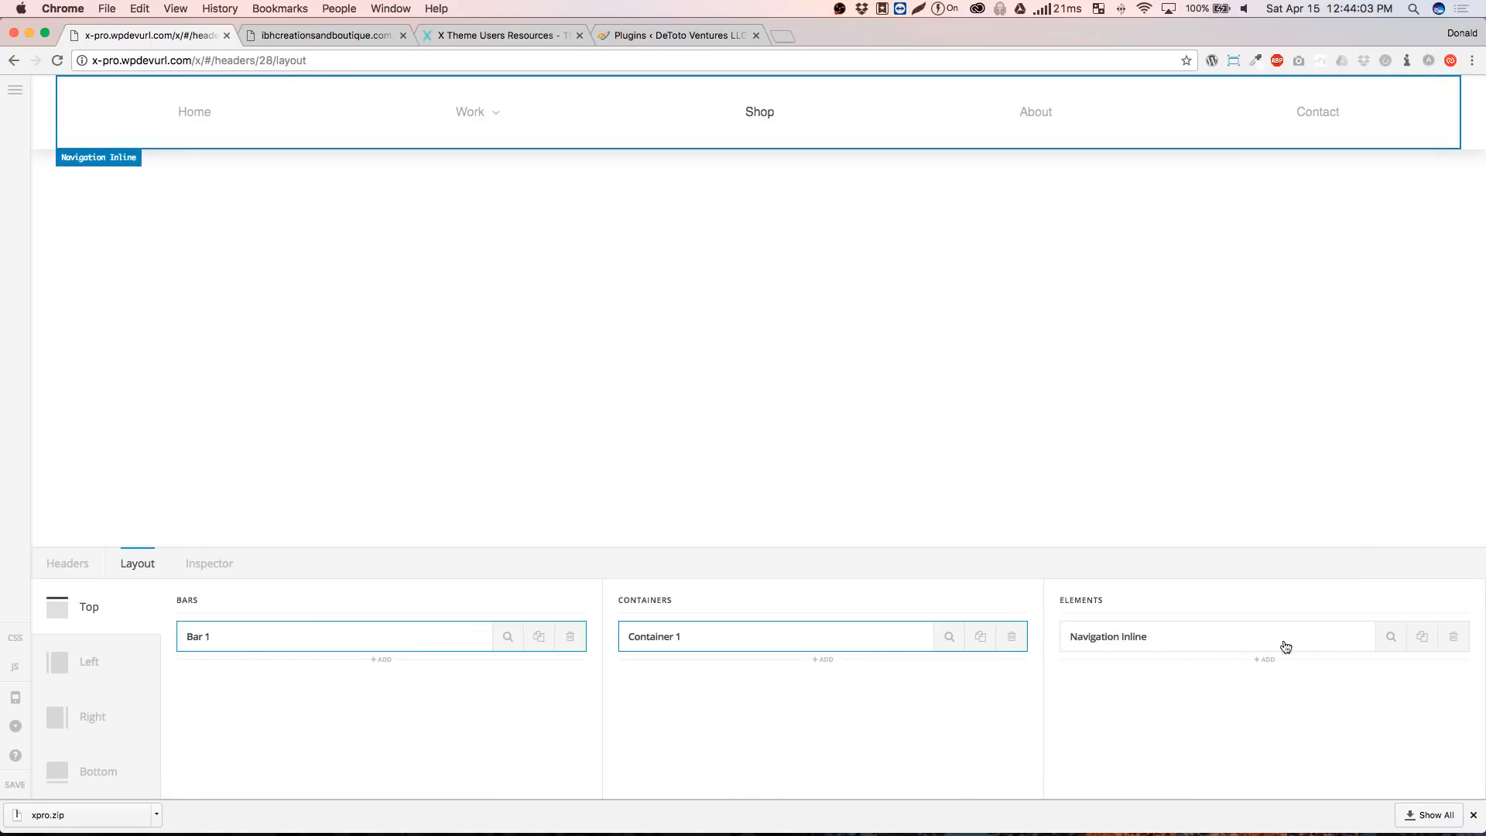
click(1393, 639)
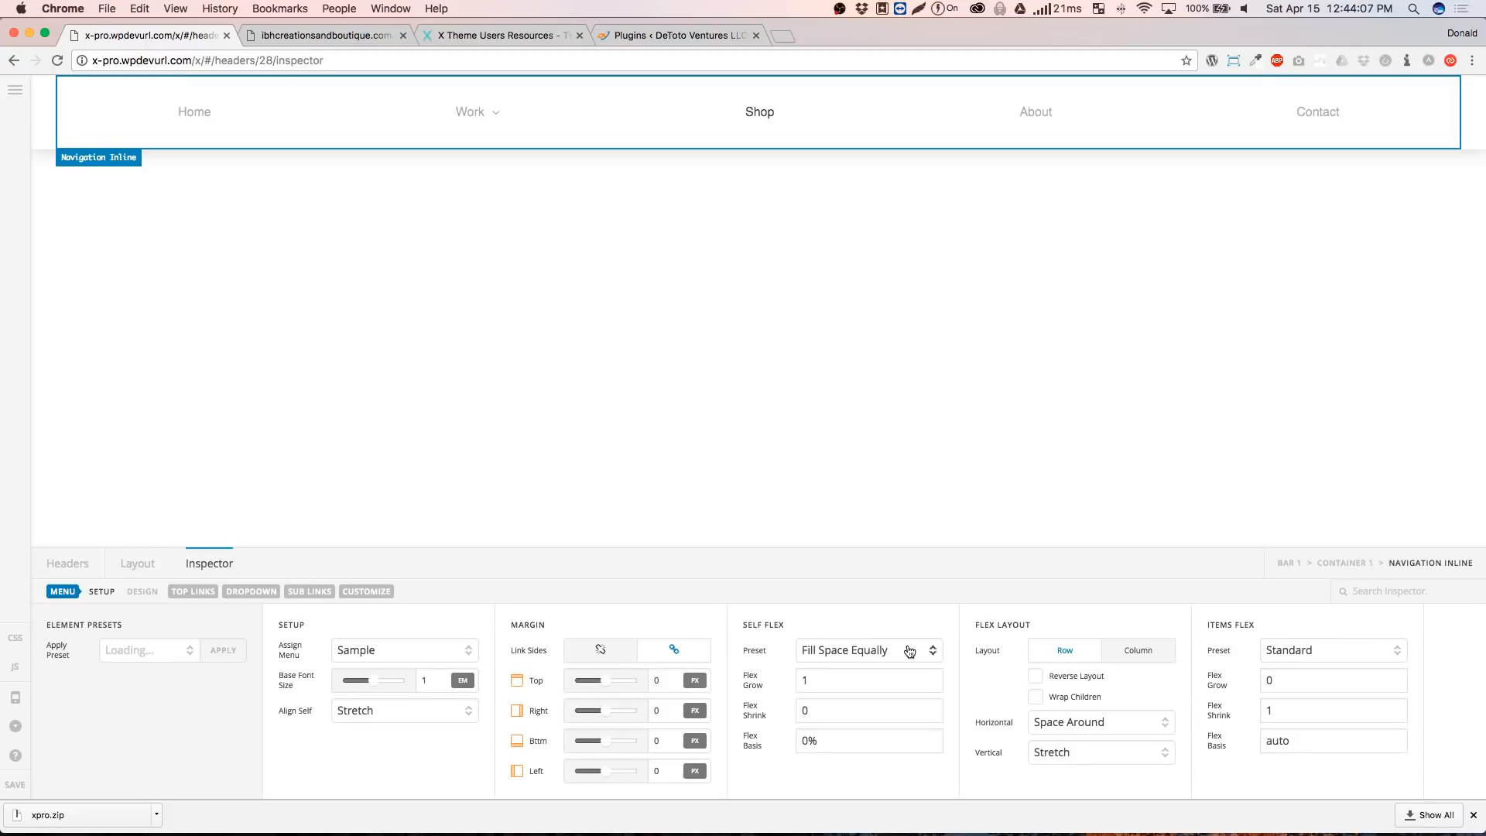
click(825, 650)
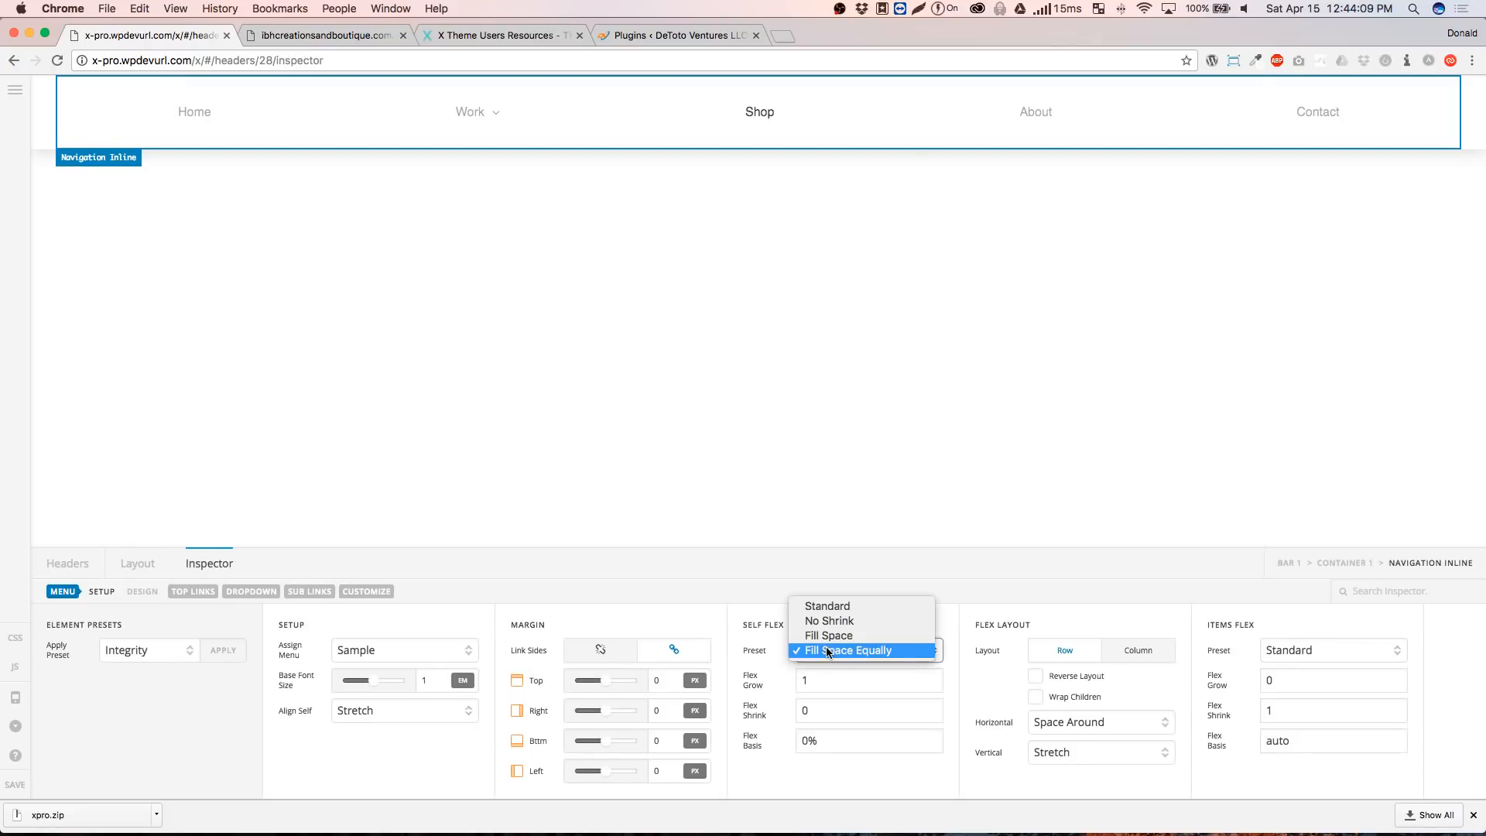
click(828, 651)
click(1360, 653)
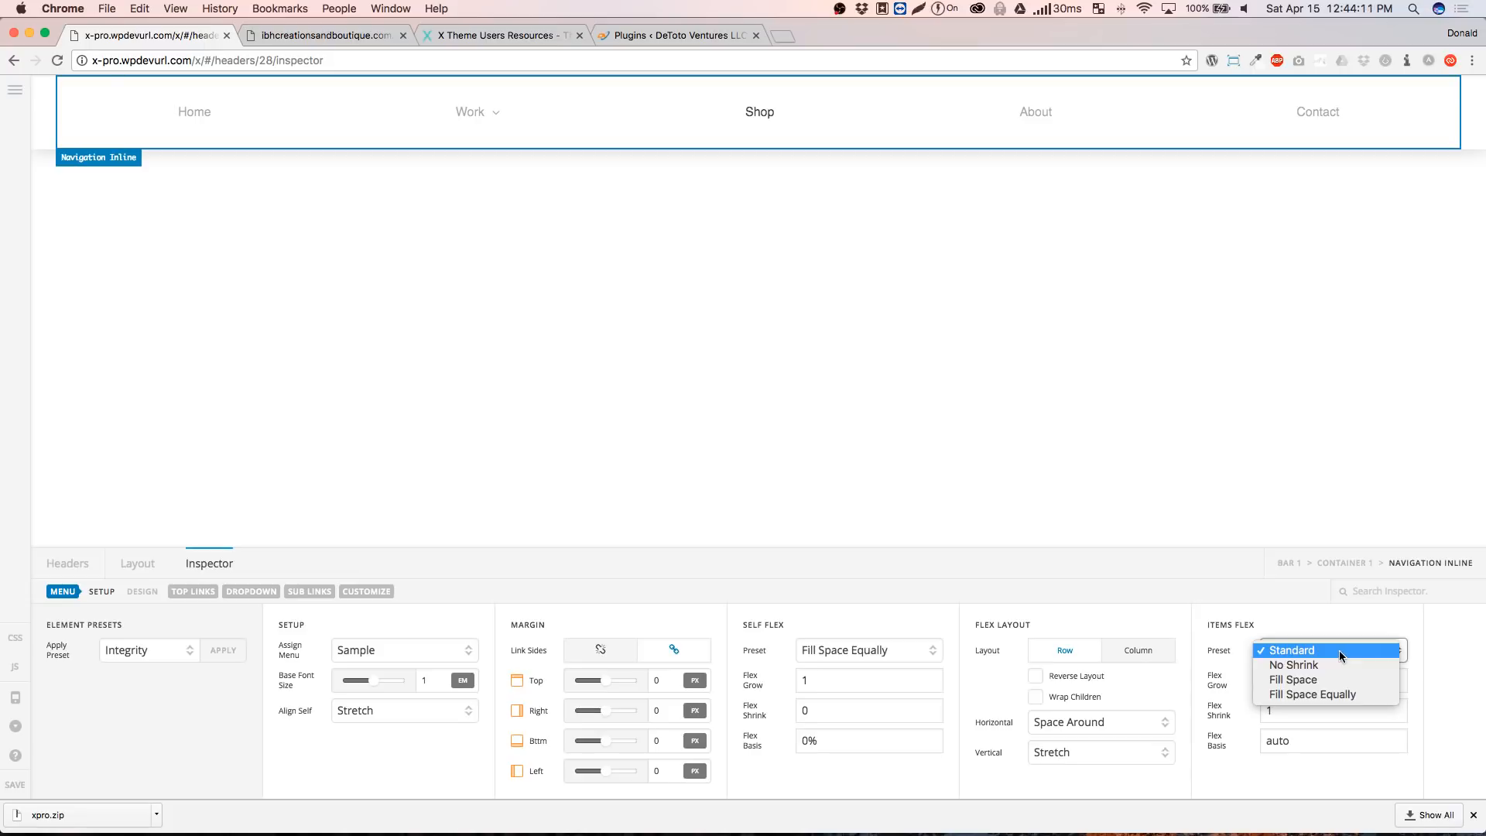
click(1320, 695)
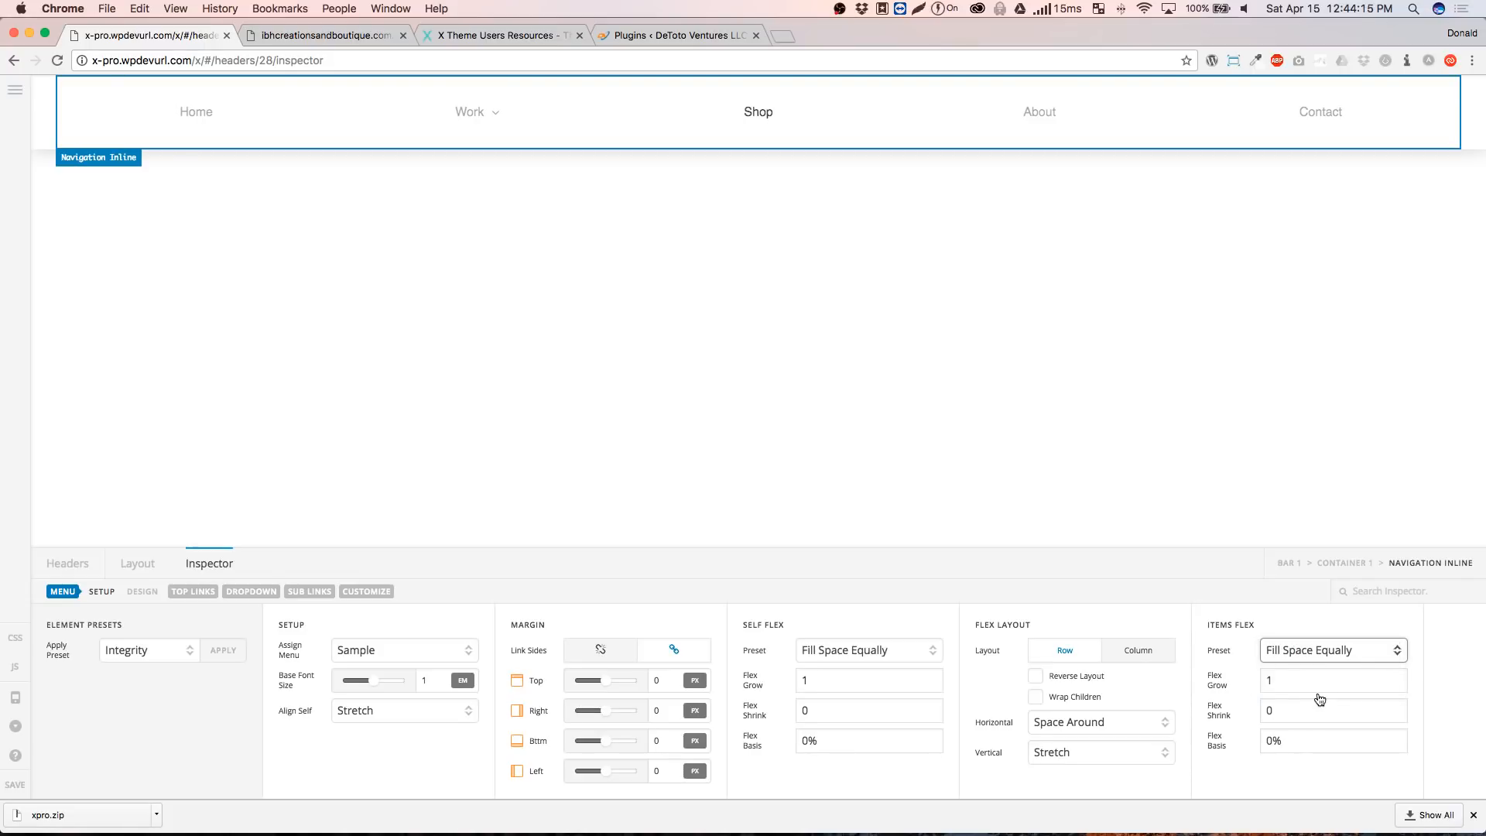
Try the Standard Items Flex preset on the Navigation Inline element and return it to Fill Space Equally
click(1316, 652)
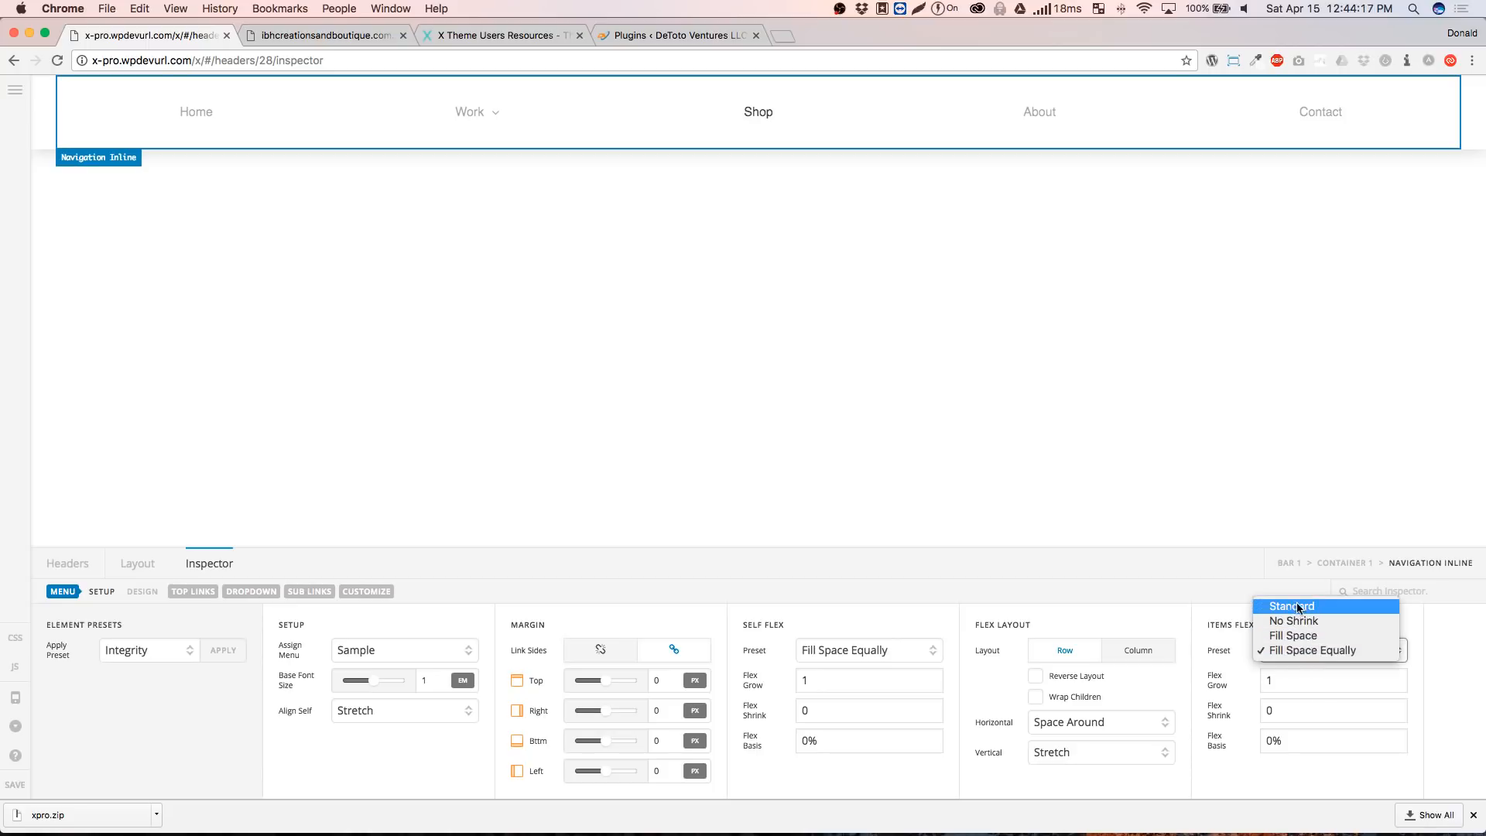
click(1298, 608)
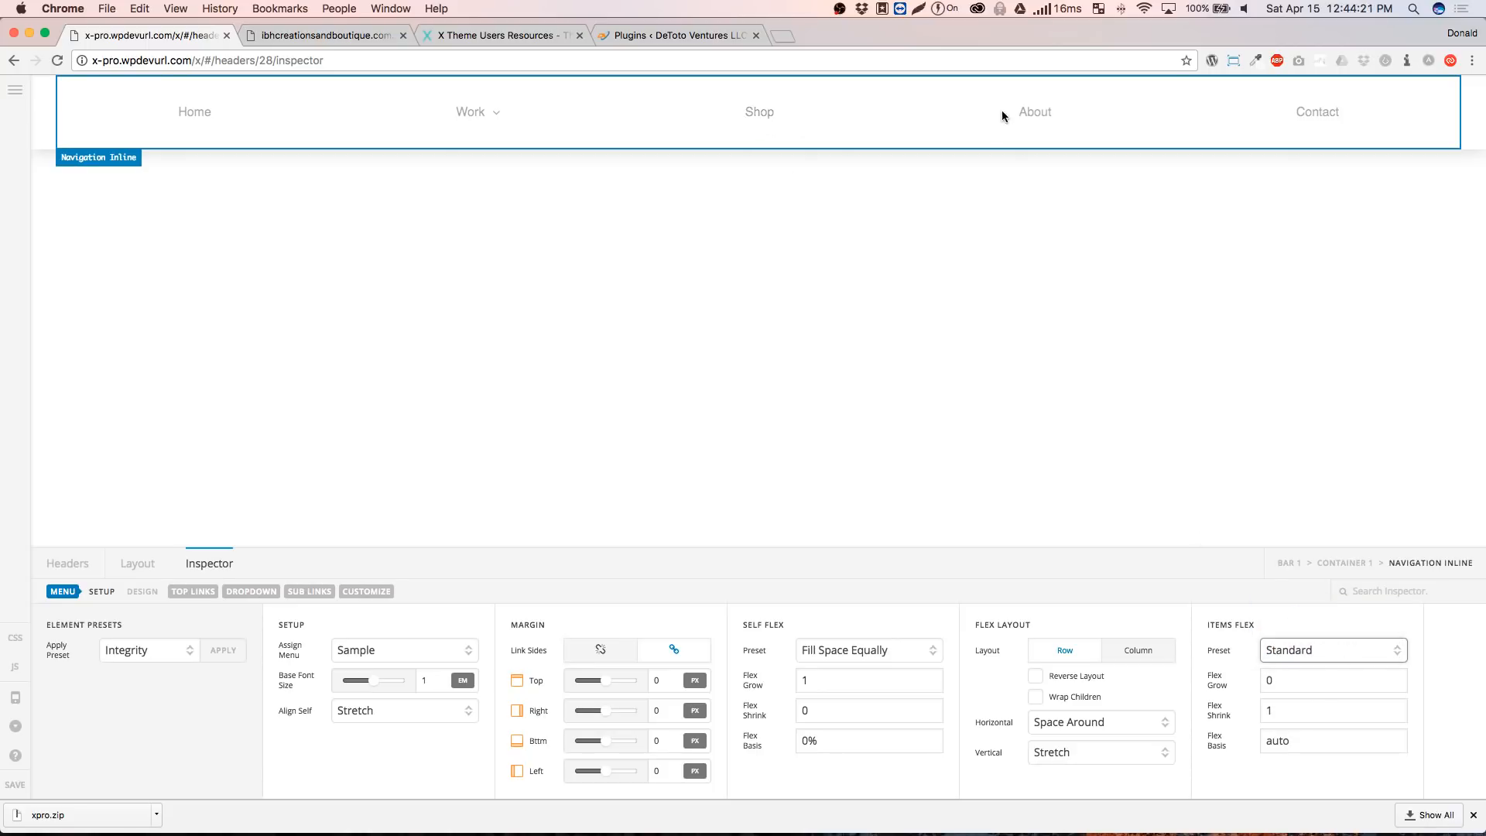
click(1302, 652)
click(1306, 695)
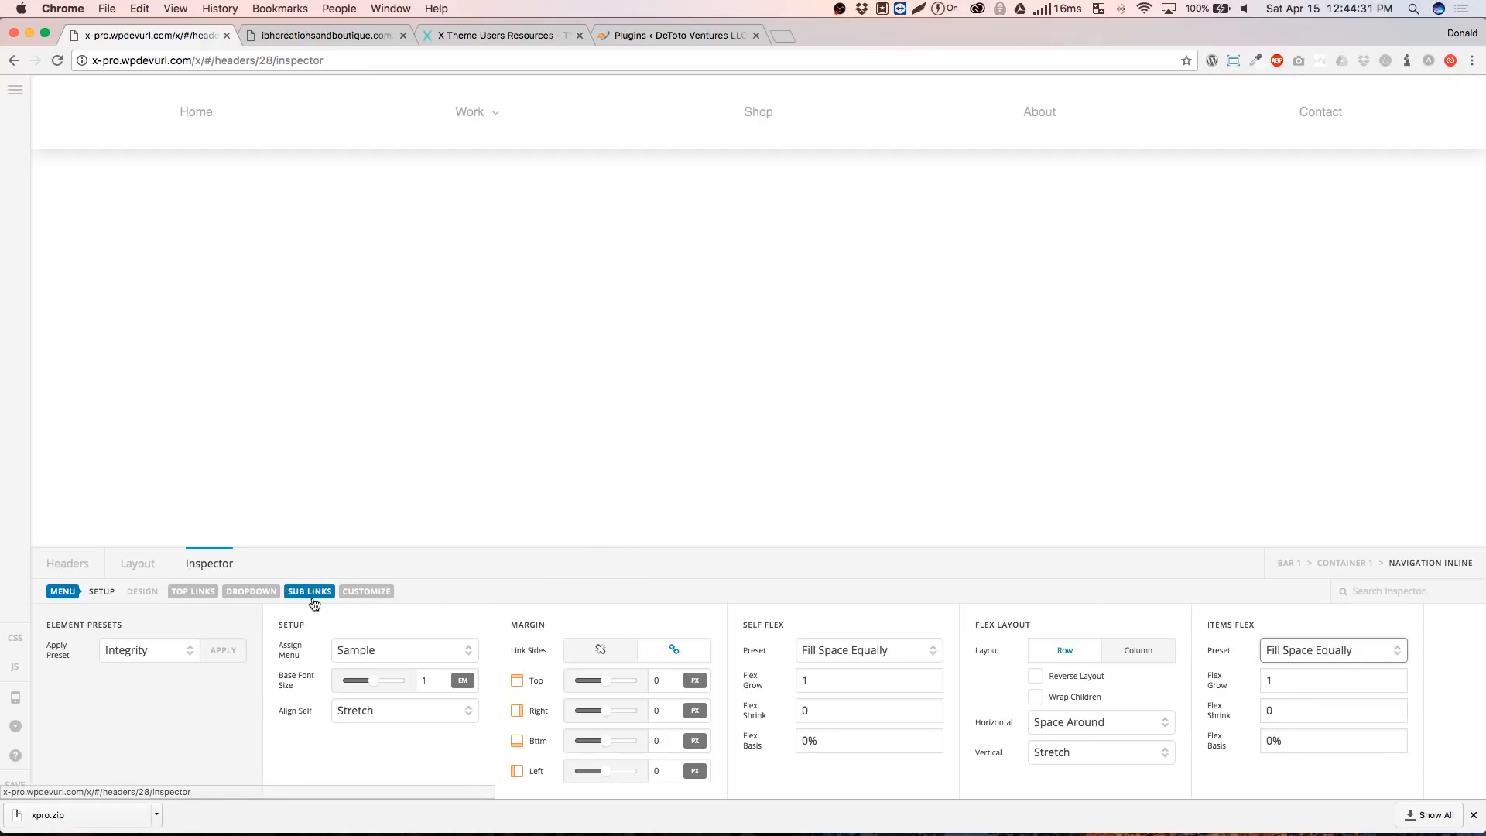
Turn off the text and enable graphics for the top links of the Navigation Inline element
click(192, 592)
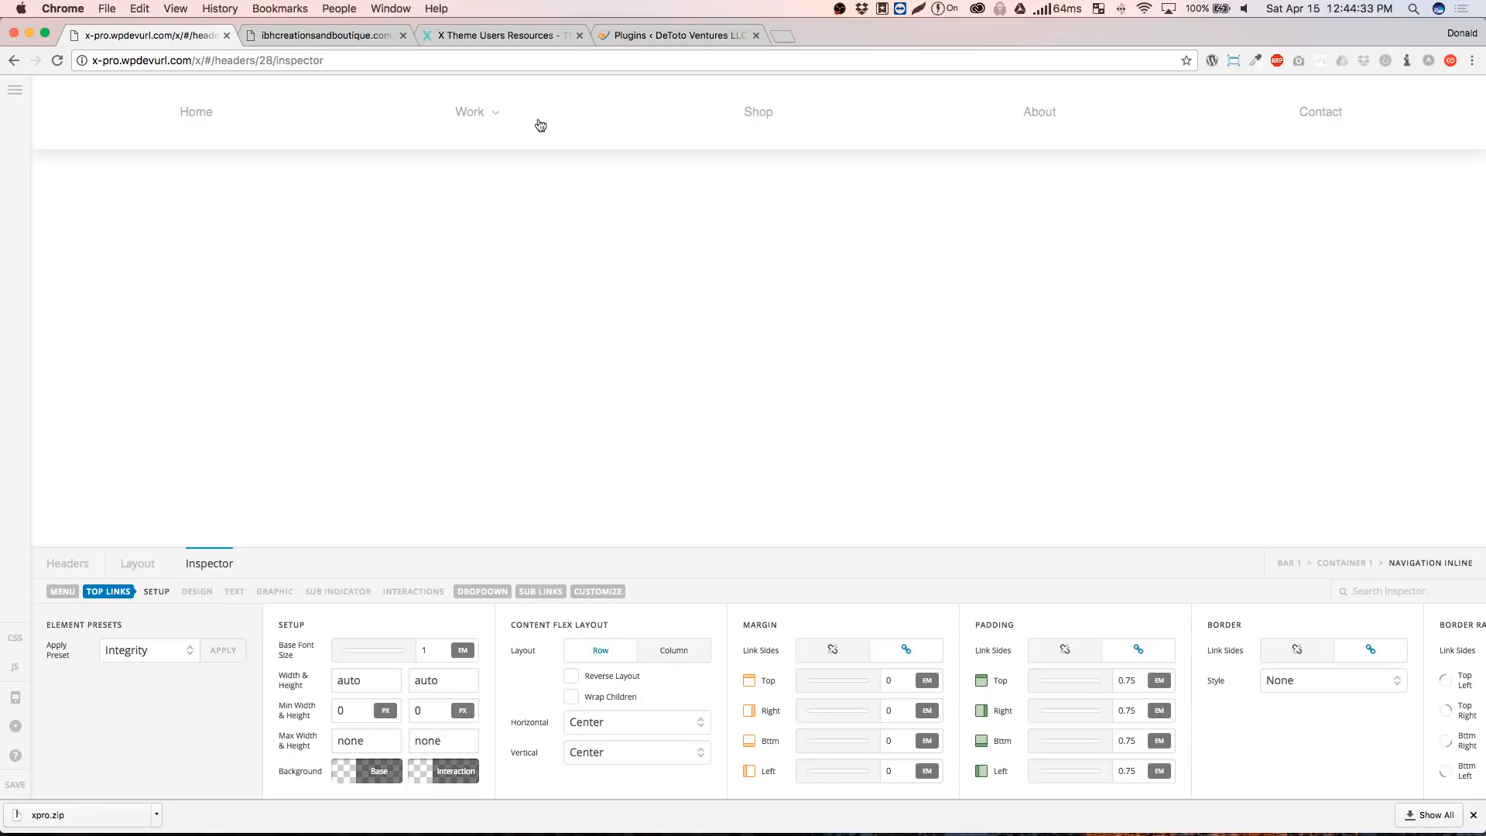
click(234, 592)
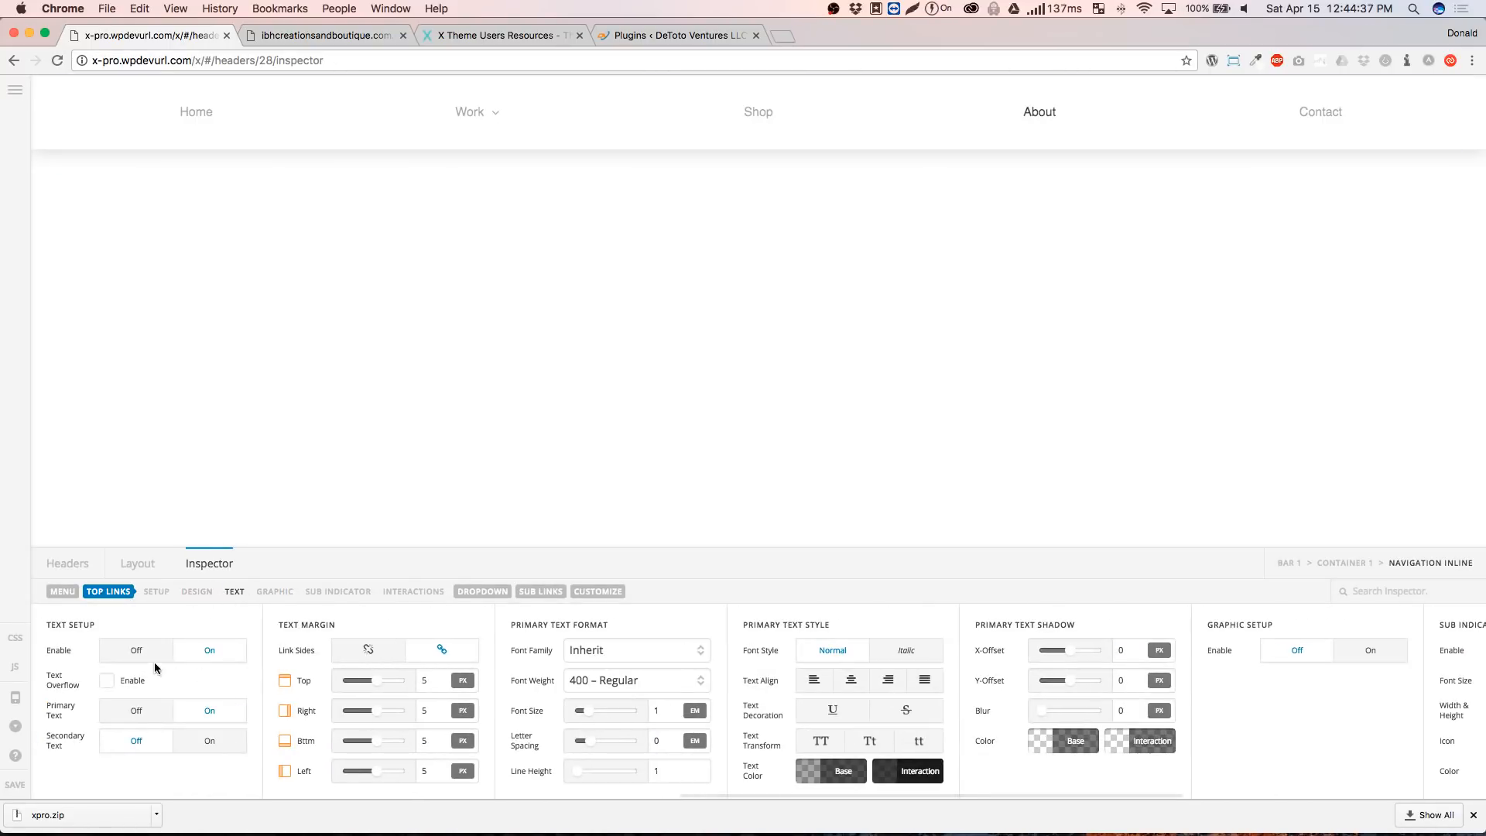
click(139, 656)
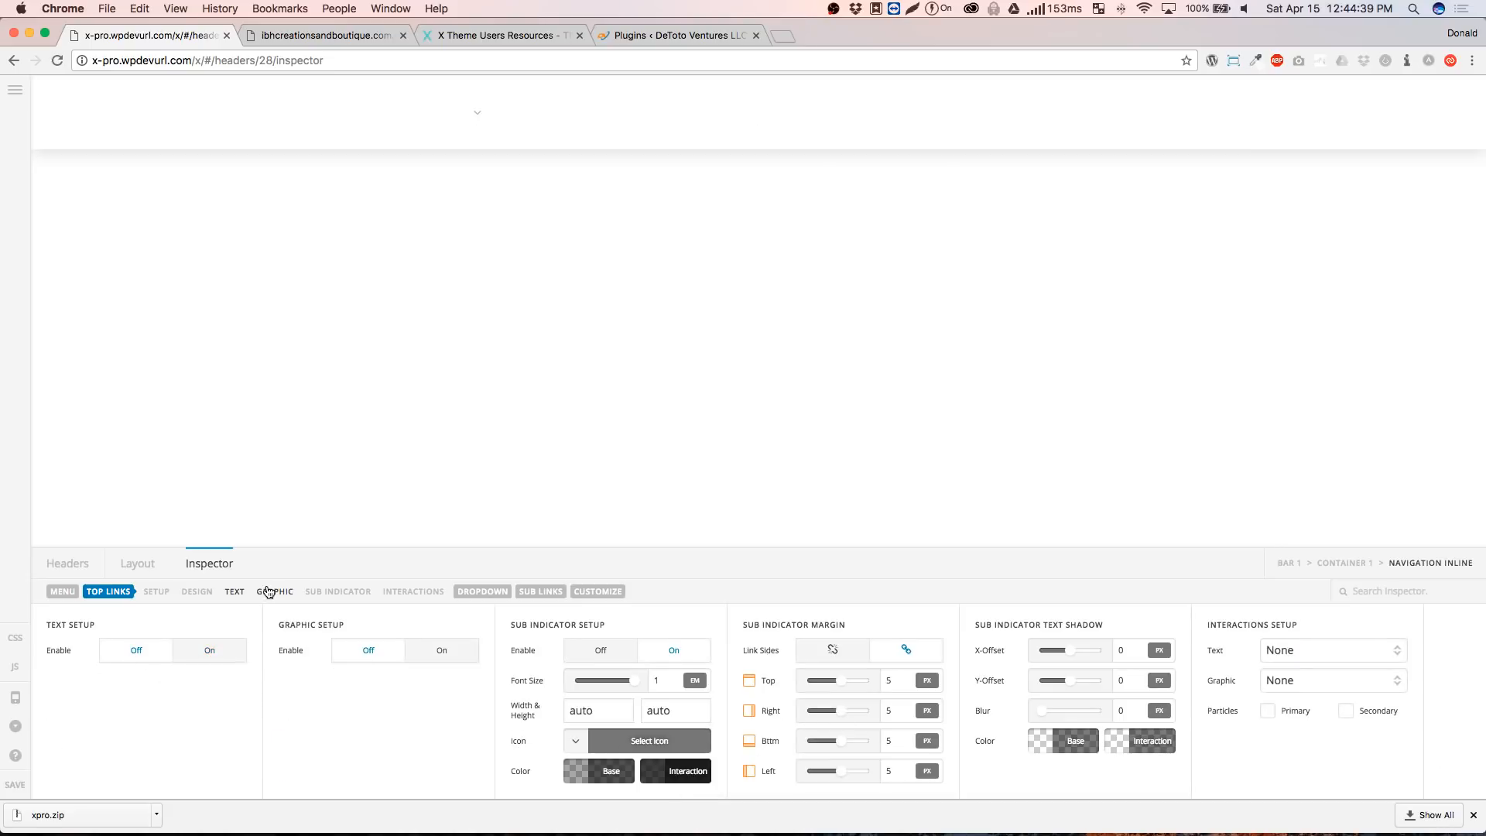
scroll(258, 606, left, 1)
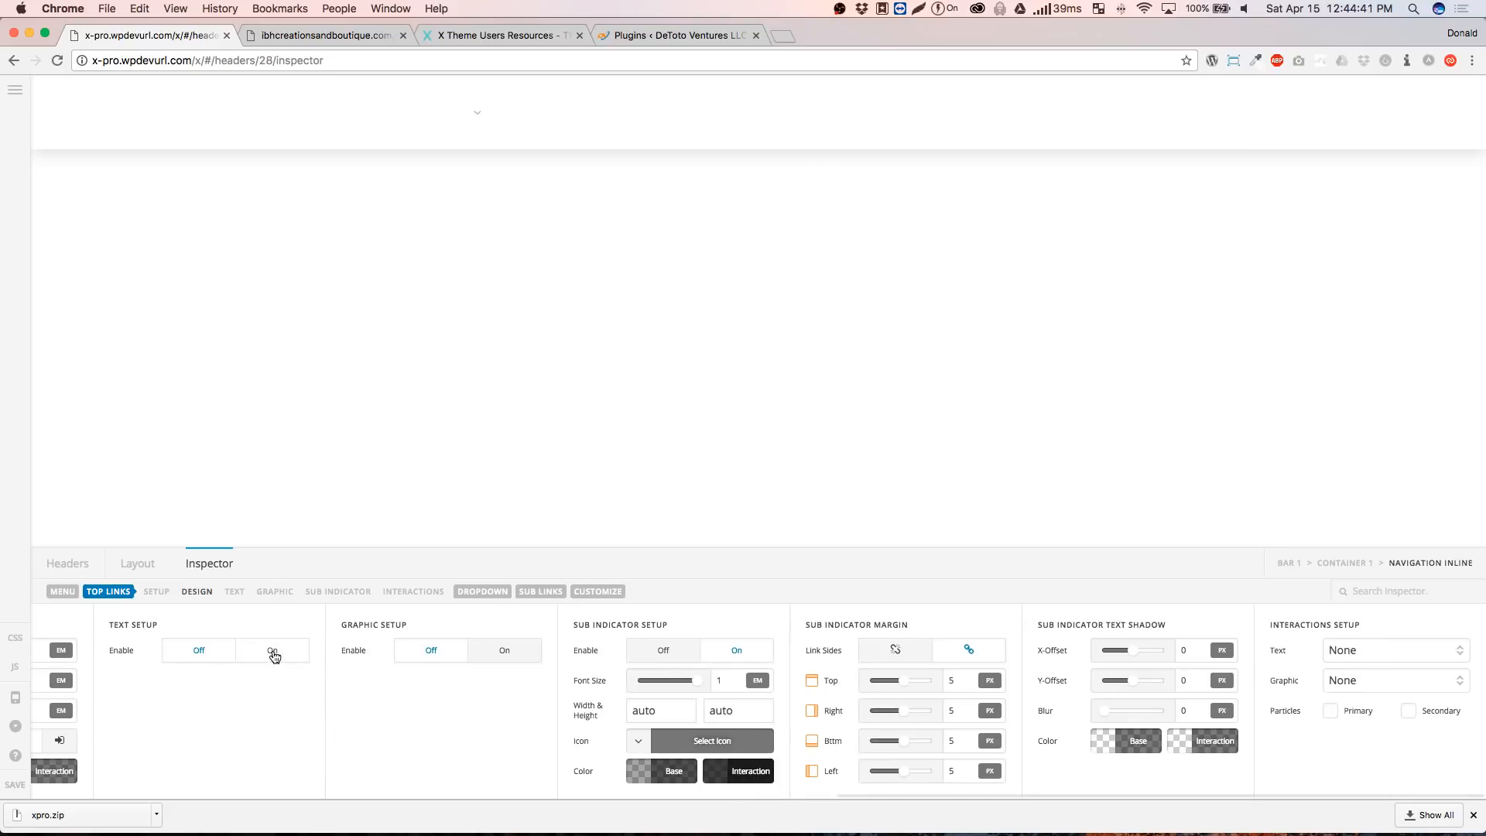
click(498, 656)
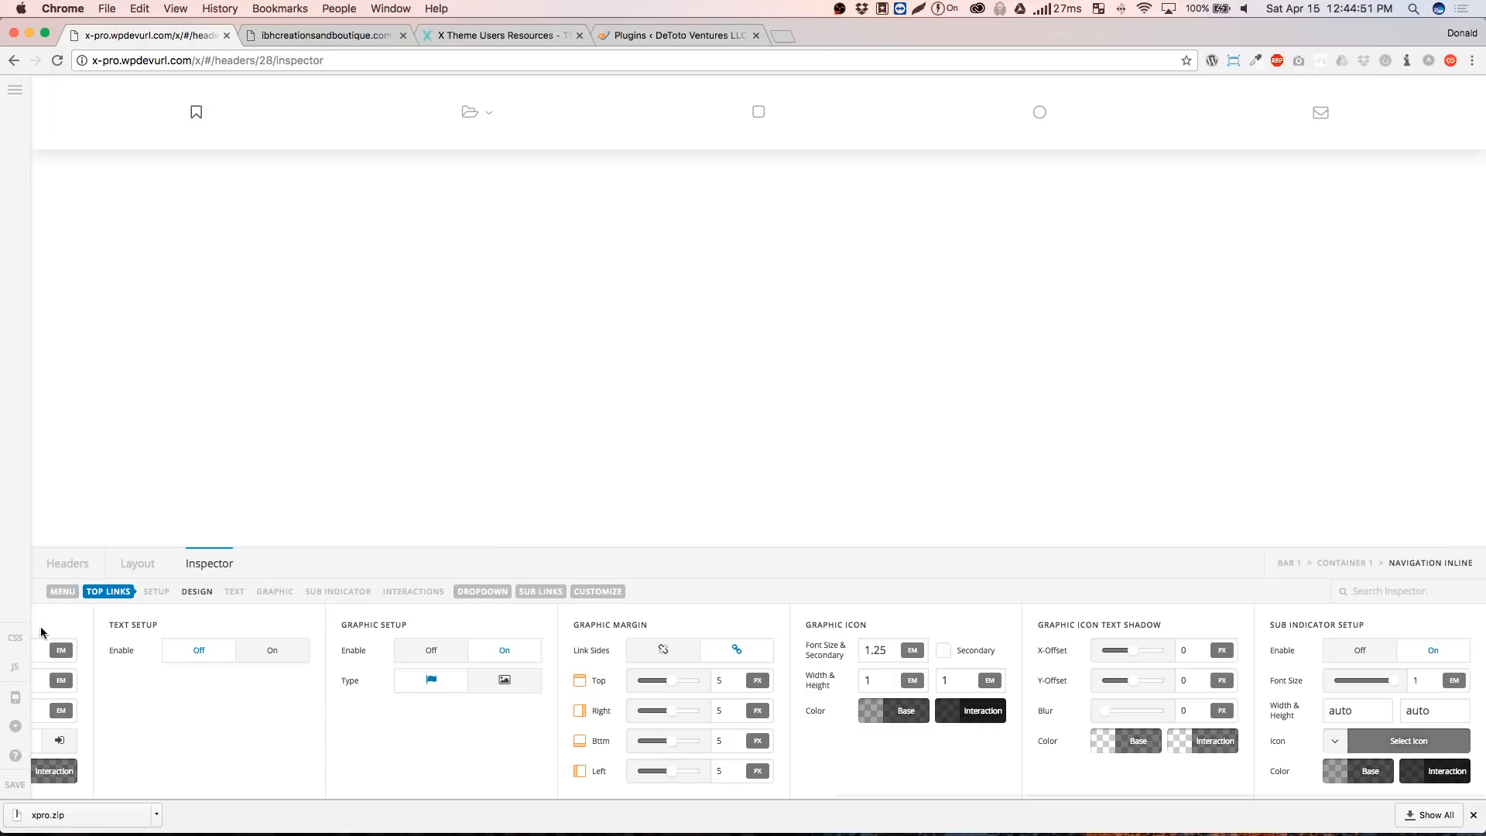
Preview the icon navigation at the 768px-979px, 481px-767px and 480px & smaller breakpoints
click(15, 697)
click(752, 97)
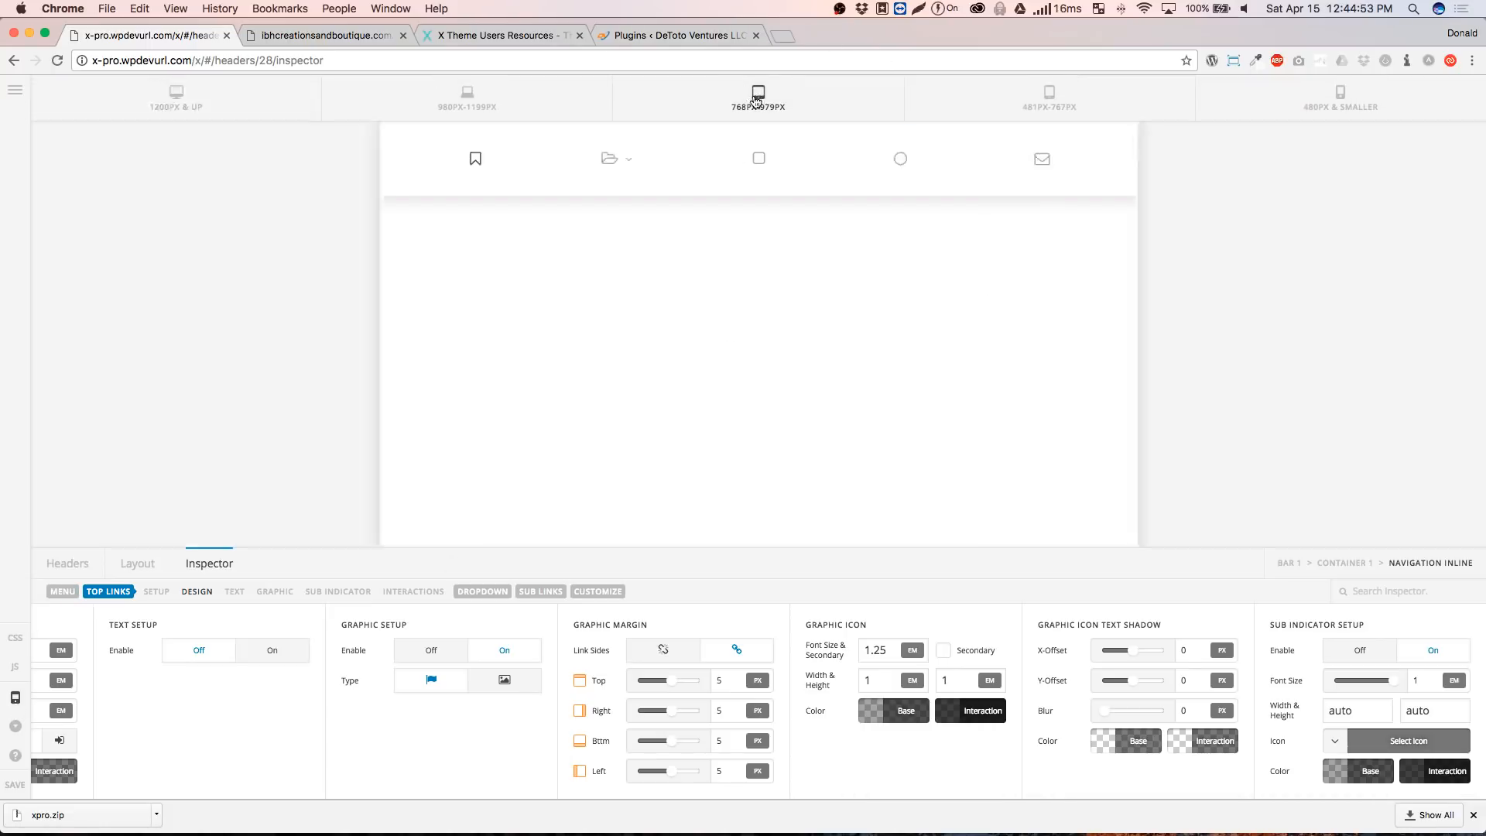
click(1049, 97)
click(1326, 92)
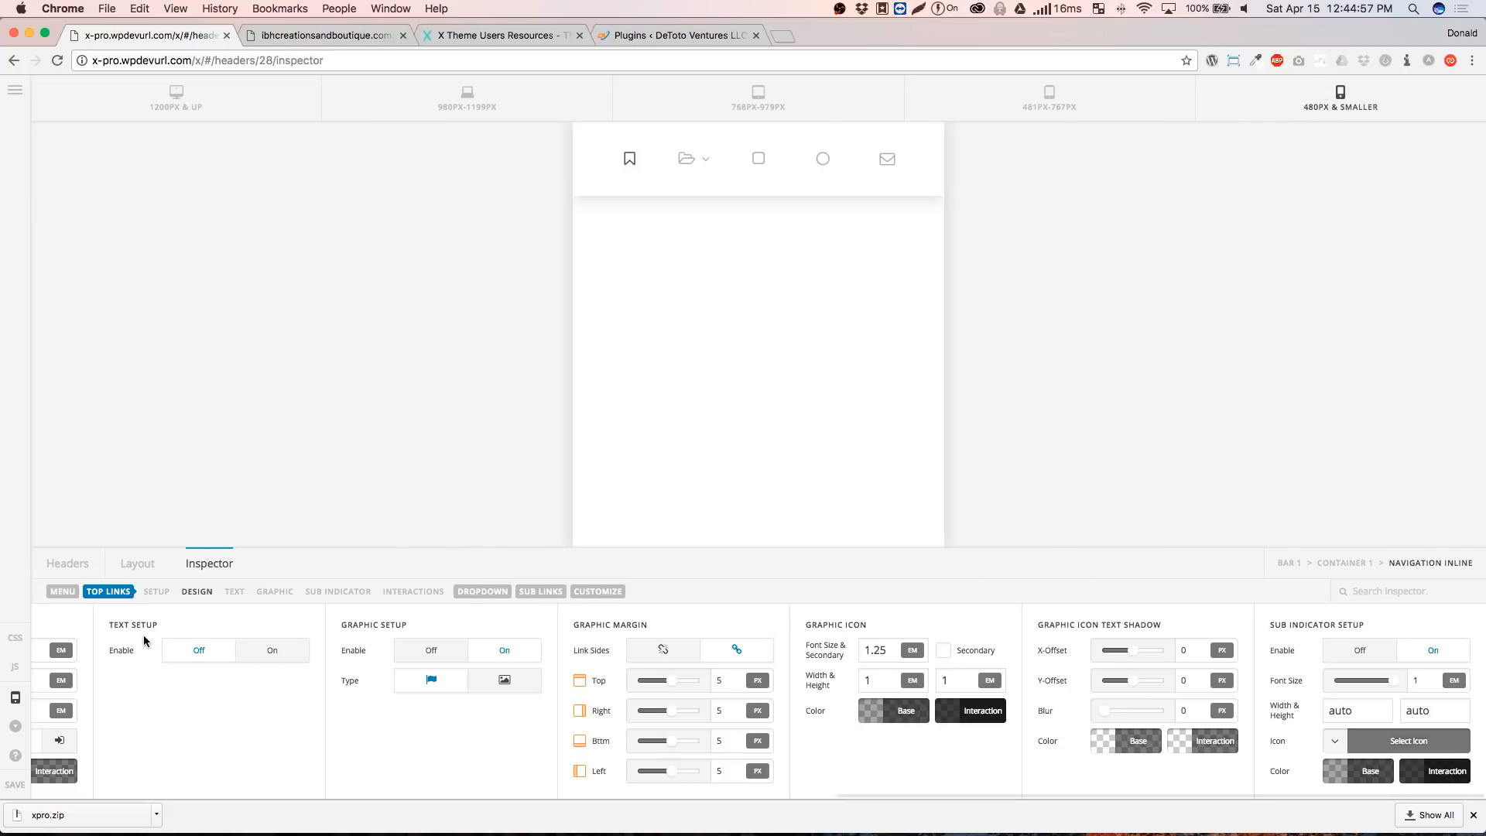
Assign the Sample (No Dropdowns) menu to the Navigation Inline element
scroll(147, 635, left, 8)
click(62, 592)
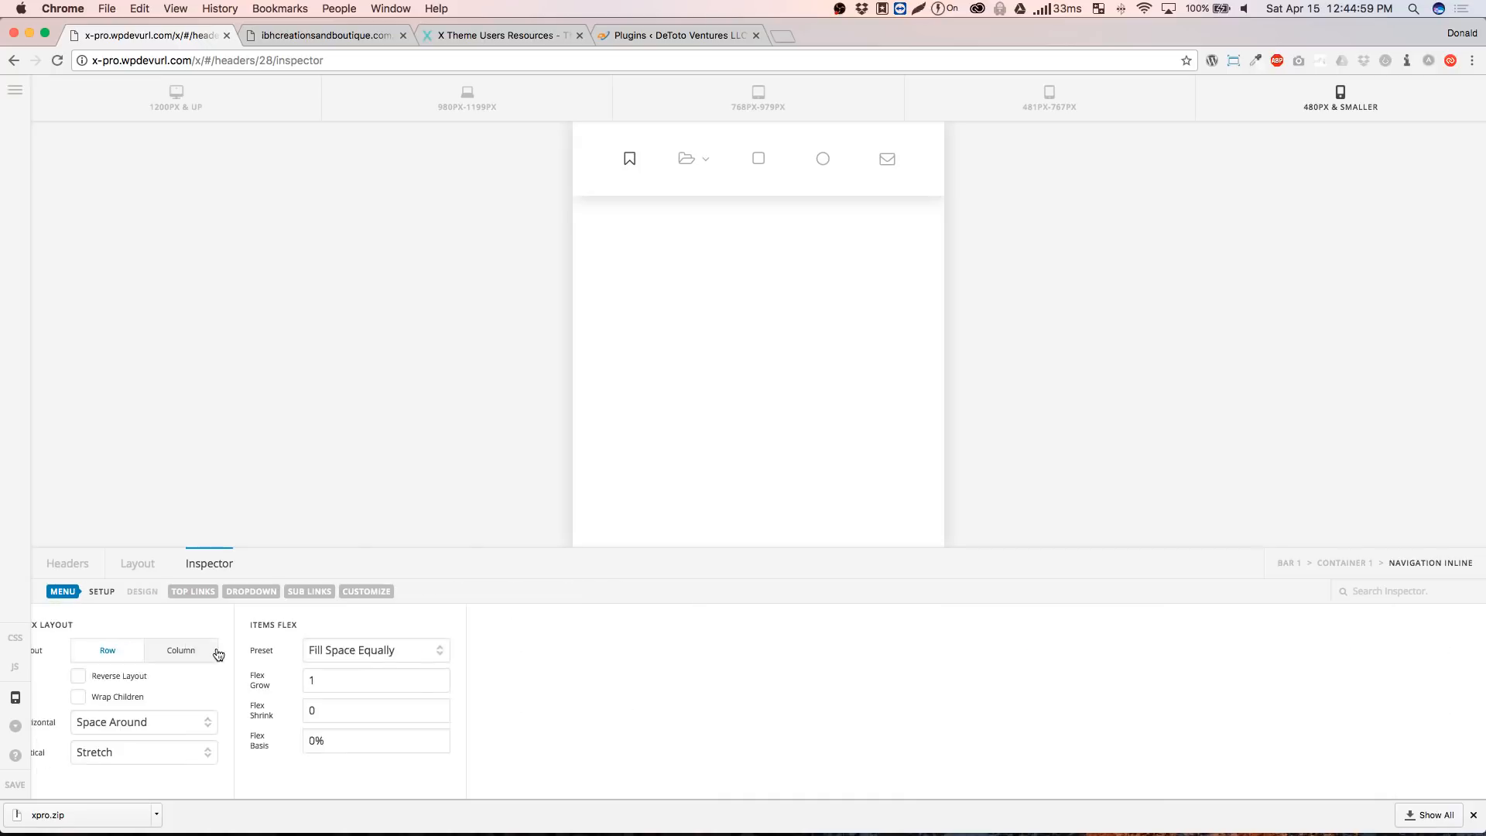
scroll(216, 653, left, 5)
click(362, 654)
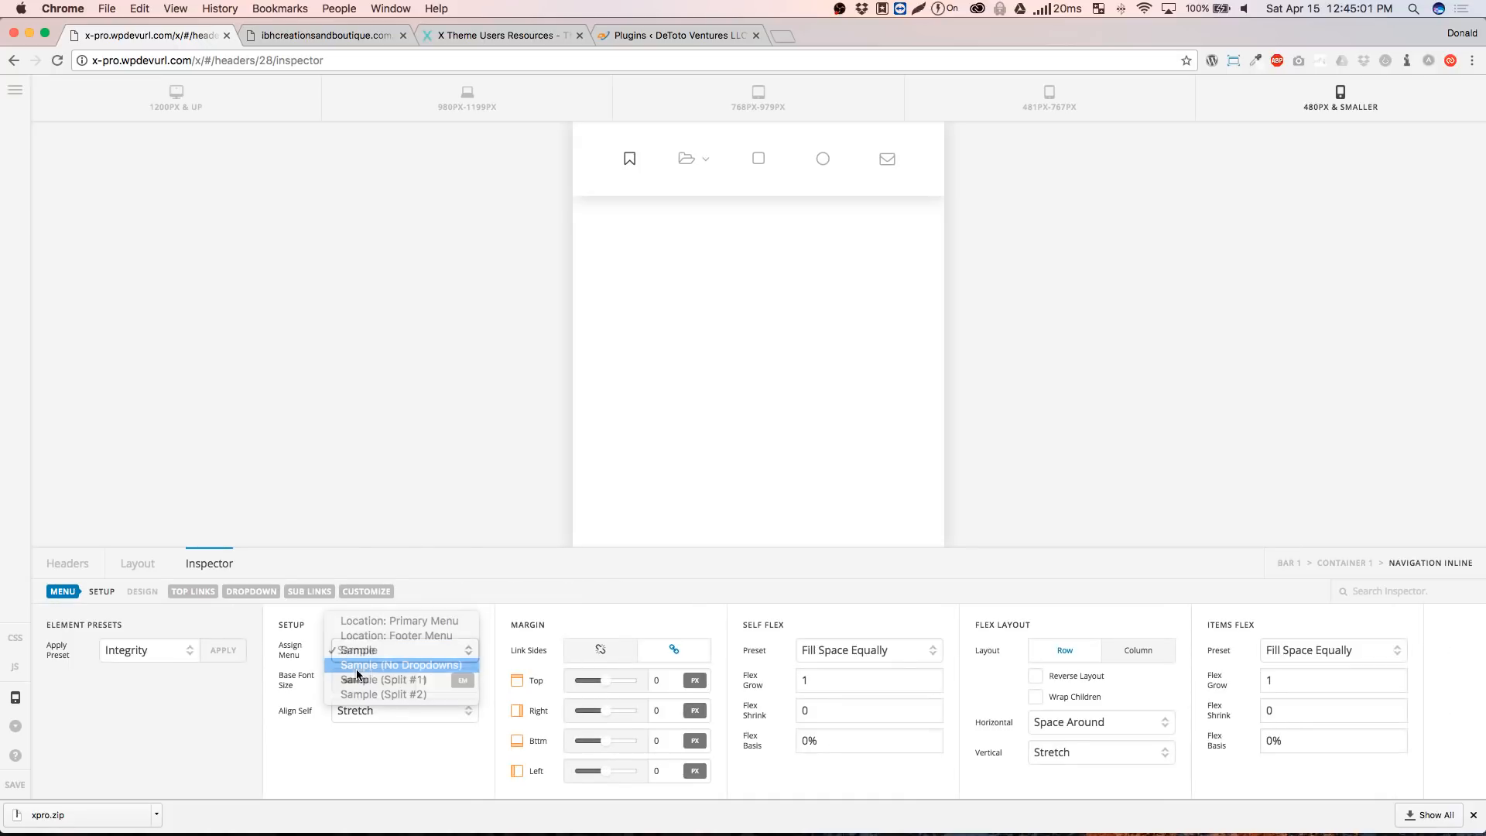
click(365, 666)
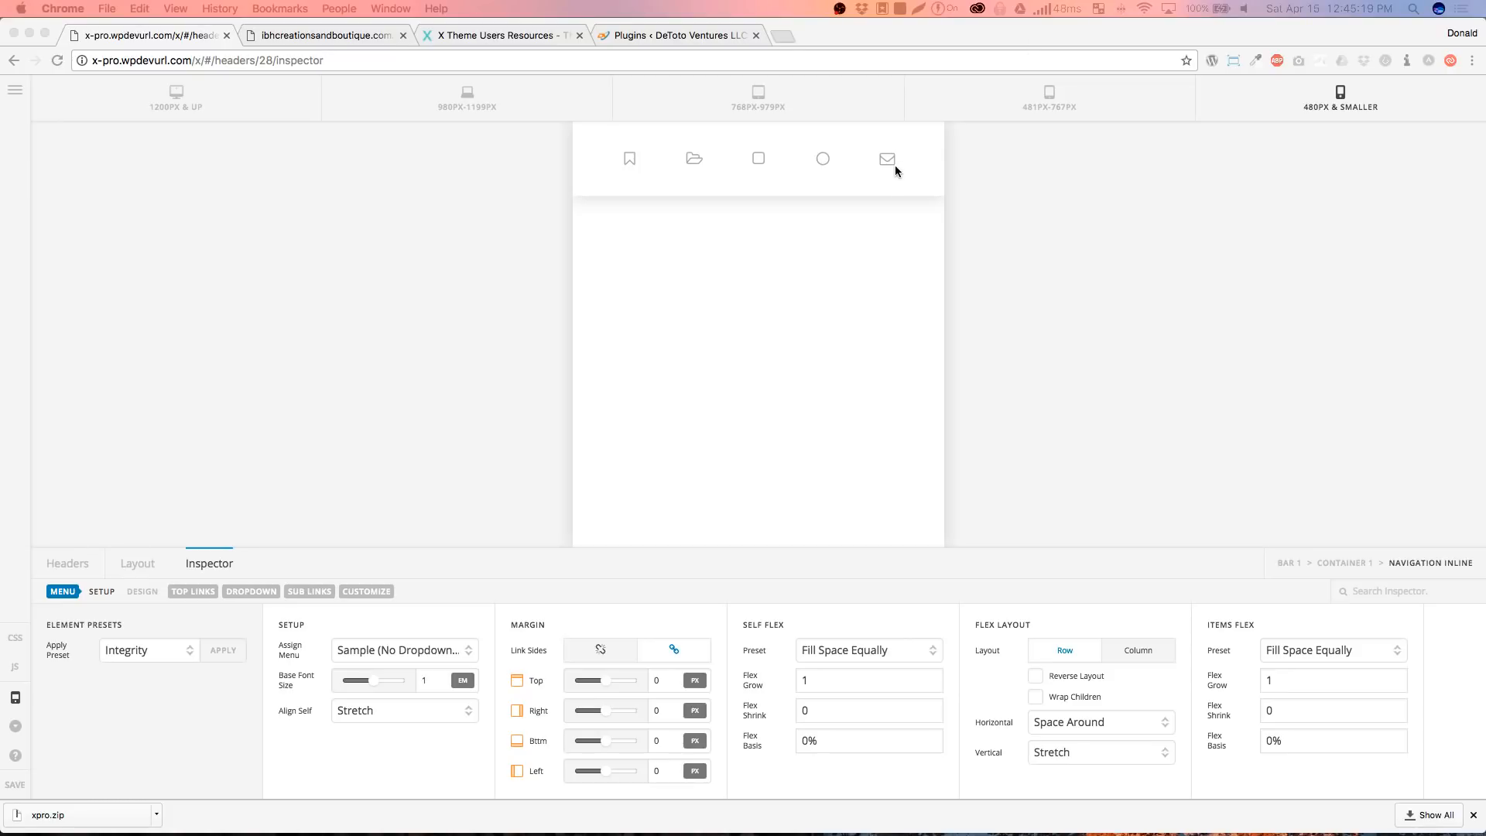
click(846, 256)
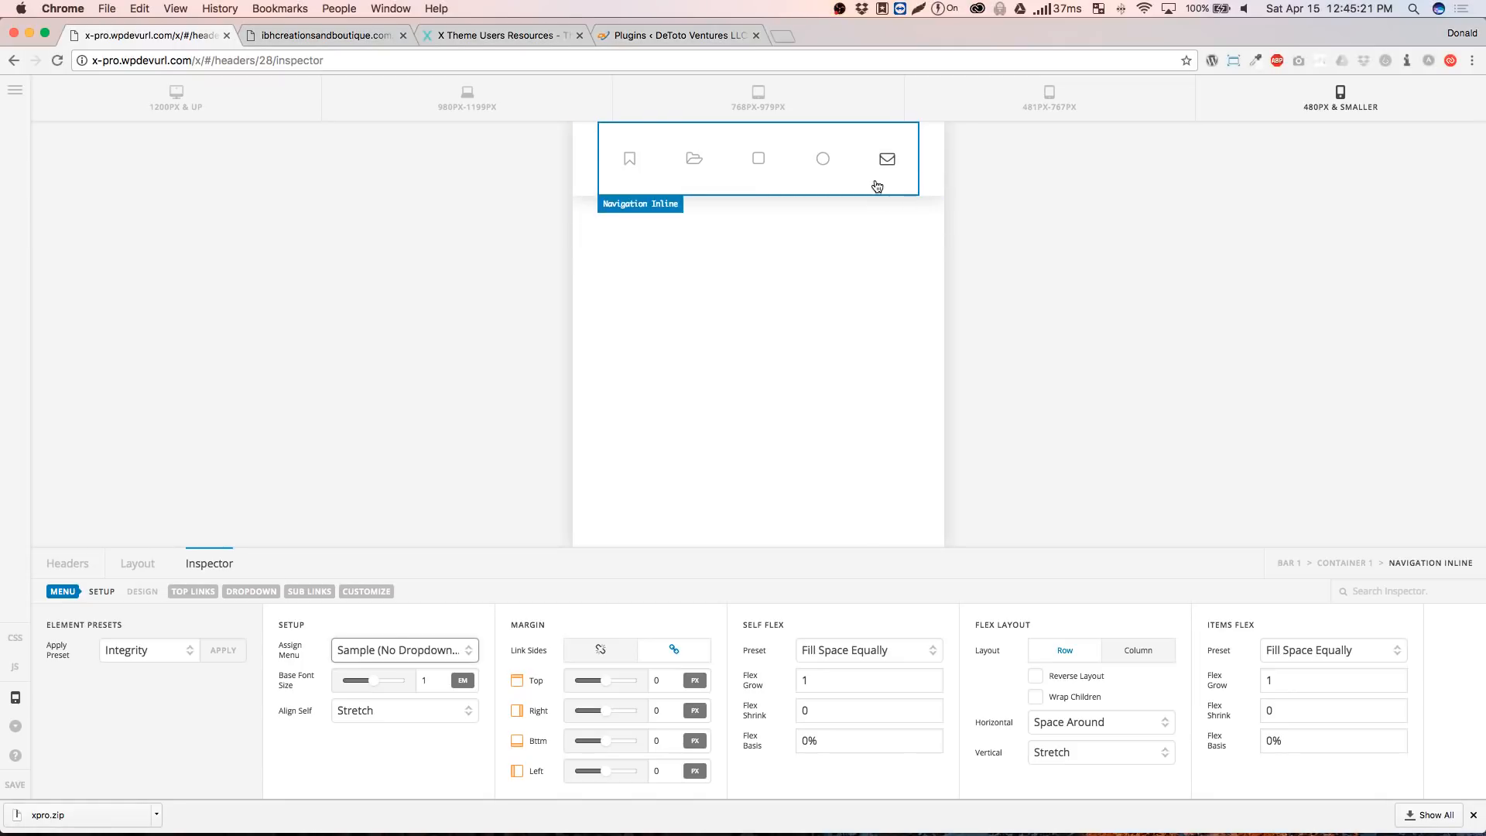
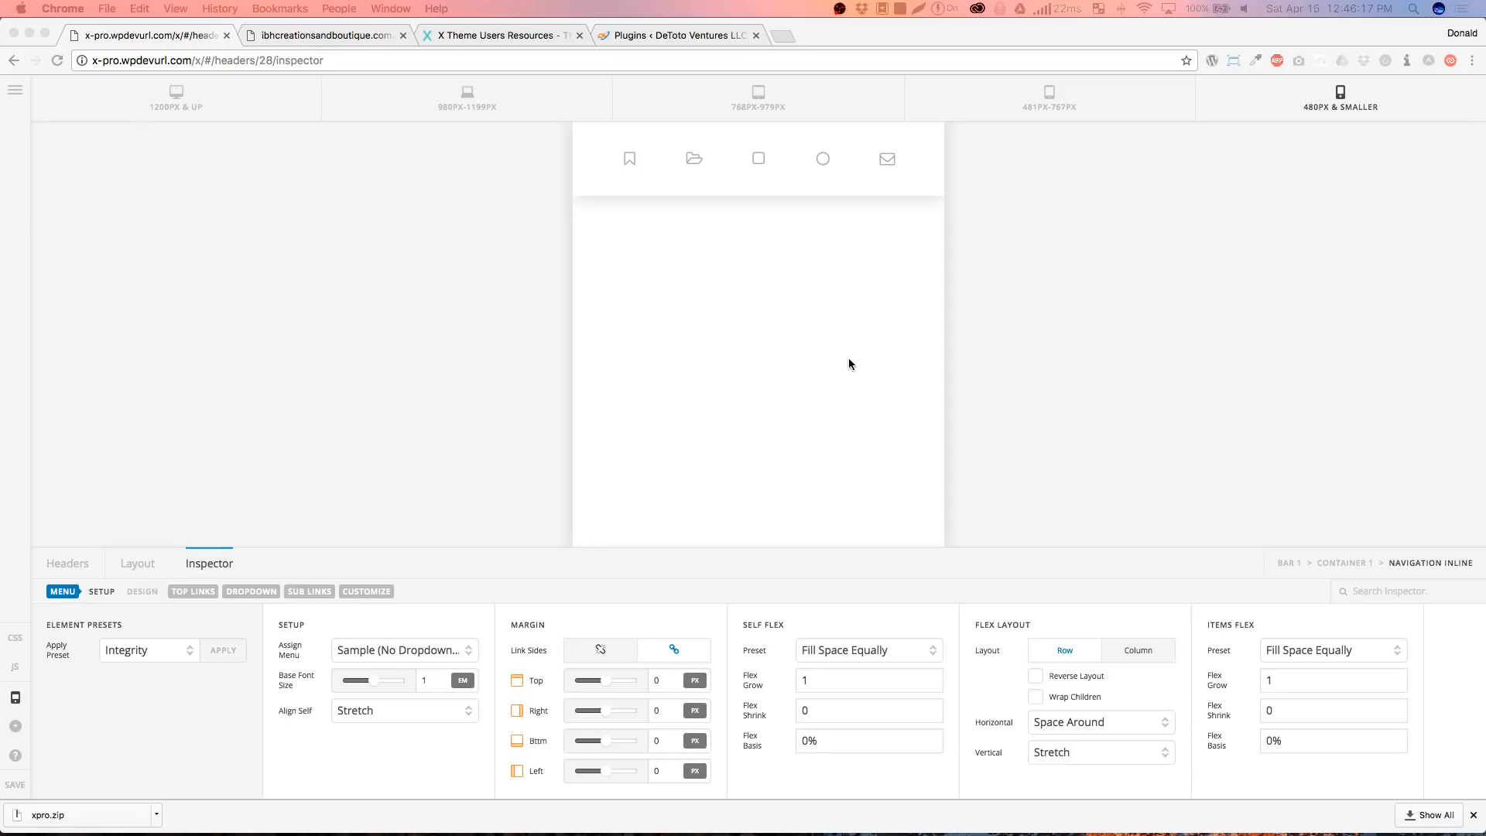
Add a bar with one container to the Bottom region of the header layout
click(137, 564)
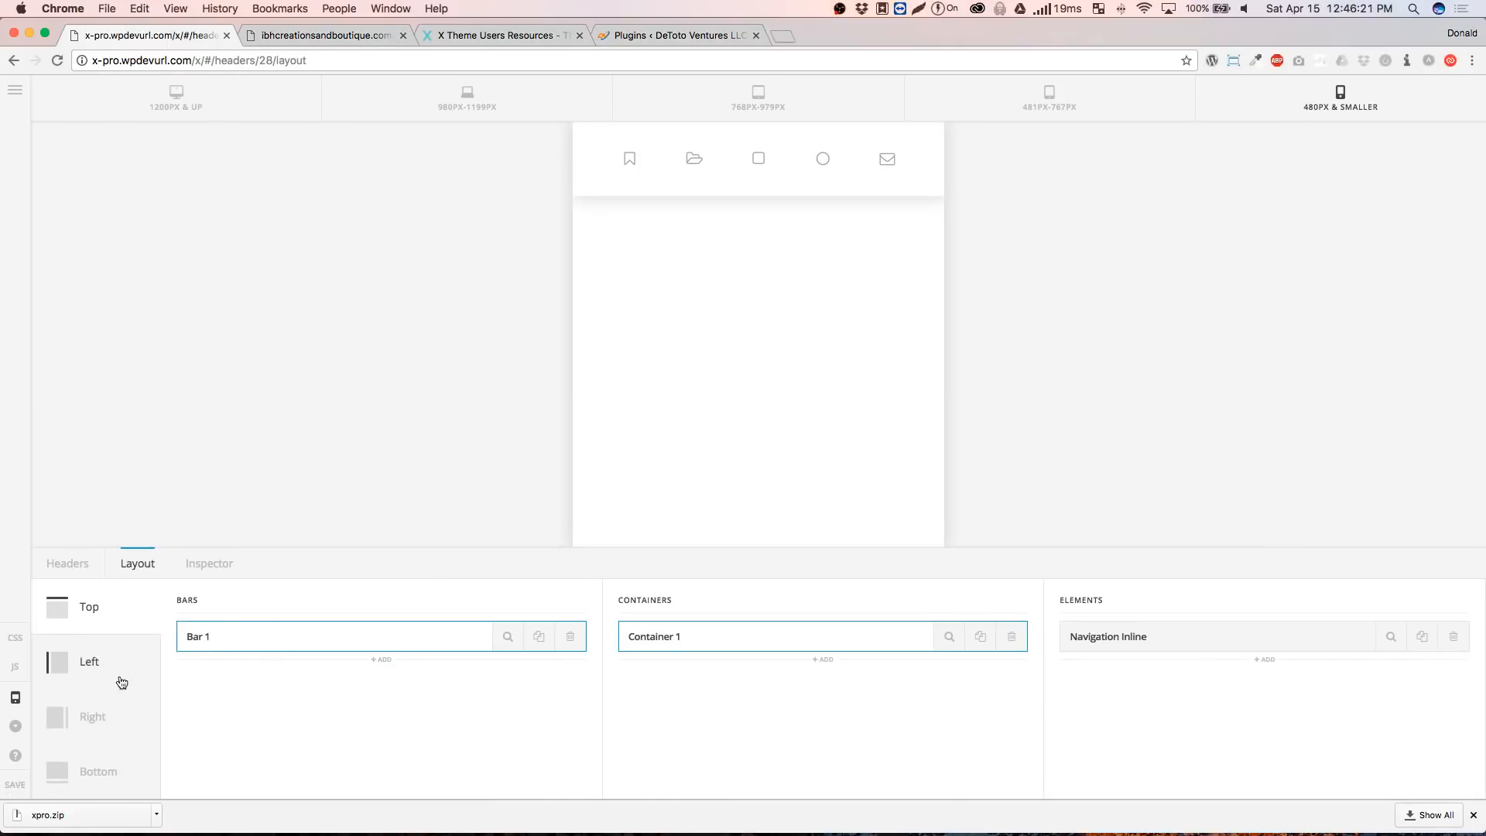
click(98, 771)
click(405, 685)
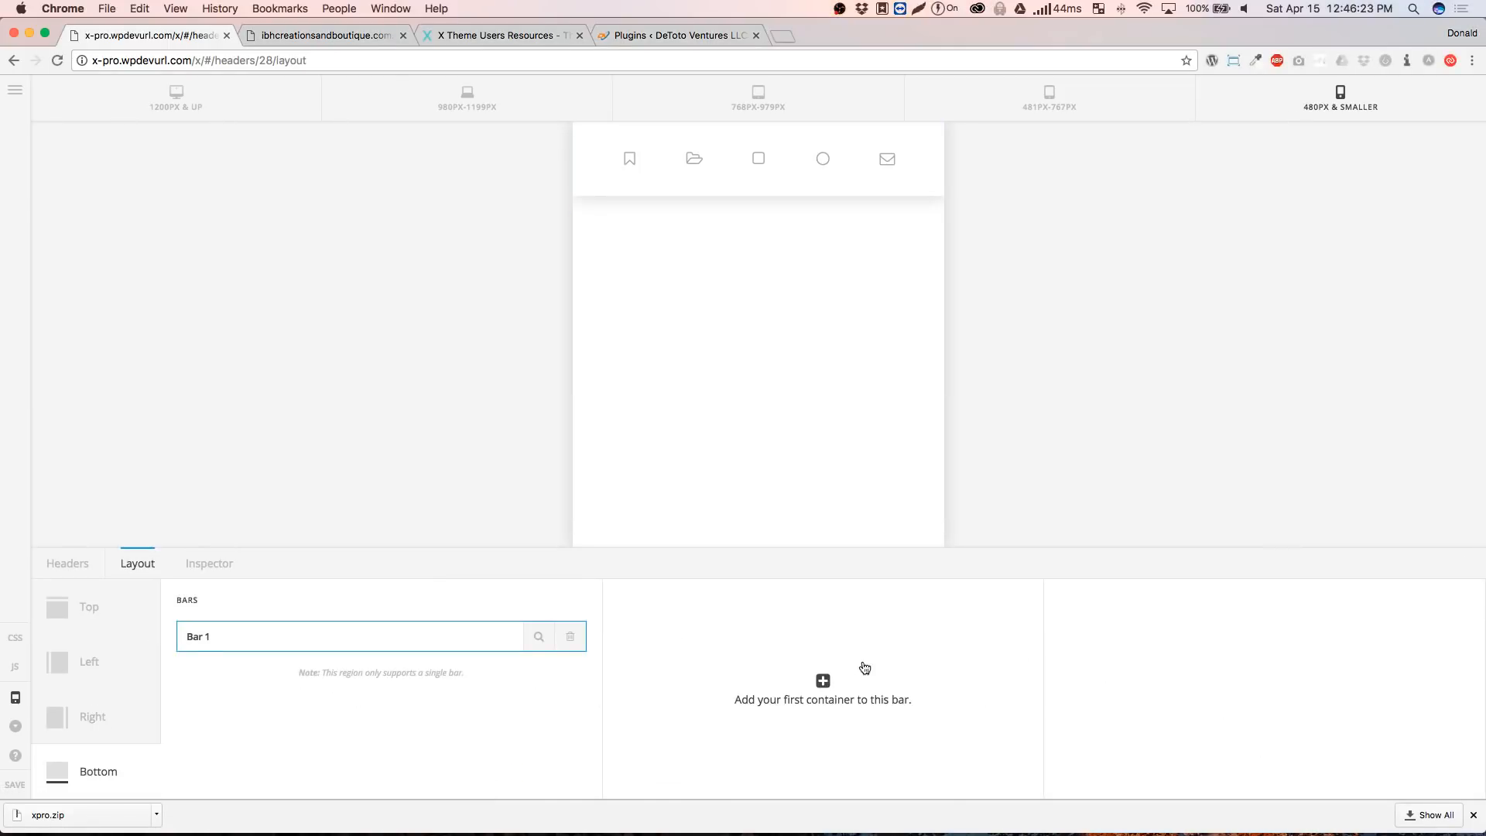
click(823, 681)
scroll(785, 412, up, 3)
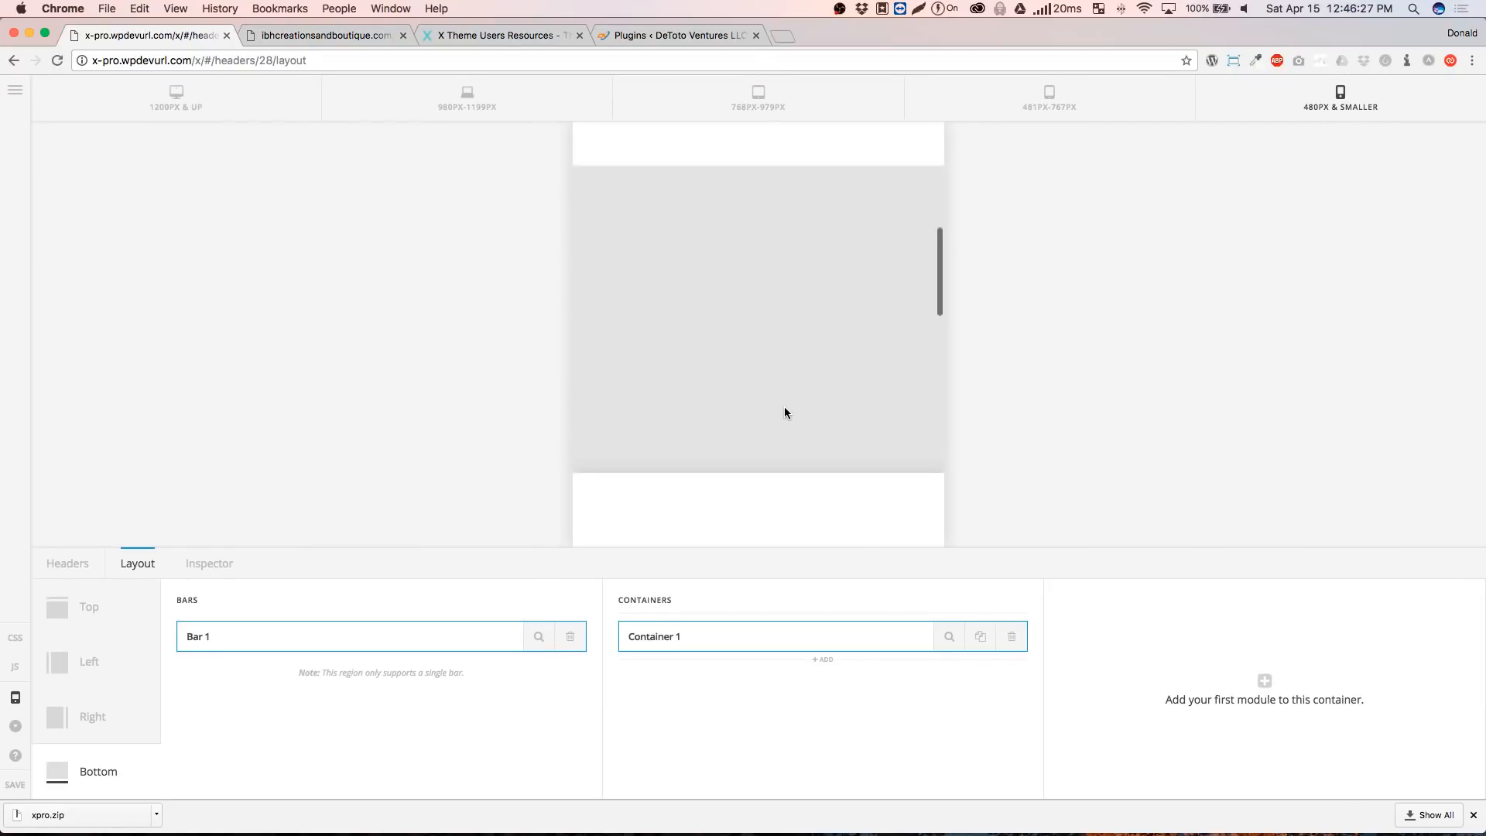
Add a Navigation Inline element to the bottom bar's container and save the header
click(1265, 680)
click(1005, 659)
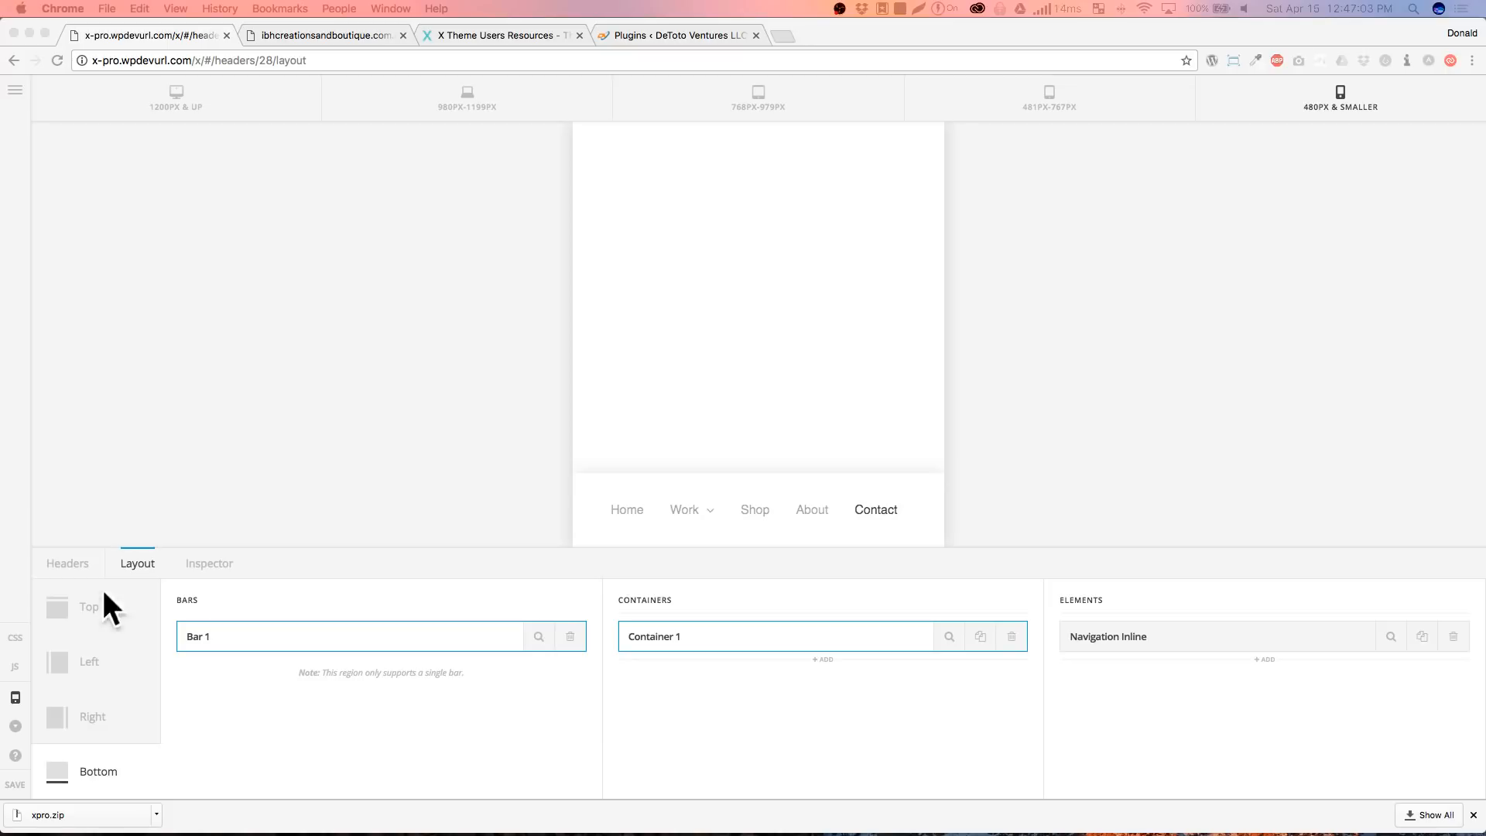
click(15, 785)
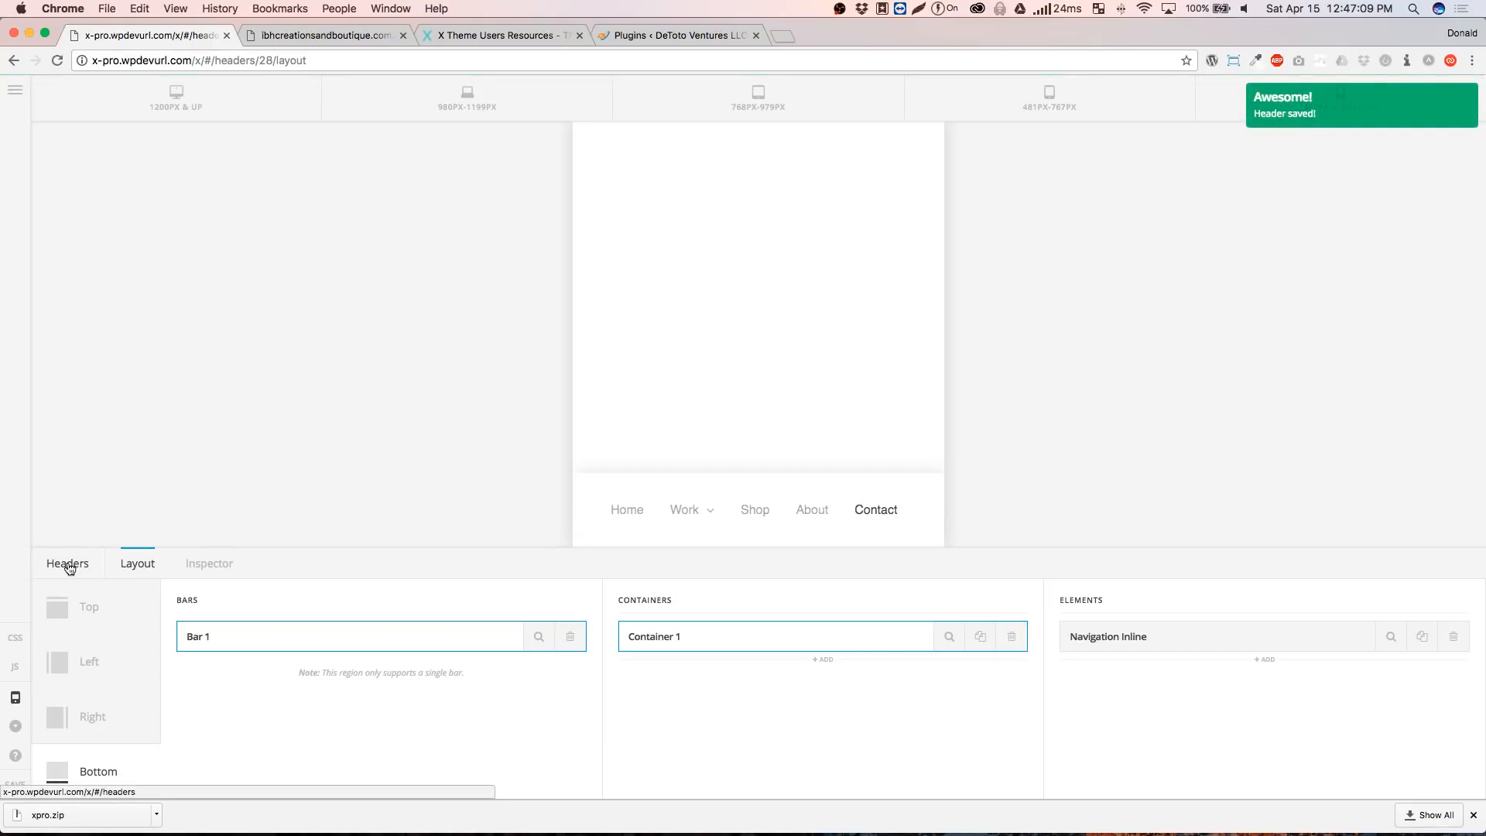
Create a header named Test Standard from the Standard Left template and open it for editing
click(68, 564)
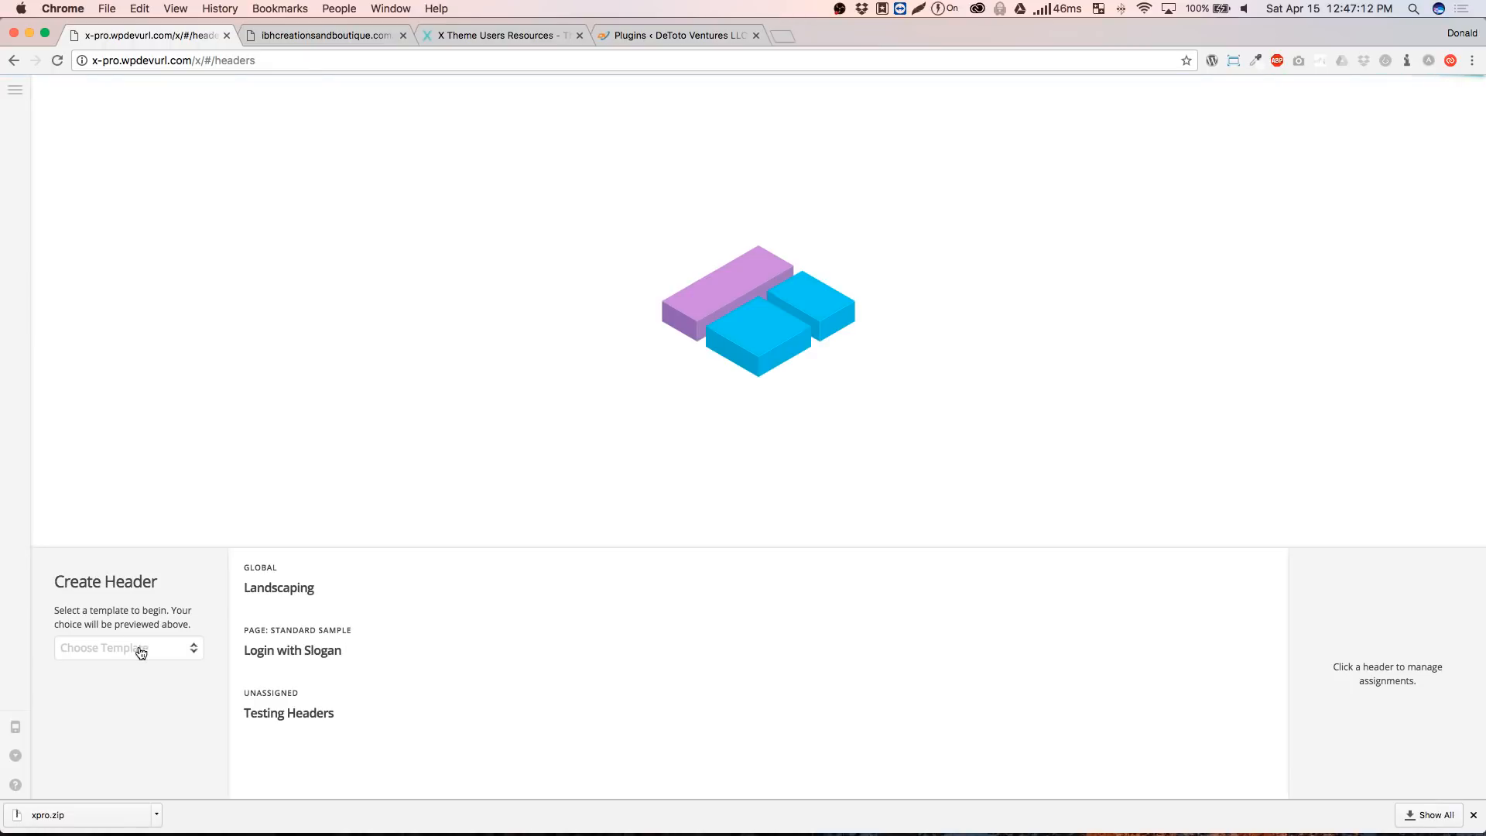
click(141, 653)
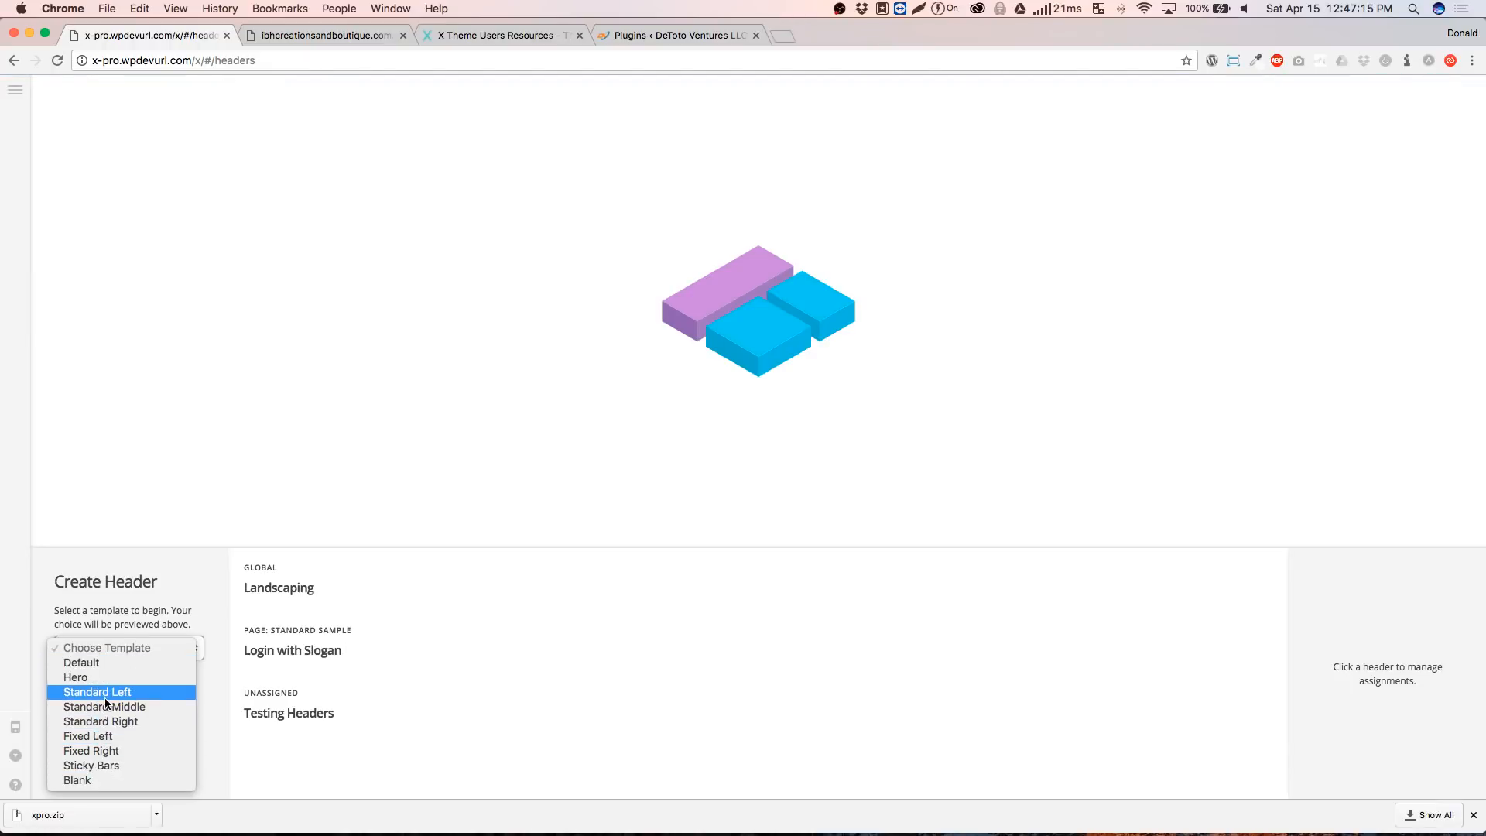
click(102, 695)
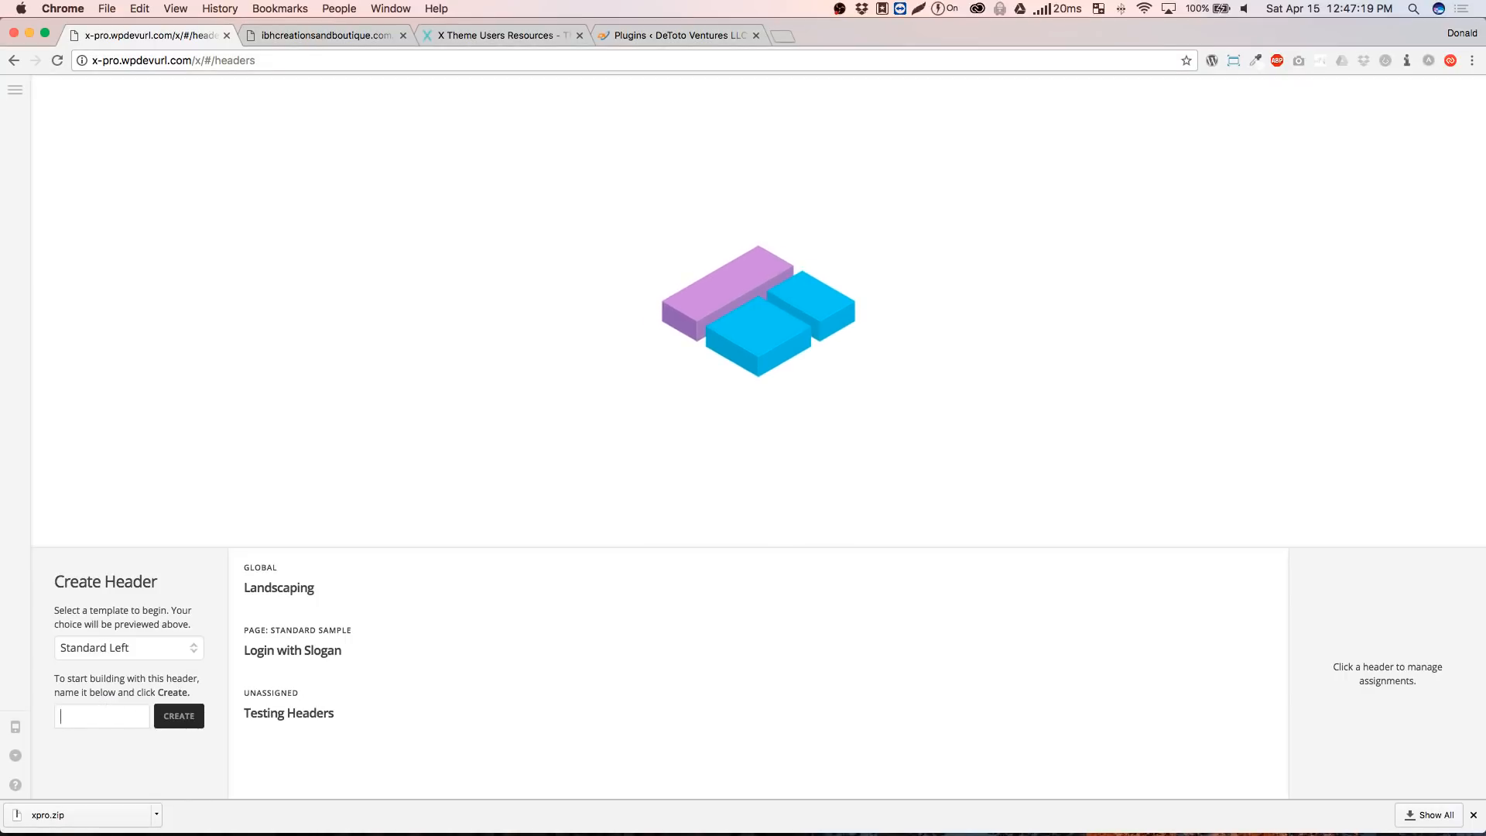
text(Test Standard)
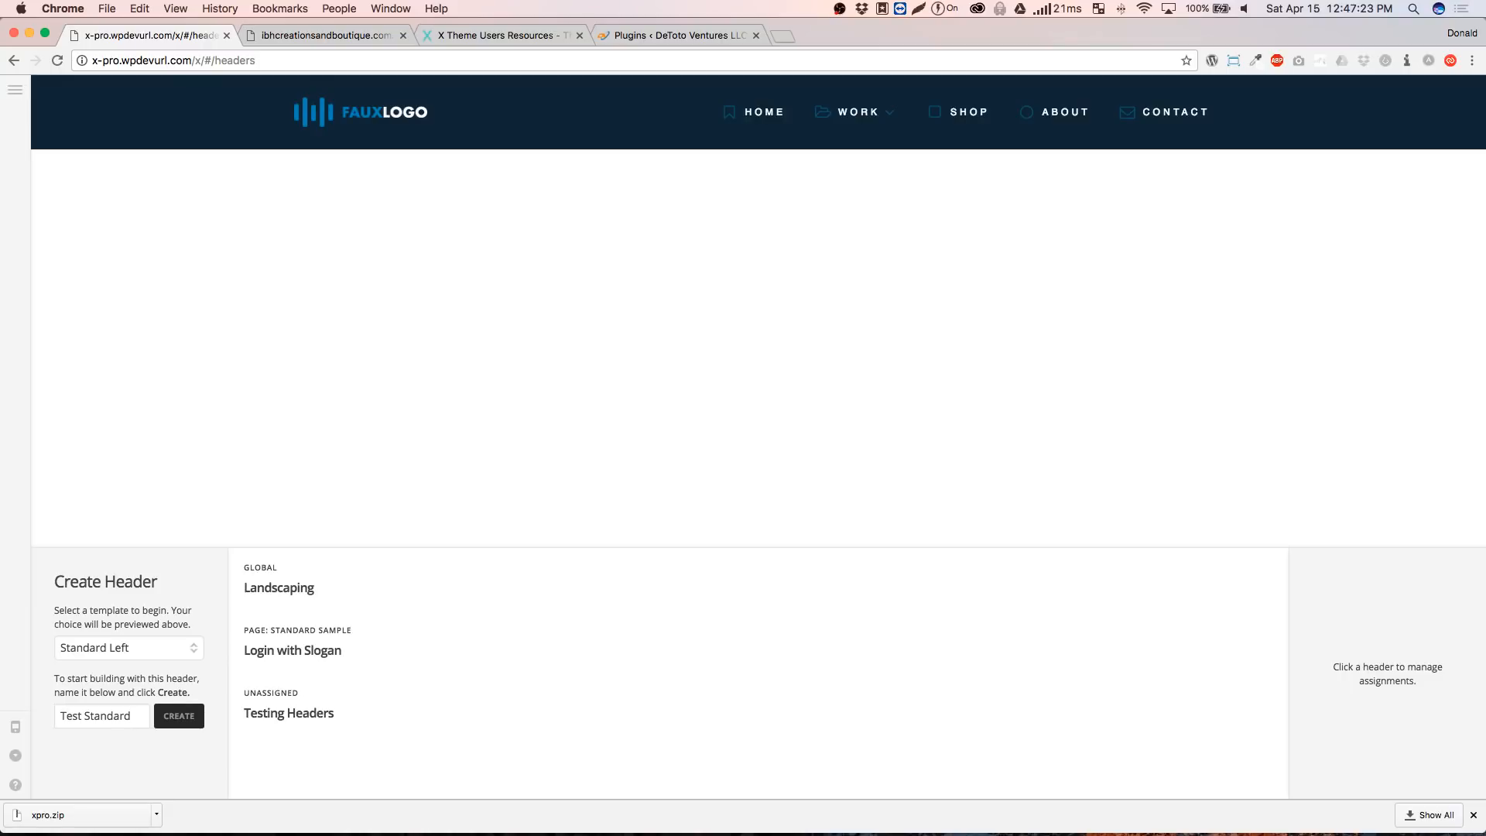
key(Return)
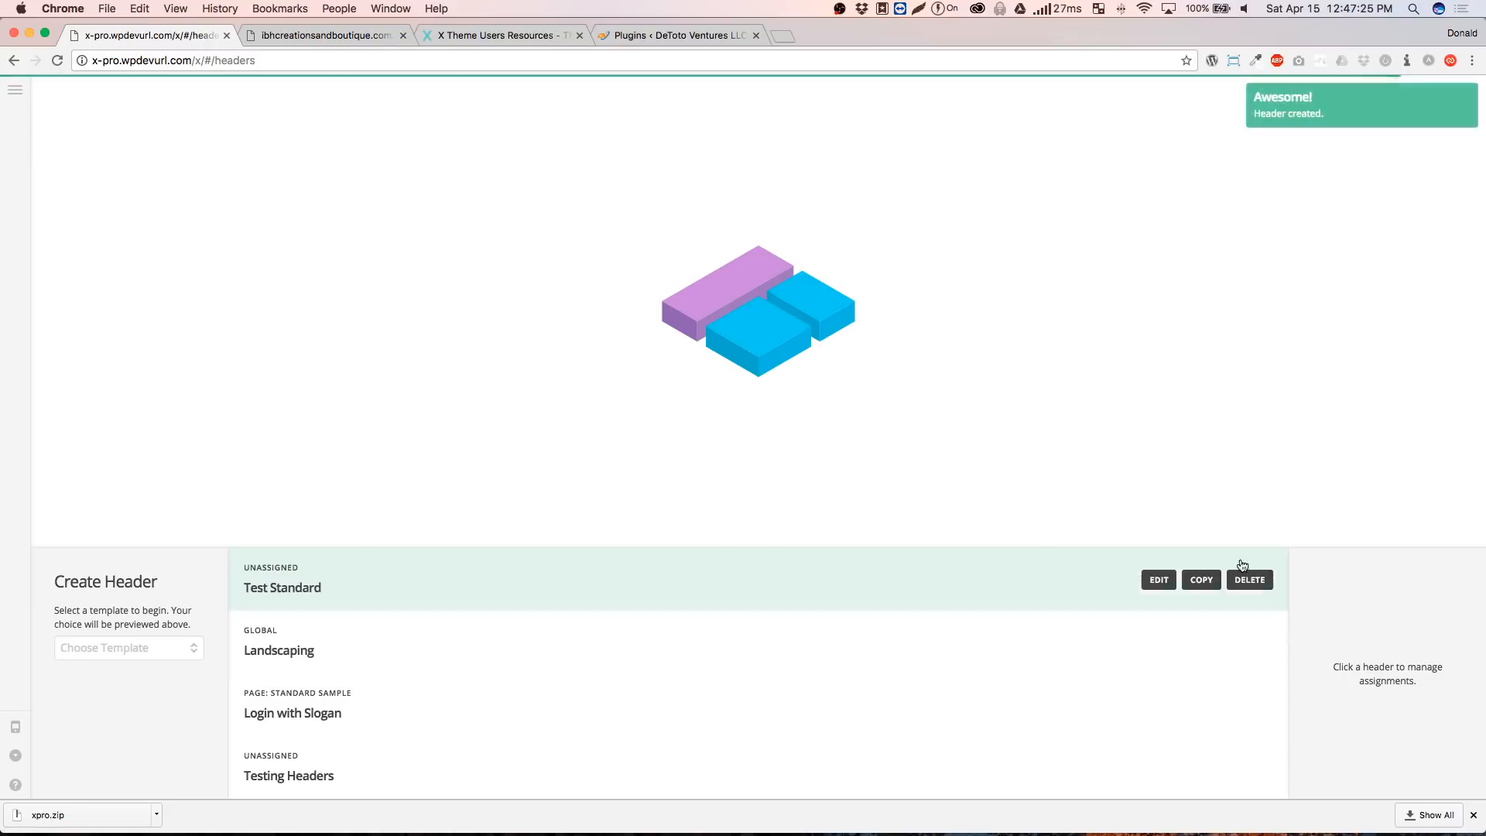
click(1171, 579)
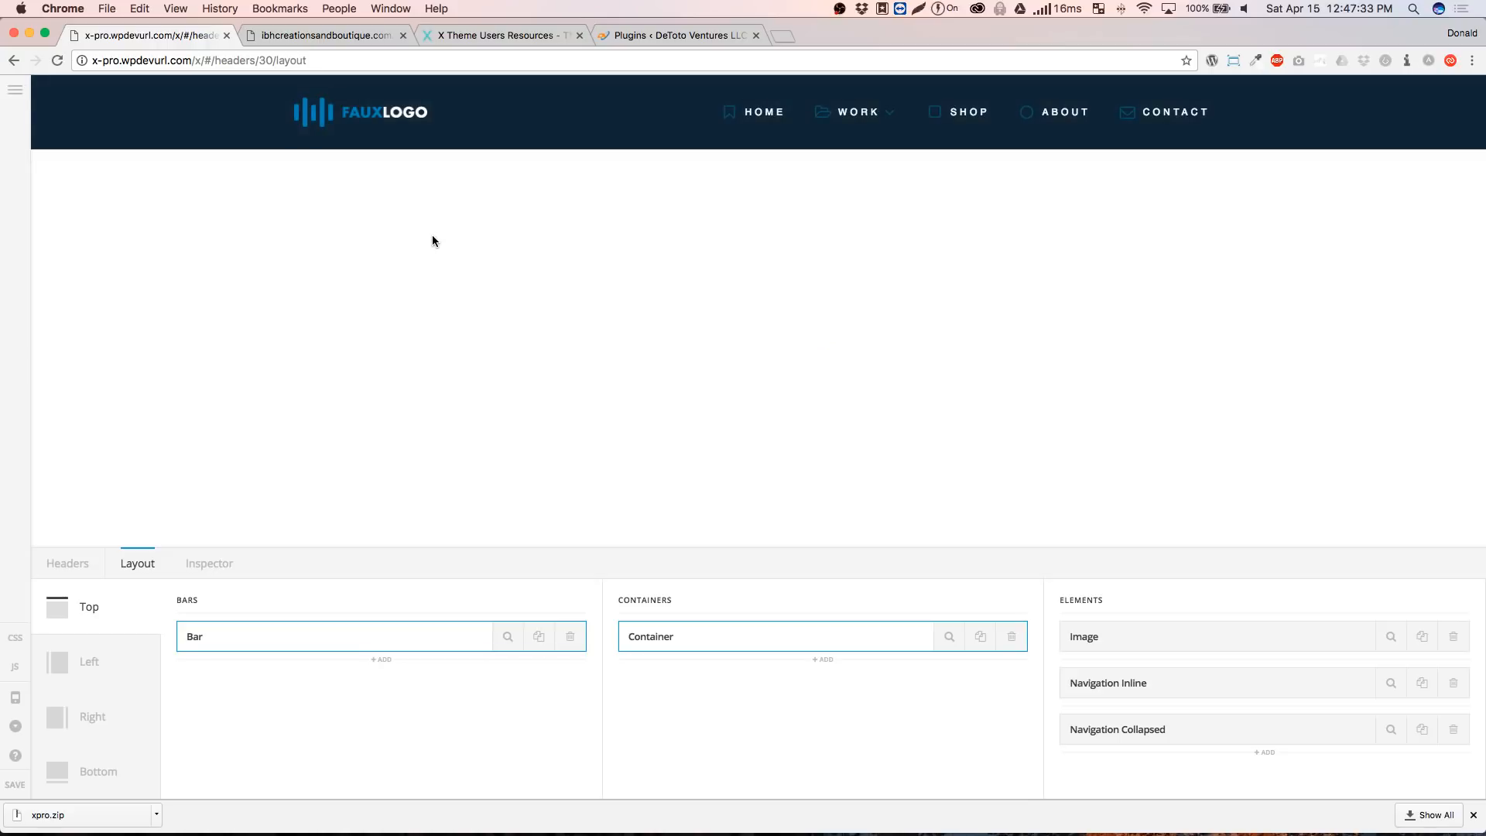
Preview the Test Standard header at each breakpoint from 980px-1199px down to 480px & smaller
click(15, 697)
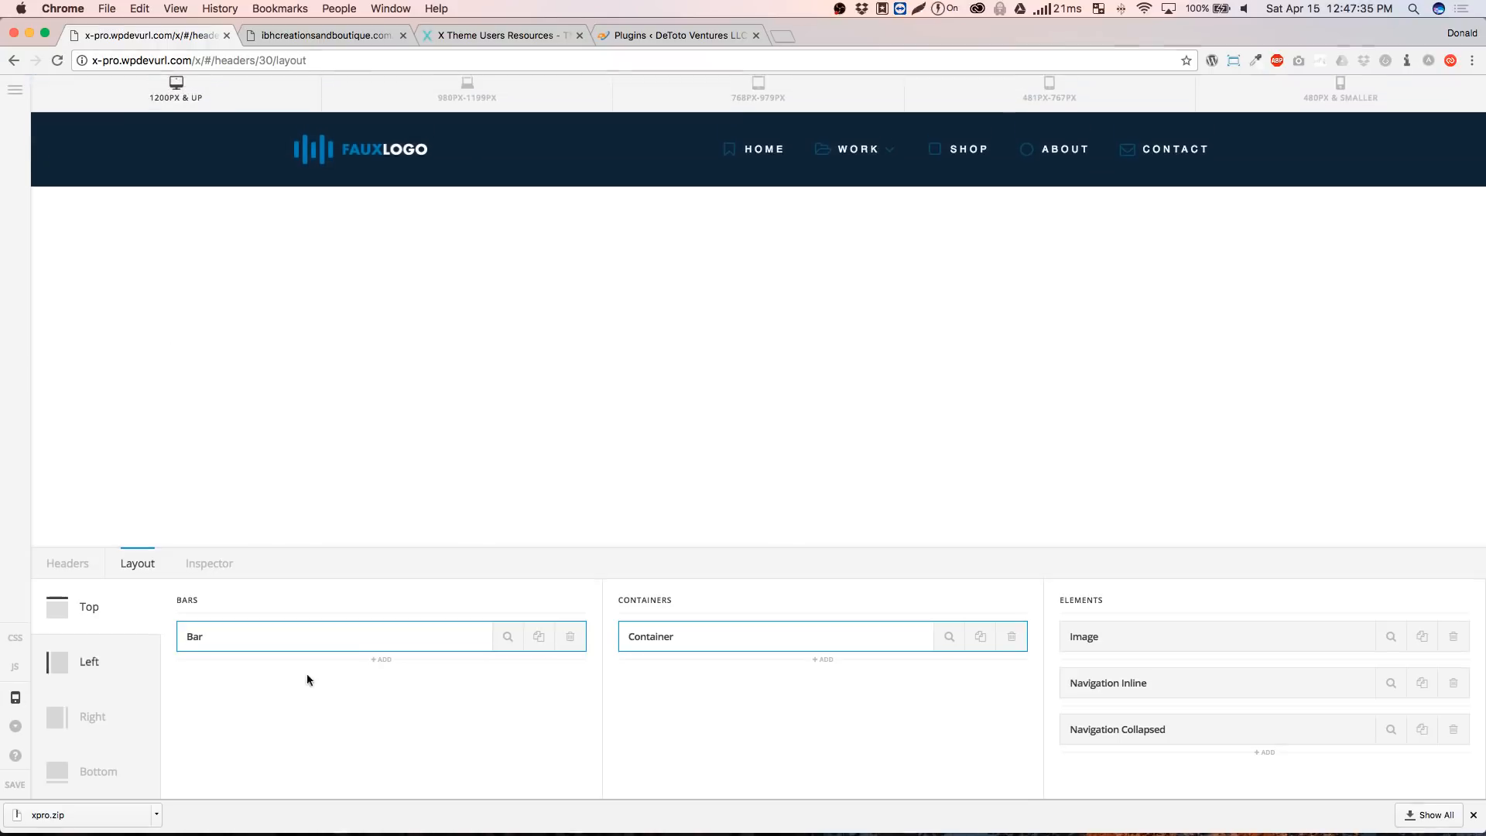
click(564, 103)
click(806, 101)
click(1096, 98)
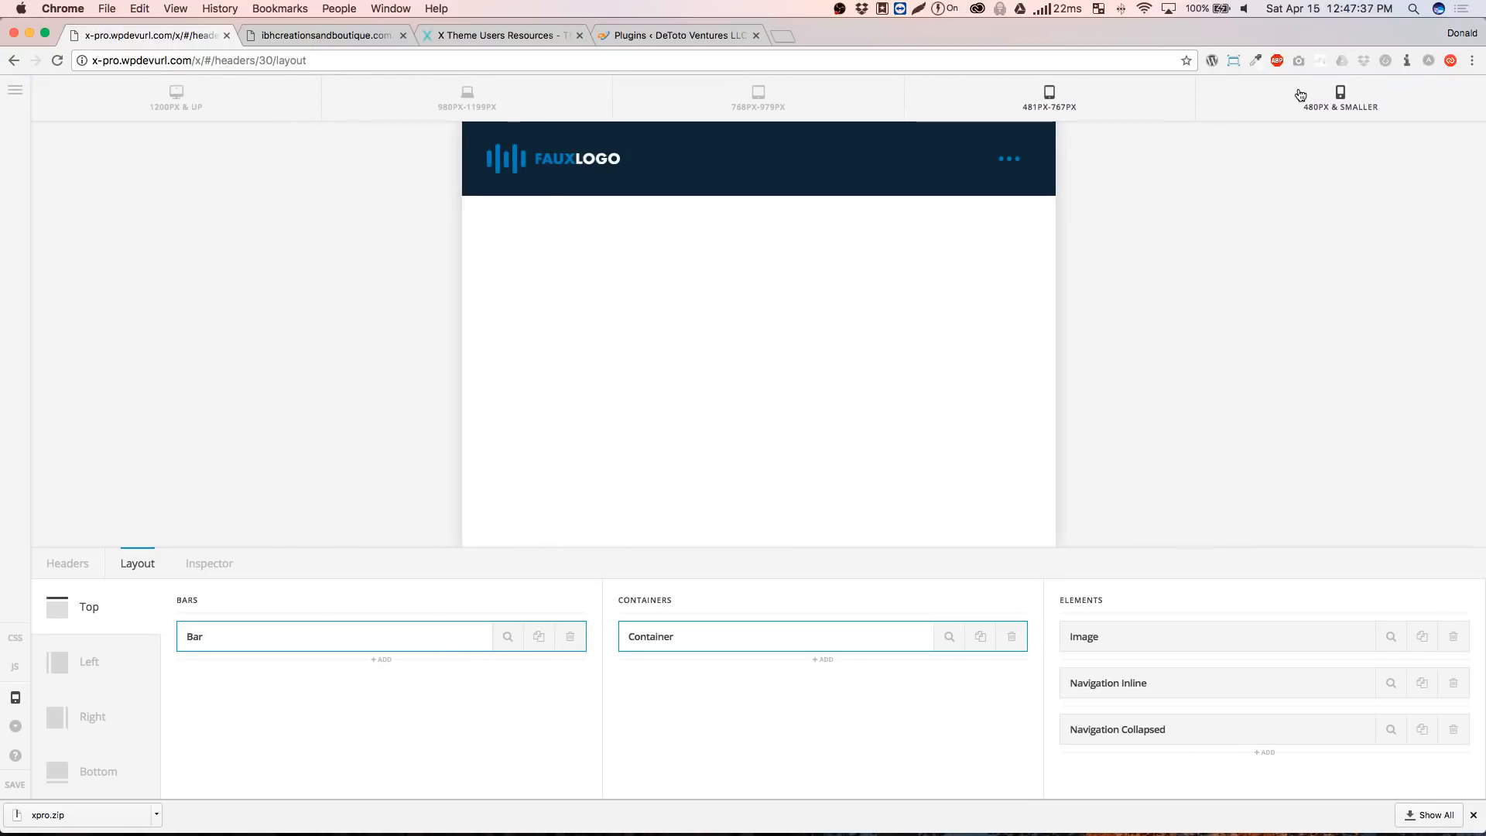
click(1302, 94)
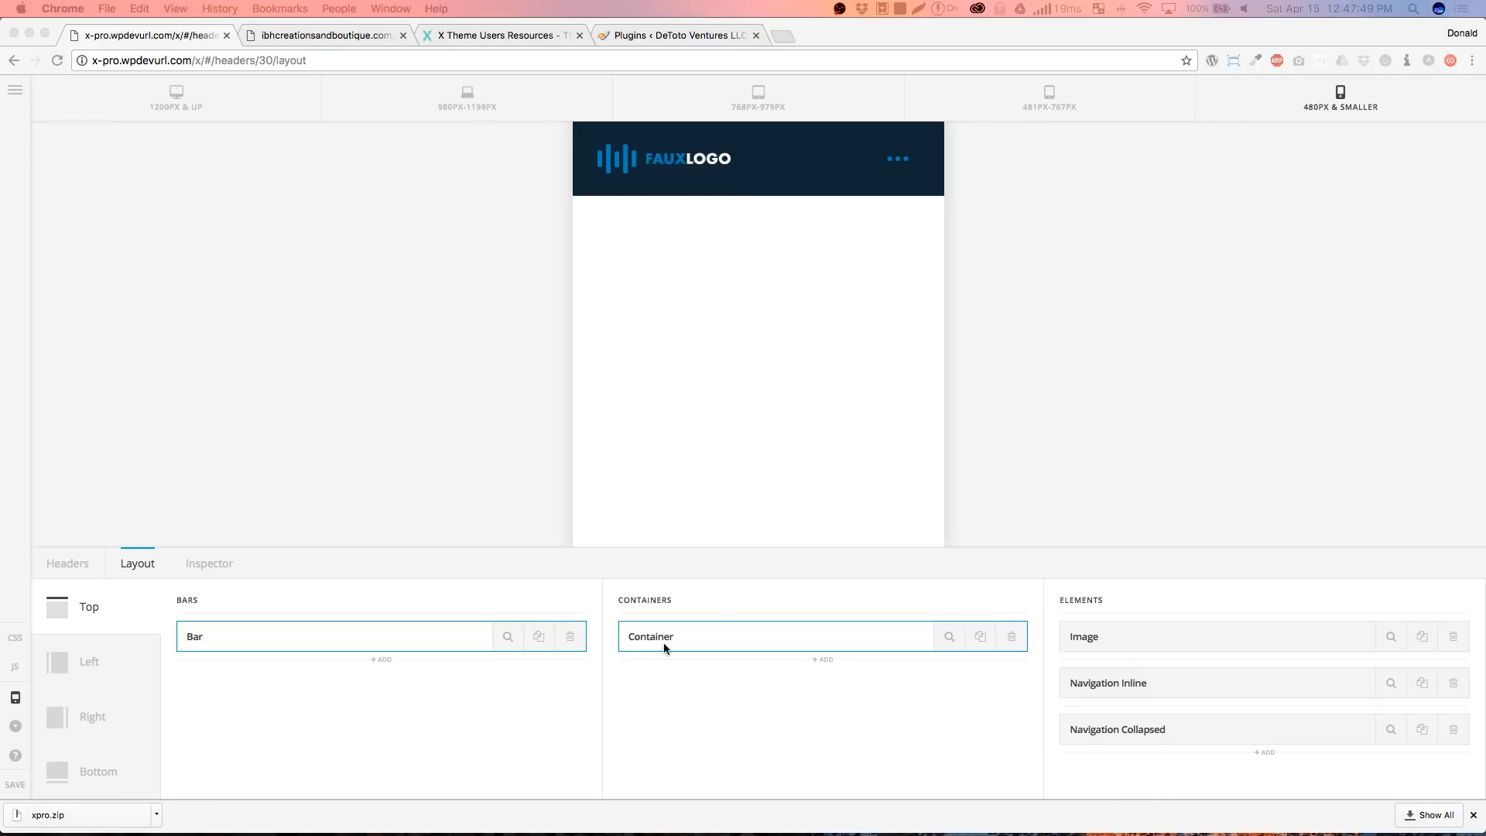
Open the collapsed navigation's off-canvas menu in the mobile preview and close it again
click(941, 632)
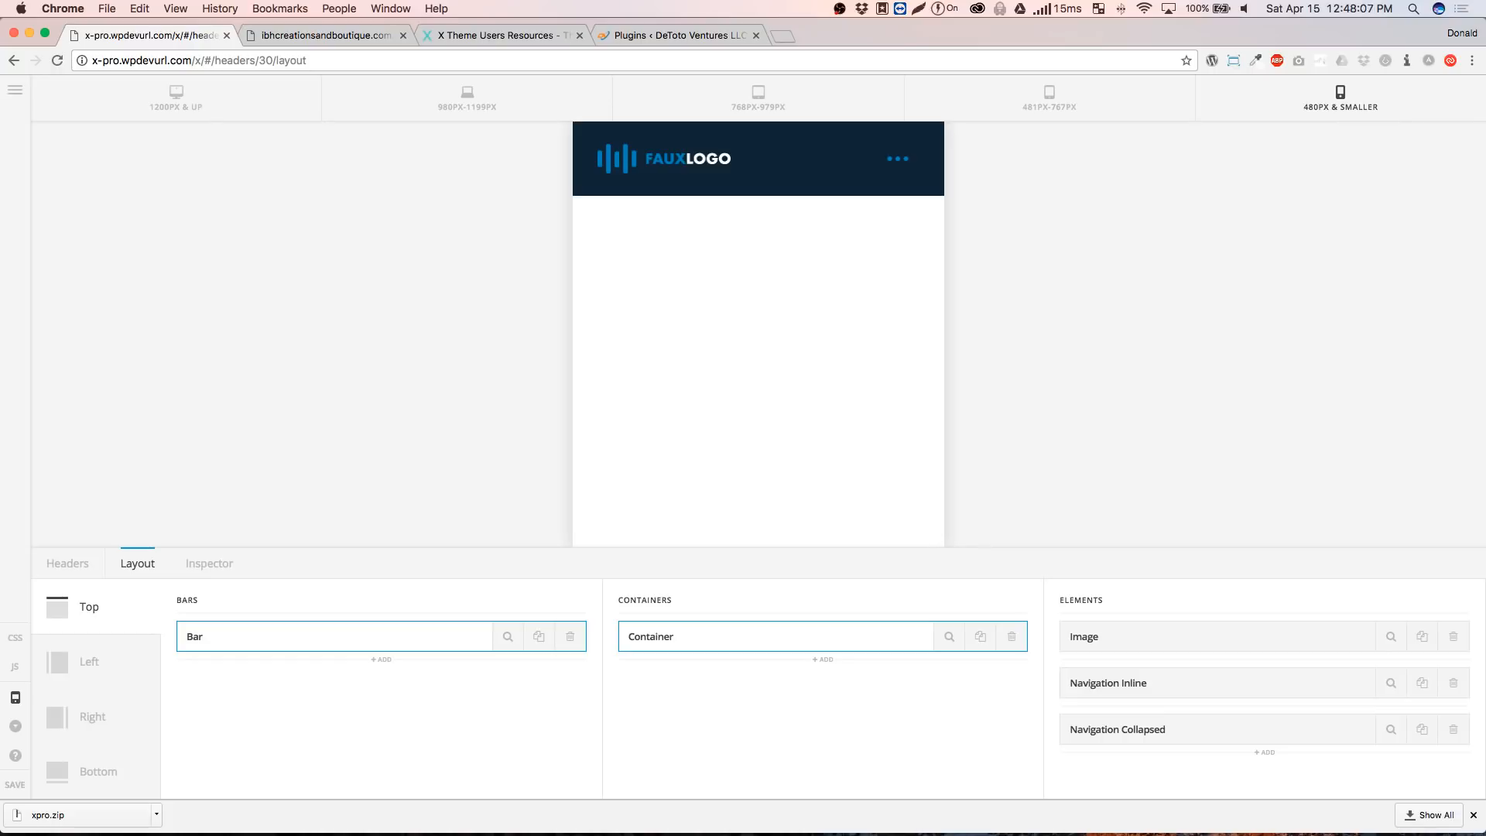
click(898, 171)
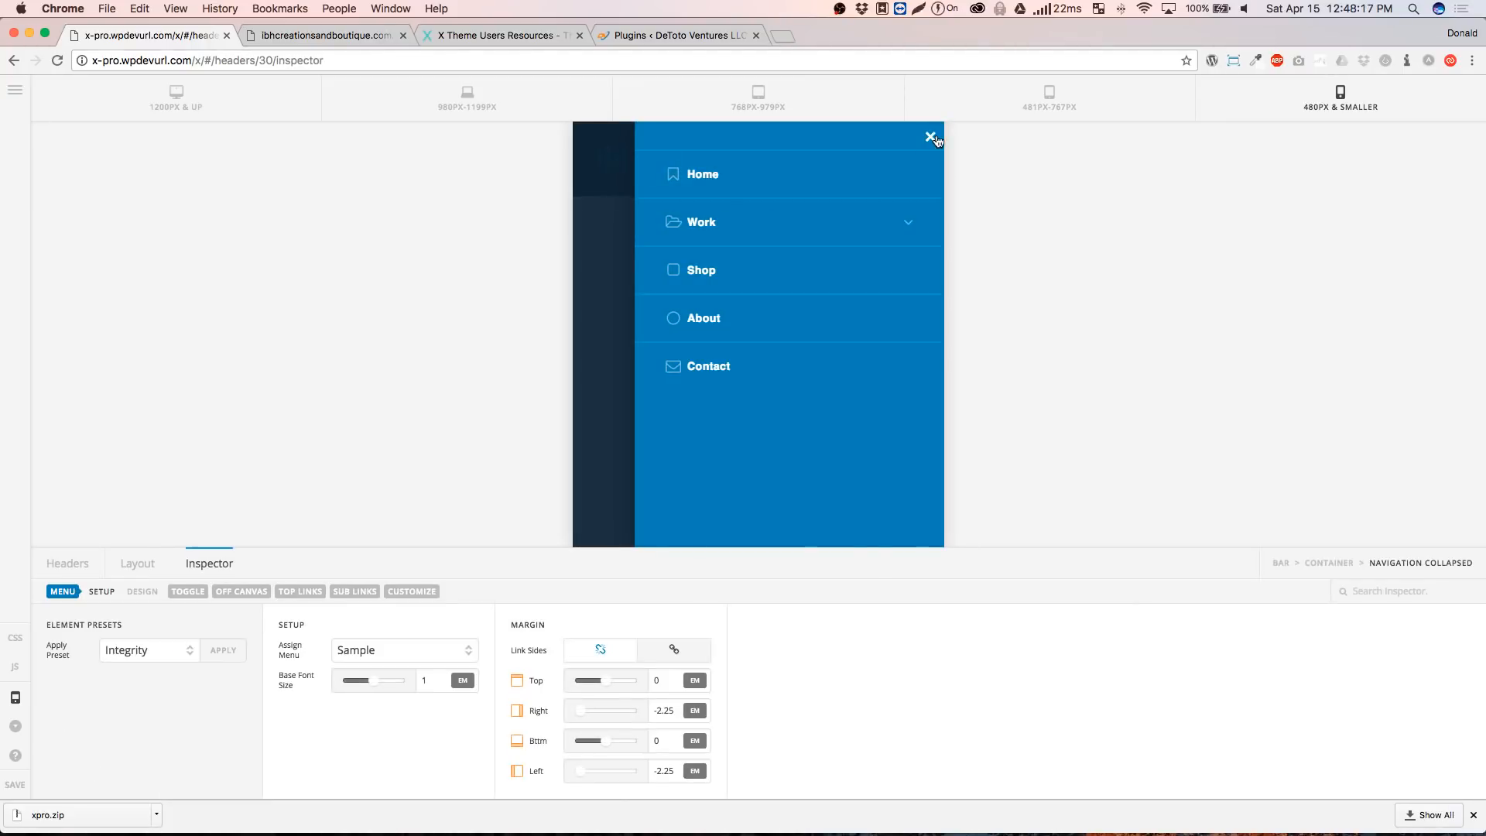
click(932, 138)
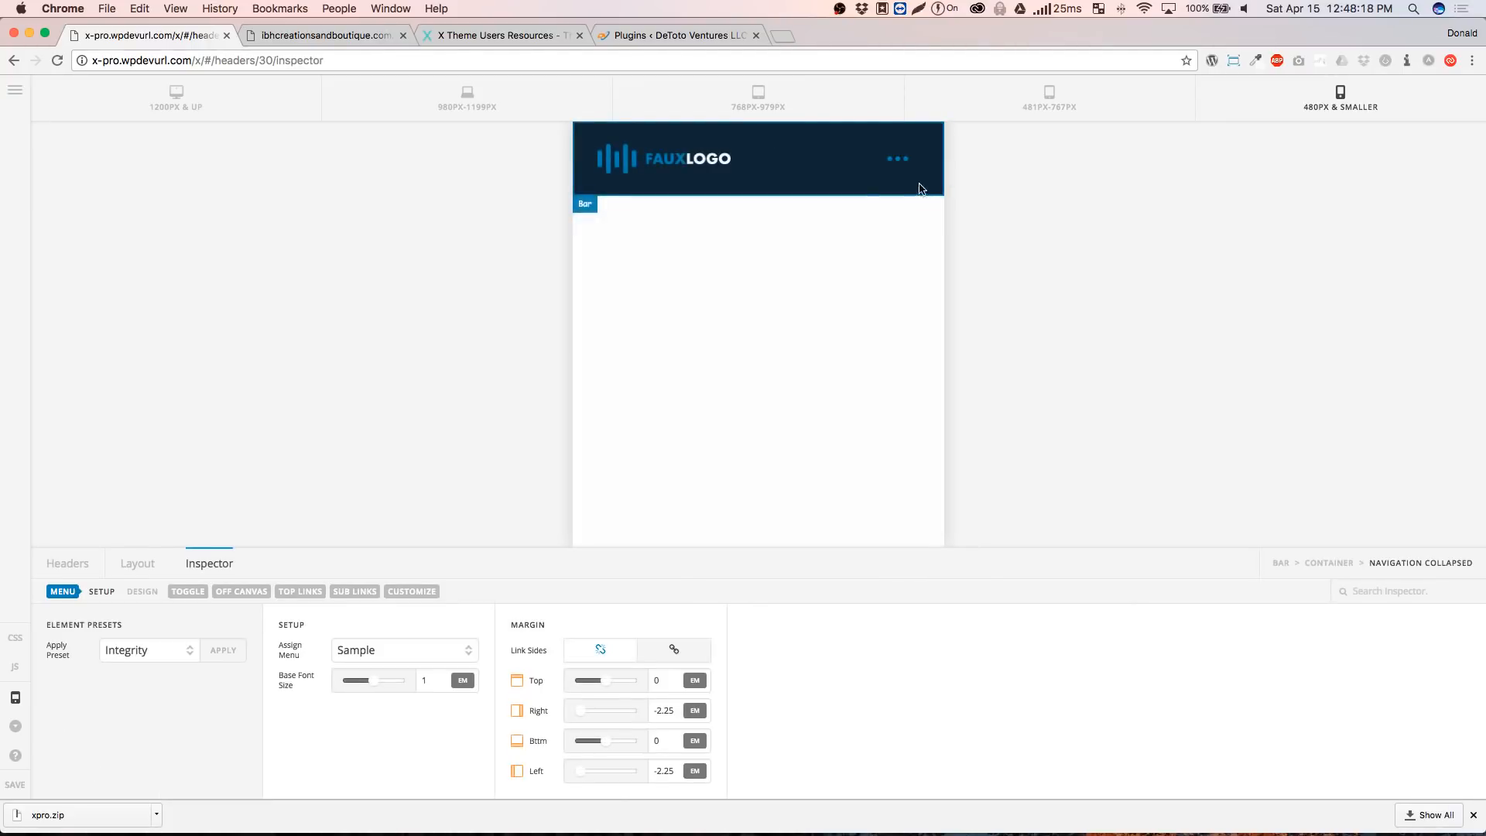
Set the graphic toggle type of the collapsed navigation's toggle to Grid
click(188, 592)
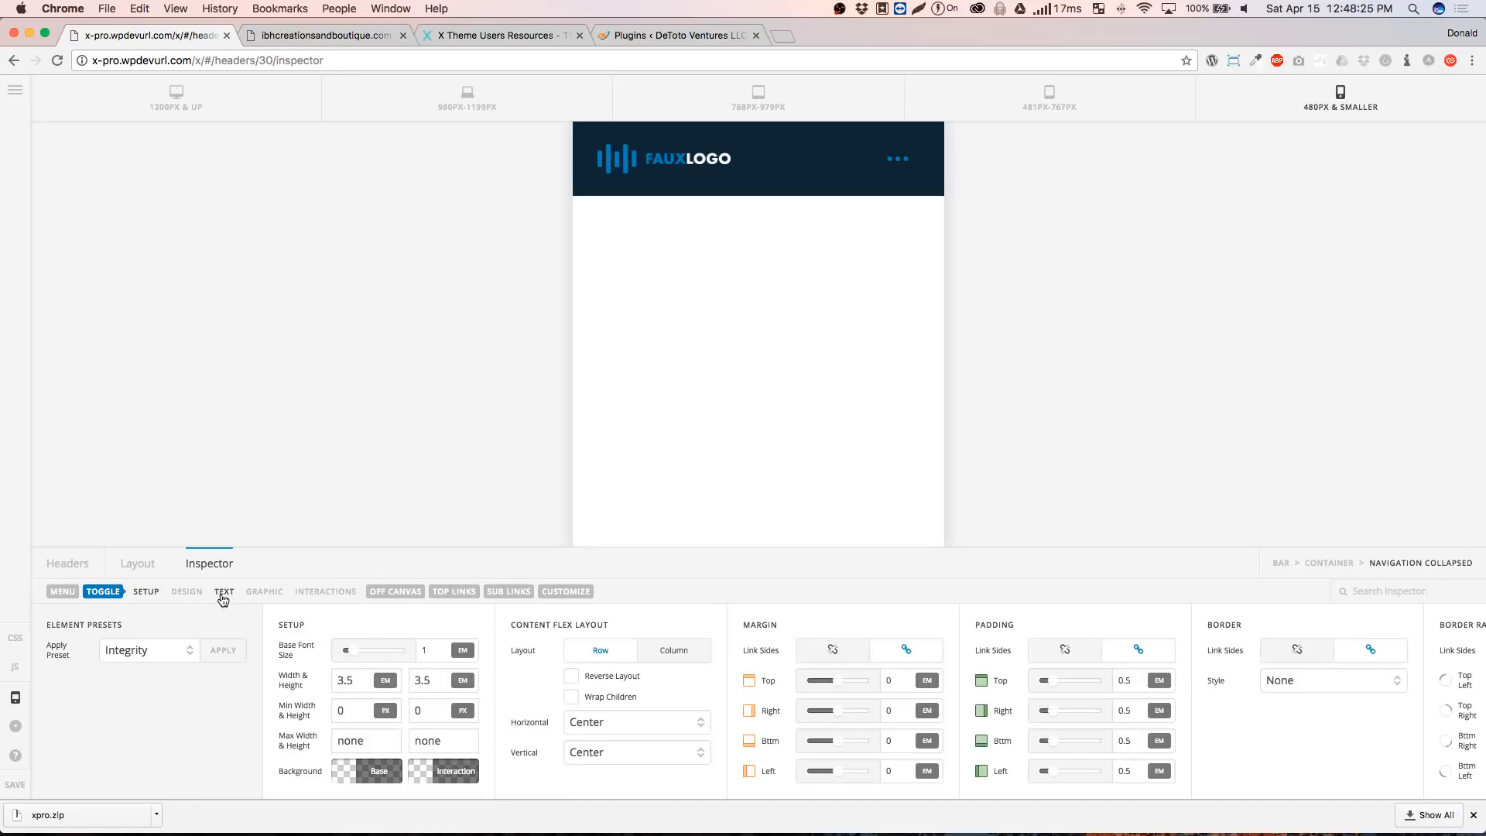
click(261, 596)
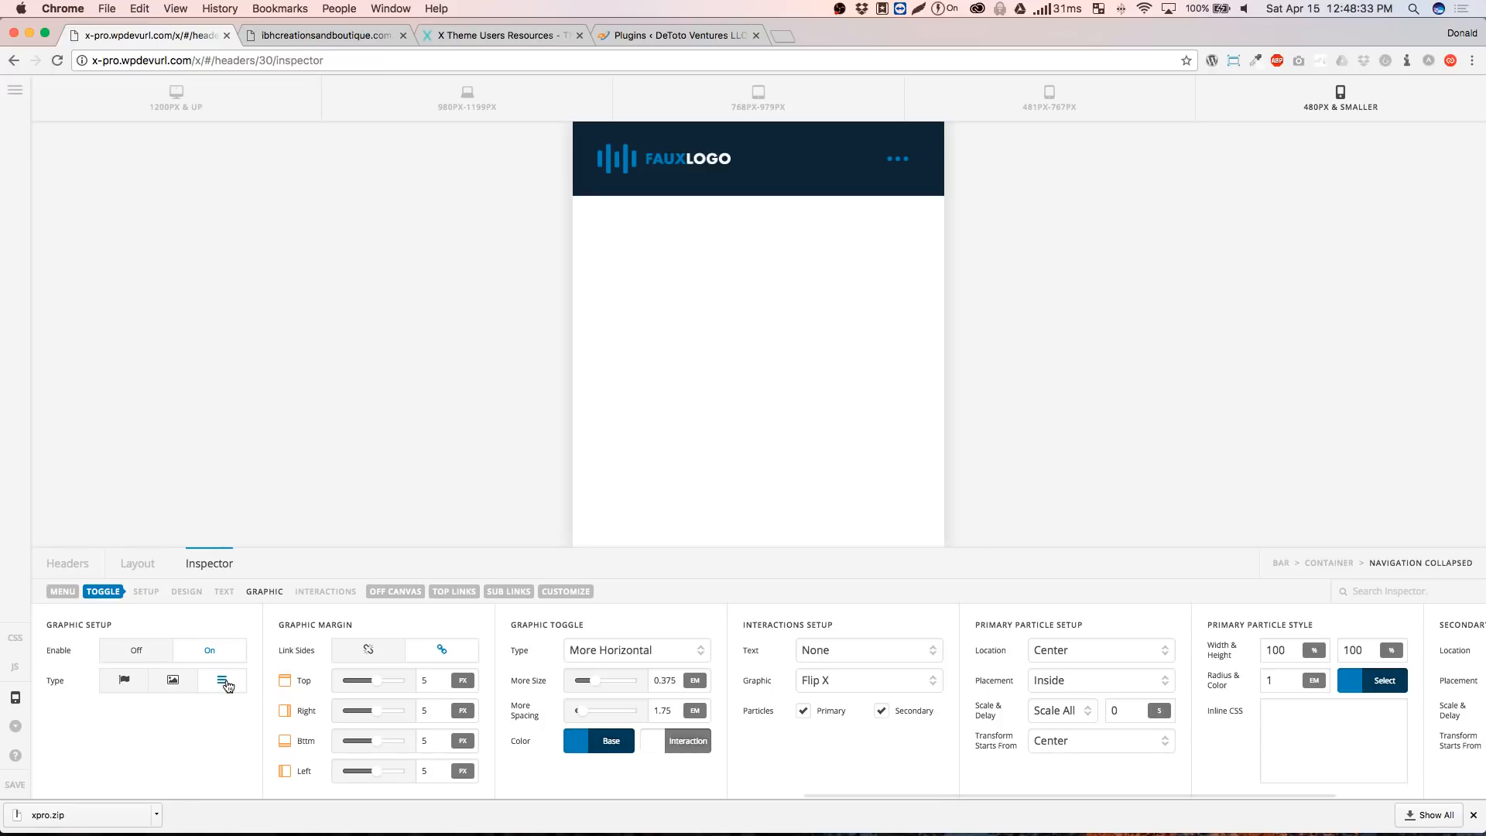
click(621, 652)
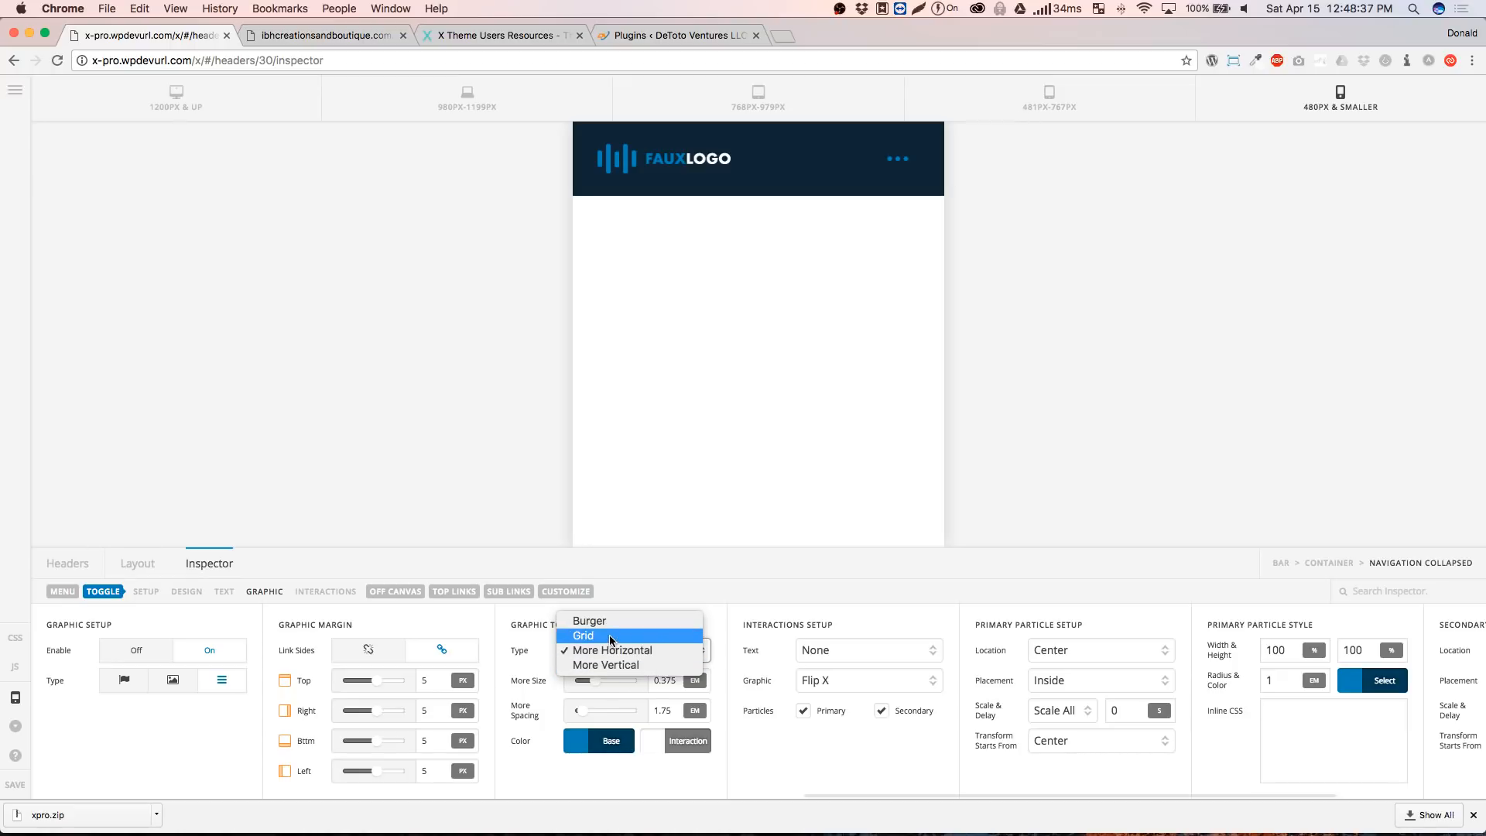
click(611, 635)
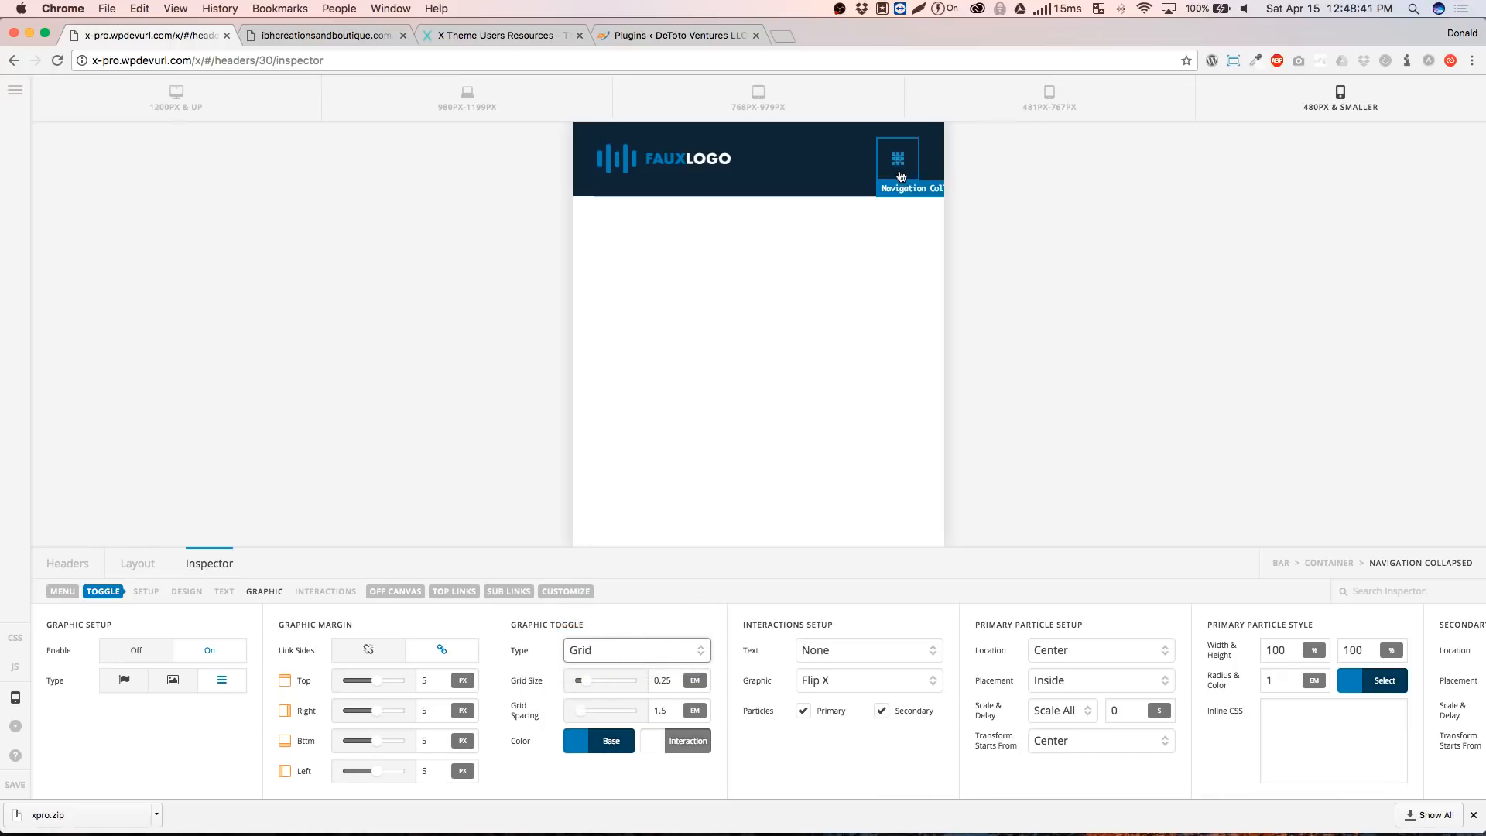
Switch the toggle's graphic to the icon type and try several primary icons, finishing with the plug icon
click(123, 683)
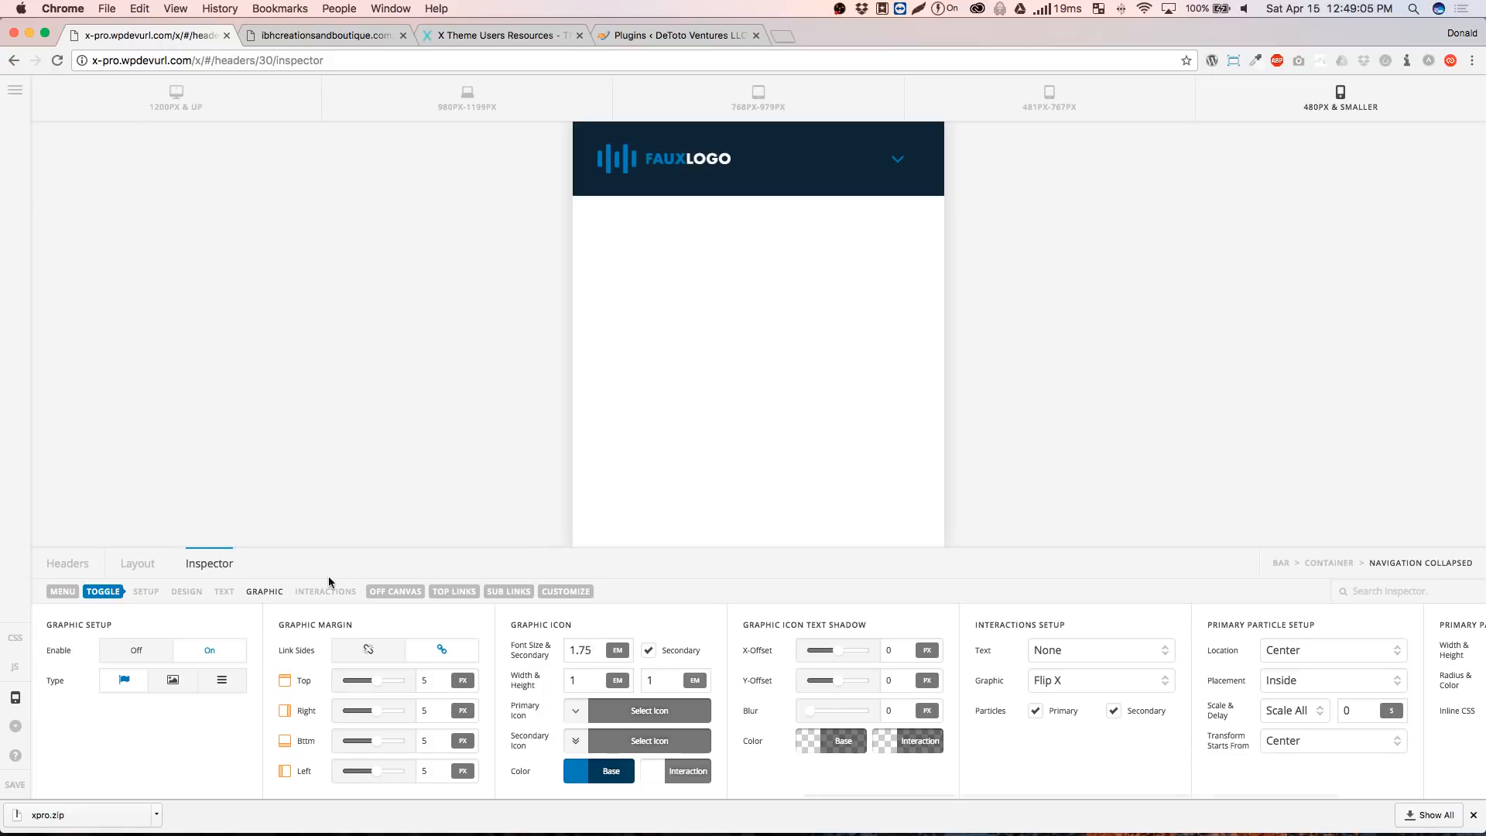
click(173, 680)
click(126, 683)
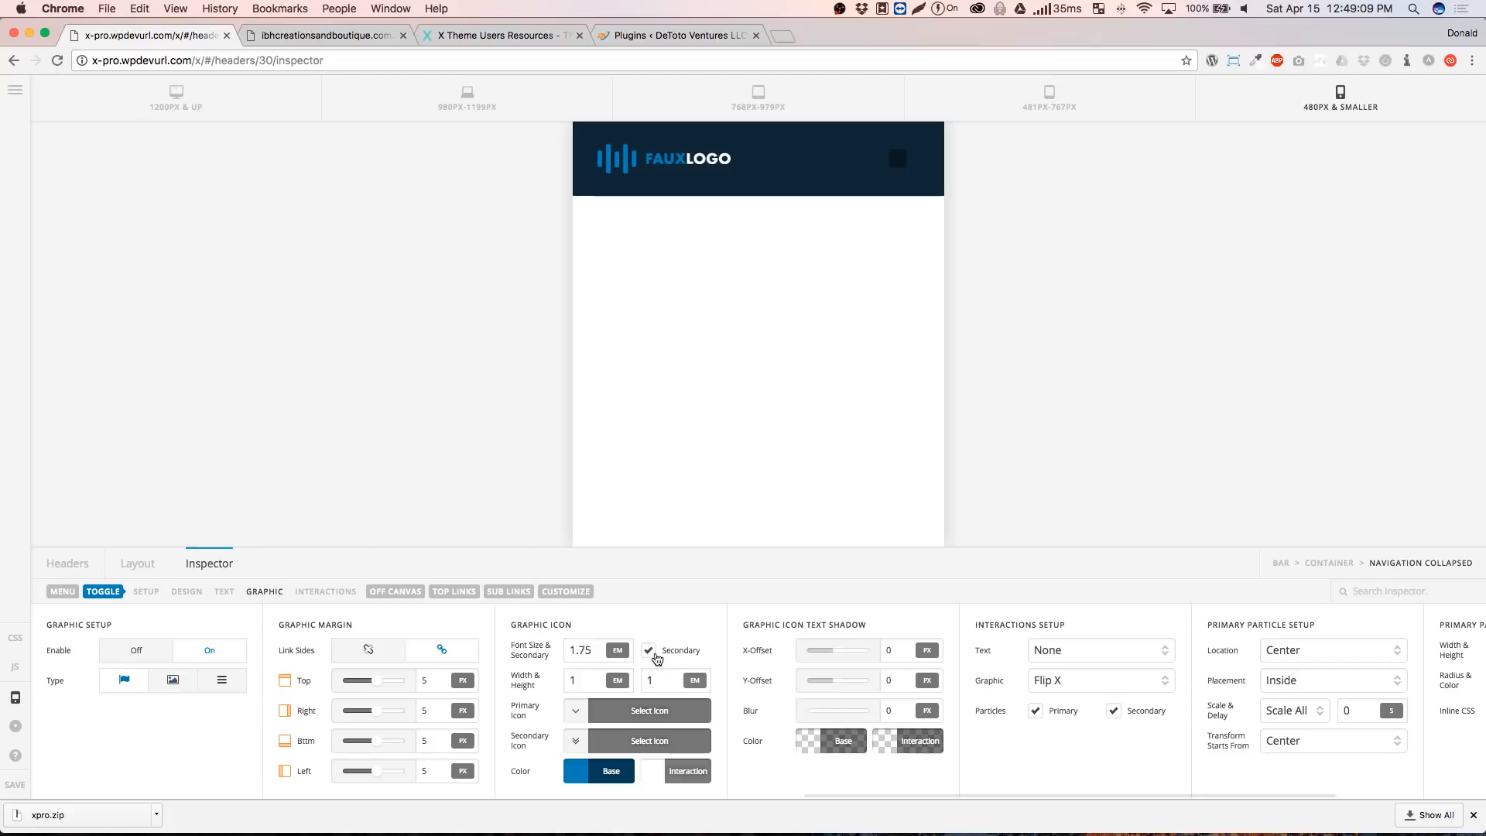
click(602, 713)
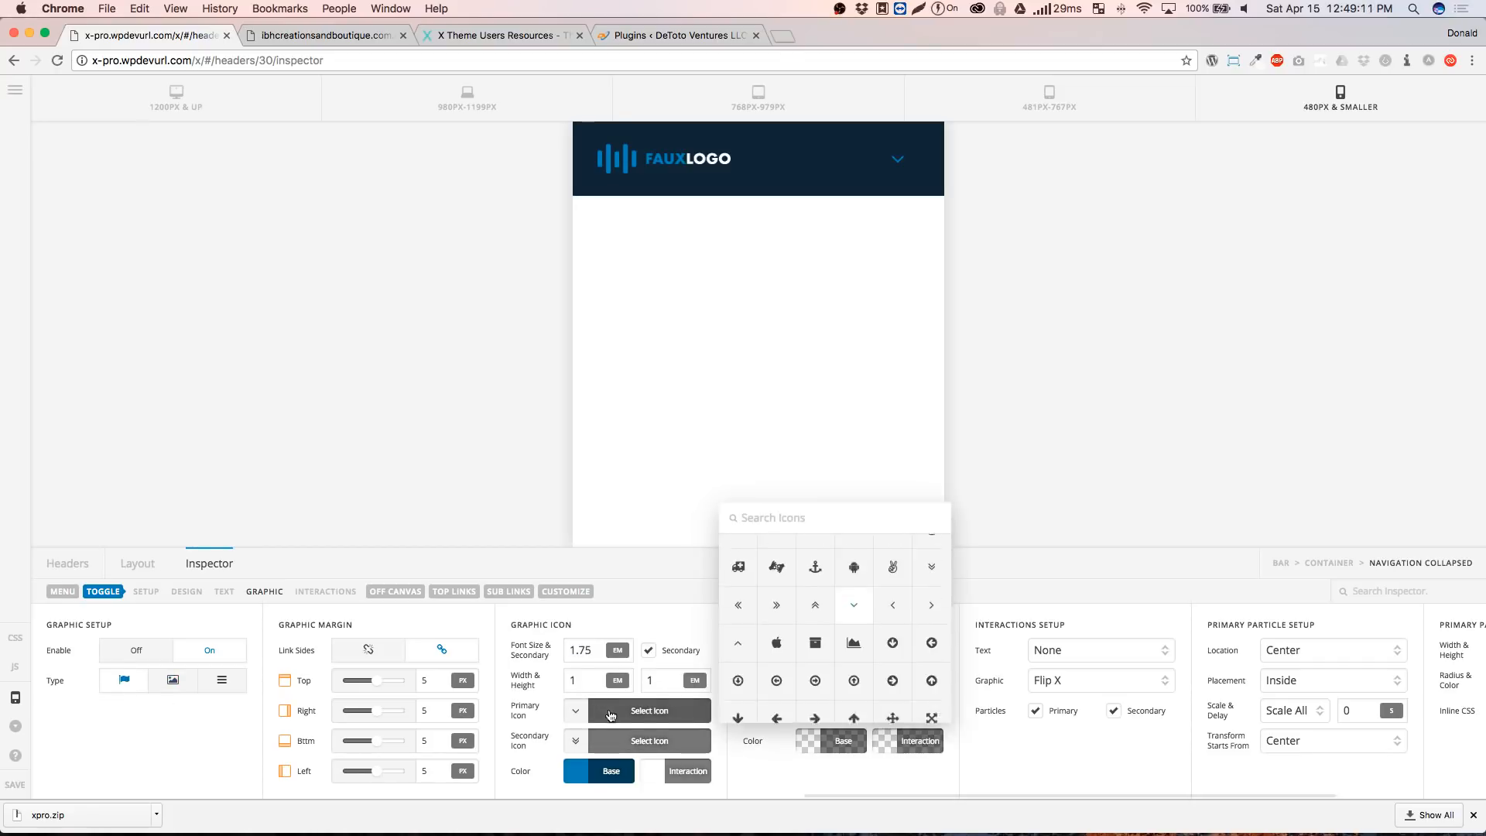
scroll(849, 627, down, 10)
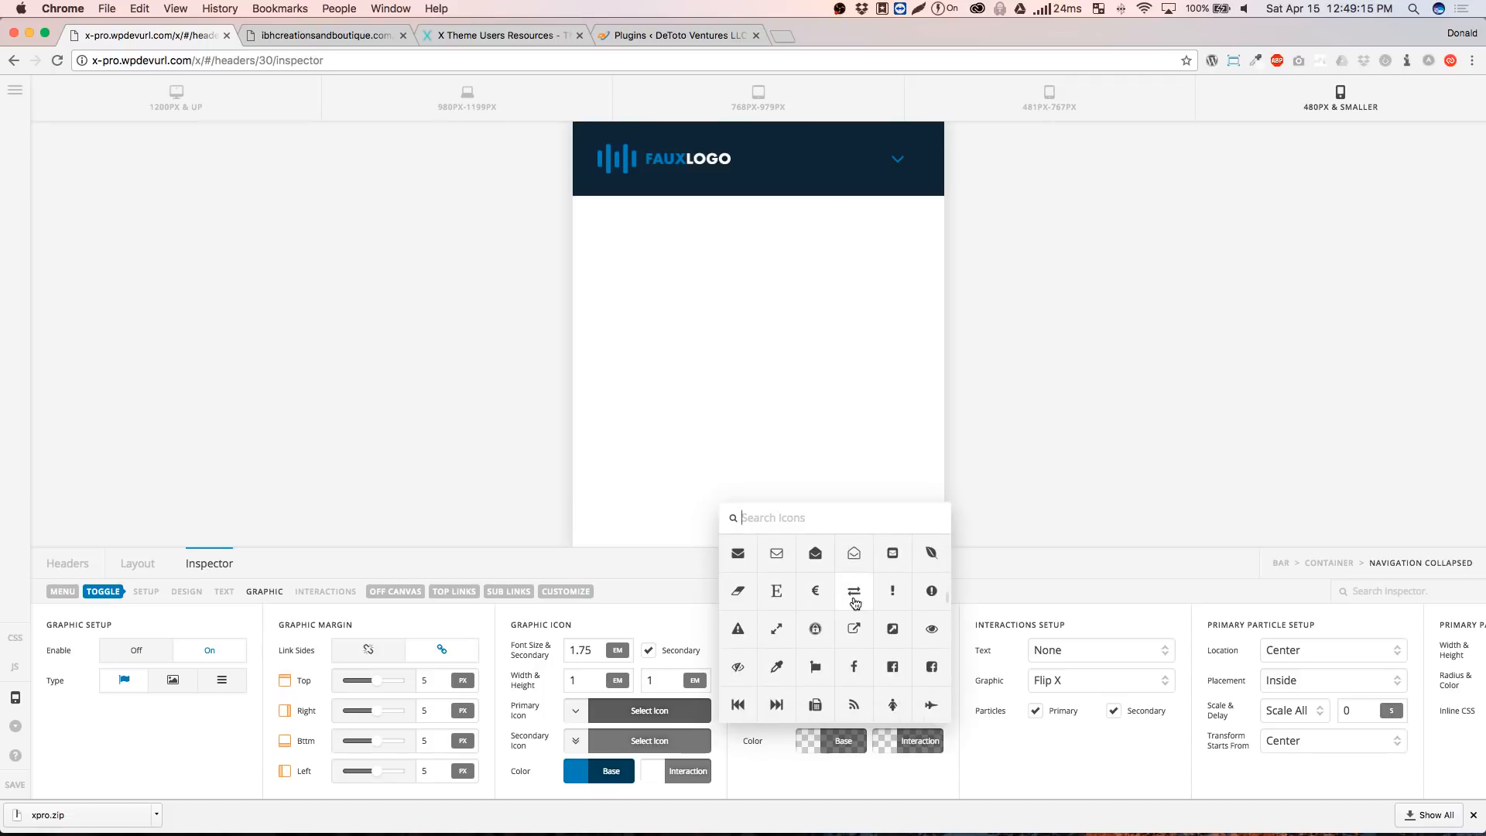
scroll(851, 612, down, 4)
scroll(801, 681, down, 5)
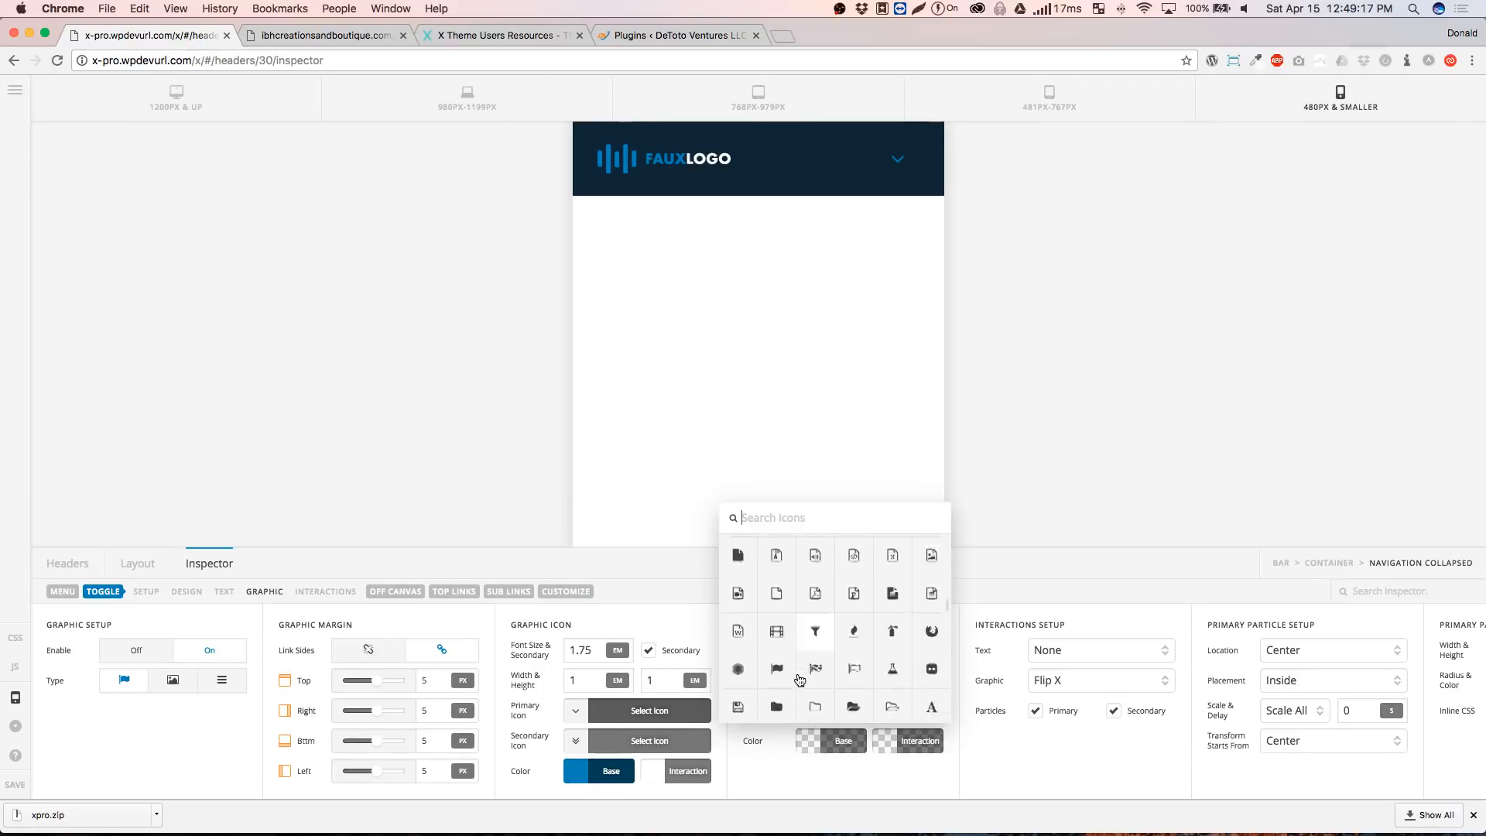
click(754, 587)
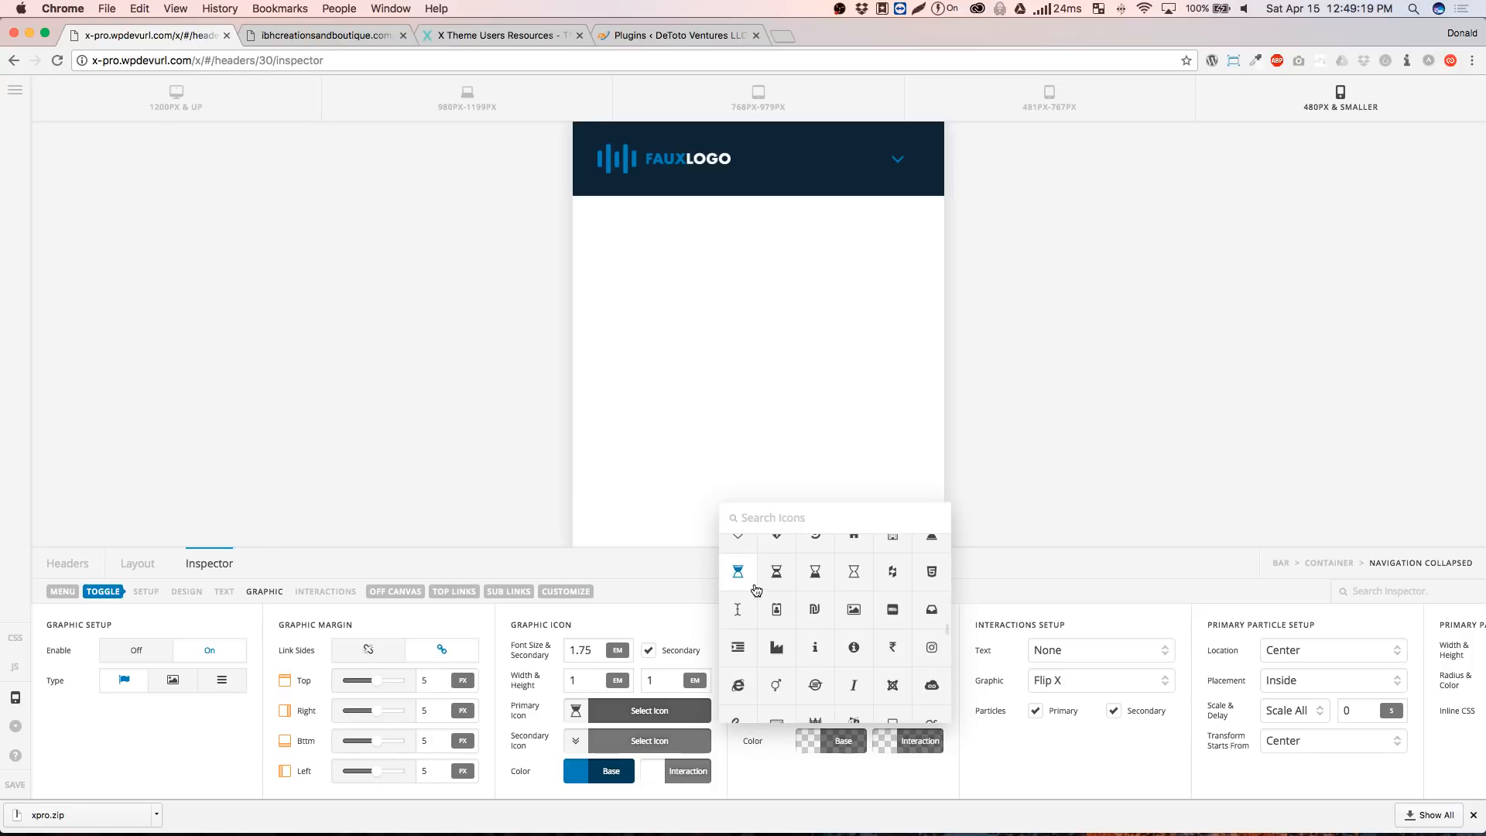
click(929, 612)
scroll(816, 642, down, 10)
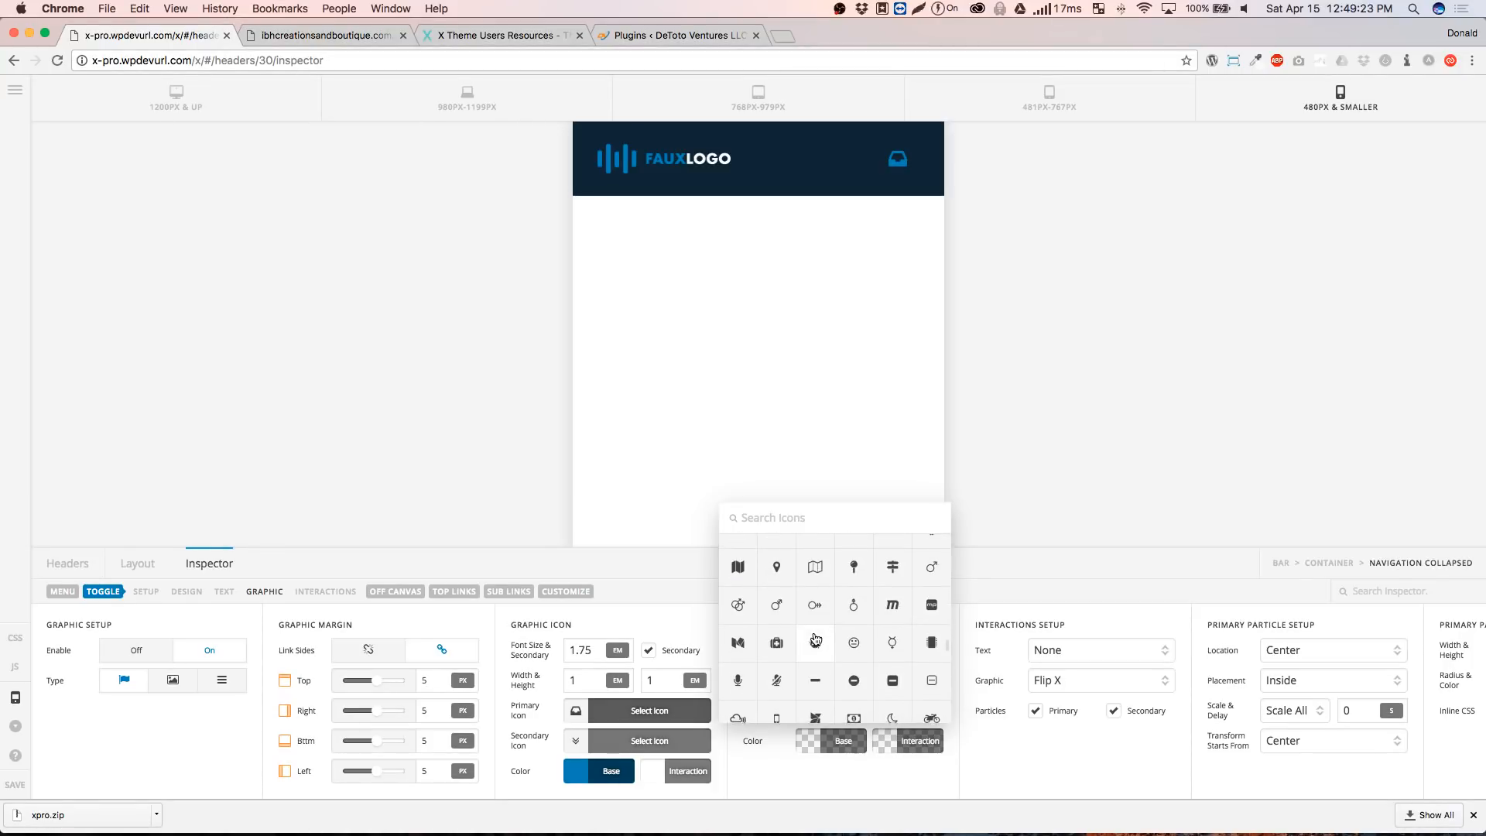
click(854, 625)
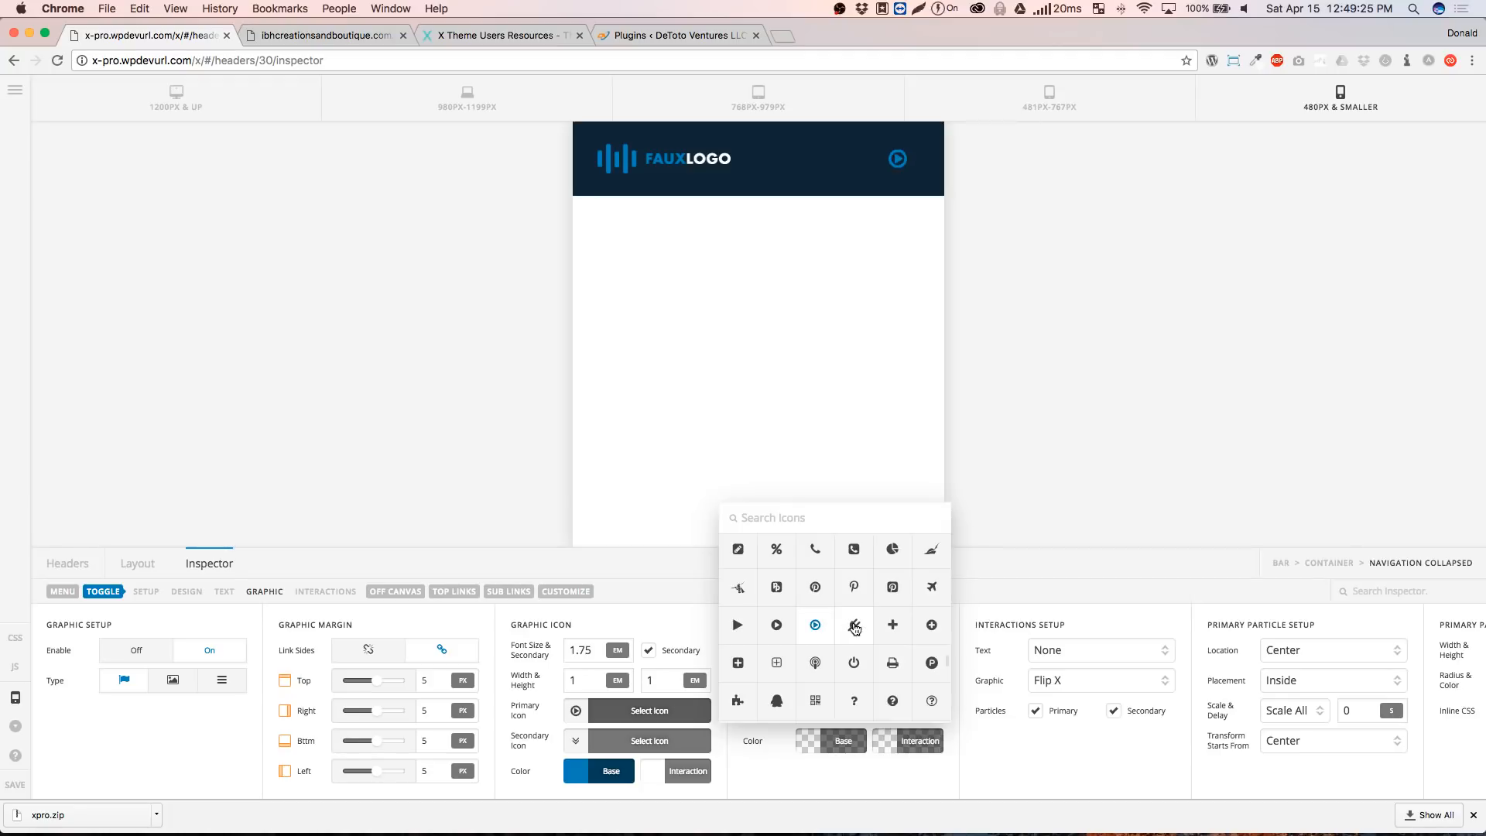
Try the image graphic type for the toggle and return it to the Grid toggle graphic
click(172, 680)
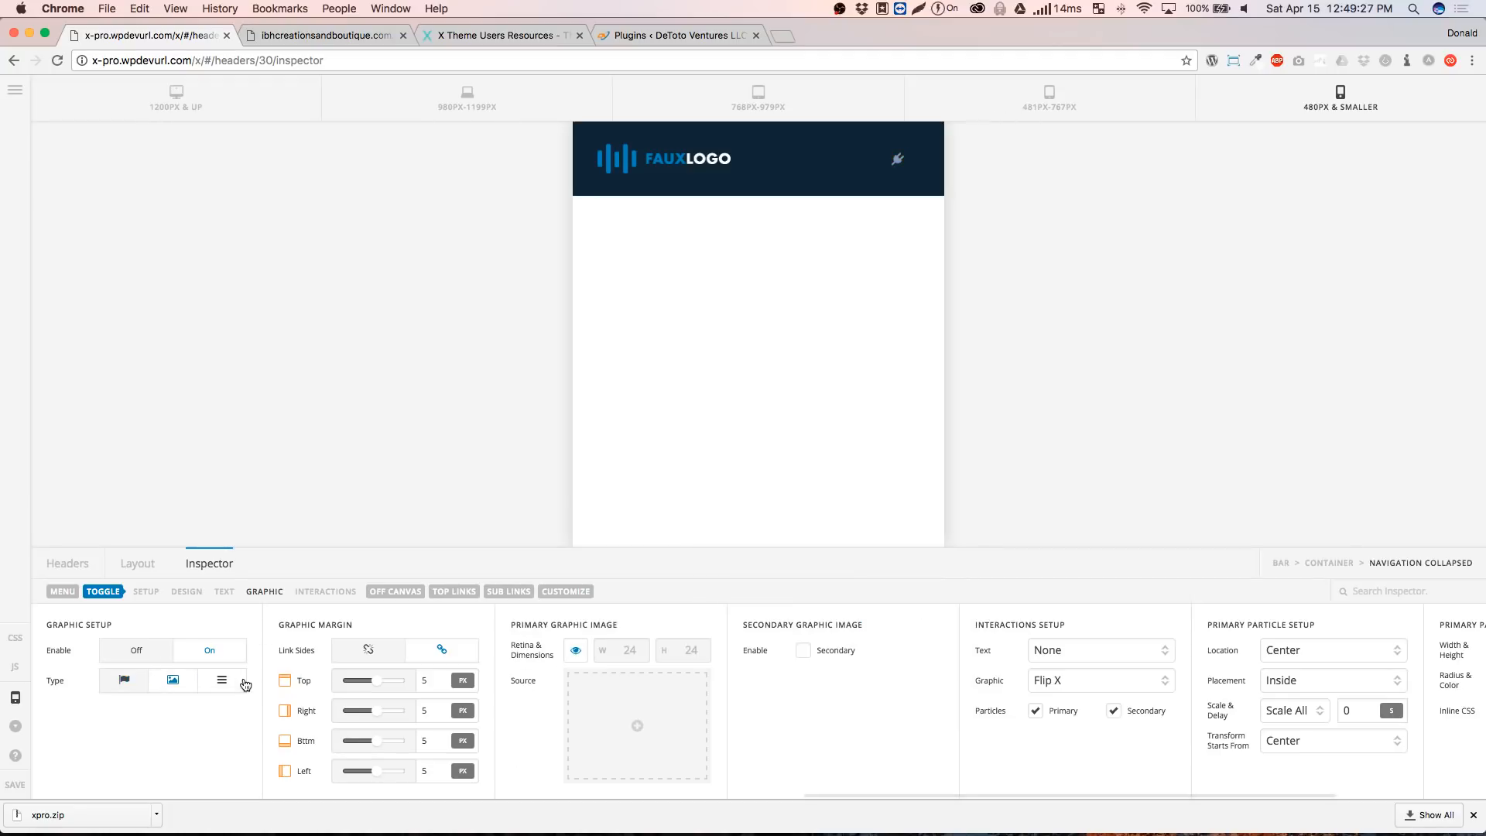
click(229, 681)
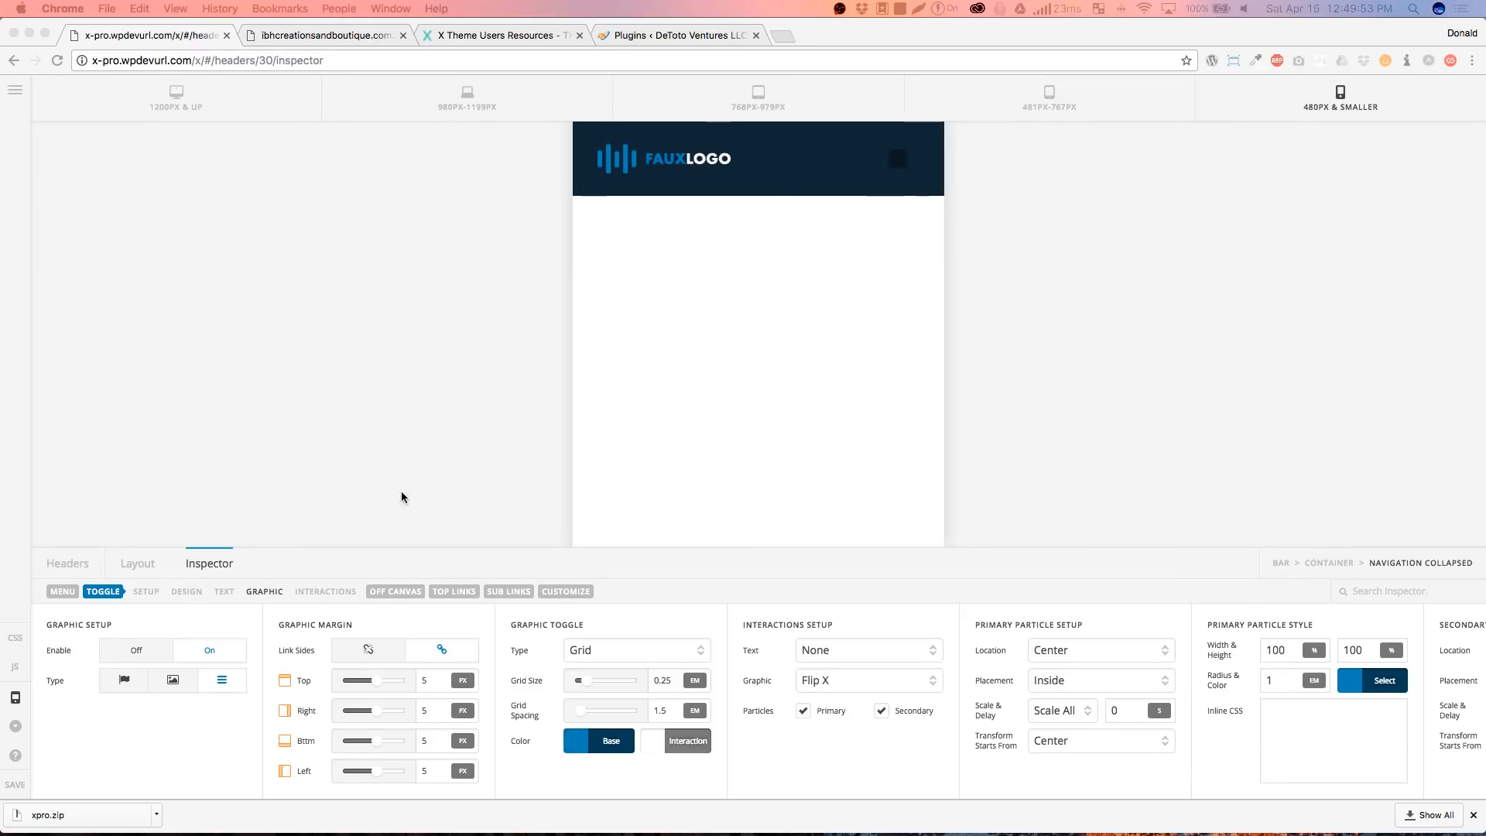
Turn on Sticky Bar for the top bar and check its scrolling behaviour in the mobile preview
click(140, 566)
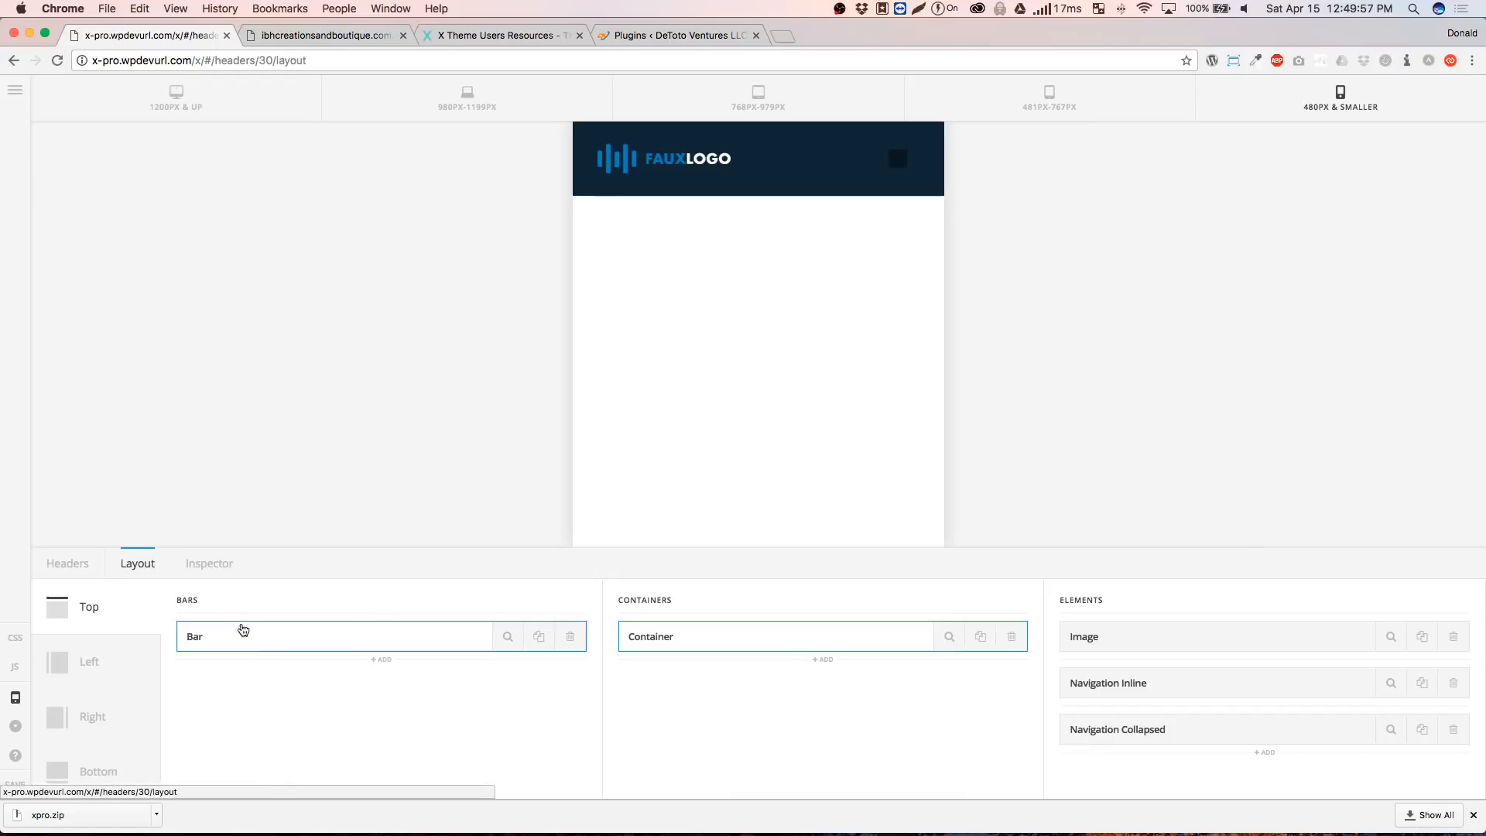
click(507, 637)
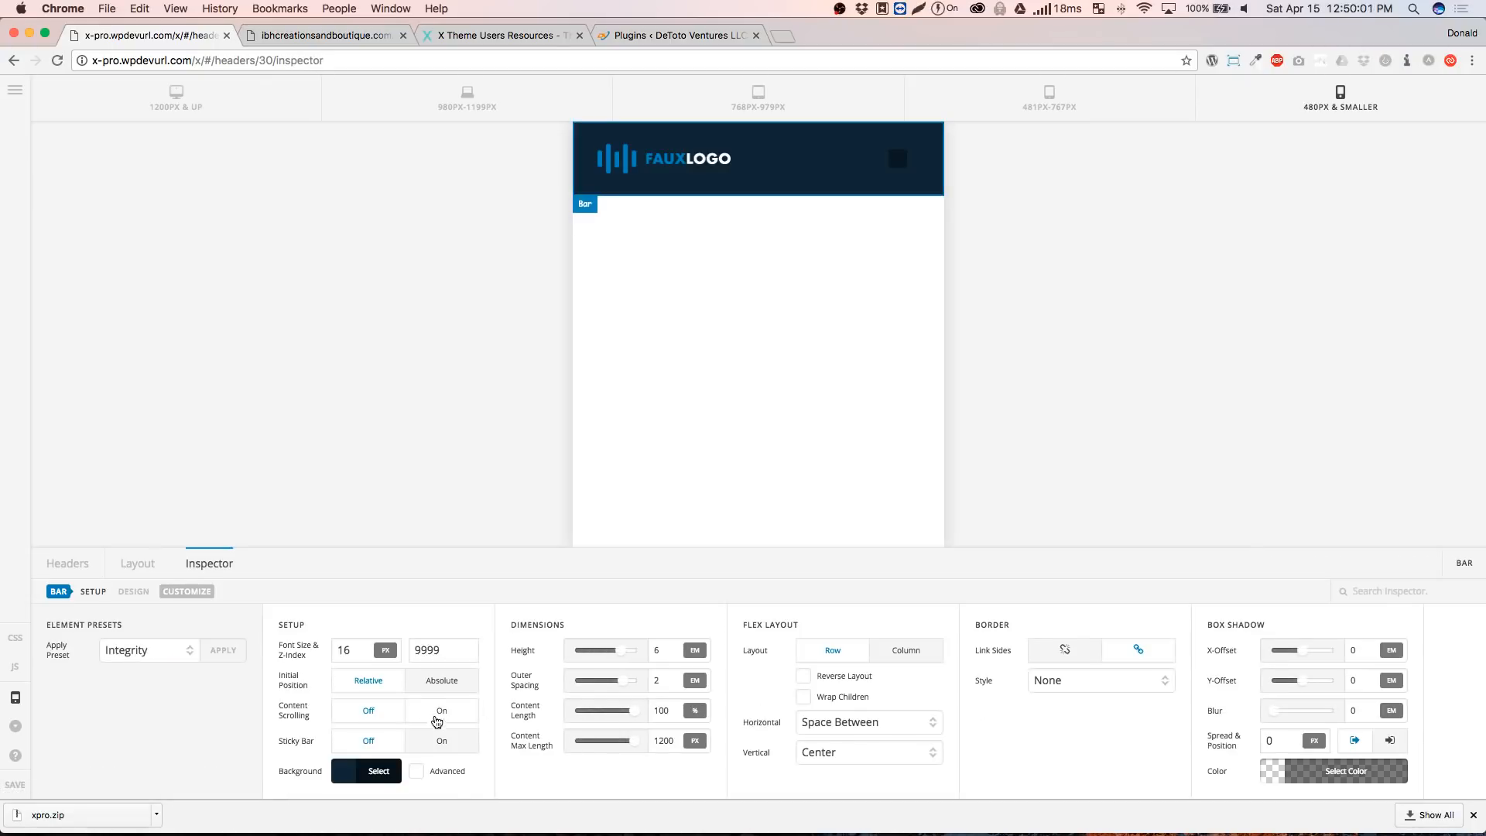
click(436, 741)
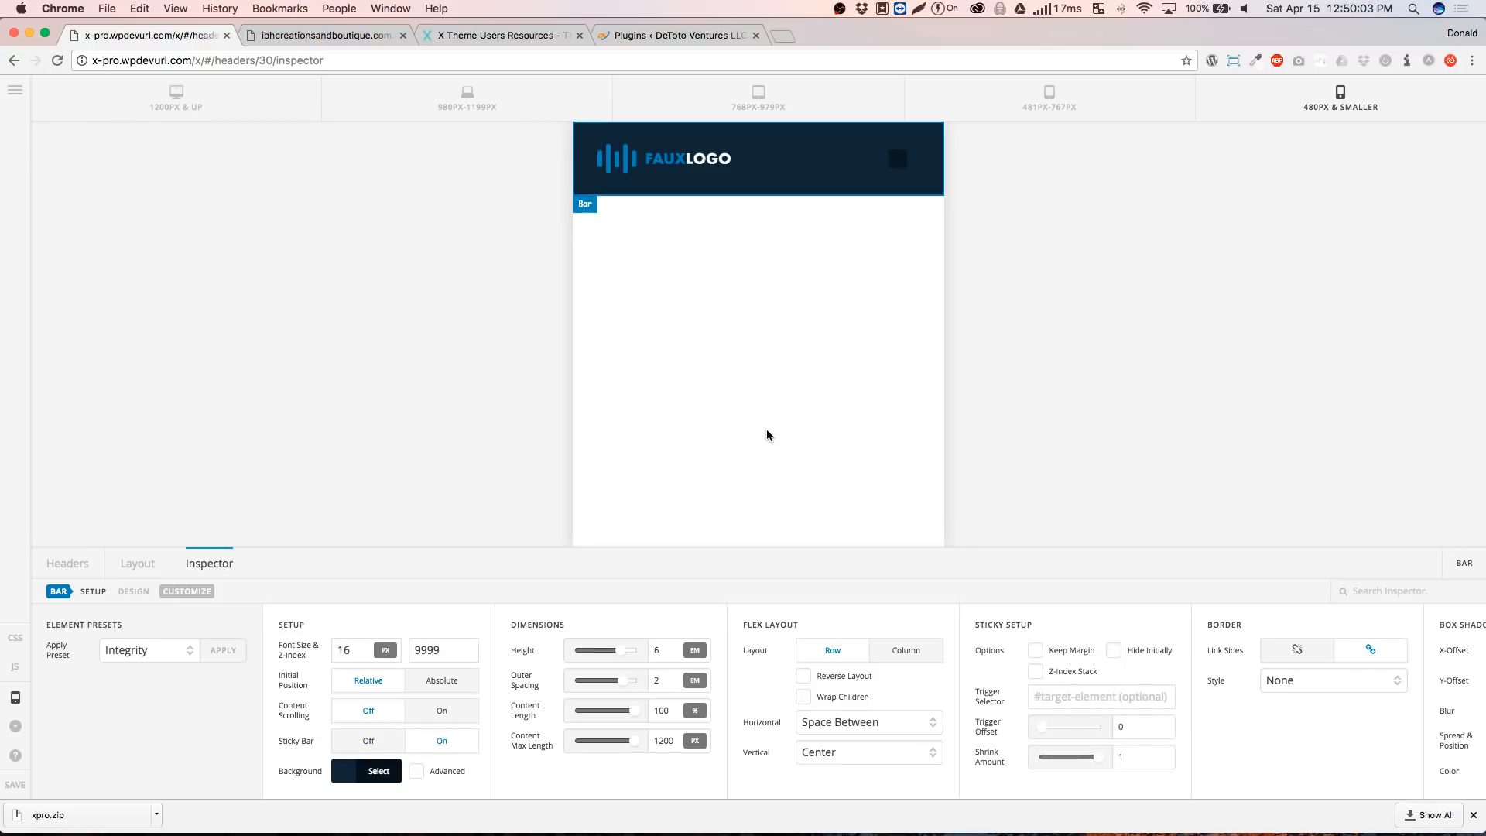
scroll(767, 429, down, 4)
scroll(768, 431, up, 5)
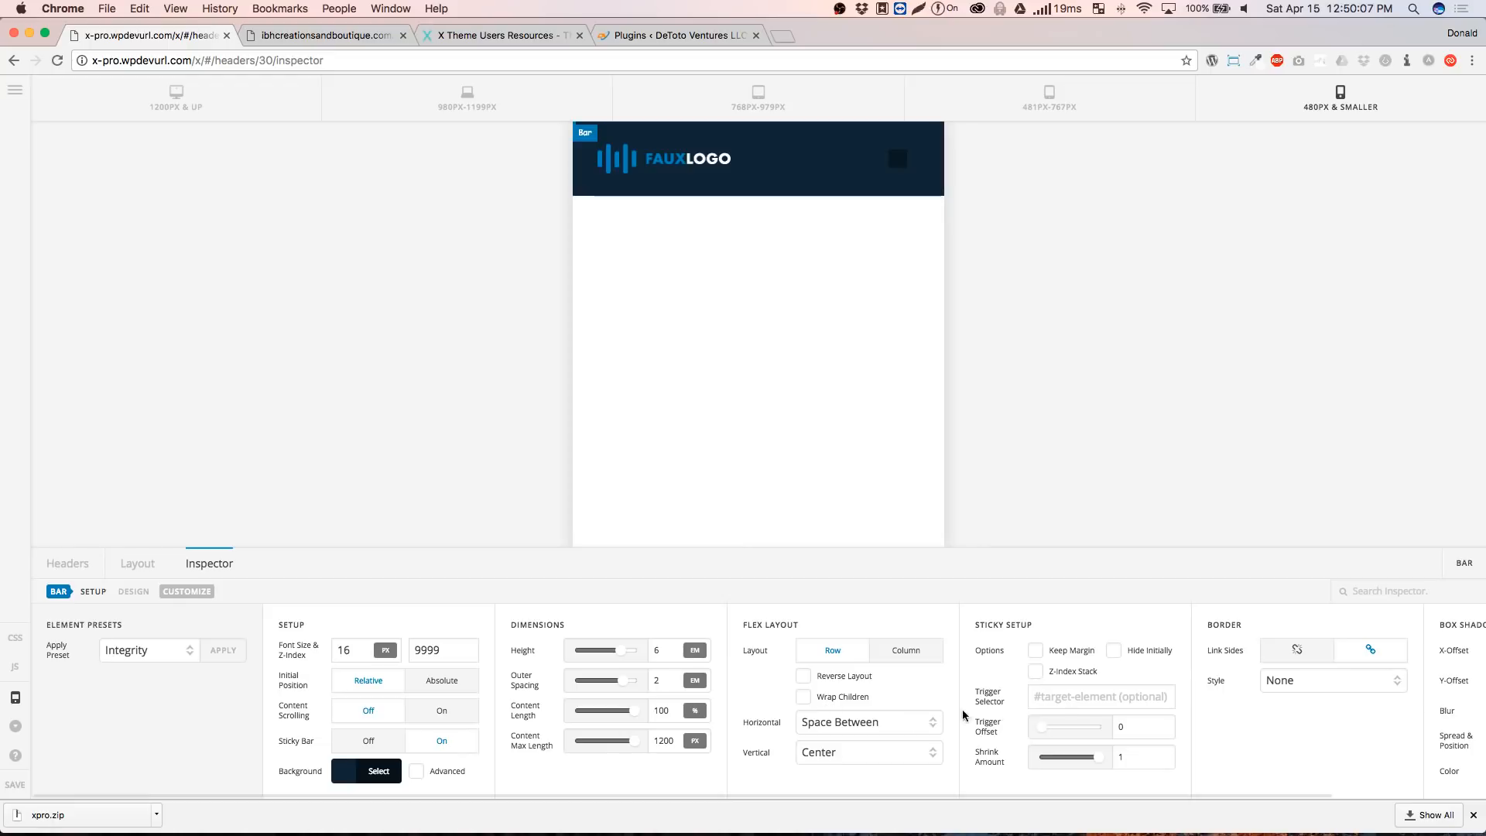
click(1069, 695)
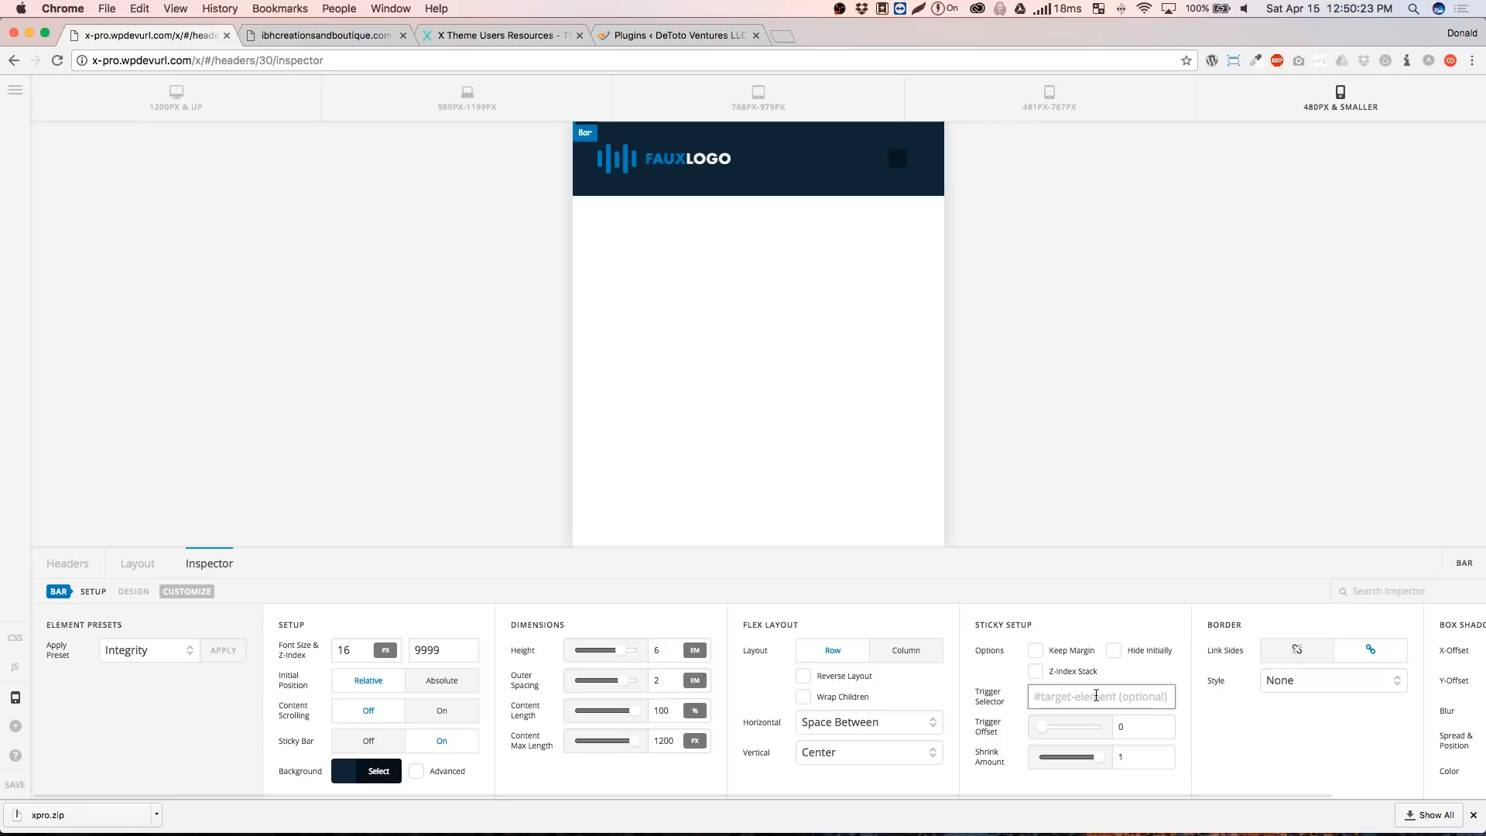
scroll(745, 328, down, 3)
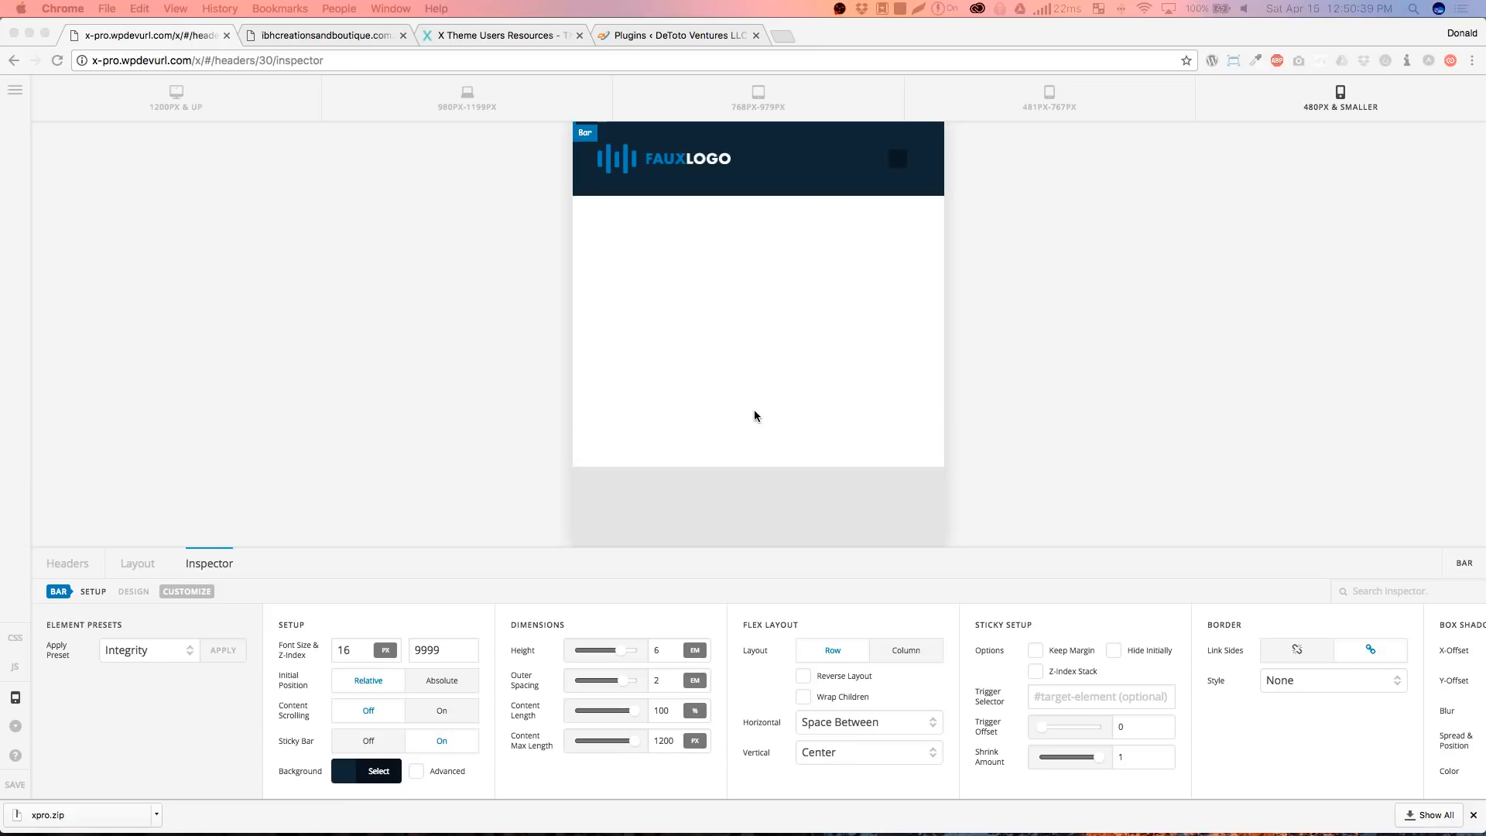
click(546, 570)
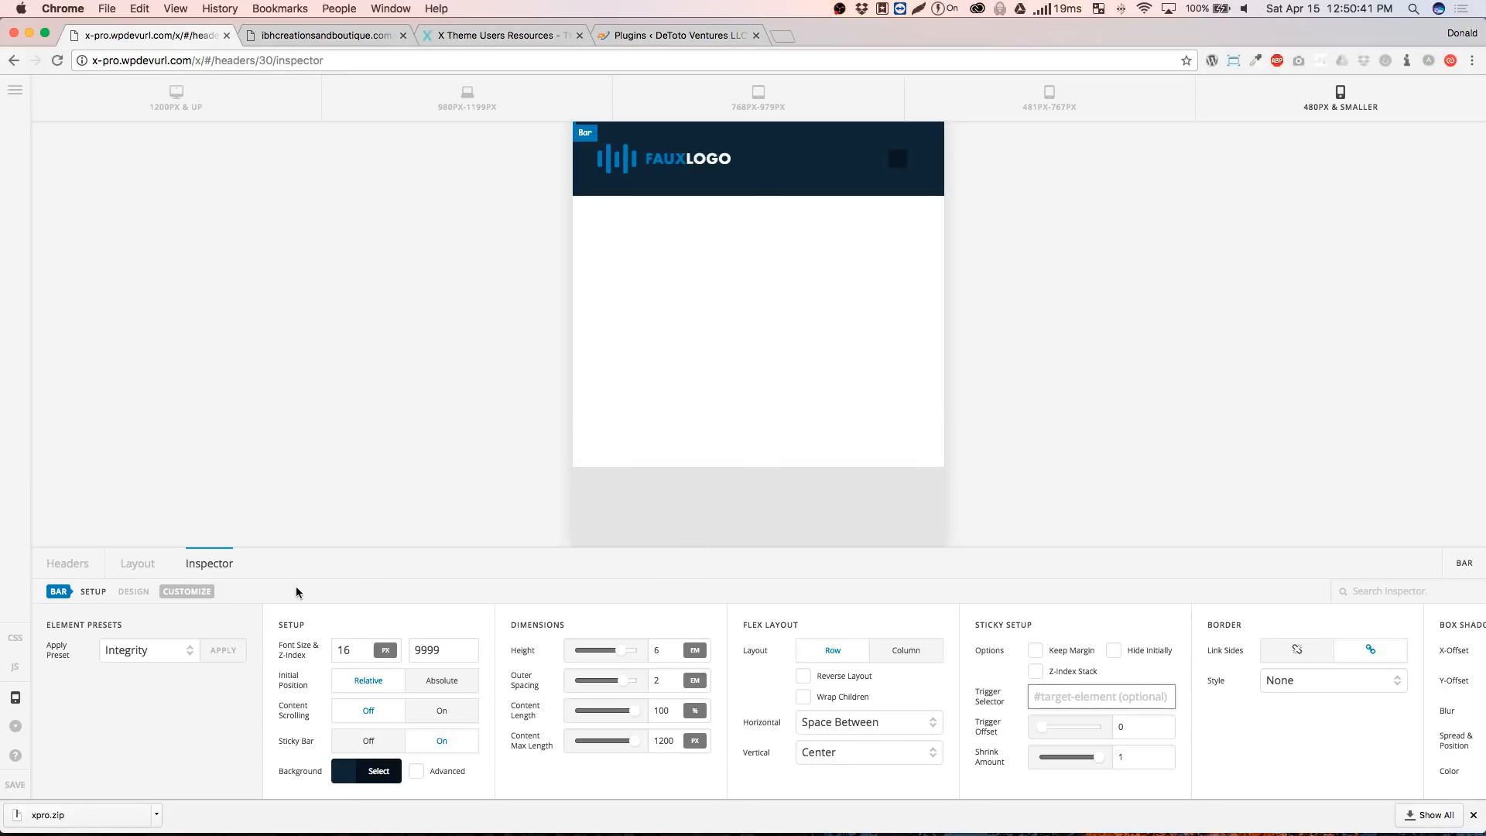
Open the logo Image element's settings, turn its Retina option off and turn it back on
click(130, 571)
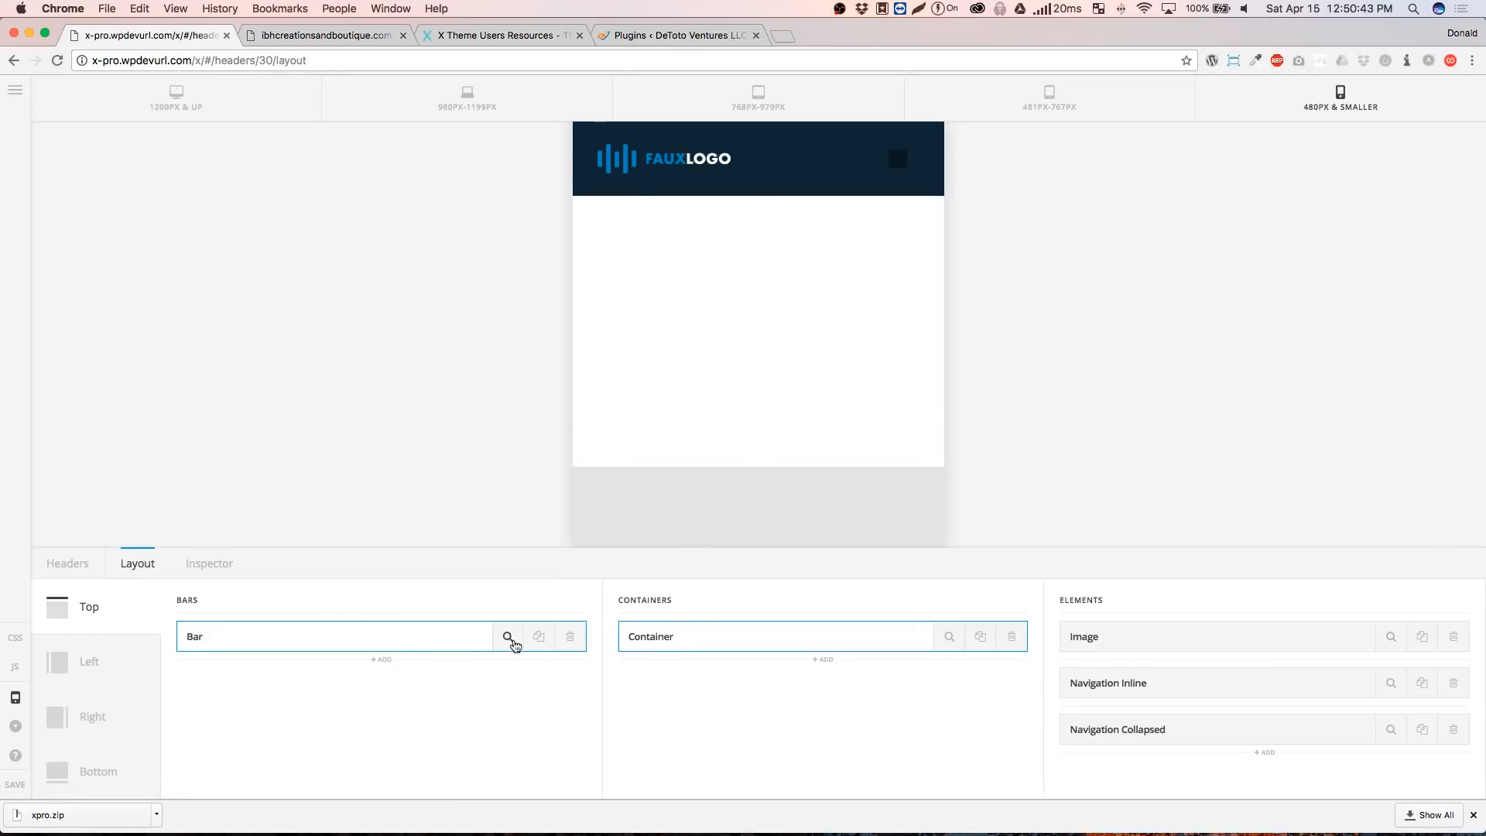
click(1392, 636)
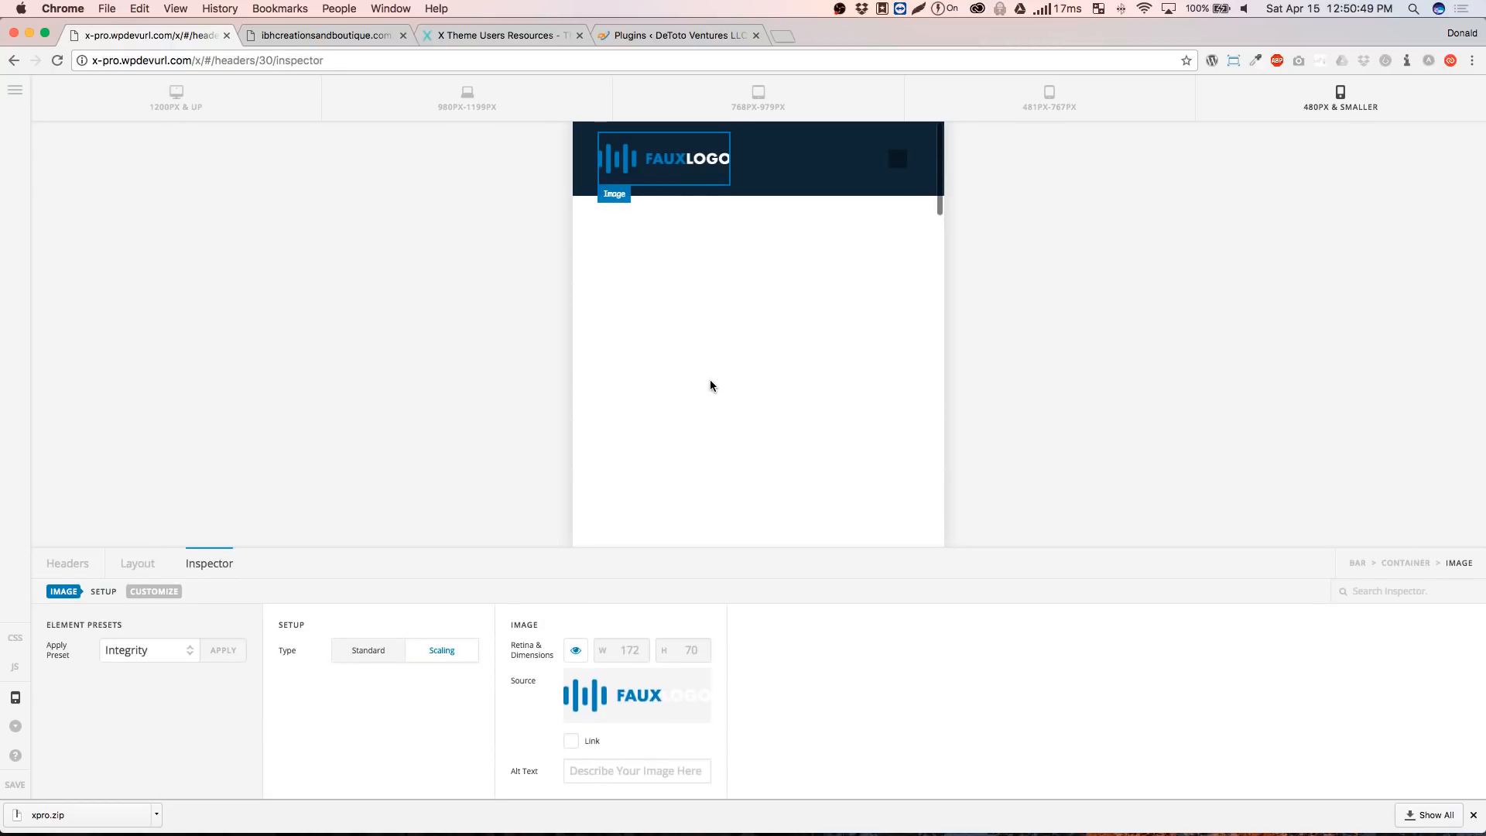
click(576, 658)
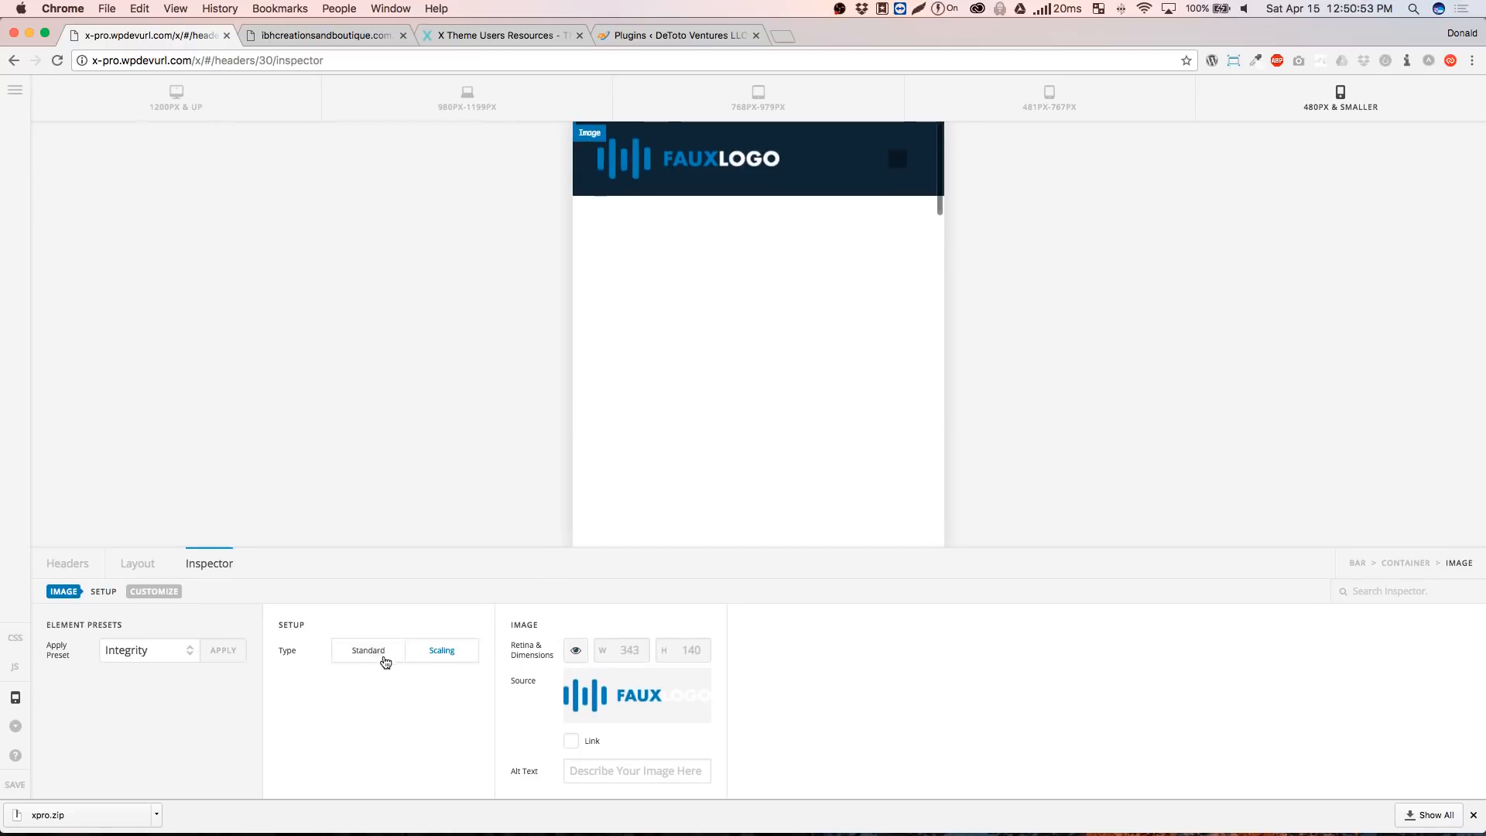
click(576, 651)
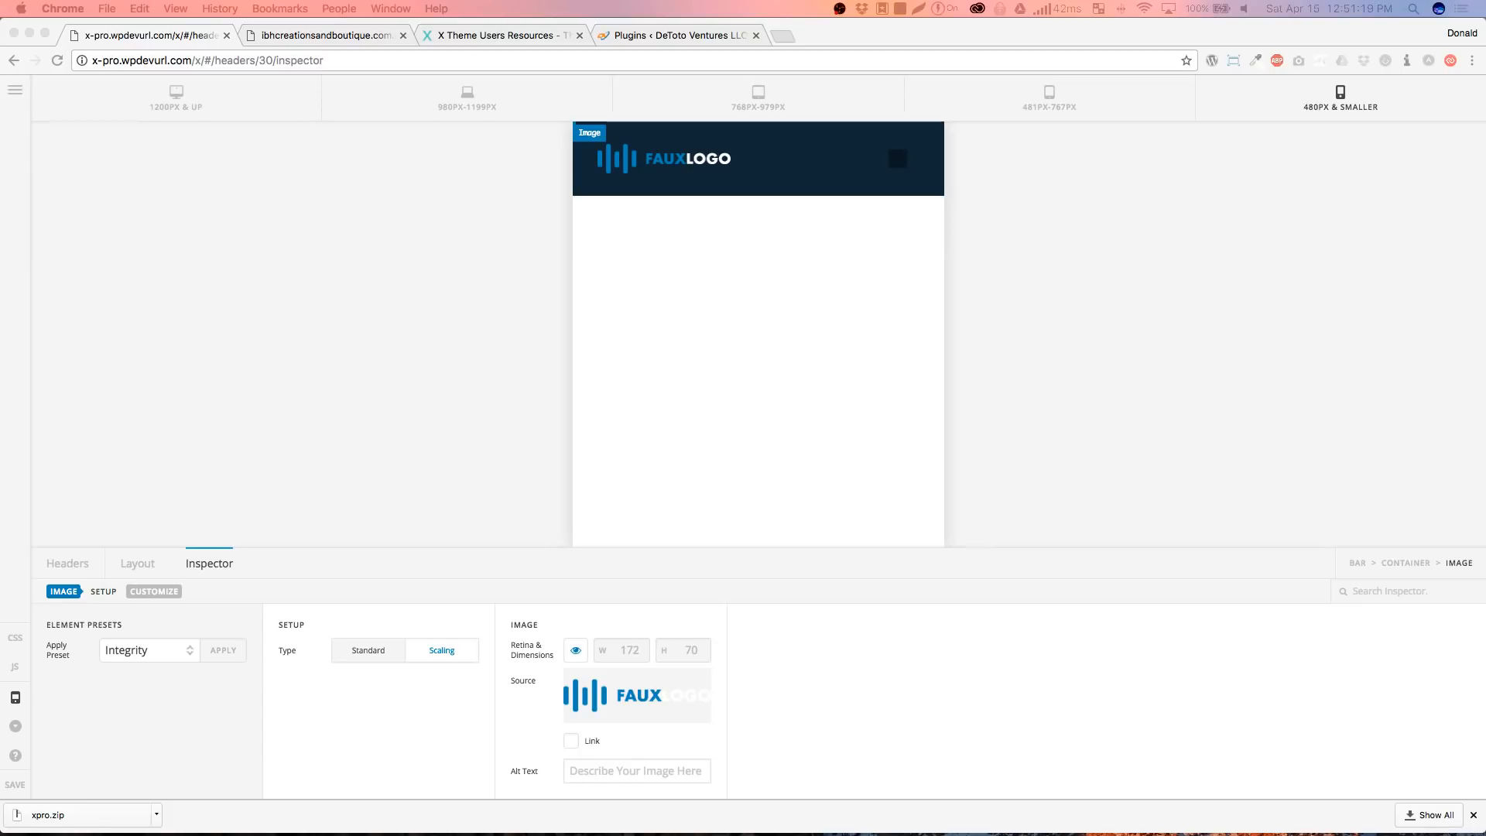
Save the header and open the Fonts section of Templates
click(15, 786)
click(14, 90)
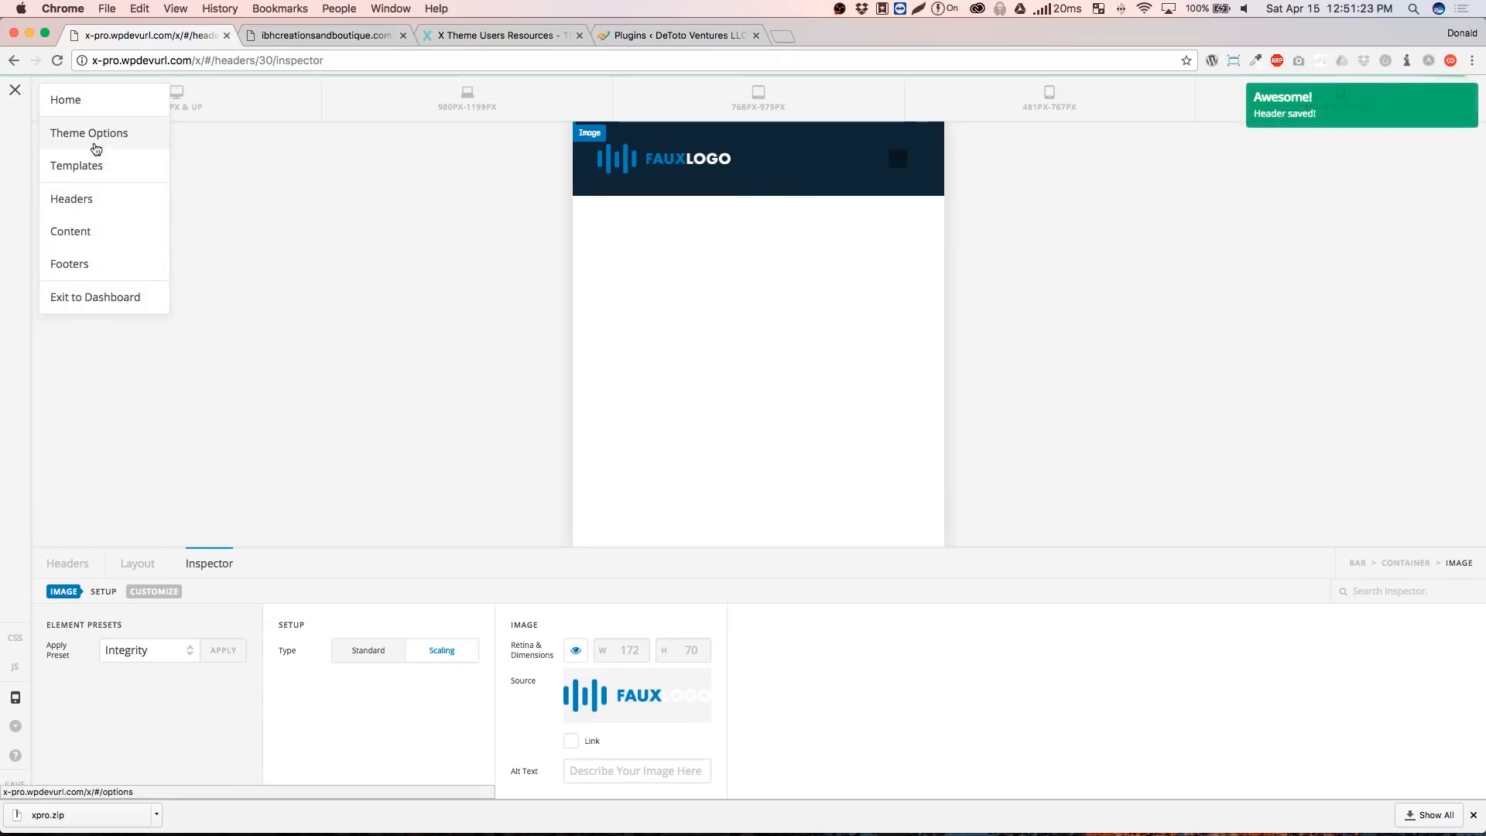
click(81, 166)
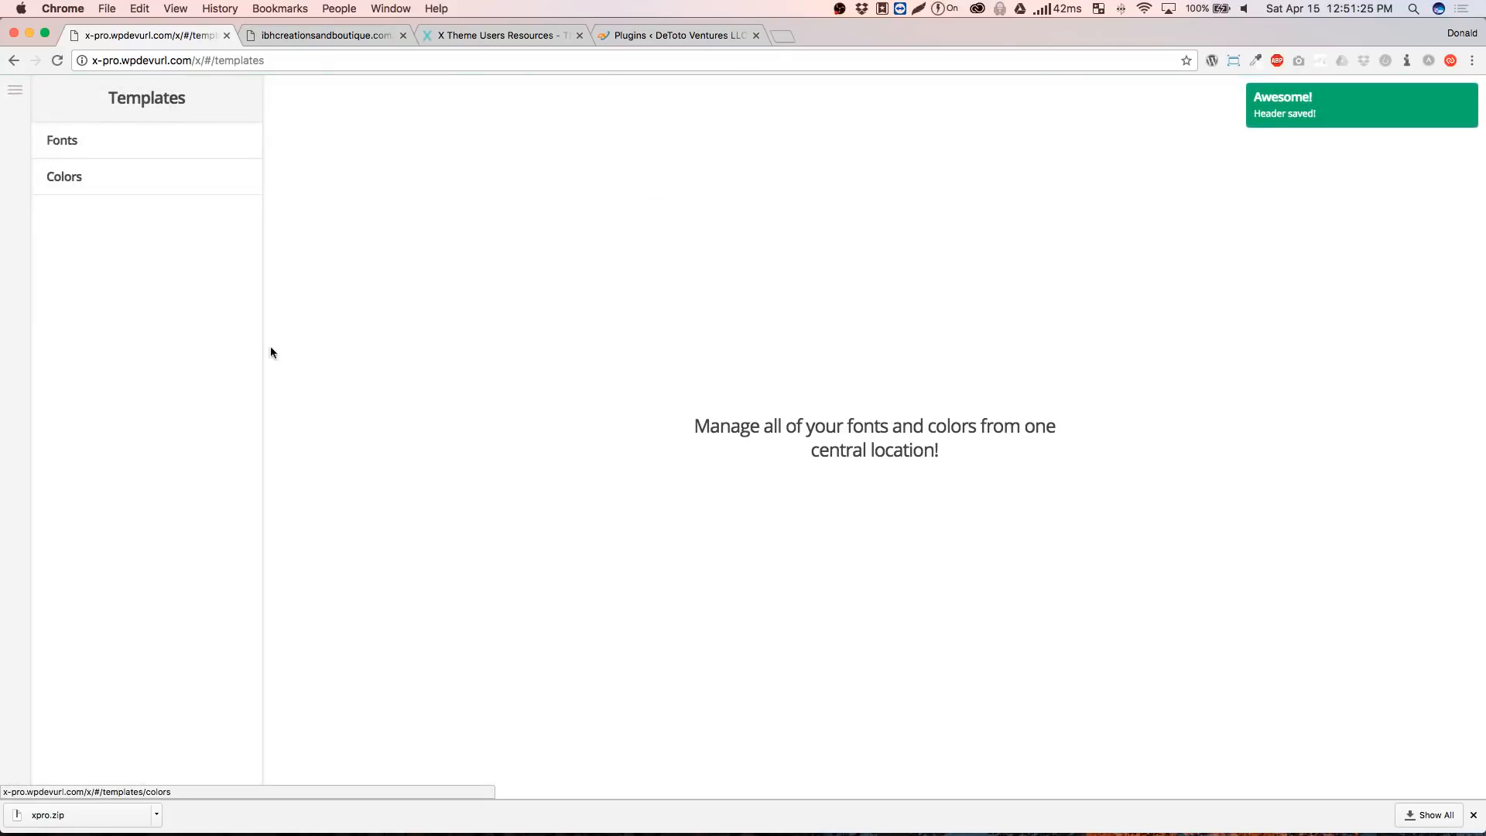
click(110, 140)
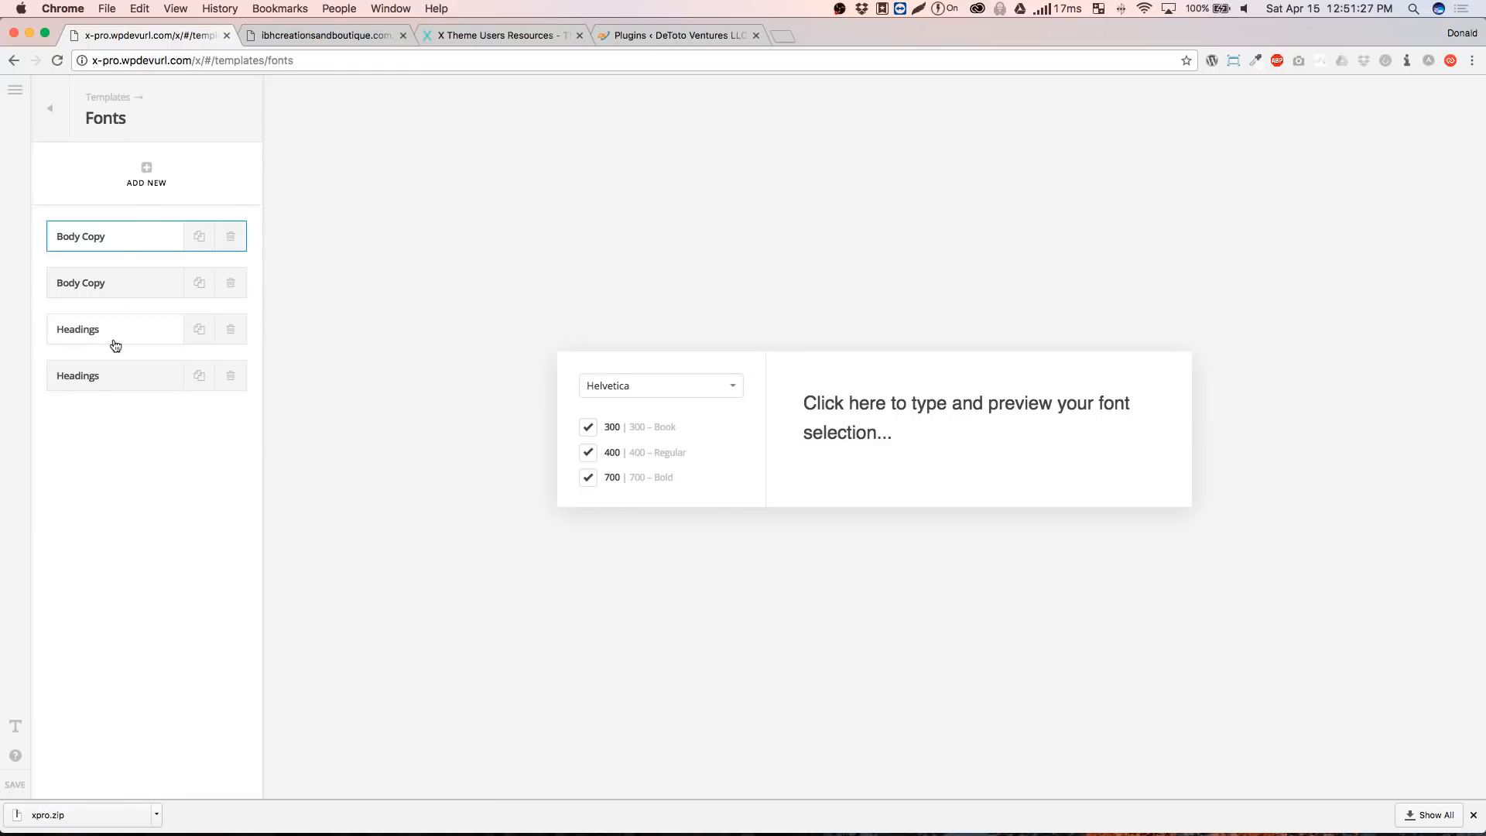
Look through the Body Copy and Headings fonts, set the first Body Copy font to Alfa Slab One and save
click(125, 288)
click(126, 332)
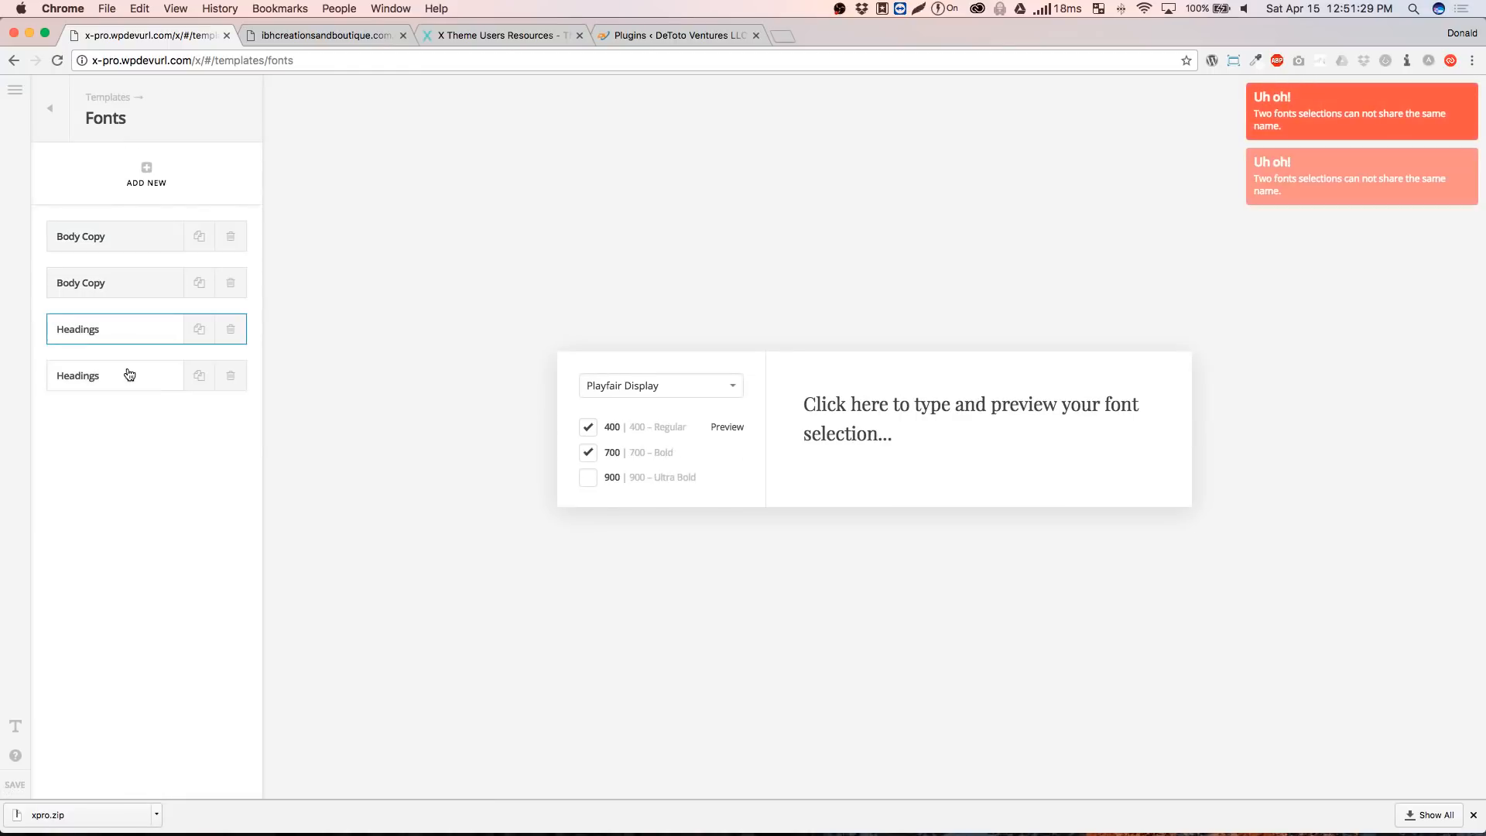
click(130, 375)
click(147, 237)
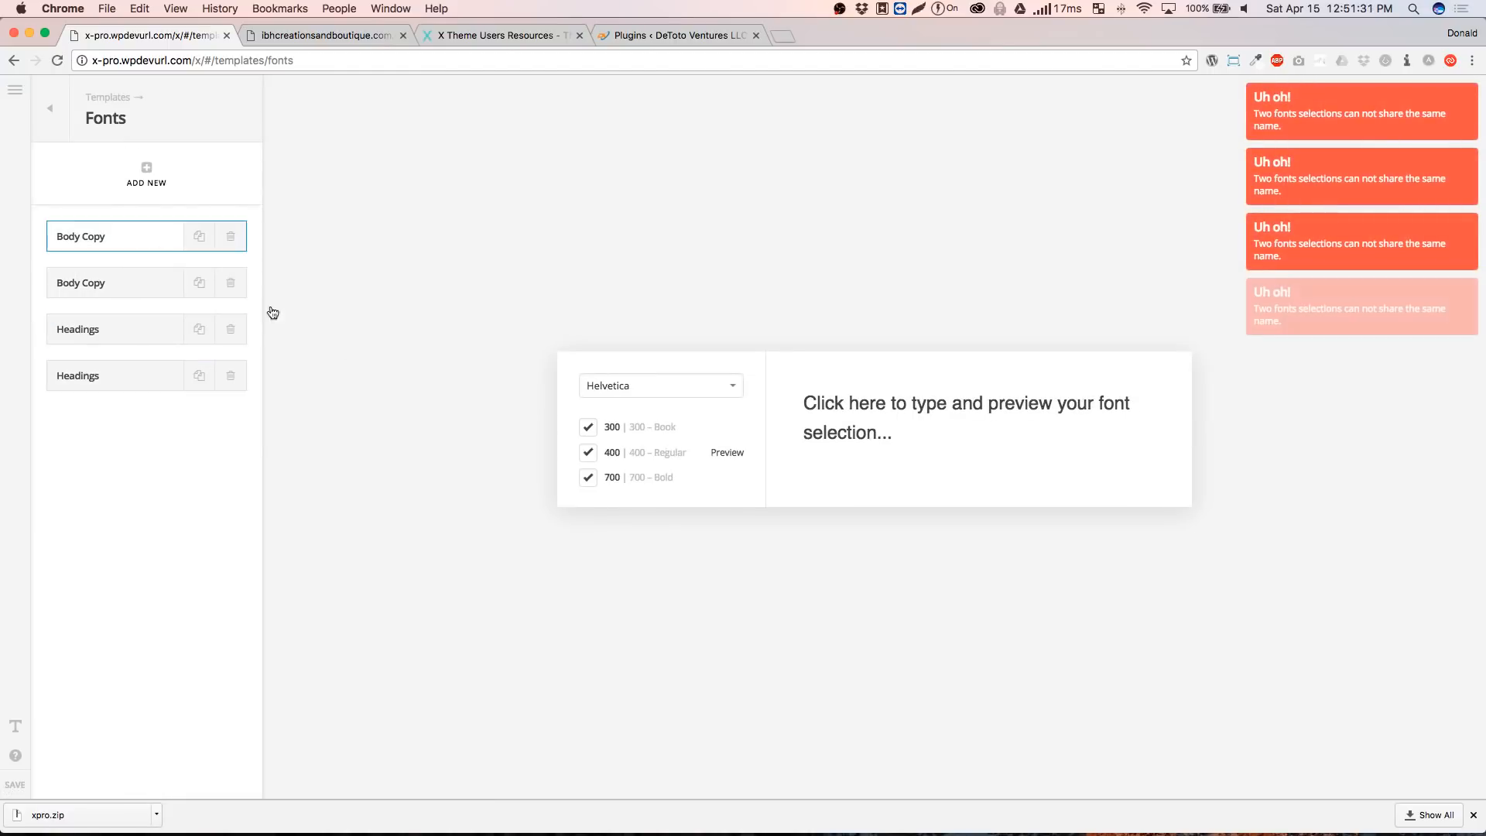
click(648, 389)
scroll(631, 515, up, 10)
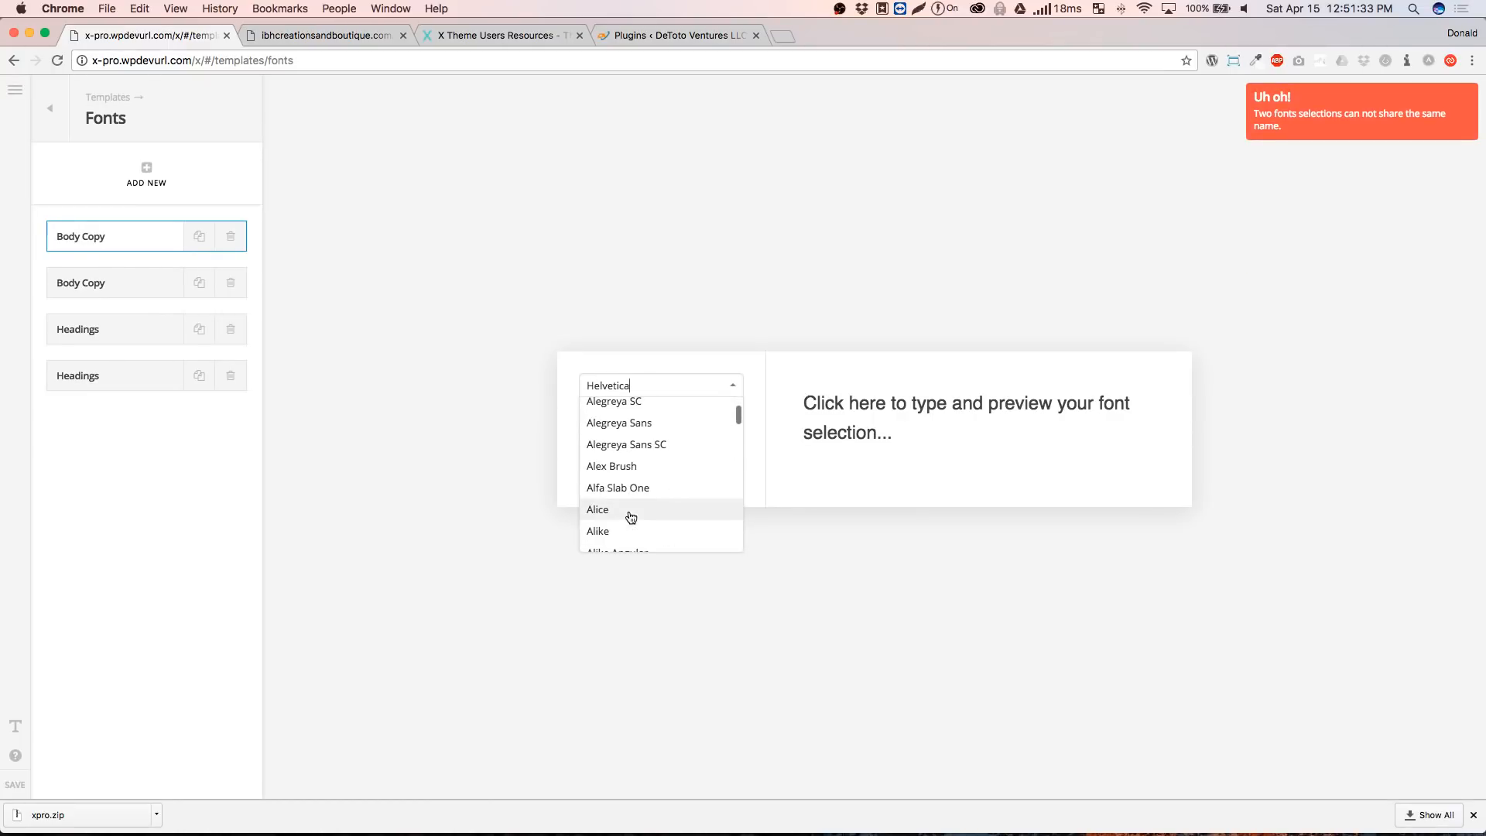
click(628, 488)
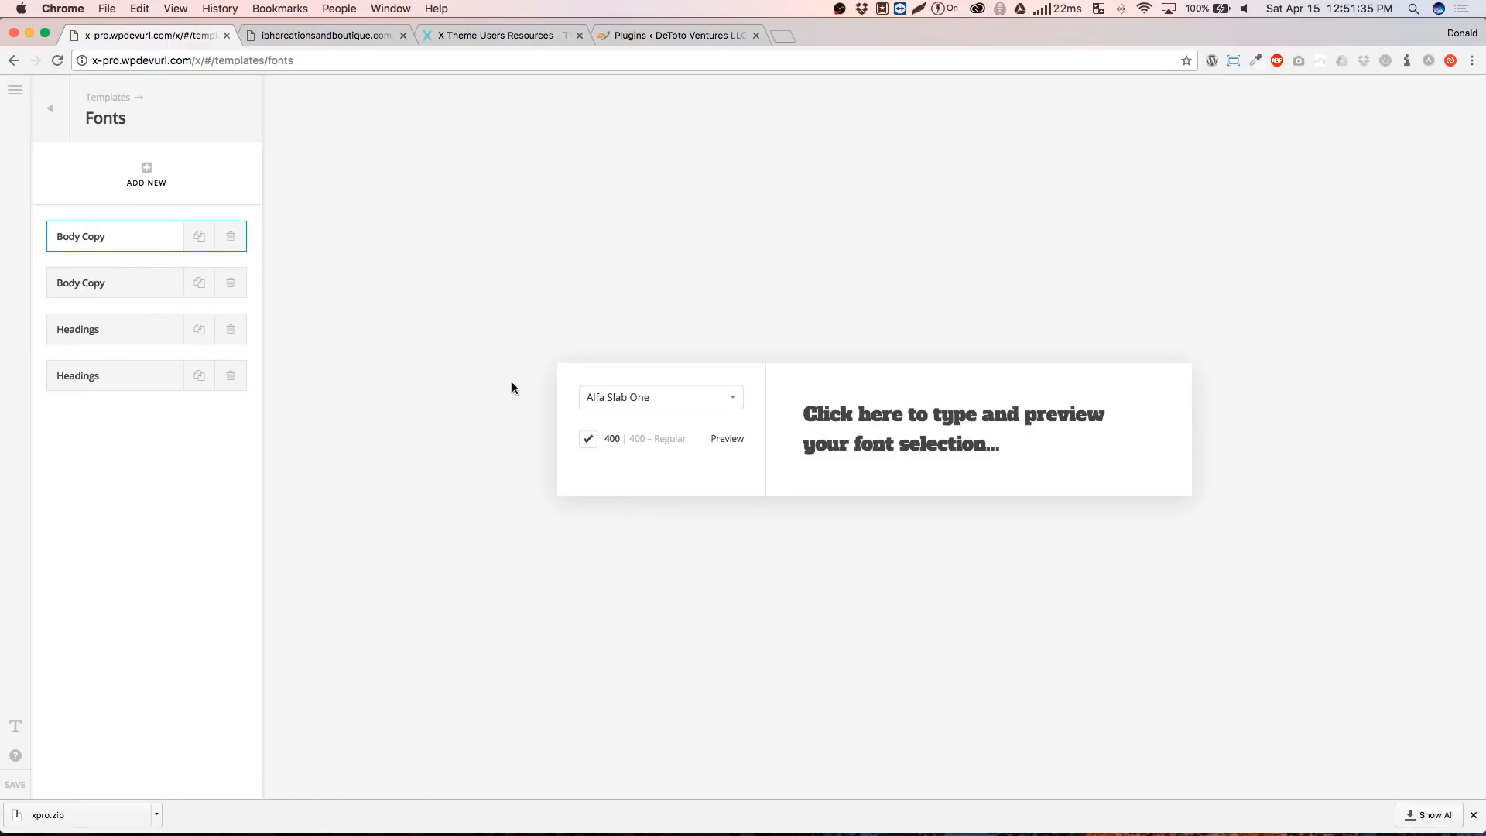
click(17, 785)
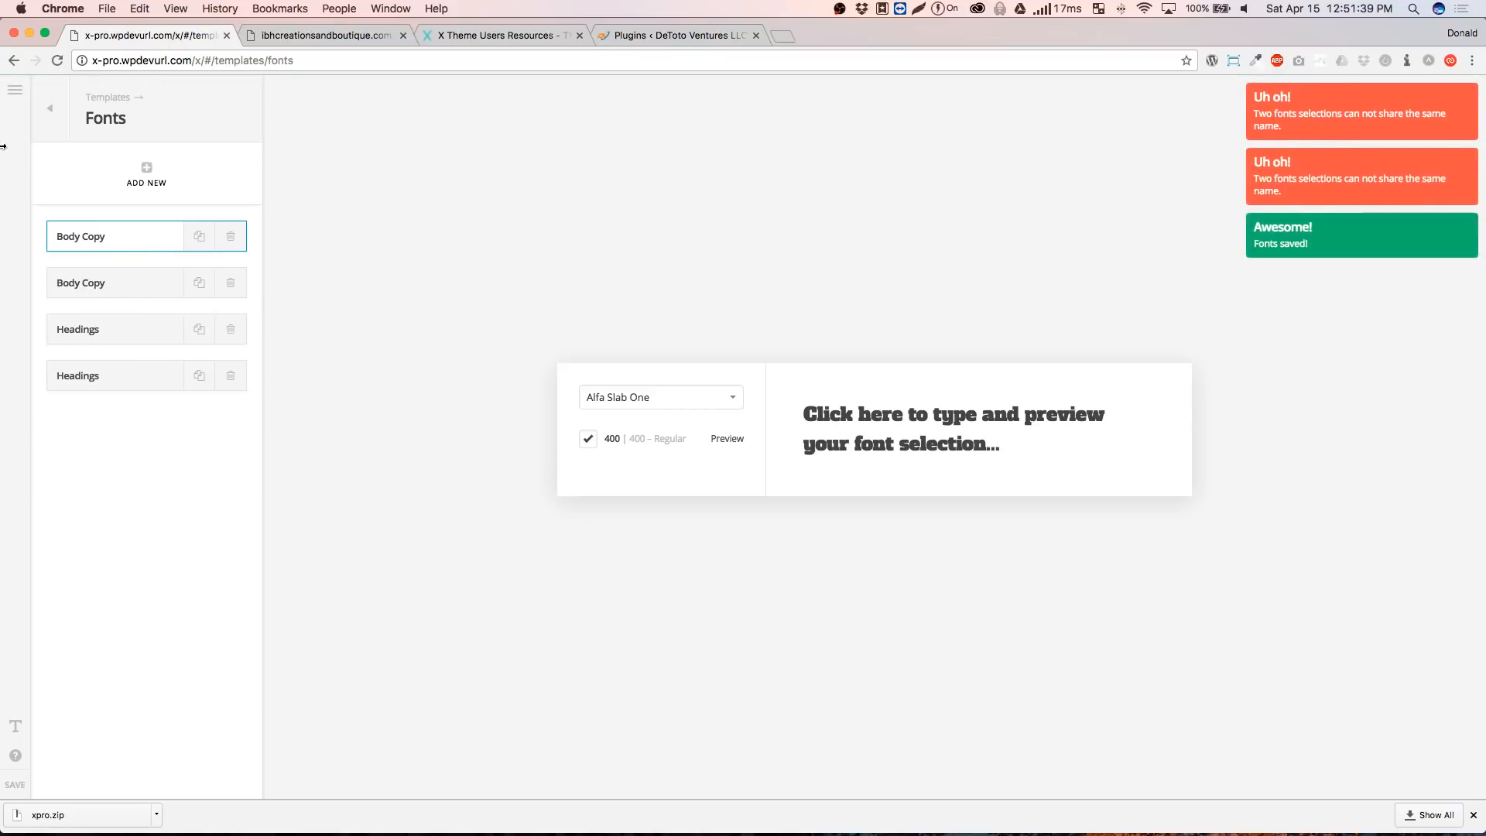
Leave the Fonts templates and go to the Headers builder
click(46, 109)
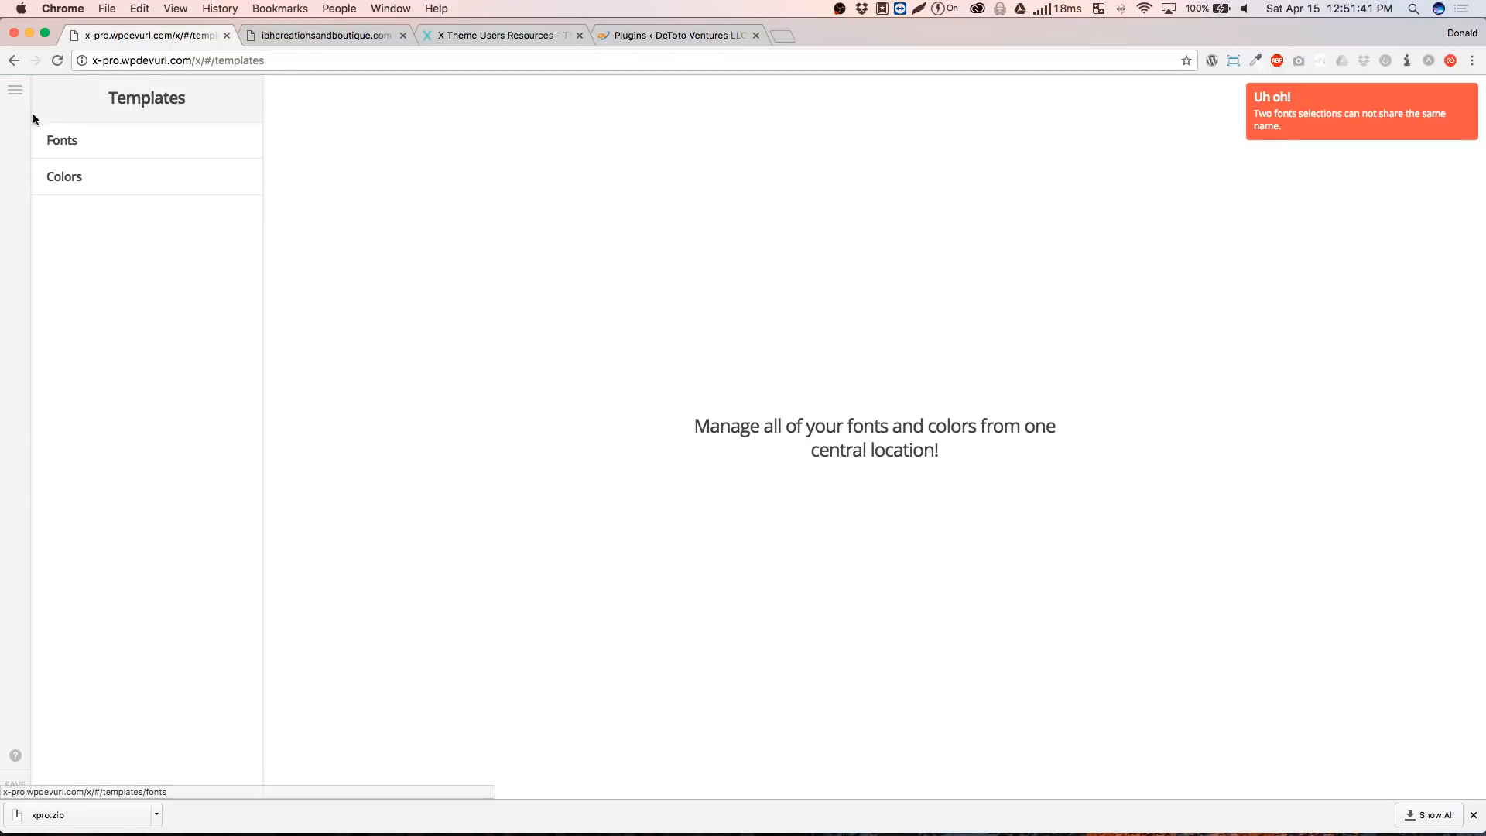
mouse_move(14, 90)
click(109, 202)
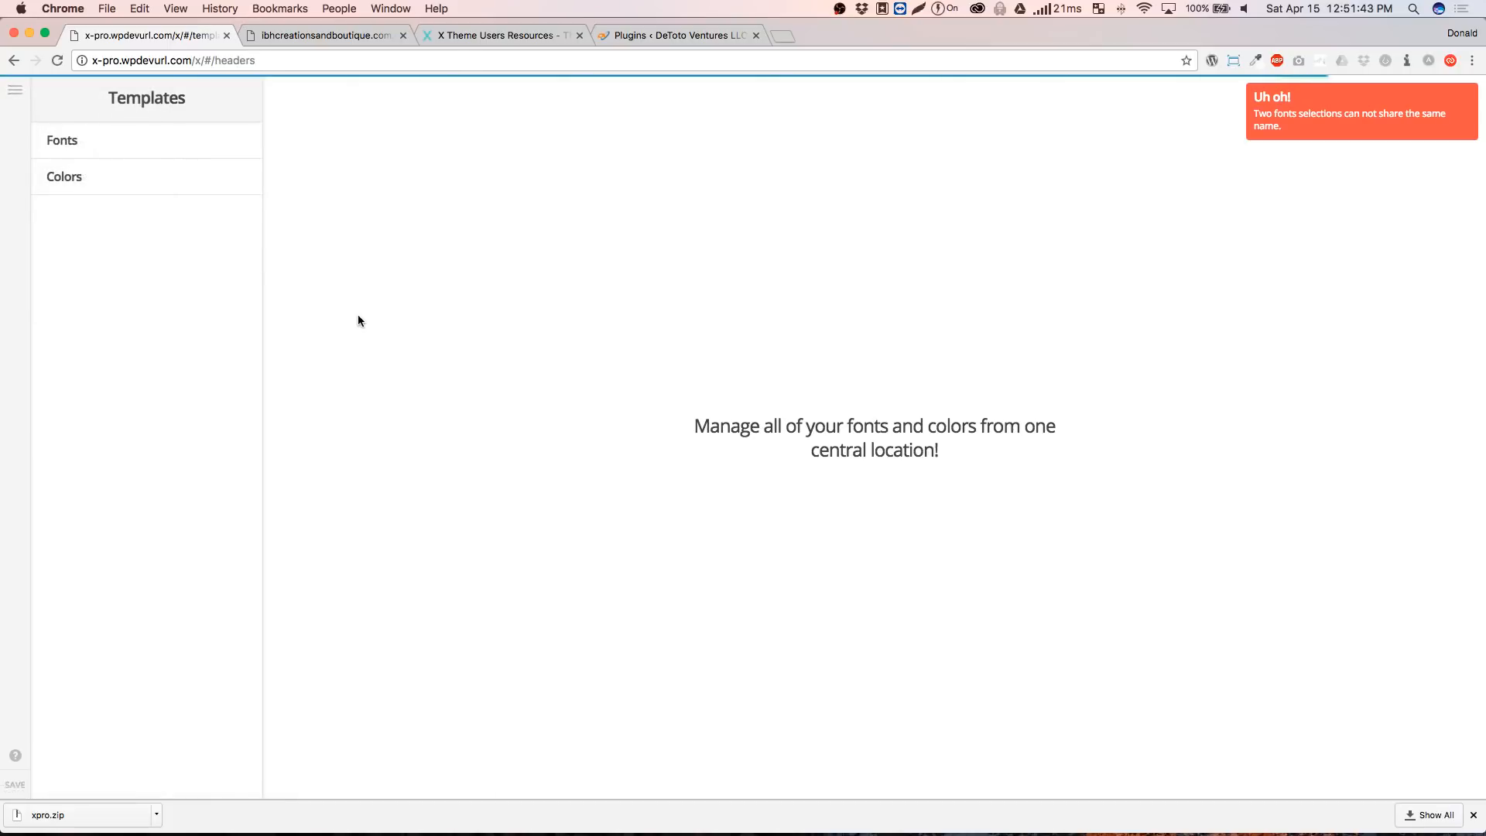
Open the Landscaping header for editing and bring up the inline navigation element's settings in the Nav container
mouse_move(694, 607)
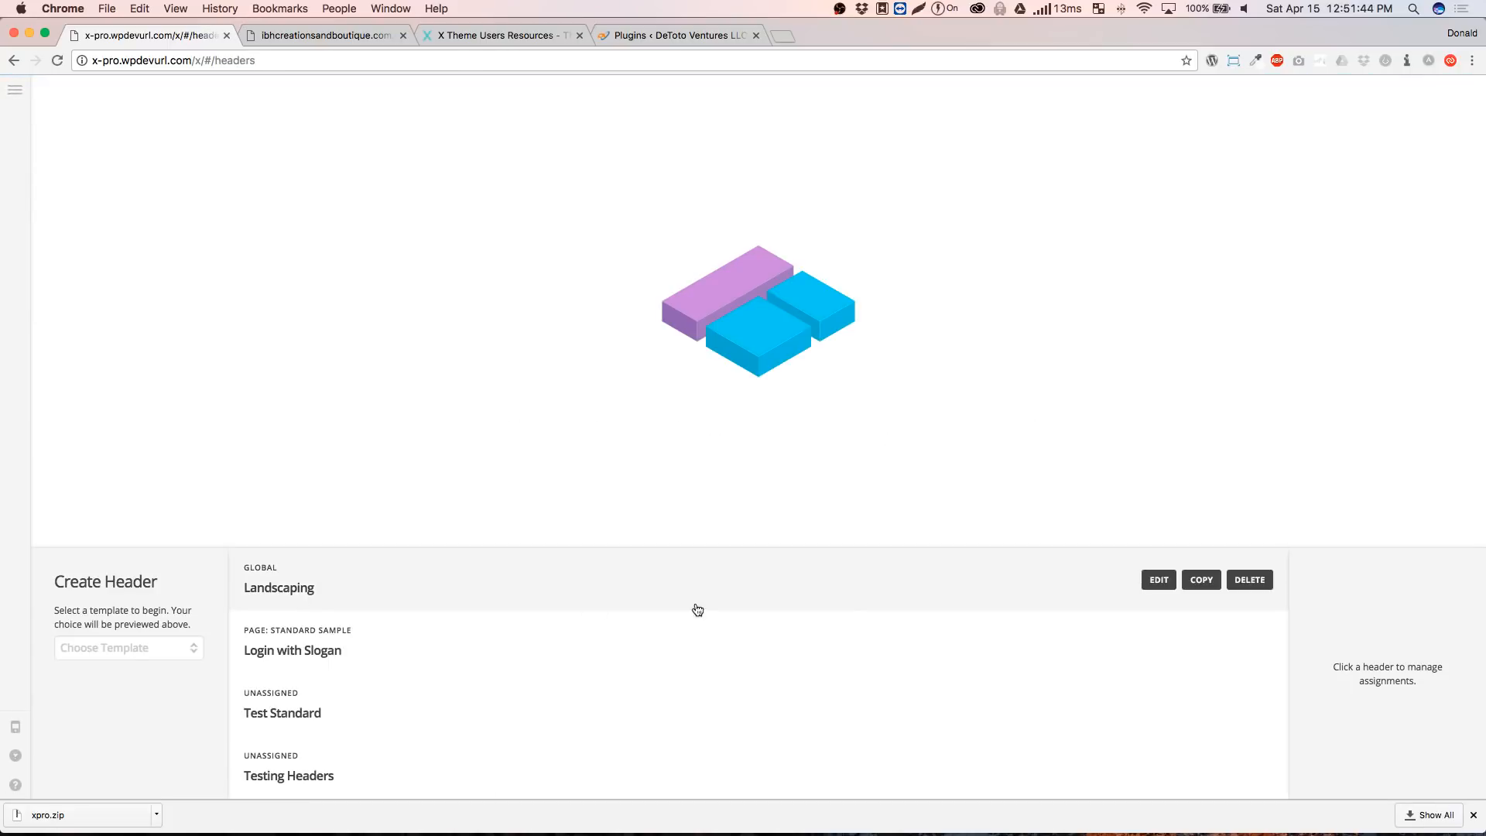
click(1158, 581)
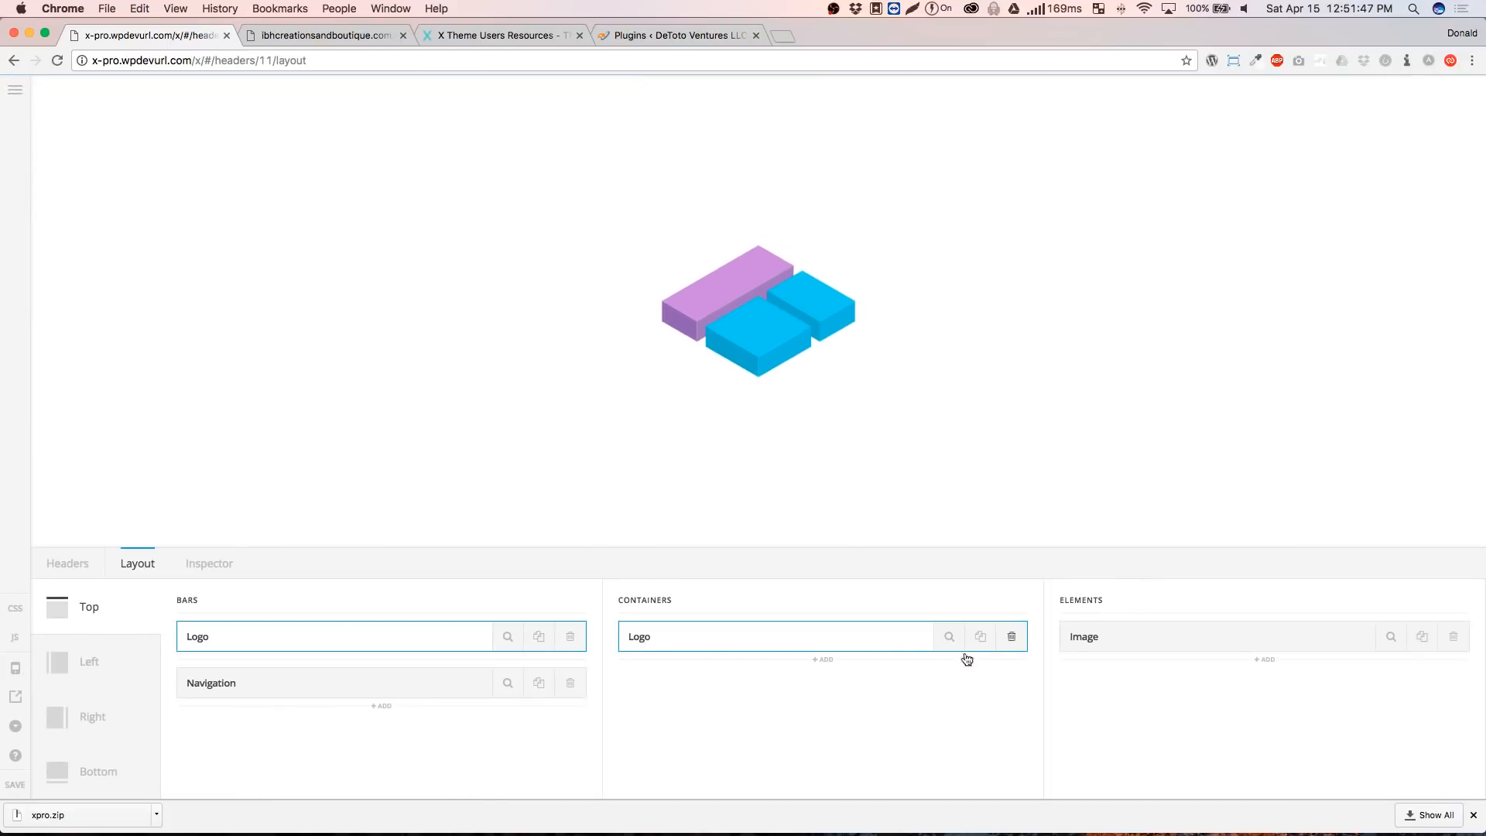
click(372, 697)
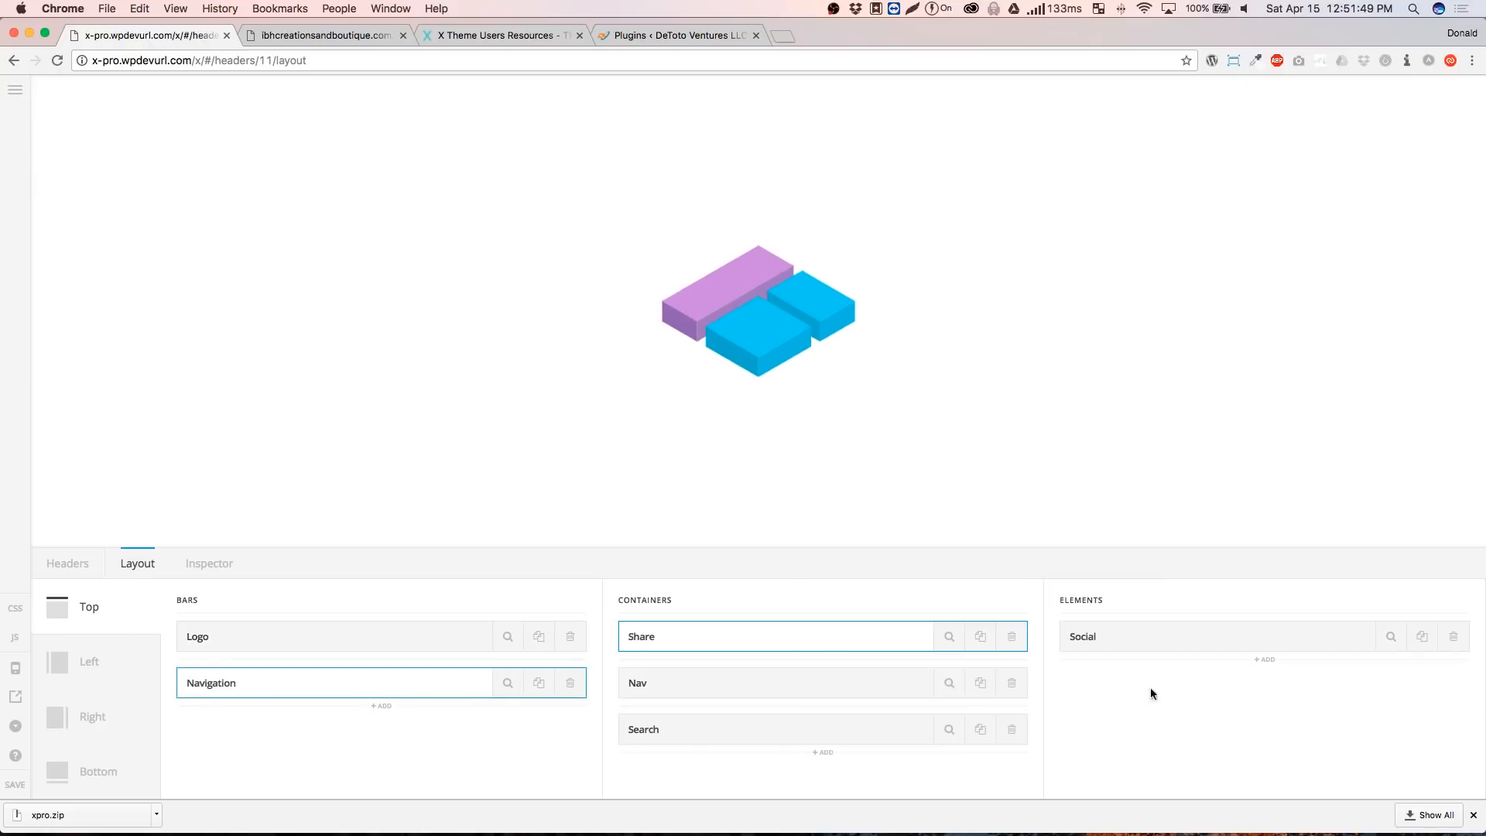
click(940, 683)
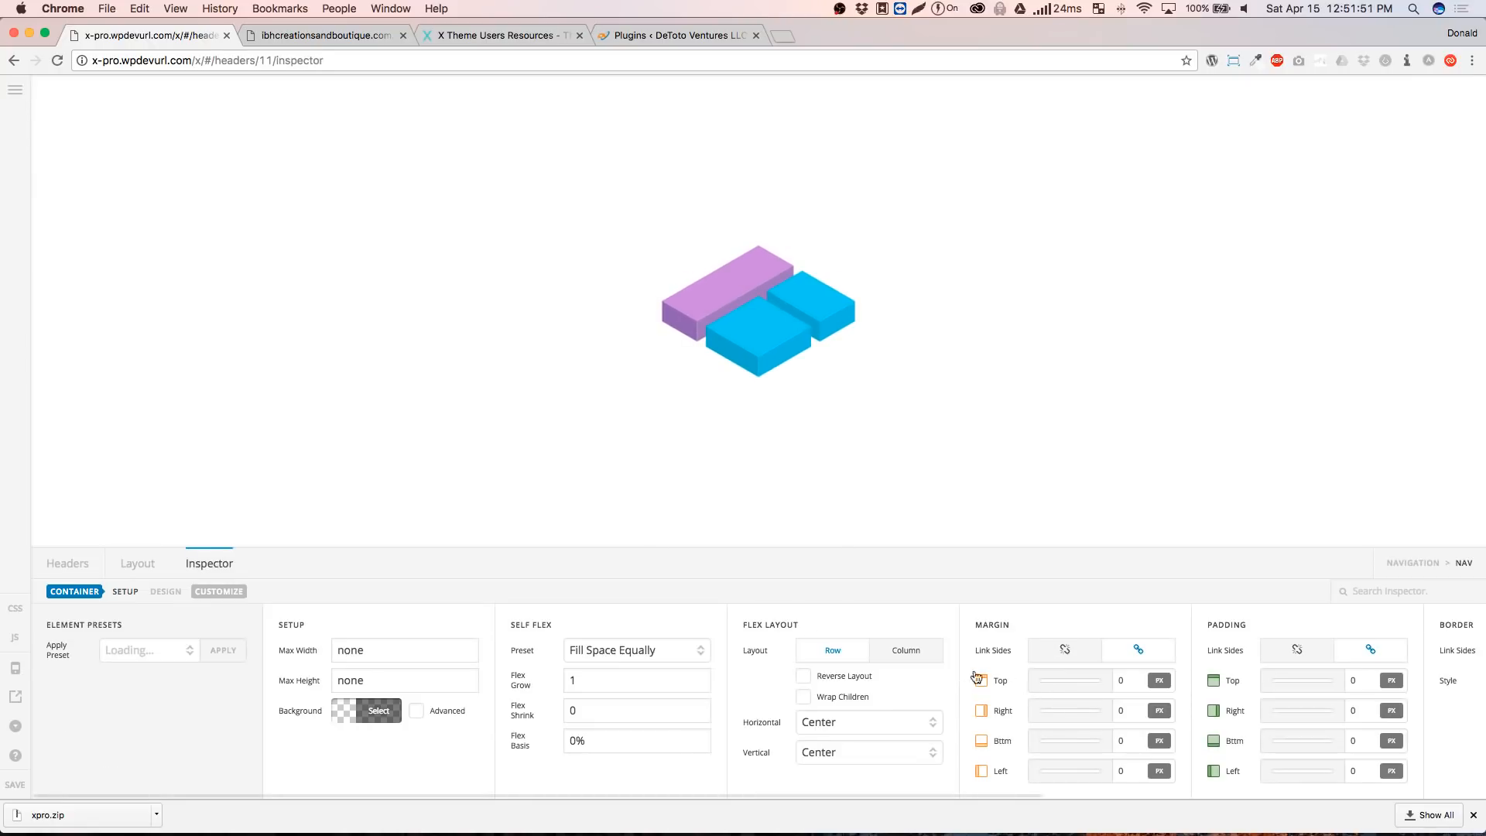
click(827, 210)
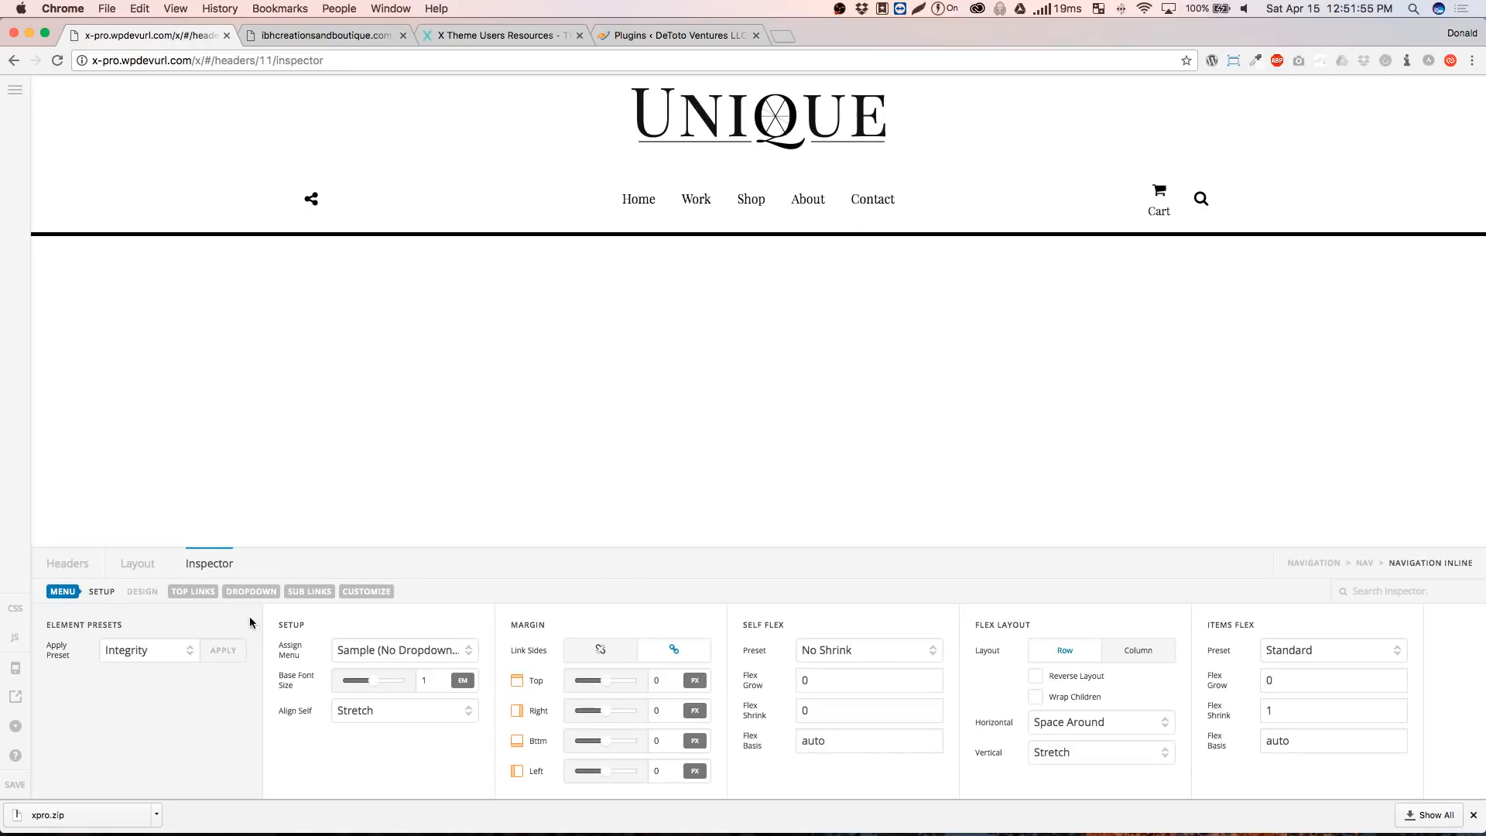
Set the primary text font family of the inline navigation's top links to the first Body Copy option
click(194, 593)
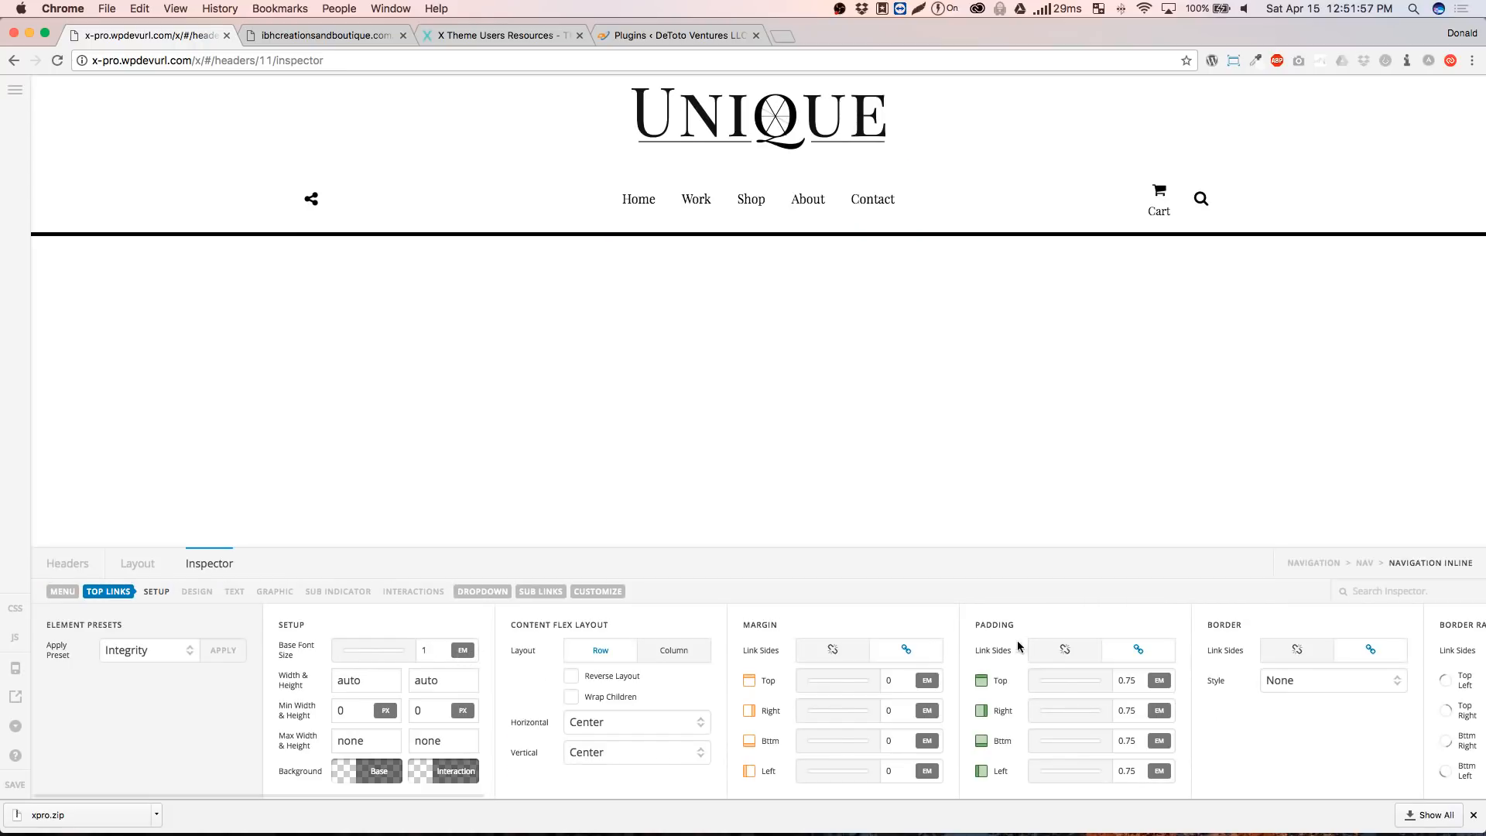
click(235, 592)
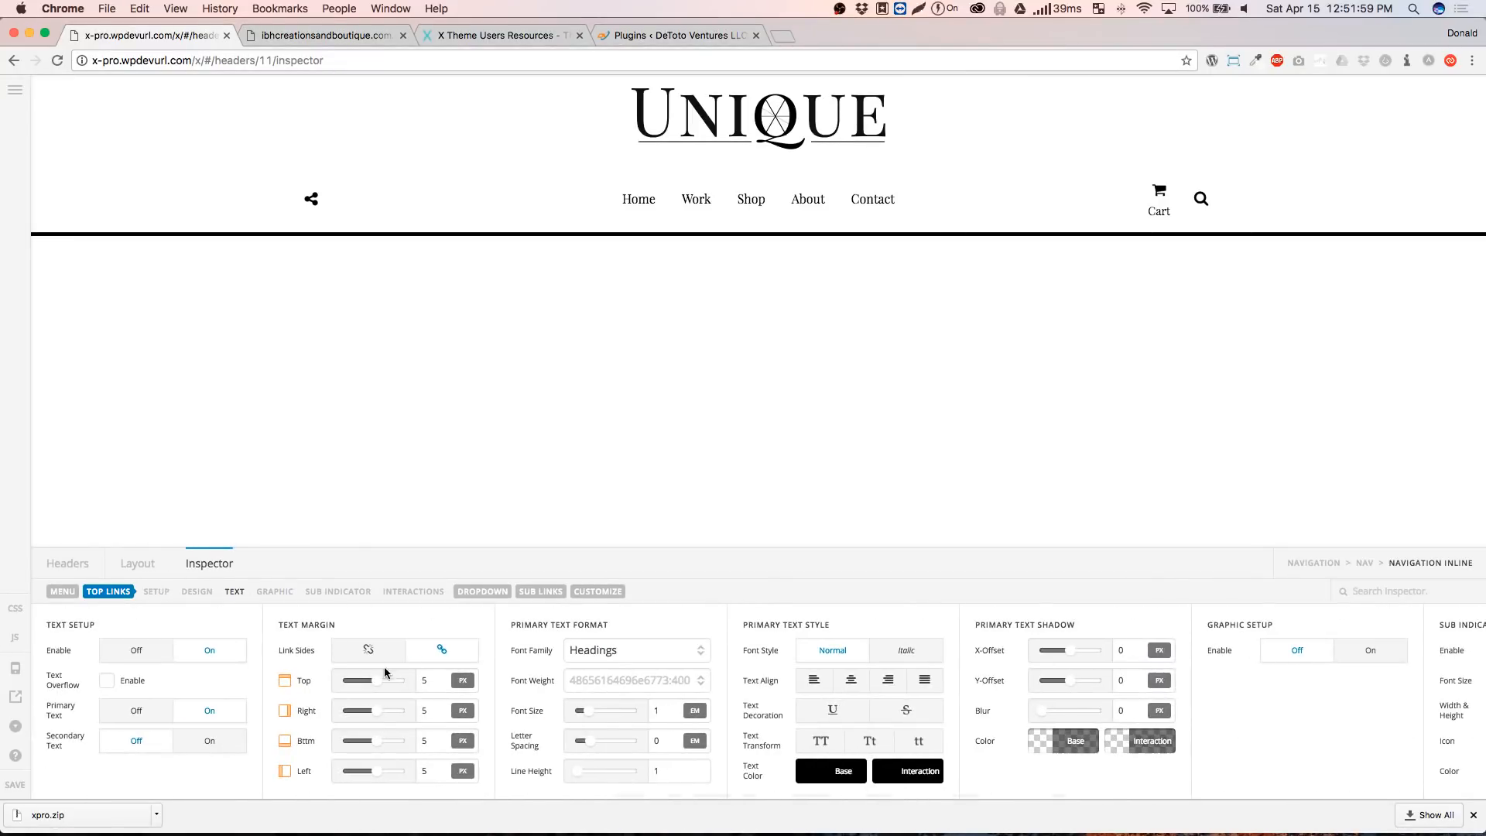
click(635, 656)
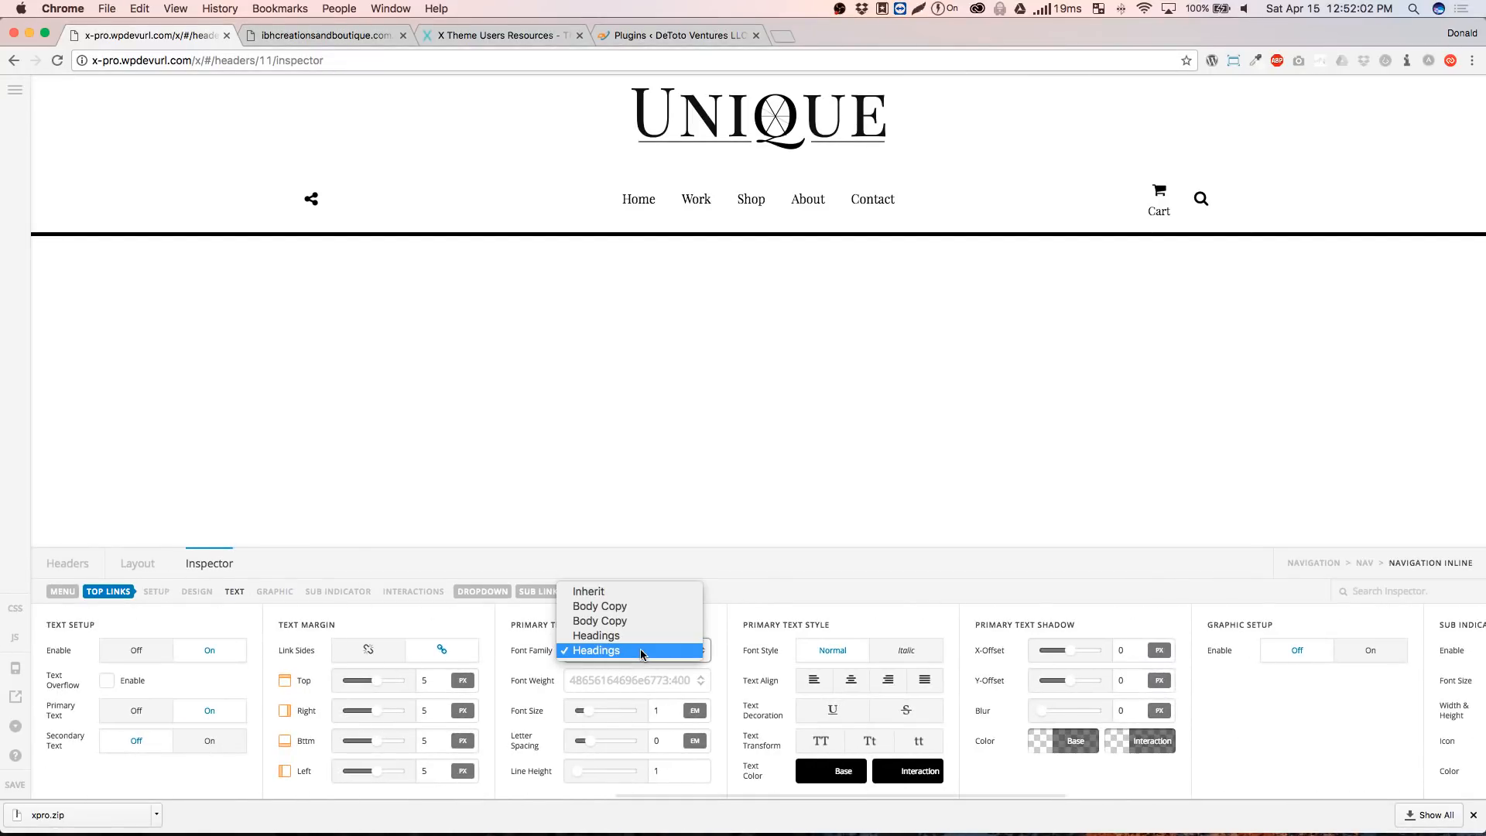
click(634, 606)
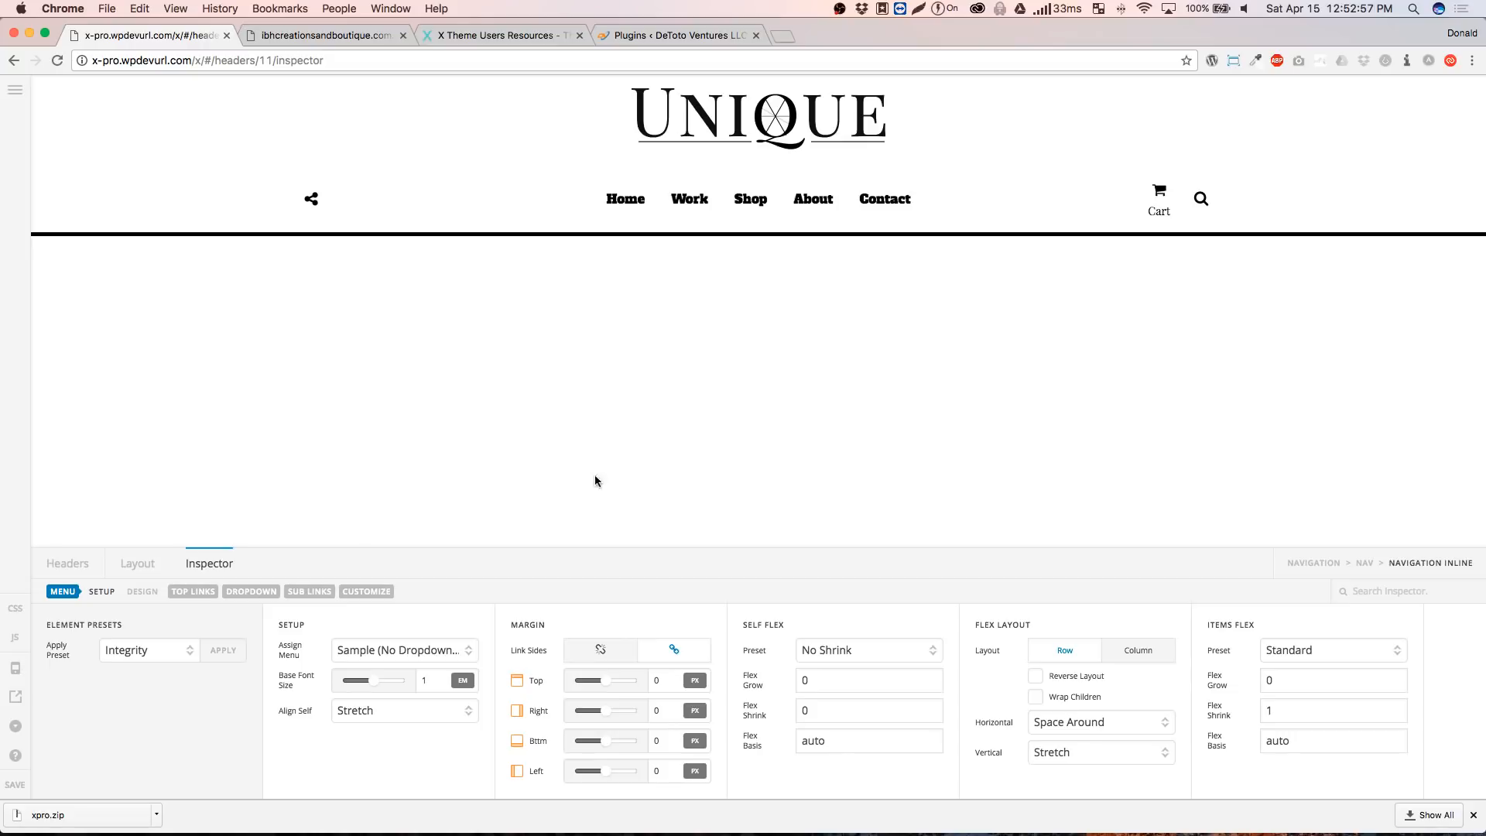
Save the Landscaping header and return to the list of headers
click(150, 571)
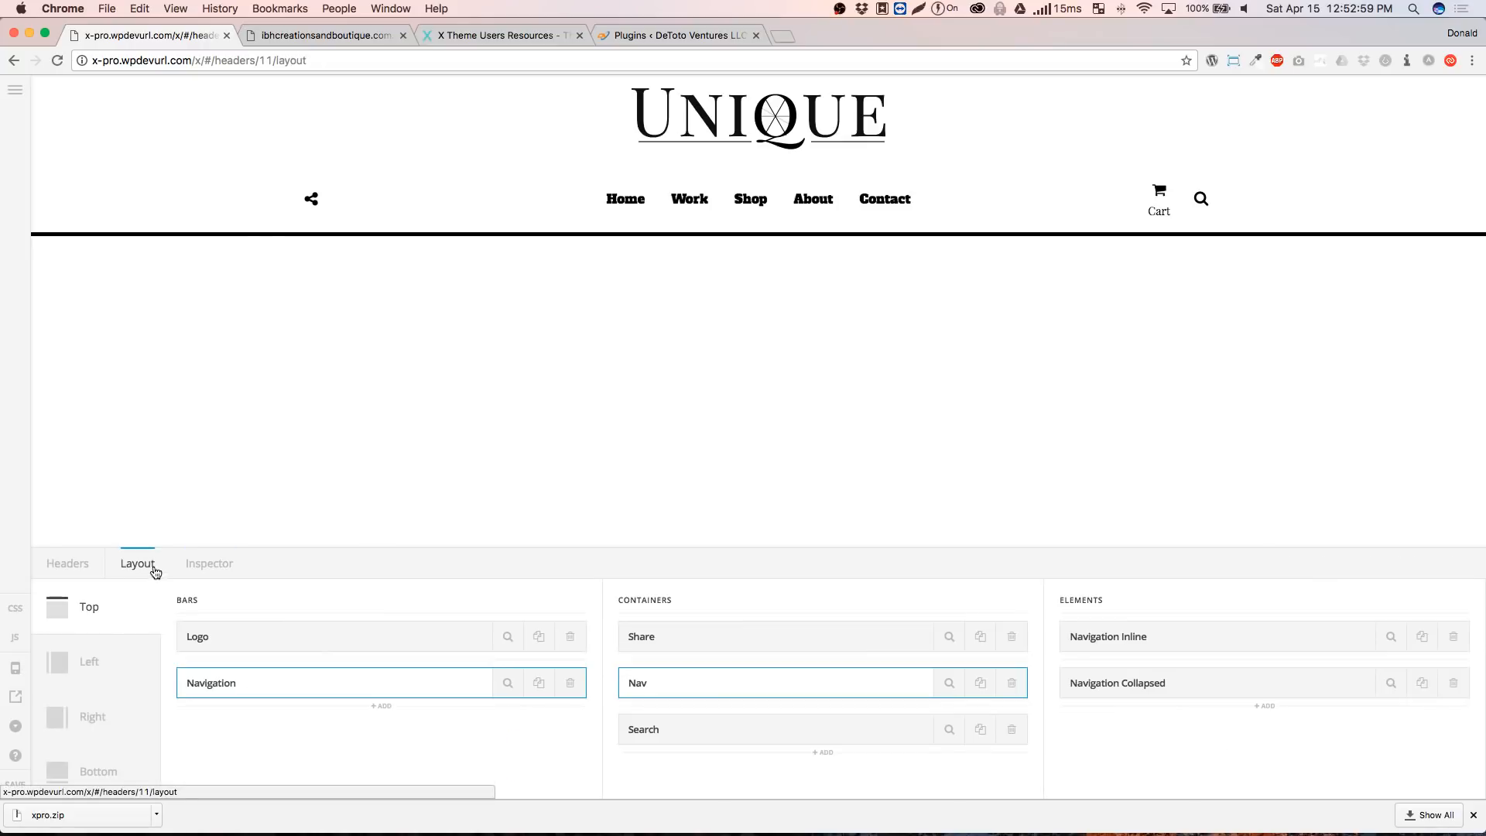
click(15, 785)
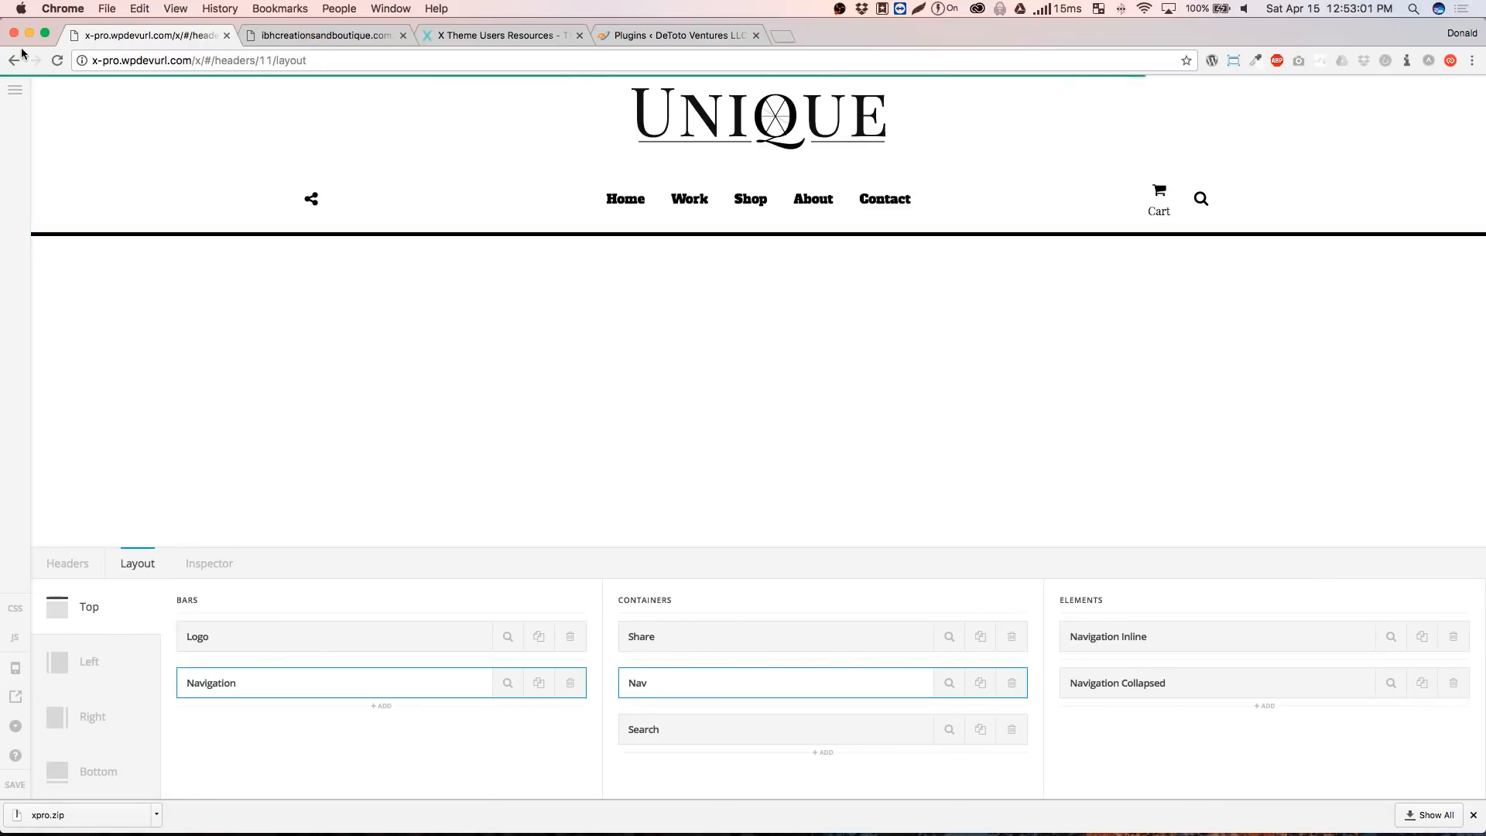
mouse_move(15, 89)
click(101, 203)
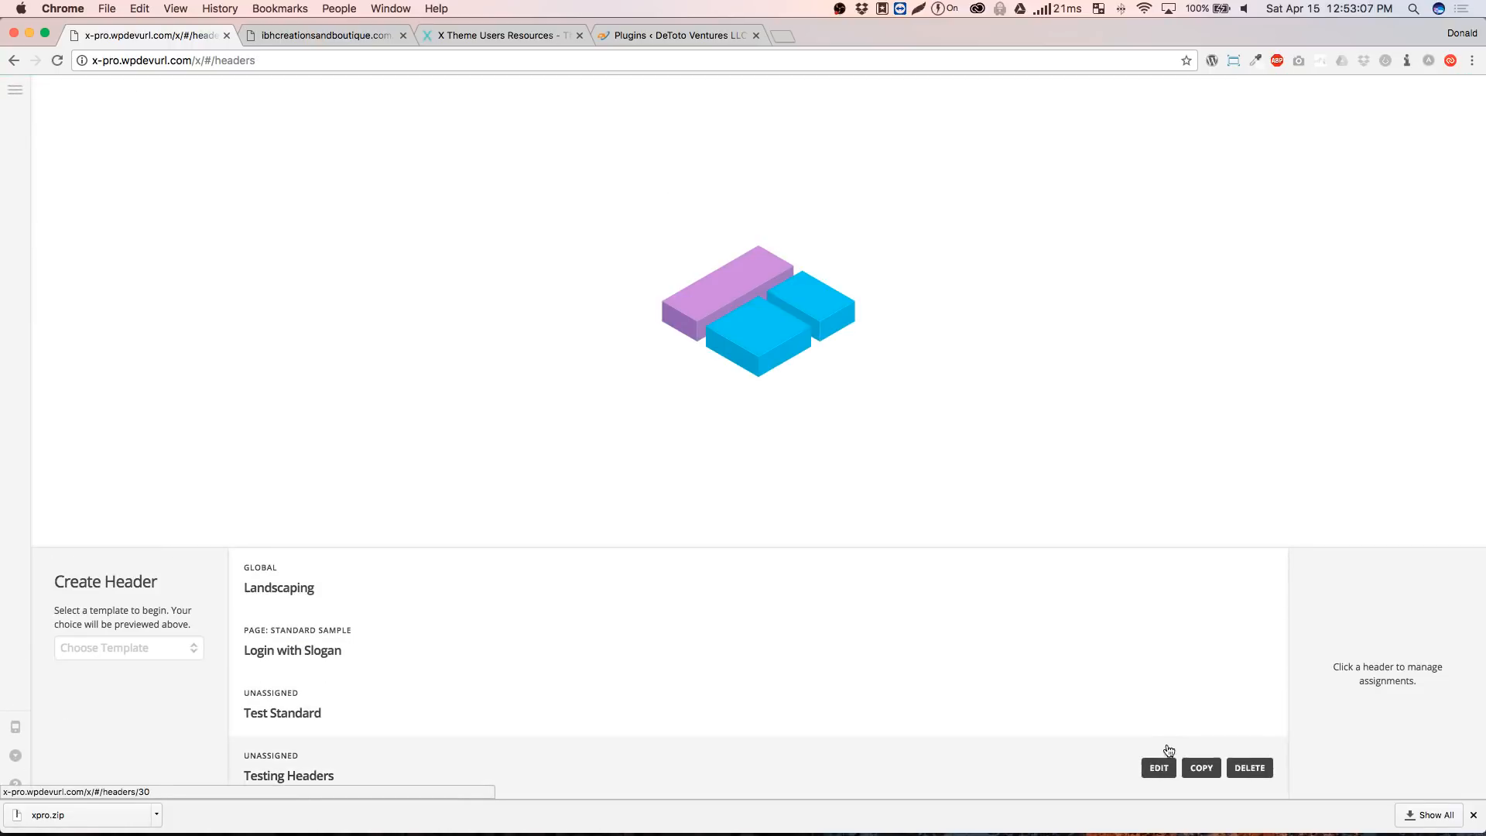
In the header with the icon navigation, switch the Navigation Inline top links' graphic type to image and save
click(1160, 769)
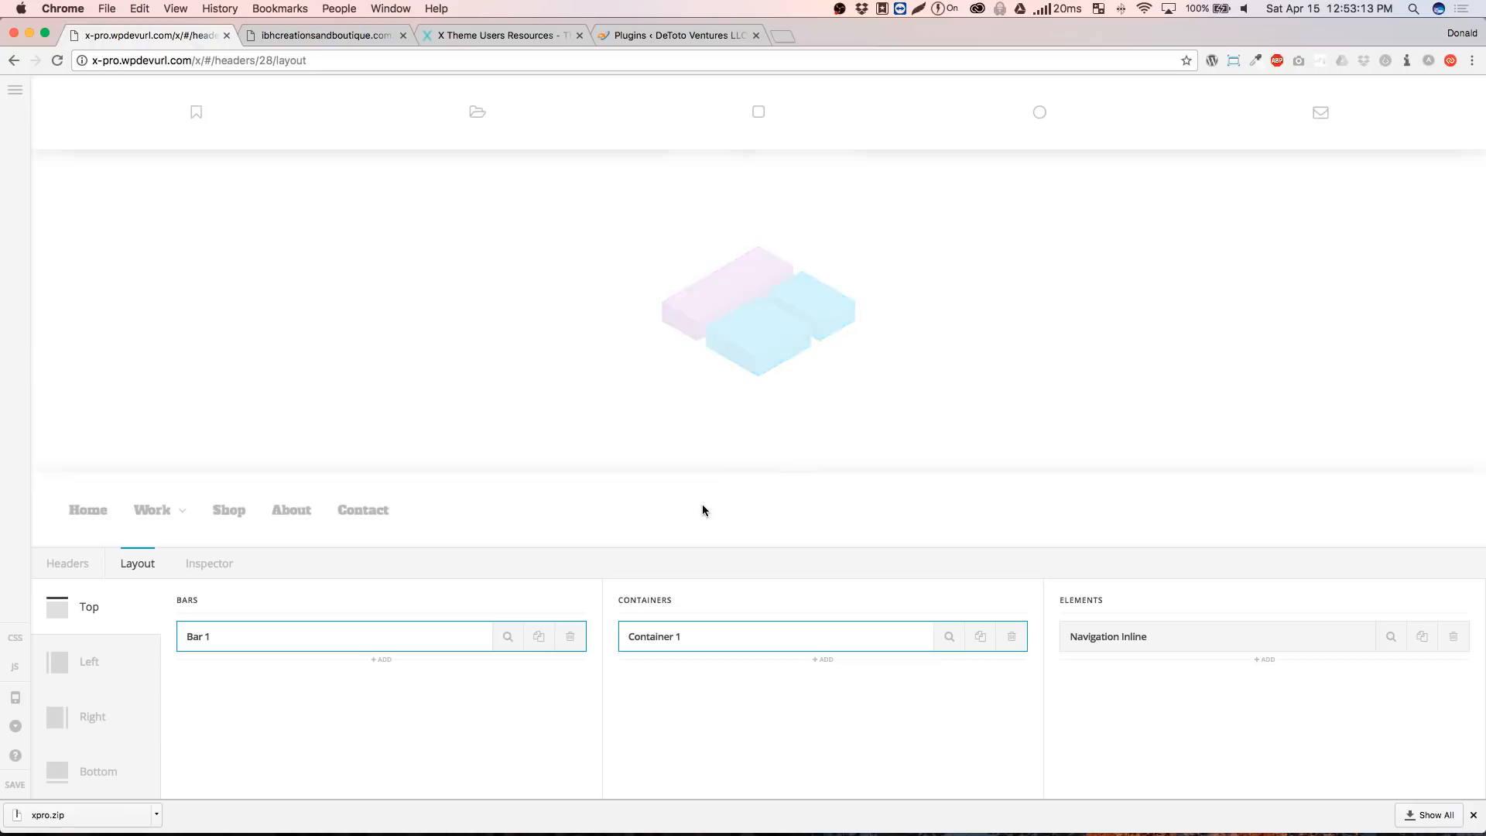
click(1399, 641)
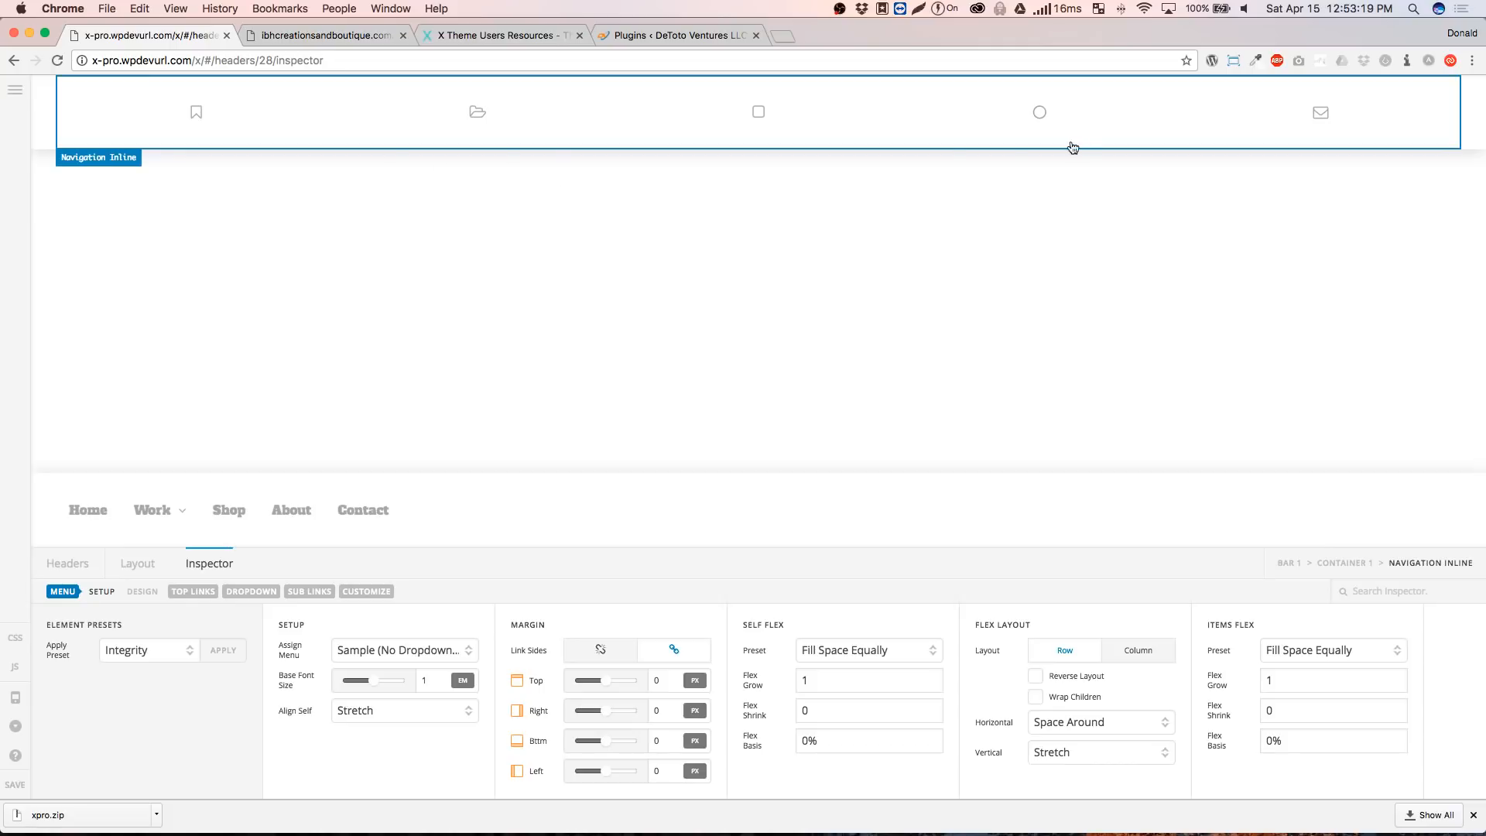
click(193, 591)
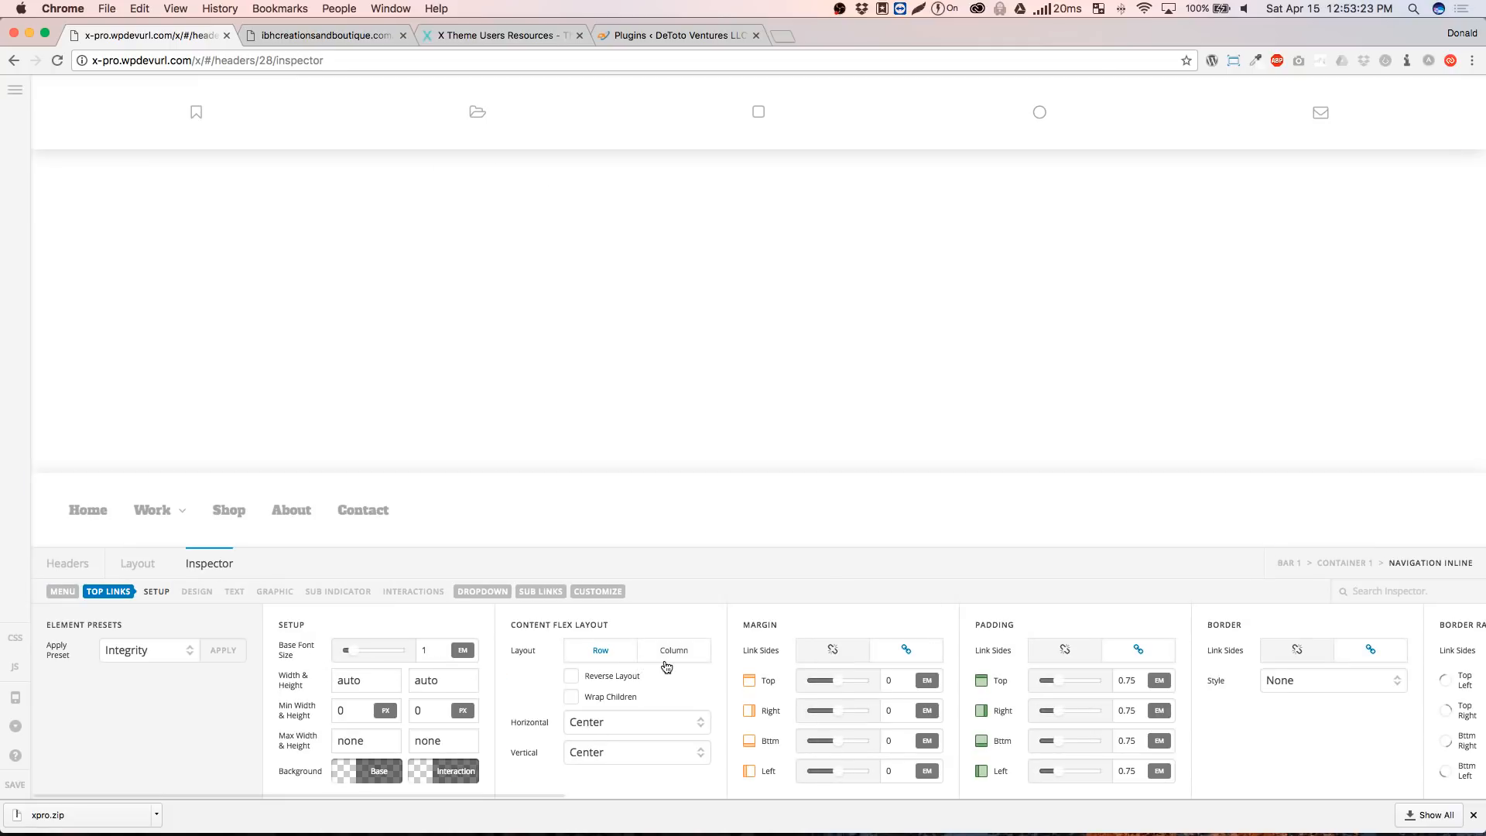
click(273, 593)
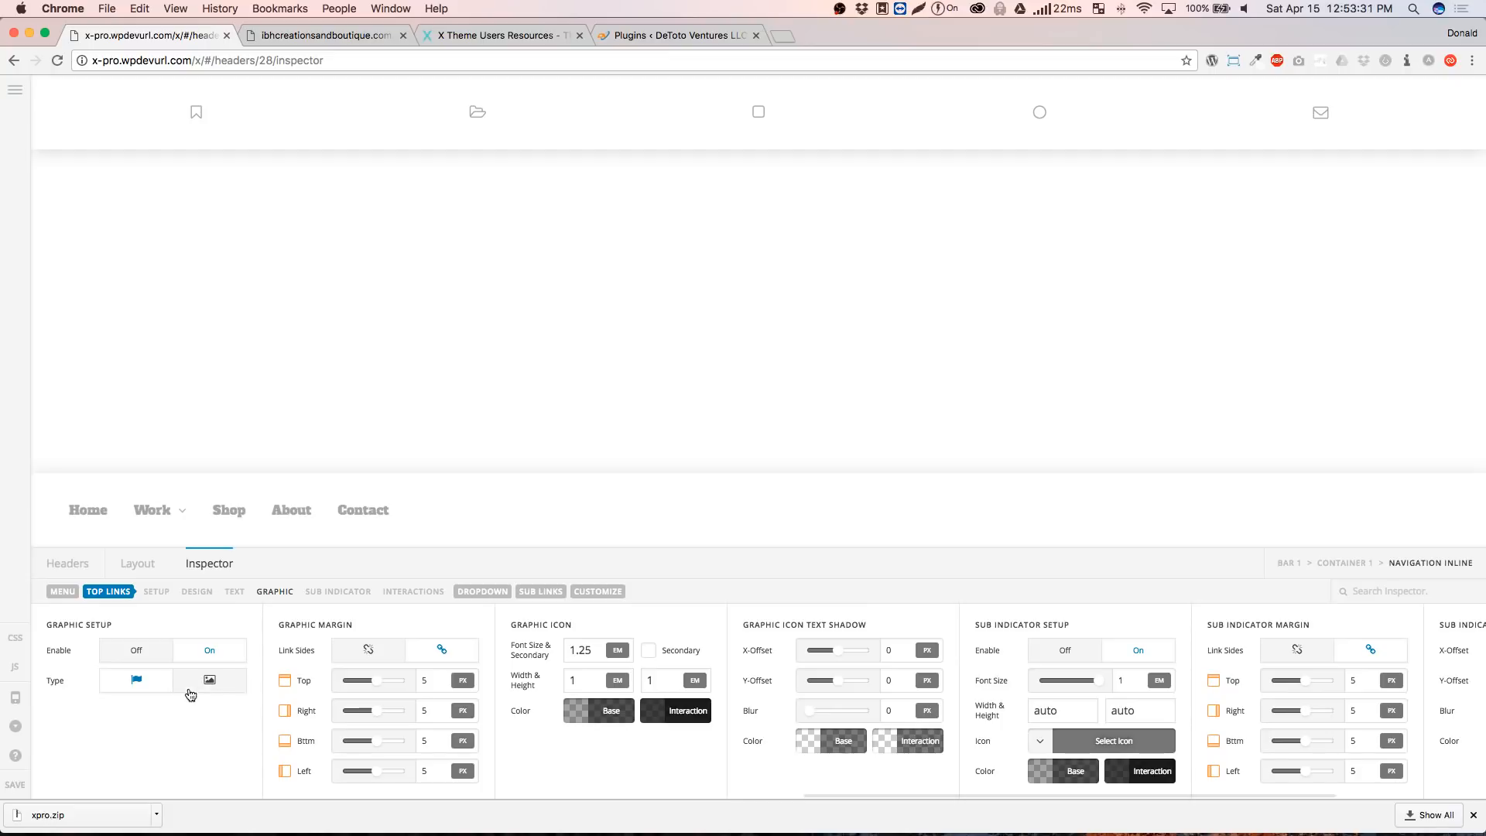
click(192, 691)
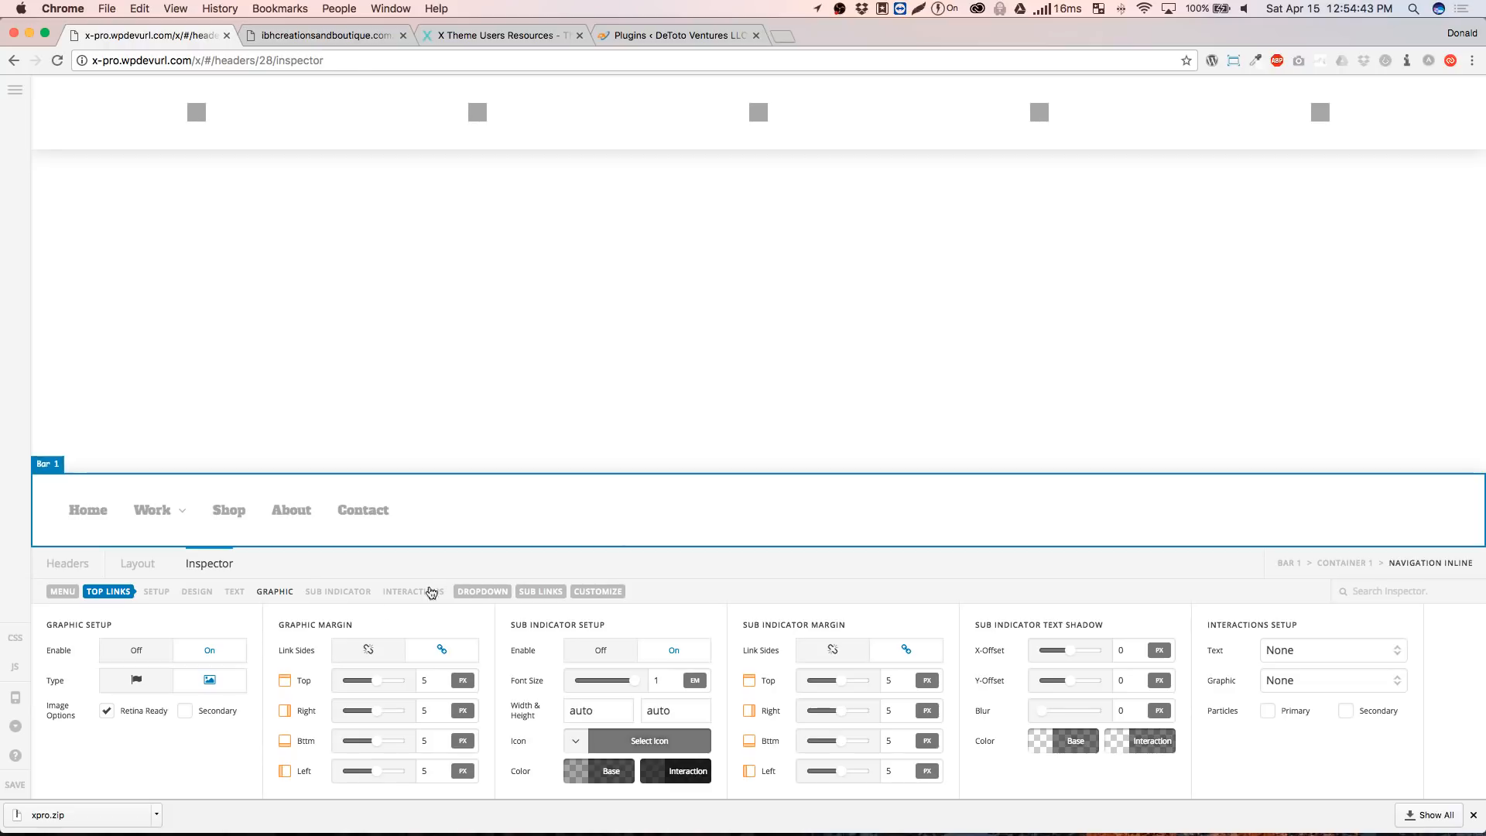
click(10, 787)
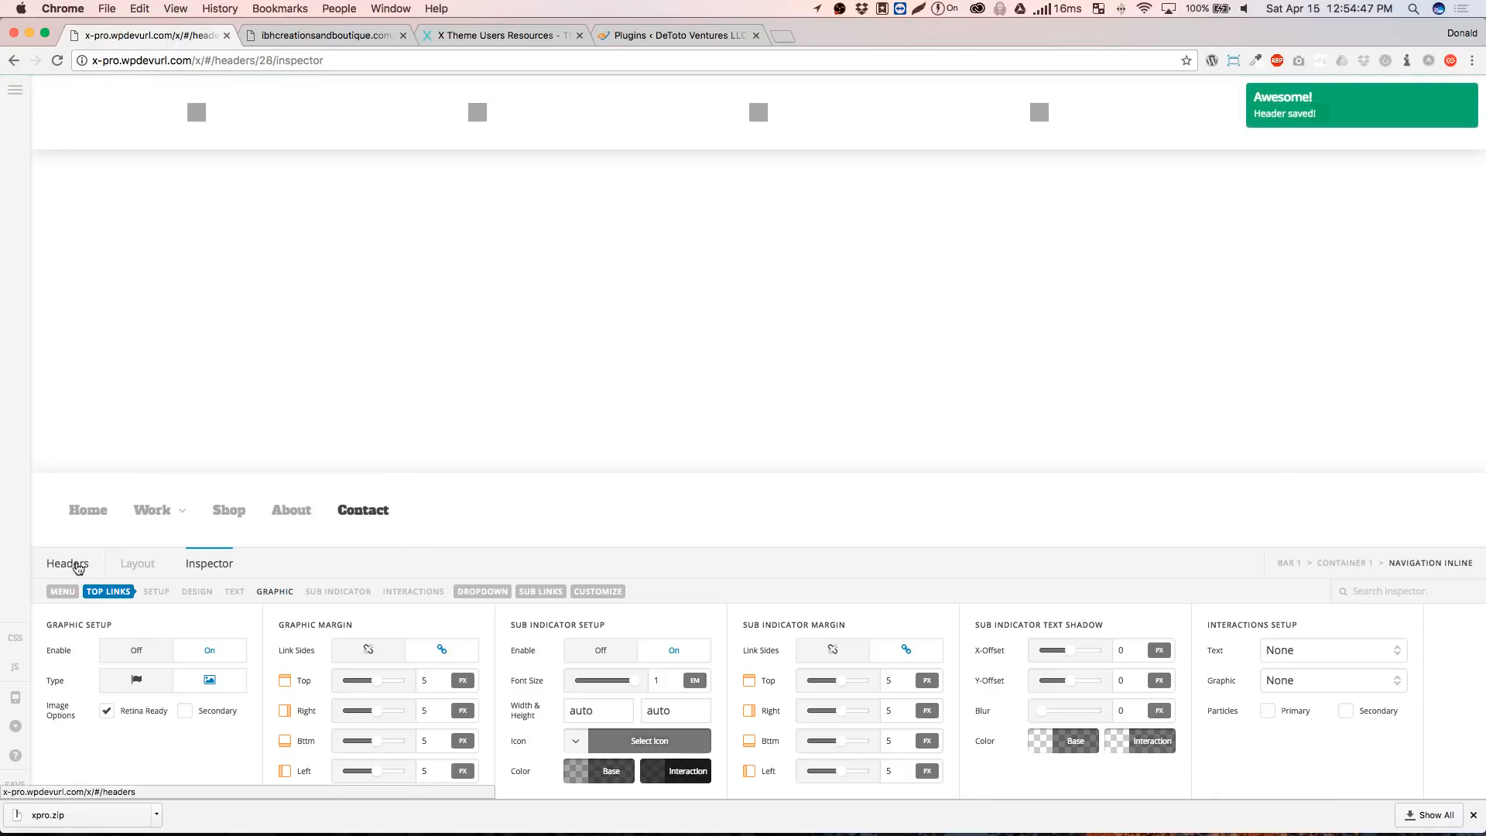
From the headers list, create a new header named Sticky Bars based on the Sticky Bars template
click(157, 560)
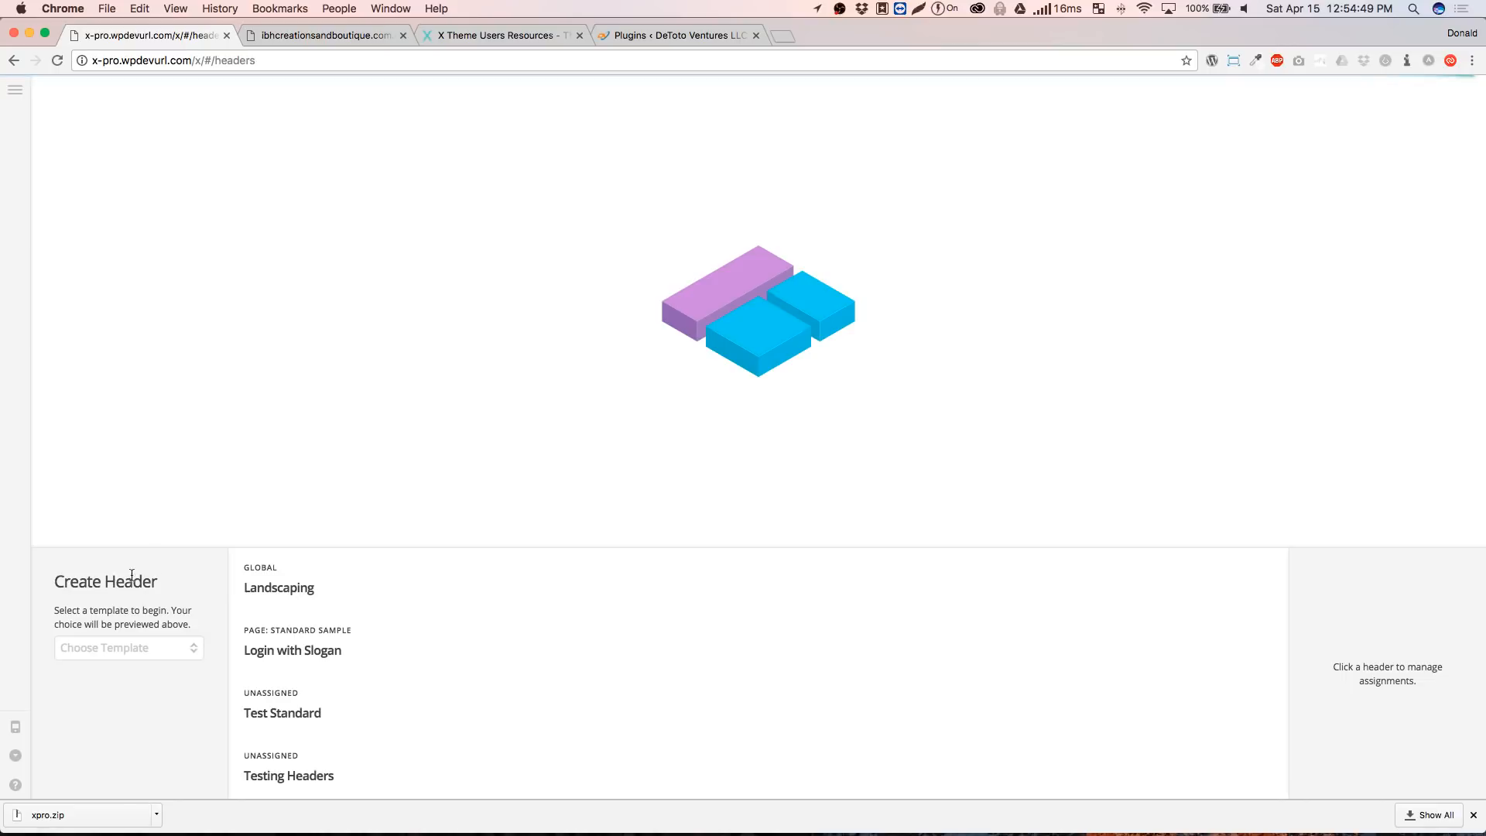
click(142, 650)
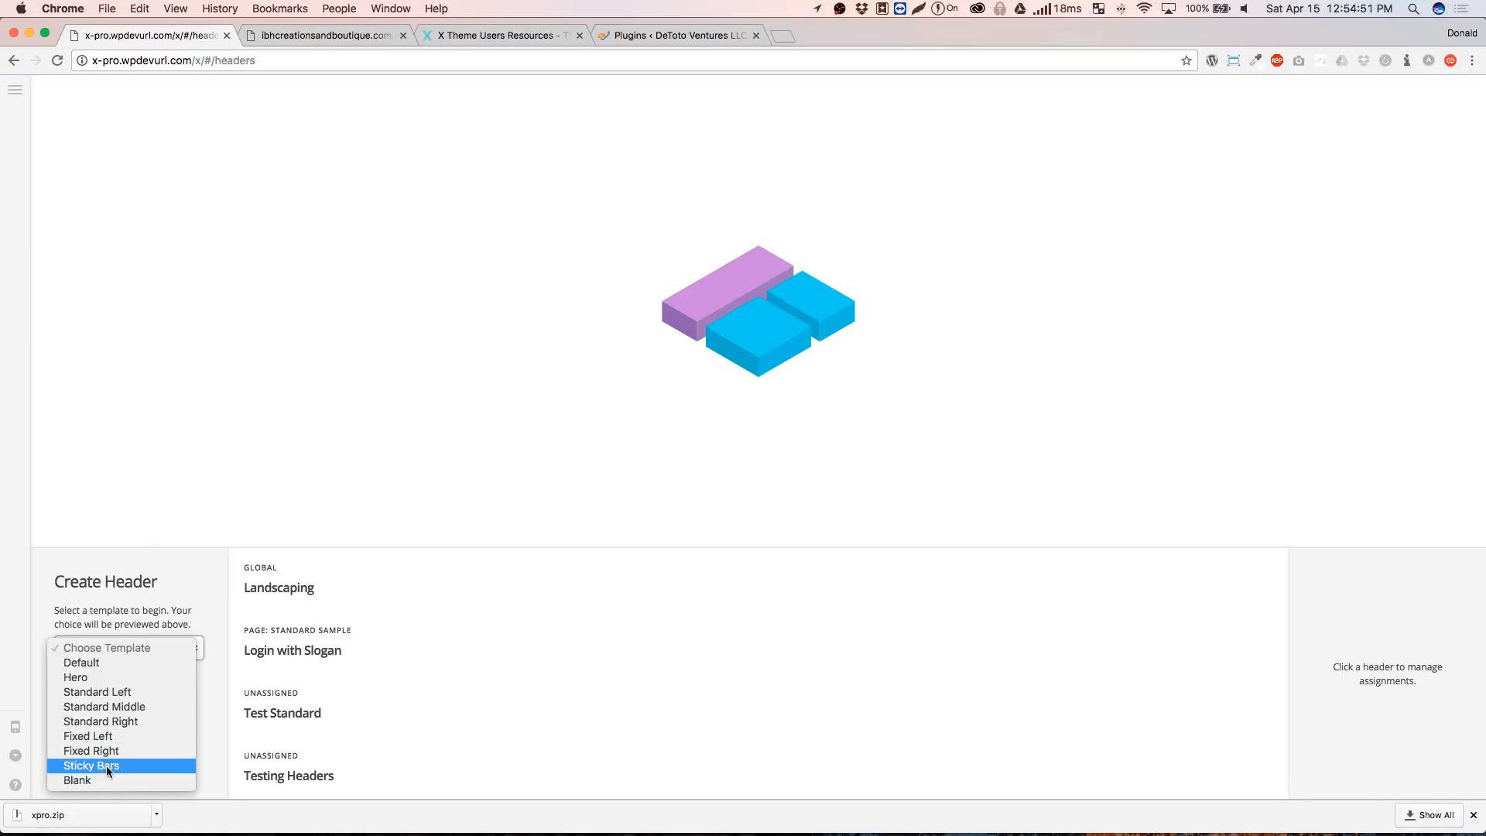
click(105, 765)
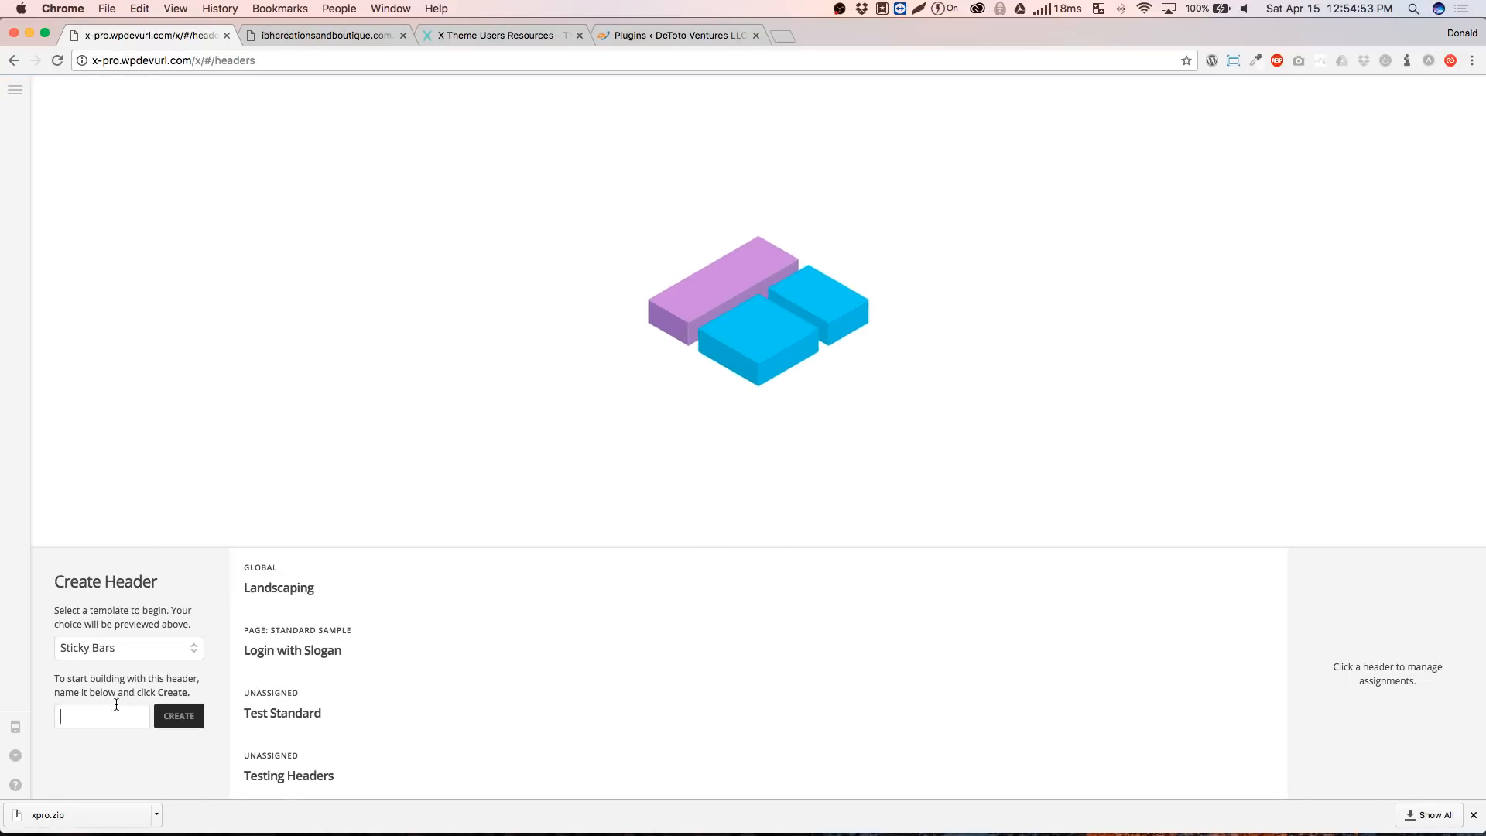
text(Sticky Ba)
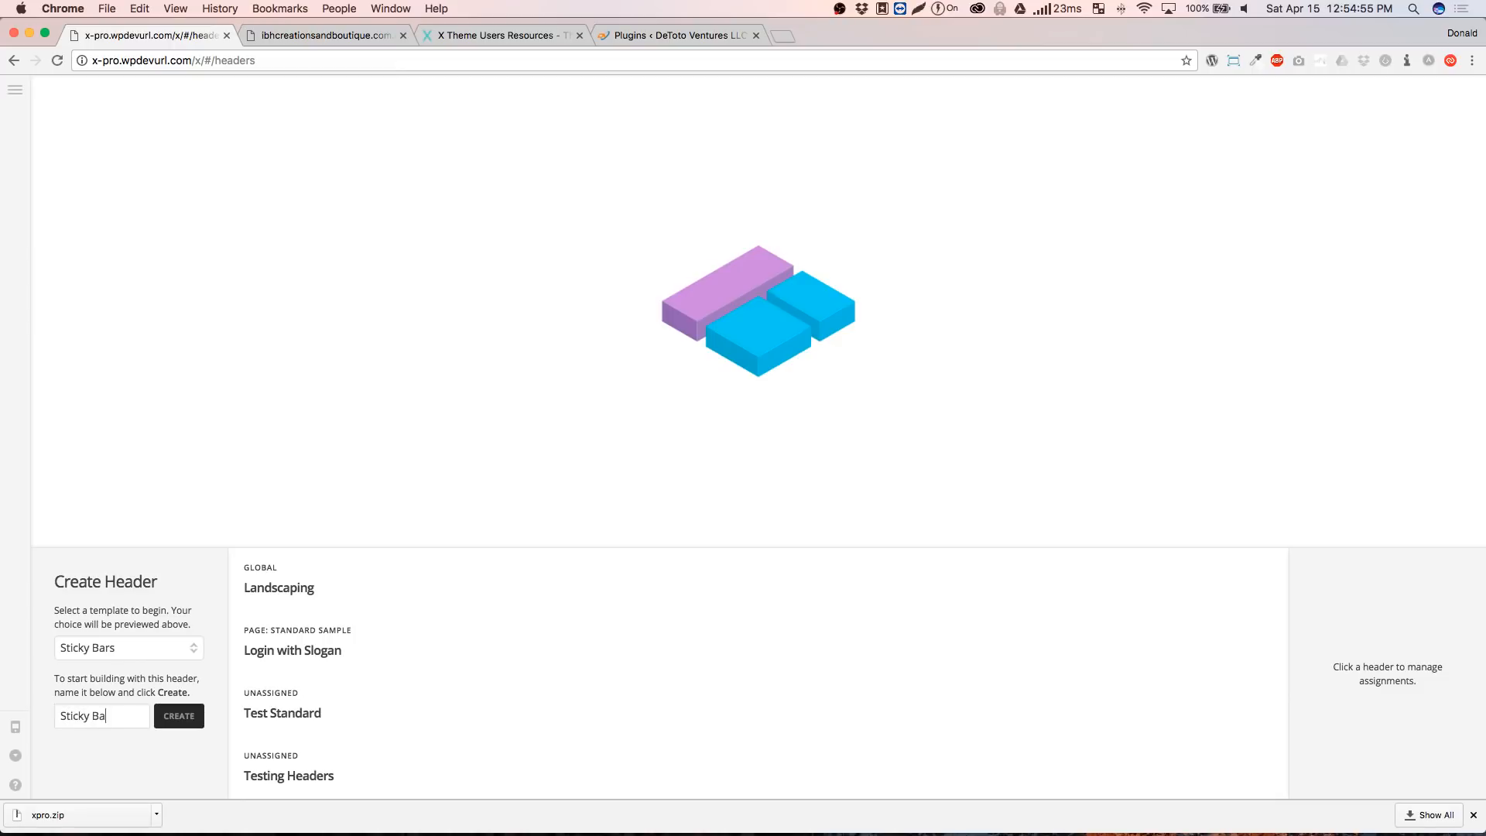
text(rs)
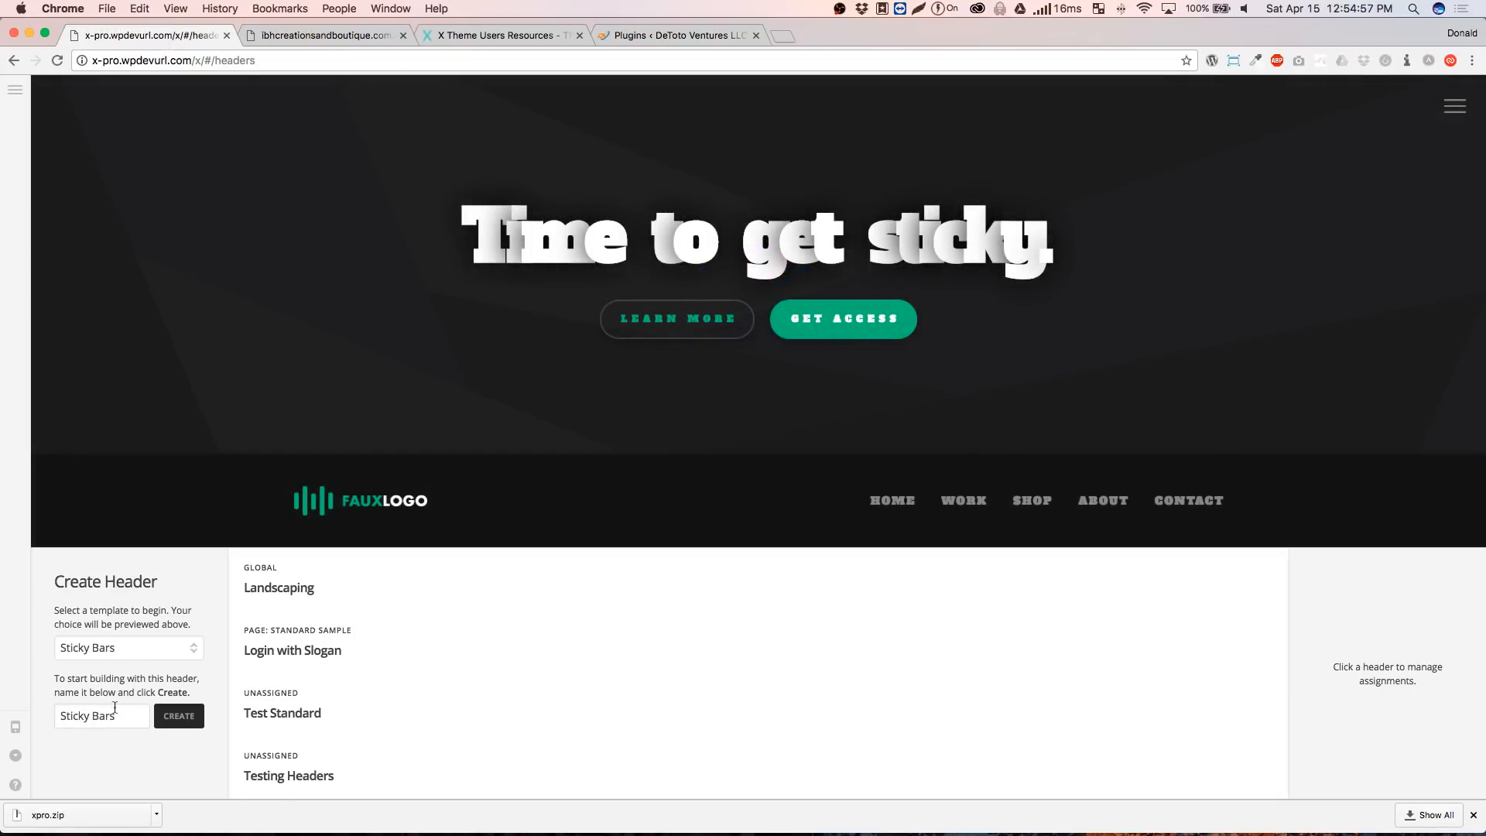
click(178, 716)
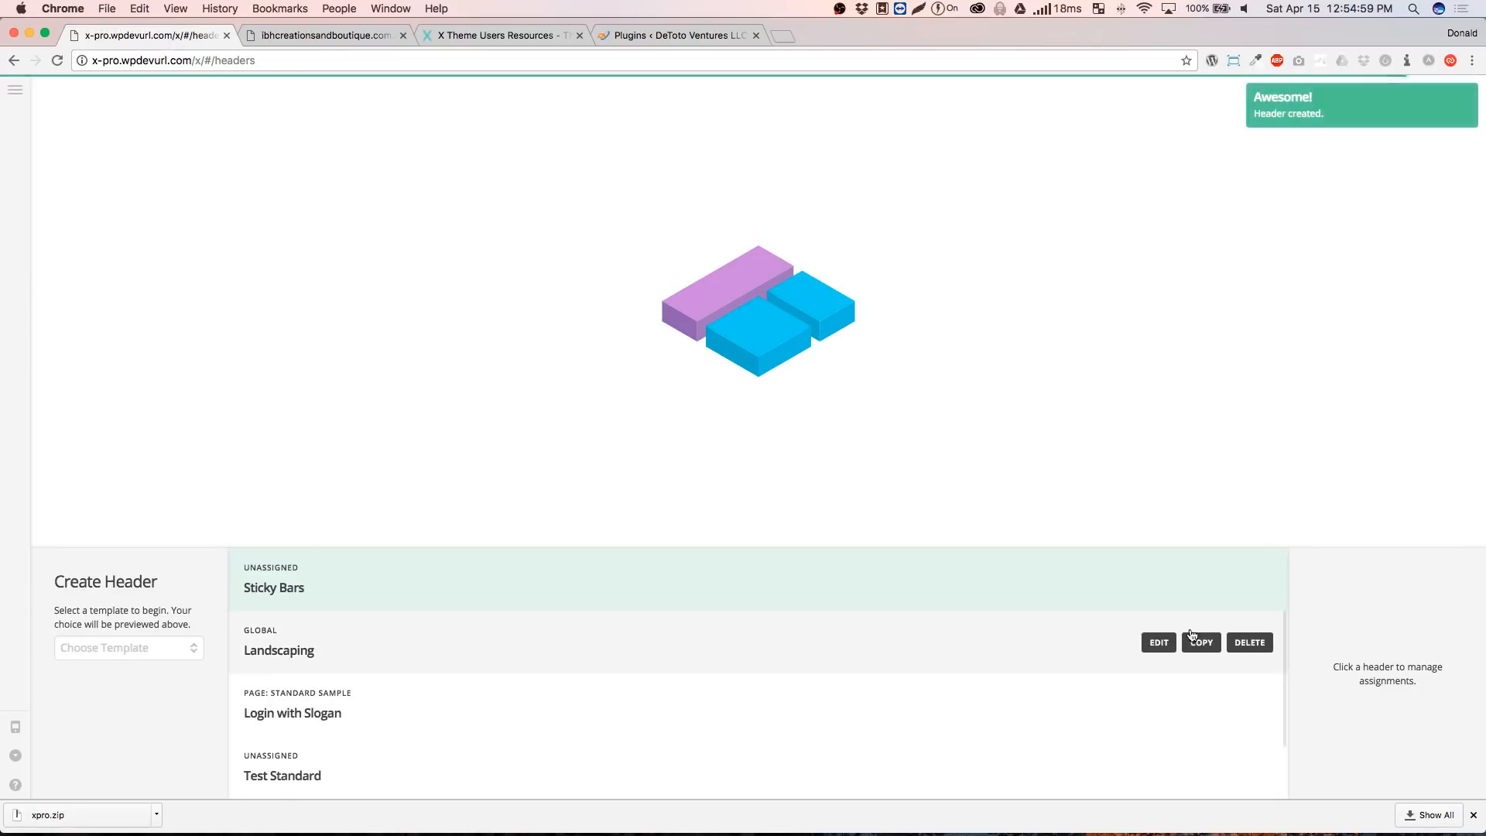
Make the Sticky Bars header the global header in place of the current one and open it for editing
click(1356, 607)
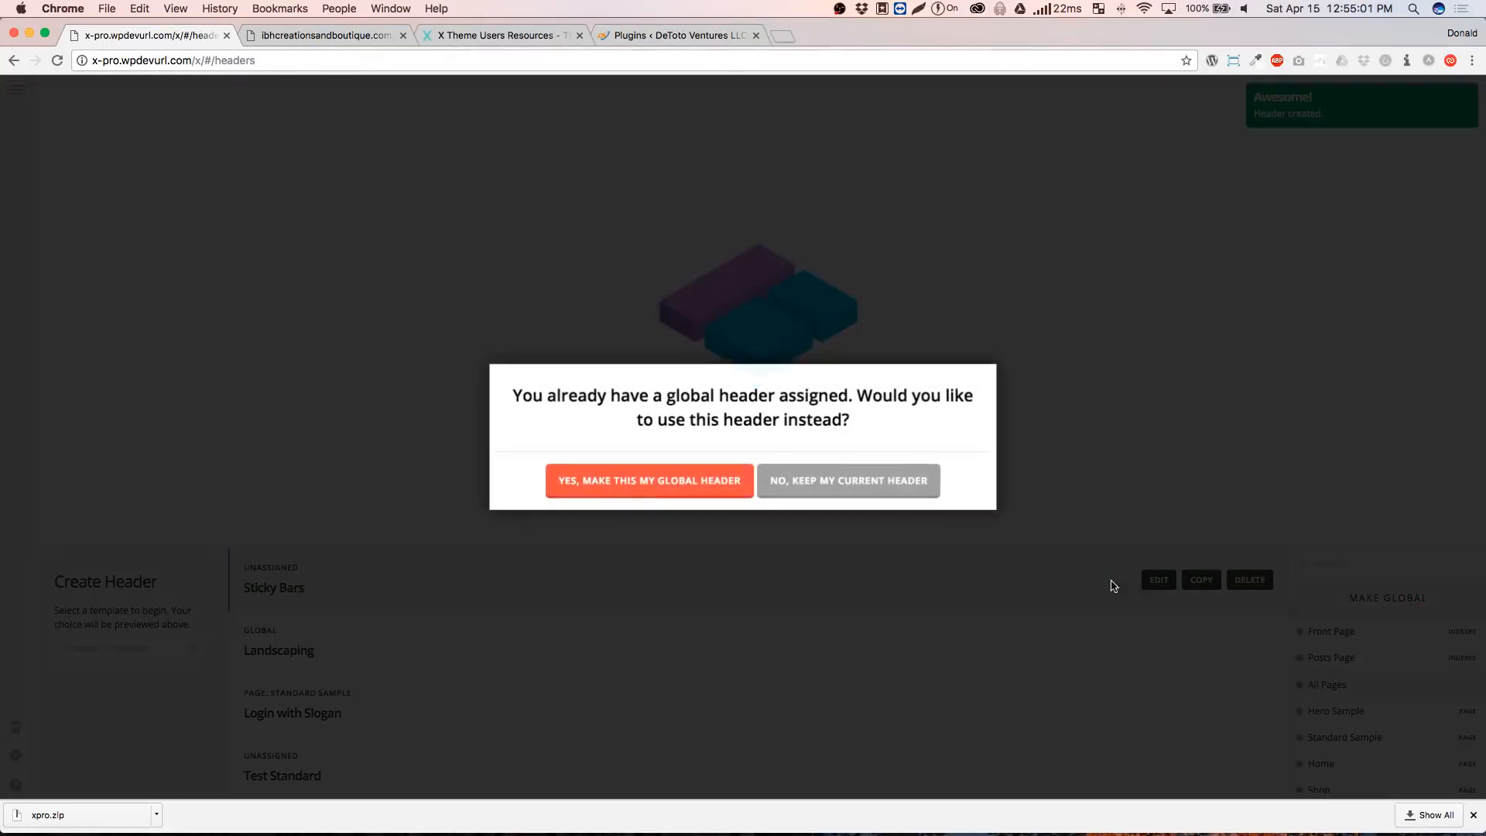
click(661, 481)
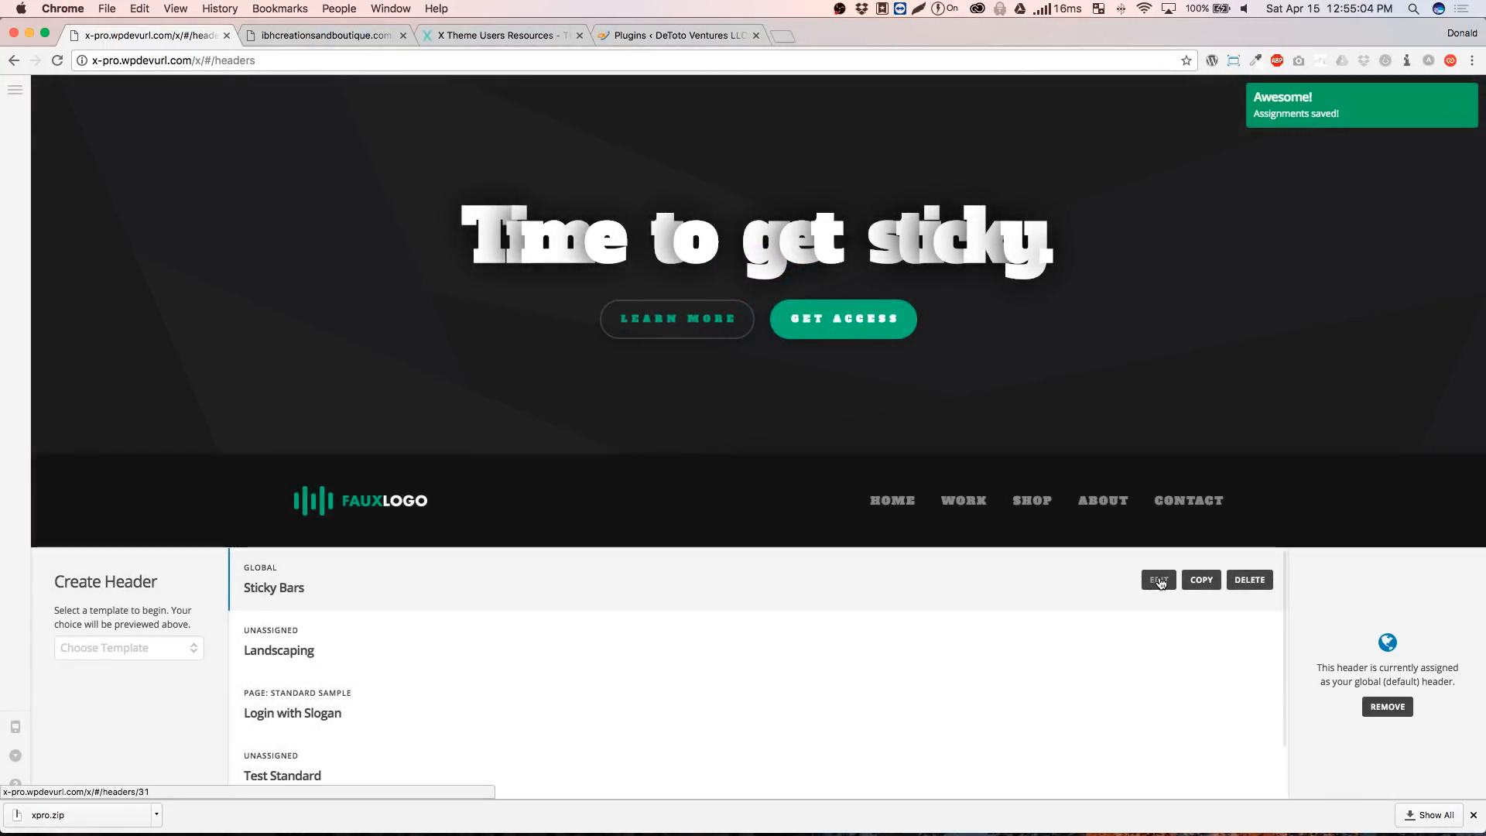
click(1159, 581)
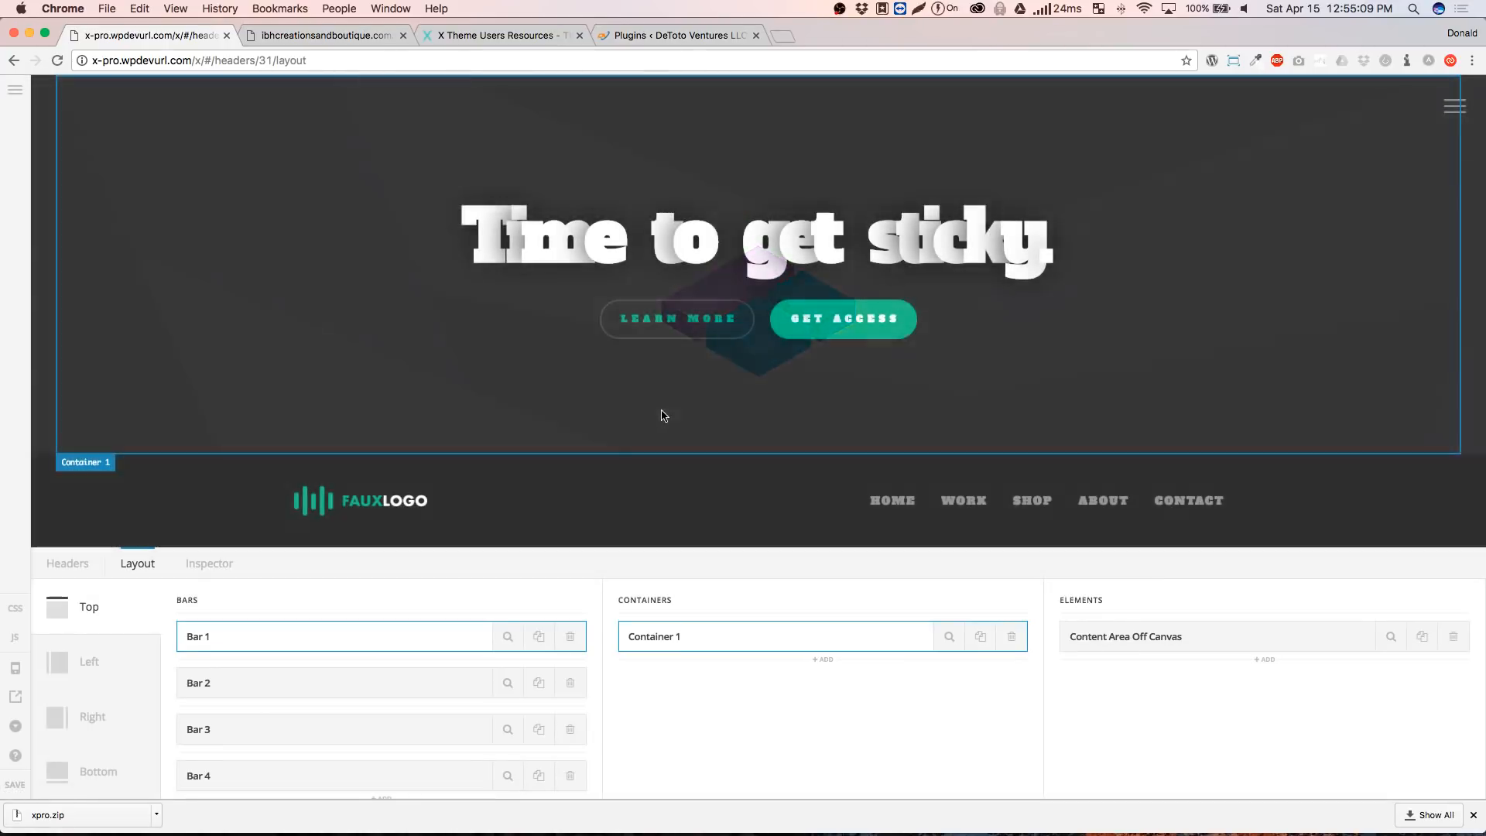
Examine how the Sticky Bars header's bars behave while the page preview scrolls
scroll(676, 409, down, 5)
scroll(674, 408, up, 5)
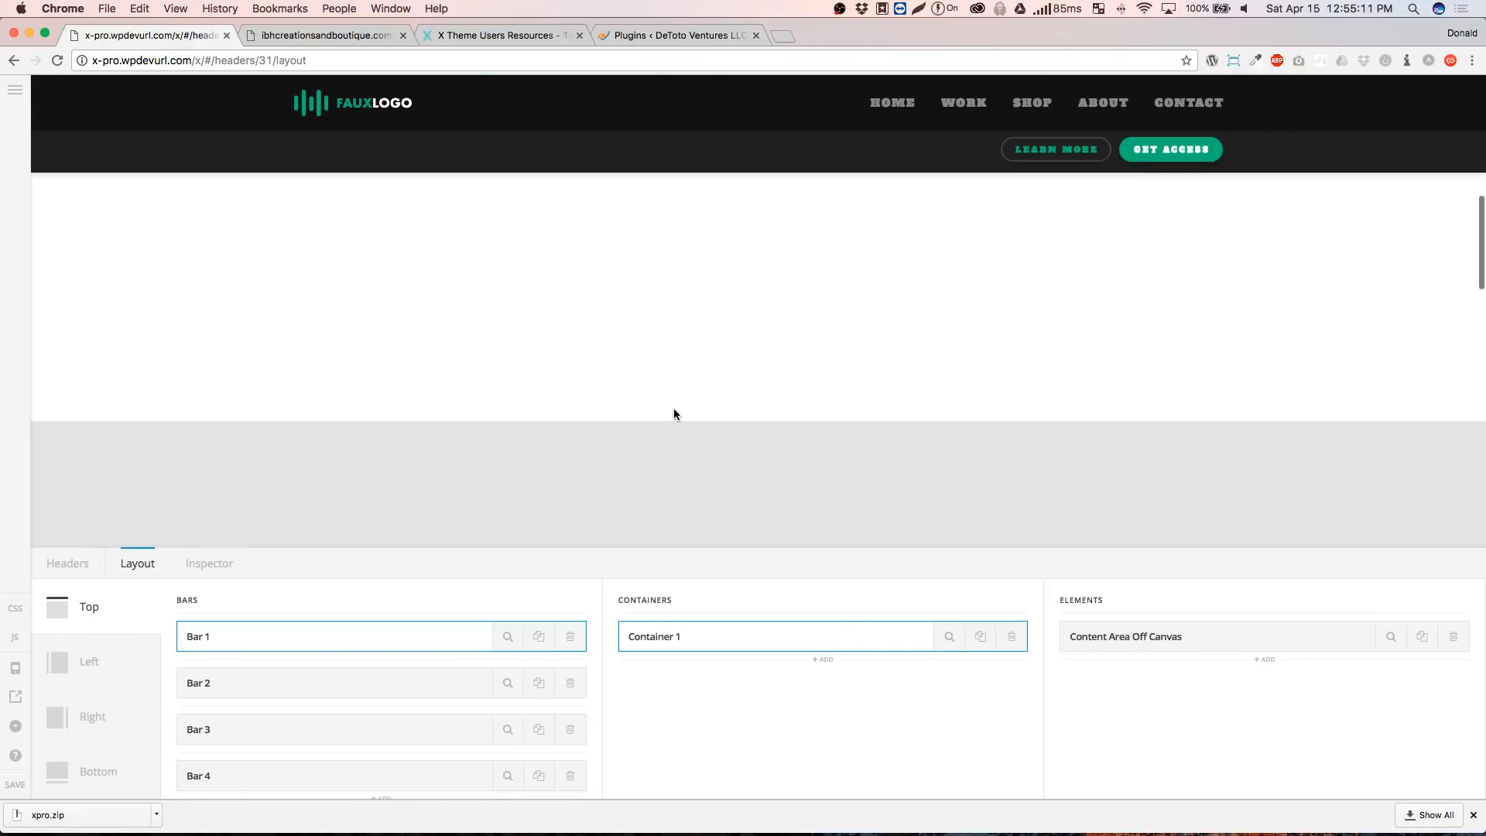
scroll(673, 414, up, 3)
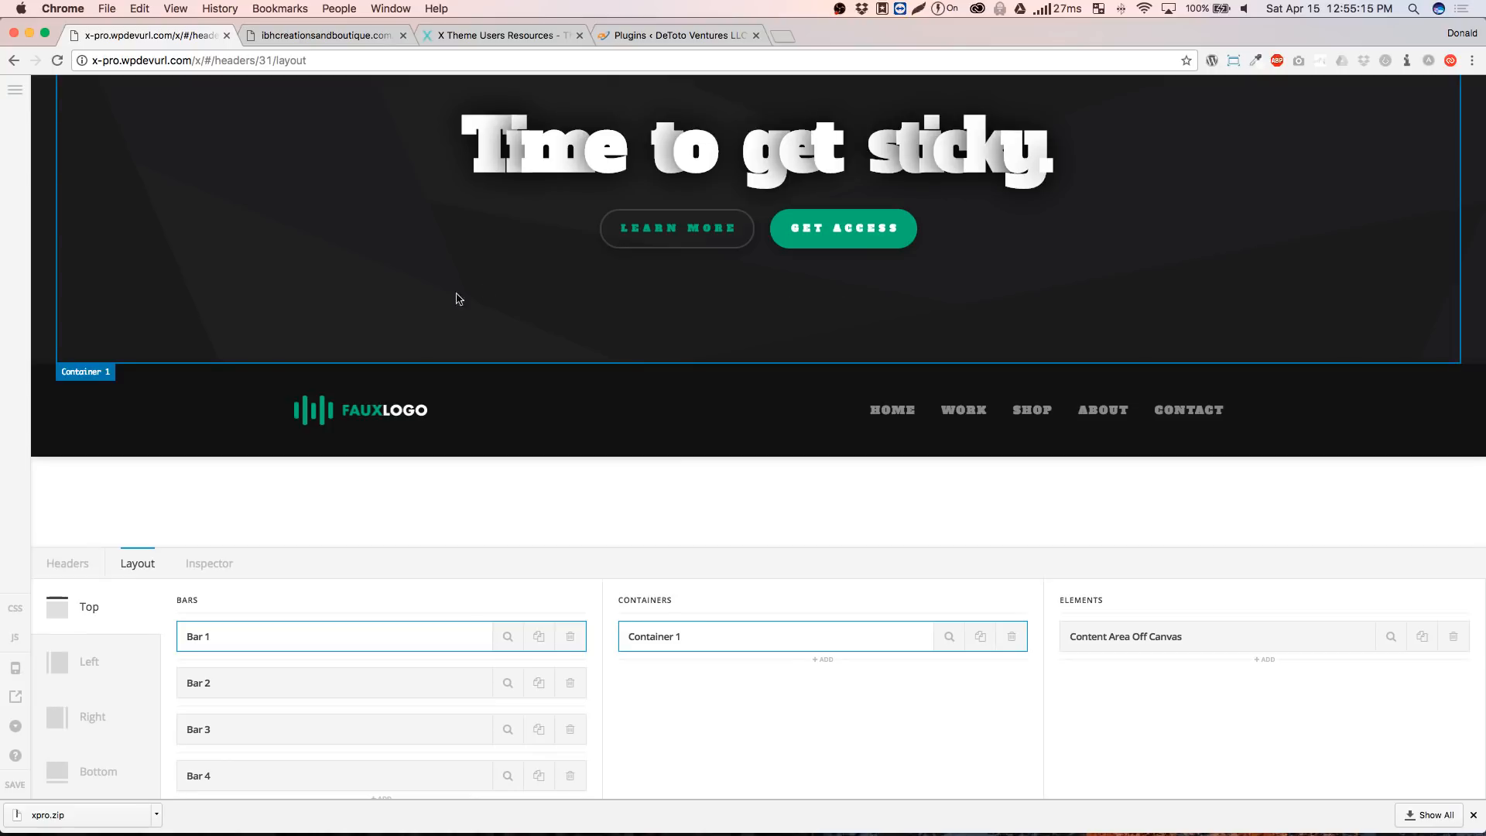
scroll(640, 365, down, 2)
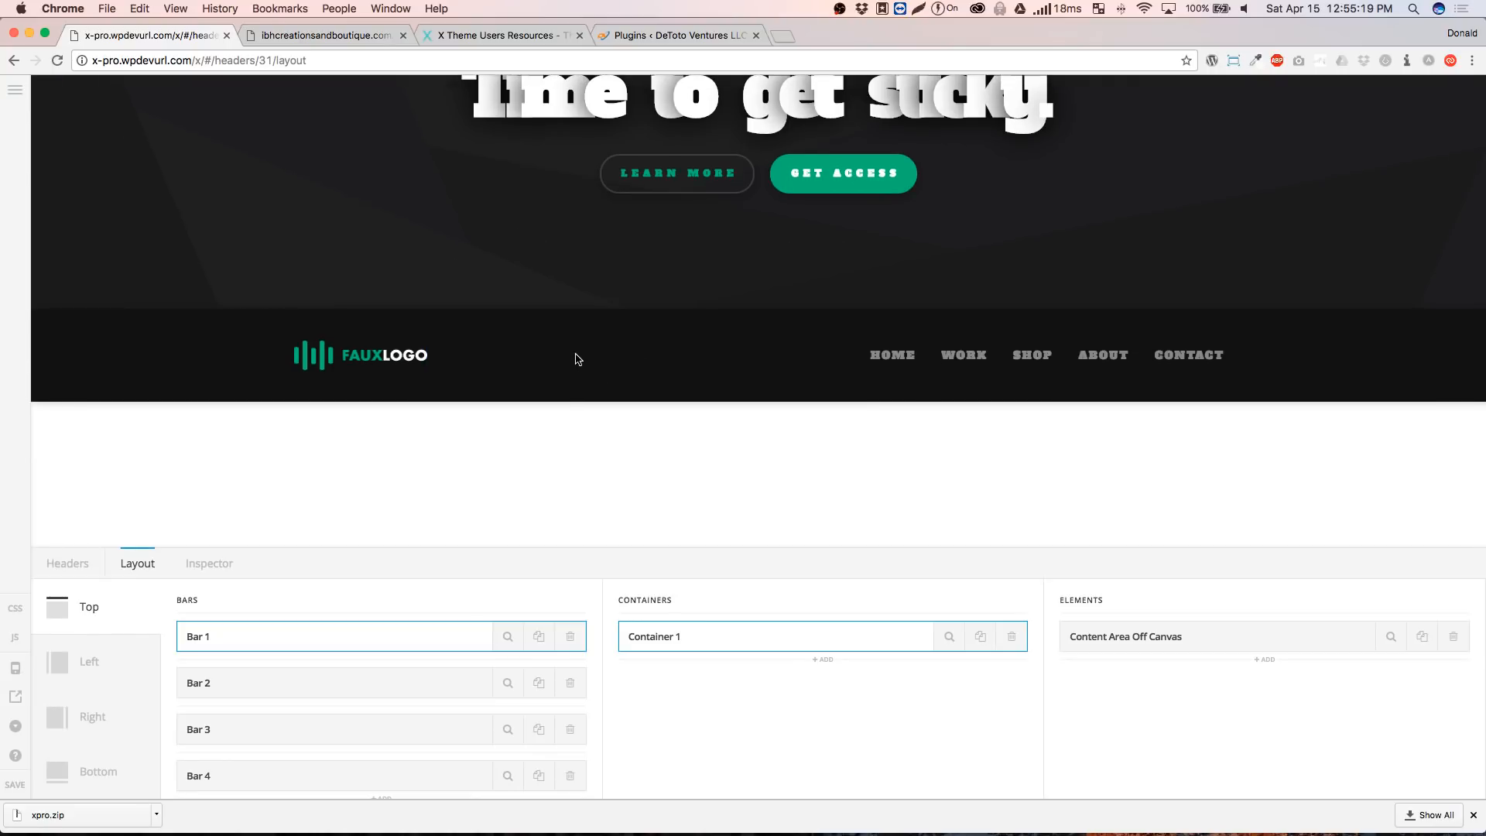
scroll(576, 359, down, 5)
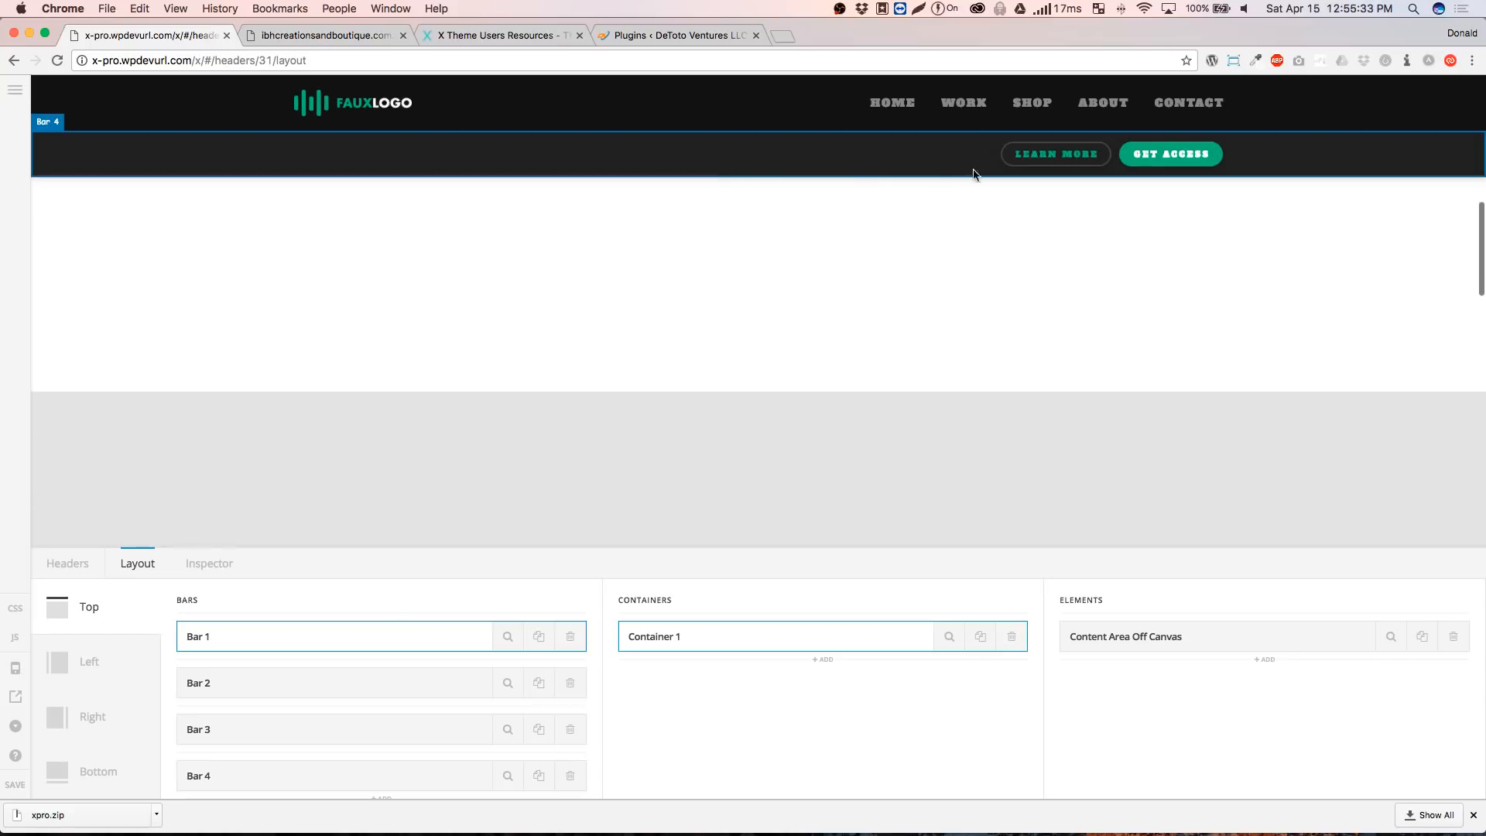
Open Bar 4's settings and check its Sticky Setup options against how the bar appears and hides during scrolling
click(795, 166)
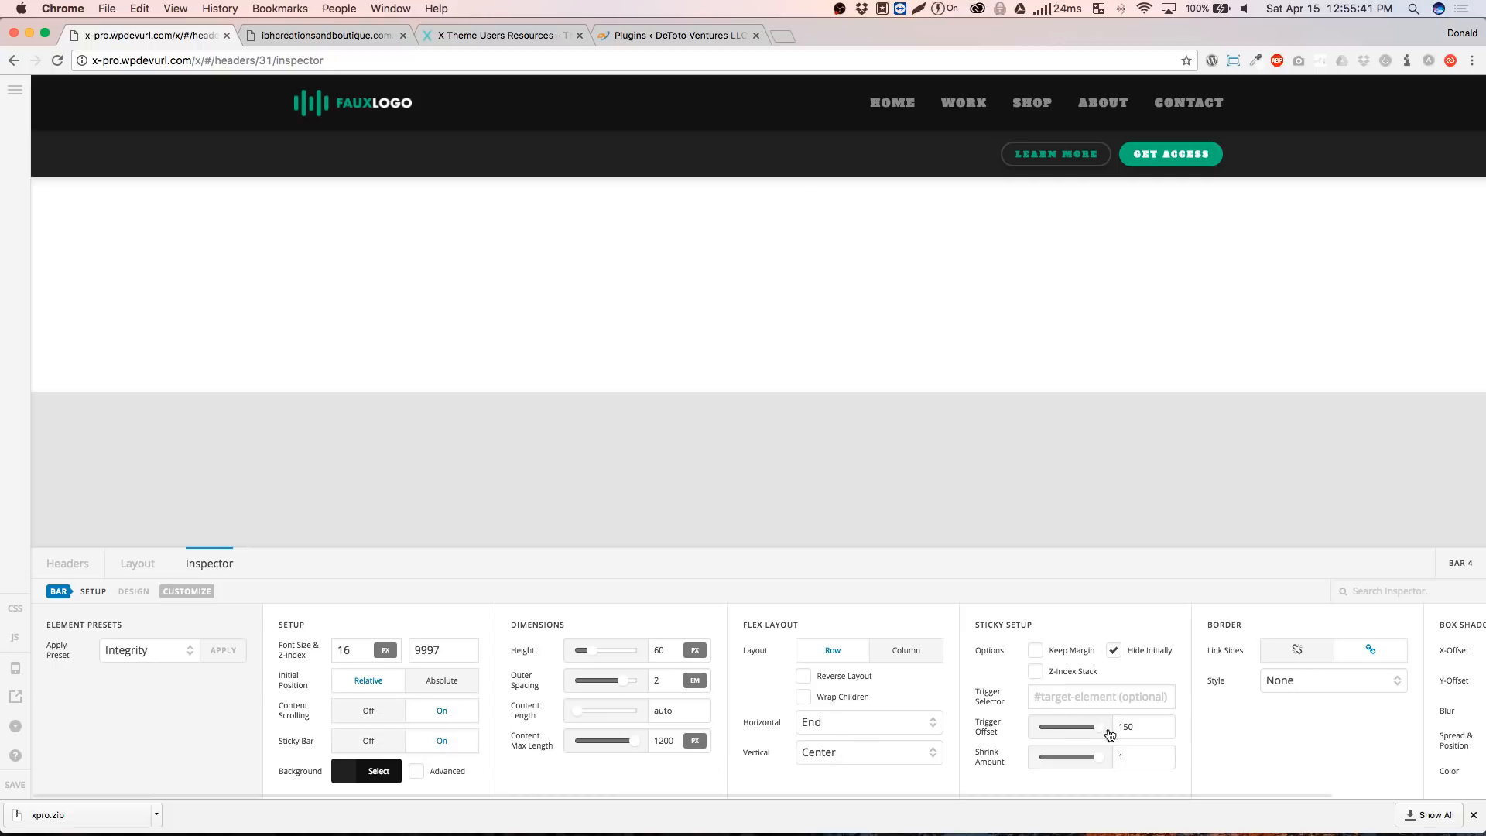
scroll(648, 382, down, 5)
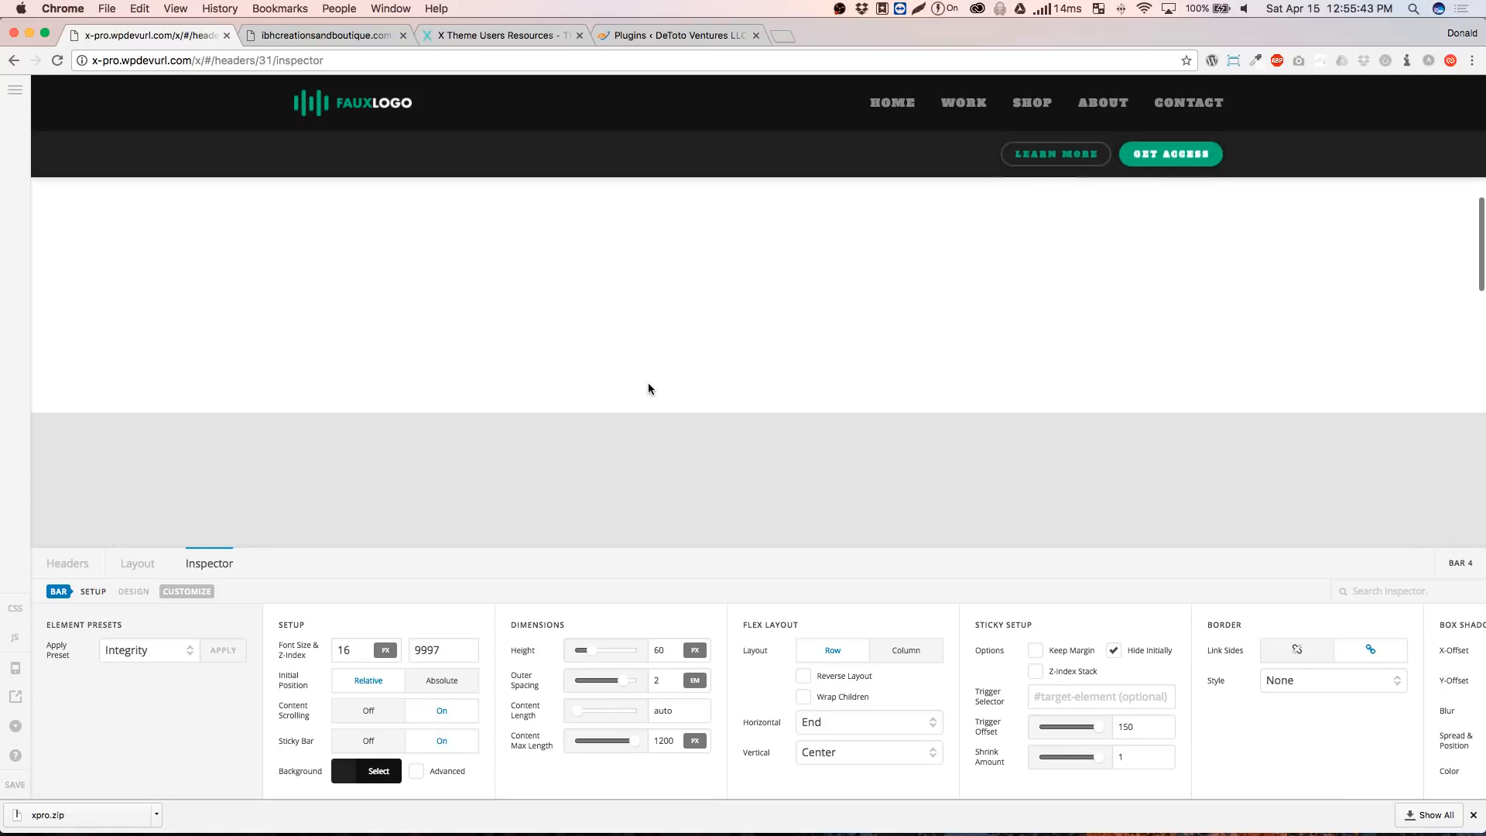
scroll(648, 388, up, 3)
scroll(648, 389, down, 3)
scroll(648, 389, up, 3)
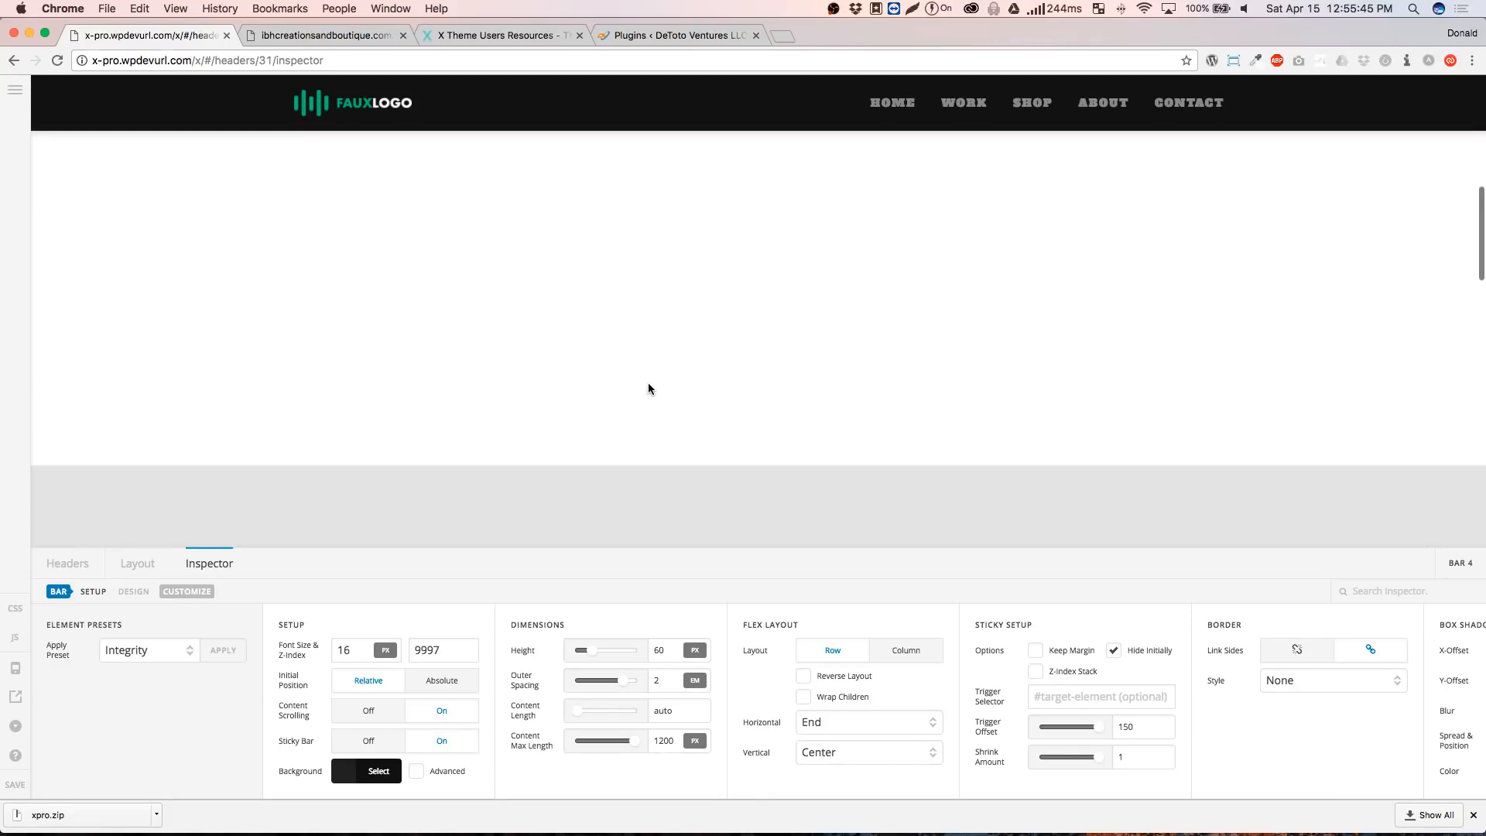
scroll(649, 383, down, 3)
scroll(649, 384, up, 3)
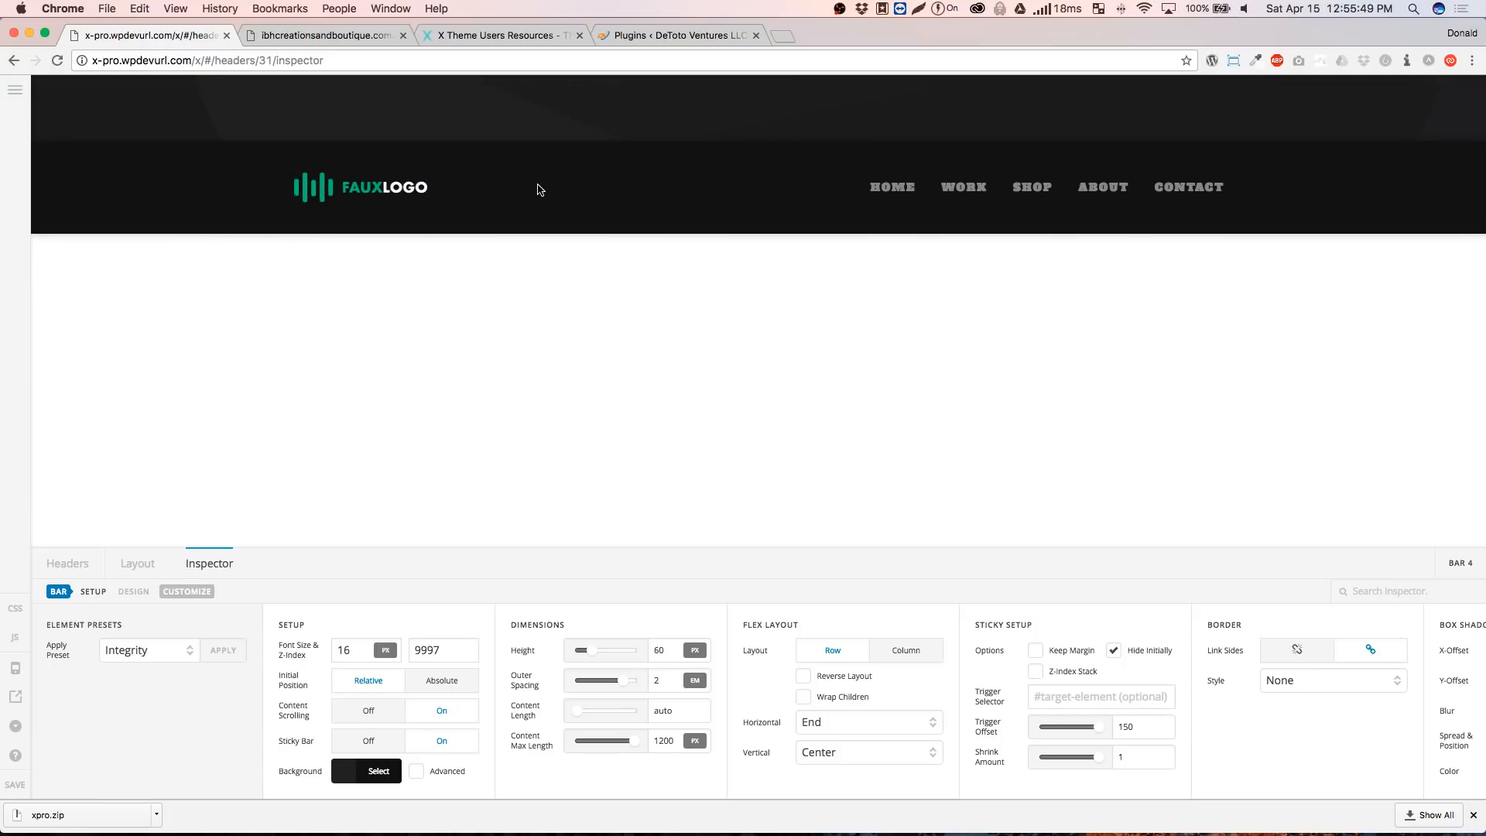
Return to the Sticky Bars header's layout overview and reload the header builder
scroll(546, 200, up, 2)
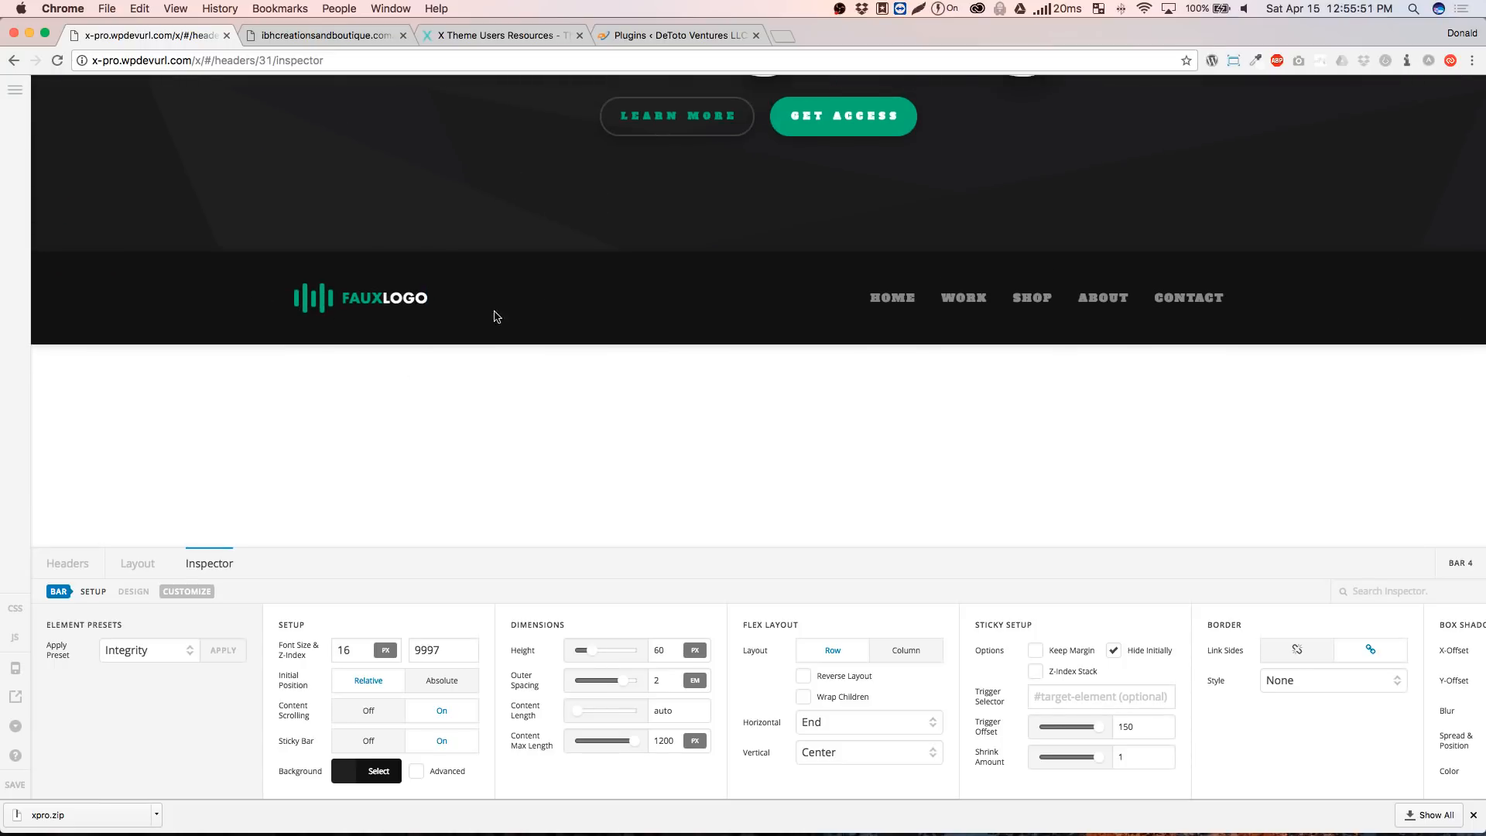
click(138, 566)
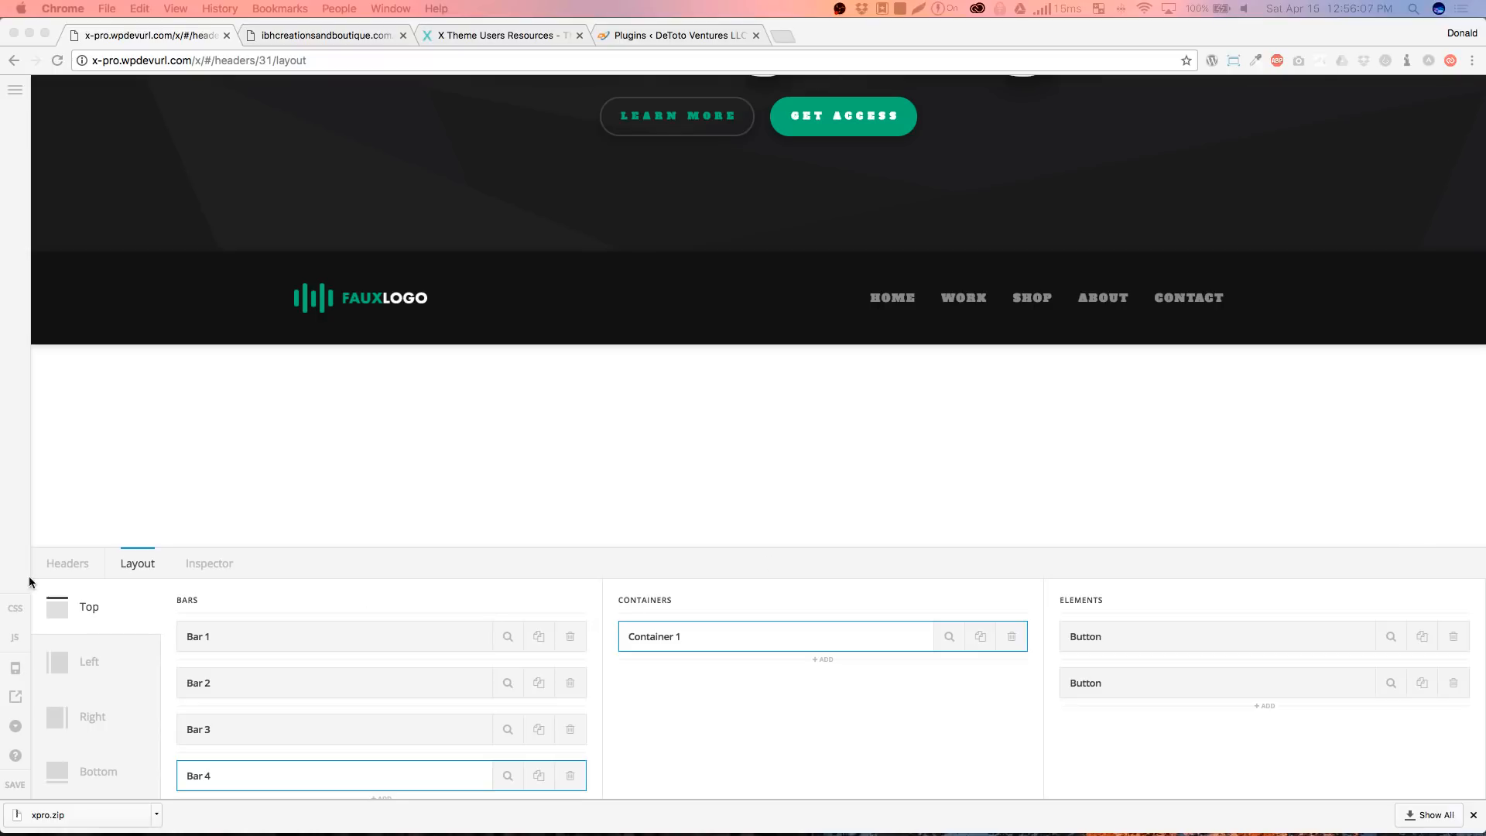
click(304, 572)
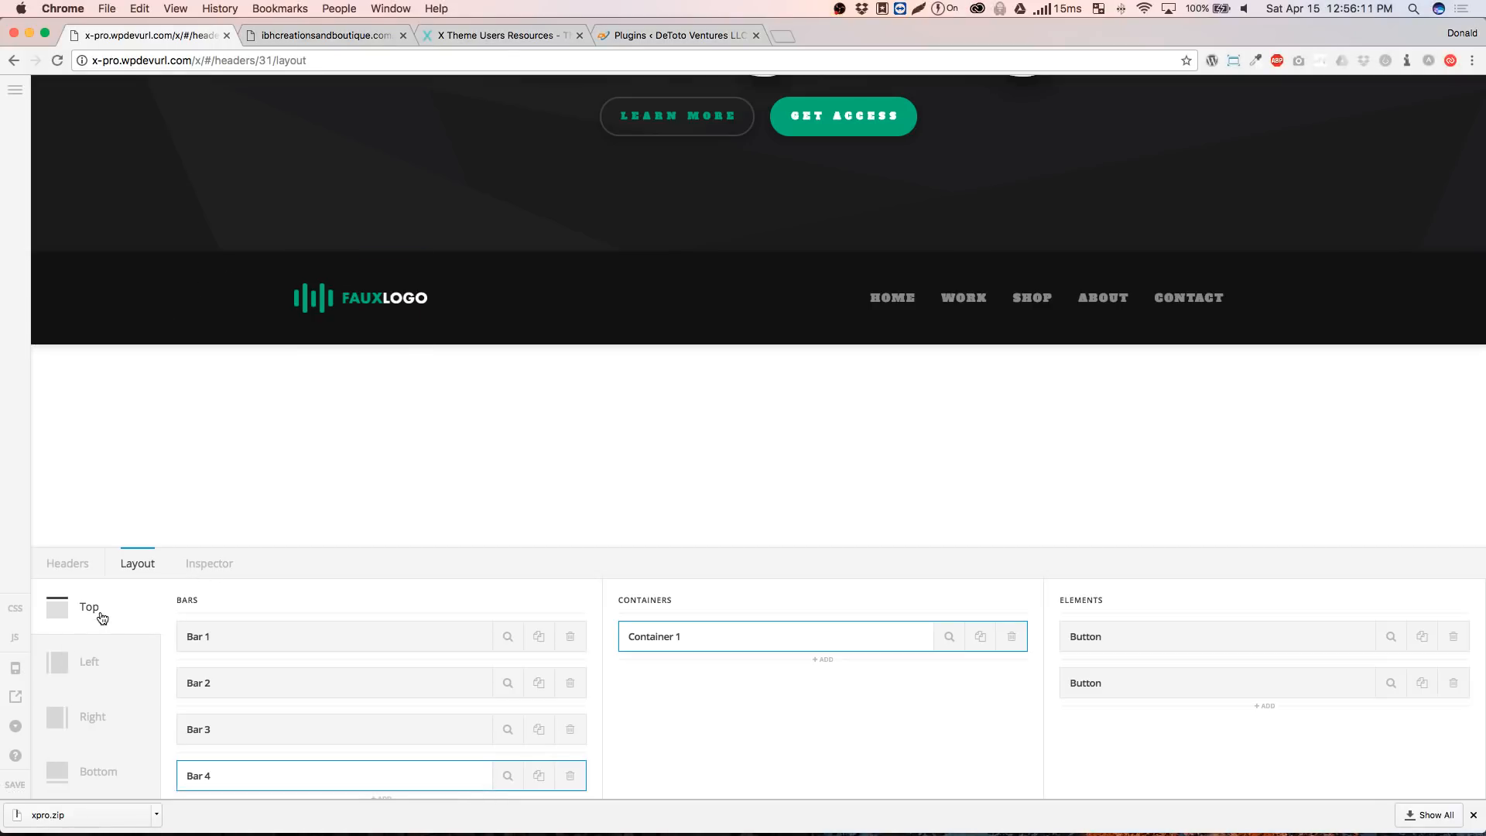
key(super+r)
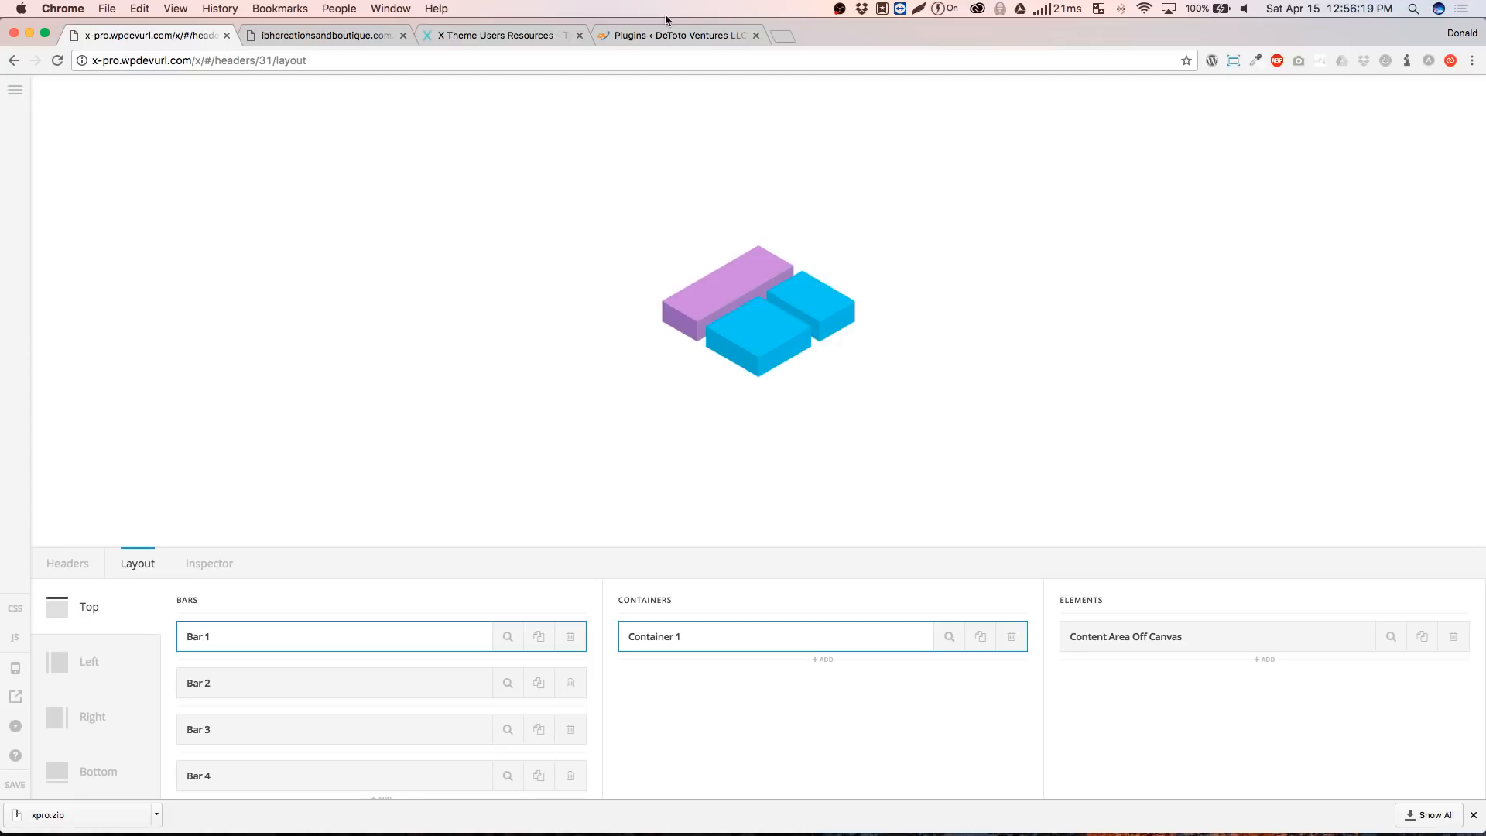
In the IBH Creations & Boutique site's builder, open the topbar e-mail text element's settings and check the available font families
click(449, 37)
click(376, 37)
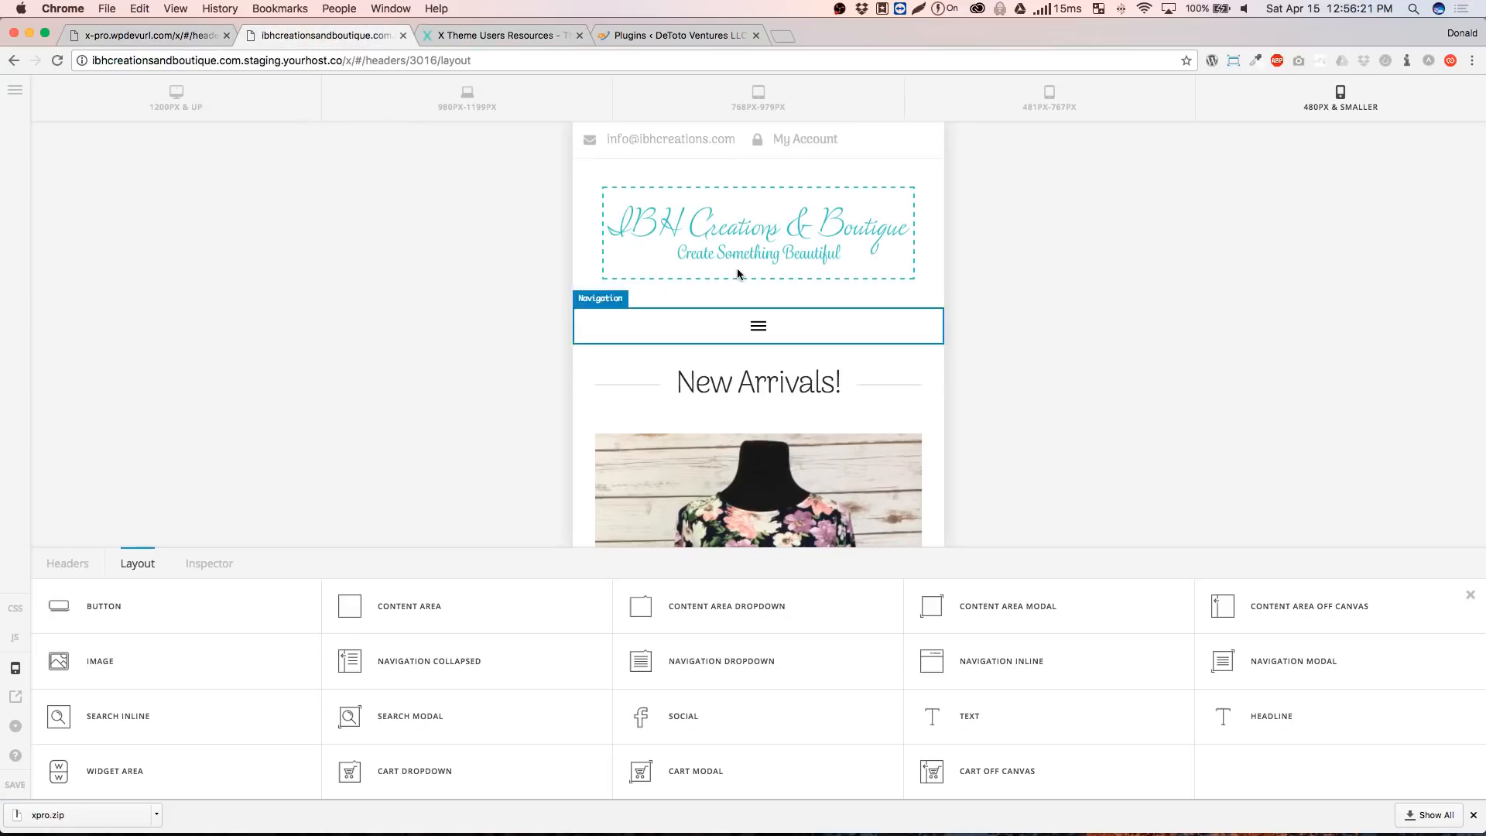
click(685, 144)
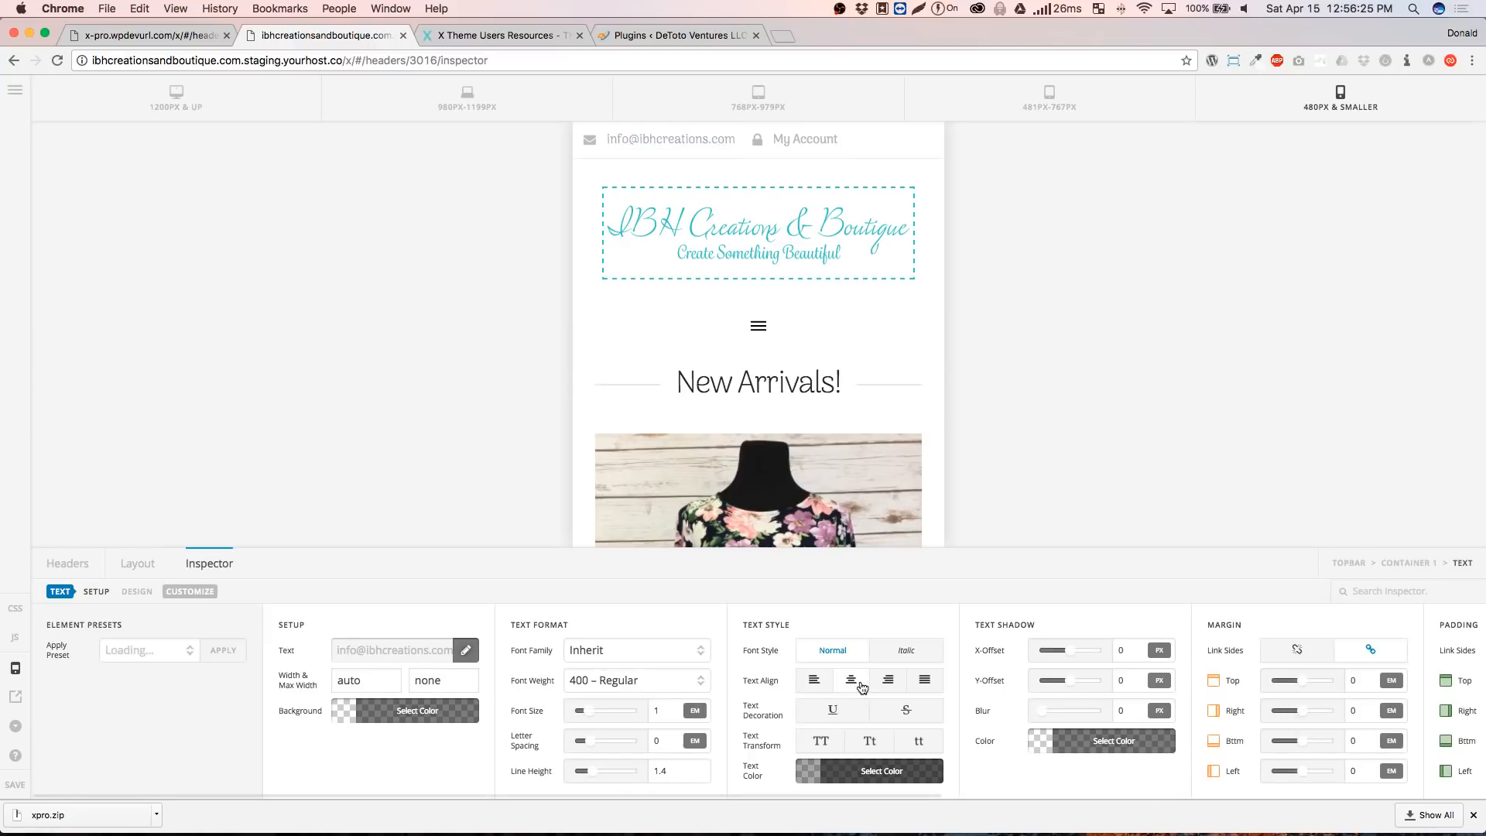
scroll(859, 685, right, 2)
click(612, 655)
click(612, 652)
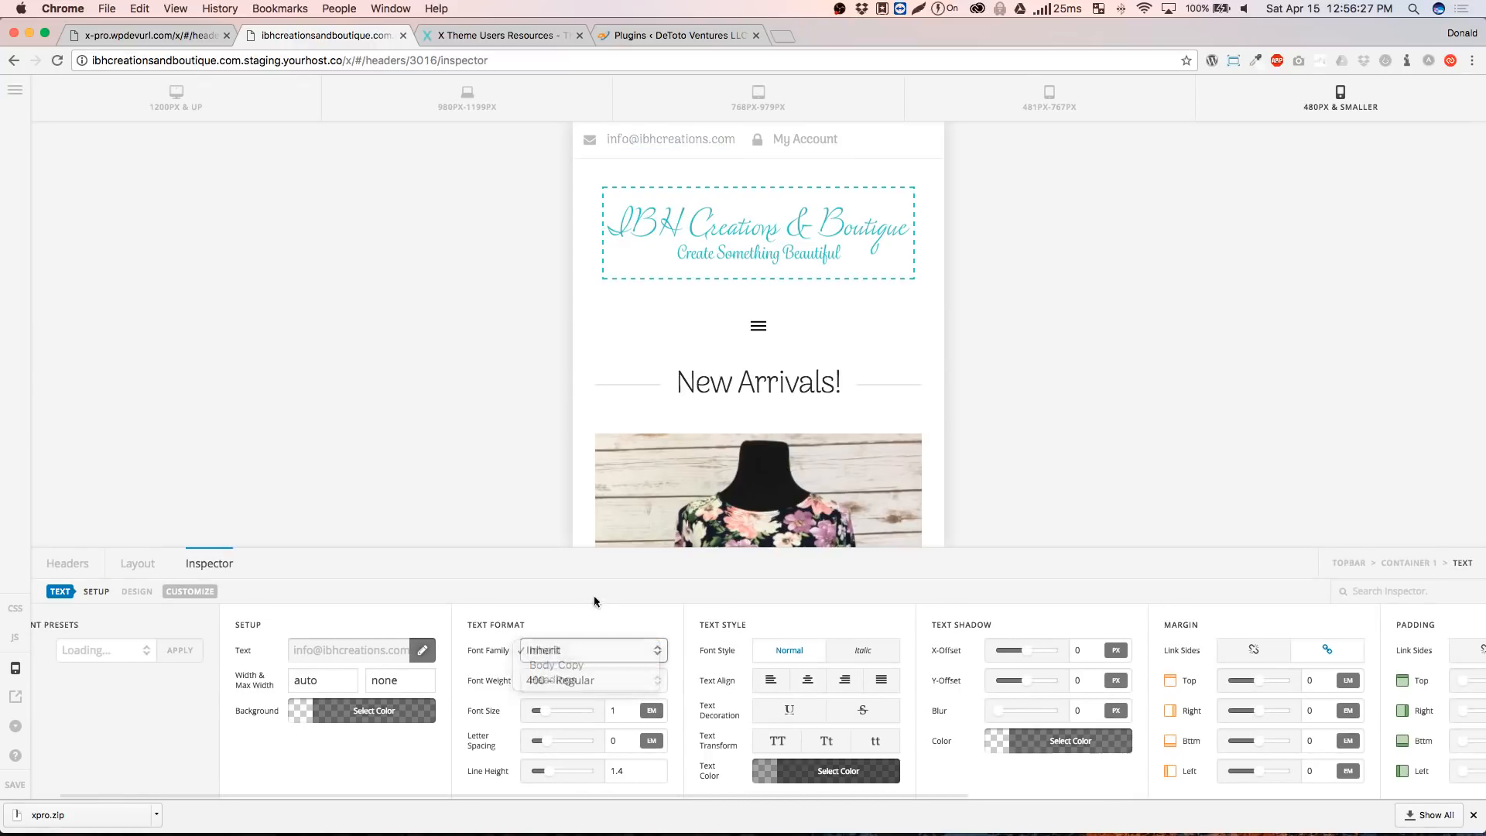
Leave the IBH Creations & Boutique header builder for the site's dashboard, discarding the unsaved changes
click(14, 90)
click(100, 294)
click(715, 479)
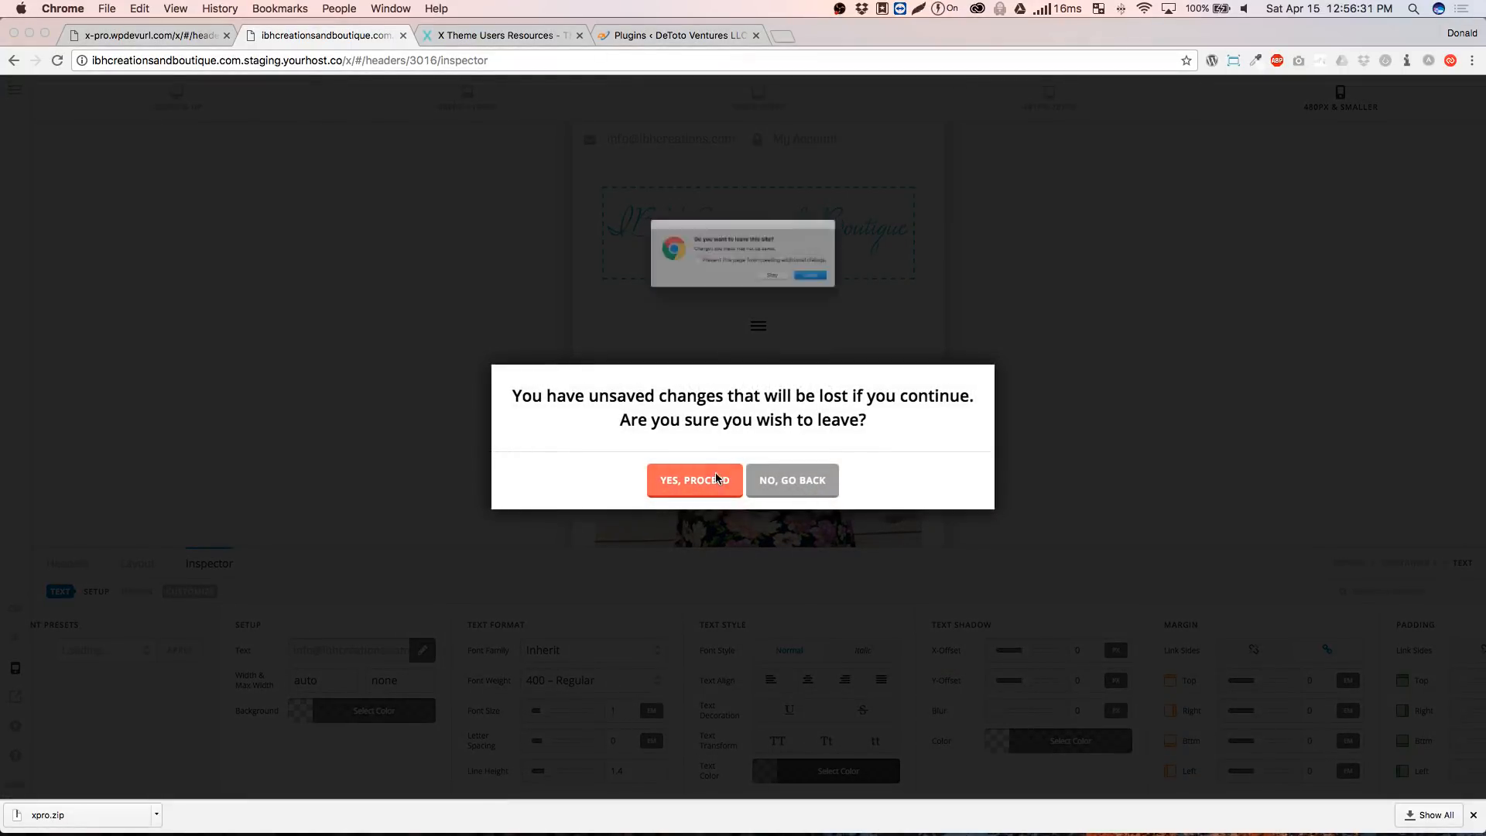
click(799, 294)
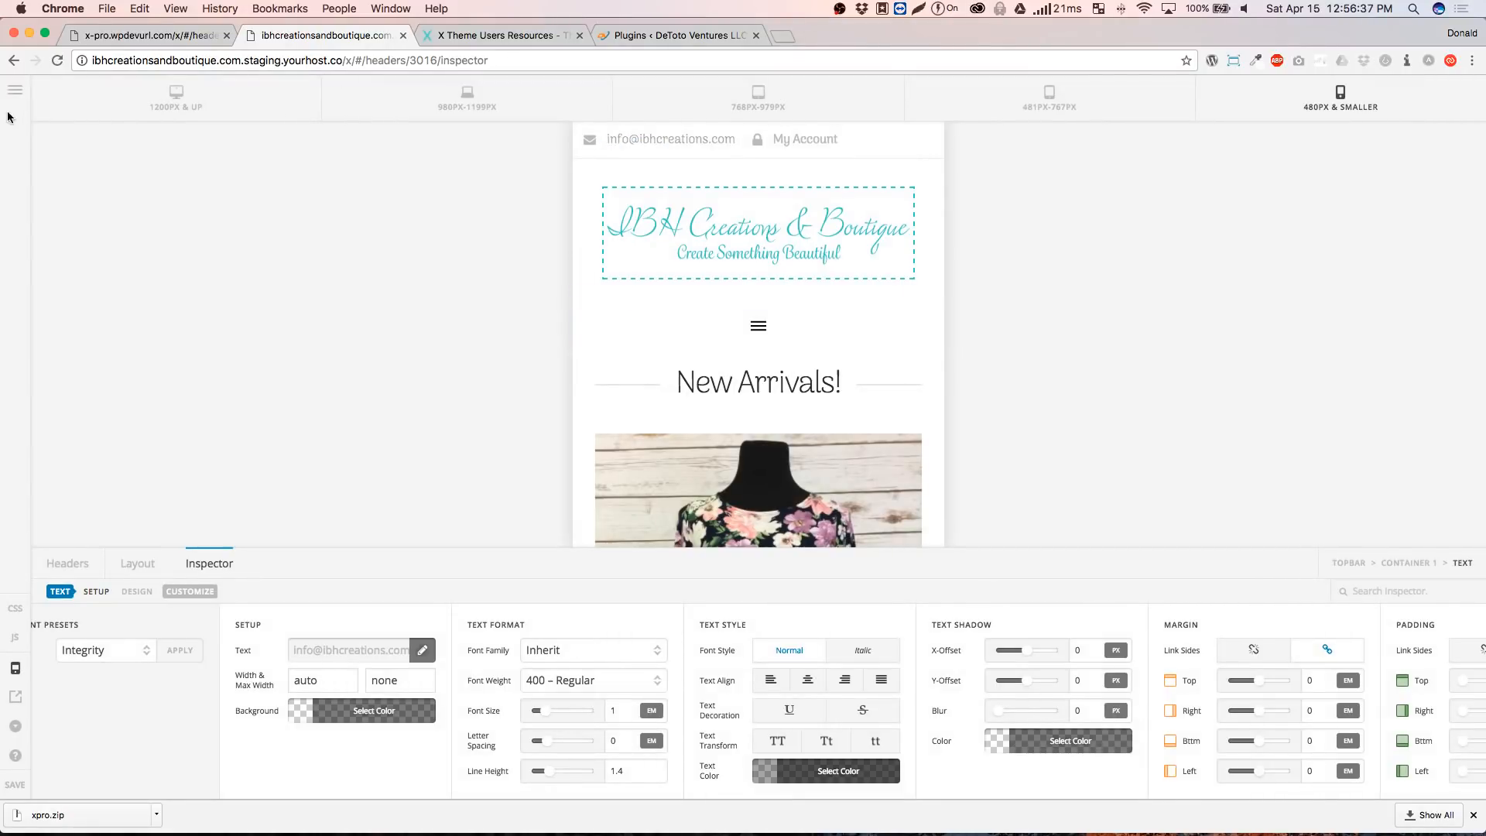
mouse_move(31, 94)
click(108, 296)
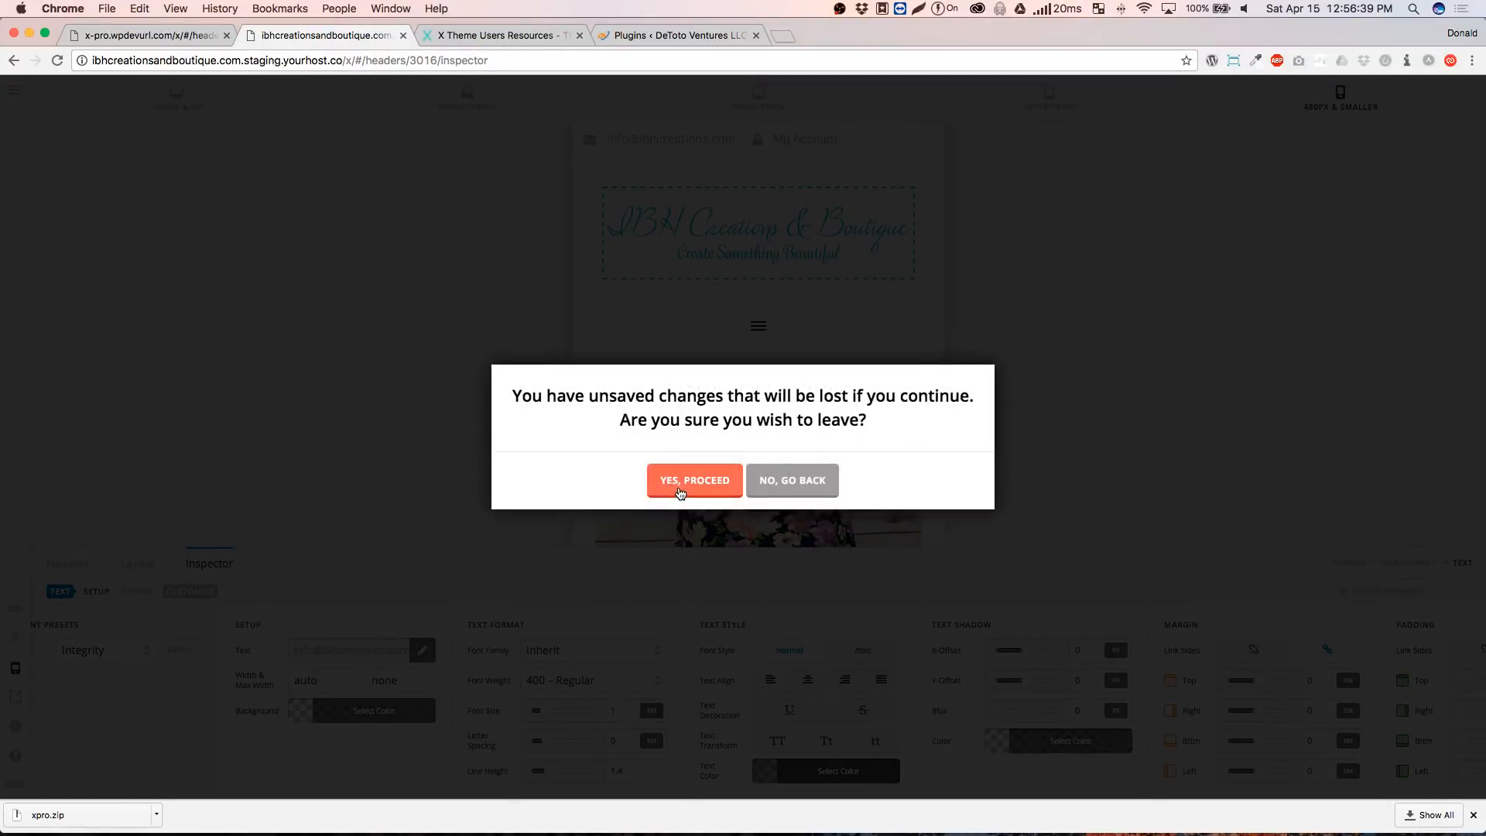
click(680, 489)
click(865, 295)
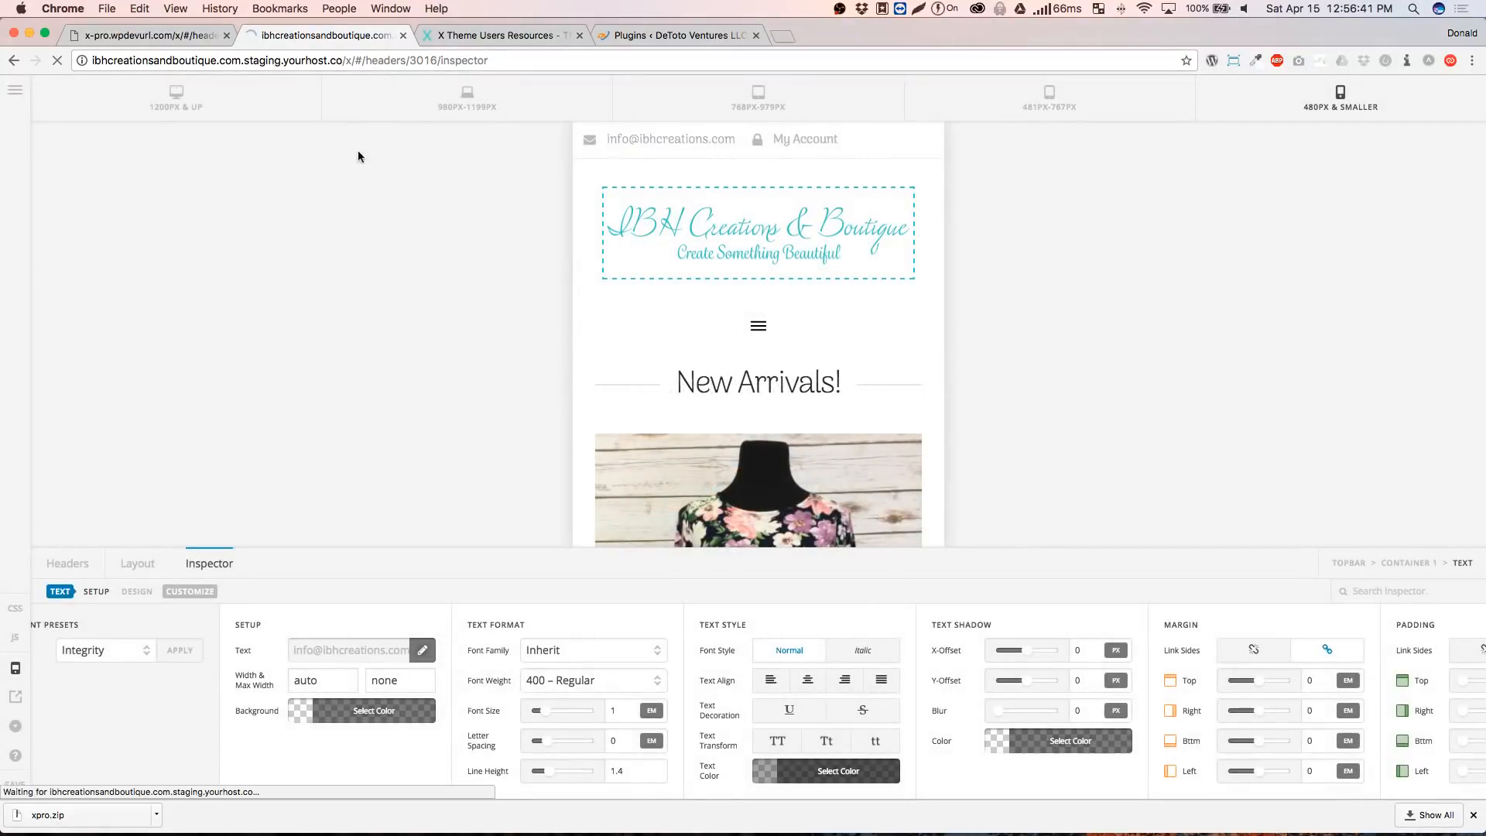
Back in the Sticky Bars header, open Bar 3's settings and examine its Sticky Setup options
click(167, 35)
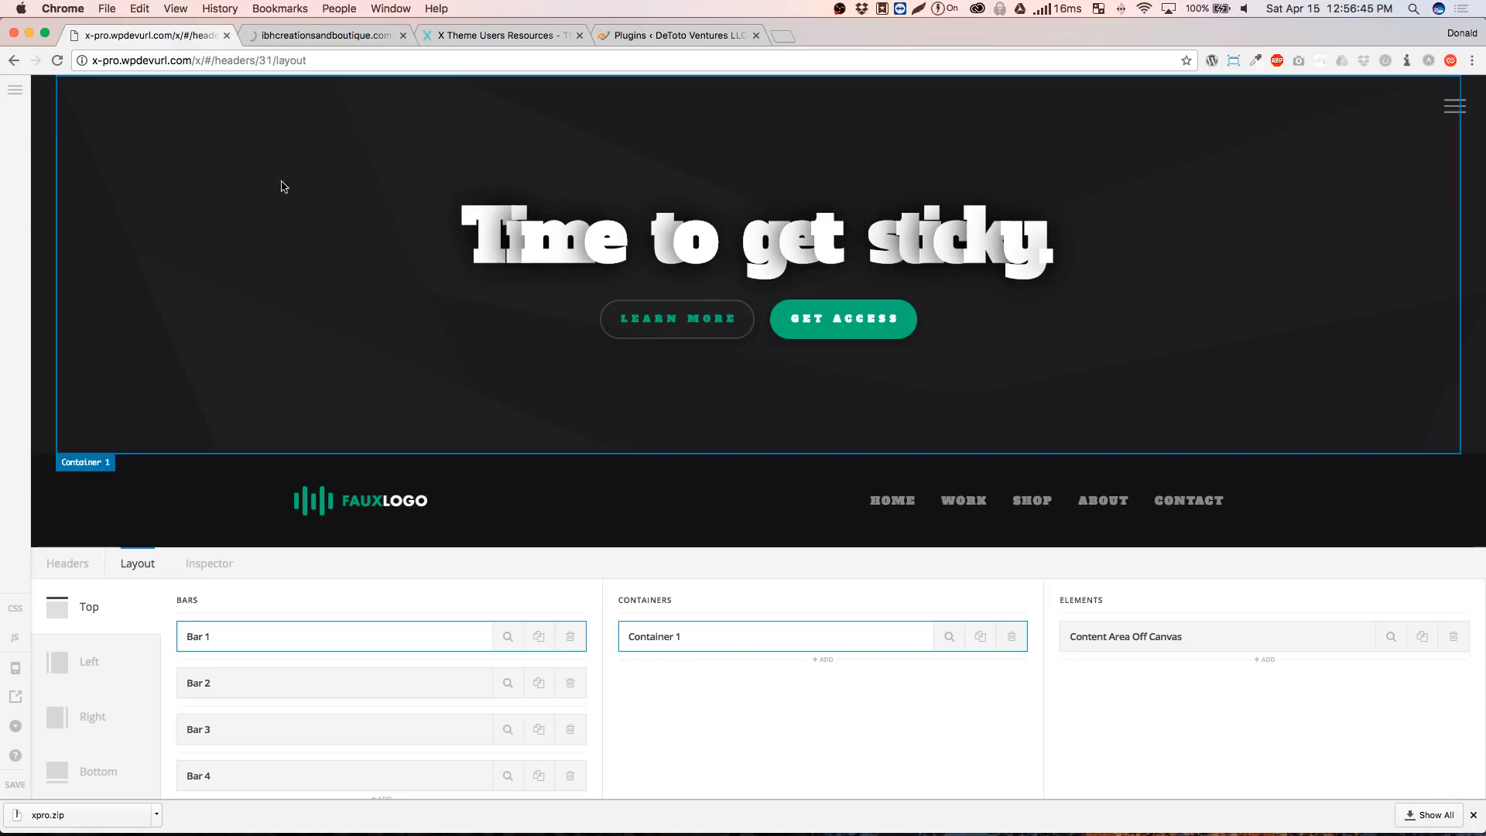
scroll(365, 418, down, 2)
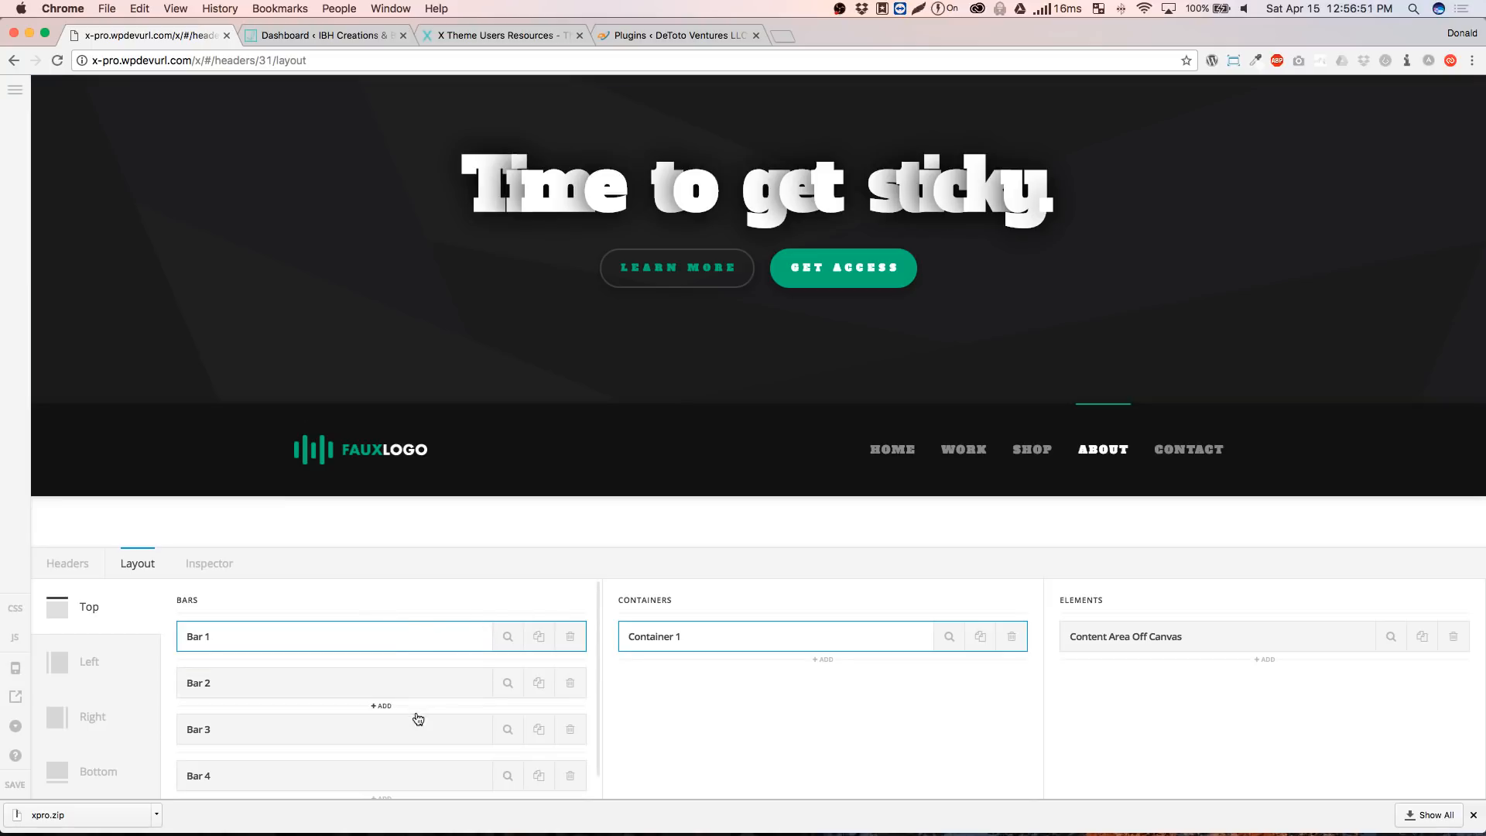
click(504, 729)
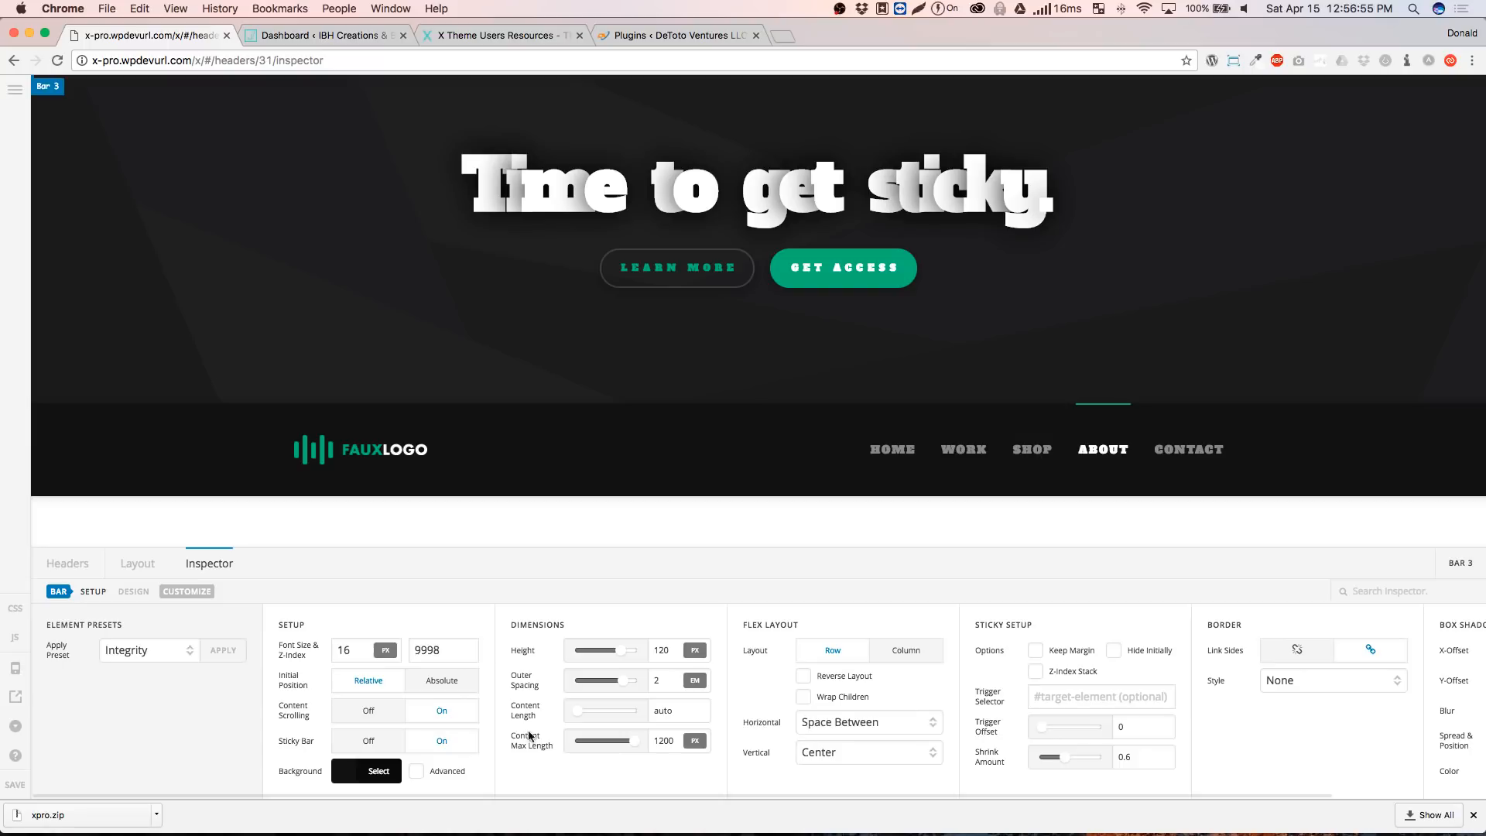
scroll(438, 720, right, 3)
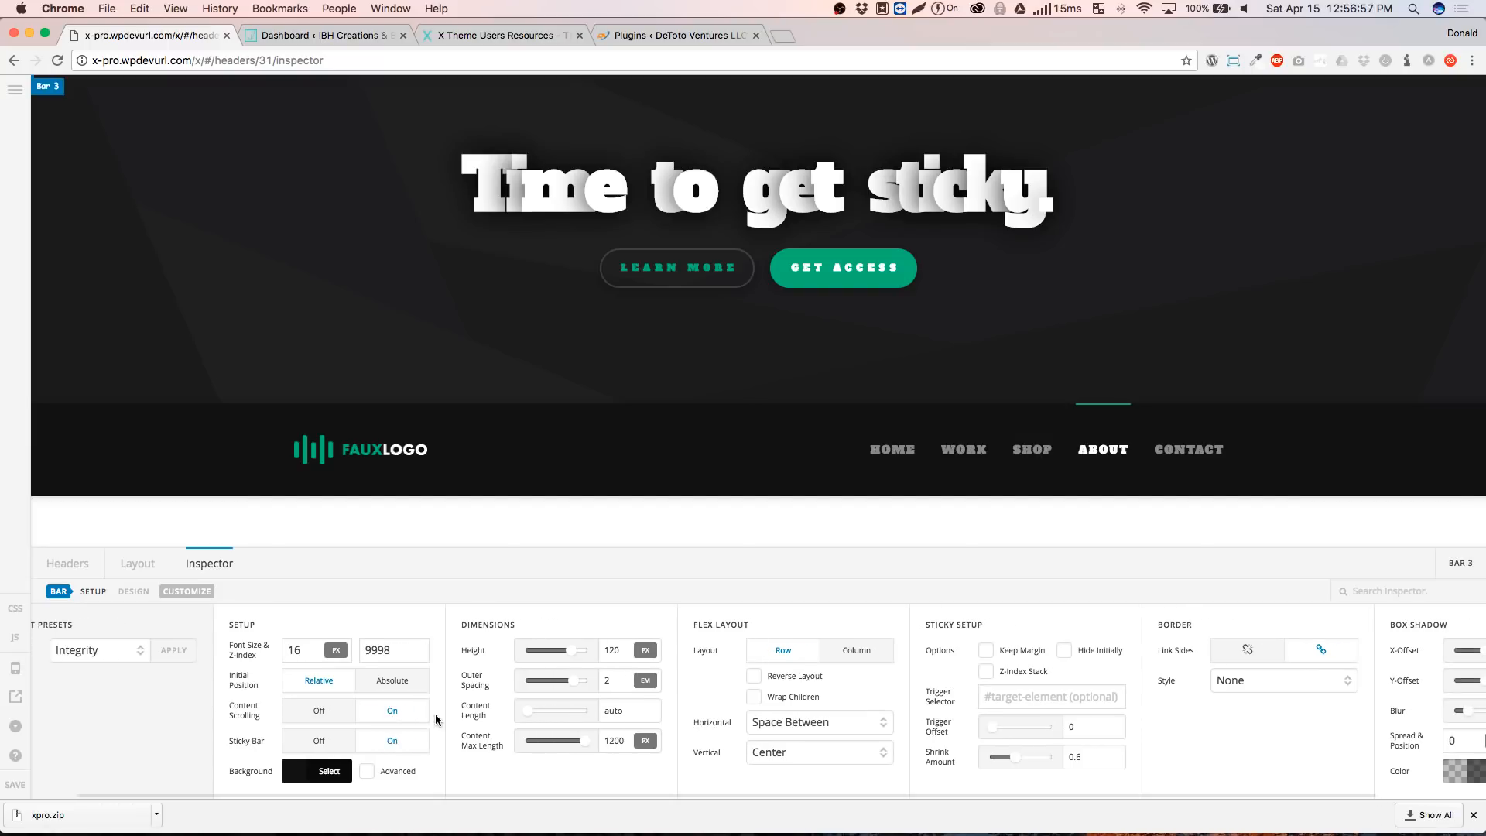
scroll(437, 720, right, 2)
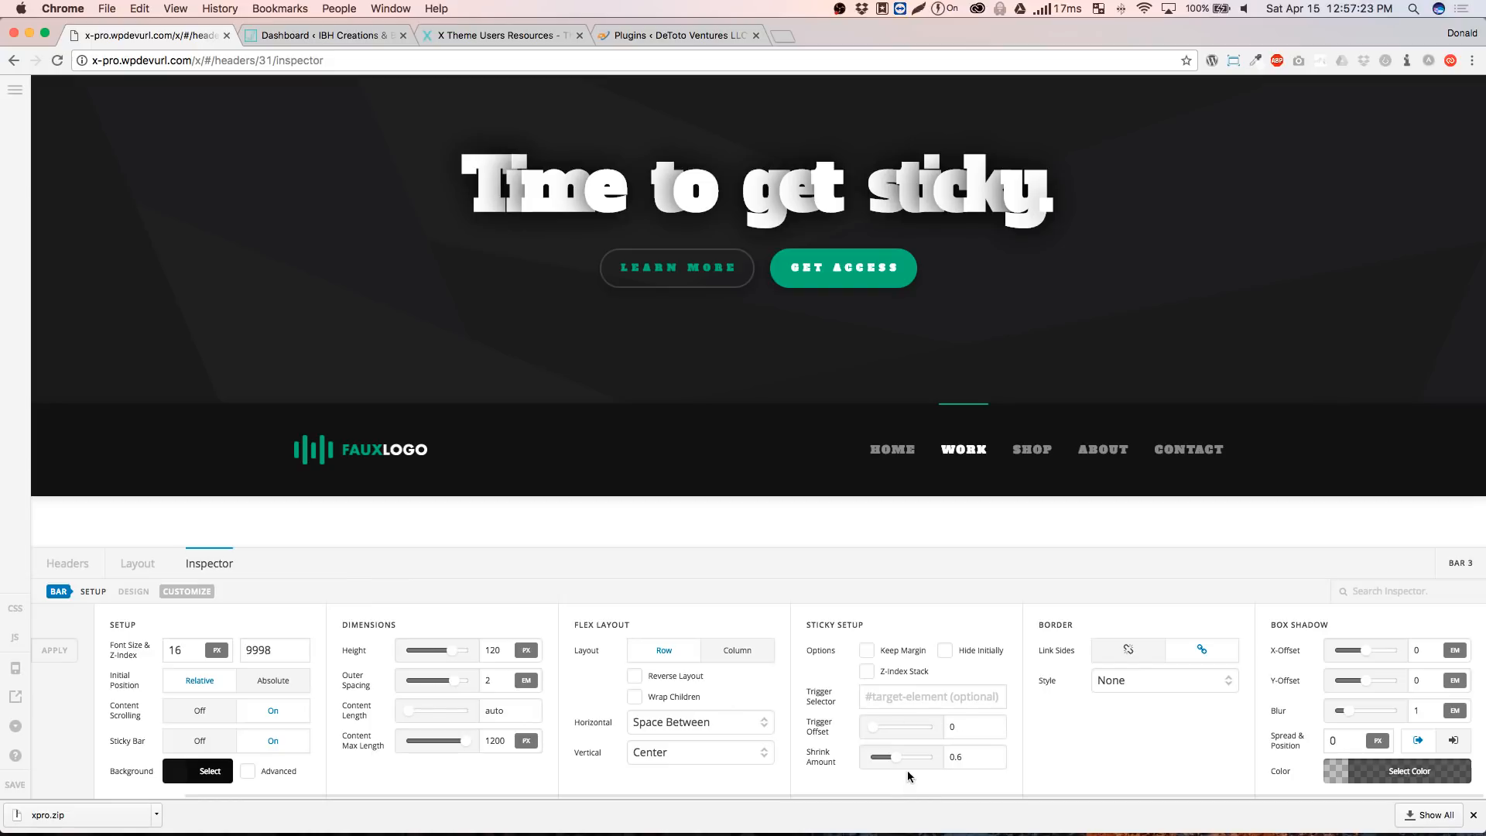
Try sticky Shrink Amount values of 0.54 and 0.94 on Bar 3 and check the effect on the scrolling bar
scroll(607, 375, down, 5)
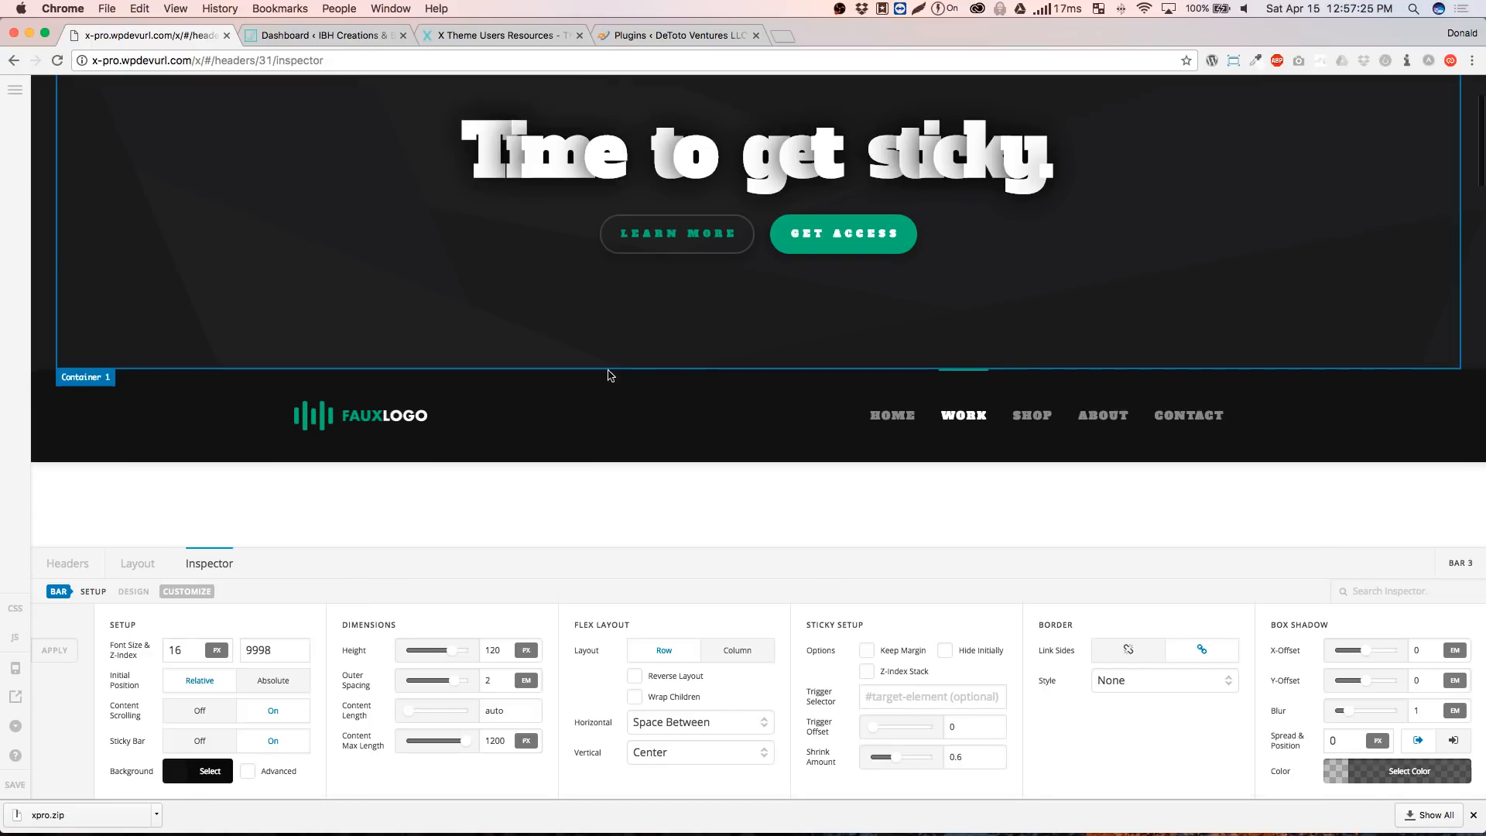
drag(902, 759, 895, 763)
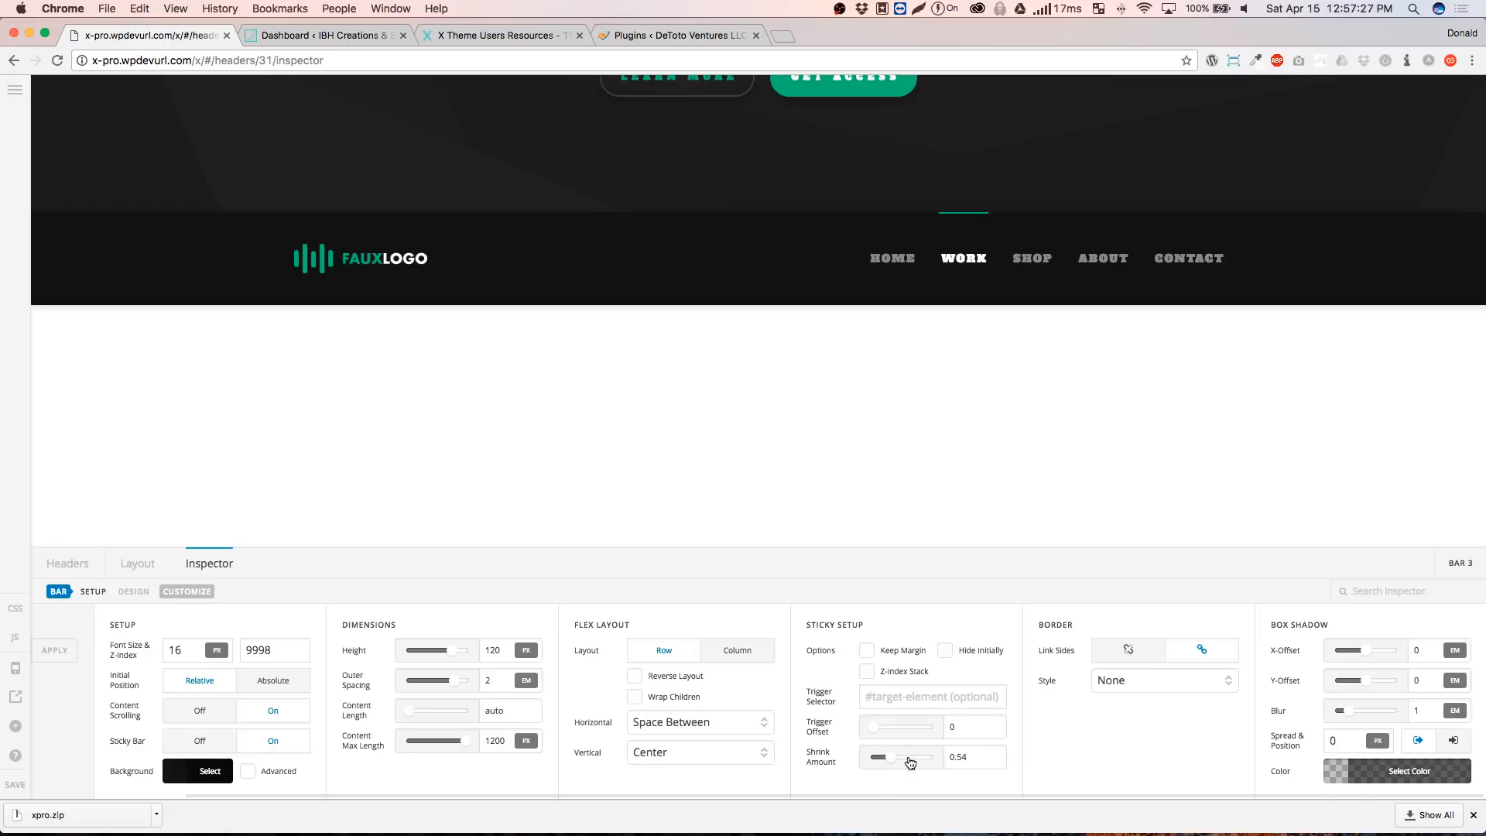
scroll(918, 764, left, 3)
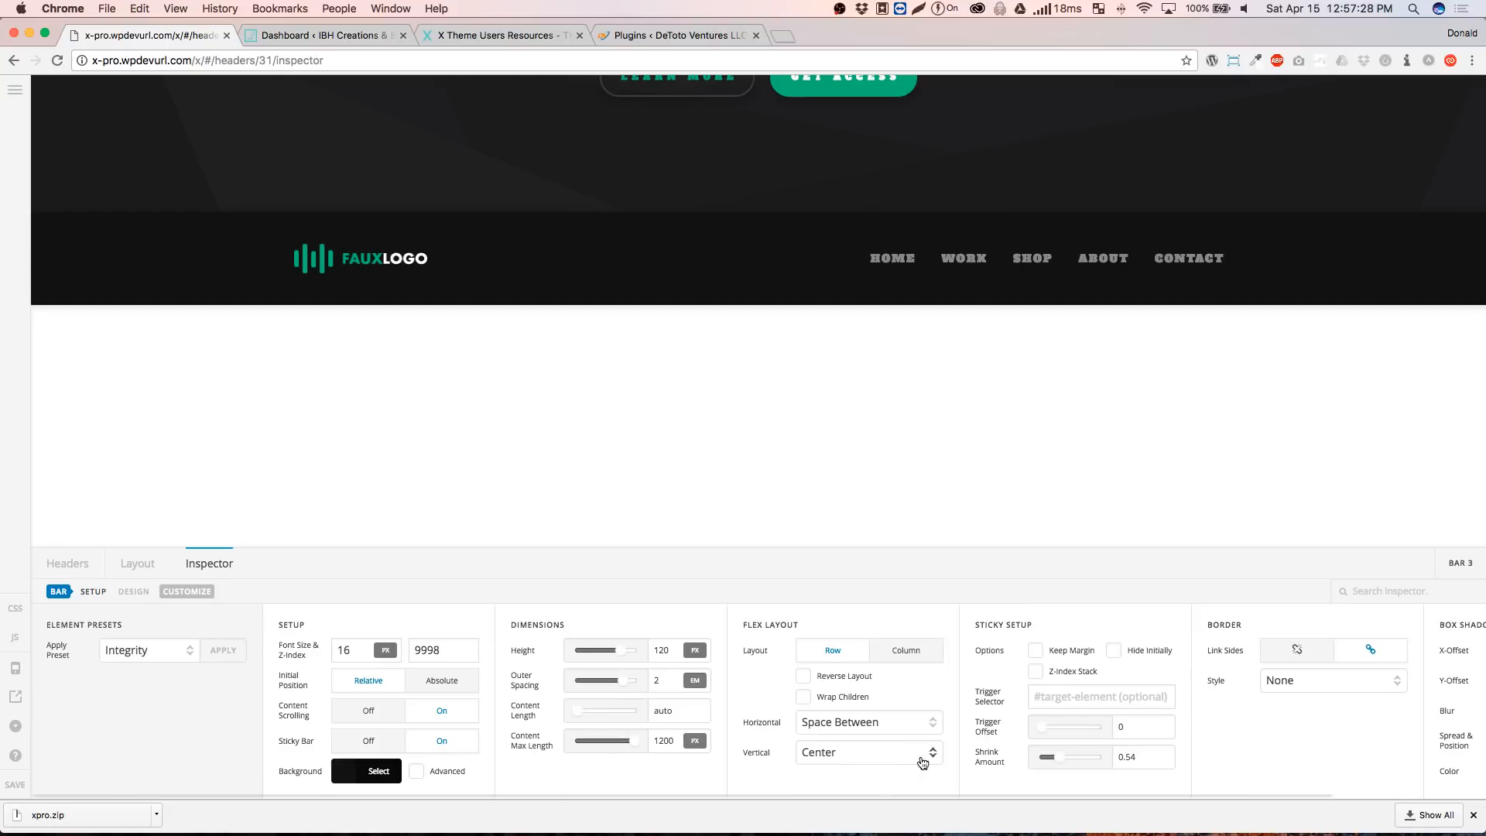
click(1093, 765)
scroll(700, 331, down, 4)
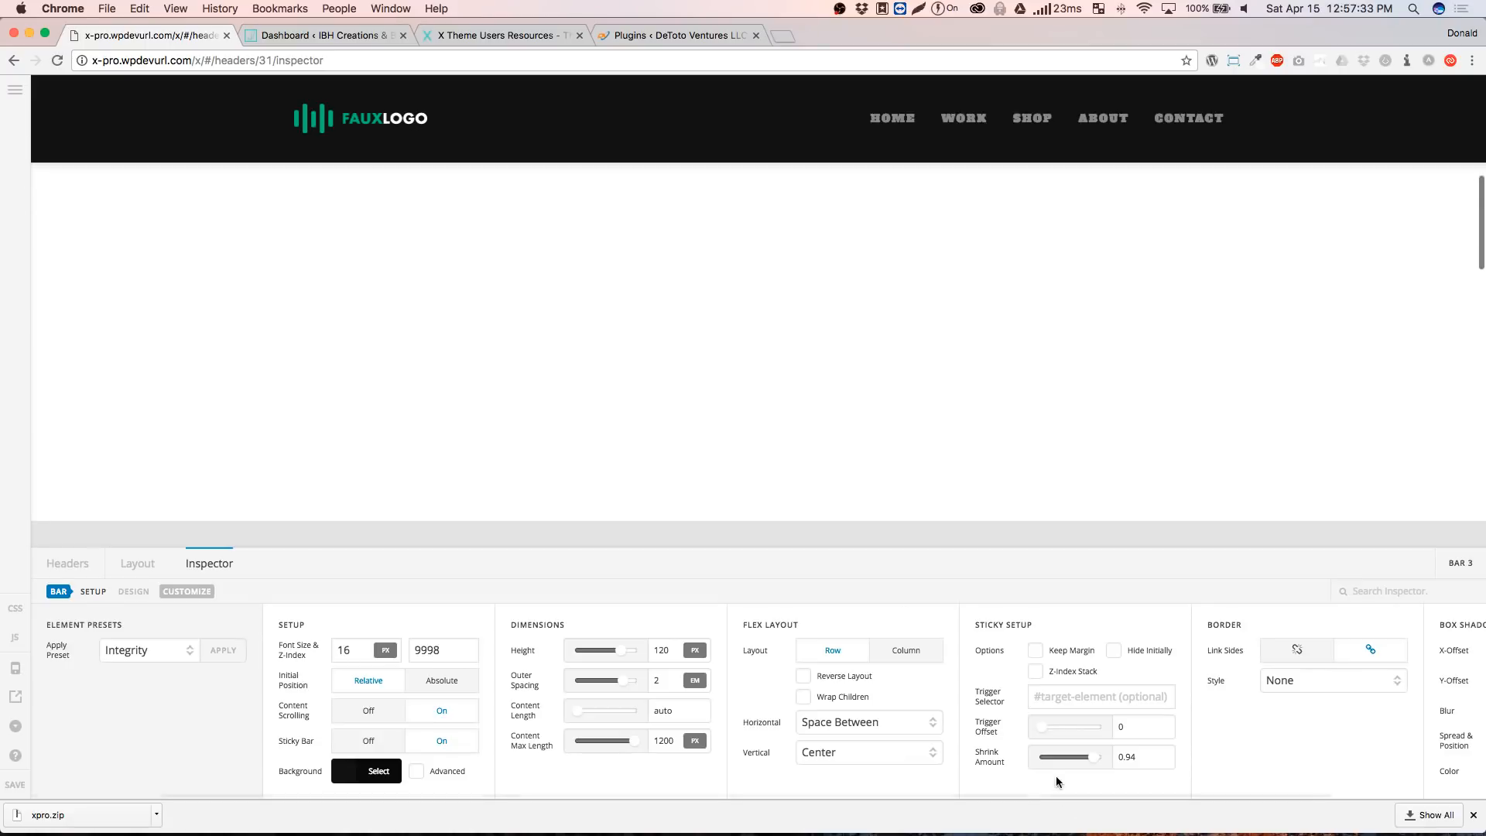
Set Bar 3's sticky Shrink Amount to 0.37 and check how the logo bar shrinks as the page scrolls
click(1041, 759)
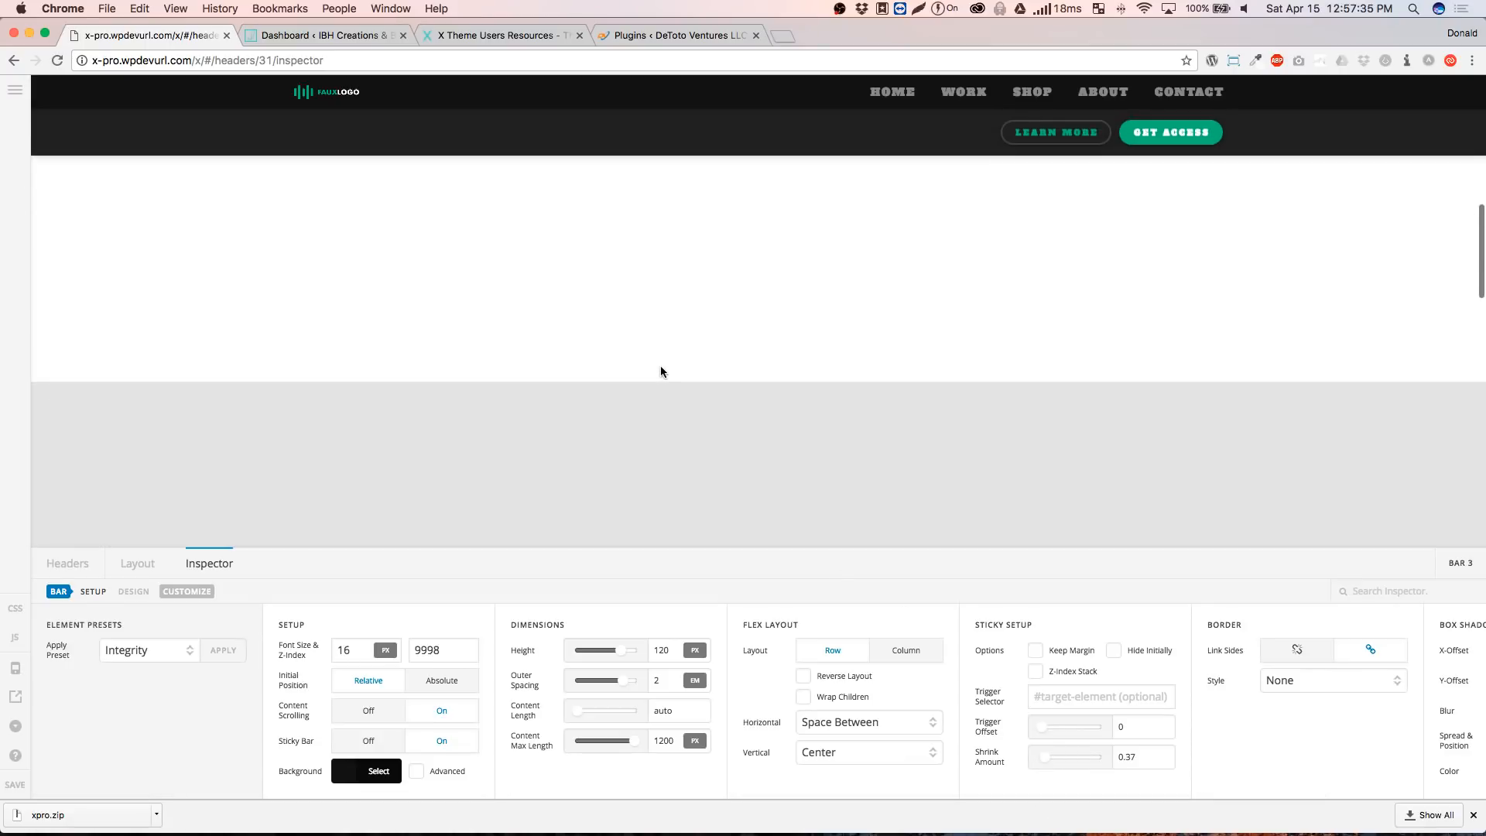
scroll(662, 368, up, 3)
scroll(662, 372, down, 4)
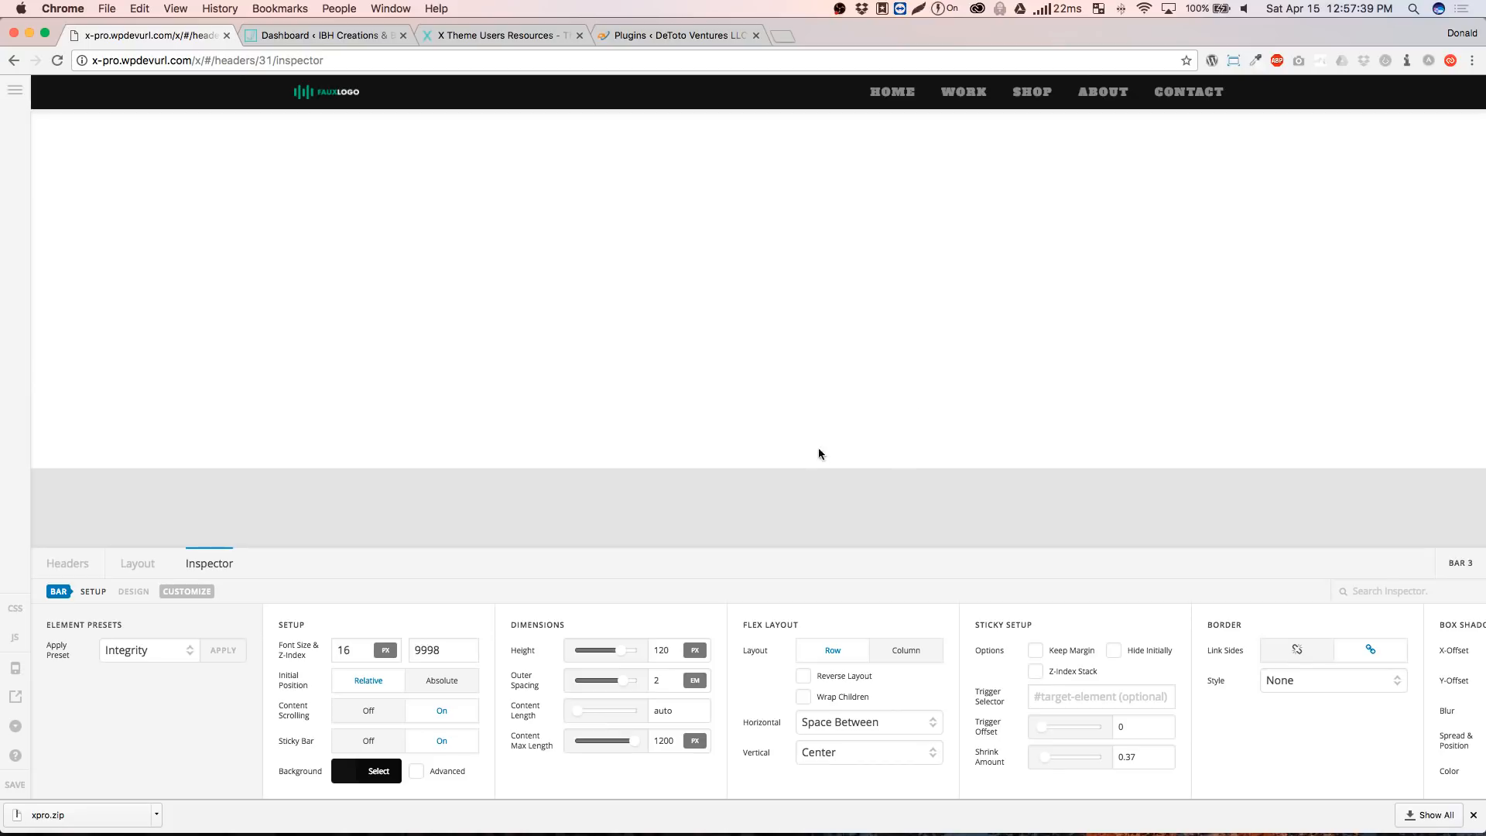
scroll(782, 411, up, 2)
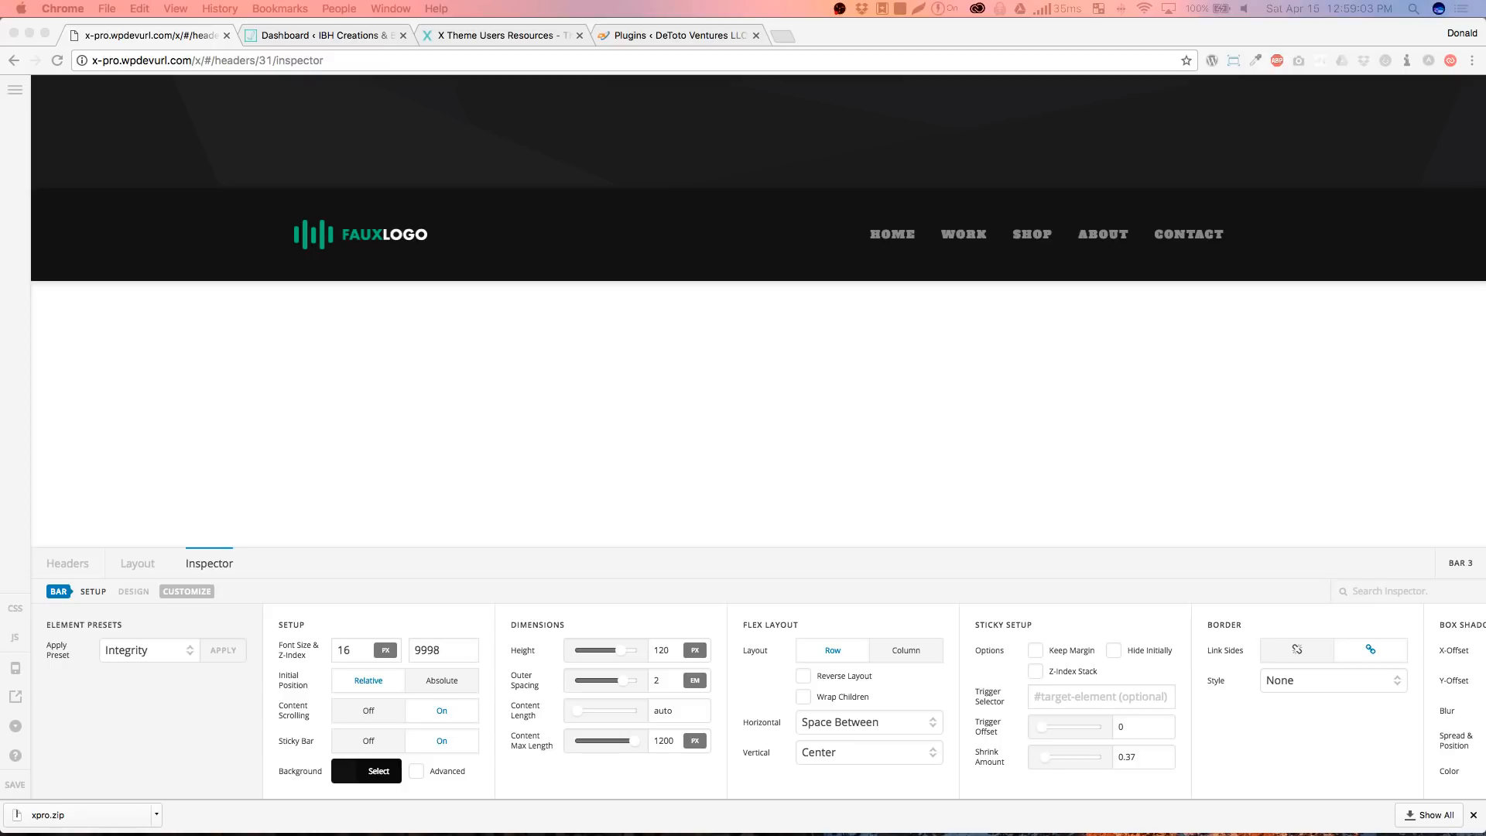
Preview the Sticky Bars header at 480px & smaller and examine the sideways scrolling of its inline navigation
click(314, 566)
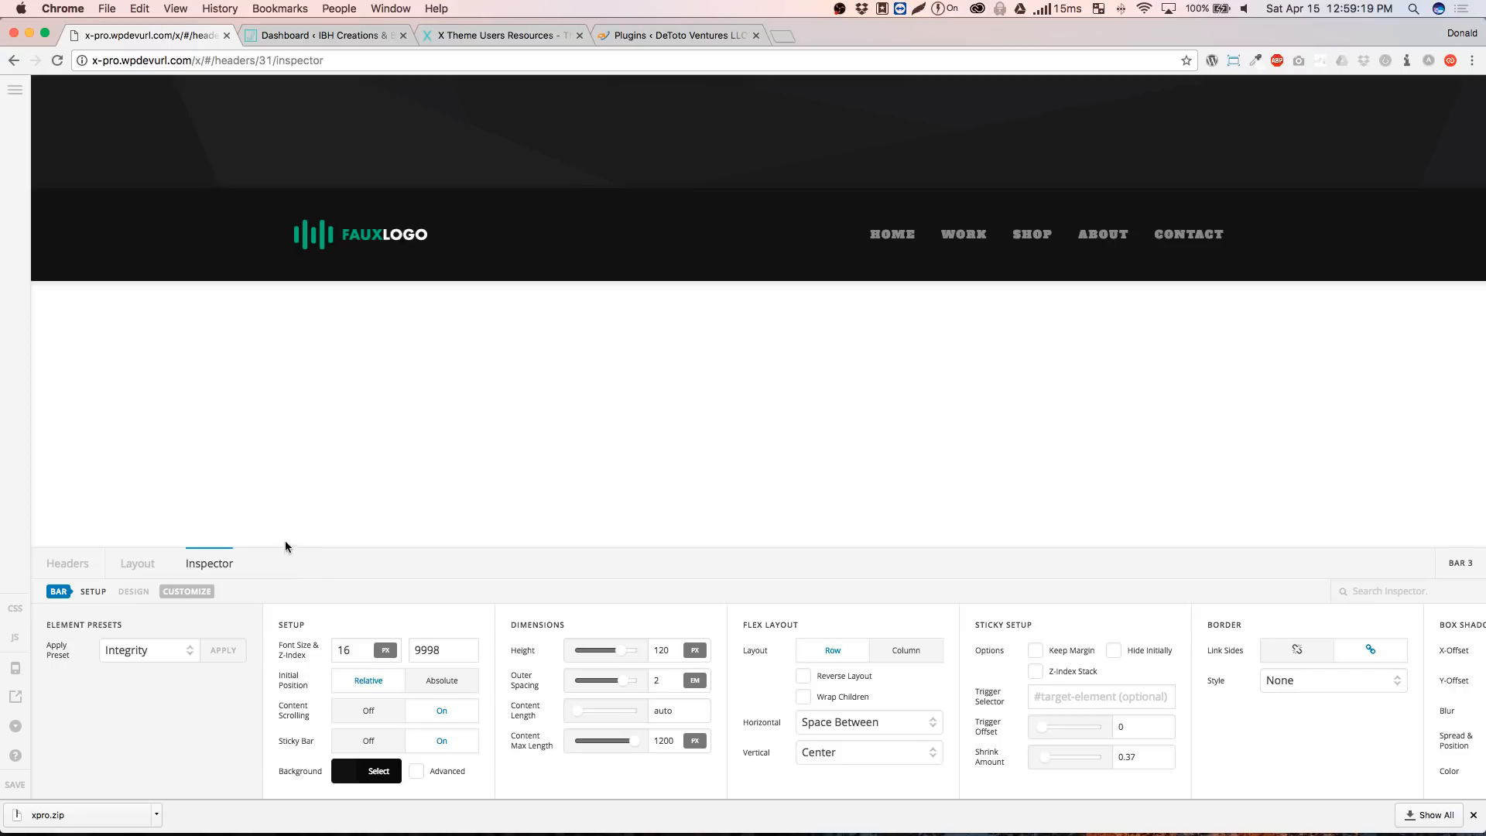
click(134, 565)
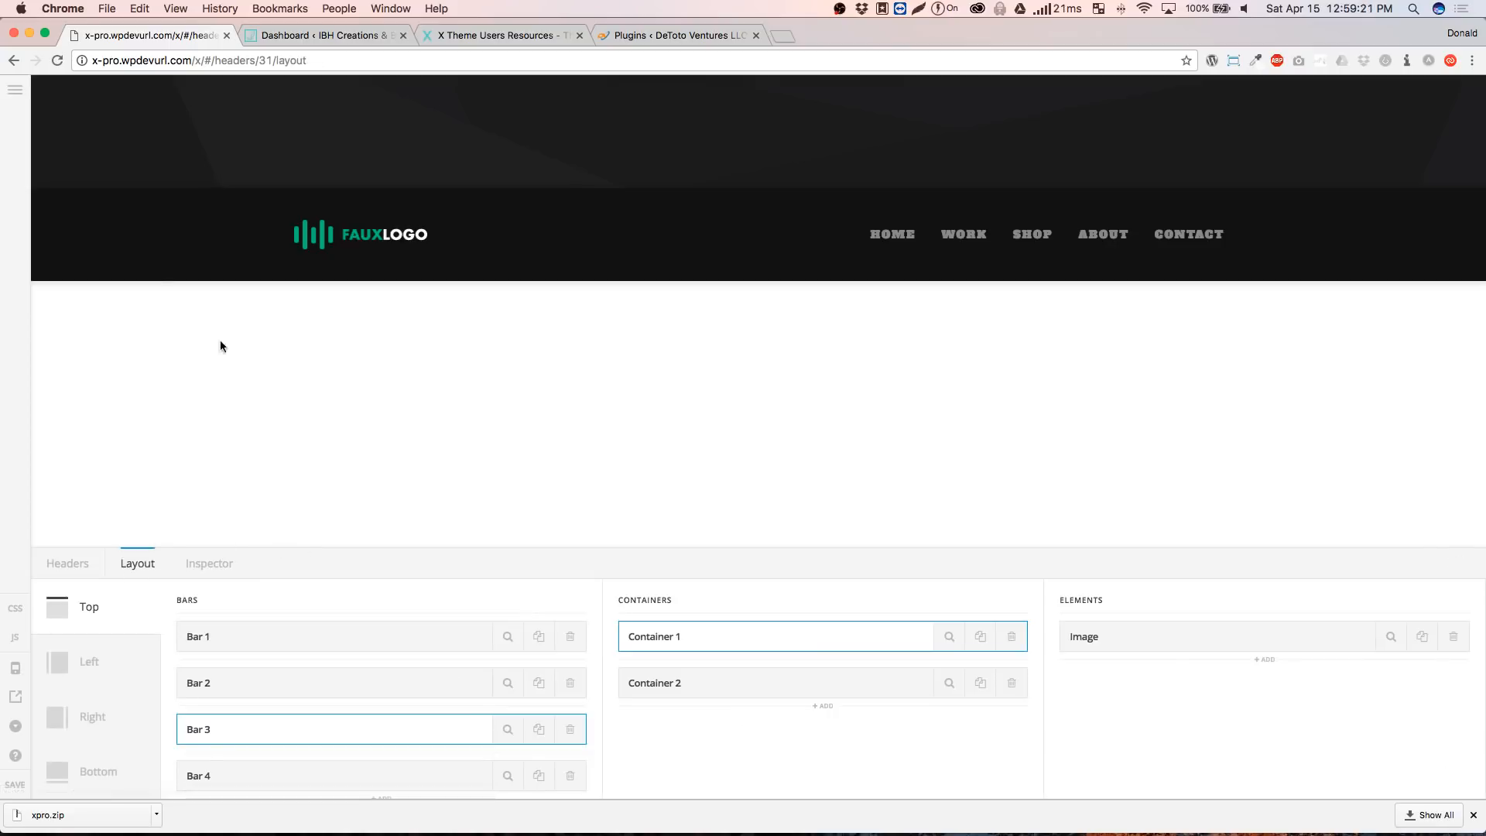
click(14, 669)
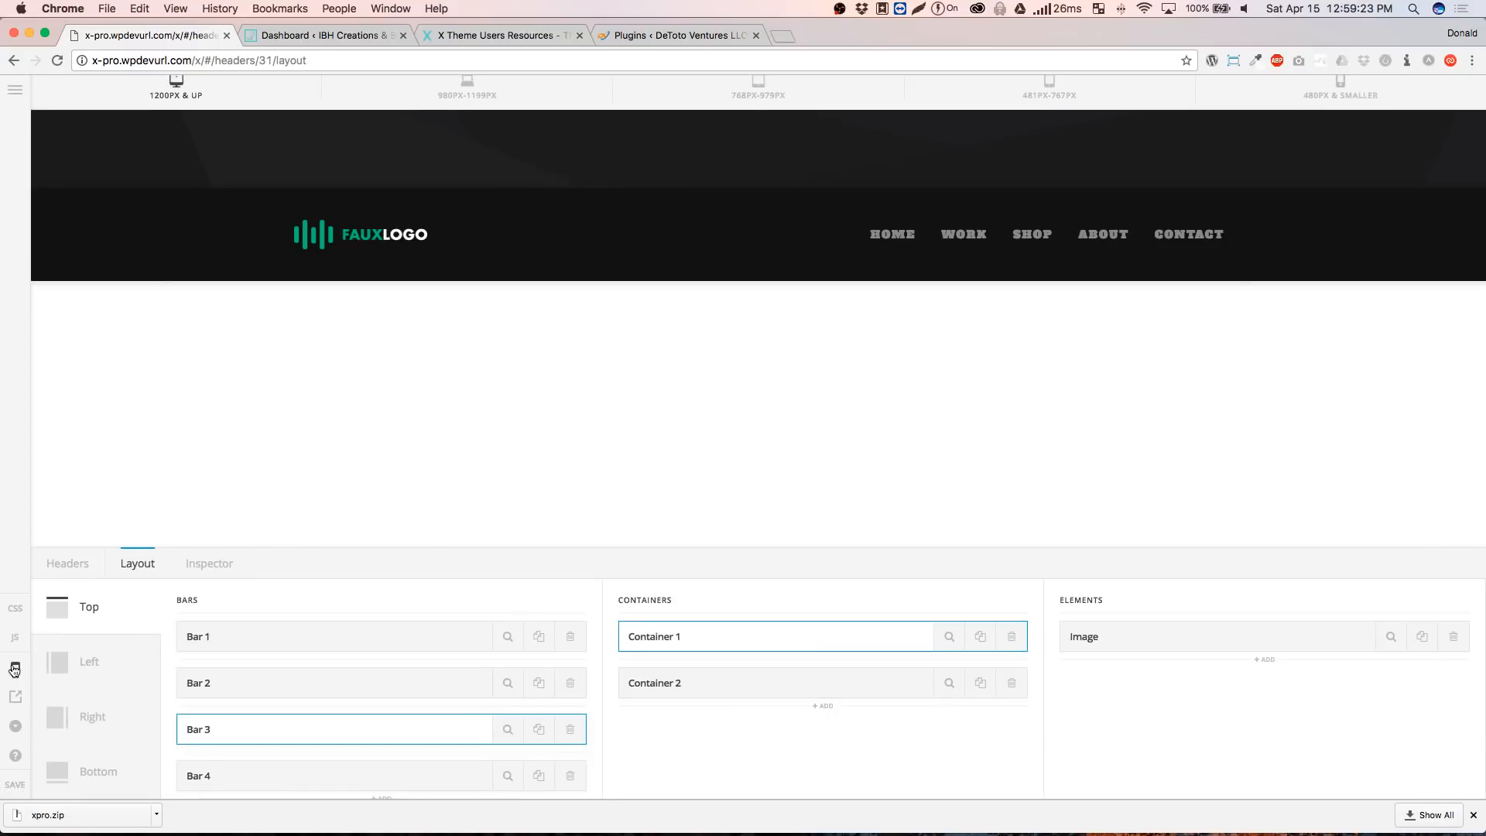
click(1211, 107)
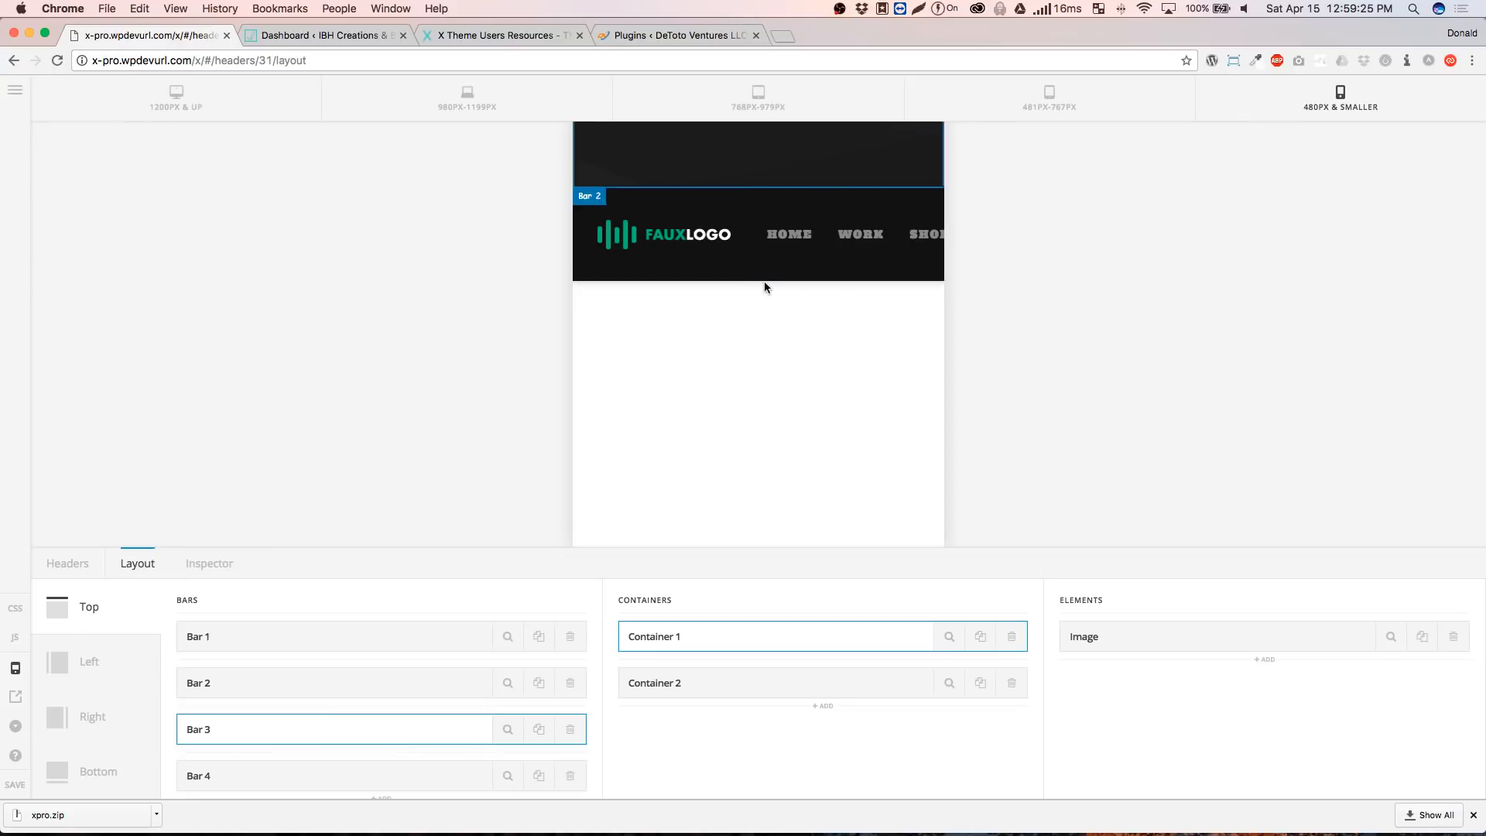
scroll(786, 272, right, 5)
scroll(789, 269, left, 5)
scroll(792, 270, right, 5)
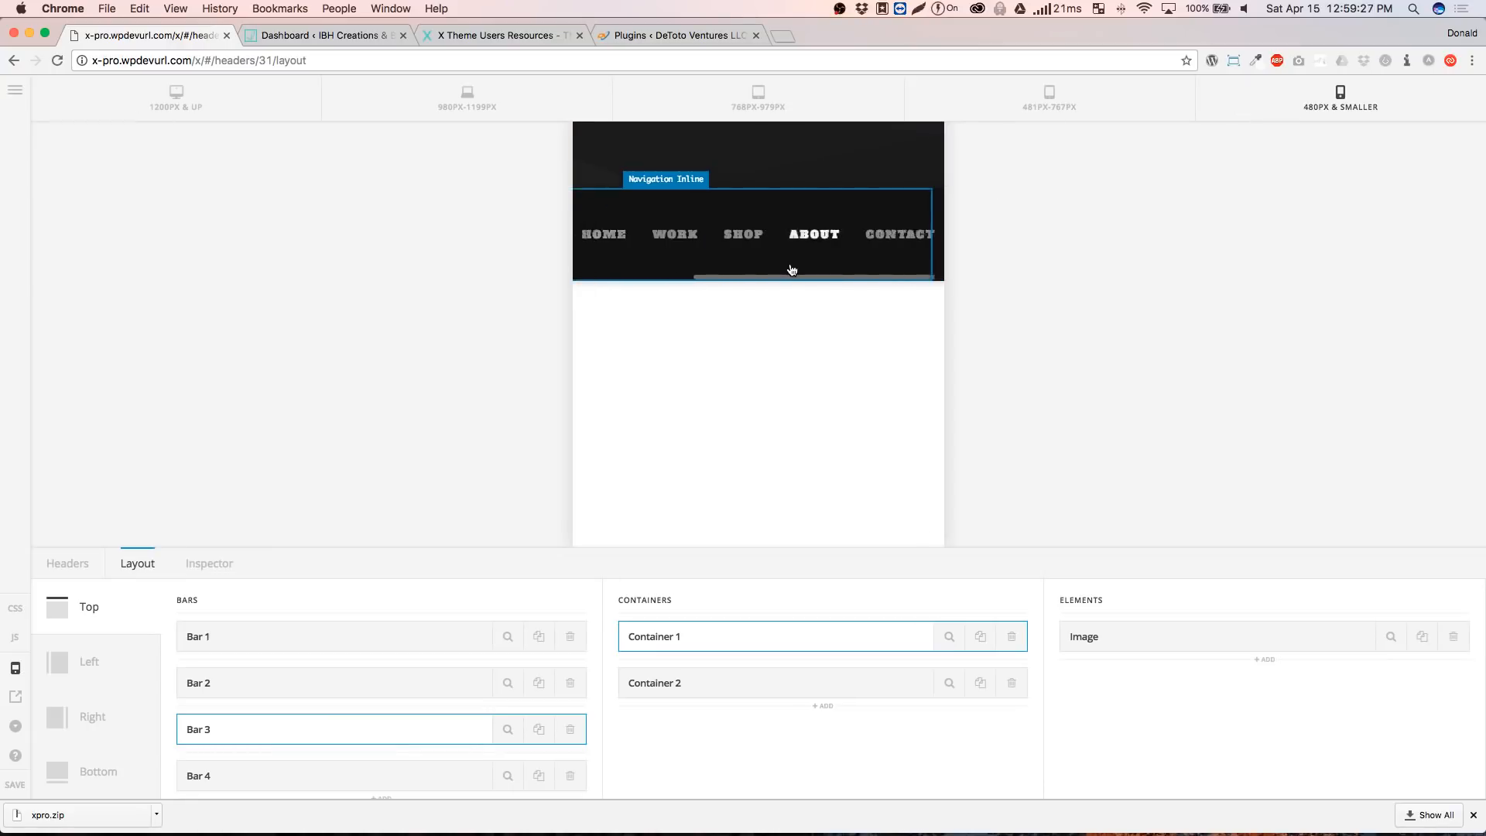
scroll(792, 270, left, 5)
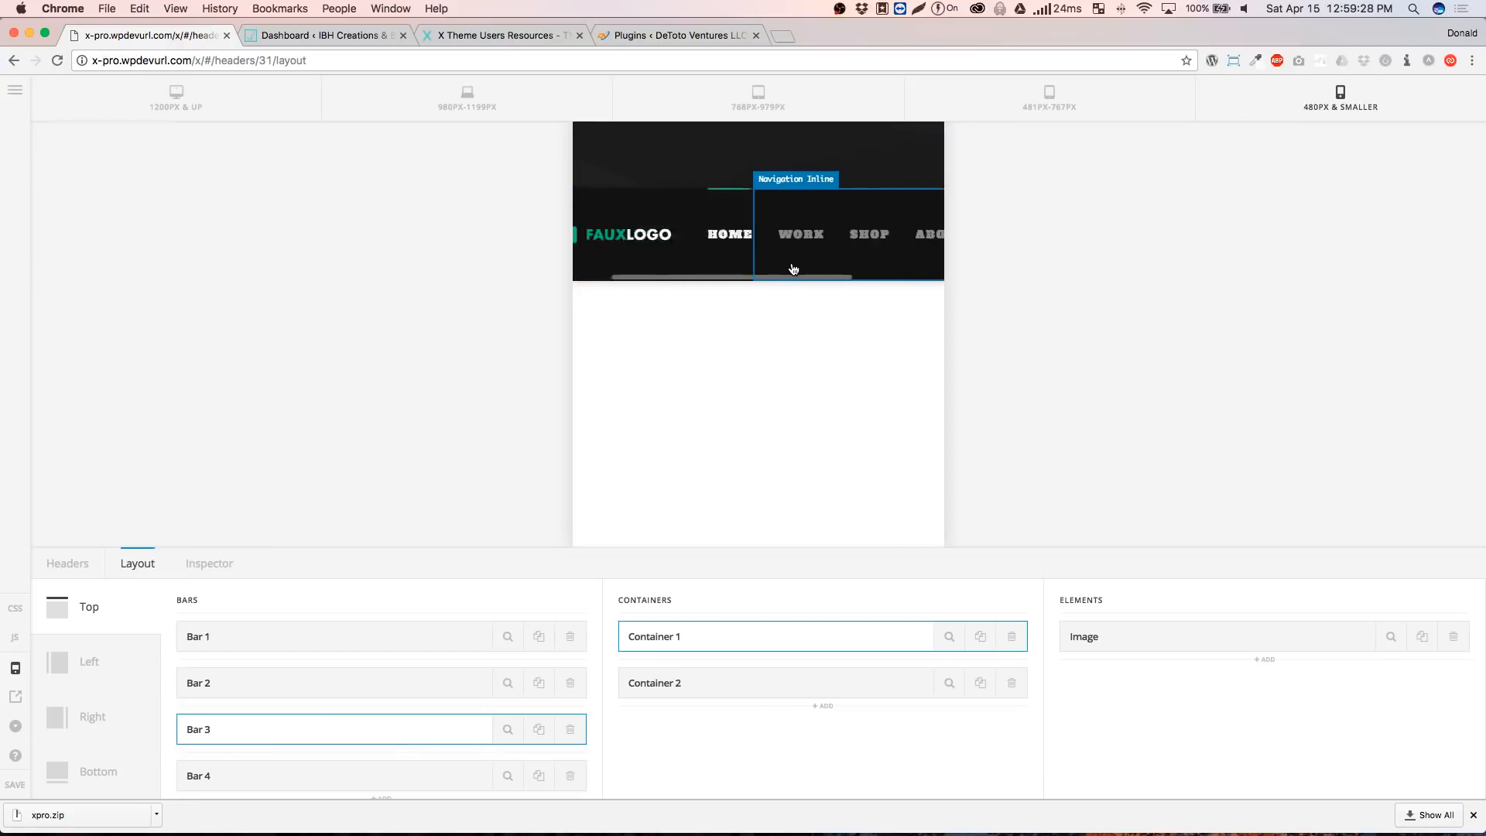
Save the Sticky Bars header and open the Login with Slogan header from the headers list for editing
click(11, 787)
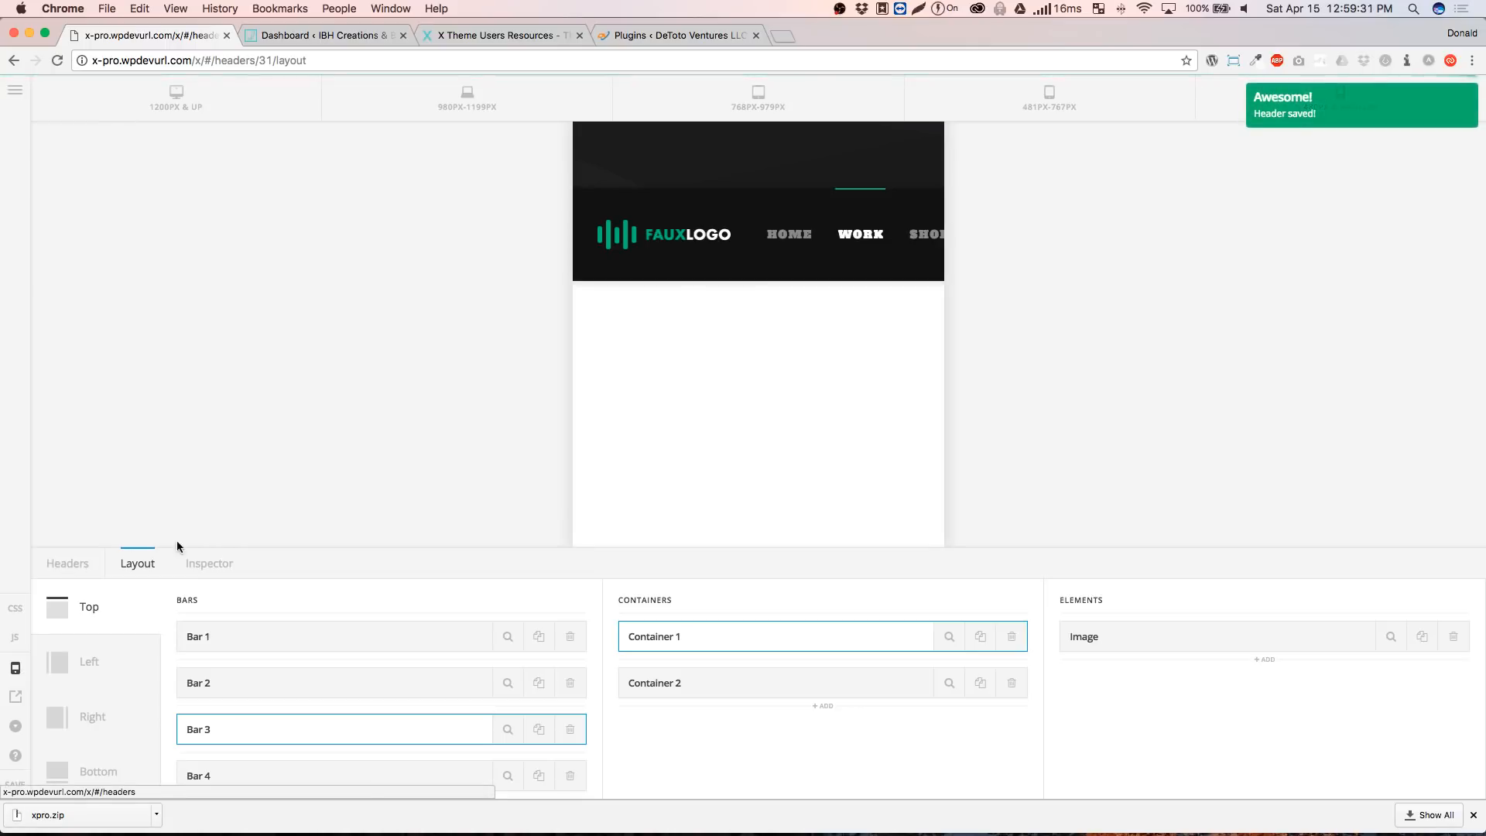
scroll(597, 323, left, 5)
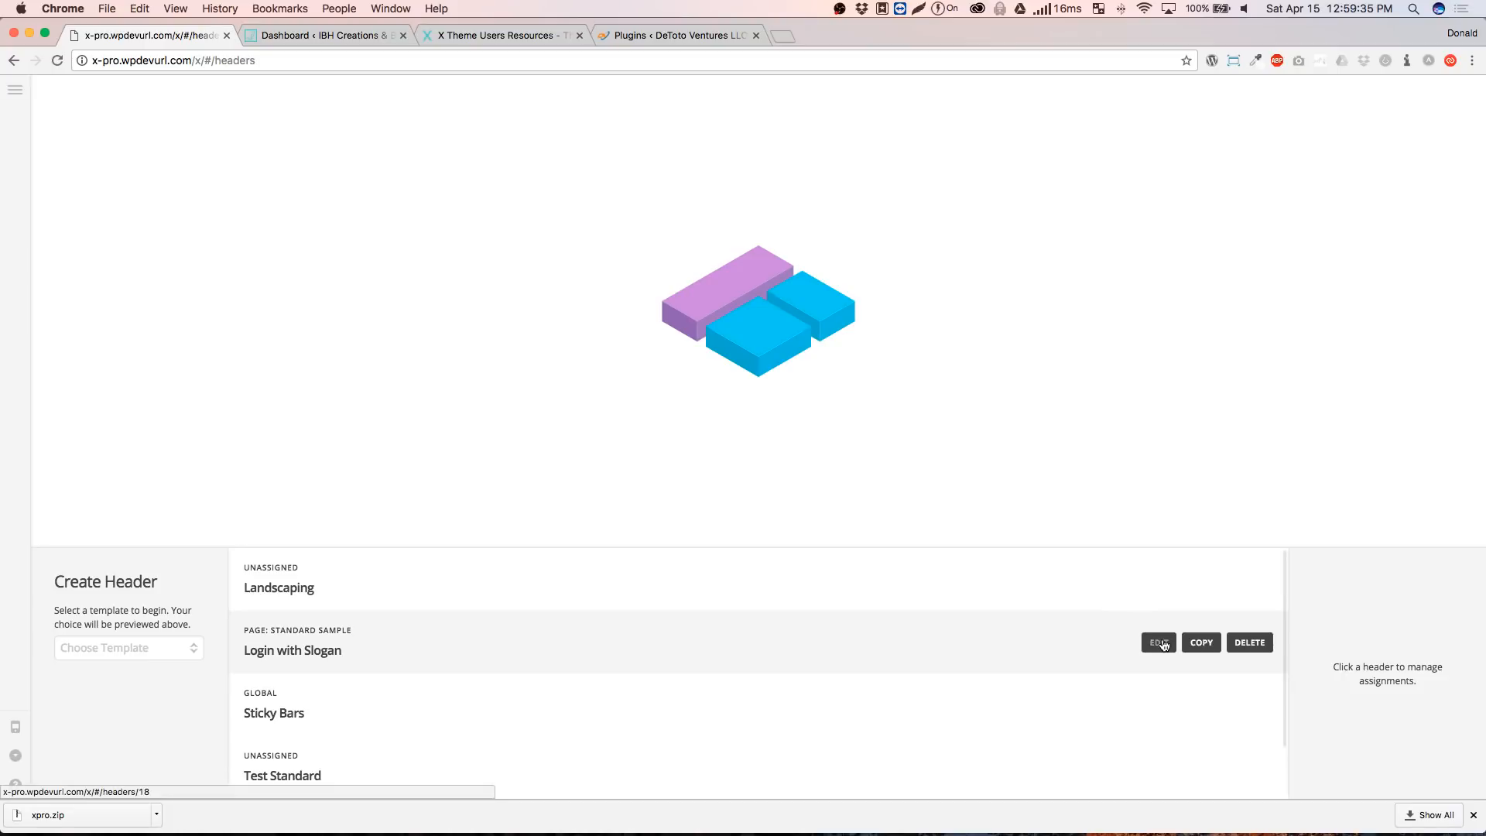
click(1160, 643)
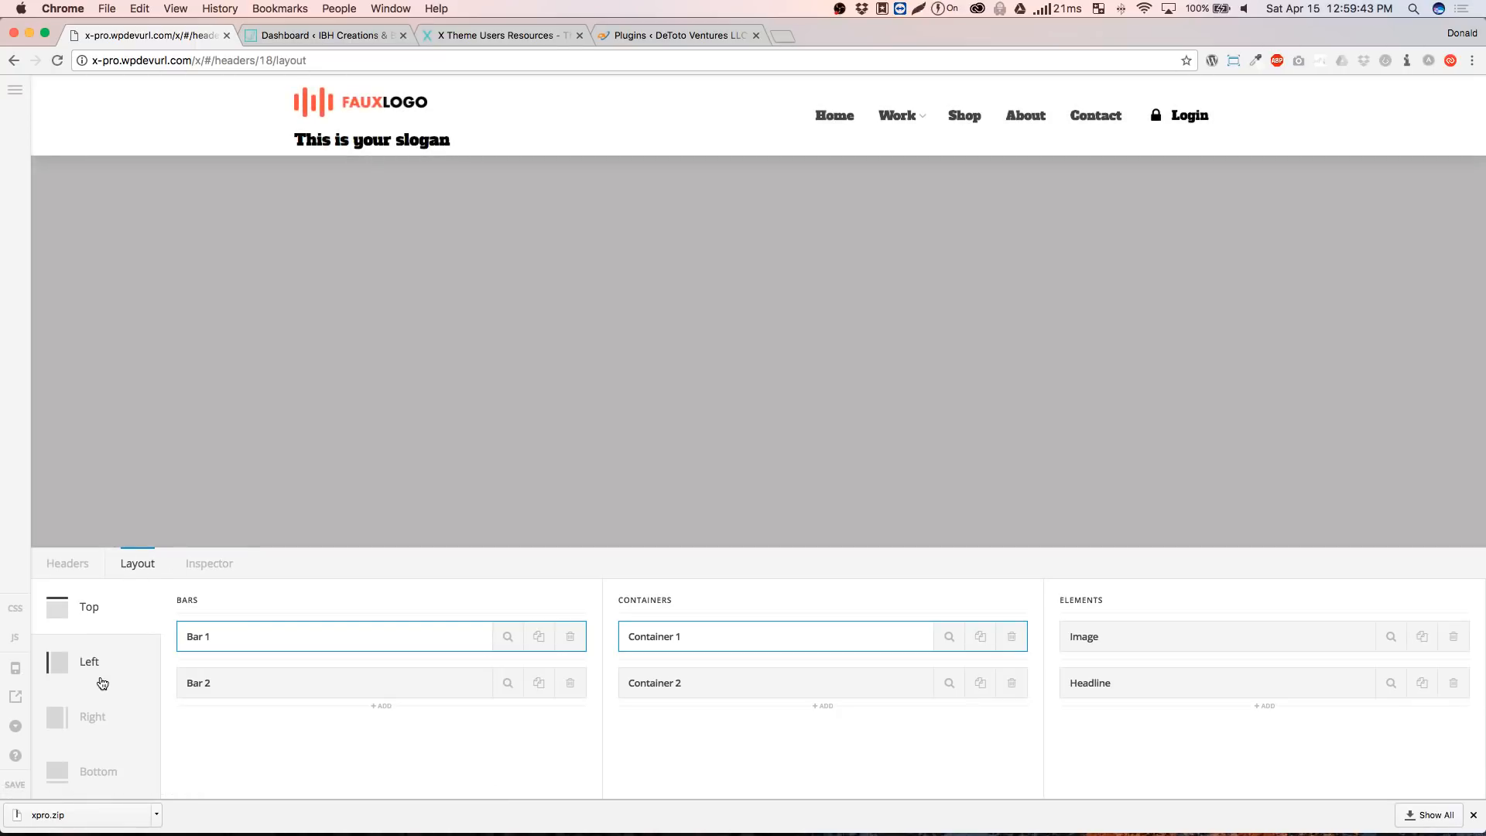
Preview the Login with Slogan header at 480px & smaller and open its collapsed navigation to examine the off-canvas menu
click(16, 668)
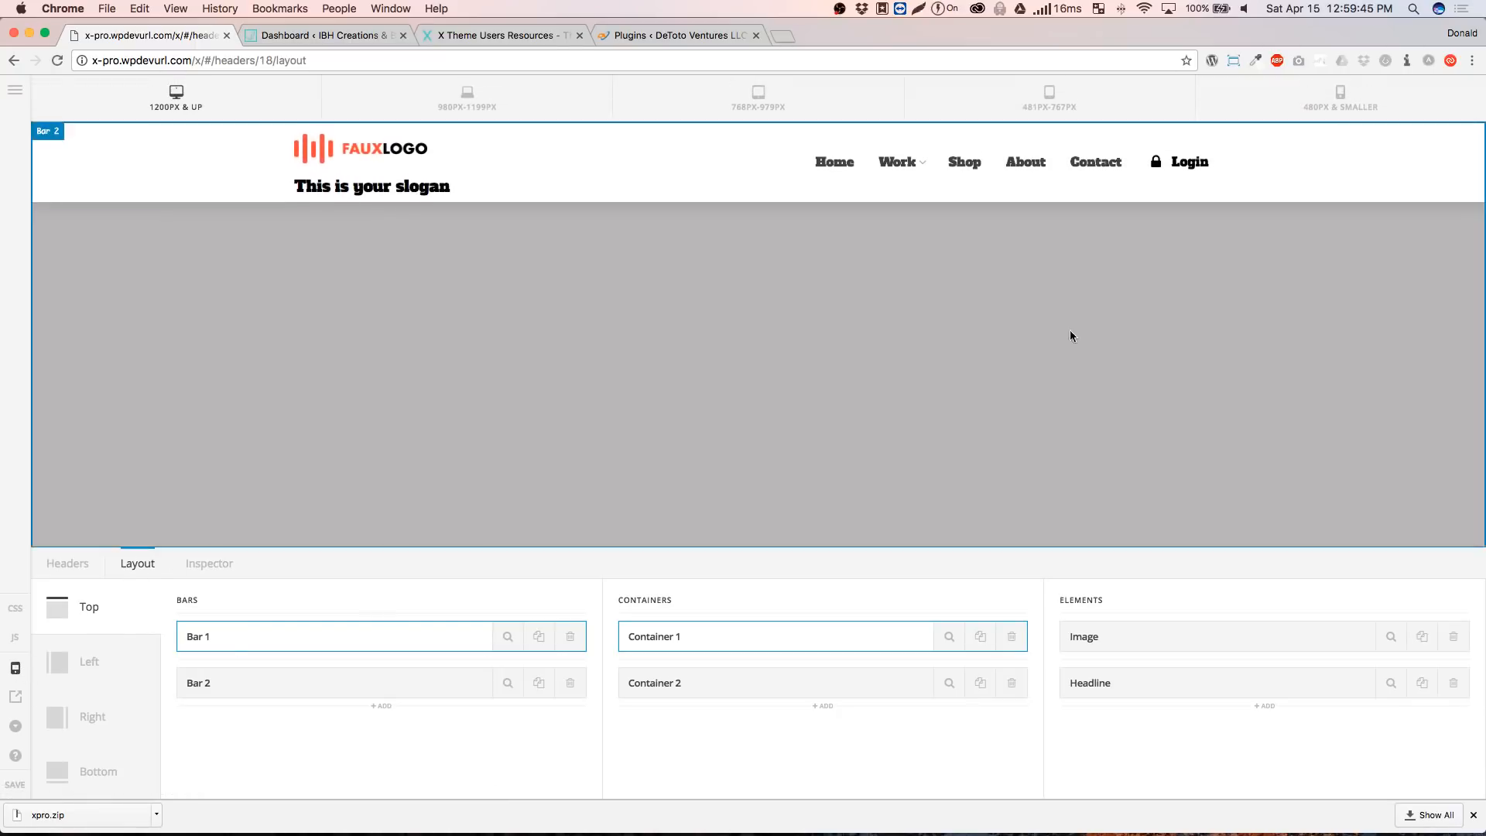
click(1340, 96)
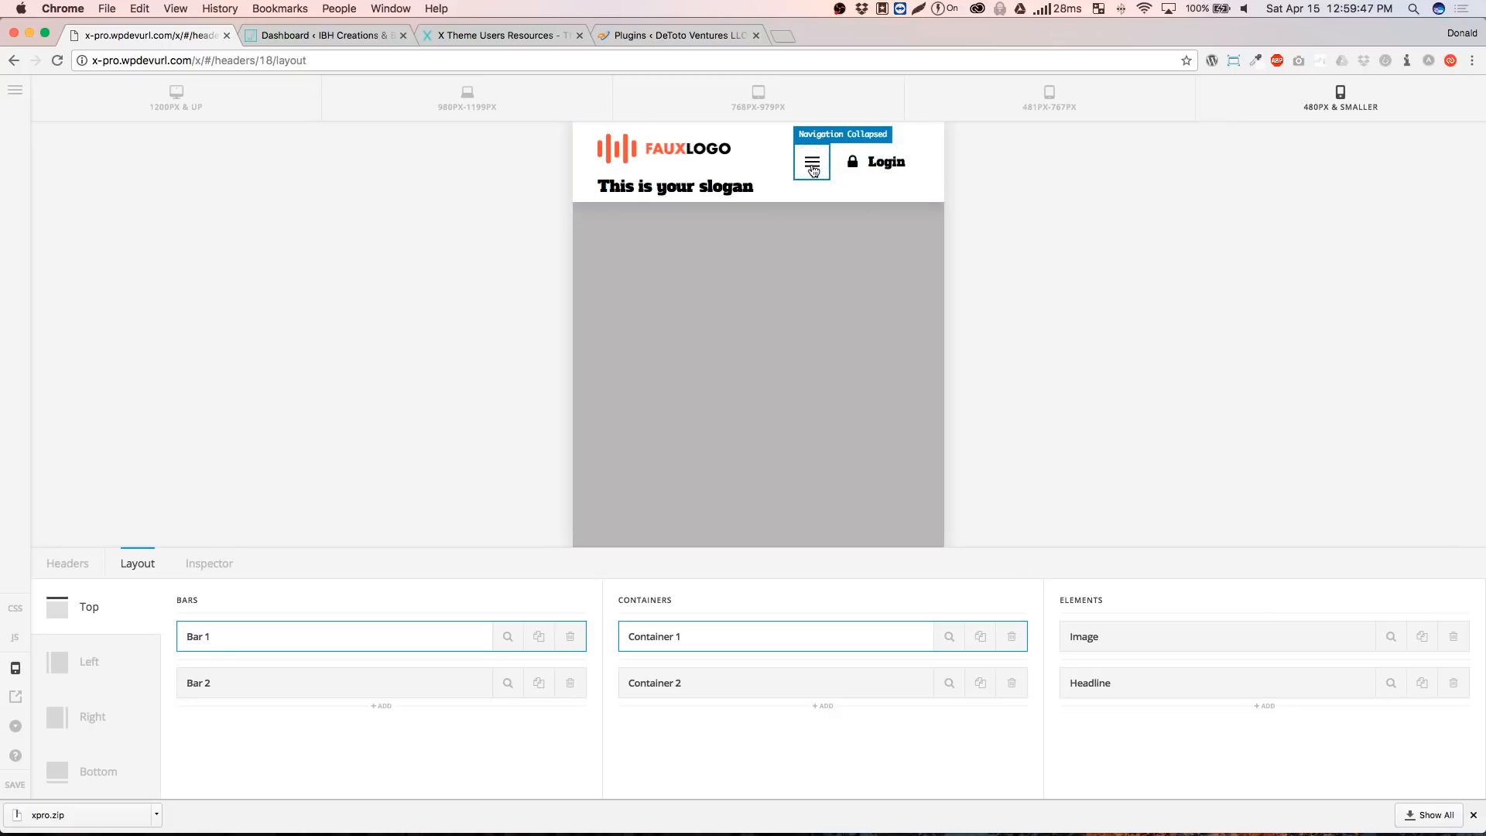
click(812, 167)
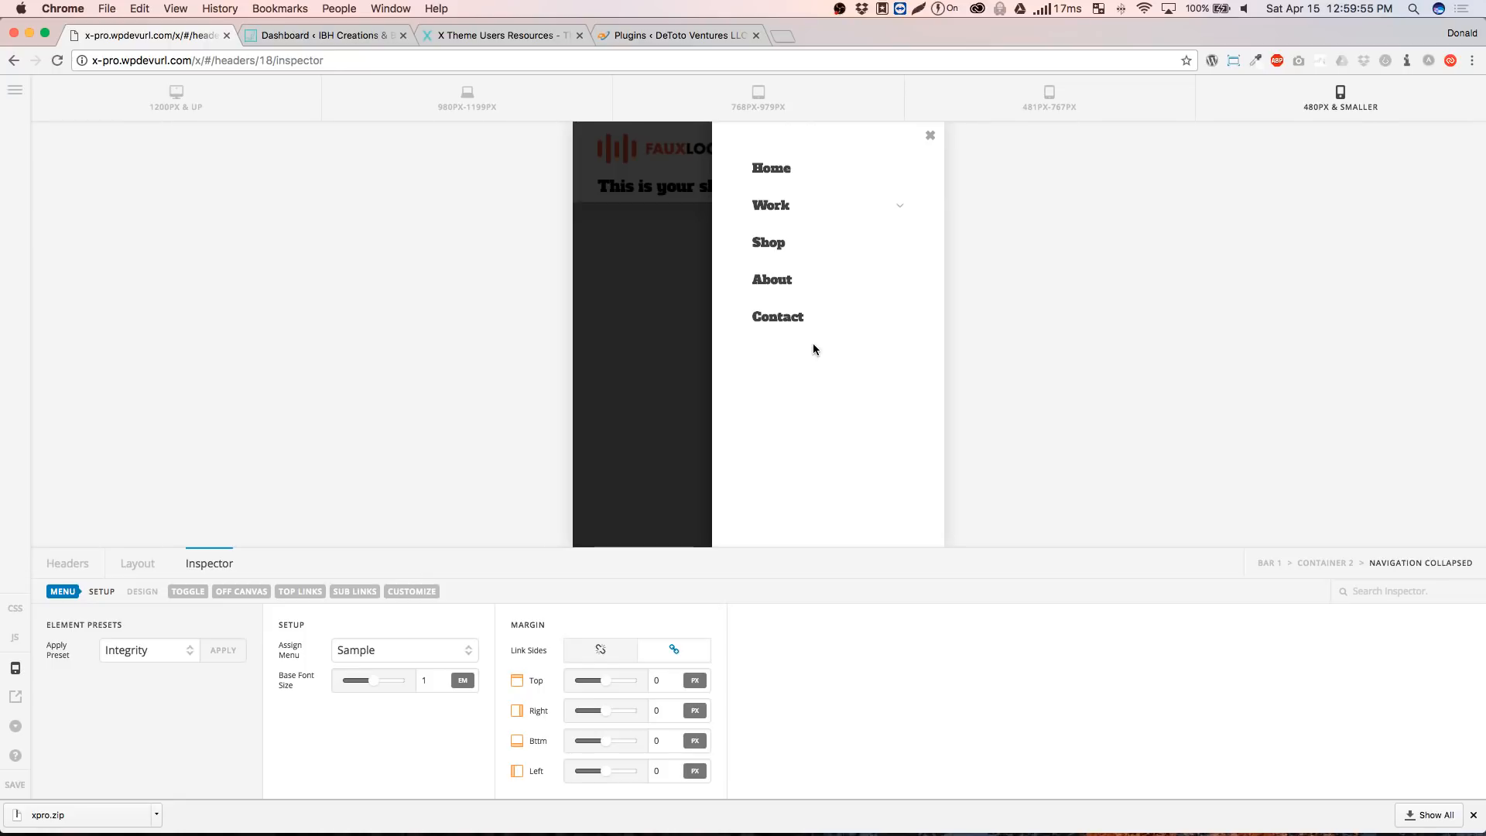
Review the collapsed navigation's Top Links settings, expand and collapse the Work submenu in the preview, and close the off-canvas menu
click(246, 591)
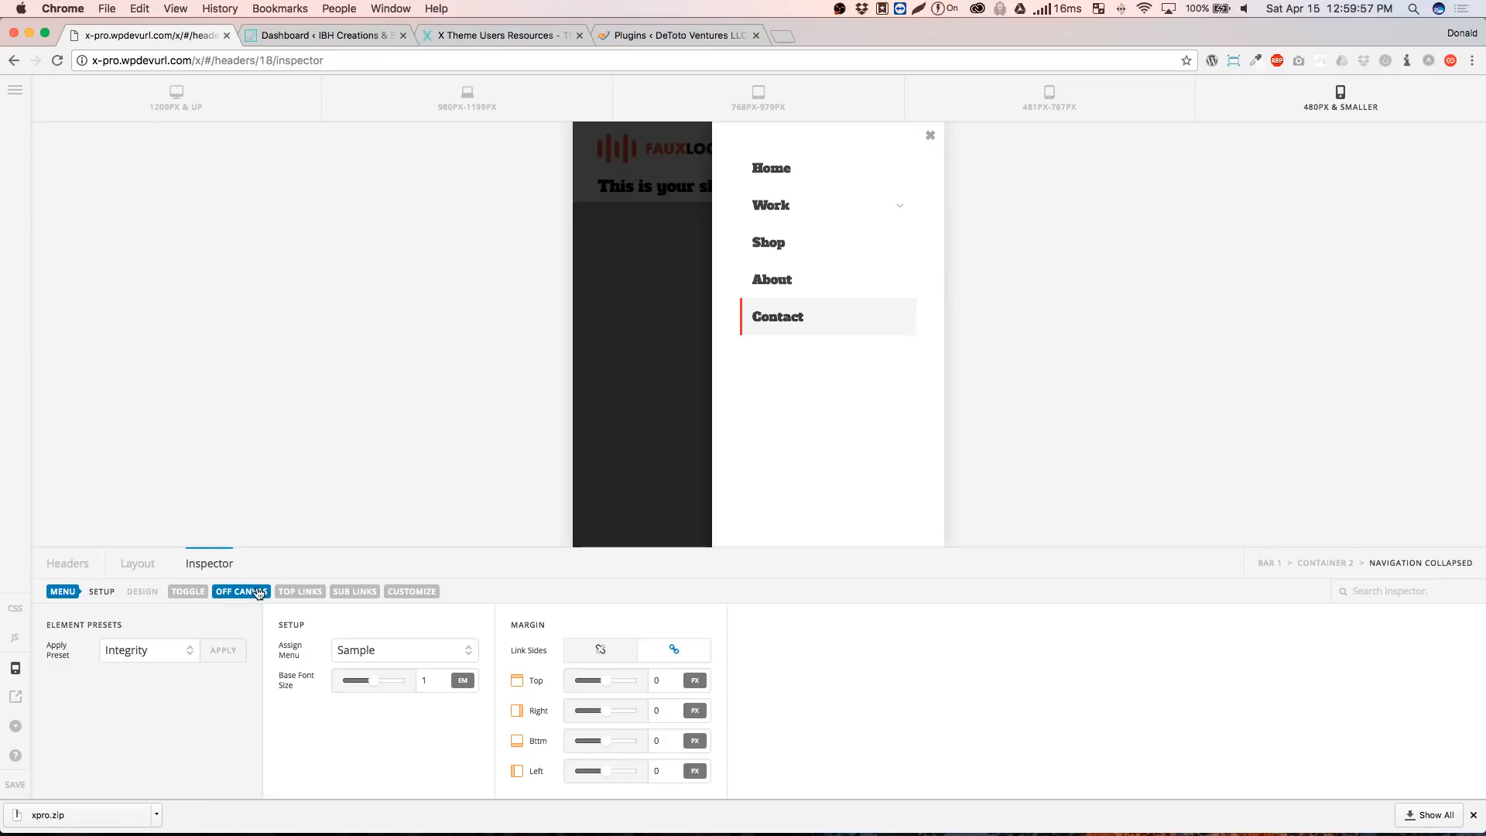
click(311, 593)
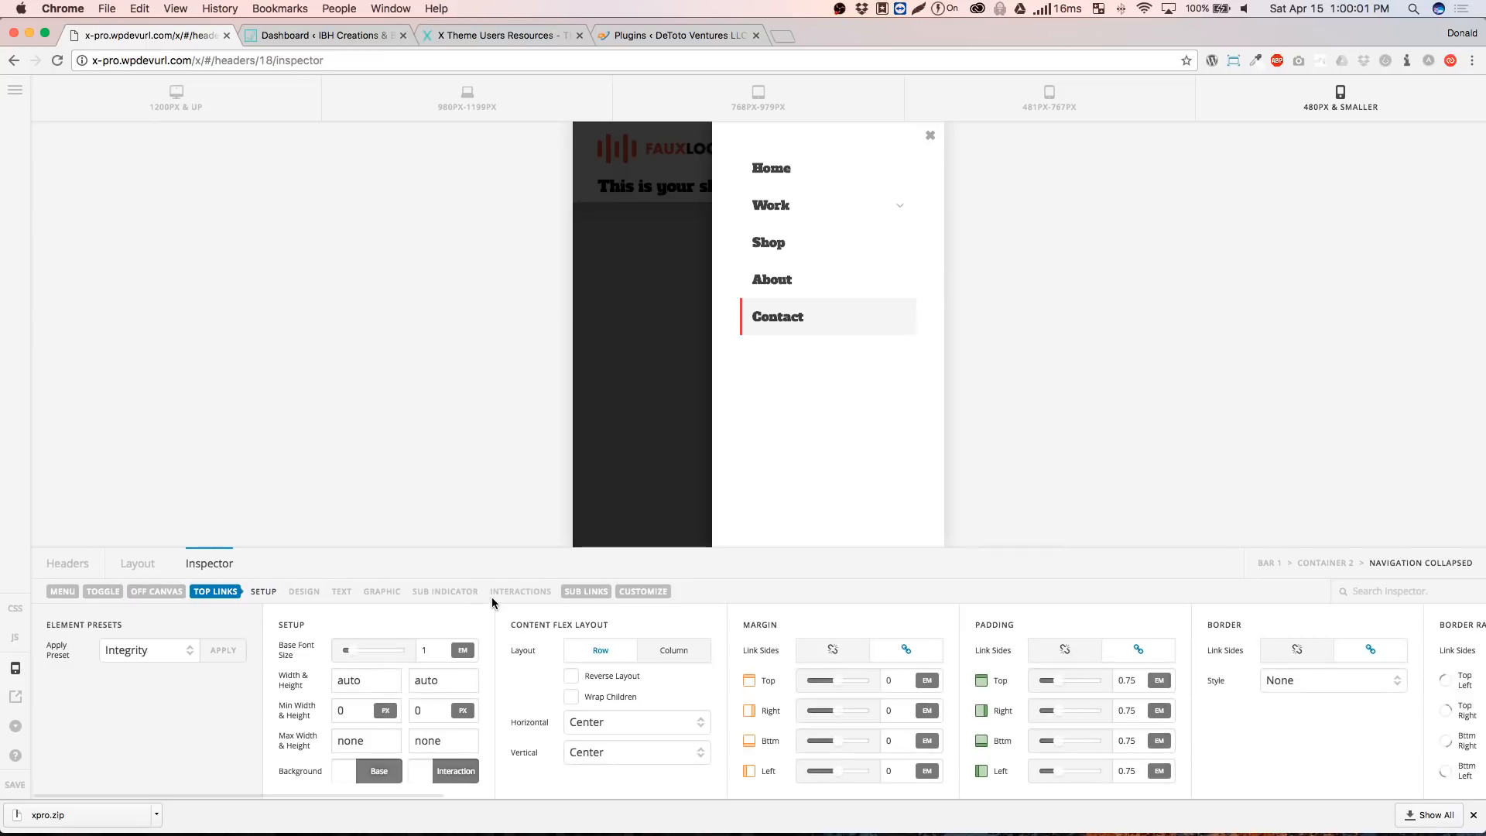
click(896, 210)
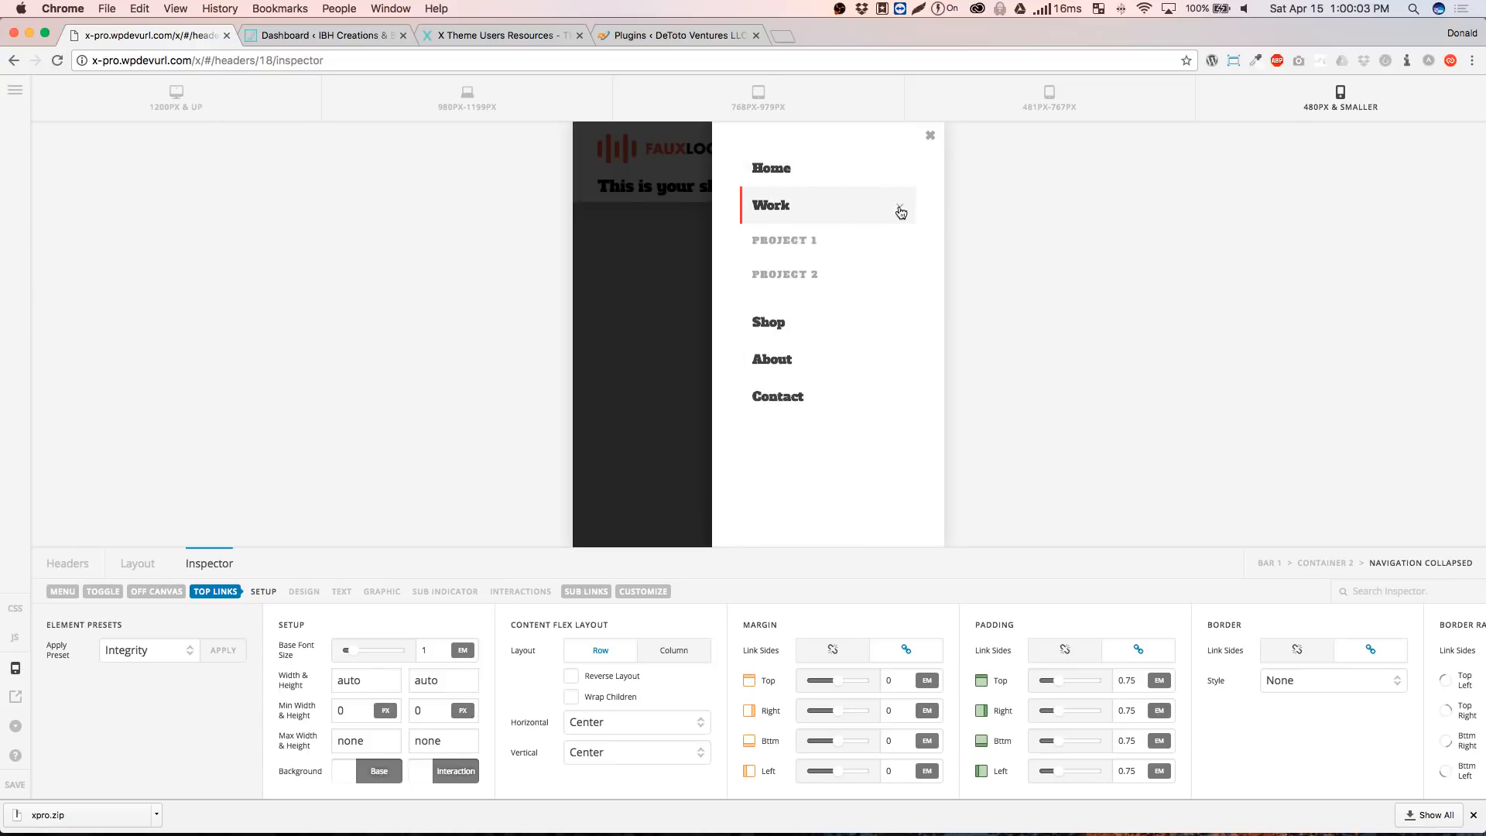
click(898, 211)
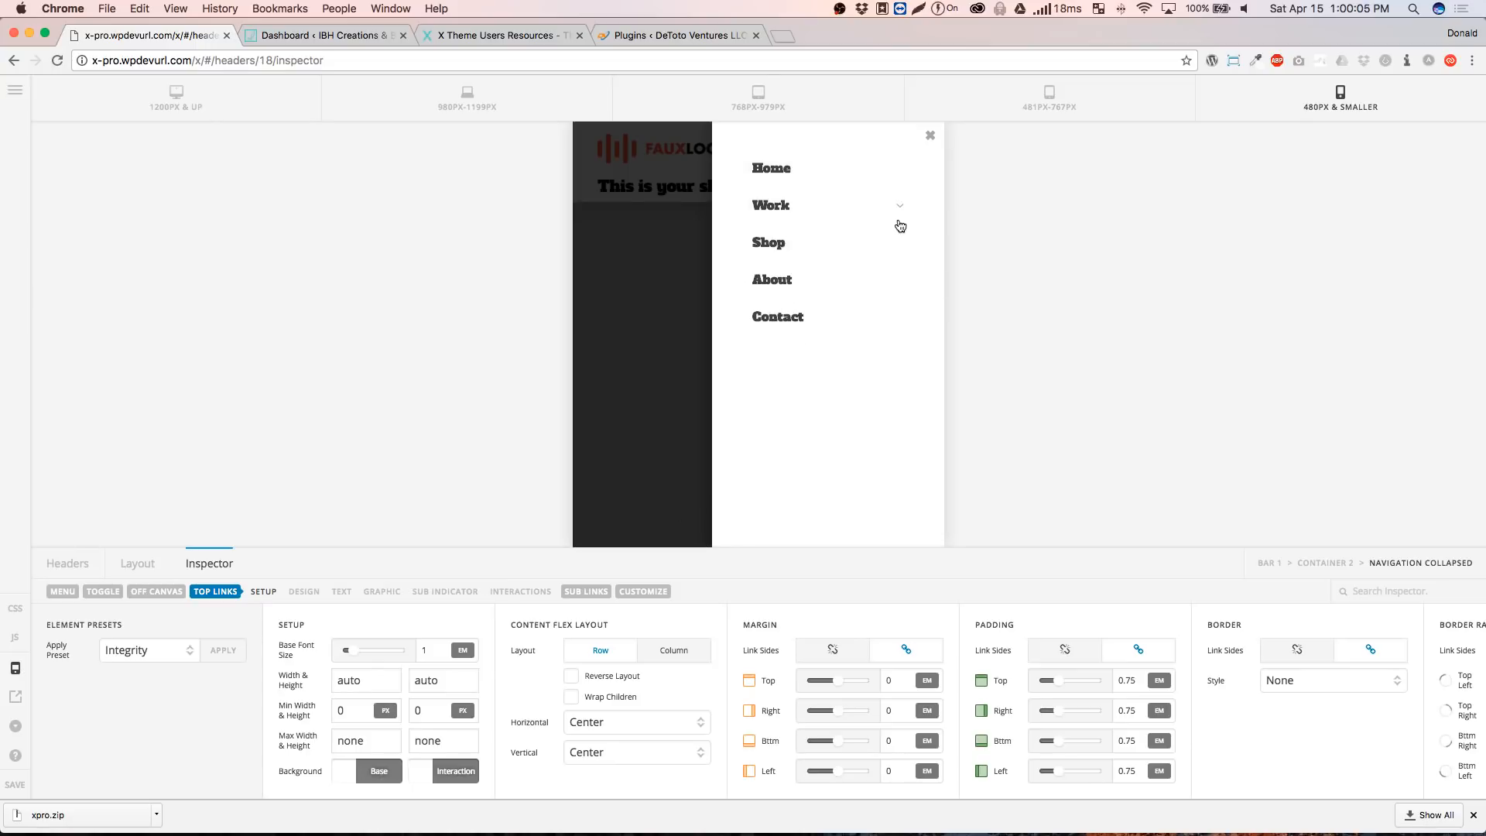
click(932, 138)
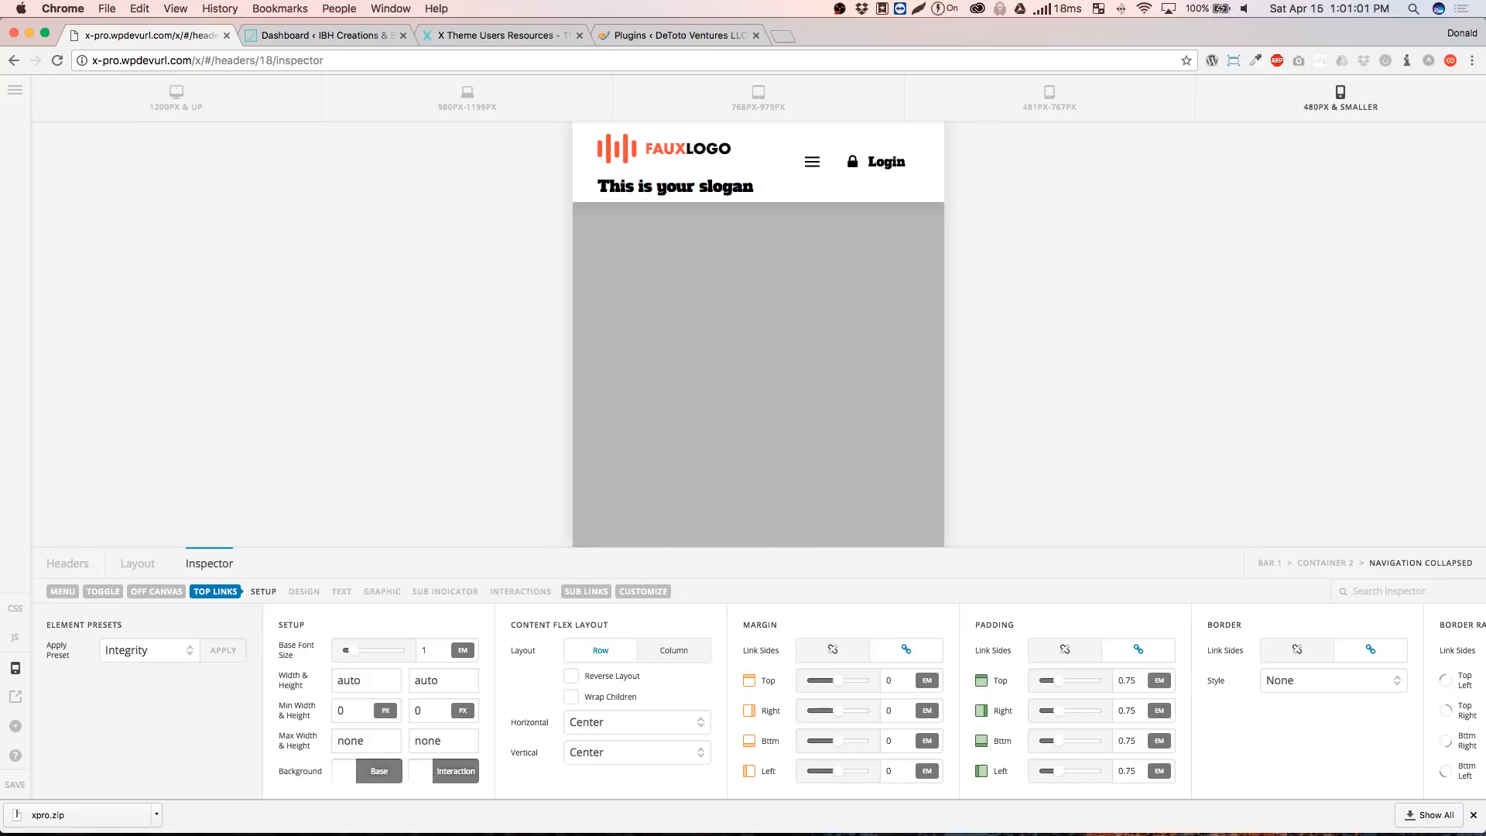
Reopen the off-canvas menu in the mobile preview, examine the project links under Work, and close the menu
click(811, 162)
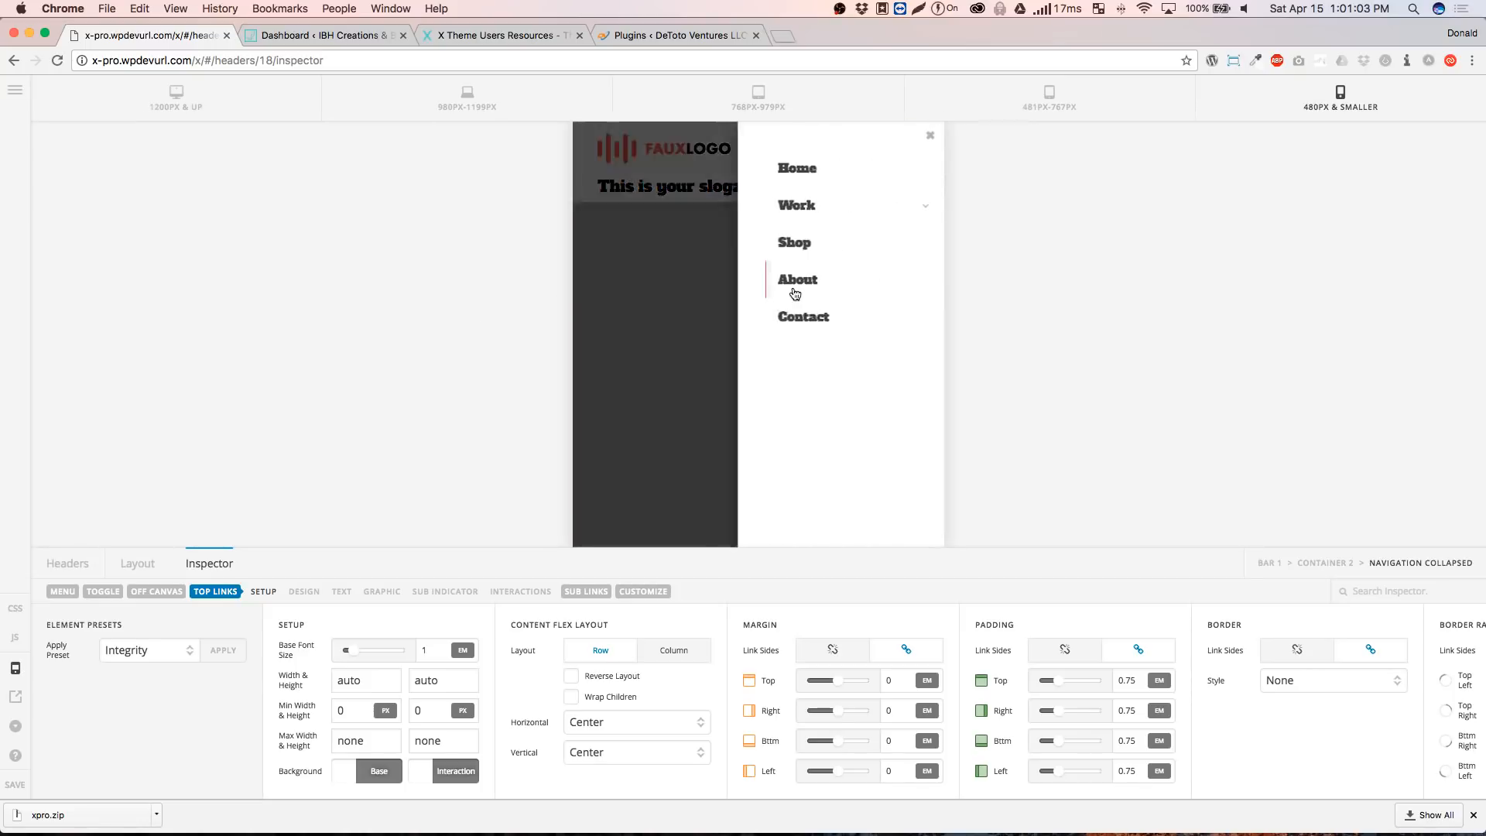
click(904, 207)
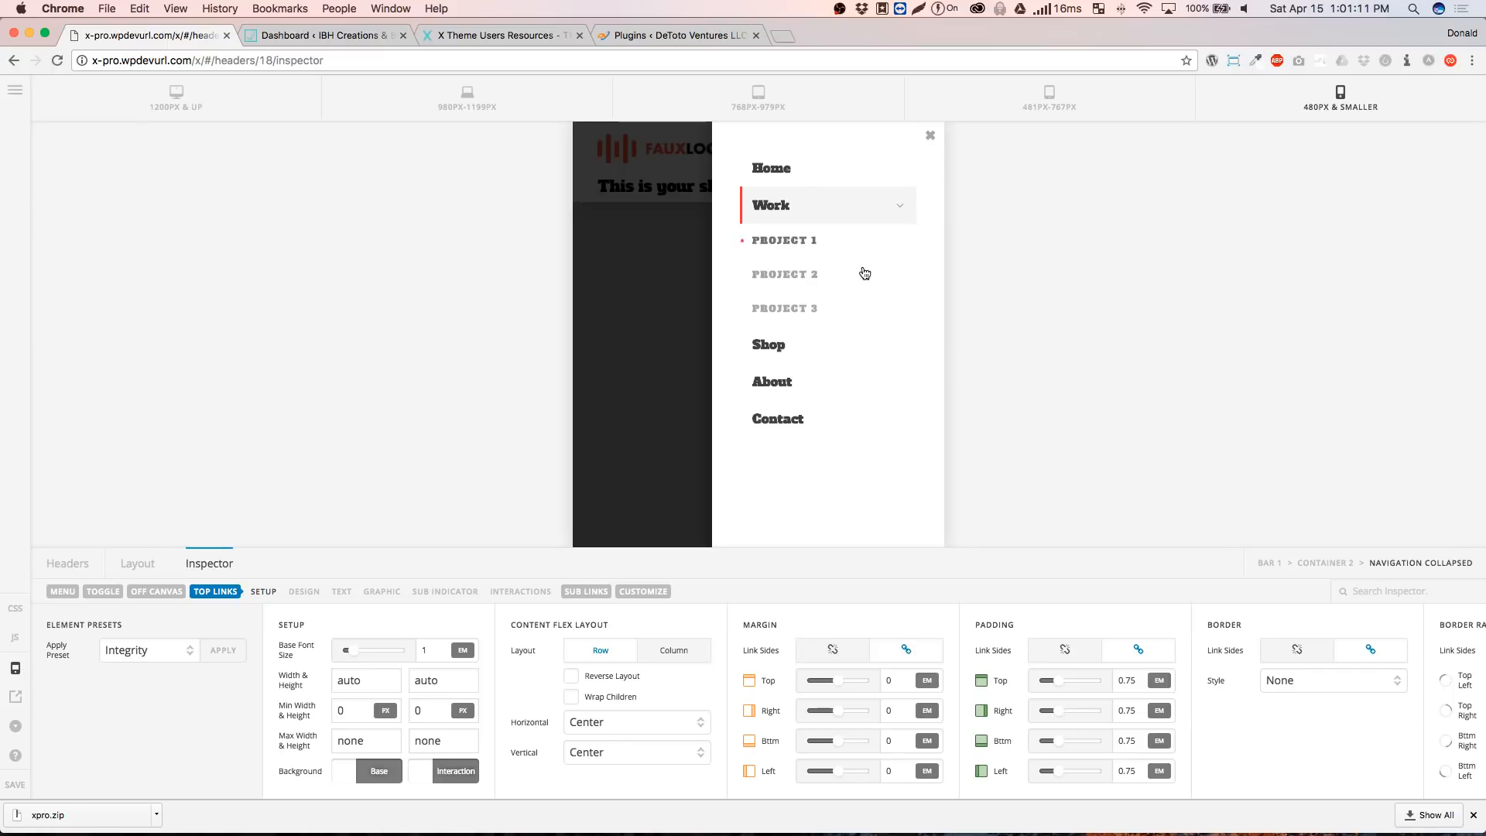
click(890, 209)
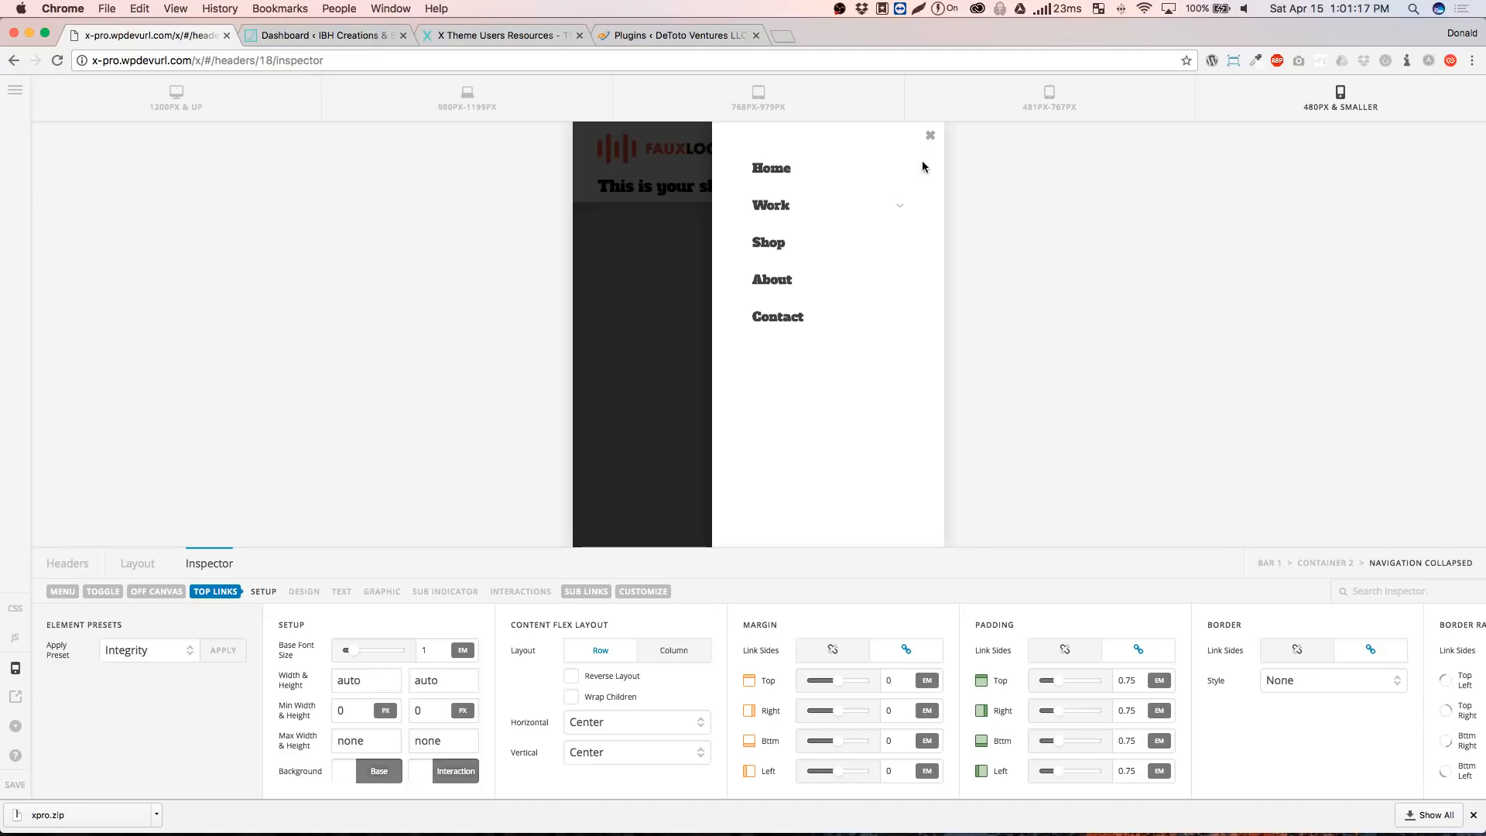
click(929, 137)
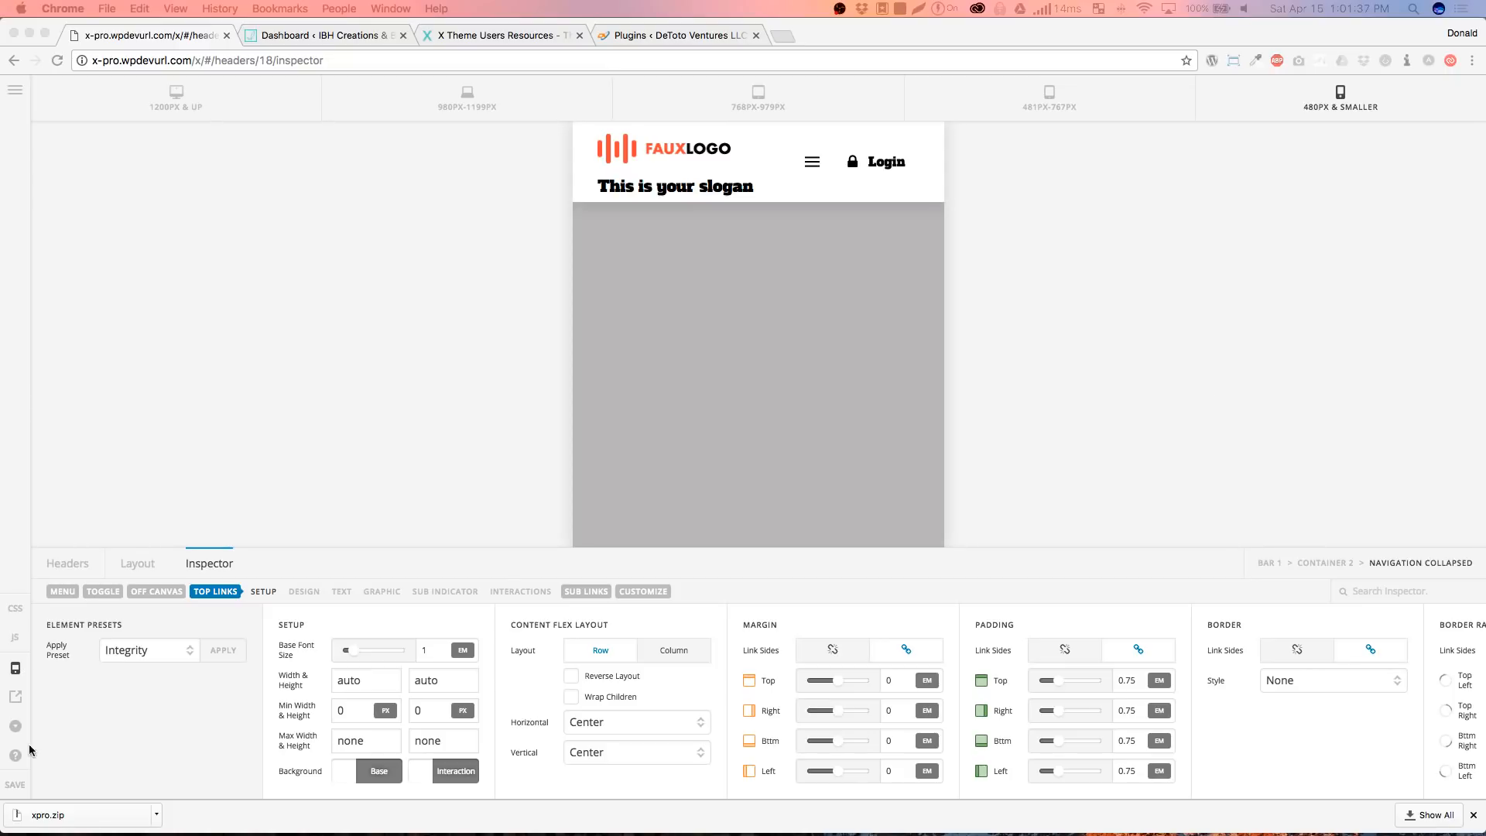
Create a header from the Blank template named "Shrinking Logo on Scroll" and open it for editing
click(62, 565)
click(65, 564)
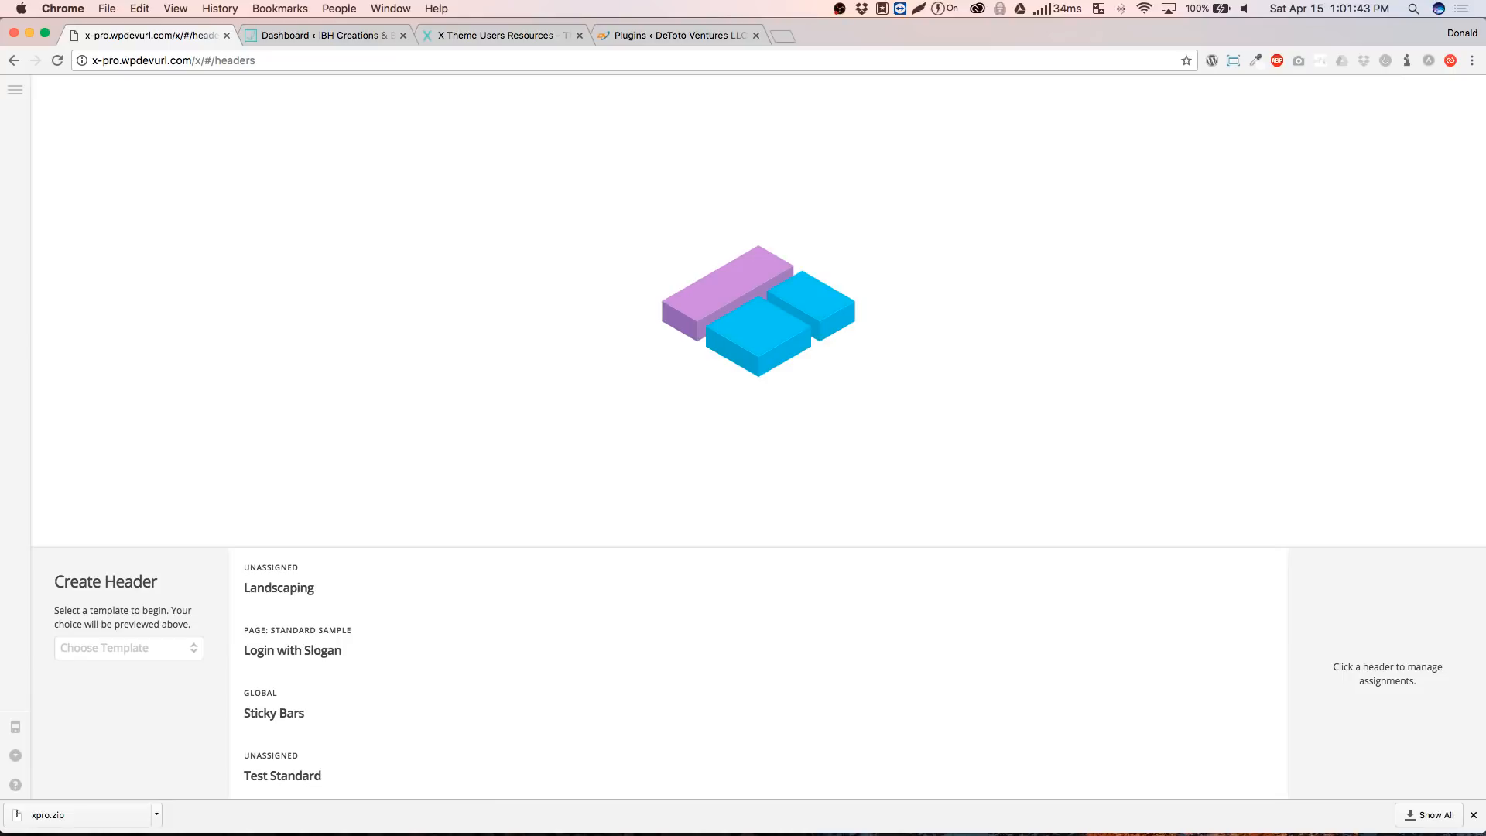
click(126, 652)
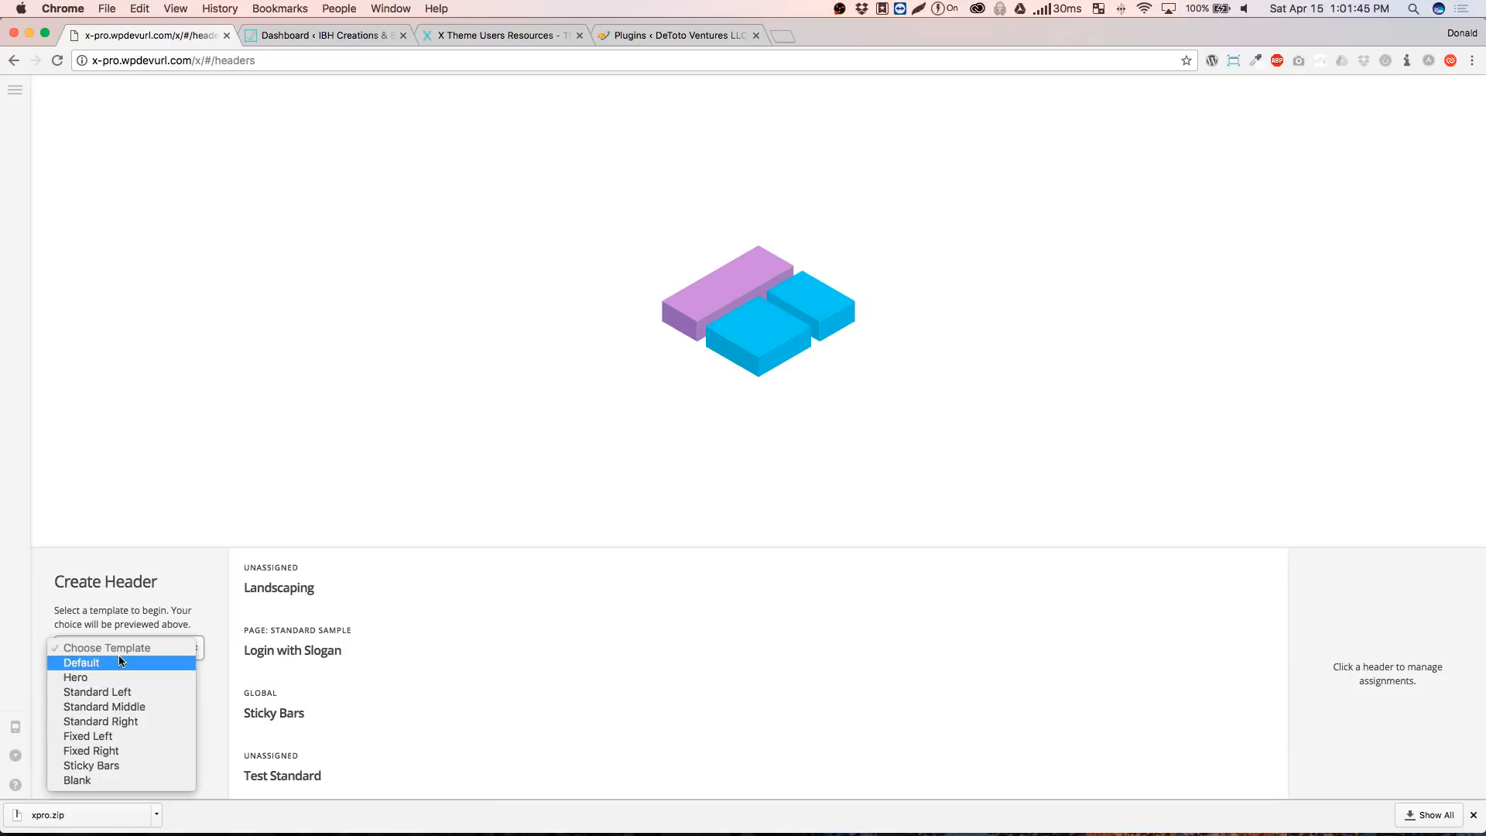
click(108, 780)
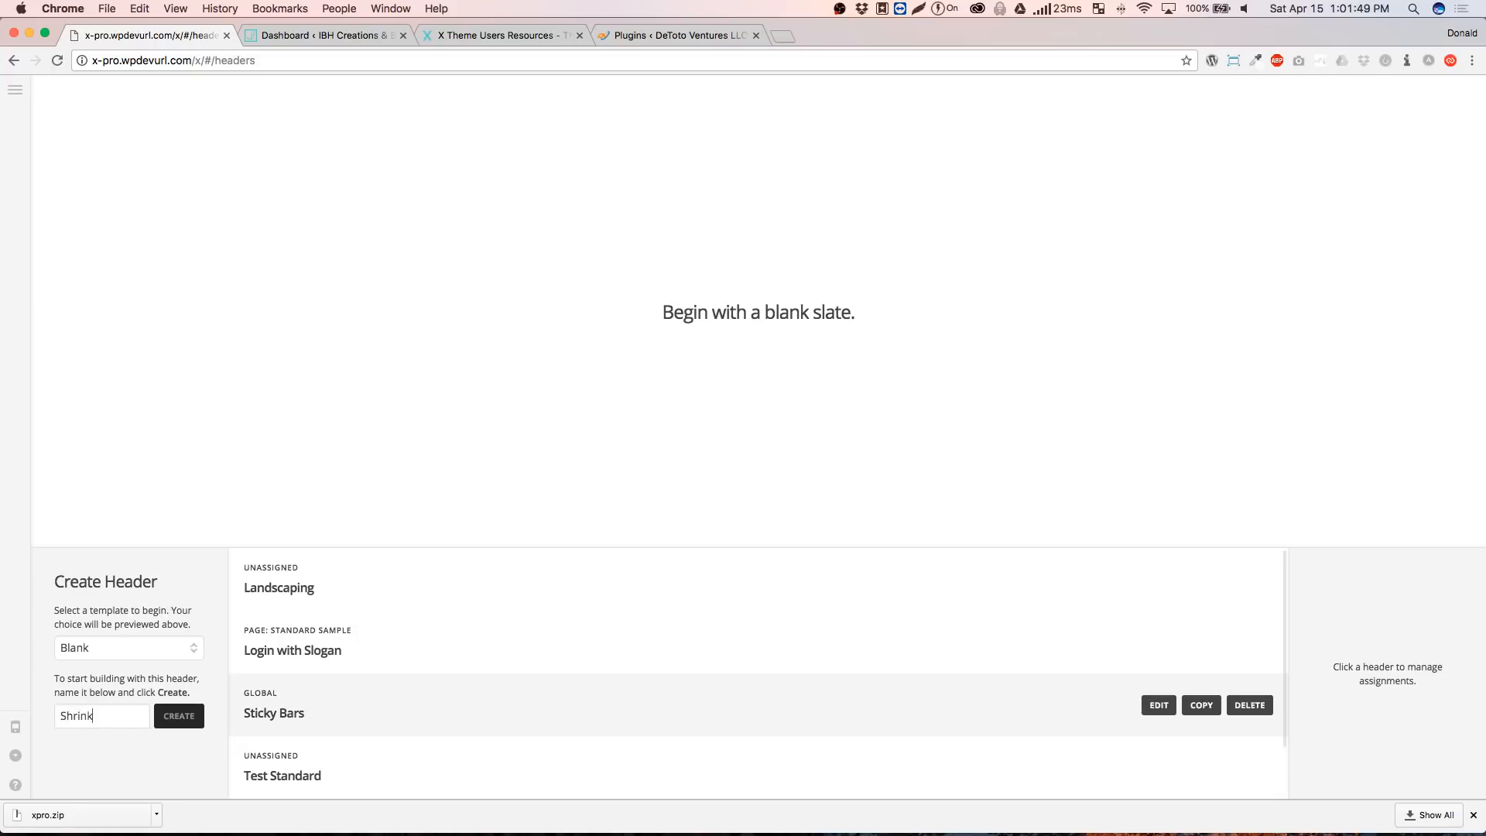
text(ing Logo on Scroll)
key(Return)
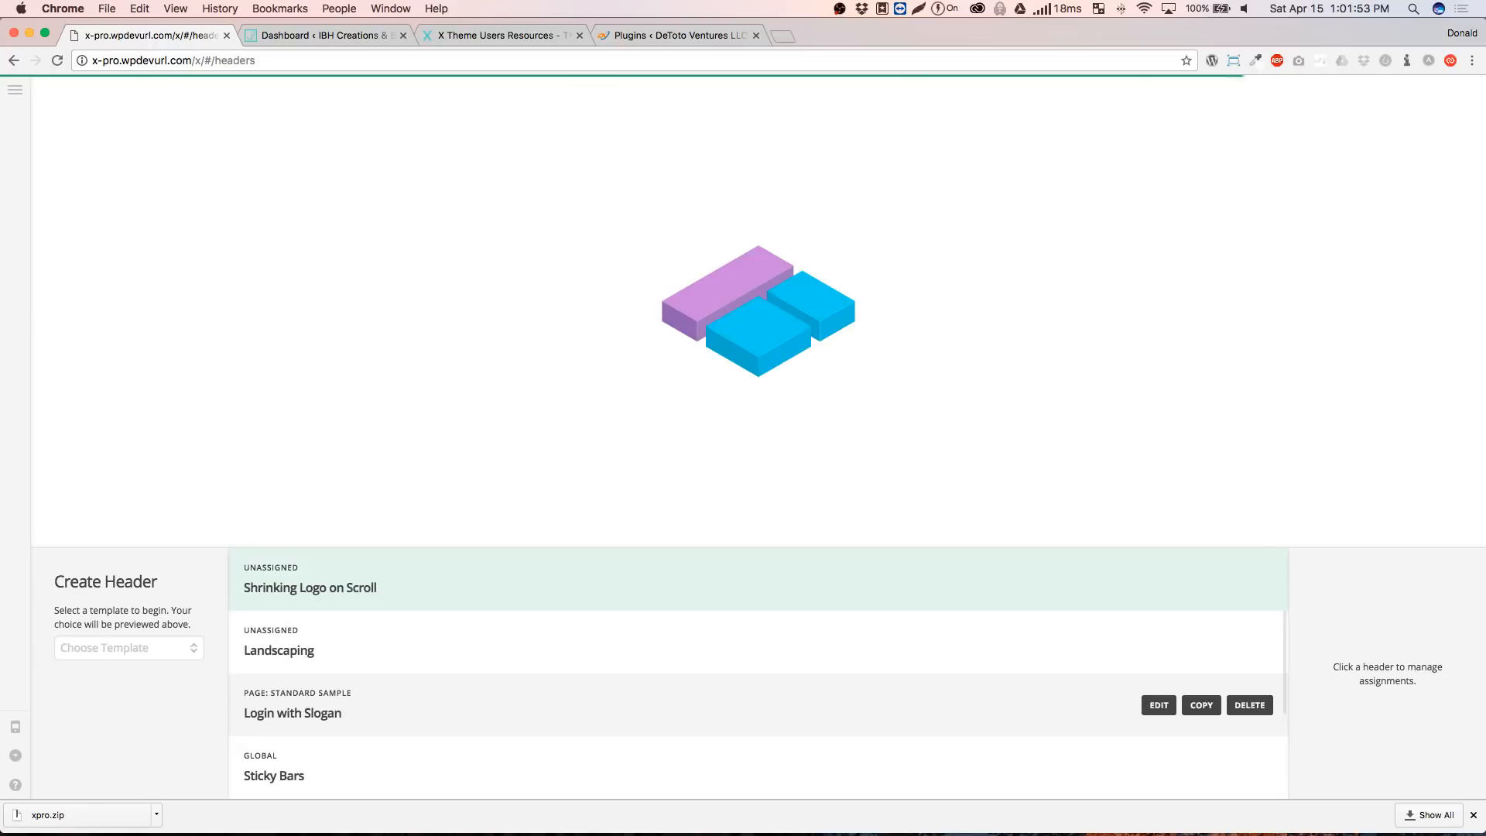
click(1161, 581)
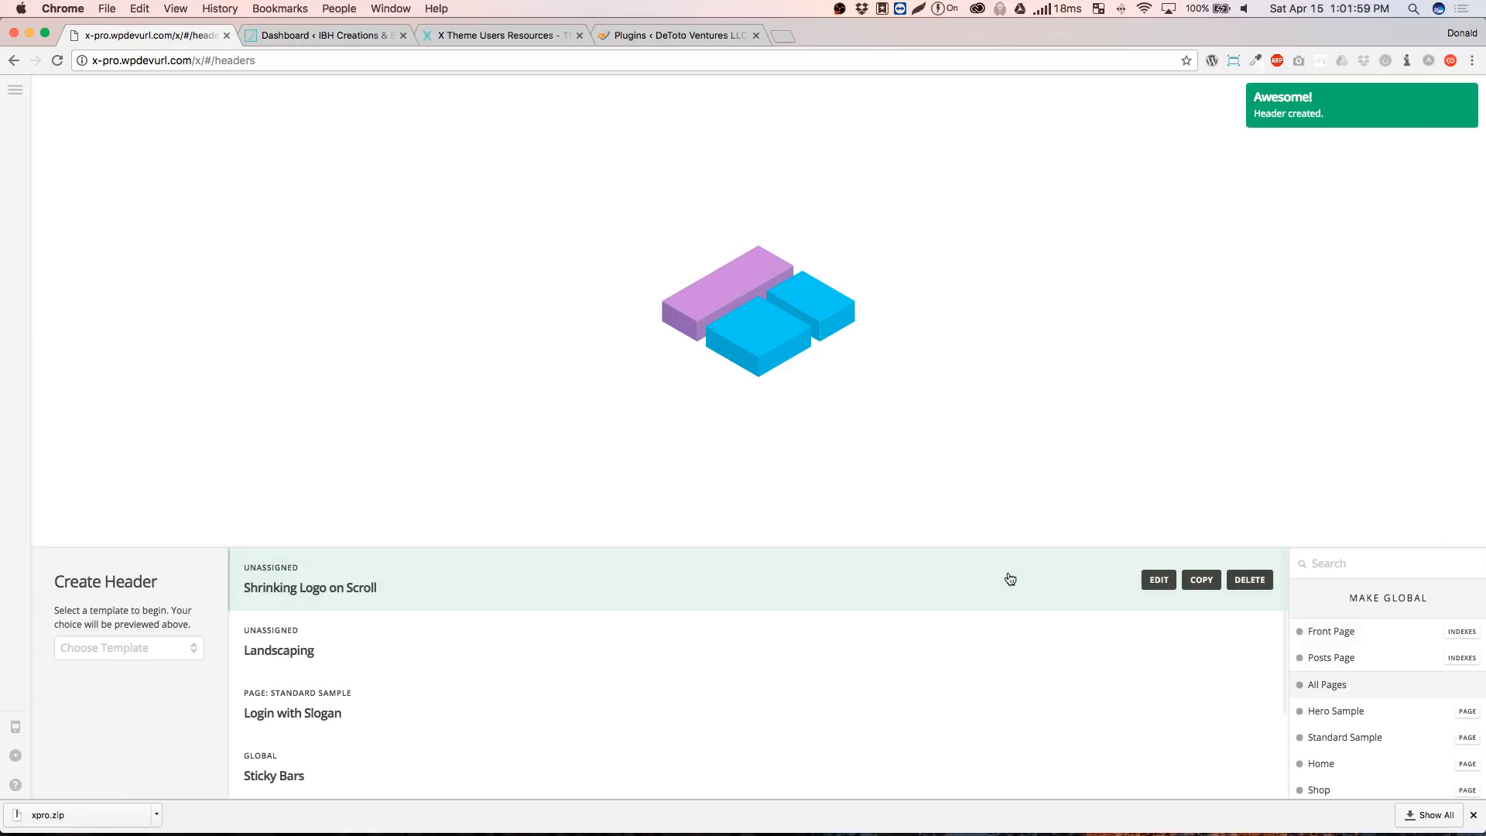
click(1158, 581)
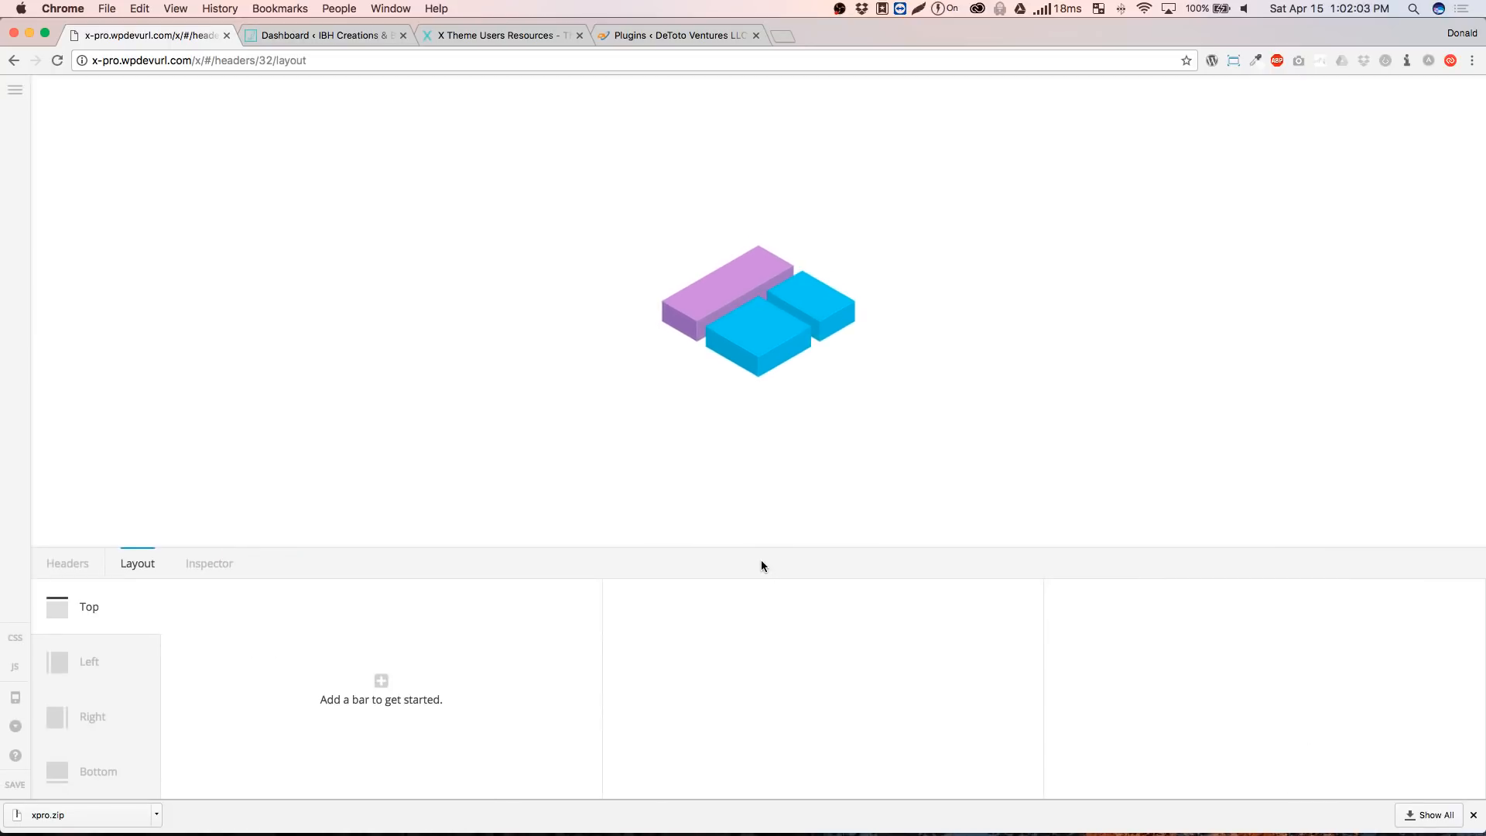
click(381, 680)
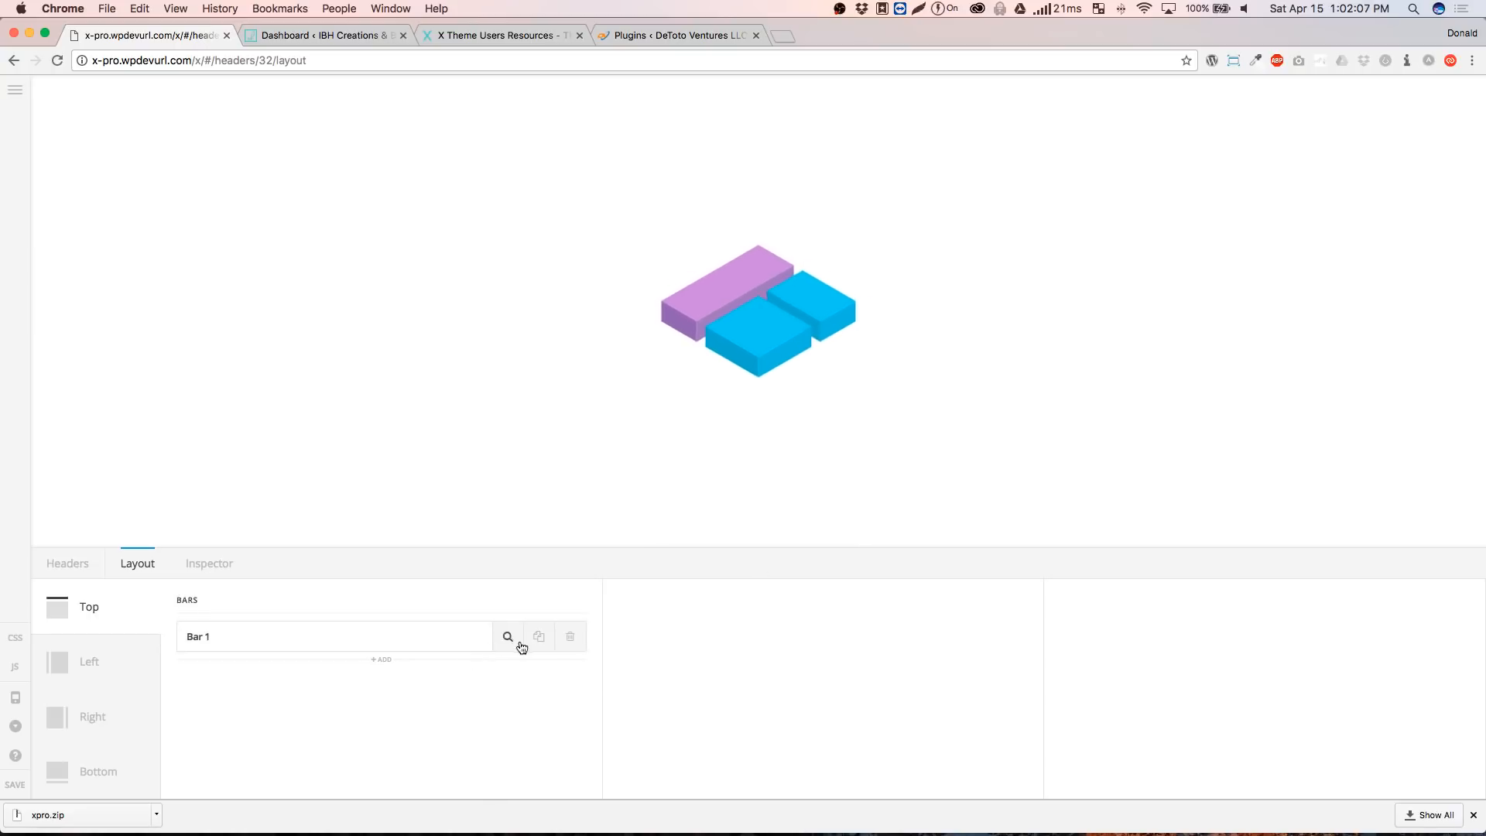
click(570, 636)
click(666, 481)
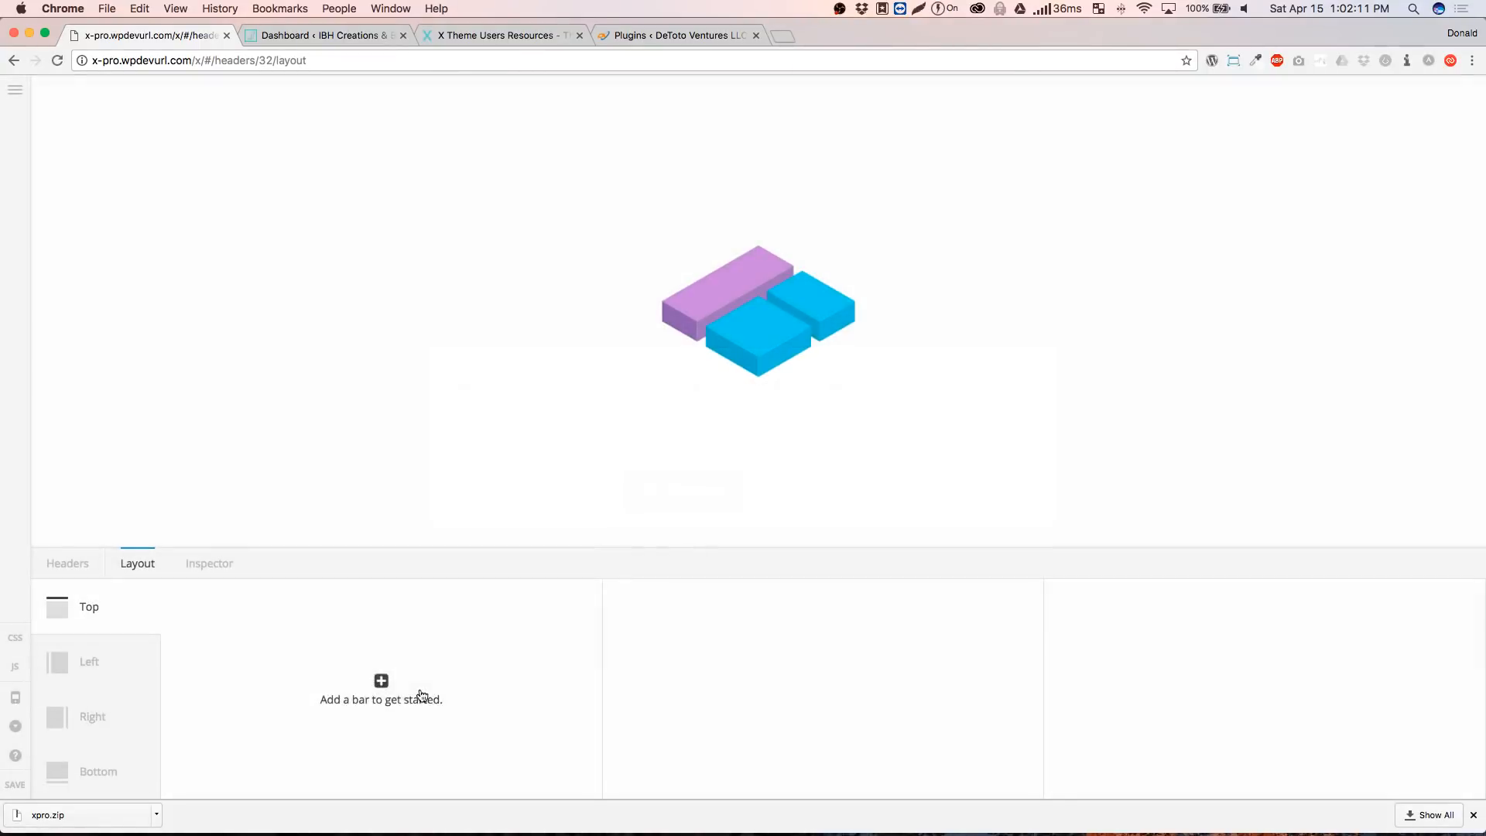
Add a bar to the header's Top region with one container holding an Image element
click(716, 687)
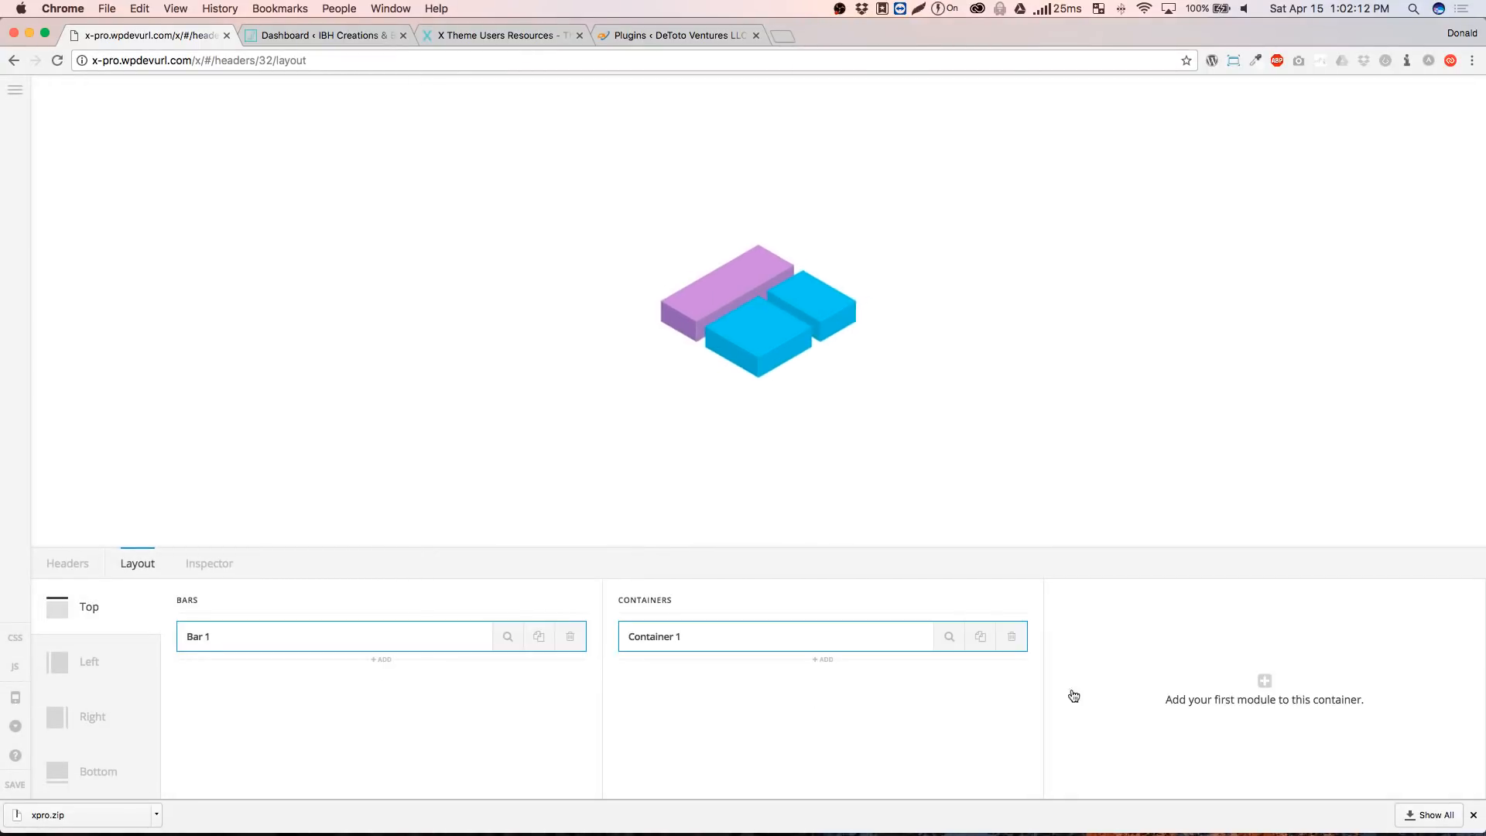
click(1233, 691)
click(171, 663)
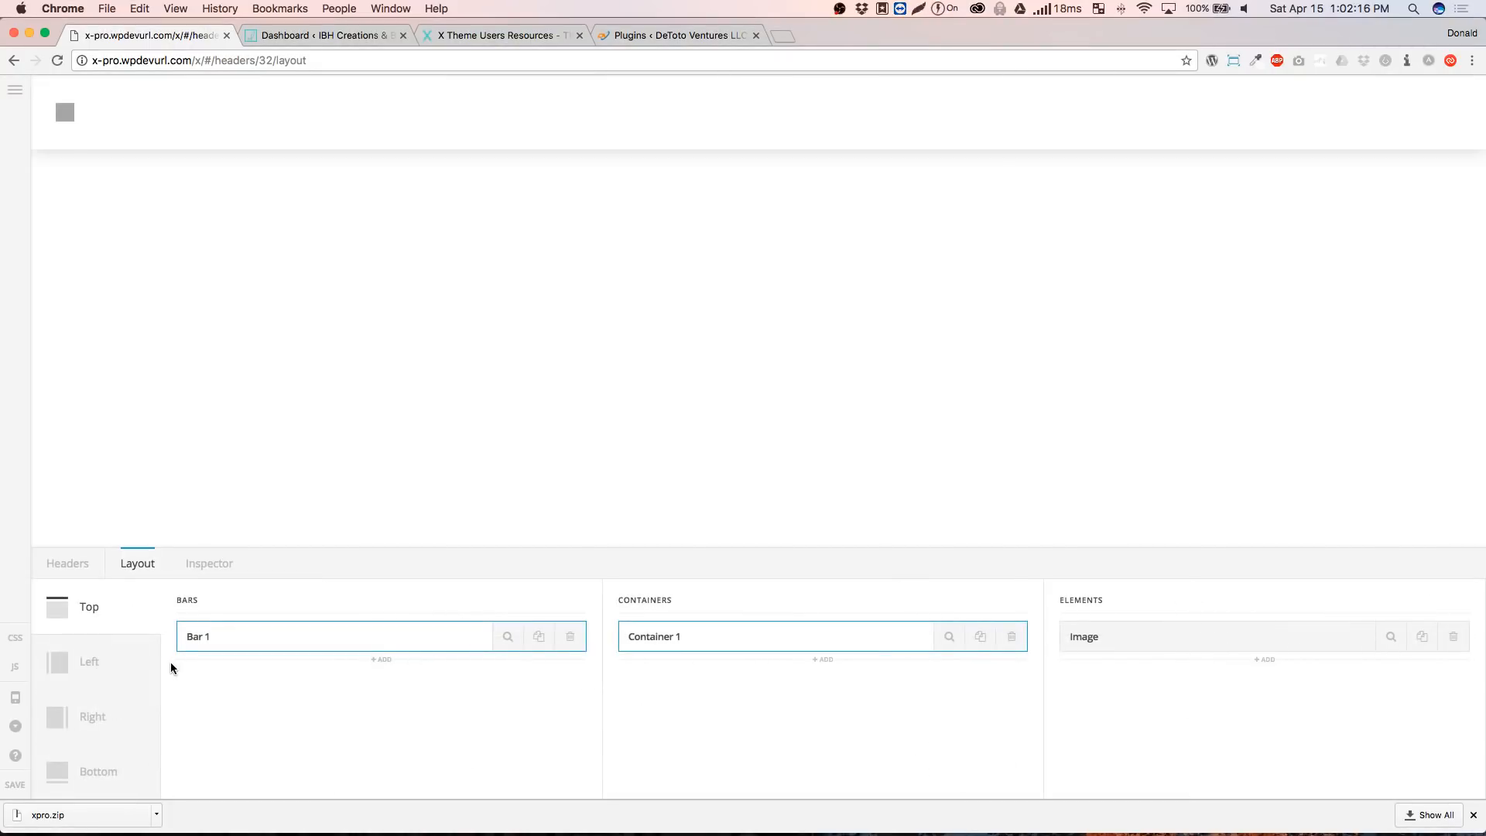
Set the Image element's source to the circular face logo from the Media Library
click(67, 112)
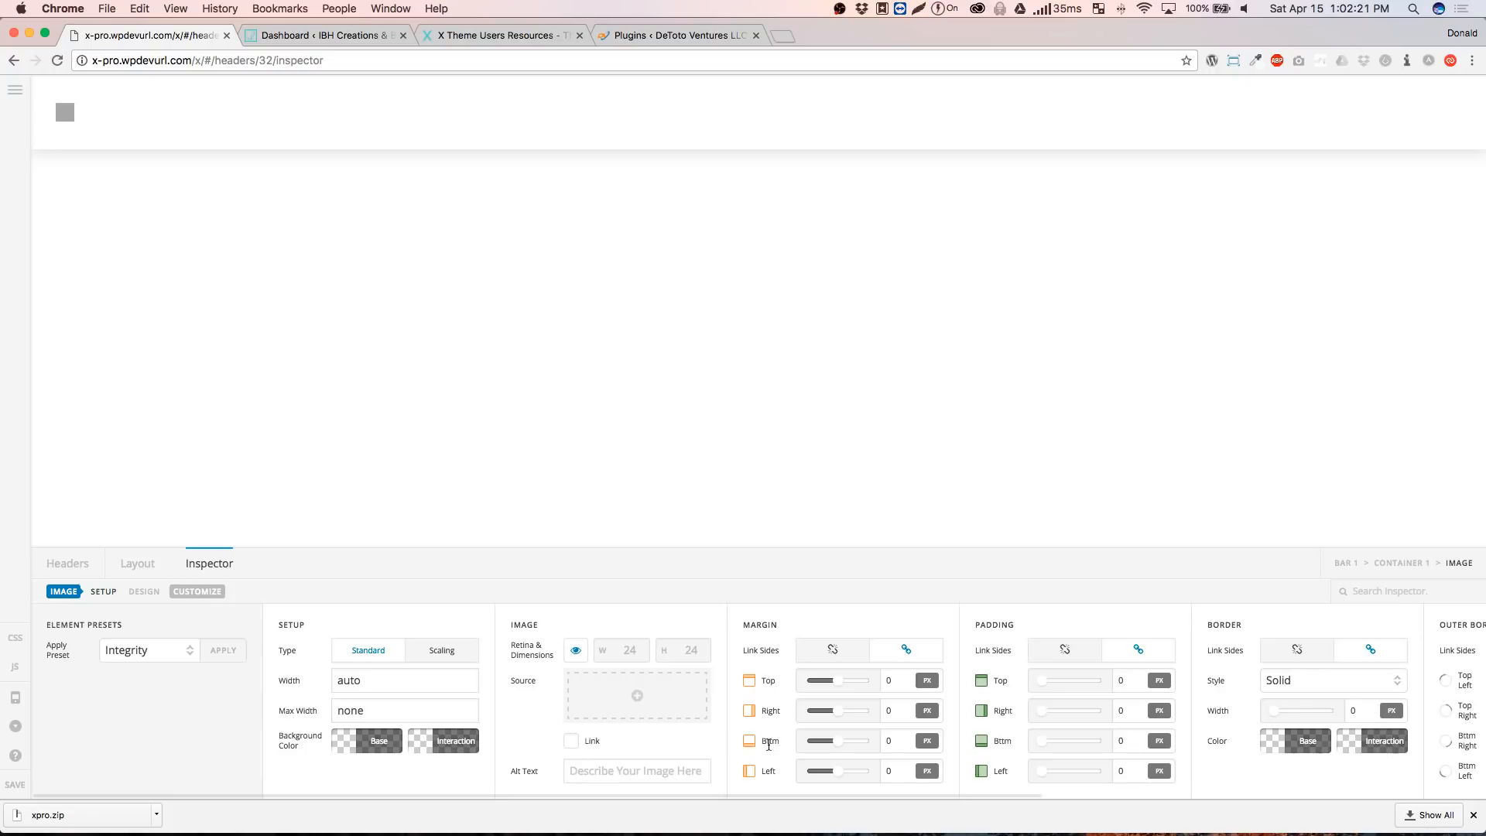
click(638, 706)
click(361, 257)
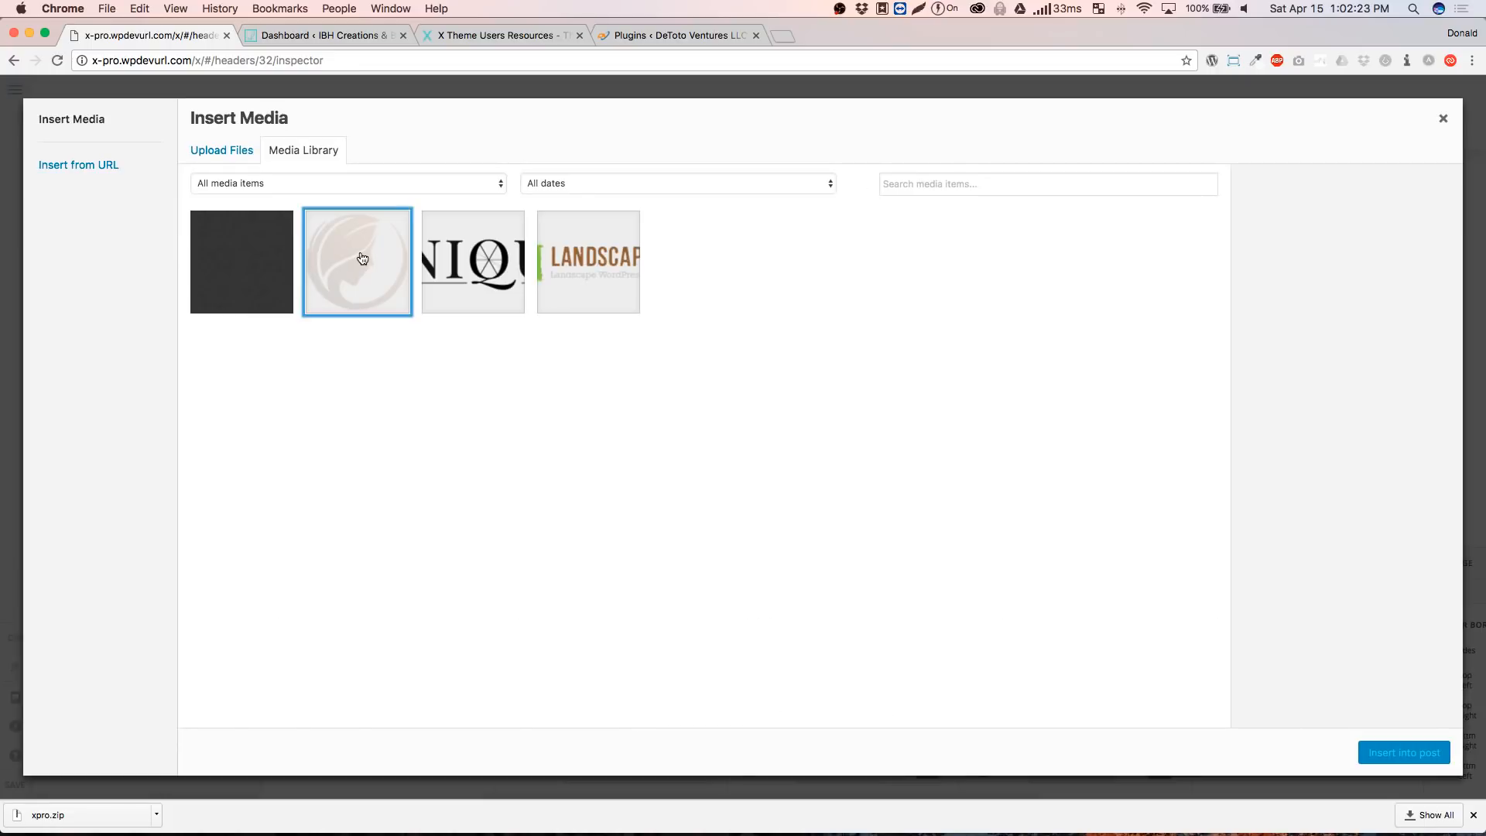
click(1409, 751)
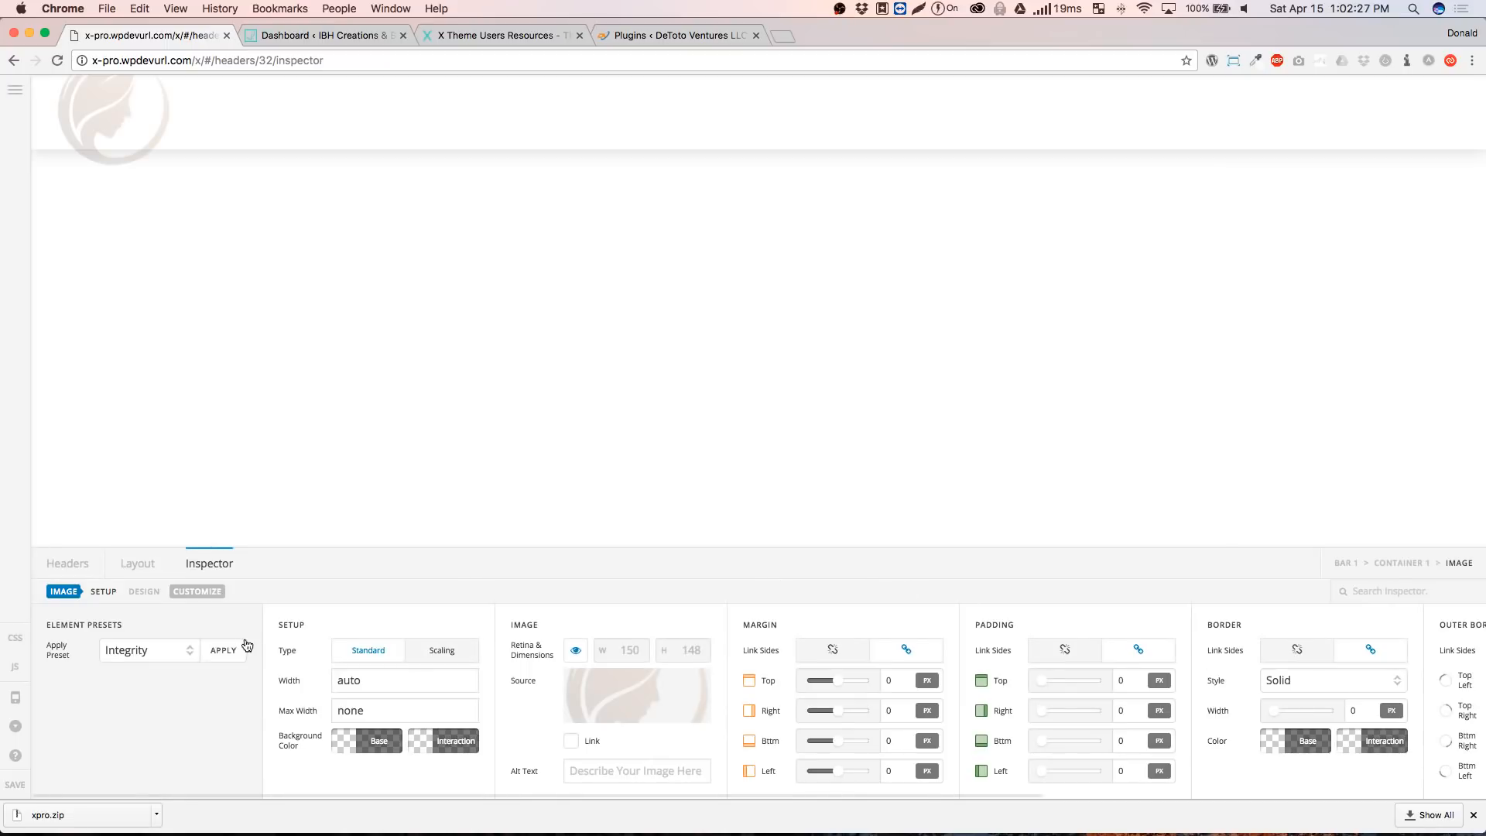
Set Bar 1's height to 10 em and show the responsive preview sizes
click(137, 564)
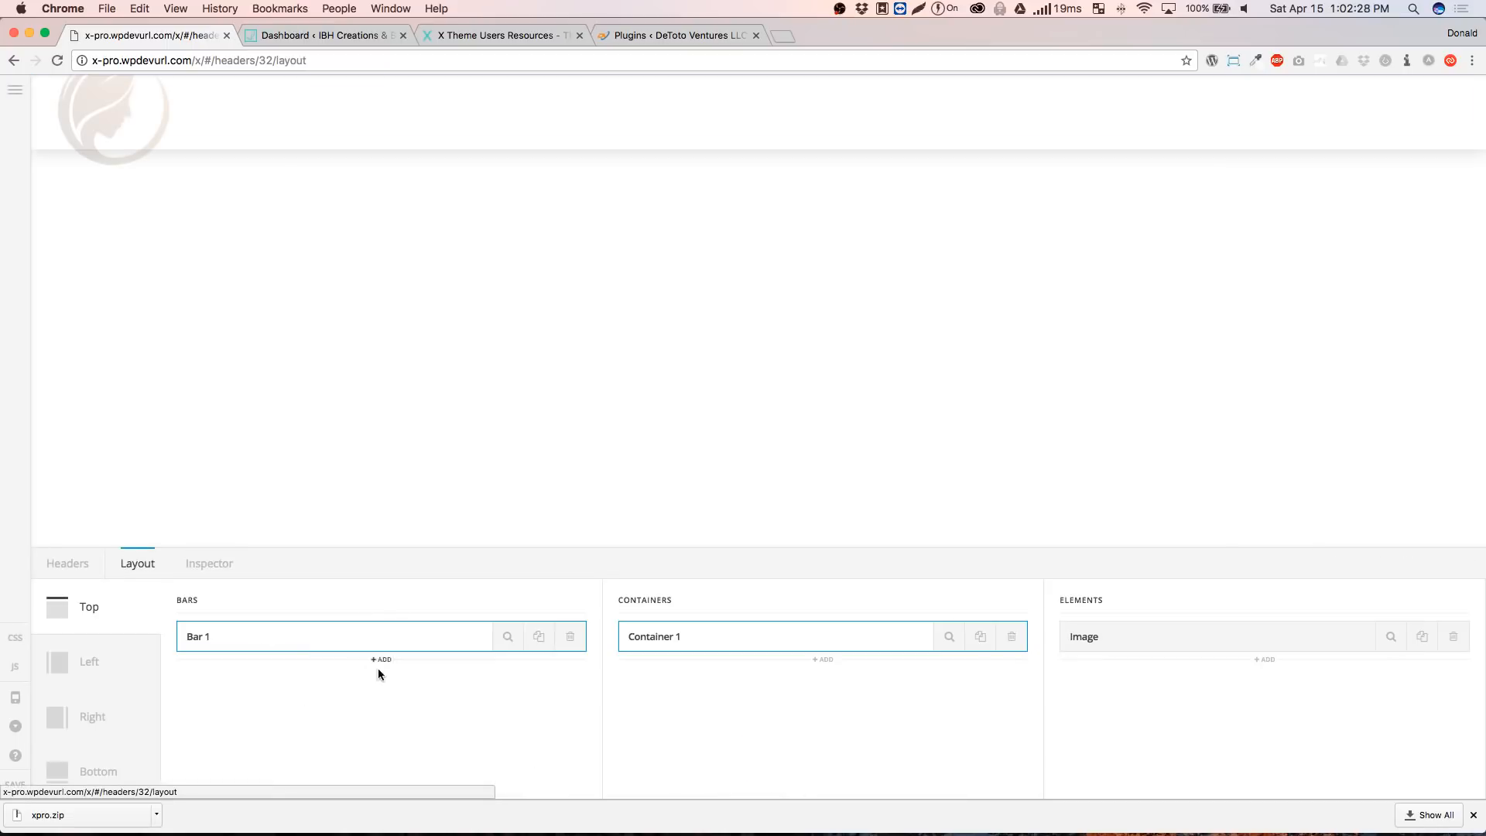
click(502, 639)
double_click(658, 650)
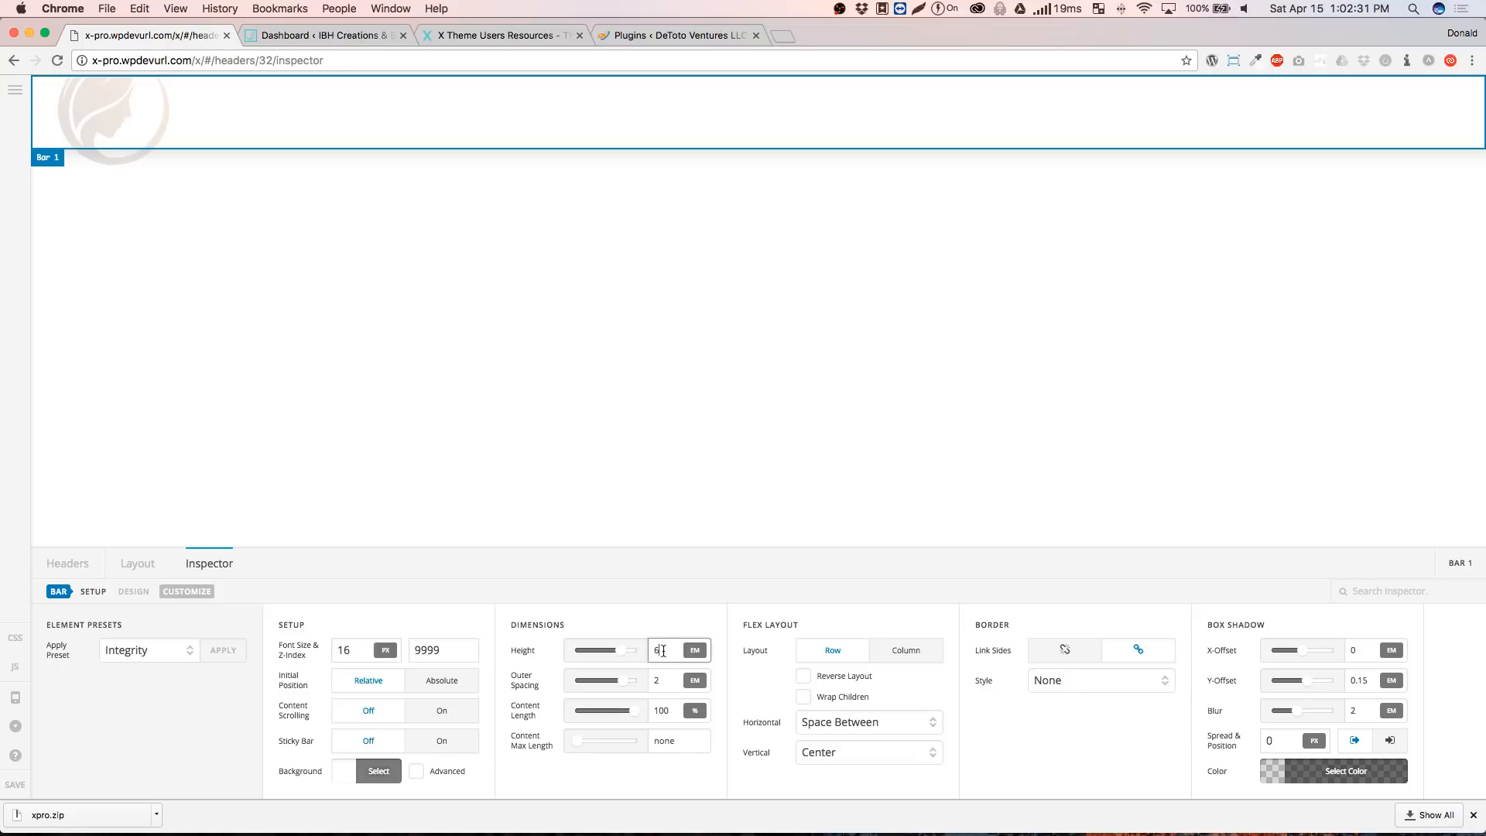
text(8)
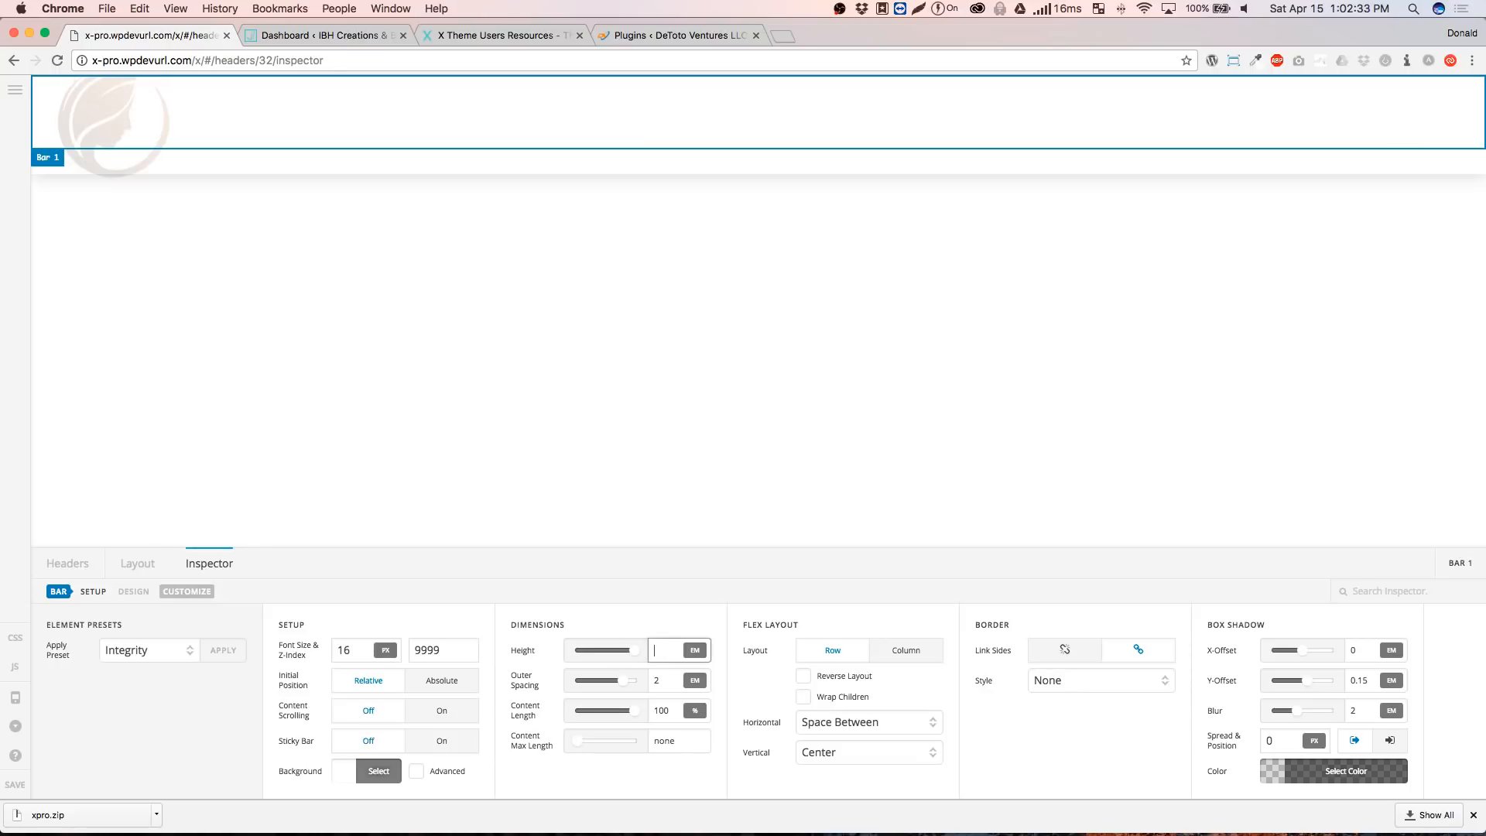
text(10)
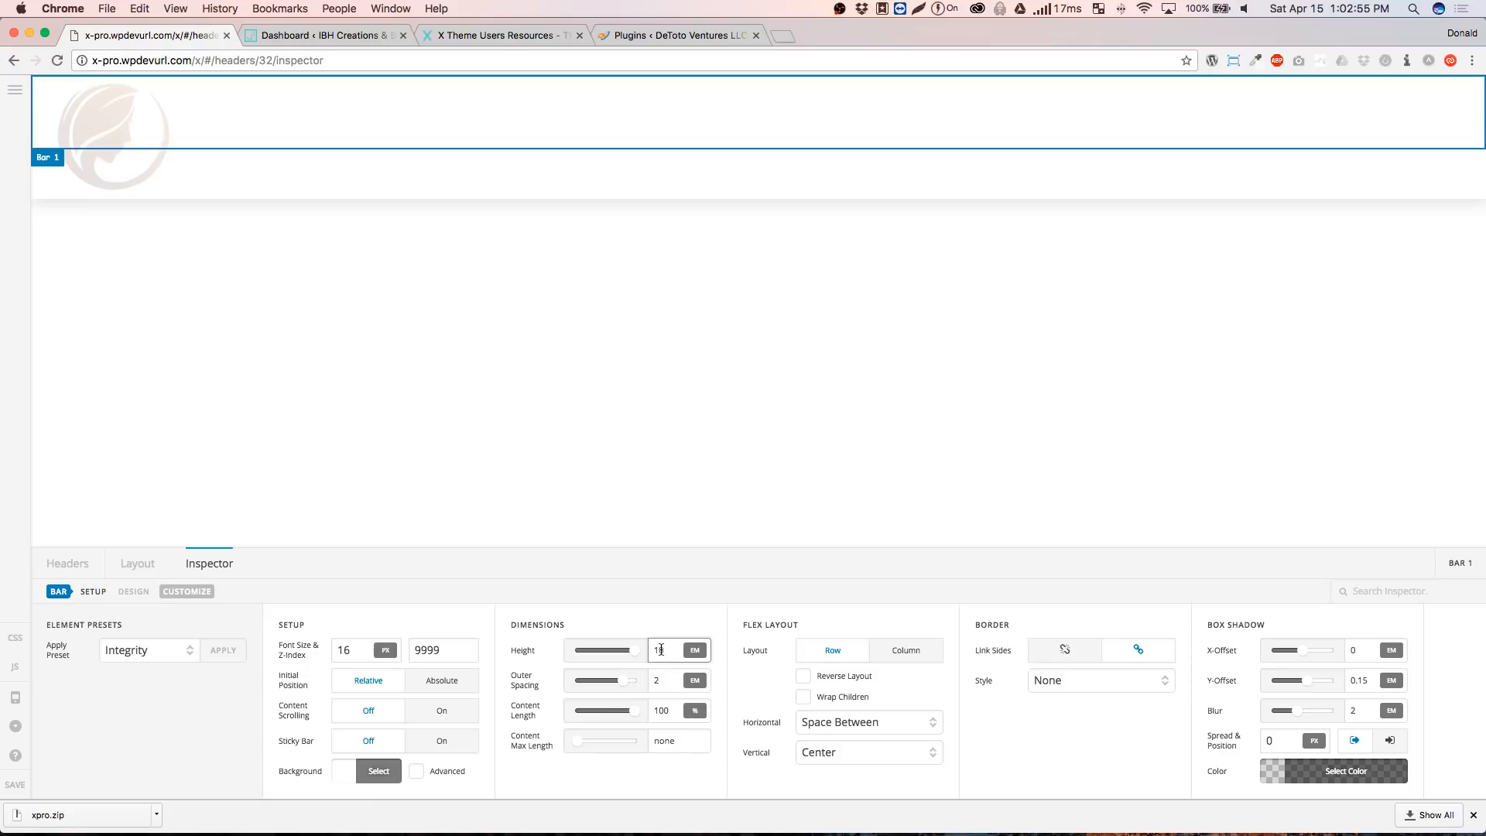
click(17, 700)
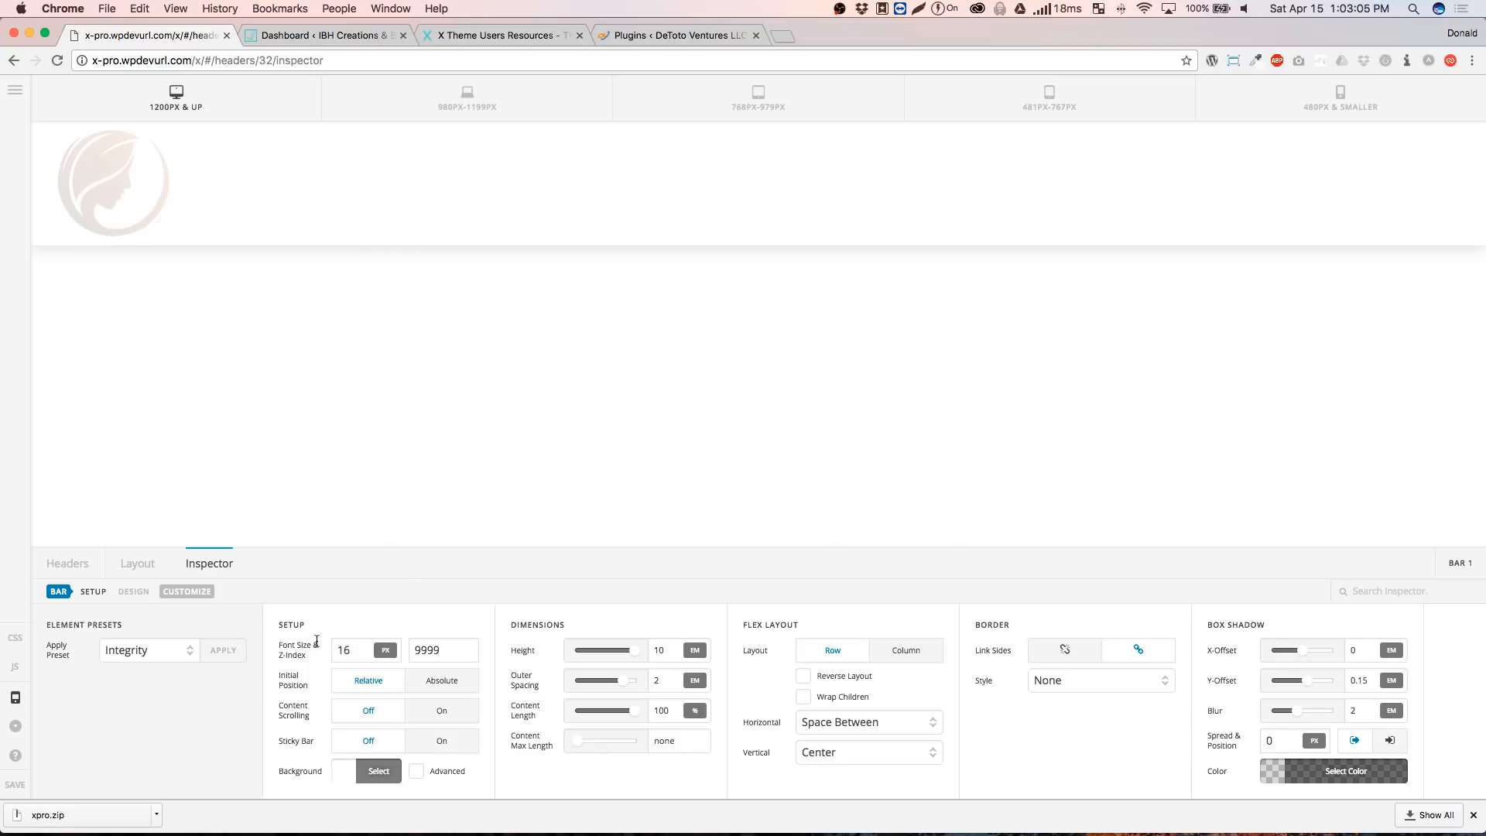
Add a second container to Bar 1 and place a Navigation Inline element in it
click(138, 563)
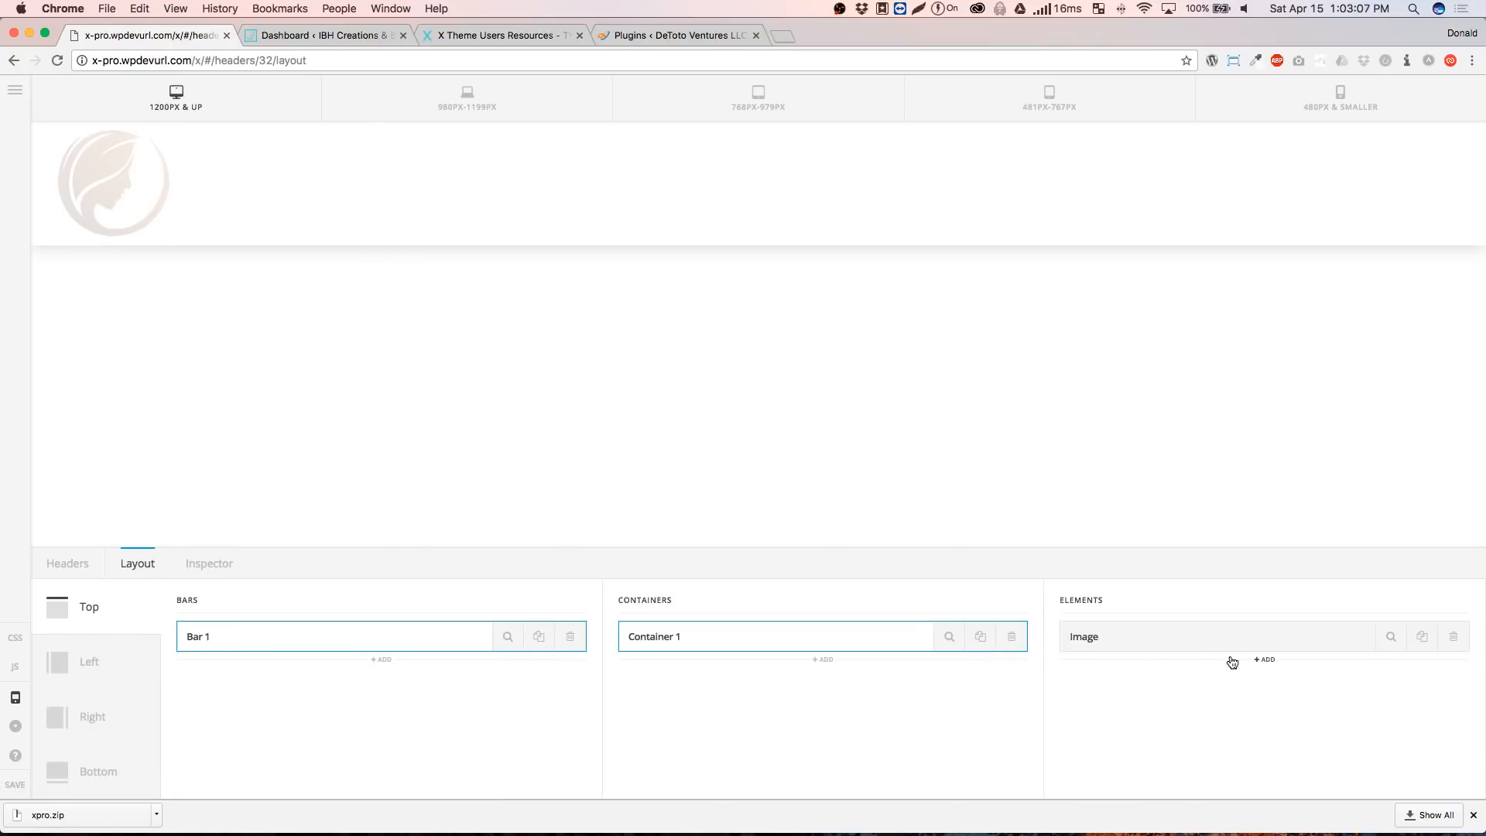
click(822, 660)
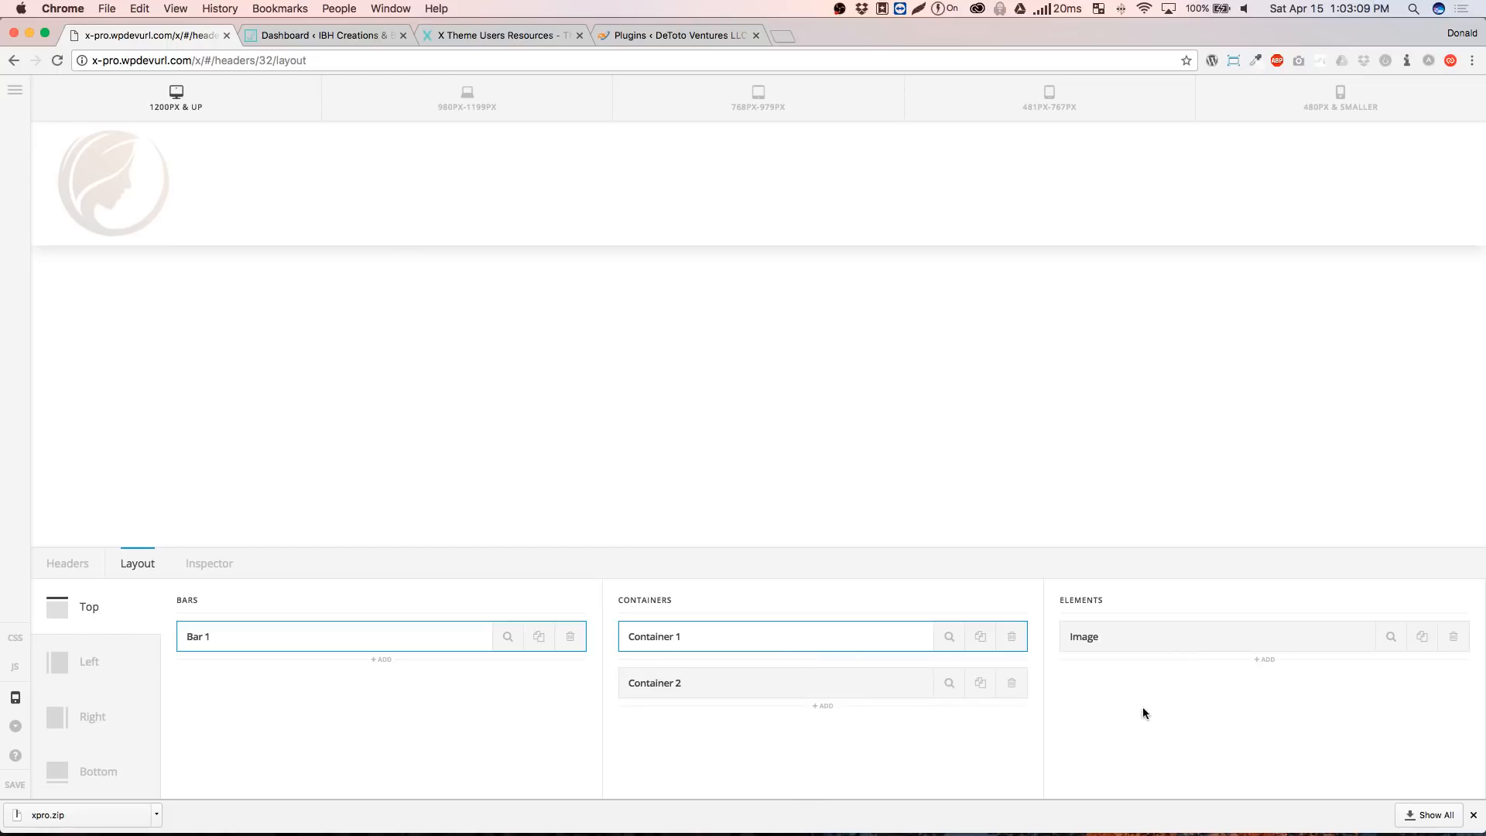
click(835, 680)
click(1210, 689)
click(997, 664)
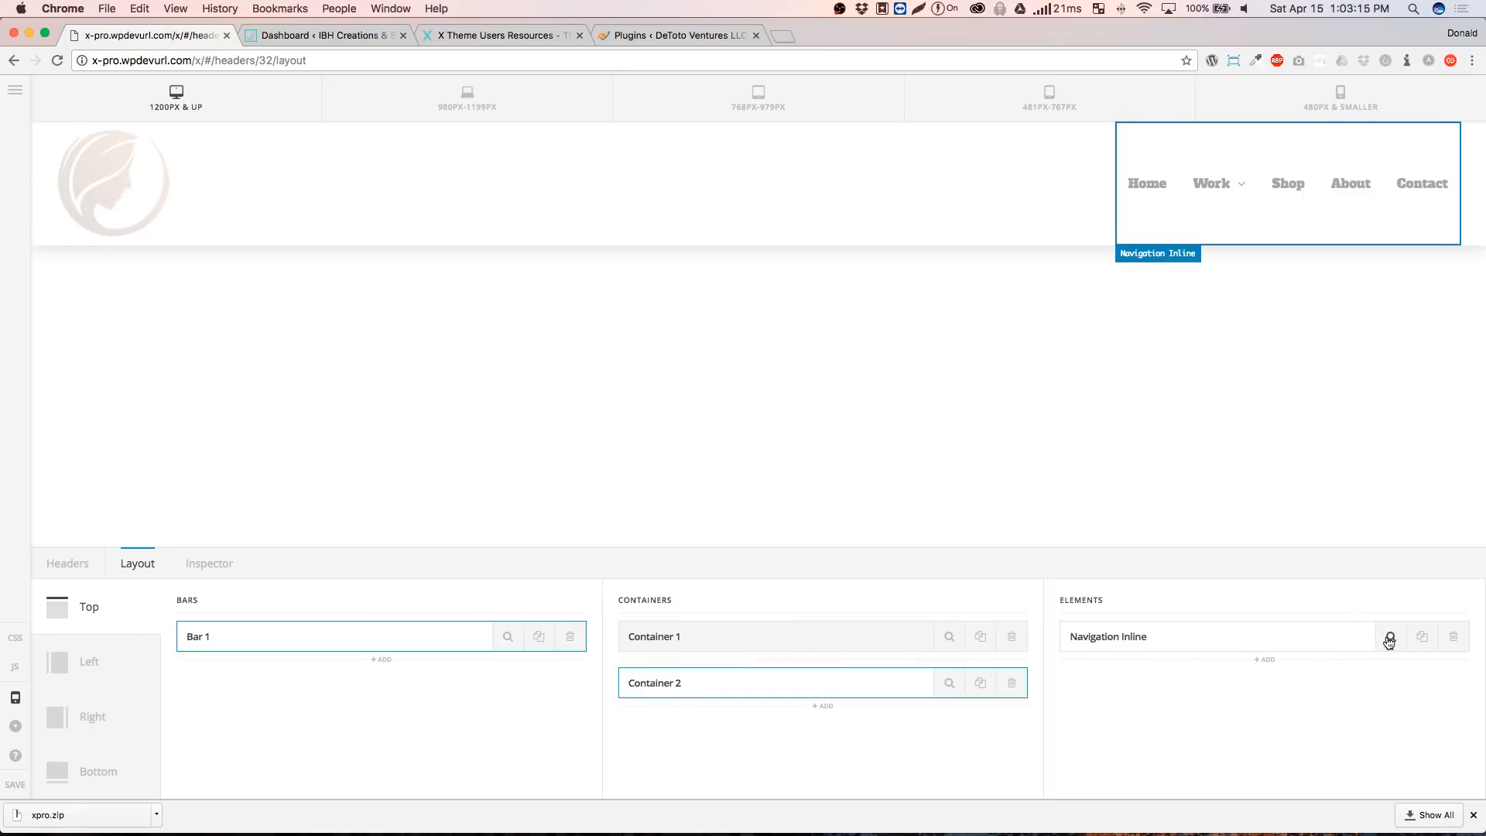
Try Space Around as Bar 1's horizontal flex layout and switch it back to Space Between
click(508, 636)
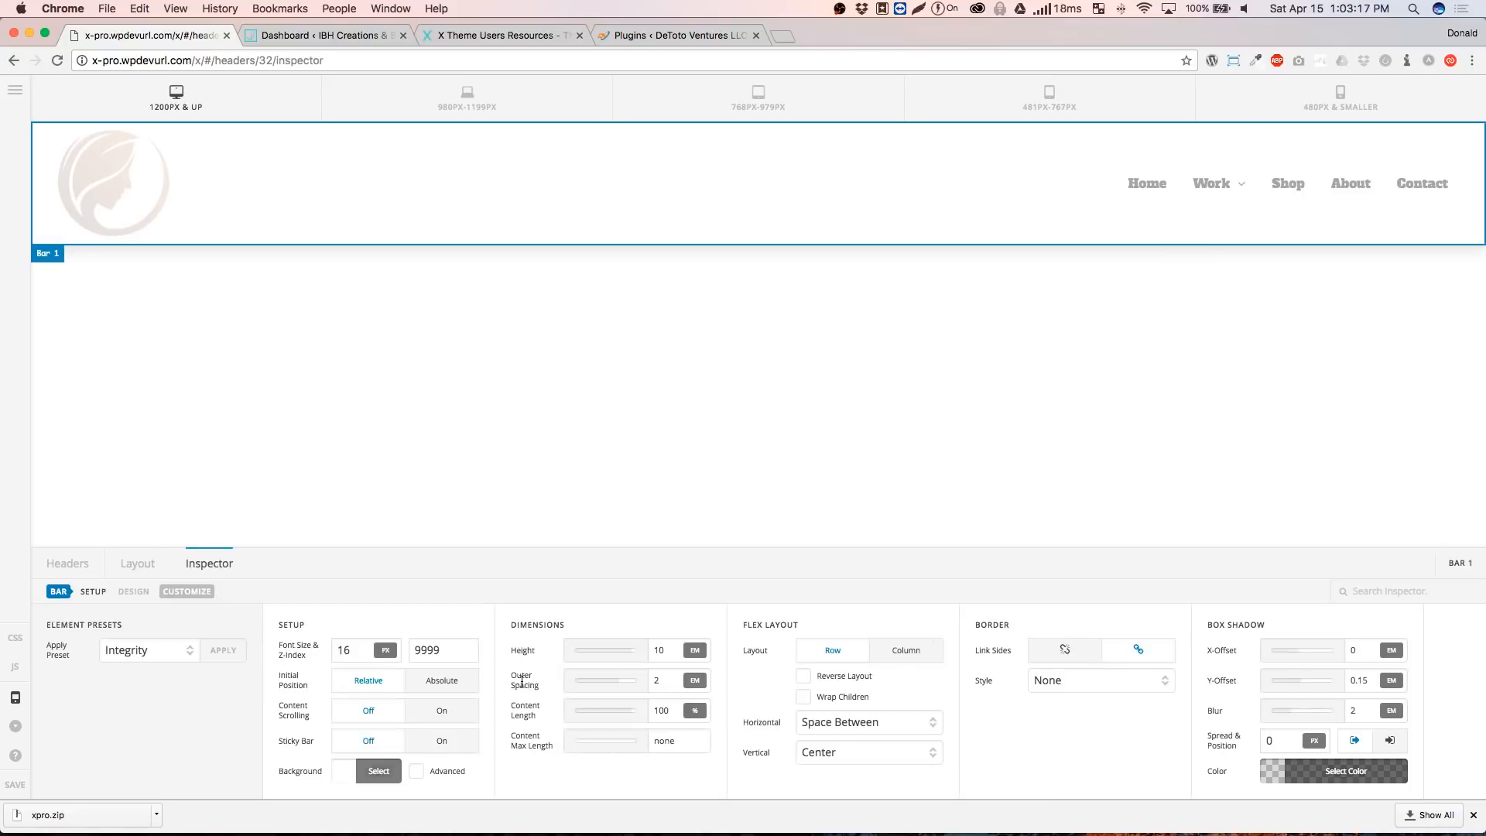
click(858, 724)
click(856, 740)
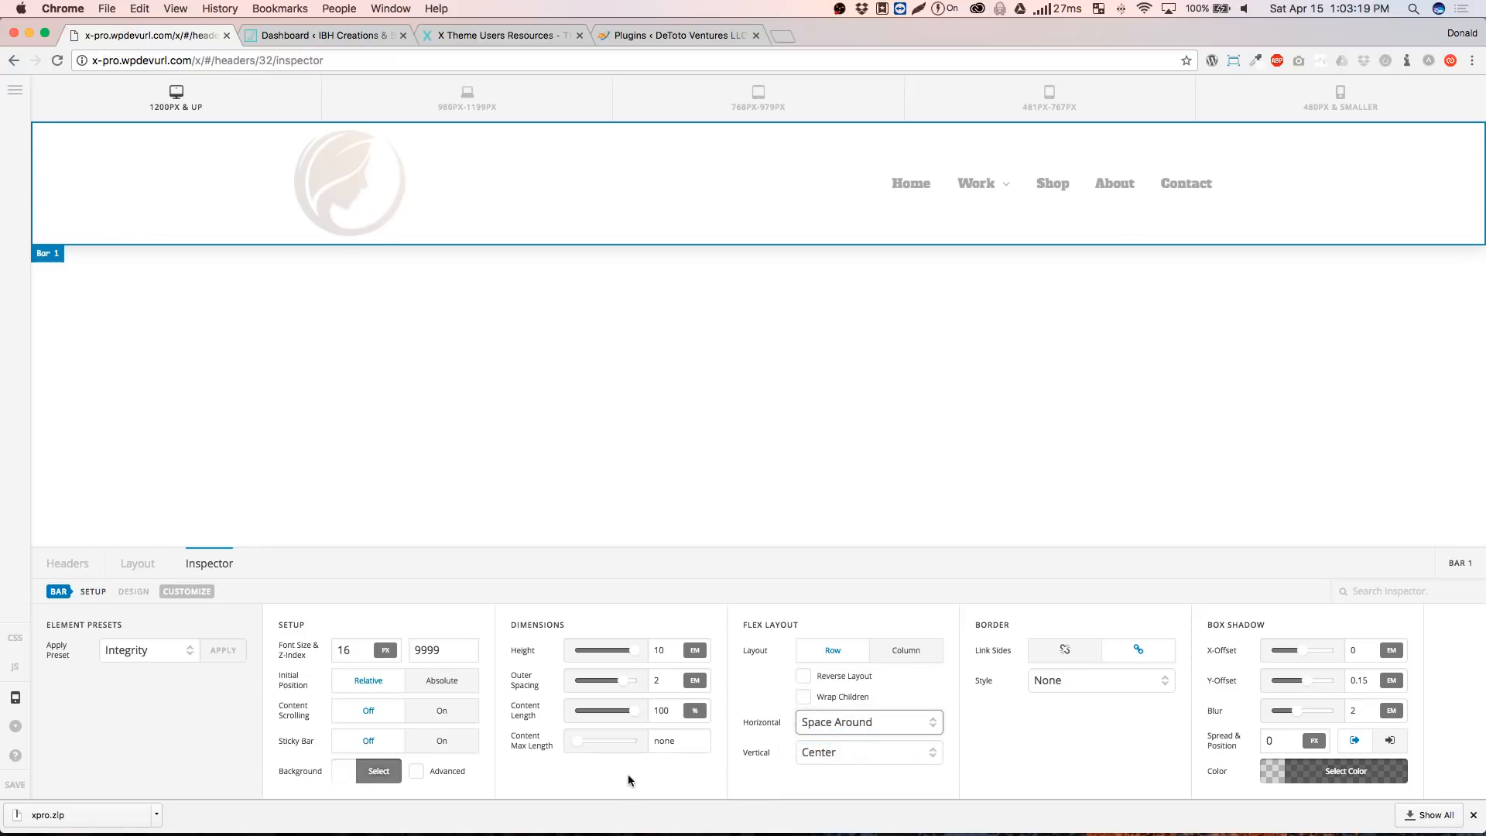
click(825, 726)
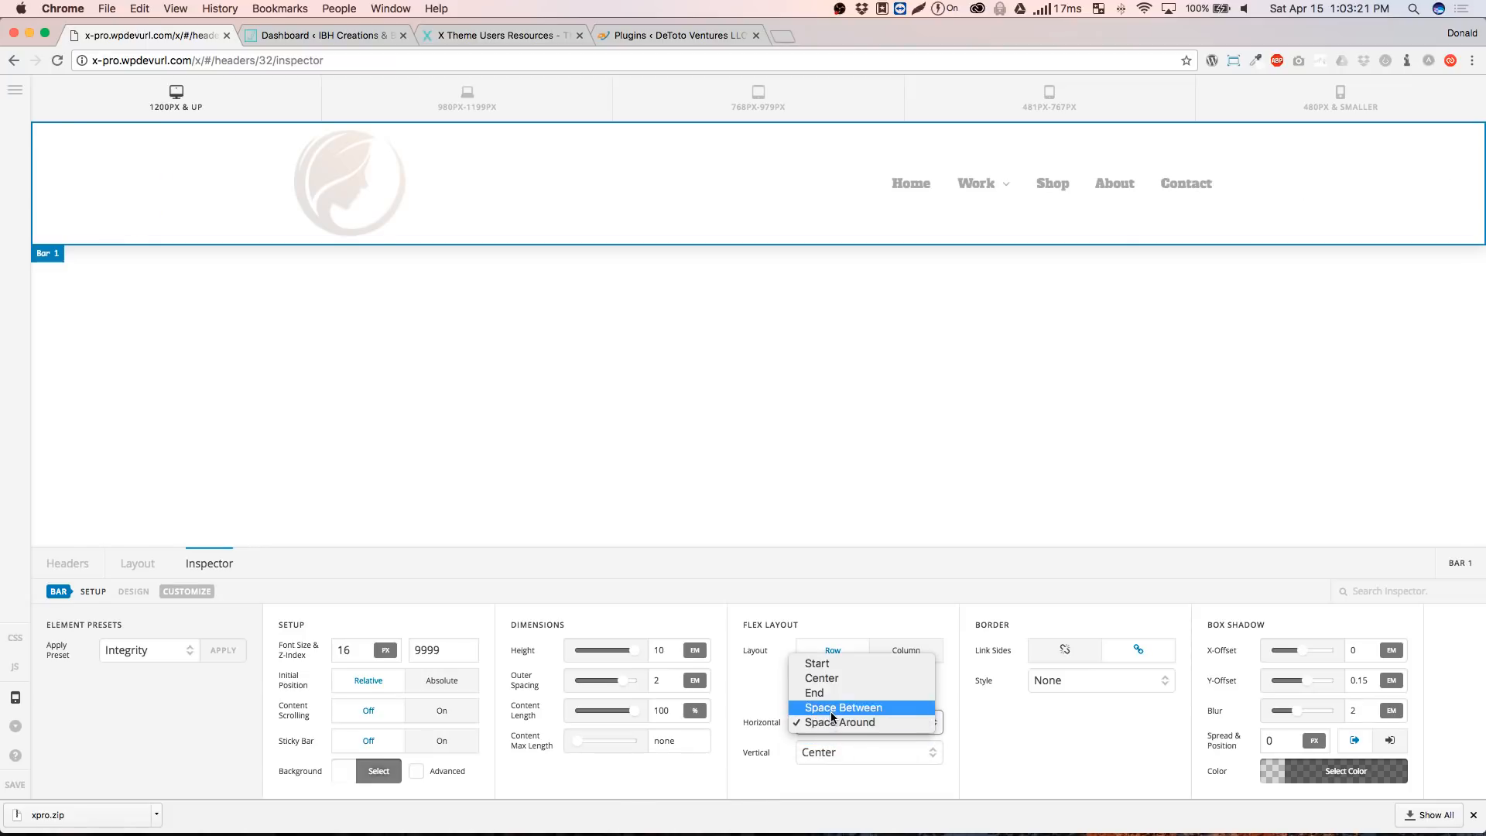
click(836, 706)
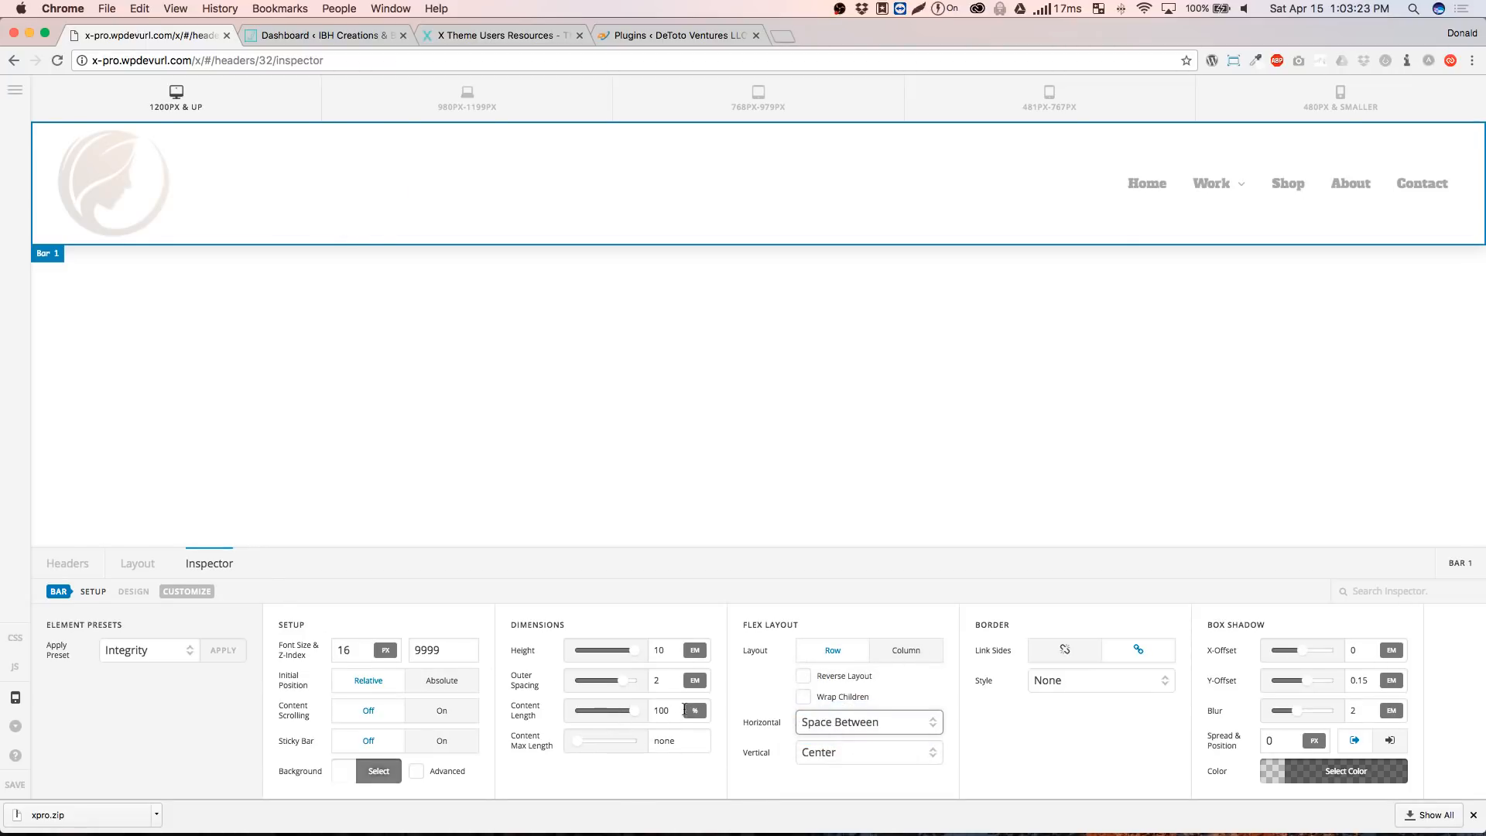
Set Bar 1's content max length to 1200 px
click(675, 738)
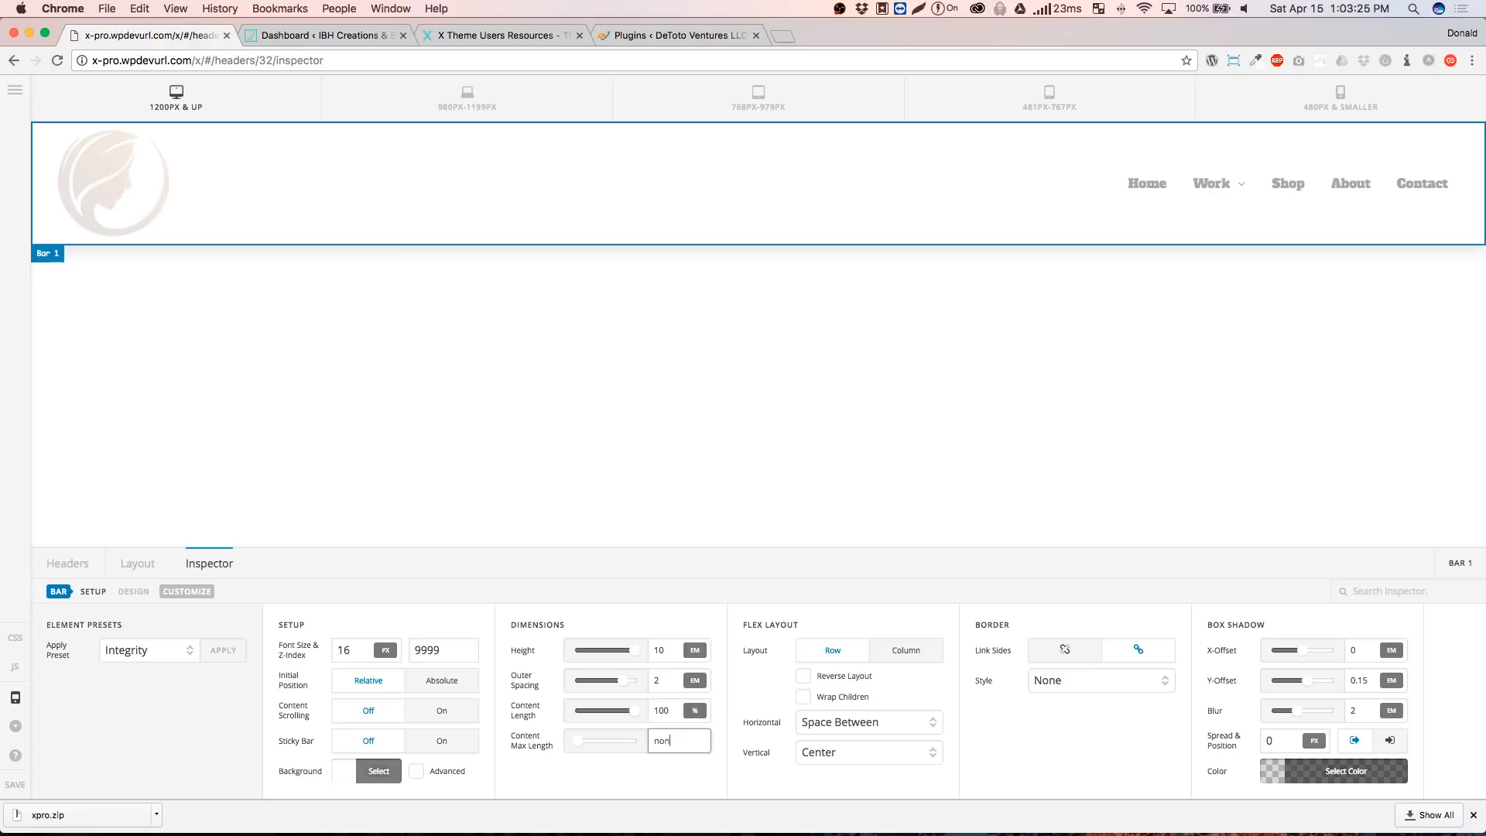
key(BackSpace)
key(BackSpace)
key(BackSpace)
text(1200)
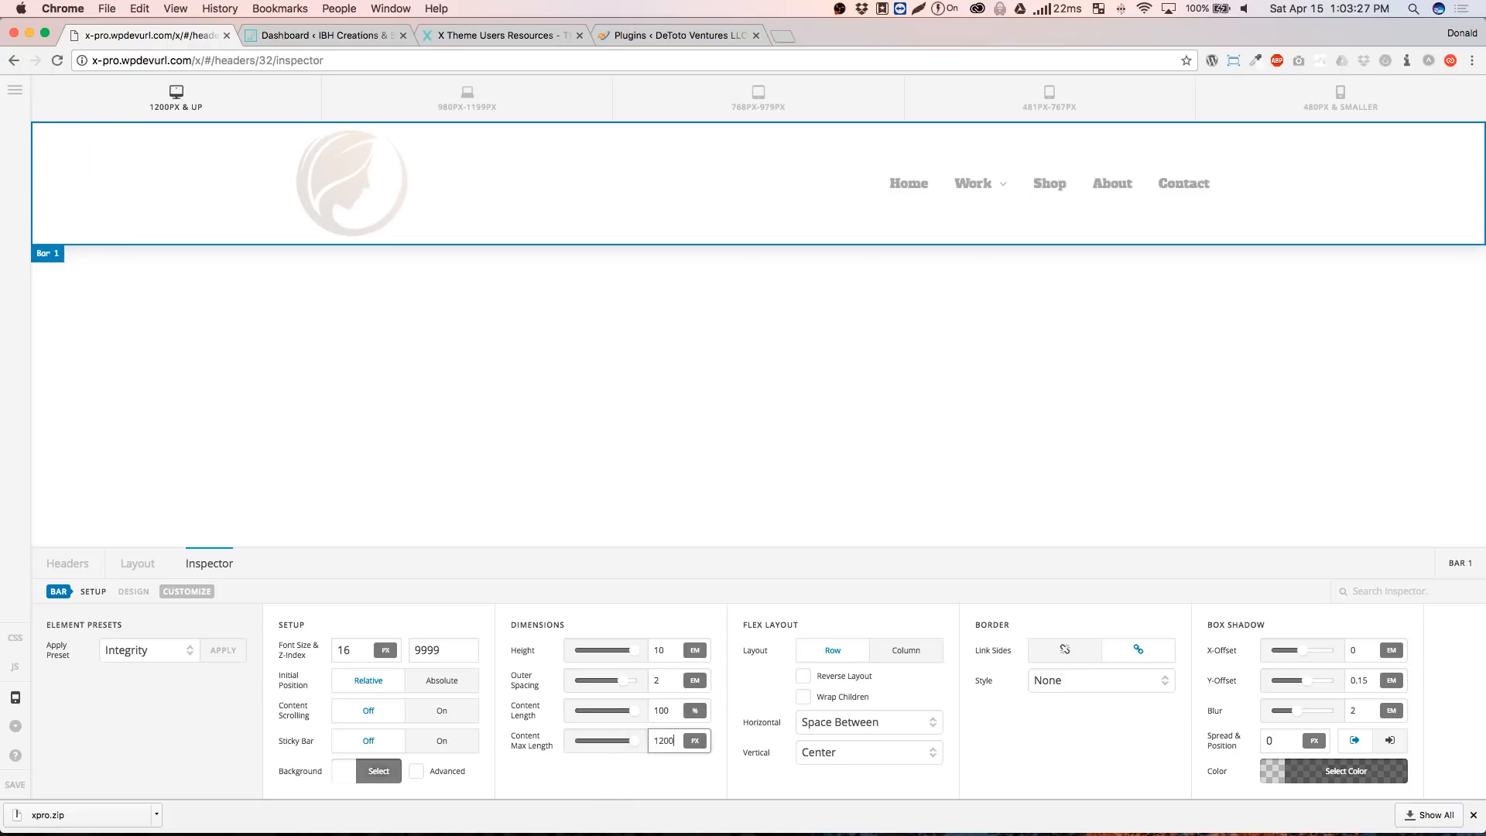
click(871, 774)
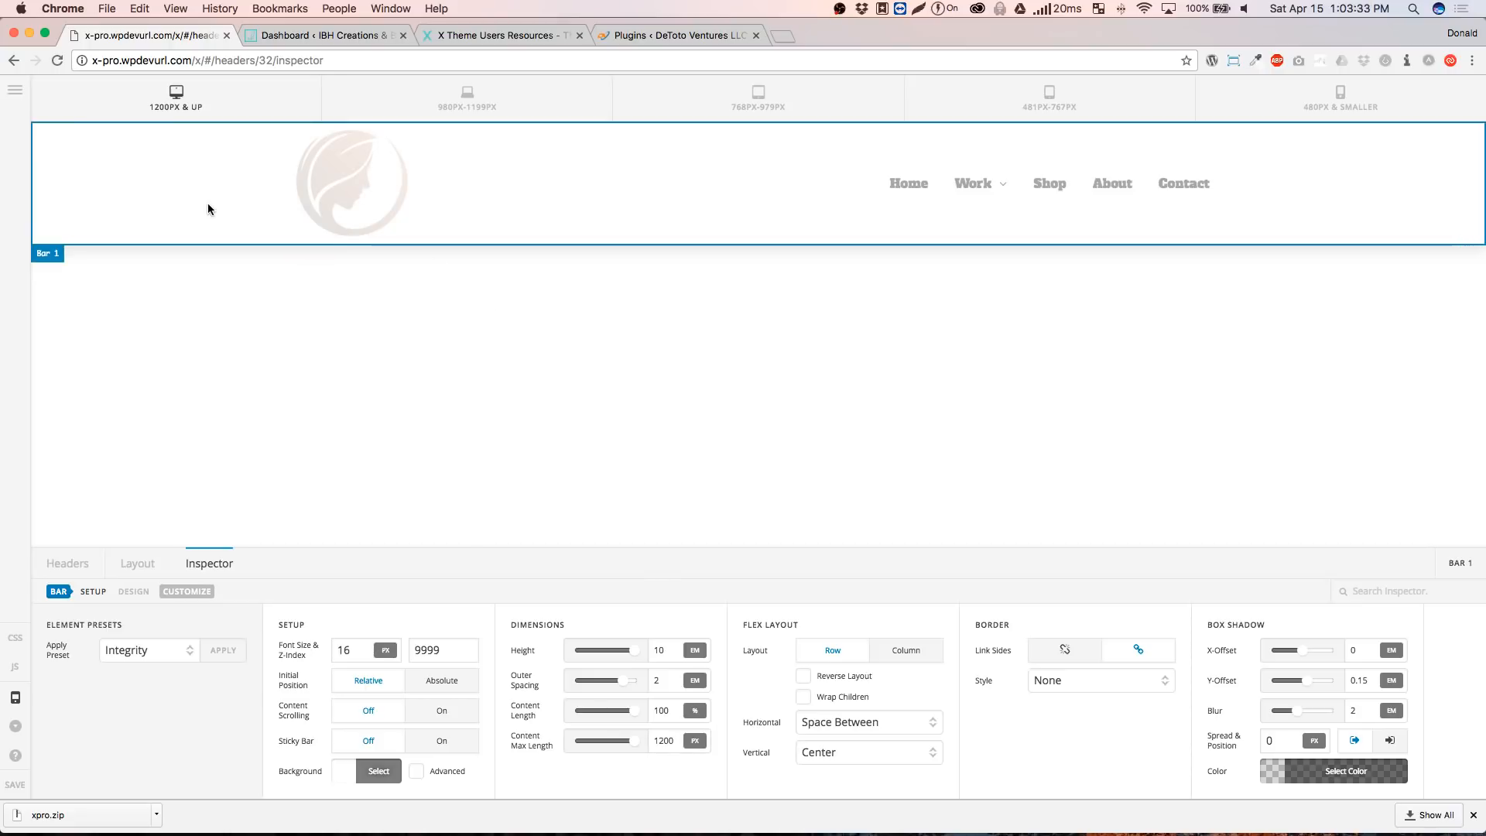
Set Bar 1's outer spacing to 0 em
click(668, 683)
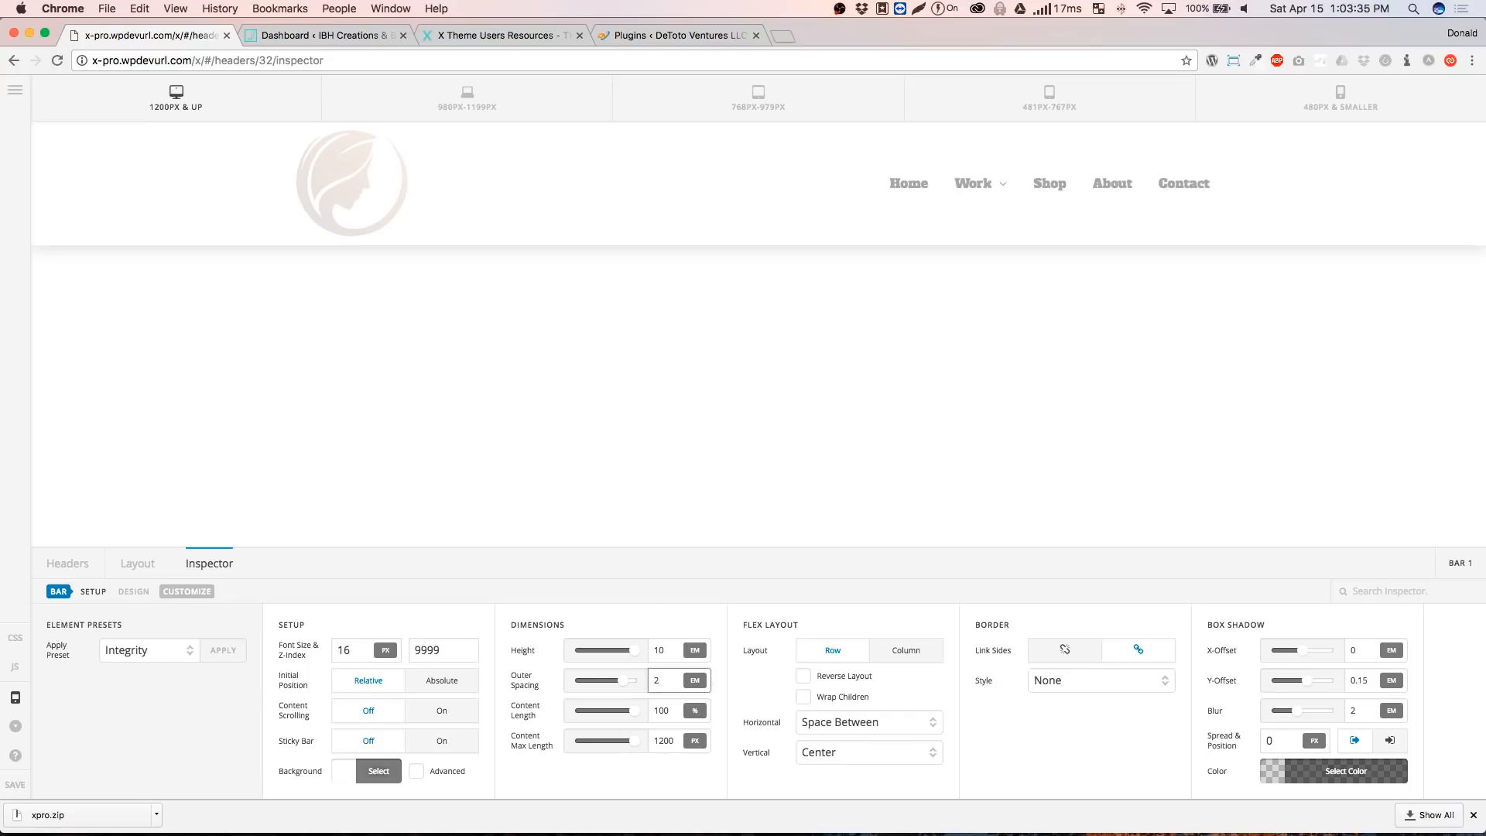
key(BackSpace)
text(0)
key(Return)
scroll(503, 348, down, 1)
scroll(503, 357, up, 1)
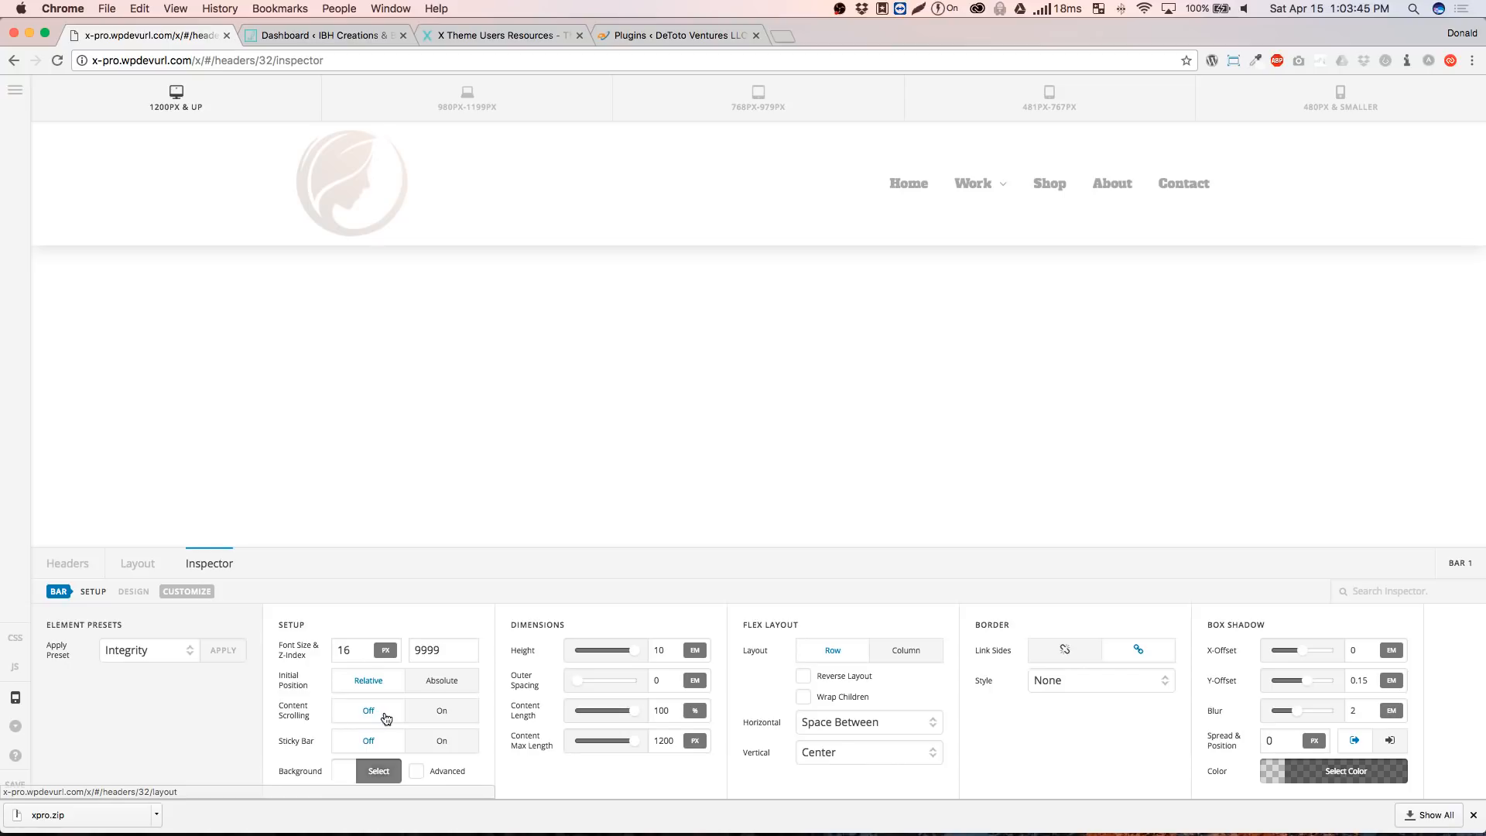
Turn on Sticky Bar for Bar 1 and test it by scrolling the header preview
click(440, 744)
scroll(578, 512, down, 5)
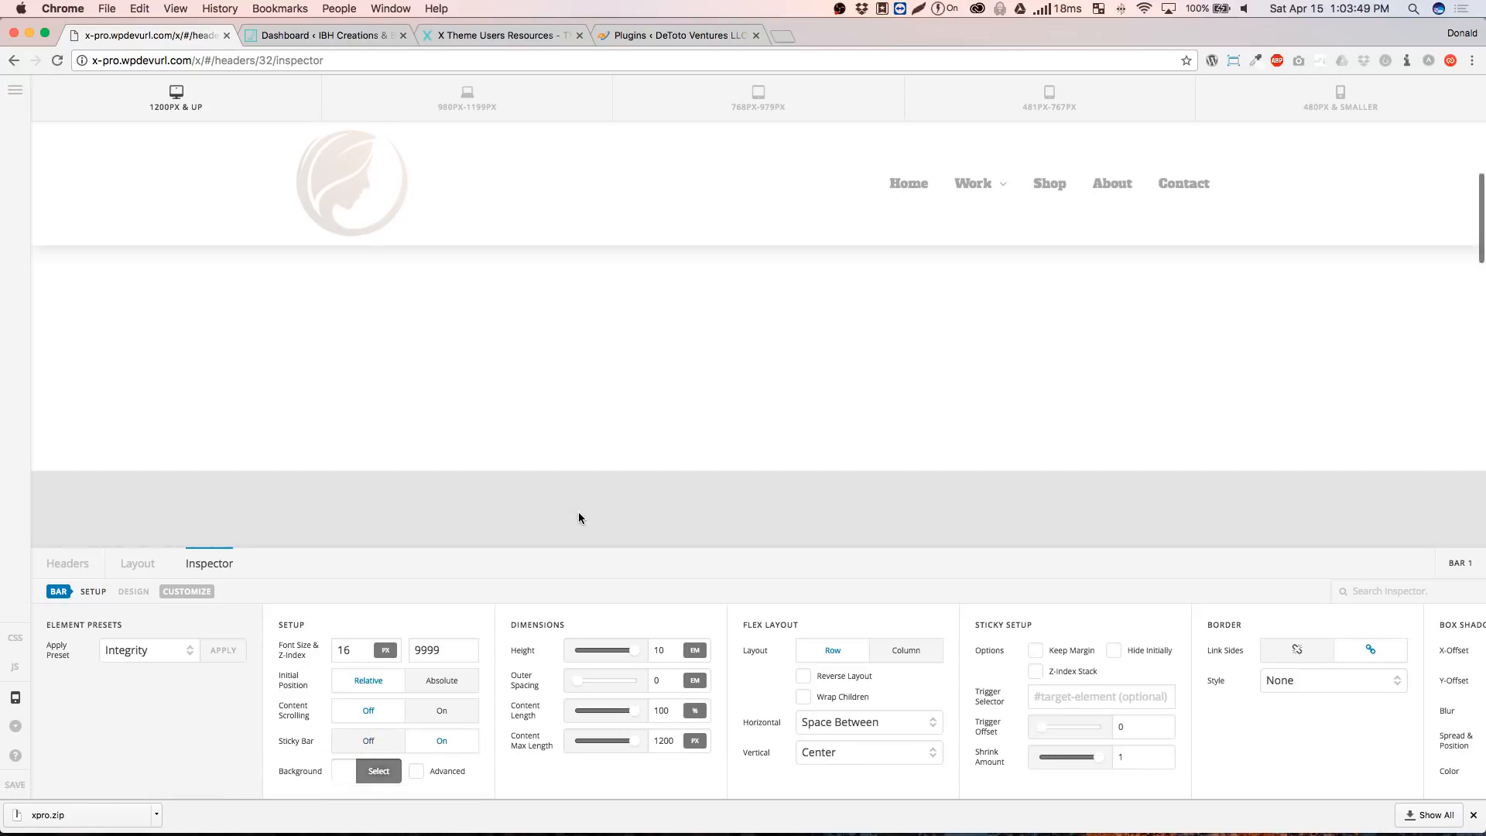
scroll(579, 518, up, 5)
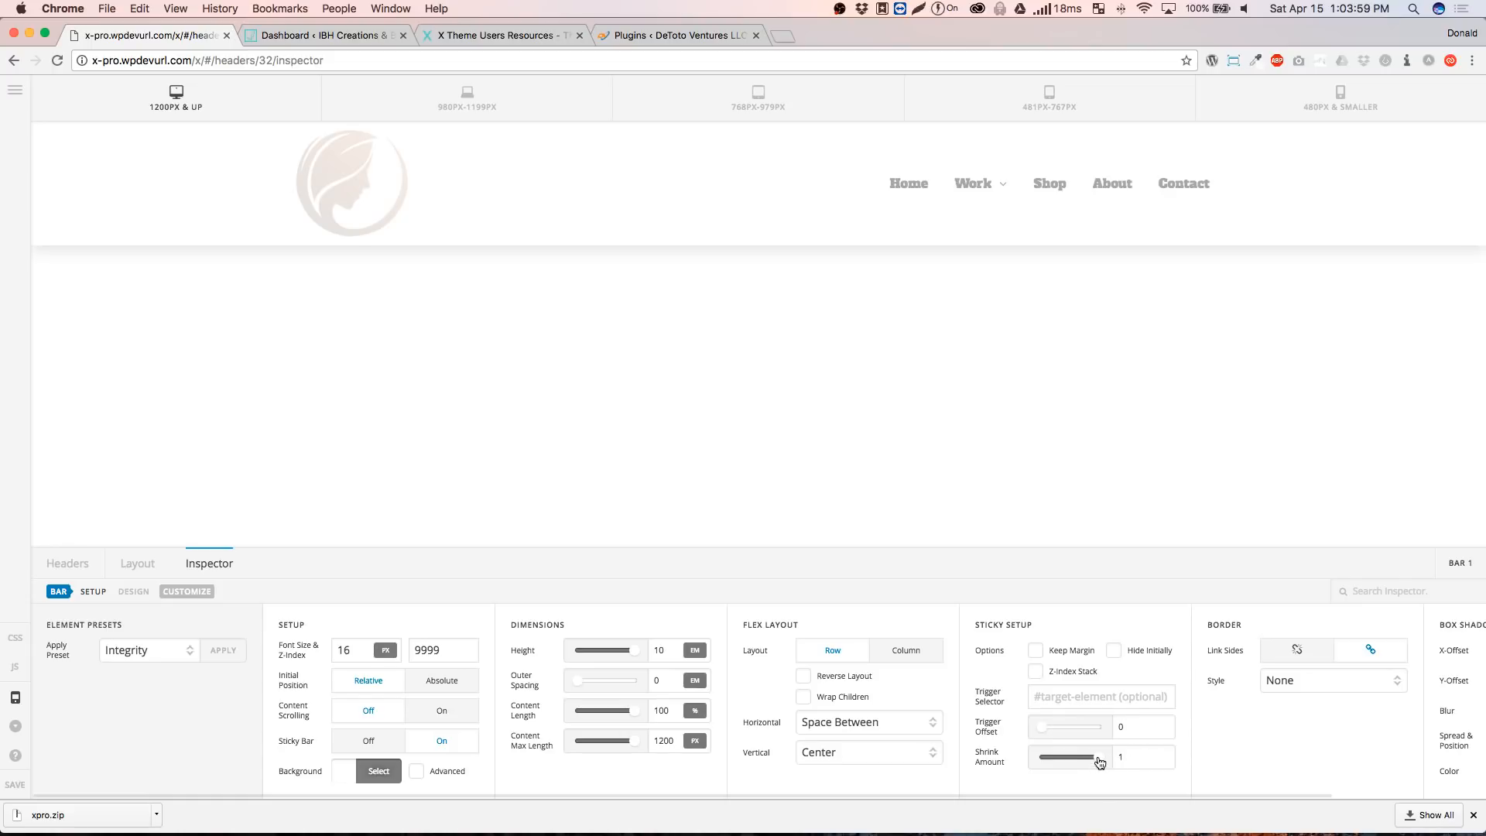
Set Bar 1's sticky shrink amount to 0.66 and check the shrinking in the header preview
drag(1099, 762, 1061, 765)
scroll(777, 504, down, 3)
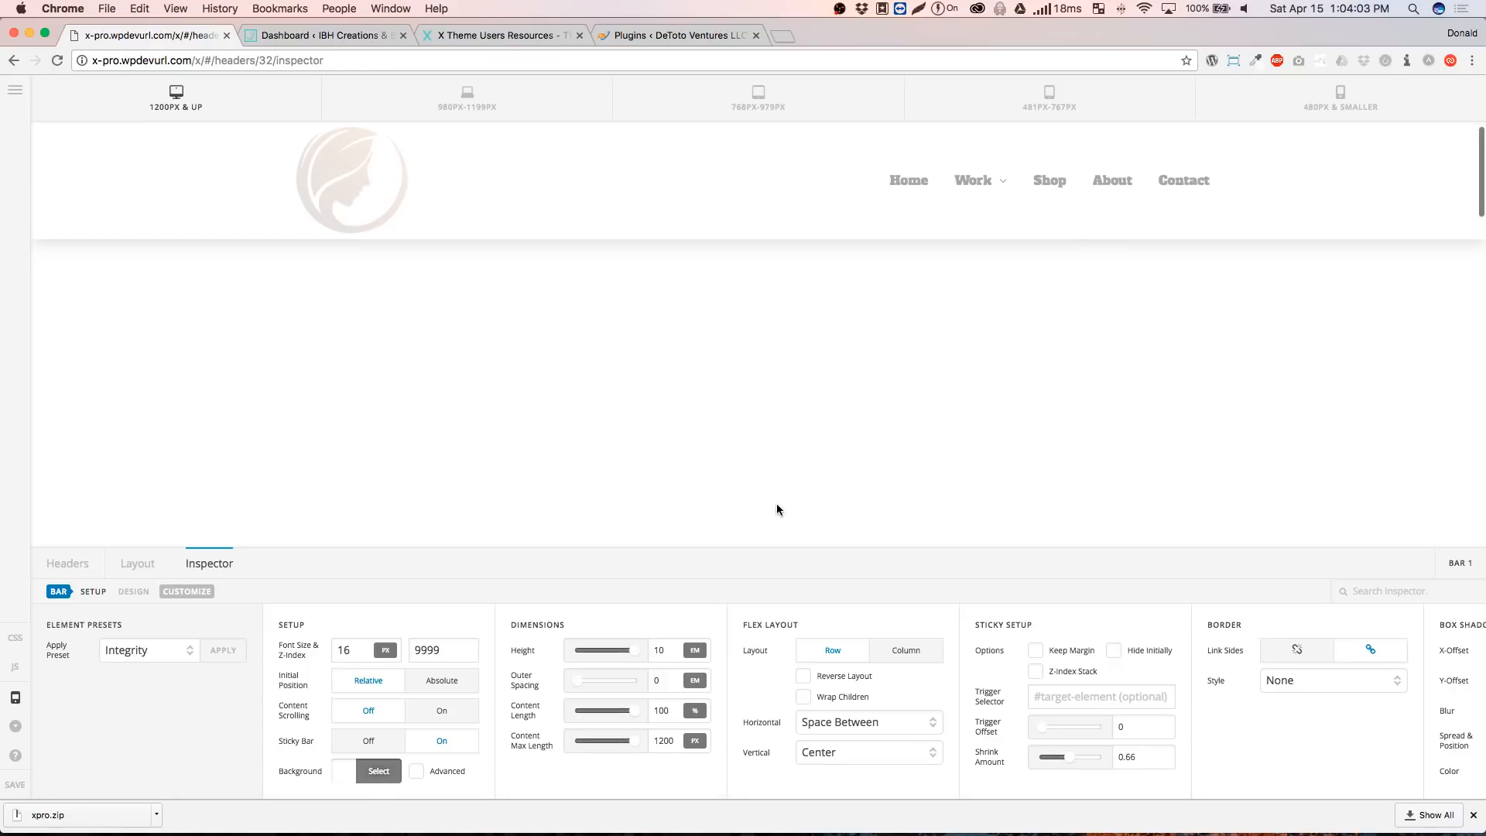
scroll(777, 504, down, 5)
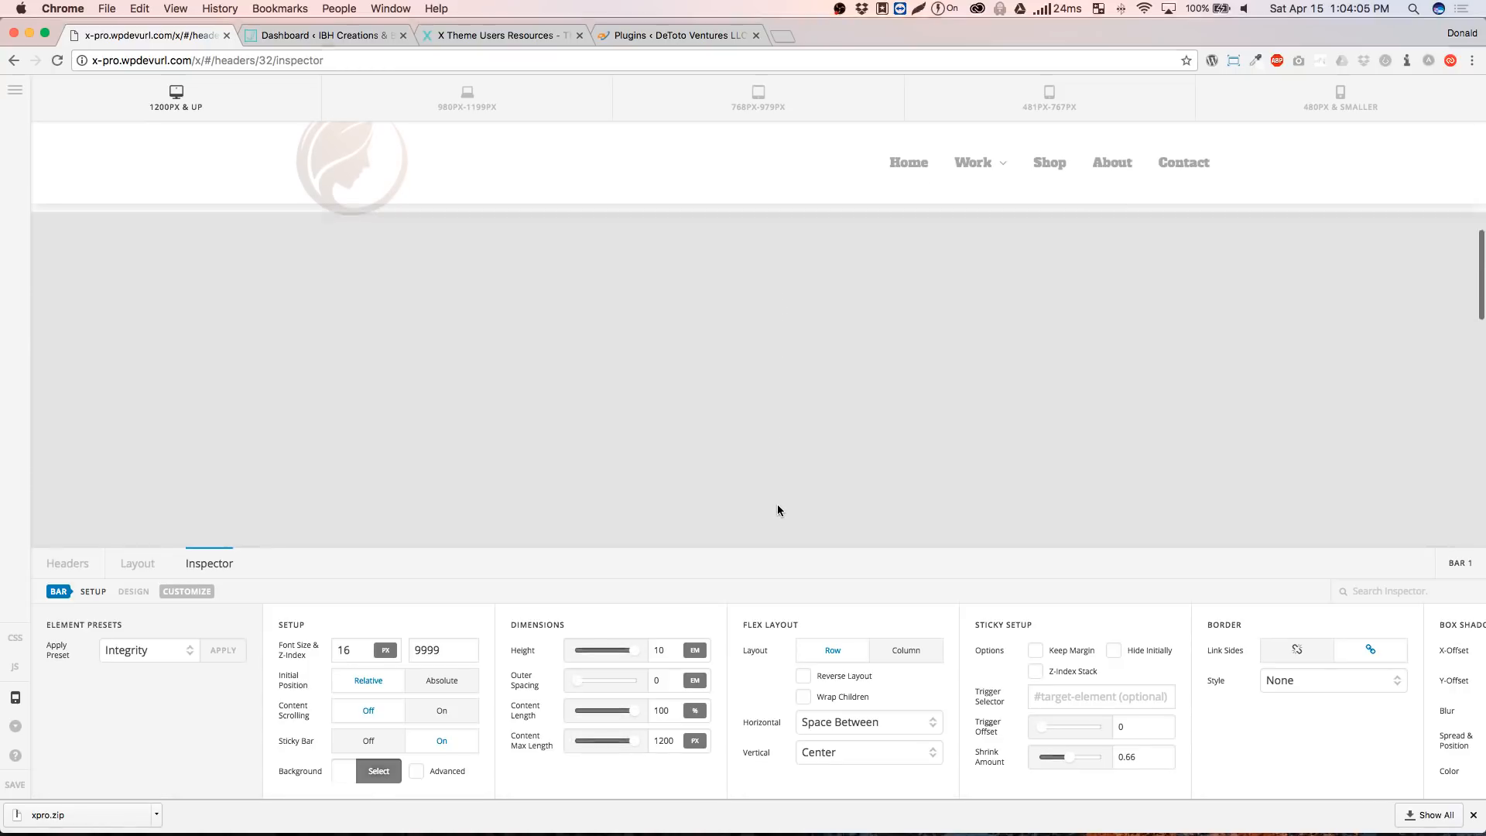
scroll(777, 504, up, 5)
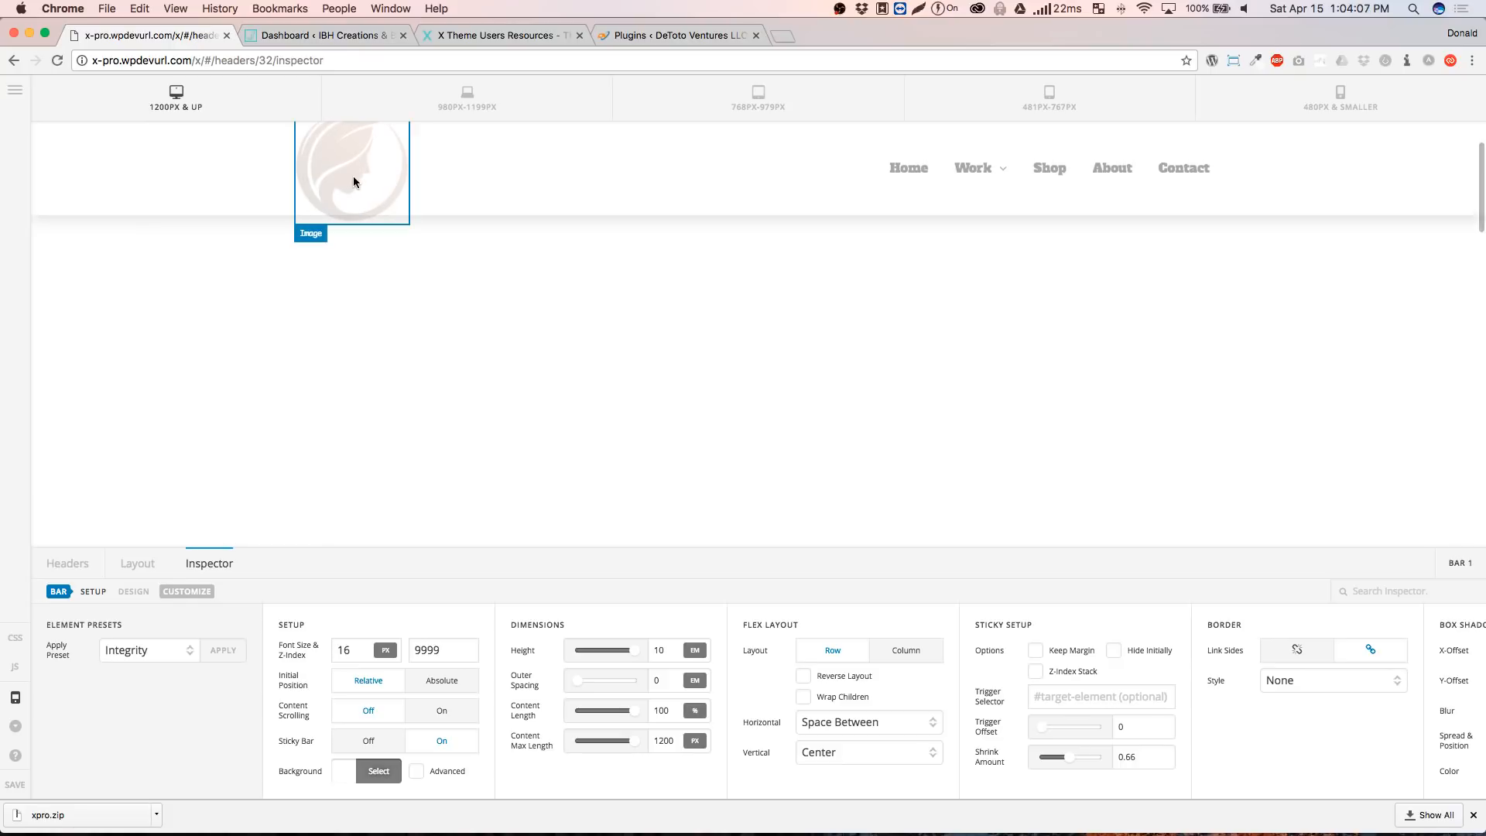
scroll(353, 175, up, 2)
Try the No Shrink self flex preset on Container 1, which holds the logo, and switch it back to Standard
click(401, 226)
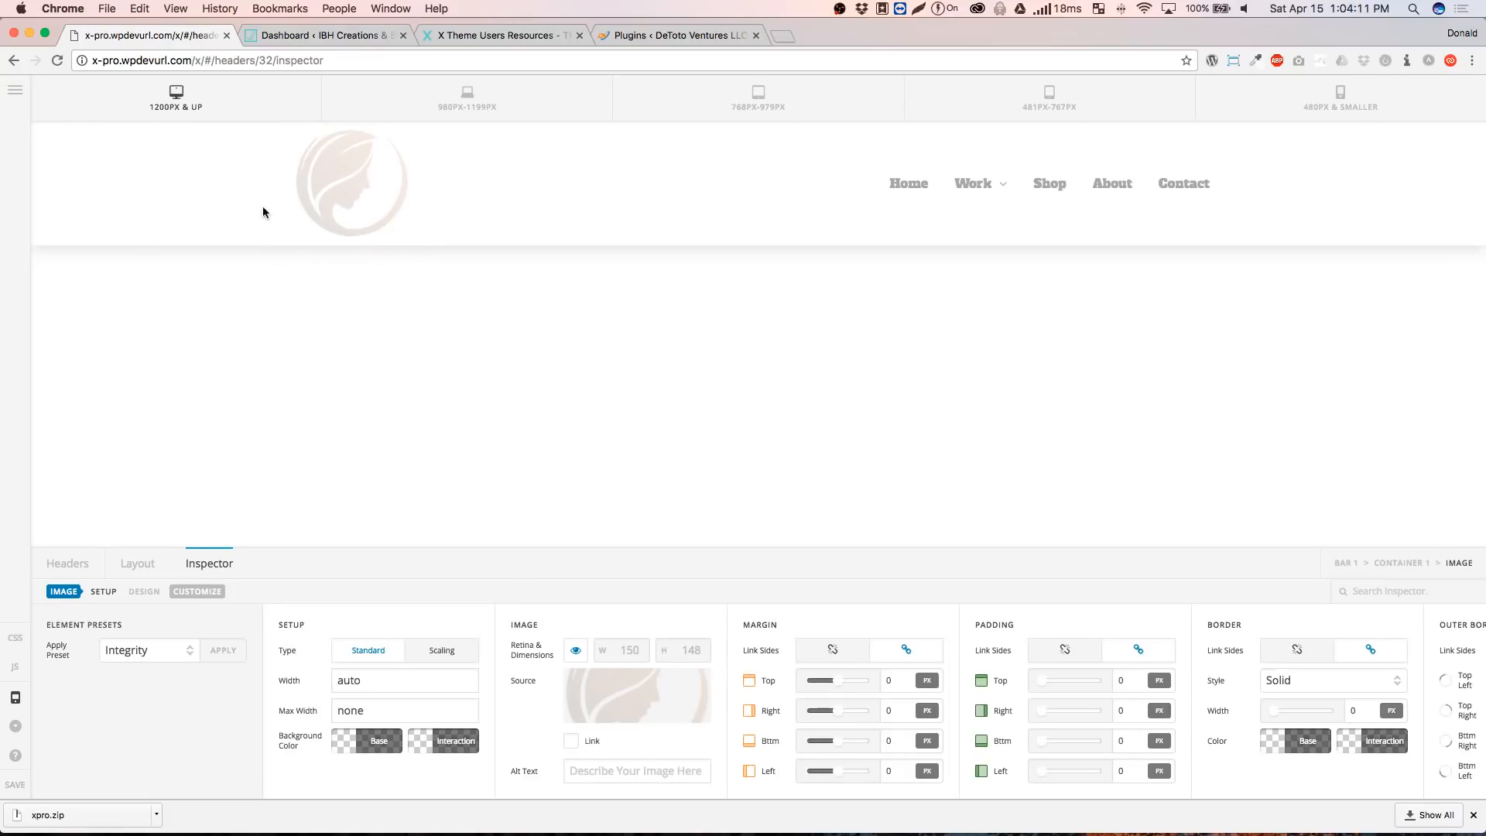
click(143, 566)
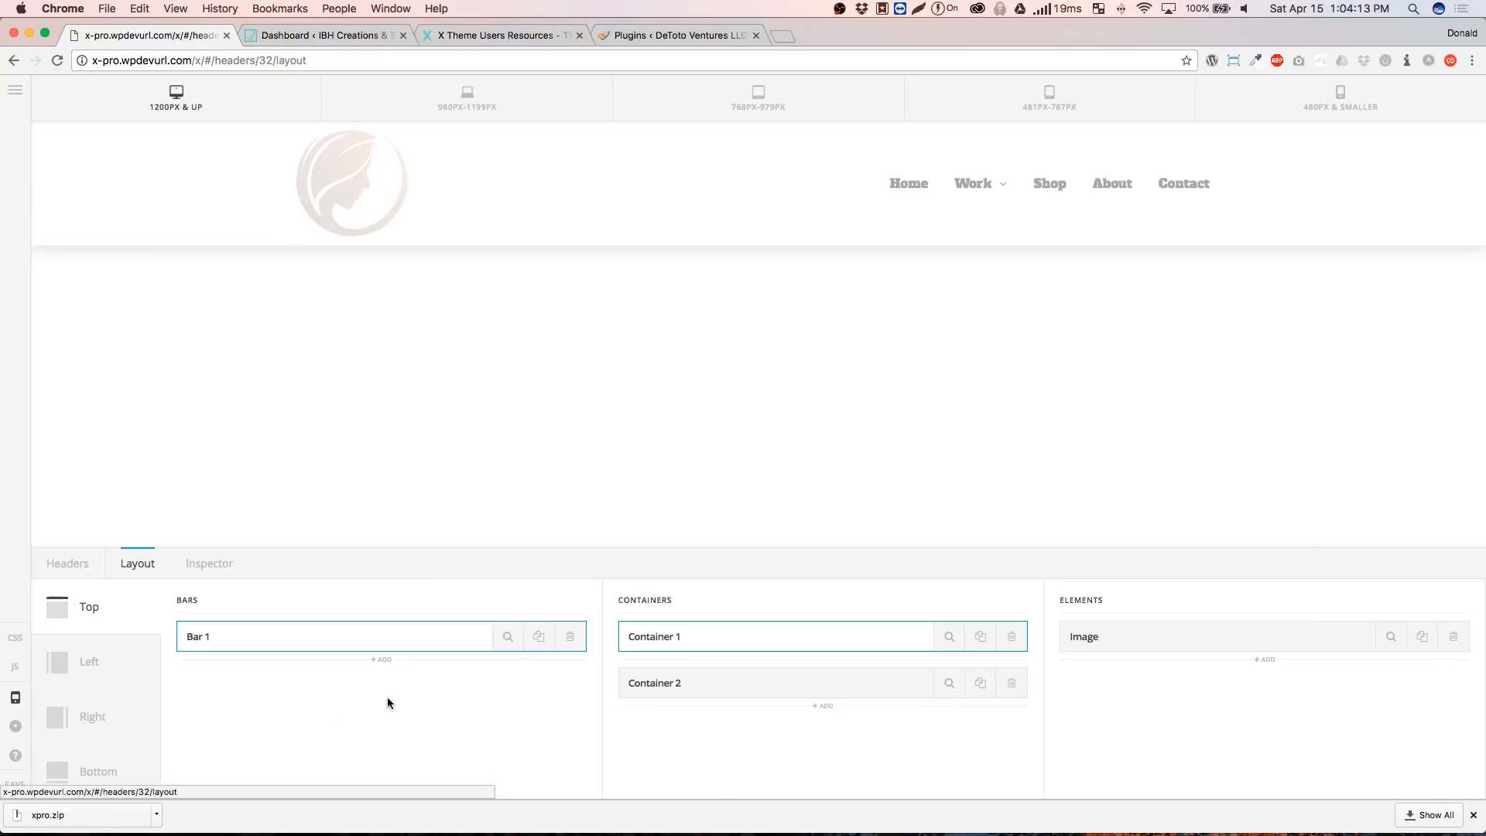
click(948, 638)
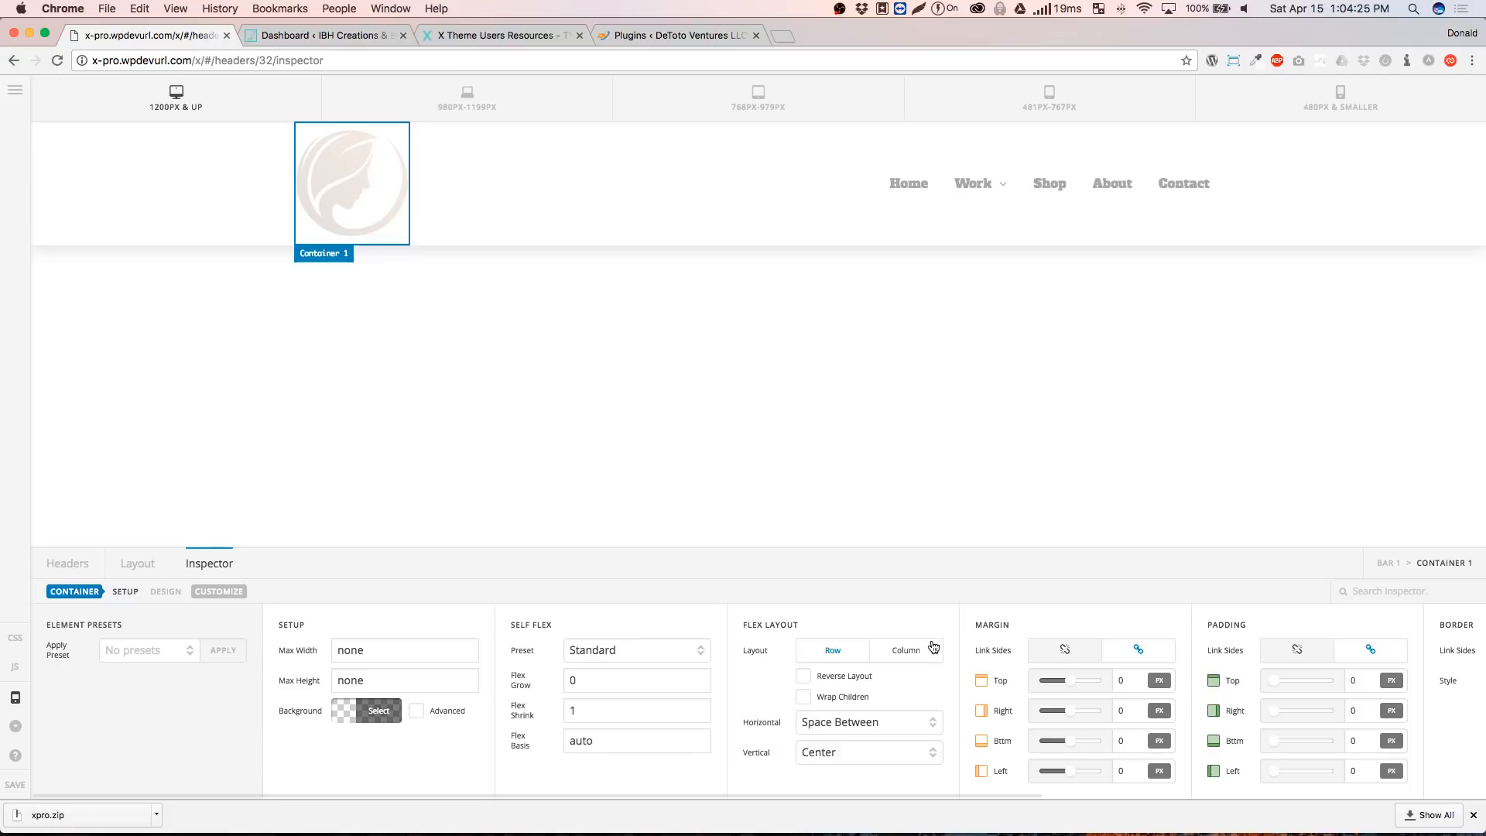
click(624, 652)
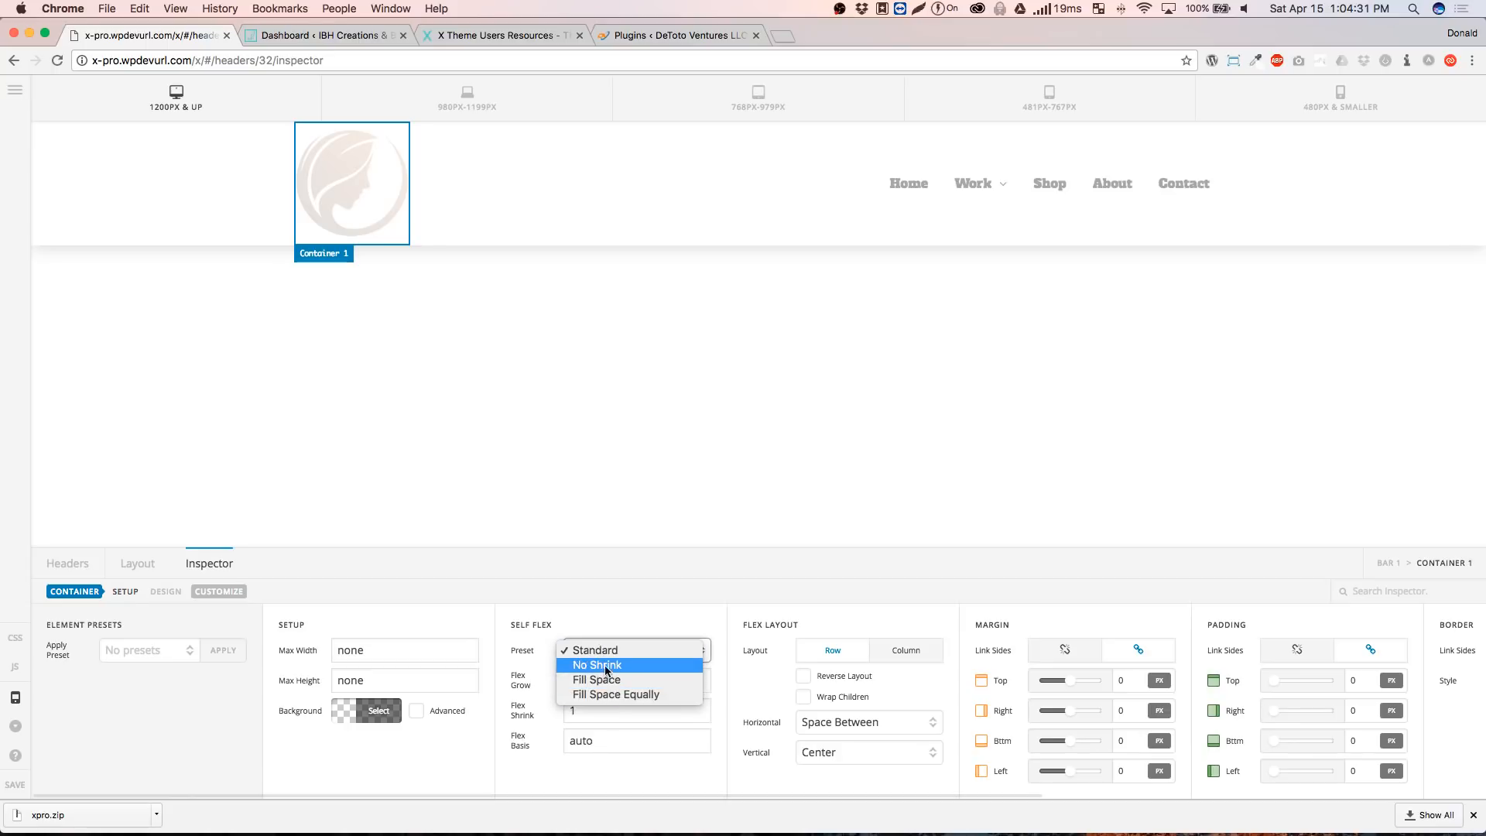
click(607, 666)
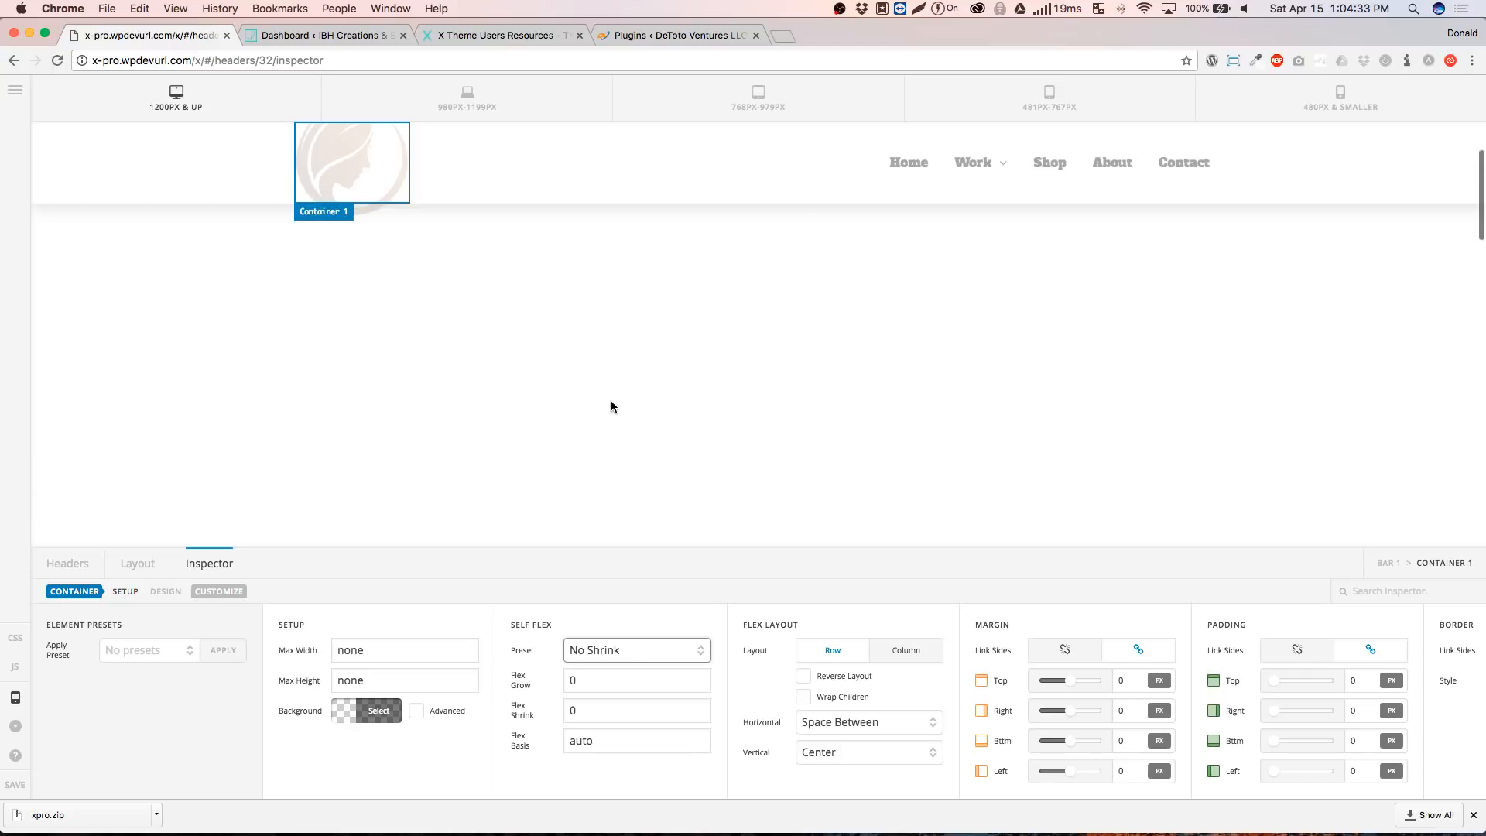
click(607, 659)
click(596, 637)
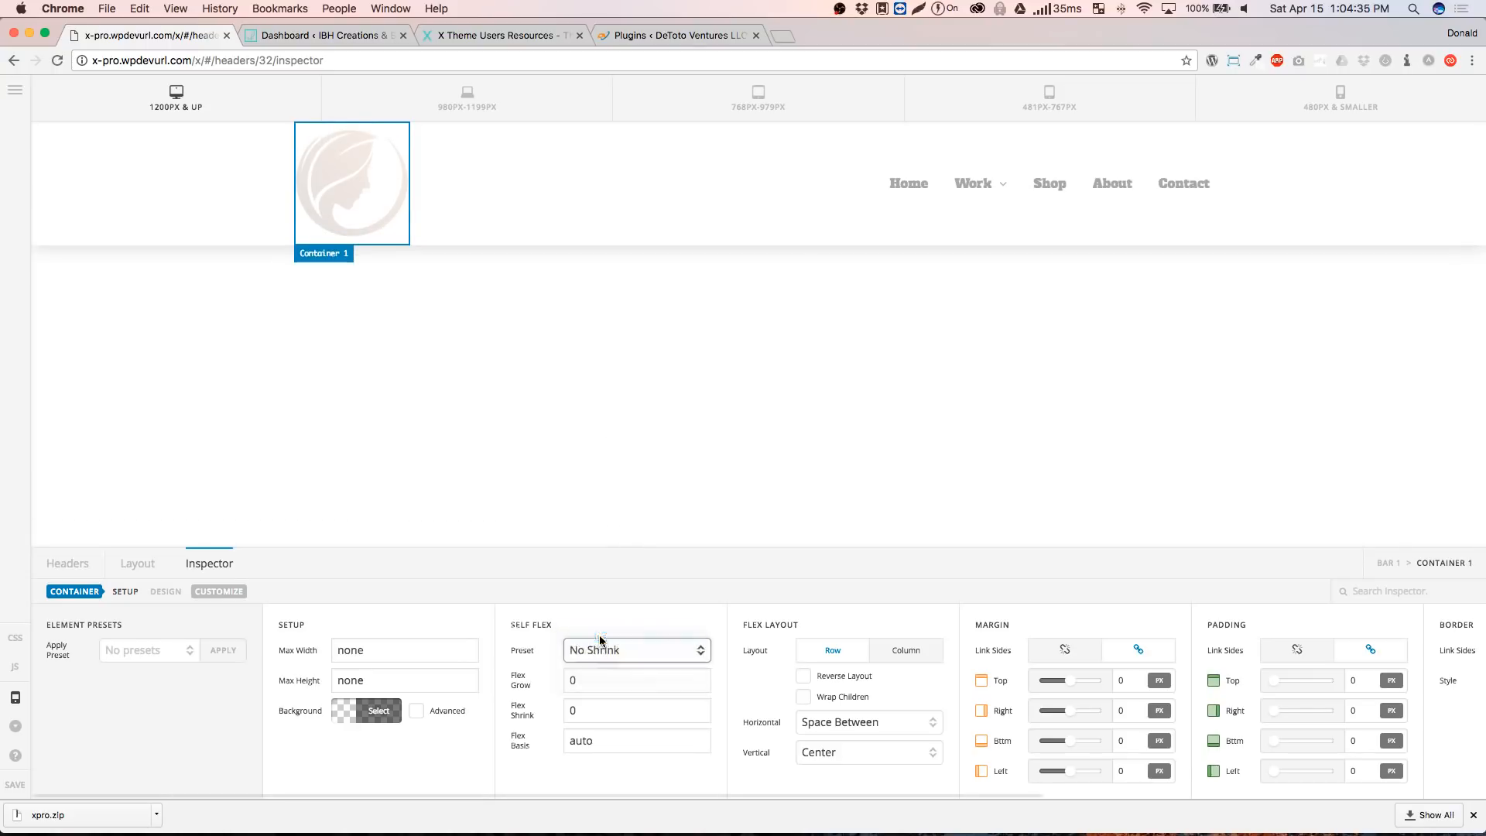
Toggle the logo image's retina option off and on again, set its type to Scaling, and check it in the preview
click(341, 147)
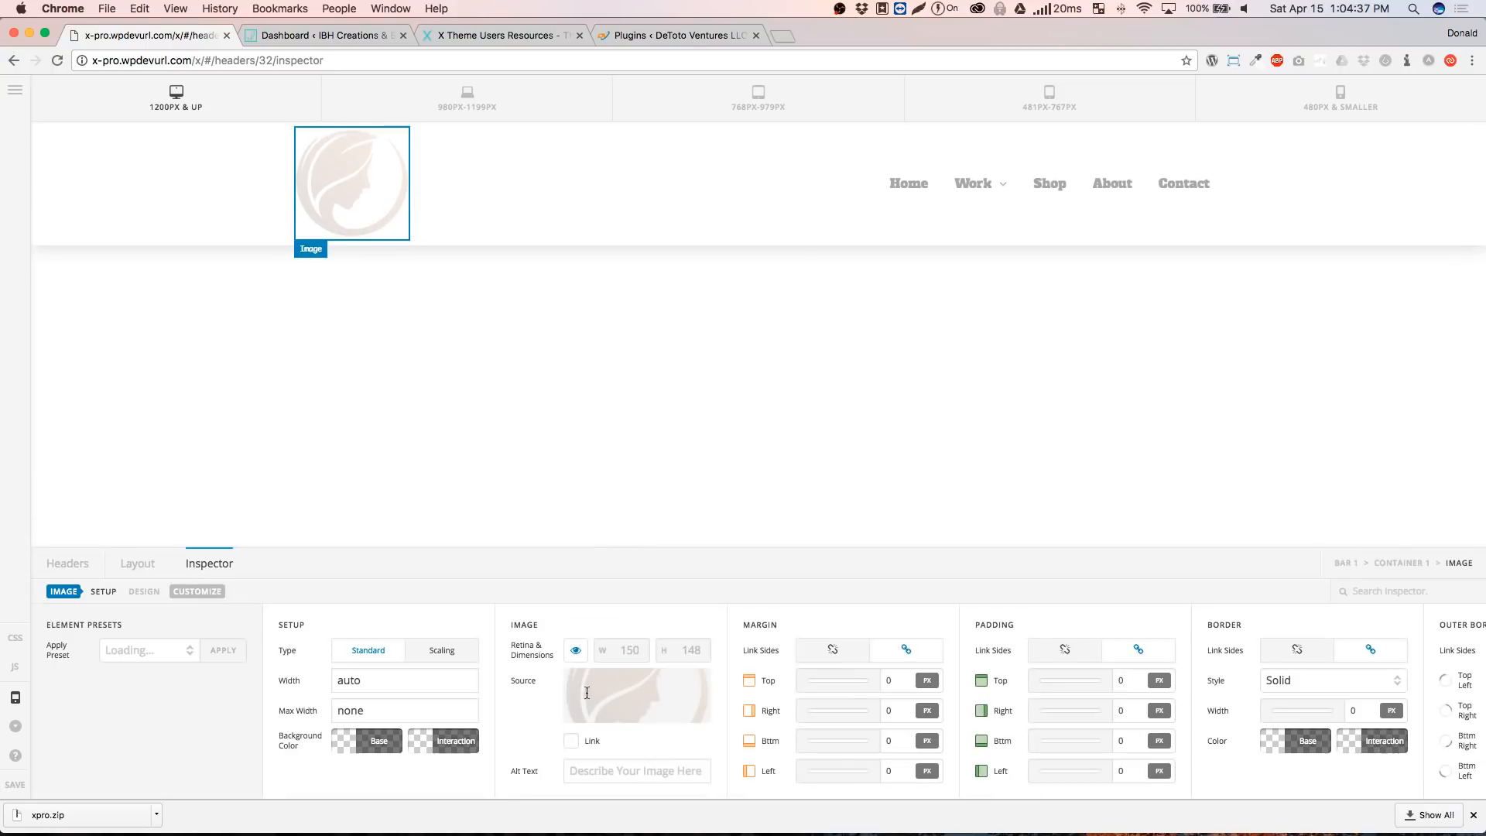
click(574, 653)
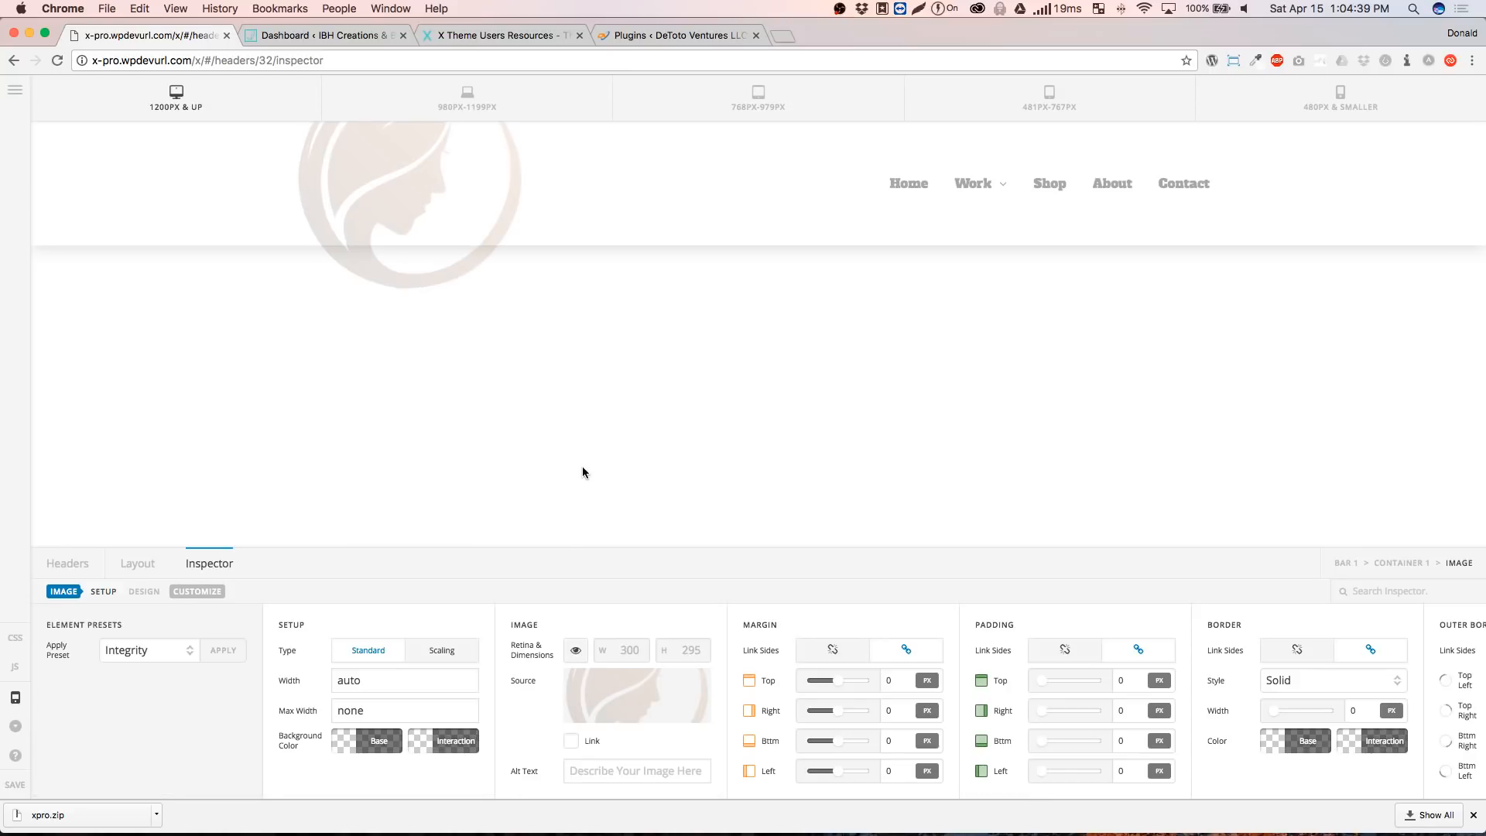
click(575, 650)
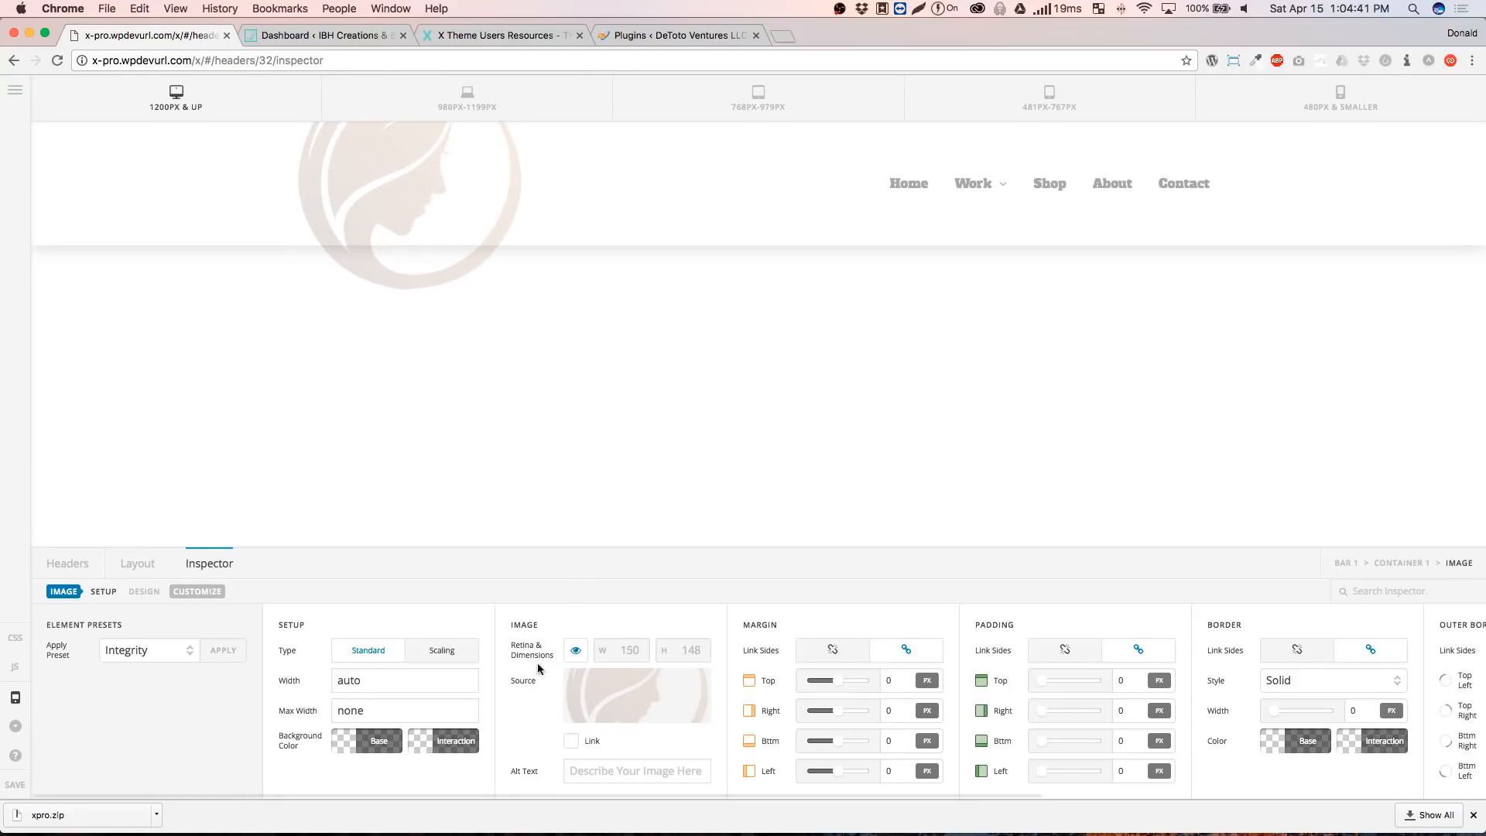
click(436, 656)
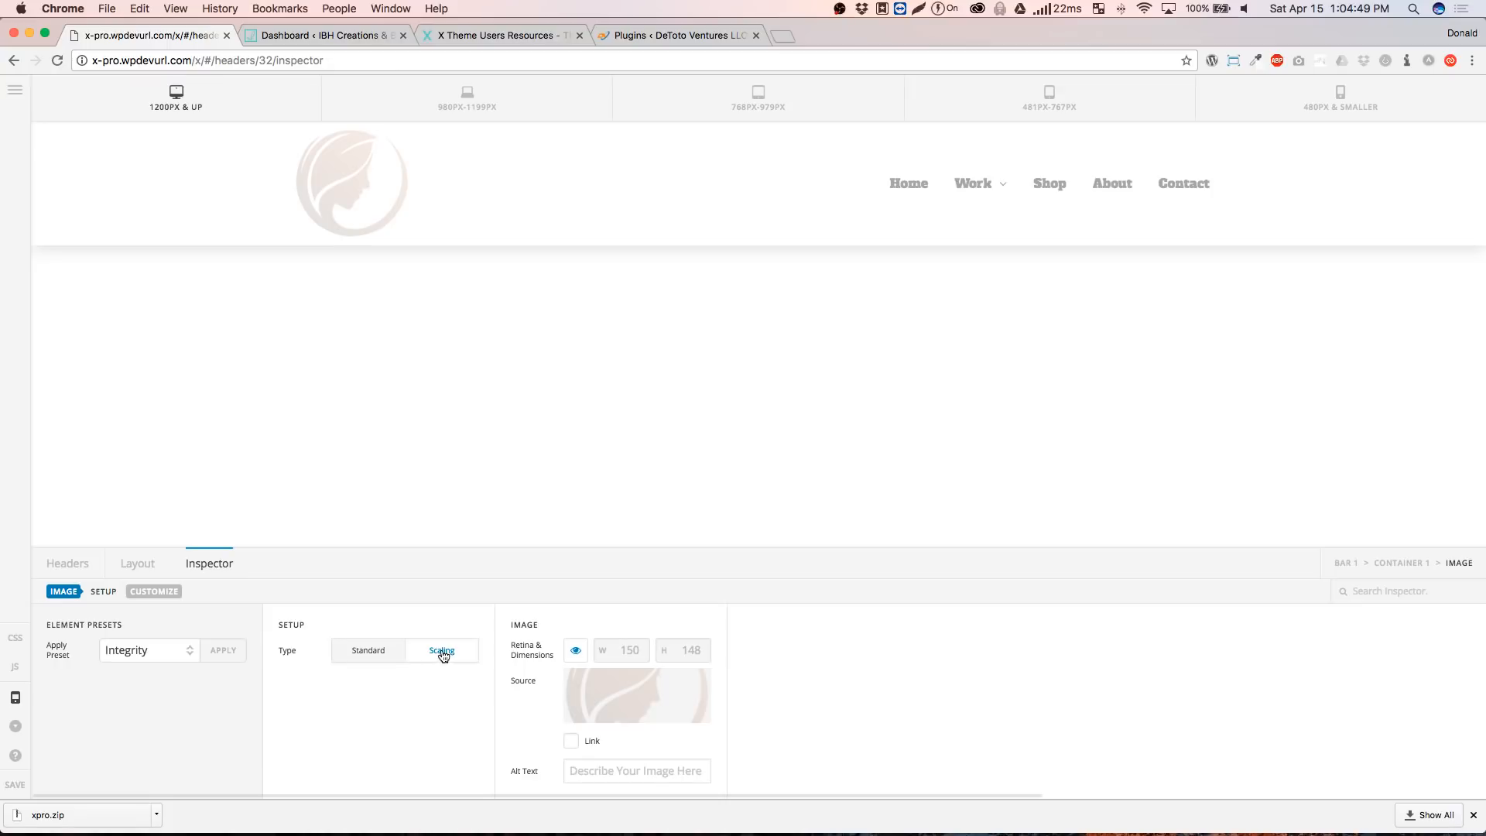
scroll(645, 482, down, 3)
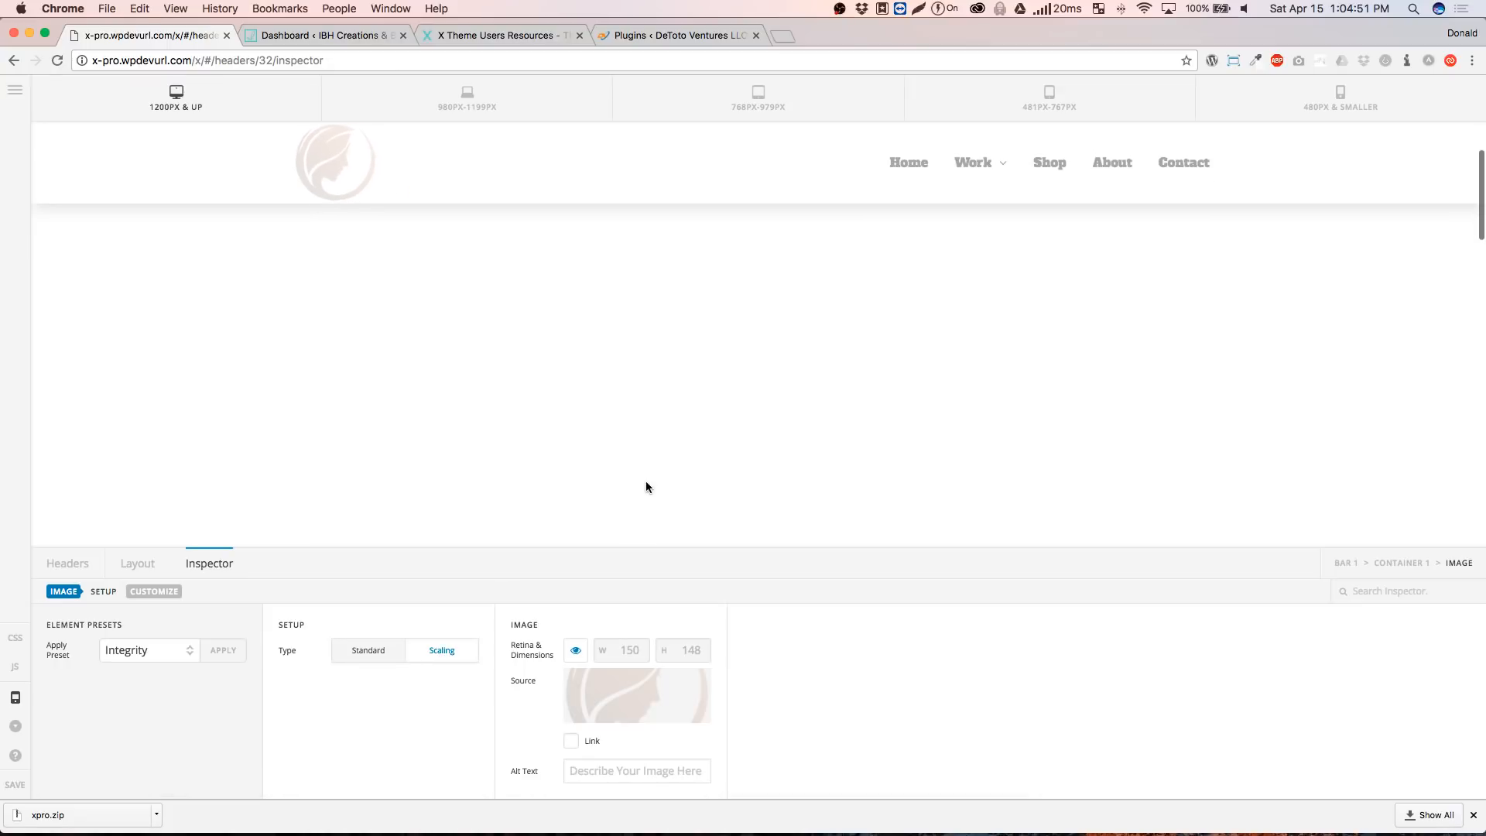
scroll(631, 485, down, 5)
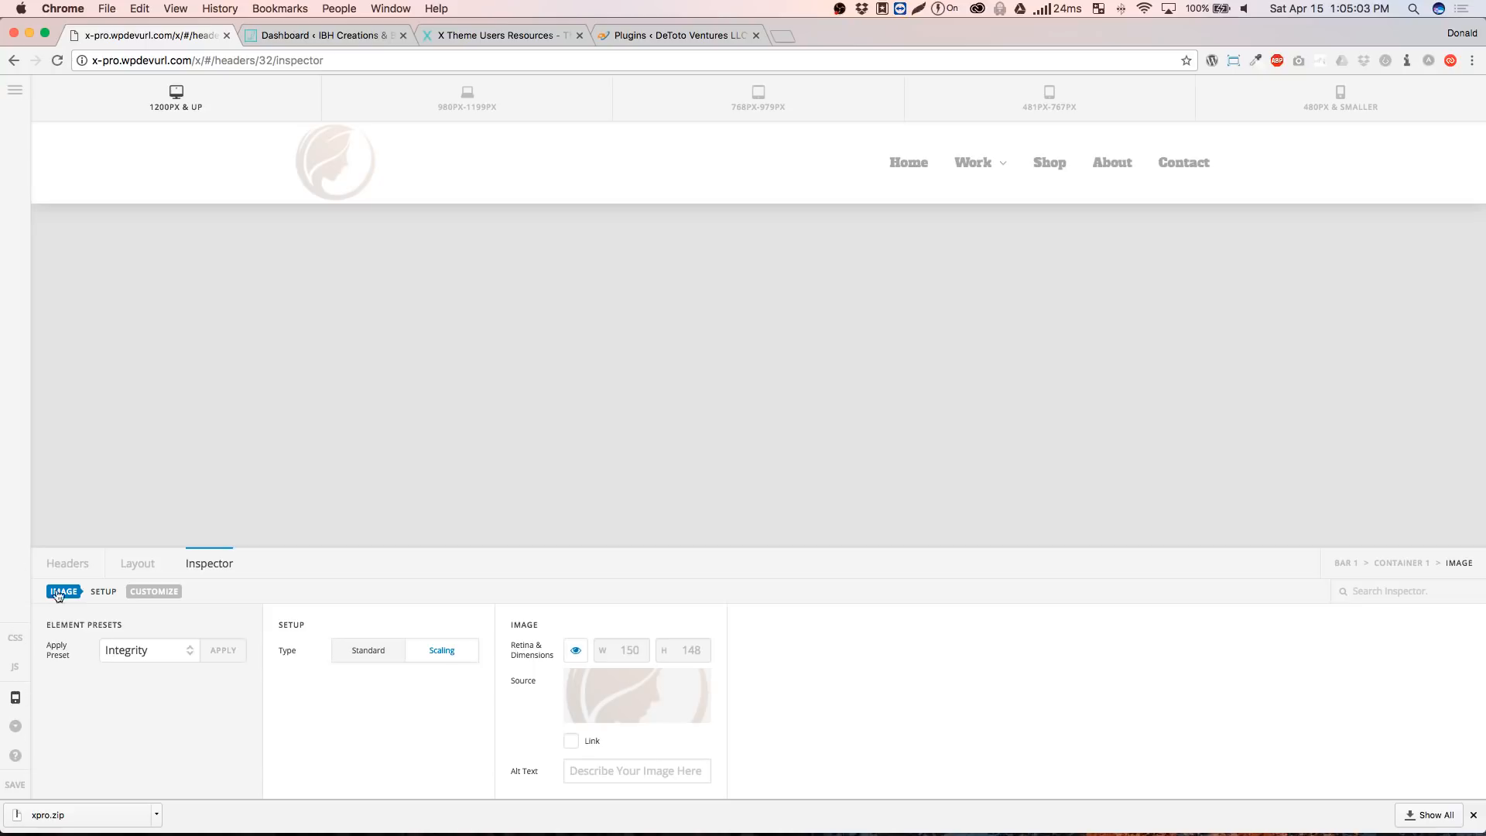
Return to the header list and create a header named Middle from the Standard Middle template
click(65, 566)
click(699, 478)
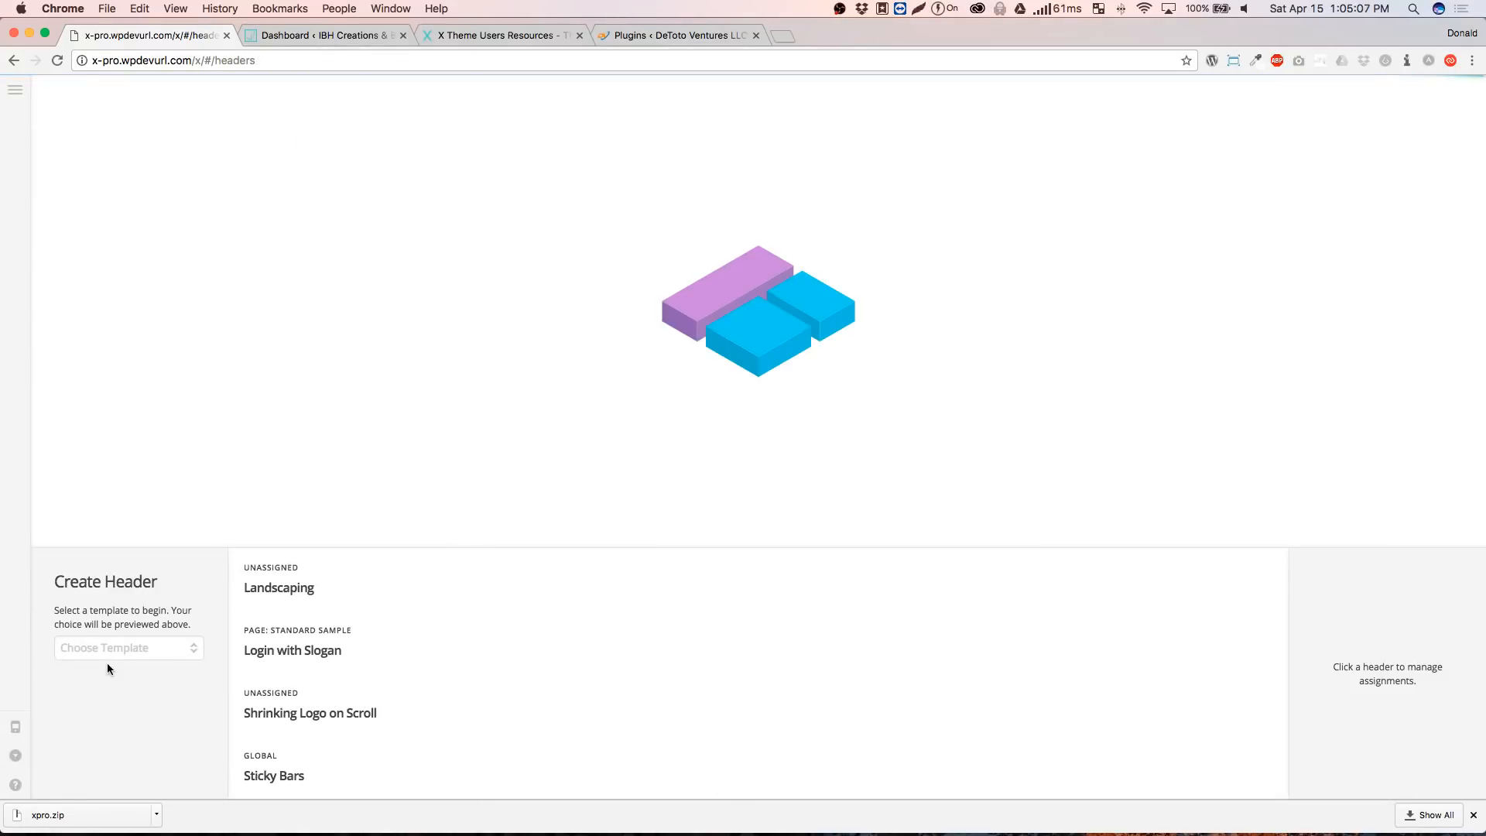
click(108, 648)
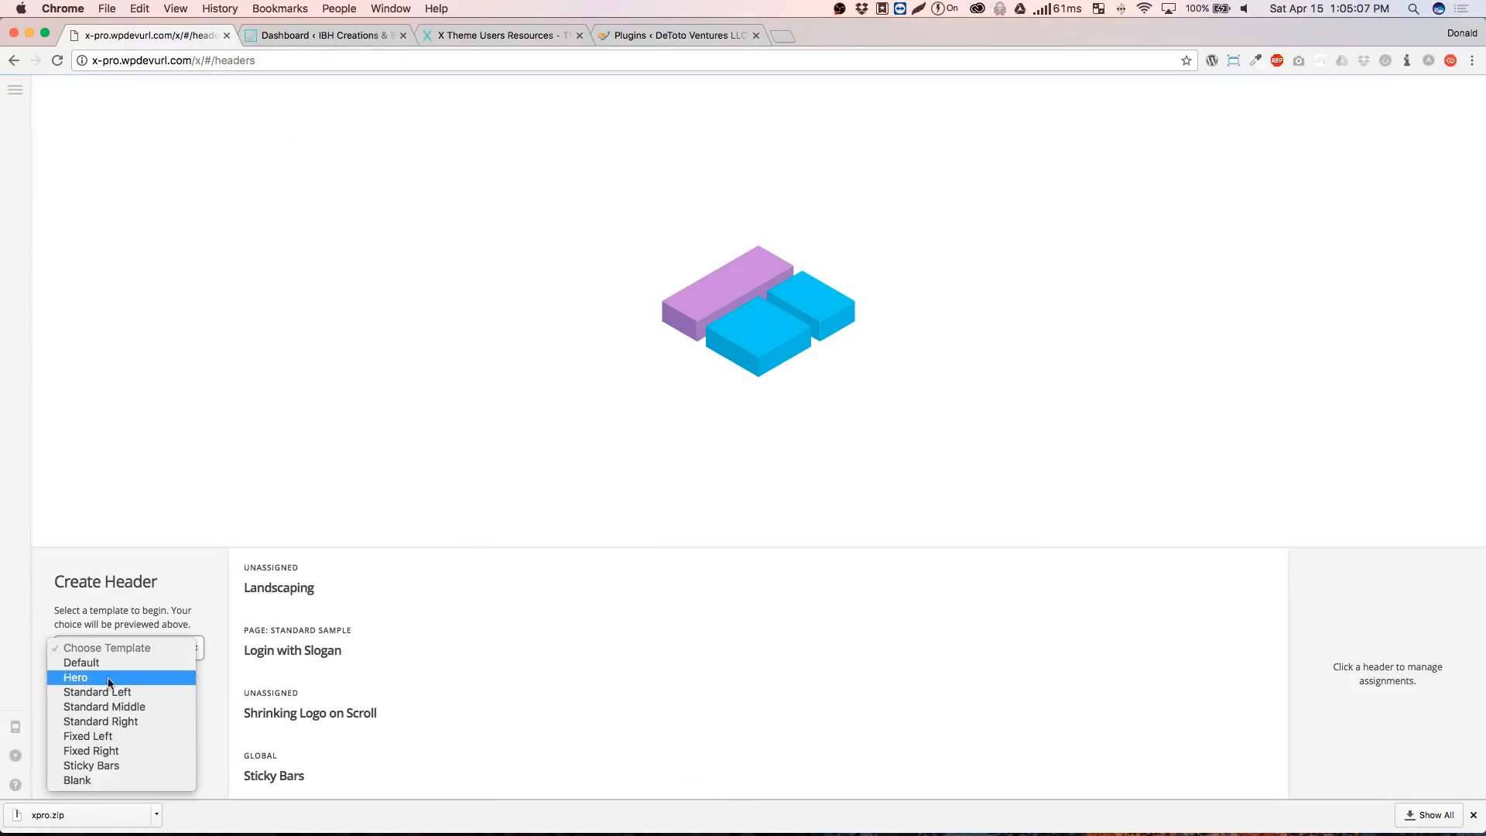
click(109, 706)
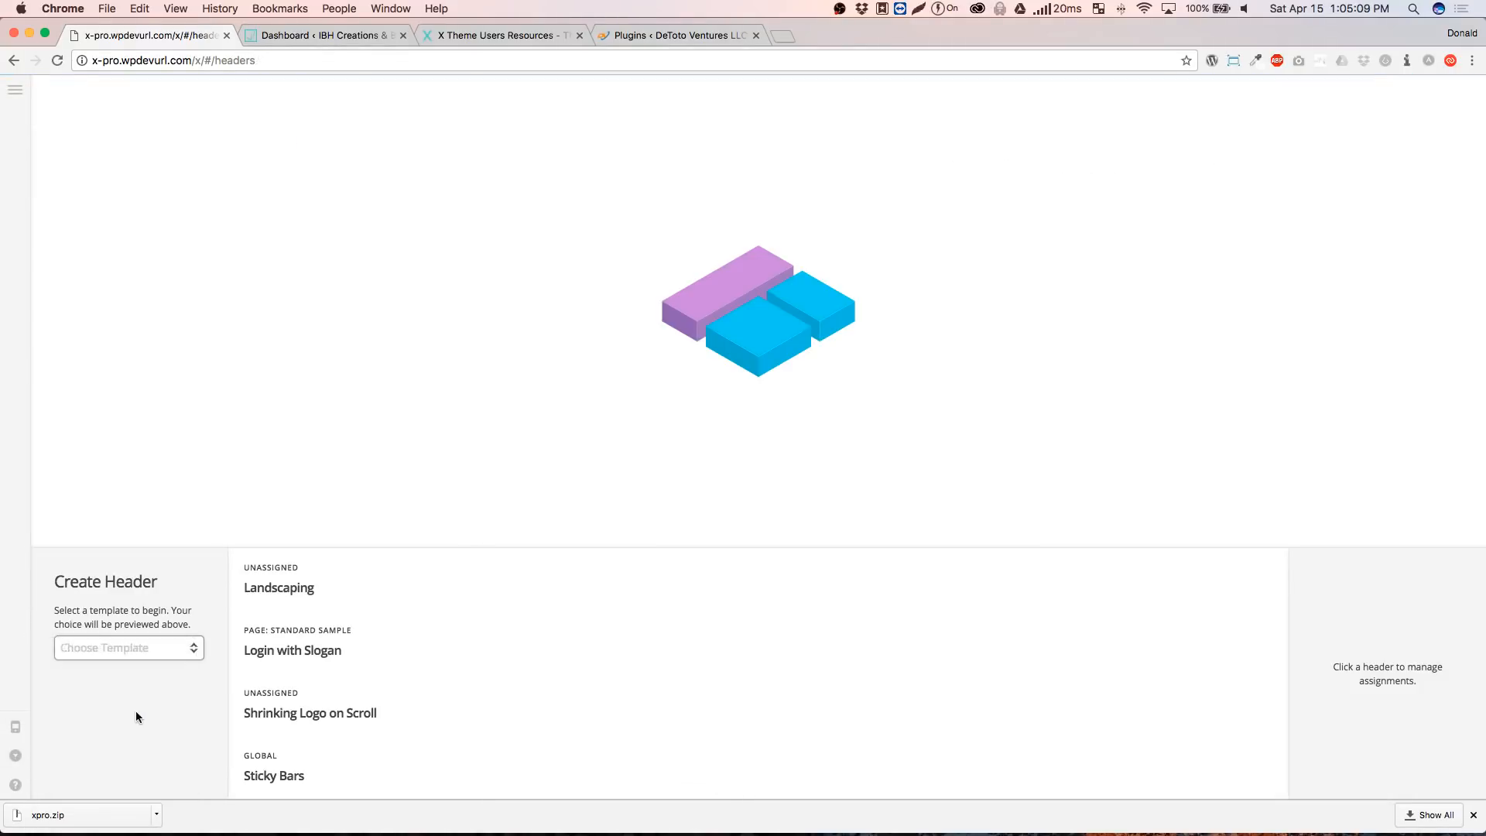
click(121, 715)
text(Middle)
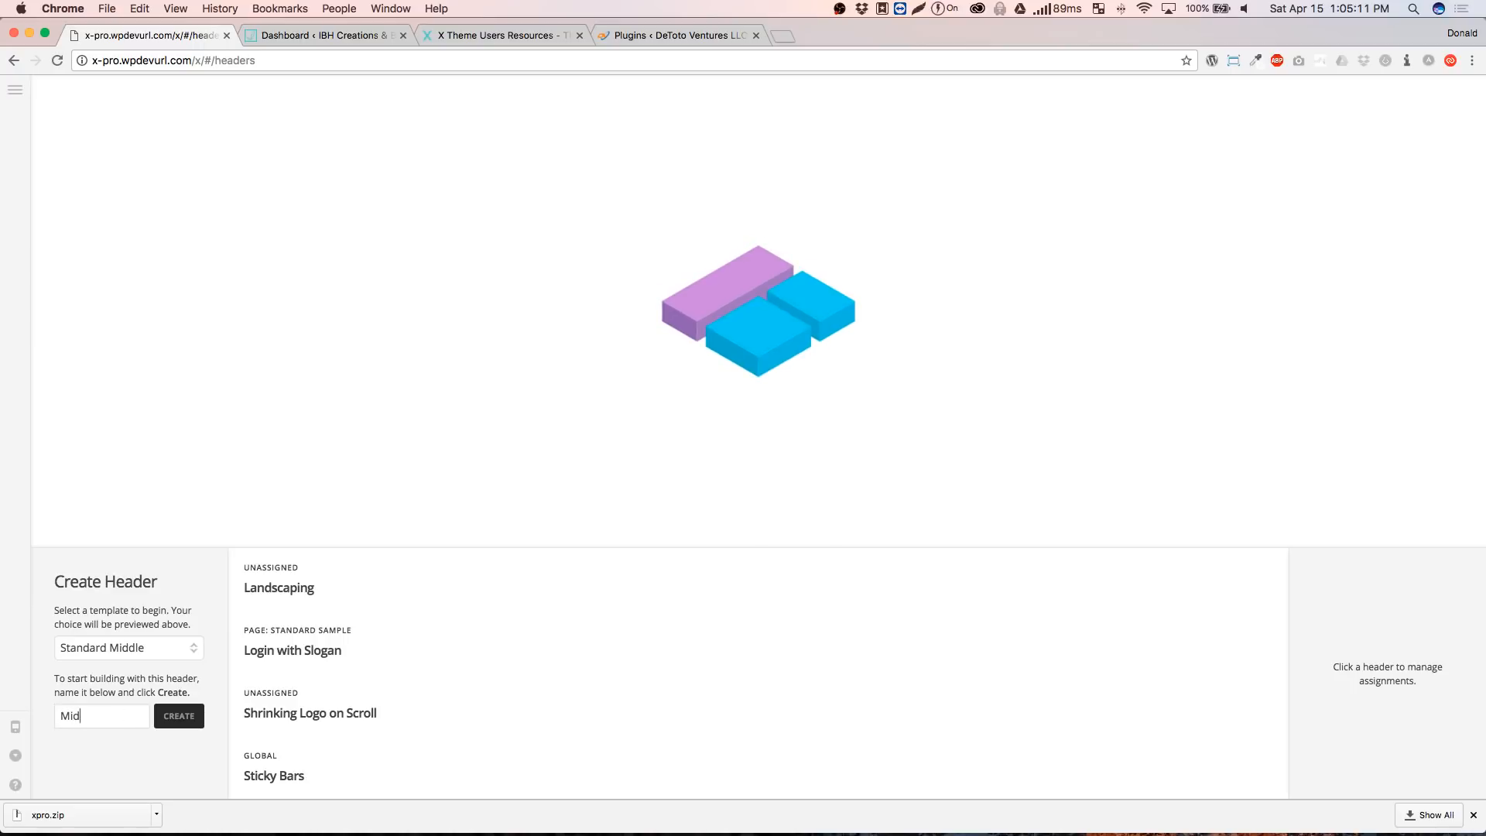
key(Return)
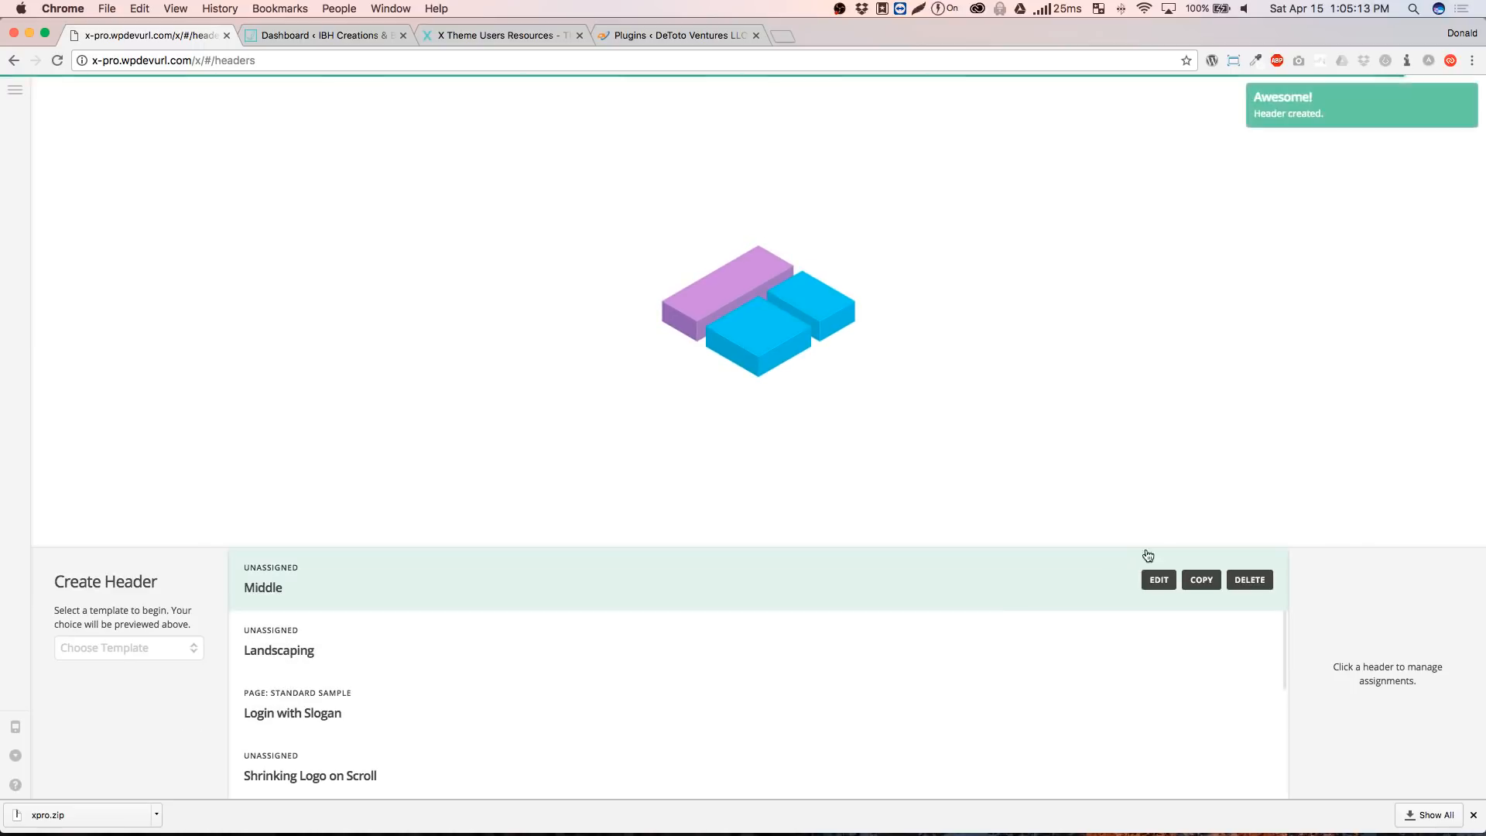
Open the Middle header for editing and turn on Sticky Bar for its bar
click(1155, 578)
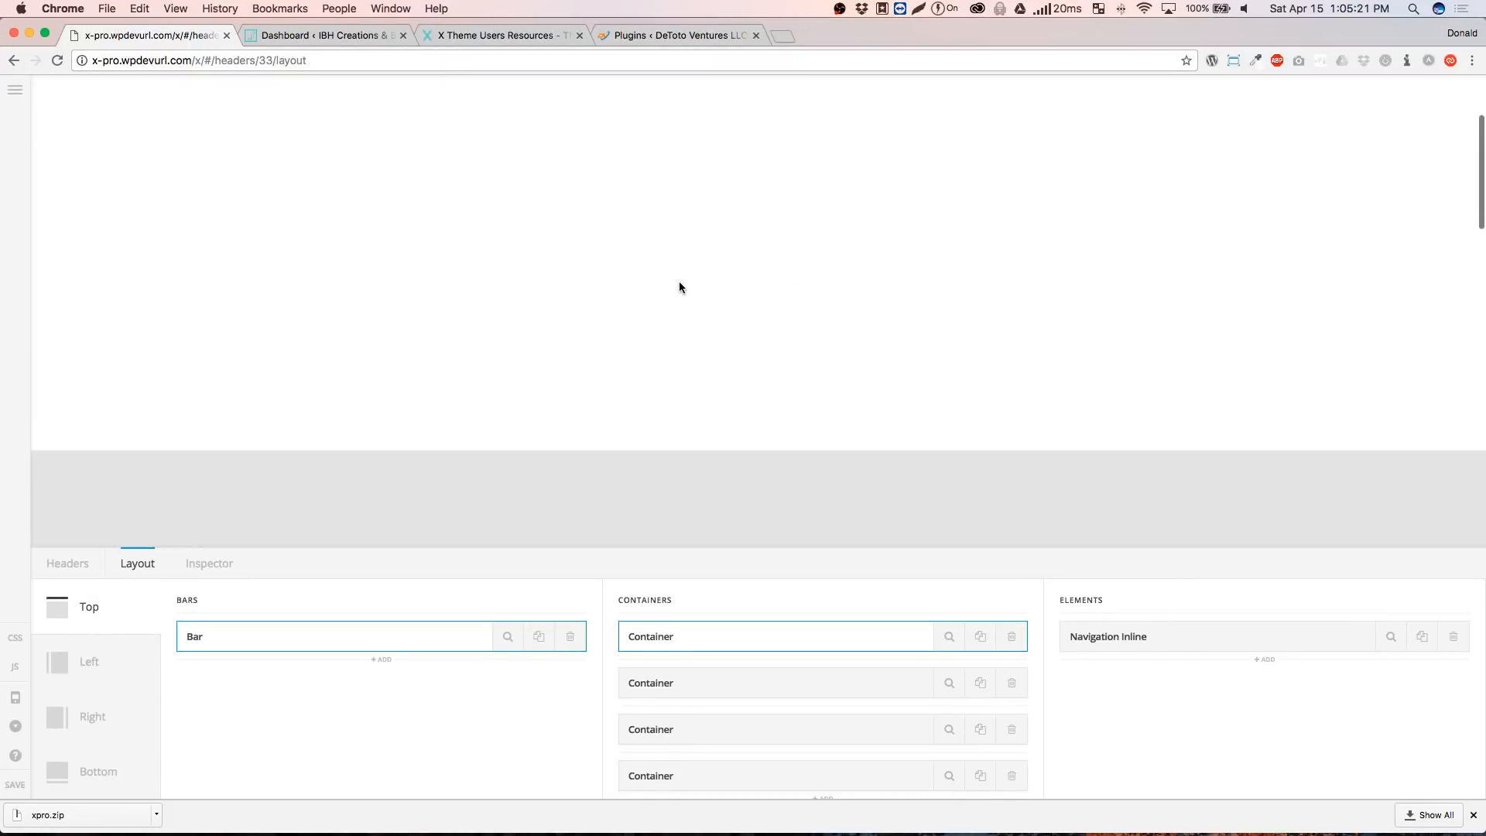
click(82, 137)
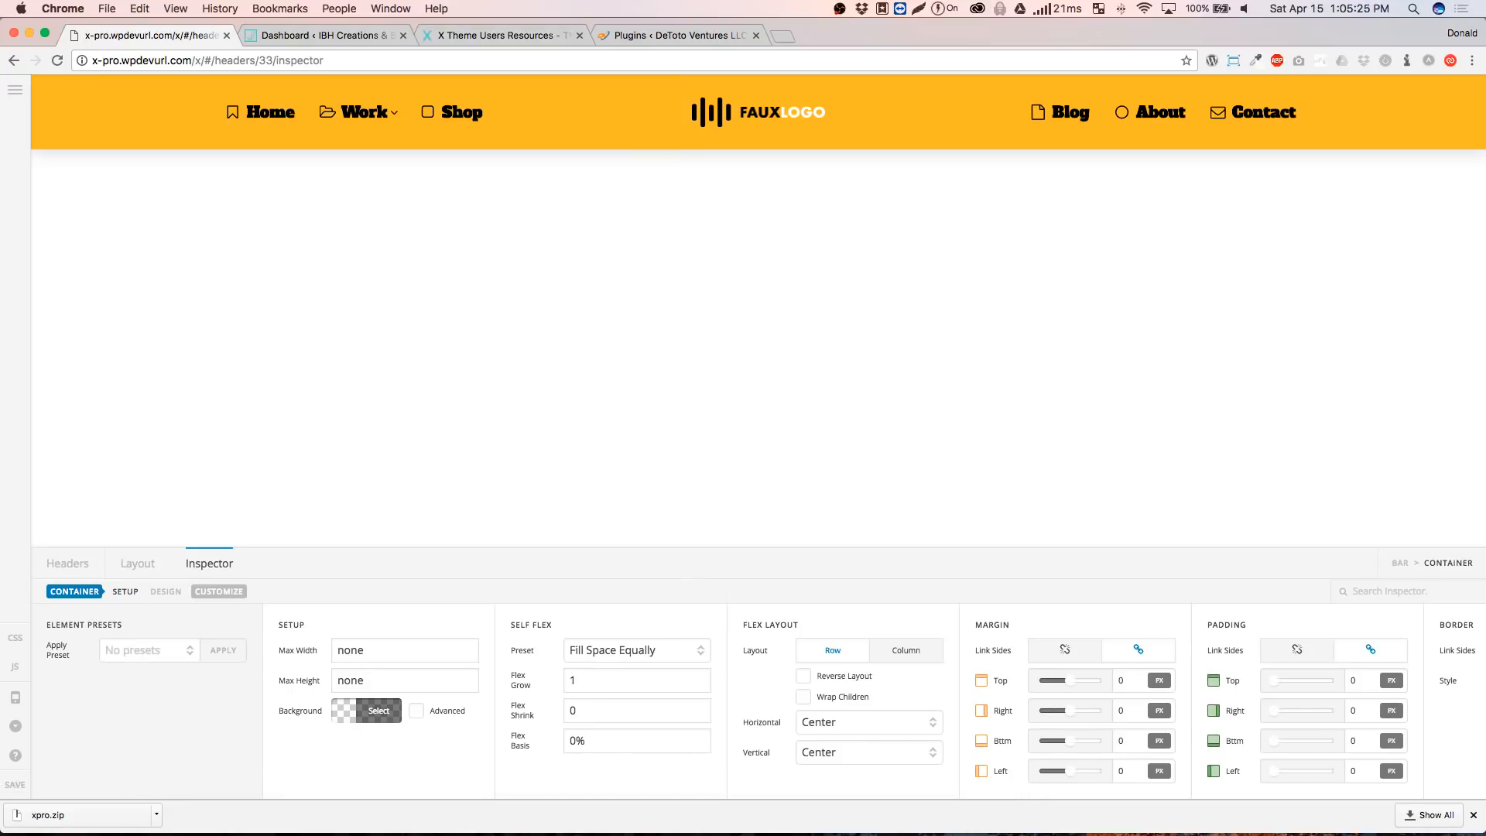
click(1400, 563)
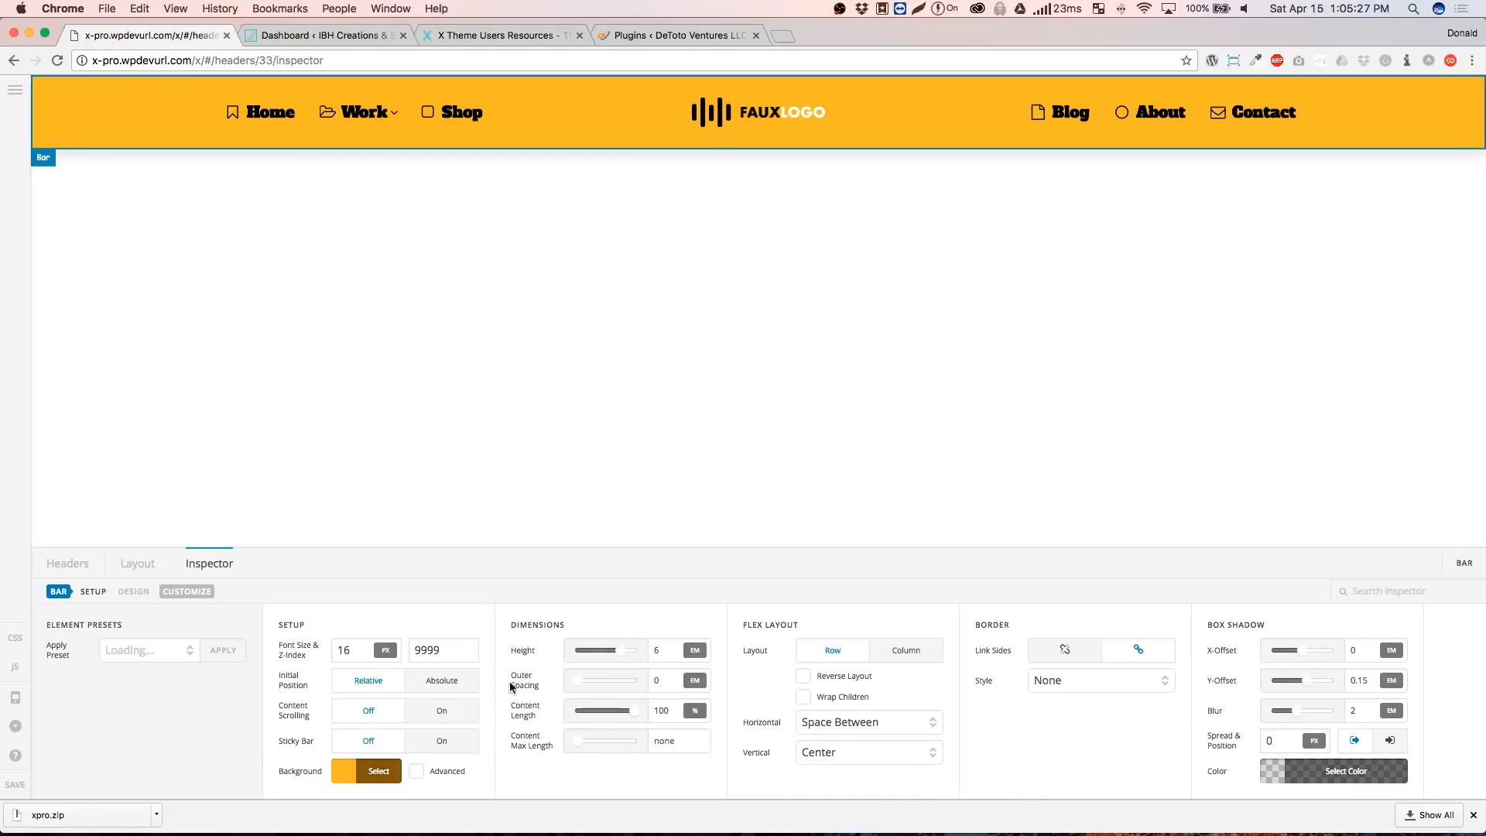
click(438, 743)
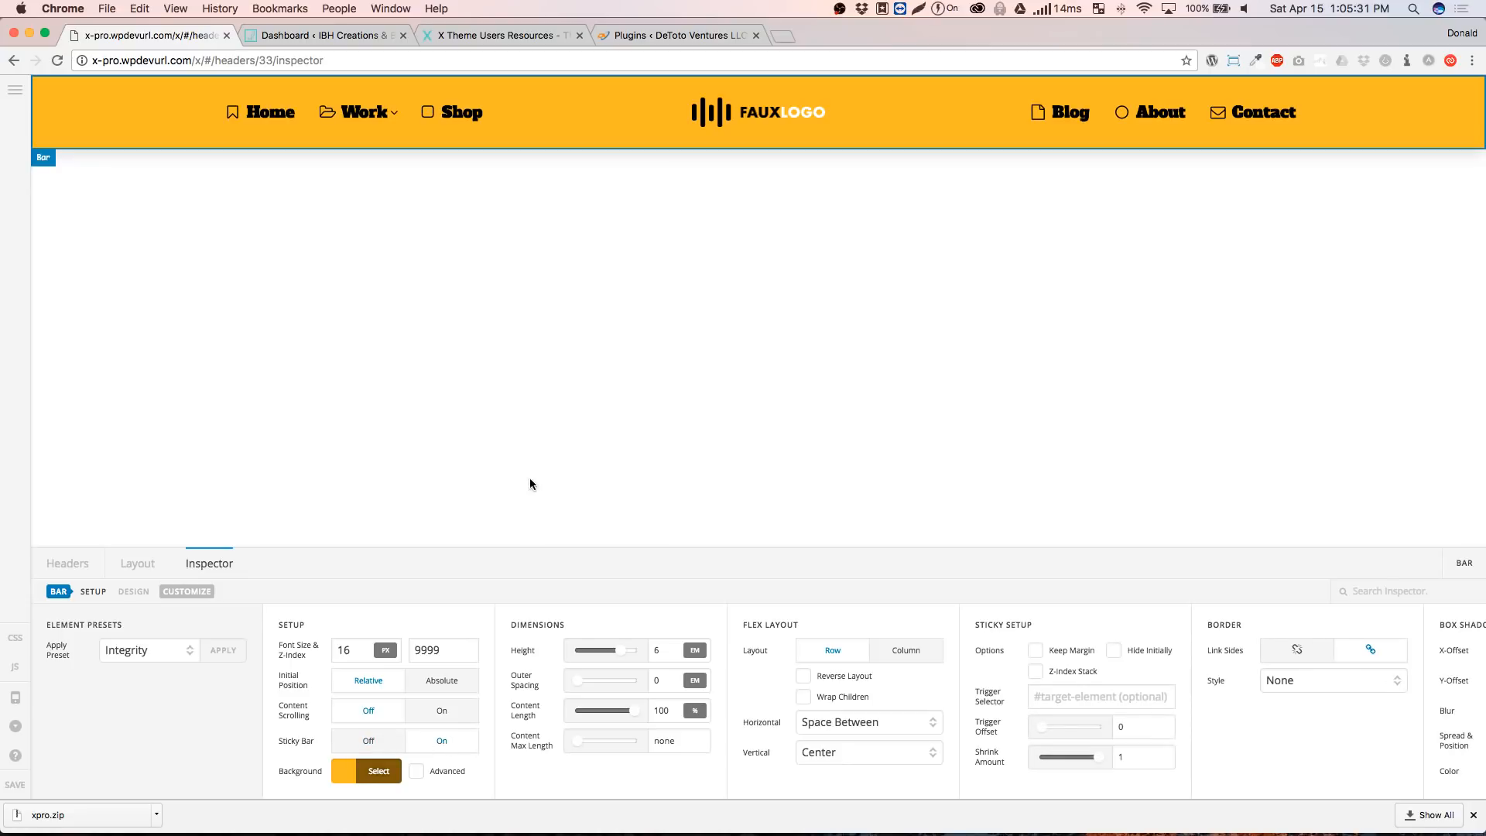
scroll(530, 477, down, 5)
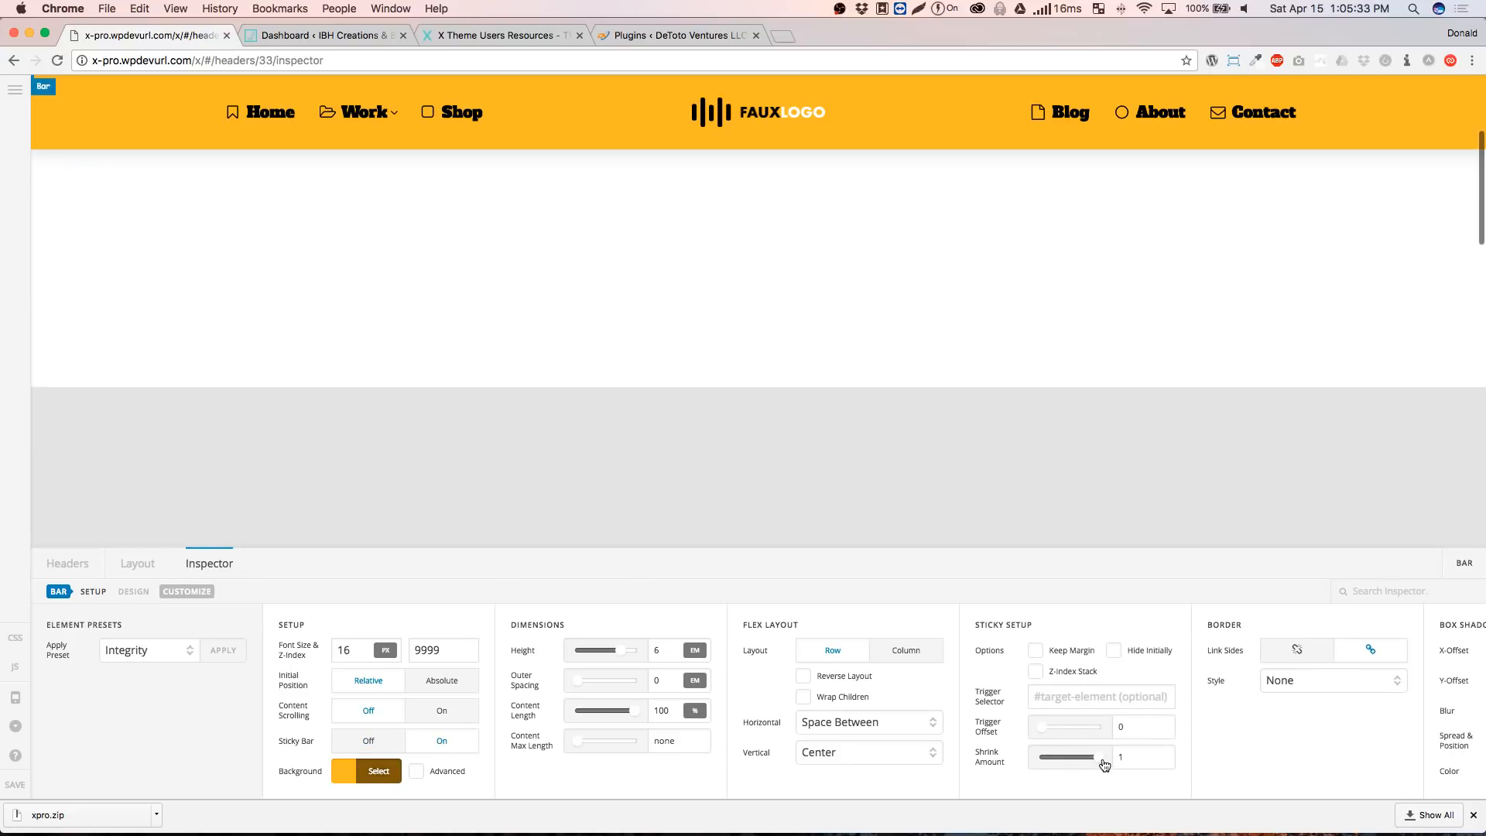
Set the Middle header bar's sticky shrink amount to 0.48 and check the shrinking in the preview
click(1057, 763)
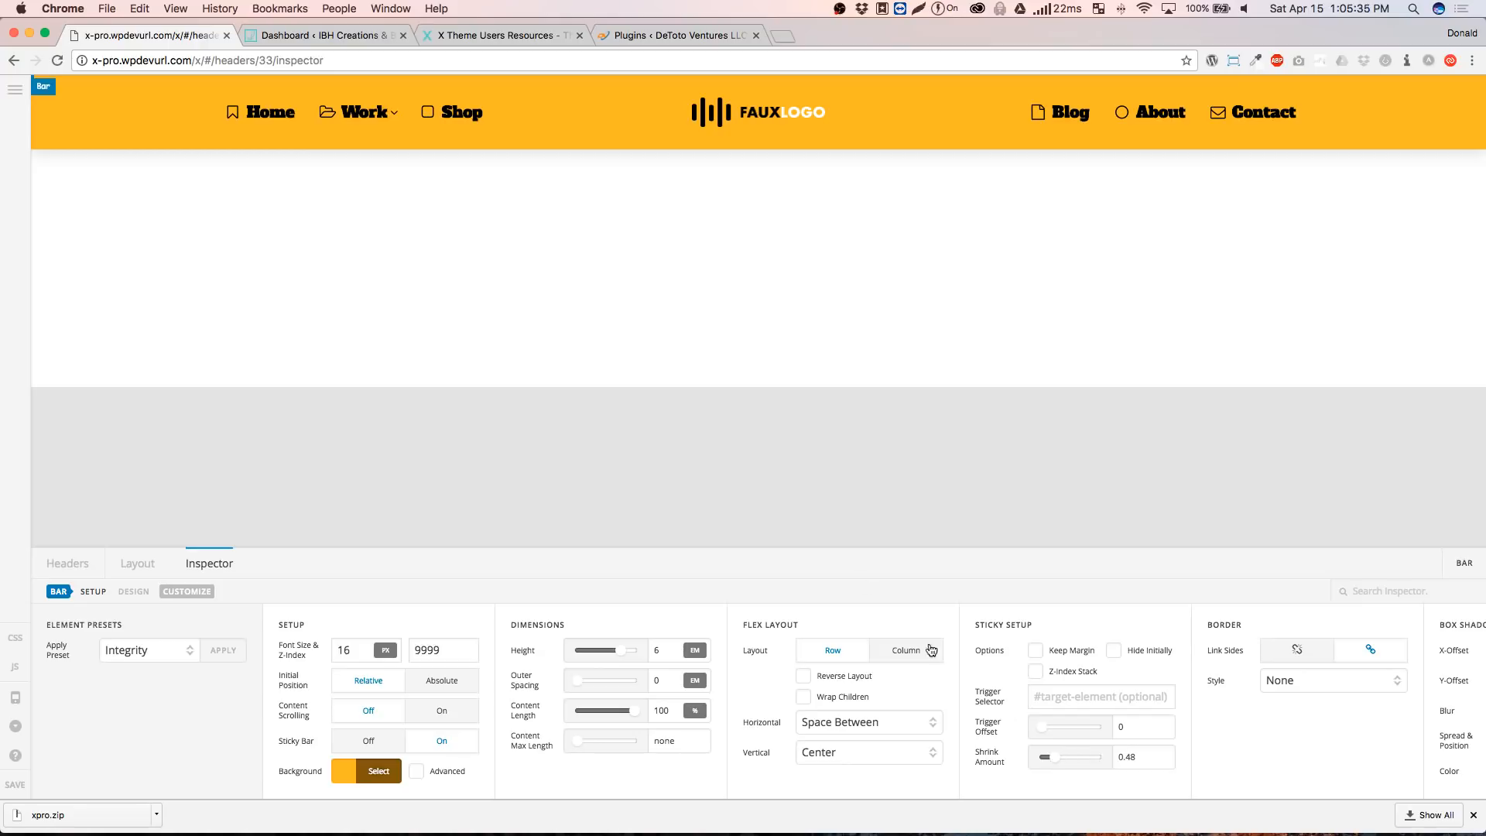
scroll(557, 421, up, 5)
scroll(557, 420, down, 2)
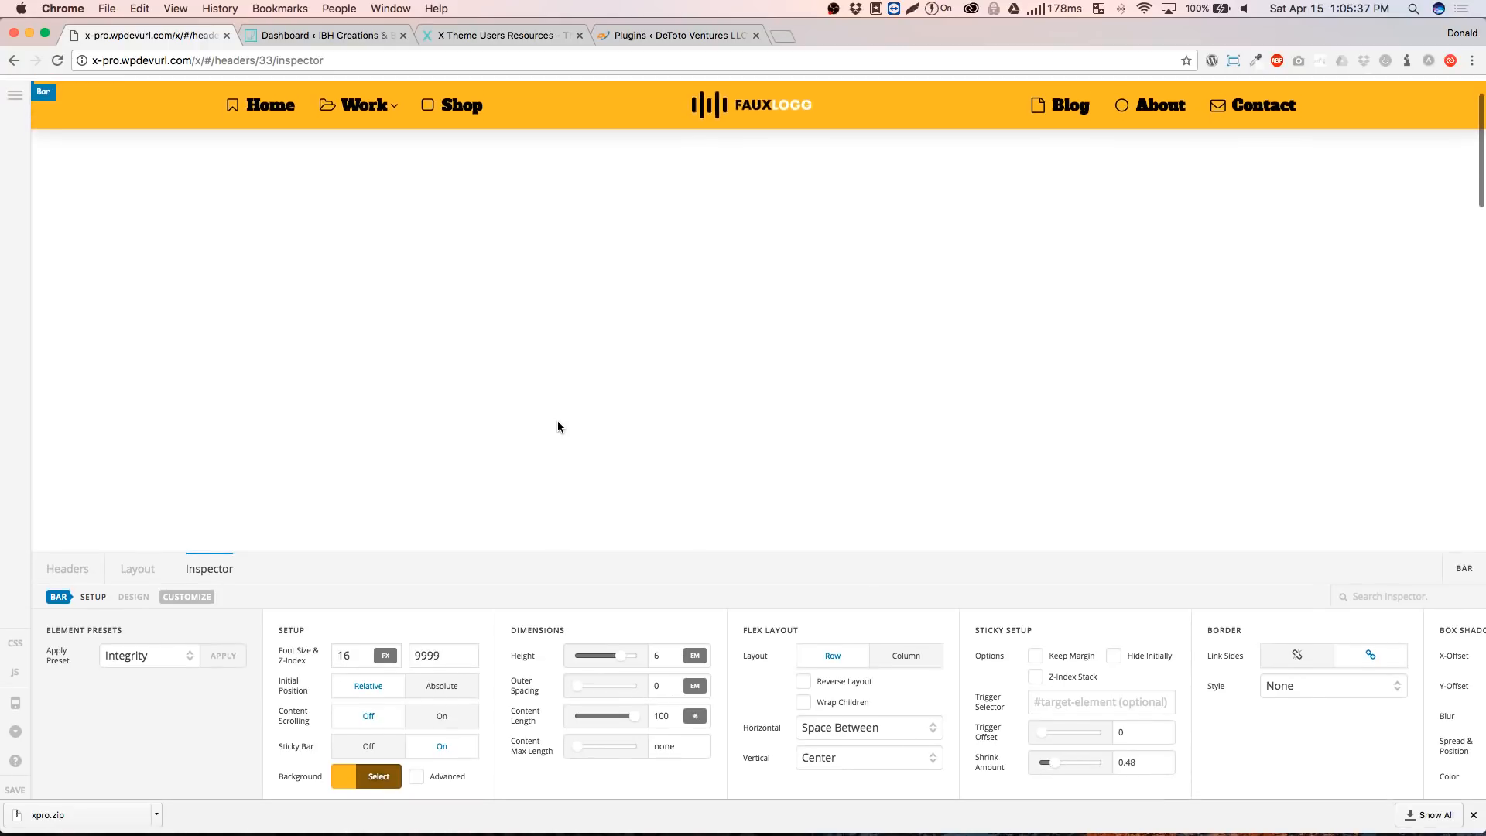
scroll(558, 421, down, 1)
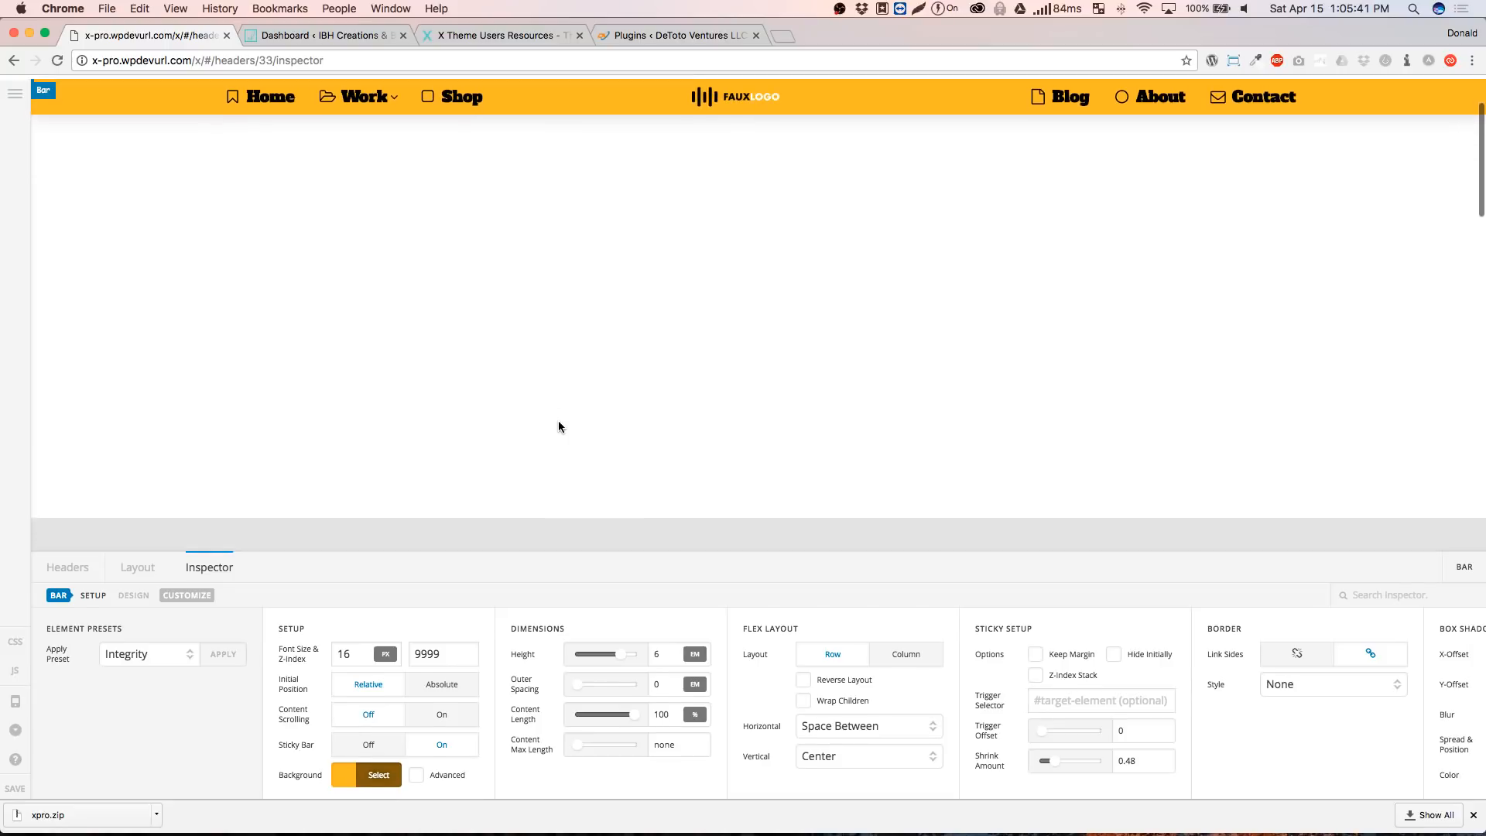
Inspect the settings of the logo's container and of the image element inside it
scroll(574, 382, up, 2)
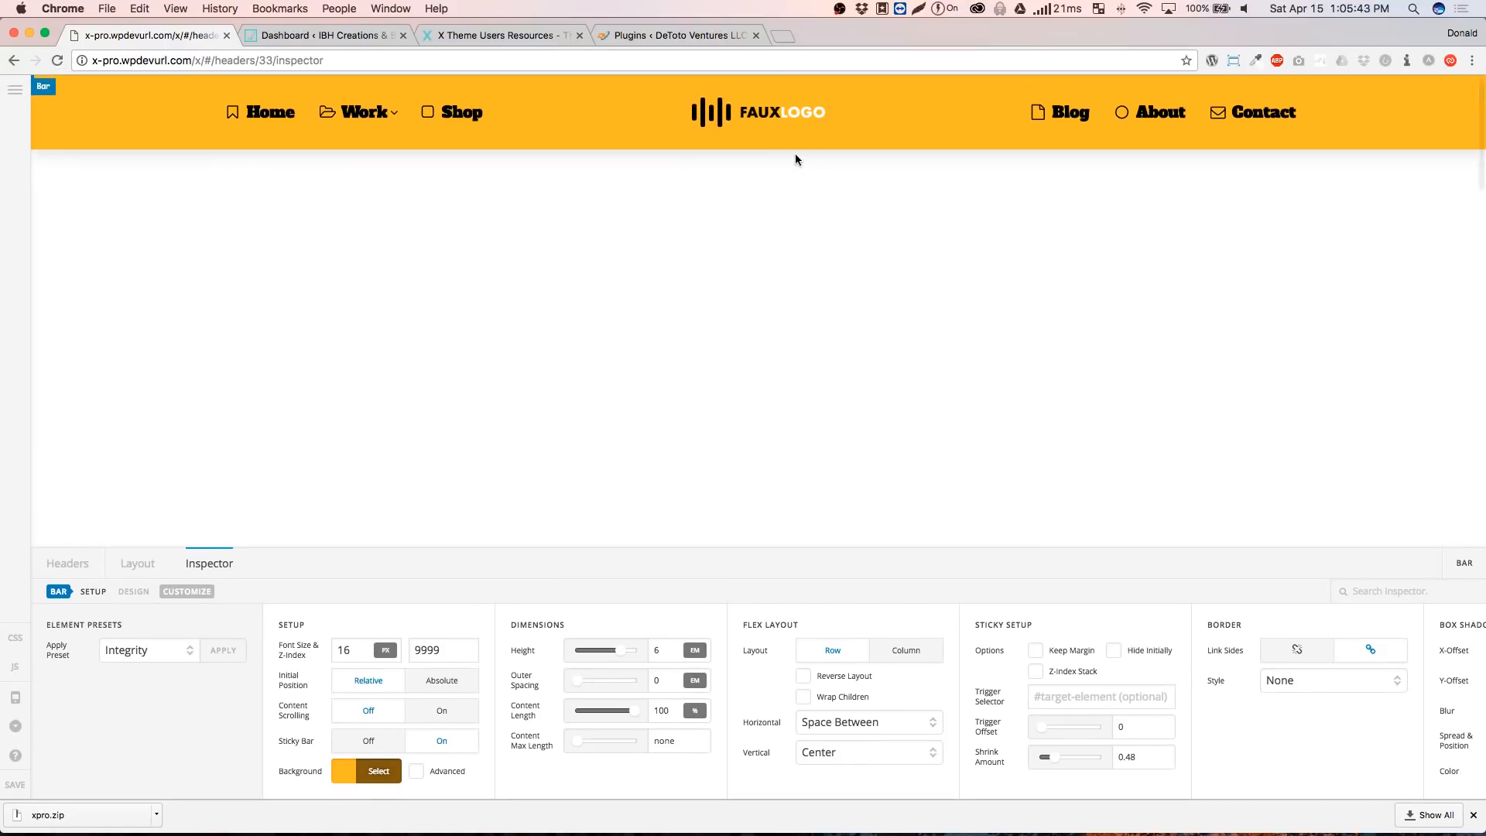
click(828, 142)
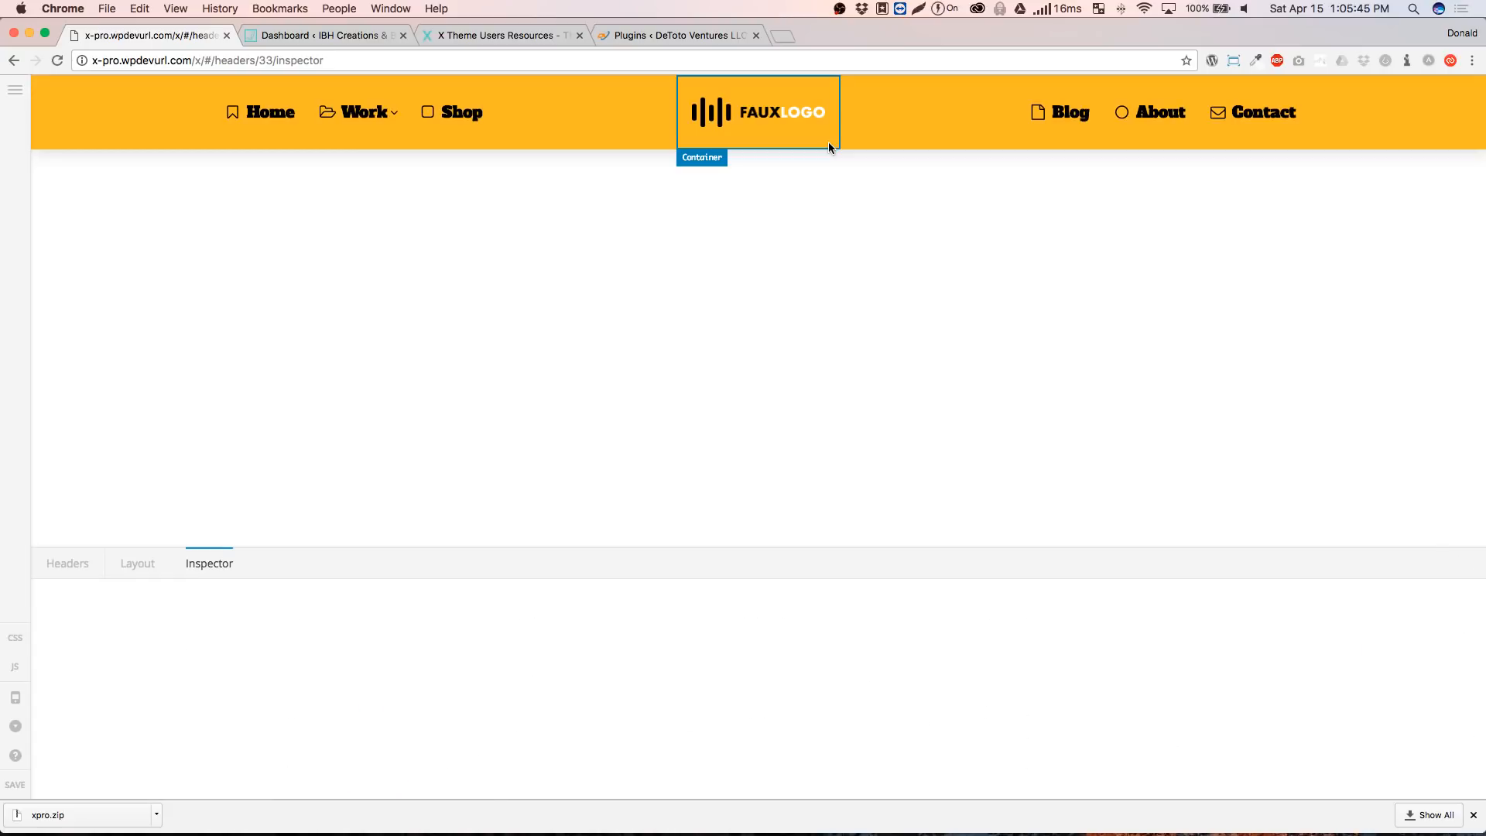
scroll(672, 345, down, 1)
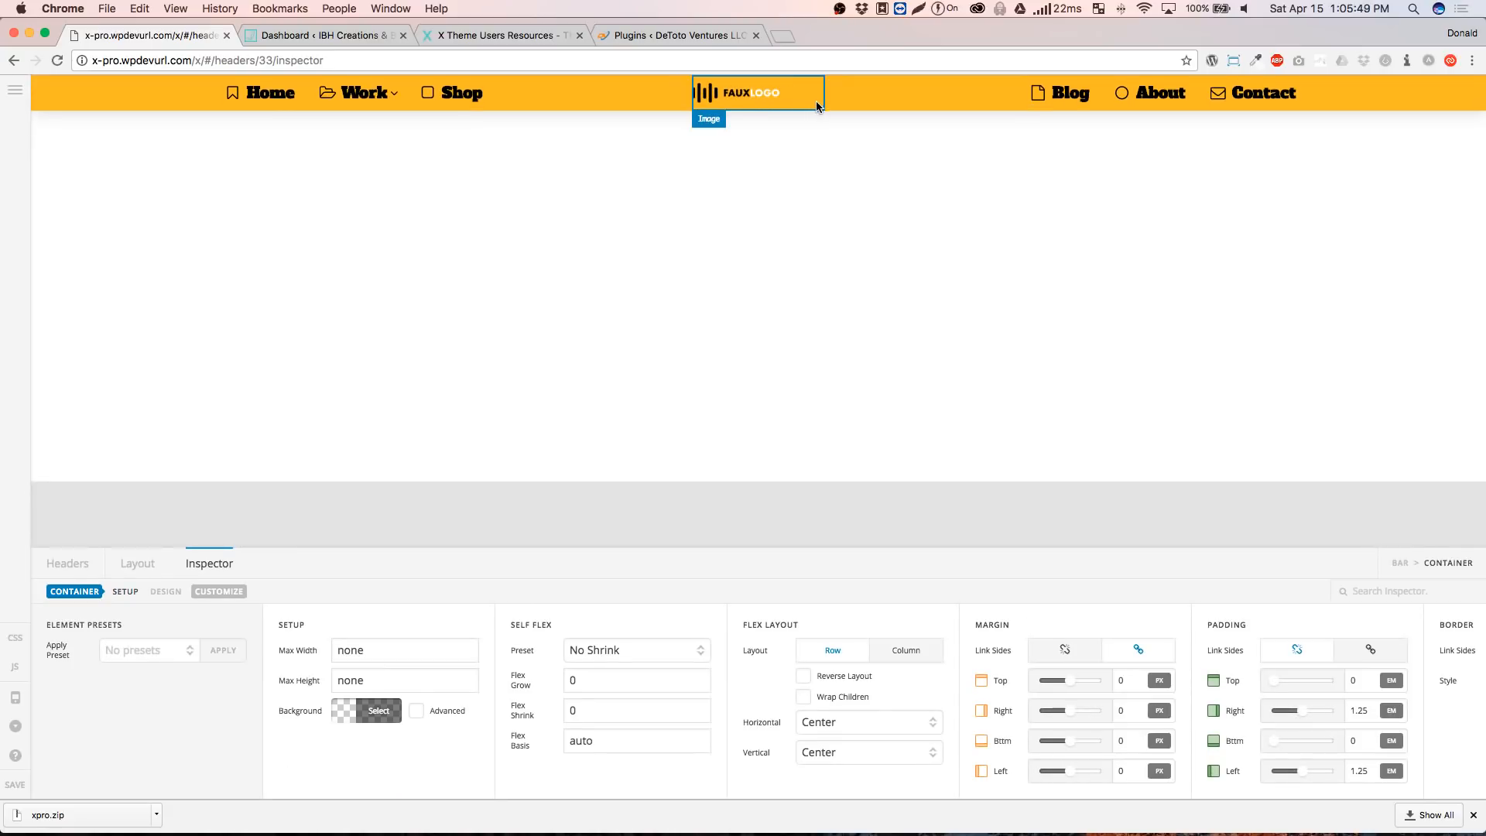
click(131, 565)
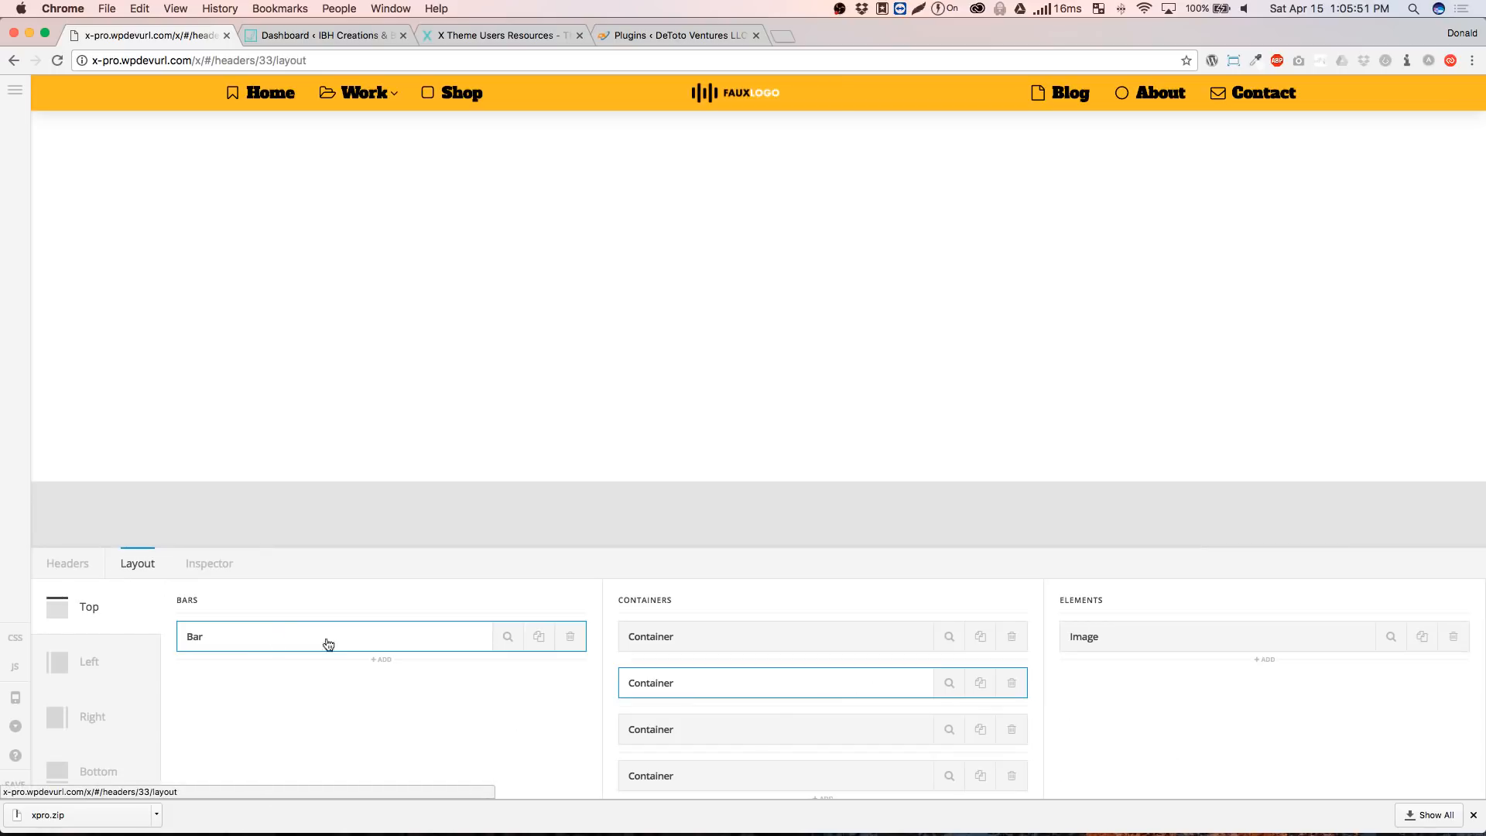
click(949, 685)
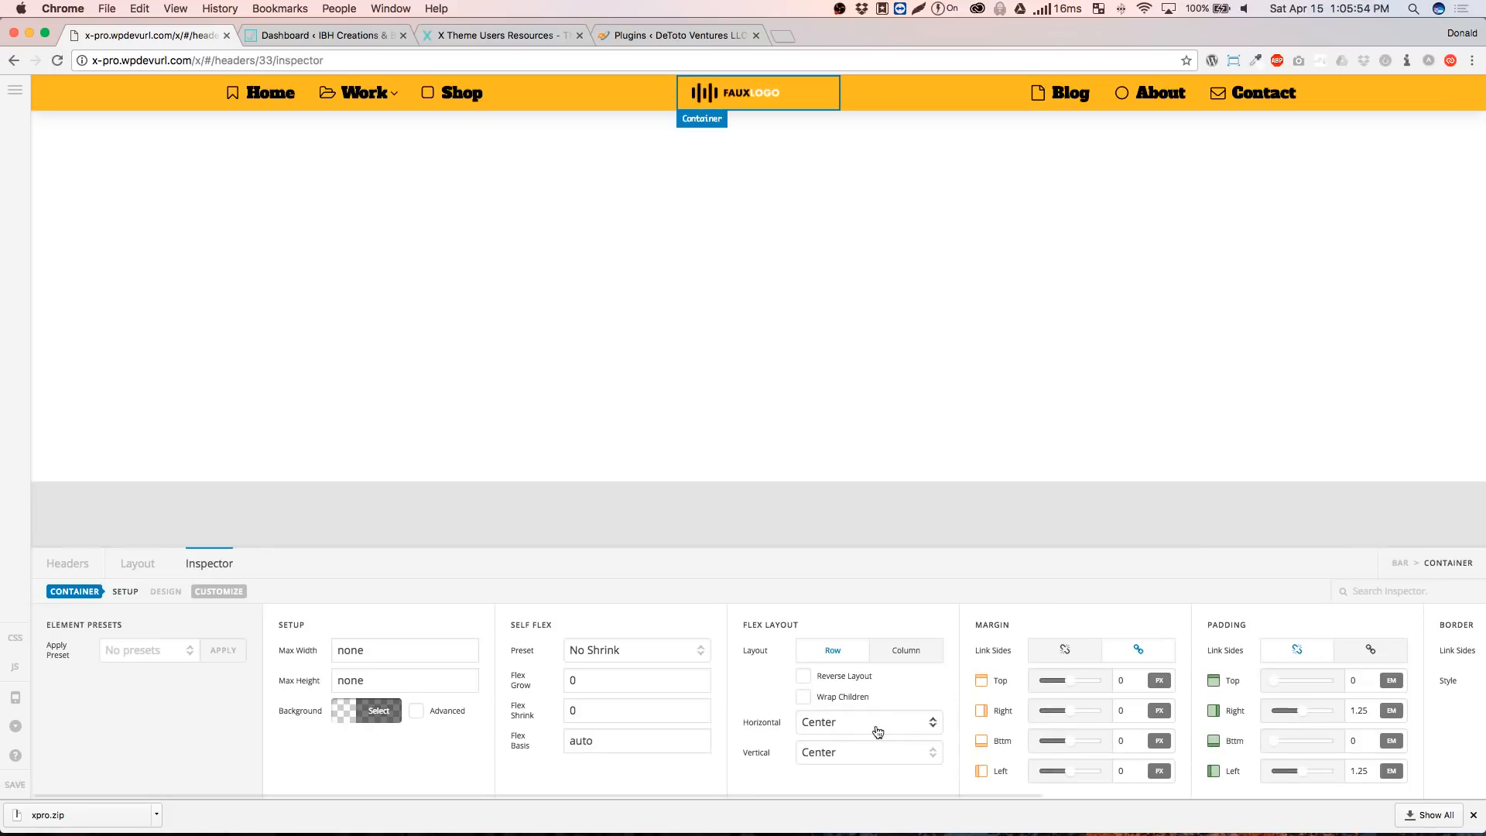
click(143, 570)
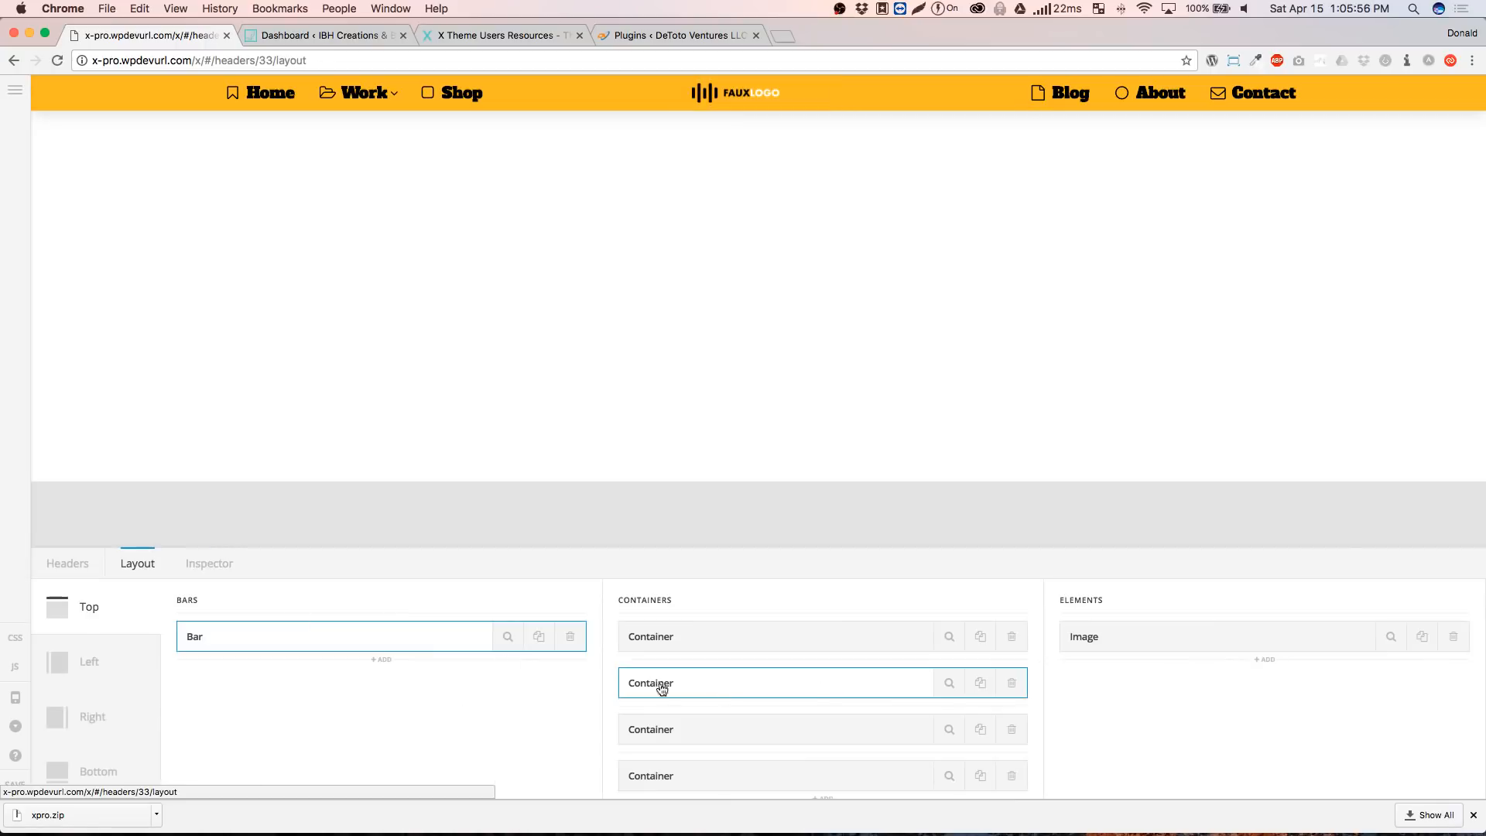
click(1391, 638)
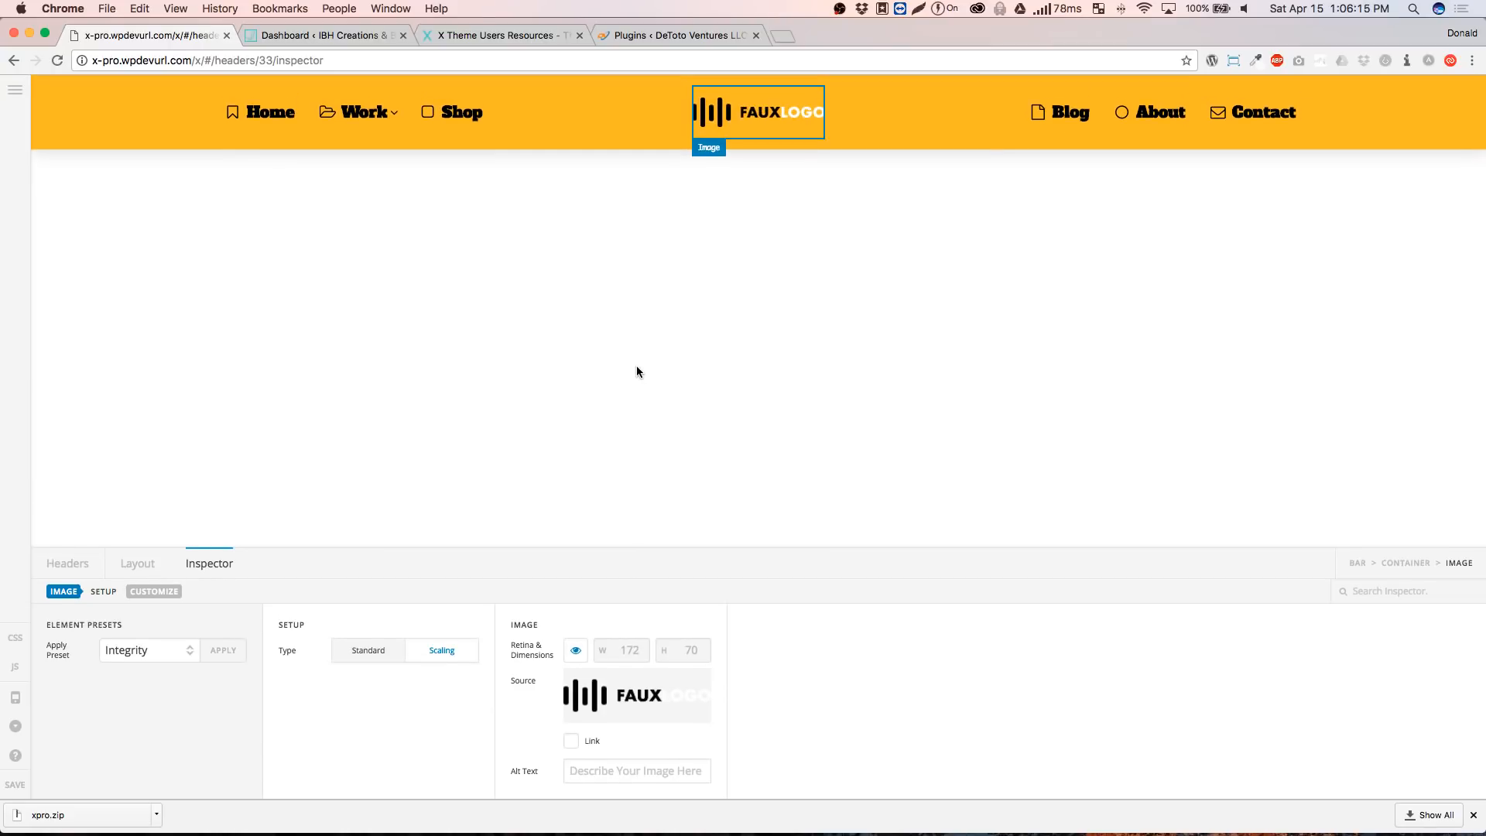
Try an items flex shrink of .5 on the inline navigation containing Home, Work and Shop
click(542, 126)
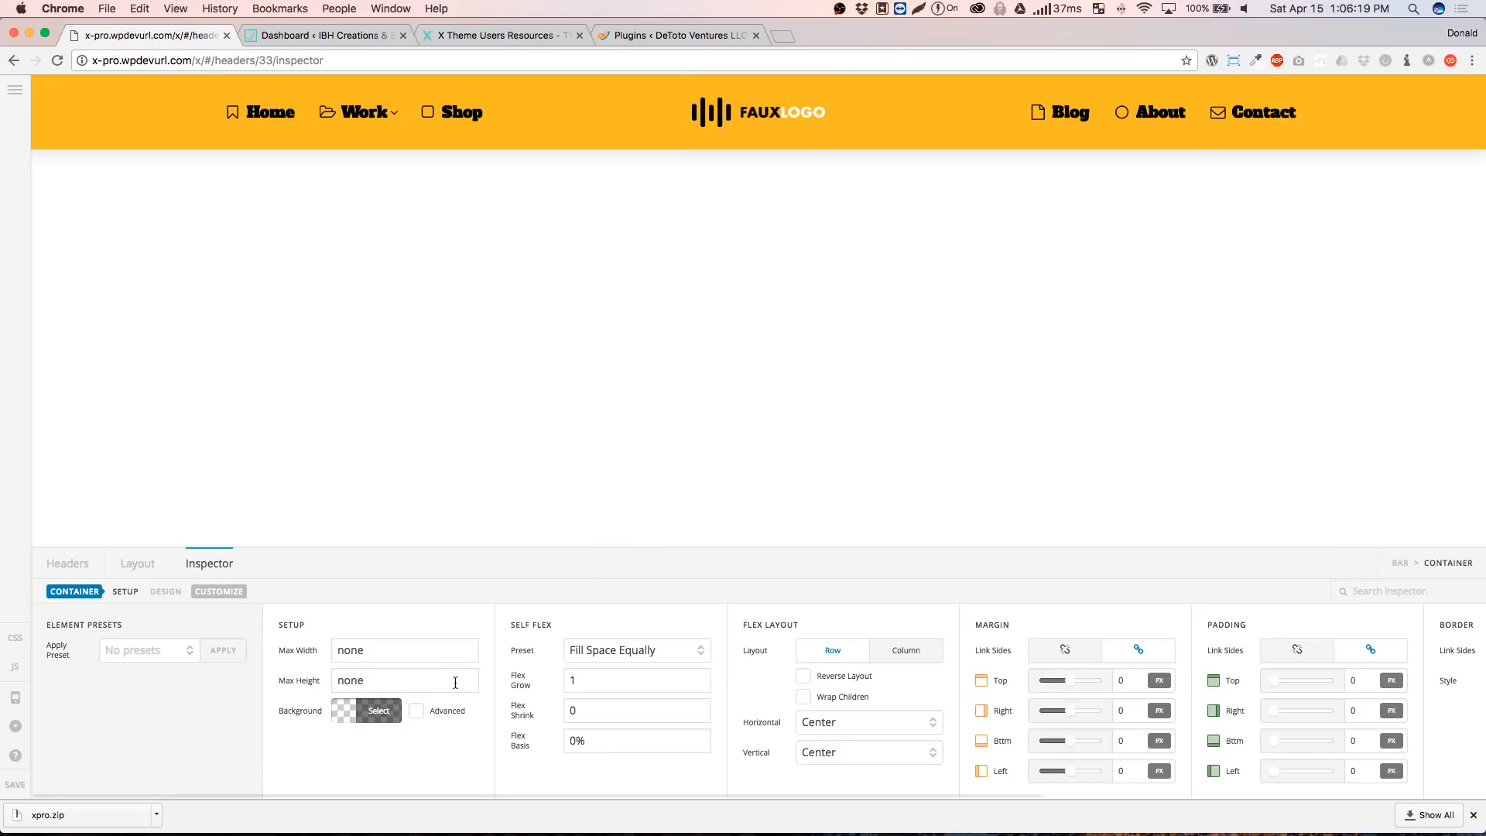
scroll(607, 387, down, 5)
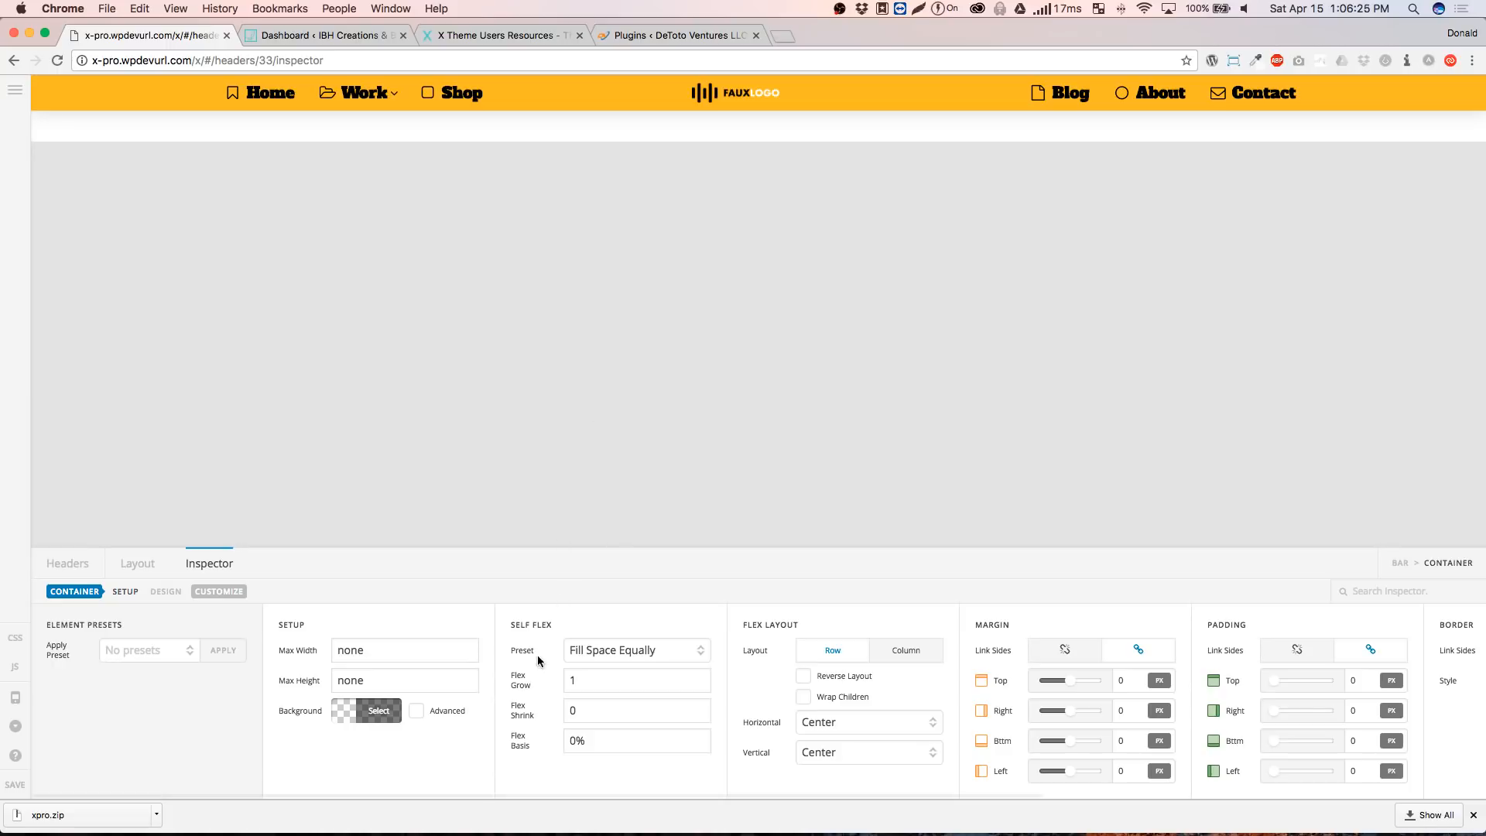
click(352, 97)
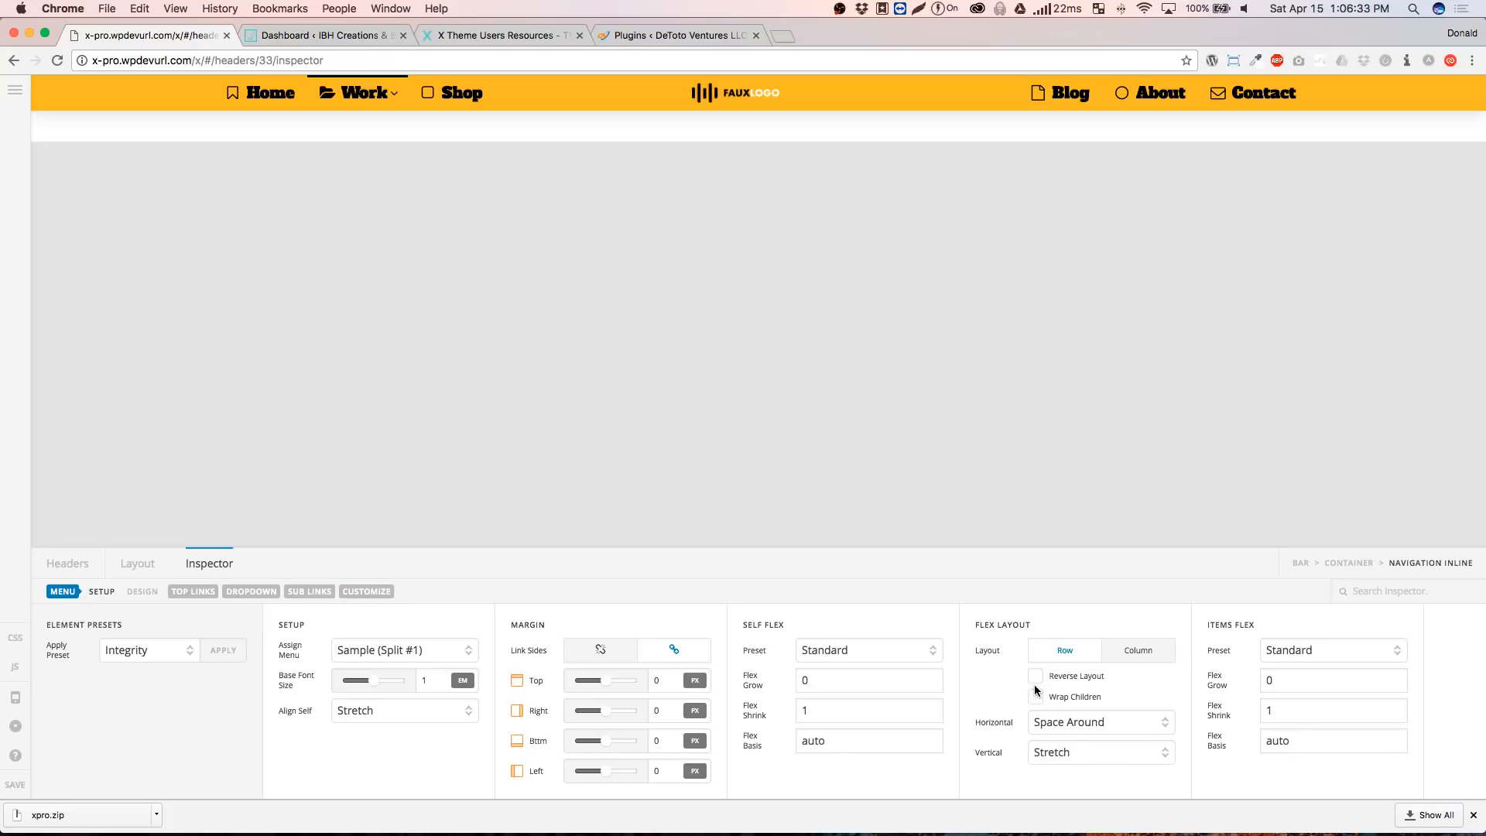
click(1292, 706)
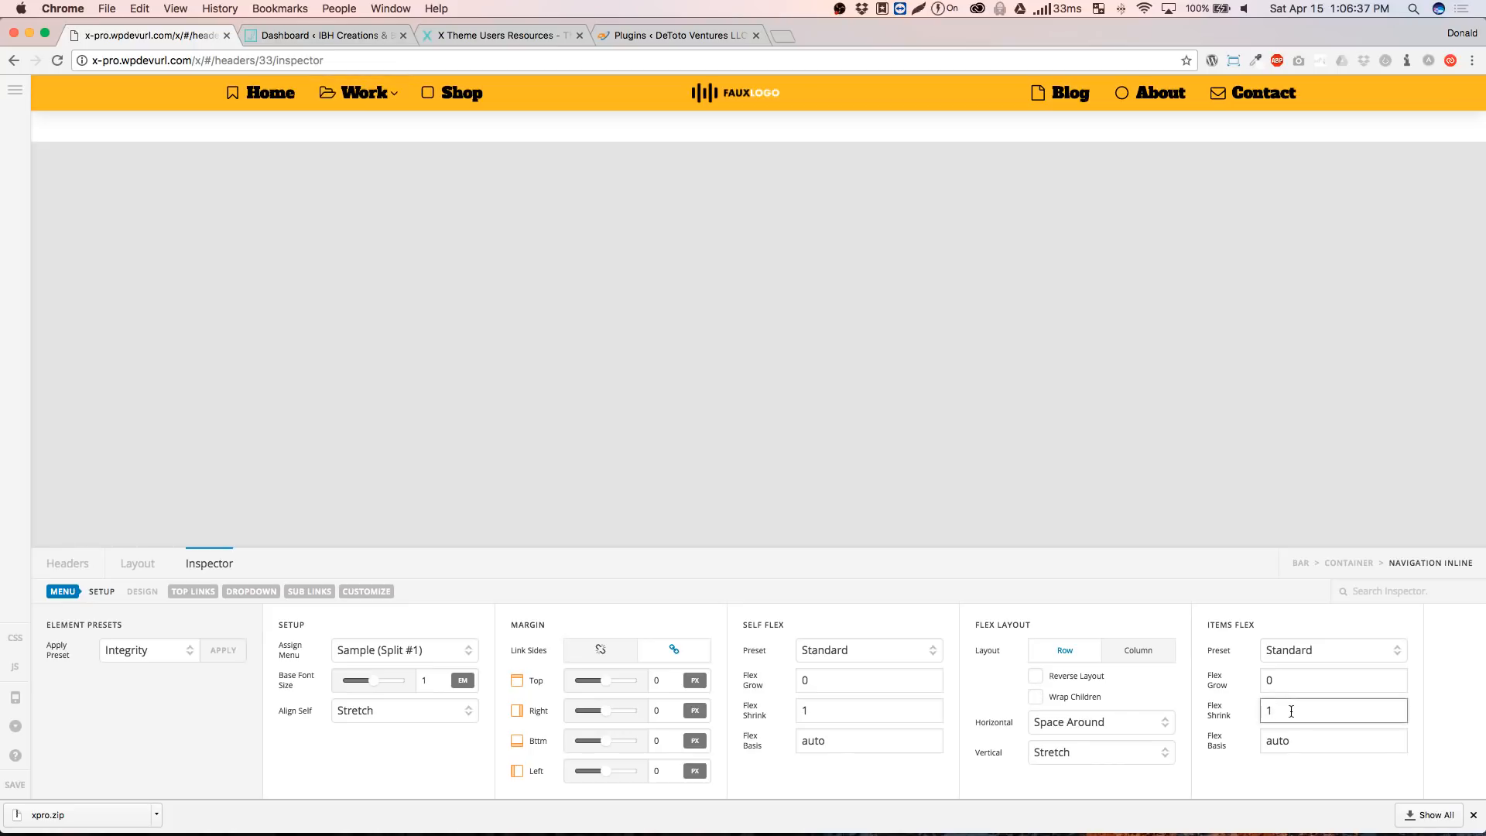
key(BackSpace)
text(.5)
click(1442, 745)
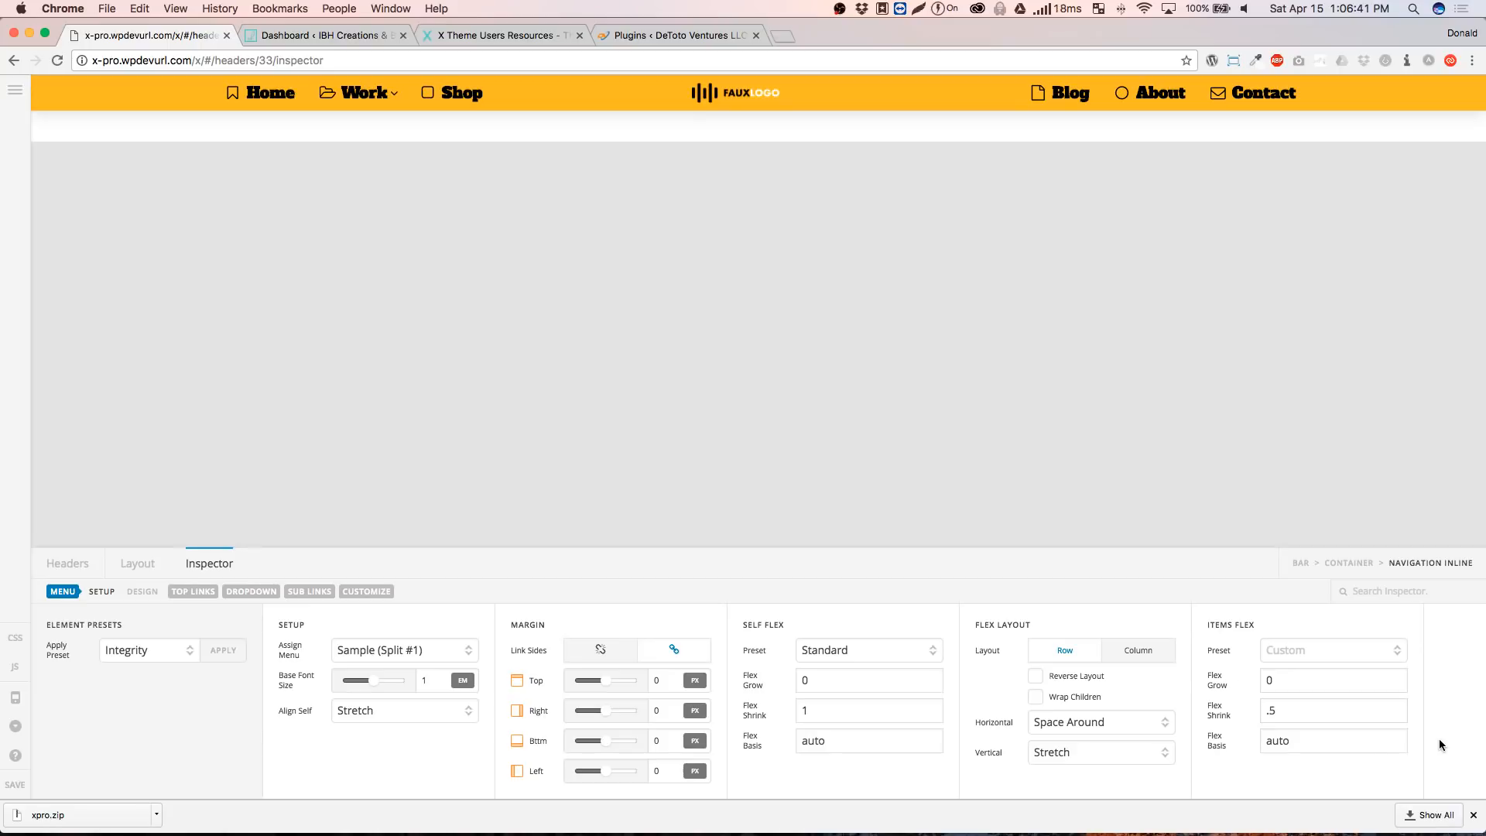
Set the navigation's items flex shrink back to 1 and check the header's scrolling in the preview
click(1287, 713)
text(1)
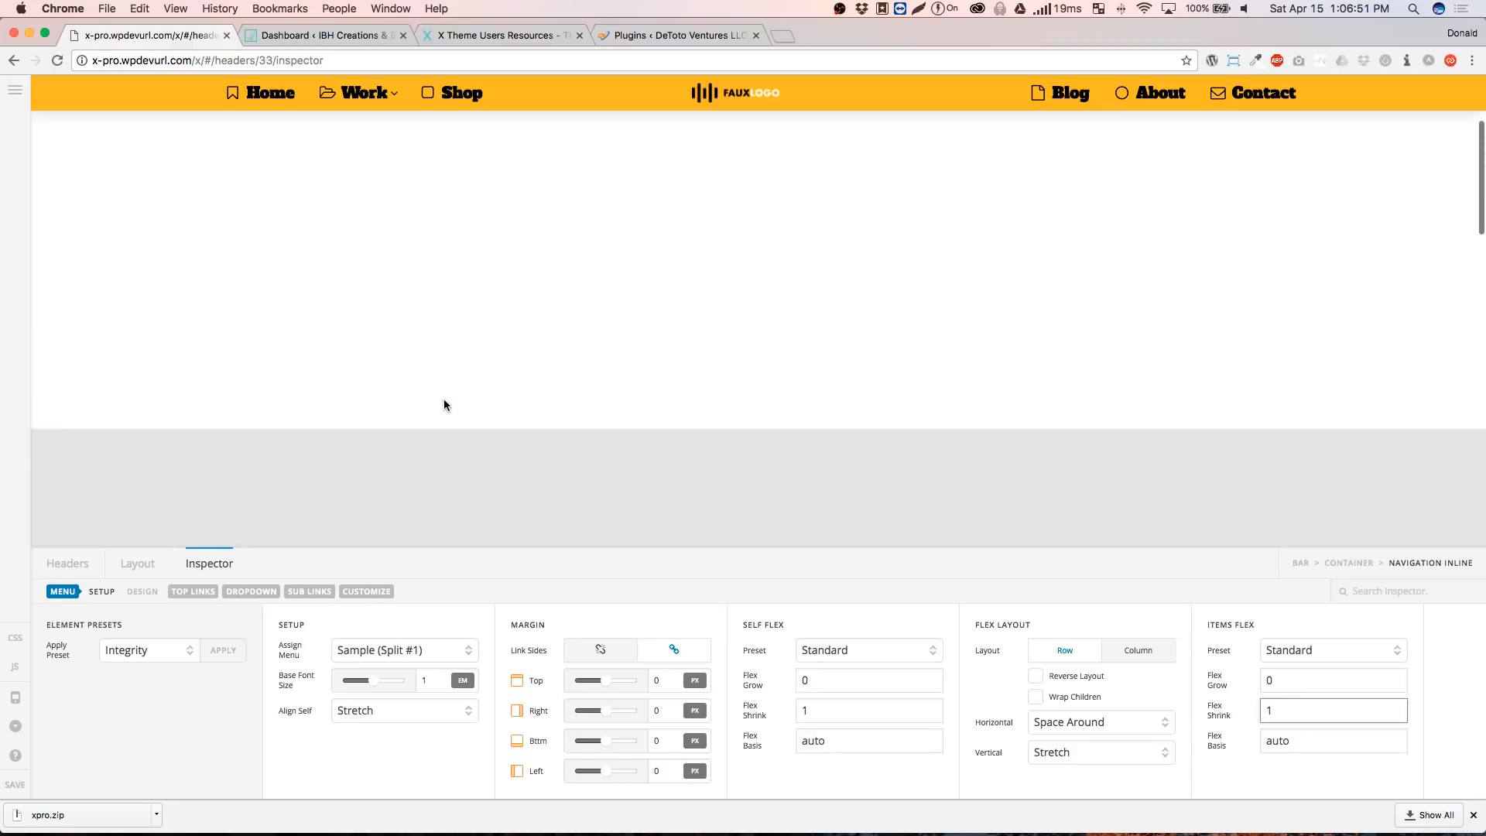
scroll(452, 412, down, 5)
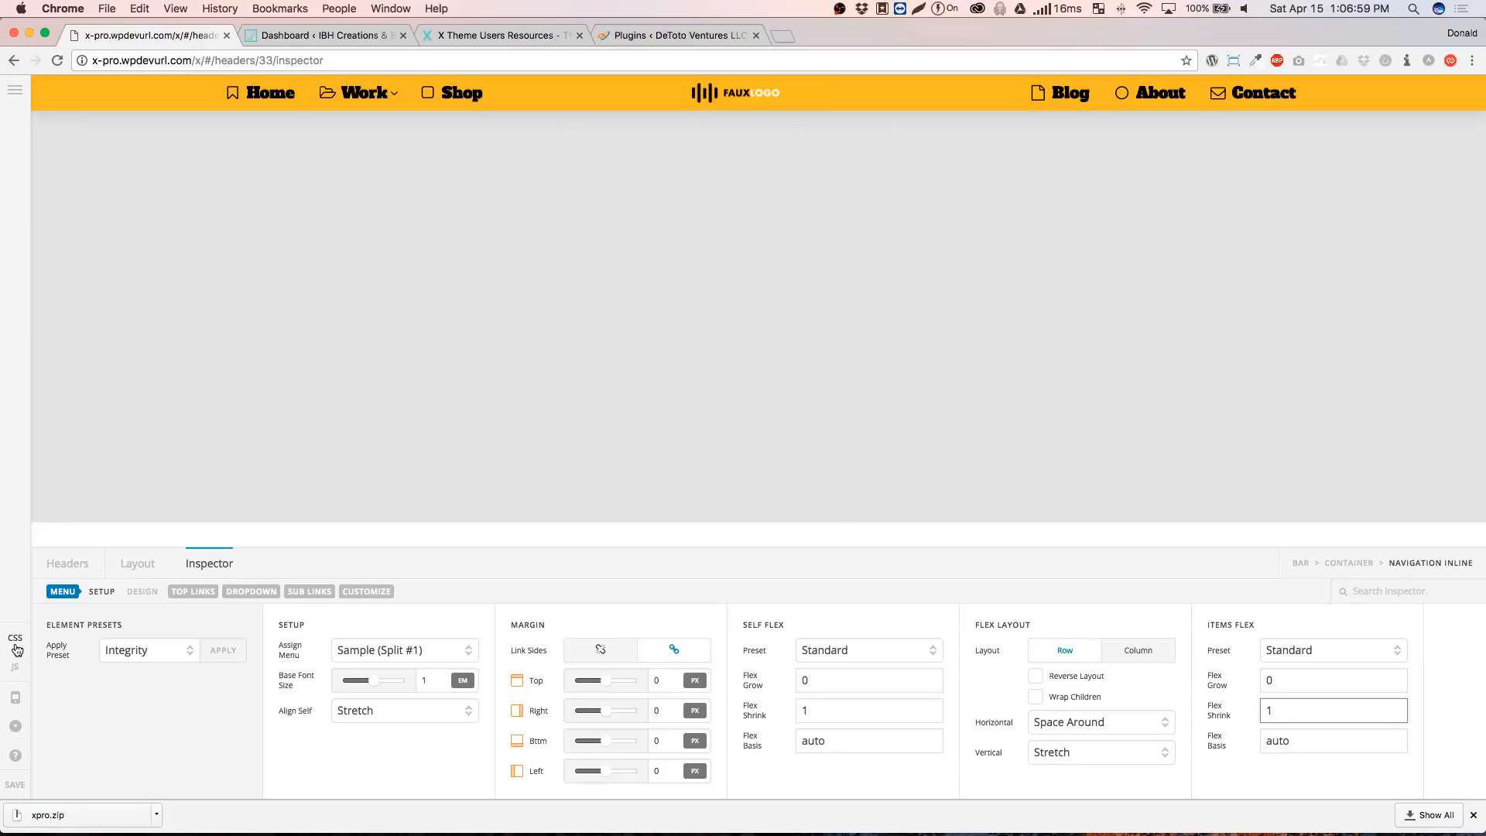
Preview the header at 480px & smaller, and open and close its collapsed off-canvas menu
click(15, 697)
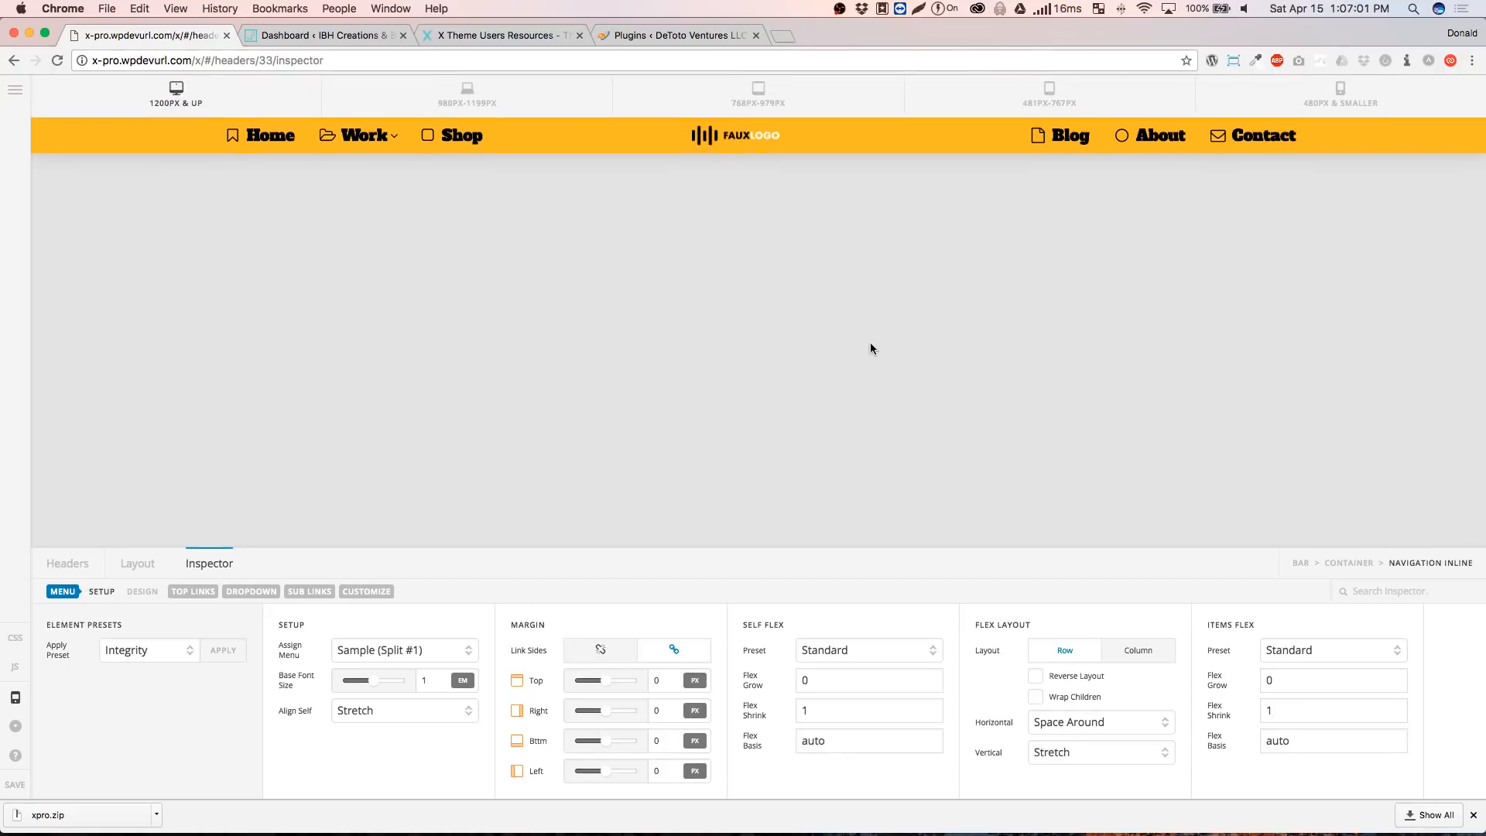
click(1316, 100)
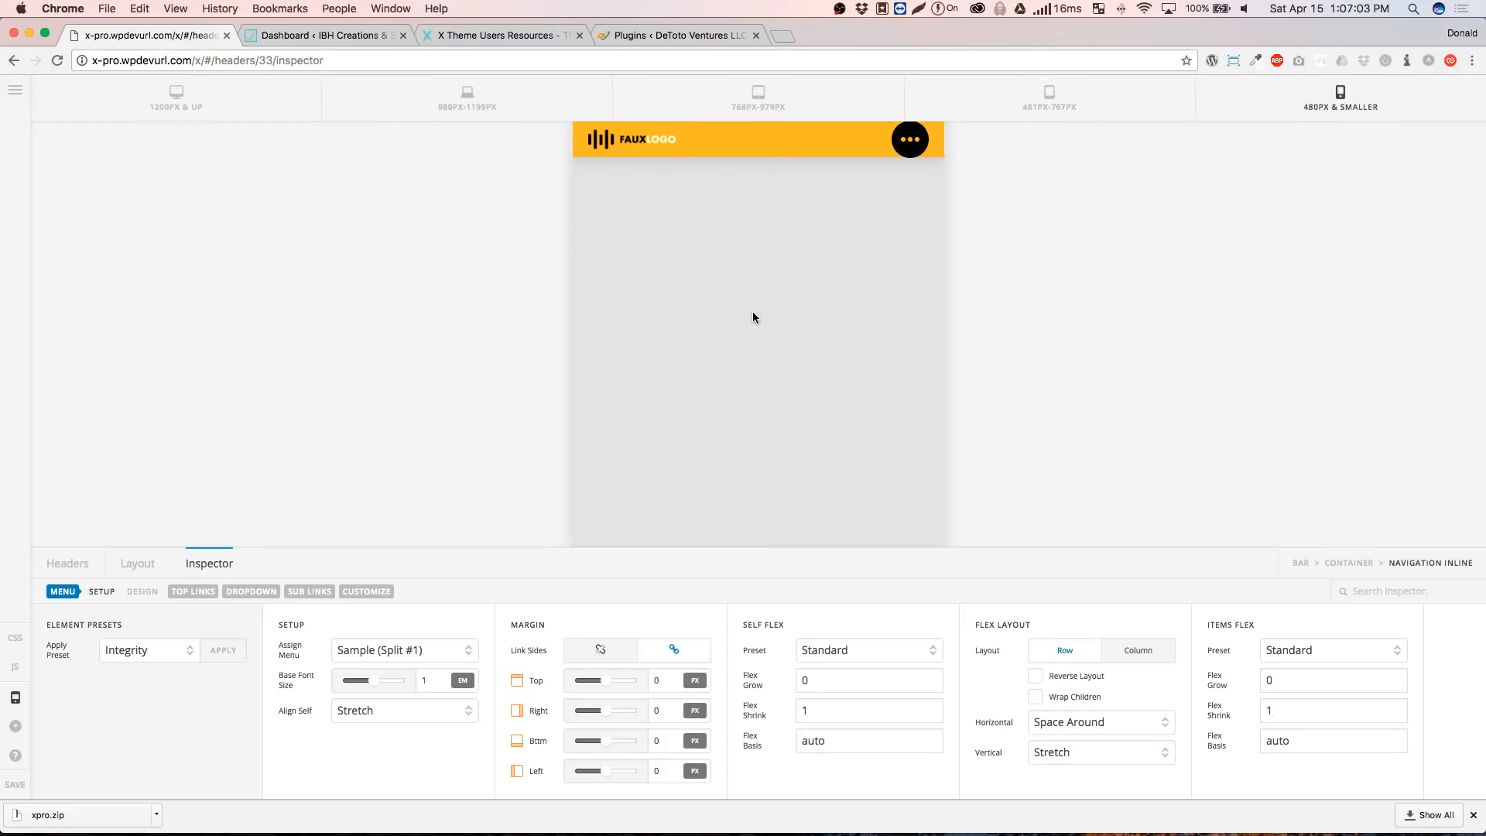
click(914, 142)
click(915, 144)
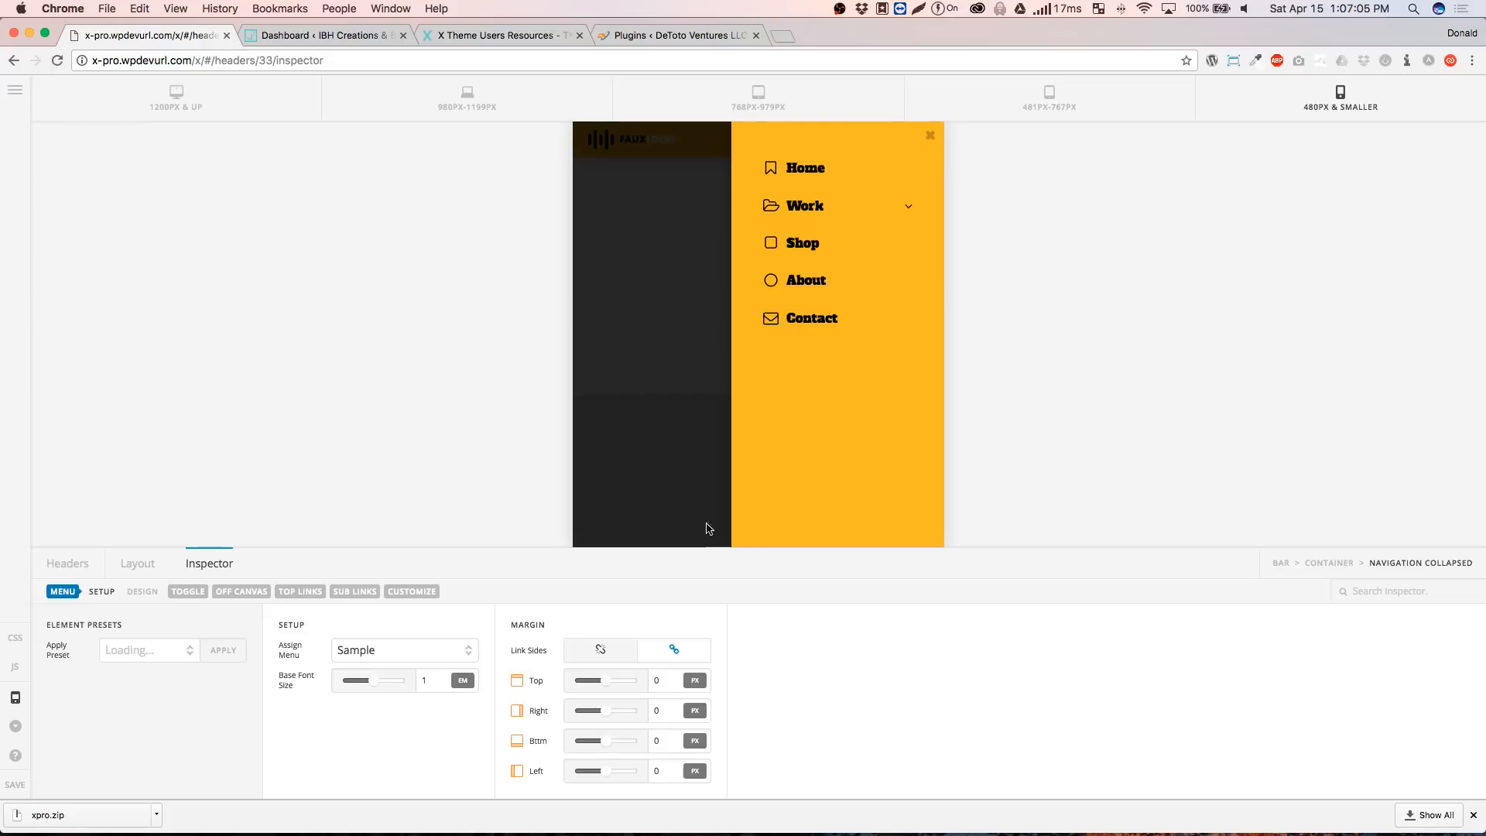
click(717, 422)
Look through the toggle and top link settings of the collapsed navigation
click(188, 591)
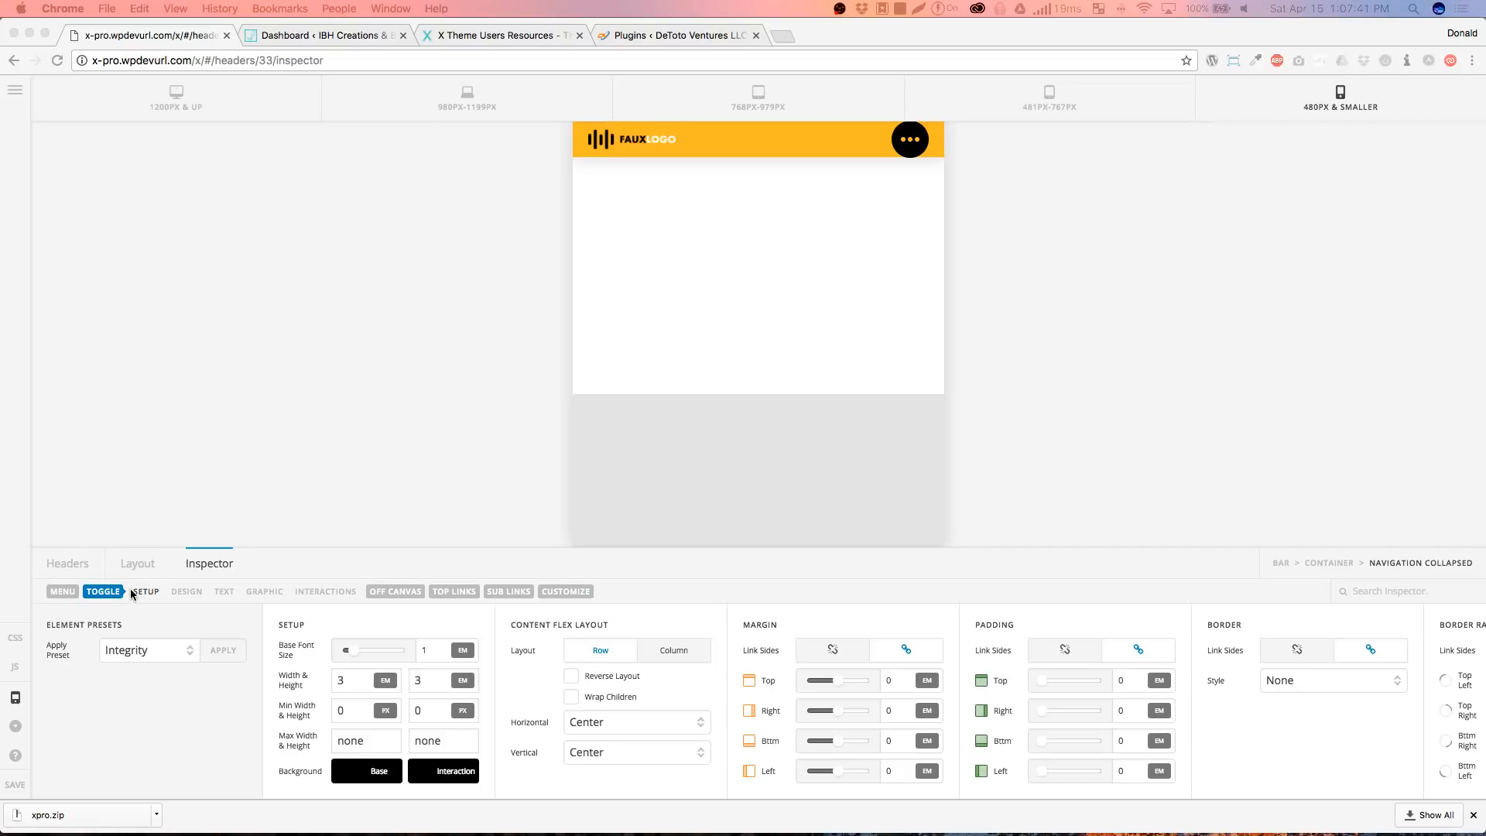
click(223, 593)
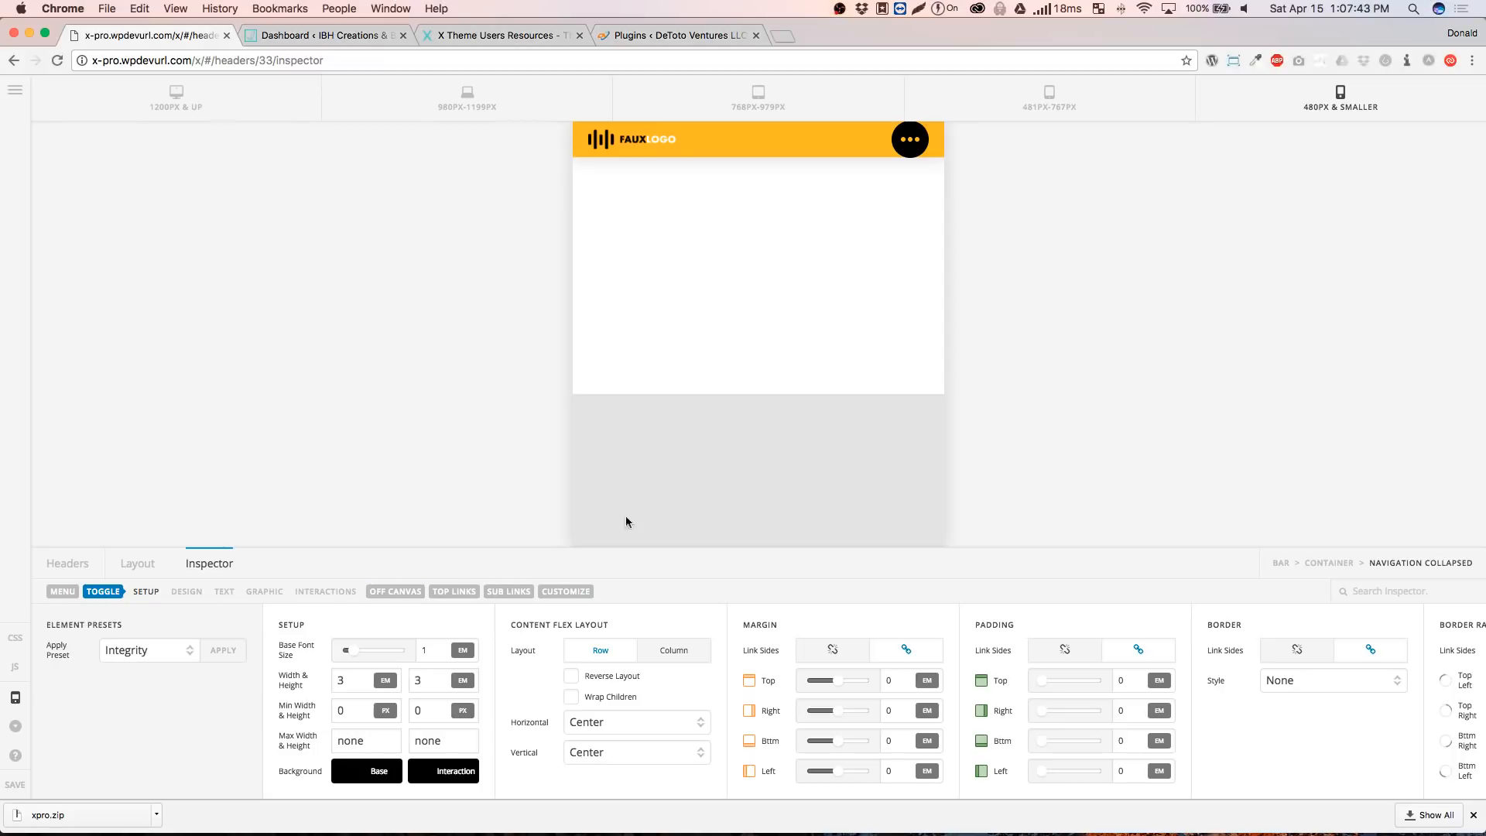
click(457, 594)
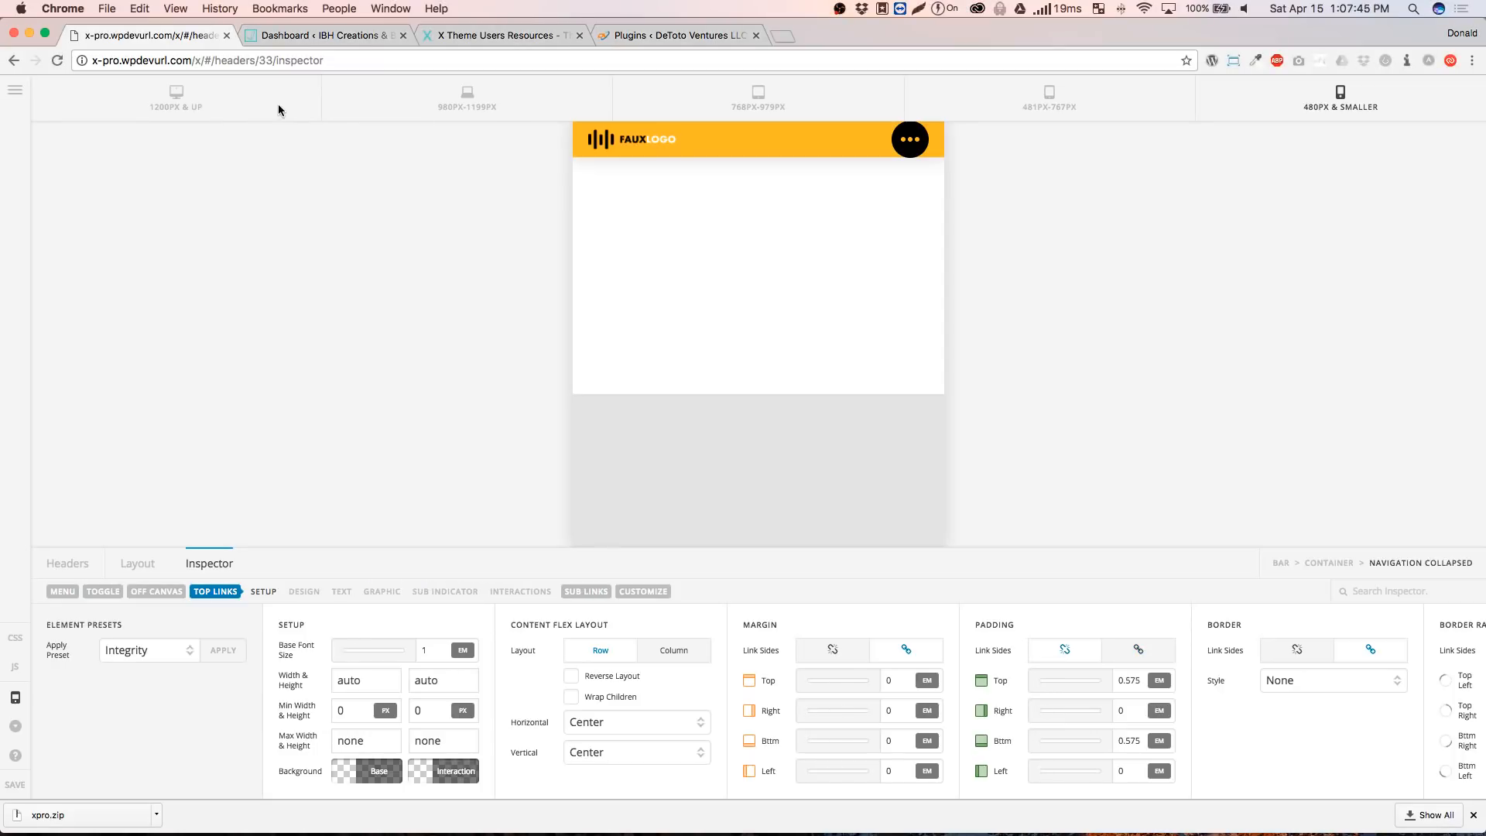
Return the preview to 1200px & up and open the top link settings of the navigation containing Work
click(202, 103)
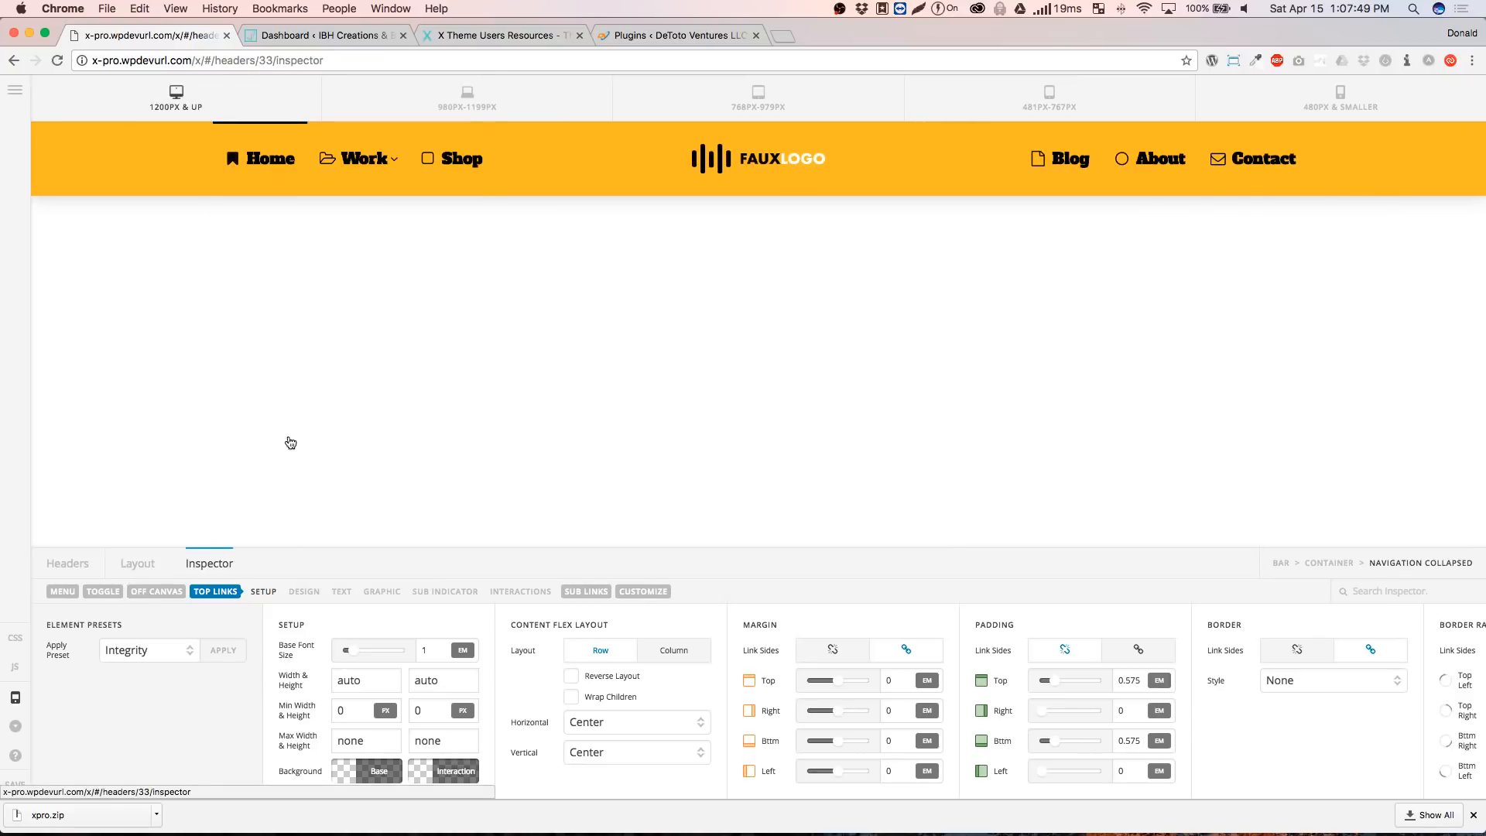
click(372, 177)
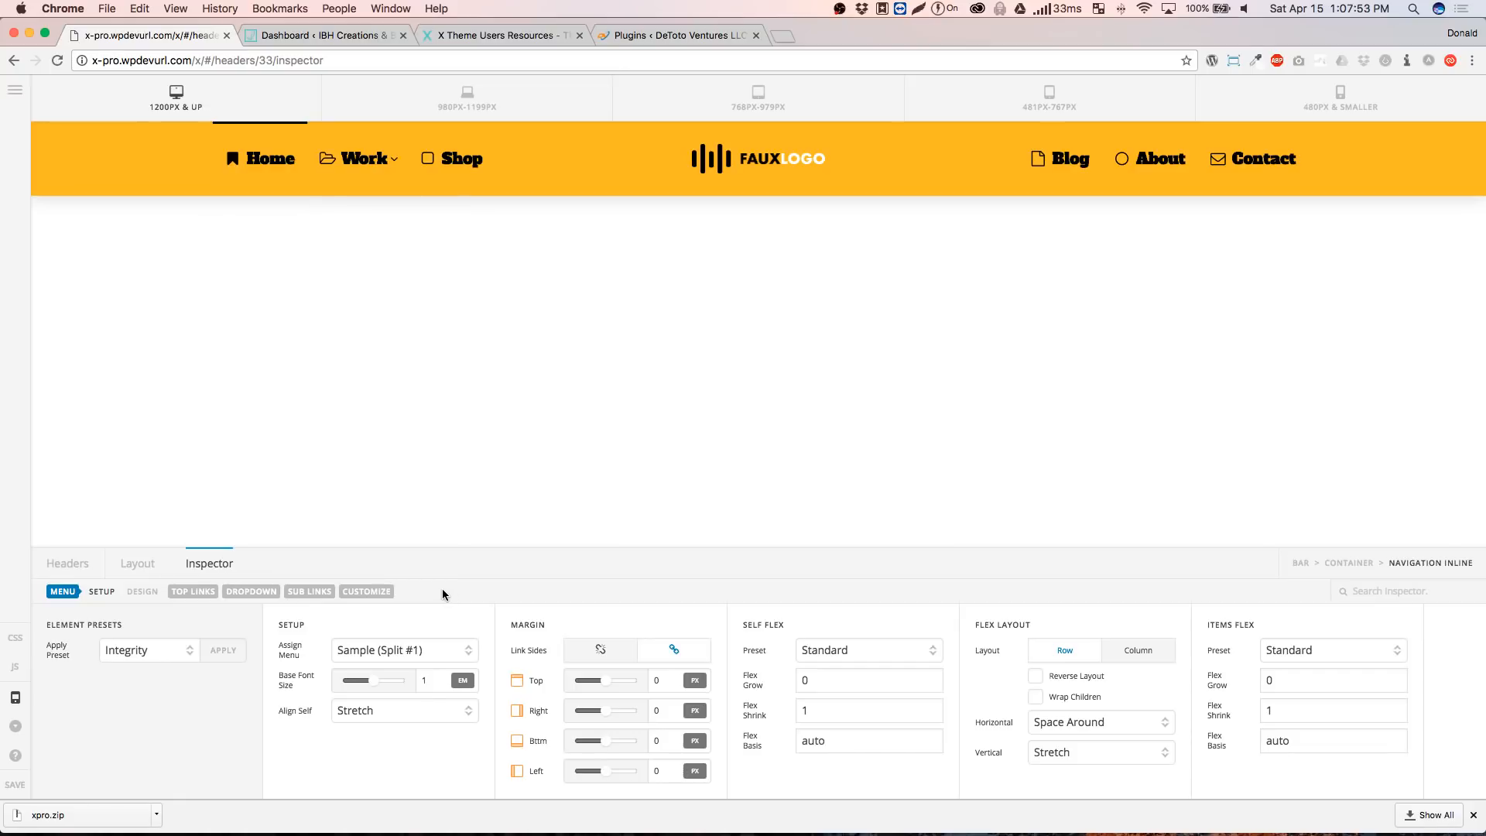
click(193, 592)
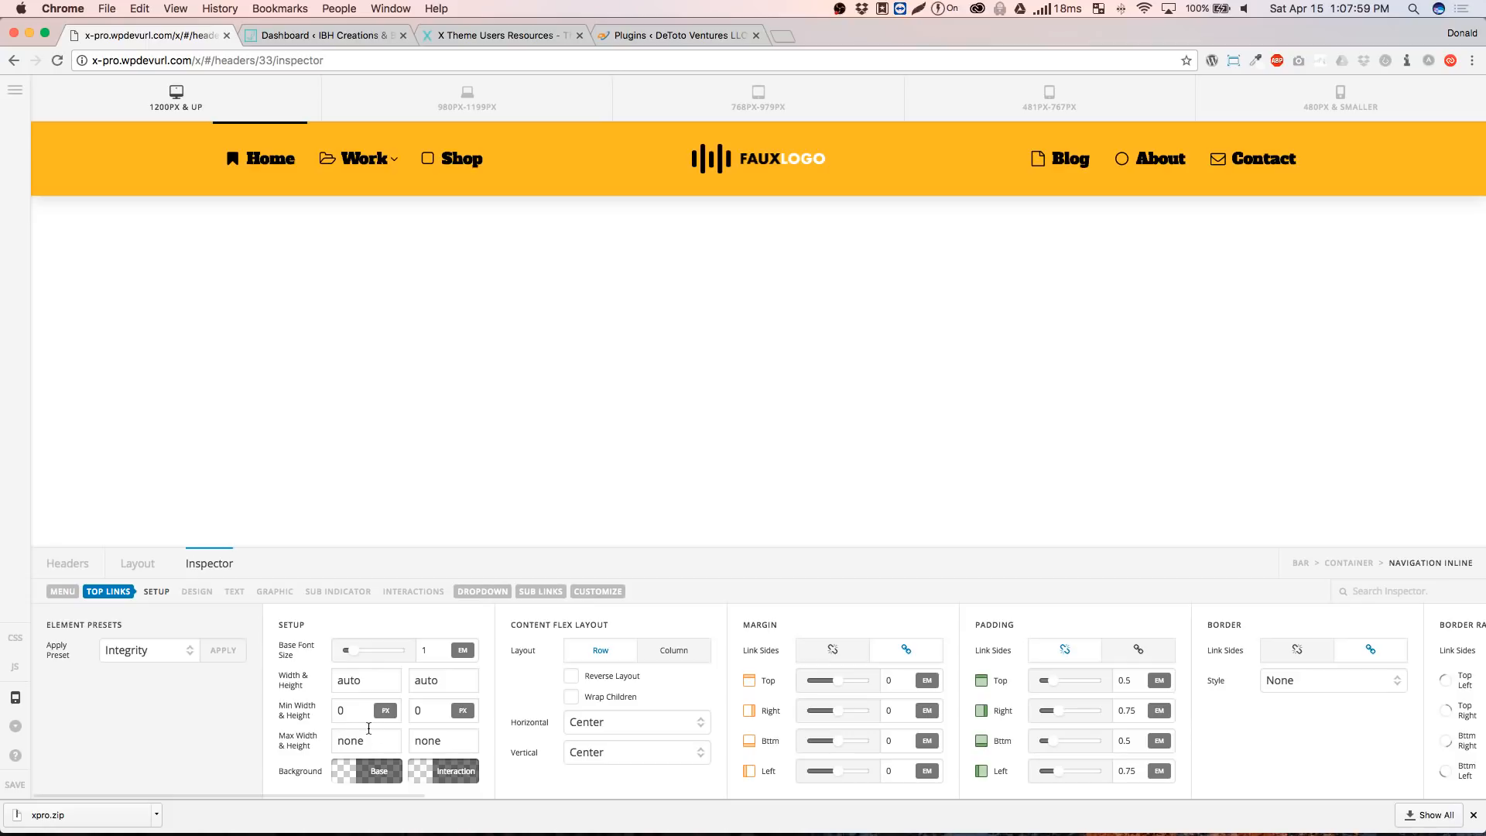
Try a max height of 10px on the inline navigation's top links
click(461, 742)
key(BackSpace)
key(BackSpace)
key(BackSpace)
text(10)
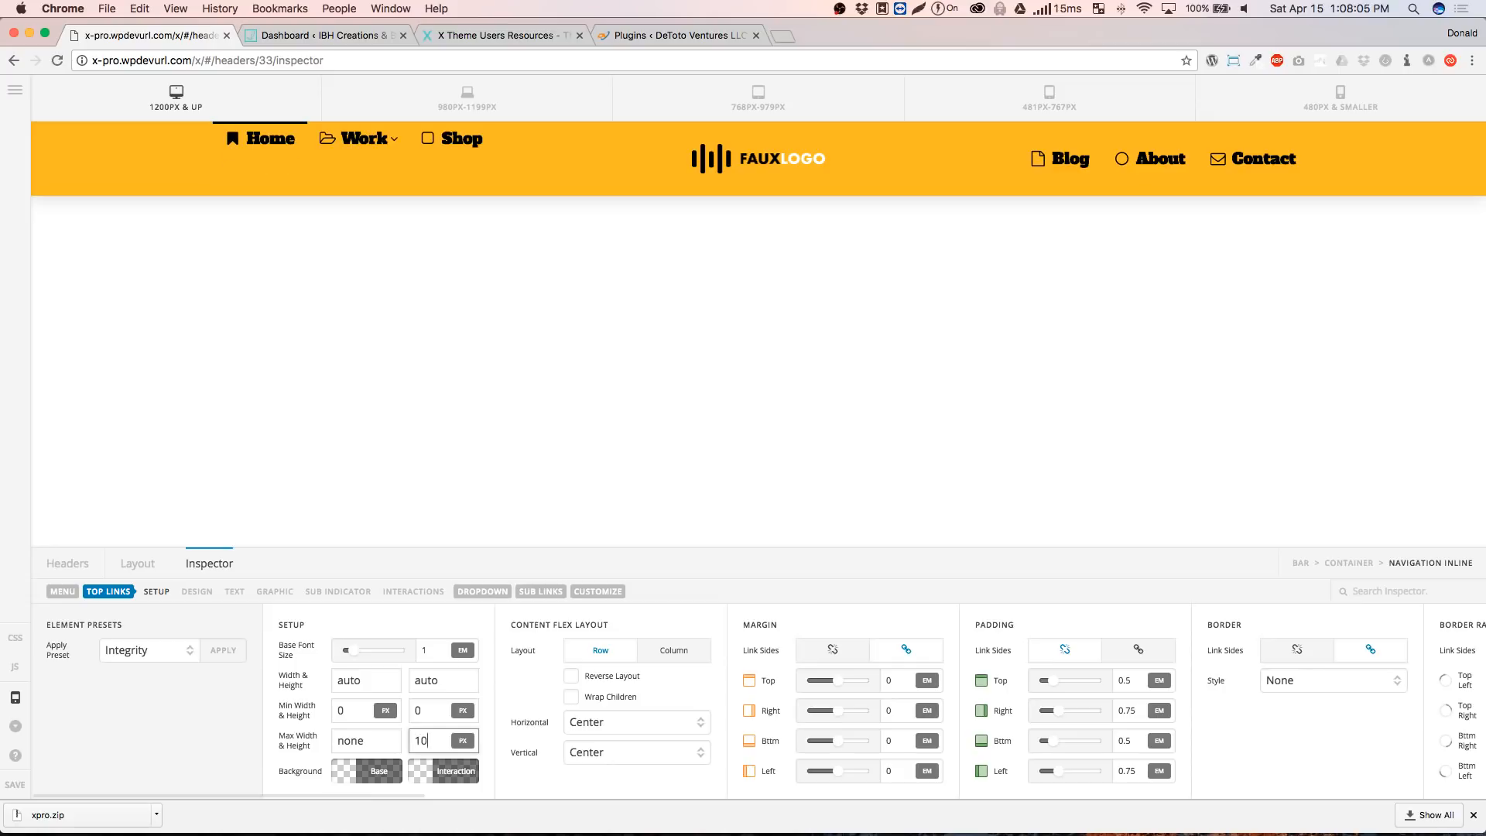
text(px)
Restore the top links' max height to none
key(BackSpace)
key(BackSpace)
key(BackSpace)
key(BackSpace)
text(none)
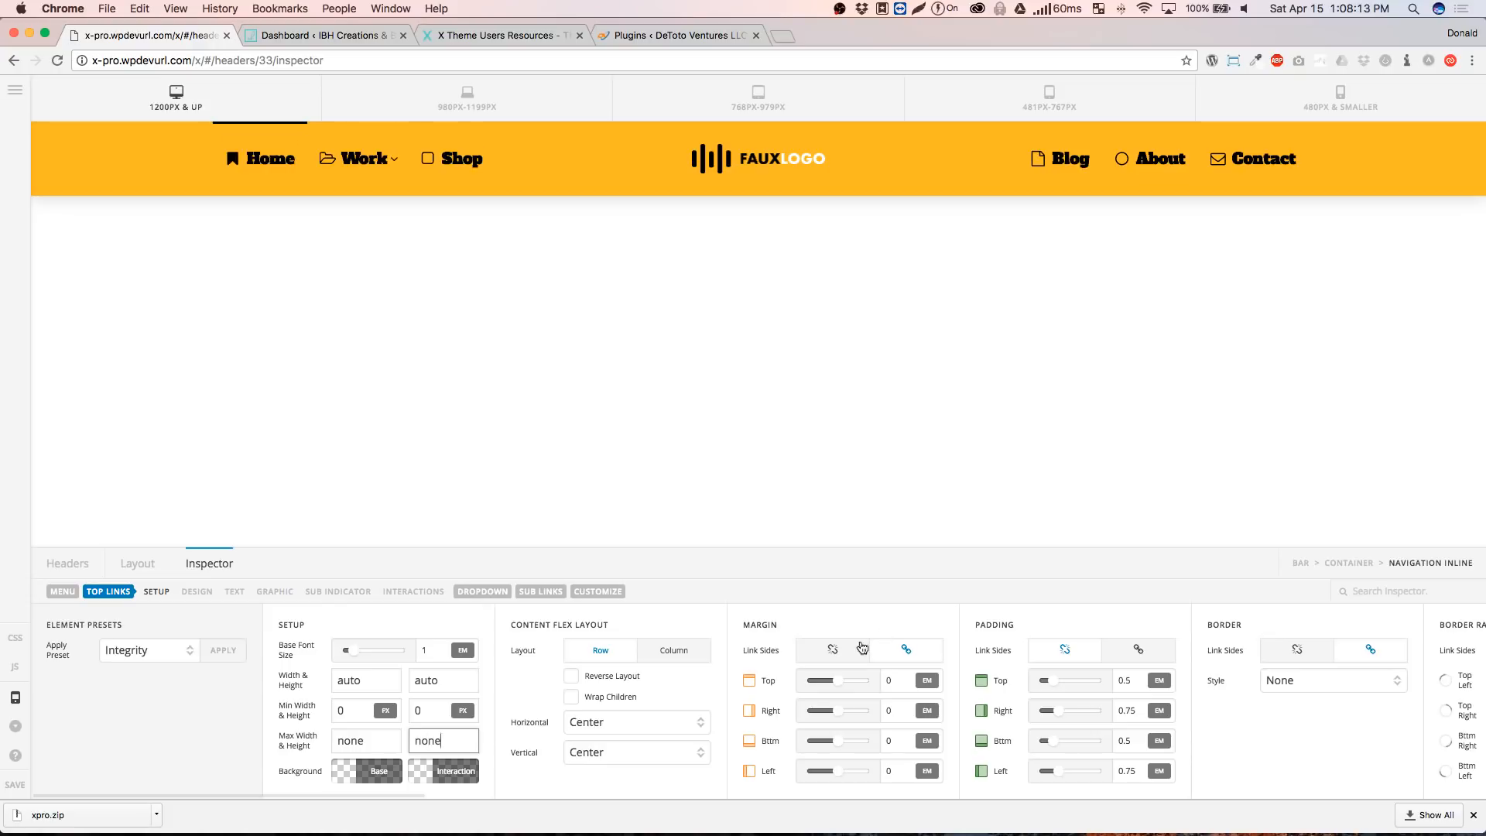
Replace the font size of the top links' primary text with the start of a formula, calc(
click(239, 593)
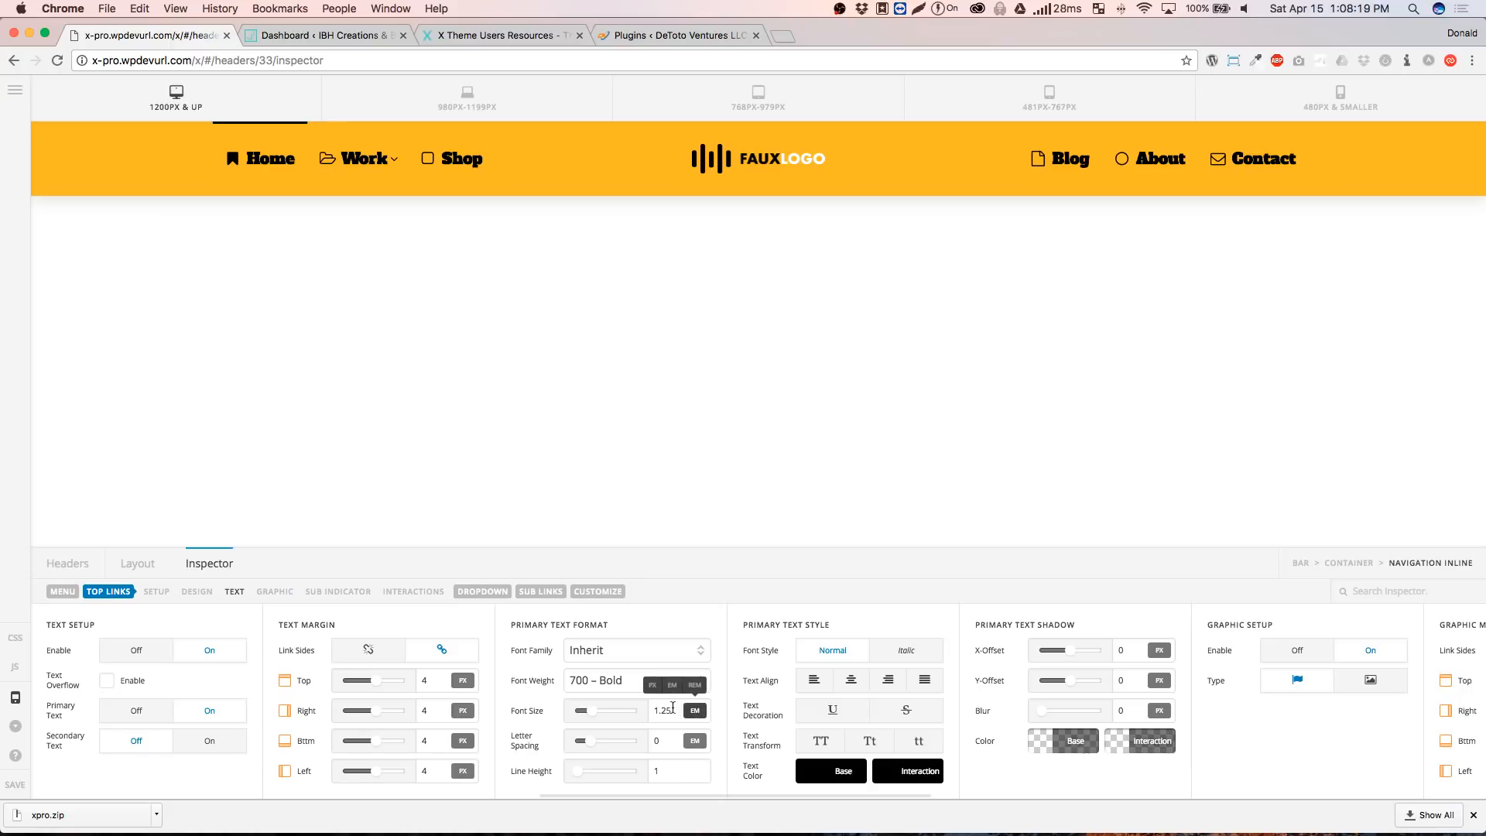
click(678, 709)
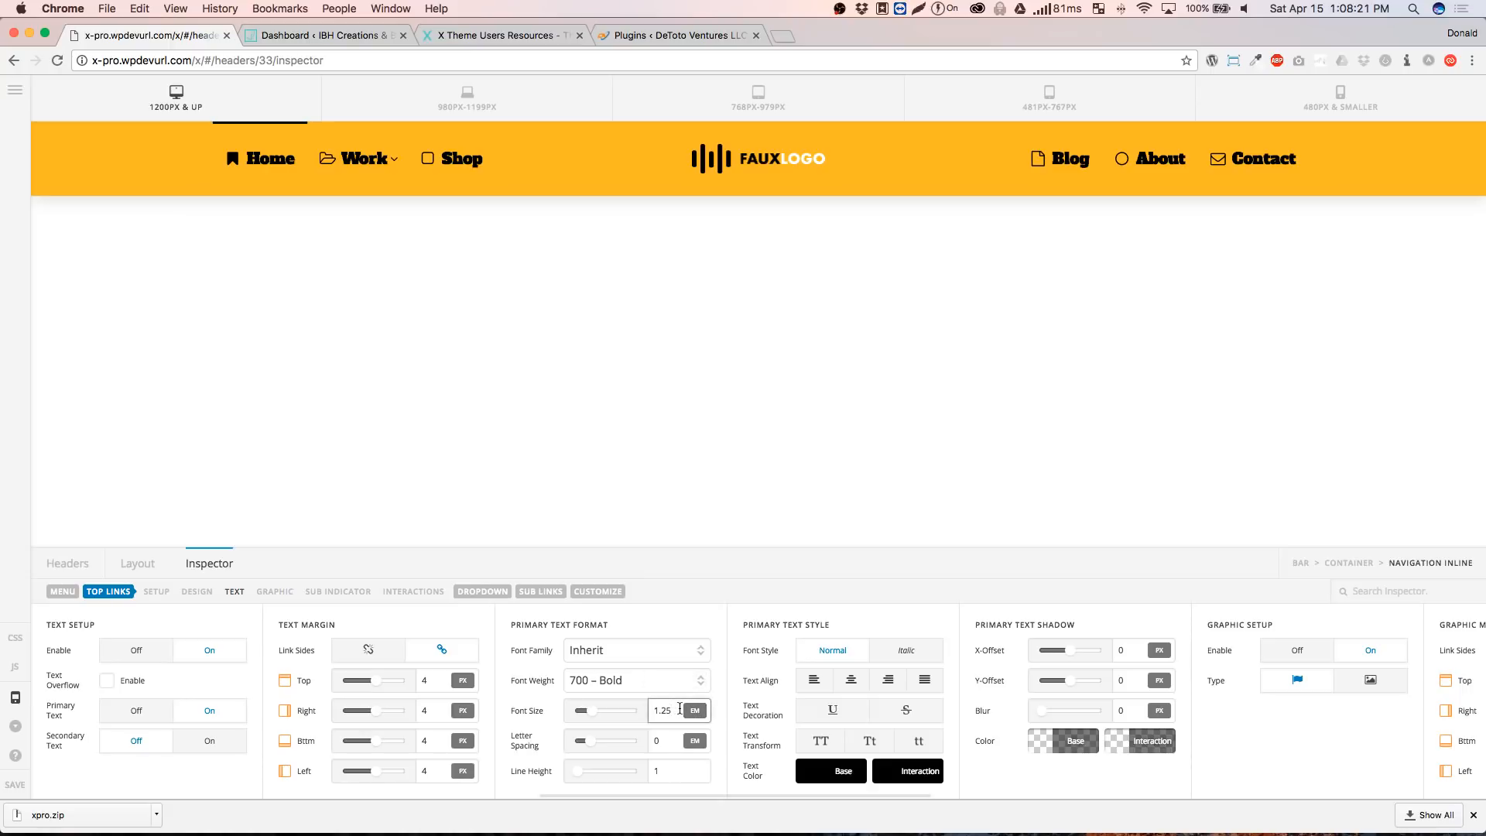
key(BackSpace)
key(BackSpace)
key(BackSpace)
key(BackSpace)
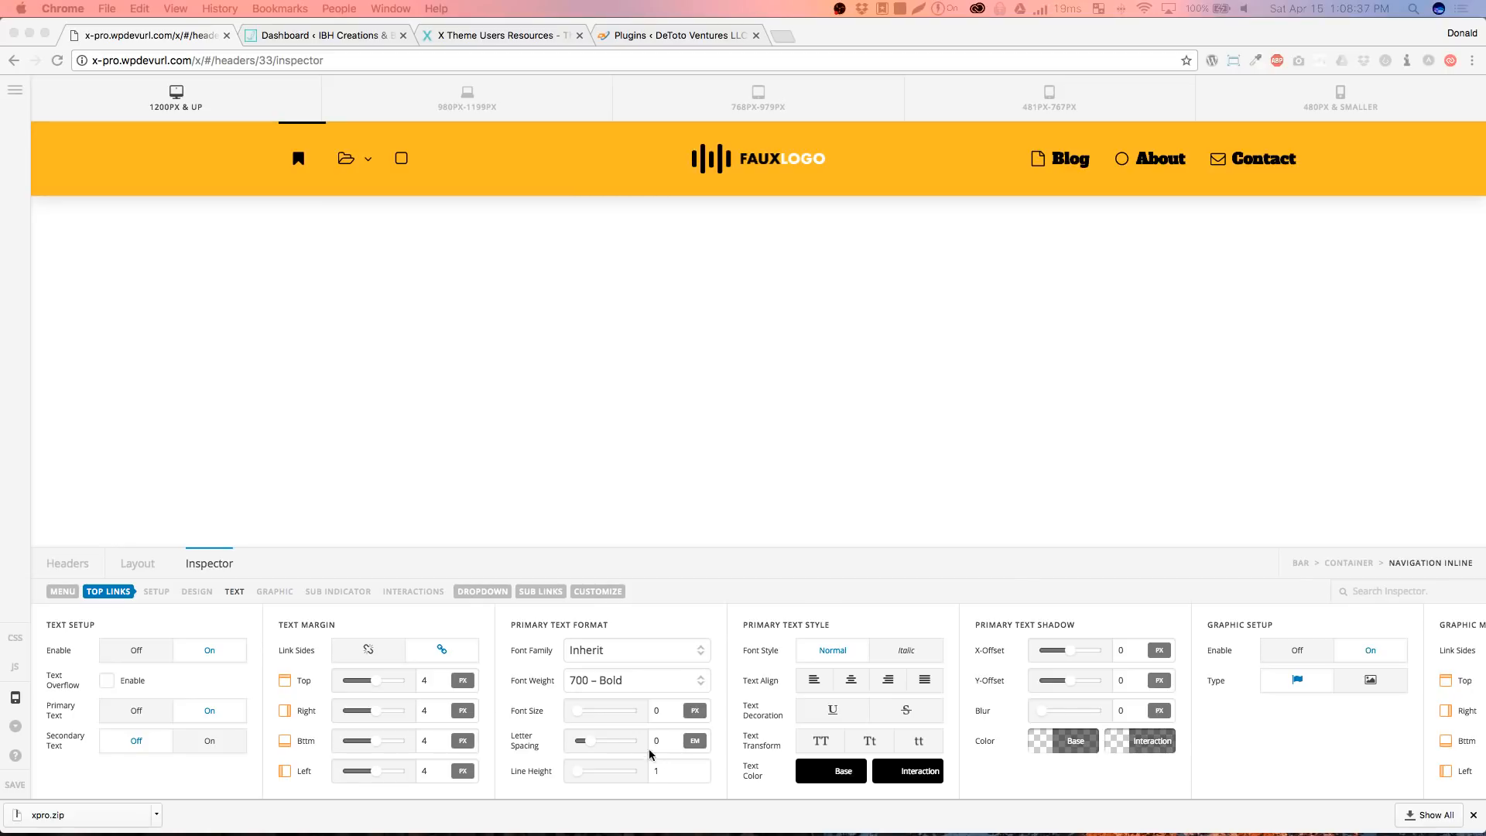
click(668, 711)
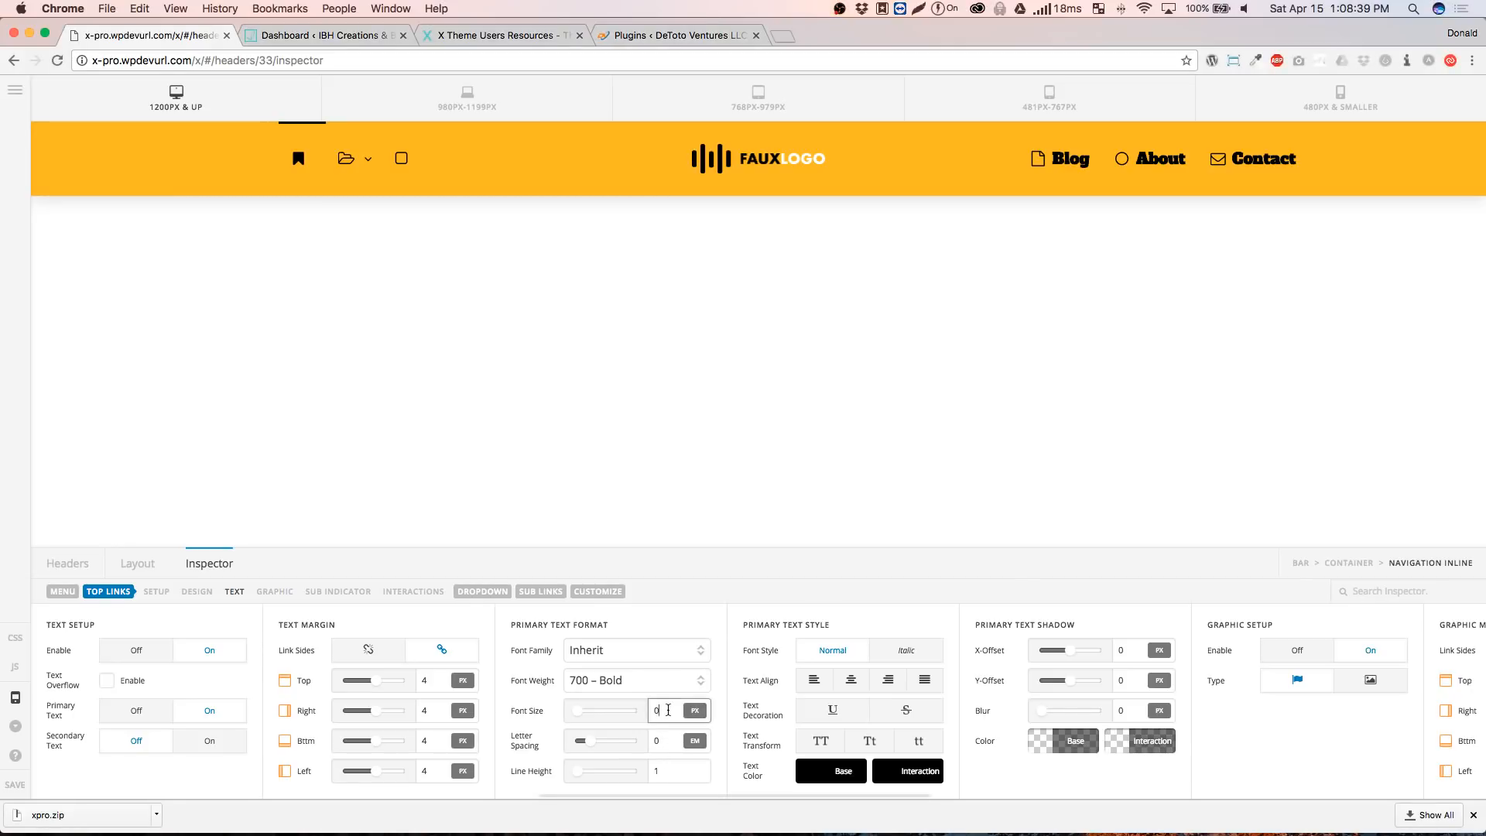
key(BackSpace)
text(calc()
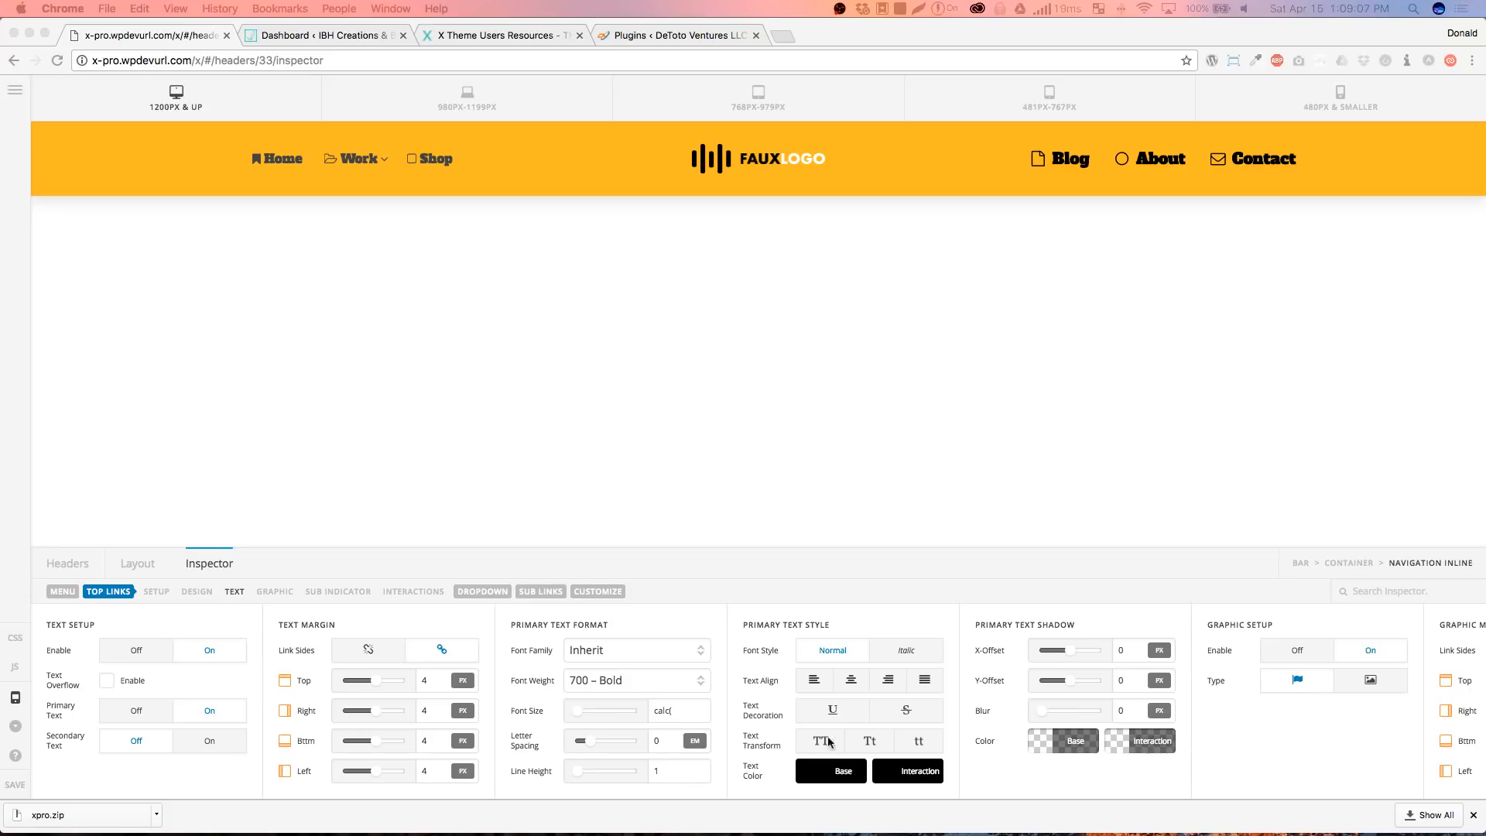
click(678, 713)
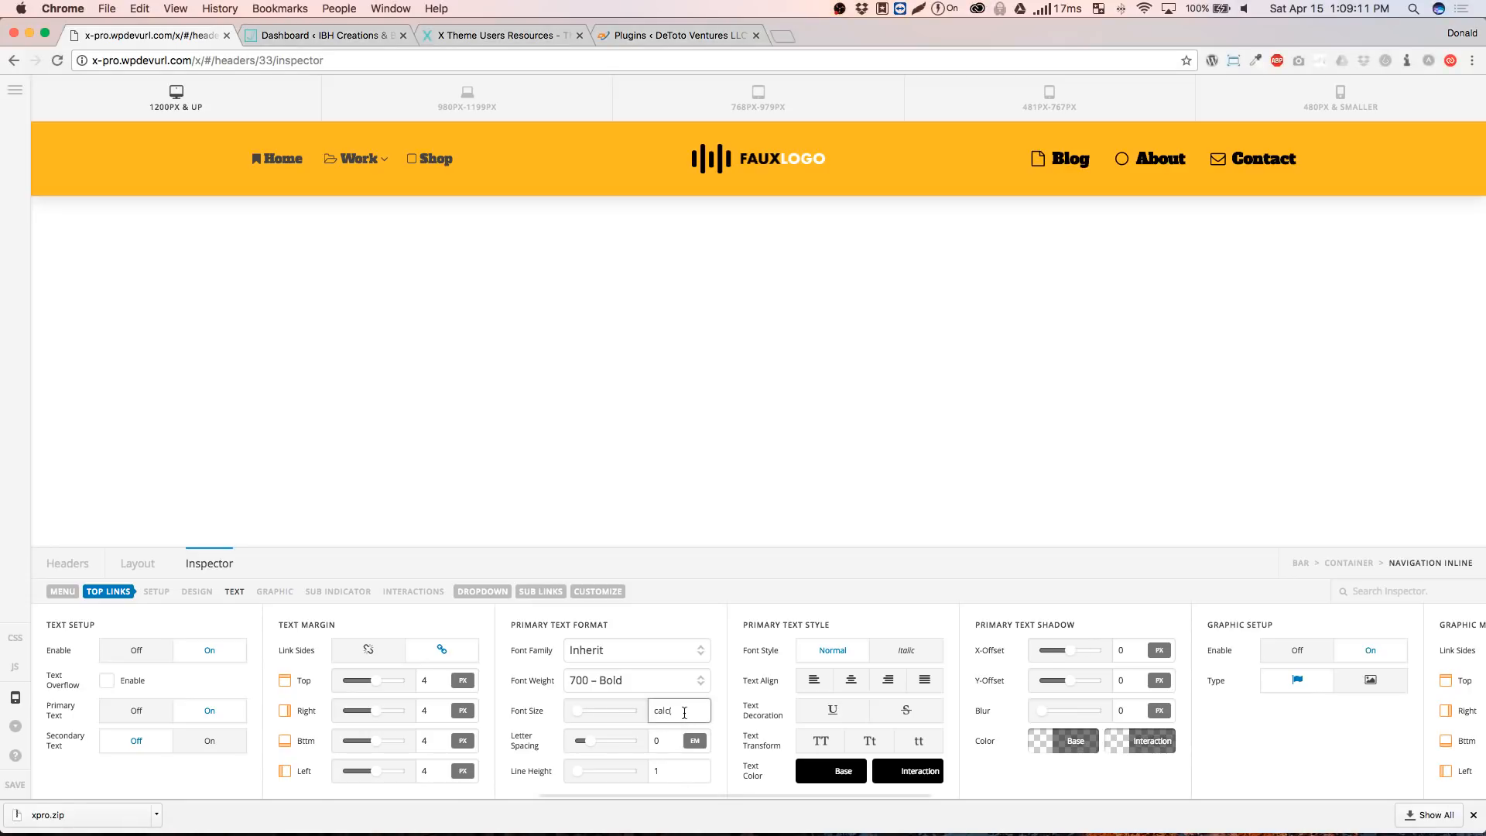
text(100%)
key(BackSpace)
key(BackSpace)
key(BackSpace)
key(BackSpace)
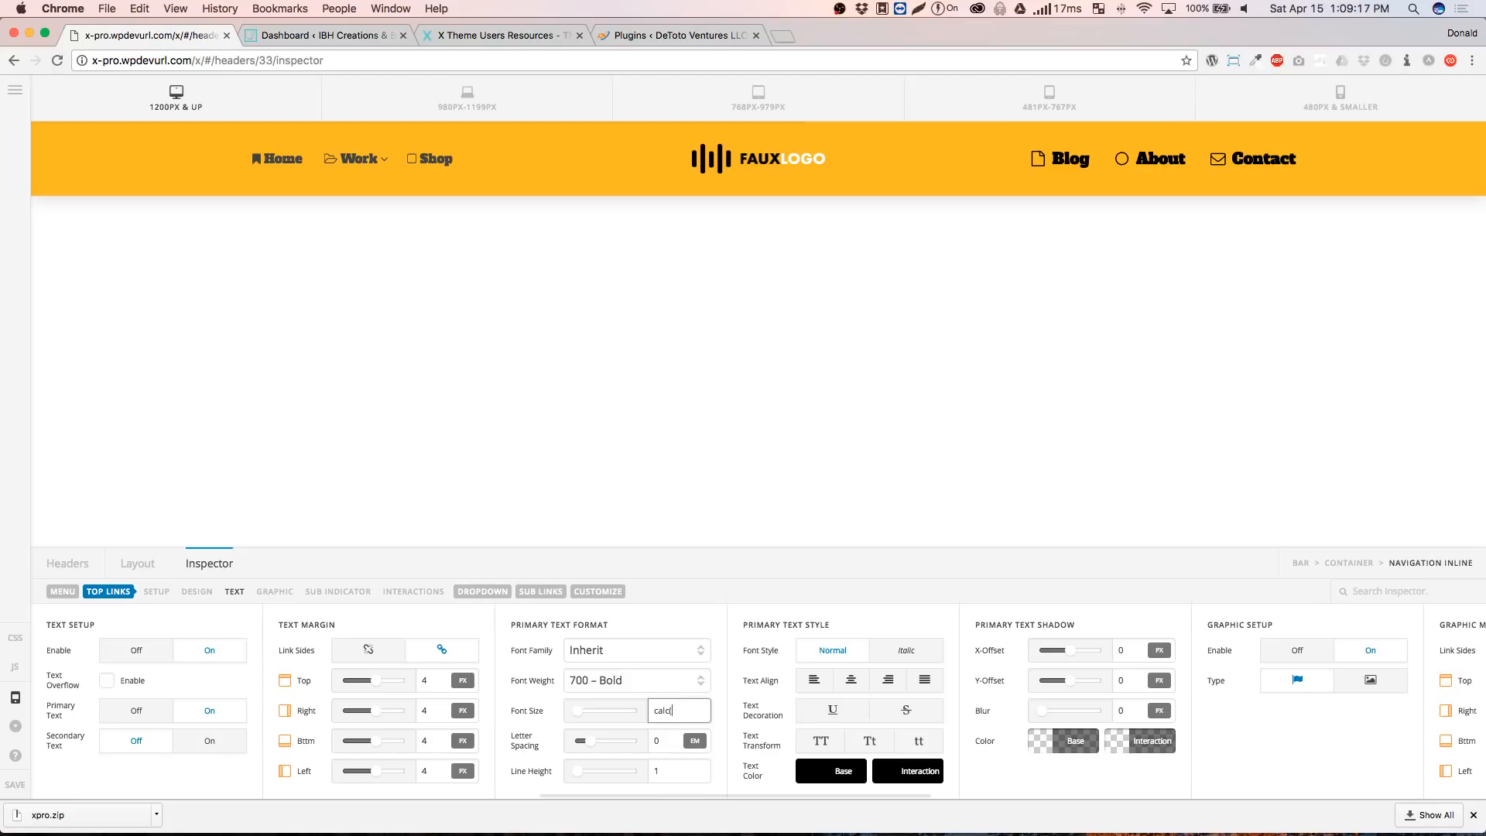
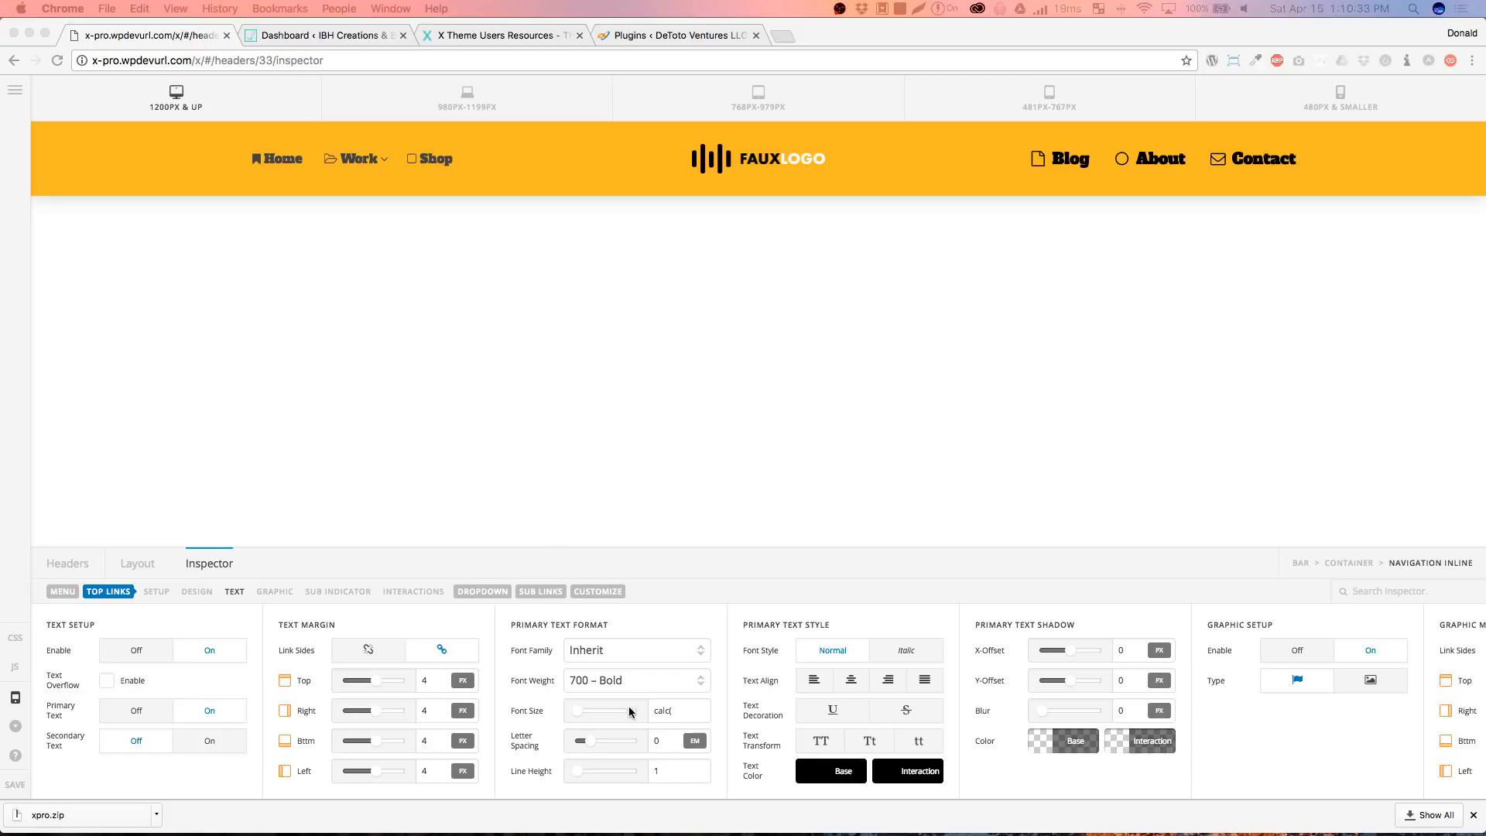
Try the formula calc(100vh-75vh) as the top links' primary text font size and test it by scrolling the preview
click(686, 711)
text(100)
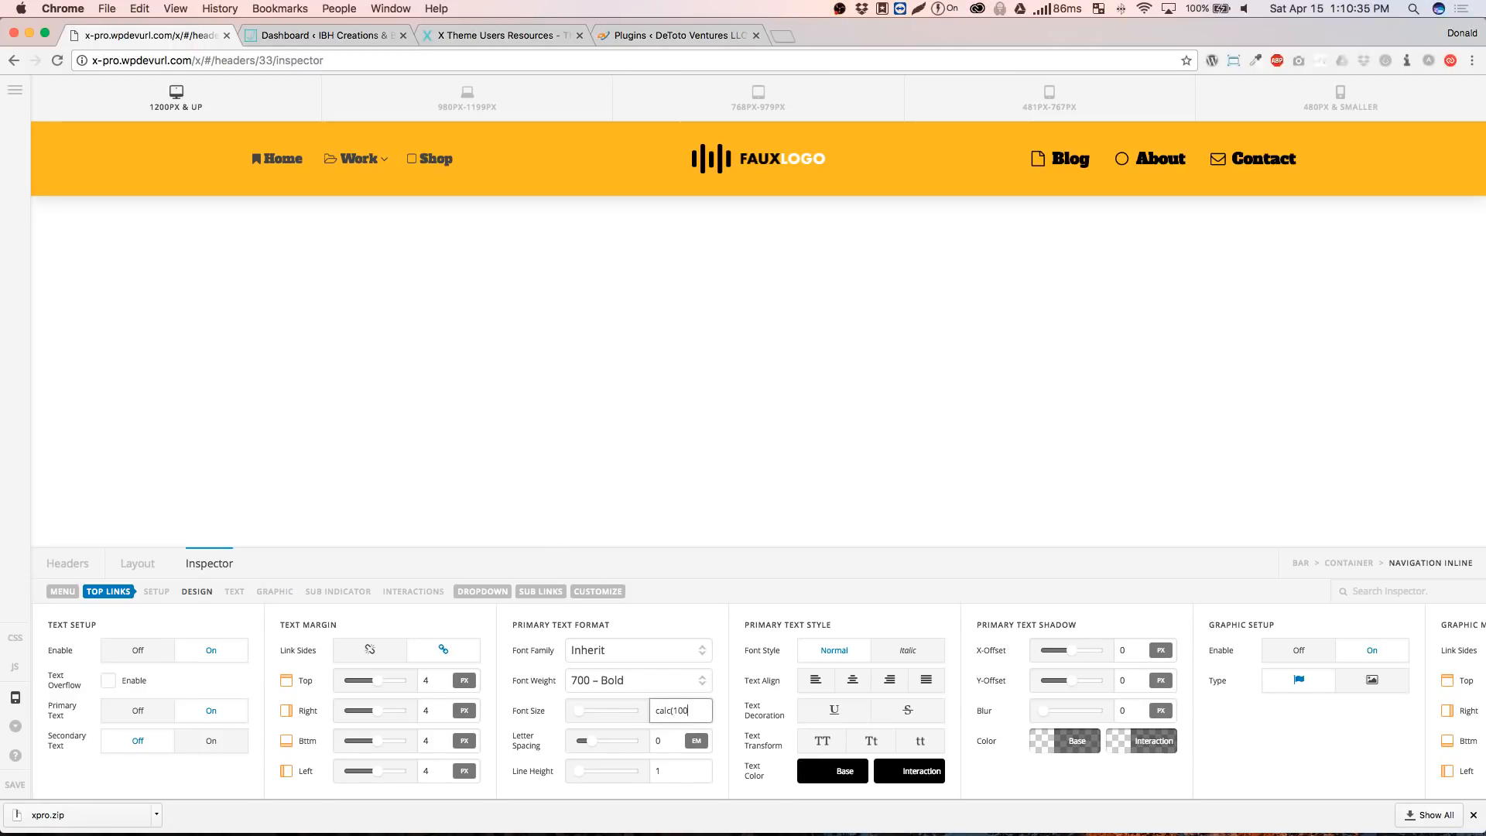
text(vh-75vh)
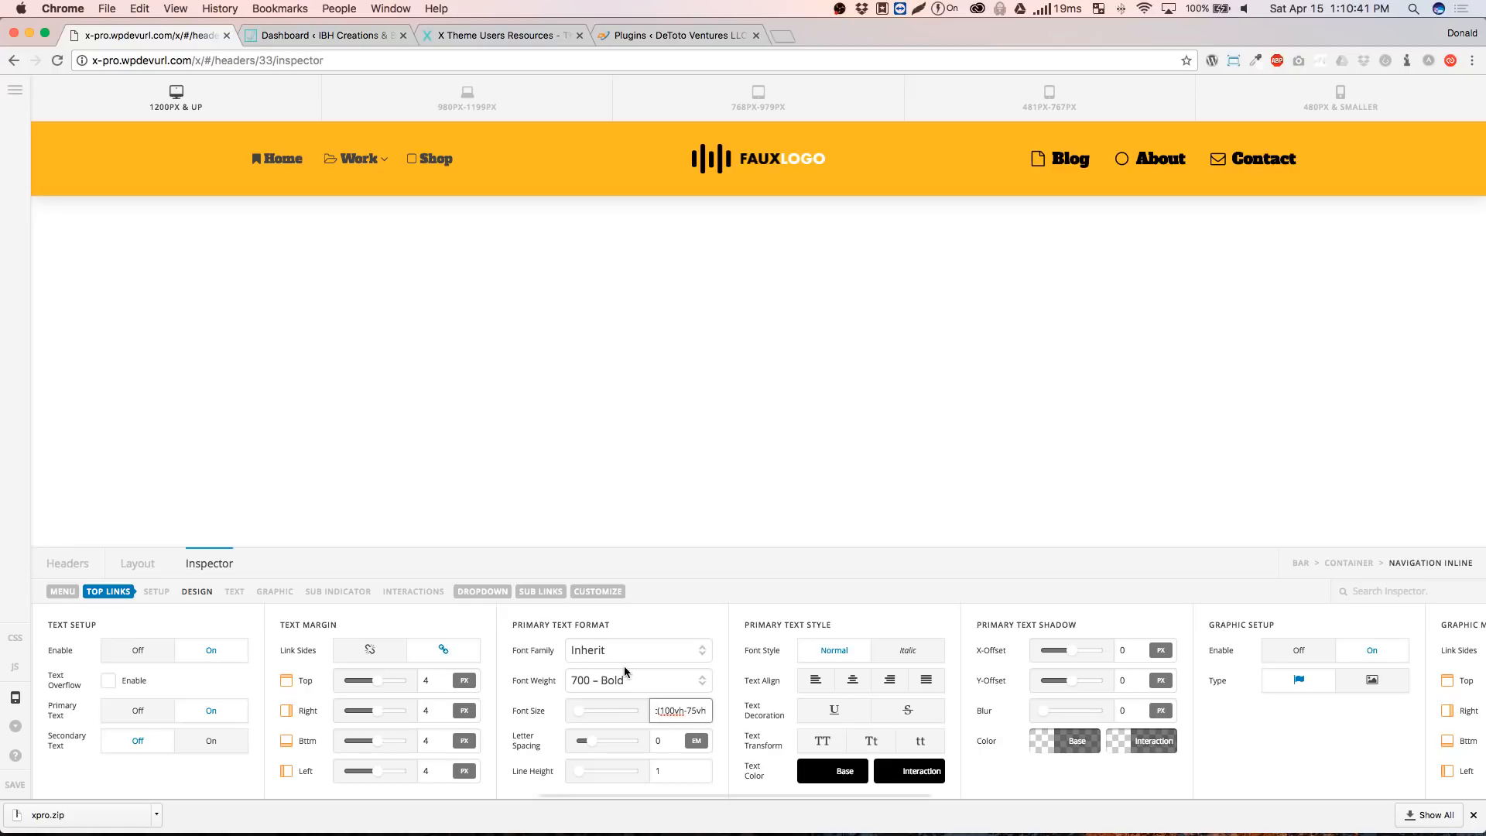
text())
scroll(650, 368, down, 3)
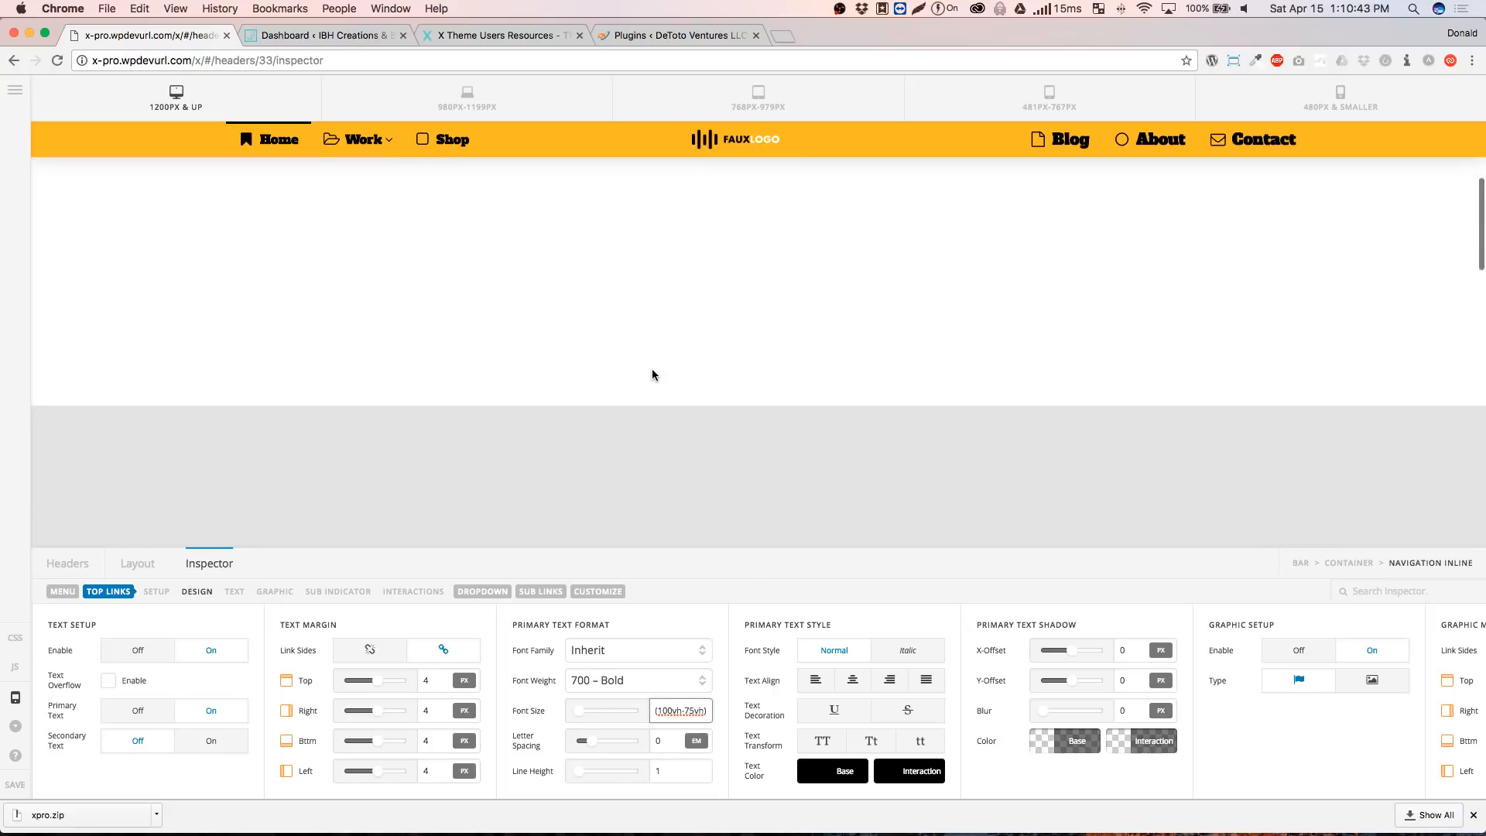
scroll(641, 295, down, 2)
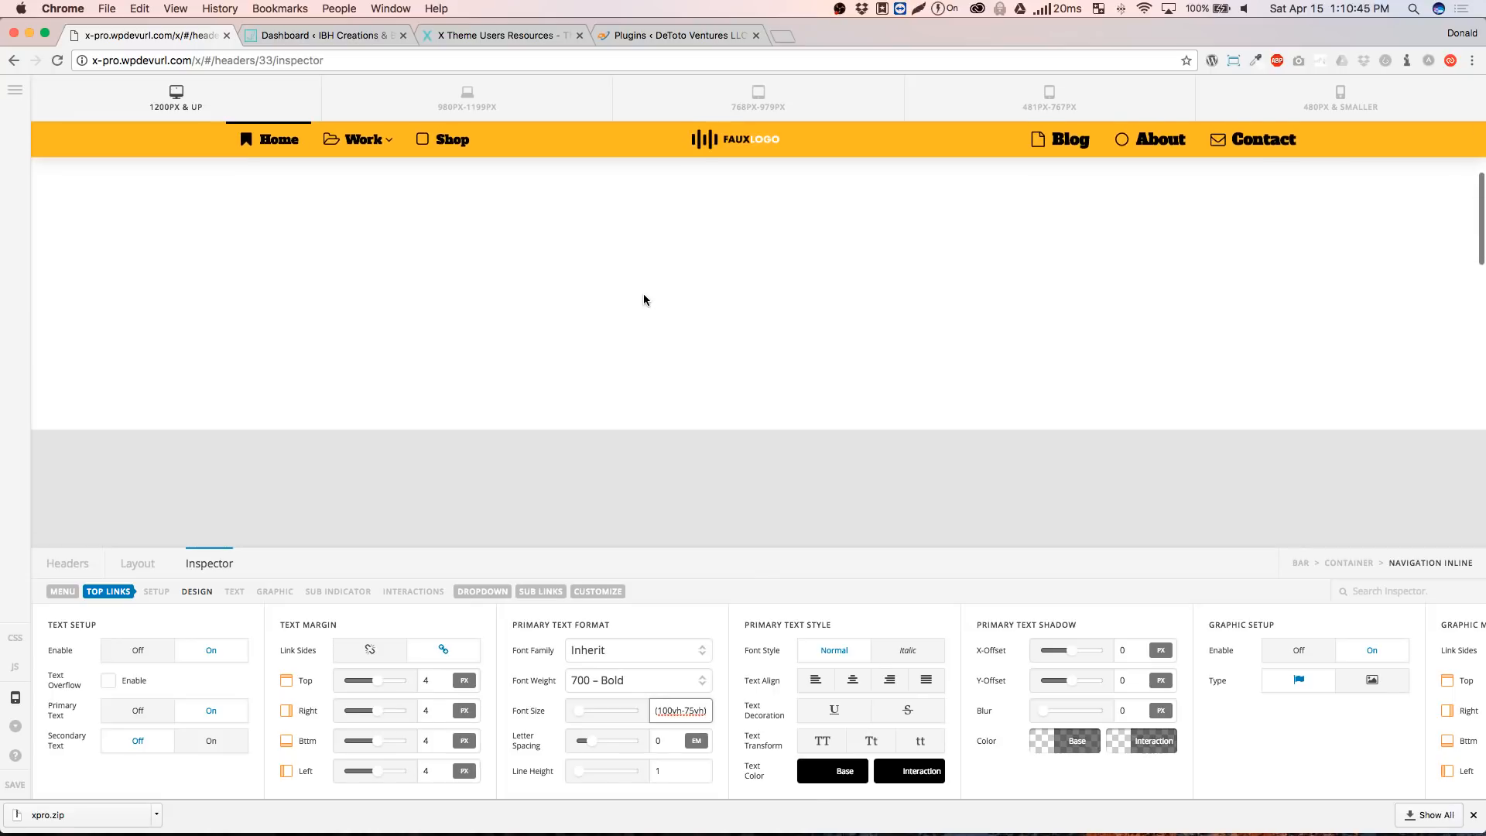
scroll(643, 292, up, 5)
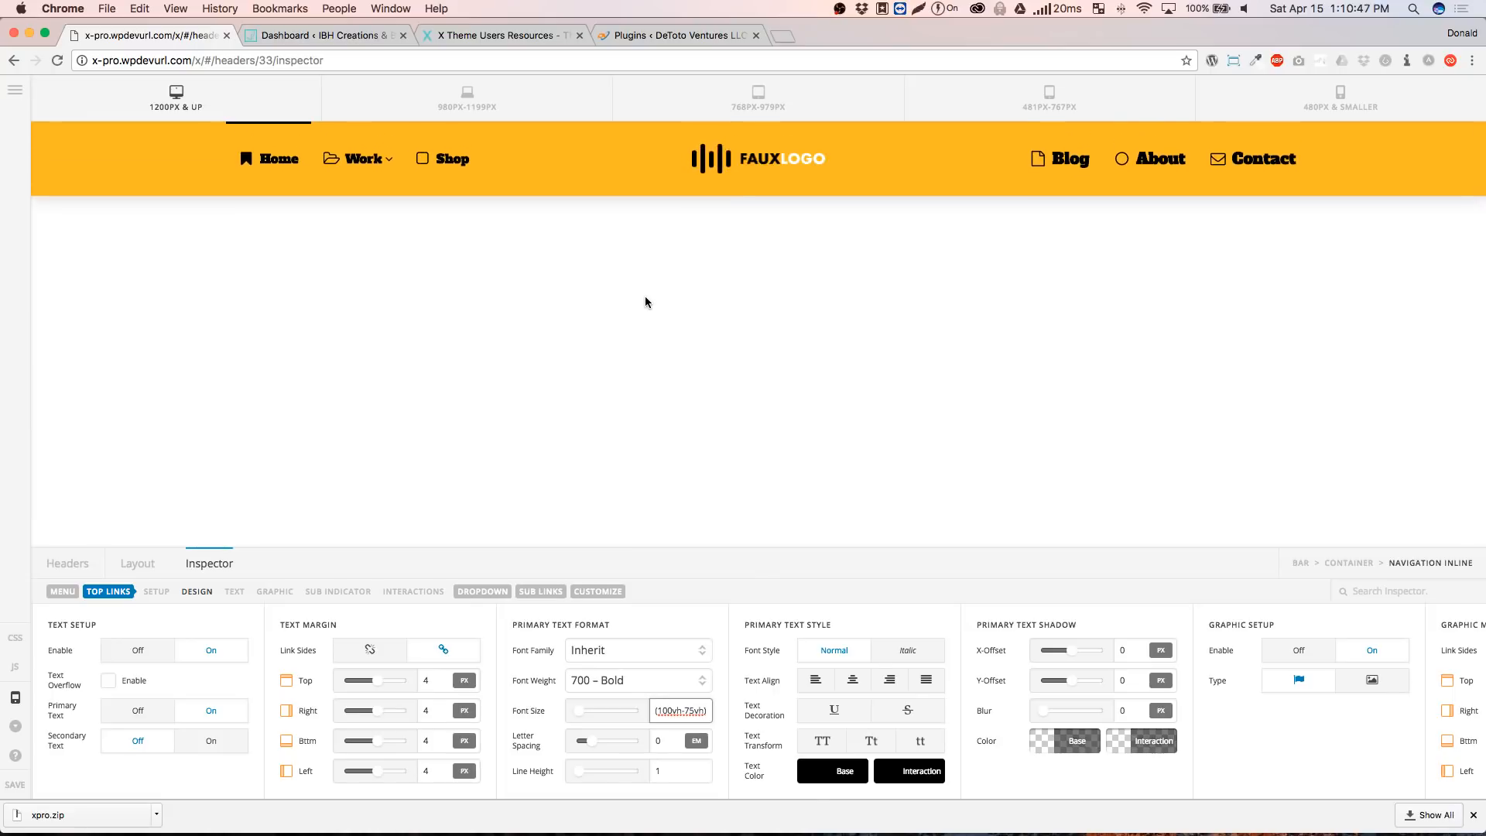
Set the font size of the top links' primary text to 1.25em, trying 2em and 1.5em along the way
triple_click(674, 714)
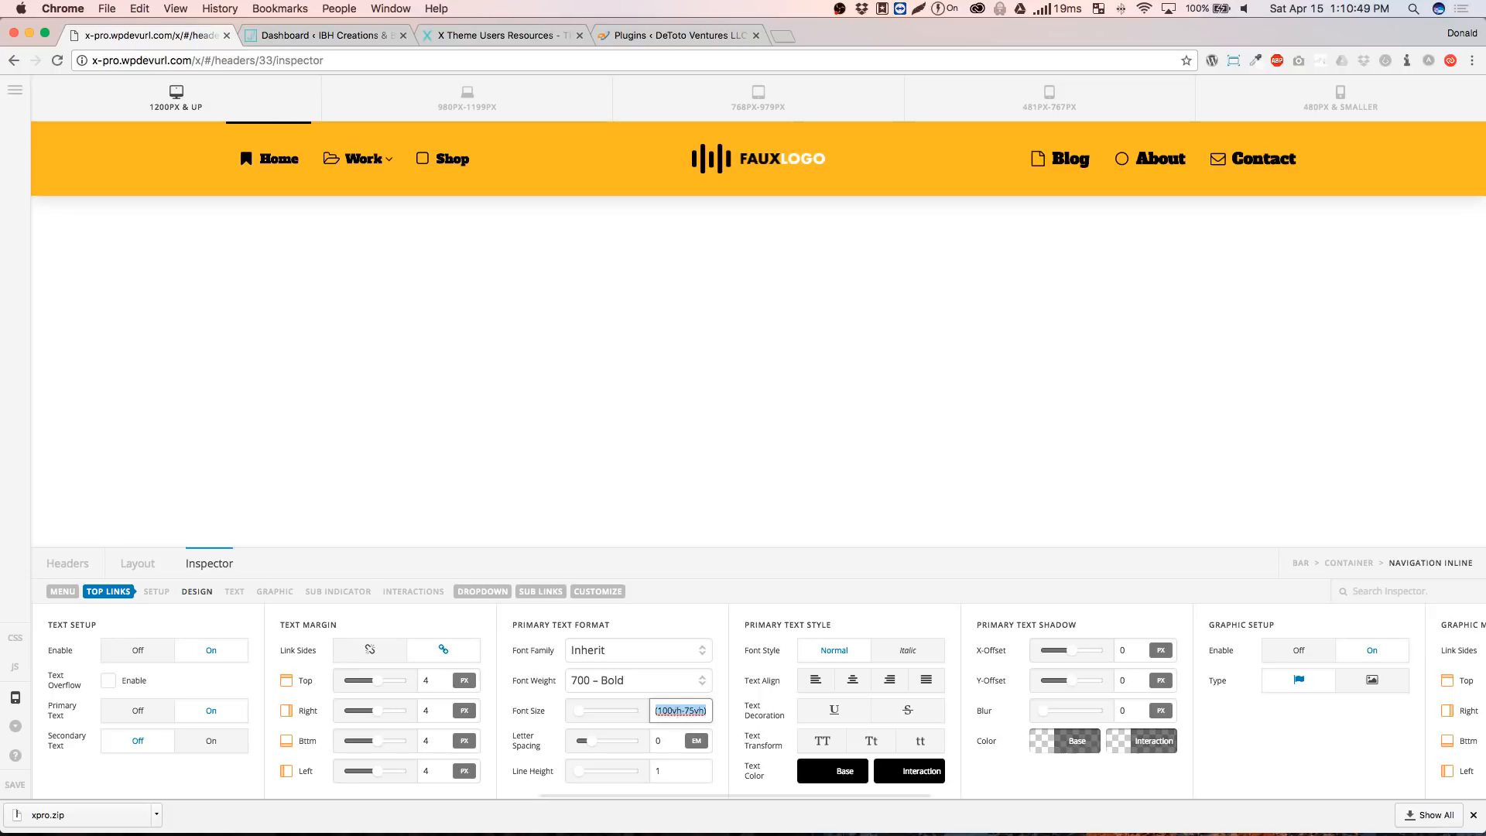
text(1em)
key(BackSpace)
text(2)
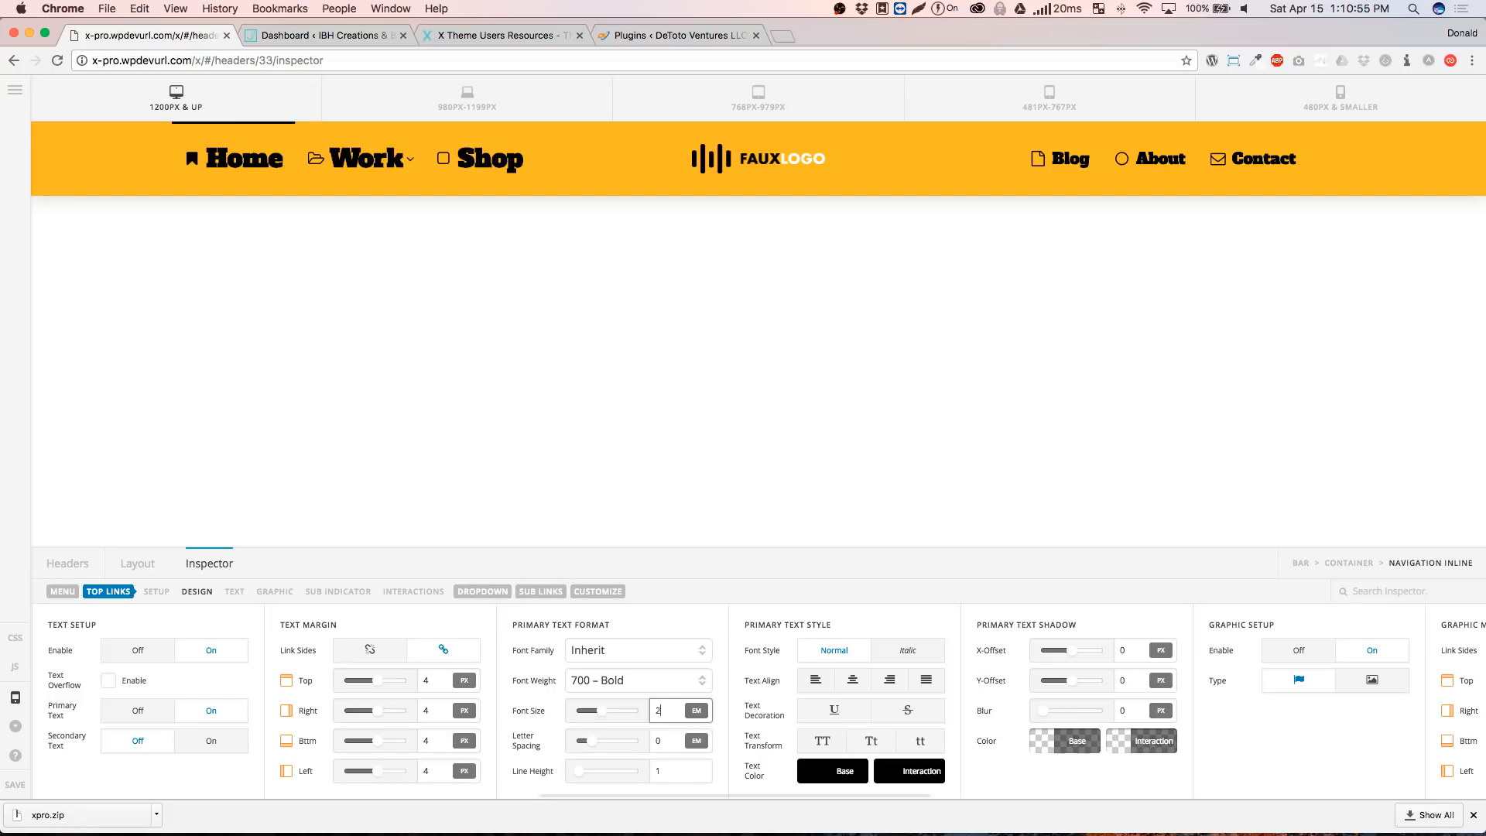
key(BackSpace)
text(1.5)
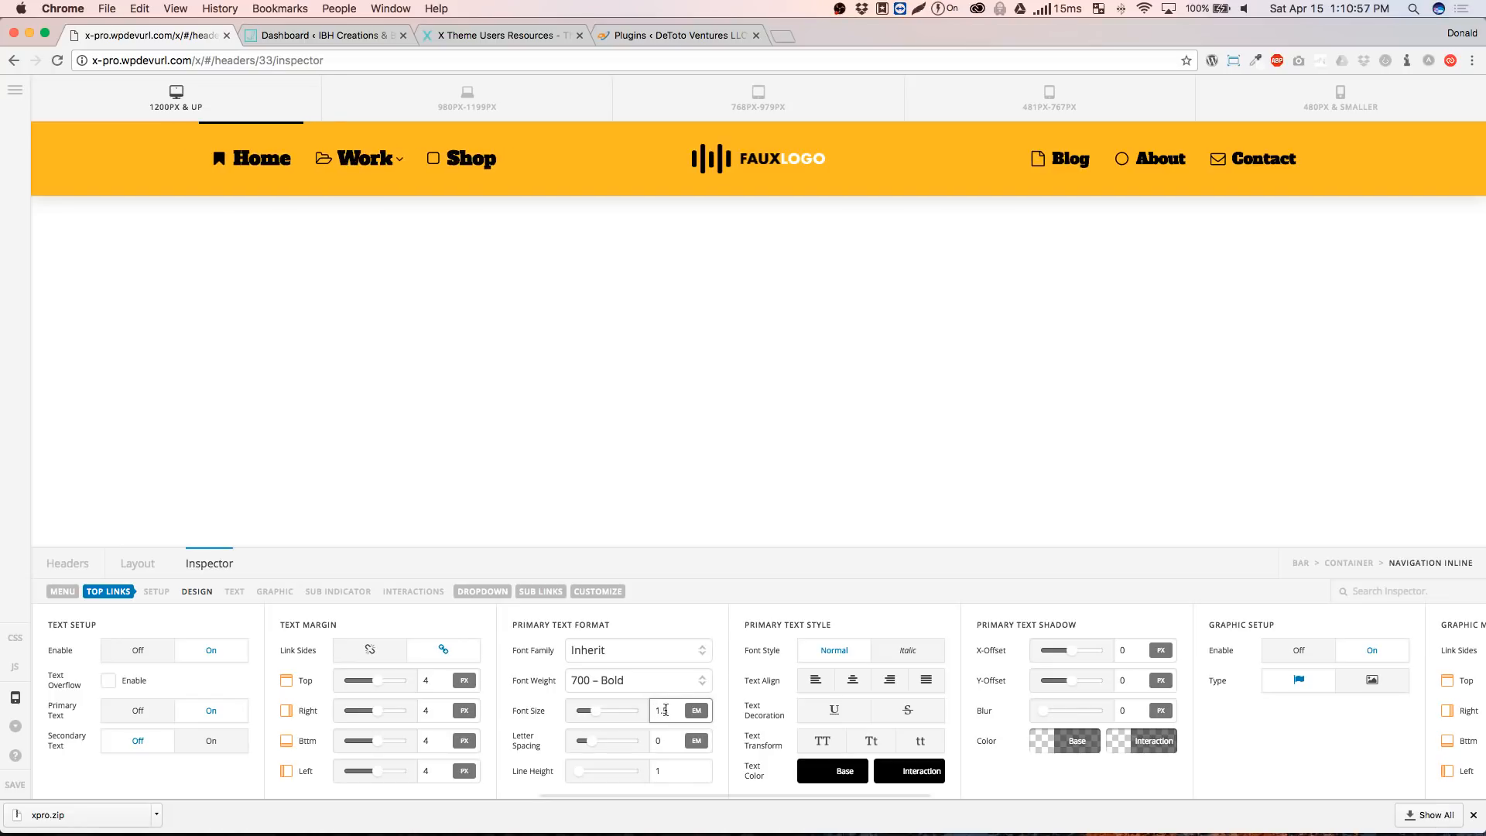
key(BackSpace)
key(BackSpace)
key(BackSpace)
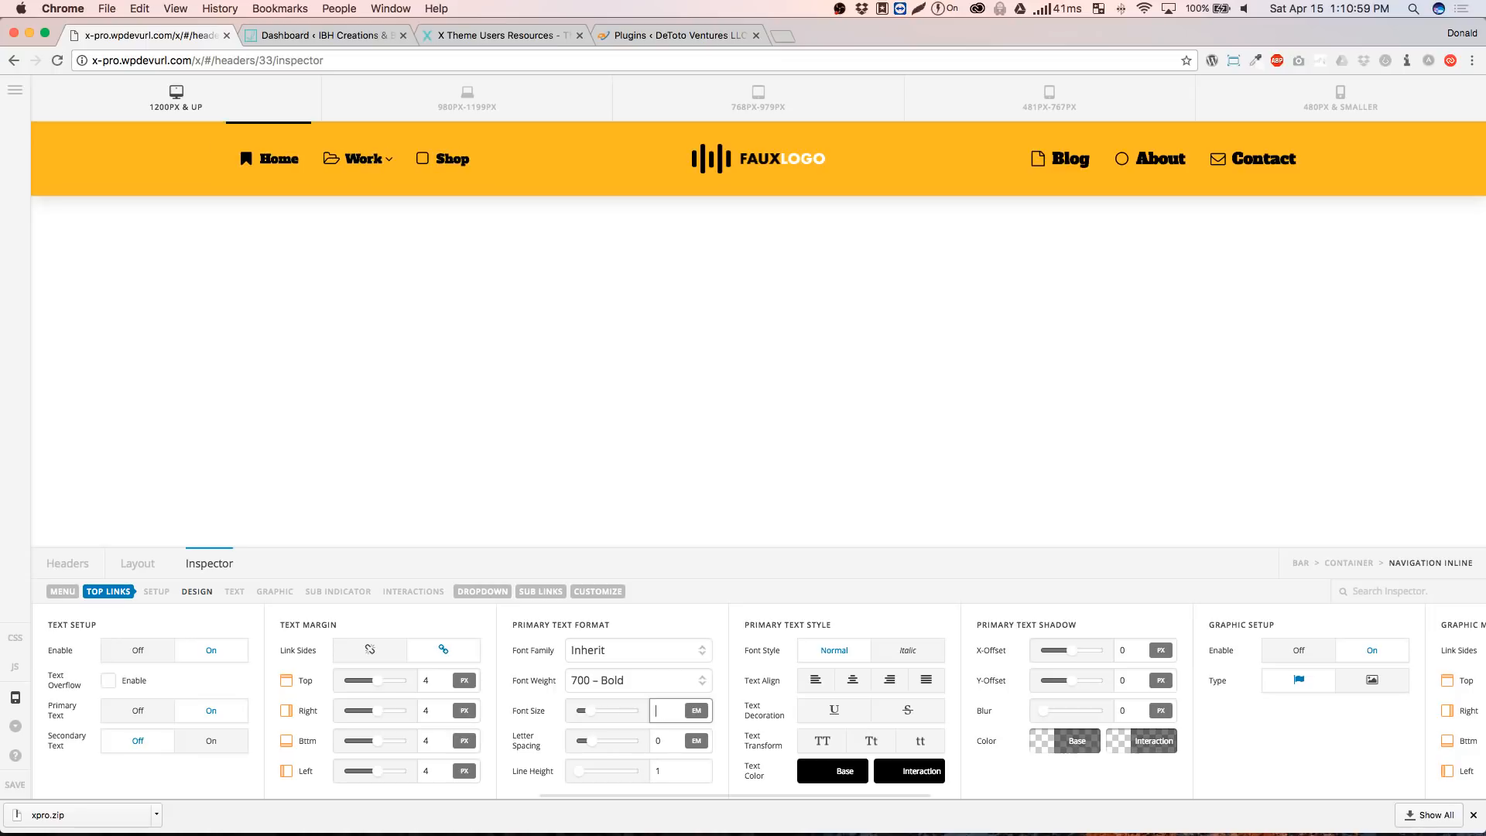
text(1.25)
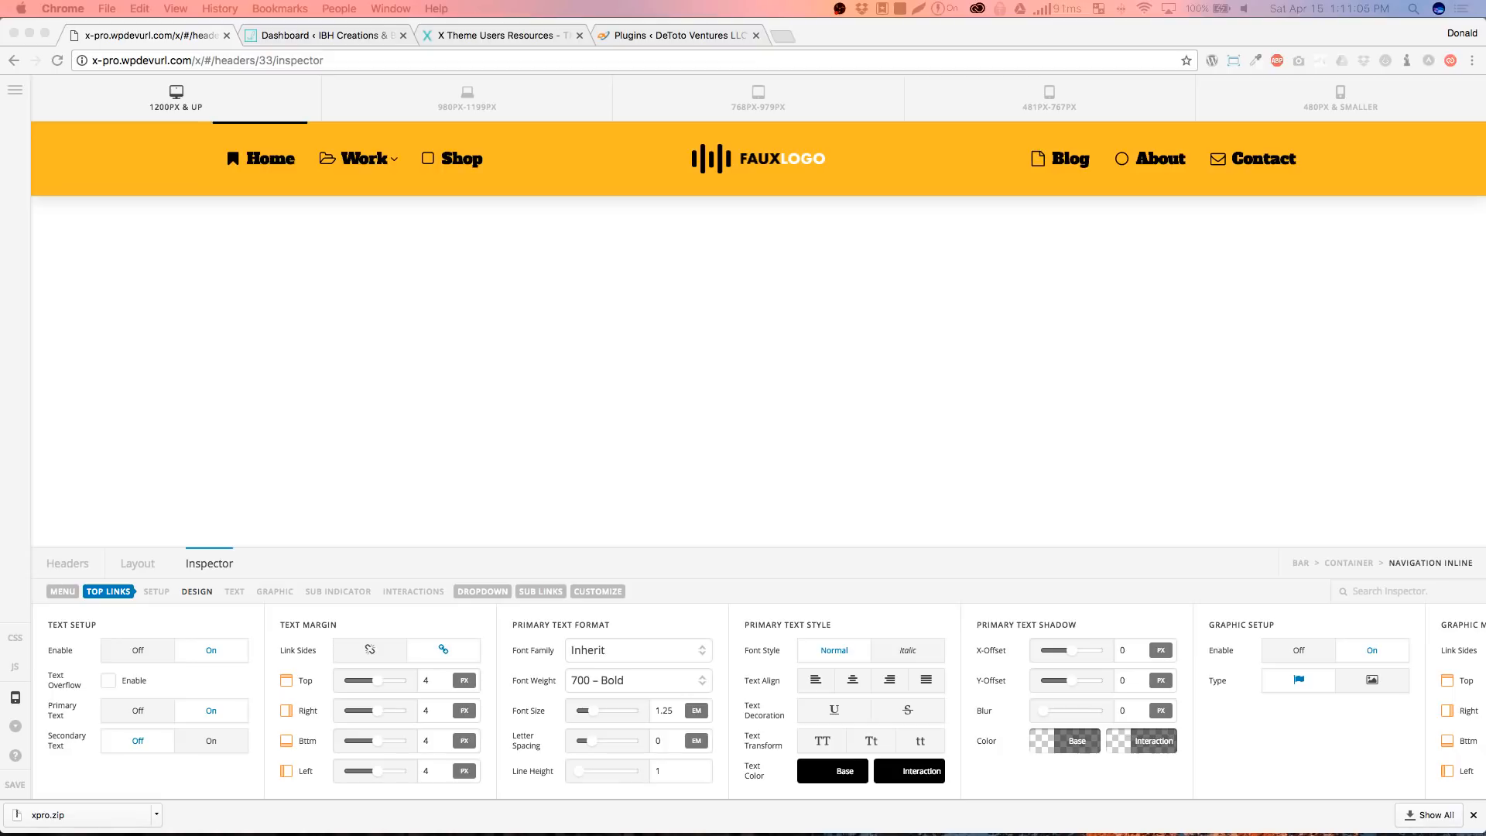
Try a flex grow of 1 on the logo's container and set it back to 0
click(1355, 186)
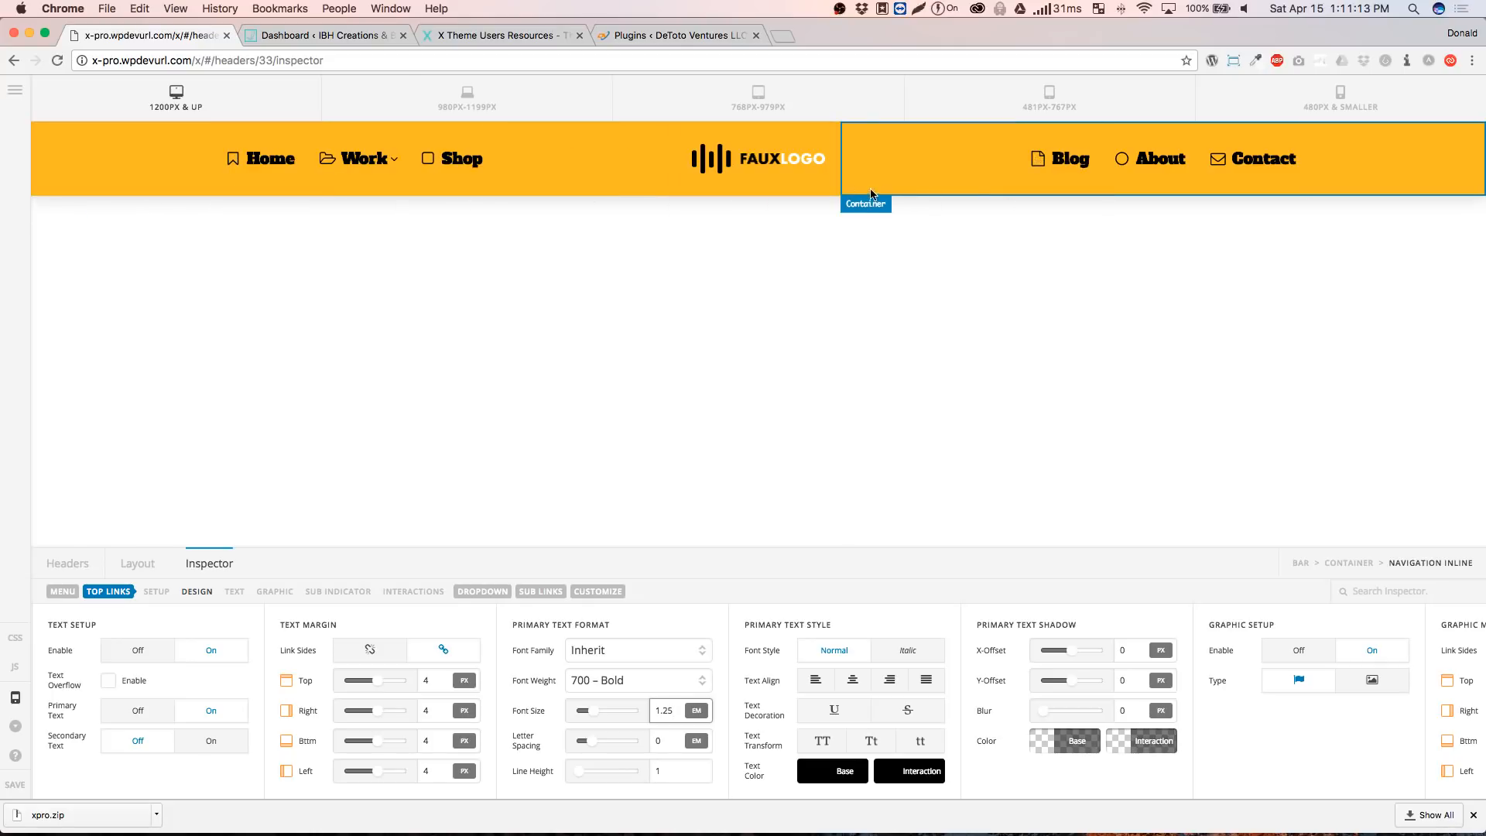
click(826, 189)
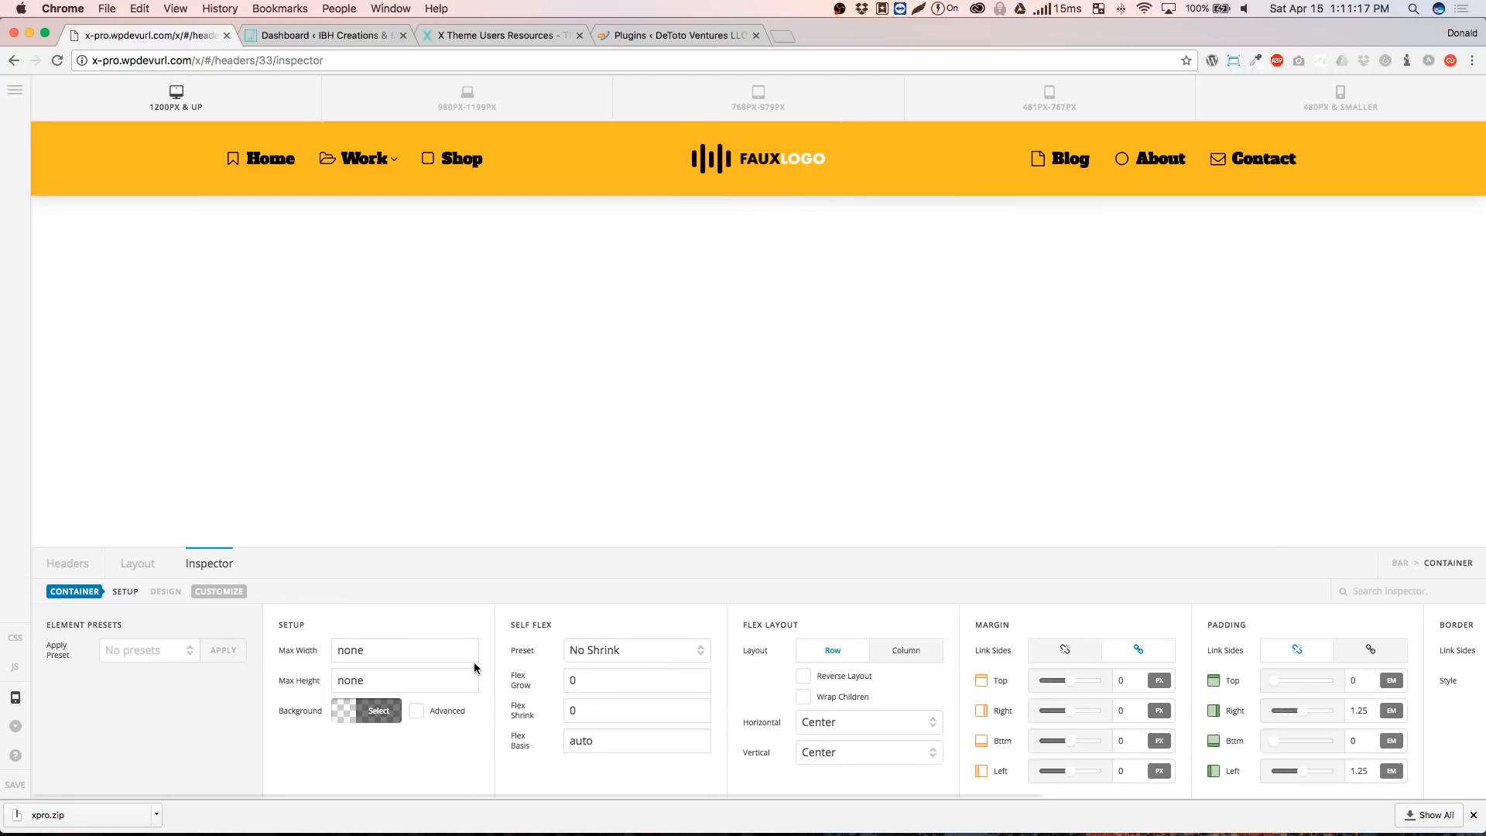
click(630, 686)
key(BackSpace)
text(1)
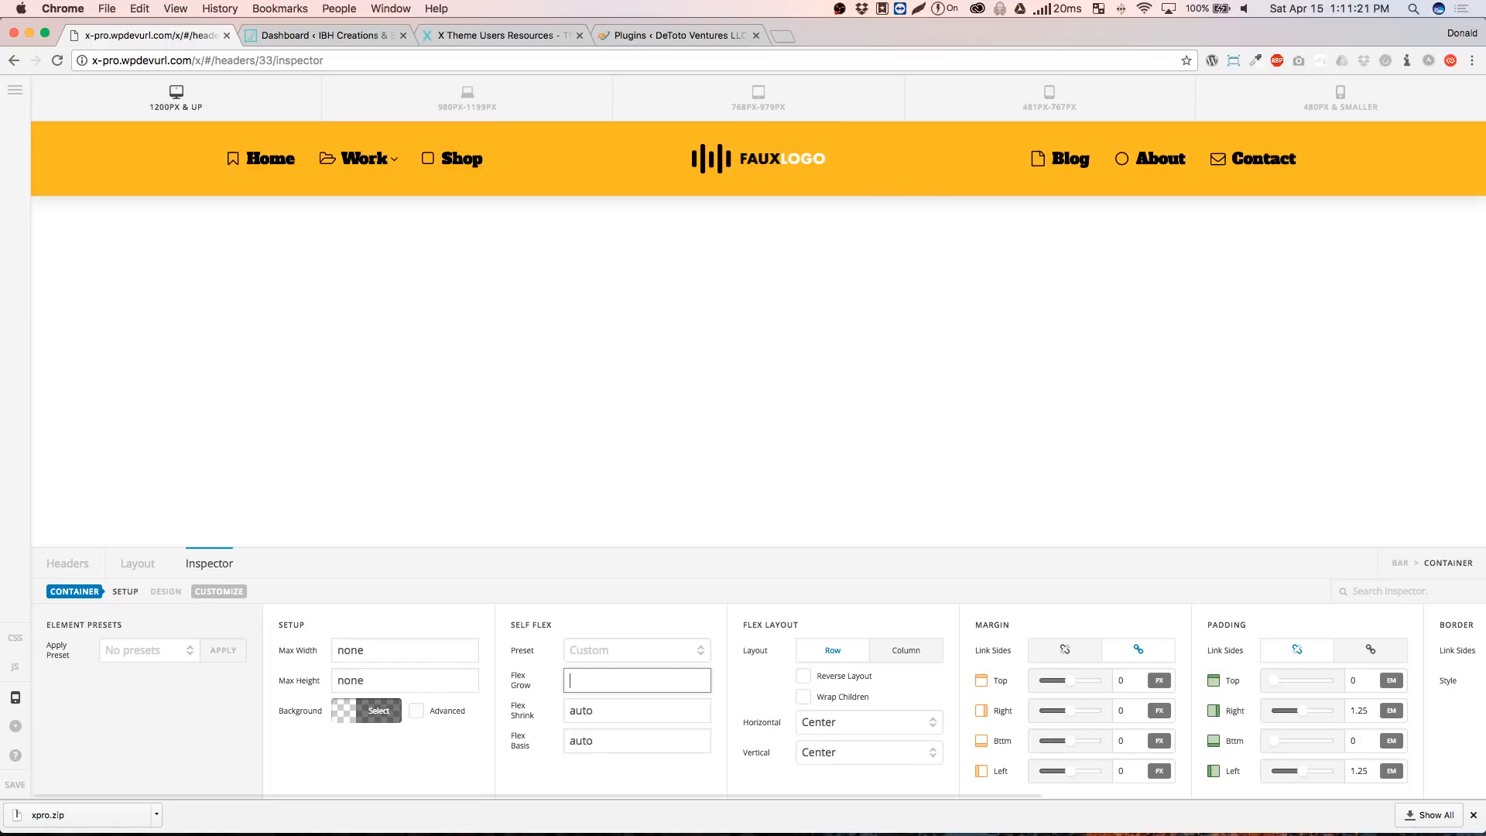
text(0)
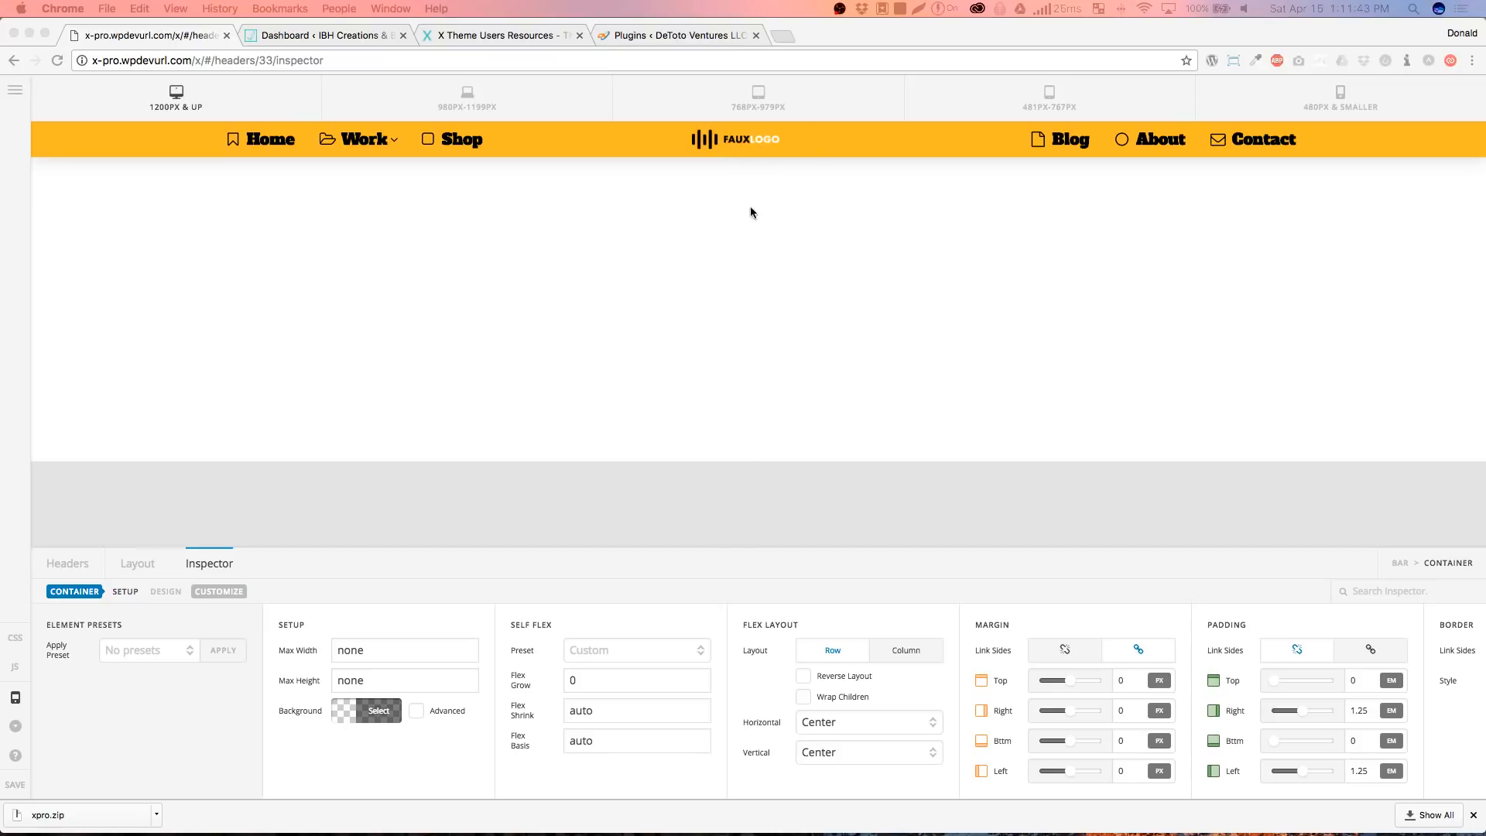
Set the sticky bar's shrink amount to .5 and test the shrinking header by scrolling the preview
click(765, 169)
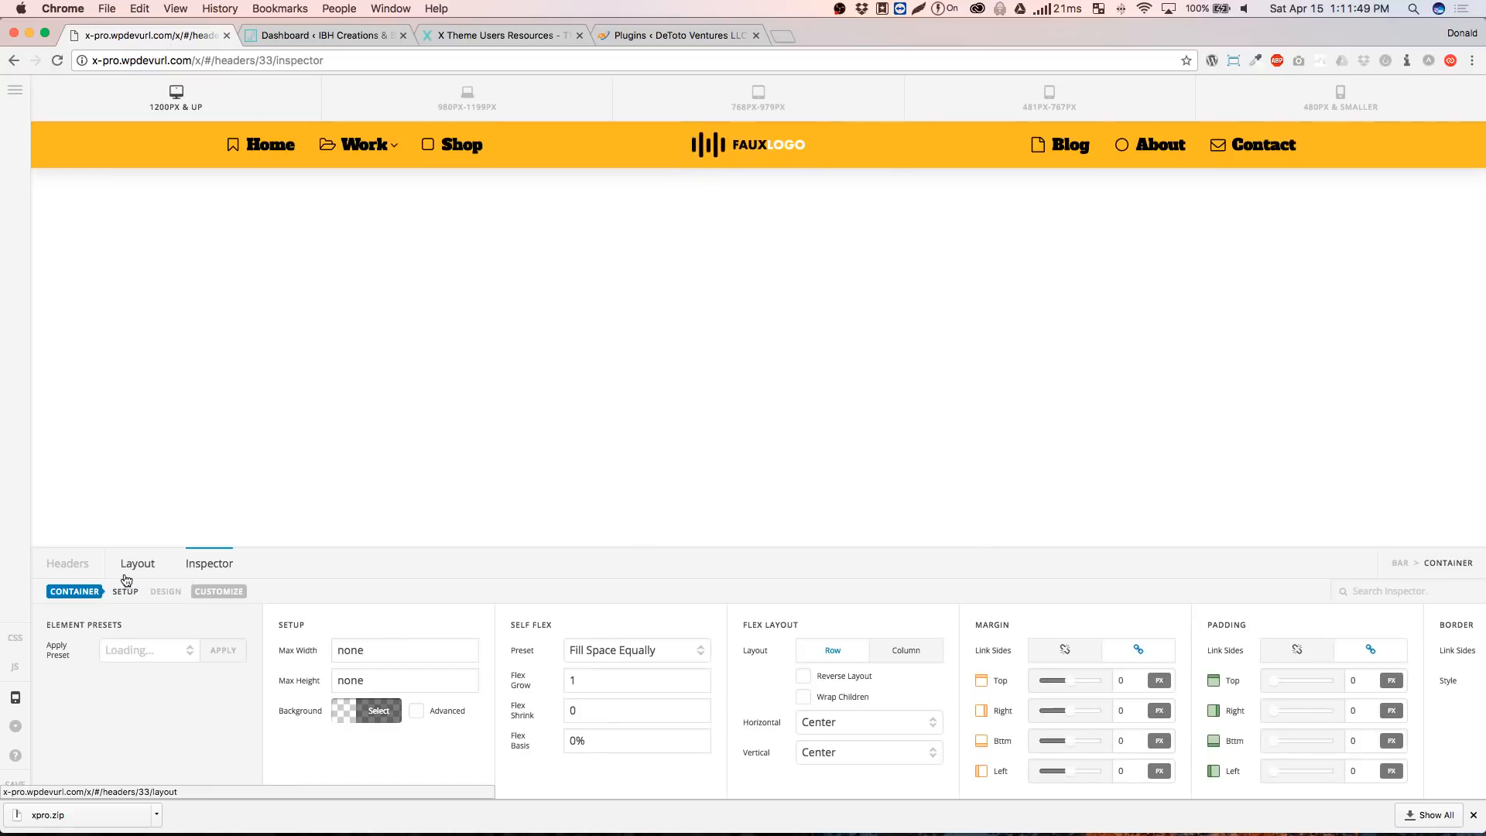
click(213, 603)
click(508, 637)
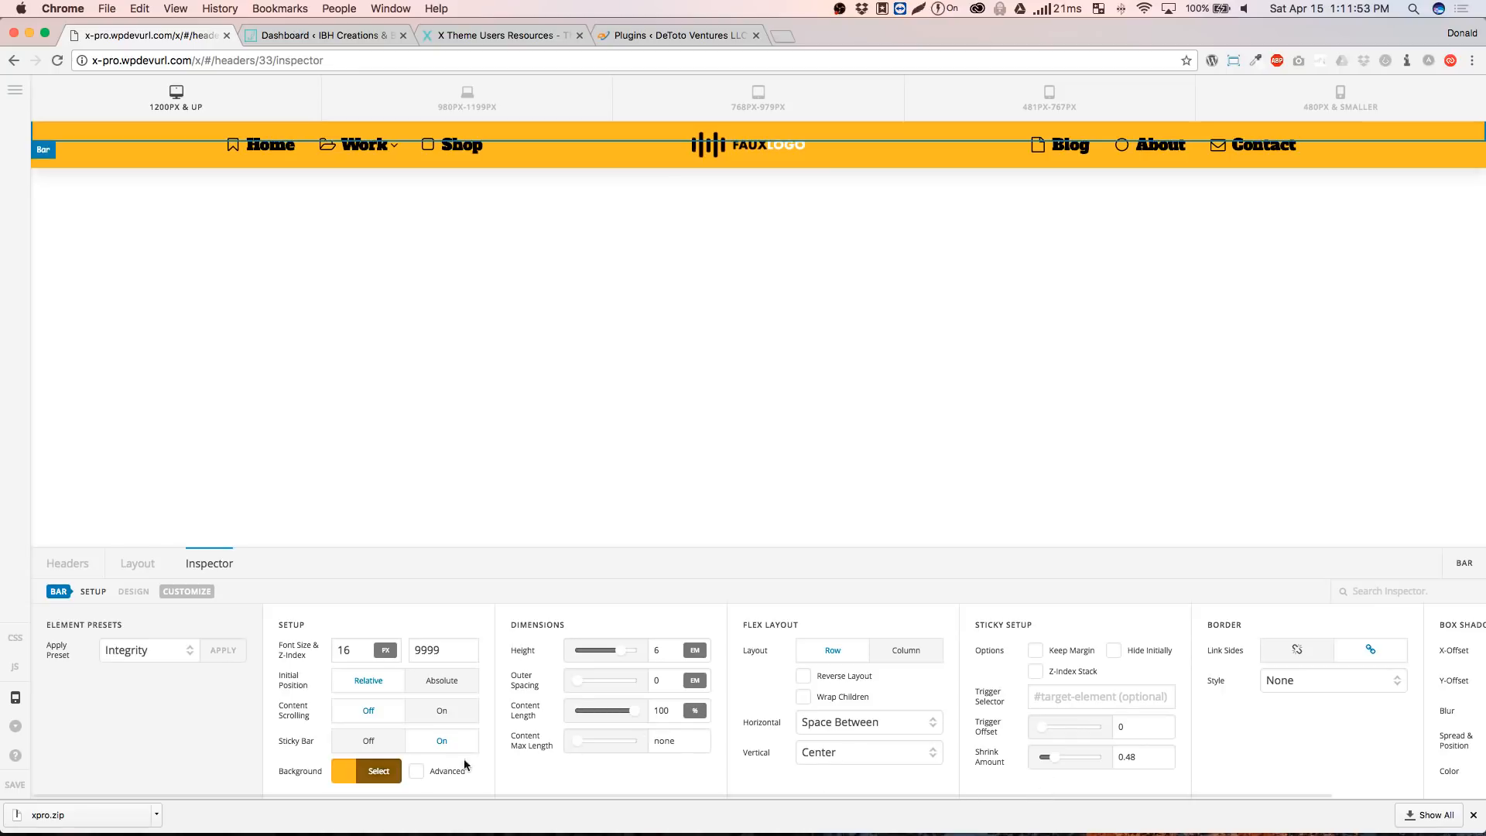
drag(1142, 759, 1112, 756)
text(.5)
key(Tab)
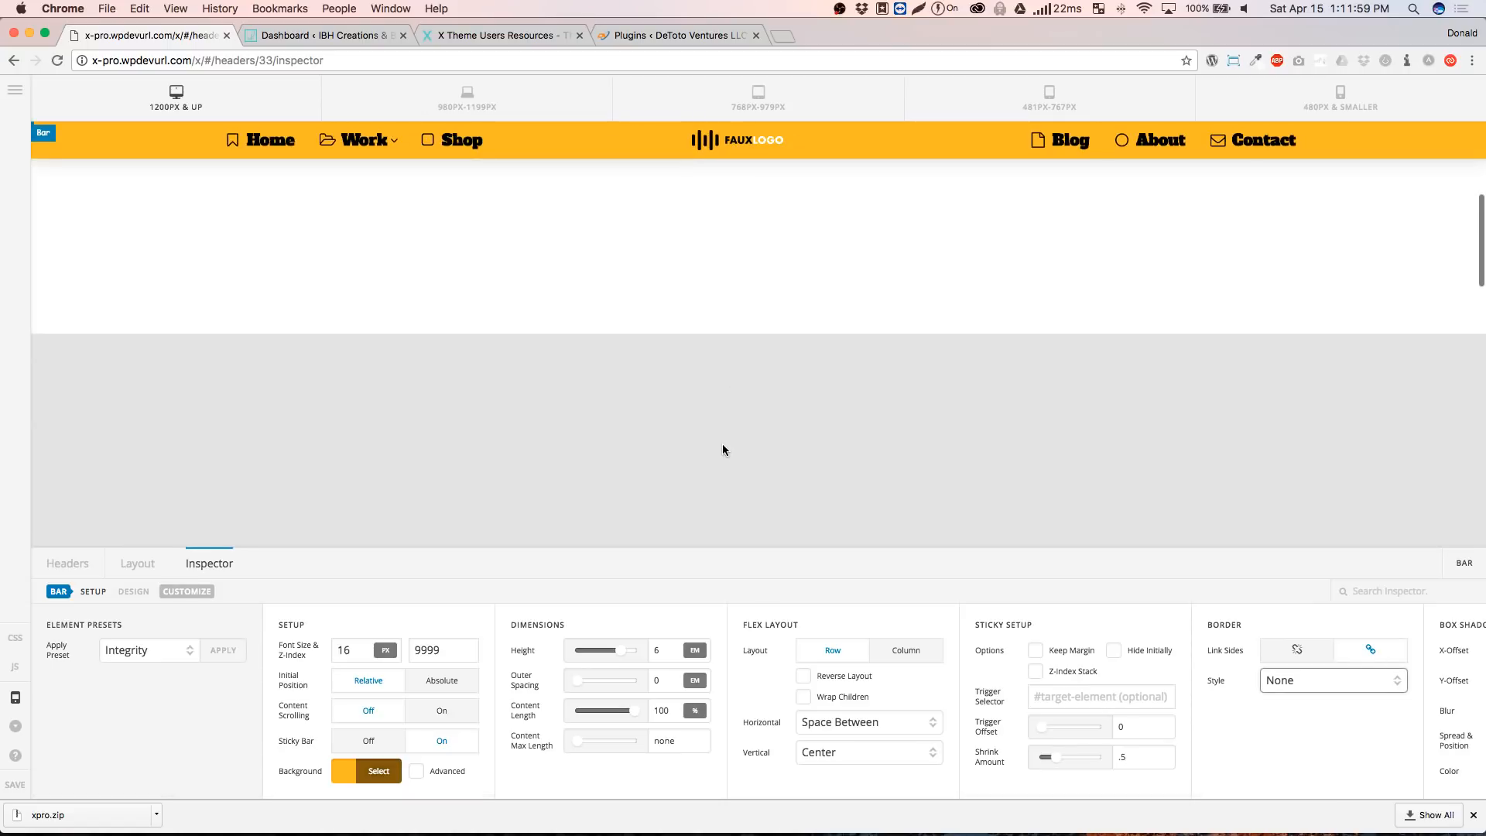
scroll(708, 439, down, 5)
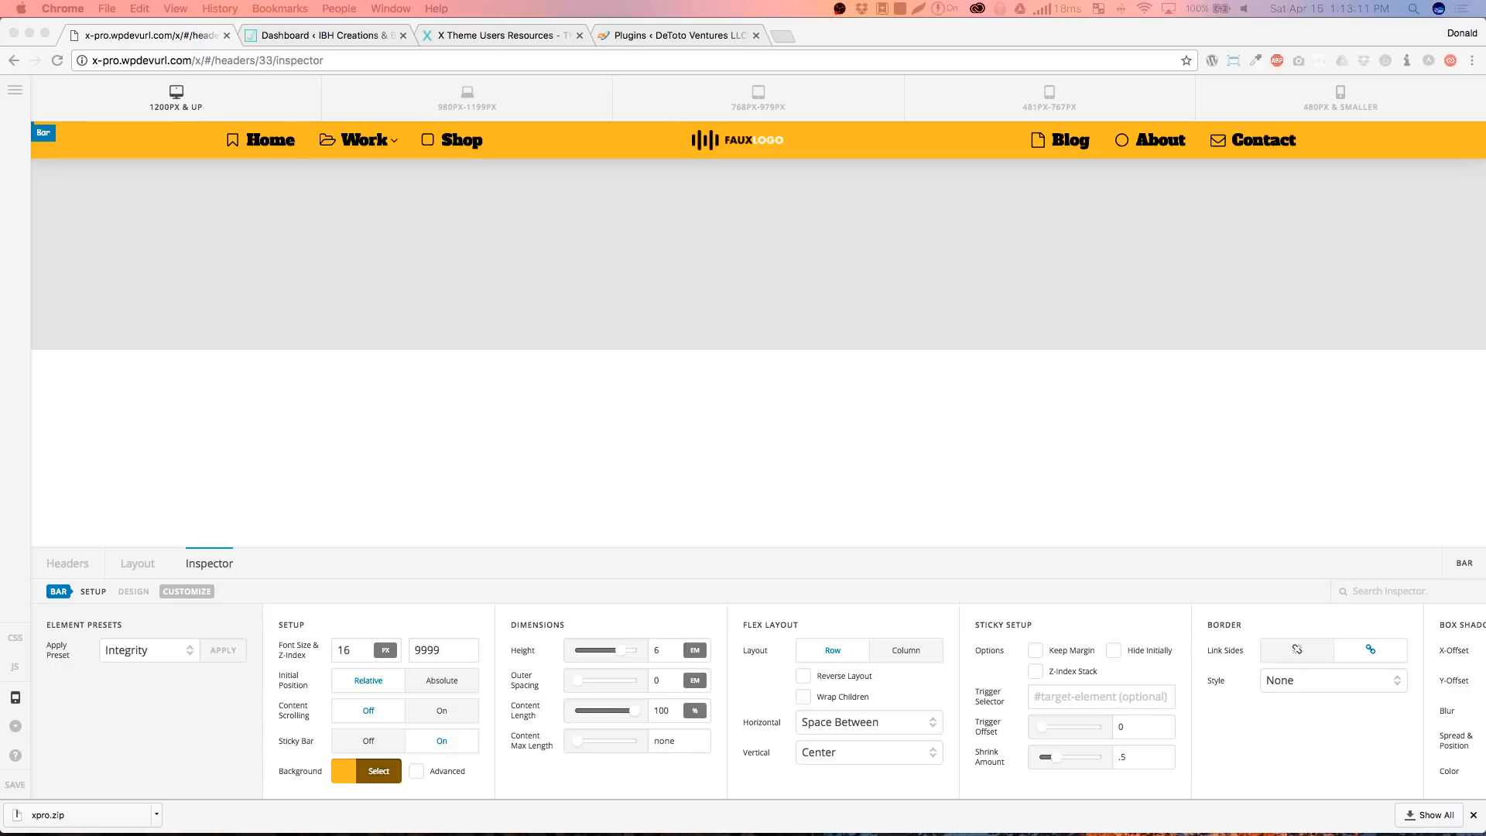
scroll(508, 267, down, 5)
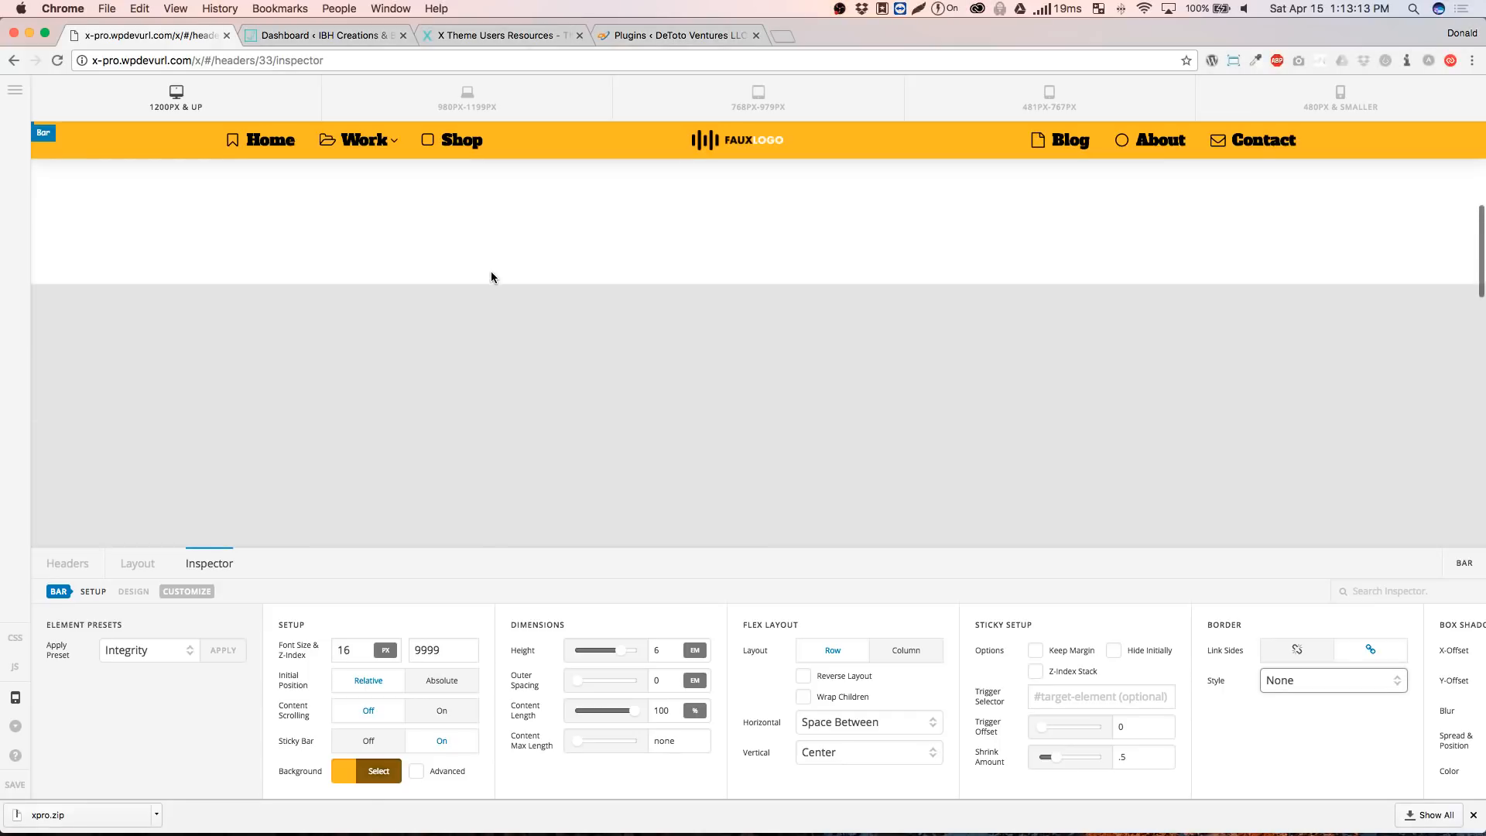
scroll(491, 272, up, 5)
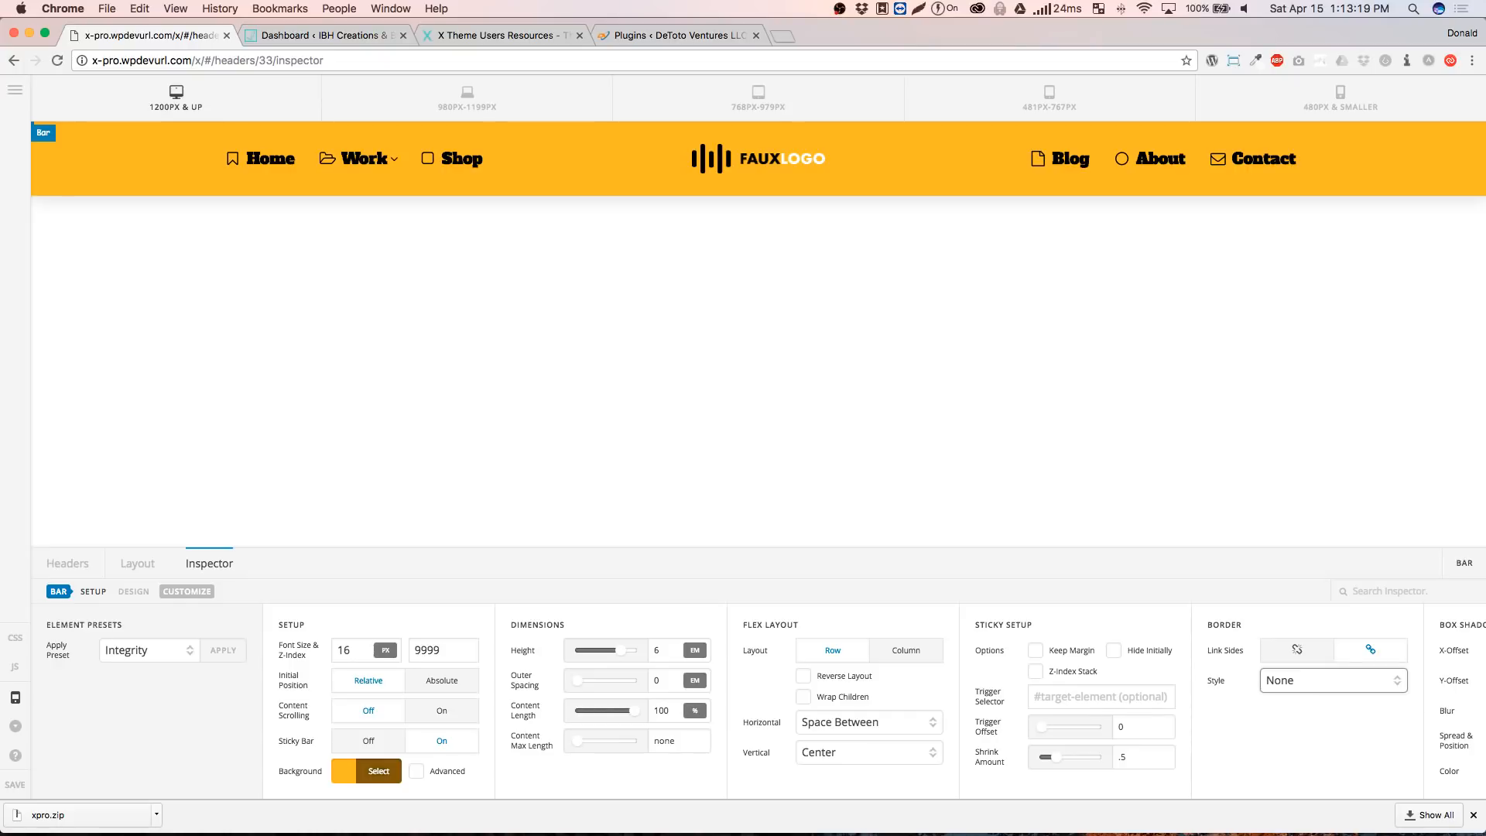
Return to the header list and create a header named Mobile Menu from the Blank template
click(68, 564)
click(706, 485)
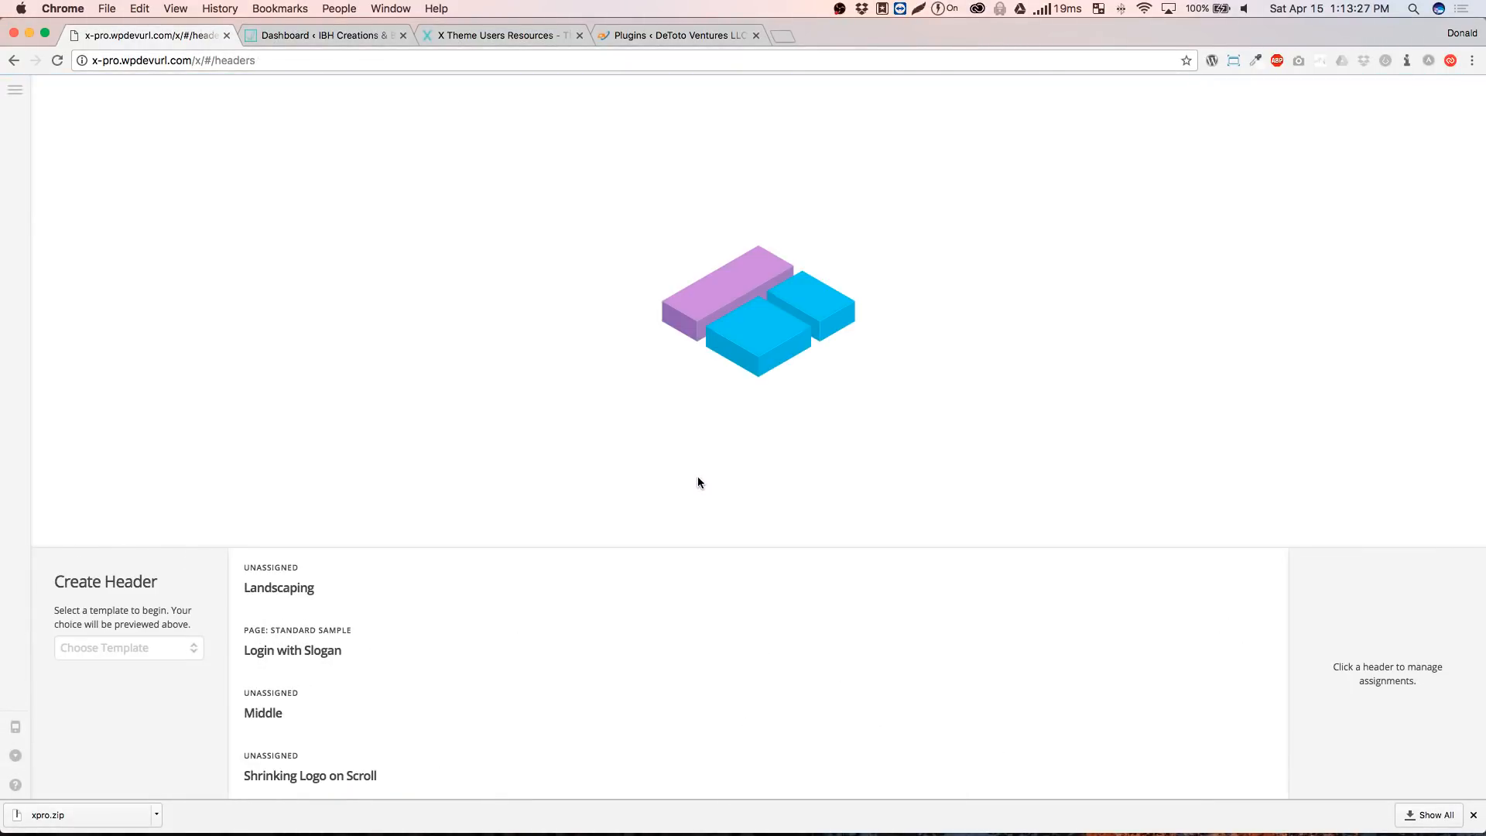
mouse_move(295, 650)
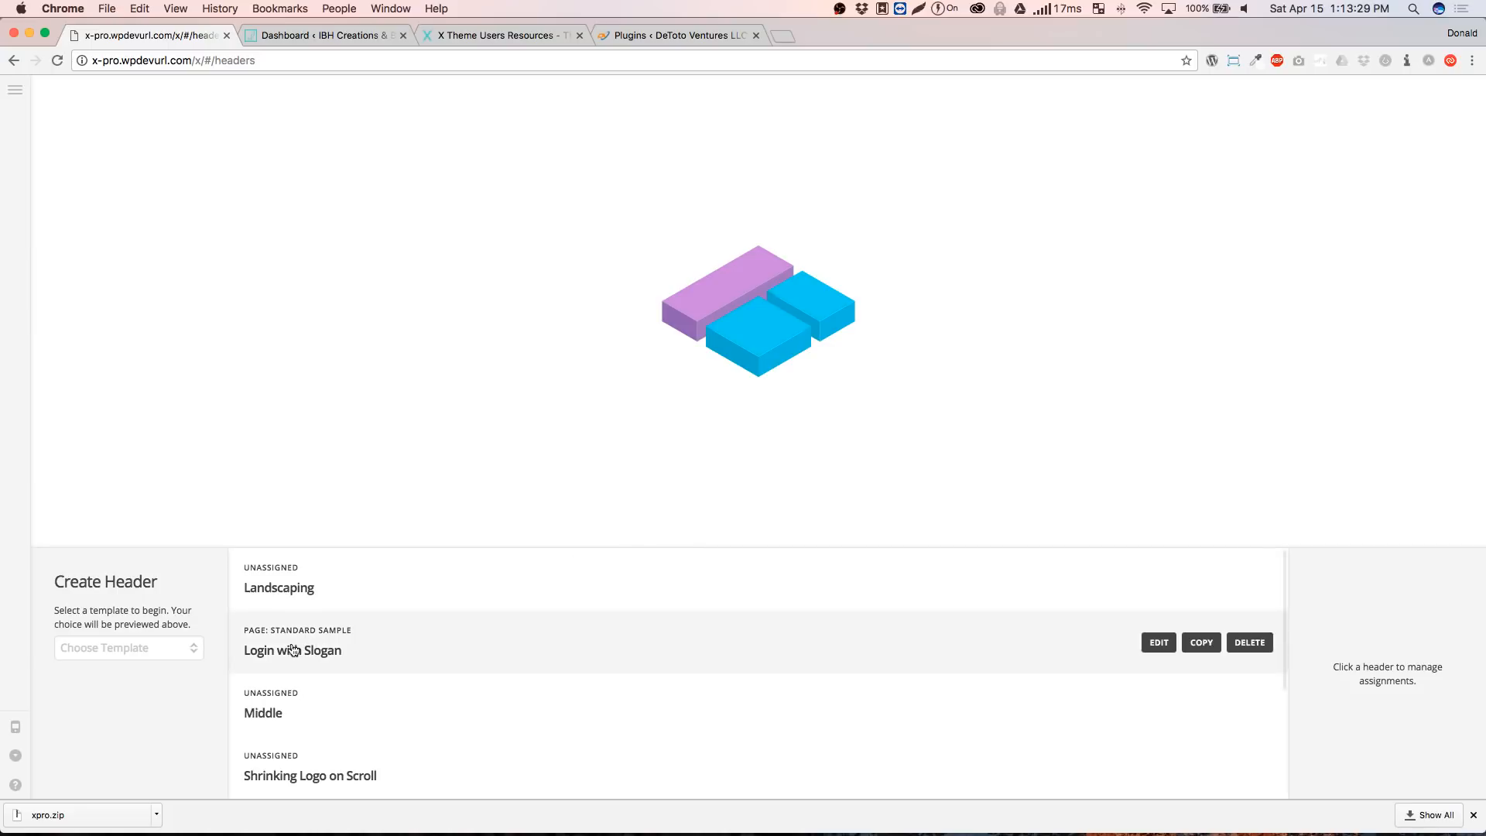
scroll(586, 747, down, 3)
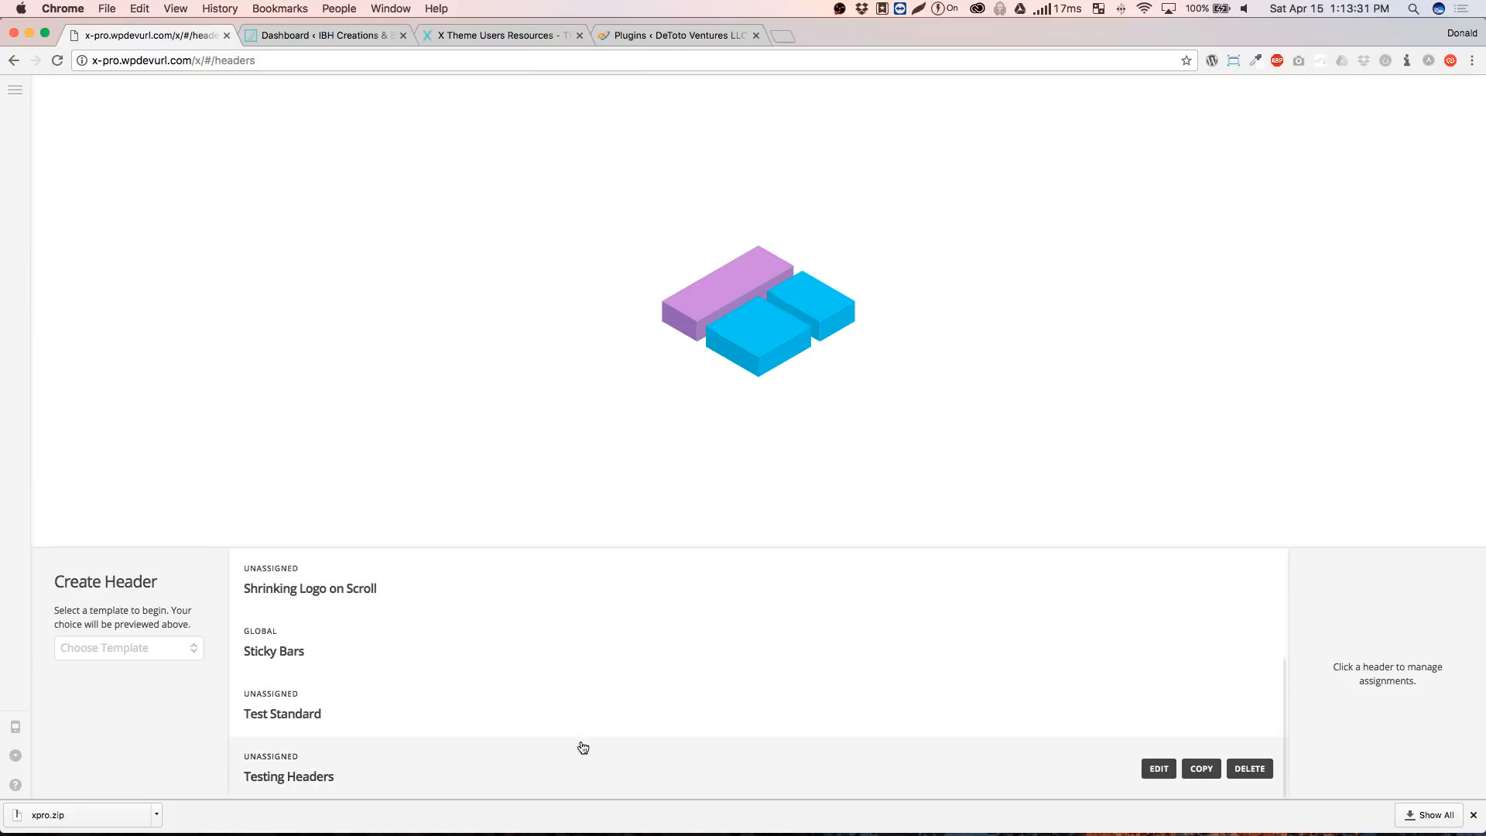
click(90, 654)
click(95, 784)
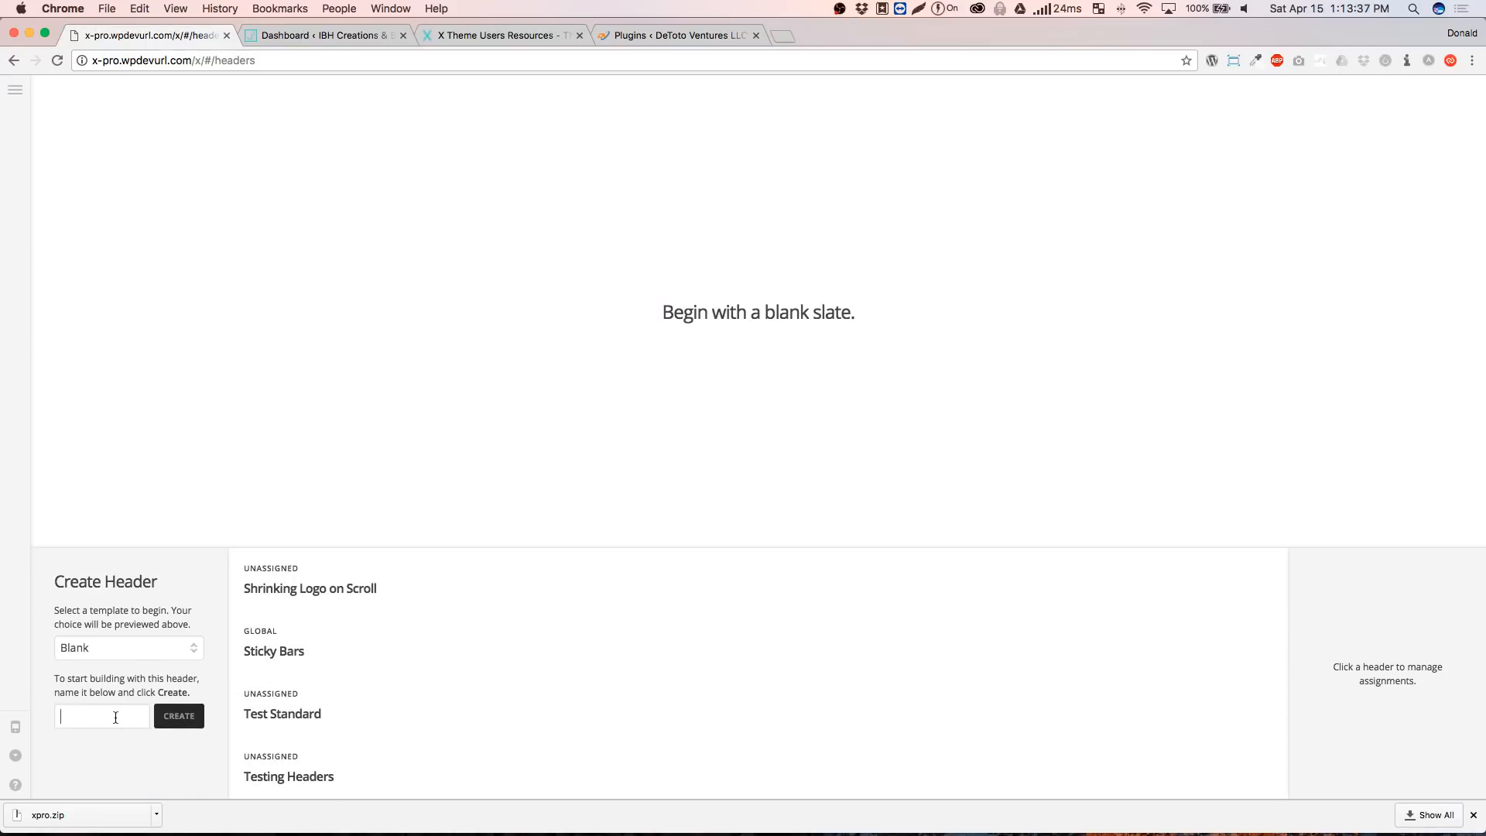
text(Mobile Menu)
key(Return)
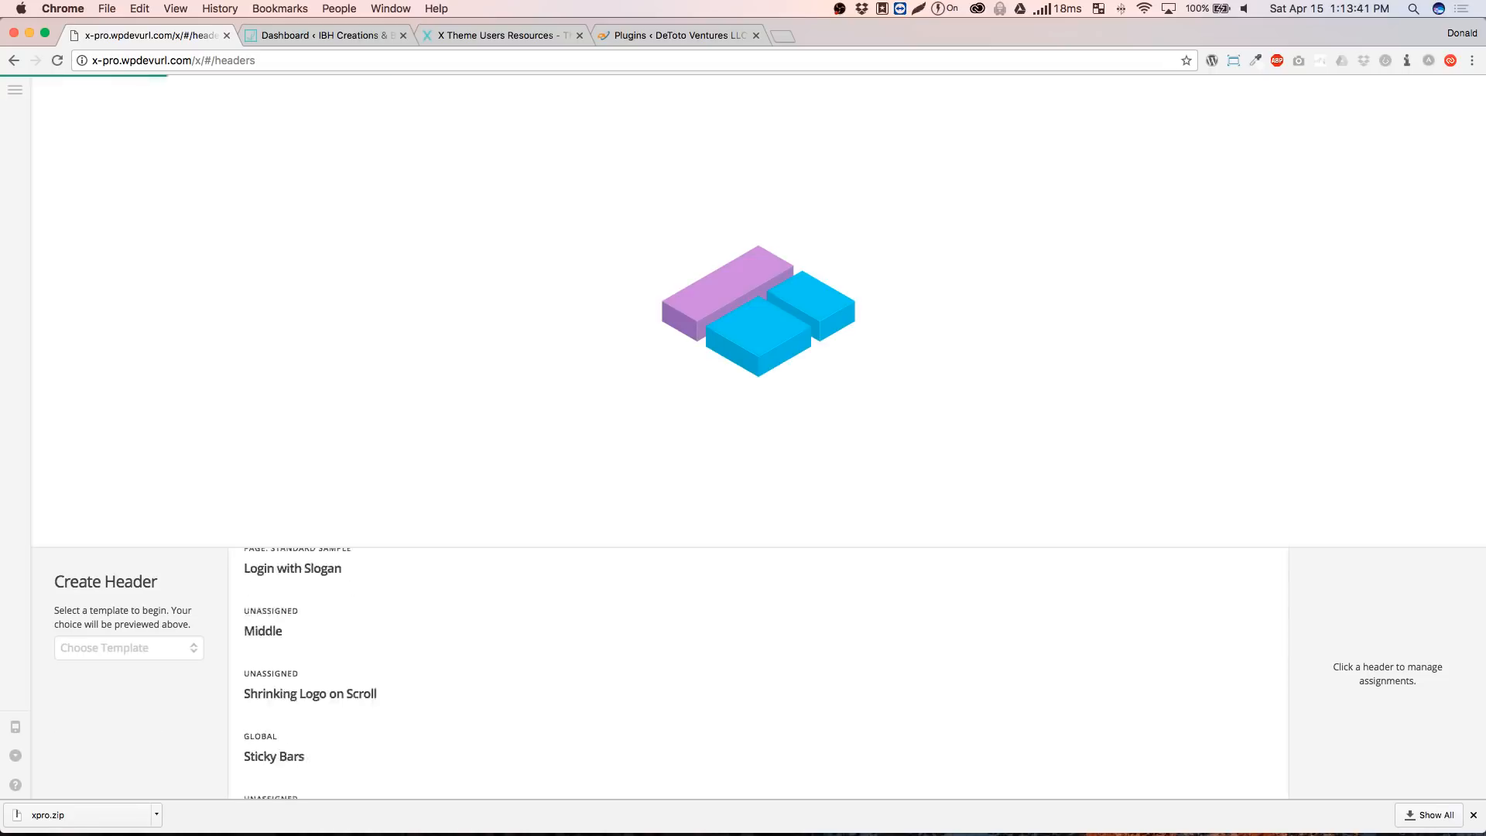
click(1148, 583)
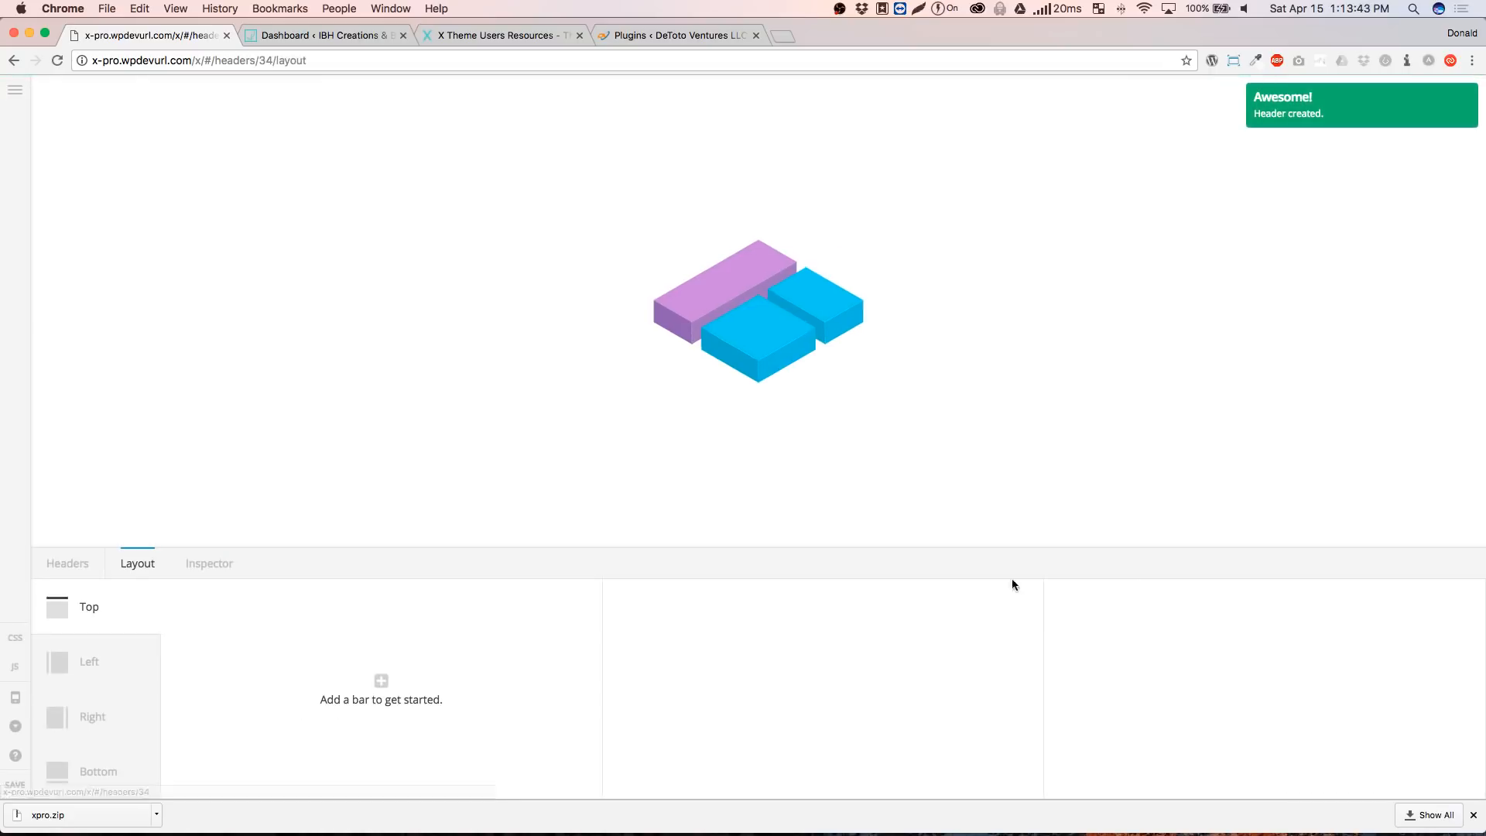
Add a bar to the header's top region with one container holding an Image element
click(424, 687)
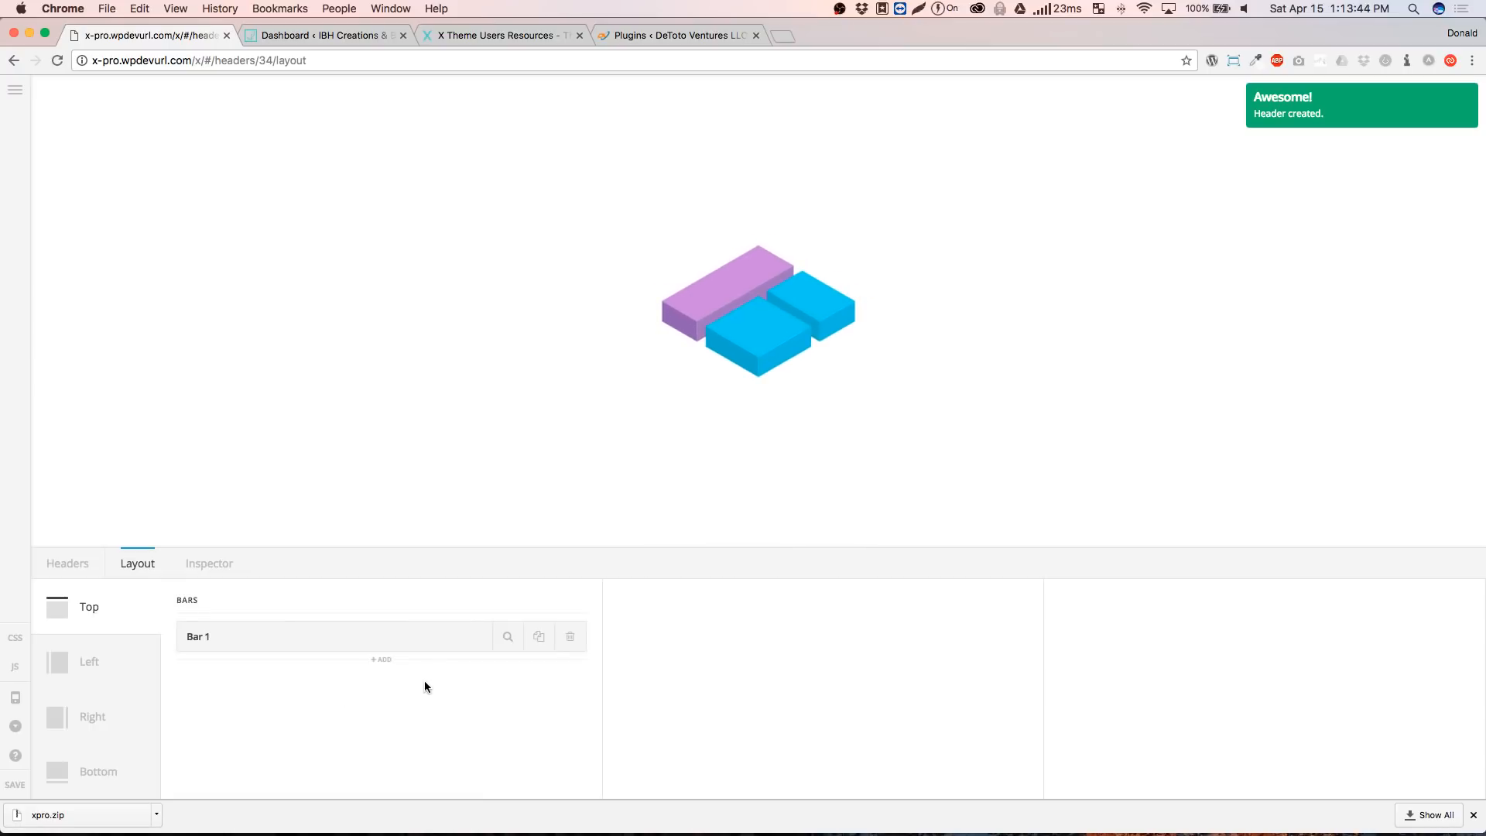
click(326, 647)
click(820, 676)
click(803, 651)
click(1265, 681)
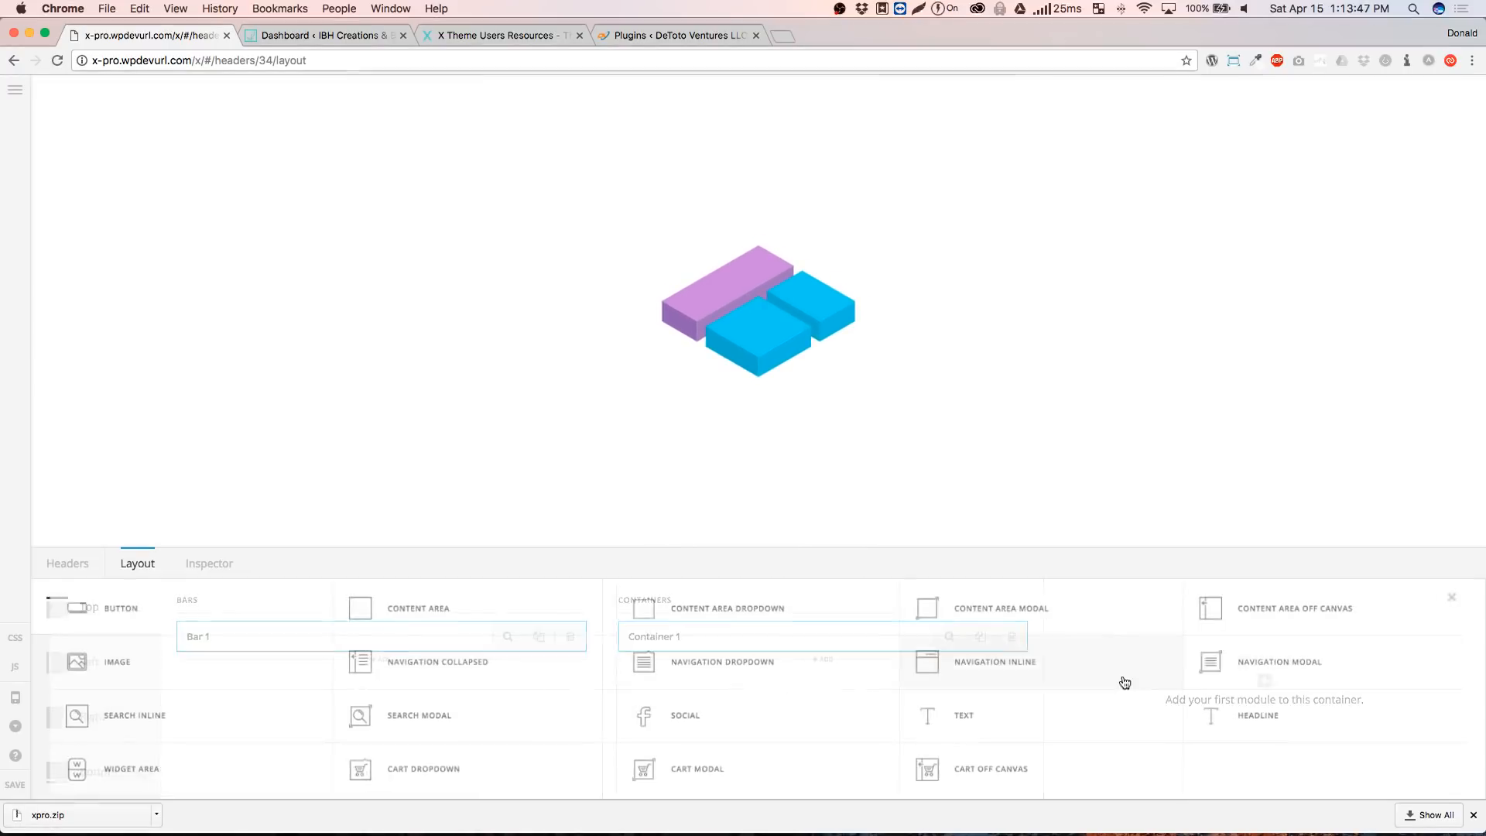
click(228, 662)
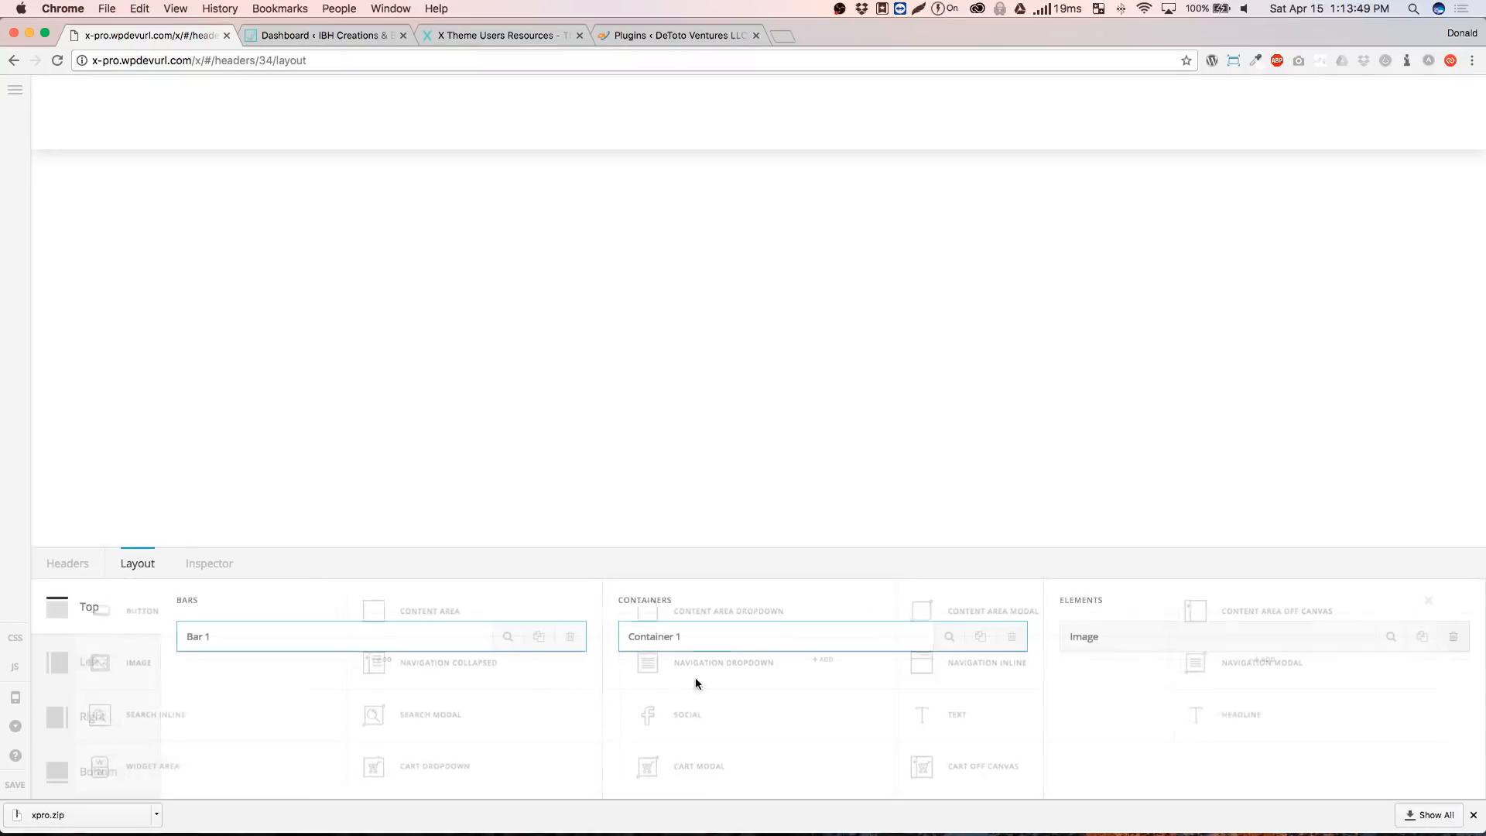
Add a second container to Bar 1 and place a Navigation Inline element in it
click(823, 660)
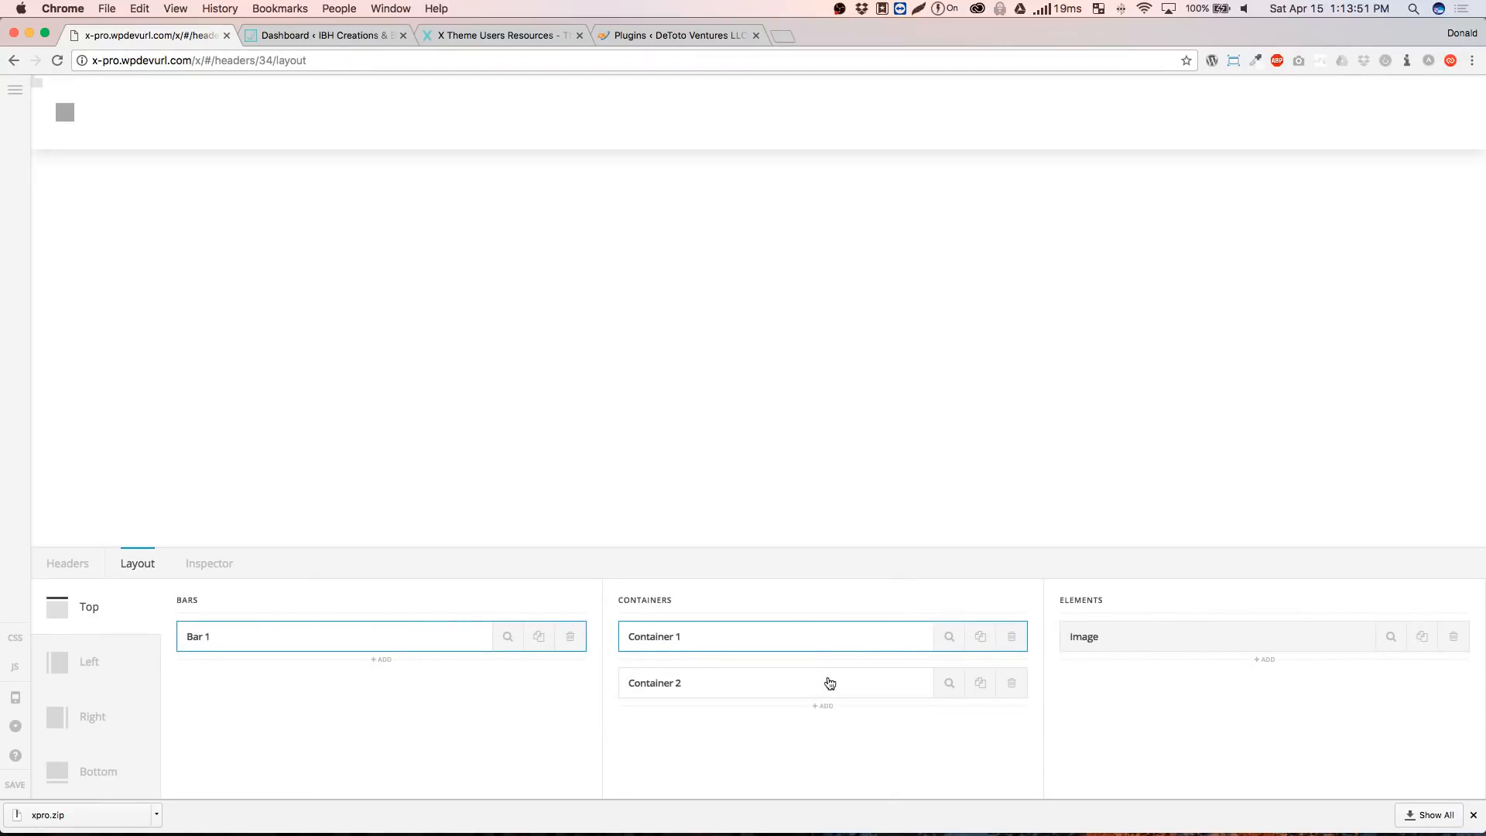
click(830, 683)
click(1237, 706)
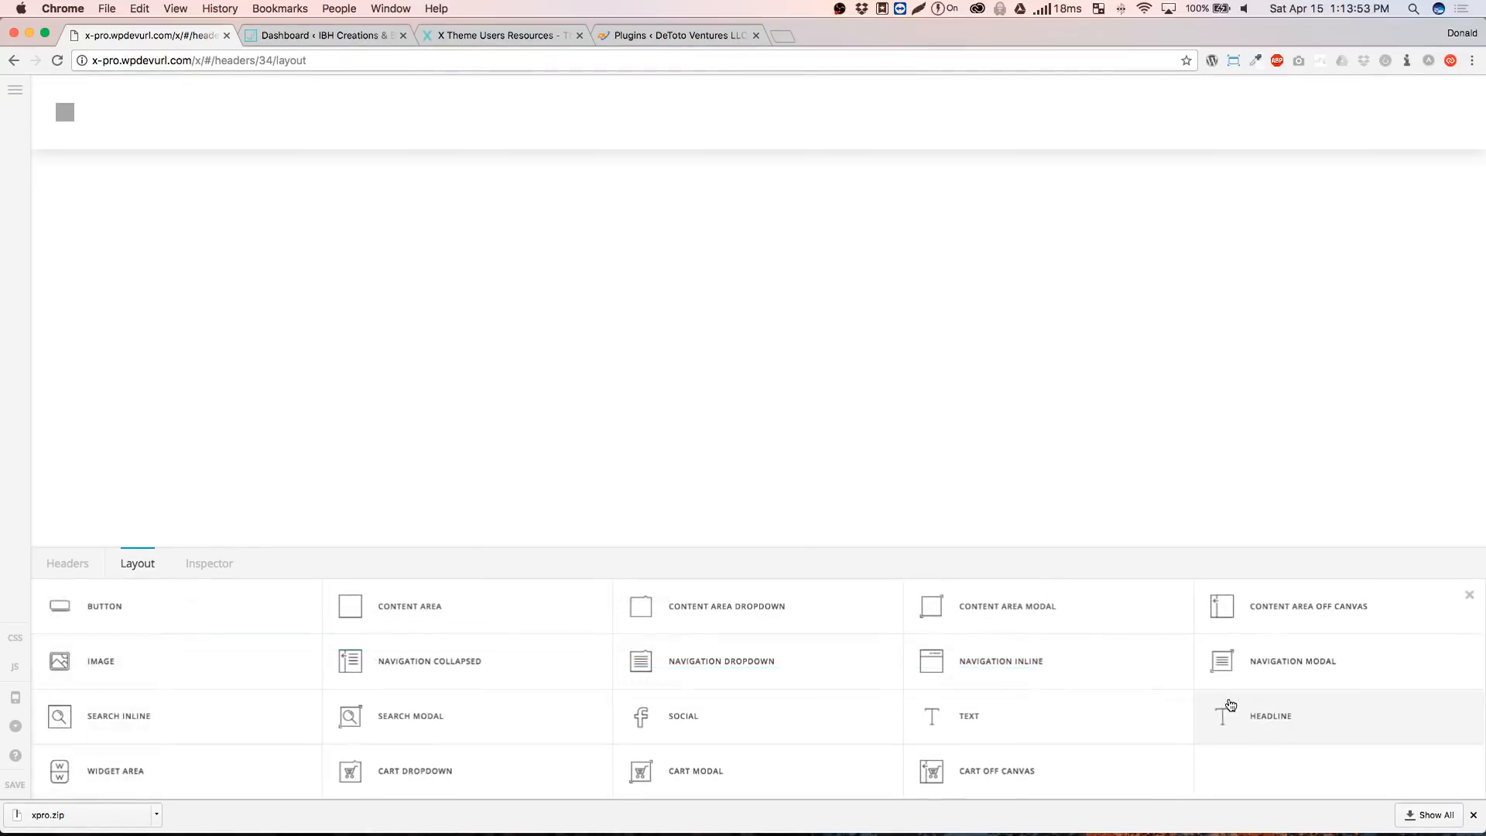
click(1073, 678)
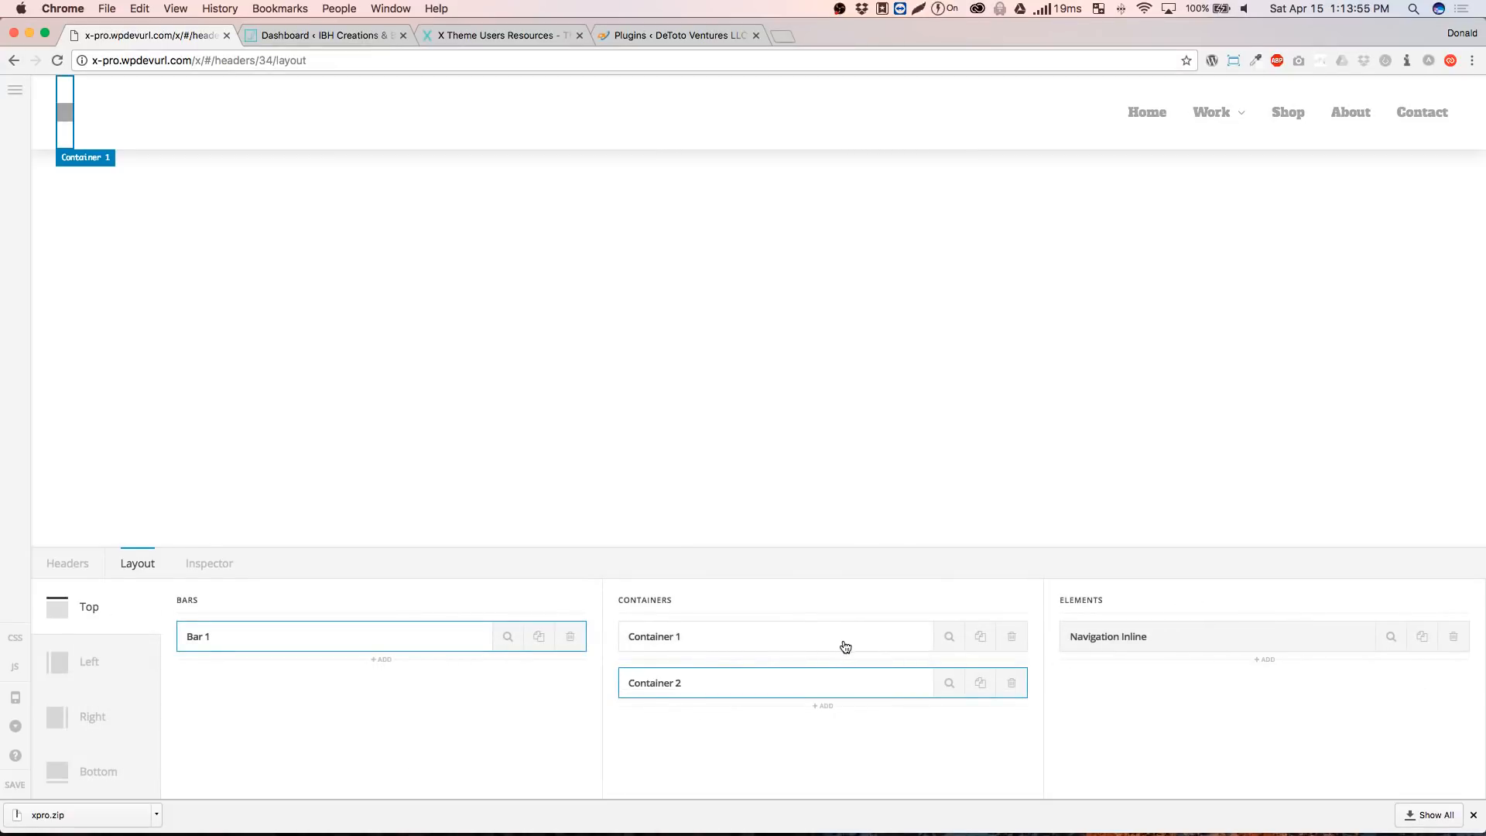
click(881, 636)
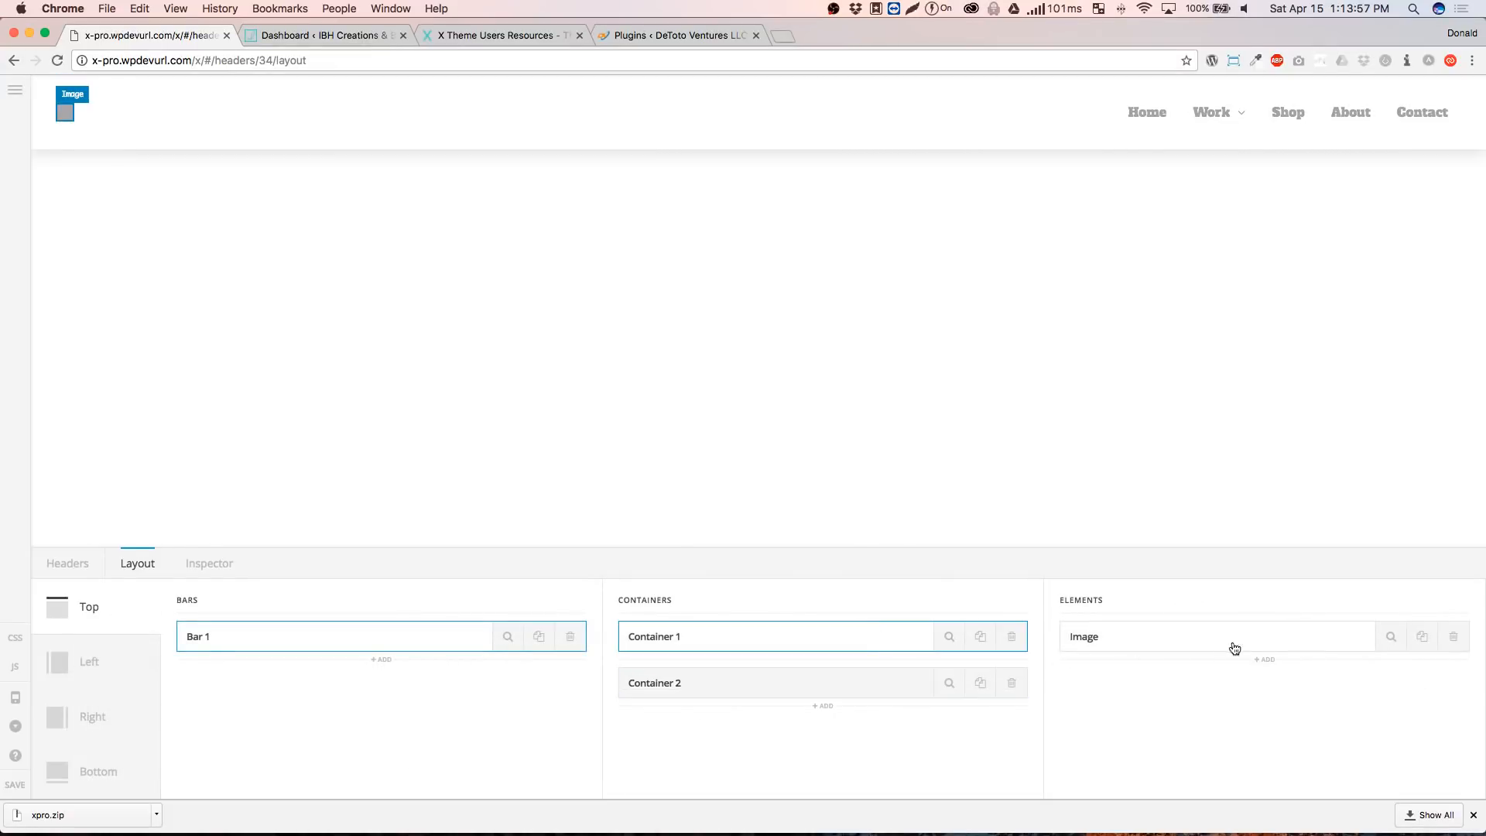
click(1392, 636)
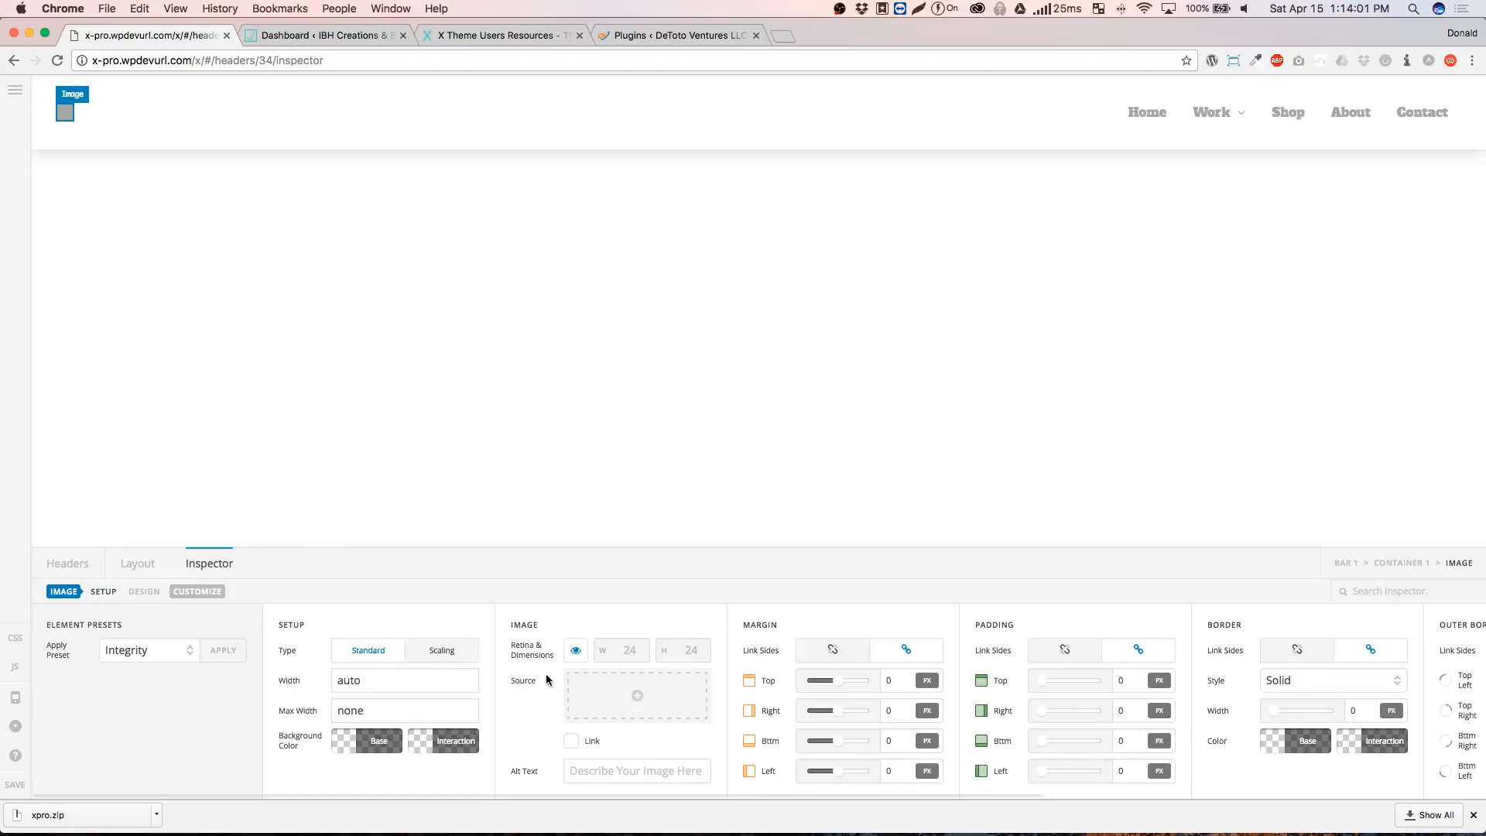
click(631, 693)
click(493, 283)
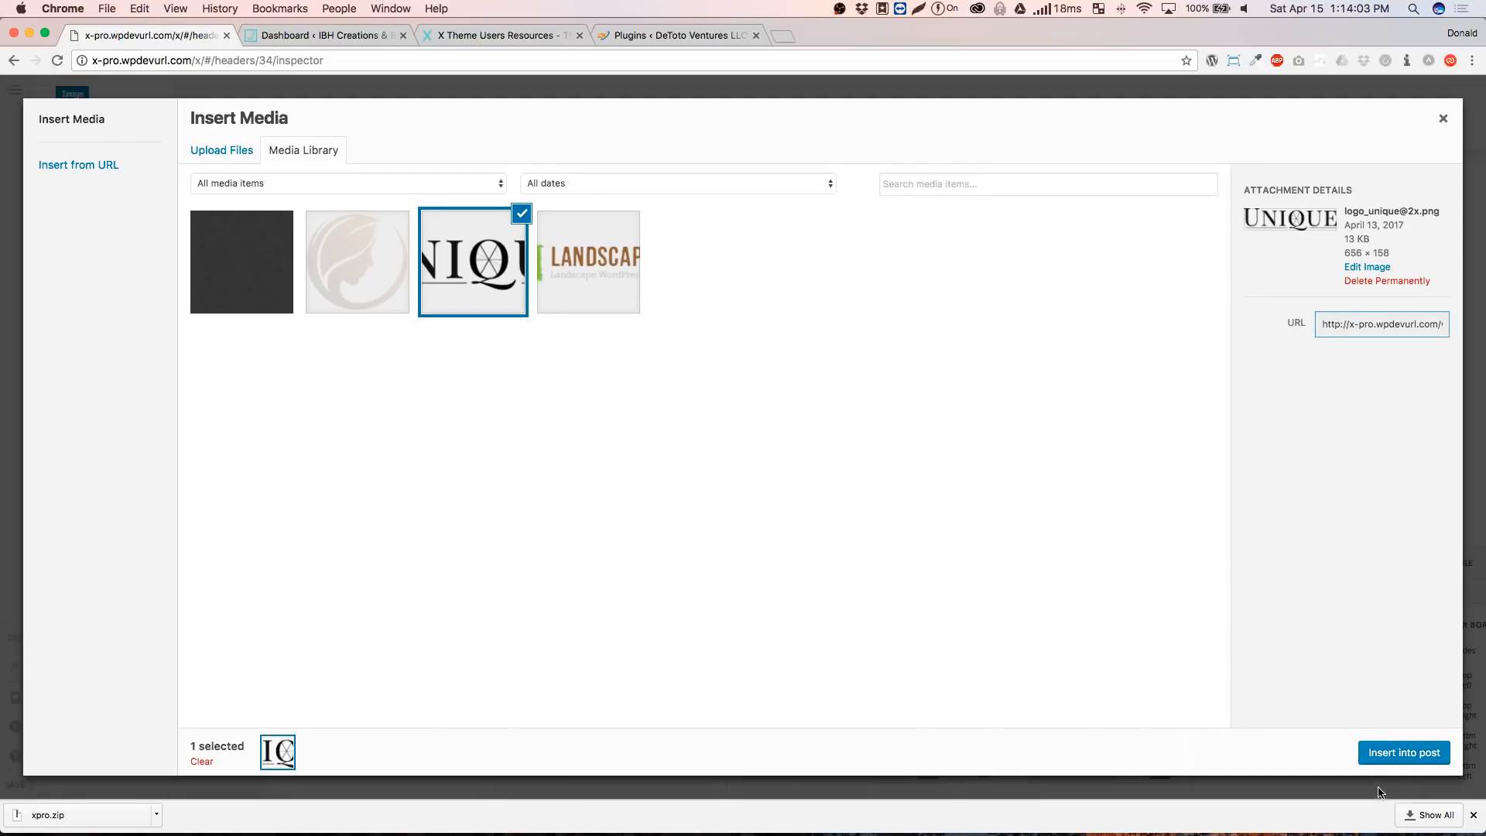
click(1403, 754)
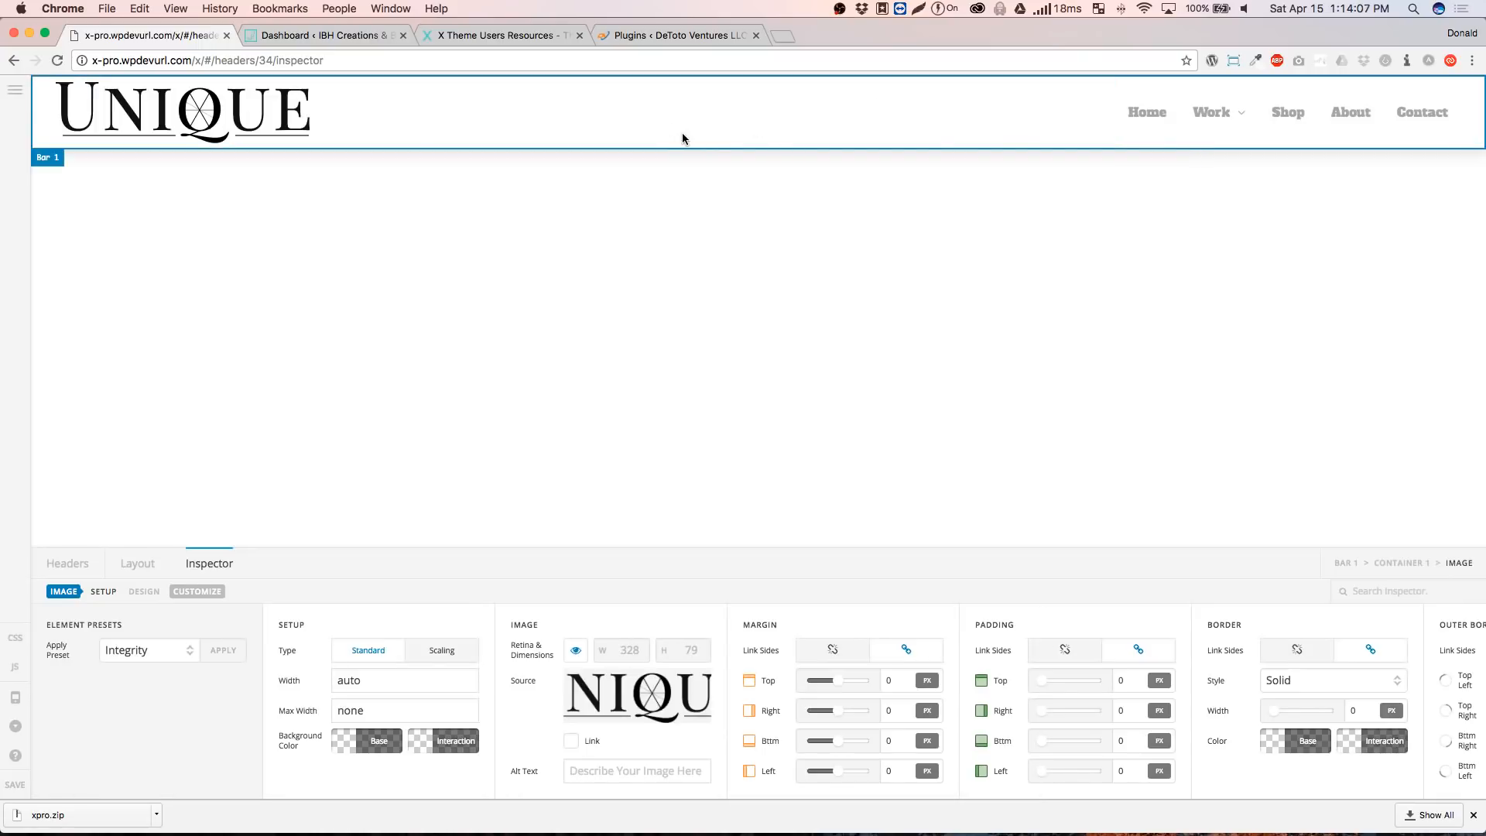
Hide the top bar during the two smallest breakpoints, 481px-767px and 480px & smaller
click(617, 123)
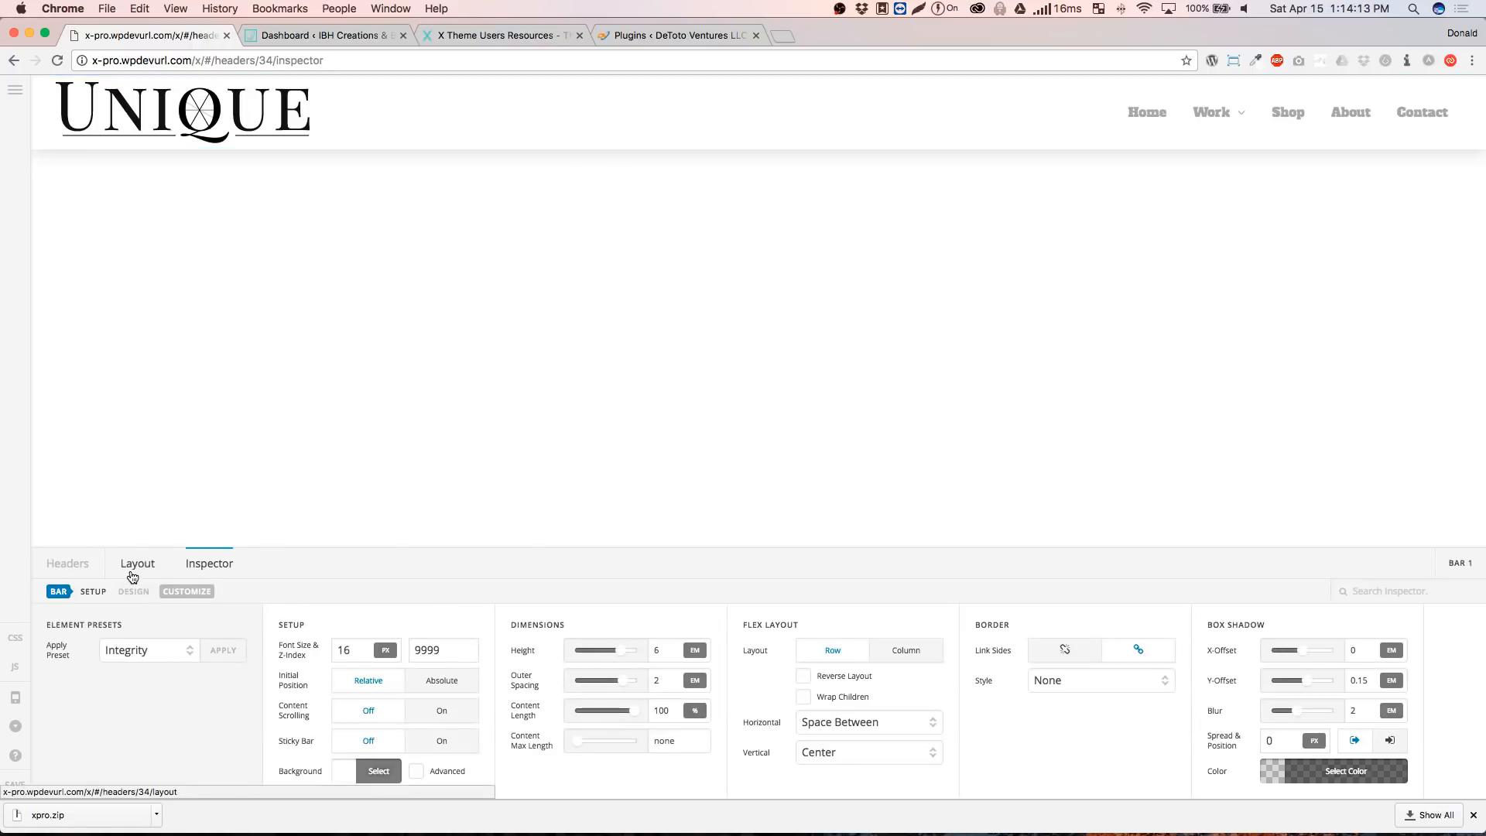
click(188, 591)
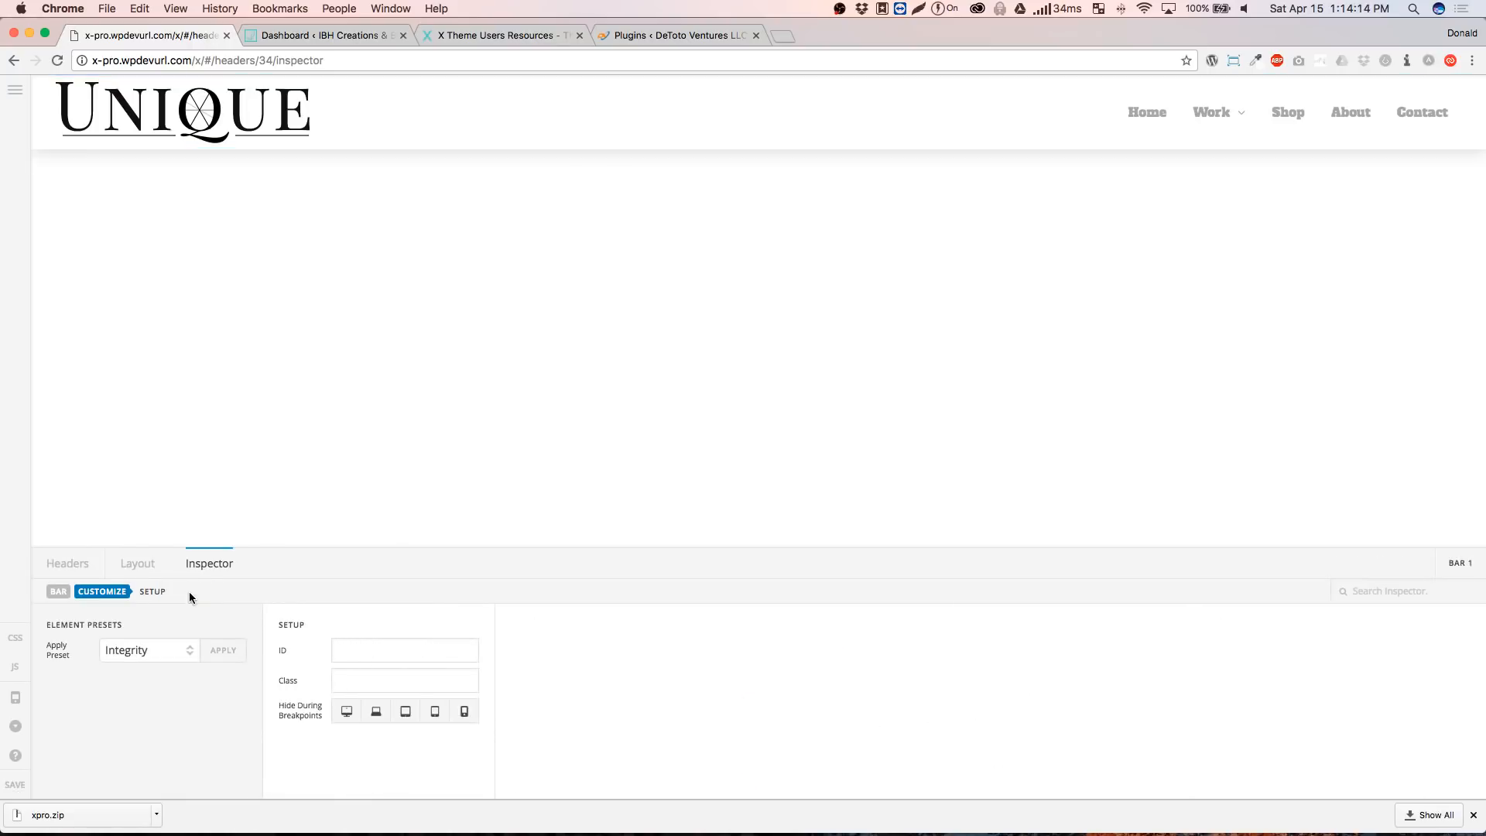
click(464, 712)
click(435, 712)
Preview the header across the responsive breakpoints, from the phone sizes up to 1200px & up
click(15, 697)
click(1102, 112)
click(1277, 99)
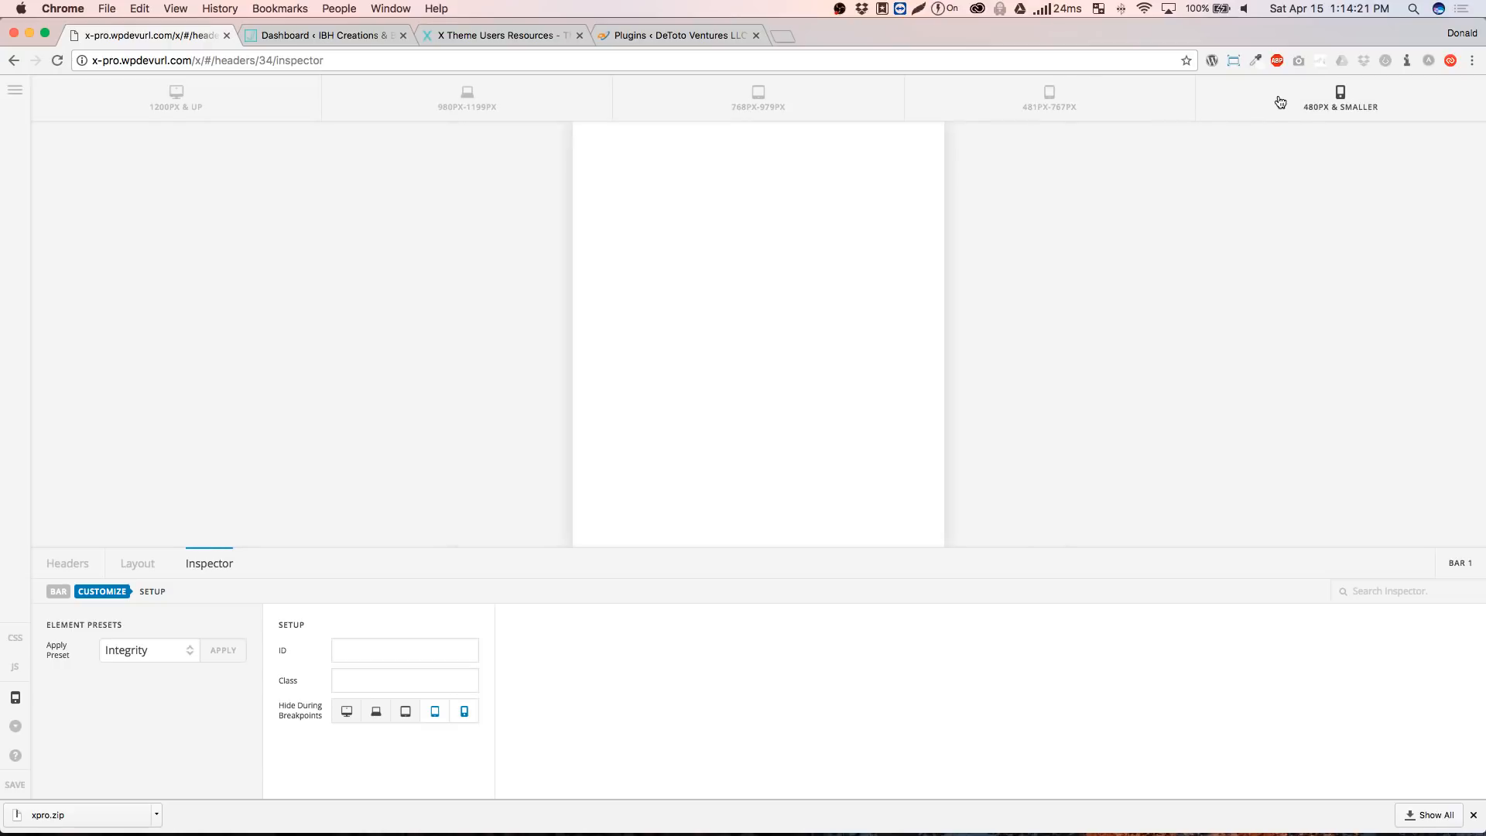
click(1088, 96)
click(774, 93)
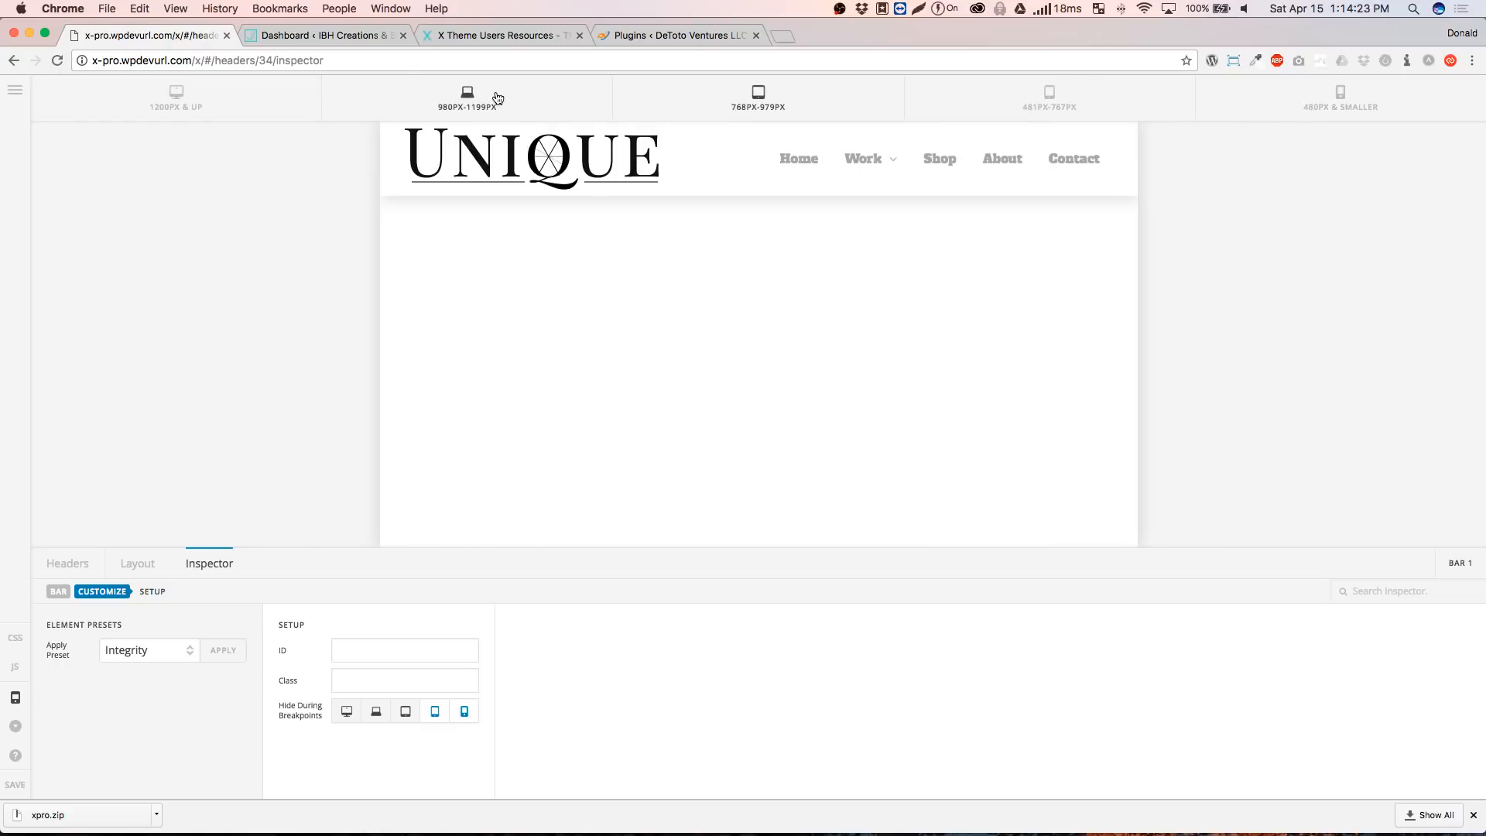
click(490, 99)
click(245, 105)
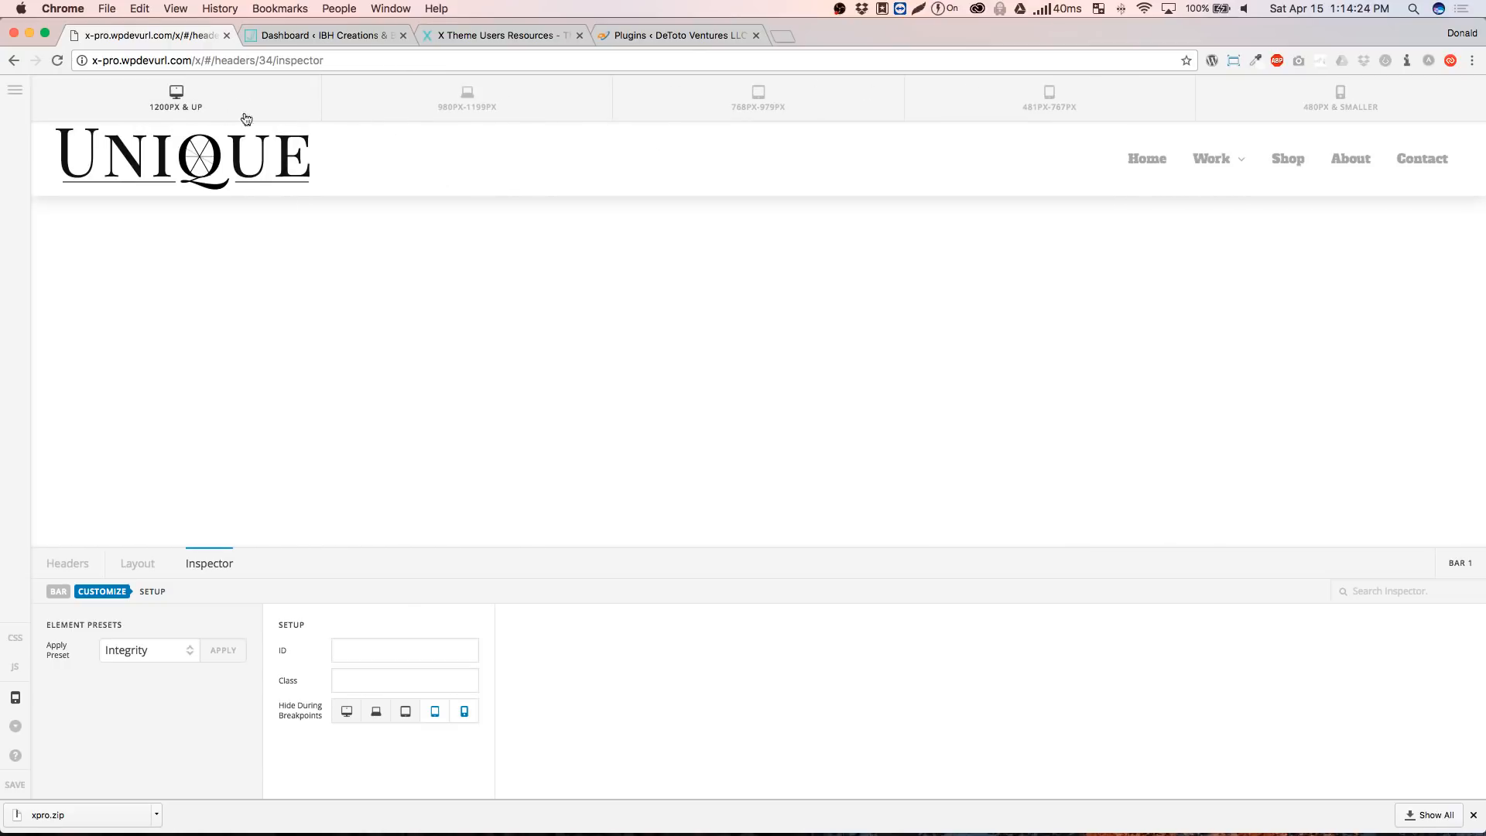
Add a bar to the header's bottom region with one container holding a Navigation Inline element
click(140, 572)
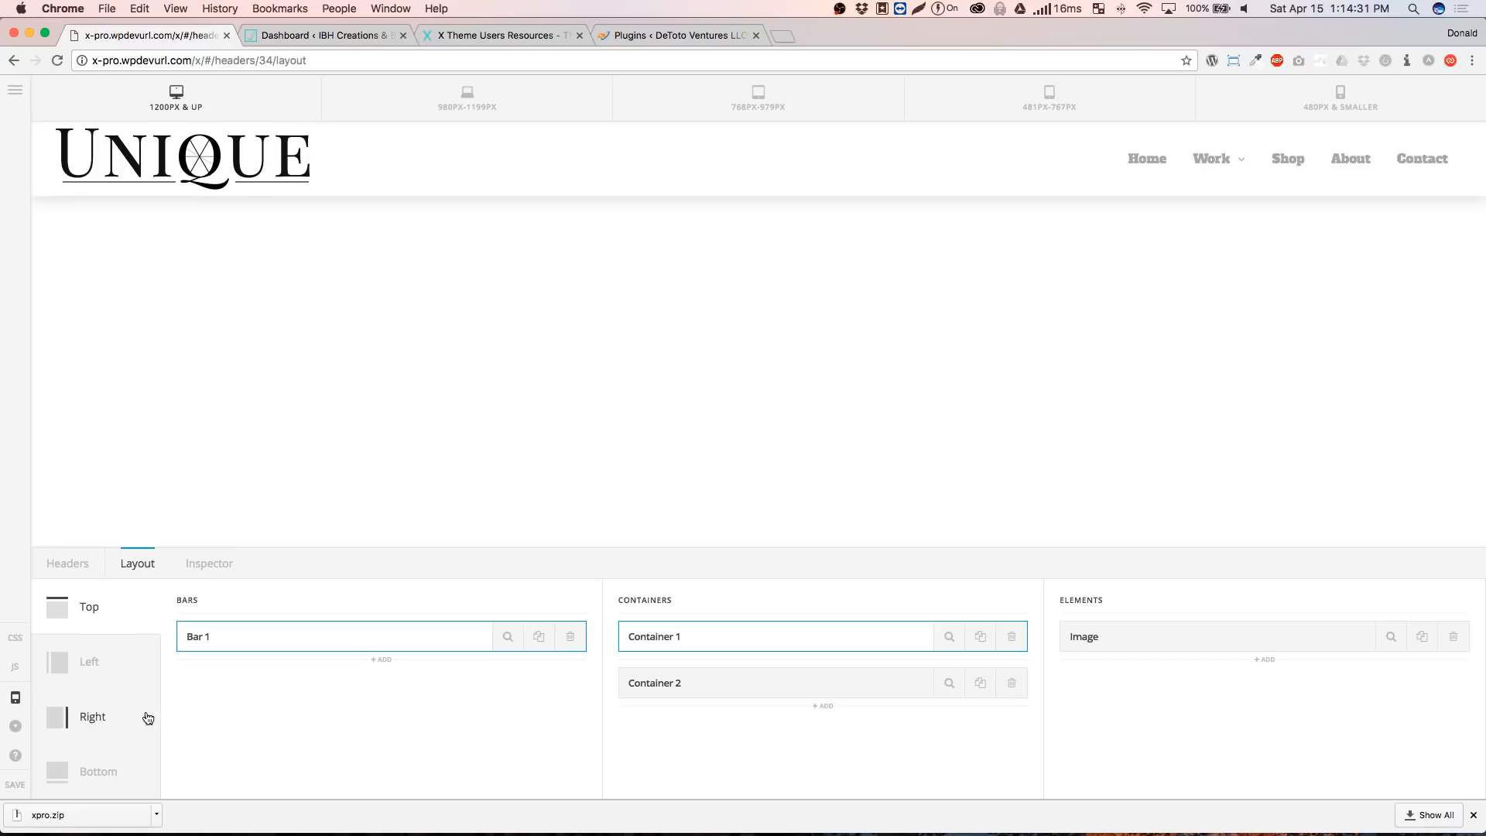
click(105, 773)
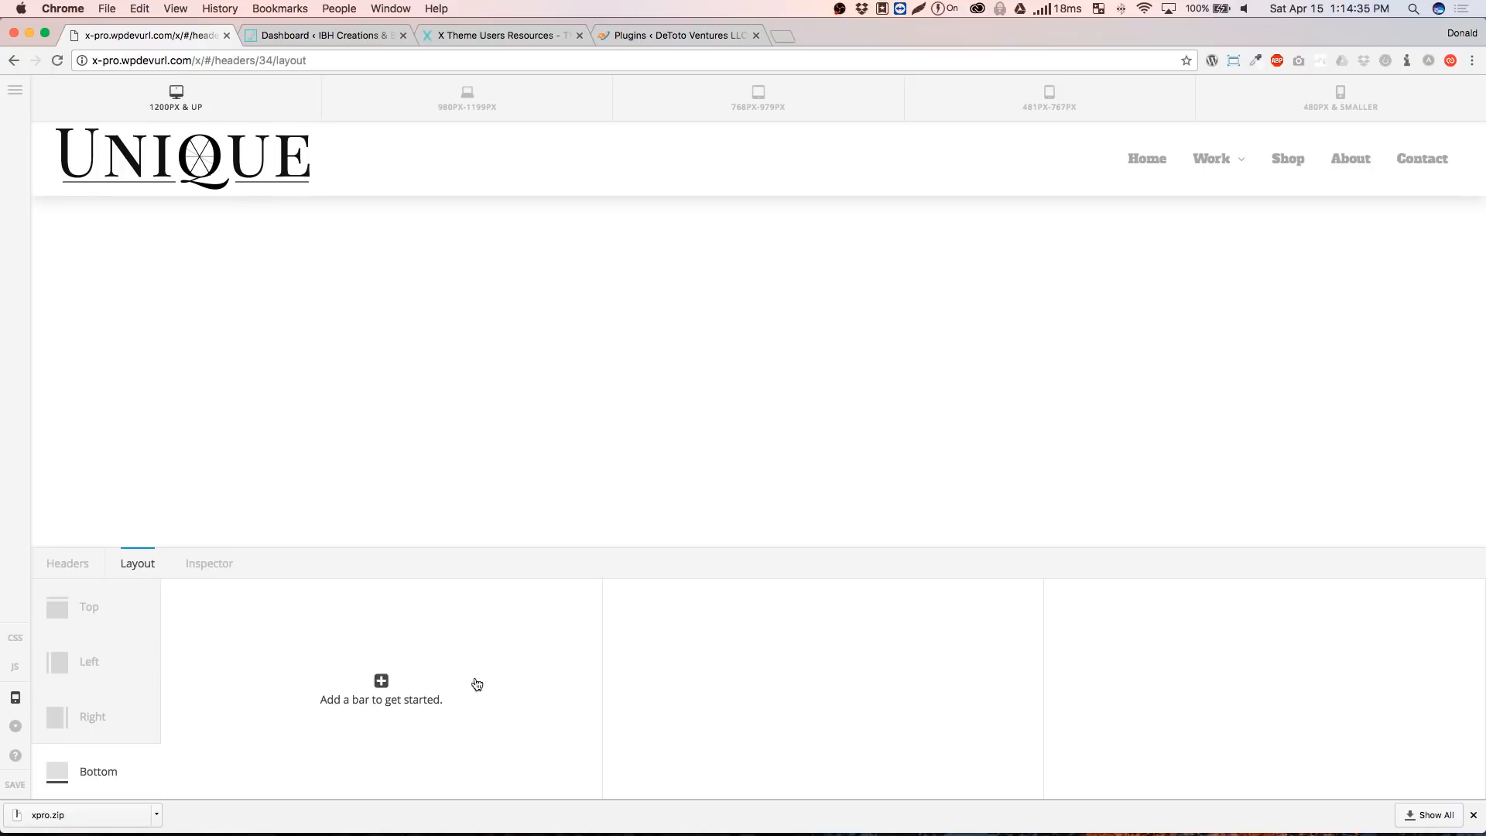
click(371, 692)
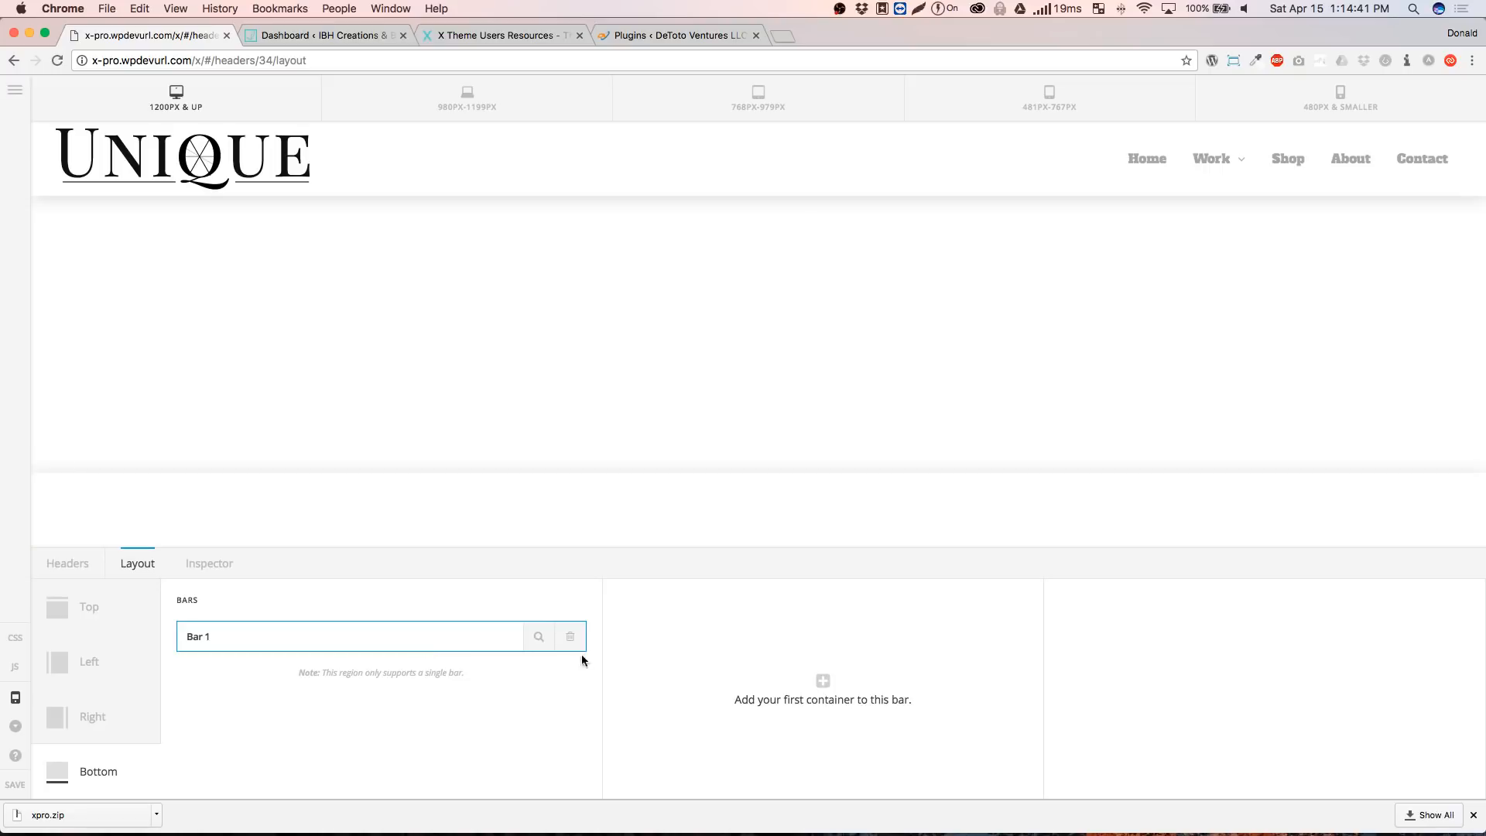
click(755, 683)
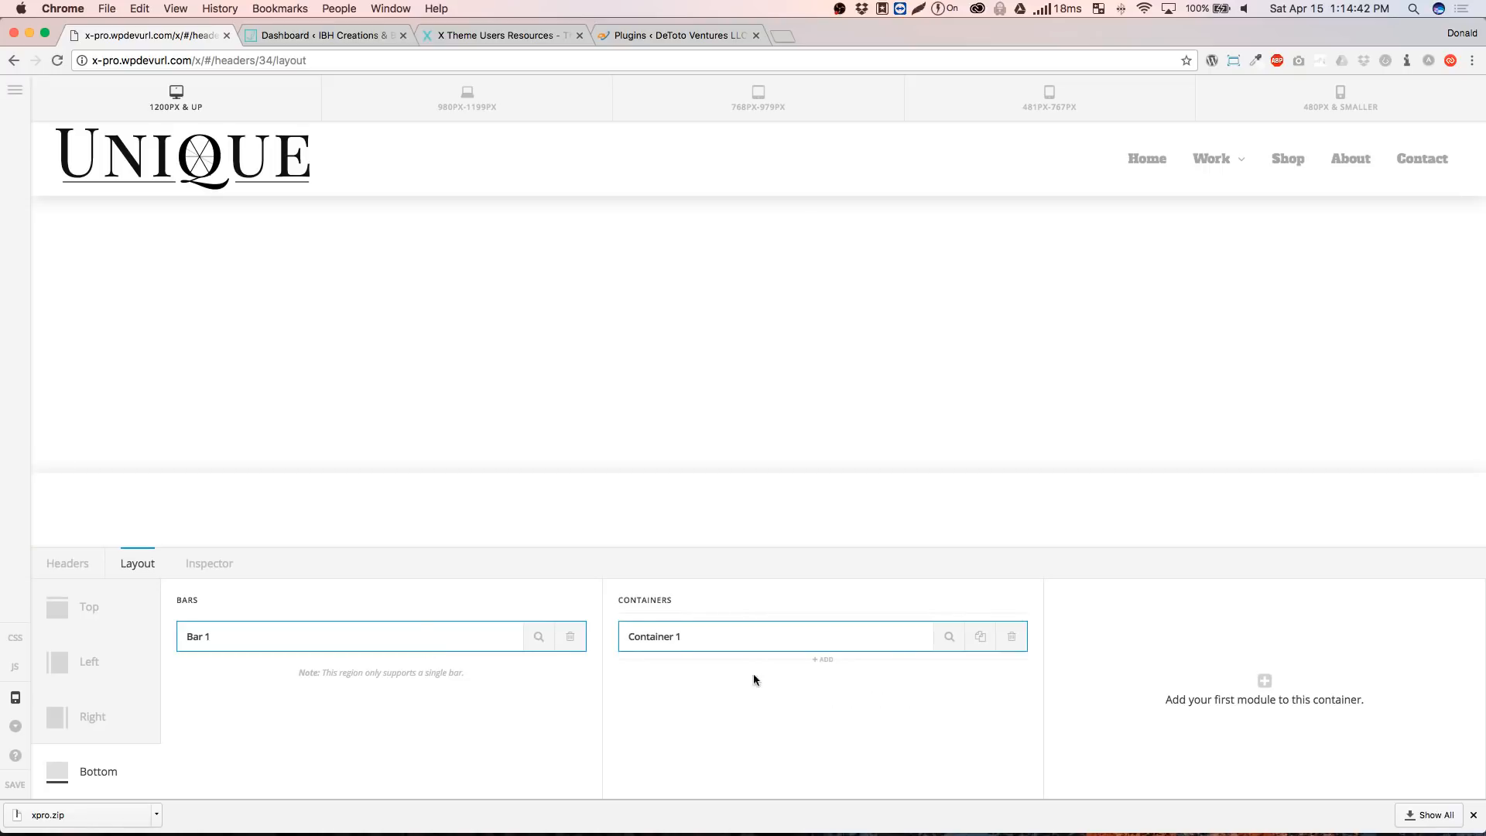
click(1214, 667)
click(1059, 666)
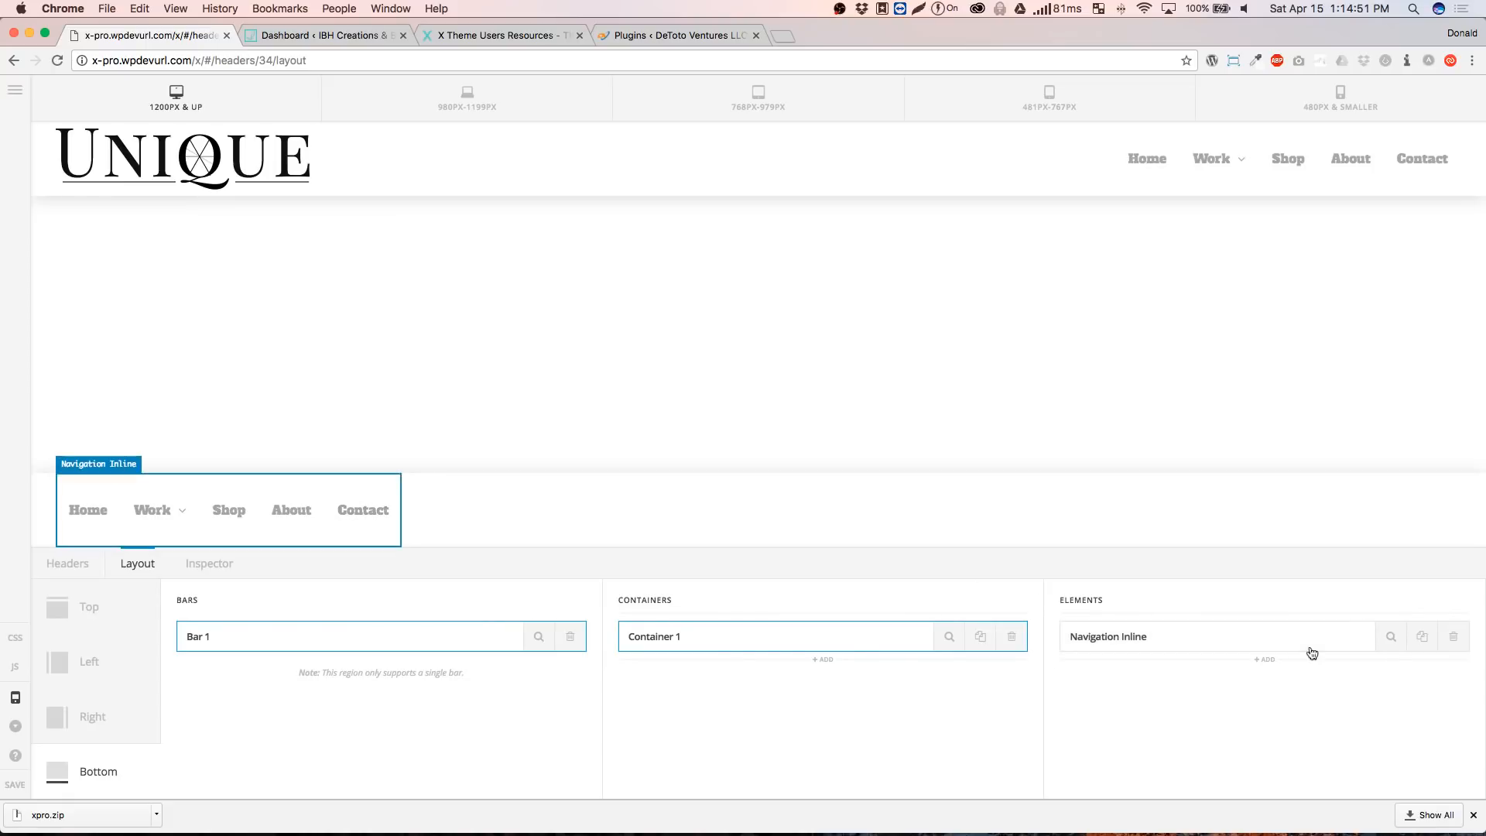
Disable the text and enable the graphic for the top links of the bottom bar's Navigation Inline element
click(1390, 640)
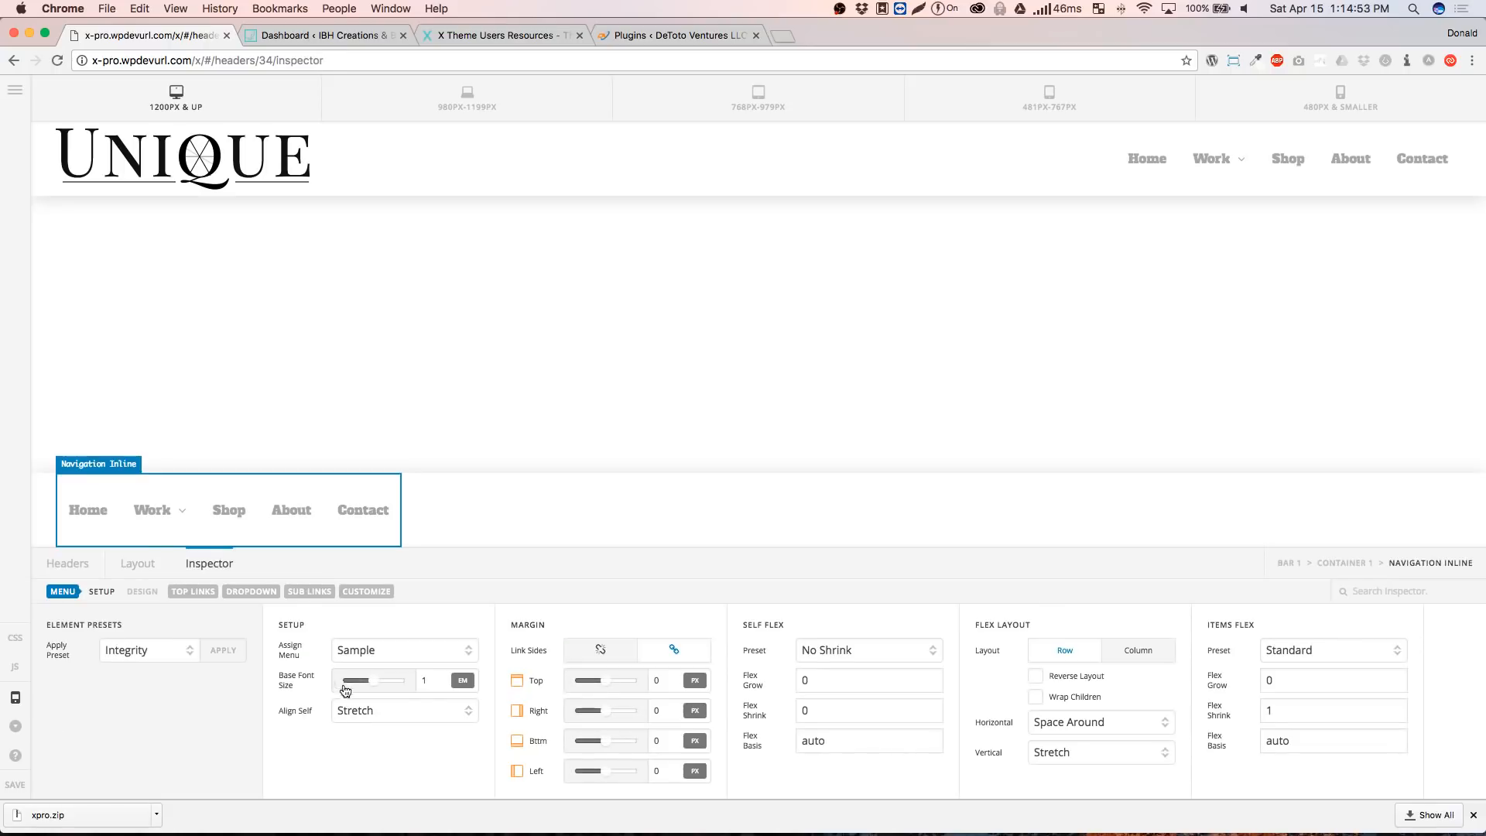
click(186, 593)
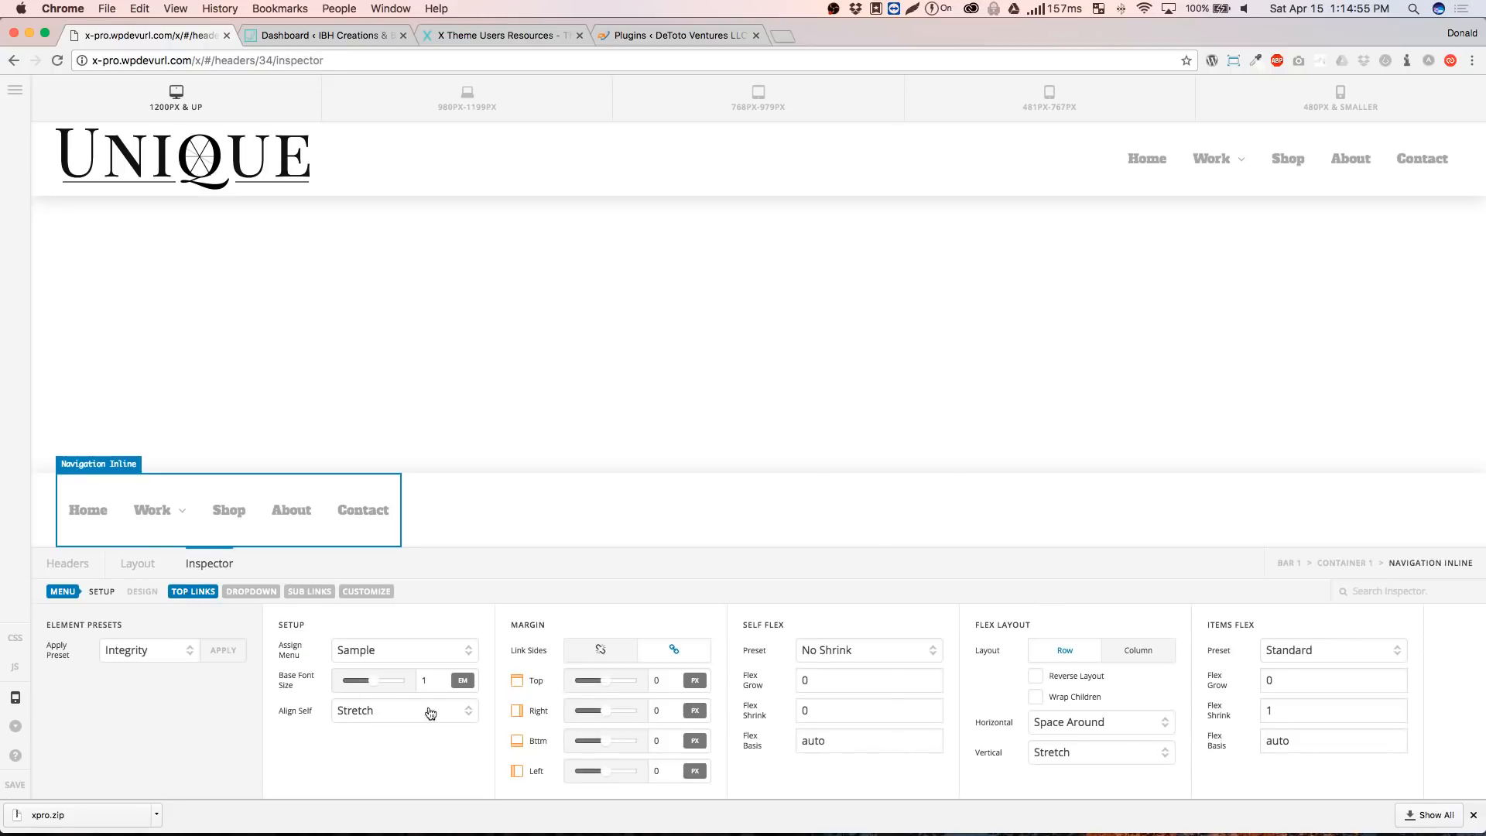
click(259, 593)
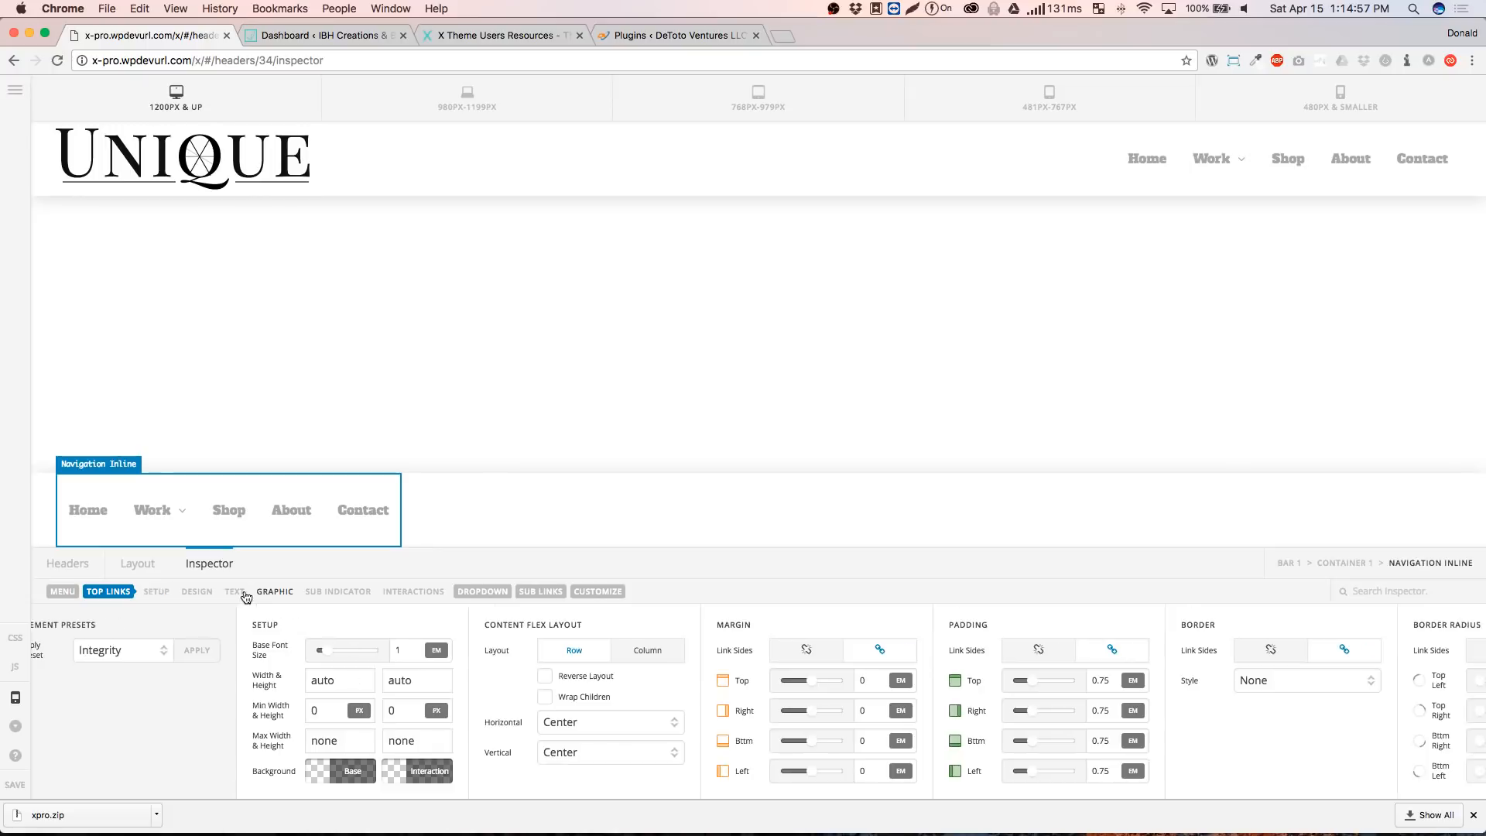
click(235, 592)
click(135, 658)
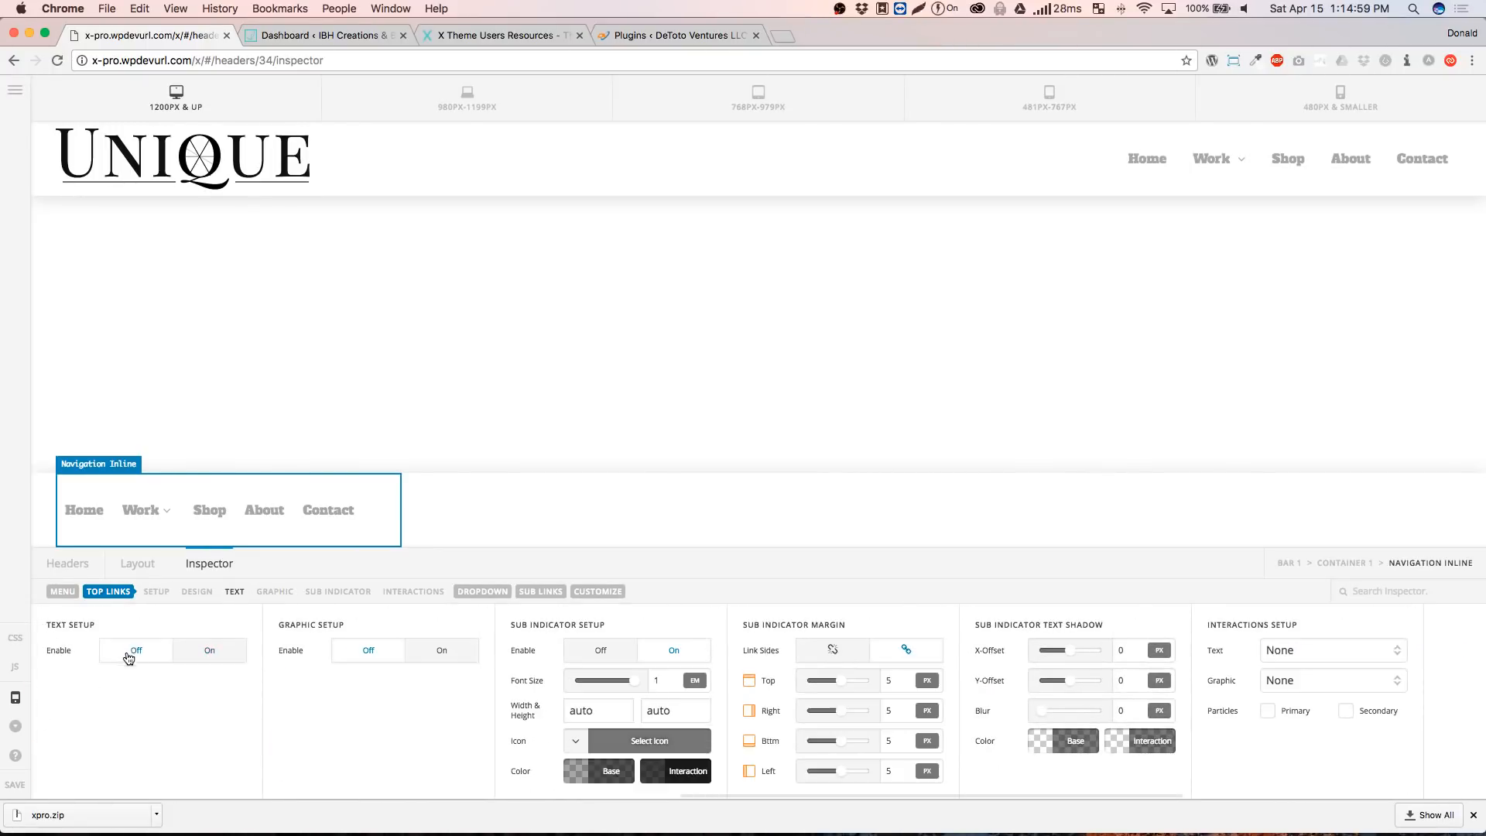
click(439, 652)
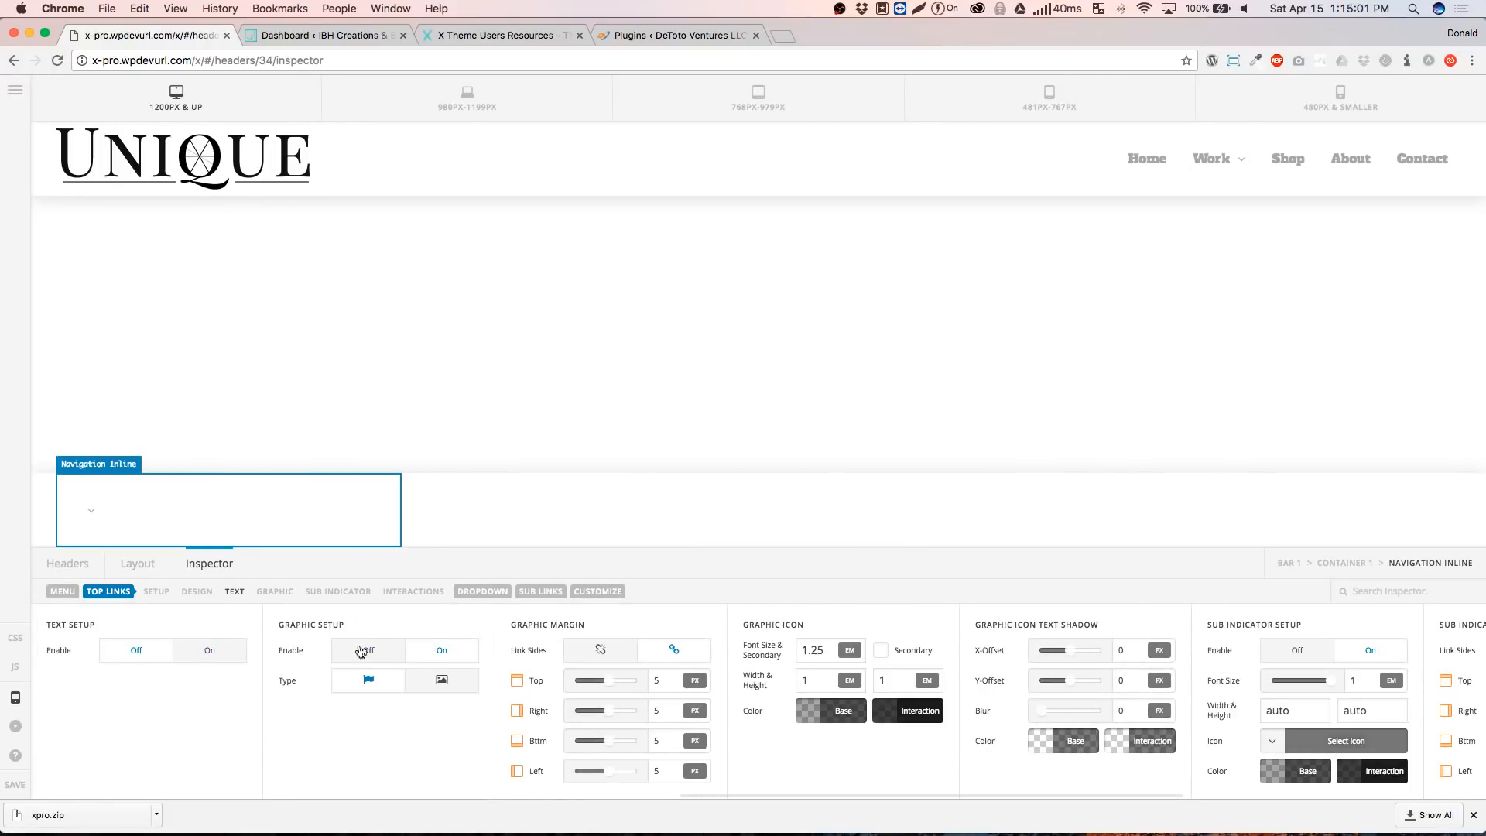
Assign the Sample (No Dropdowns) menu to the bottom bar's navigation
click(49, 593)
click(360, 652)
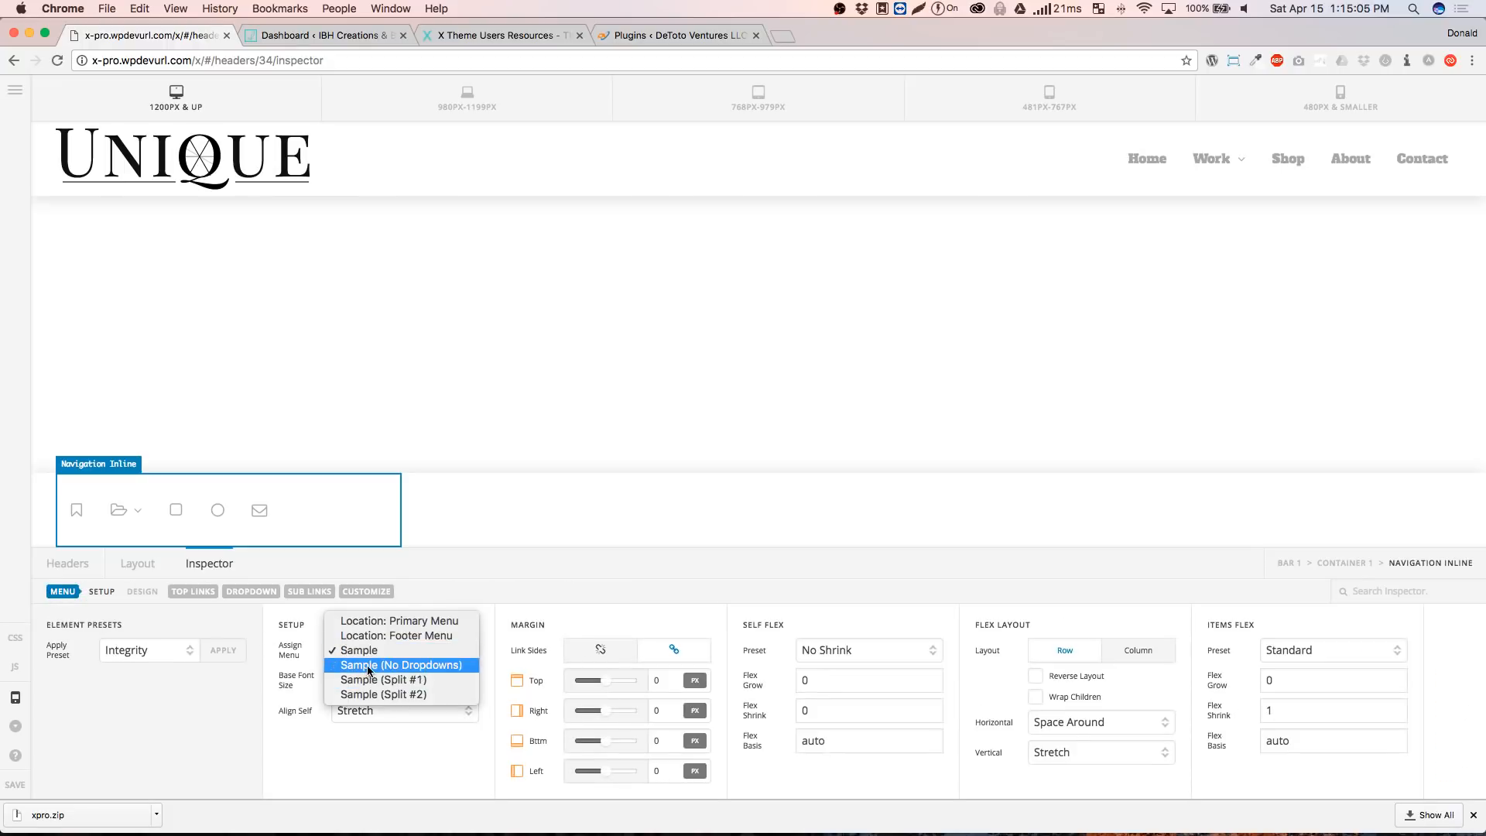
click(364, 667)
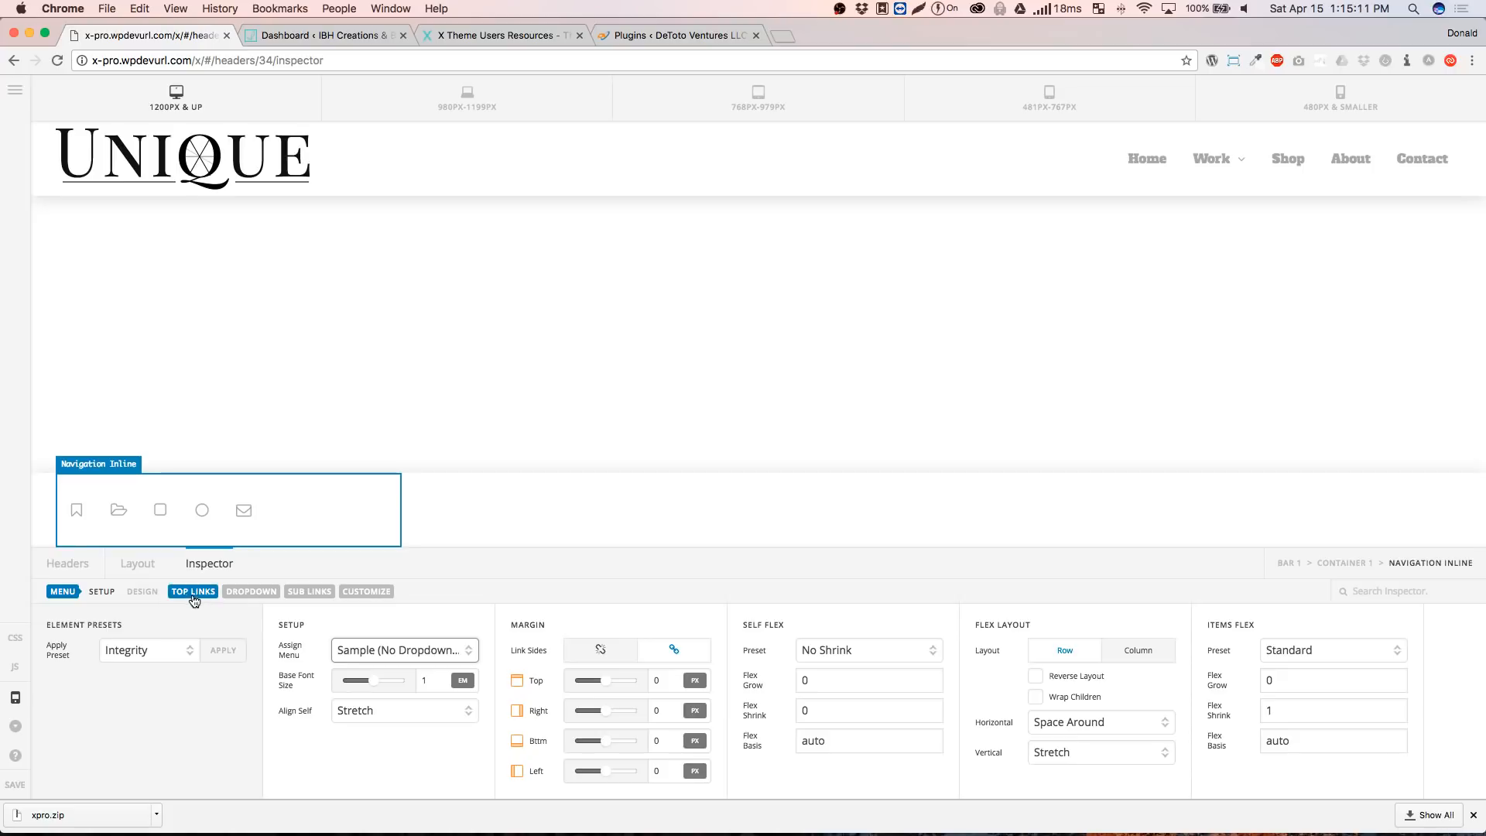
click(140, 565)
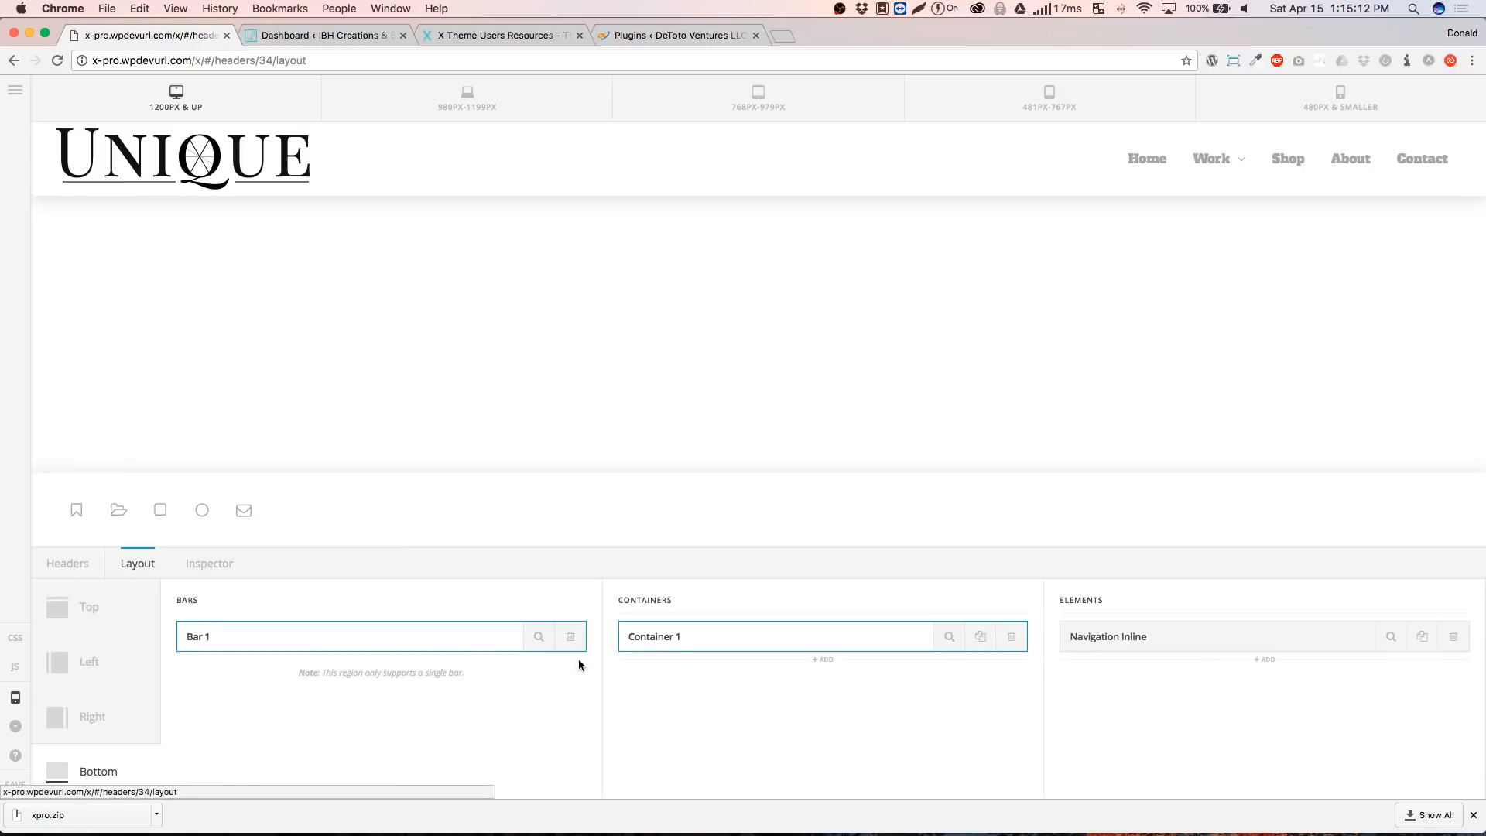
click(534, 643)
click(841, 729)
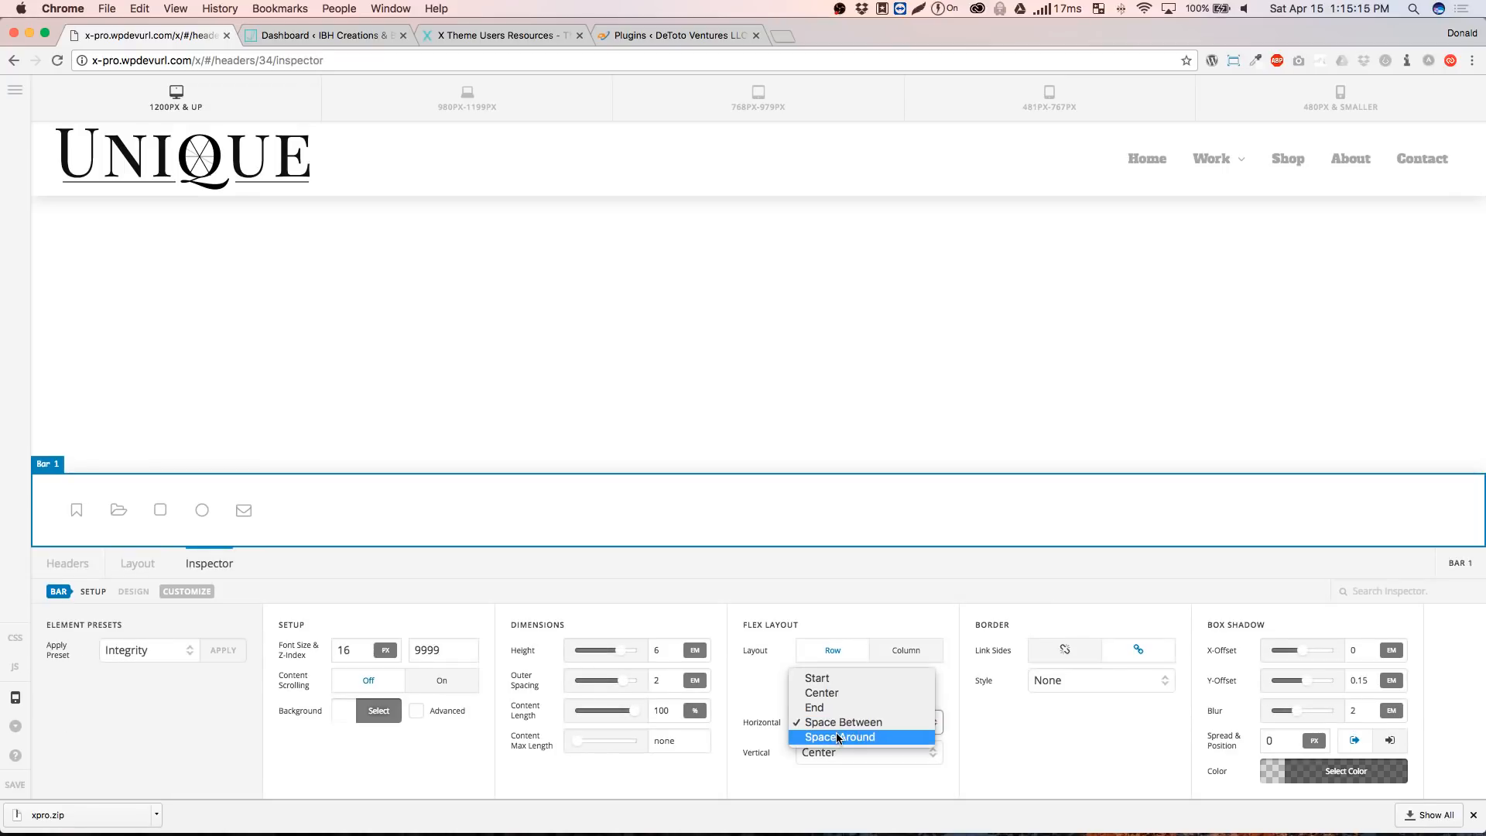
click(840, 722)
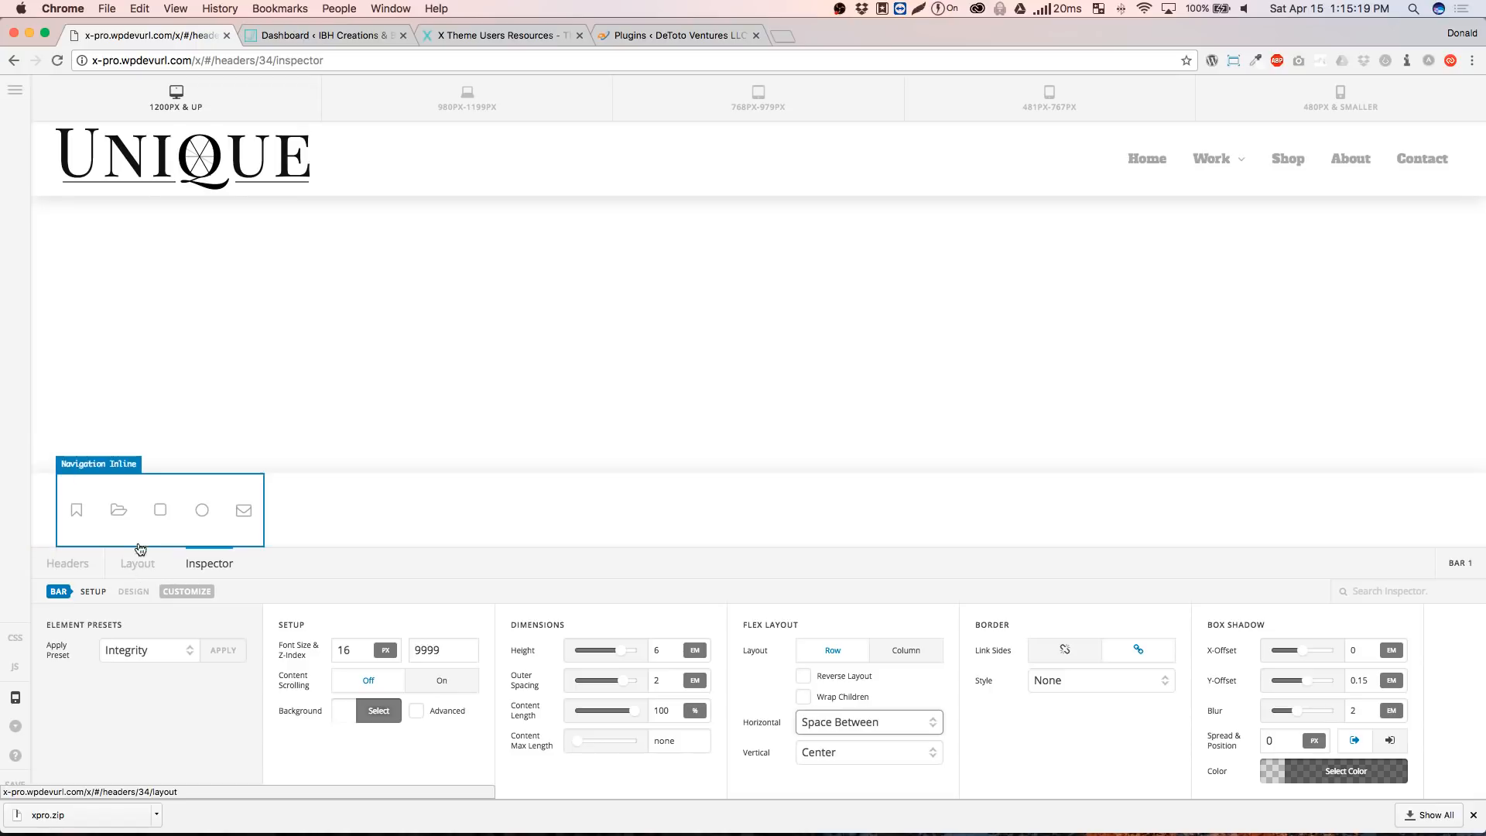
Set the Self Flex preset of the bottom bar's Container 1 to Fill Space Equally
click(139, 567)
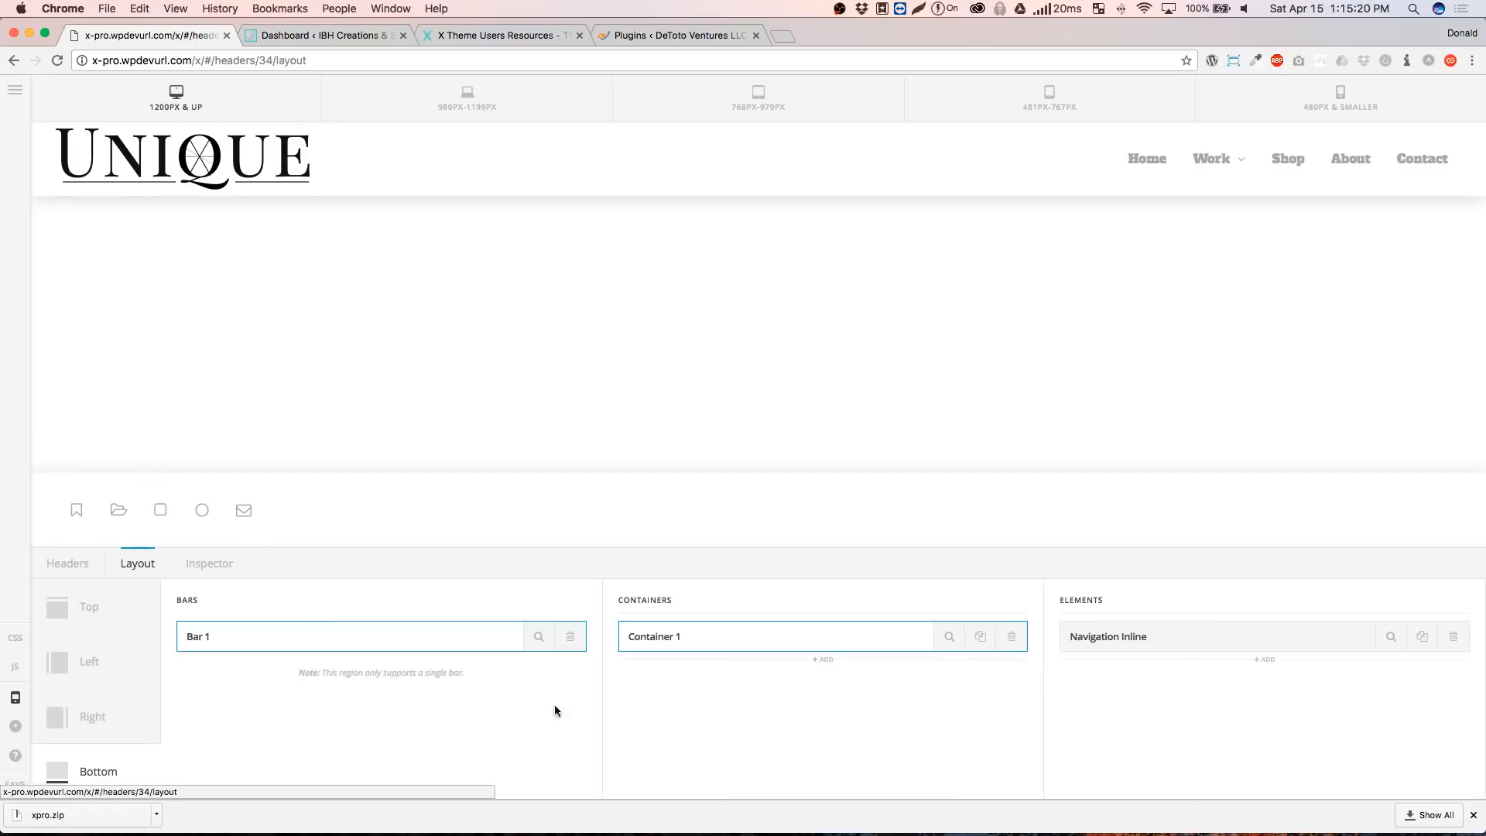
click(950, 638)
click(681, 650)
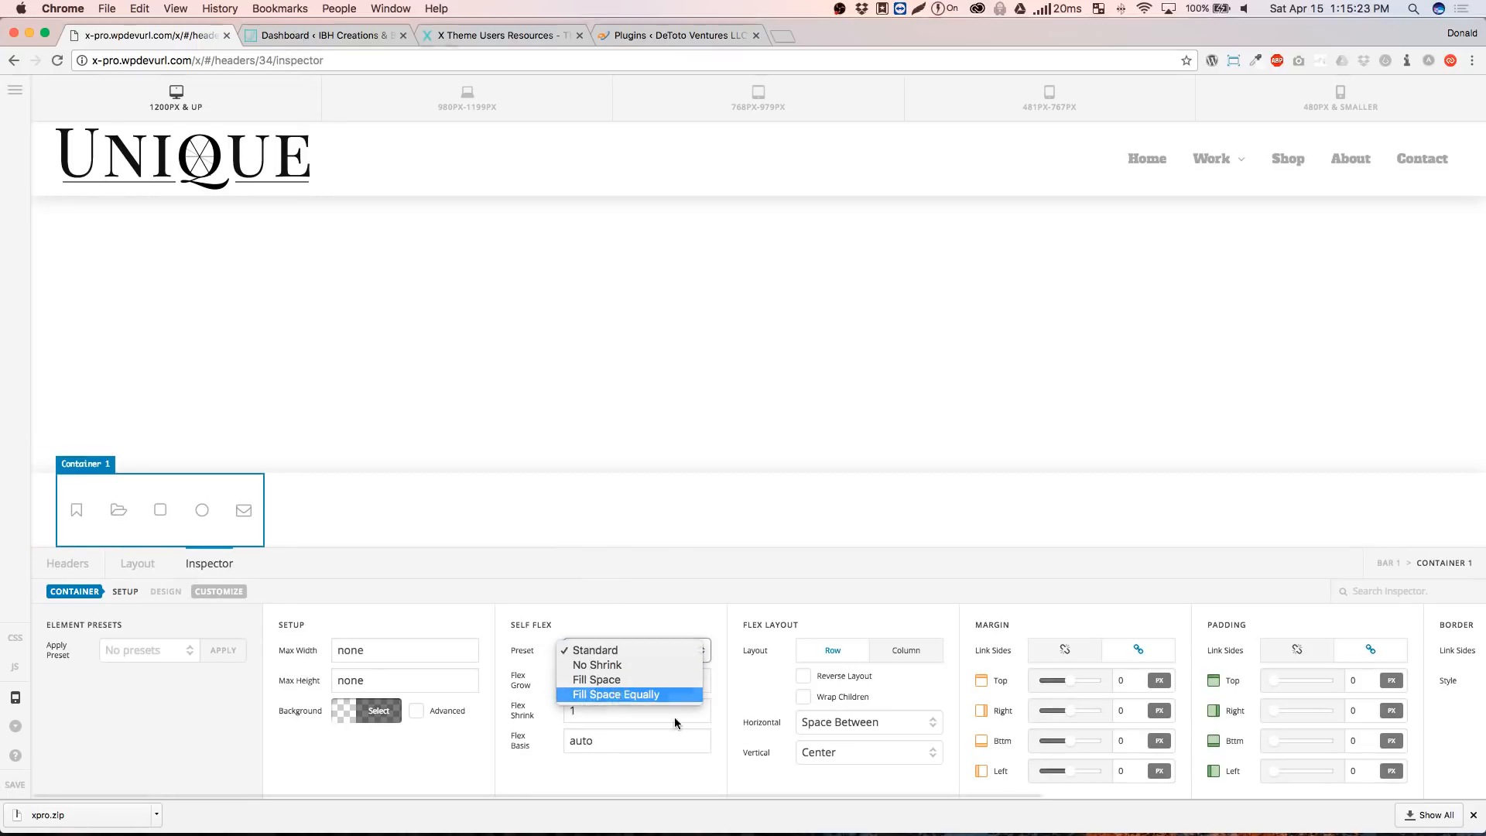
click(616, 696)
Set both the Self Flex and Items Flex presets of the bottom Navigation Inline element to Fill Space Equally
click(139, 568)
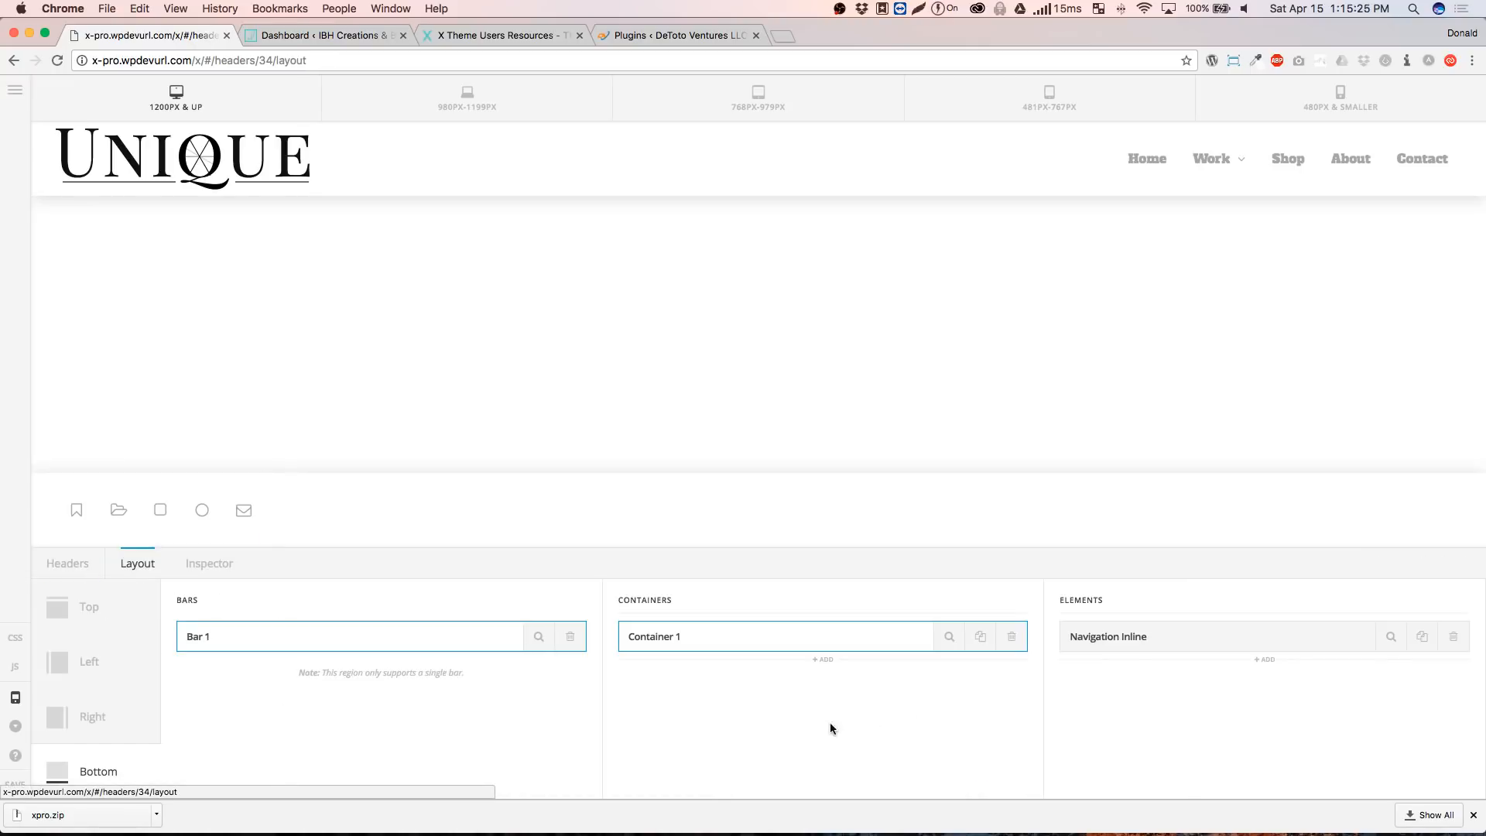
click(1391, 638)
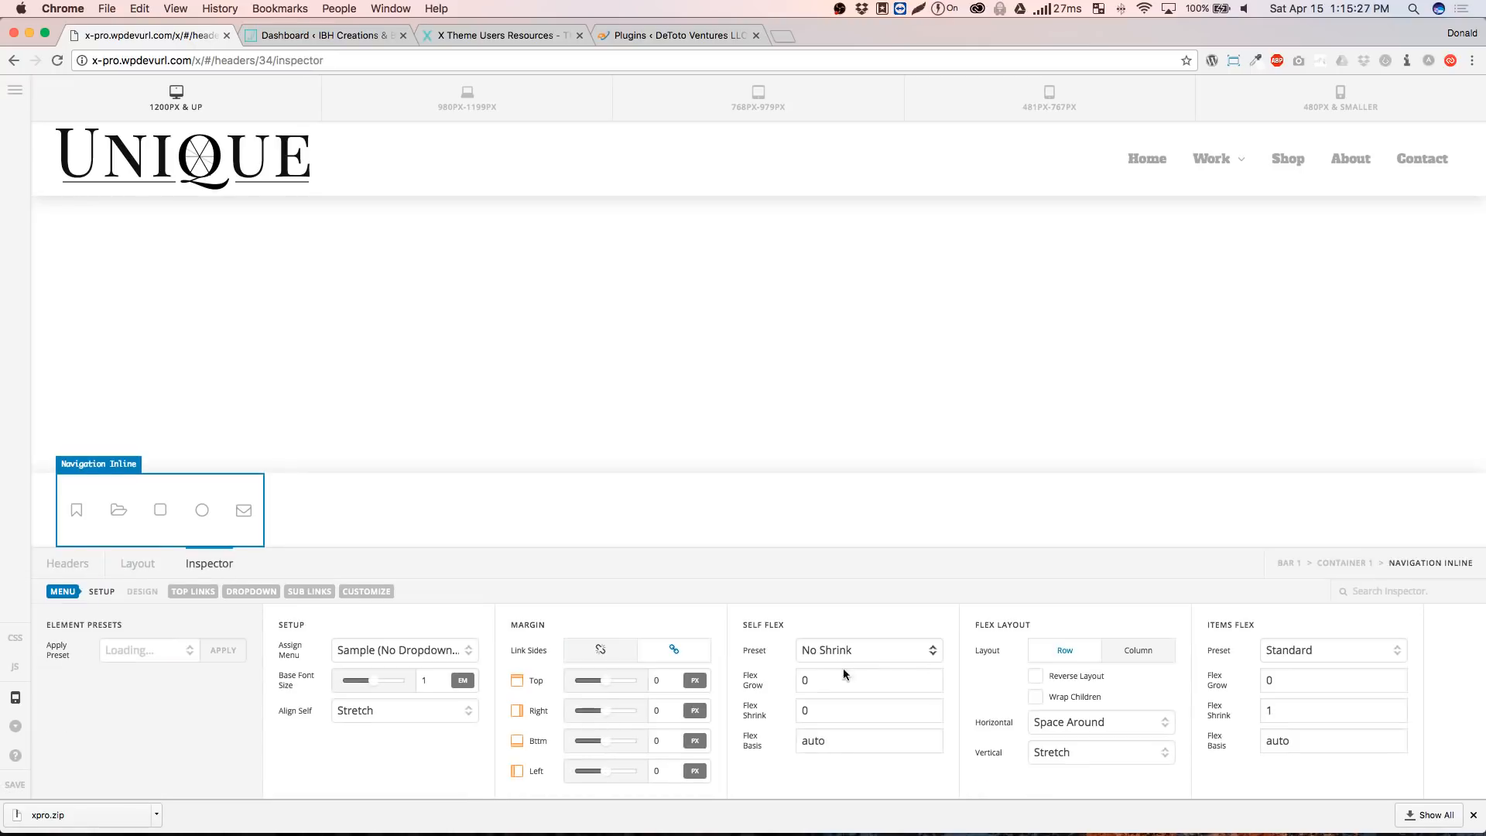
click(833, 651)
click(834, 681)
click(1300, 651)
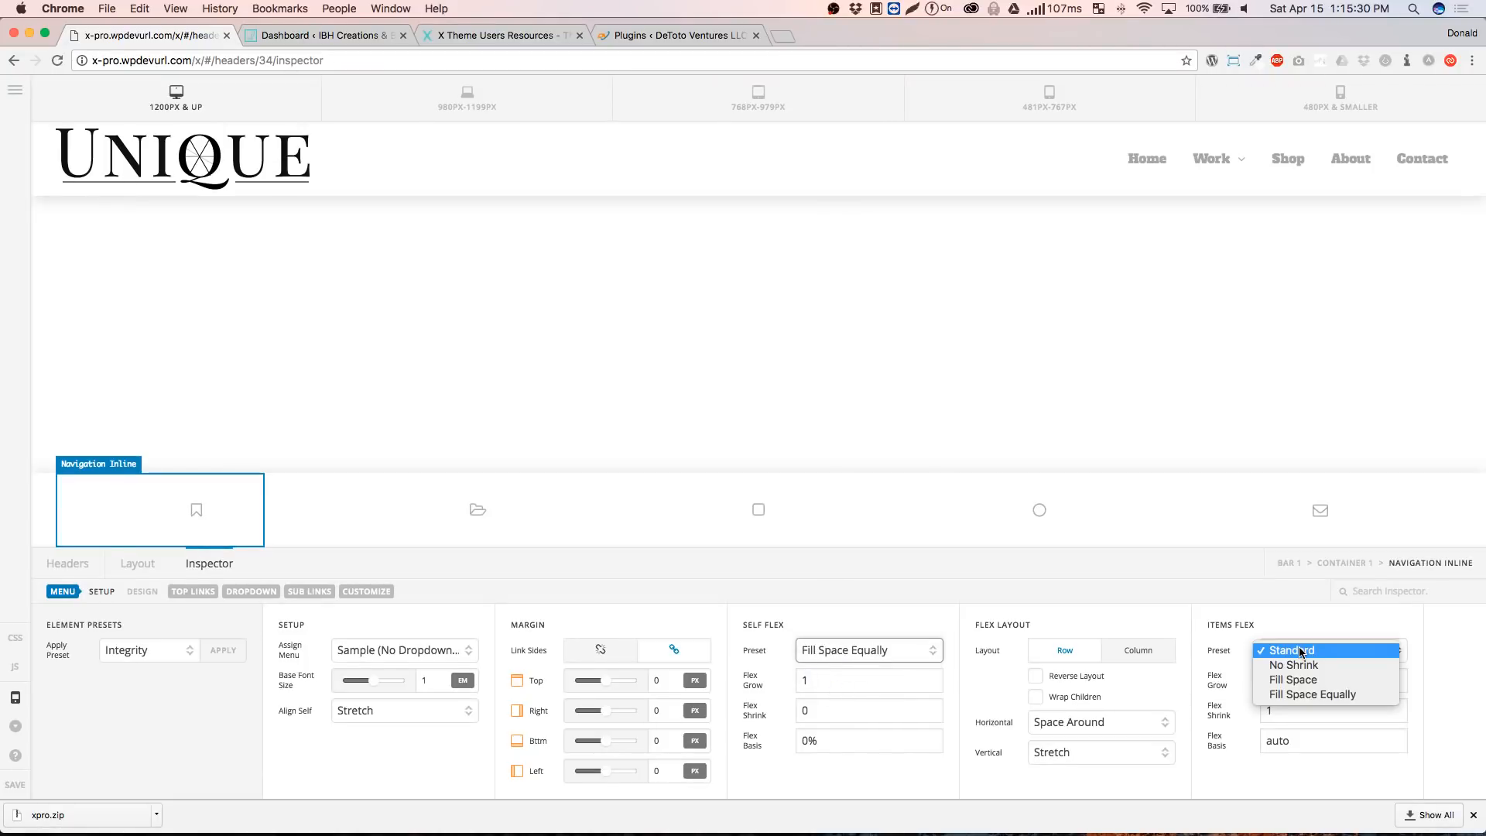
click(1306, 696)
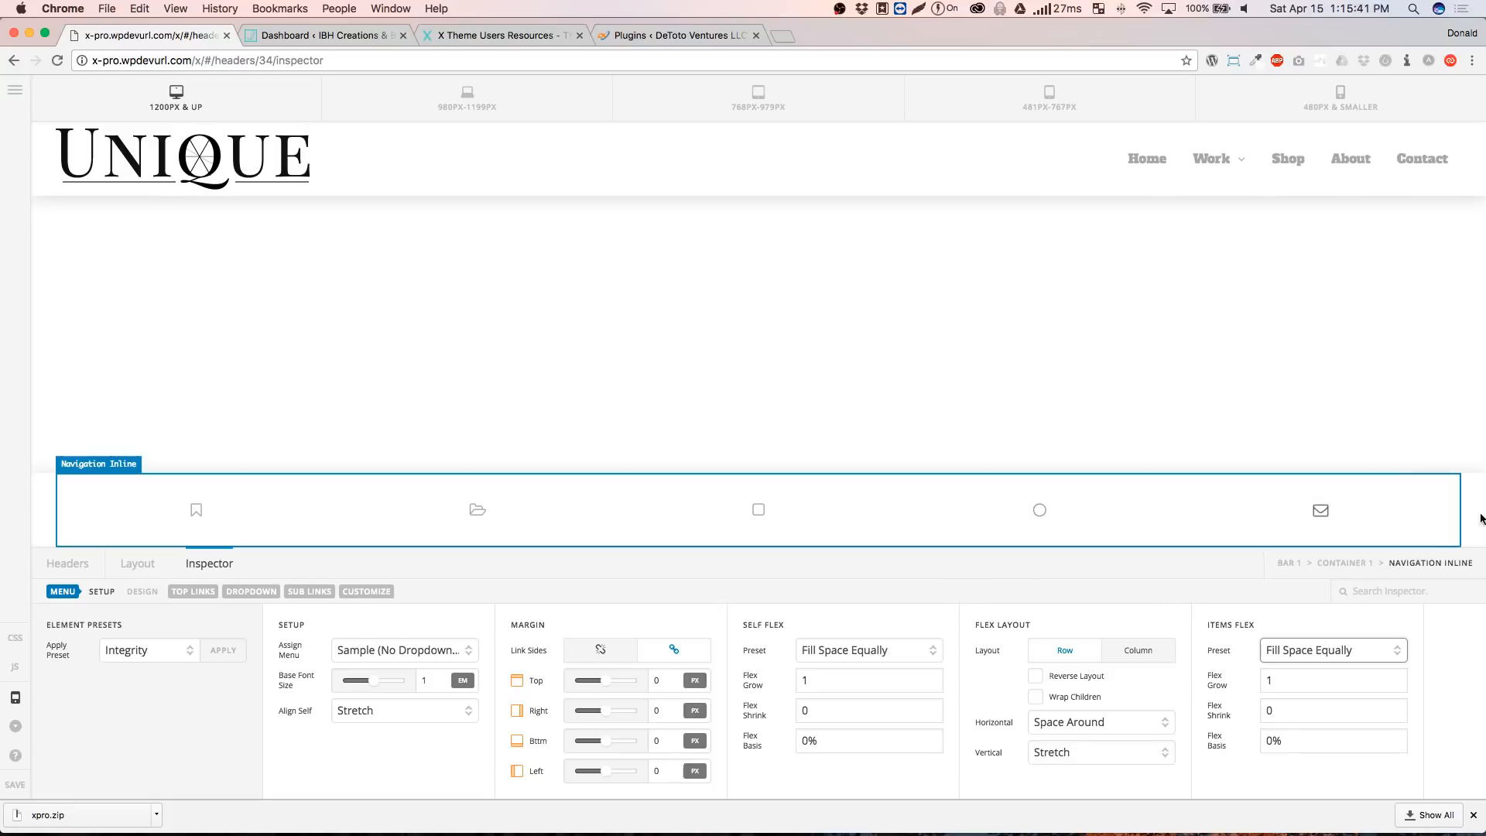
Hide the bottom bar at the 1200px & up, 980px-1199px and 768px-979px breakpoints, and preview it at 481px-767px
click(41, 518)
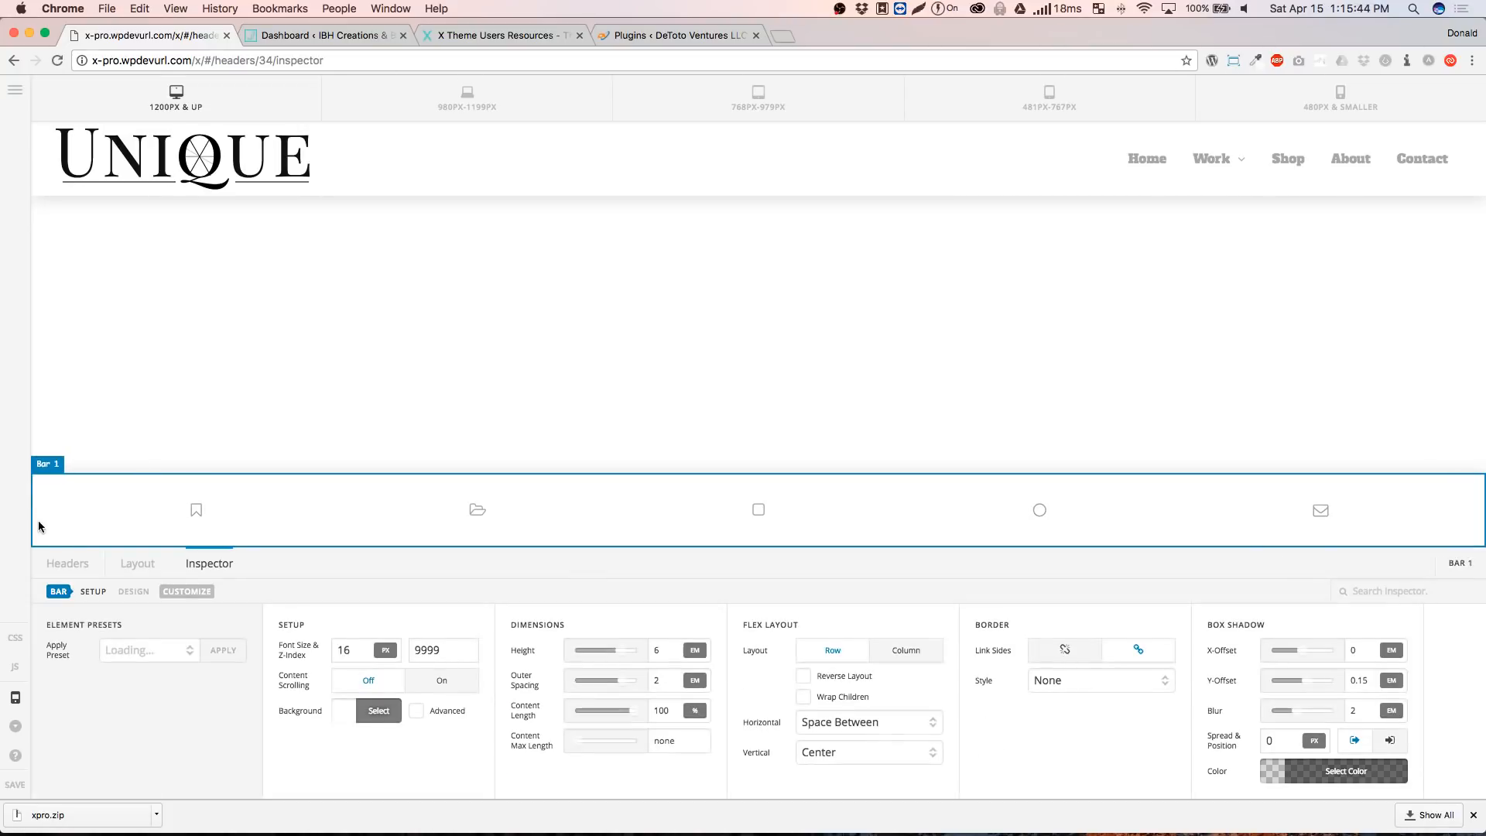
click(182, 593)
click(349, 719)
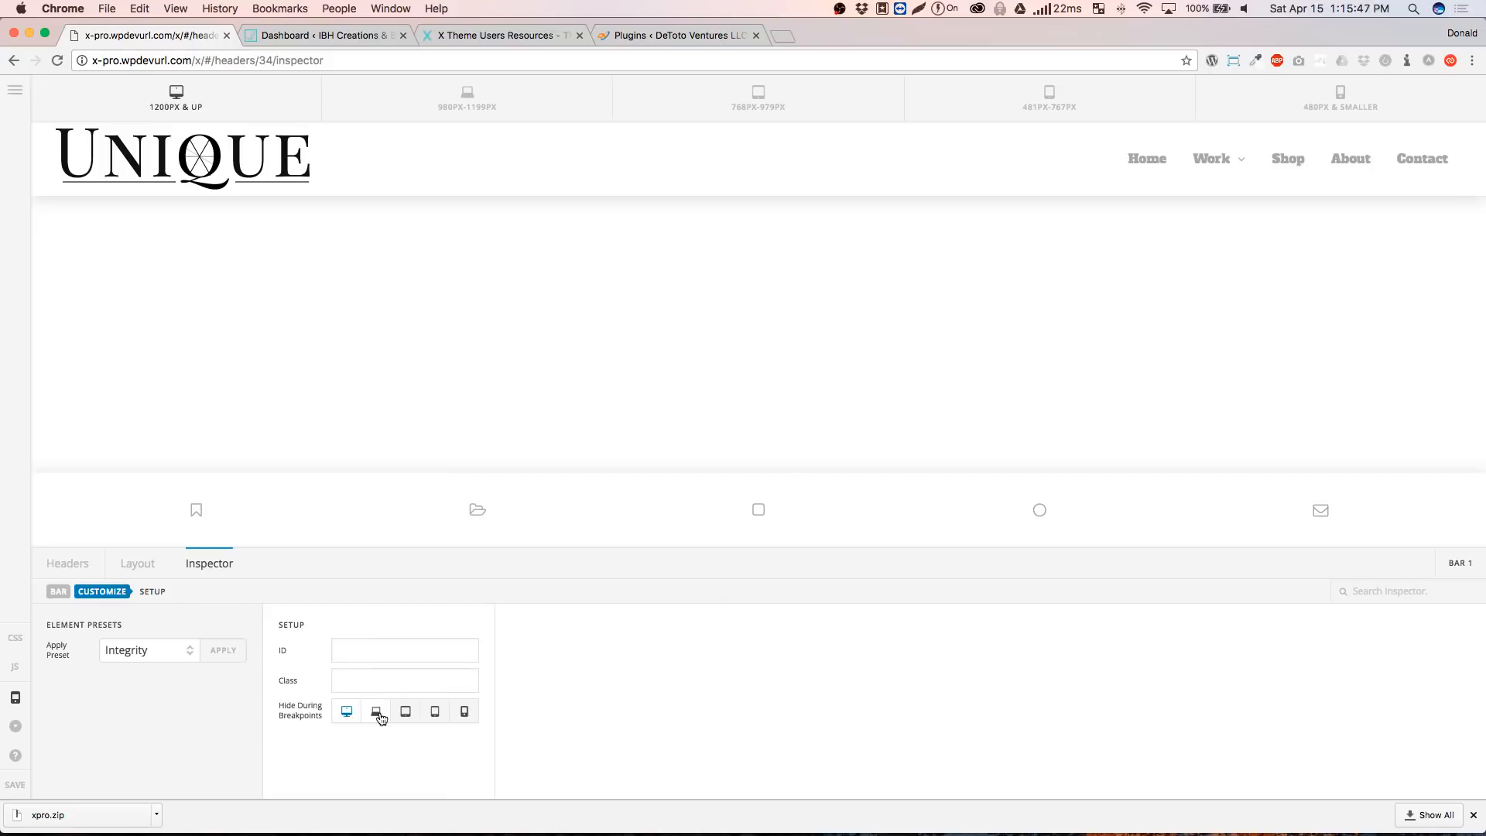
click(377, 713)
click(403, 719)
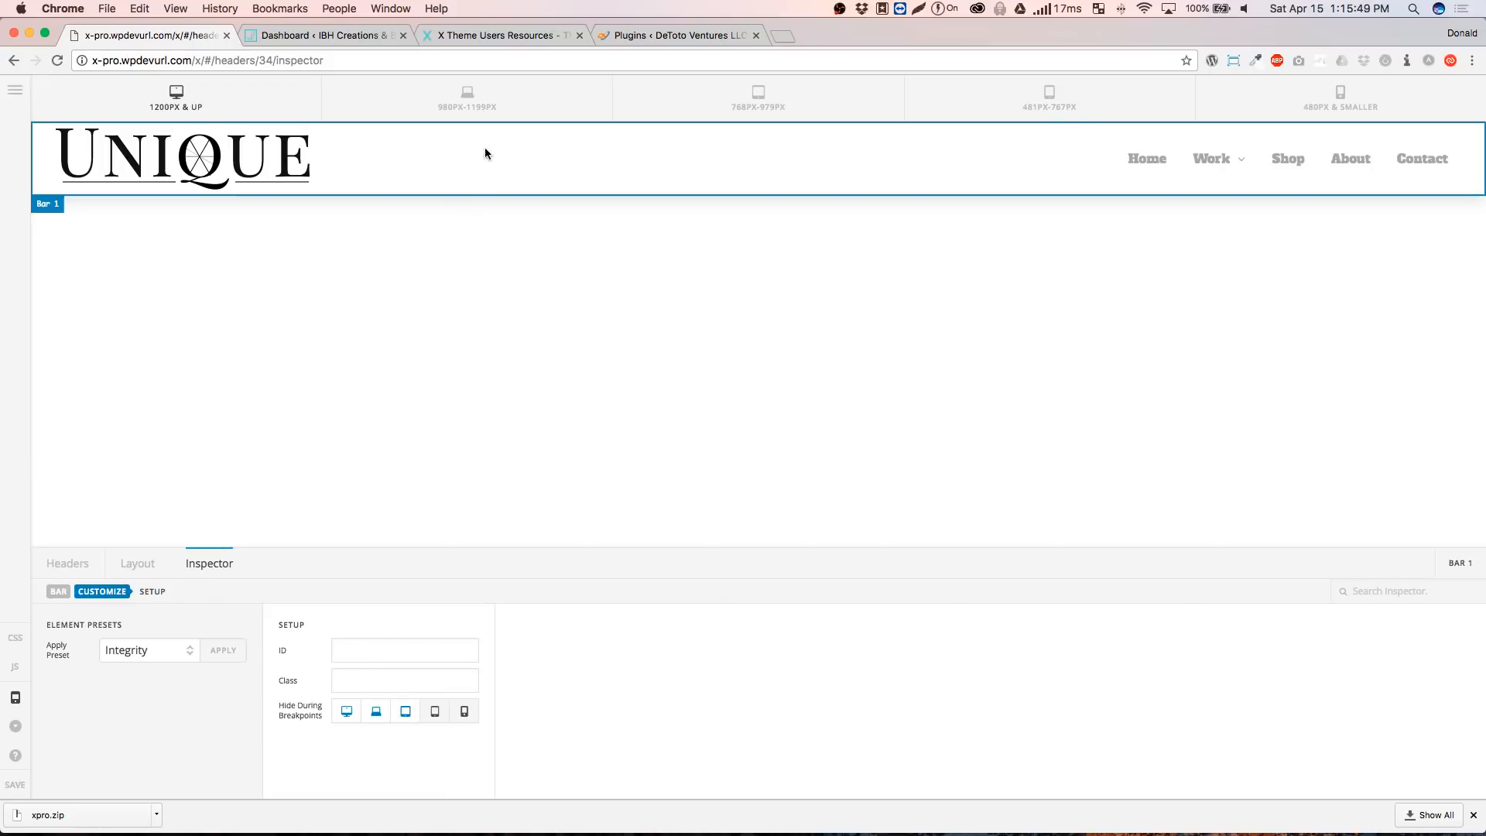
click(696, 96)
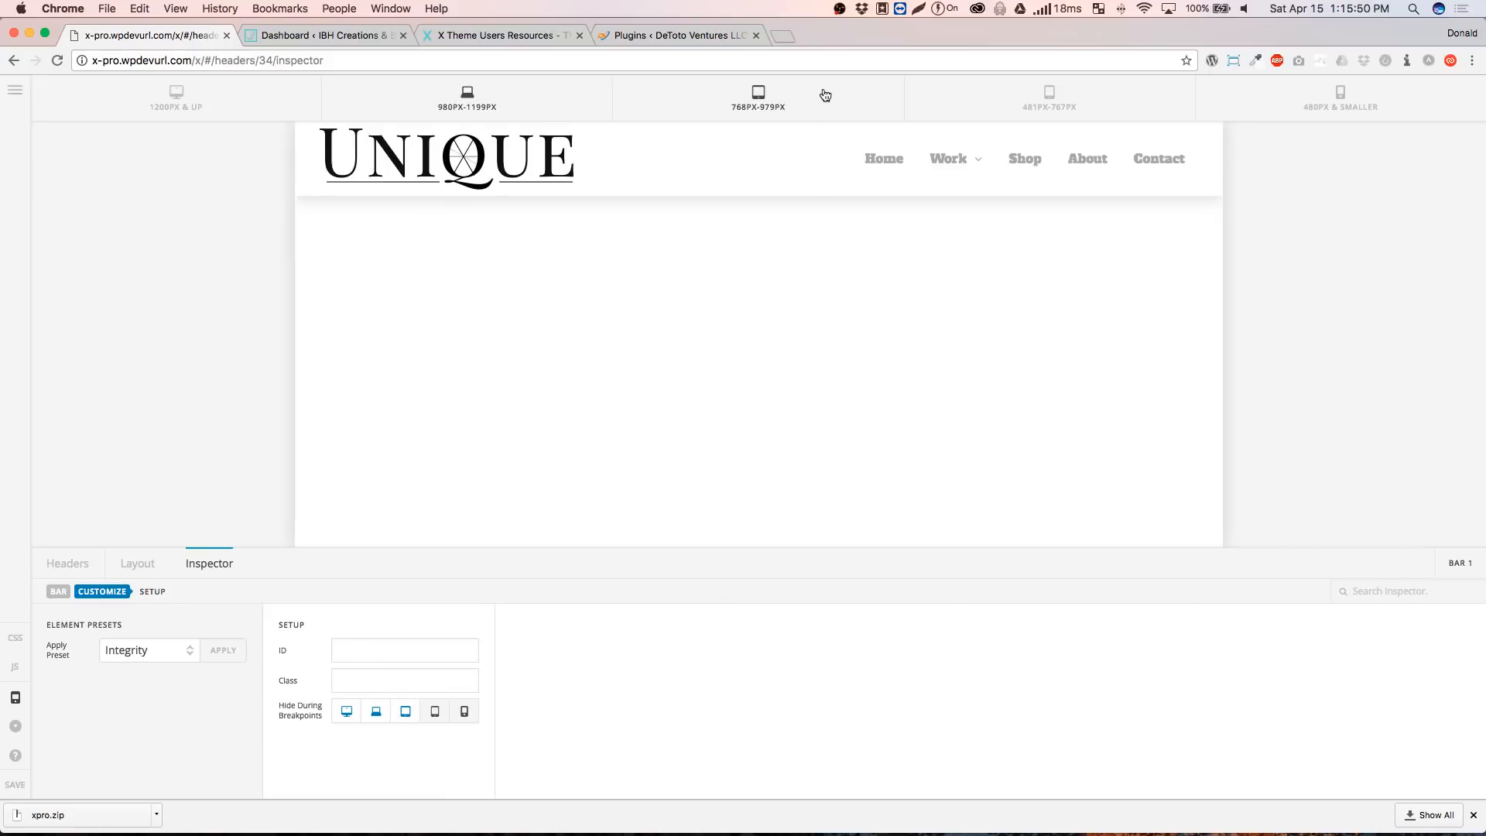
click(1090, 106)
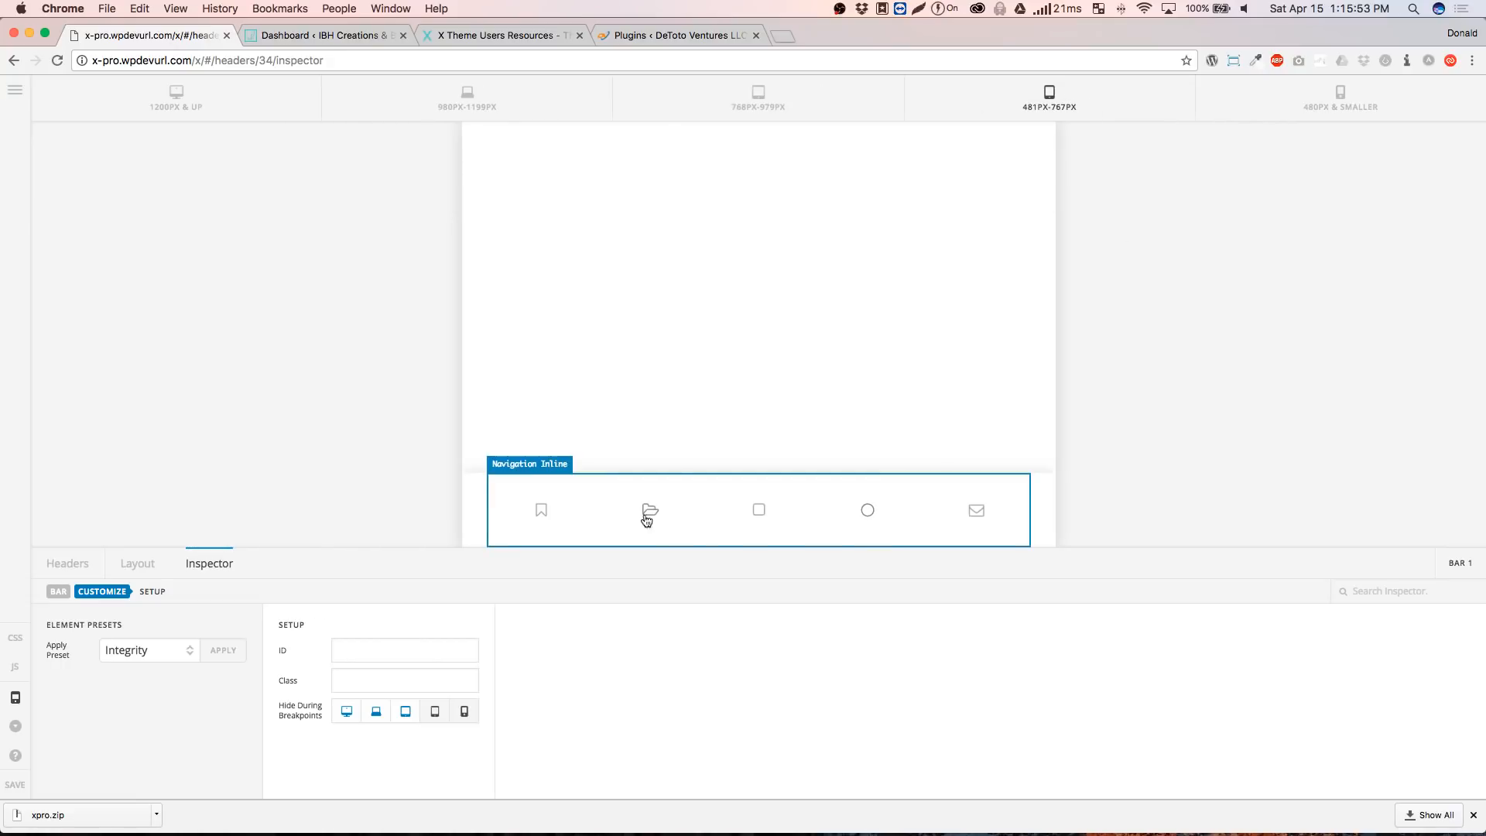
scroll(594, 393, down, 5)
scroll(594, 394, up, 5)
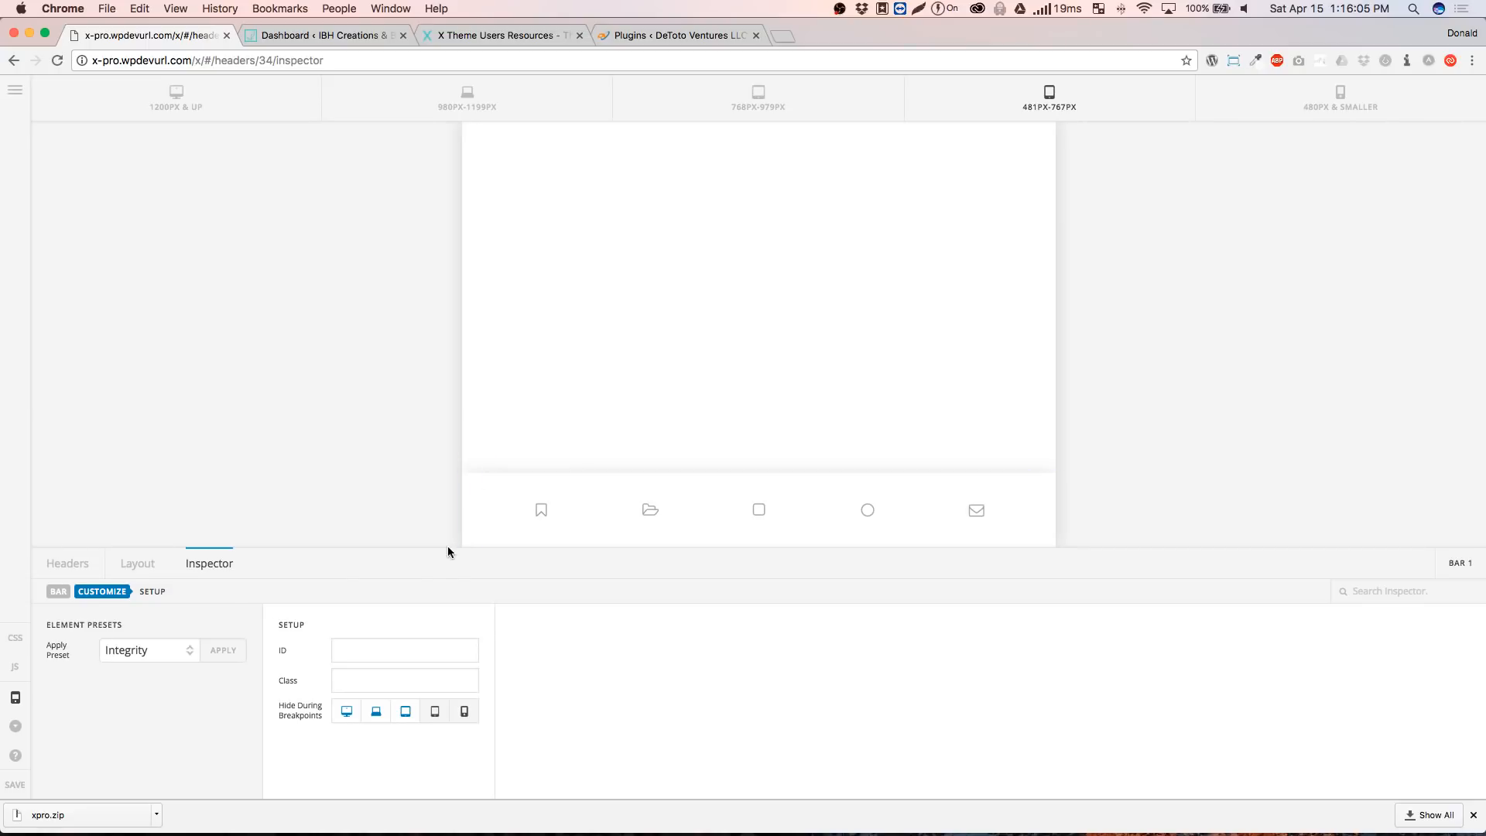
Set the interaction background of the Navigation Inline element's top links to near-opaque black
click(142, 563)
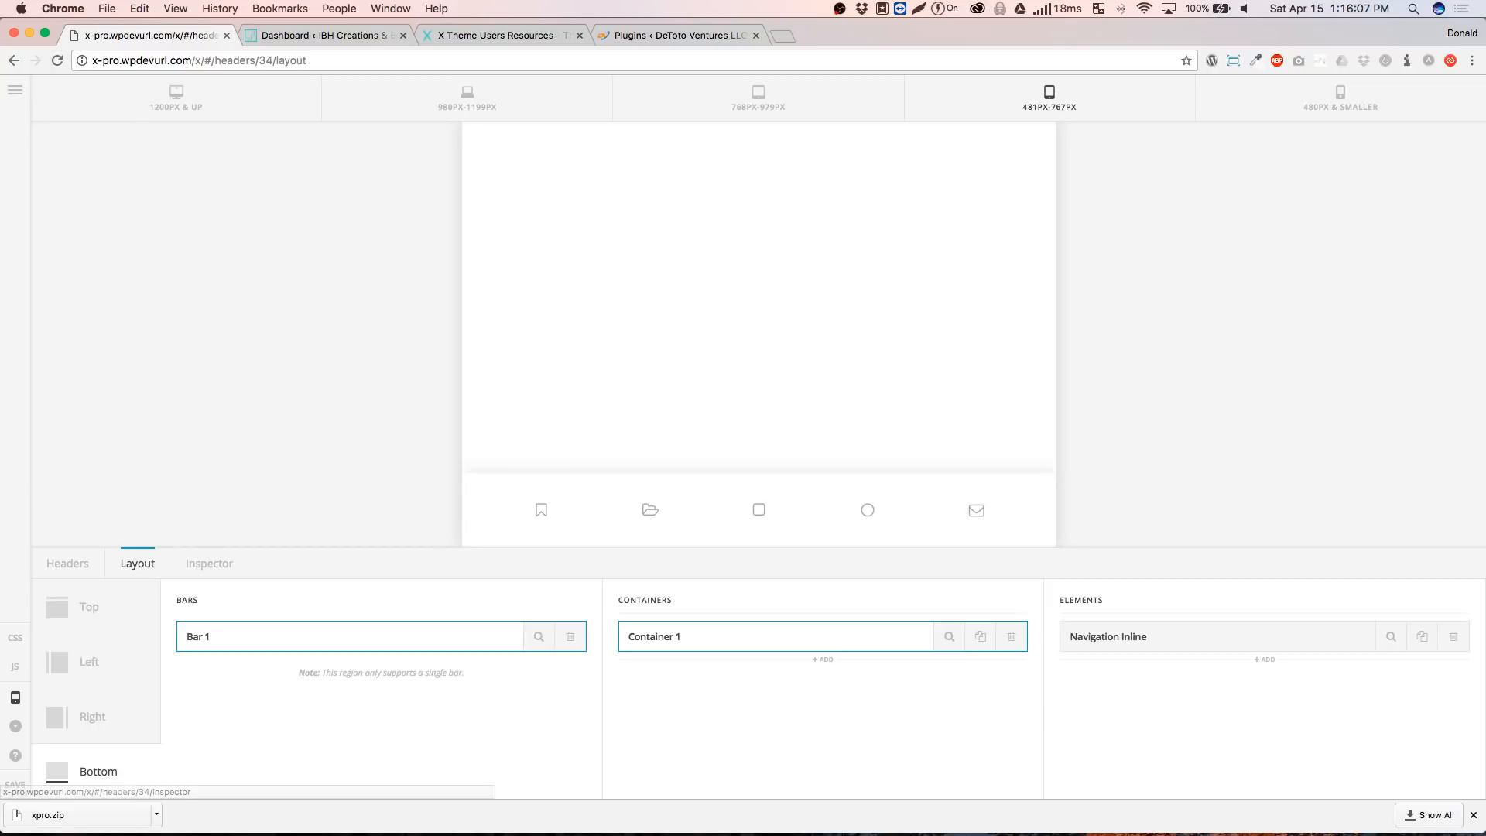
click(1391, 636)
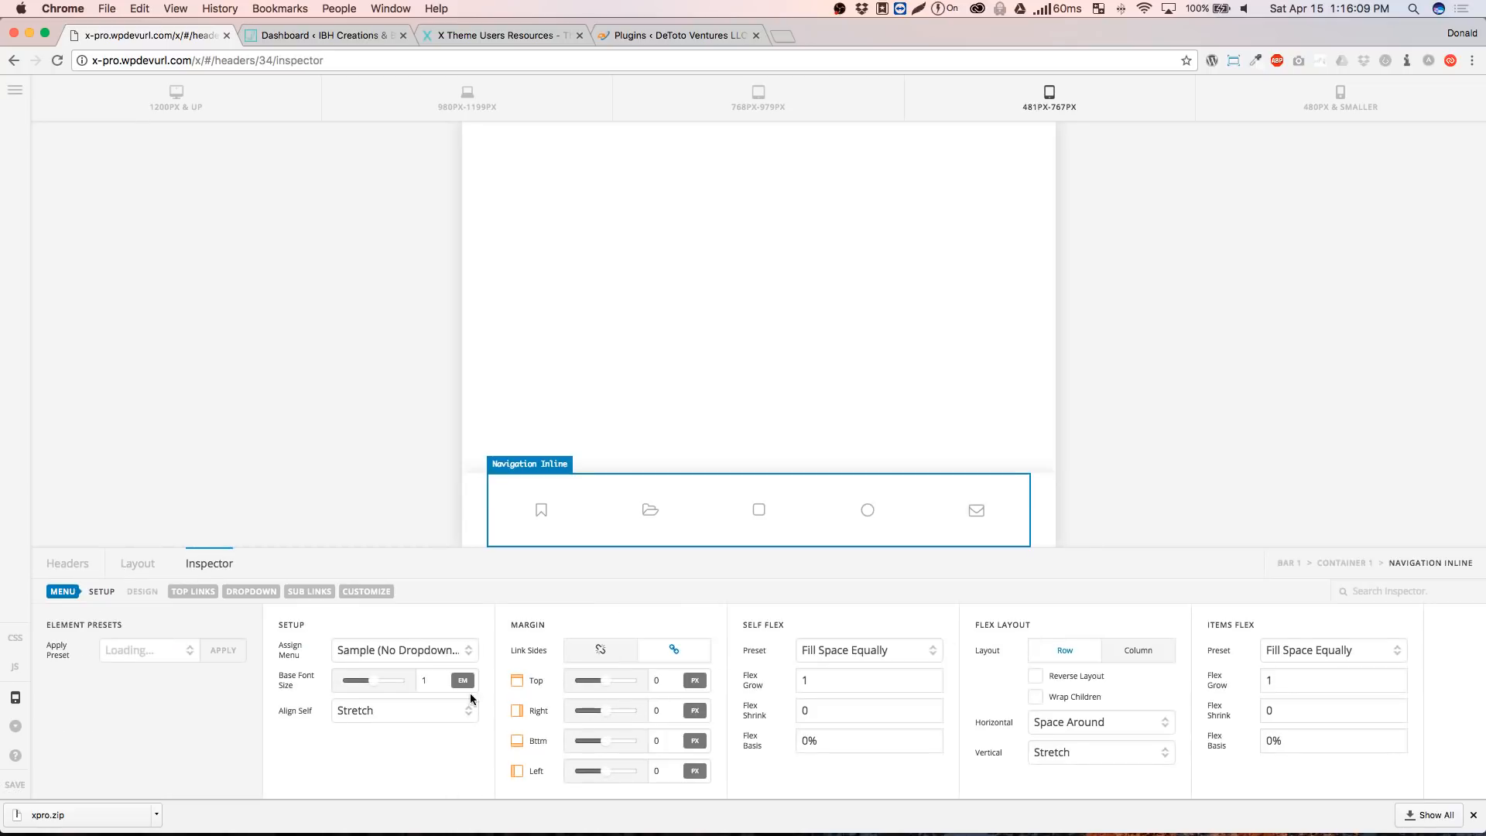
click(200, 593)
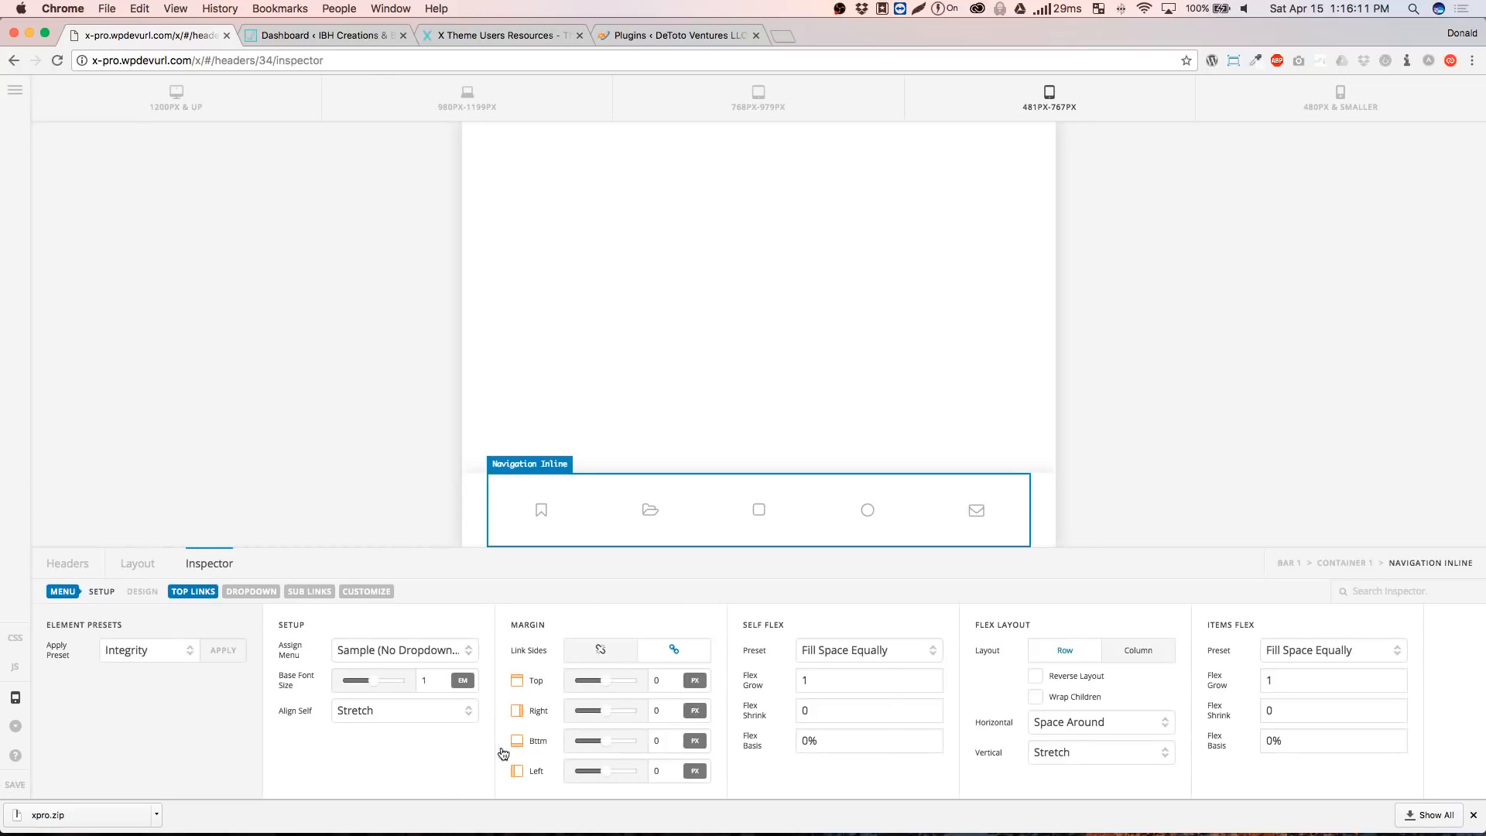
click(439, 774)
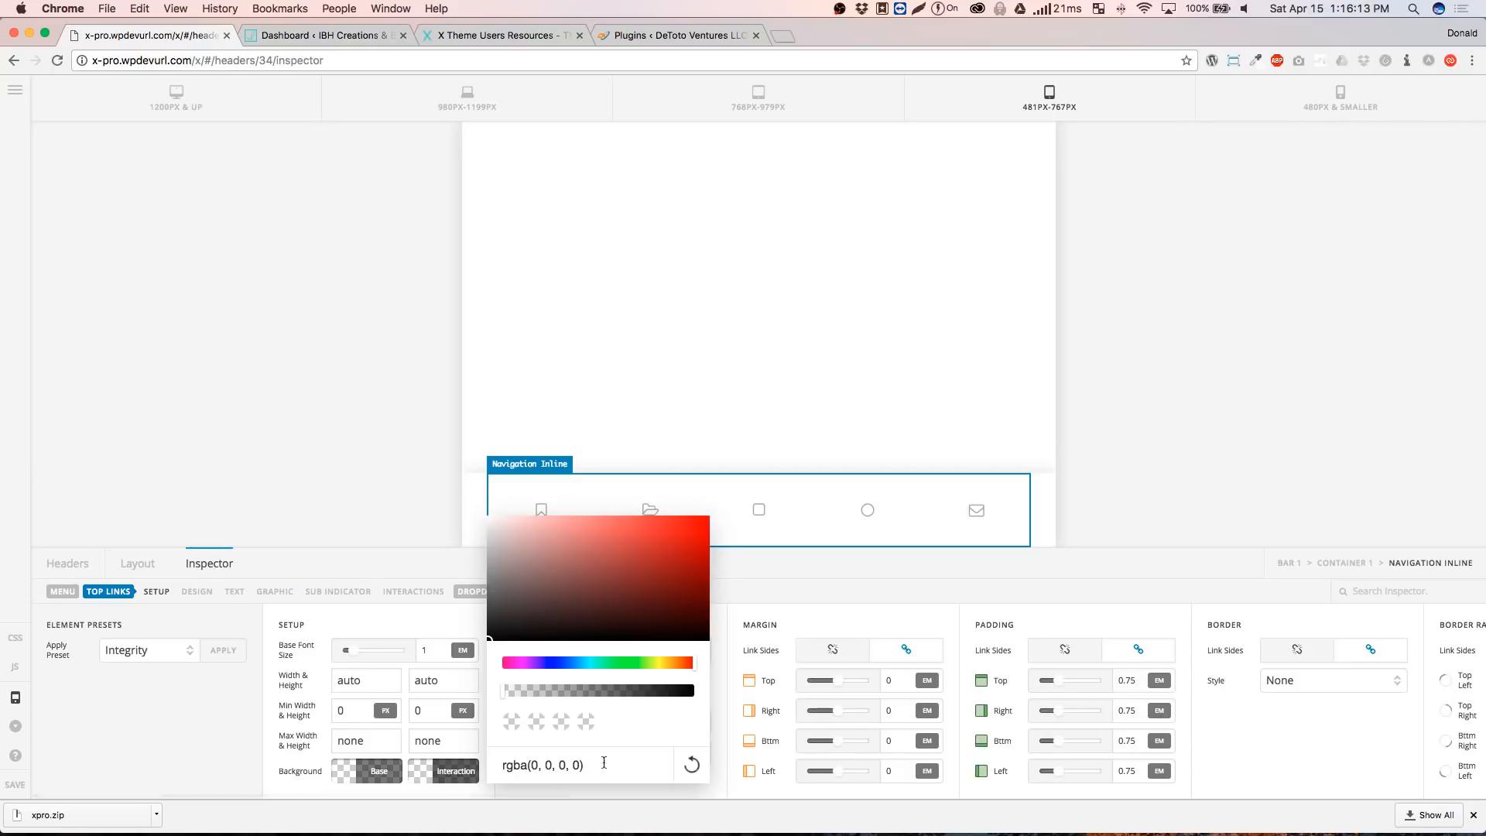
click(690, 695)
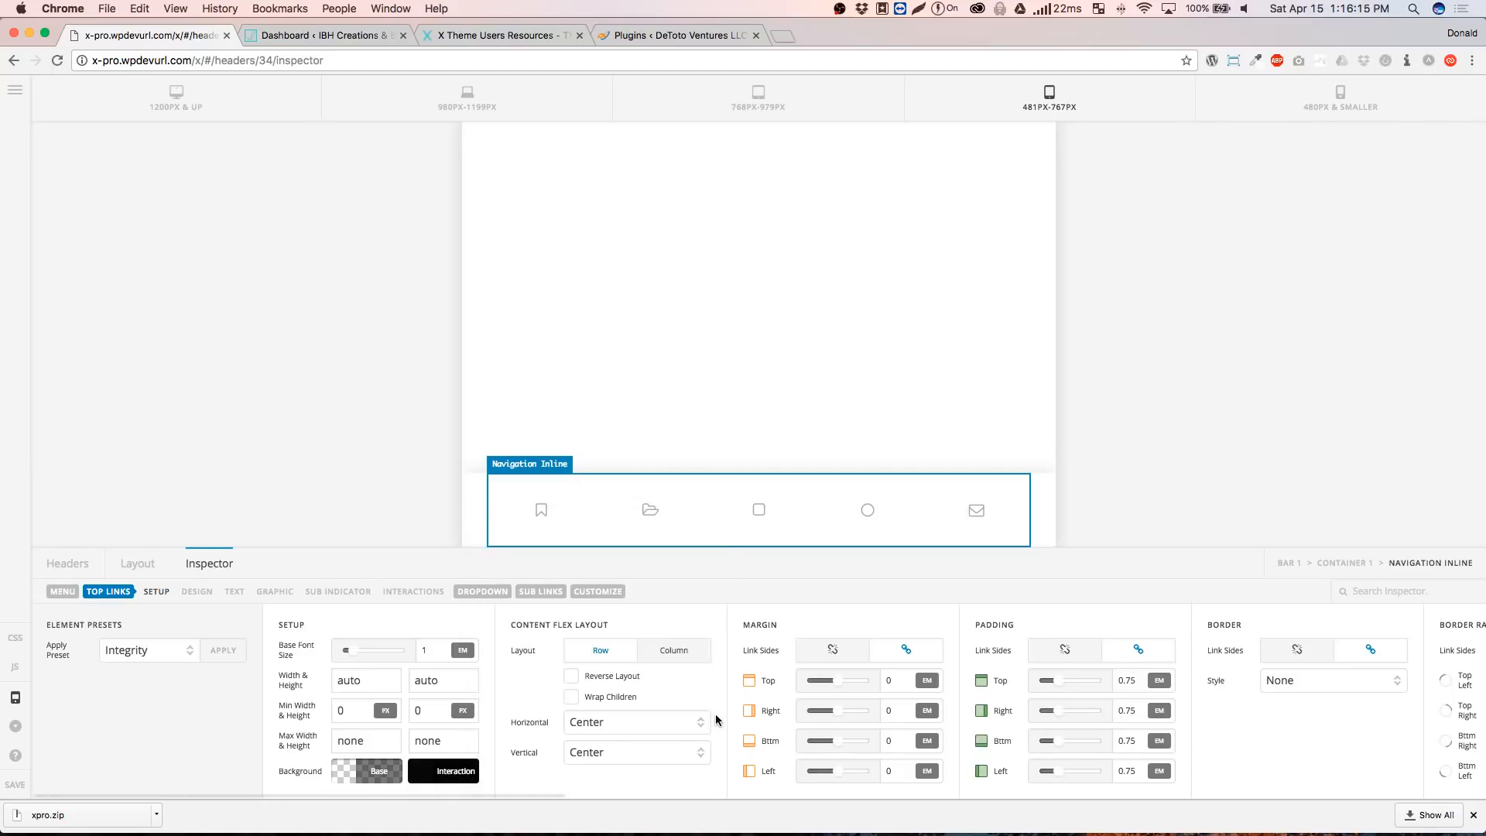
Set the bottom bar's outer spacing to 0 em
click(1040, 517)
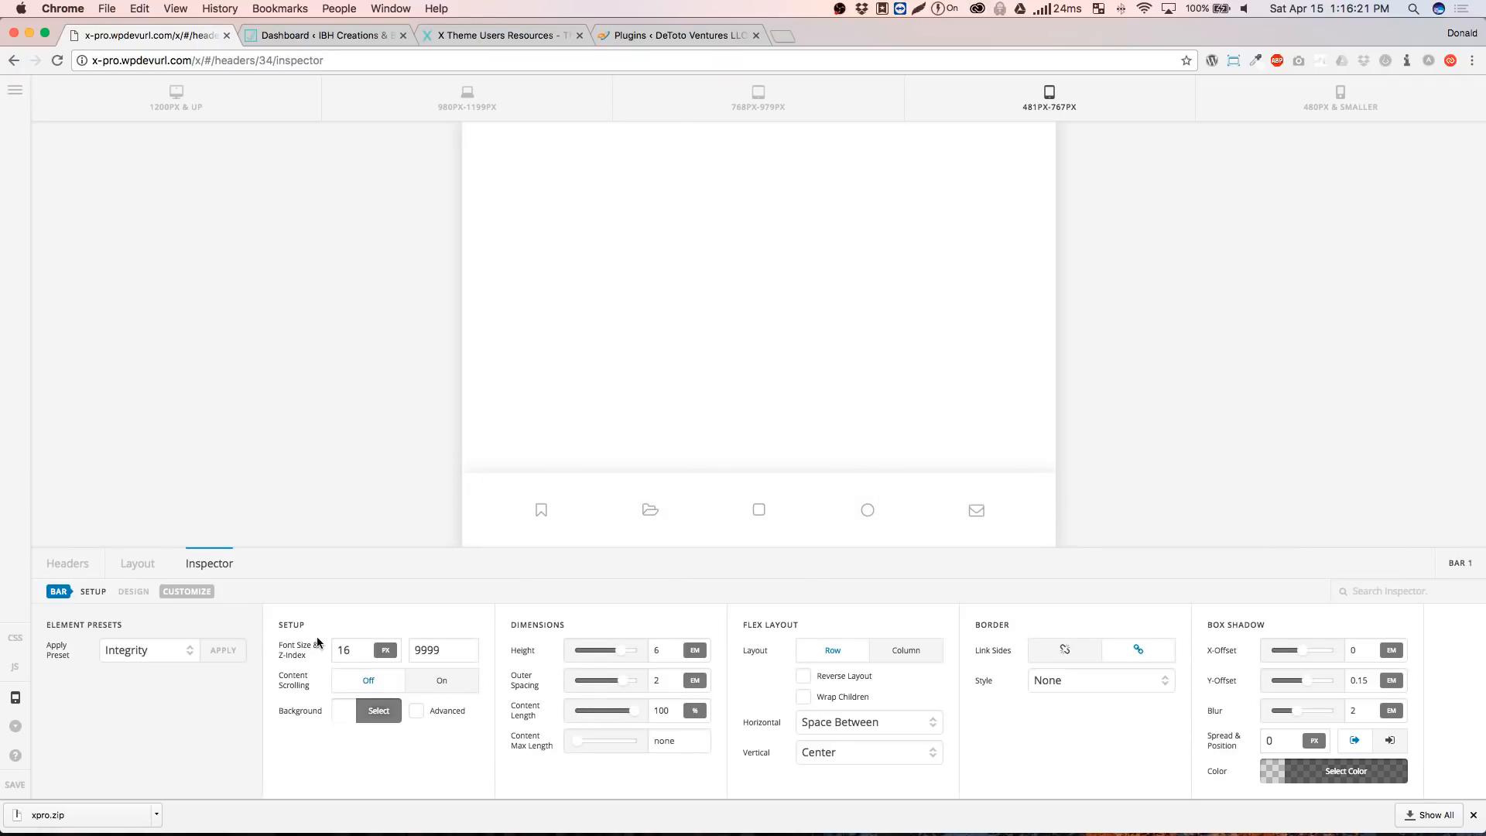
click(666, 679)
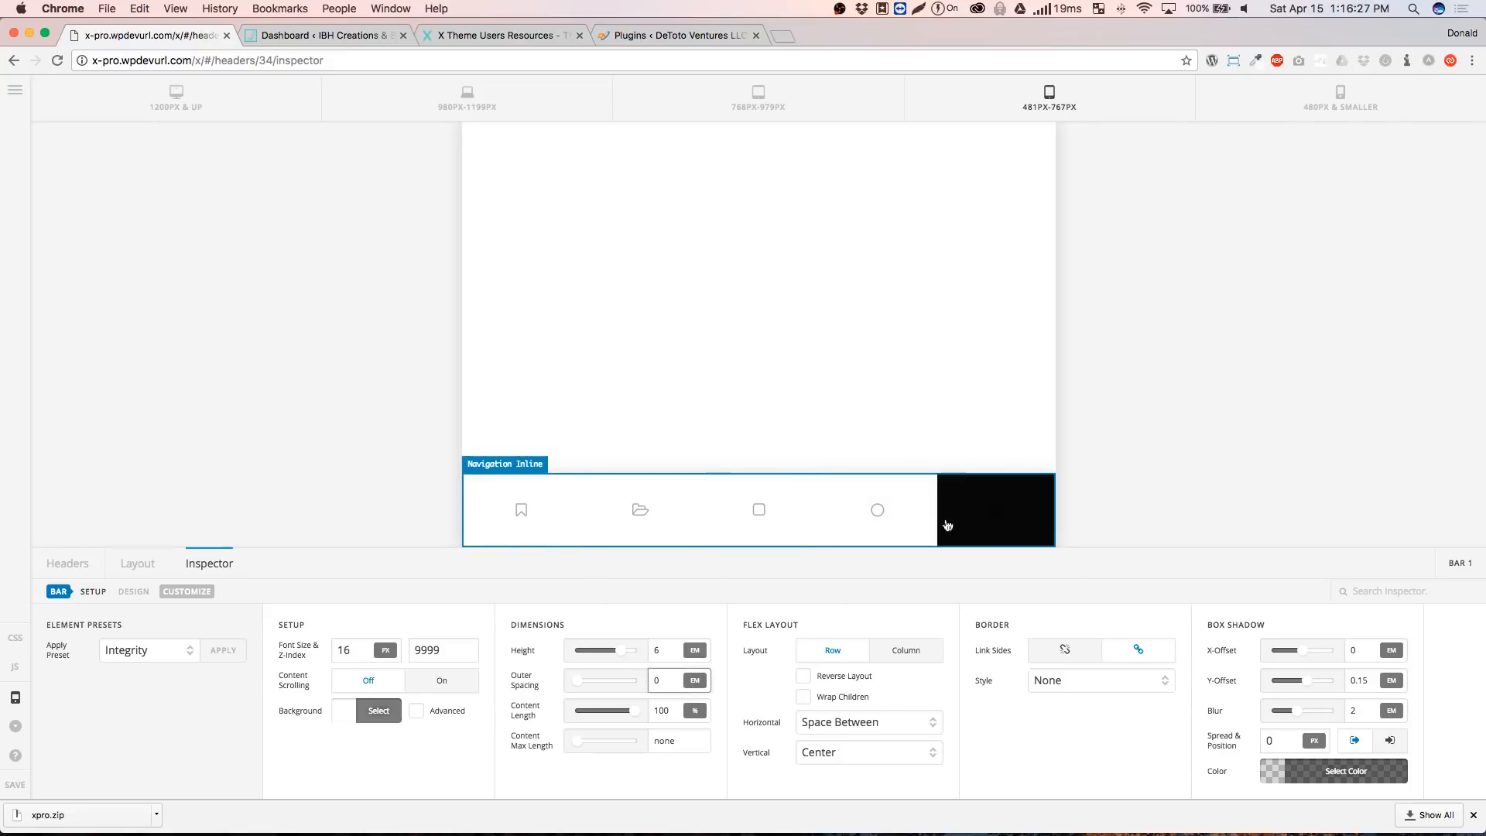
Set the base color of the graphic icons in the bottom navigation's top links to black
click(147, 566)
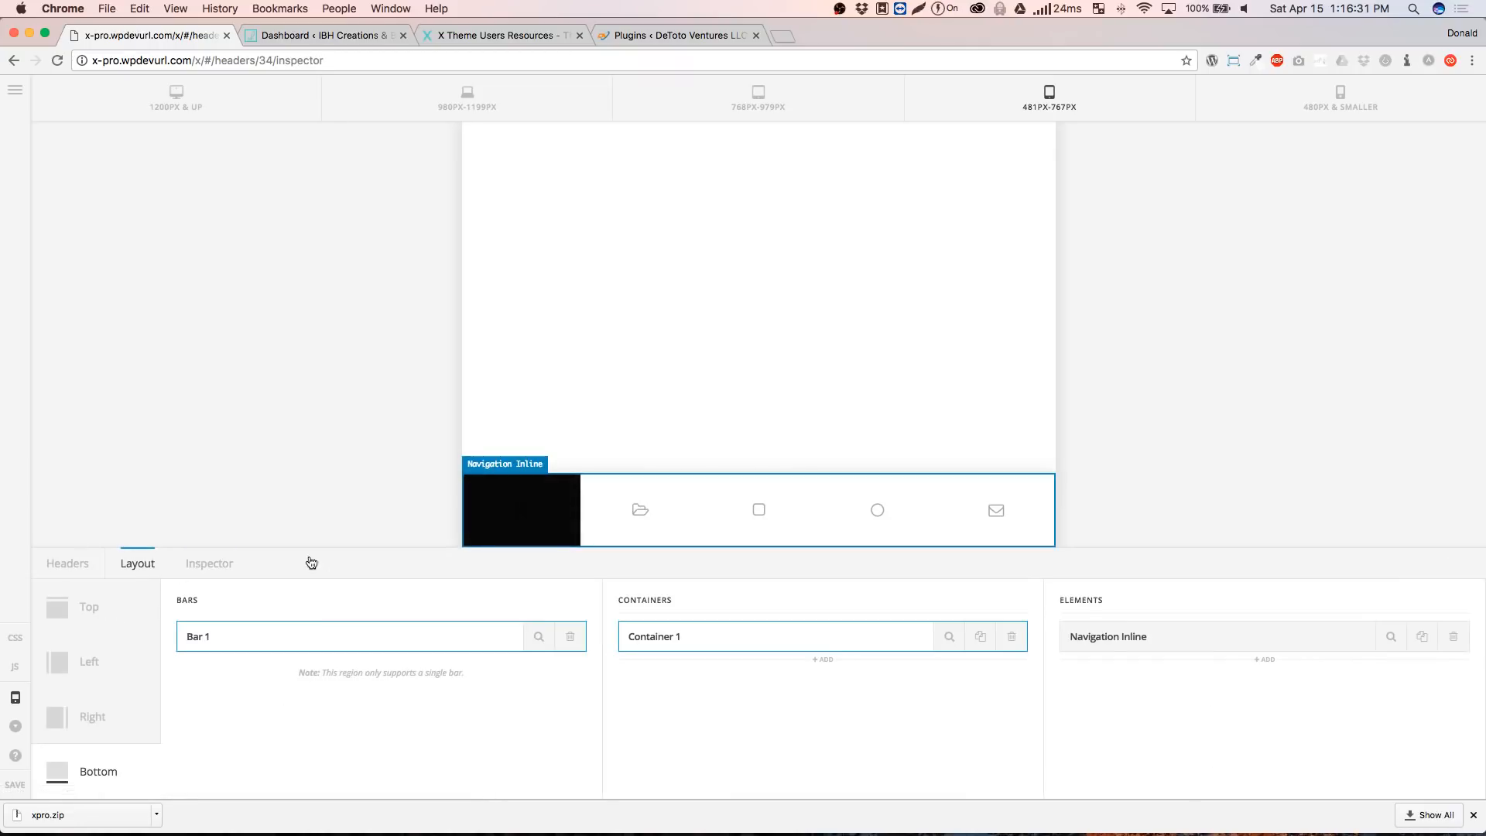
click(591, 524)
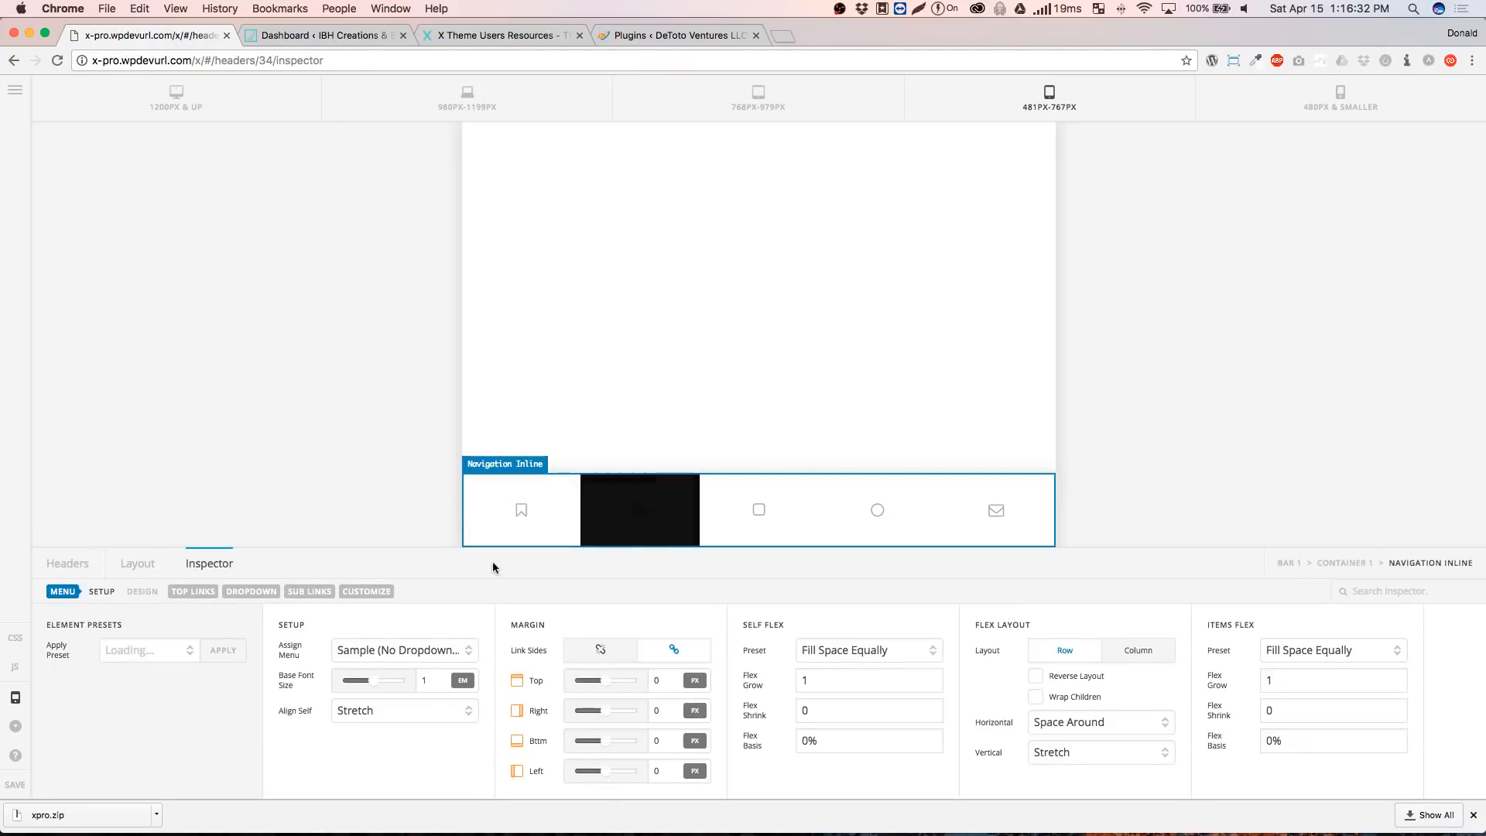
click(207, 593)
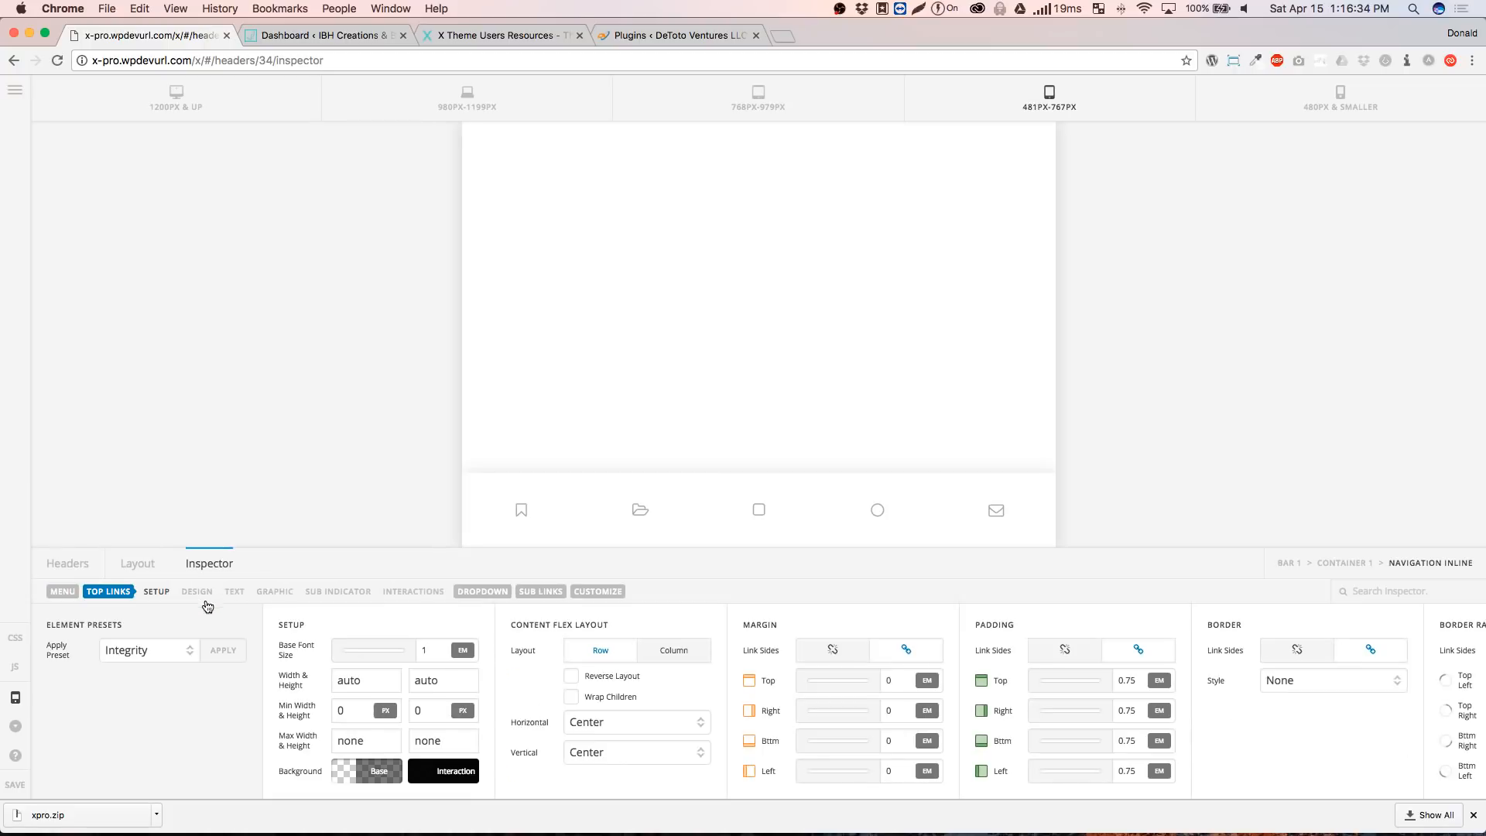
click(273, 593)
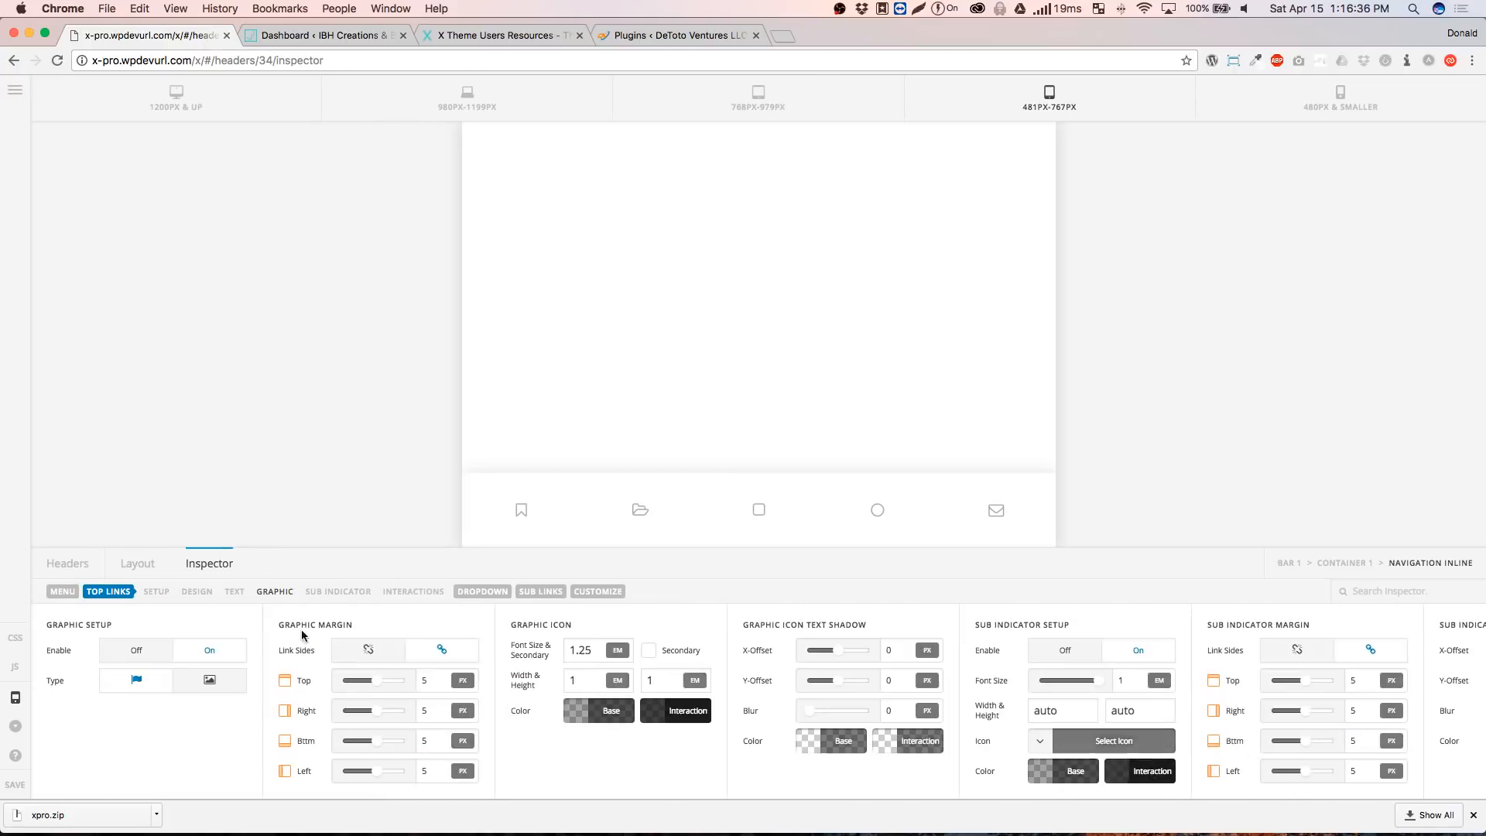
click(612, 714)
triple_click(671, 706)
text(black)
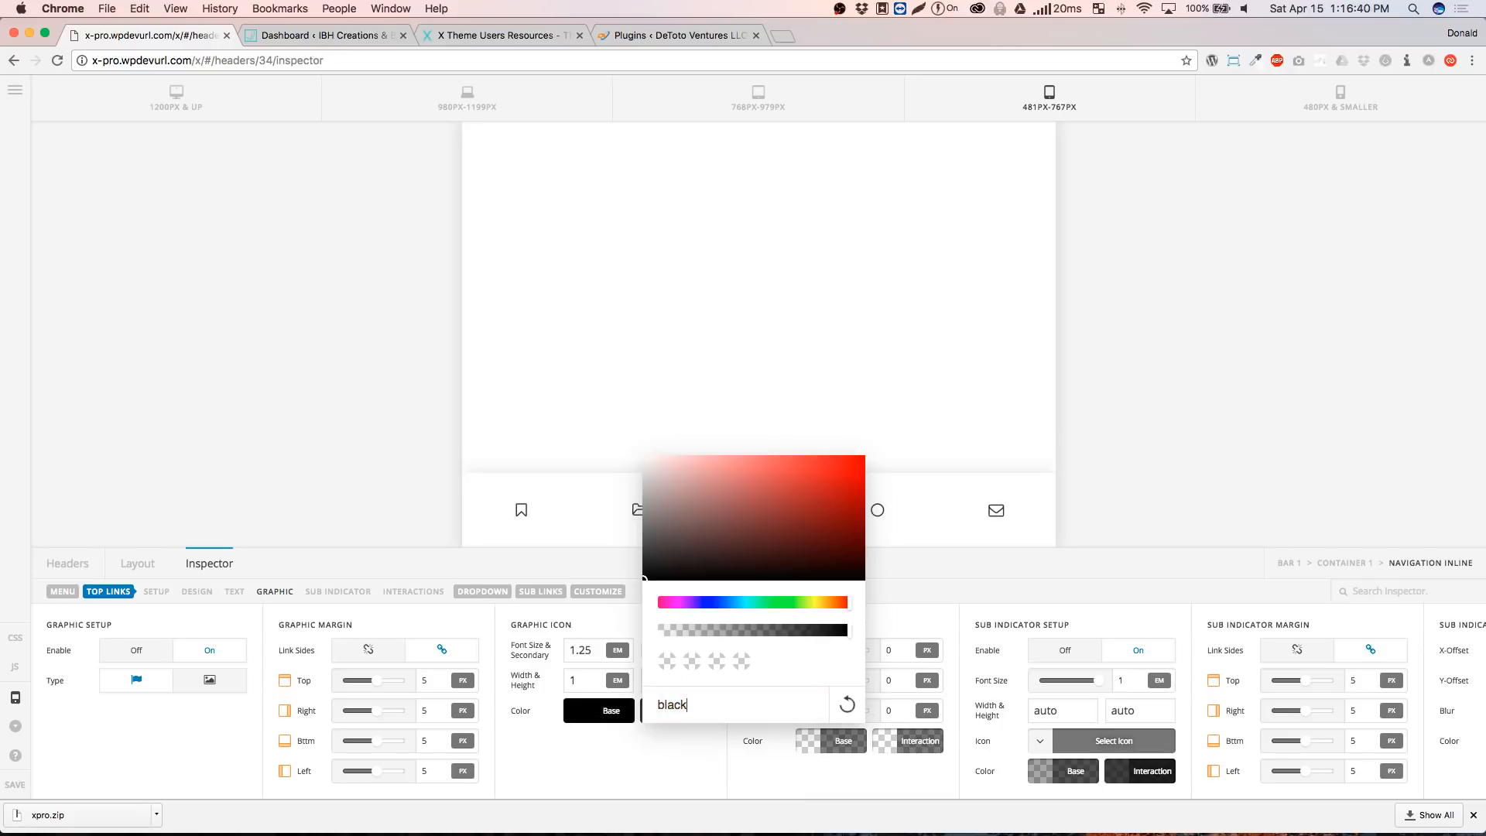
click(674, 752)
Set the interaction color of the top links' graphic icons to white
click(677, 710)
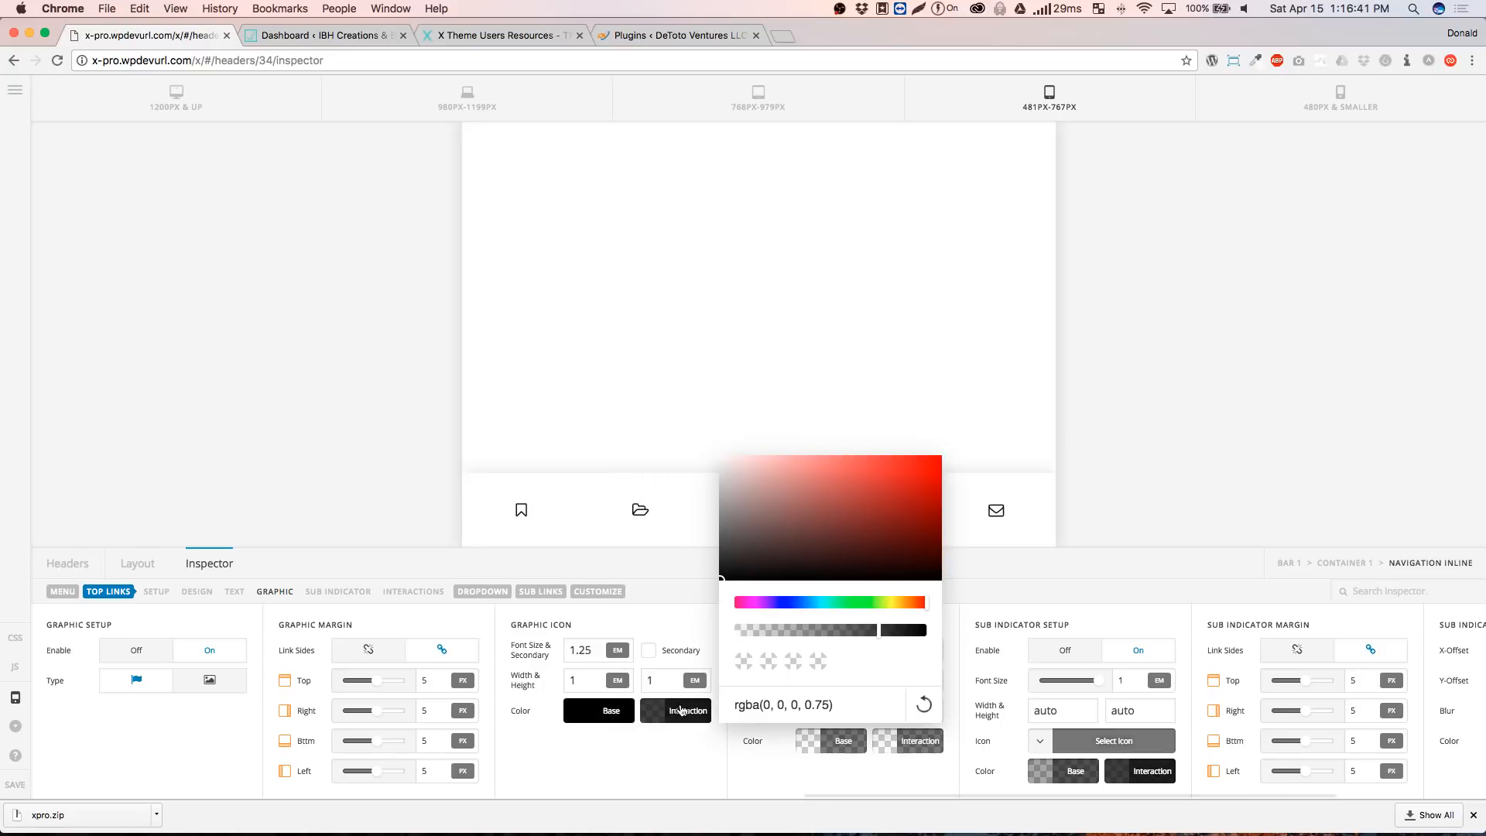
triple_click(787, 707)
text(white)
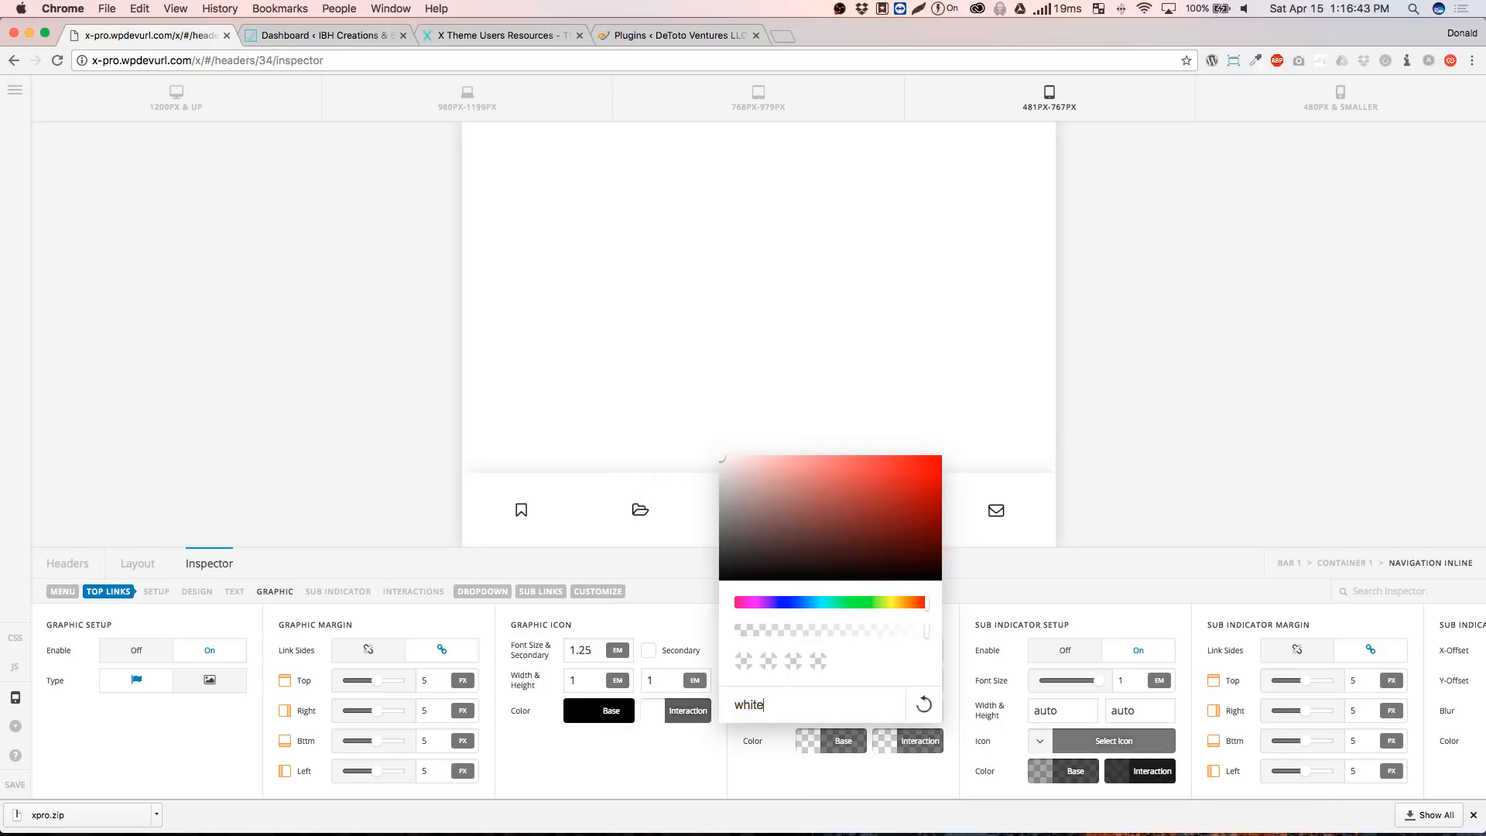
click(557, 757)
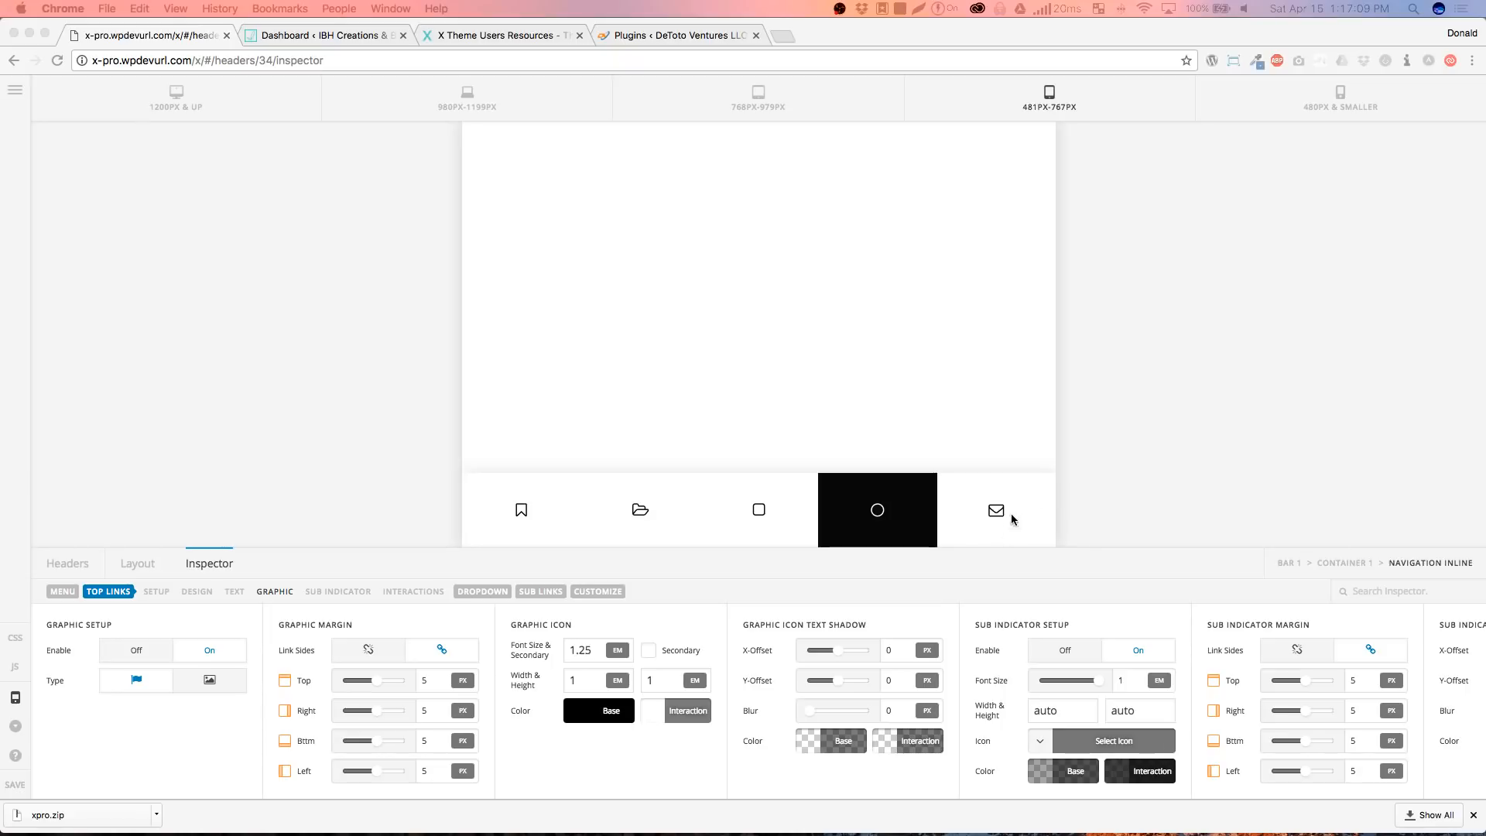
Replace the top links' interaction background with the copied dark blue color
click(485, 780)
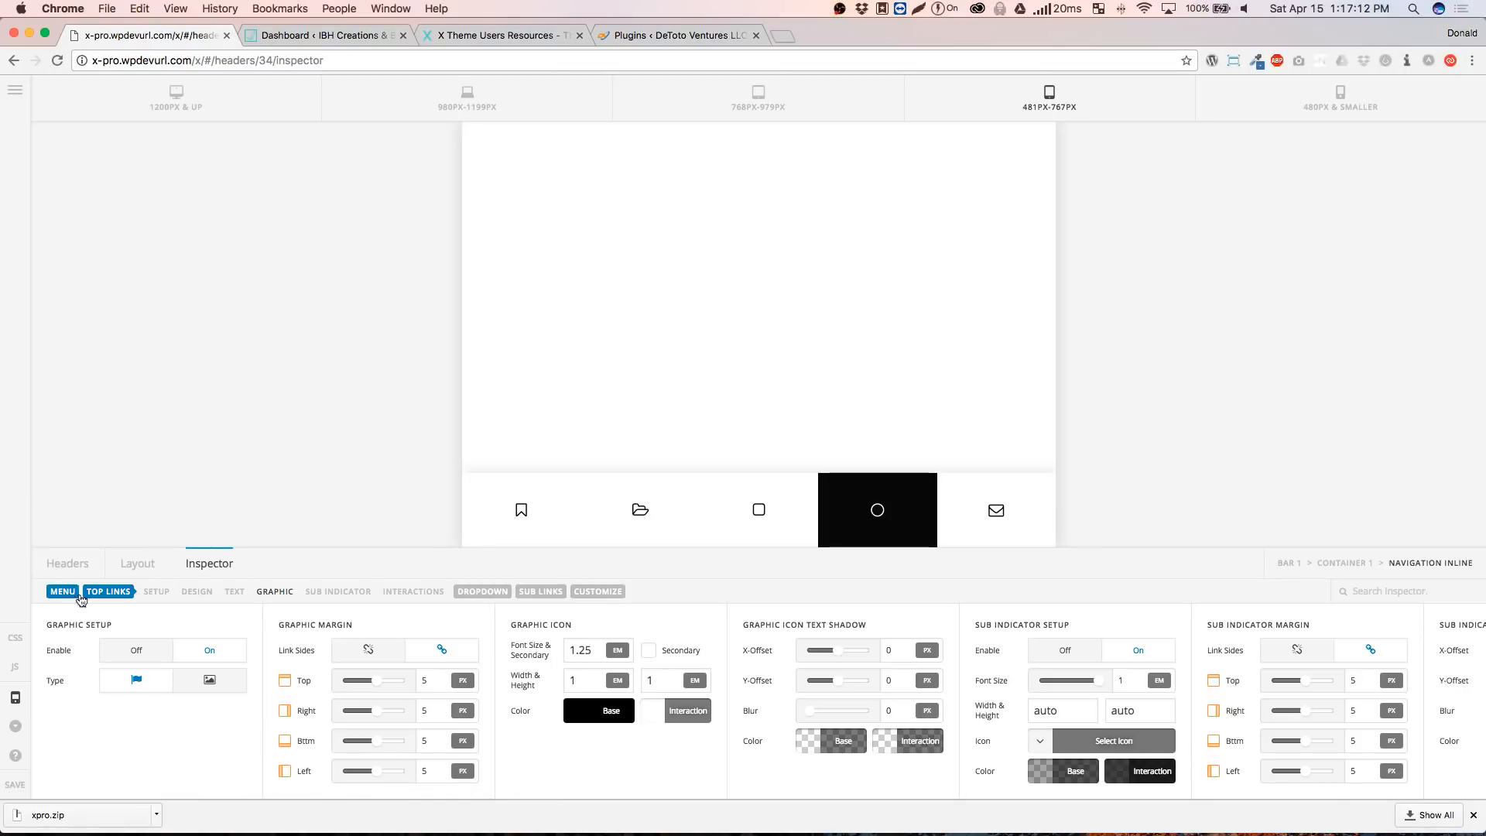
click(235, 593)
click(172, 591)
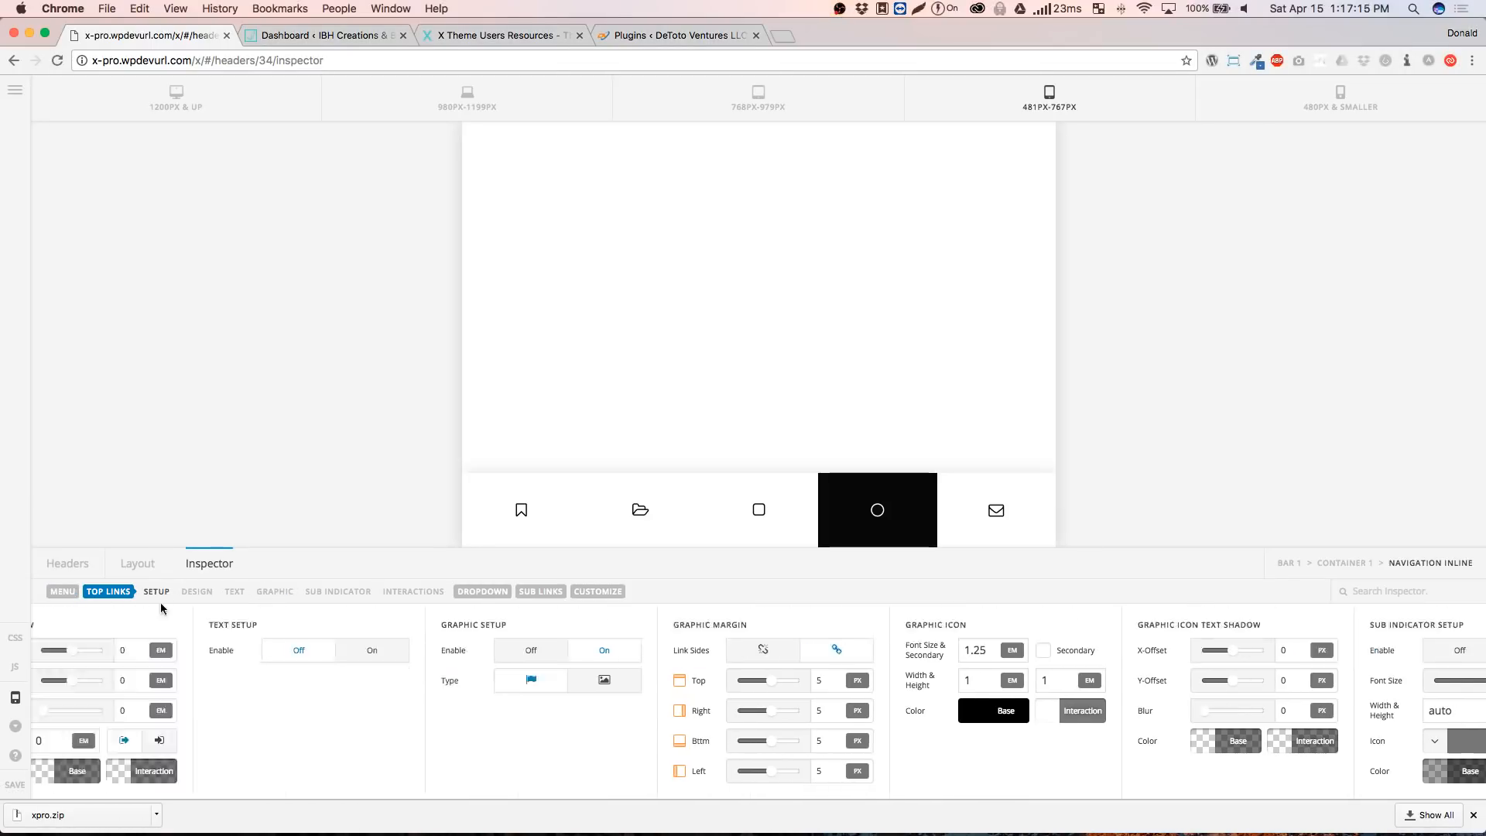
click(227, 778)
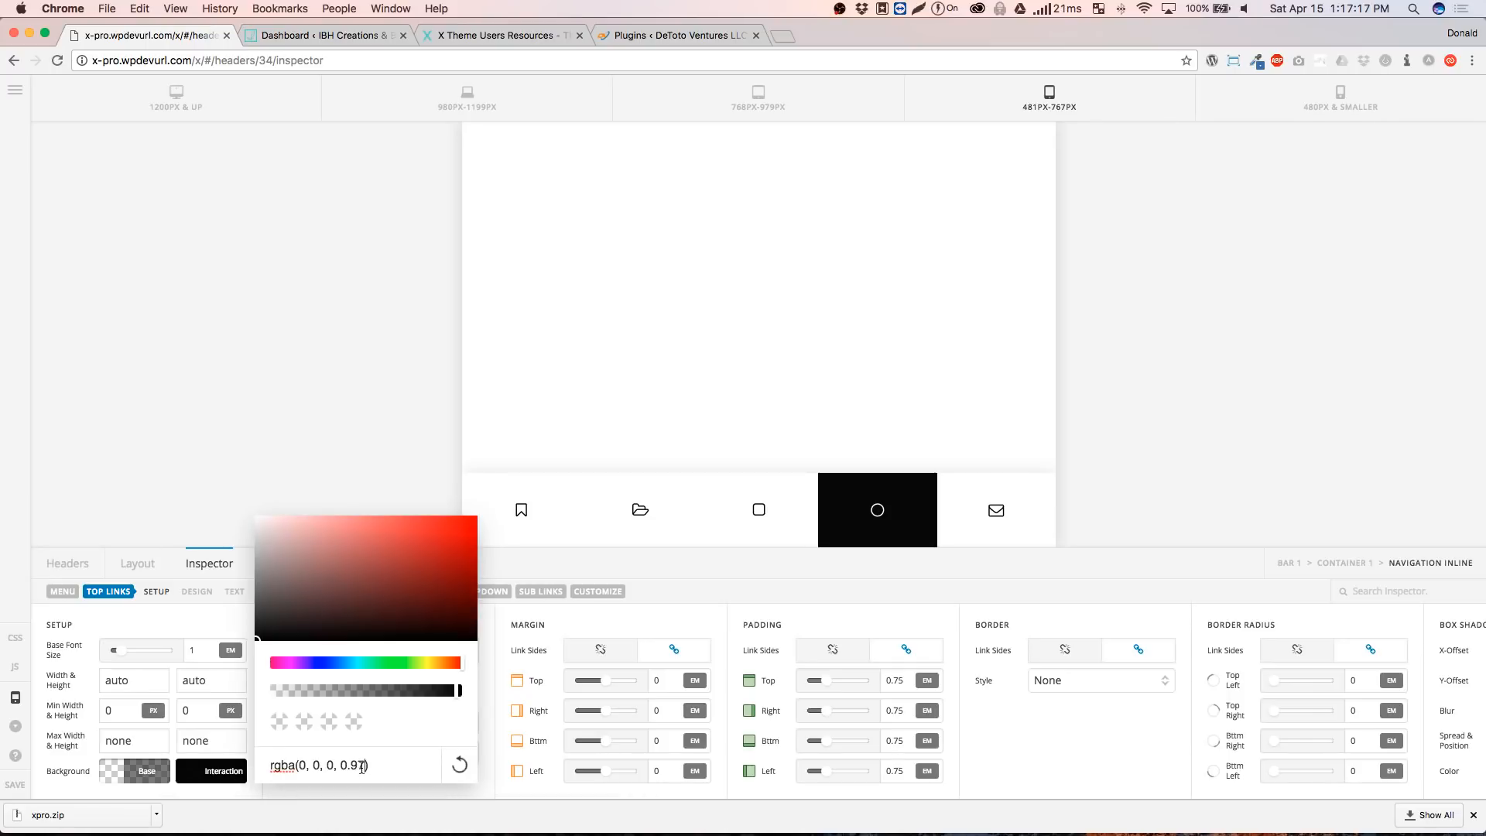
triple_click(362, 767)
key(super+v)
click(490, 645)
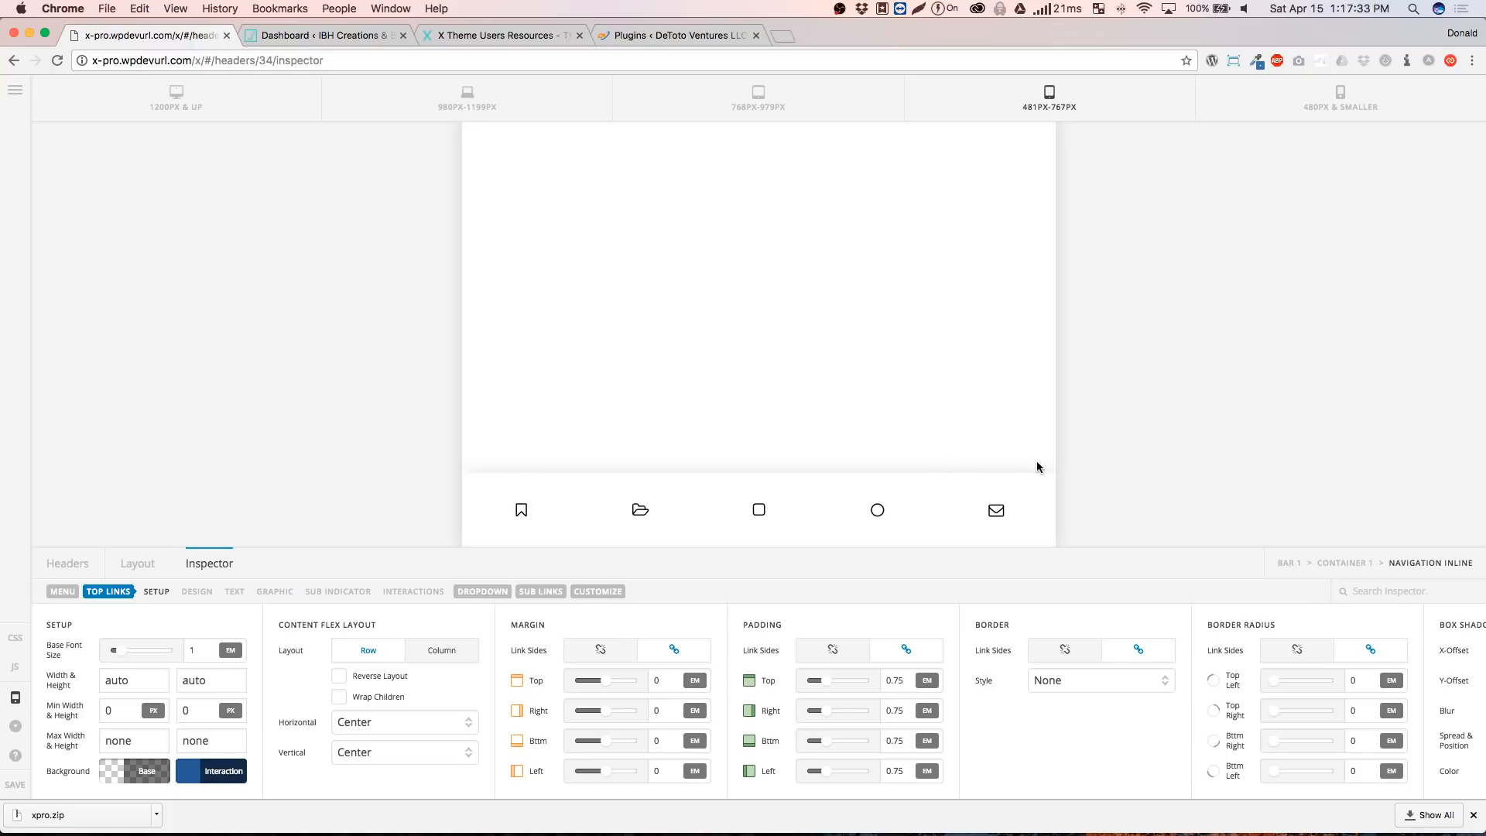
Examine the bottom icon bar along the page at 481px-767px, and compare the header across all breakpoints from 1200px & up to 480px & smaller
scroll(918, 342, down, 3)
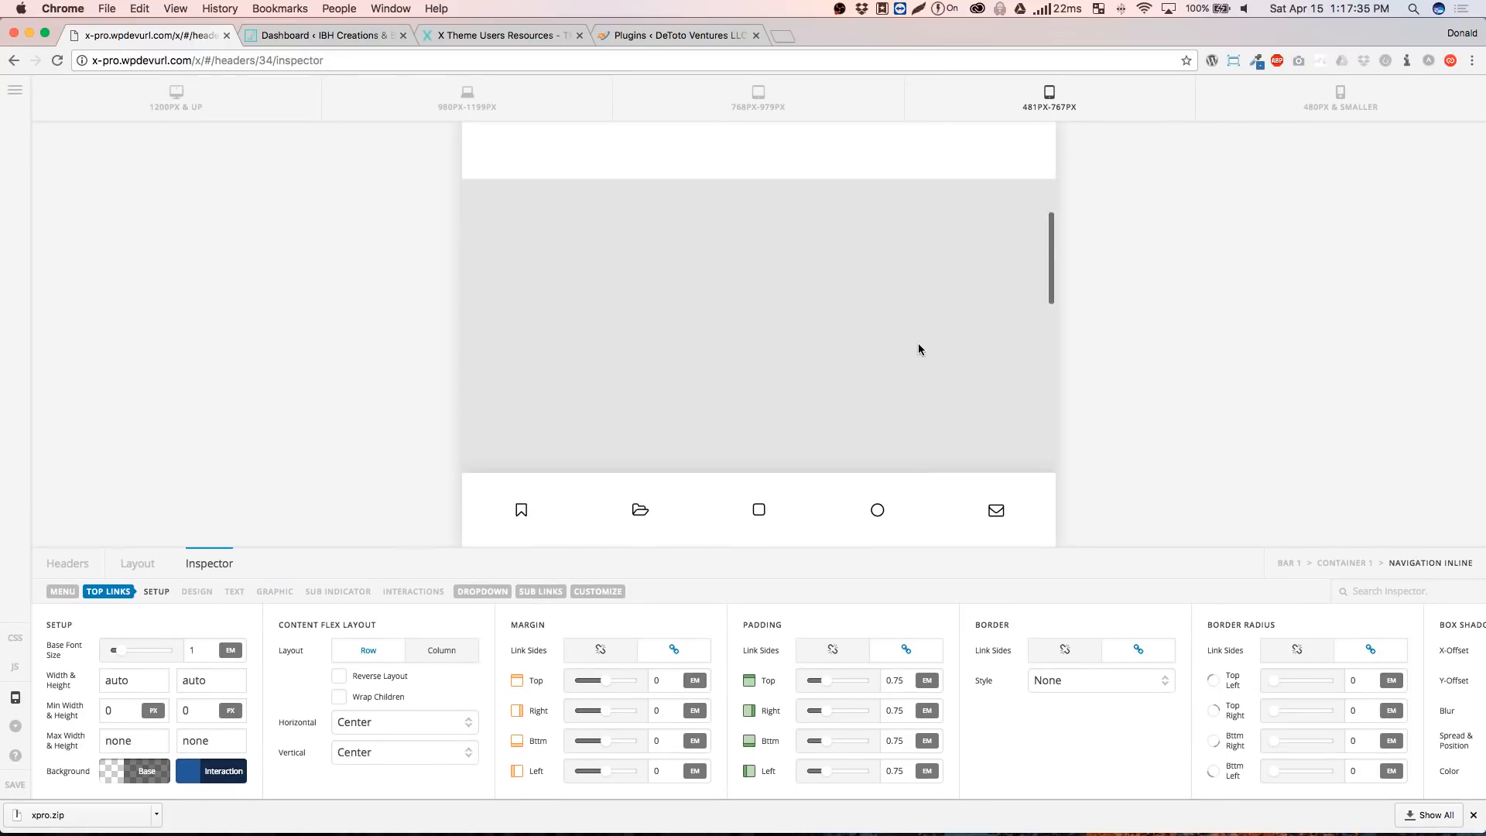
scroll(919, 349, down, 5)
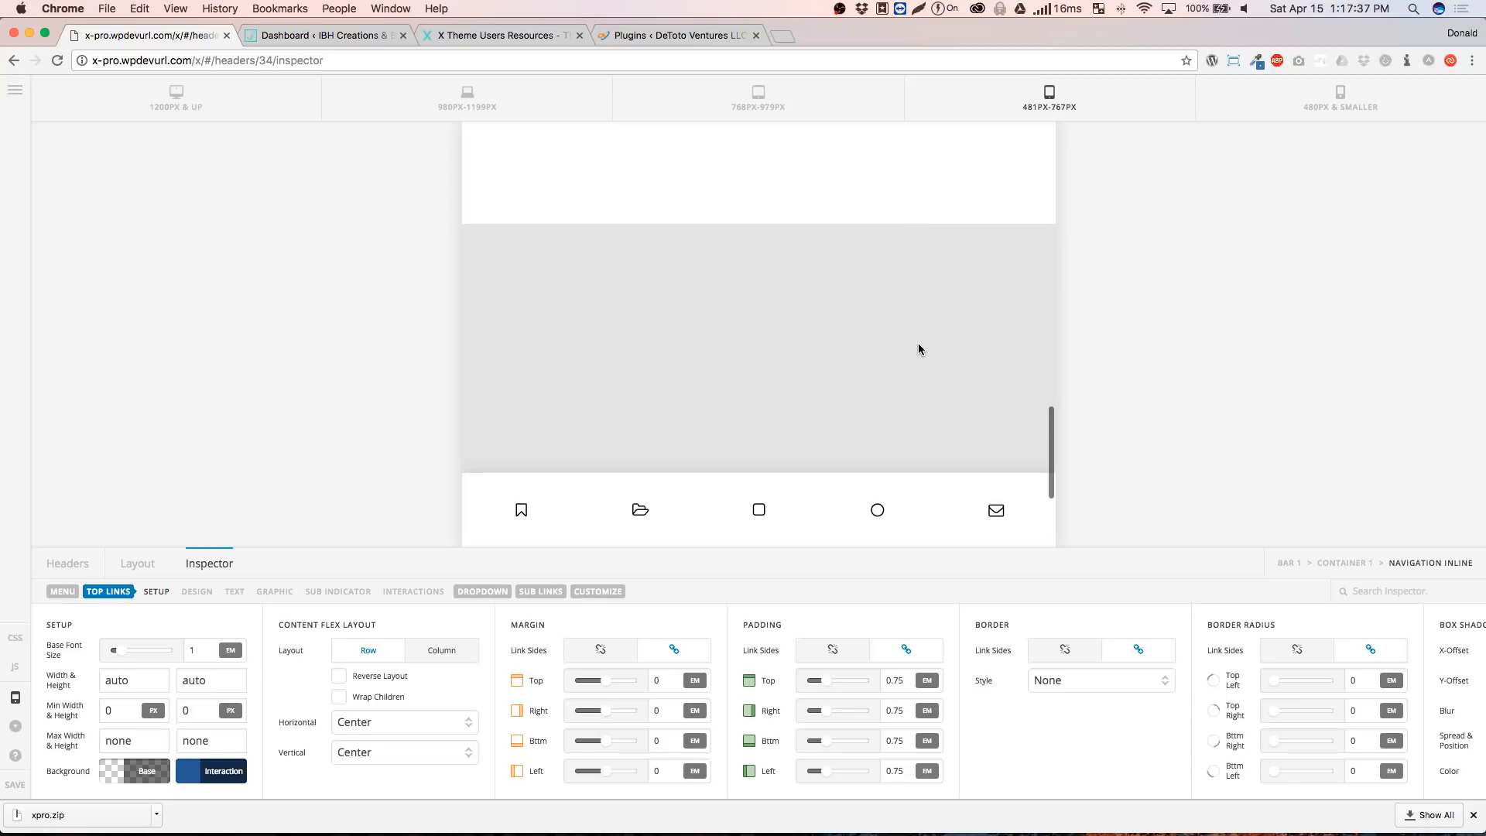
scroll(851, 325, up, 2)
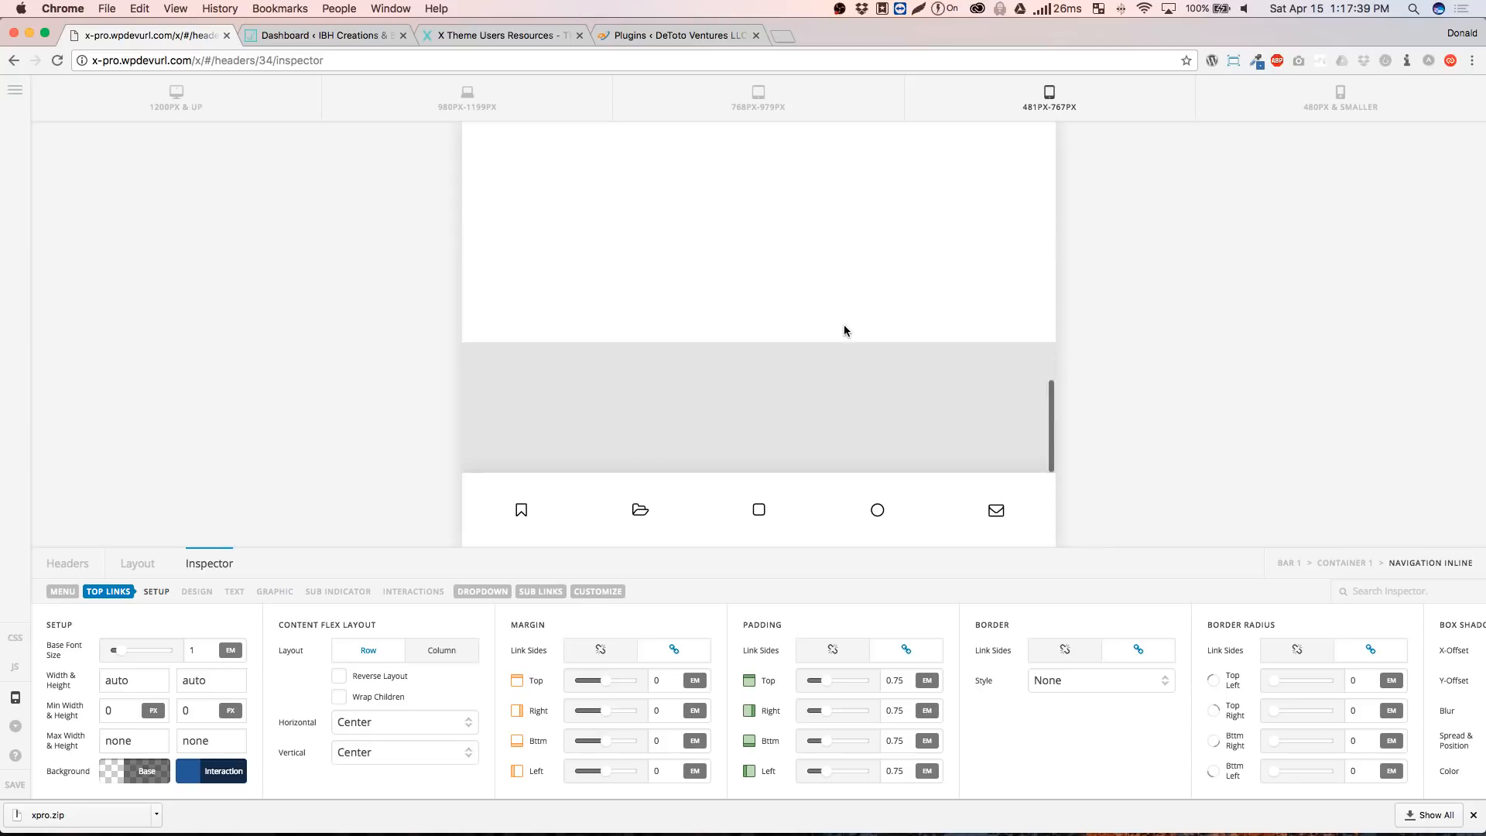
scroll(844, 326, up, 6)
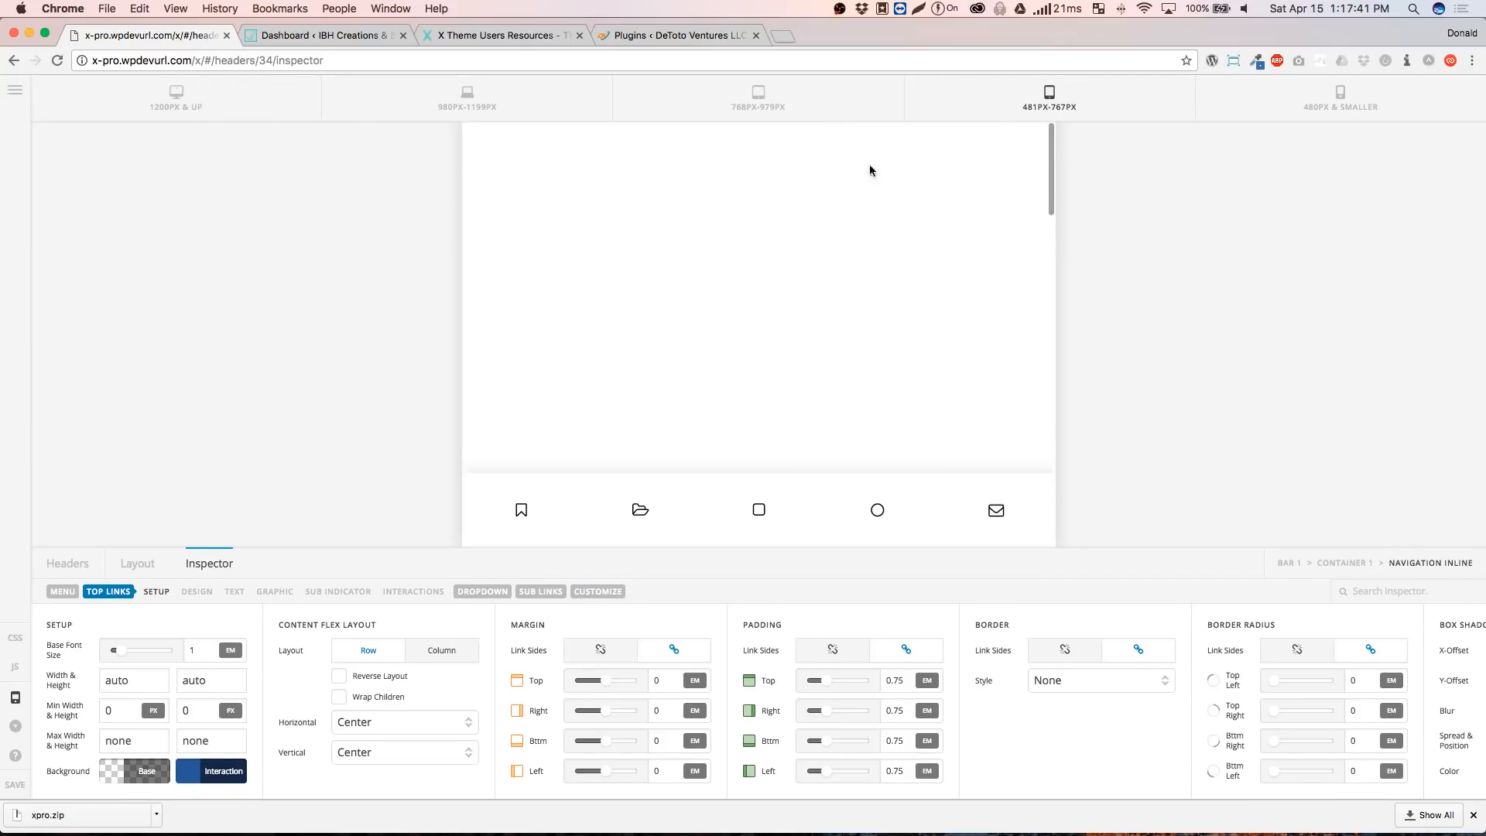
click(747, 102)
click(469, 101)
click(176, 99)
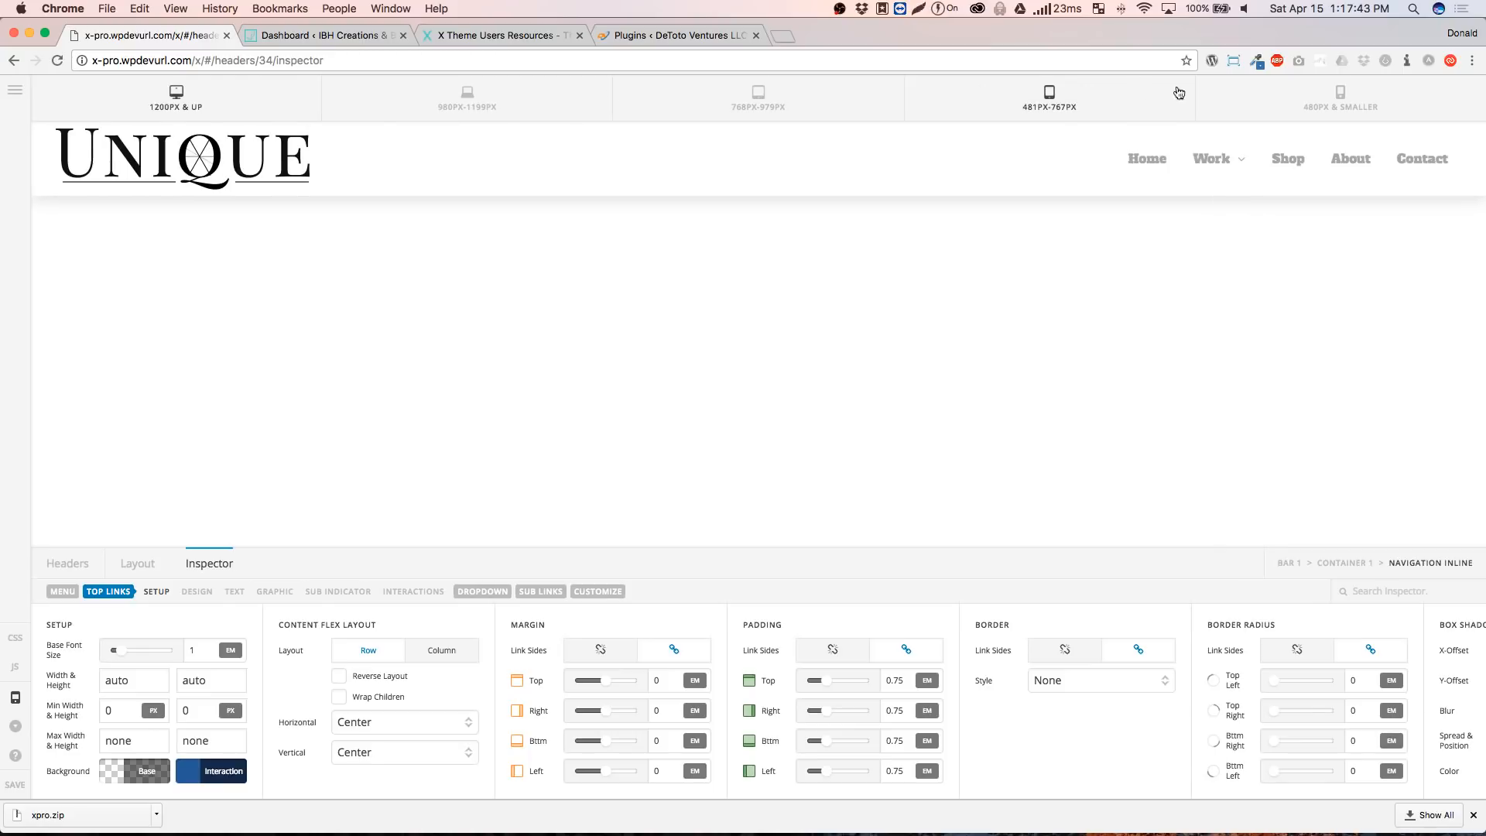
click(1279, 96)
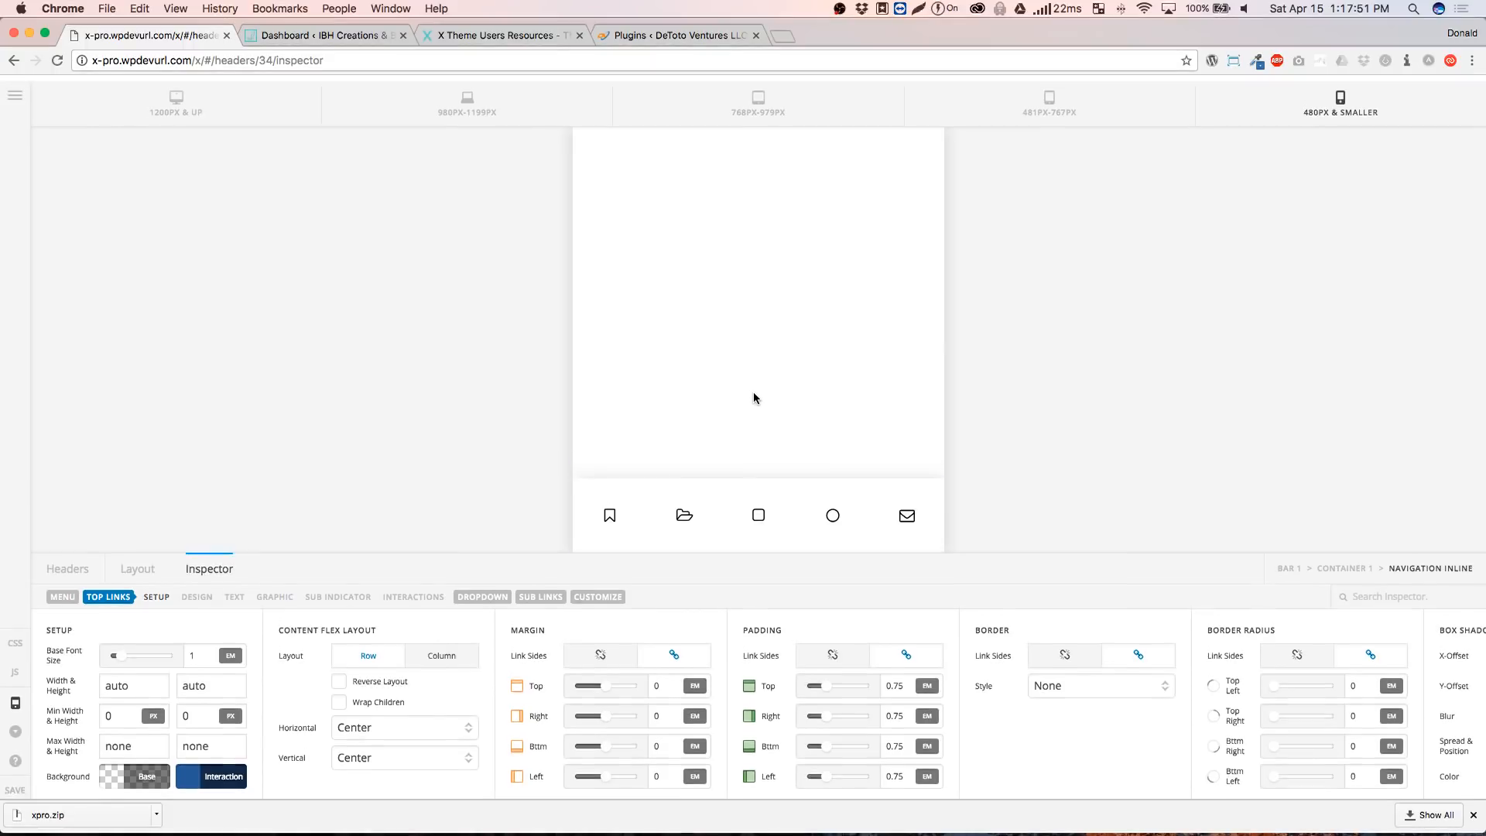
click(192, 99)
click(597, 103)
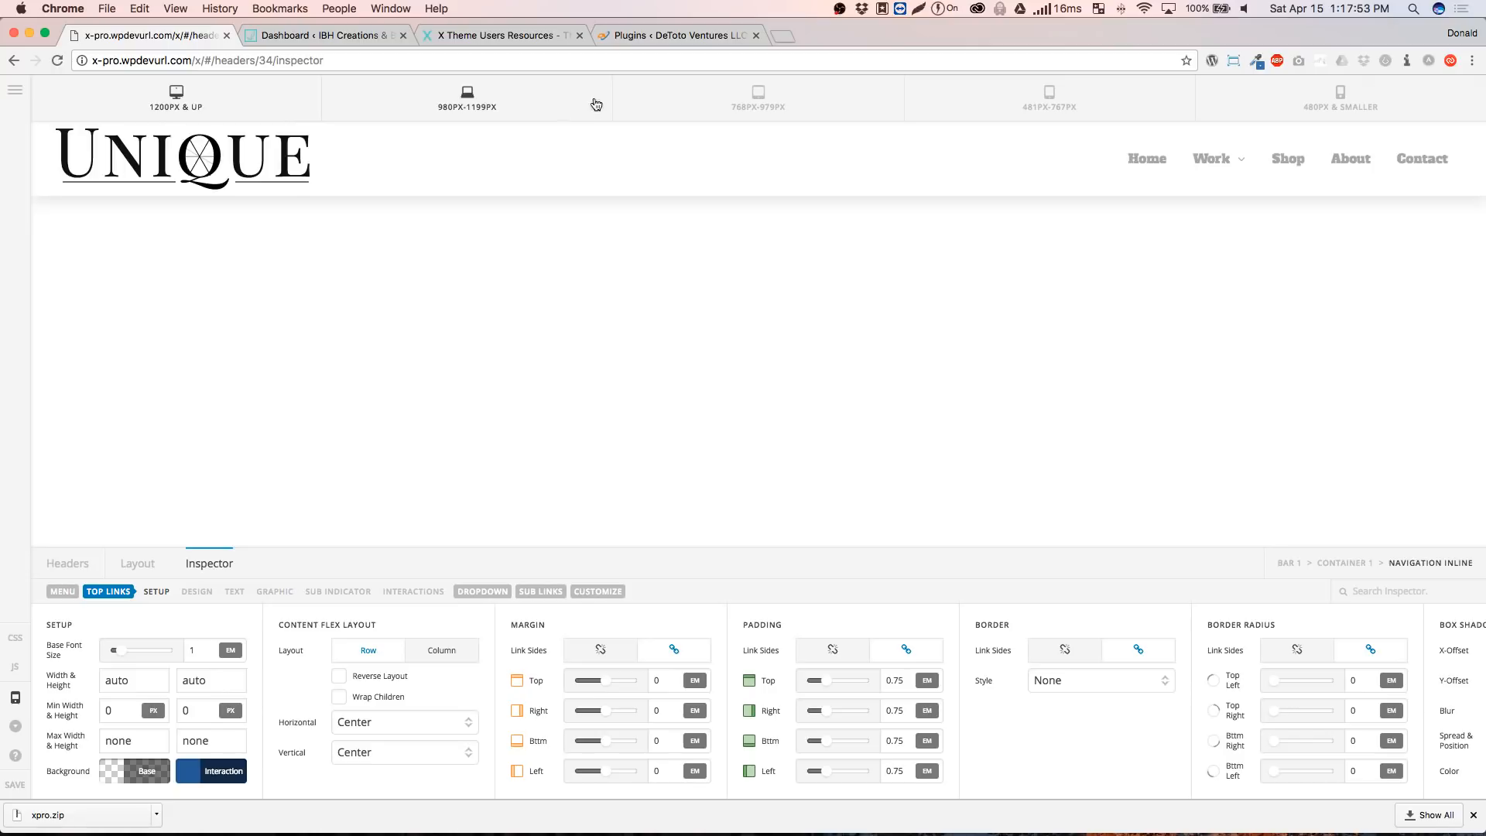
click(829, 99)
click(1032, 106)
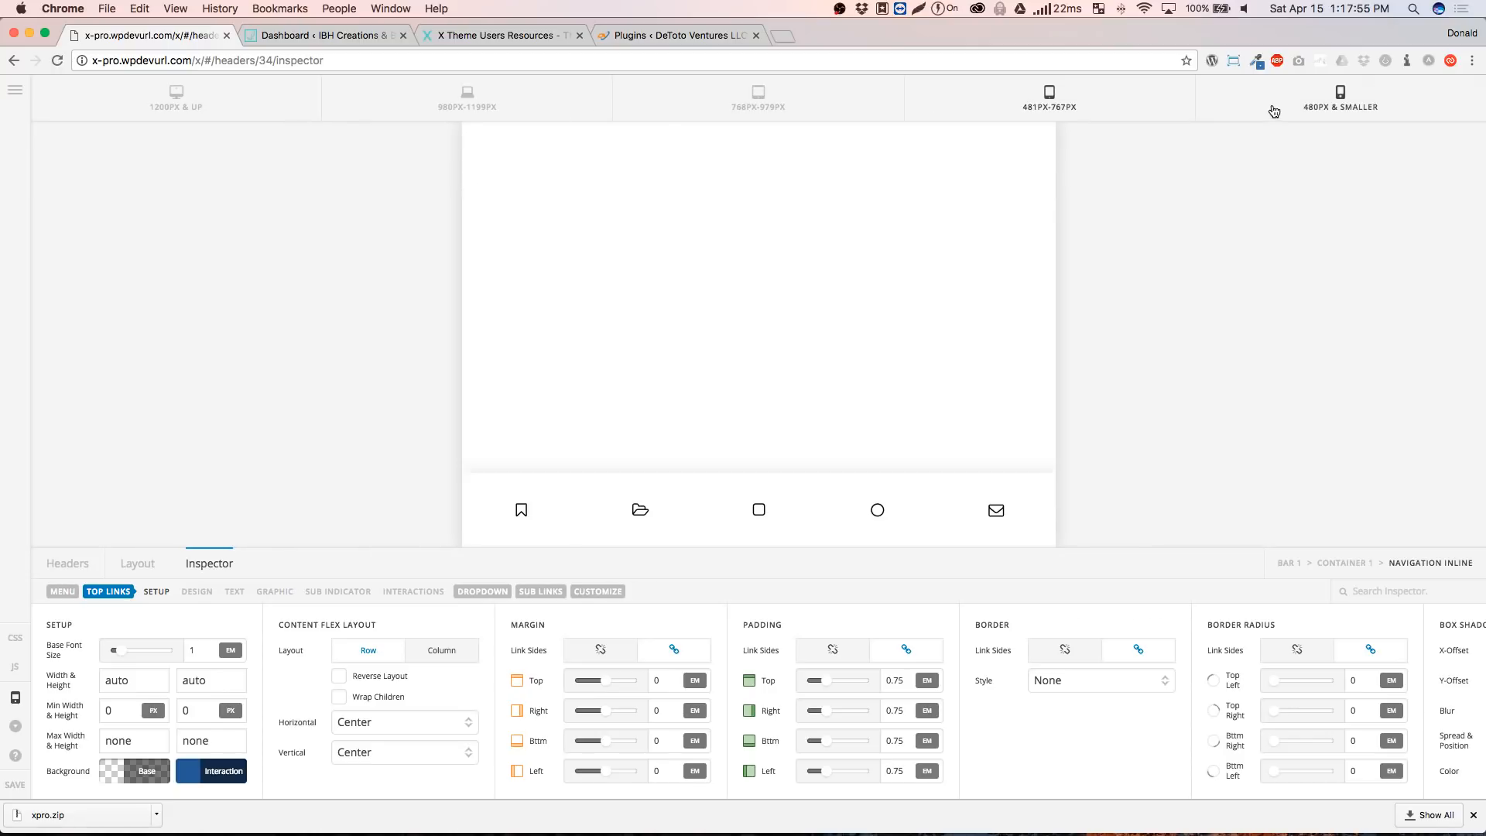
click(1273, 113)
click(233, 109)
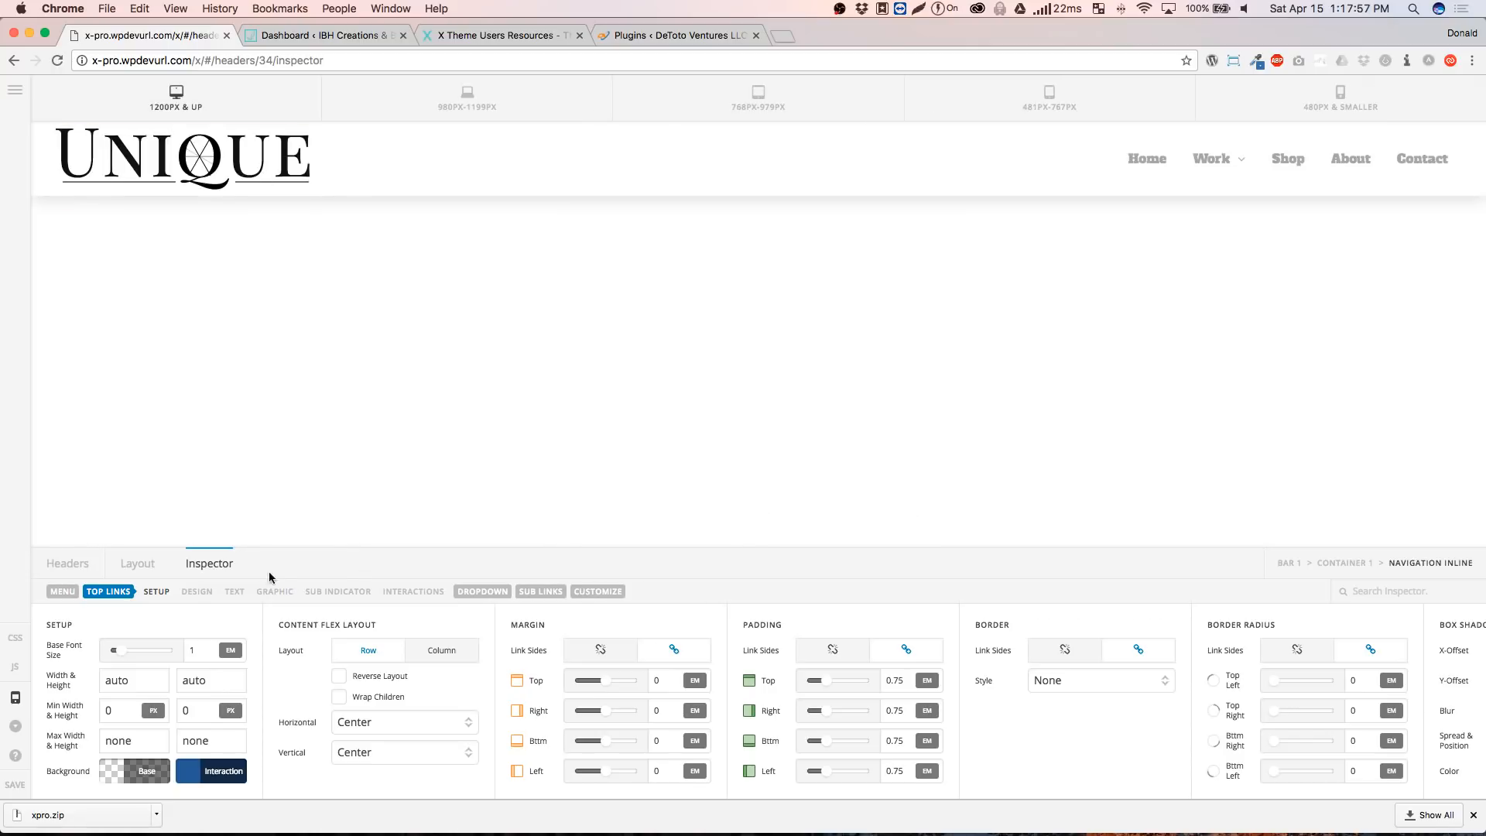
Review the layouts of the top and bottom regions, and check the bottom icon navigation and its interaction color at 481px-767px
click(136, 565)
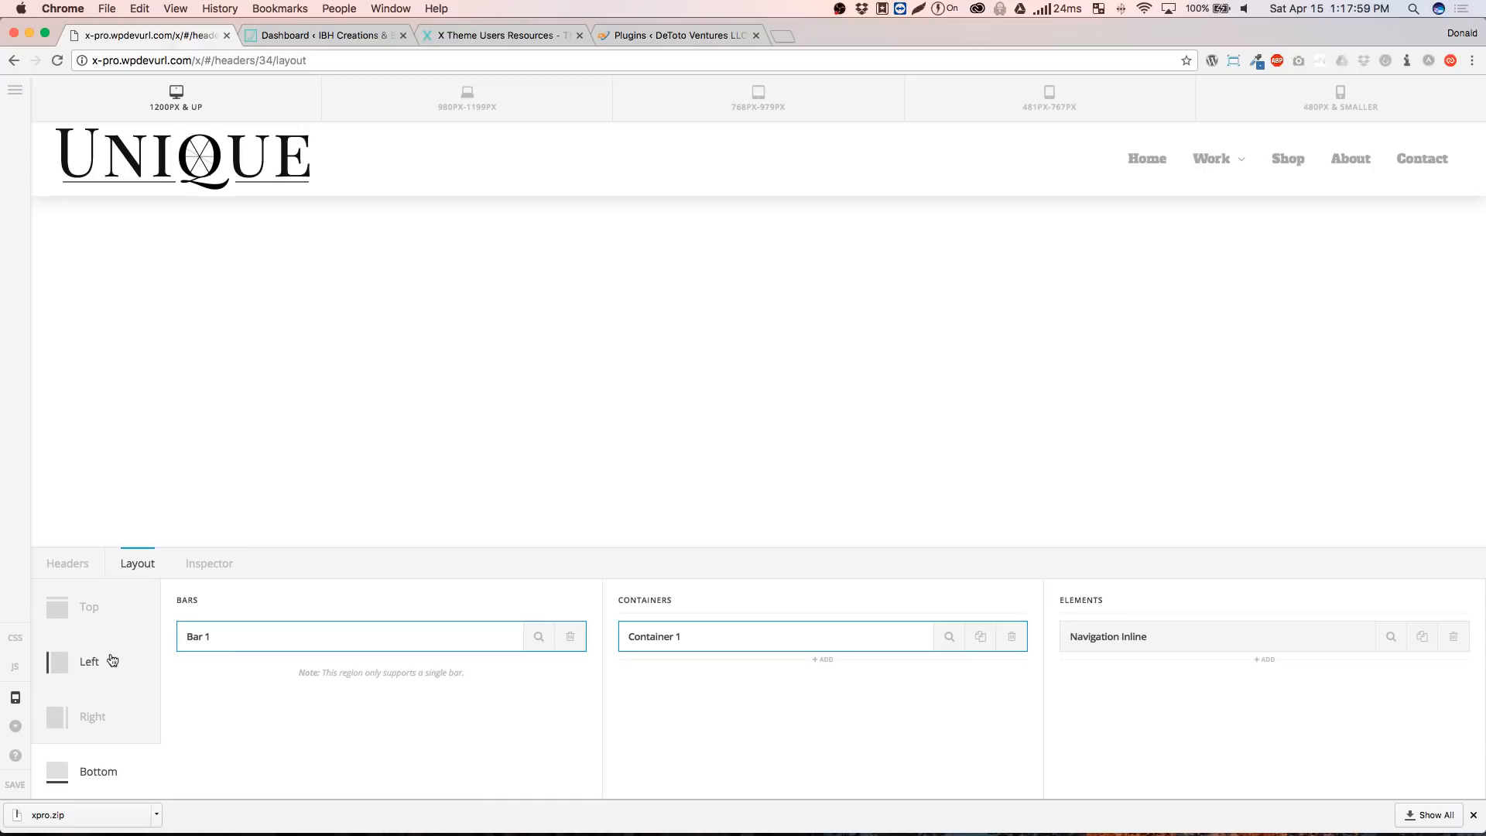
click(107, 609)
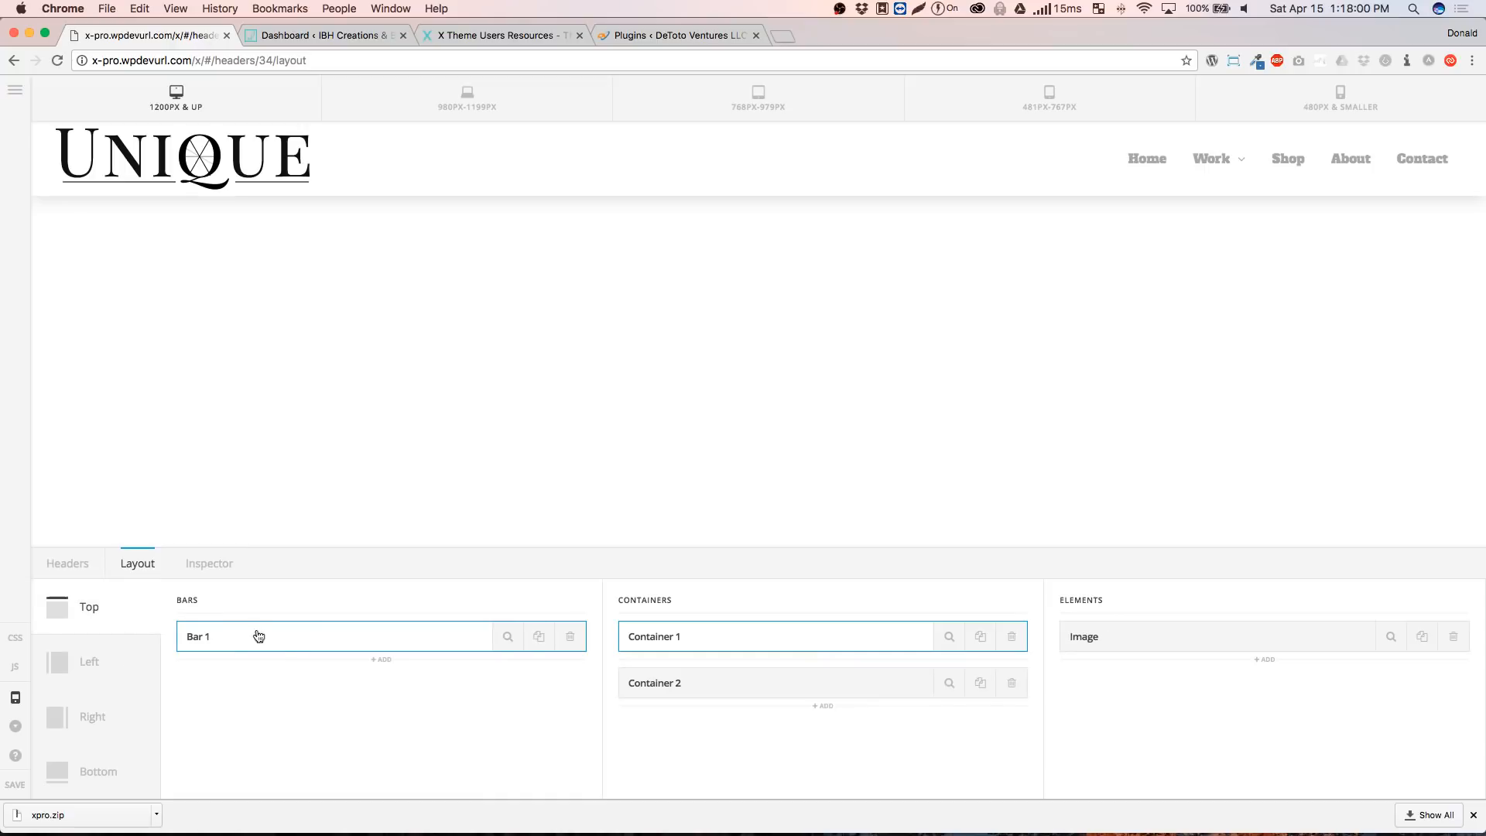
click(99, 771)
click(949, 96)
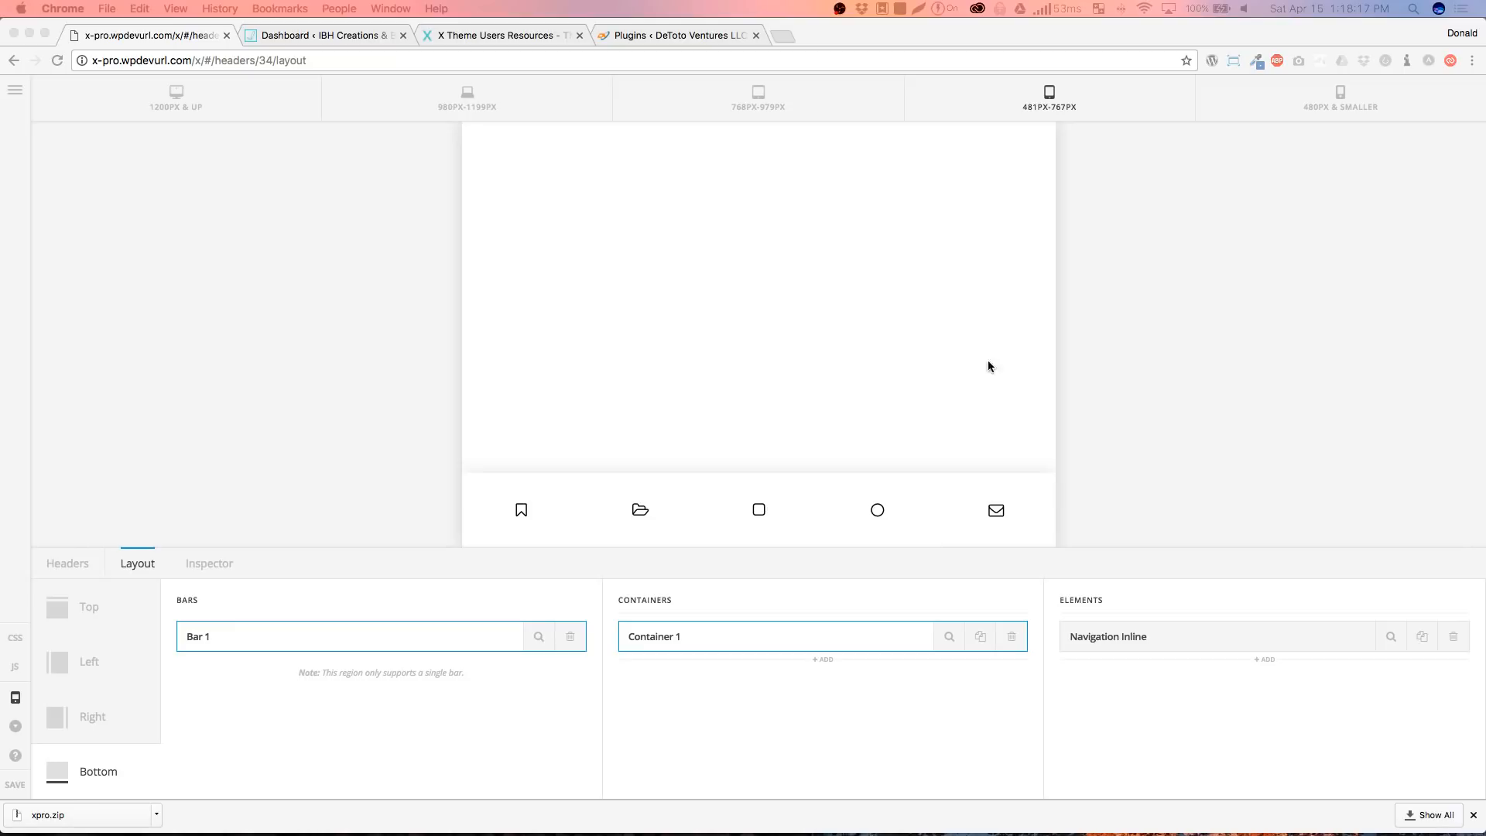
click(584, 511)
click(517, 514)
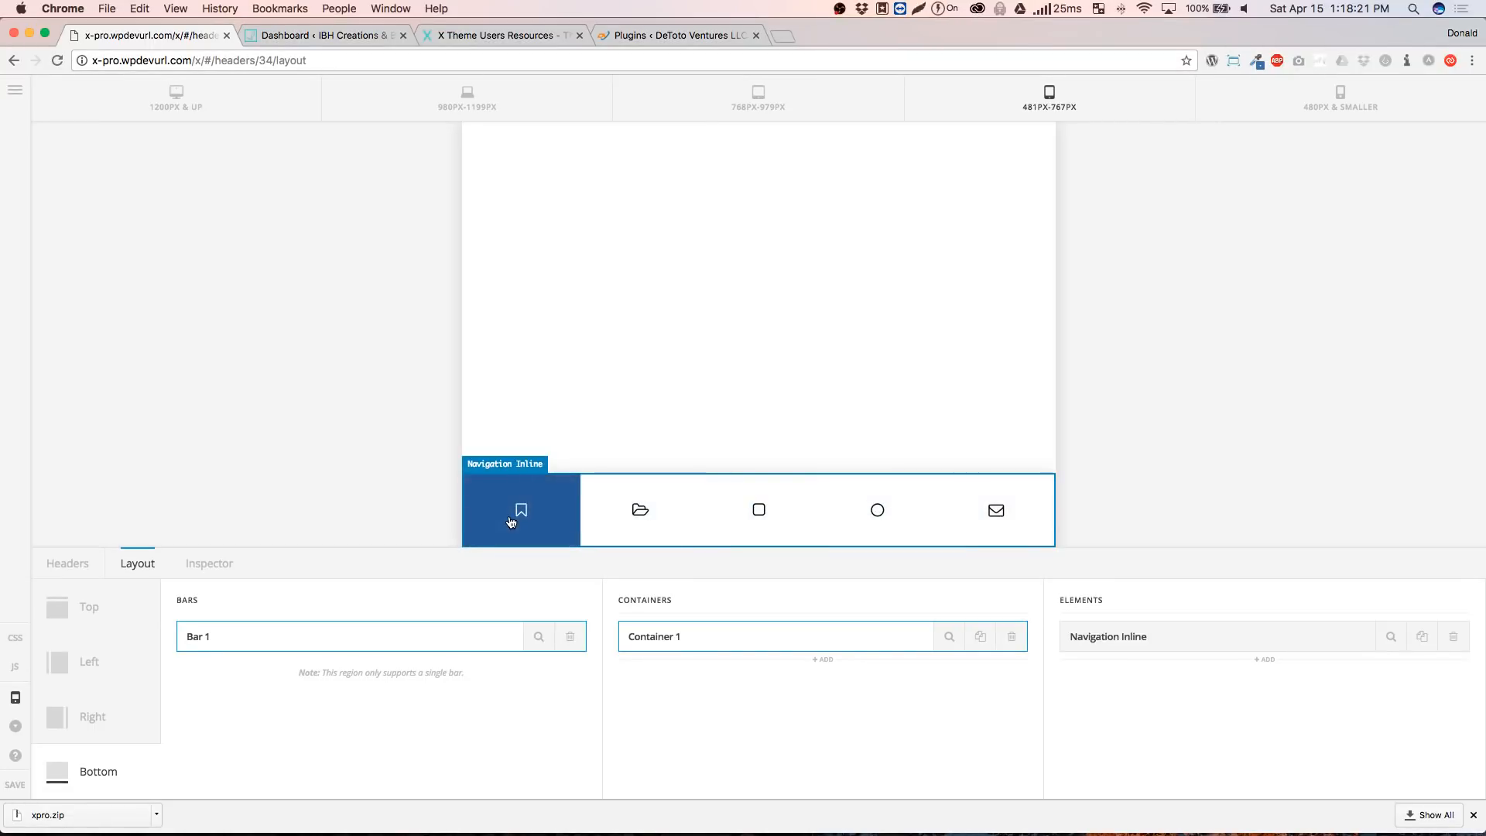
click(563, 533)
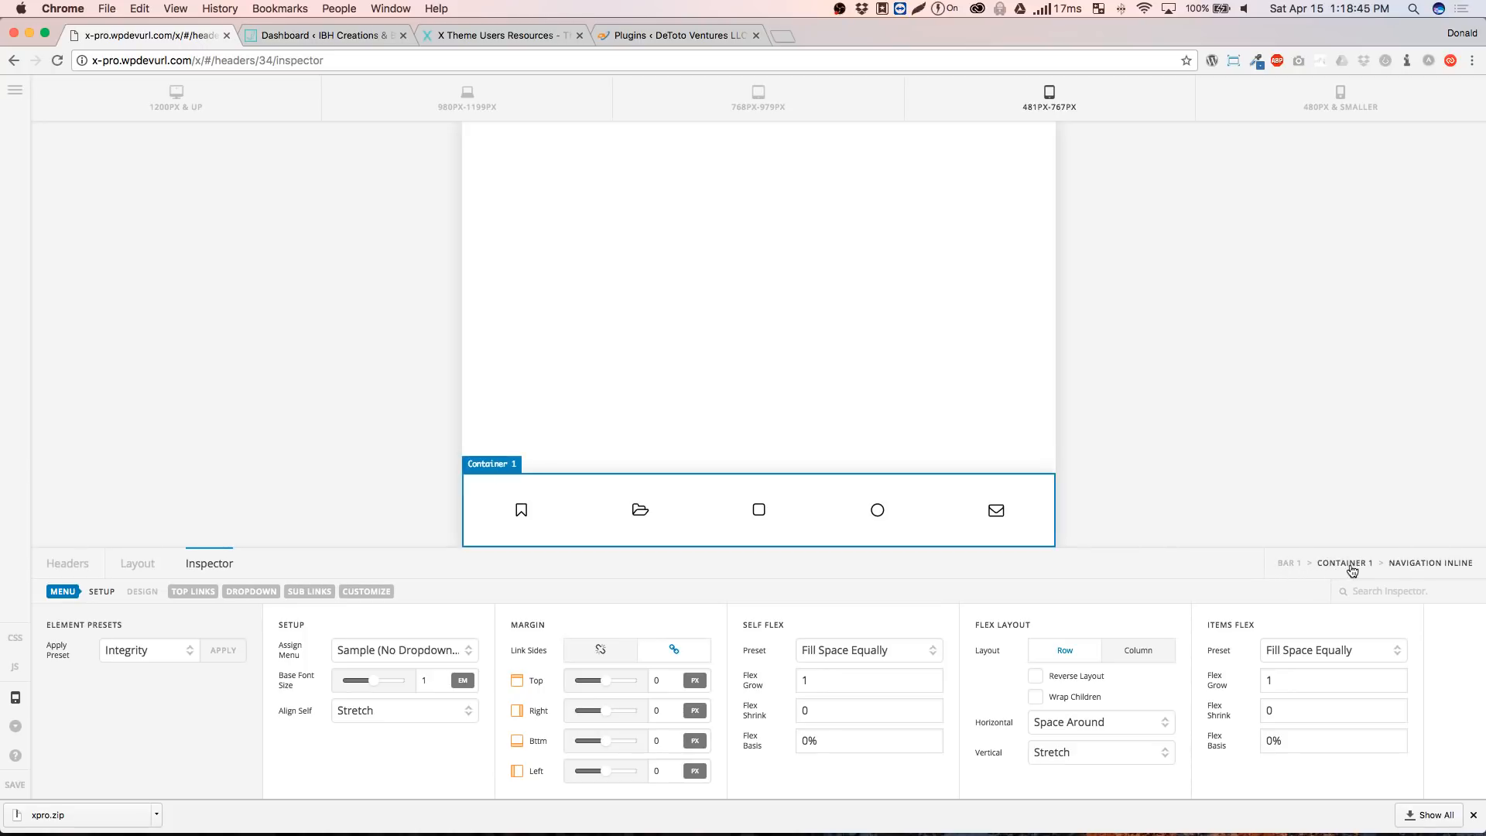
Rename the bottom region's bar to Mobile Bar and its container to Icons
click(141, 568)
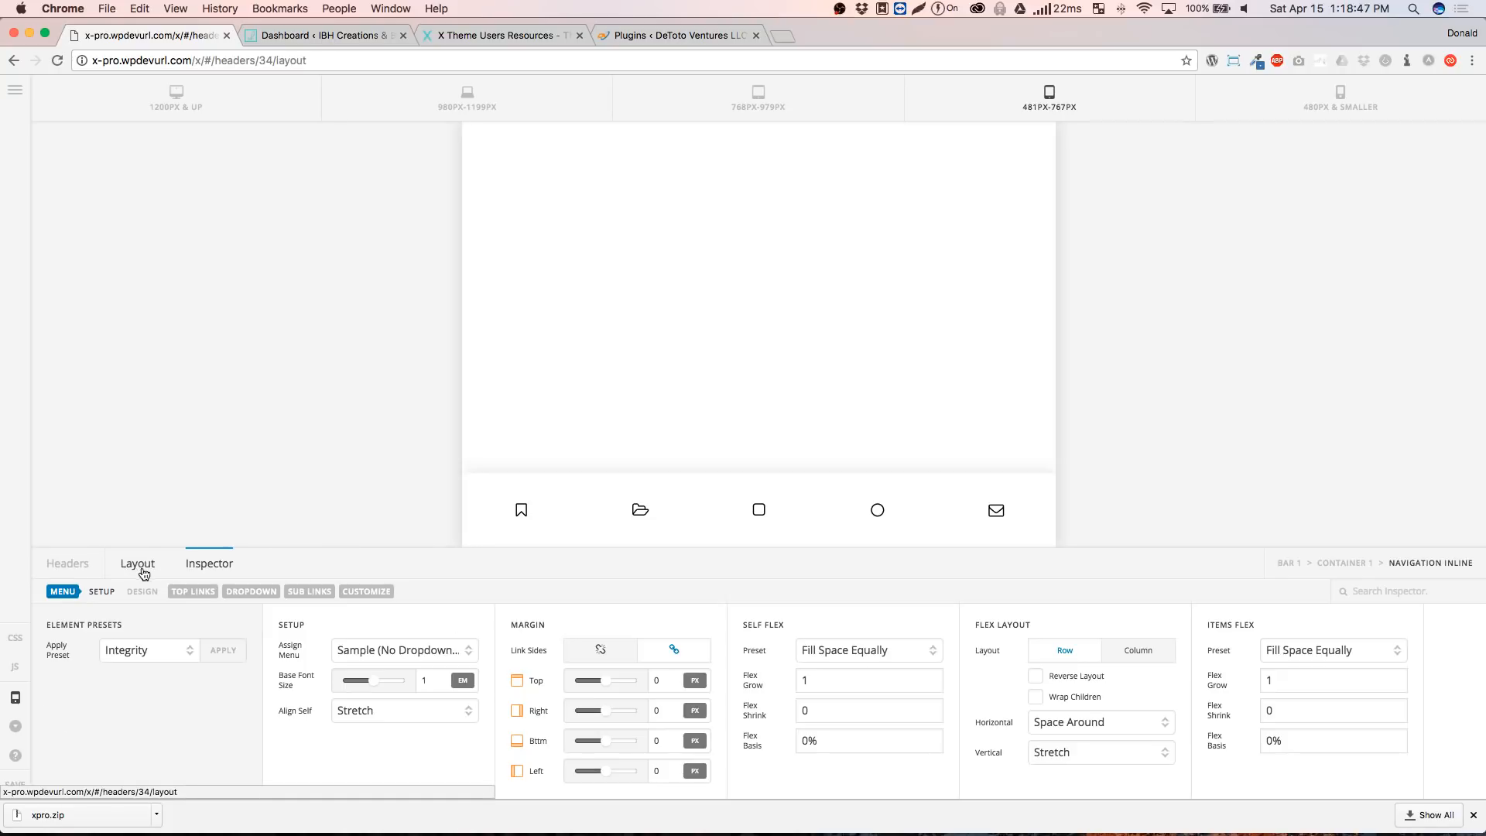
click(200, 640)
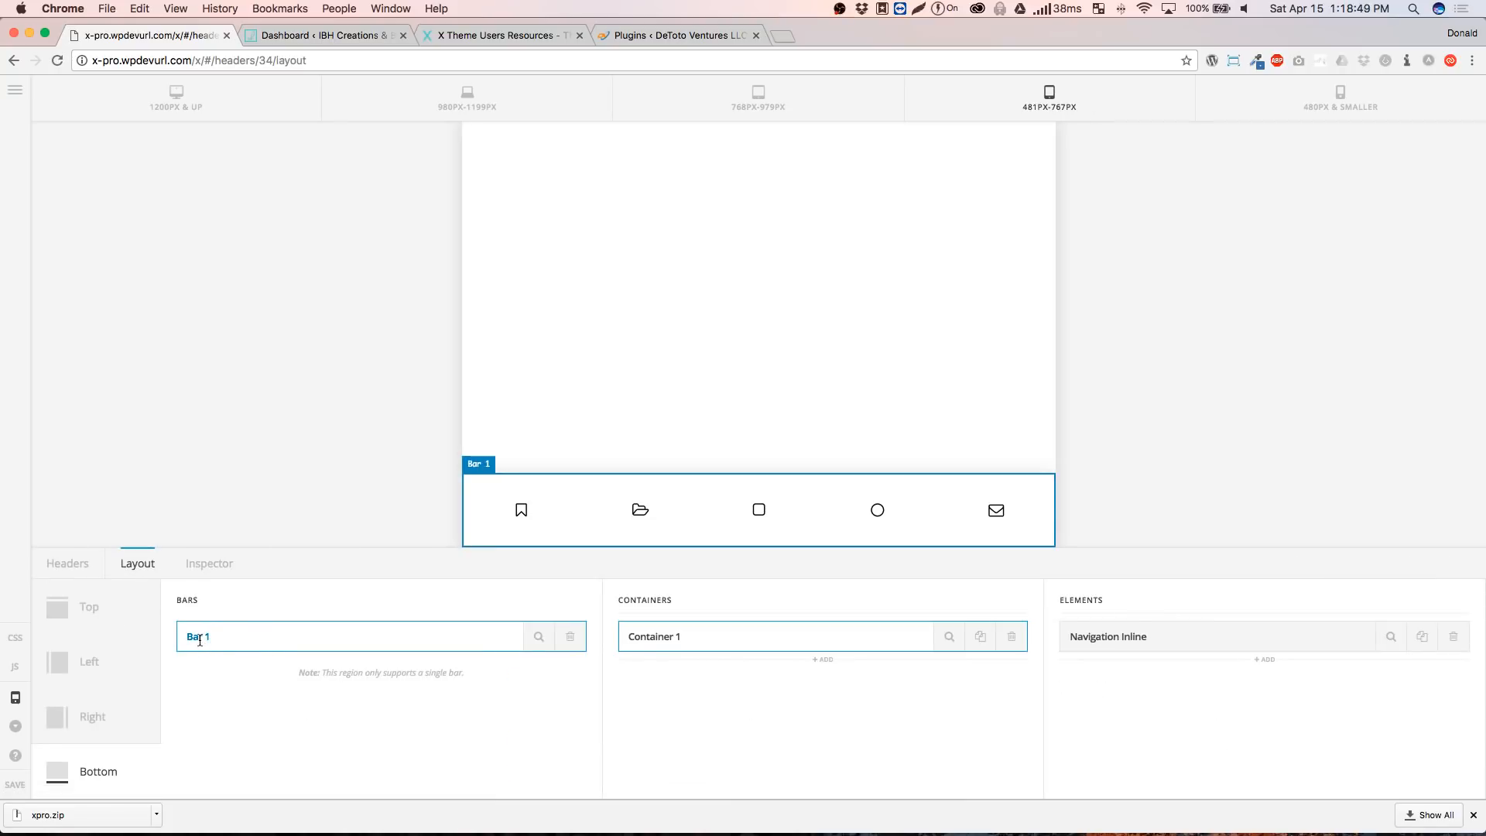
triple_click(200, 640)
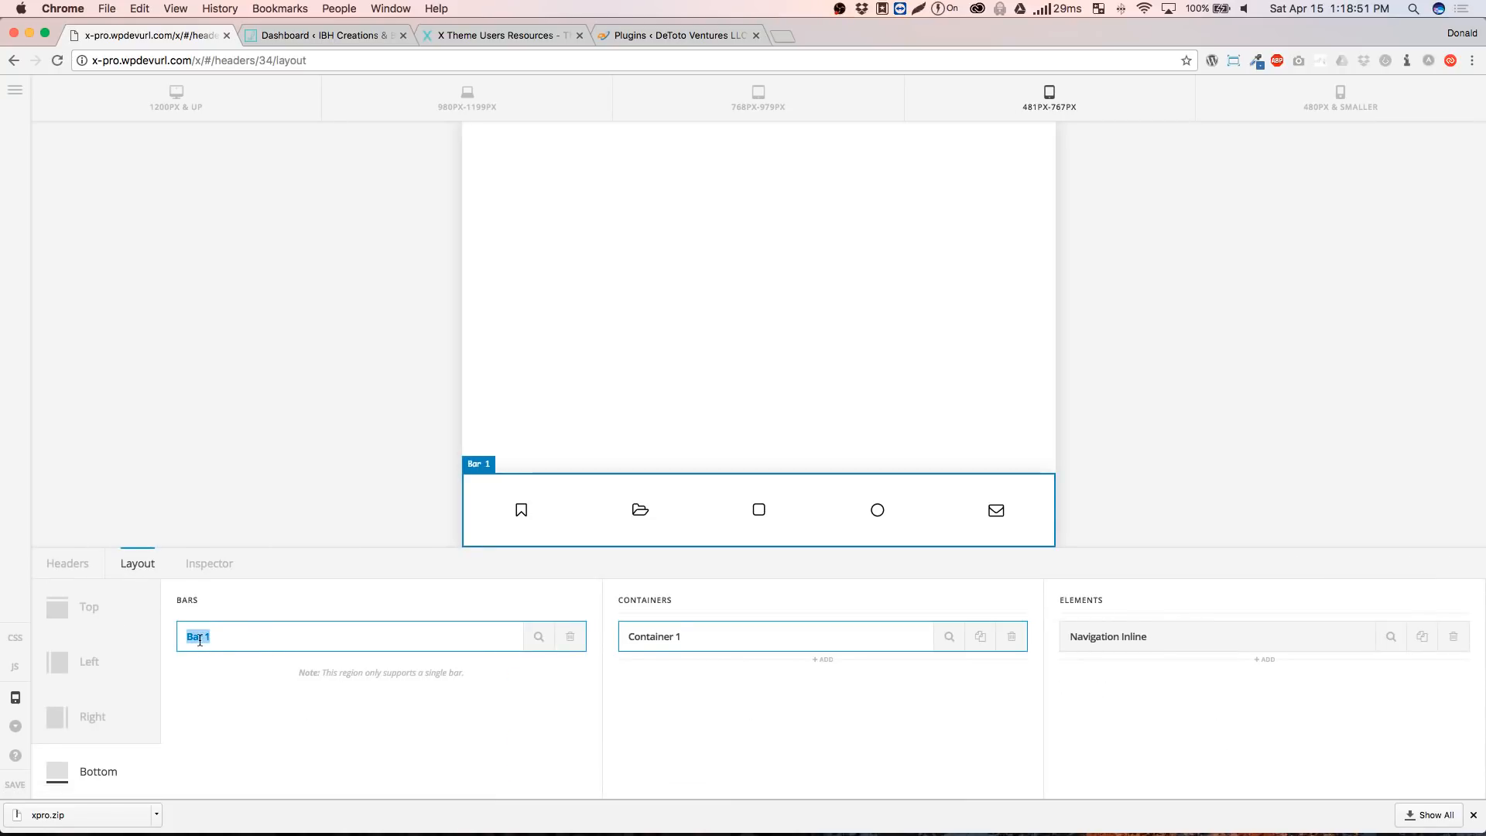
text(Mobile Bar)
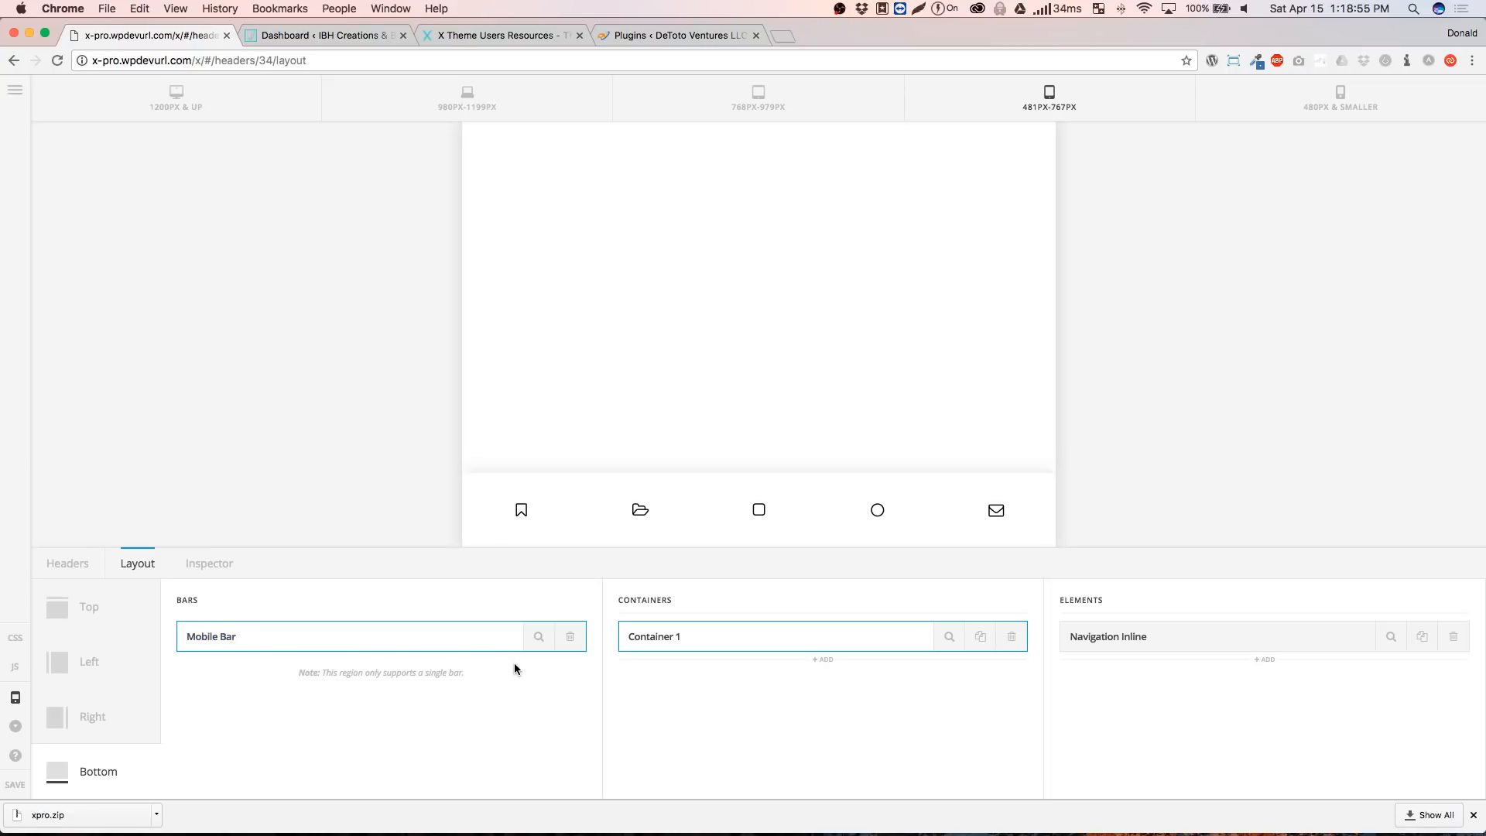
click(658, 638)
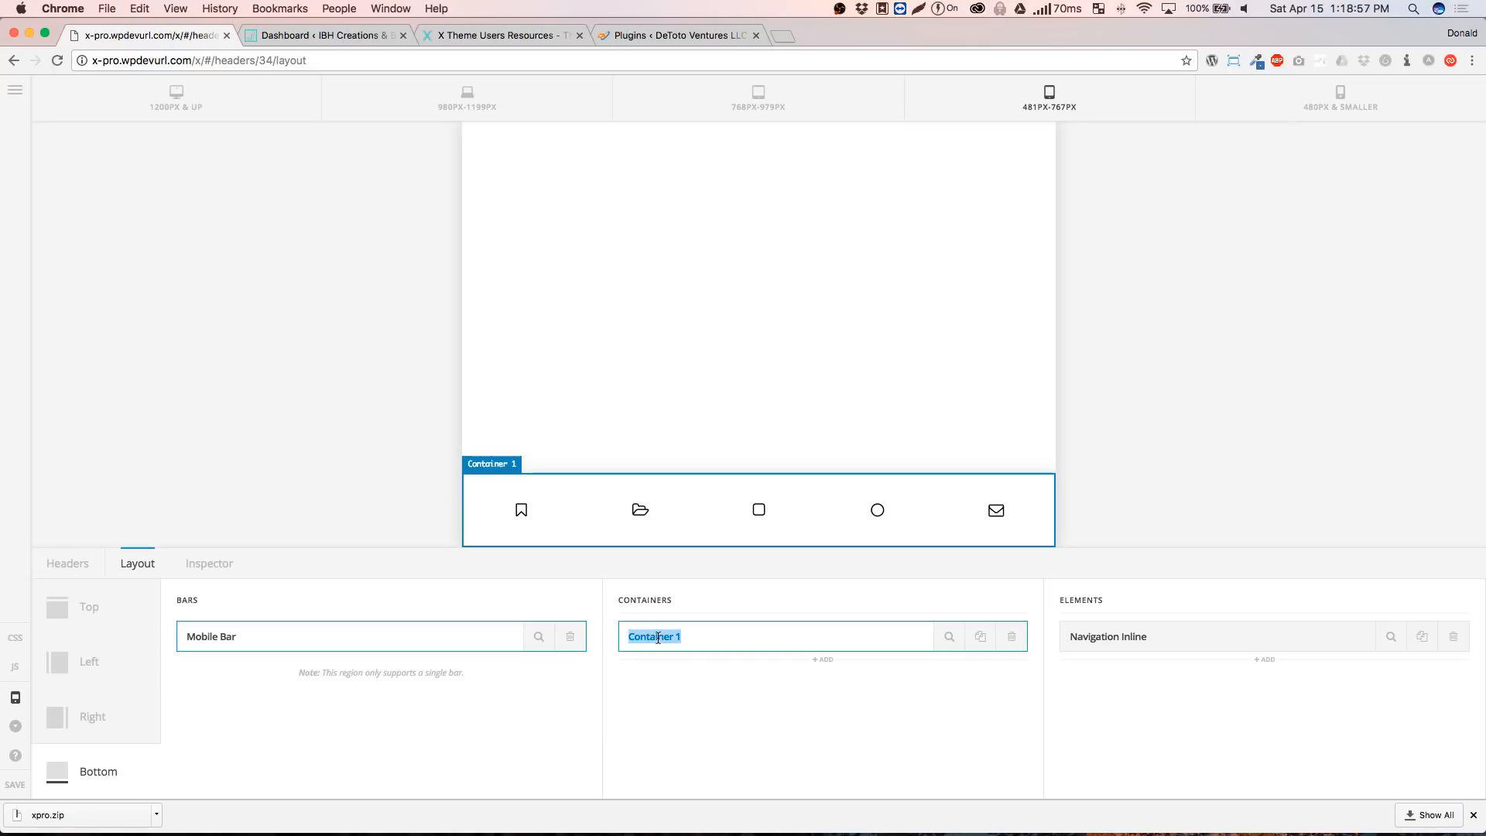
text(Icons)
Examine the menu and top links settings of the Mobile Bar's inline navigation, including graphic icon colors, at 1200px & up
click(1392, 637)
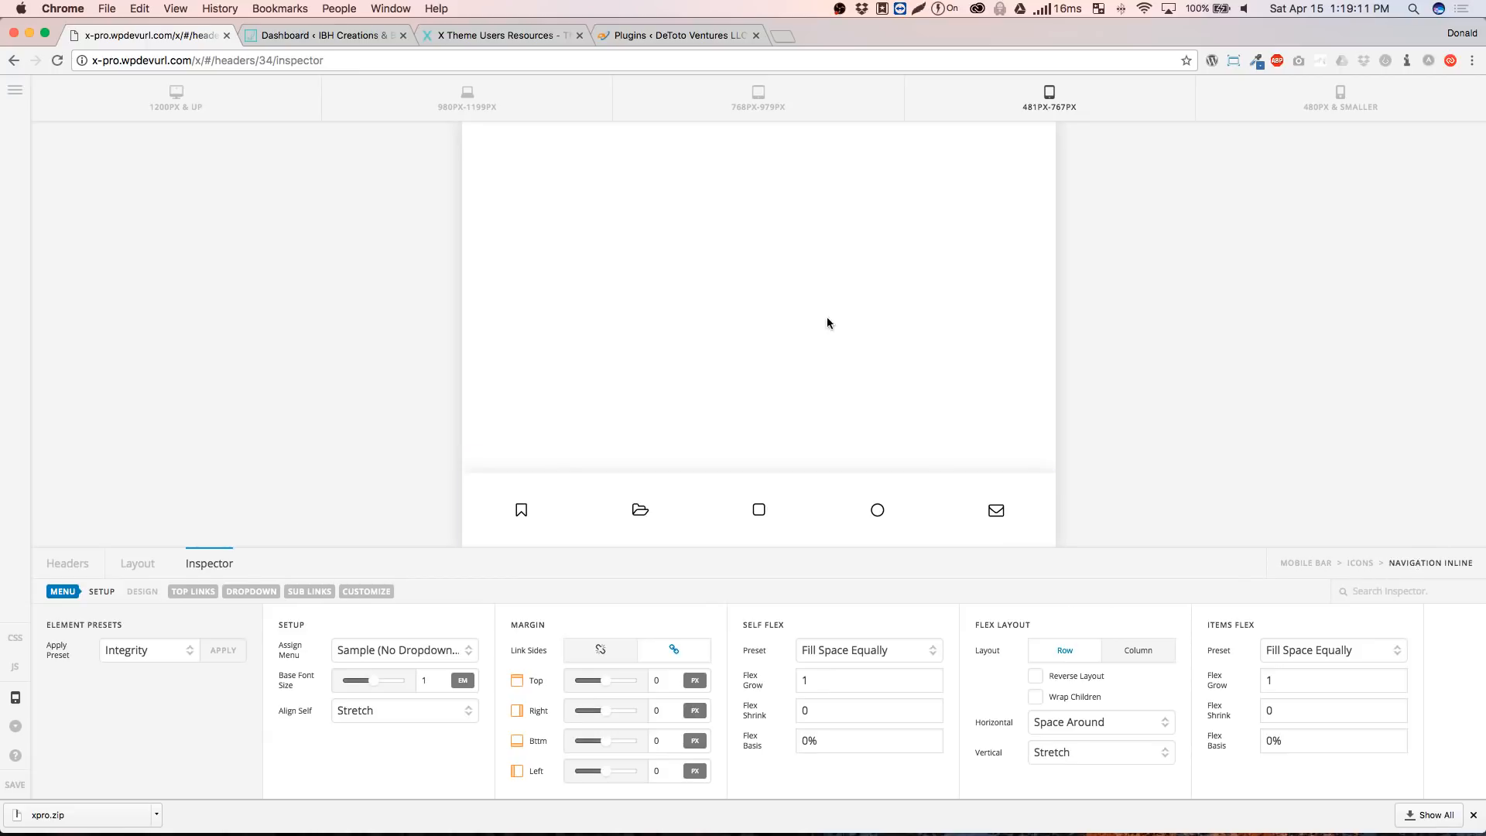
click(267, 105)
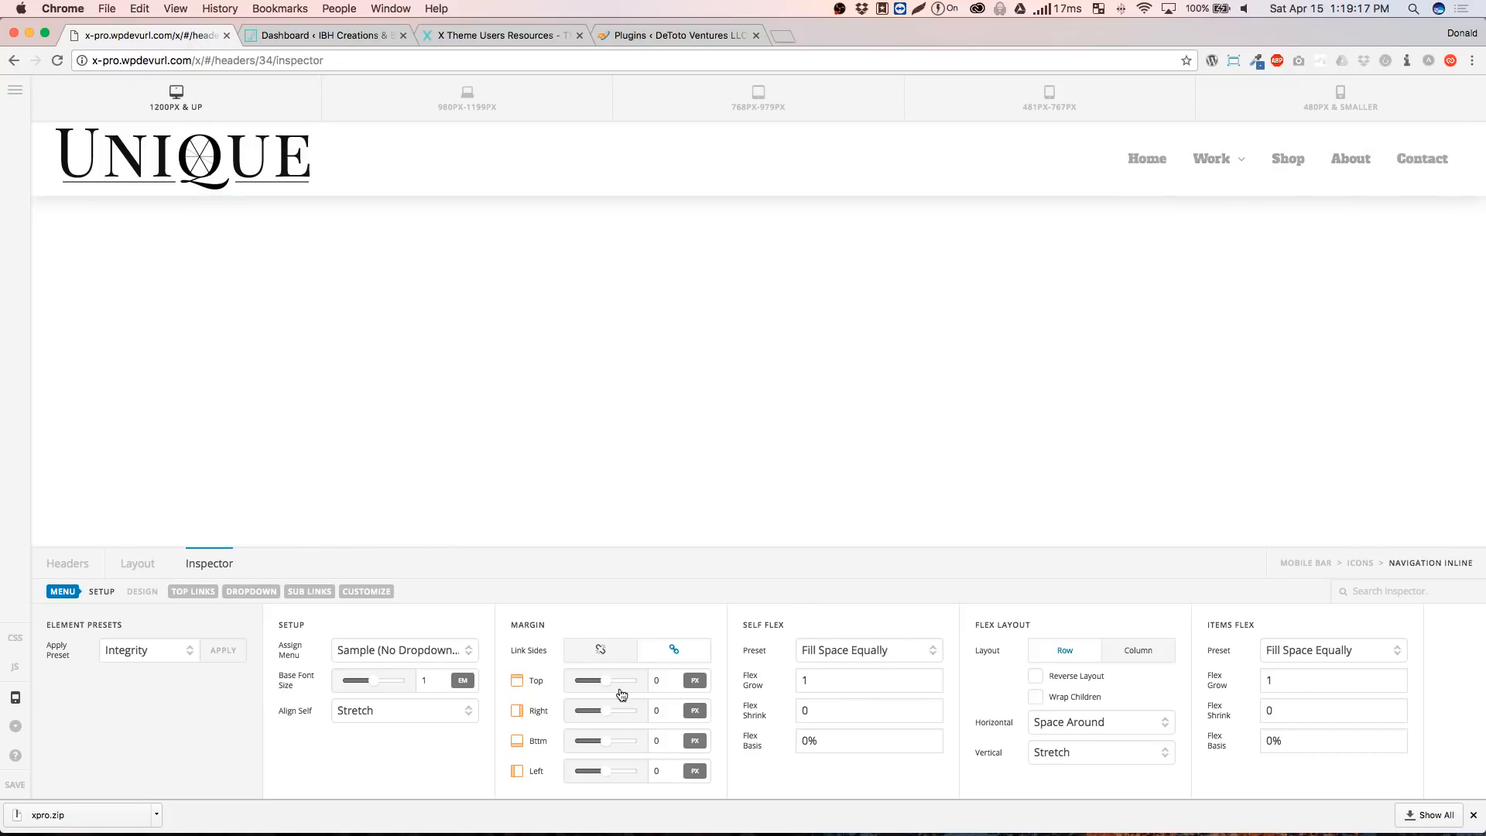
click(192, 595)
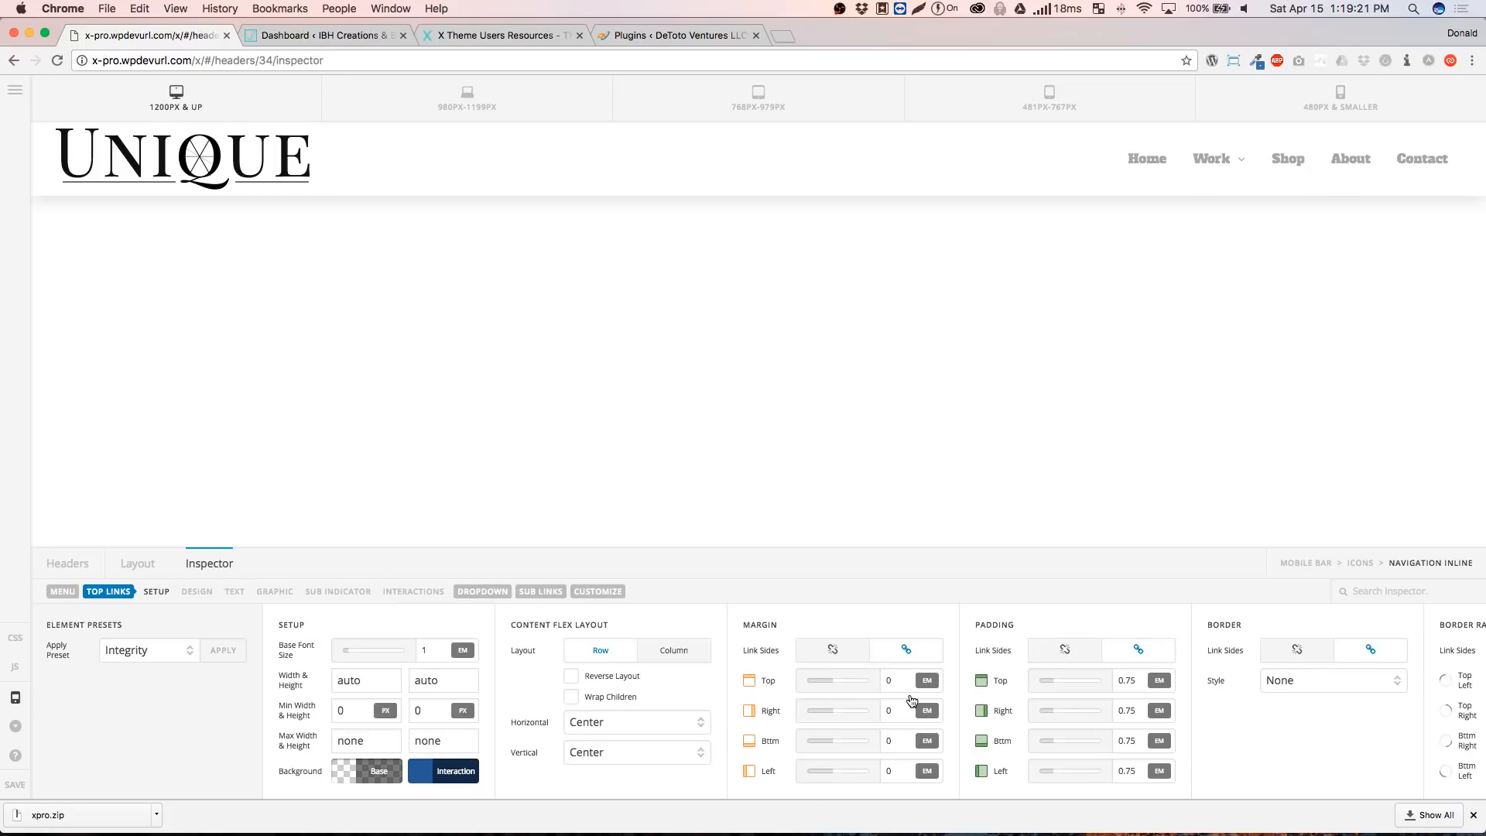
scroll(903, 703, right, 10)
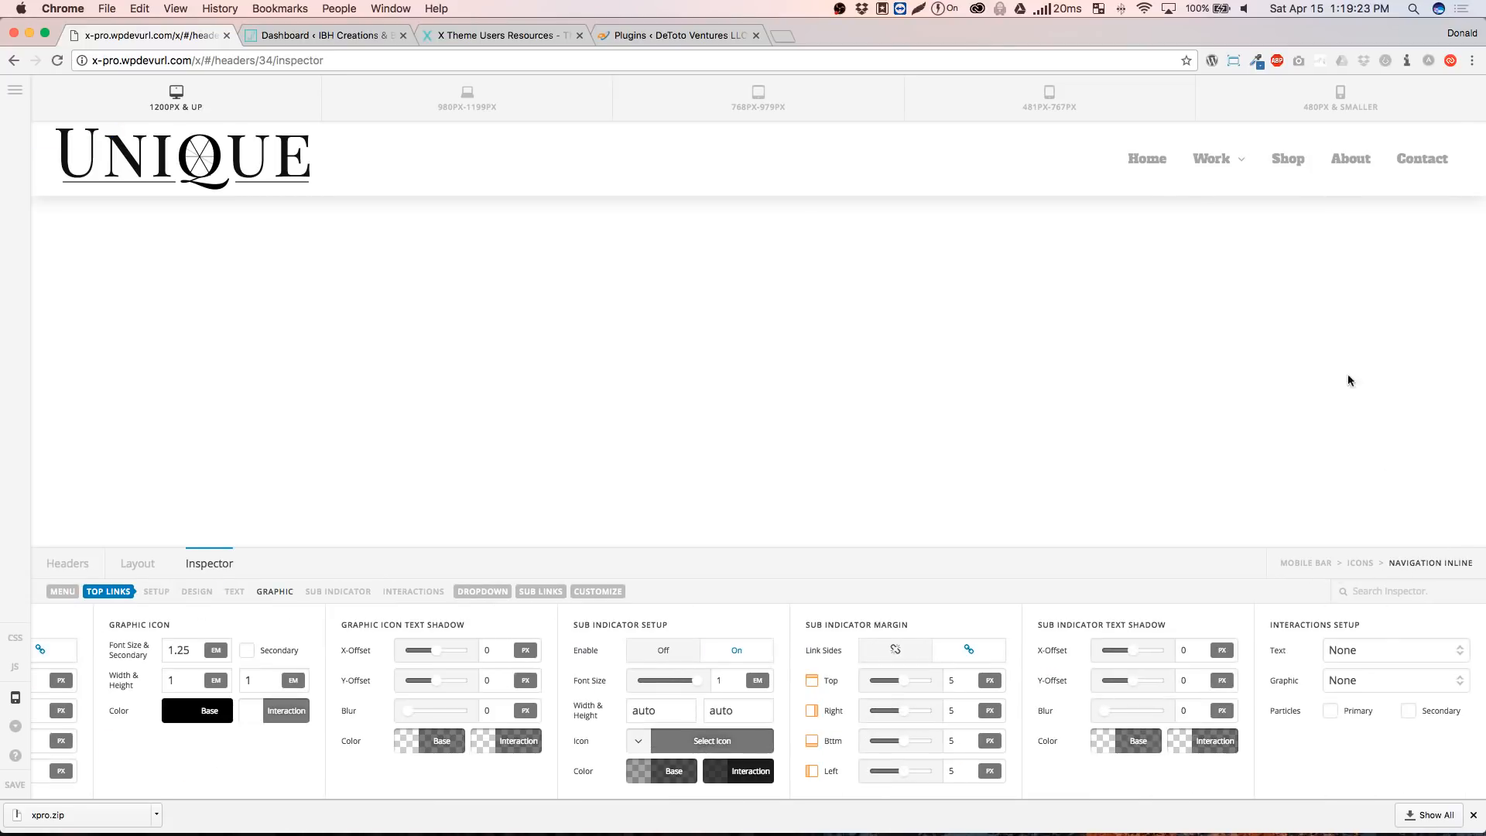
Check the top header's navigation settings and the header at 481px-767px and 1200px & up, and save the header
click(1229, 187)
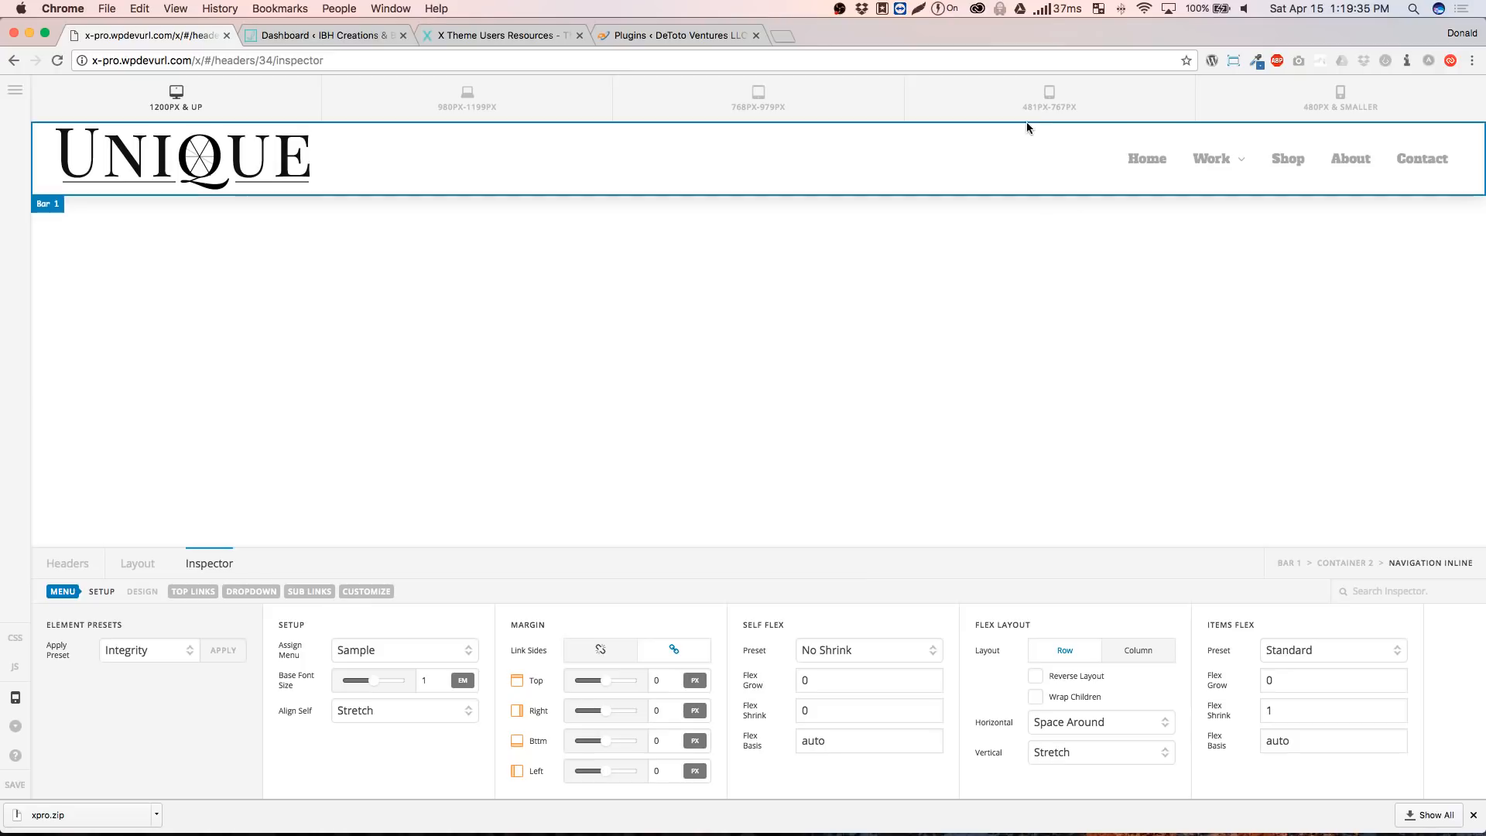
click(755, 112)
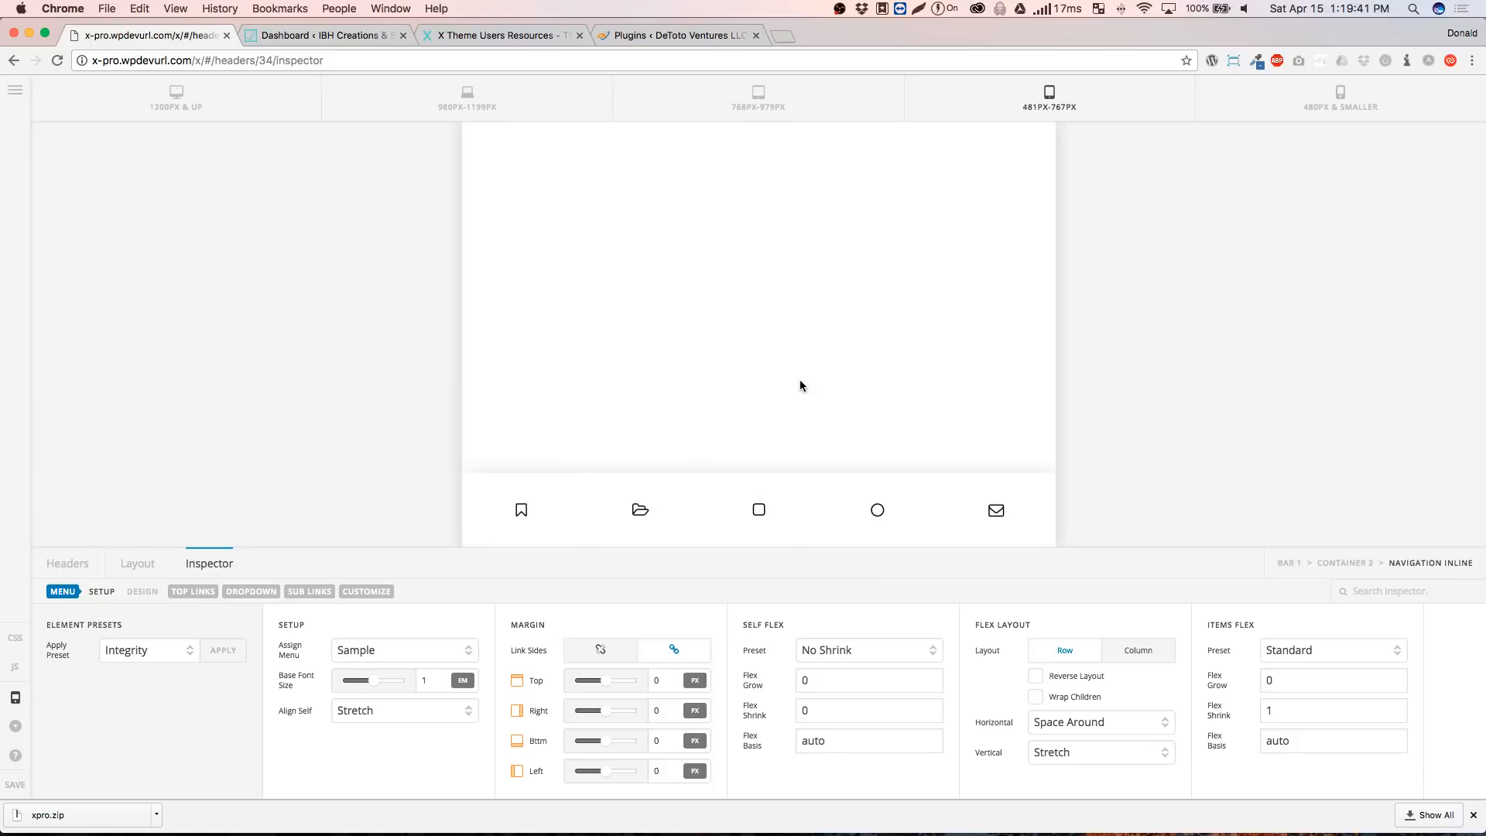
click(234, 97)
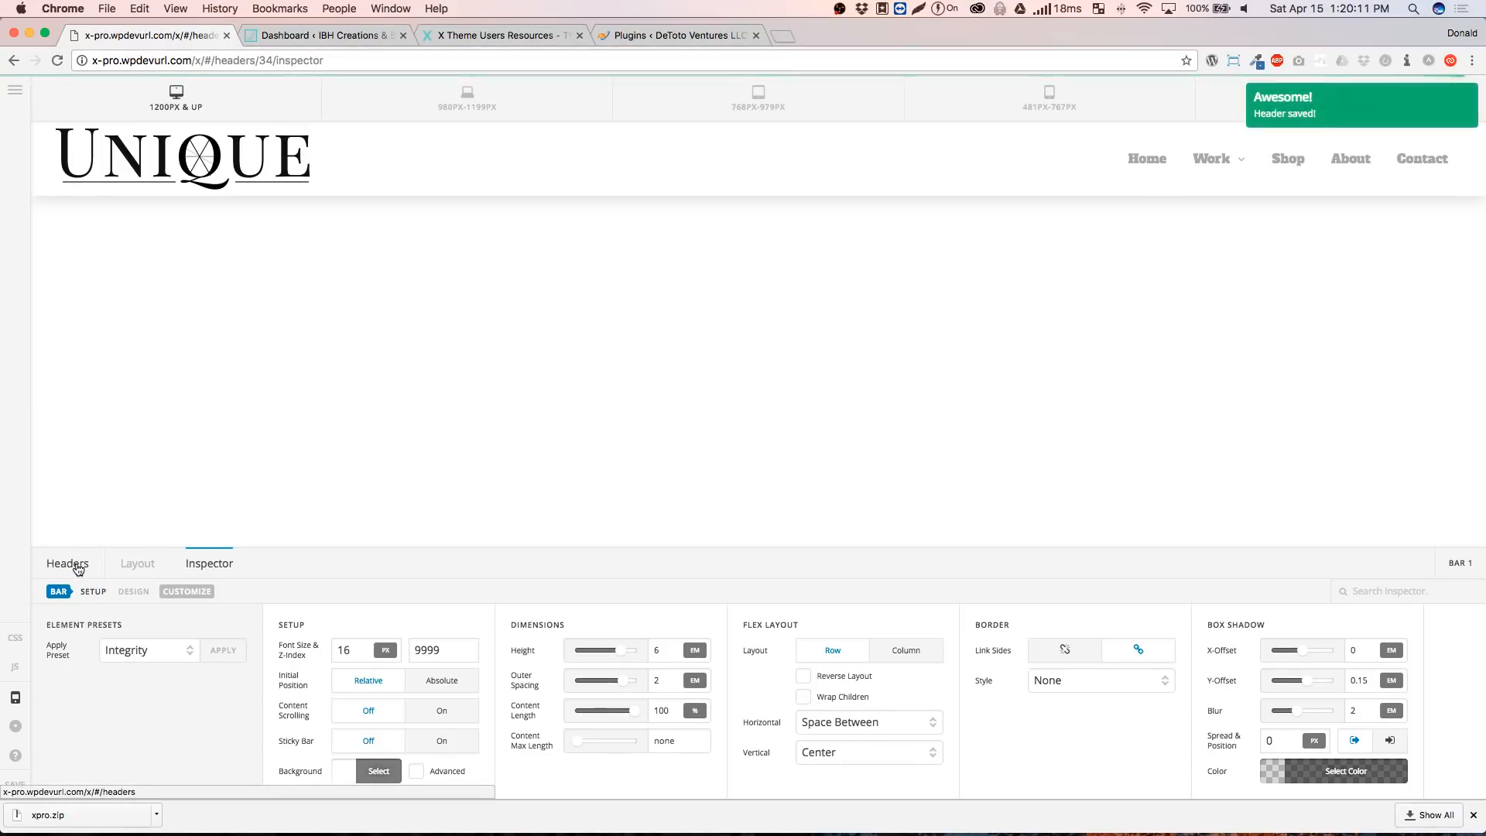
Open the footers manager, preview the Default Footer, and look through the available footer templates
click(15, 90)
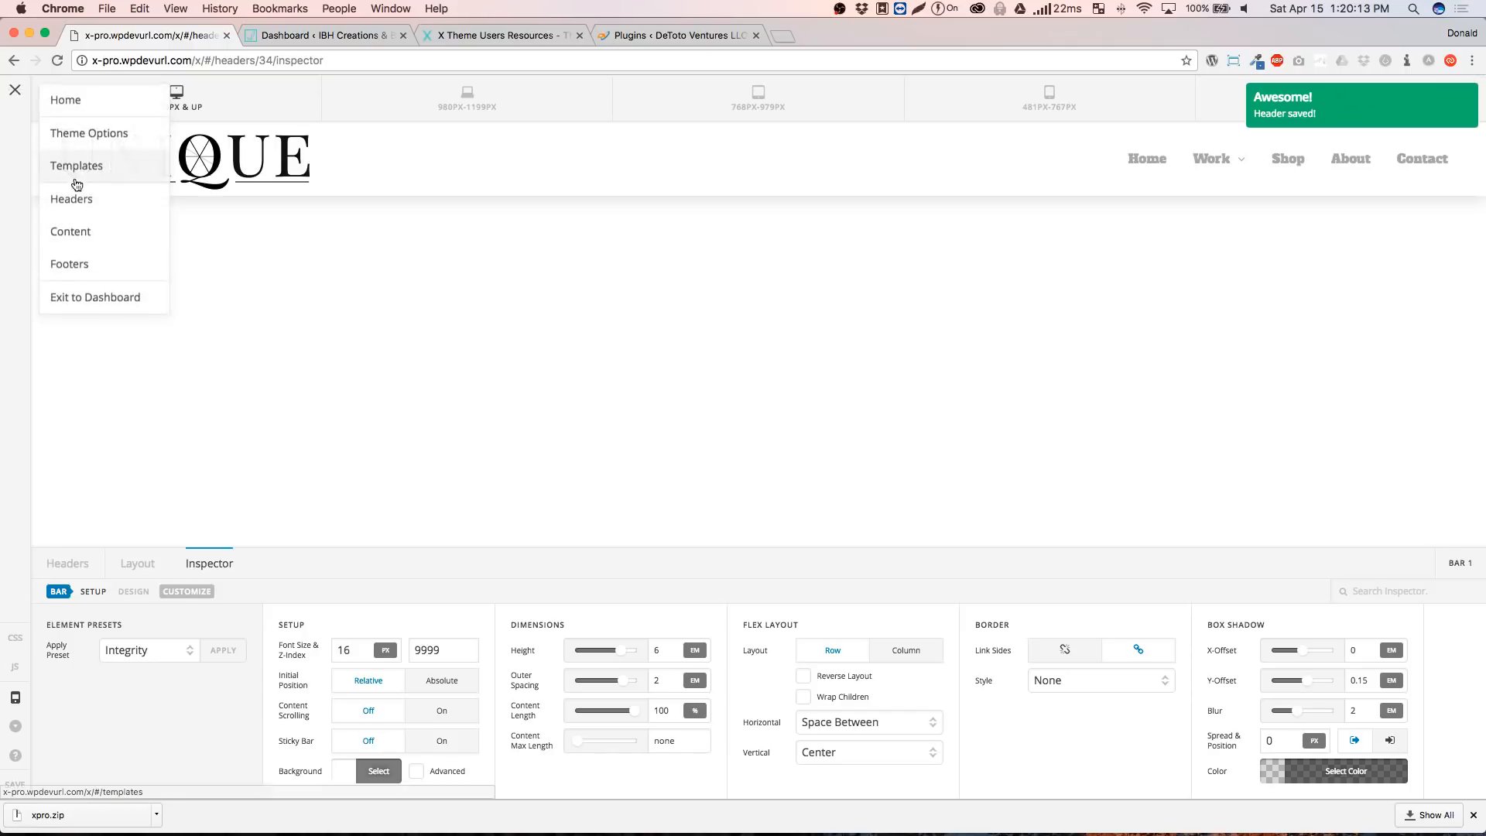
click(78, 266)
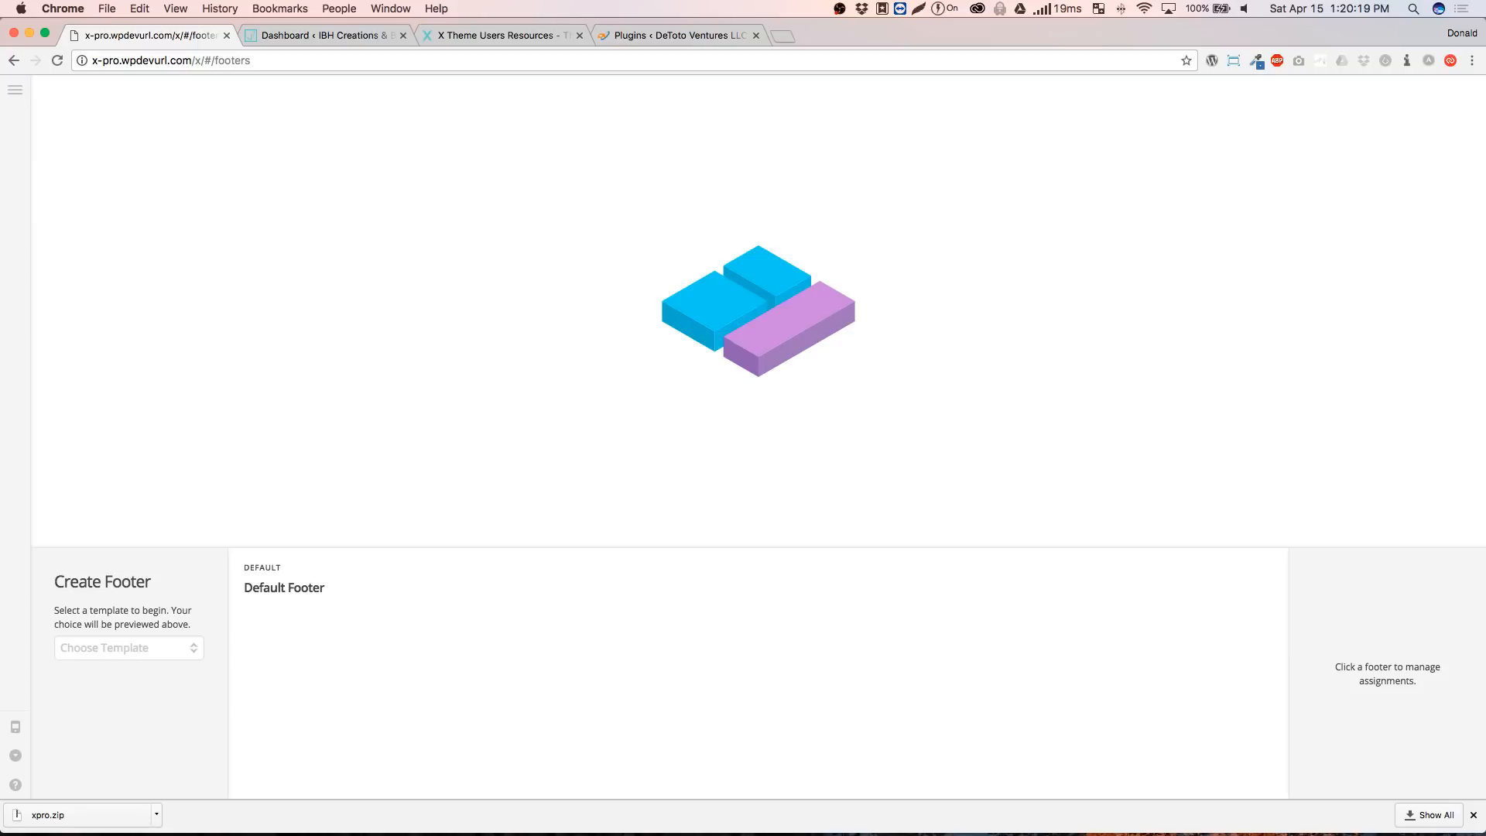
click(520, 594)
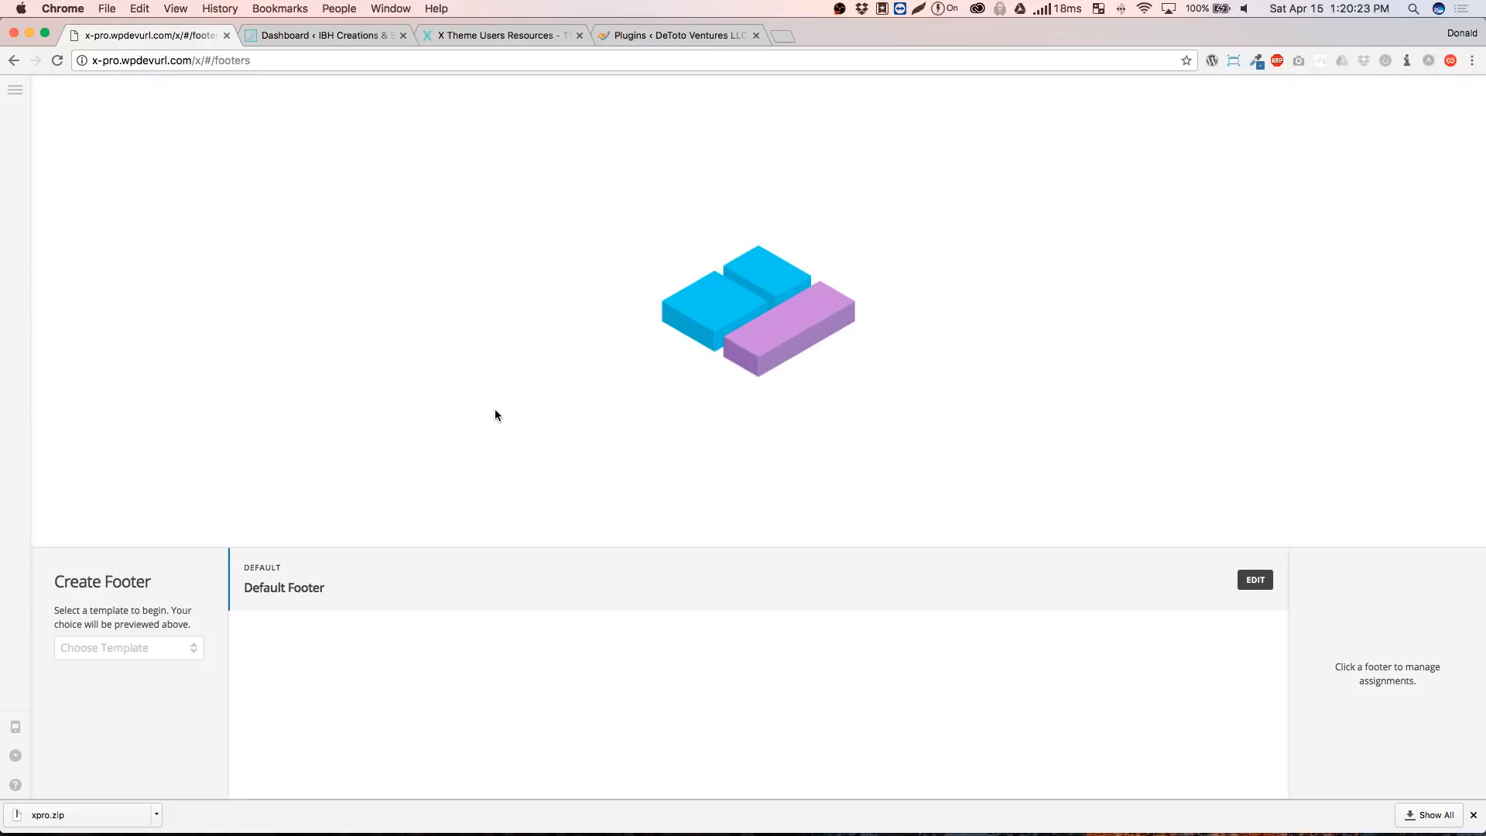
click(120, 651)
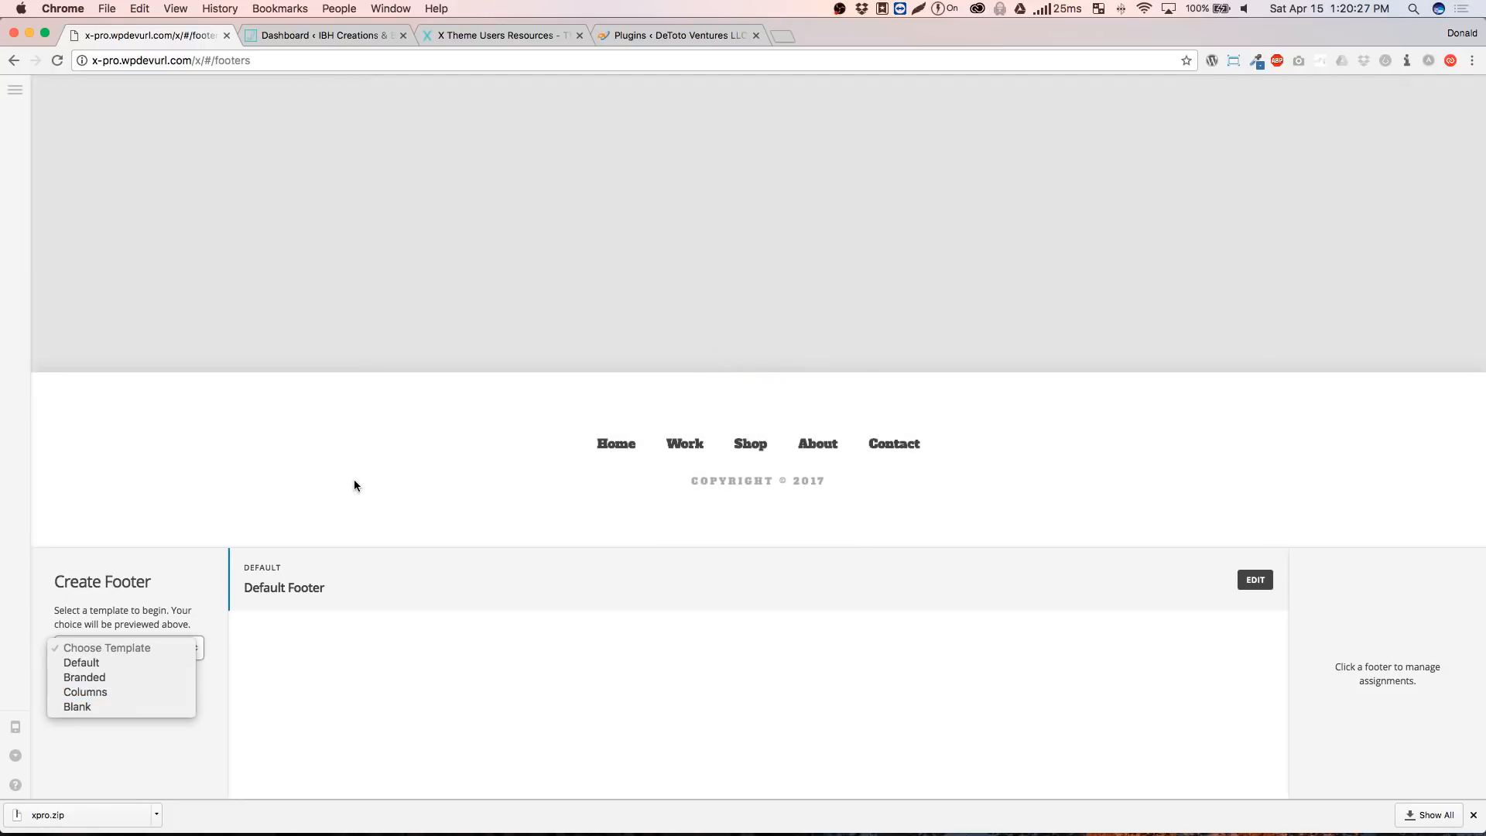
click(896, 497)
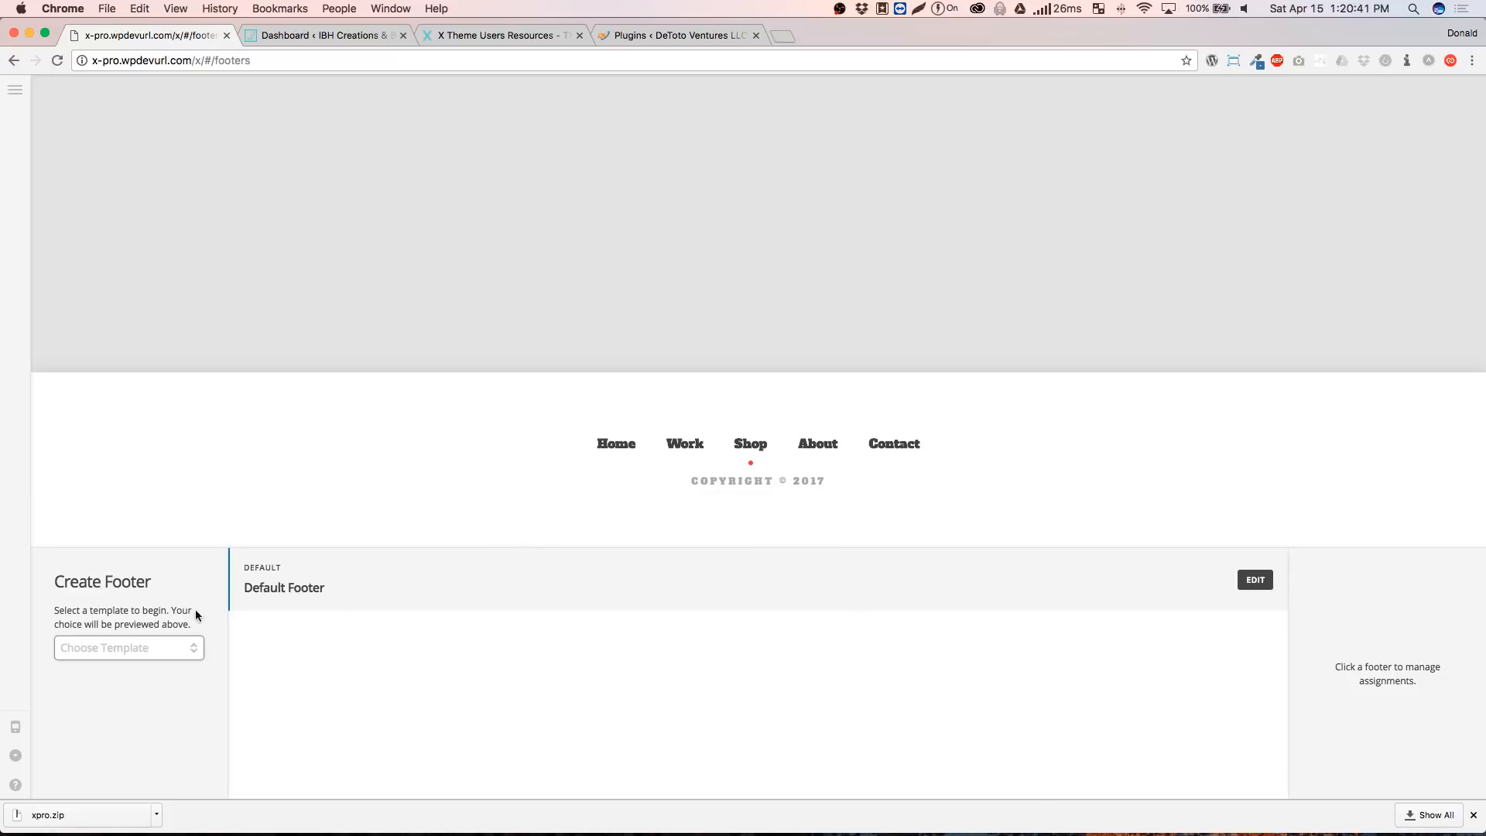
click(81, 648)
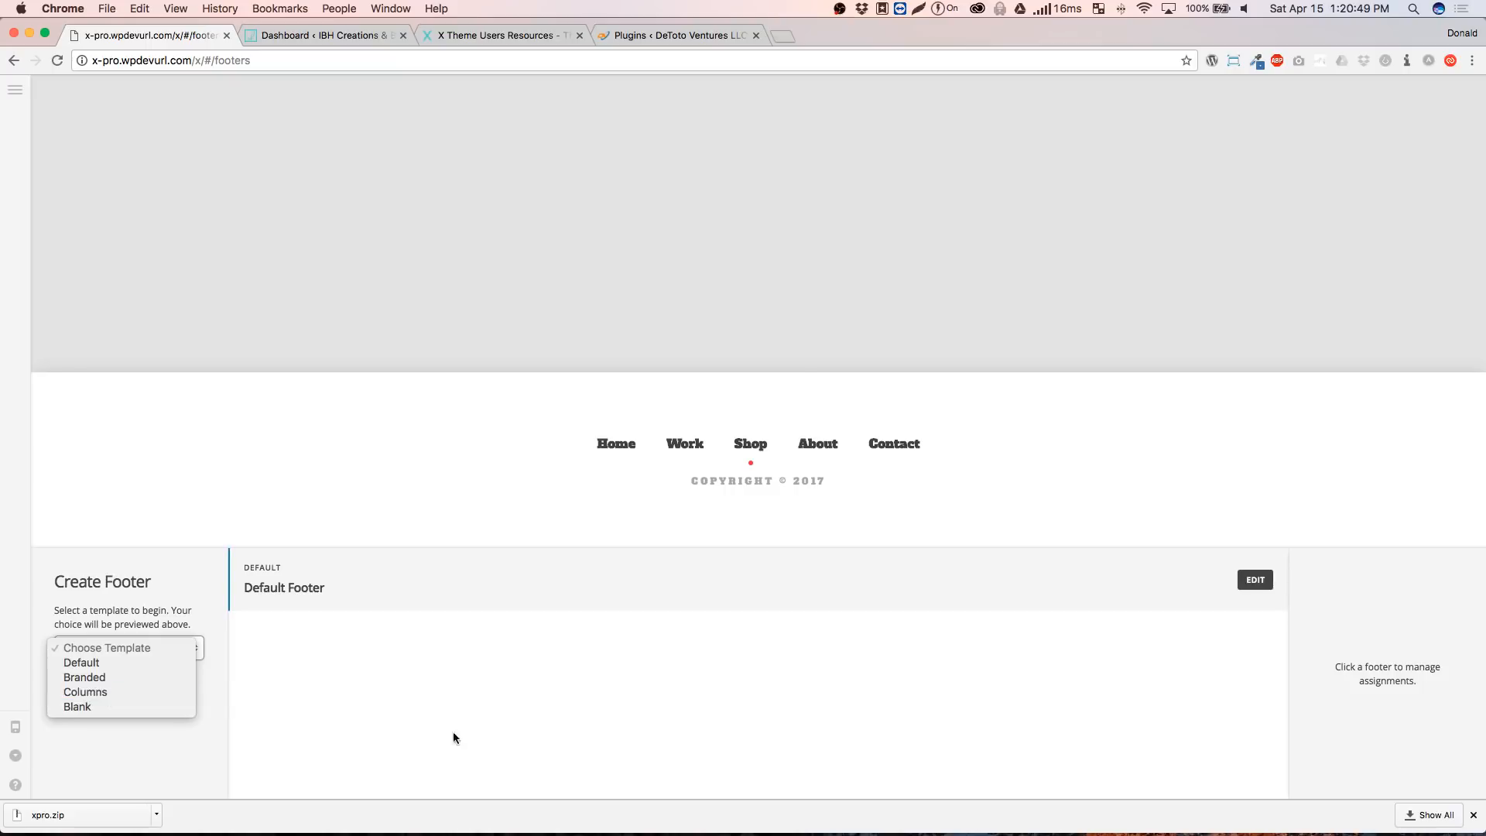
key(Escape)
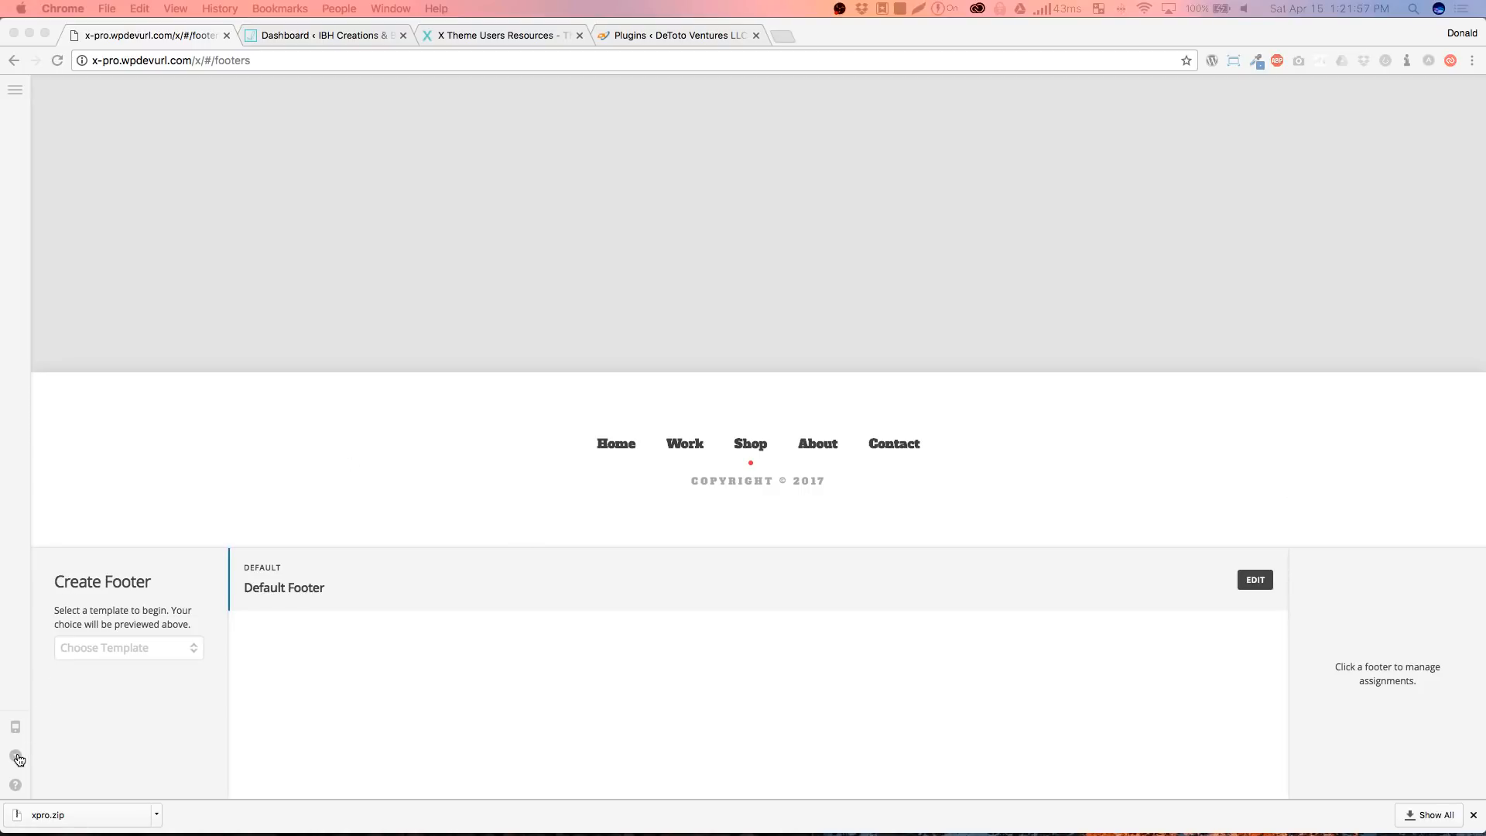
Preview the Columns footer template, and select the Branded template instead for the new footer
click(106, 638)
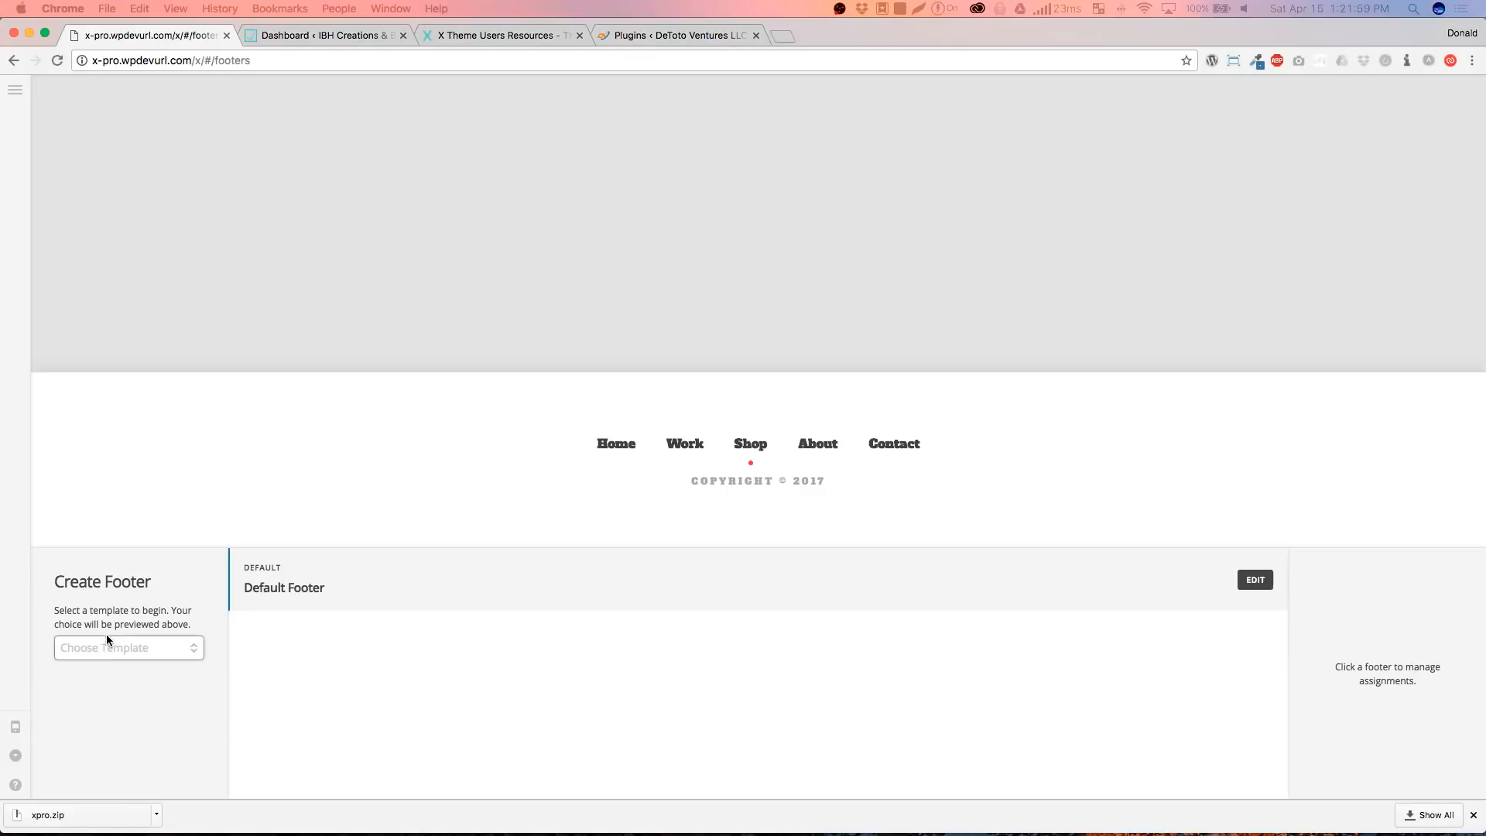
click(96, 691)
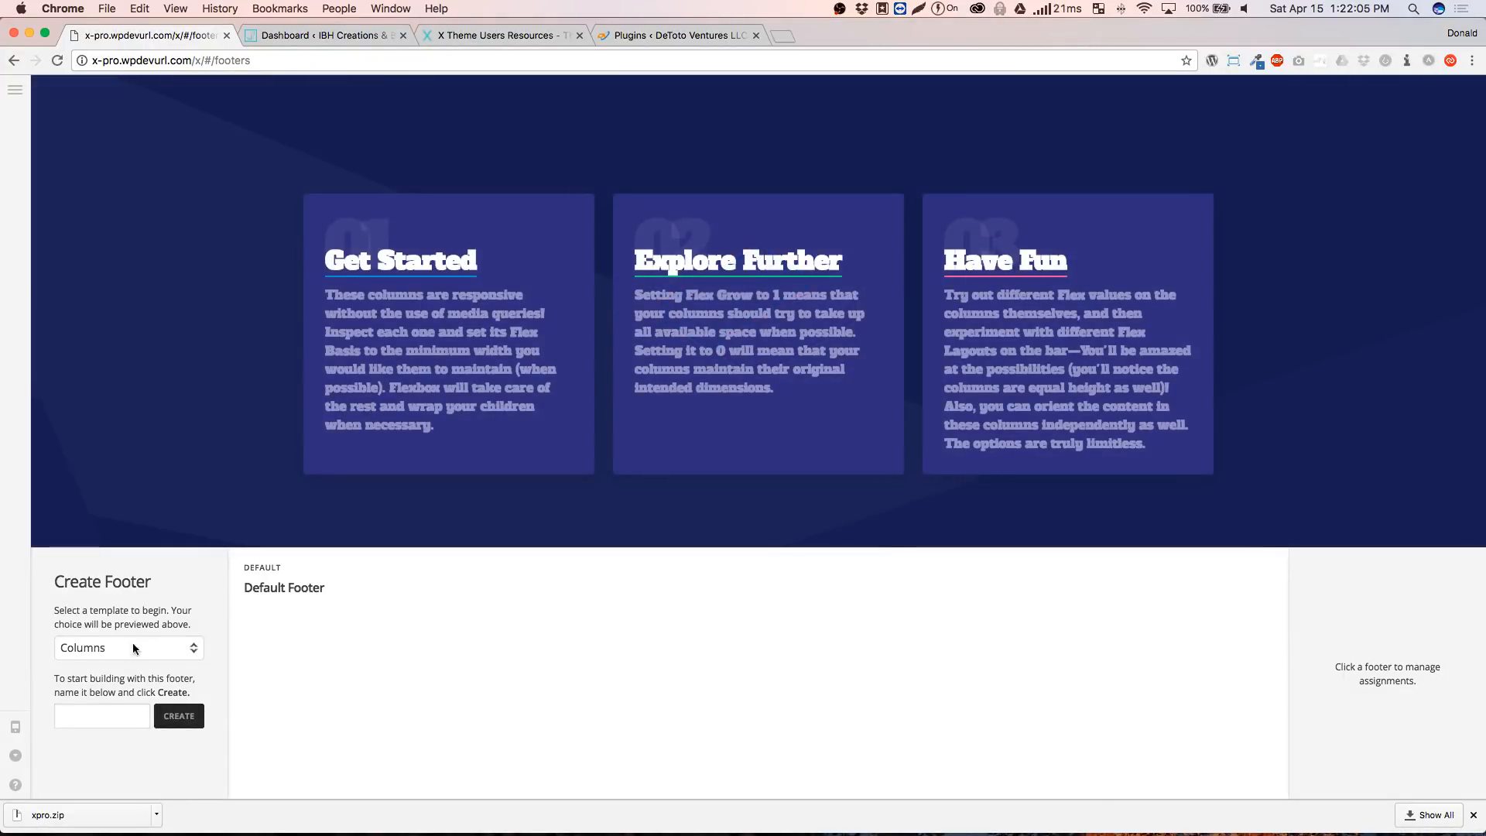
click(132, 648)
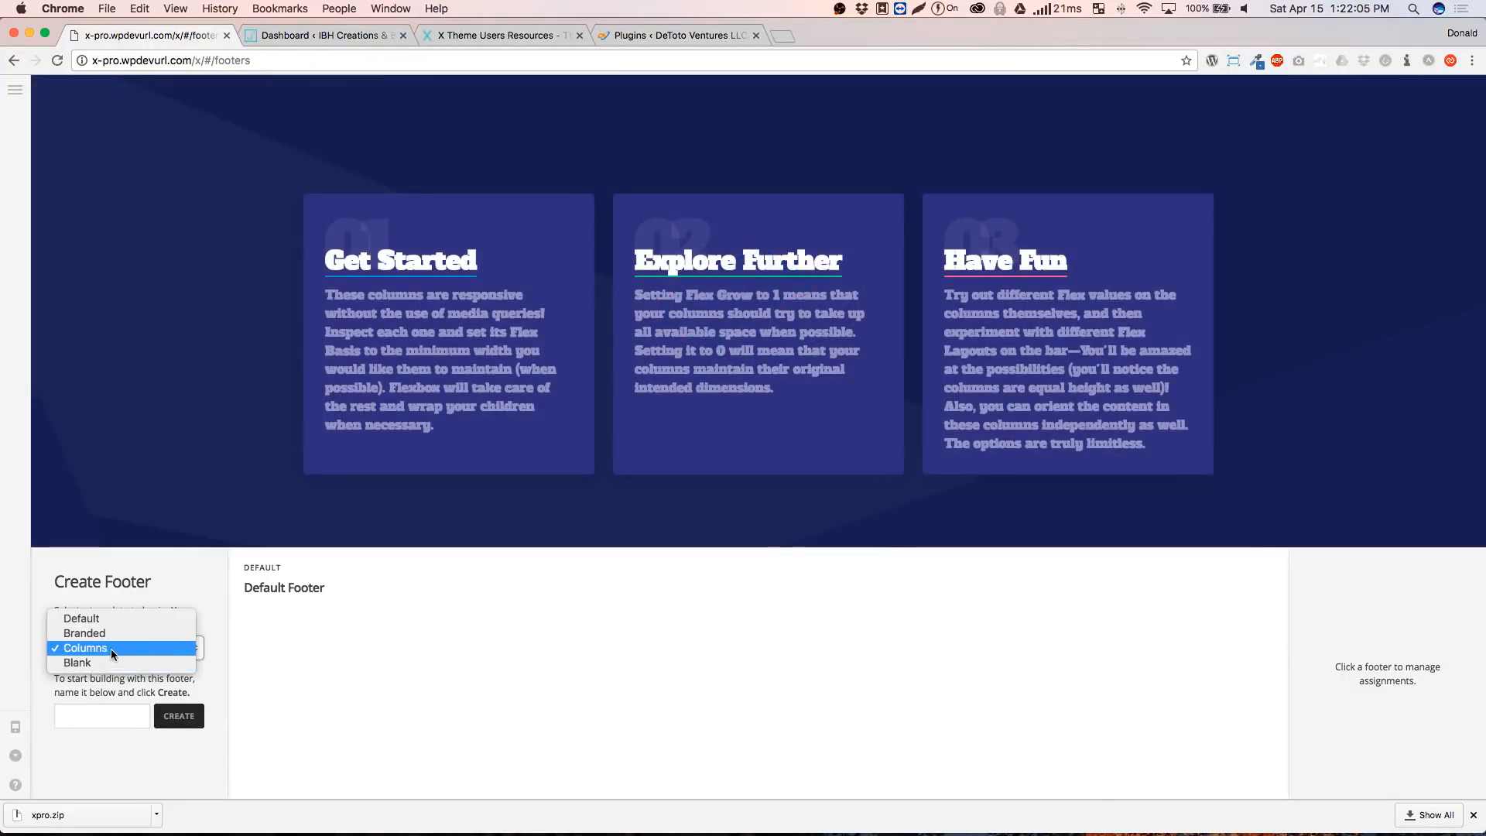
click(109, 637)
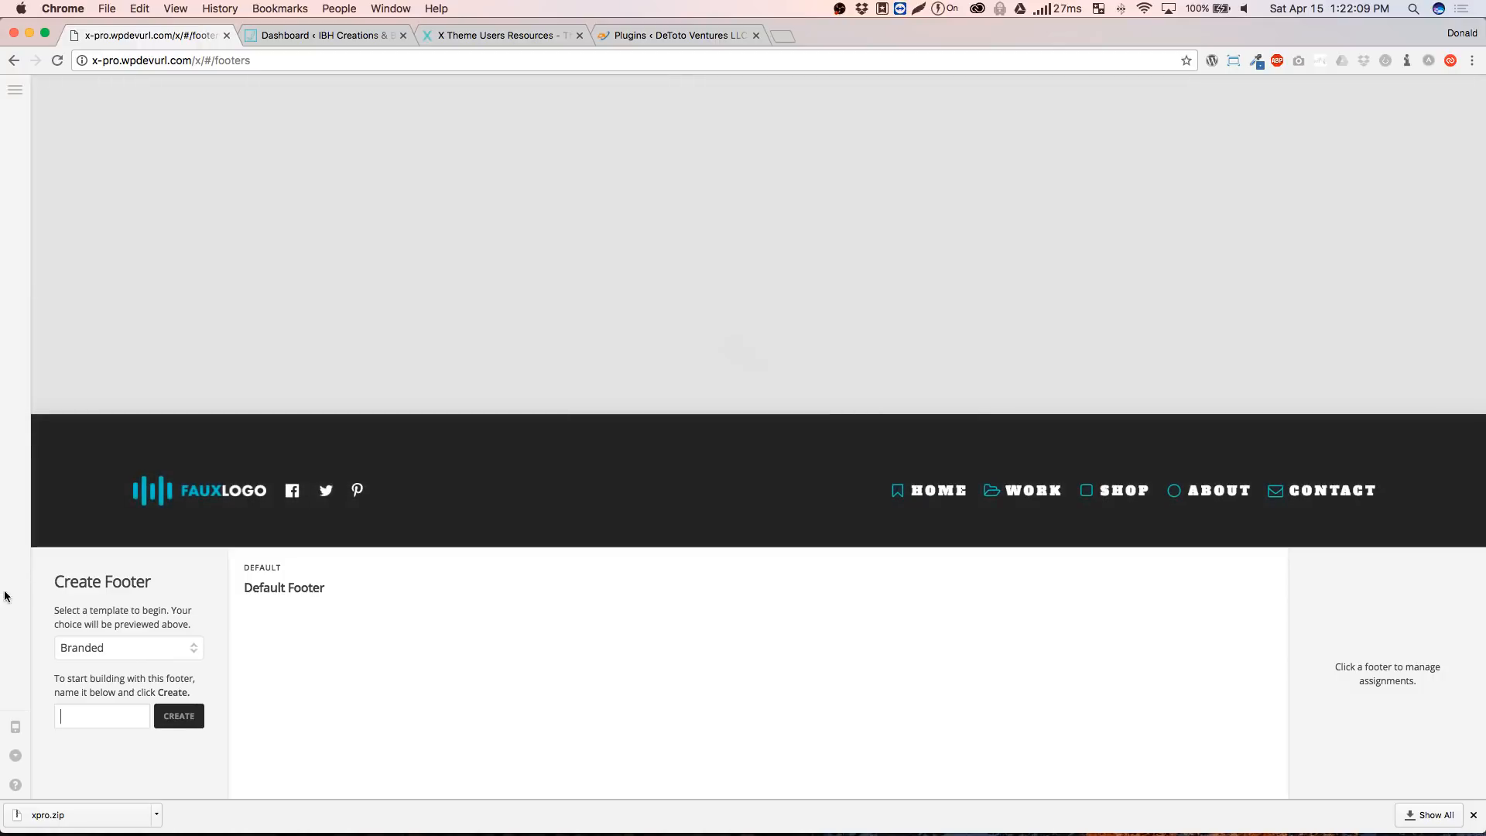
Preview the Branded template at 480px & smaller and create a footer named Branded from it
click(15, 727)
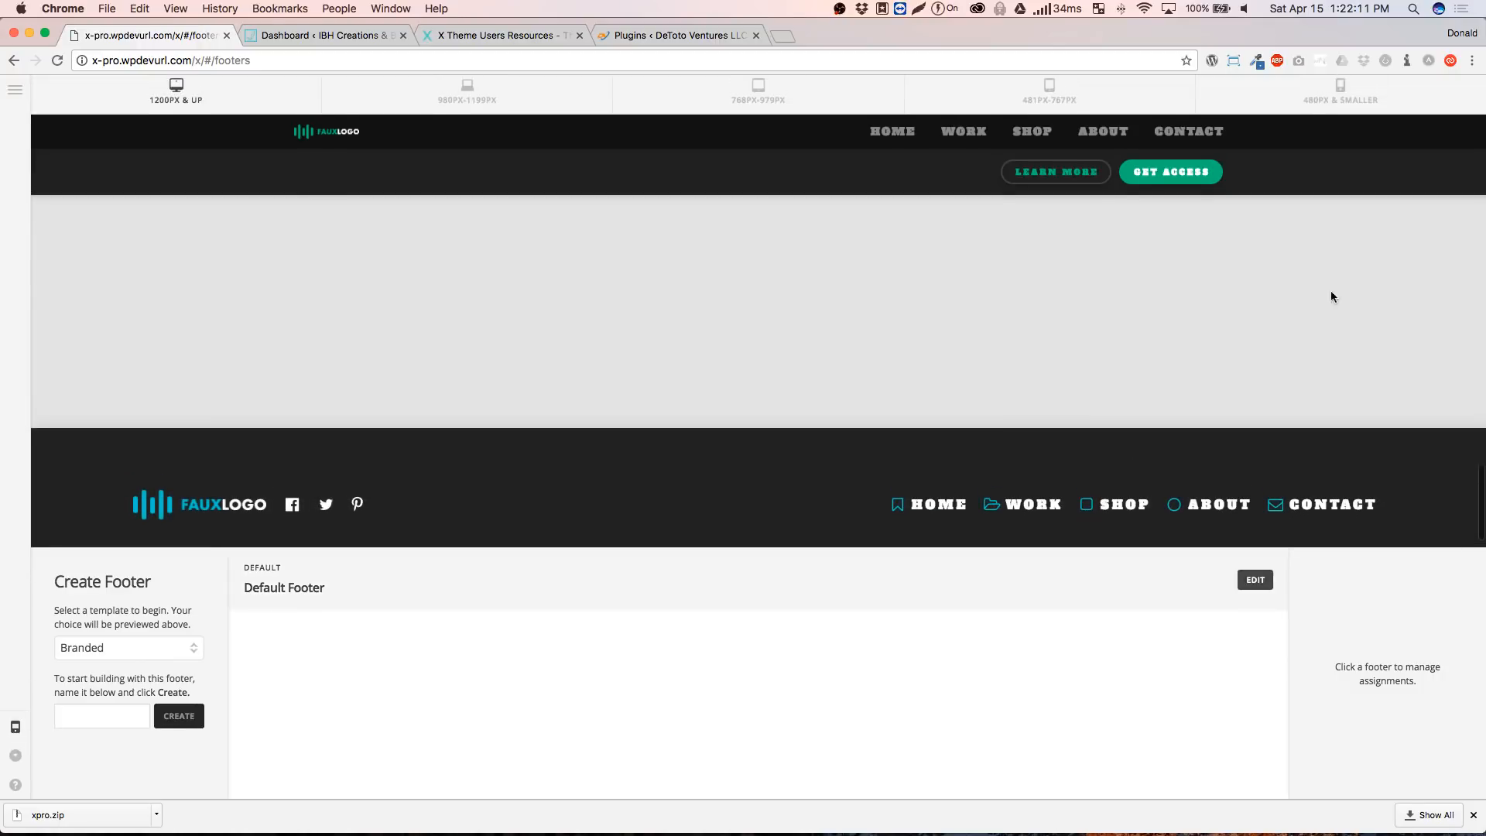
click(1293, 93)
scroll(662, 411, down, 4)
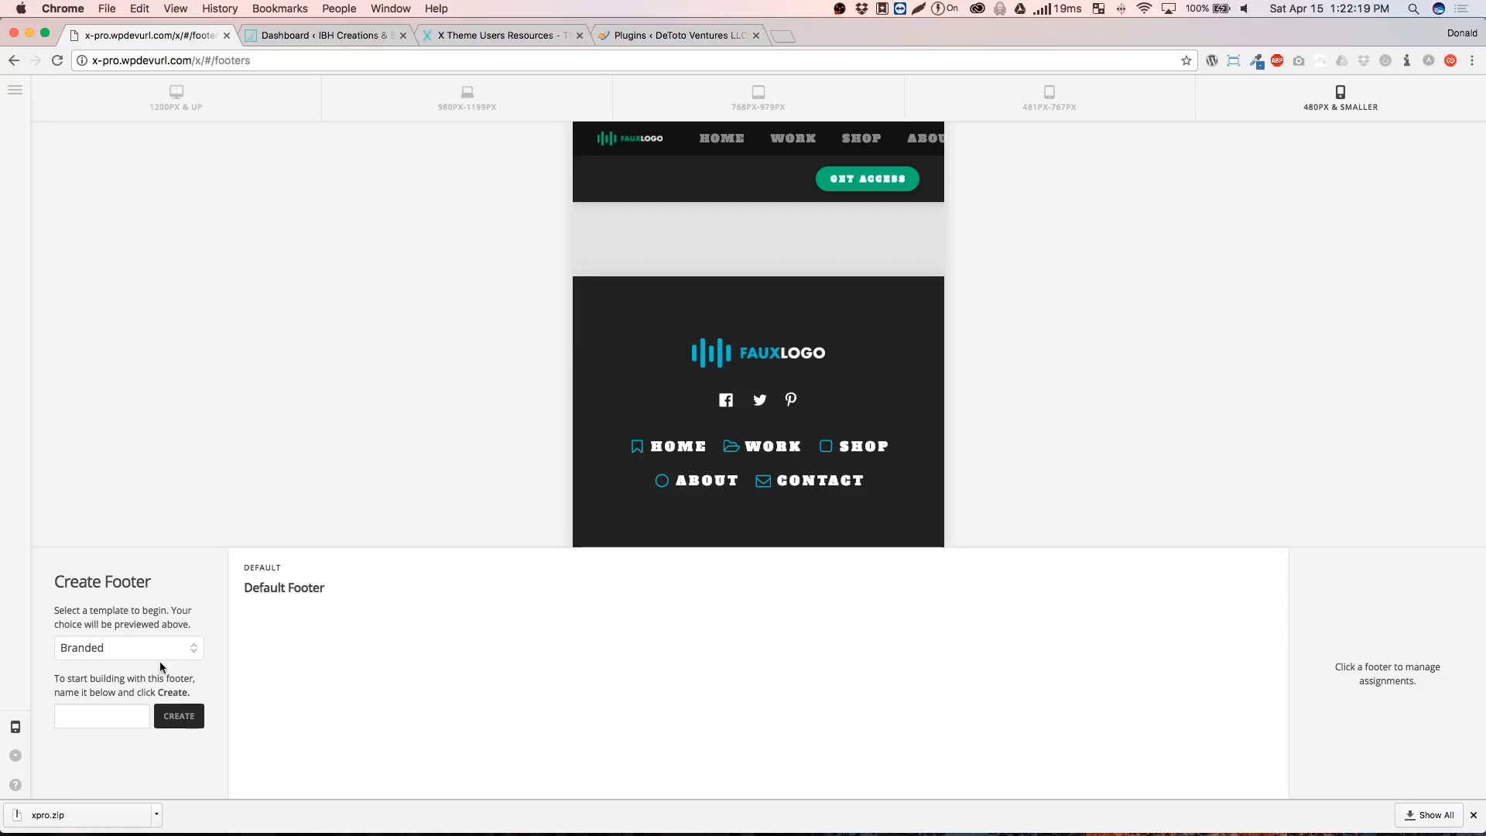
text(Branded)
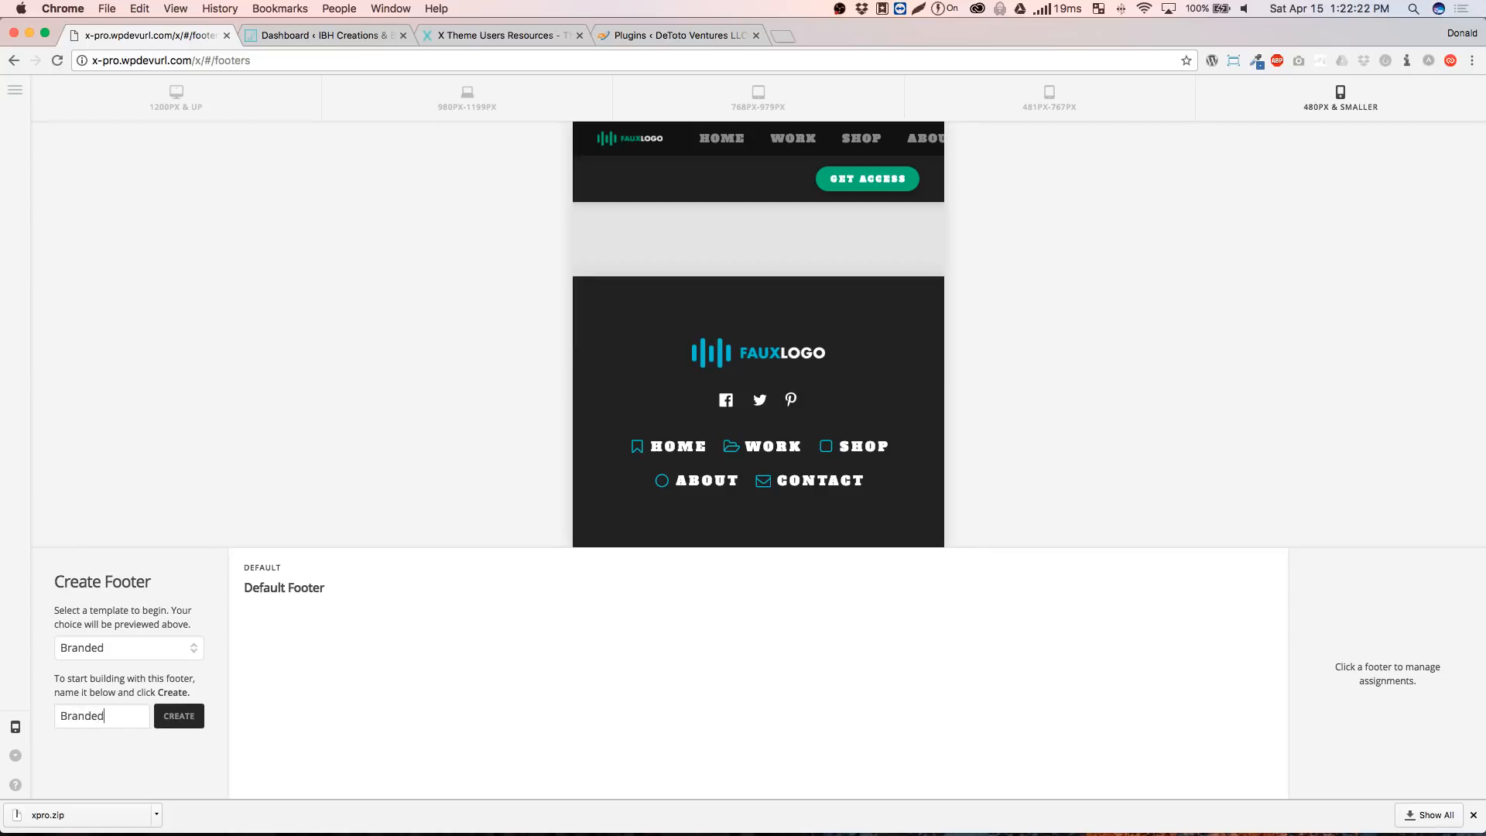
key(Return)
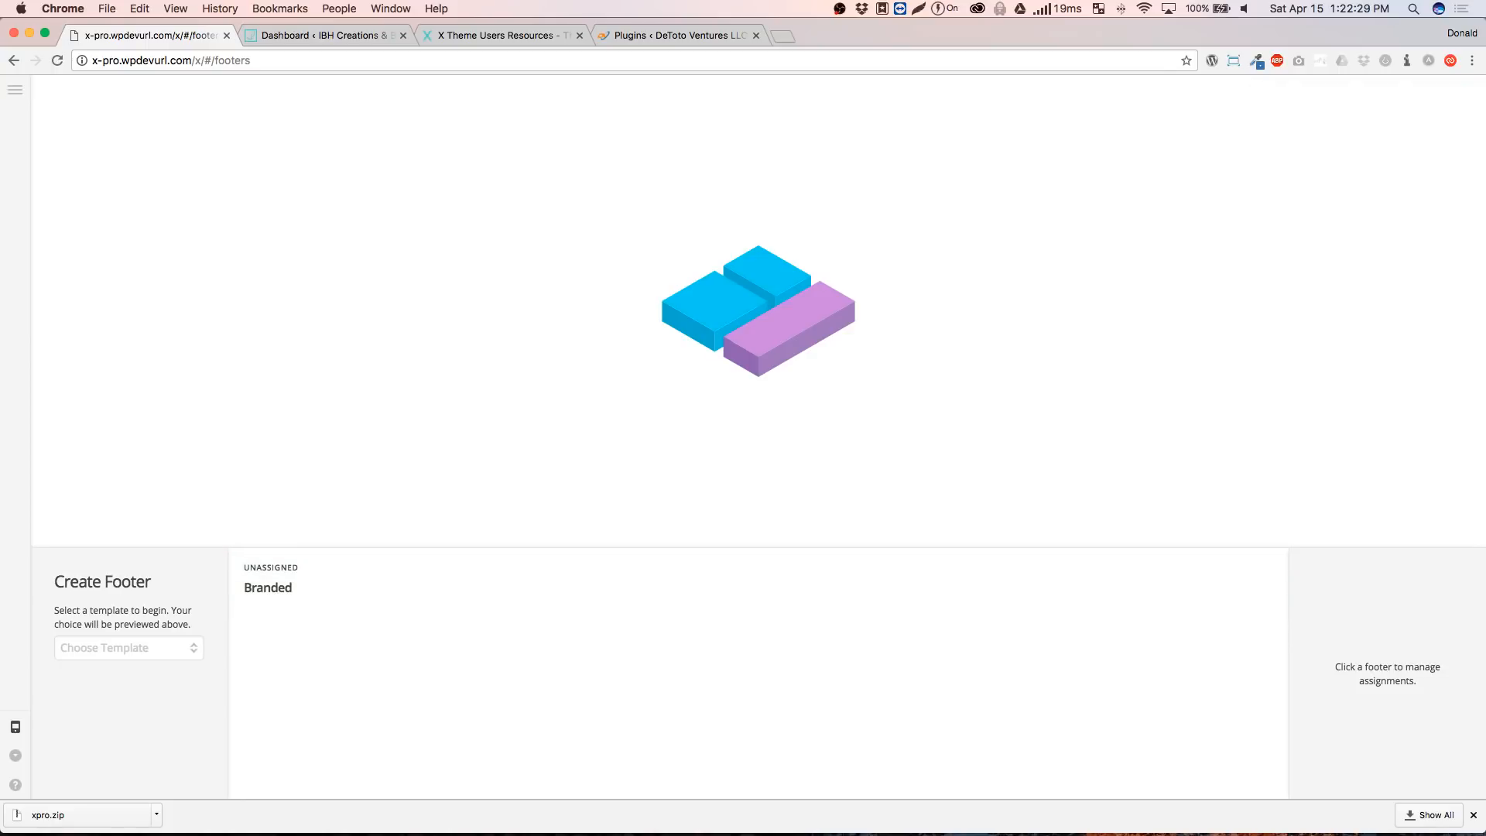
Open the Branded footer for editing and preview its stacked logo, social icons and links at 480px & smaller
click(1173, 583)
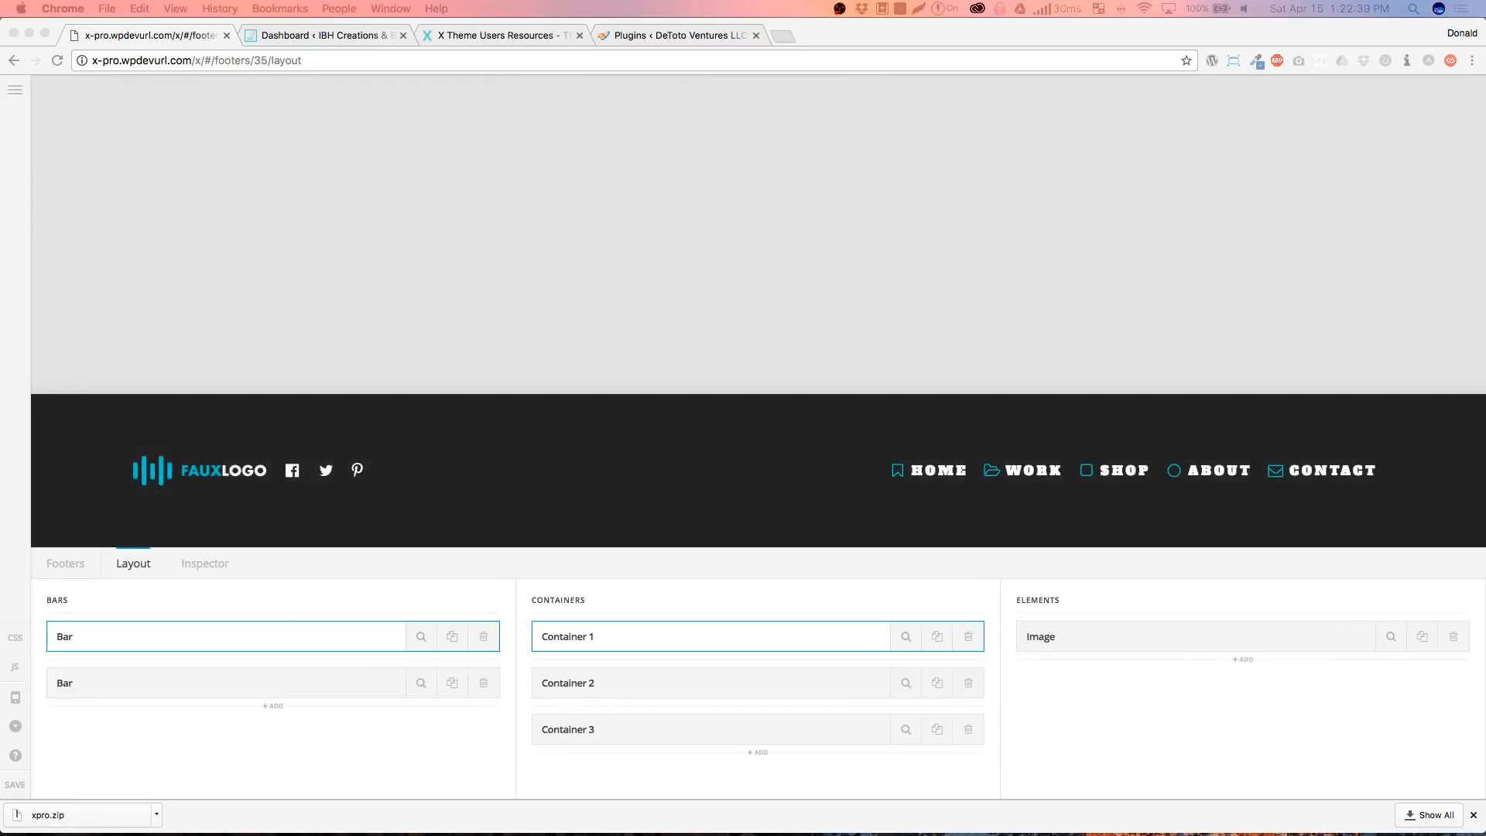
click(15, 699)
click(1245, 100)
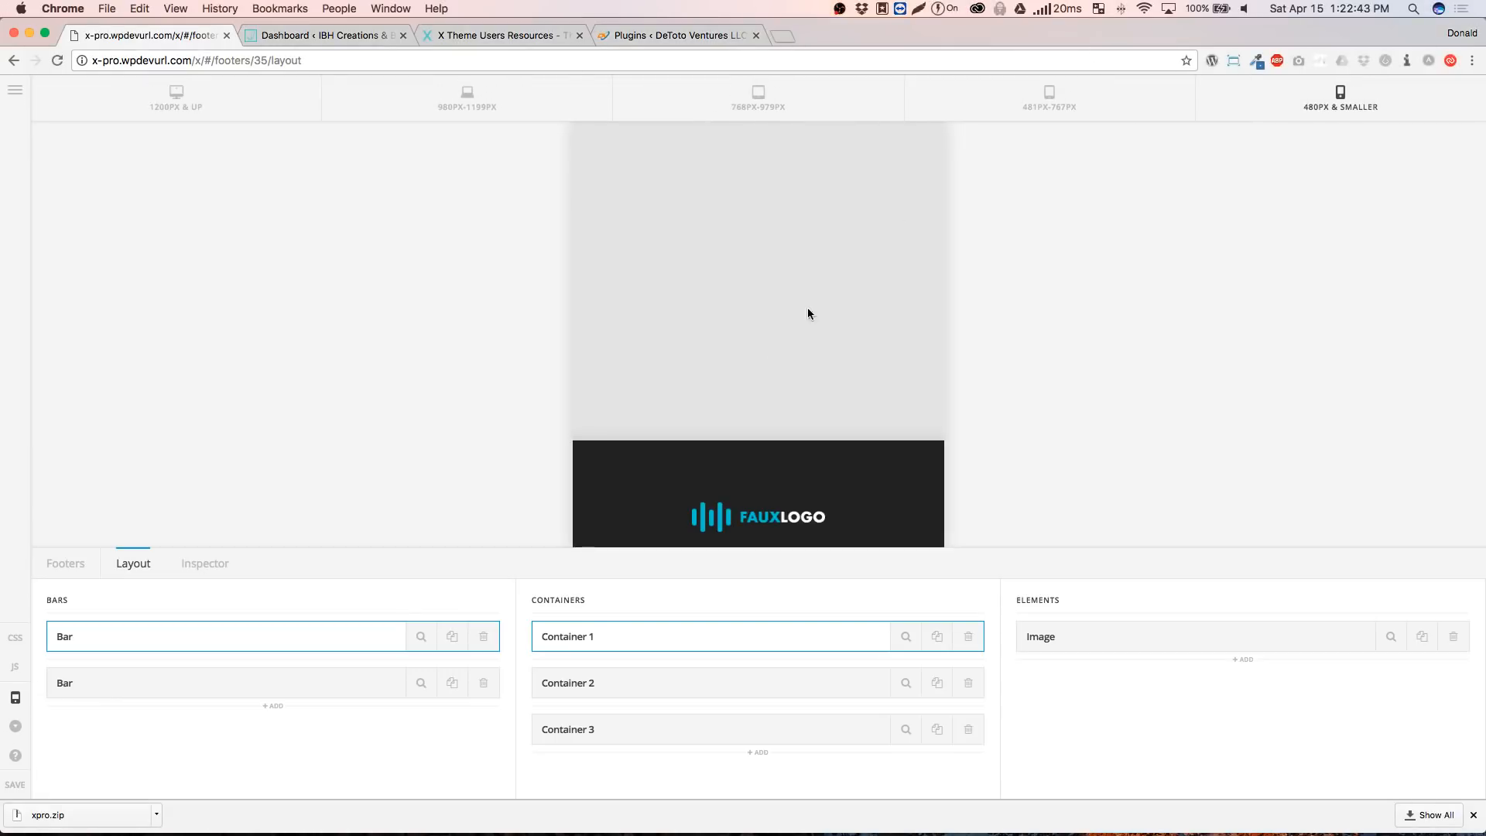
scroll(704, 392, down, 3)
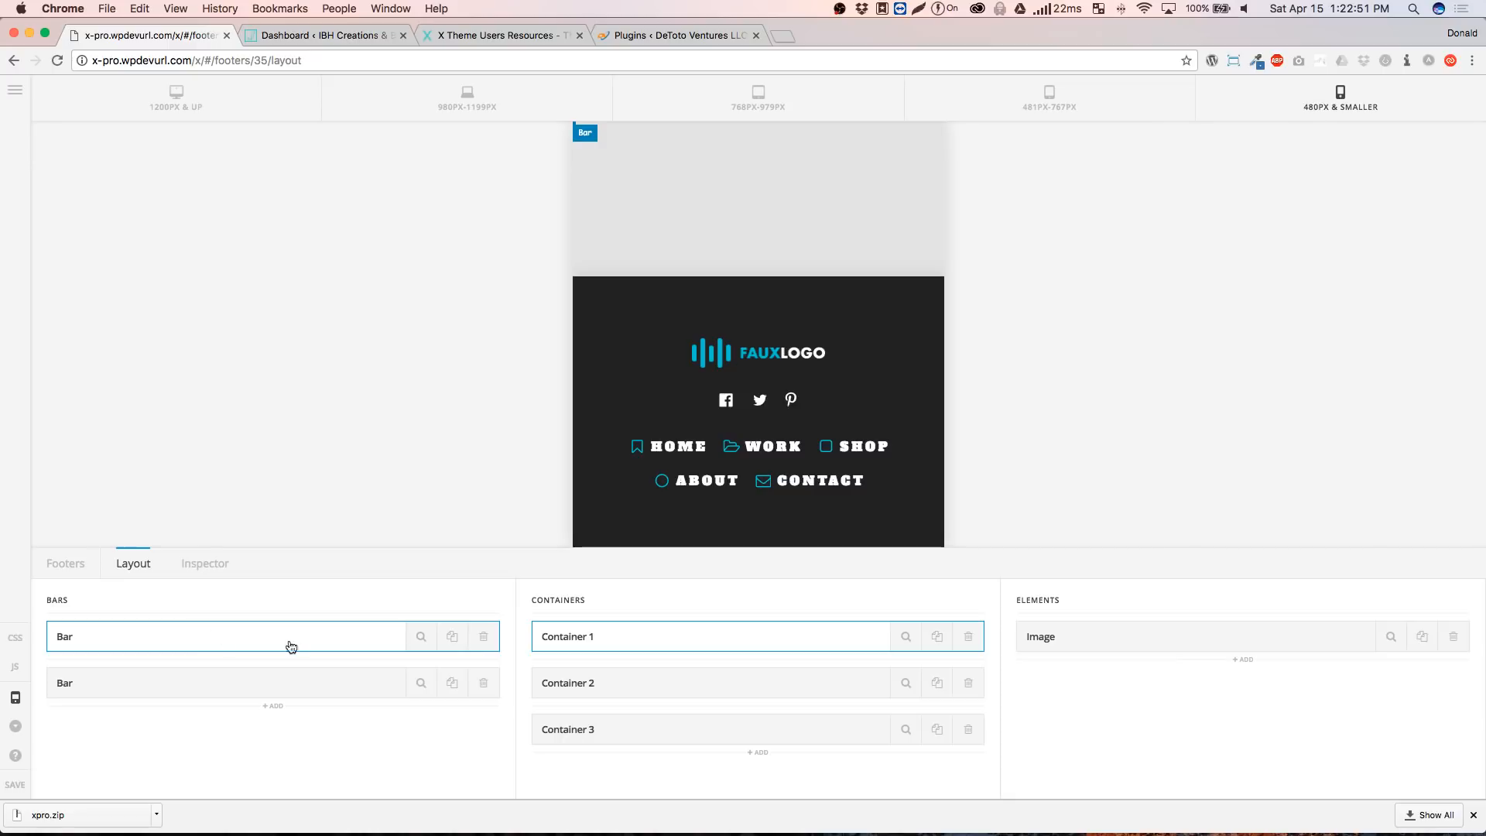
Hide the existing Navigation Inline element in Container 3 at the smallest phone breakpoint
click(729, 731)
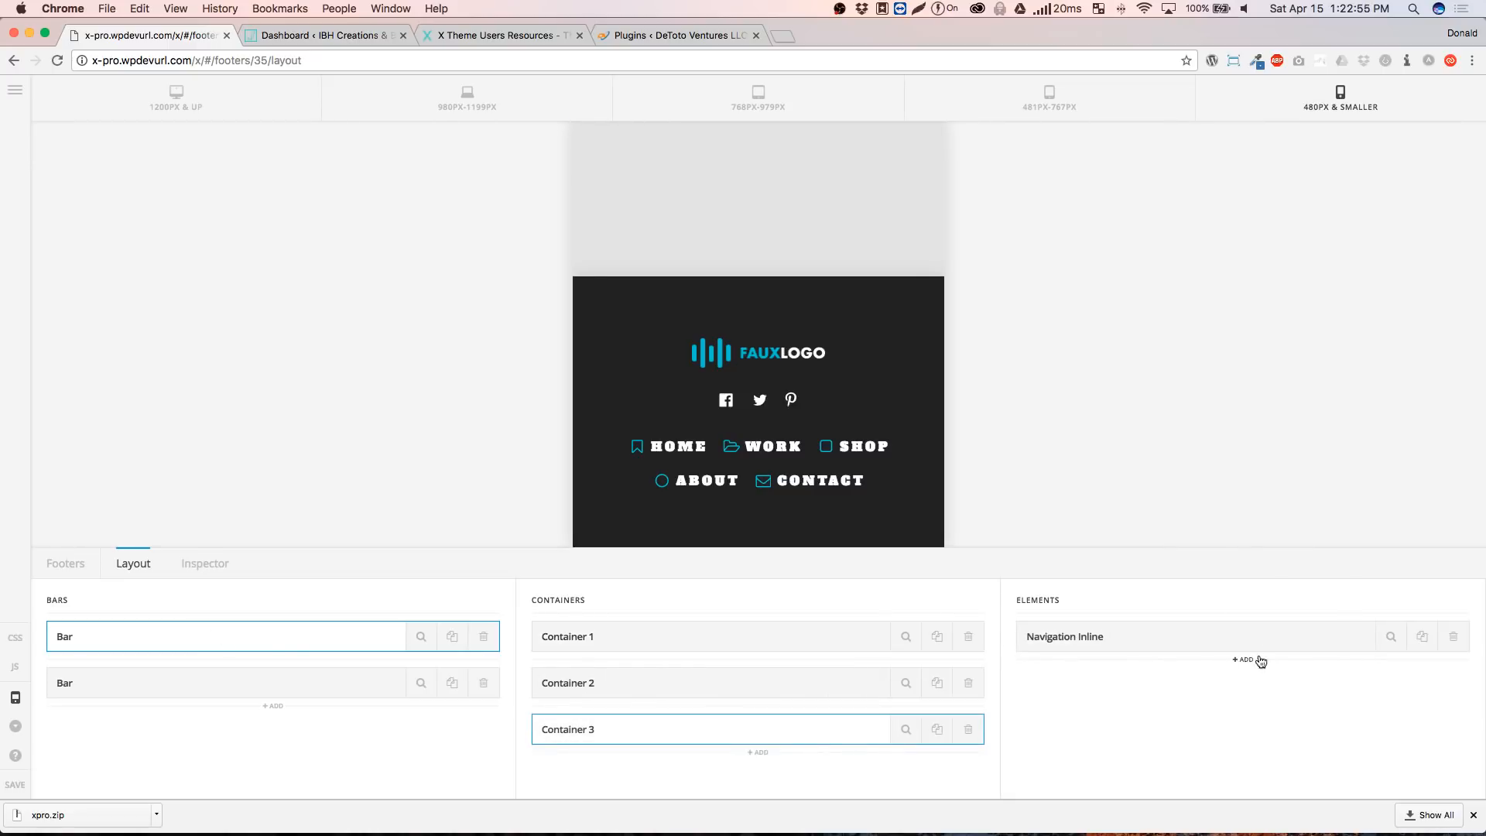
click(1391, 636)
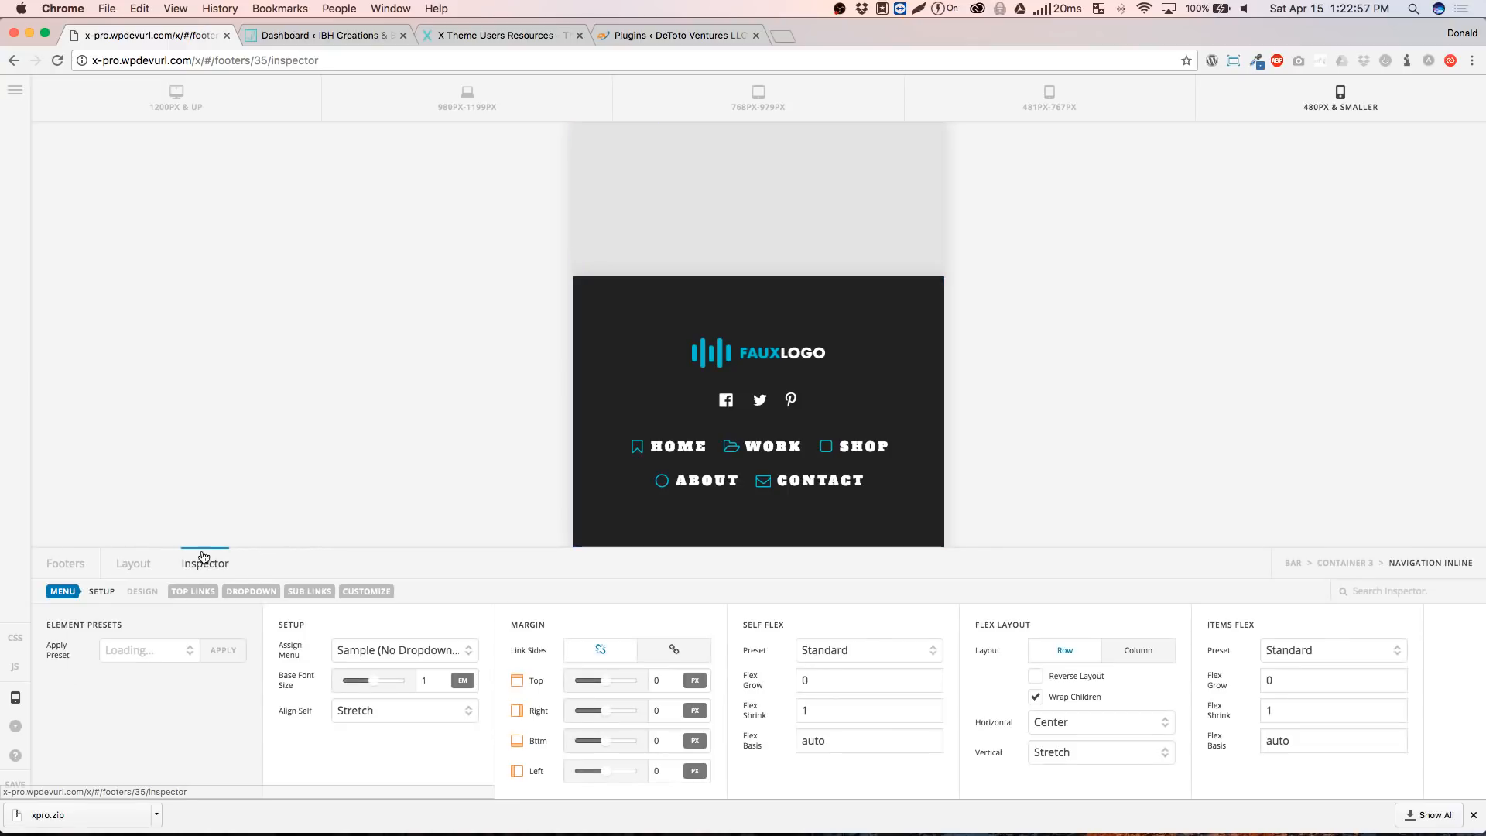
click(365, 593)
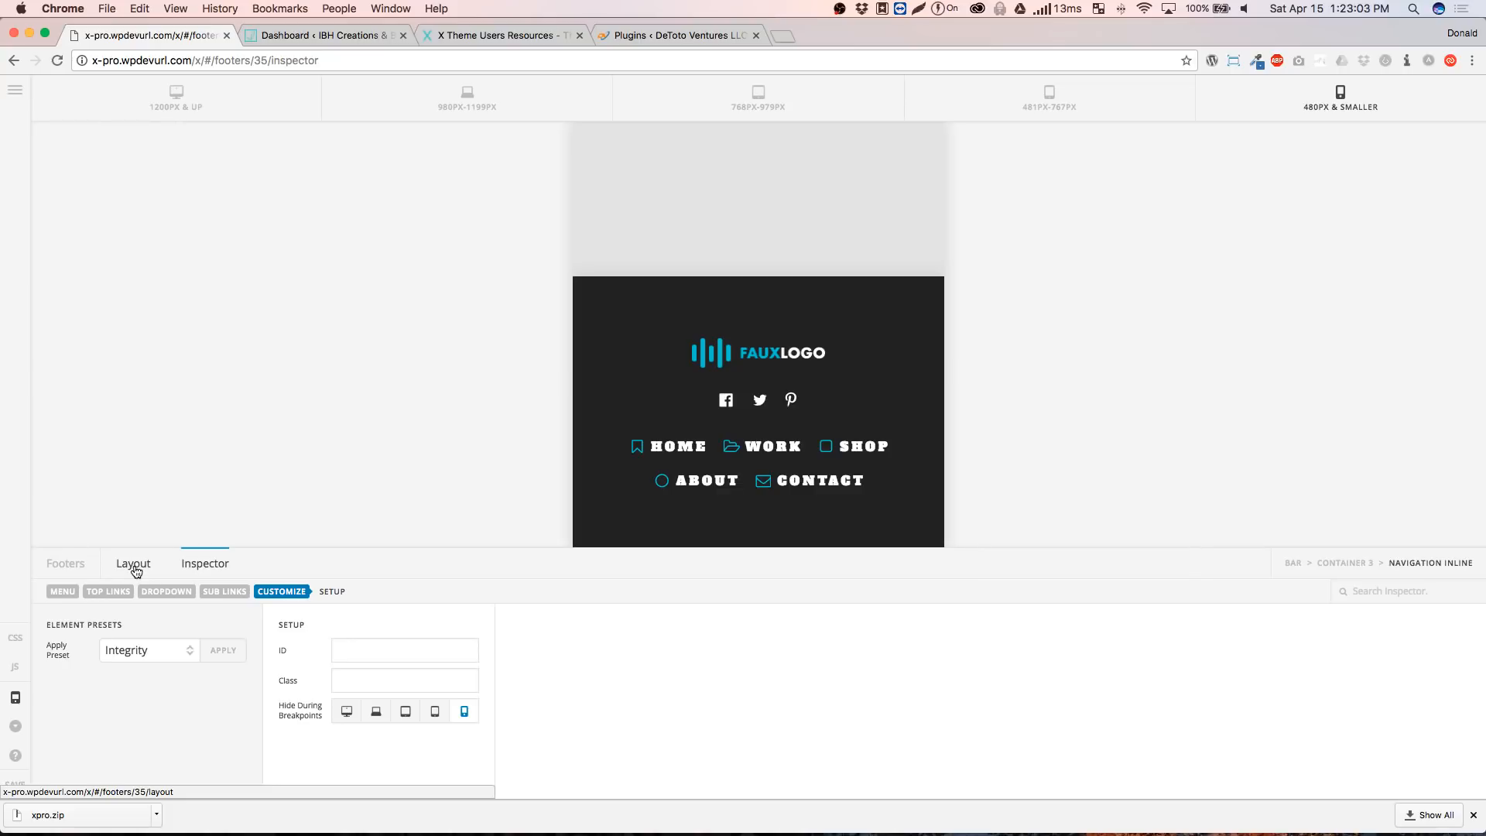
click(613, 481)
click(377, 593)
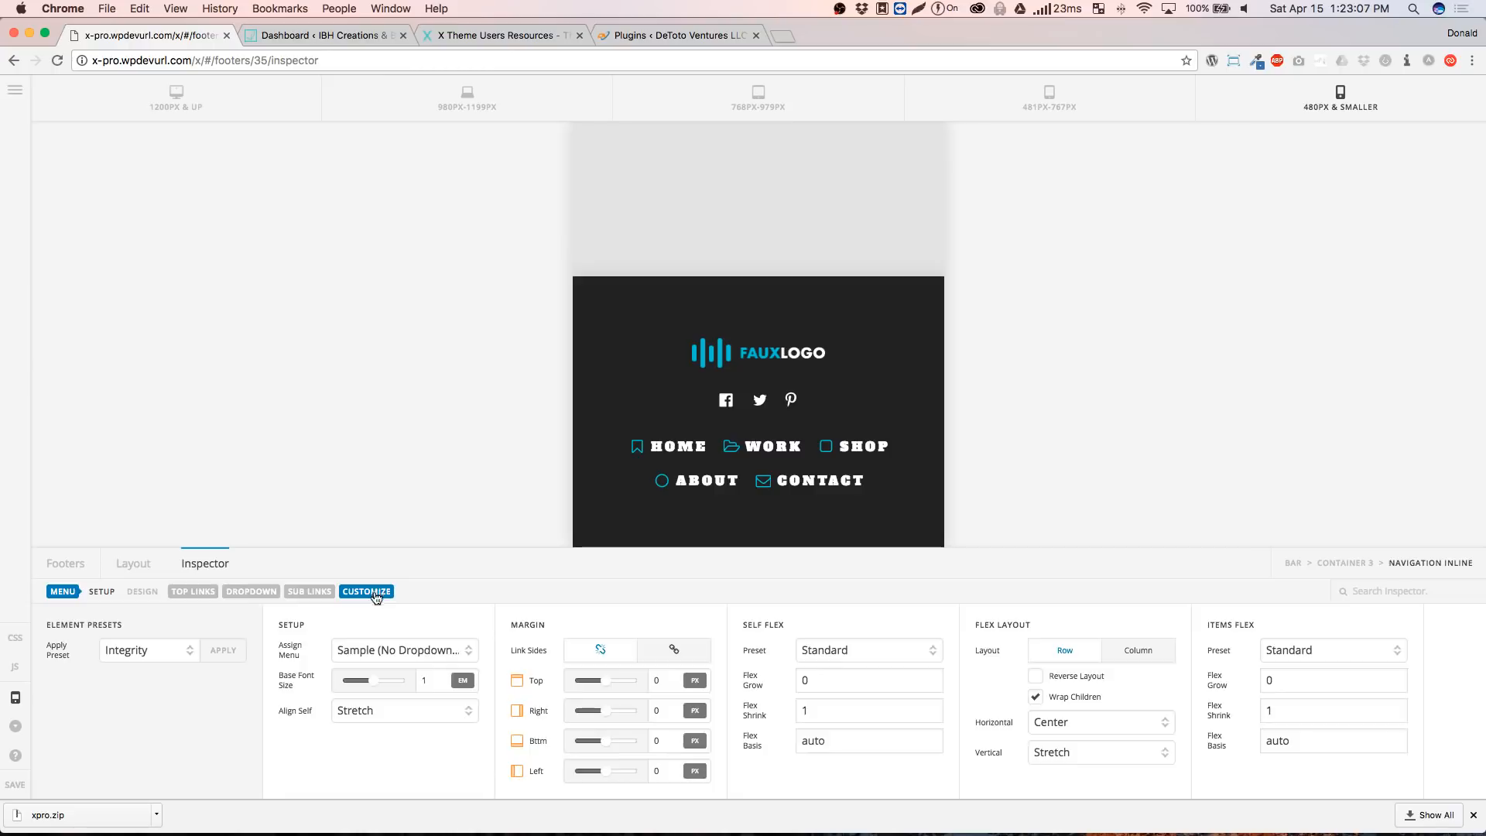
click(464, 712)
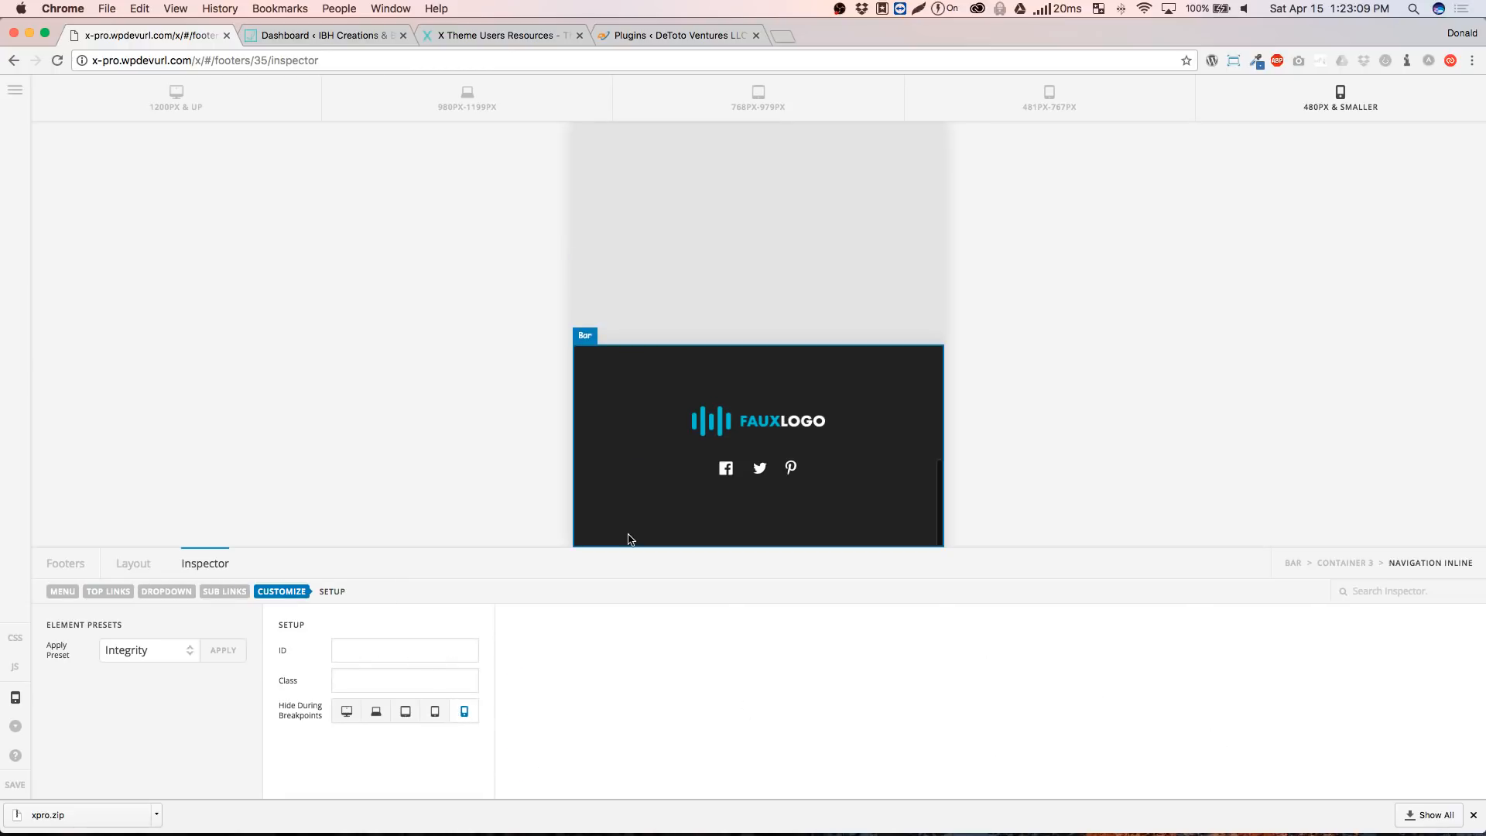
Add a second Navigation Inline element to Container 3 of the footer bar
click(133, 564)
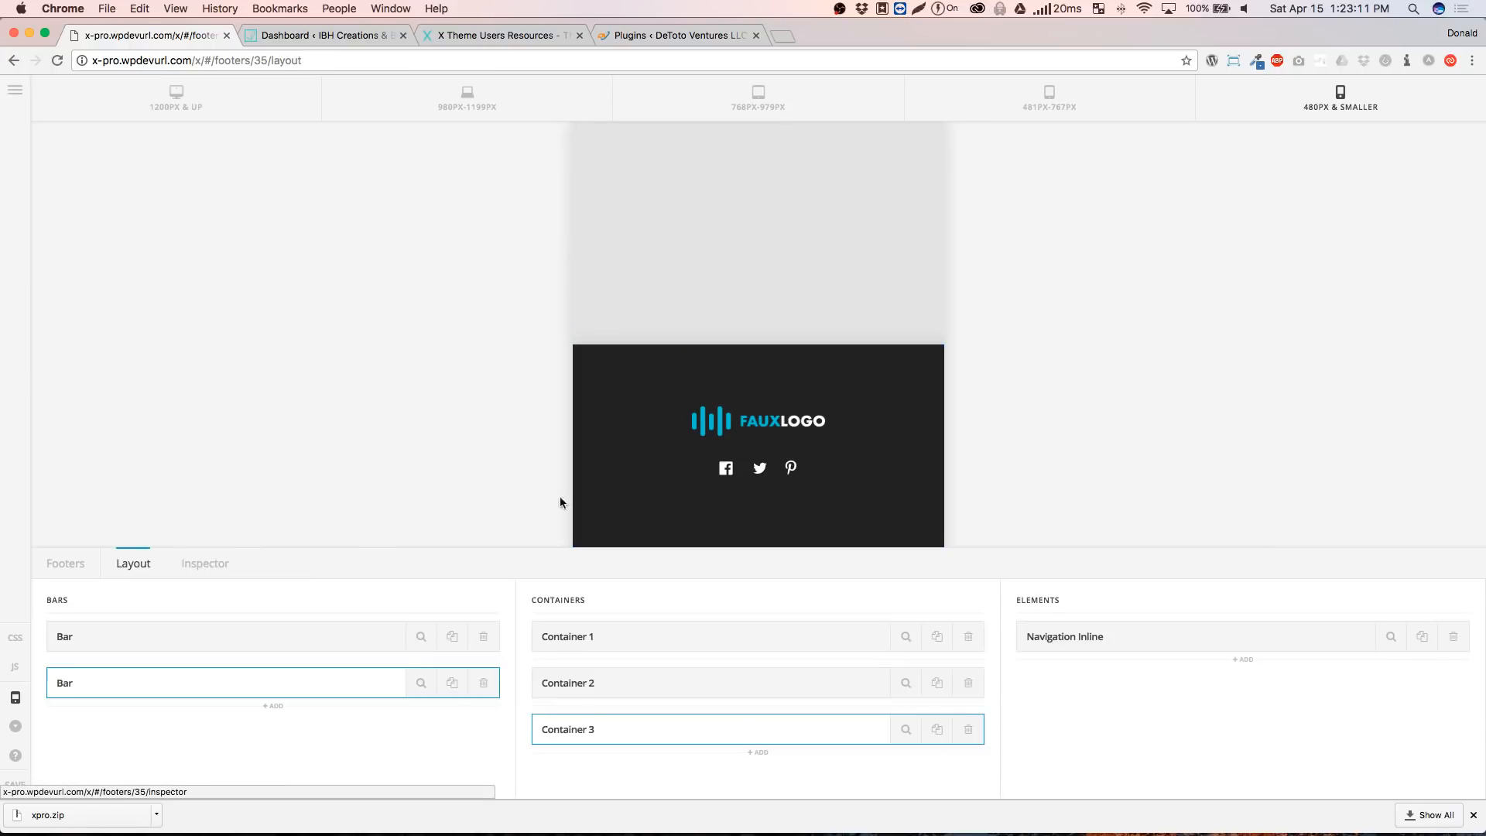
click(904, 684)
click(120, 563)
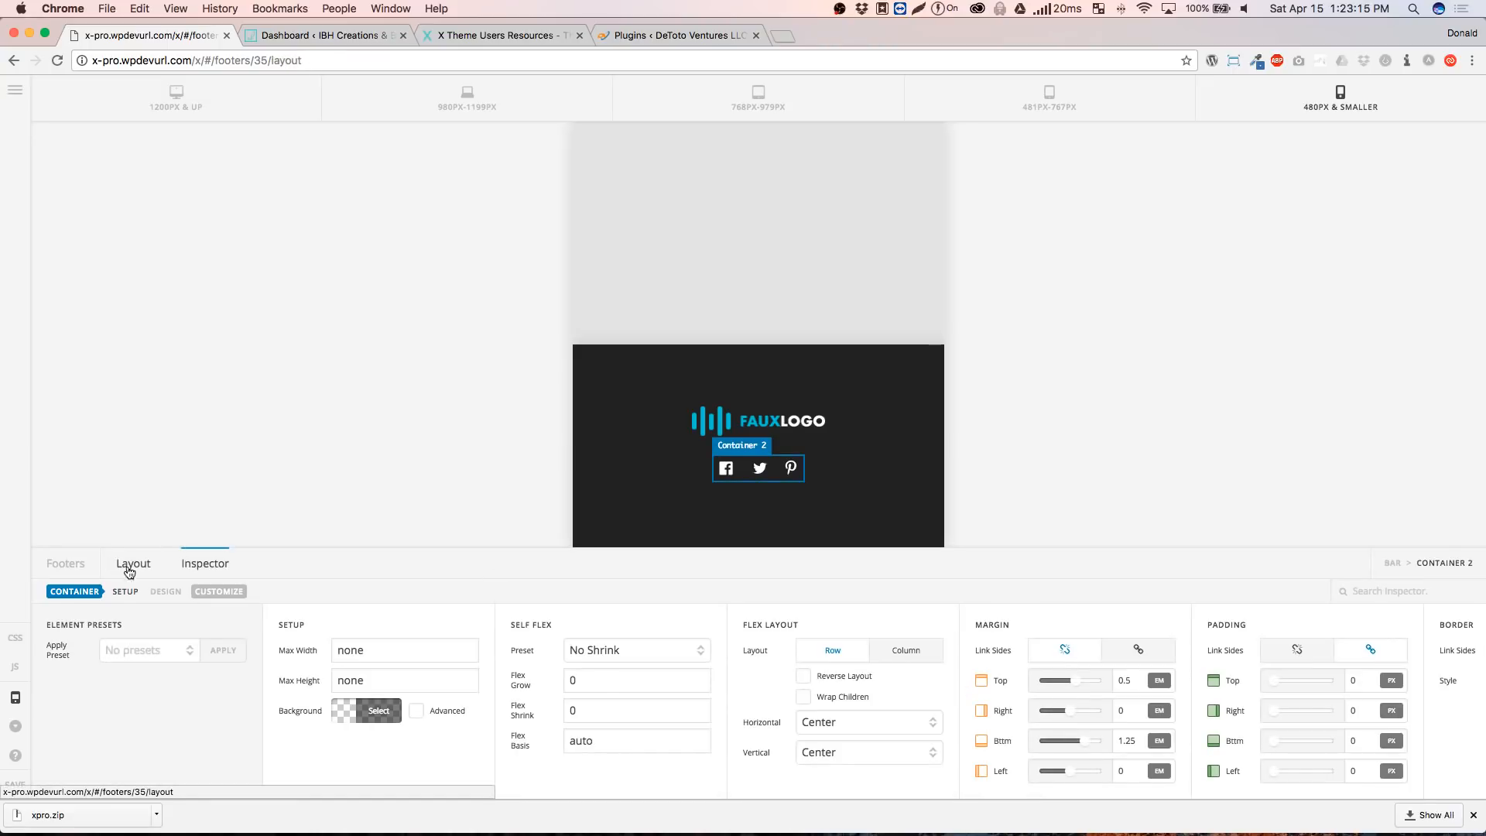
click(788, 729)
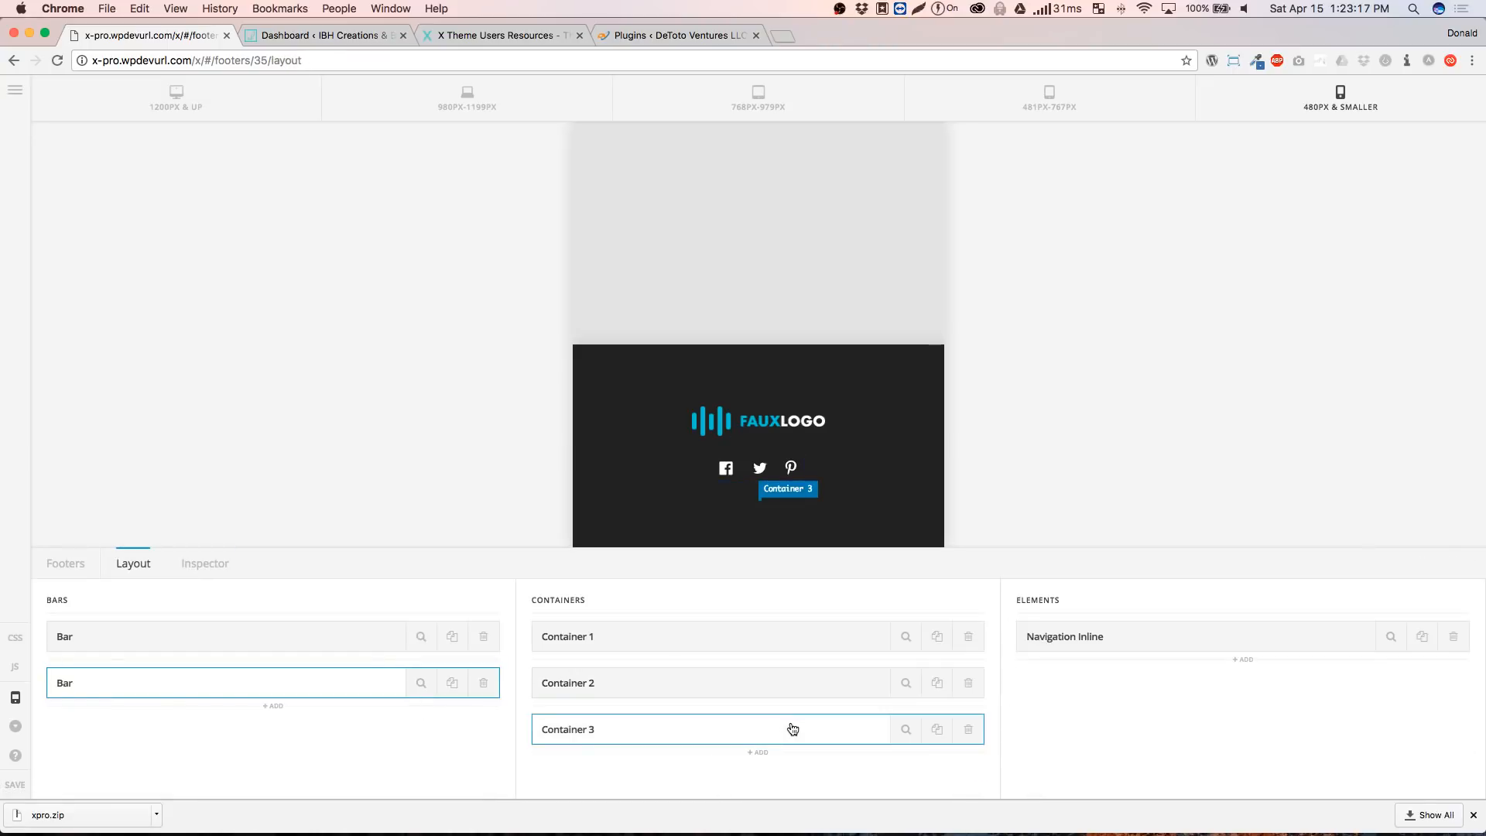
click(1238, 661)
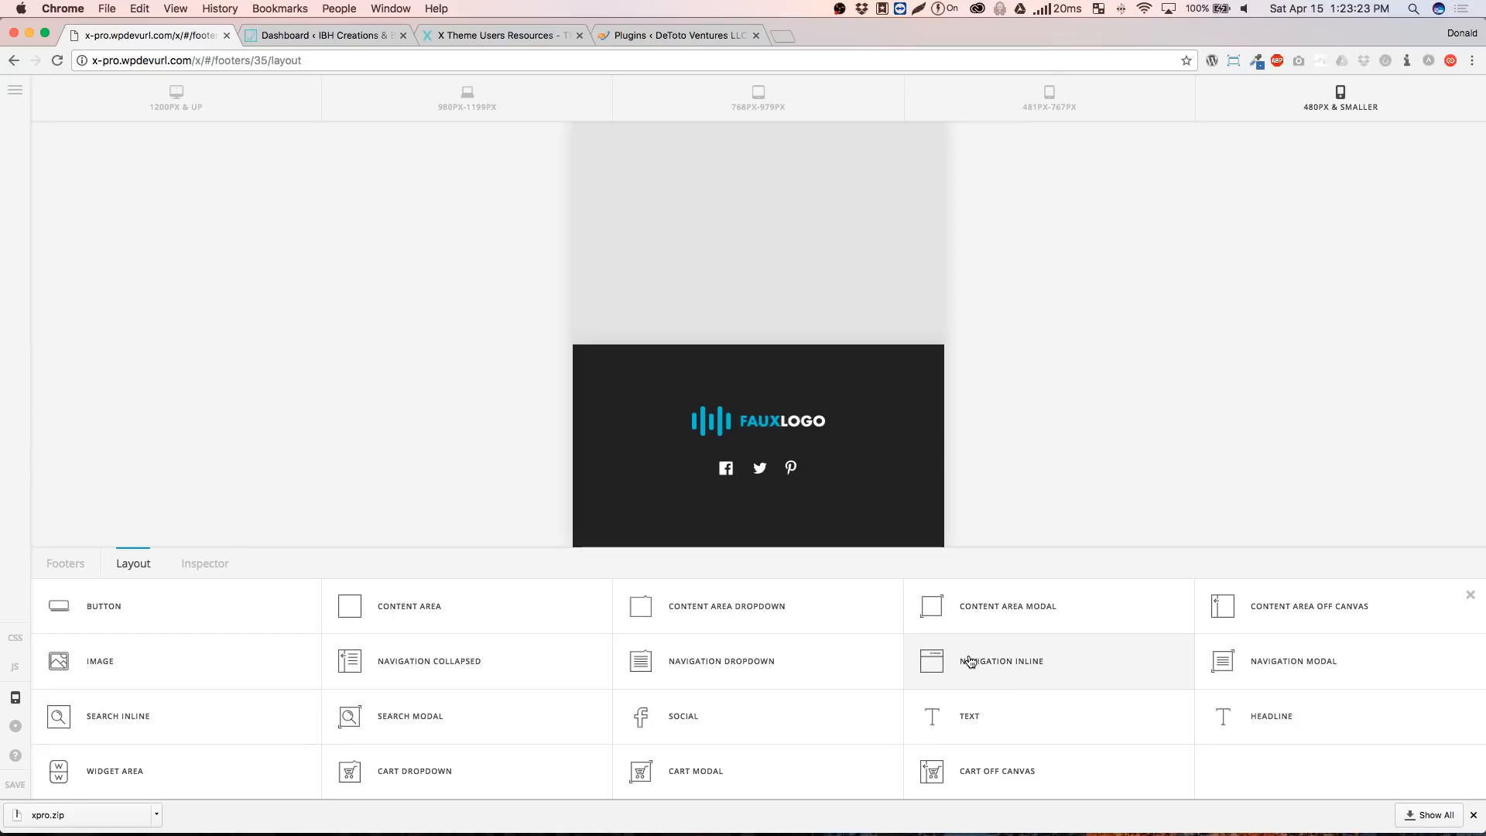
click(970, 662)
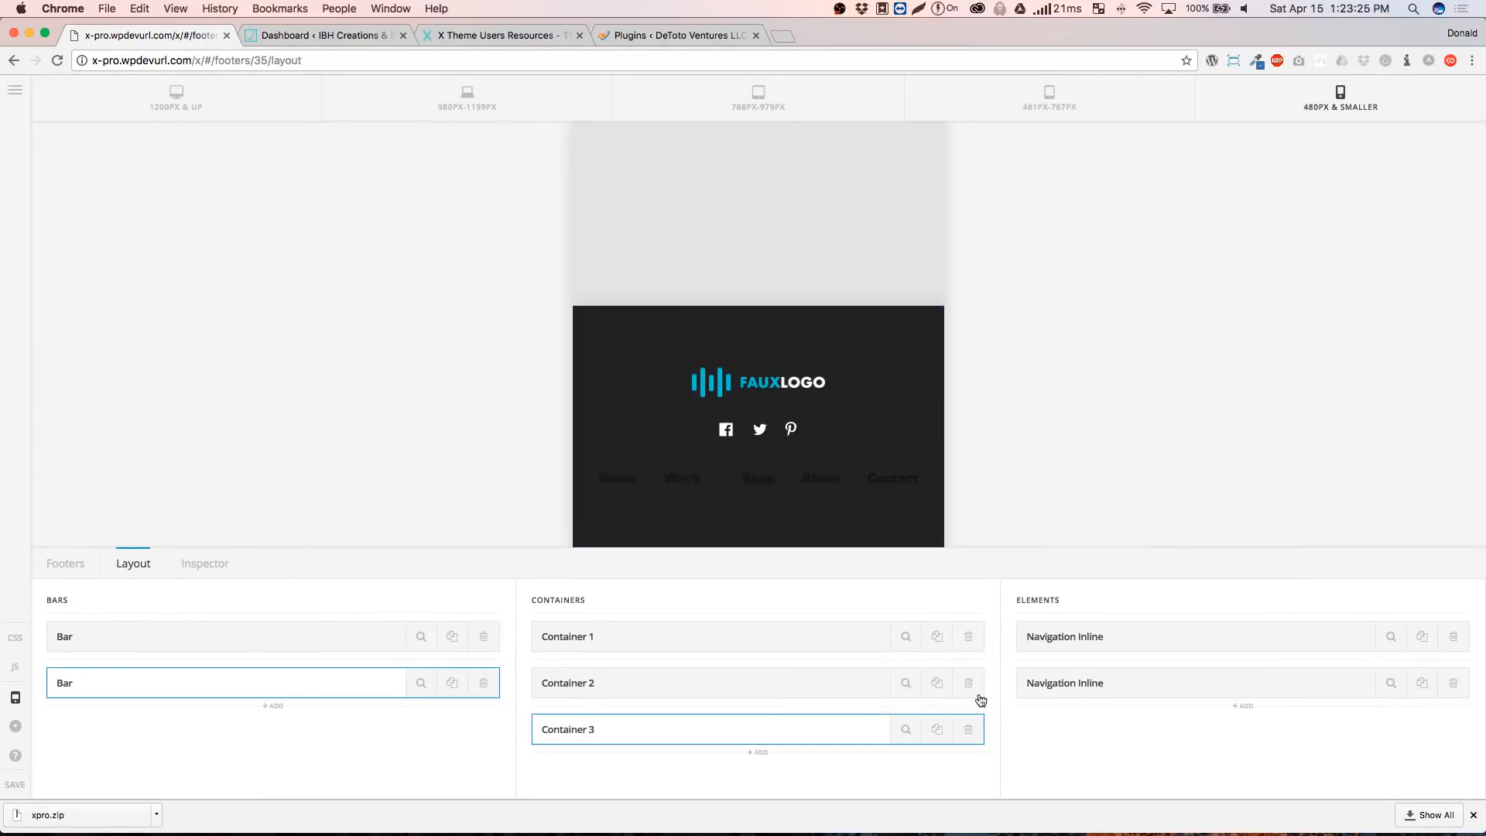
Try the new navigation's row alignment options, ending with horizontal on Space Around and vertical on Start
click(906, 732)
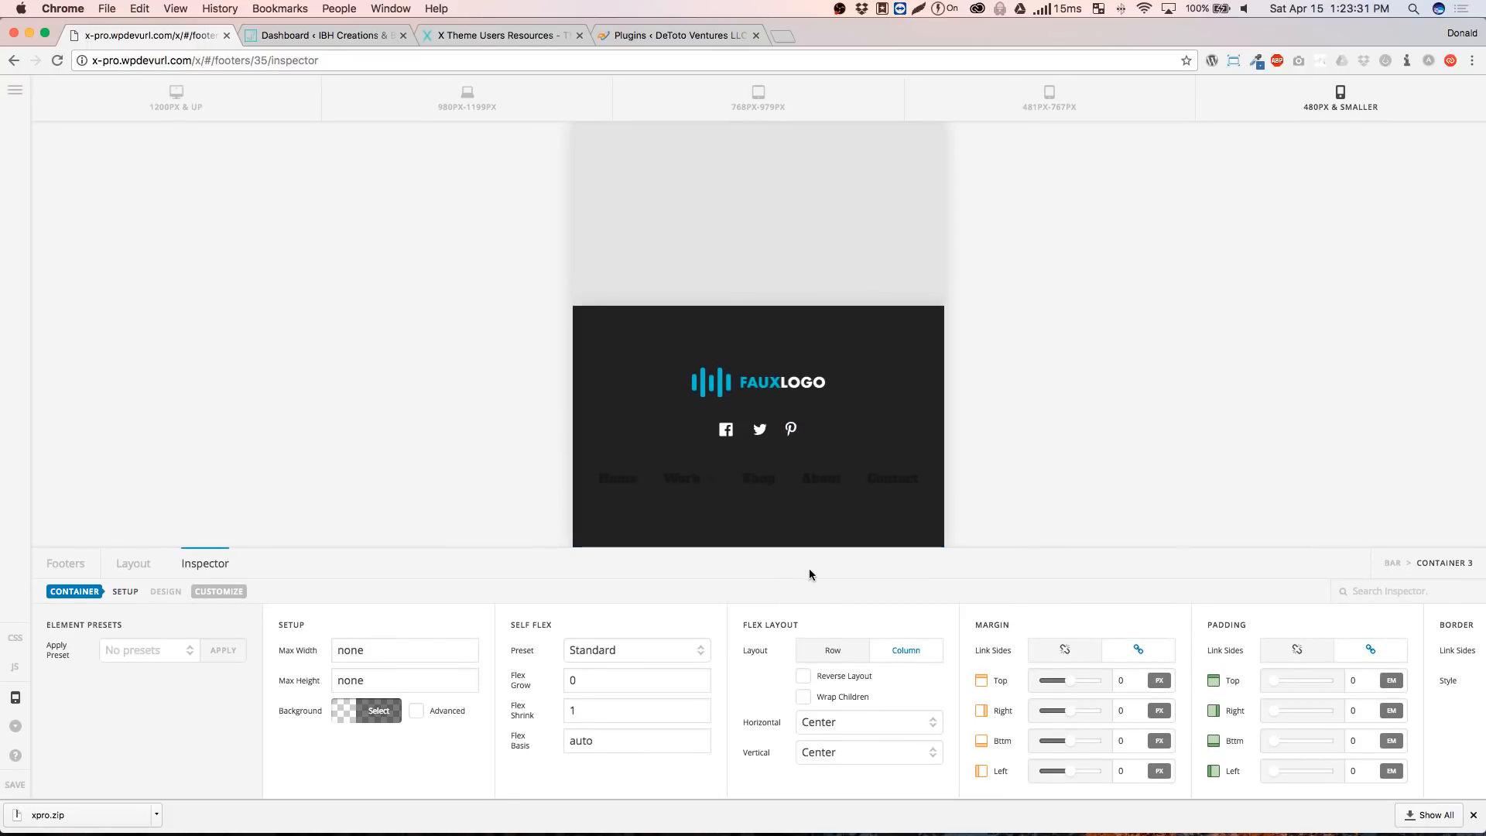
click(728, 493)
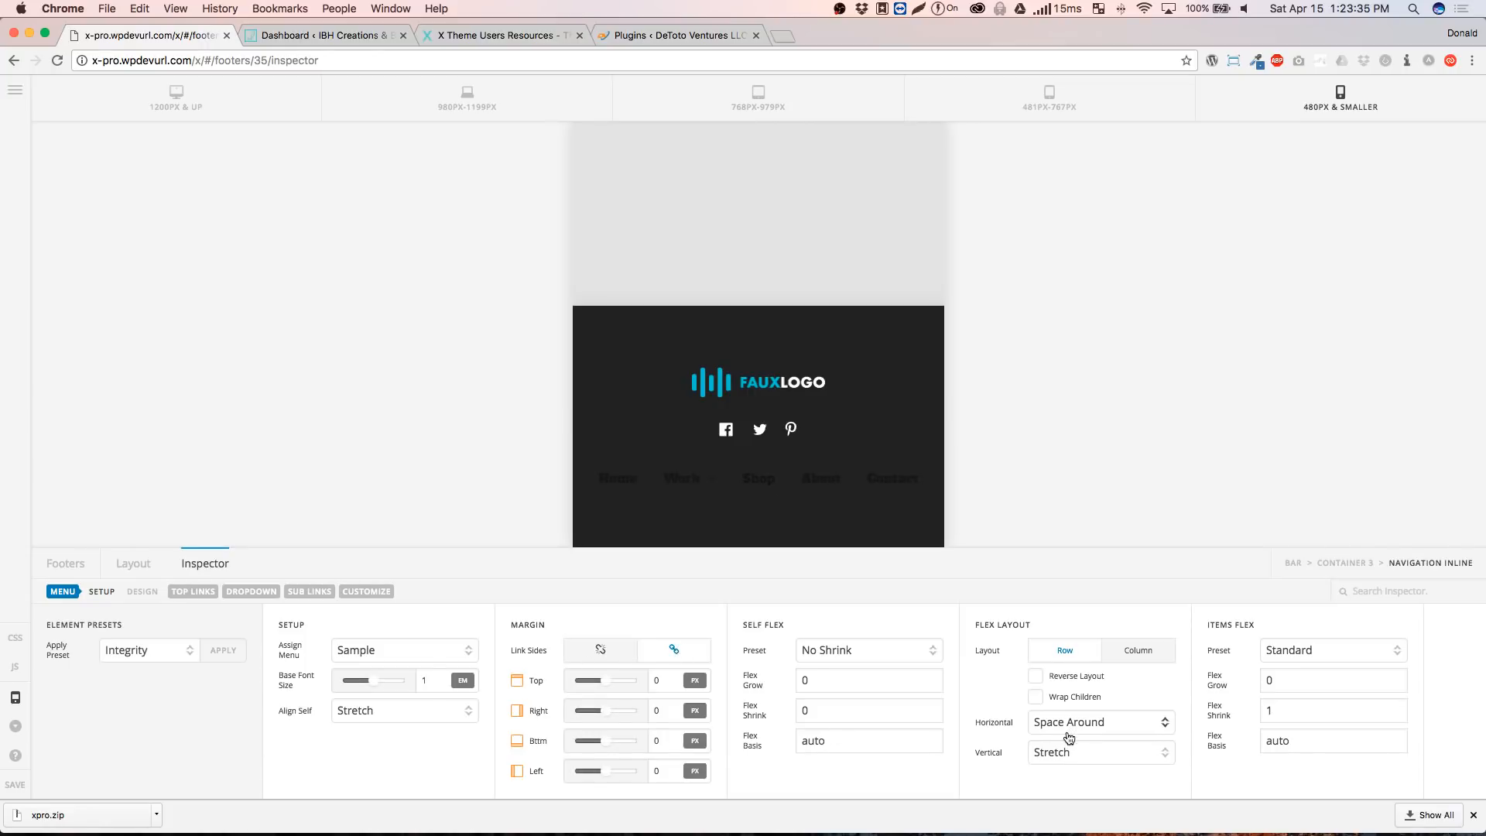
click(1065, 728)
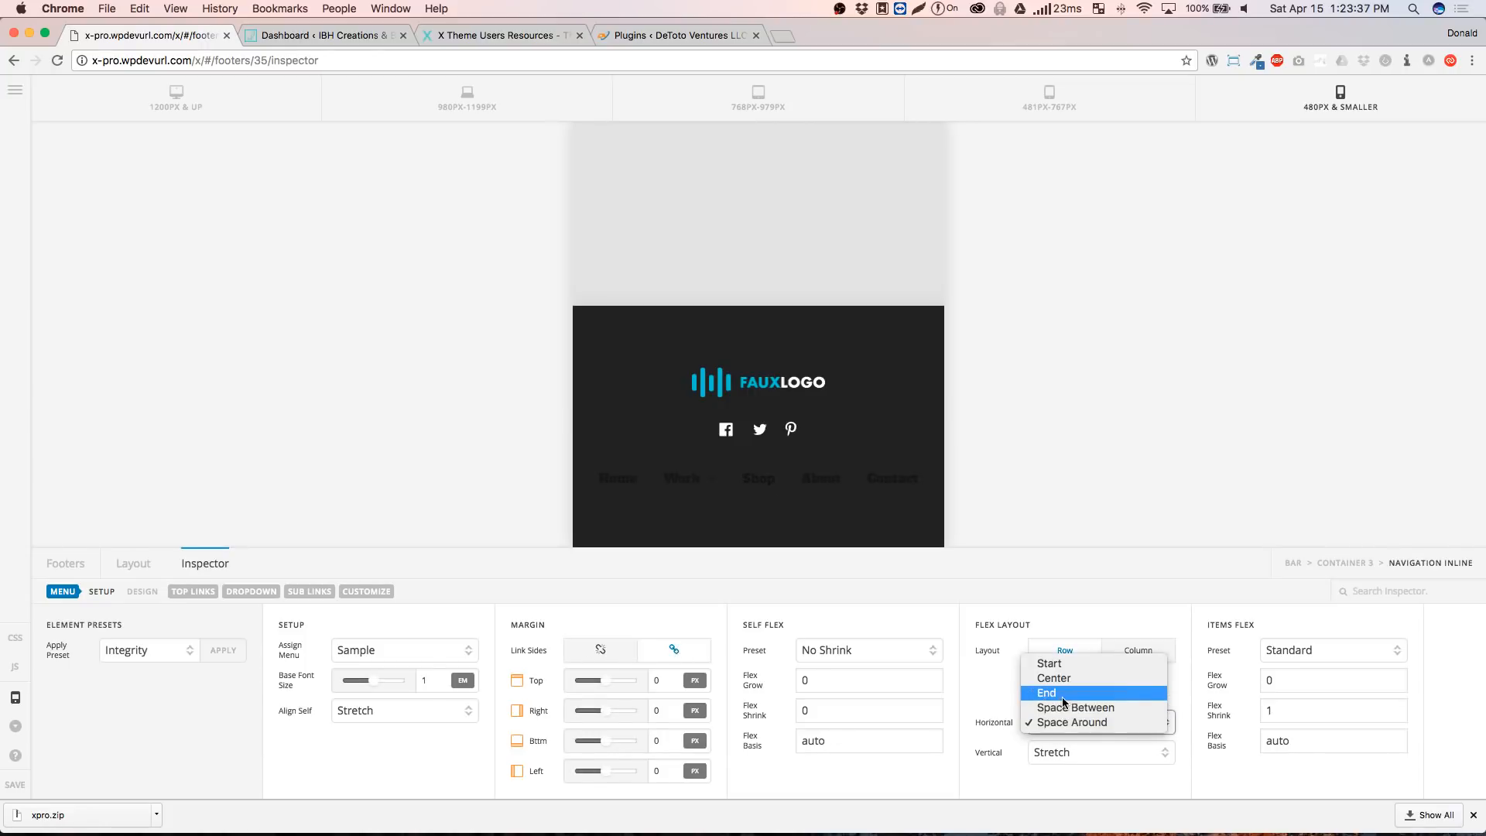
click(1064, 693)
click(1067, 753)
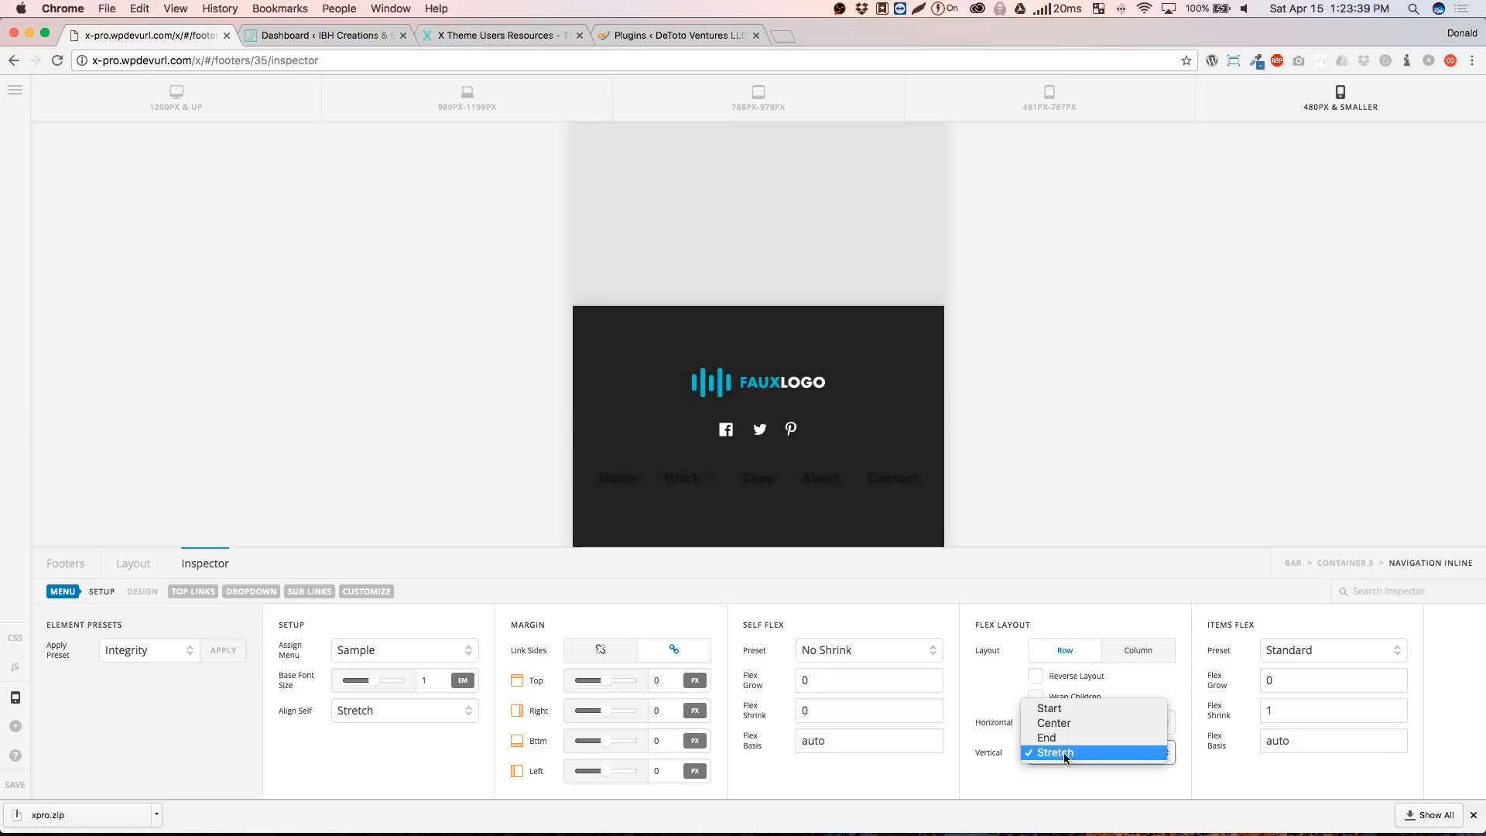
click(1047, 708)
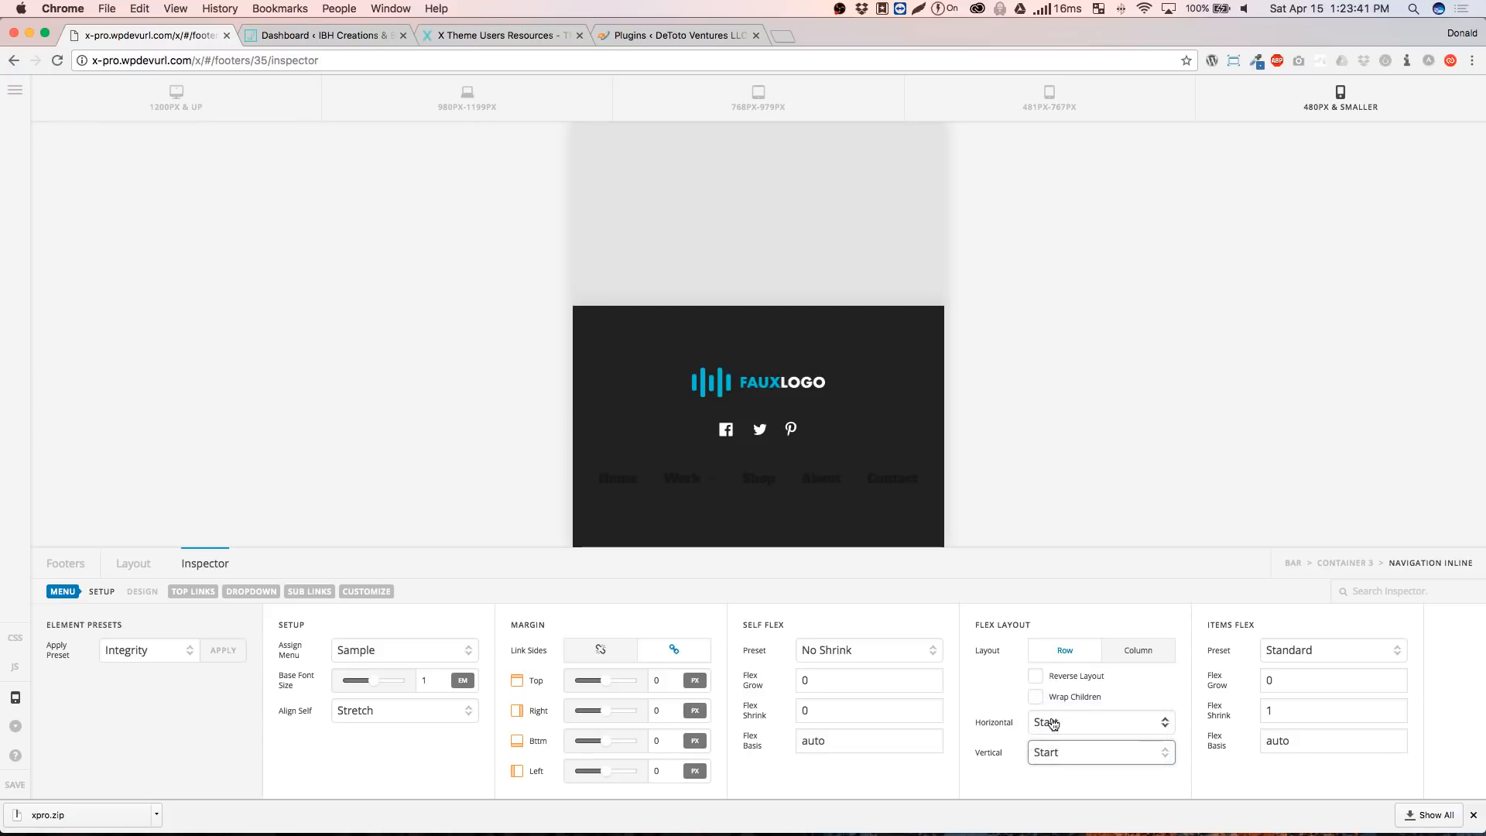
click(1053, 722)
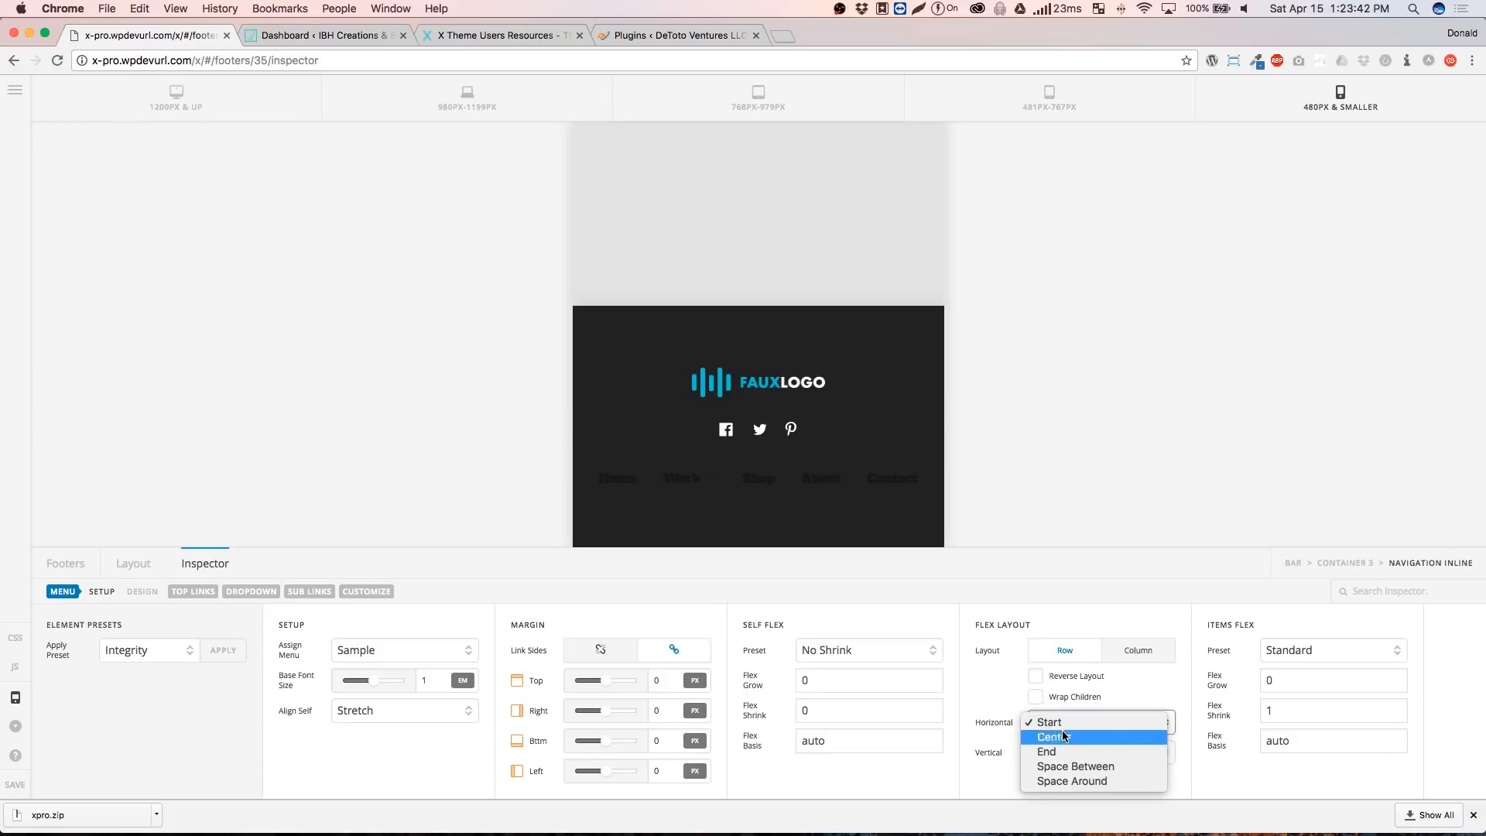
click(1072, 781)
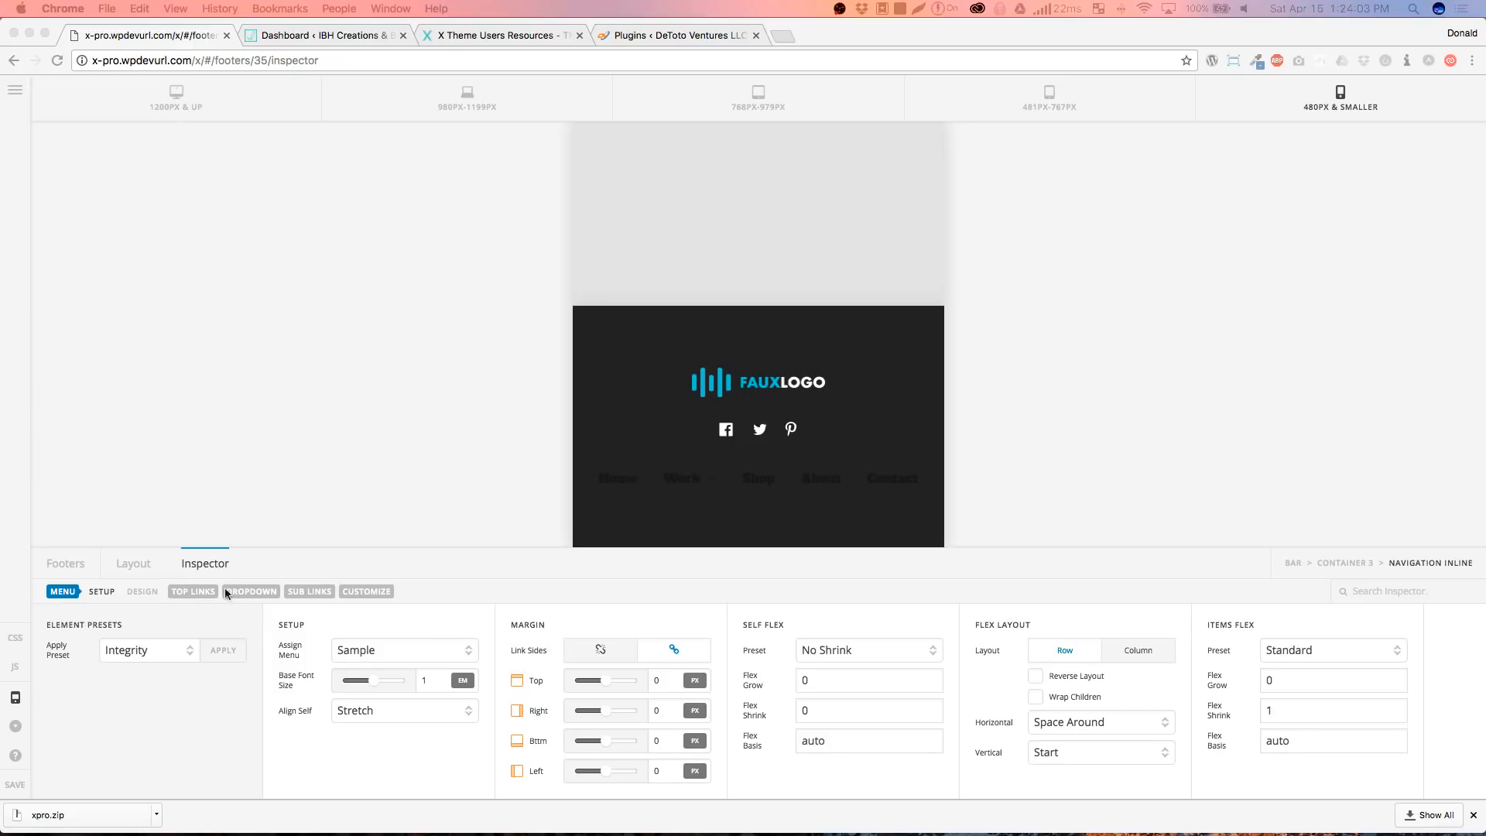
Examine the horizontal and vertical content flex options of the new navigation's top links
click(177, 592)
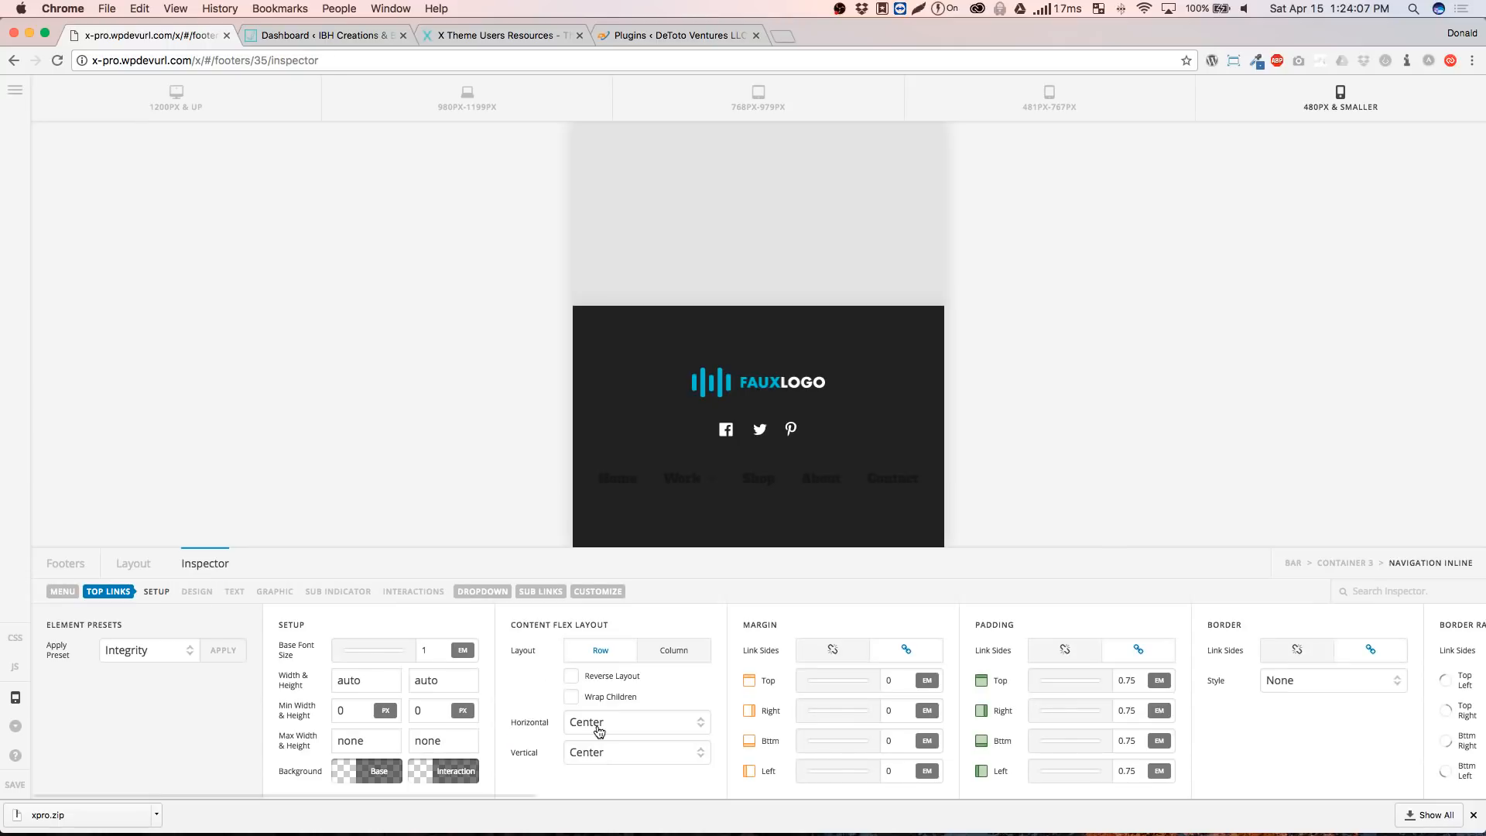
click(612, 732)
click(608, 720)
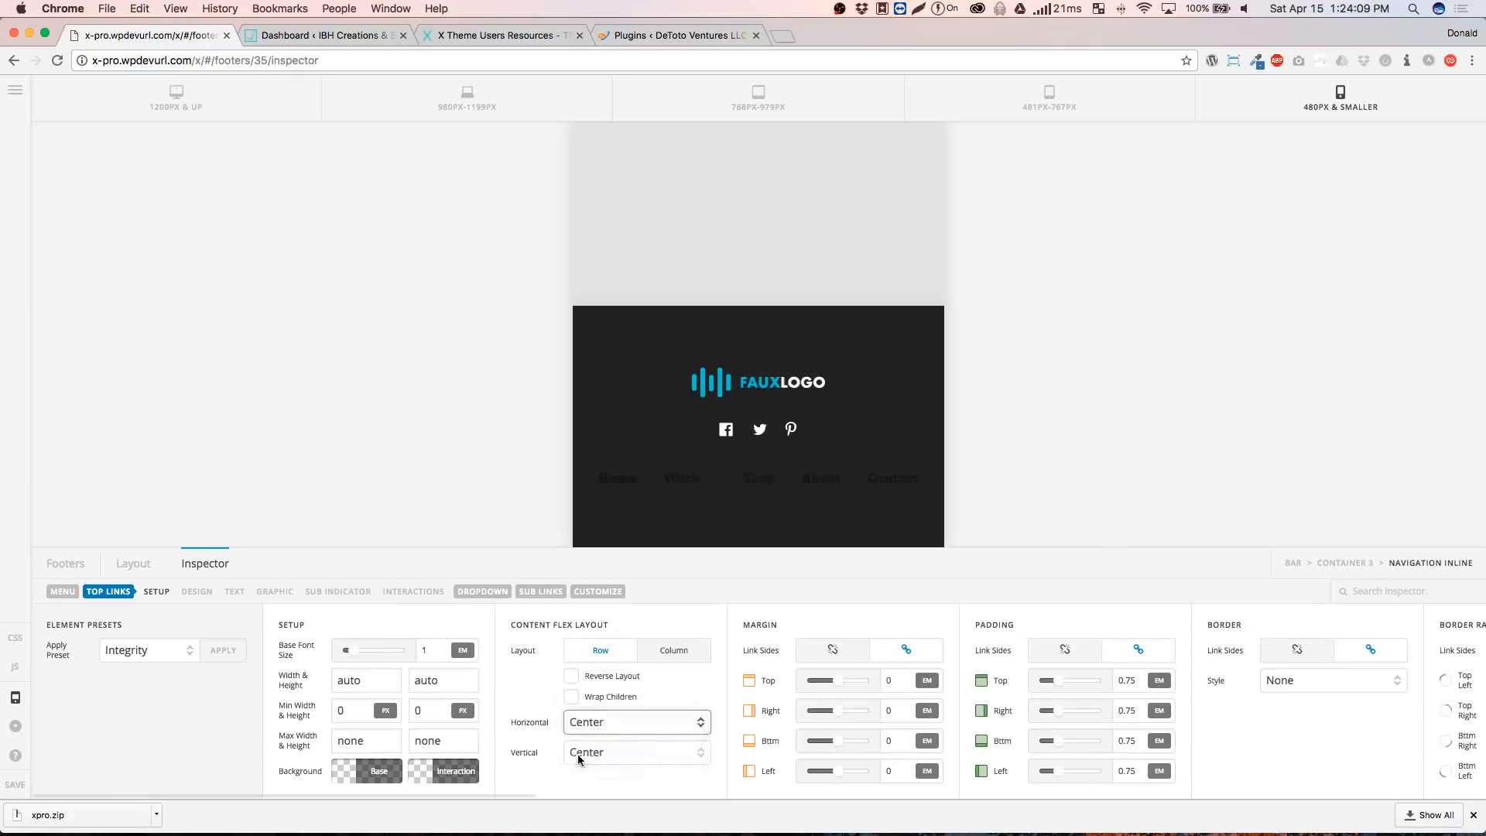
click(603, 761)
click(540, 708)
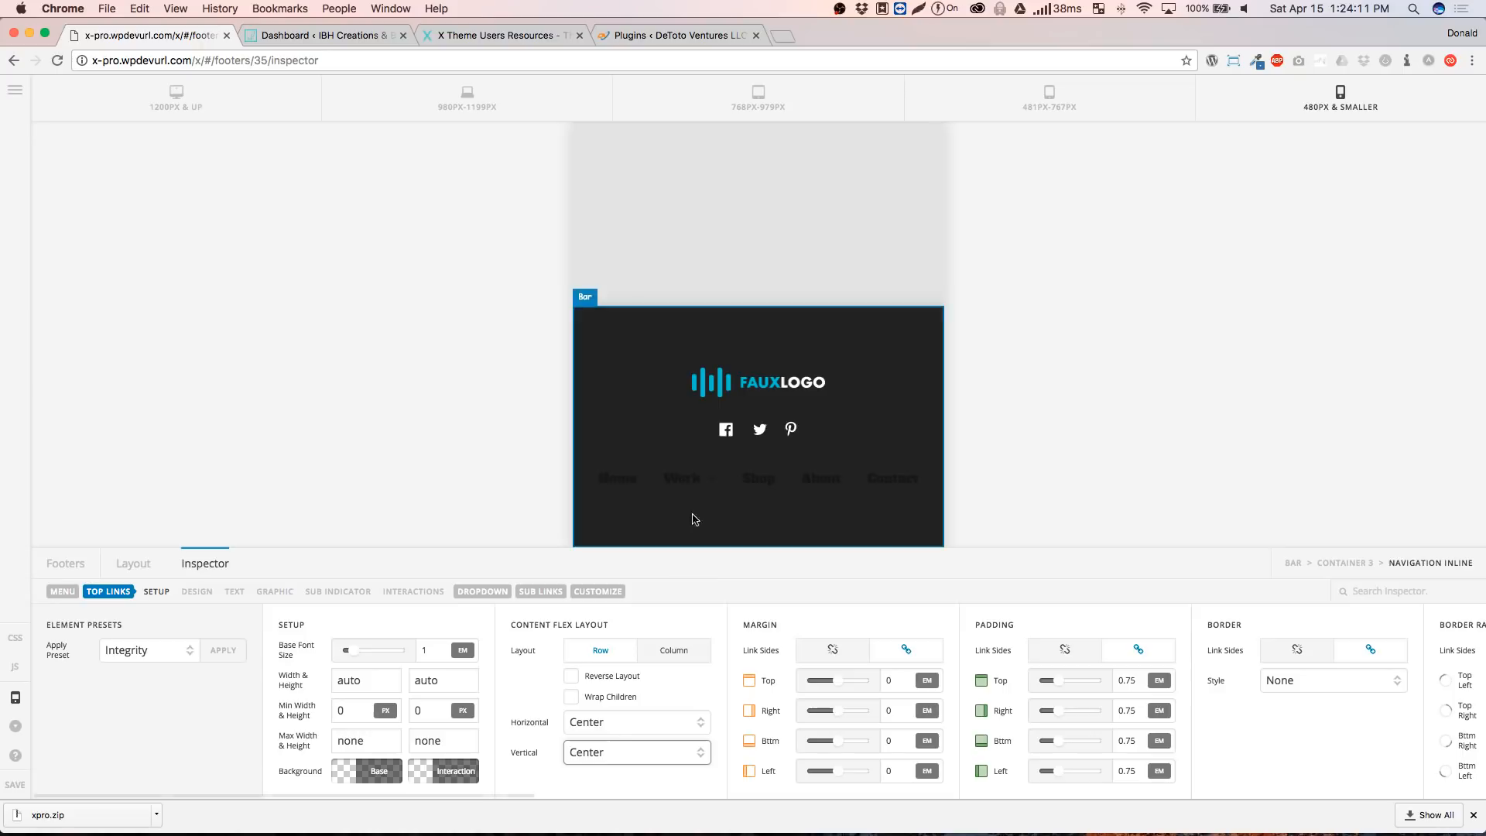
mouse_move(676, 484)
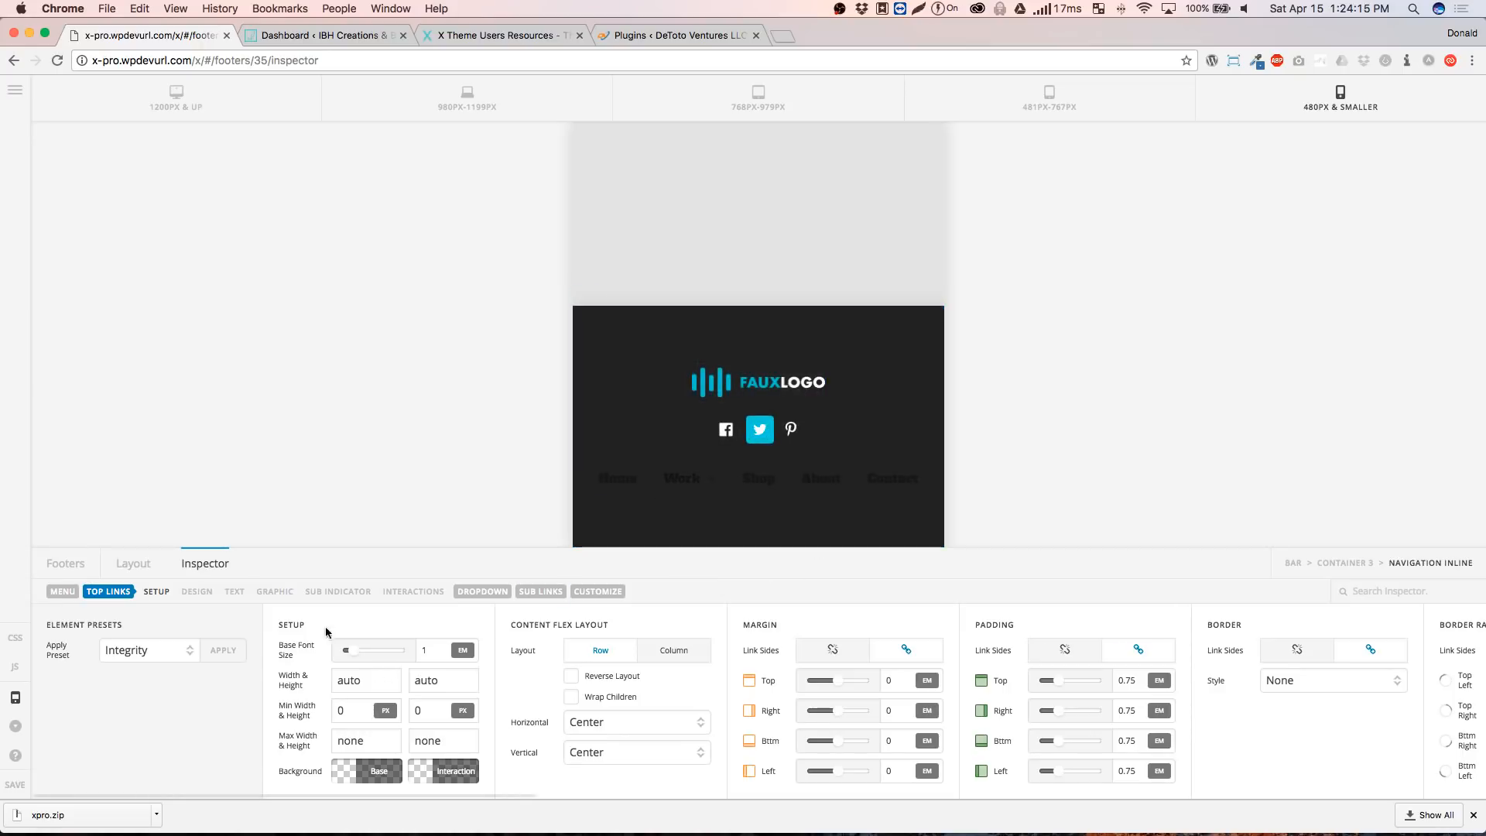
Set the new navigation's flex layout to Column and assign it the Sample (No Dropdowns) menu
click(62, 592)
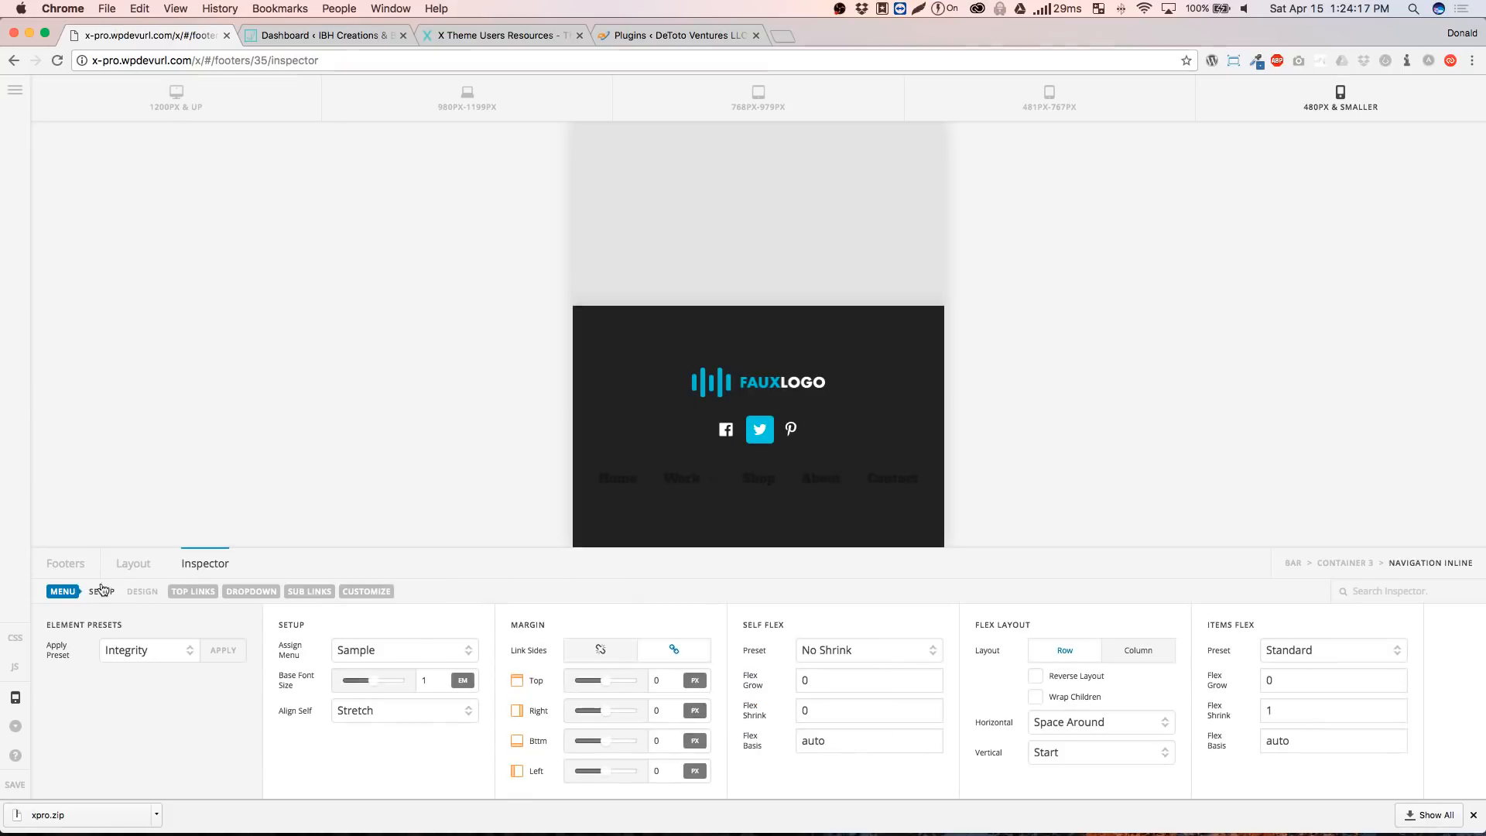
click(1061, 724)
click(994, 695)
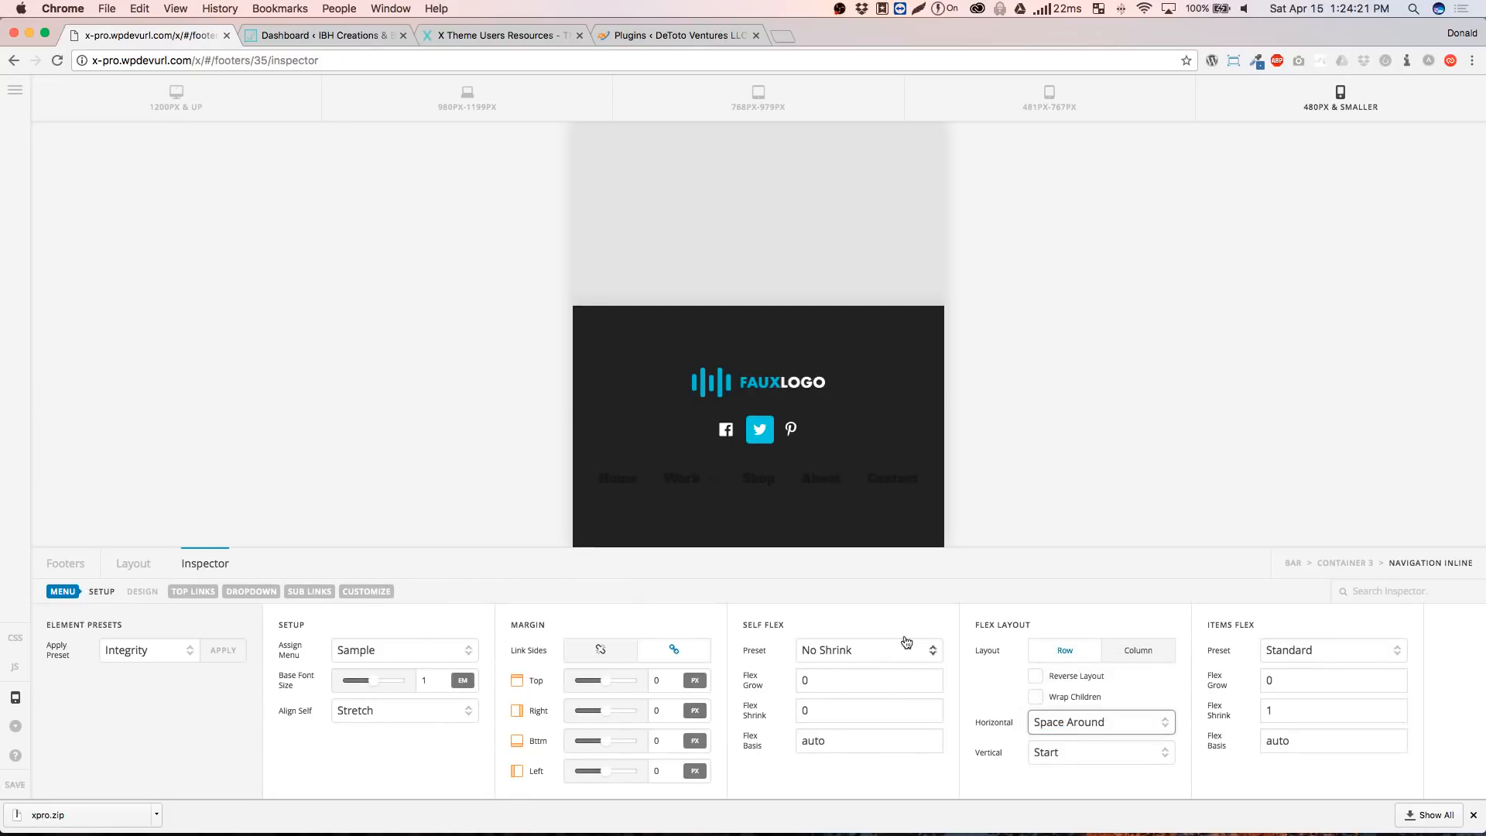
click(1128, 653)
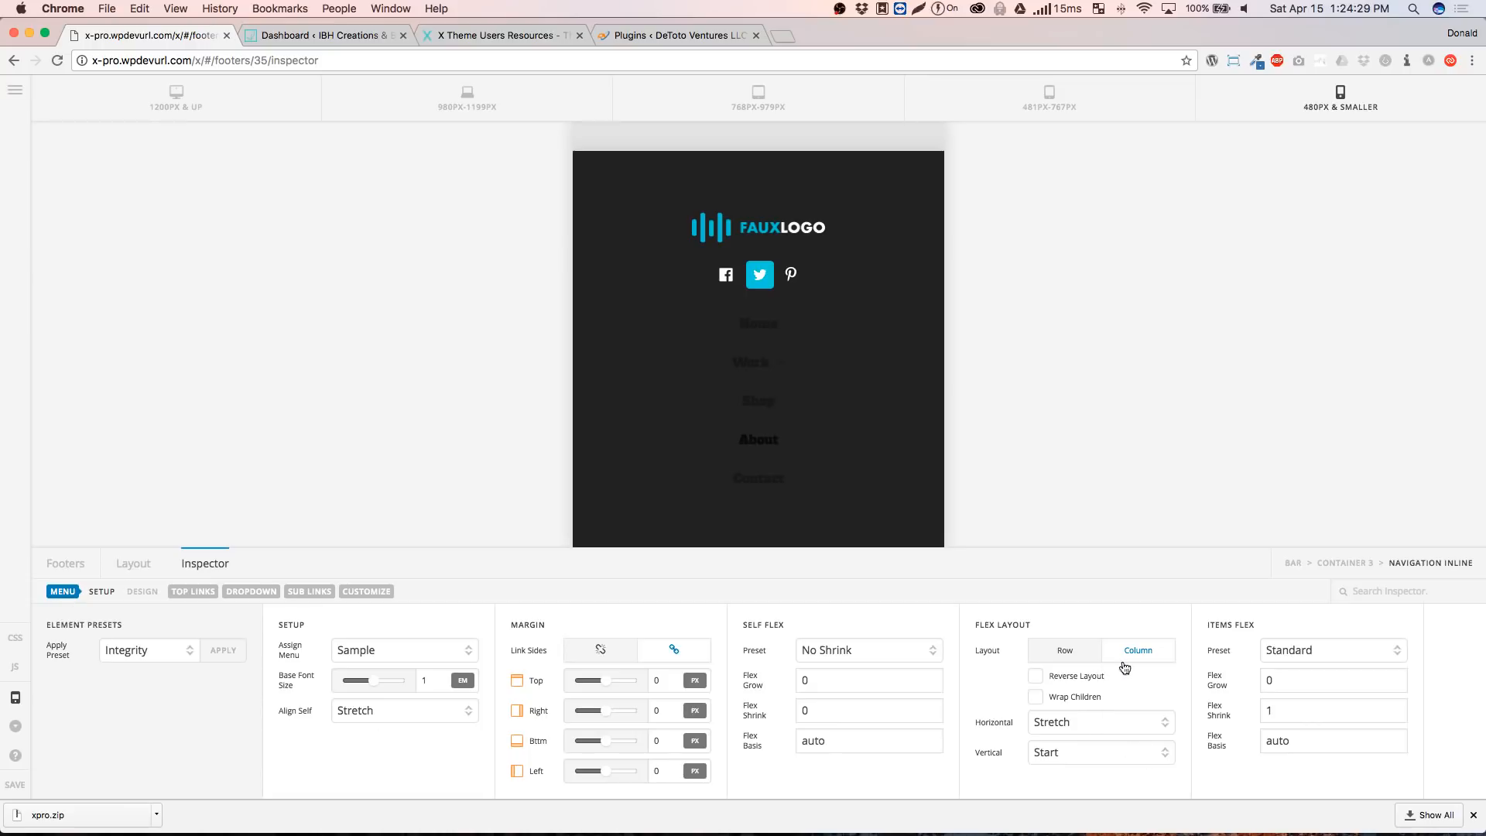
click(755, 362)
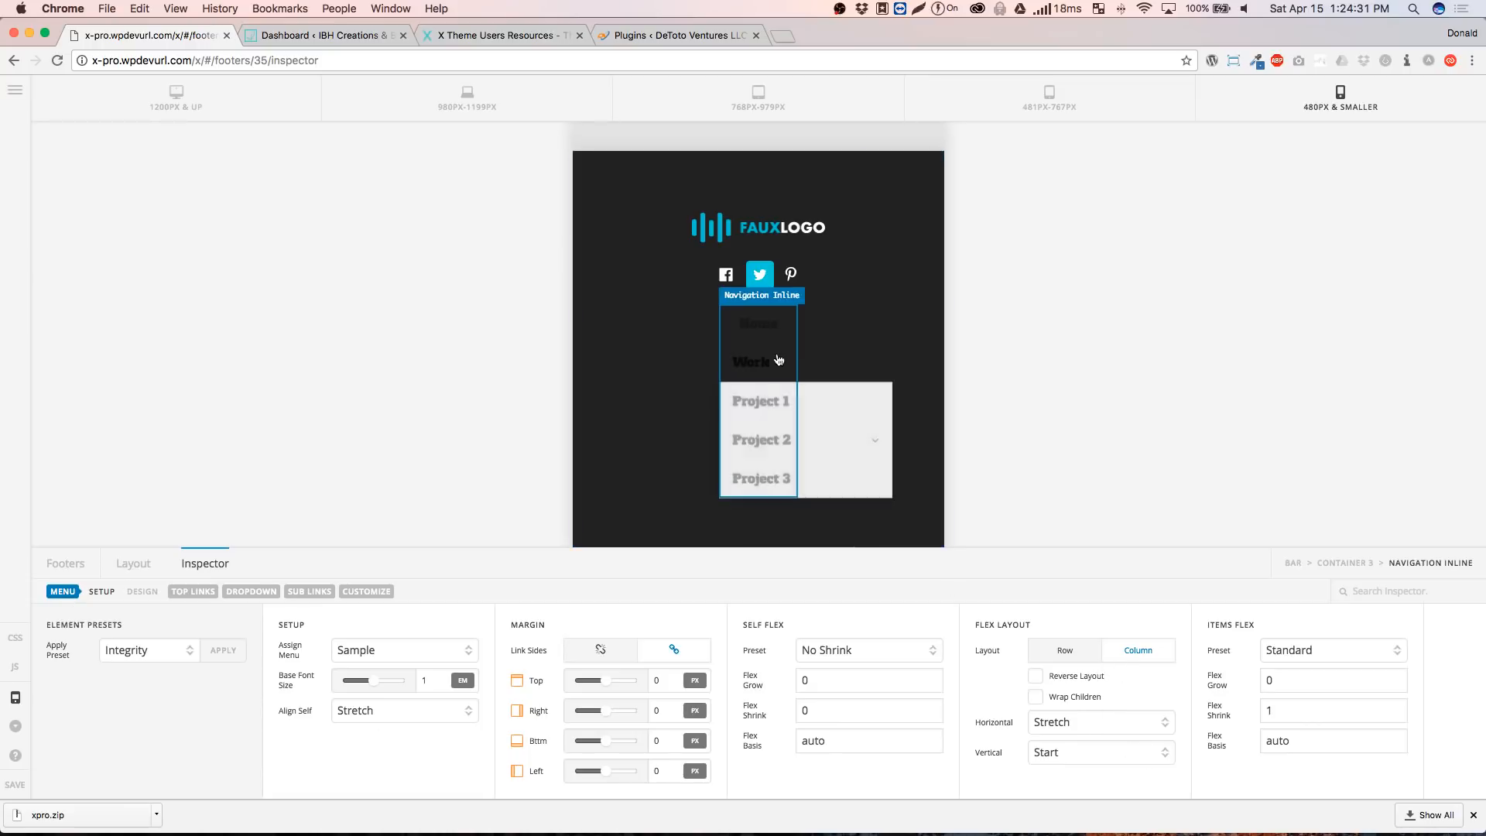
click(410, 651)
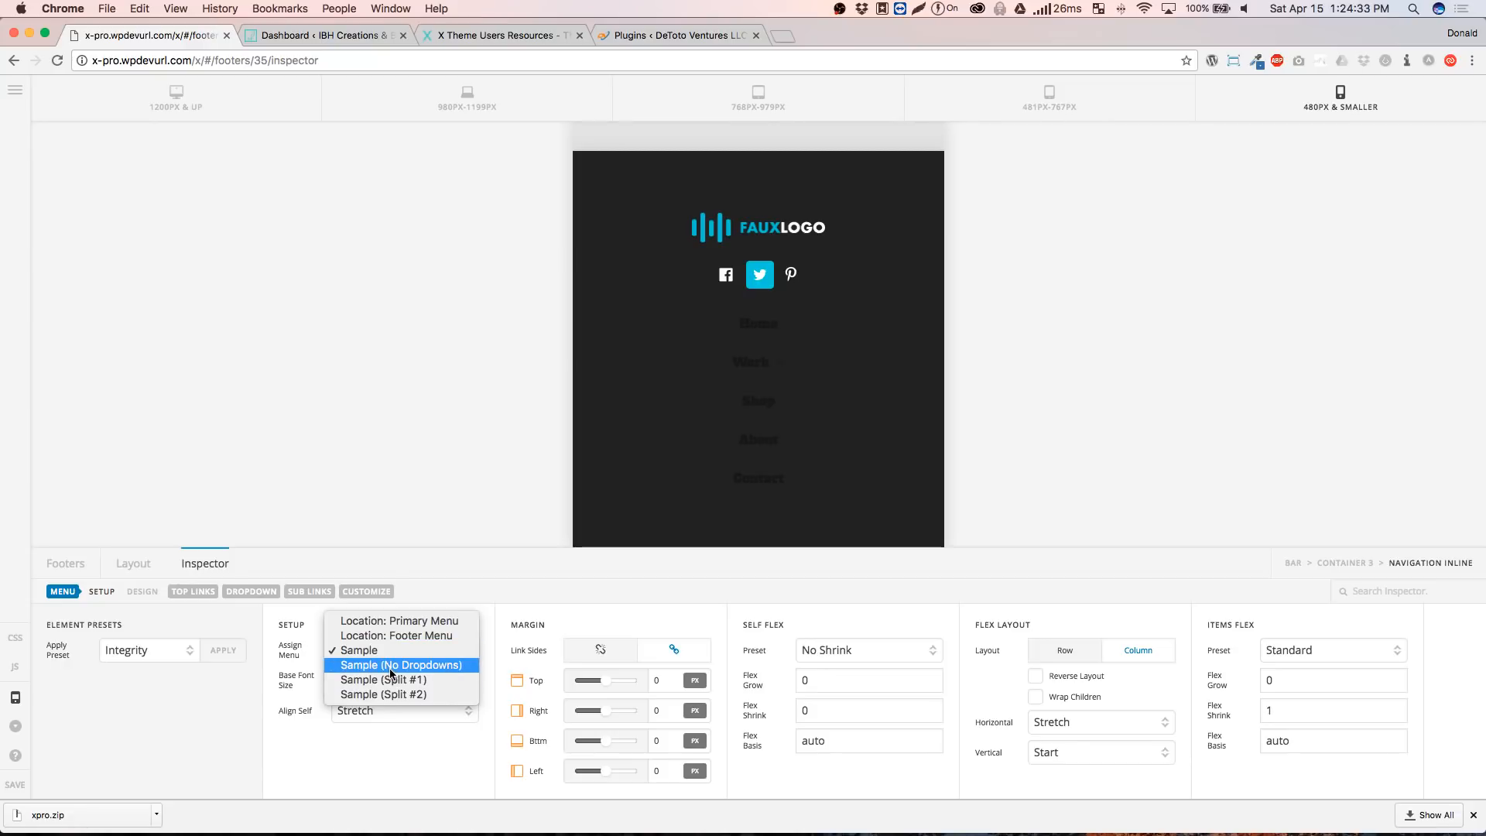
click(392, 673)
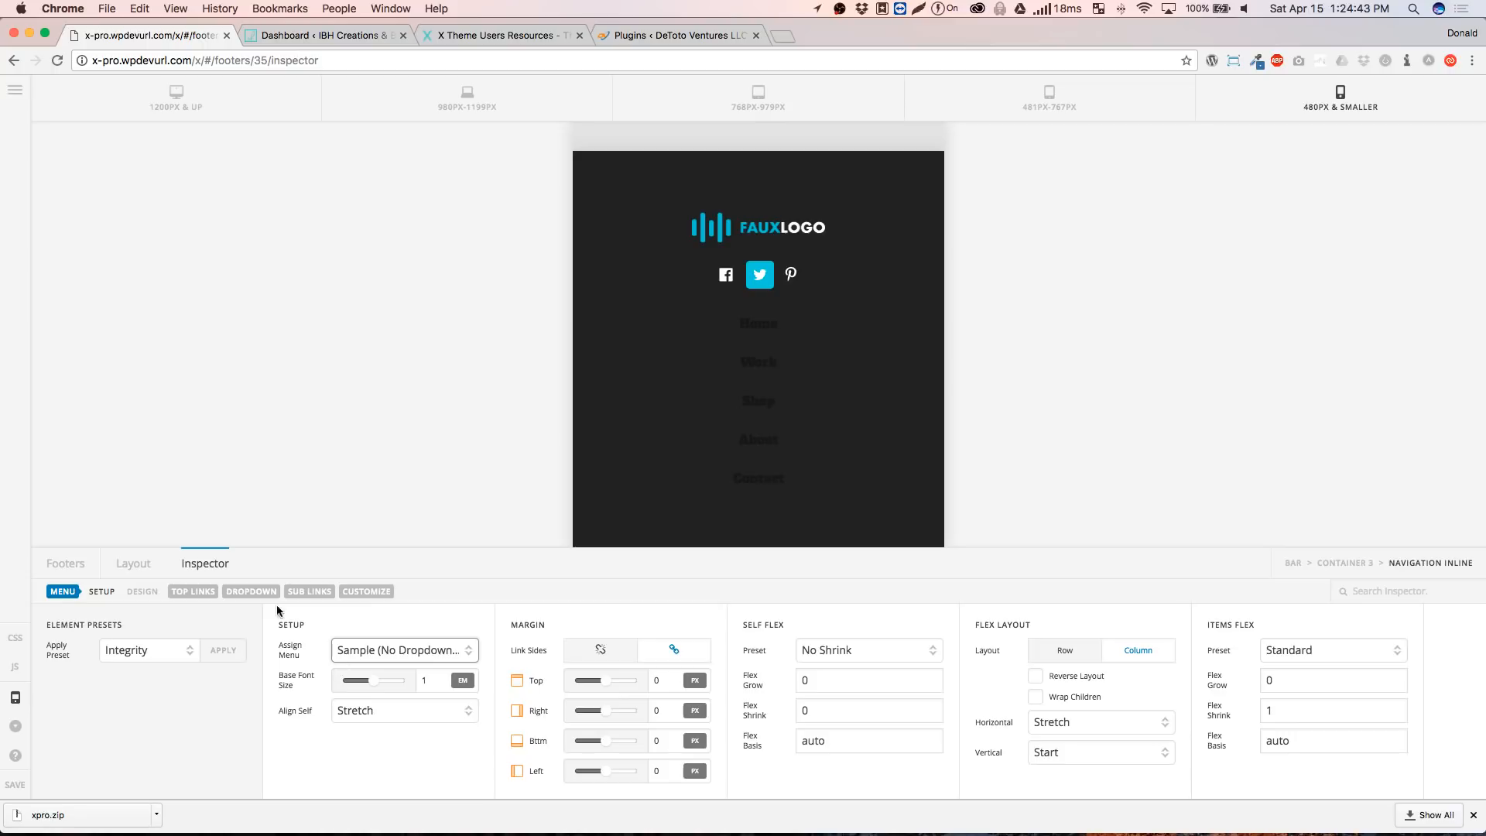
Set the base text color of the new navigation's top links to white
click(191, 598)
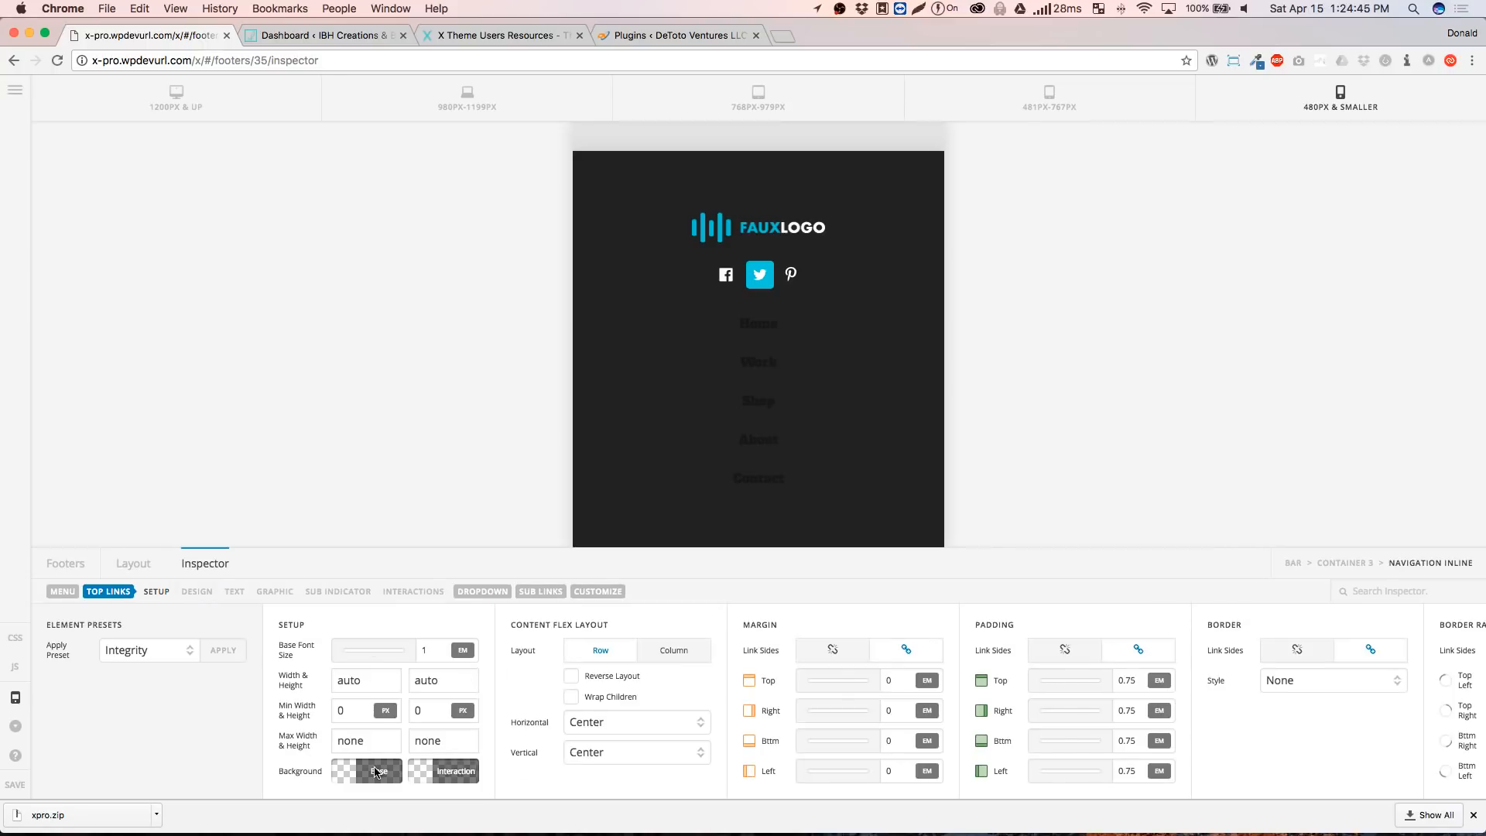
click(235, 593)
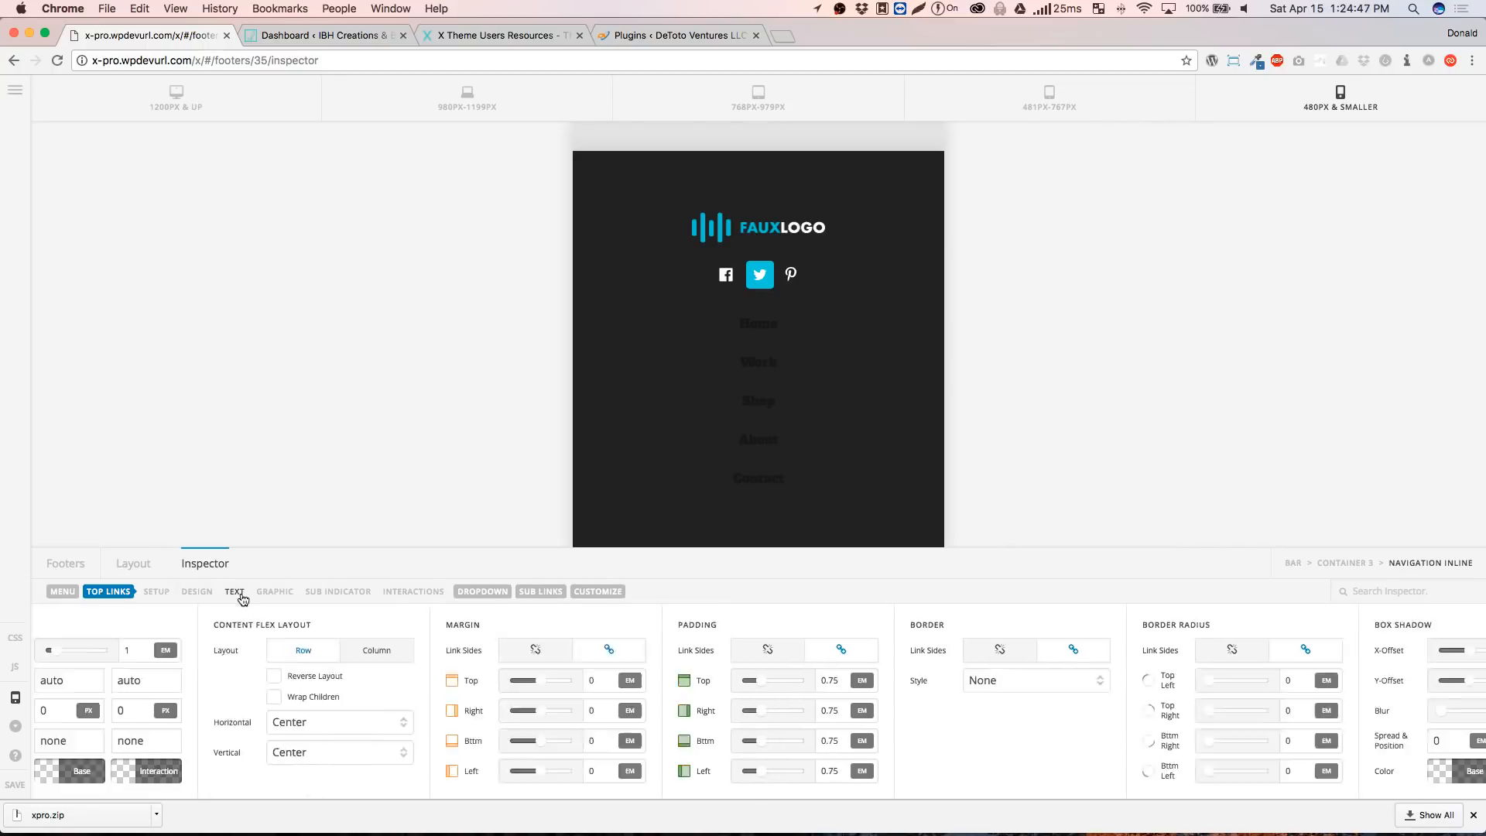
click(797, 772)
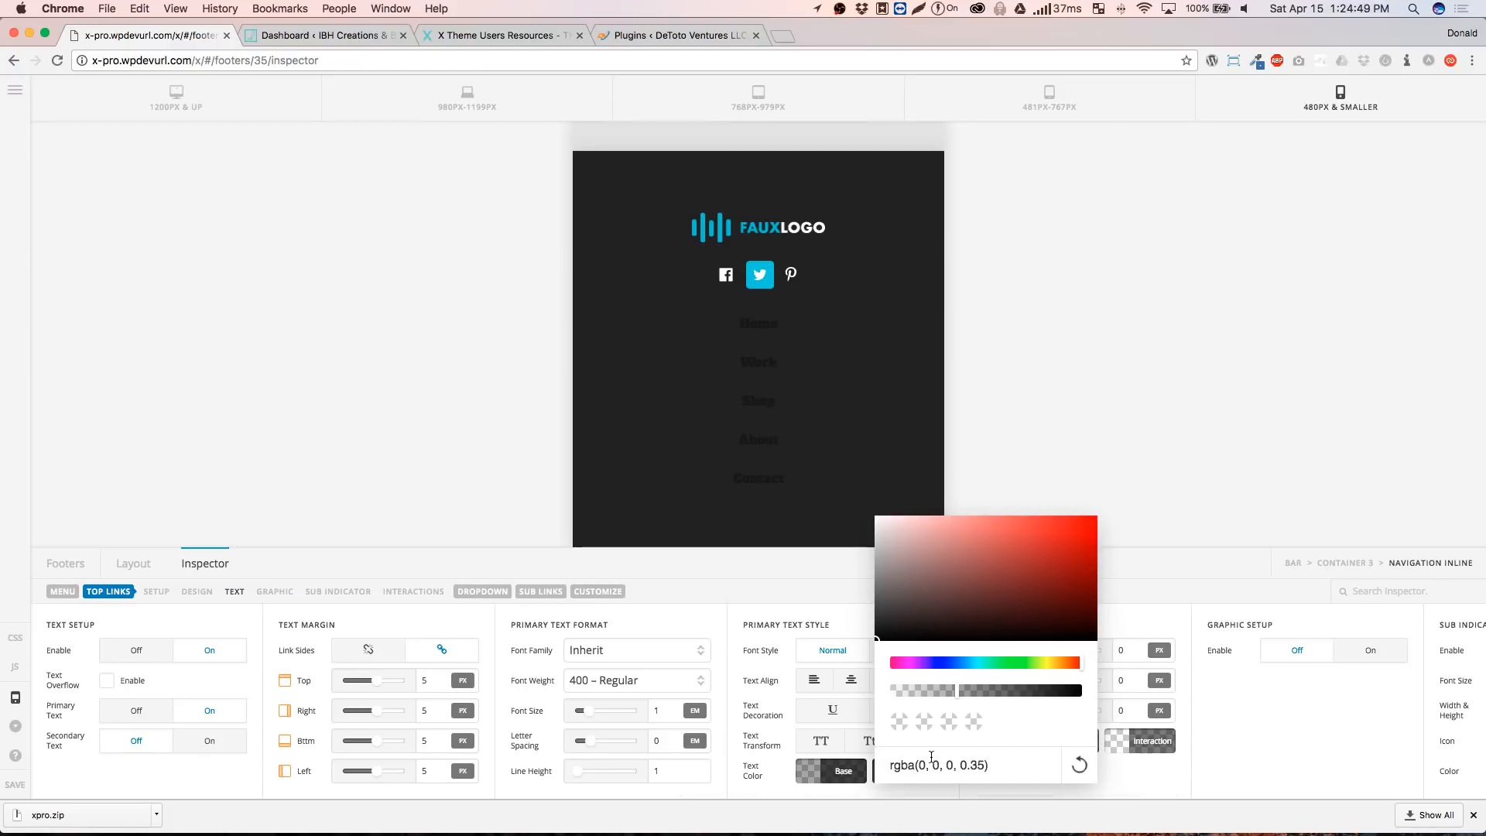
key(super+a)
text(white)
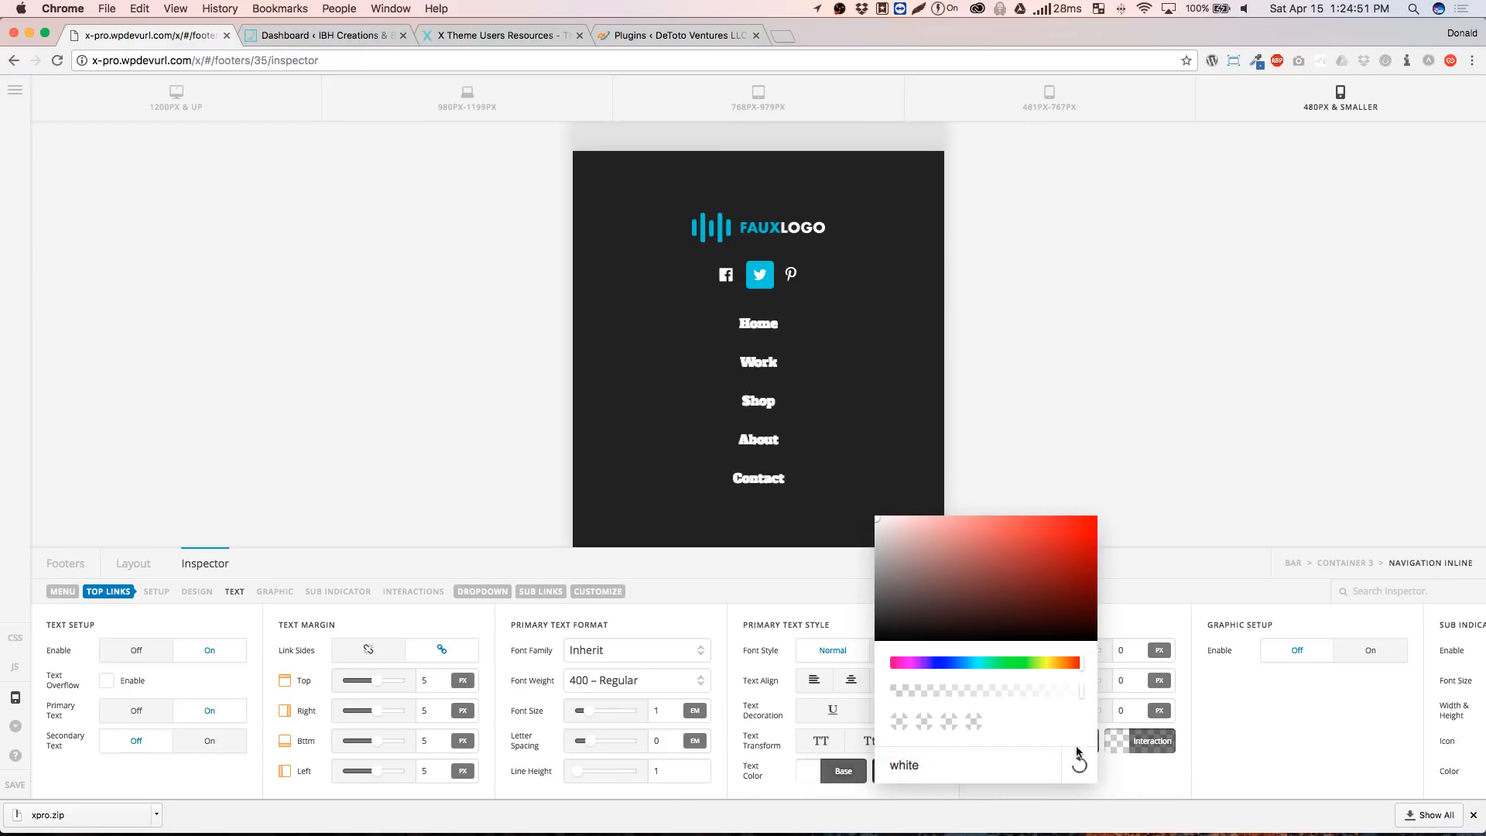
click(1246, 730)
Change the font family of the top links' primary text to a lighter serif font
click(606, 648)
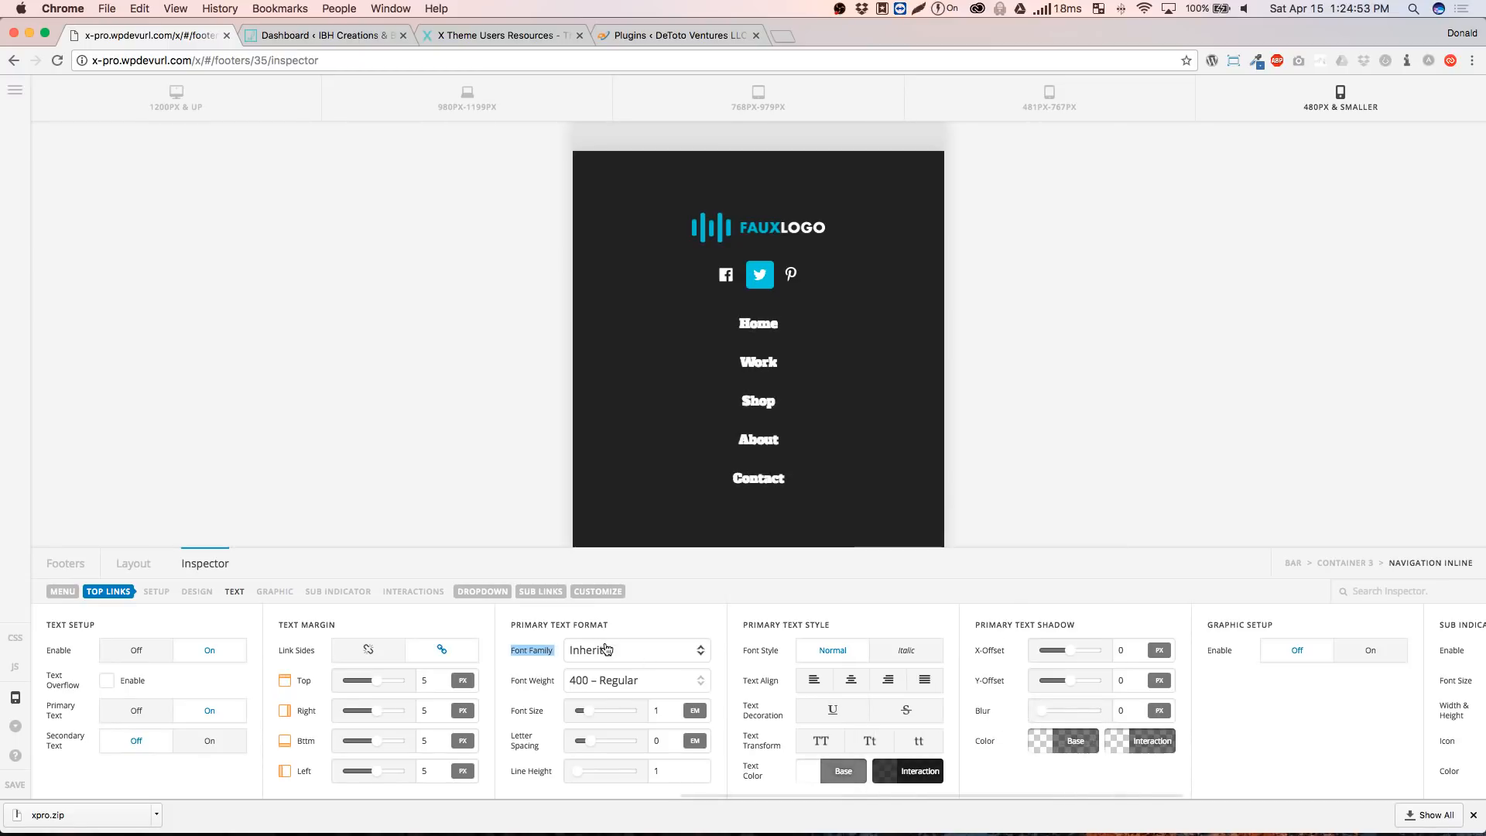
click(604, 695)
click(681, 588)
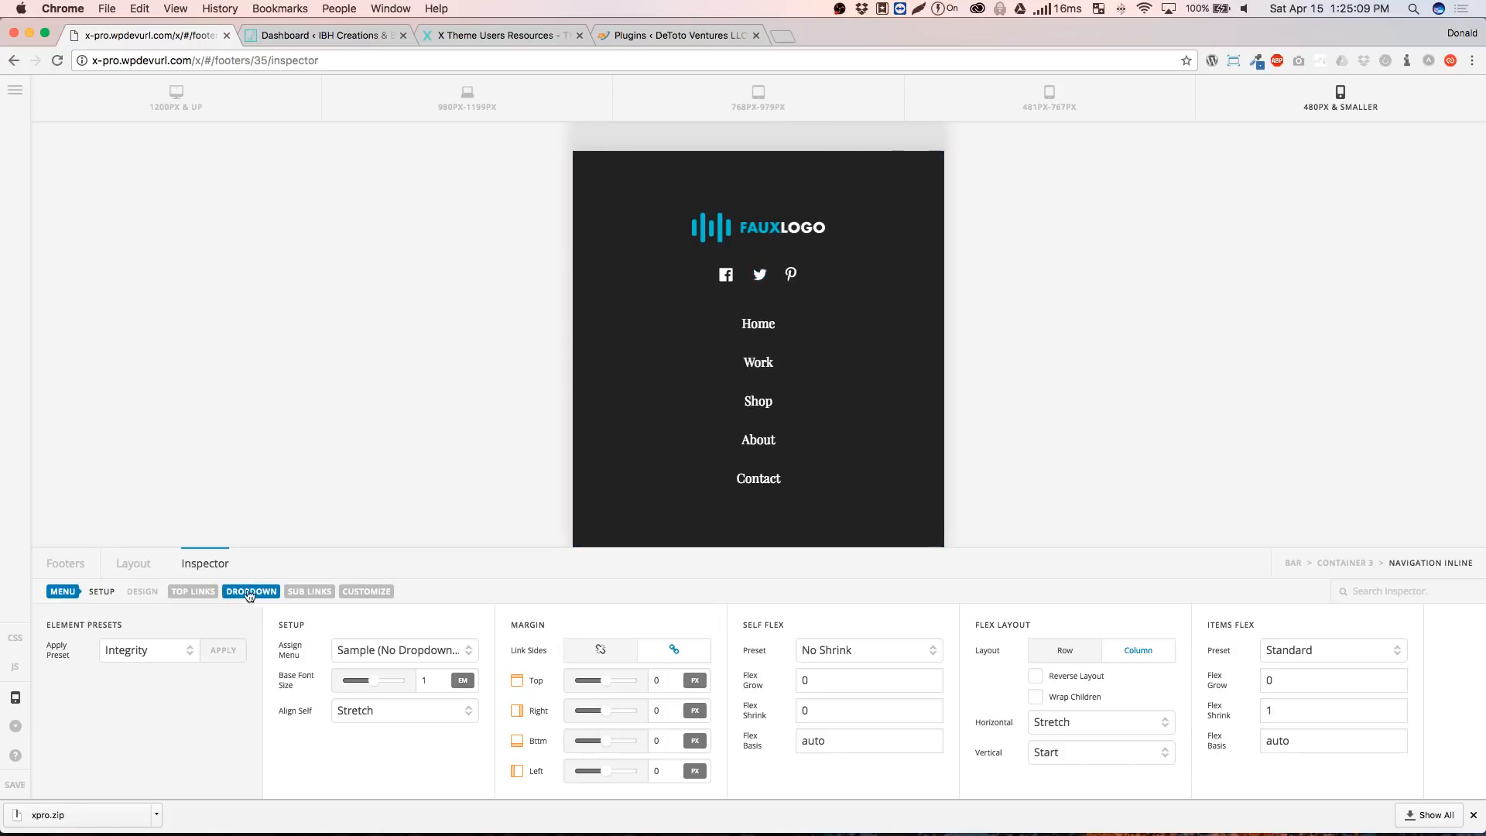
Look through the top links' setup for content flex layout, margin and padding options
click(206, 593)
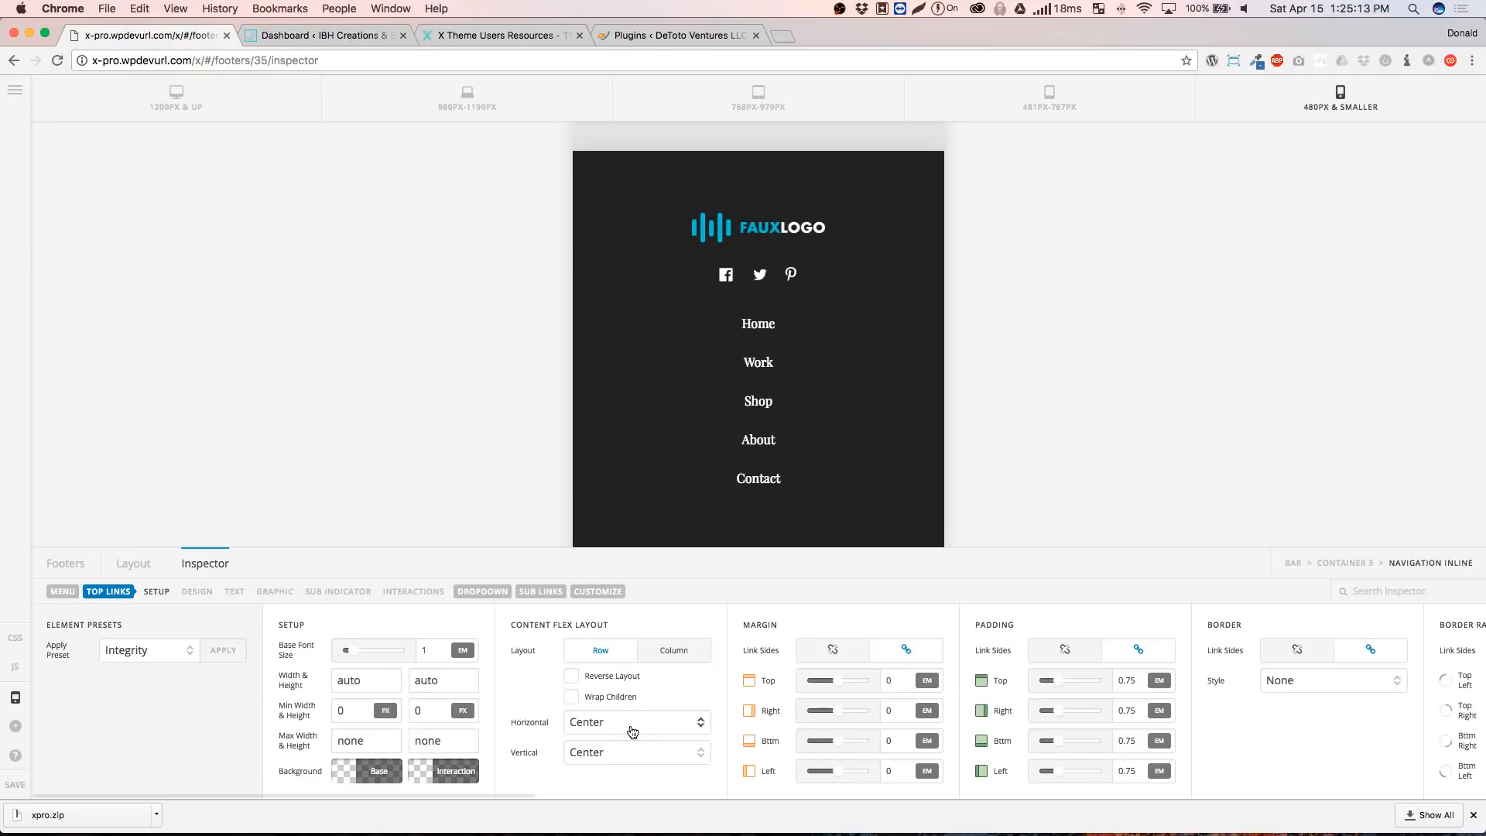
scroll(635, 724, right, 5)
scroll(635, 721, left, 5)
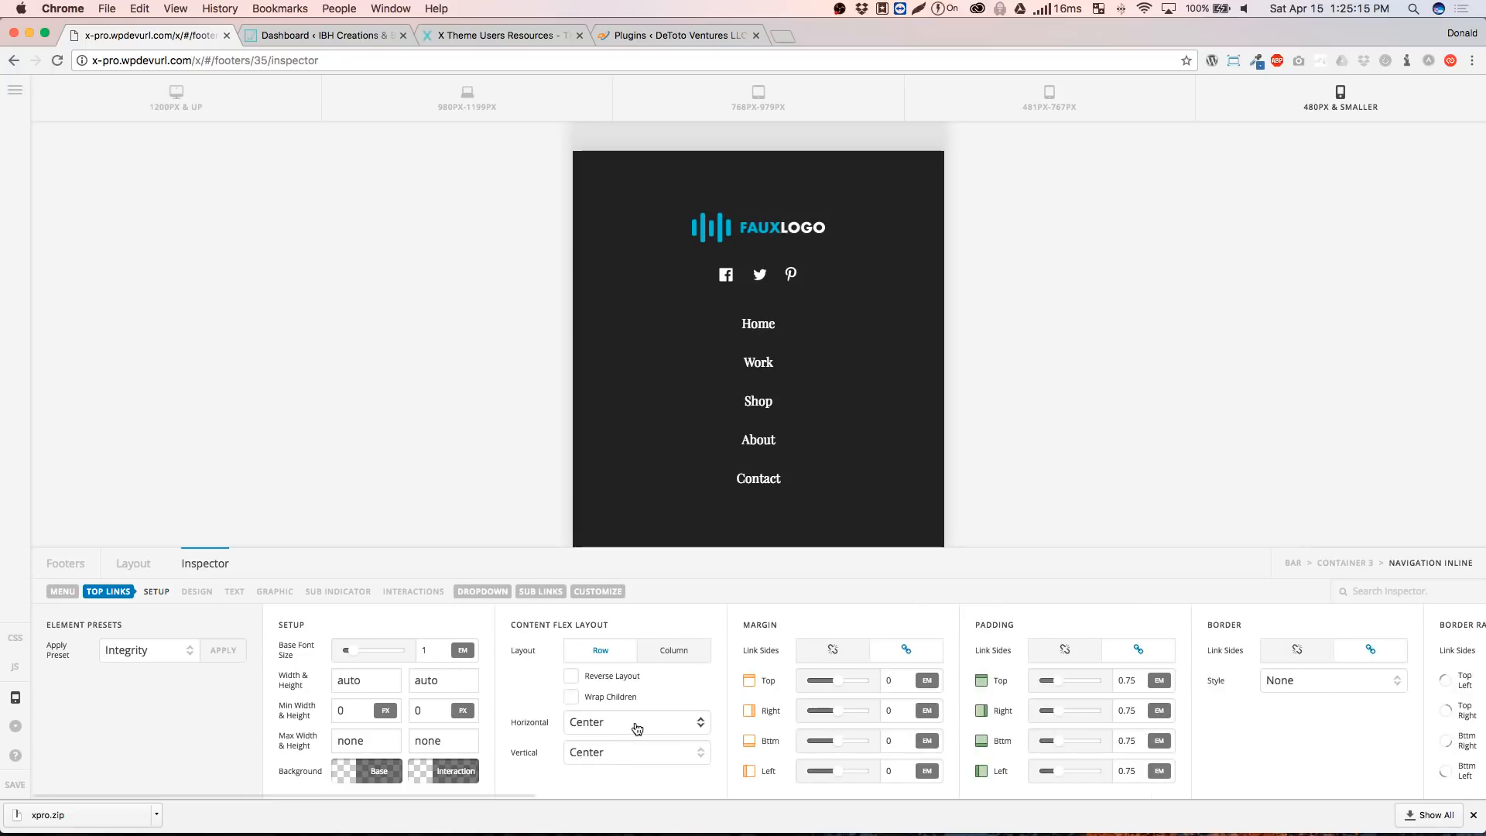
Try other horizontal and vertical content alignments for the top links and return both to Center
click(635, 722)
click(638, 714)
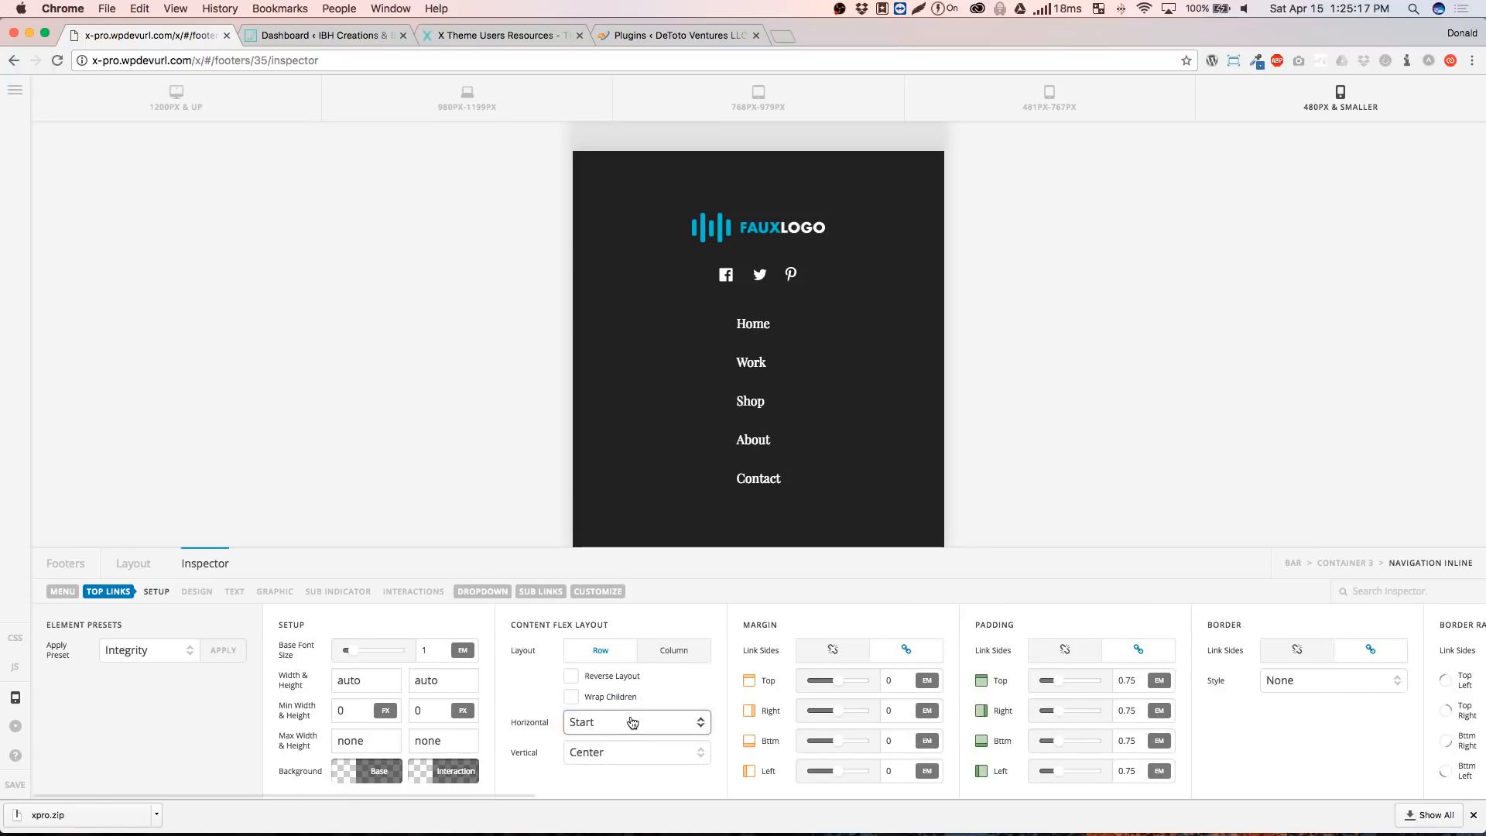
click(630, 722)
click(621, 737)
click(612, 755)
key(Escape)
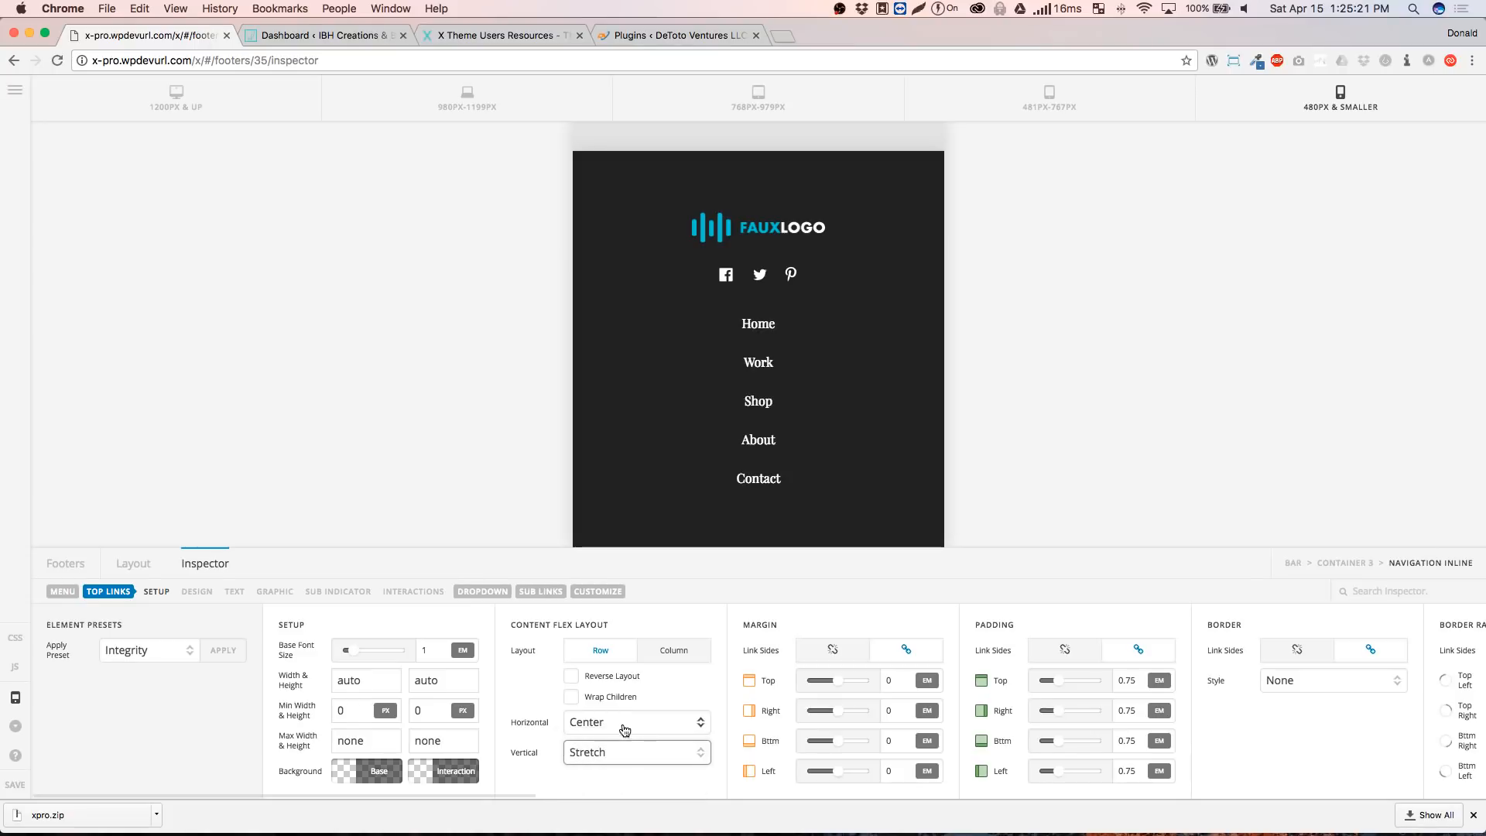
click(611, 753)
click(613, 709)
click(608, 761)
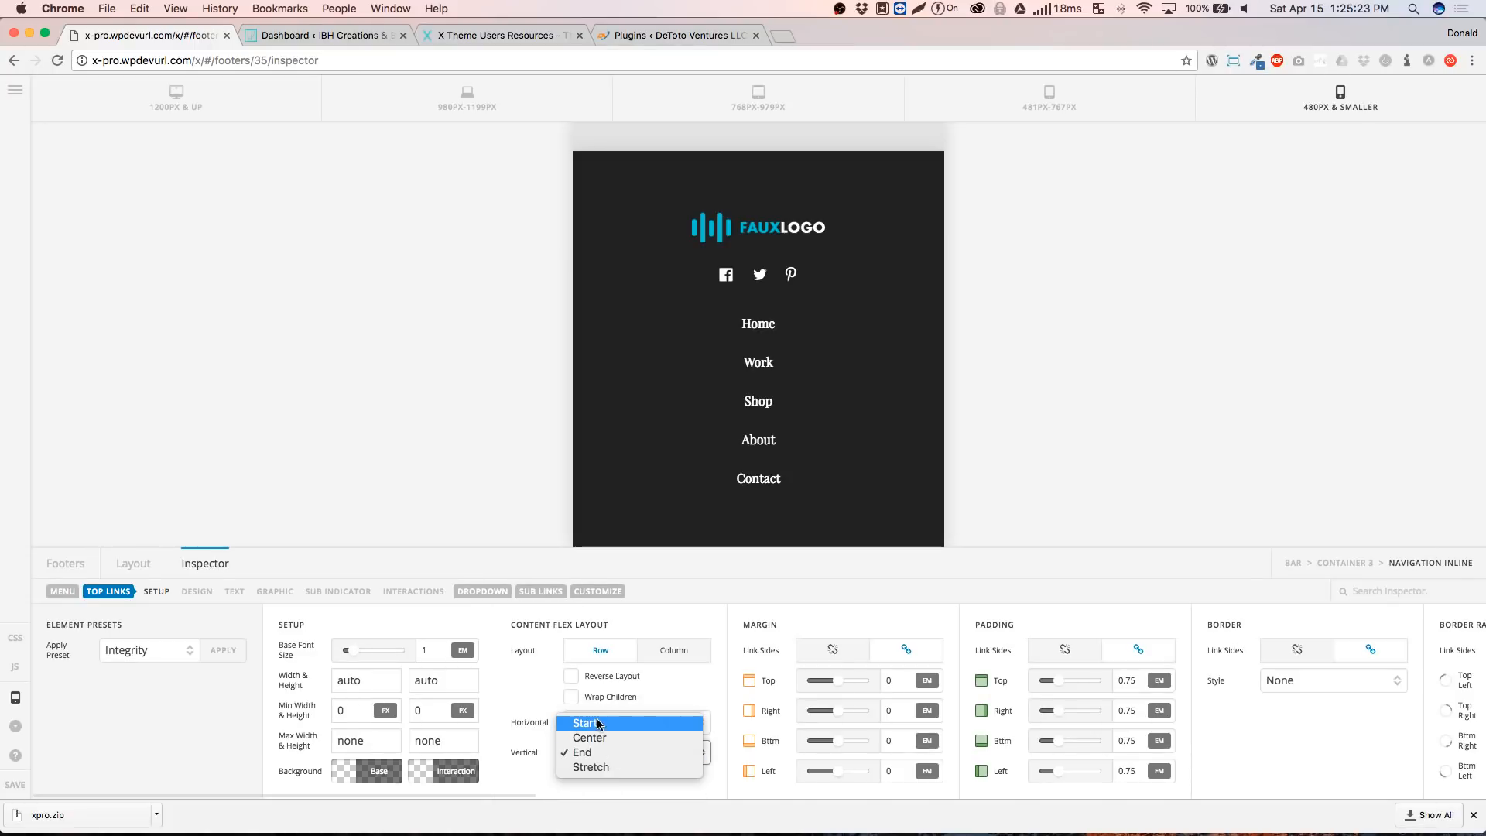
click(602, 720)
click(614, 759)
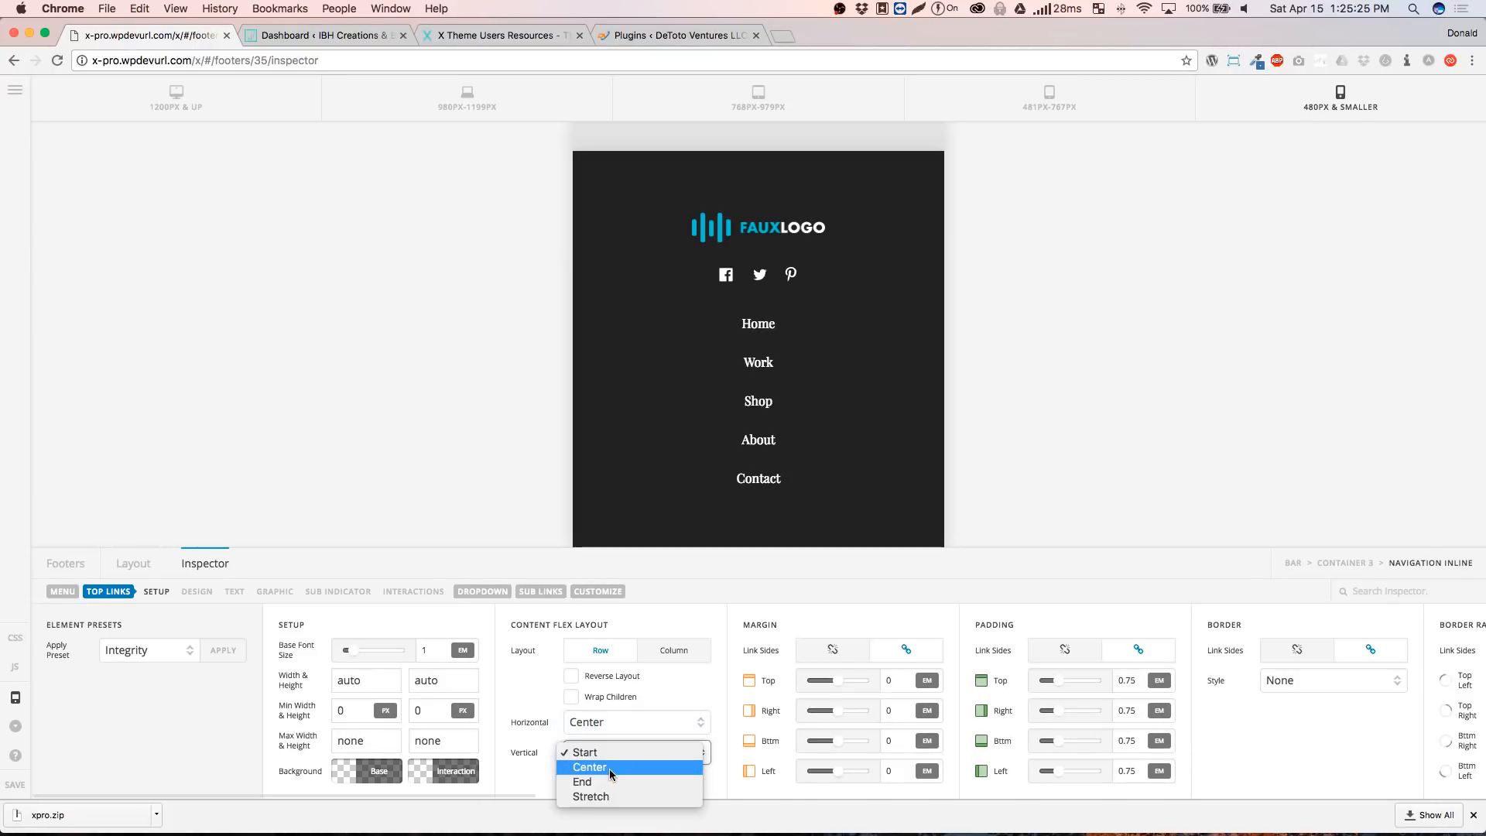
click(612, 774)
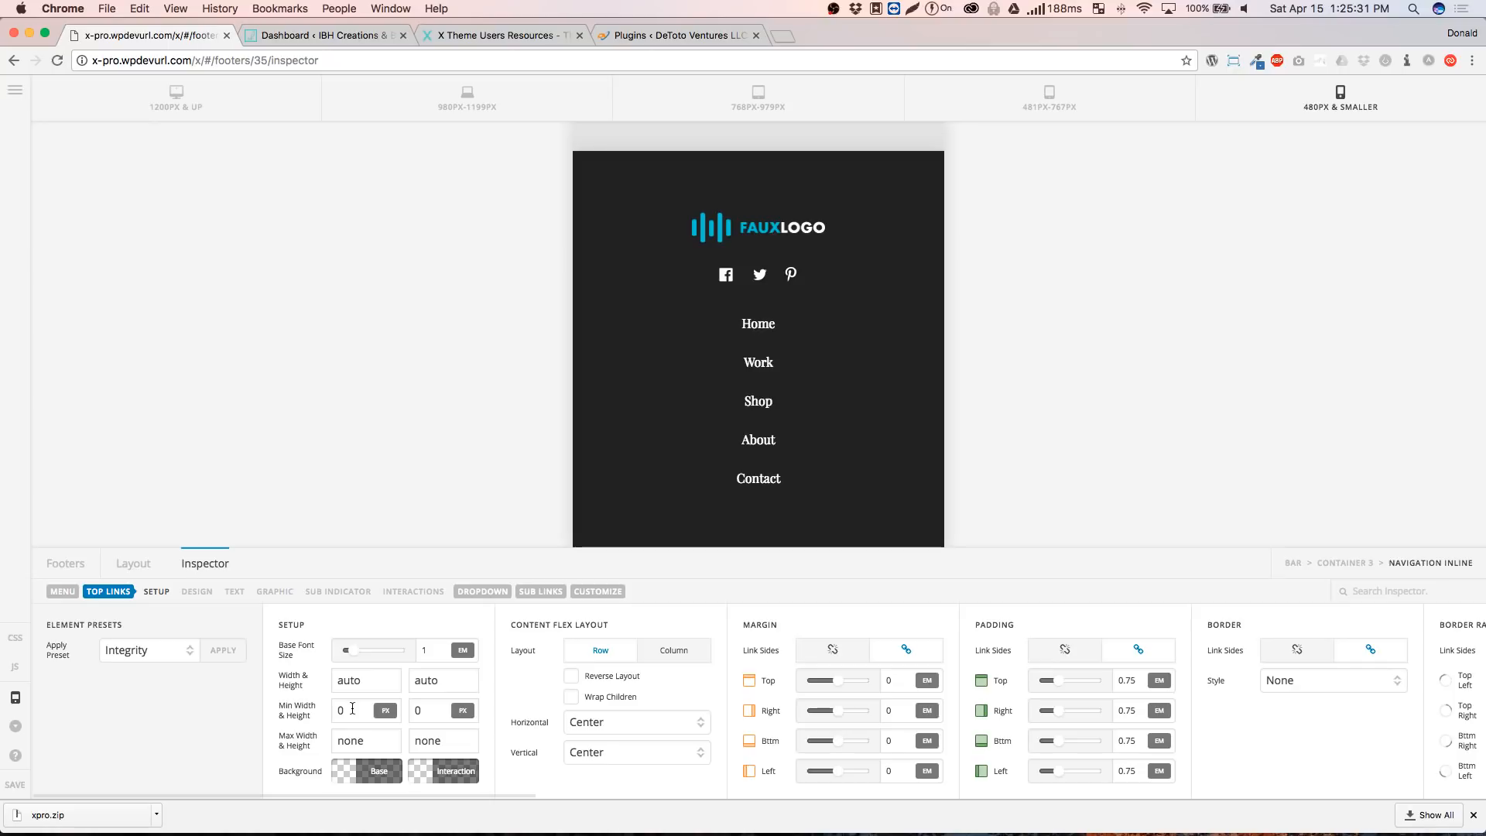
Try the Space Around vertical alignment in Container 3's flex layout and return it to Center
click(235, 592)
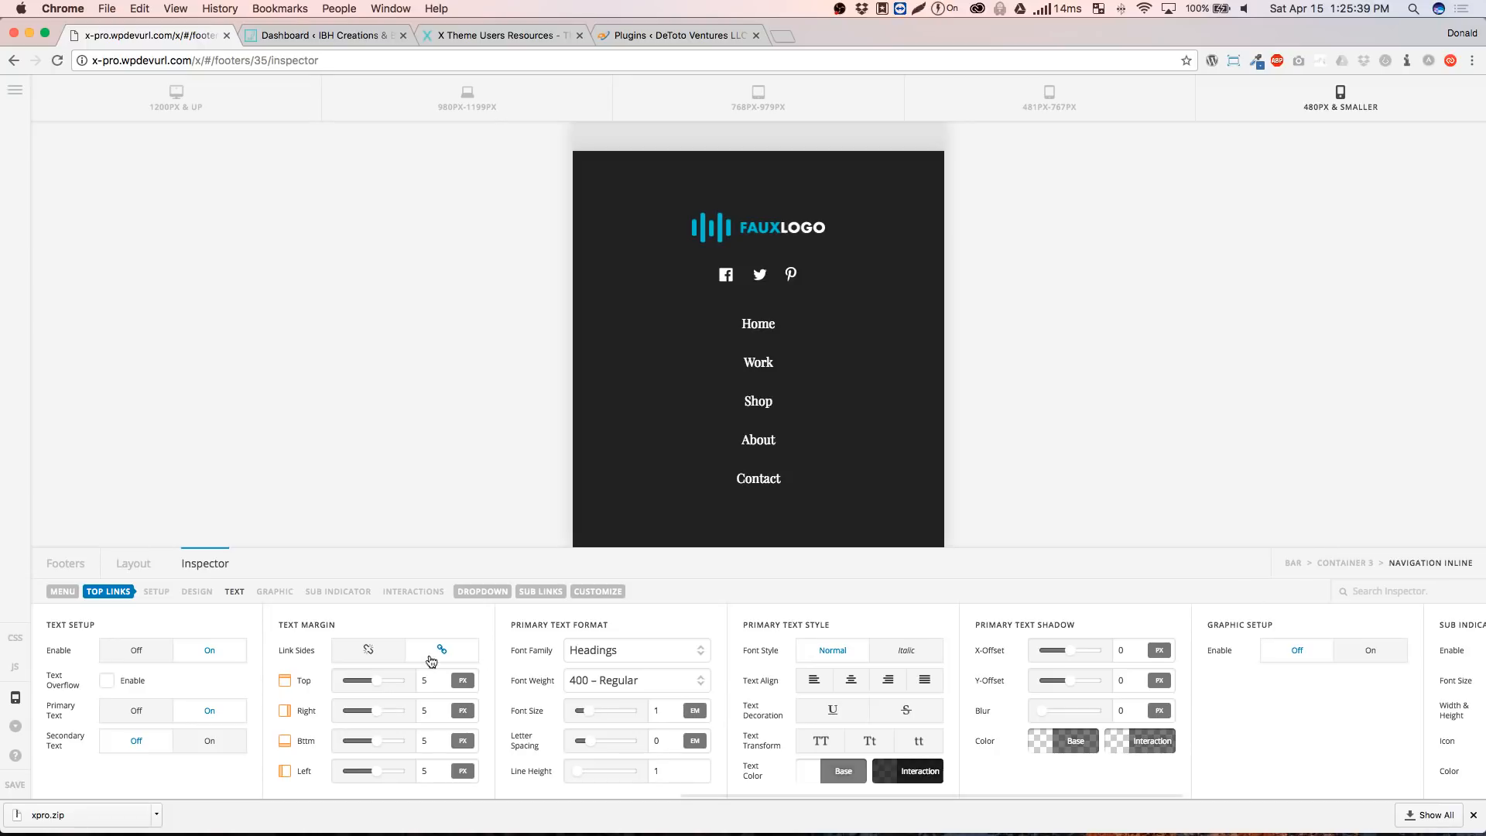
click(133, 564)
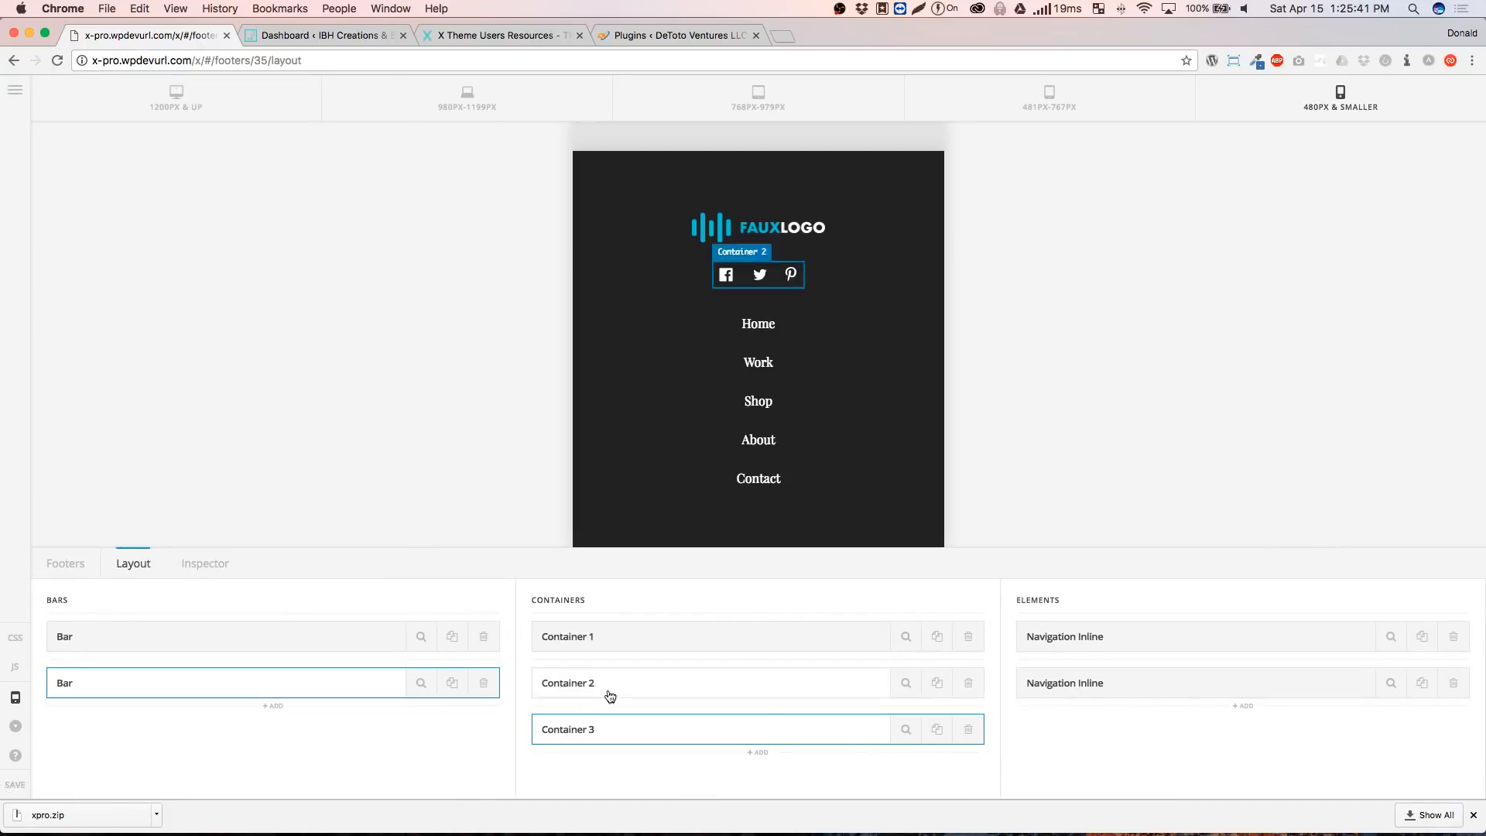
click(906, 730)
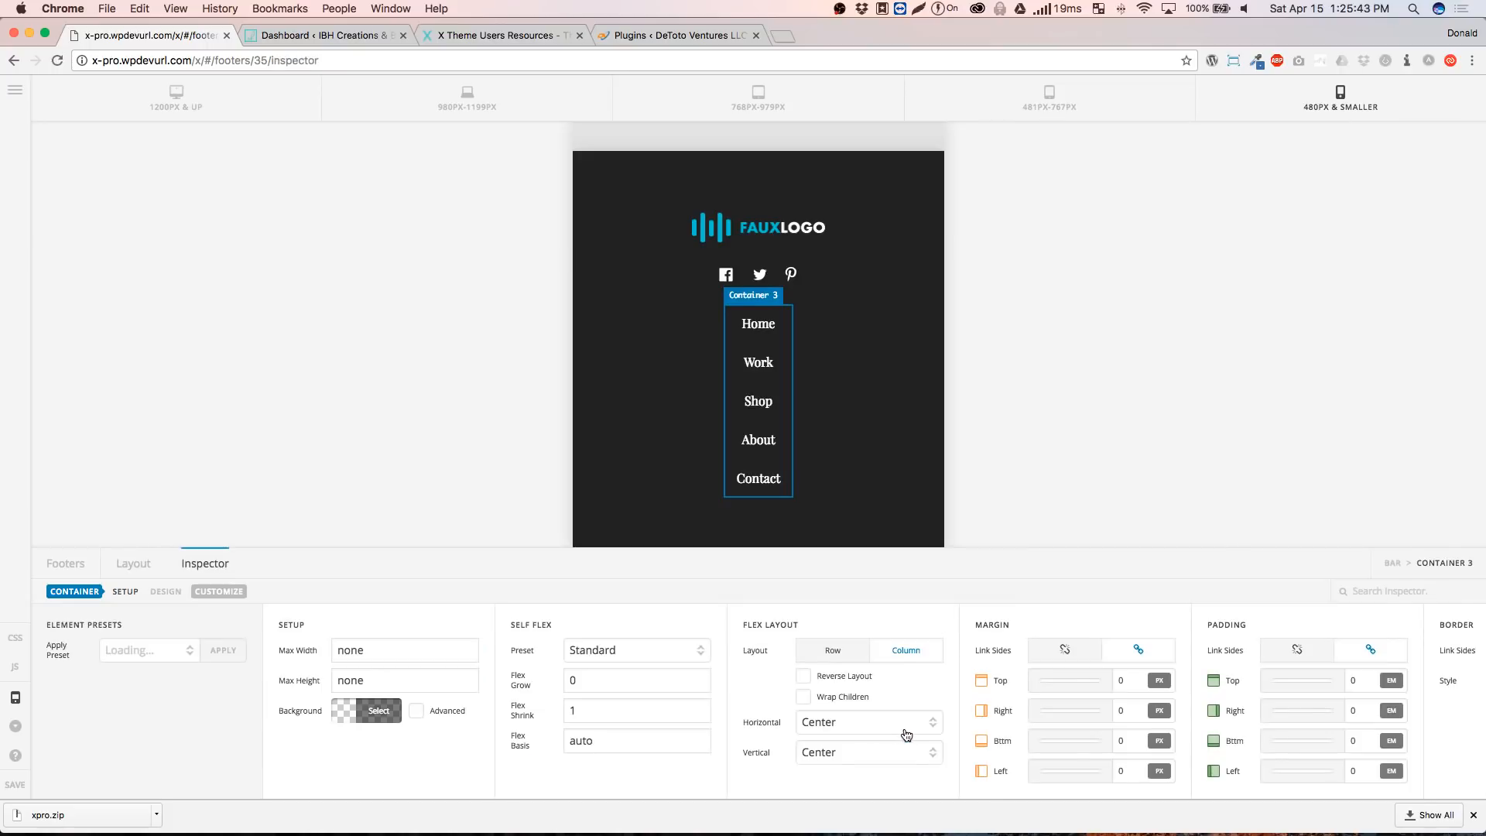
click(844, 753)
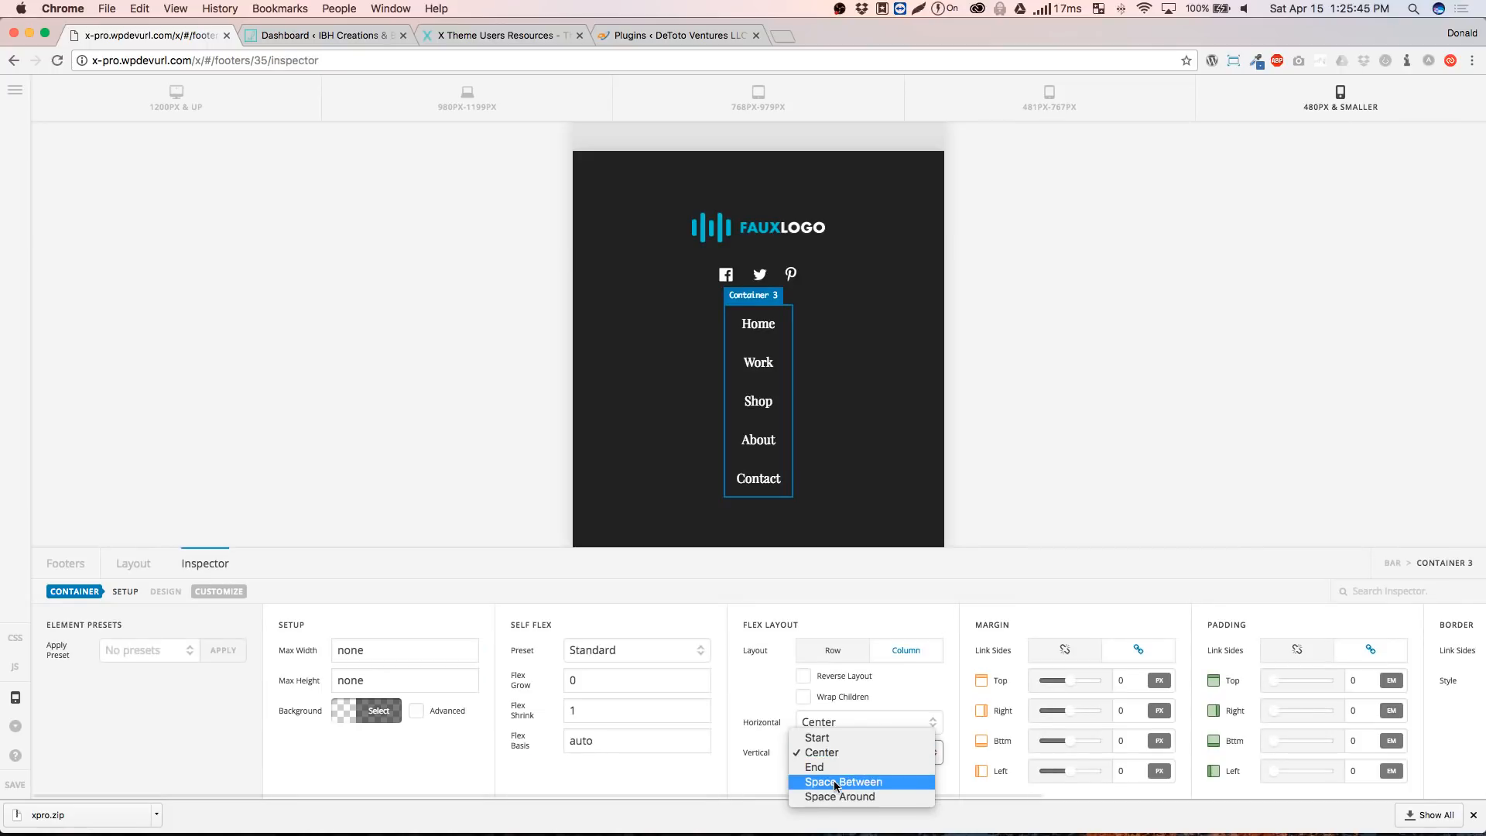
click(845, 796)
click(845, 754)
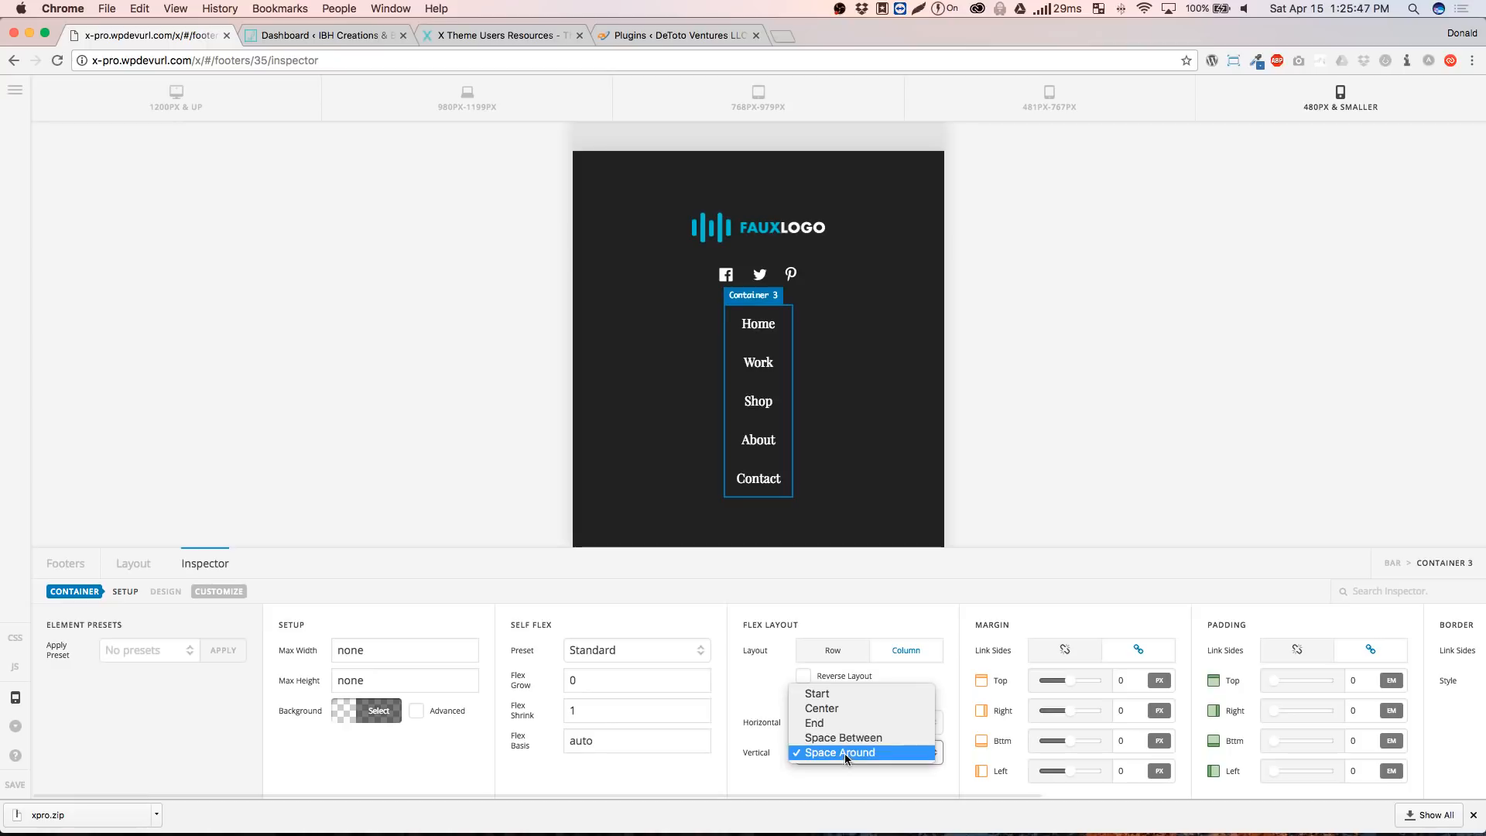
key(Up)
key(Up)
key(Up)
key(Return)
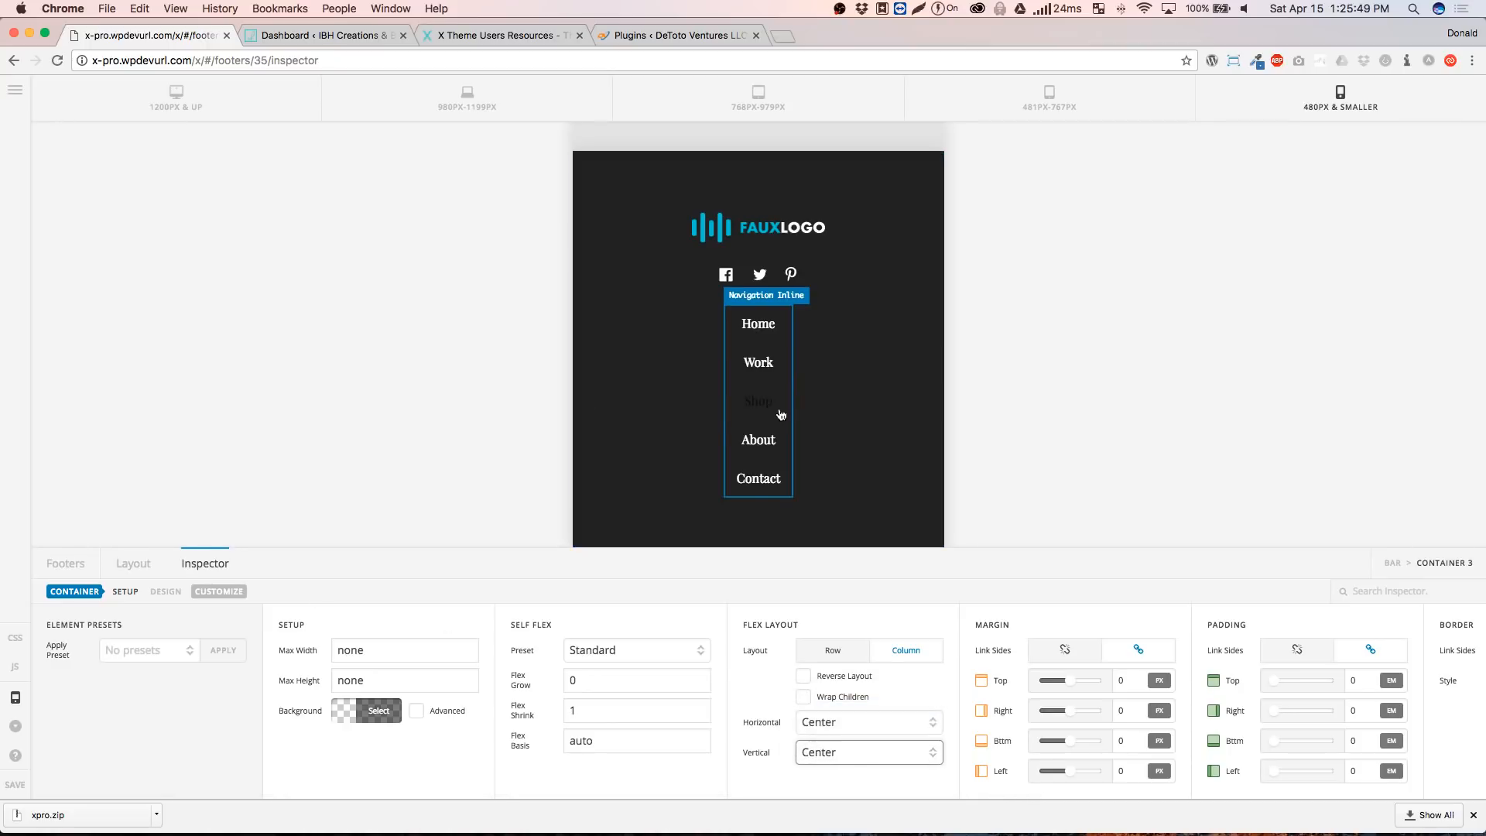
Try increasing heights from 10 px for the phone navigation's top links and settle on 70 px
click(785, 413)
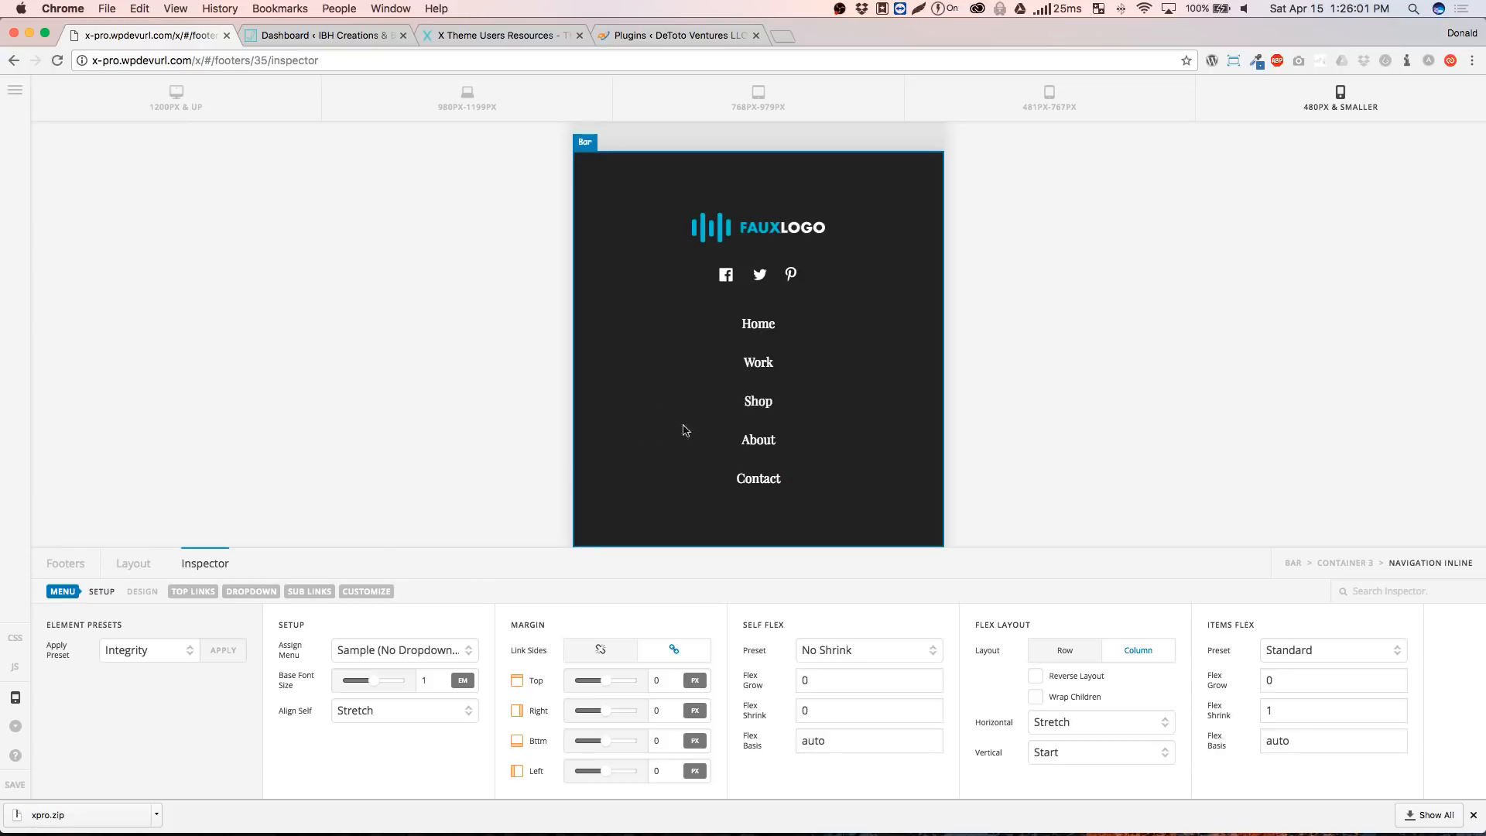
click(199, 594)
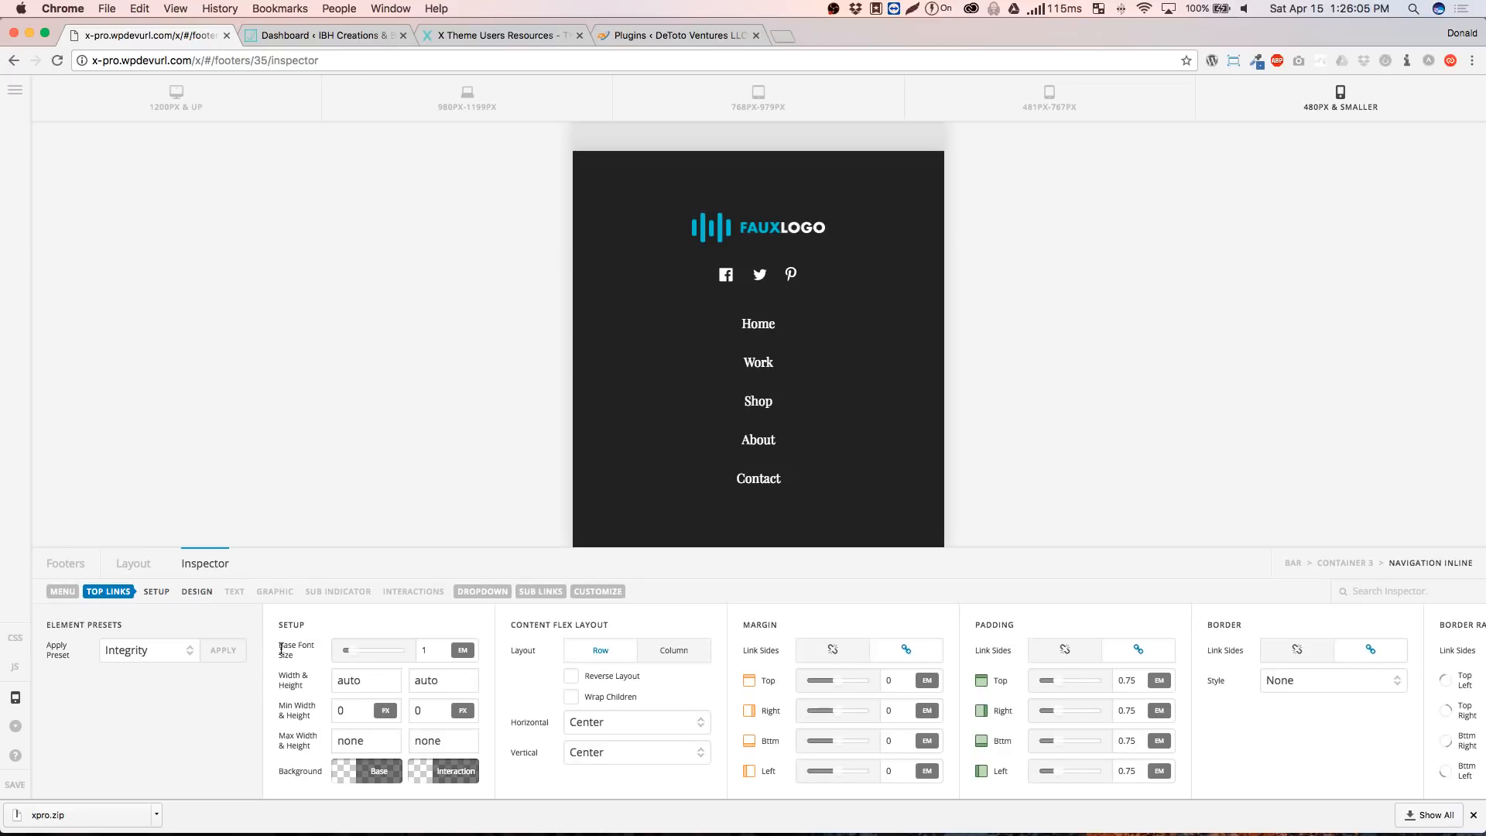
click(468, 683)
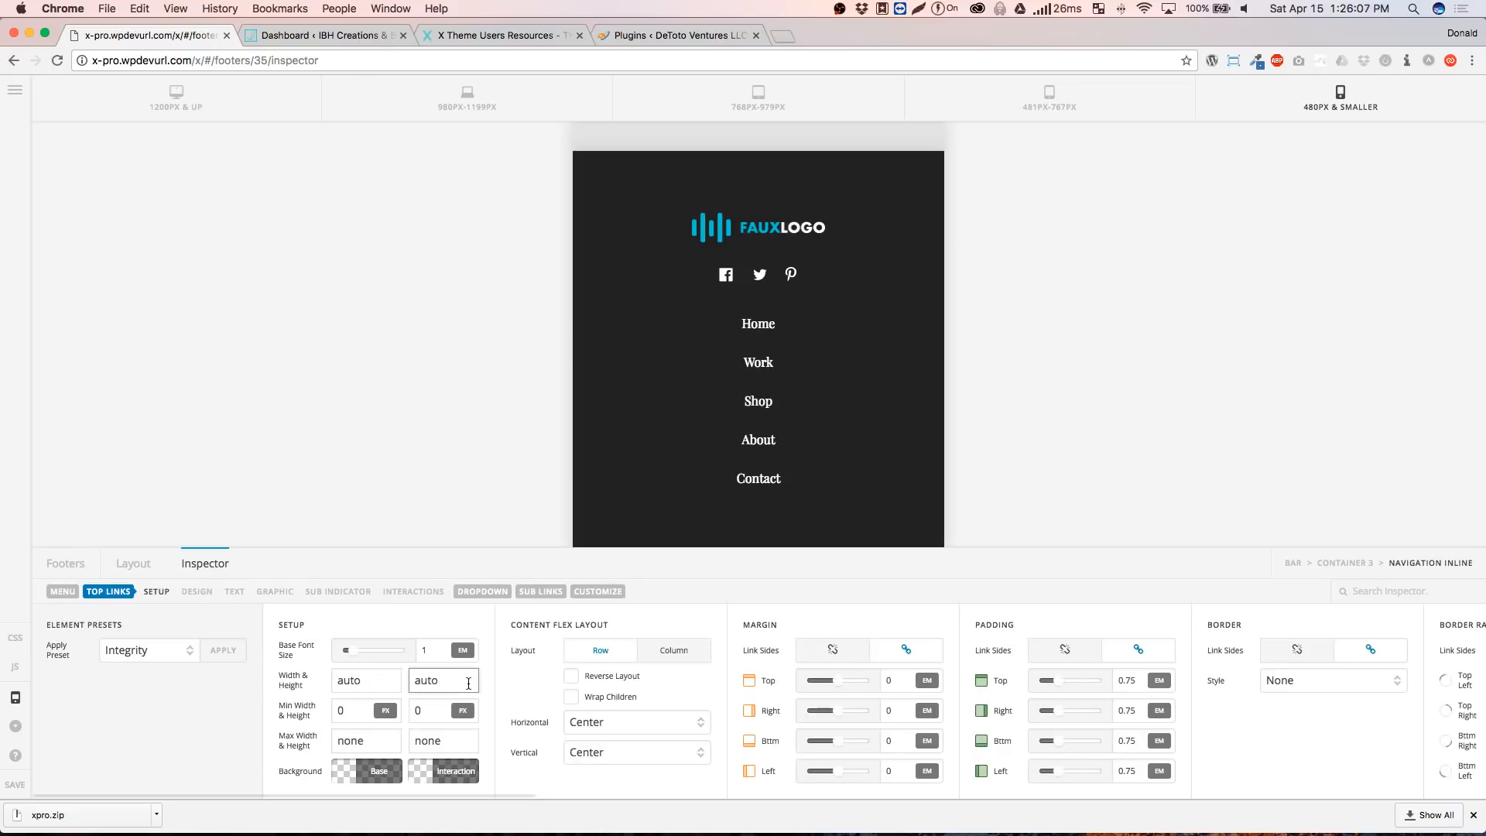
text(10)
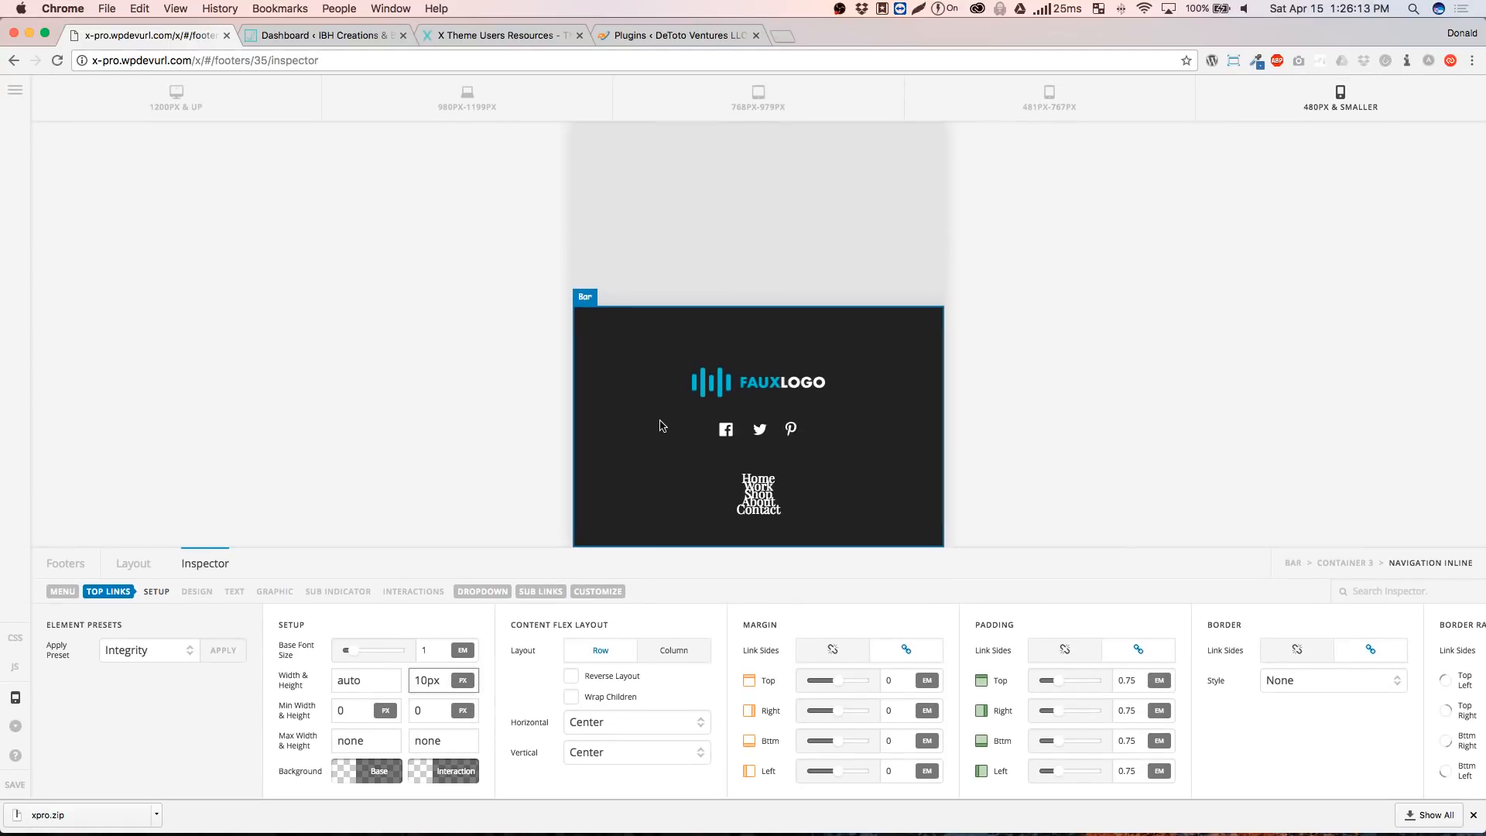
key(BackSpace)
text(2)
key(BackSpace)
text(30)
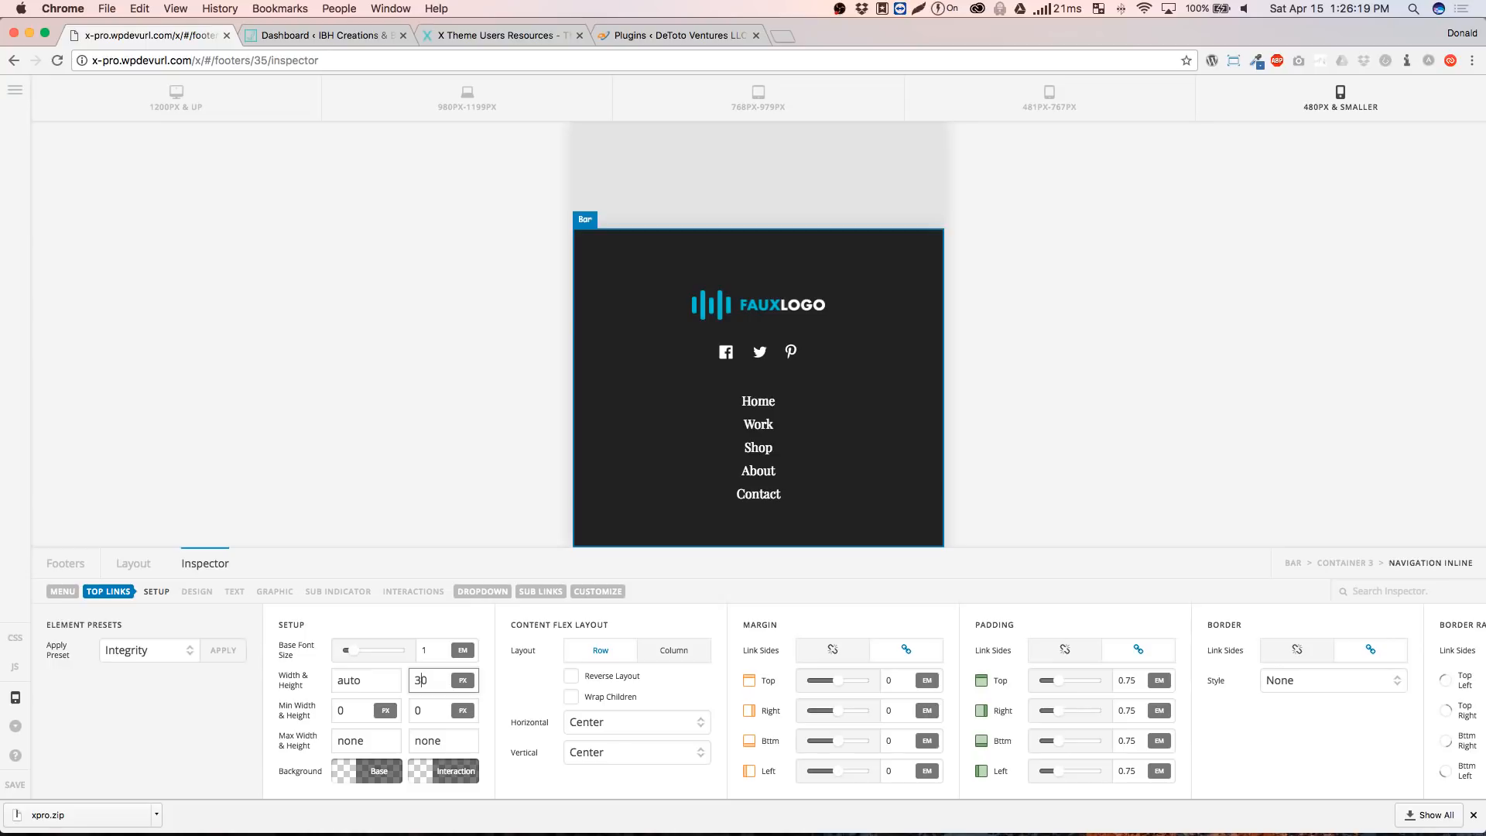
key(BackSpace)
text(4)
key(BackSpace)
text(5)
key(BackSpace)
text(6)
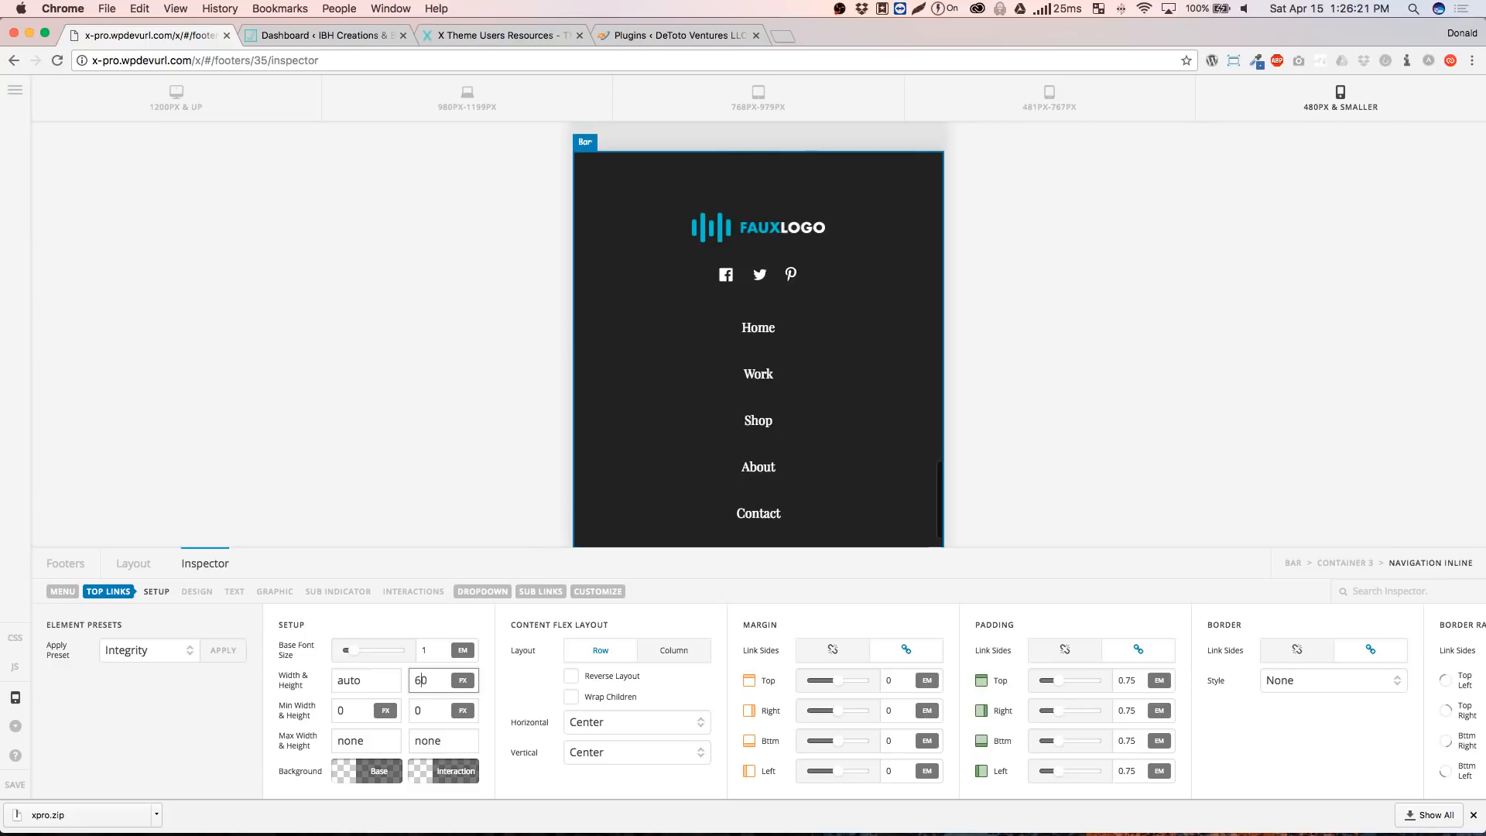
key(BackSpace)
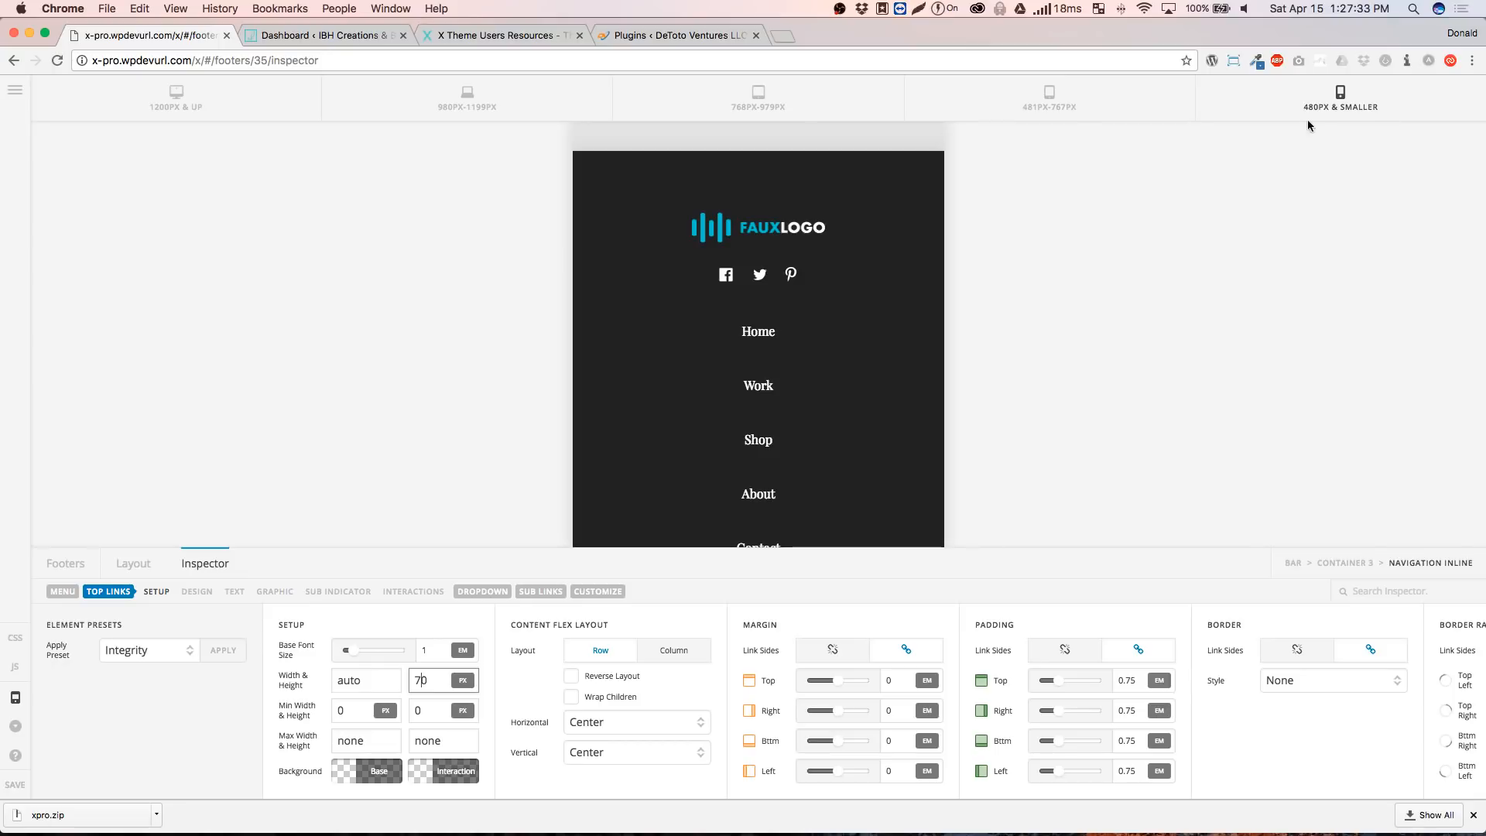
Preview the footer at 1200px & up and view the second inline navigation's breakpoint visibility options
click(221, 122)
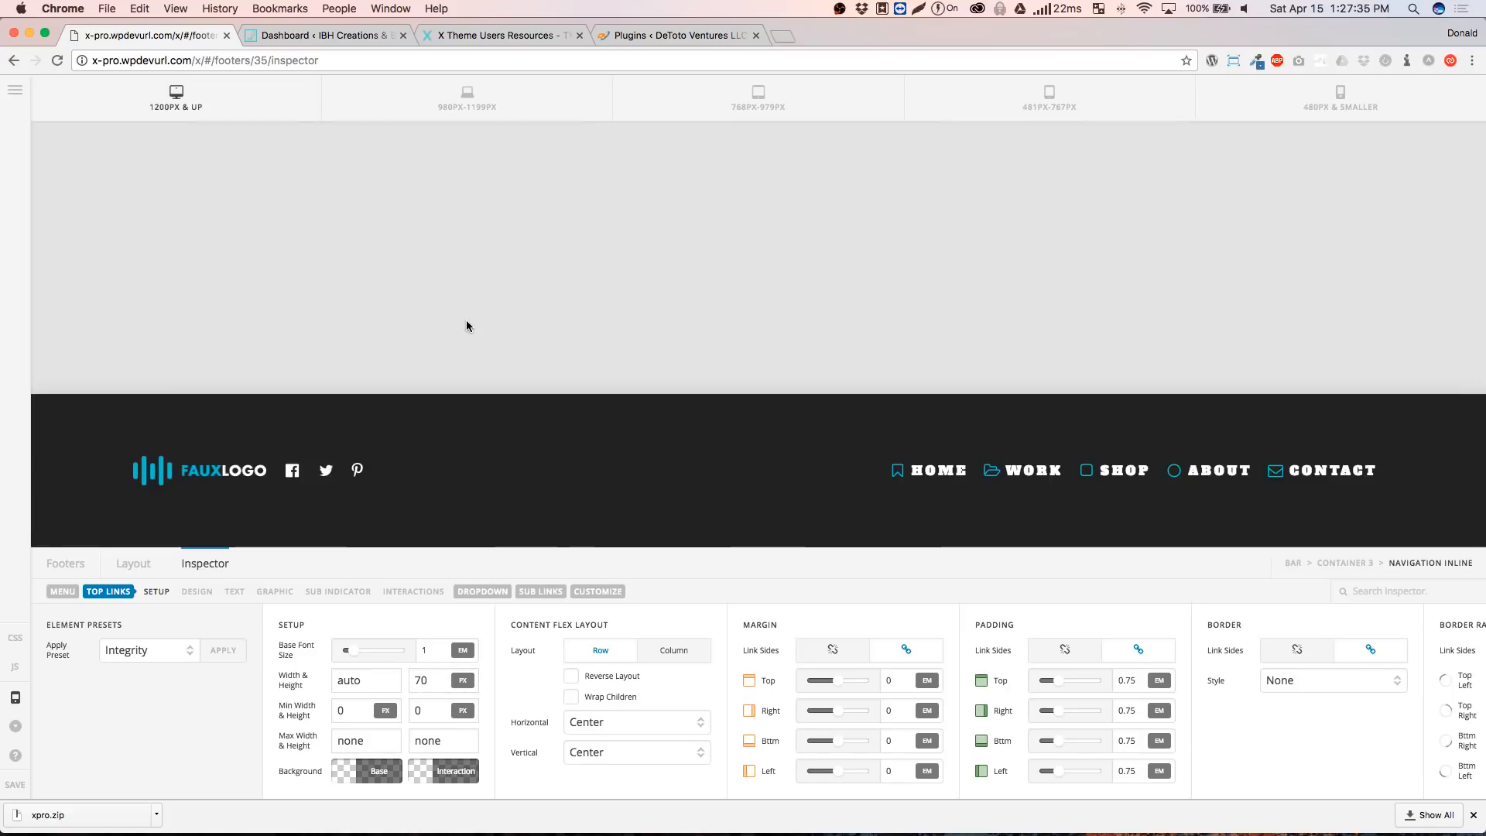
click(133, 564)
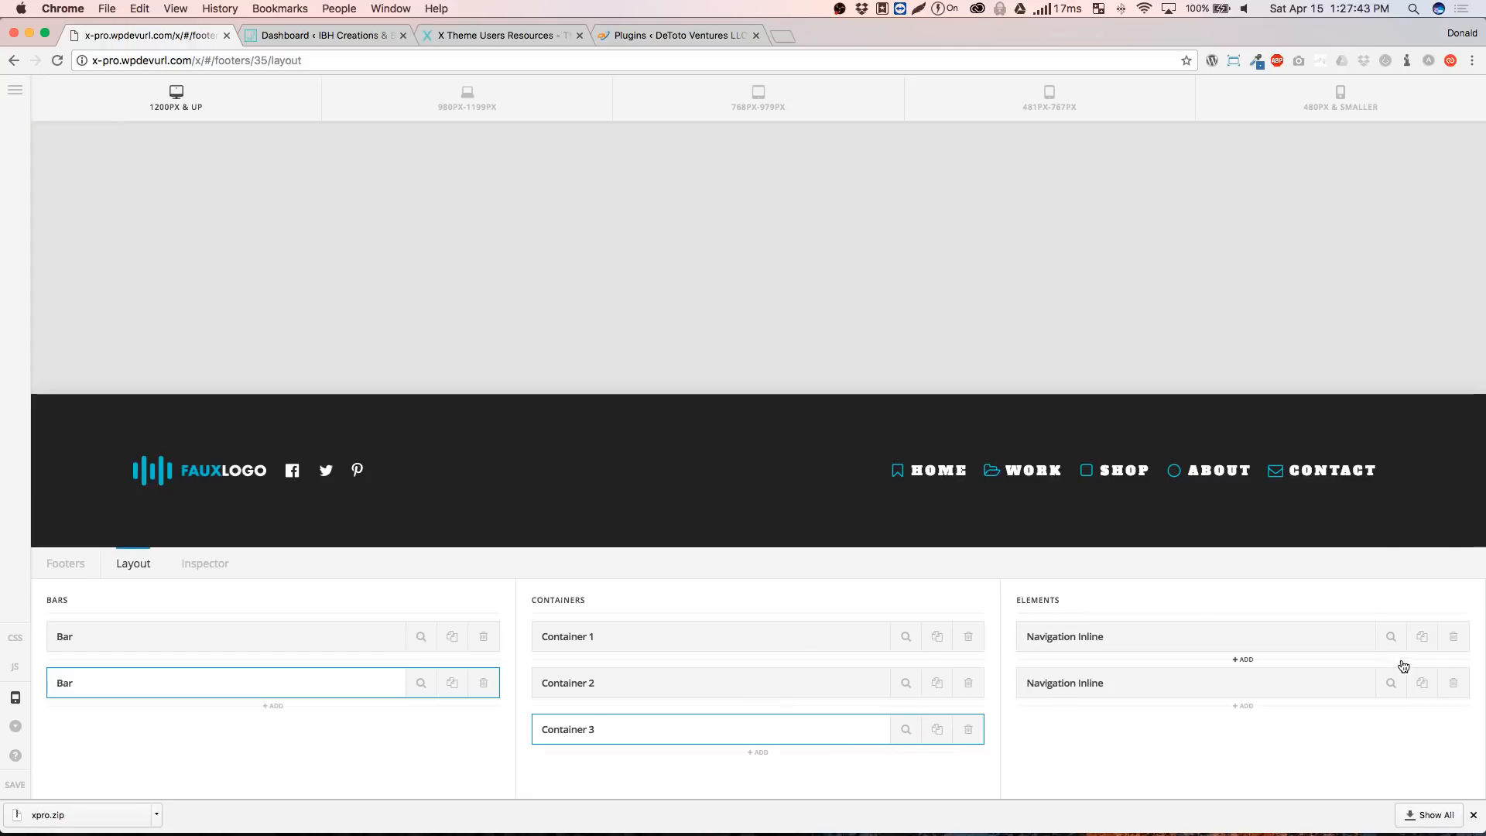
click(1391, 683)
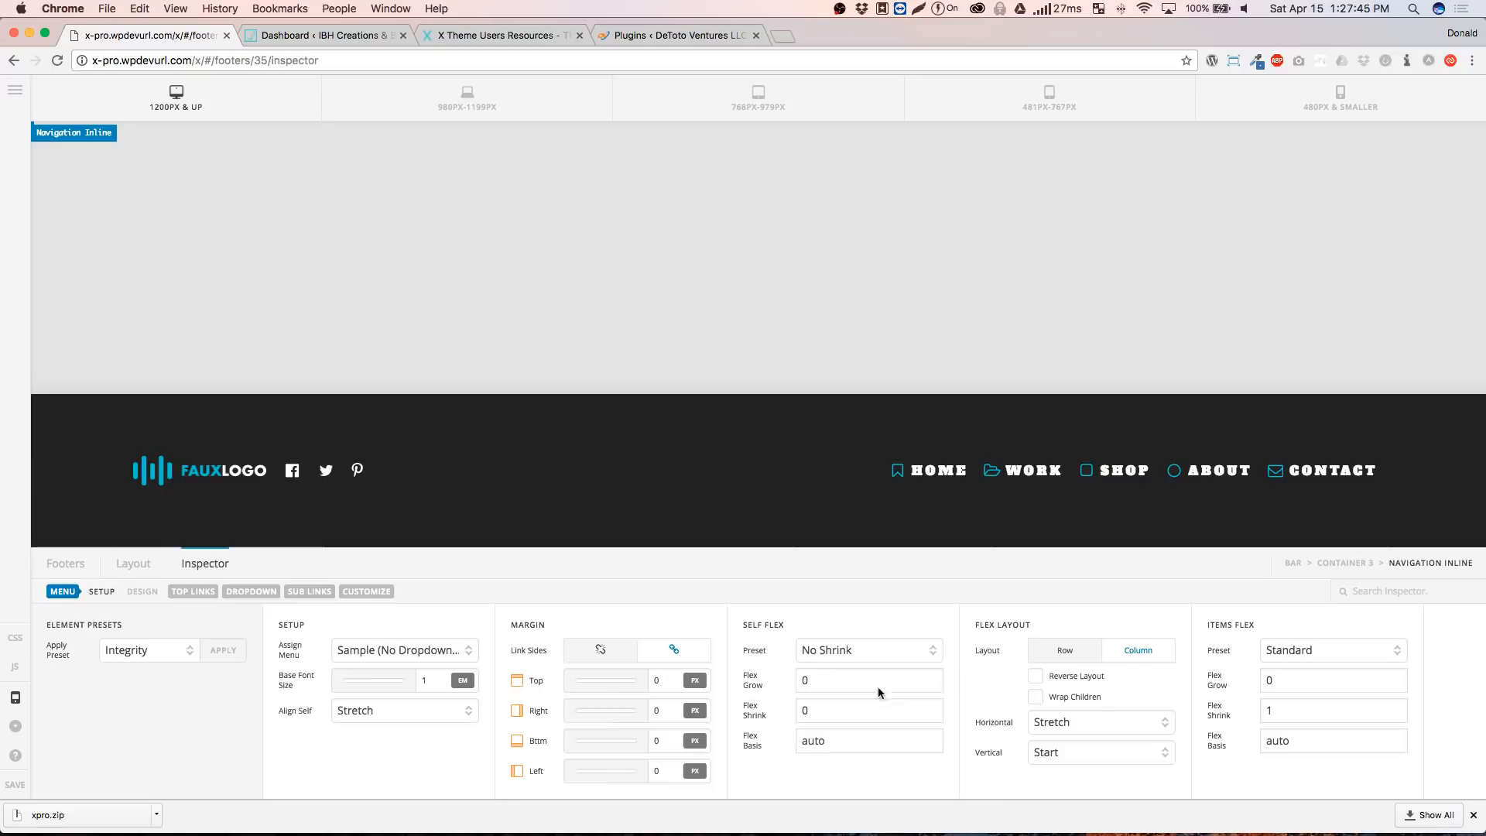
click(366, 591)
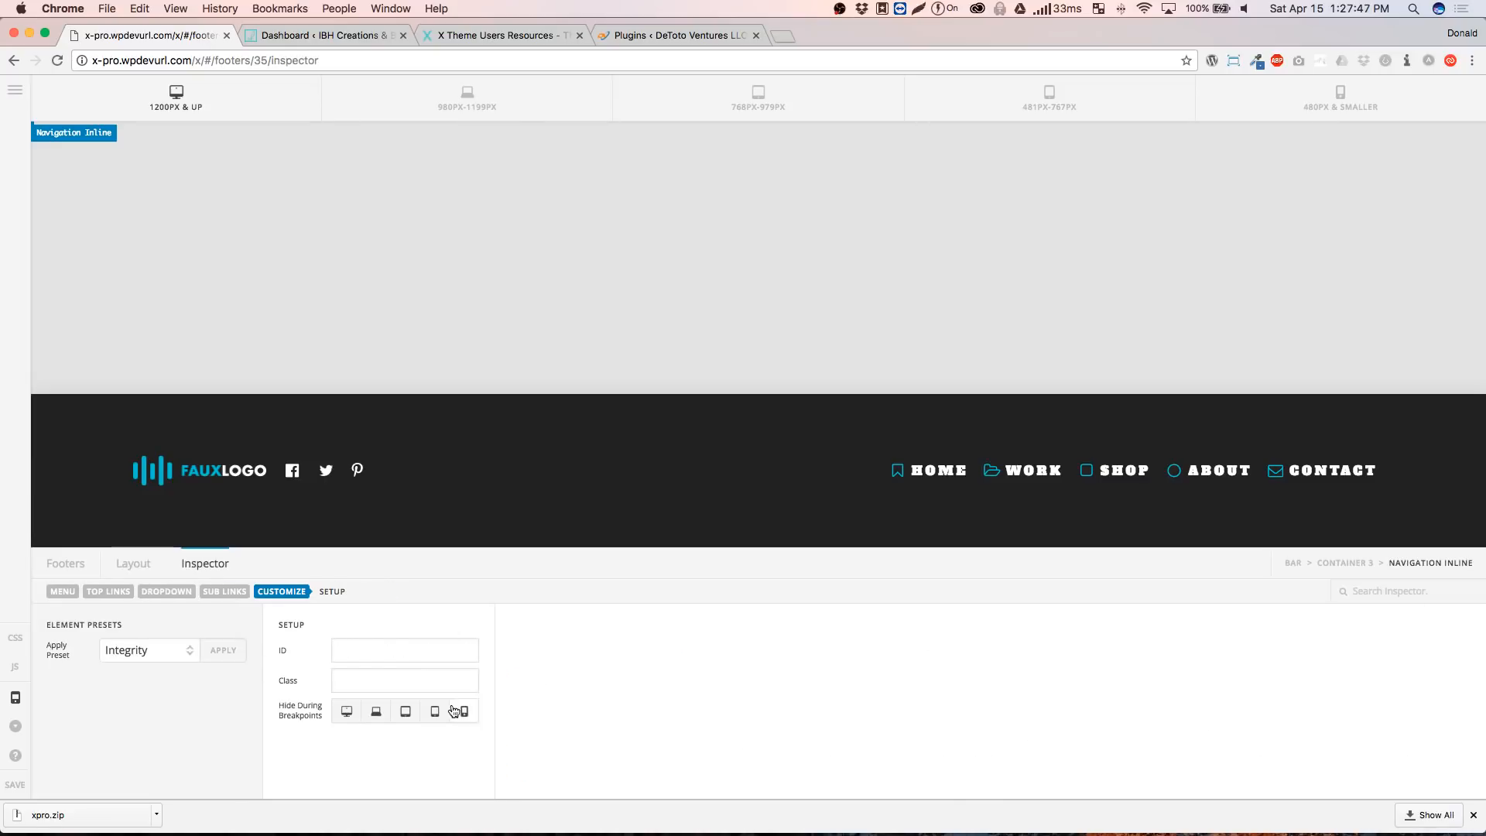
Delete both inline navigations and Container 3 from the second bar, and check the elements in the remaining containers
click(145, 573)
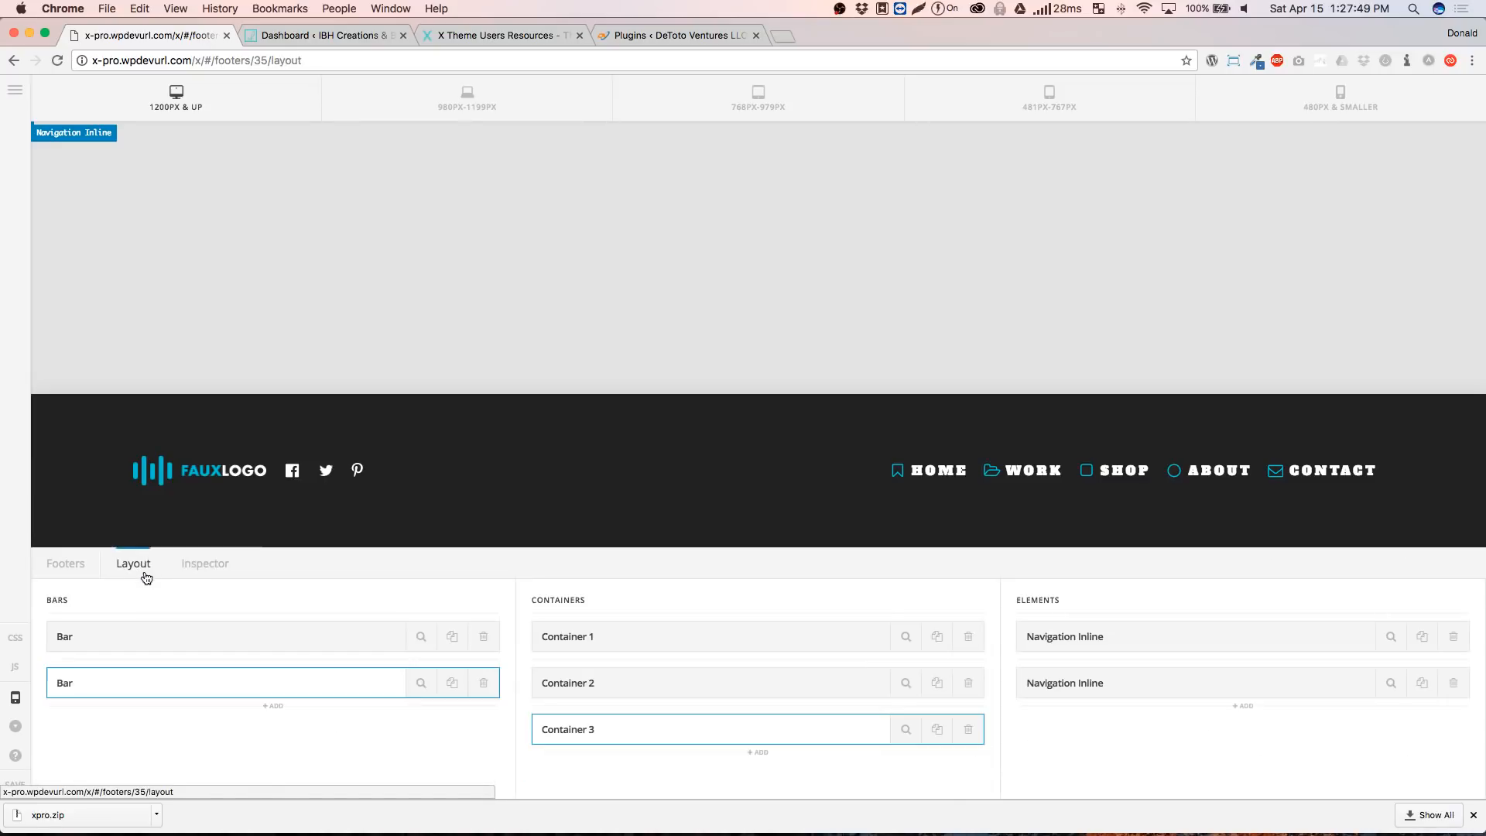
click(1454, 682)
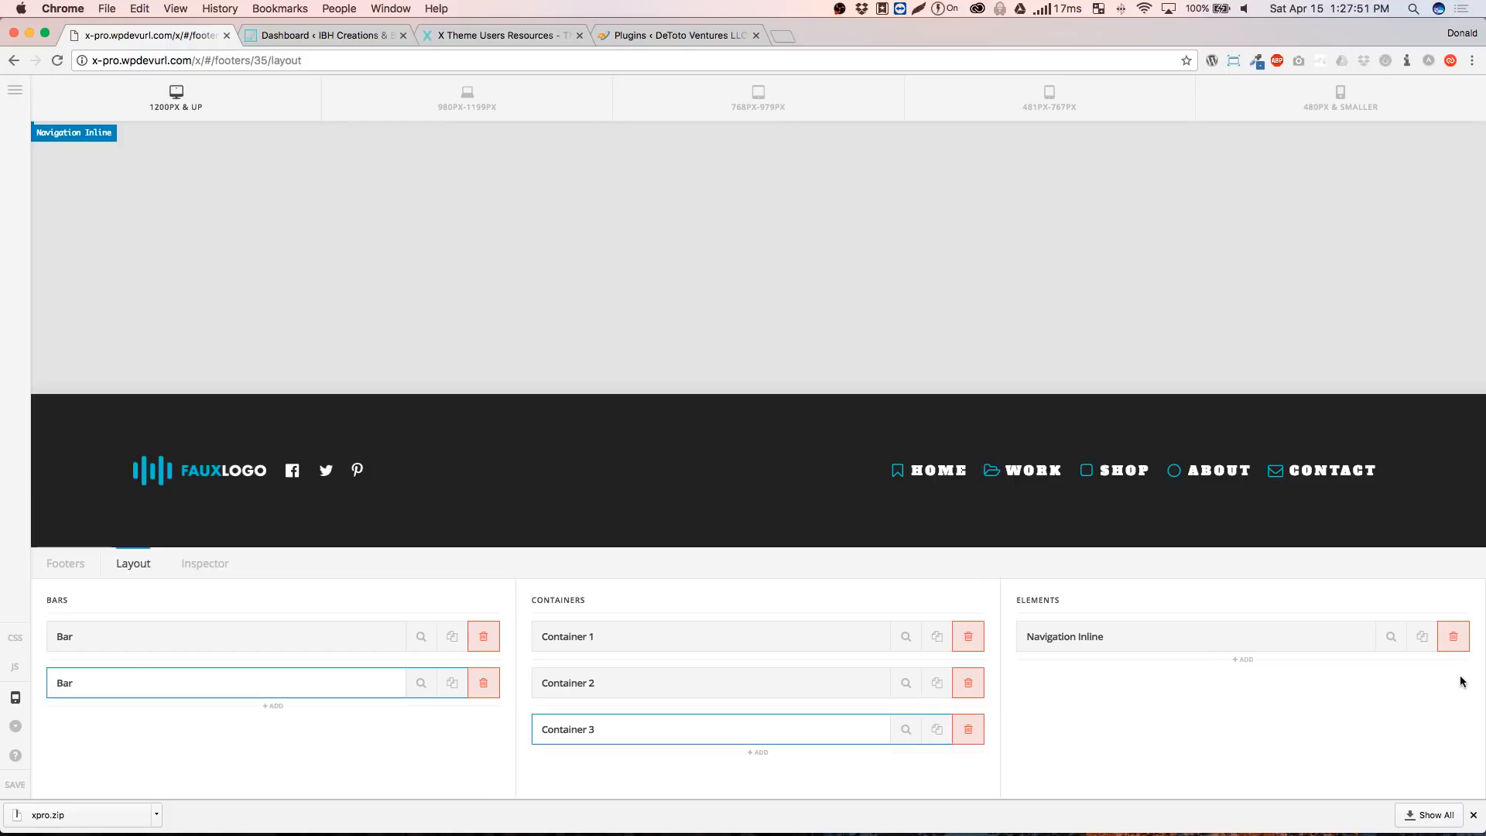
click(1454, 636)
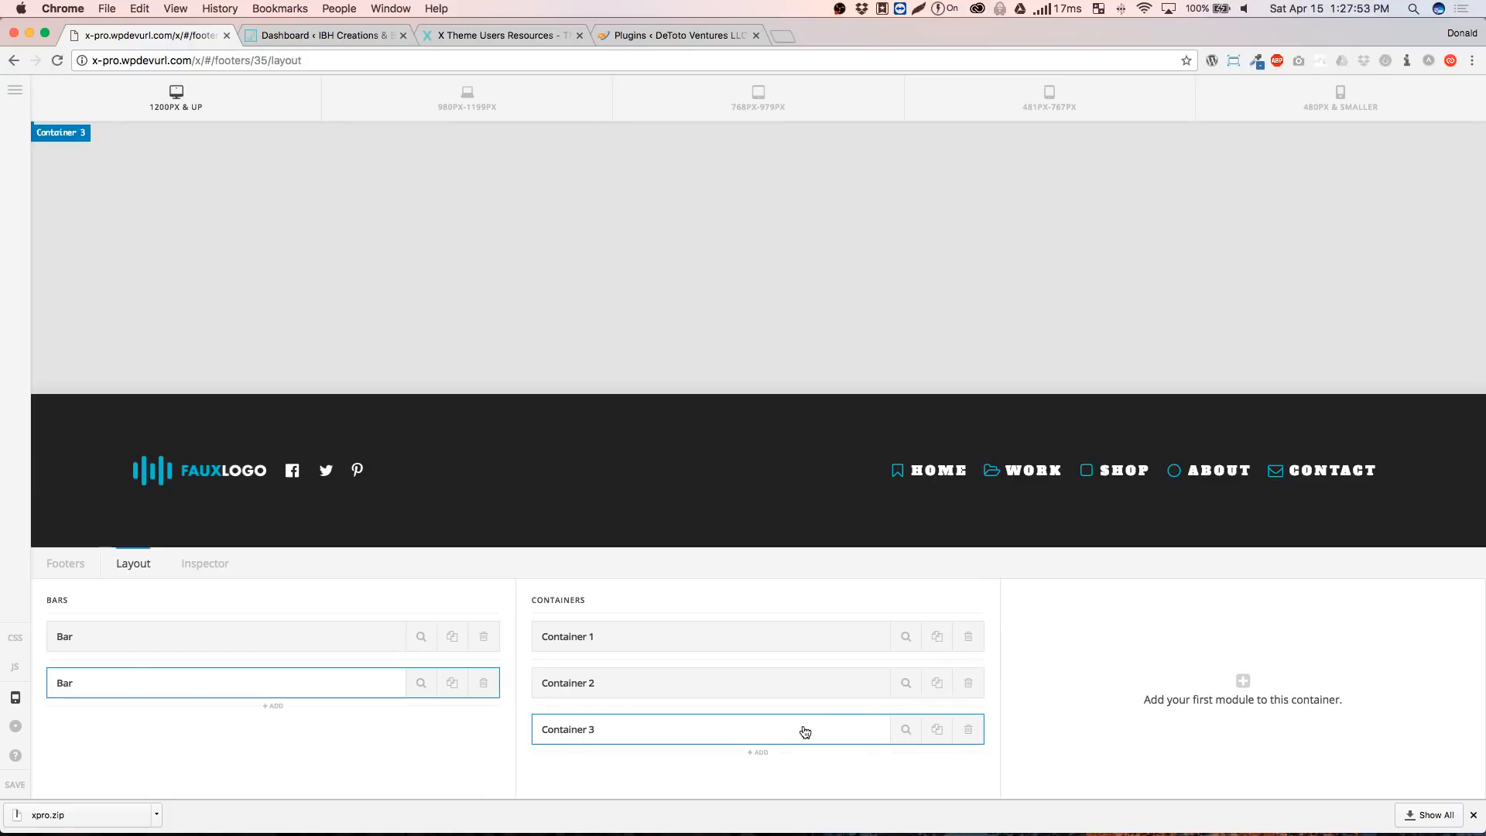
click(968, 729)
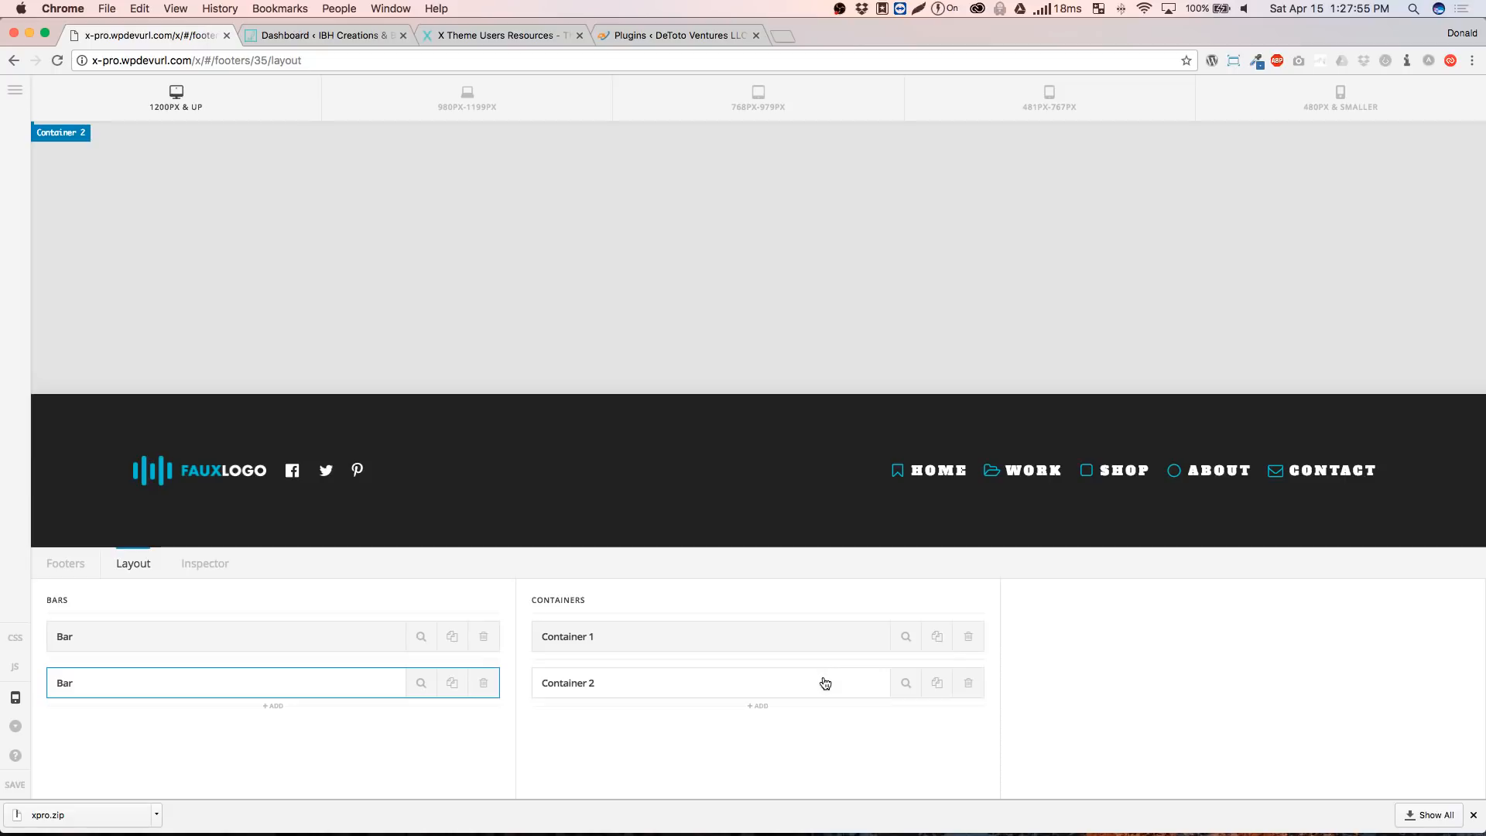
click(826, 682)
click(827, 640)
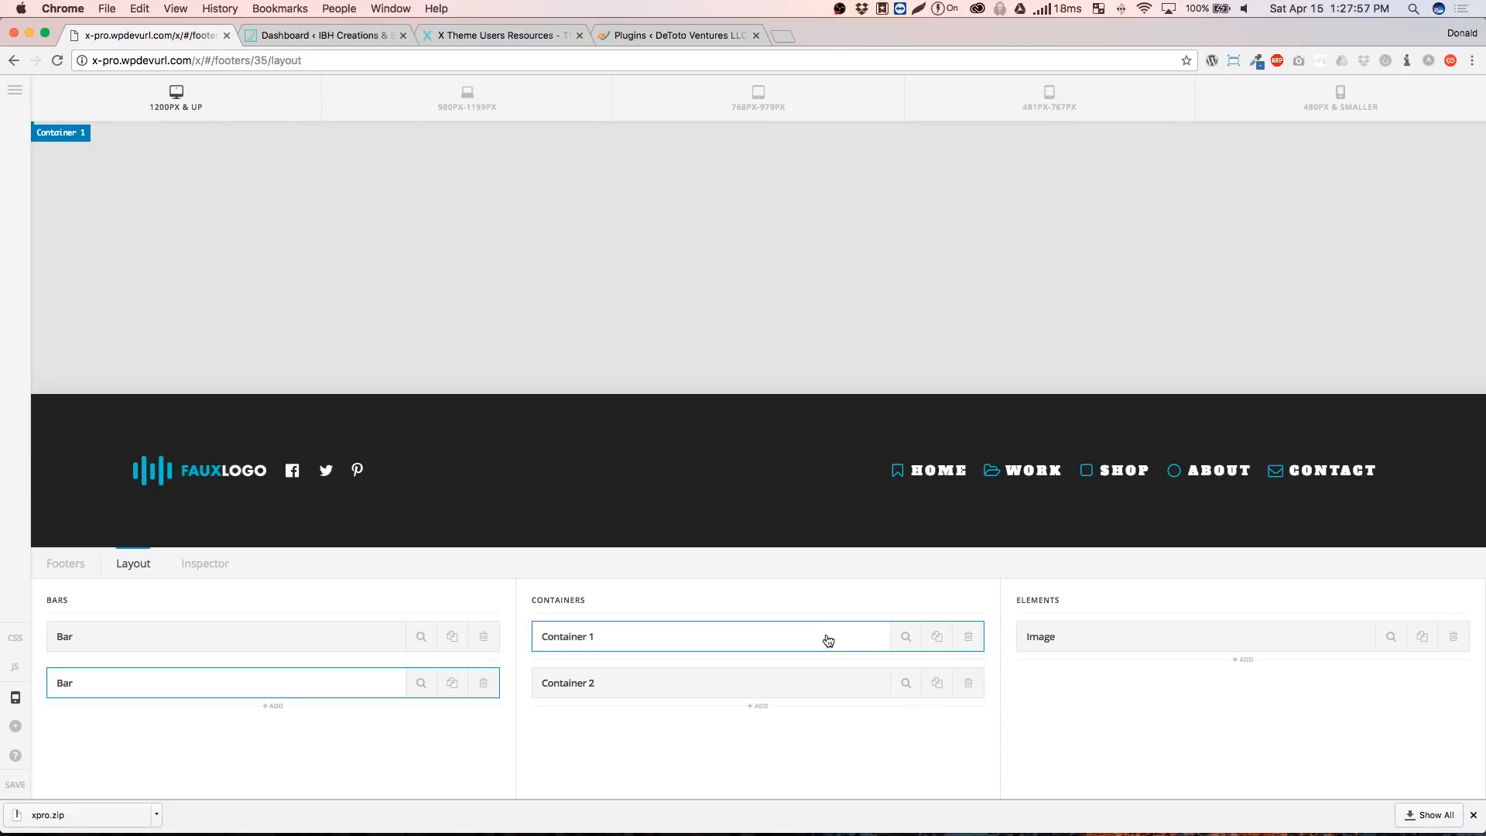
click(810, 683)
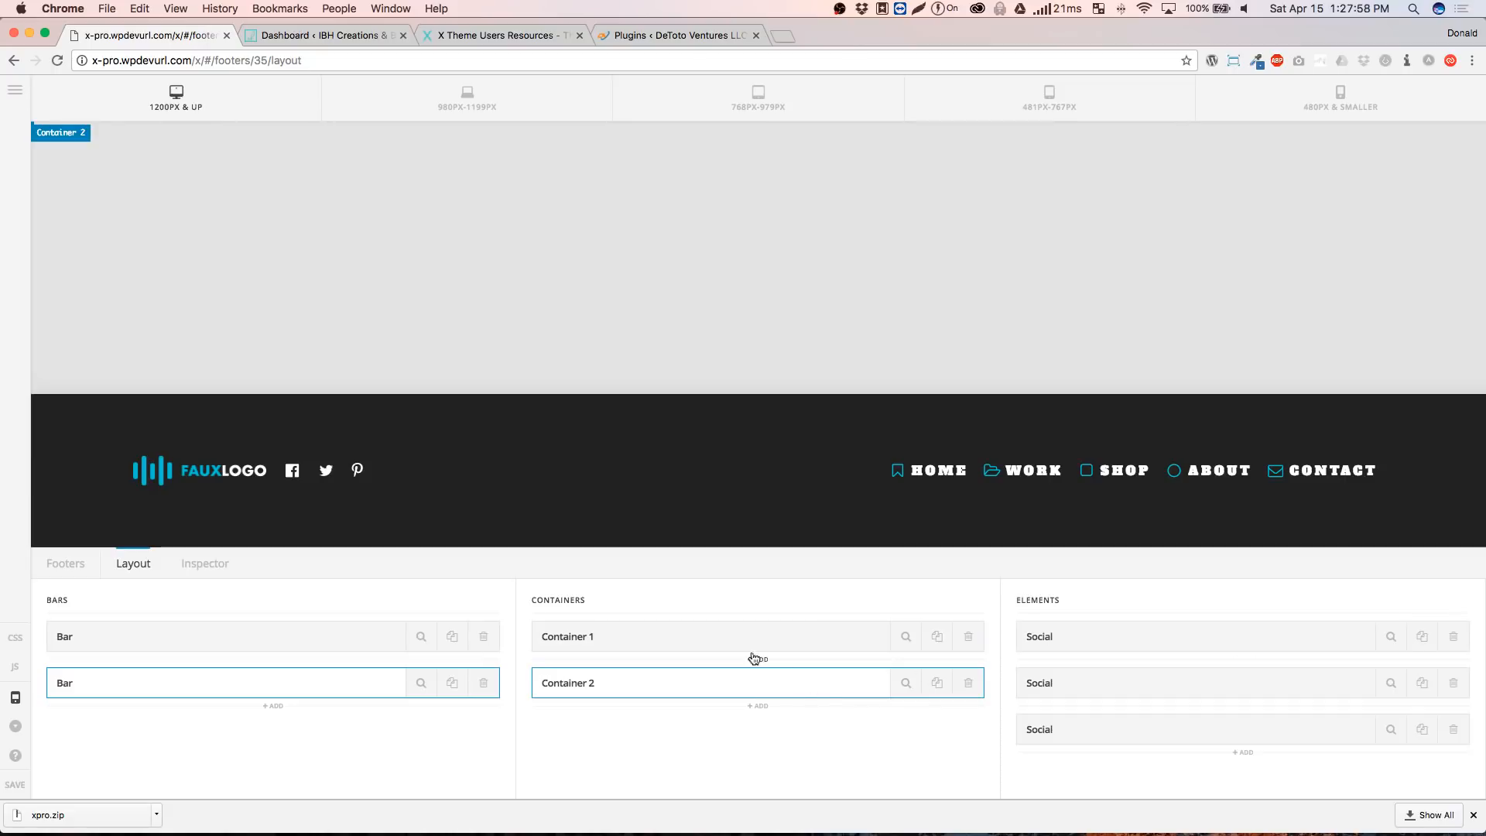
Save the footer and reload the builder page
click(11, 784)
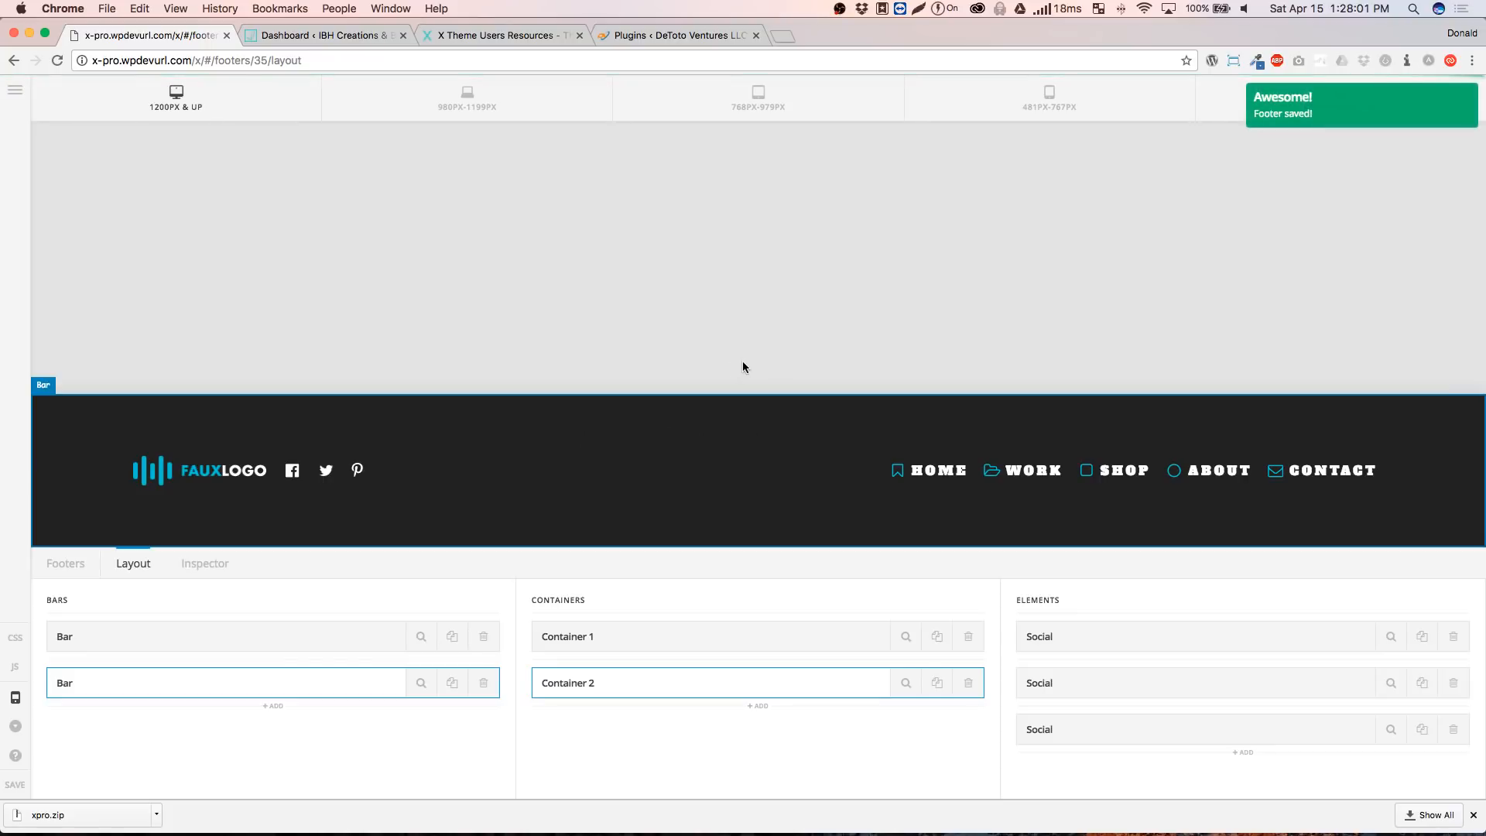
key(super+r)
click(875, 284)
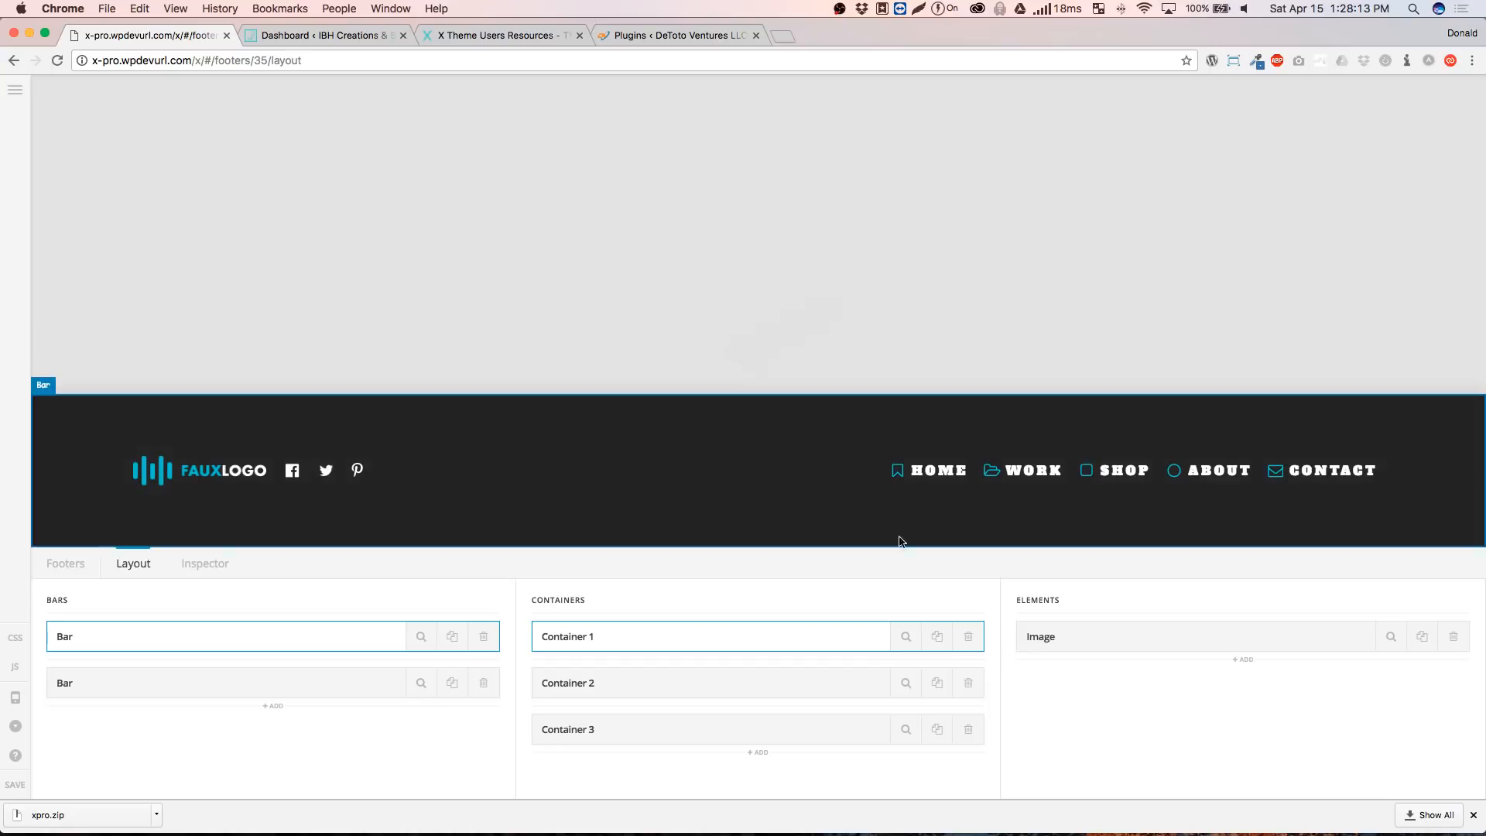
Change the flex layout of the inline navigation in the first bar's Container 3 to Column
click(769, 736)
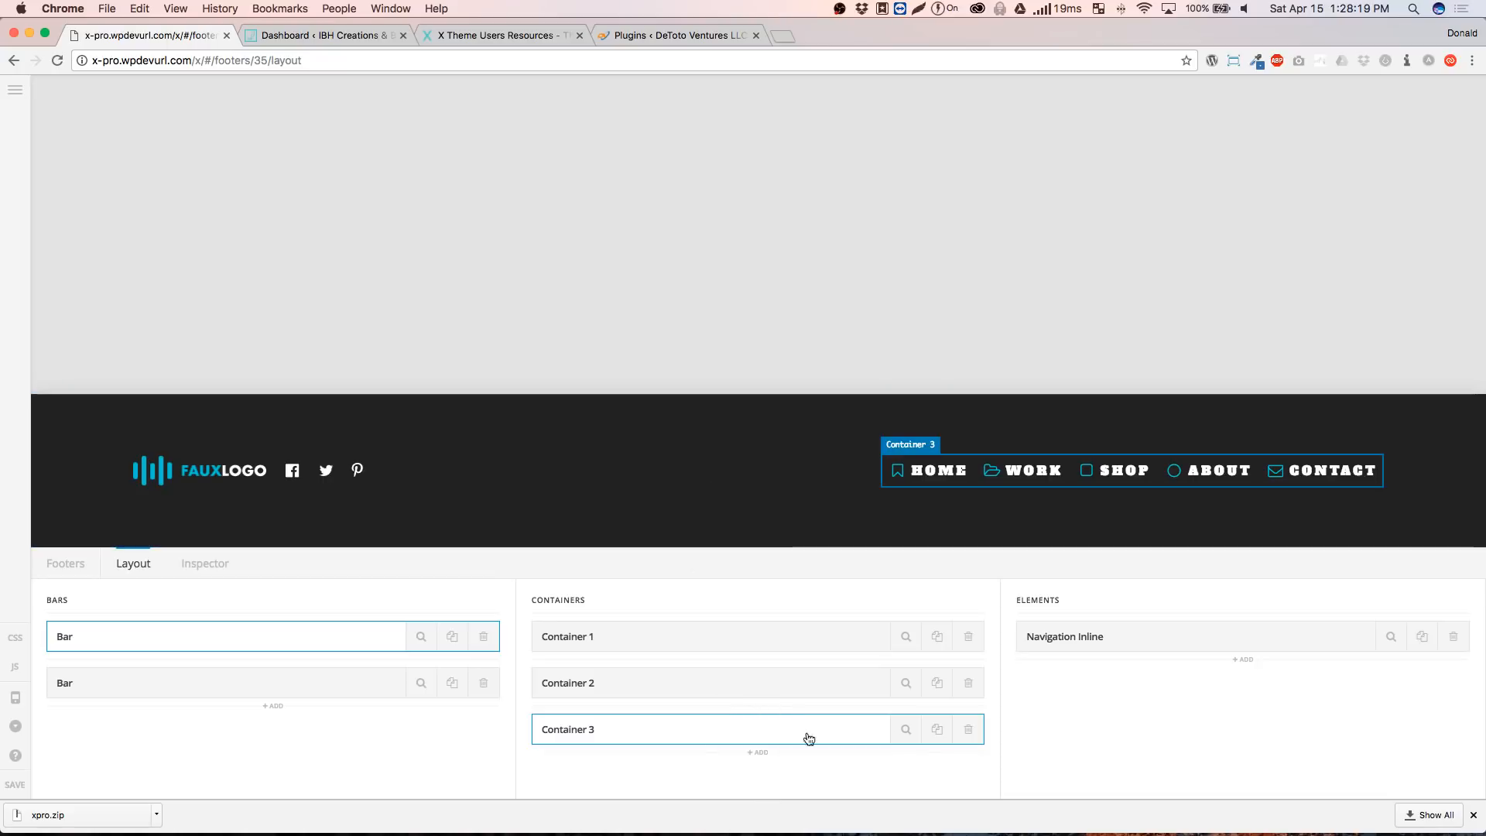
click(1390, 637)
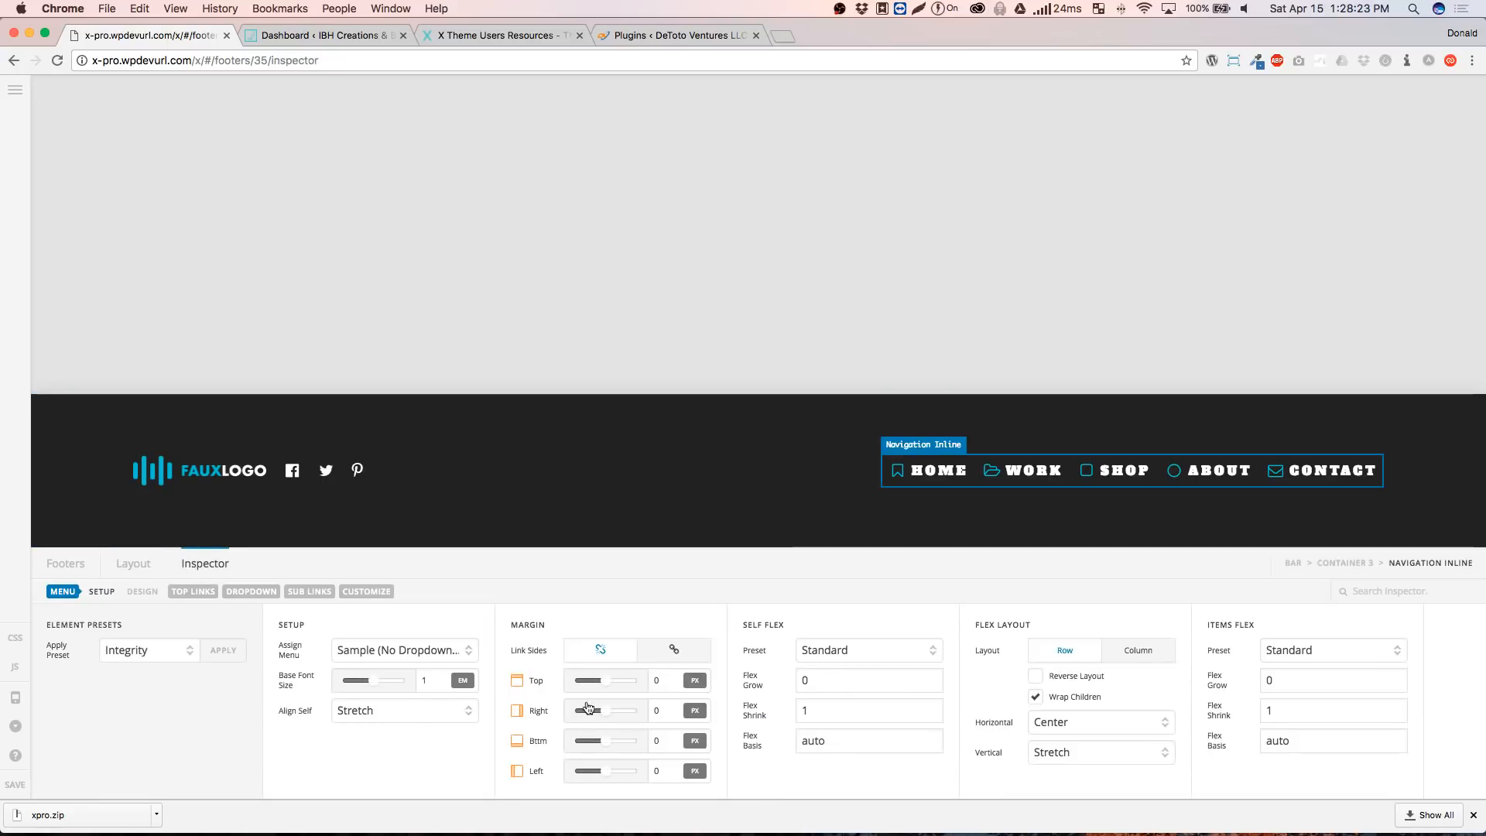
click(1109, 659)
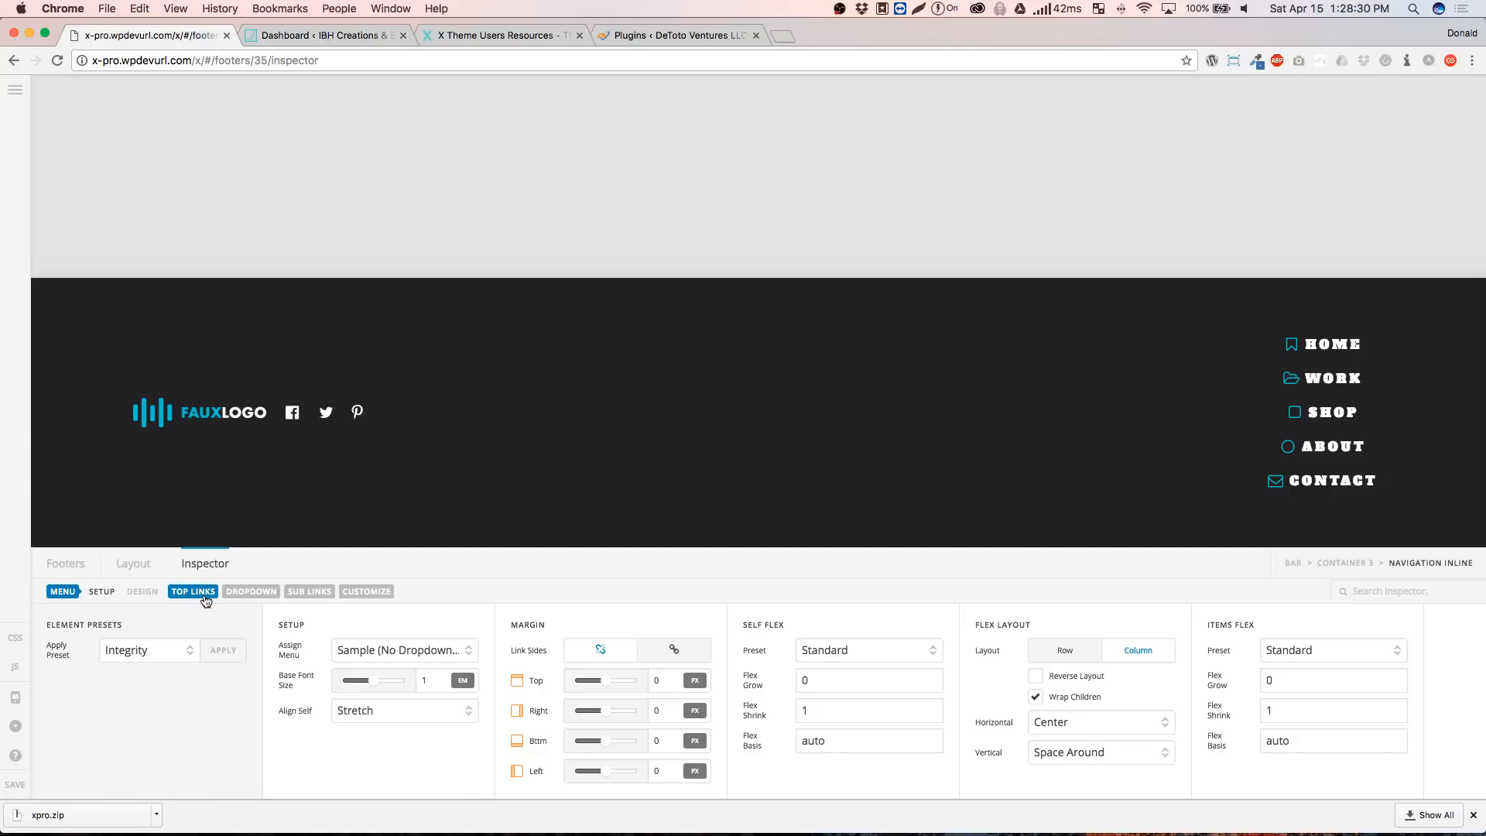
Duplicate Container 3 in the first bar to add a second navigation column
click(133, 563)
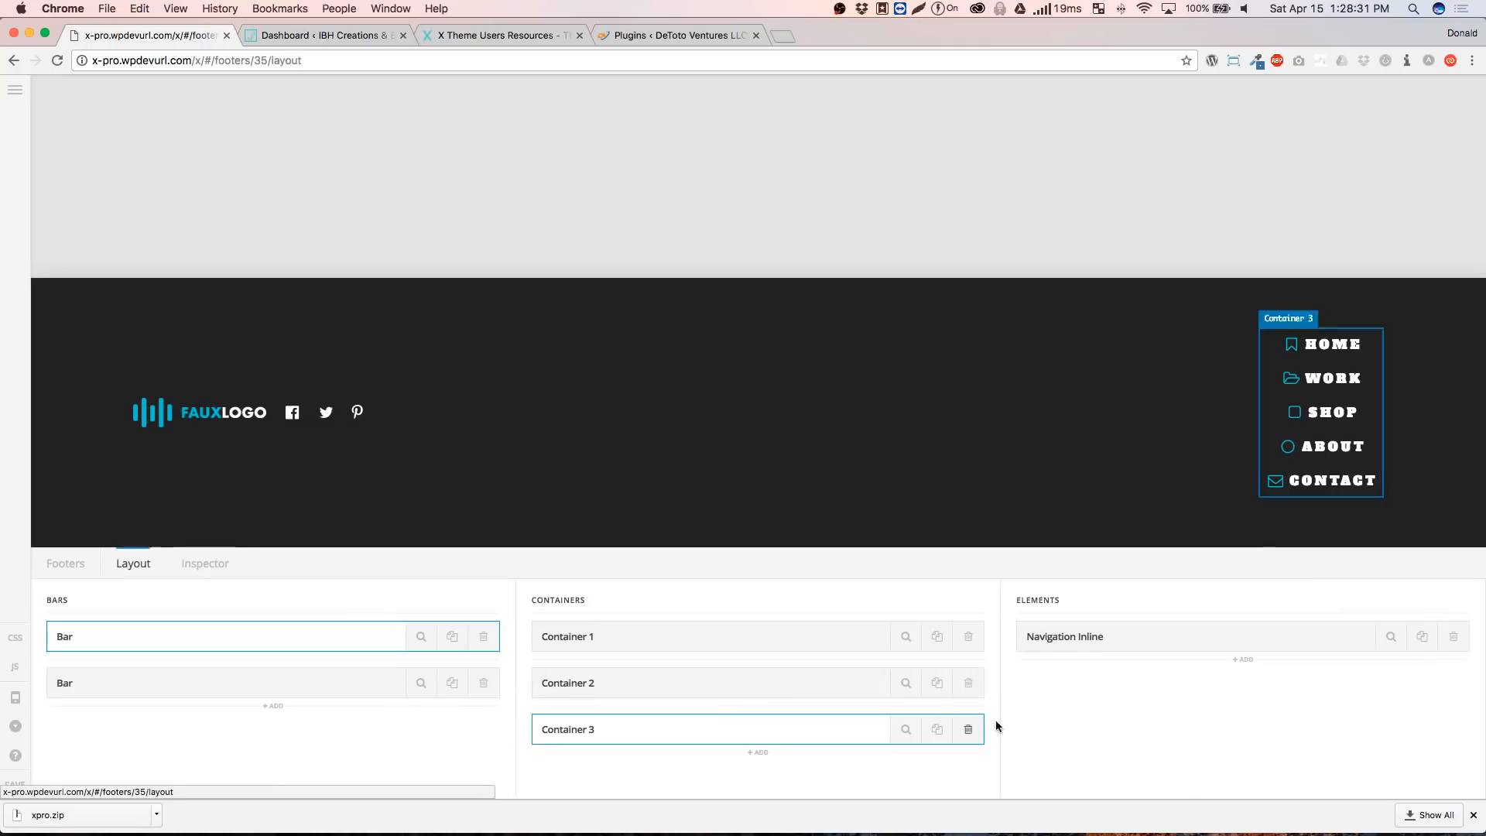
click(937, 730)
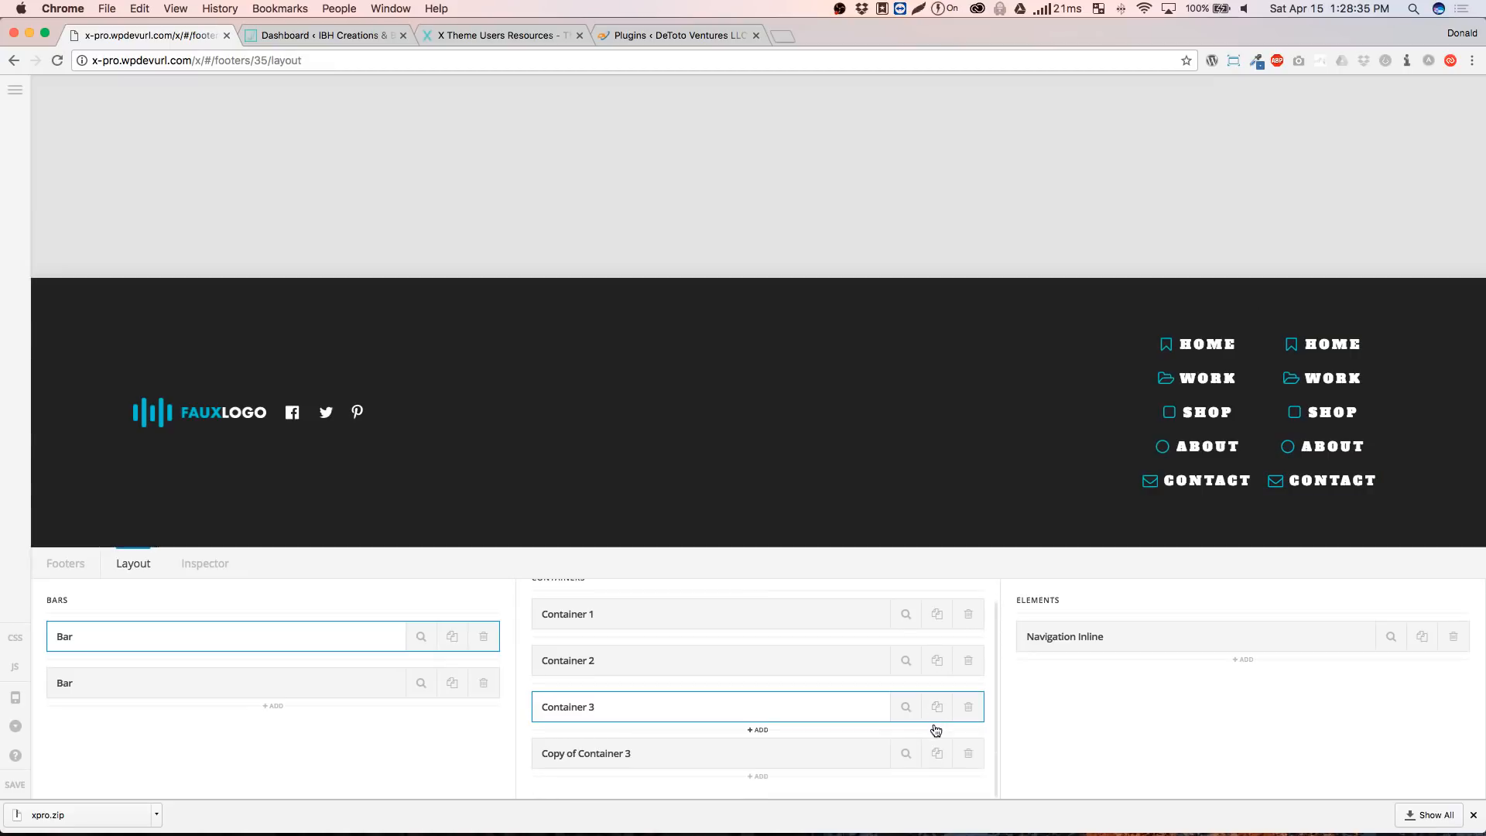
Duplicate the copied navigation container in the first bar to add a third navigation column
scroll(937, 757, up, 1)
click(937, 776)
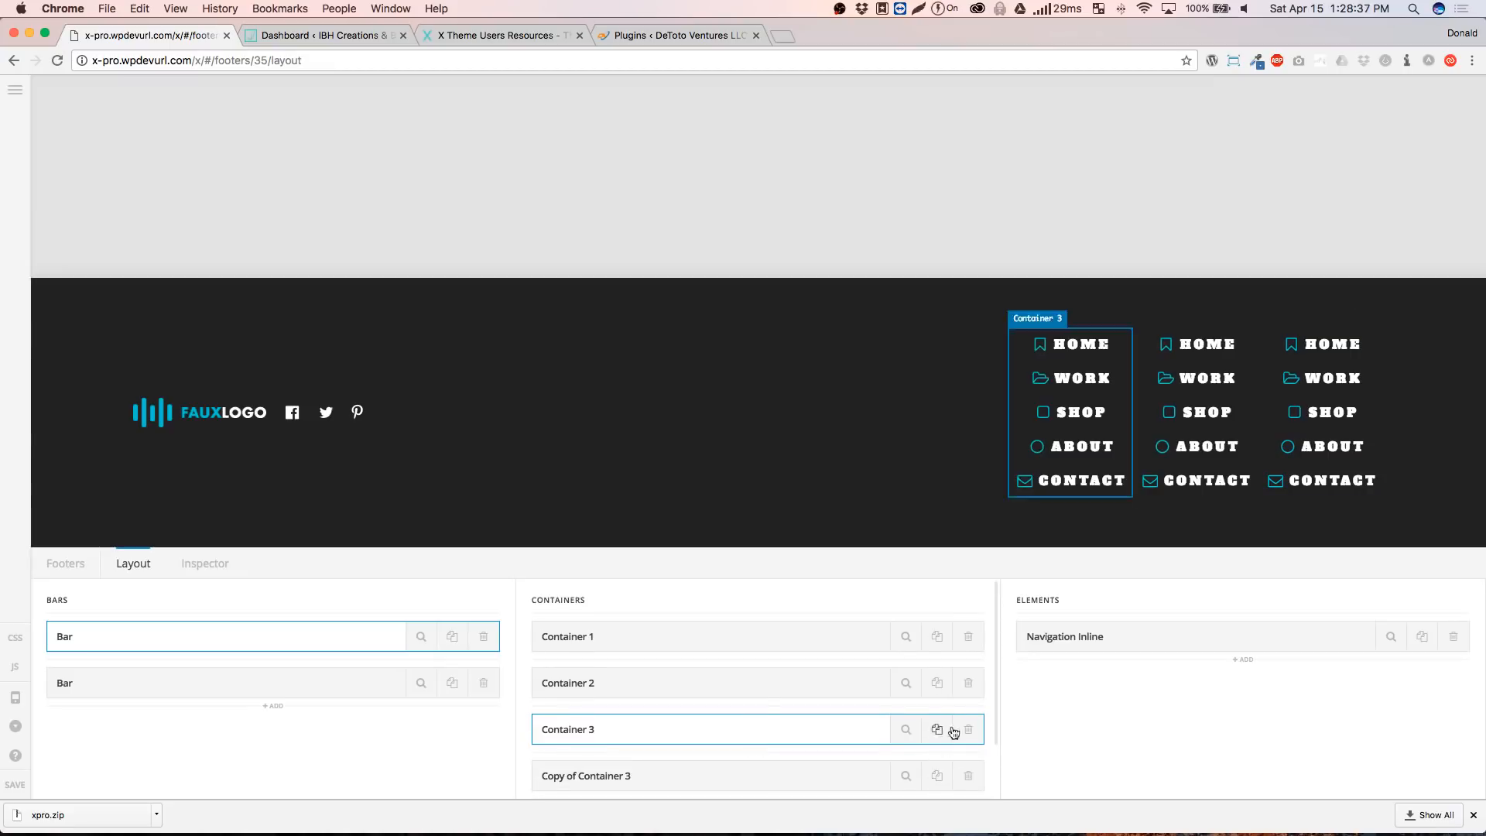
click(844, 709)
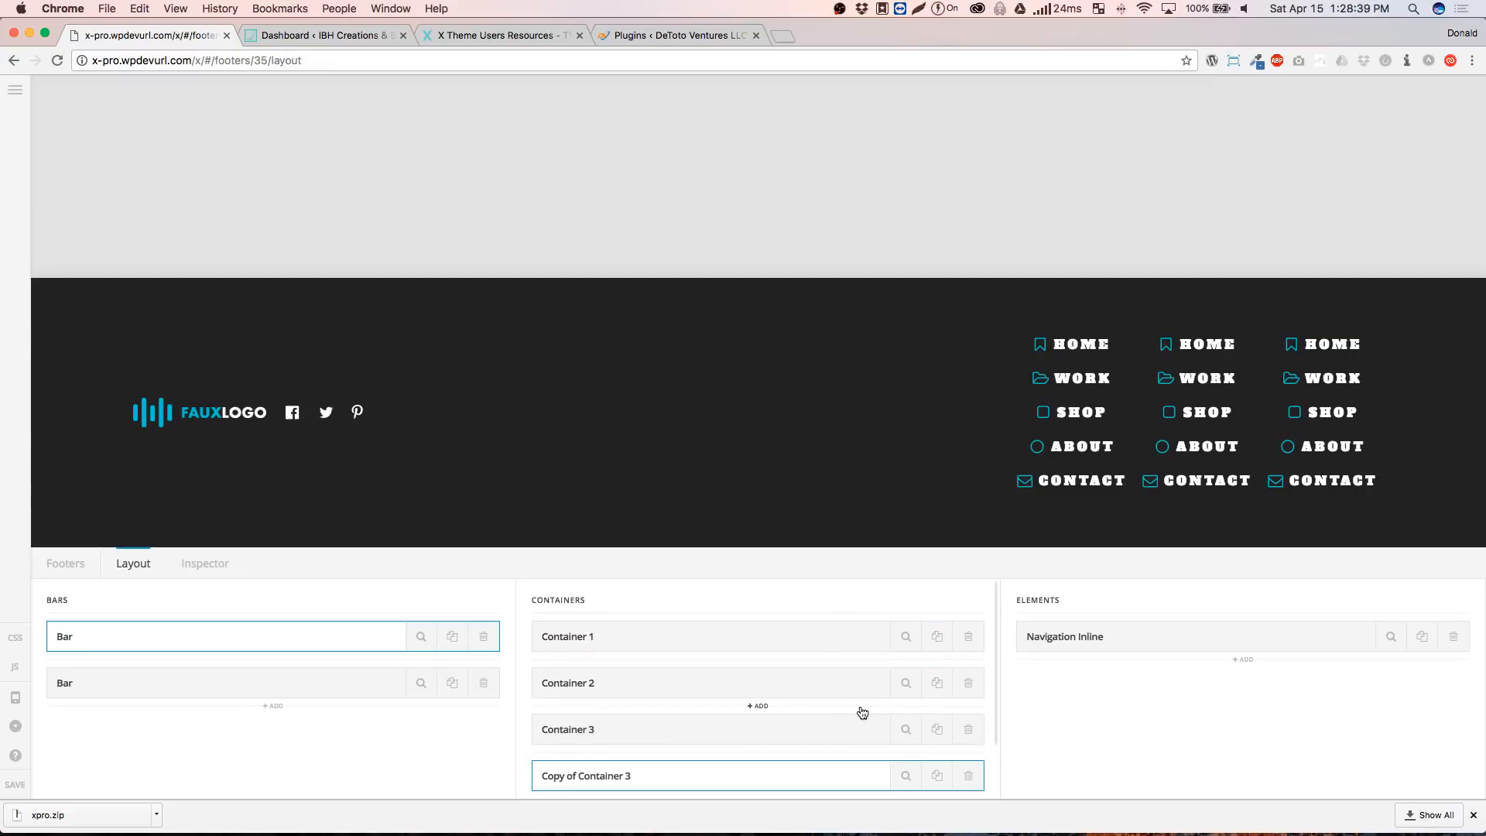
Assign the Sample (Split #2) menu to the inline navigation in Copy of Container 3
click(1234, 441)
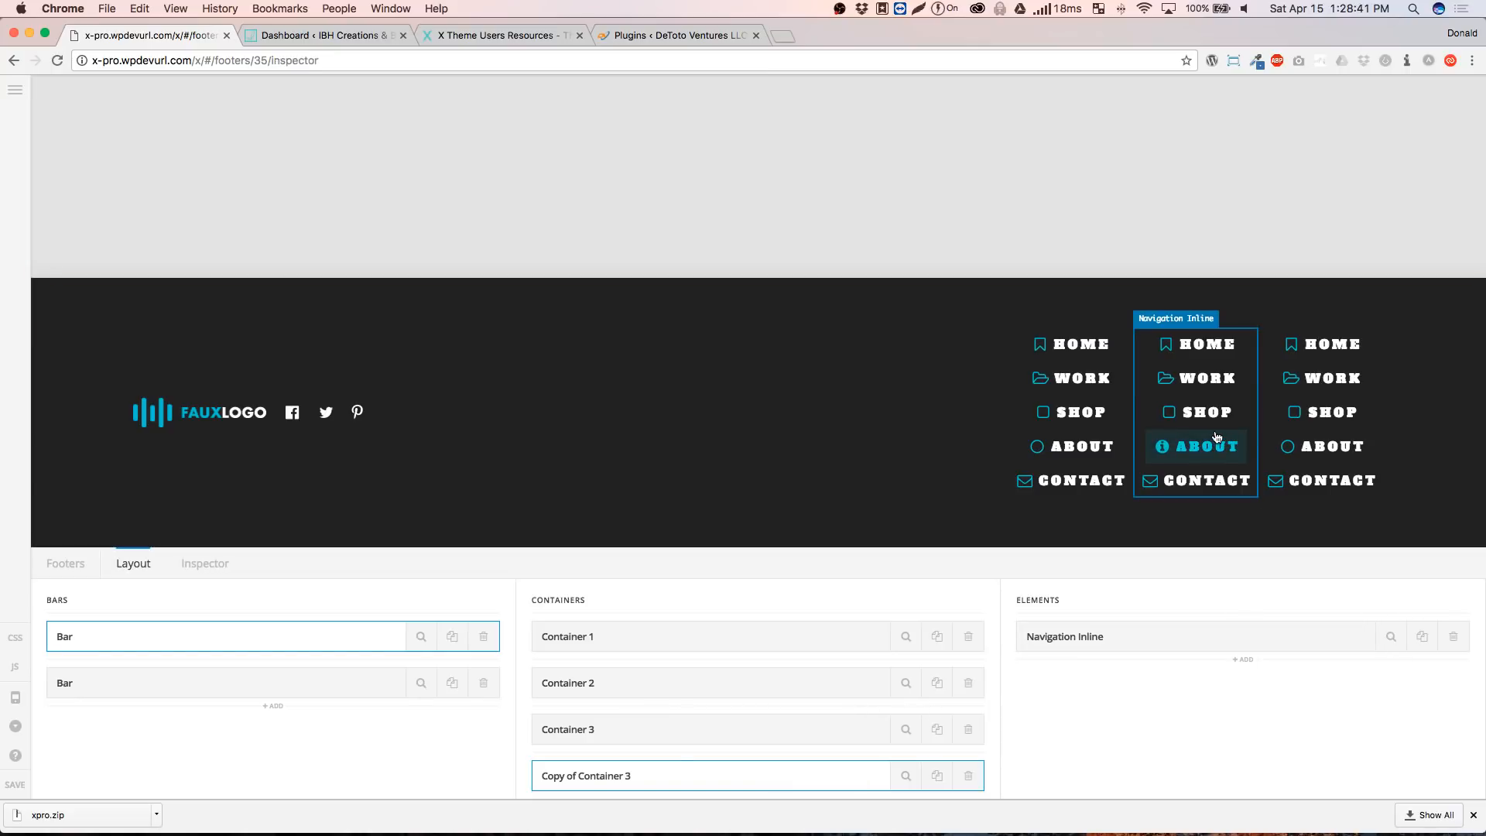
click(402, 650)
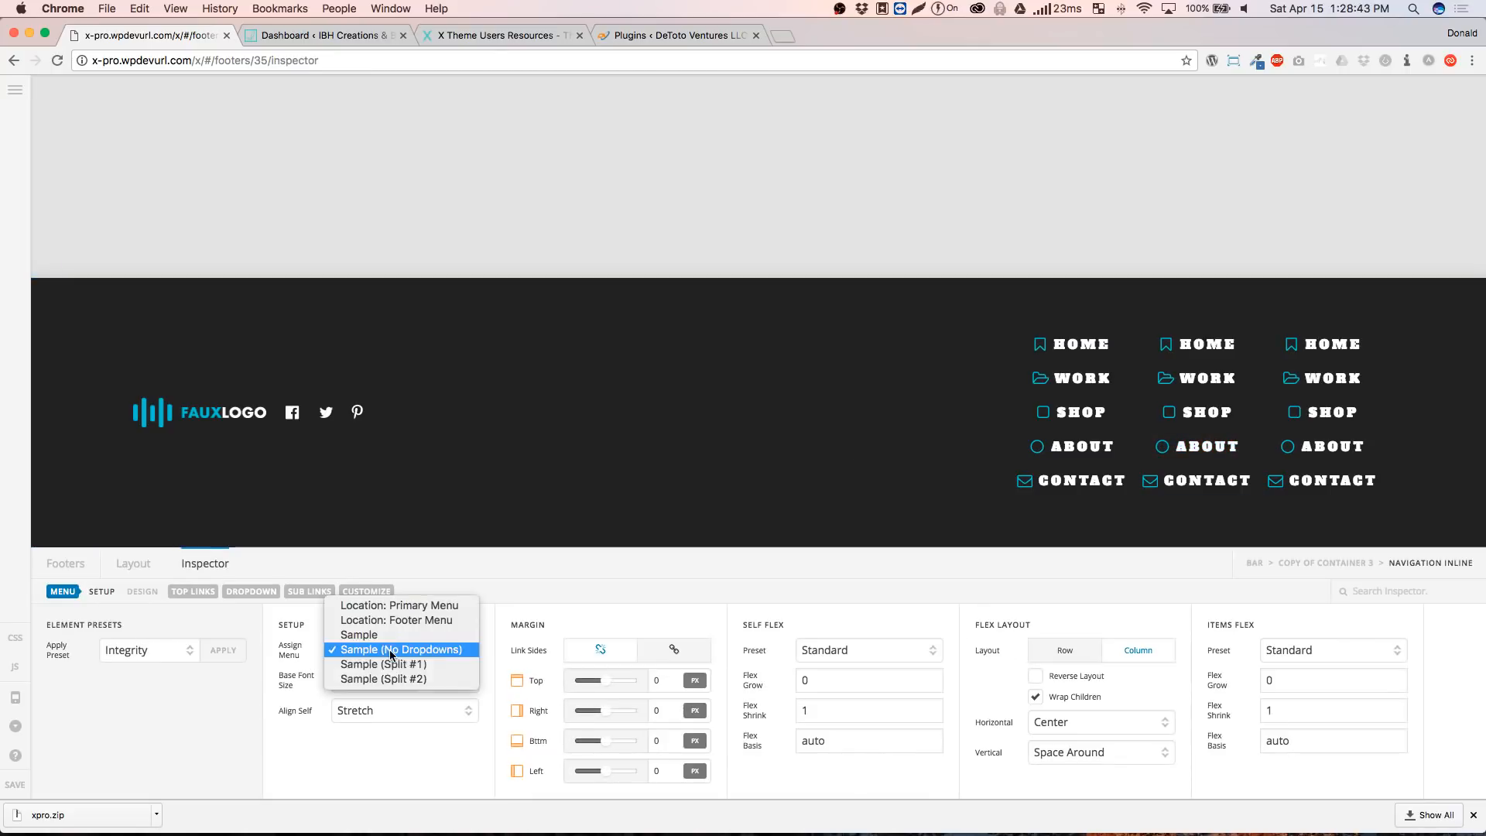
click(372, 677)
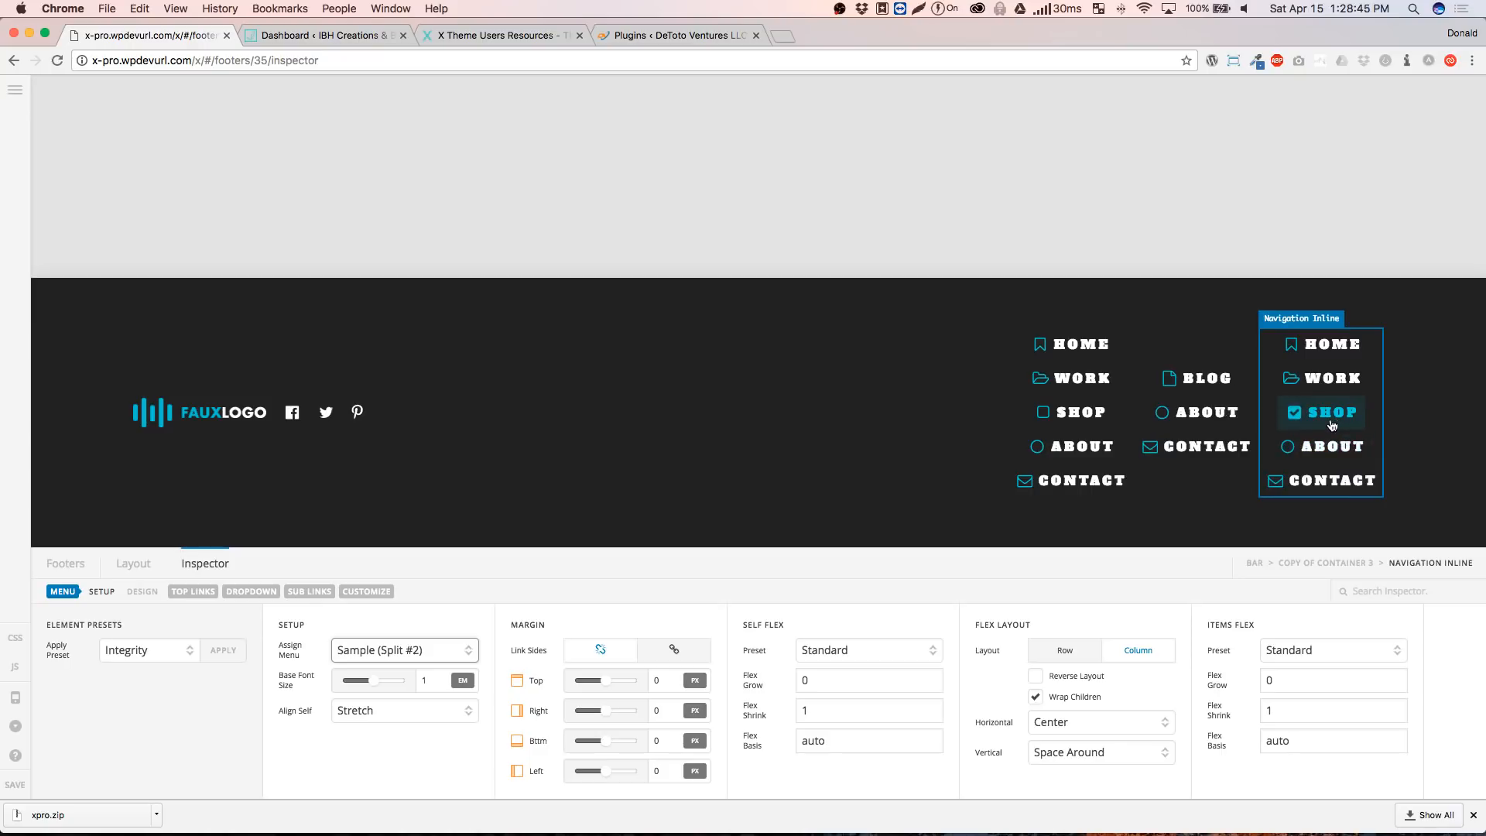
Try the Sample (Split #1) and Location: Primary Menu assignments on the third column's inline navigation
click(1333, 442)
click(424, 654)
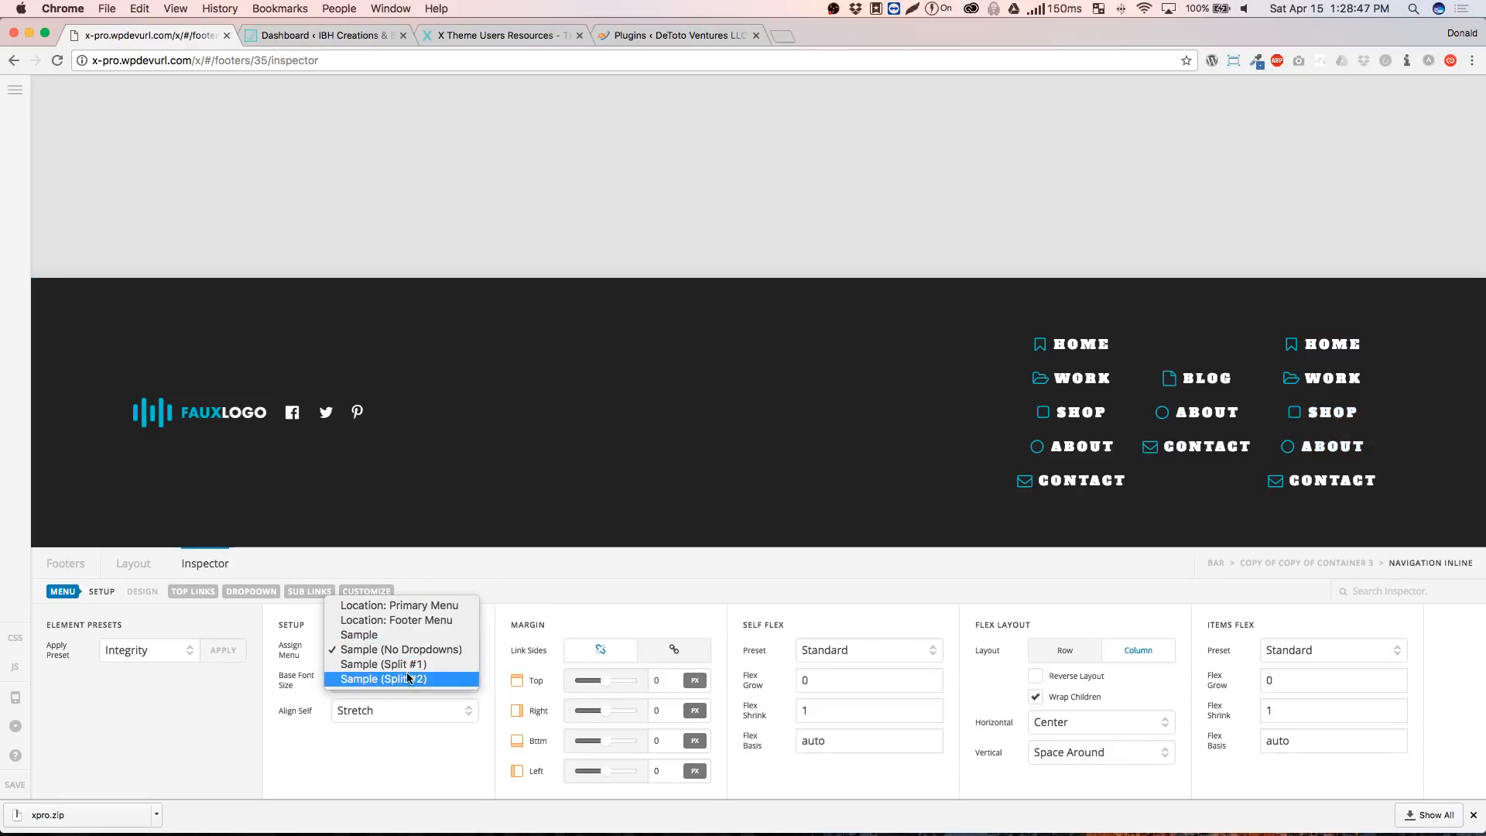
click(446, 663)
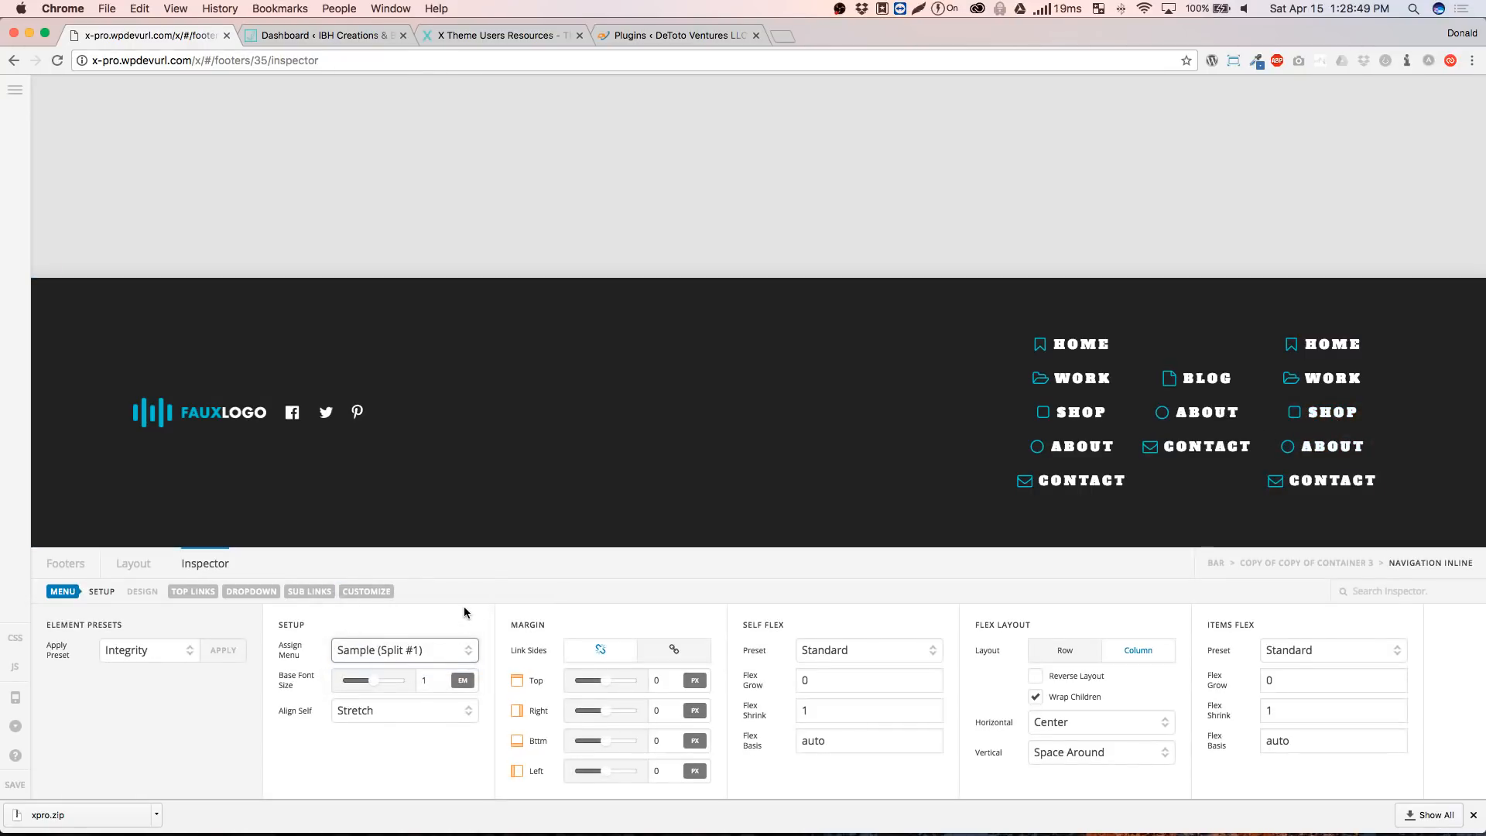
click(415, 642)
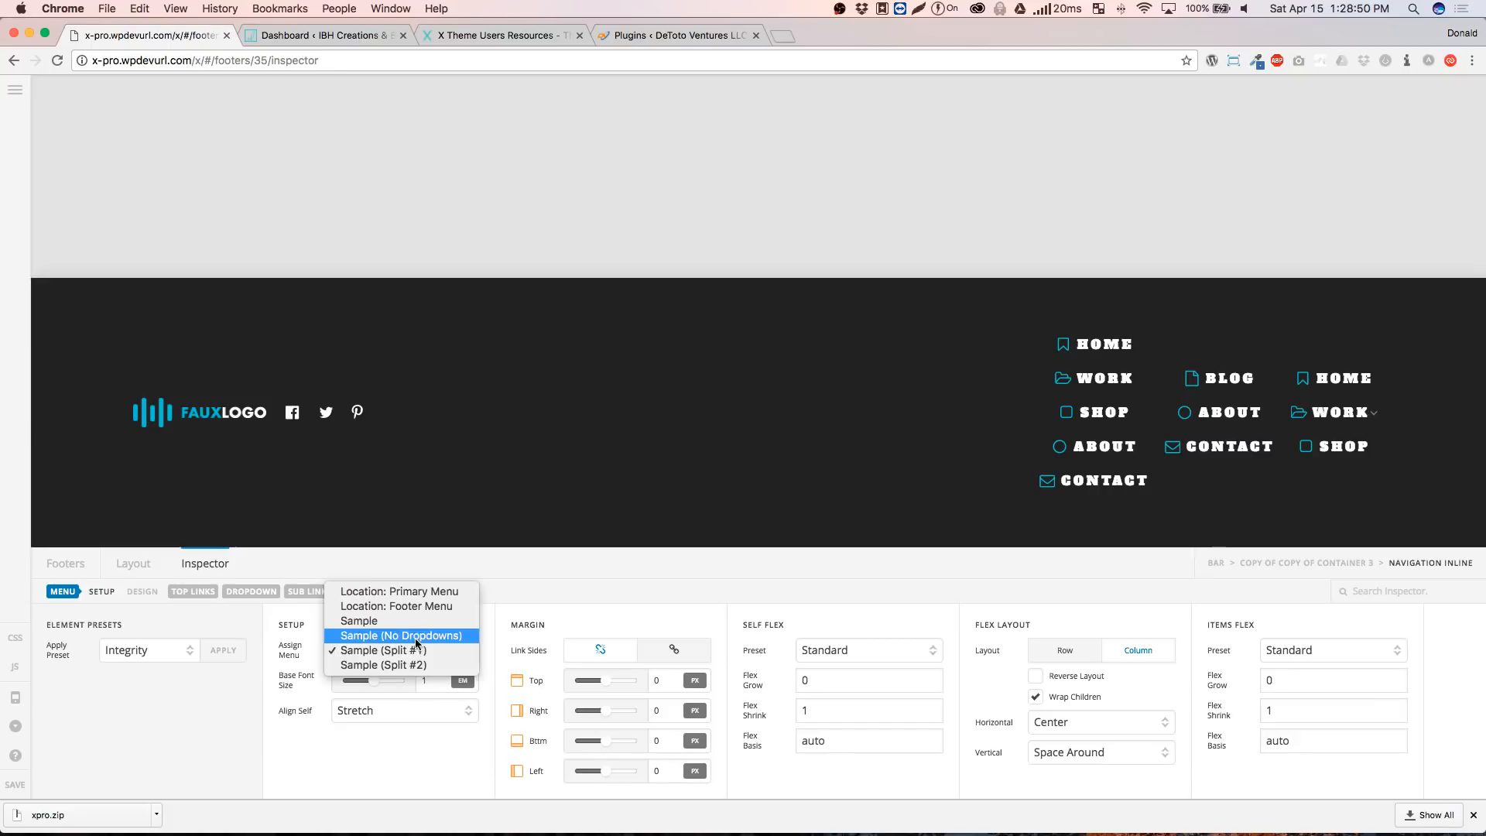
click(402, 593)
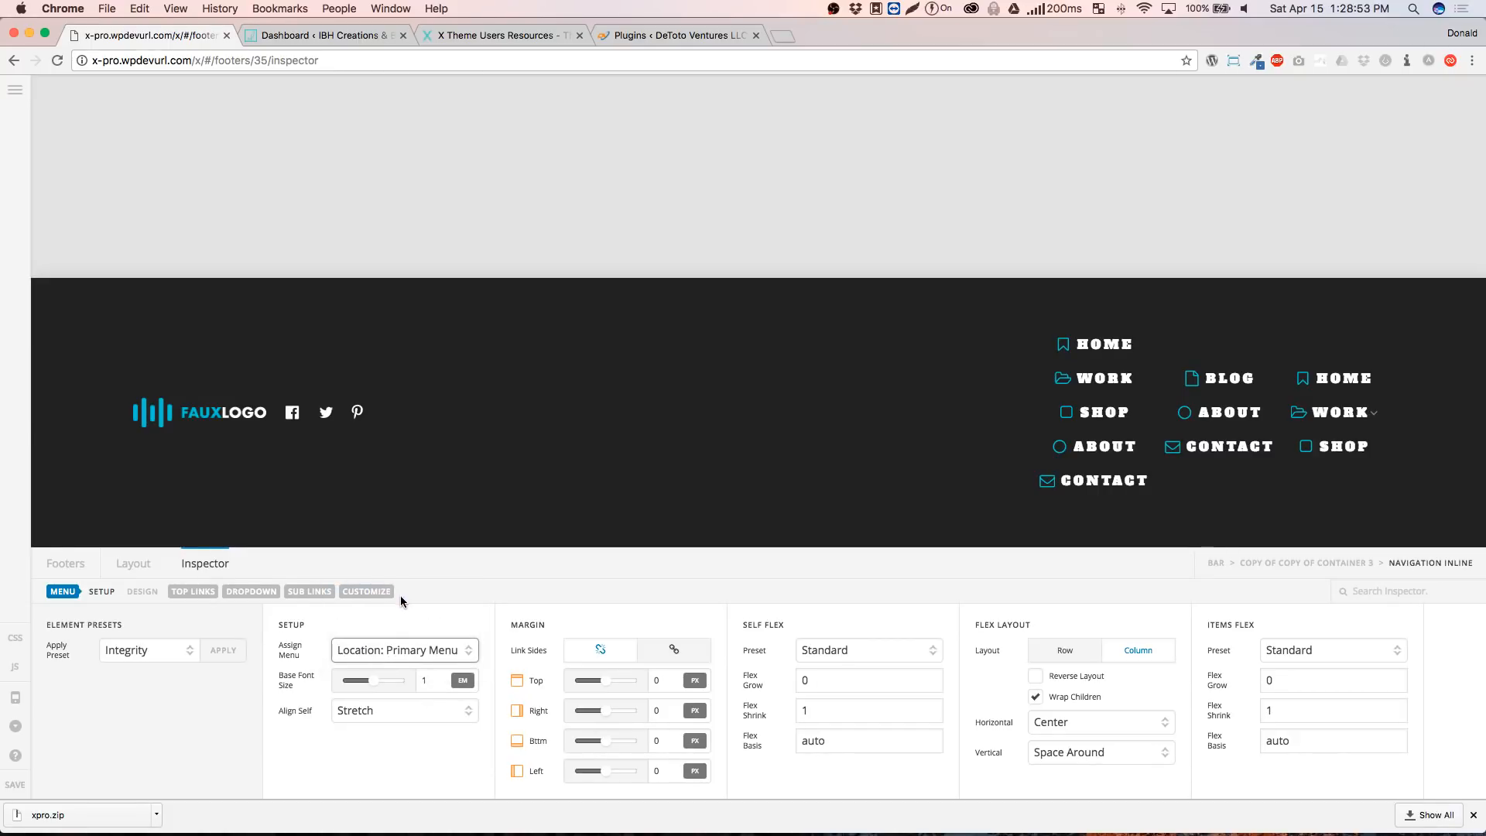
click(389, 657)
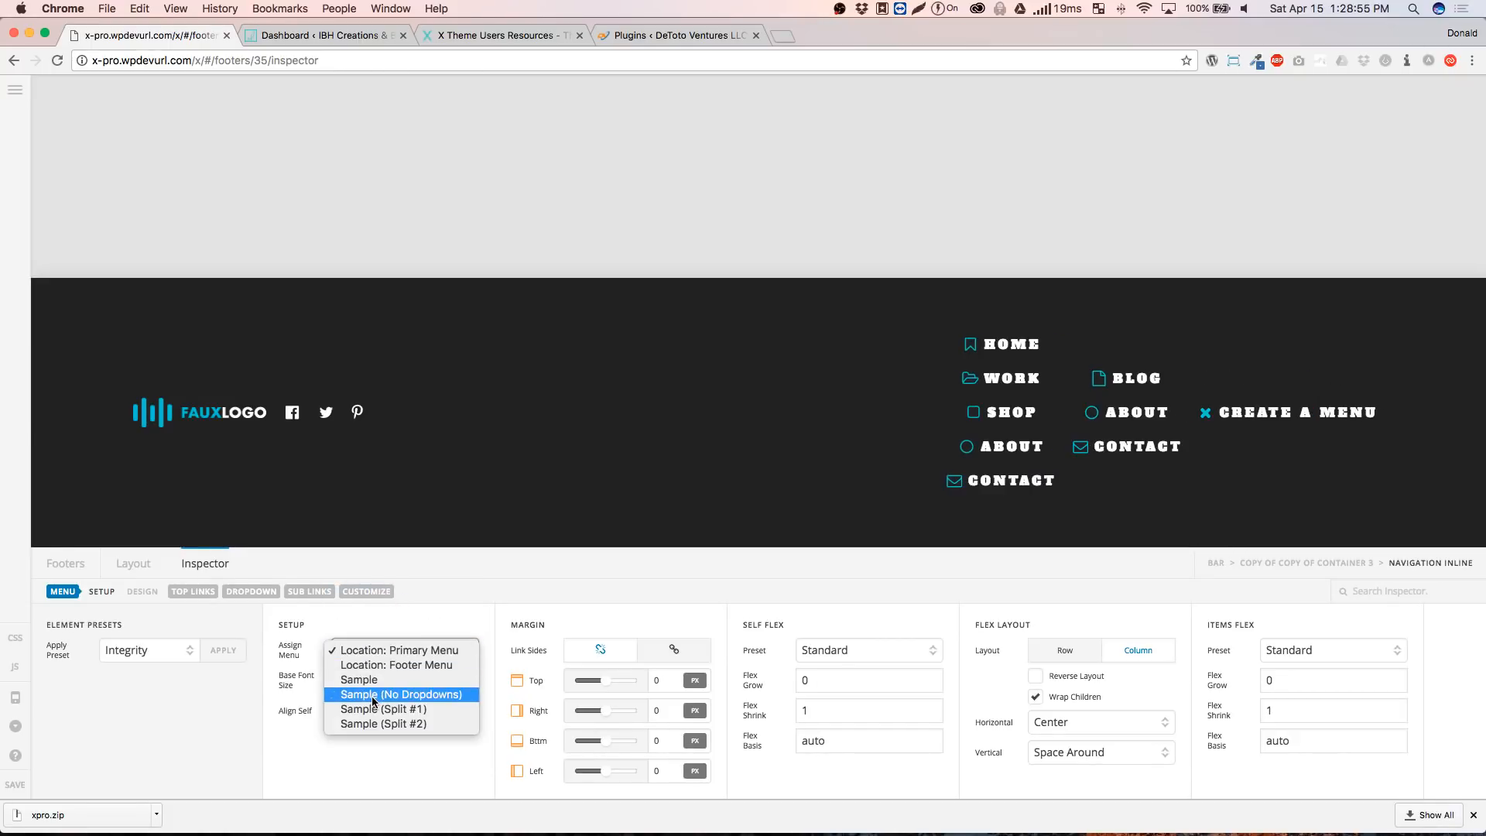
click(311, 630)
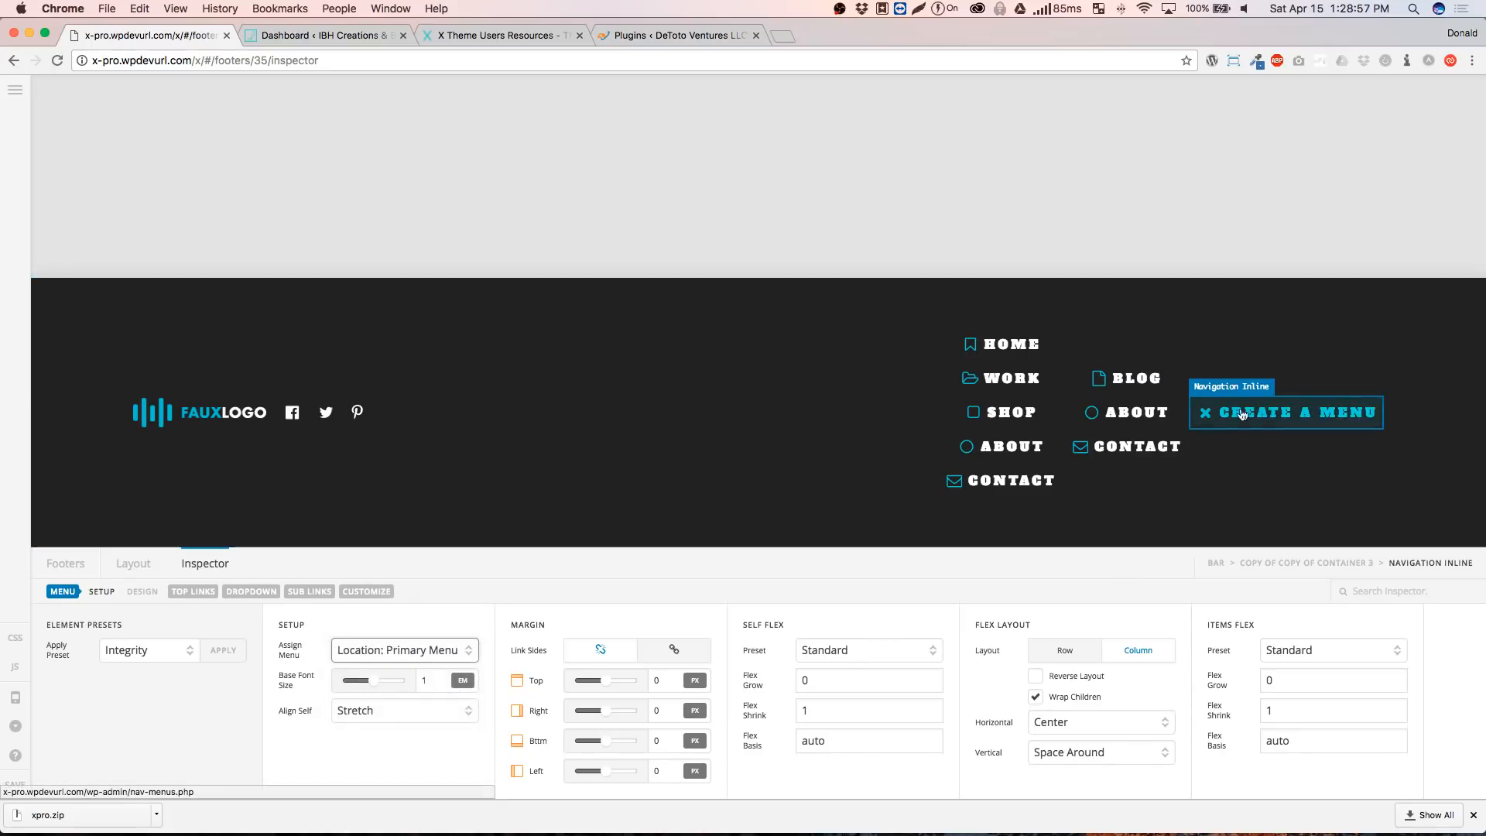
Delete Copy of Copy of Container 3 from the first bar in the footer layout
click(123, 566)
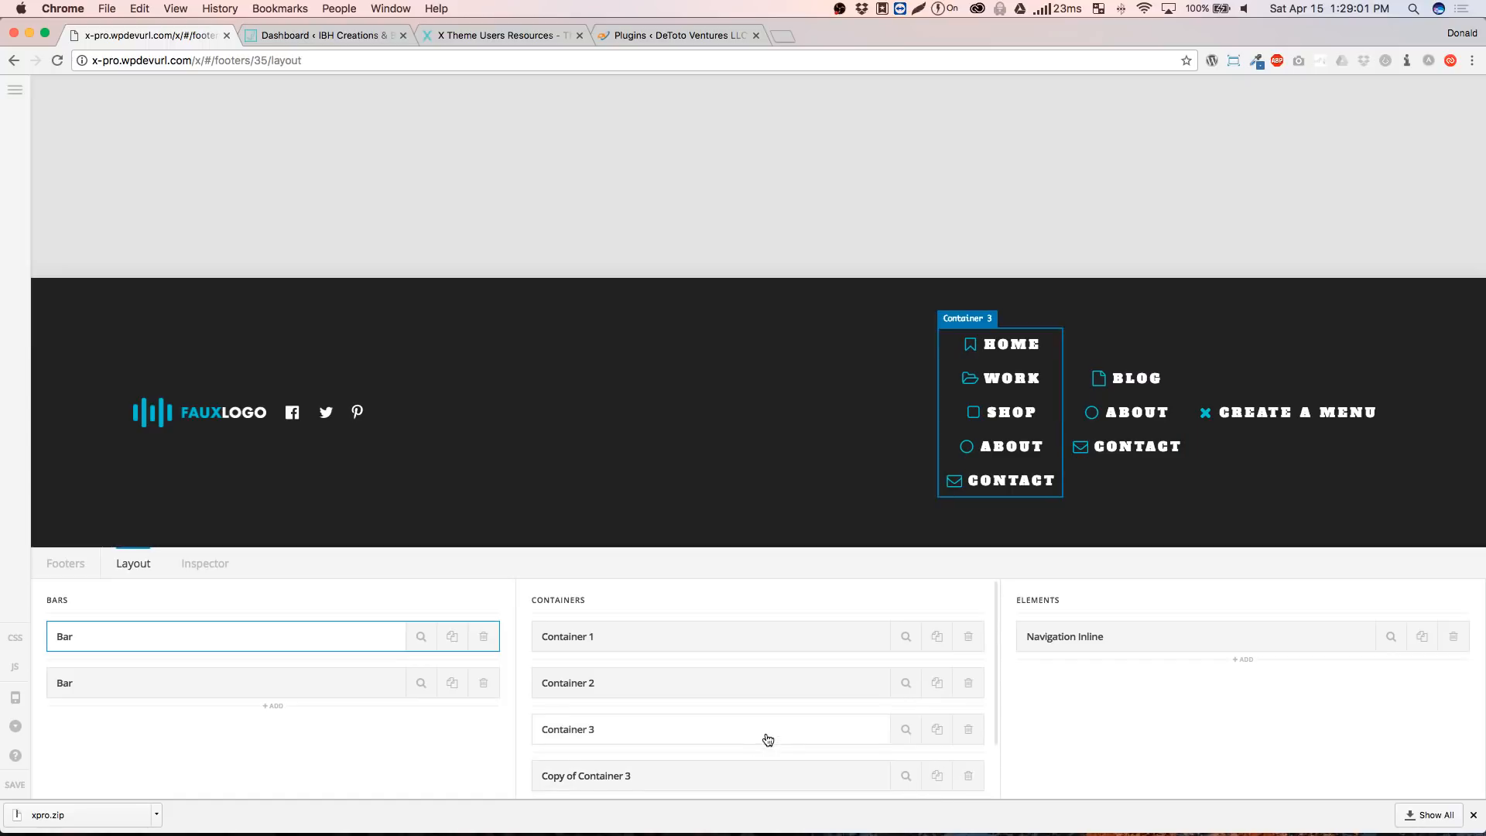
click(937, 776)
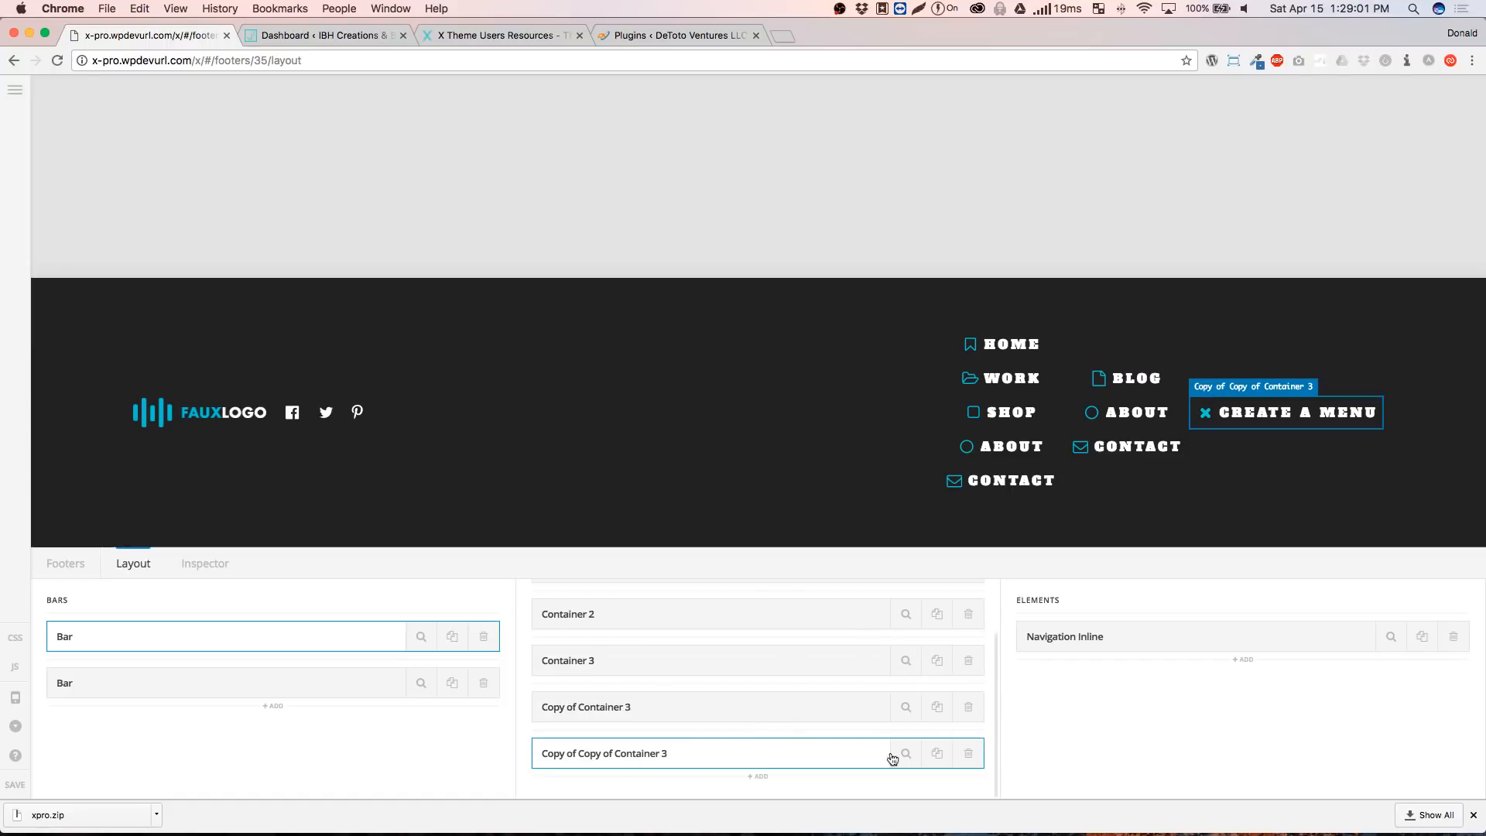
click(967, 754)
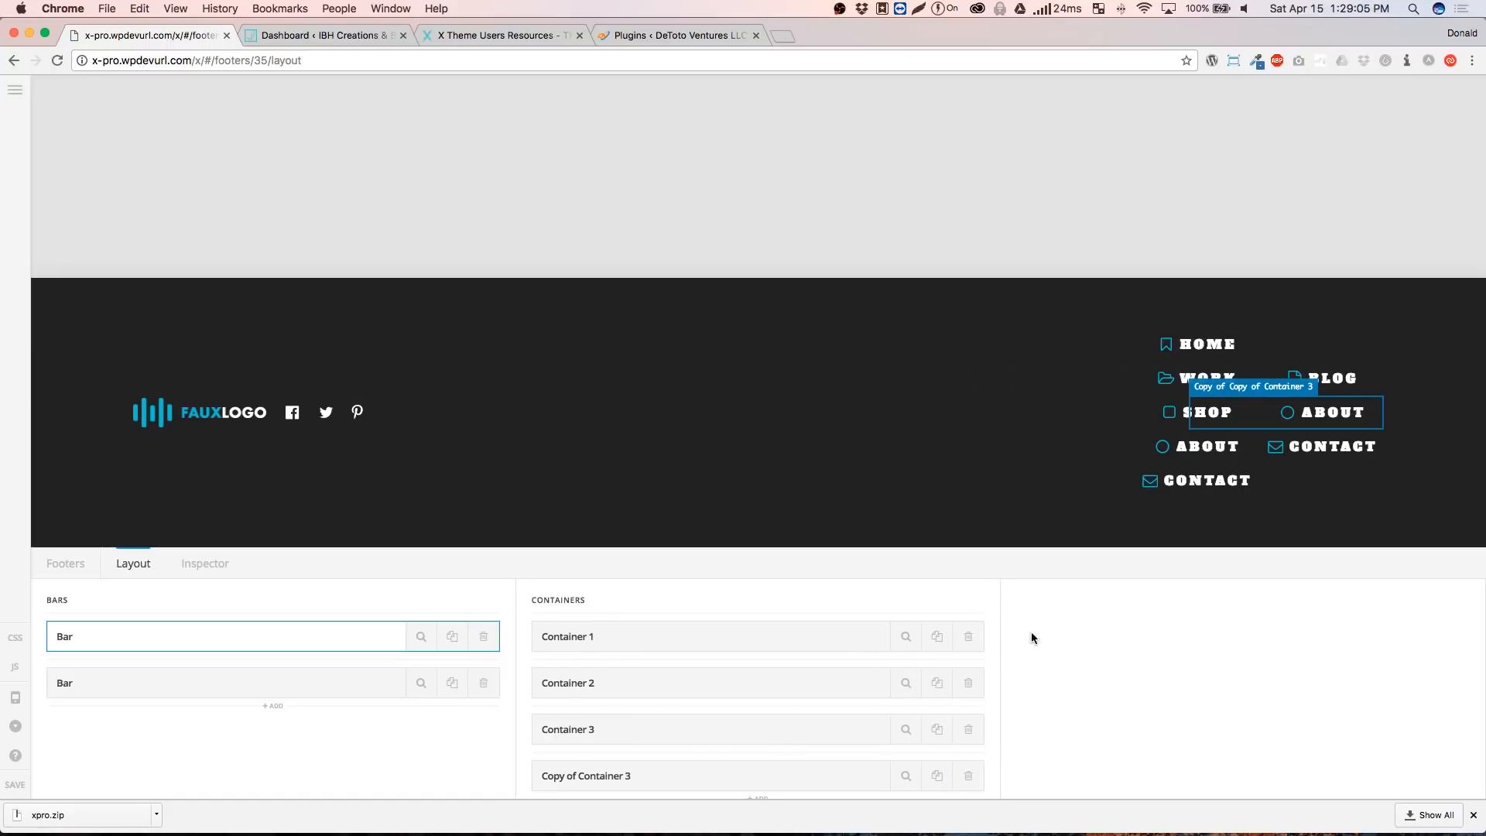
scroll(782, 710, down, 1)
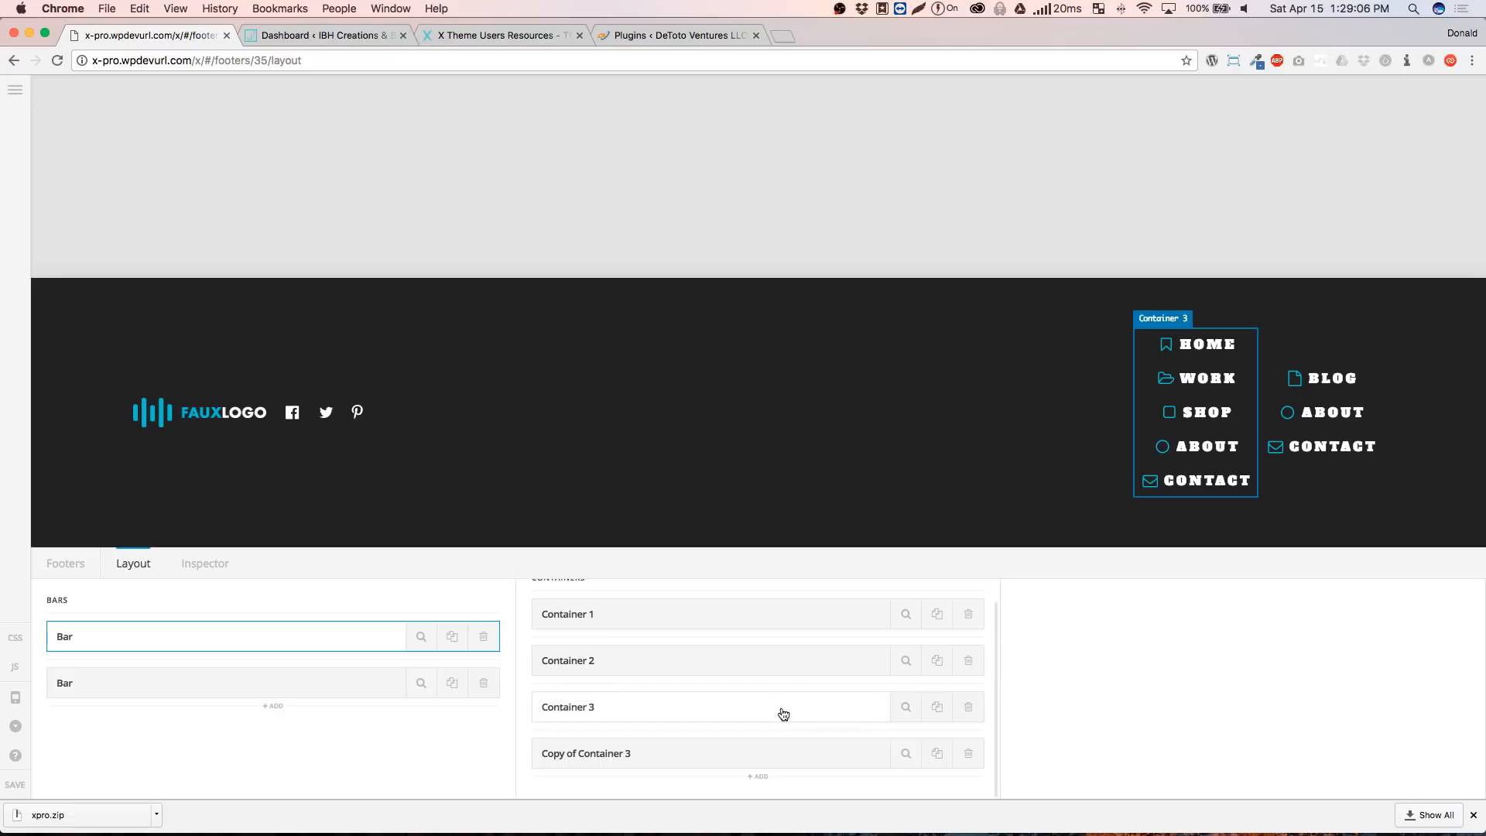
Try the Fill Space Equally self flex preset on Container 3, then set it back to Standard
click(904, 707)
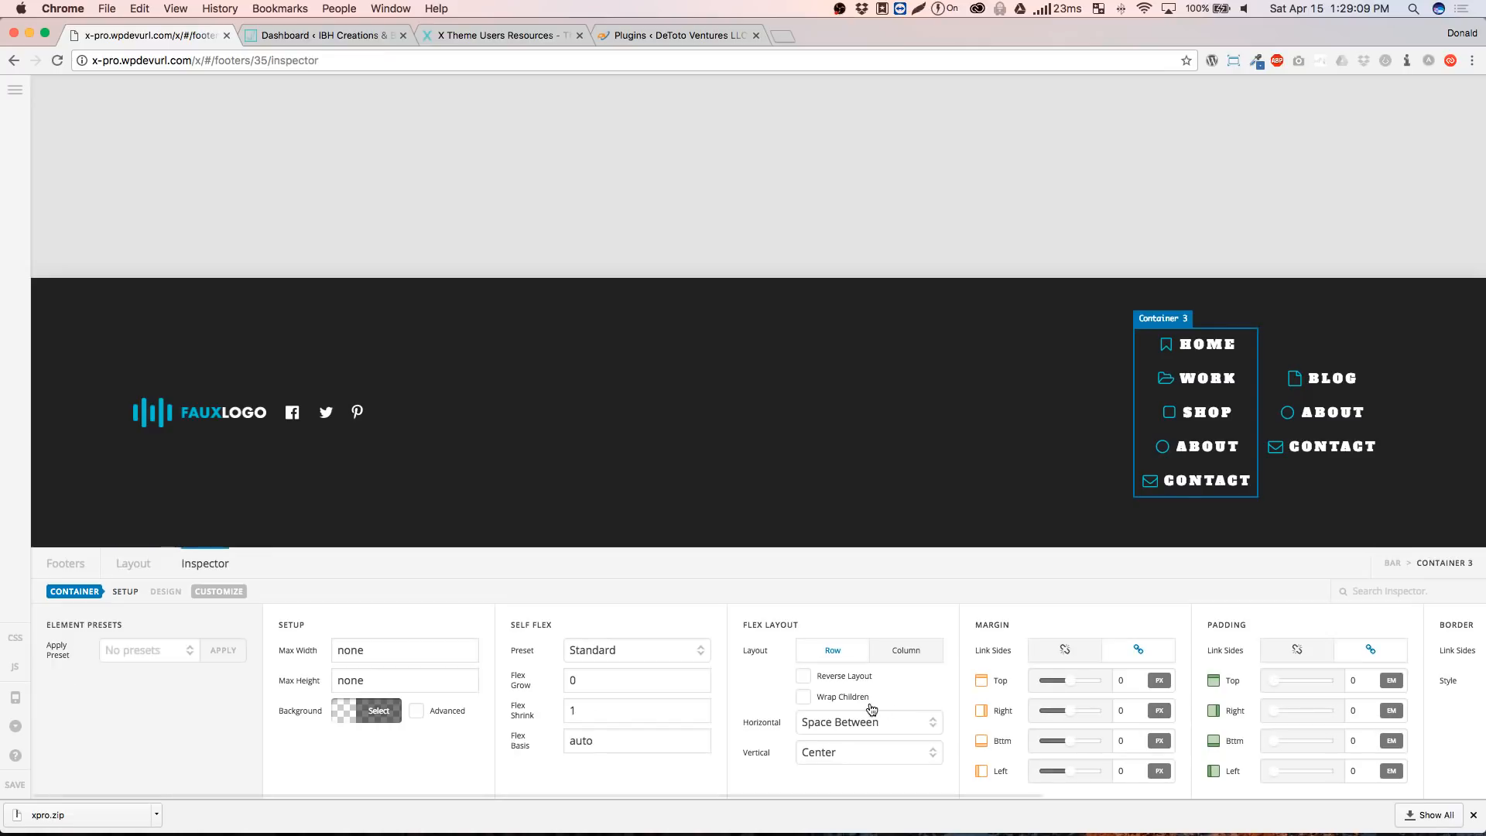
click(633, 651)
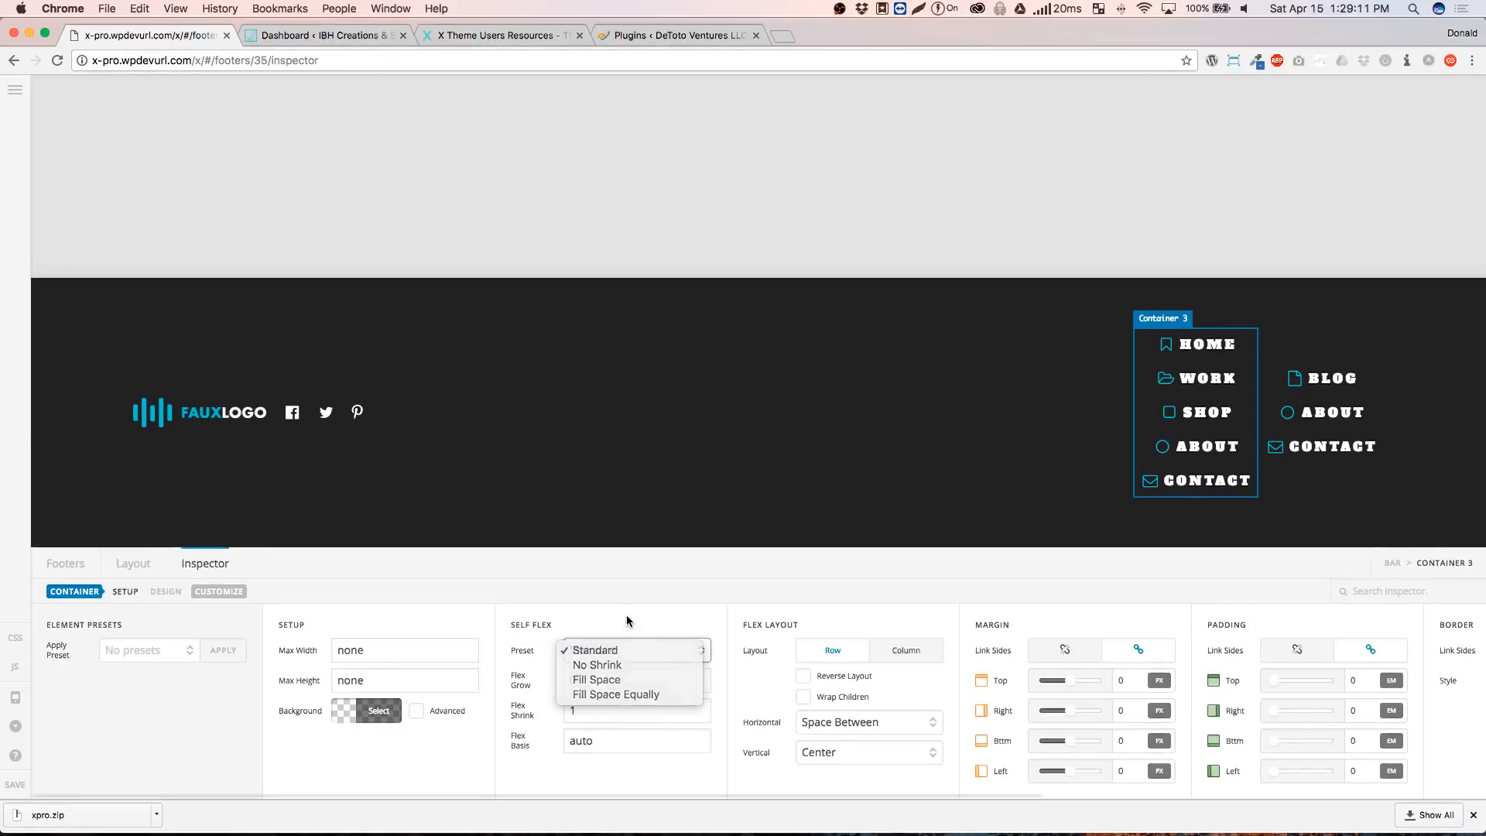
key(Escape)
click(612, 694)
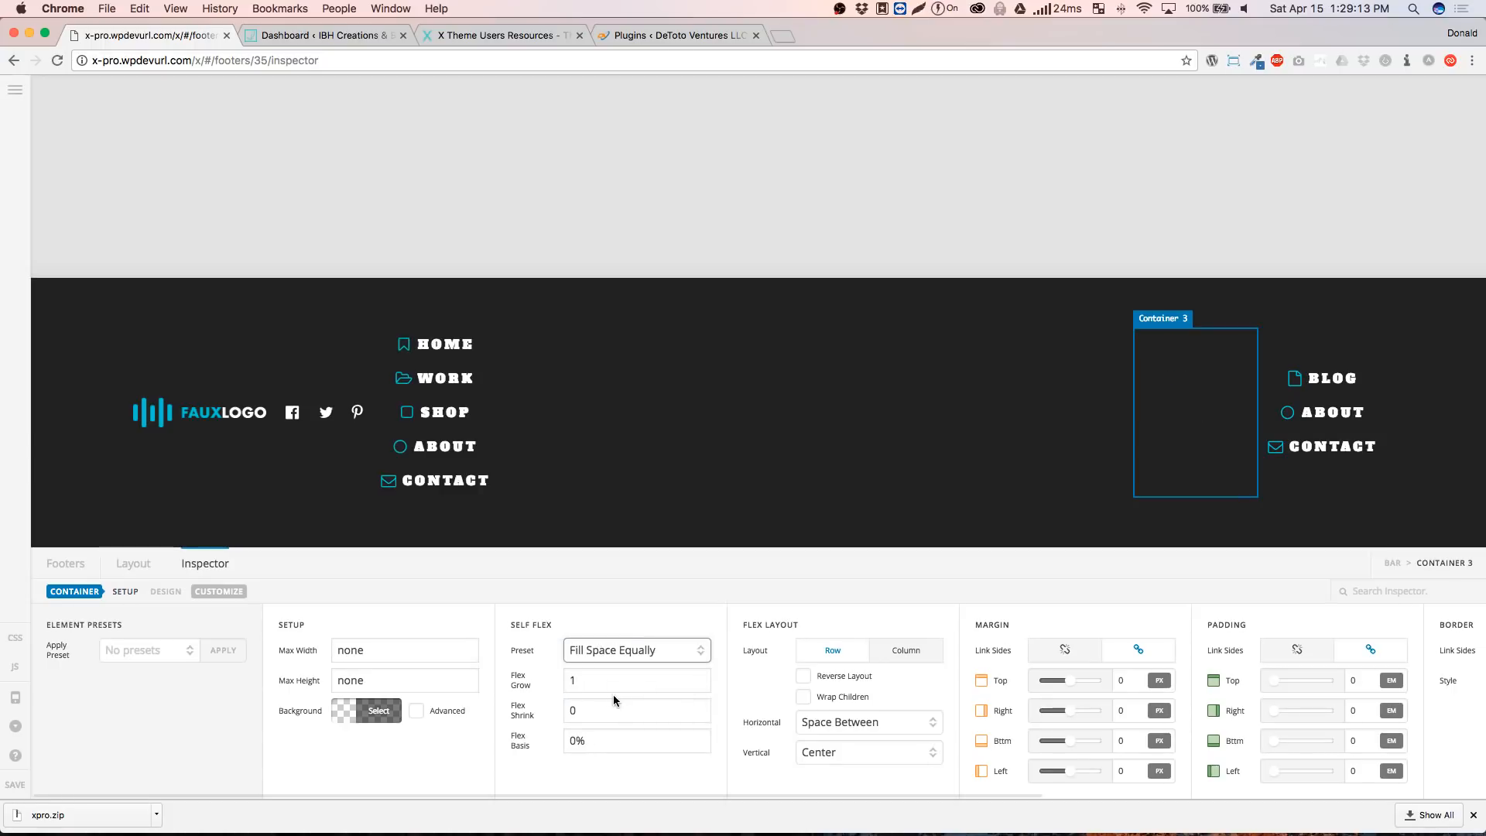
click(615, 654)
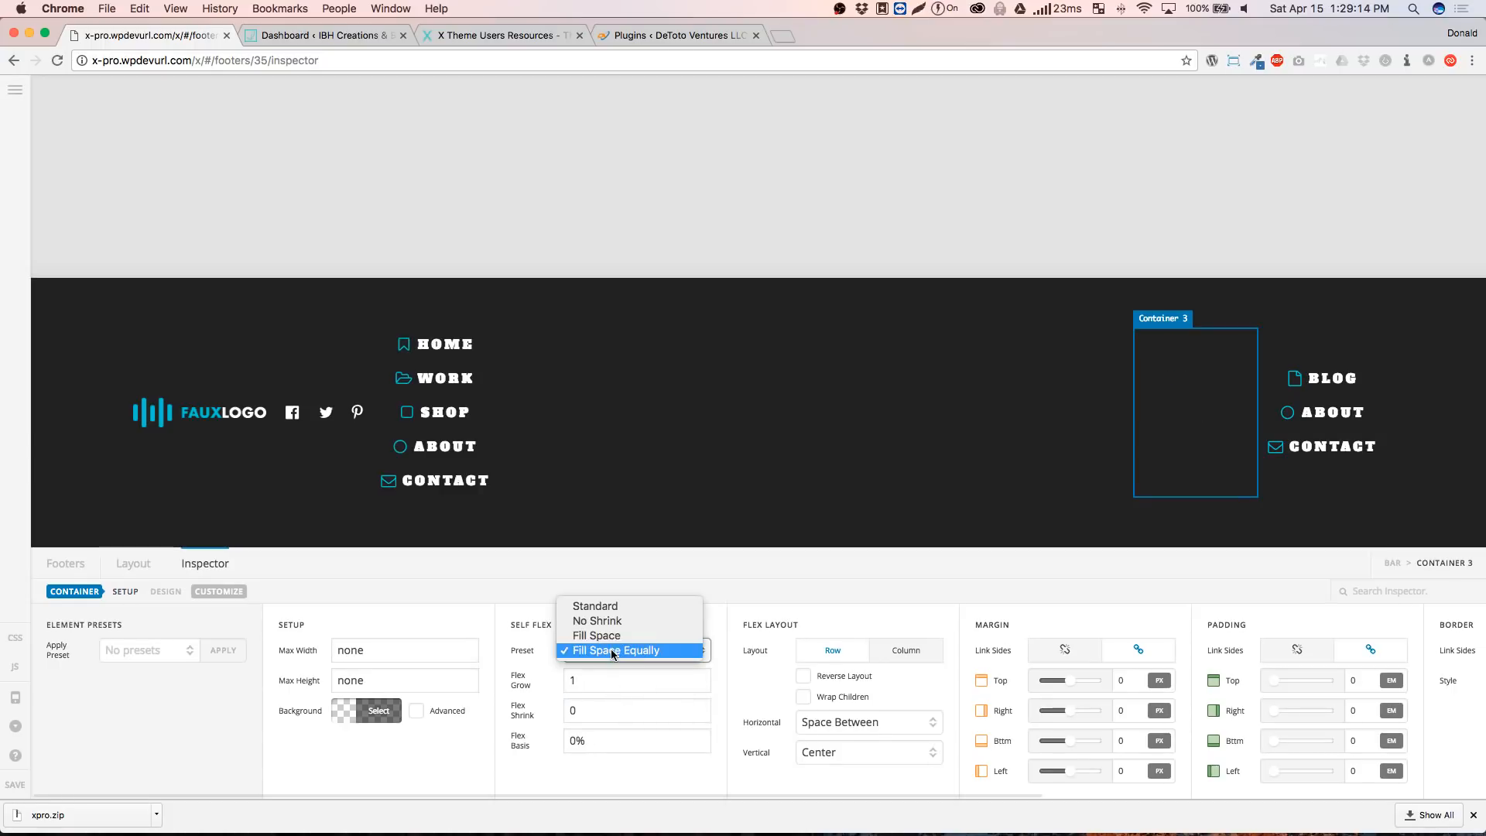
click(612, 608)
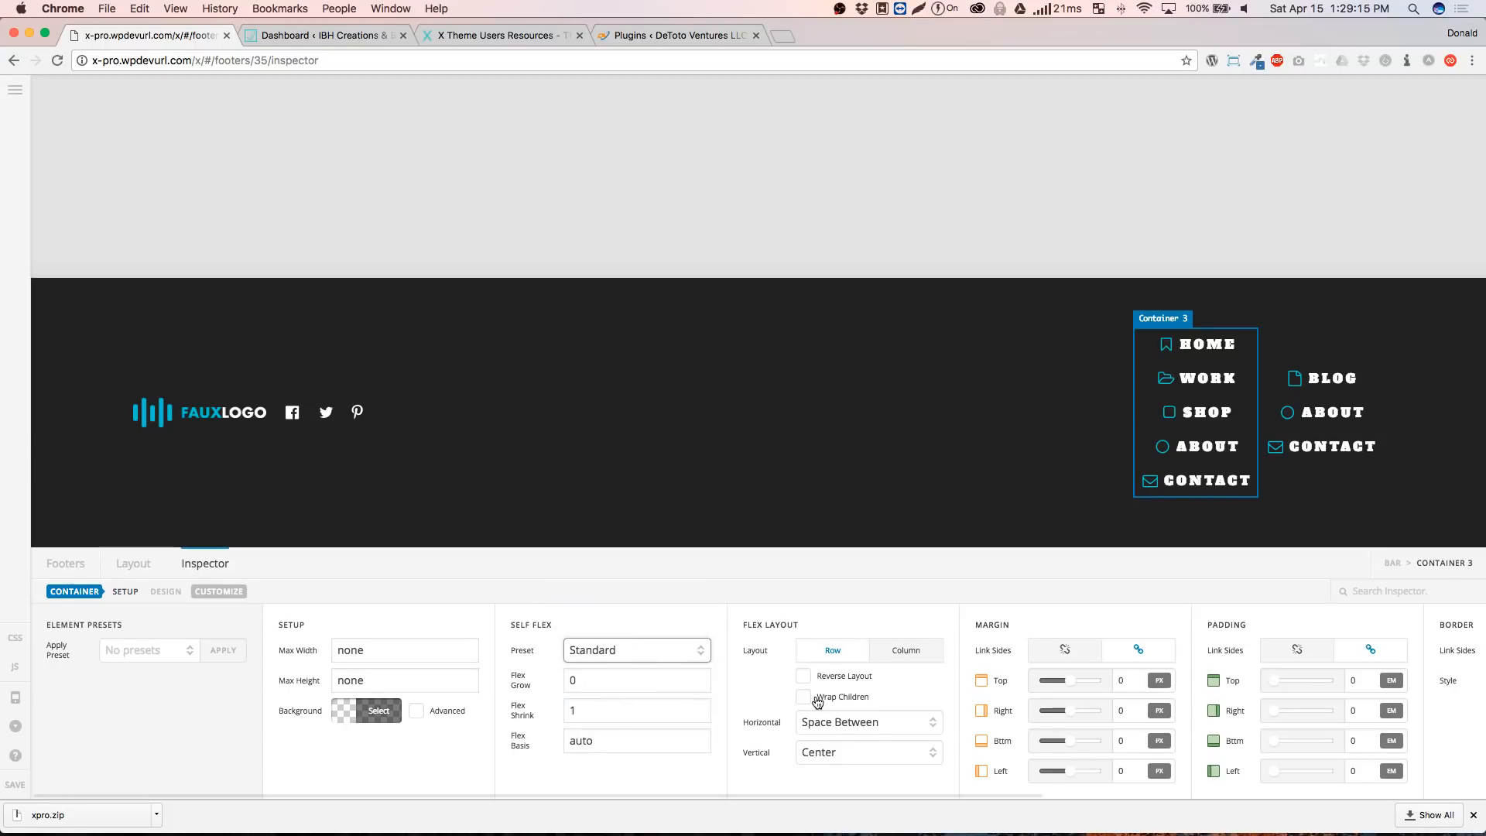
Set the vertical flex layout alignment to Stretch for both Container 3 and Copy of Container 3
click(837, 758)
click(833, 784)
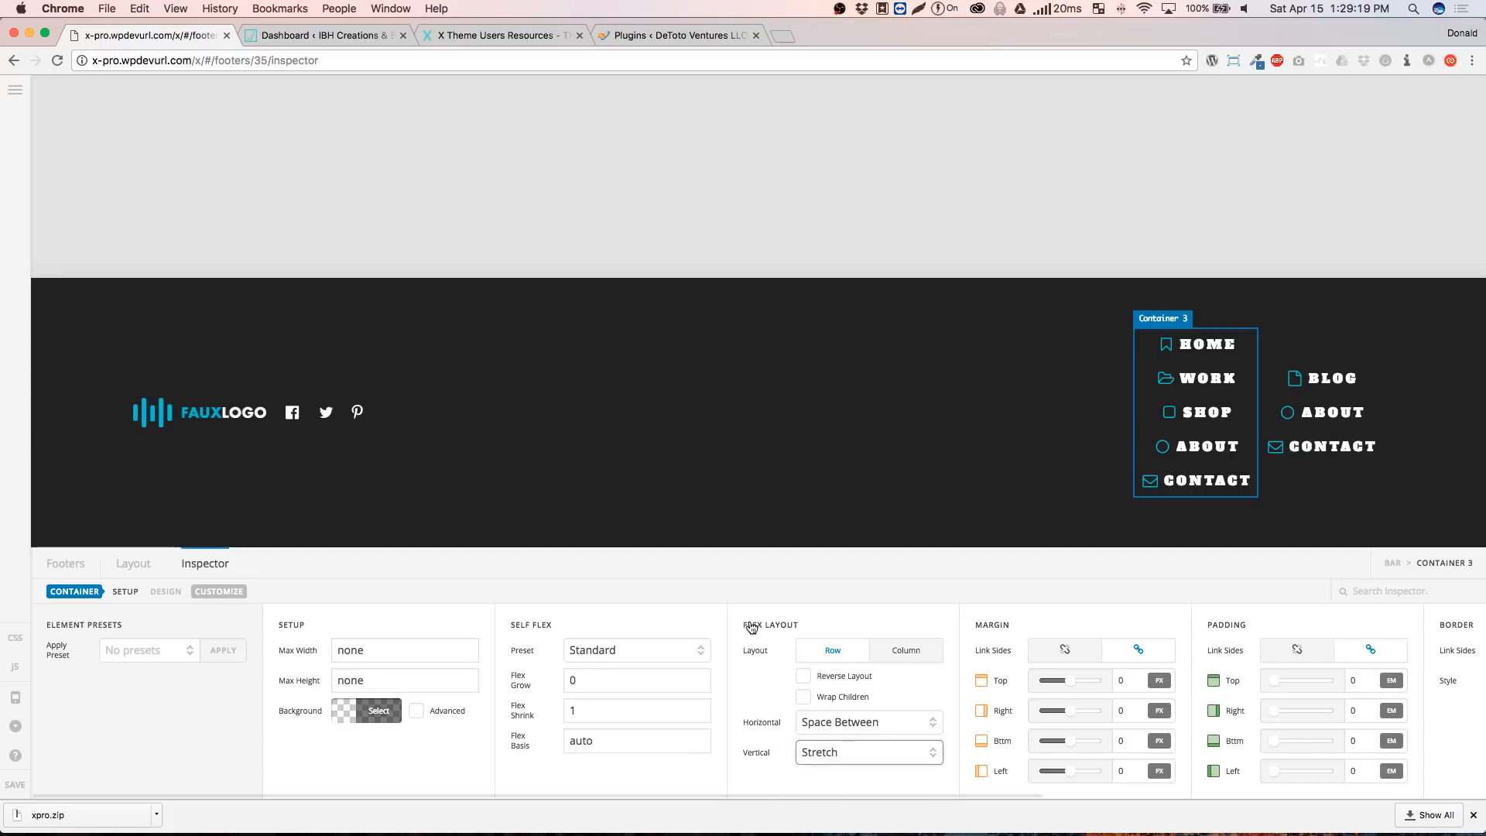
click(1290, 434)
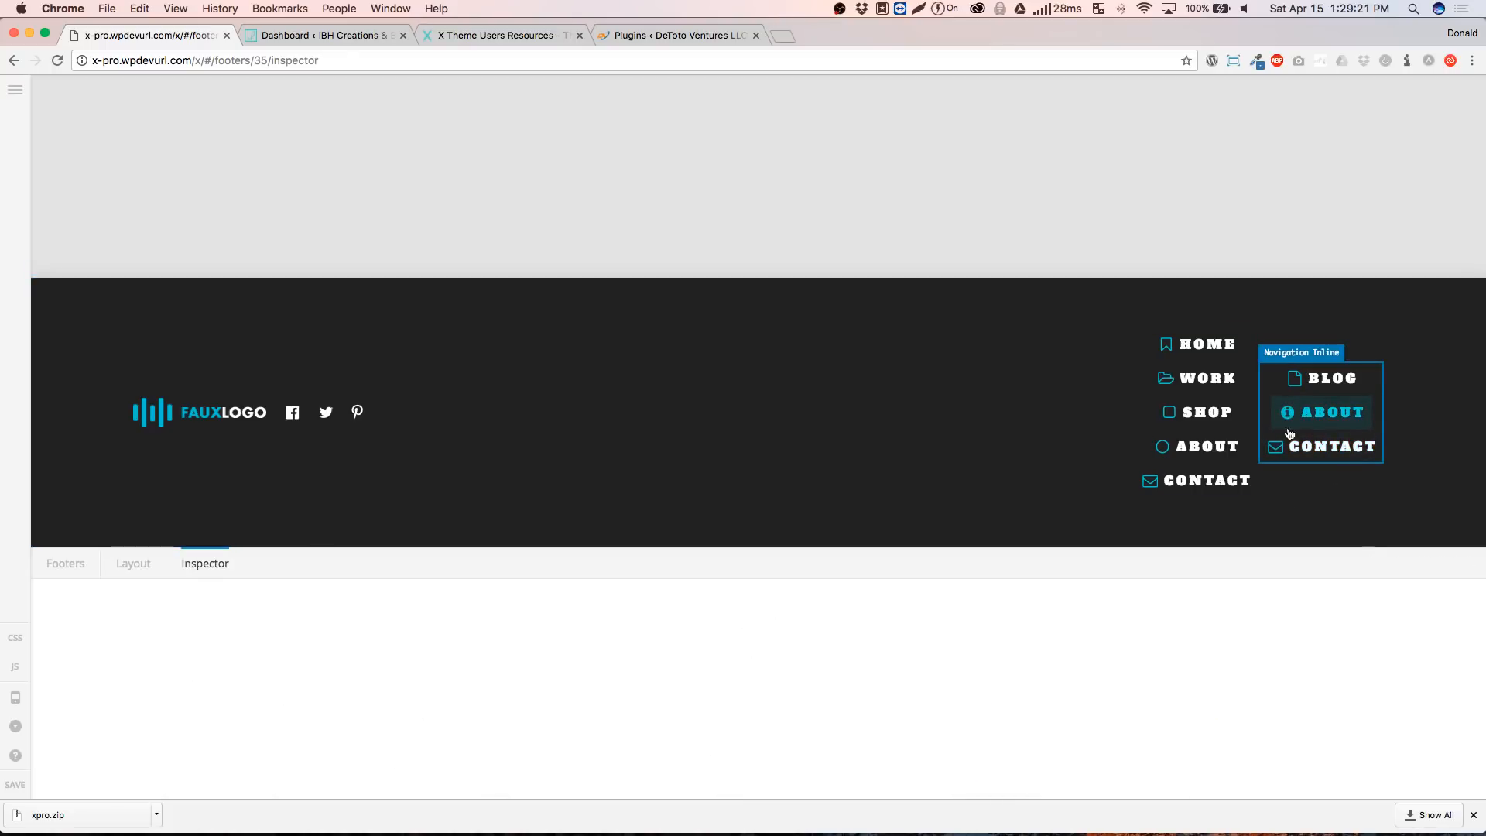
click(1285, 564)
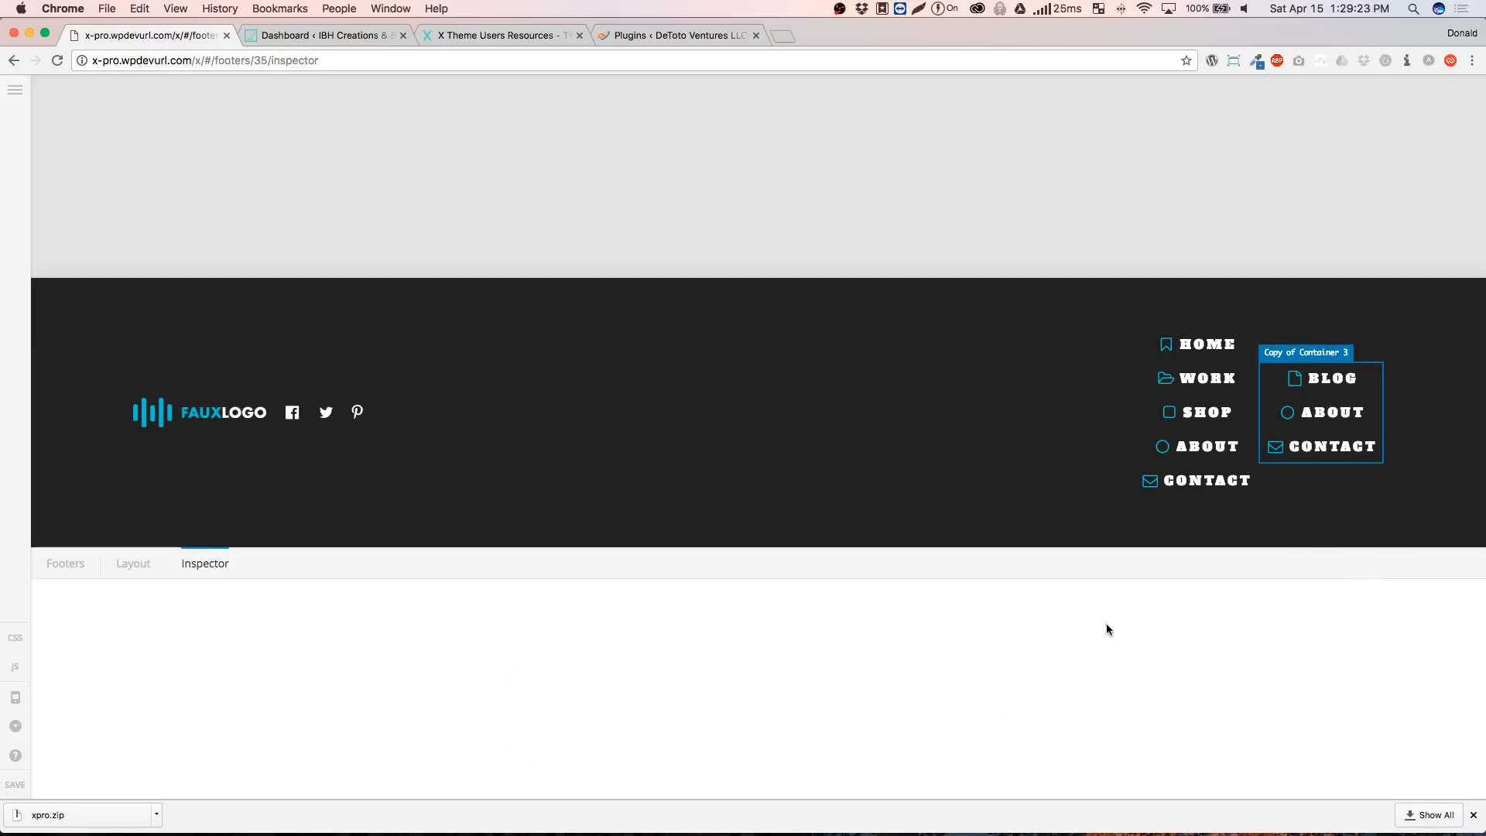
click(871, 752)
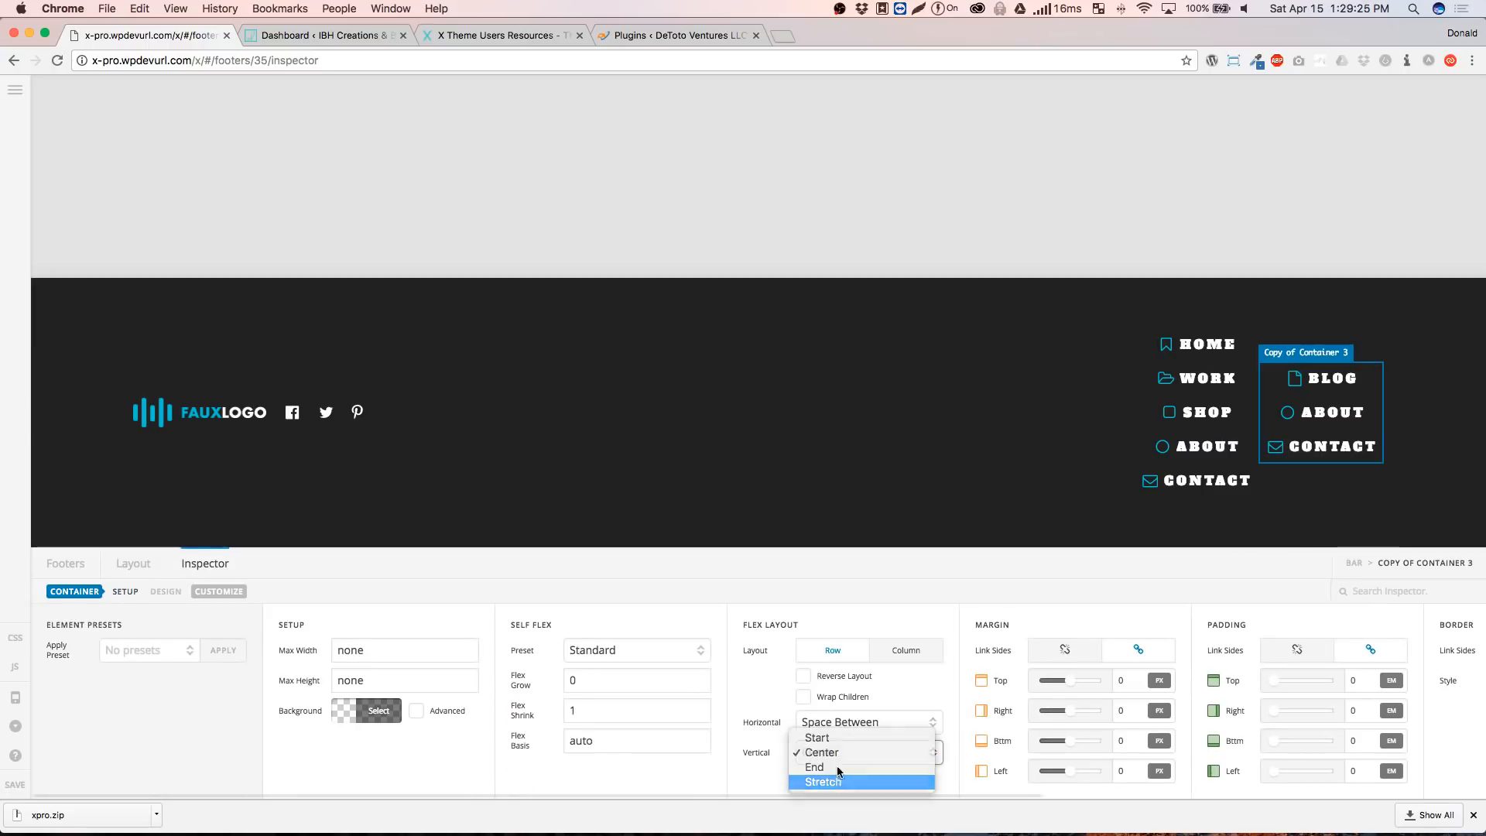
click(838, 780)
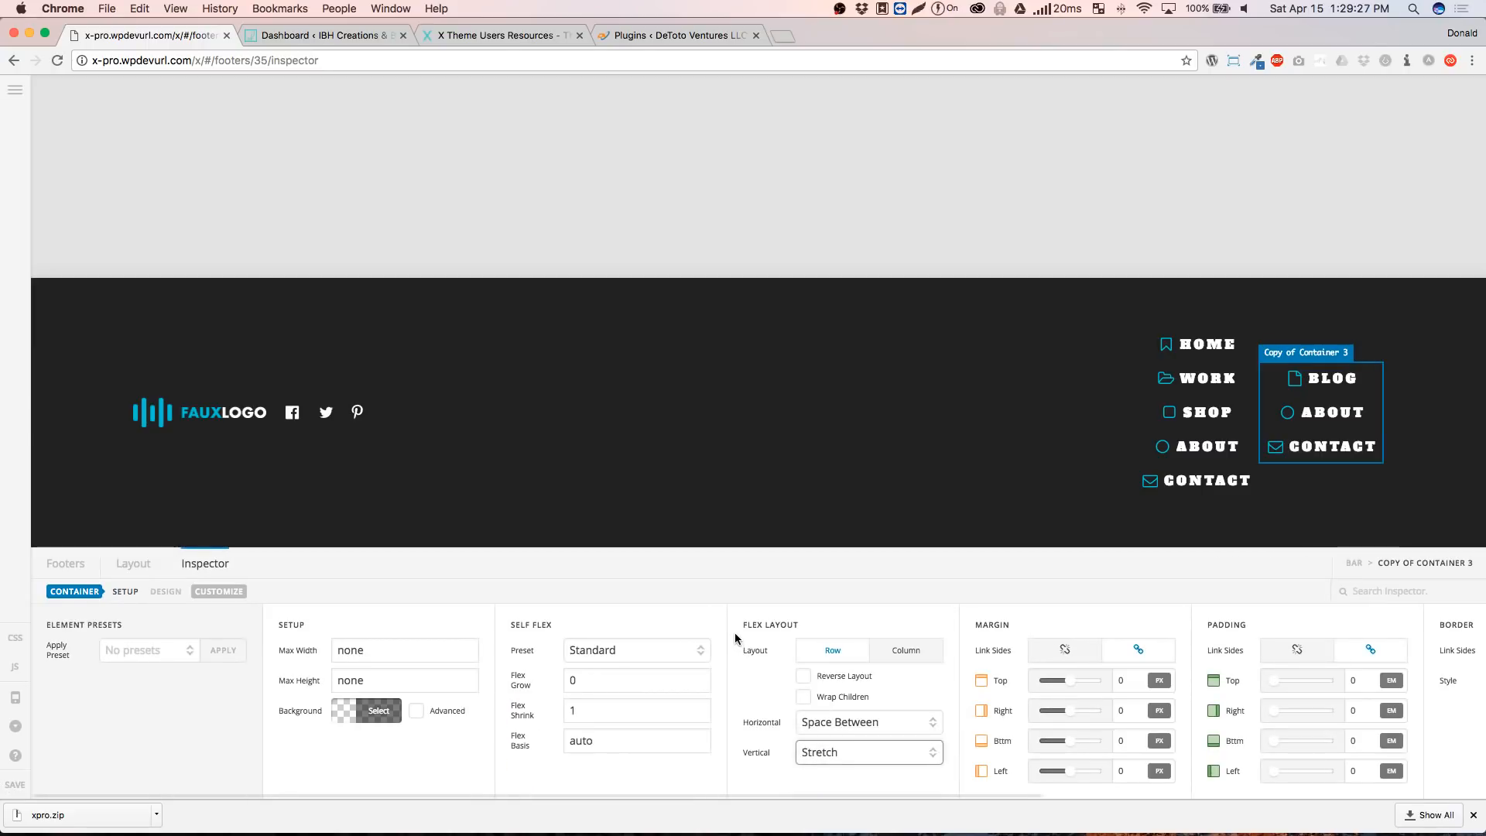
click(734, 632)
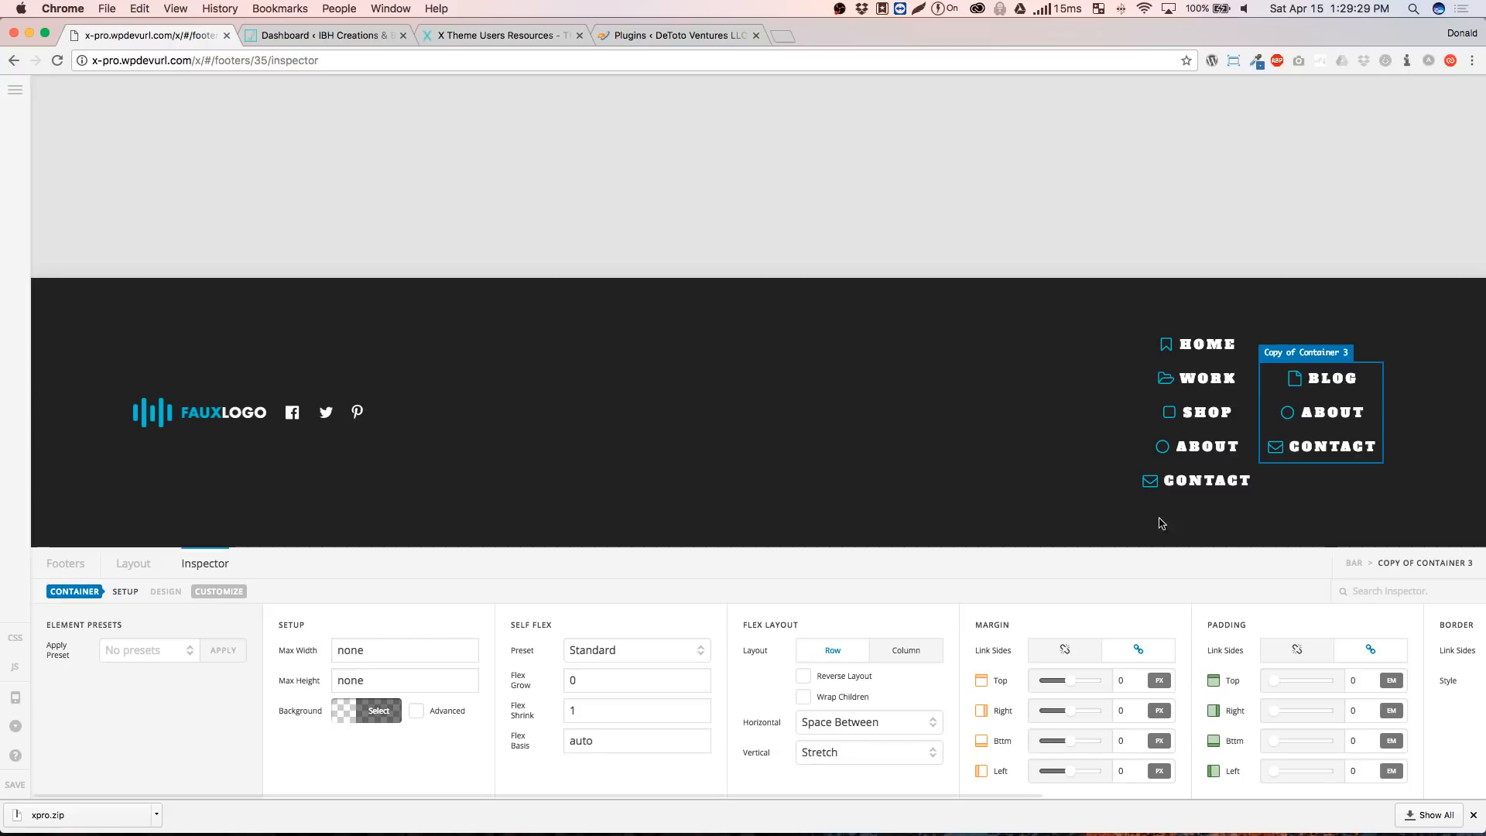
Try a custom Flex Grow value in the self flex settings of Copy of Container 3
click(600, 685)
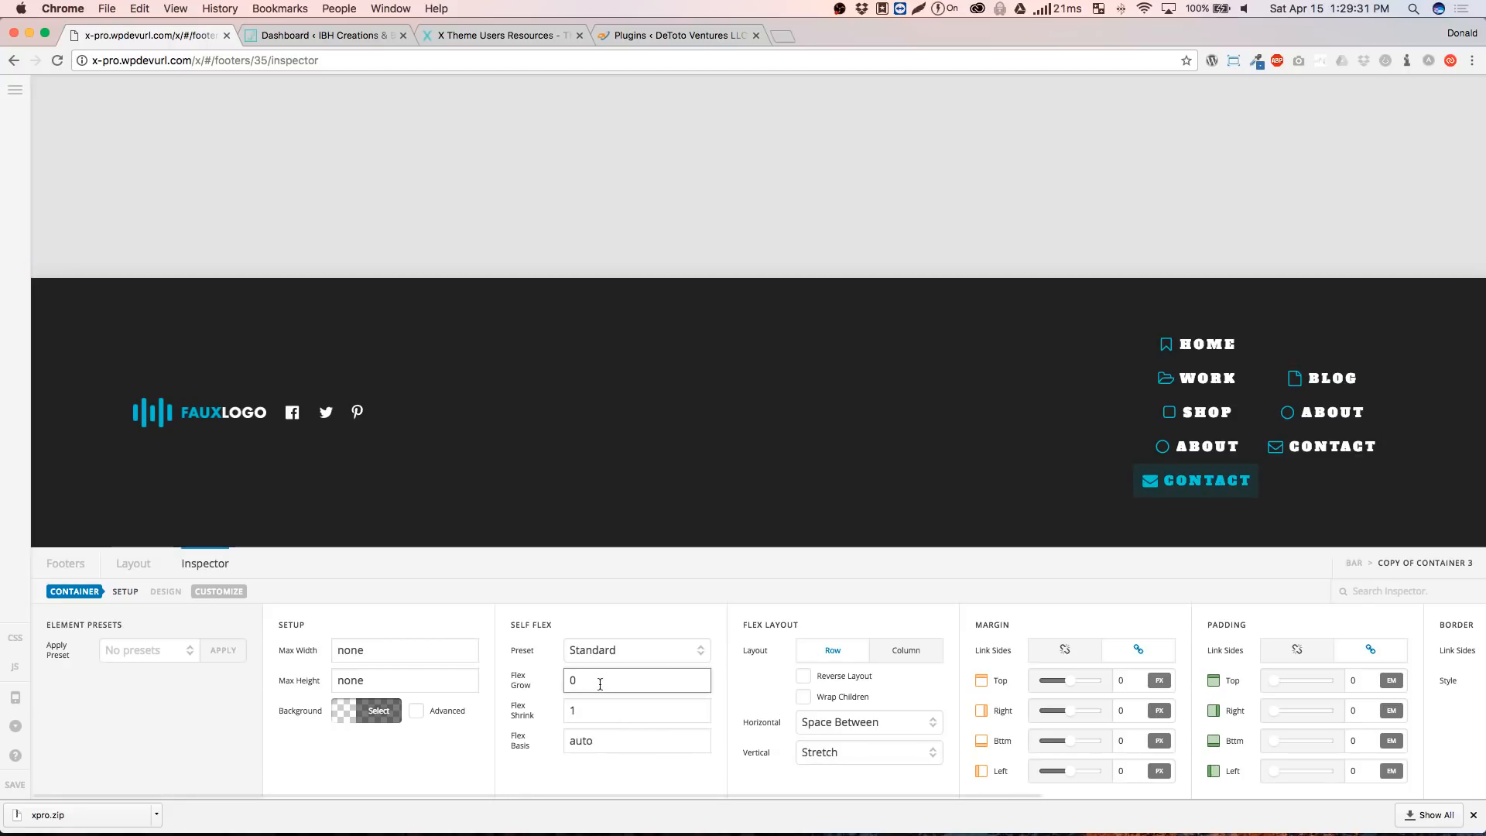
key(BackSpace)
text(1)
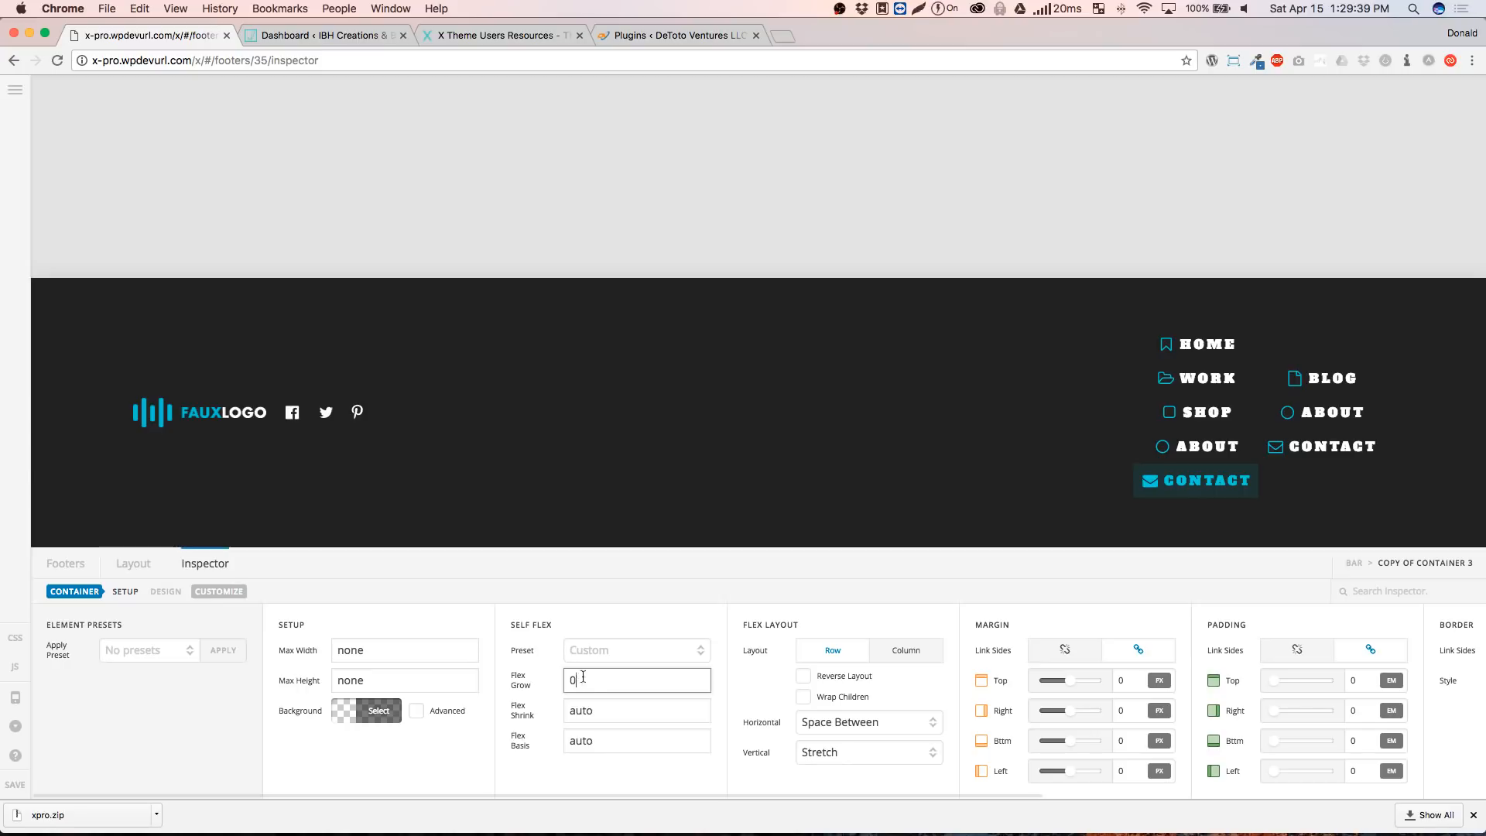
Try the Fill Space Equally, Fill Space and No Shrink self flex presets on Copy of Container 3
click(588, 652)
click(596, 666)
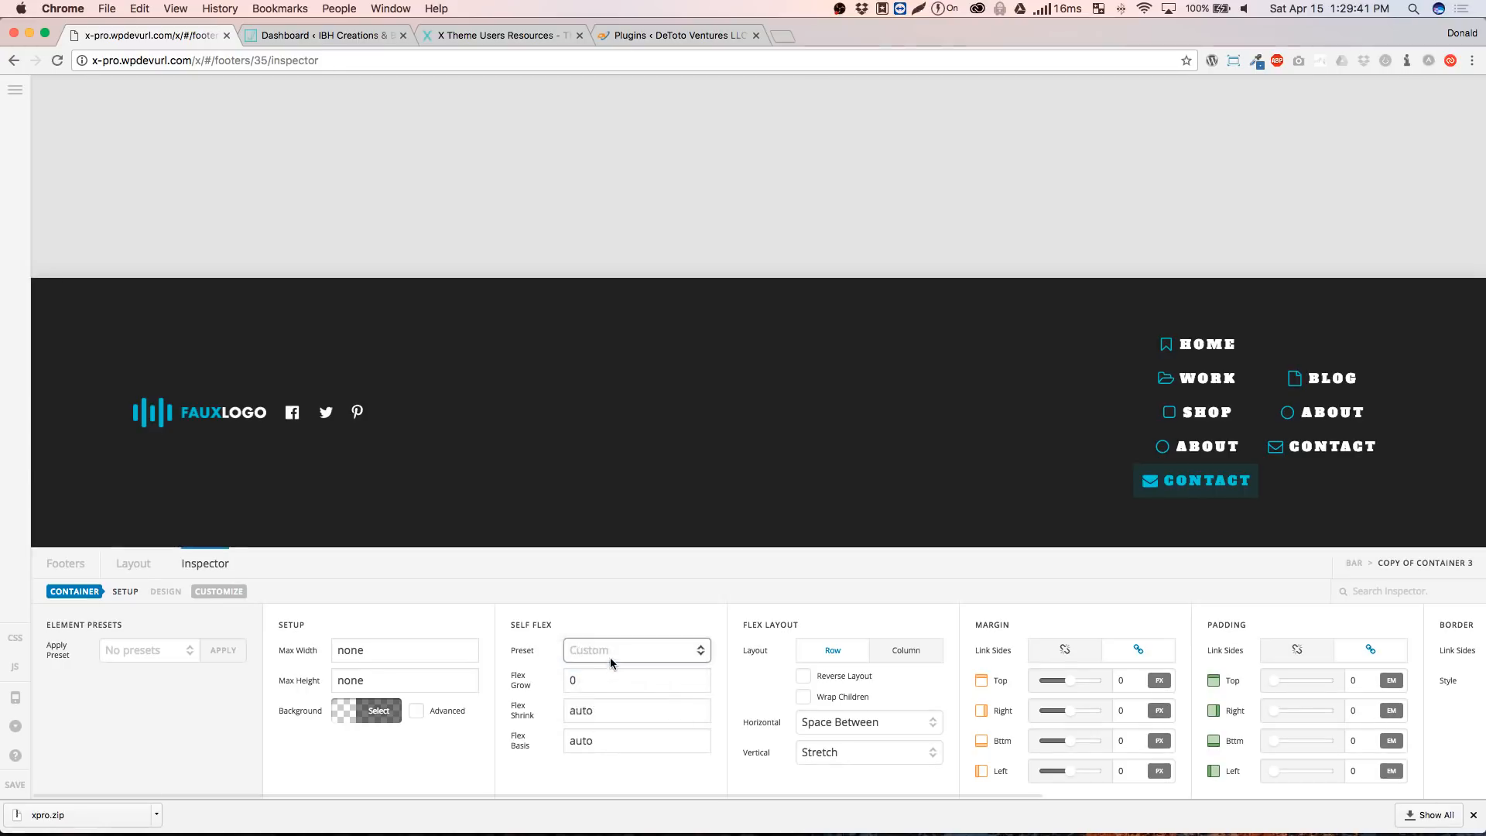
click(602, 652)
click(611, 694)
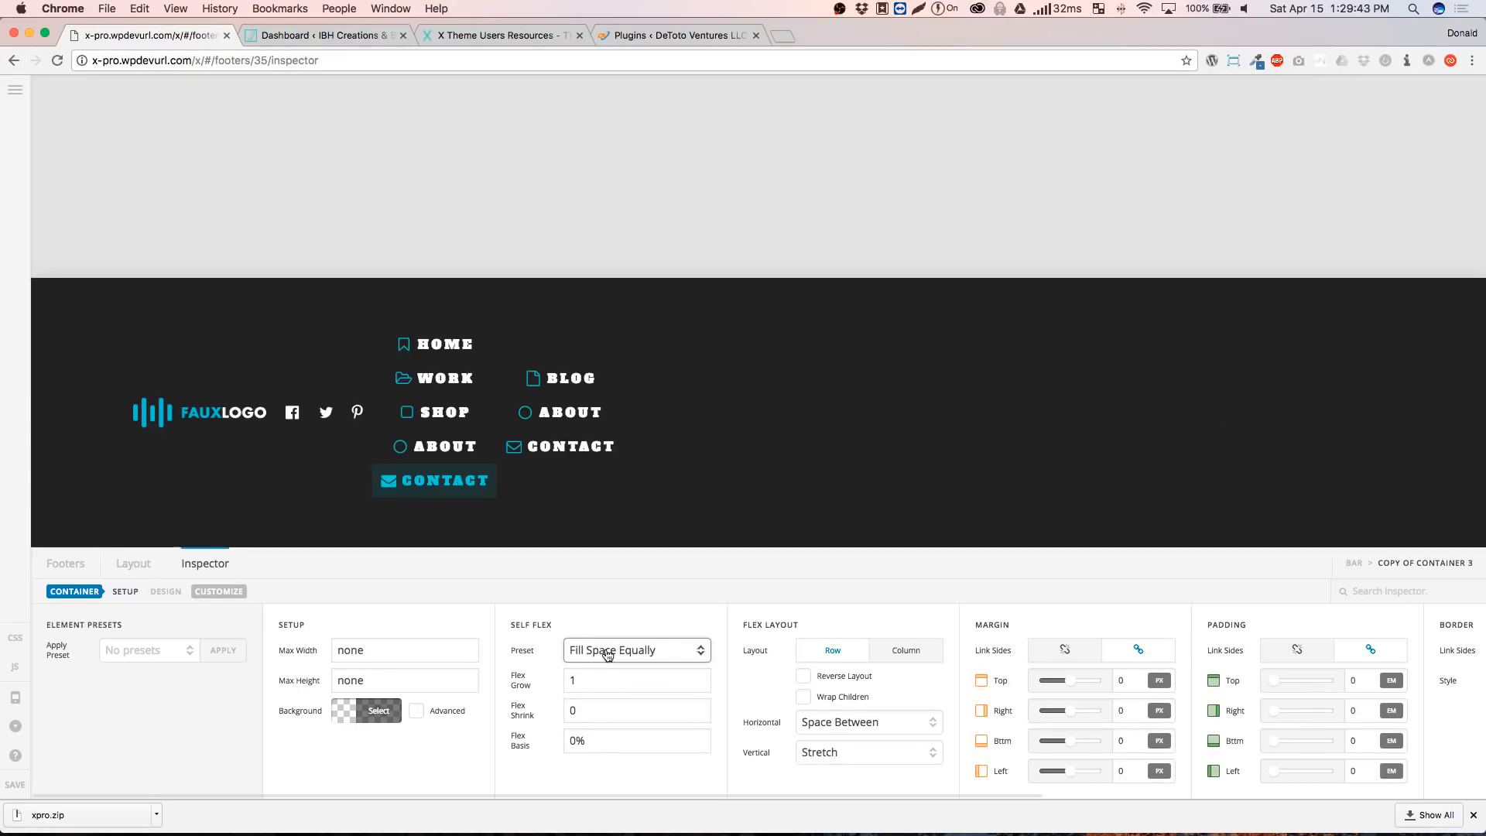
click(607, 658)
click(612, 654)
click(612, 654)
click(613, 639)
click(614, 654)
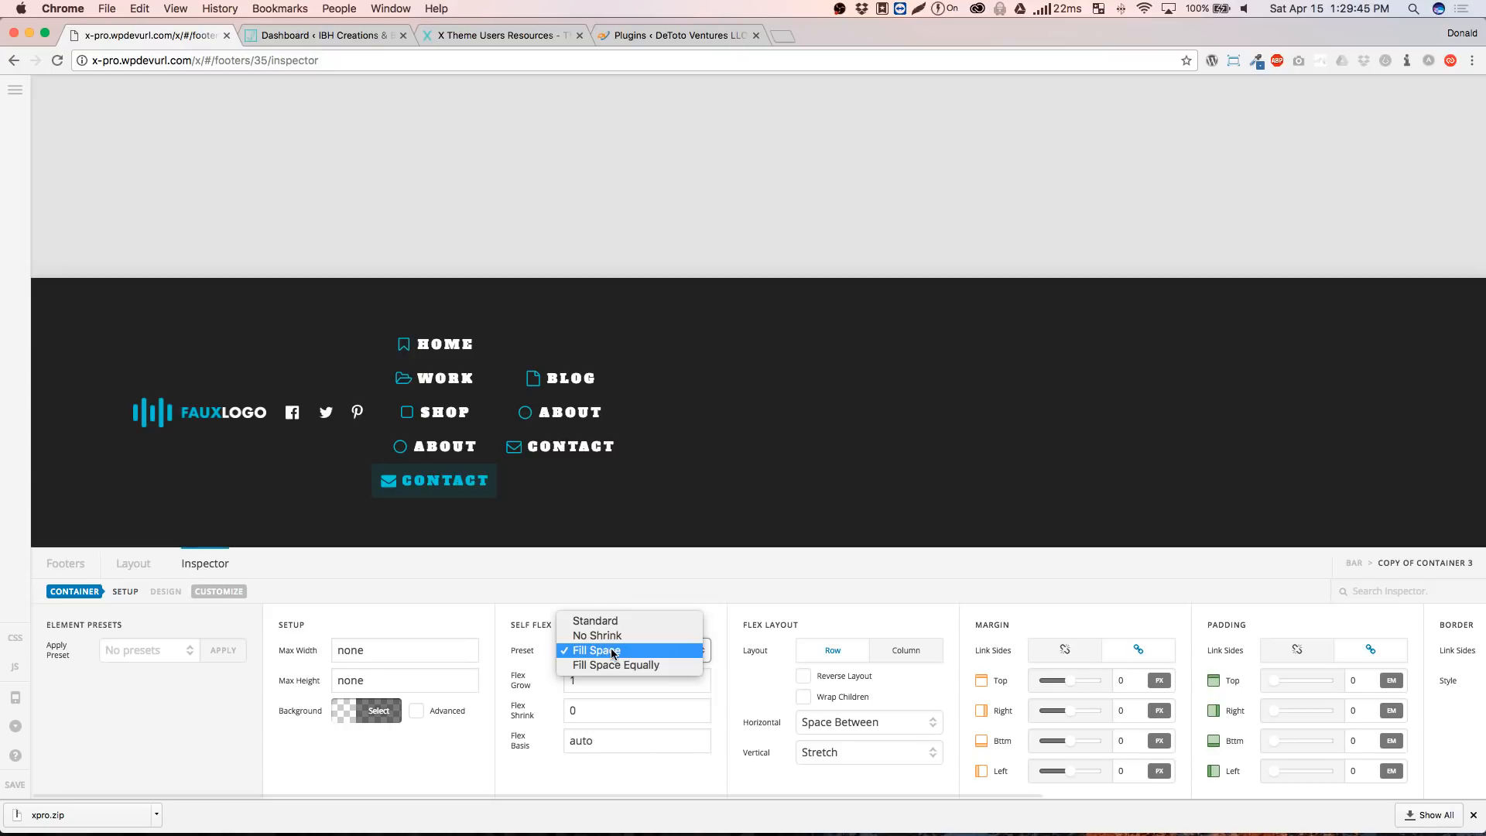
click(603, 637)
click(612, 650)
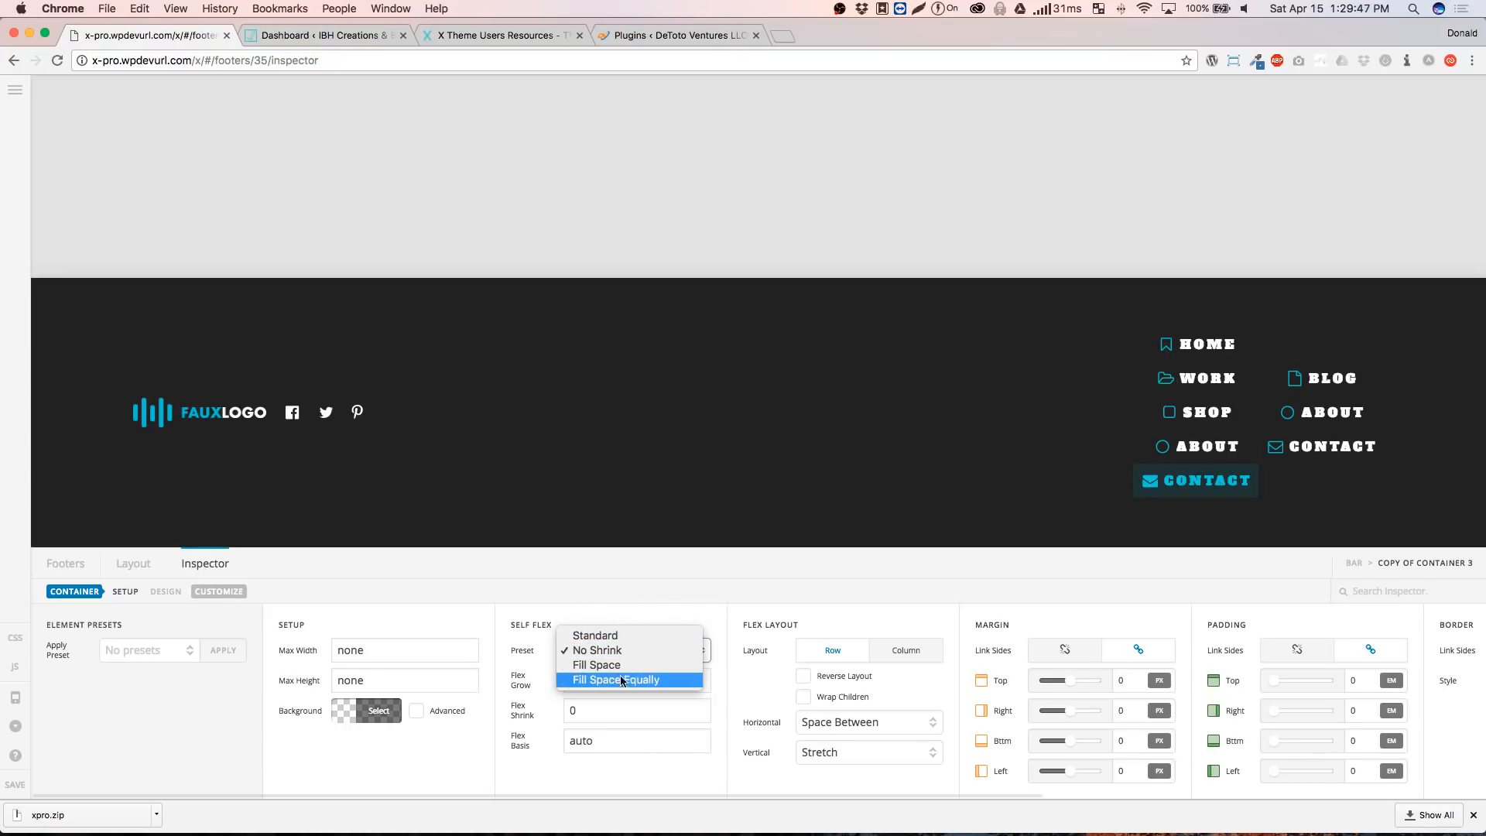
click(620, 679)
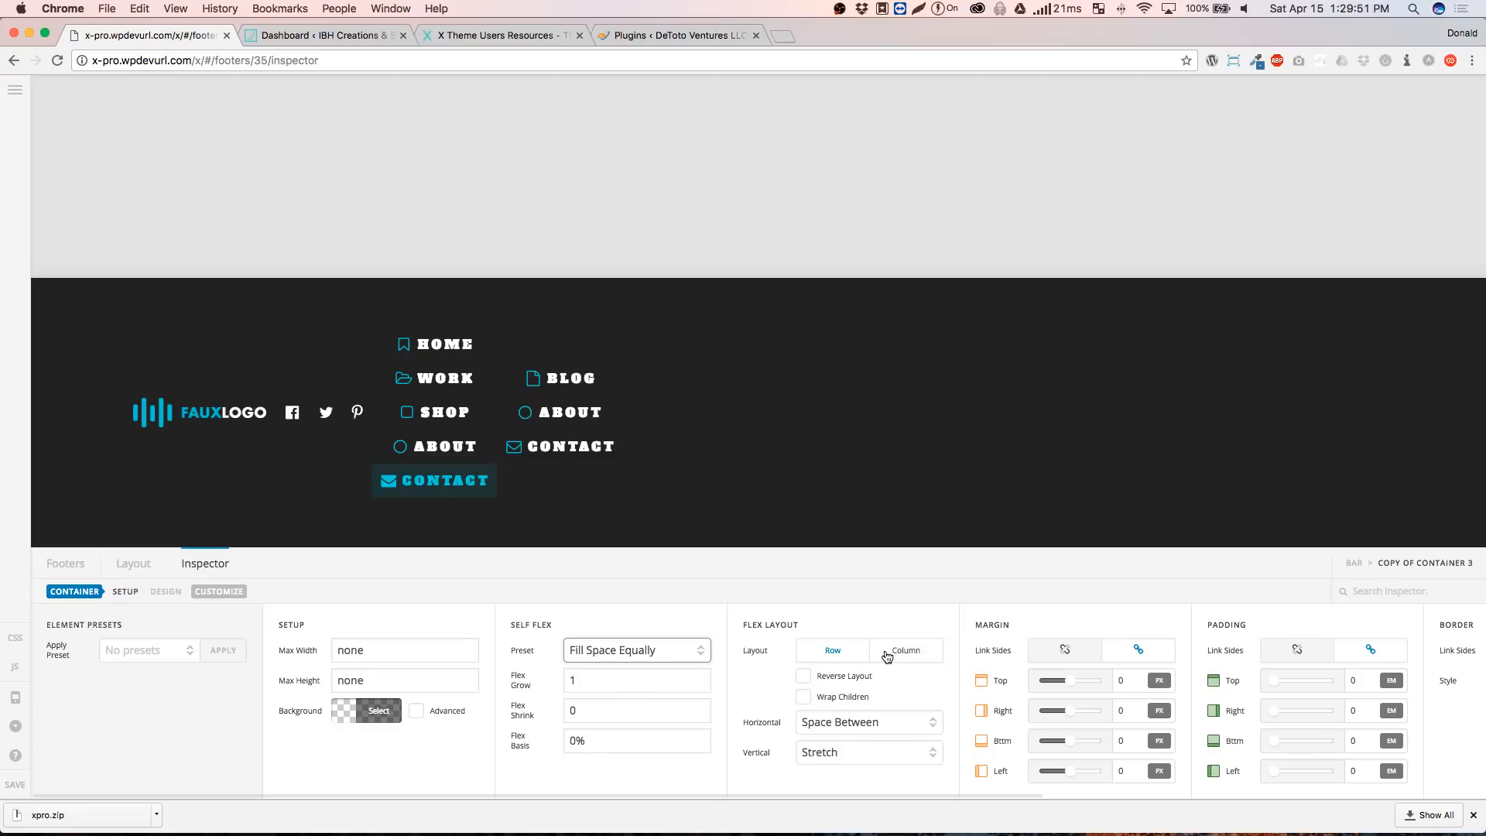
Set the self flex preset of Copy of Container 3 to Standard and return to the footer layout
click(603, 652)
click(600, 606)
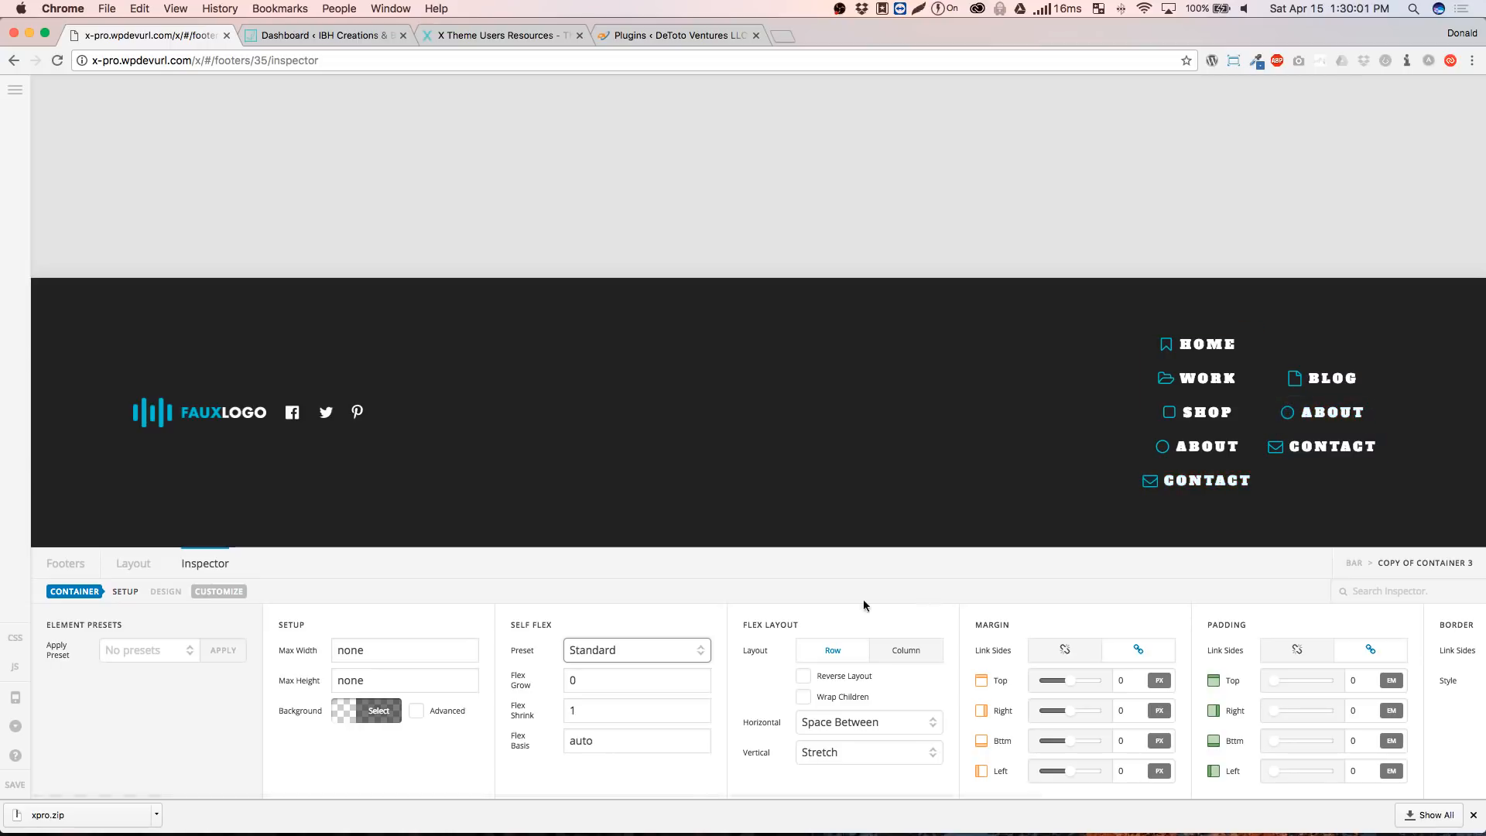
click(147, 565)
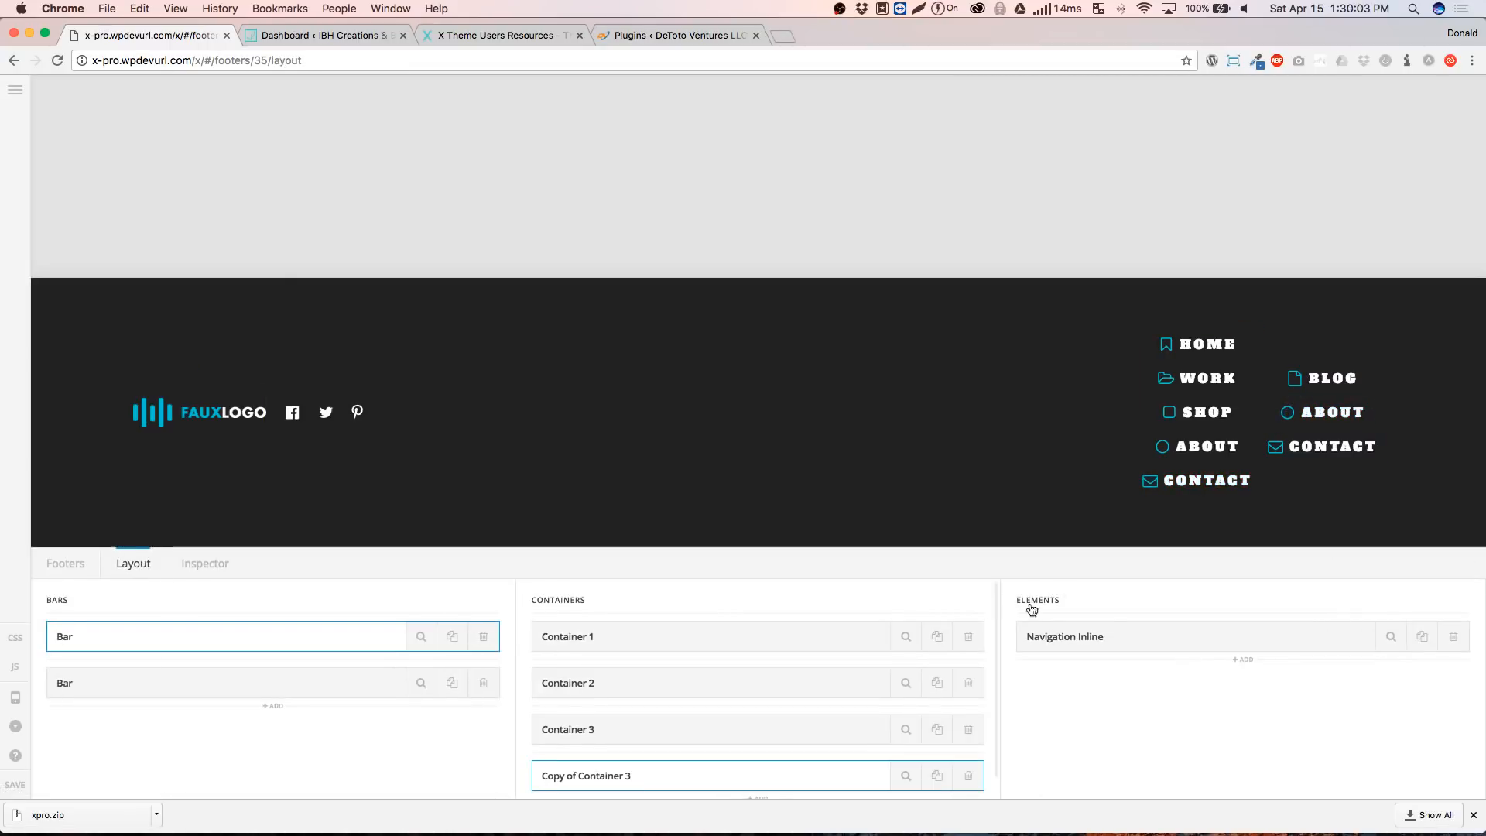
Try a 100% height on the top links of the inline navigation in Copy of Container 3
click(906, 778)
click(1367, 455)
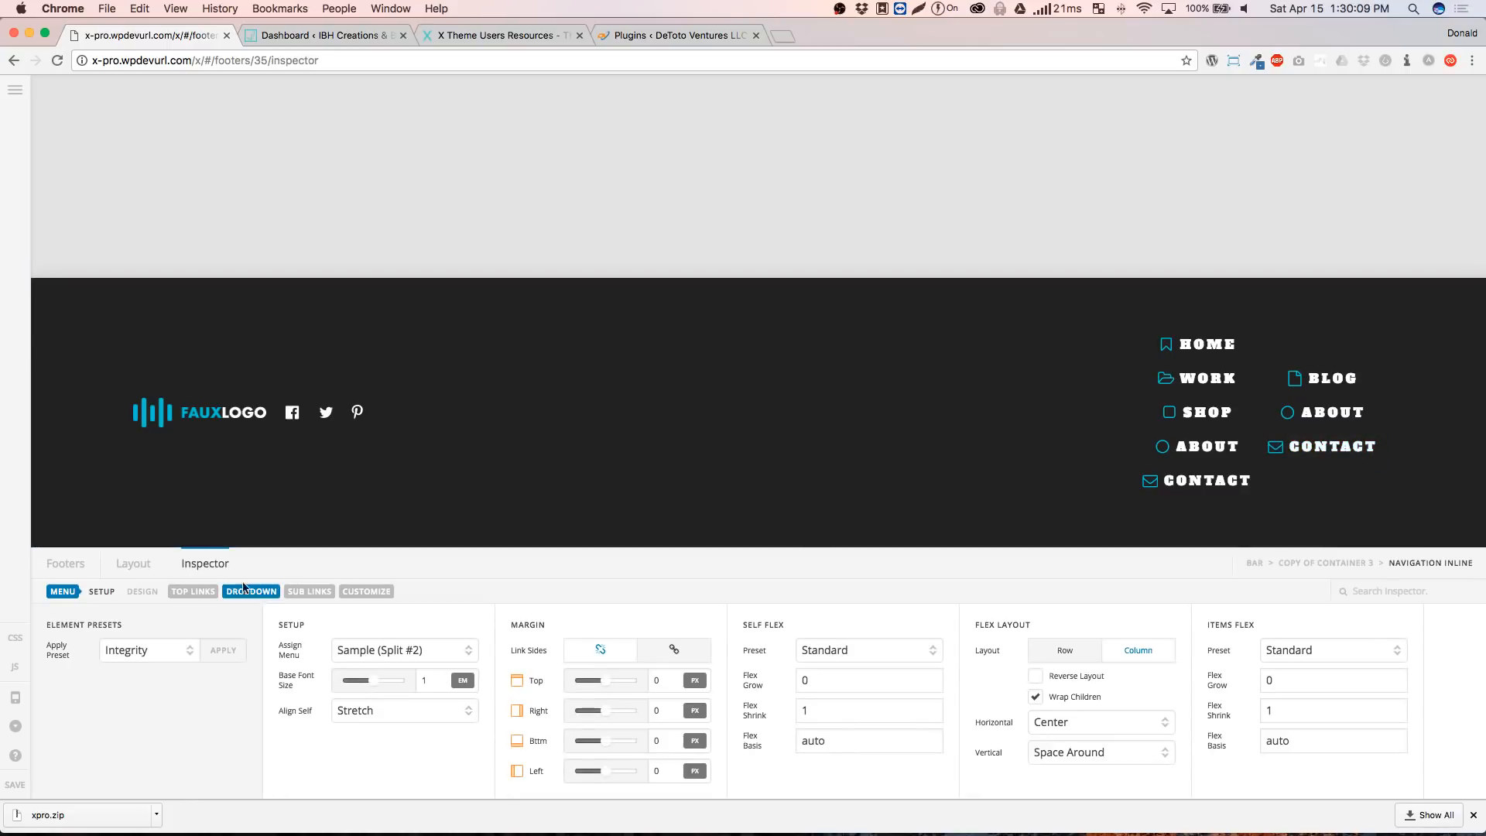
click(192, 591)
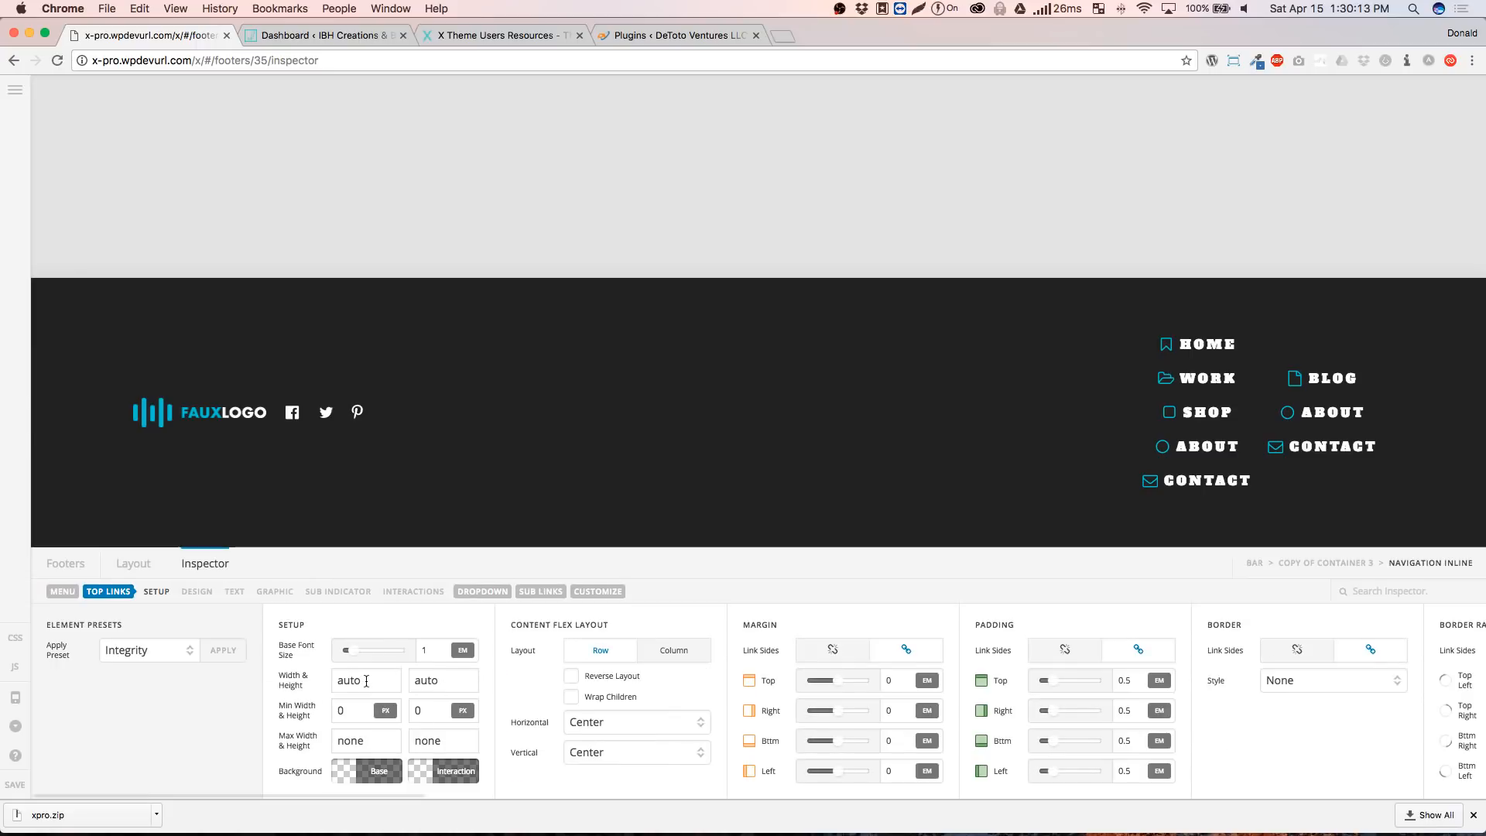
click(366, 681)
key(Tab)
text(100)
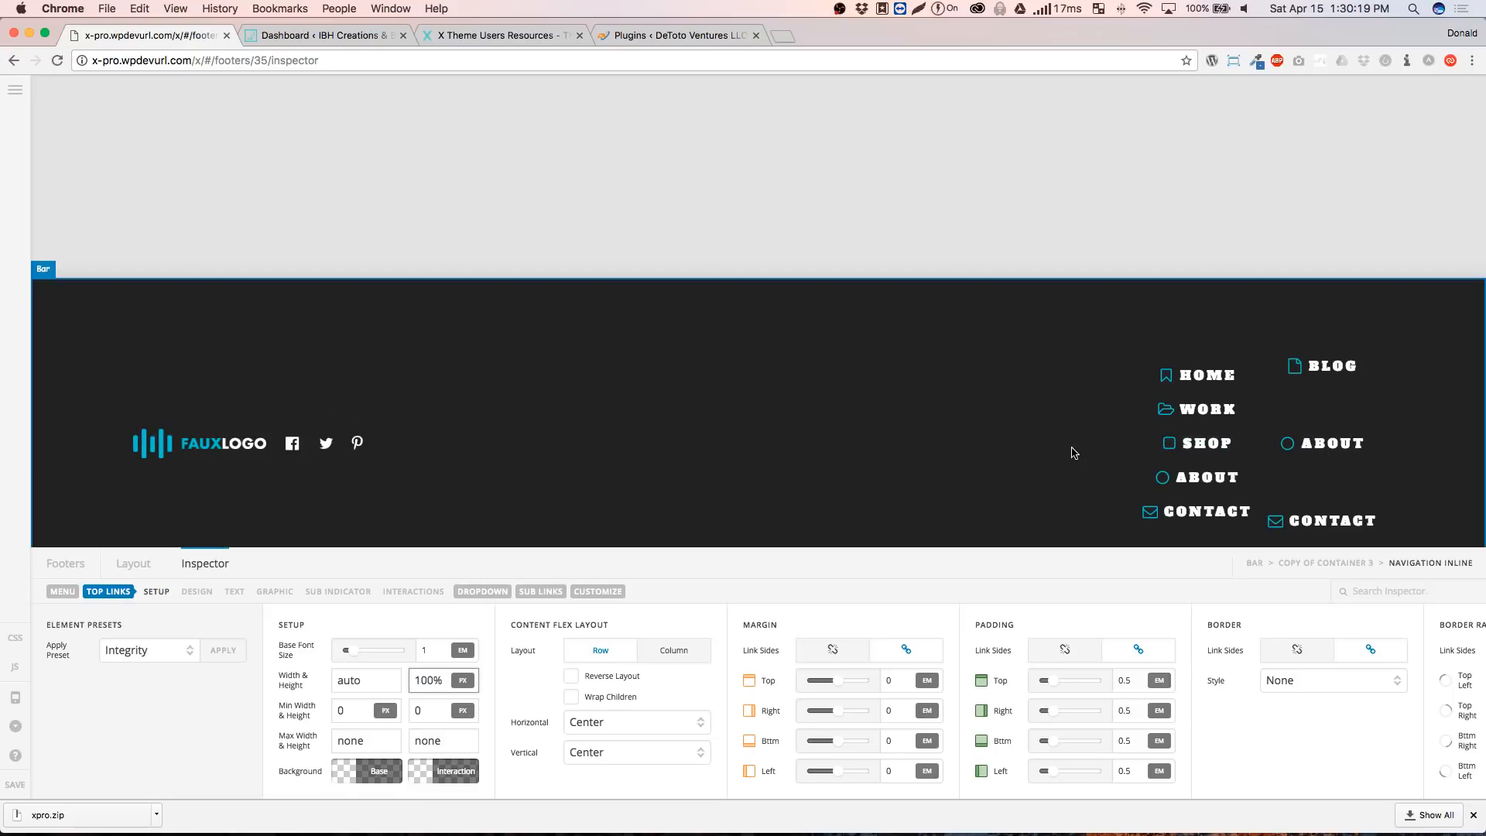
scroll(1068, 448, down, 2)
click(1029, 439)
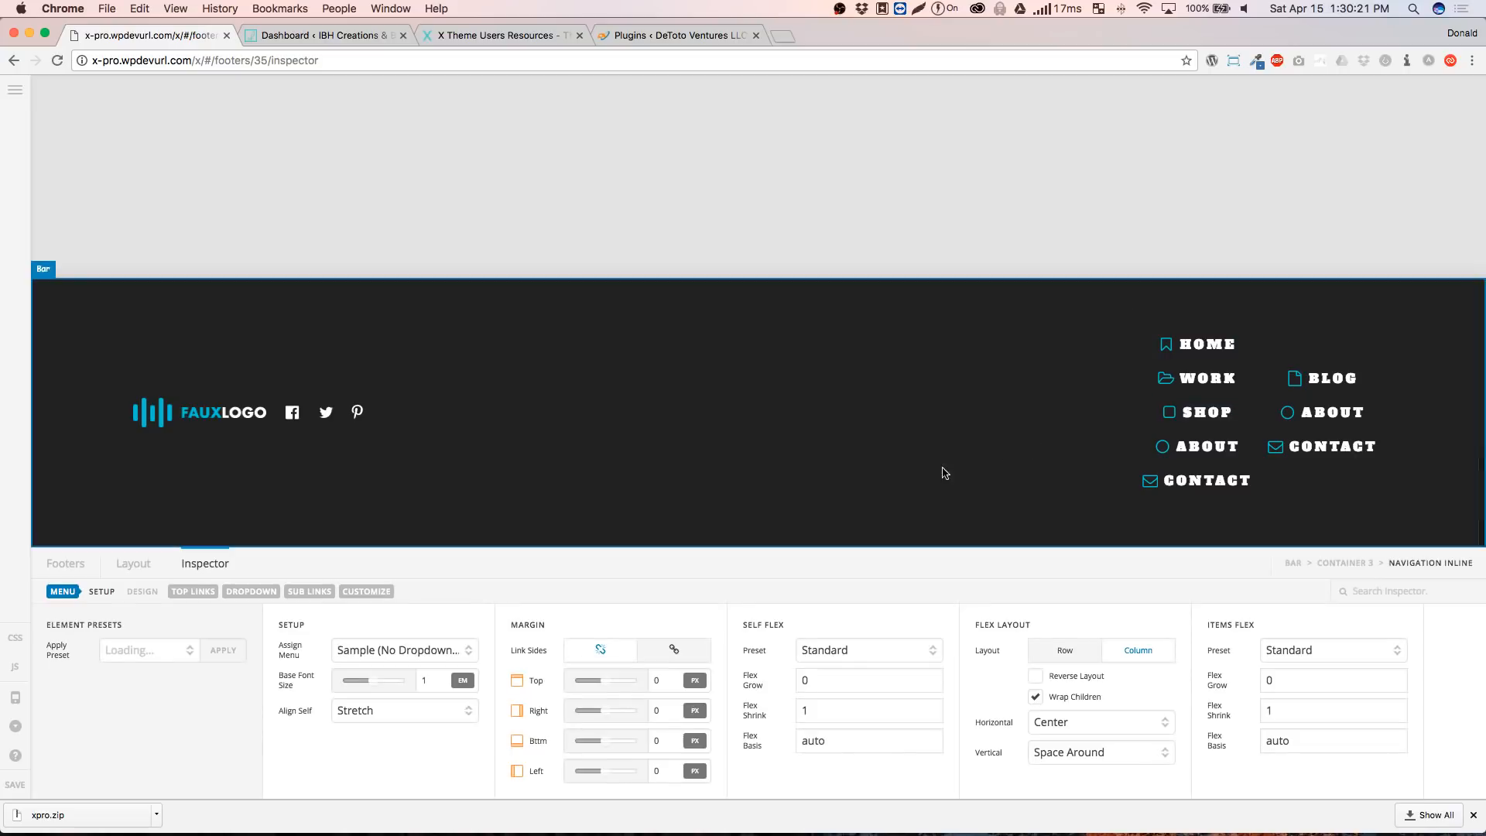
Reopen the inline navigation in Copy of Container 3 and try top link heights of 100% and 100 px
click(1324, 414)
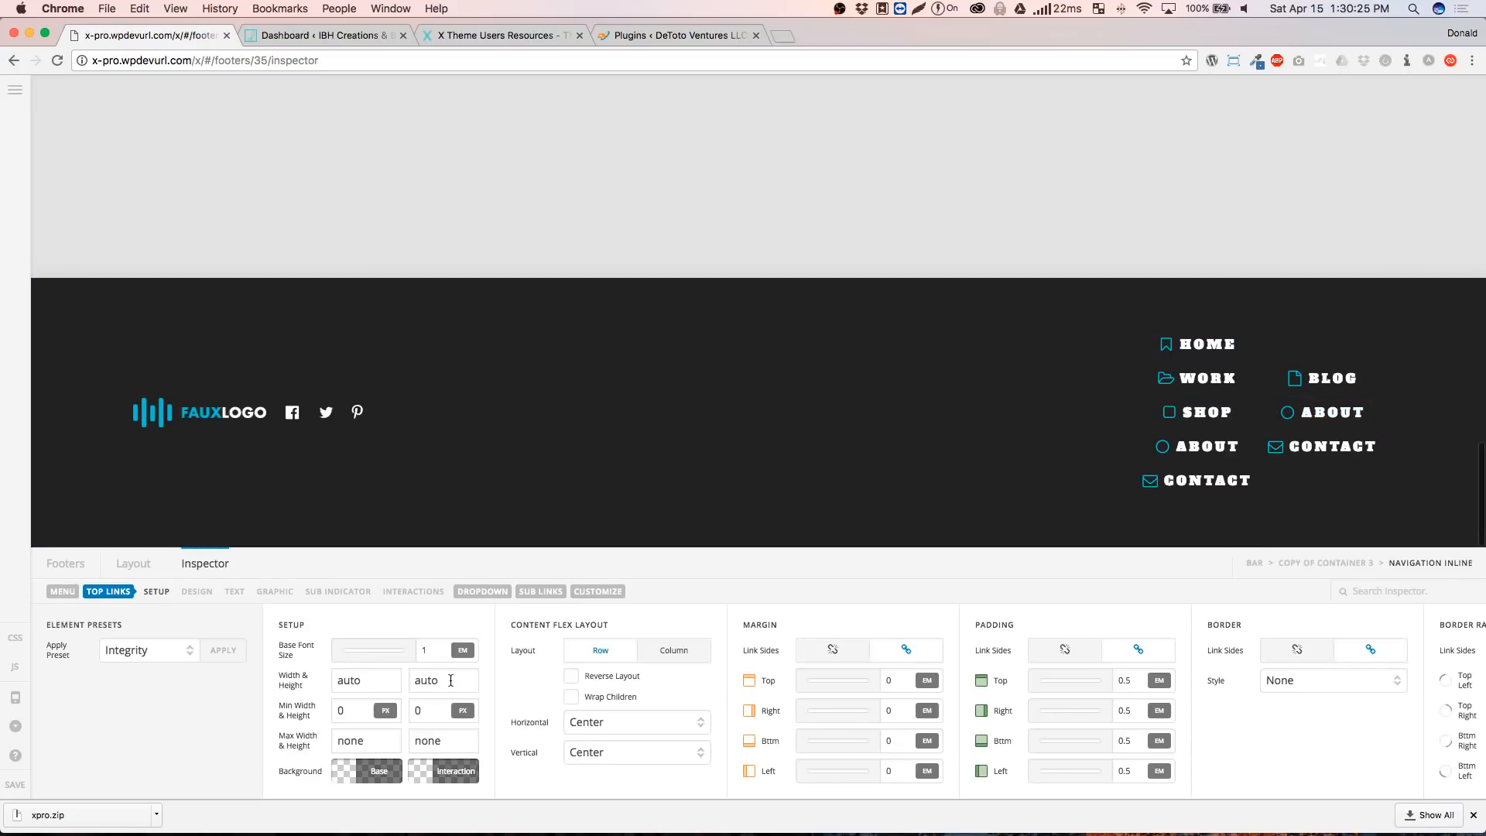
click(451, 680)
key(BackSpace)
text(100%)
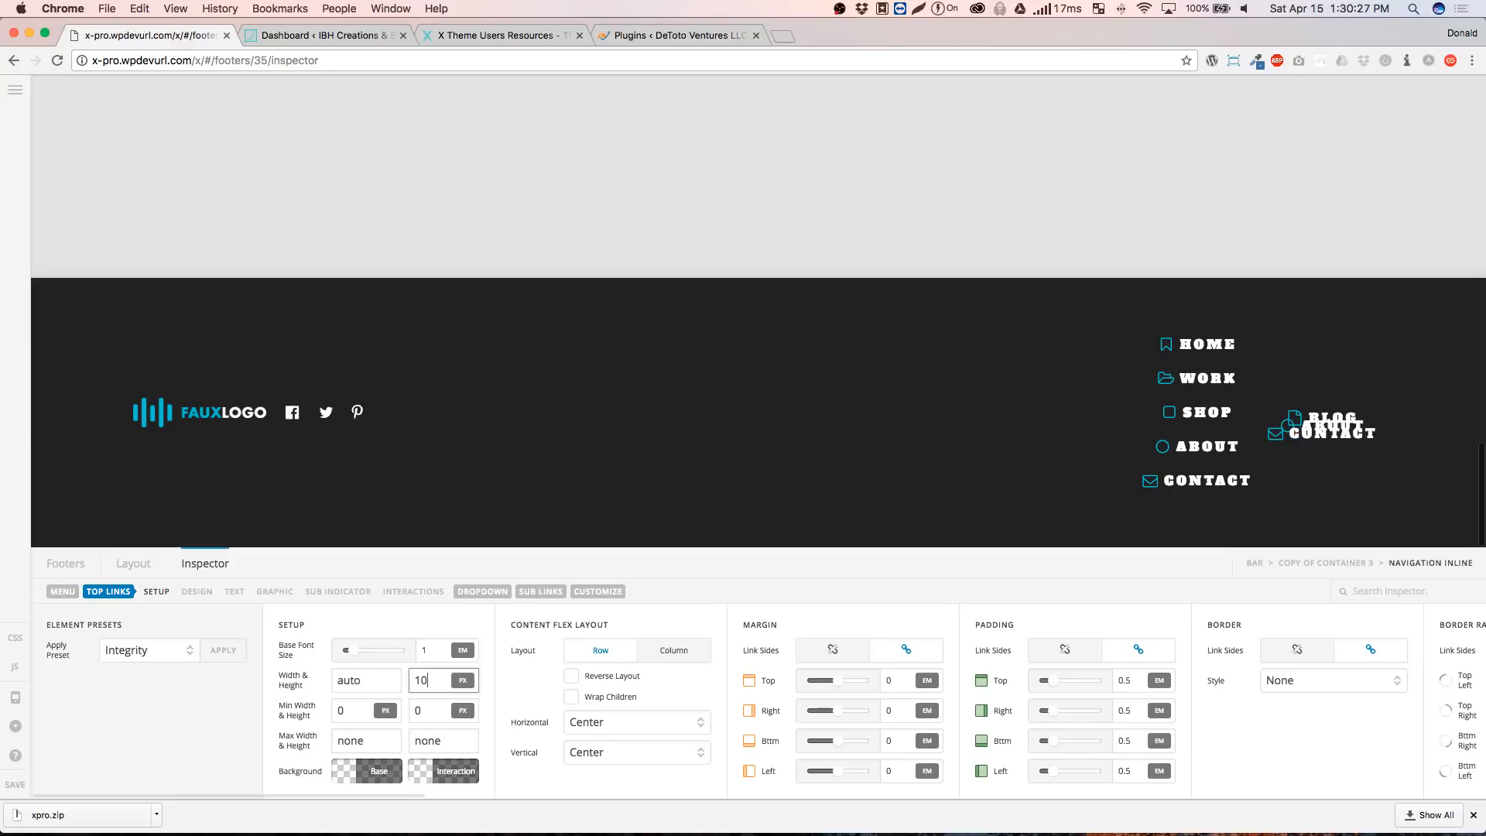
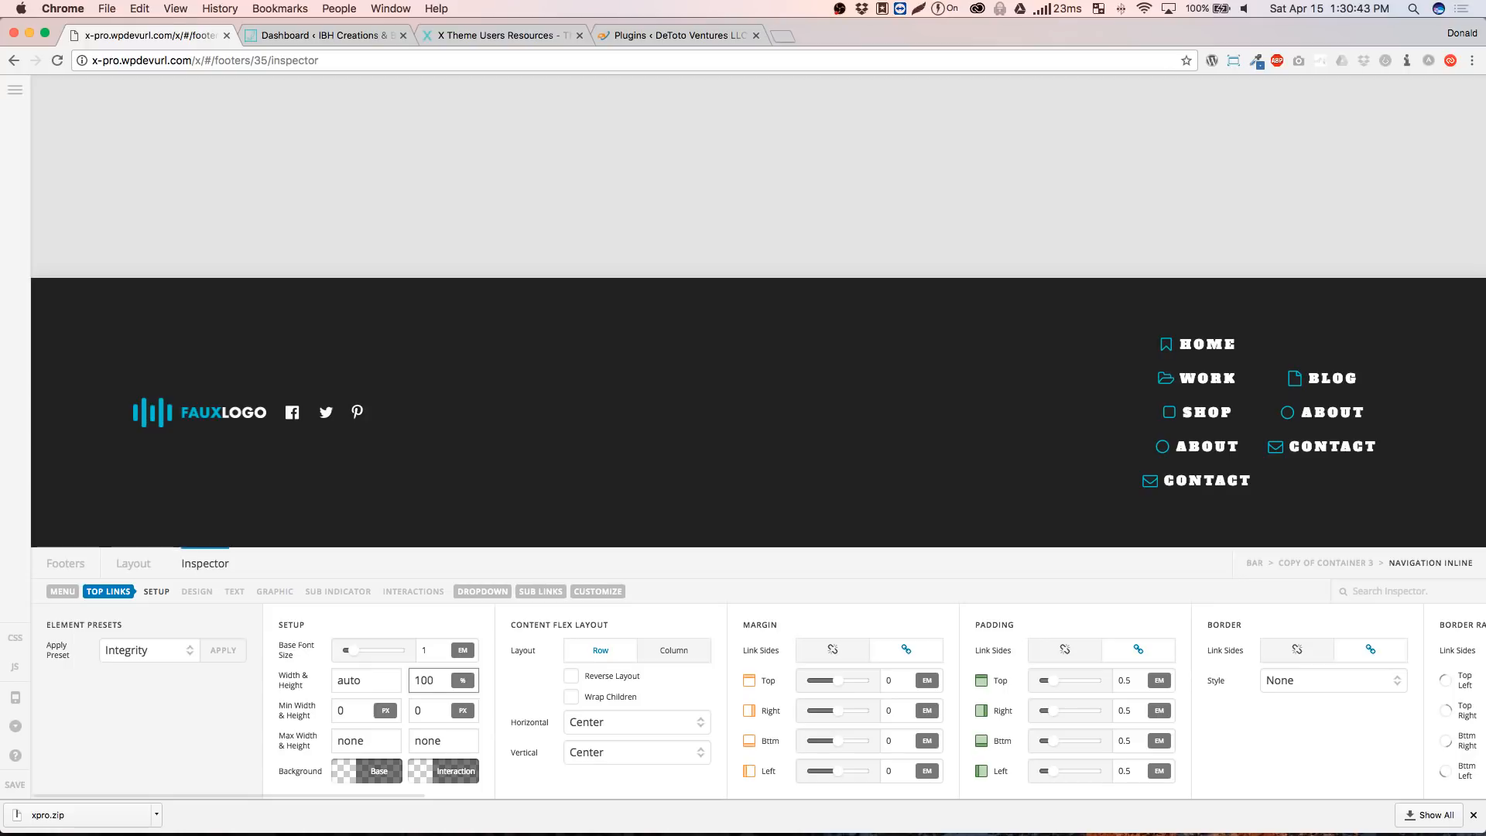
text(px)
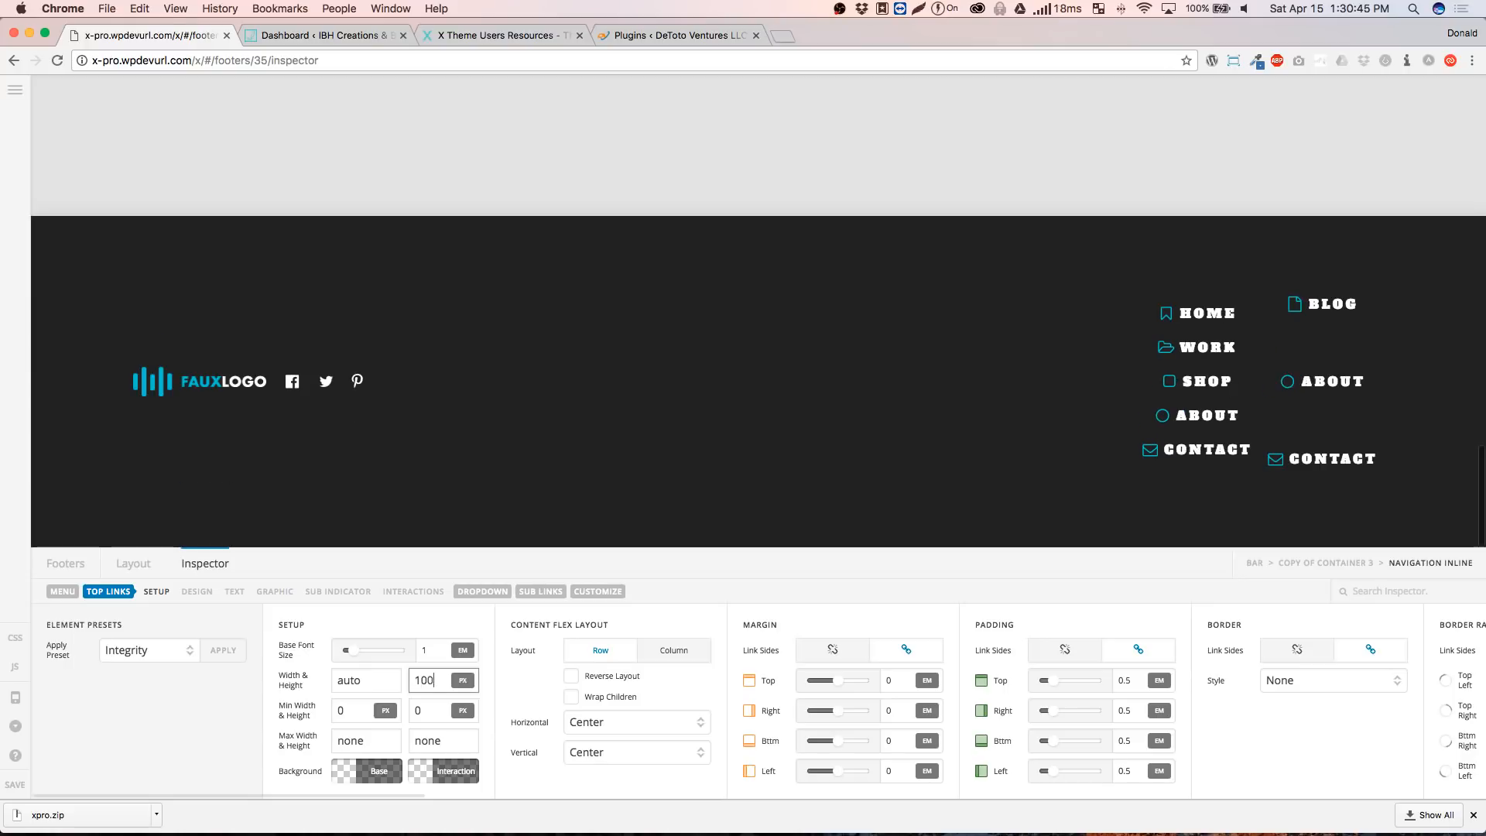
click(496, 684)
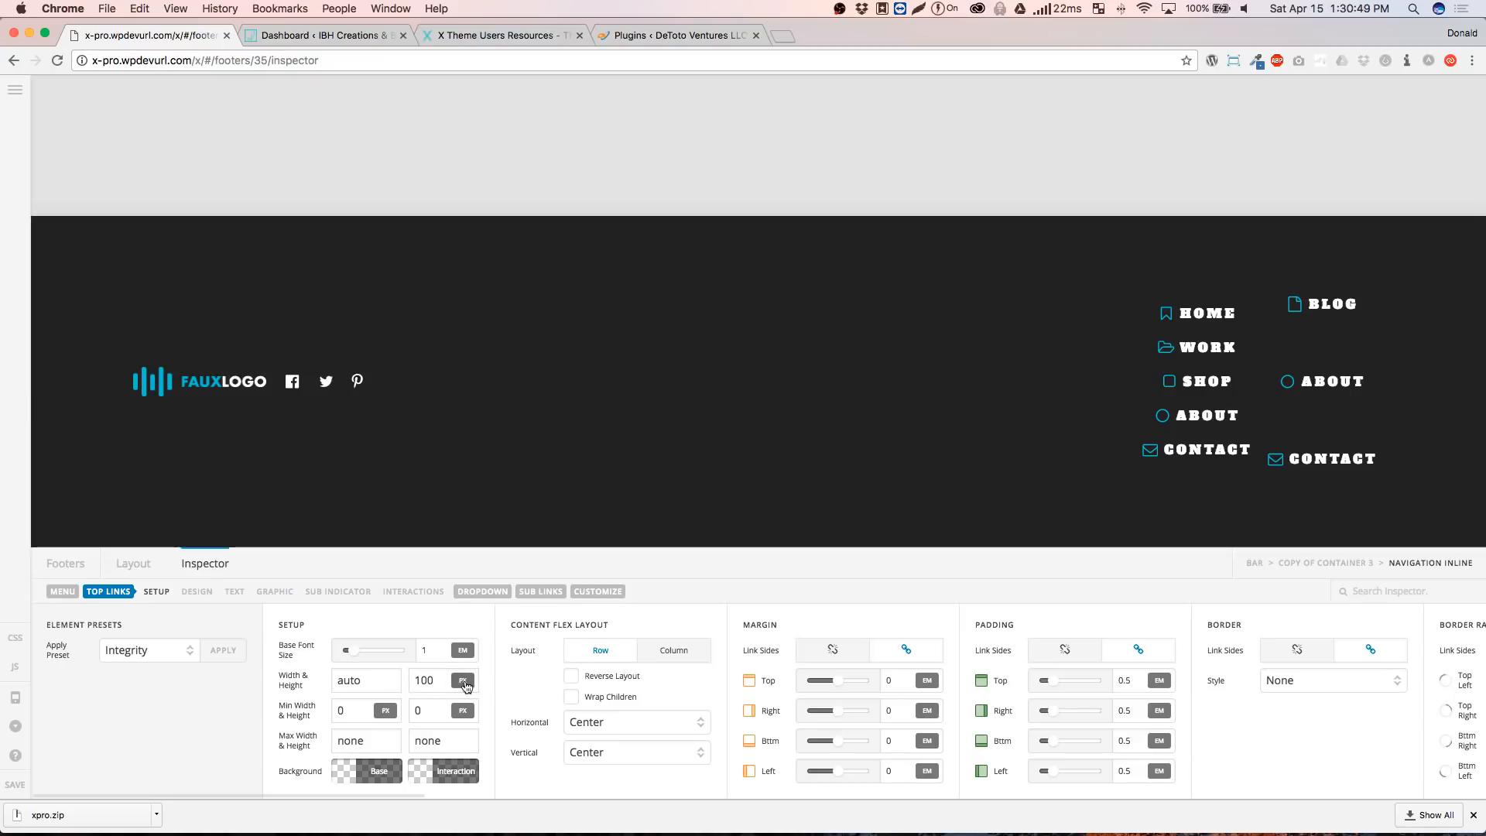
Try top link heights of 90 px and 80 px for the inline navigation in Copy of Container 3
click(425, 681)
key(BackSpace)
key(BackSpace)
text(90)
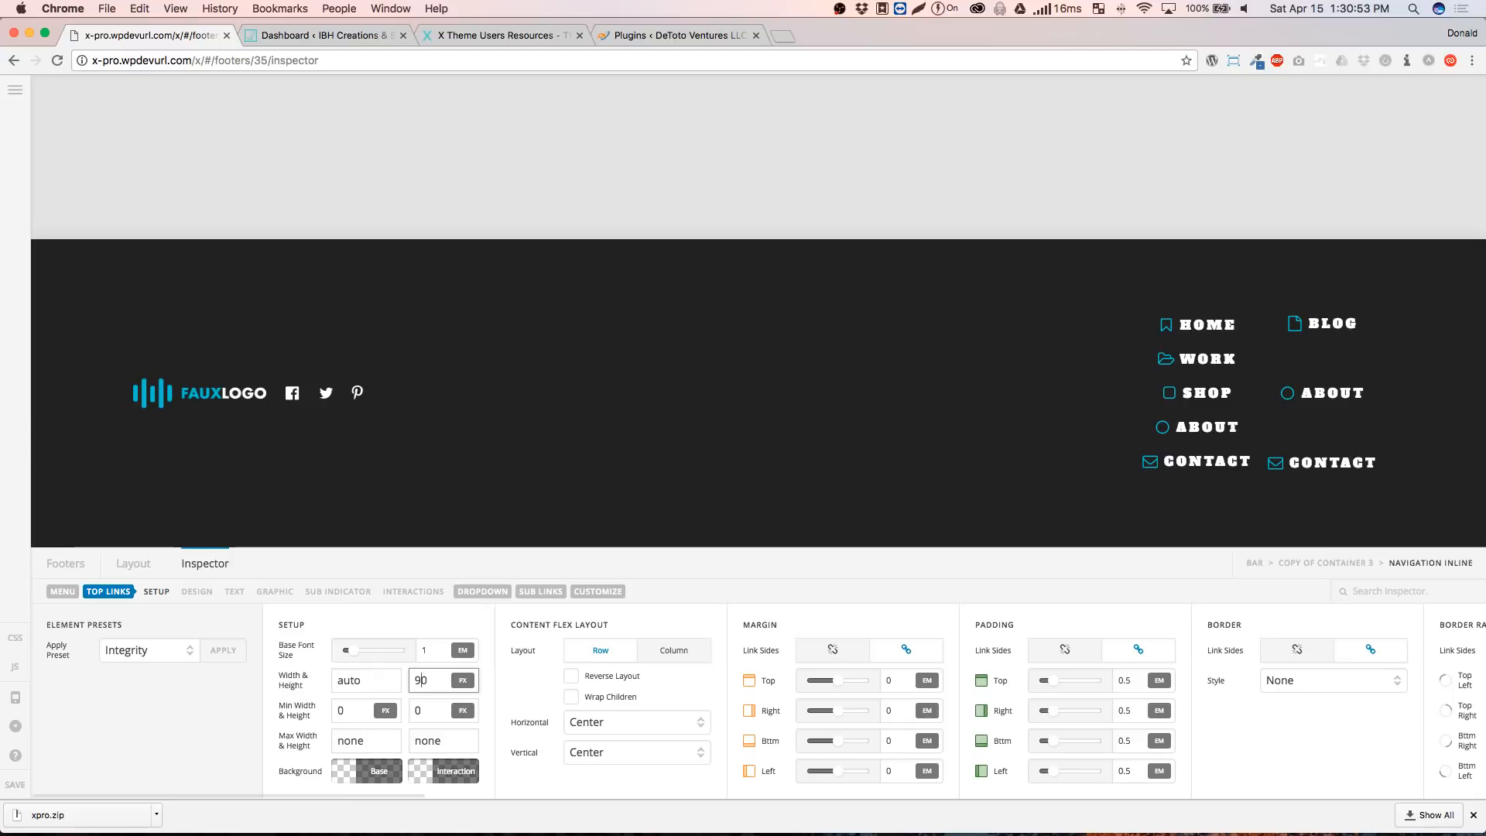
key(BackSpace)
text(8)
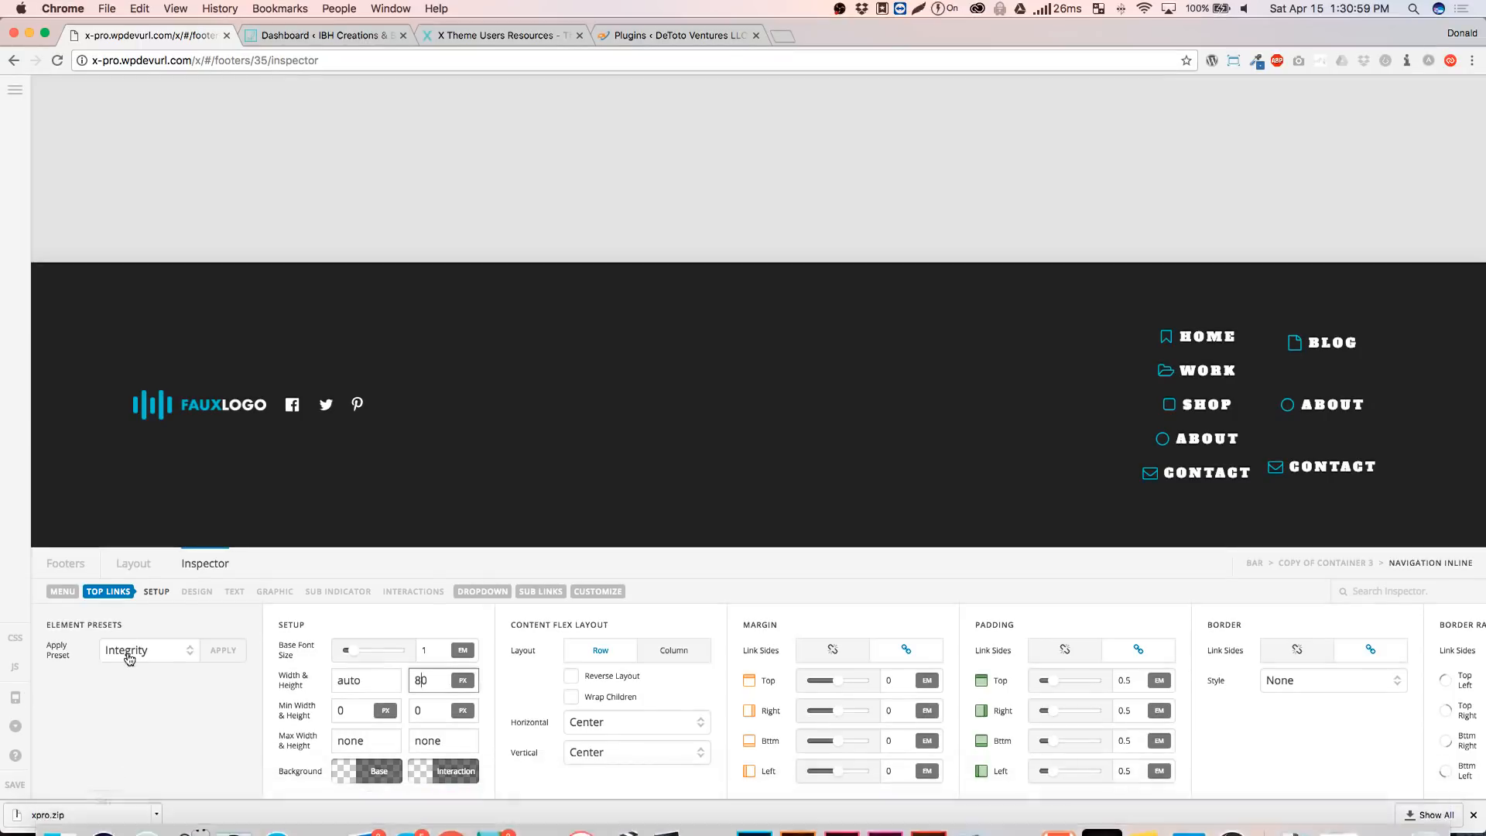
click(354, 625)
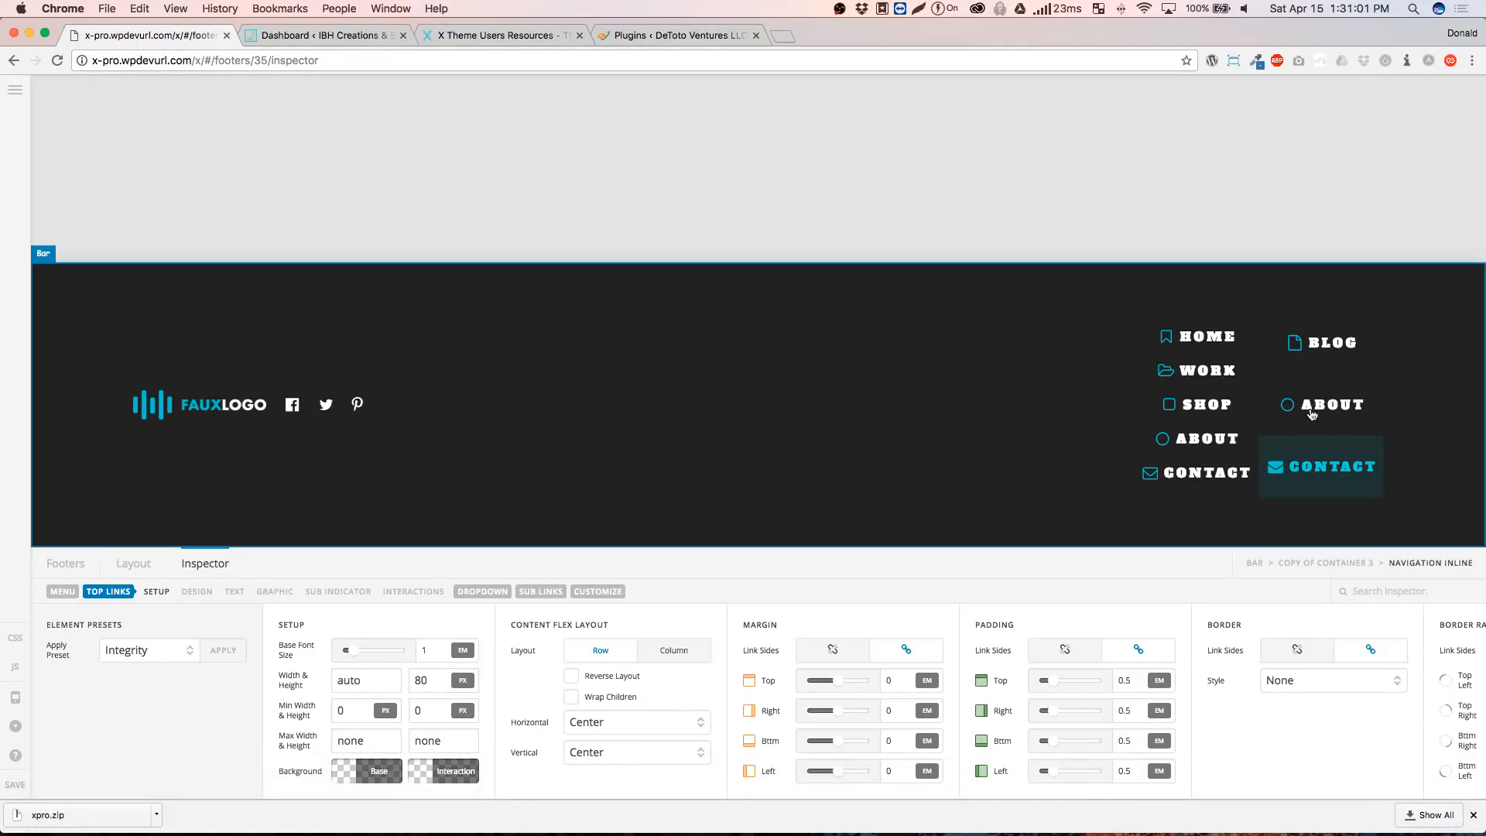
click(1105, 412)
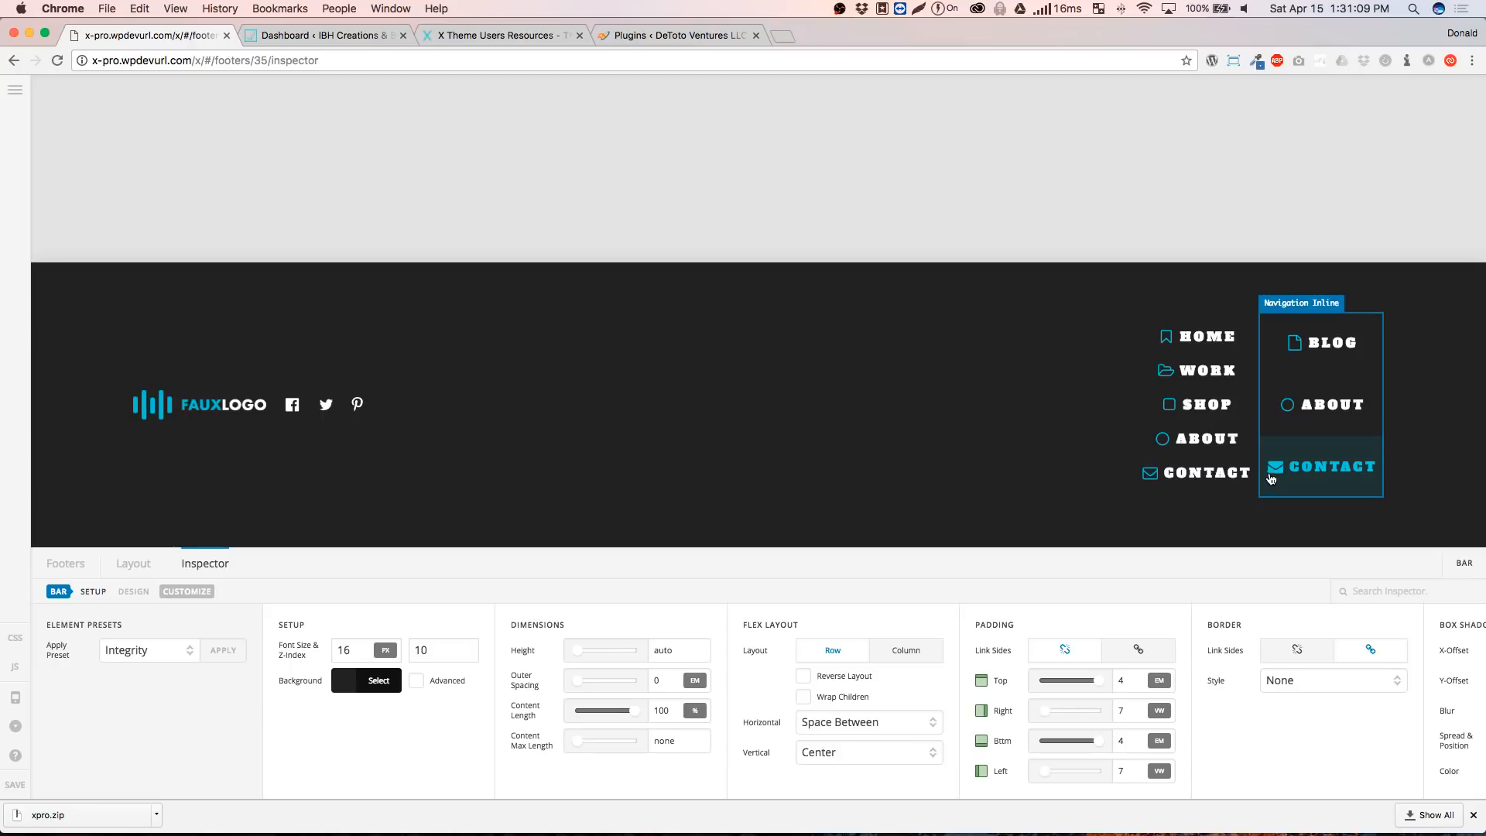
Fine-tune the top link height of the inline navigation in Copy of Container 3, trying 85, 90 and 88 px before settling on 89 px
click(149, 566)
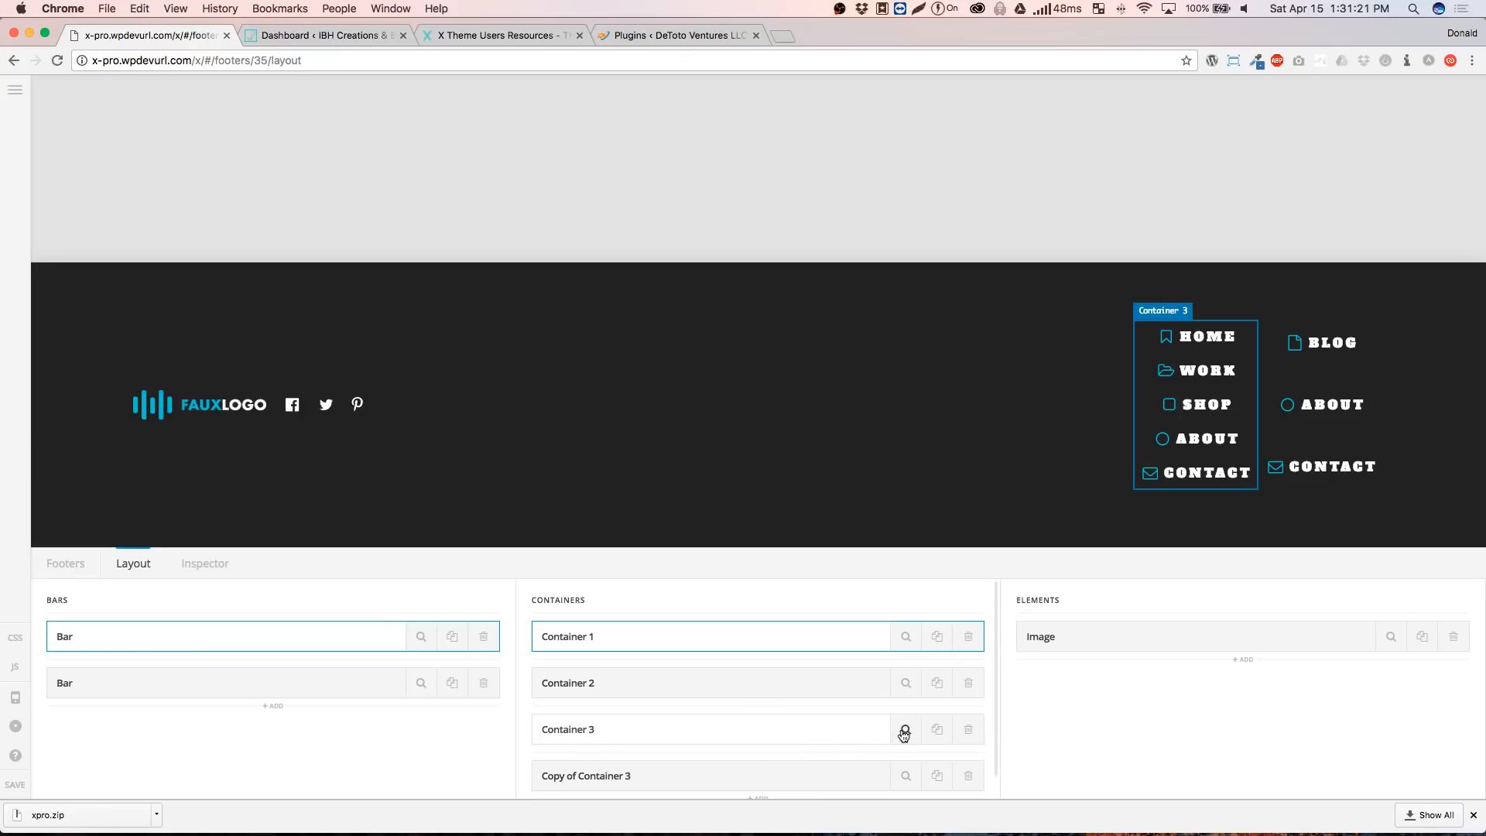
click(894, 778)
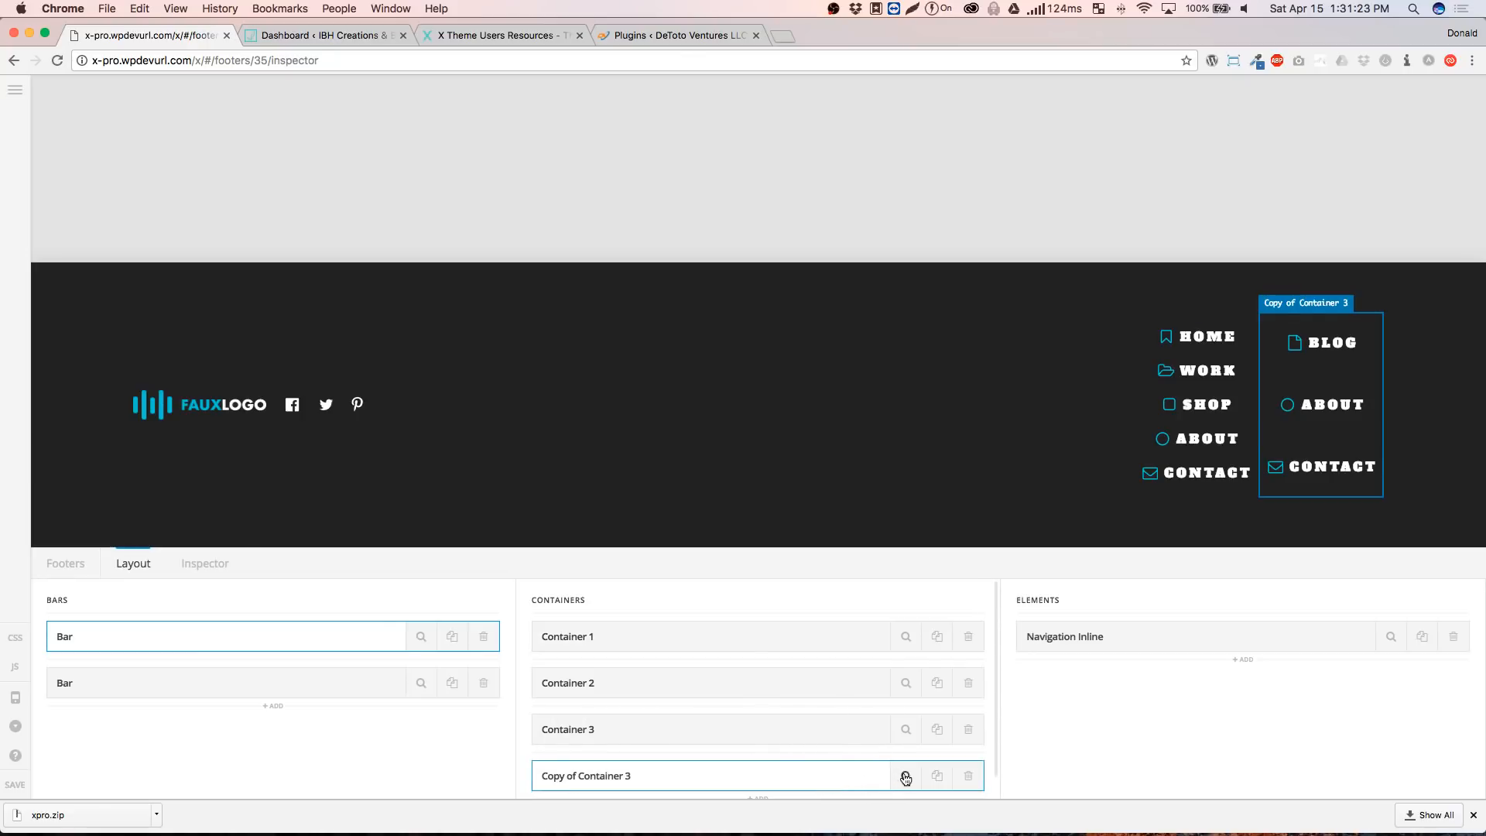
click(906, 778)
click(1341, 447)
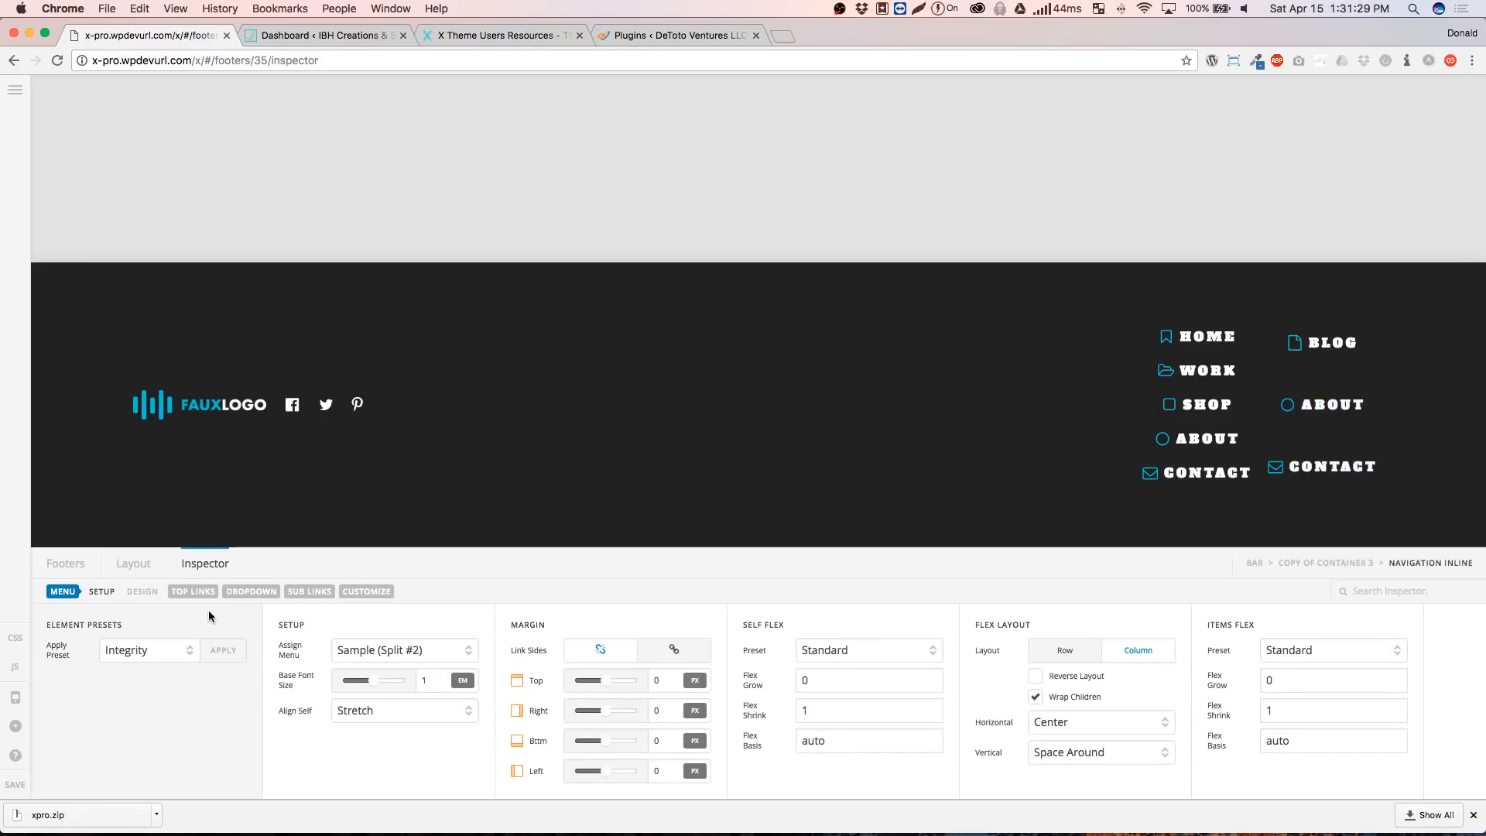
click(194, 592)
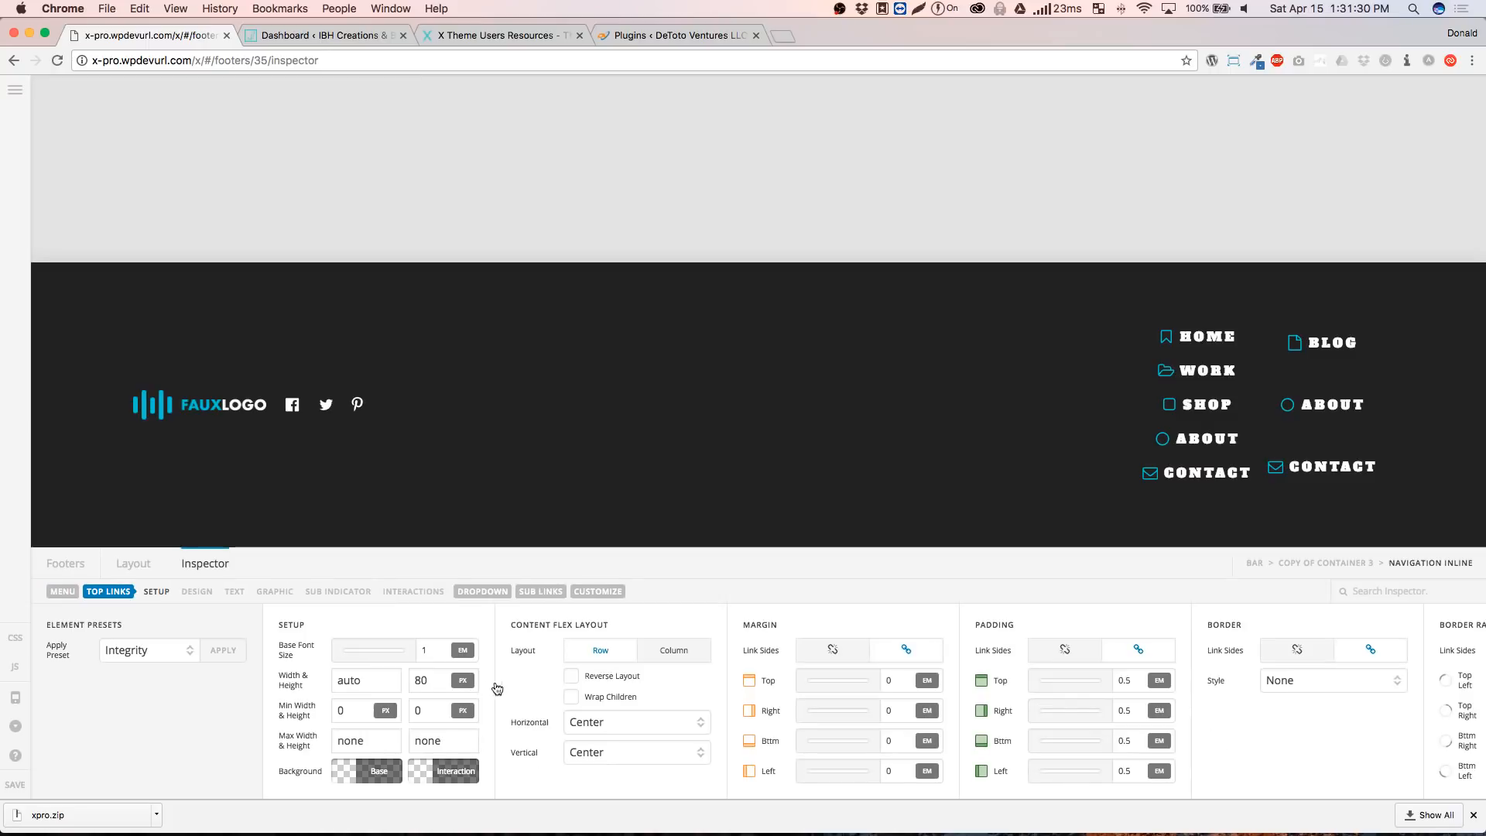
click(428, 681)
key(BackSpace)
text(5)
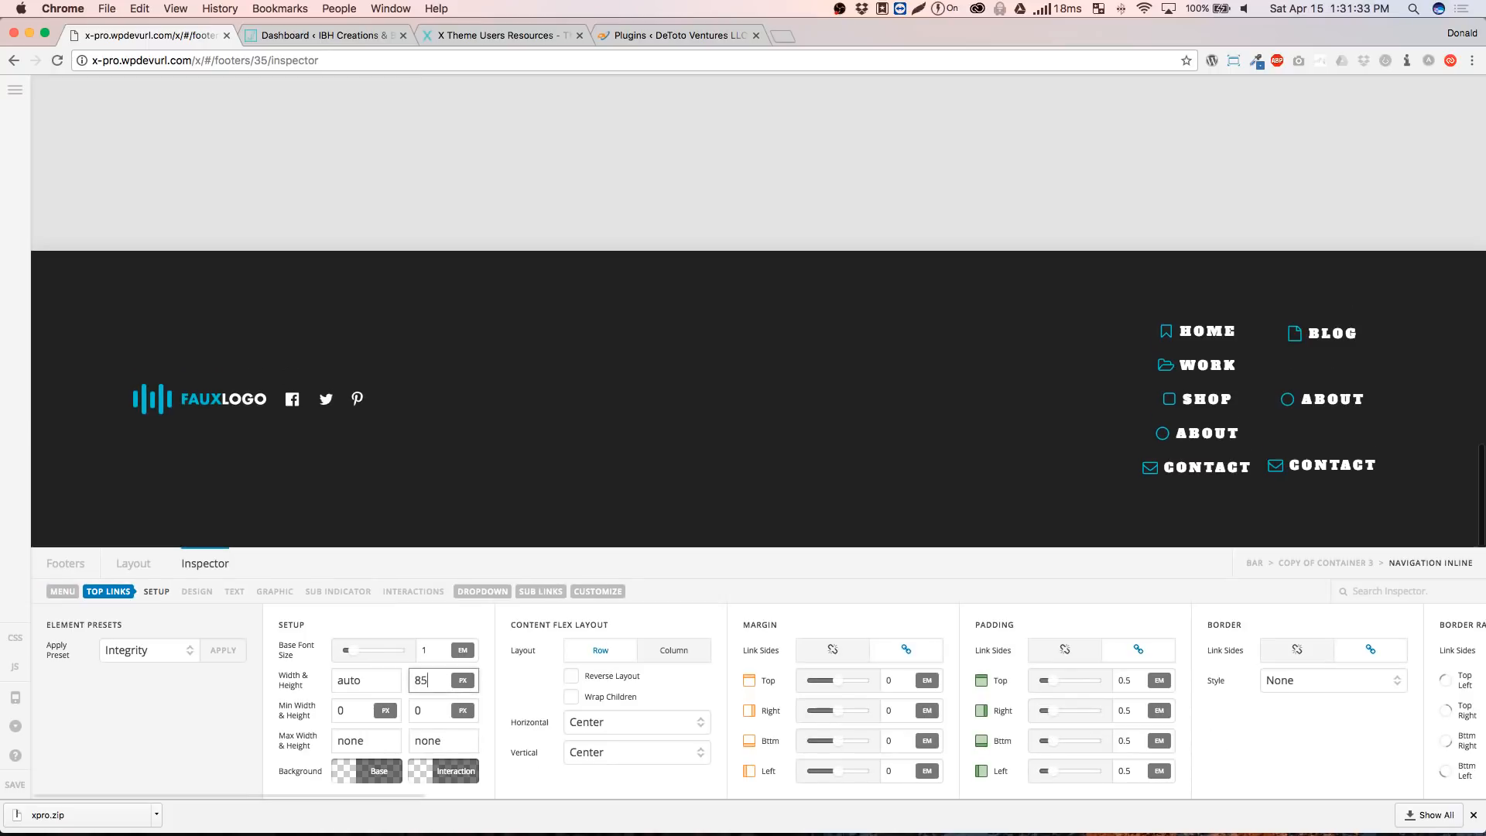
key(BackSpace)
text(90)
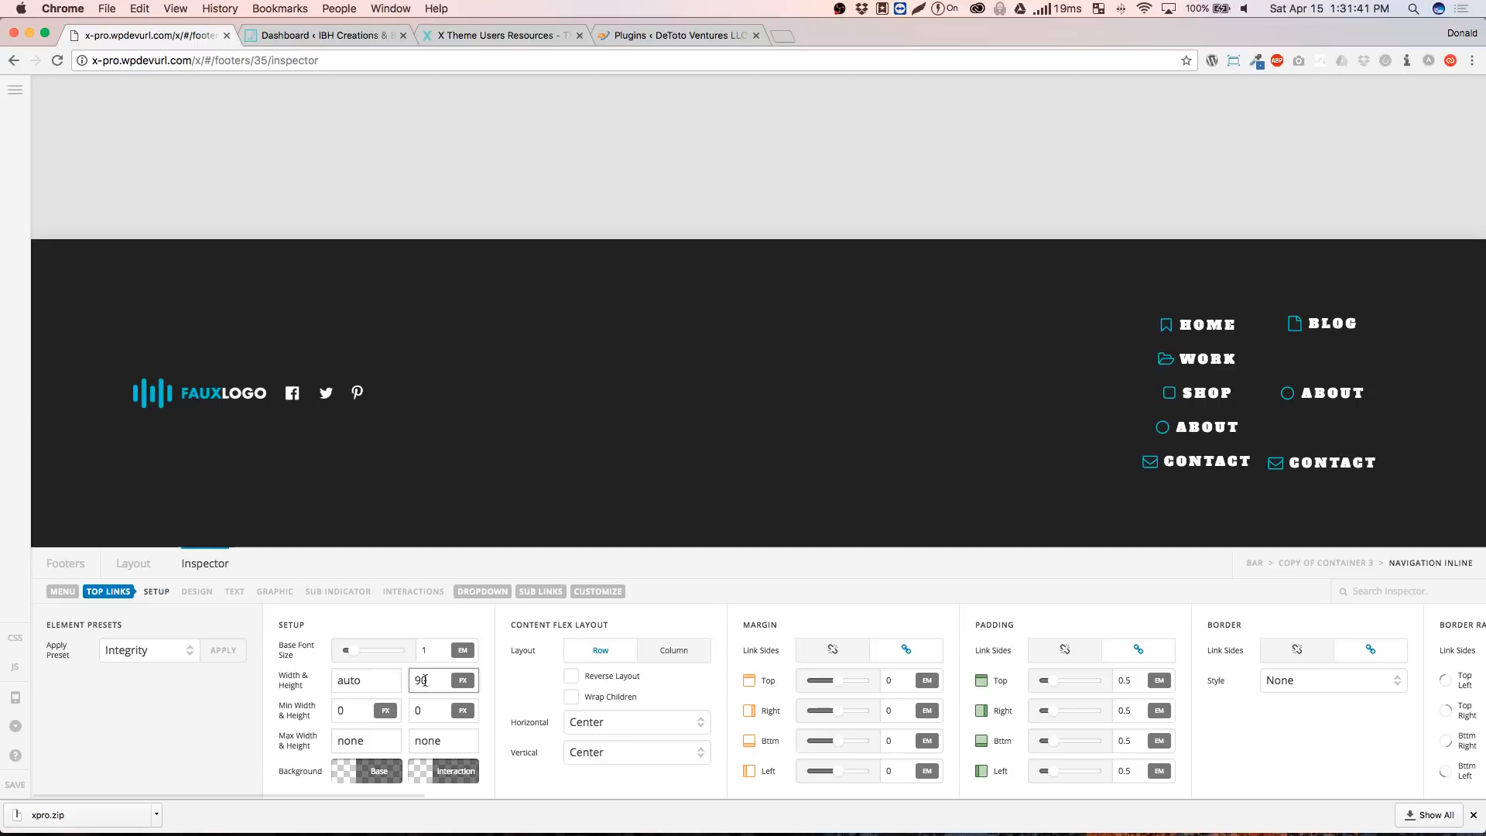
key(BackSpace)
key(BackSpace)
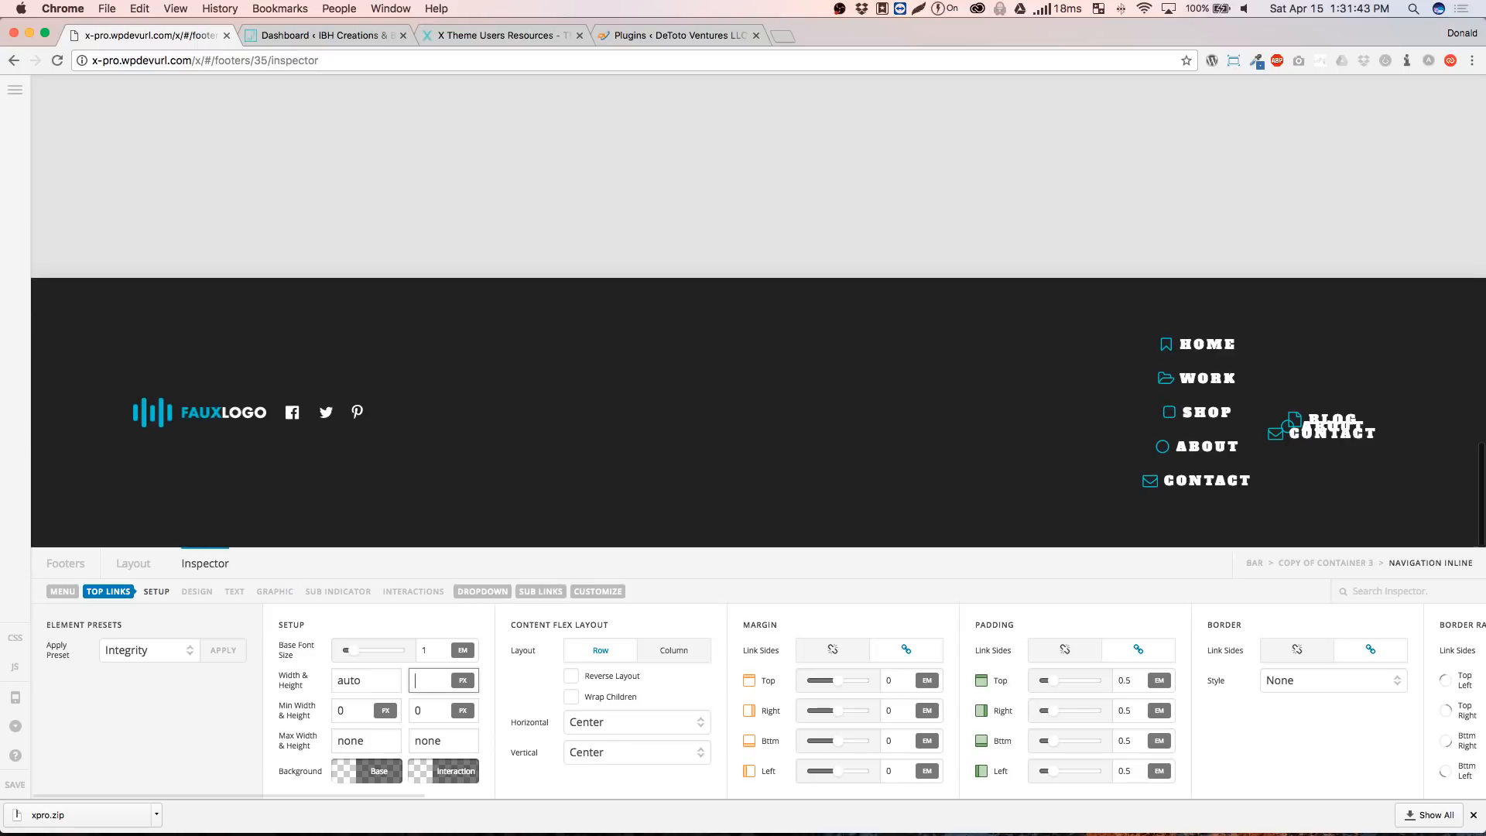
text(88)
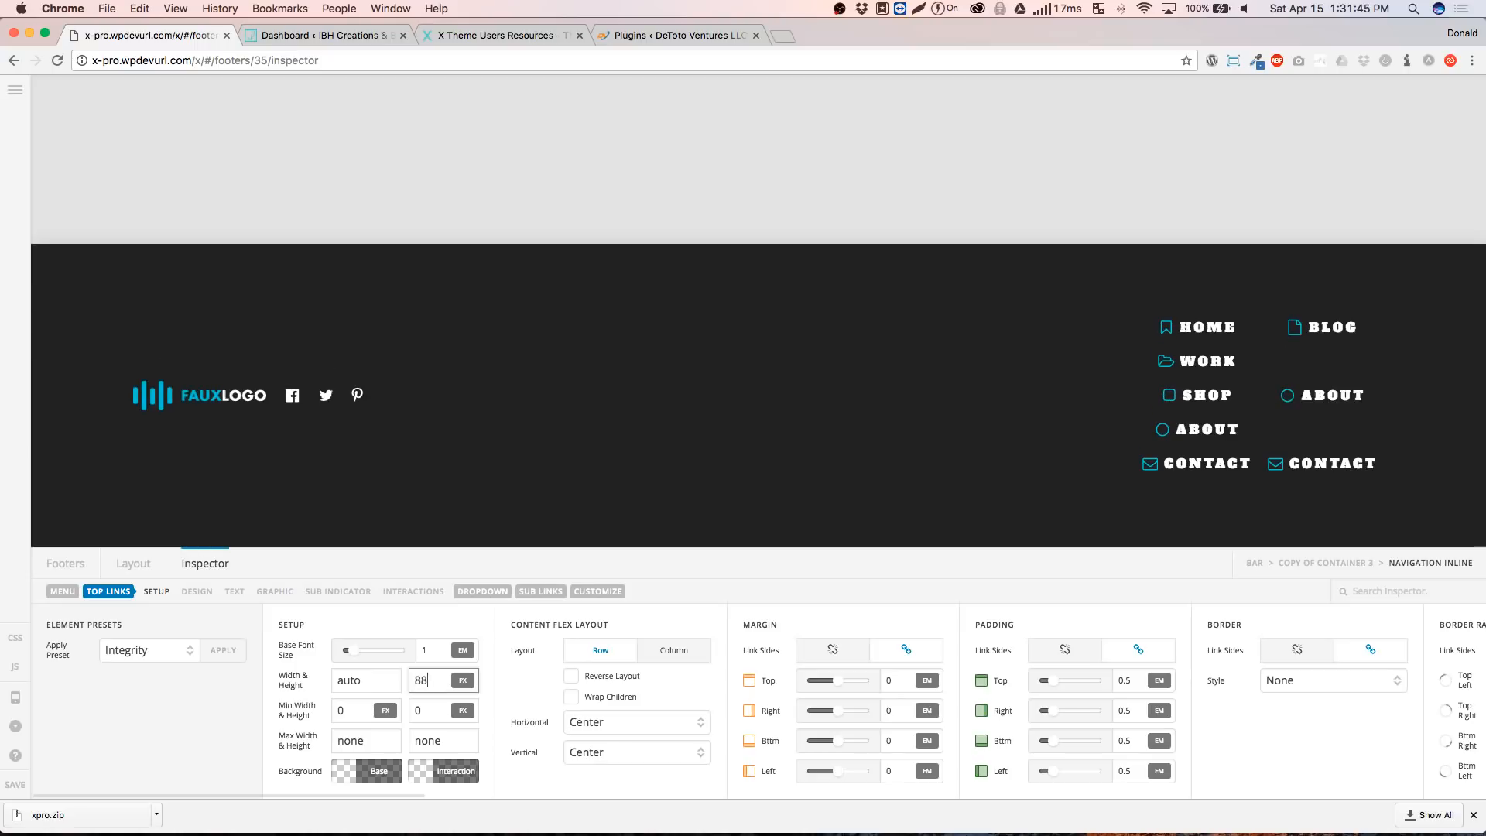
key(BackSpace)
text(9)
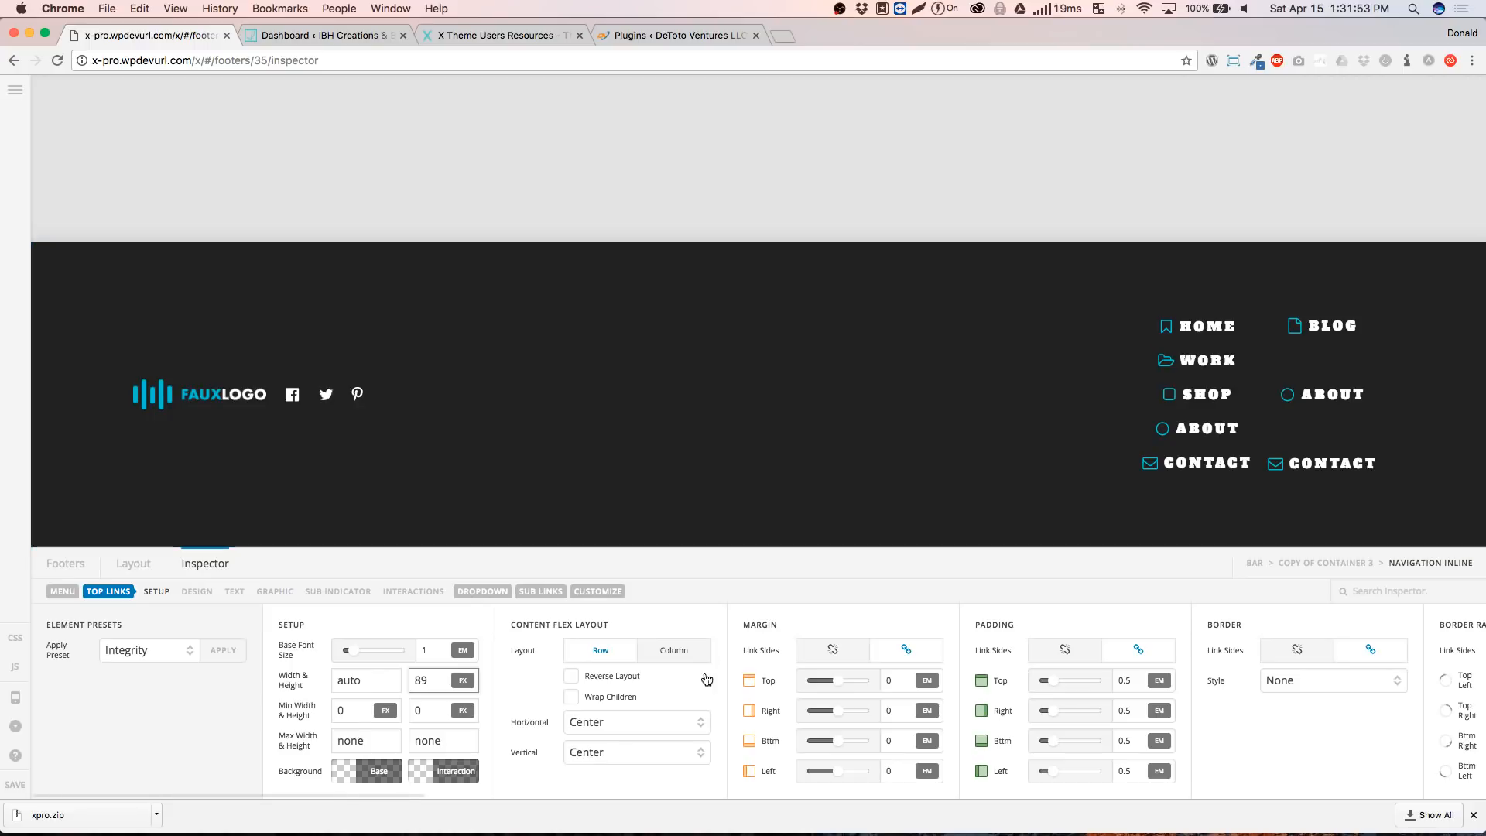
Try the Column and Reverse Layout options for the top links' content flex layout and return it to Row without reversing
click(672, 653)
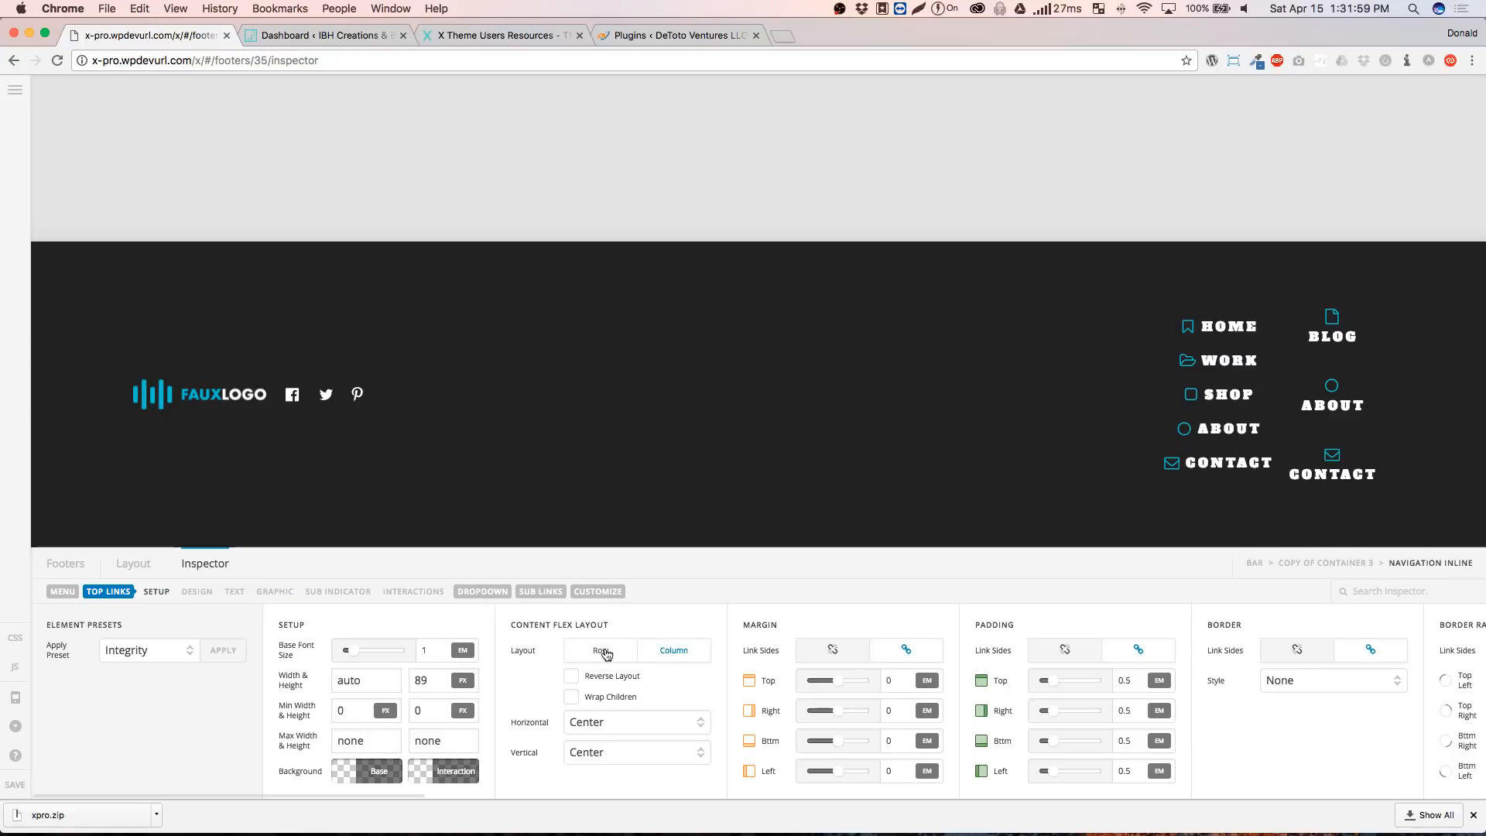
click(607, 654)
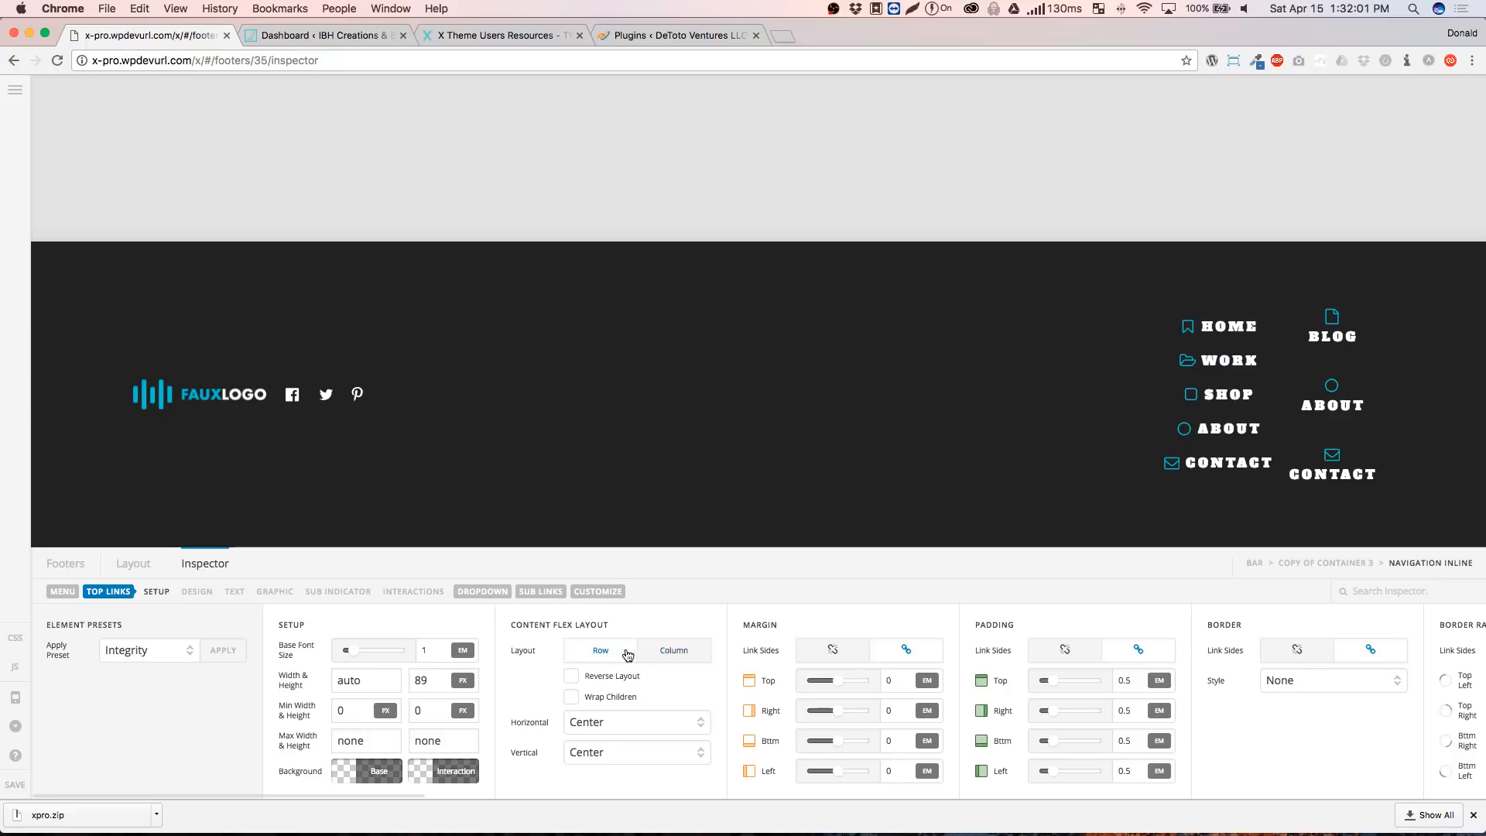
click(688, 653)
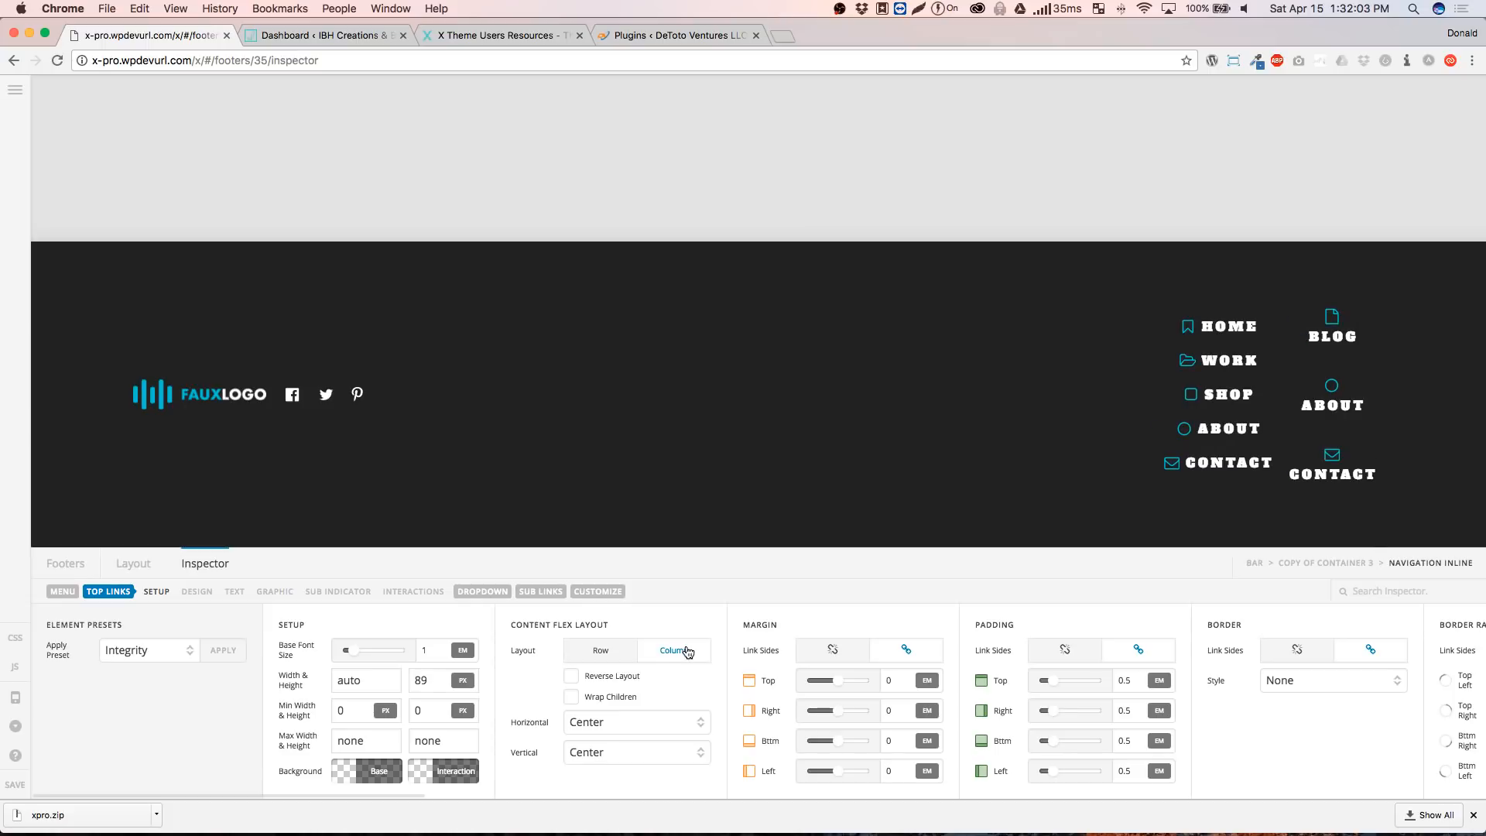
click(572, 678)
click(572, 678)
click(606, 652)
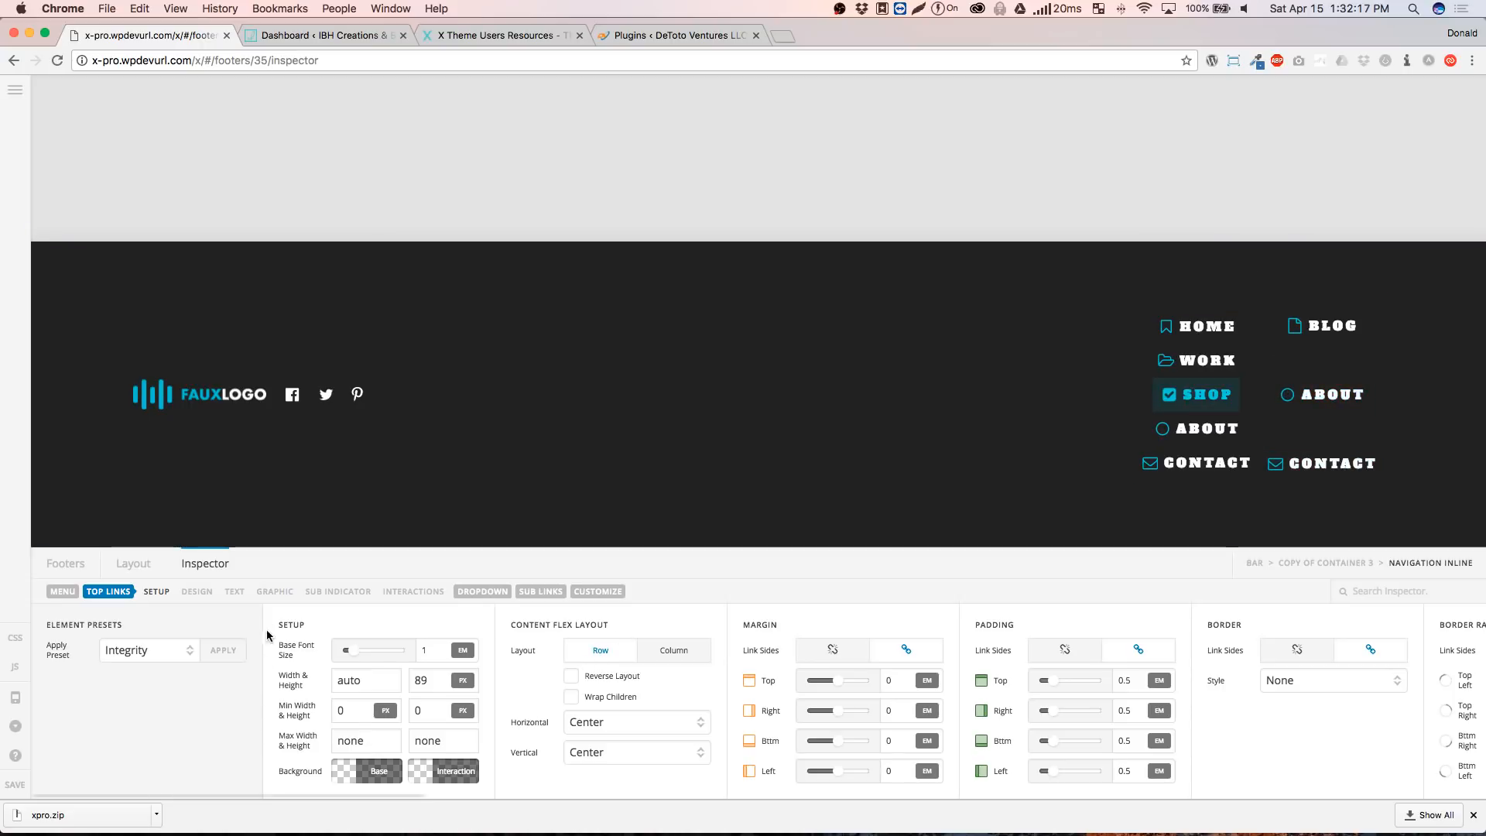
click(145, 564)
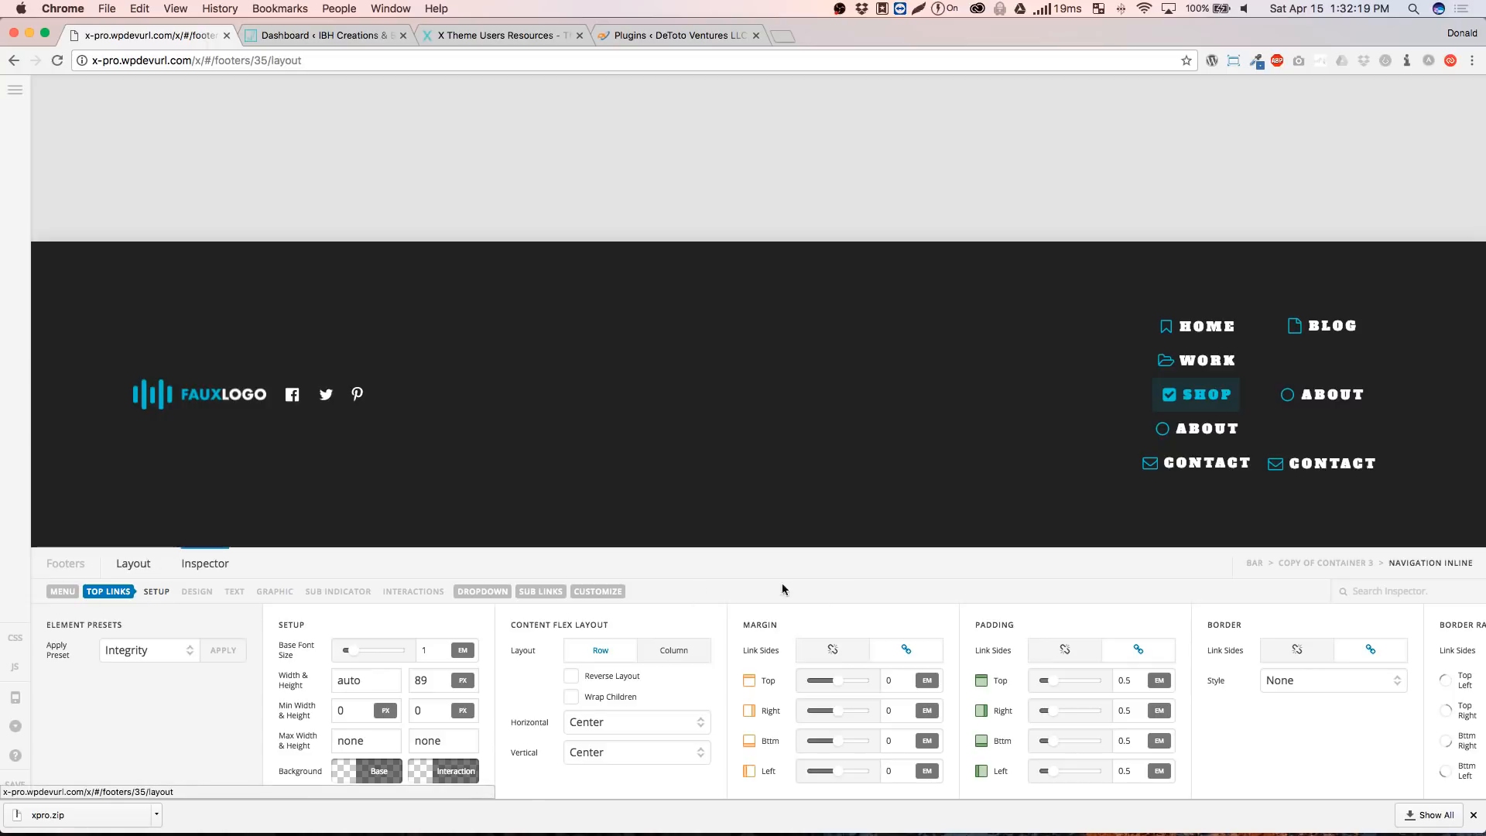
click(906, 729)
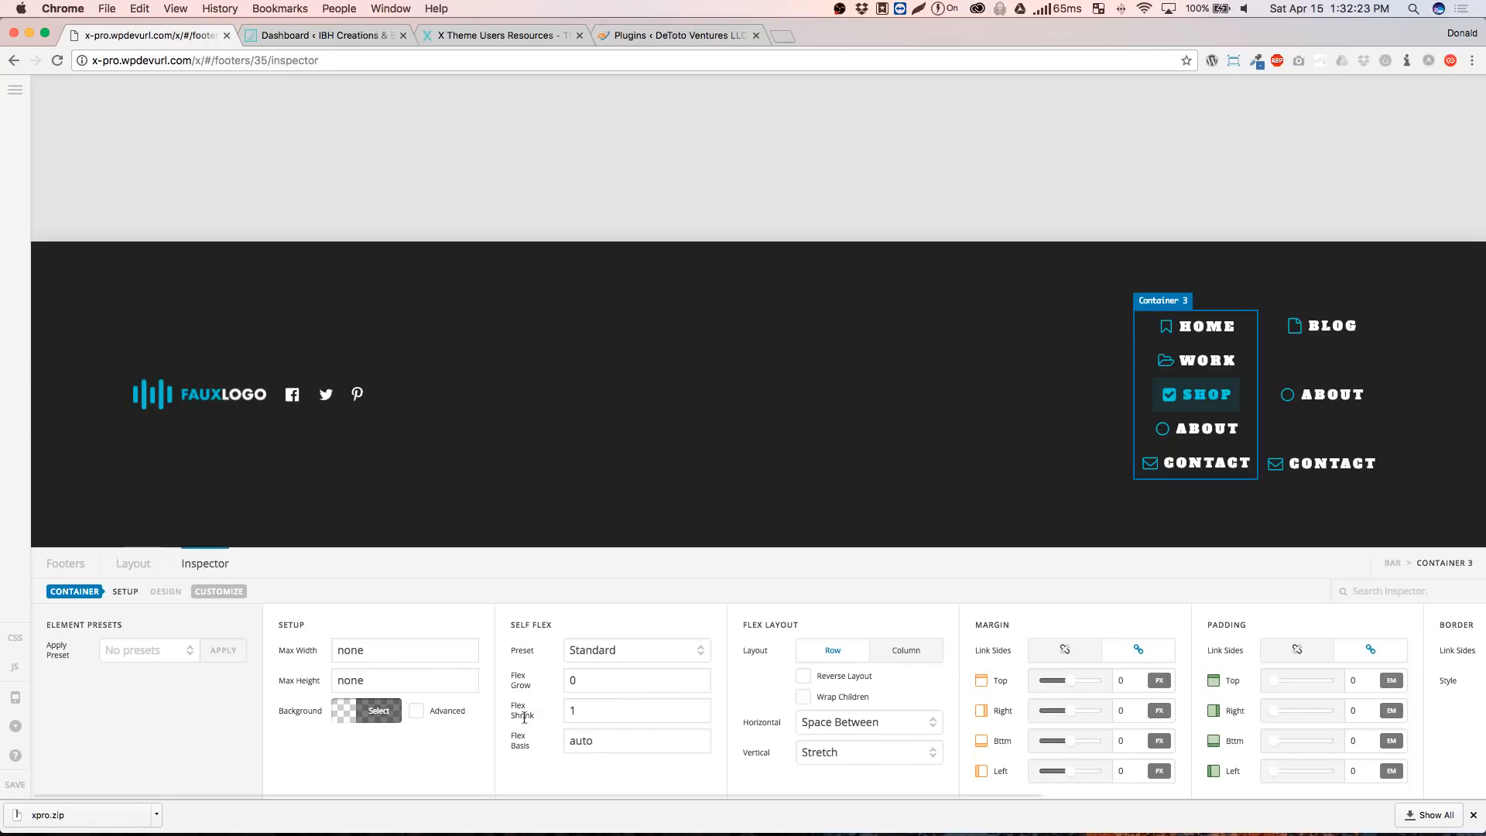
click(166, 591)
scroll(264, 643, left, 3)
click(145, 563)
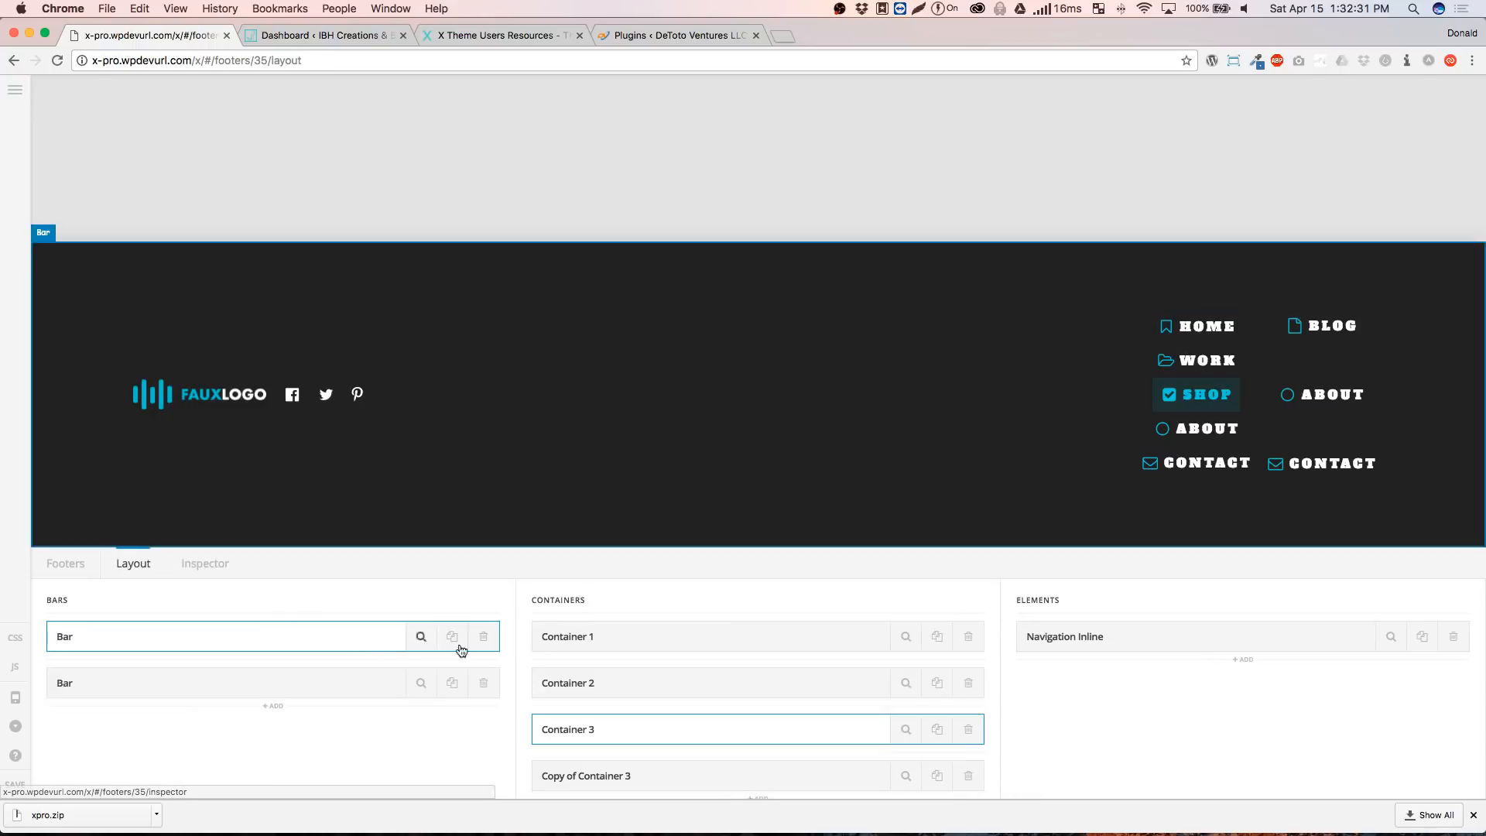
Try custom Flex Grow and Flex Shrink values in Container 3's self flex settings, returning to Flex Grow 0 and Flex Shrink 1
click(906, 730)
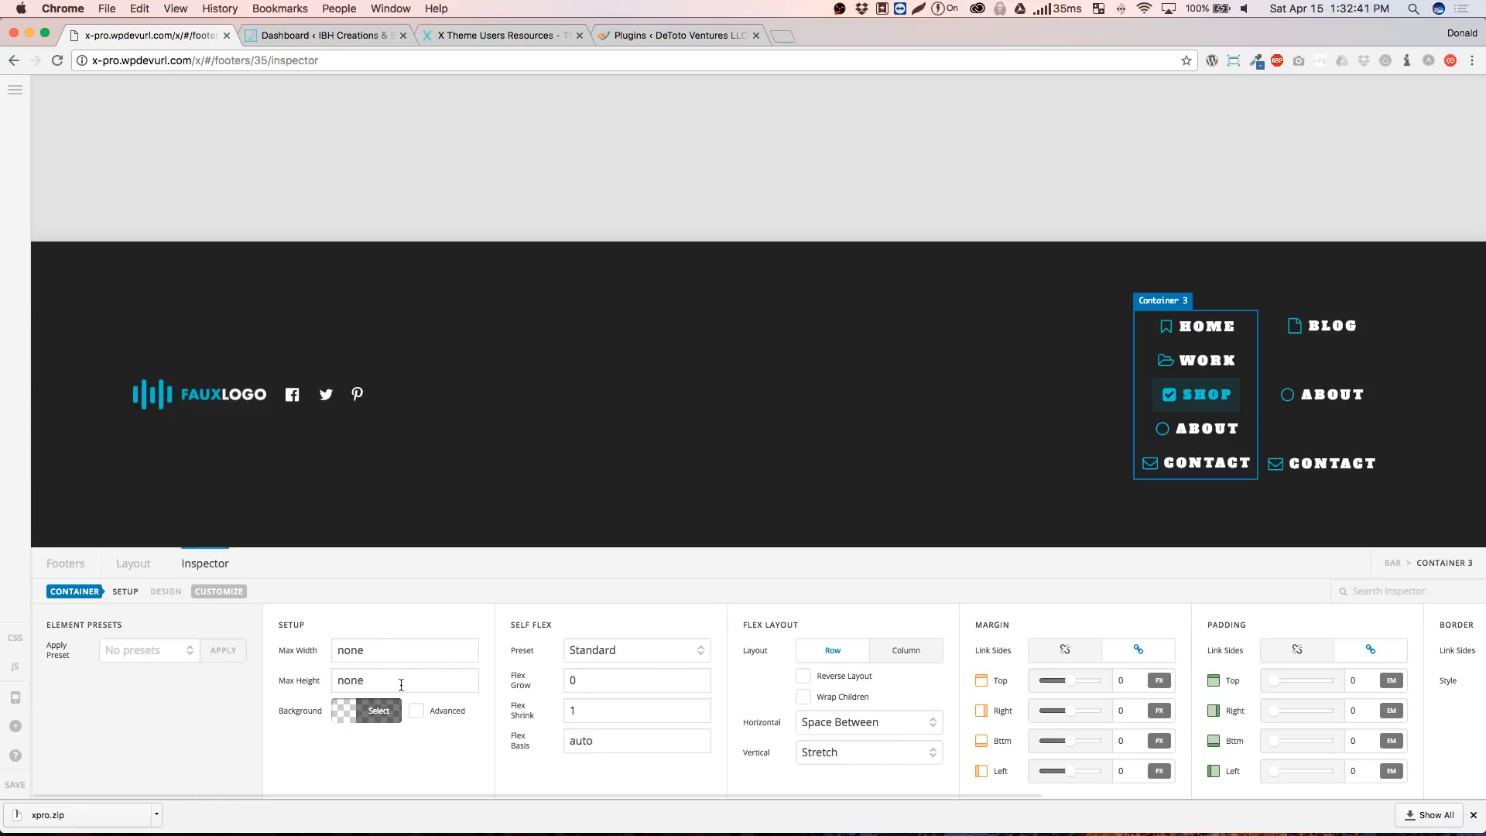
click(616, 682)
key(BackSpace)
text(1)
key(BackSpace)
text(2)
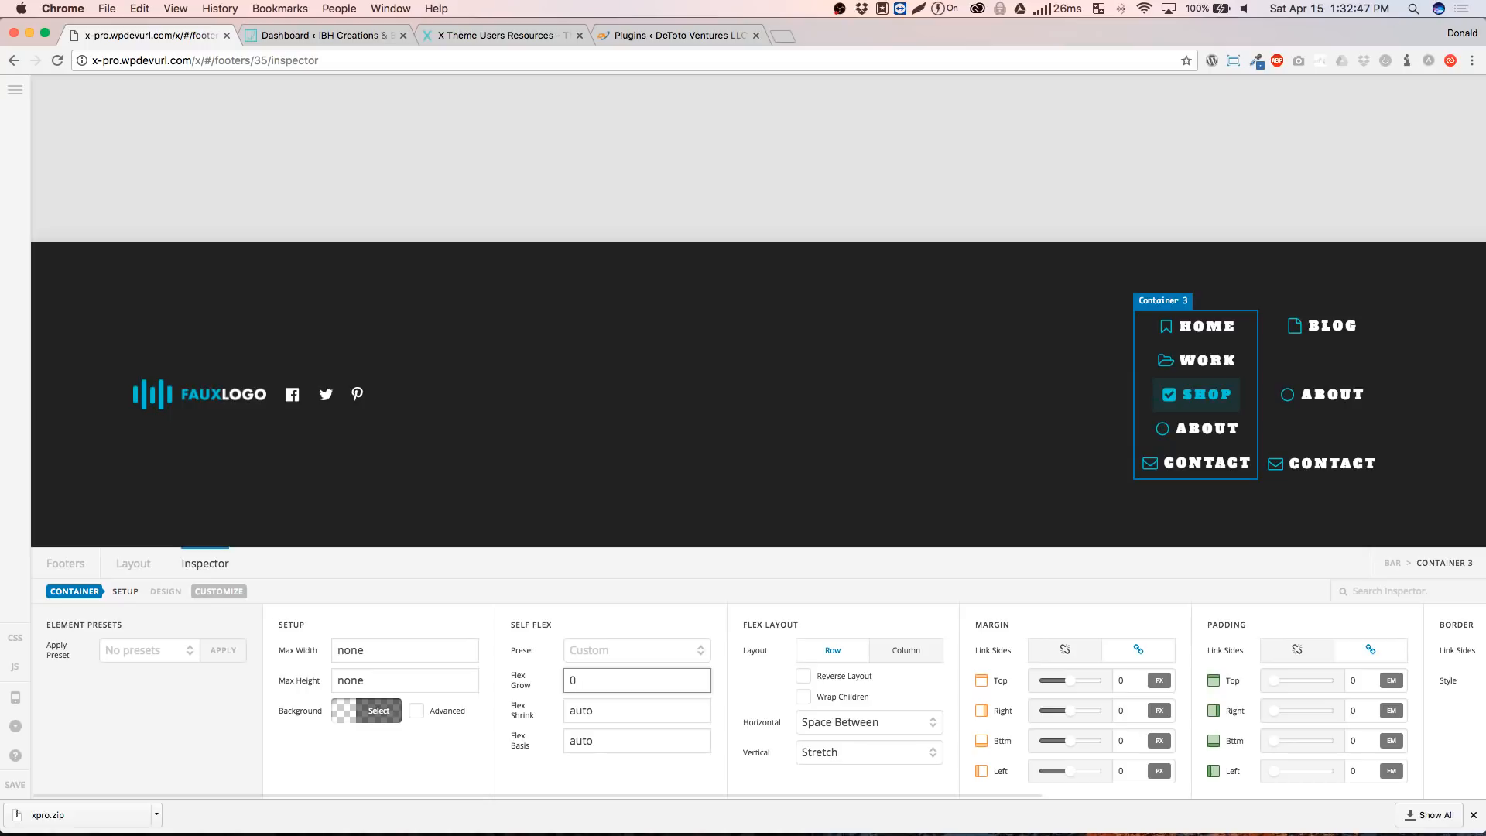
key(Tab)
text(1)
key(Tab)
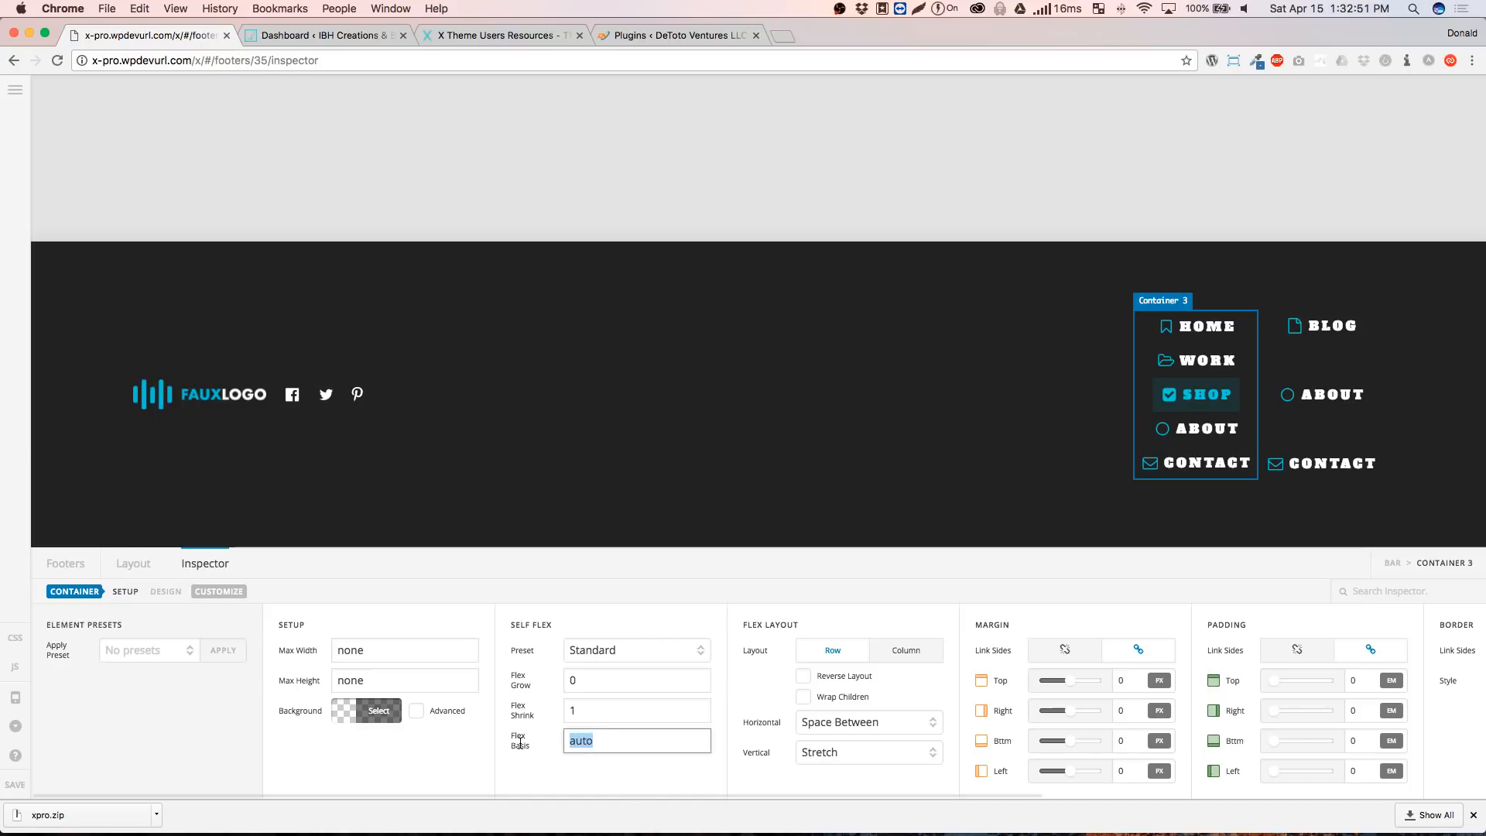
Set Container 3's Flex Basis to 400px and its flex layout to Column
key(BackSpace)
text(400px)
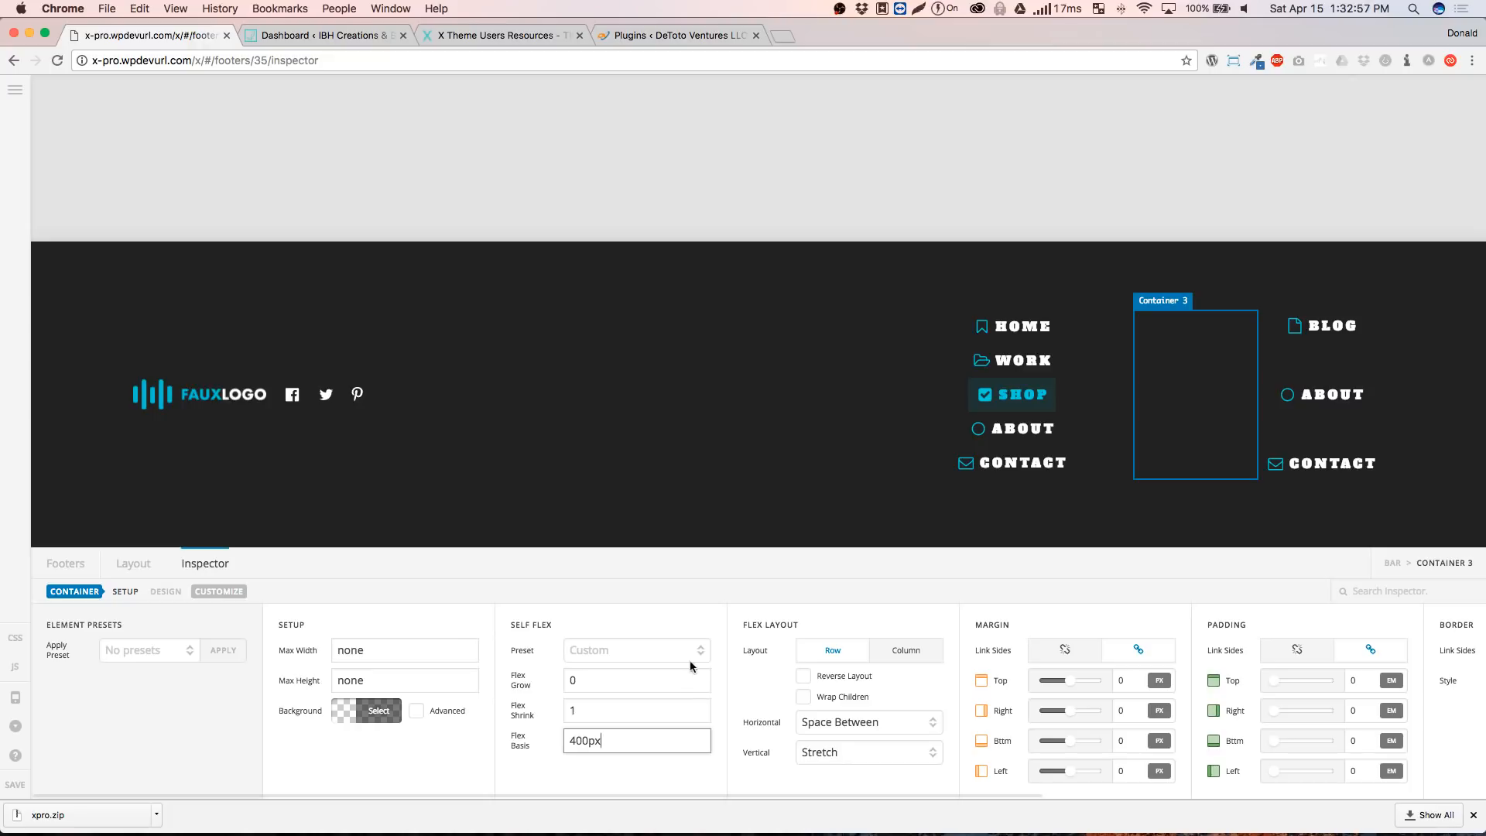
click(930, 655)
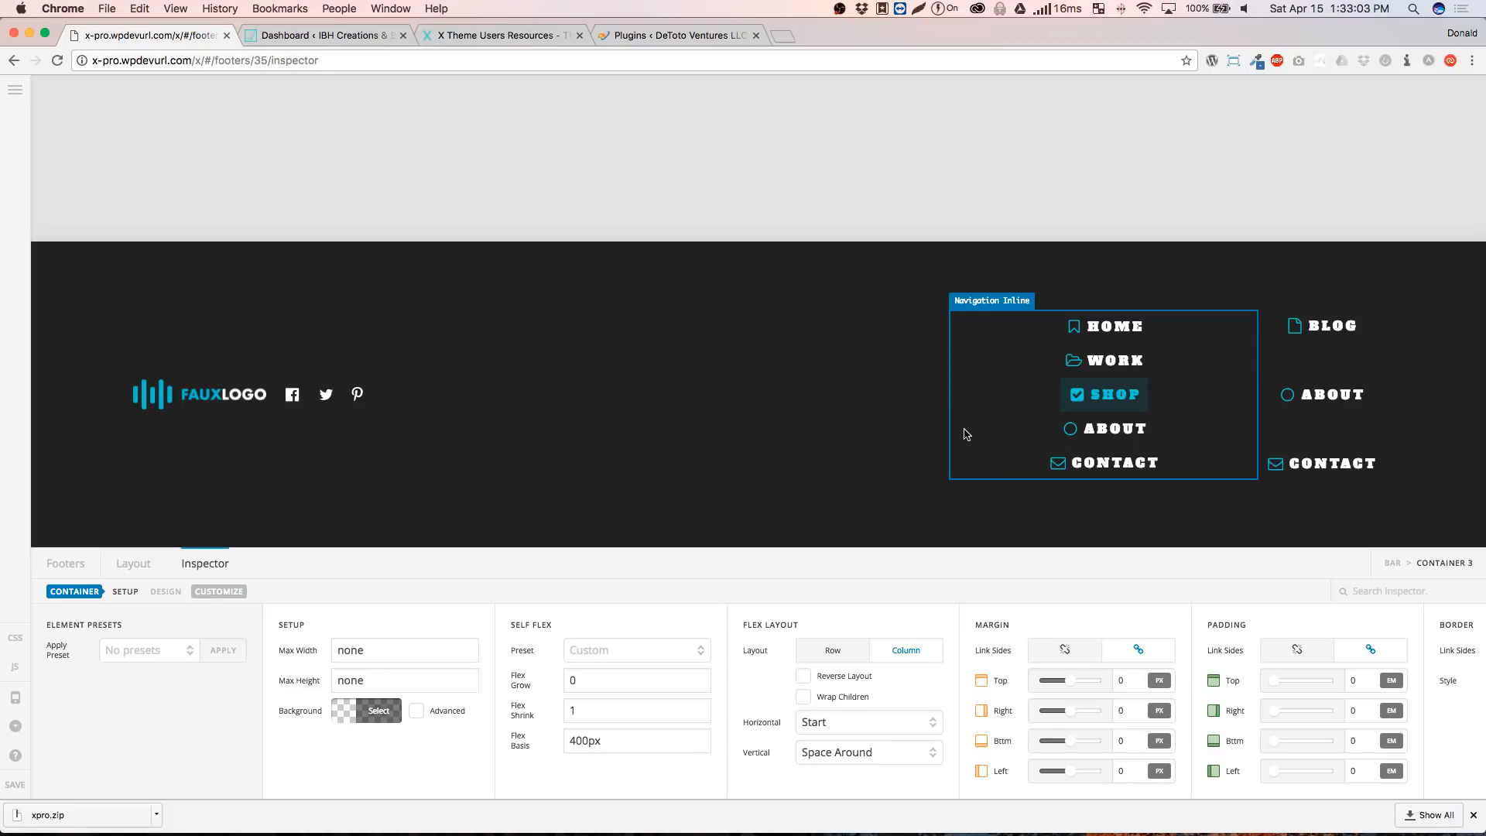
Try a Flex Basis of 600px in Container 3's self flex settings
click(966, 432)
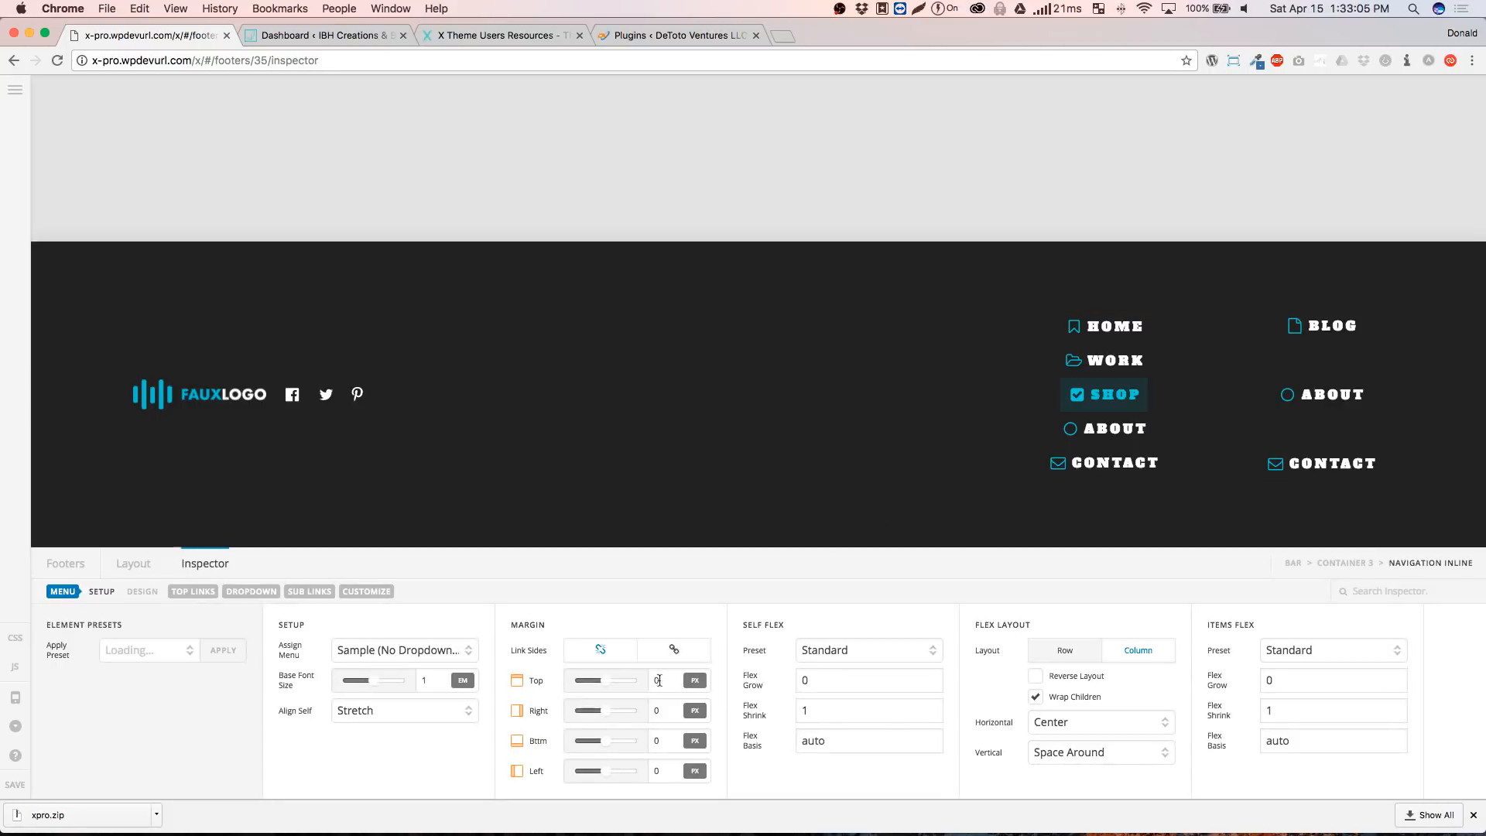
click(147, 575)
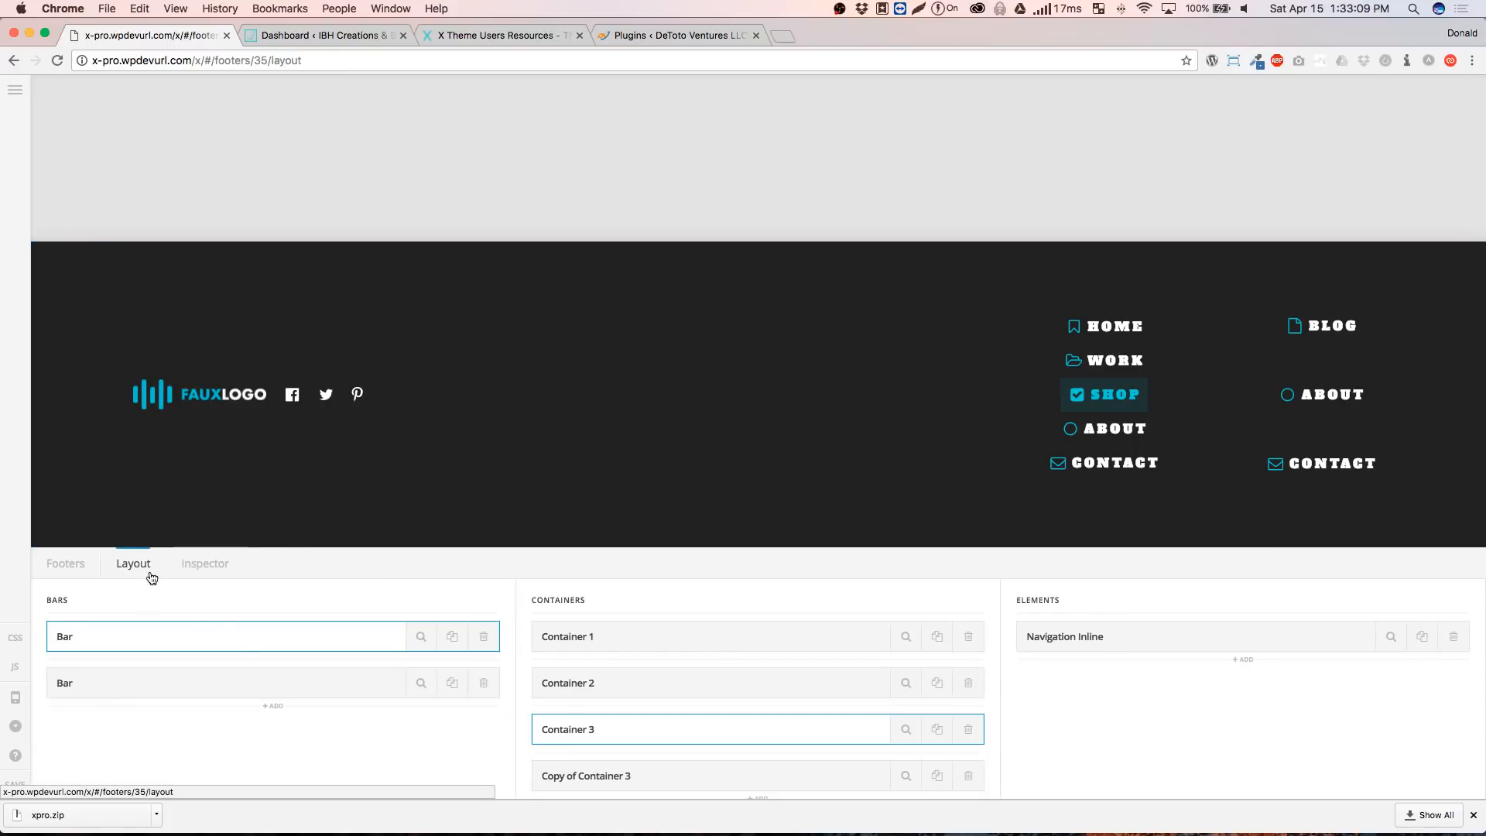
click(907, 731)
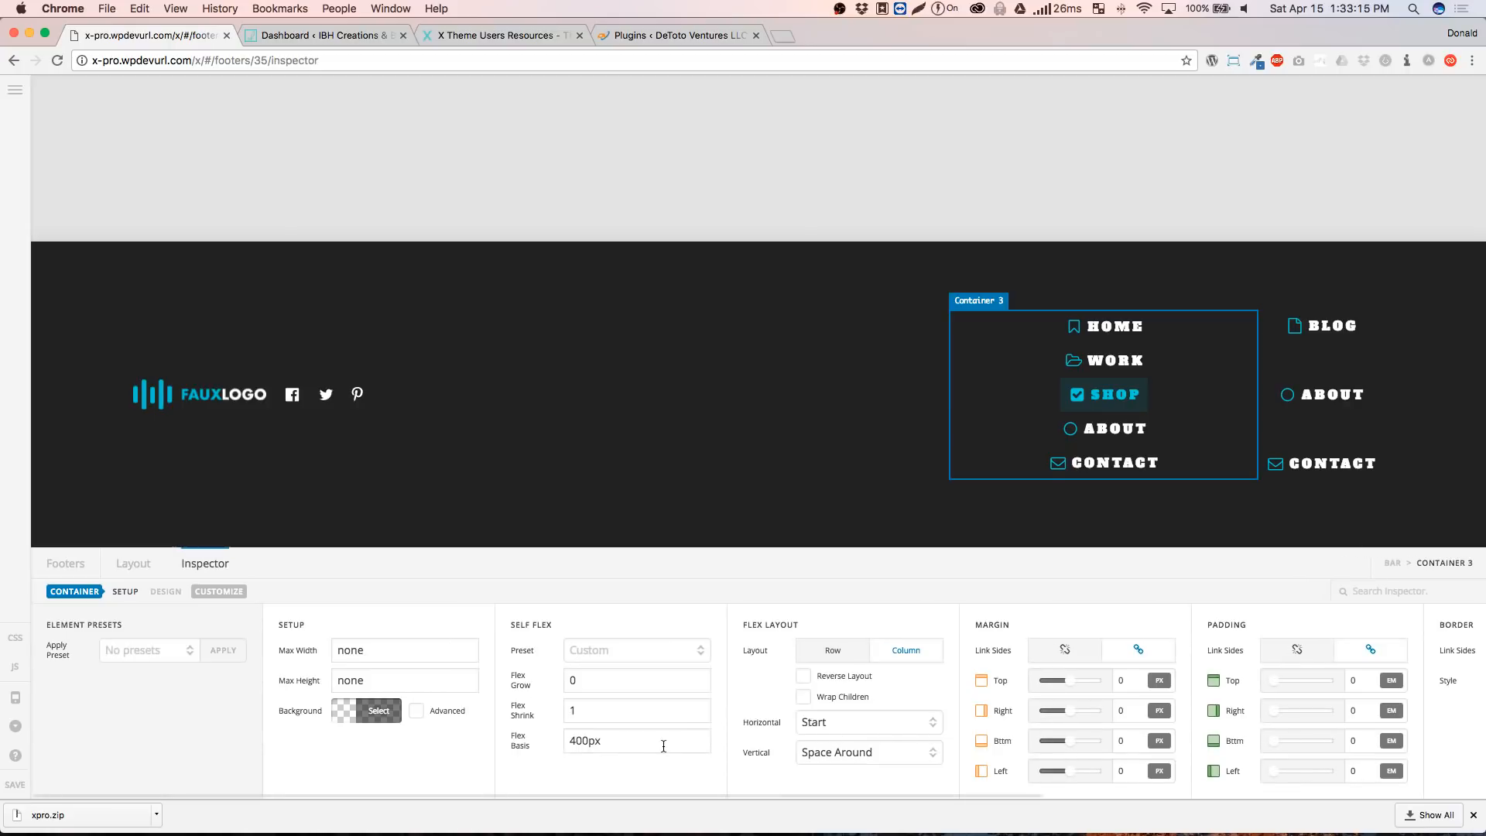
click(663, 746)
key(BackSpace)
key(BackSpace)
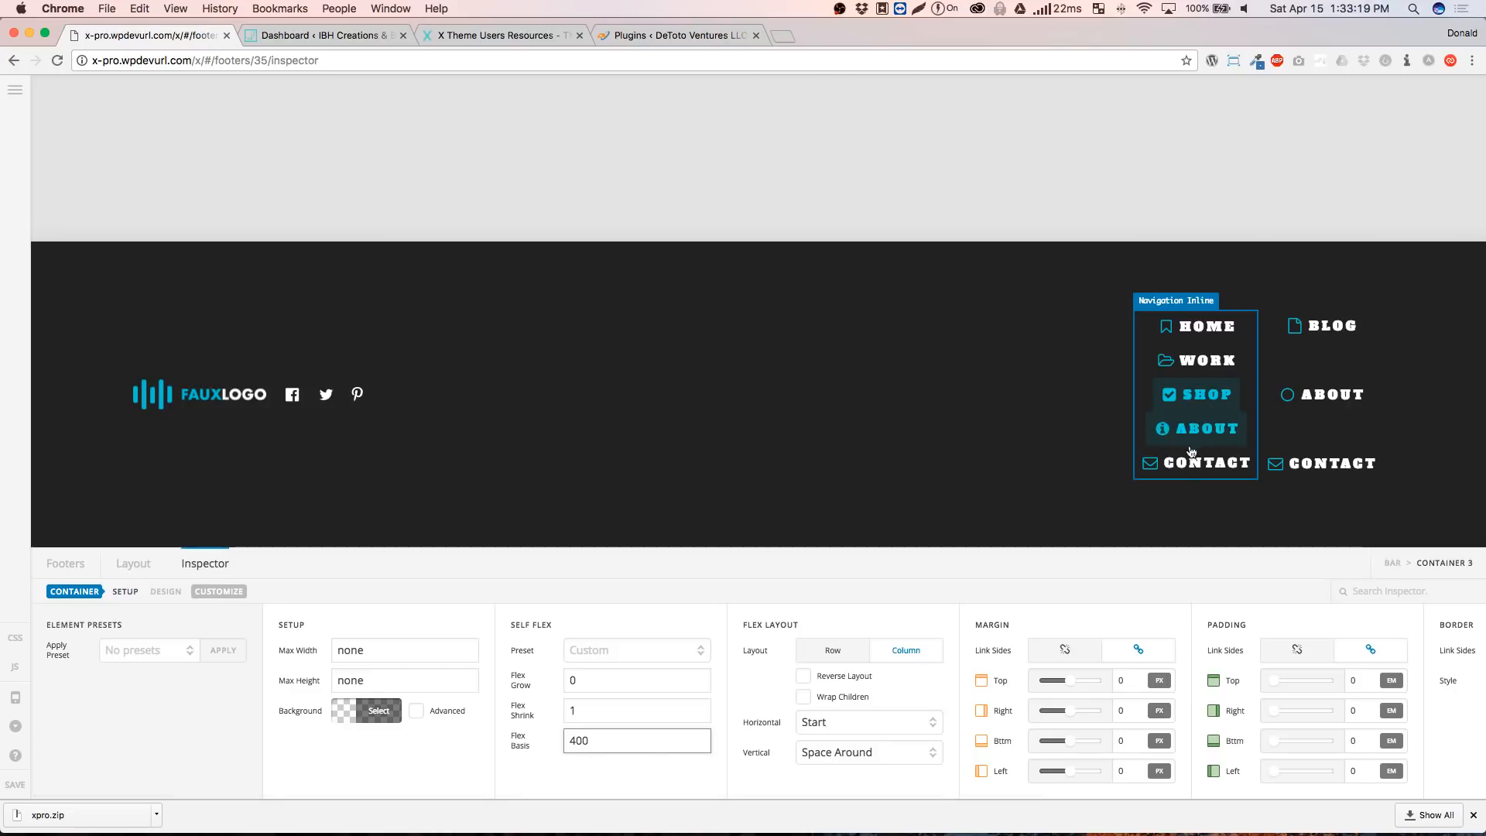
key(BackSpace)
key(BackSpace)
key(BackSpace)
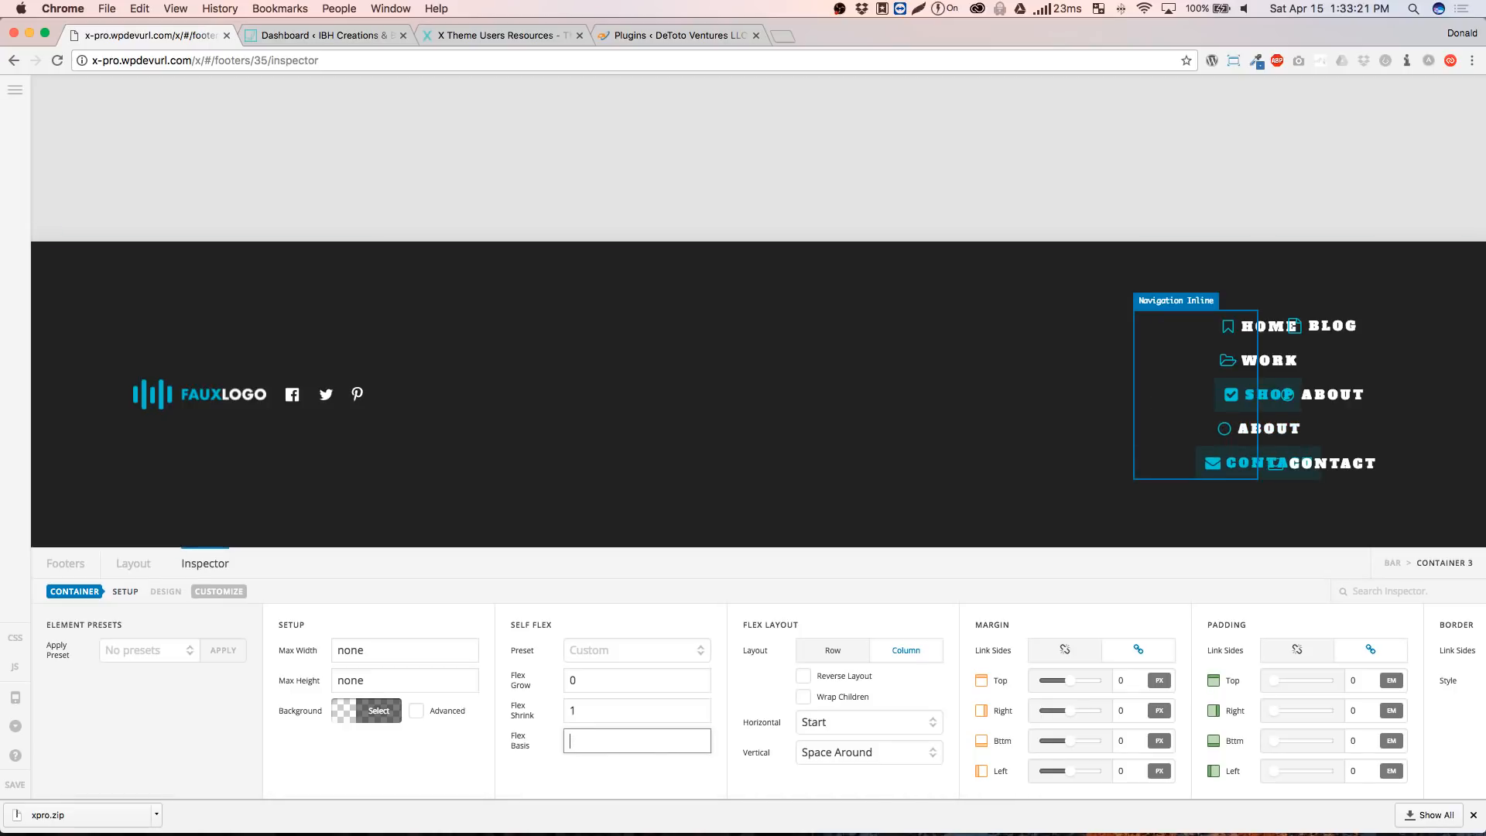
text(600px)
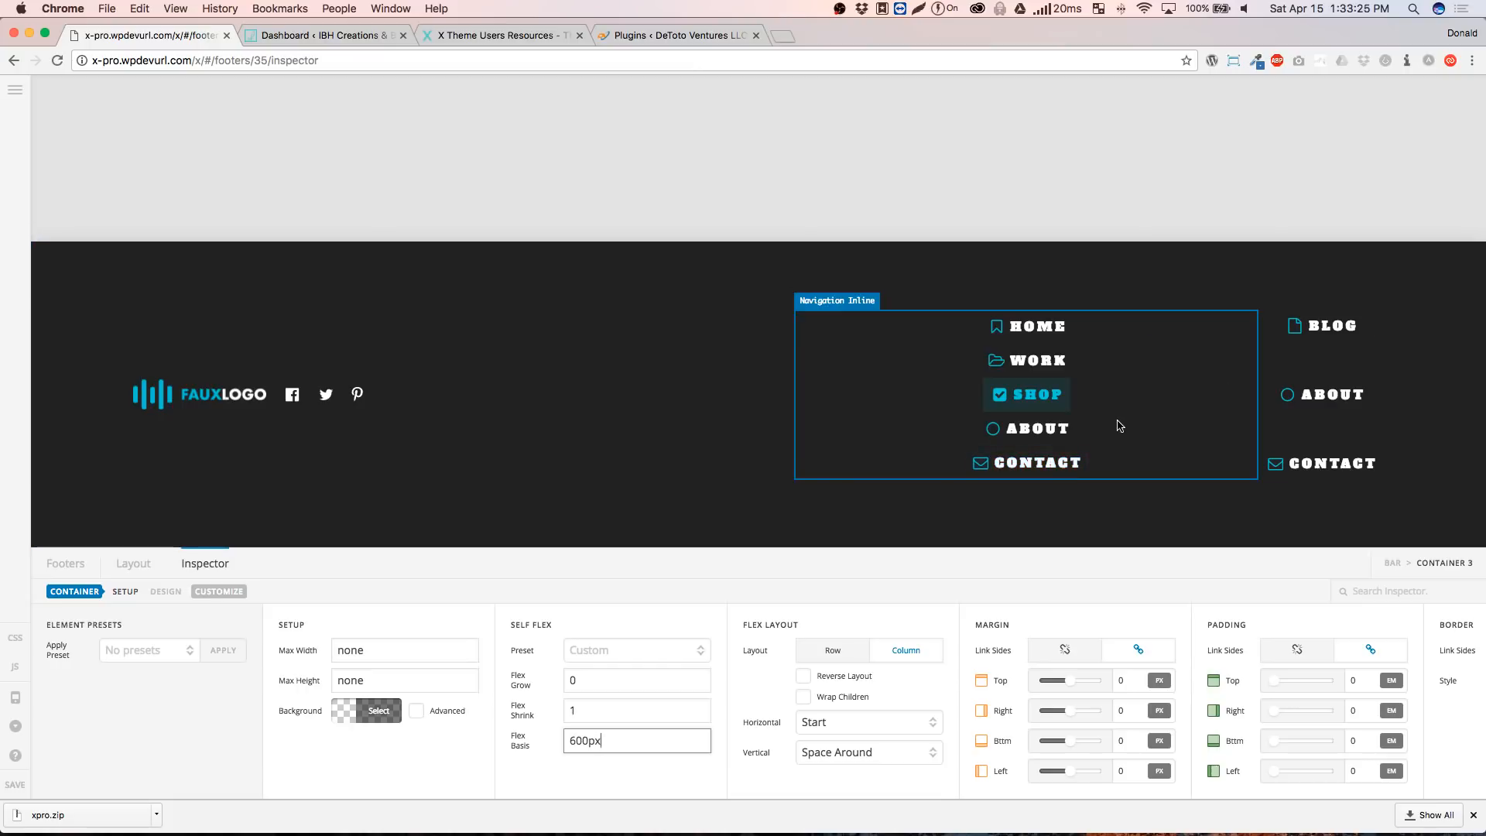
Set Container 3's Flex Basis to auto
key(BackSpace)
key(BackSpace)
key(BackSpace)
key(BackSpace)
key(BackSpace)
text(auto)
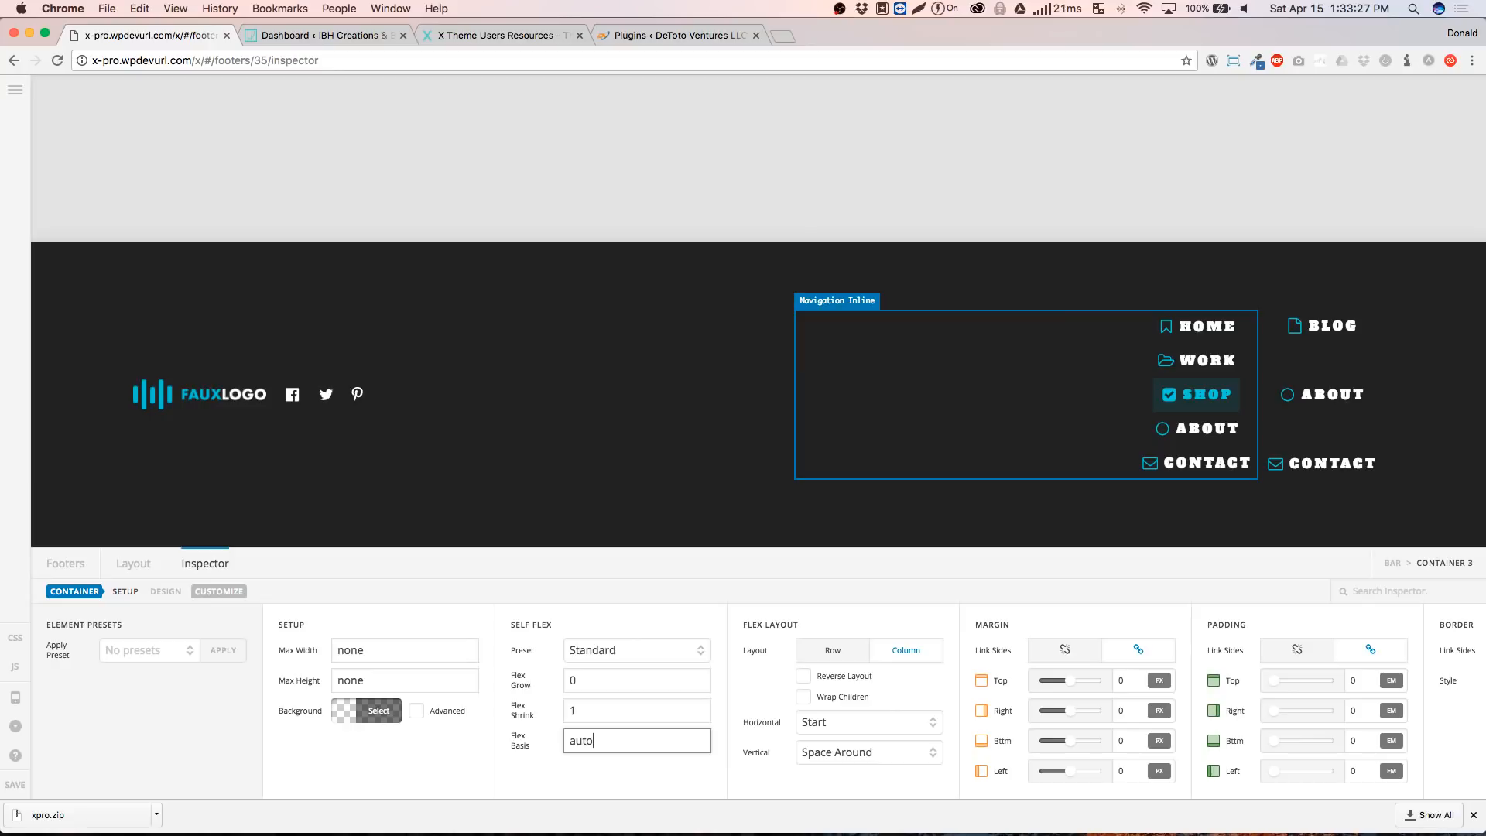
Try the Row layout and Space Between vertical alignment for Container 3, returning to Column with Space Around
click(834, 653)
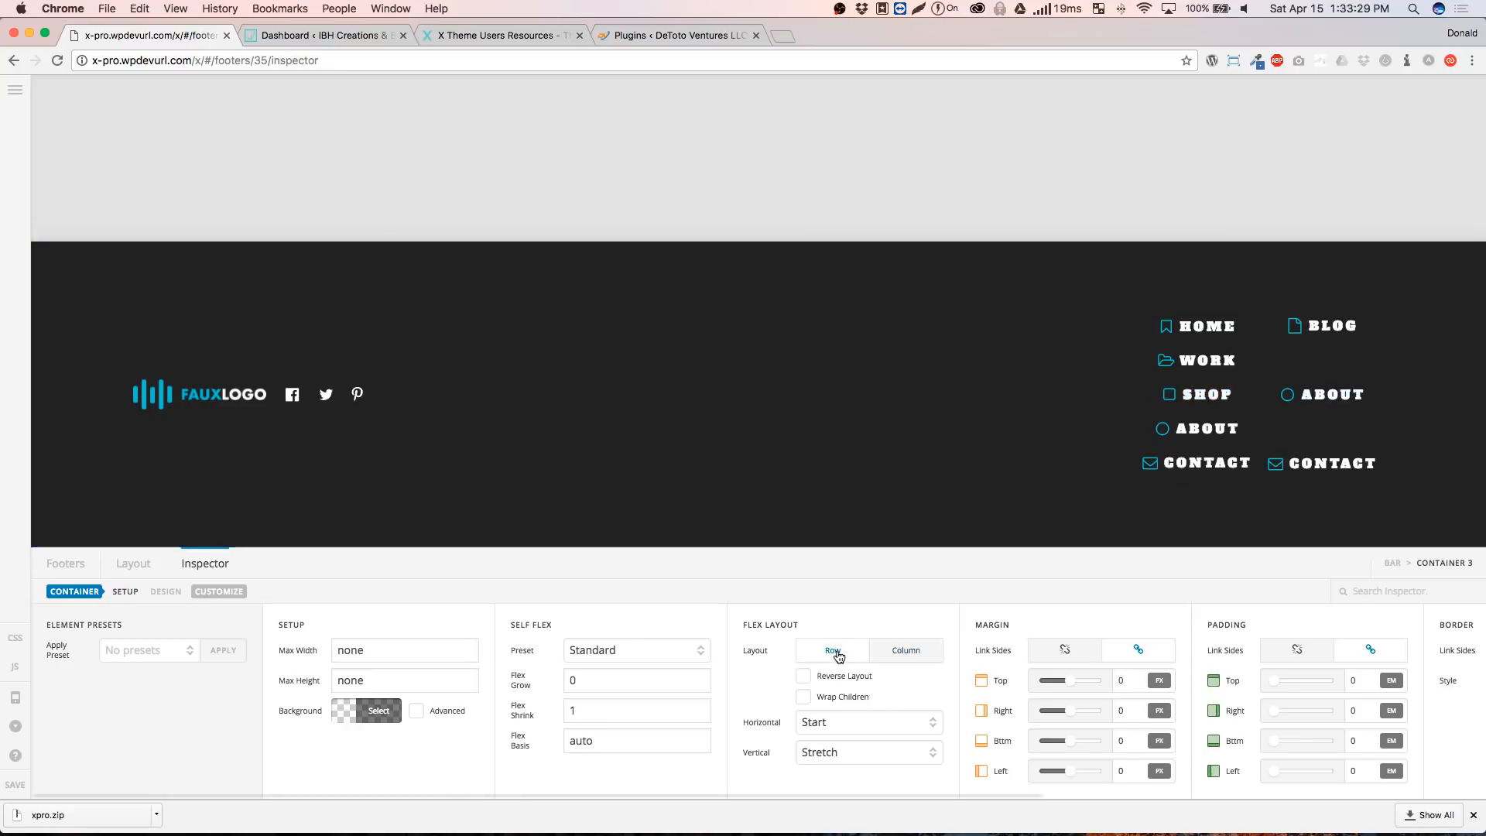
click(886, 655)
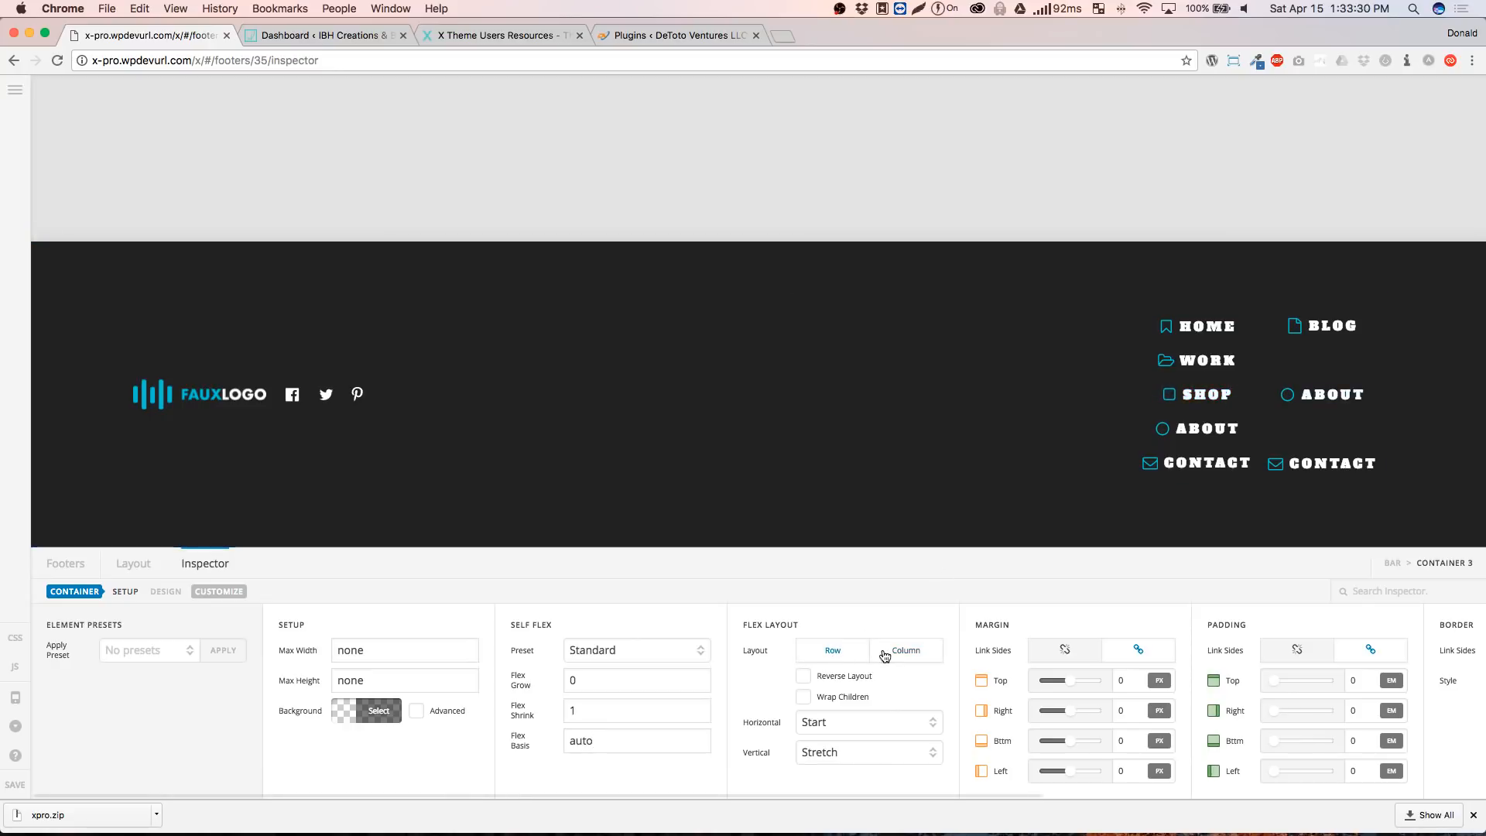
click(844, 754)
click(840, 737)
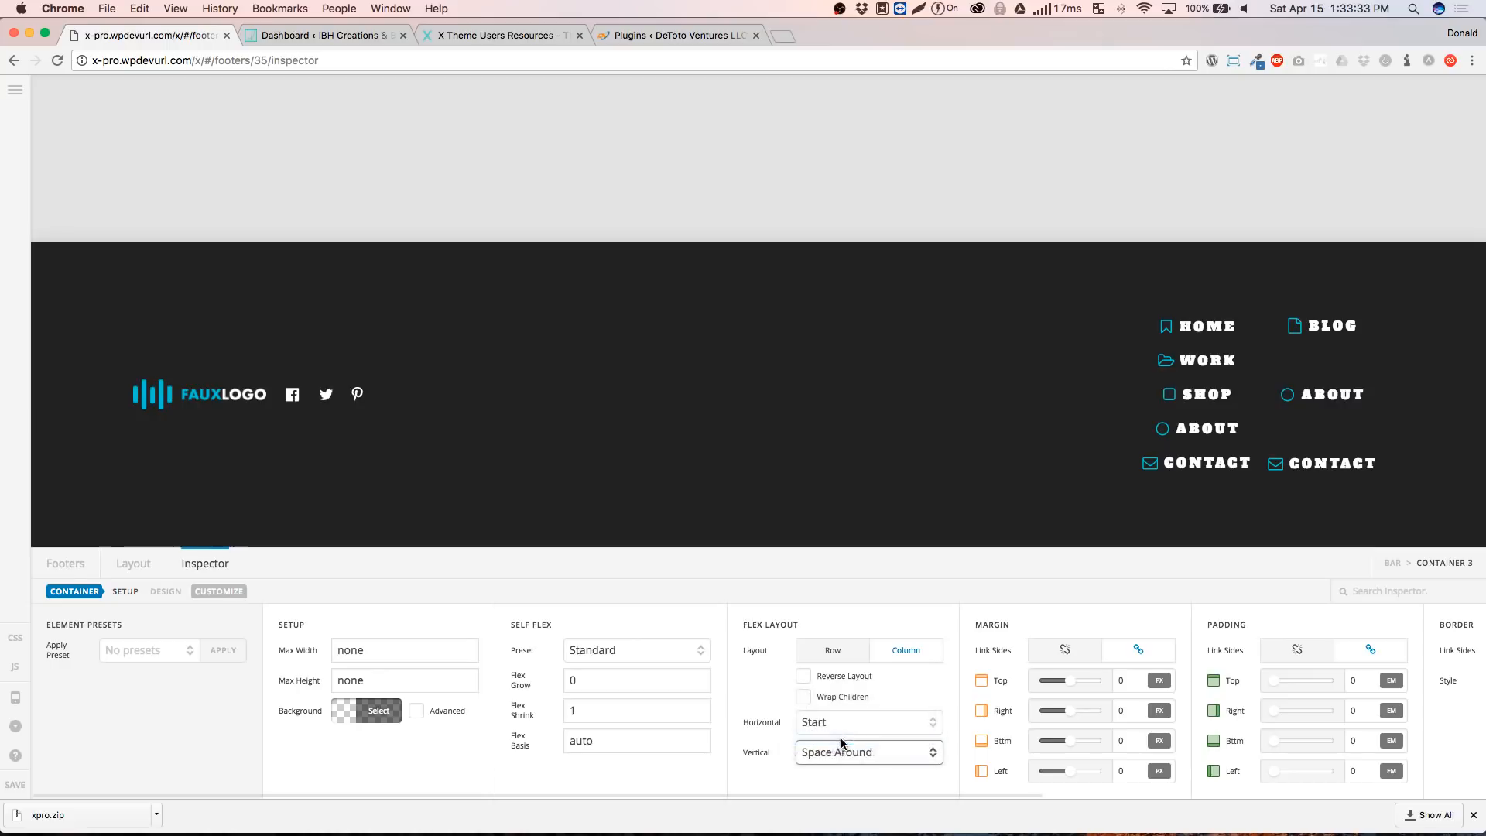
click(845, 751)
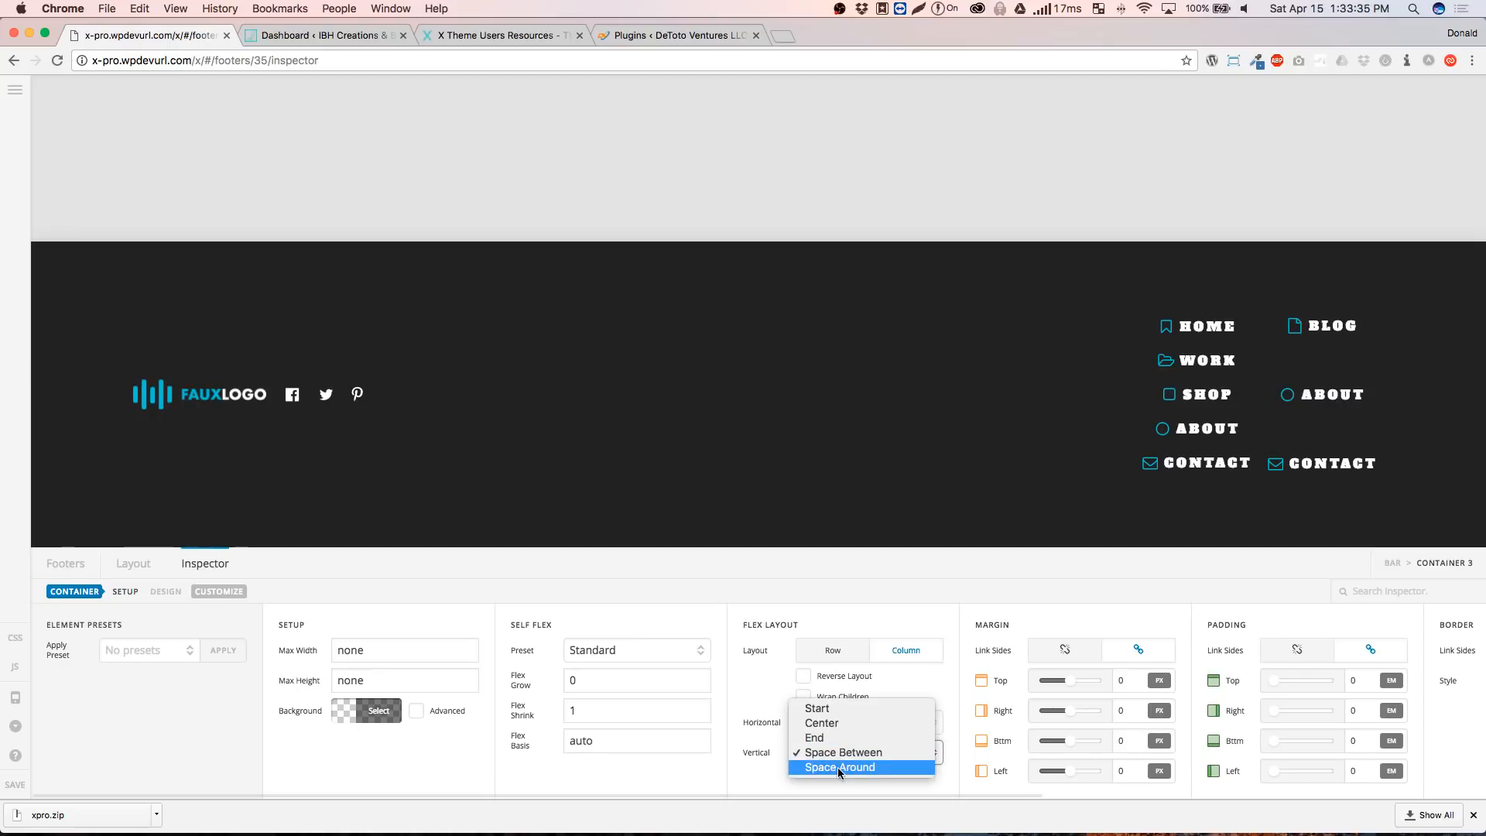
click(443, 748)
Try a max height of 300px for Container 3
click(399, 681)
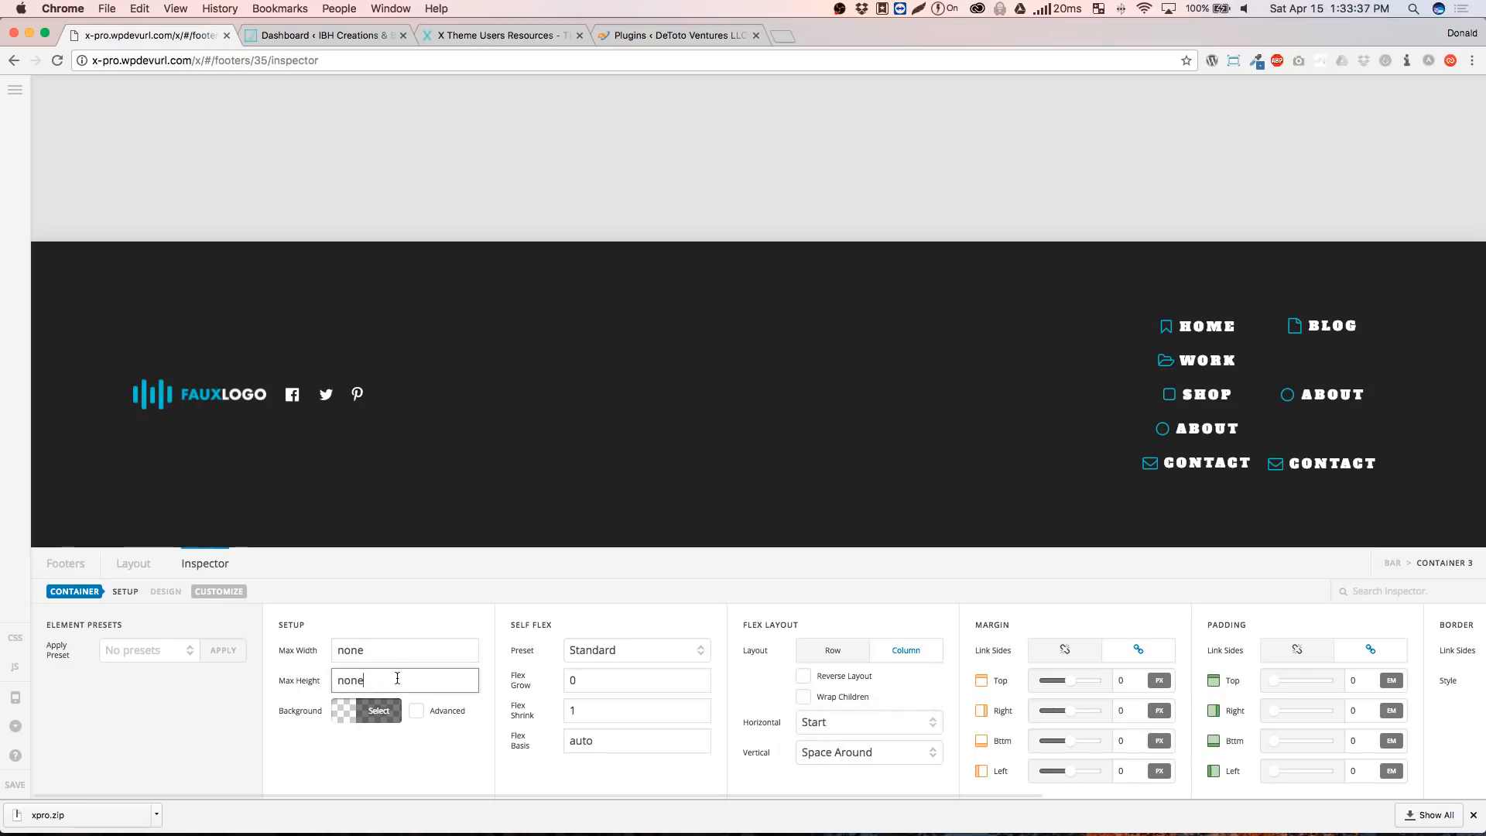
key(BackSpace)
key(BackSpace)
key(BackSpace)
key(BackSpace)
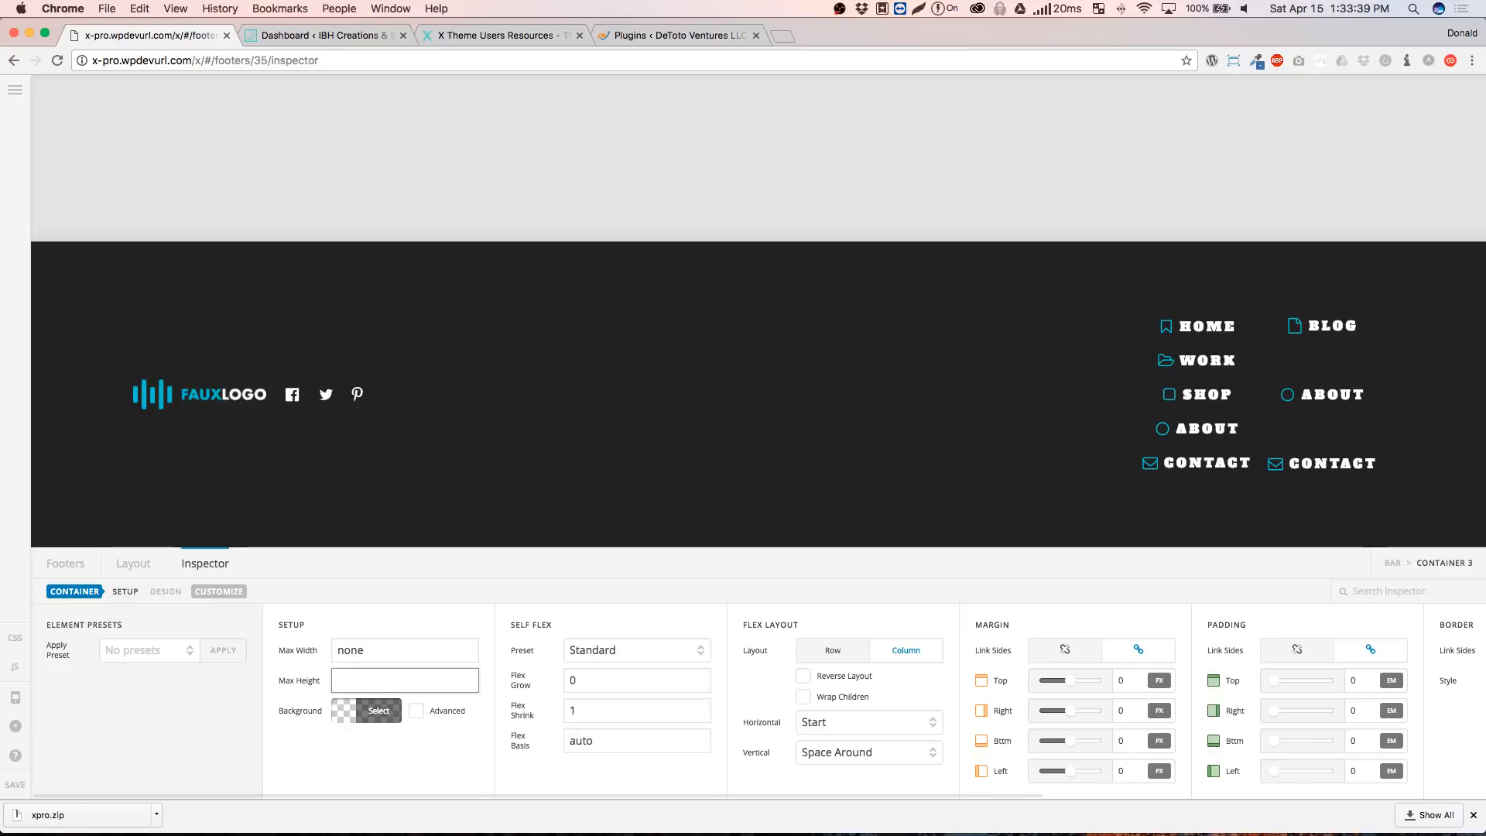
text(300px)
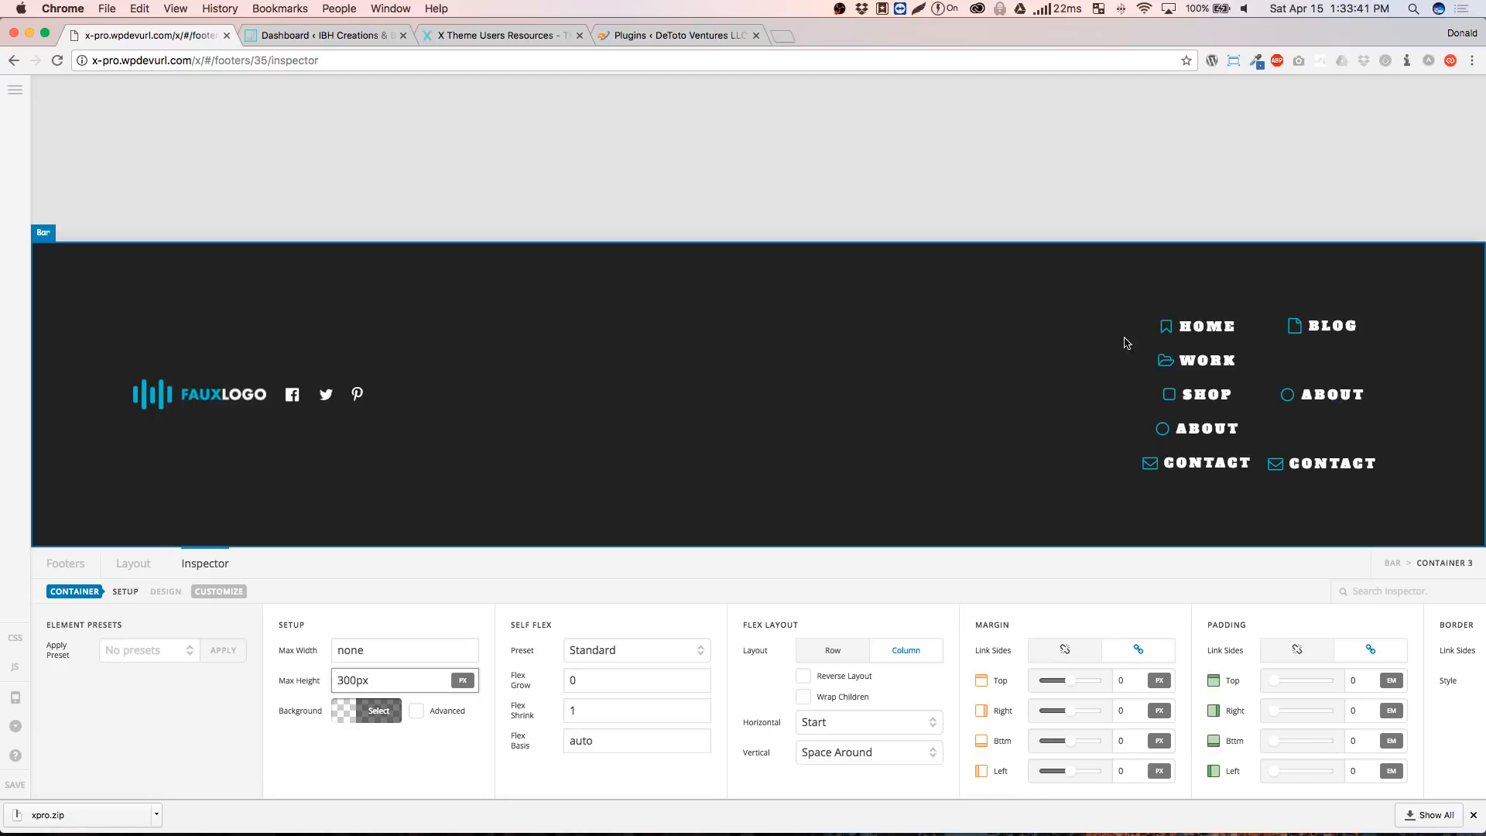
Try lower max heights of 200 and 100 px for Container 3, returning the max height to none
key(BackSpace)
key(BackSpace)
key(BackSpace)
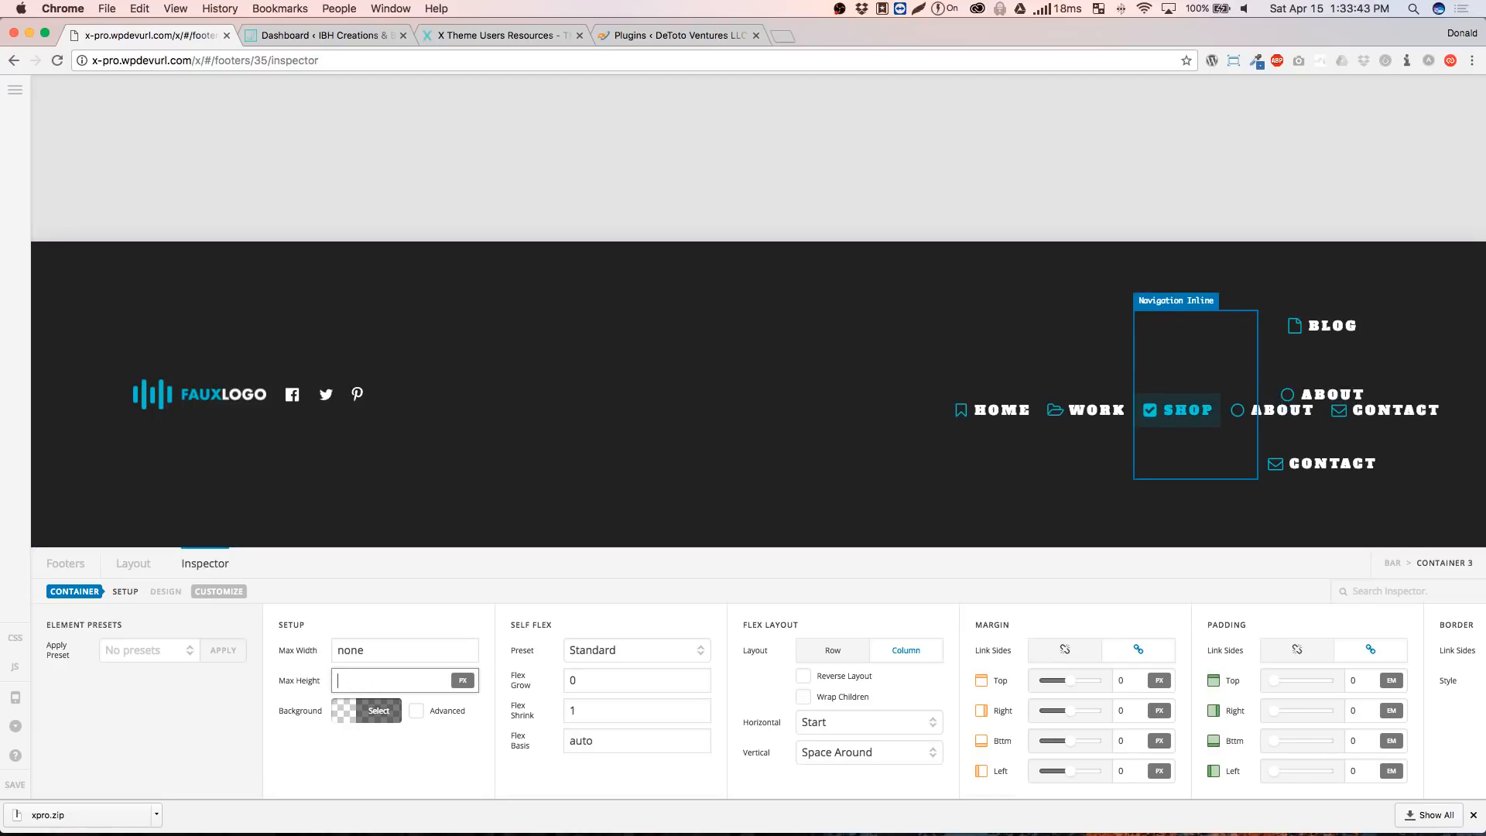
text(00)
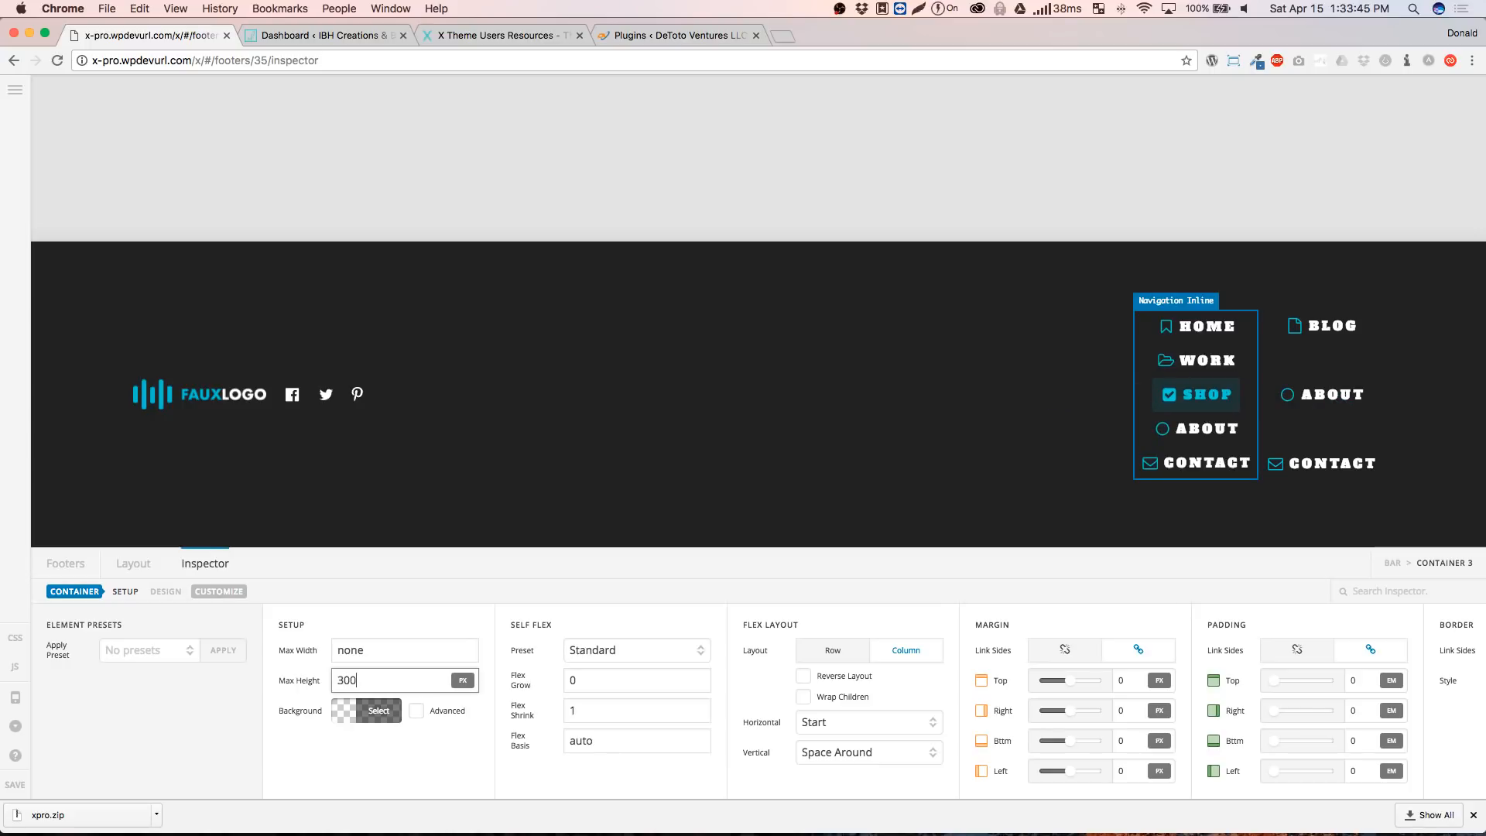
key(BackSpace)
text(2)
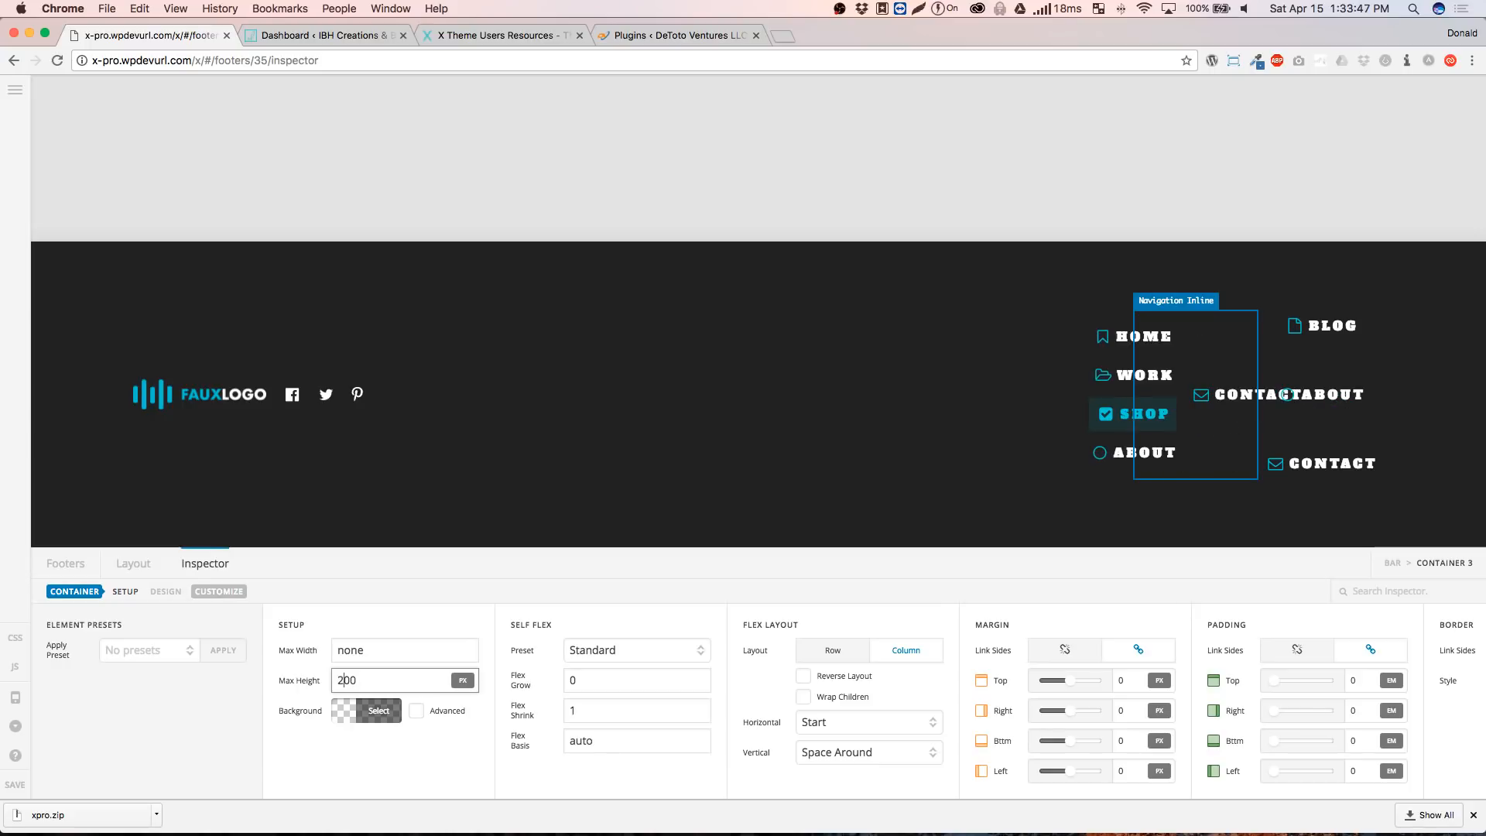
key(BackSpace)
text(1)
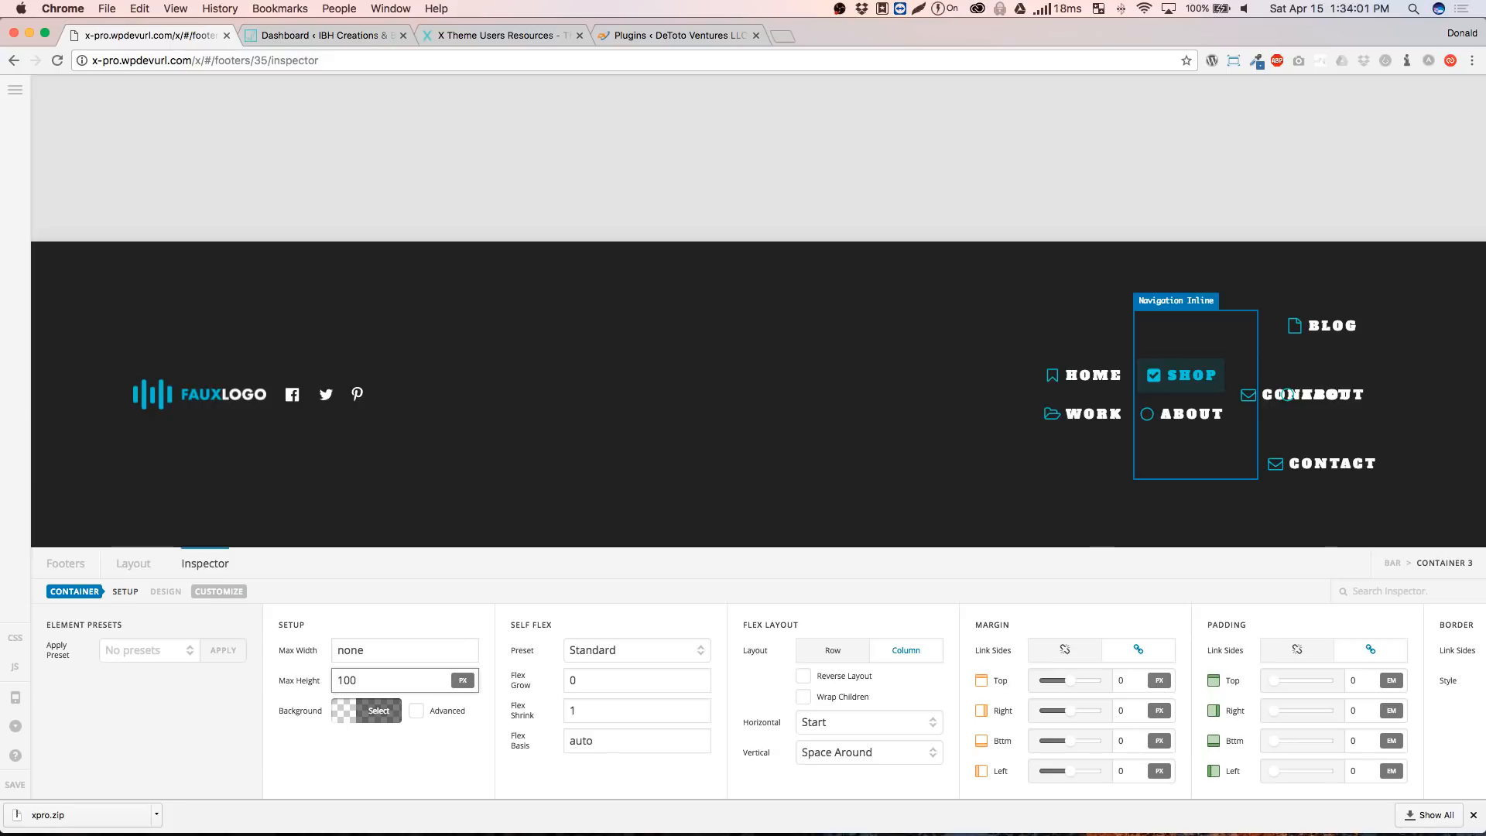
key(BackSpace)
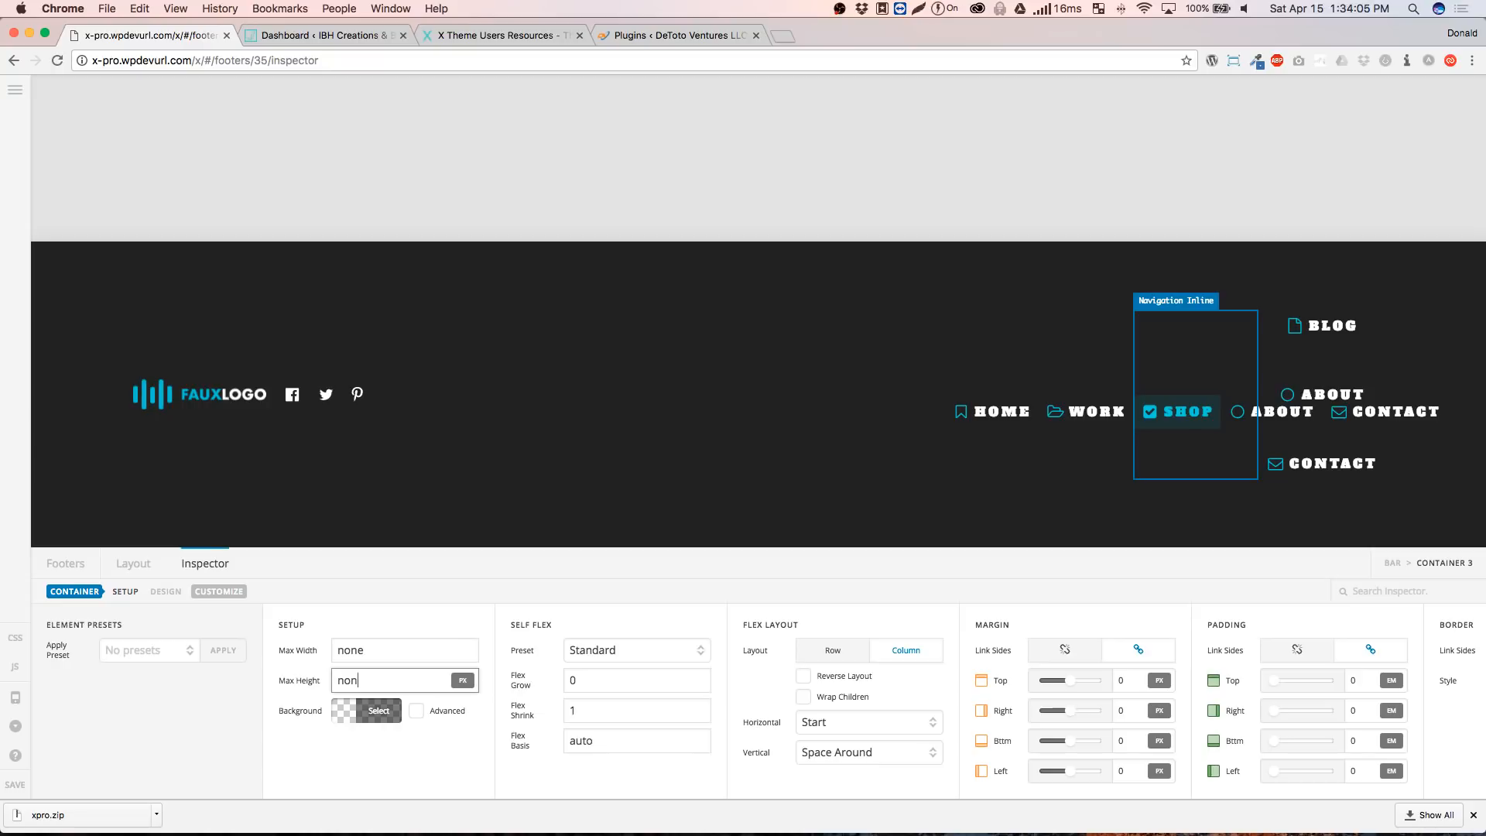
text(e)
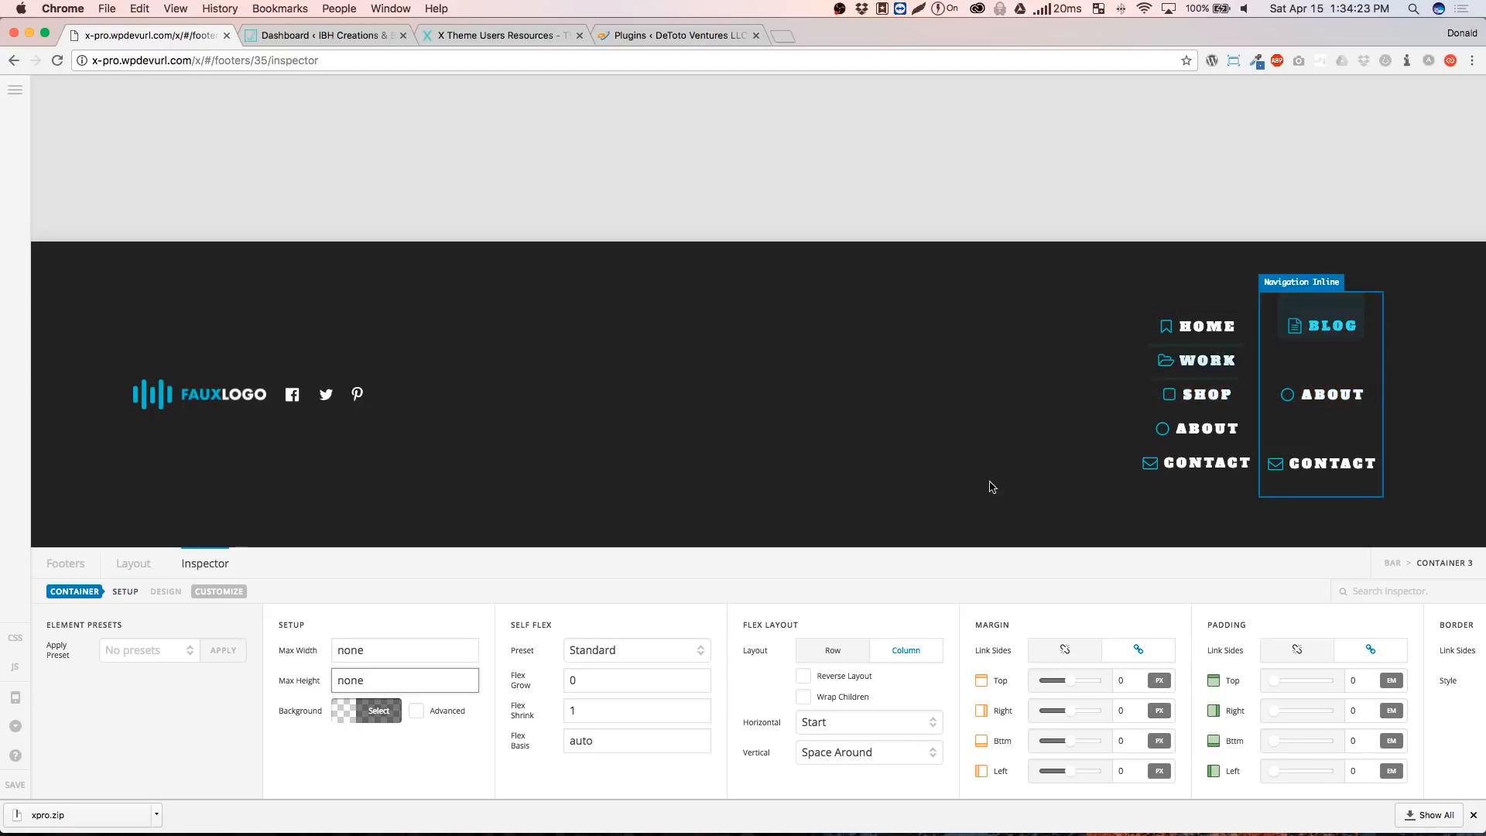
Duplicate Container 3 and move the duplicate below Copy of Container 3
click(133, 563)
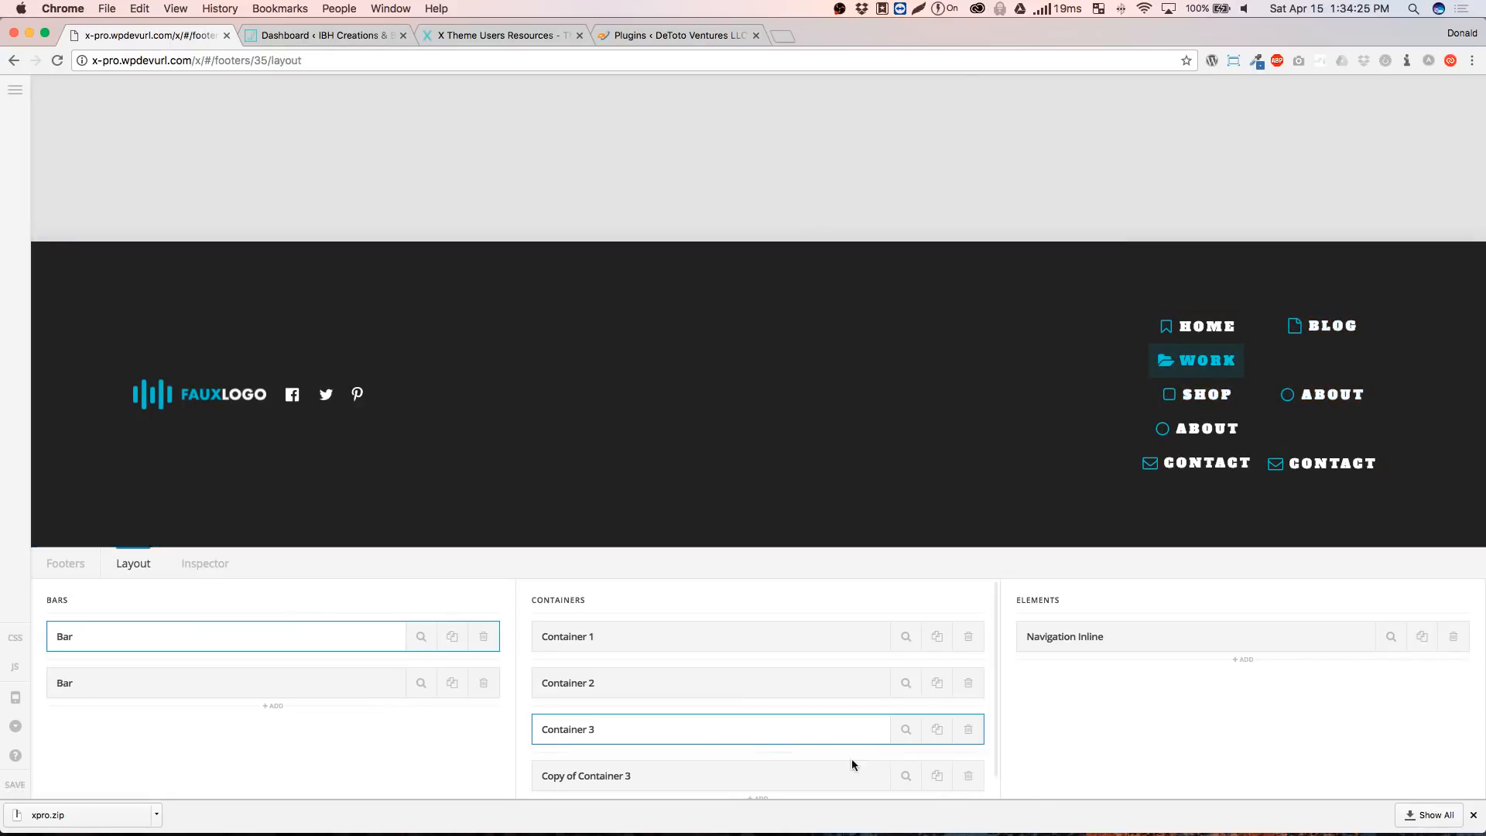
click(938, 730)
scroll(890, 727, down, 1)
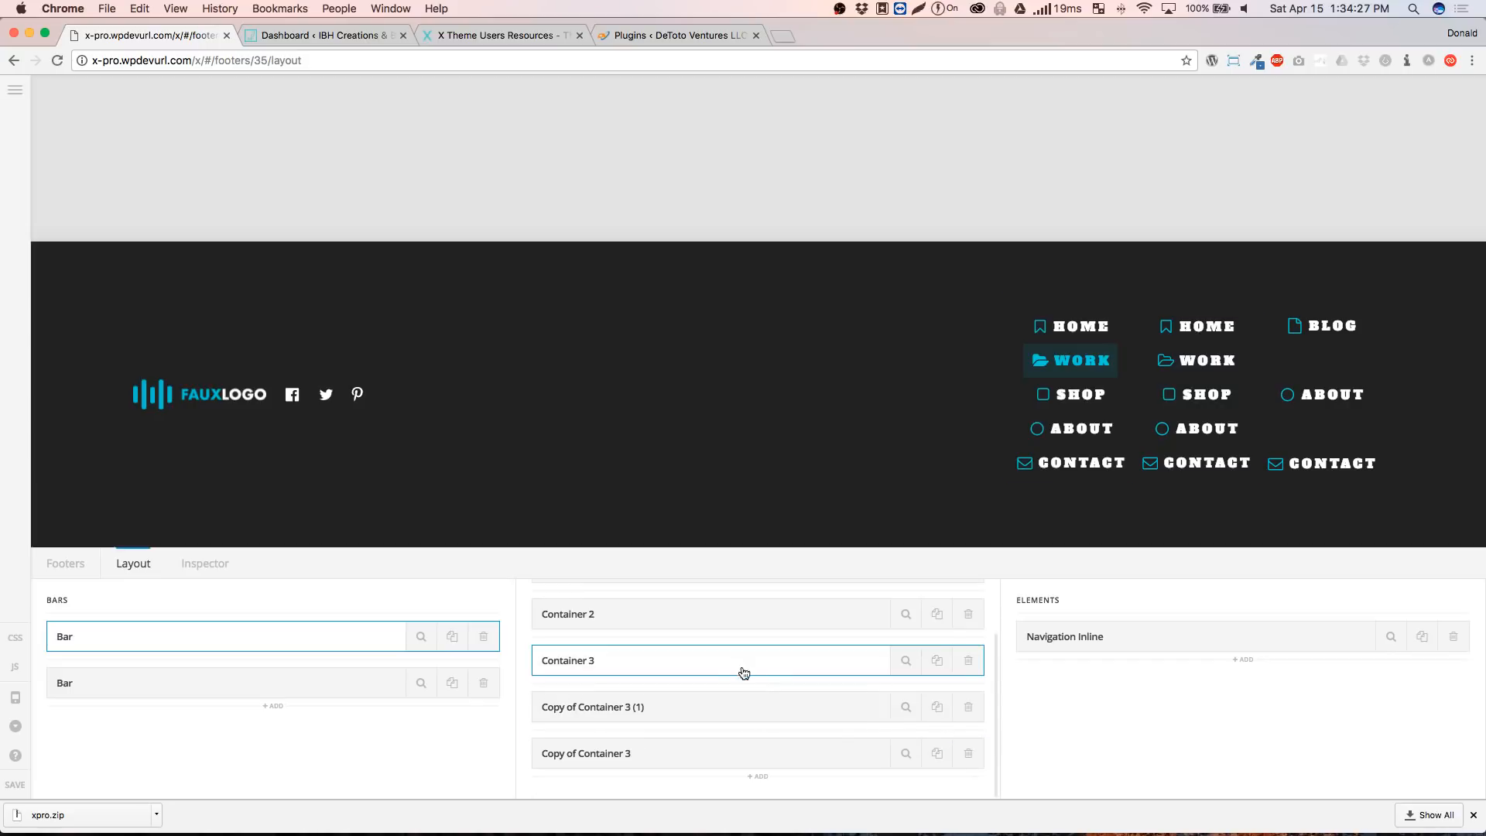
drag(736, 707, 736, 760)
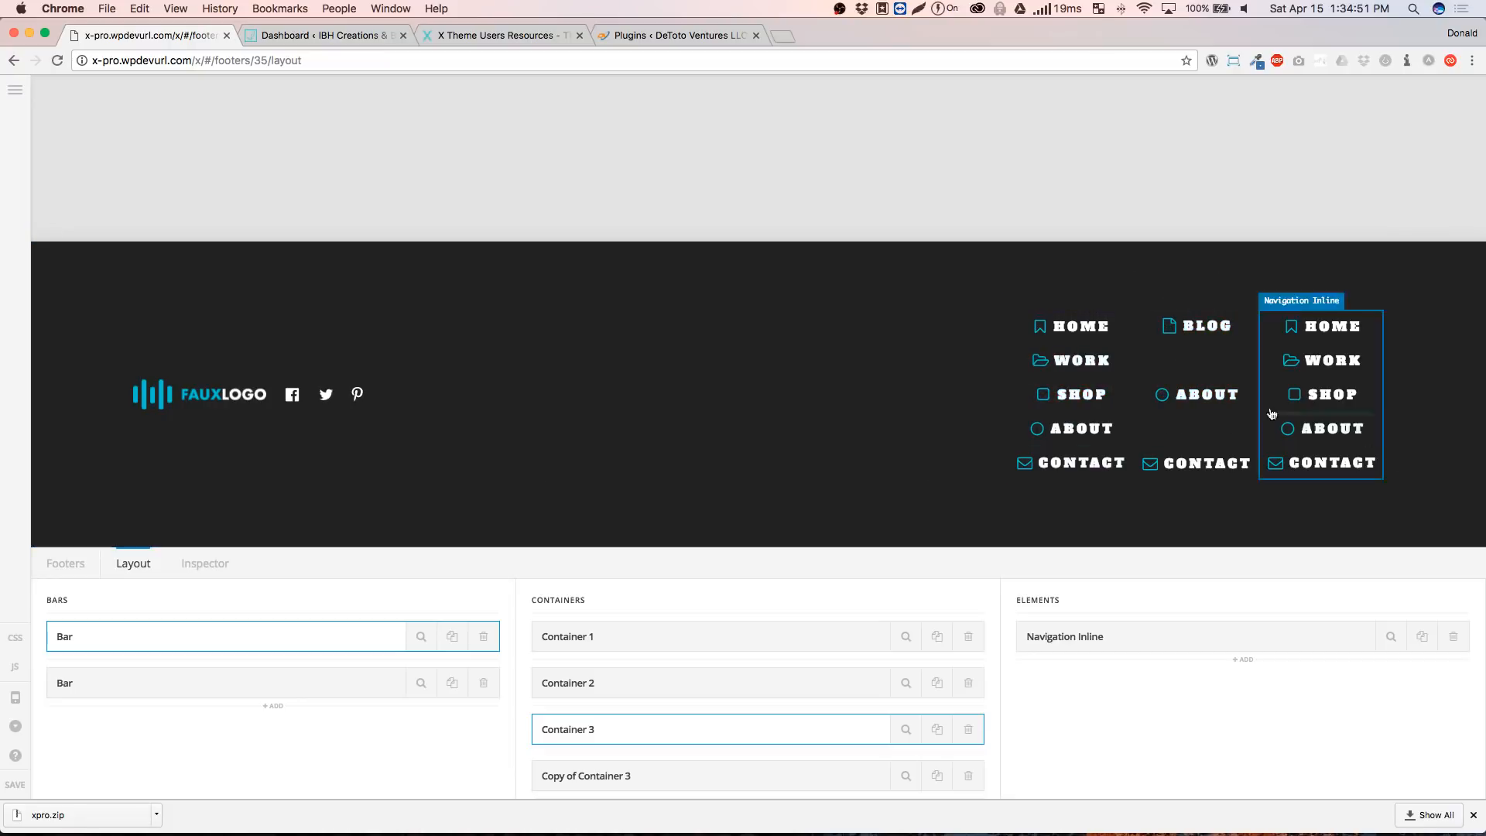
Delete the extra duplicate of Container 3 placed after Copy of Container 3 and confirm the deletion
click(1195, 362)
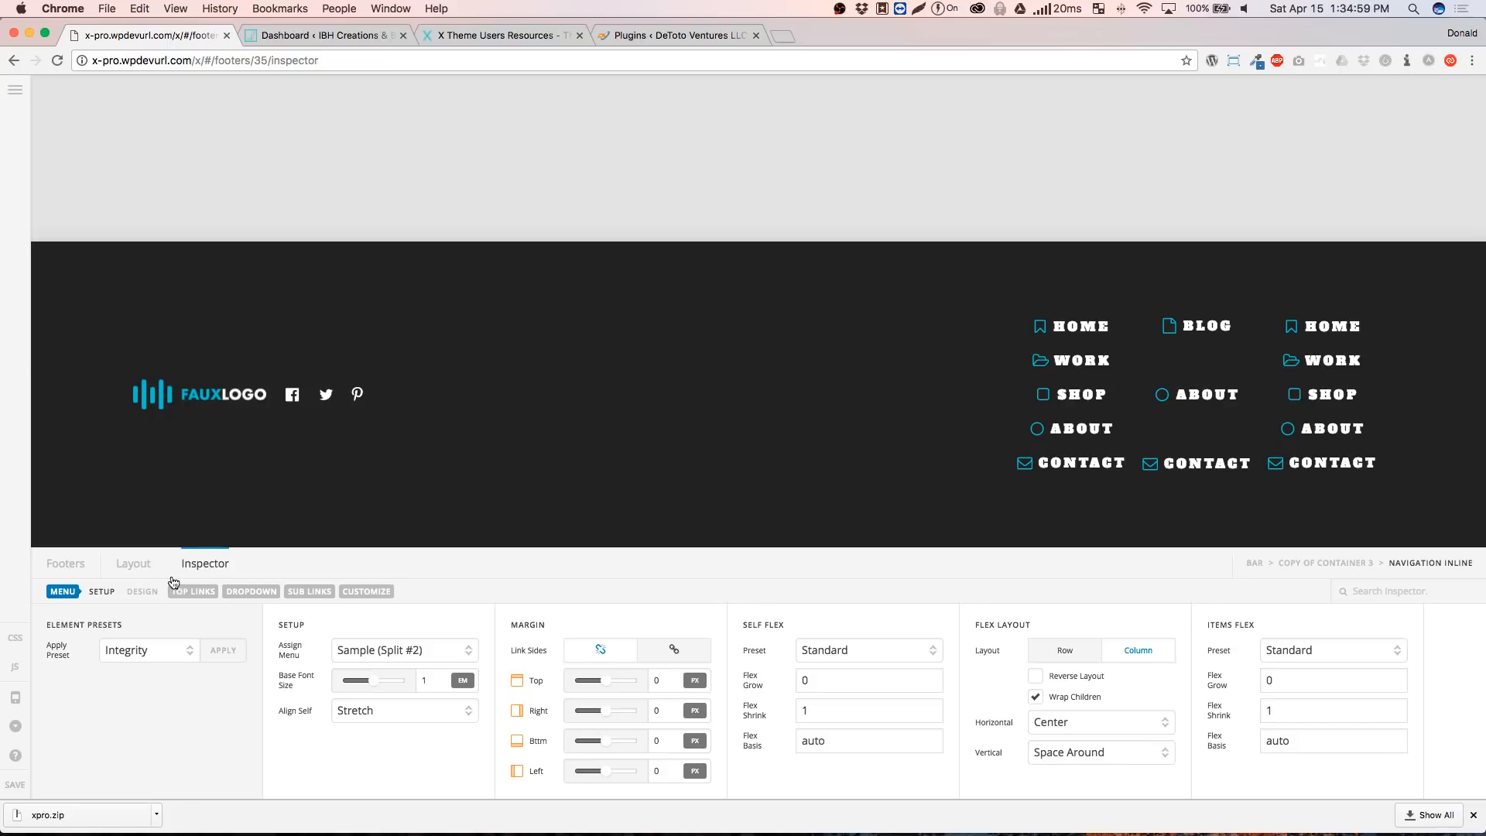
click(144, 574)
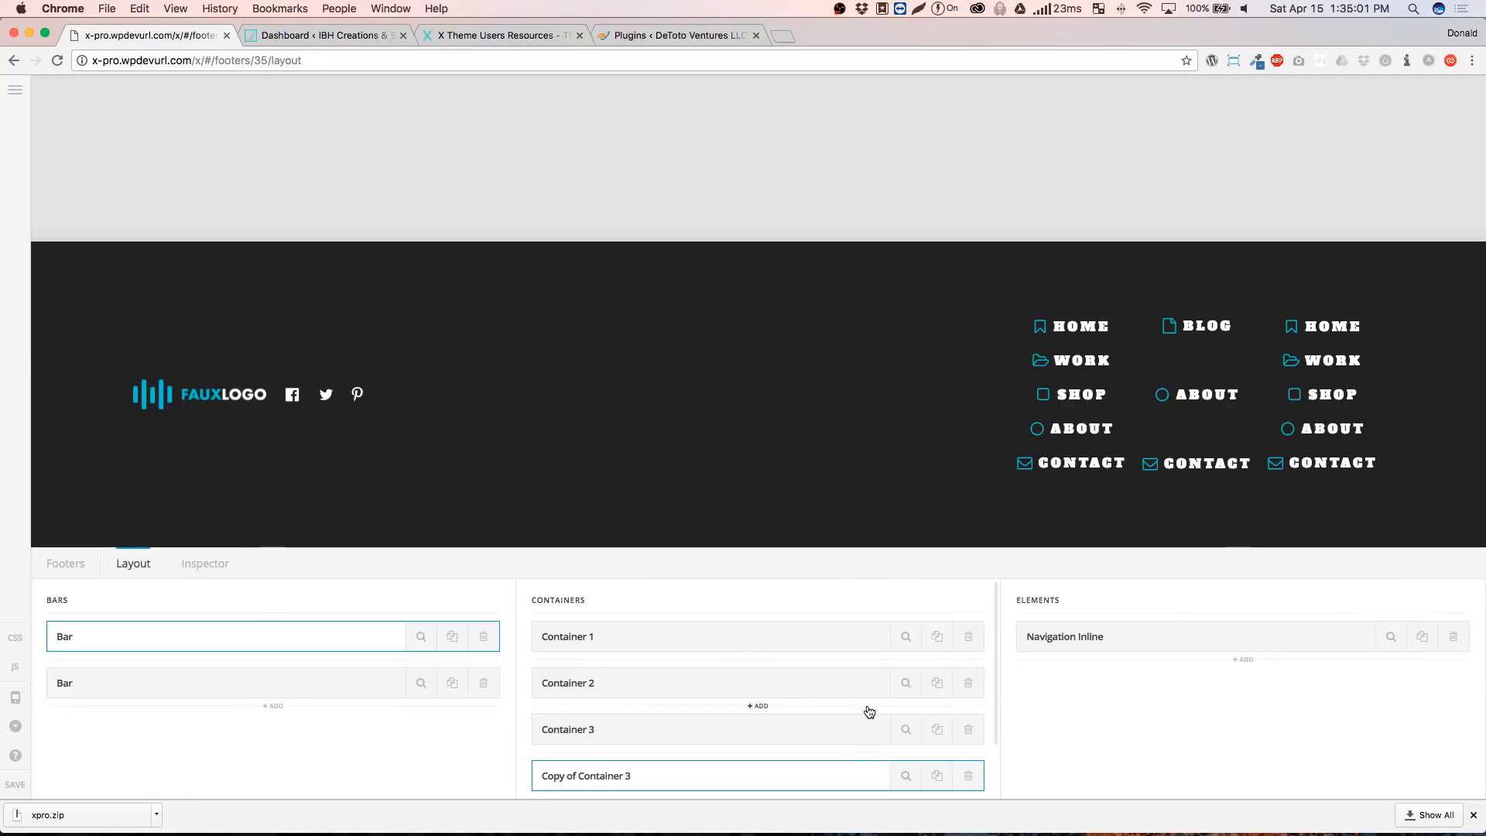
click(952, 774)
click(960, 755)
click(700, 491)
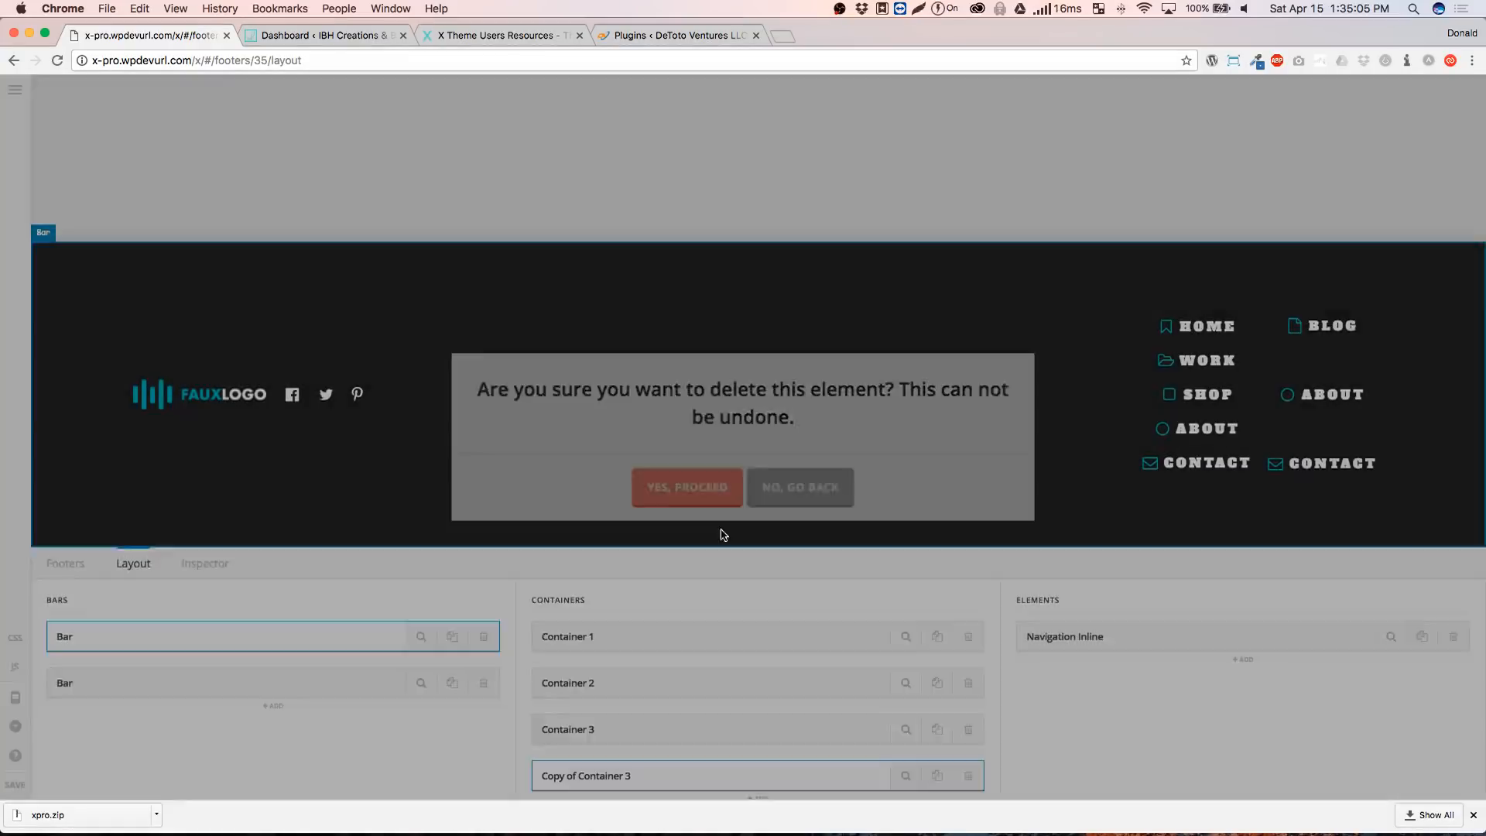
Set the top links' height to auto for the inline navigation in Copy of Container 3
click(906, 776)
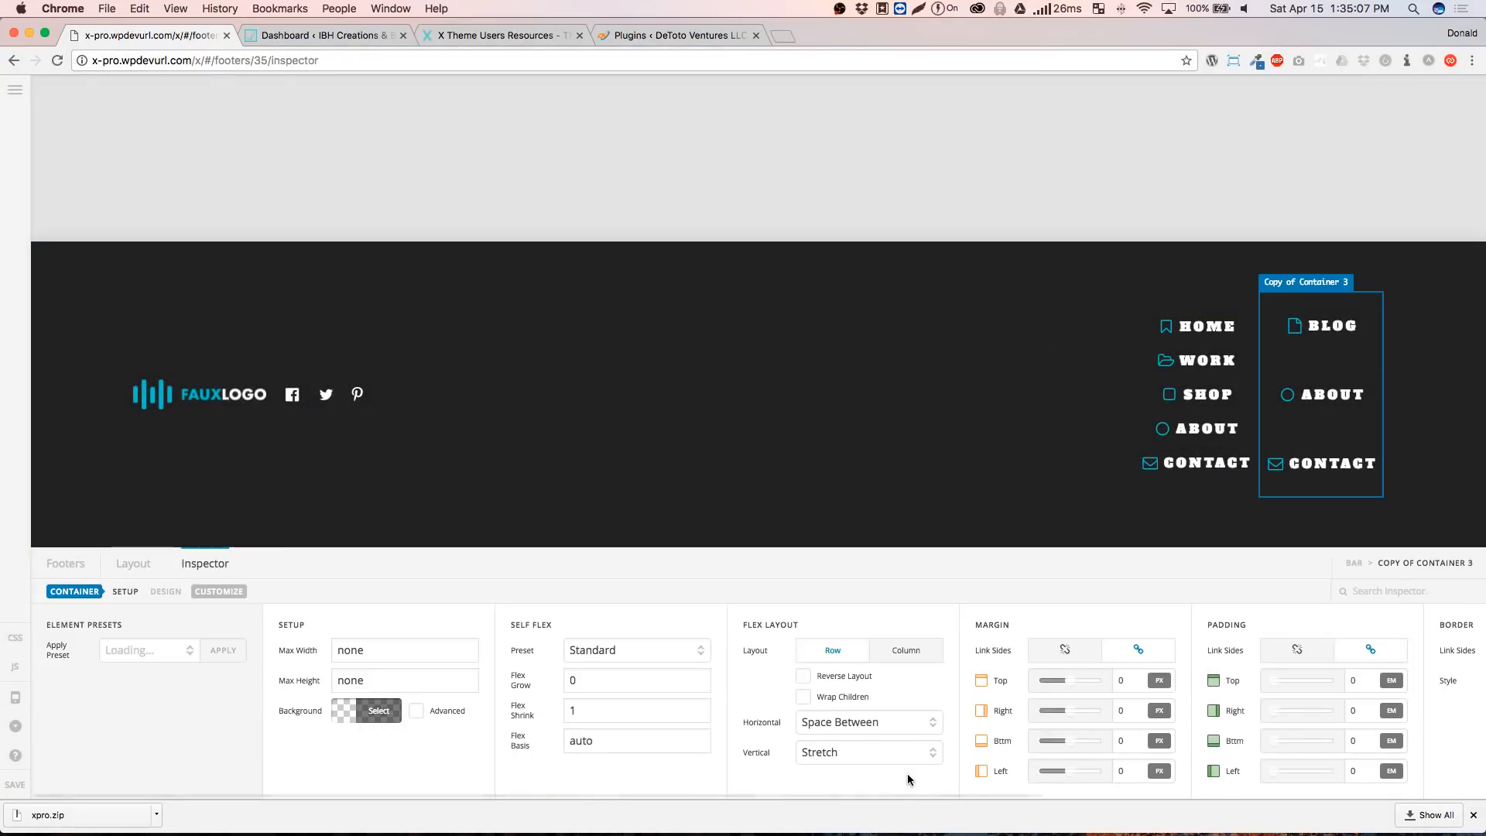
click(1312, 449)
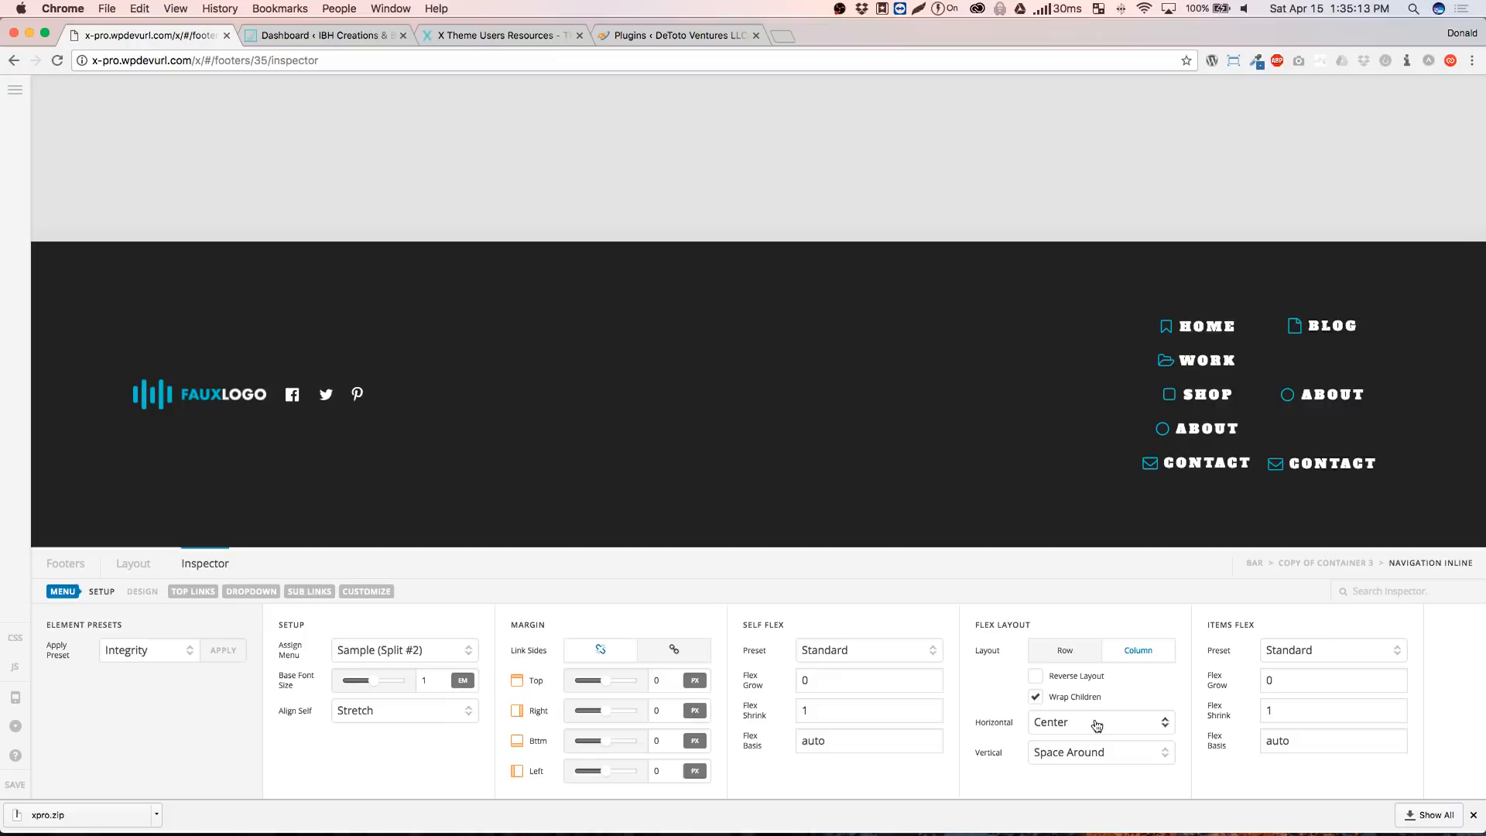
click(198, 593)
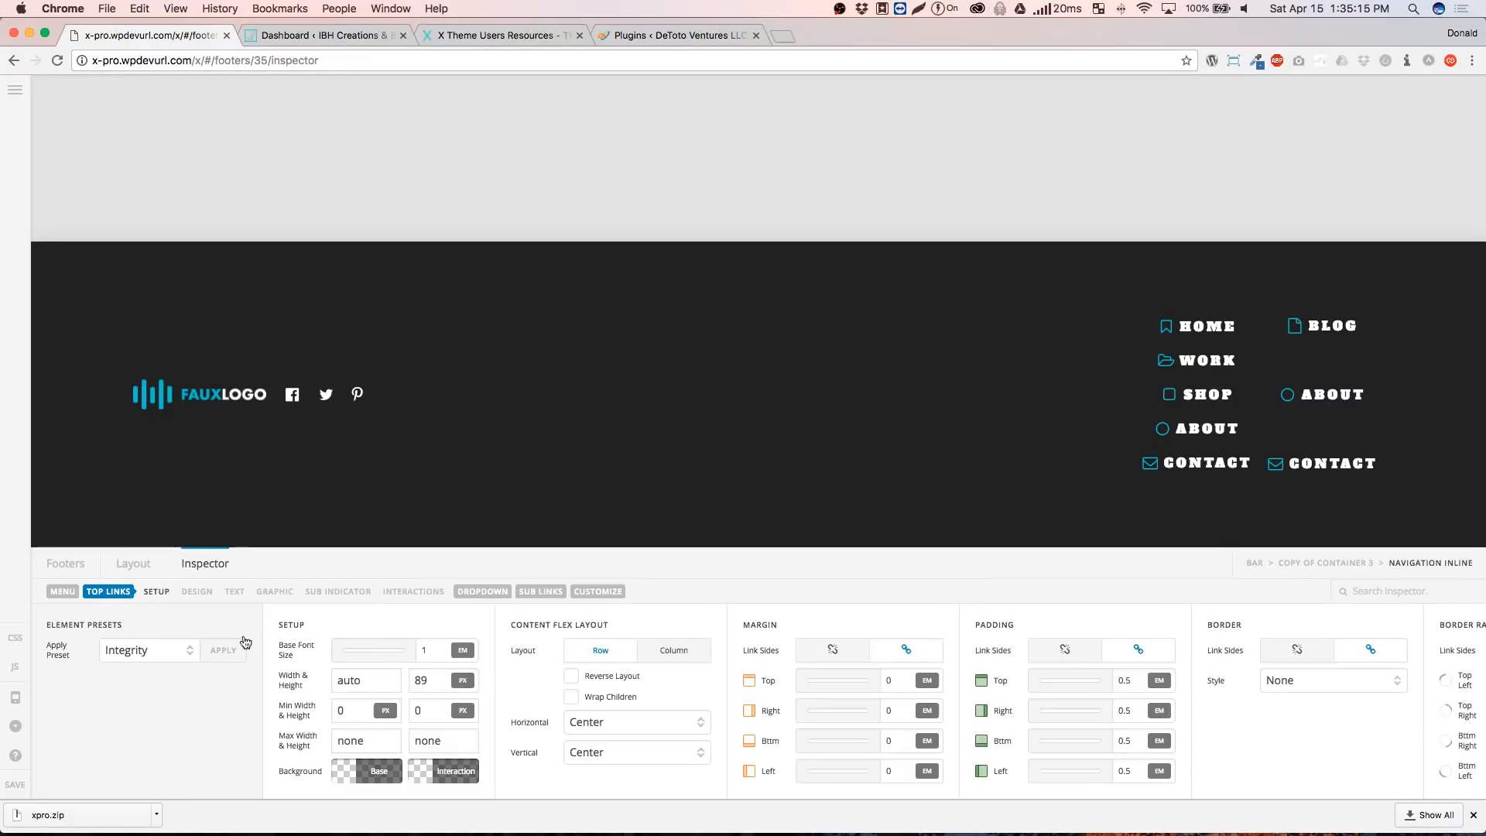
double_click(428, 680)
text(auto)
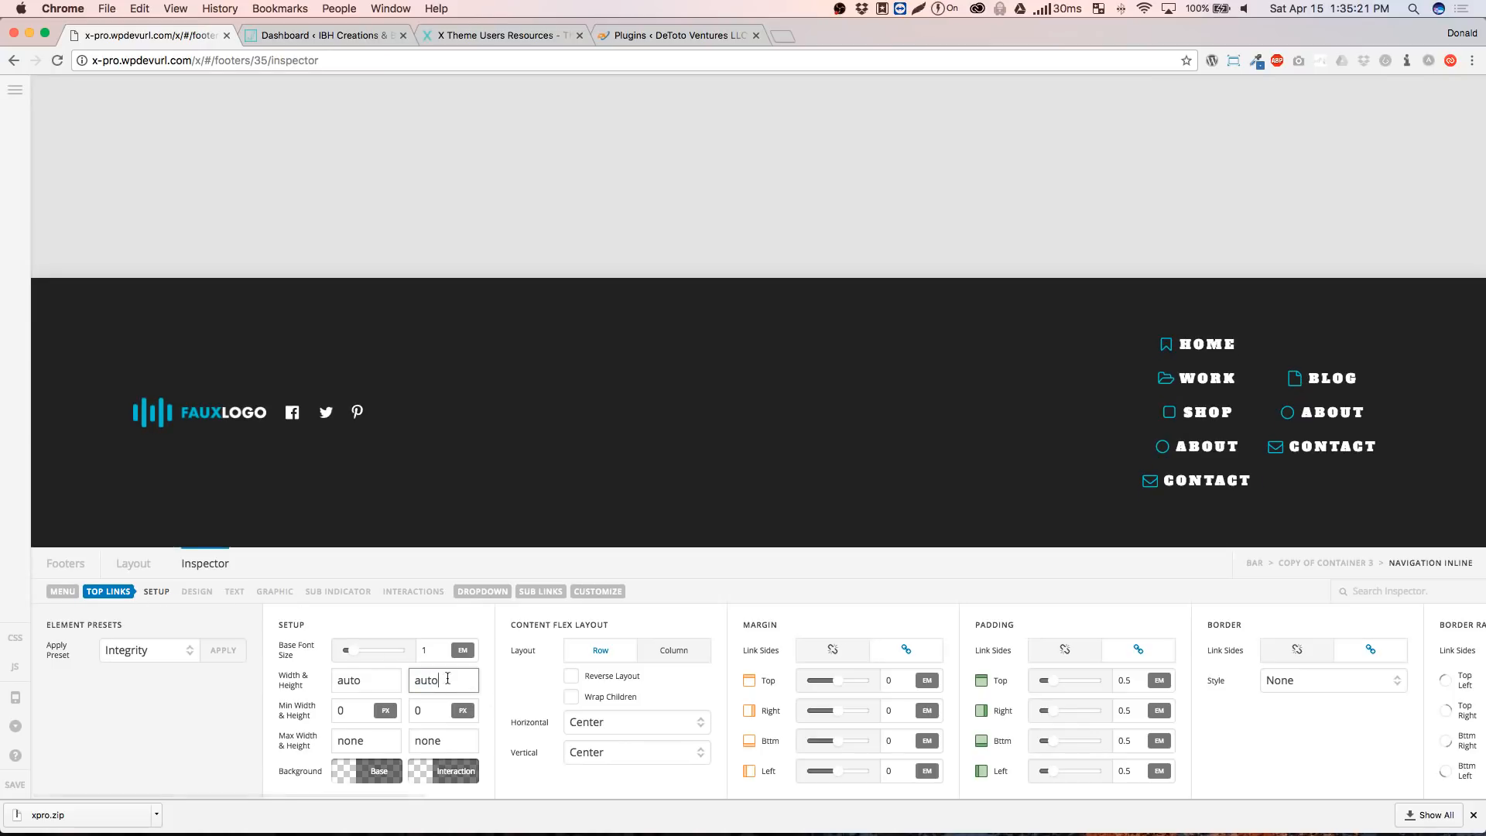
Try Start as the vertical alignment of the top links' content flex layout, returning it to Center
click(588, 724)
click(589, 722)
click(619, 752)
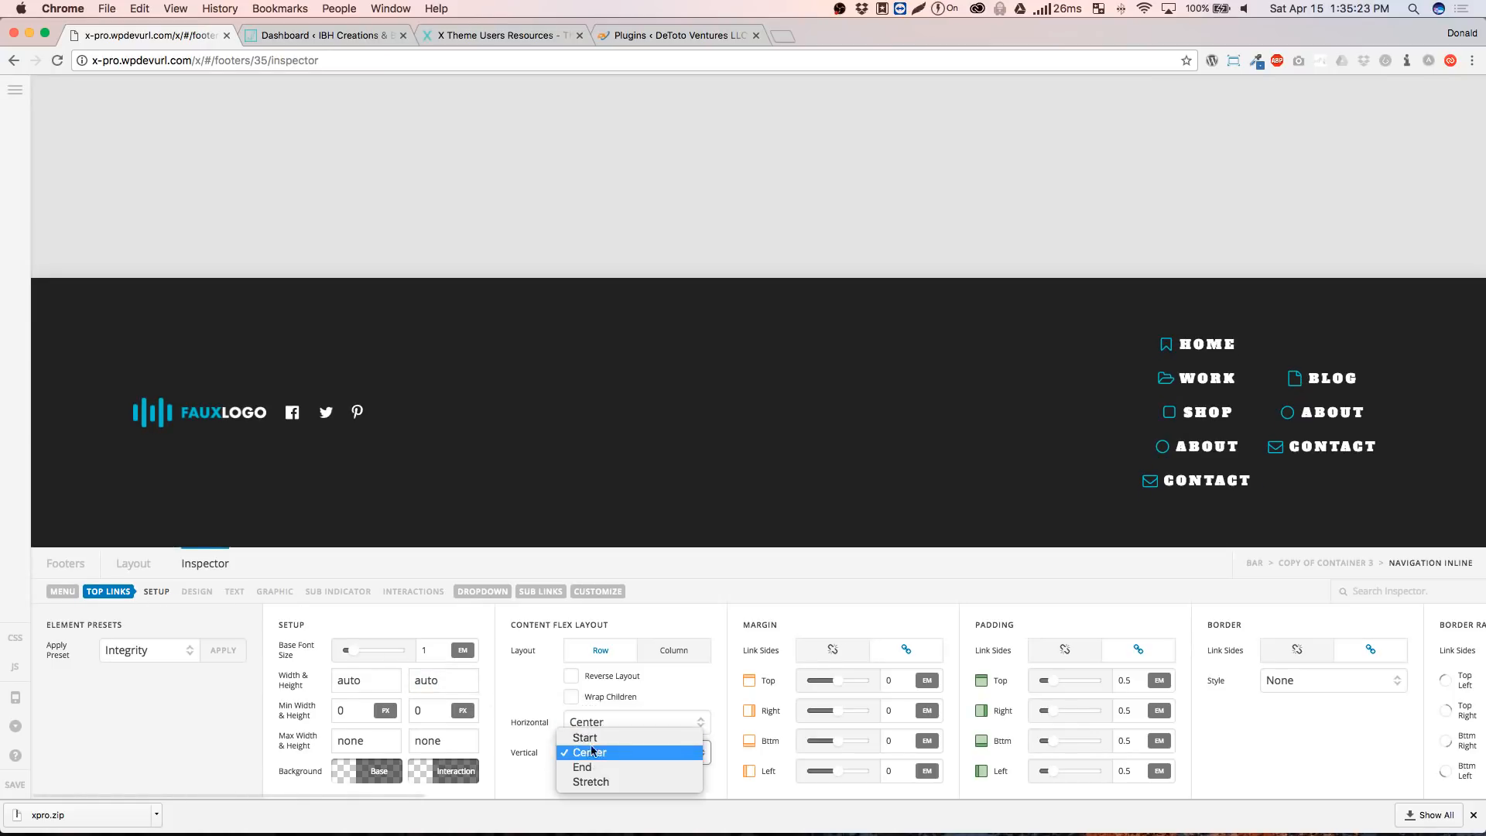
click(594, 736)
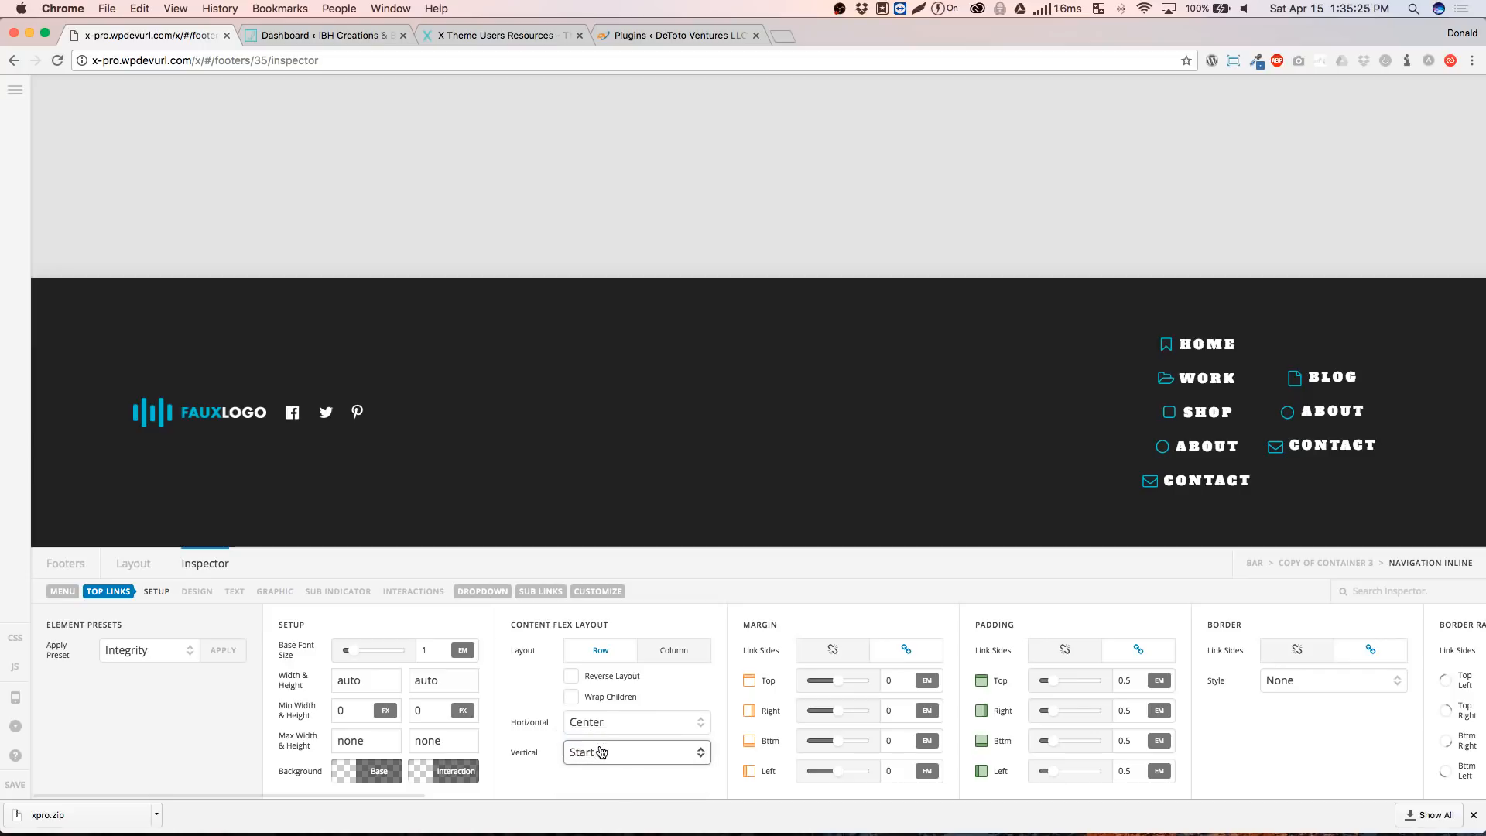
click(601, 755)
click(662, 768)
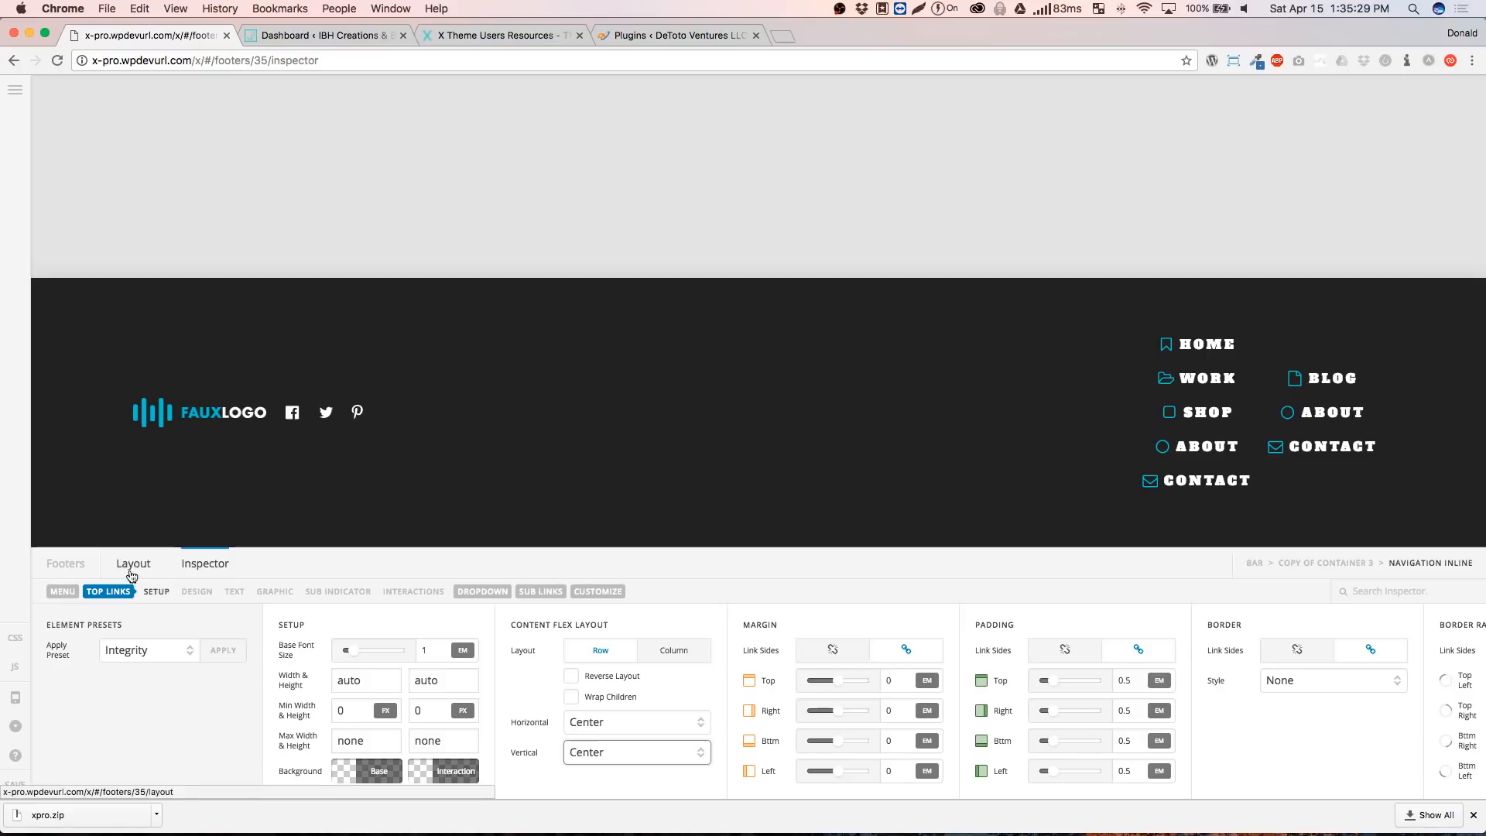
Set Copy of Container 3's flex layout to Column with Start horizontal and vertical alignment, leaving Wrap Children off
click(1334, 565)
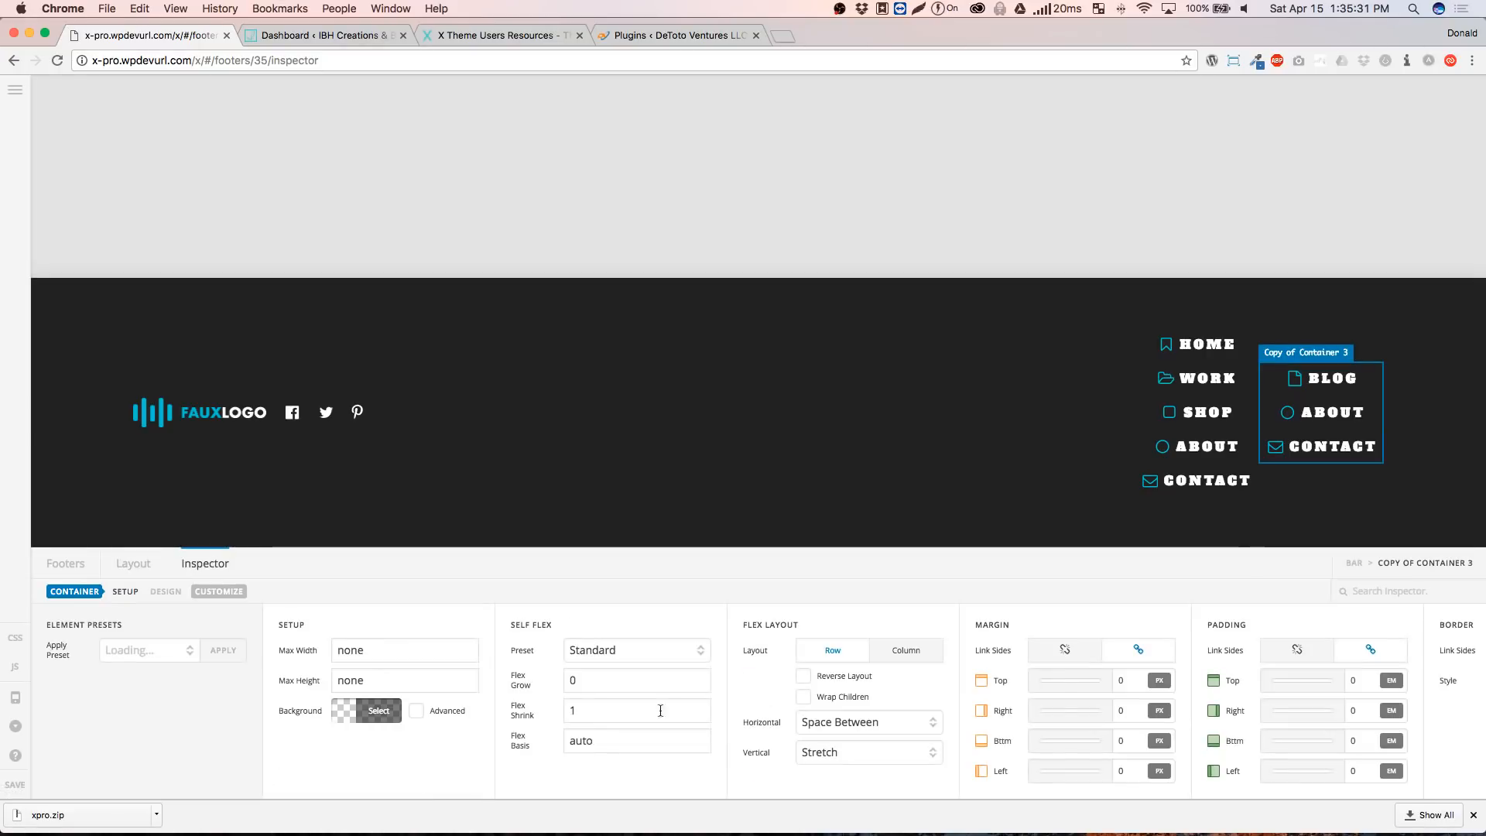
click(869, 754)
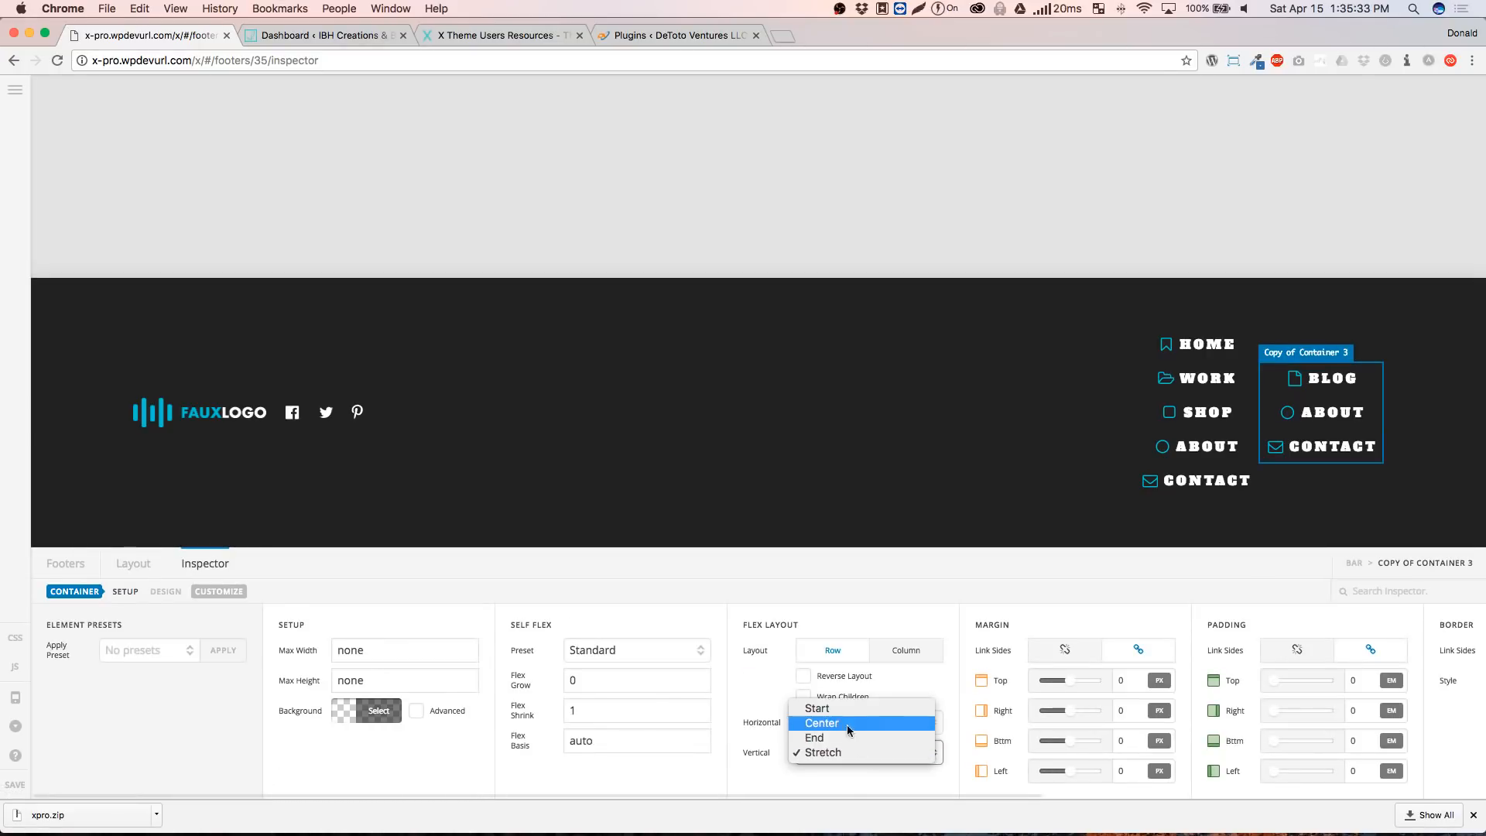
click(849, 711)
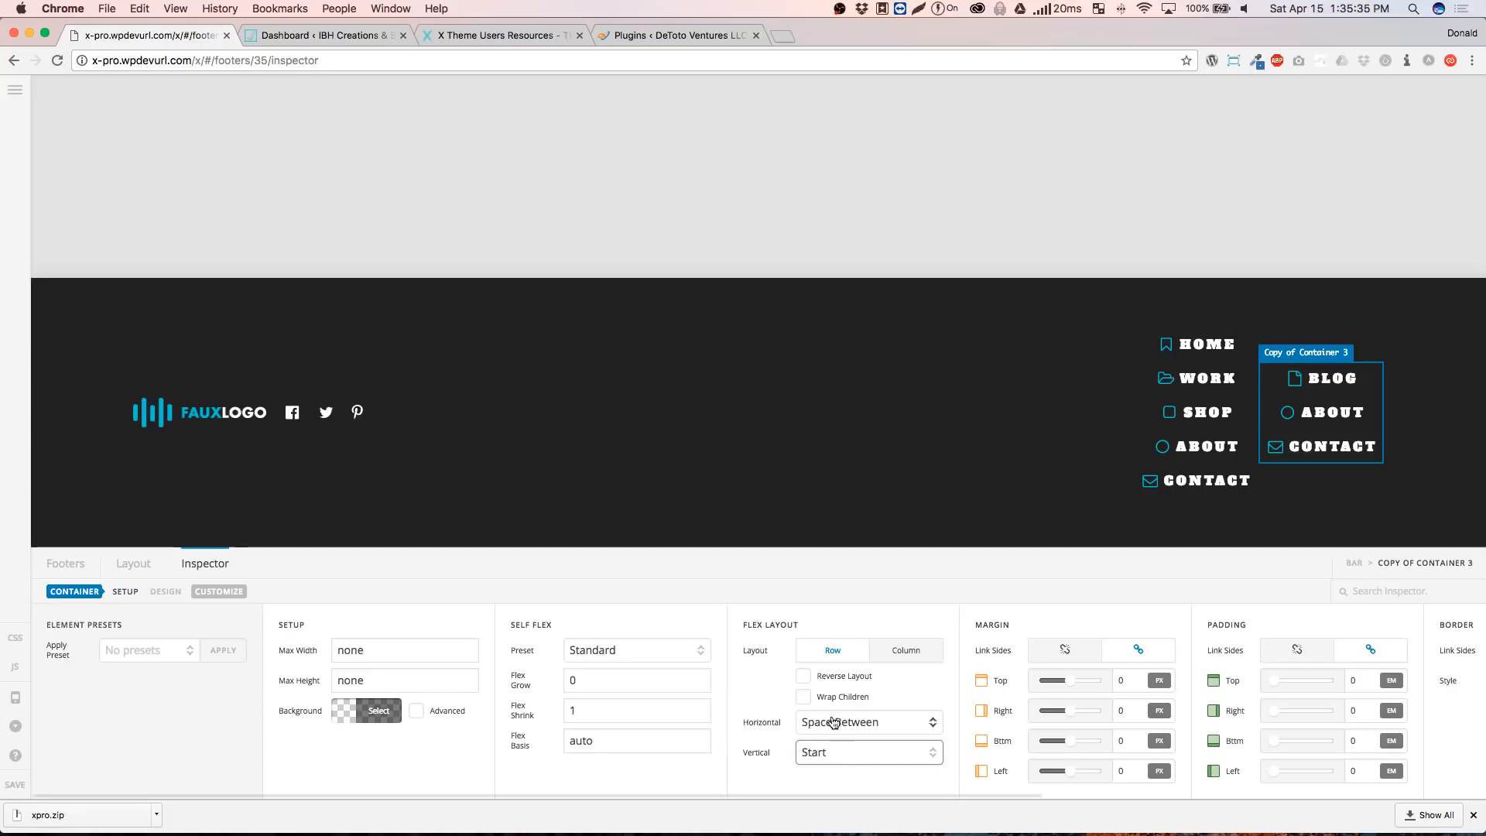
click(838, 726)
click(827, 680)
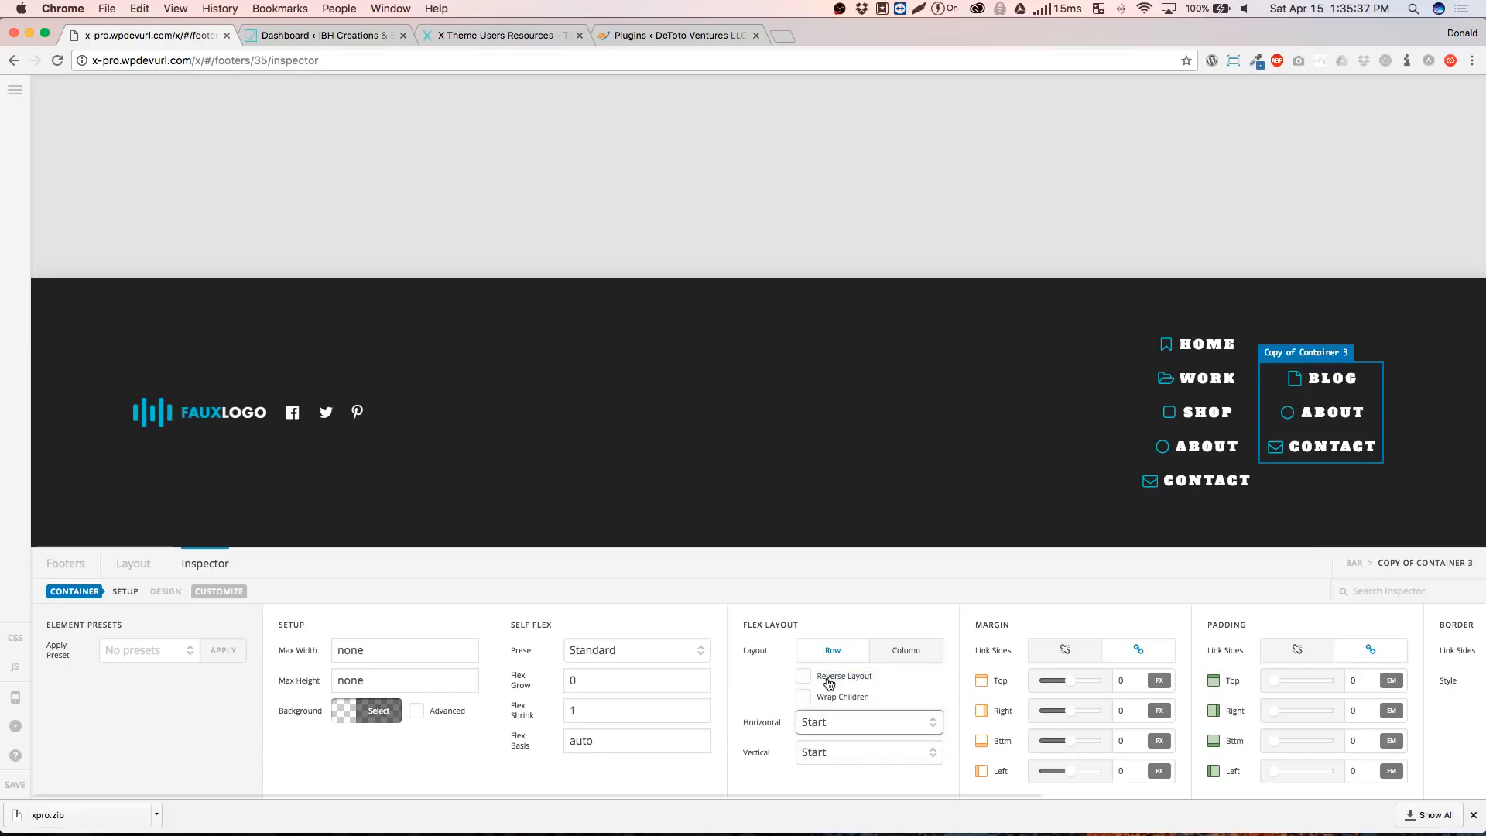
click(892, 657)
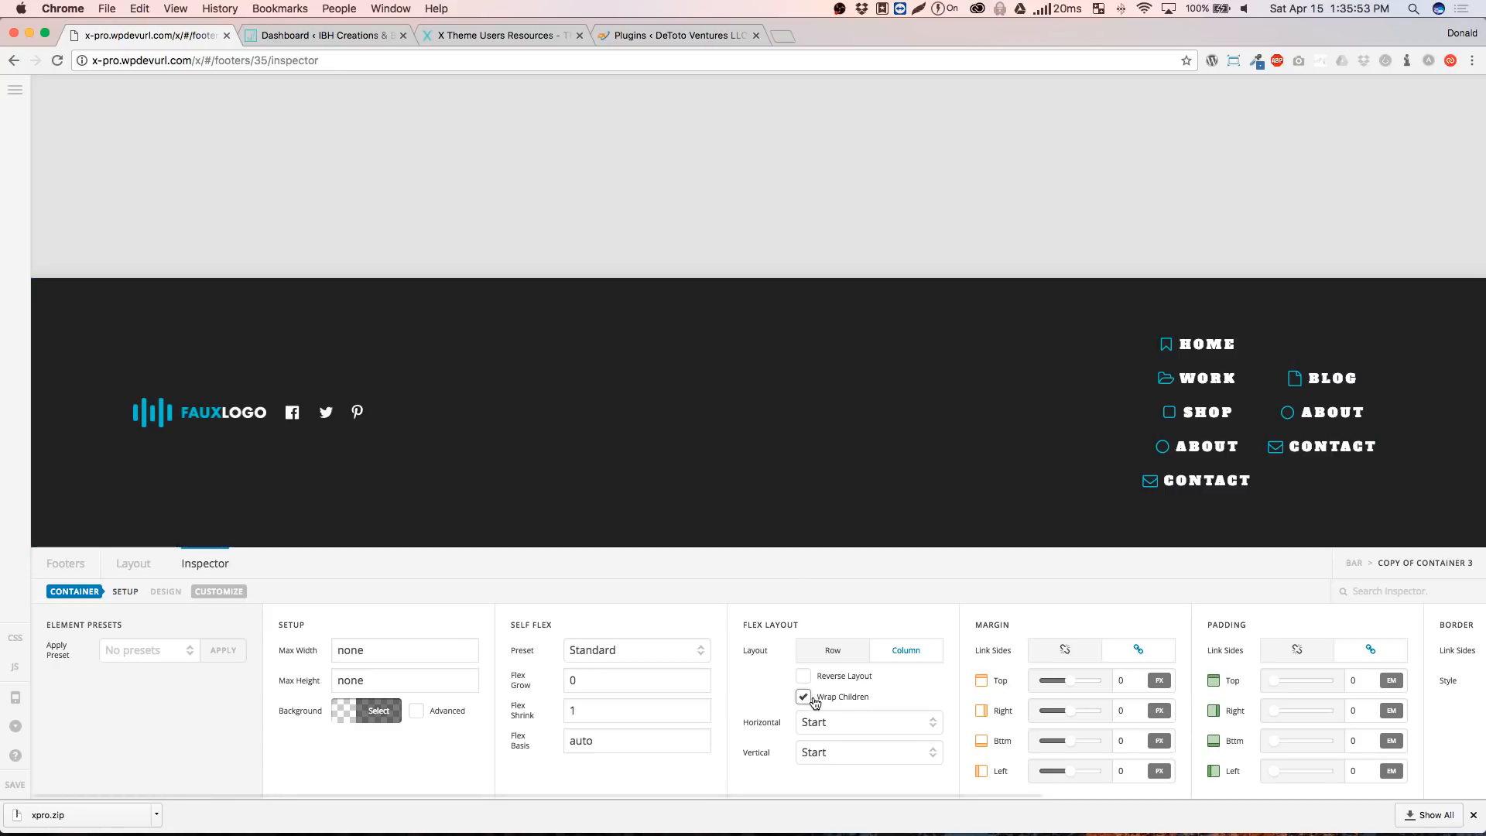
click(804, 698)
Try the No Shrink self flex preset on Copy of Container 3, returning it to Standard
click(575, 657)
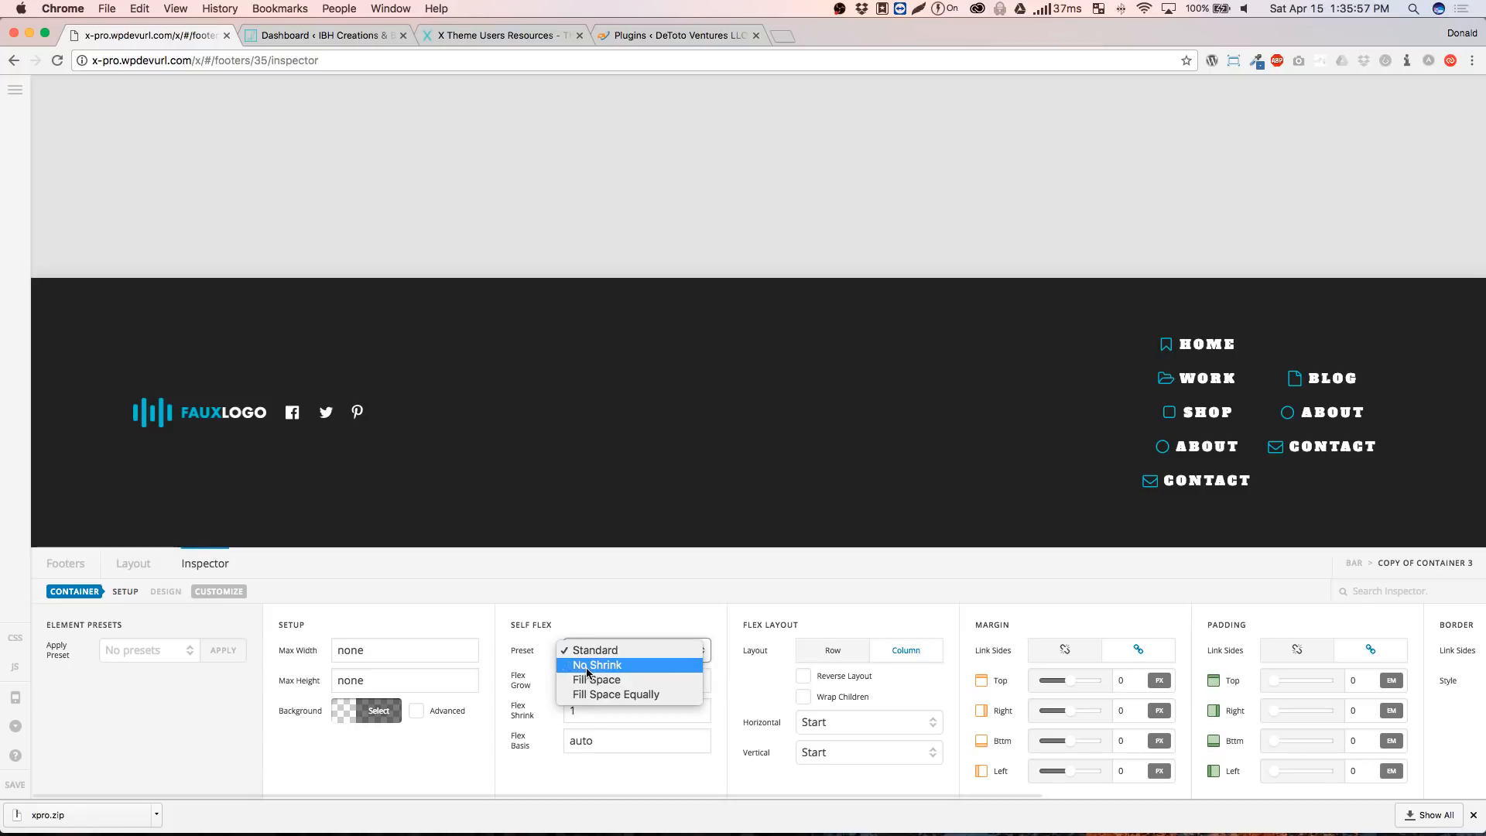
click(595, 650)
click(633, 659)
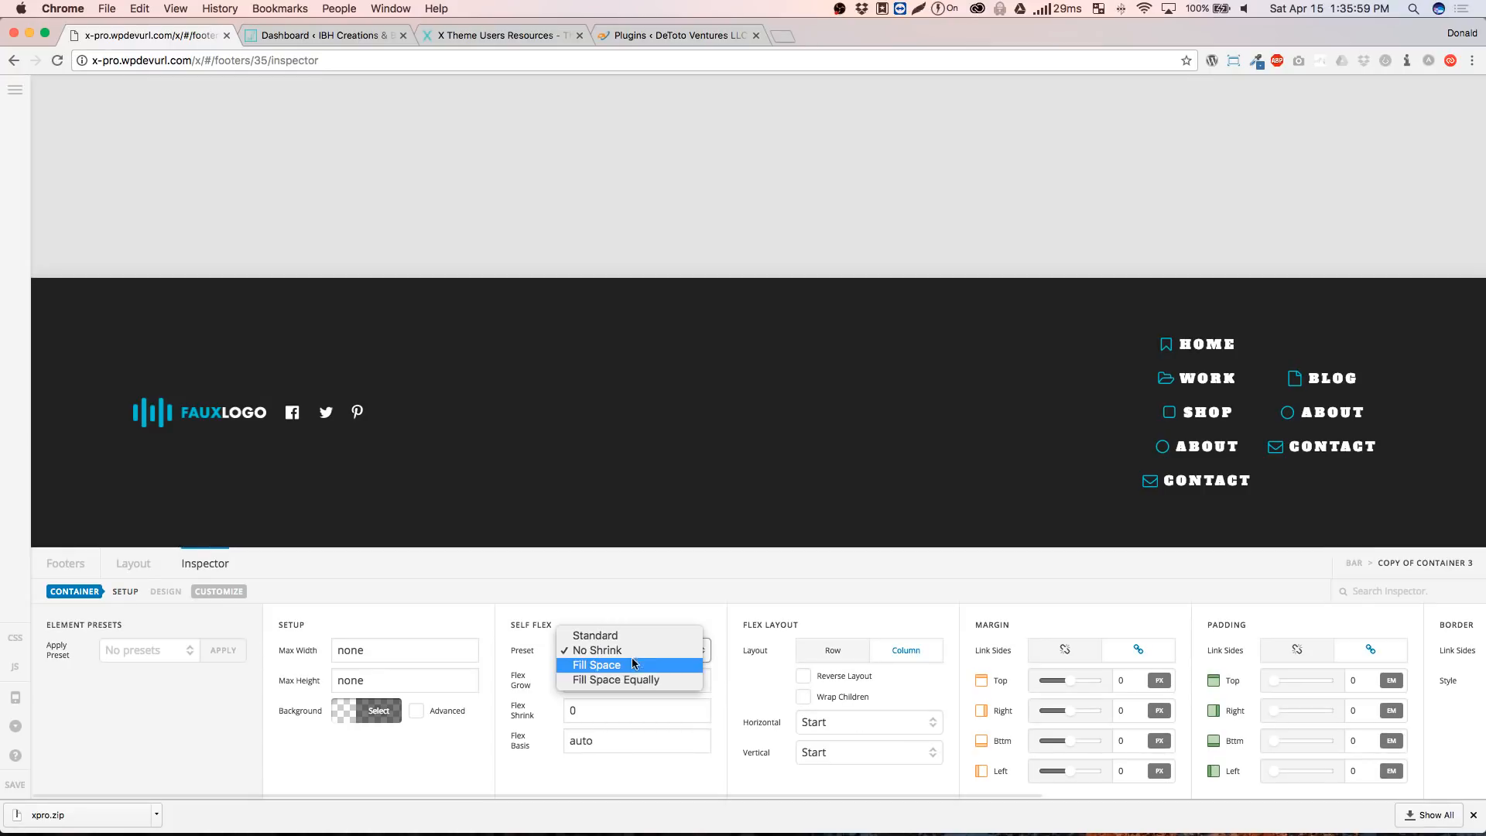
click(617, 636)
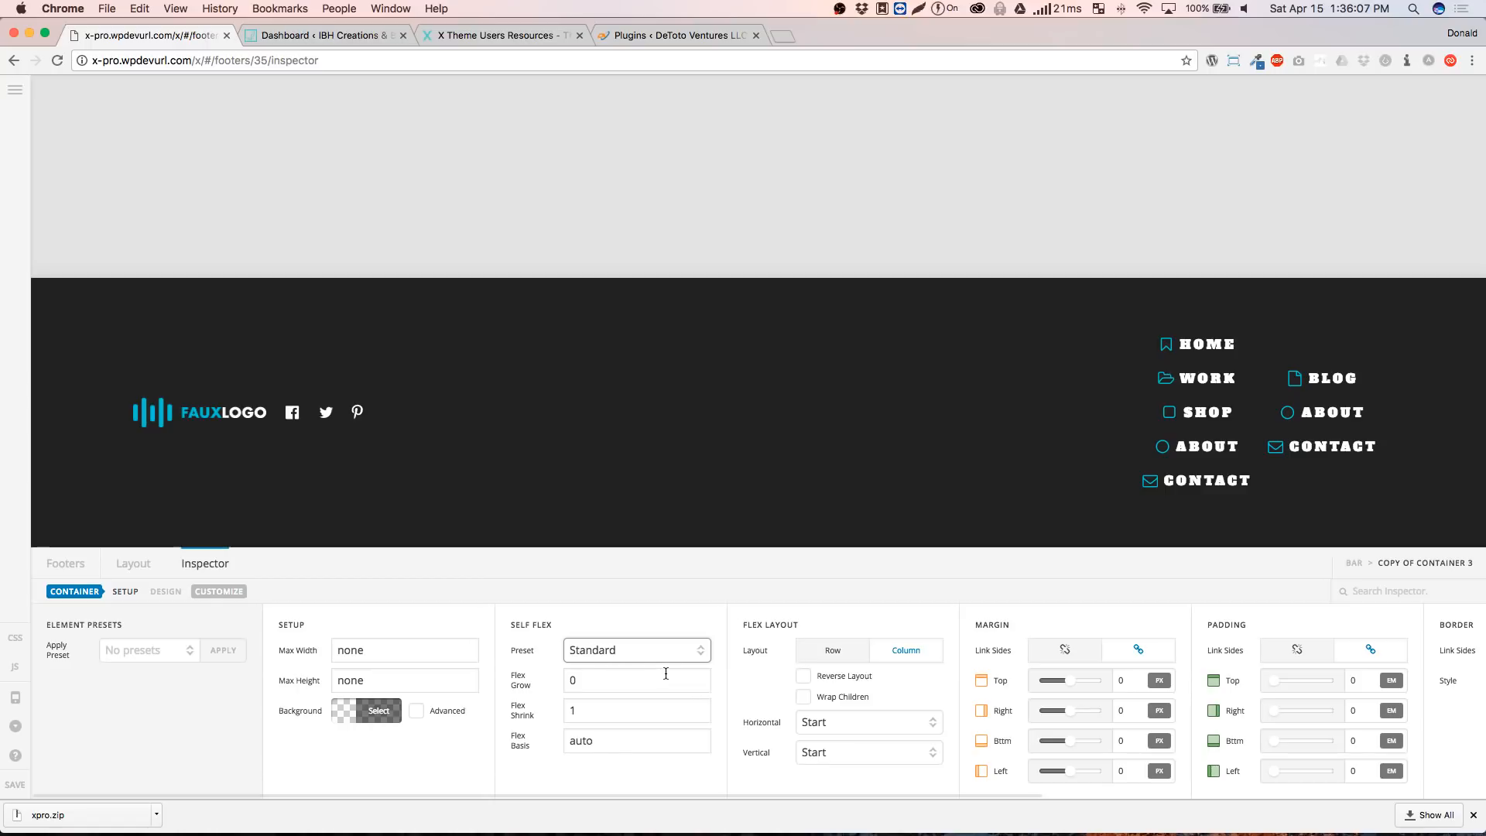
click(843, 757)
click(842, 757)
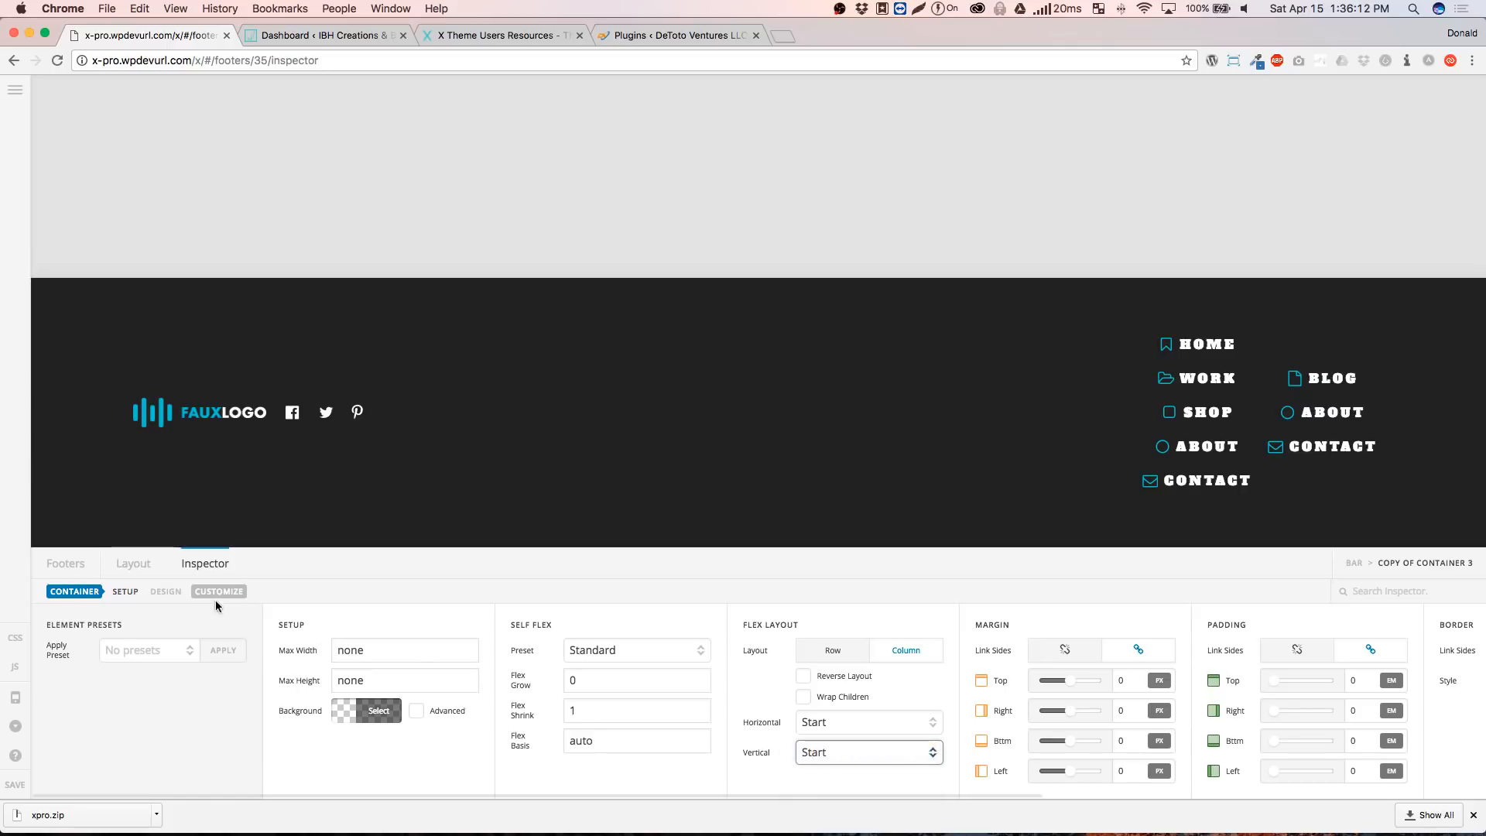
Set the vertical alignment of the first footer bar's flex layout to Start
click(142, 573)
scroll(661, 771, down, 1)
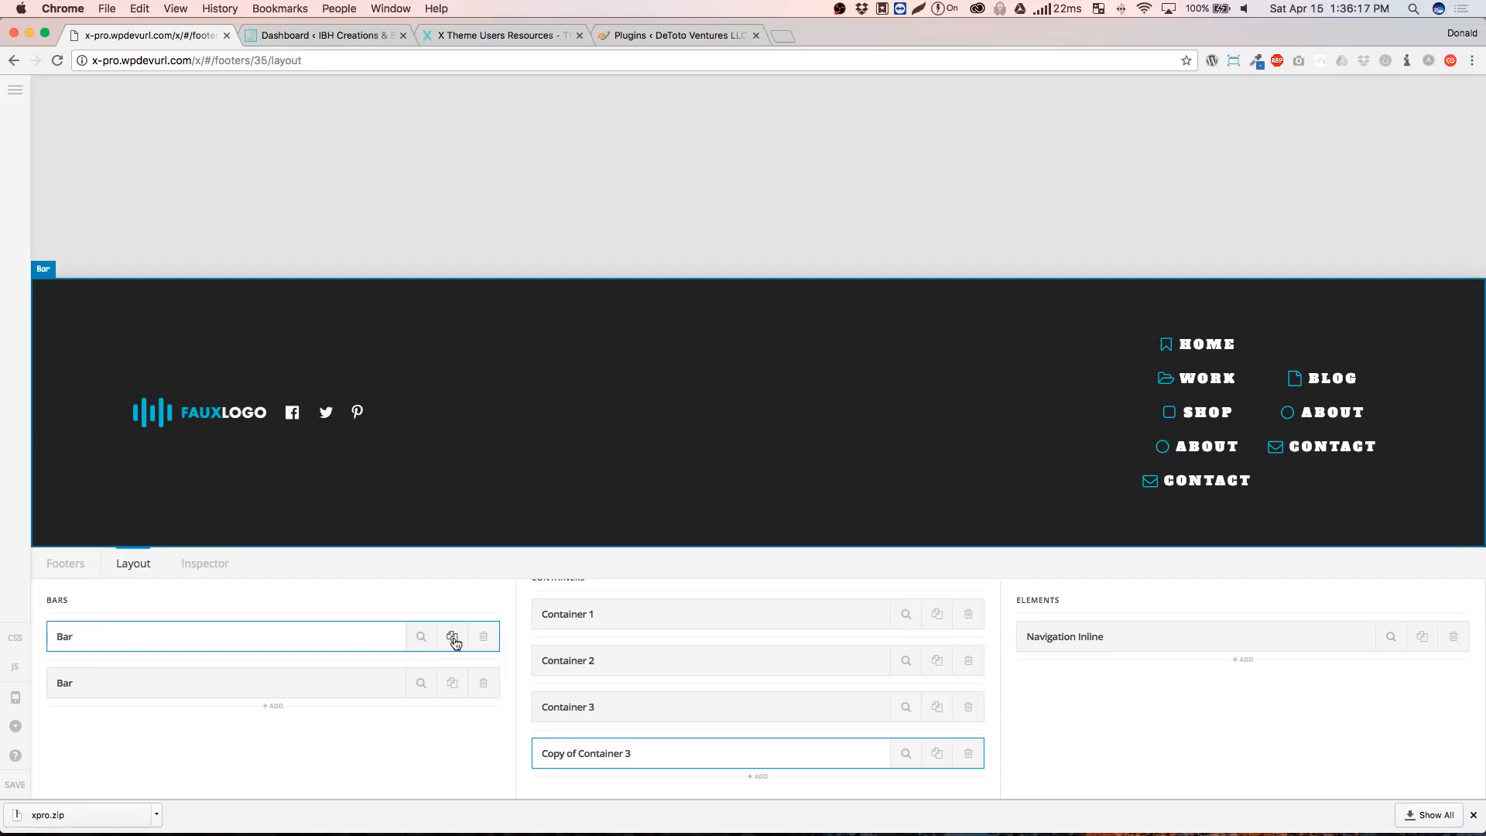
click(421, 636)
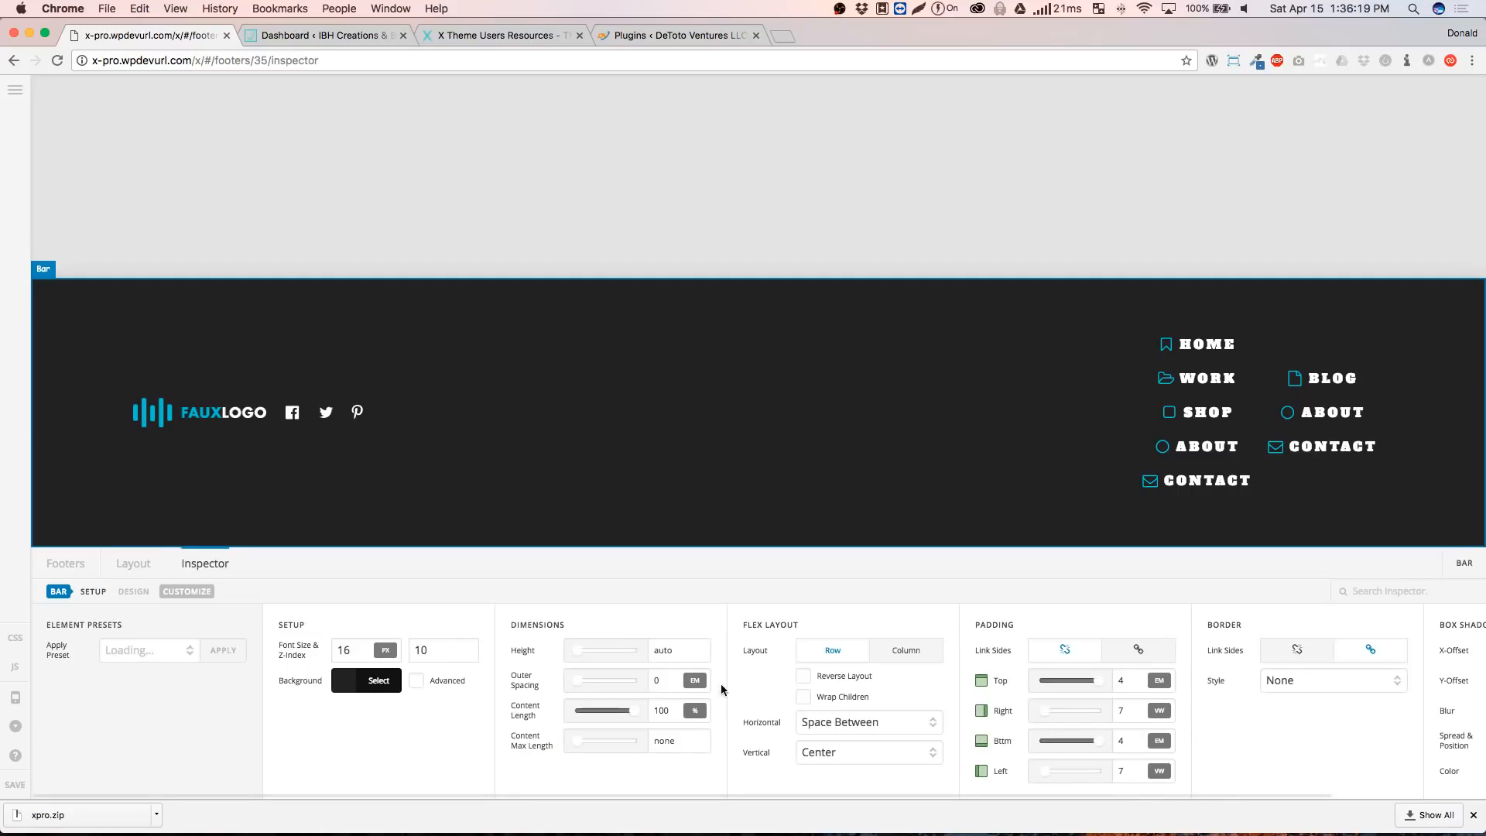
click(835, 752)
click(830, 733)
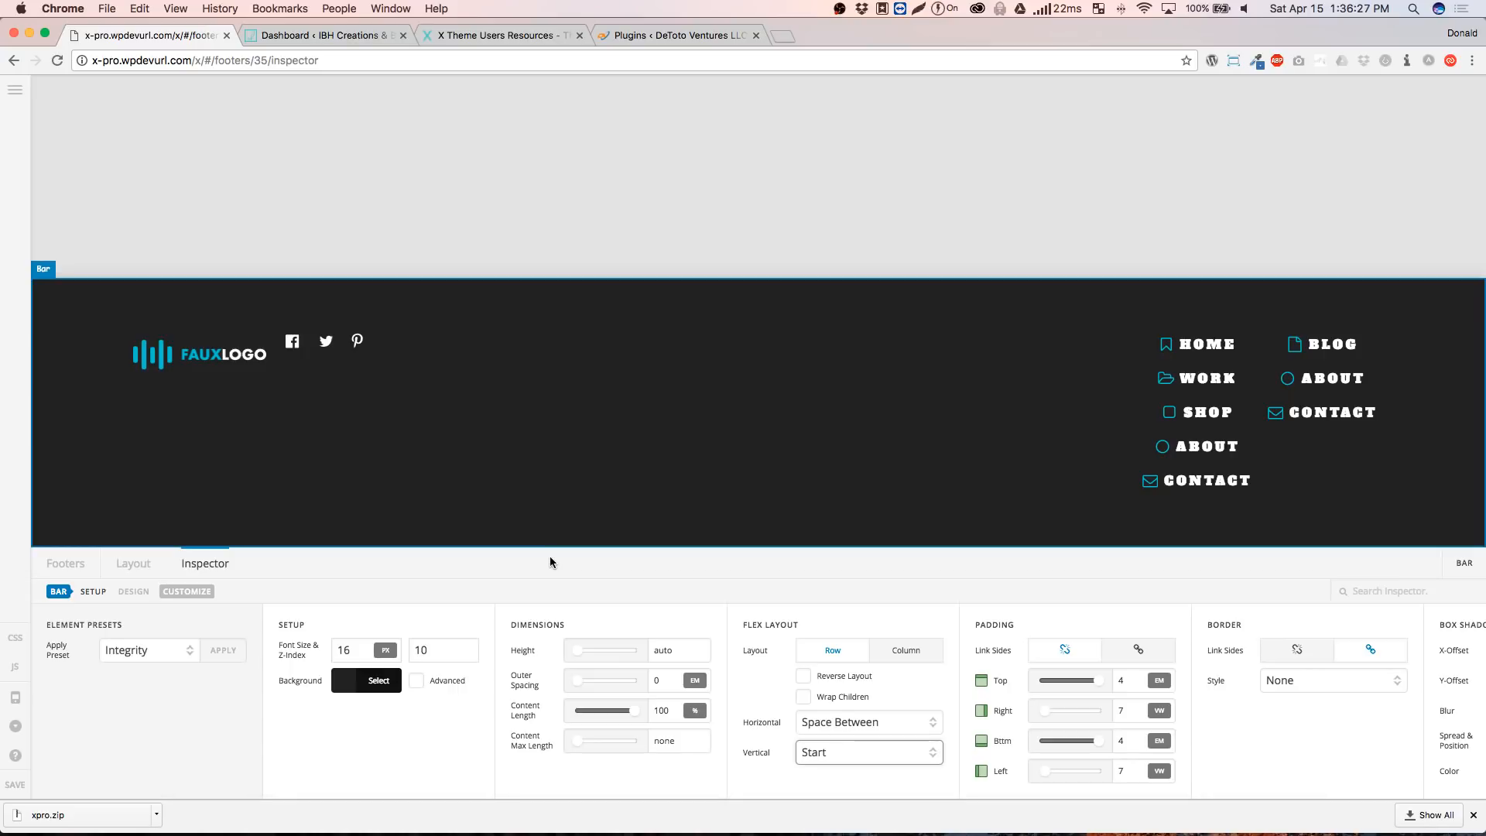
click(117, 565)
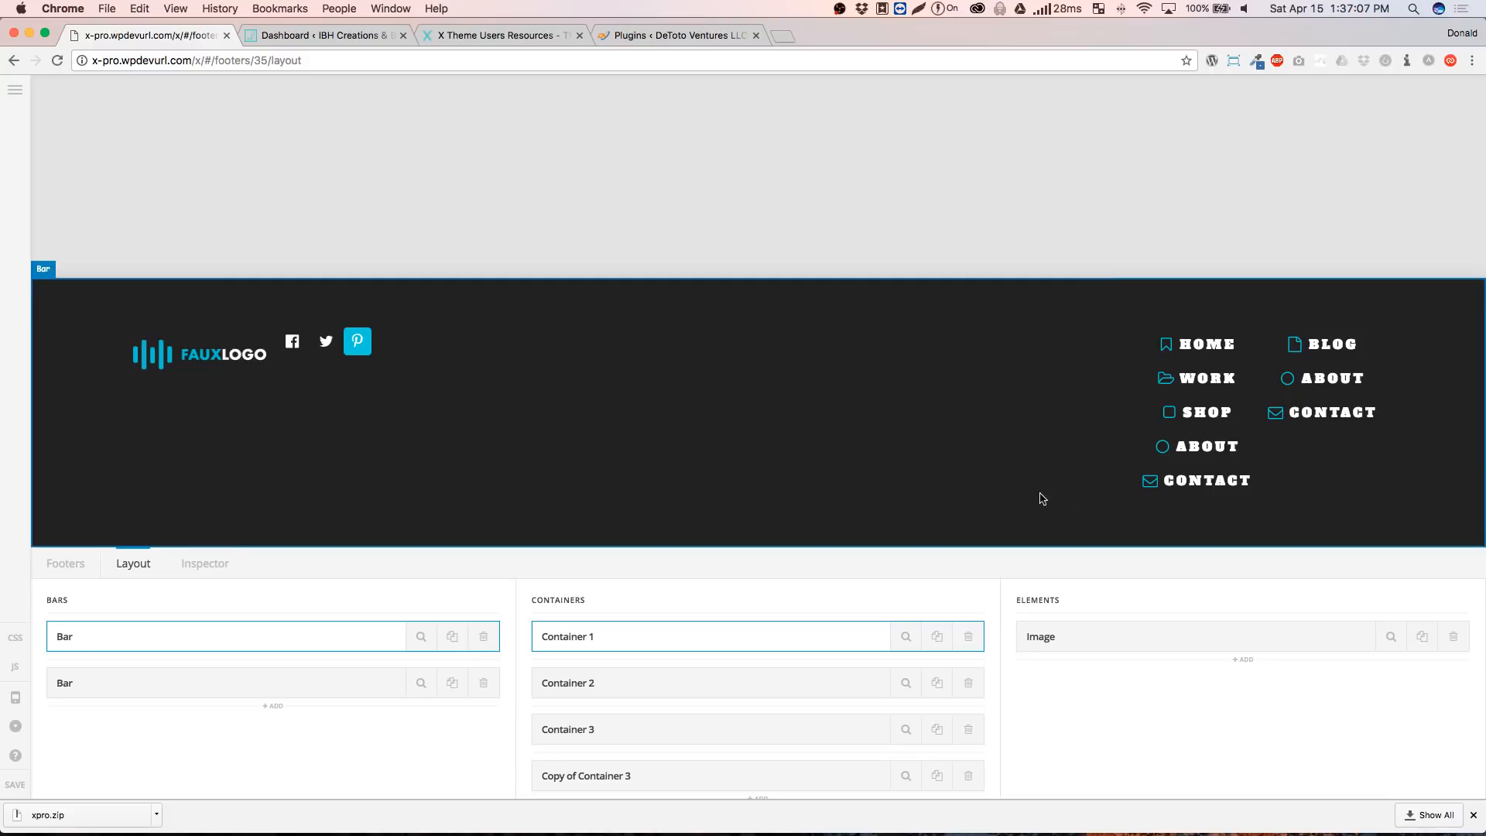
scroll(999, 504, up, 2)
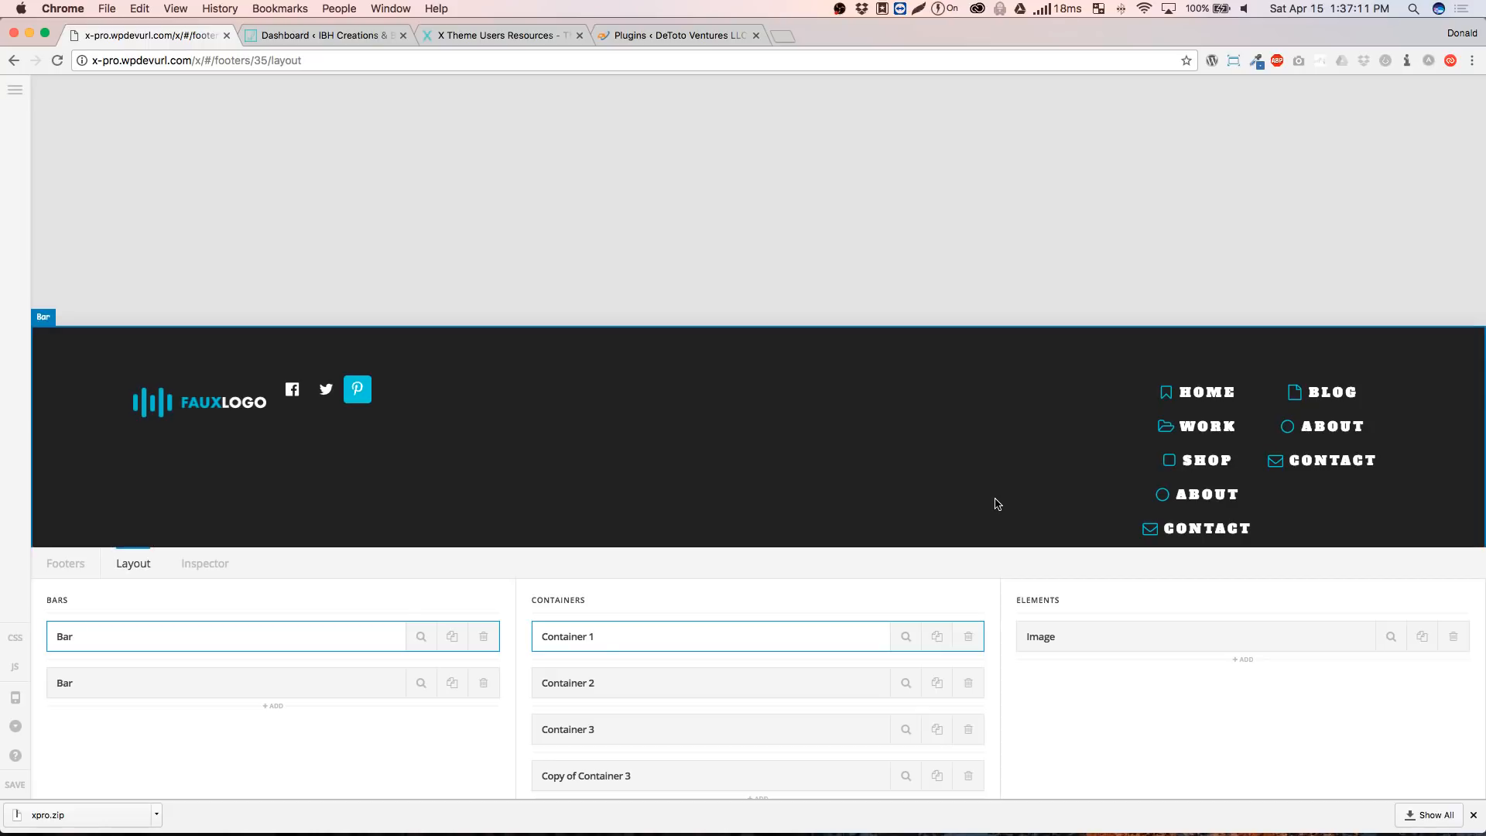
click(590, 481)
scroll(604, 486, down, 2)
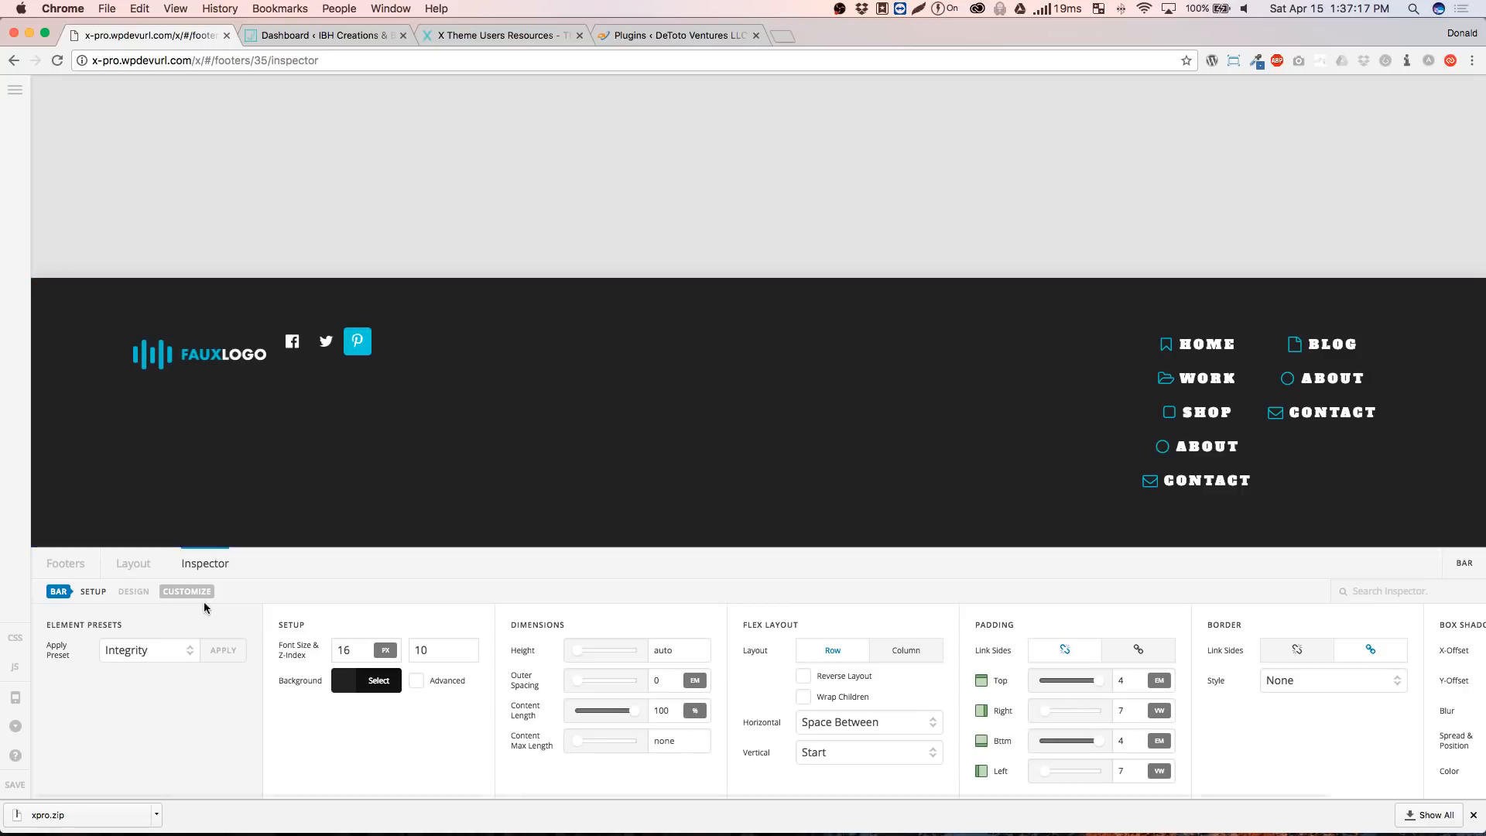
Delete Container 1 and Container 2 from the first footer bar, skipping the confirmation
click(128, 565)
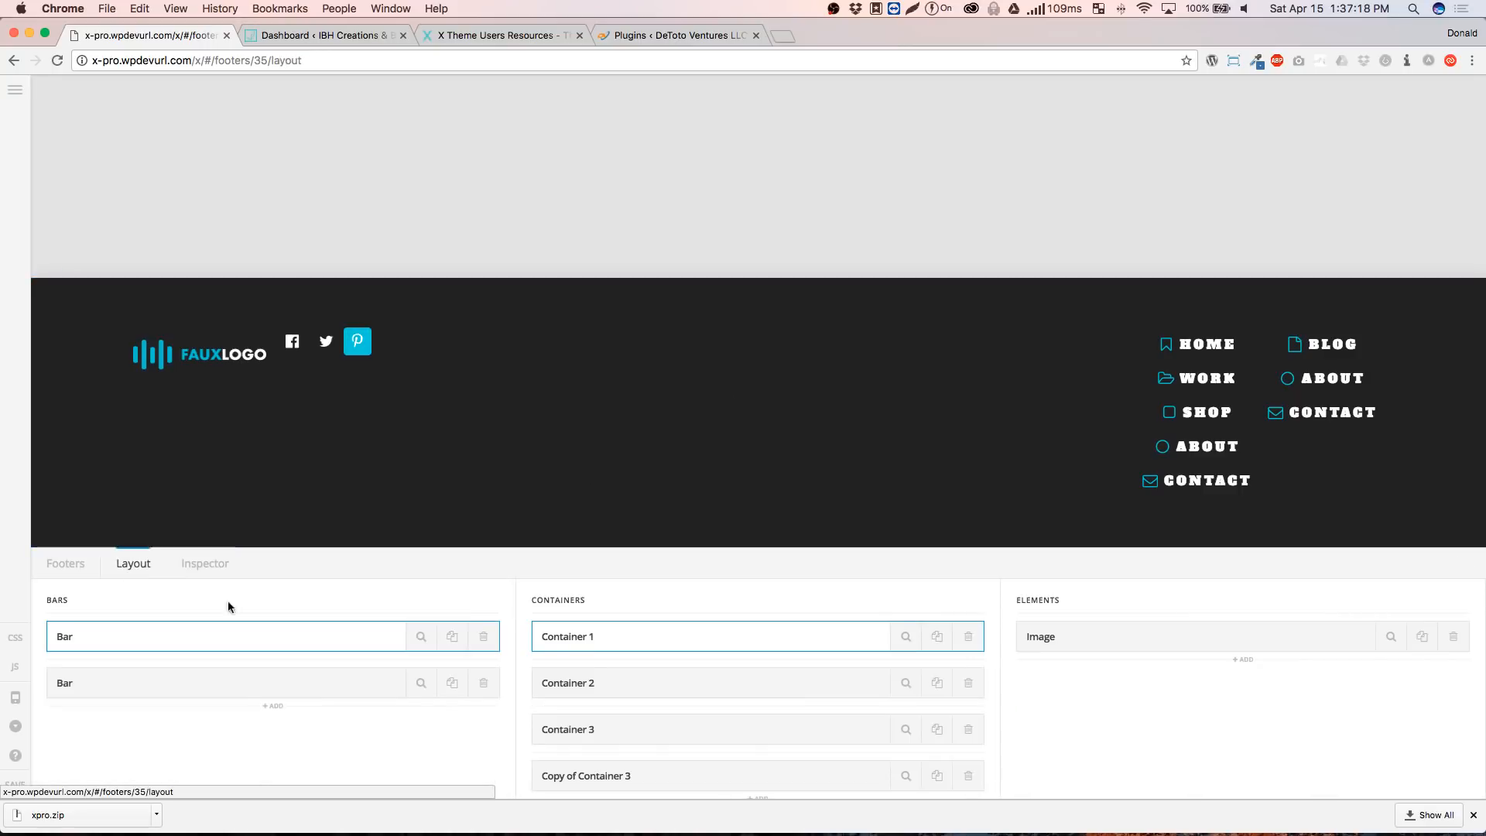
click(969, 637)
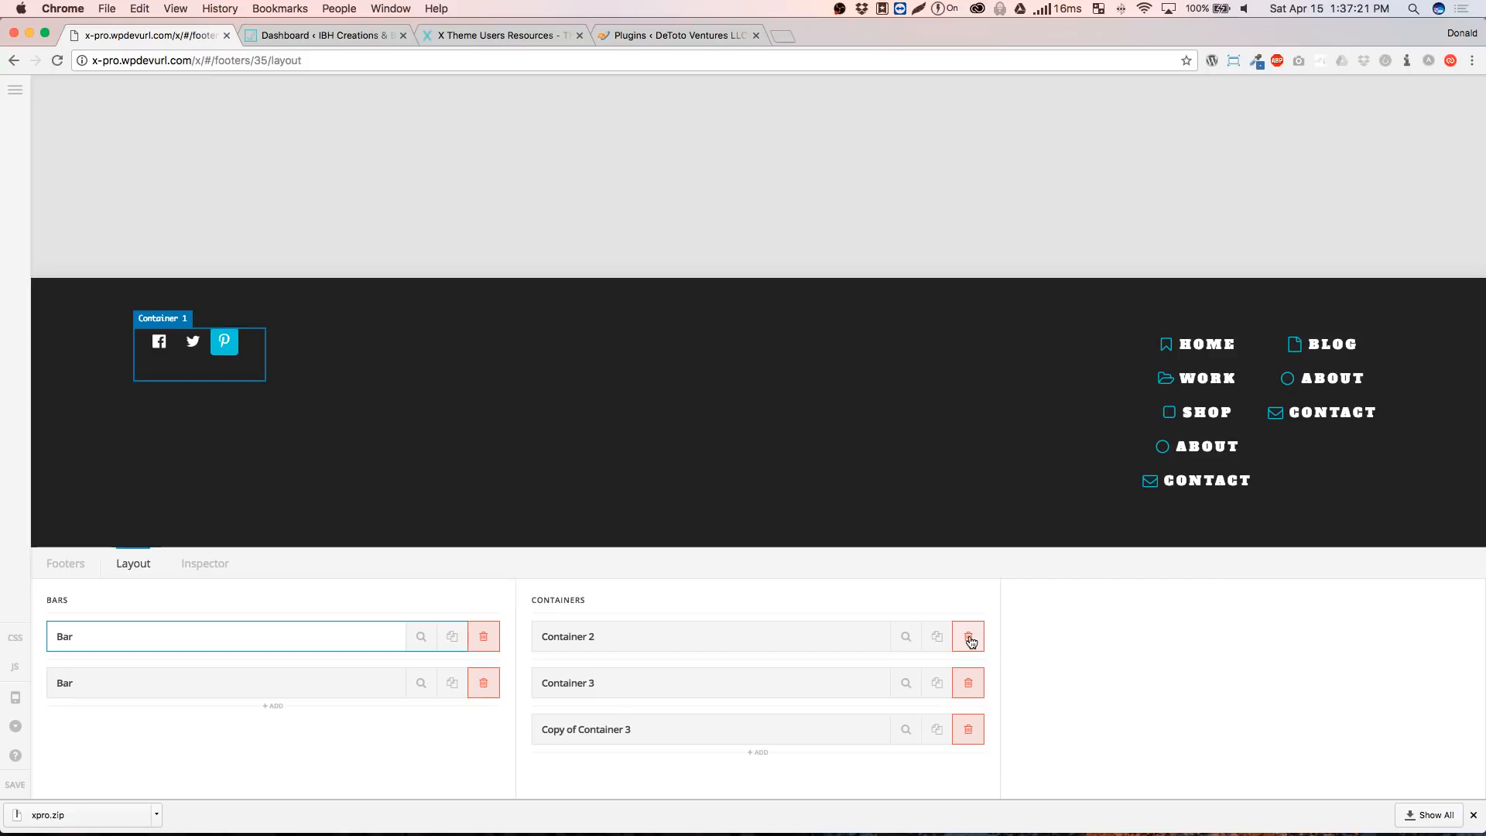
click(969, 637)
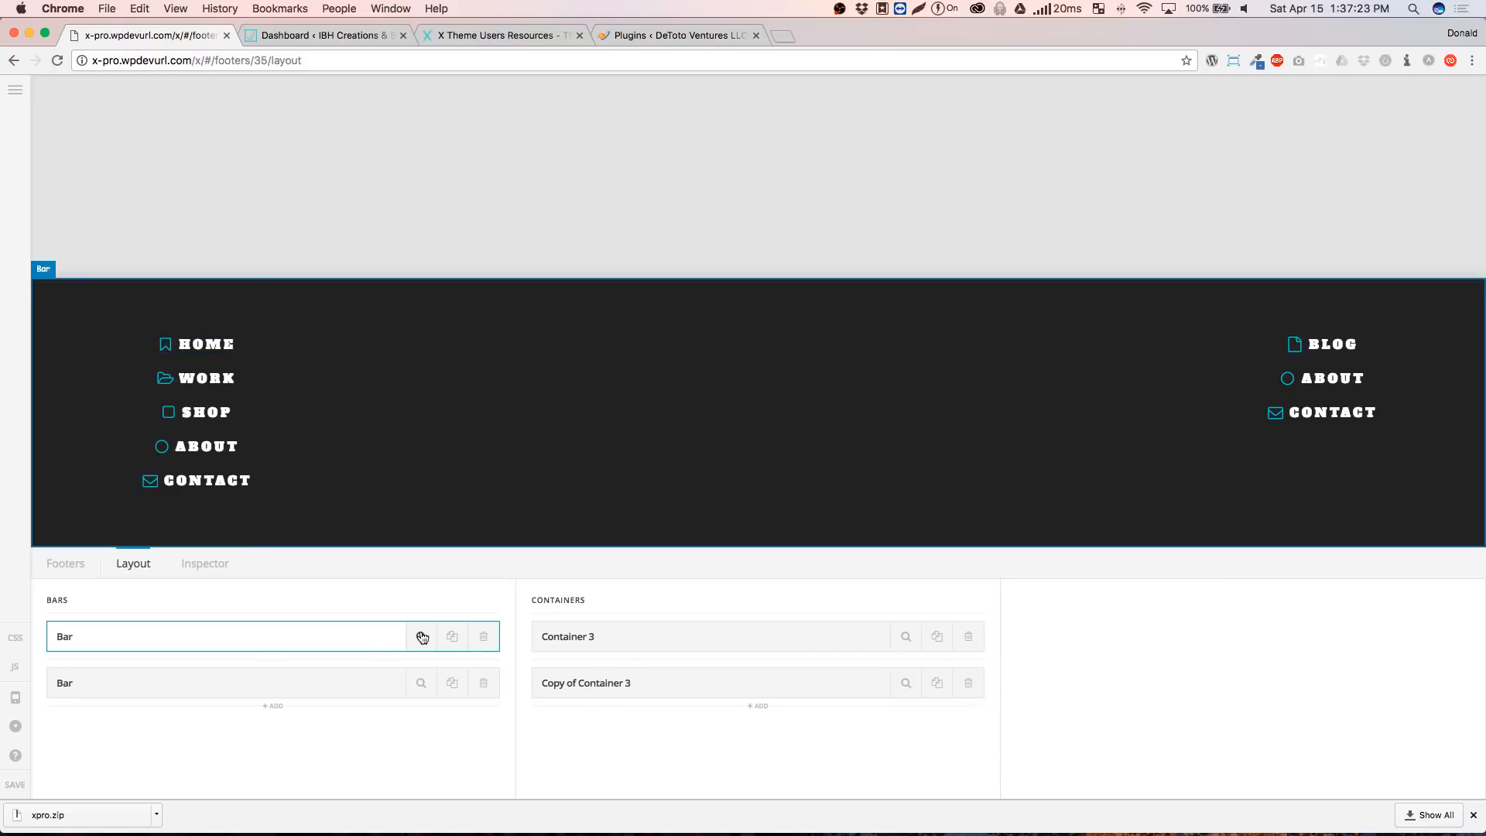
Delete the second footer bar, the one holding Container 1 and Container 2
click(364, 689)
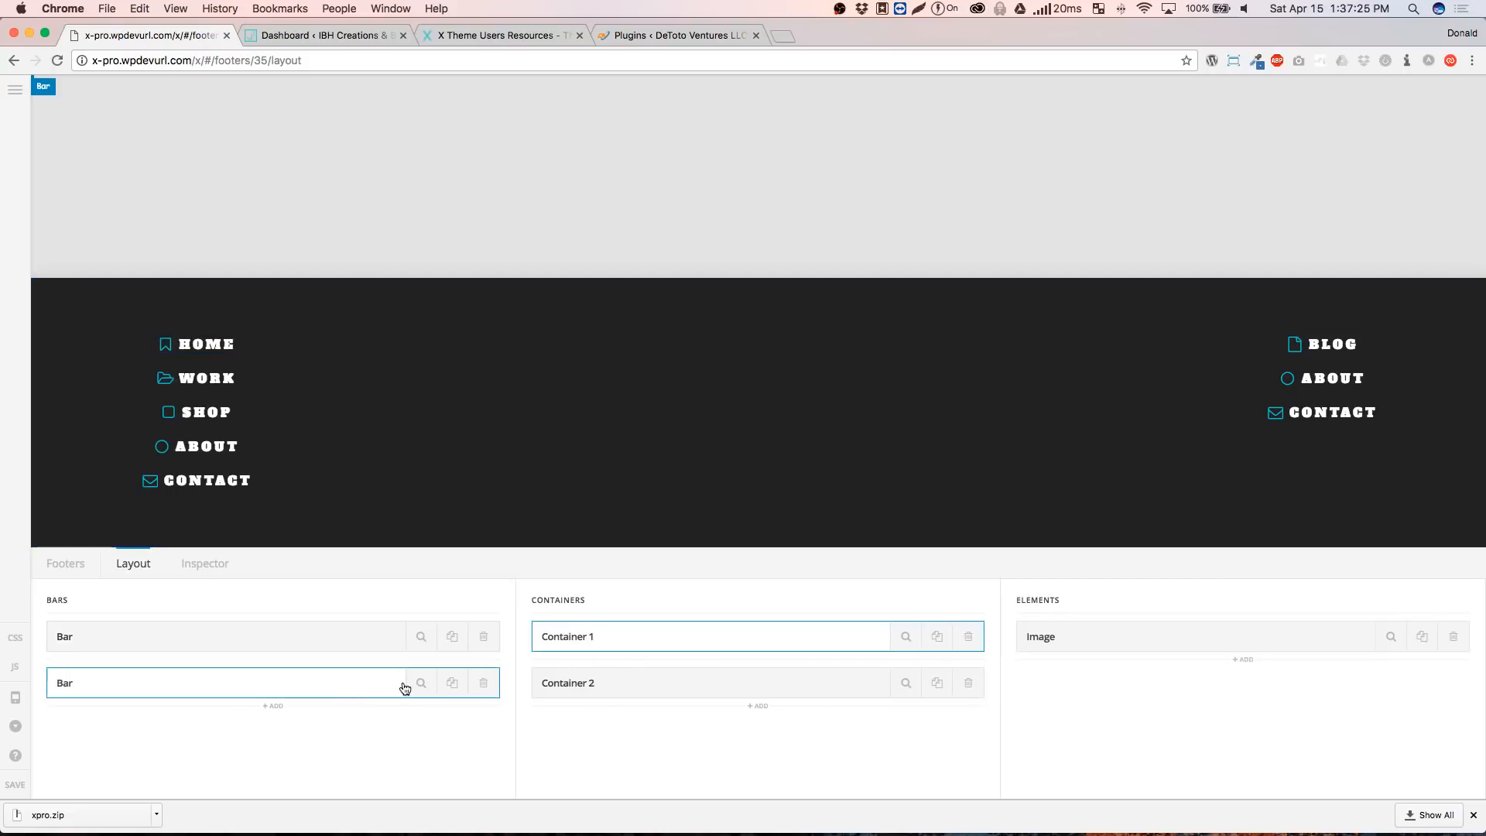
key(super)
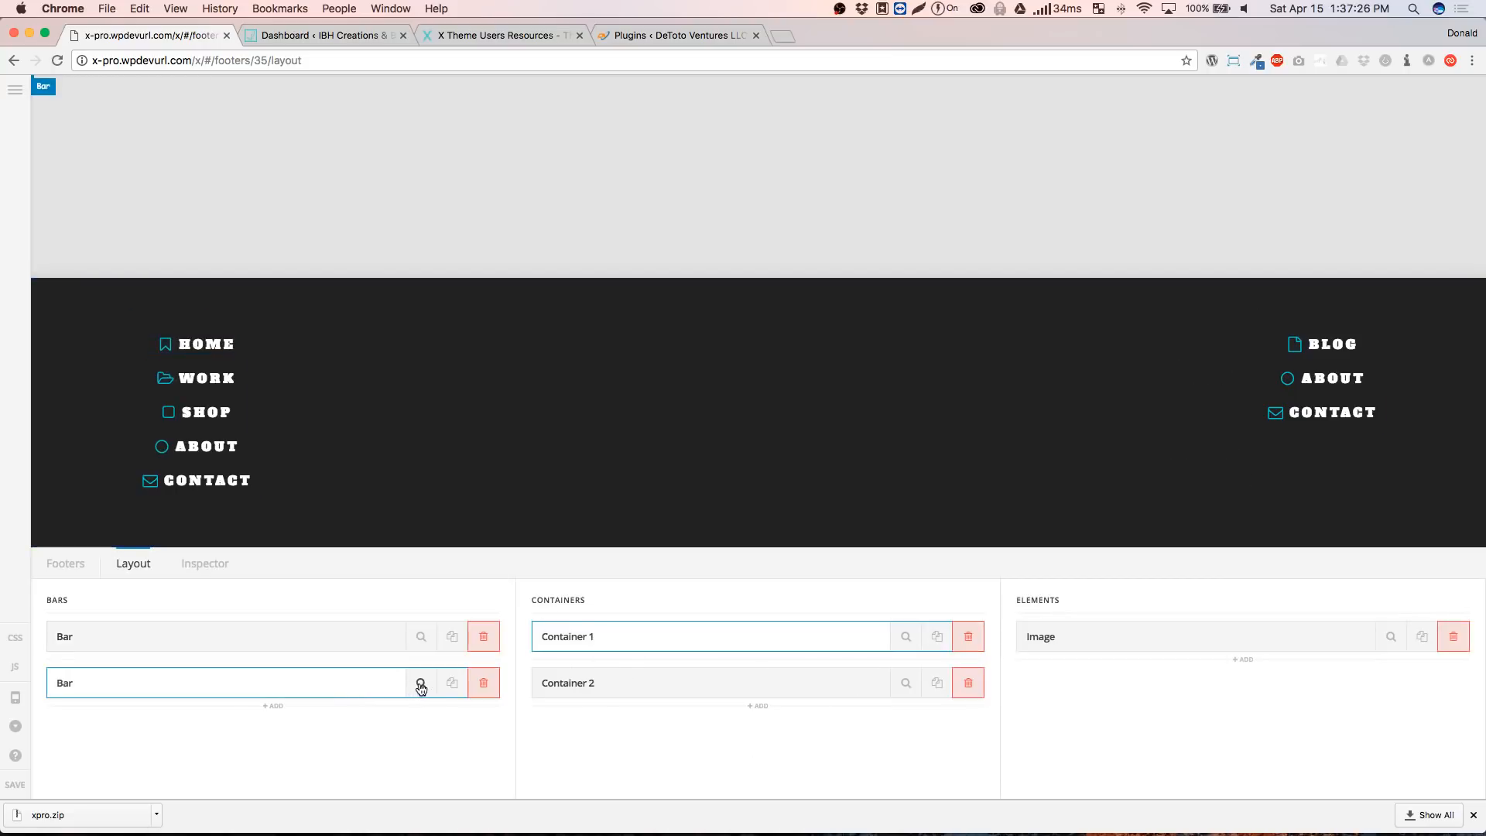
click(484, 689)
Duplicate Copy of Container 3 once, then duplicate Container 3 and its new copy to make five navigation columns in the bar
click(369, 636)
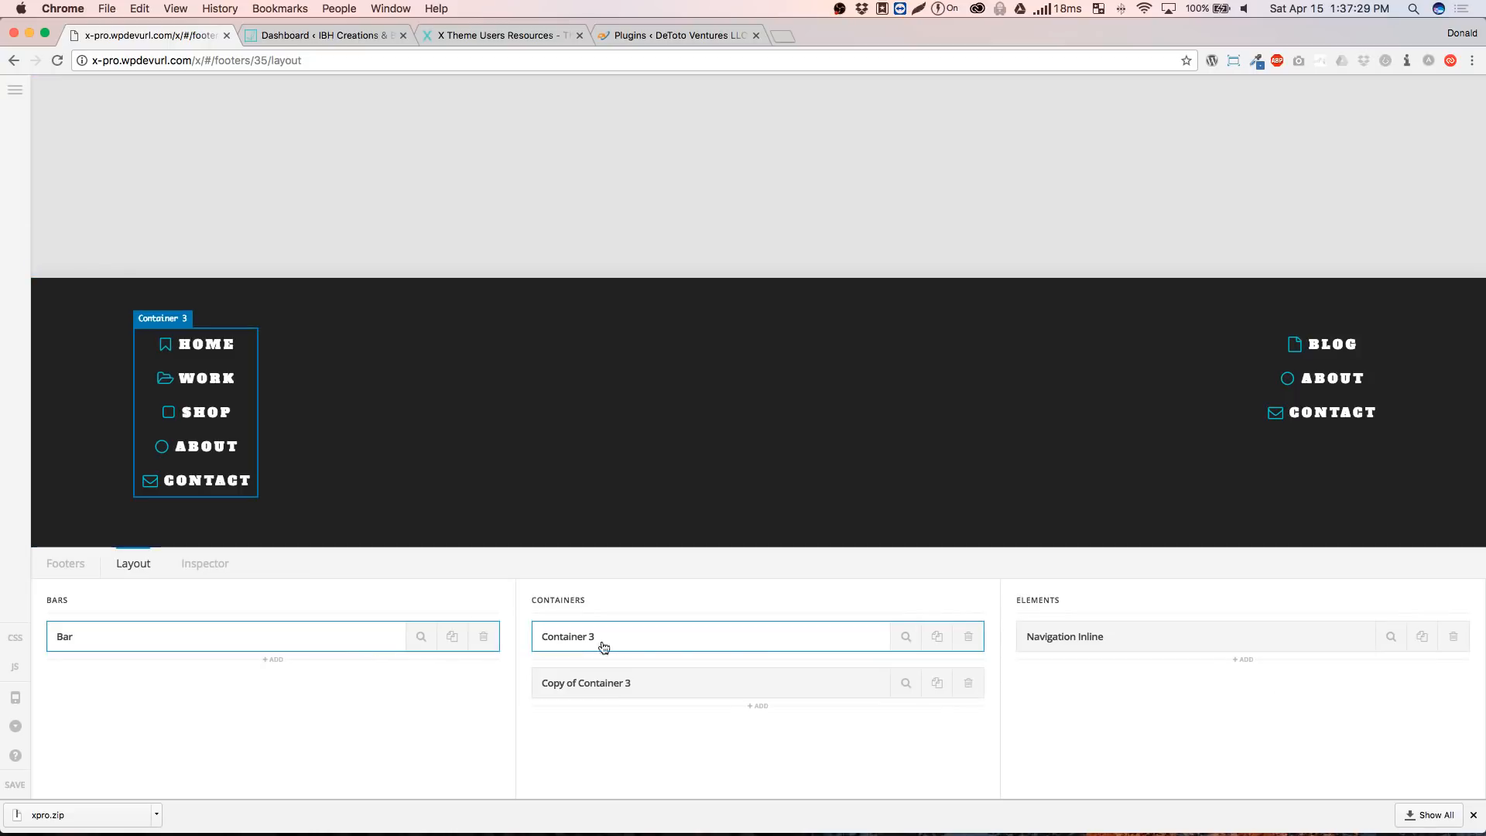
click(937, 684)
click(938, 638)
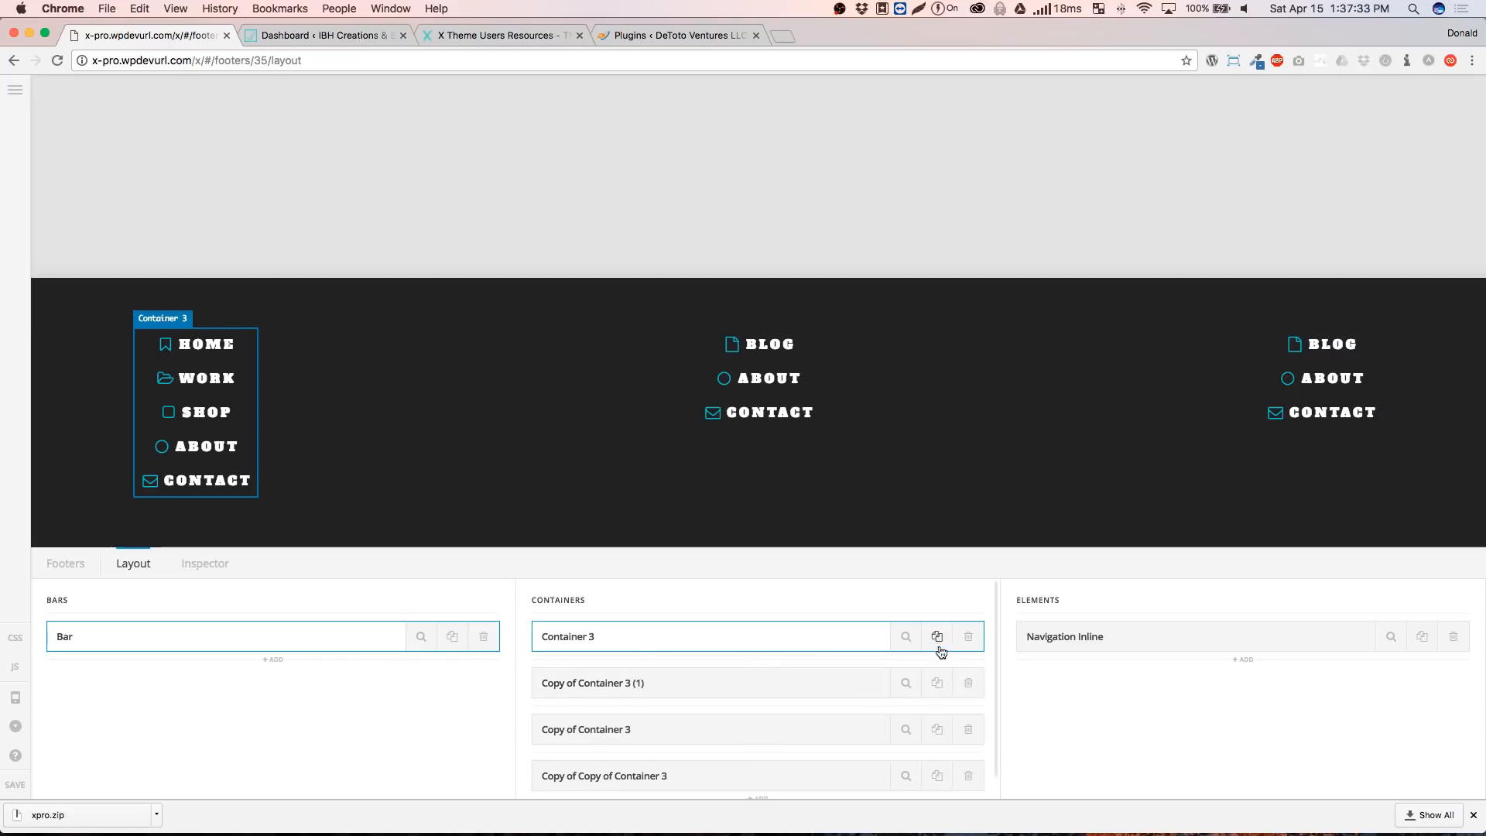
click(938, 684)
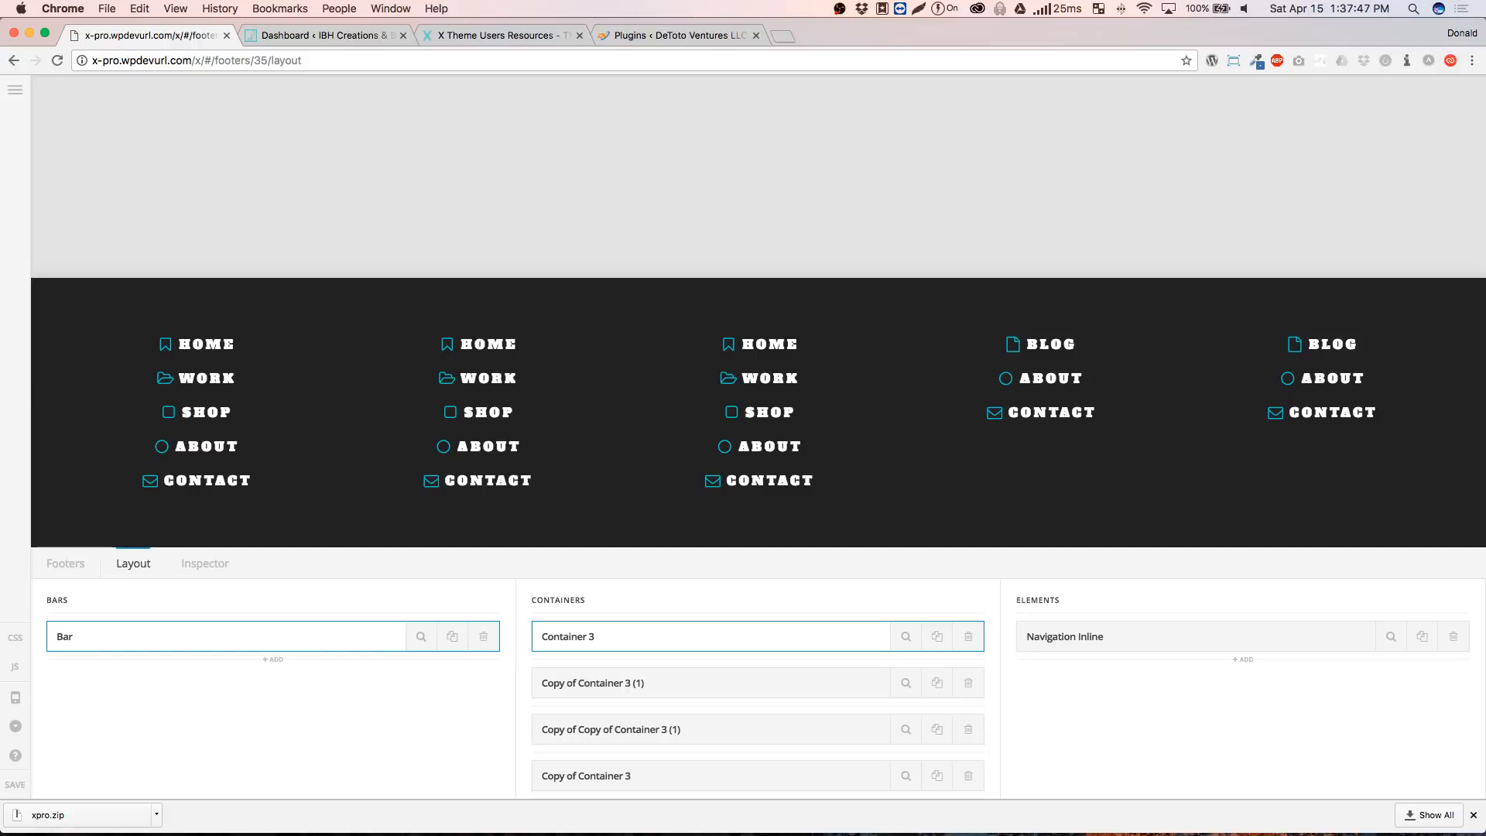
Try Center, End and Stretch as the bar's vertical flex alignment, returning it to Start
click(419, 639)
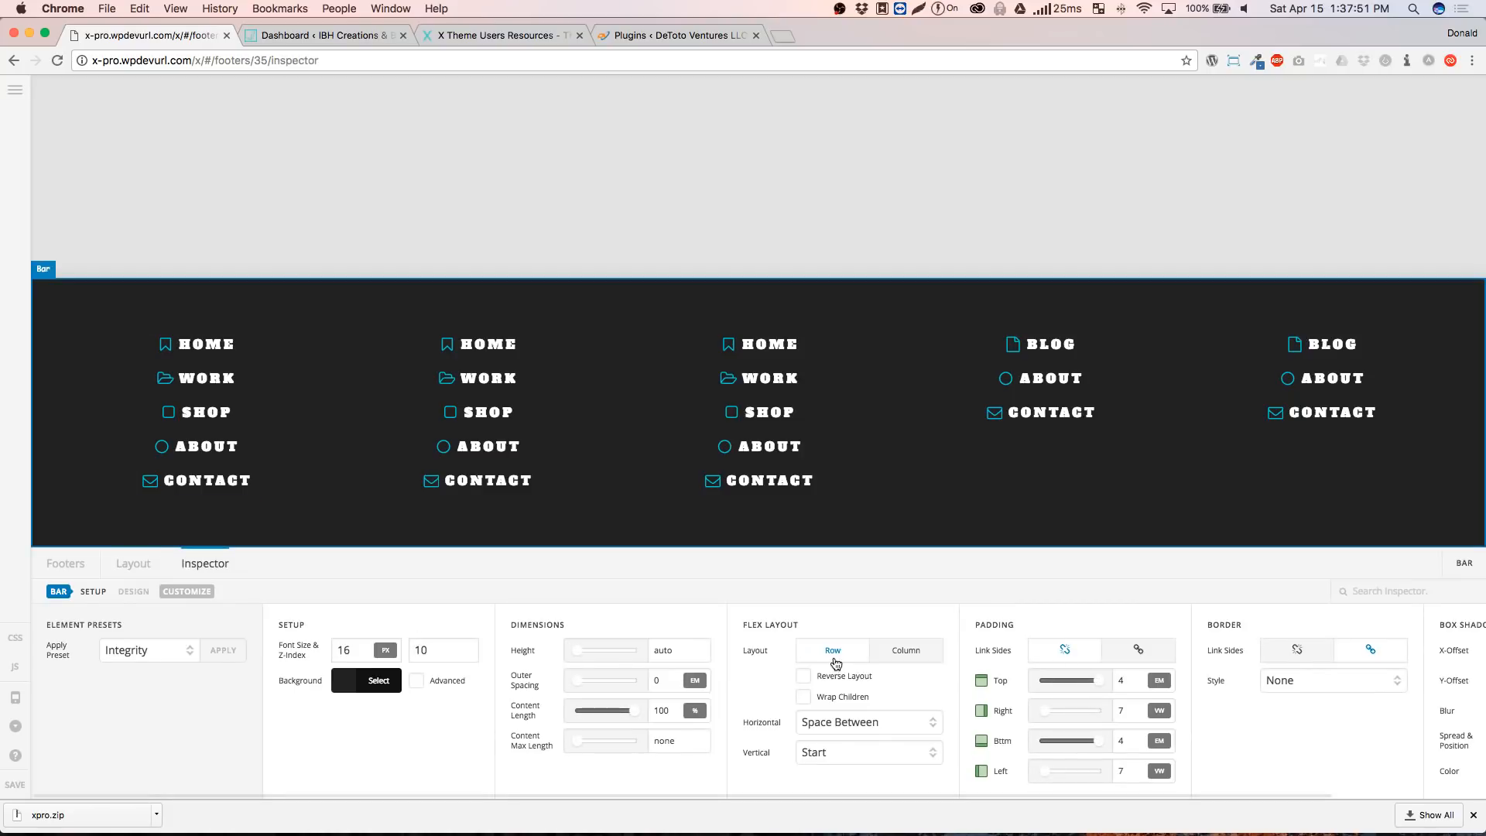
click(843, 765)
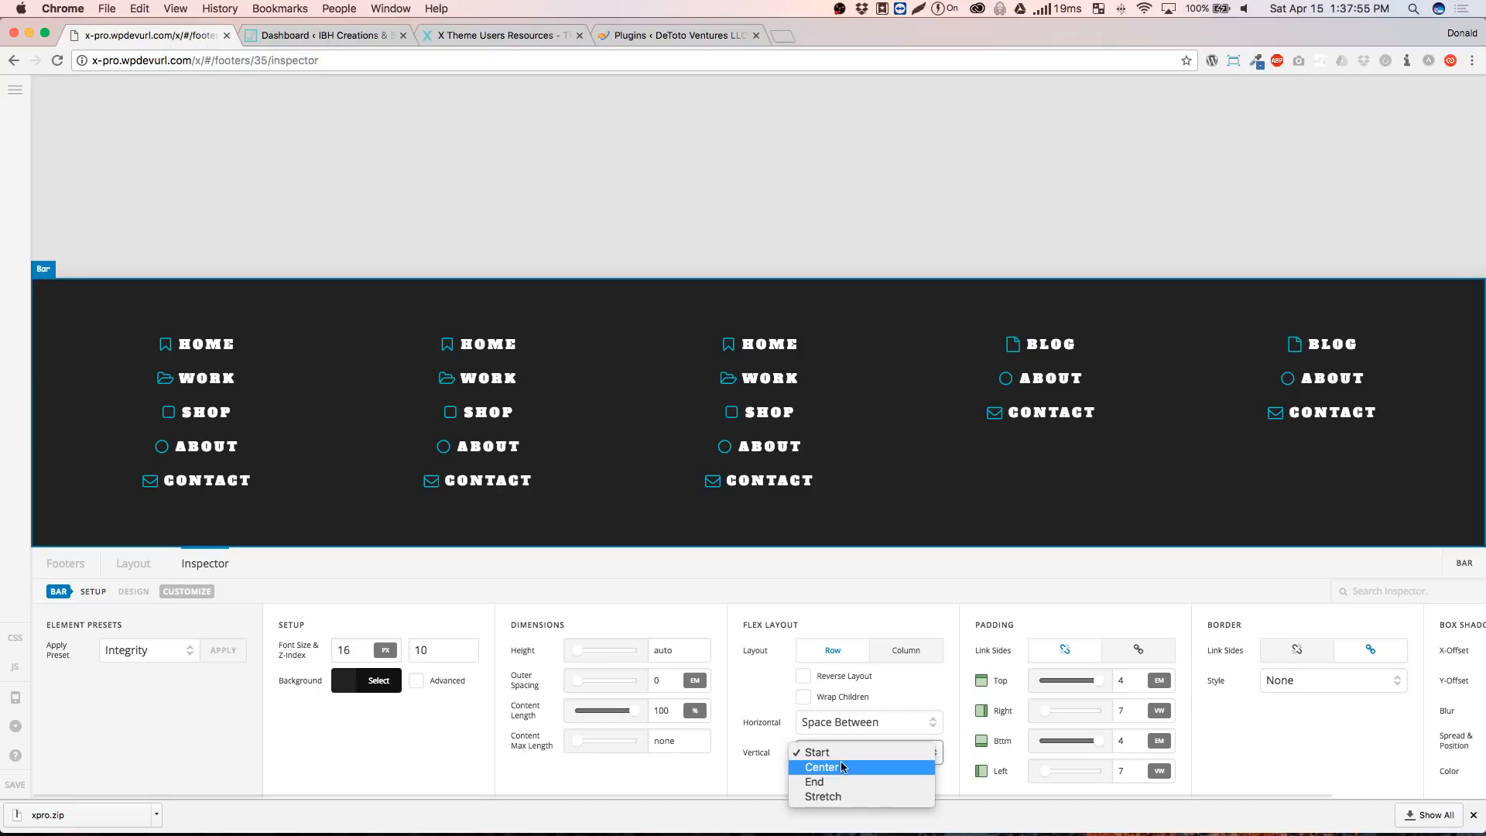
click(823, 768)
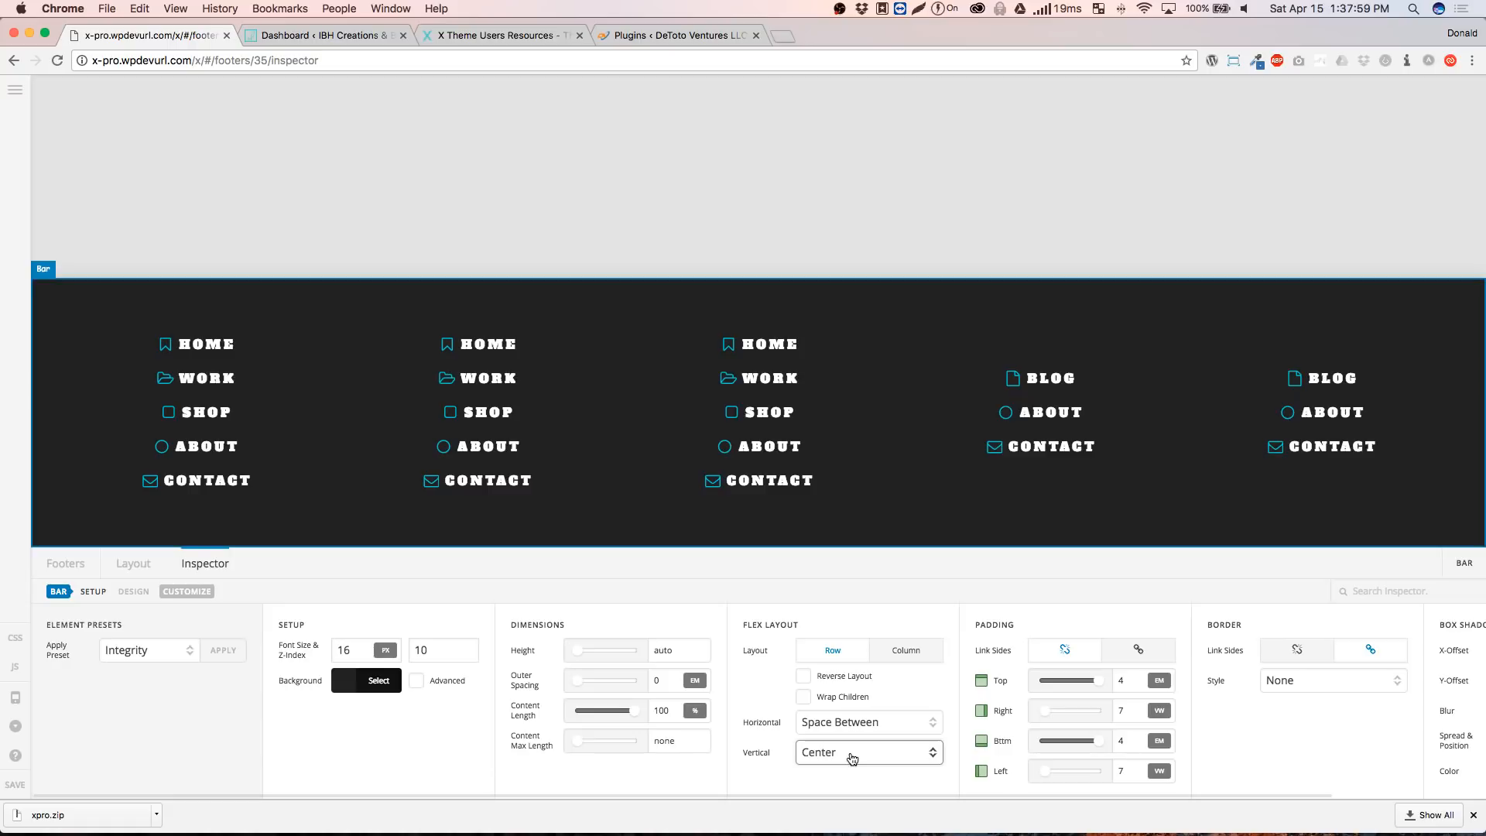
click(852, 758)
click(850, 768)
click(850, 754)
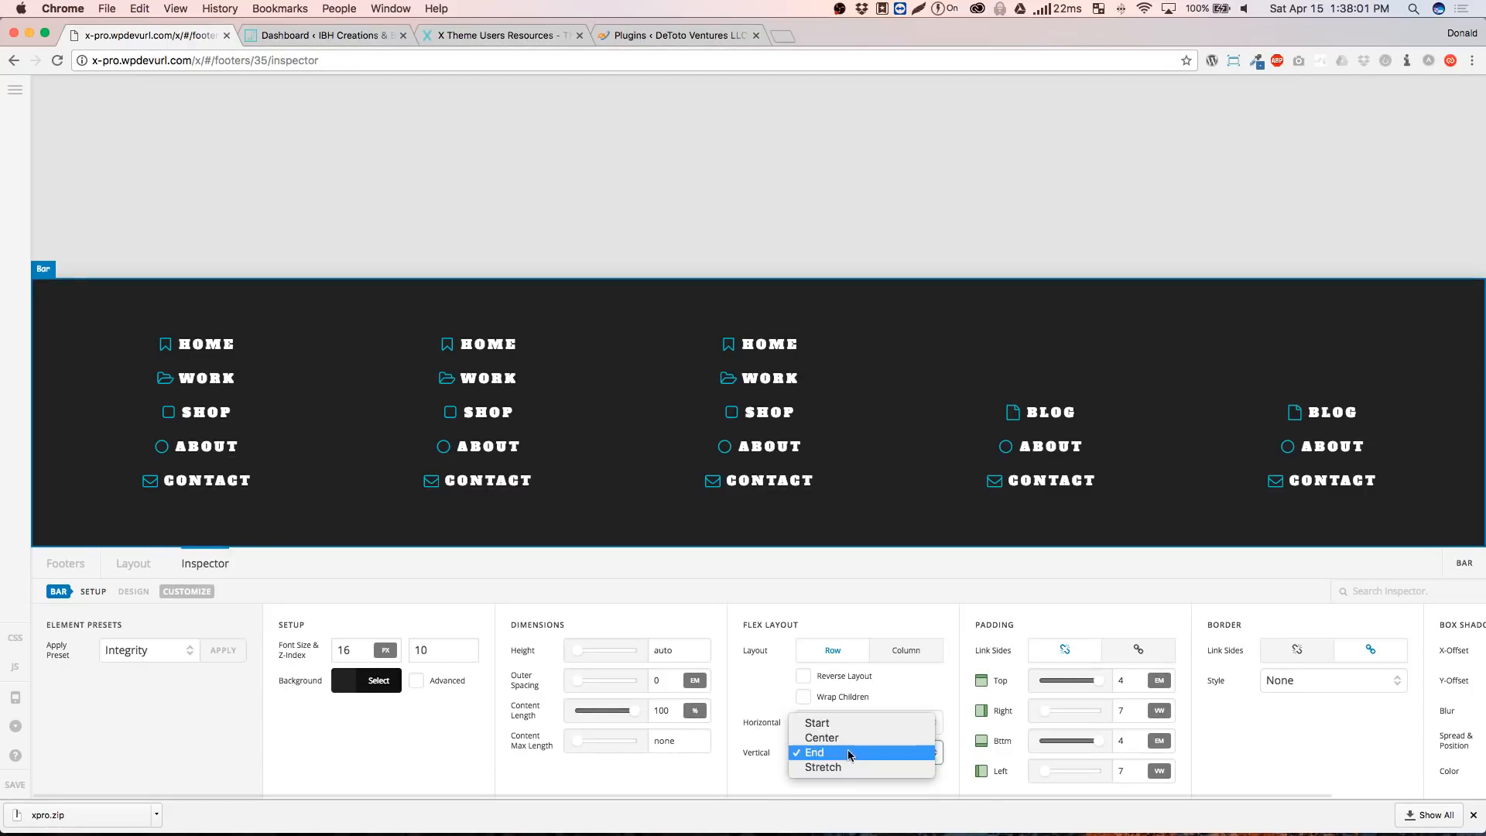
click(851, 767)
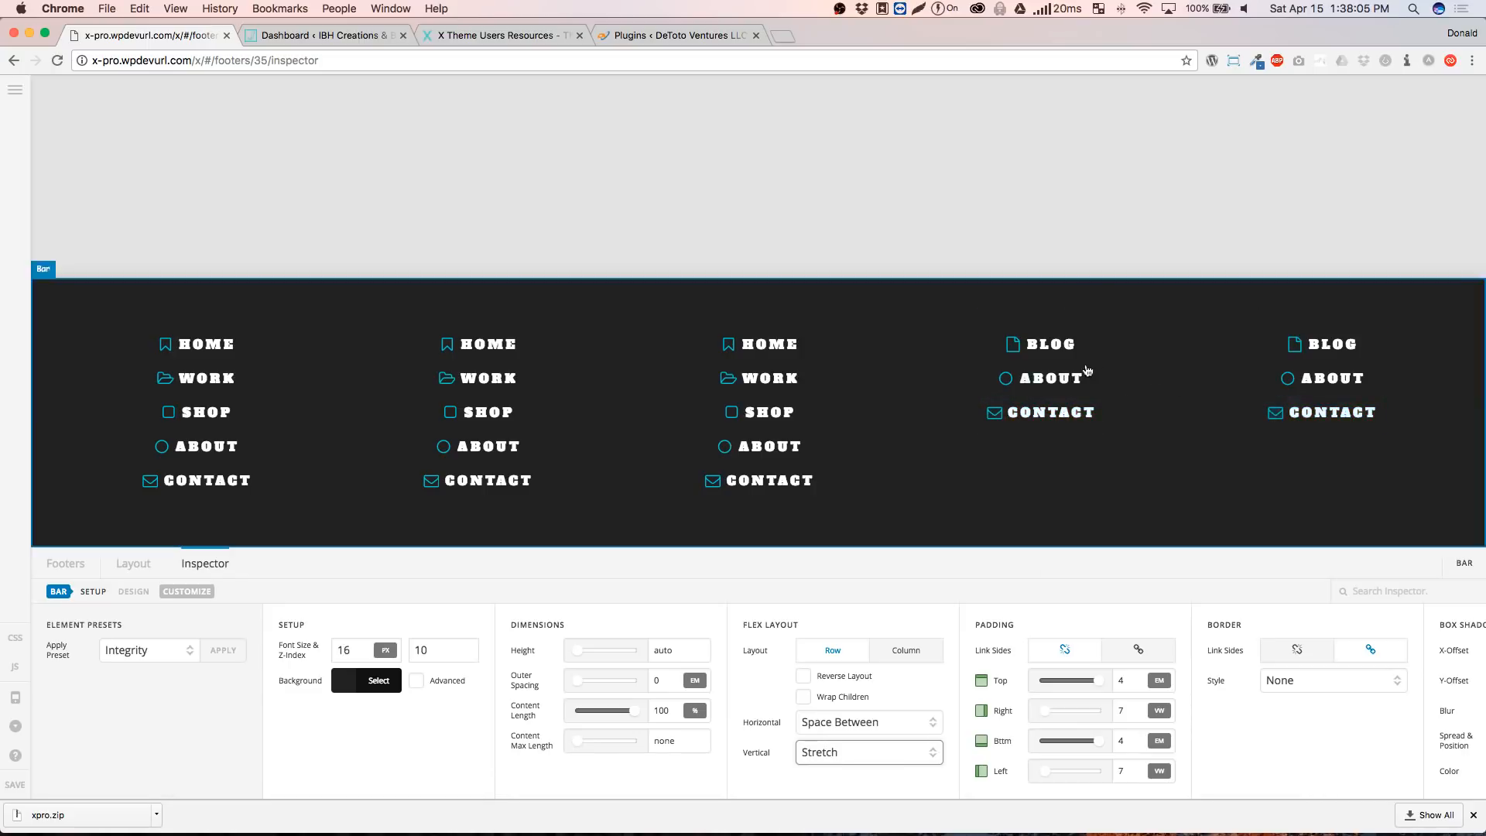
click(873, 755)
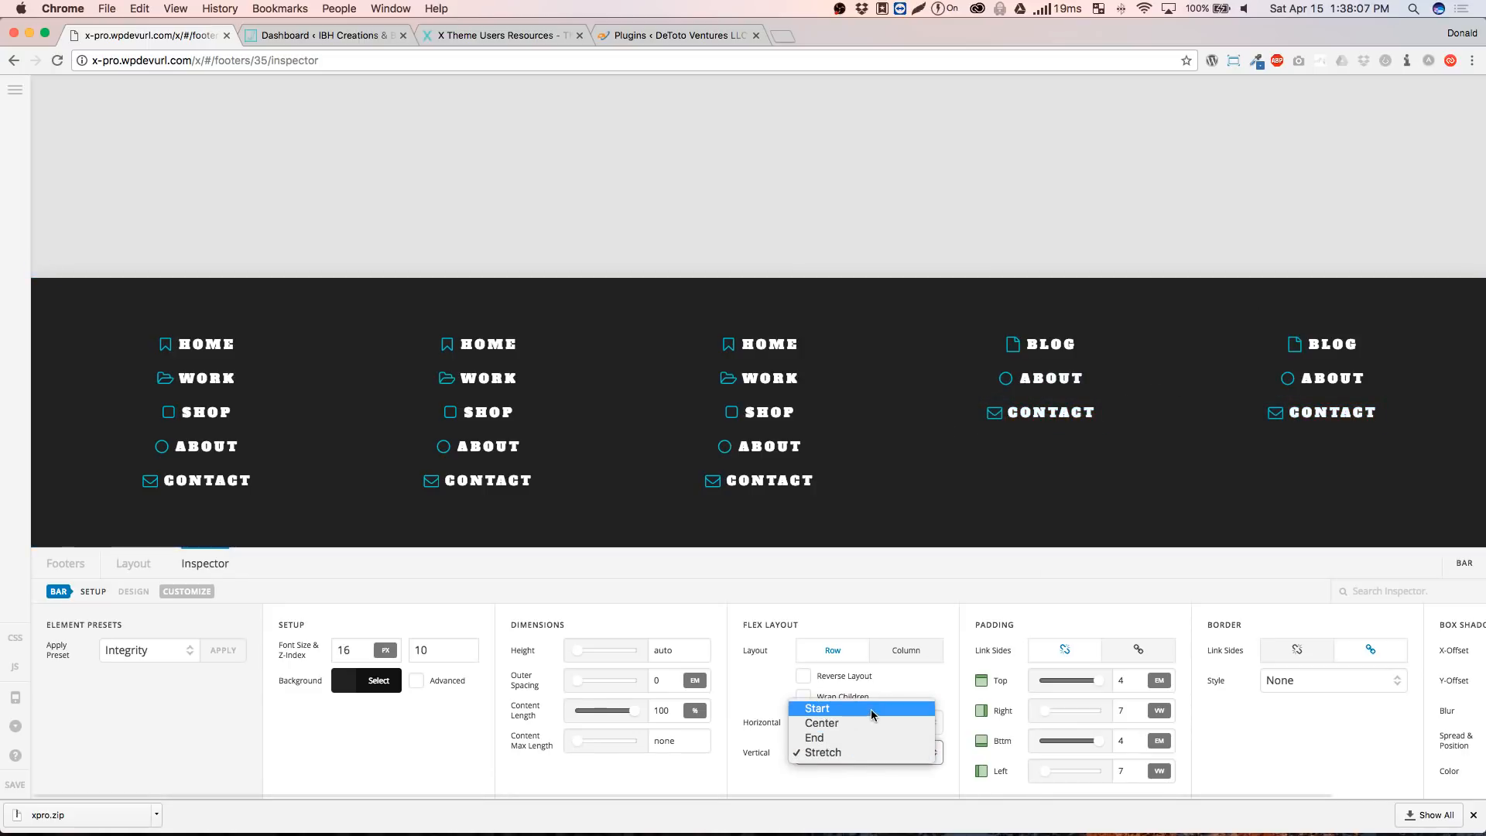
click(875, 710)
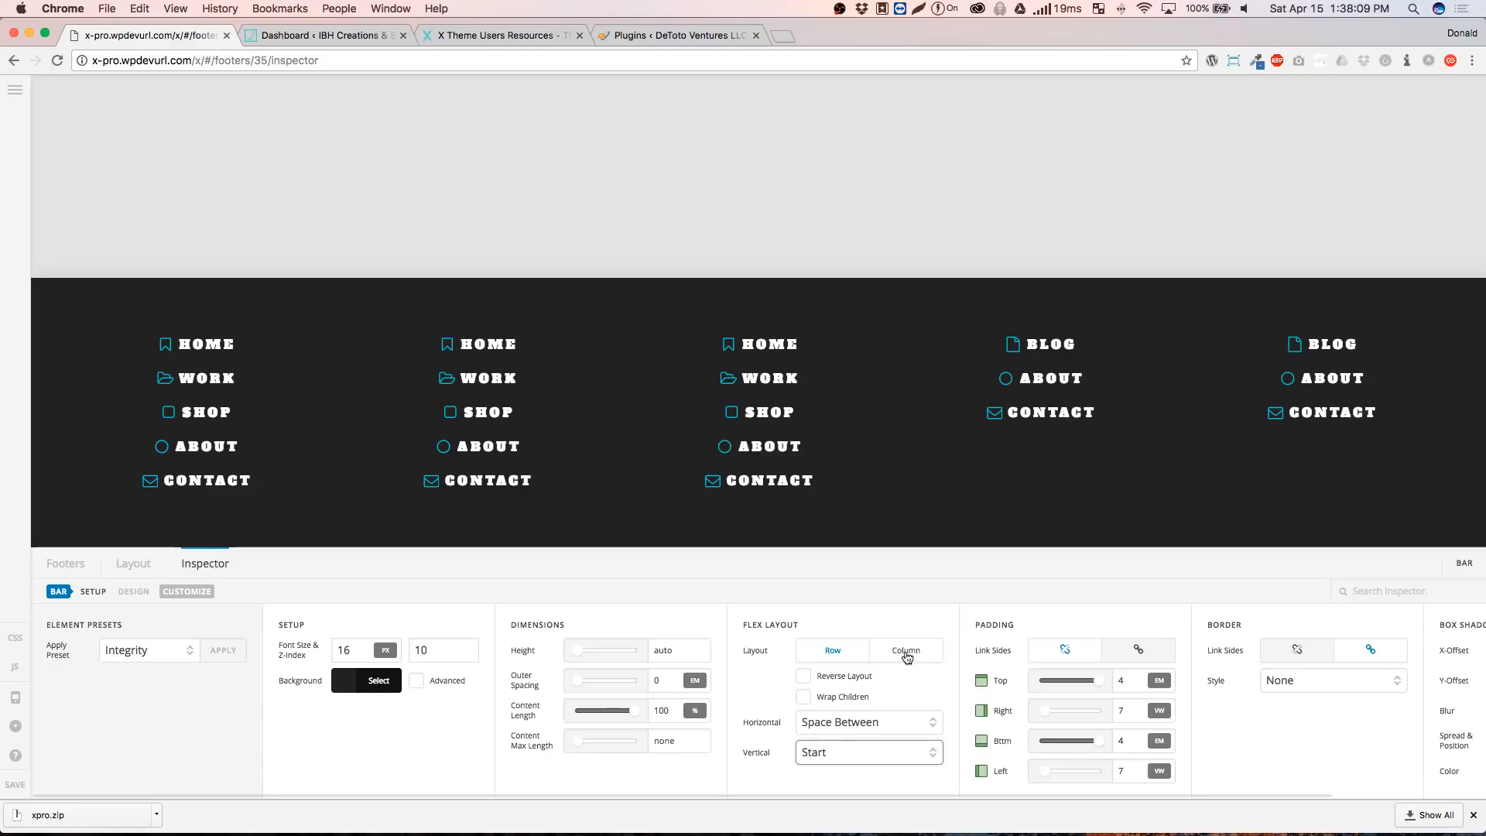
Set Container 3's flex layout to Center horizontally and Start vertically
click(145, 569)
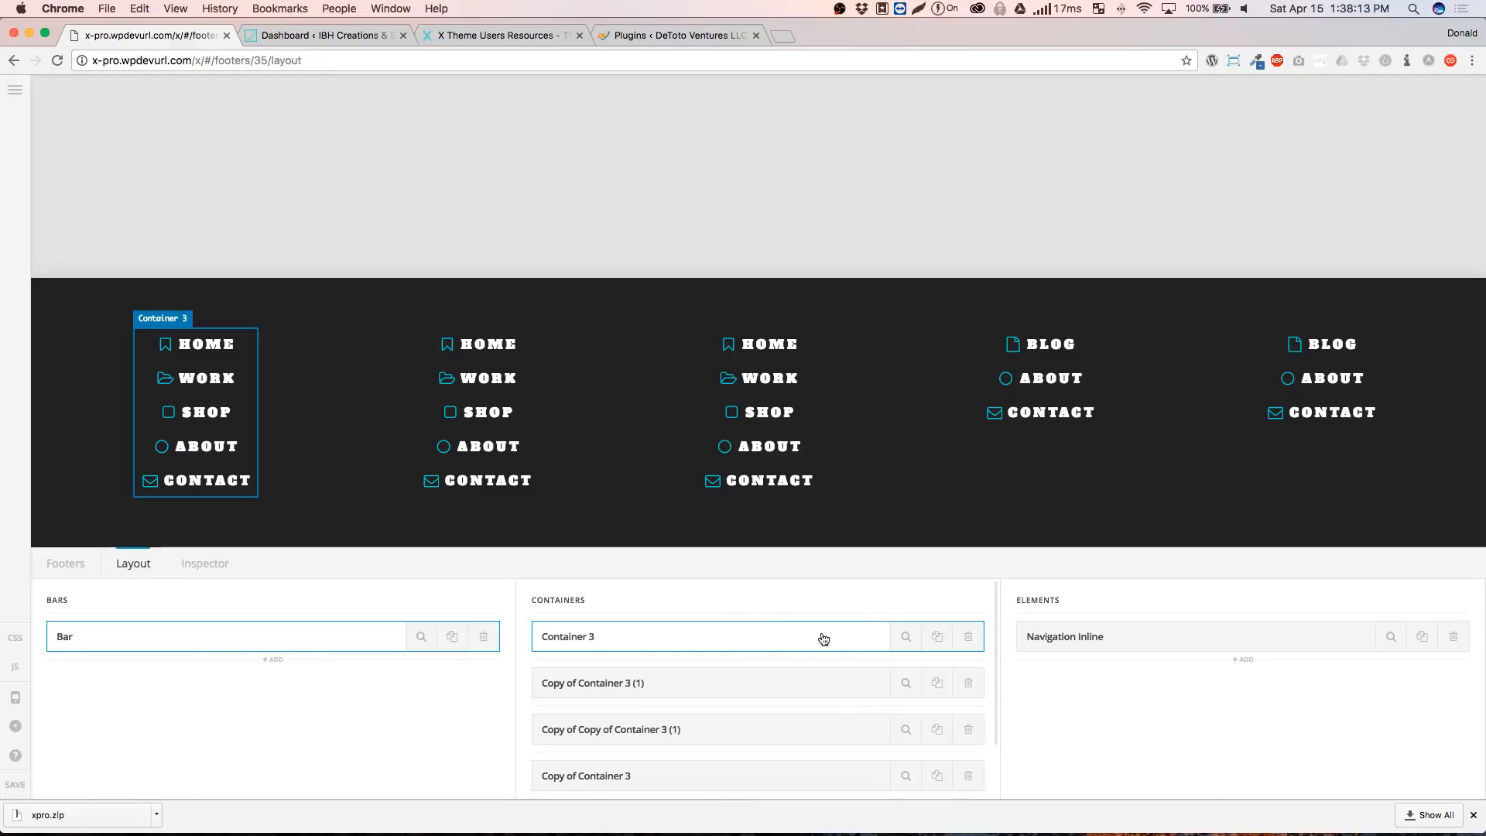
click(905, 638)
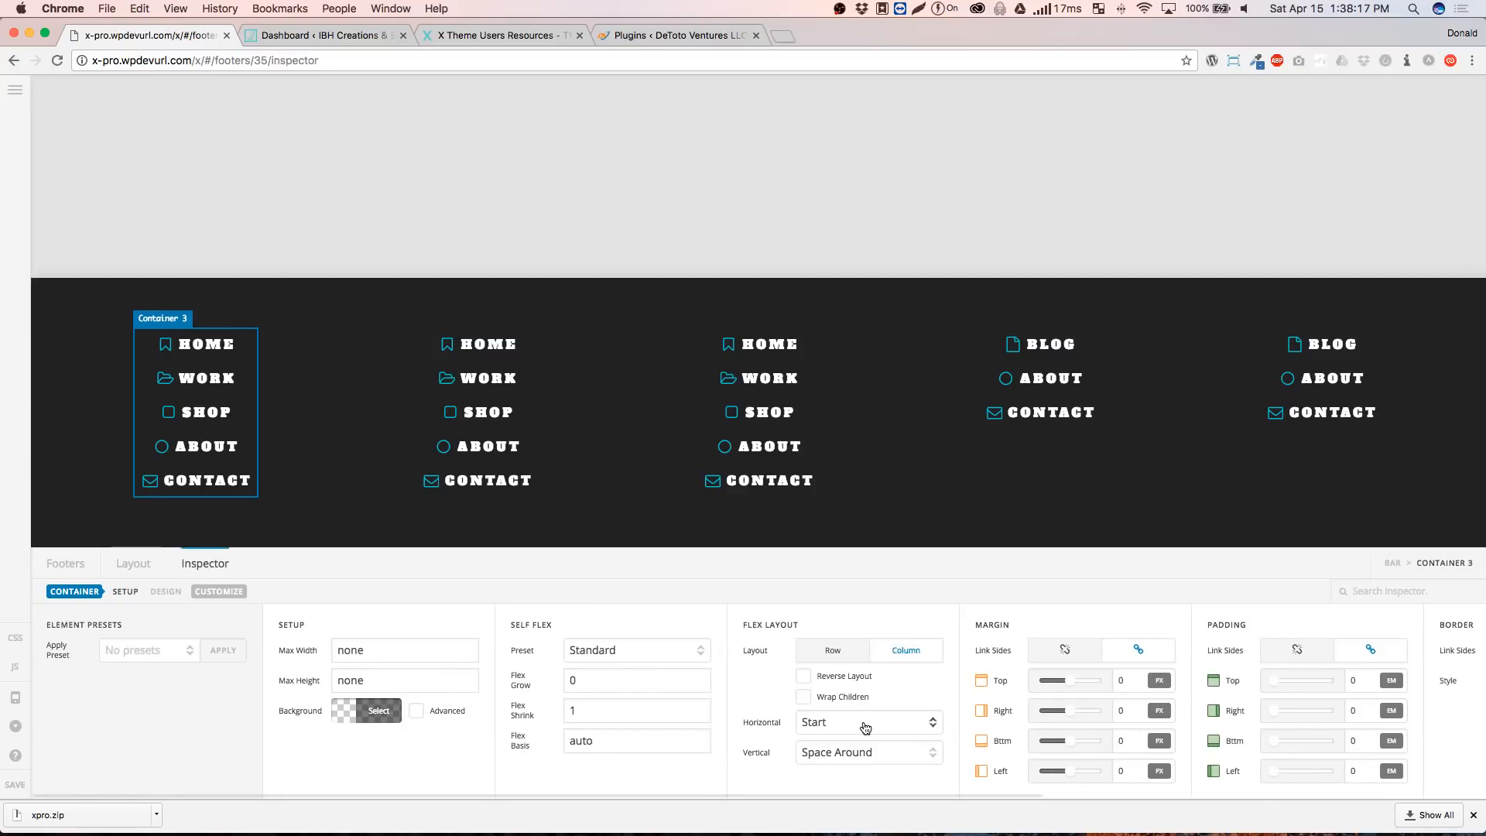
click(867, 727)
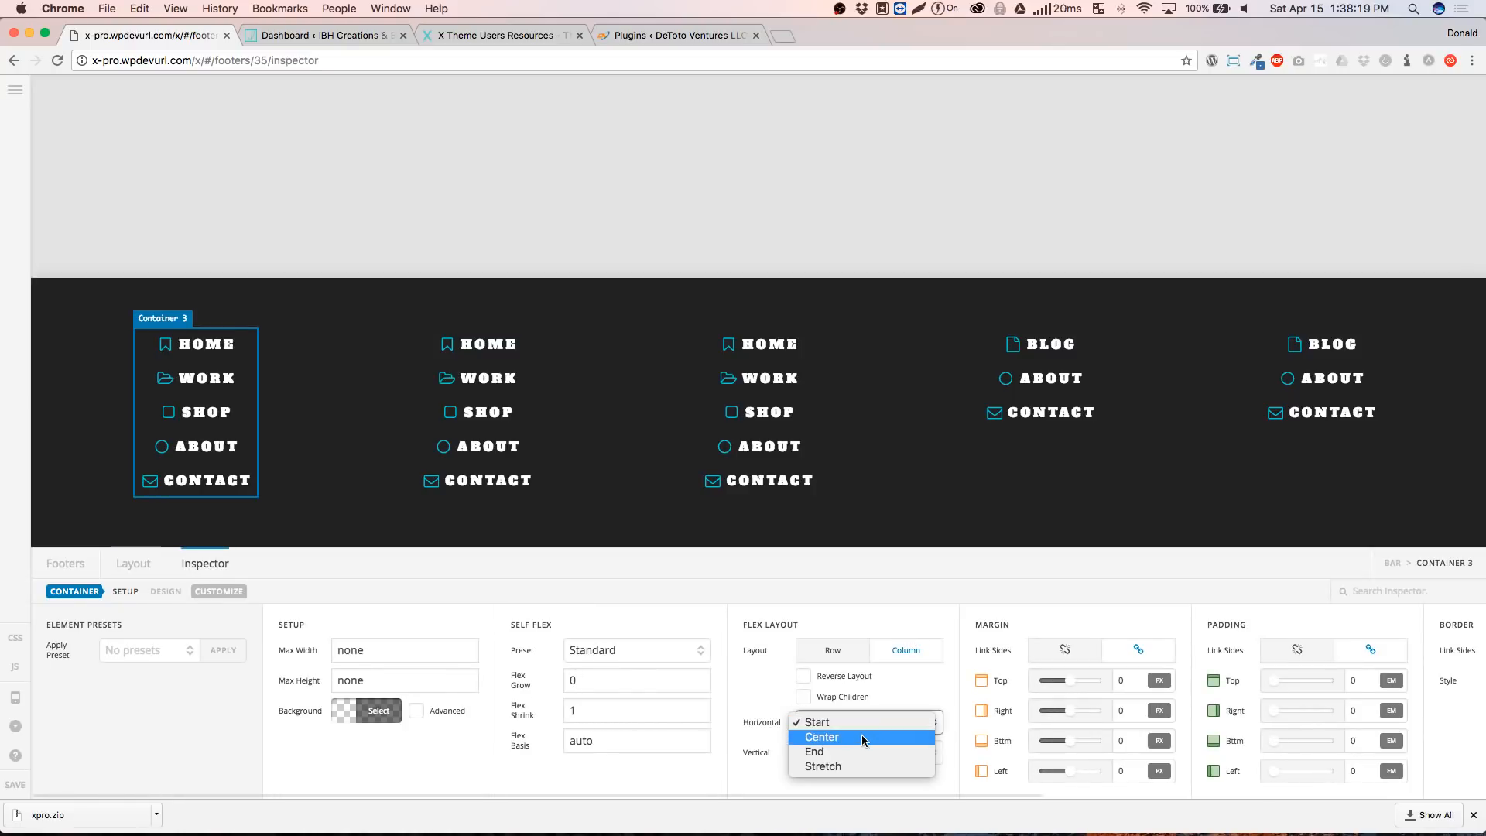
click(863, 739)
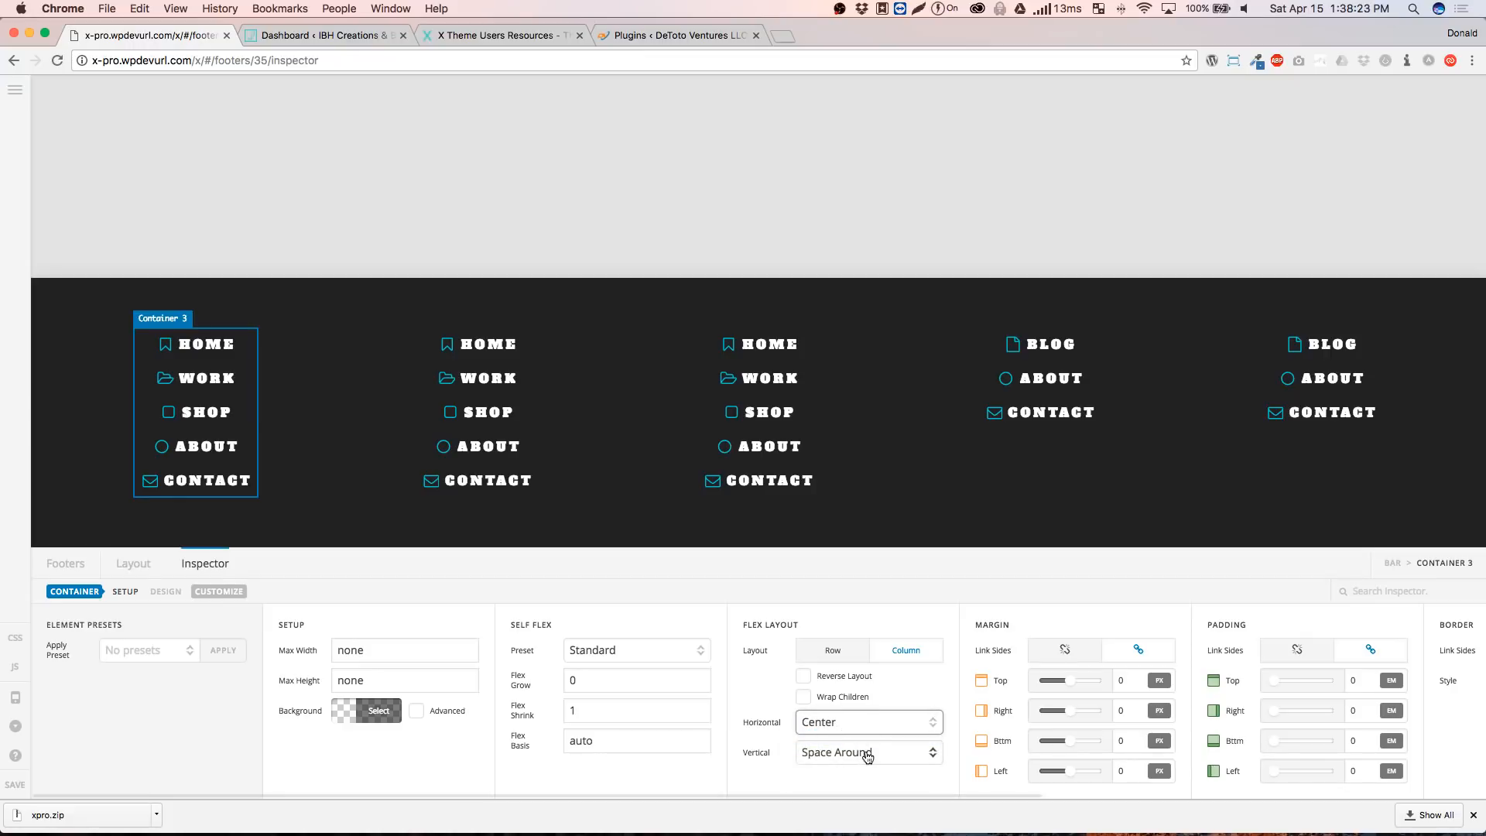
click(867, 756)
click(828, 697)
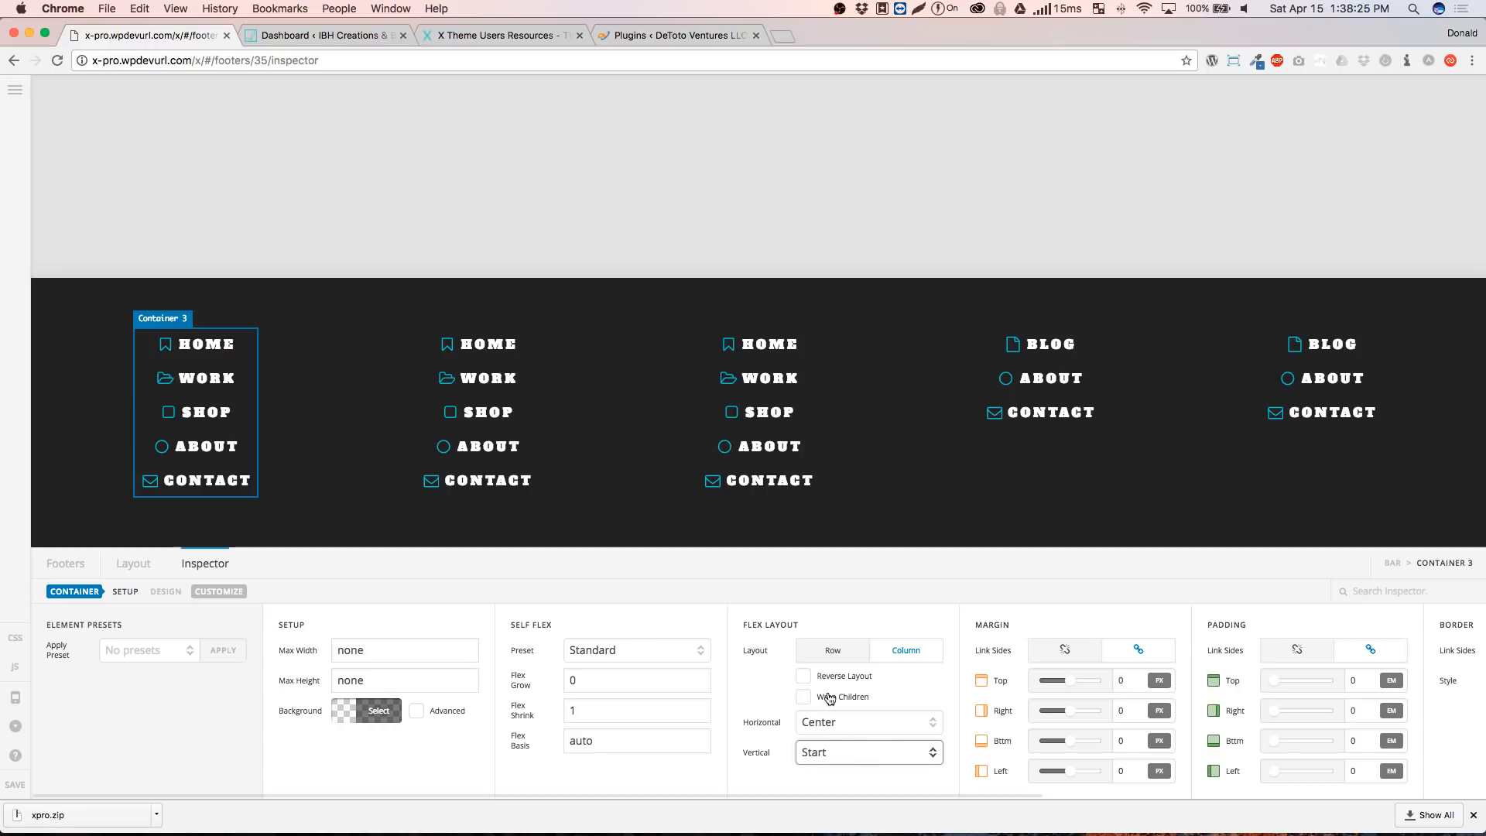
Set Container 3's vertical flex alignment to Center, and its Navigation Inline element's vertical alignment to Center after trying Start
click(850, 754)
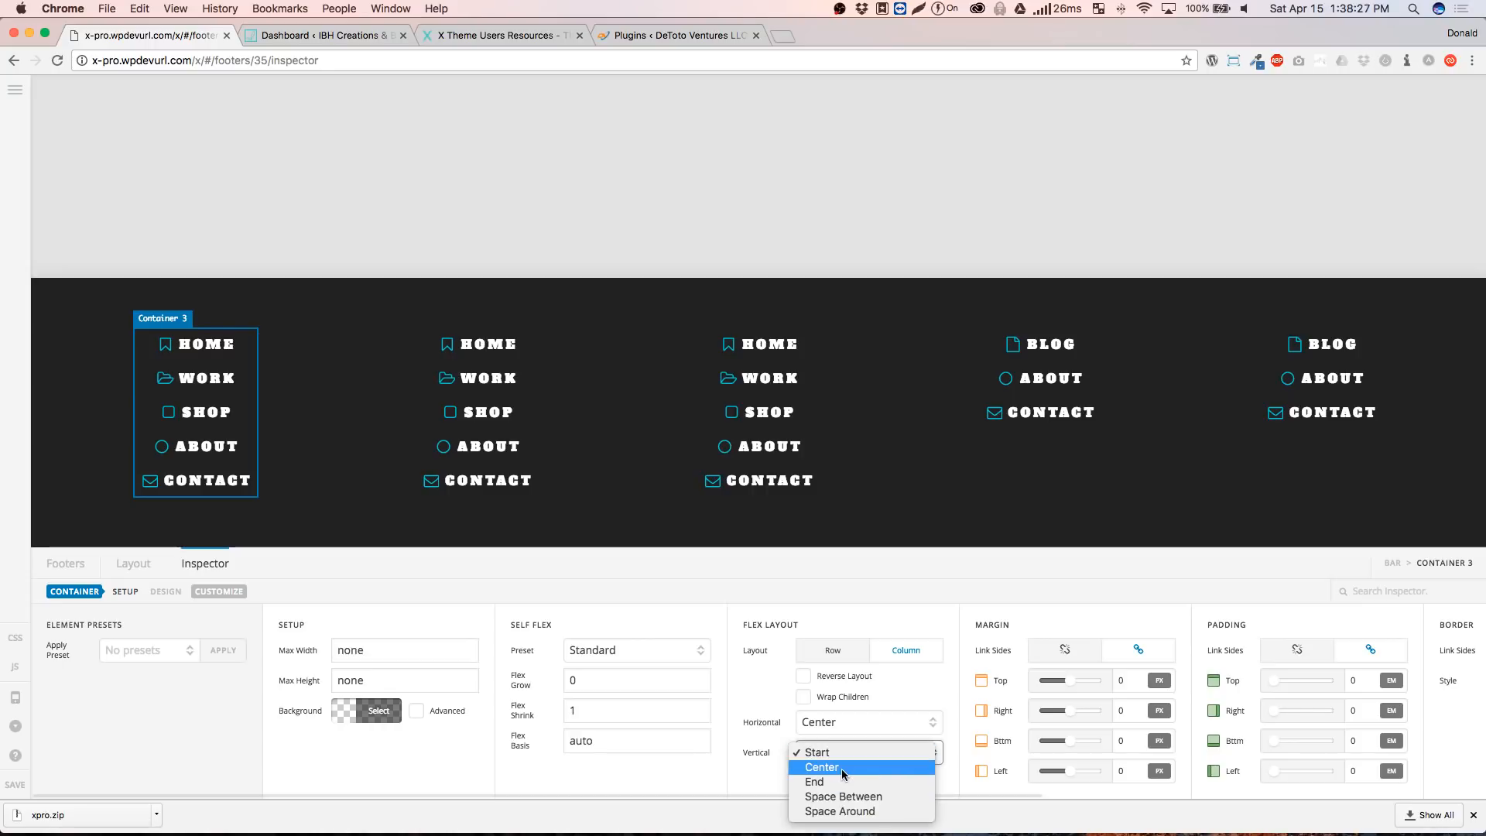
click(842, 768)
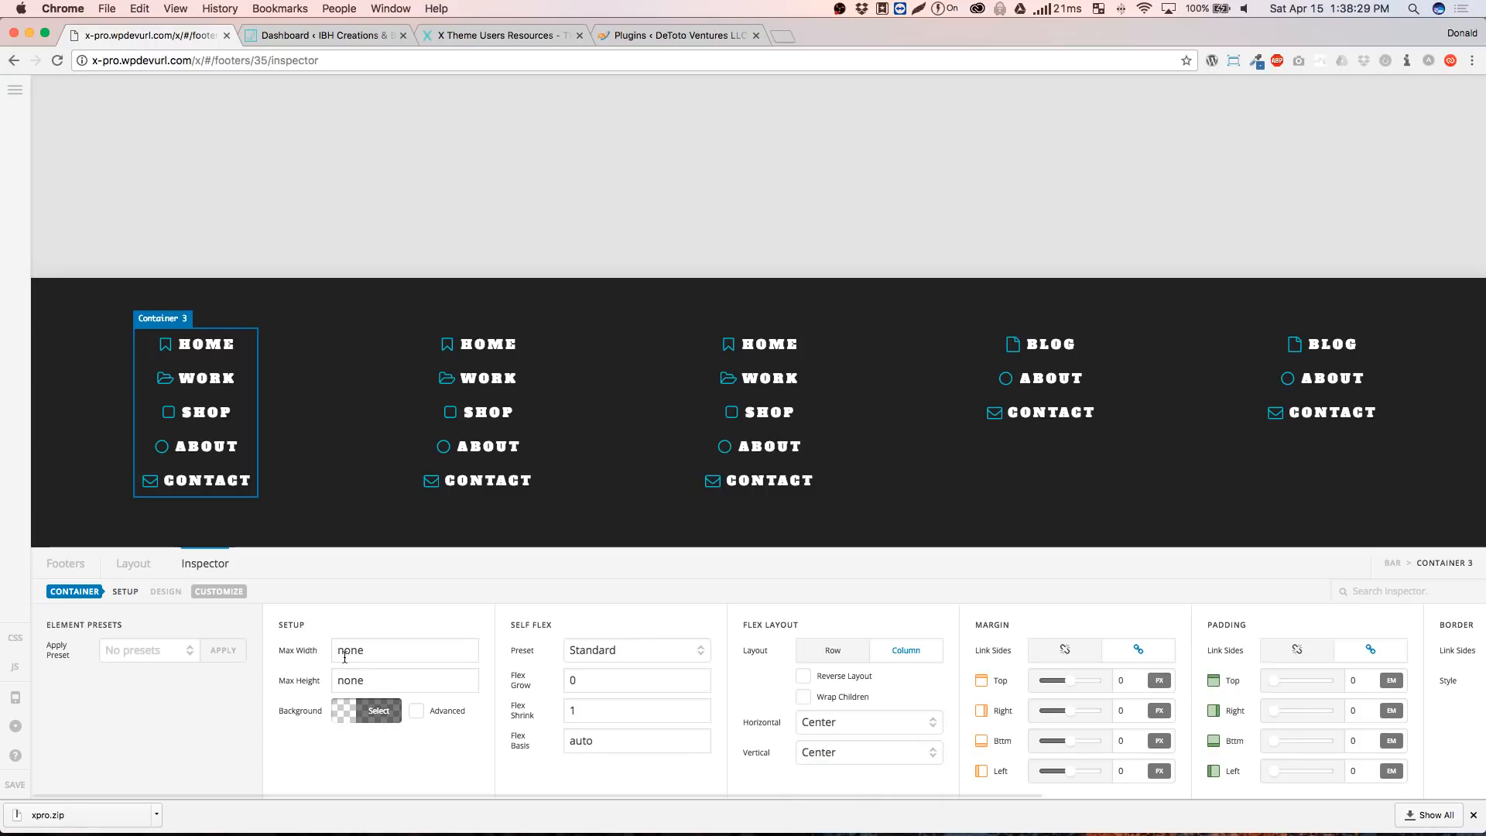
click(213, 411)
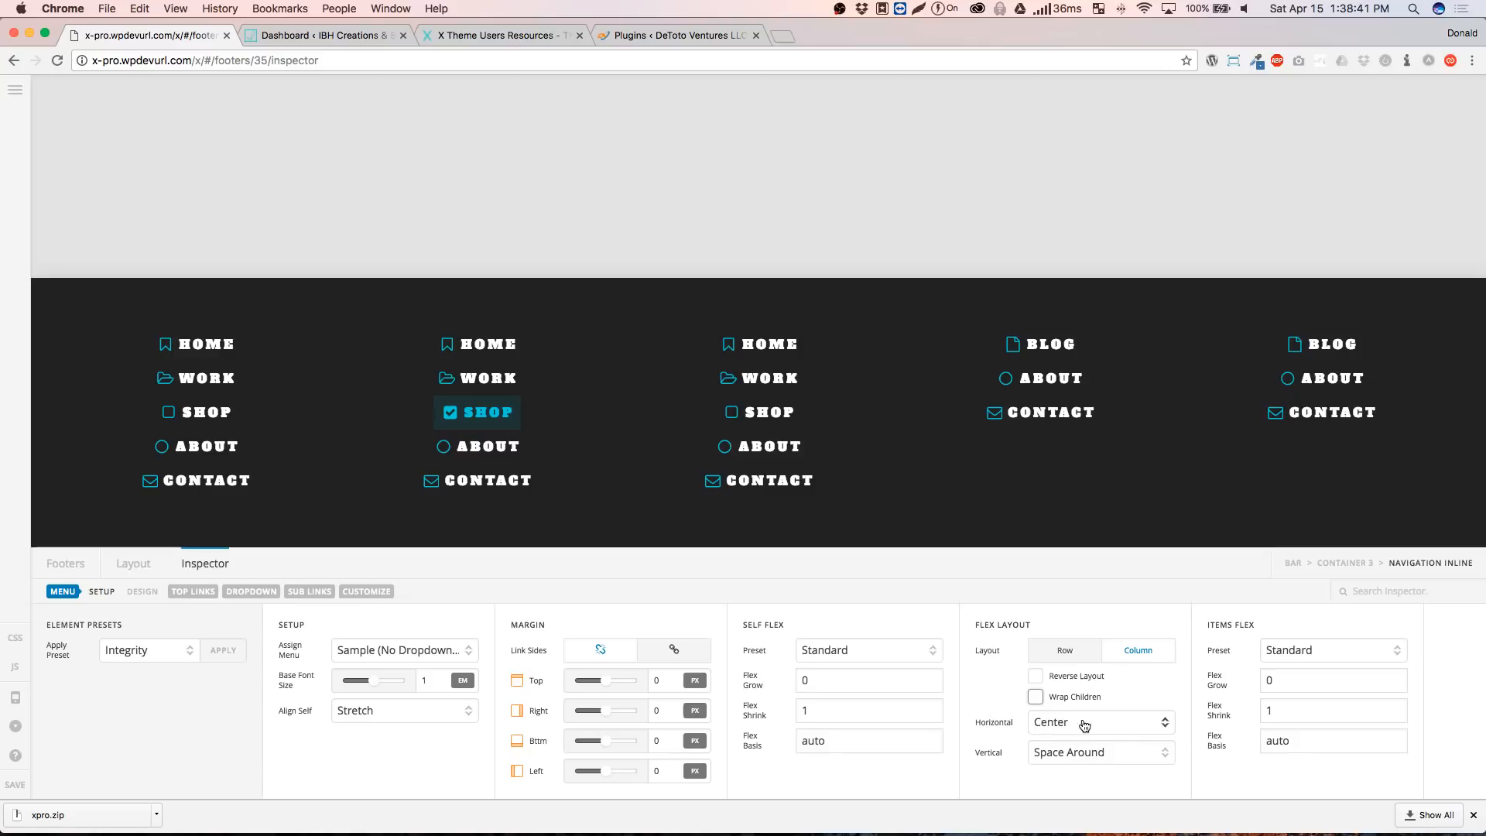
click(1095, 755)
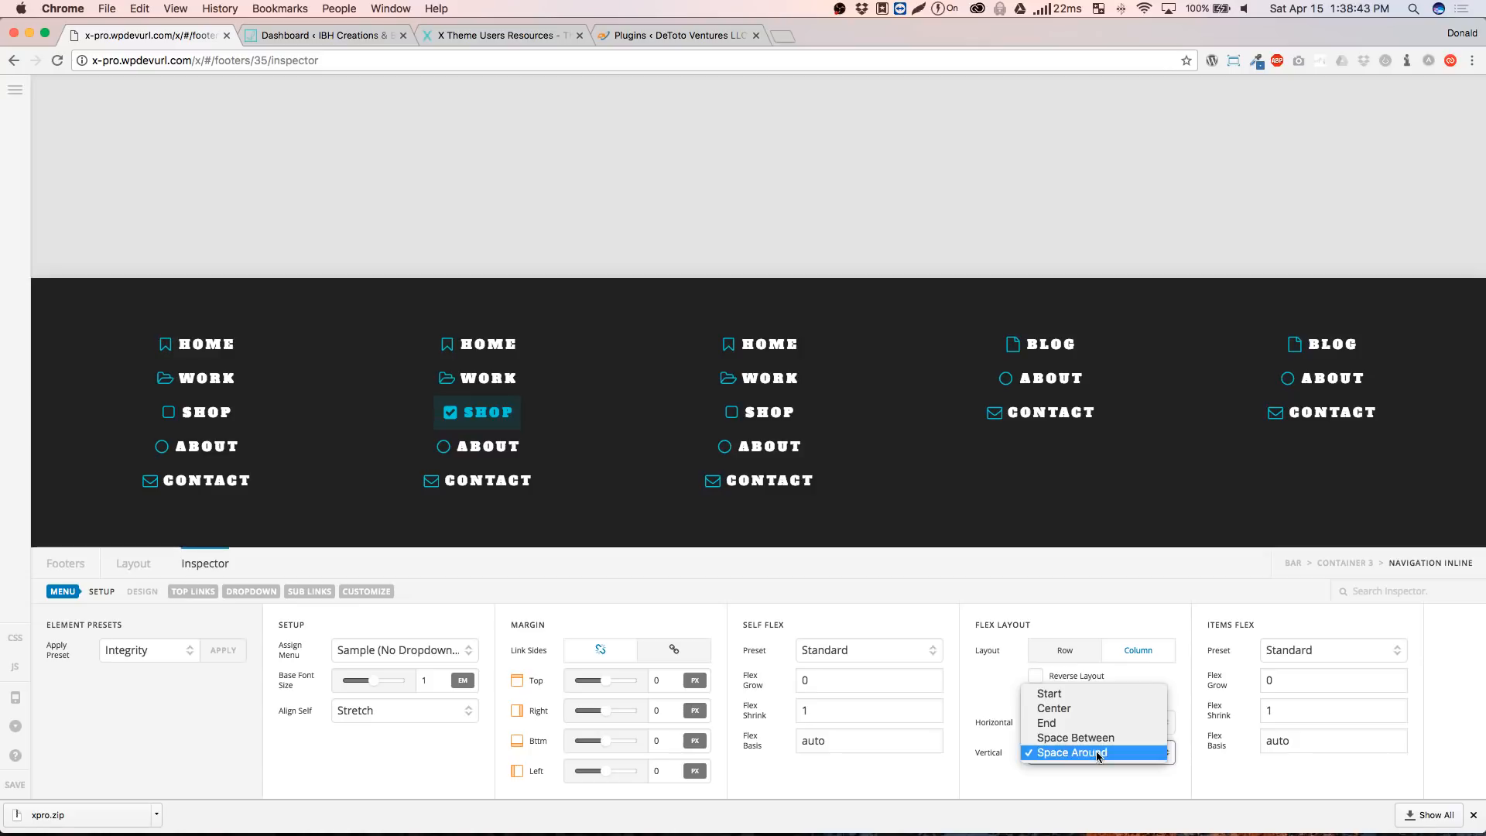
click(1059, 694)
click(1072, 755)
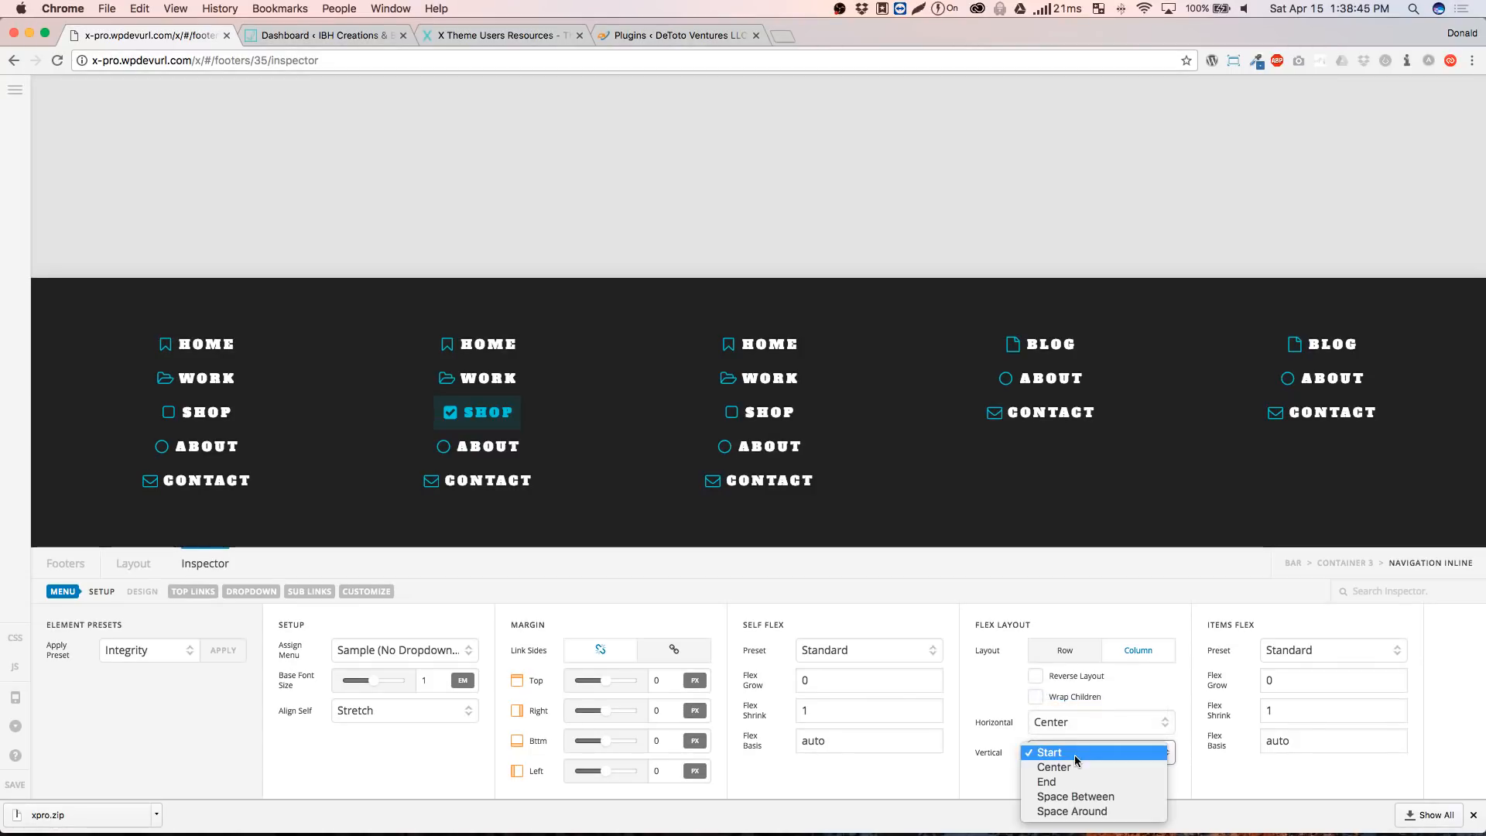
click(1074, 769)
Try End as the first column menu's horizontal flex alignment, settling on Start
click(1078, 723)
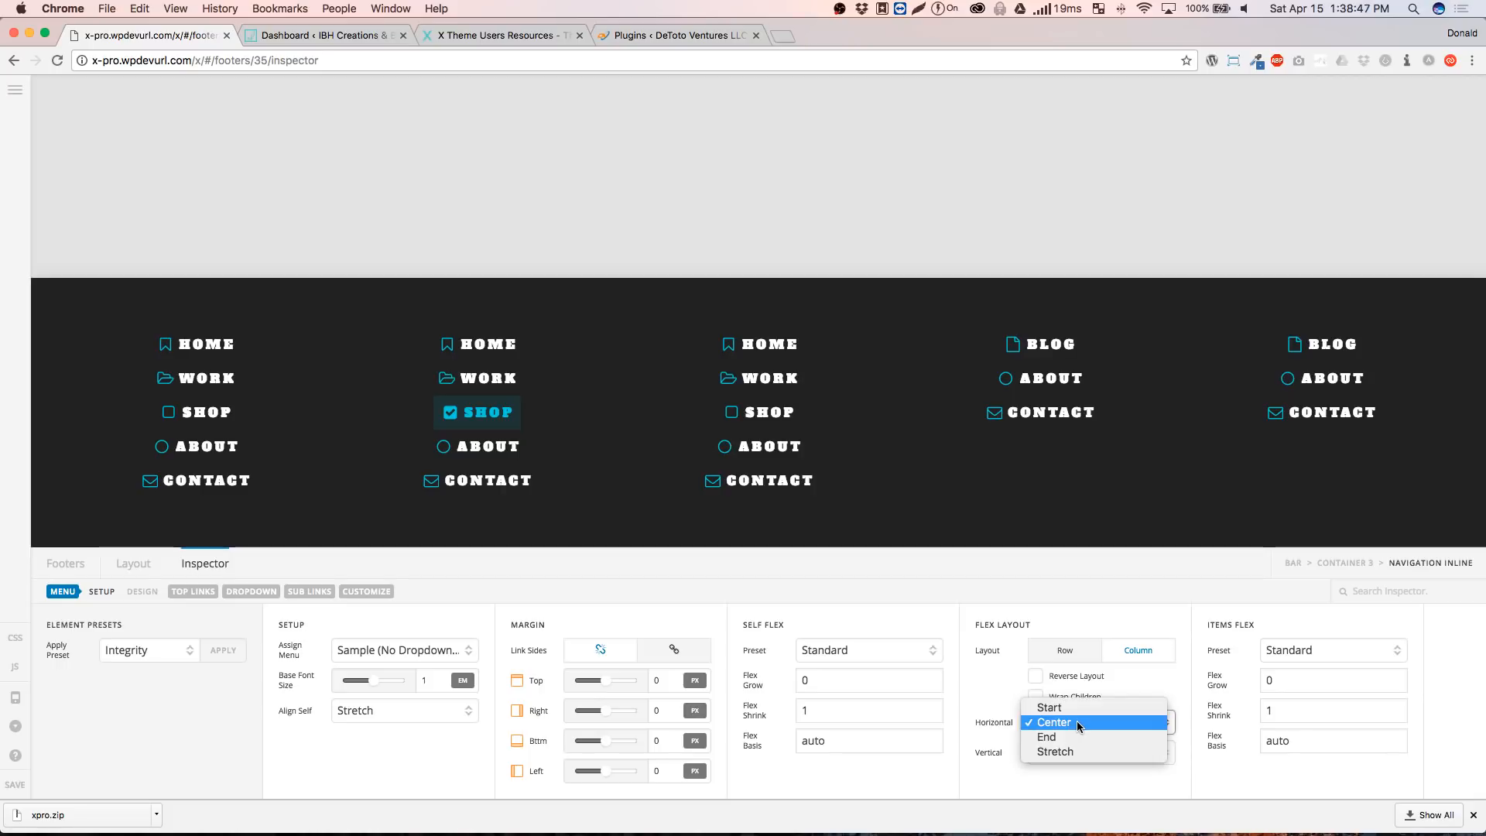
click(1064, 740)
click(1081, 723)
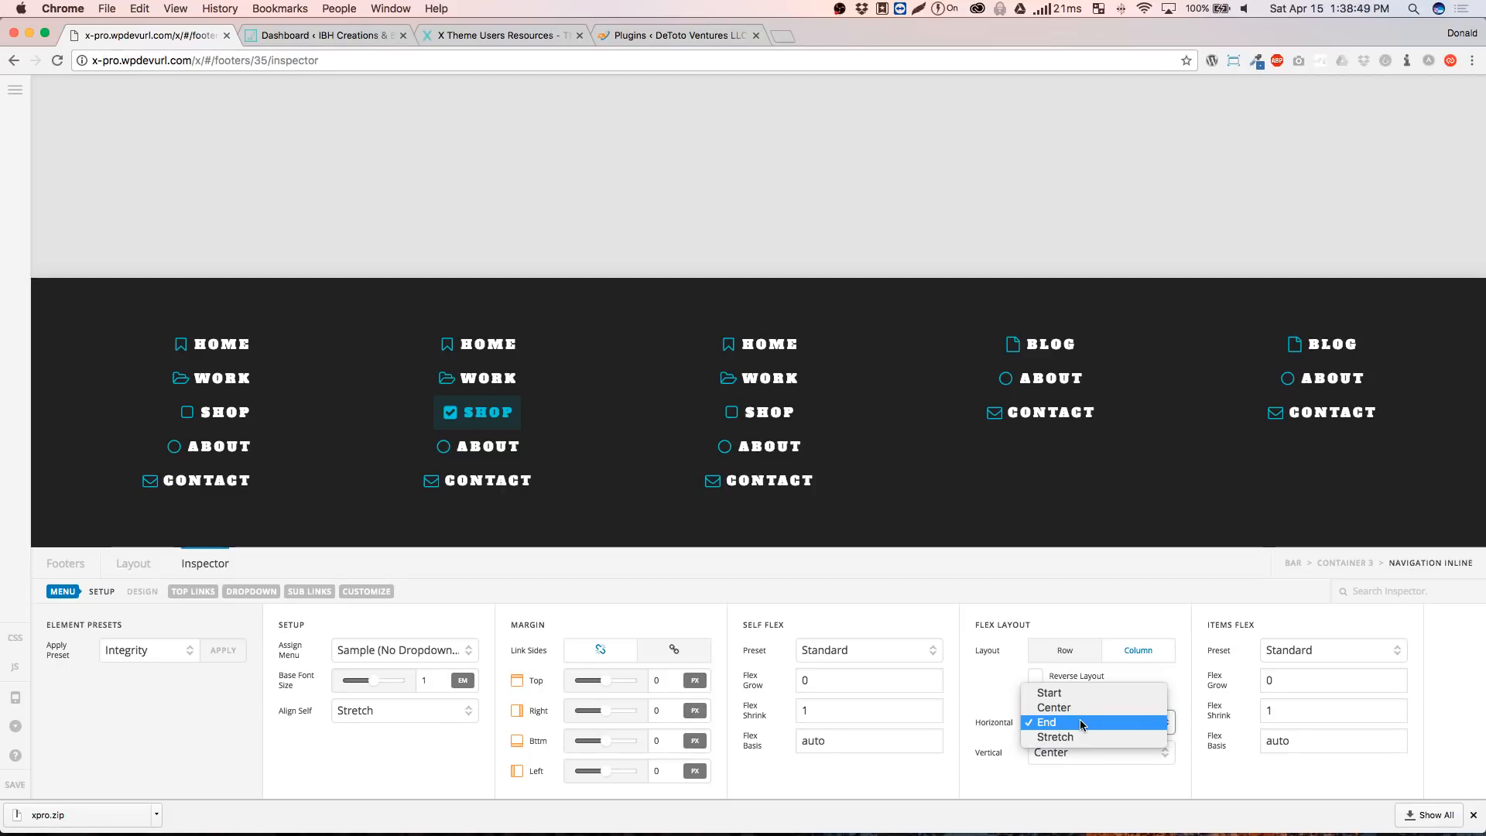
click(1075, 695)
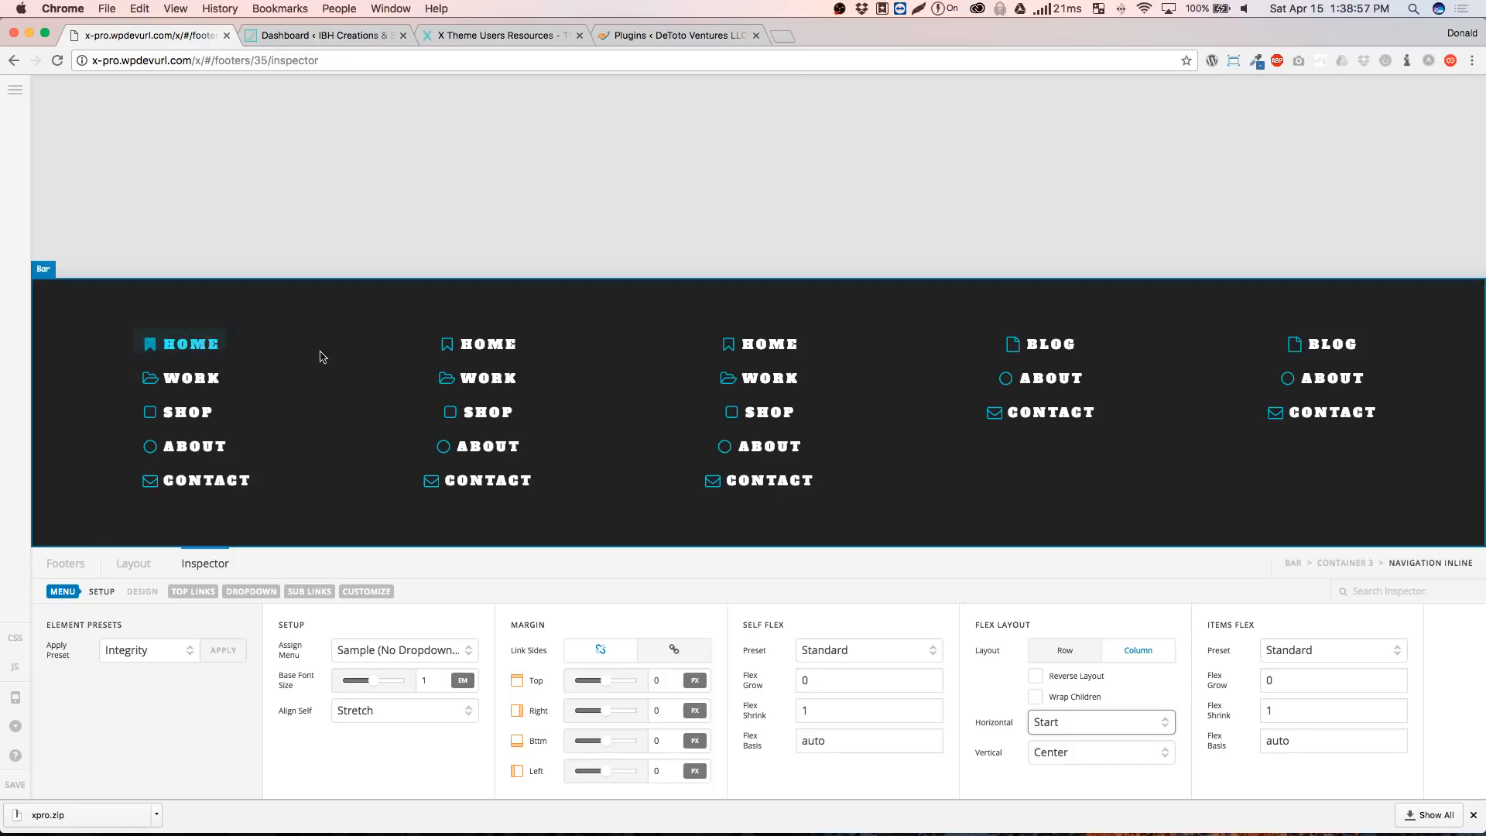
Set the second column menu's horizontal flex alignment to Start
click(499, 389)
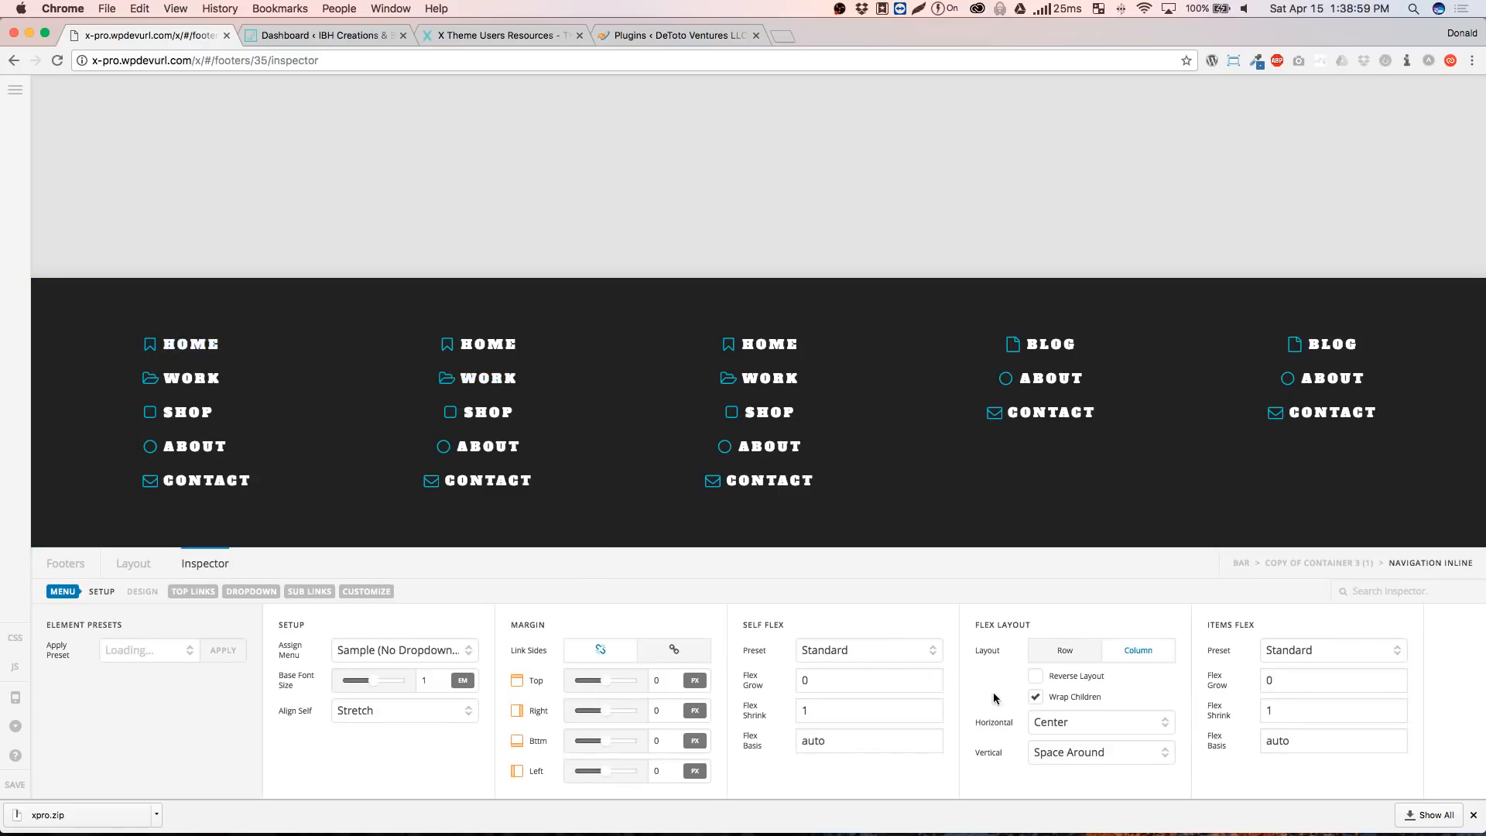
click(1069, 725)
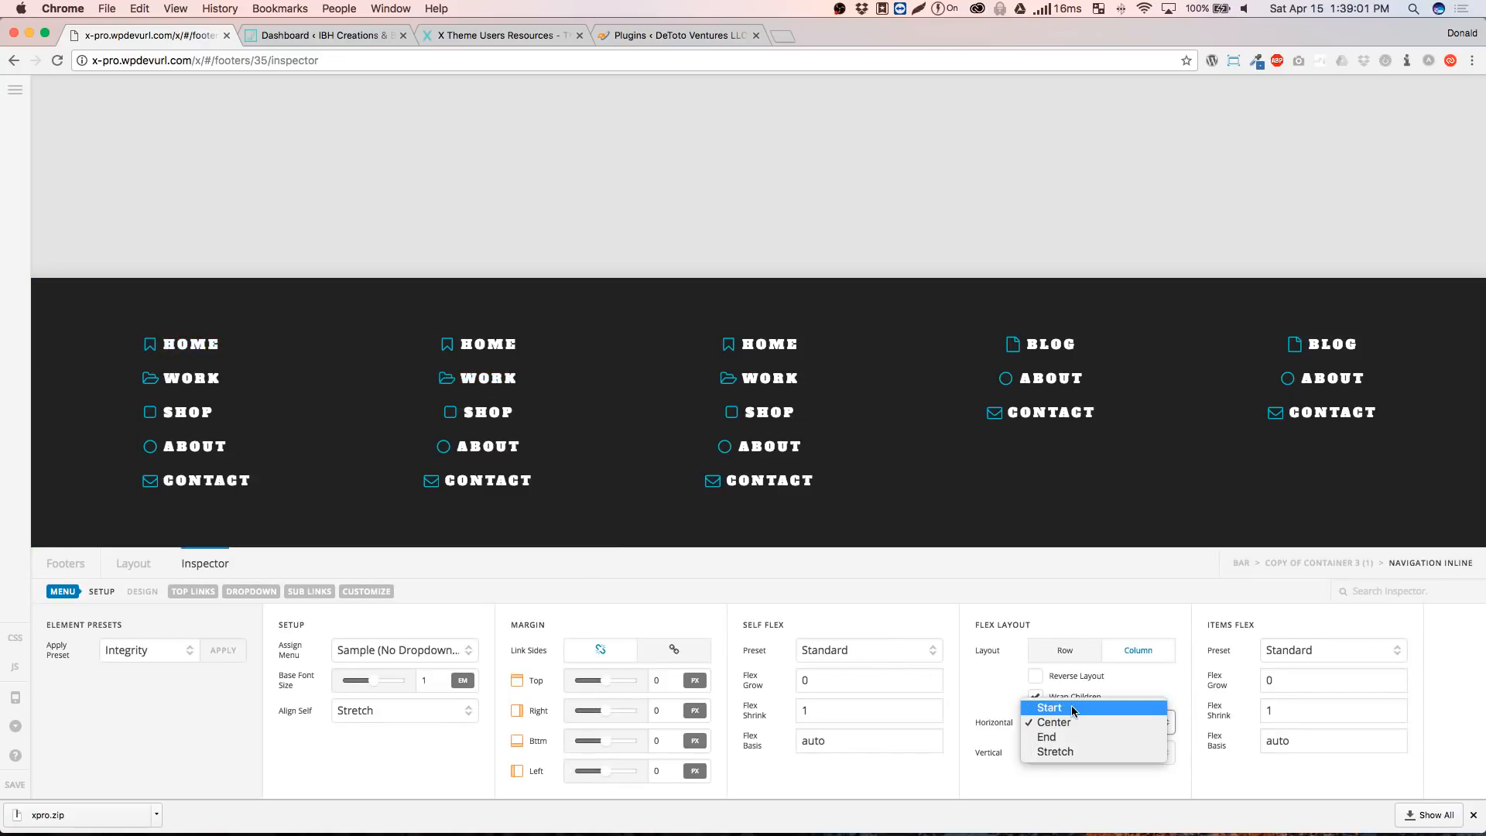
click(1074, 709)
Try End as the third column menu's horizontal flex alignment, settling on Stretch
click(732, 380)
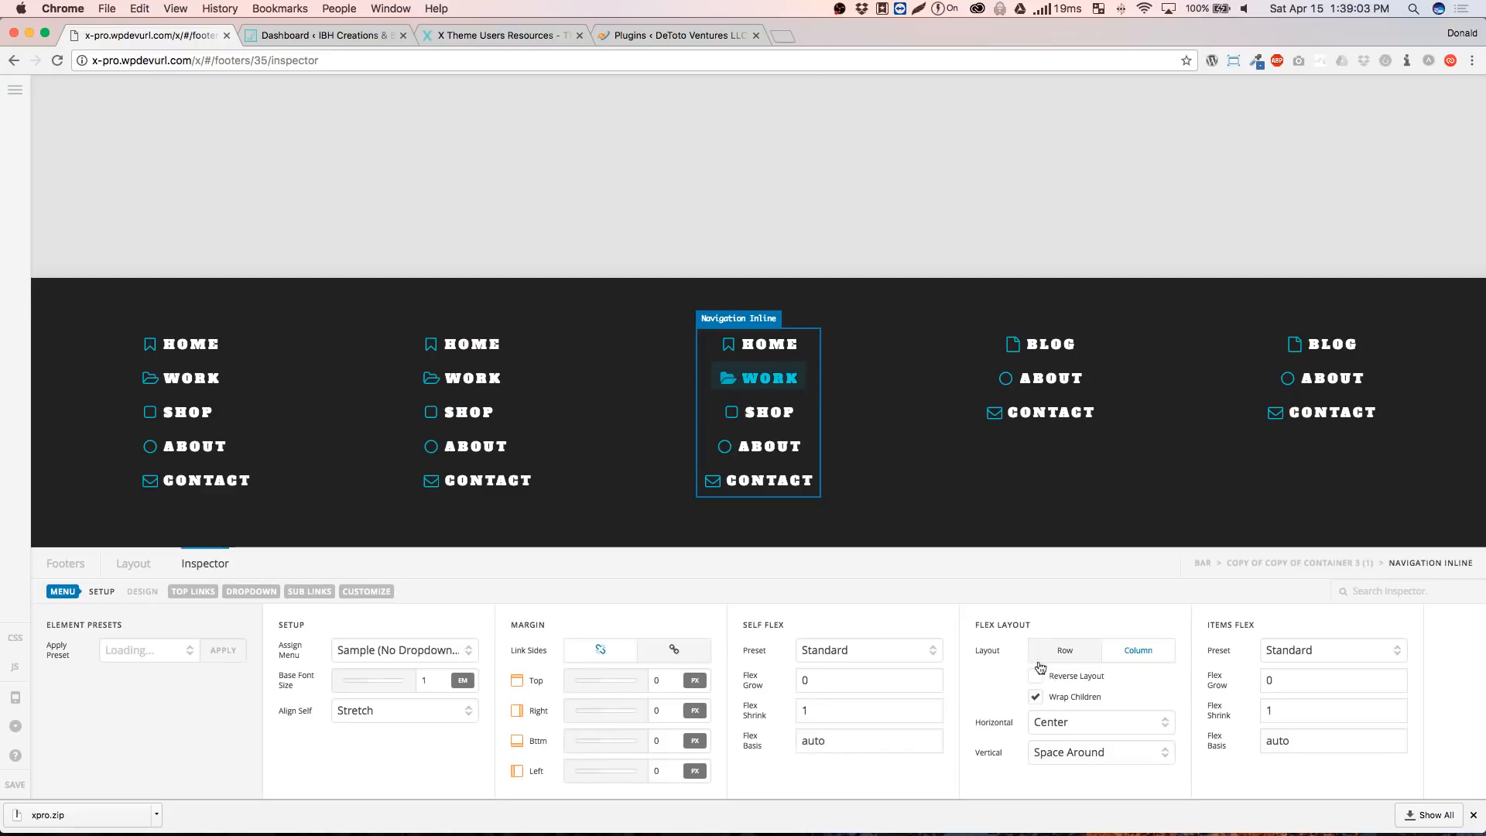
click(1068, 722)
click(1067, 740)
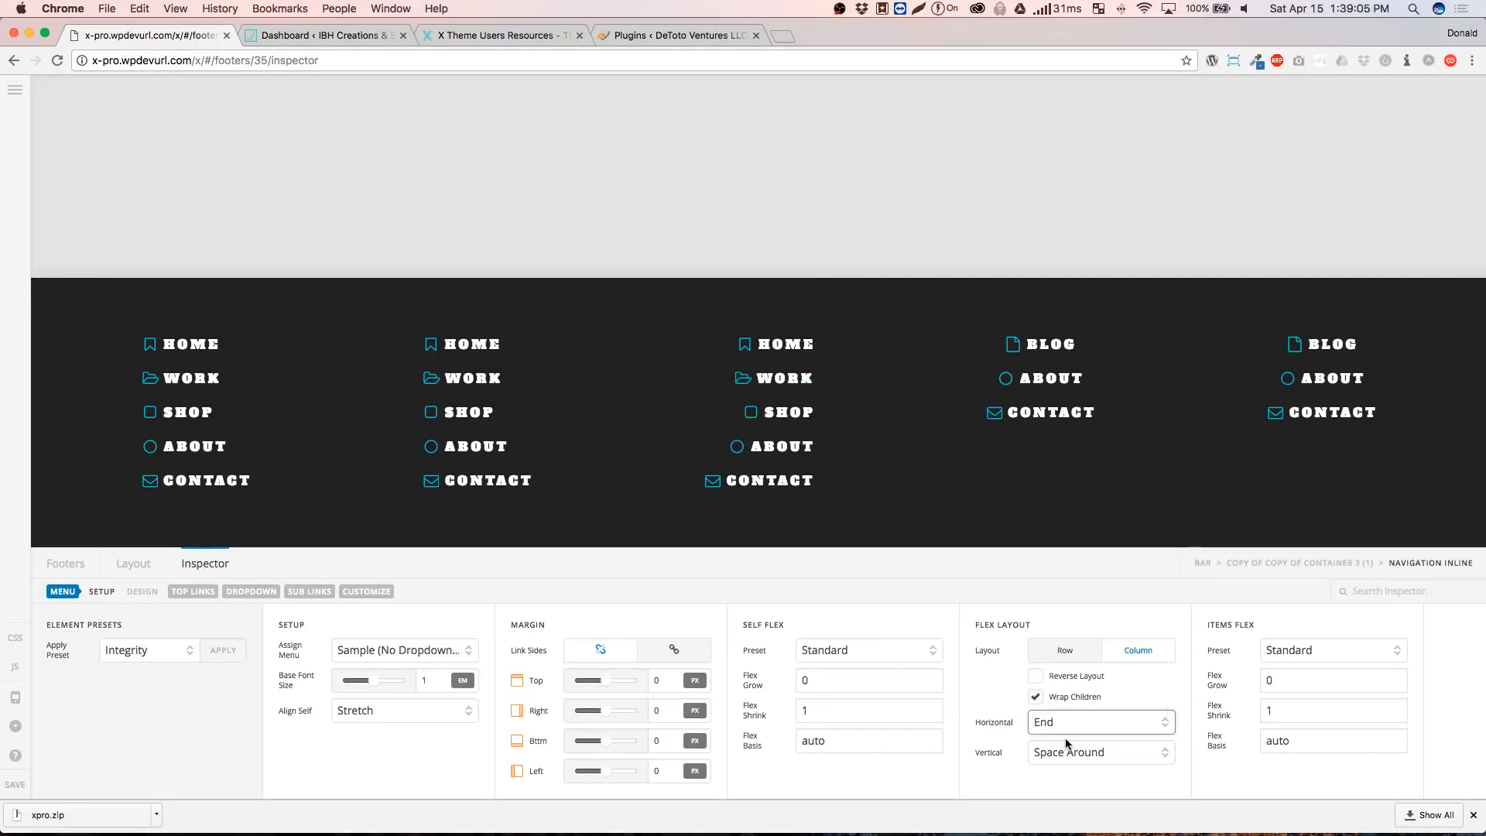
click(1071, 728)
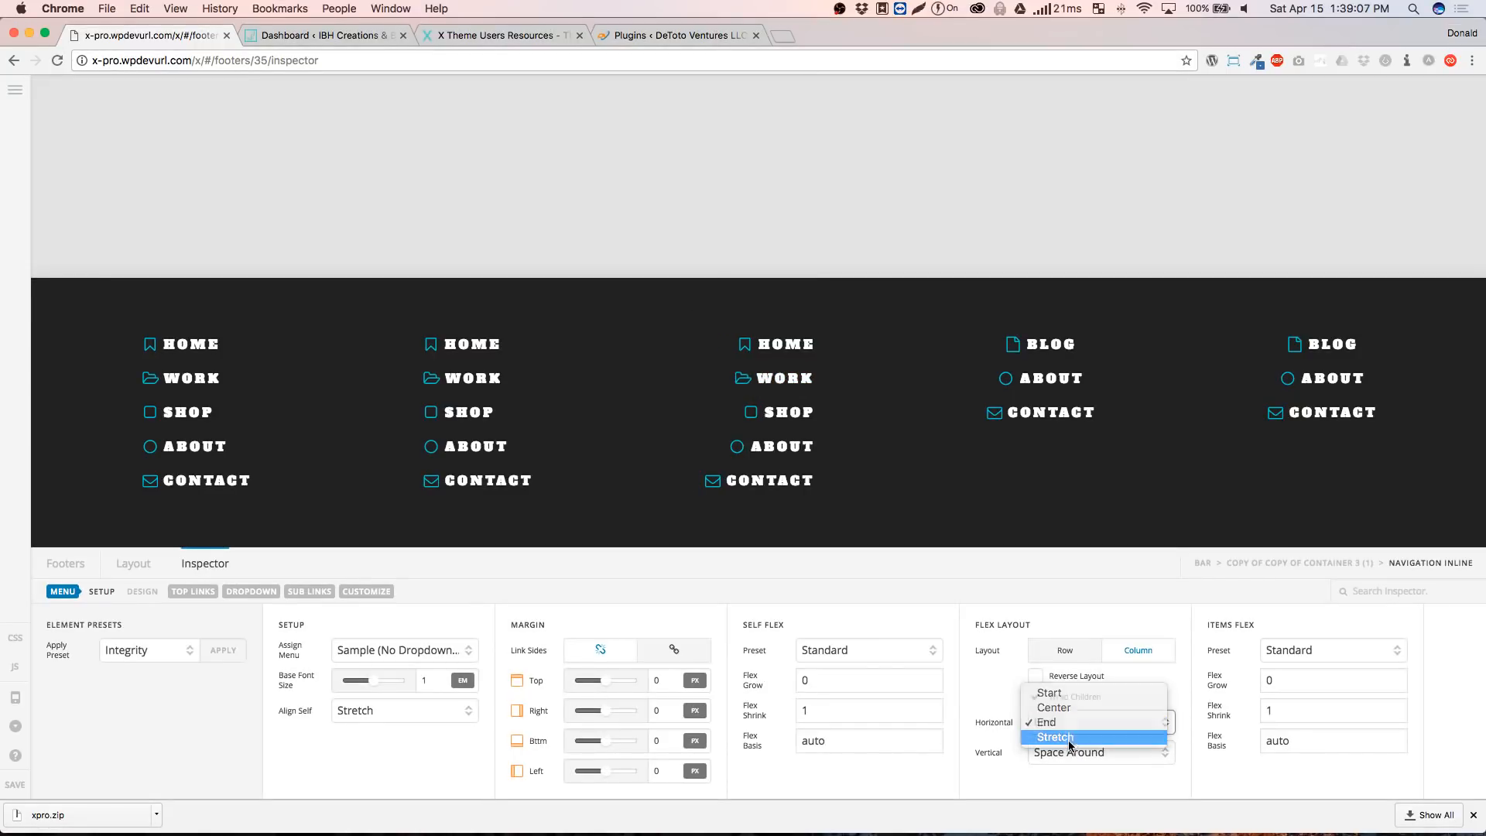
click(1072, 740)
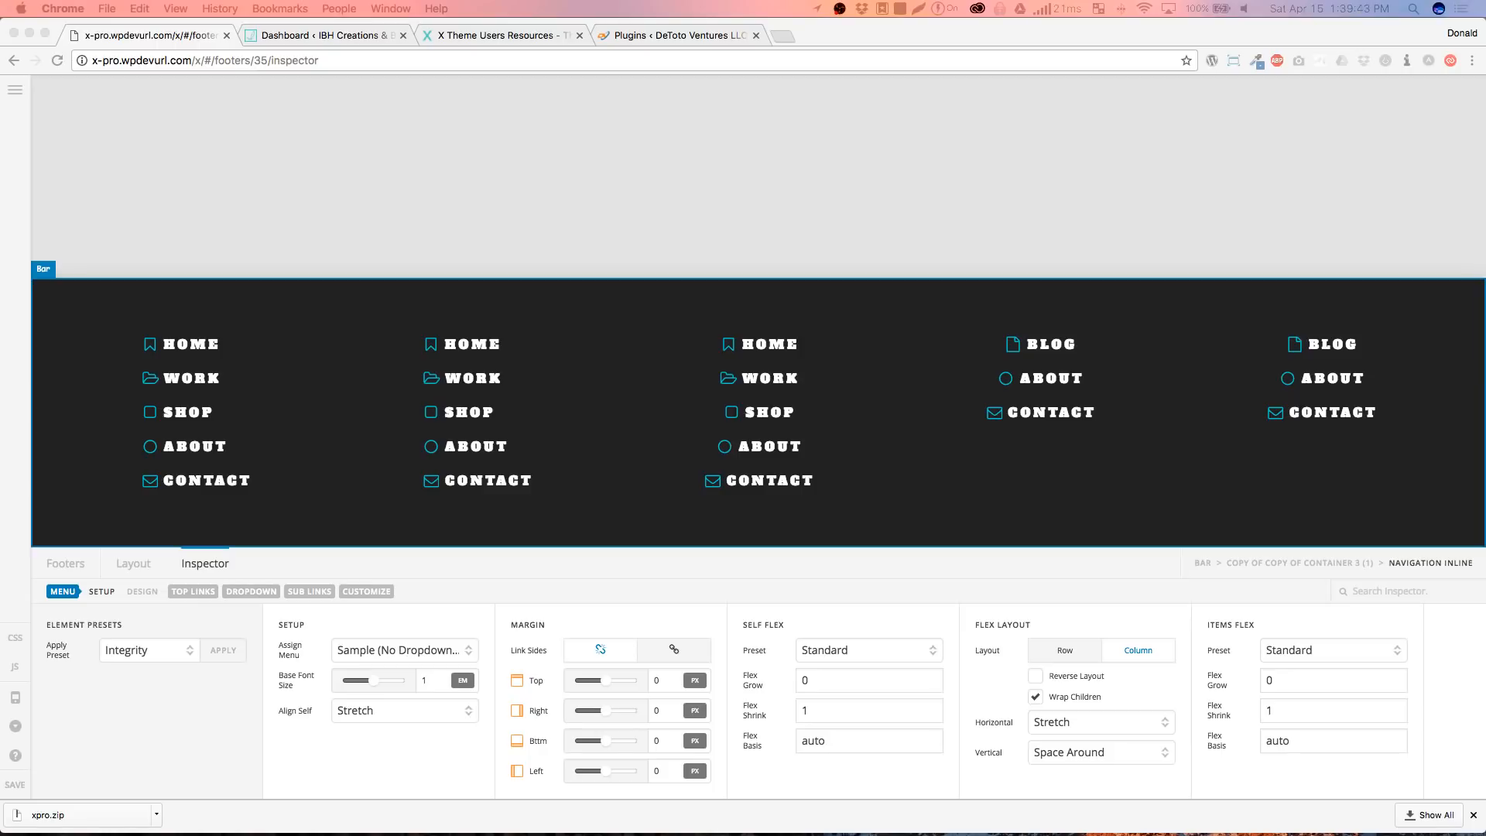
click(1022, 501)
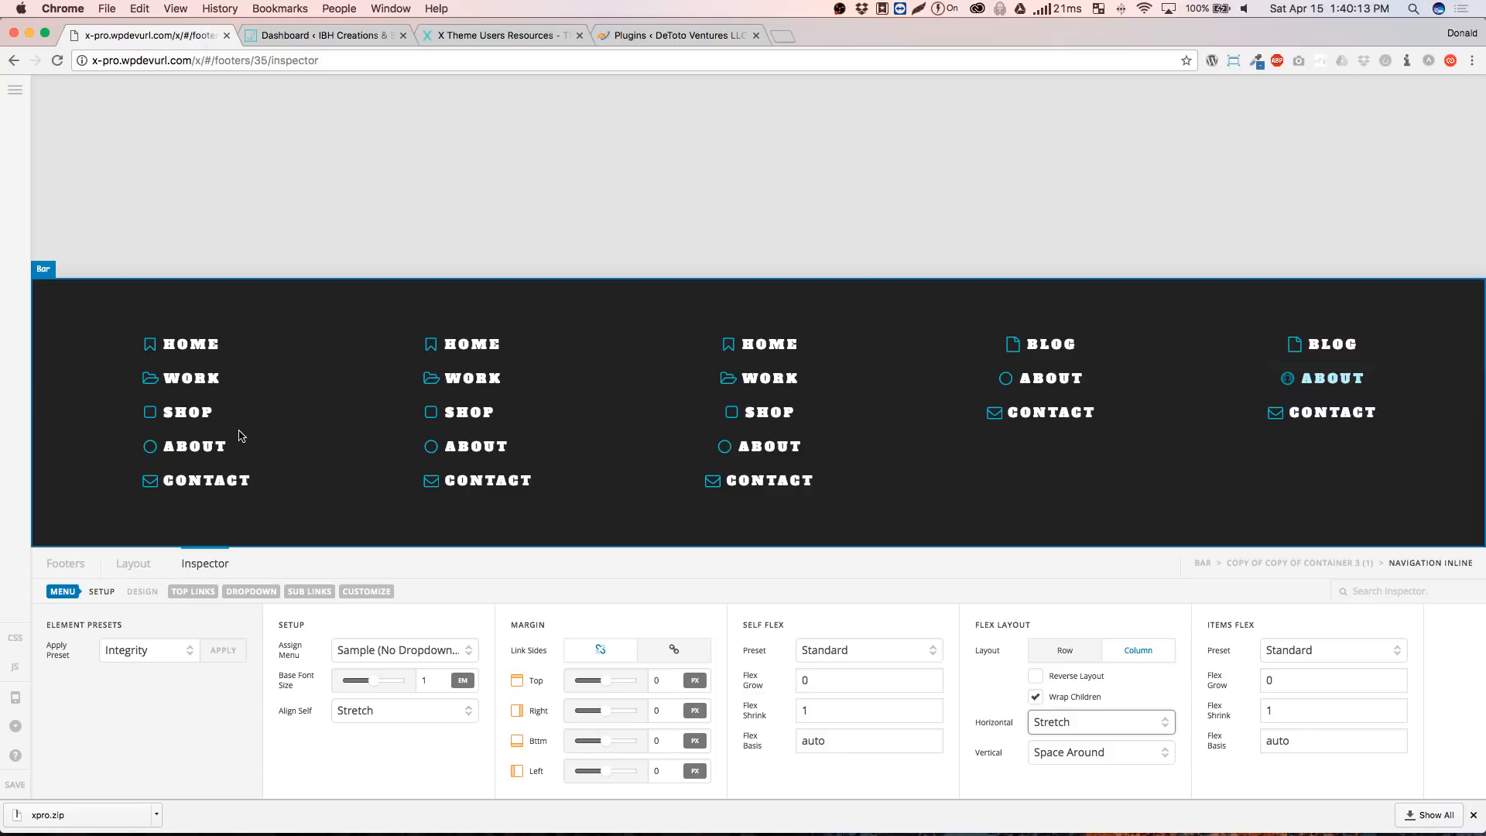
Replace the Navigation Inline element in Container 3 with an Image element
click(131, 578)
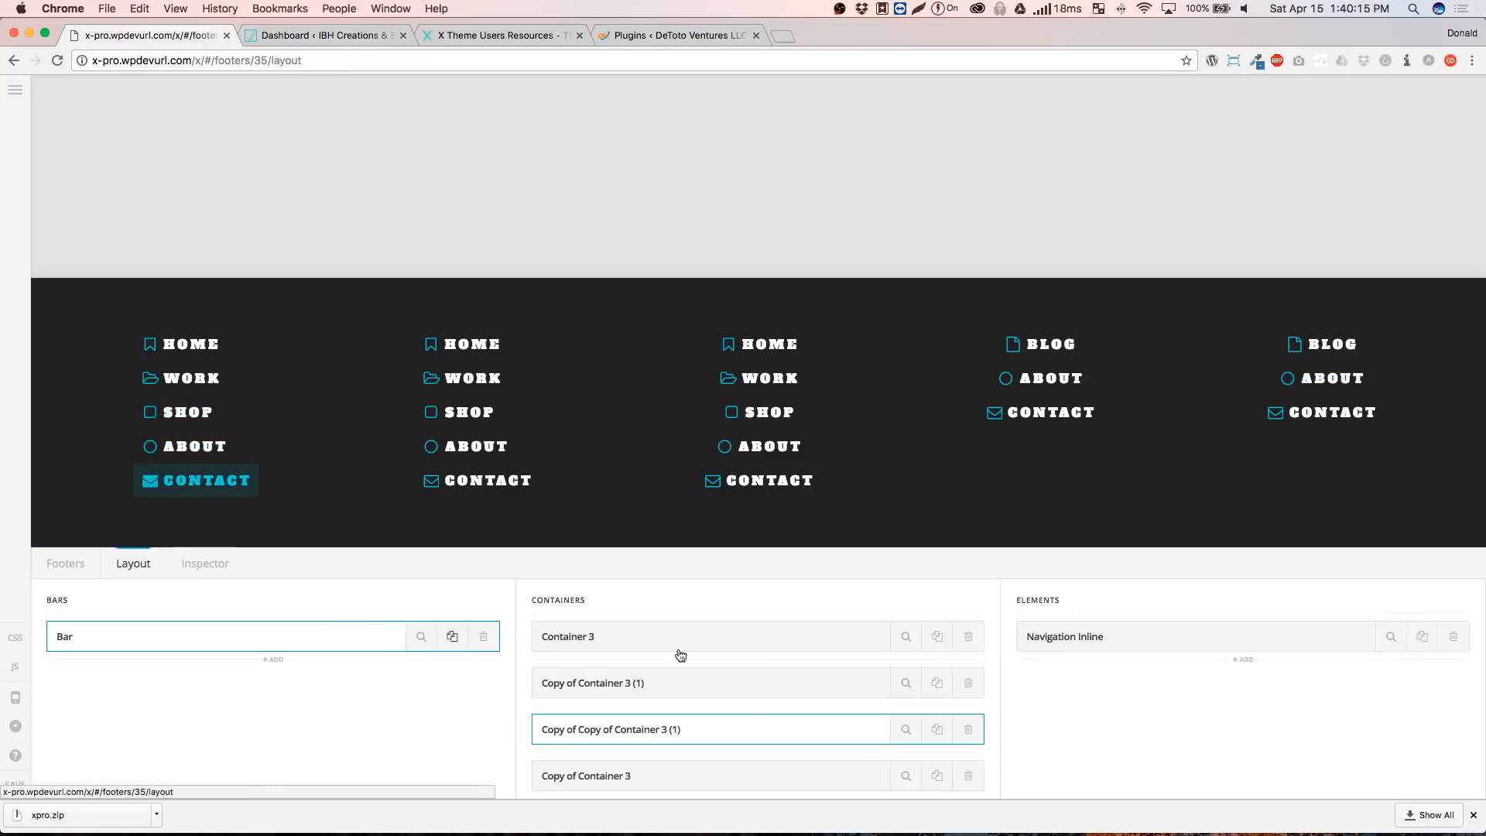
click(742, 647)
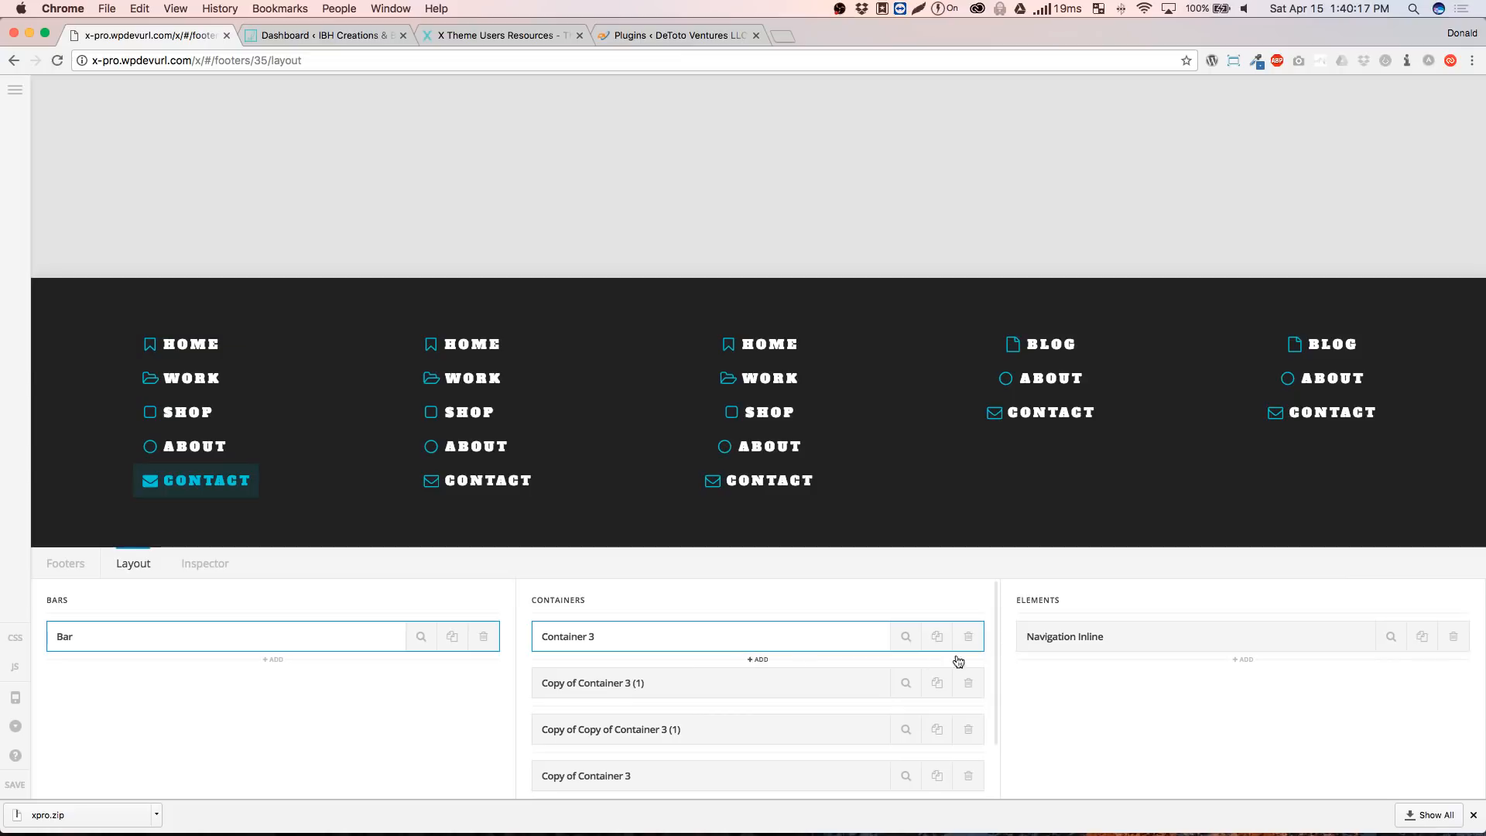
click(1456, 641)
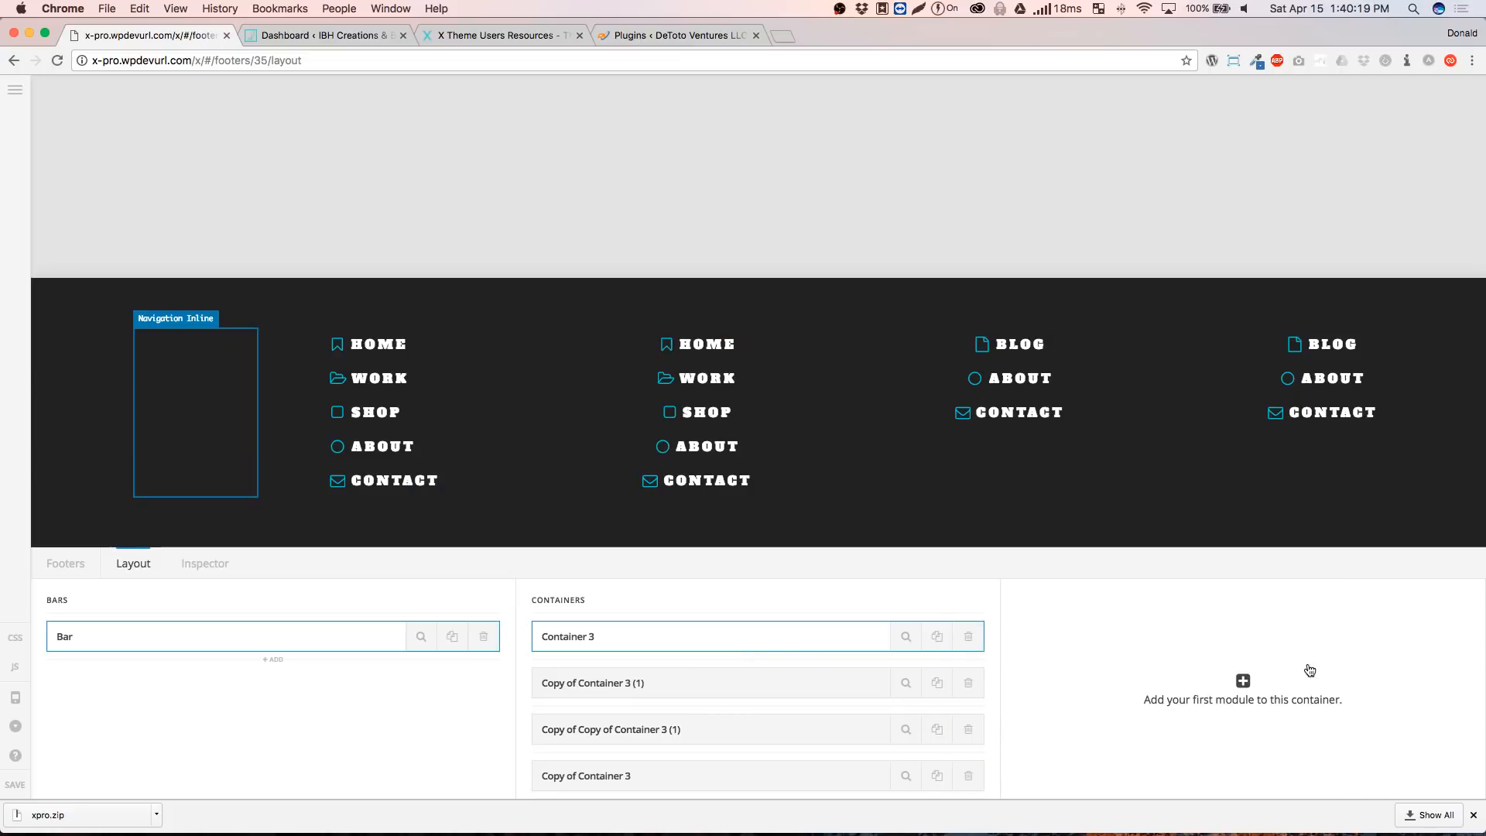
click(1243, 704)
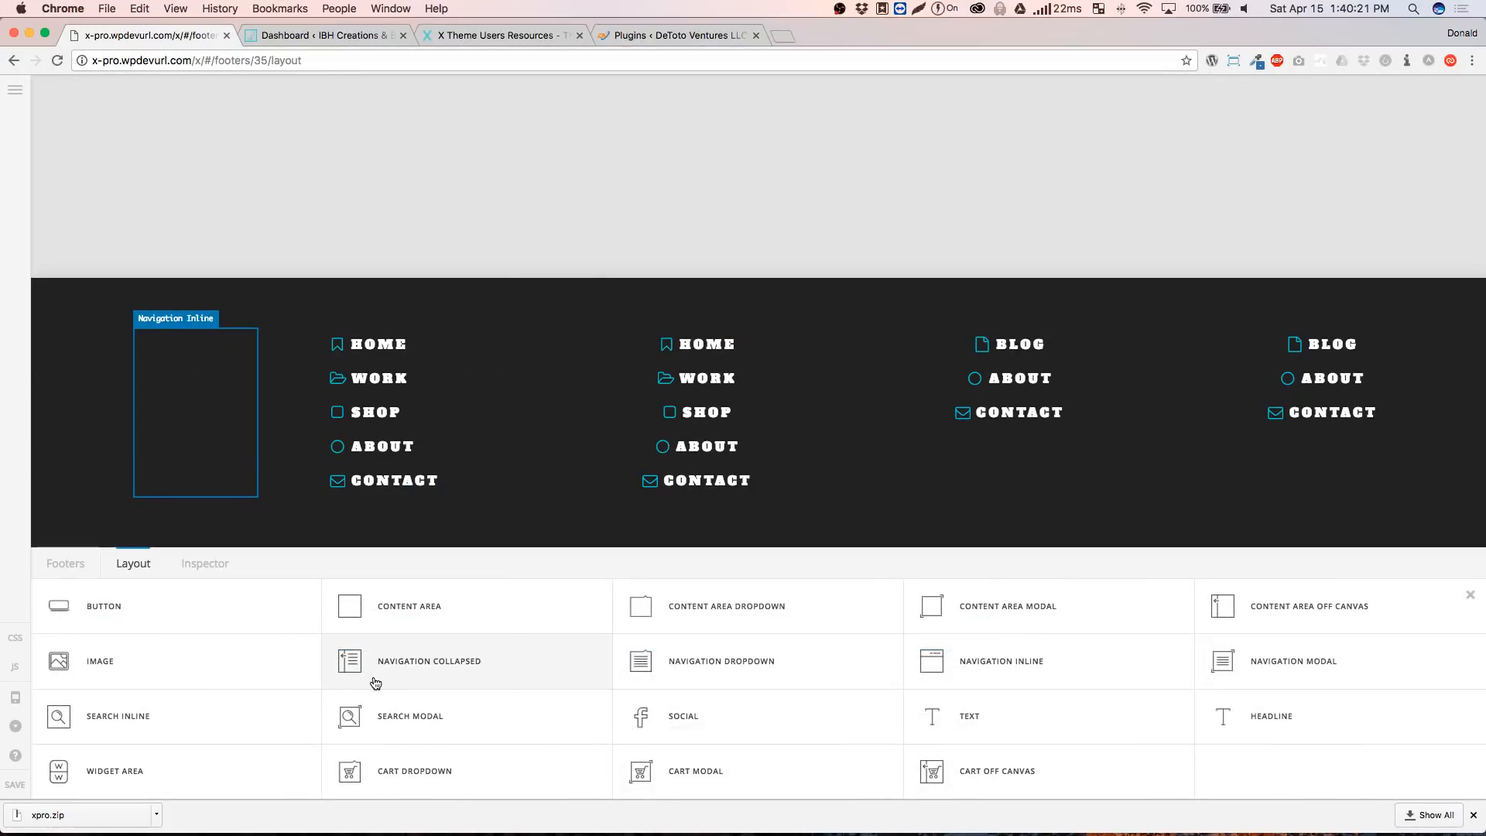
click(159, 669)
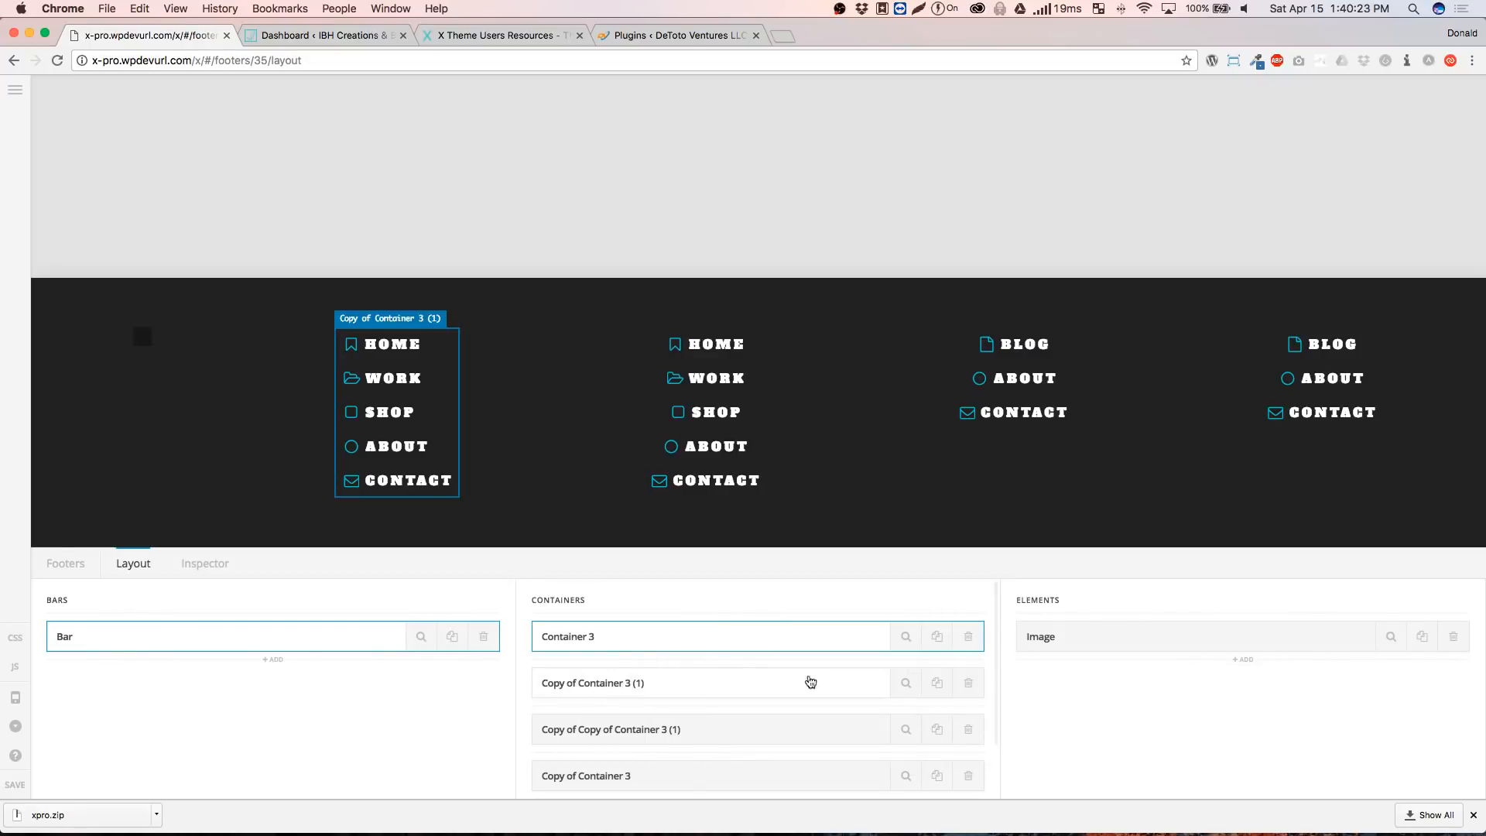
Use the Landscaping logo from the media library as the image source and turn off its retina sizing
click(1391, 636)
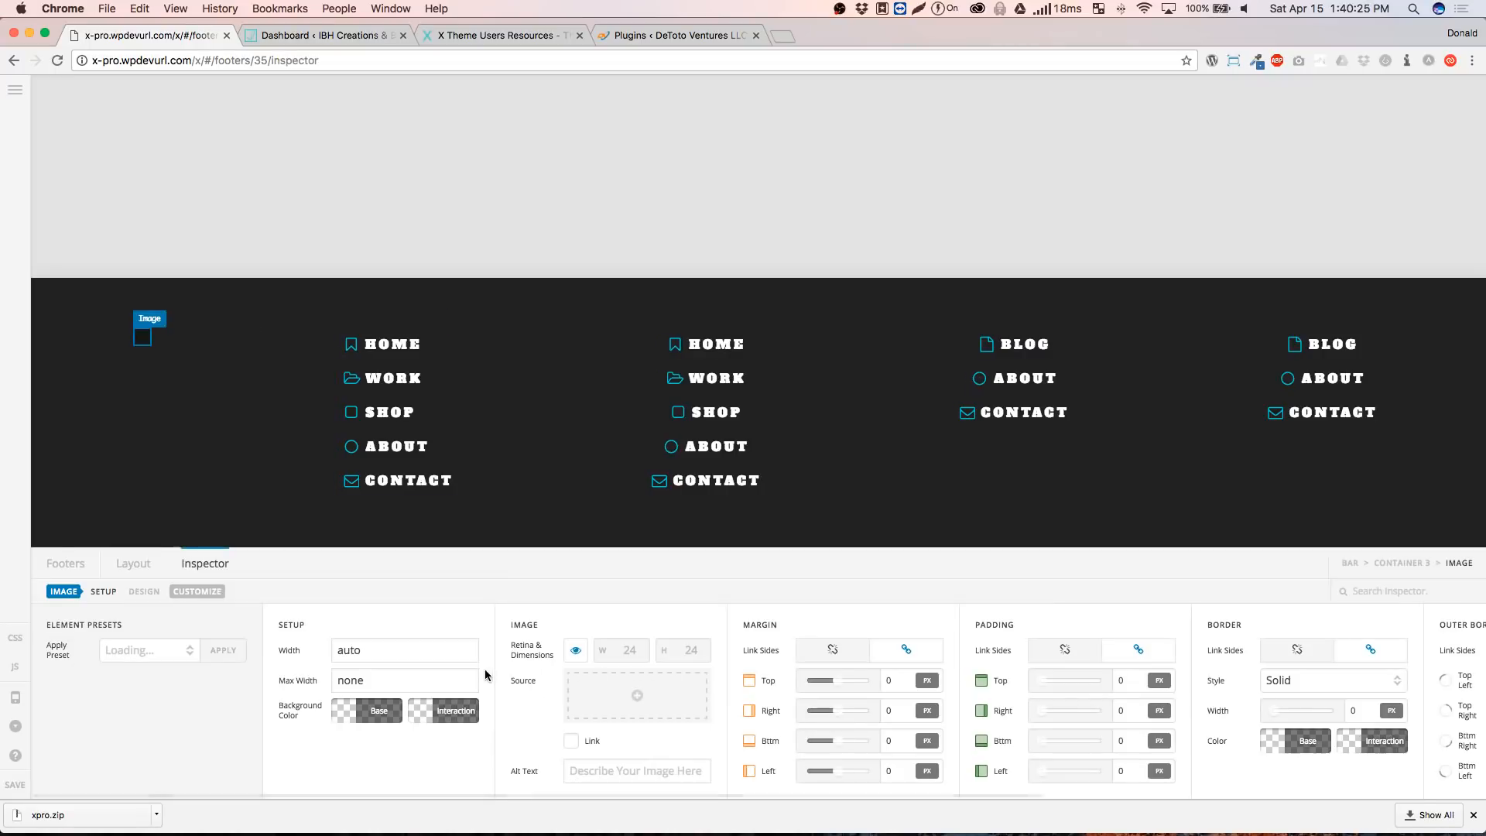
click(628, 699)
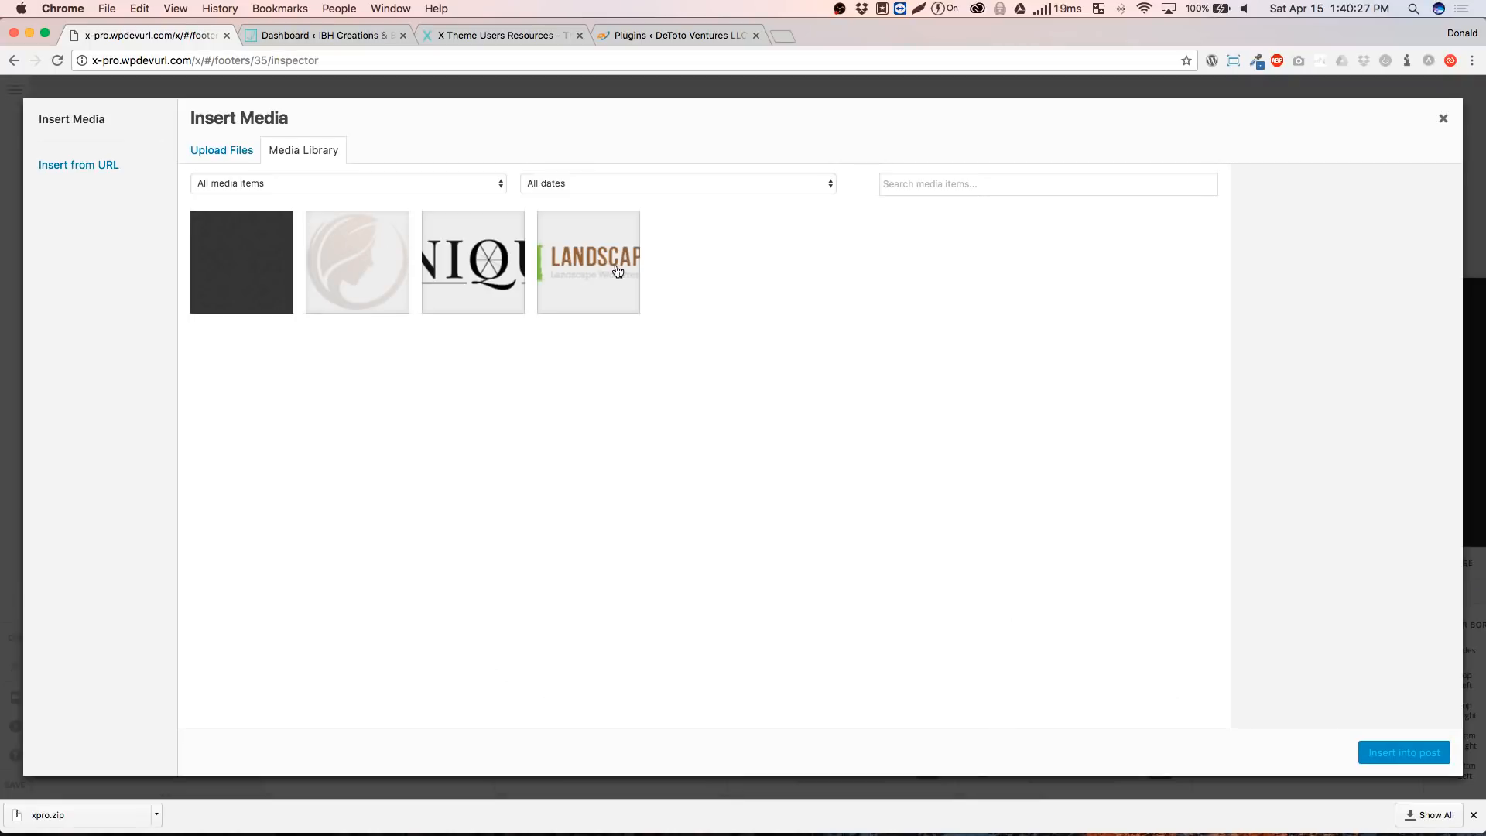
click(585, 271)
click(1382, 755)
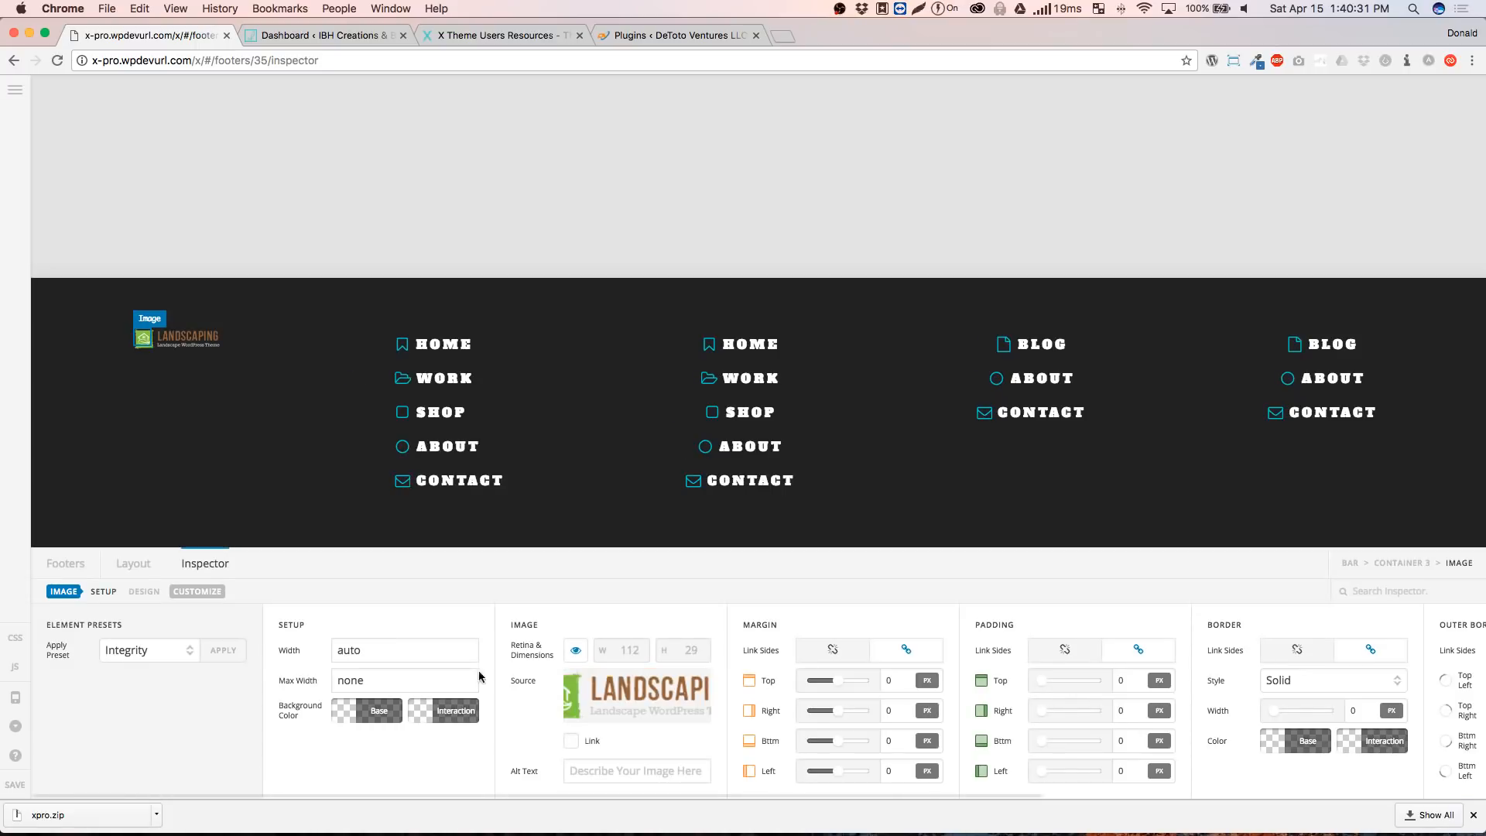
click(576, 654)
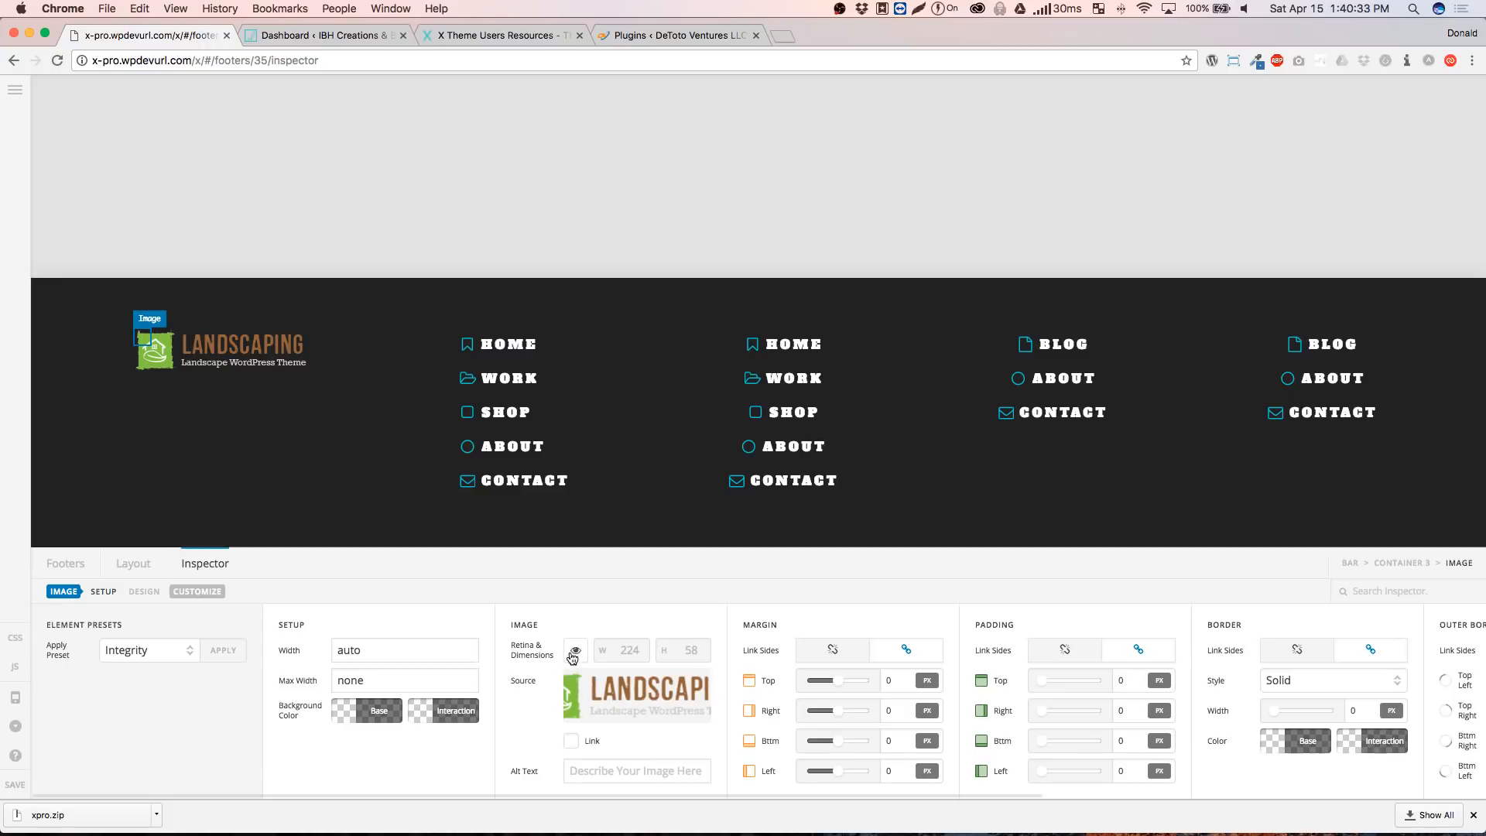
Add a Social element to Container 3 and duplicate it twice, deleting one extra so two Social elements remain
click(134, 564)
click(1242, 663)
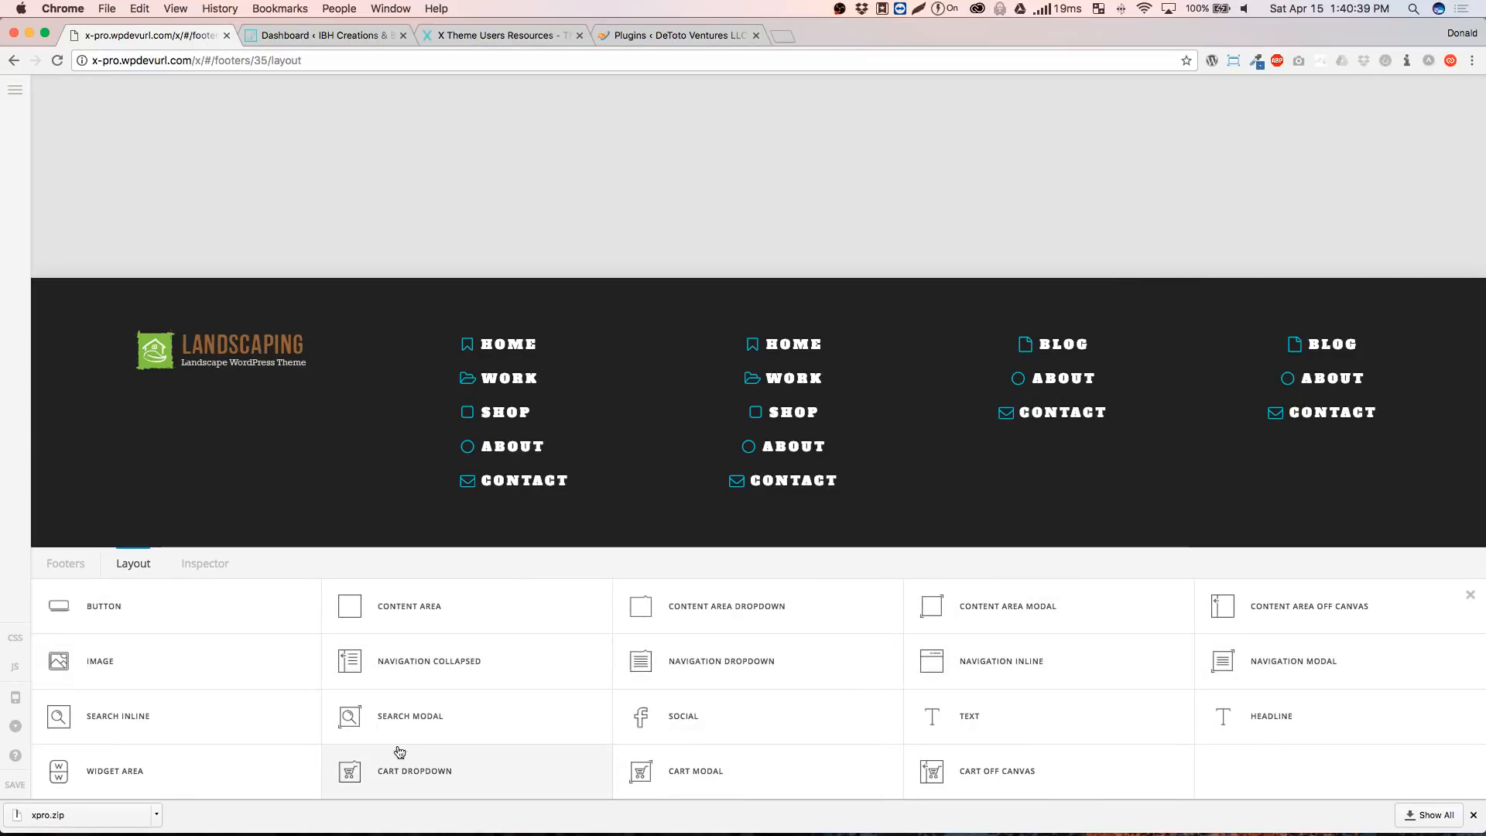
click(774, 727)
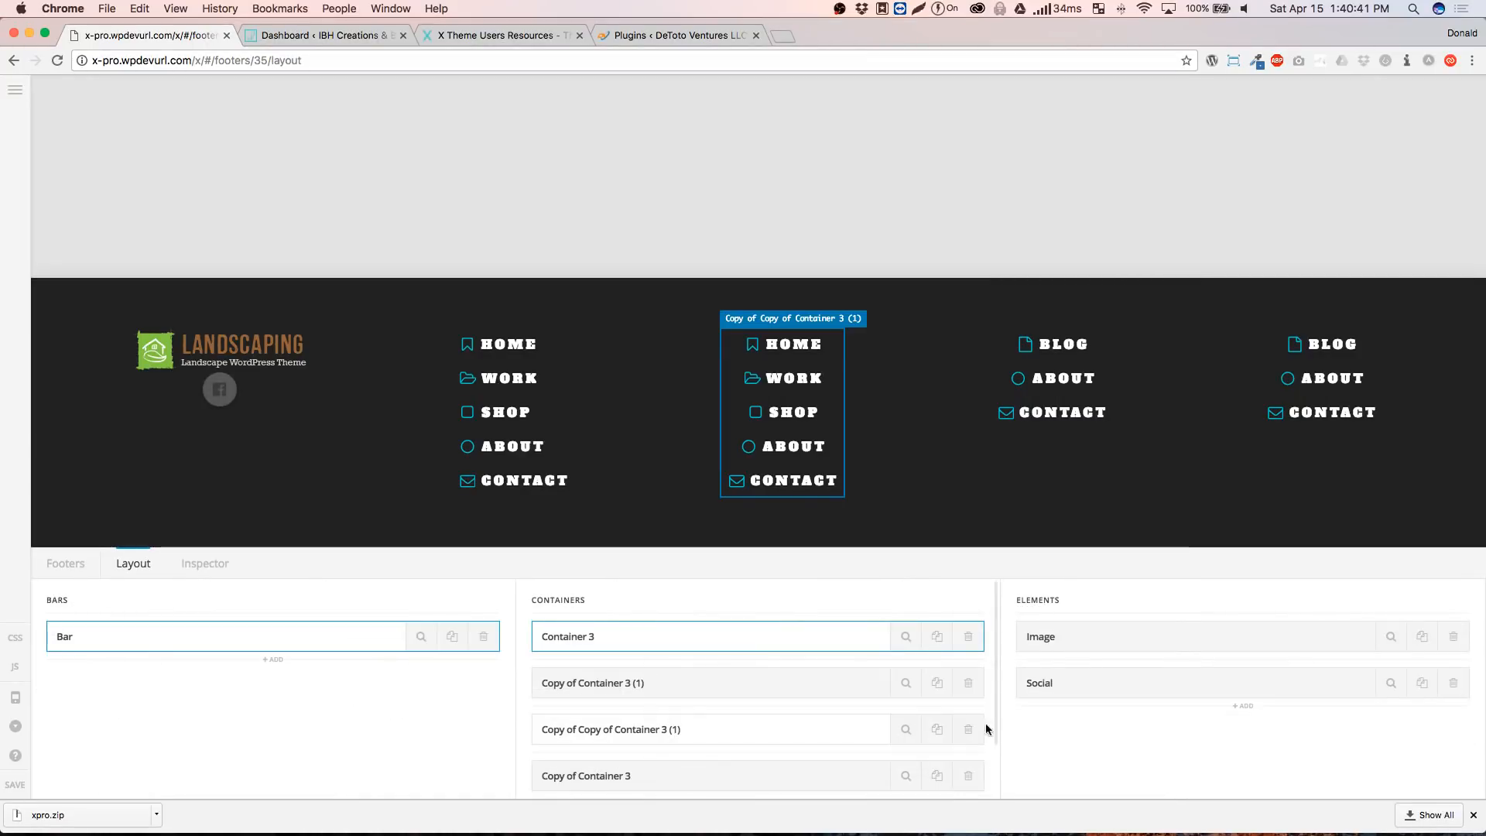
click(1422, 684)
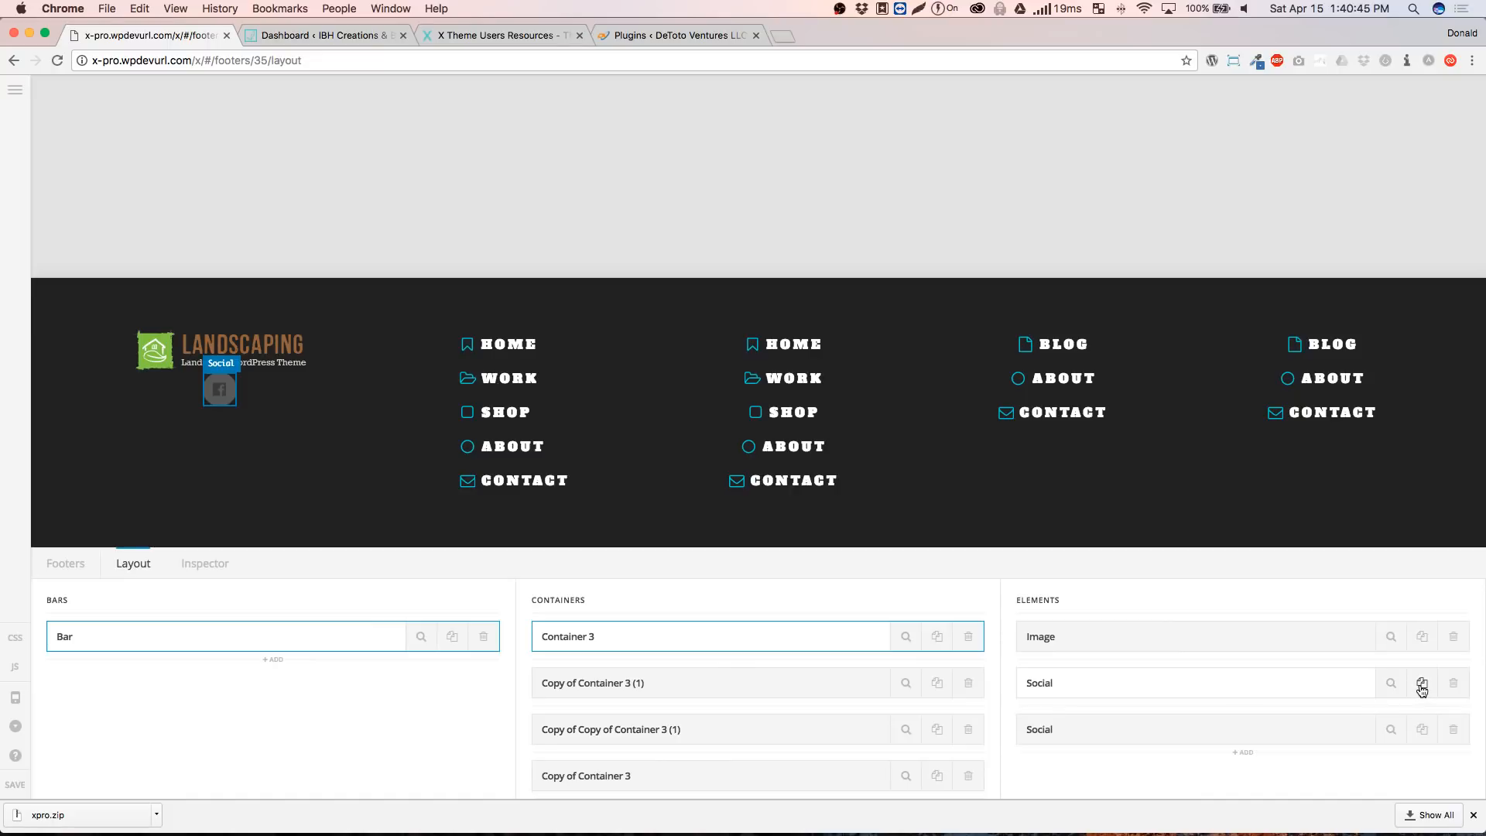
click(1422, 732)
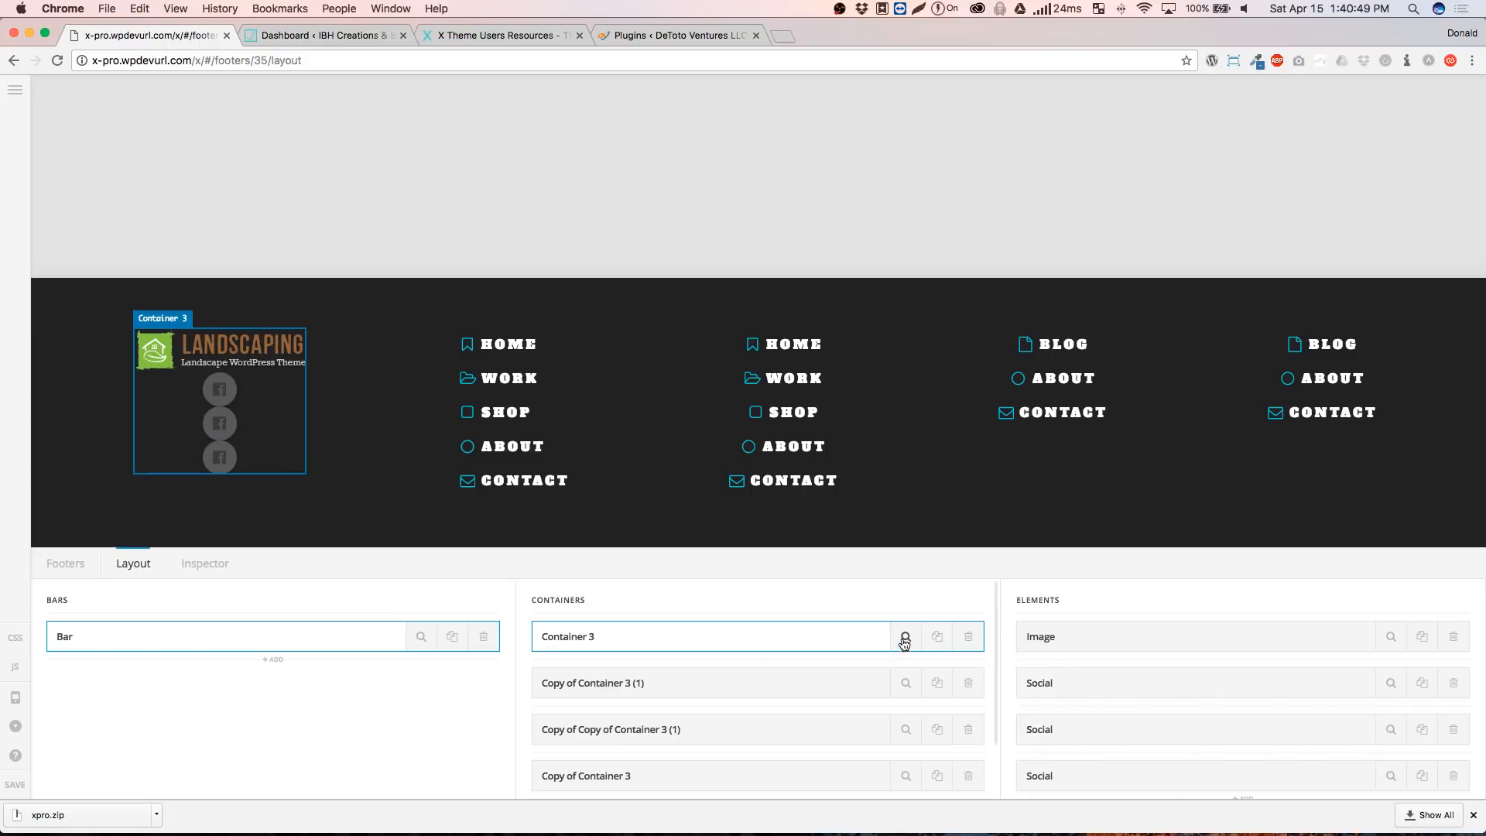
alt+click(1453, 689)
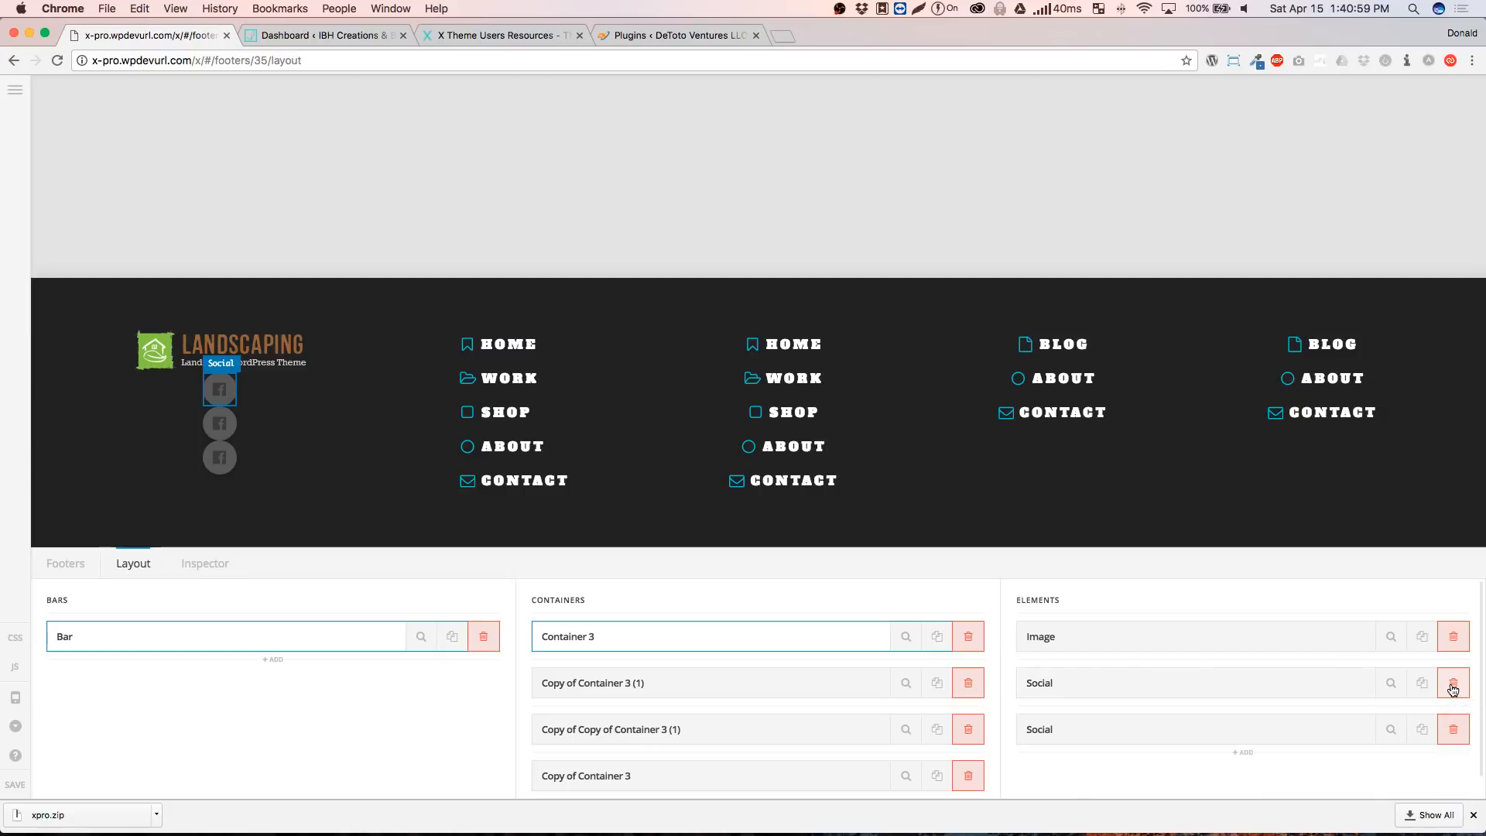
Switch Container 3's flex layout to Row and enable Wrap Children
click(905, 637)
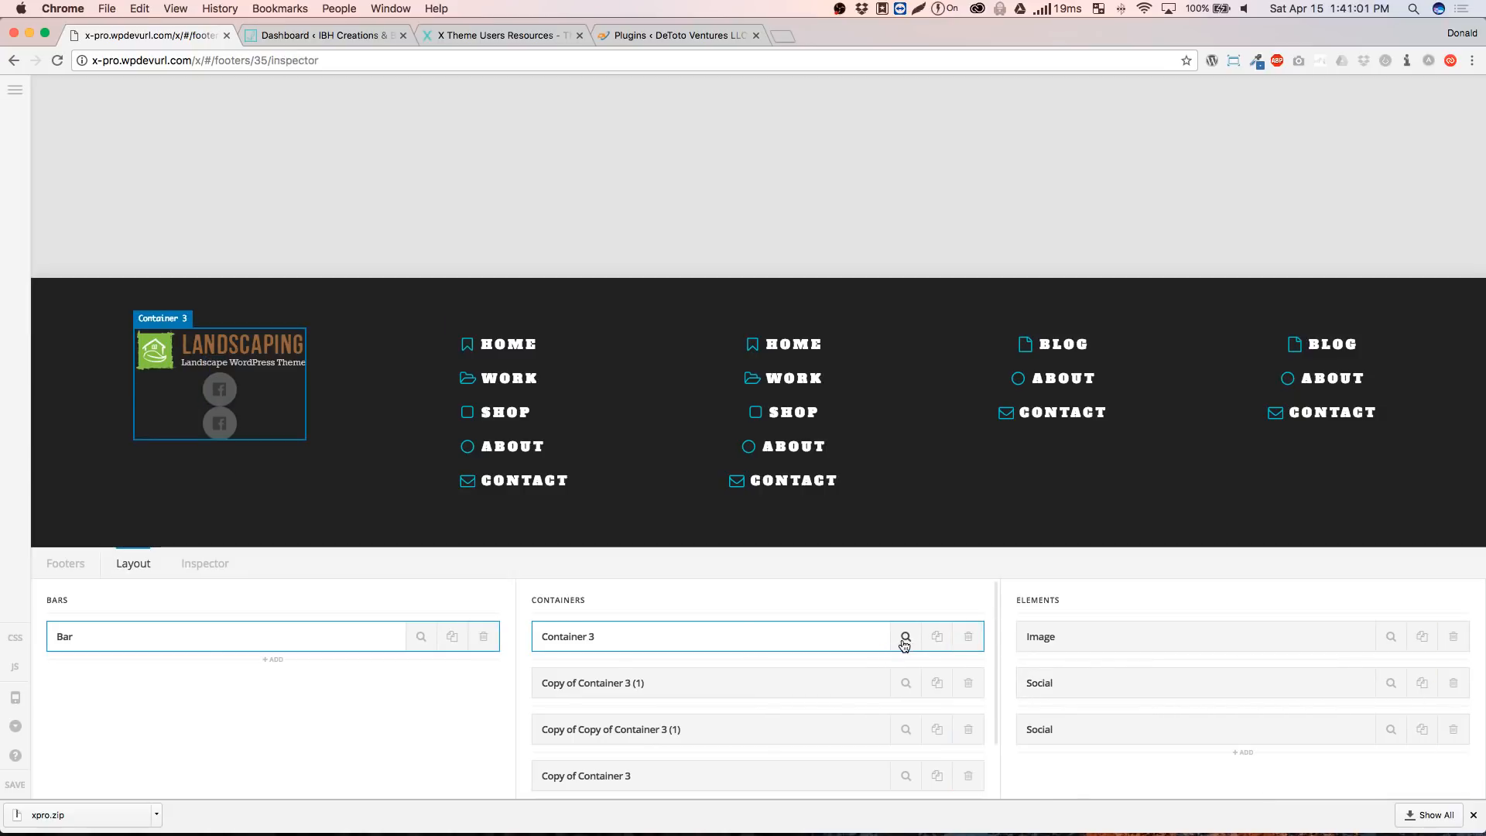
click(823, 655)
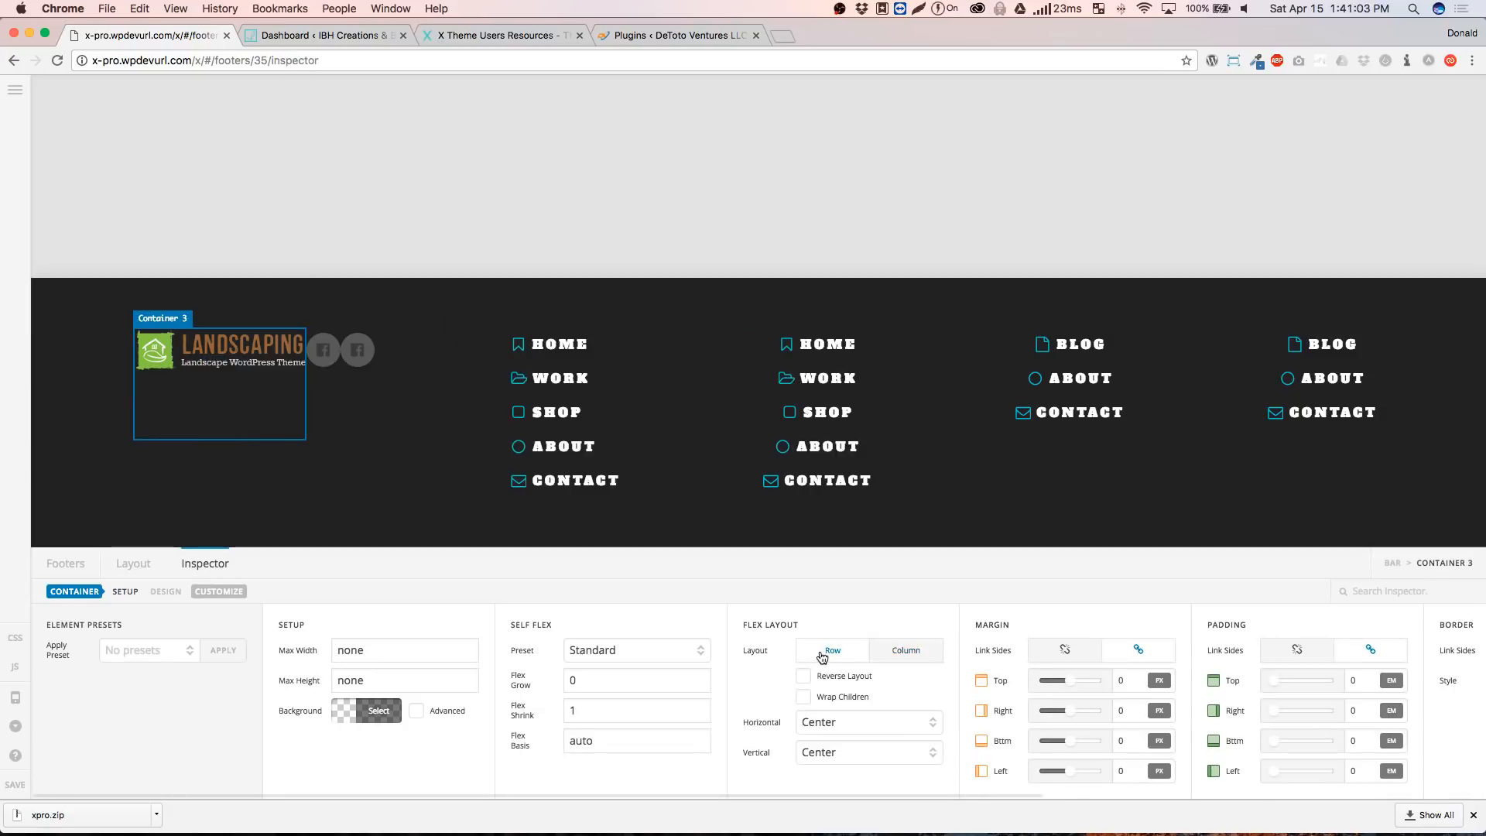
click(807, 699)
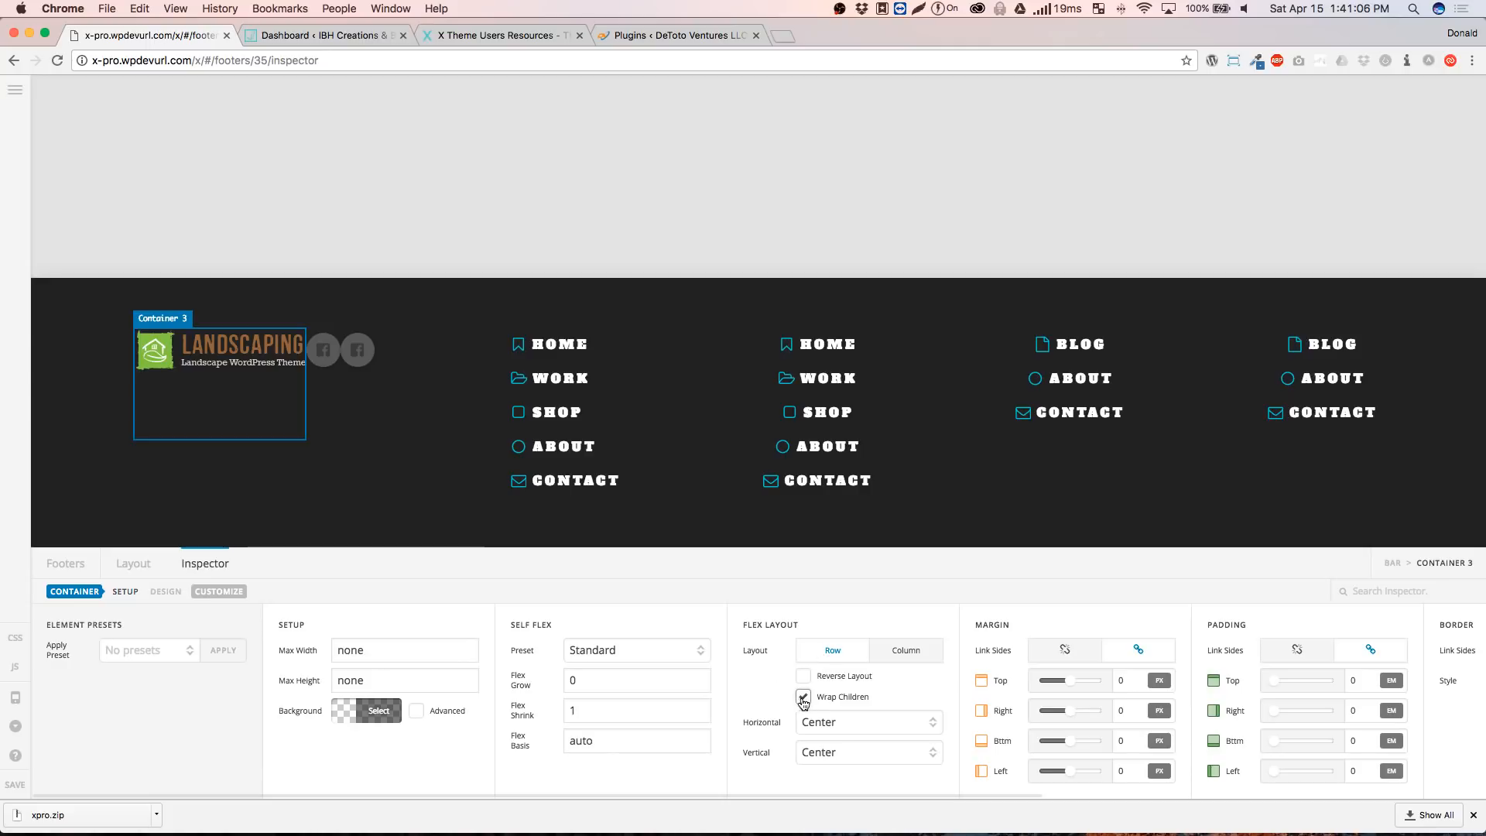
Set Container 3's maximum width to 200 px after trying 100% and 300px
click(371, 653)
key(BackSpace)
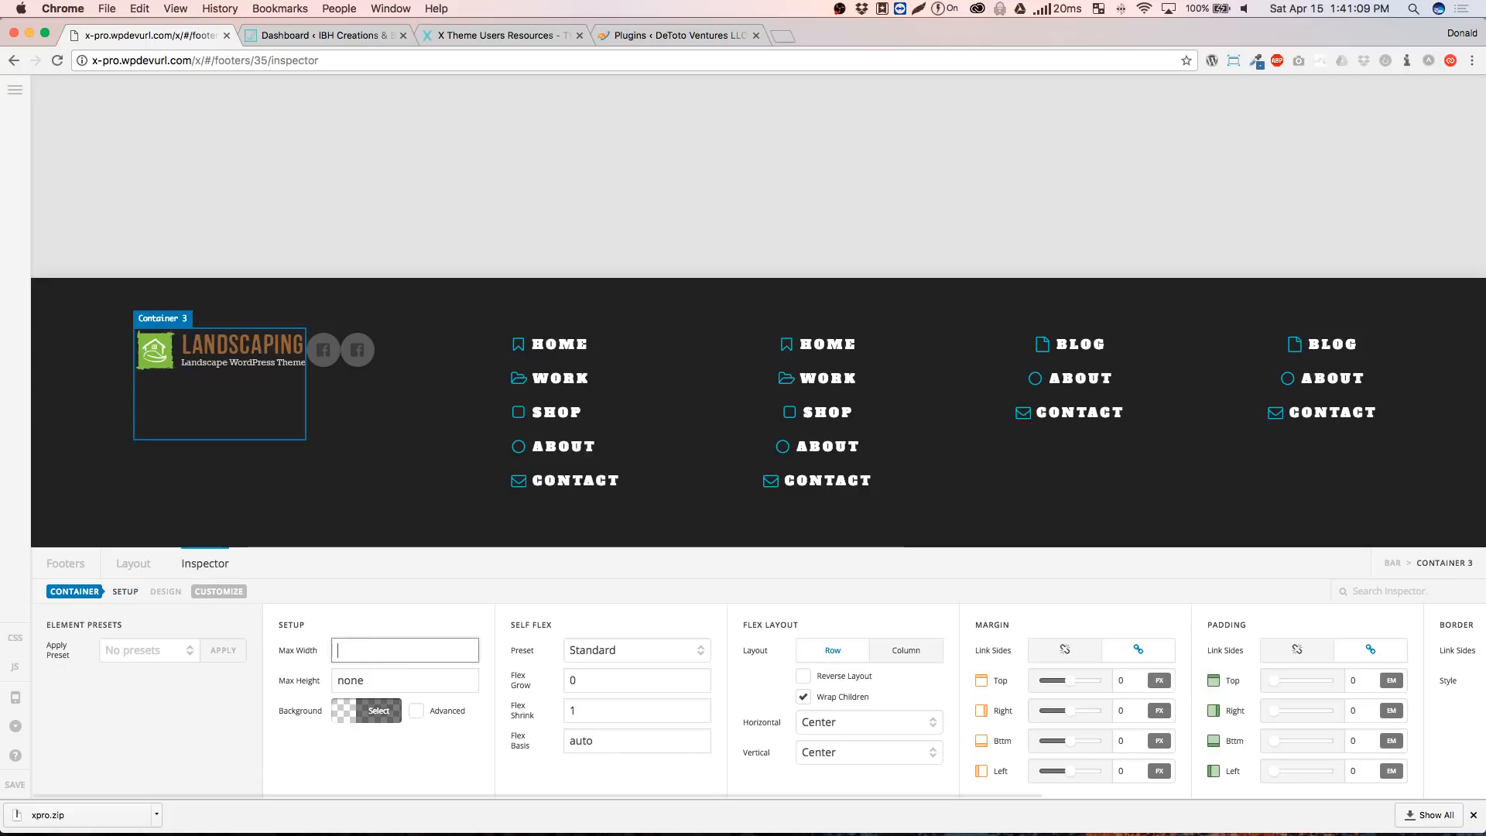
text(100)
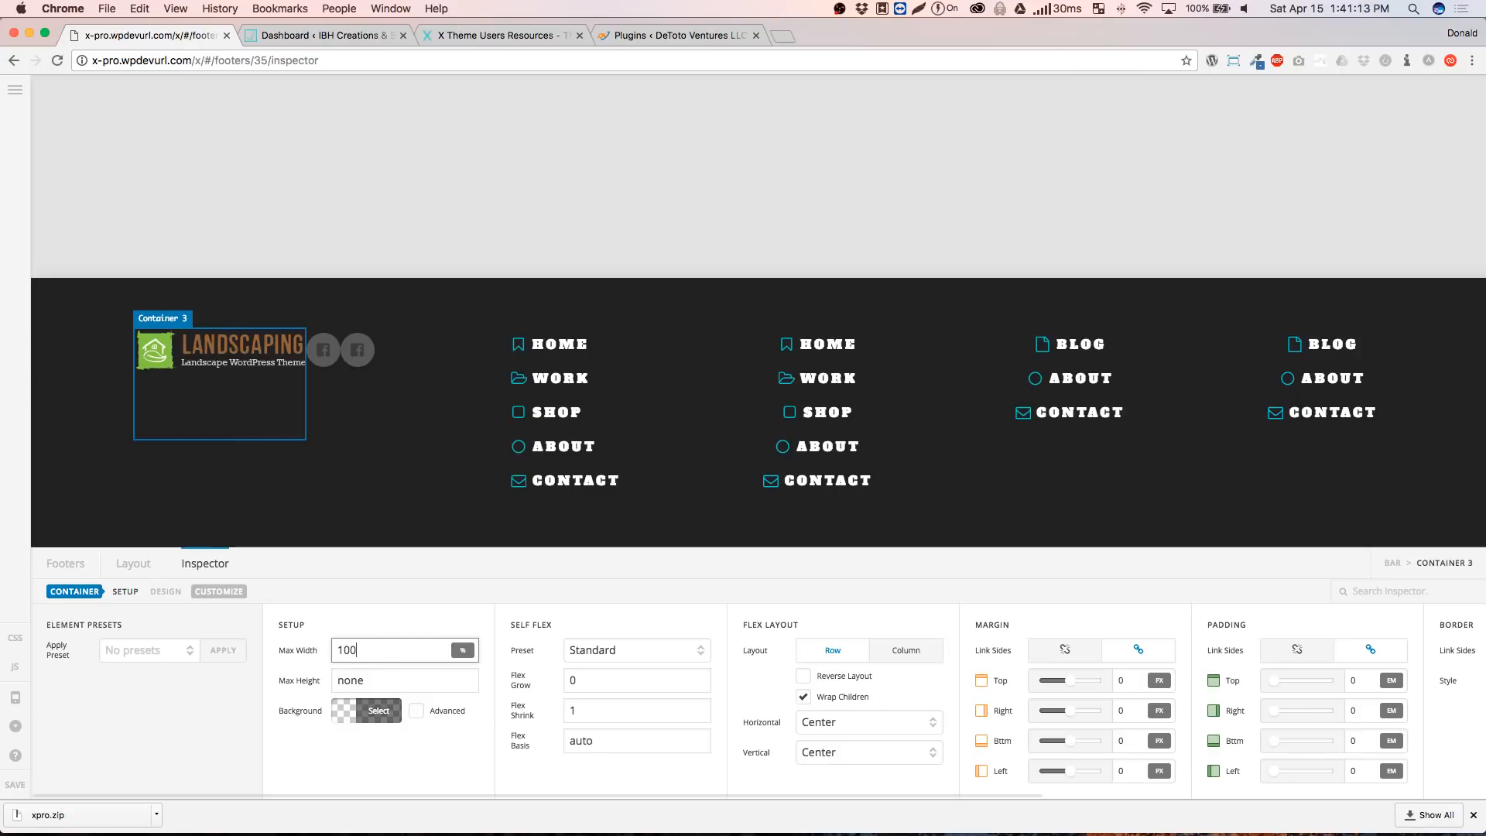
key(BackSpace)
key(BackSpace)
key(BackSpace)
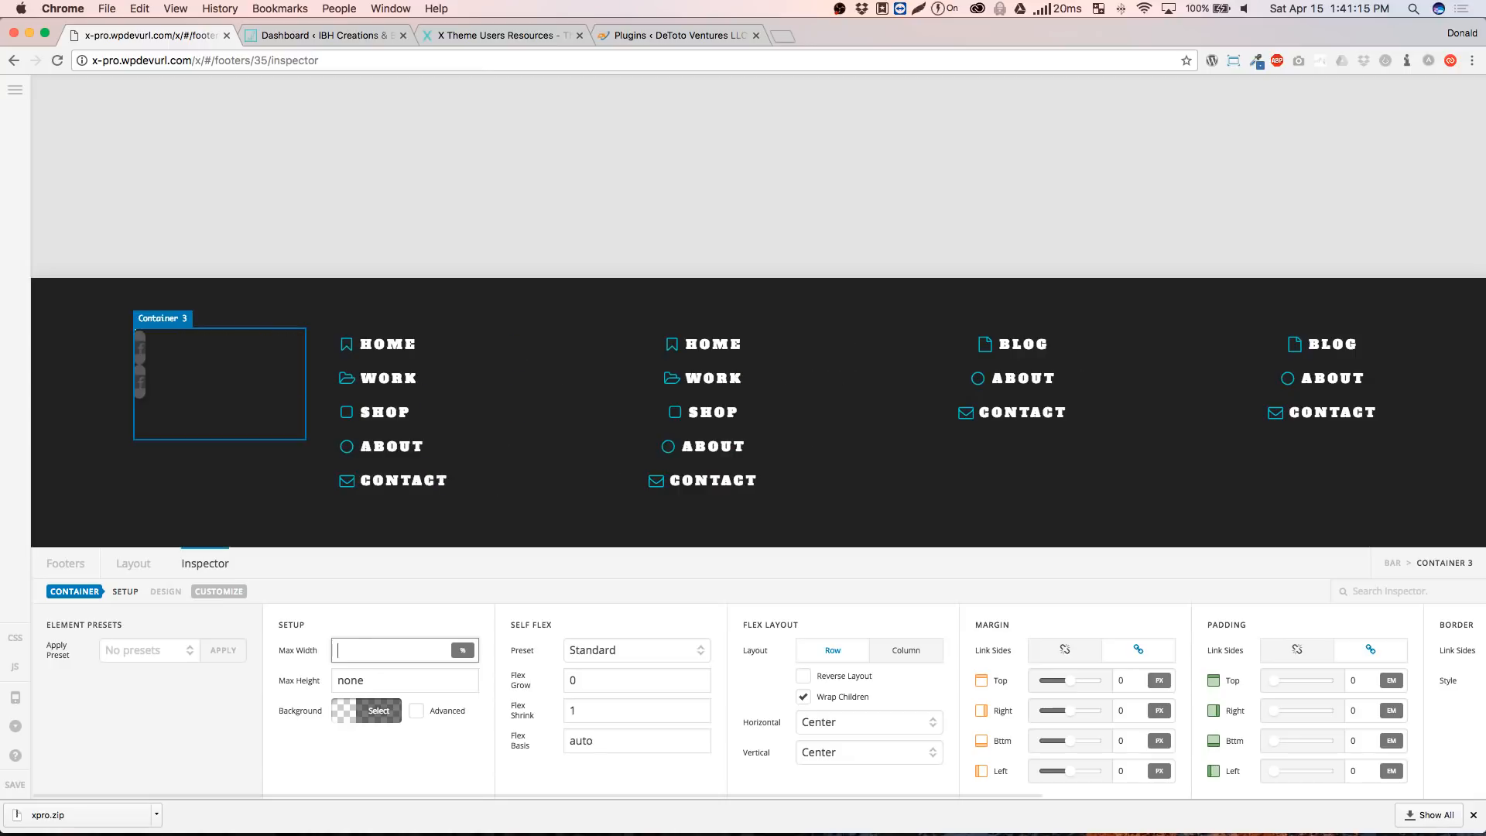
text(300px)
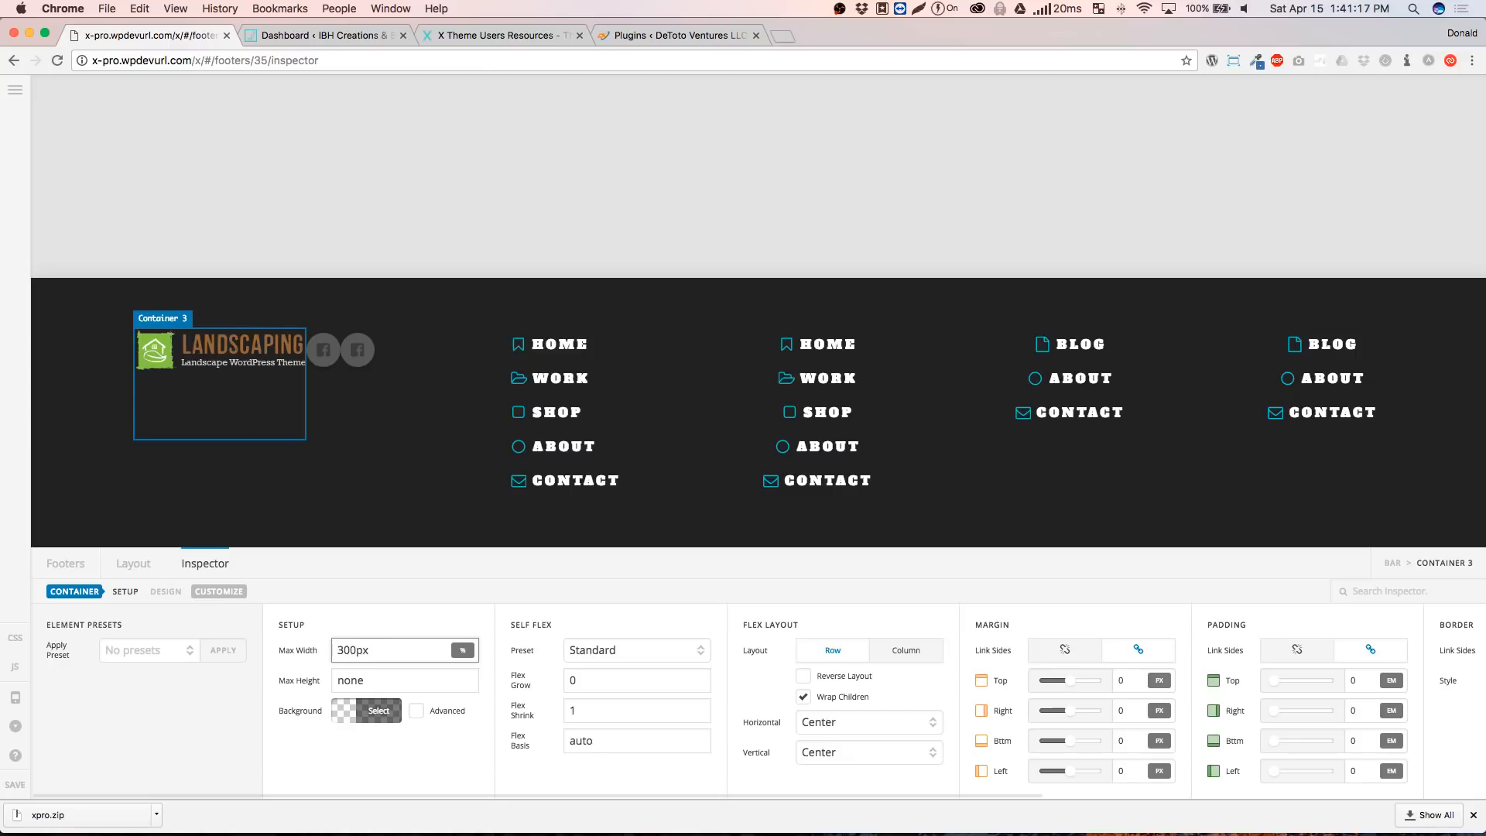
click(346, 651)
key(BackSpace)
text(2)
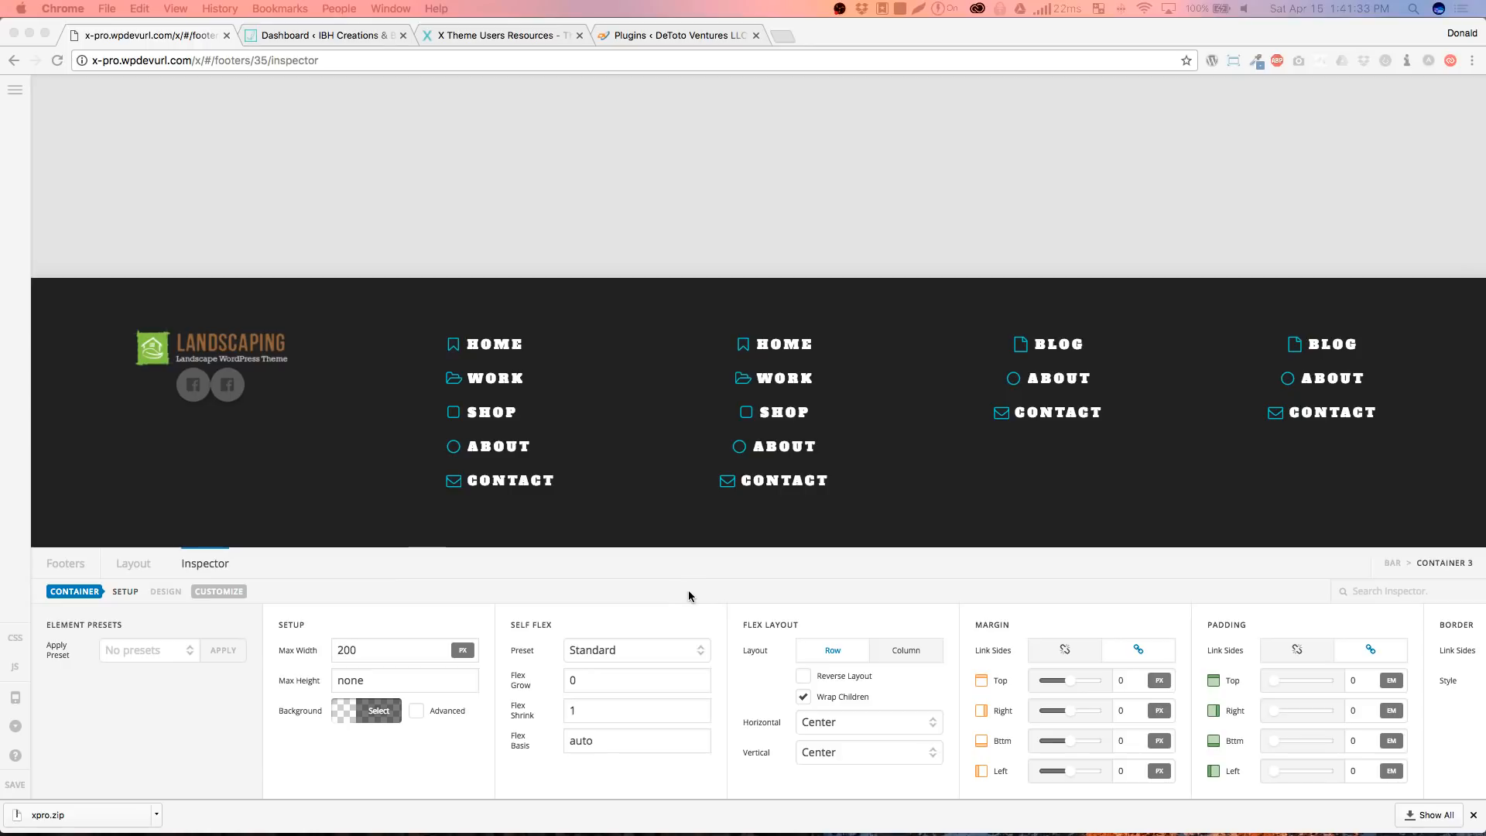
Set the horizontal alignment of Container 3's flex layout to Start
click(813, 728)
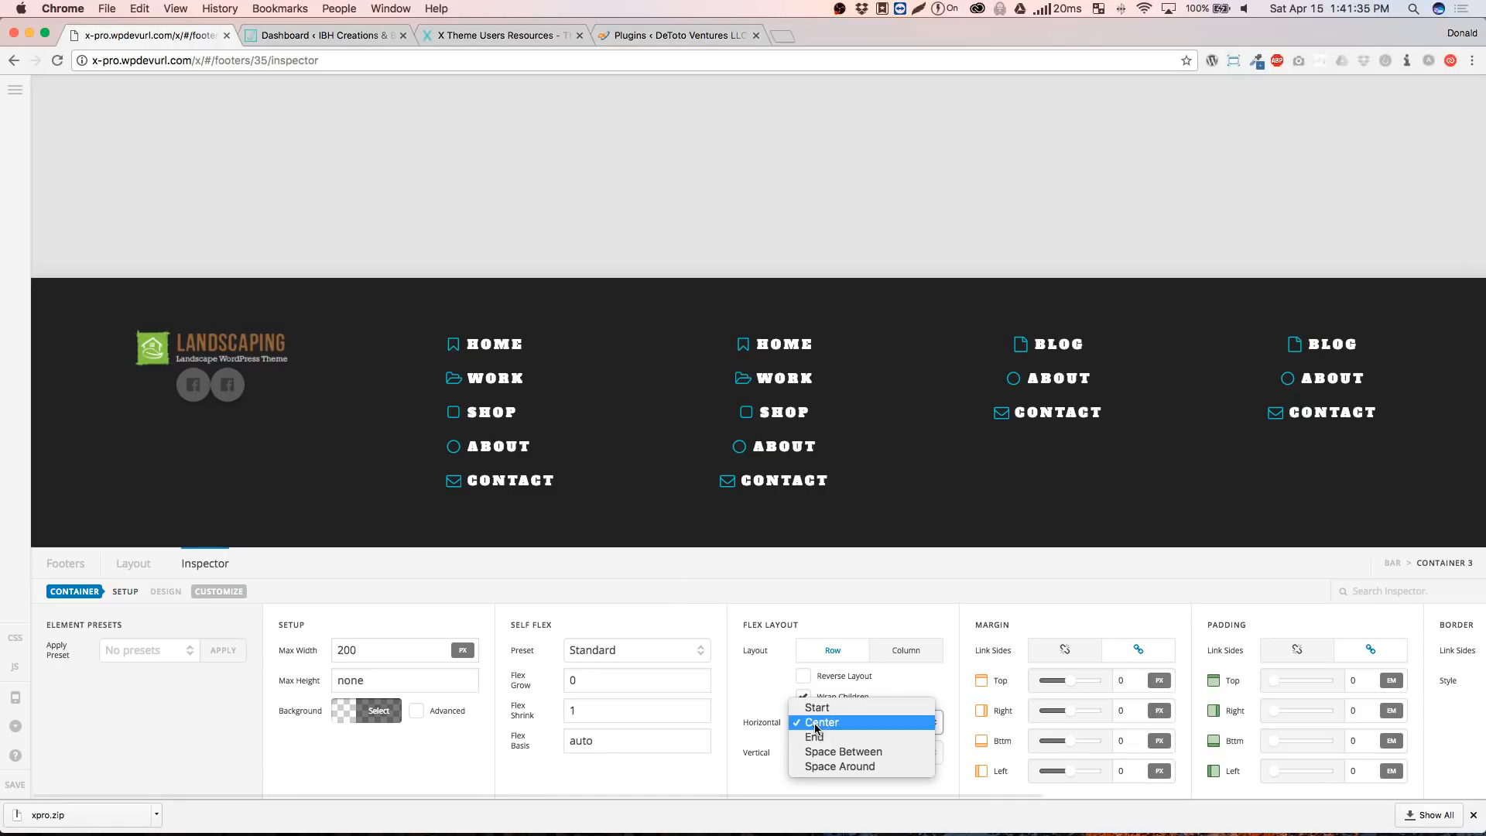
click(817, 714)
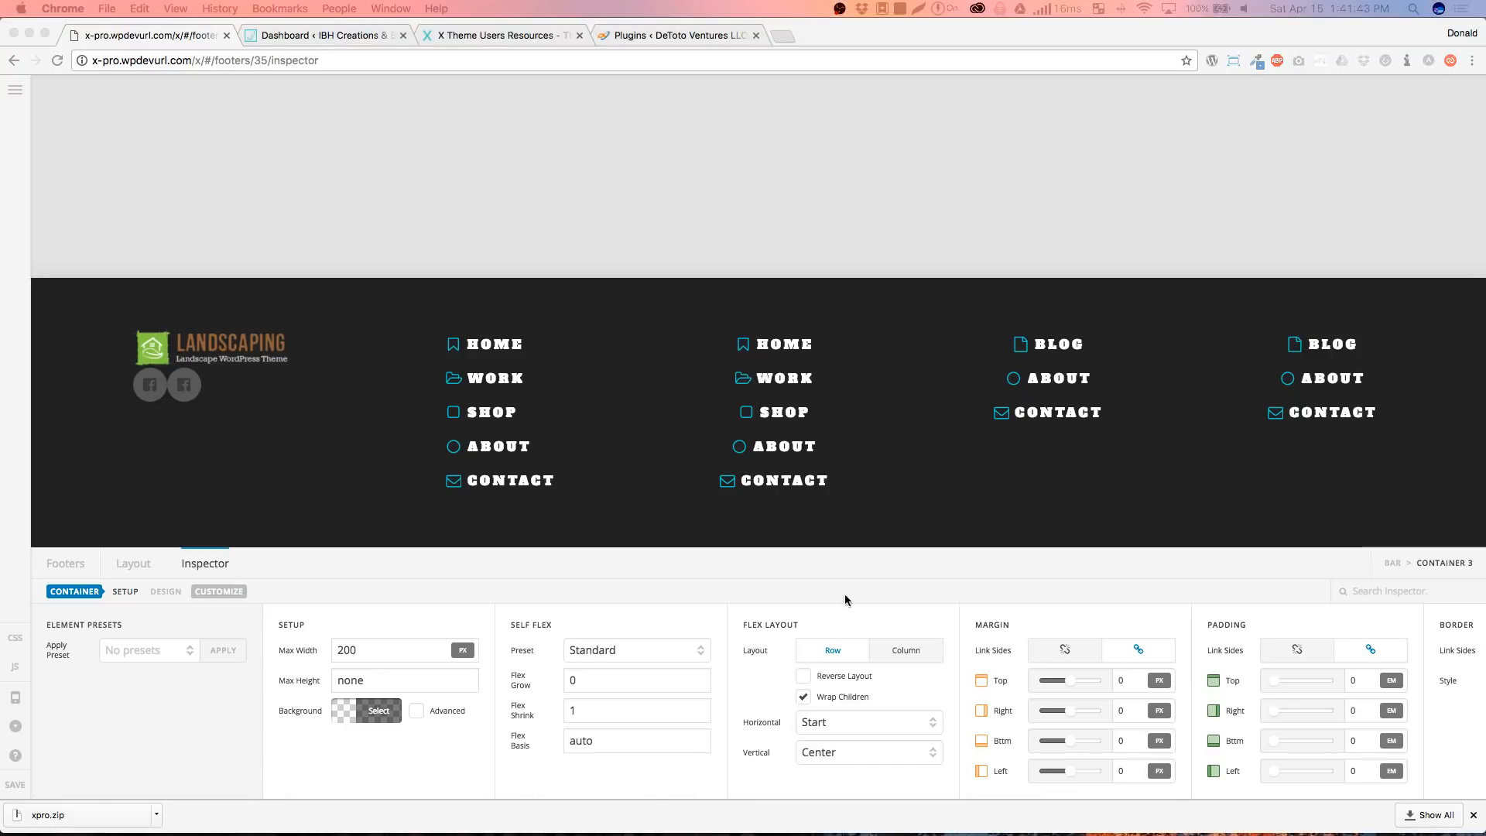
click(821, 574)
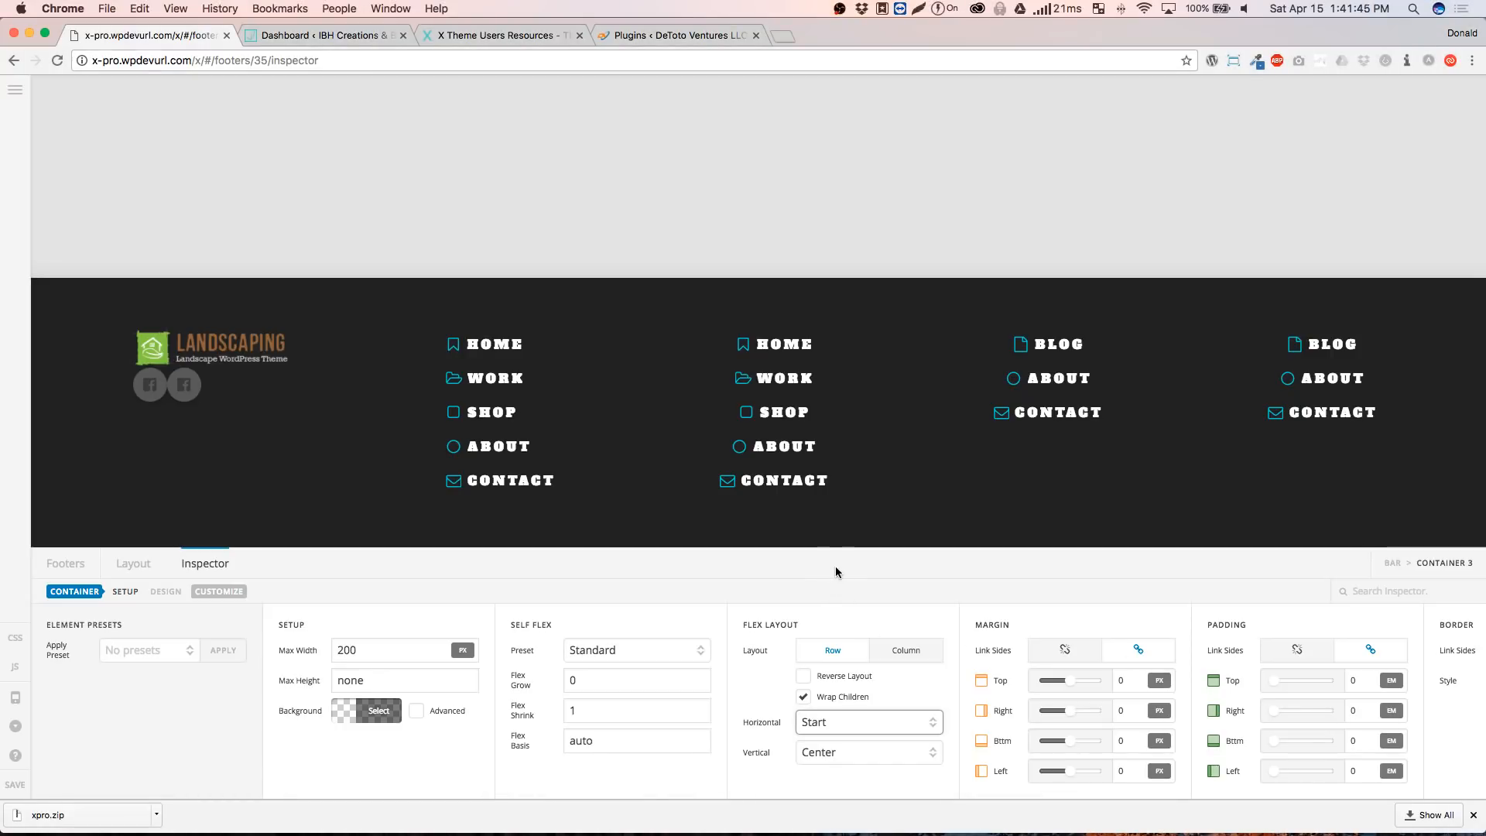
Clear every Hide During Breakpoints option on the footer bar so it shows at all screen sizes
click(248, 301)
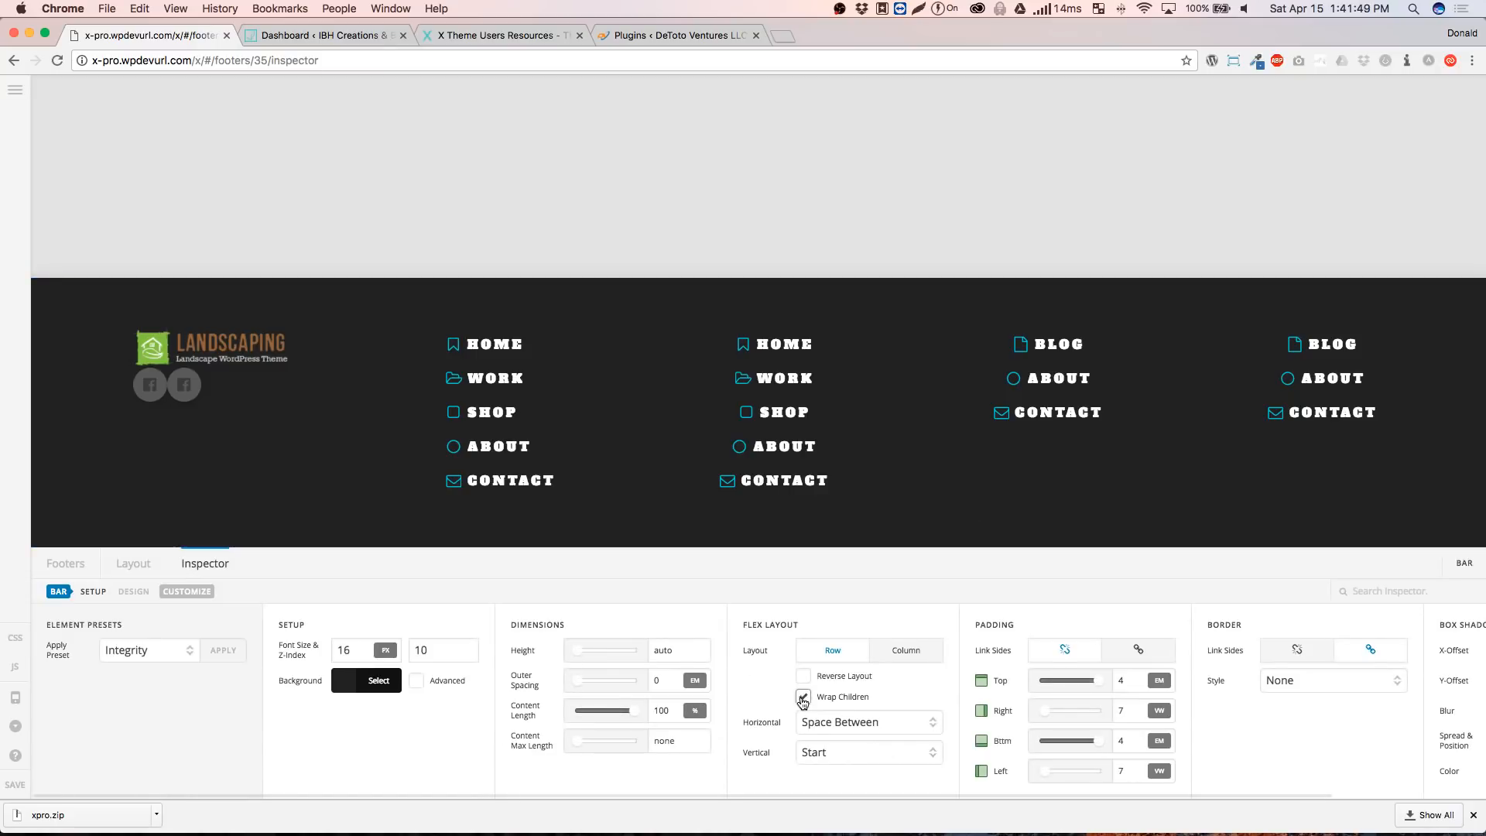
click(15, 697)
click(187, 591)
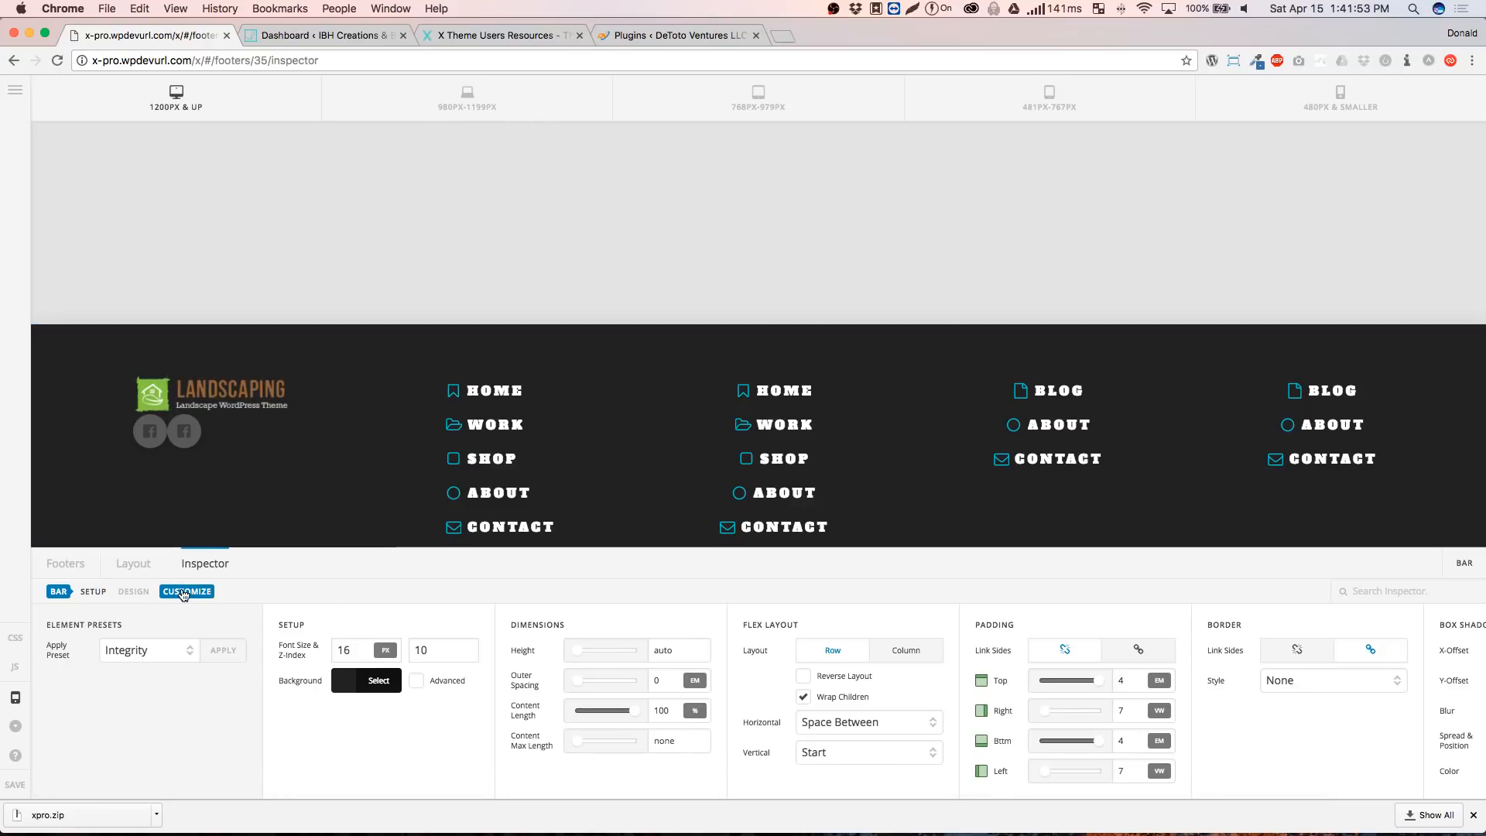
click(380, 712)
click(406, 714)
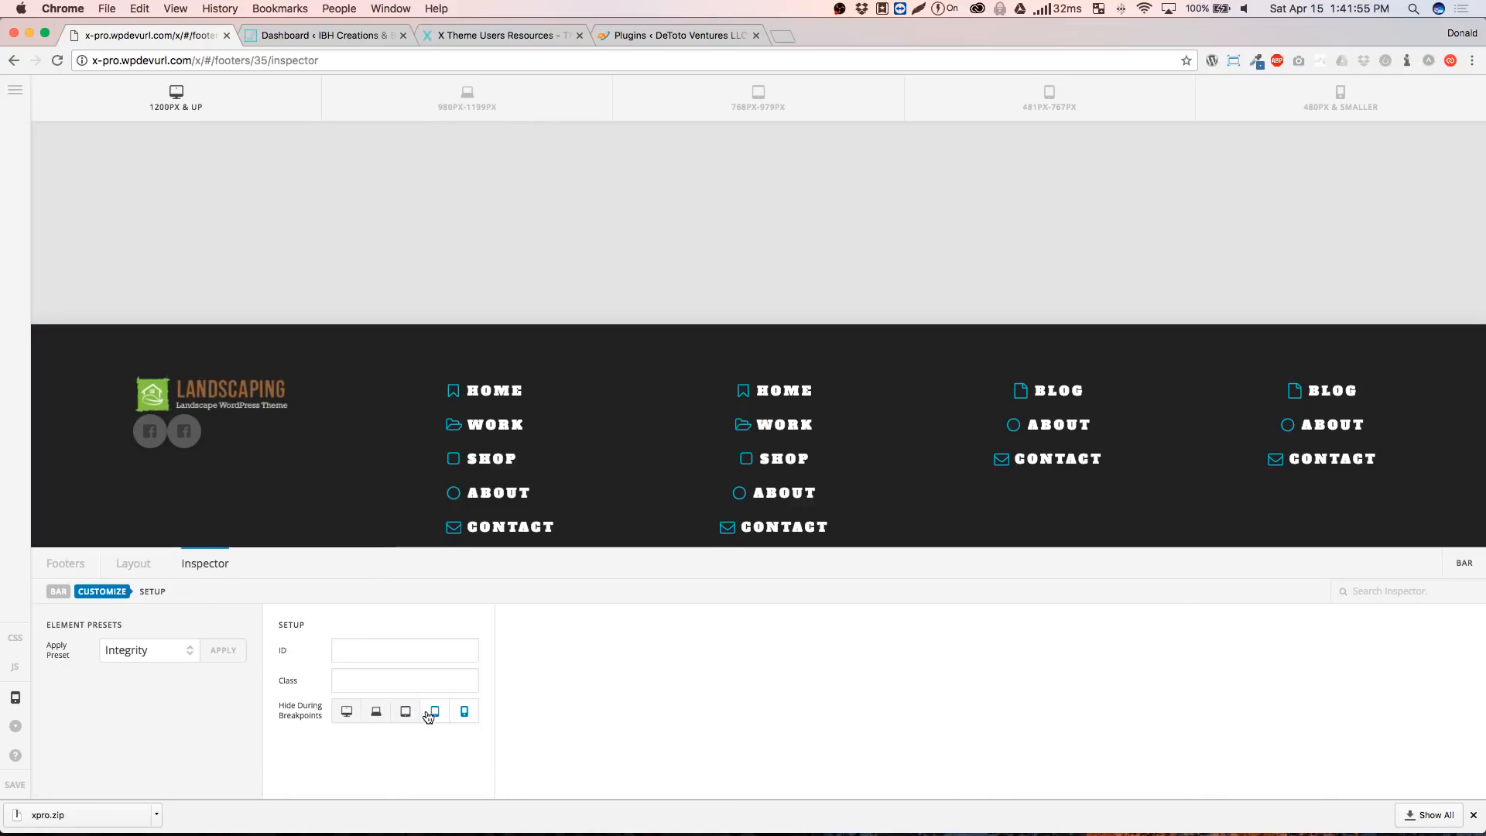
click(435, 715)
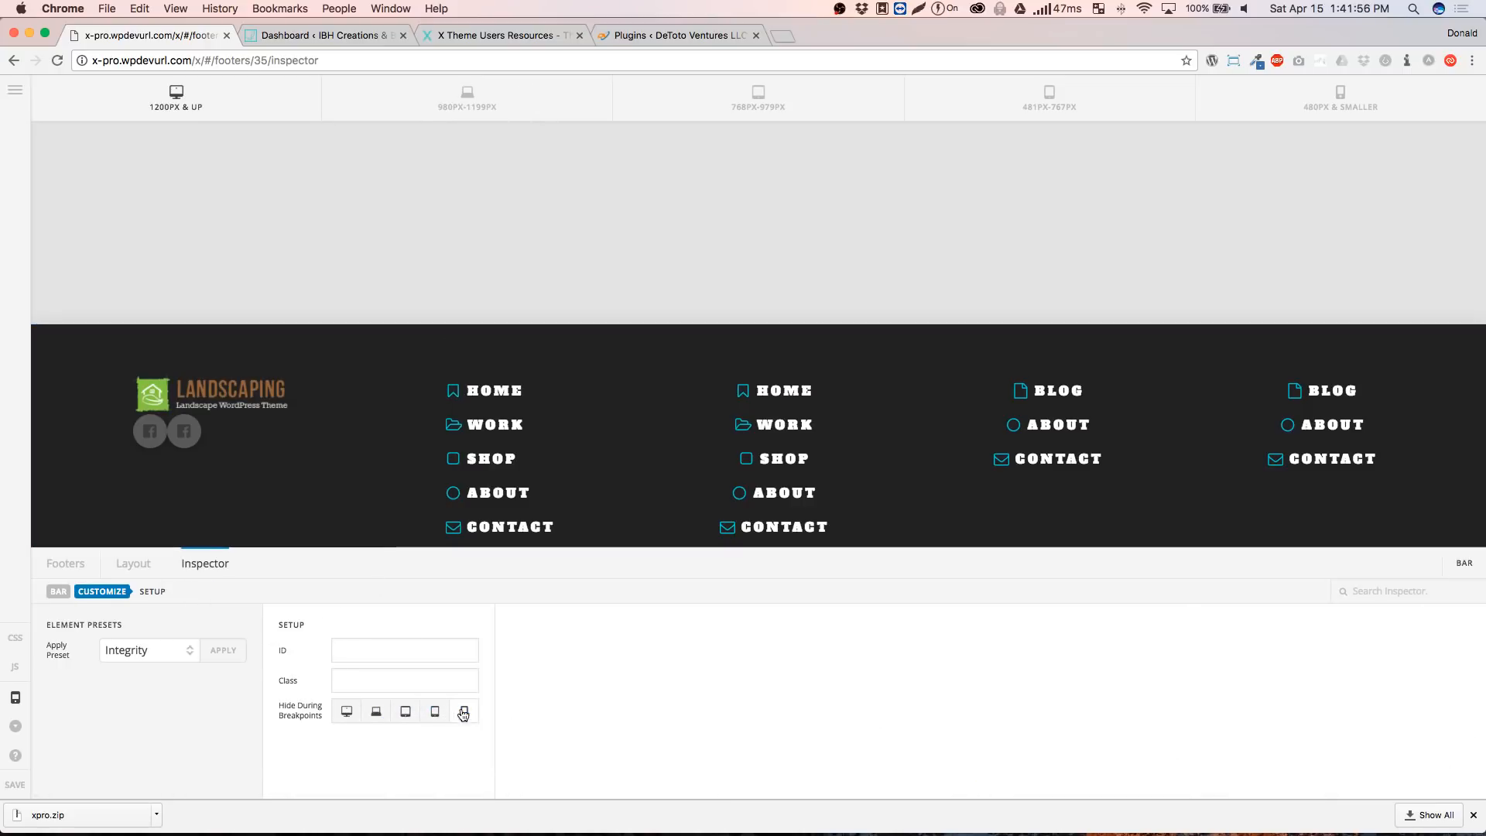
Preview the footer at each breakpoint below 1200px and examine the bar's setup and height settings
click(491, 106)
click(782, 90)
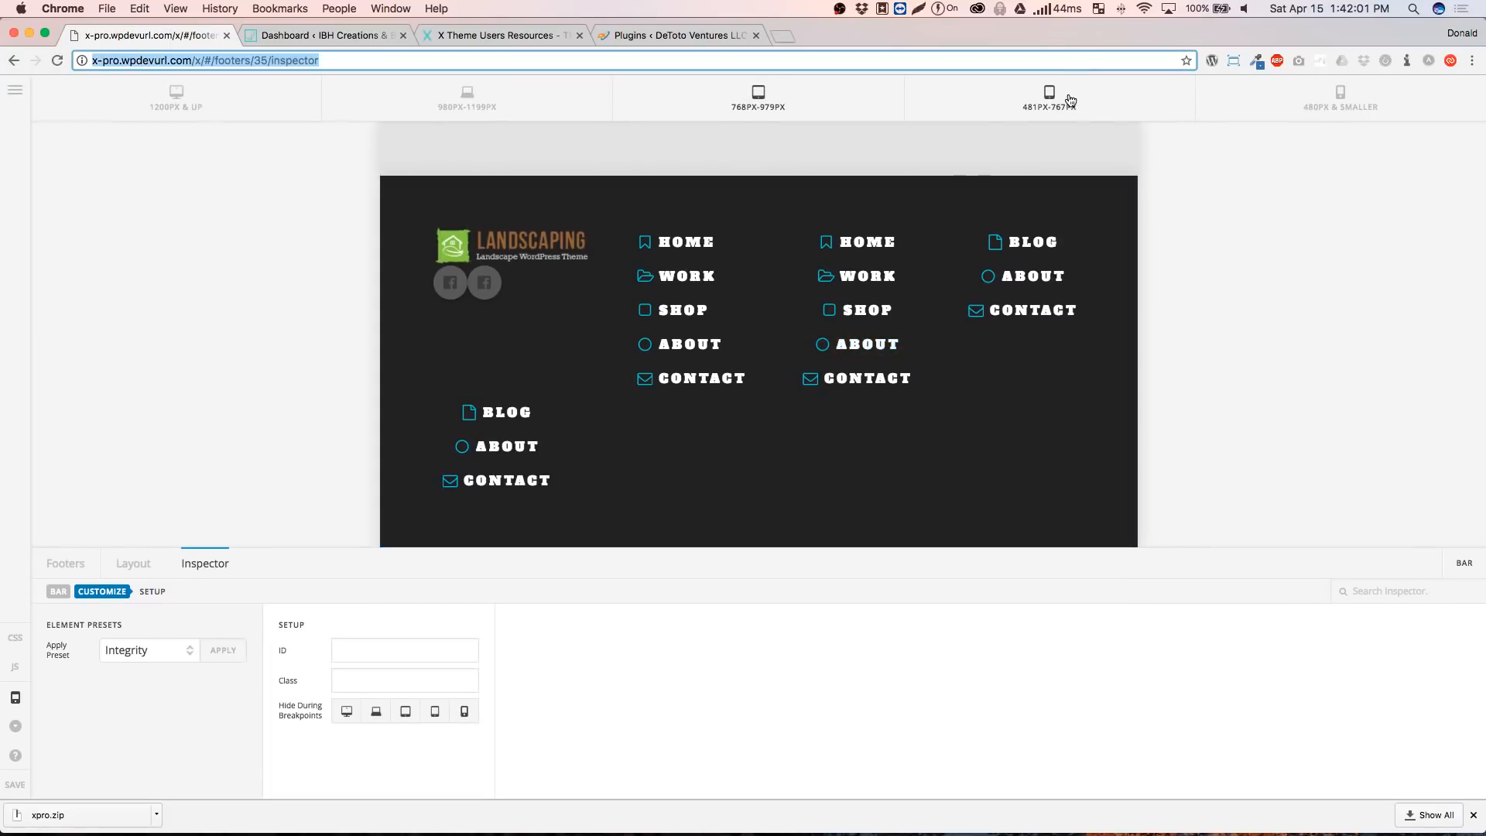
click(1071, 101)
click(1338, 102)
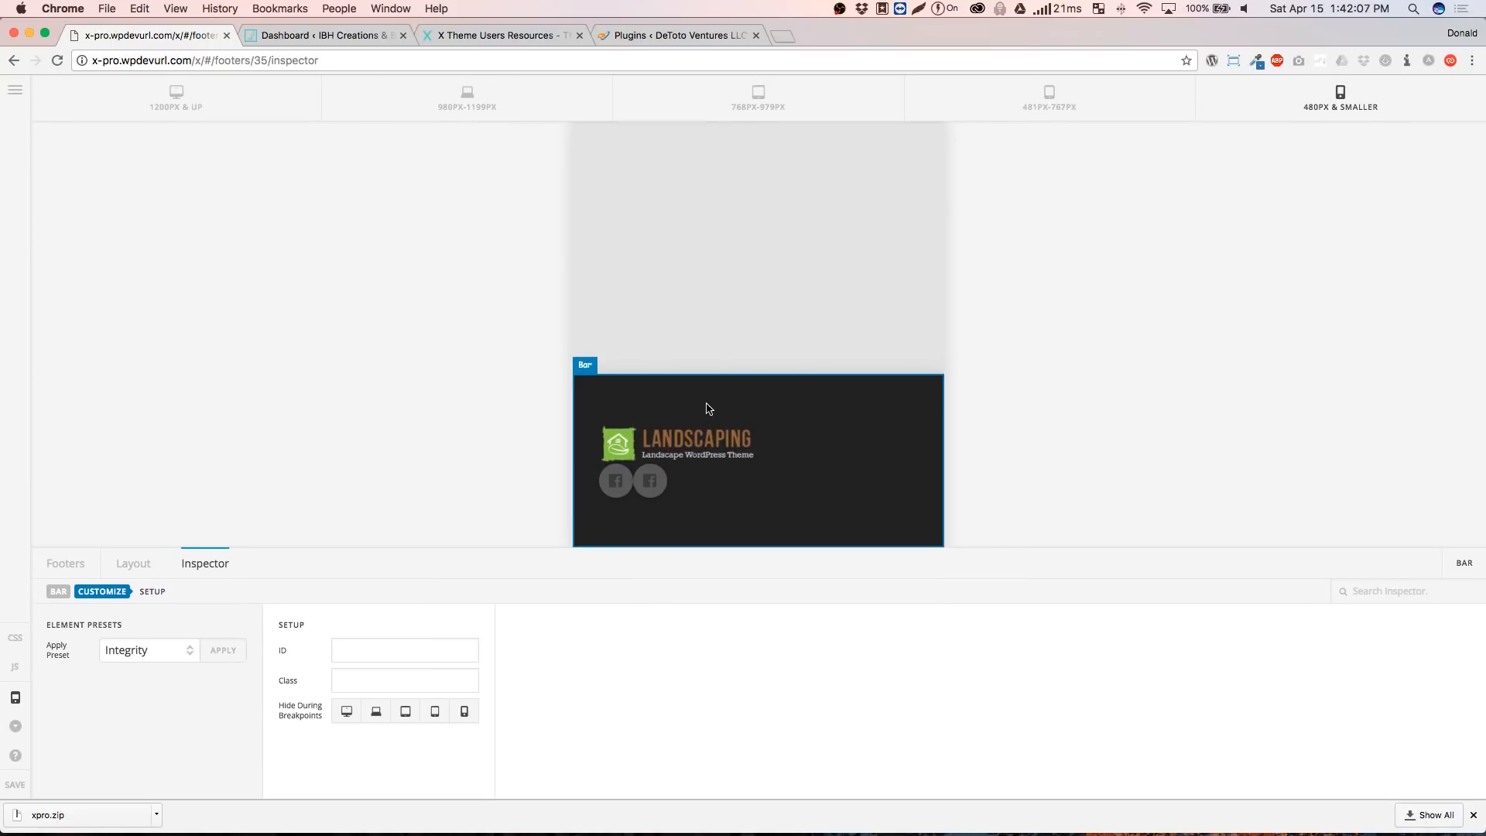
click(127, 563)
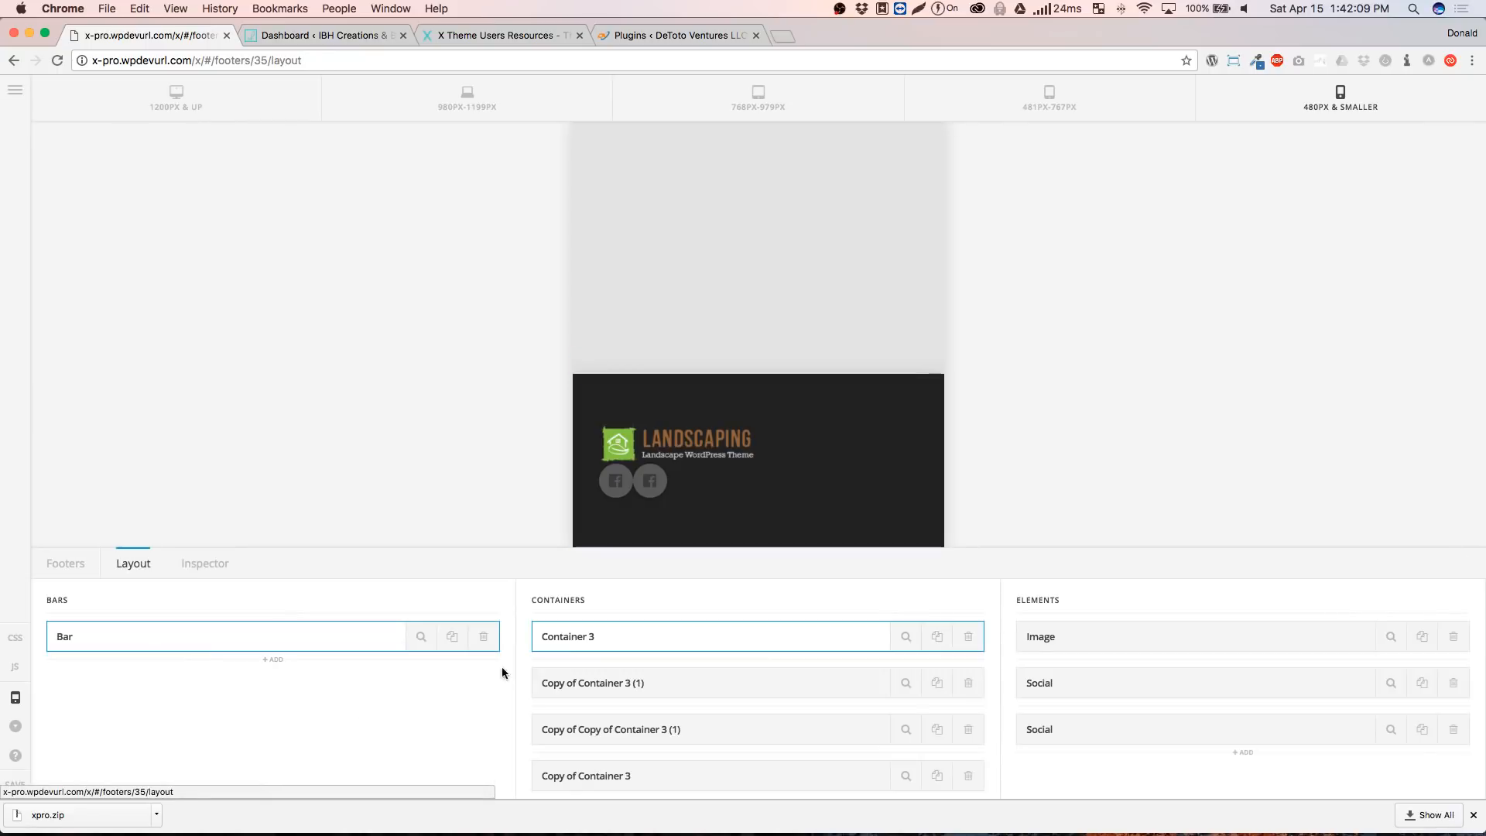
click(421, 636)
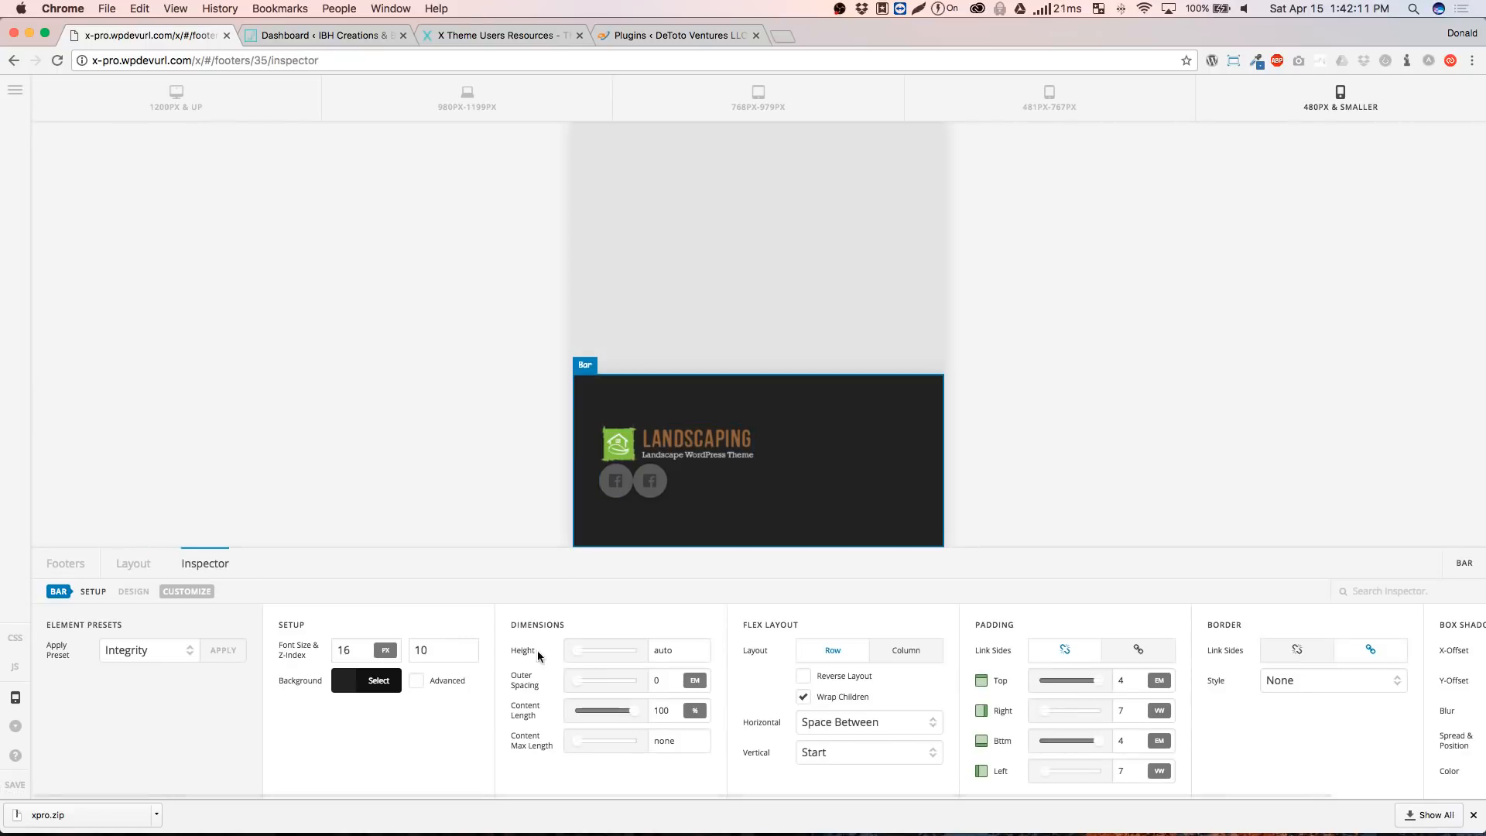
click(683, 651)
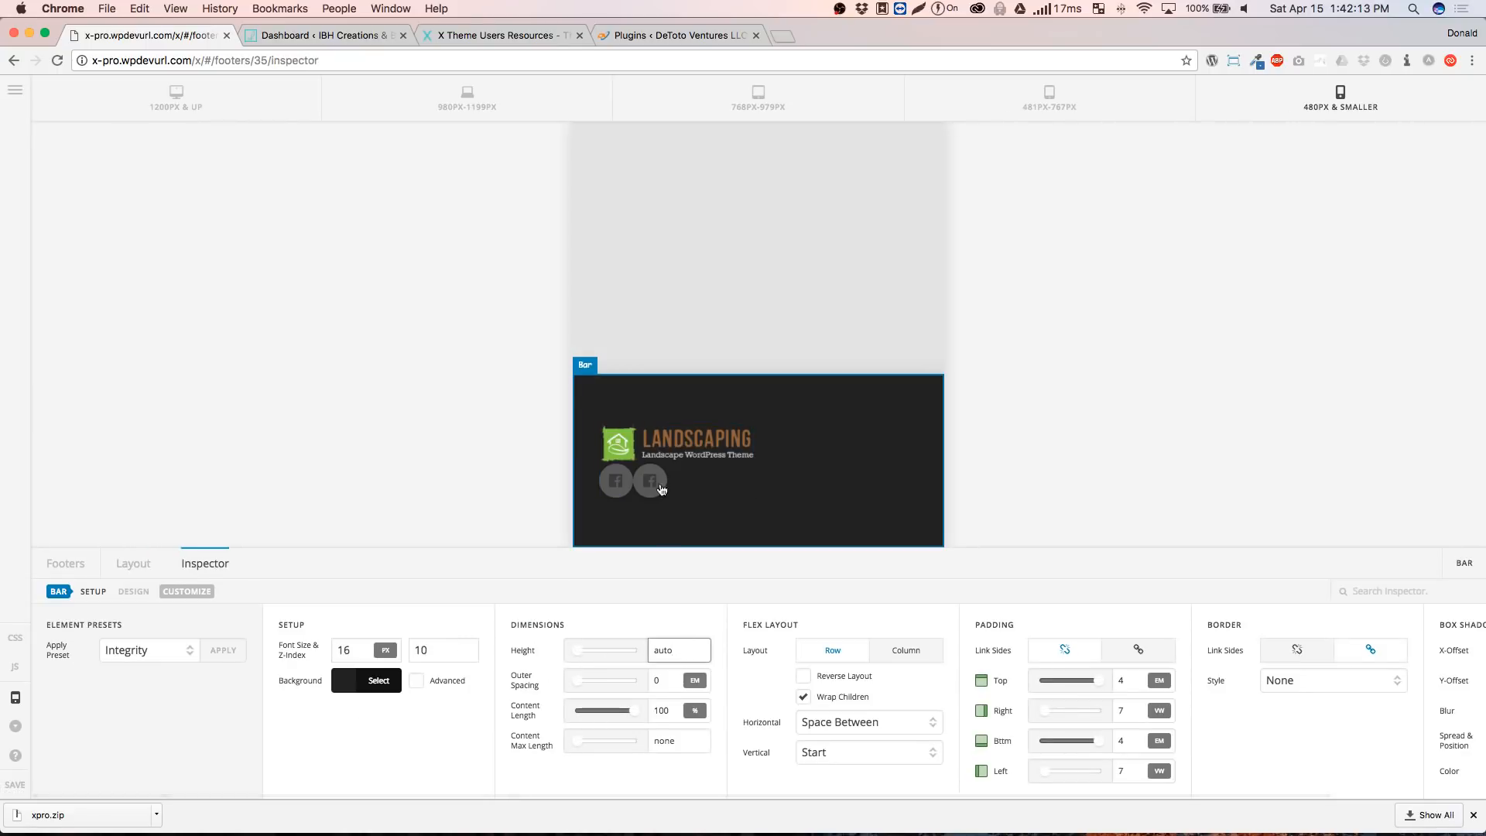
Return the preview to the 1200px & up breakpoint and save the footer
click(1087, 114)
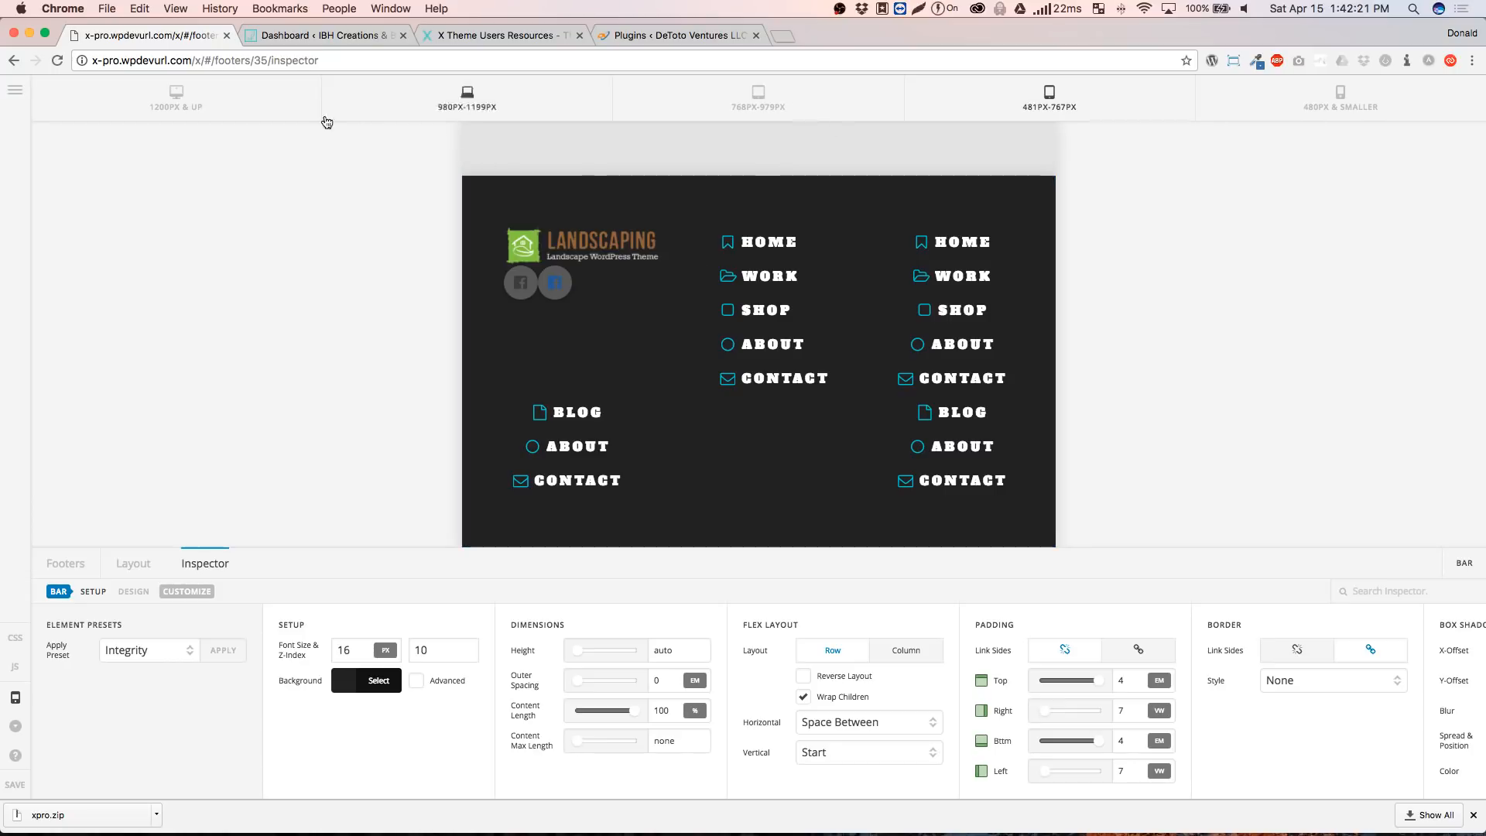
click(229, 110)
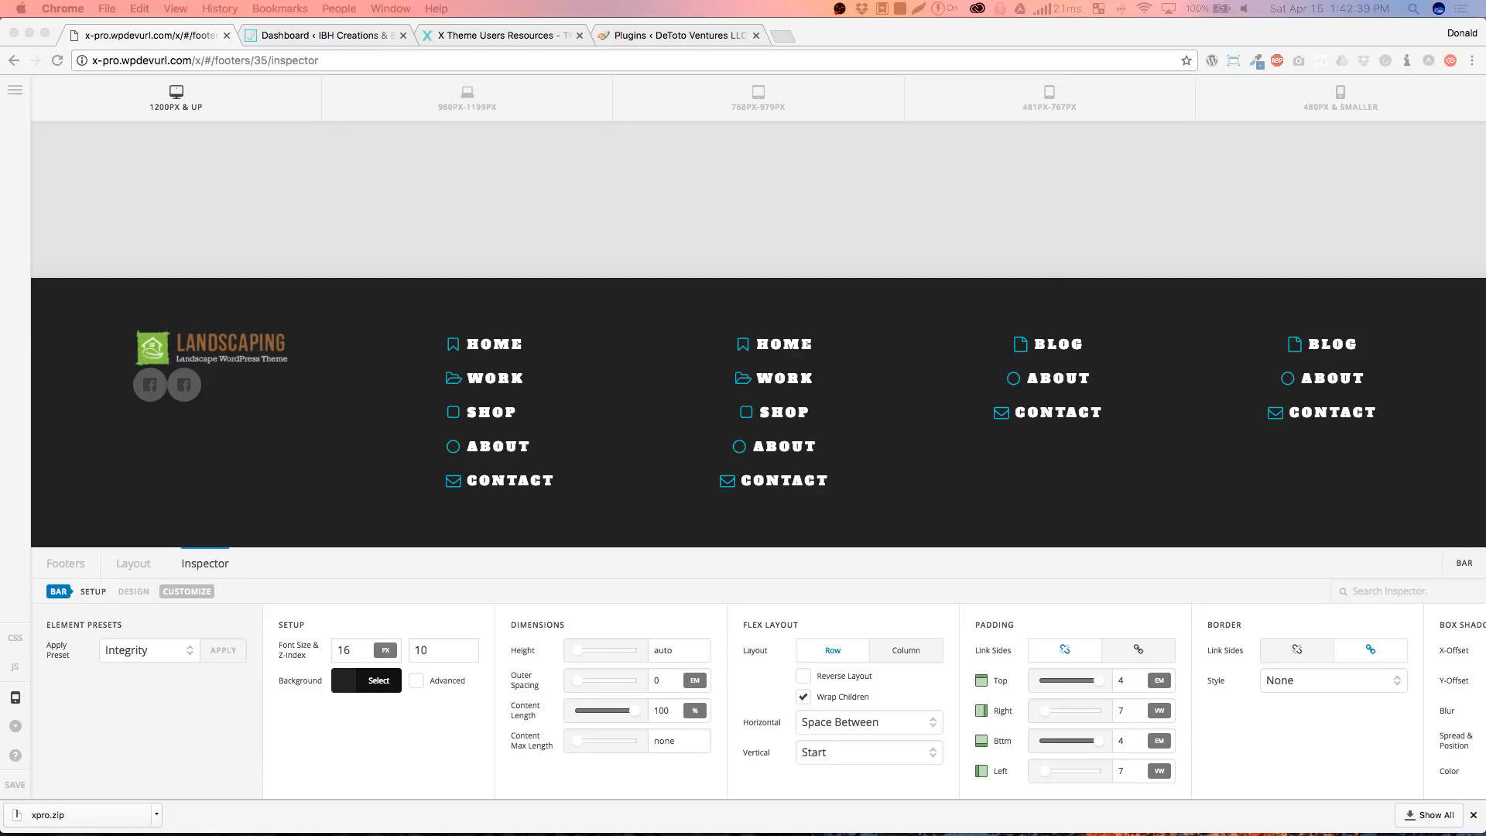
click(15, 786)
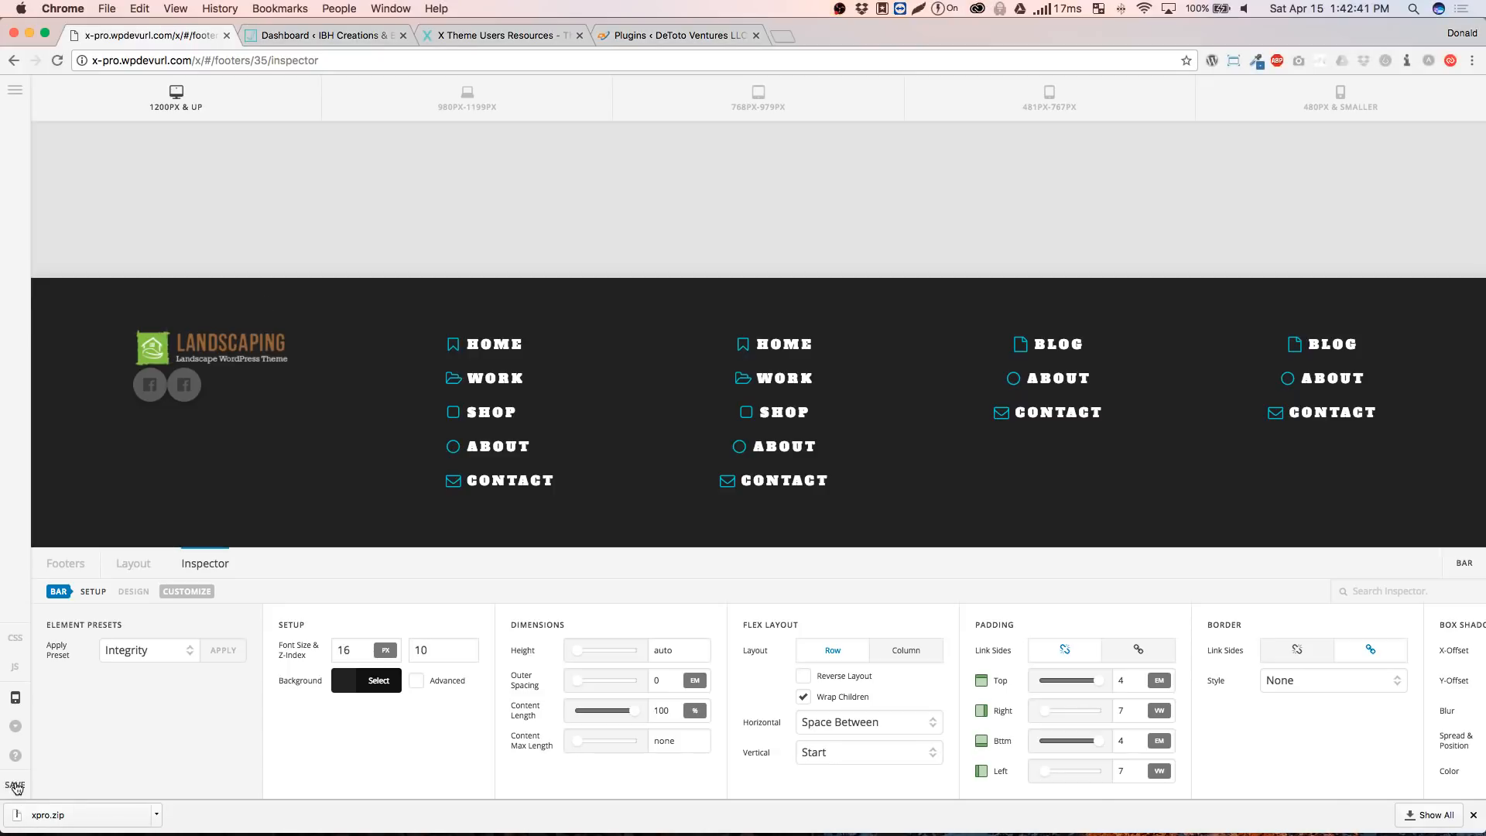
Delete the Body Copy and duplicate Headings font selections in the template fonts, keeping one Headings entry
click(14, 94)
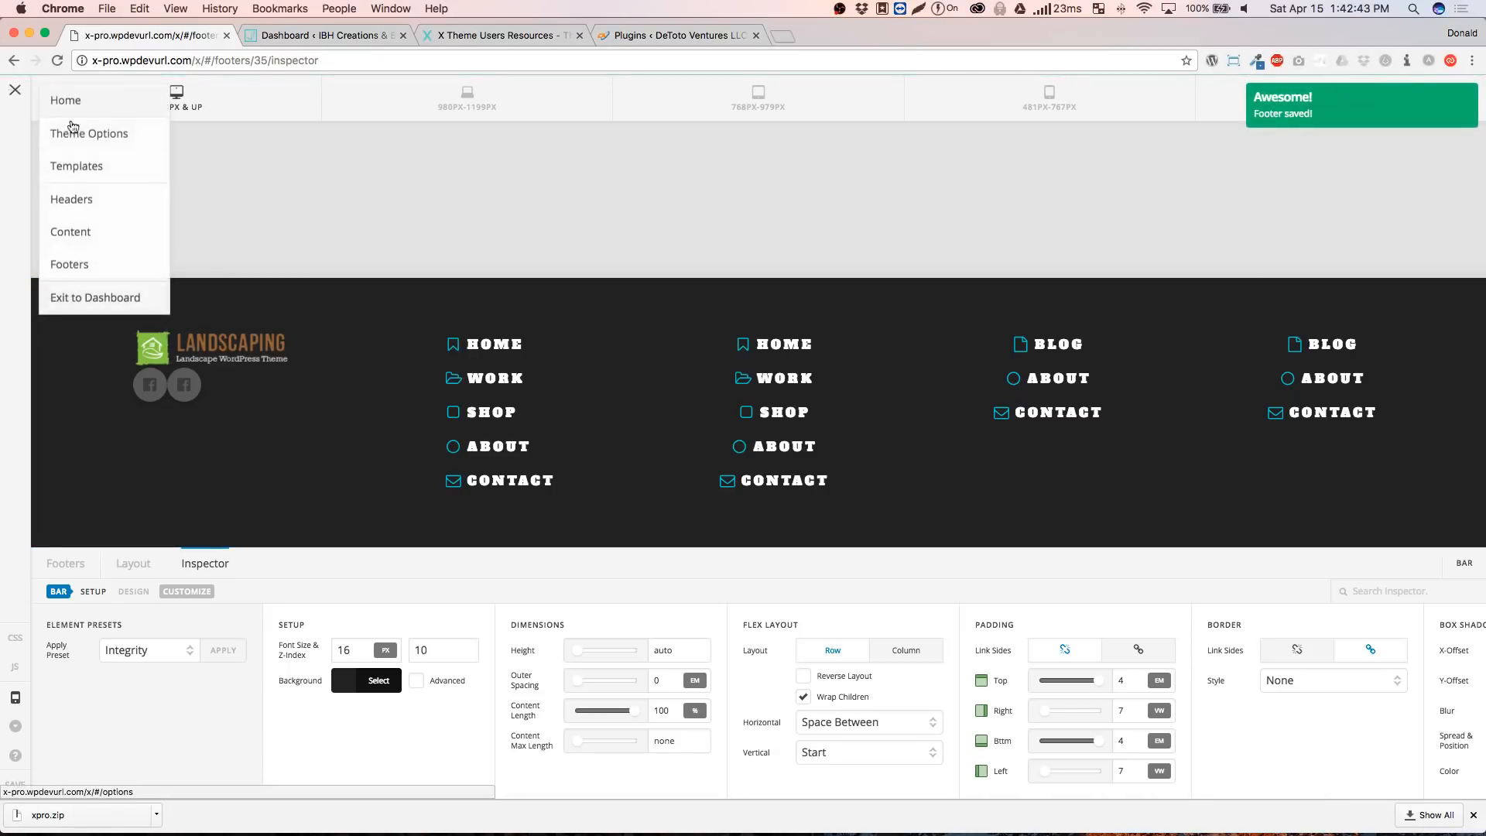
click(112, 171)
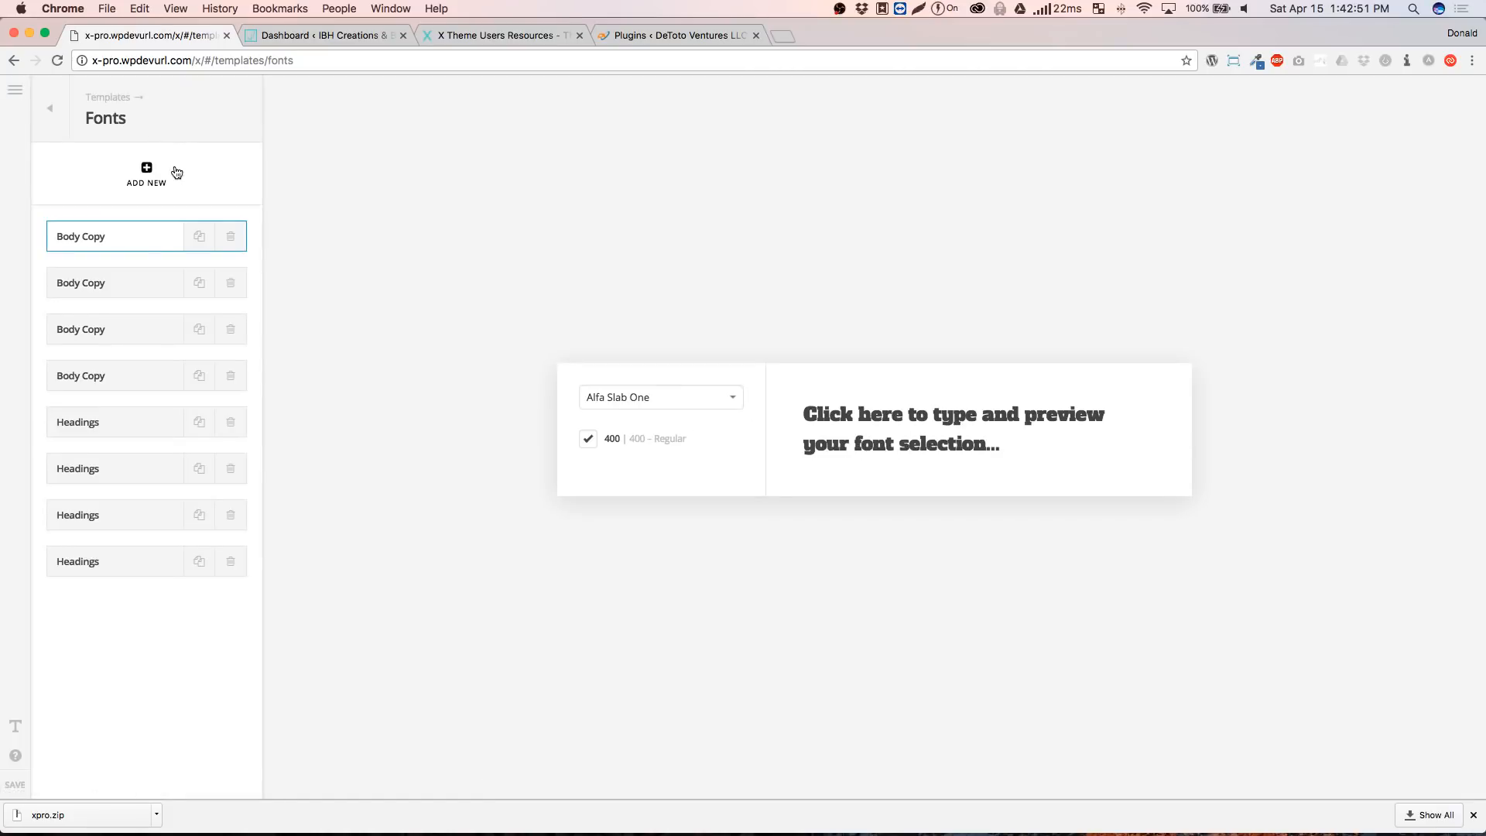
click(231, 239)
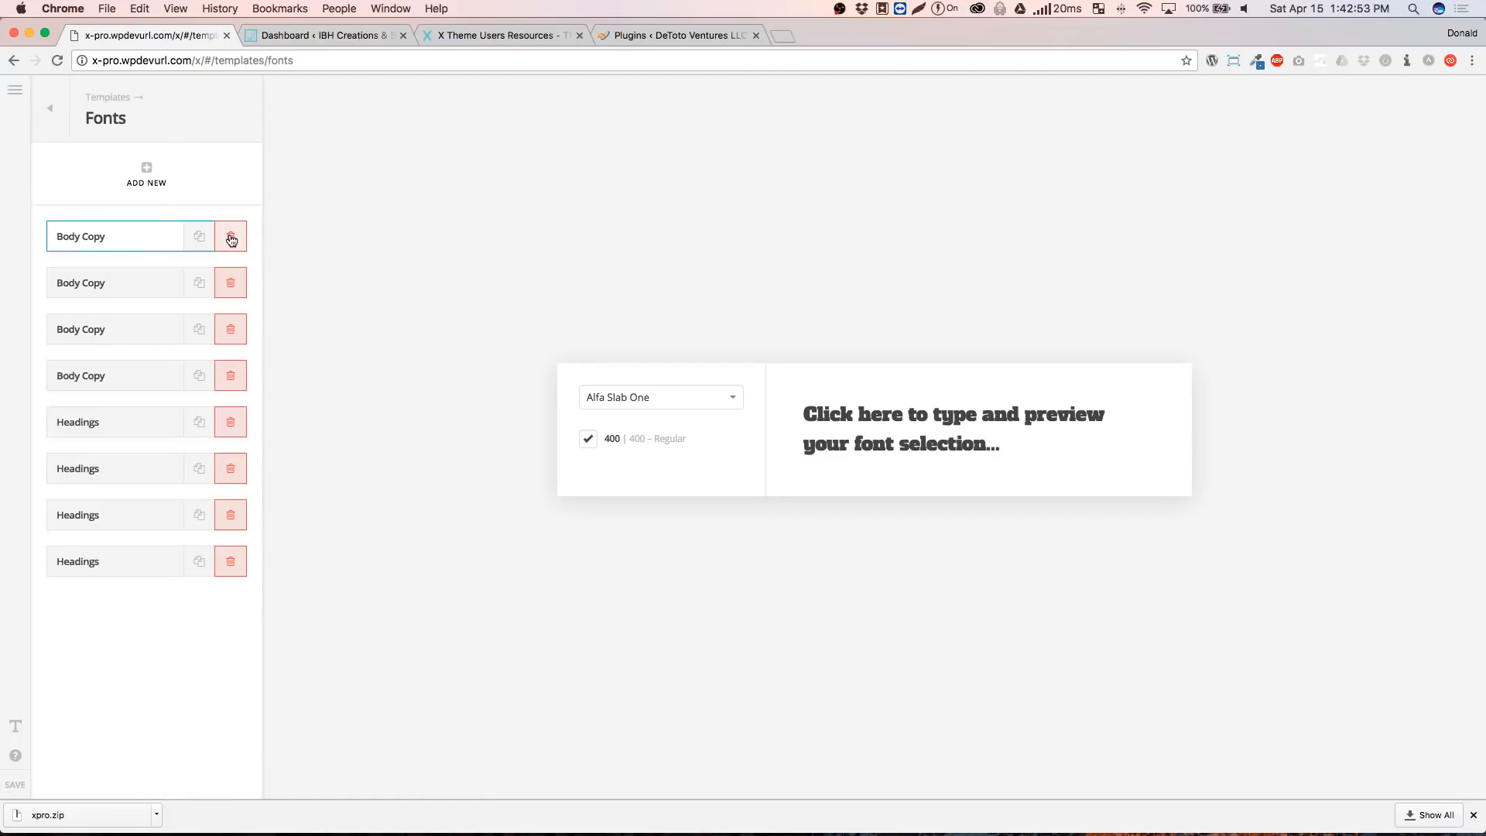
click(231, 238)
click(231, 238)
click(231, 238)
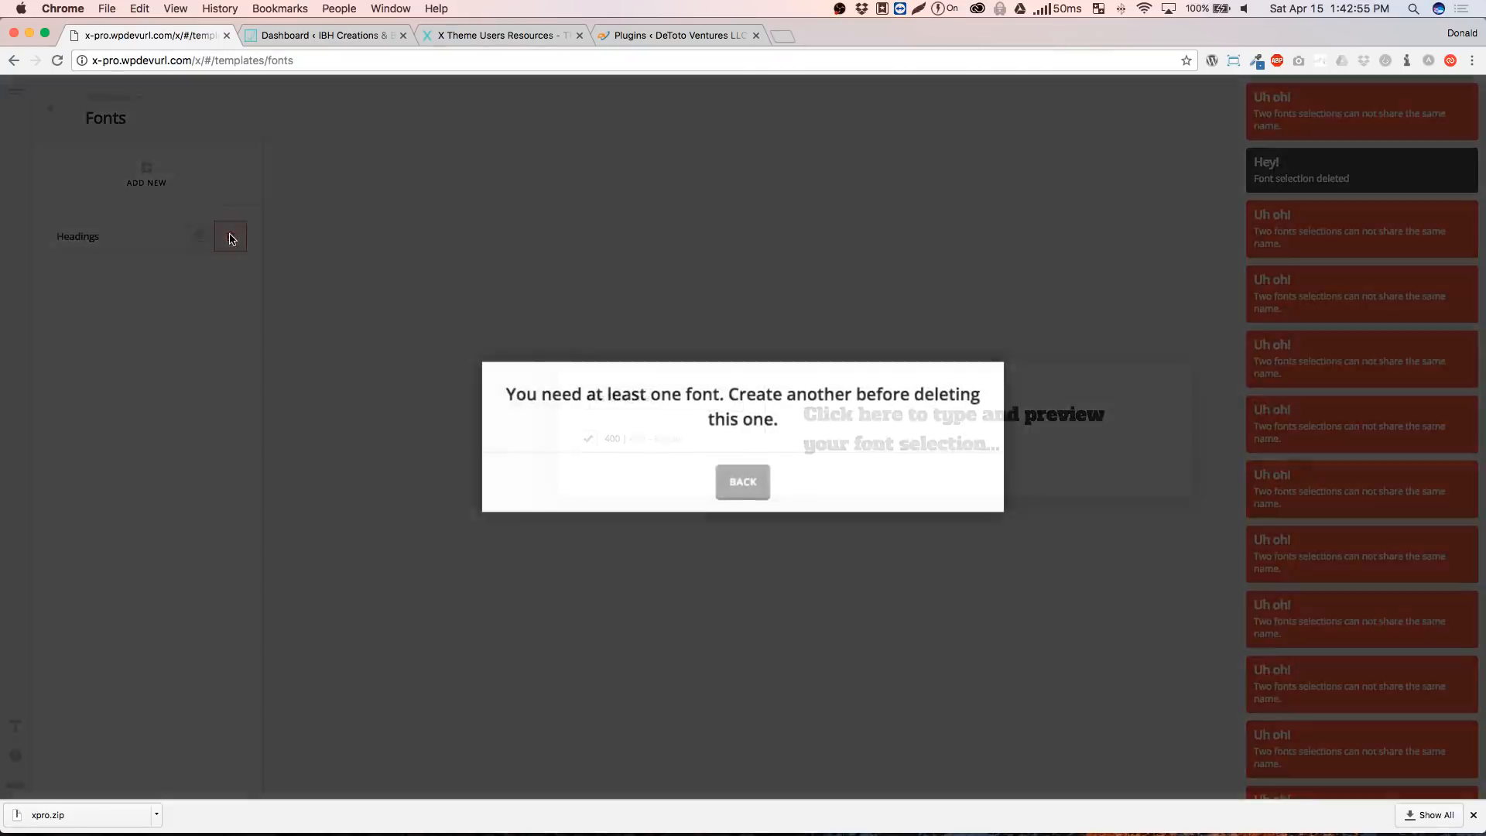
click(746, 488)
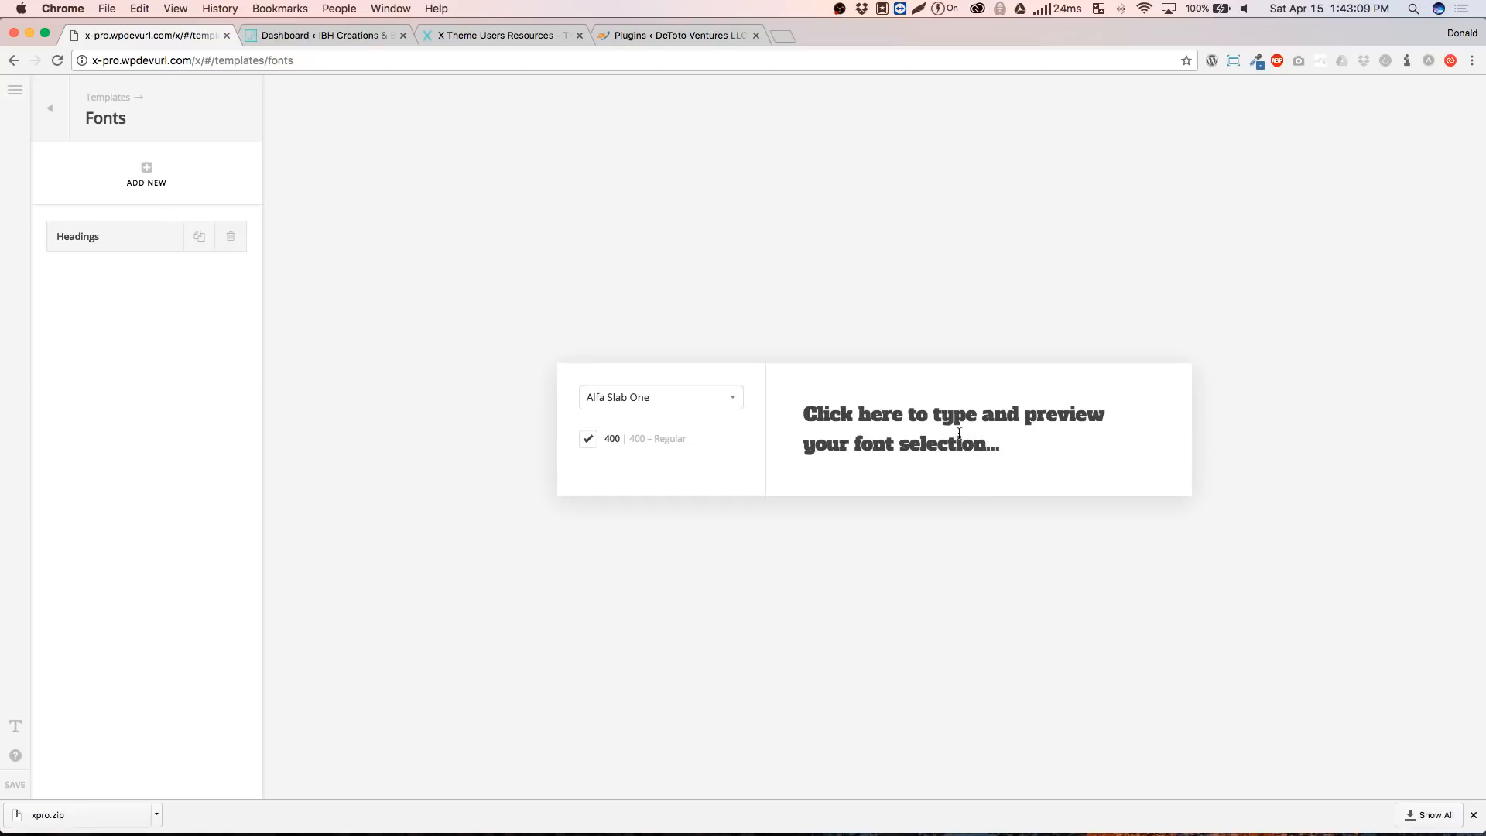
Add a new font selection and name it Body
click(148, 167)
click(133, 289)
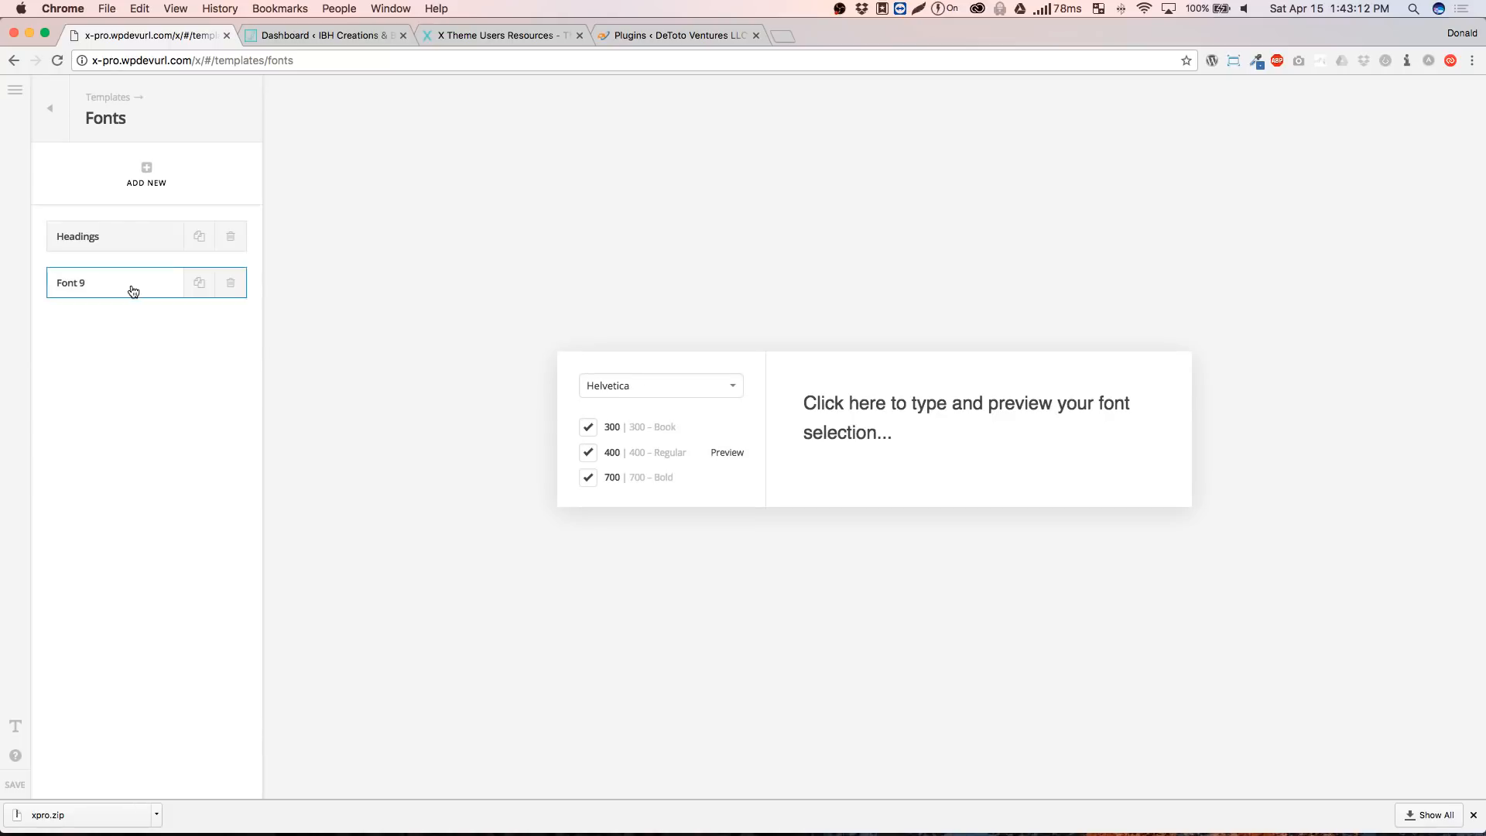
double_click(67, 283)
text(Body)
click(146, 175)
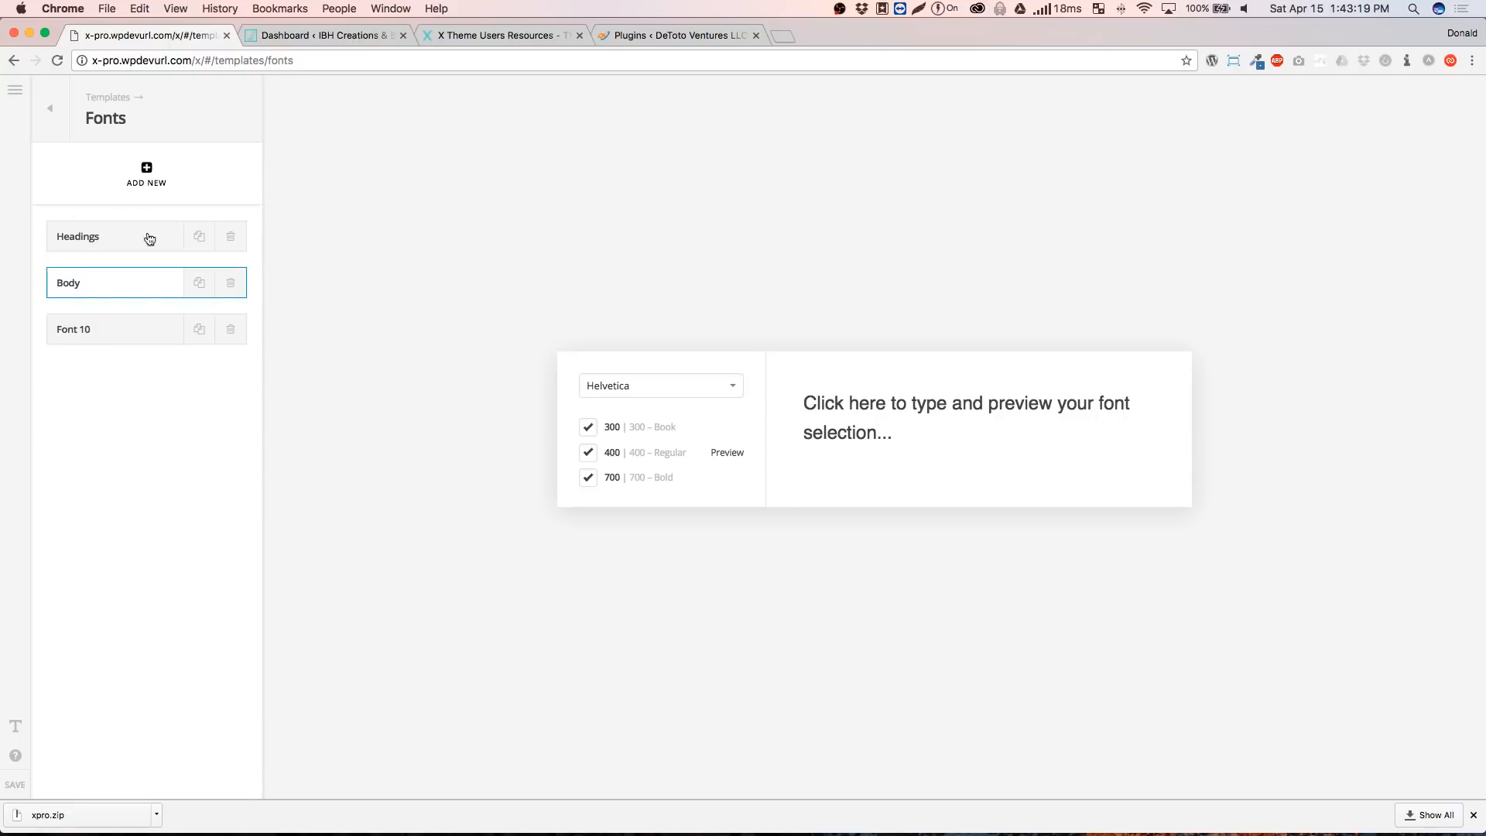
click(140, 340)
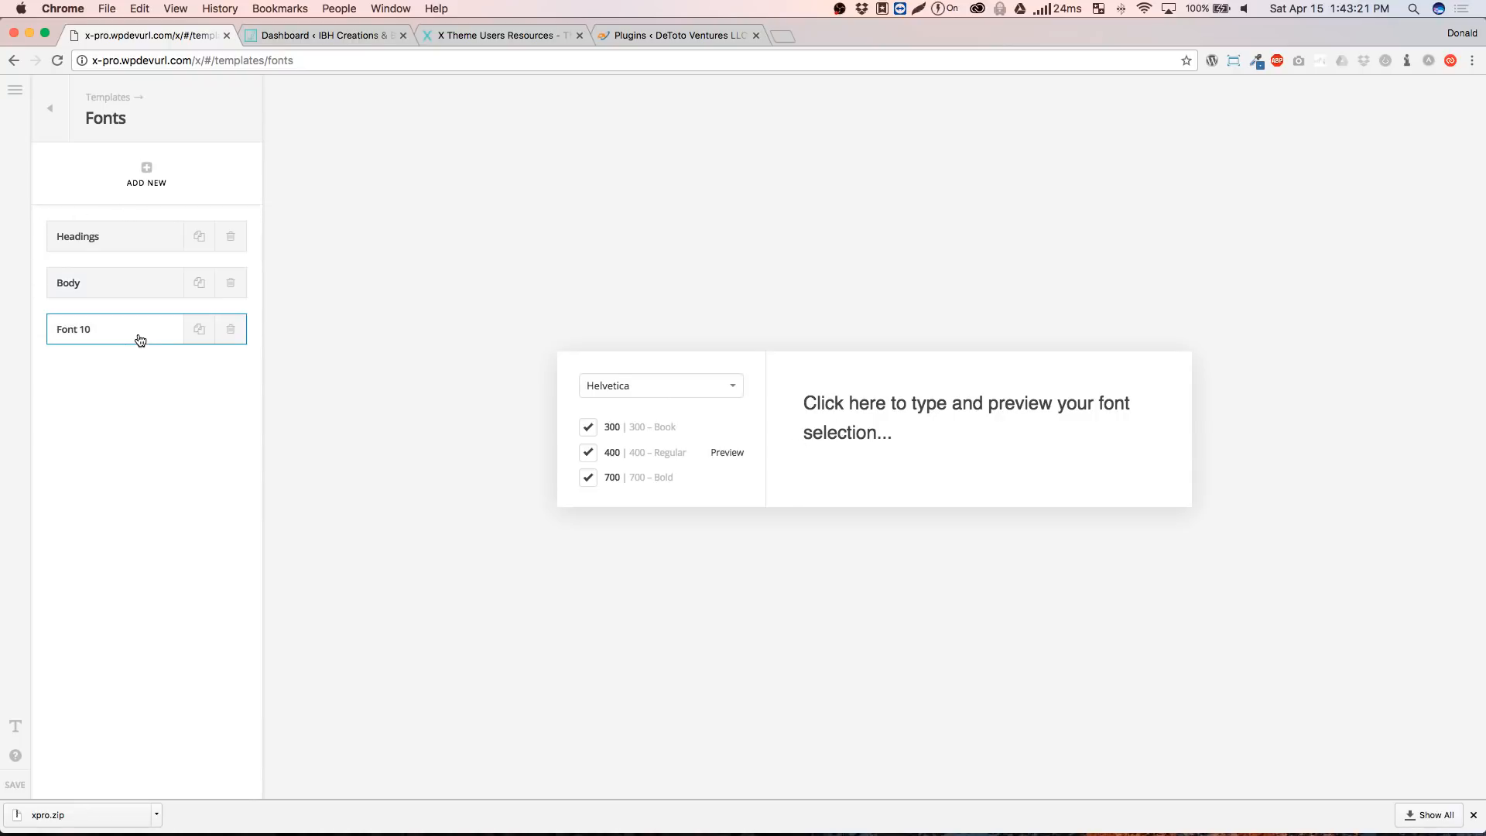
click(232, 332)
click(232, 331)
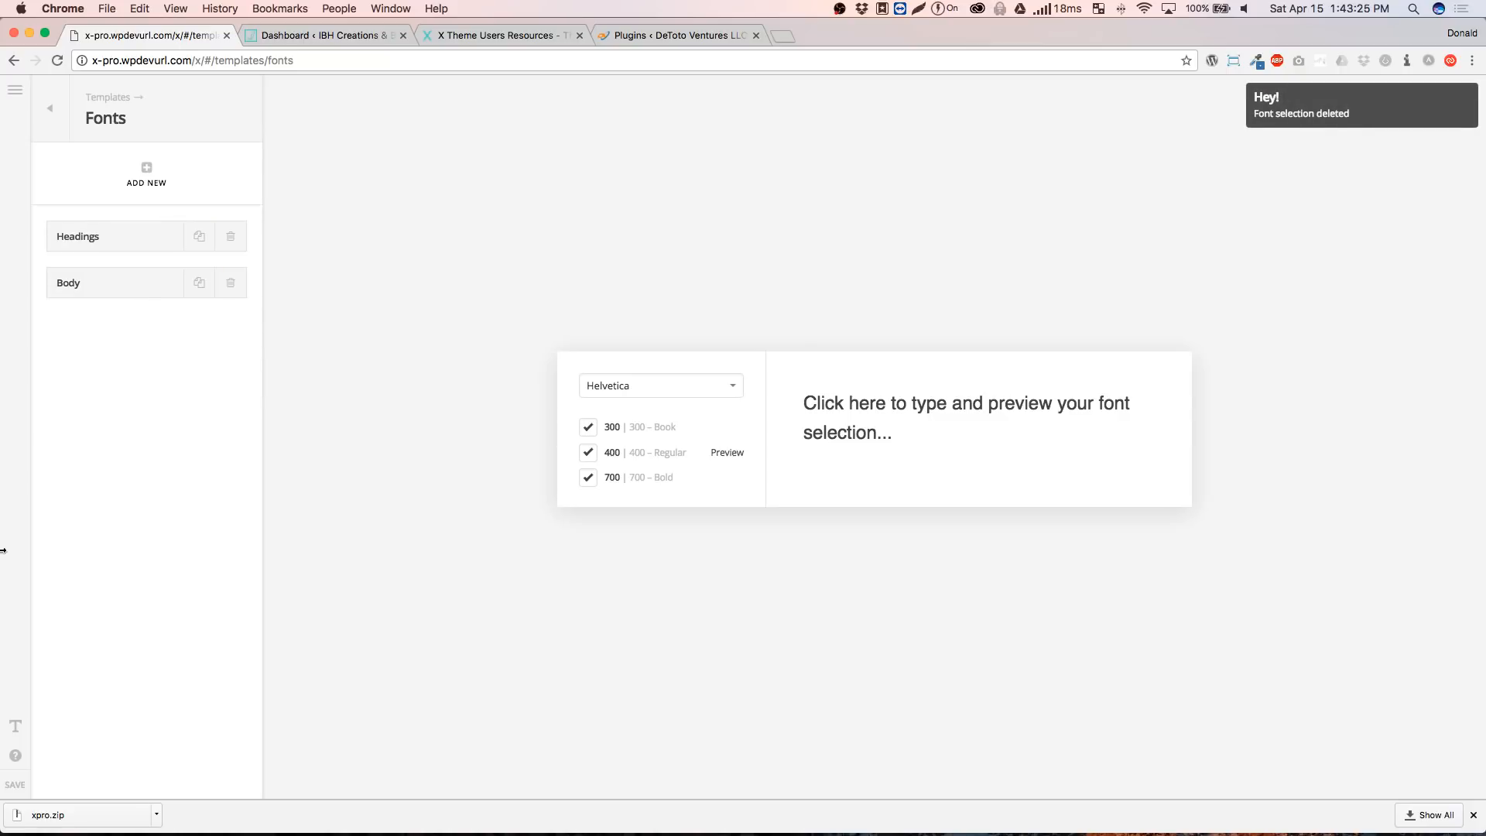
Save the font selections and open the Typography settings in Theme Options
click(15, 784)
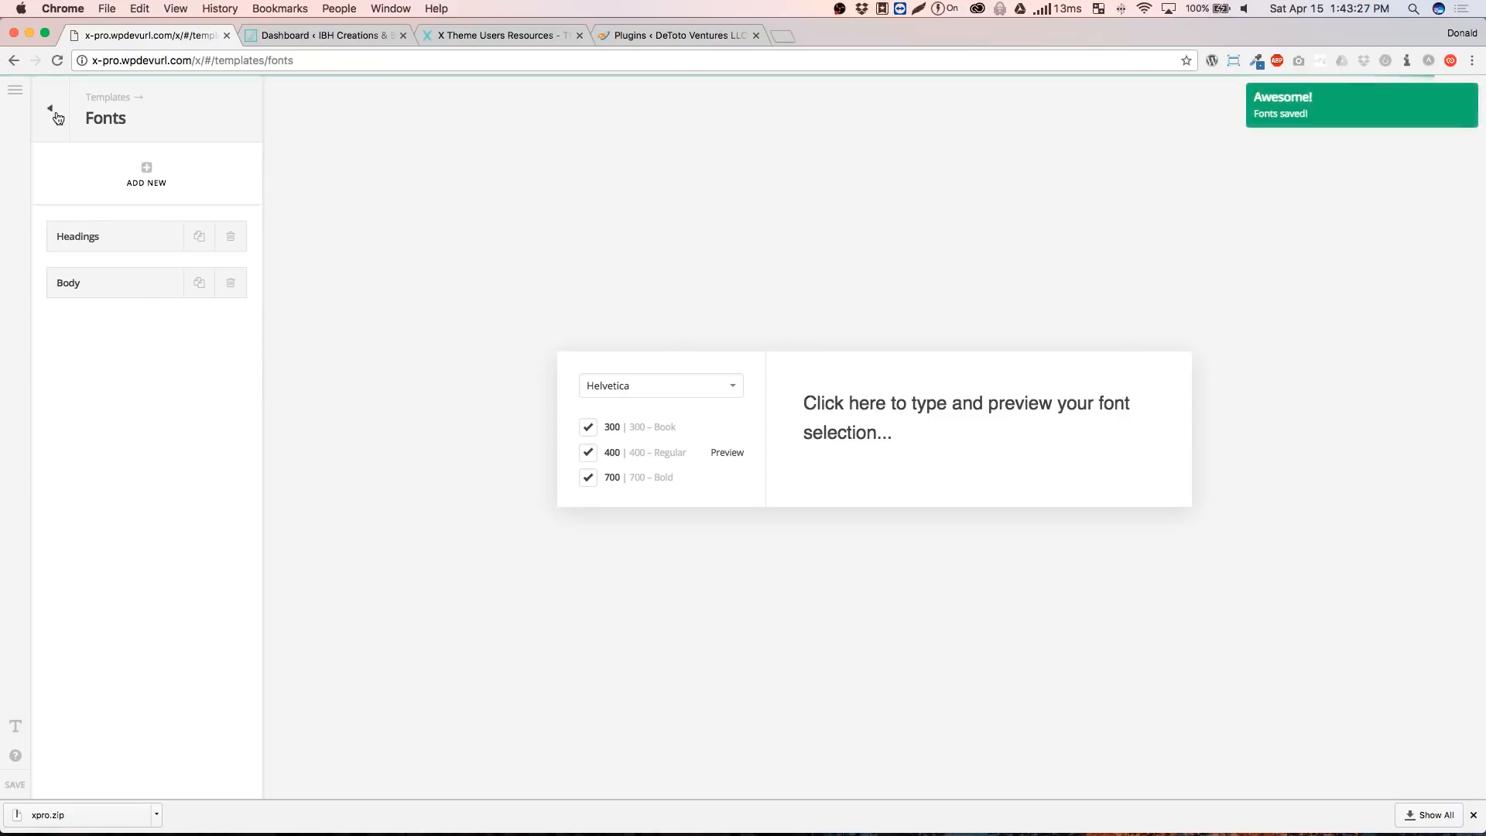
click(16, 90)
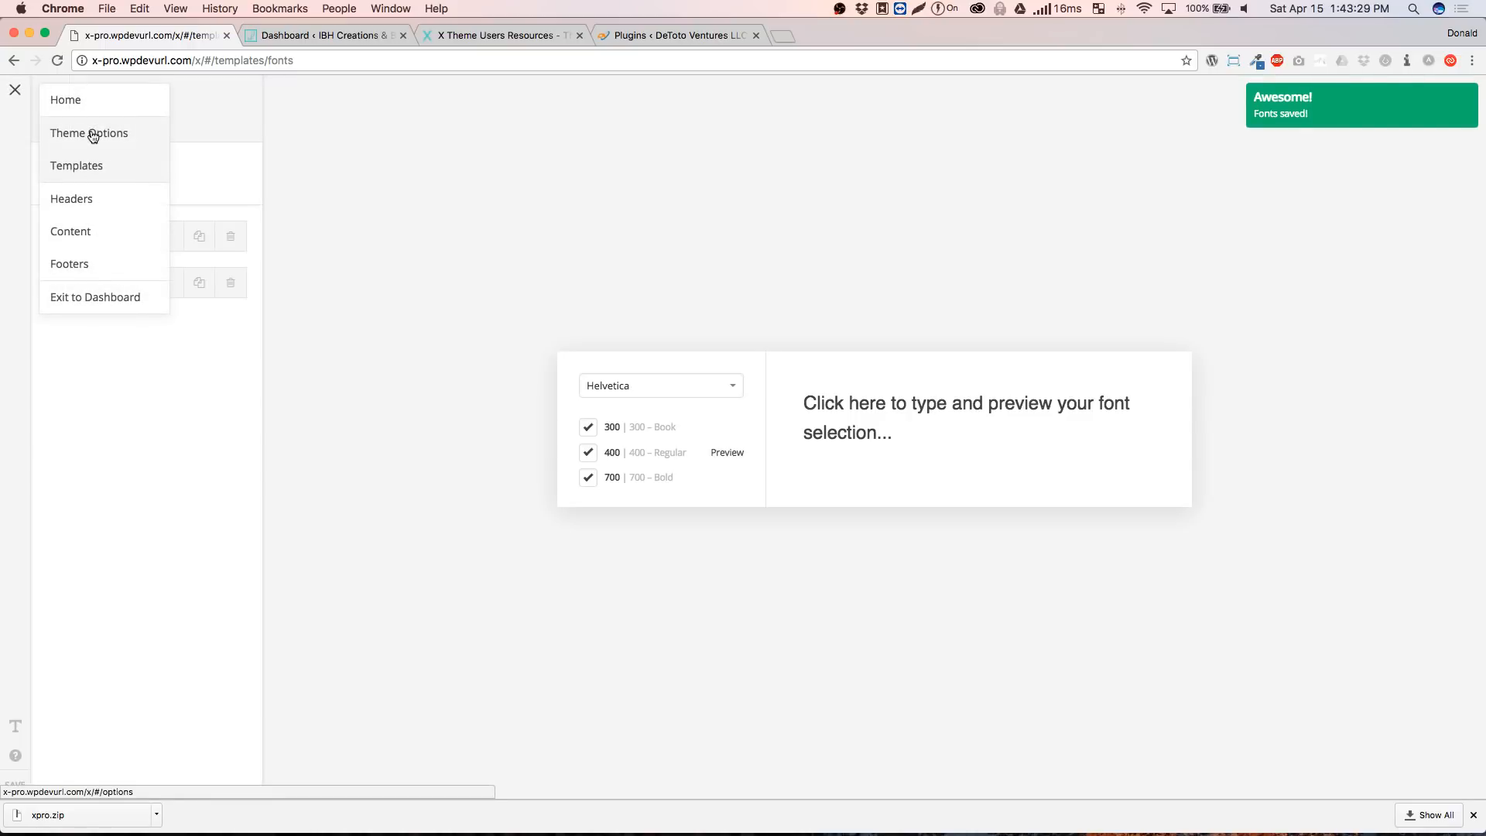
click(94, 135)
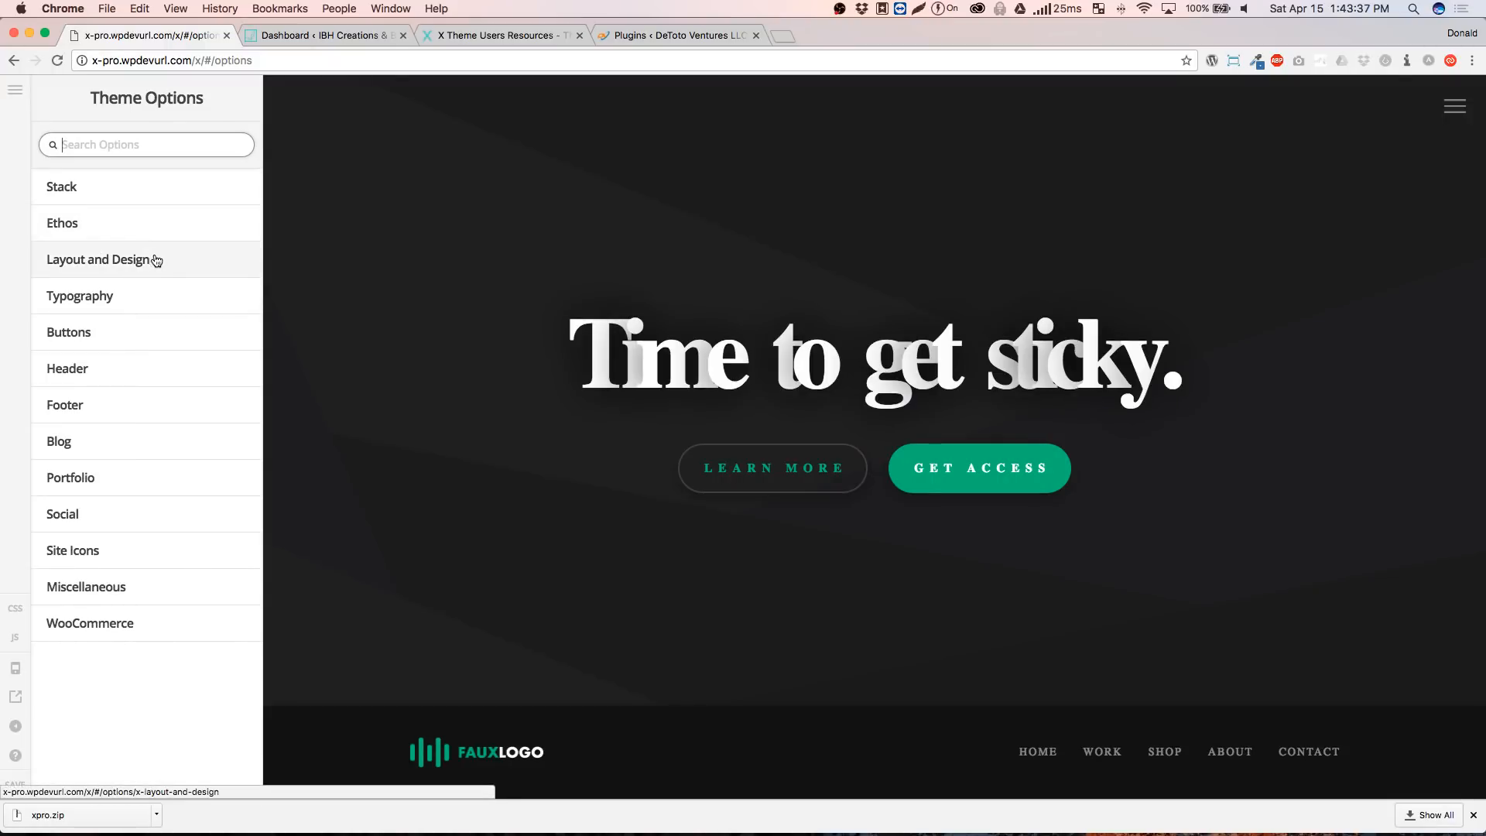
click(141, 302)
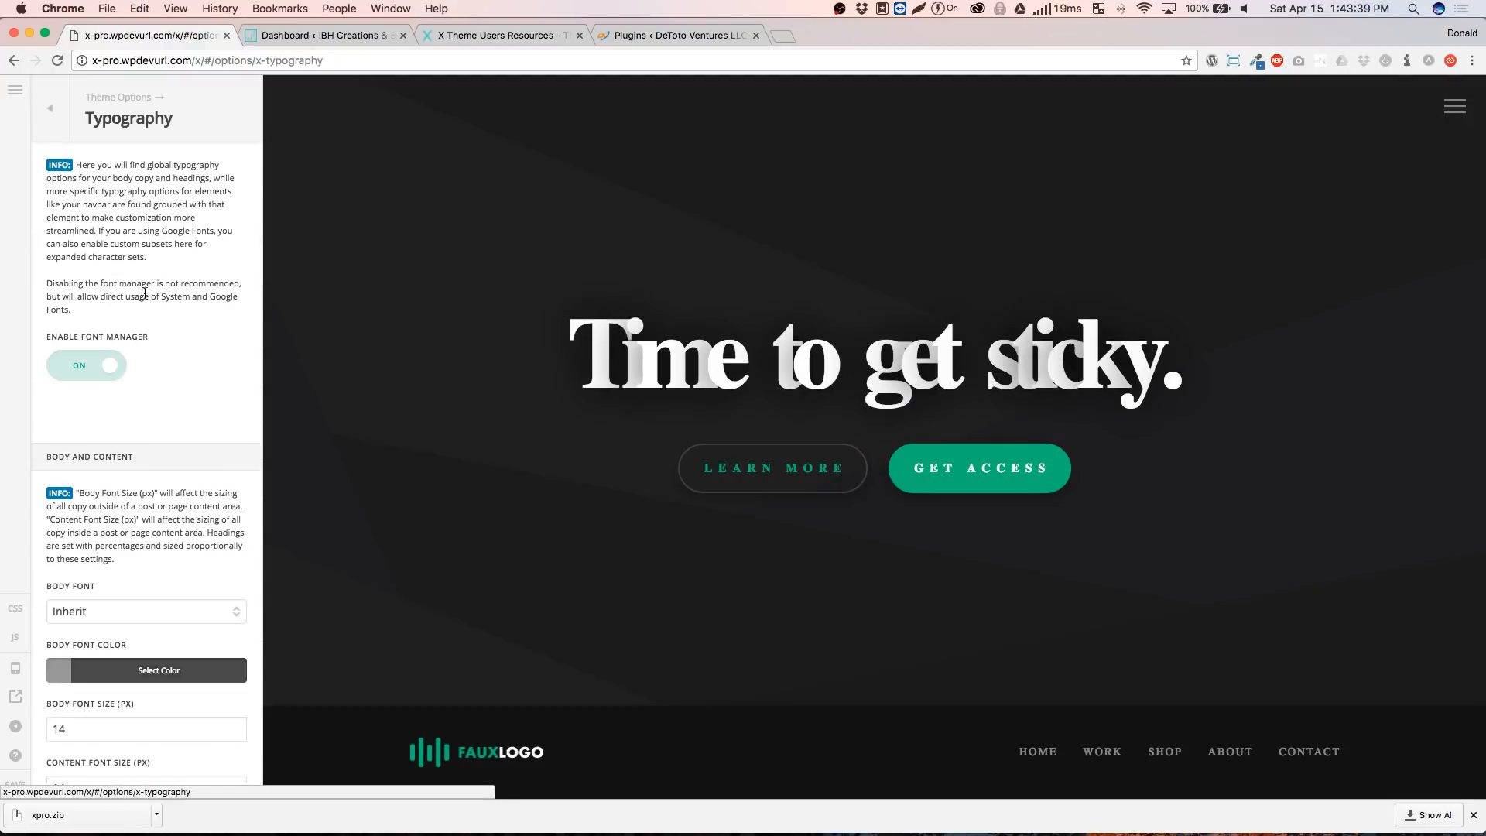
scroll(150, 291, down, 3)
scroll(151, 298, up, 2)
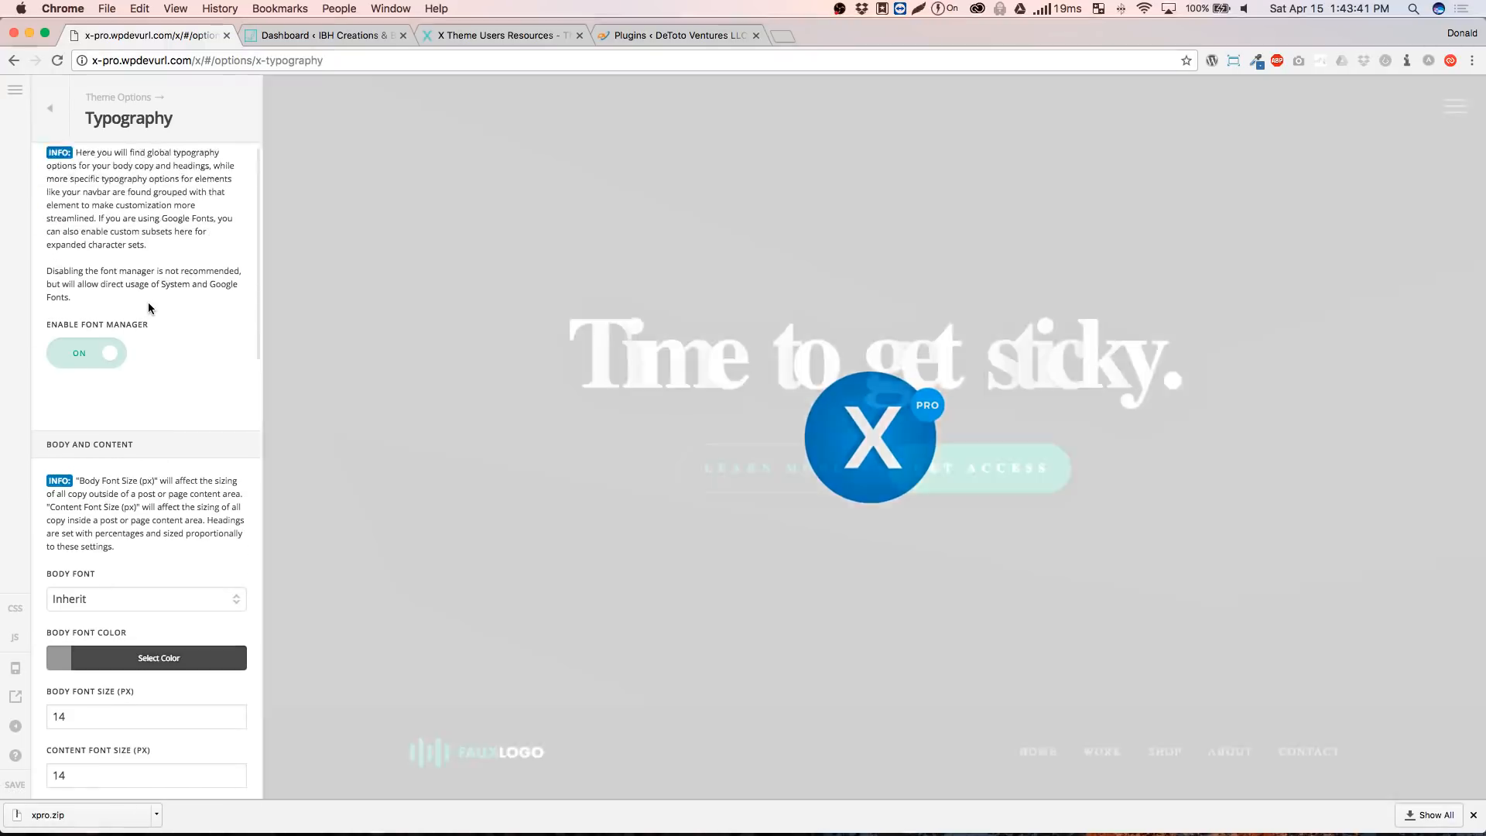
scroll(689, 412, down, 5)
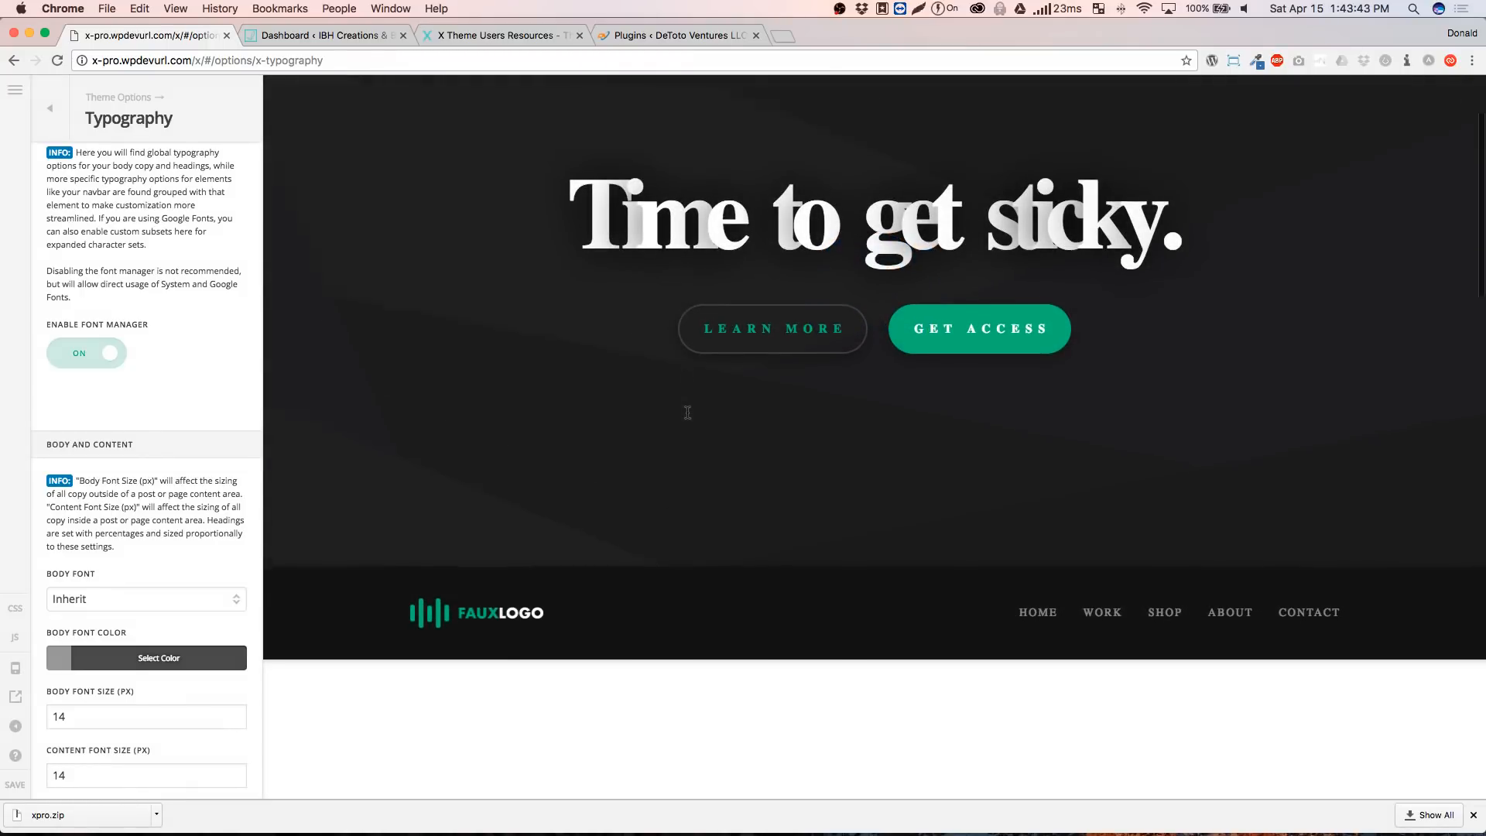
Switch the font manager off to preview the directly assigned fonts and switch it back on
click(67, 354)
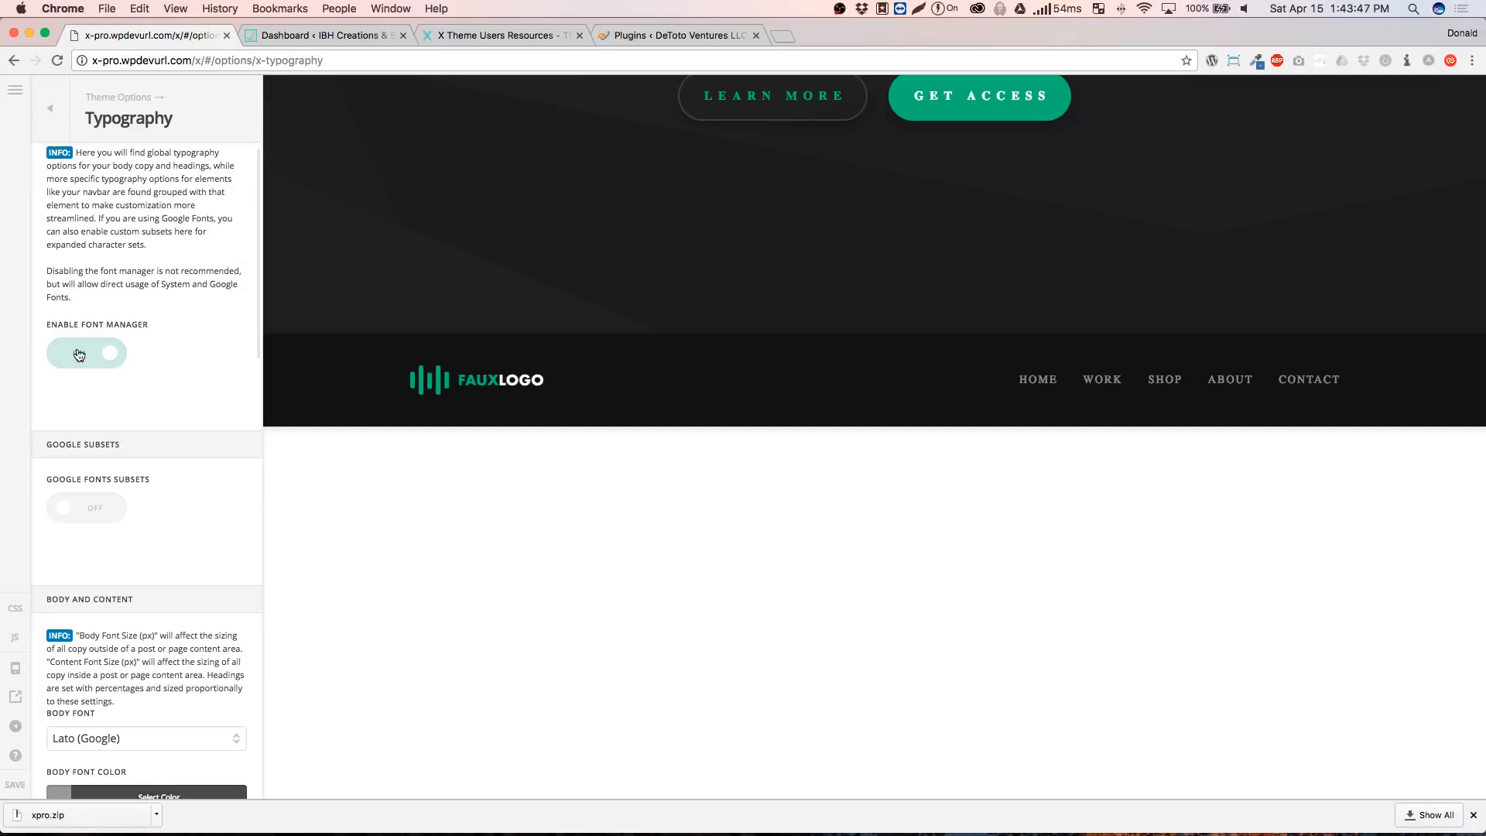
click(113, 356)
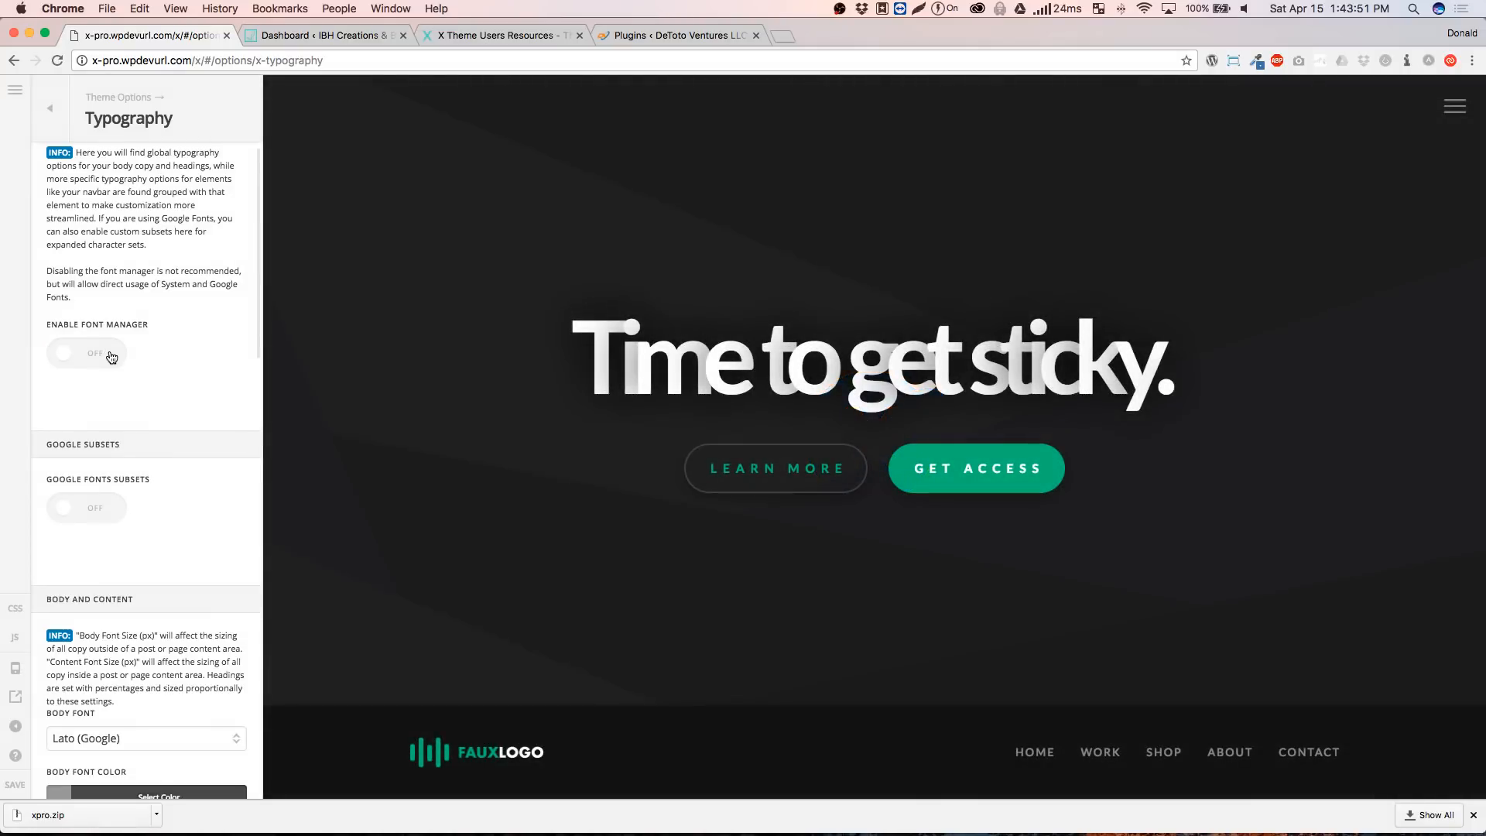
click(112, 356)
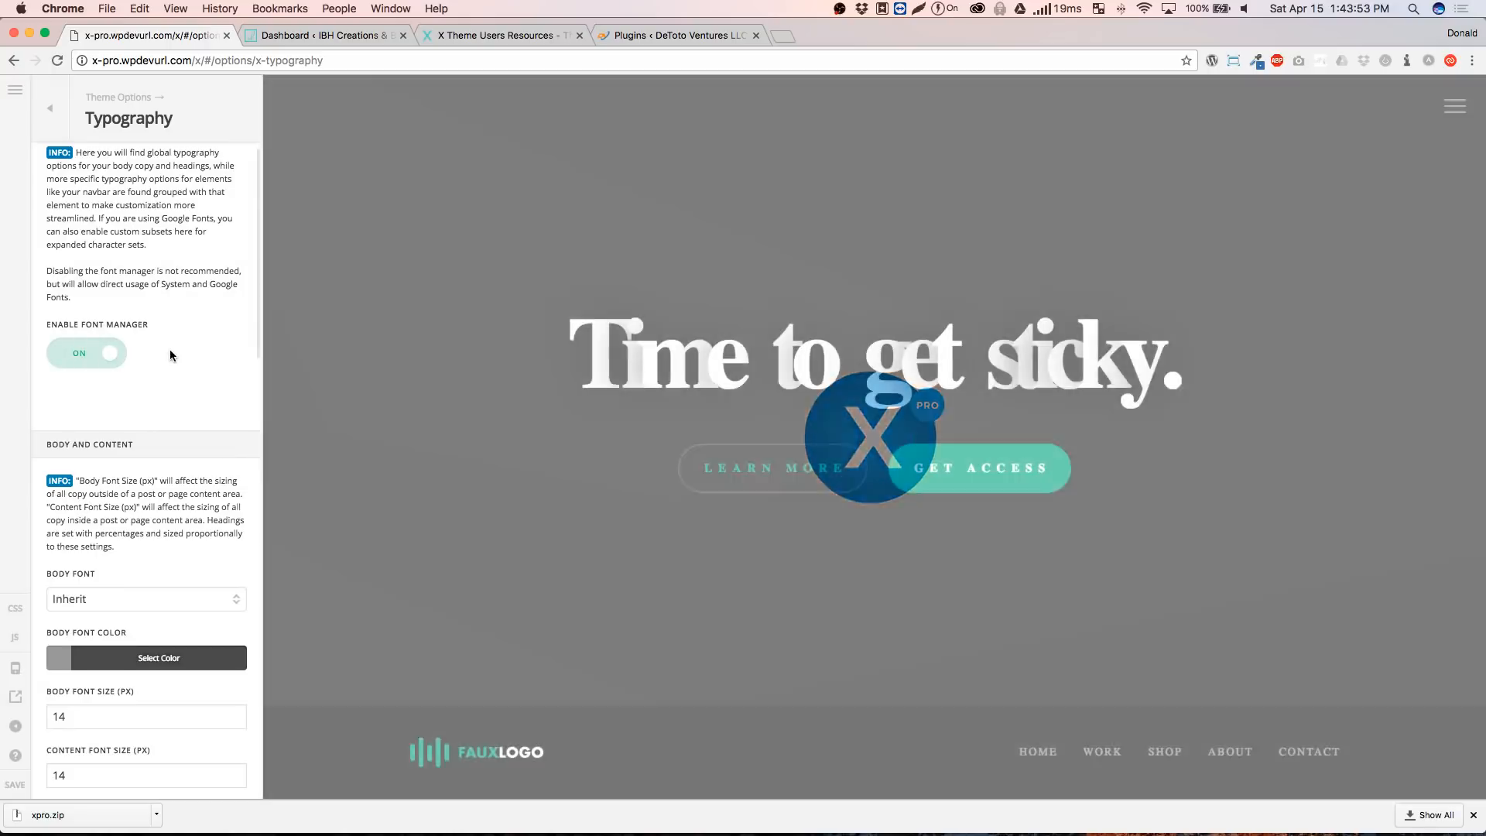
Assign the Body font selection as the body font under Body and Content
scroll(170, 352, down, 5)
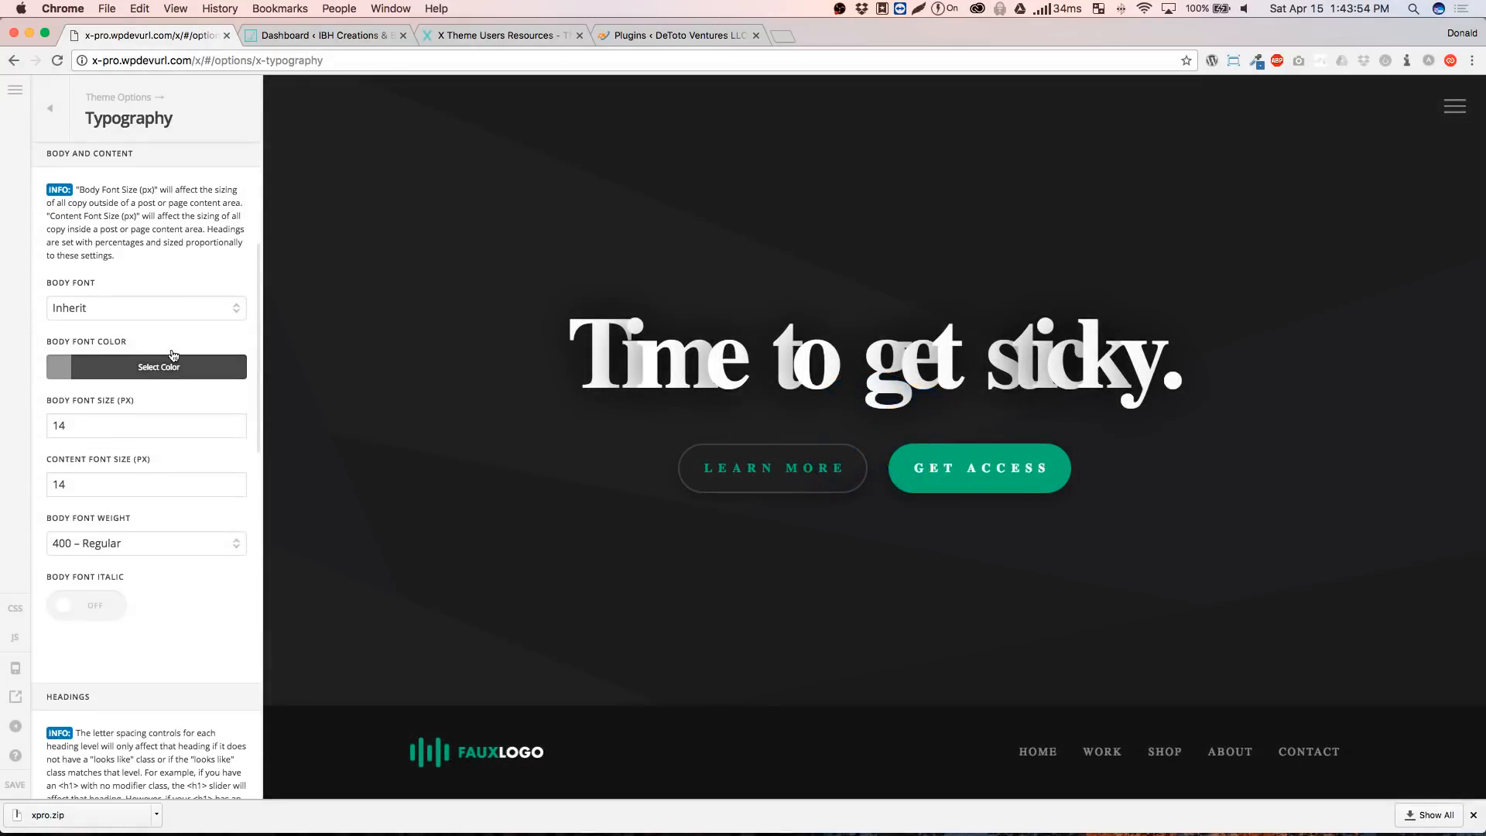
click(95, 312)
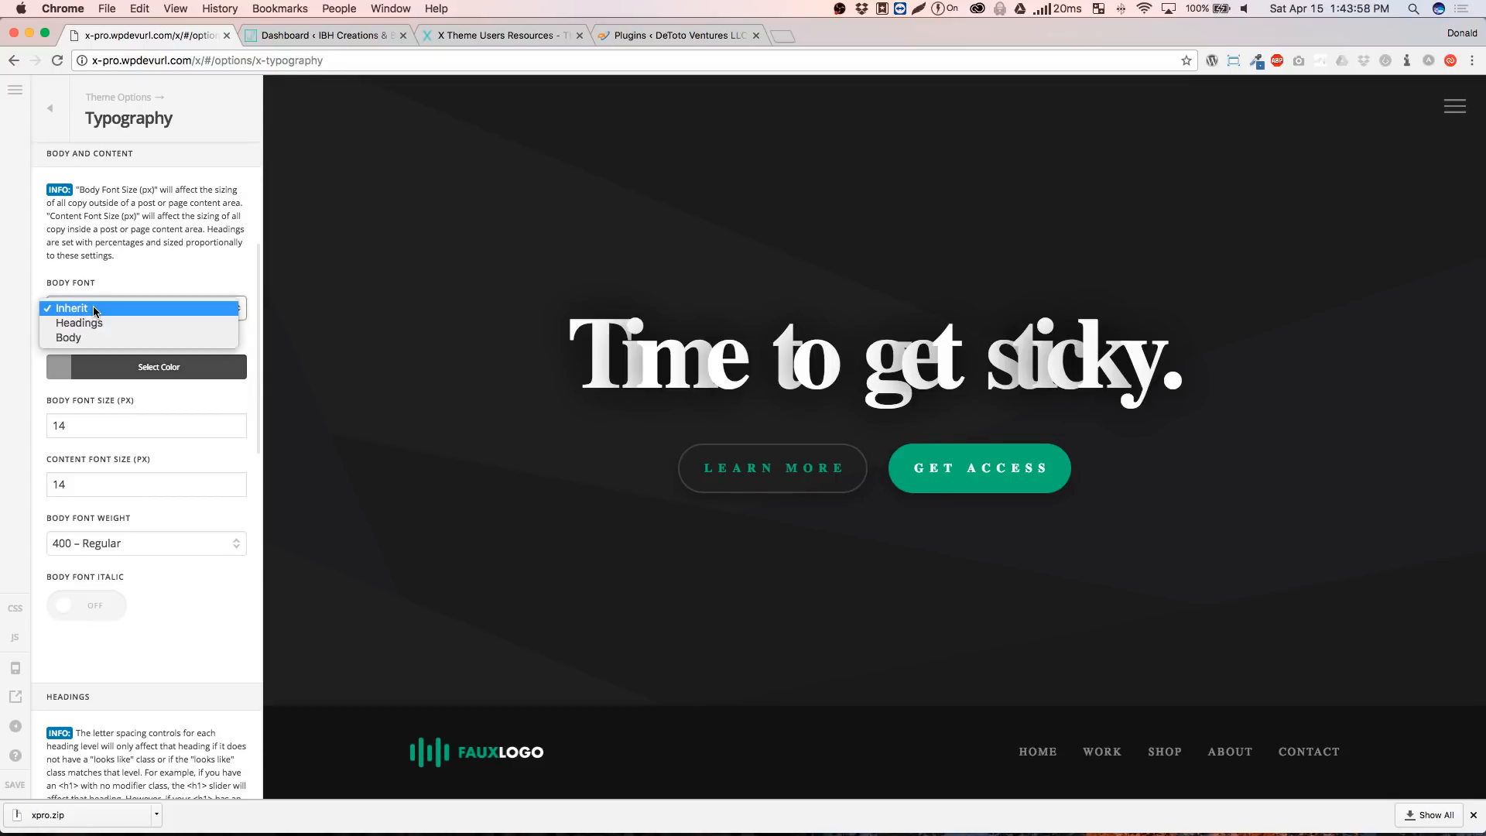
click(141, 338)
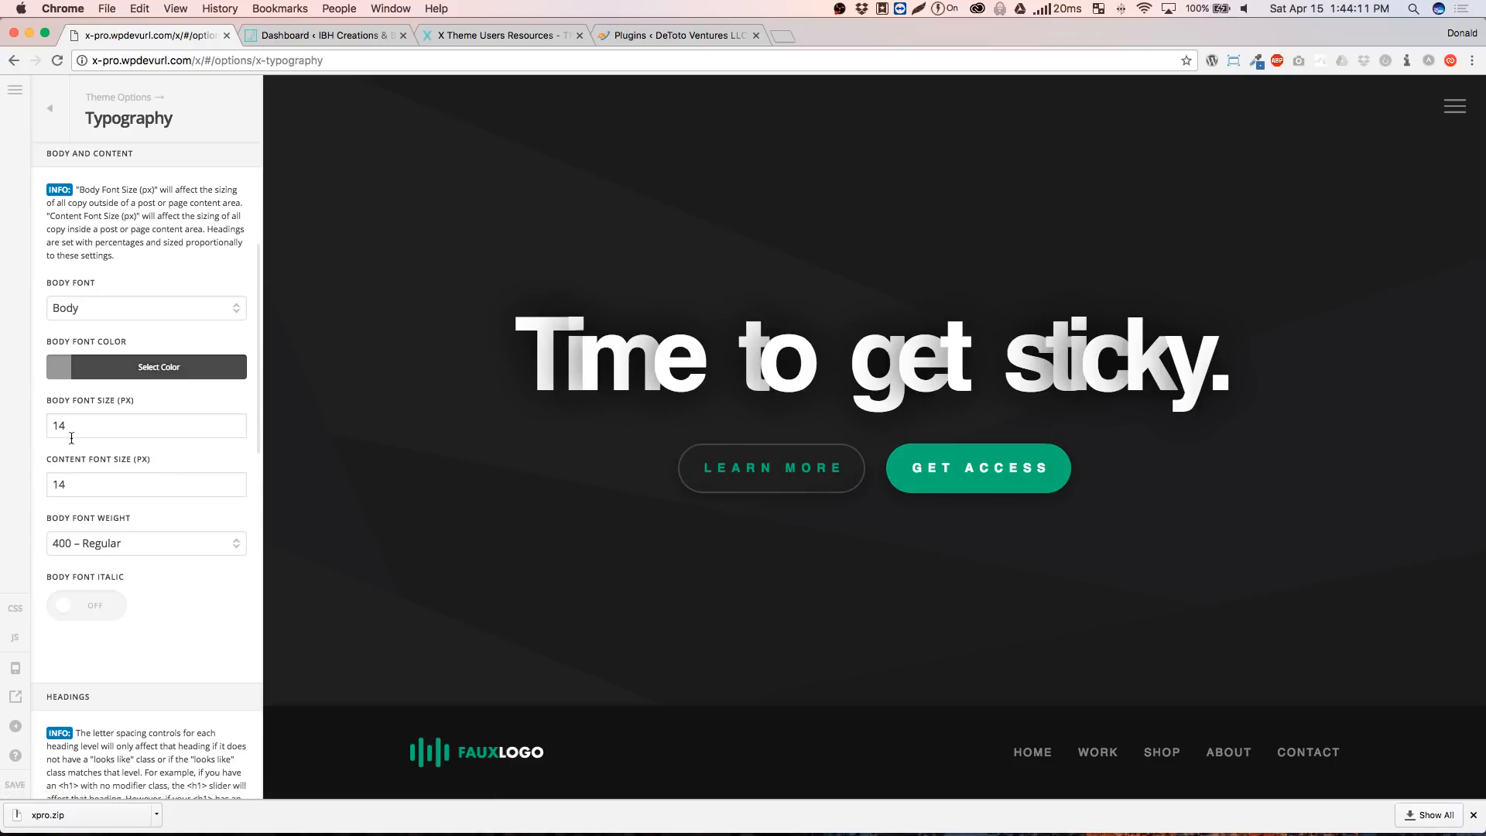
Set the body font color to bright red and check the available body font weights
scroll(77, 439, down, 1)
click(131, 341)
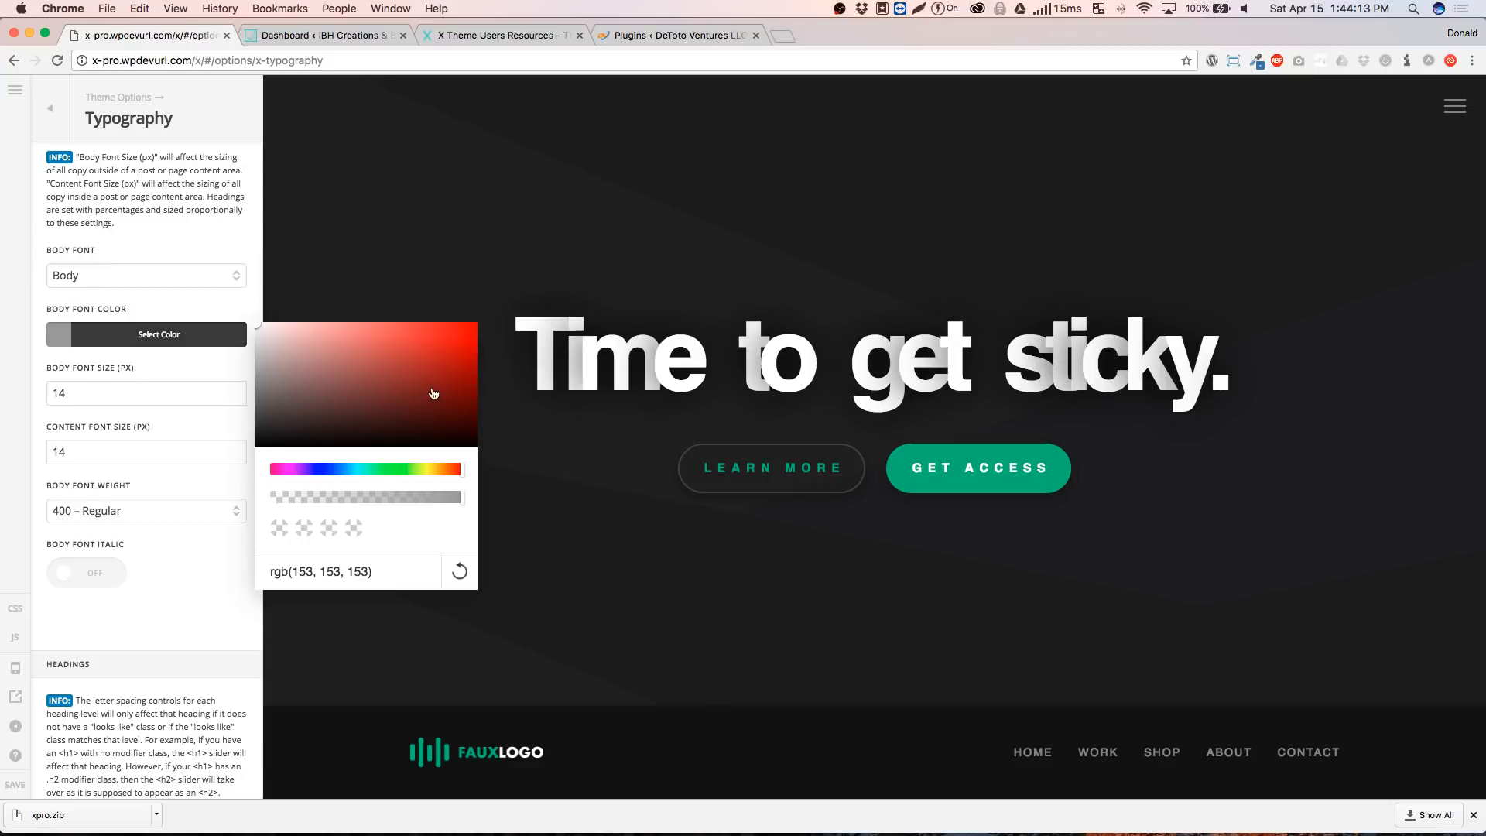
click(444, 362)
click(172, 565)
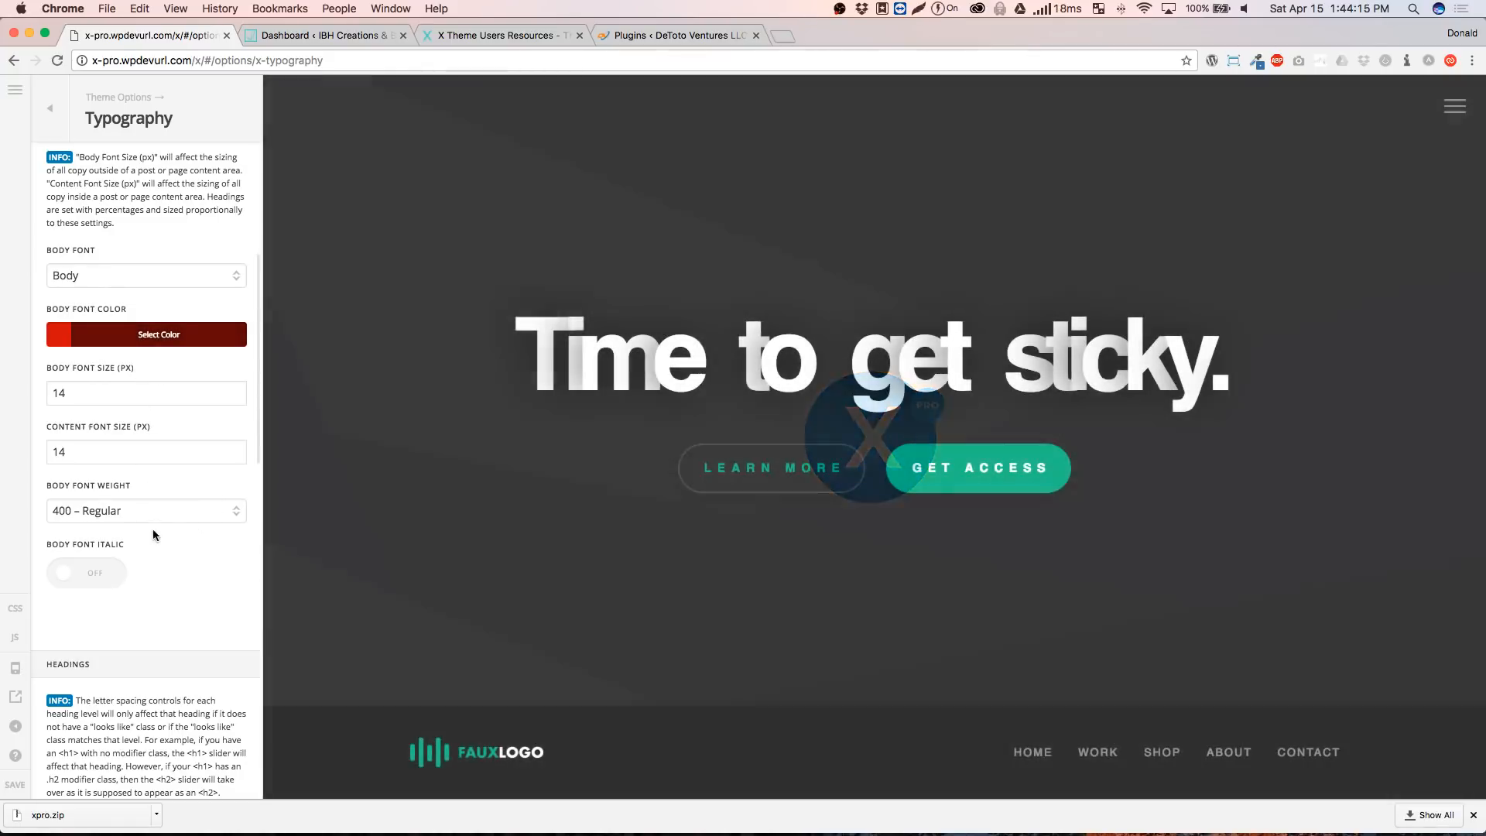
click(142, 511)
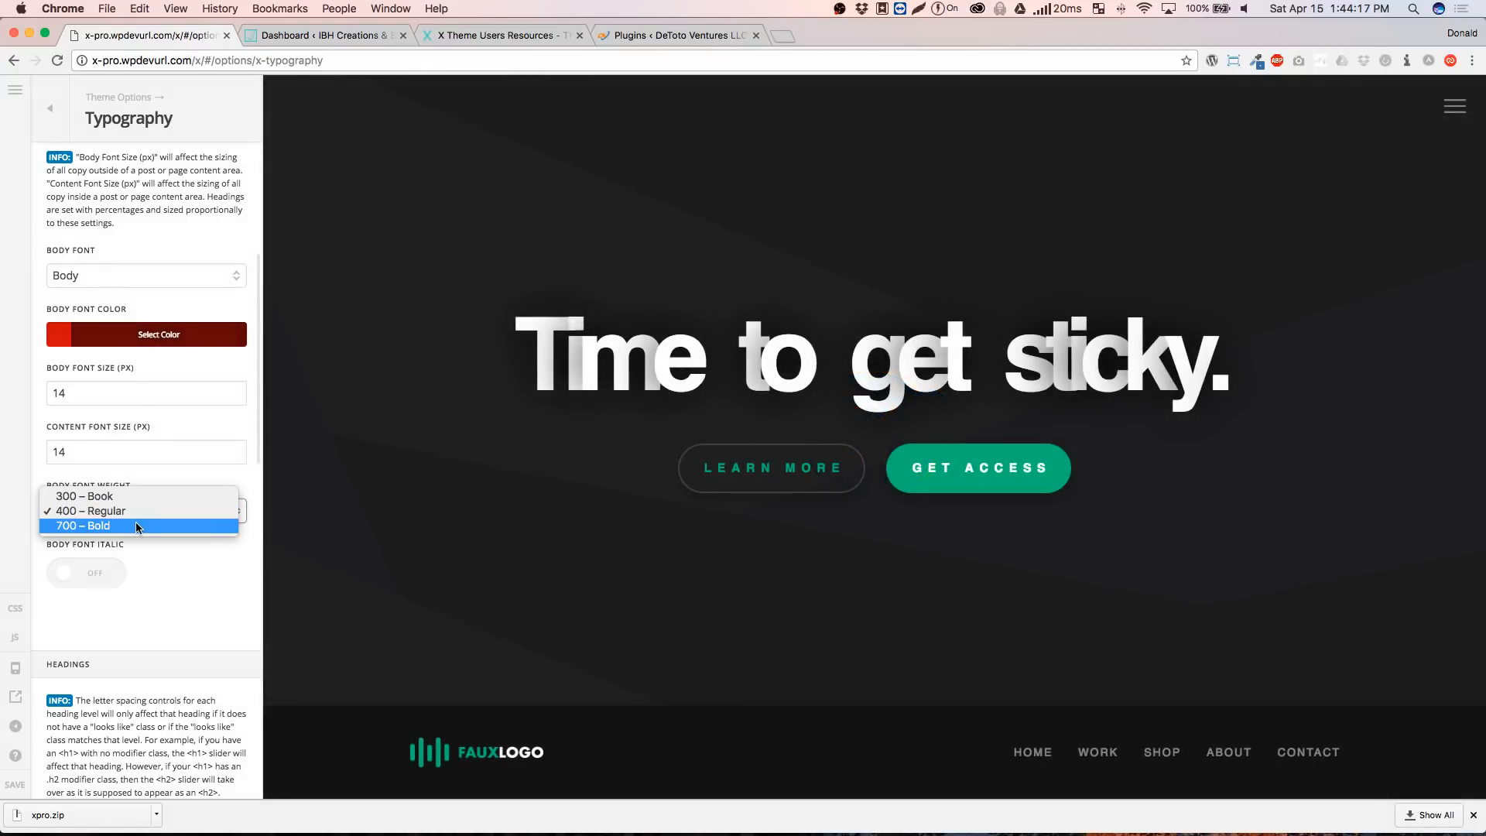
click(180, 557)
Try the Body font selection as the headings font and restore the Headings selection
scroll(172, 560, down, 10)
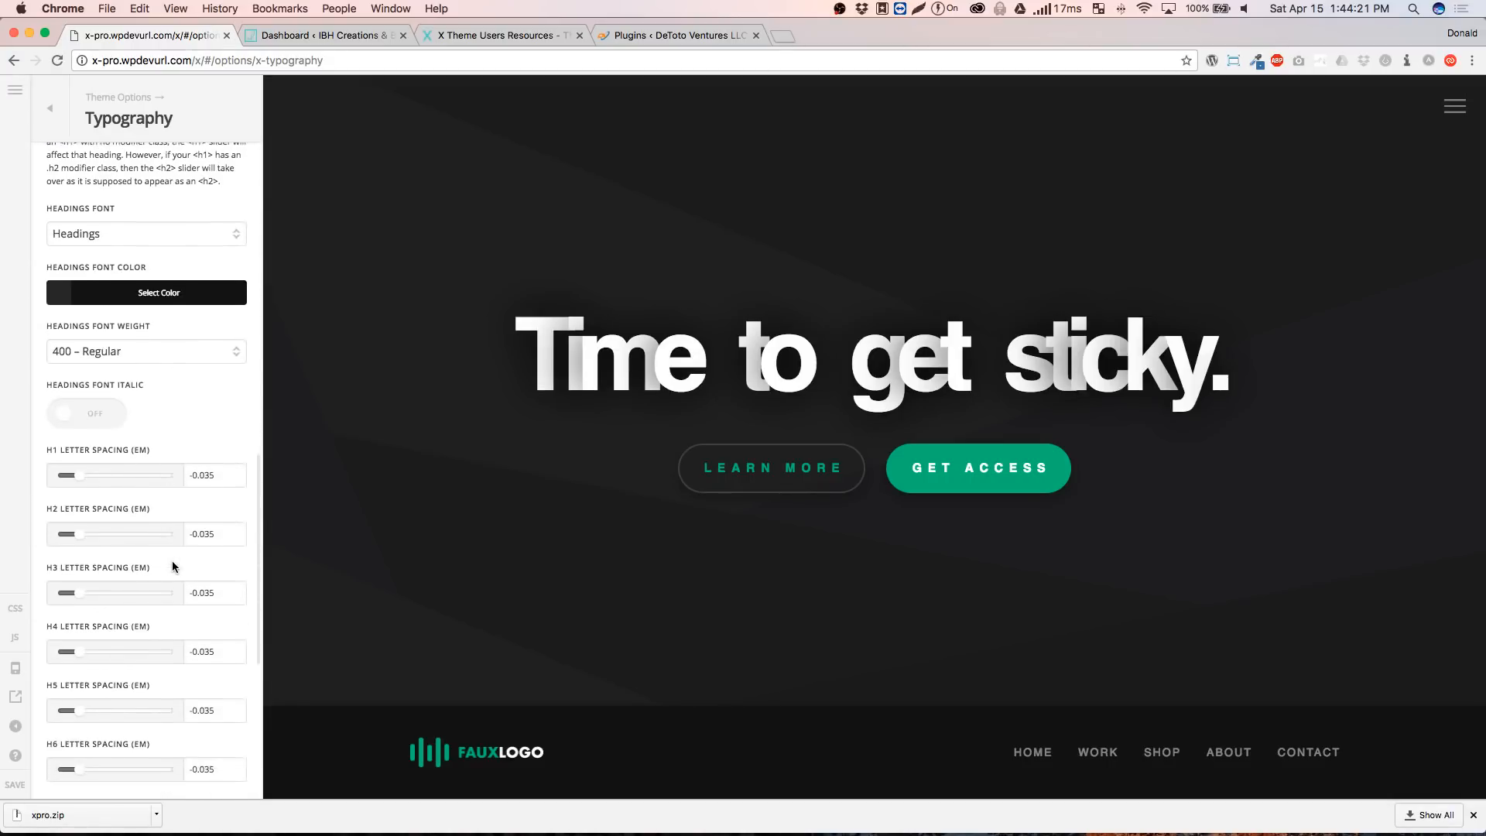
scroll(171, 559, up, 2)
click(137, 355)
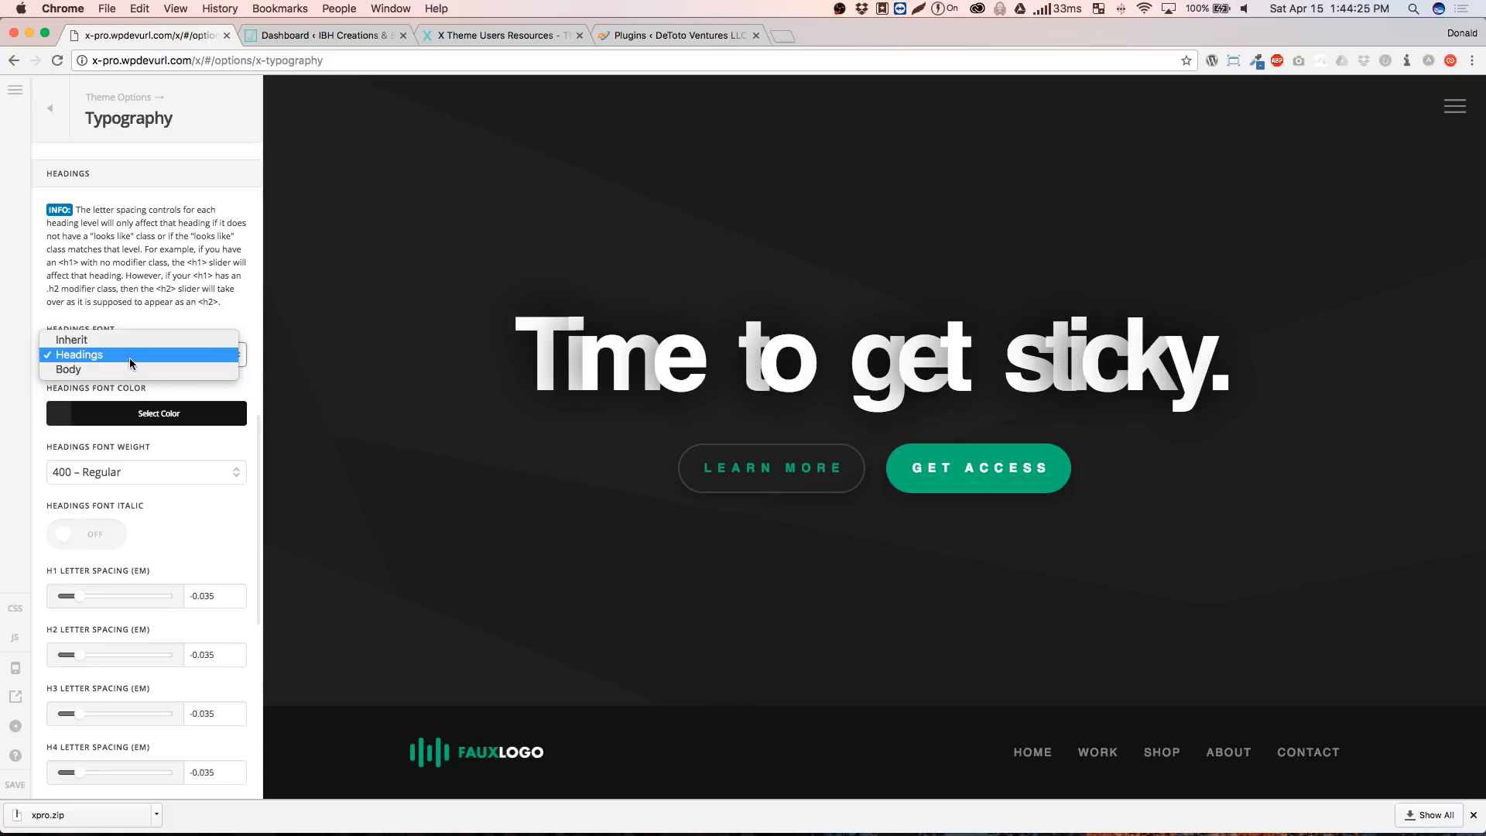
click(131, 363)
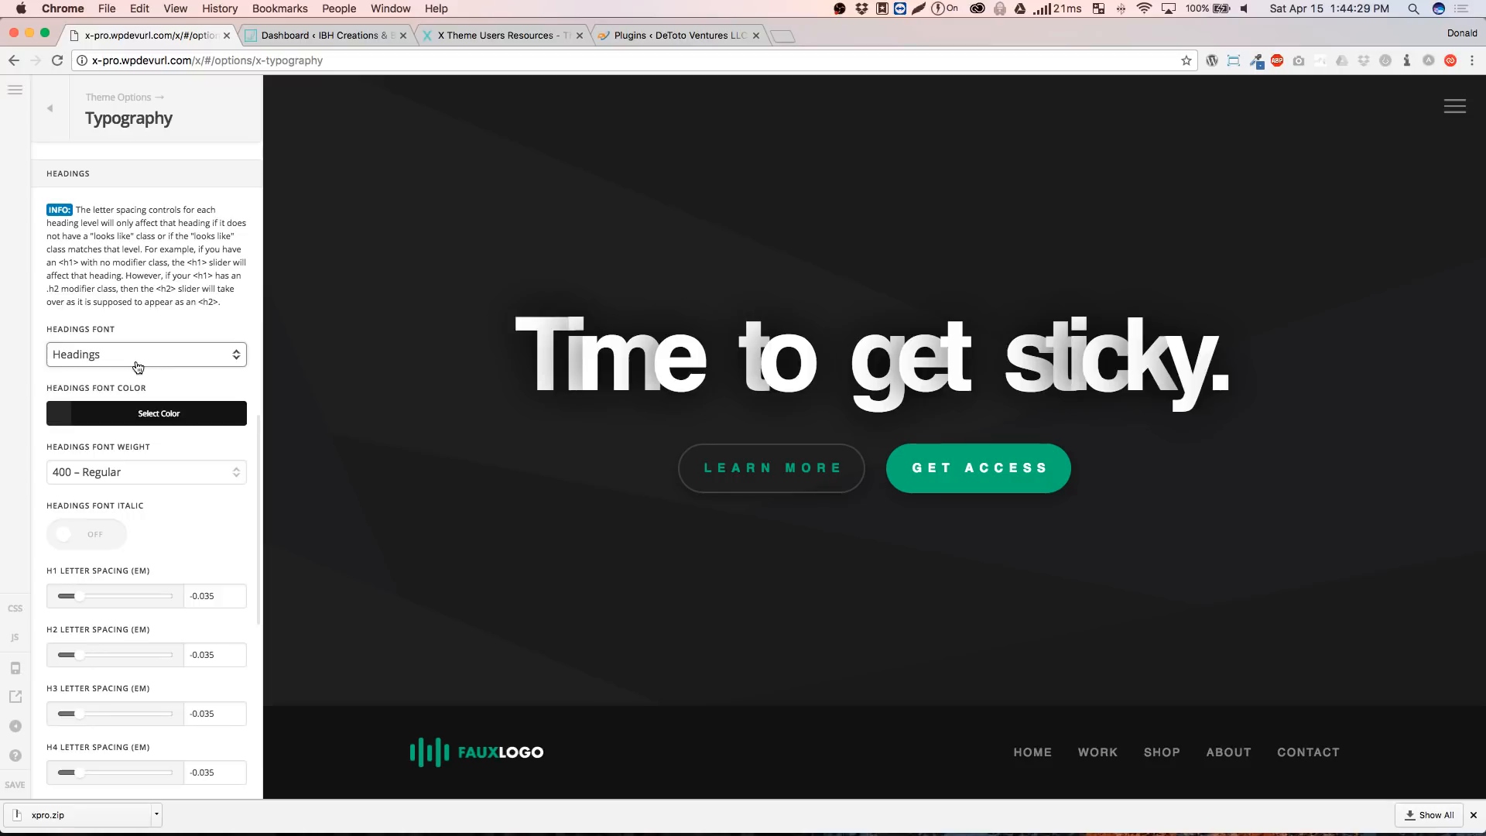
click(130, 364)
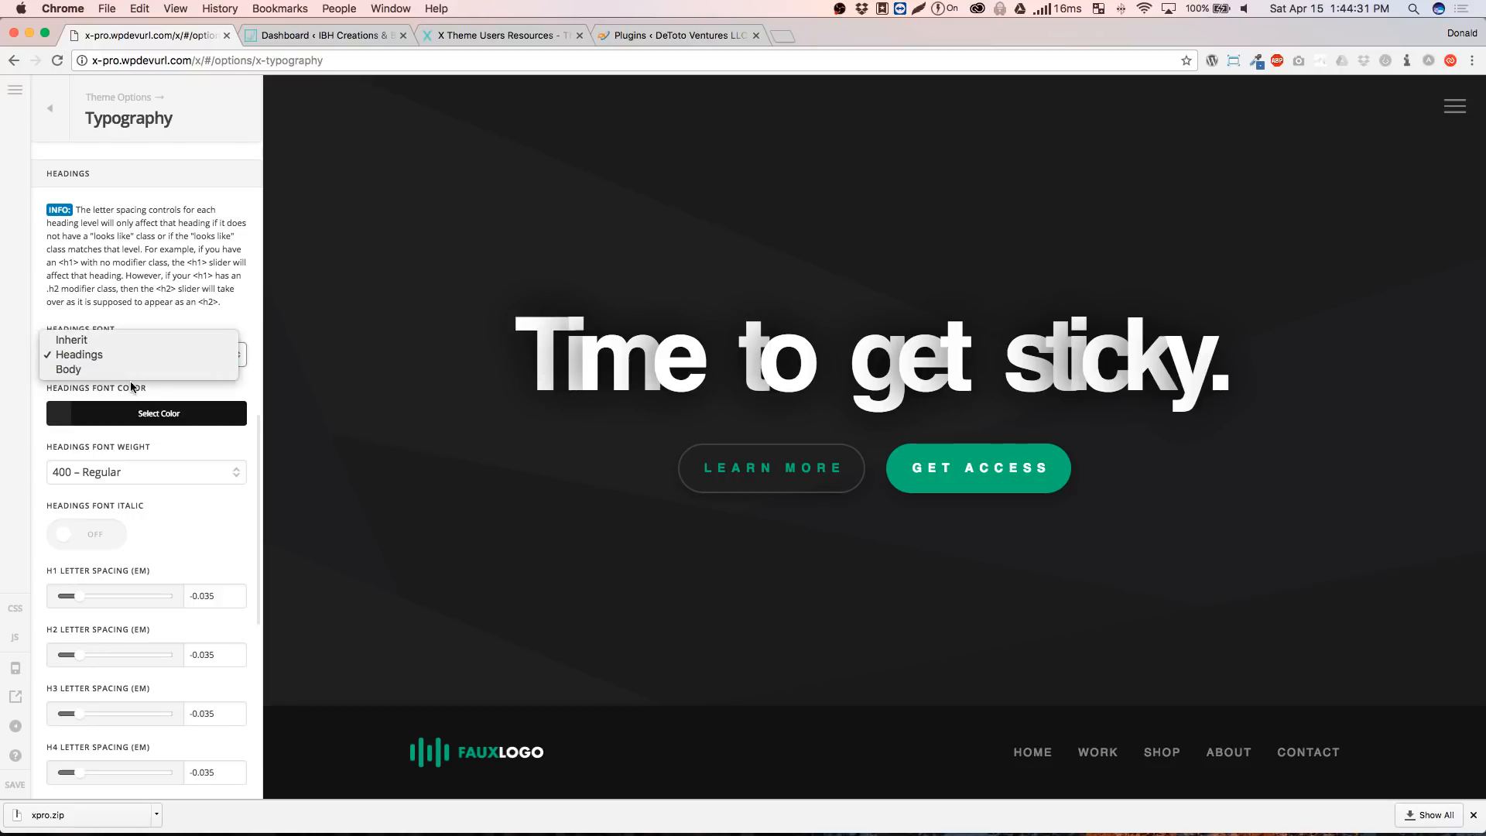
click(129, 370)
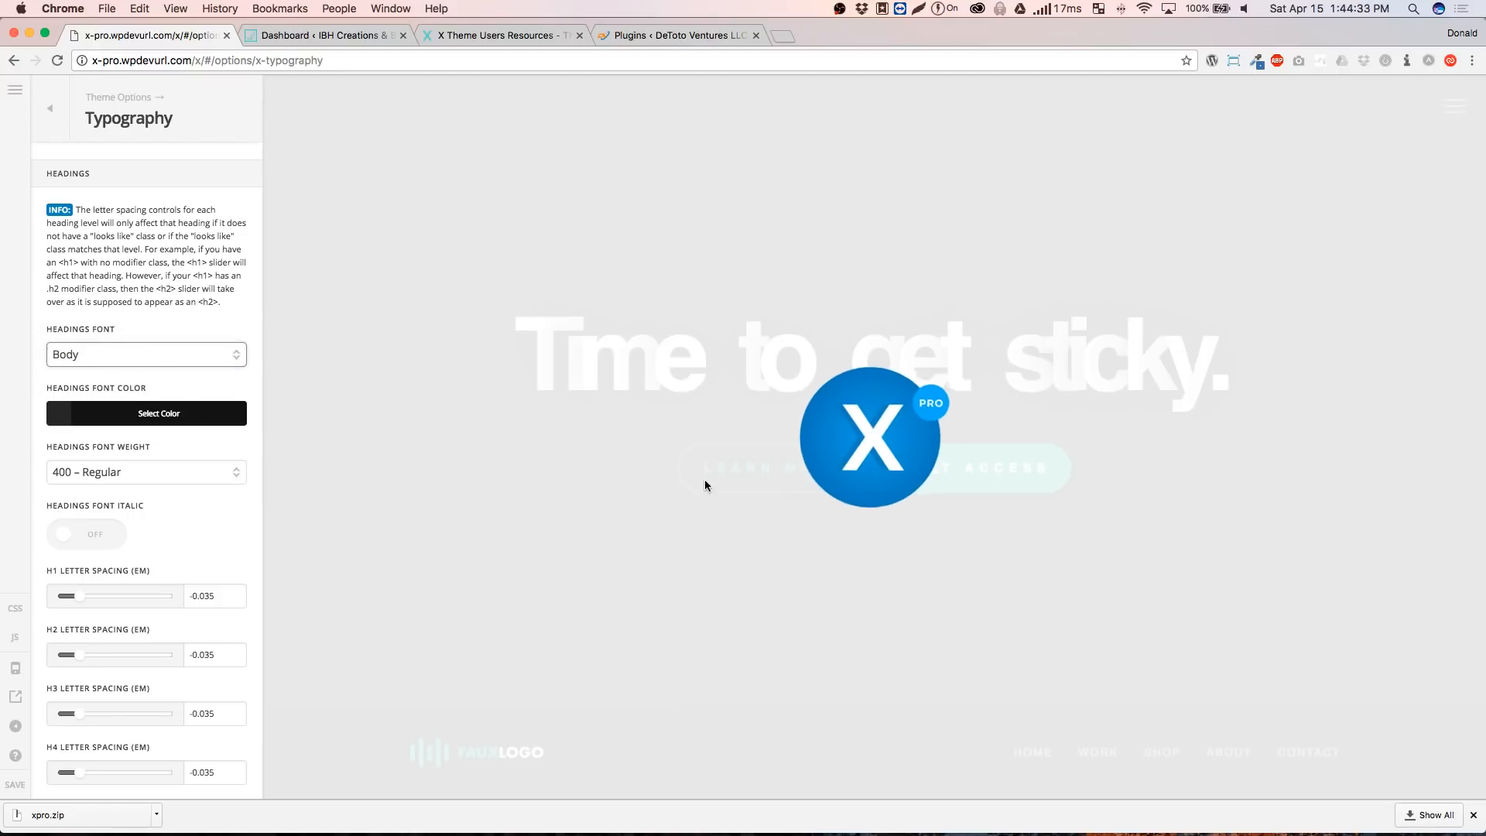
scroll(598, 525, down, 5)
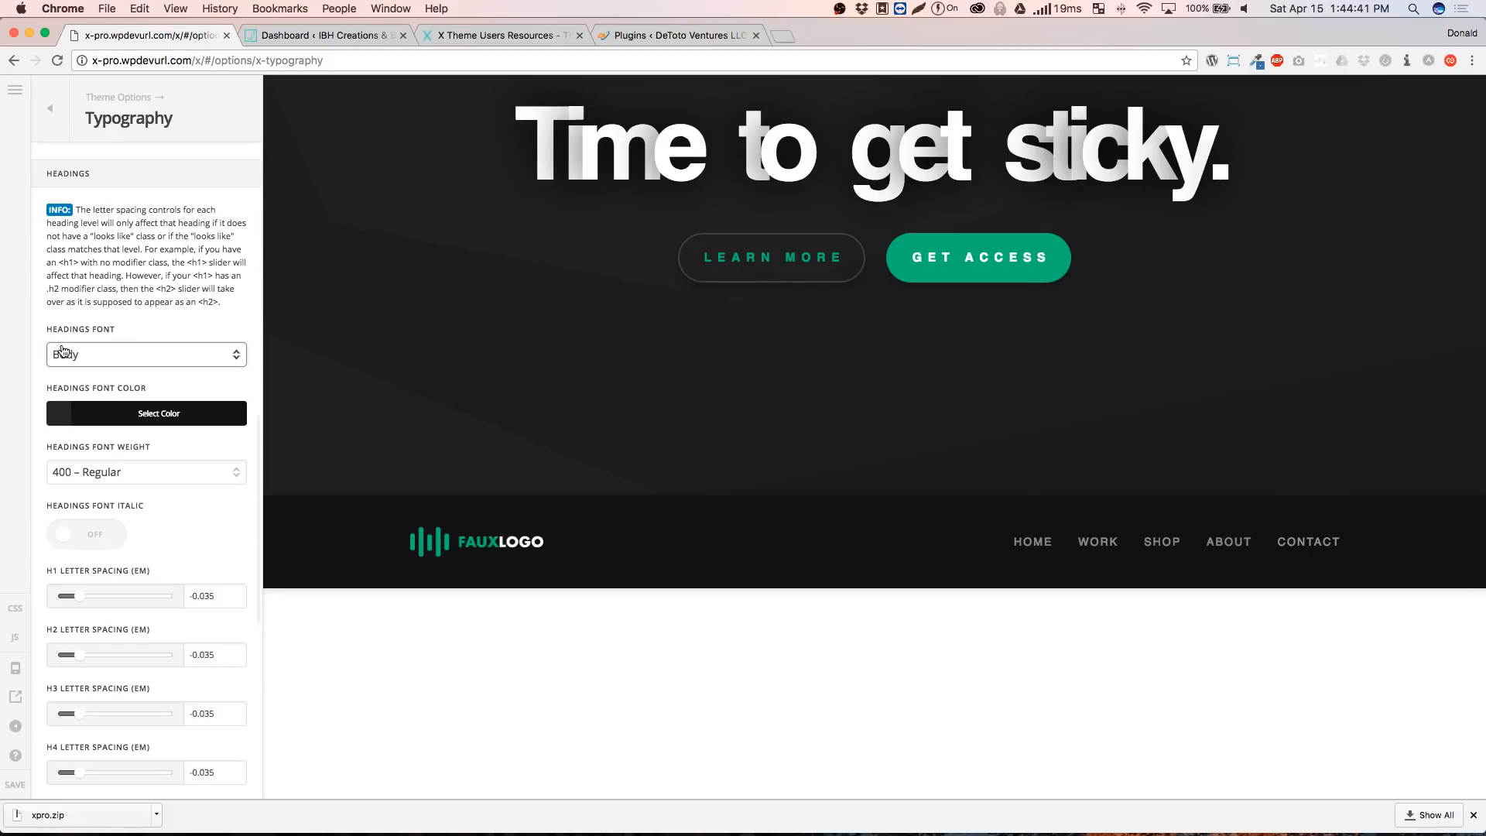
click(83, 356)
click(86, 341)
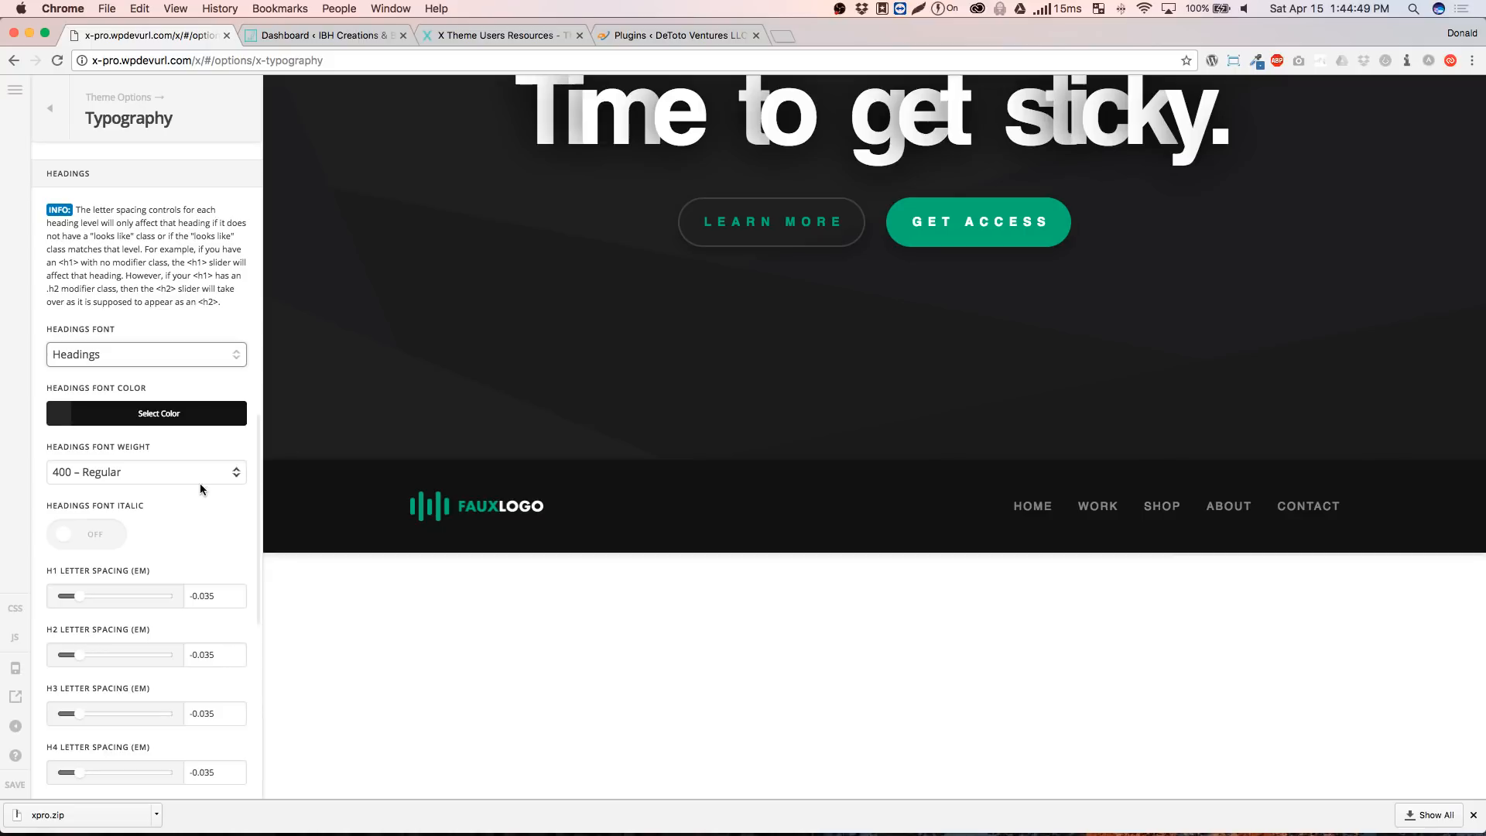
Disable the font manager and set the body font directly to Sriracha (Google)
scroll(188, 486, down, 3)
scroll(188, 486, down, 4)
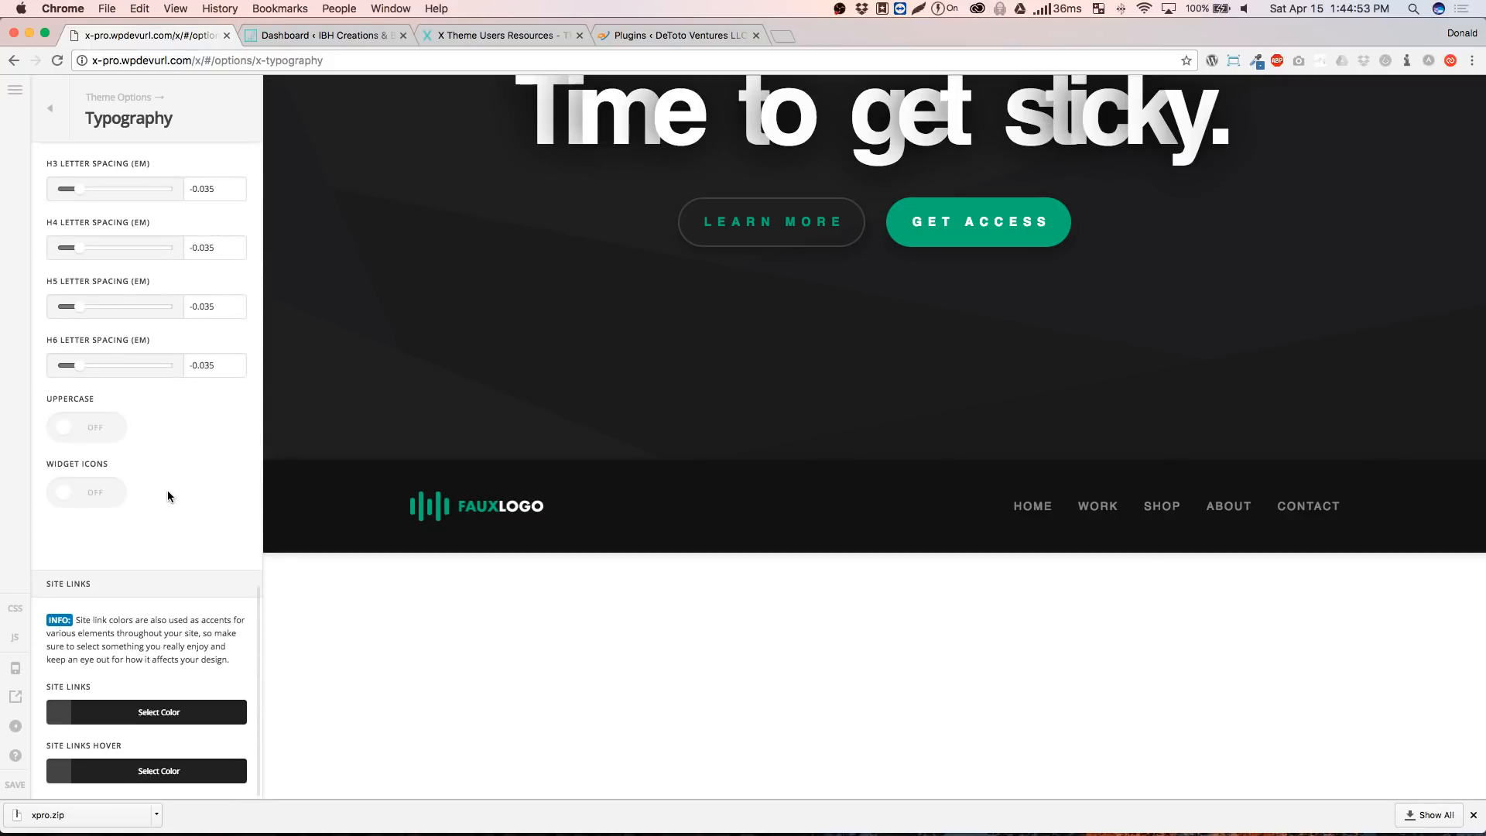
scroll(167, 490, up, 8)
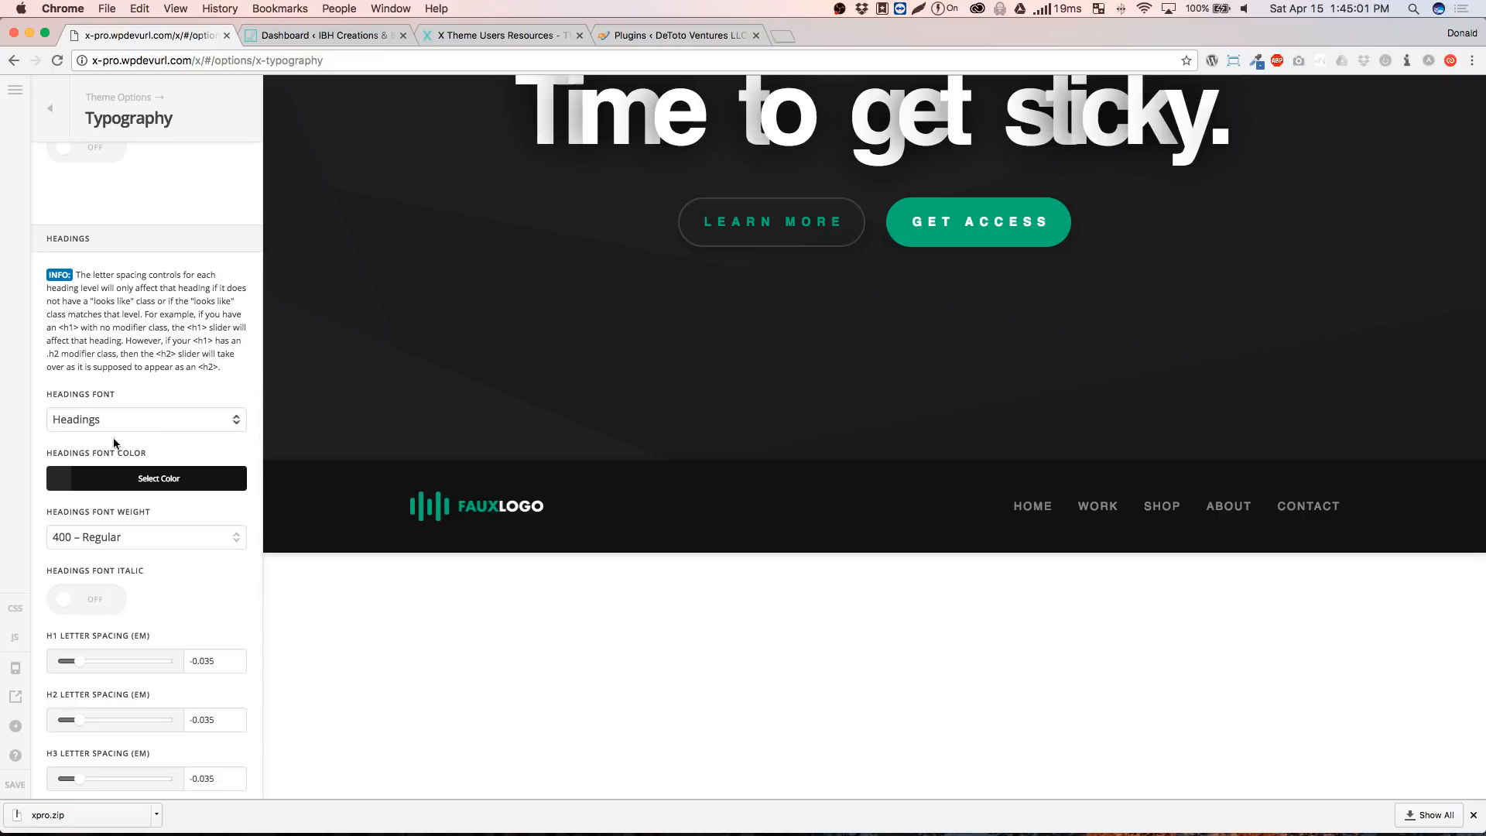
scroll(139, 368, up, 10)
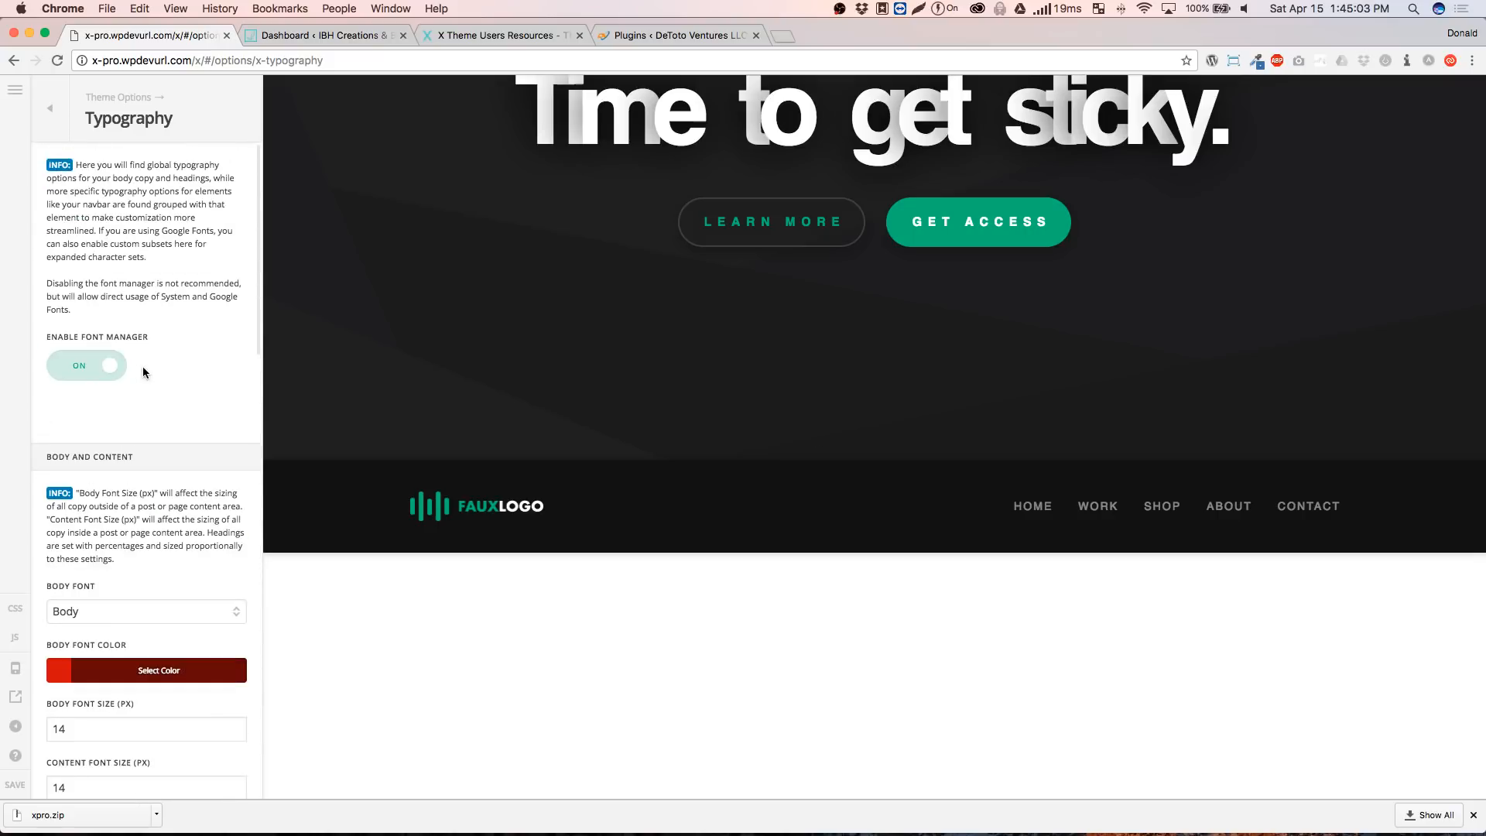
scroll(144, 445, down, 2)
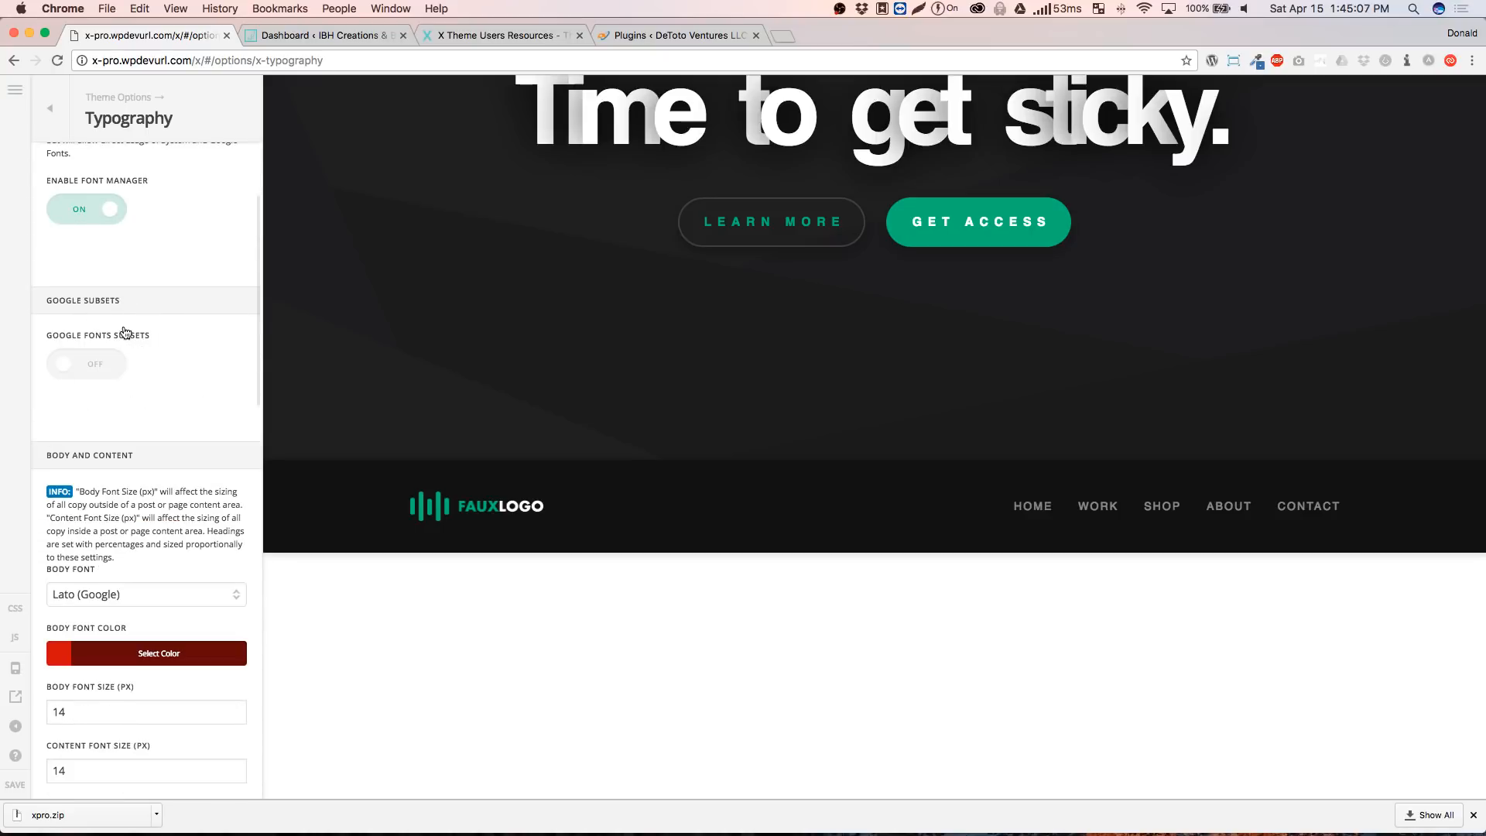
scroll(127, 331, down, 5)
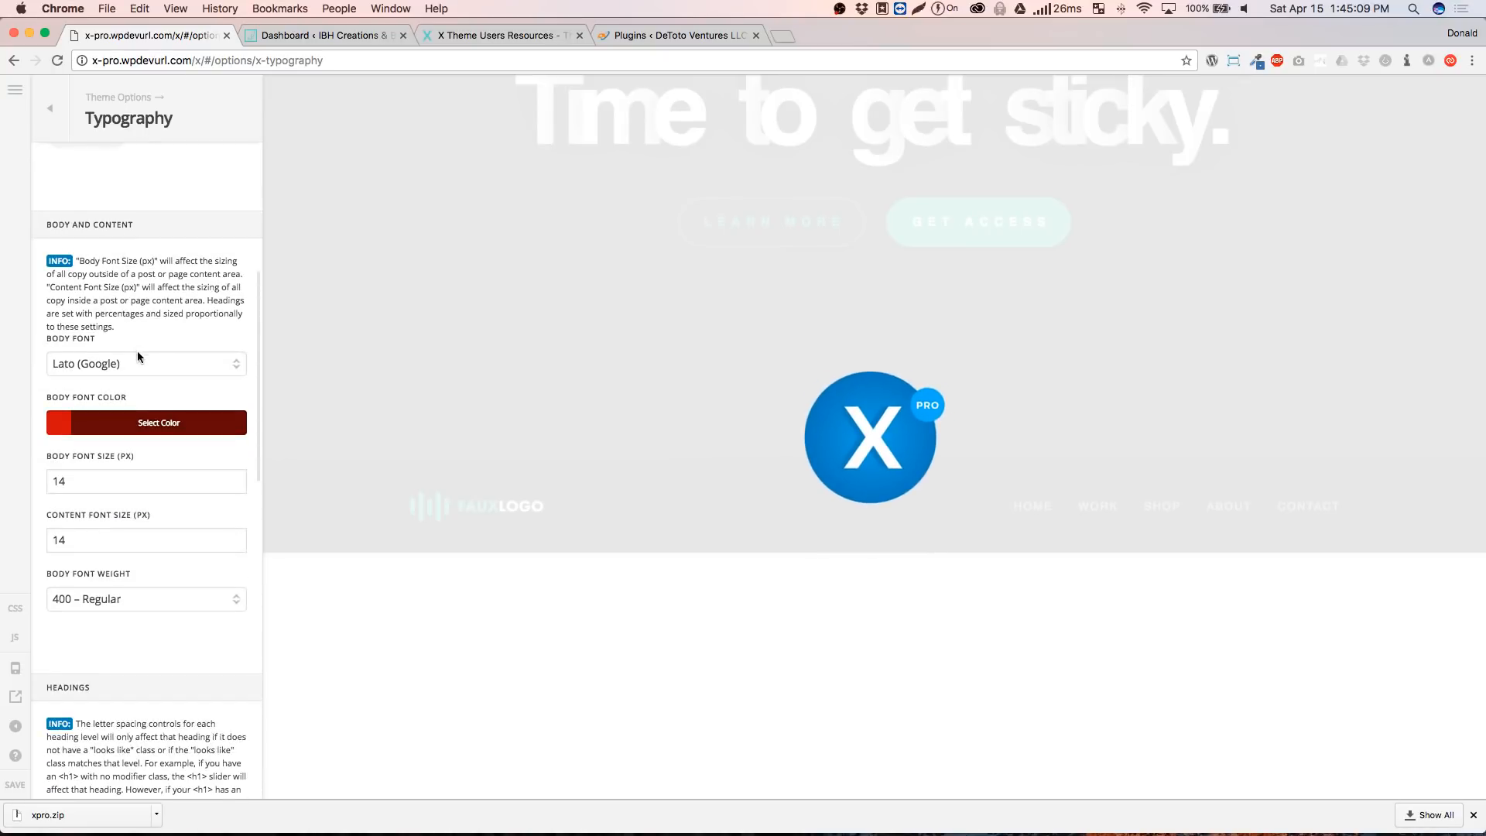
click(139, 367)
scroll(144, 496, down, 20)
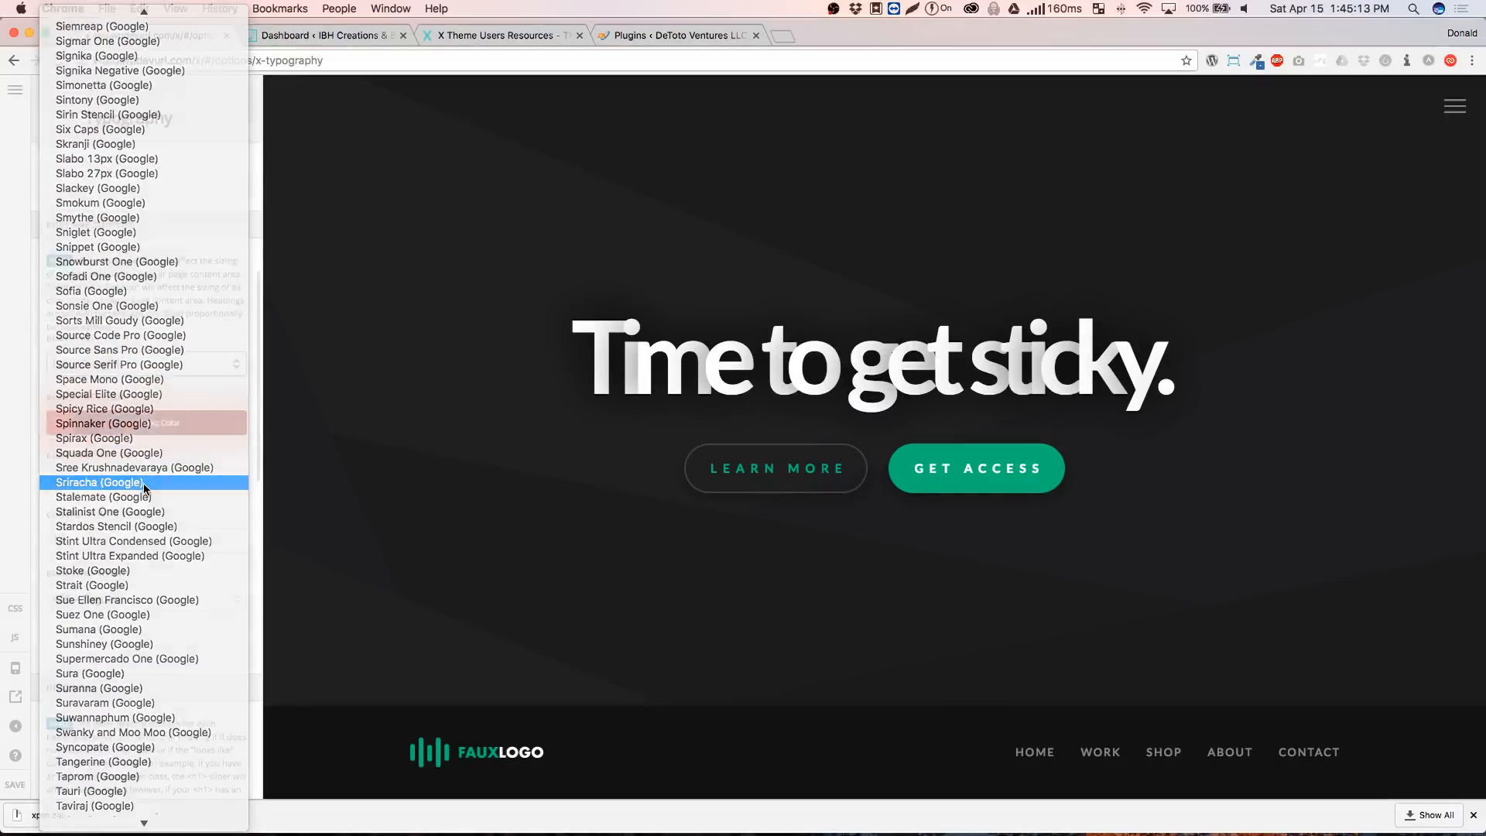
click(143, 483)
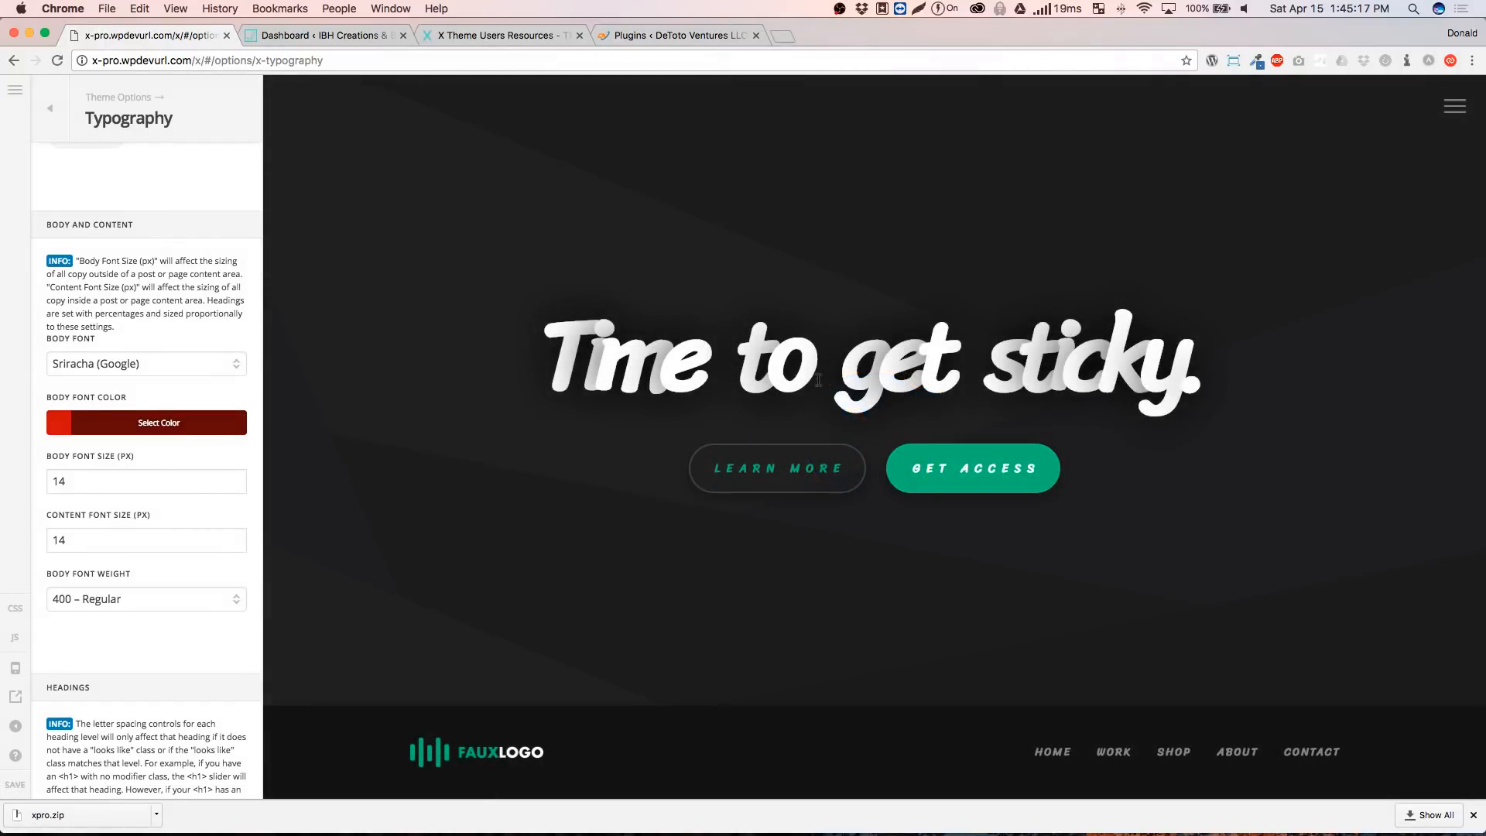
Check the preview and the remaining typography settings, and return to the Theme Options list
scroll(618, 372, down, 2)
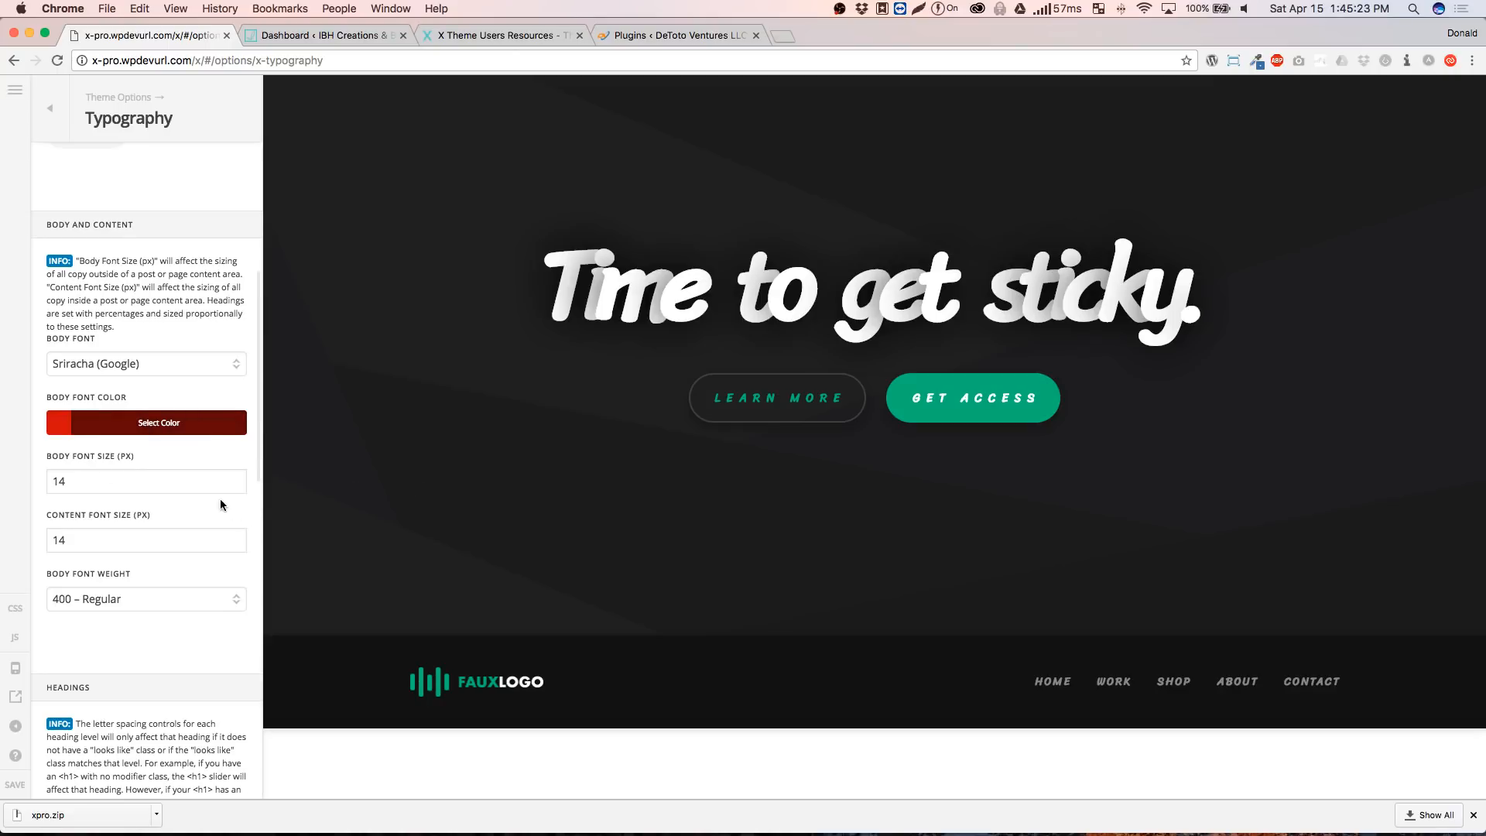
scroll(123, 455, up, 5)
scroll(115, 453, down, 6)
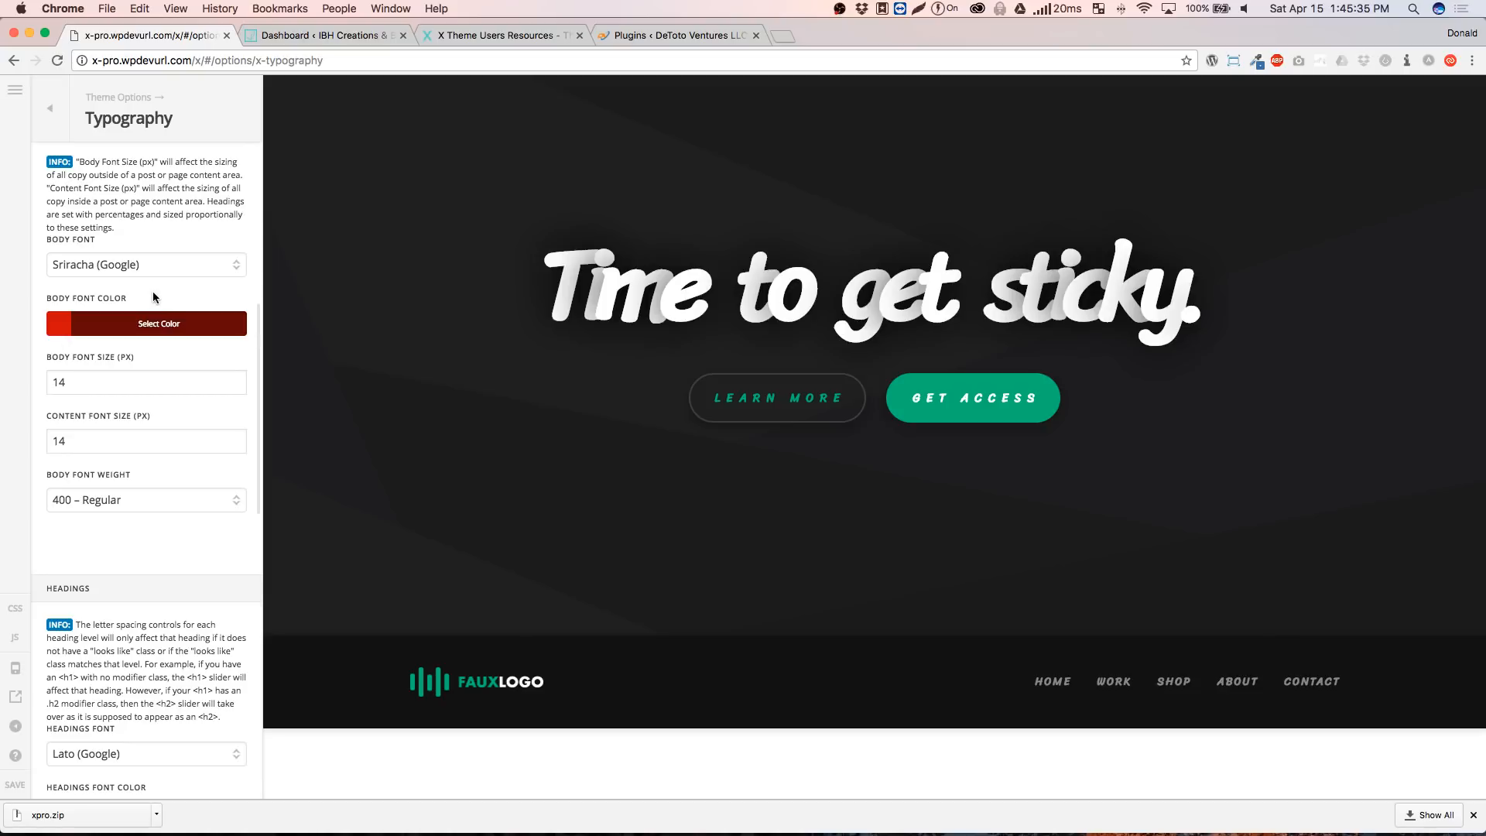
scroll(145, 277, up, 6)
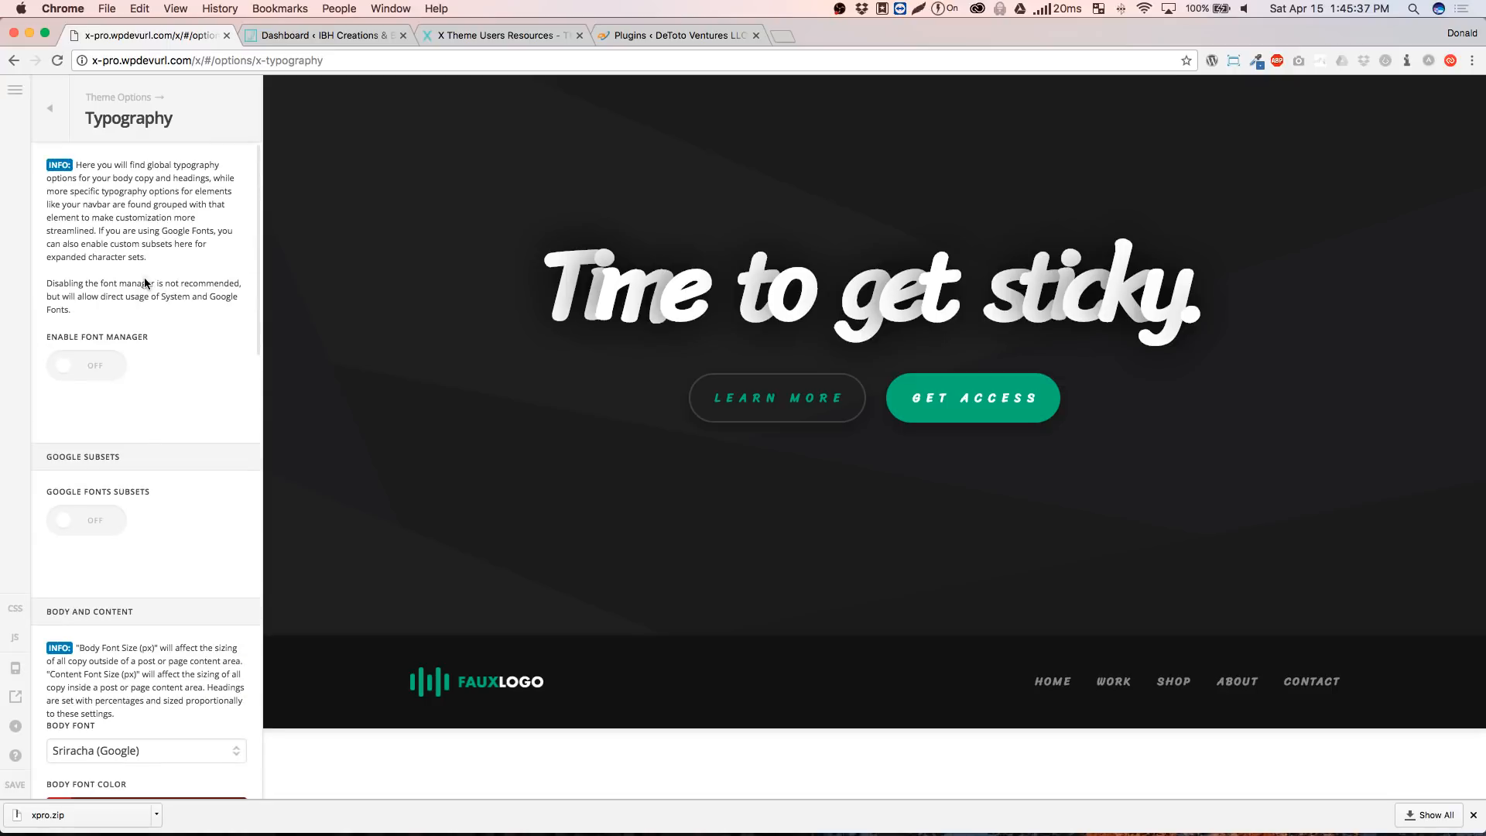
click(69, 111)
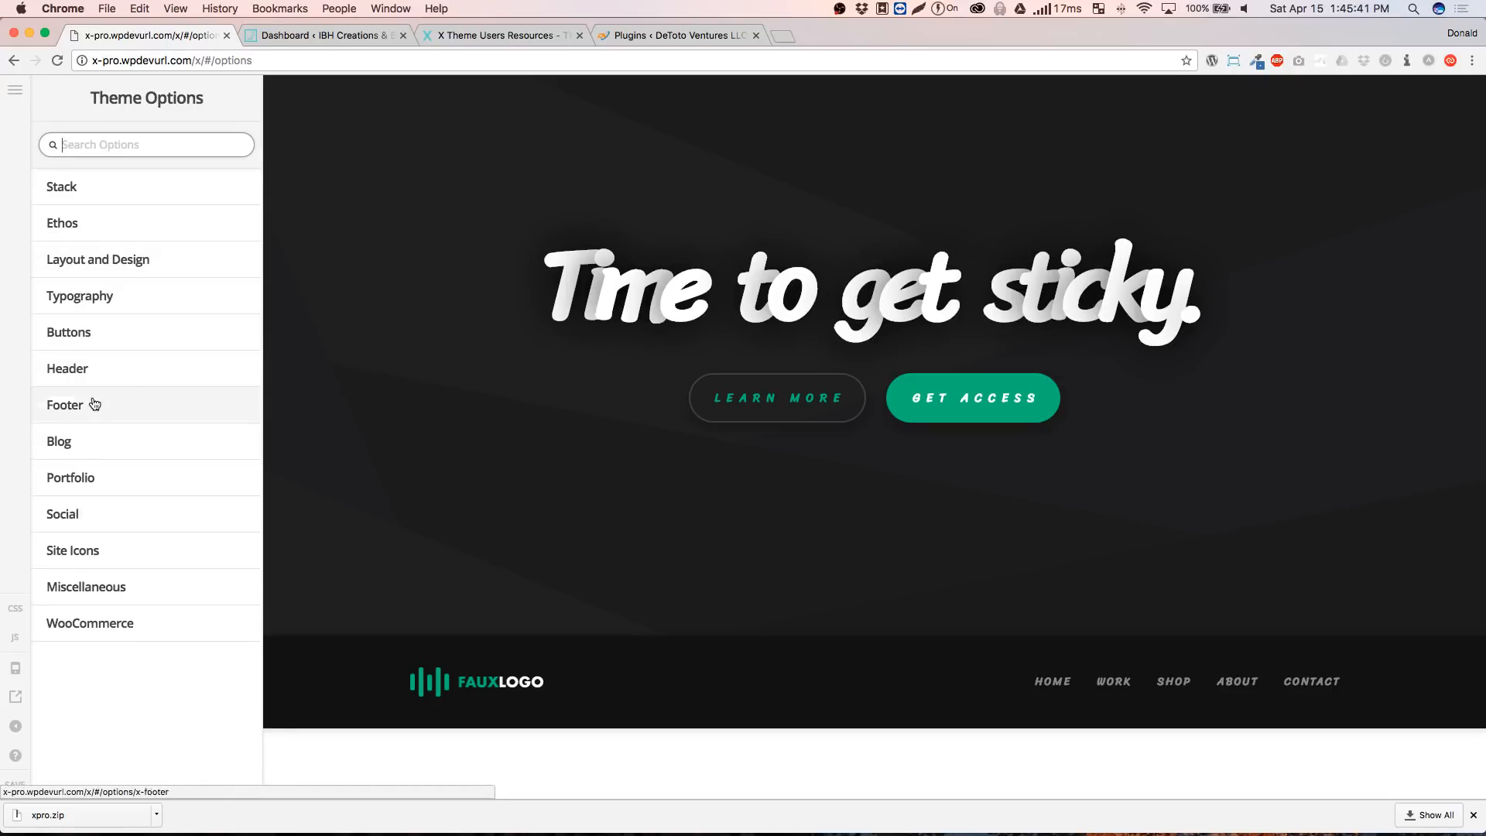
Open the Fonts section of the templates and add a new font entry
click(15, 94)
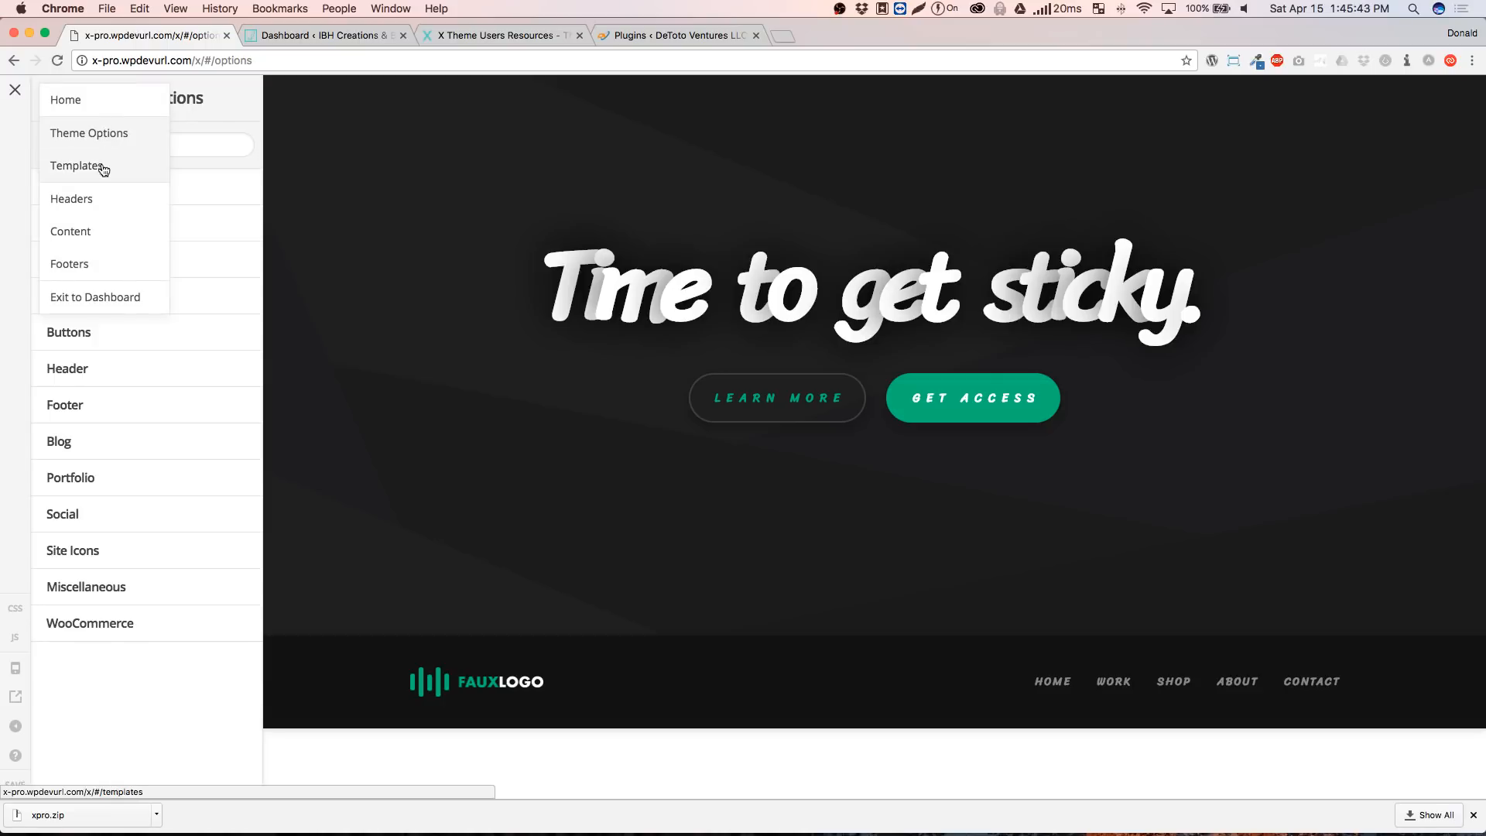
click(104, 170)
click(670, 480)
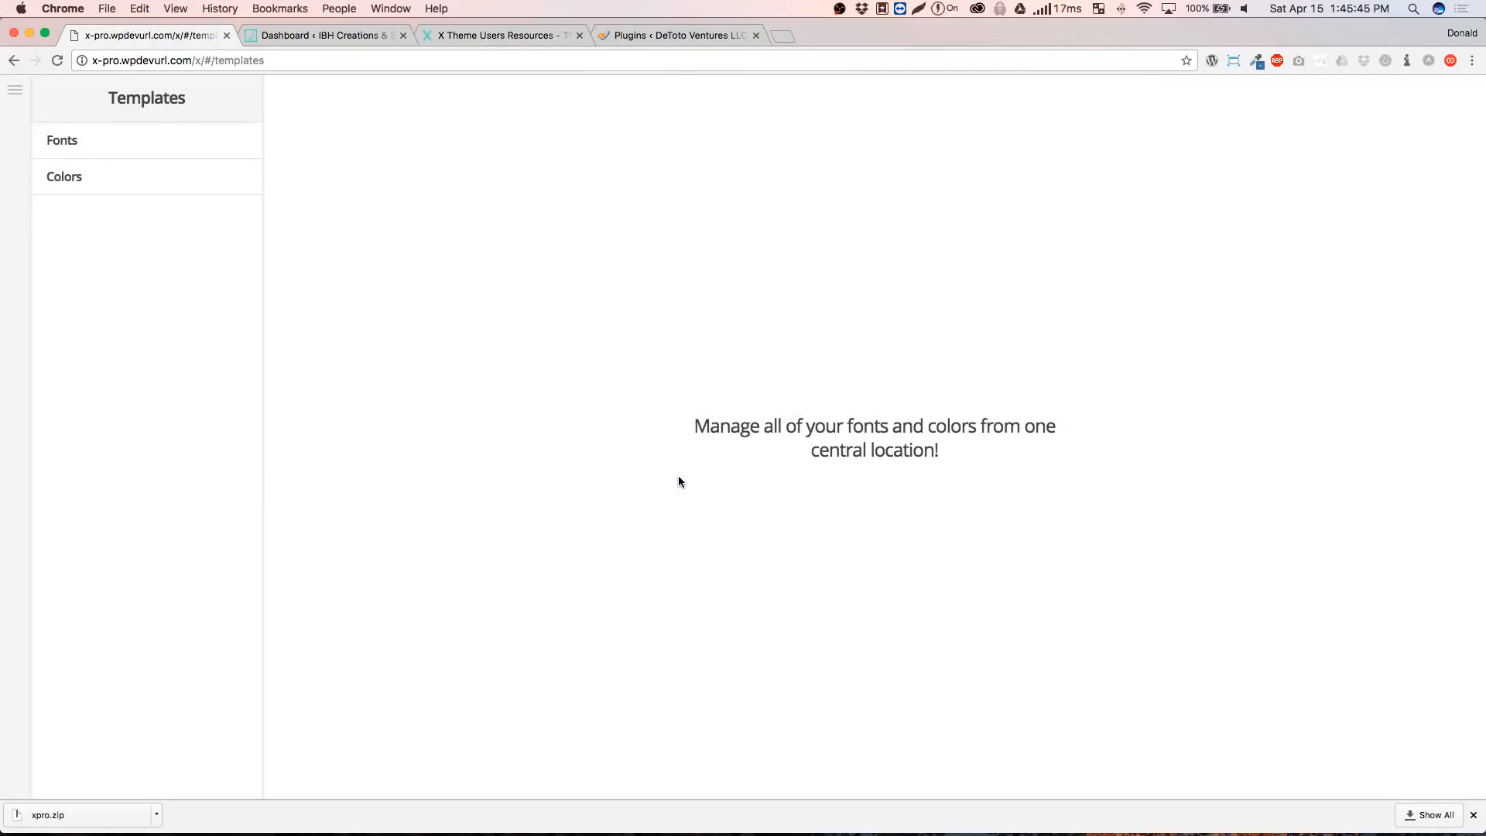
click(74, 144)
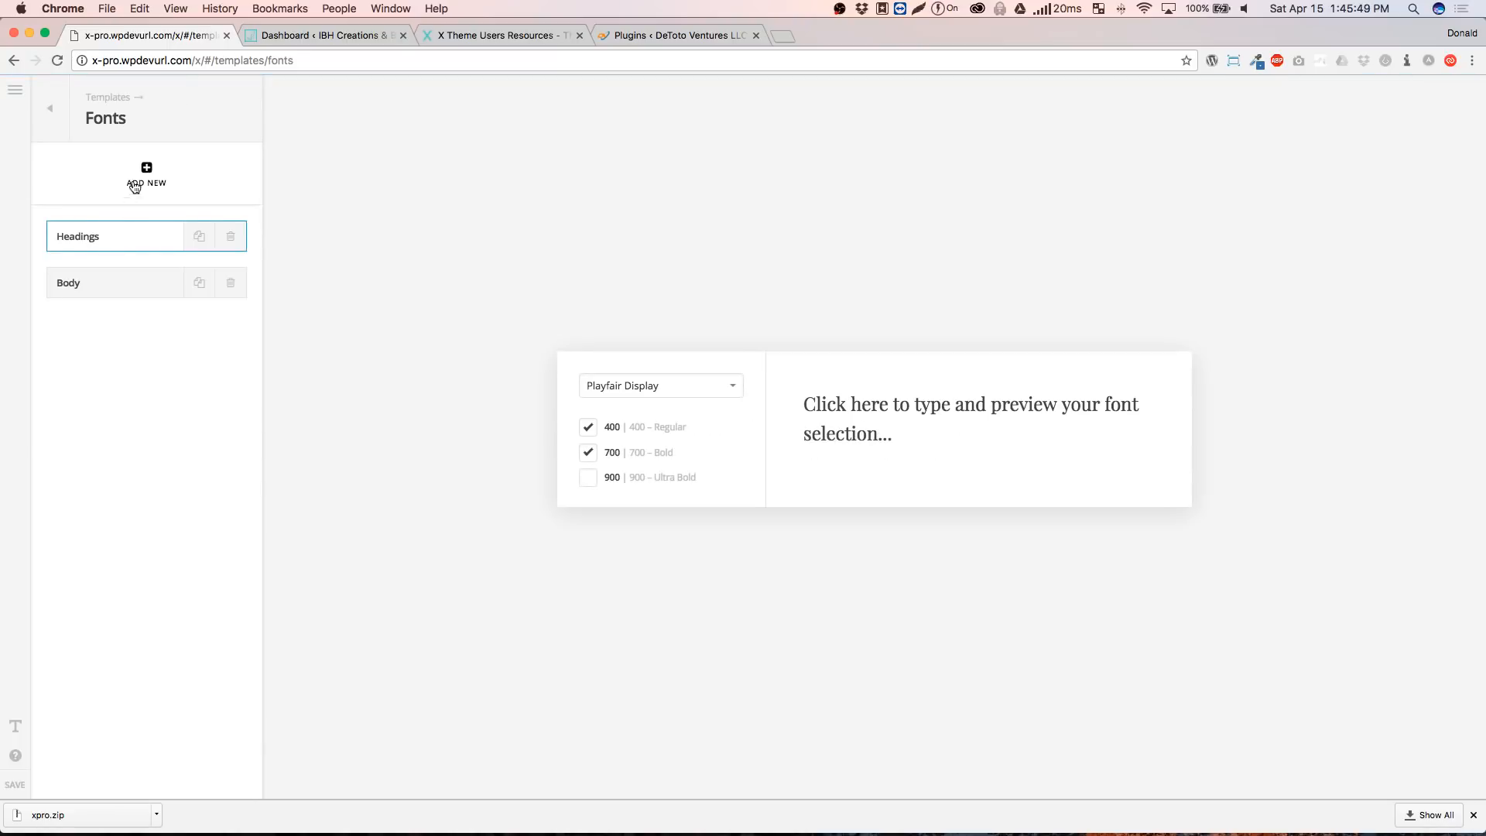
click(140, 176)
click(138, 337)
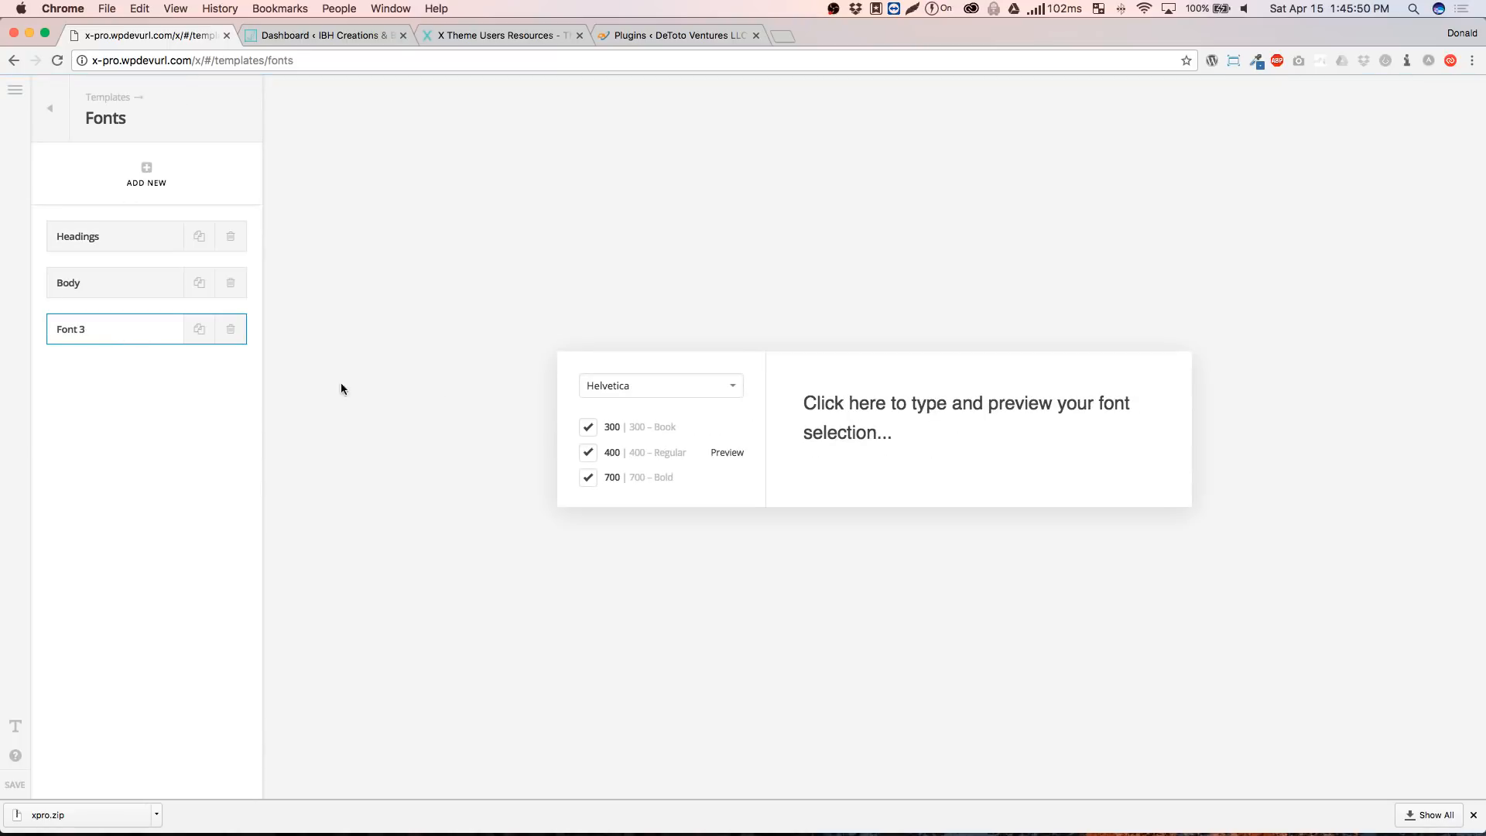
Set the new font entry's typeface to BenchNine
click(596, 387)
scroll(670, 487, down, 3)
scroll(662, 499, down, 3)
click(663, 494)
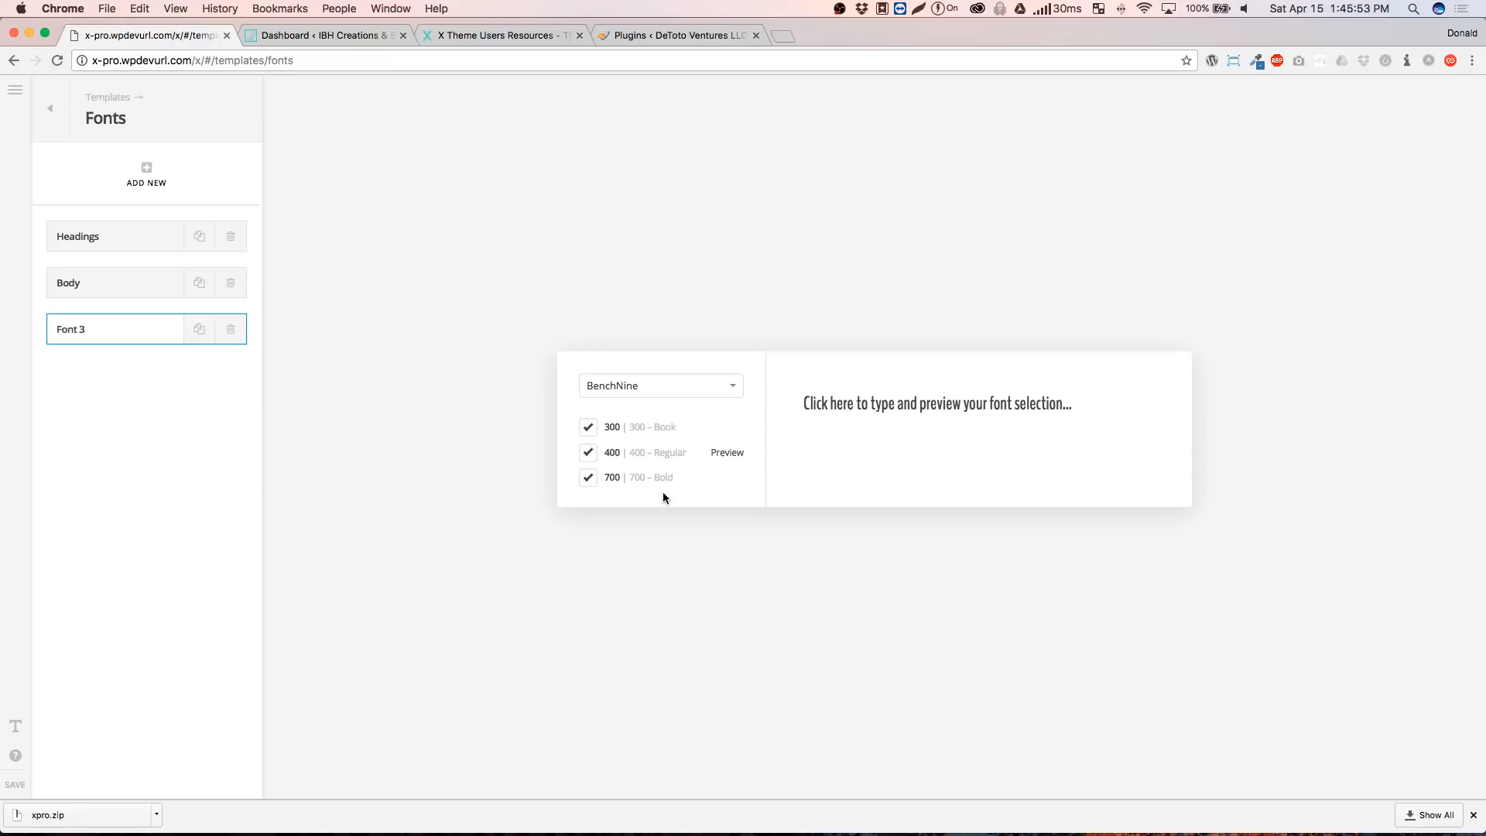
Rename the BenchNine font entry as Menu Font and save the fonts
triple_click(90, 325)
text(Menu)
click(15, 784)
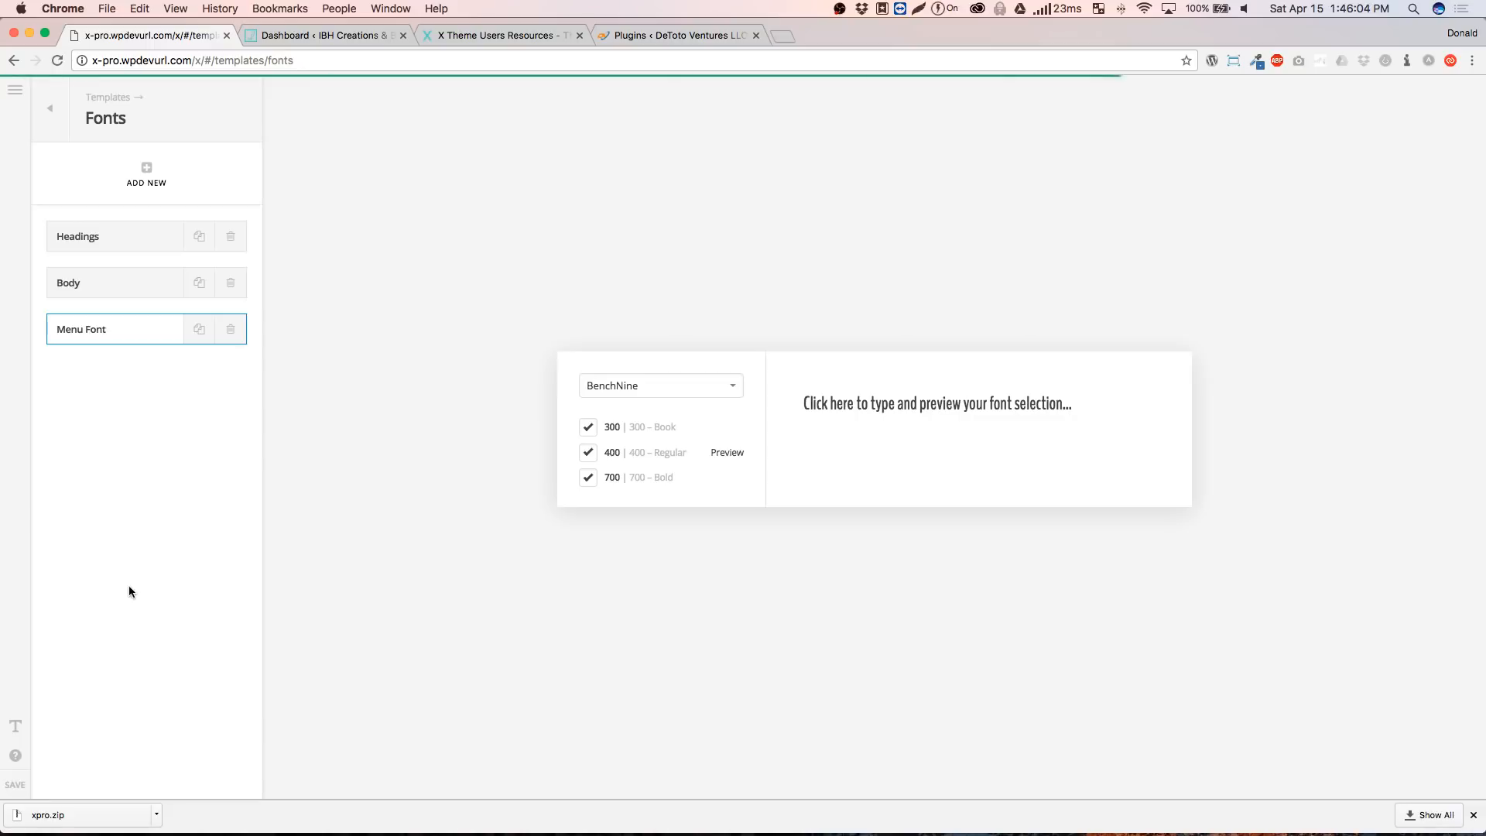
Open the Landscaping header and inspect the Navigation Inline element in the Navigation bar's Nav container
click(15, 91)
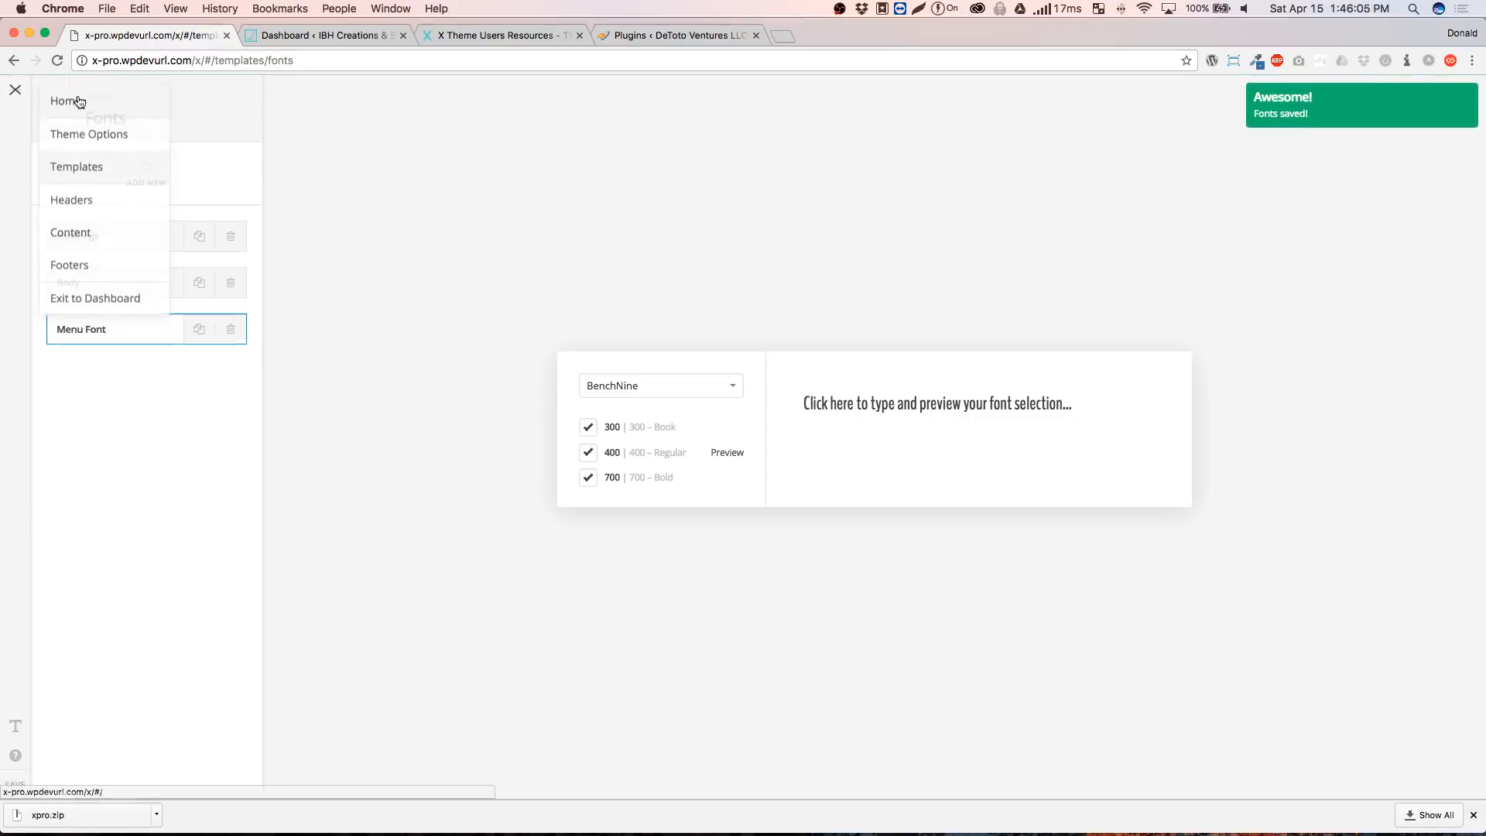
click(97, 208)
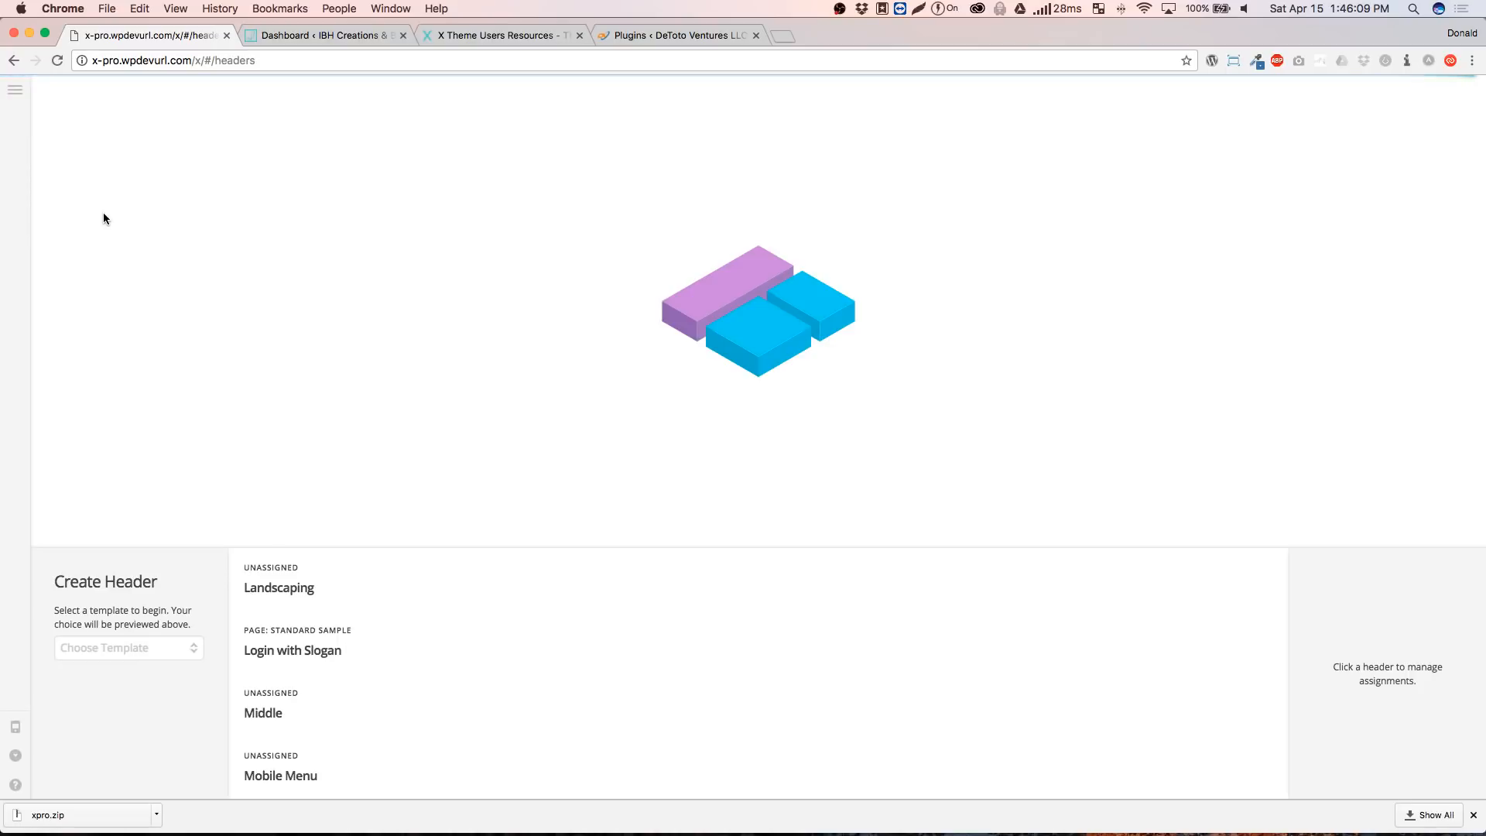
click(1156, 584)
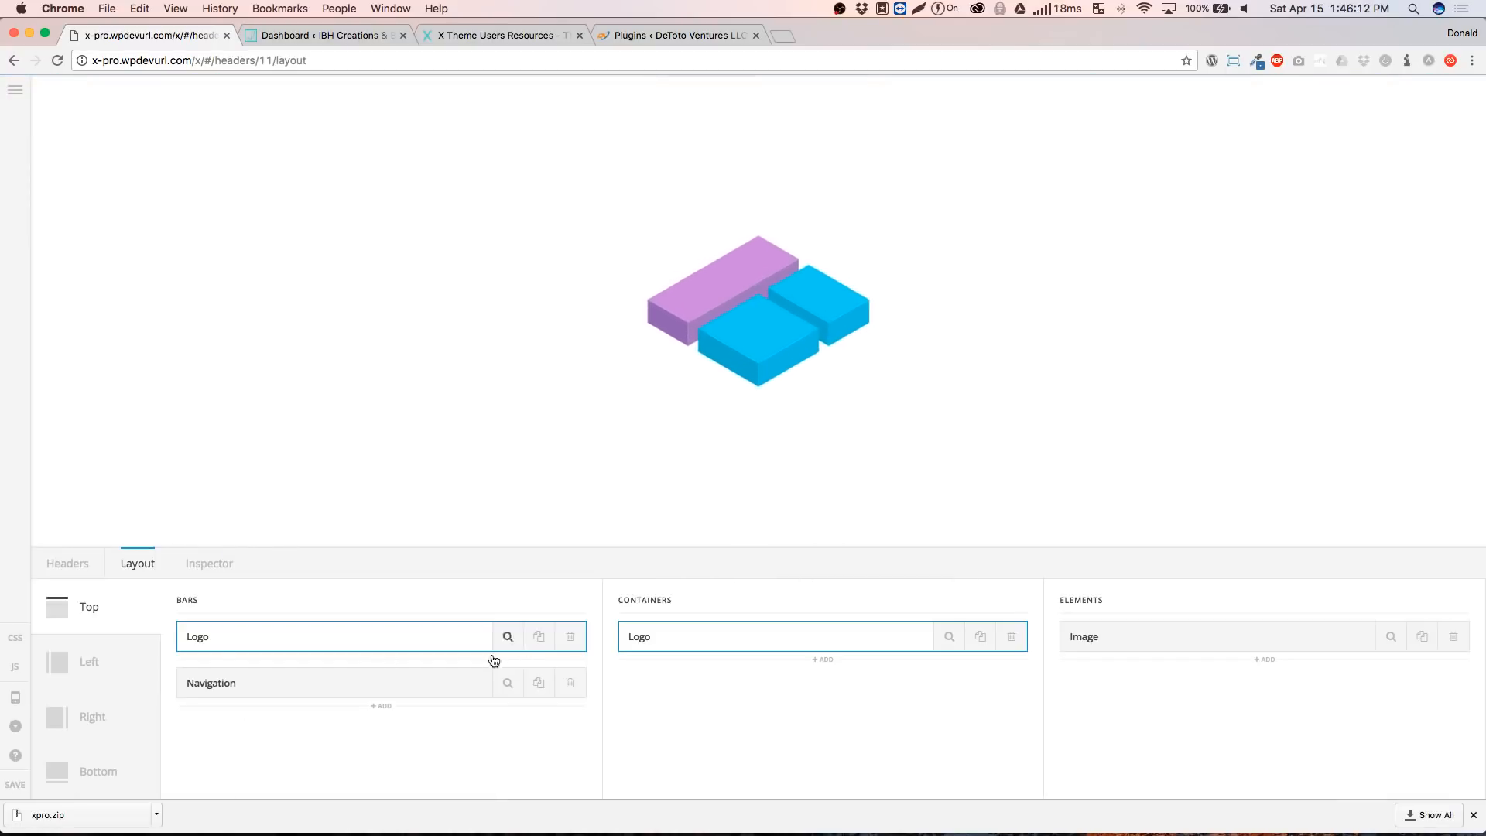
click(458, 684)
click(842, 697)
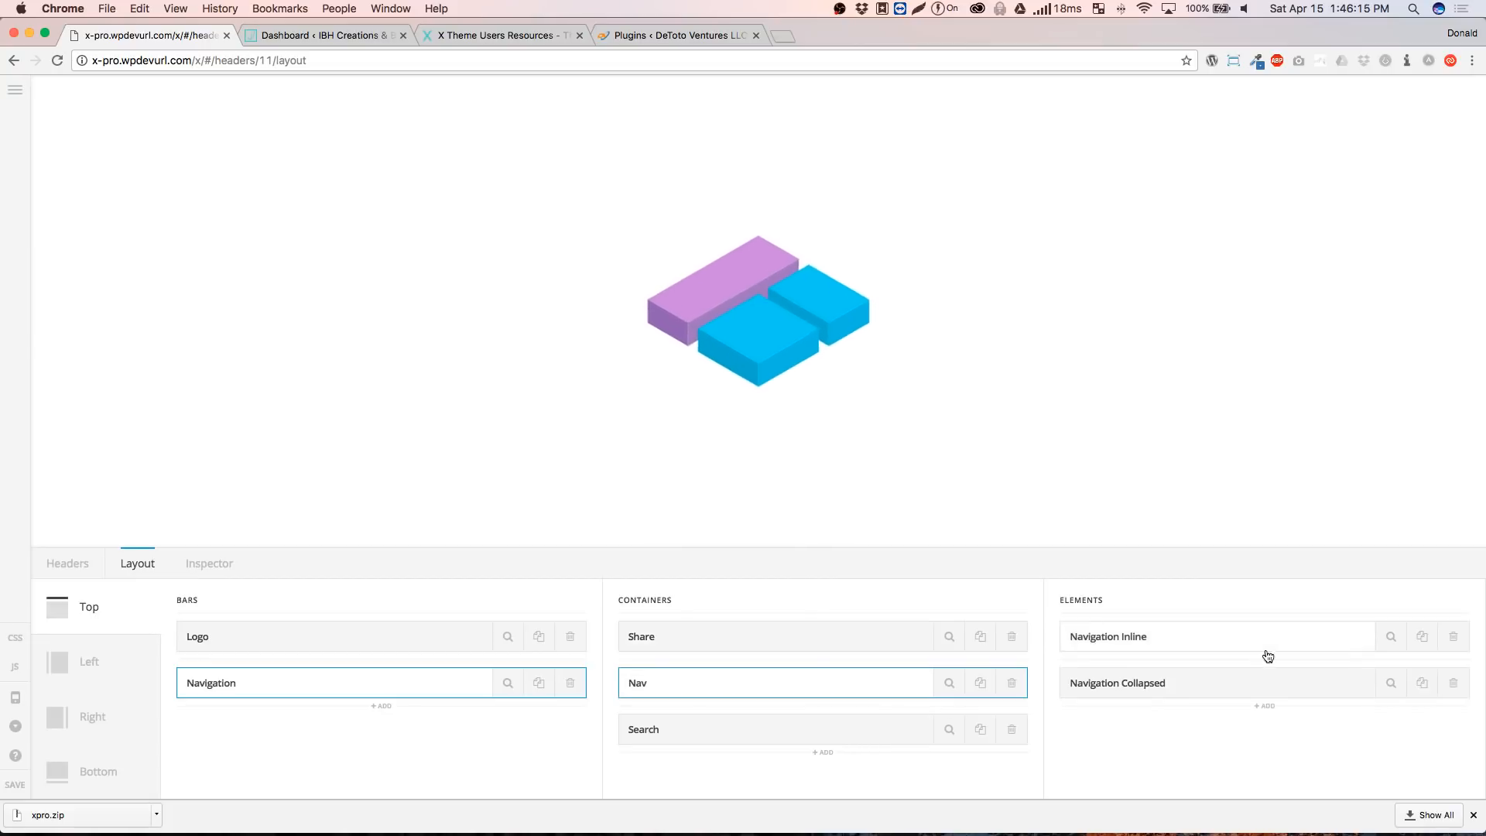
click(1378, 642)
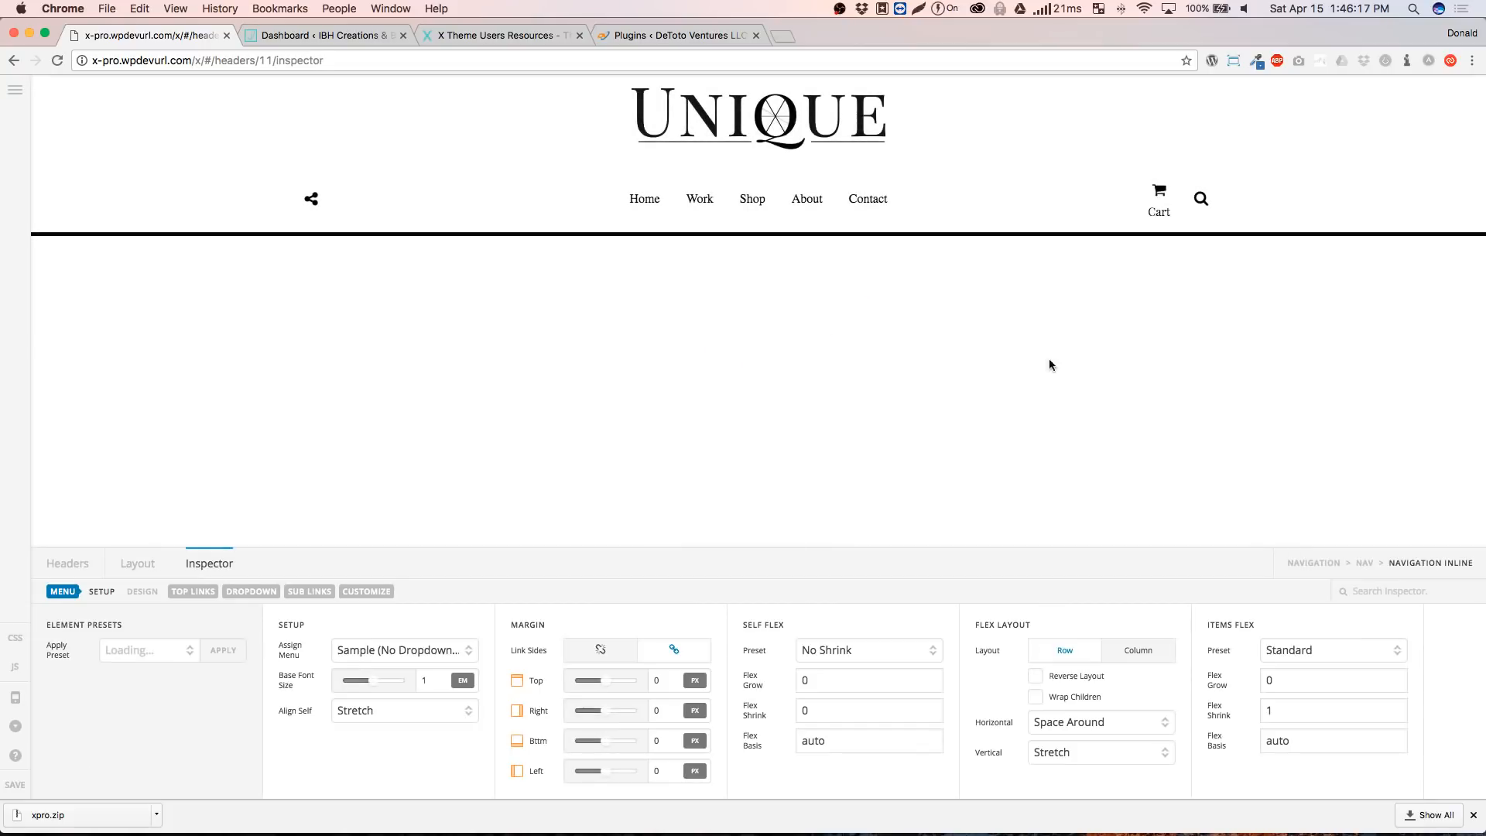
Set the font family of the top links' primary text to Menu Font
click(194, 593)
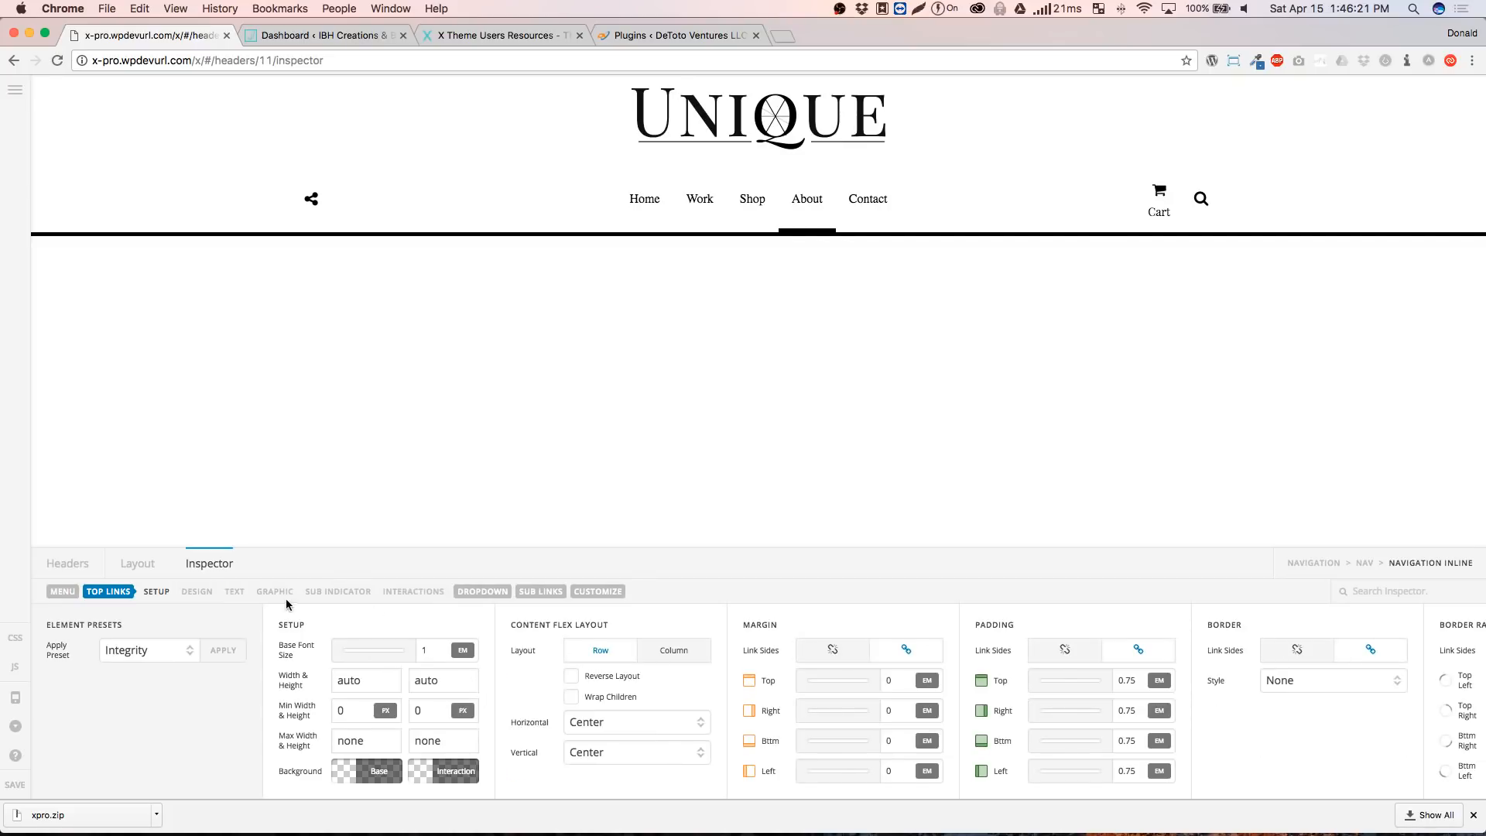
click(233, 592)
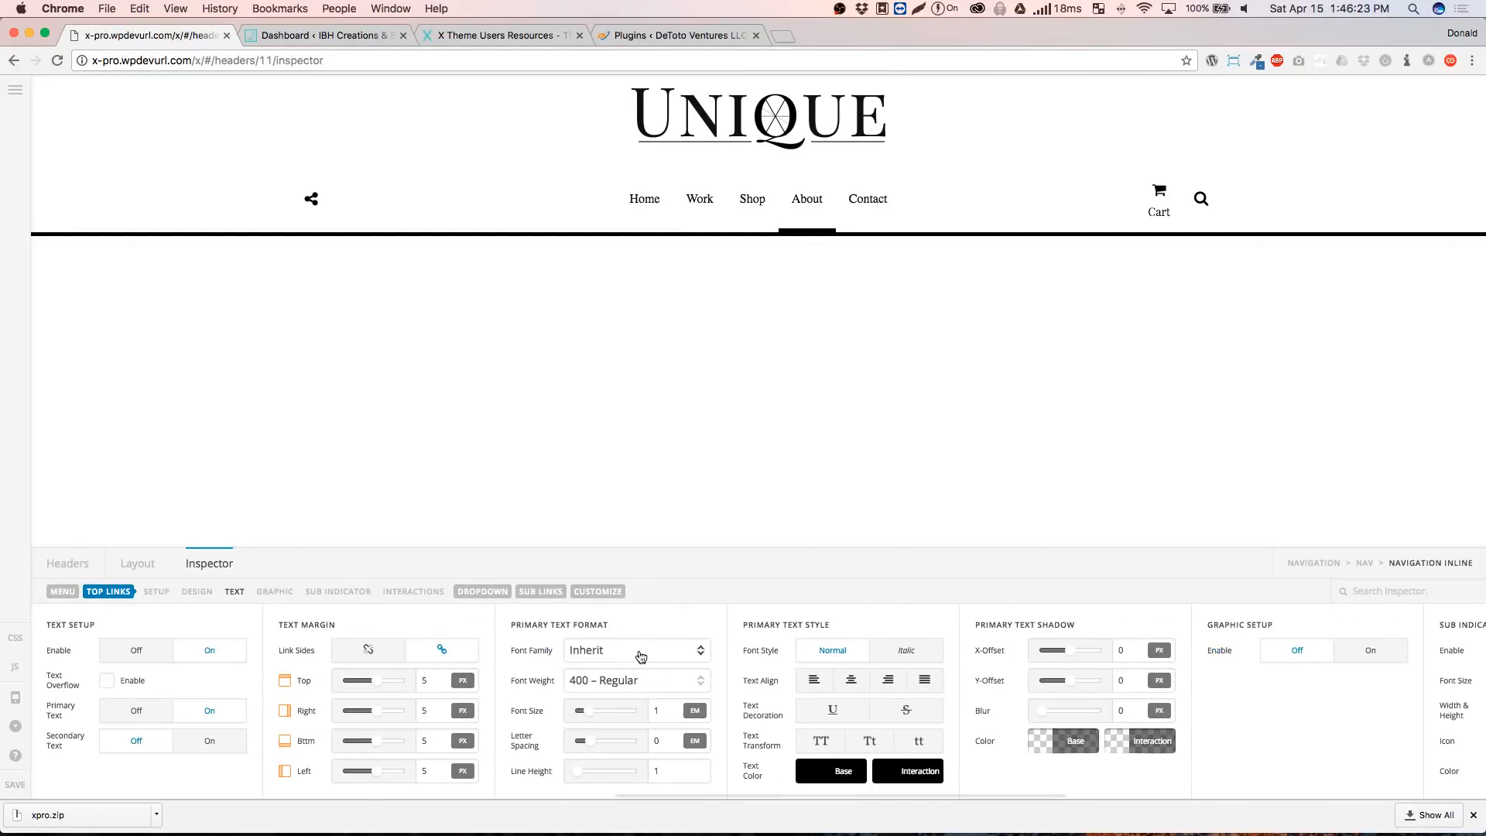
click(641, 657)
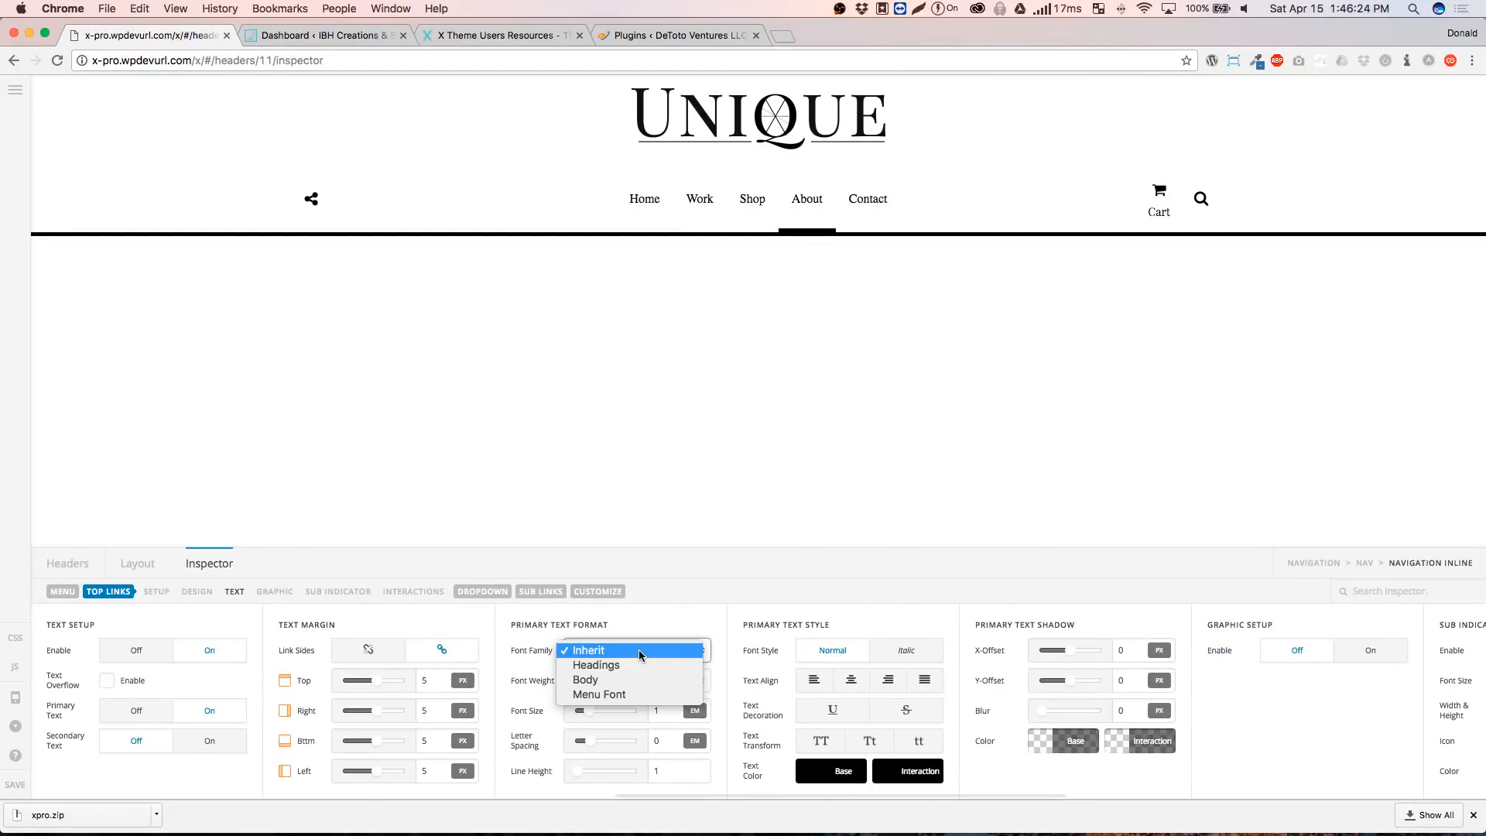
click(633, 694)
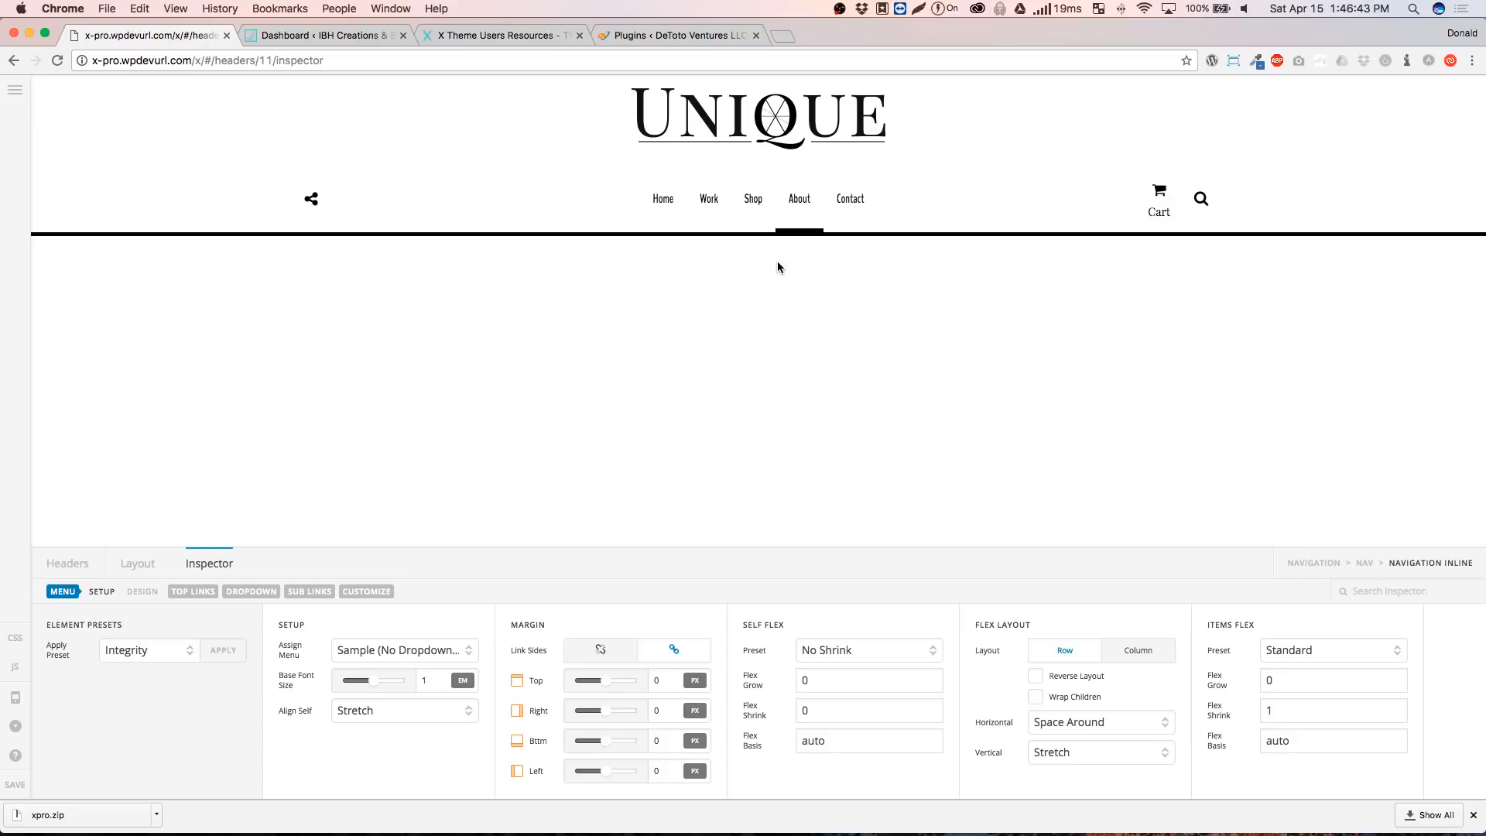
click(15, 89)
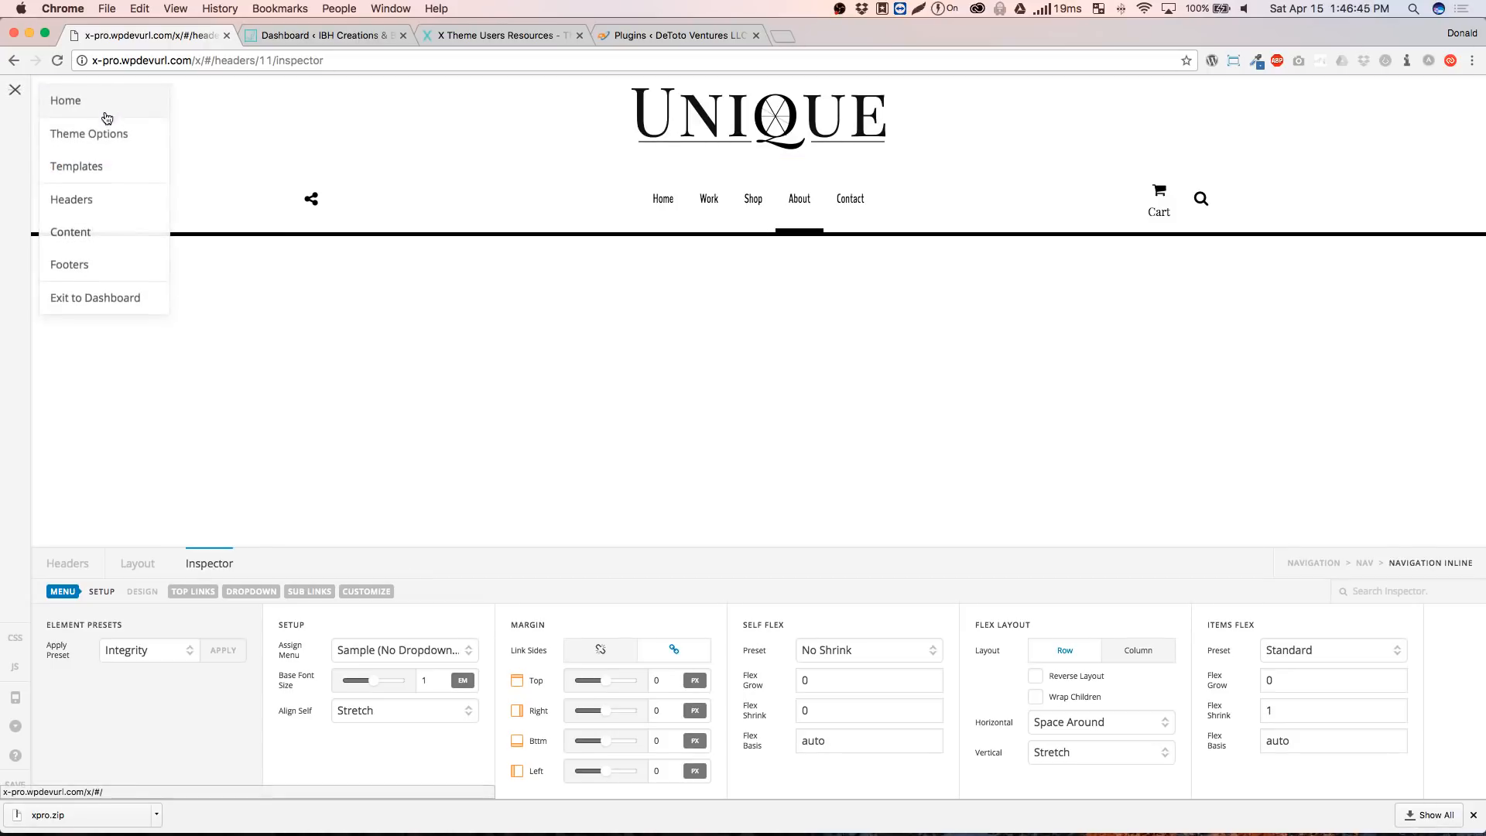
click(99, 138)
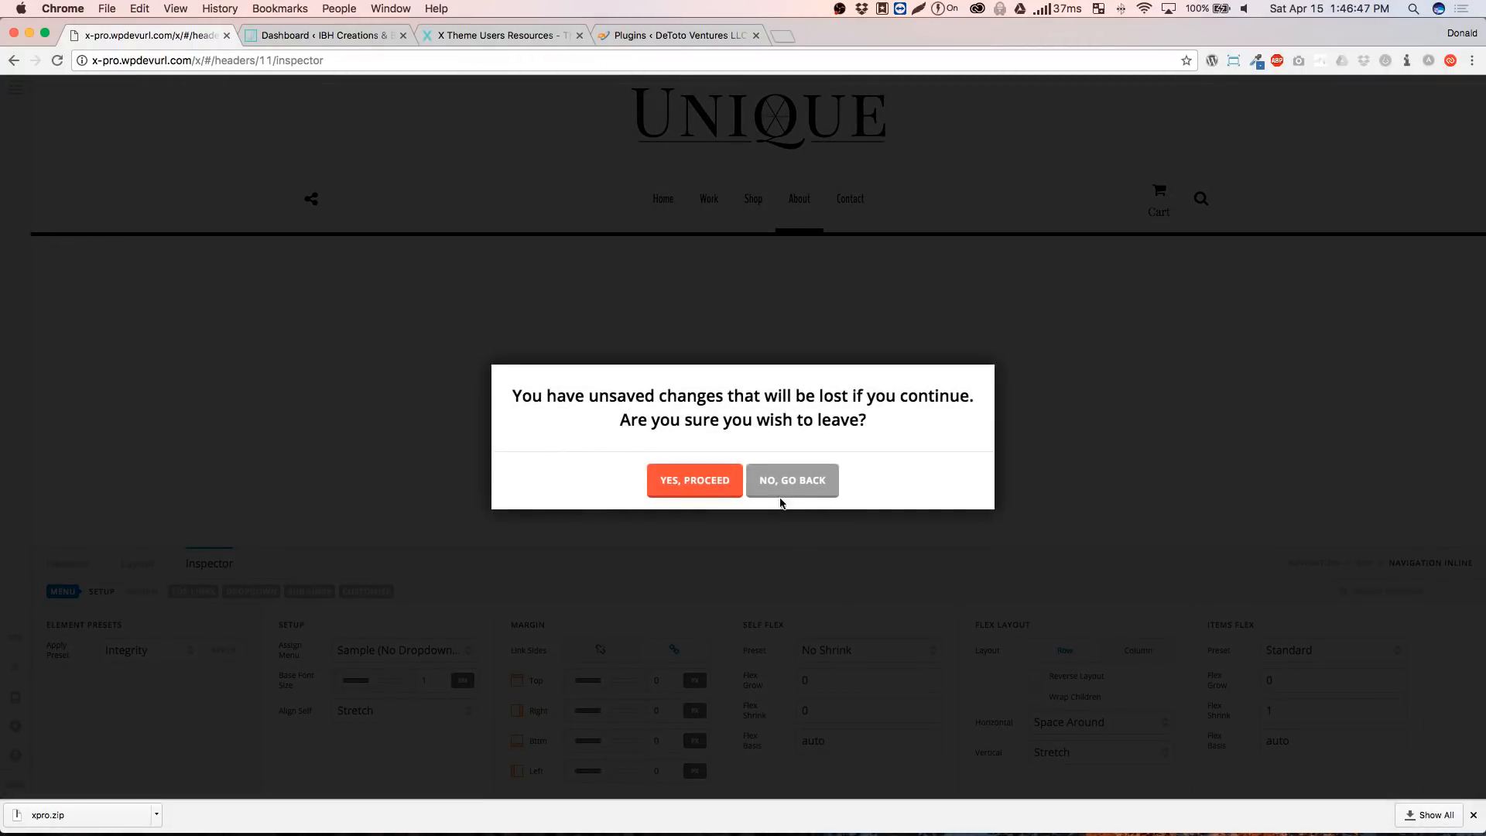
click(781, 495)
Leave the header without saving its changes and open the Colors section of the templates
click(15, 89)
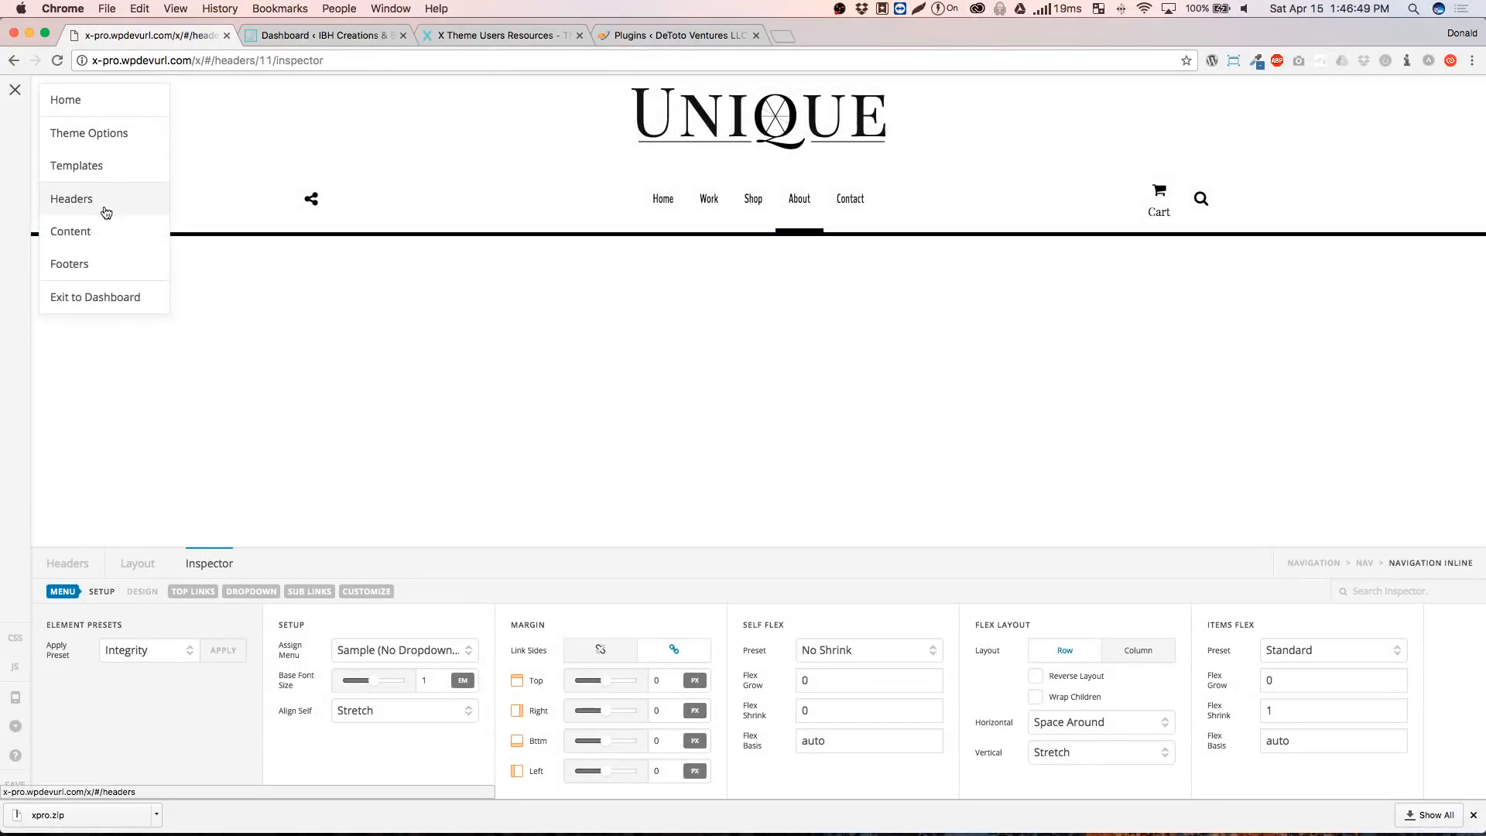
click(105, 172)
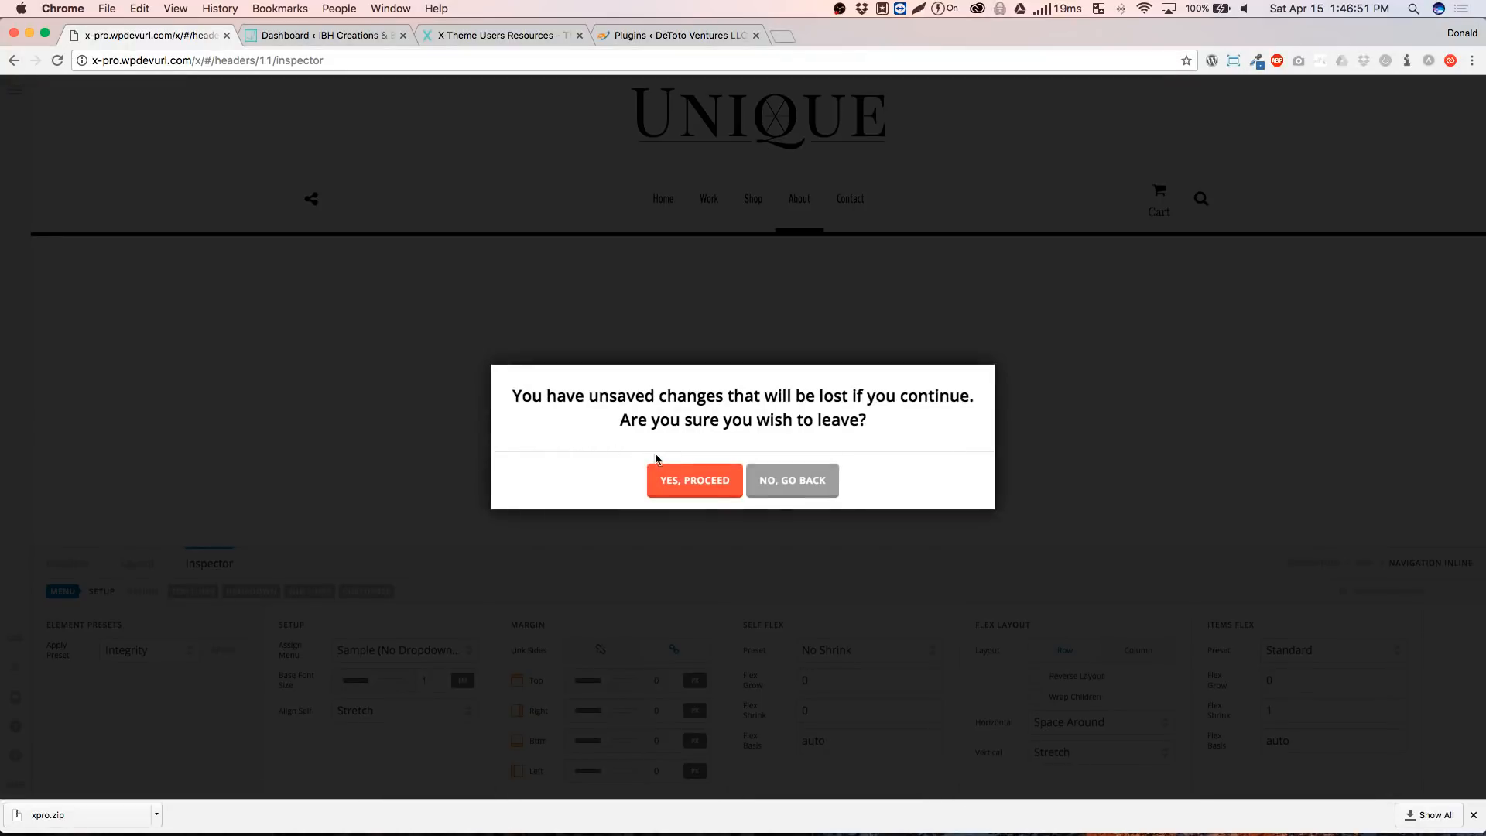
click(680, 480)
click(143, 178)
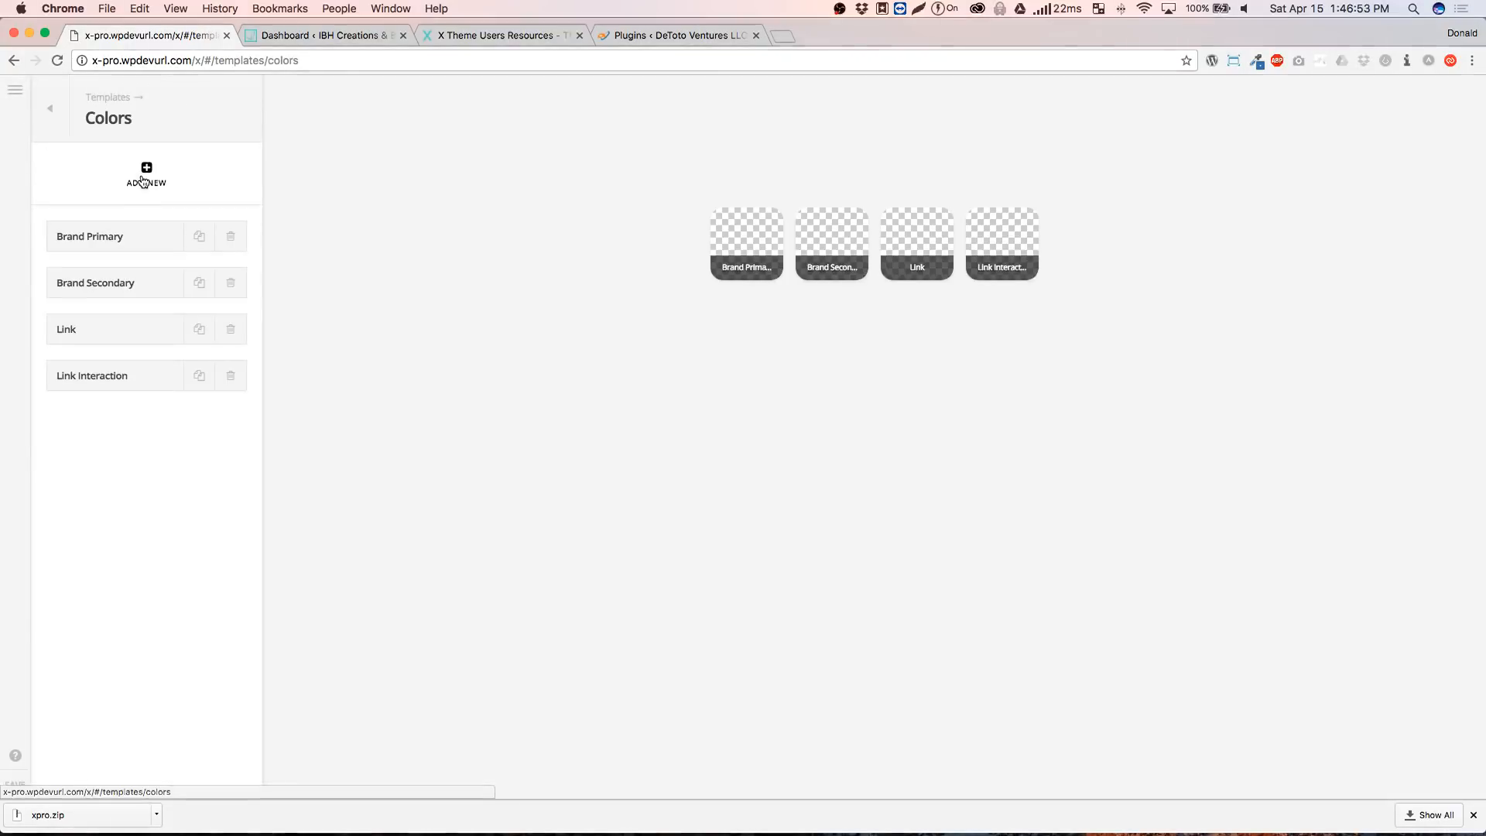
Rename the Brand Primary color as Main Color and make it fully opaque black, rgb(0, 0, 0)
click(93, 234)
text(Ma)
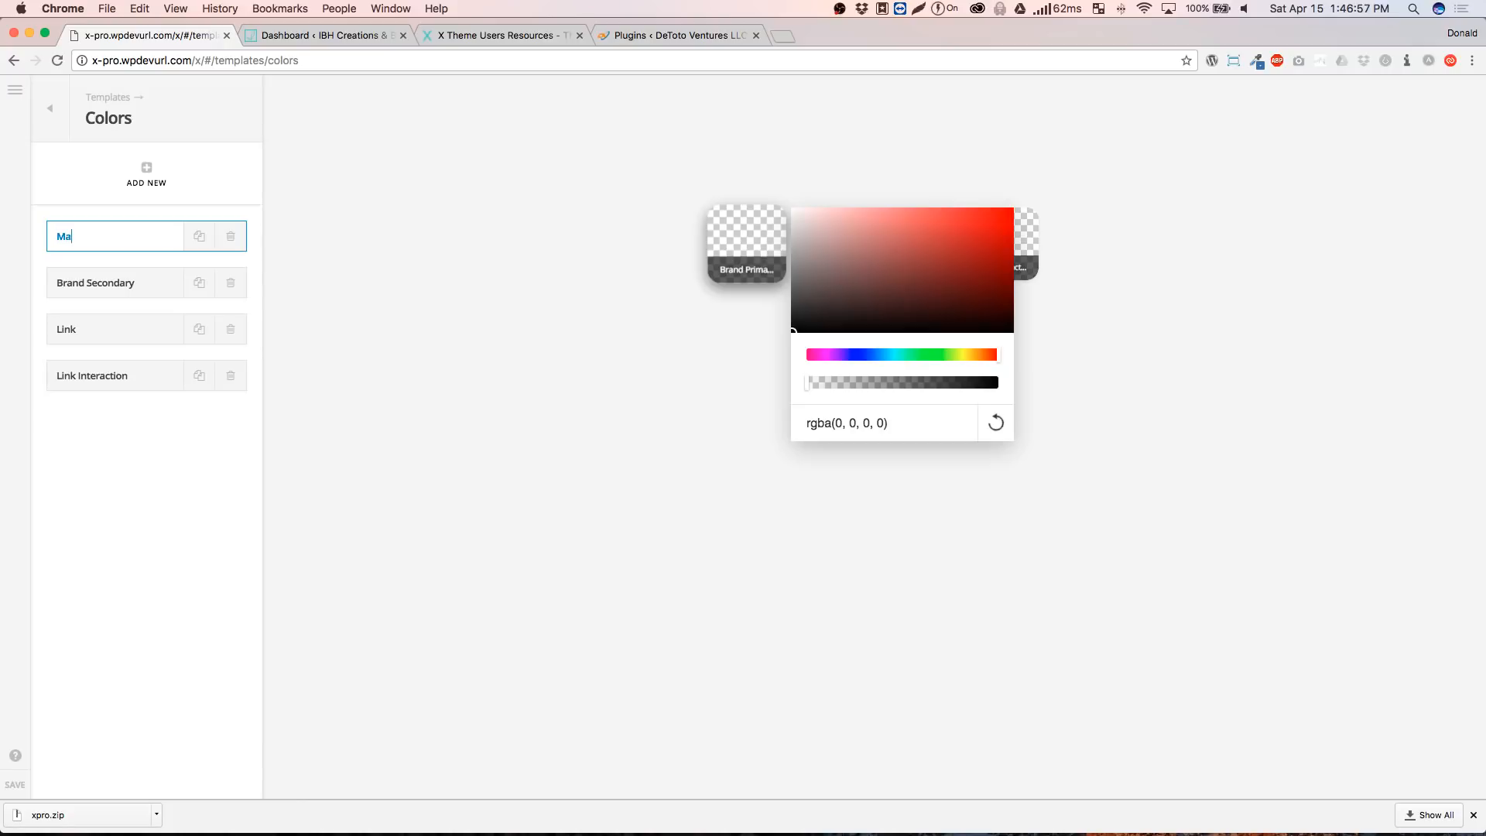
text(in Color)
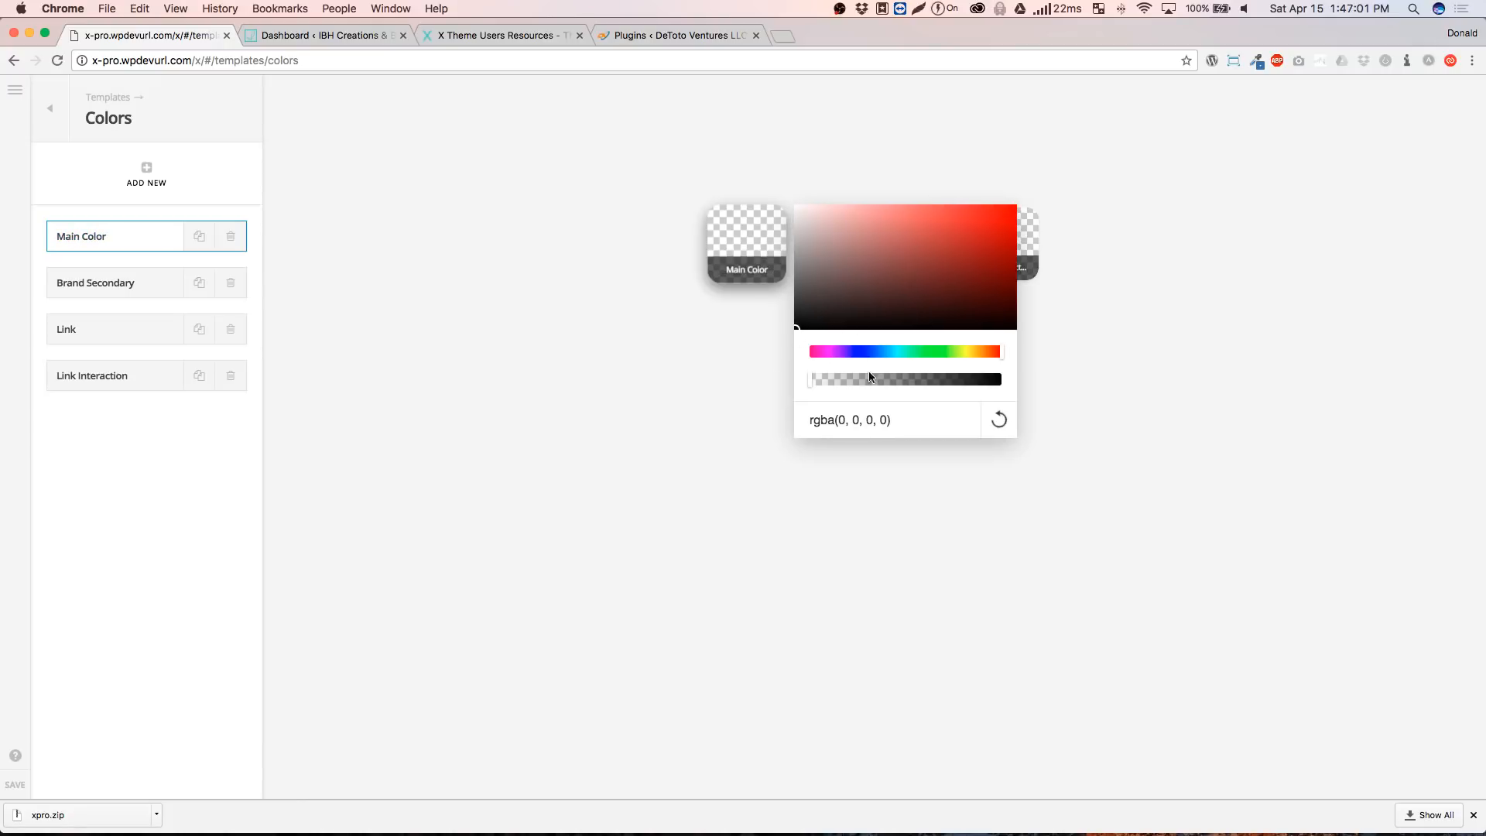
drag(998, 387, 1008, 384)
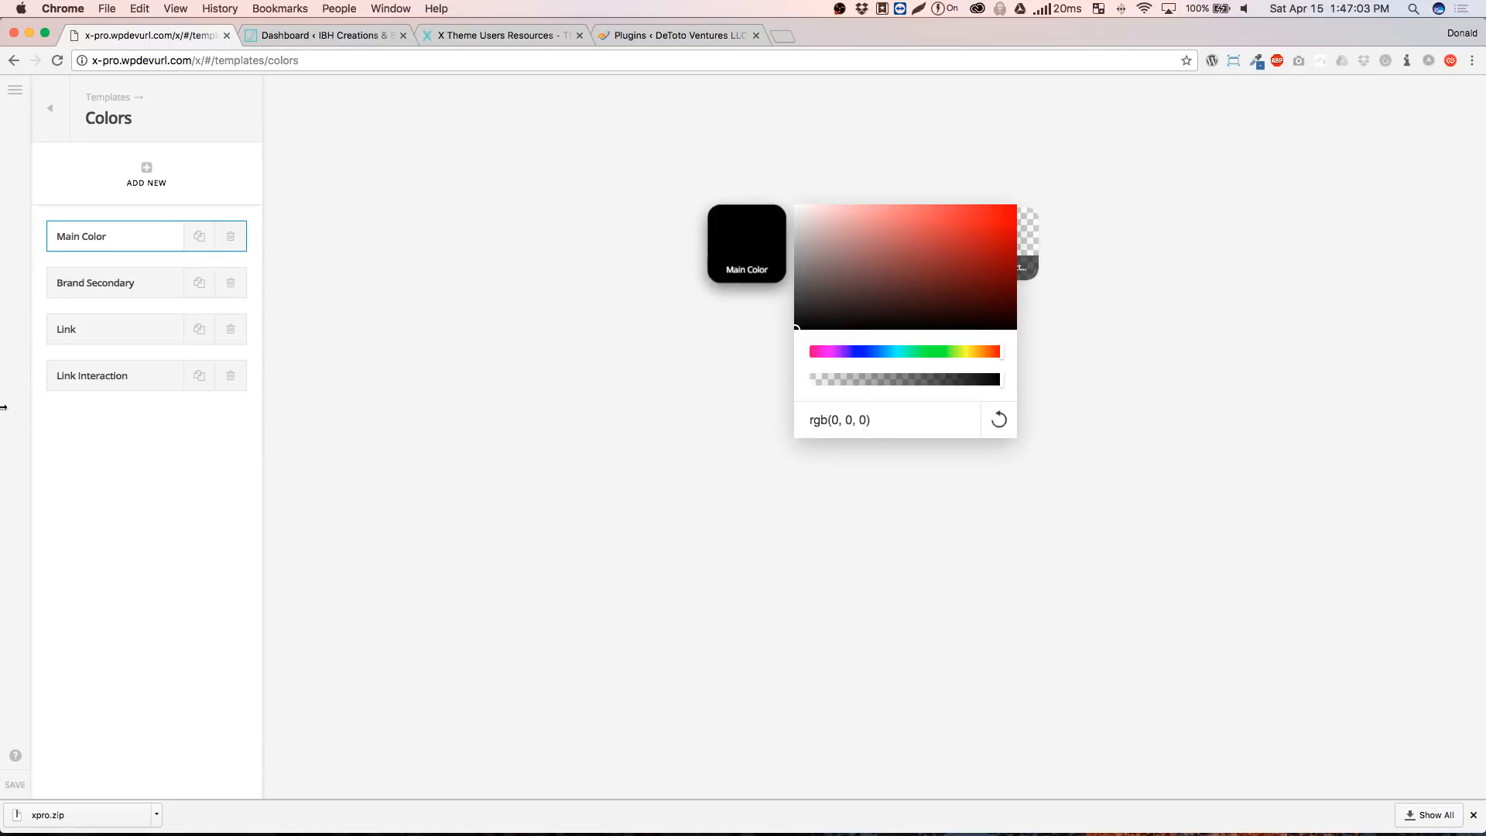
click(97, 472)
Rename the Brand Secondary color as Second Color and set its value to f9f9f9
click(117, 283)
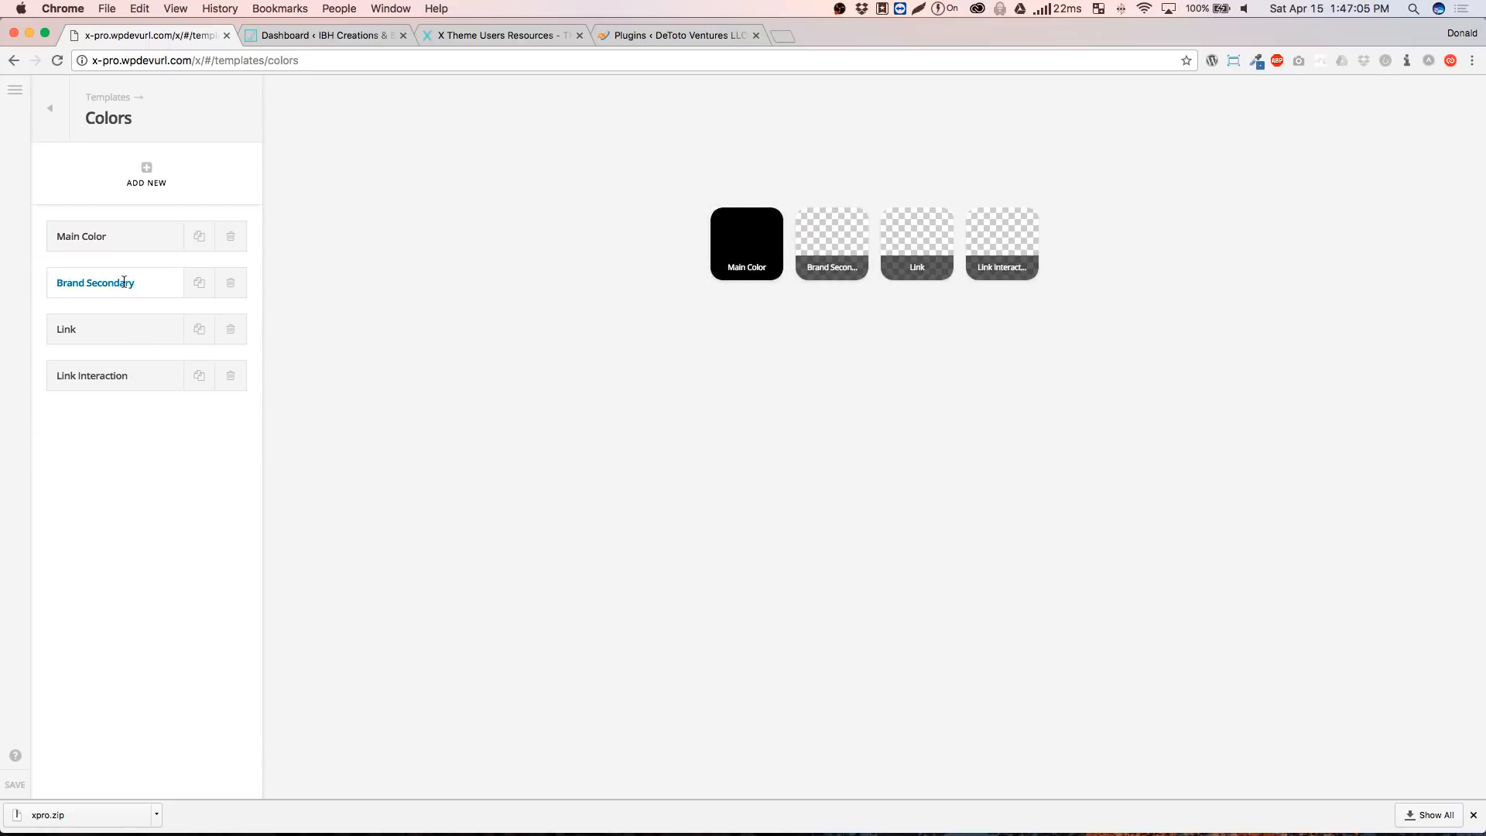
triple_click(124, 282)
text(Second Color)
key(Return)
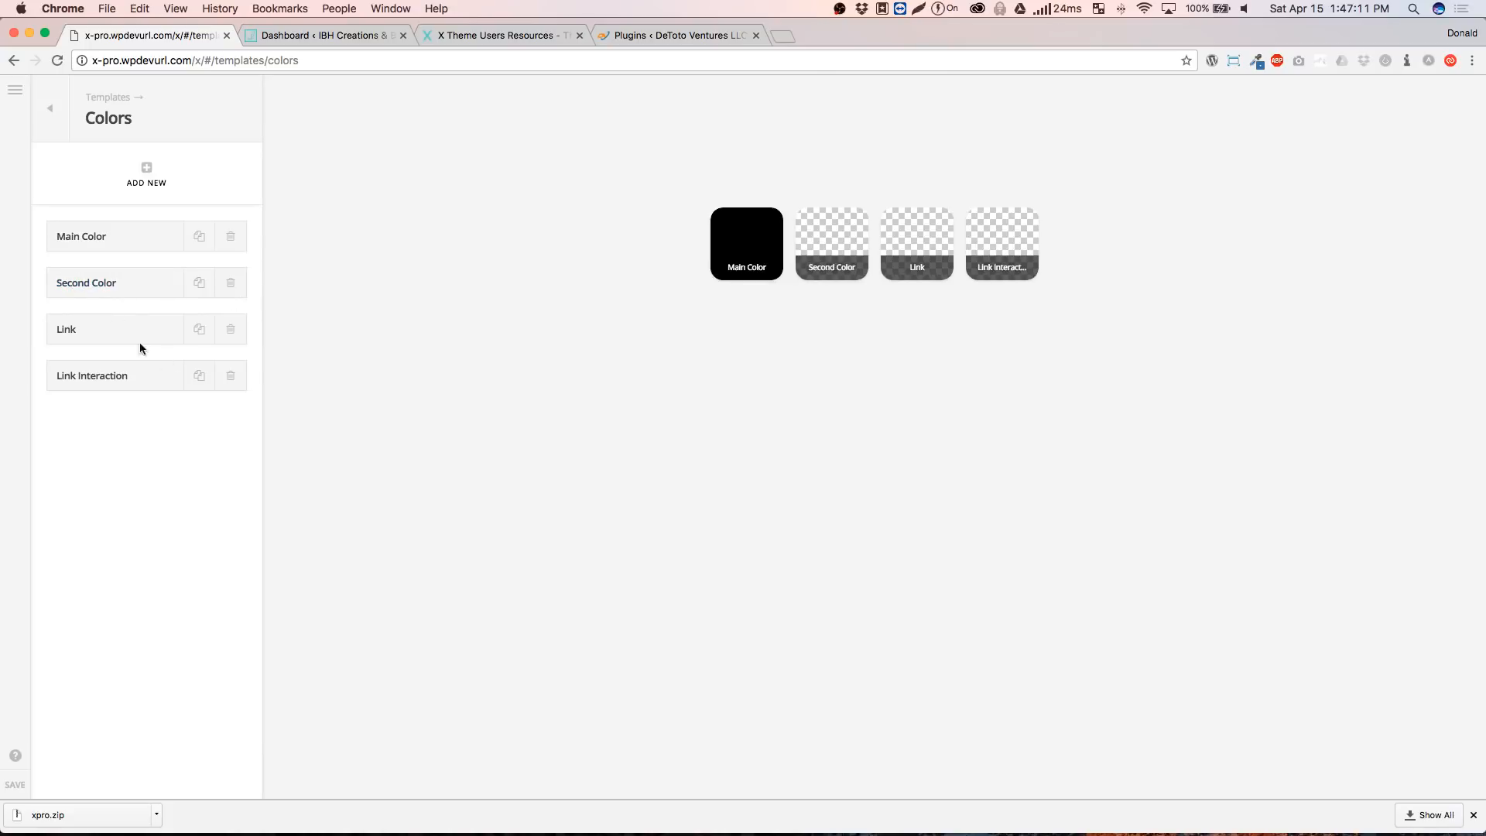
click(116, 282)
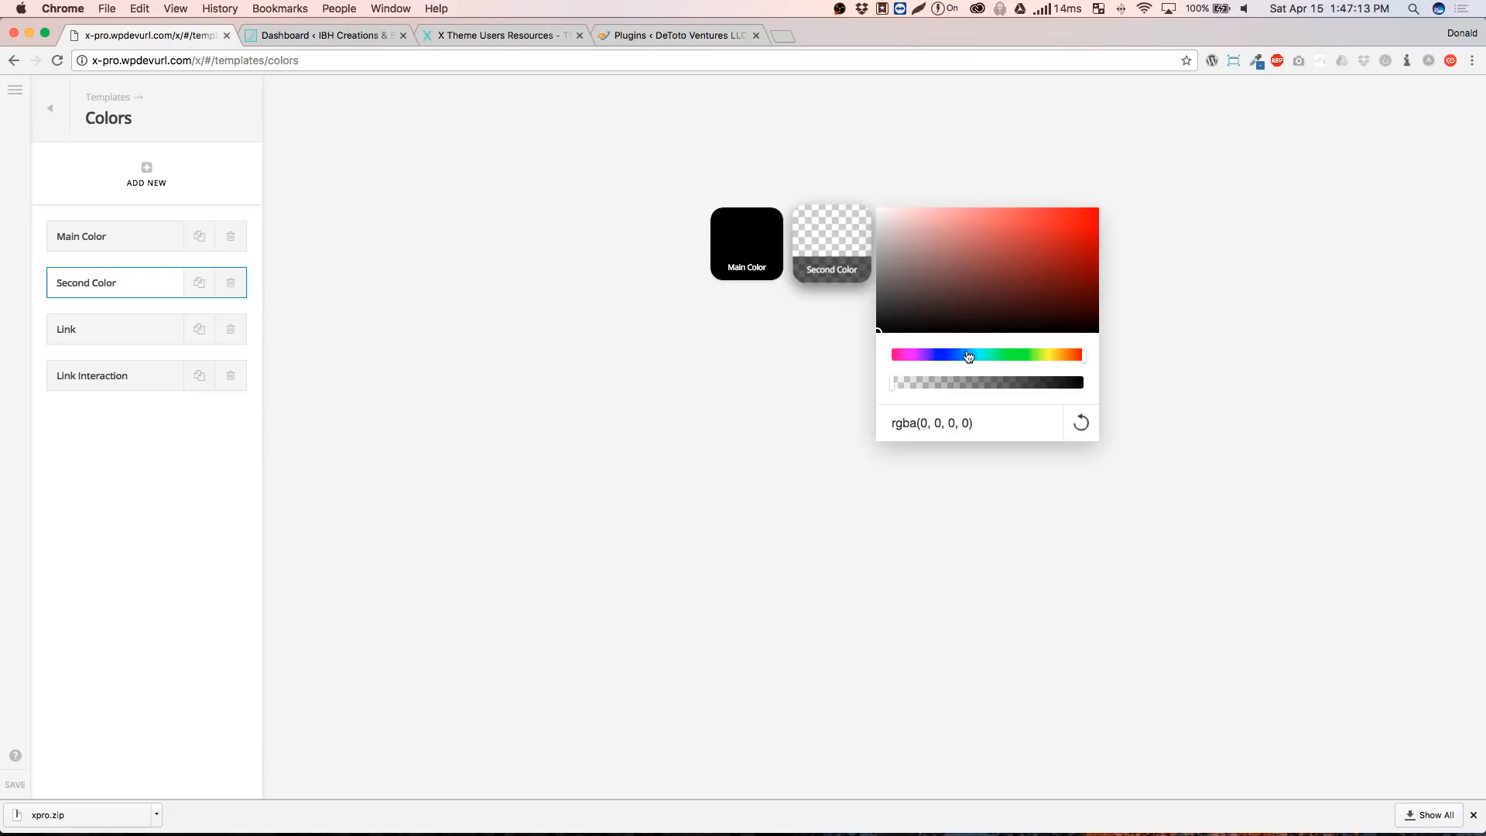
triple_click(997, 424)
text(f9f9f9)
click(563, 402)
Delete the Link and Link Interaction colors and save the template colors
click(112, 337)
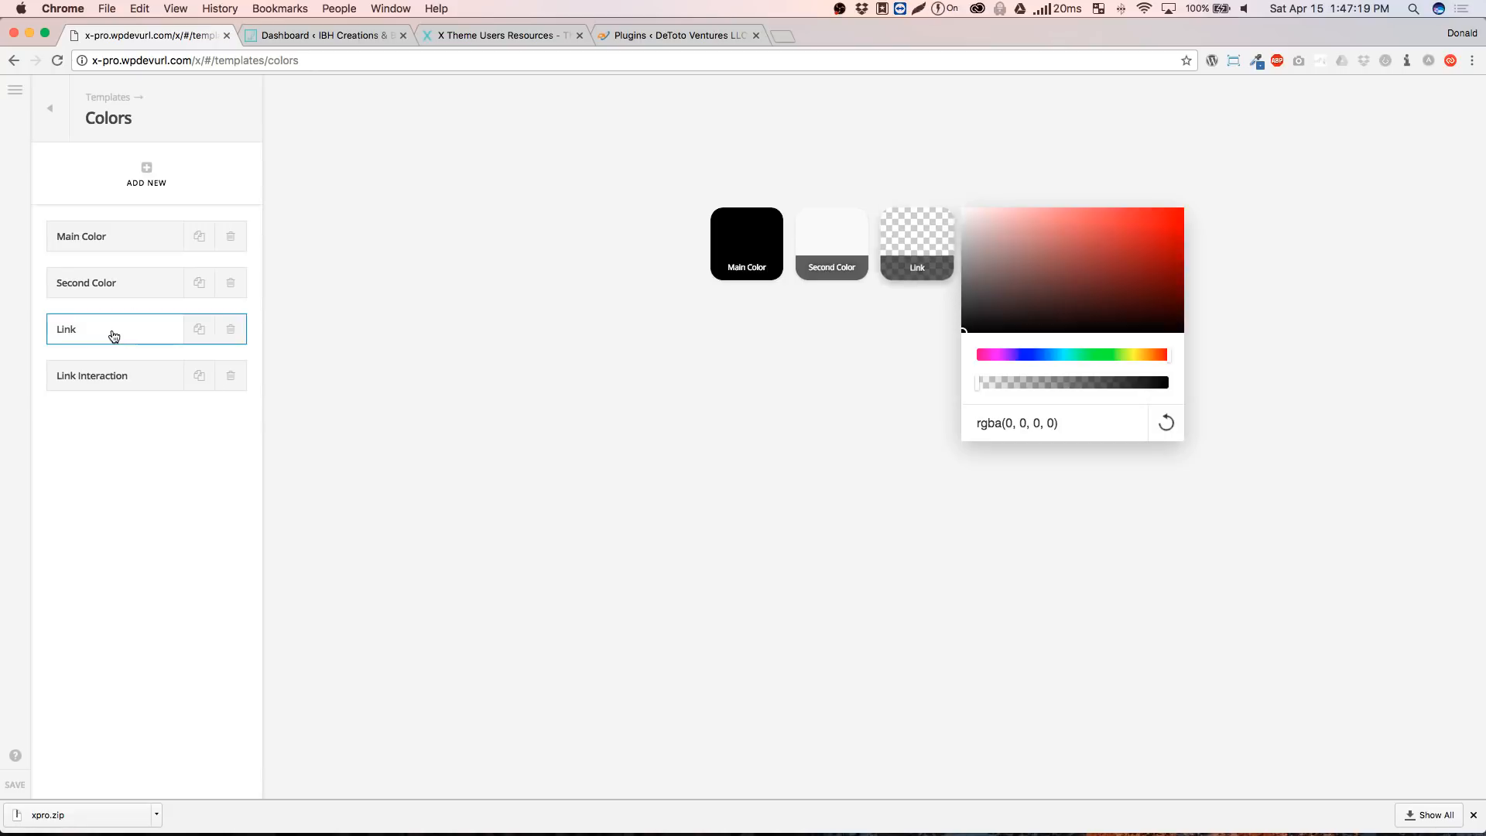
click(231, 331)
click(231, 332)
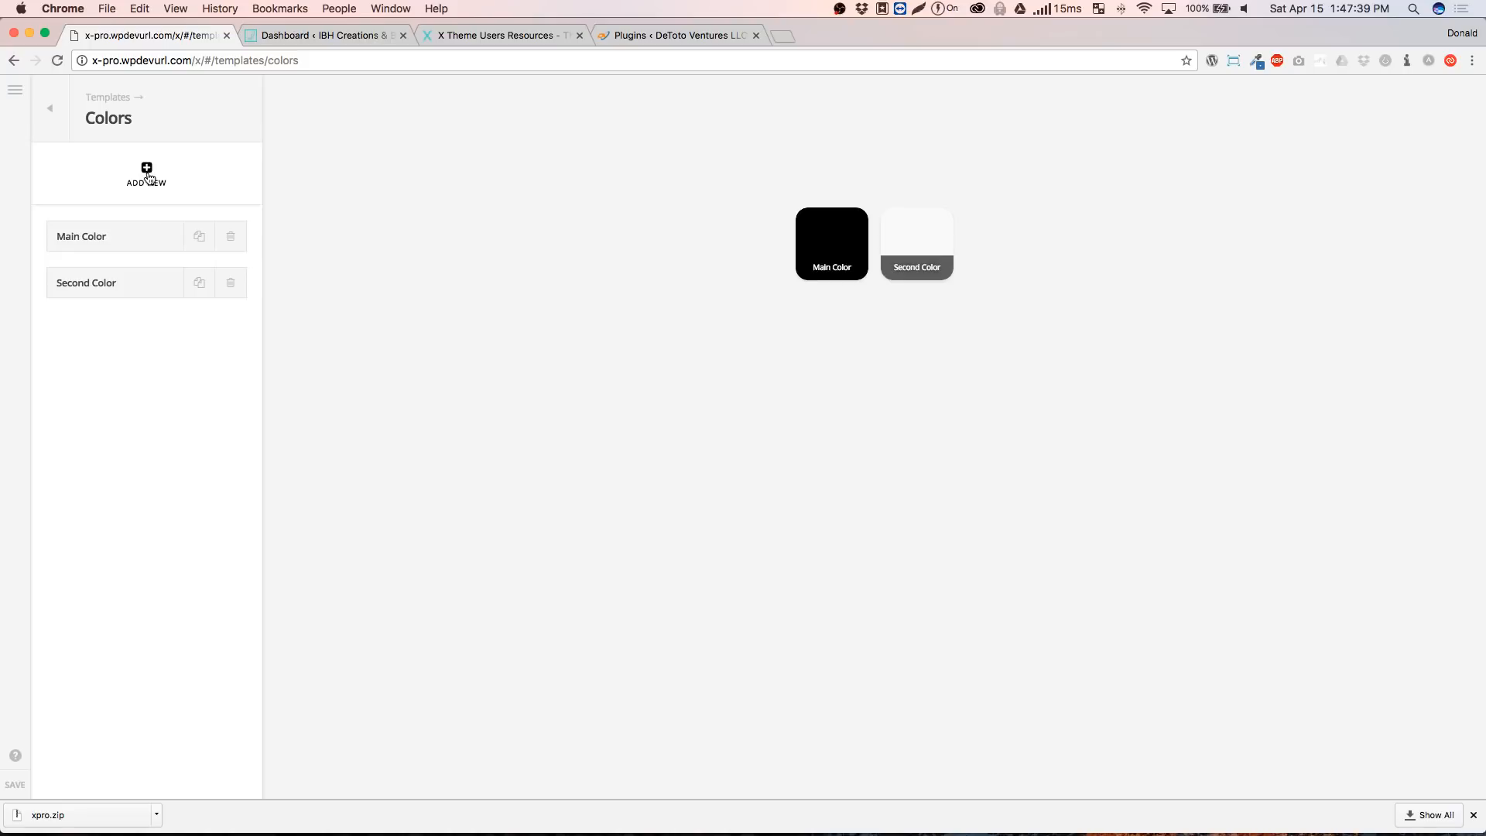
click(16, 786)
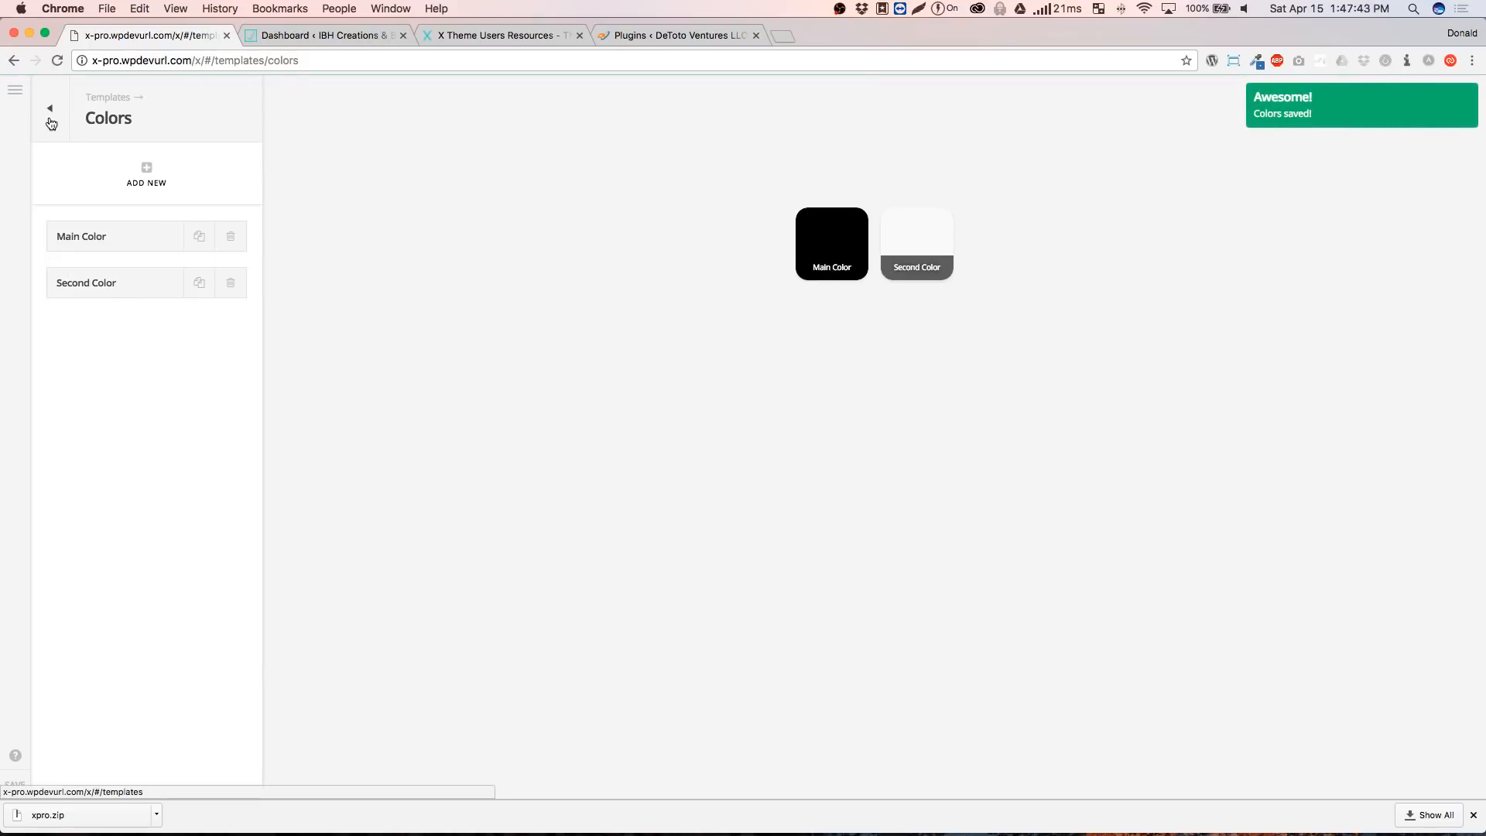
Return to the Landscaping header and open the settings of the Navigation Inline element in its Nav container
click(15, 90)
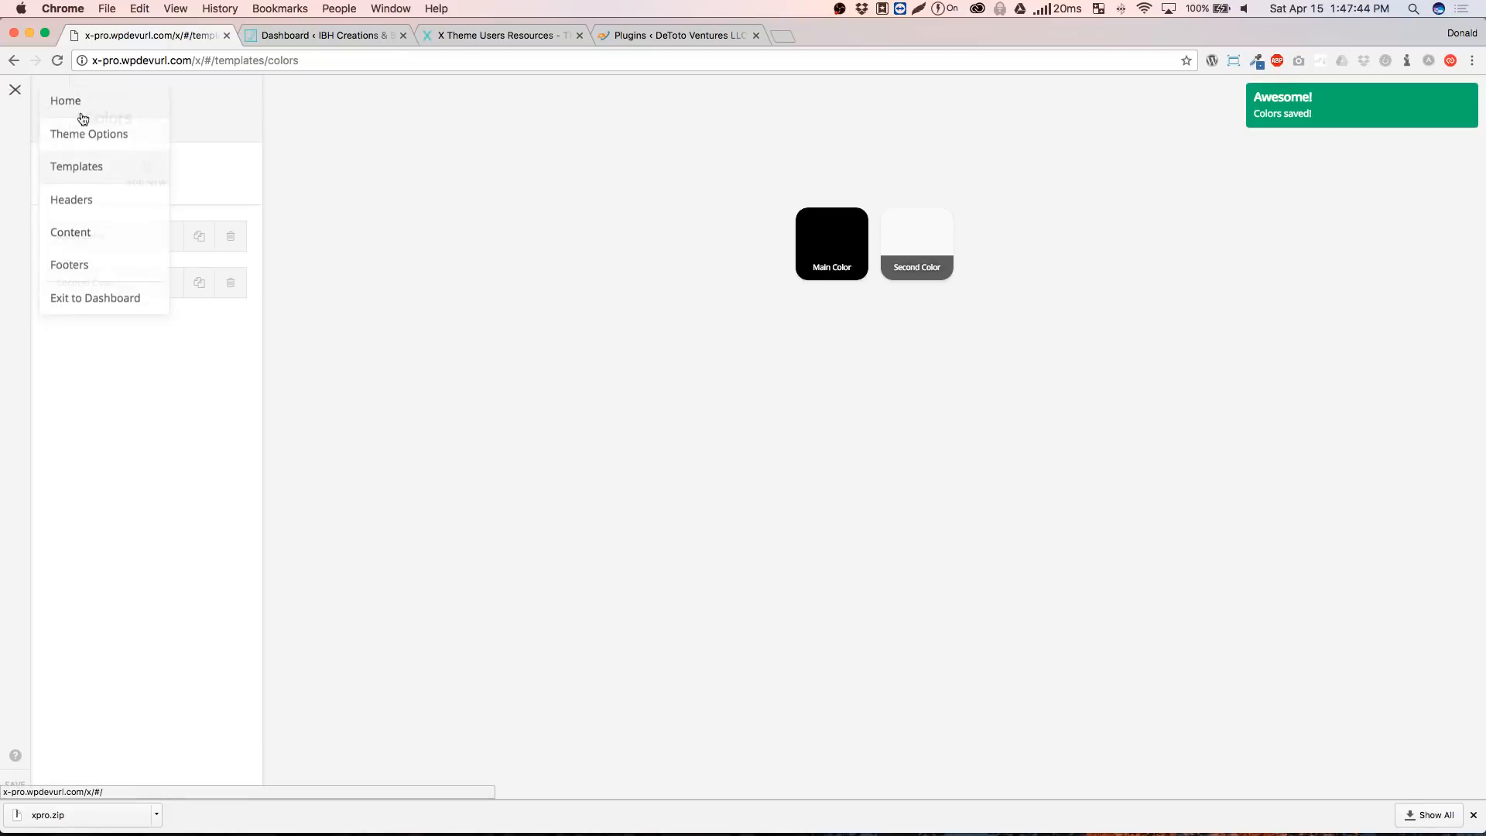
click(81, 199)
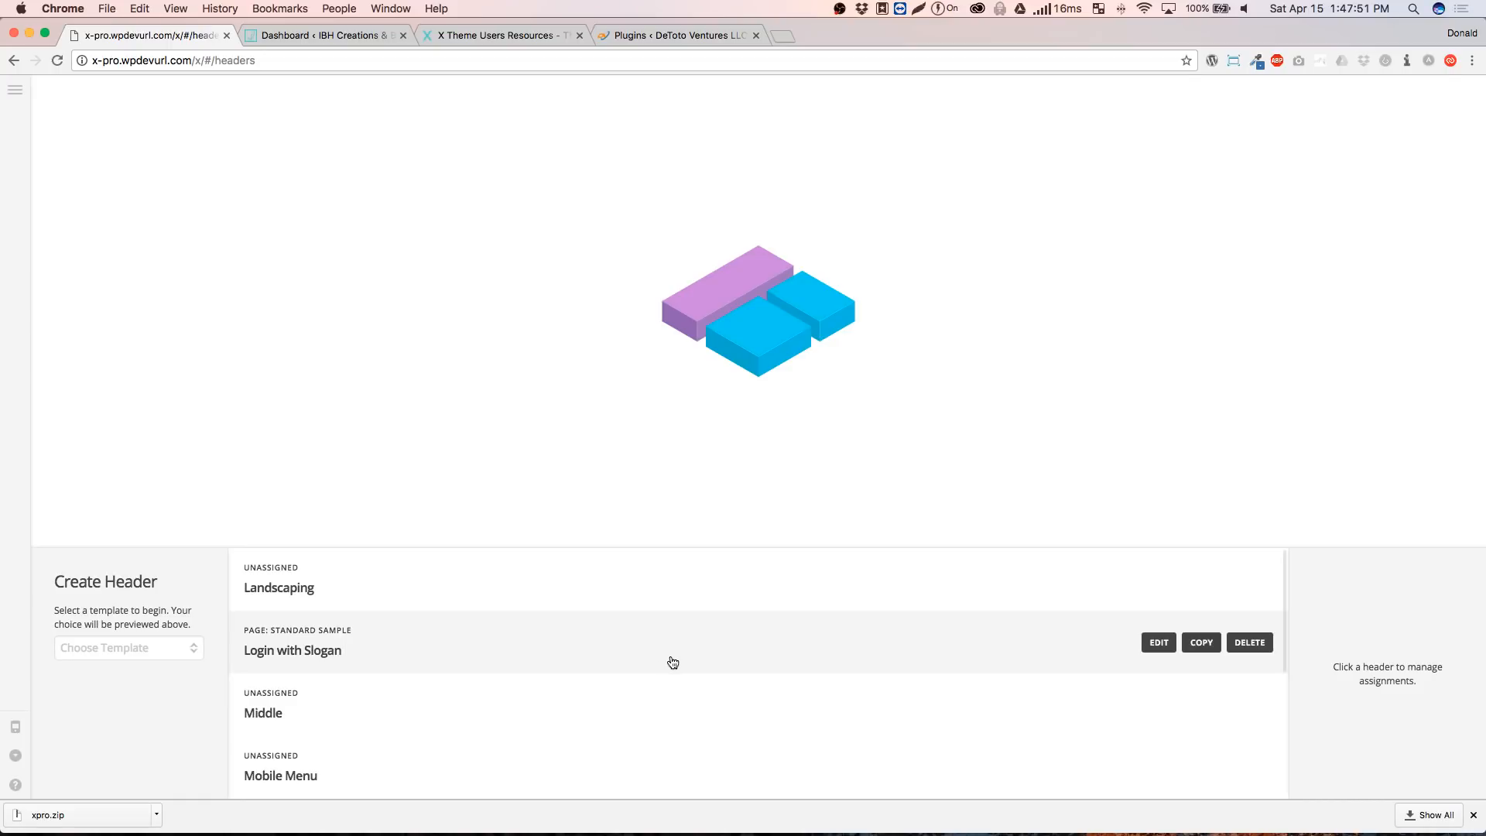
click(1159, 579)
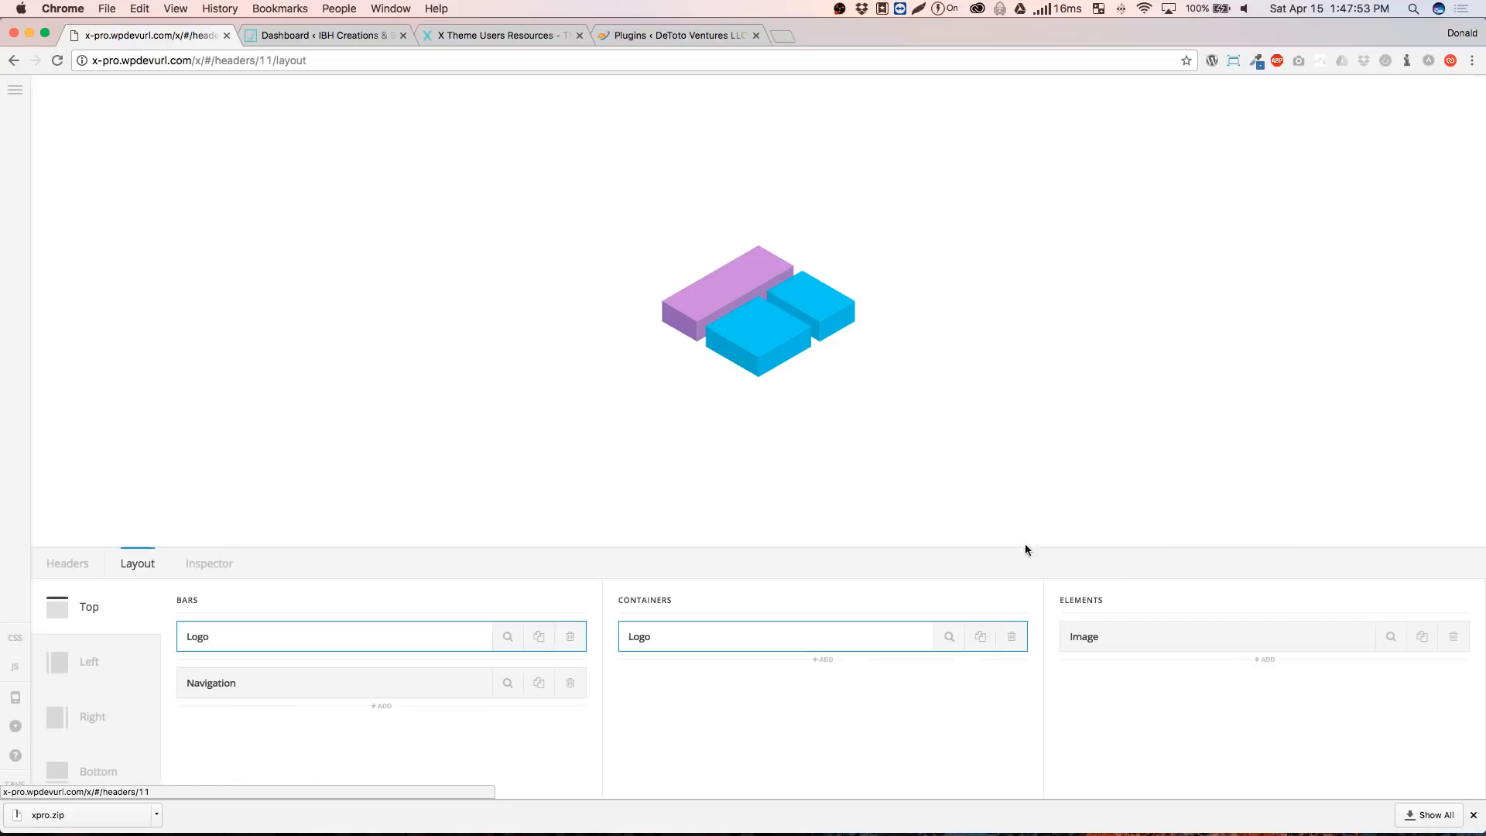
click(425, 687)
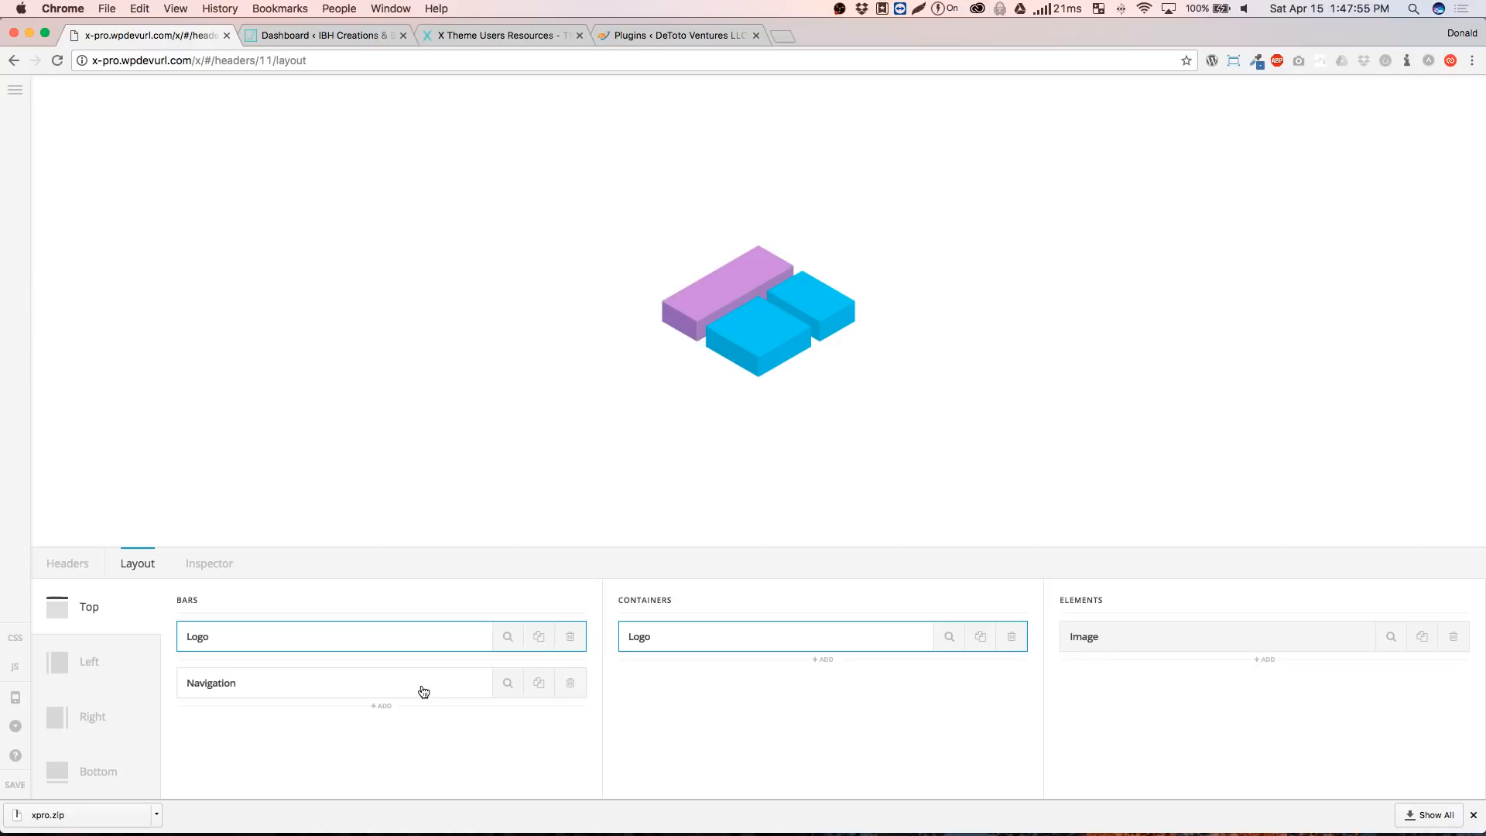
click(860, 682)
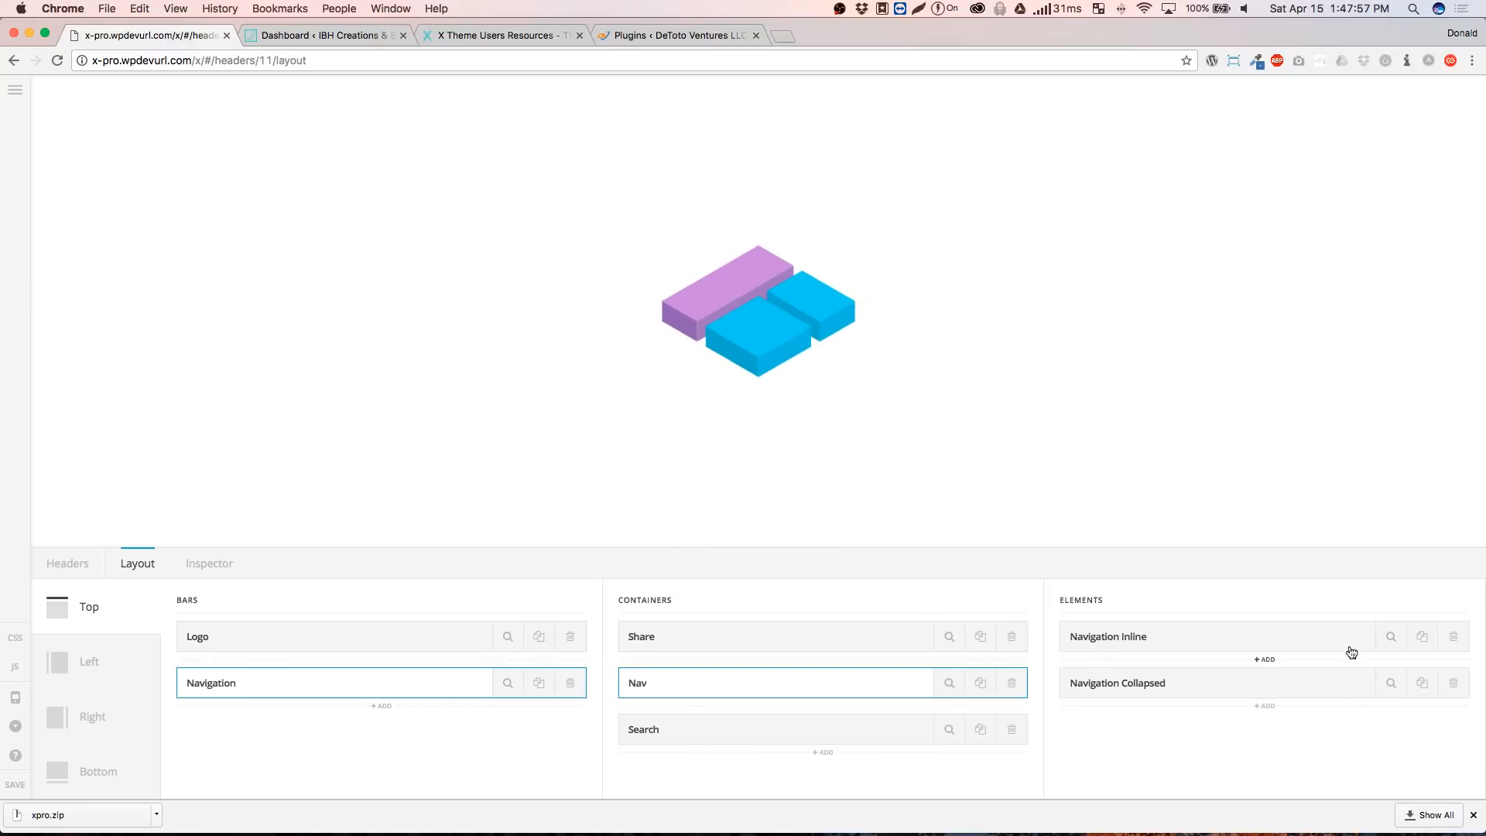
click(1390, 639)
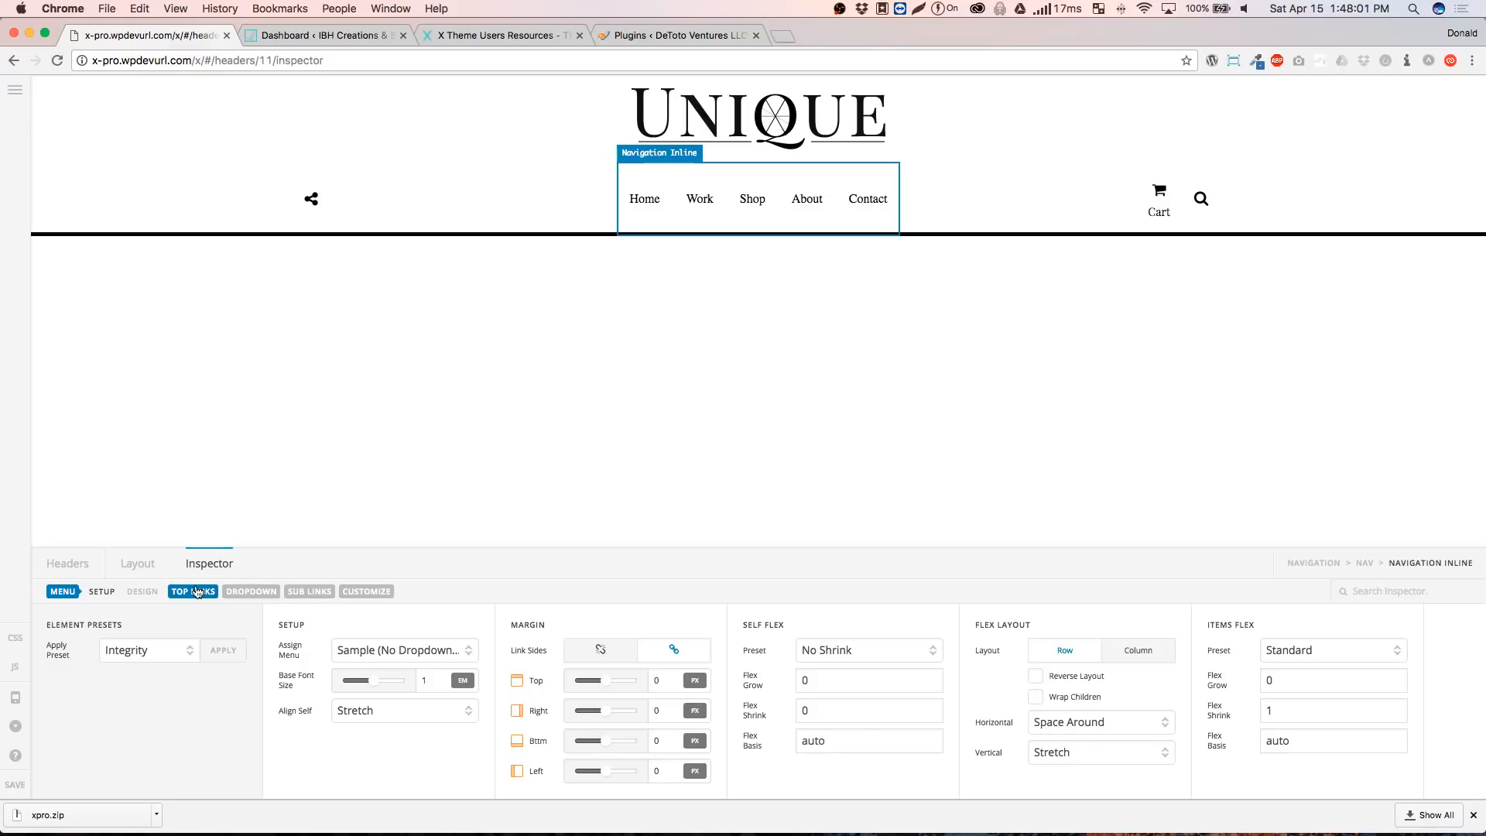
Try the f9f9f9 Second Color as the top links' base text color and set it back to the black Main Color
click(196, 592)
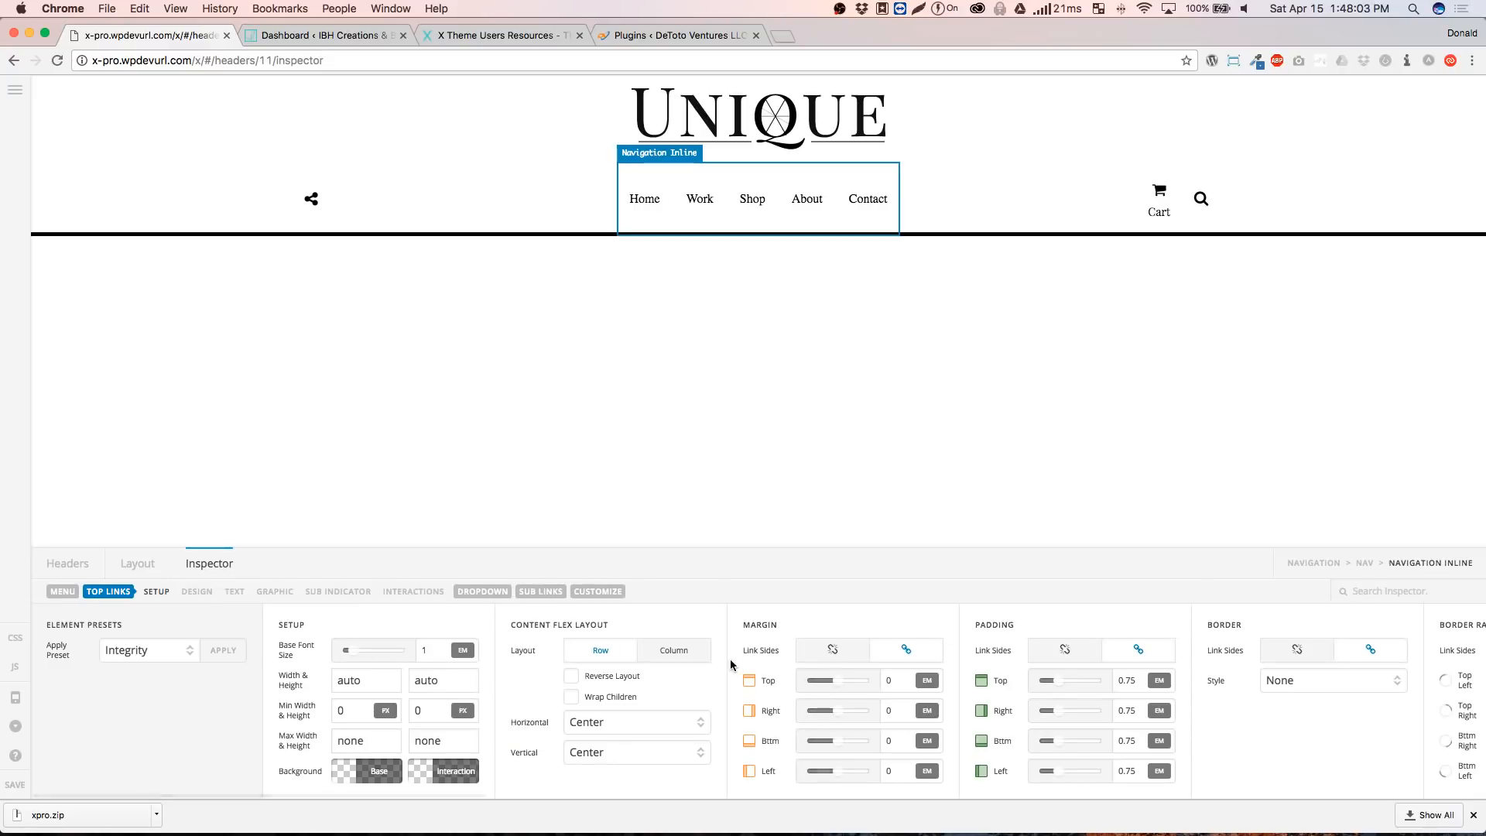
click(232, 593)
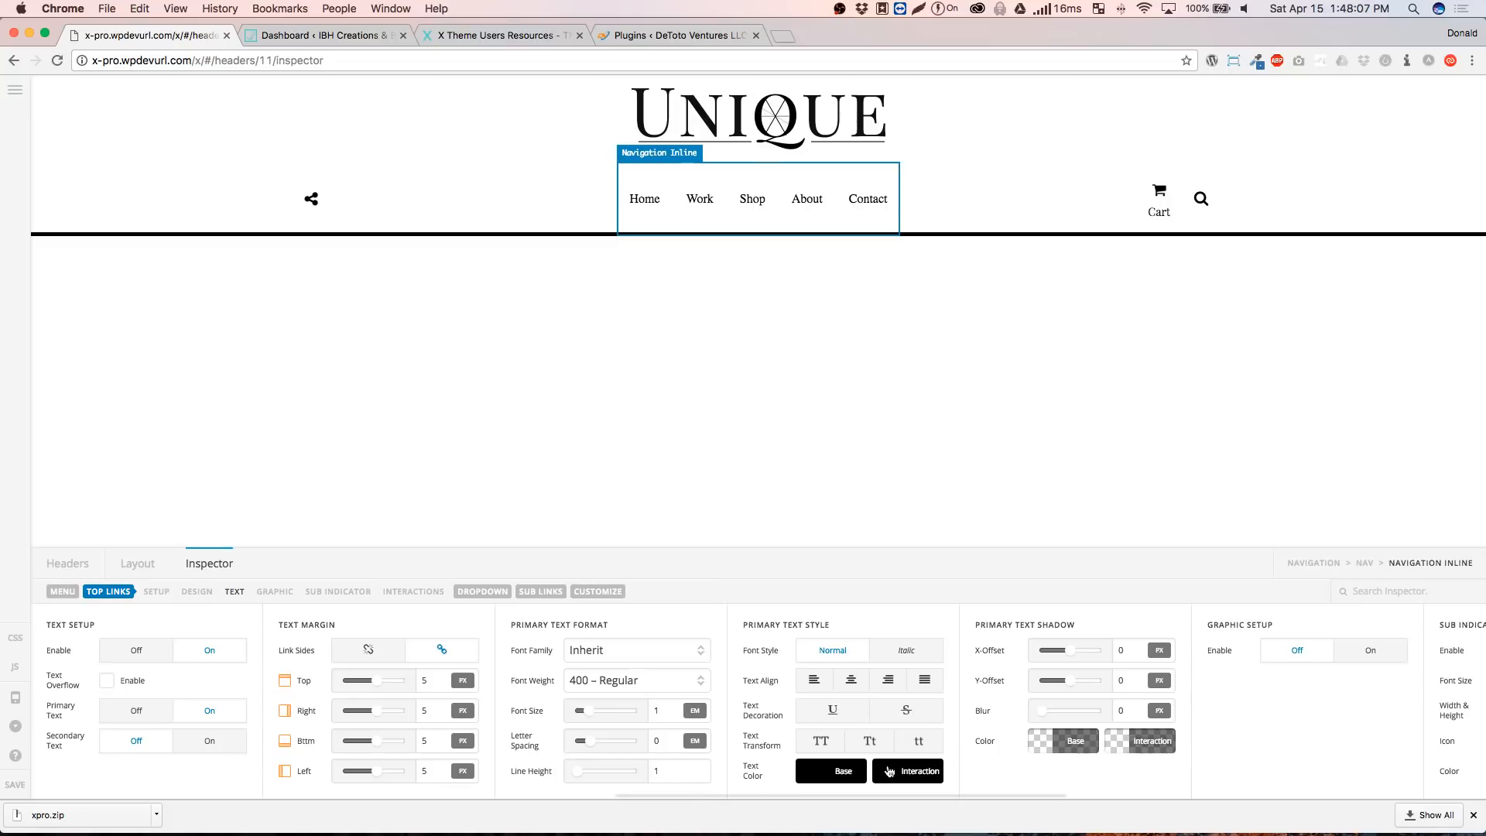
click(823, 780)
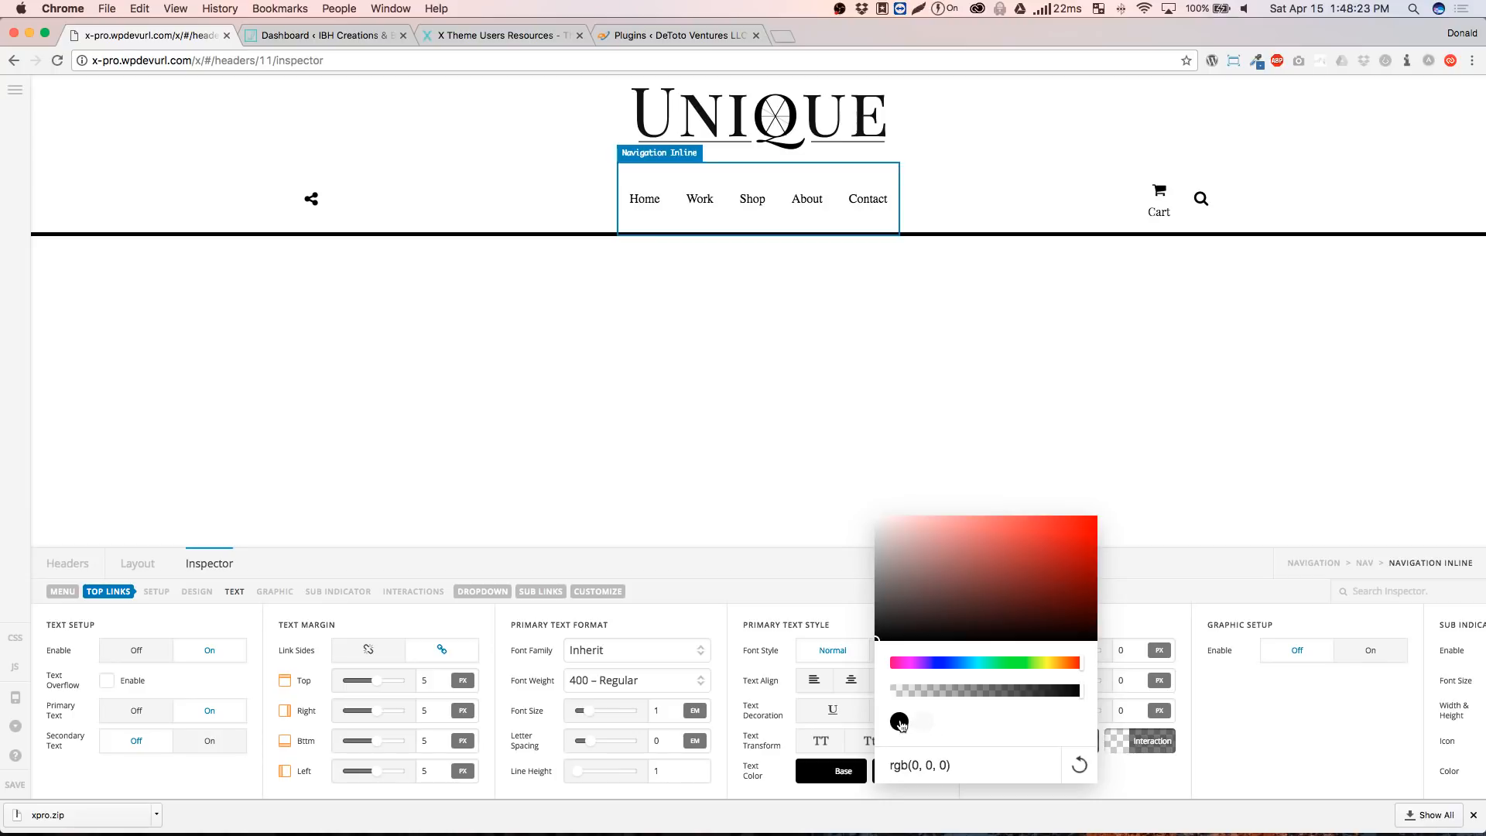
click(923, 724)
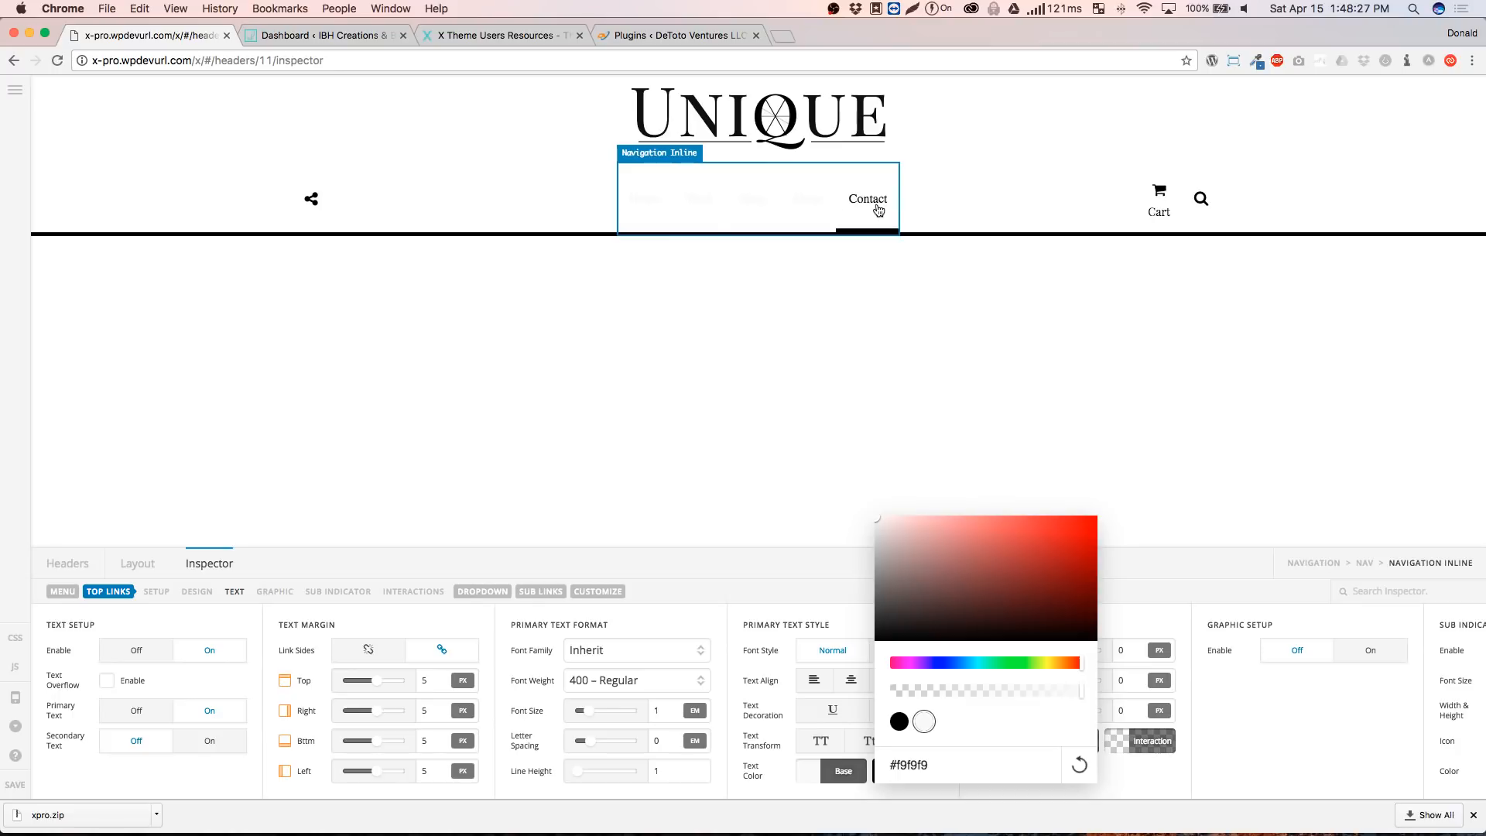
click(898, 721)
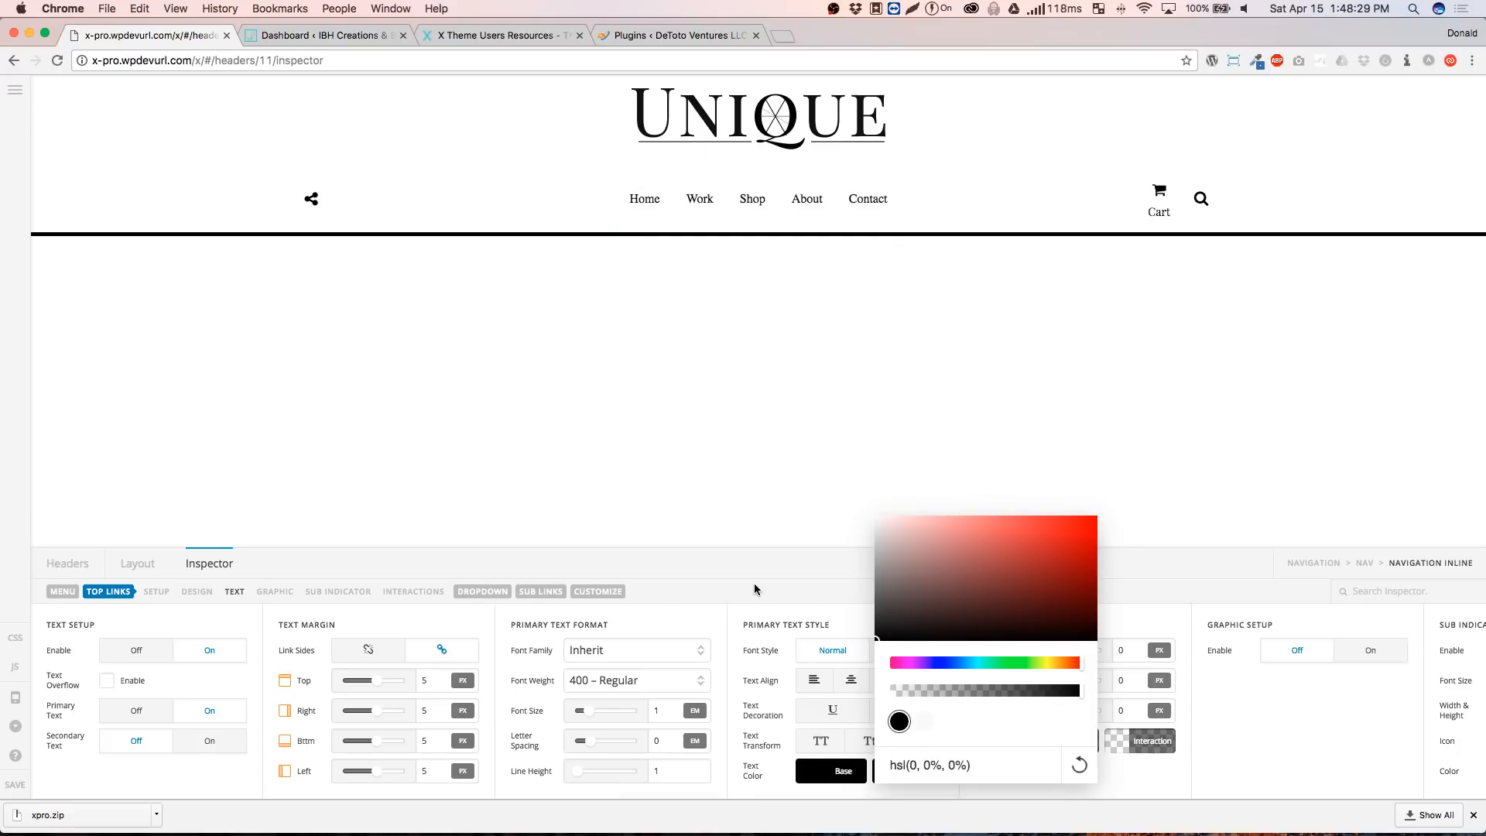
click(751, 590)
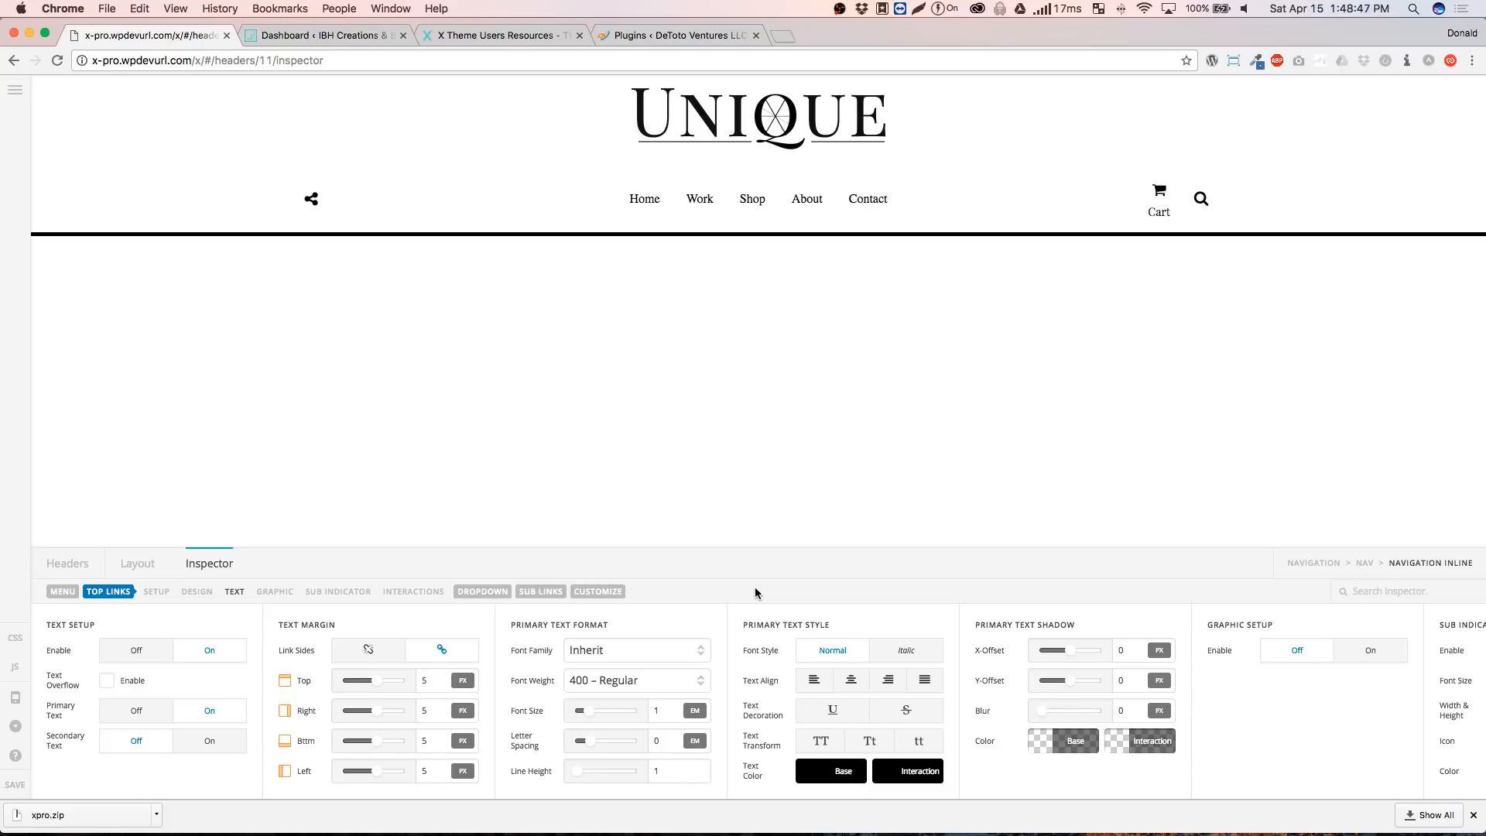
Switch to the IBH Creations & Boutique dashboard, launch X Pro and open its header for editing
click(329, 34)
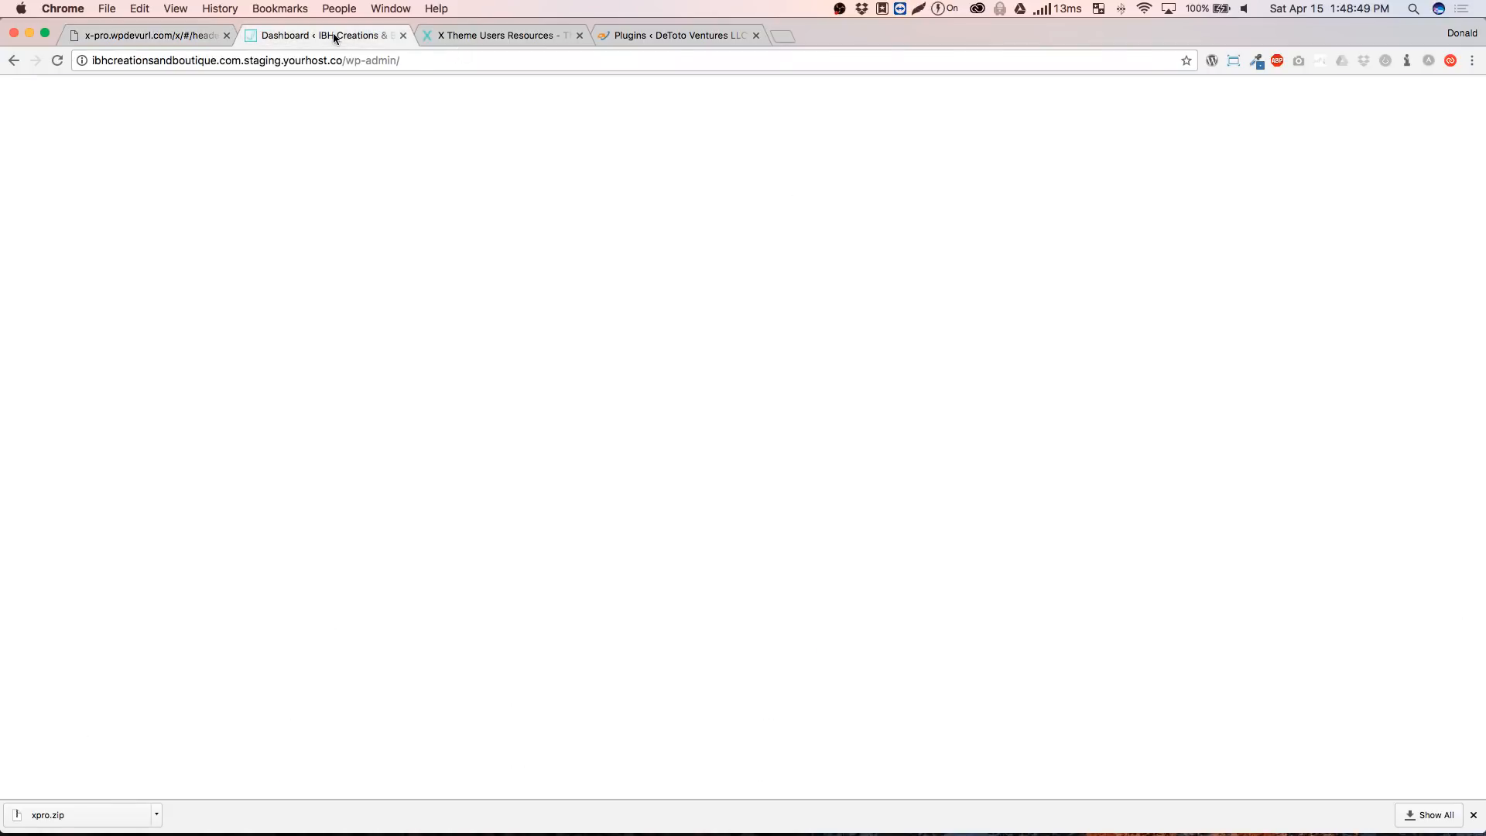
mouse_move(46, 205)
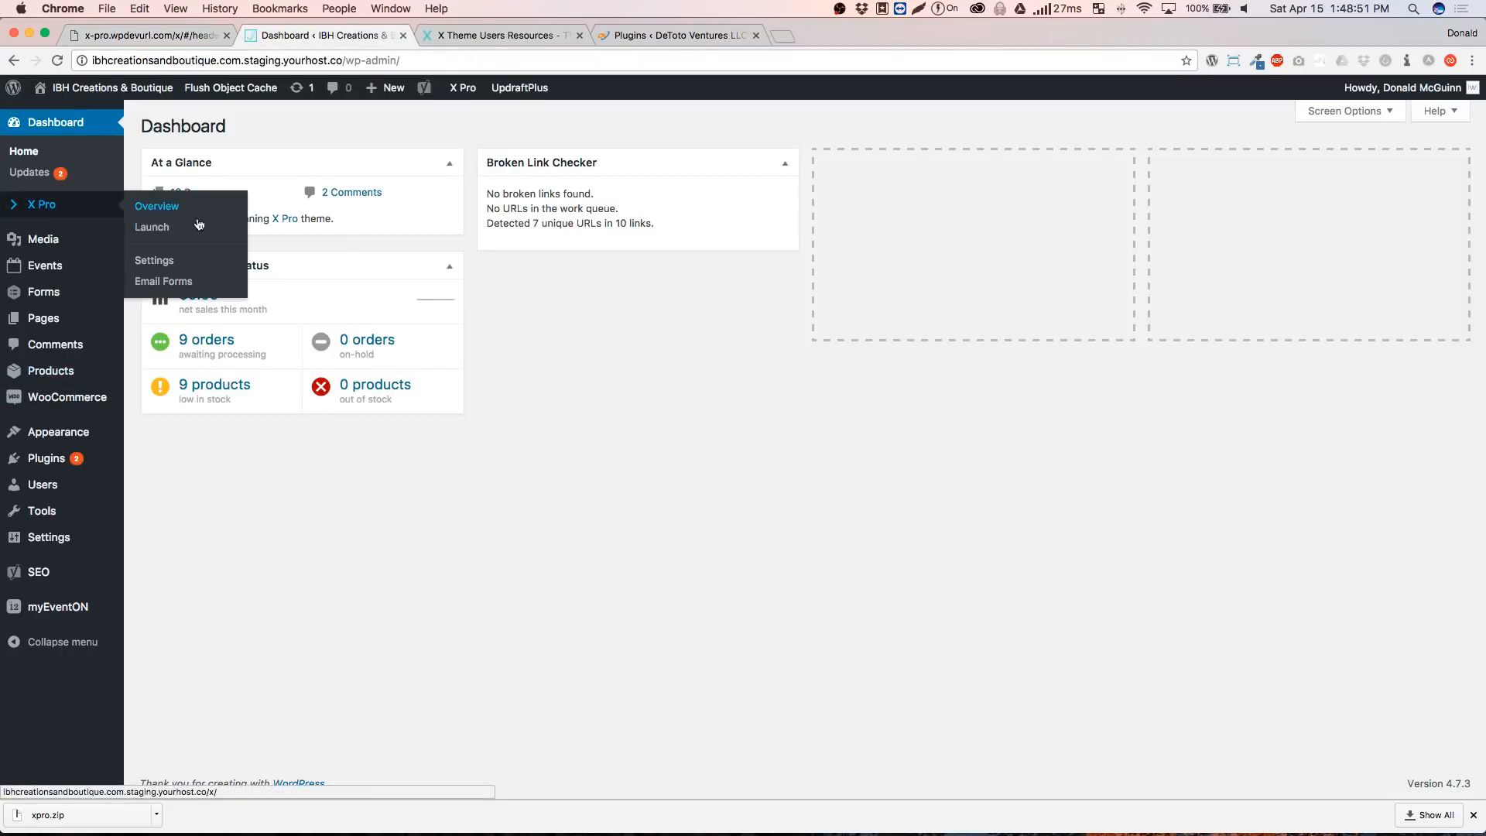
click(190, 232)
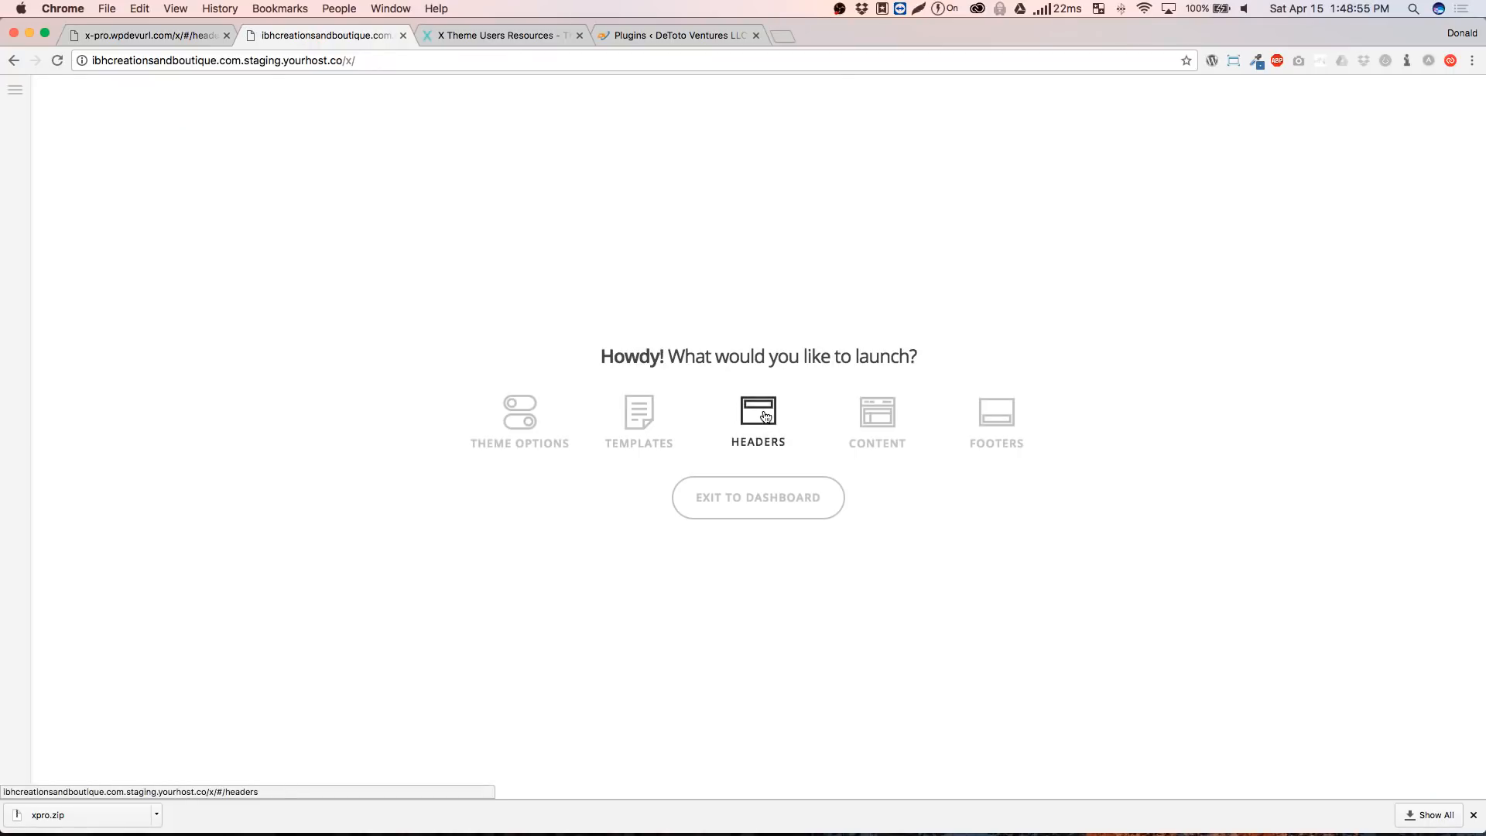
click(759, 415)
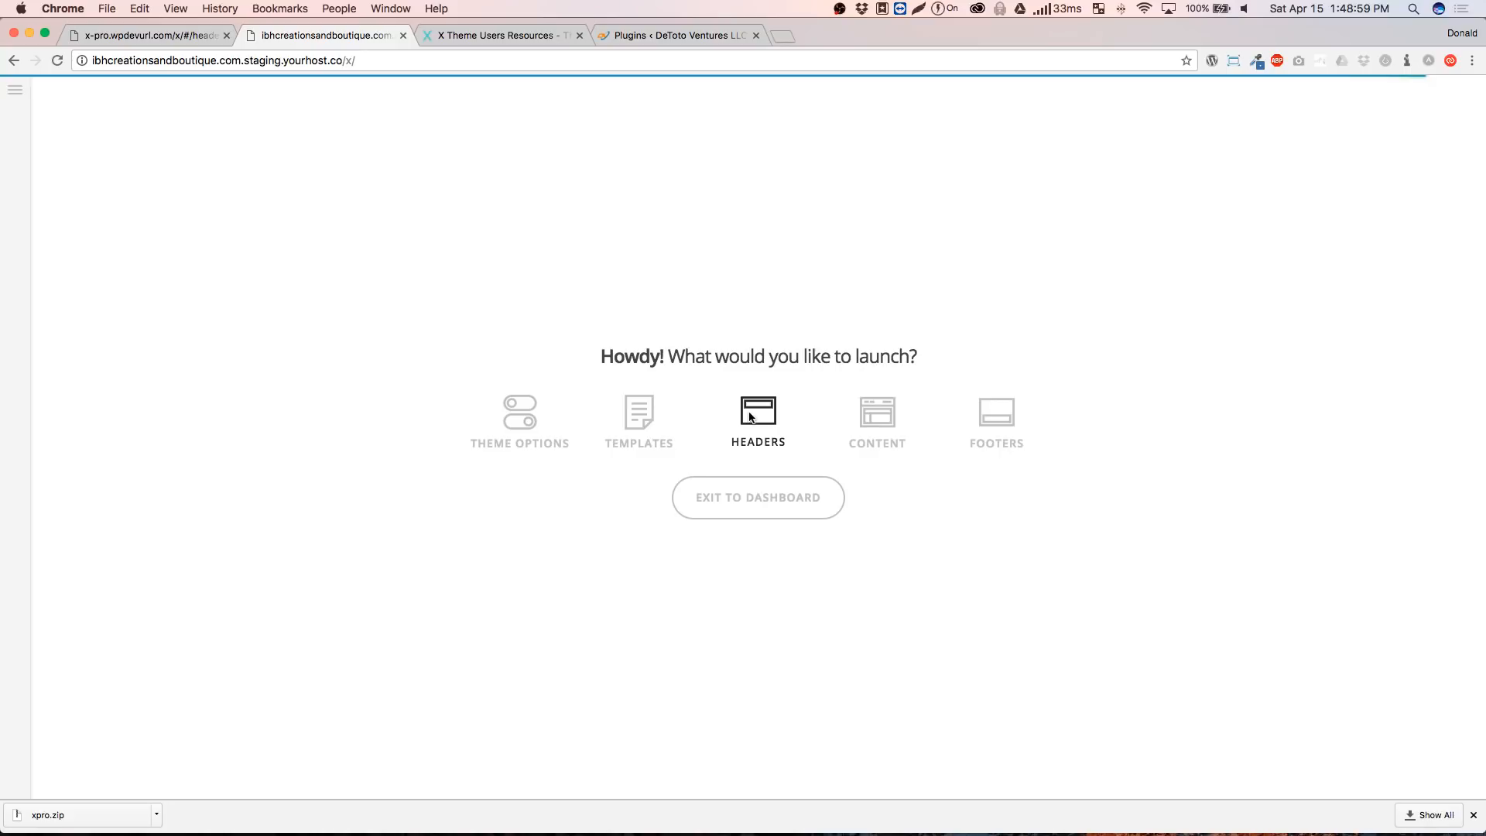
click(1145, 590)
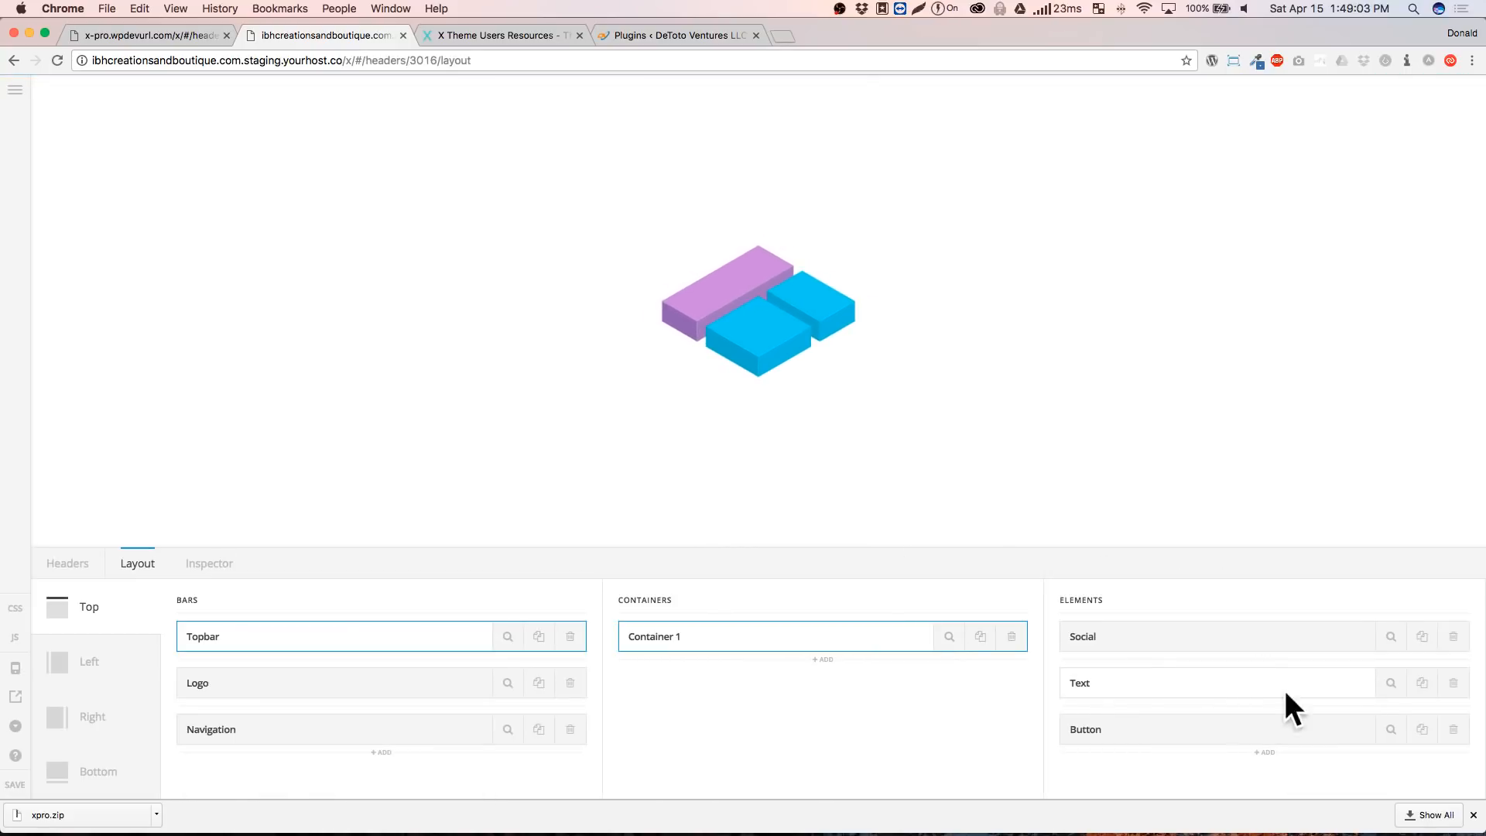
Open the Topbar's Social element settings and examine the template colors offered for its base background
click(1391, 637)
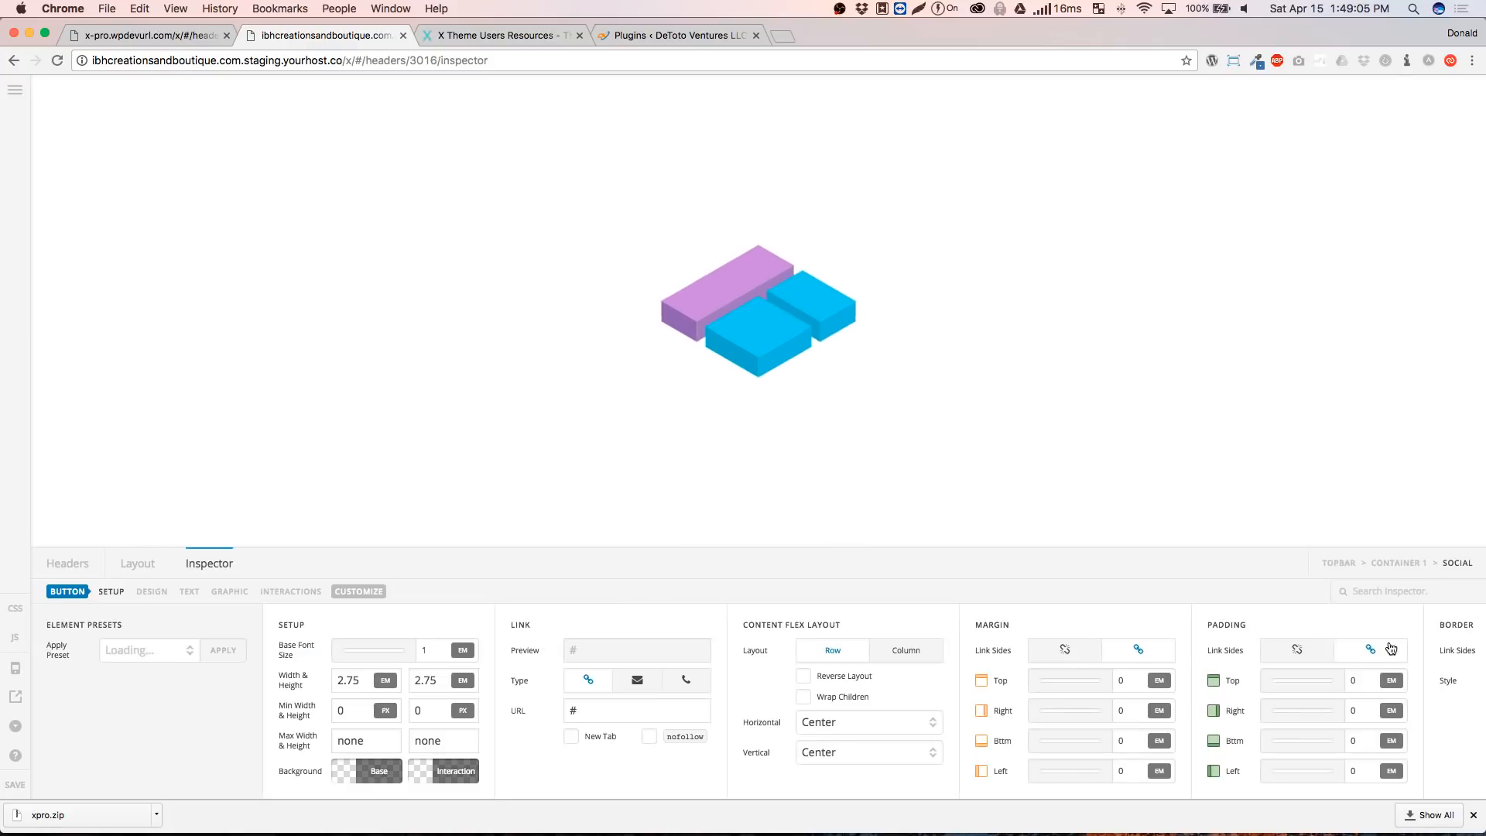
click(370, 770)
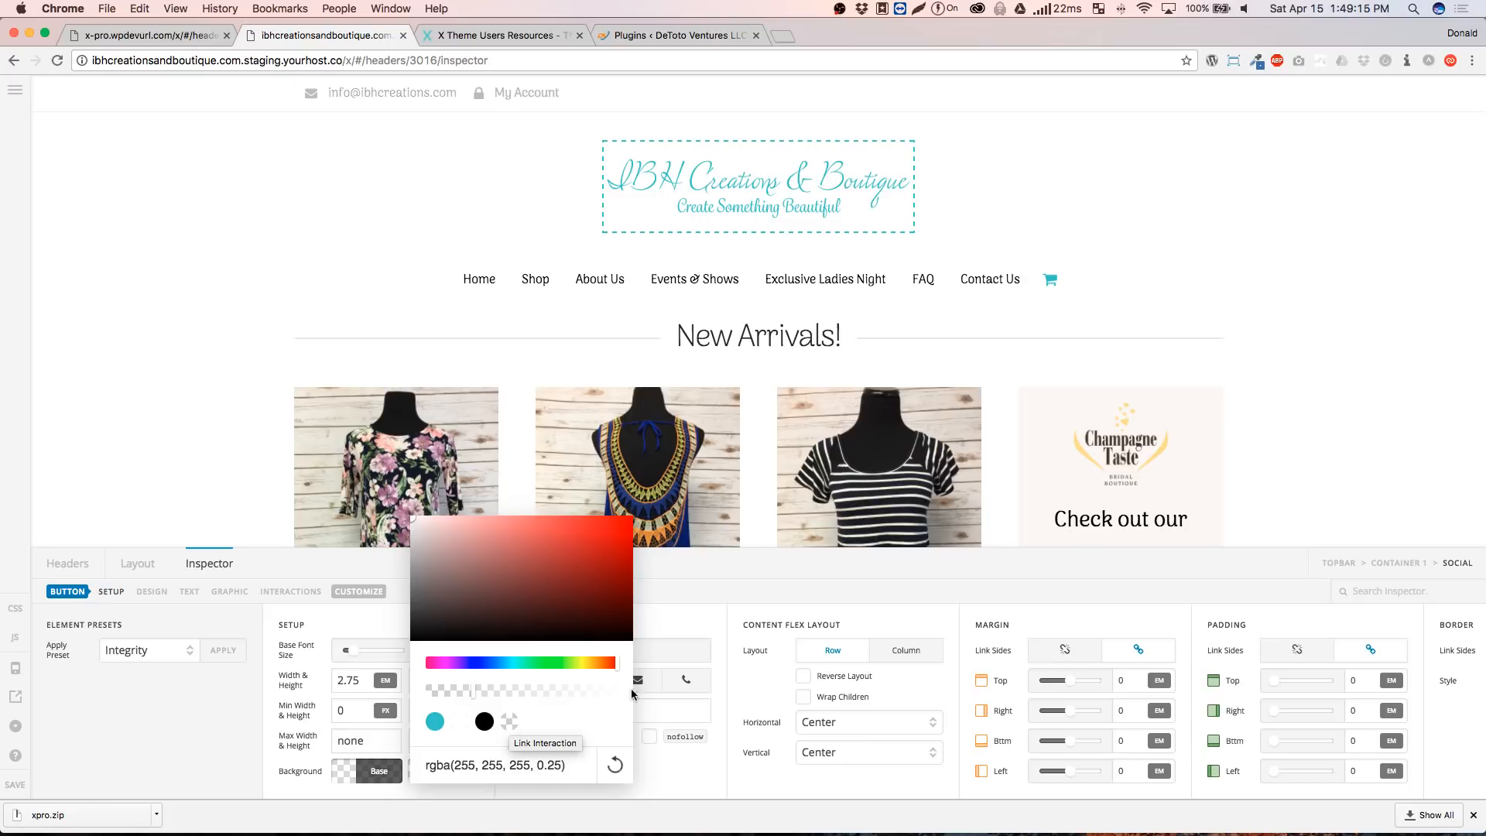
click(712, 576)
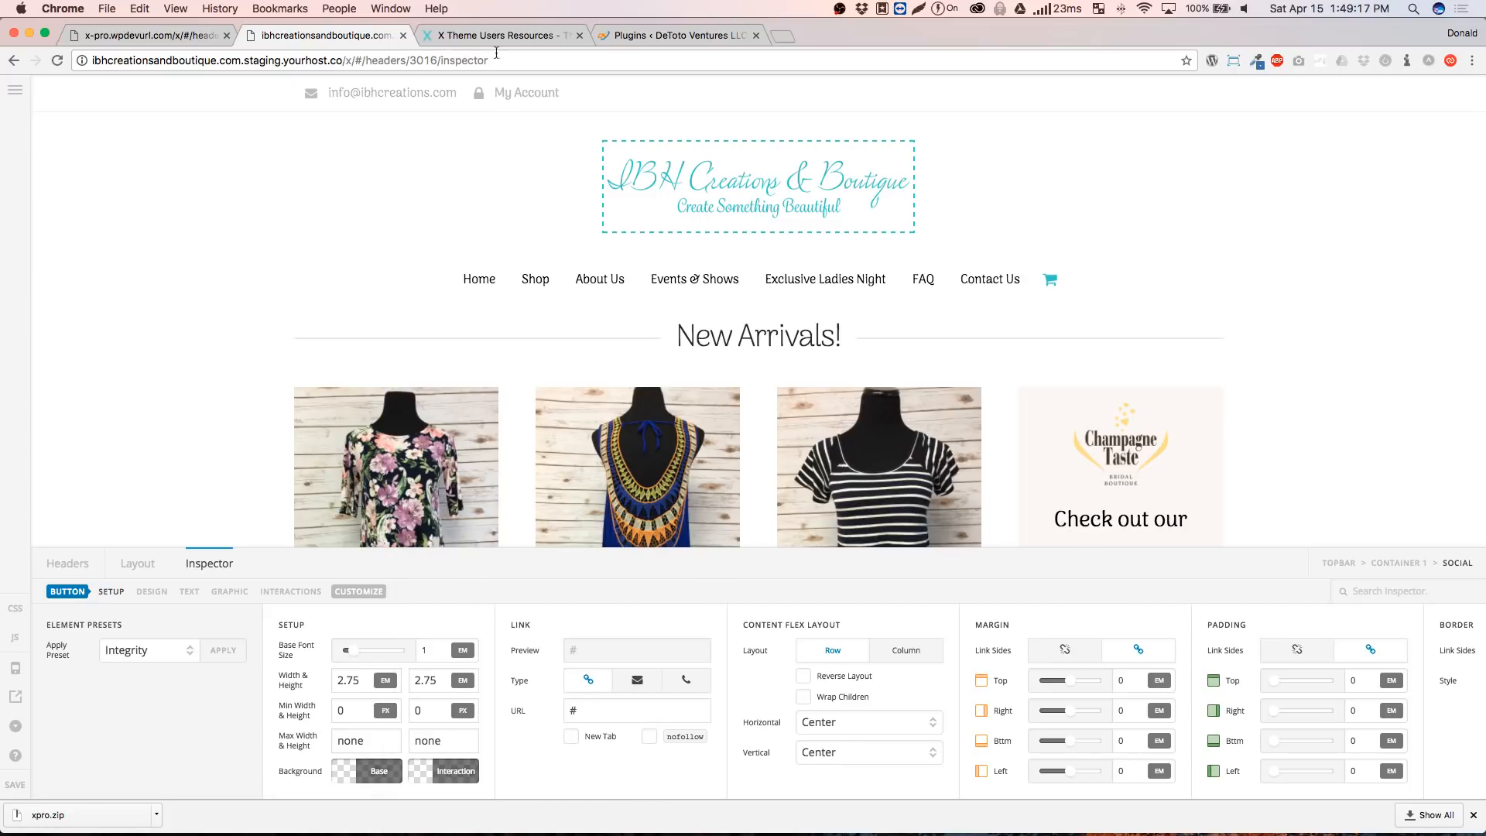
Bring the separate Instant Memories site window (im.wpdevurl.com) into the main browser window as a tab
click(784, 36)
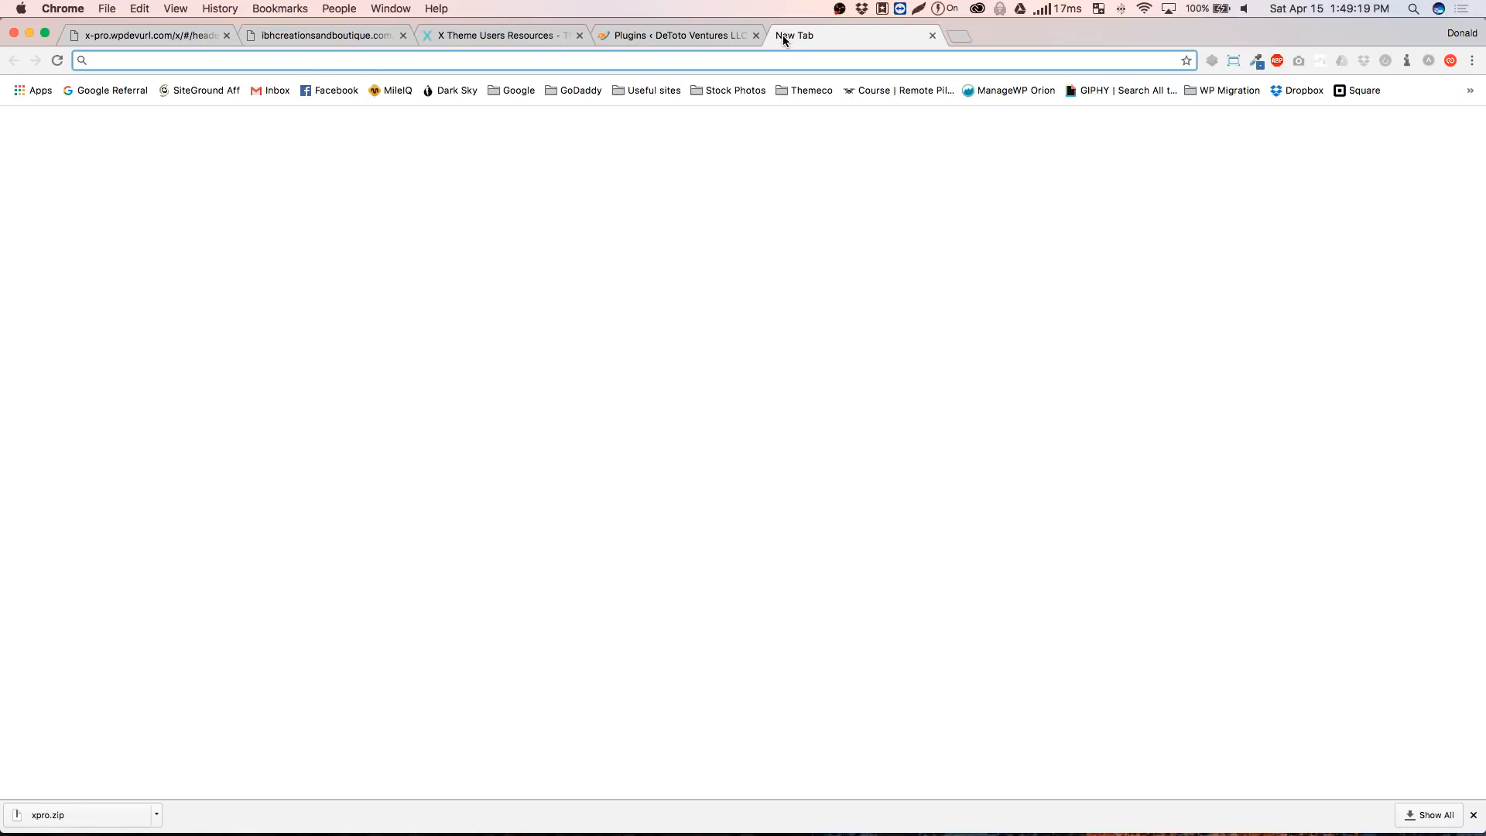
key(super+w)
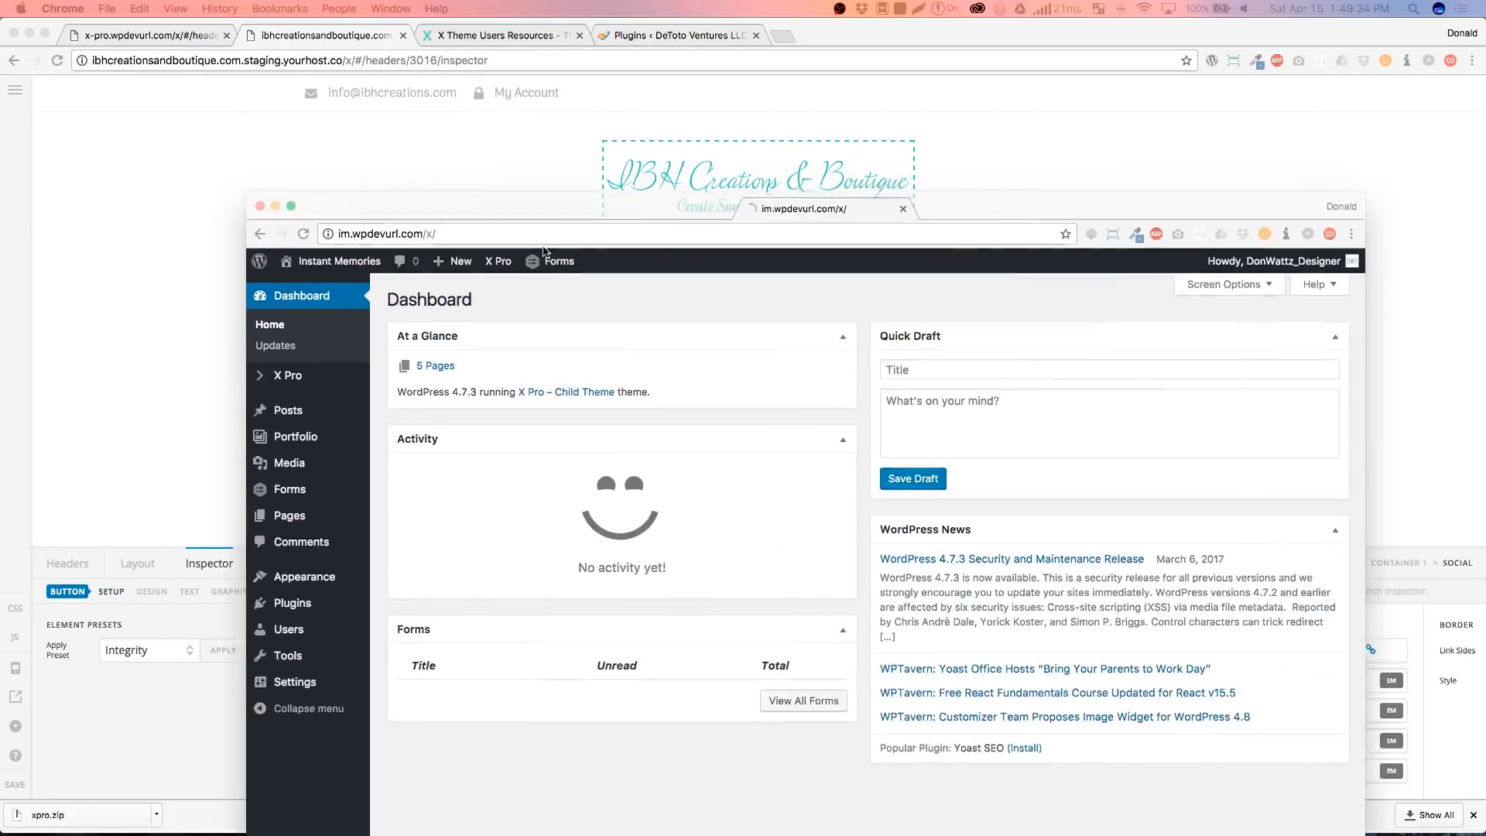
drag(371, 216, 816, 38)
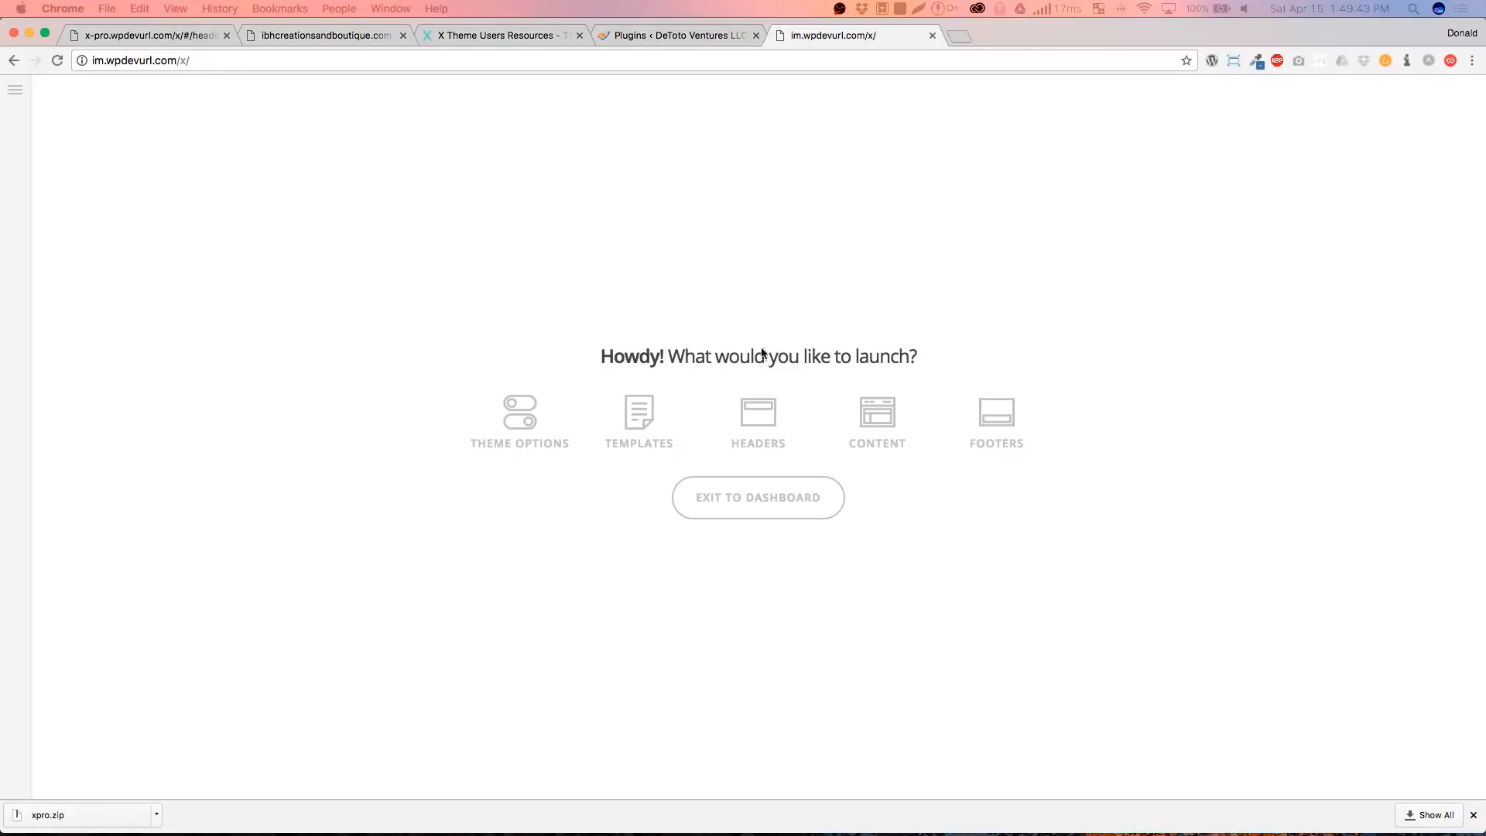
Open the Instant Memories site's Main header for editing and look through its page preview
click(758, 414)
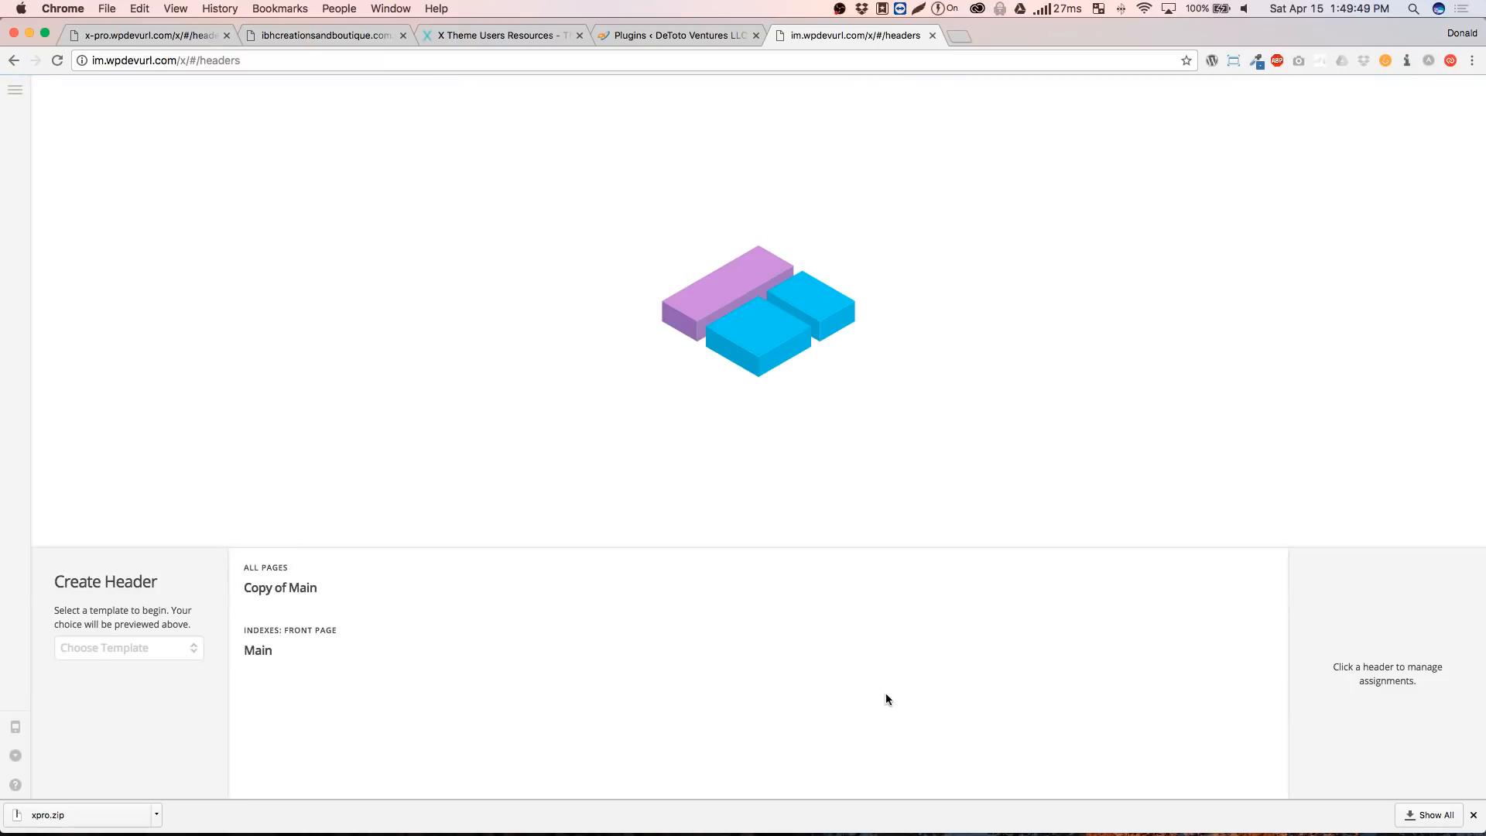
click(1160, 644)
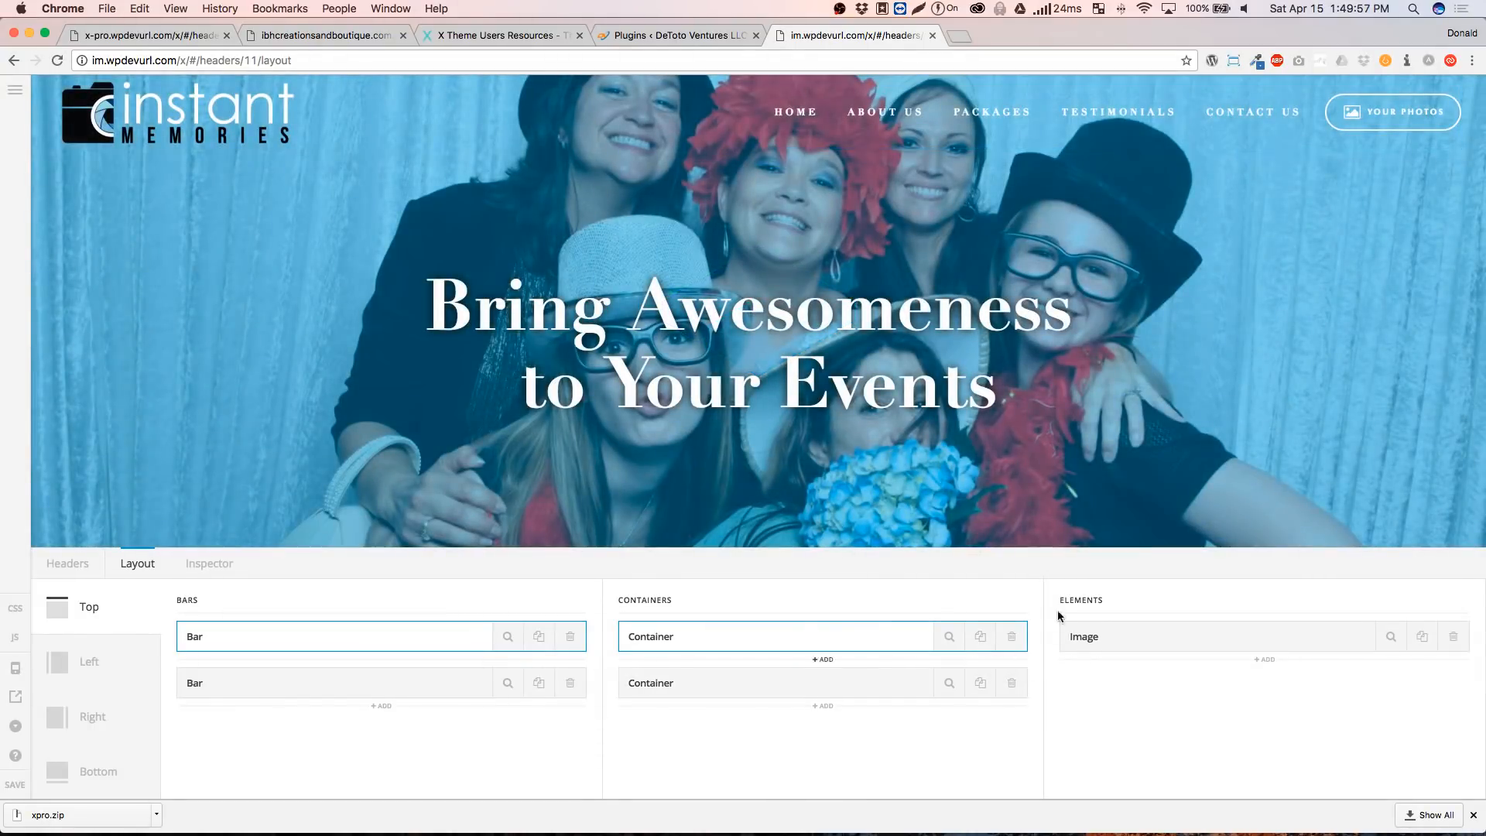
scroll(253, 340, down, 2)
scroll(253, 341, down, 5)
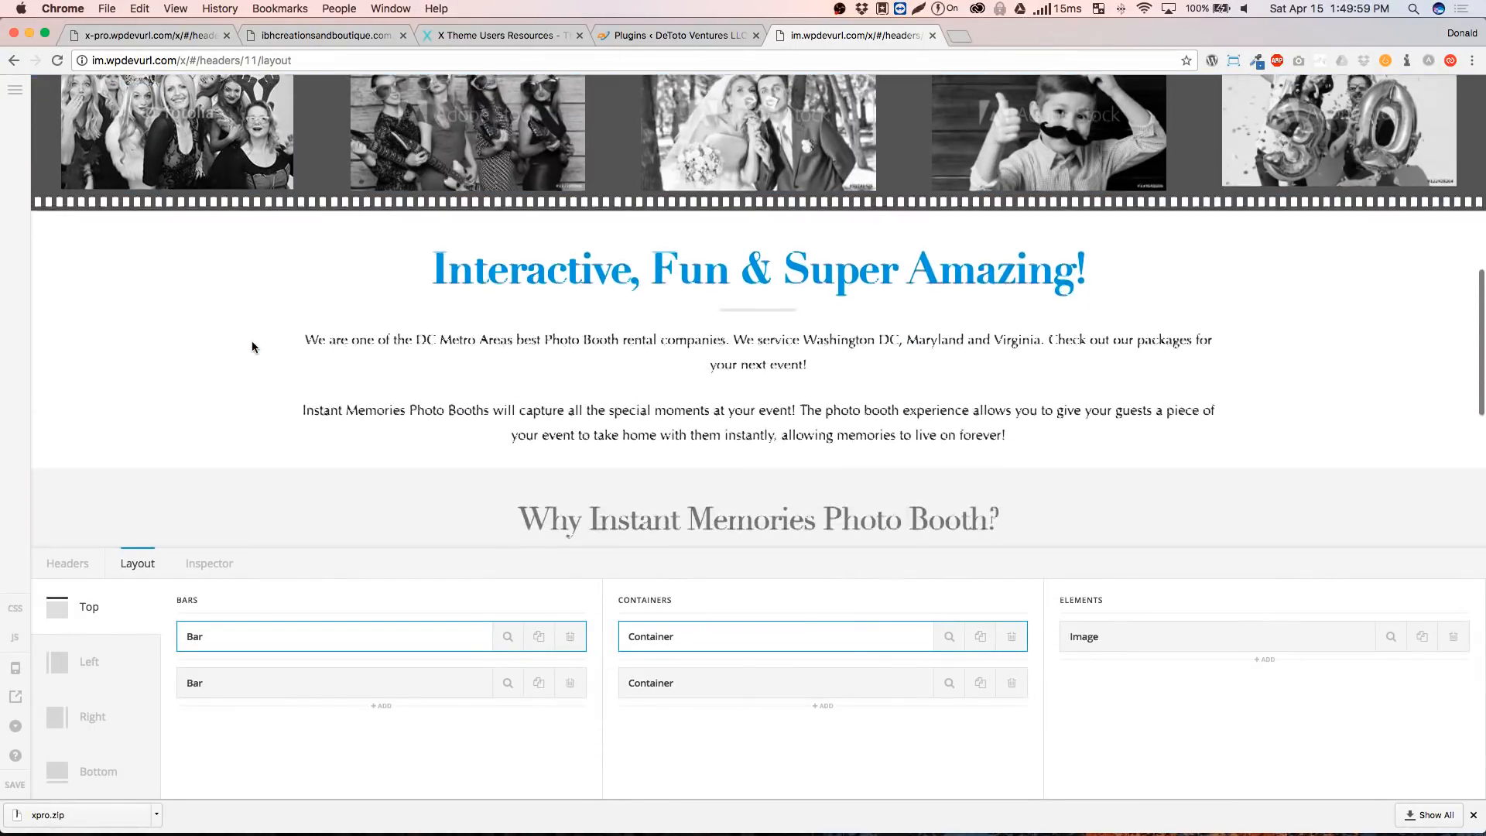
scroll(253, 340, up, 1)
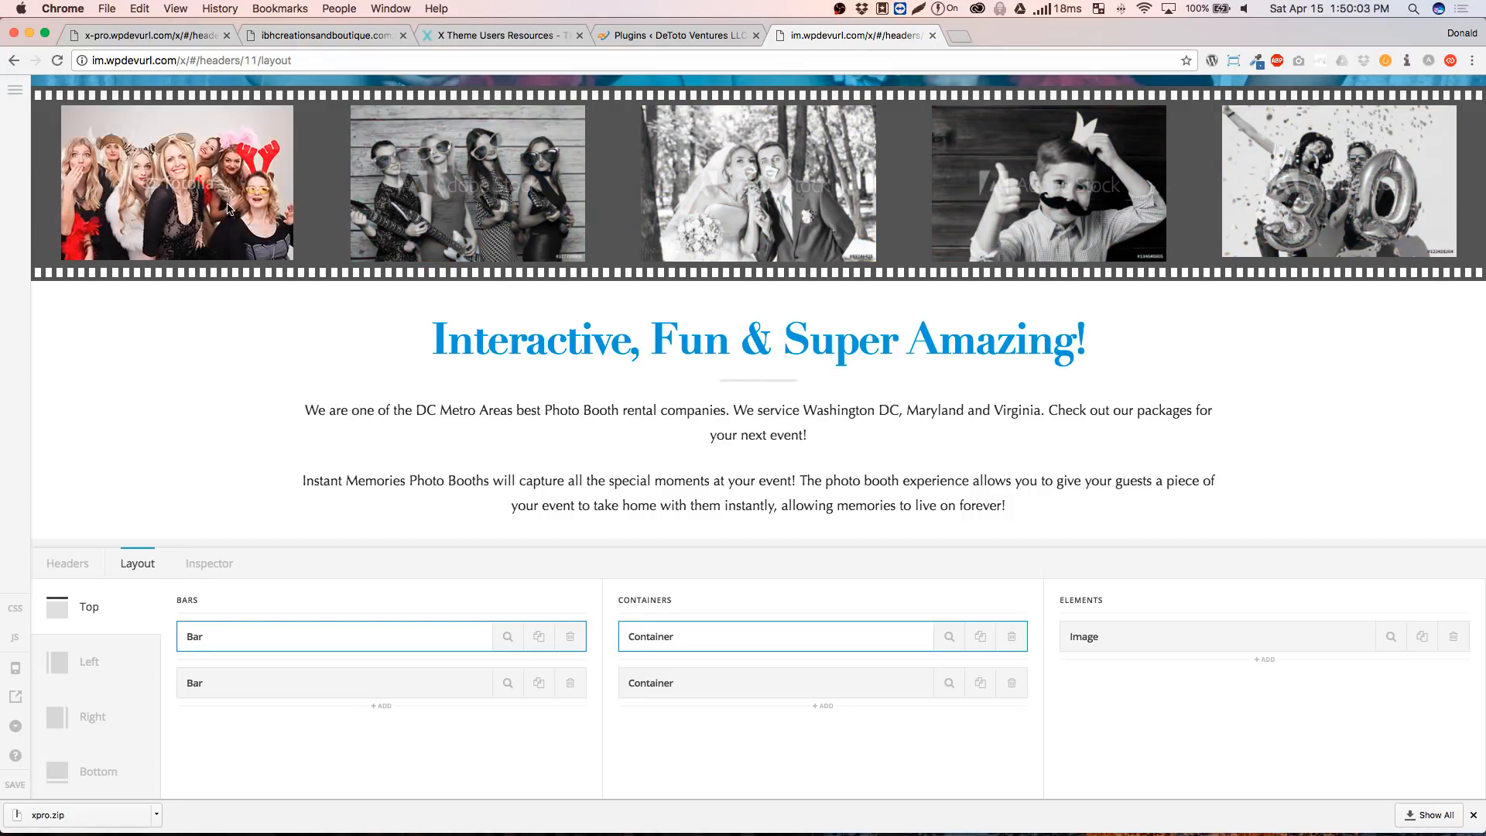
scroll(169, 341, up, 4)
scroll(169, 338, up, 3)
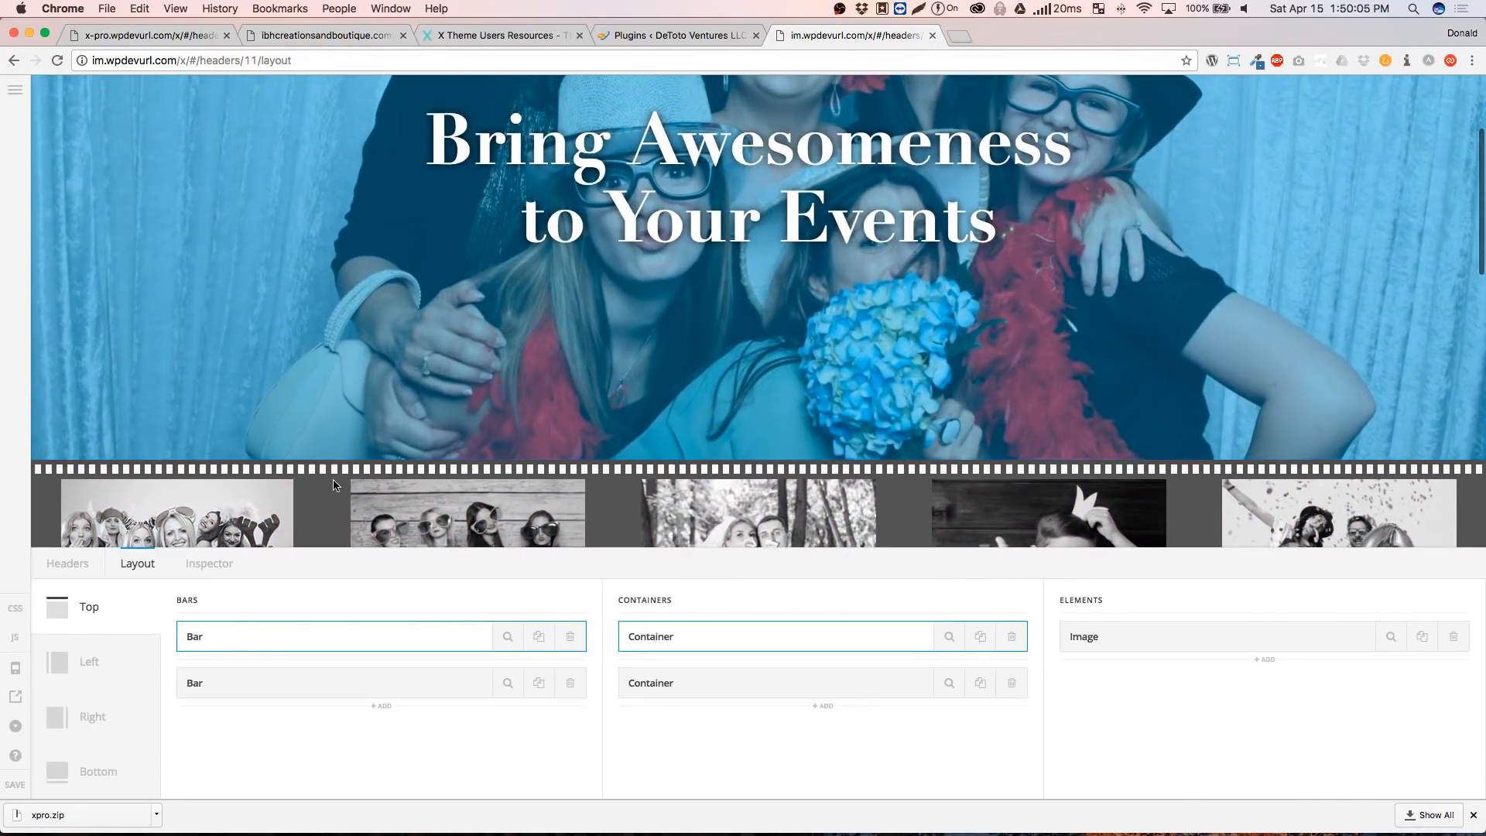
scroll(476, 439, up, 5)
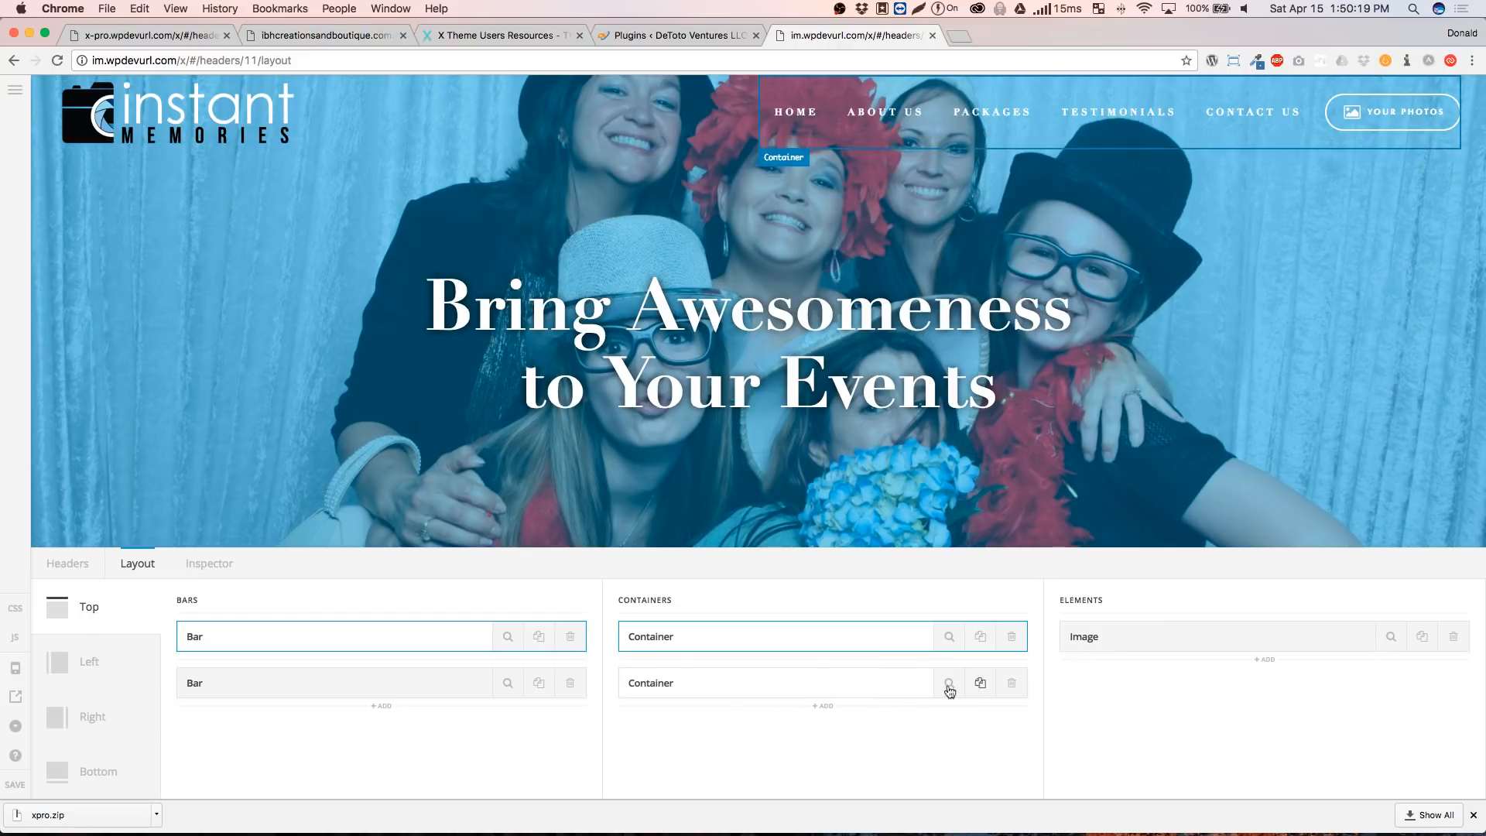
Open the Button element's settings in the second container and examine the template colors offered for its base background
click(894, 688)
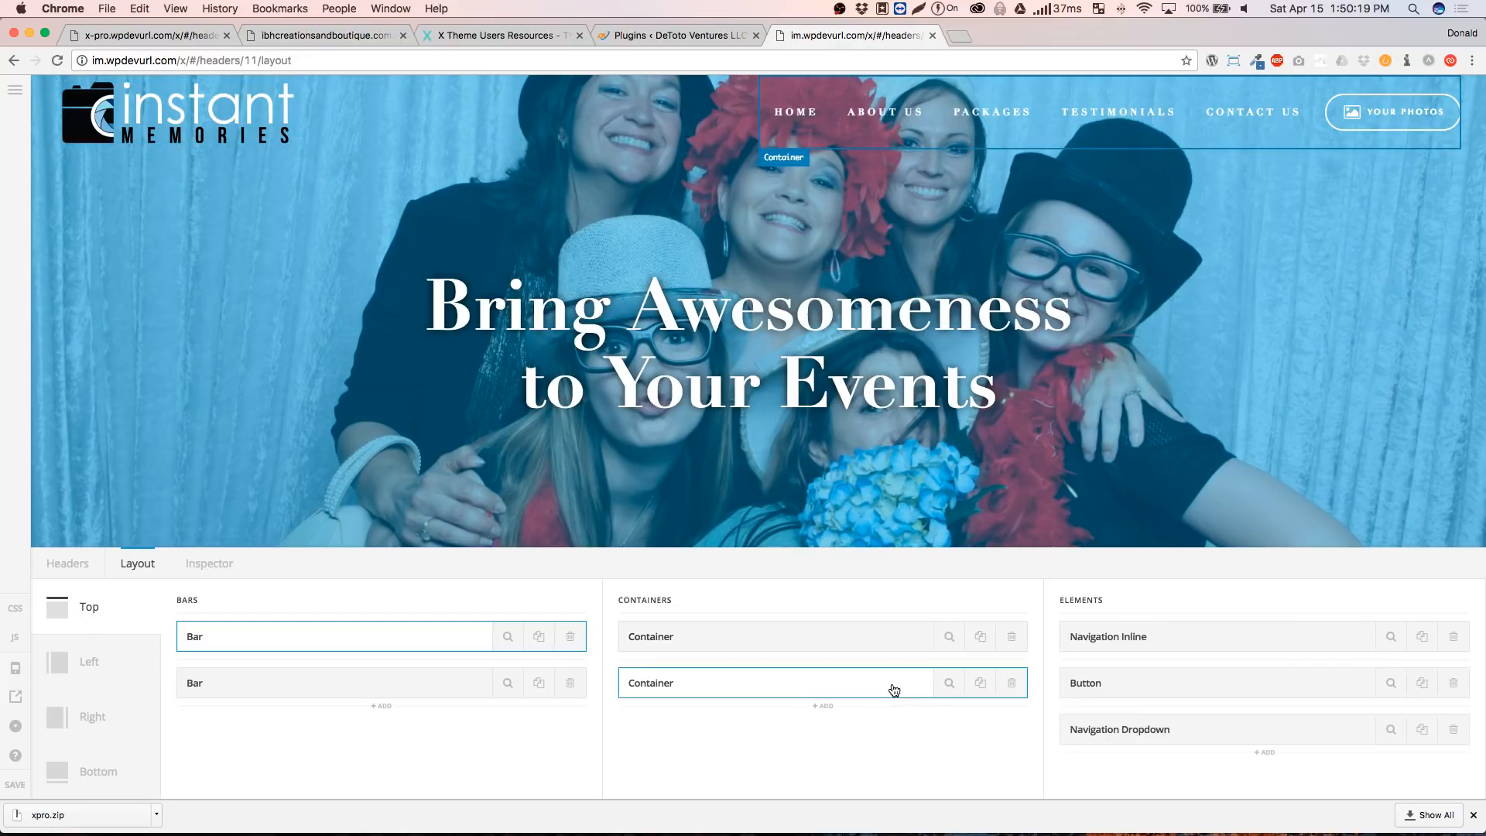
click(1392, 684)
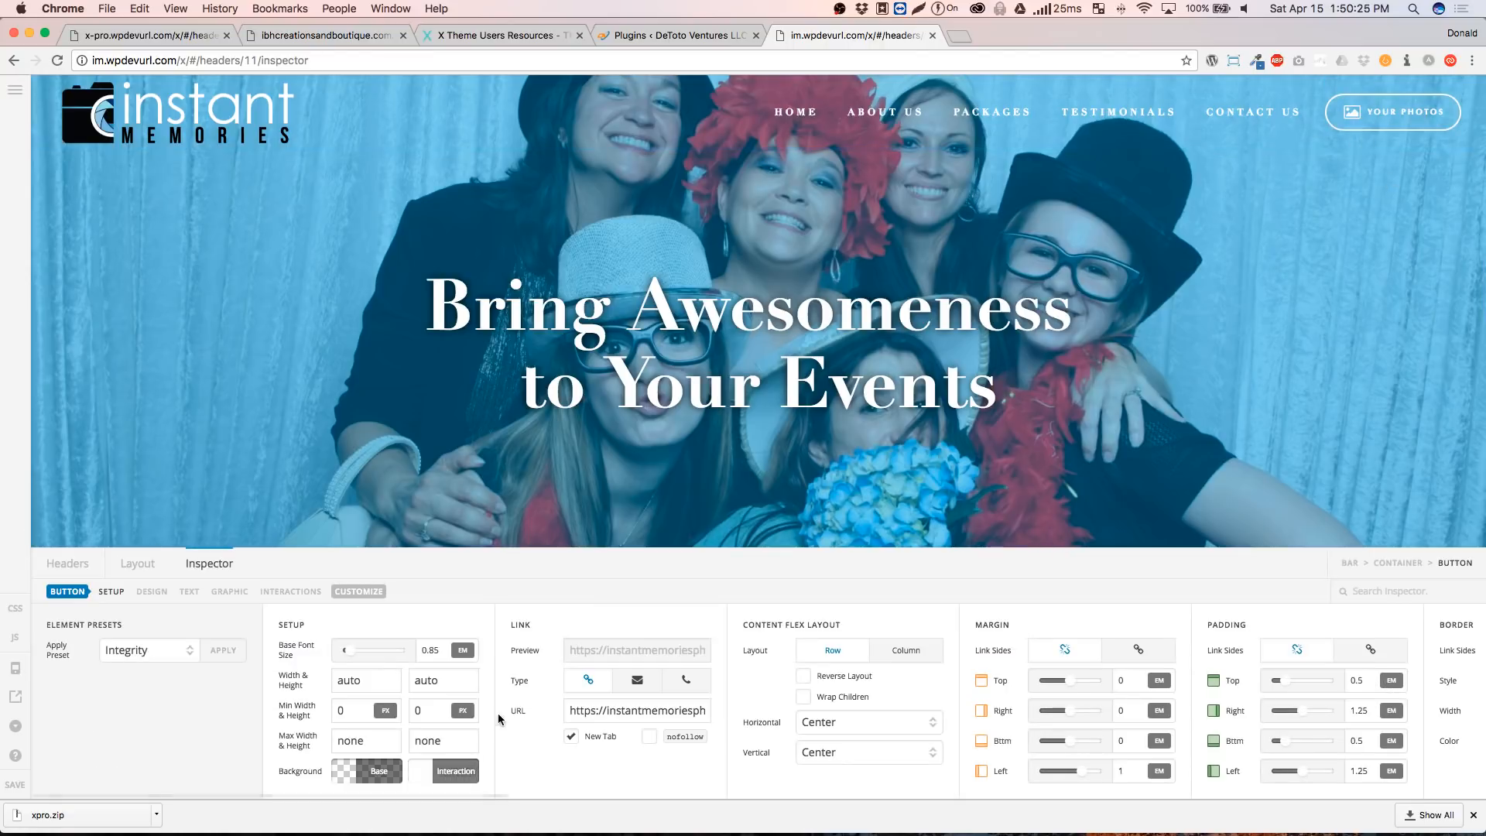
click(383, 772)
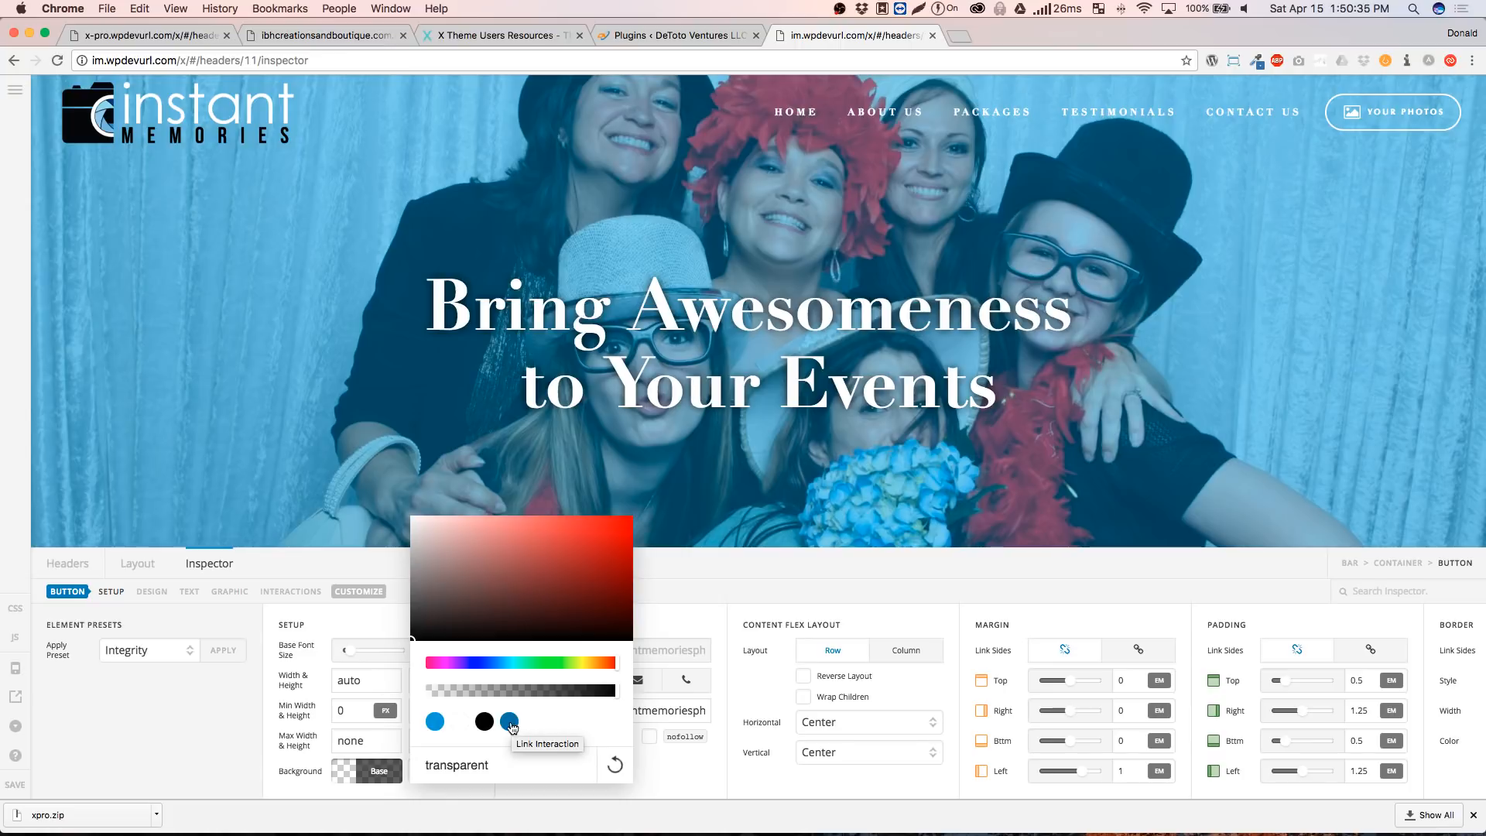
click(708, 590)
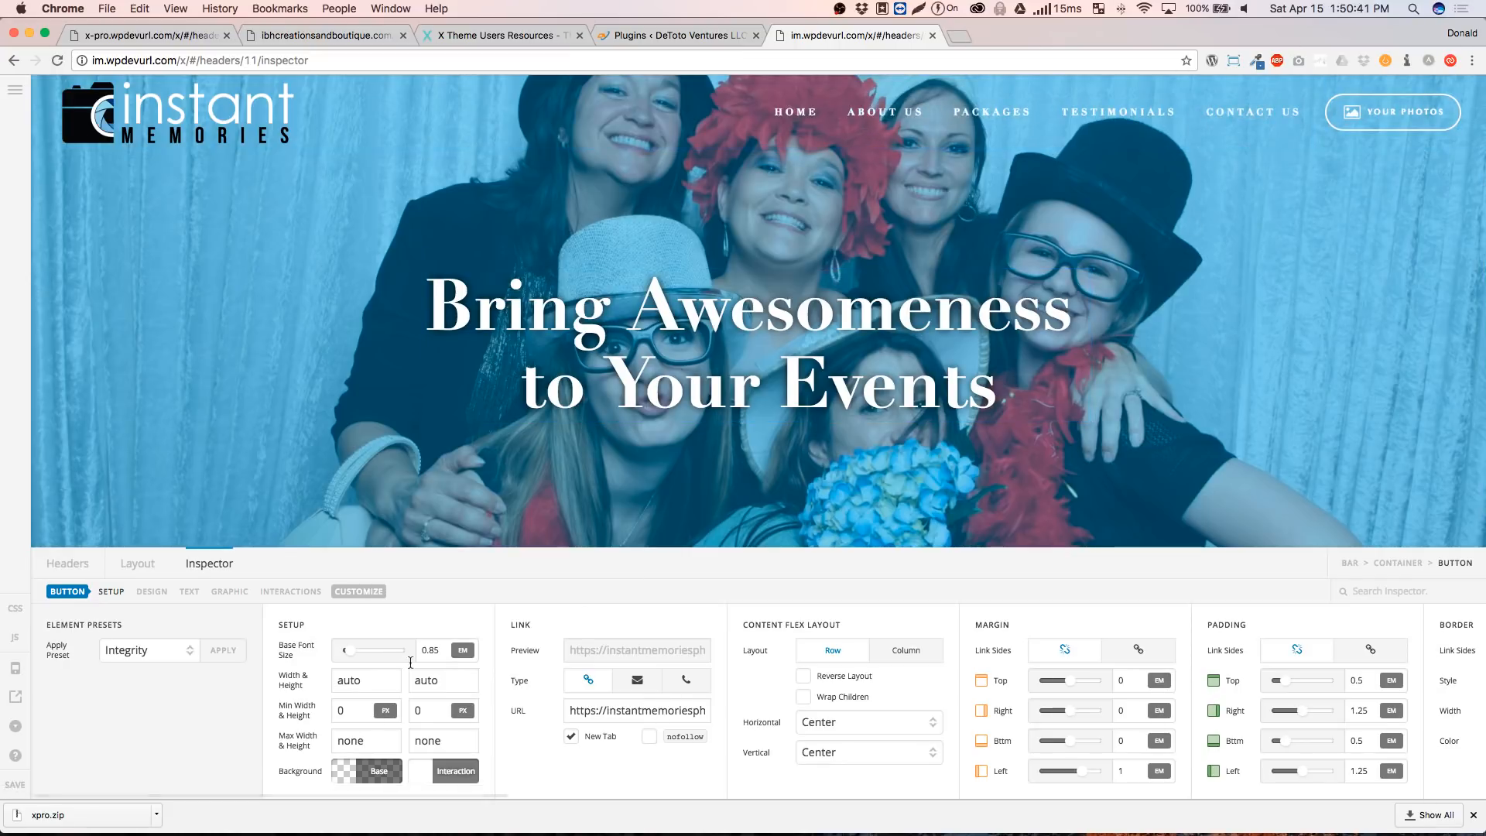
click(379, 771)
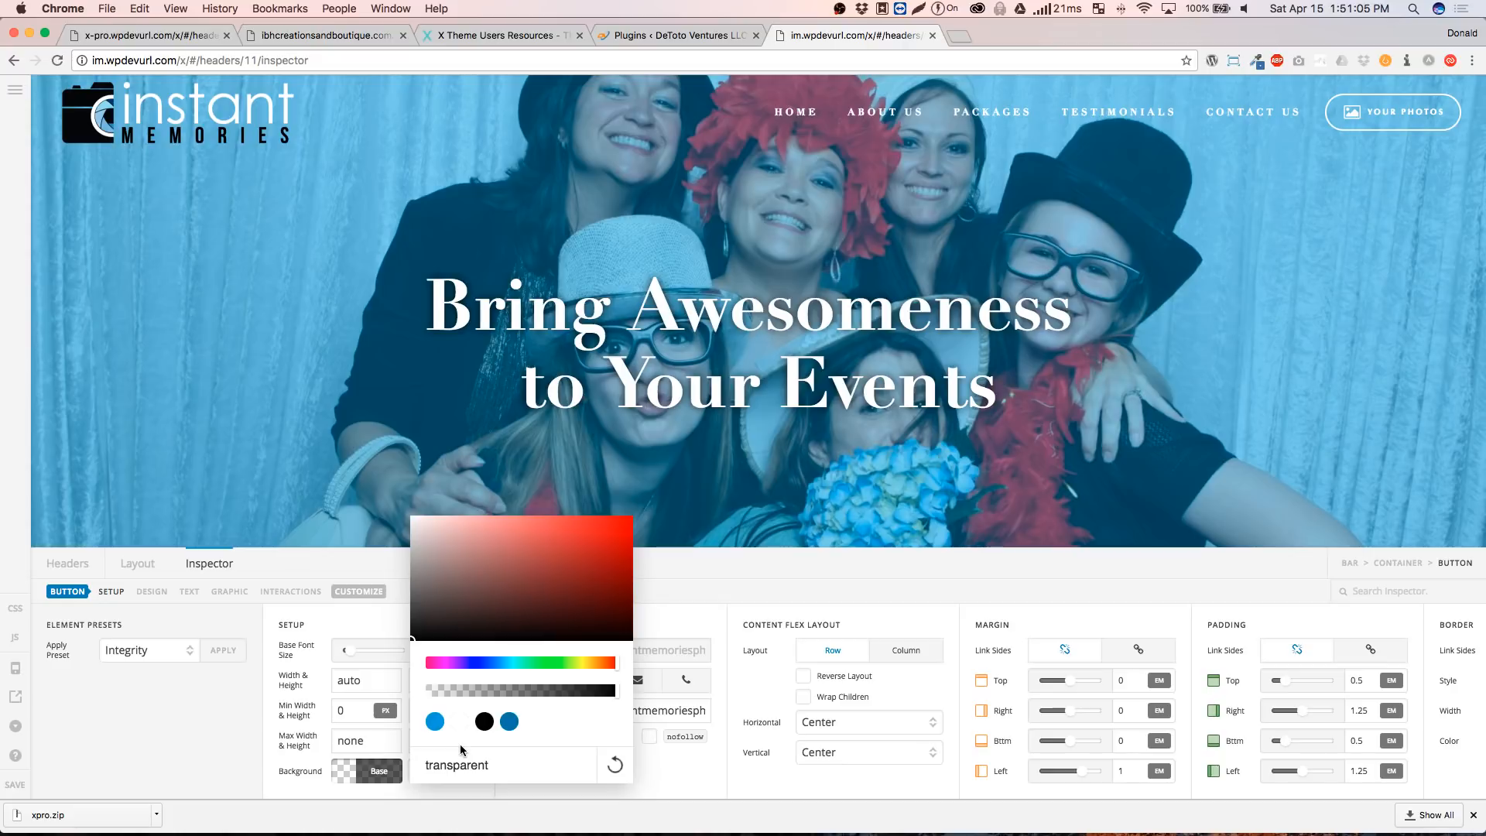
Open the About Instant Memories page in the content editor and inspect the text color options of its "Let Us Tell You About Our Company…" headline
click(11, 93)
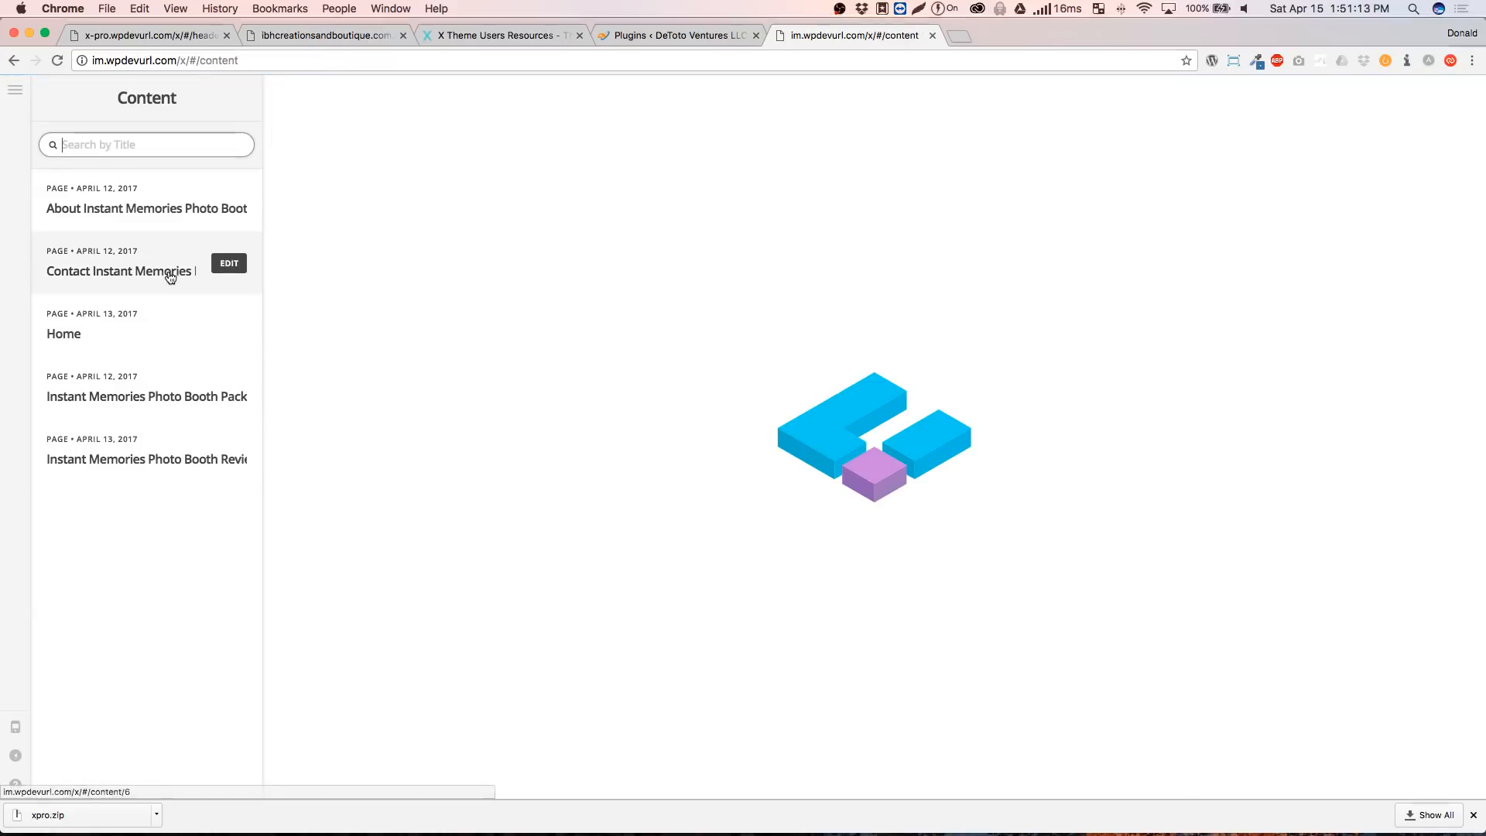
click(230, 206)
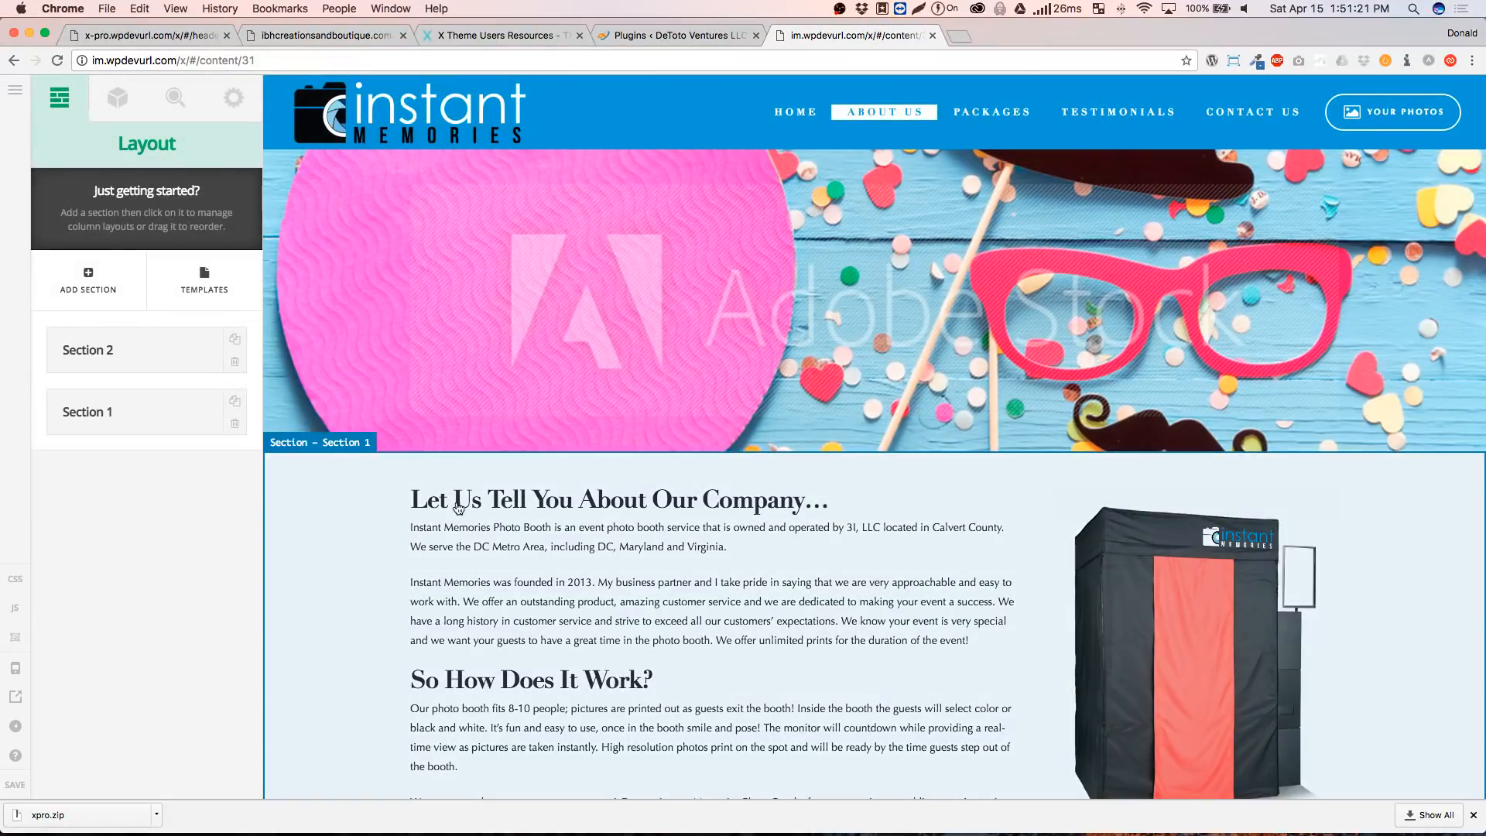
click(463, 511)
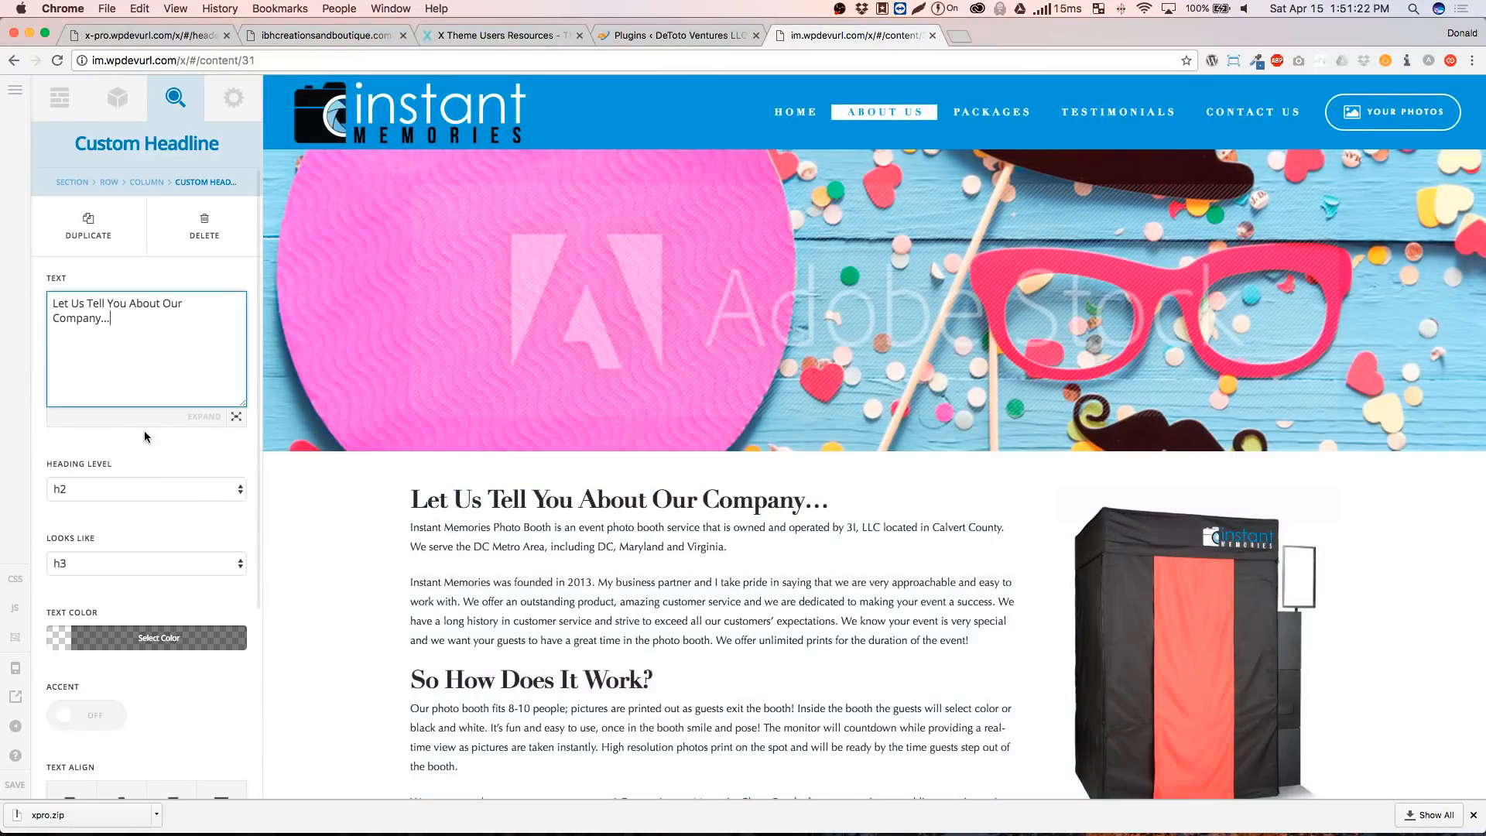
click(156, 643)
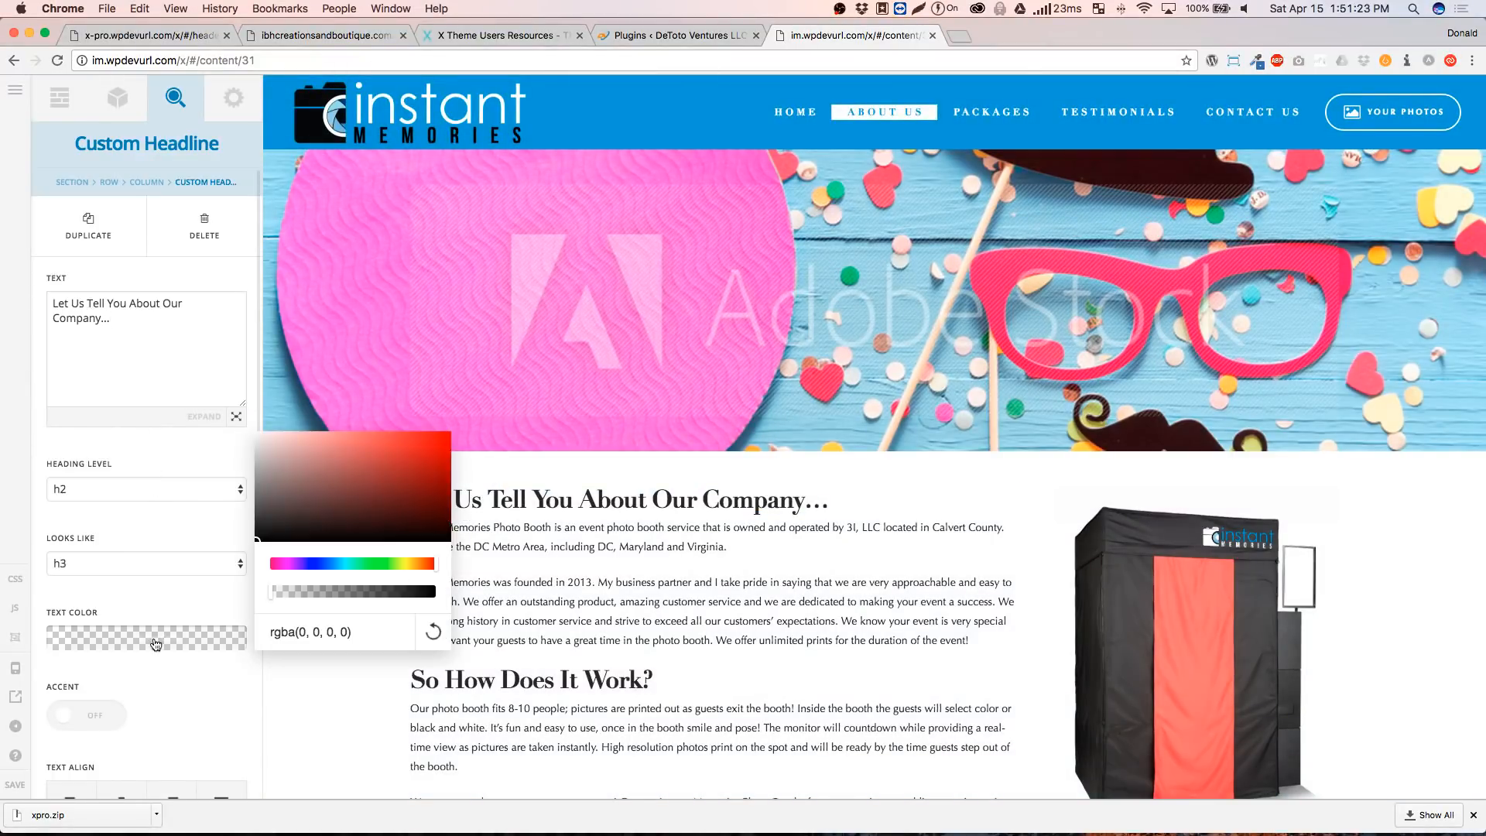
click(197, 605)
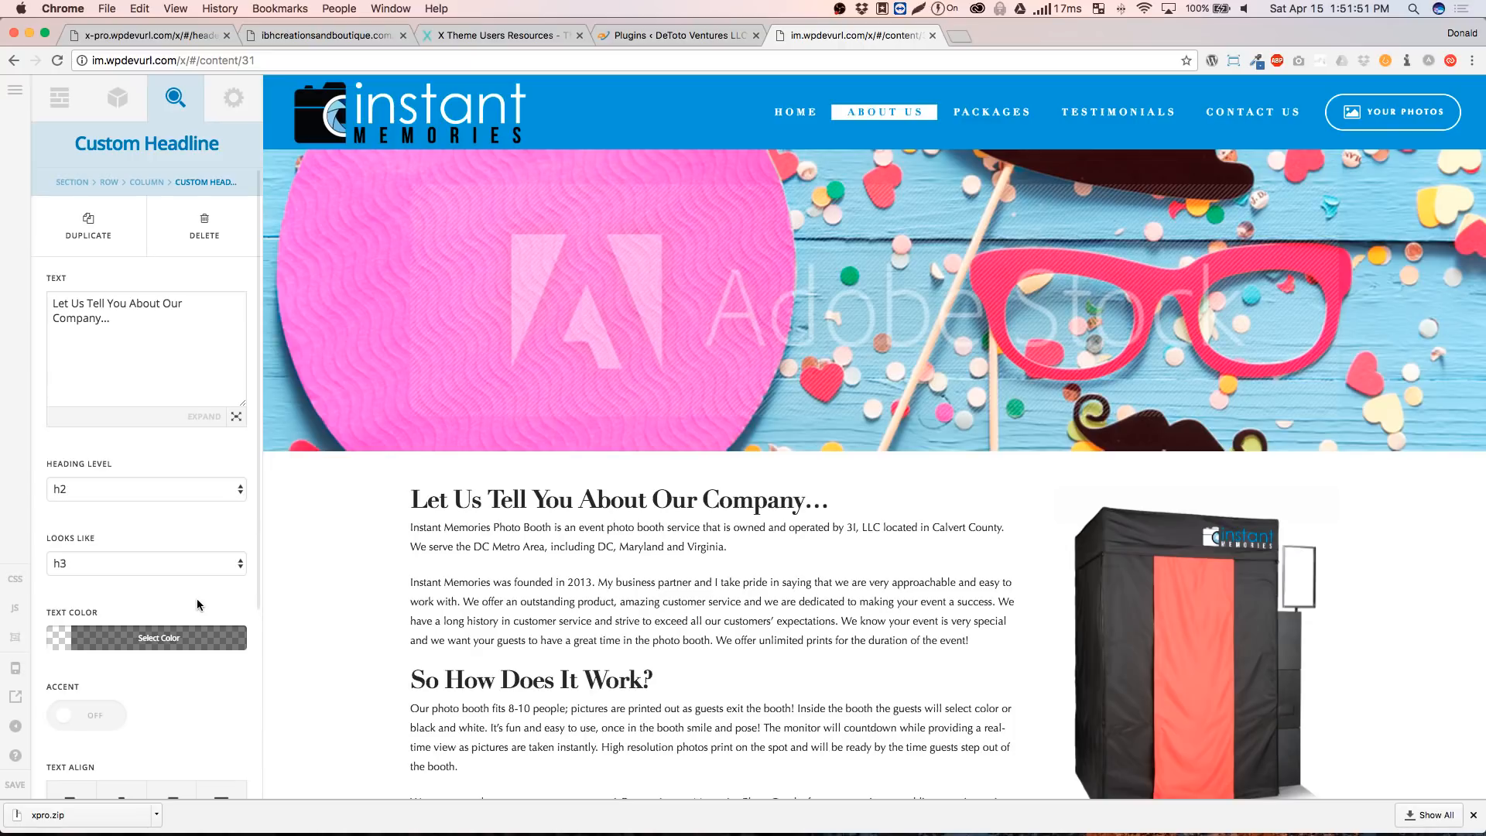
Open the Instant Memories site's Main header, the one assigned to the front page, for editing
click(15, 93)
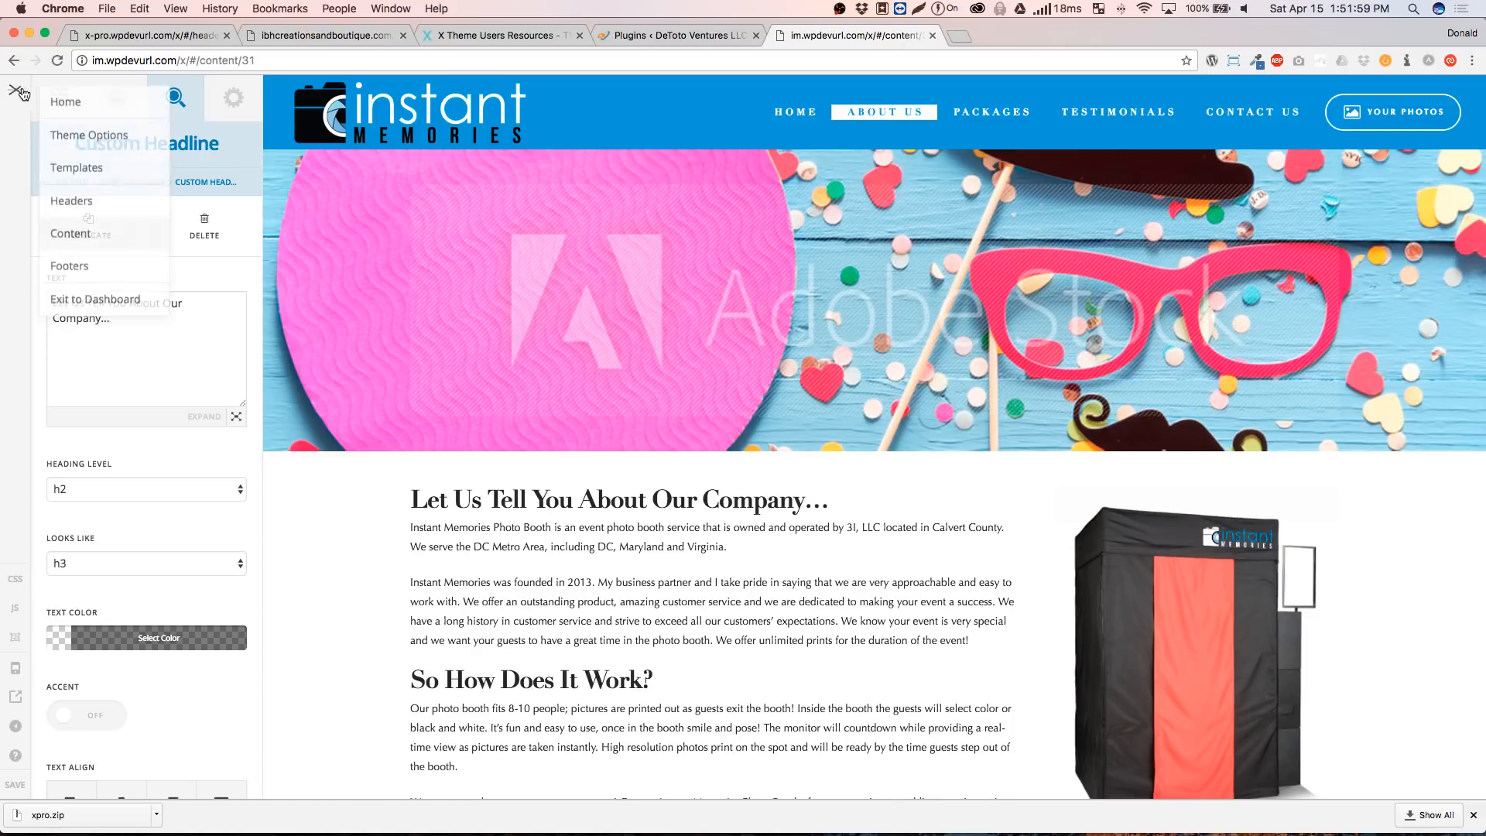
click(111, 199)
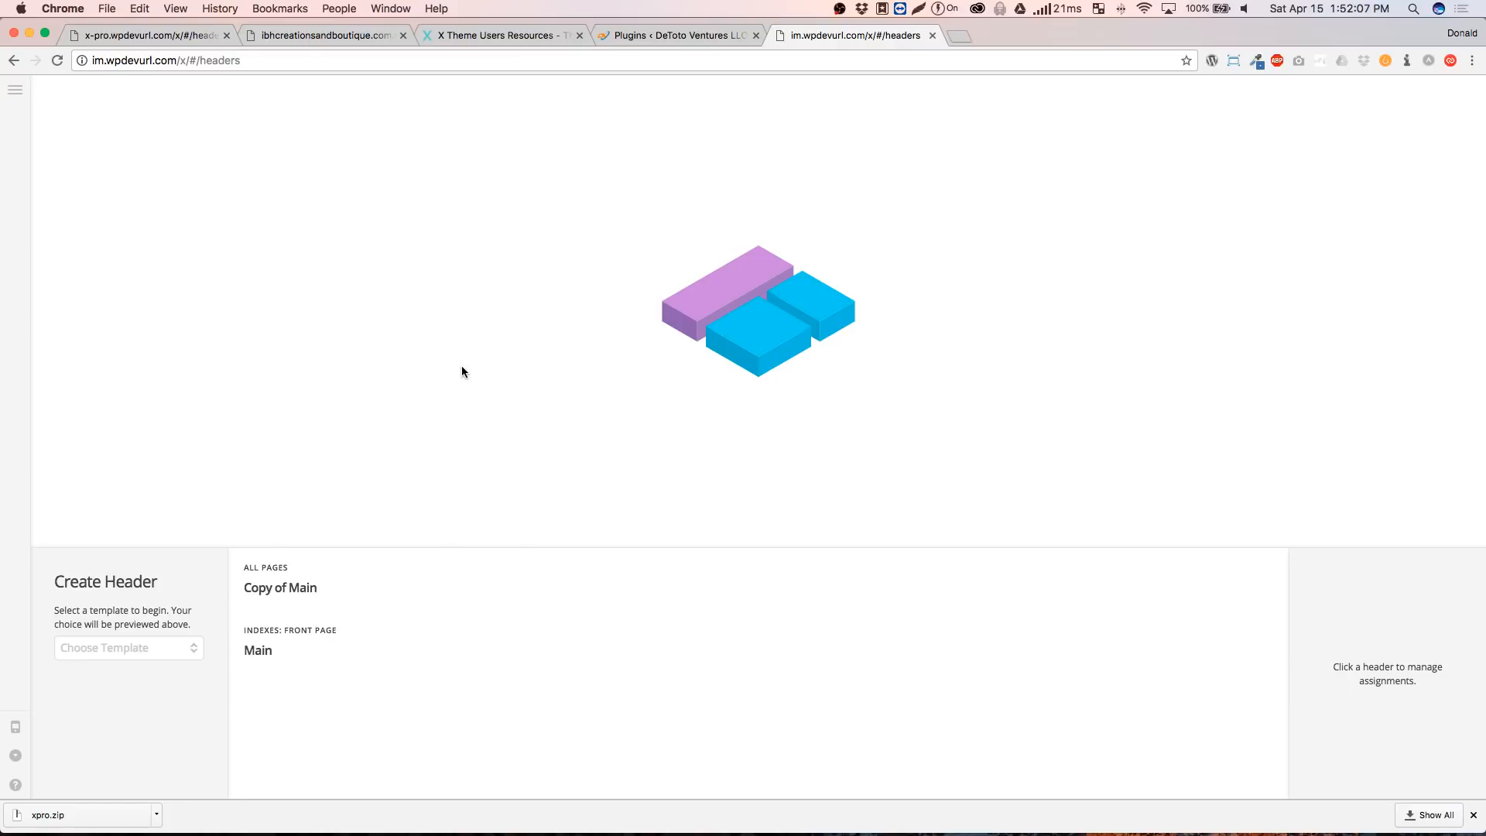
click(15, 90)
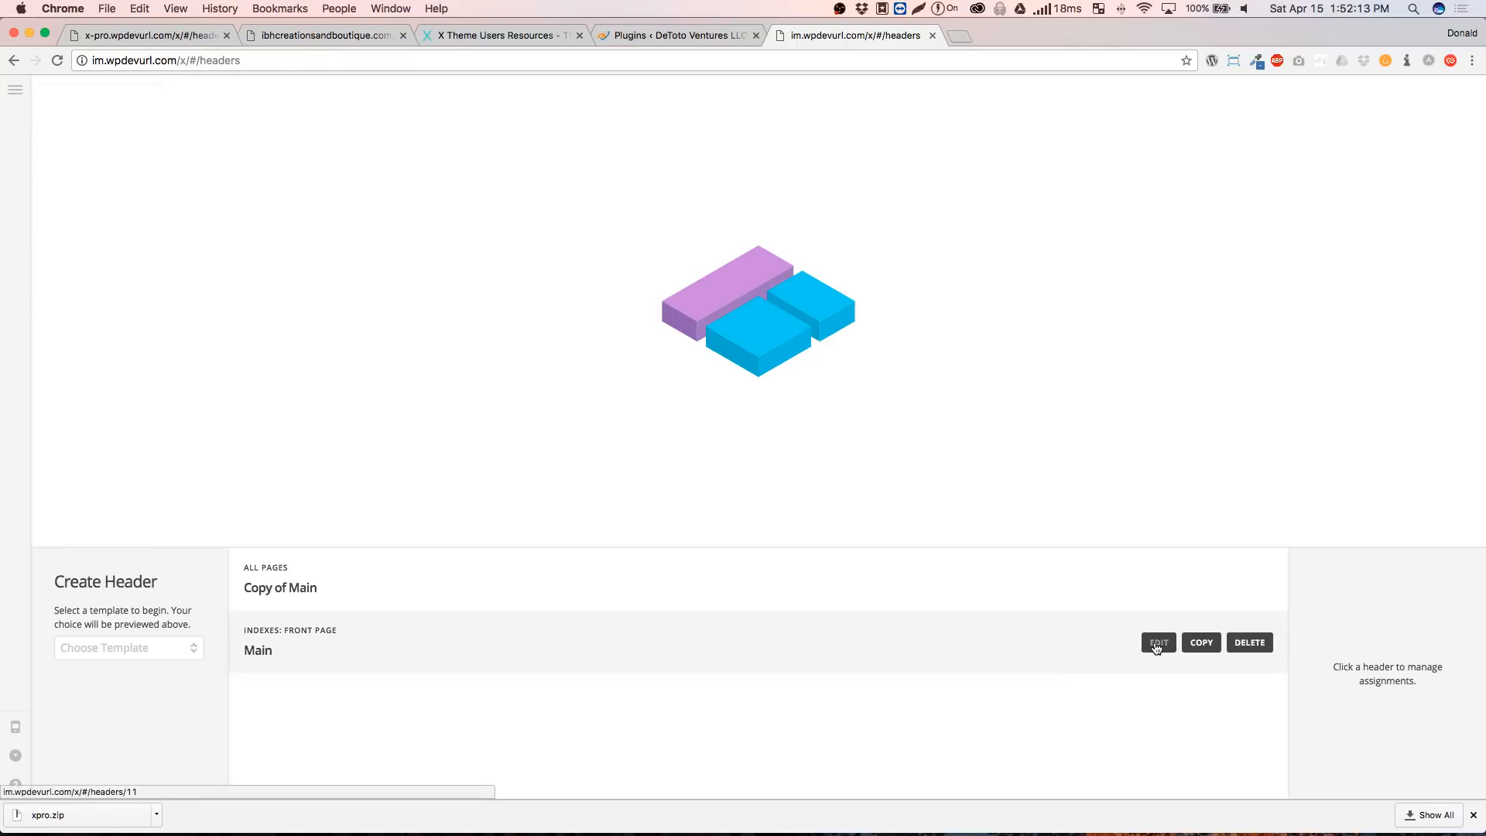
click(1157, 644)
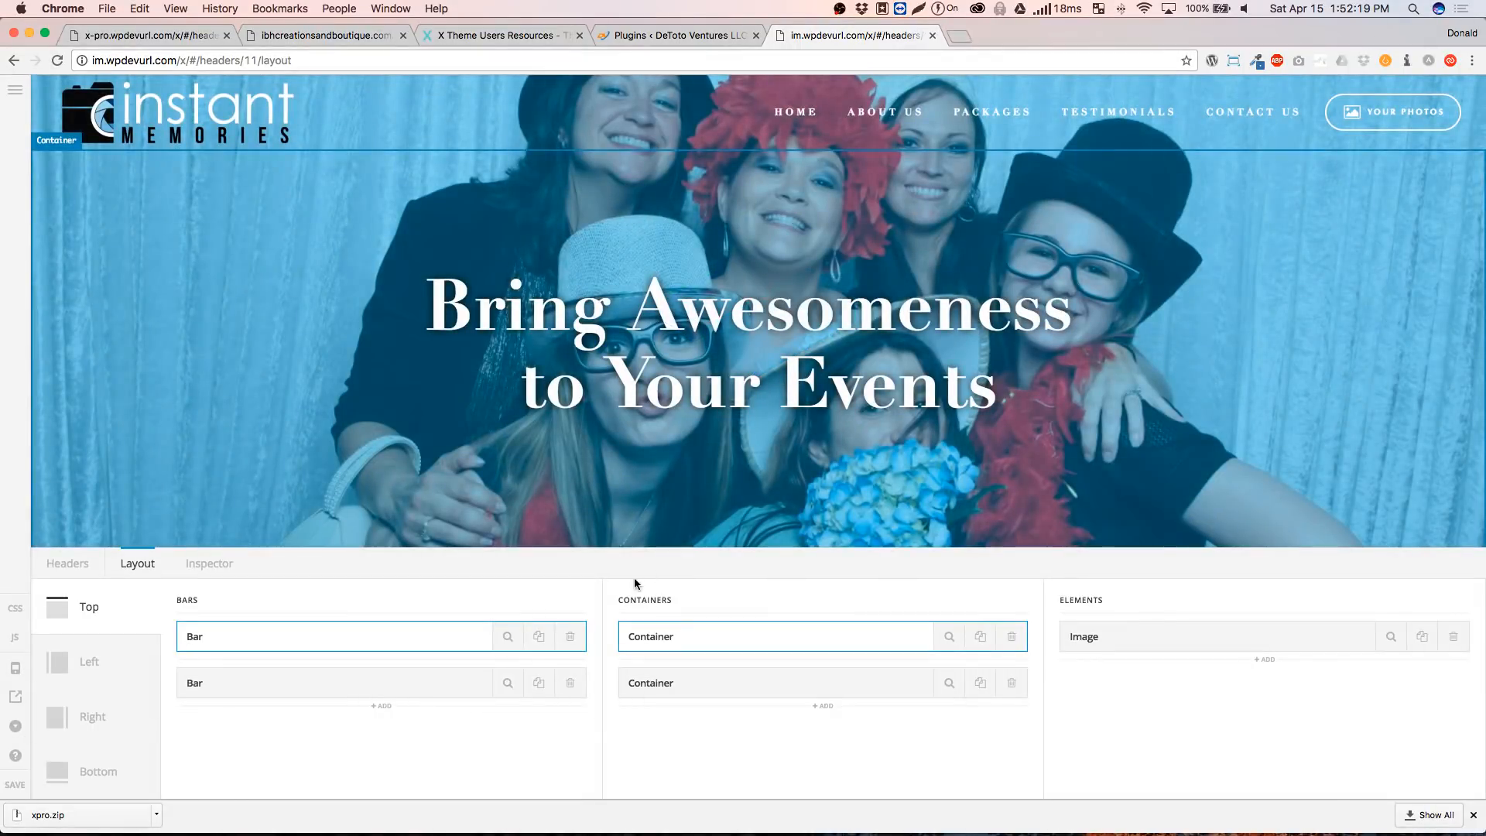
Open the interaction settings for the inline navigation's top links and examine the text and graphic effect options
click(798, 114)
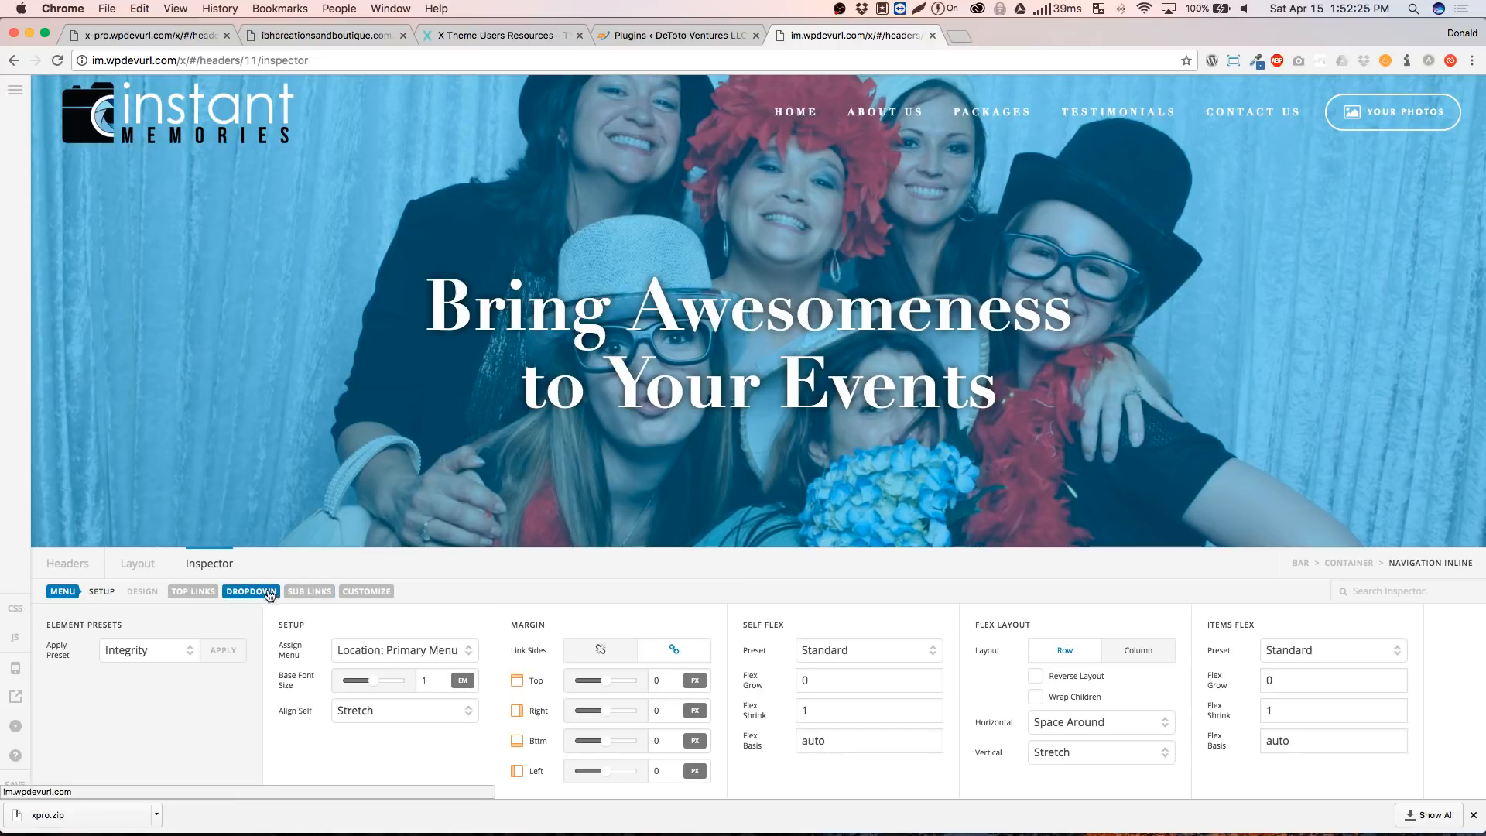
click(187, 593)
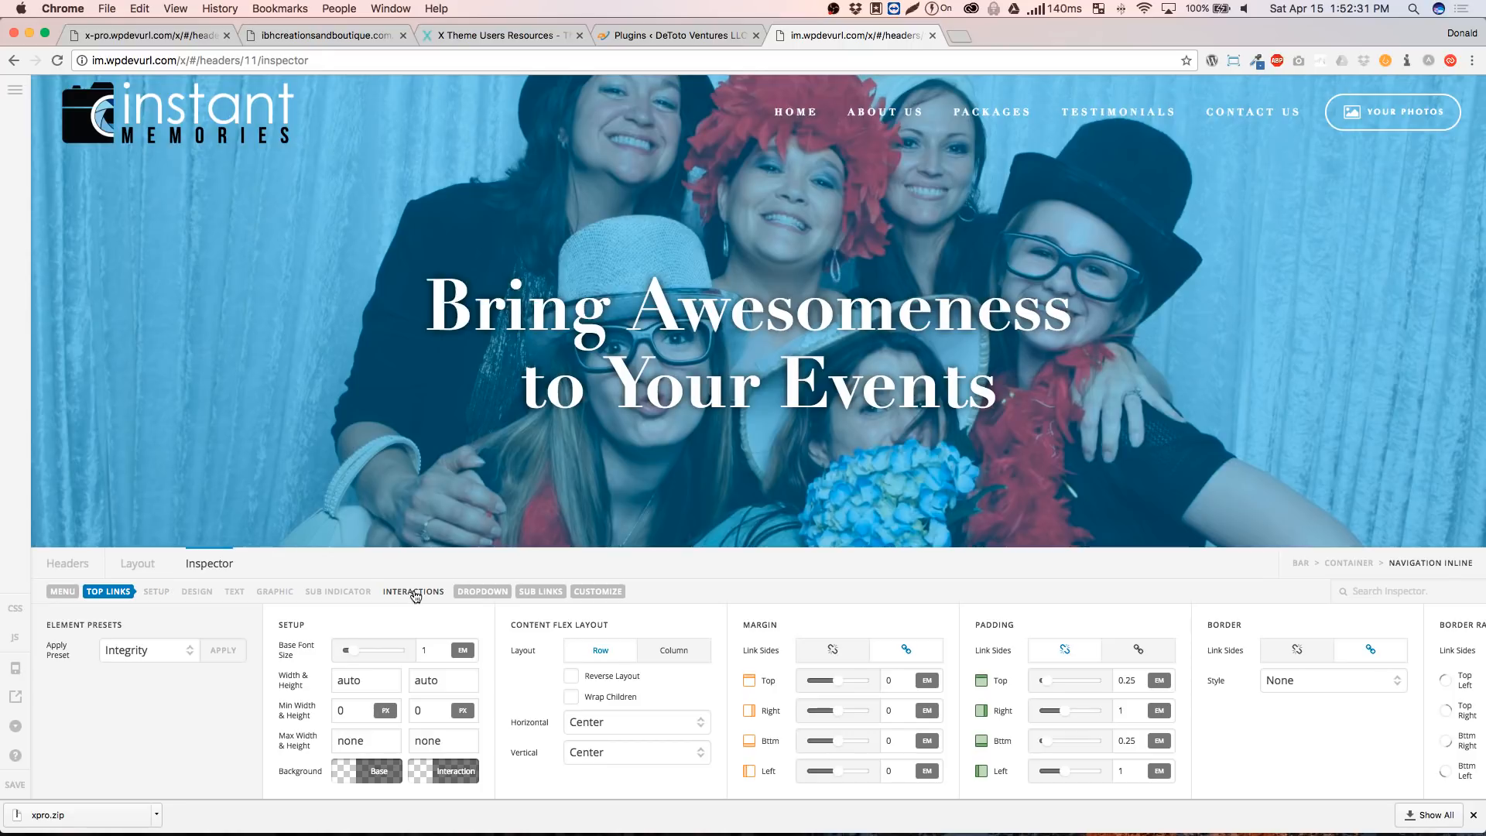
click(416, 593)
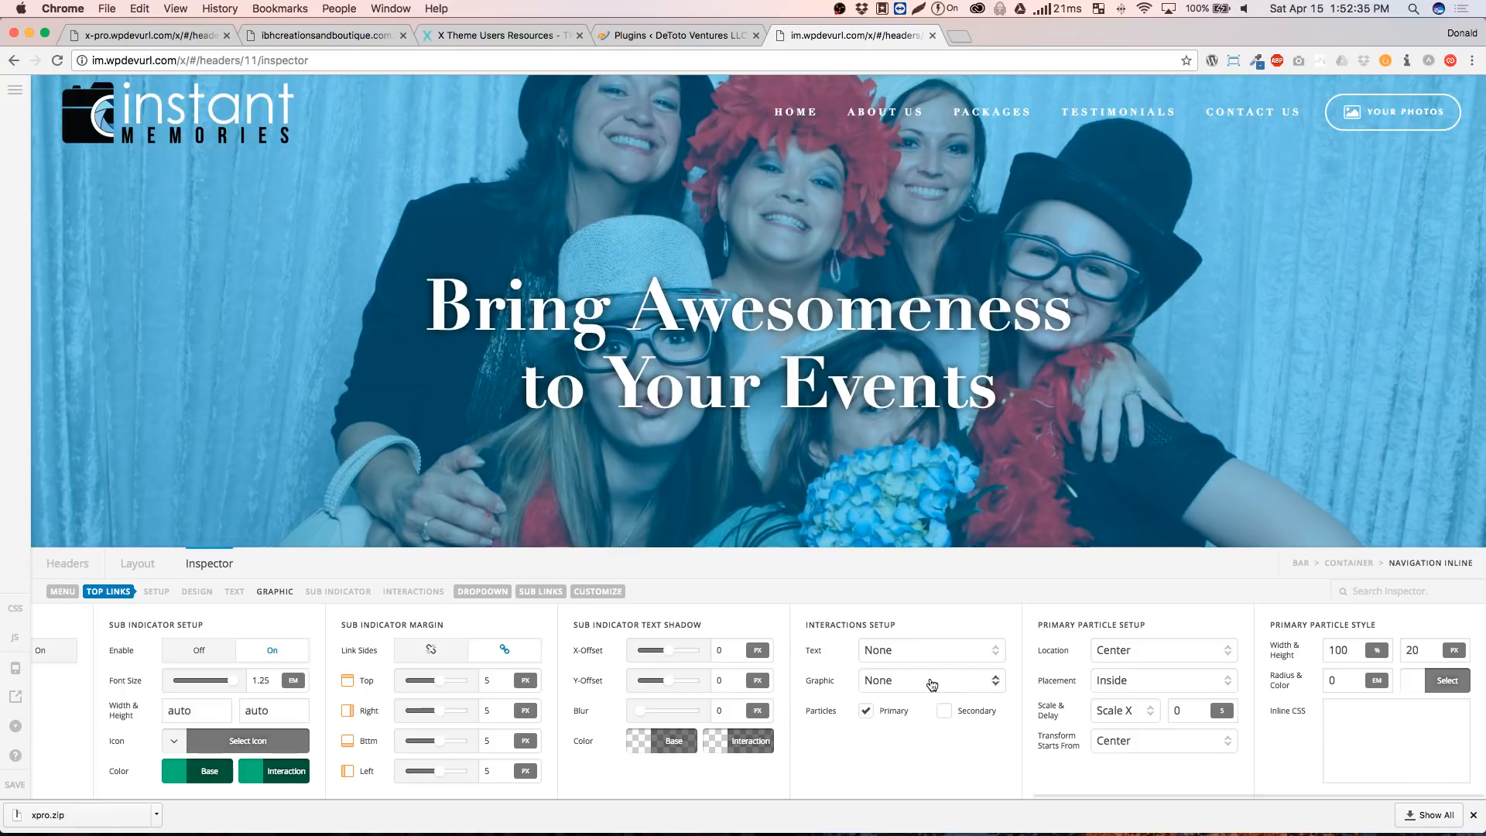
click(888, 655)
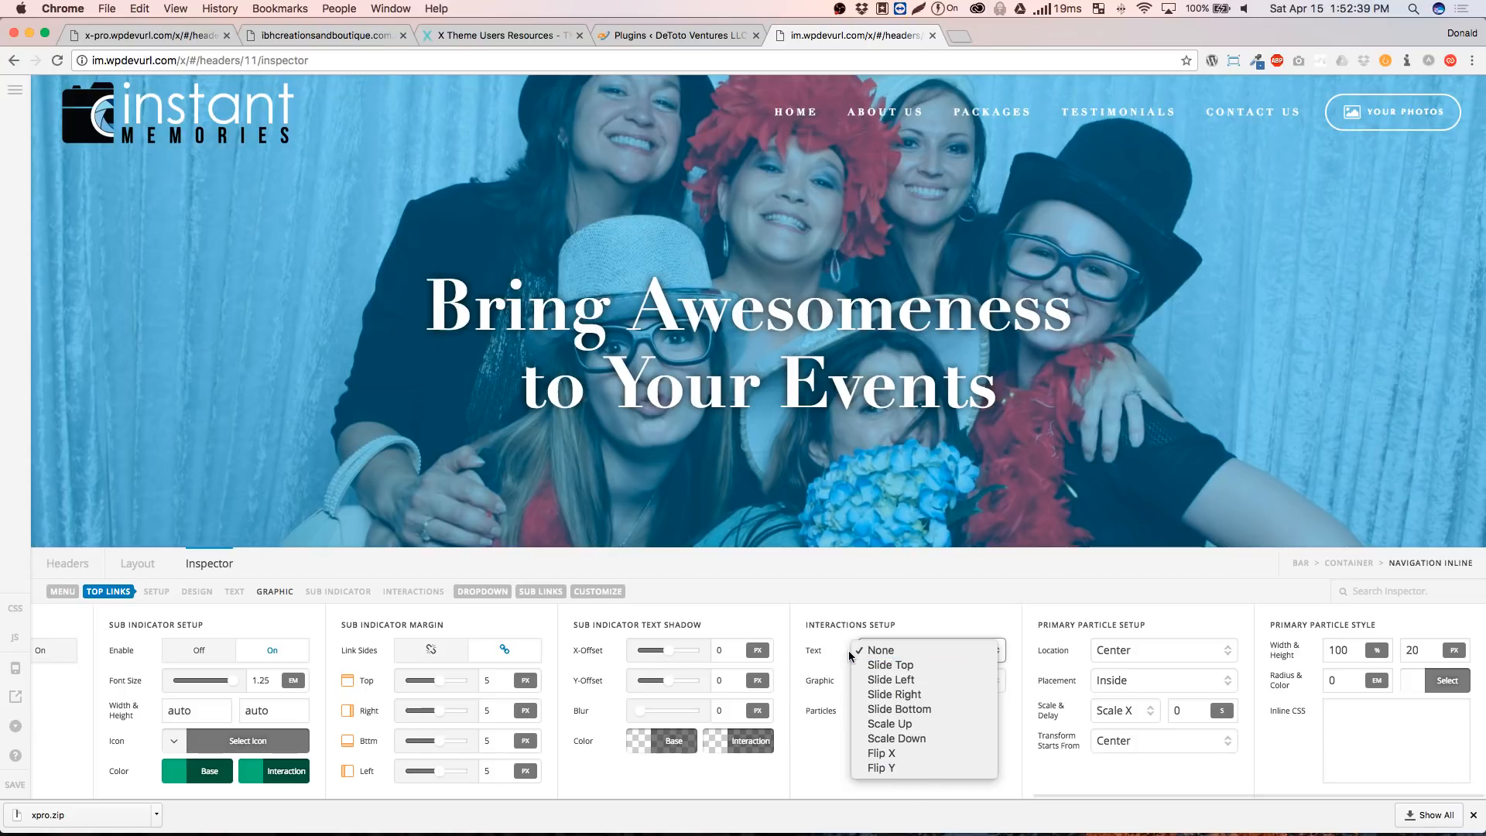
click(830, 680)
click(890, 681)
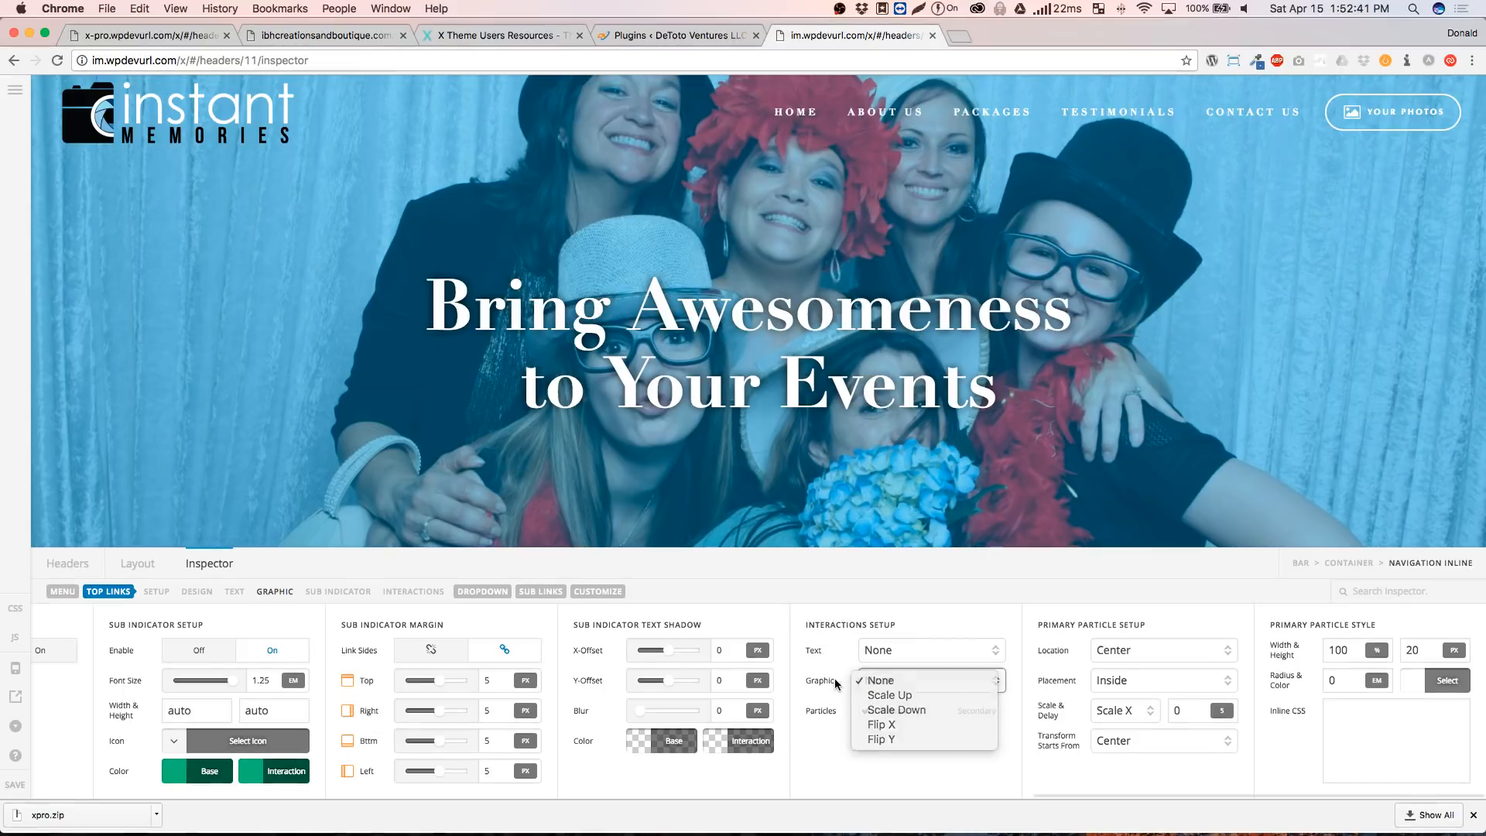
click(830, 682)
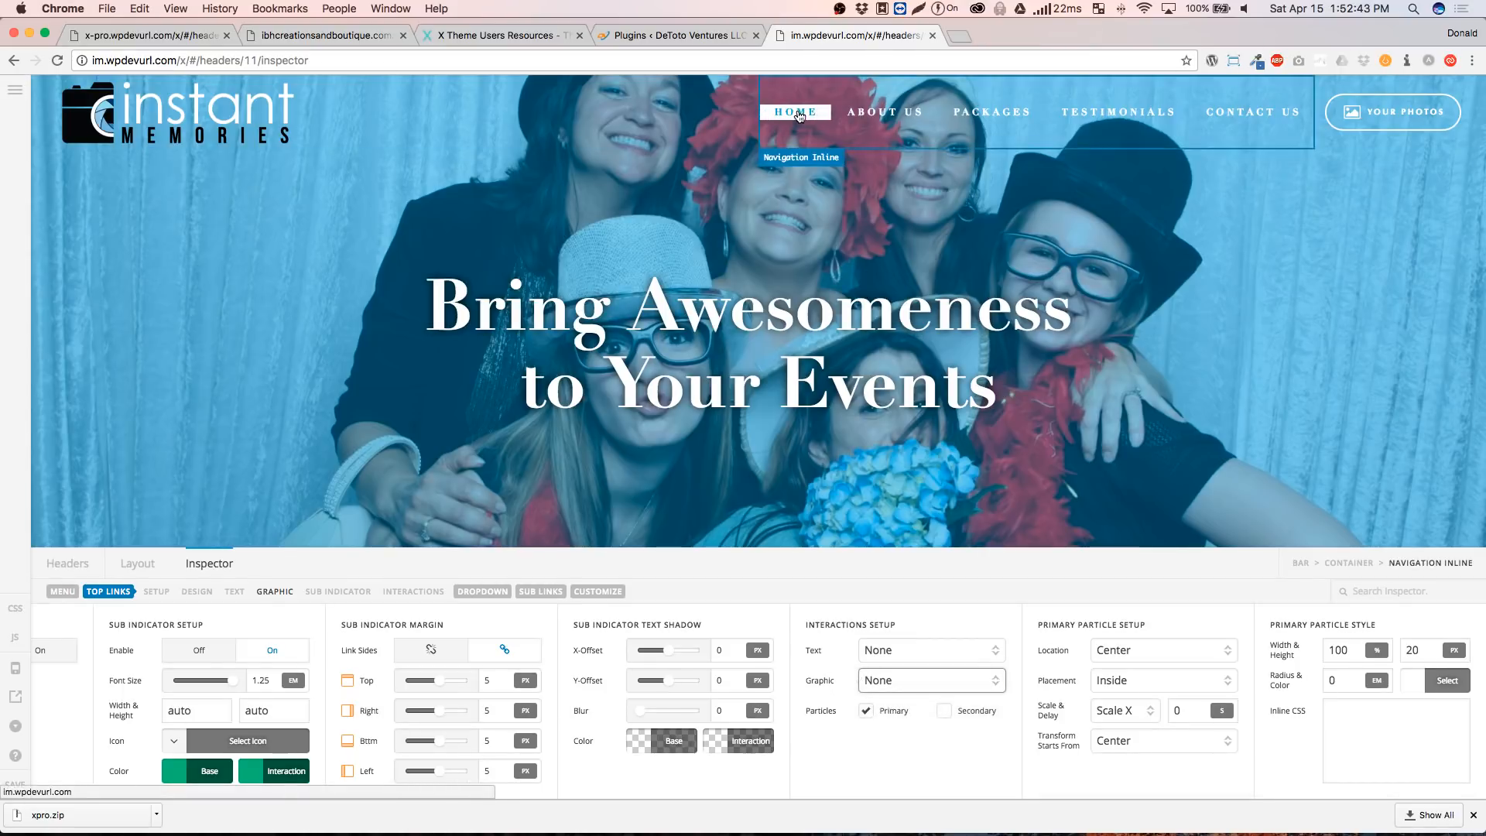
Try the Slide Top and Scale Up text interactions on the navigation's top links, and restore None
click(923, 654)
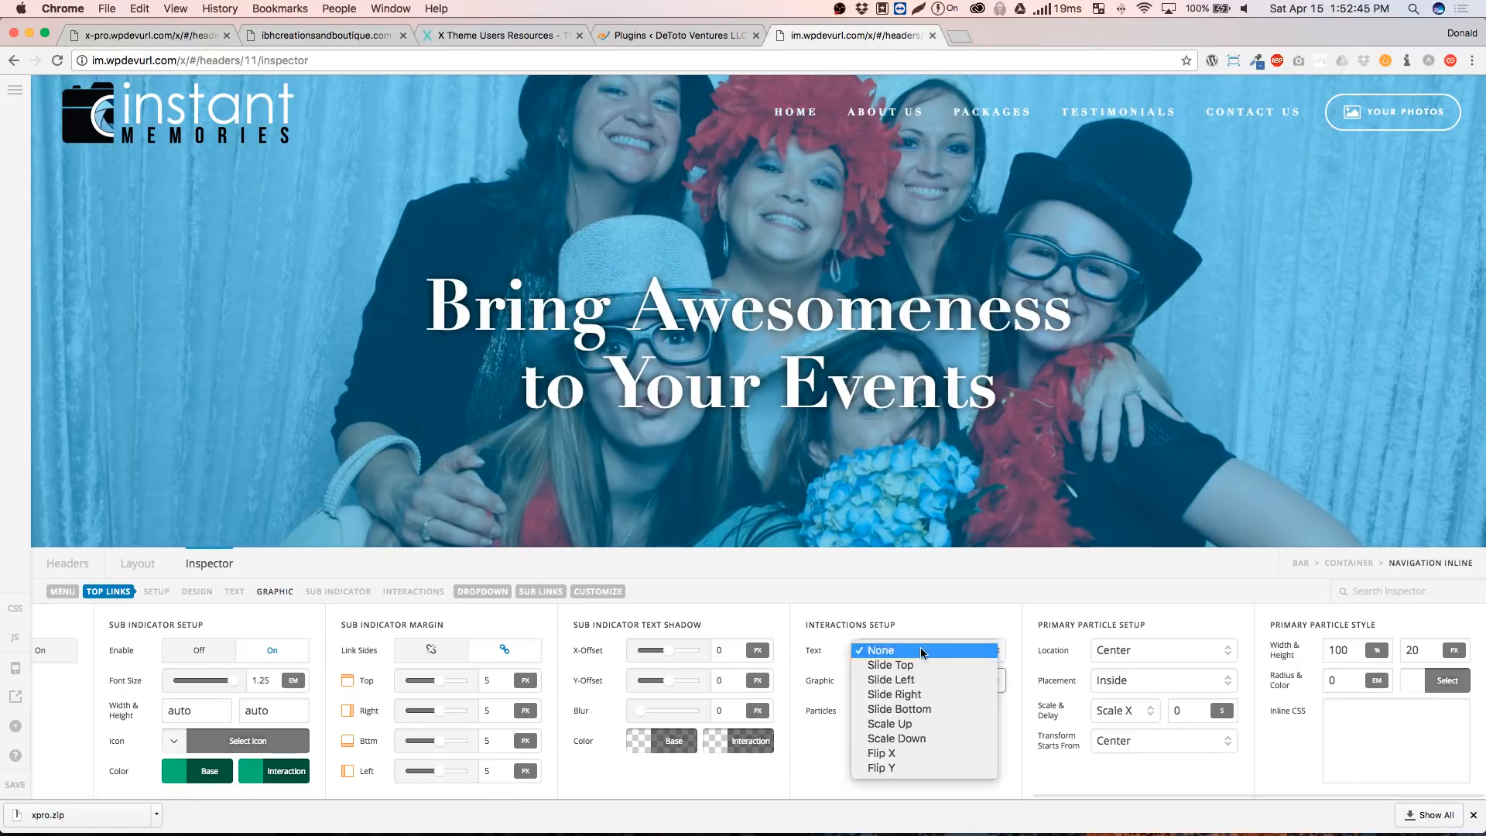
click(904, 672)
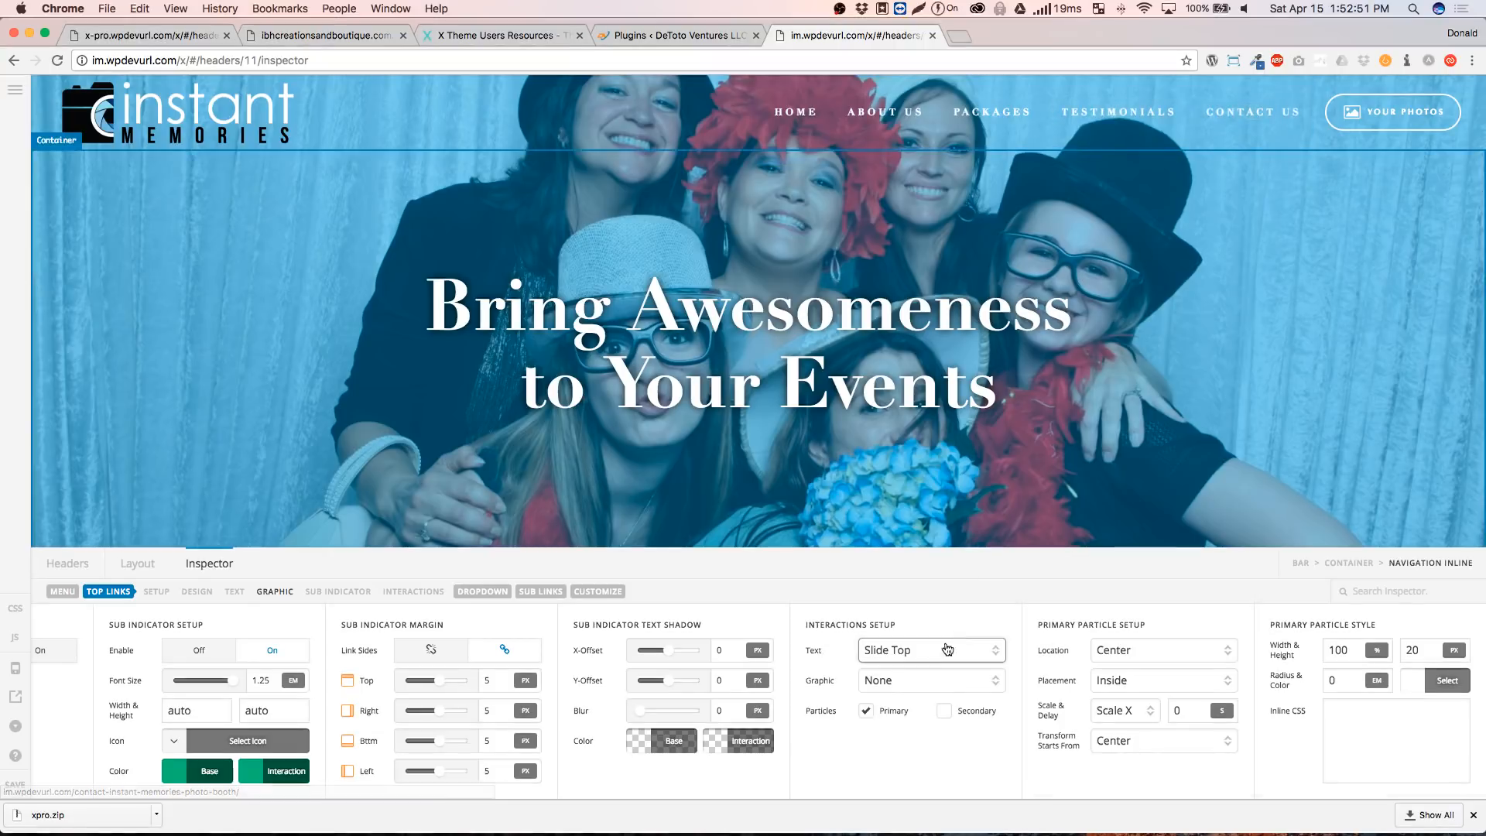
click(915, 650)
click(897, 711)
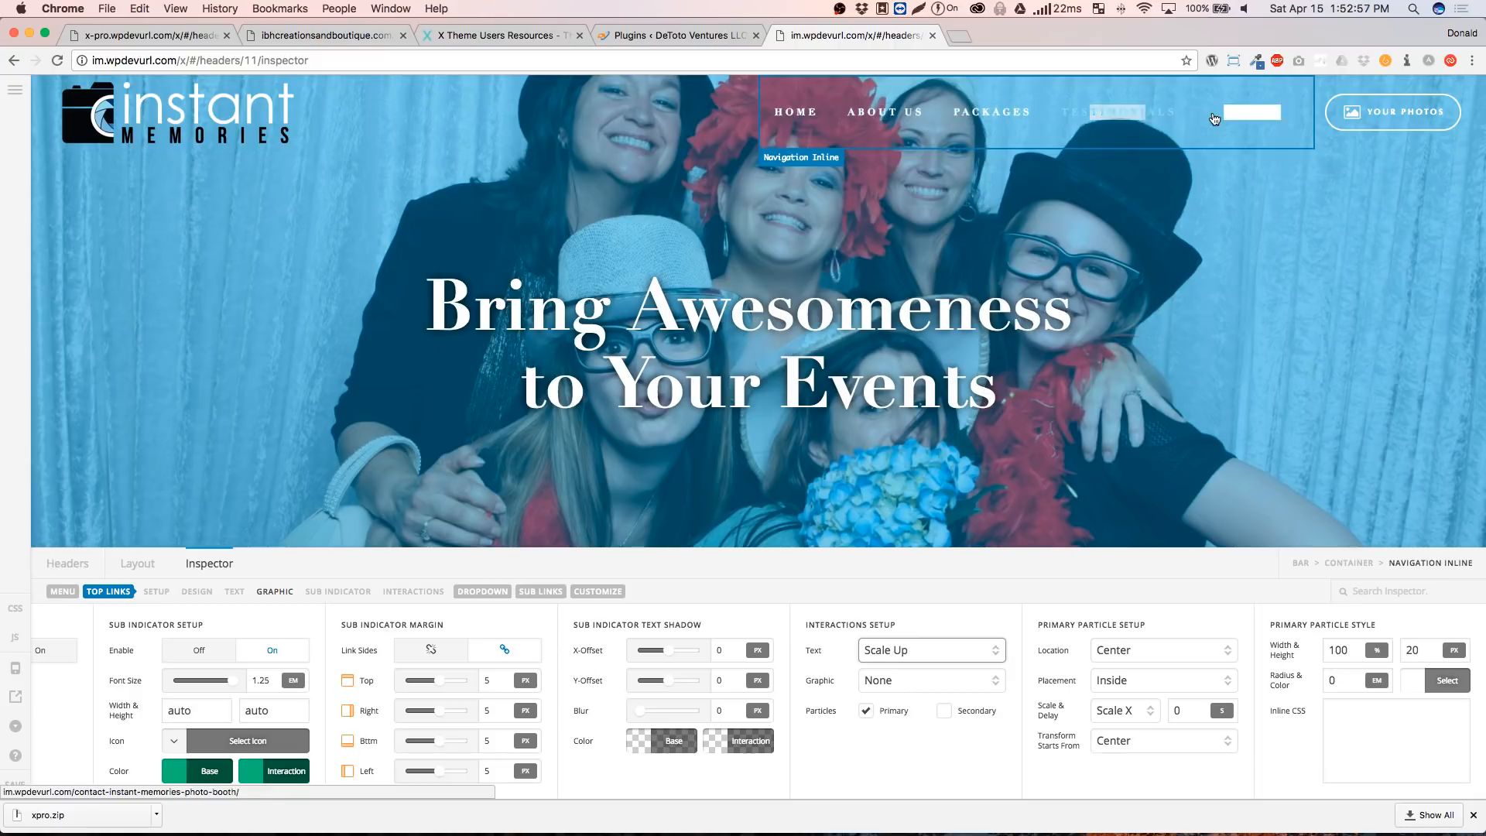
click(859, 654)
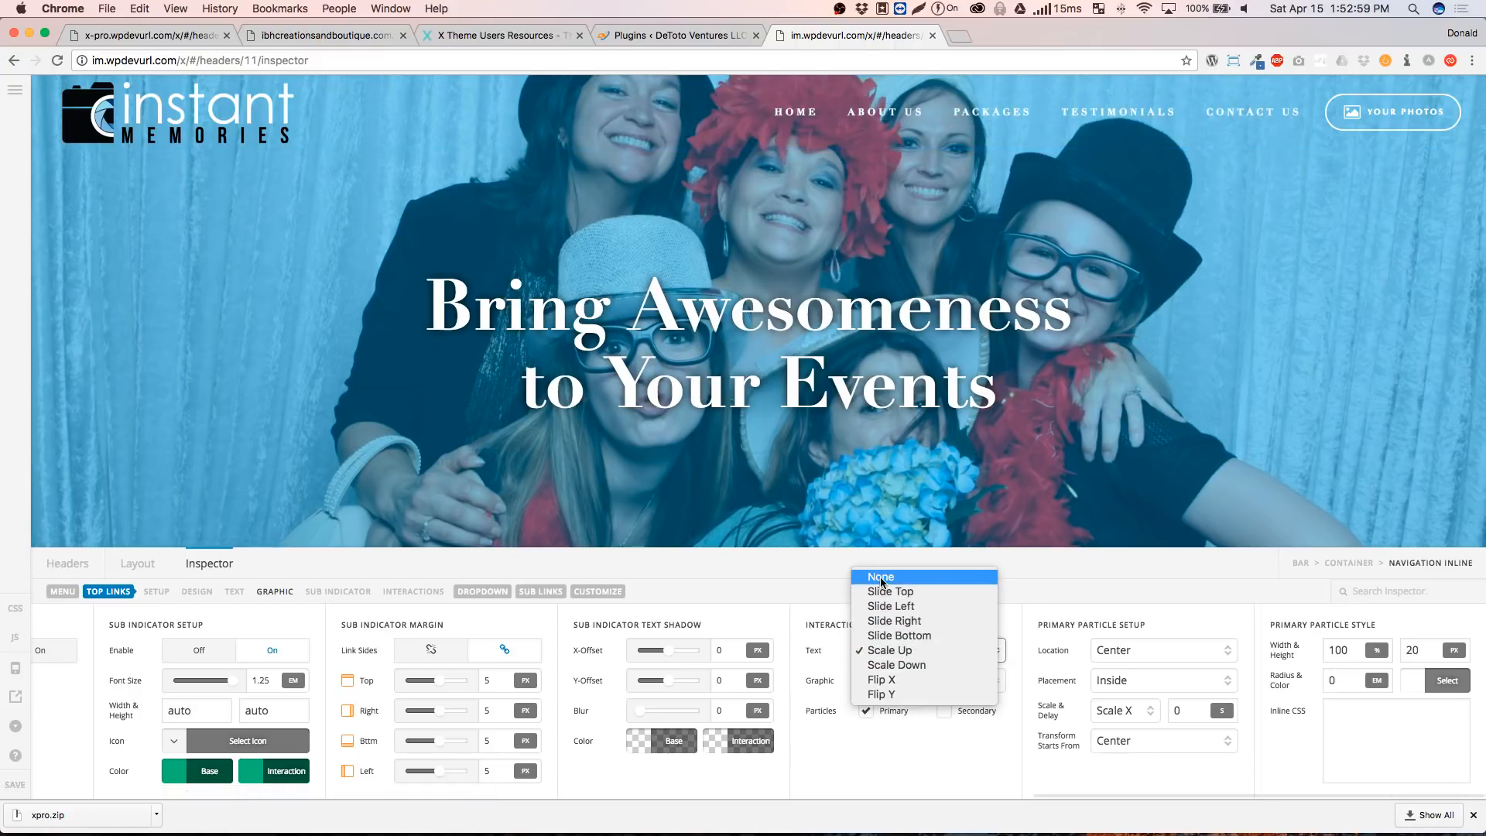
click(903, 823)
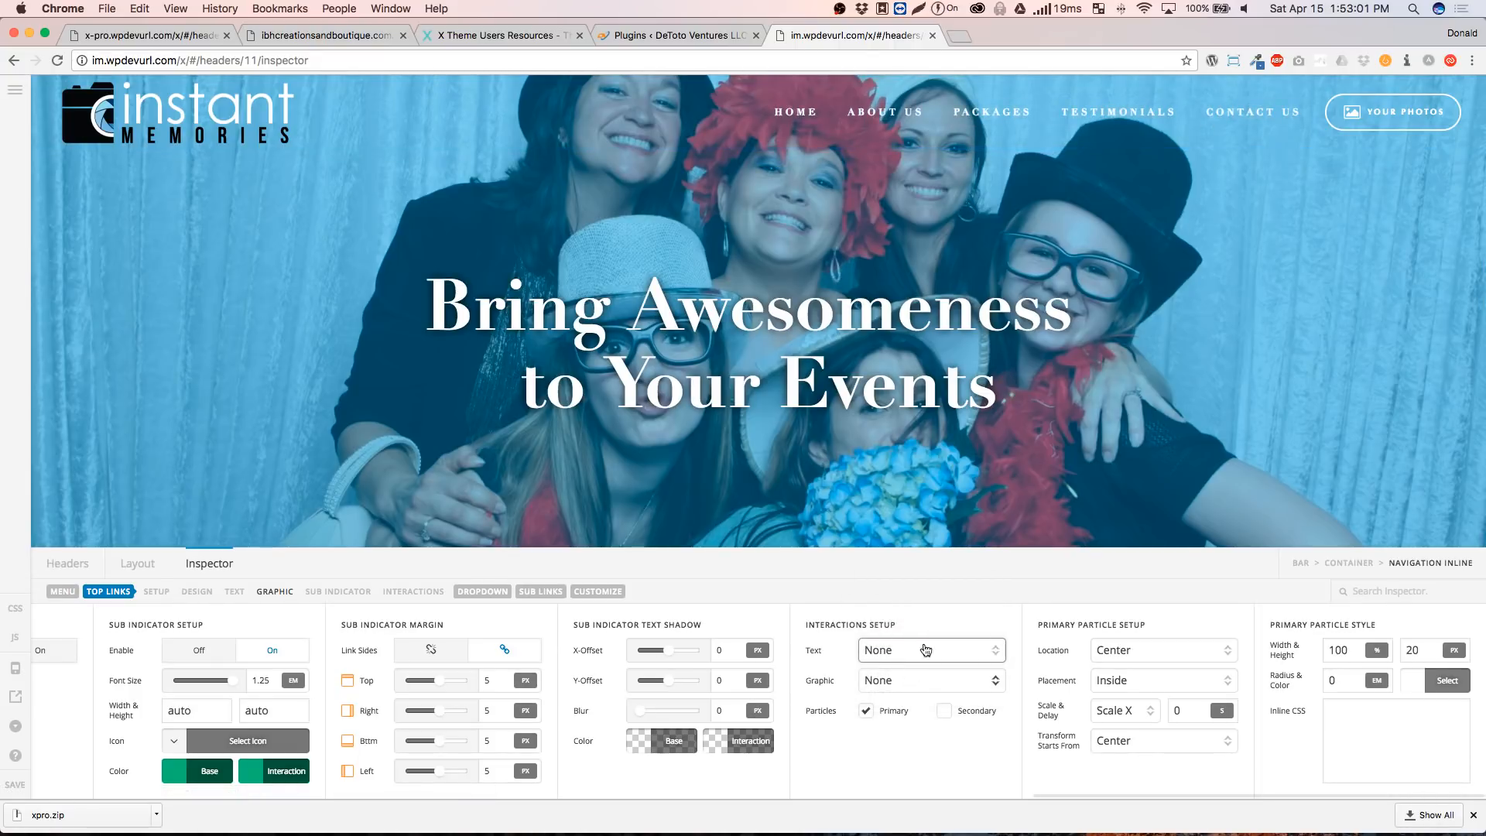
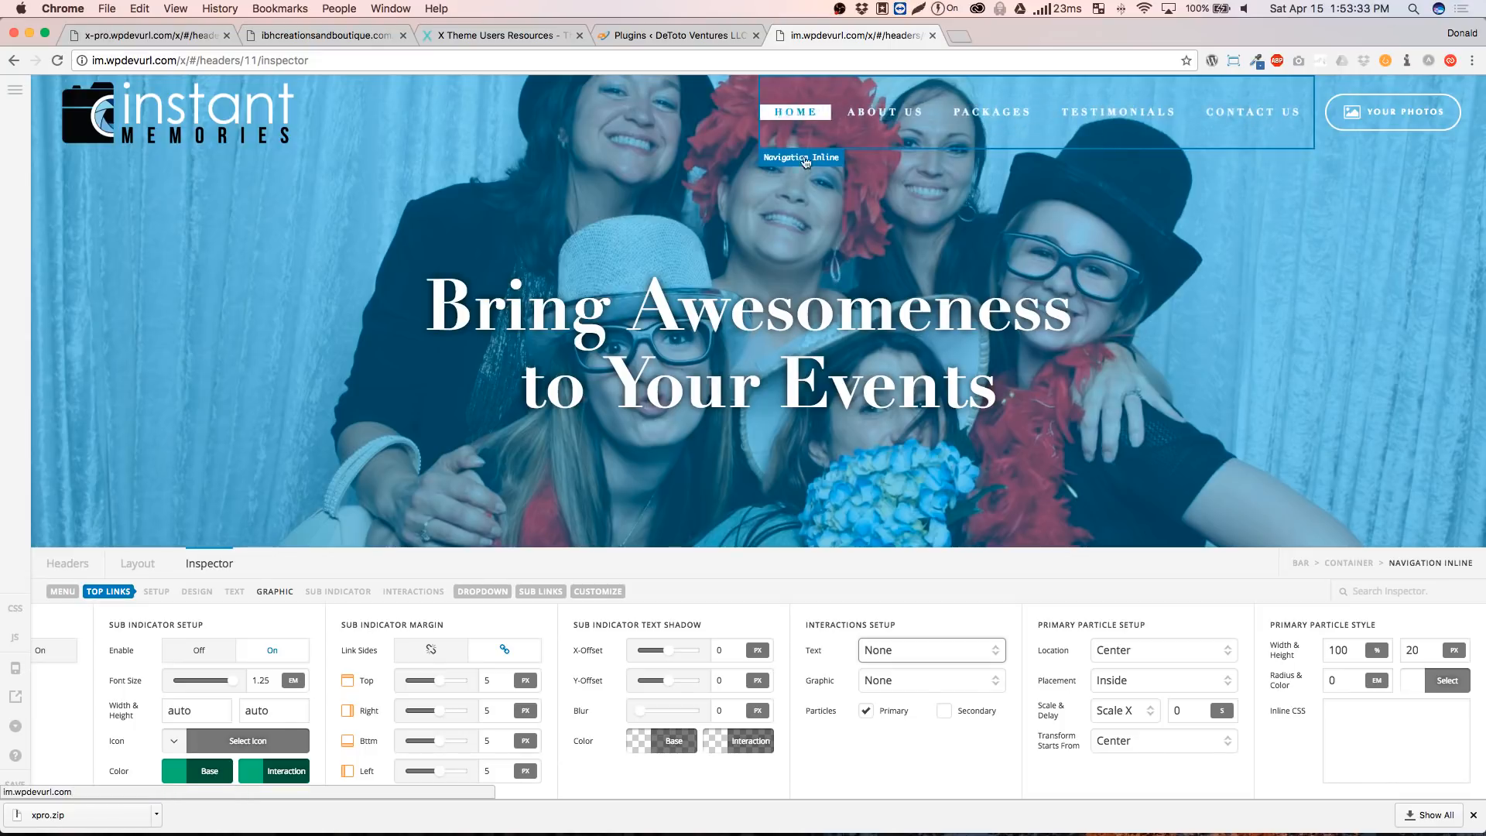
Try the Top location for the top links' primary particle, and restore Center
click(1169, 654)
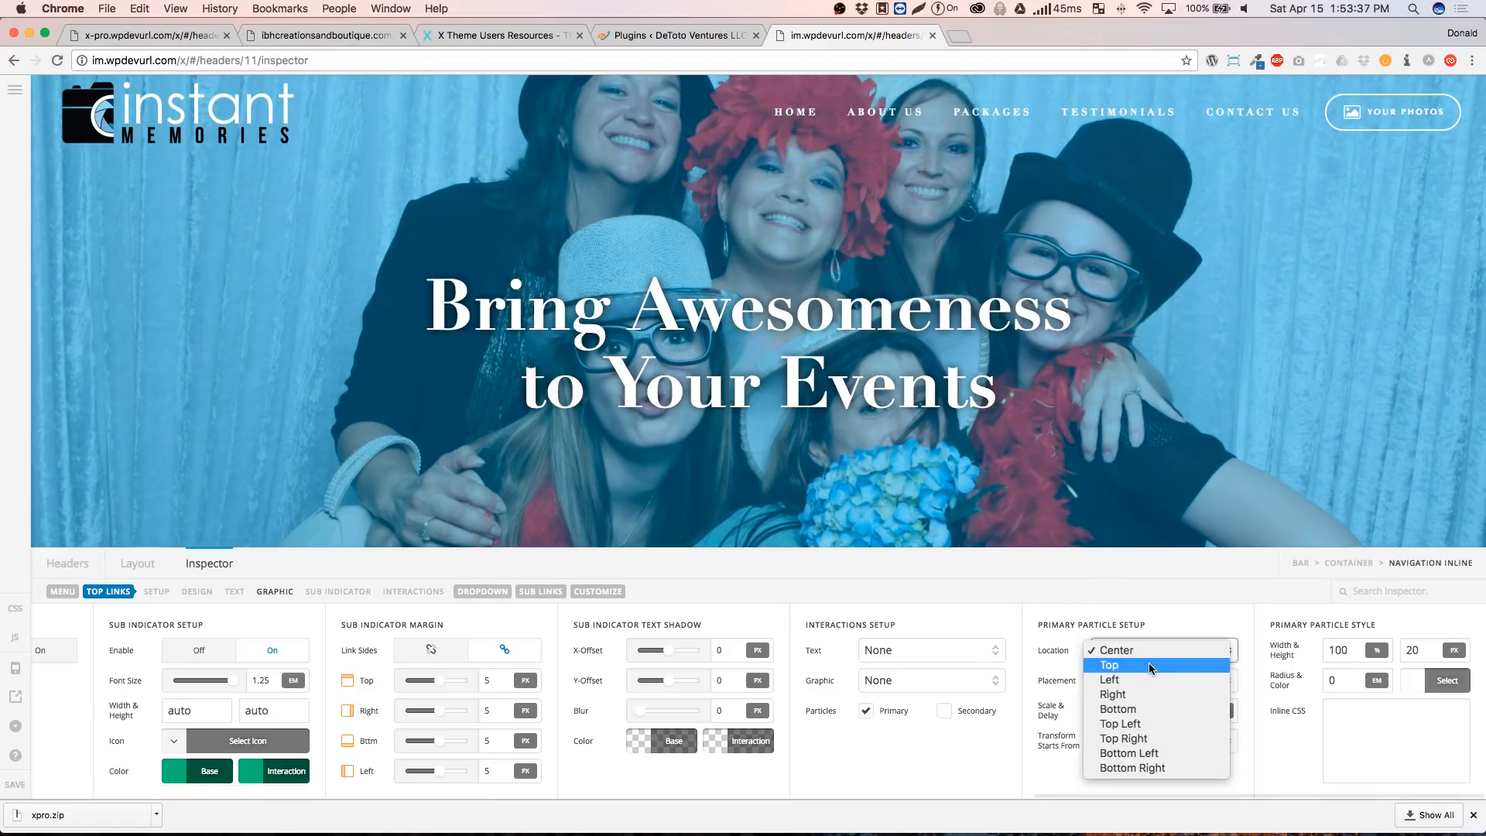
click(1146, 666)
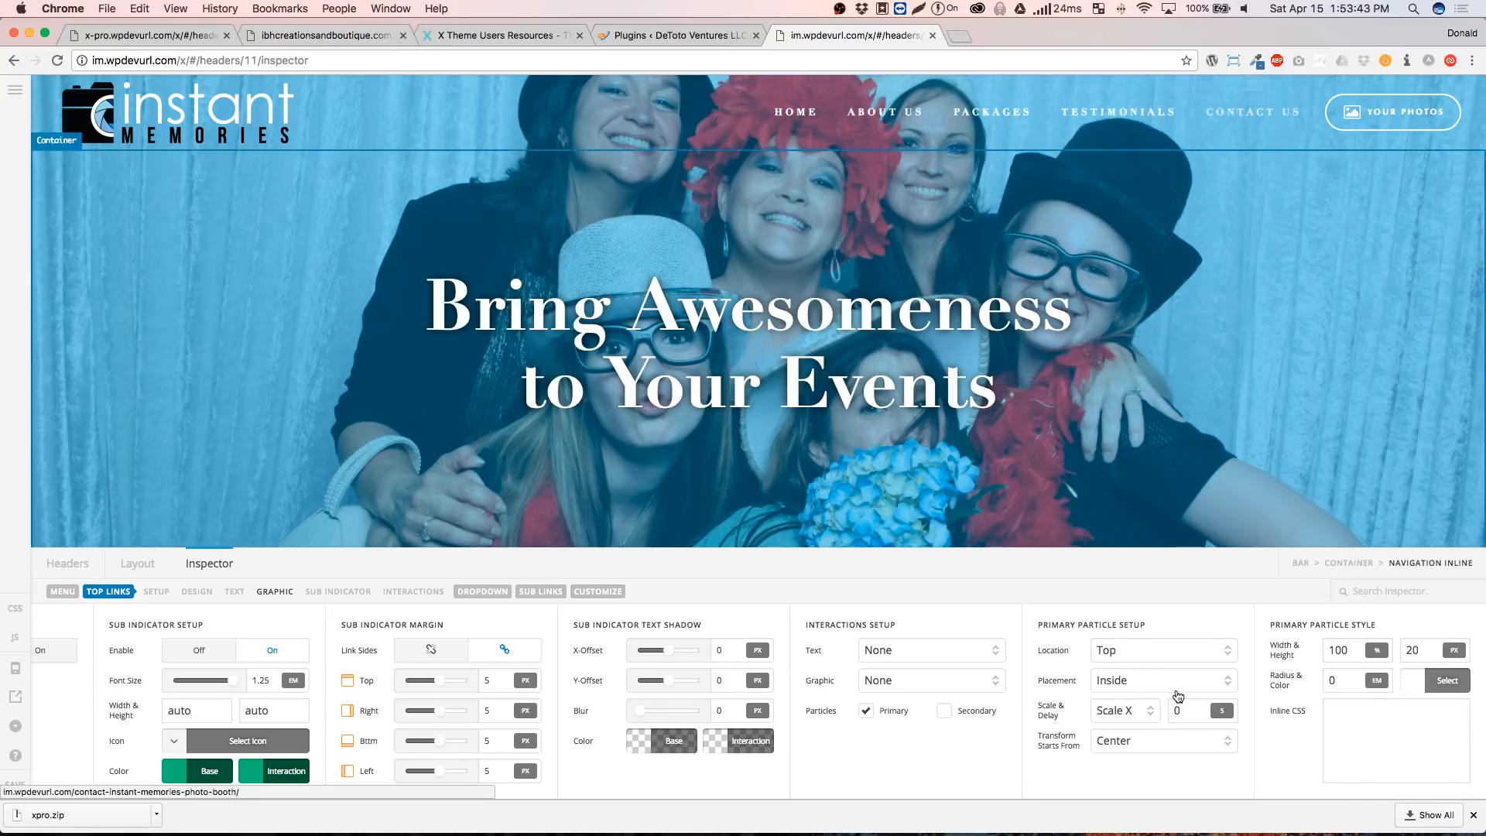
click(1130, 659)
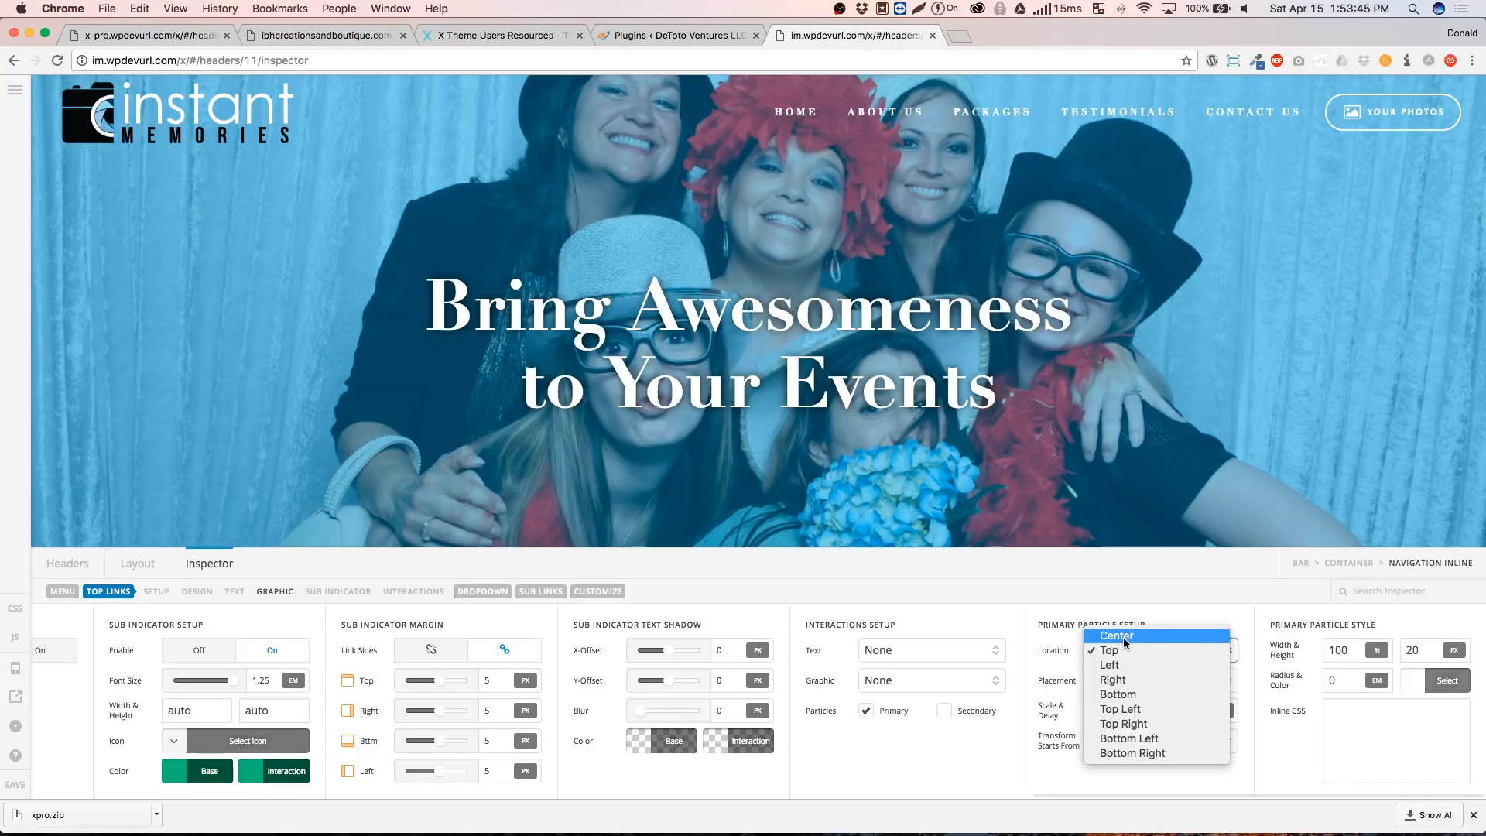
key(Escape)
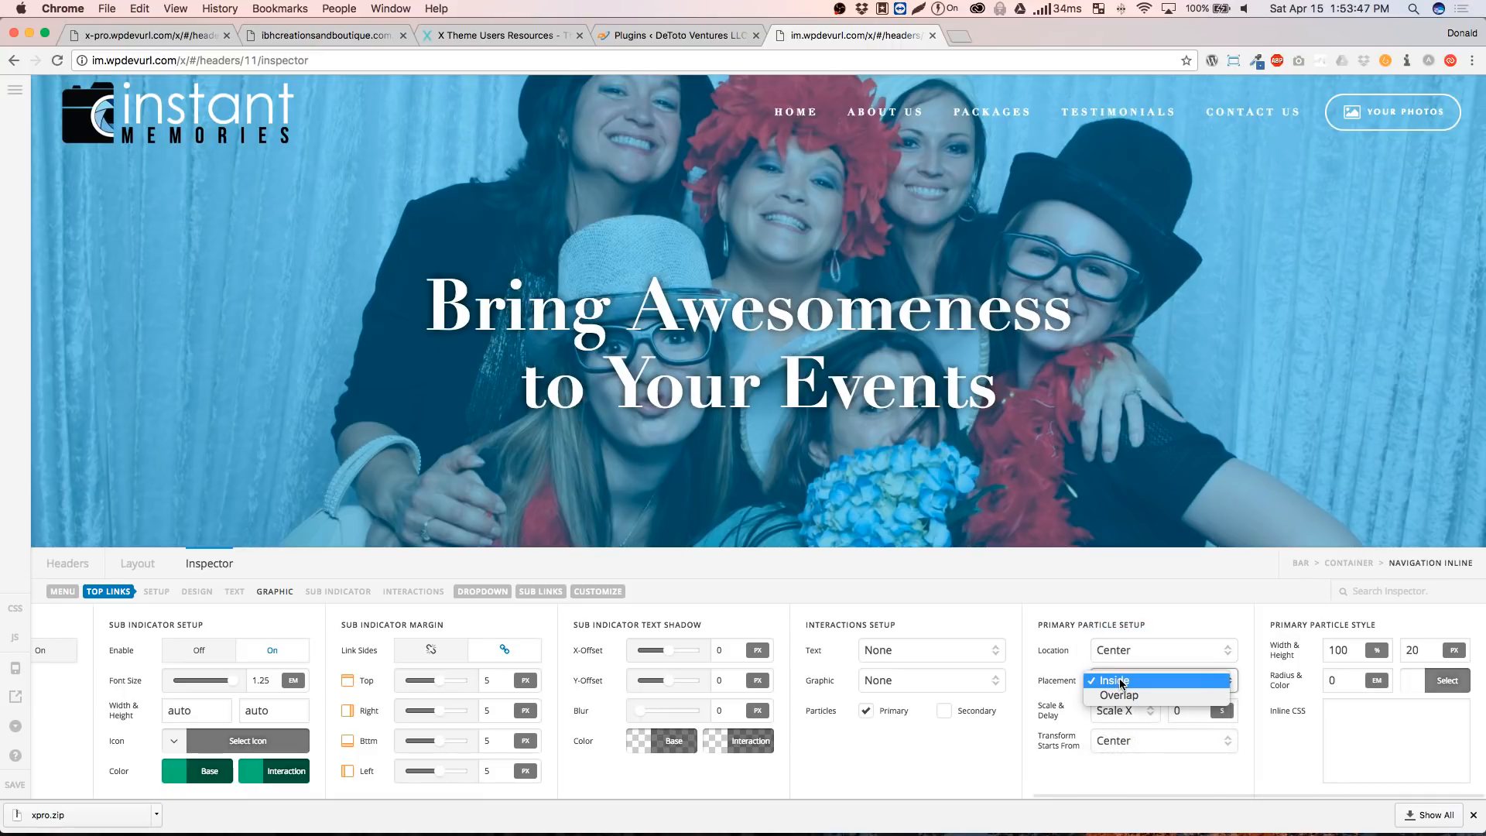
Try the Overlap placement for the primary particle, and restore Inside
click(1122, 686)
click(1120, 695)
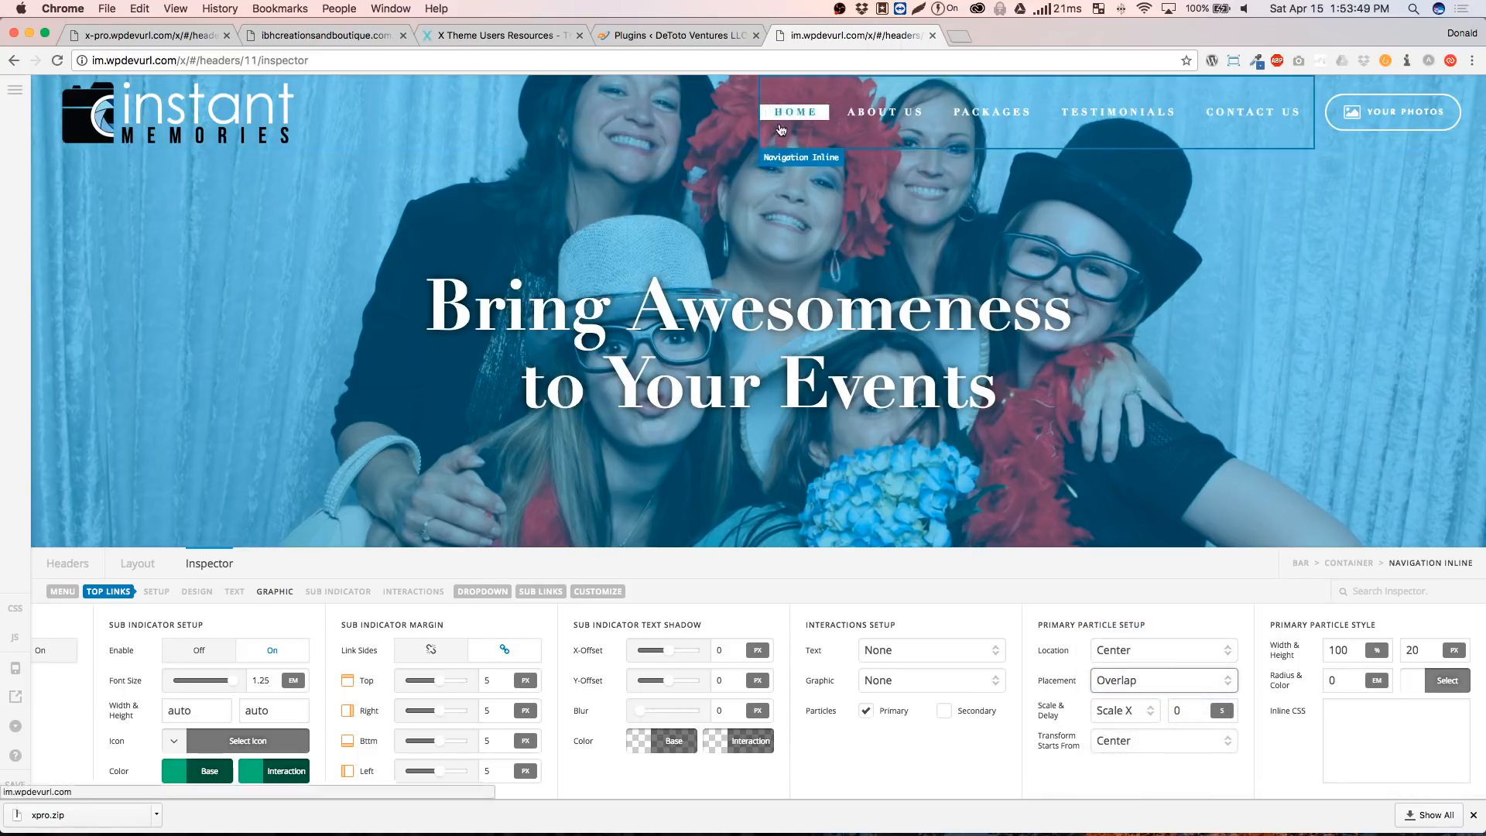
click(1123, 680)
click(1118, 667)
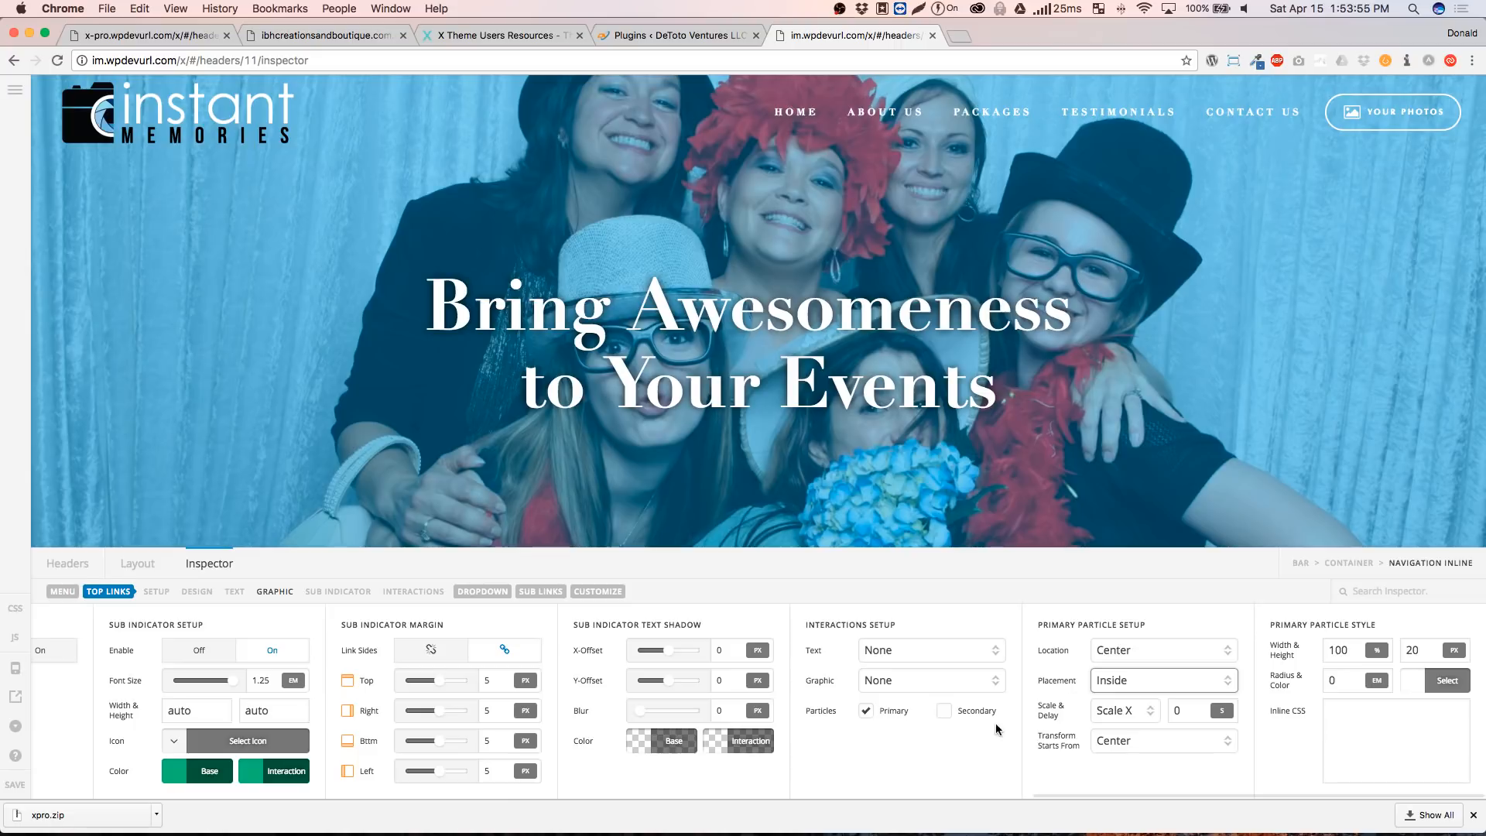
Try Scale Y on the primary particle with both Inside and Overlap placement, and restore Scale X and Inside
click(1124, 711)
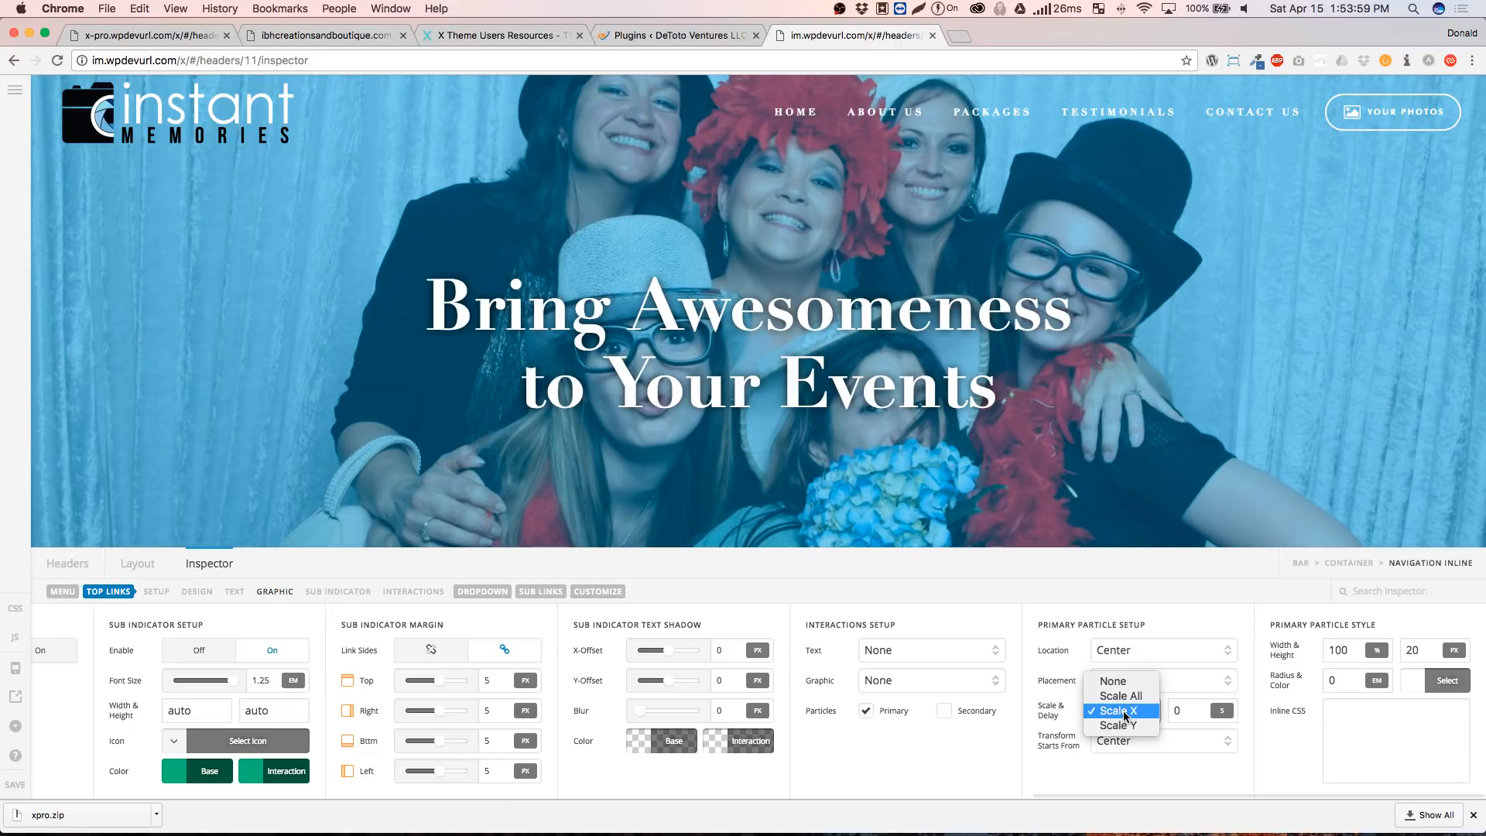
click(1118, 726)
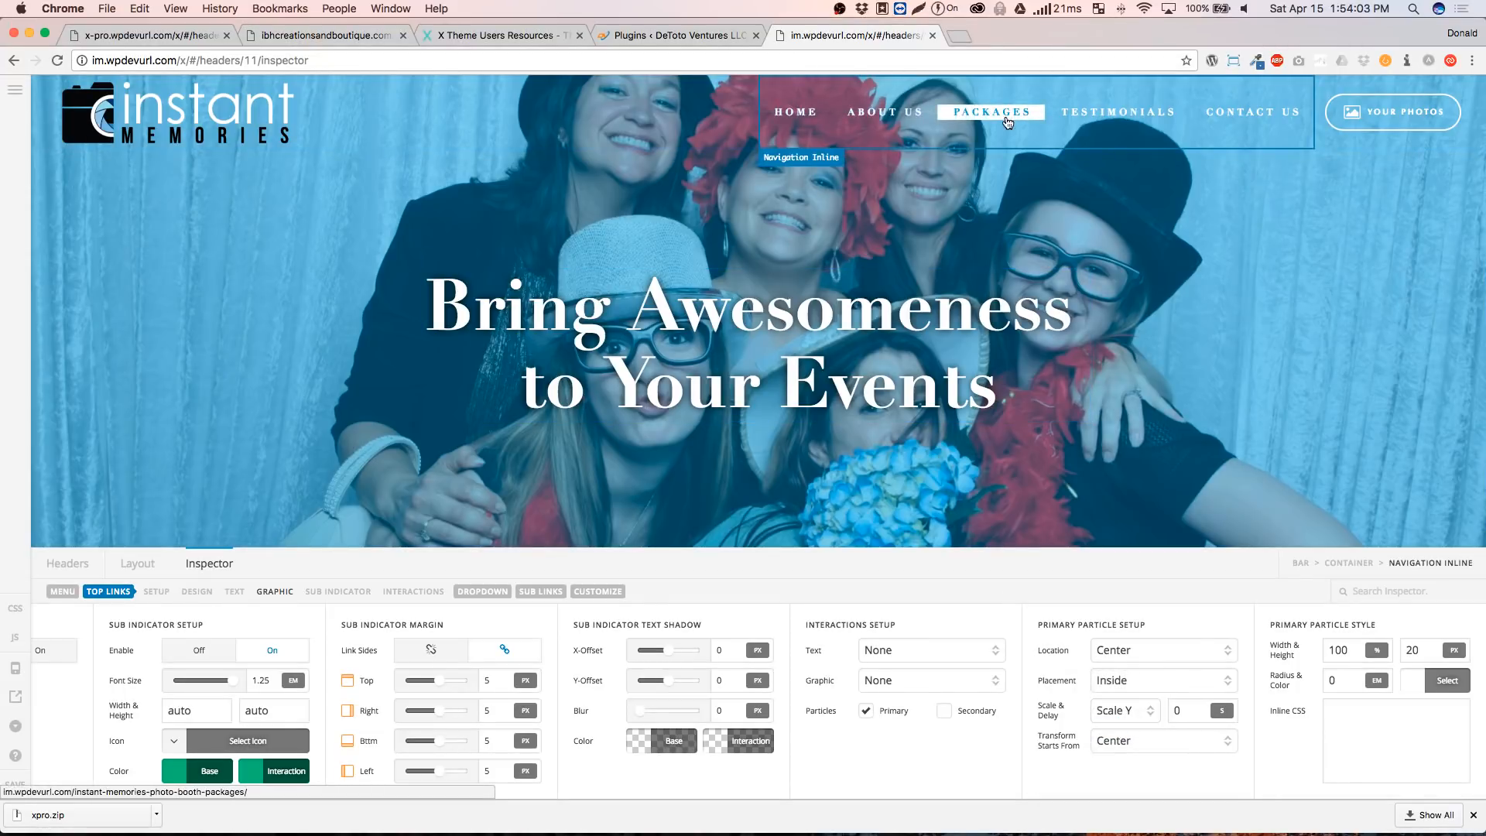
click(1120, 680)
click(1120, 694)
click(1120, 681)
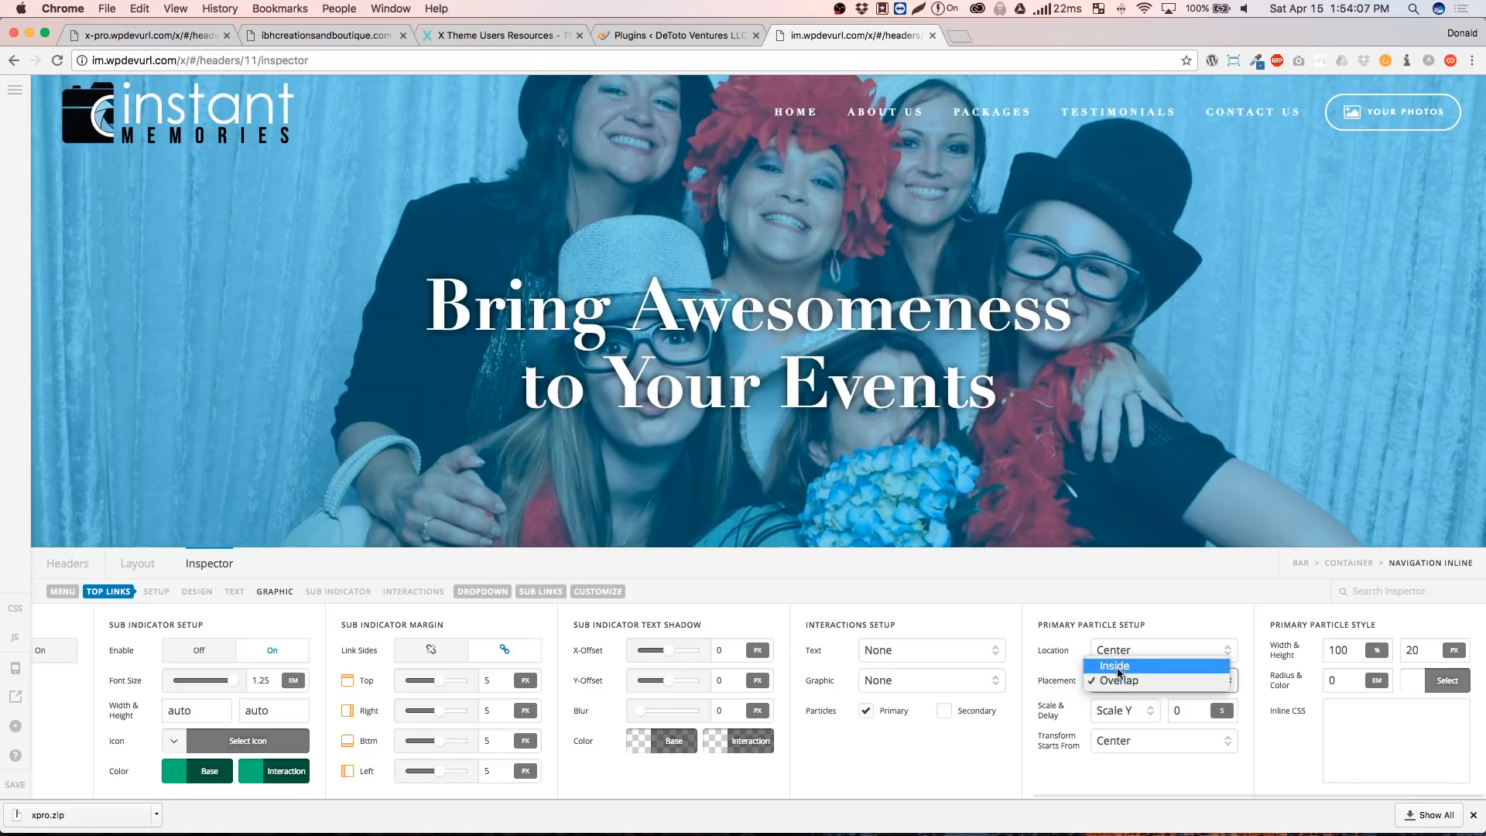
click(1118, 667)
click(1120, 710)
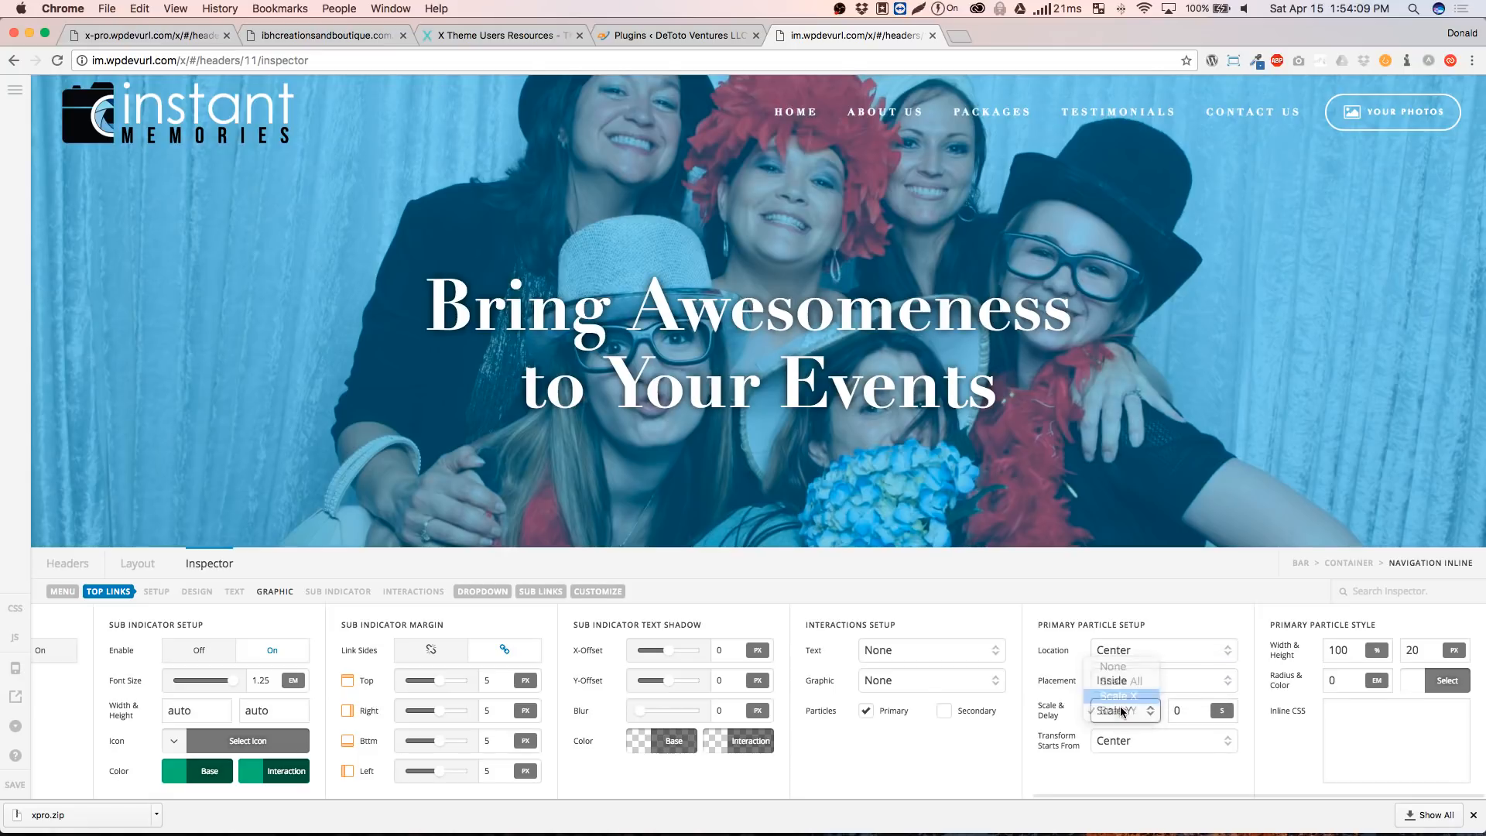
click(1118, 695)
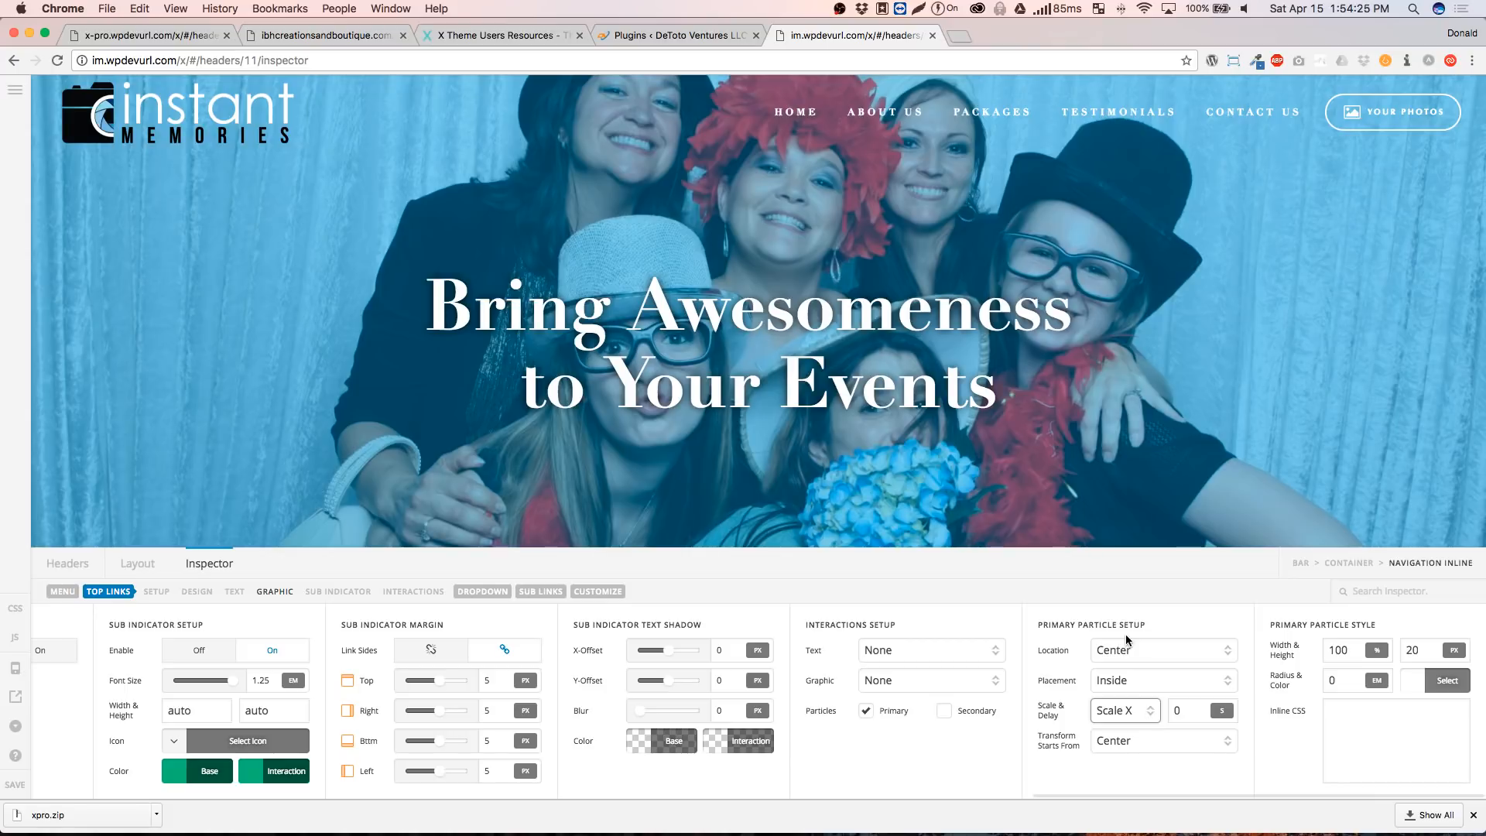
Try starting the primary particle's transform from the Right, and restore Center
click(1153, 612)
click(1154, 744)
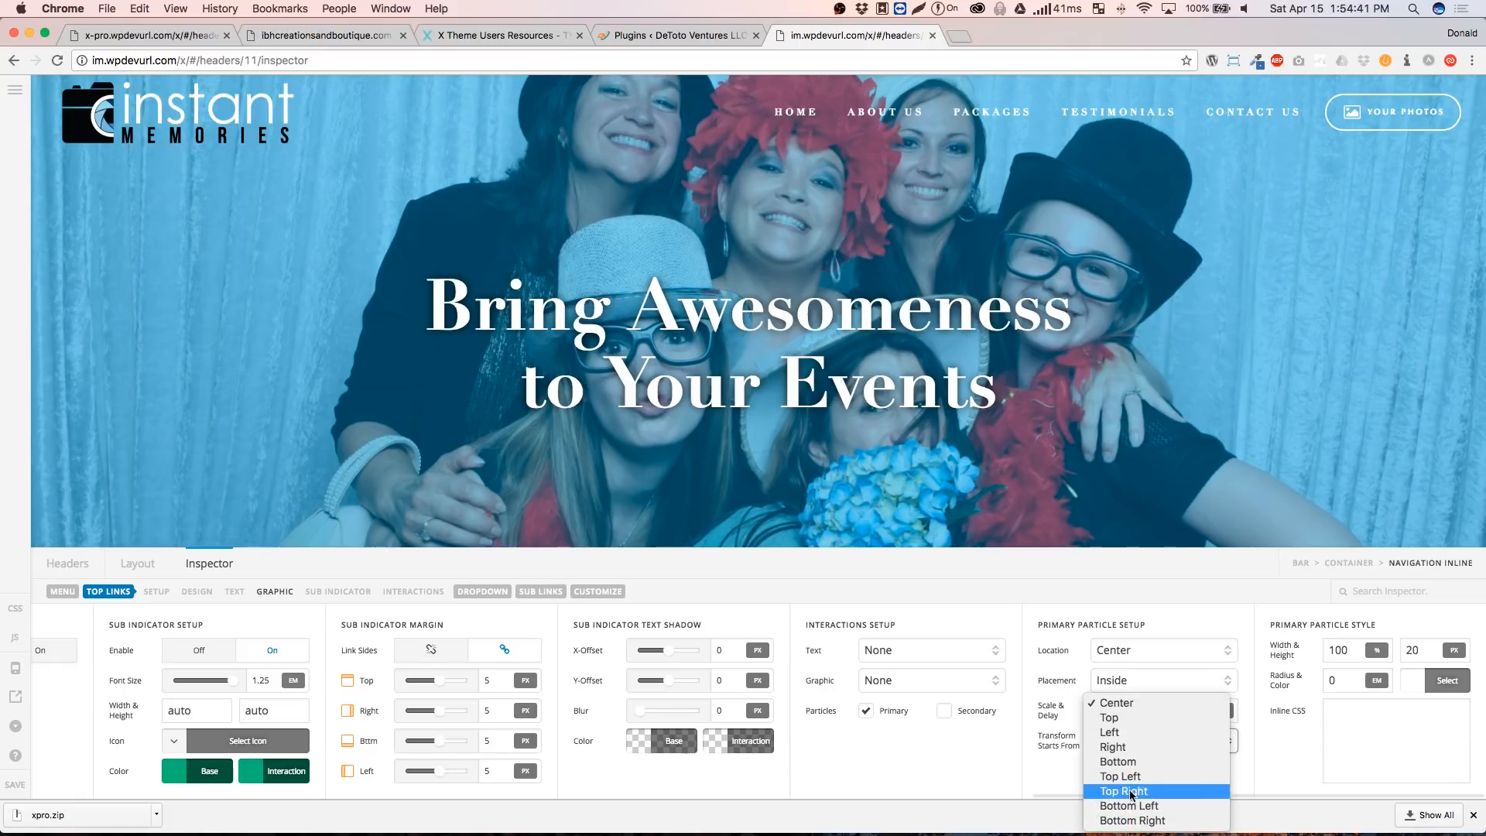
click(1122, 756)
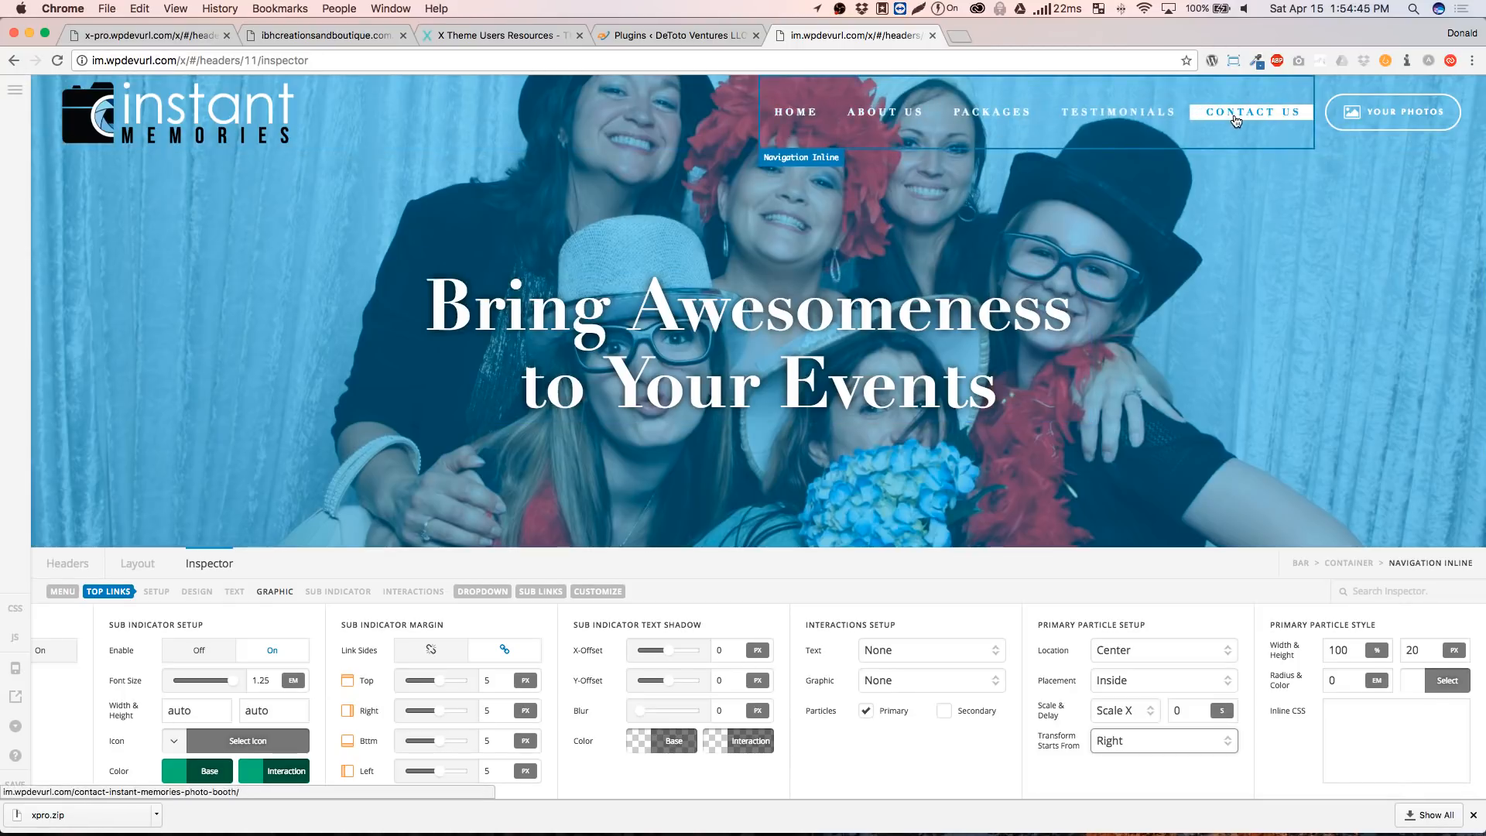
click(1132, 748)
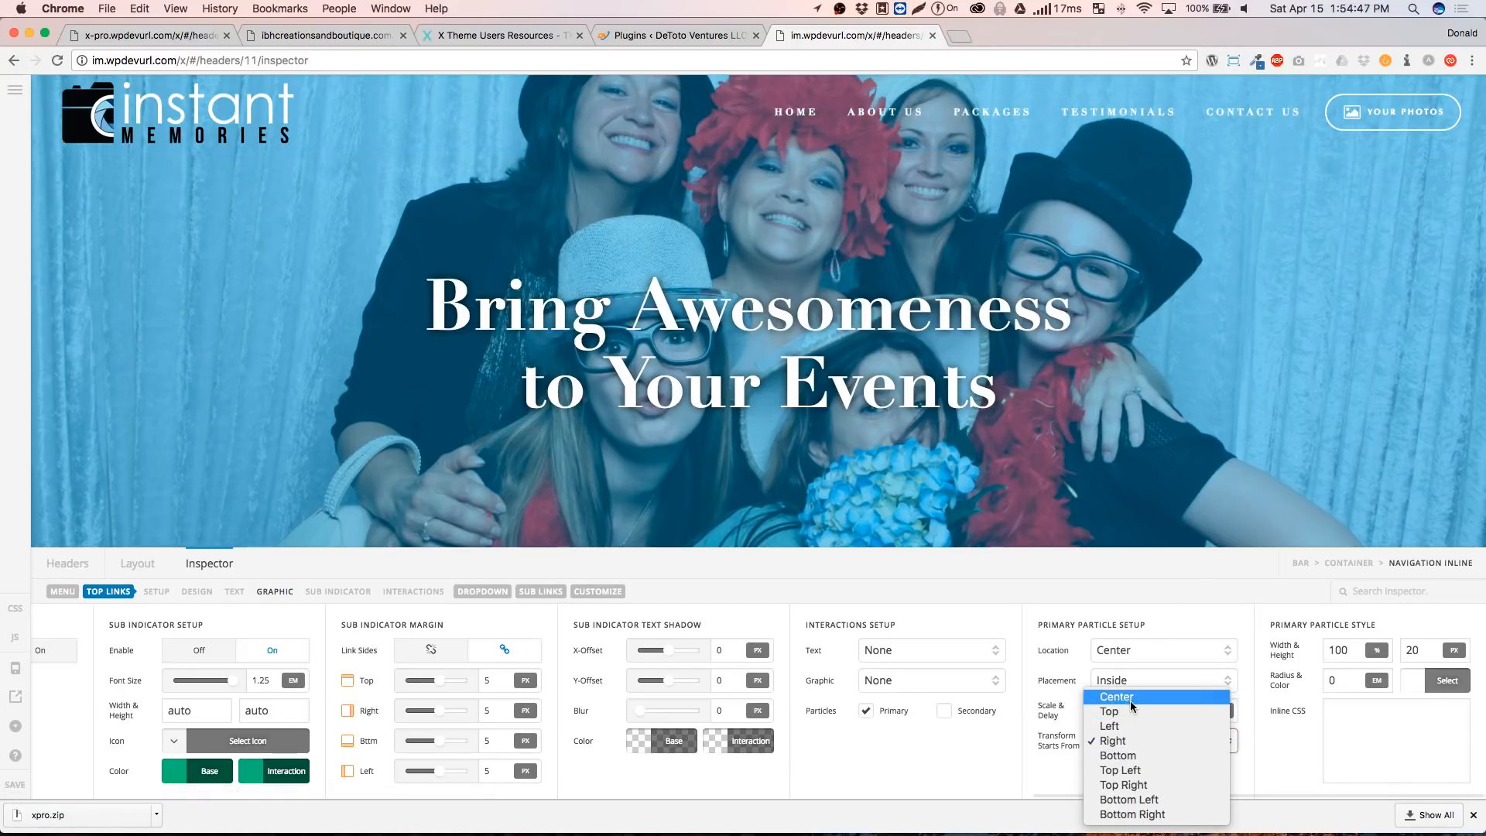
click(1133, 697)
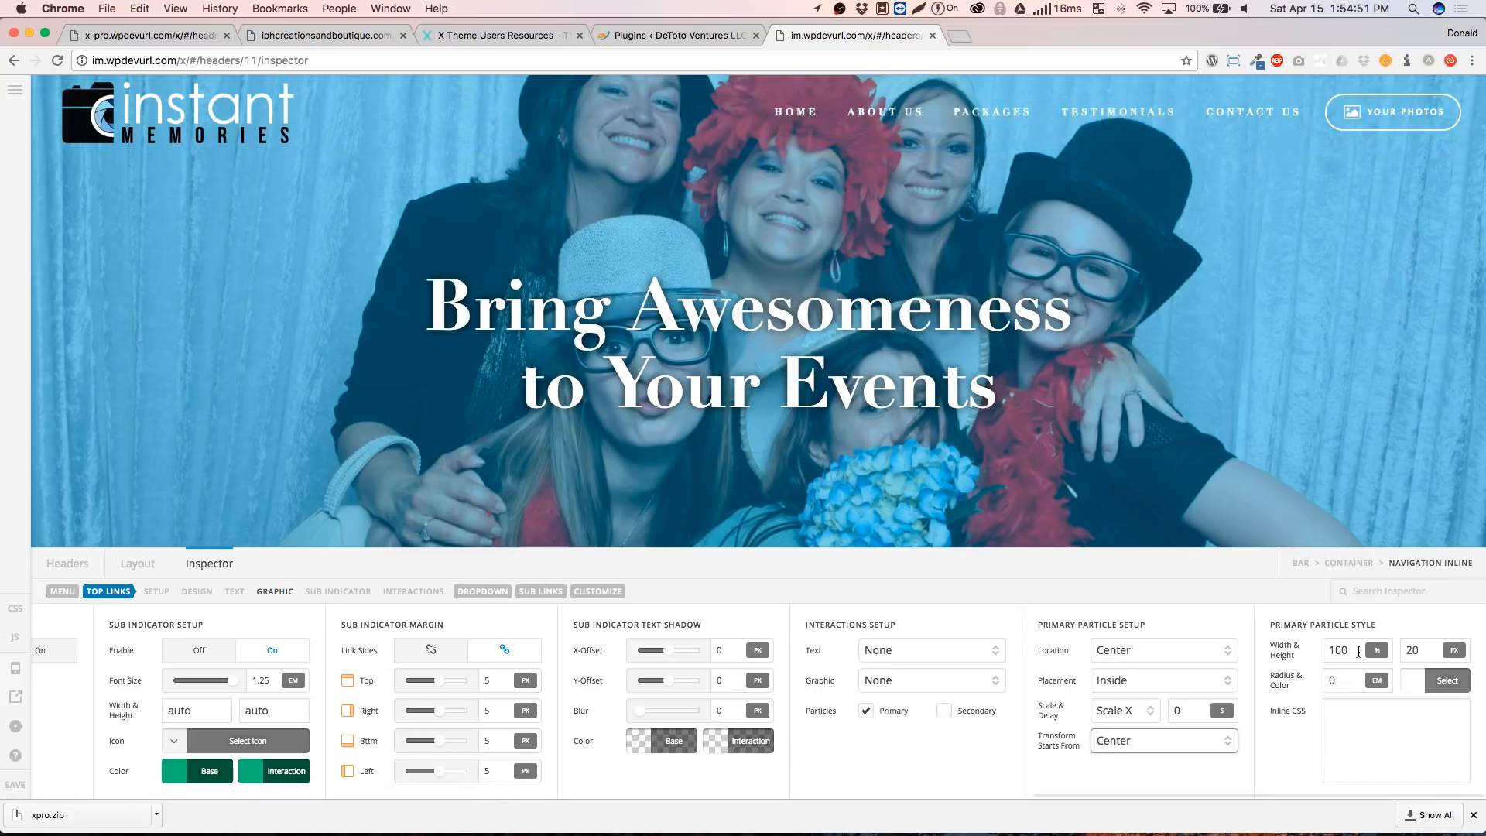
Try a height of 10 px for the top links' primary particle, and set it to 30 px
drag(1359, 652, 1327, 651)
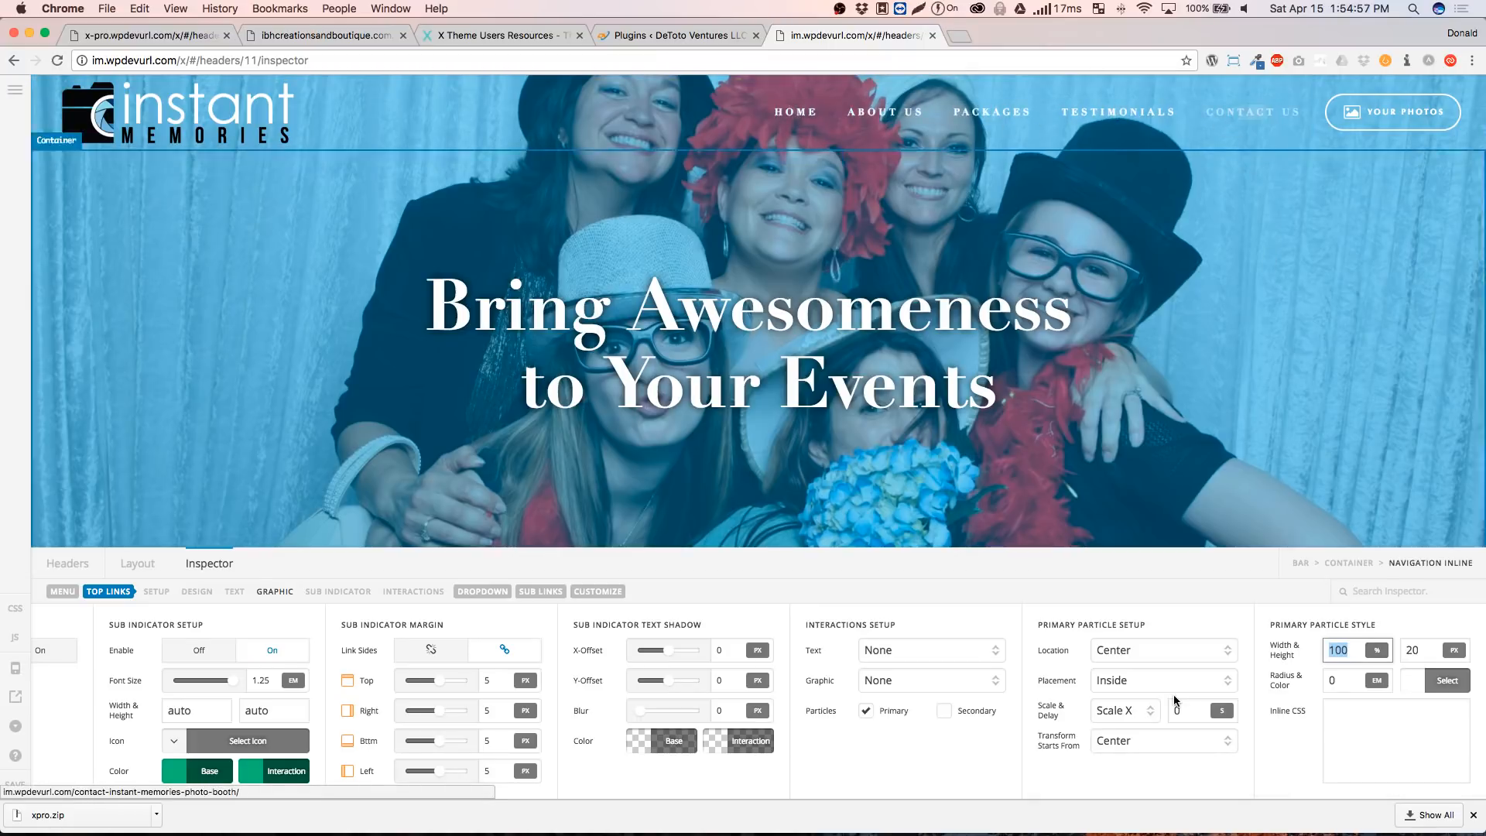
drag(1439, 650, 1400, 651)
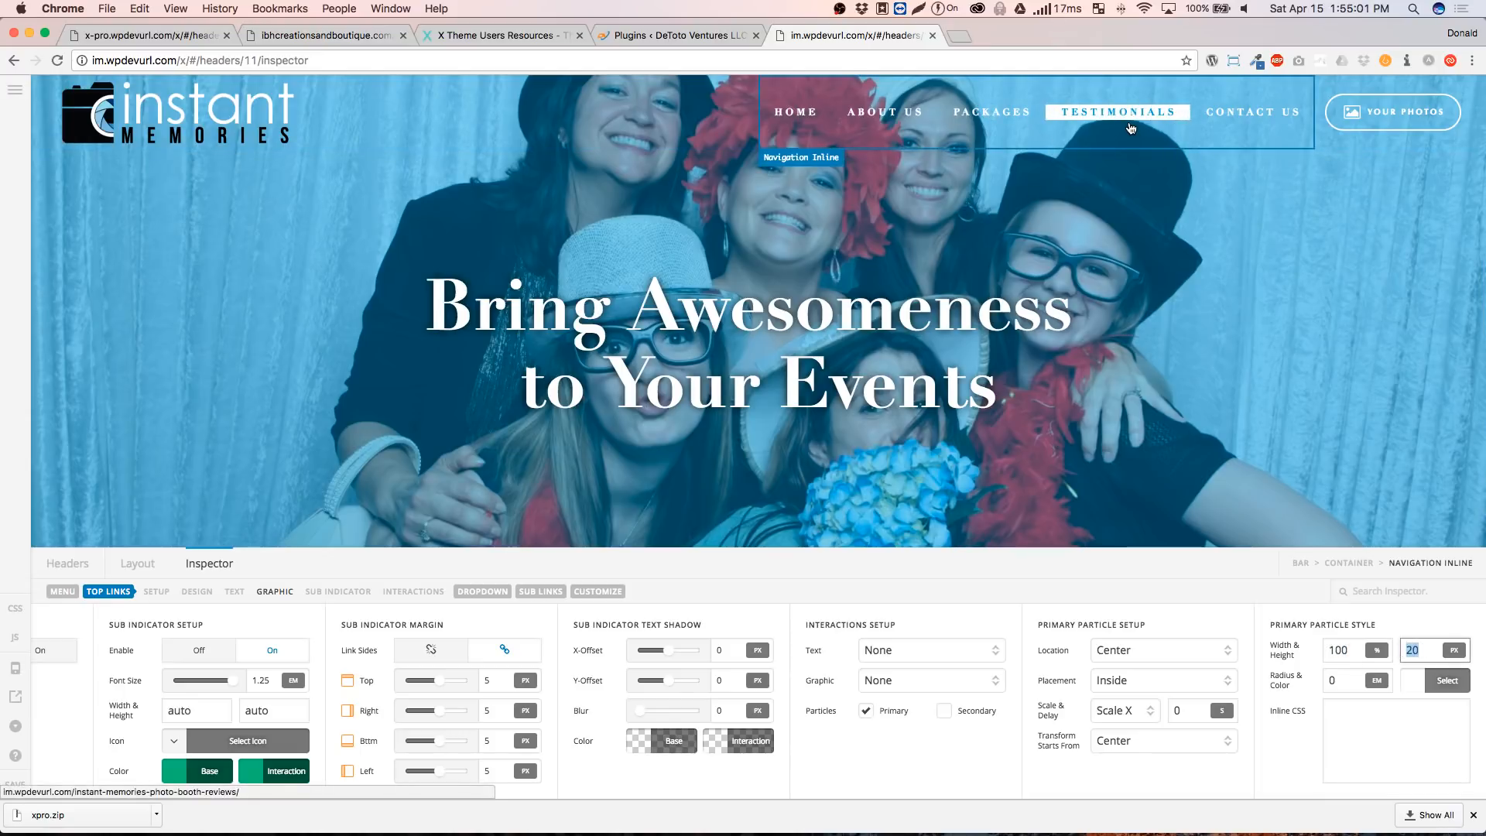
text(10)
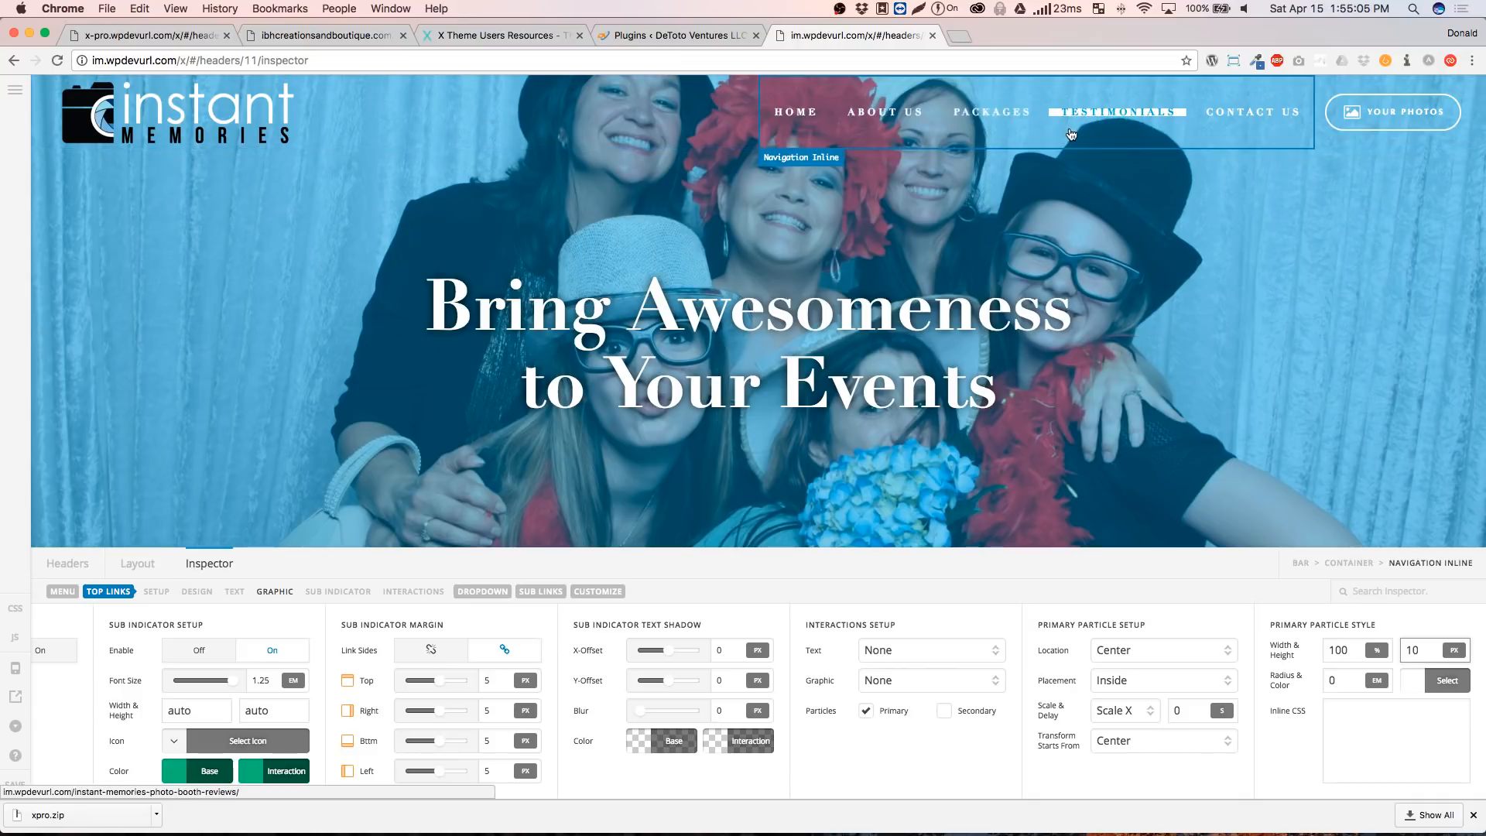
key(BackSpace)
key(BackSpace)
text(30)
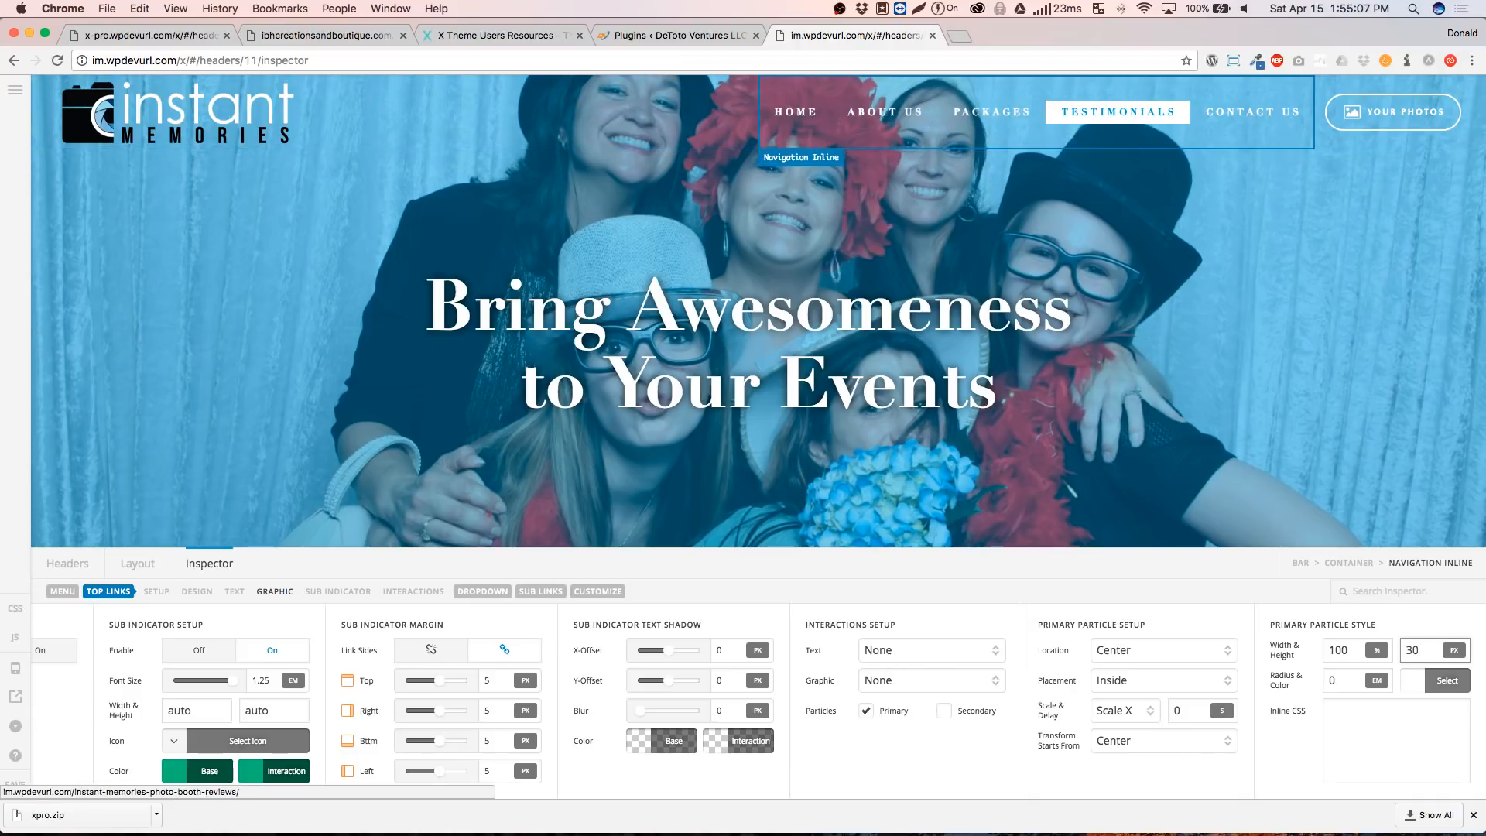
Try a height of 20 px and a radius of 100 em for the primary particle
key(BackSpace)
key(BackSpace)
text(5)
key(BackSpace)
text(20)
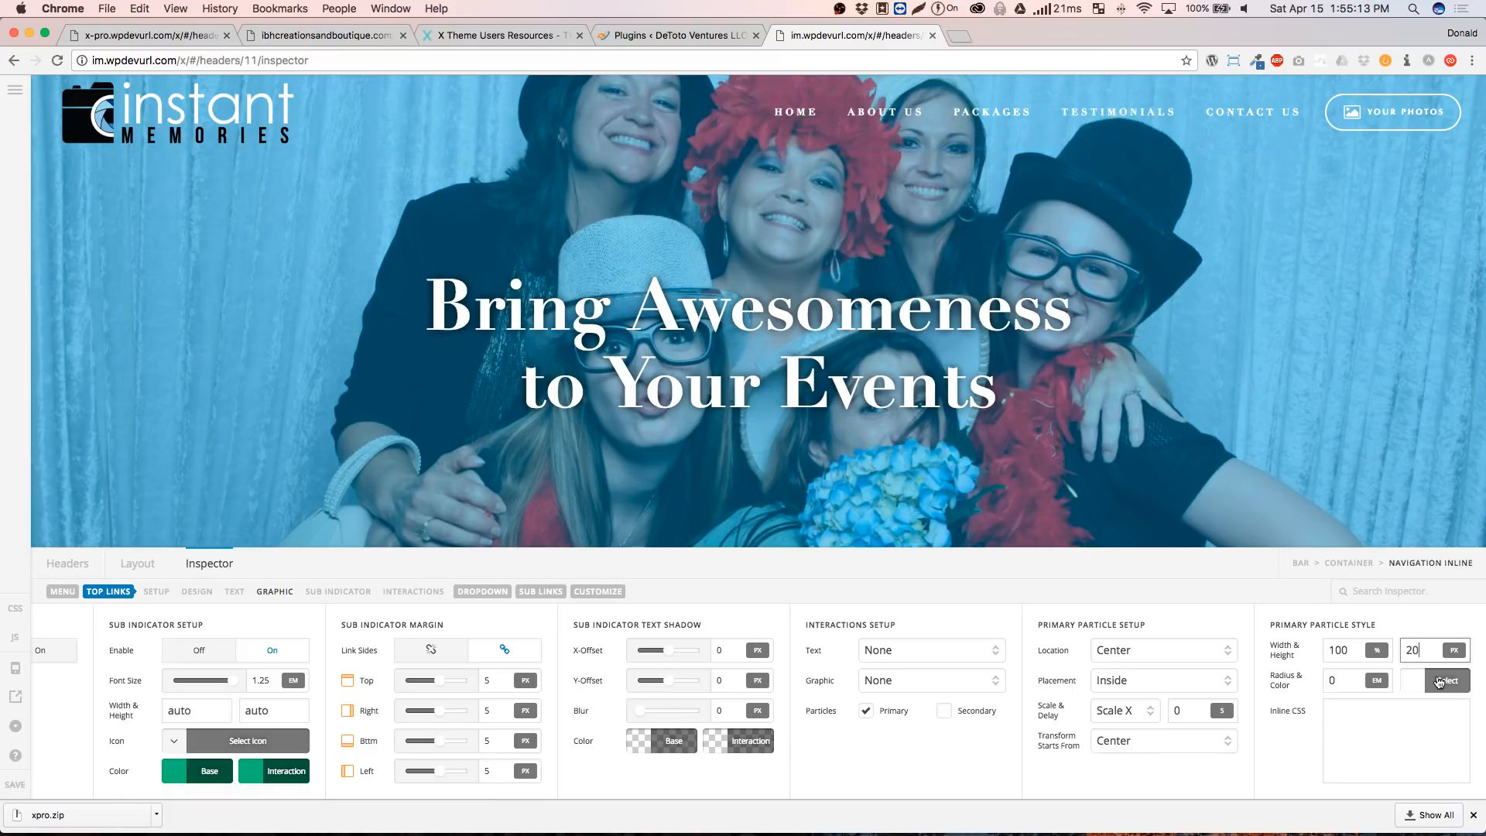
click(1347, 683)
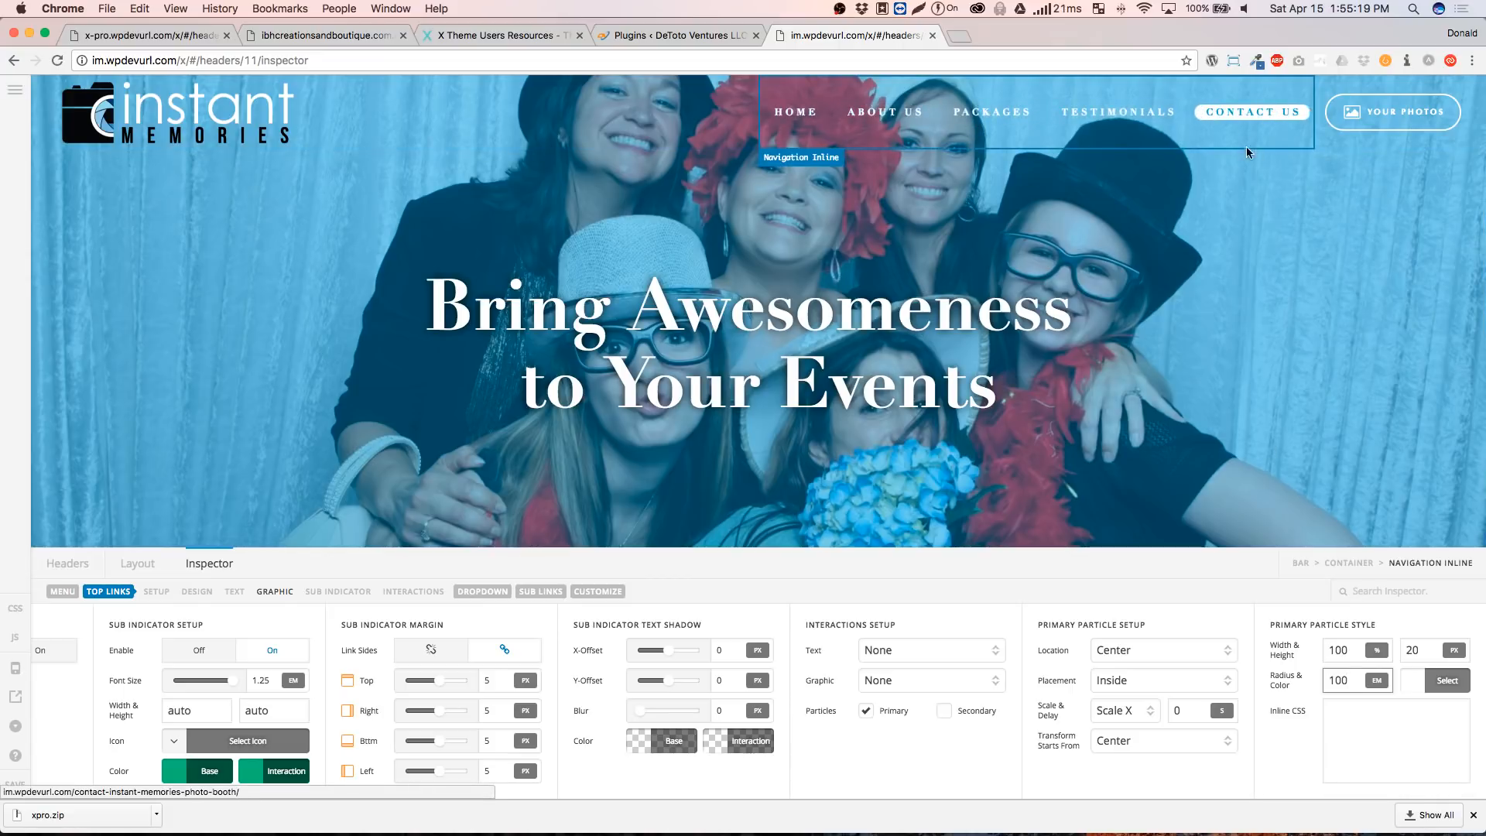
Try dark blue, light blue and black for the primary particle's color, and restore white
click(1437, 689)
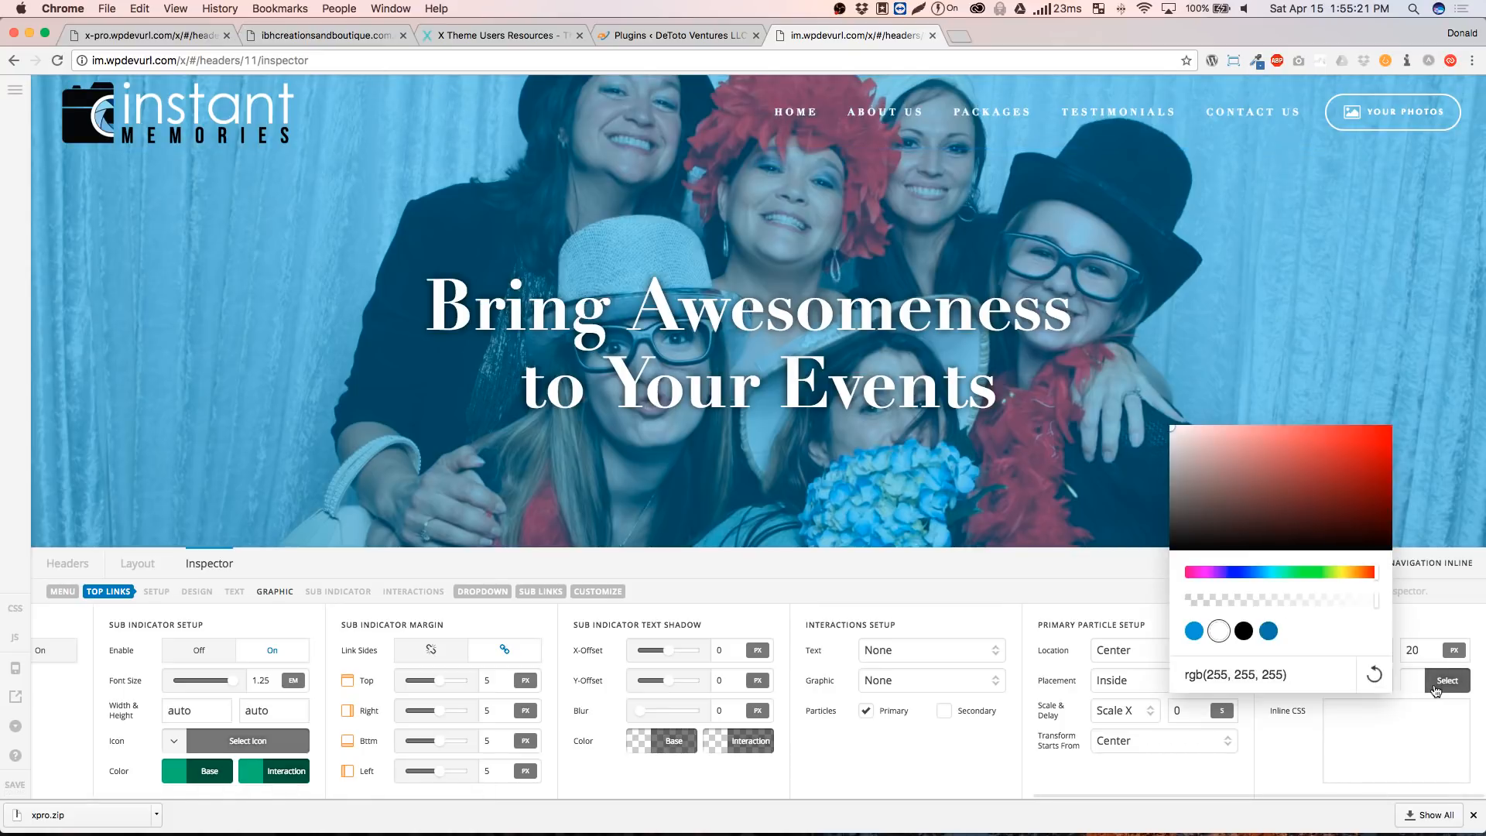
click(1269, 632)
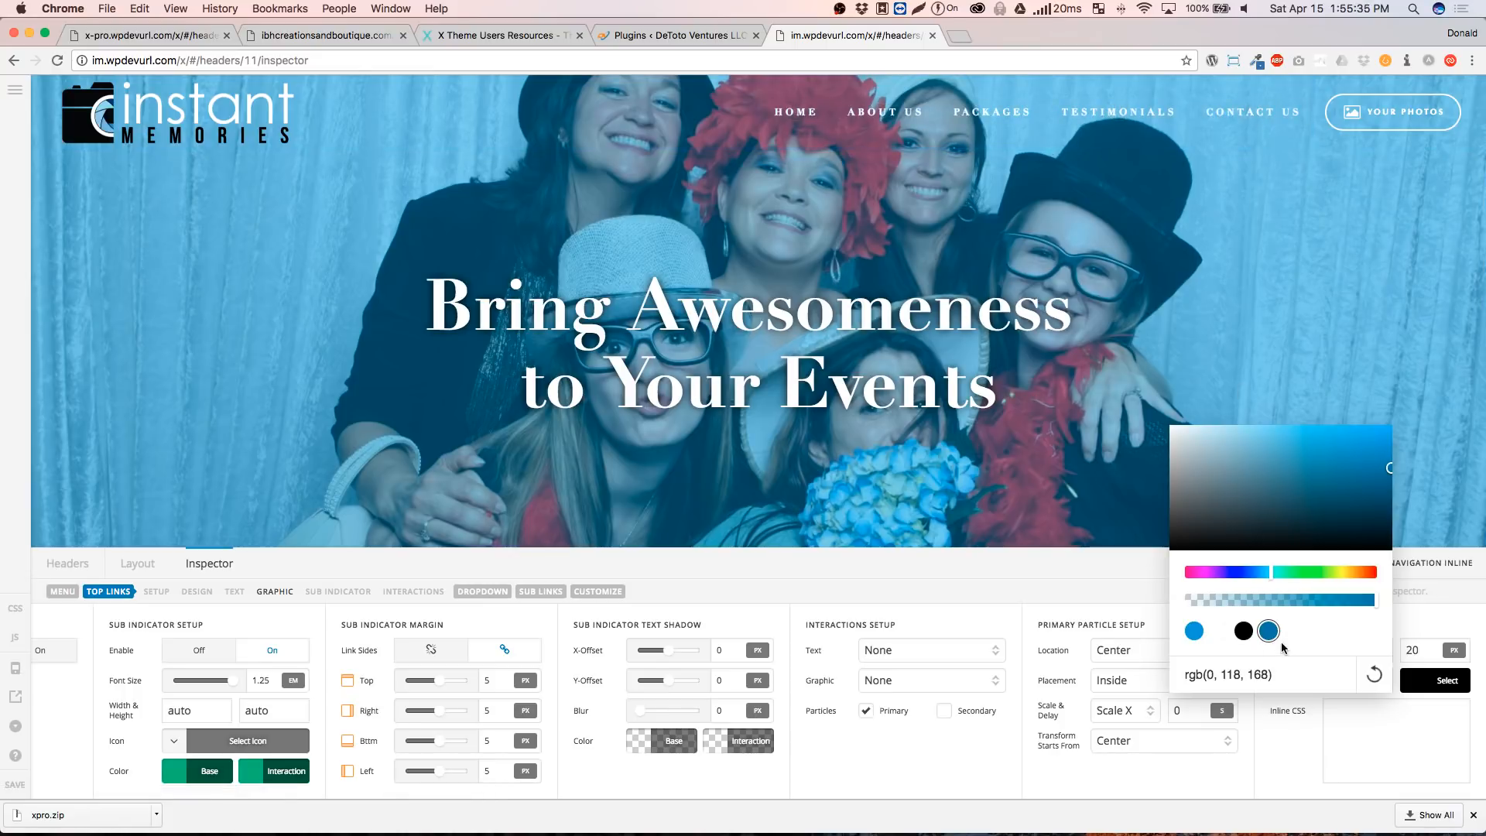
click(1219, 631)
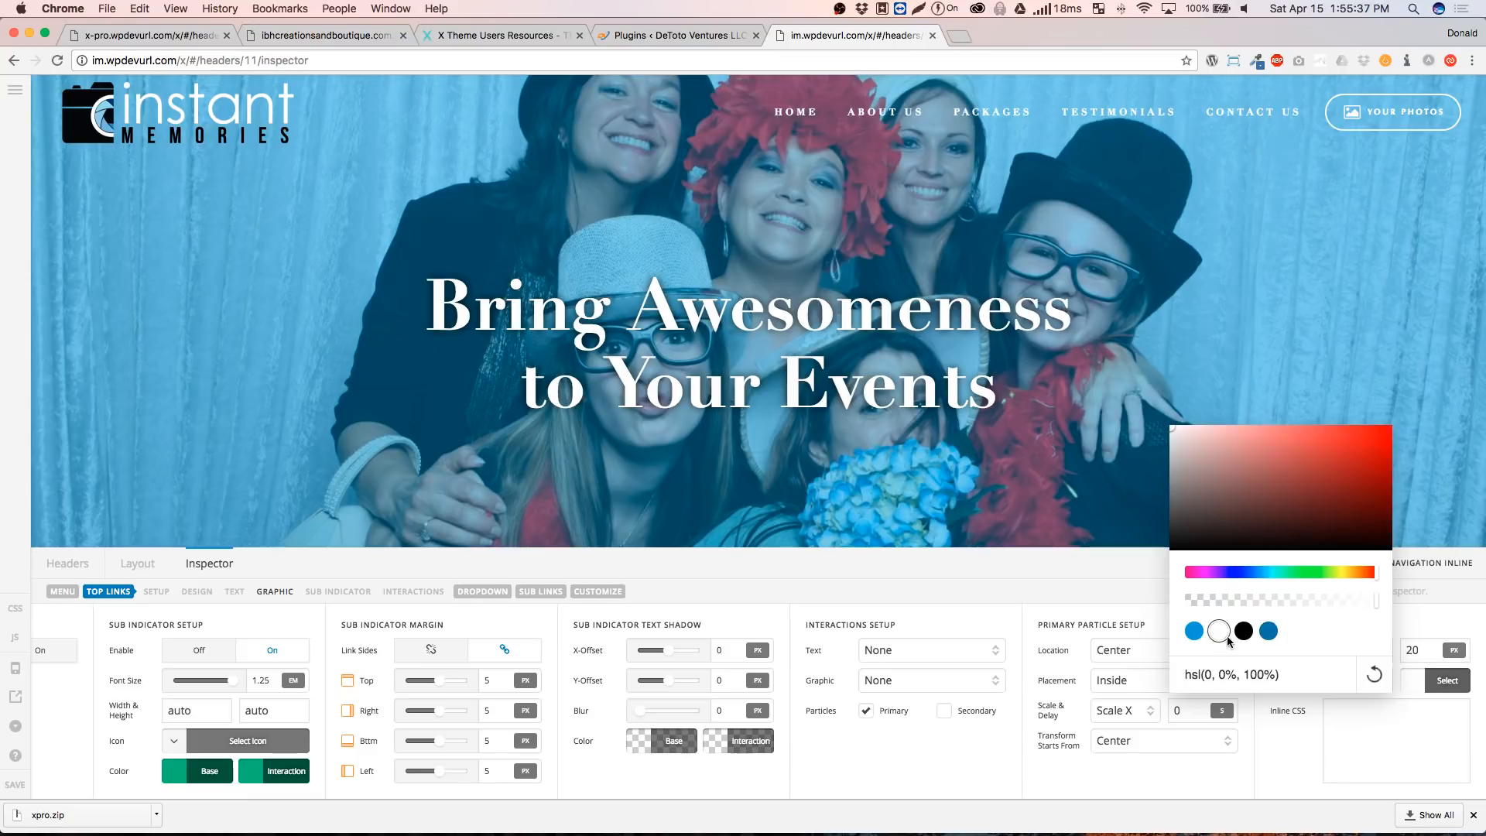
click(1197, 638)
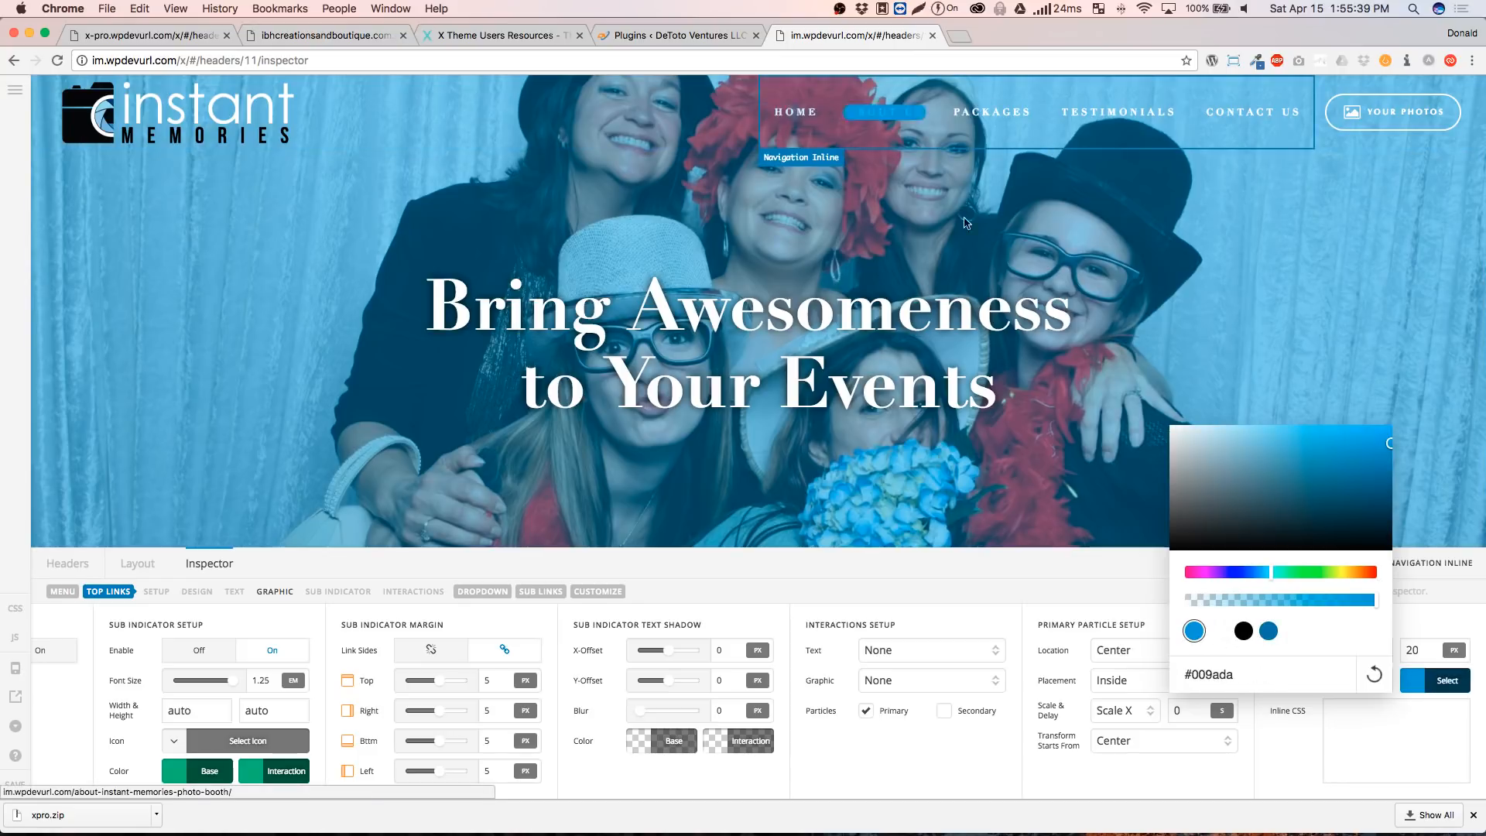
click(1245, 635)
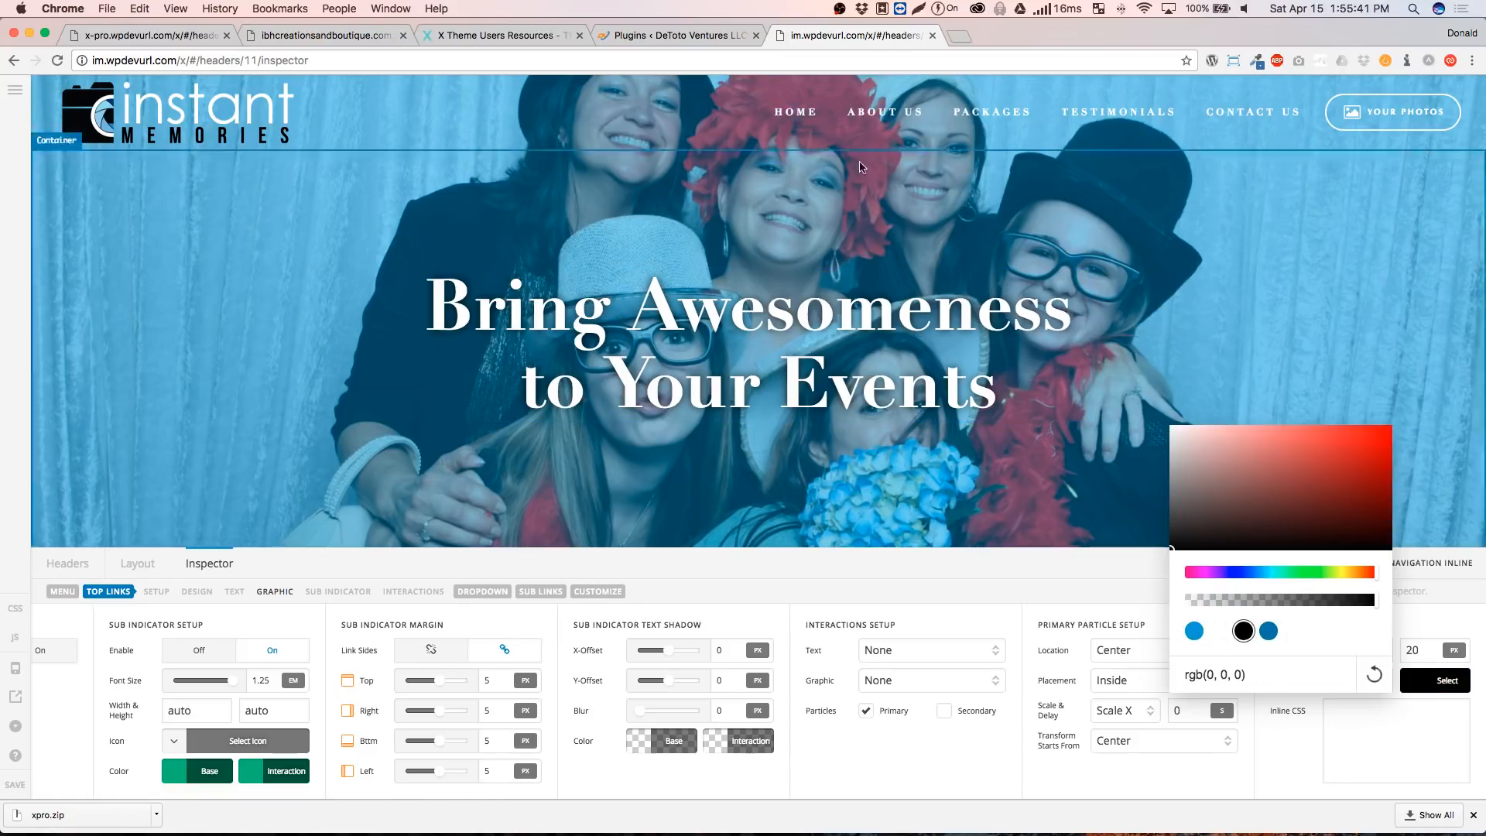
click(1270, 633)
click(1222, 634)
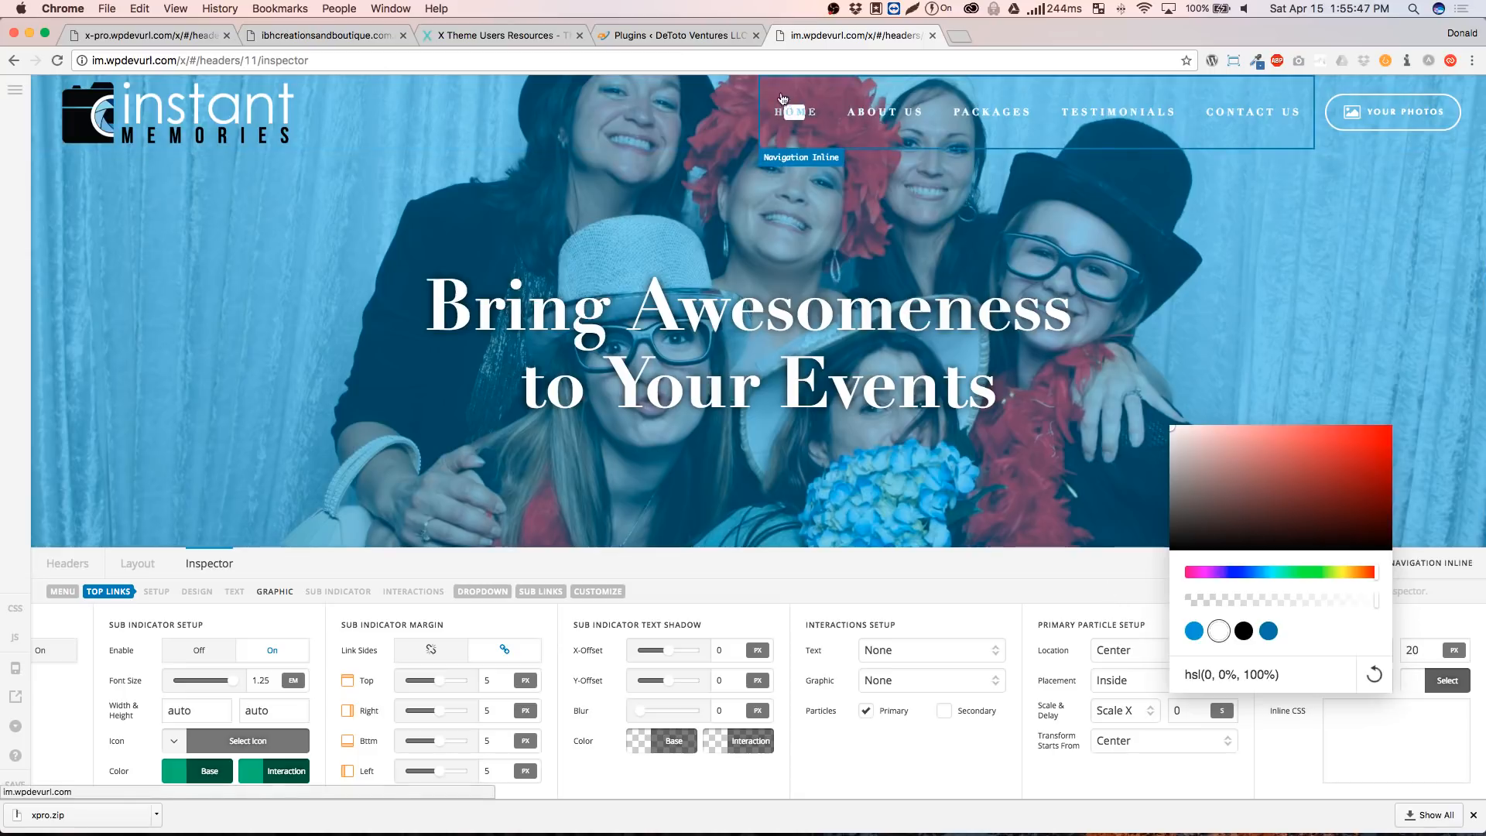
click(1075, 568)
Reset the primary particle's radius to 0 em and set its width to 20 px
drag(1354, 684, 1311, 684)
text(00)
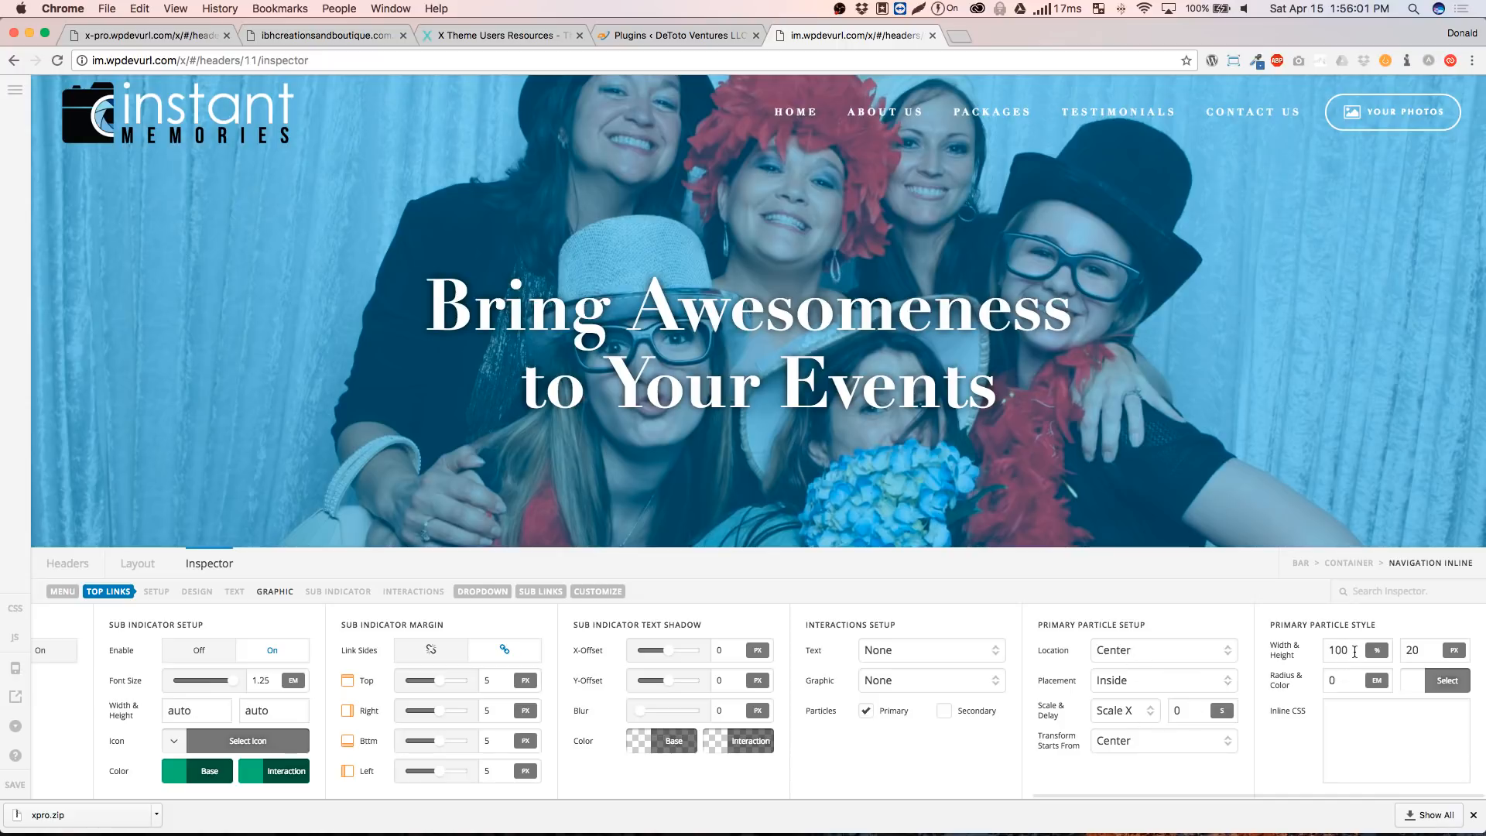
drag(1355, 652, 1338, 652)
key(Tab)
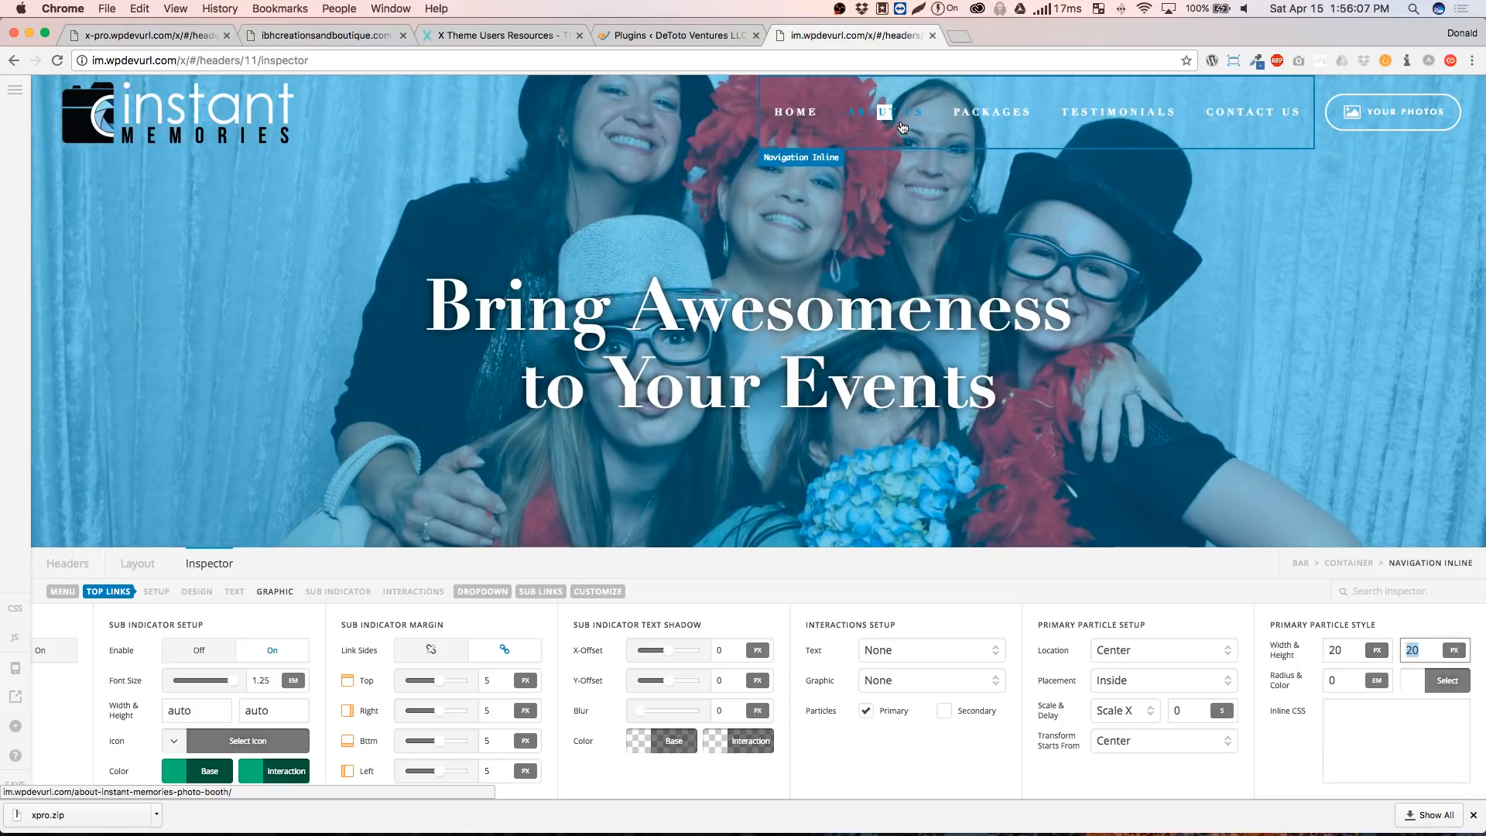
Place the primary particle at the Bottom, scaling with Scale Y and transforming from the Bottom
click(1131, 650)
click(1123, 709)
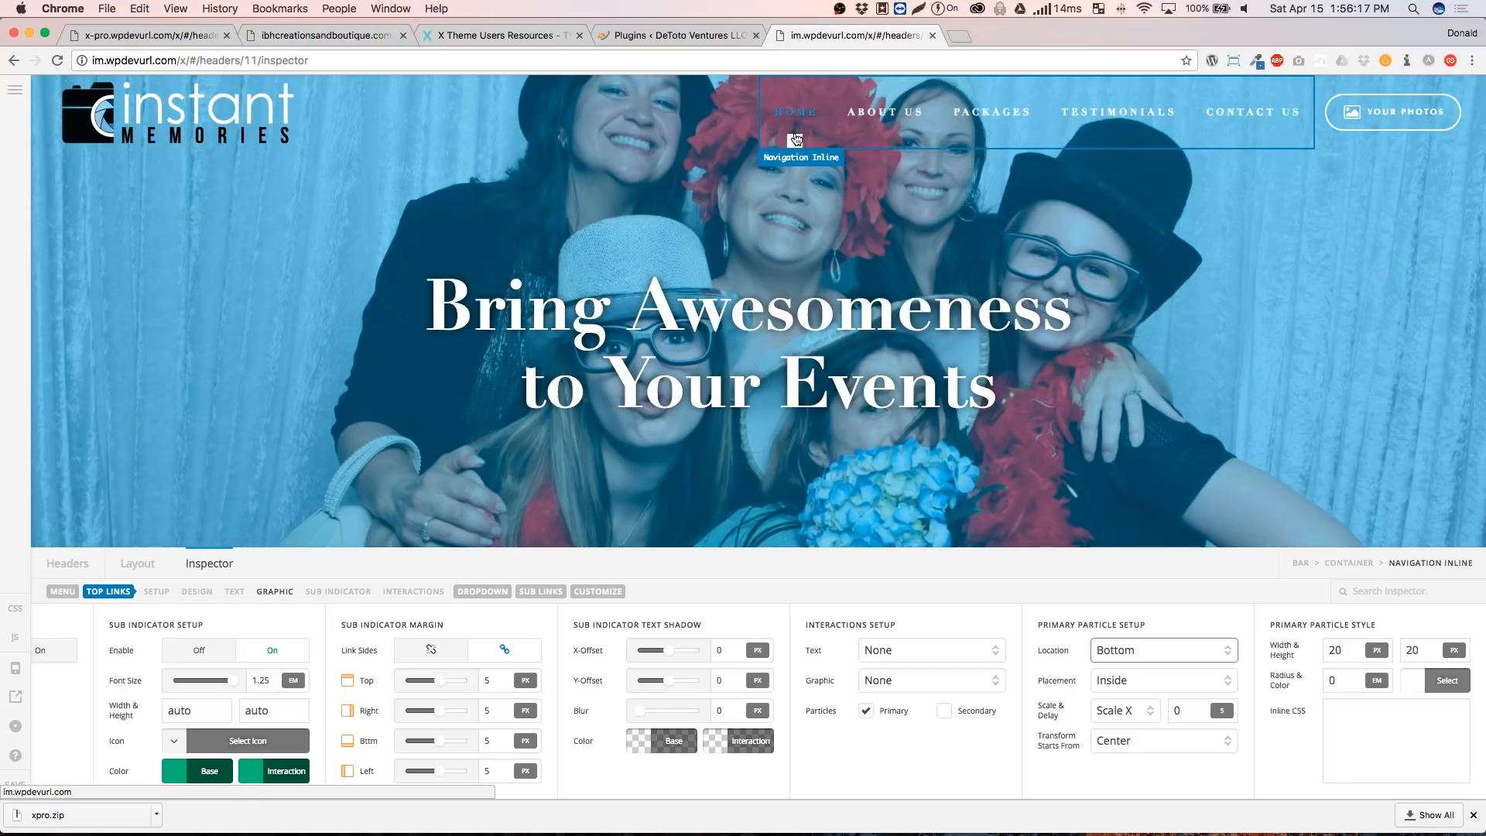
click(1113, 710)
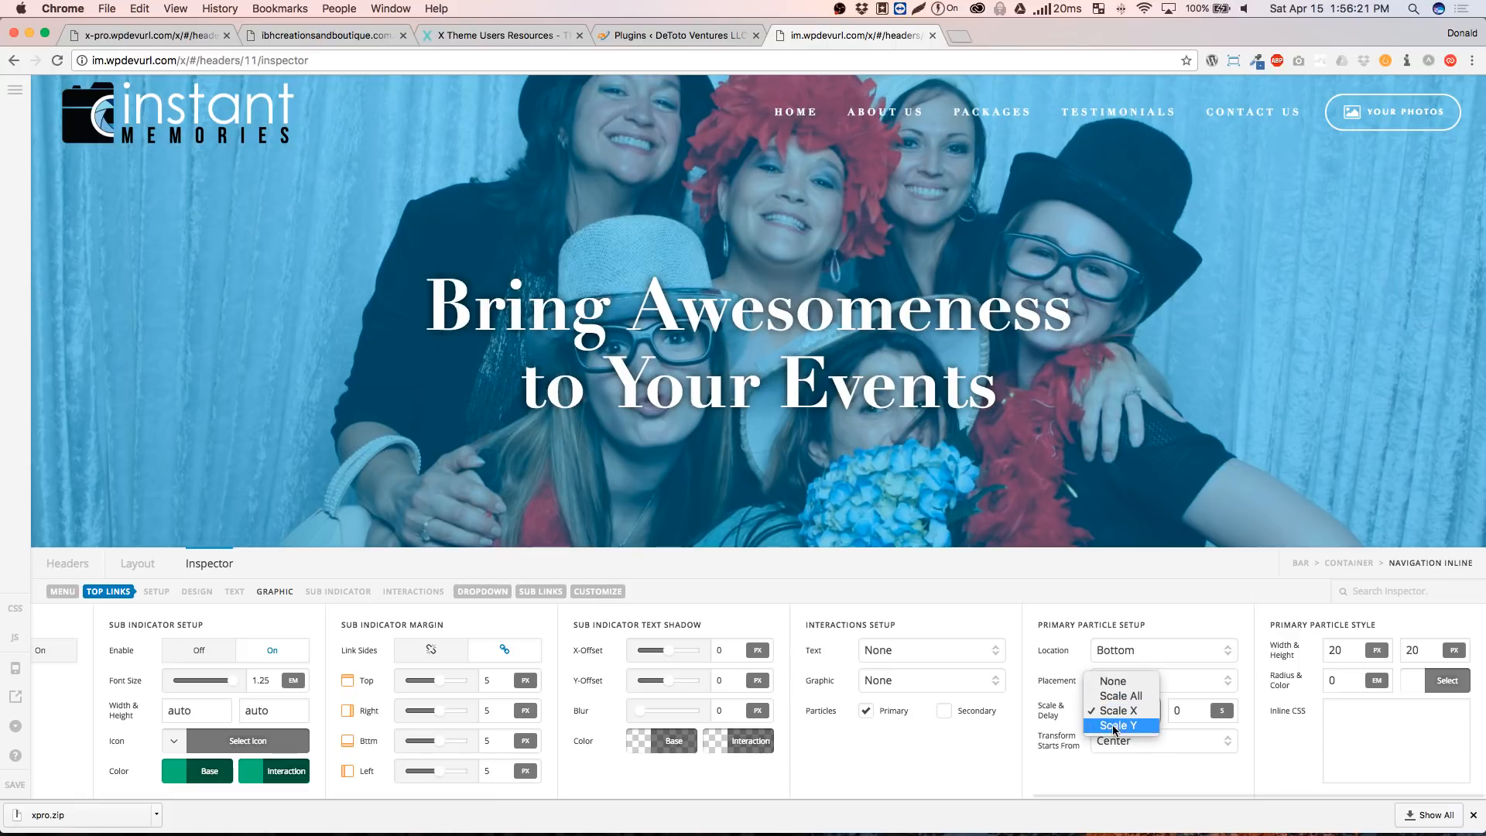
click(1115, 726)
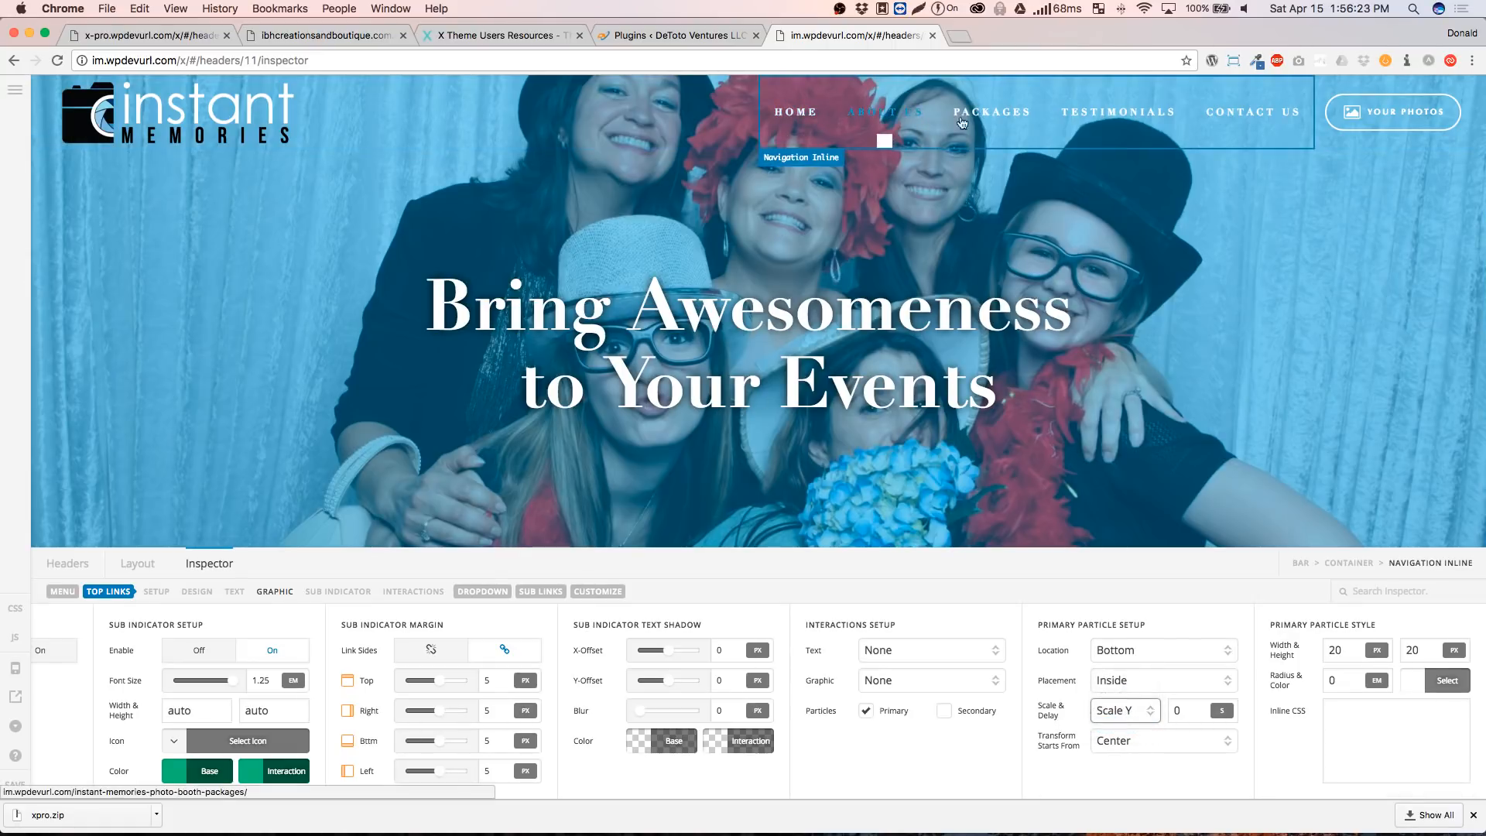
click(1130, 745)
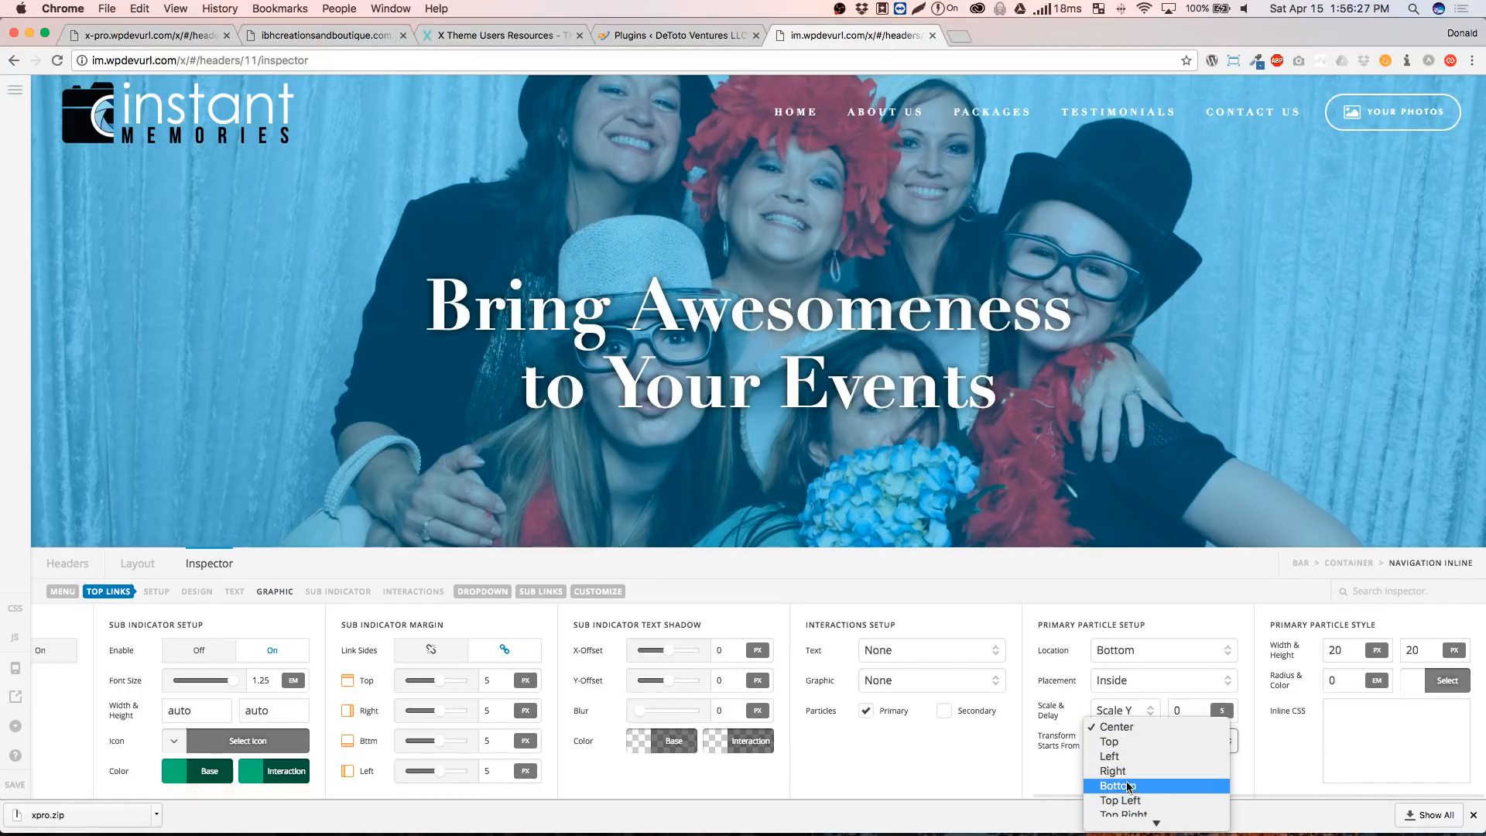
click(1118, 785)
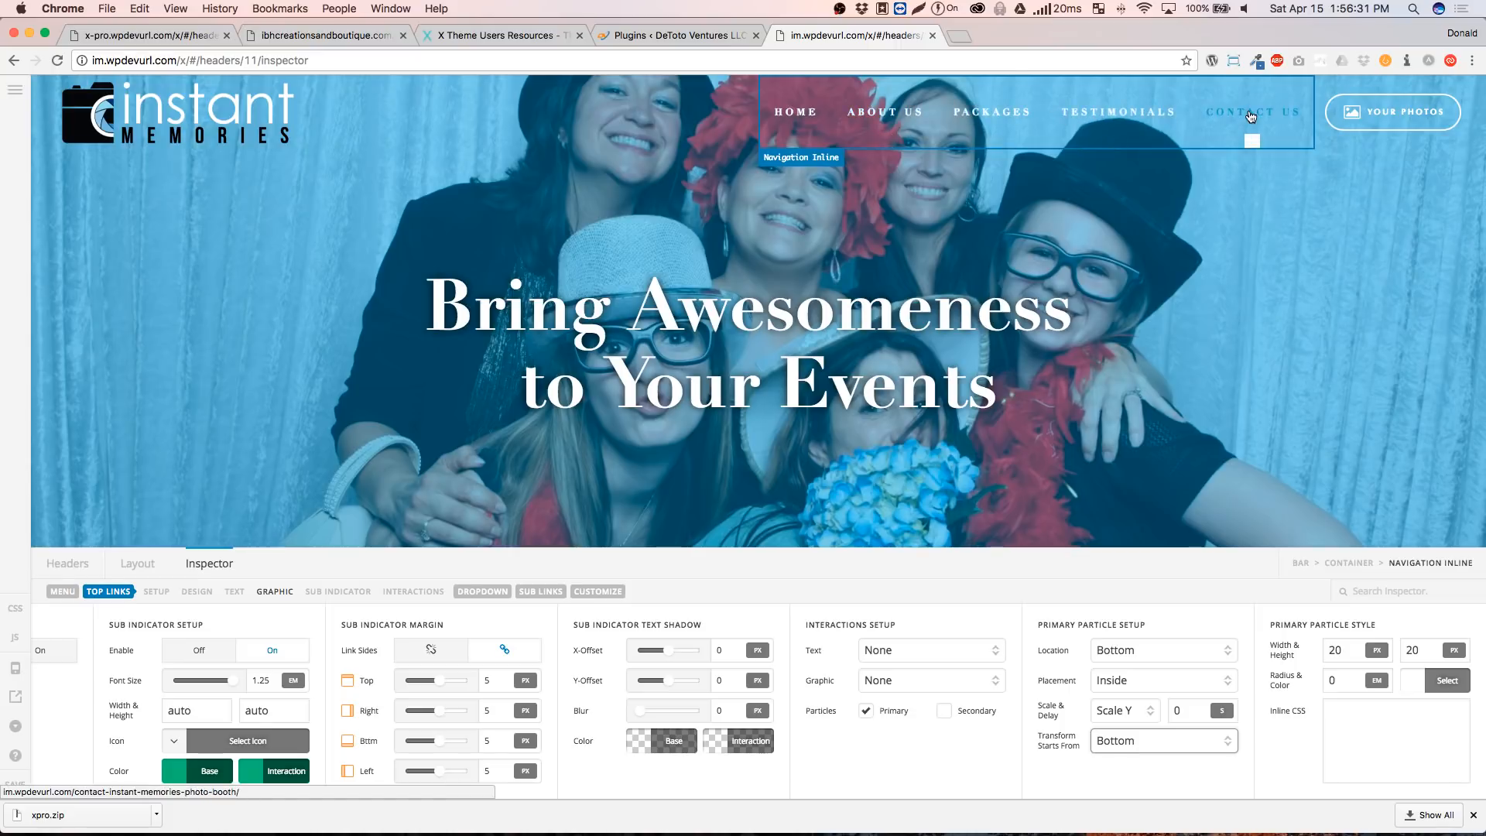
Round the primary particle with a 100 em radius and set its placement to Overlap
click(1154, 611)
click(1341, 681)
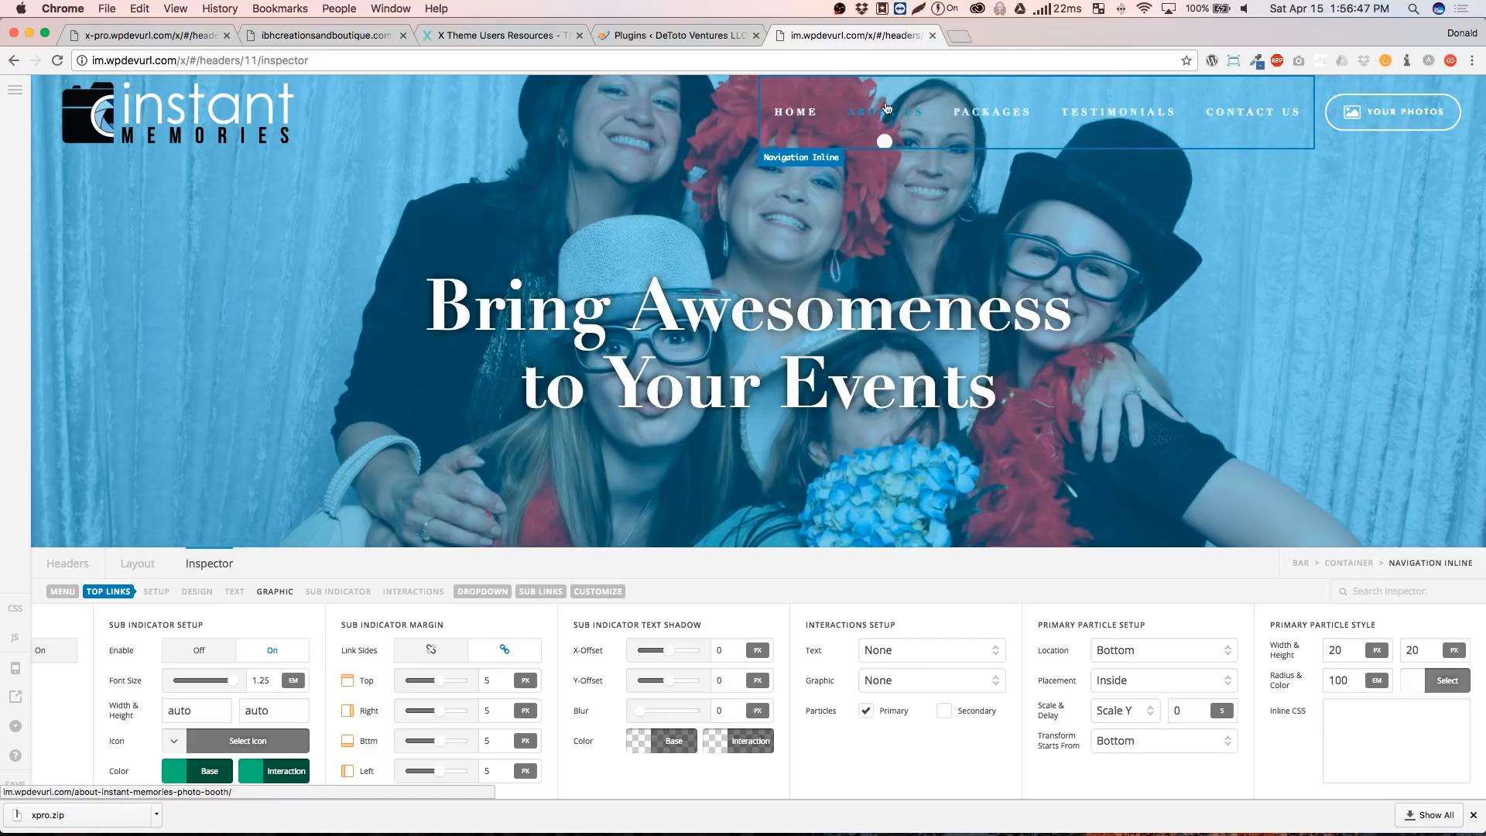
click(1121, 680)
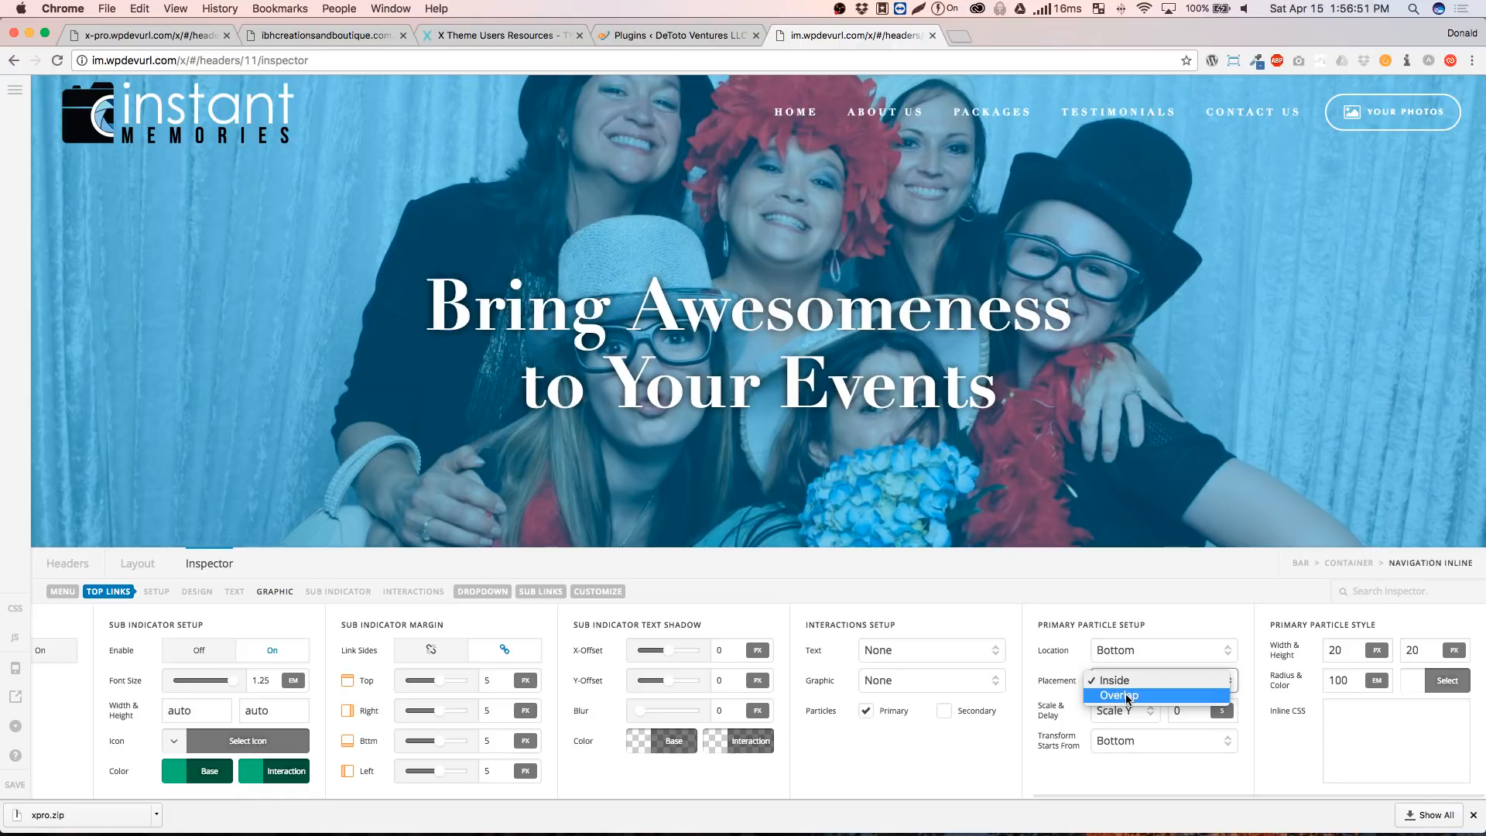
click(1127, 695)
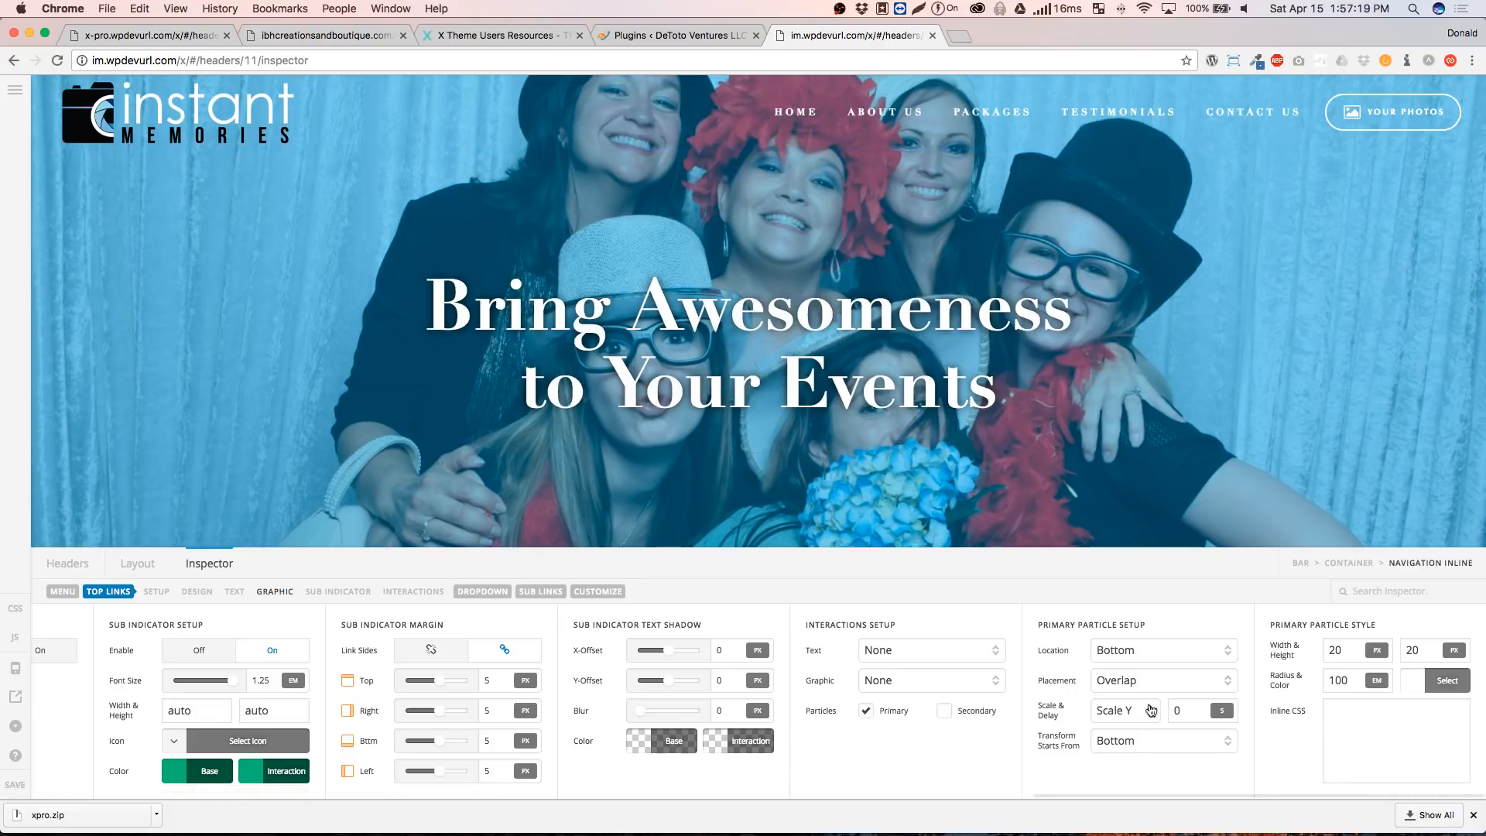
Apply Scale All to the primary particle and set its size to 40 px wide and 60 px high
click(1114, 715)
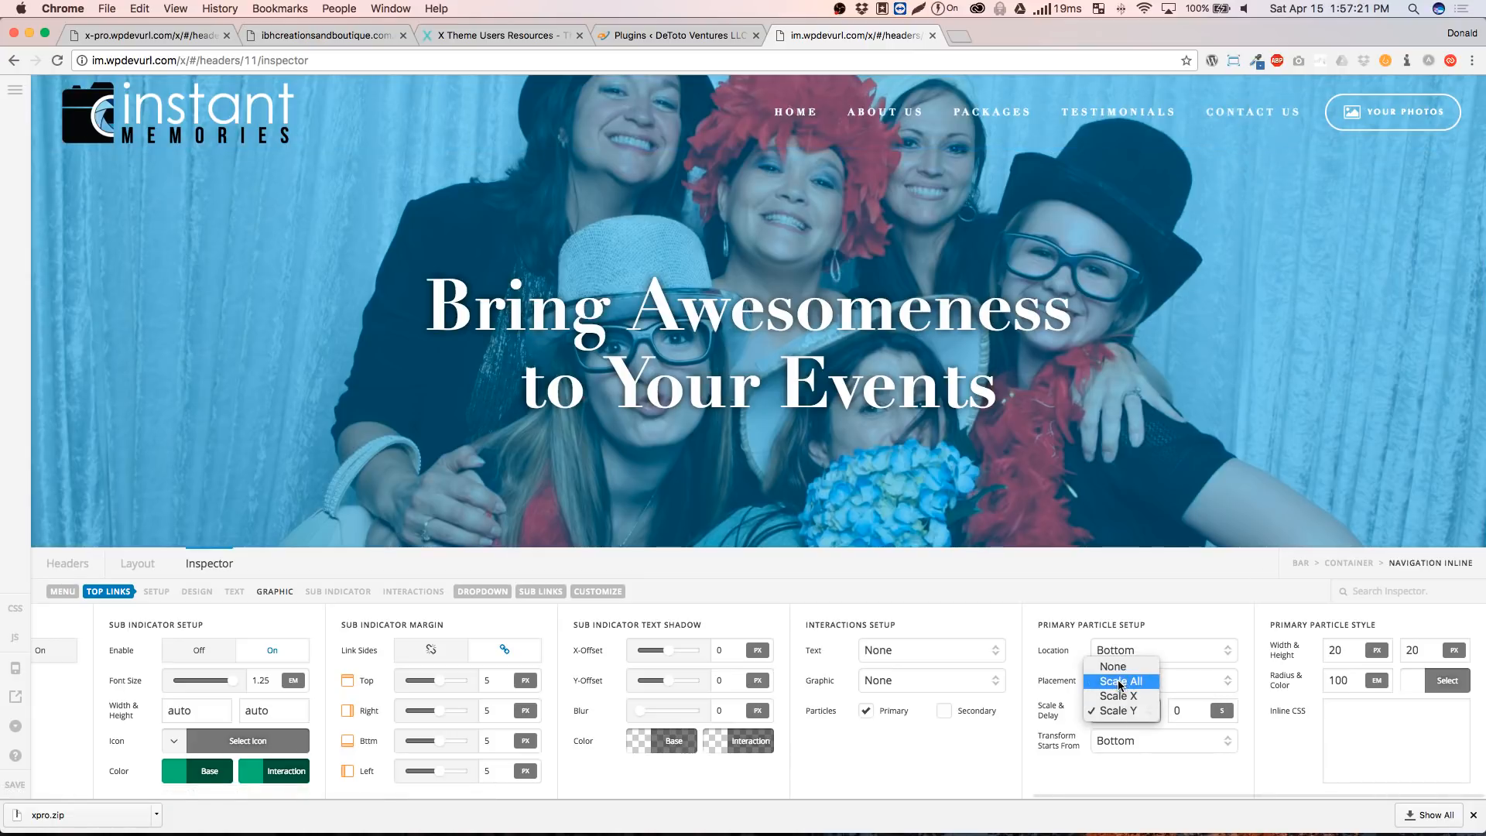
click(1119, 681)
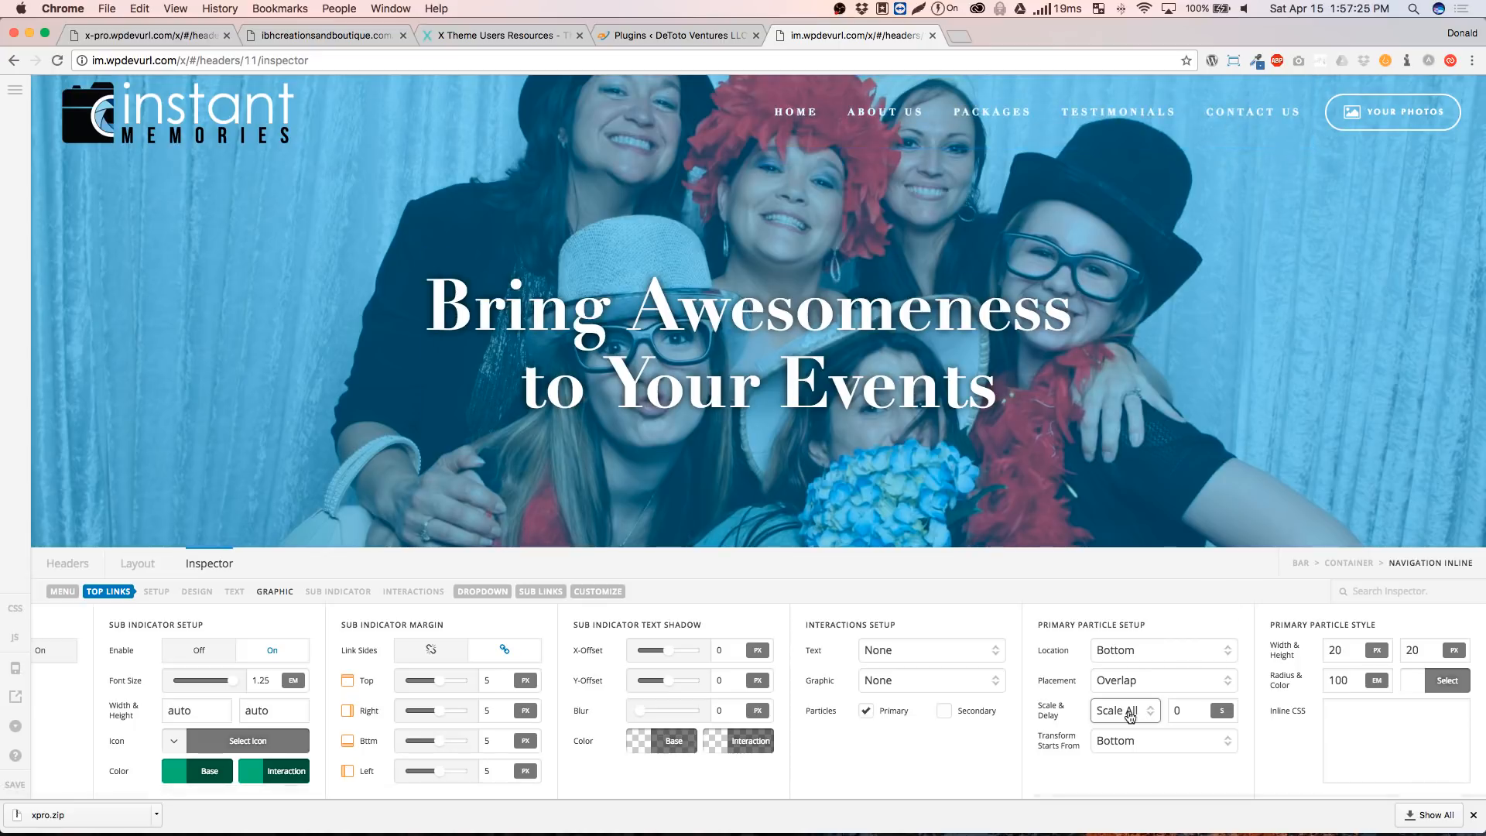
double_click(1326, 650)
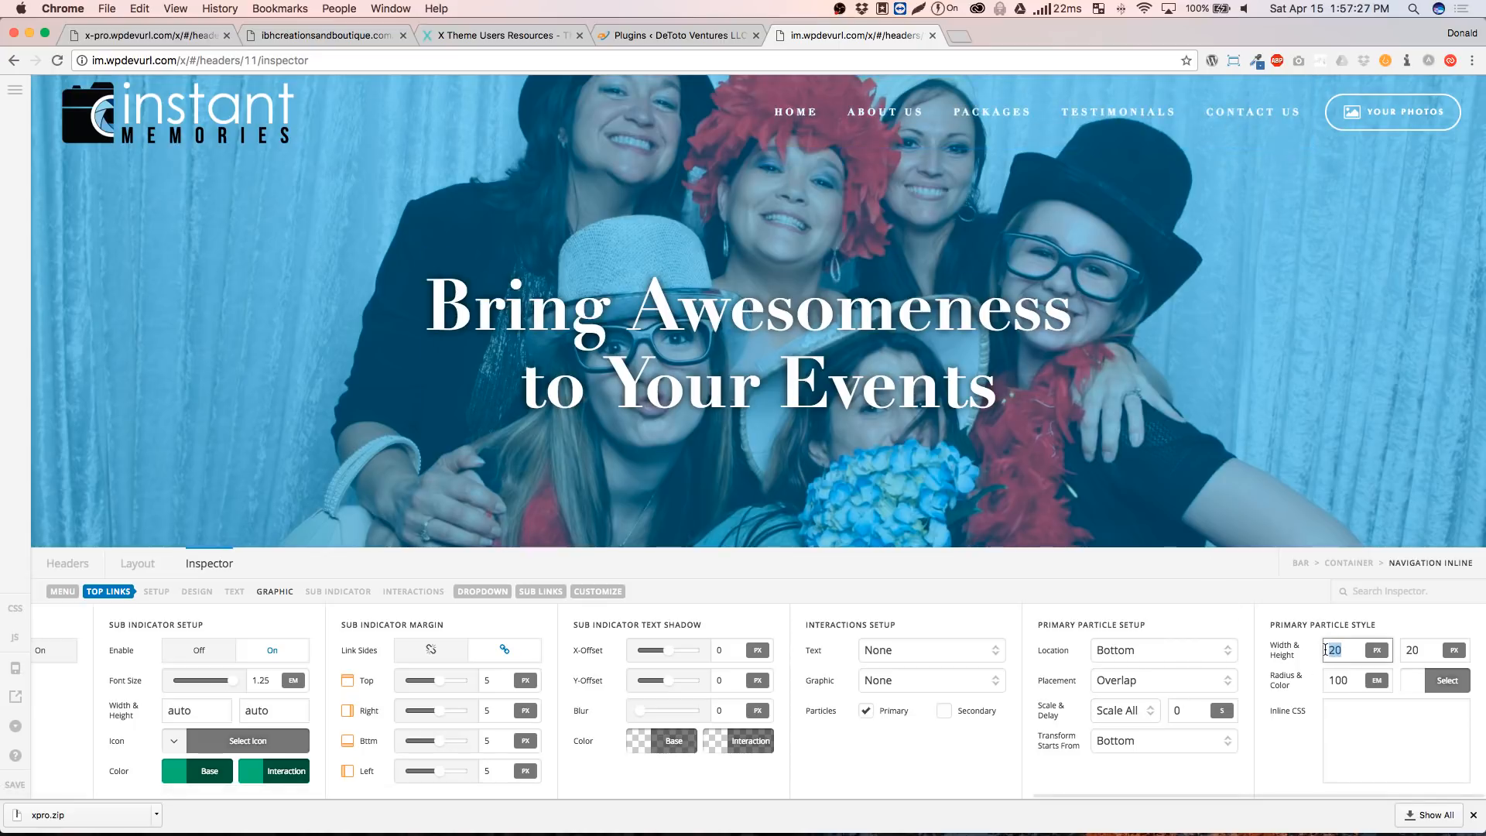
text(40)
key(Tab)
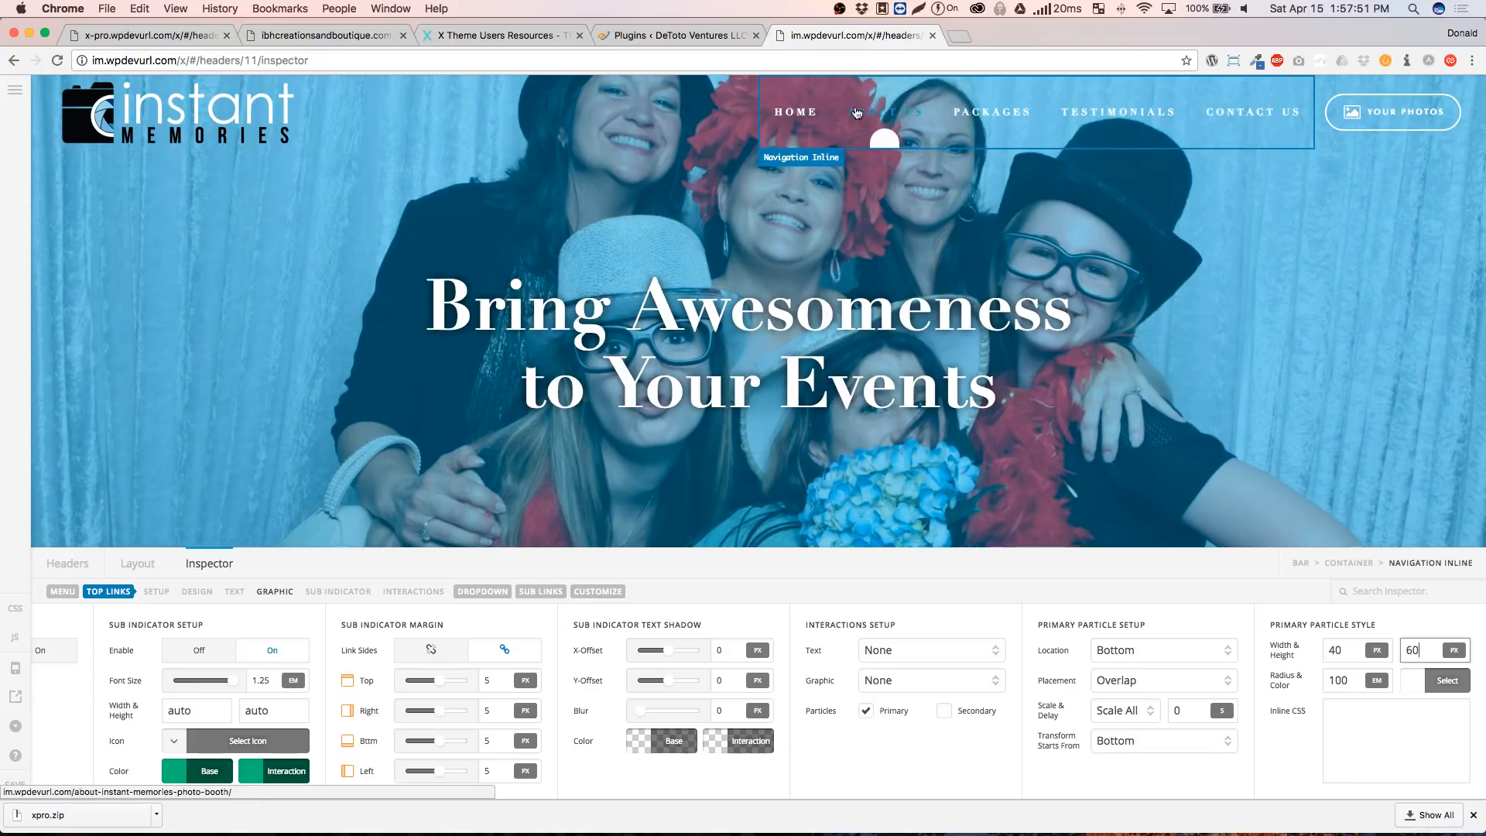
click(1217, 577)
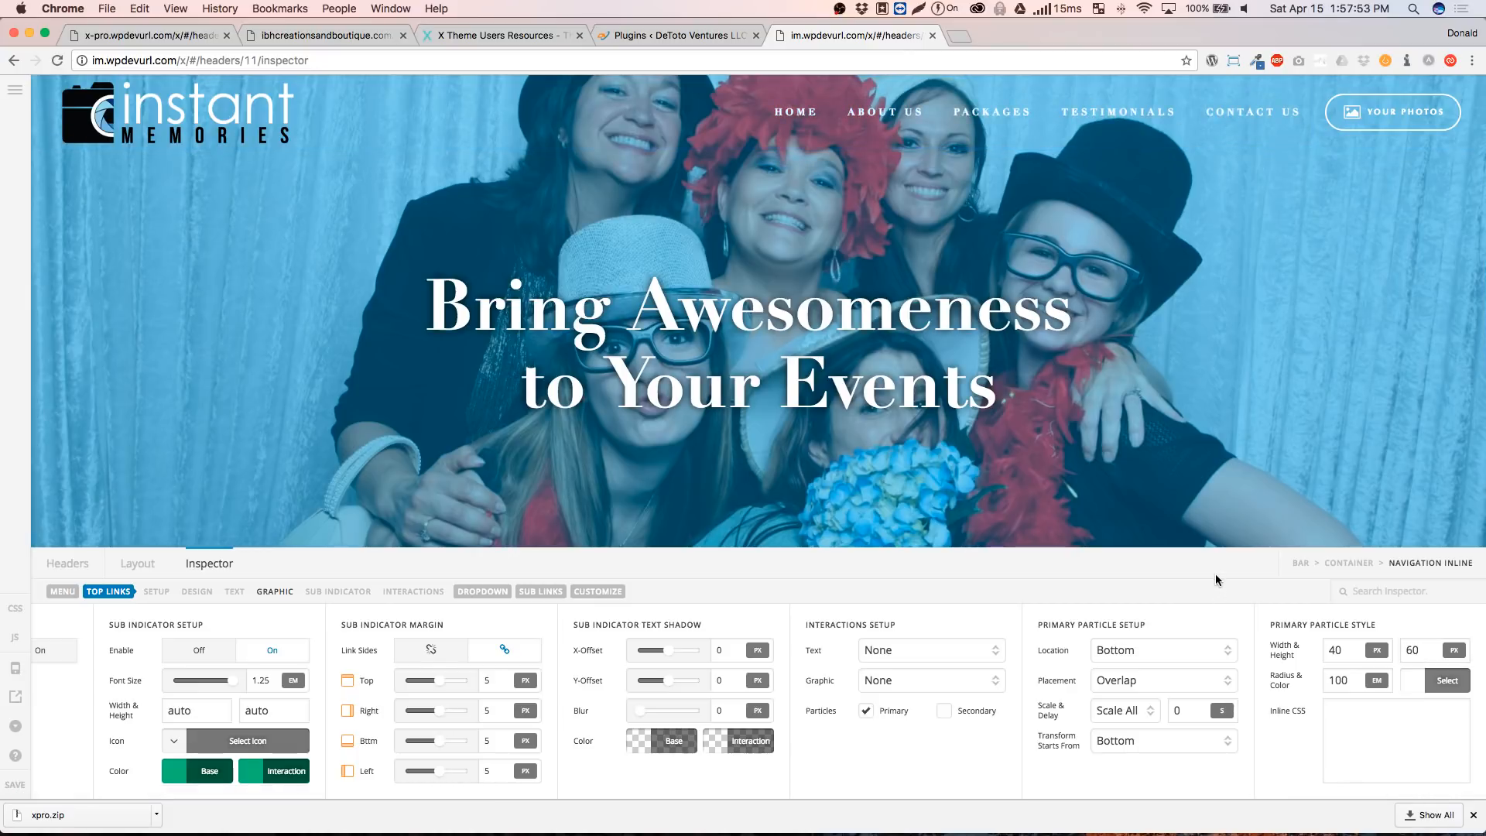
Set the primary particle's location to Left and start its transform from the Left
click(1130, 655)
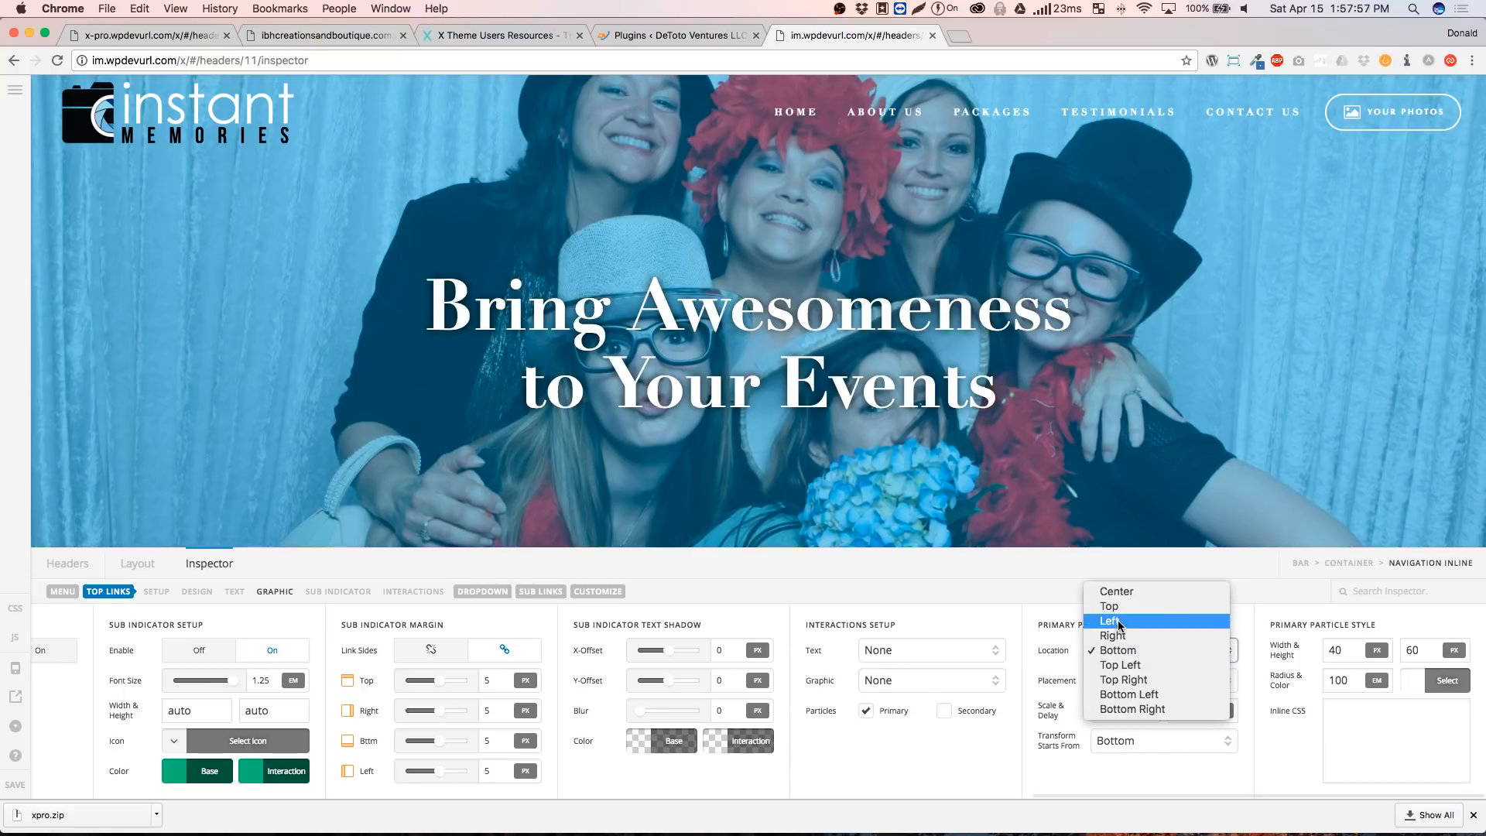
click(1122, 623)
click(1130, 742)
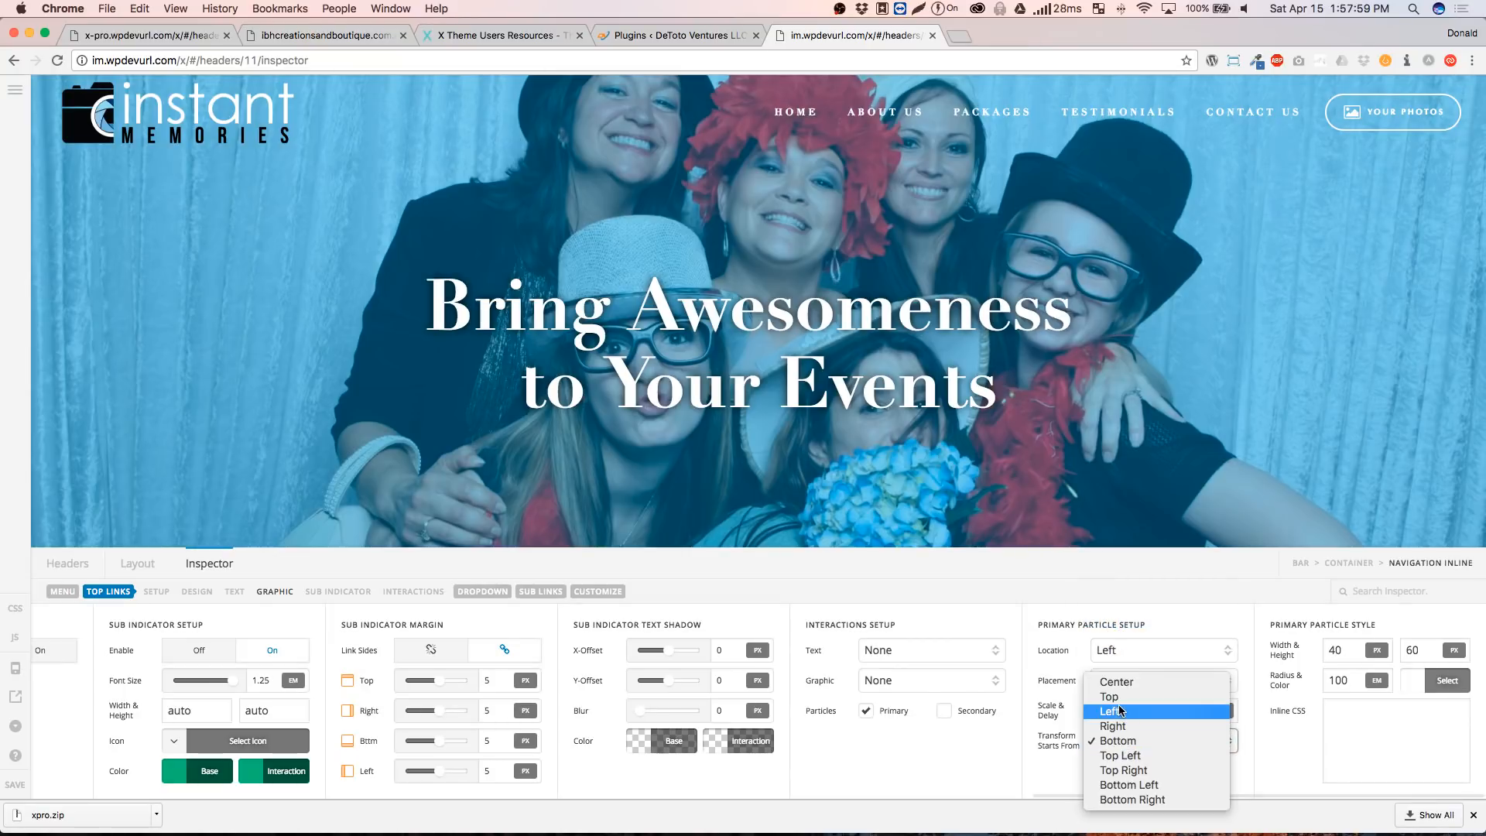
click(1115, 710)
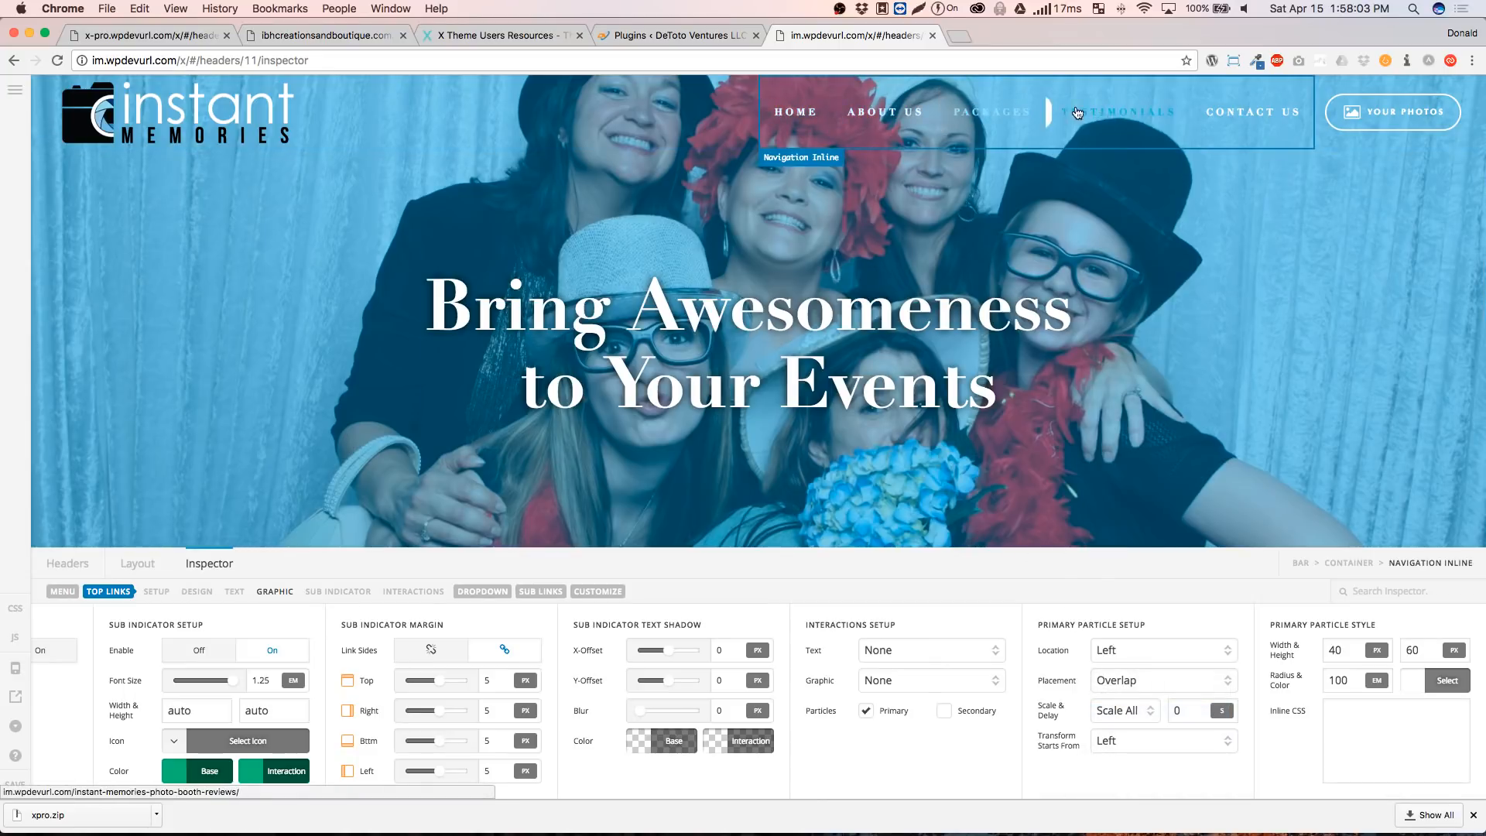
Shrink the primary particle to 10 px wide and 10 px high, and set its placement to Inside
double_click(1337, 650)
key(Tab)
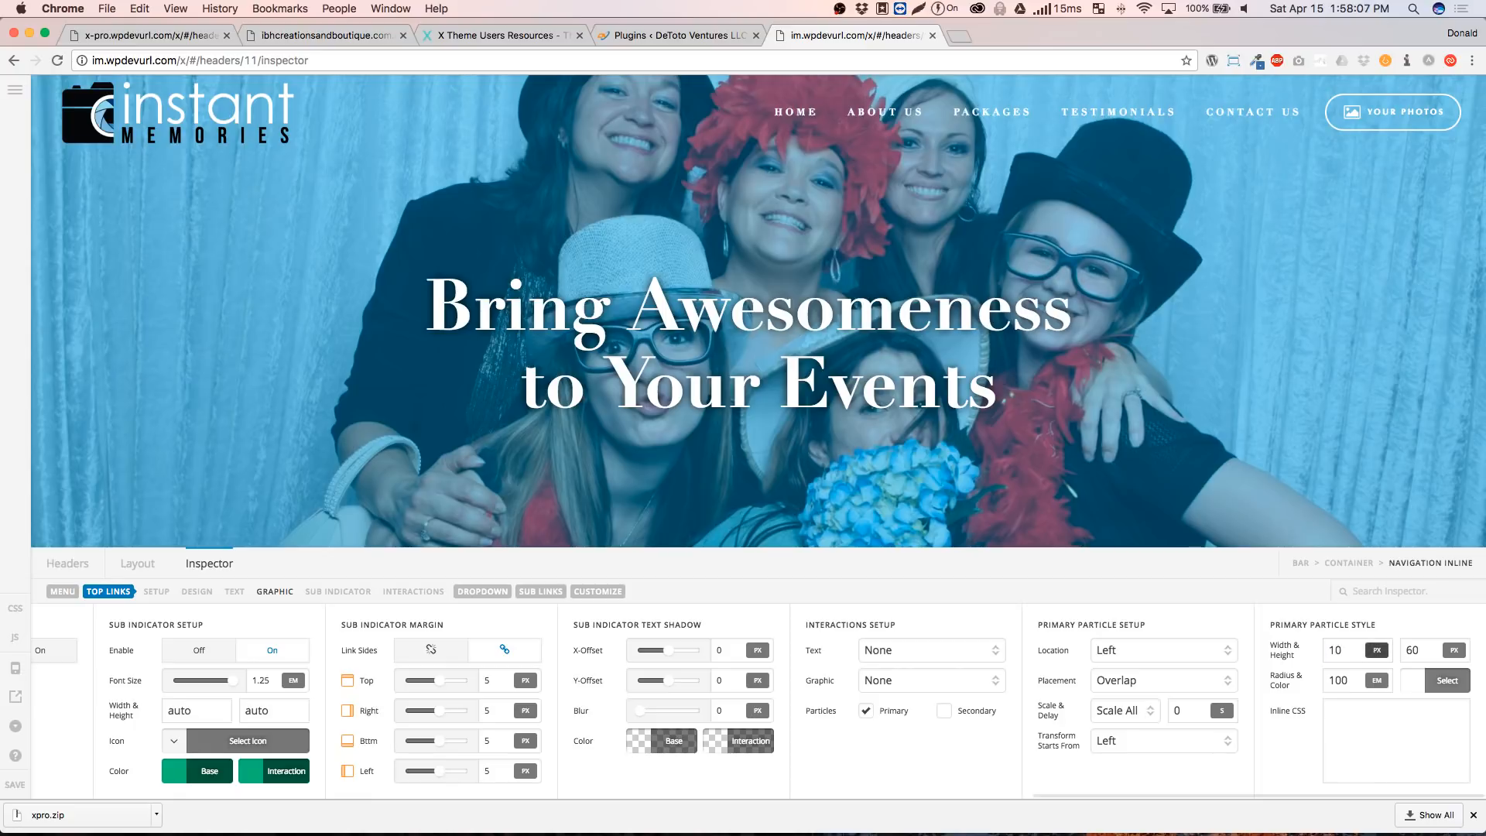
text(10)
key(Tab)
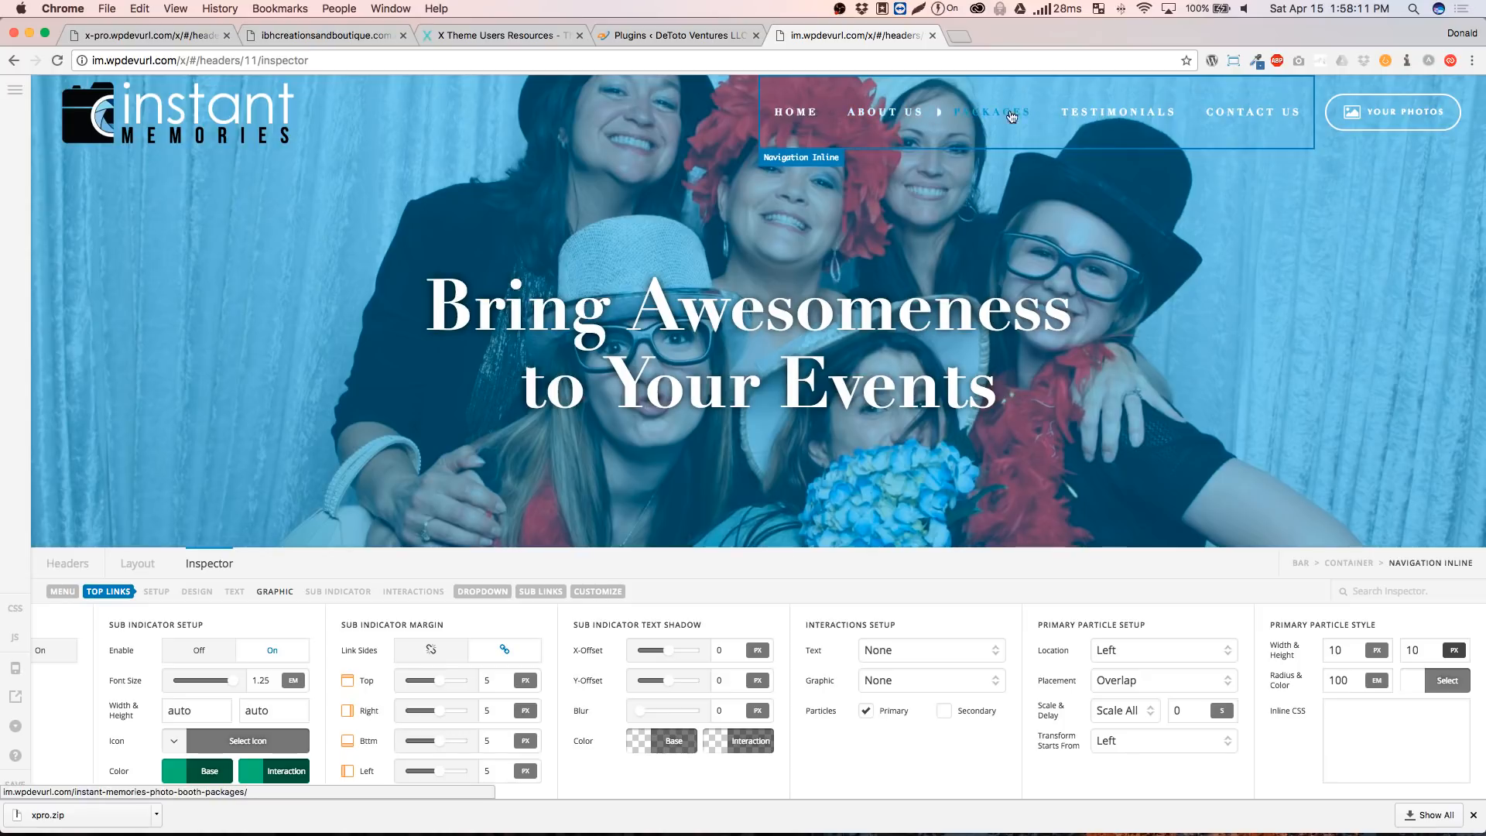
click(1156, 692)
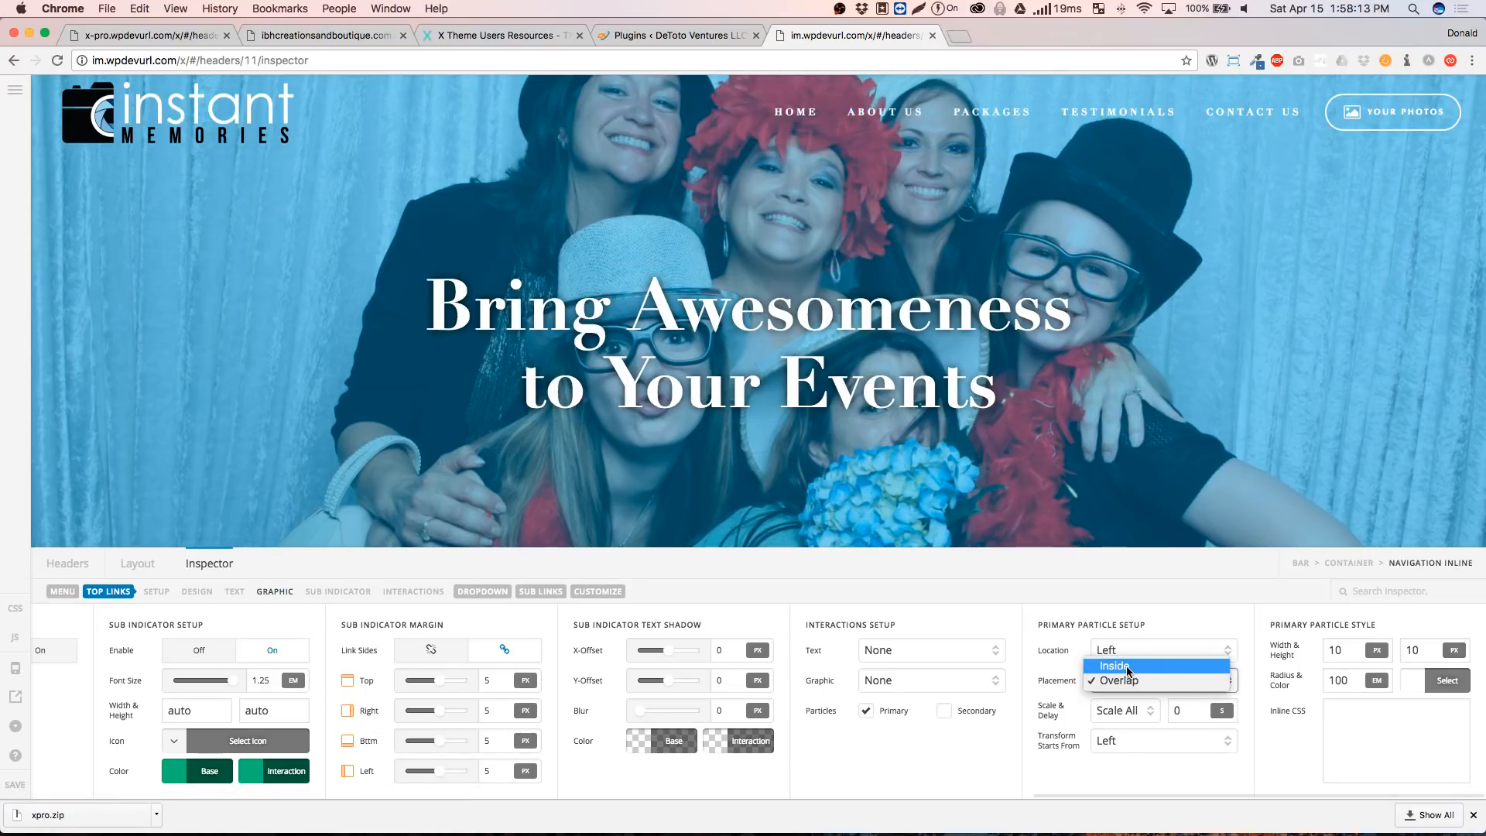
click(1126, 666)
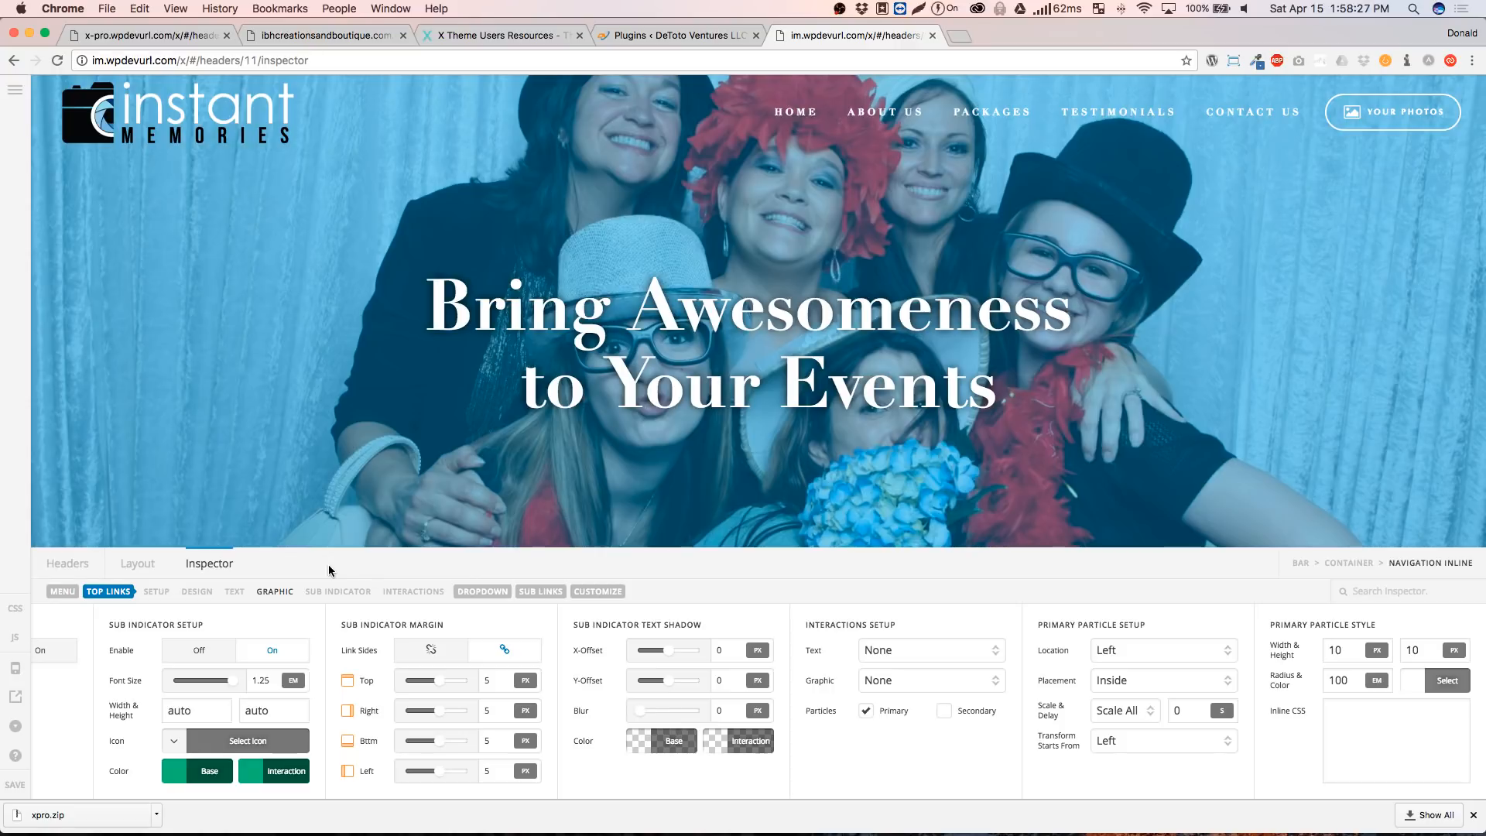
Reload the header builder without saving the particle changes, and open the live Instant Memories site
key(super+r)
click(844, 291)
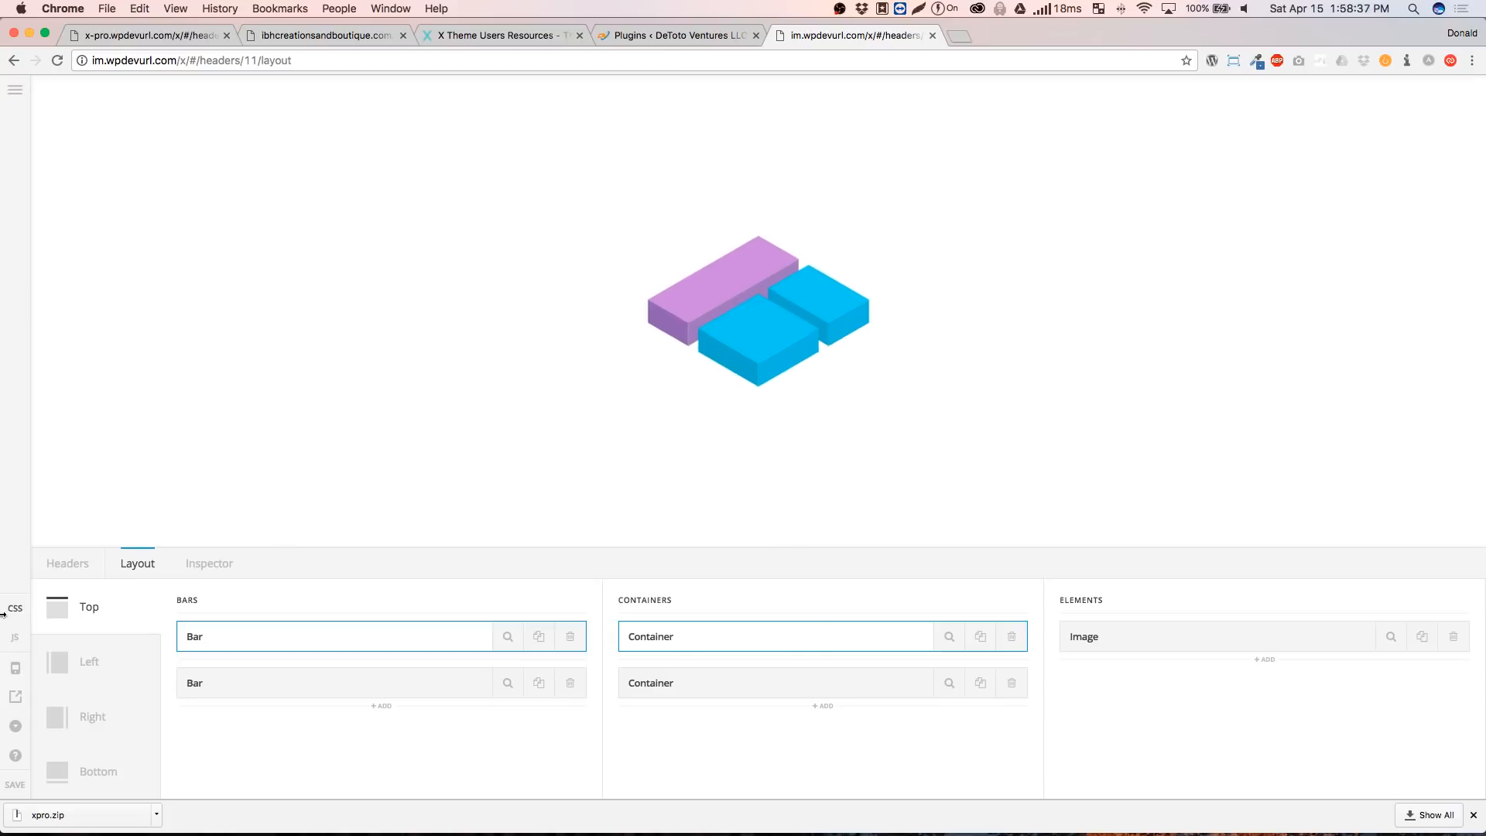
click(16, 700)
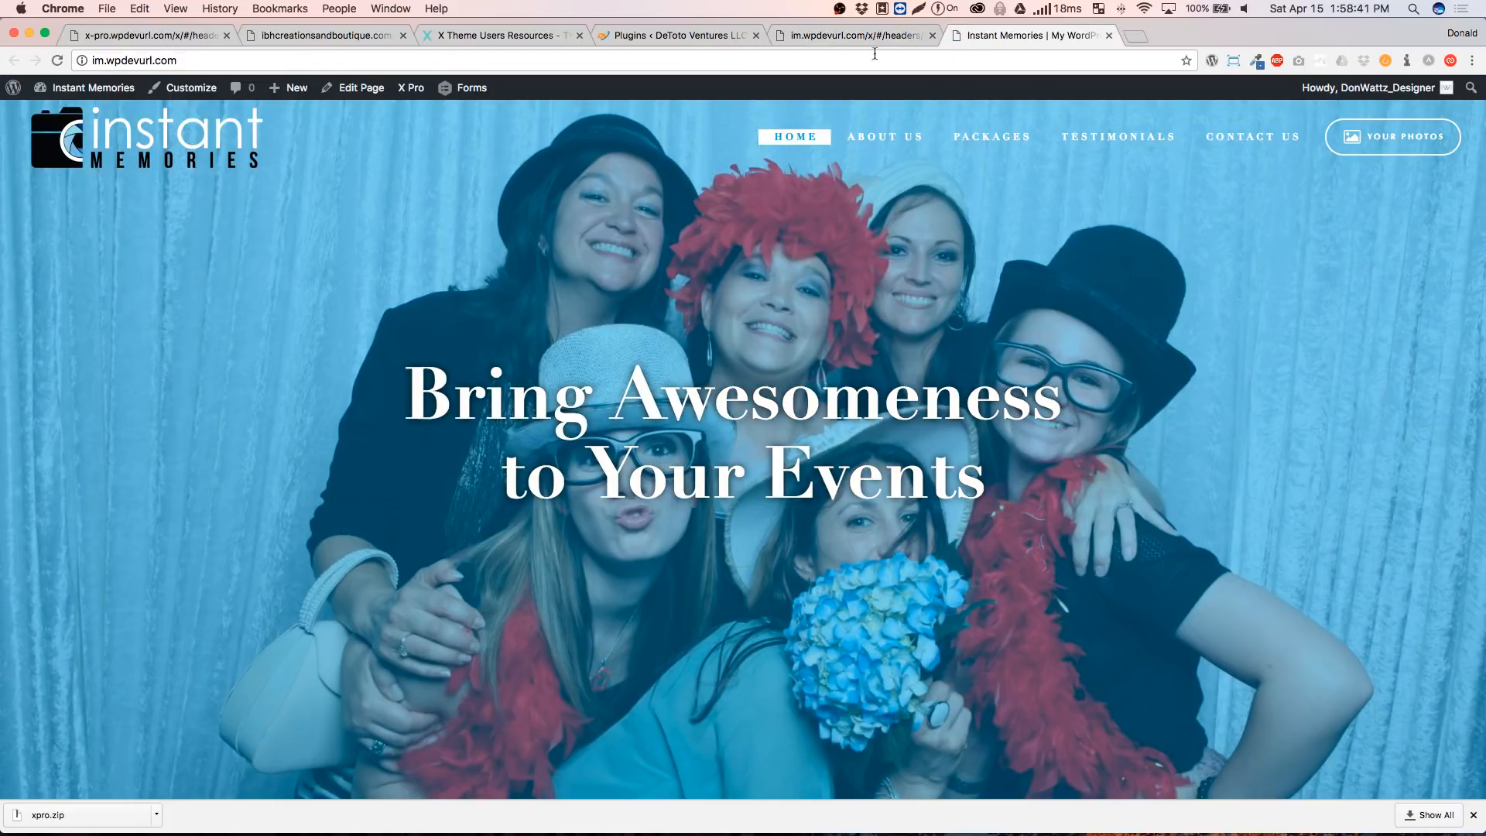
Compare the navigation hover effects on the IBH Creations & Boutique and Unique headers, and return to the live Instant Memories site
click(316, 38)
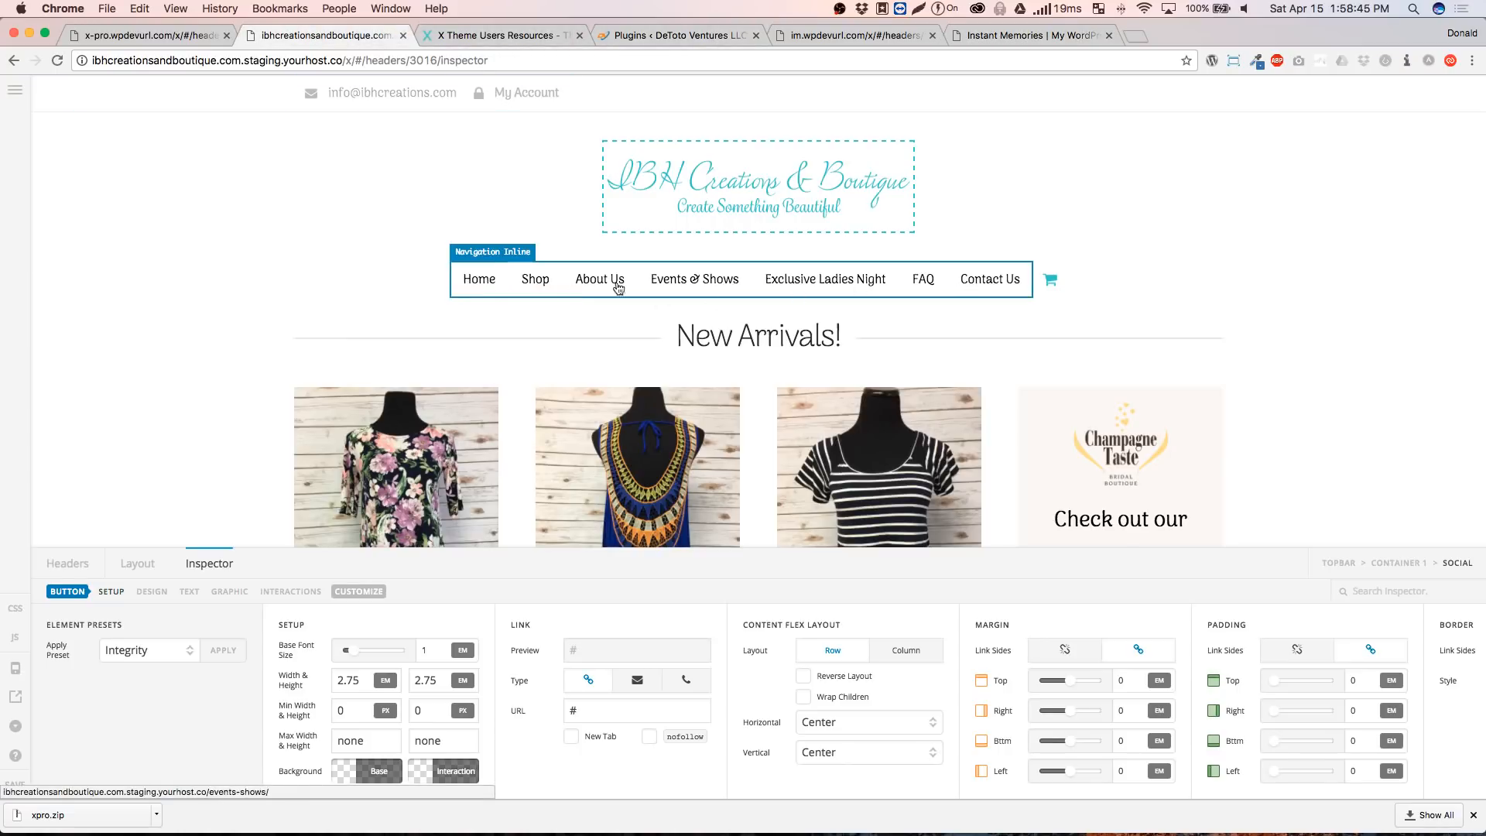
click(147, 35)
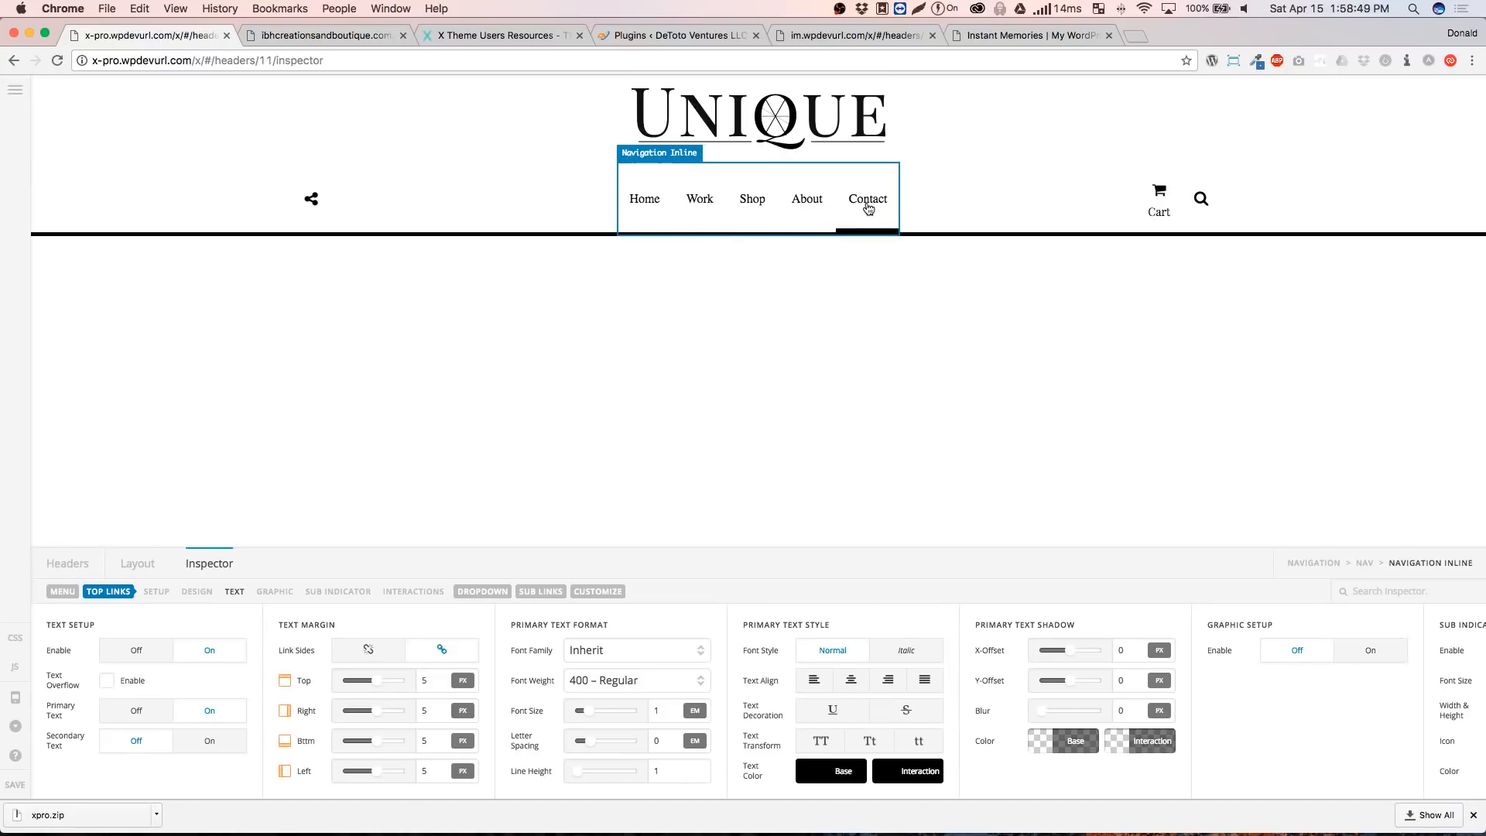
click(1003, 35)
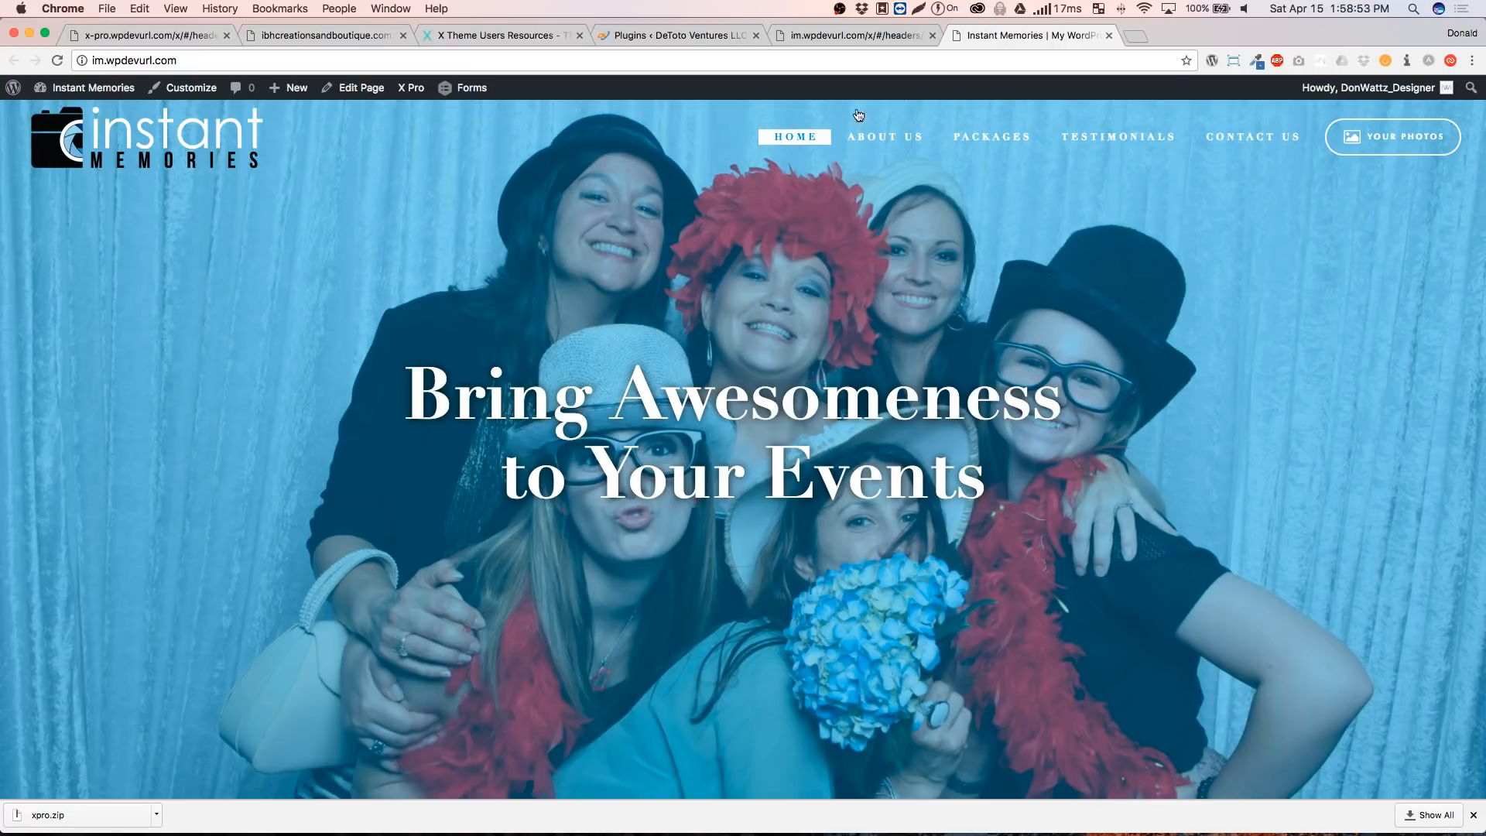
Check the active navigation link styling on the live site's Testimonials and About Us pages
click(1111, 142)
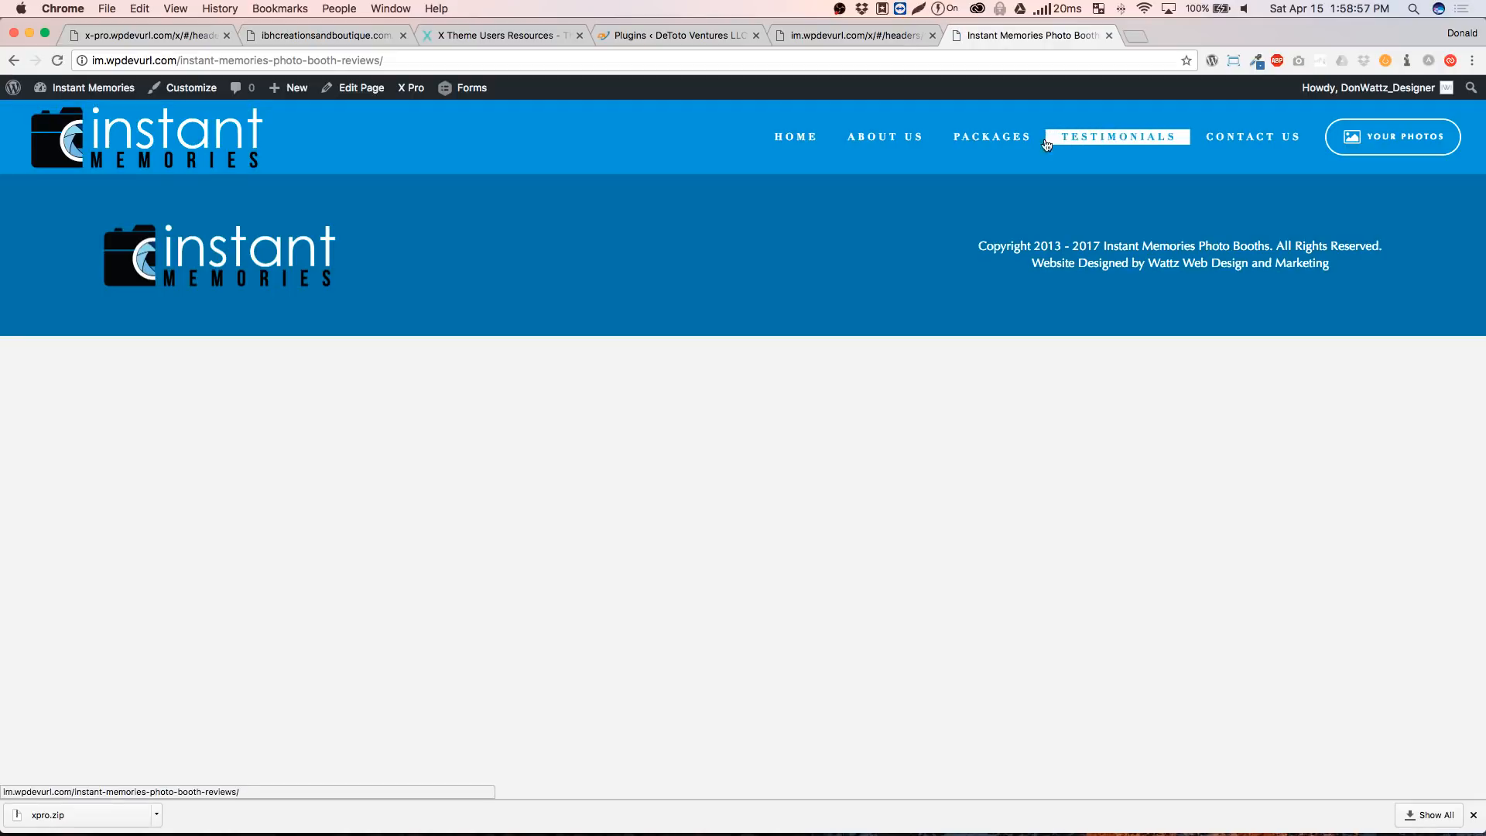
click(883, 140)
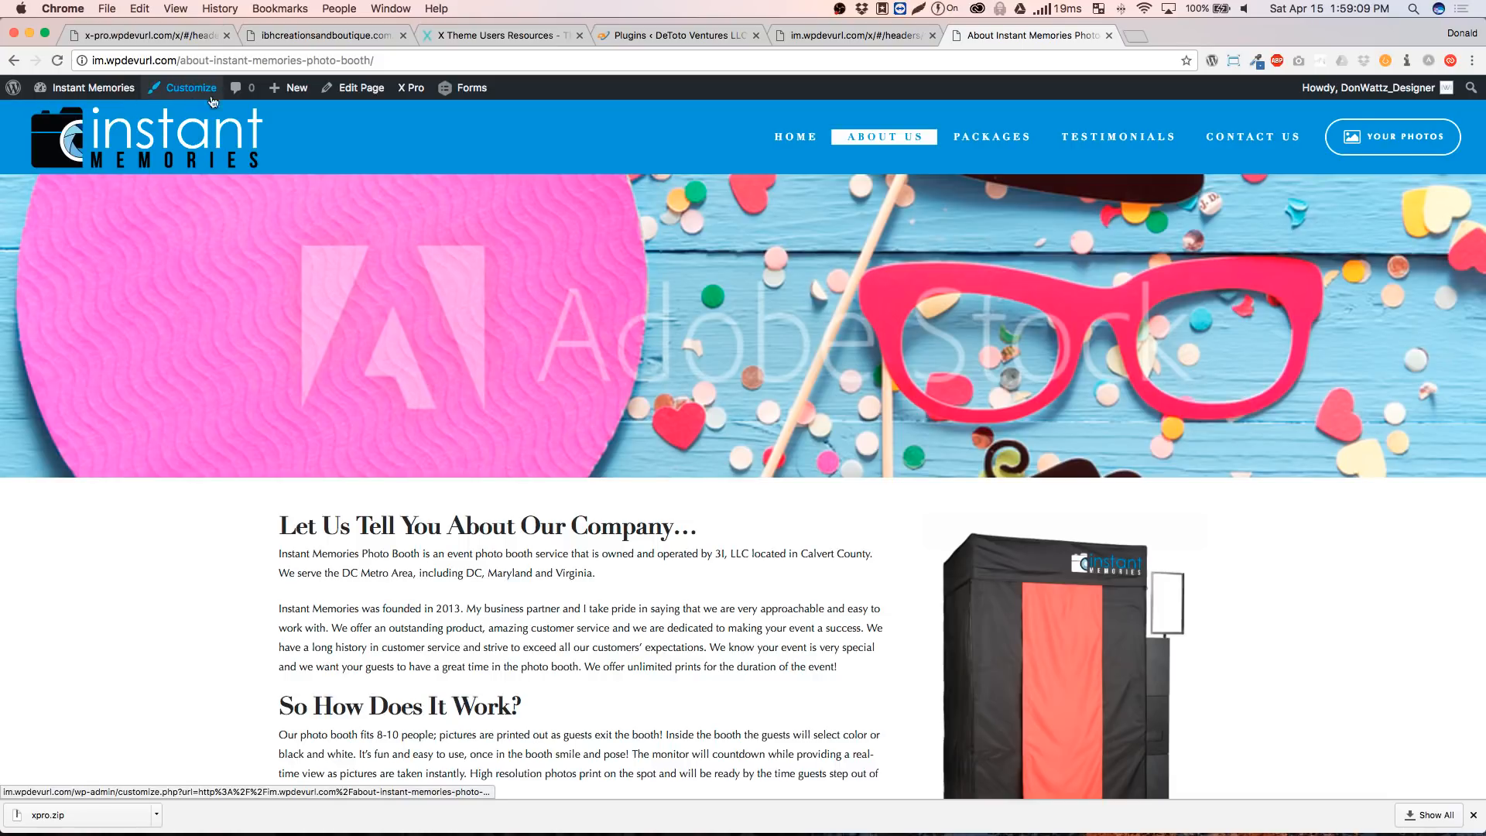
Launch X Pro's Theme Options from the live site and open the Global JS code in the expanded editor
mouse_move(411, 87)
click(415, 122)
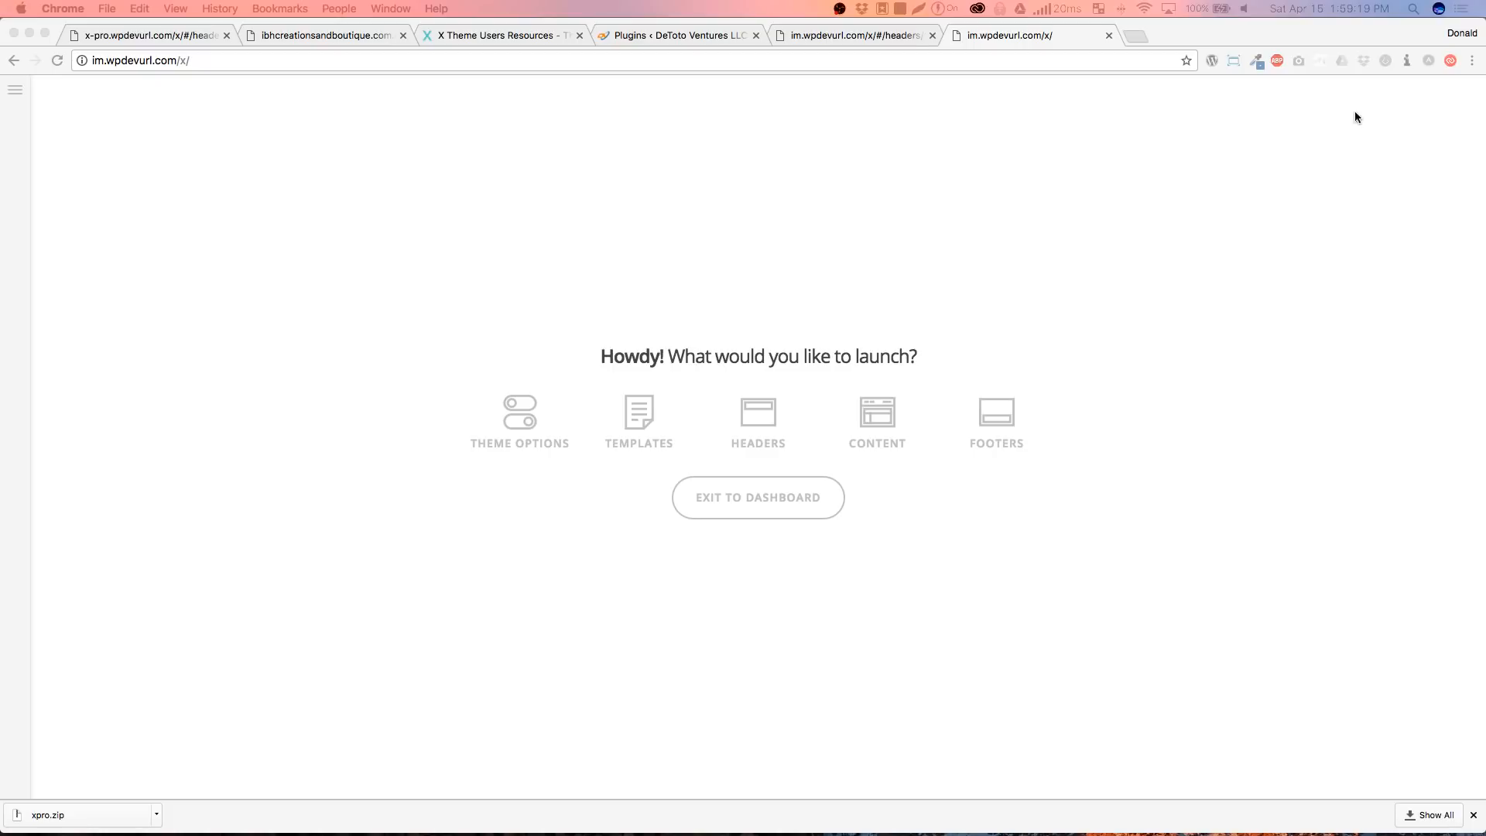
click(823, 325)
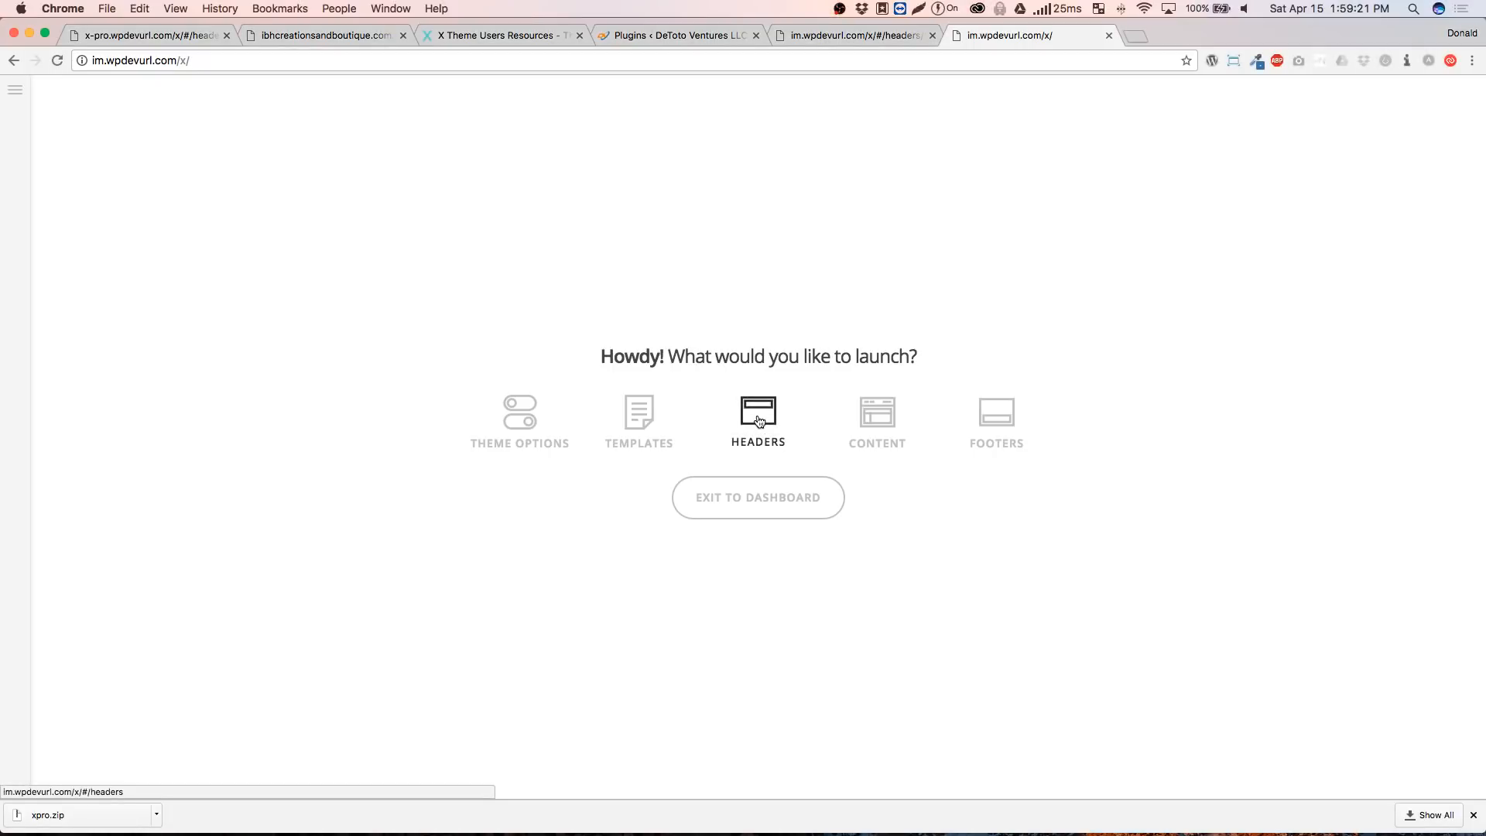
click(548, 437)
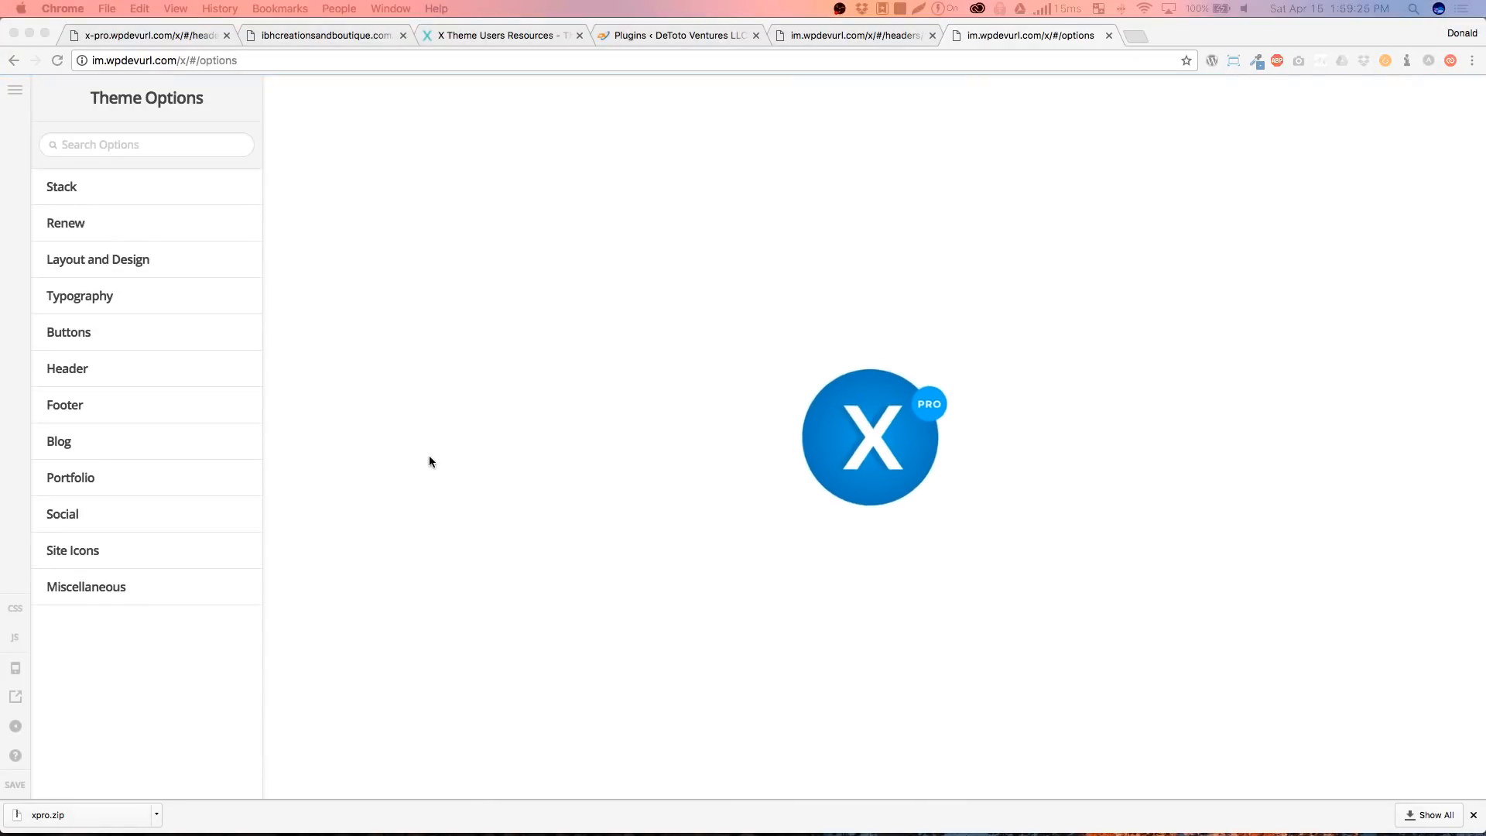
click(34, 708)
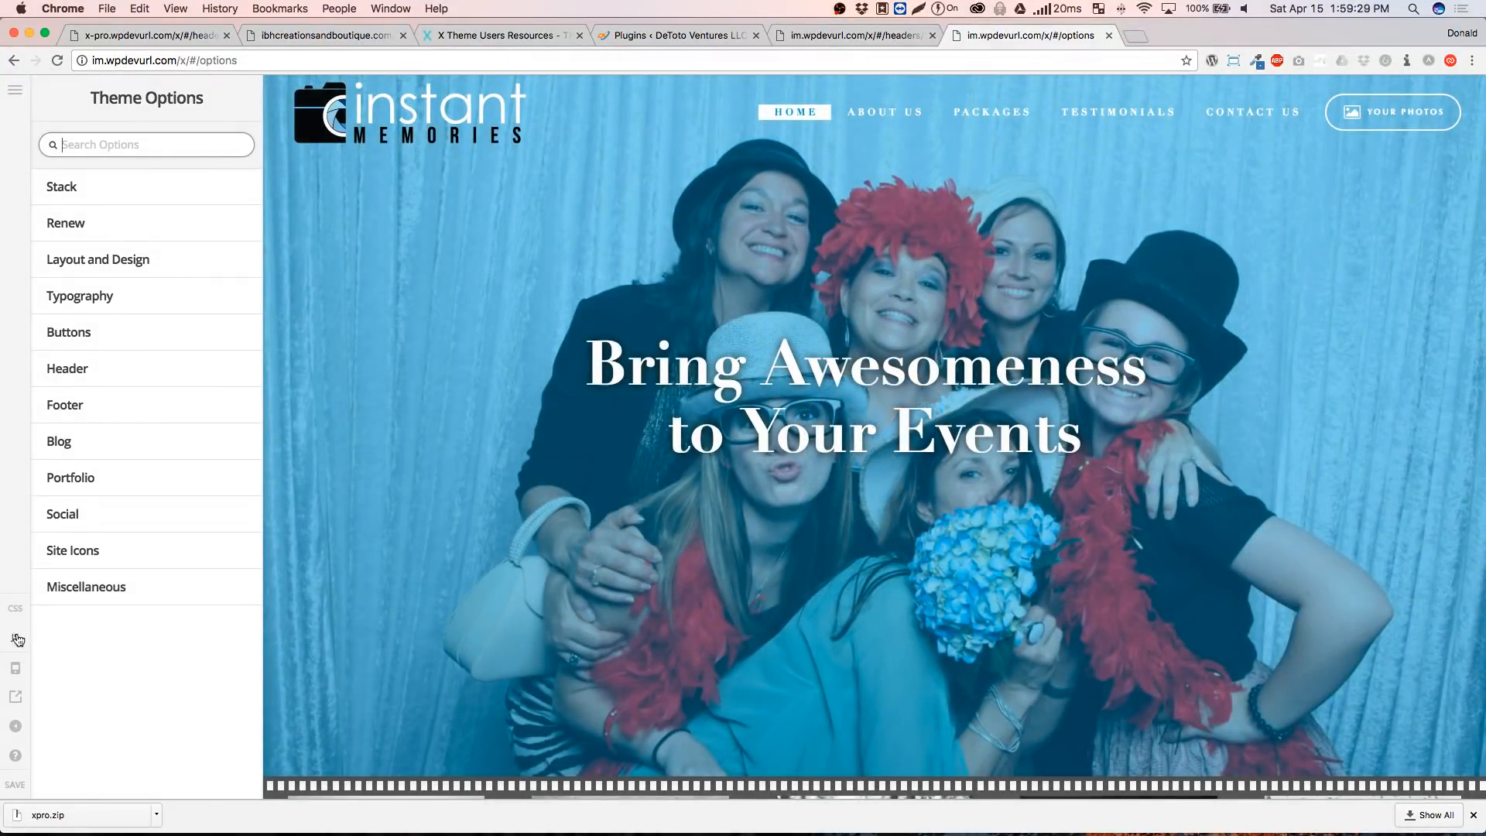
click(16, 639)
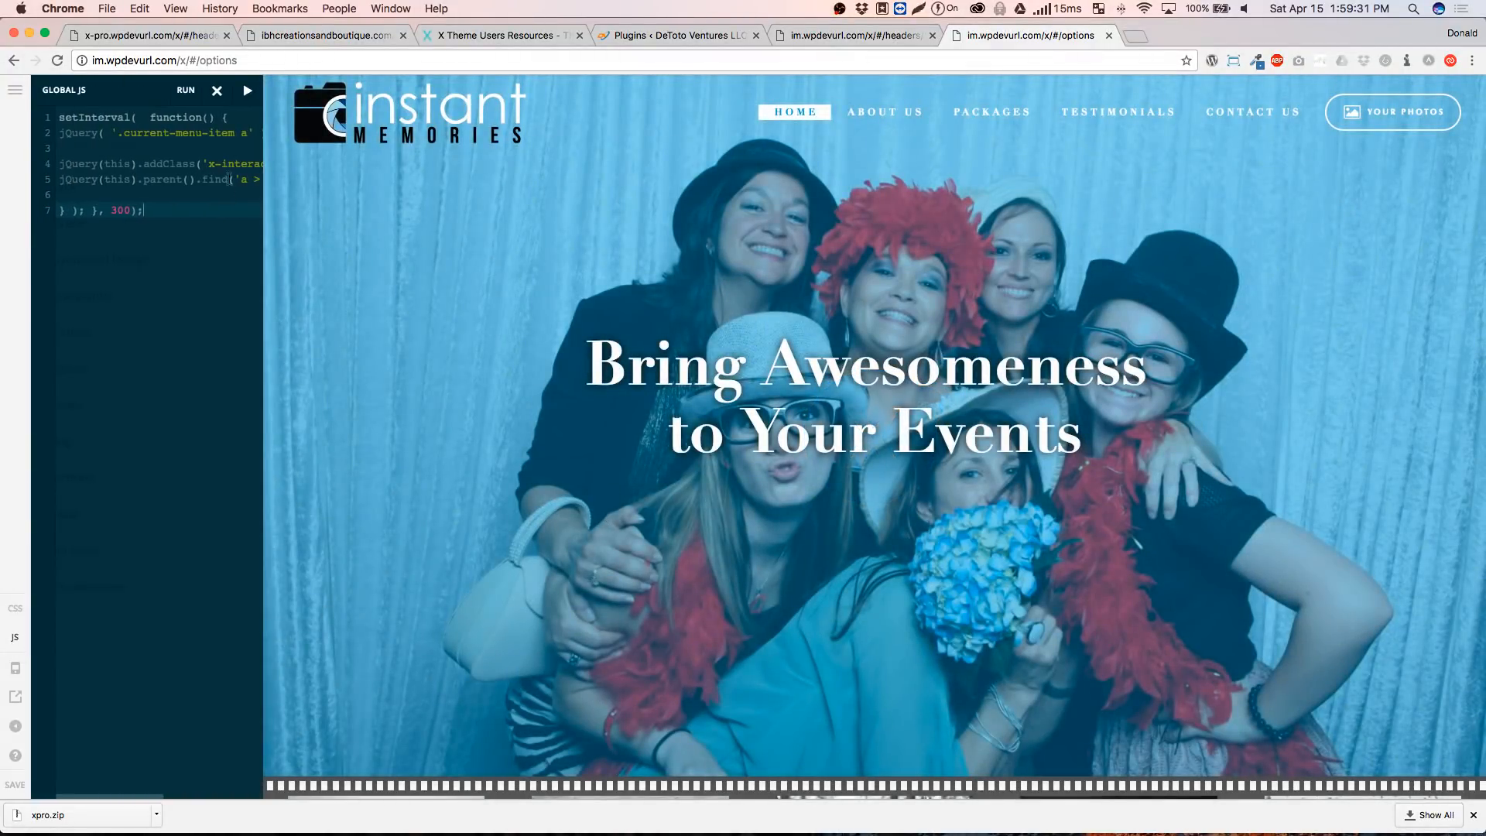
click(248, 92)
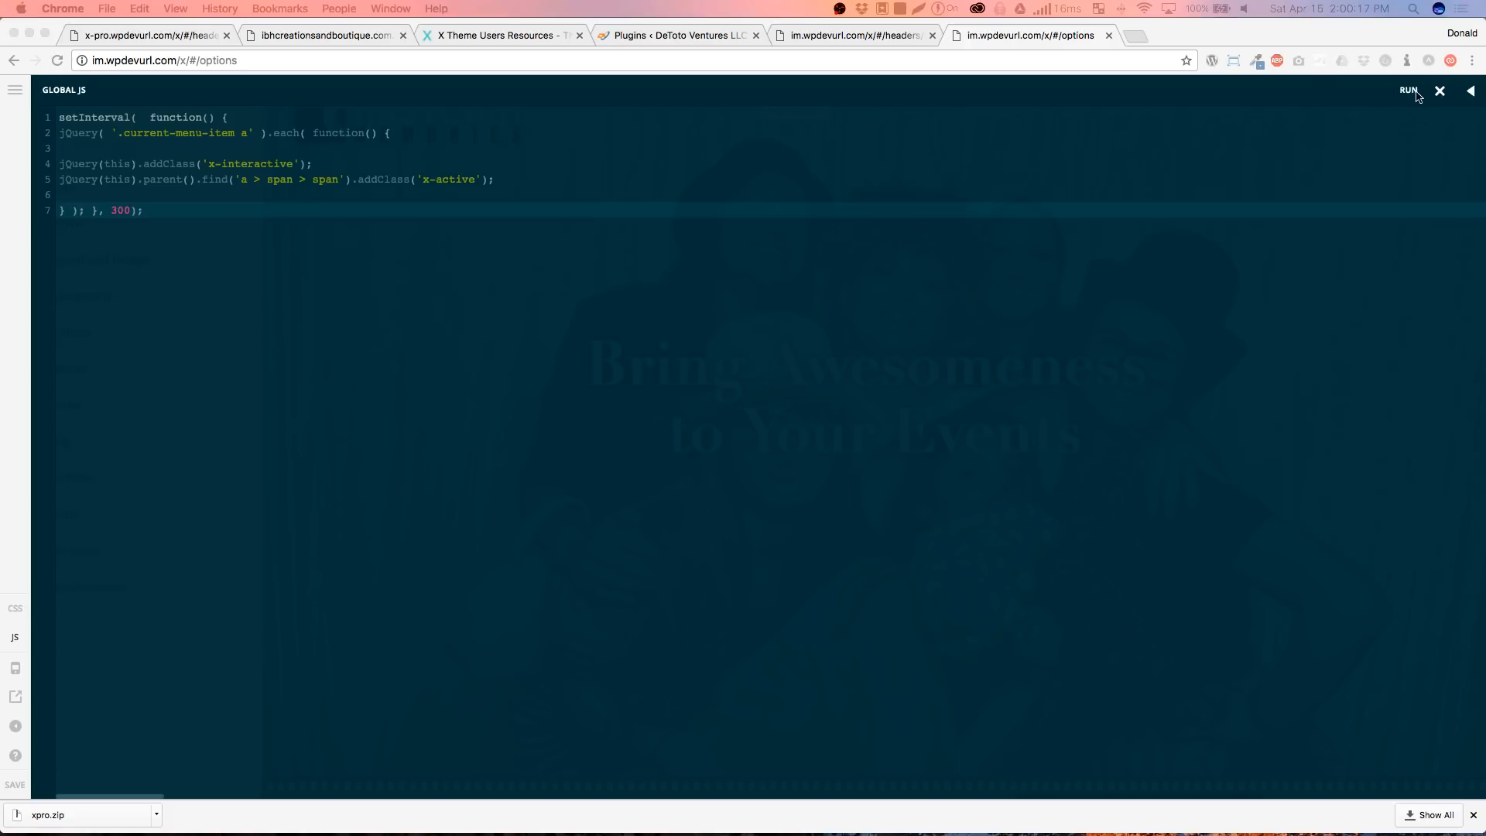
Run the Global JS code for the active menu item, collapse the editor, highlight the whole script and close it
click(1391, 118)
click(1409, 89)
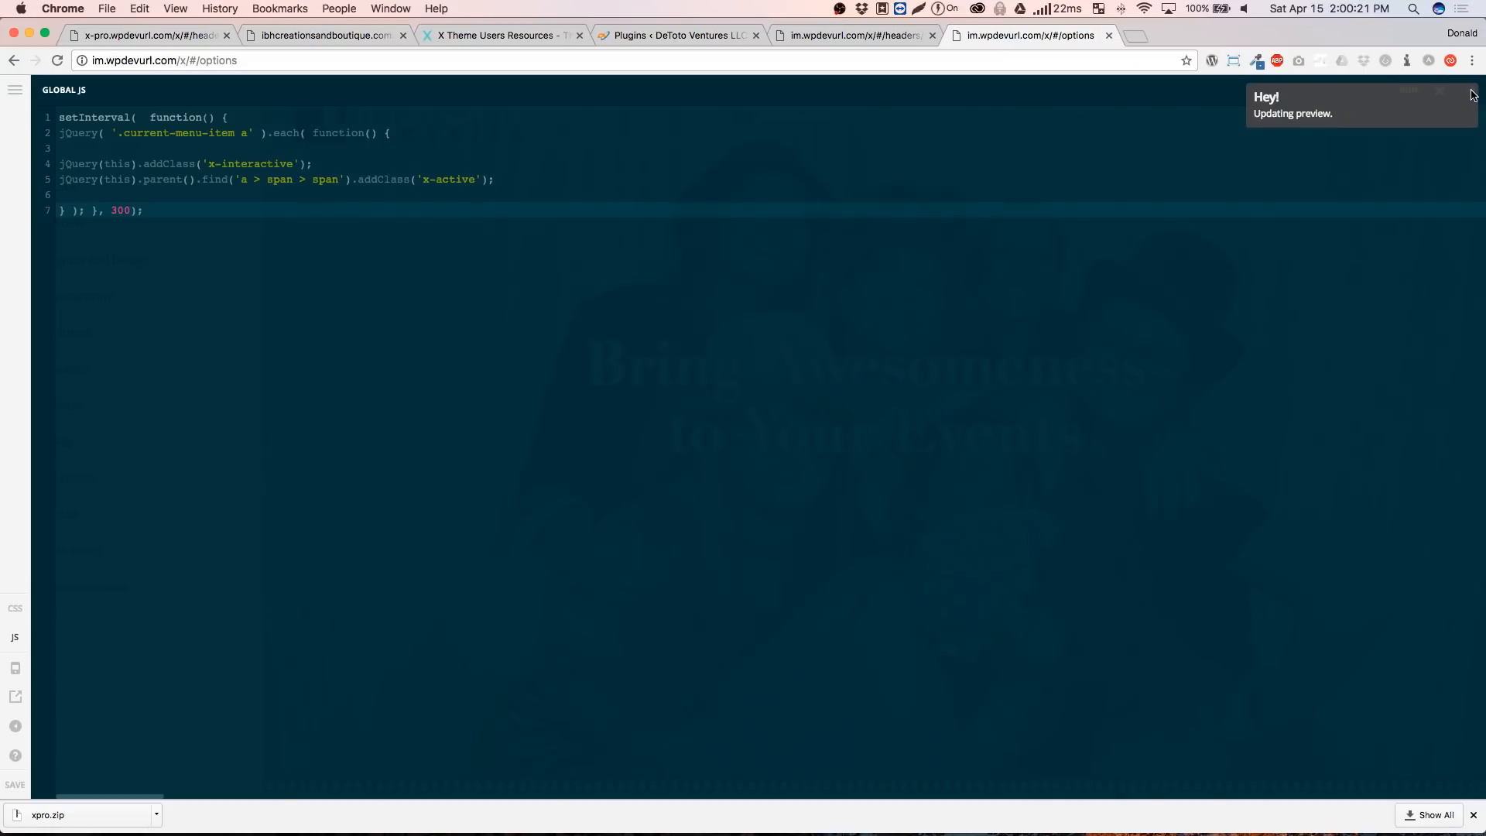
click(1473, 92)
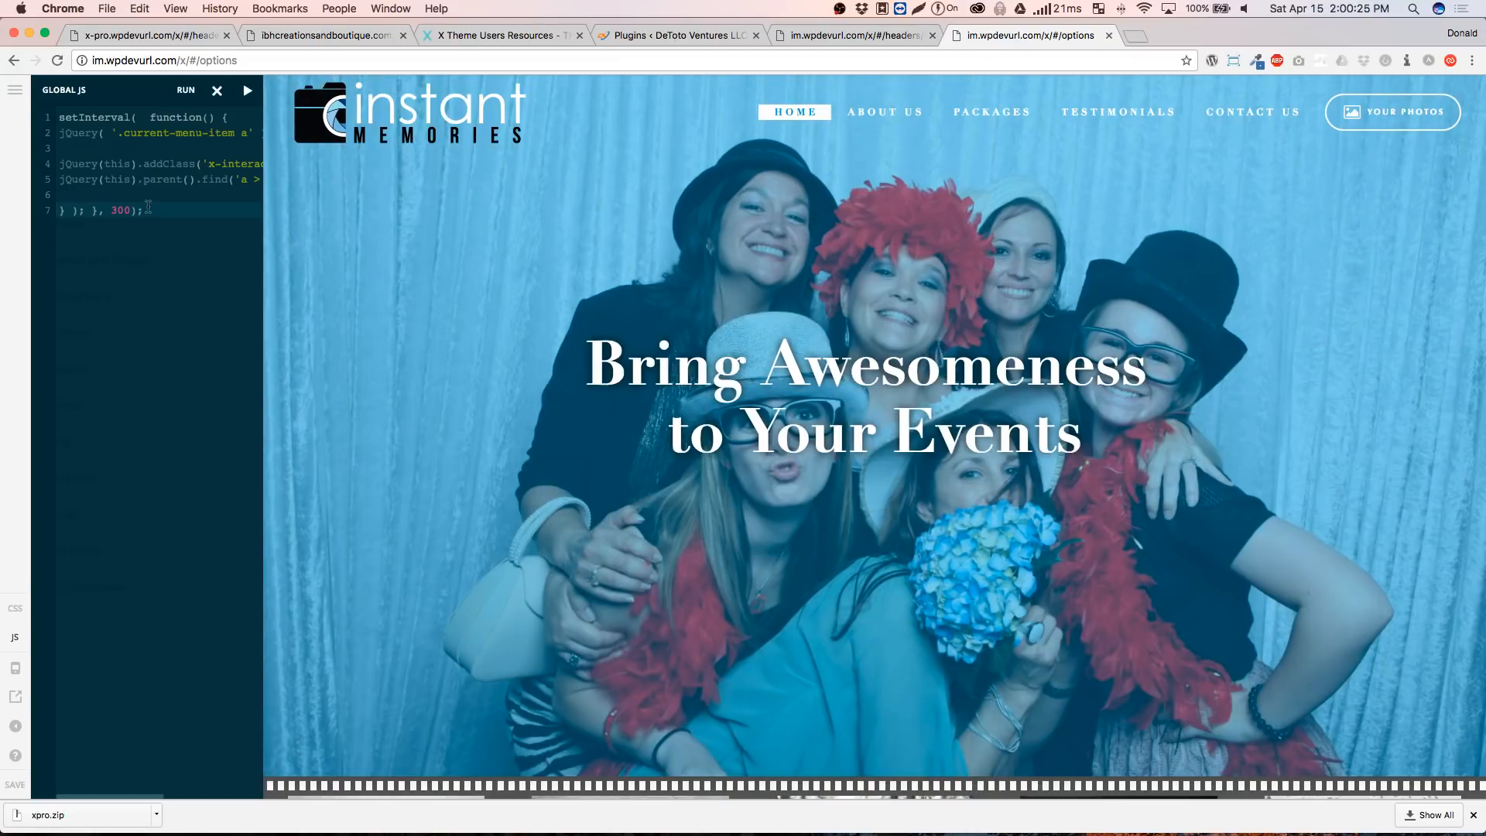
drag(147, 210, 57, 117)
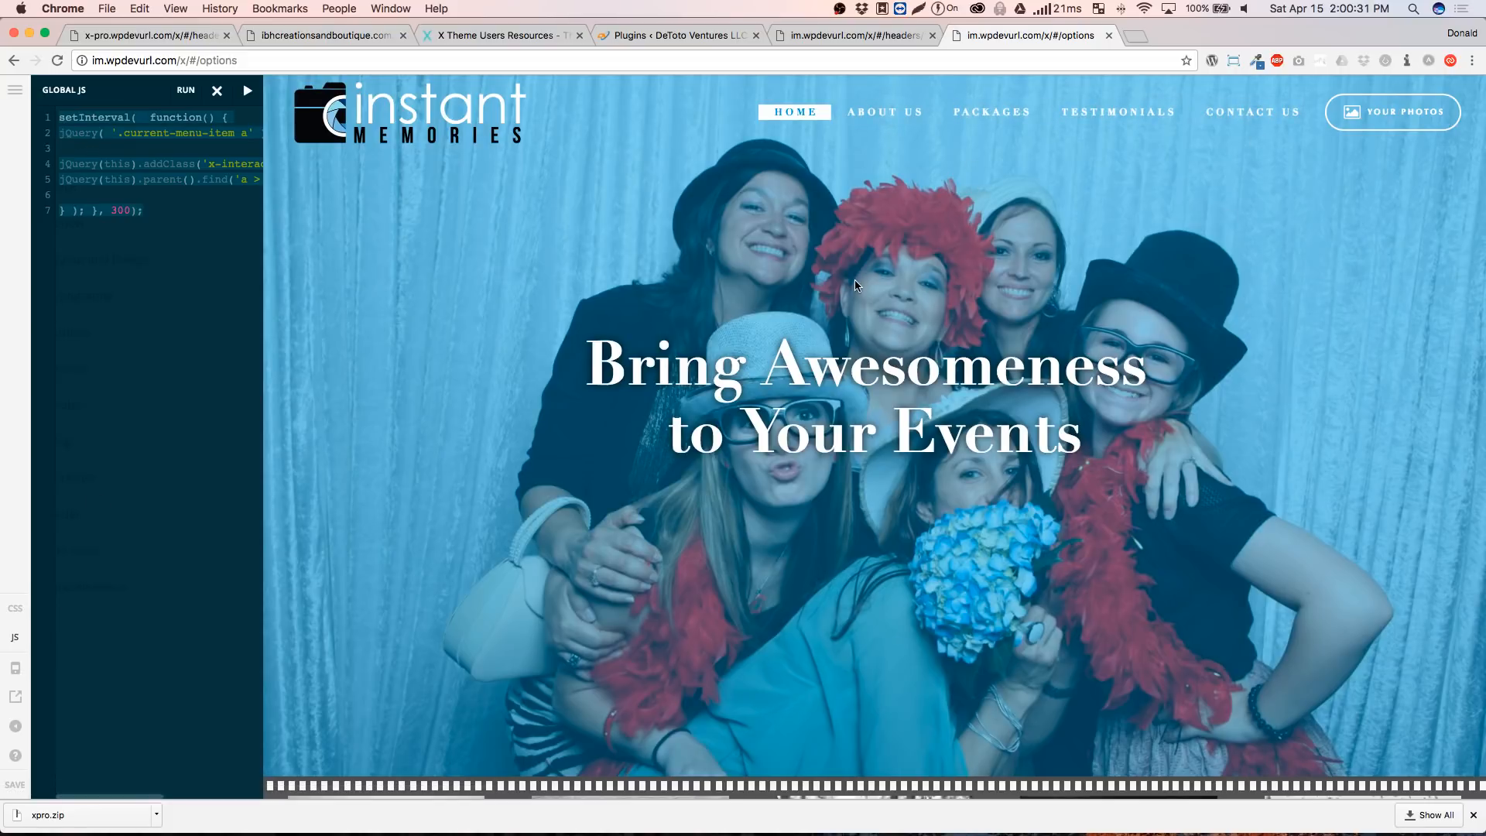
click(217, 90)
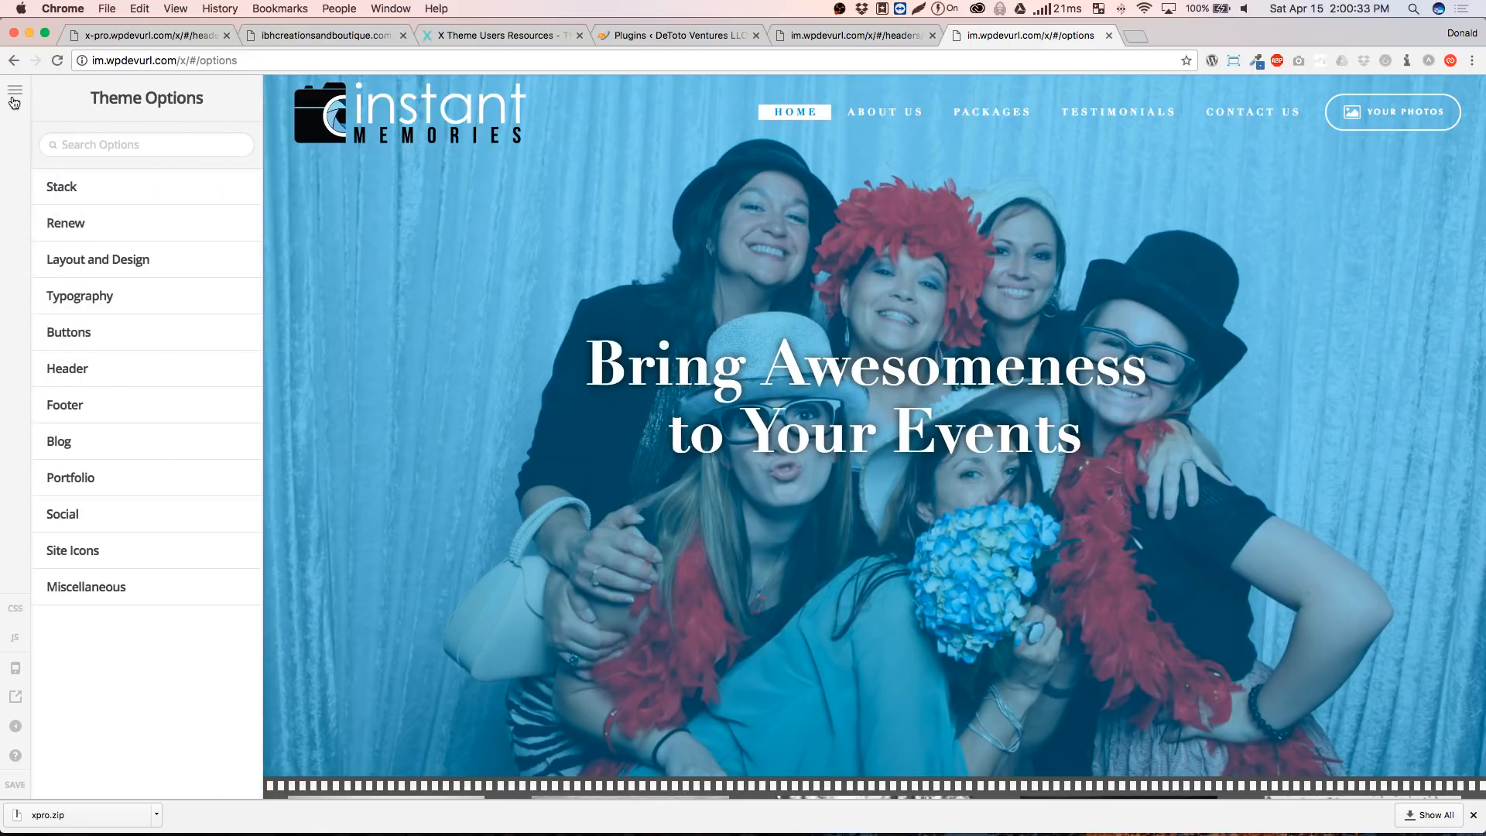
Exit Theme Options to the WordPress dashboard
mouse_move(14, 102)
click(95, 302)
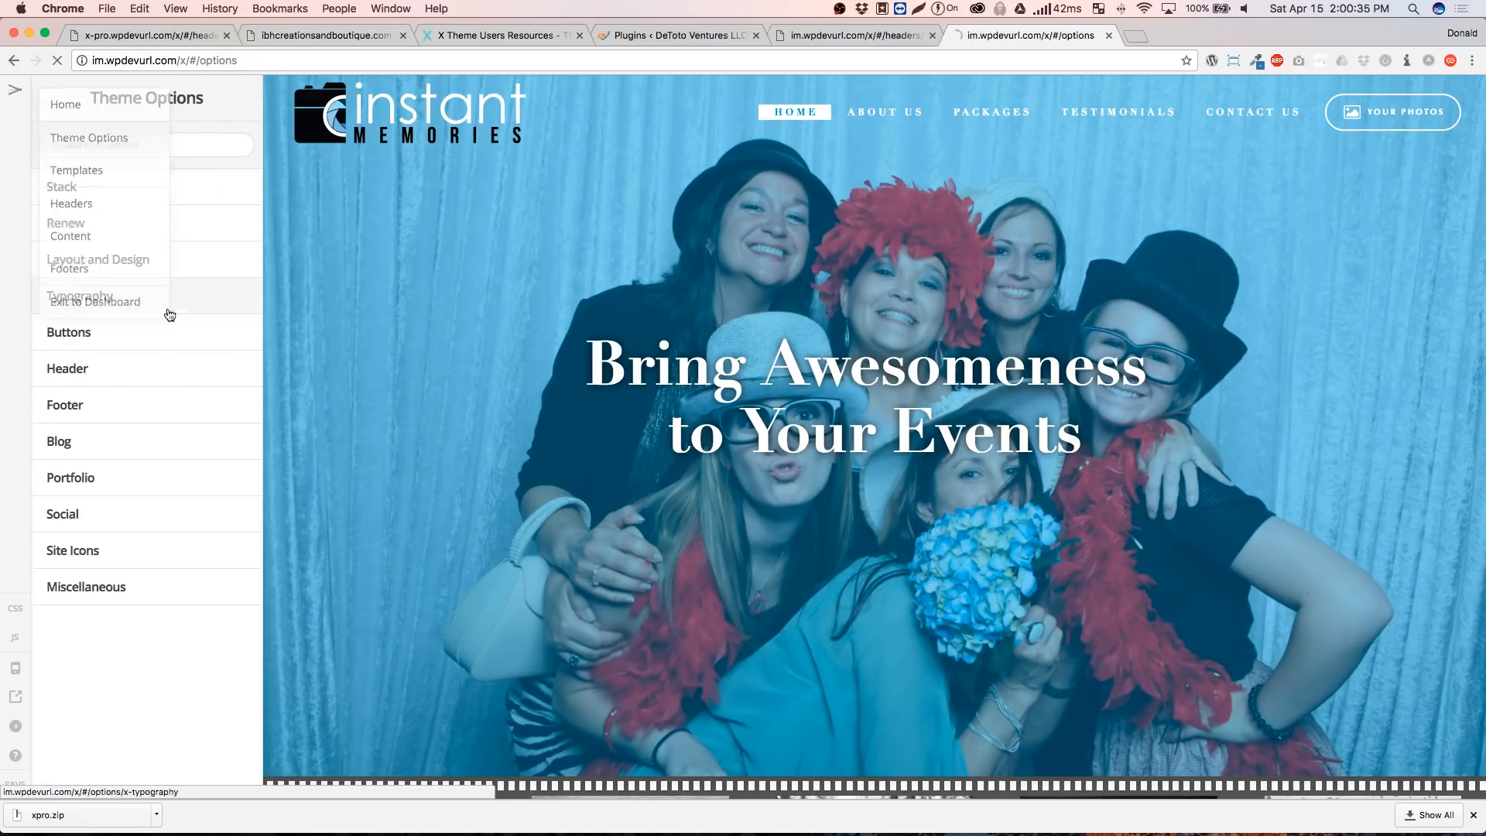
click(867, 34)
click(1031, 34)
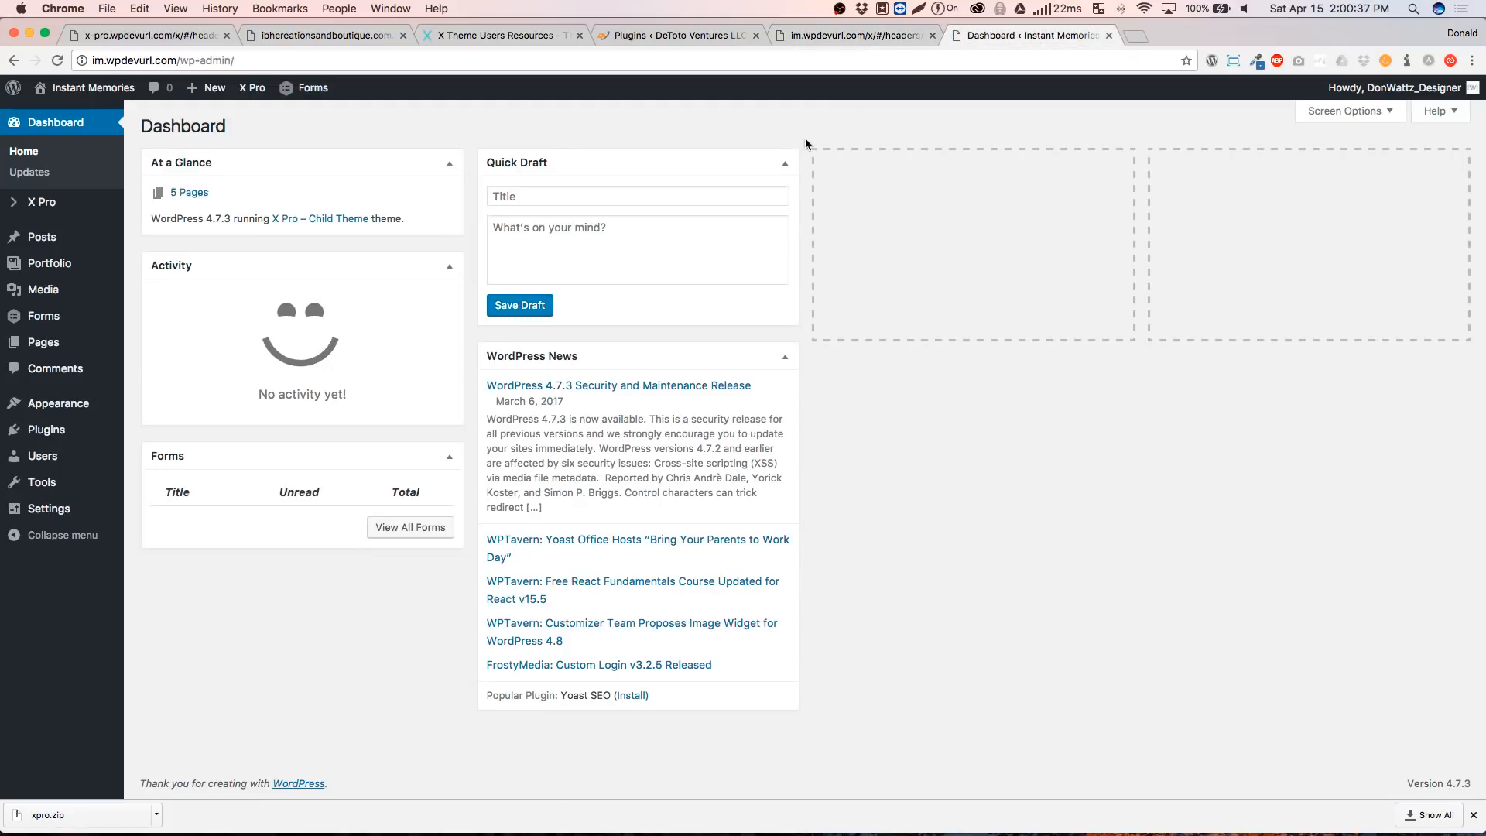
Return to the Instant Memories header builder and open the settings of the first top bar
click(851, 35)
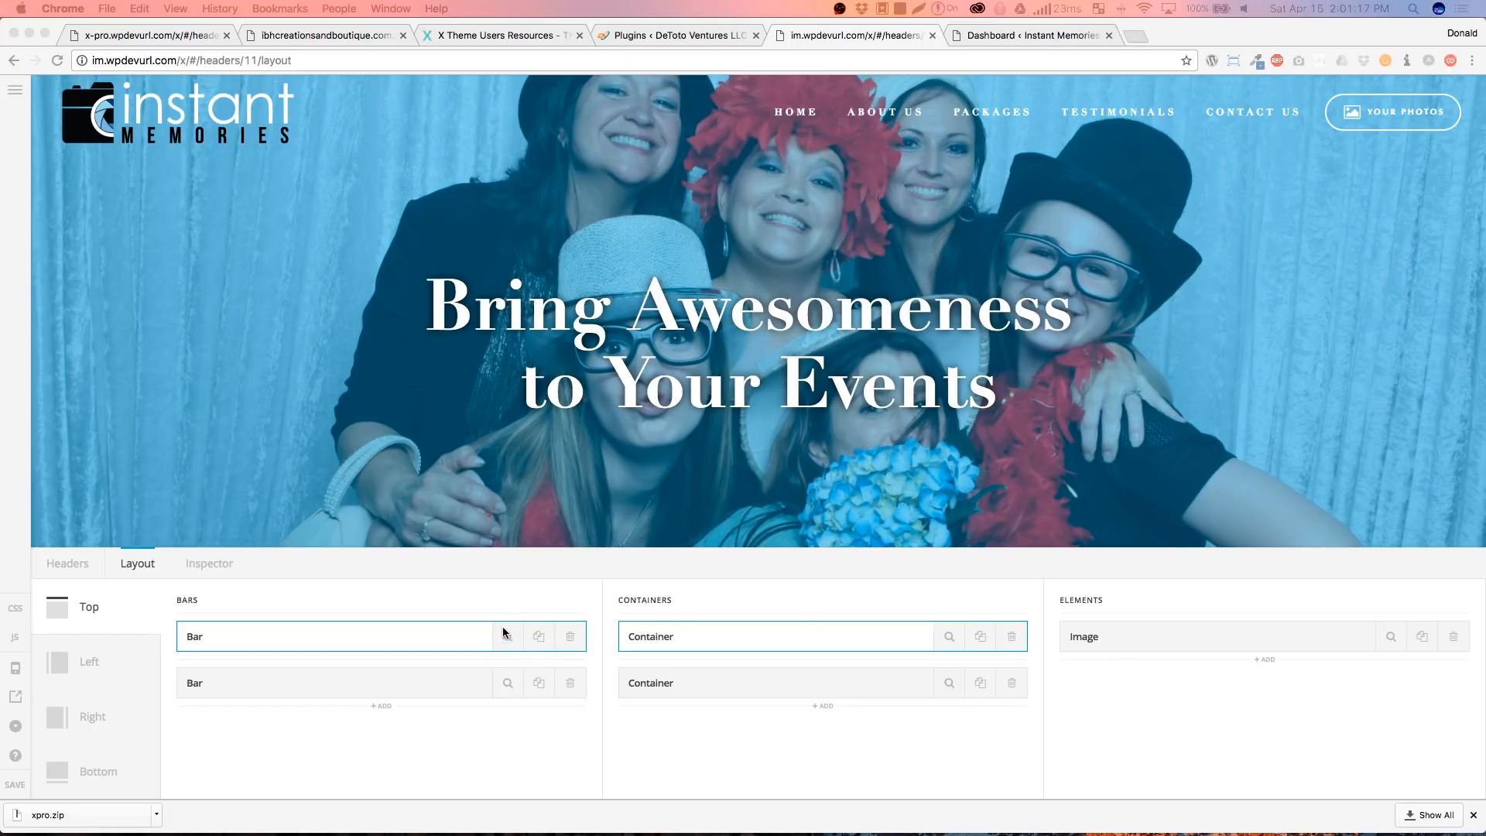
click(427, 639)
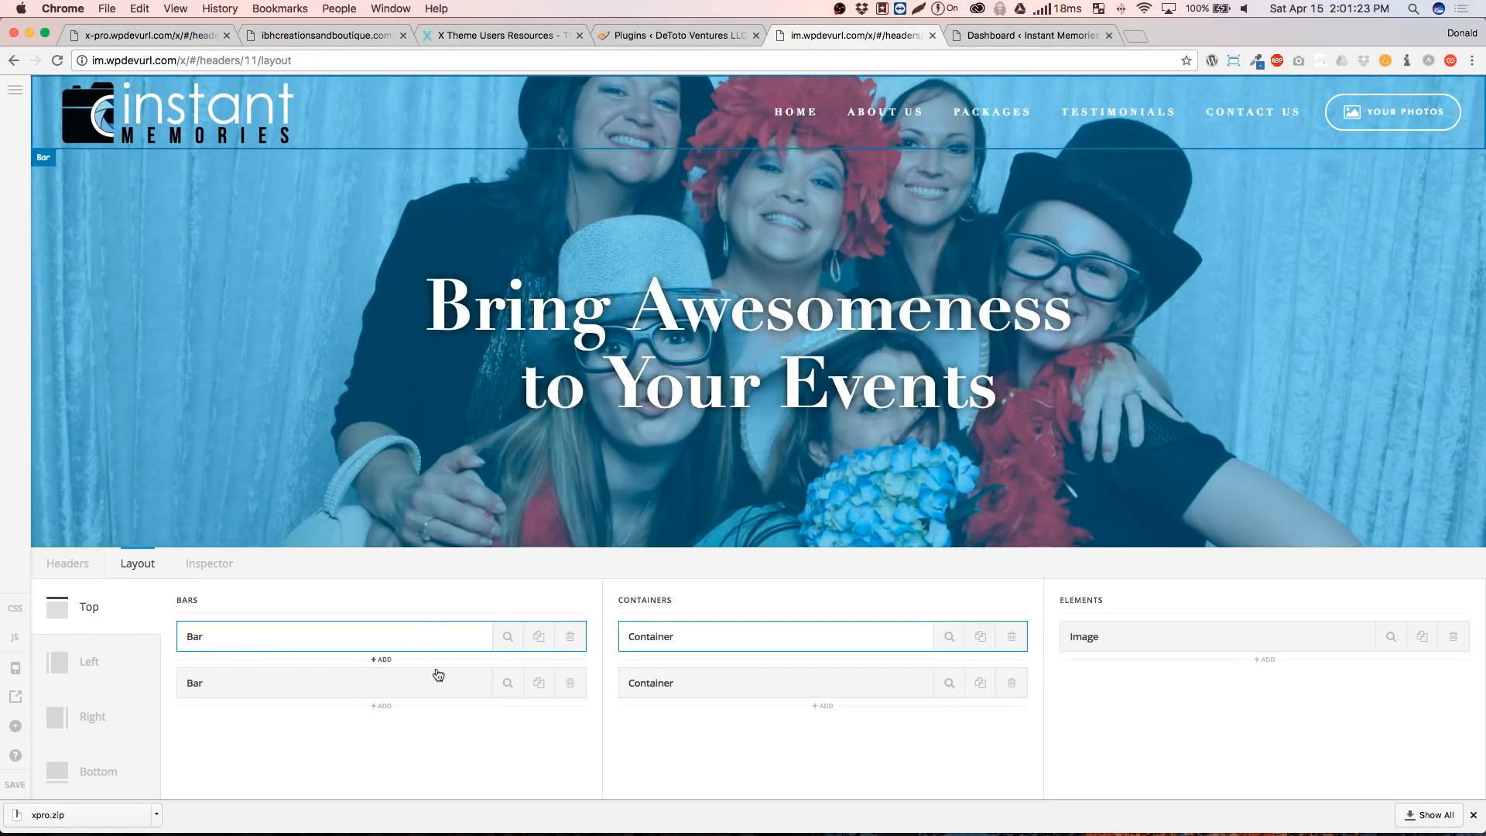
click(507, 638)
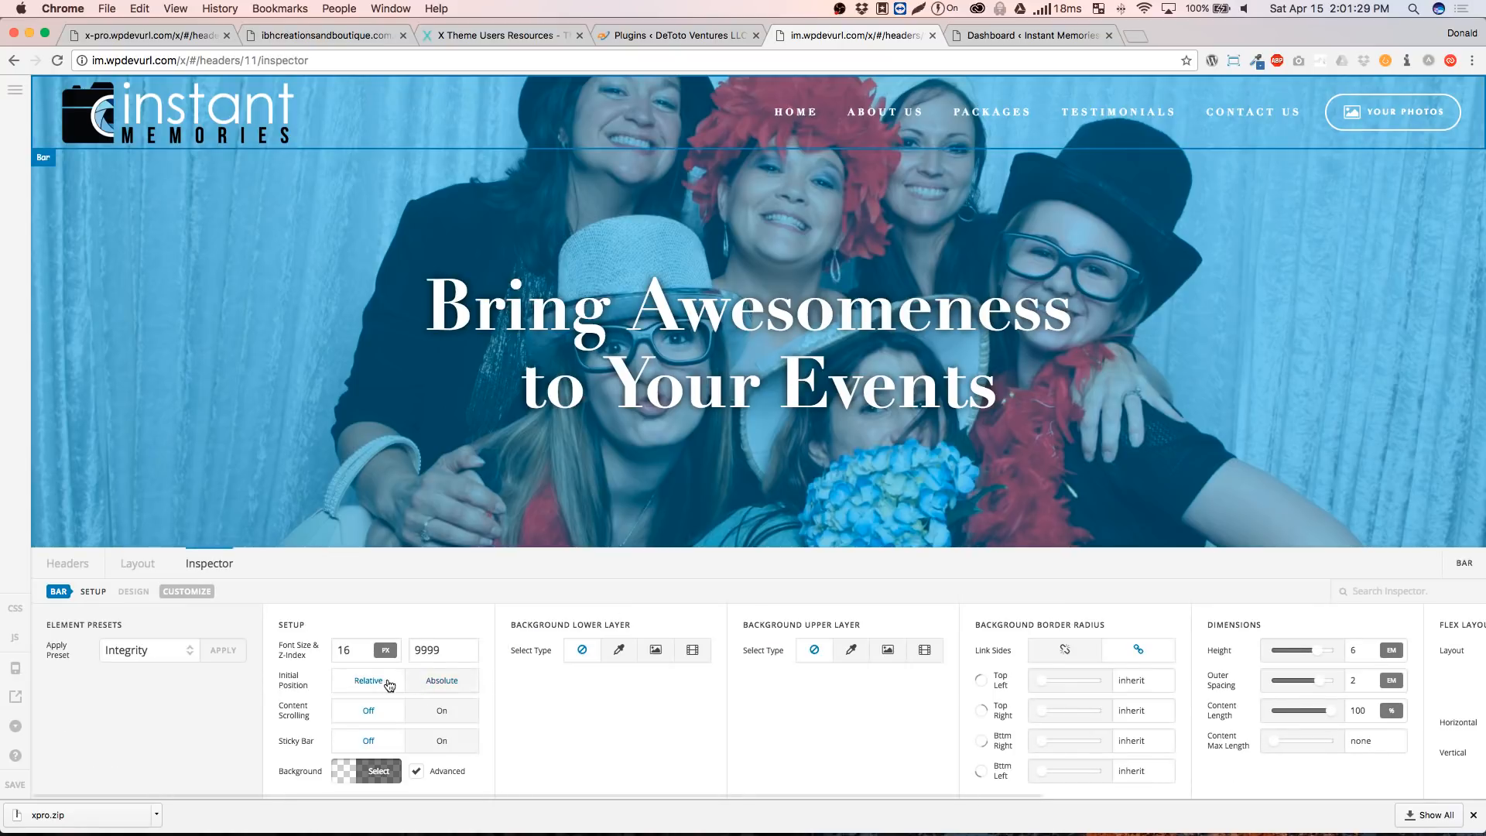
Try the Relative initial position on the first top bar, restore Absolute, and view its background colour
click(390, 685)
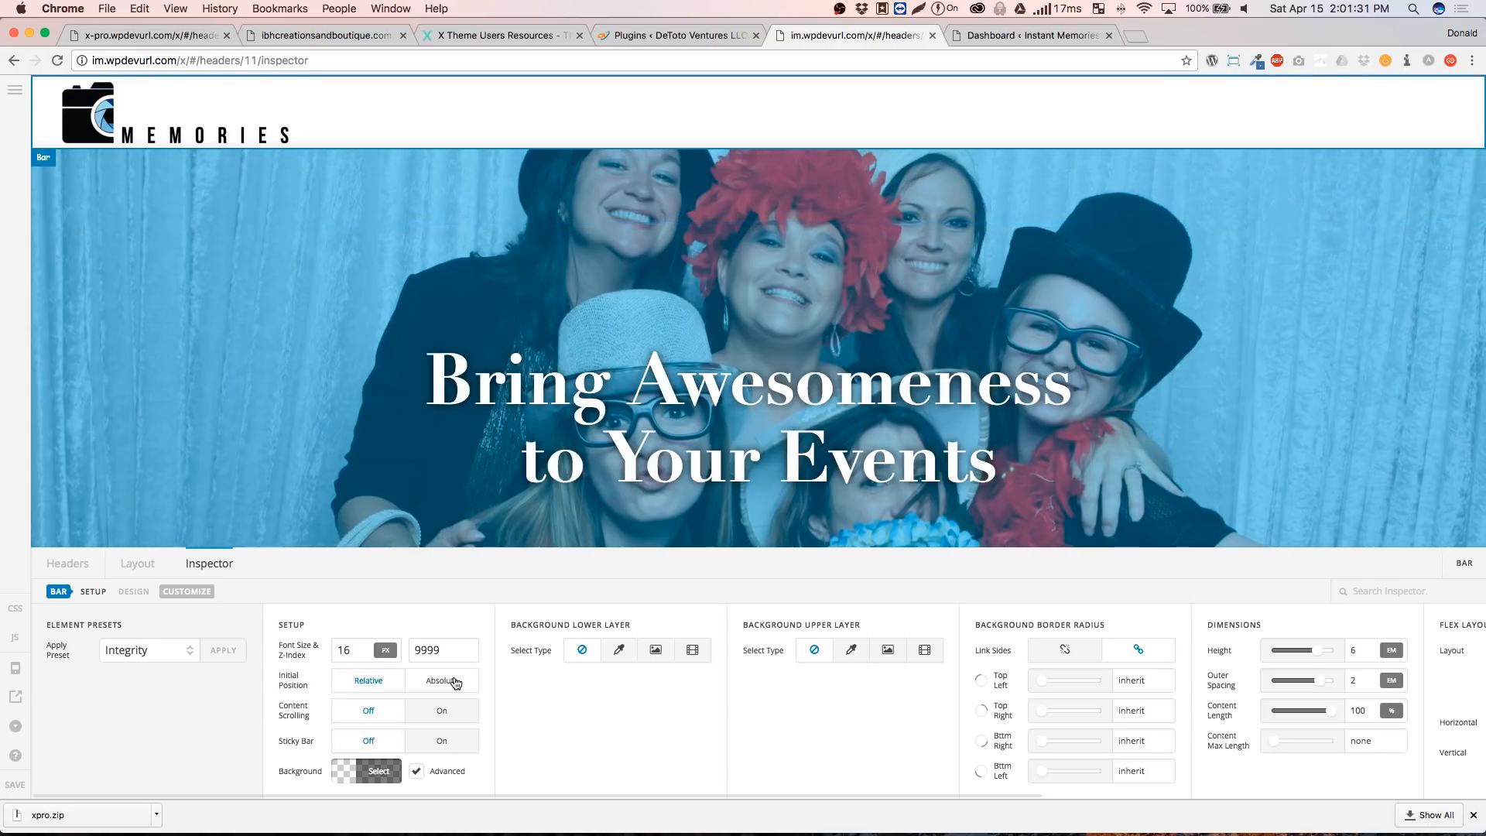
click(456, 683)
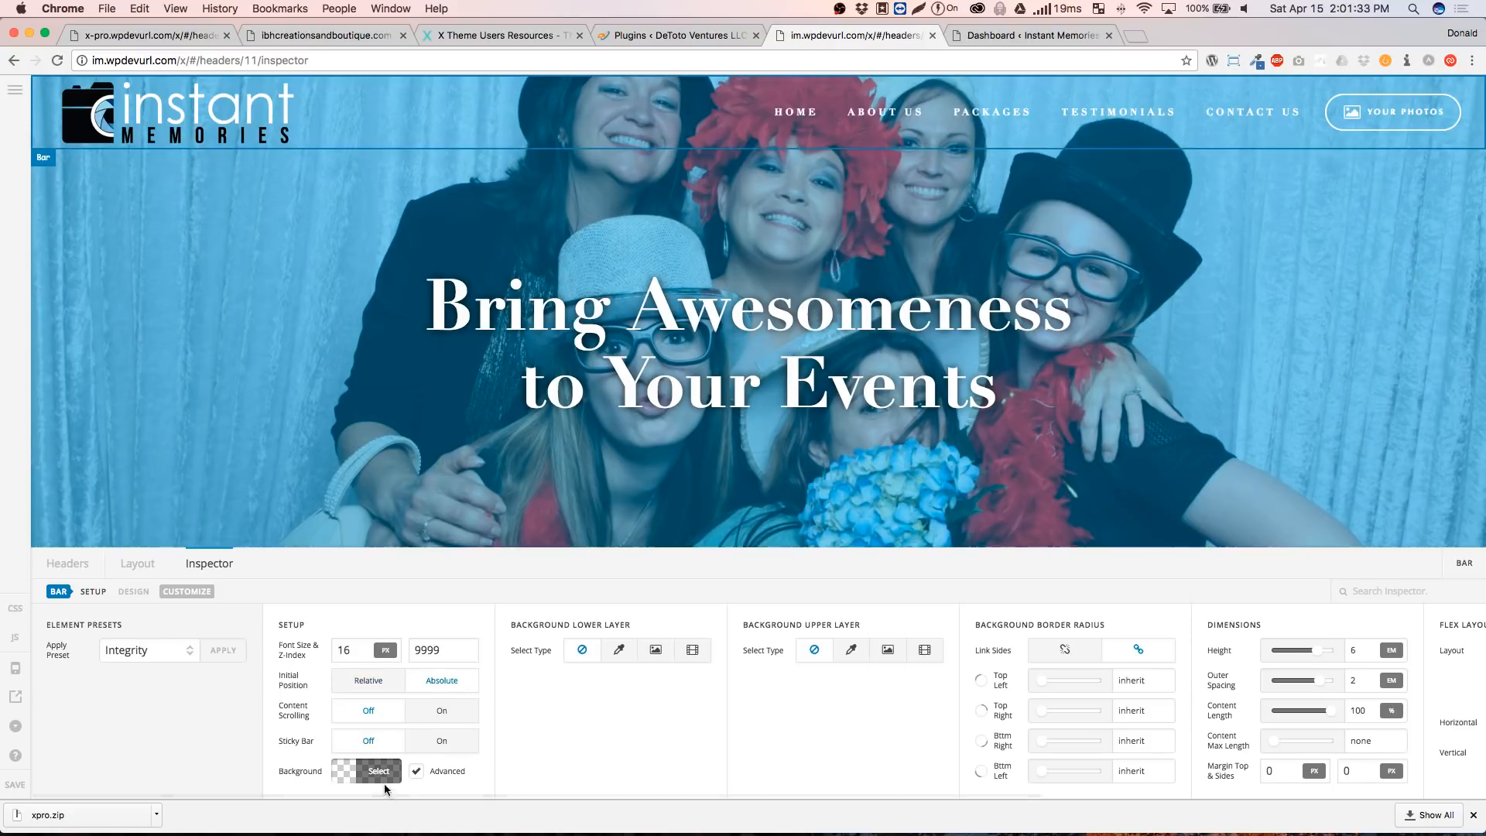
click(380, 773)
click(658, 751)
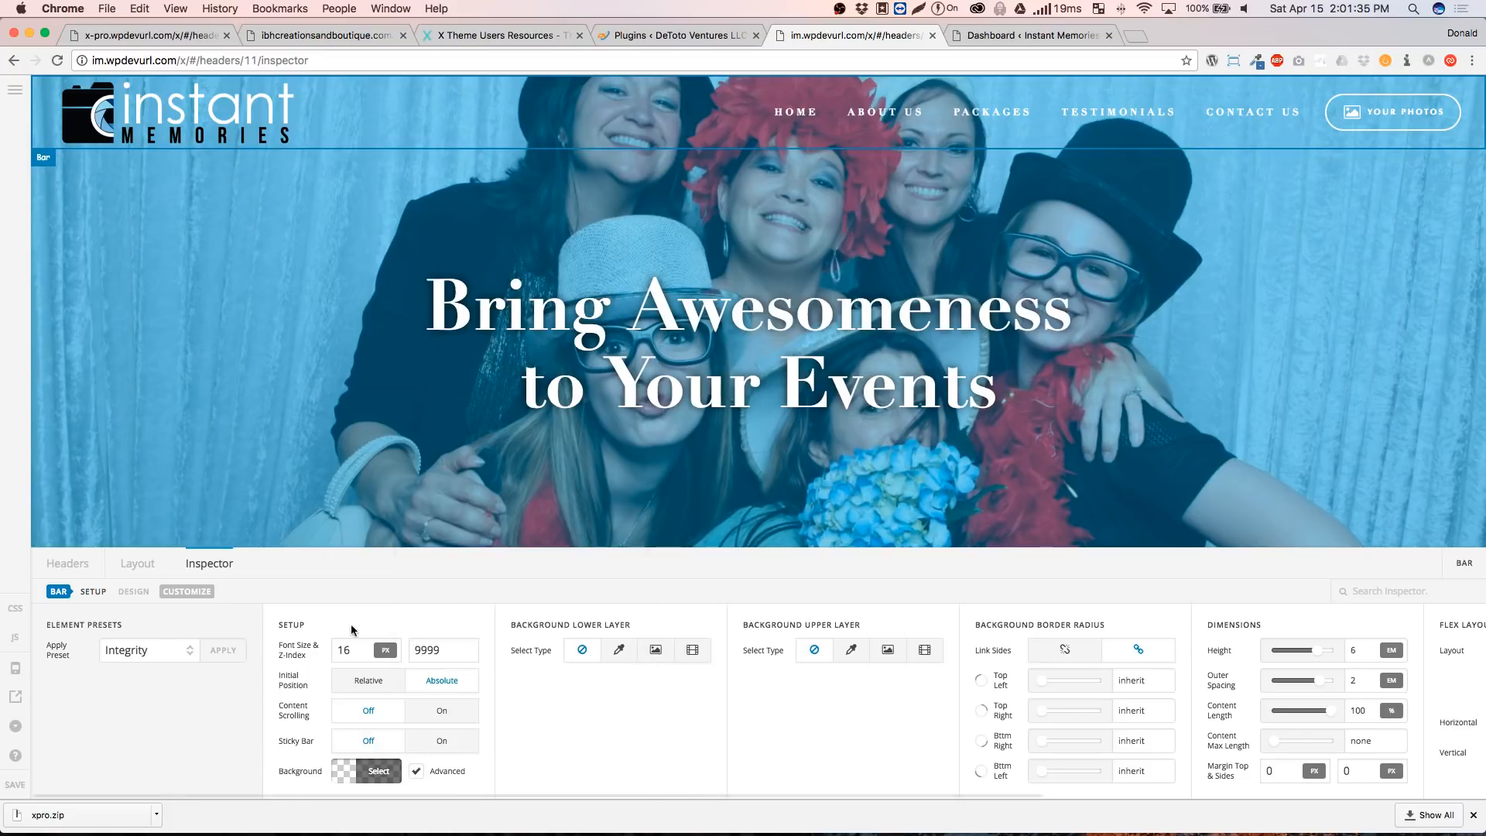
Open the second top bar's settings and change its background colour to white, hsl(0, 0%, 100%)
click(156, 566)
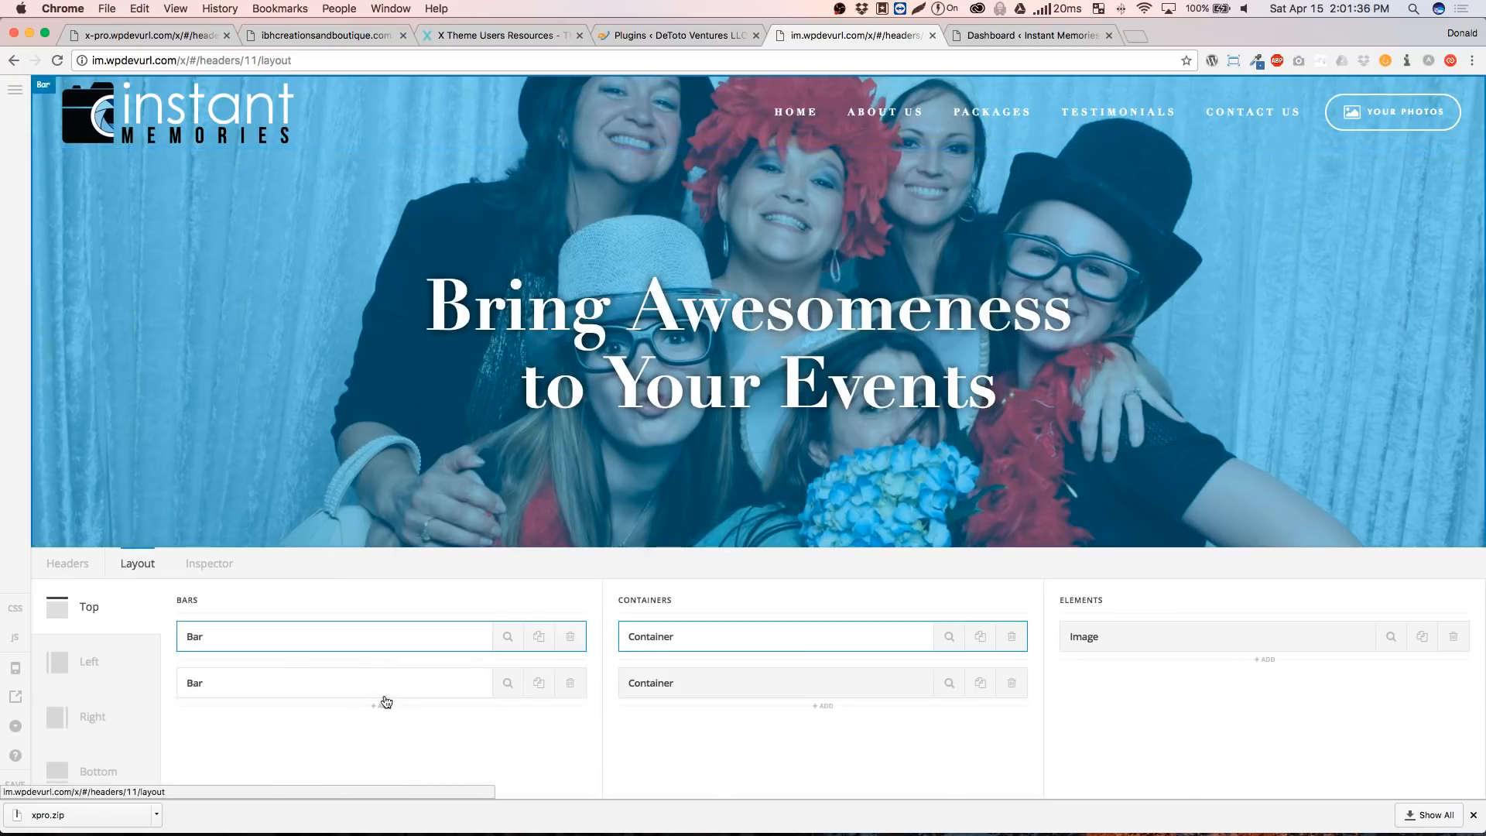
click(509, 684)
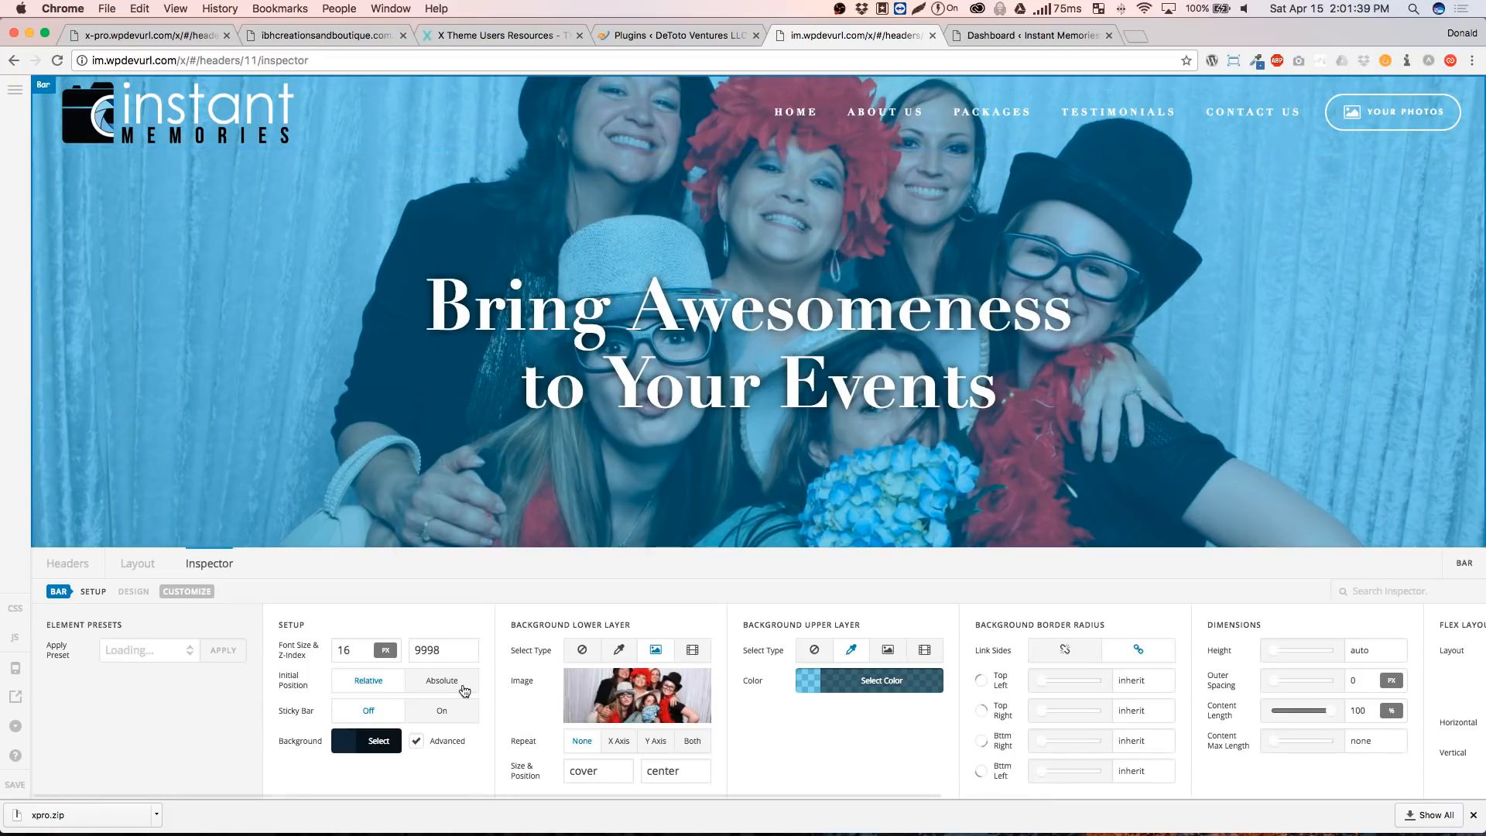
click(365, 745)
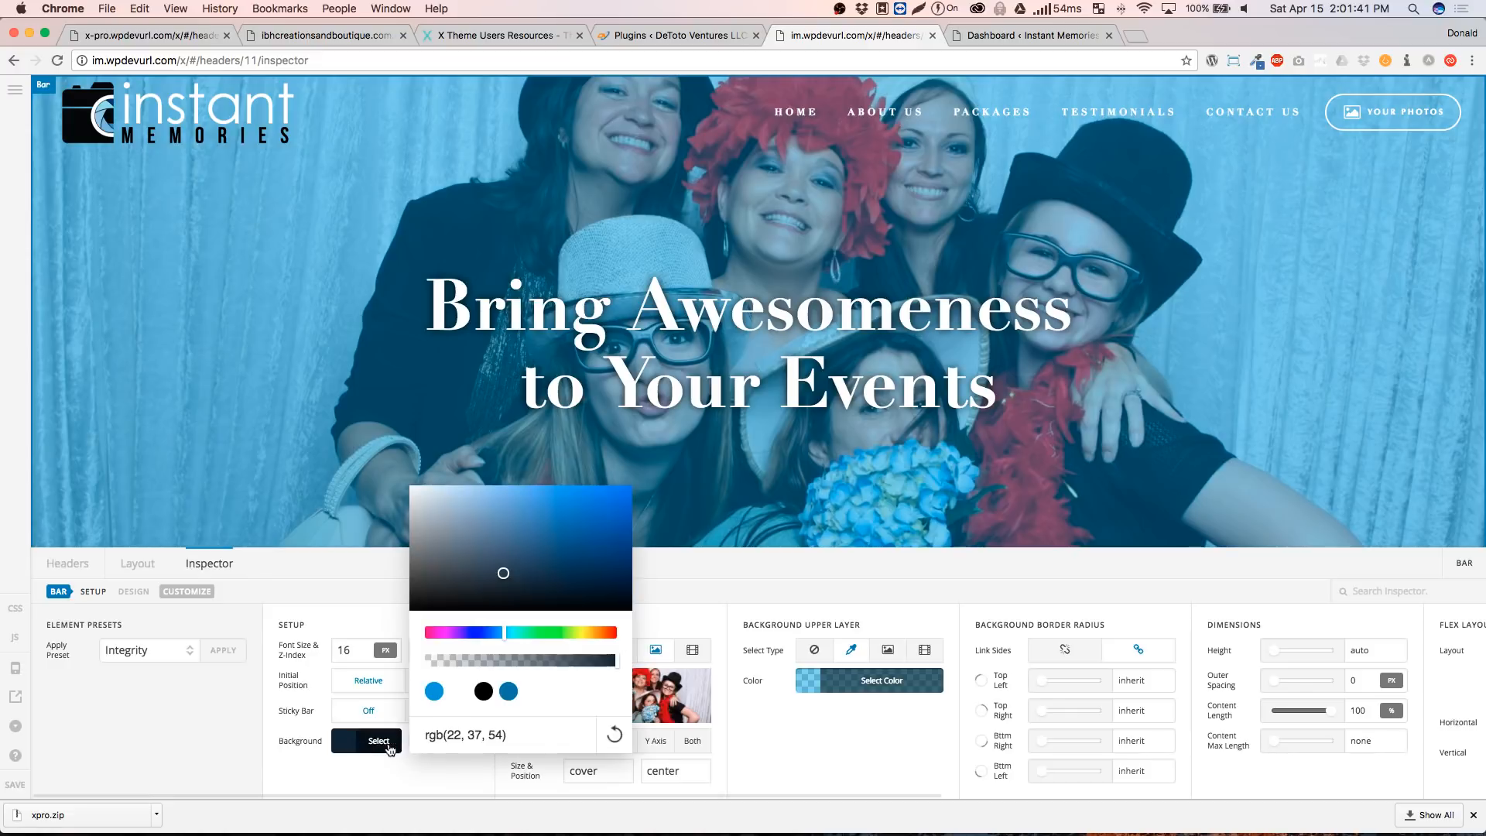
triple_click(505, 735)
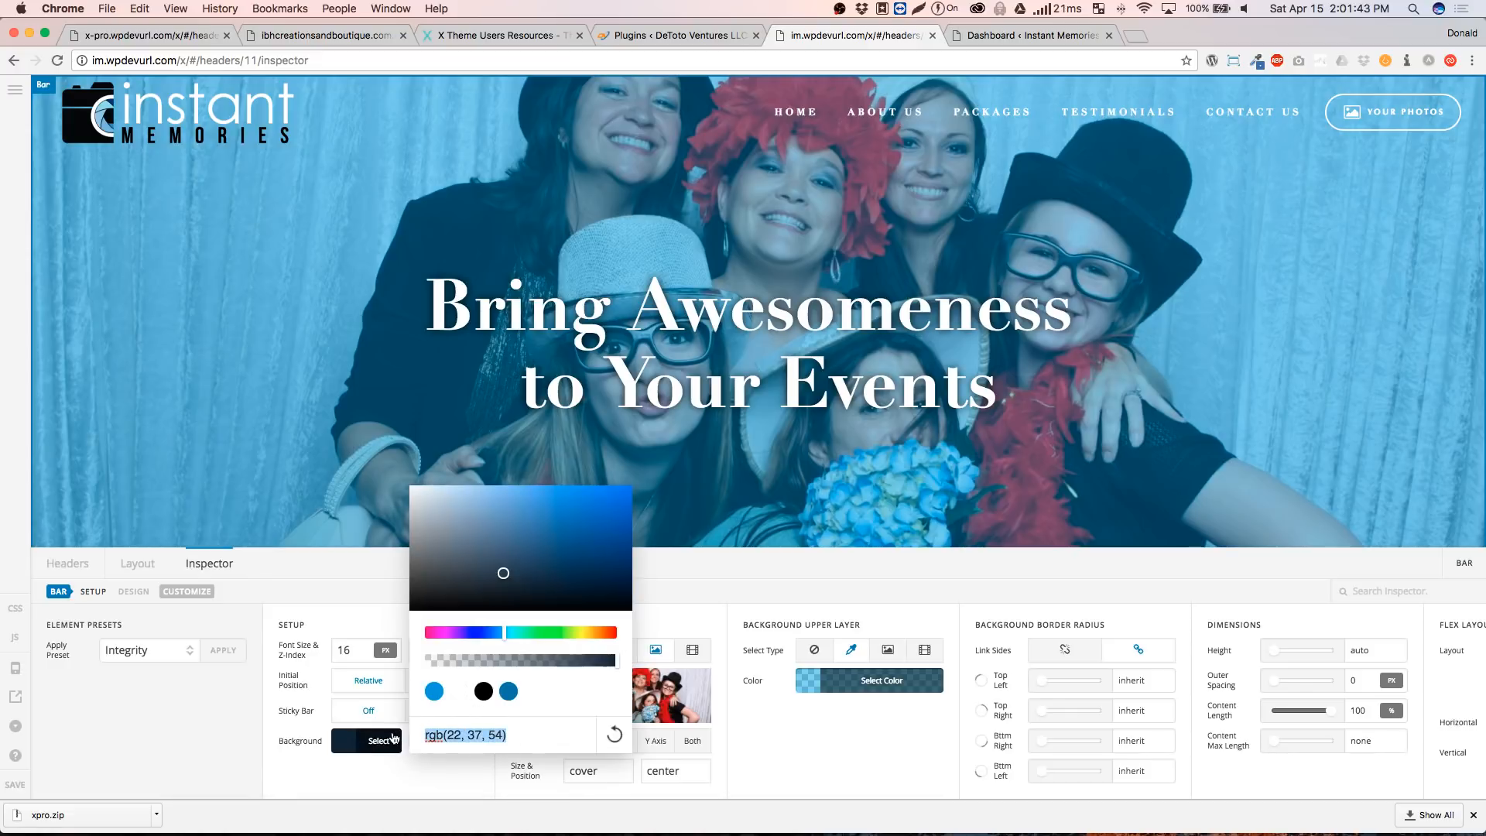
click(459, 691)
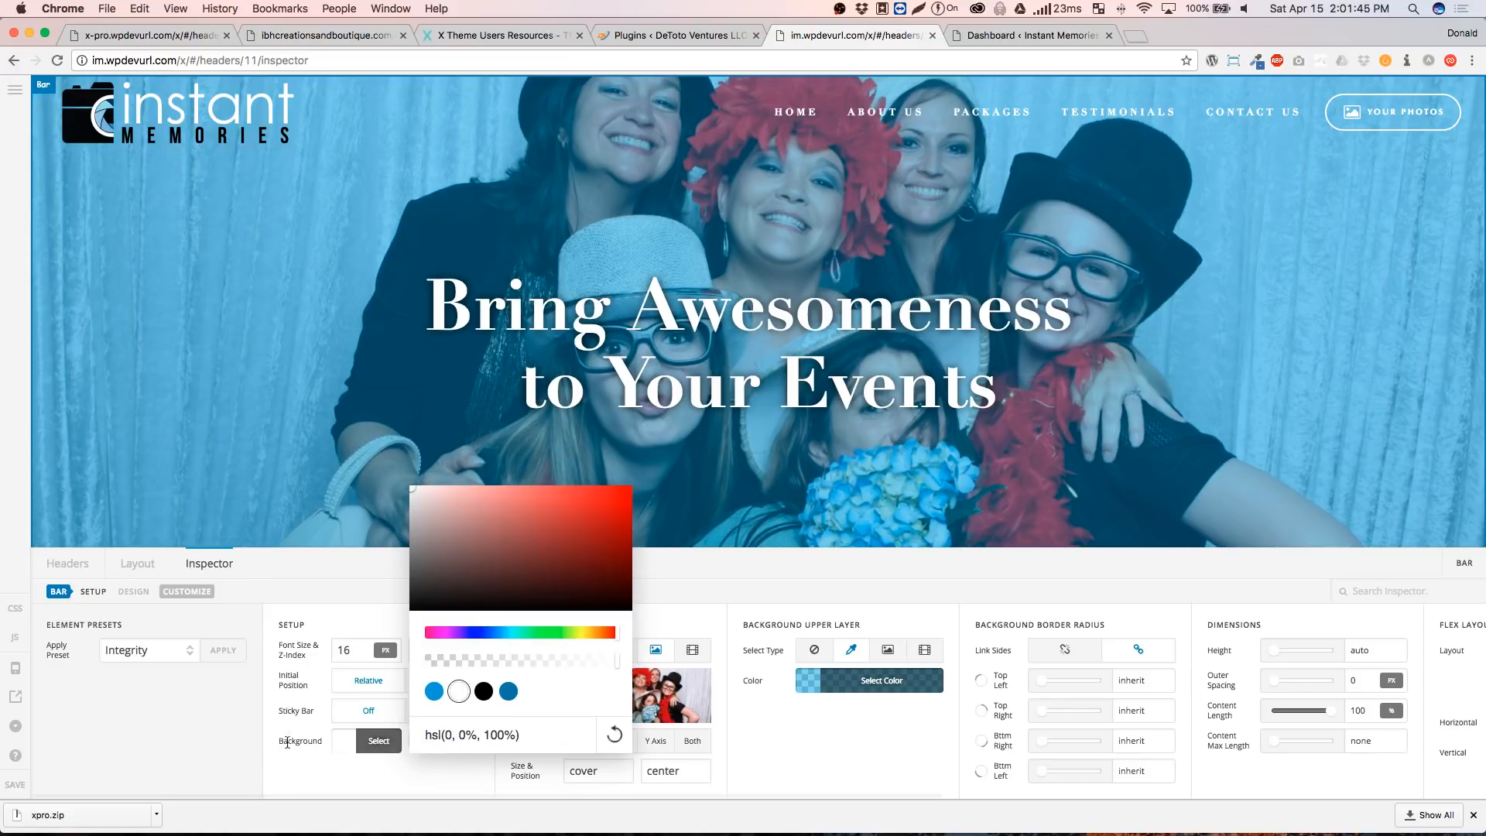
click(248, 749)
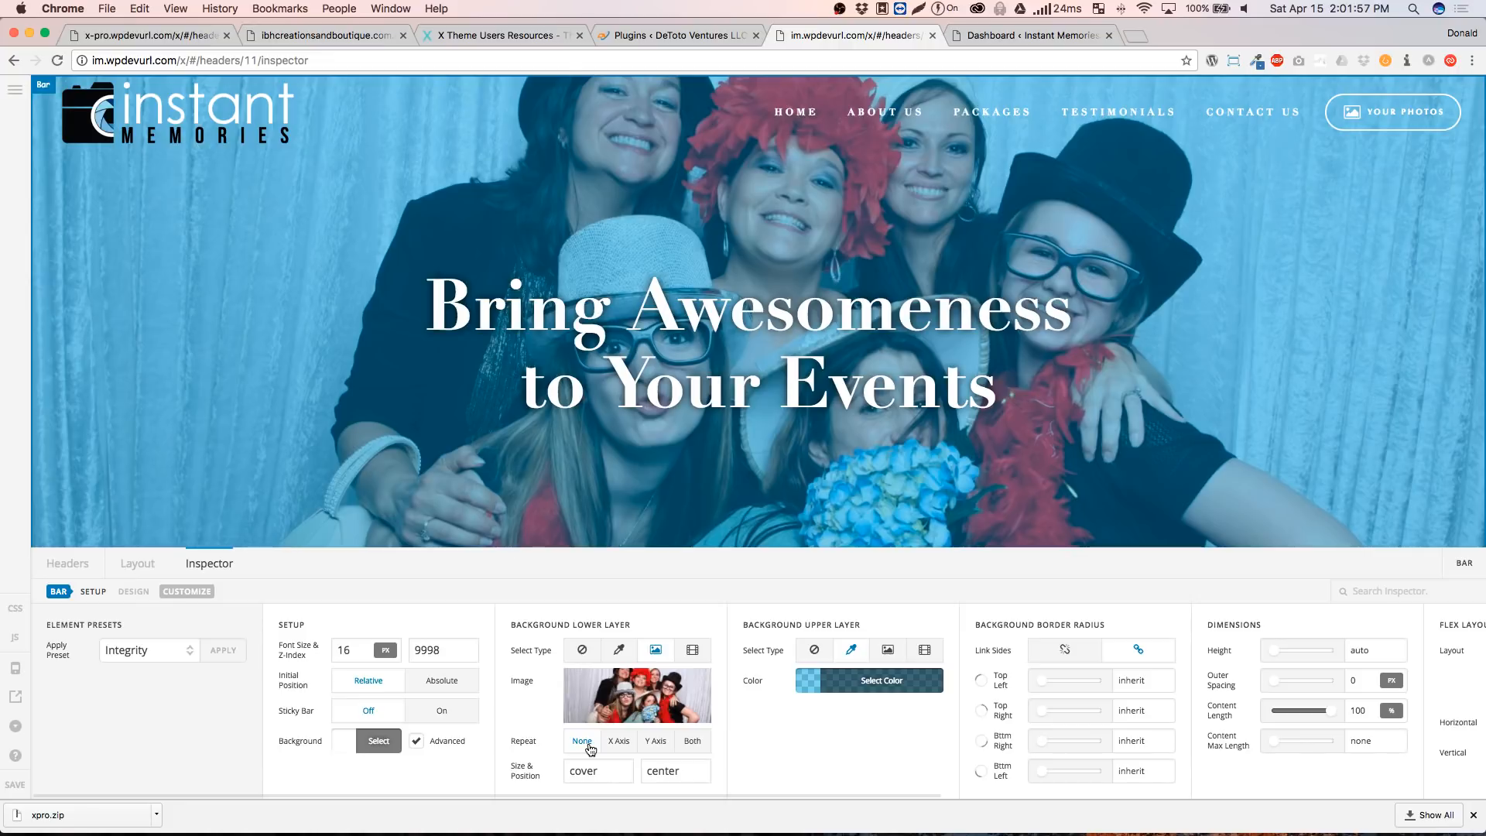
Remove the second bar's upper background layer to preview the bare photo, and restore its colour overlay
click(814, 652)
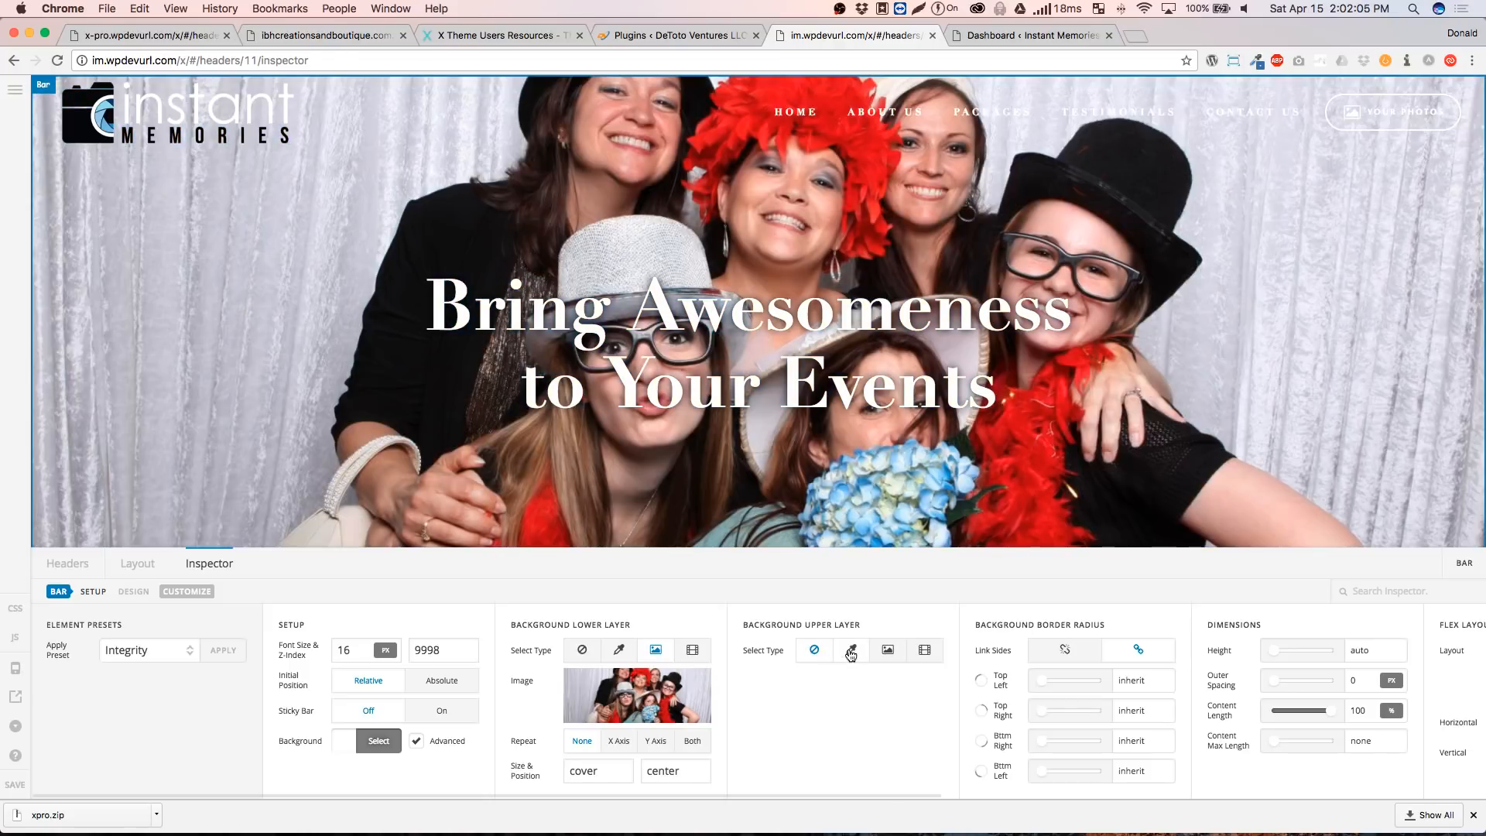
click(851, 652)
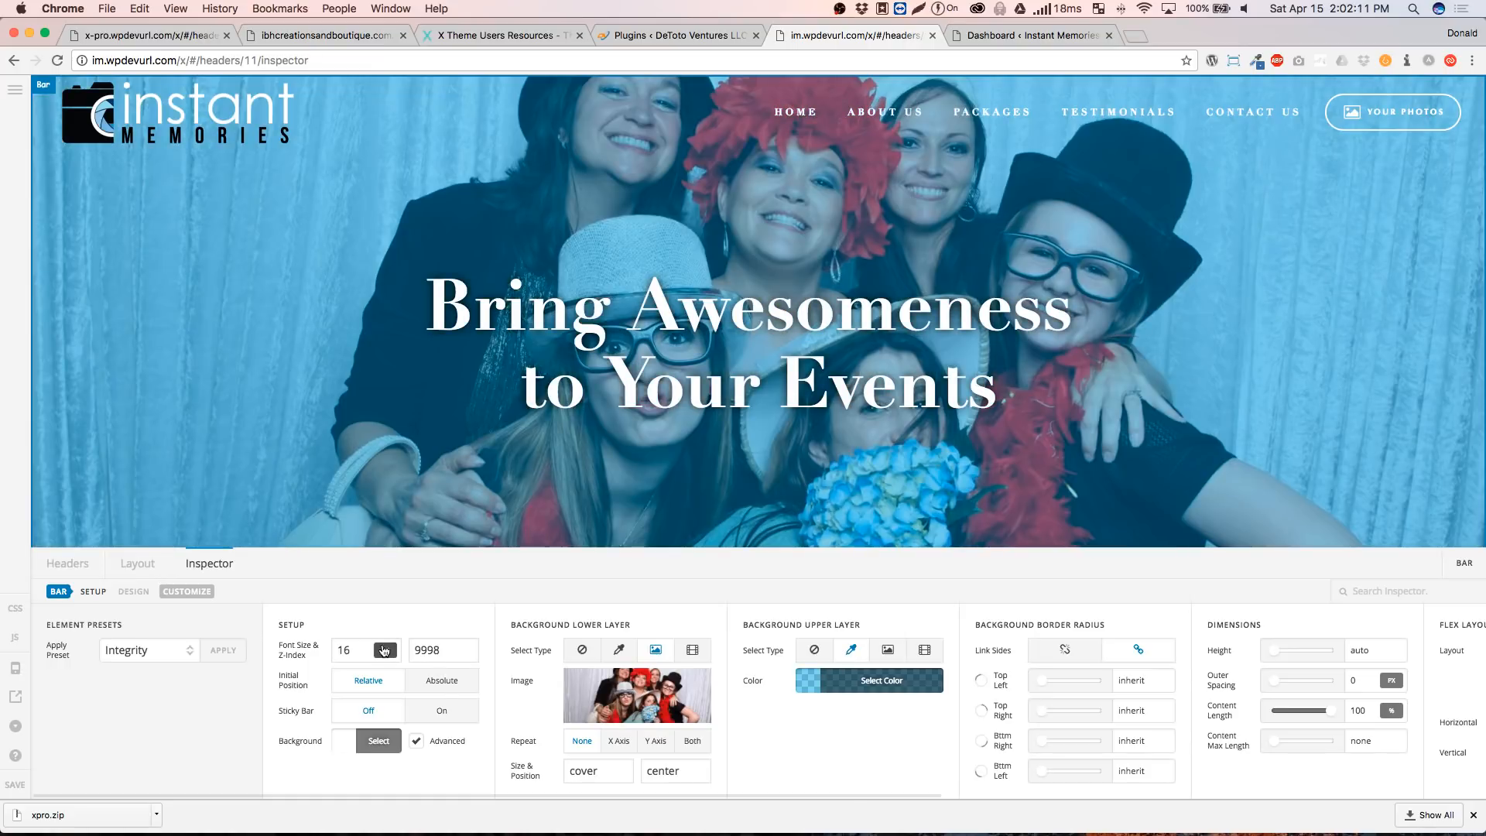
Open the hero container's settings and examine its top and right padding against the preview of the section
click(156, 500)
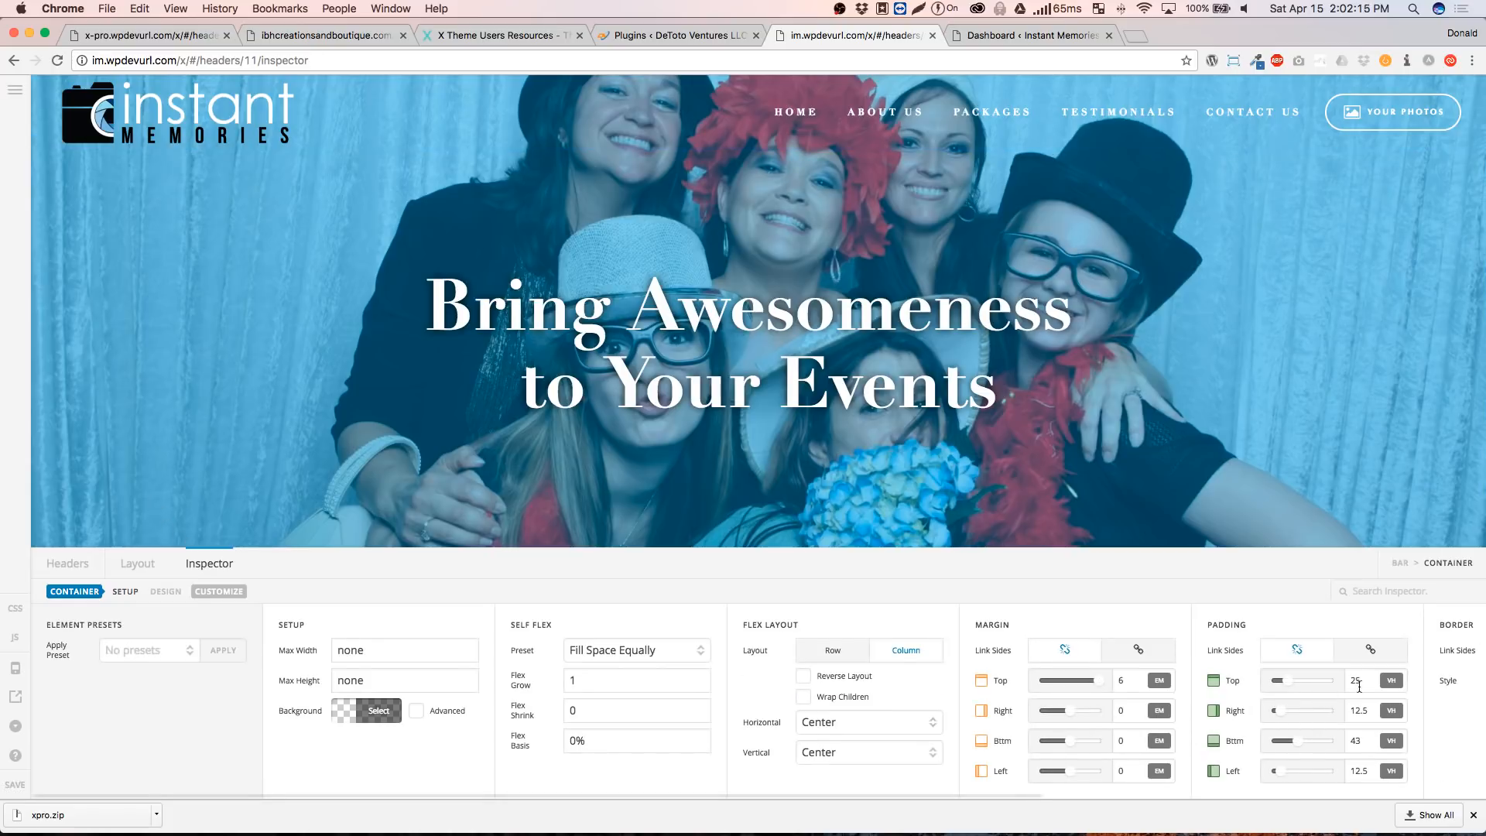
click(1363, 681)
click(1359, 711)
double_click(1354, 681)
double_click(1367, 711)
scroll(775, 743, right, 2)
scroll(744, 387, down, 5)
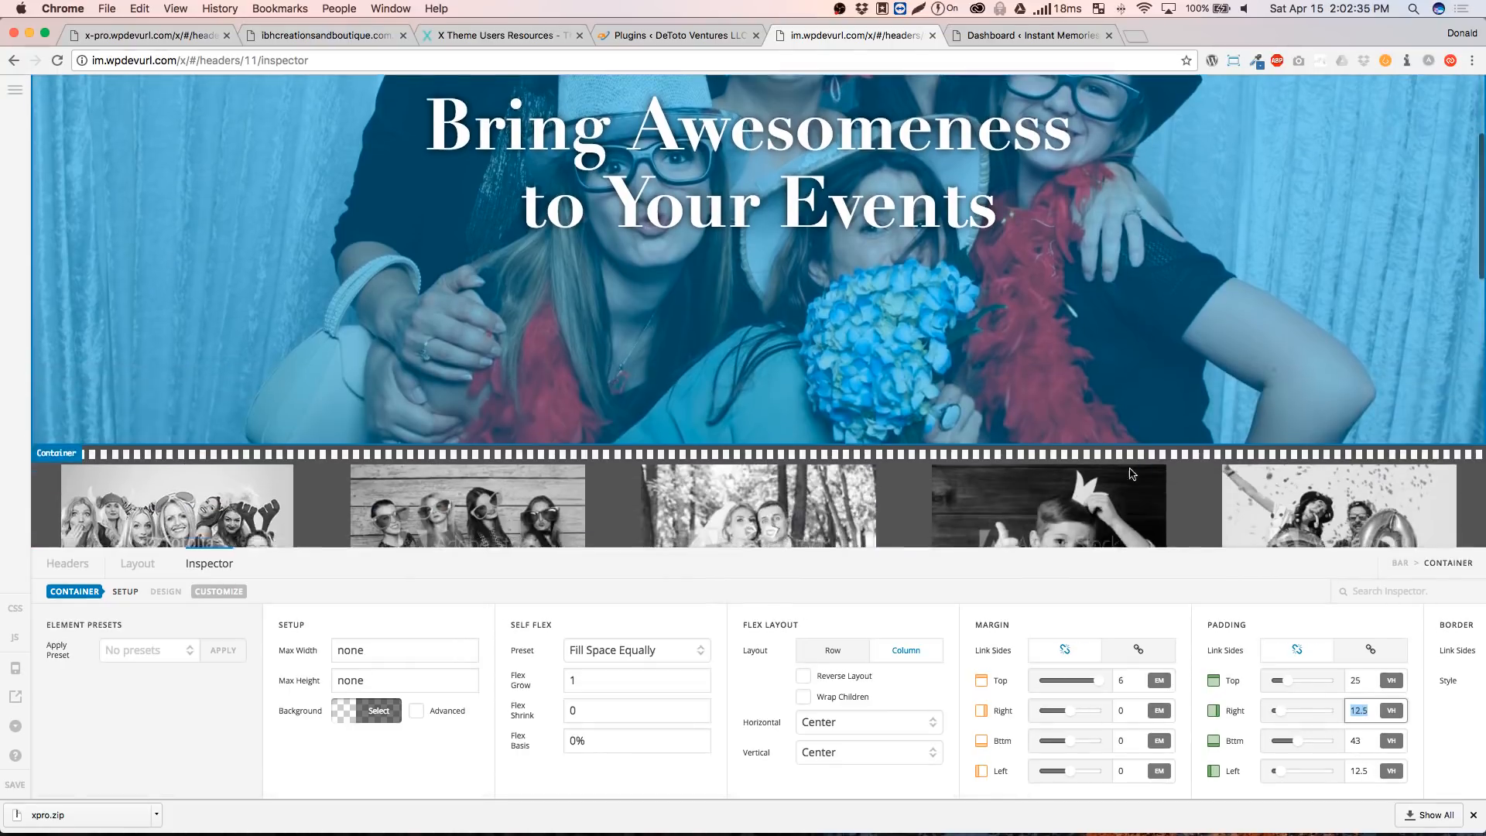
Hide the builder controls and review the home page from the hero section down to the feature list
click(15, 726)
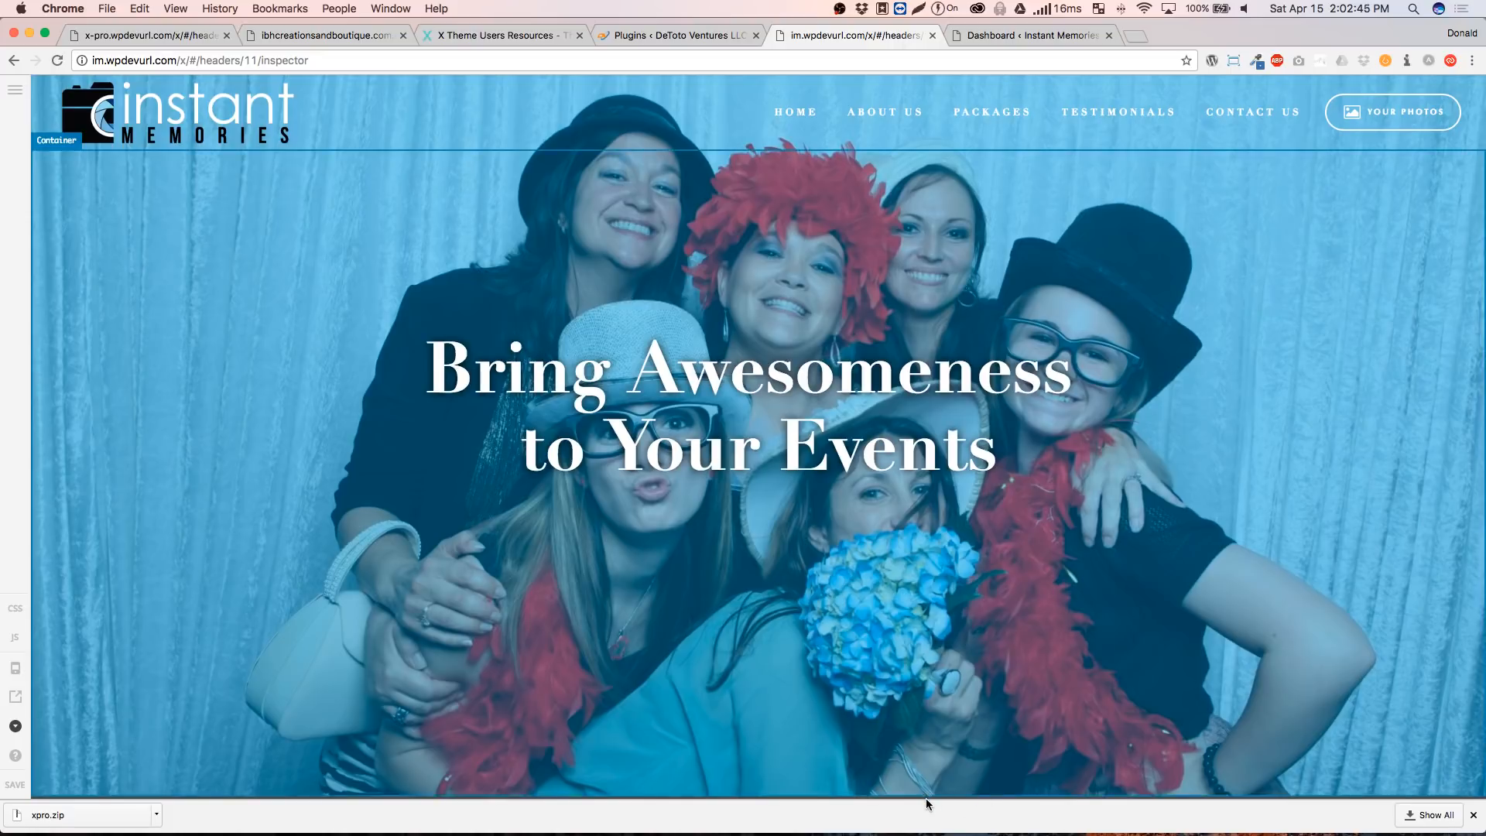
scroll(891, 745, down, 2)
scroll(890, 745, down, 5)
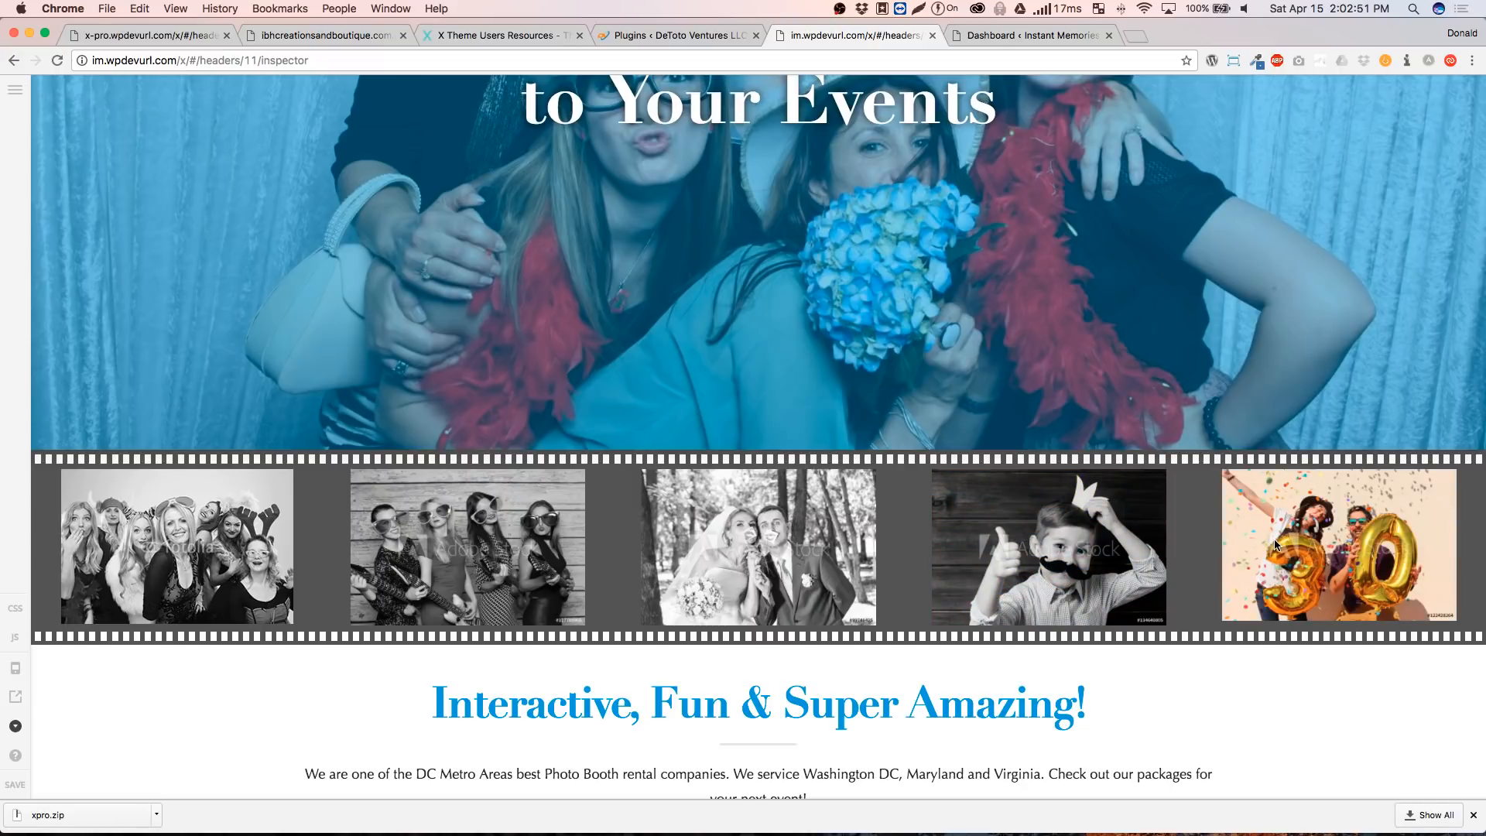
scroll(1276, 544, down, 12)
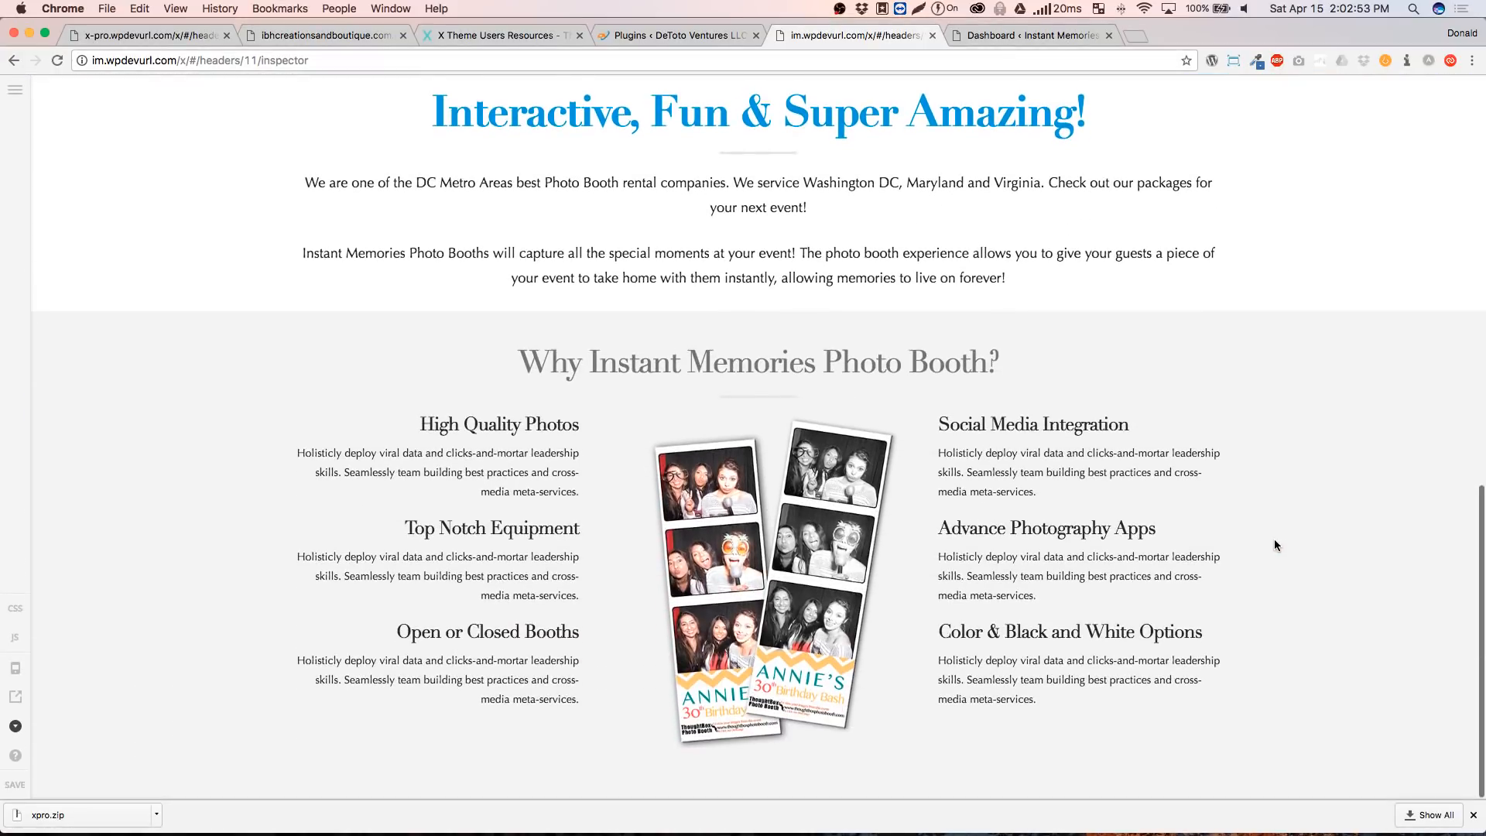
scroll(1275, 545, up, 5)
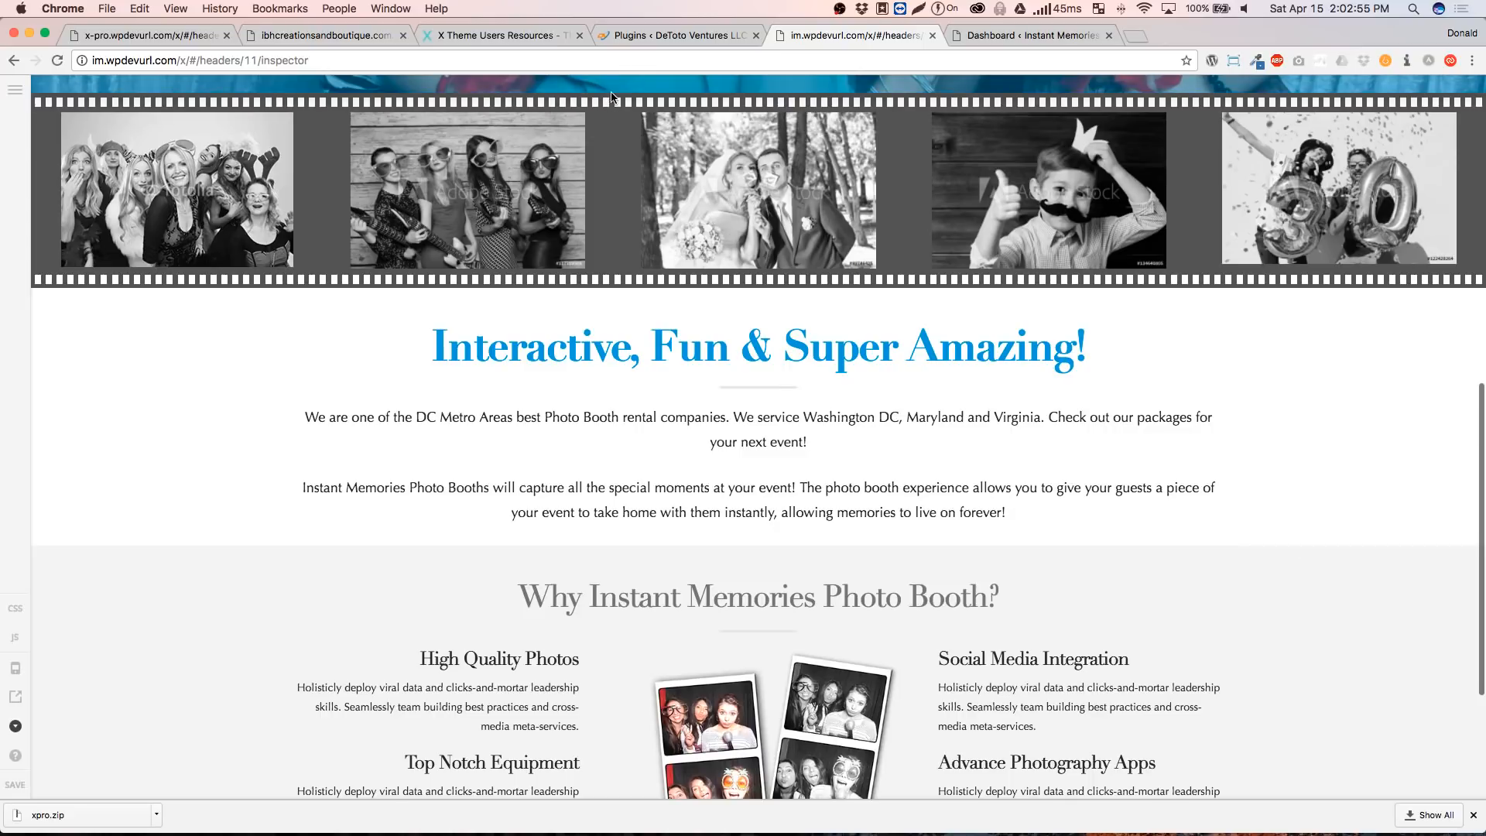
scroll(620, 488, down, 5)
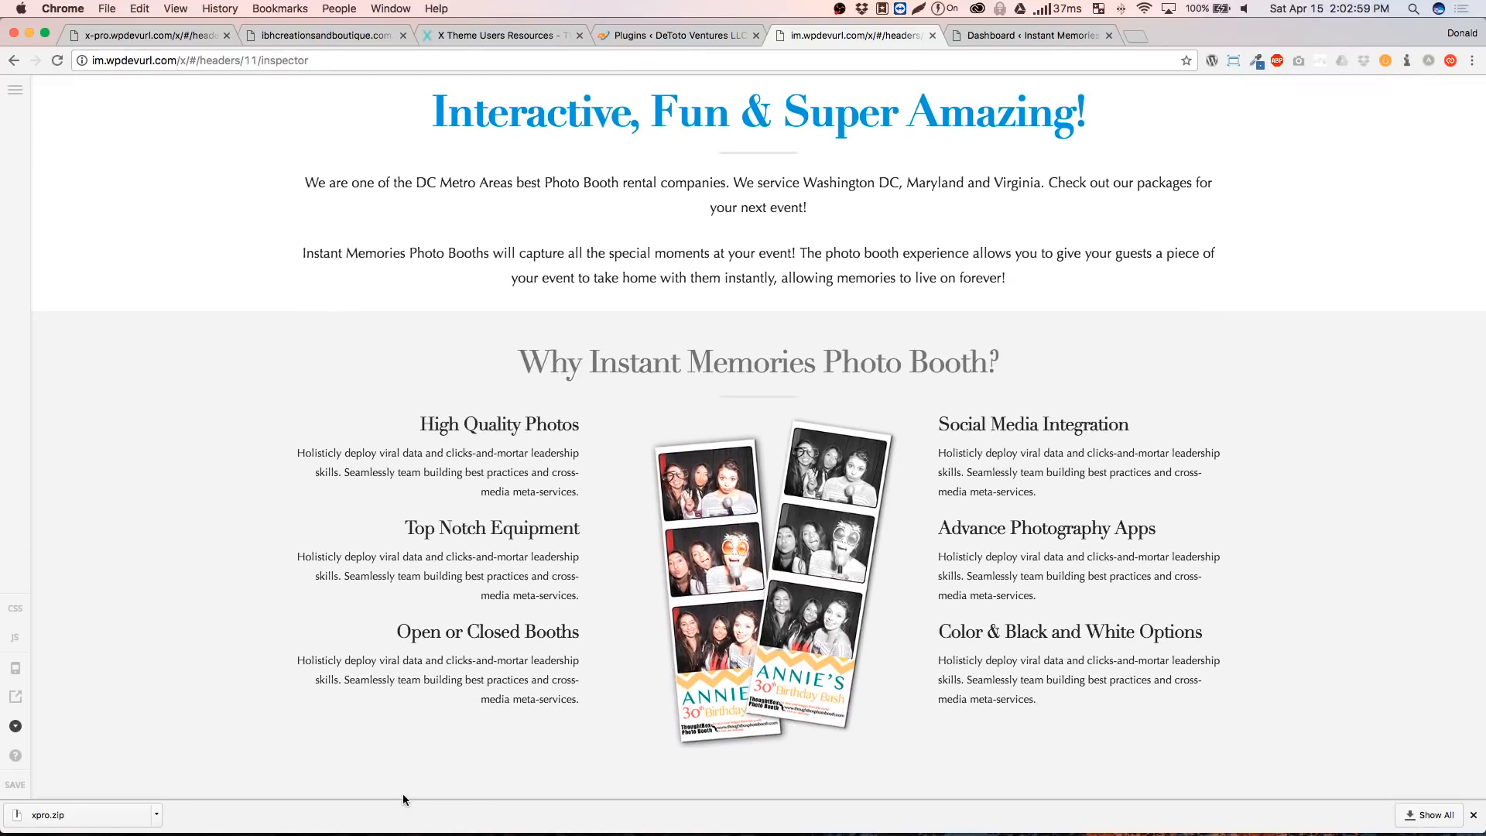
Leave the header builder for the content list, discarding the unsaved changes, and open the About Instant Memories page for editing
scroll(170, 514, up, 5)
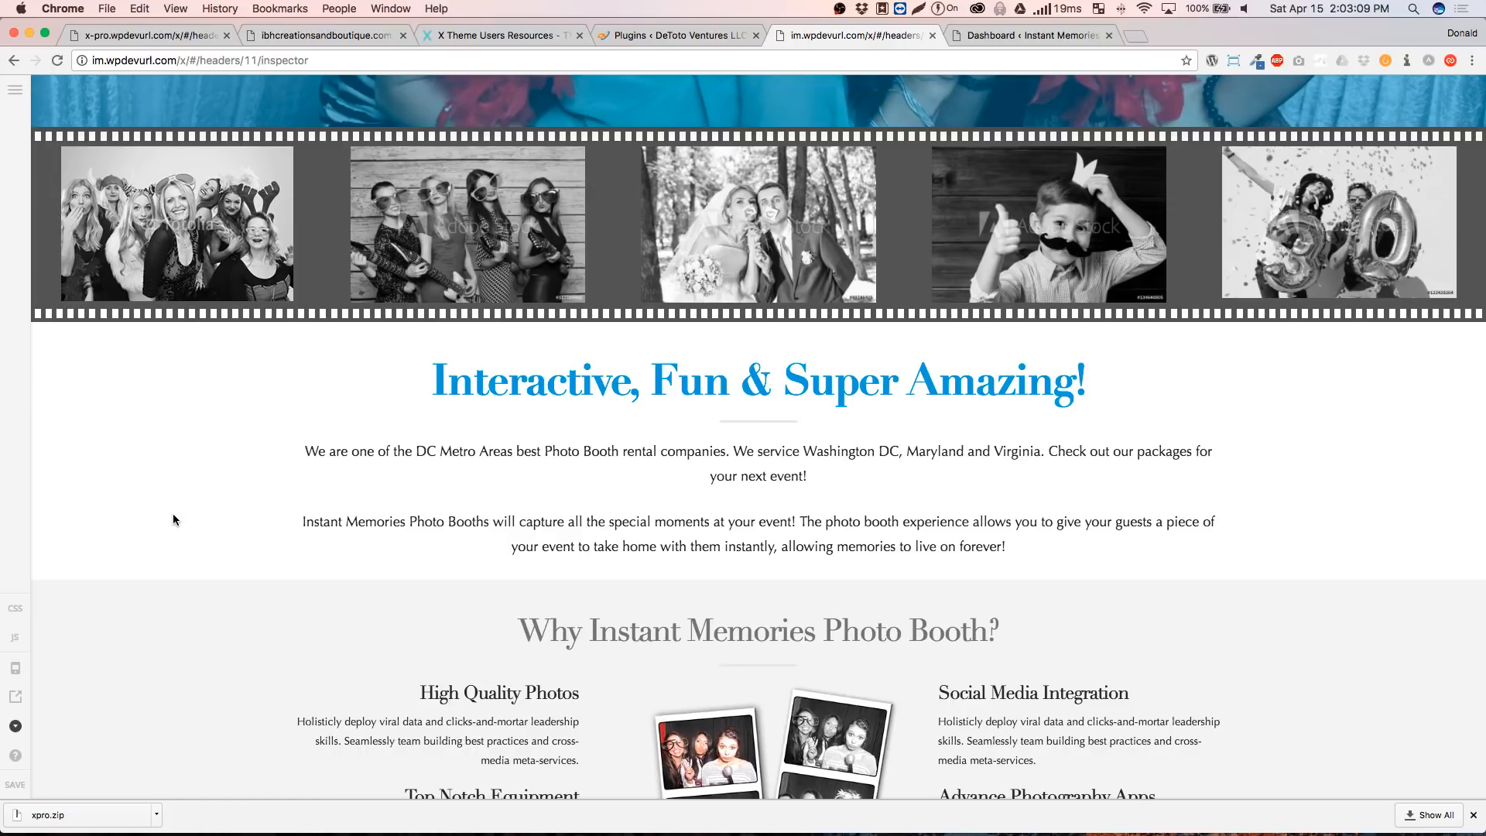
scroll(142, 361, up, 10)
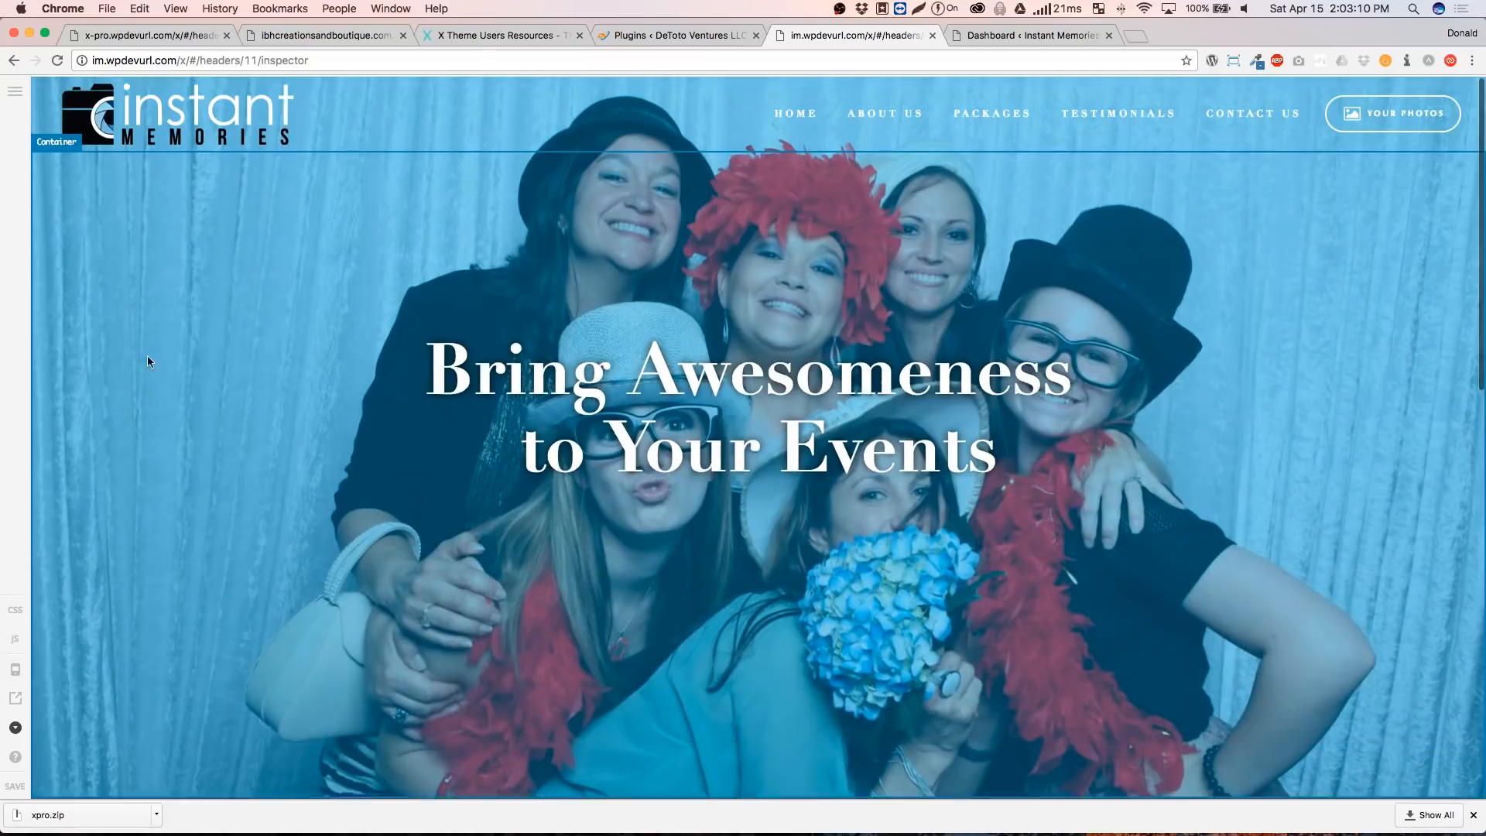
click(15, 90)
click(109, 233)
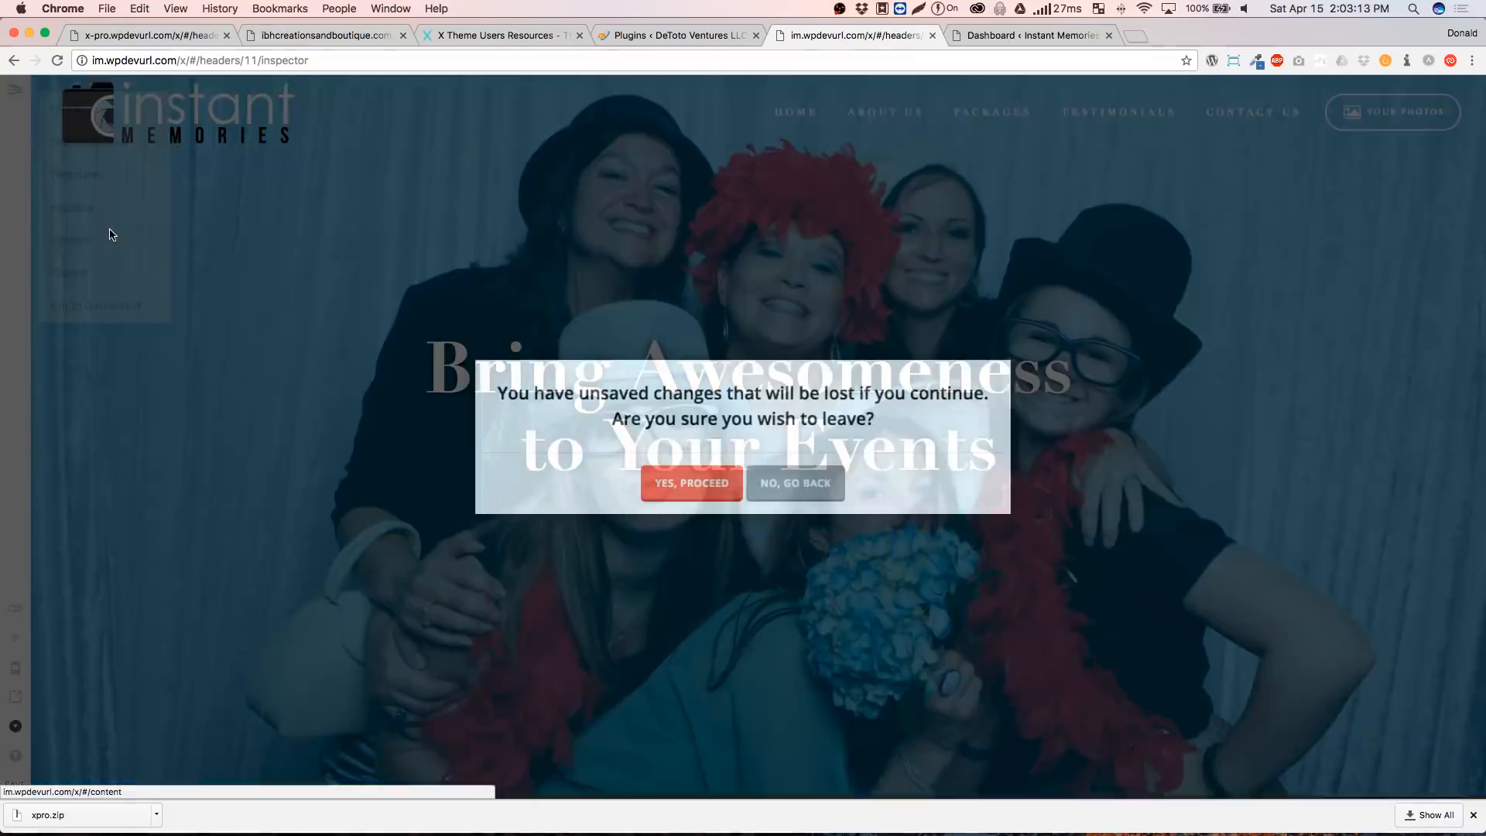
click(724, 481)
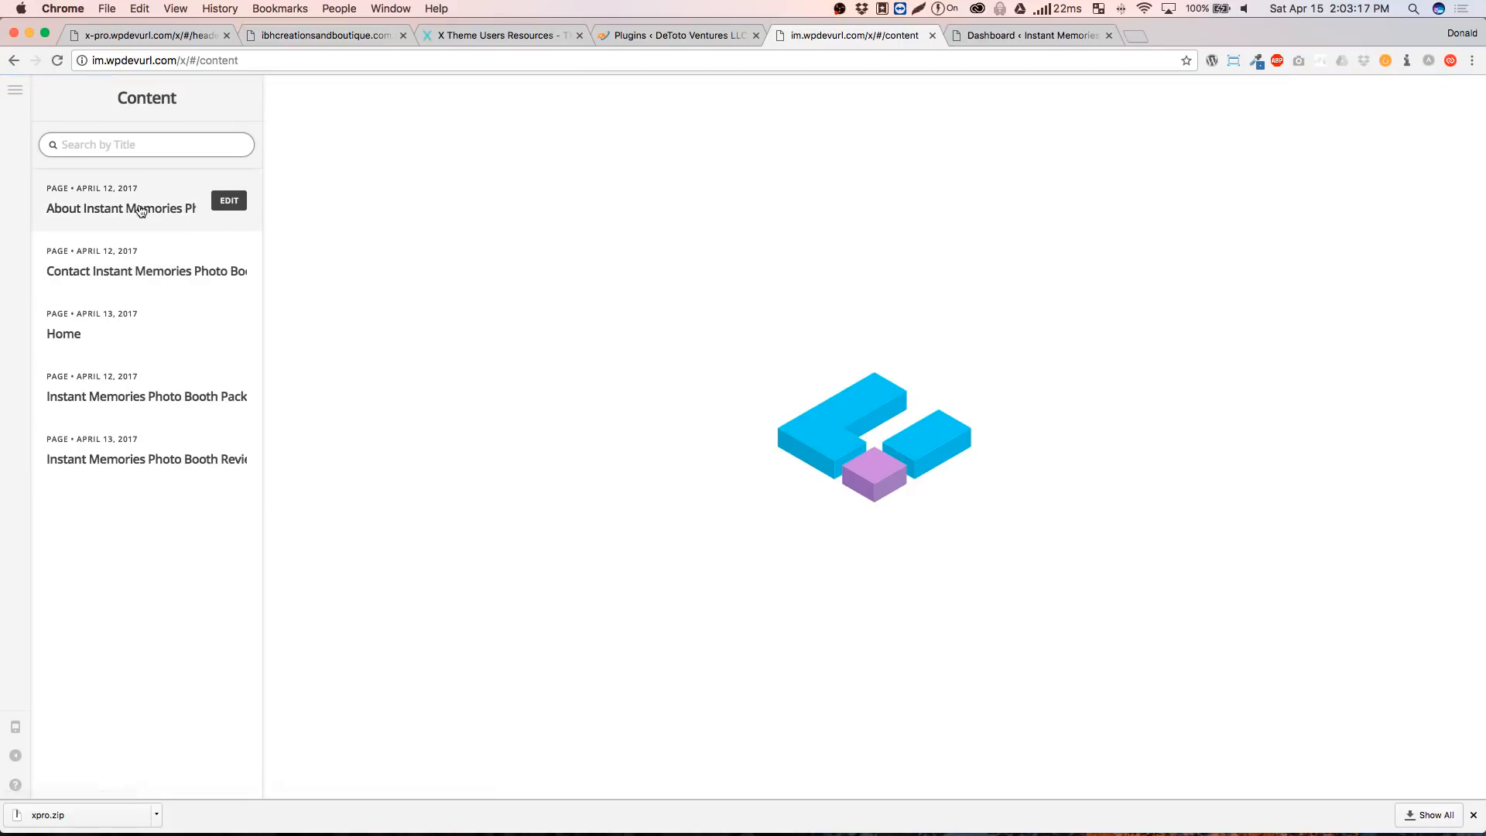
click(95, 208)
click(229, 201)
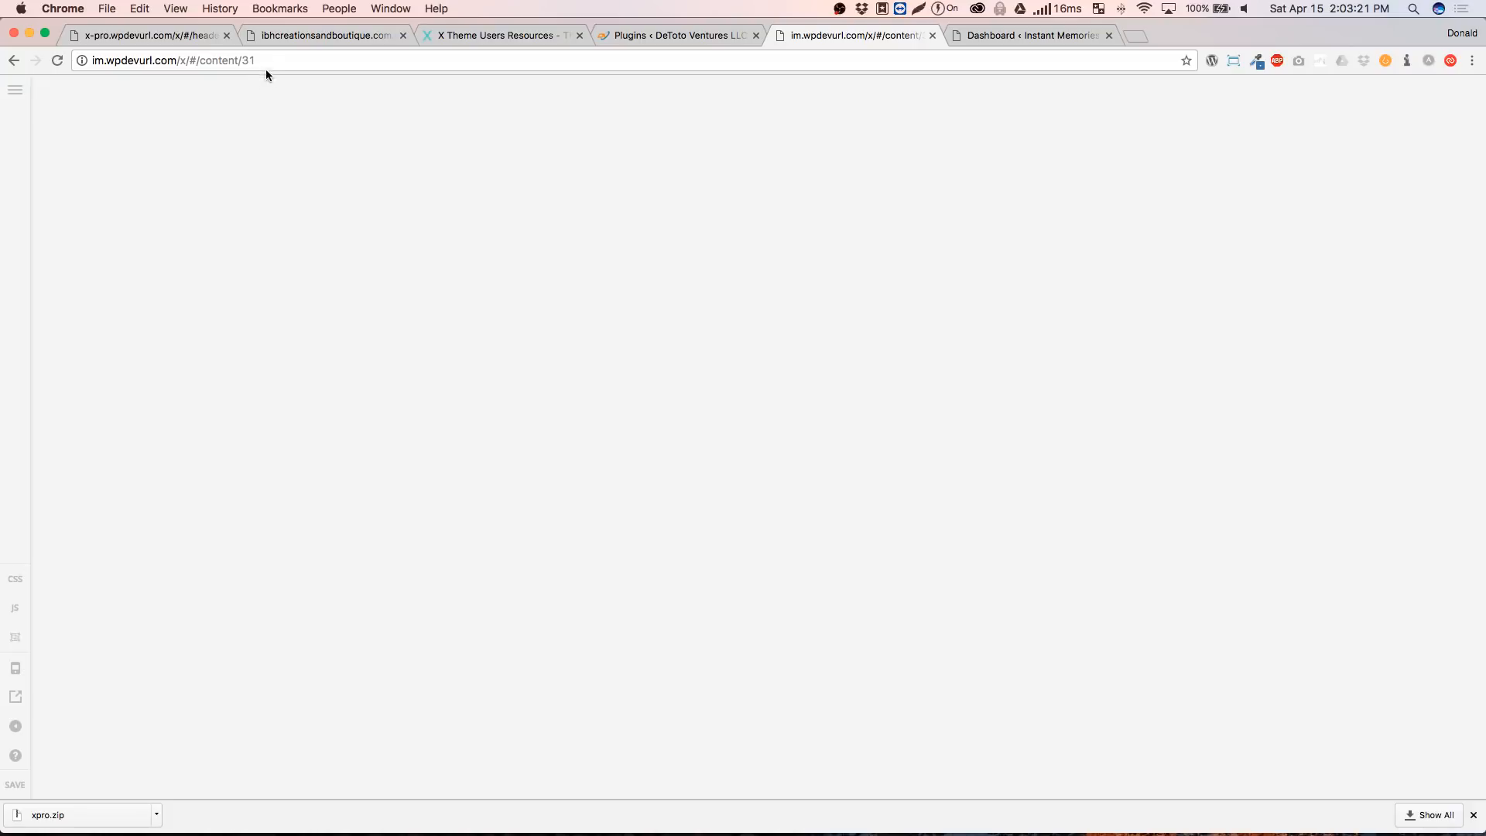
Inspect the About page's builder address and review its header, content sections and footer in the preview
drag(263, 61, 179, 62)
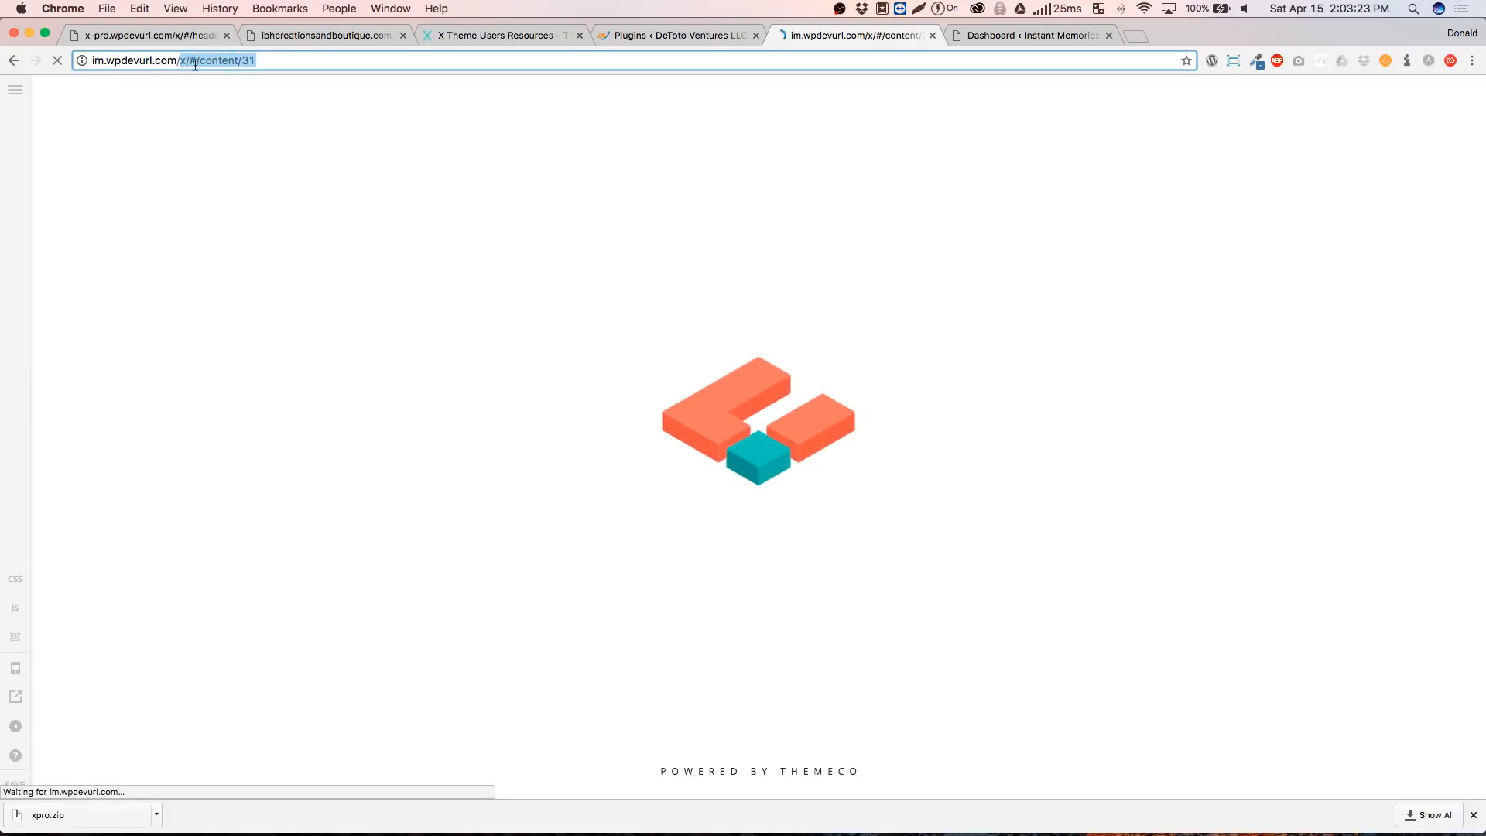
click(299, 59)
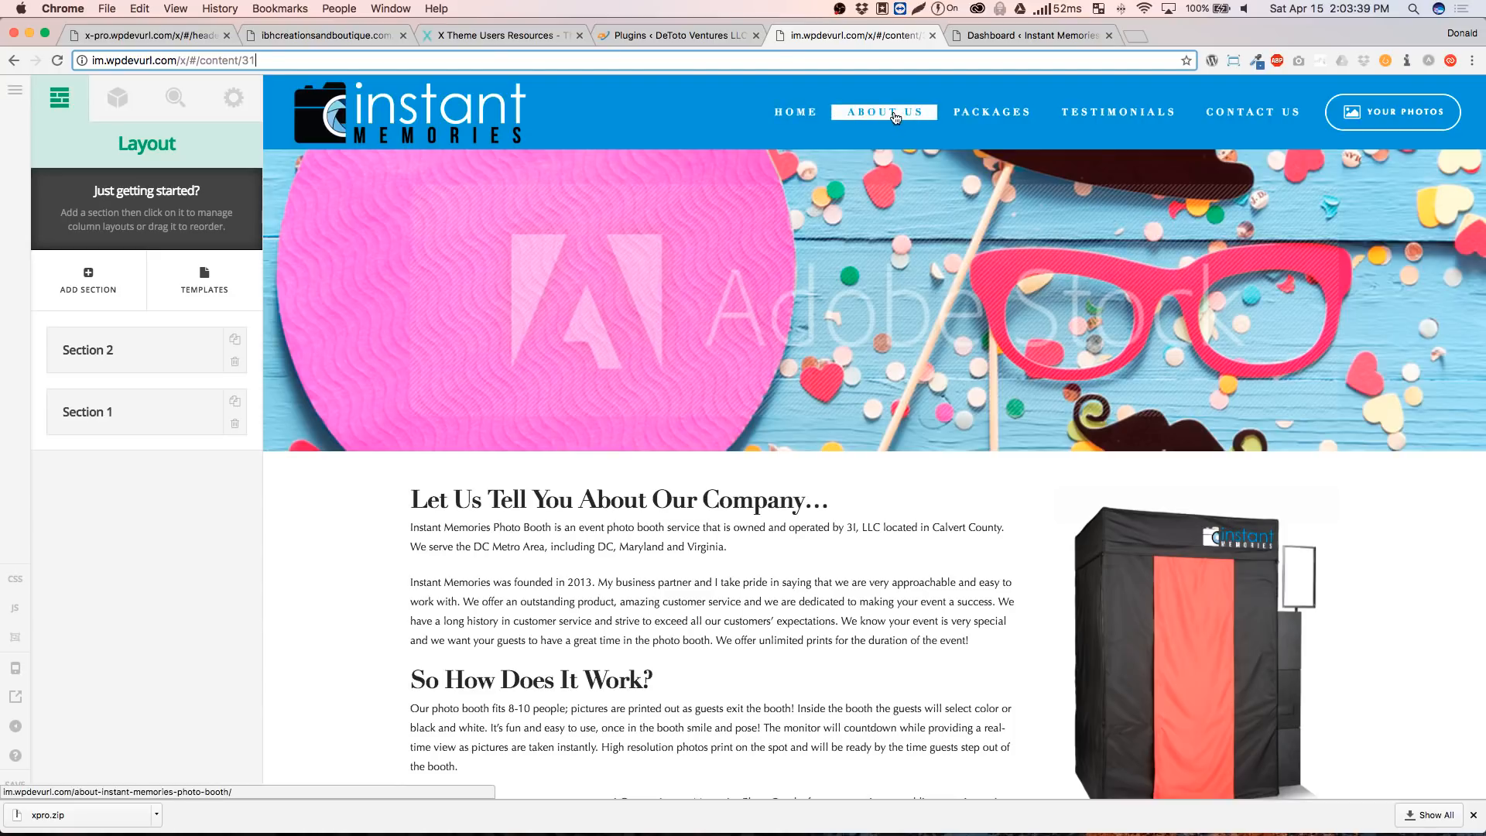
scroll(348, 355, down, 3)
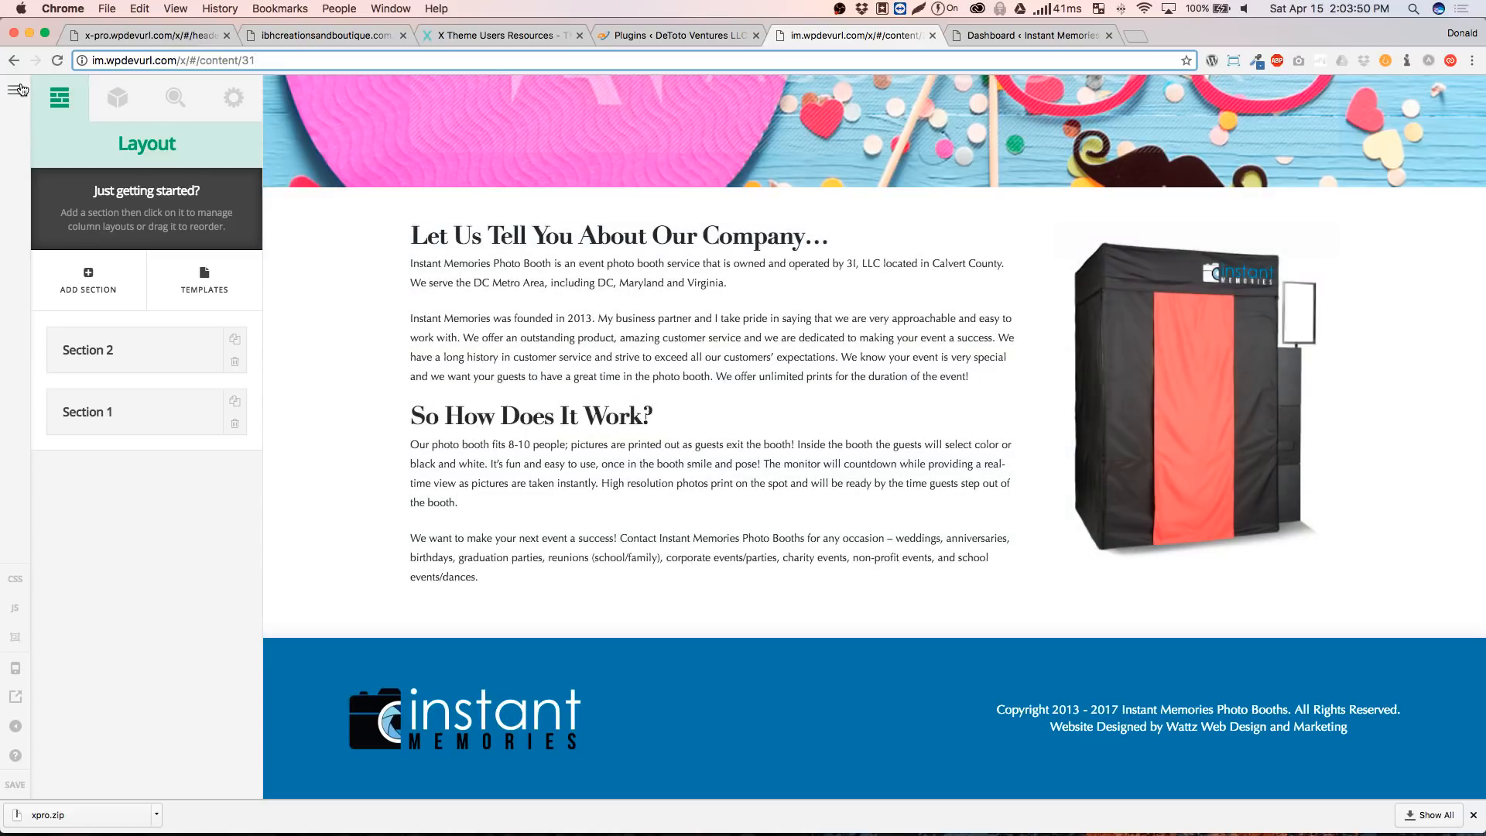
Return from the About page to the content list and focus the title search
click(24, 91)
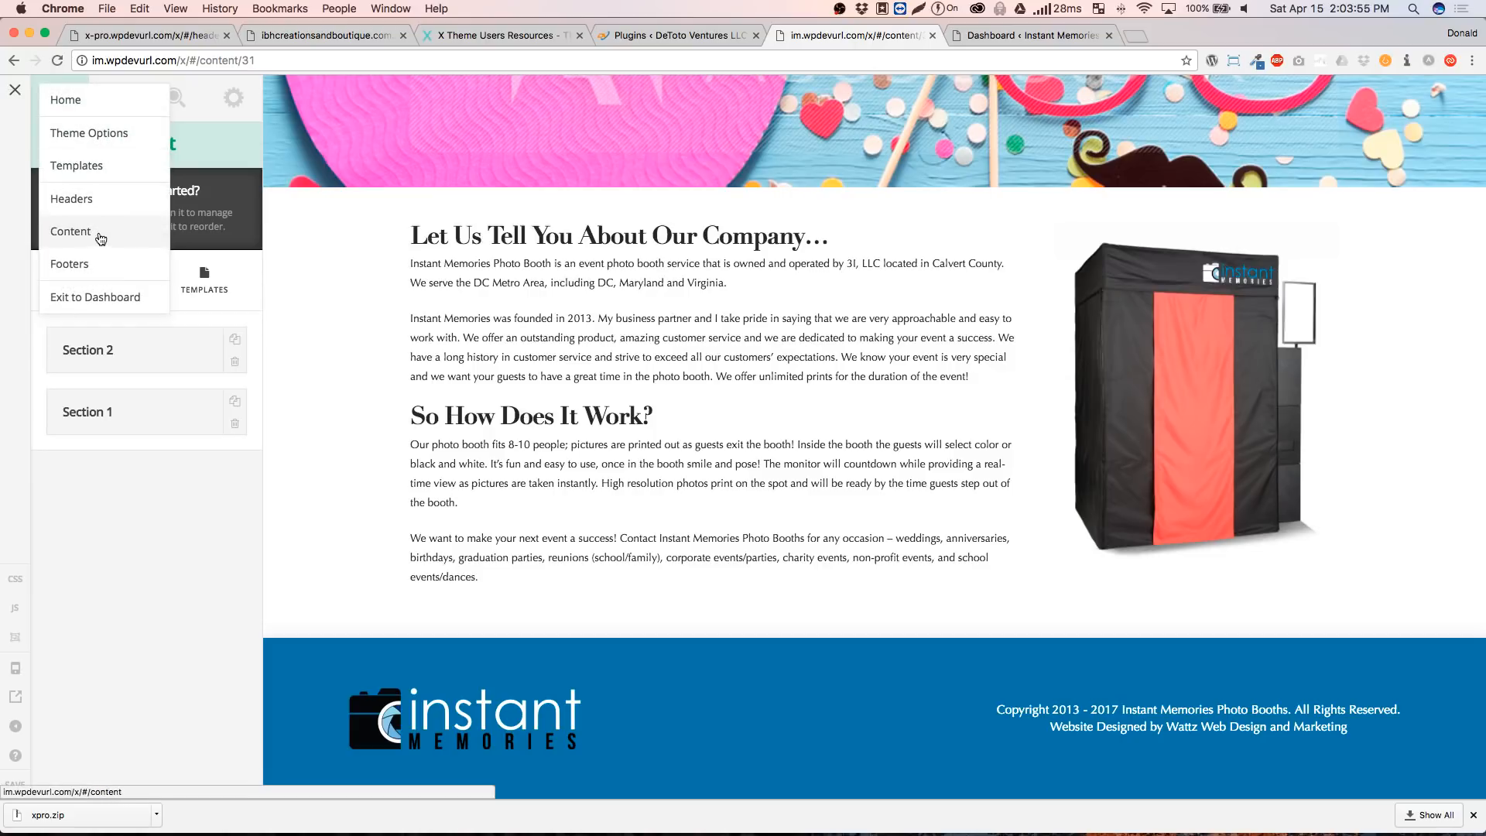
click(99, 234)
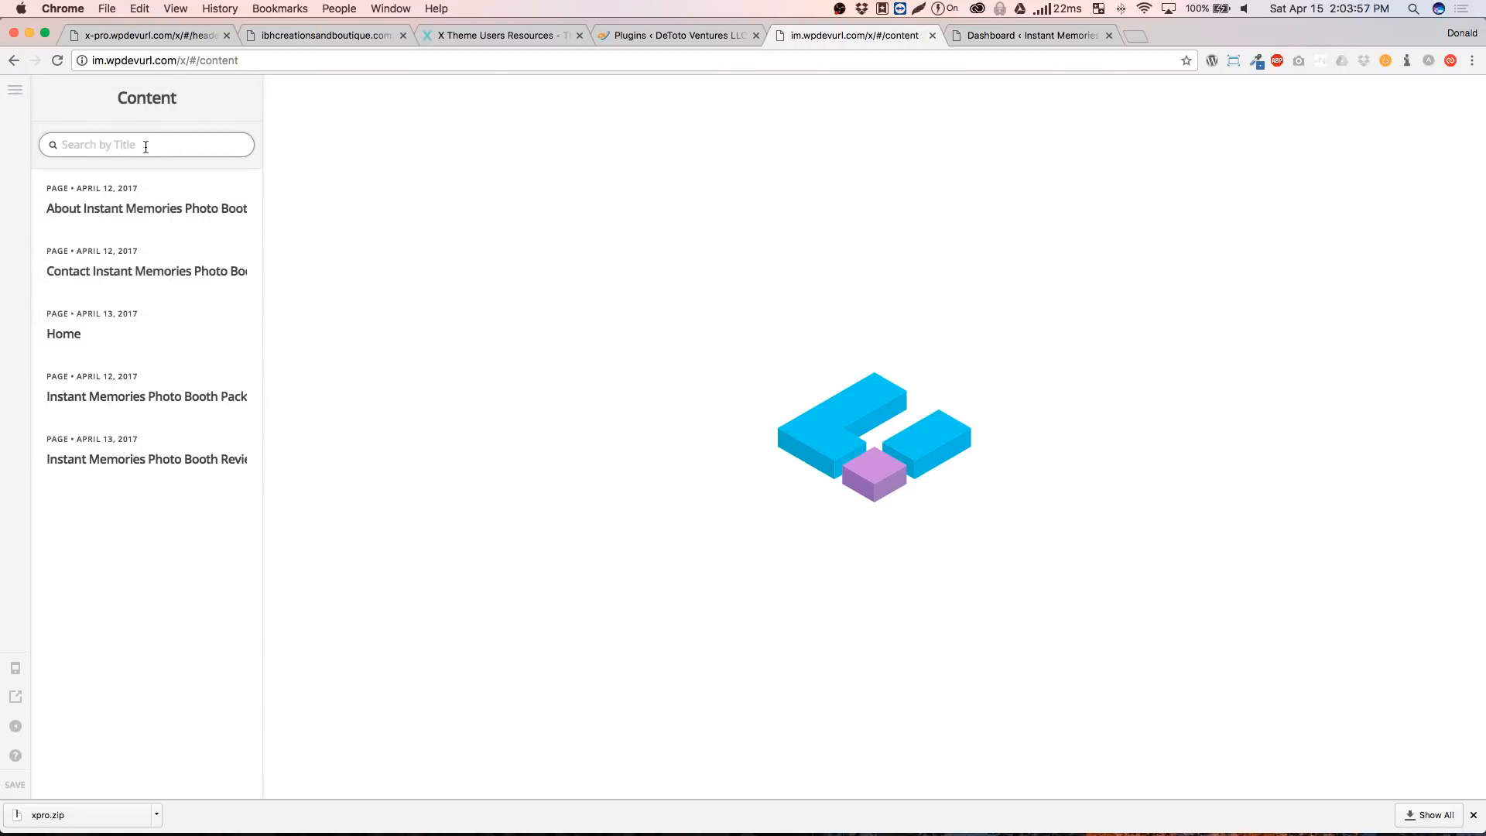
click(152, 145)
Exit the content builder to the WordPress dashboard
click(15, 97)
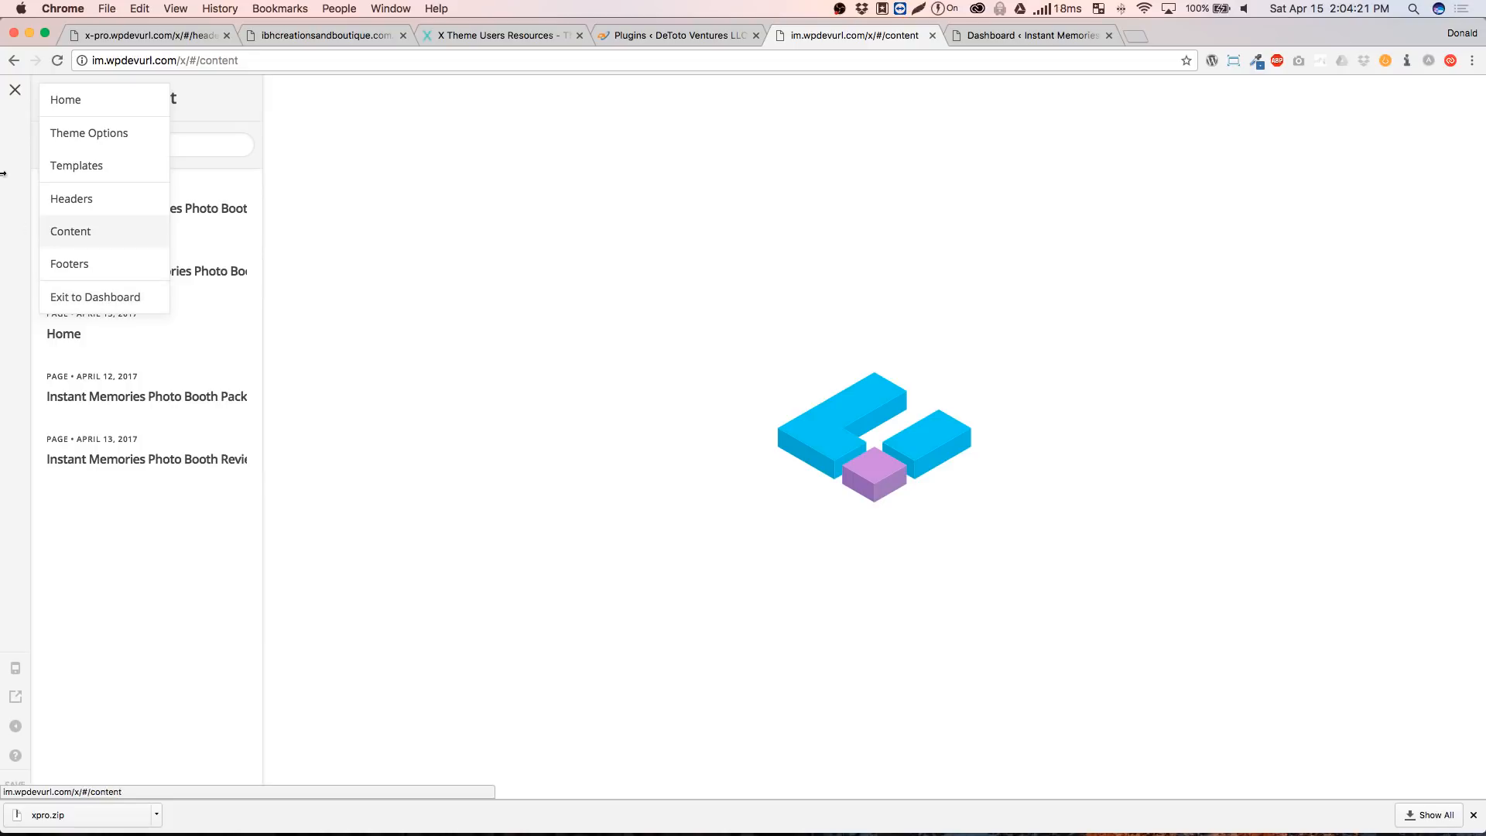
click(15, 90)
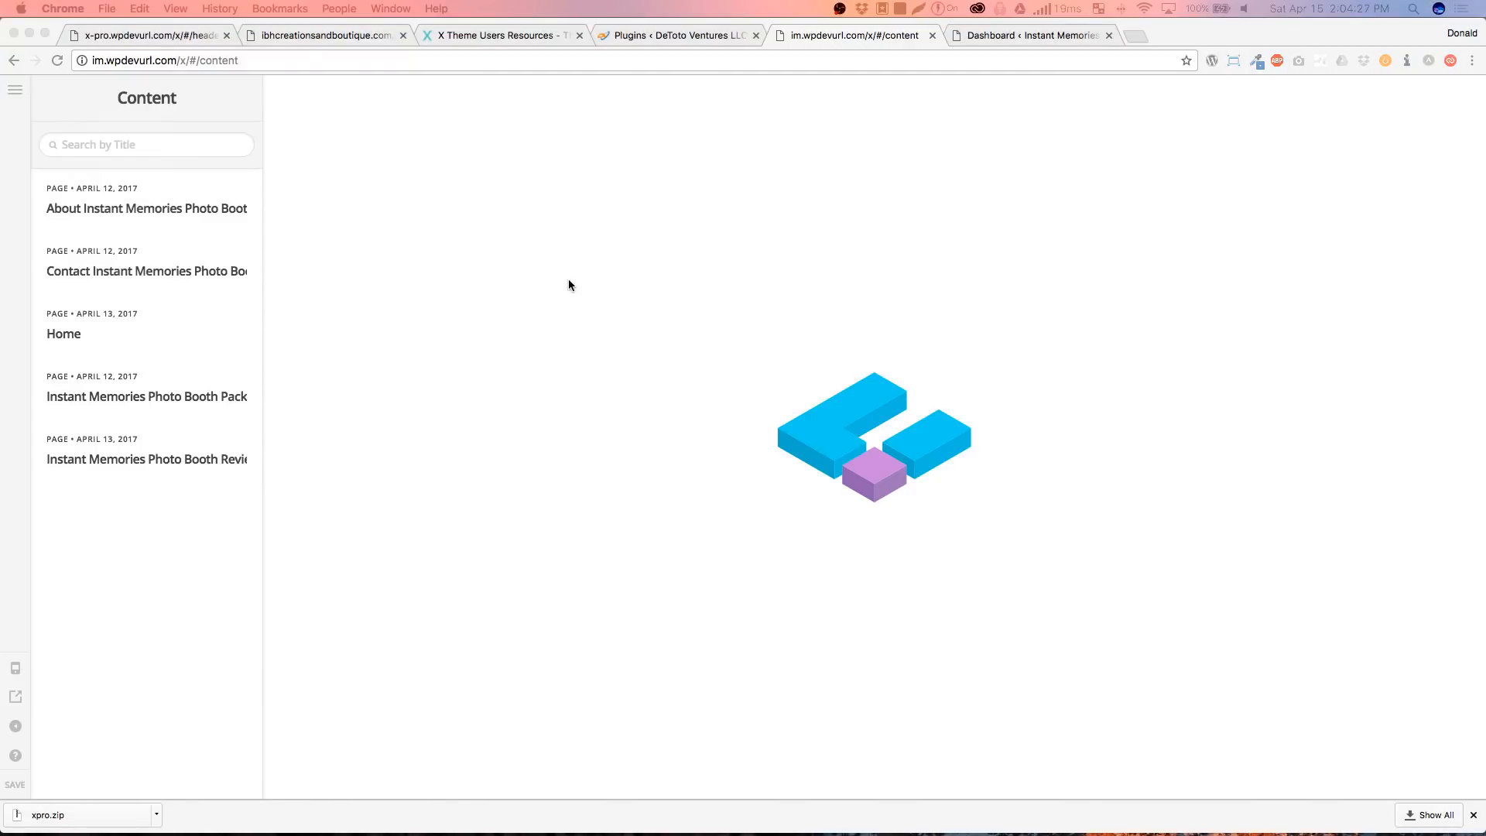
click(53, 91)
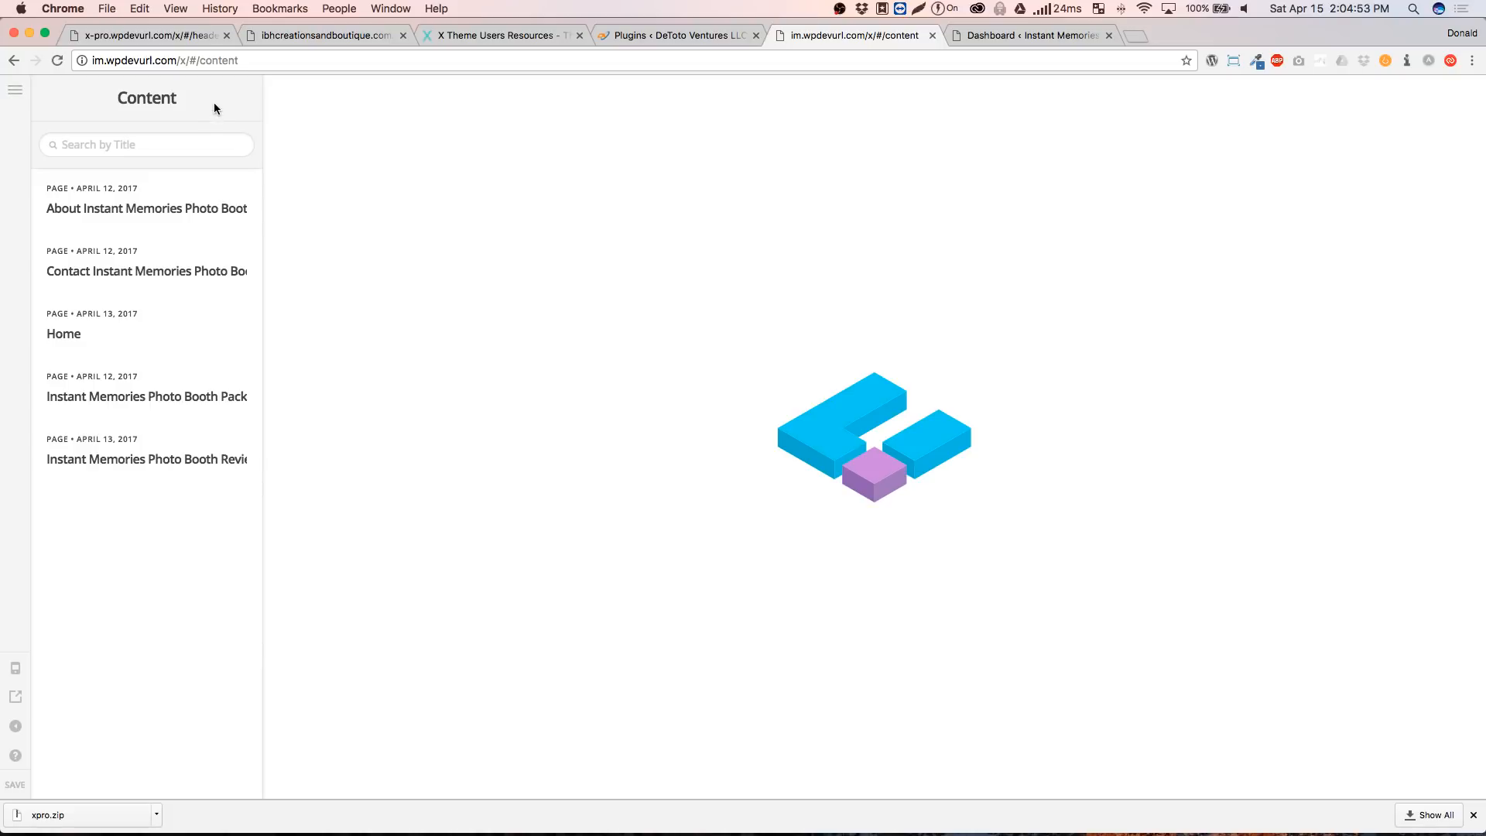
click(14, 90)
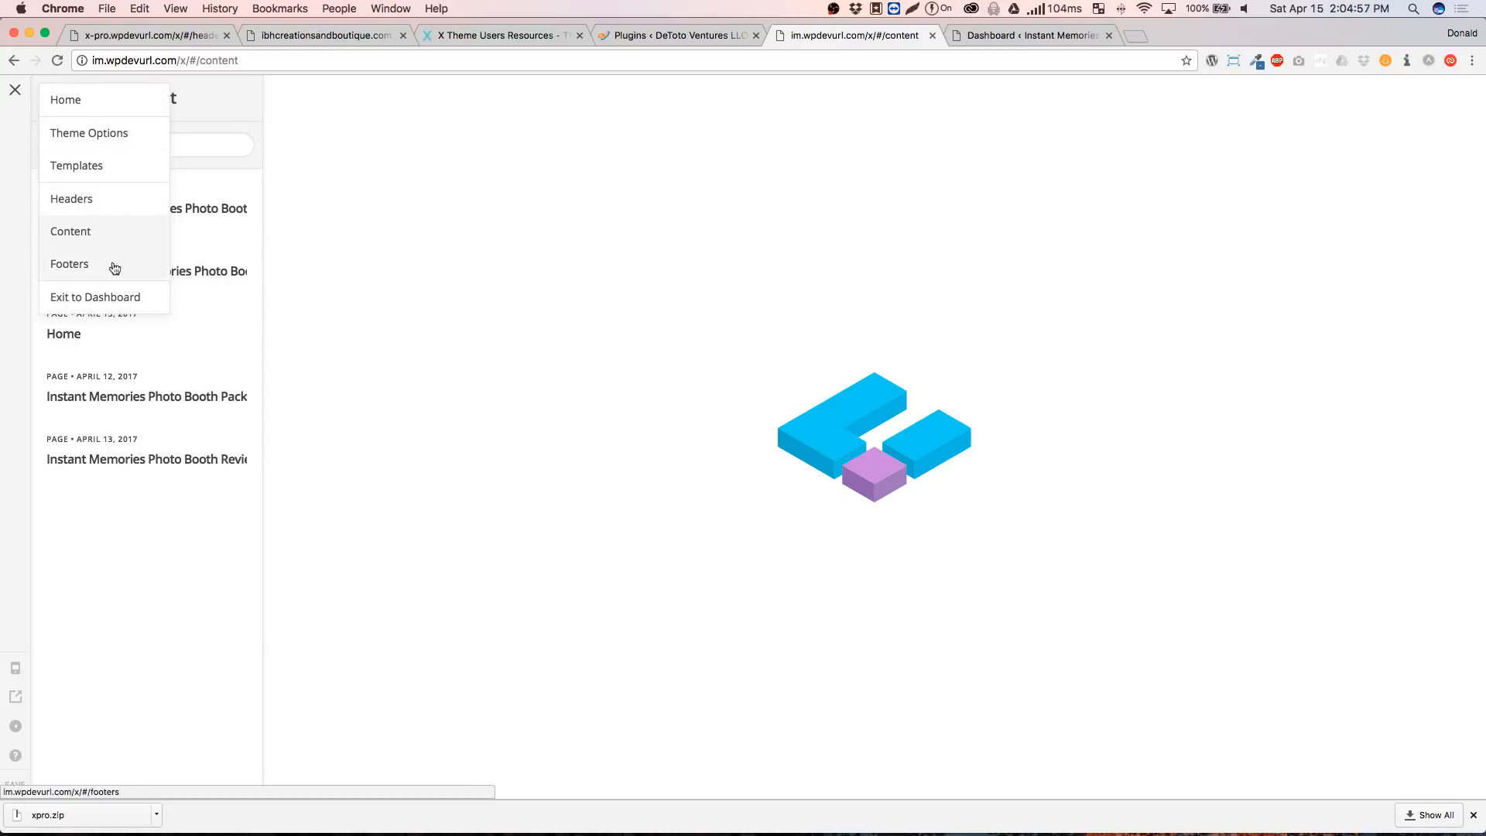
click(85, 297)
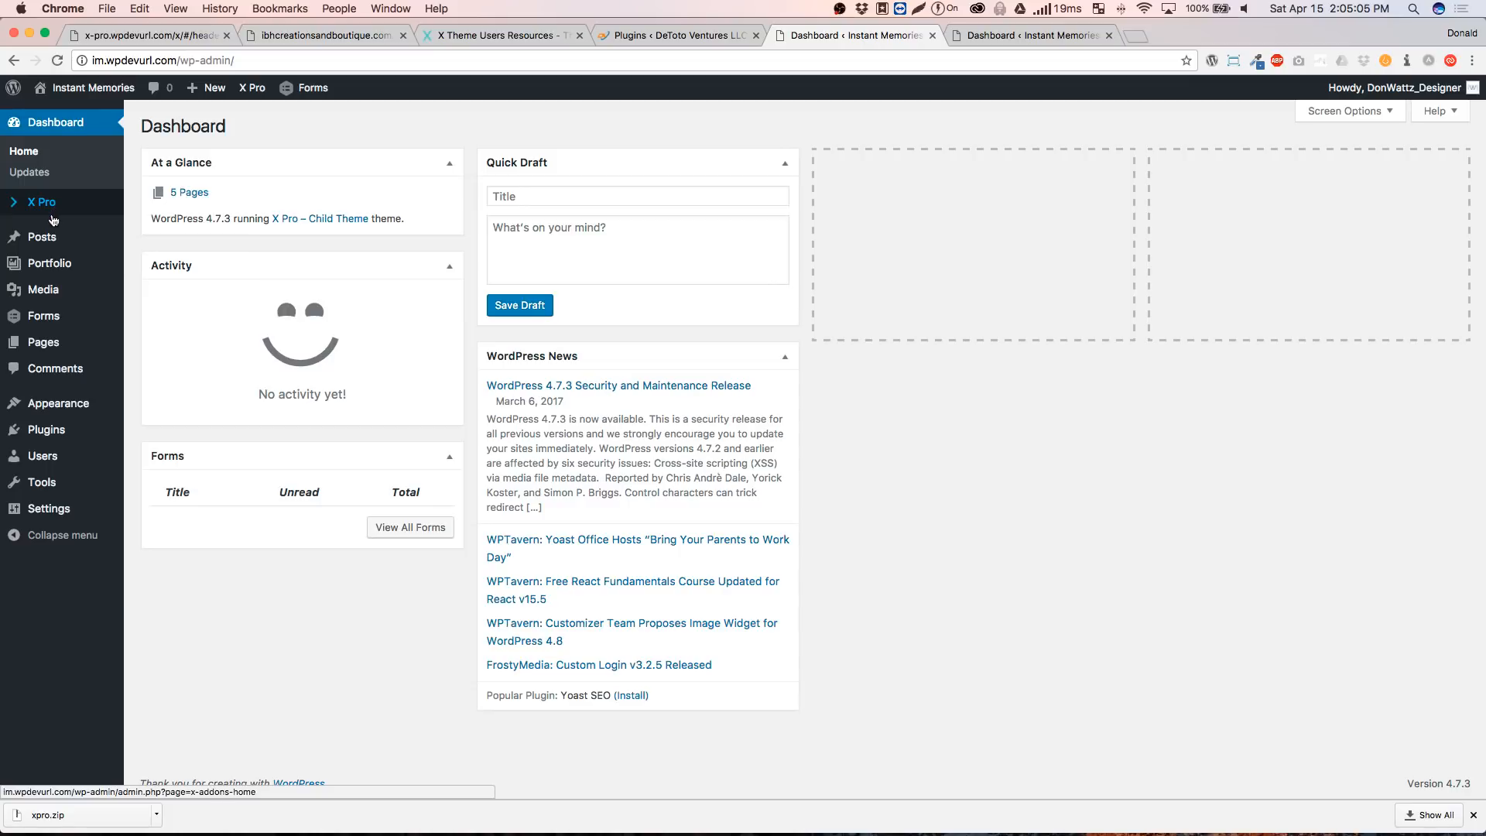
Open the X Pro settings page from the WordPress dashboard
mouse_move(66, 216)
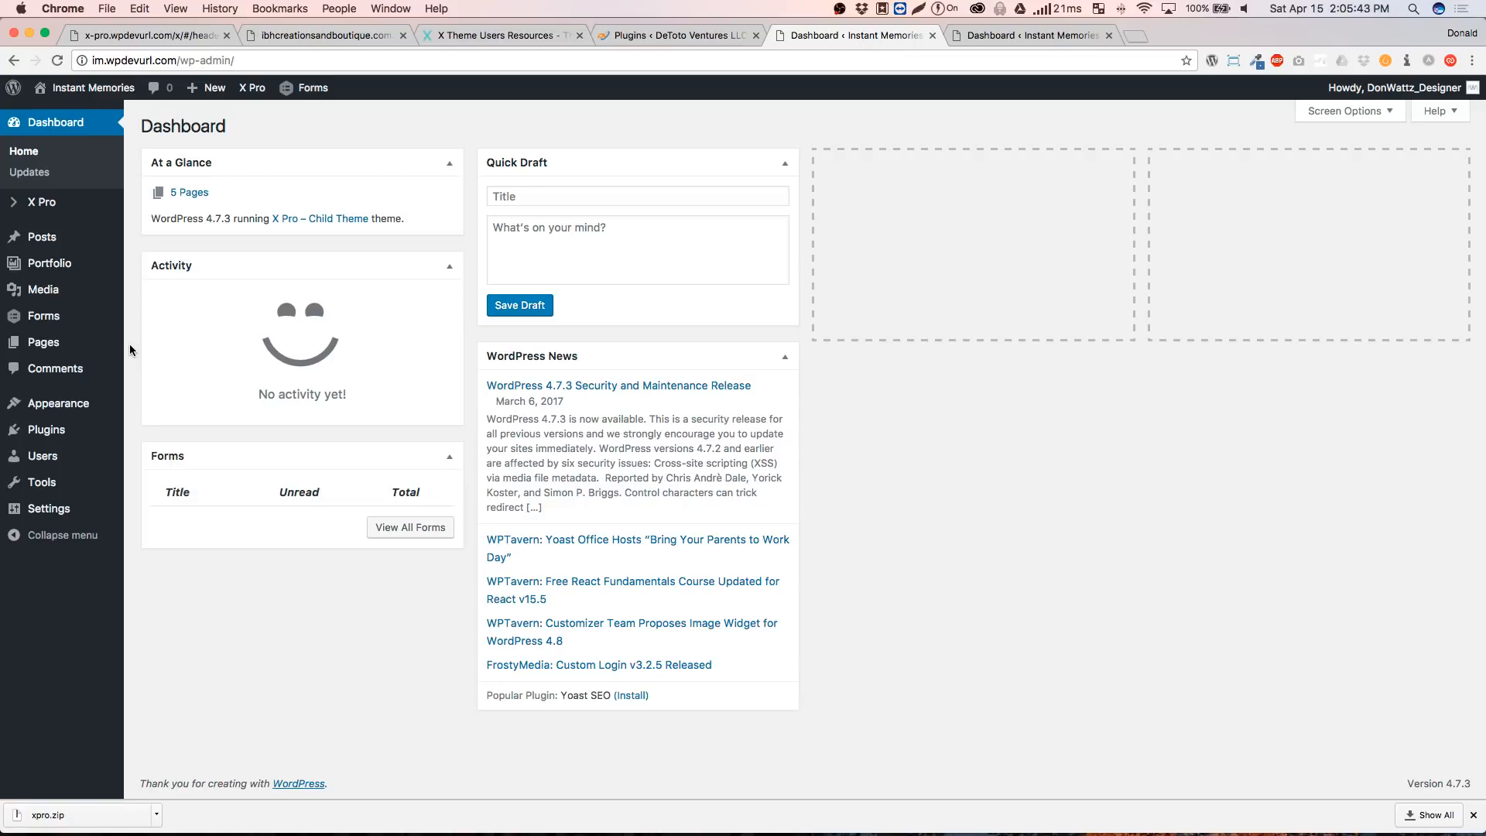
mouse_move(106, 292)
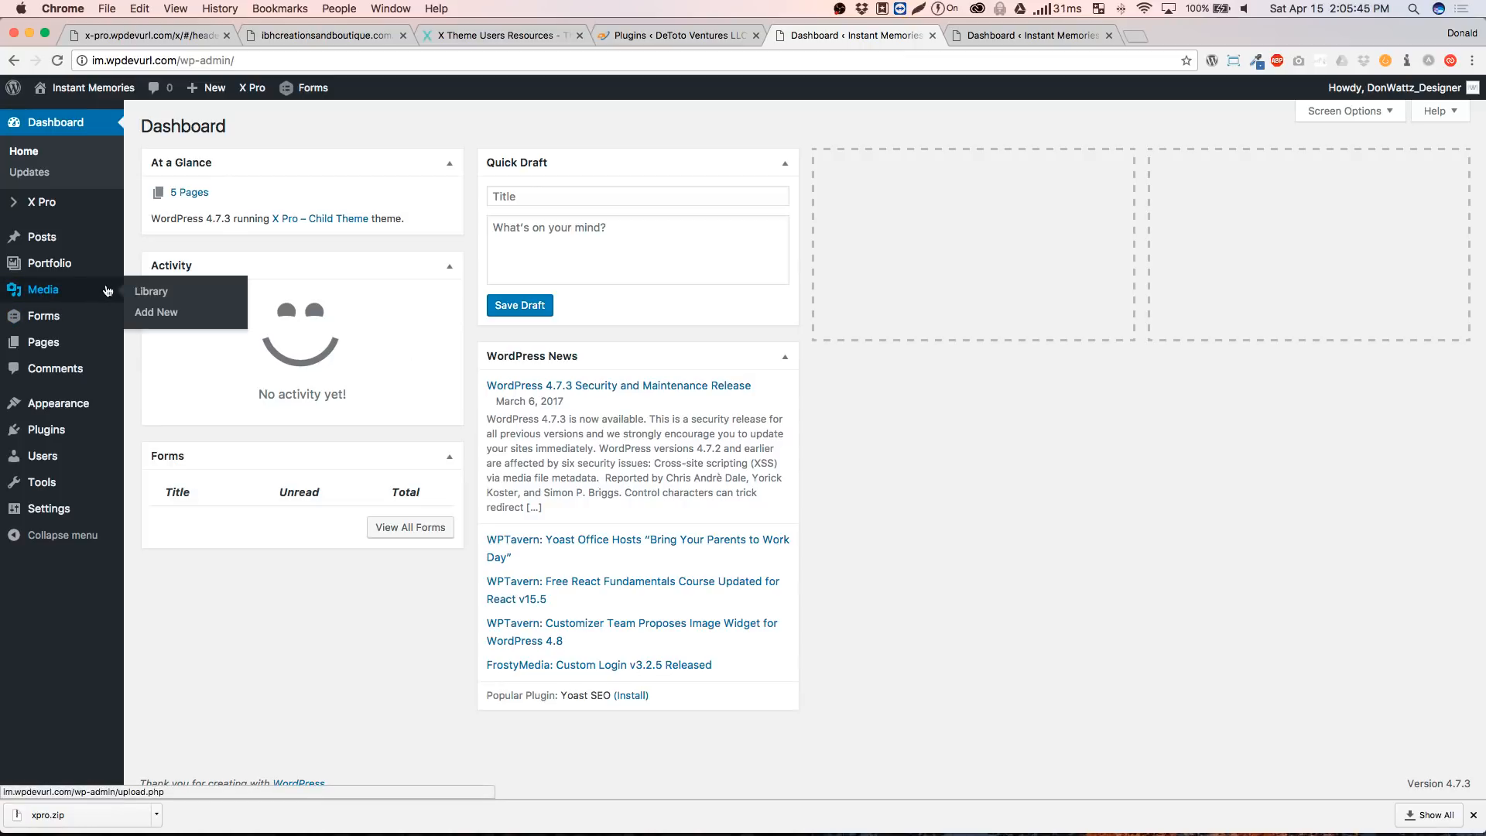
mouse_move(107, 208)
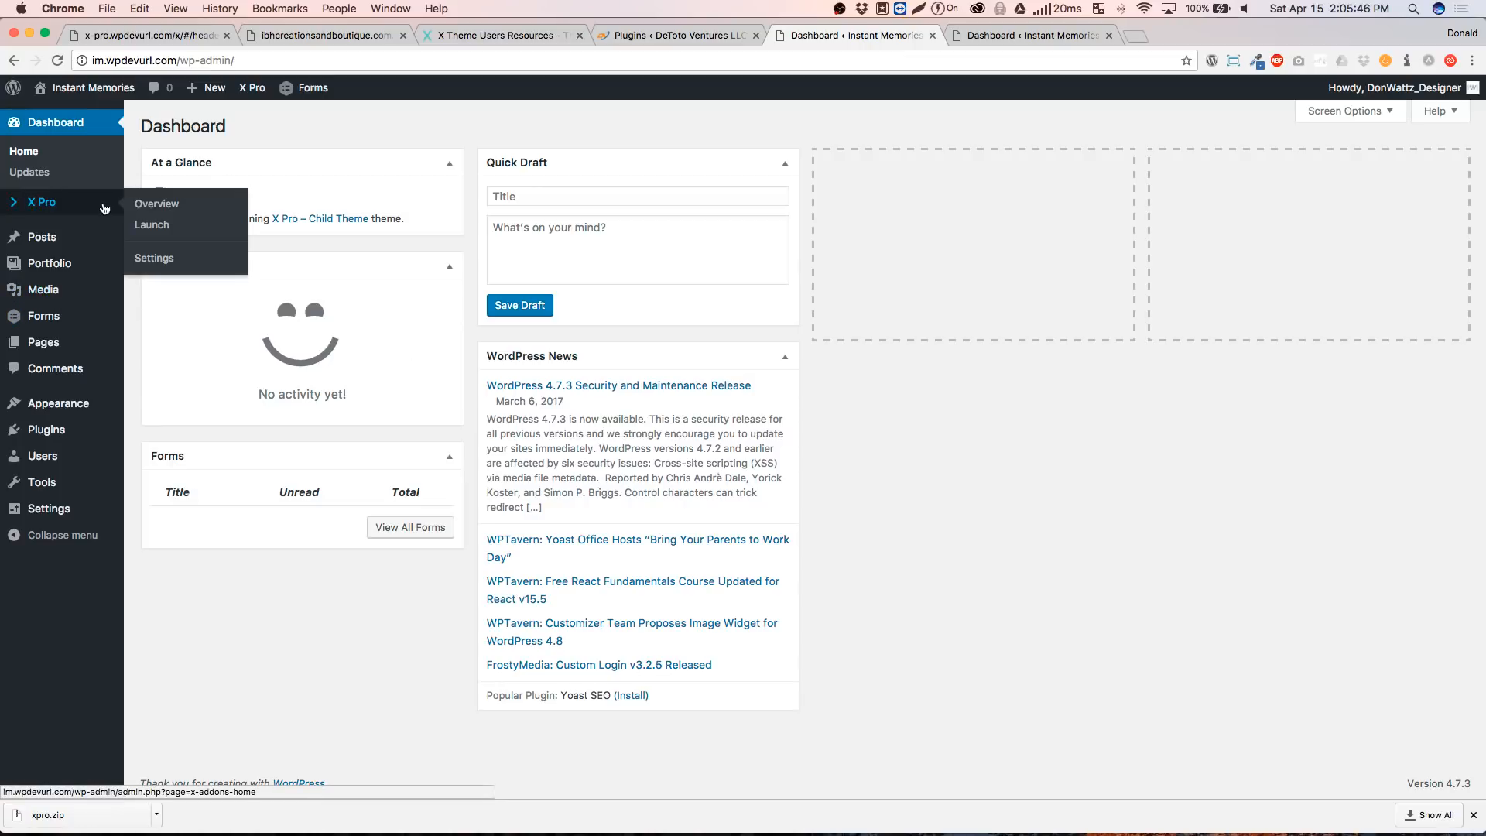
click(167, 257)
Load im.wpdevurl.com/x in a new browser tab to reach the X Pro launch screen directly
click(1141, 40)
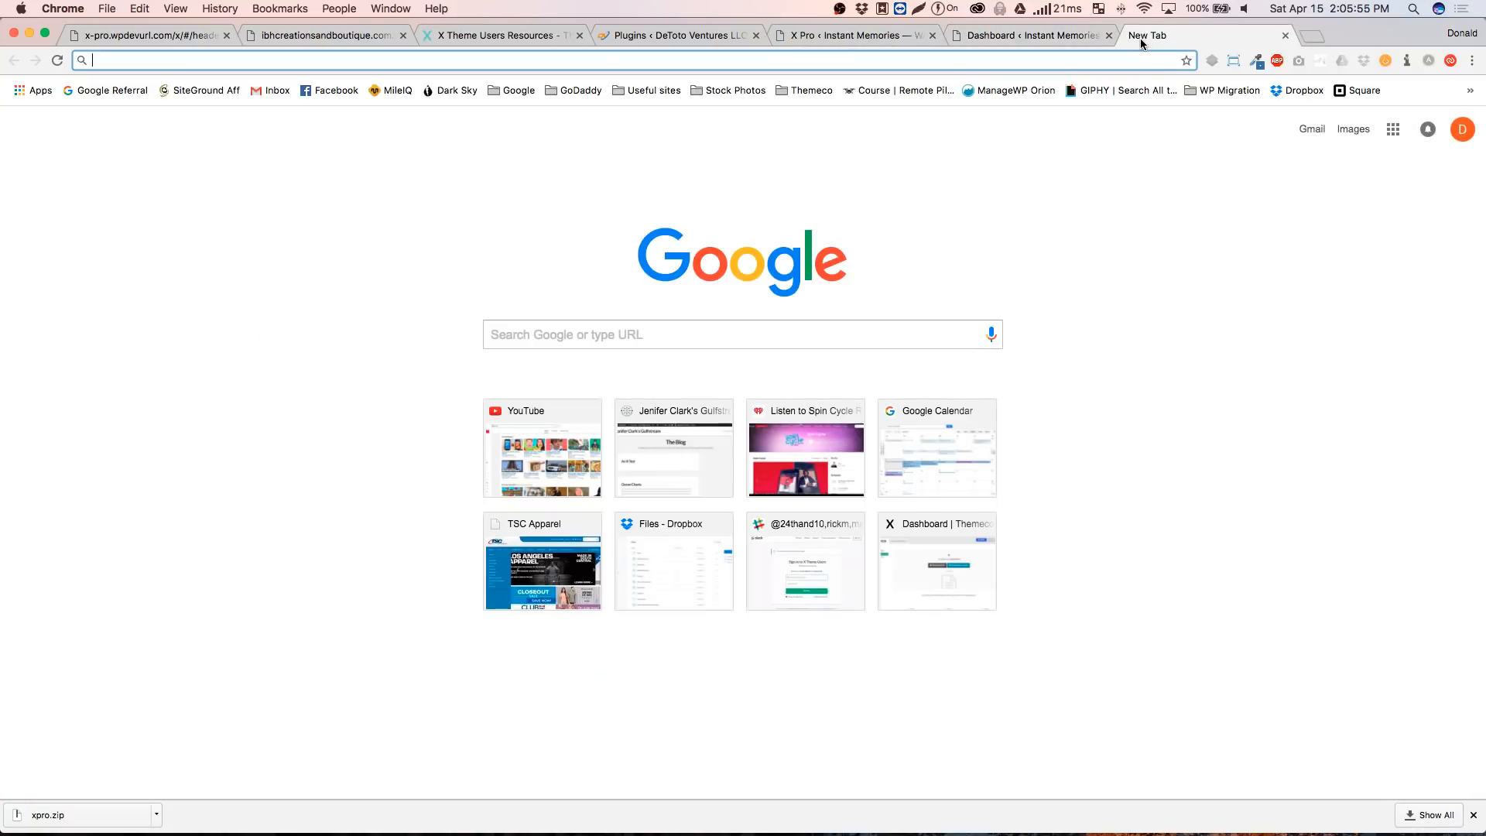
text(im.wpdevurl.com)
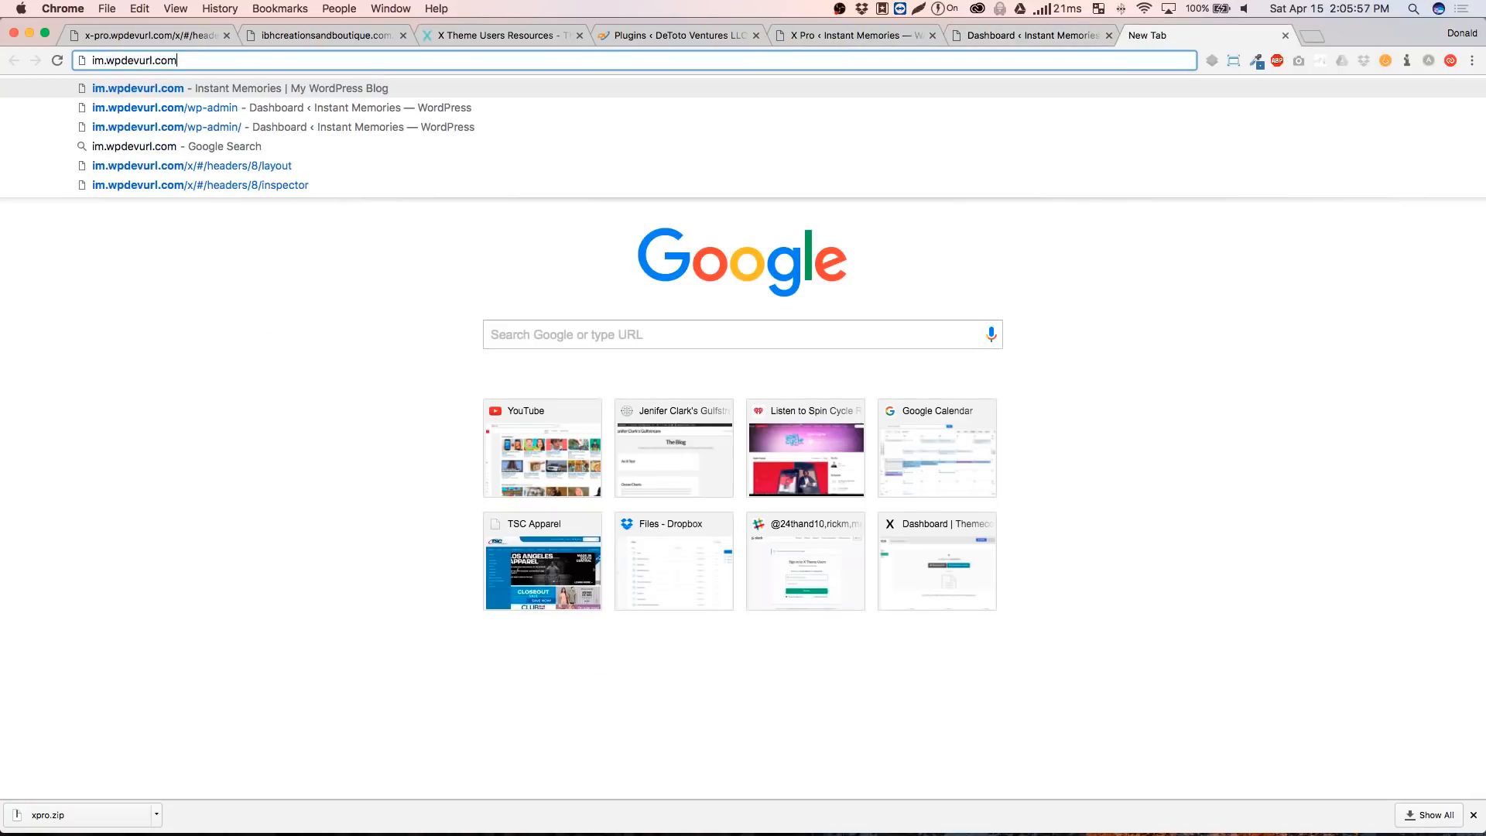
text(/x)
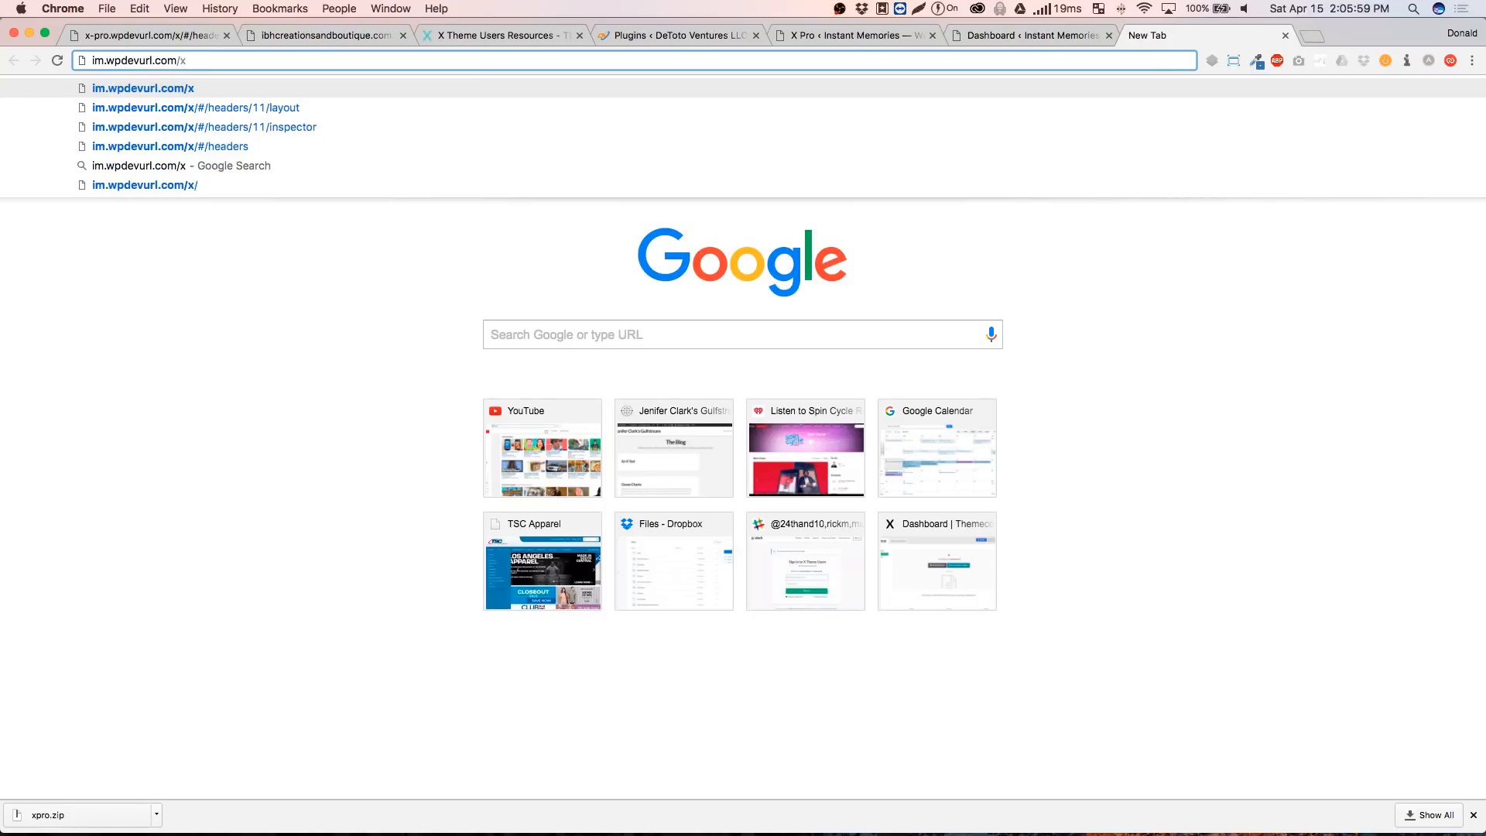
key(Return)
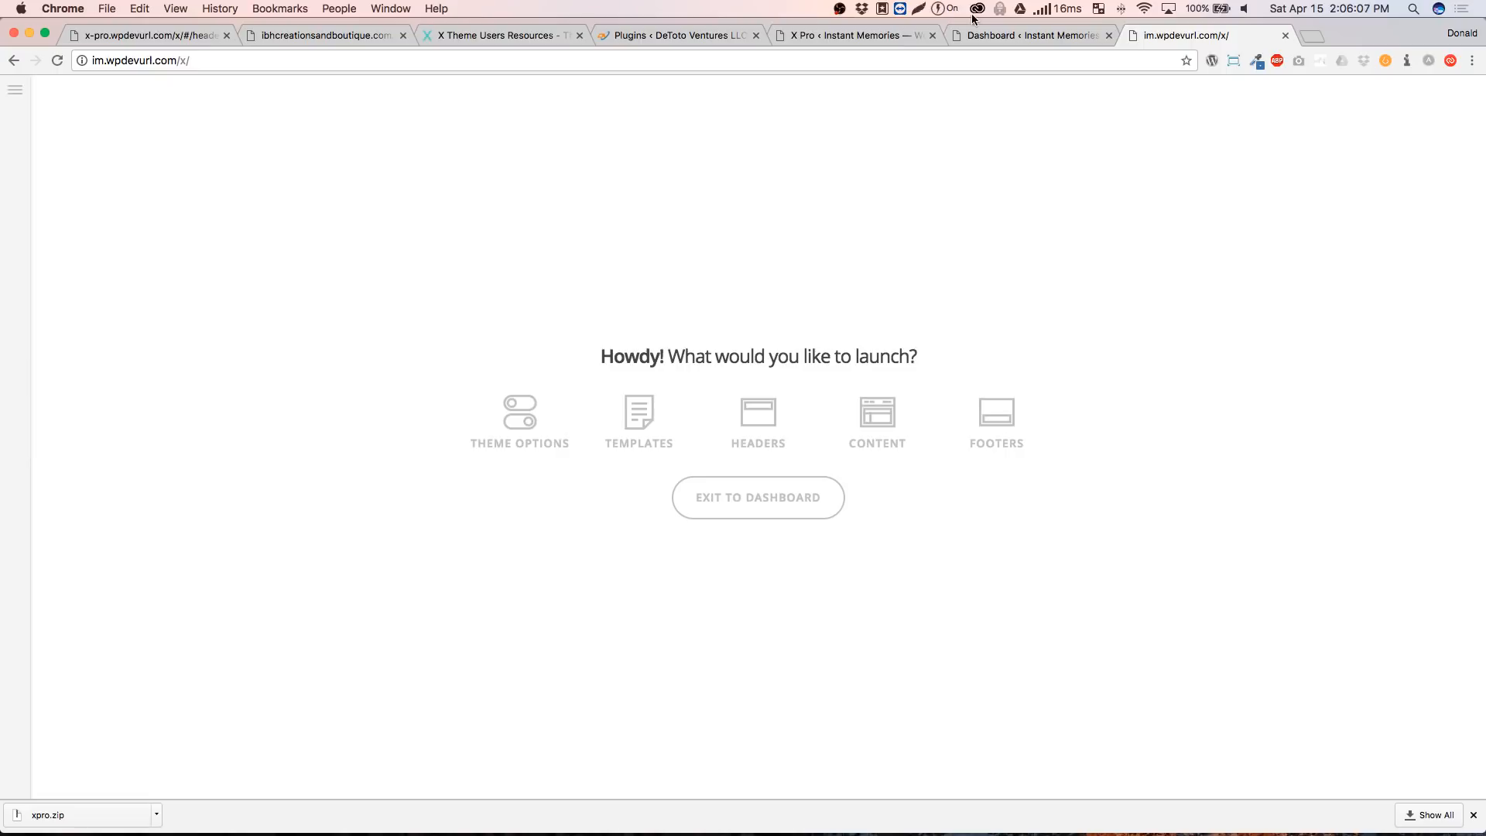
Go back to the open Instant Memories dashboard tab and bring up the X Pro settings there
click(993, 35)
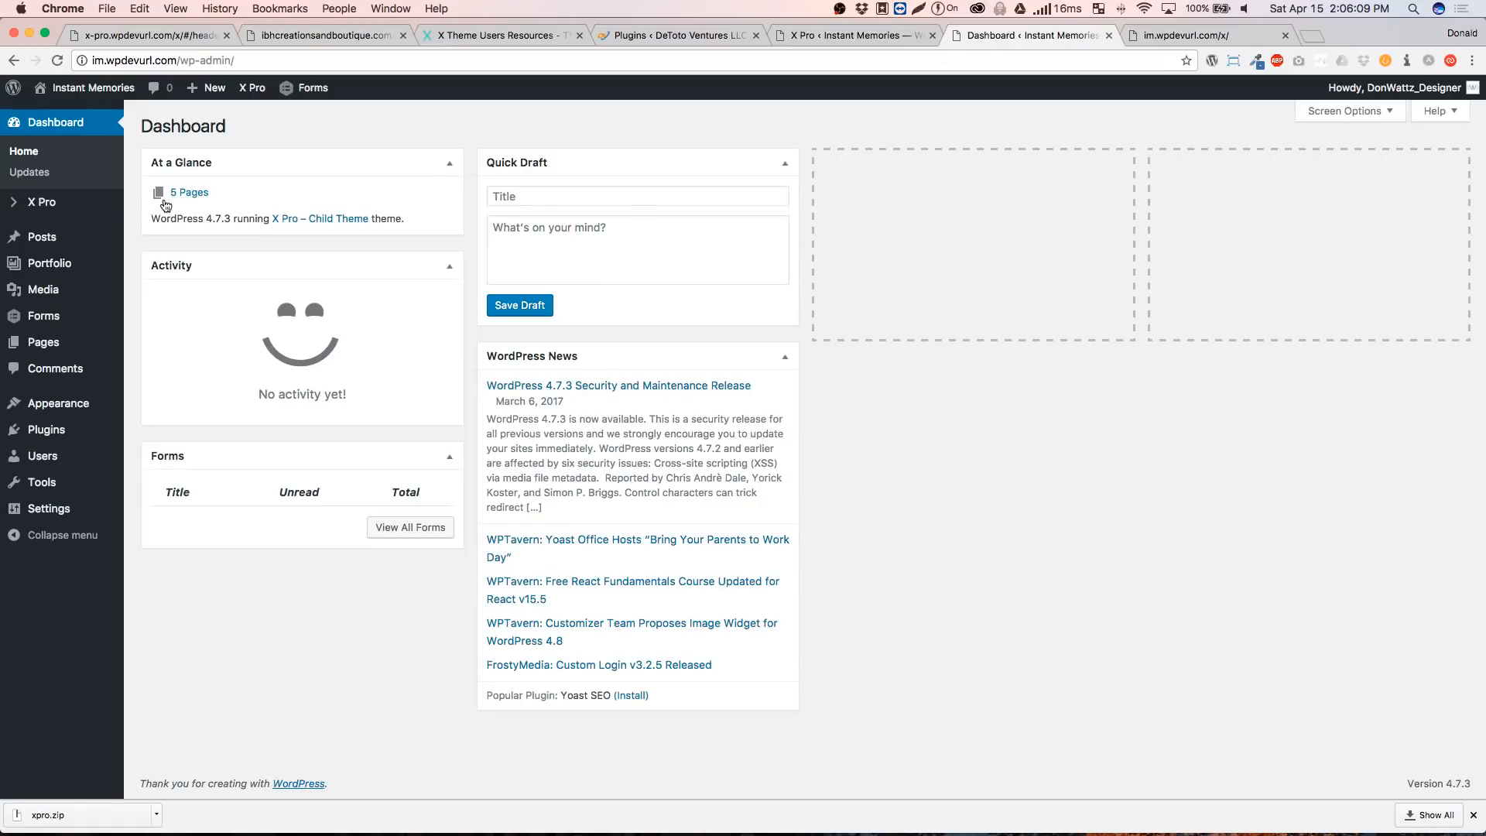
mouse_move(77, 202)
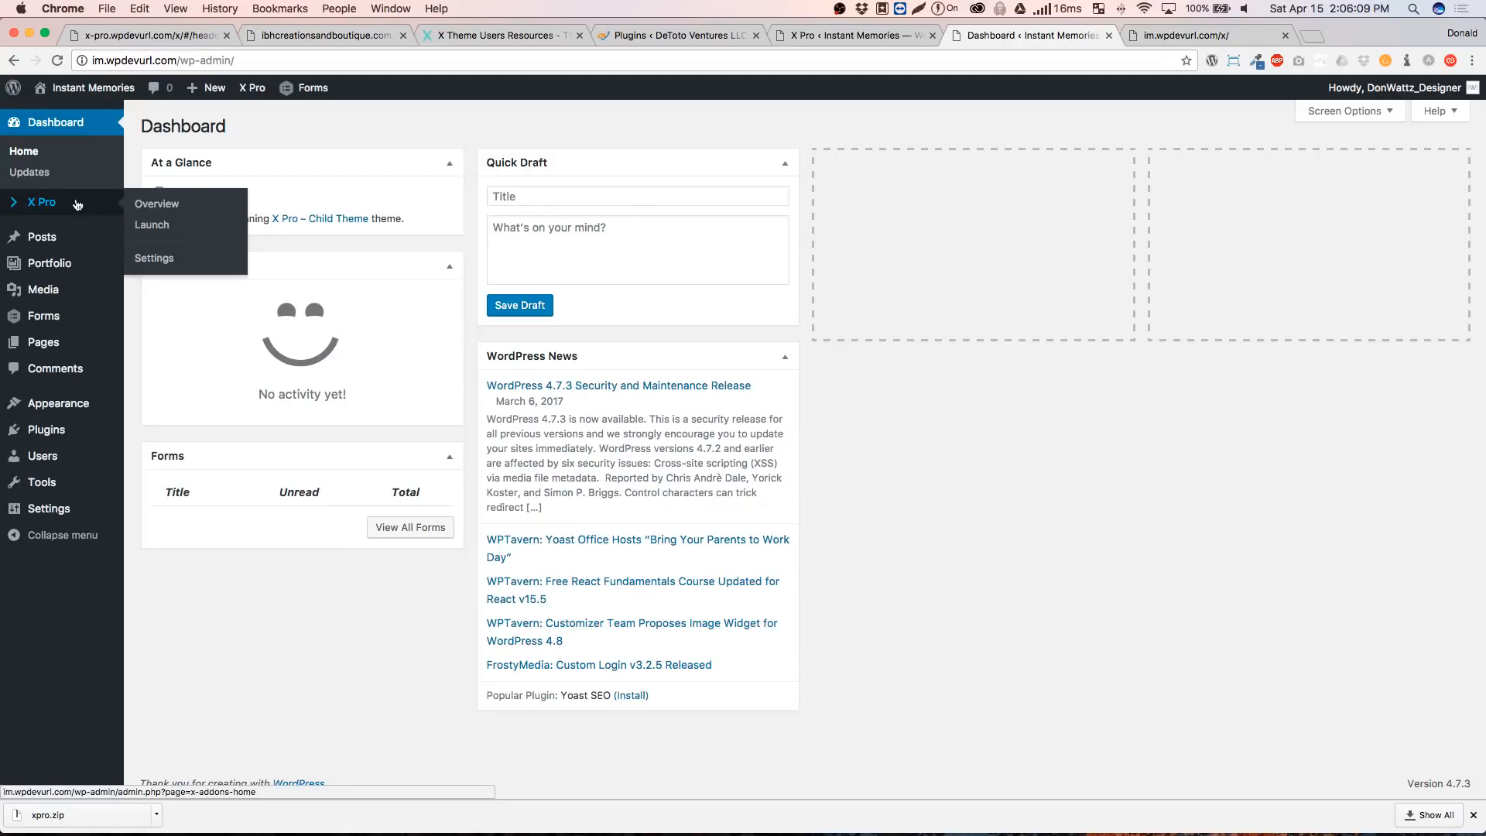
click(147, 262)
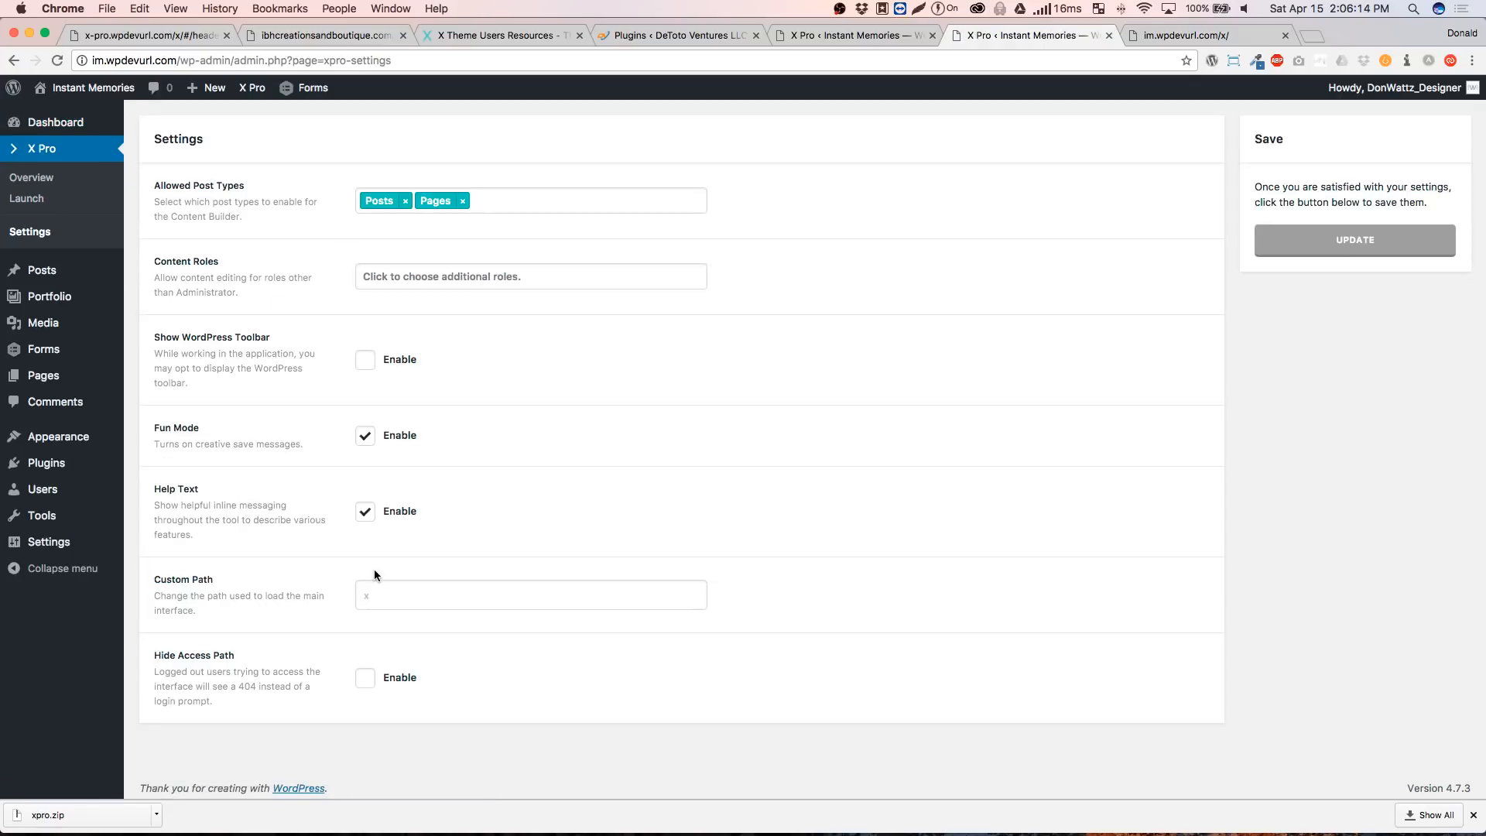
Enable Hide Access Path and highlight its description text
click(362, 680)
drag(159, 659, 421, 703)
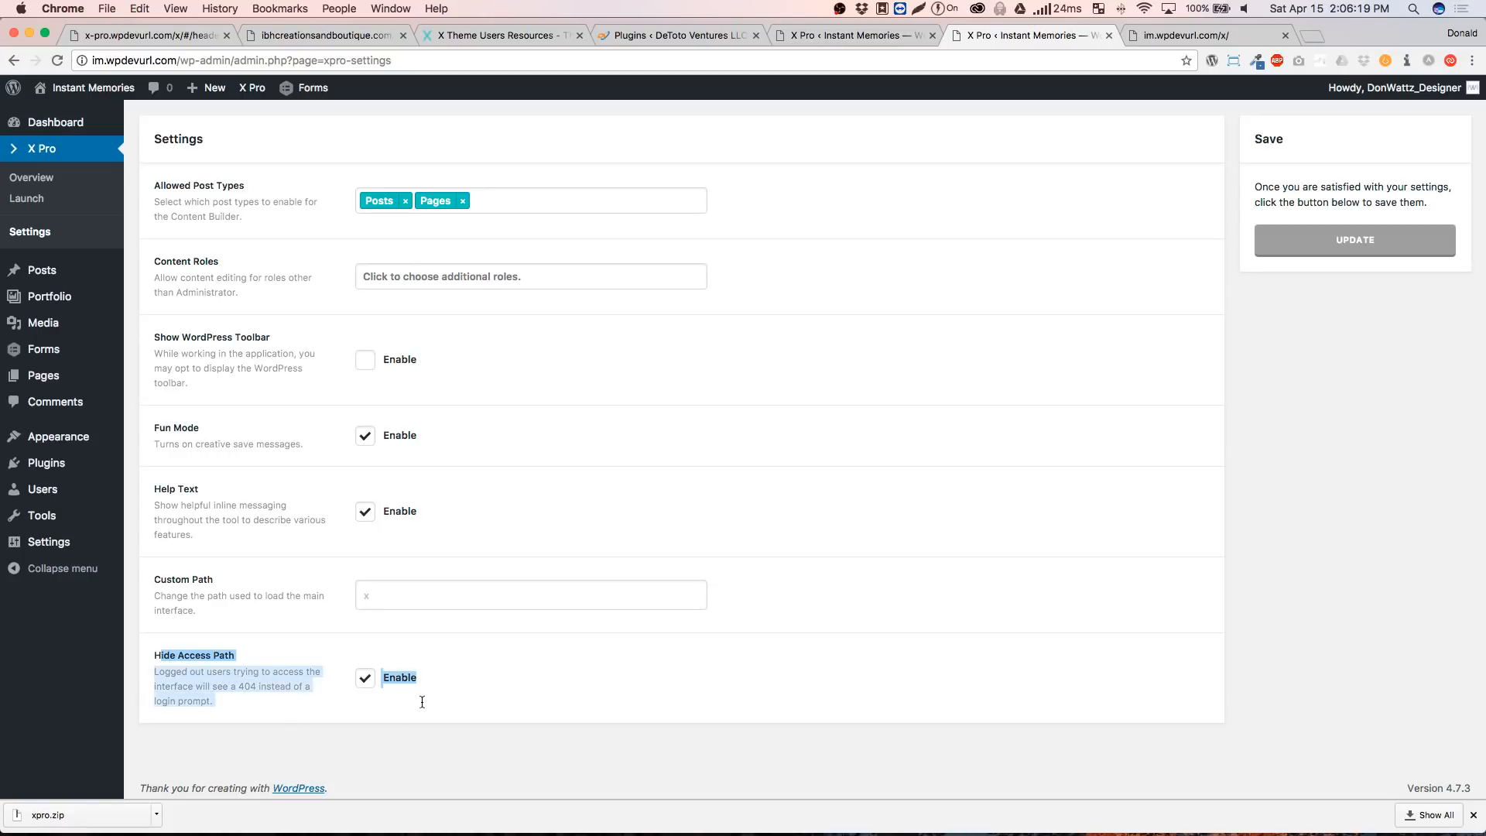
click(370, 703)
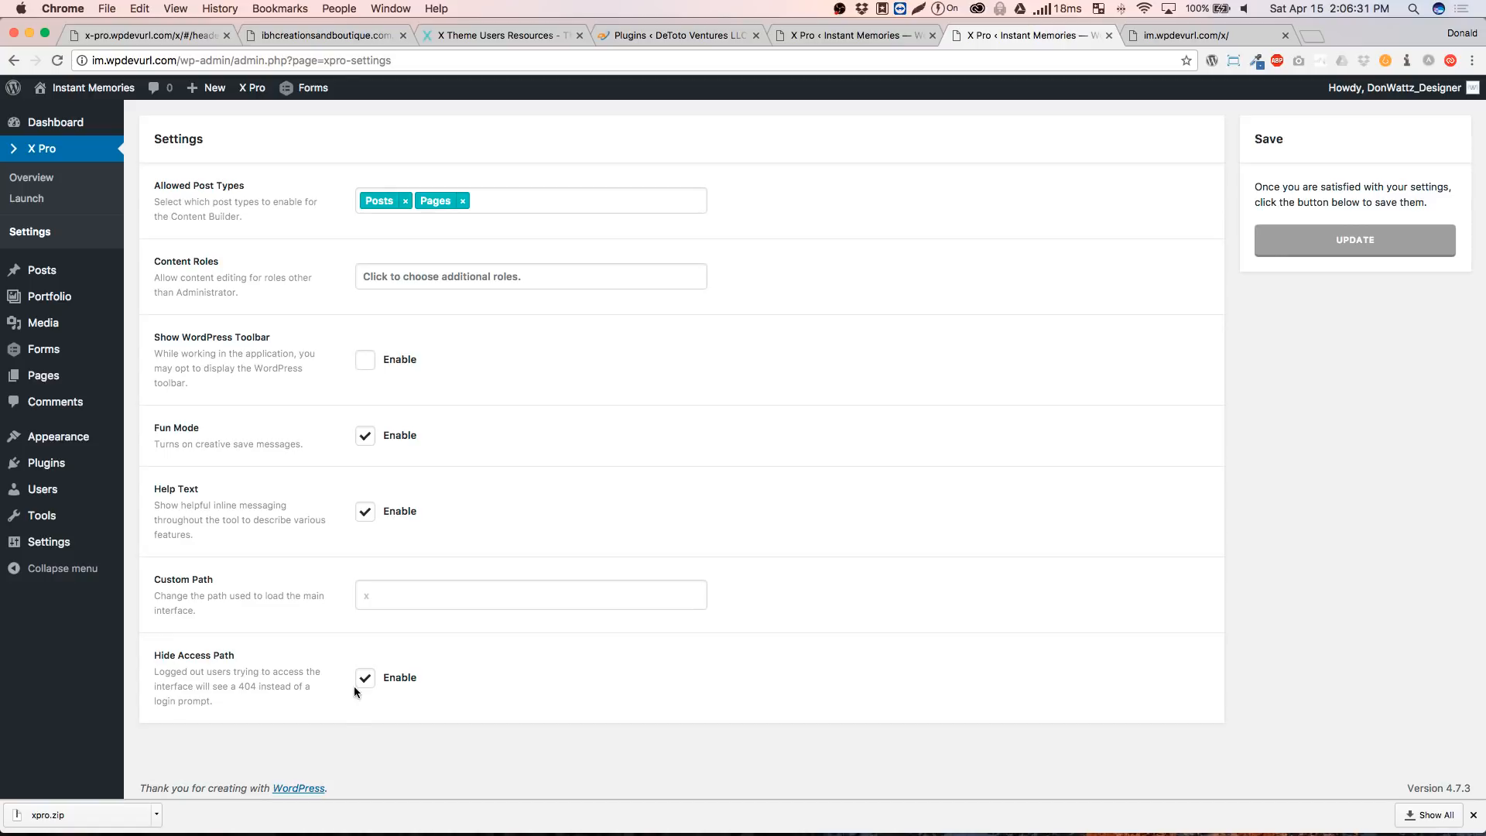
Turn off Fun Mode and update the X Pro settings
click(366, 435)
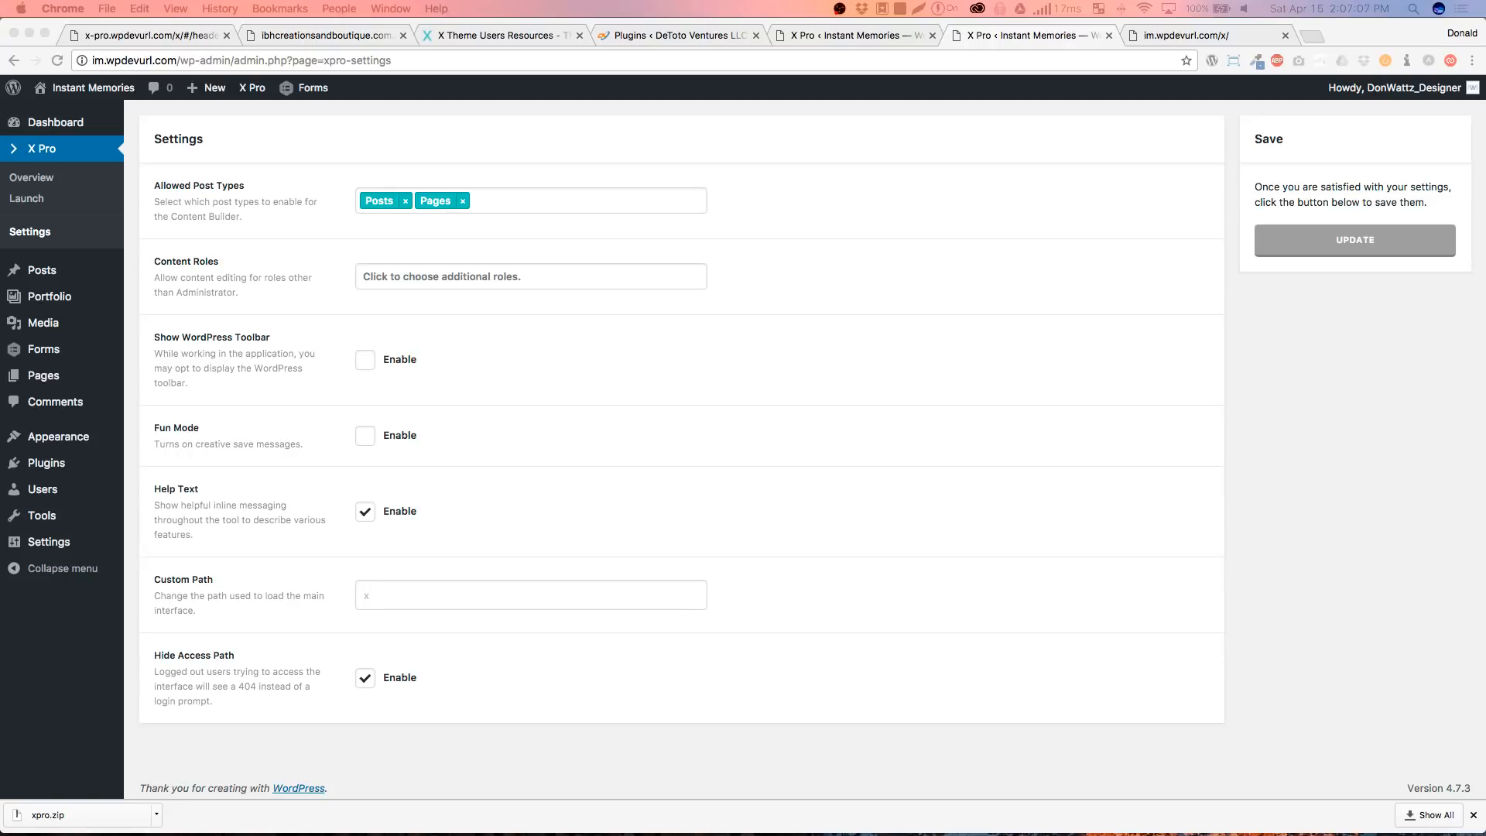
click(1298, 239)
click(155, 214)
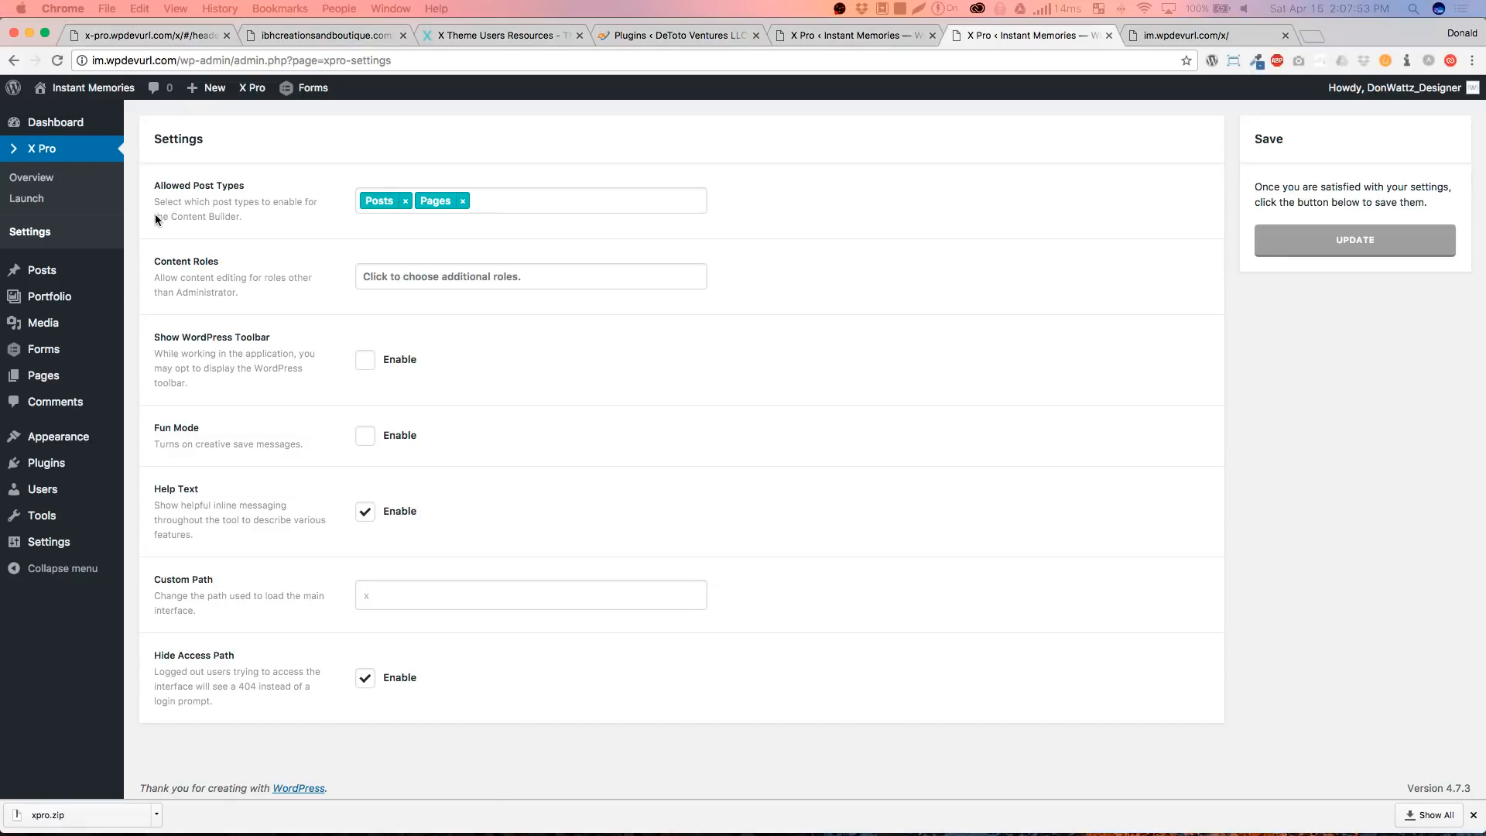
Launch X Pro's header manager and select the Main header to manage its assignments
click(27, 198)
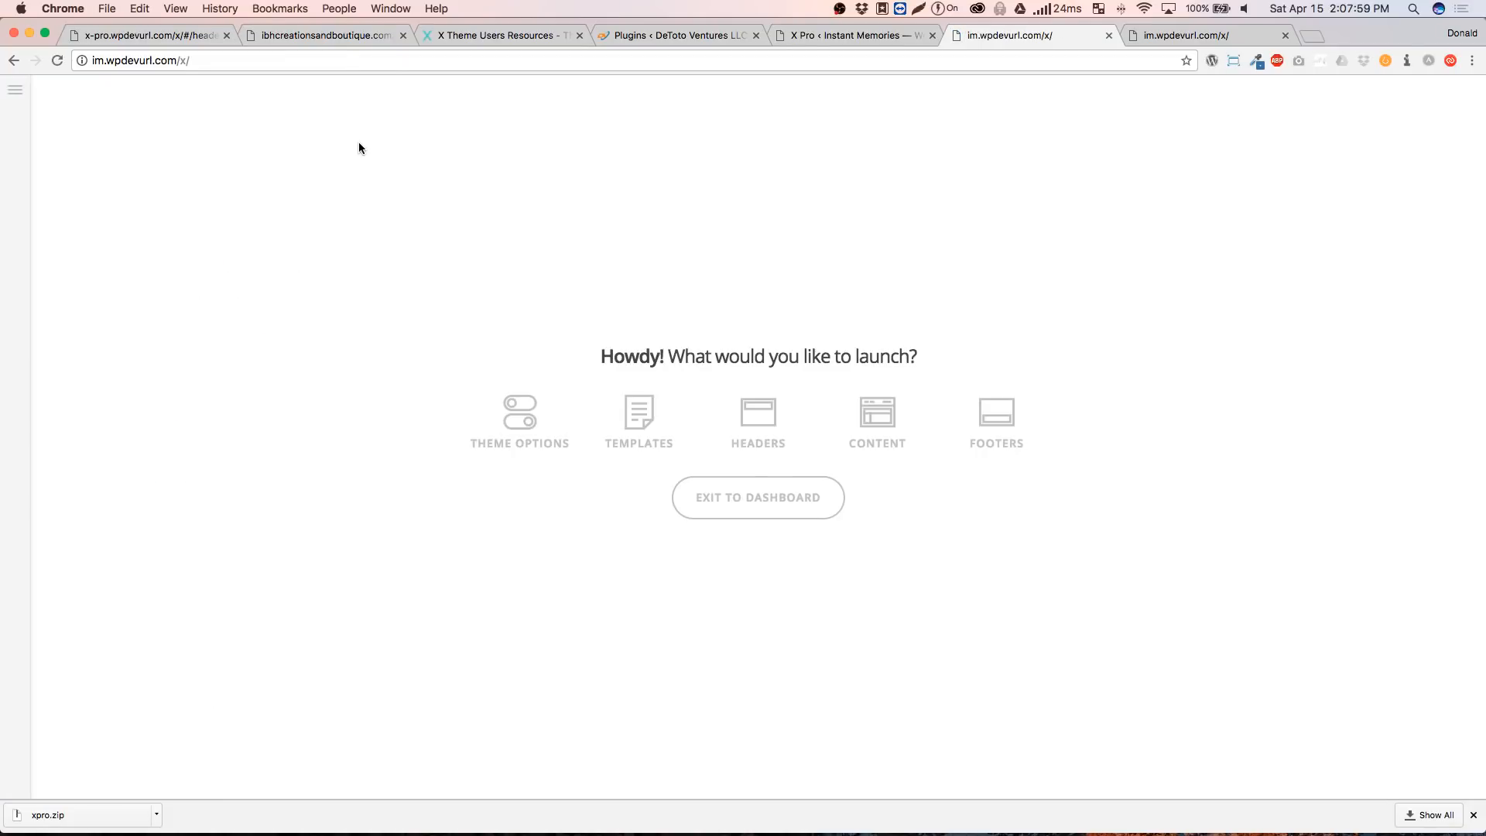
click(749, 425)
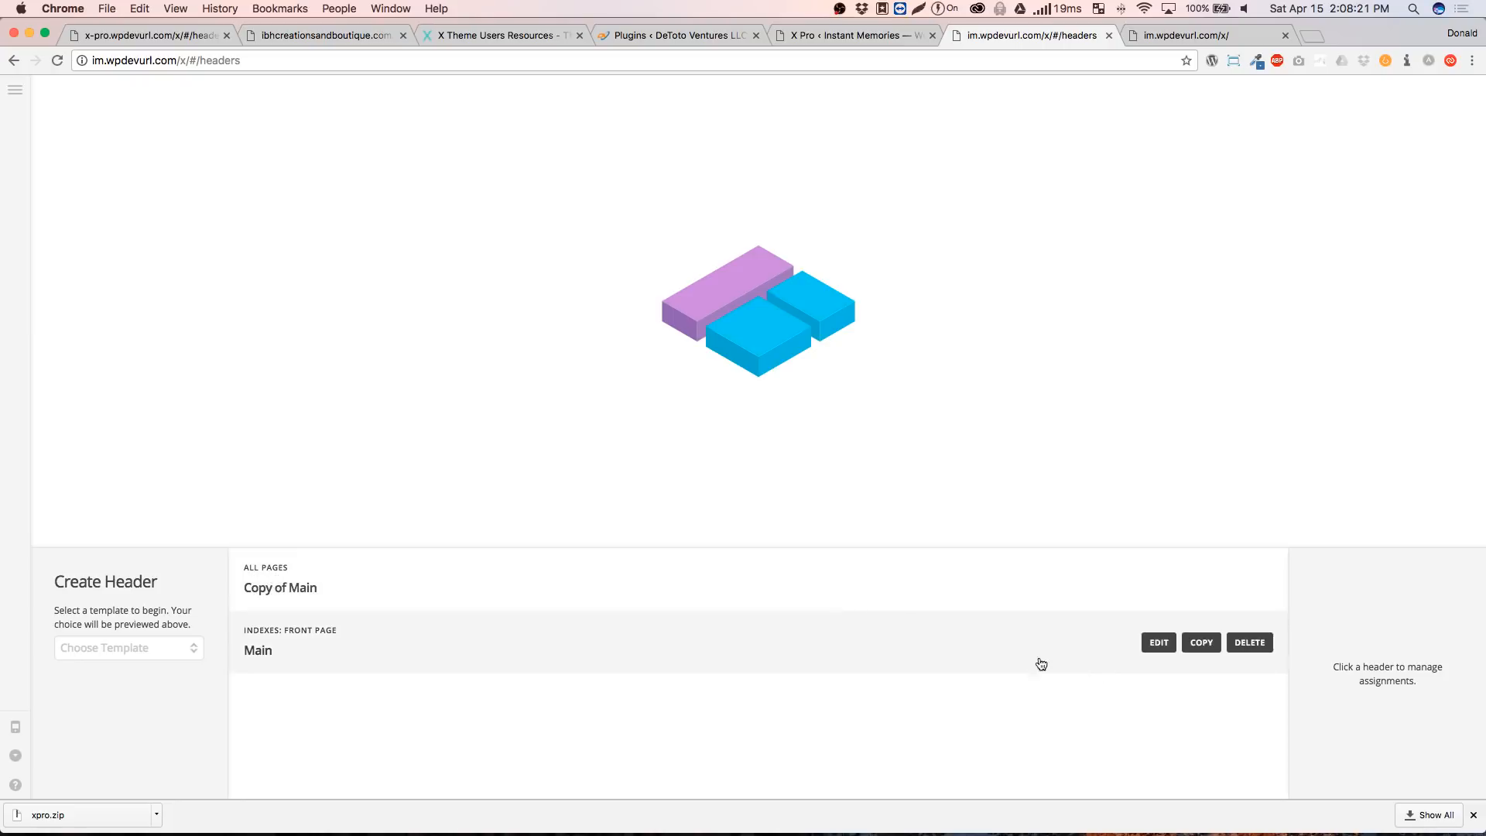
click(1035, 665)
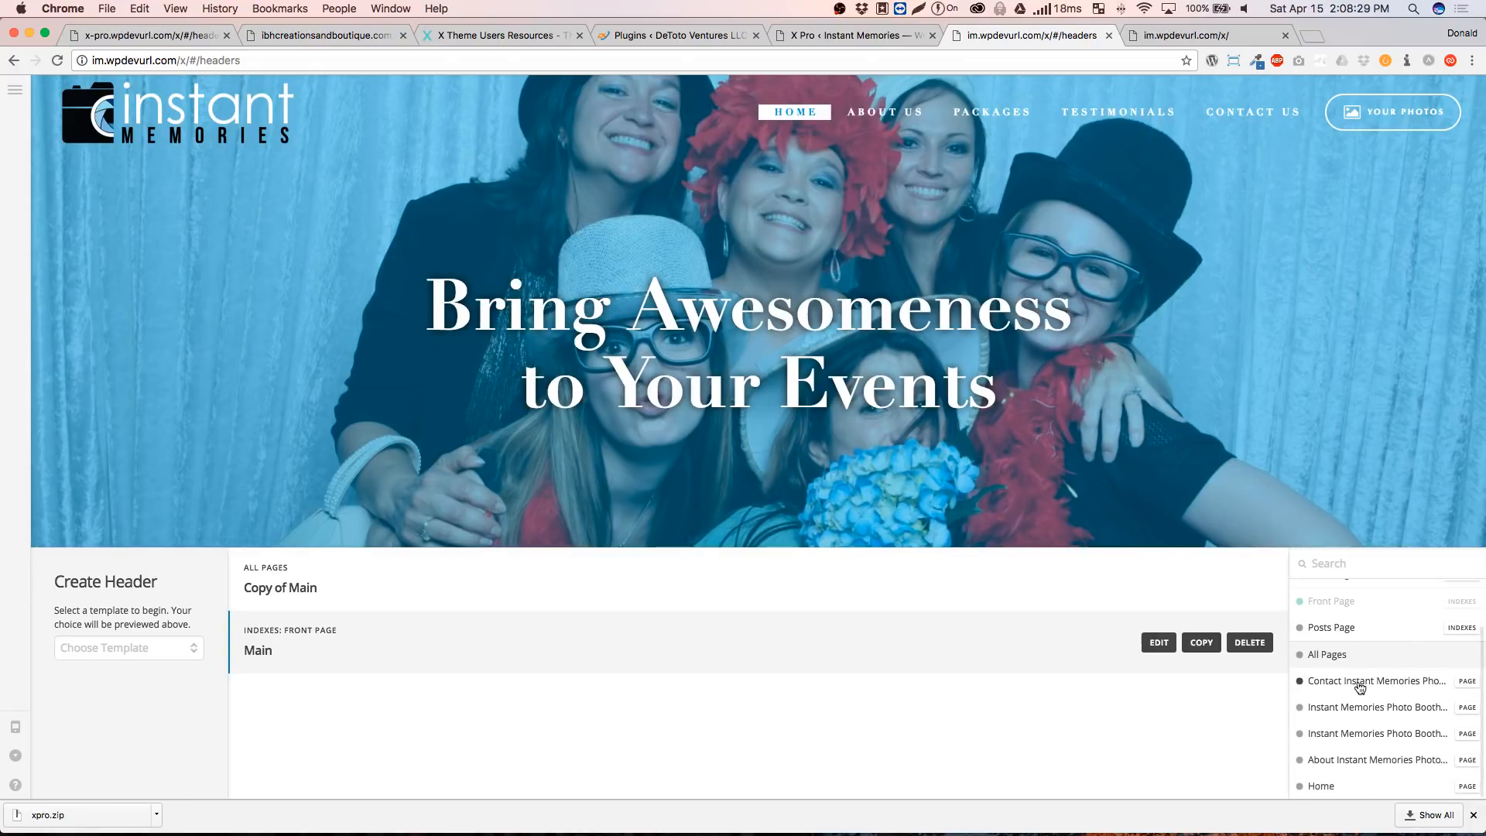
Review the indexes and pages in the Main header's assignment list
scroll(1364, 683, up, 2)
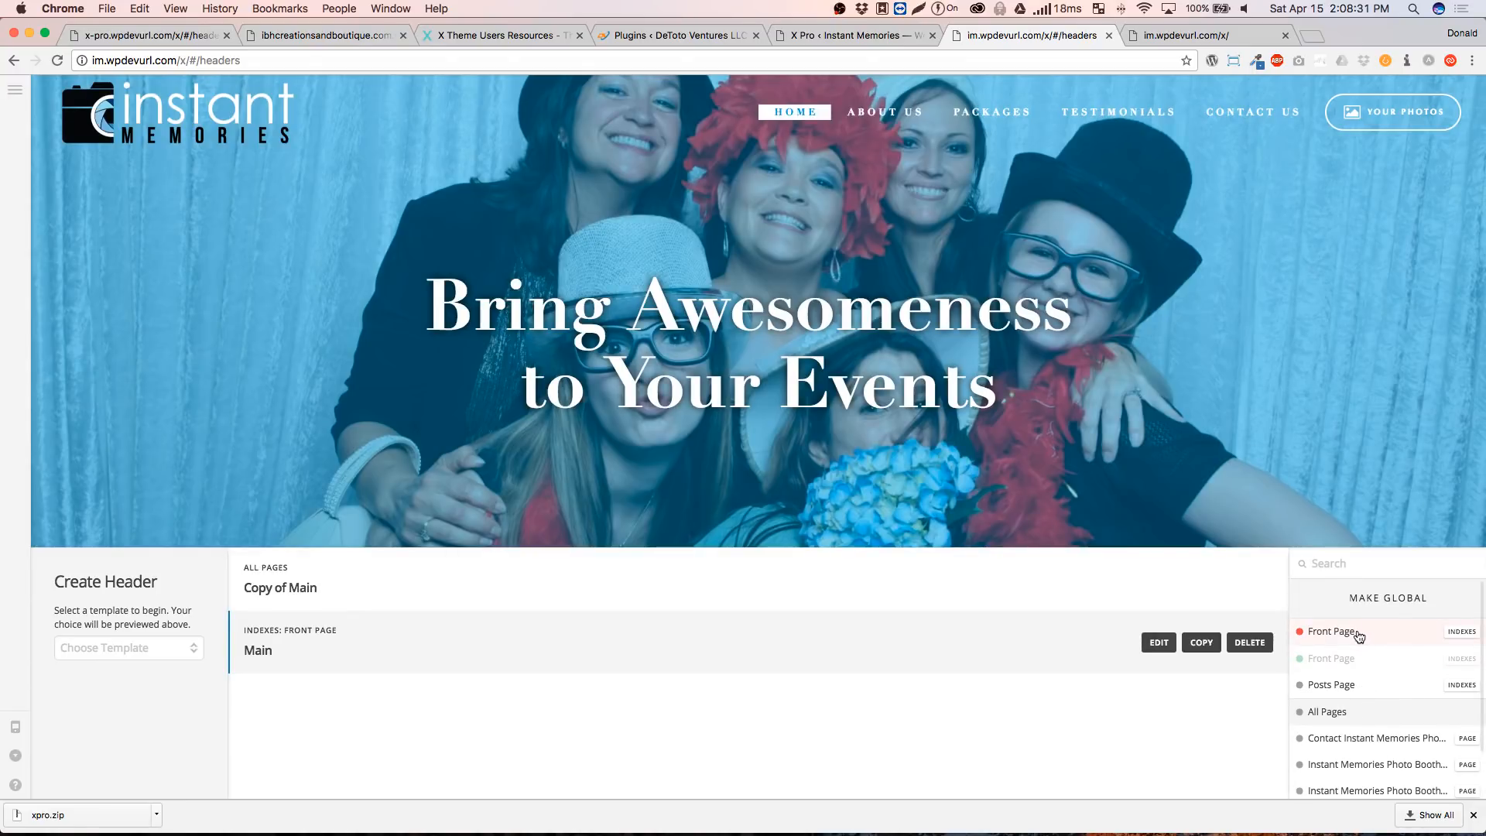
scroll(1398, 637, down, 2)
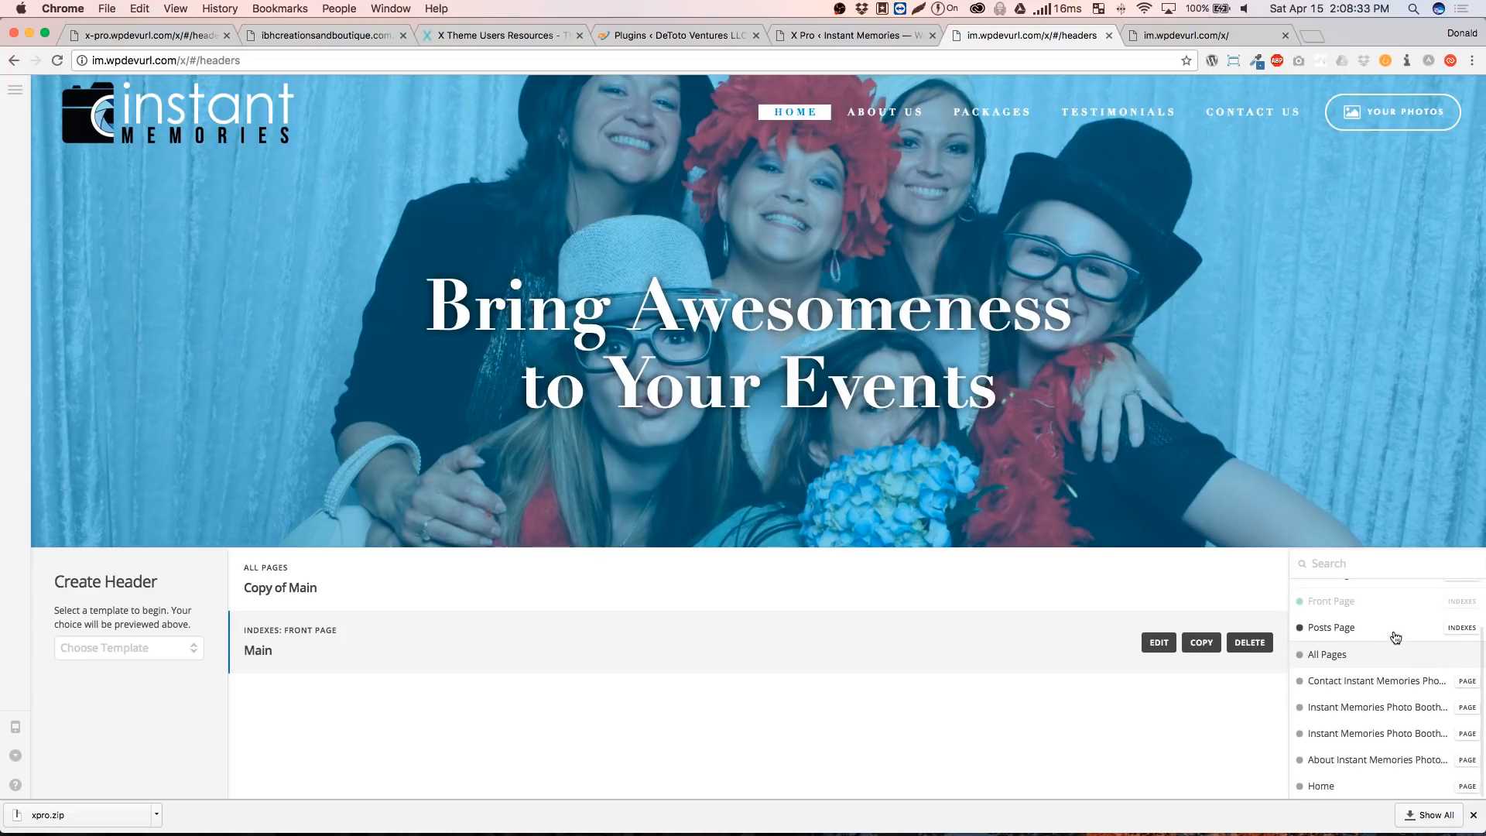
scroll(1395, 639, up, 1)
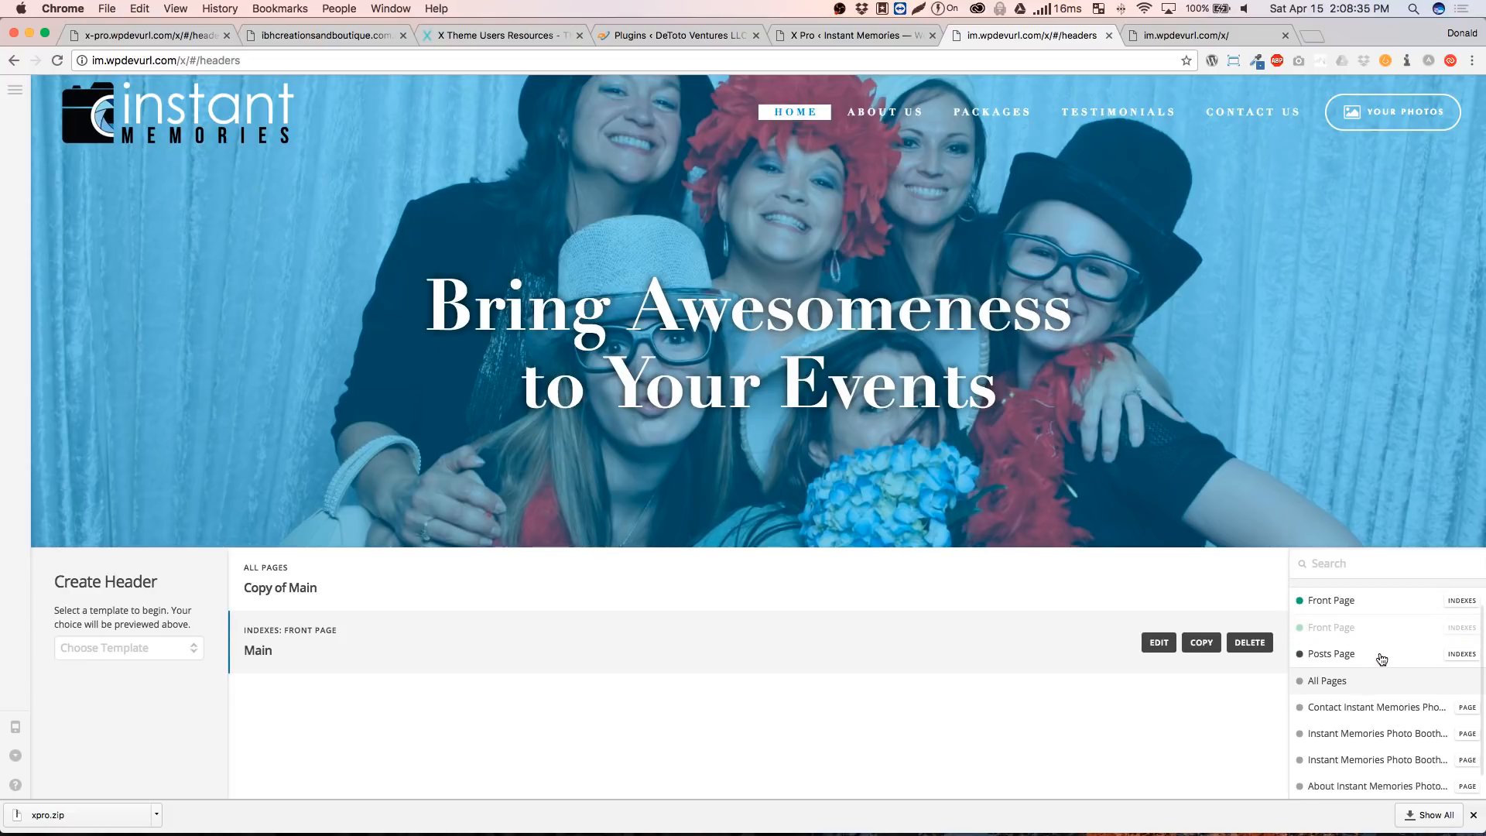
Compare the page assignments of the Main and Copy of Main headers and preview the copy
scroll(1386, 662, down, 1)
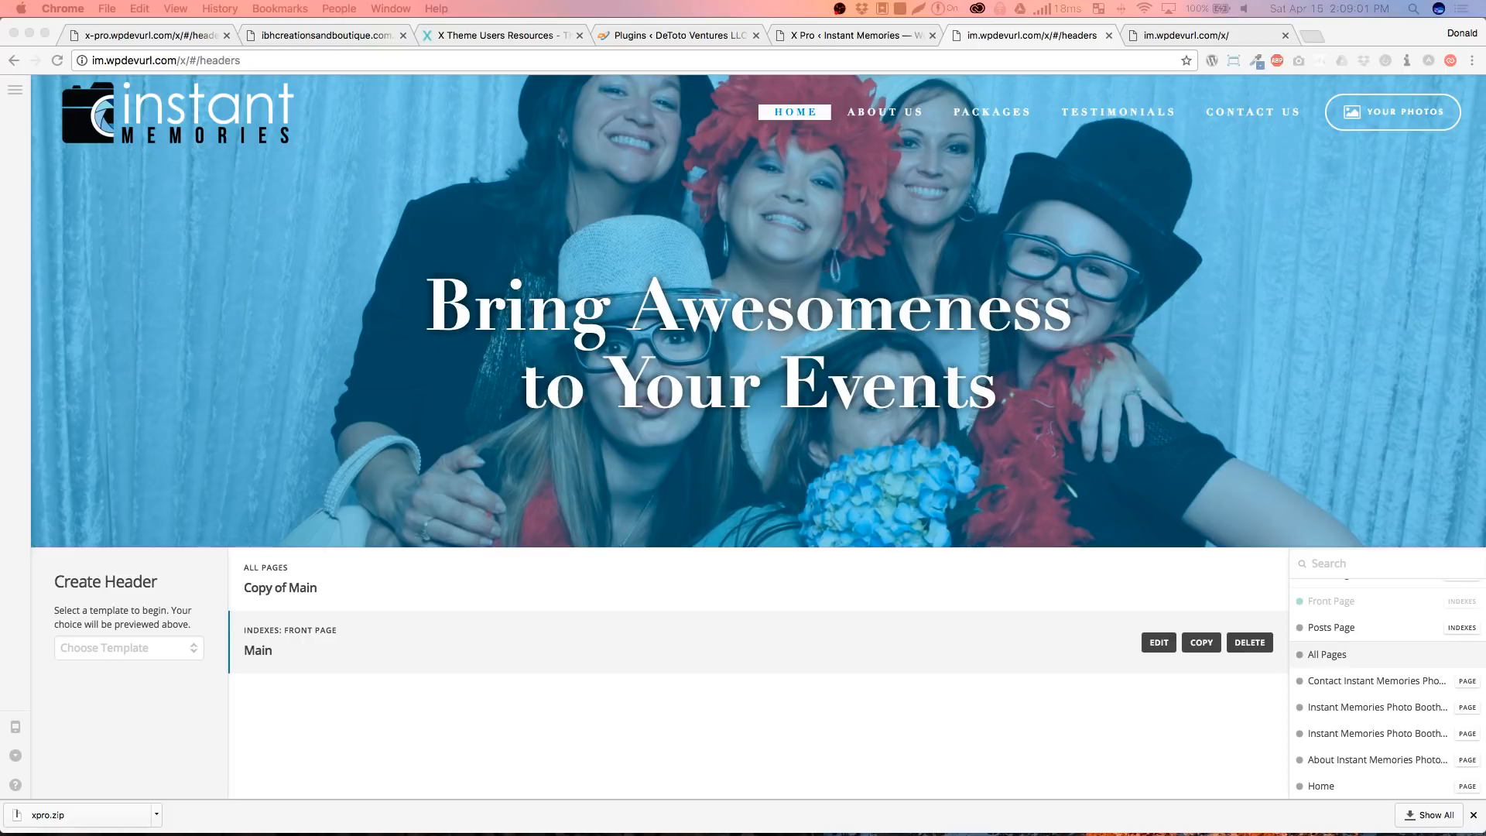
scroll(1359, 685, up, 2)
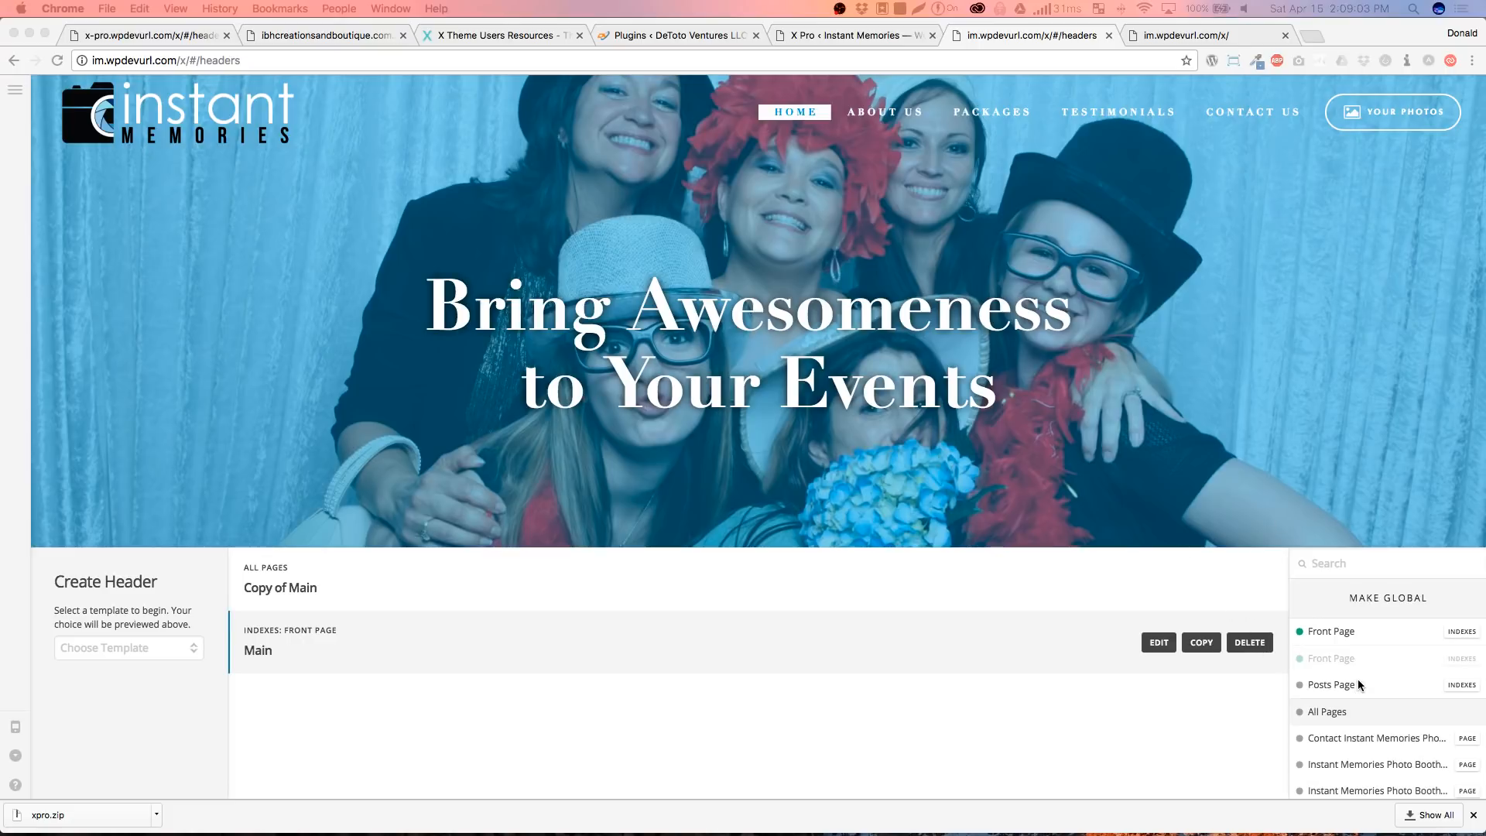
click(1360, 653)
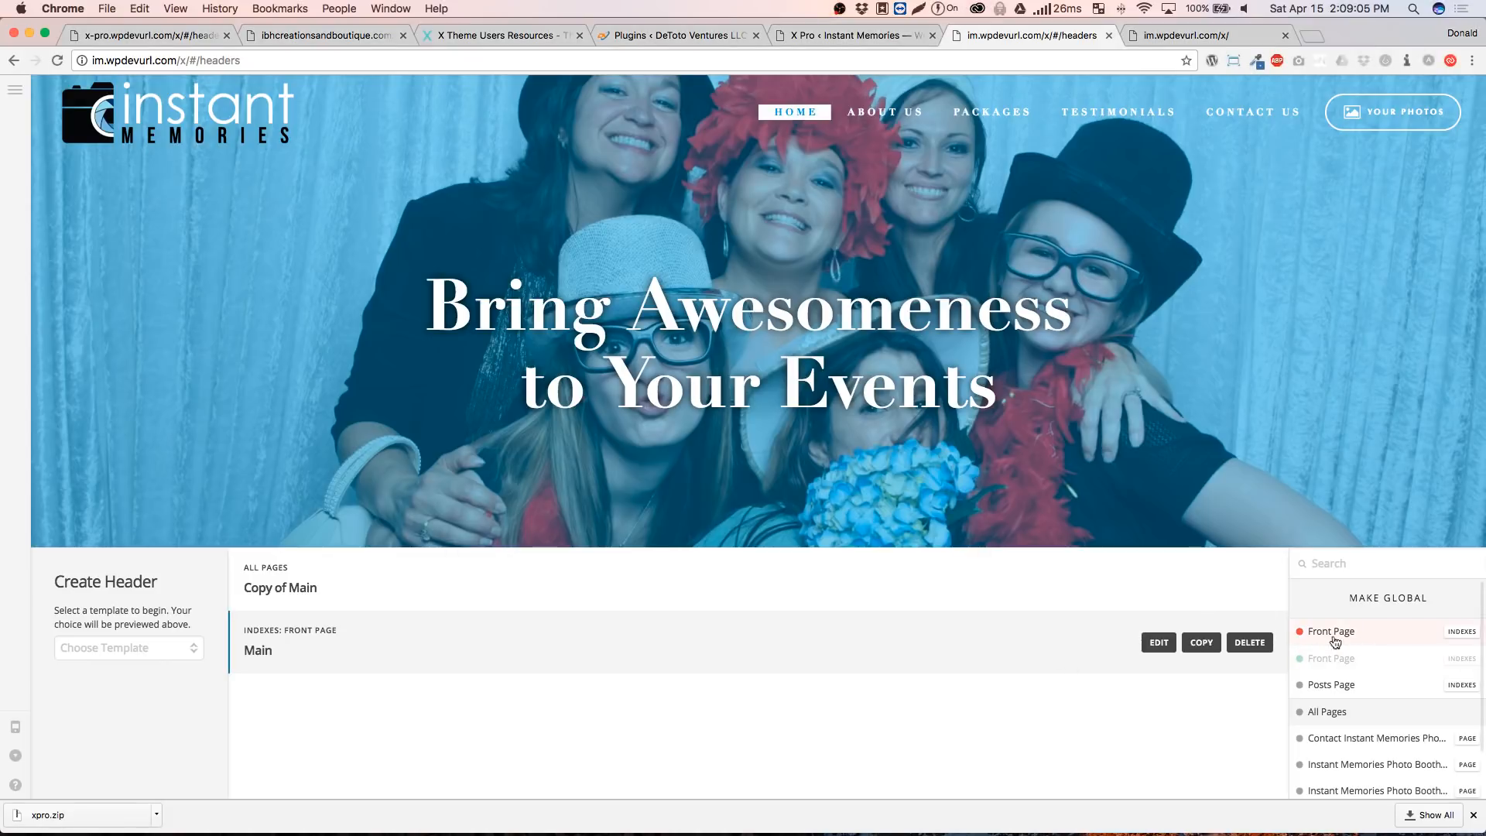
click(525, 588)
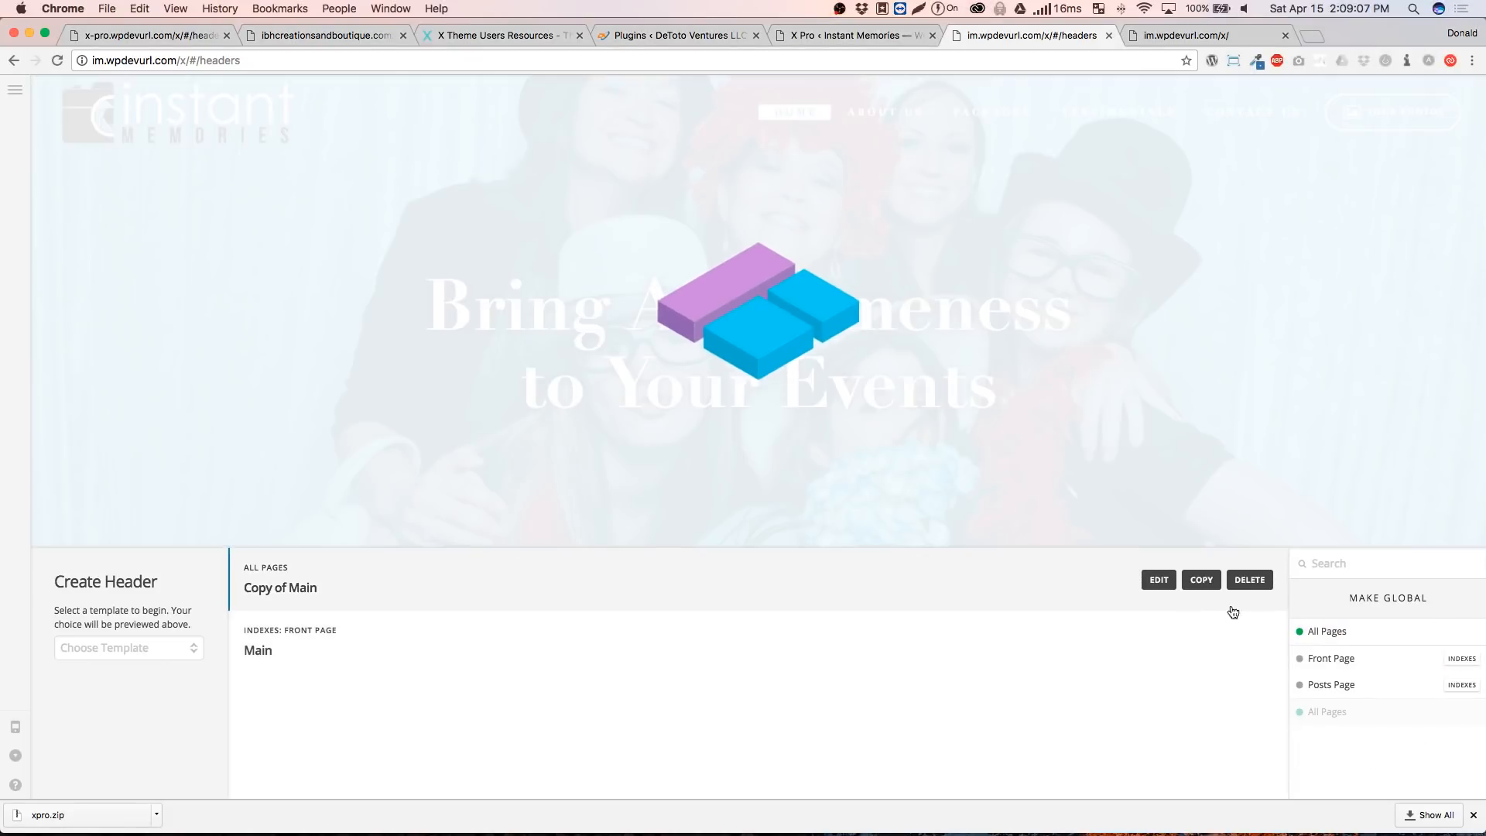
click(1337, 635)
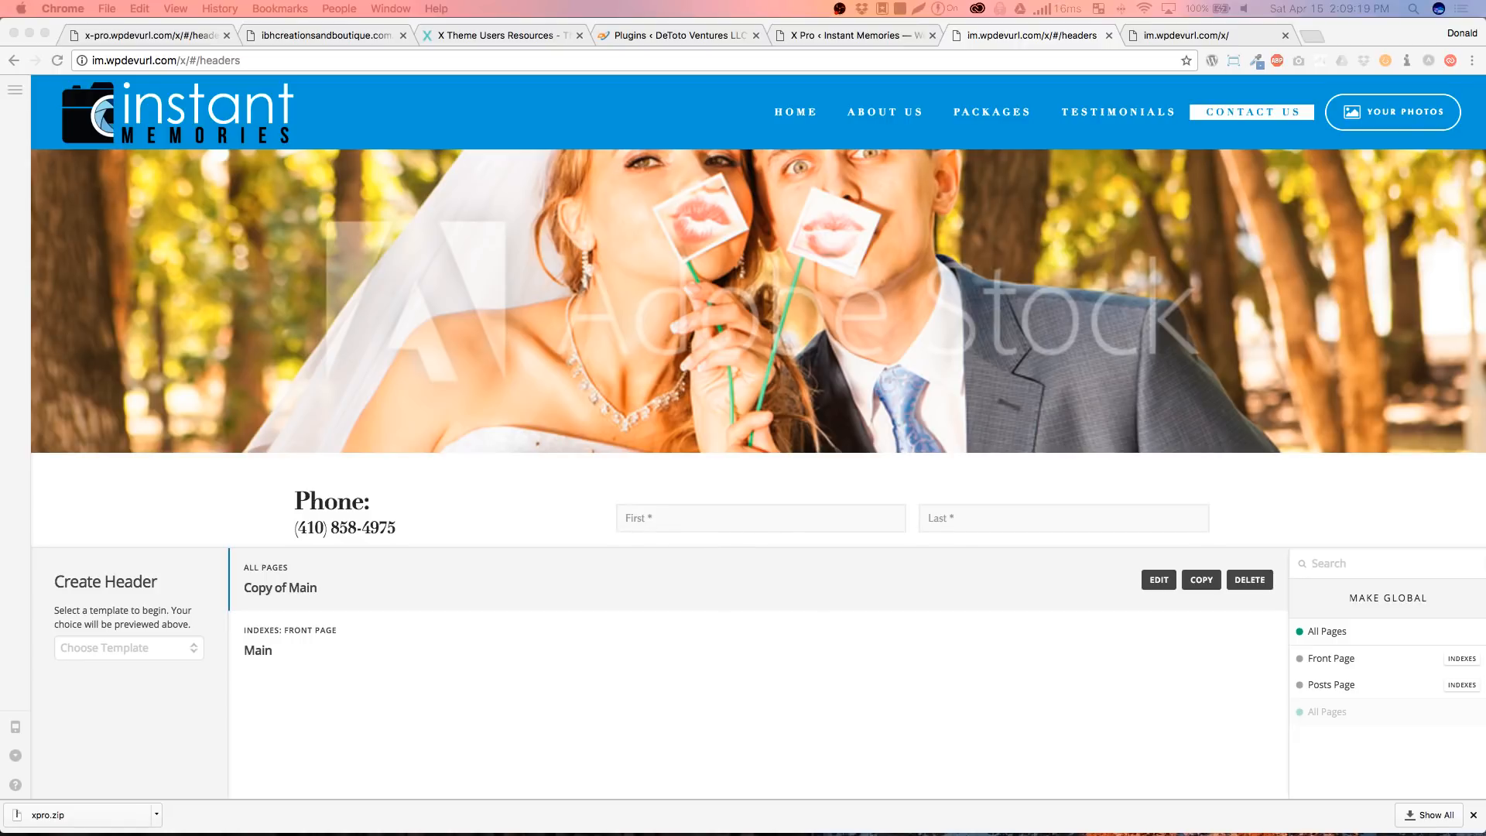
Switch to the jcgulfstream.com X Pro launcher and select Main Header in its header manager
drag(829, 253, 1273, 40)
click(1003, 35)
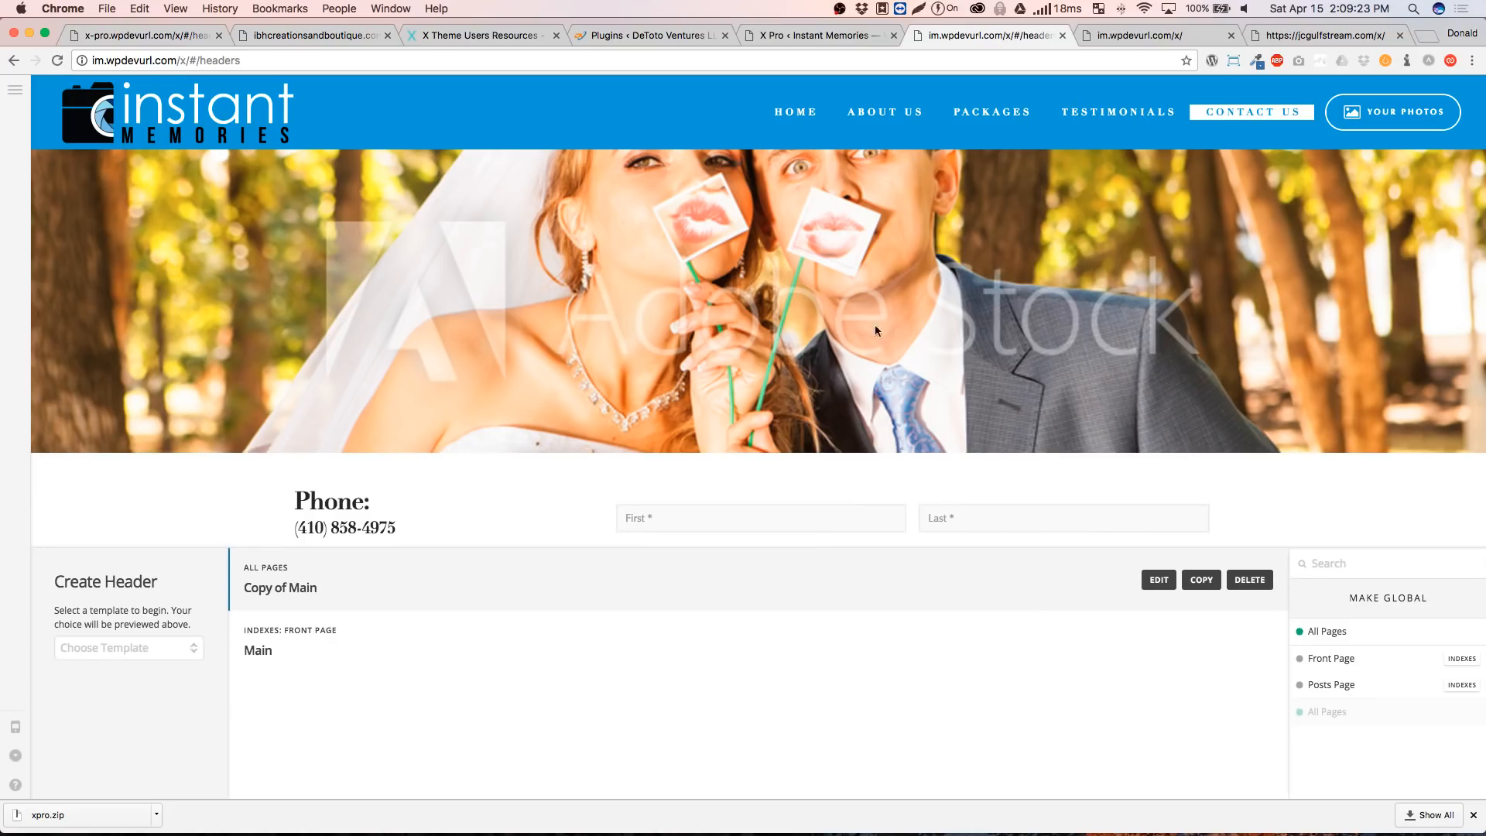
click(1284, 33)
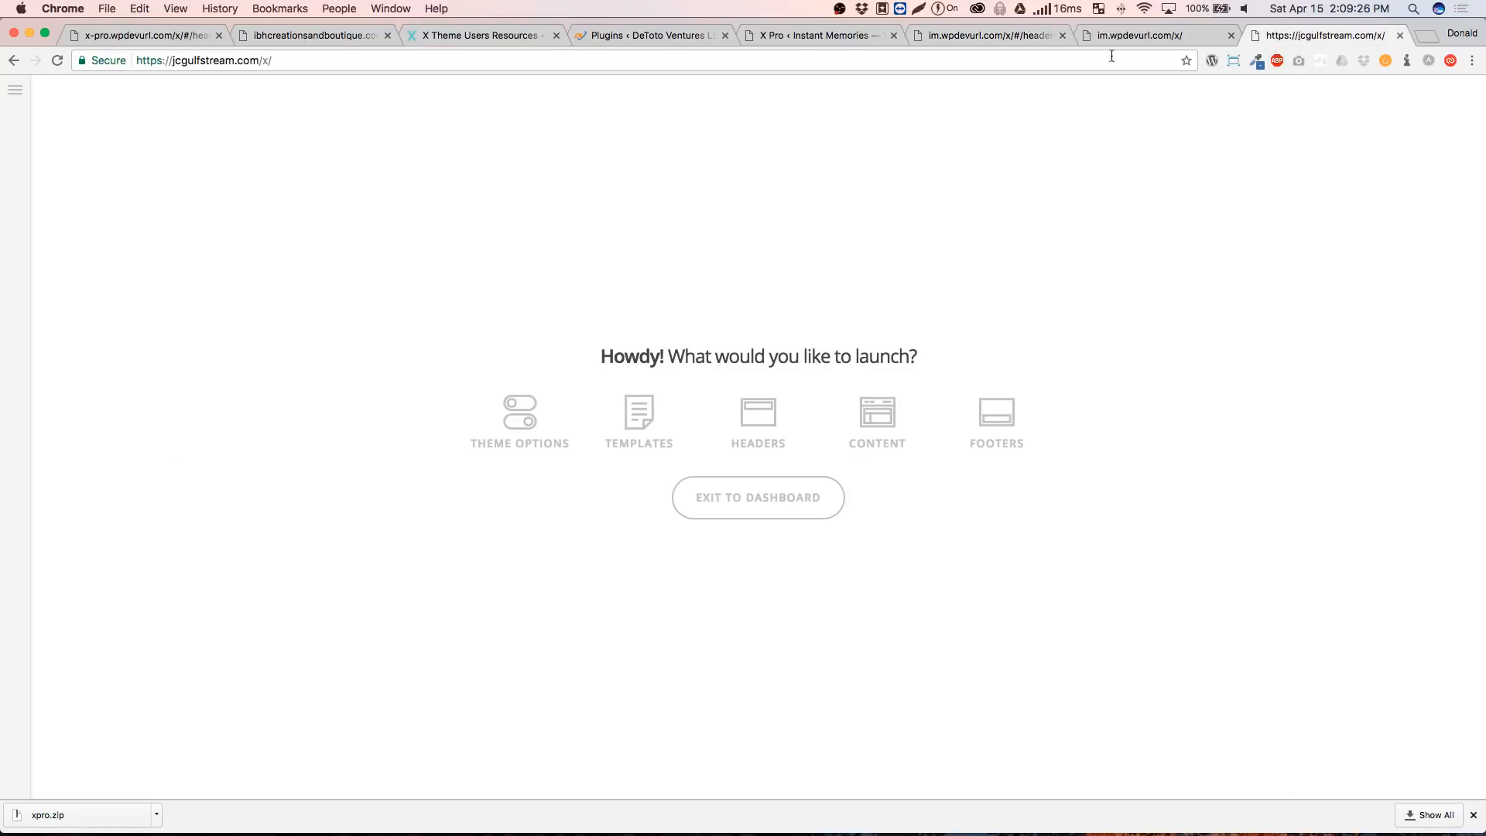
click(762, 423)
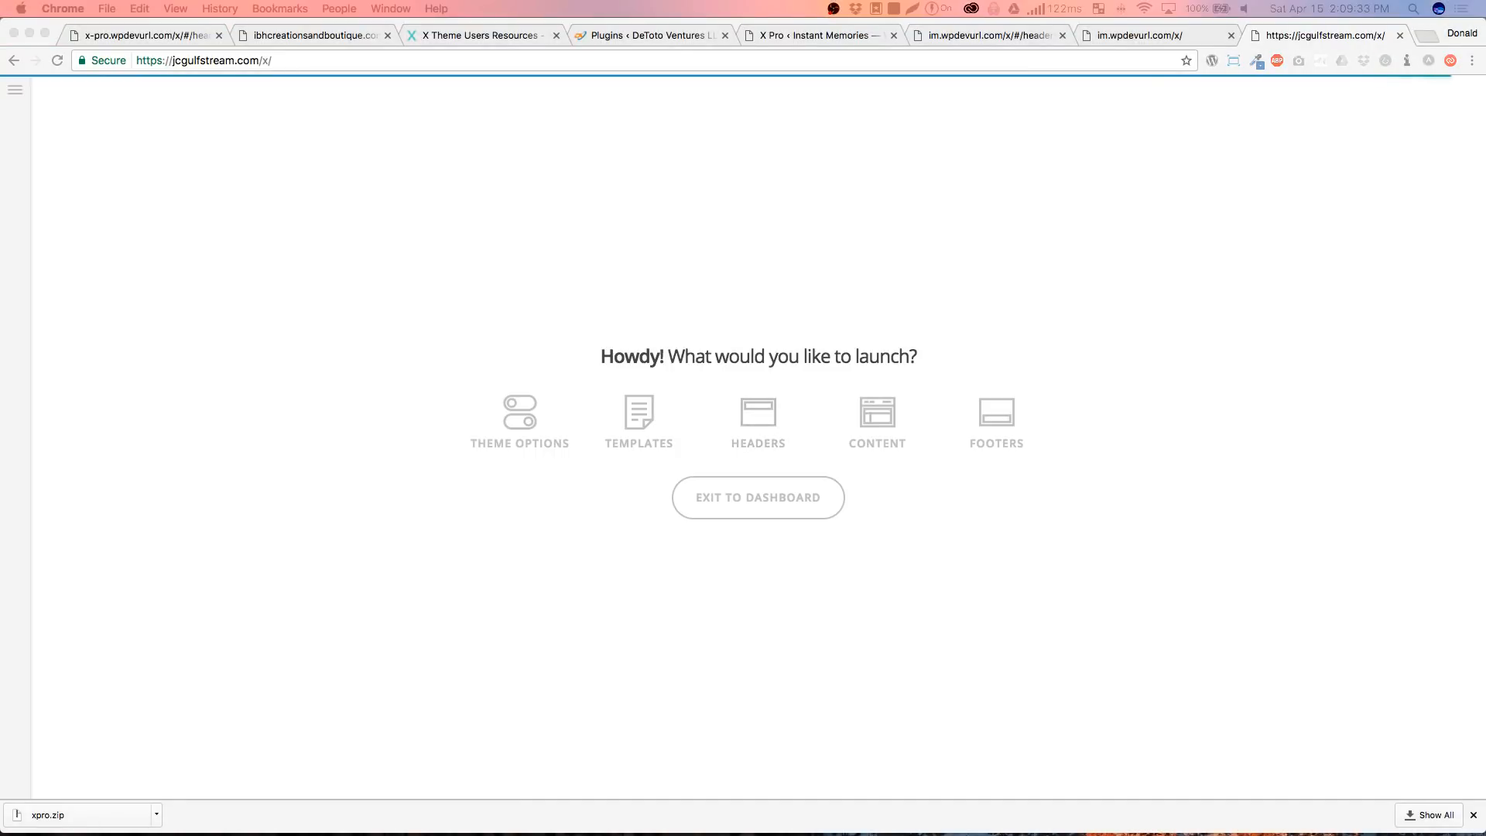
click(753, 418)
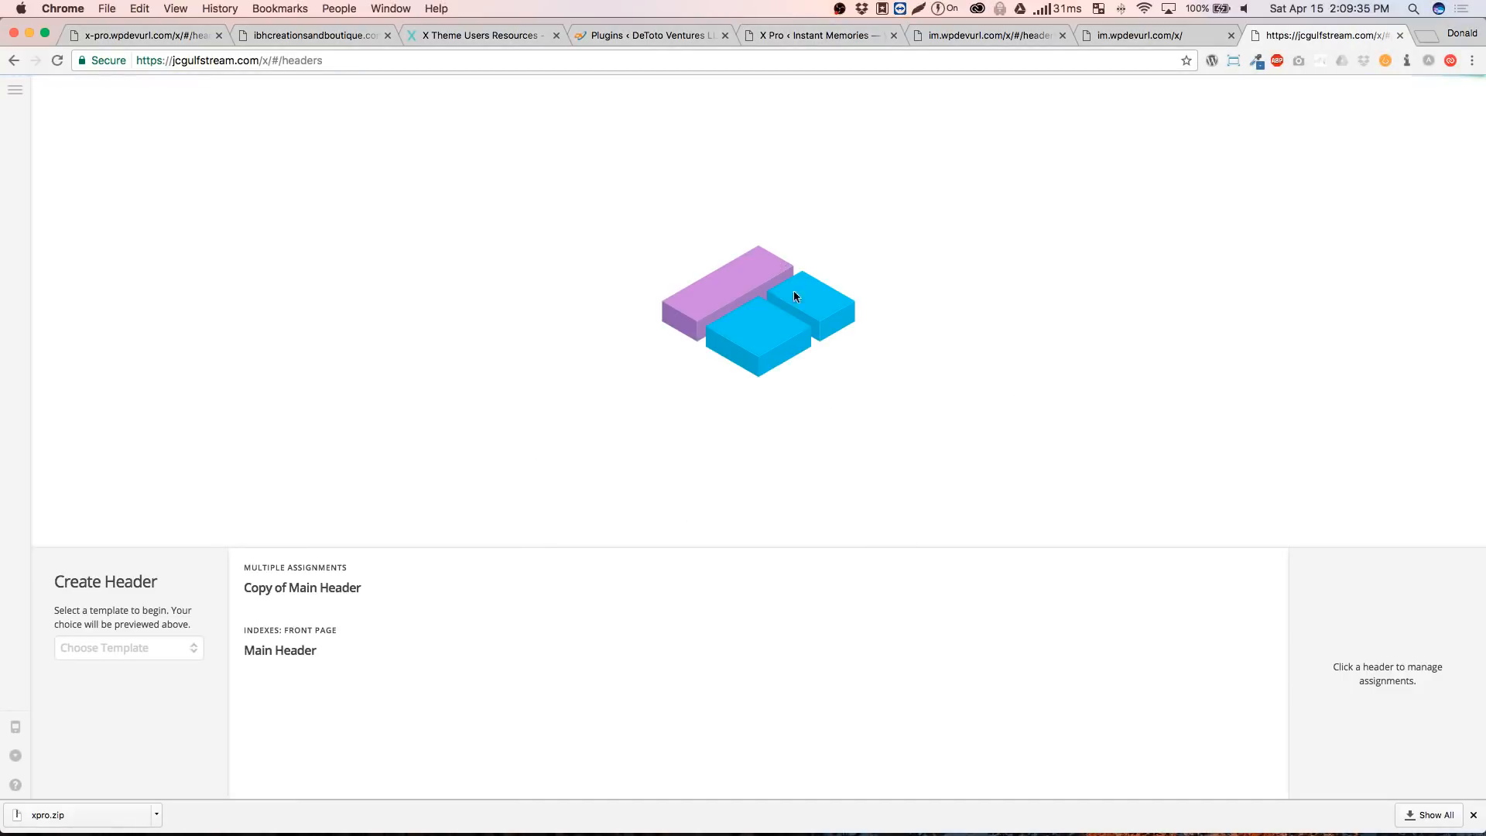
click(500, 669)
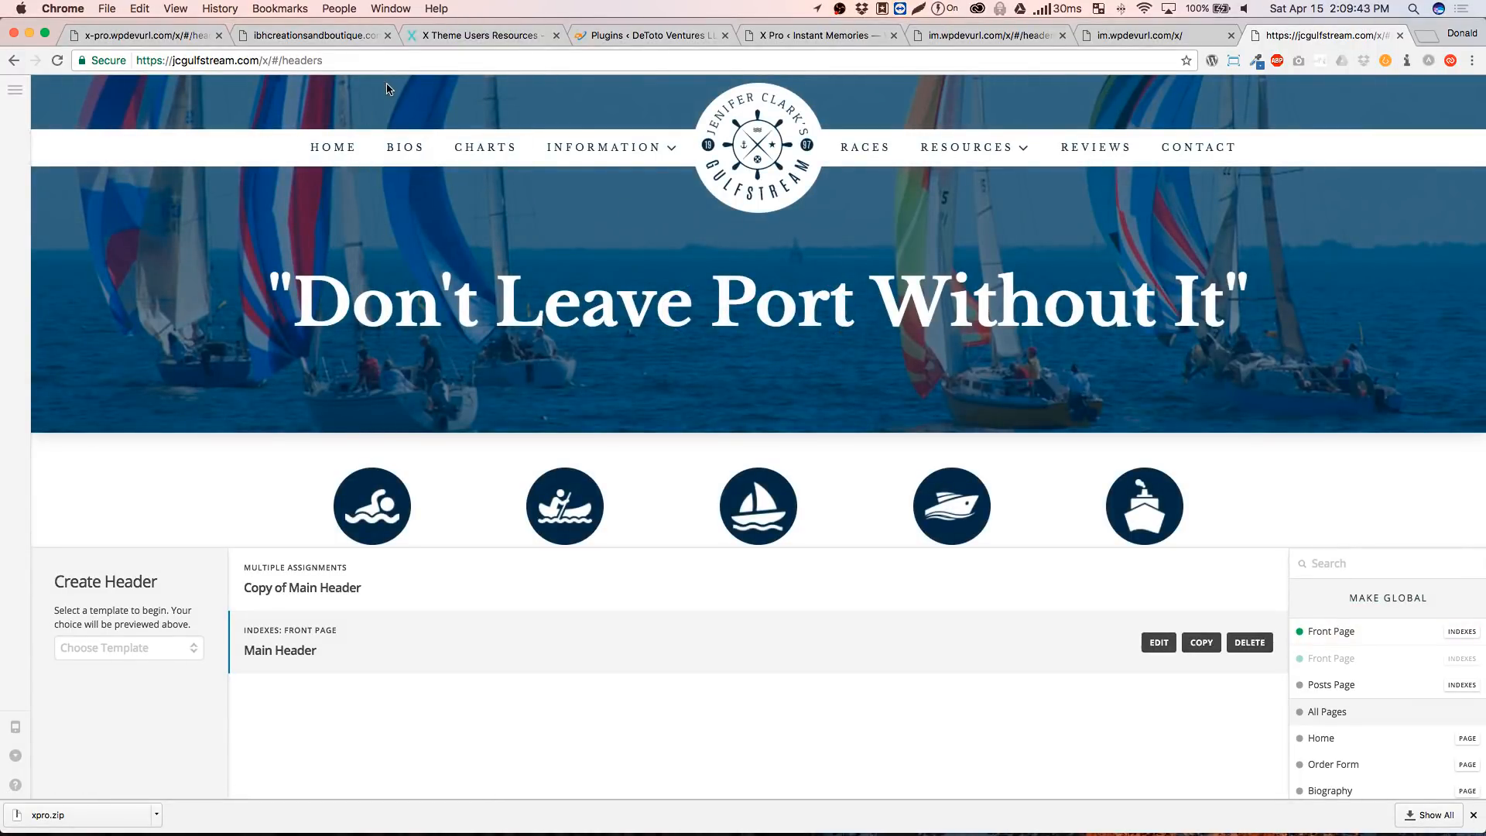
Preview the front page with Main Header and the other pages' design with Copy of Main Header
scroll(723, 177, down, 3)
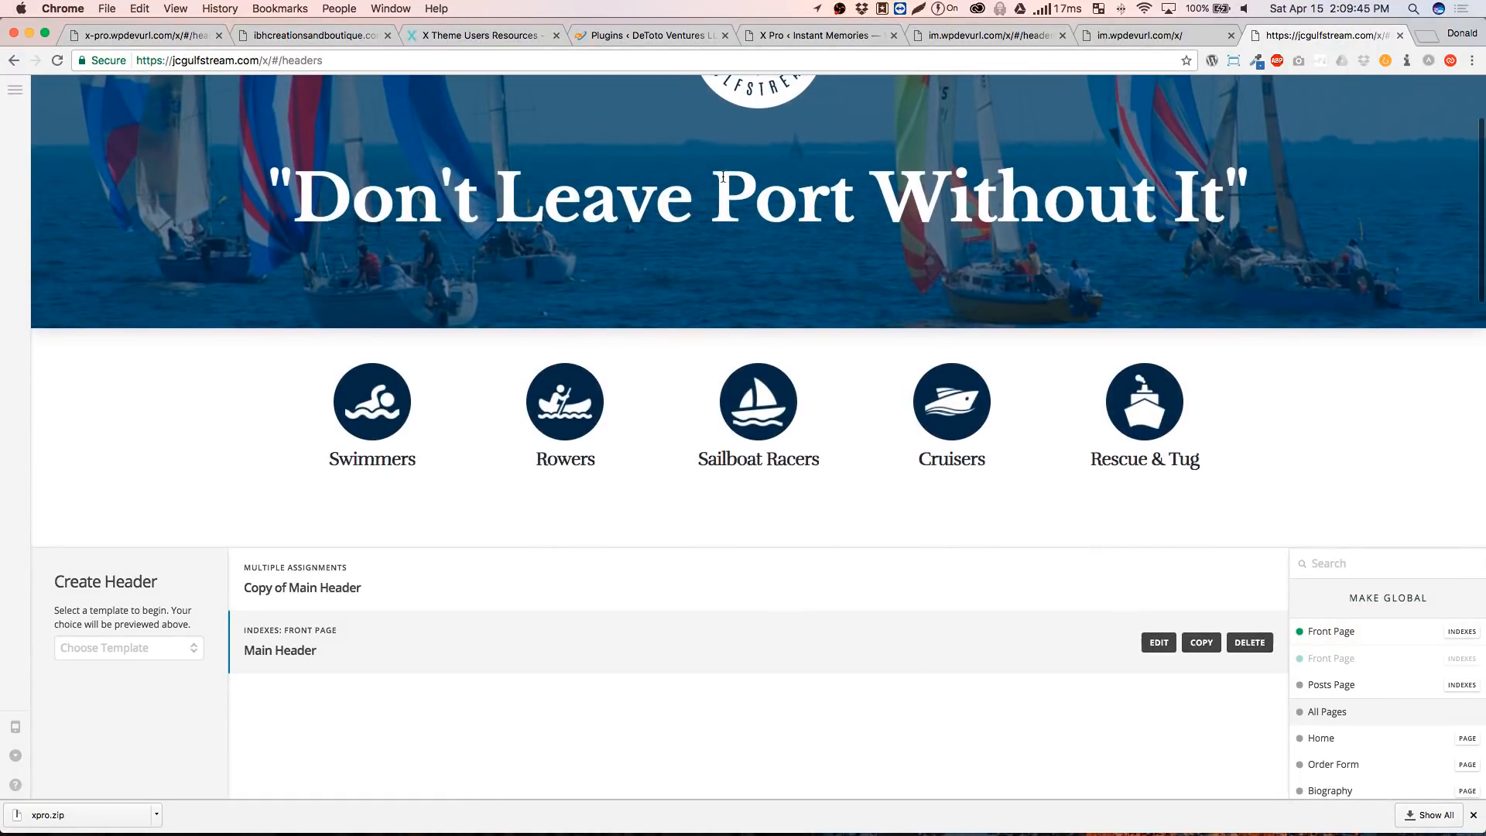
scroll(751, 331, up, 3)
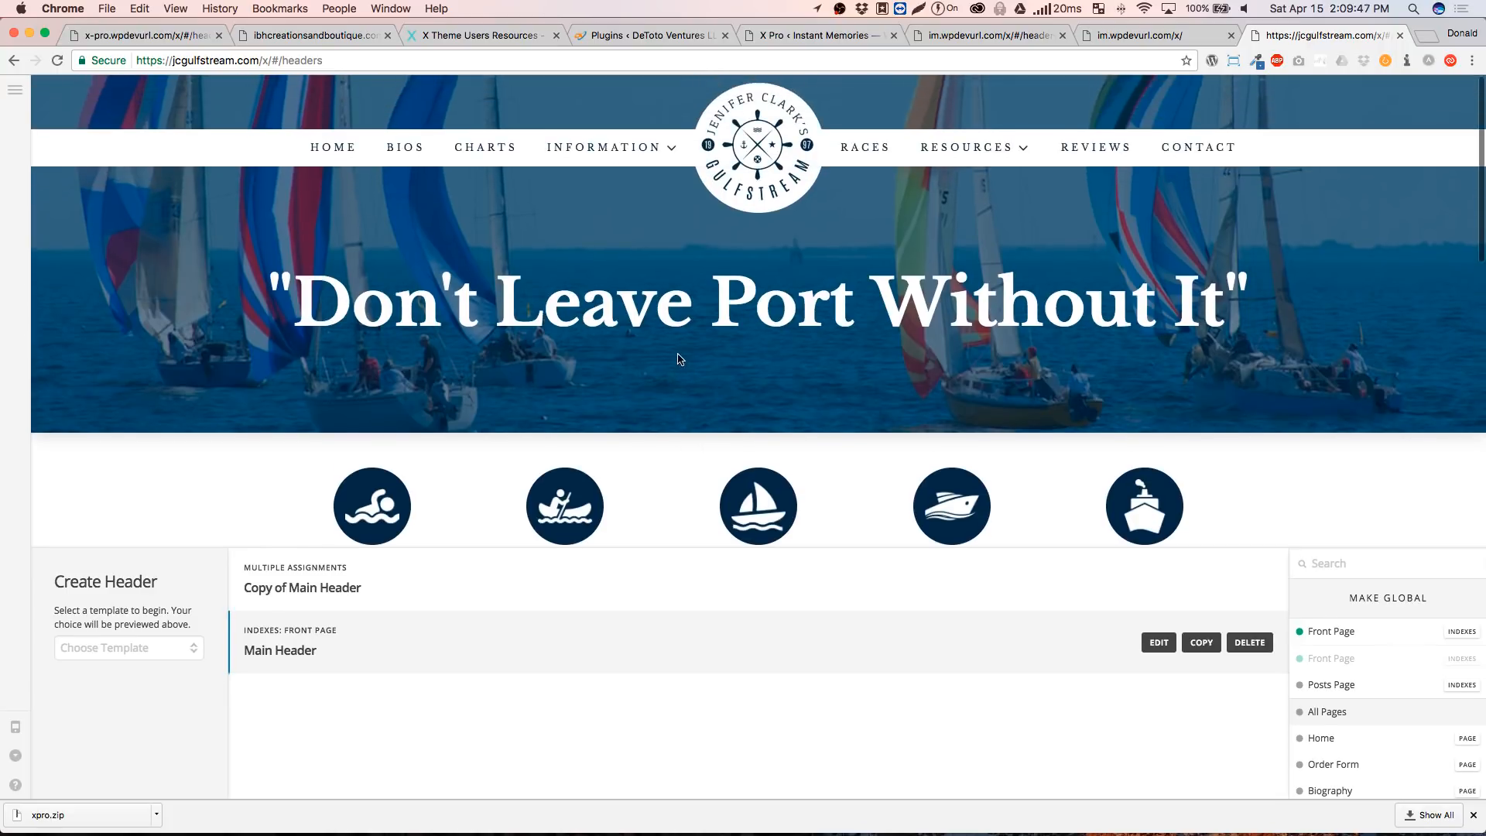
click(718, 597)
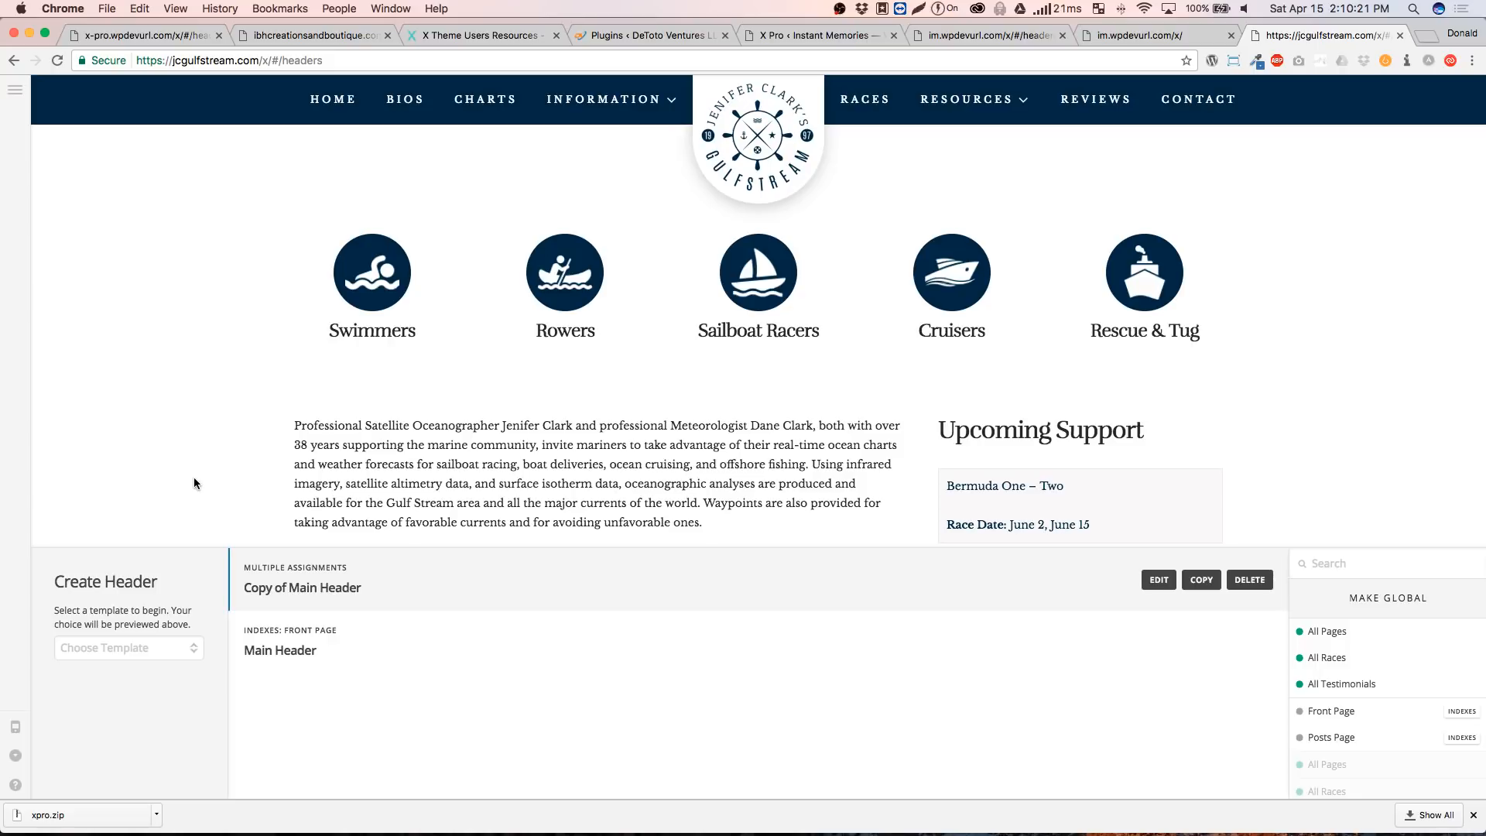
Review Main Header's assignment list across its indexes, pages, races and testimonials
click(1006, 654)
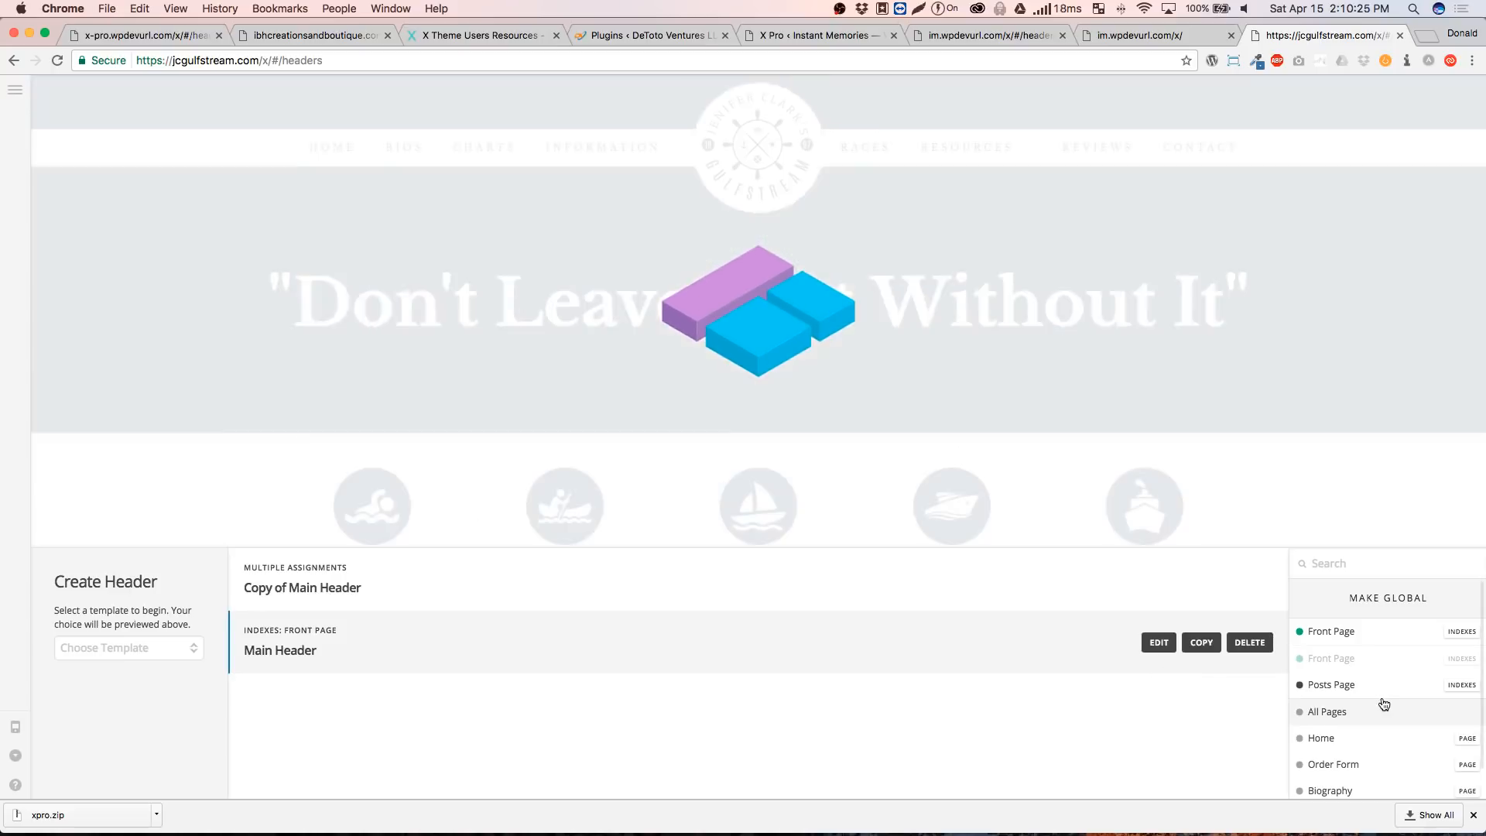
scroll(1384, 702, down, 5)
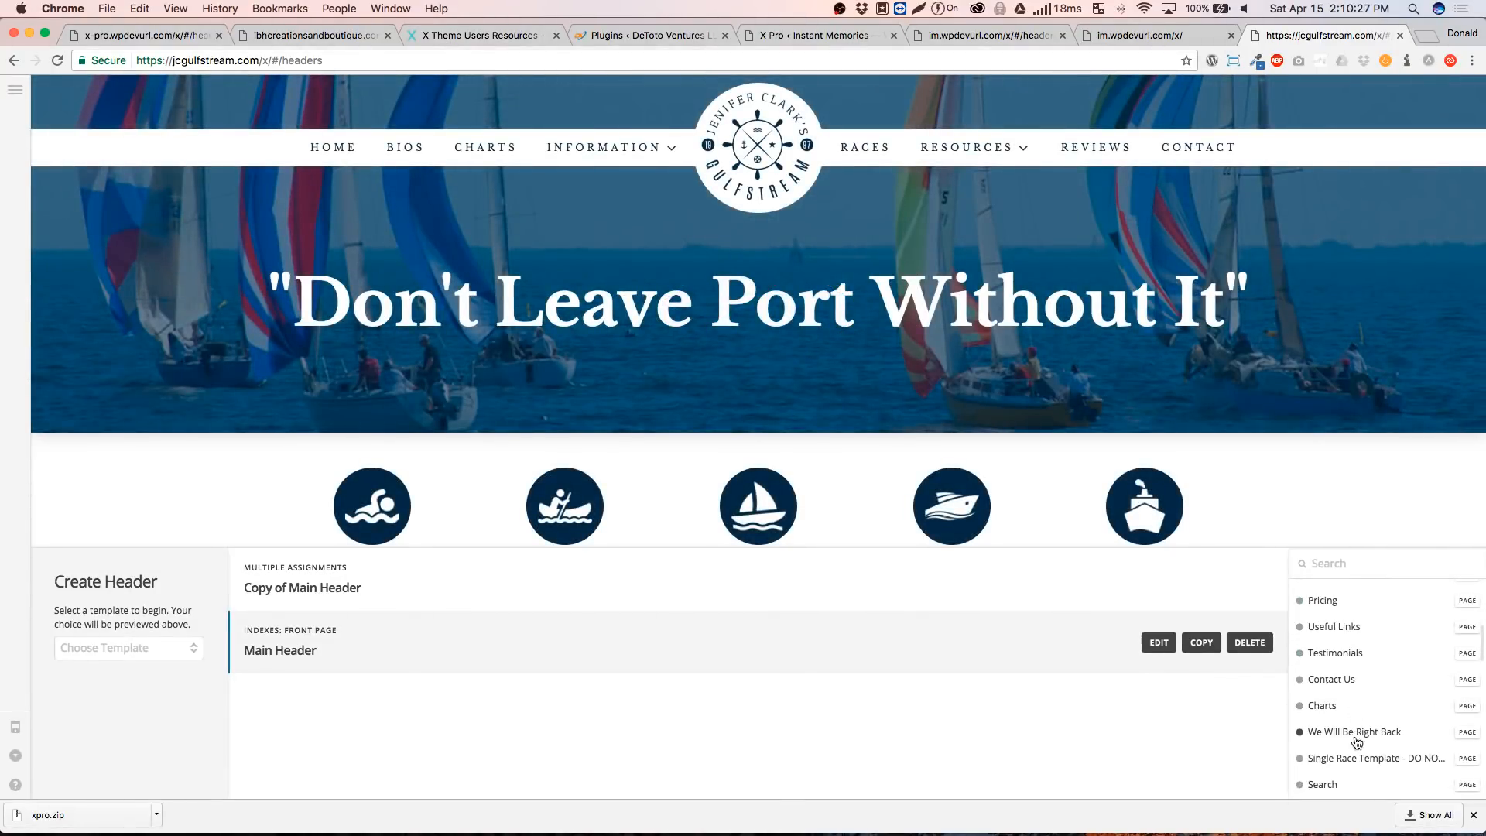
scroll(1357, 741, down, 8)
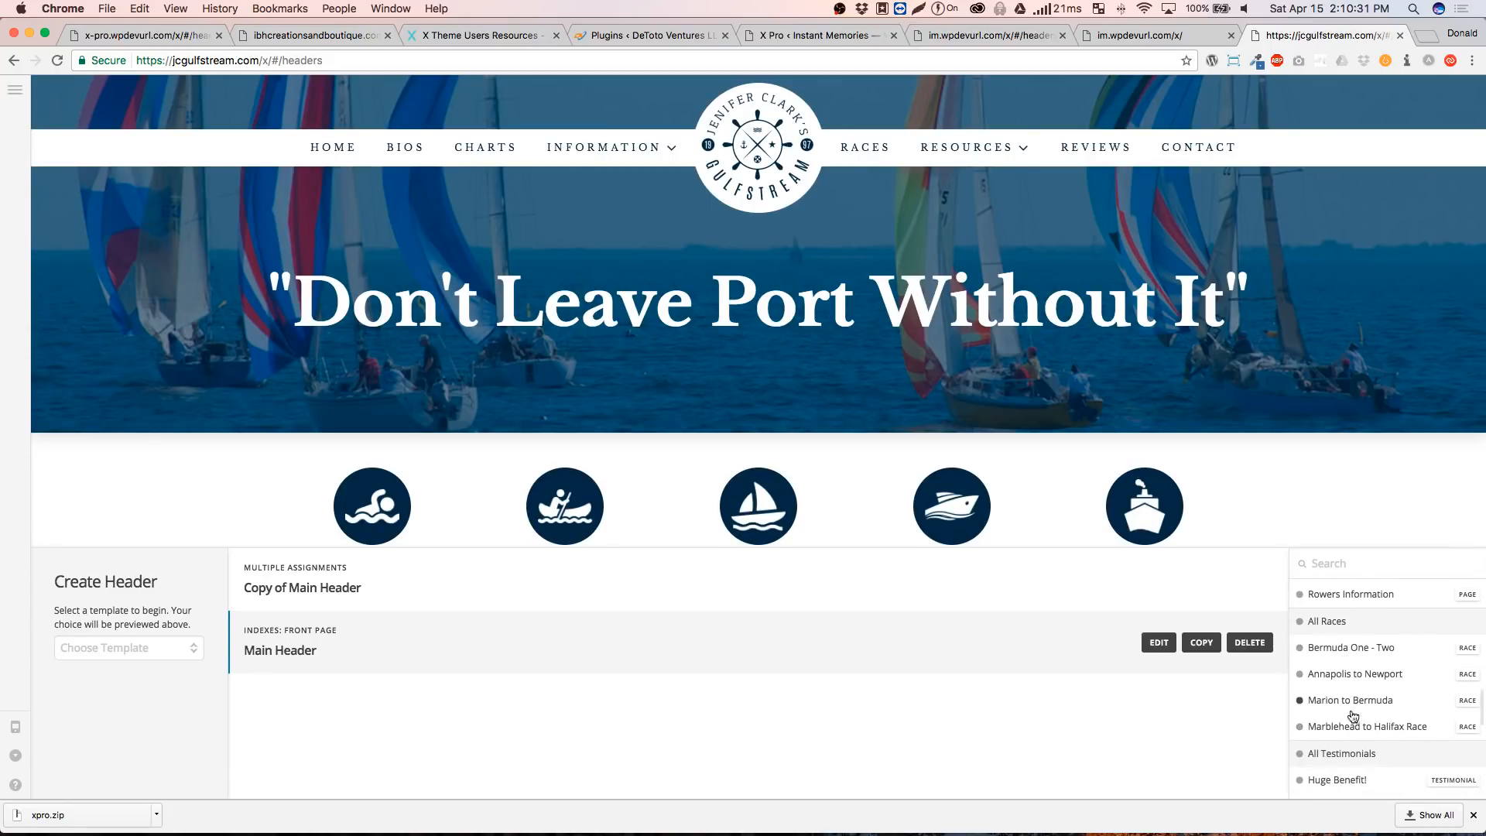
scroll(1353, 715, down, 5)
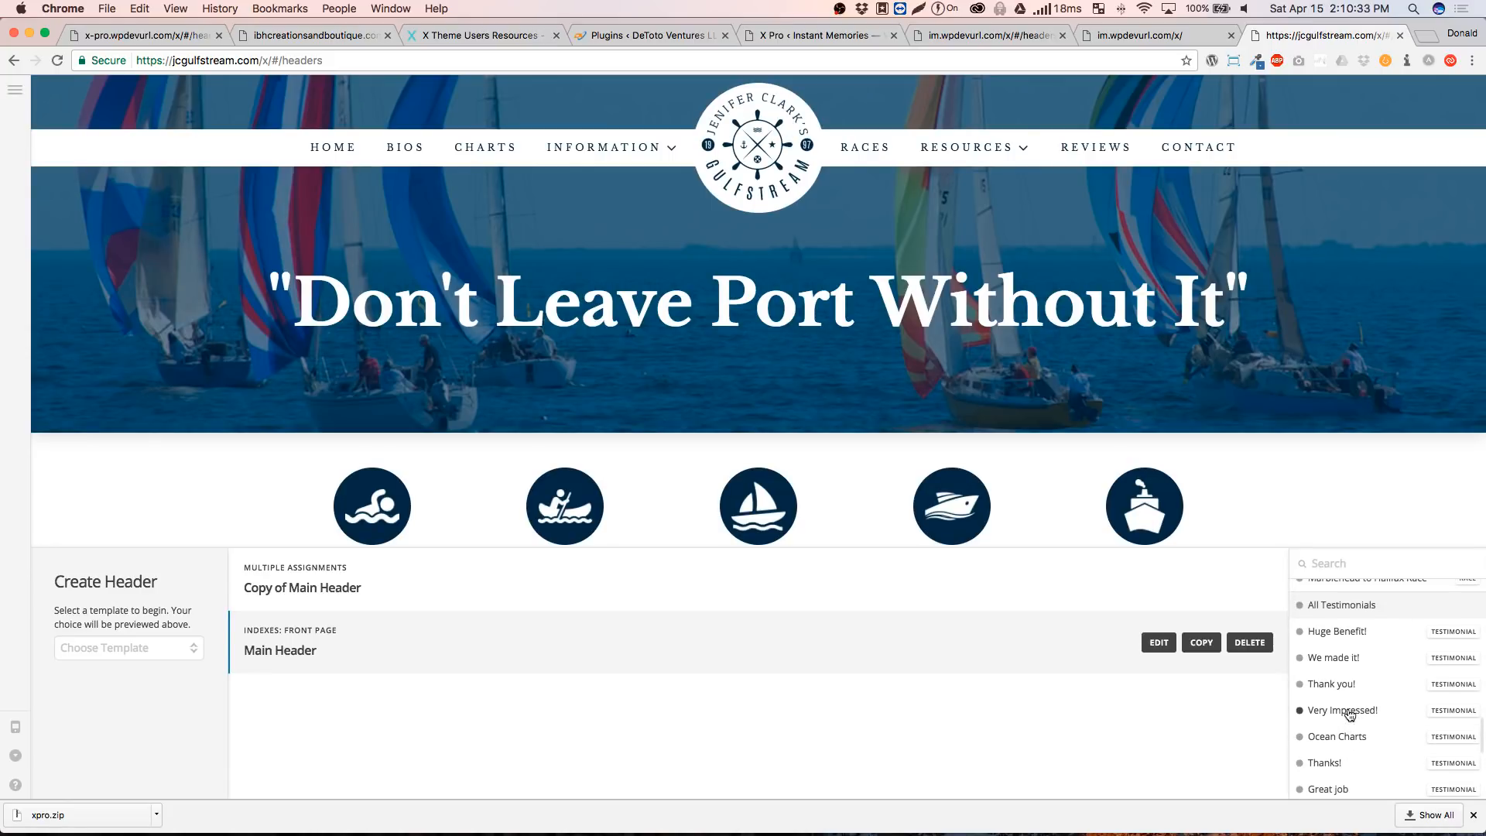
scroll(1355, 682, down, 5)
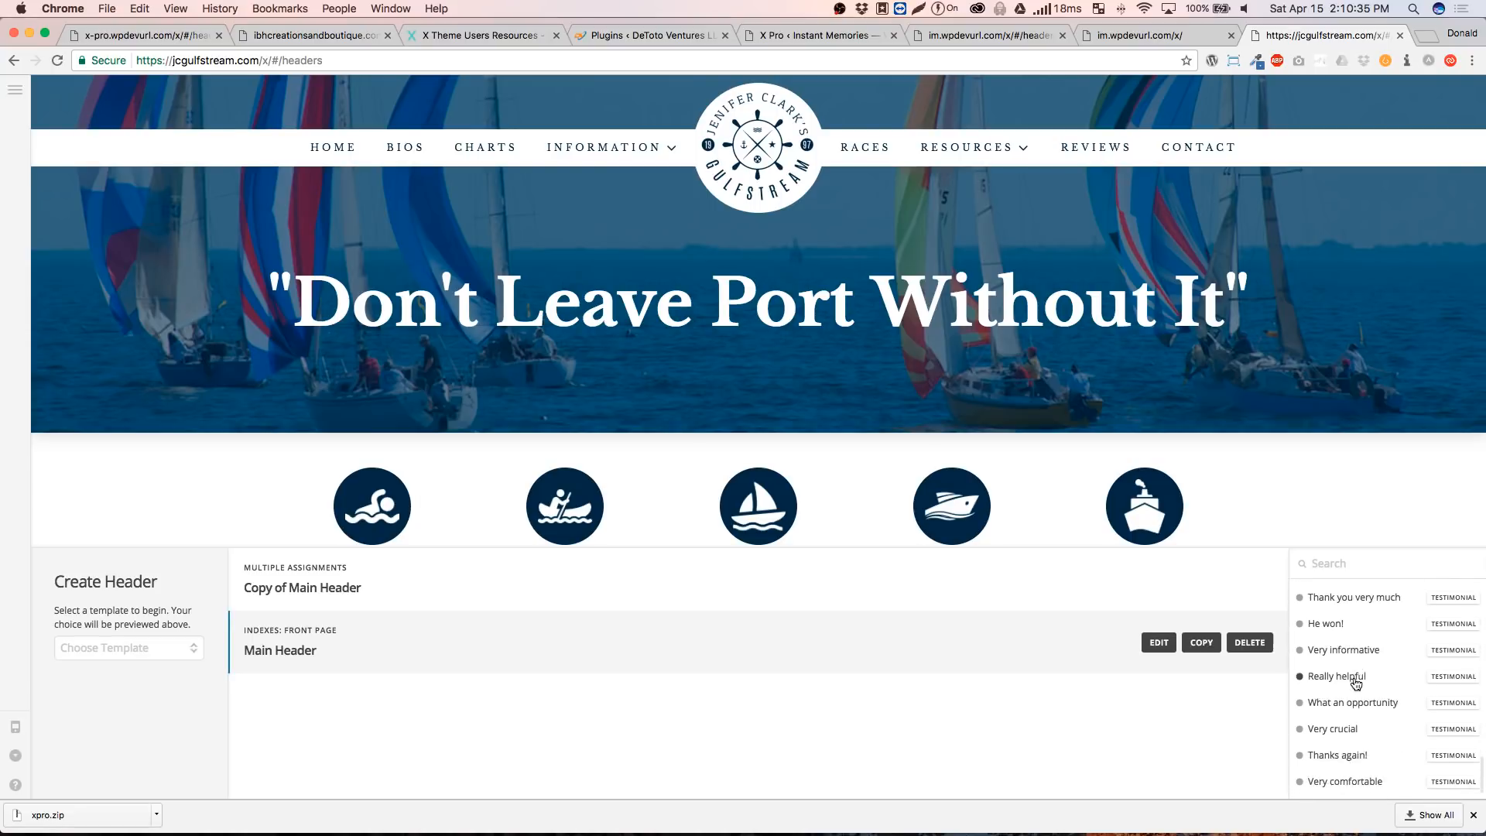
scroll(1355, 681, down, 1)
scroll(1358, 683, up, 15)
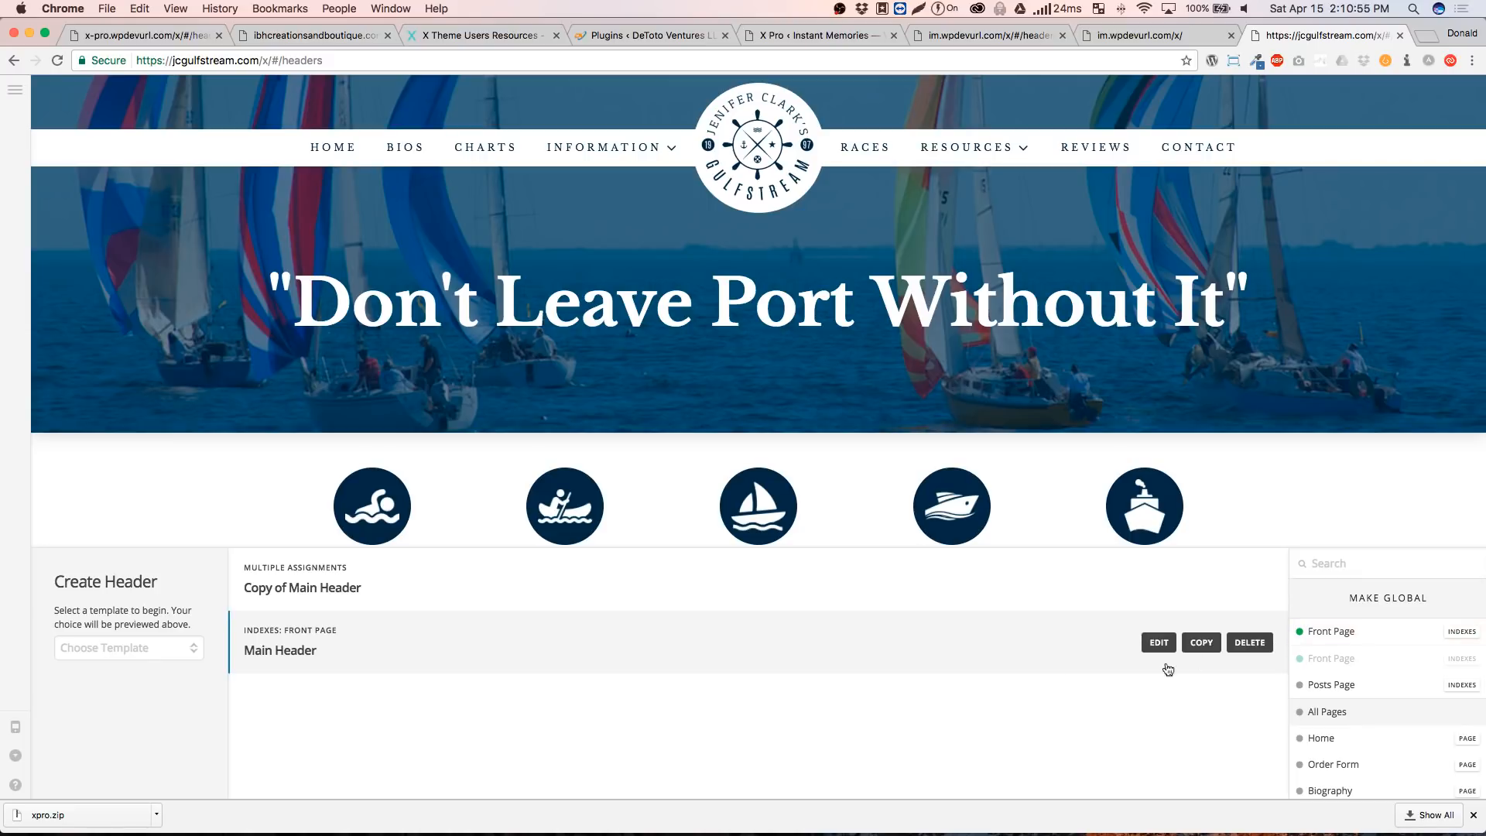
Preview Copy of Main Header, open the live jcgulfstream.com home page separately and close the builder
click(752, 581)
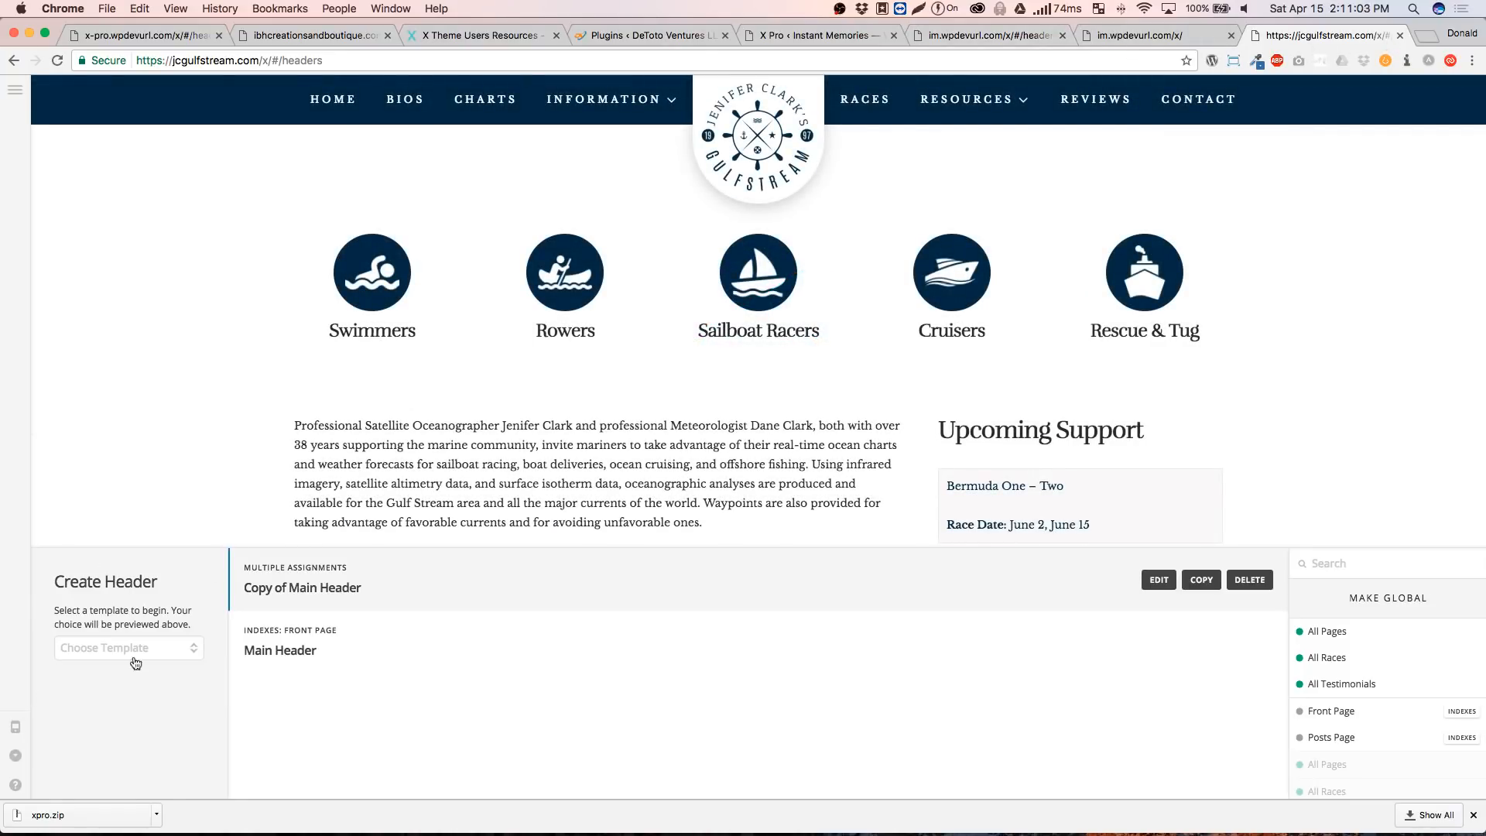
click(777, 128)
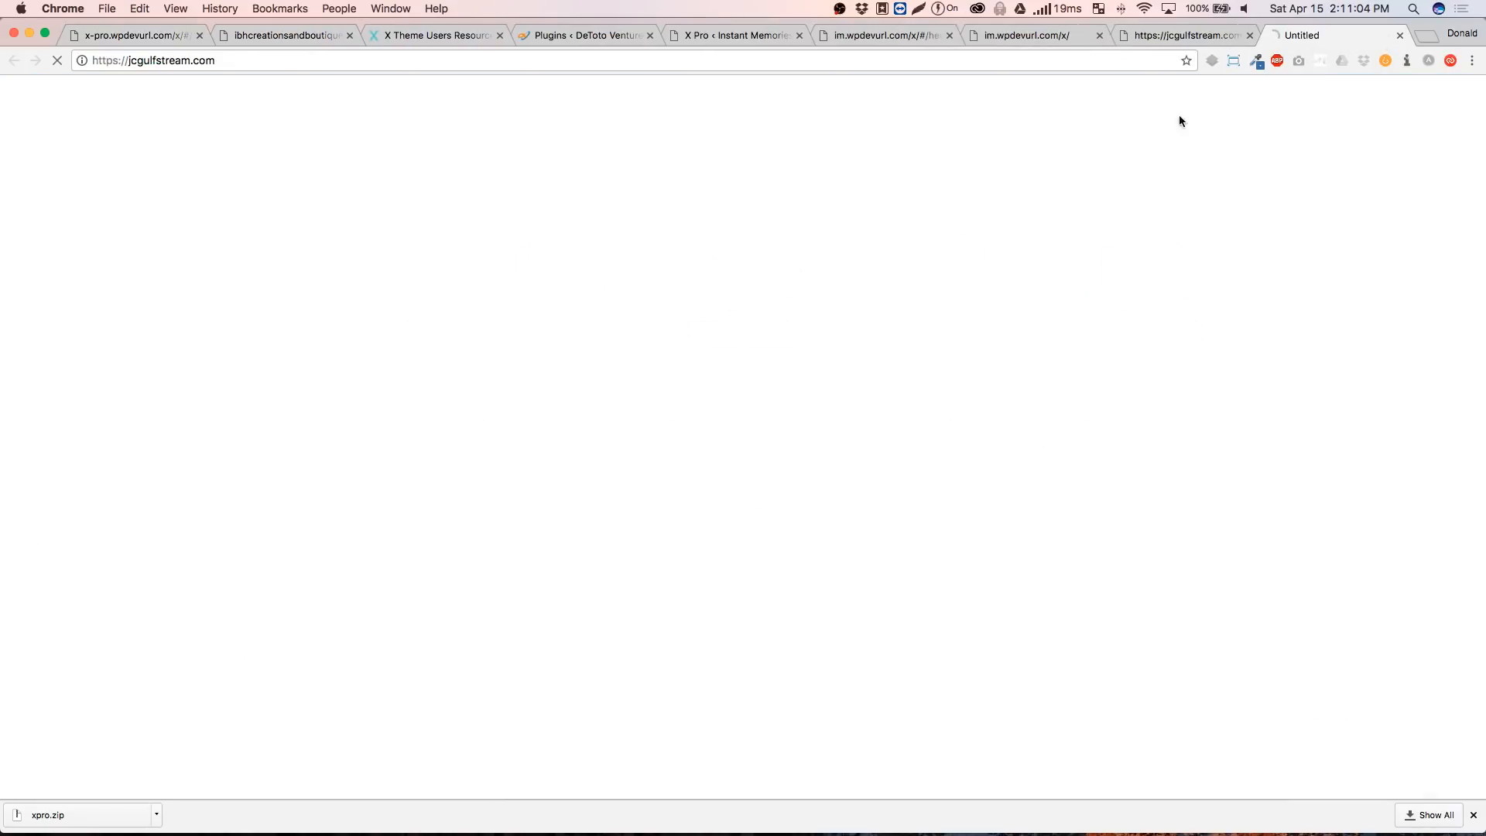
click(1252, 38)
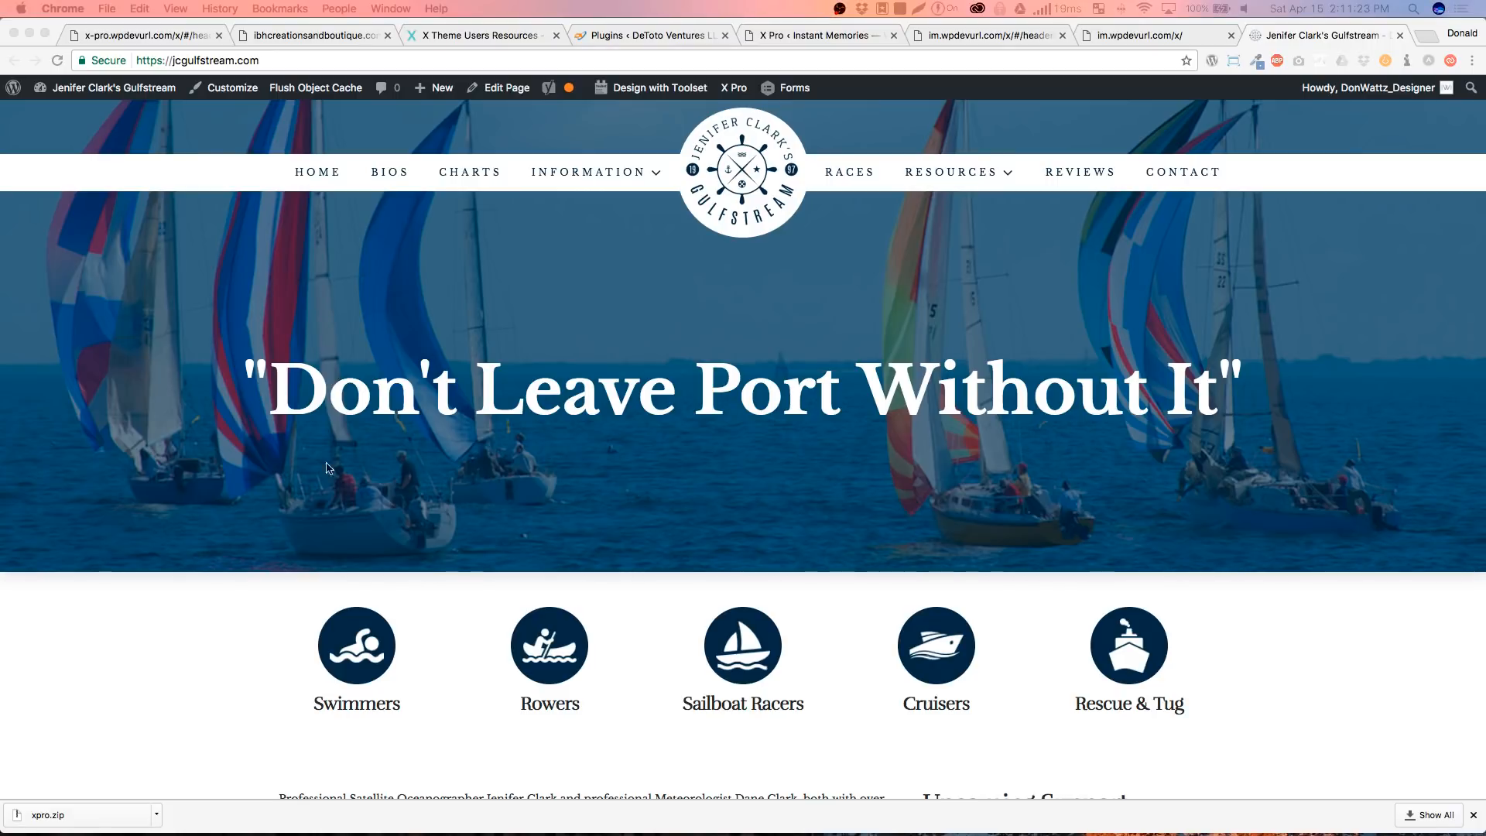
Examine the live home page down to its footer, including the Disclaimer pop-up
scroll(313, 470, down, 4)
scroll(313, 470, down, 1)
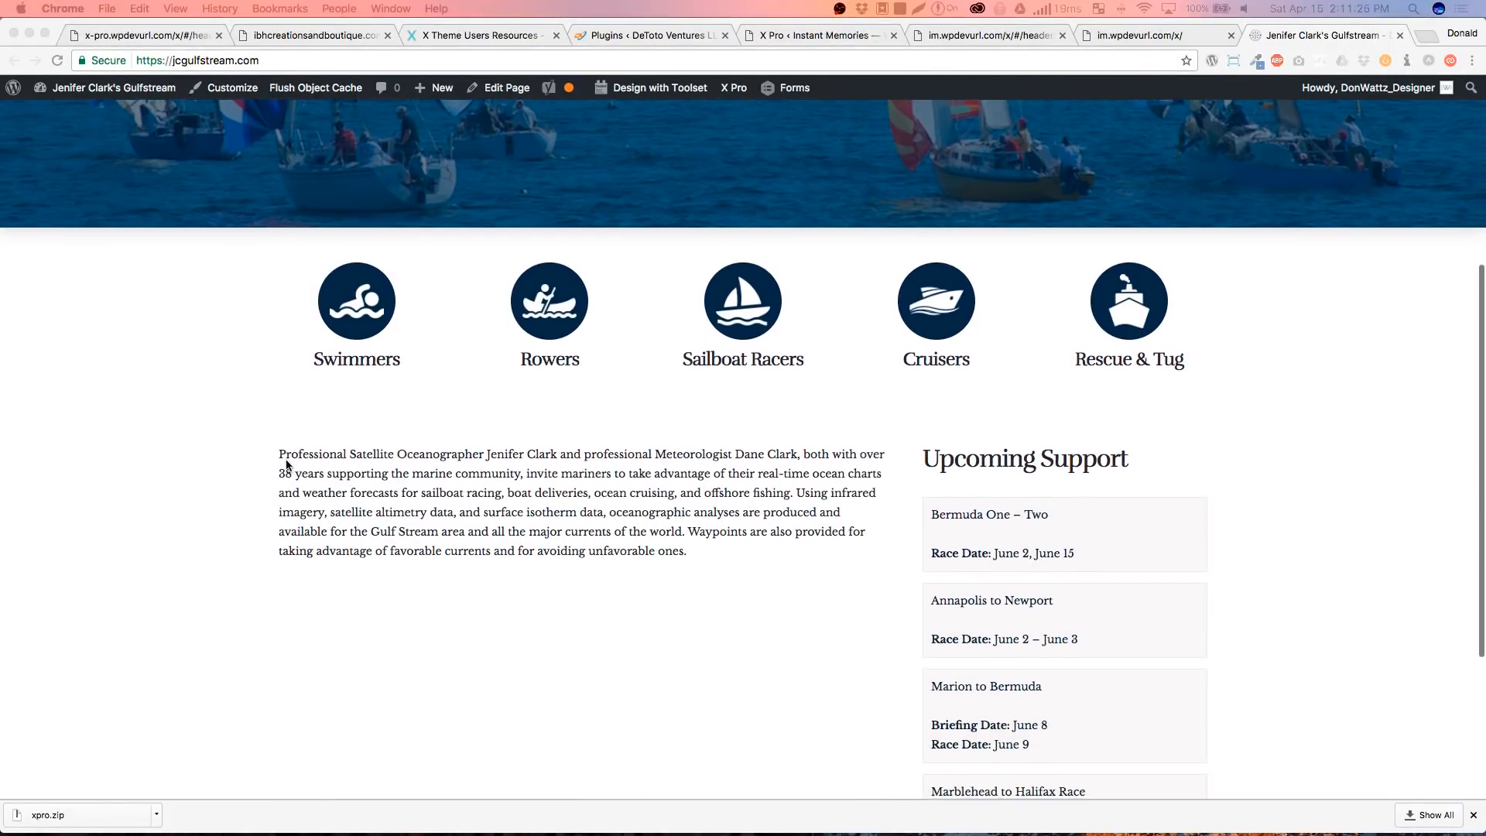
scroll(286, 468, down, 4)
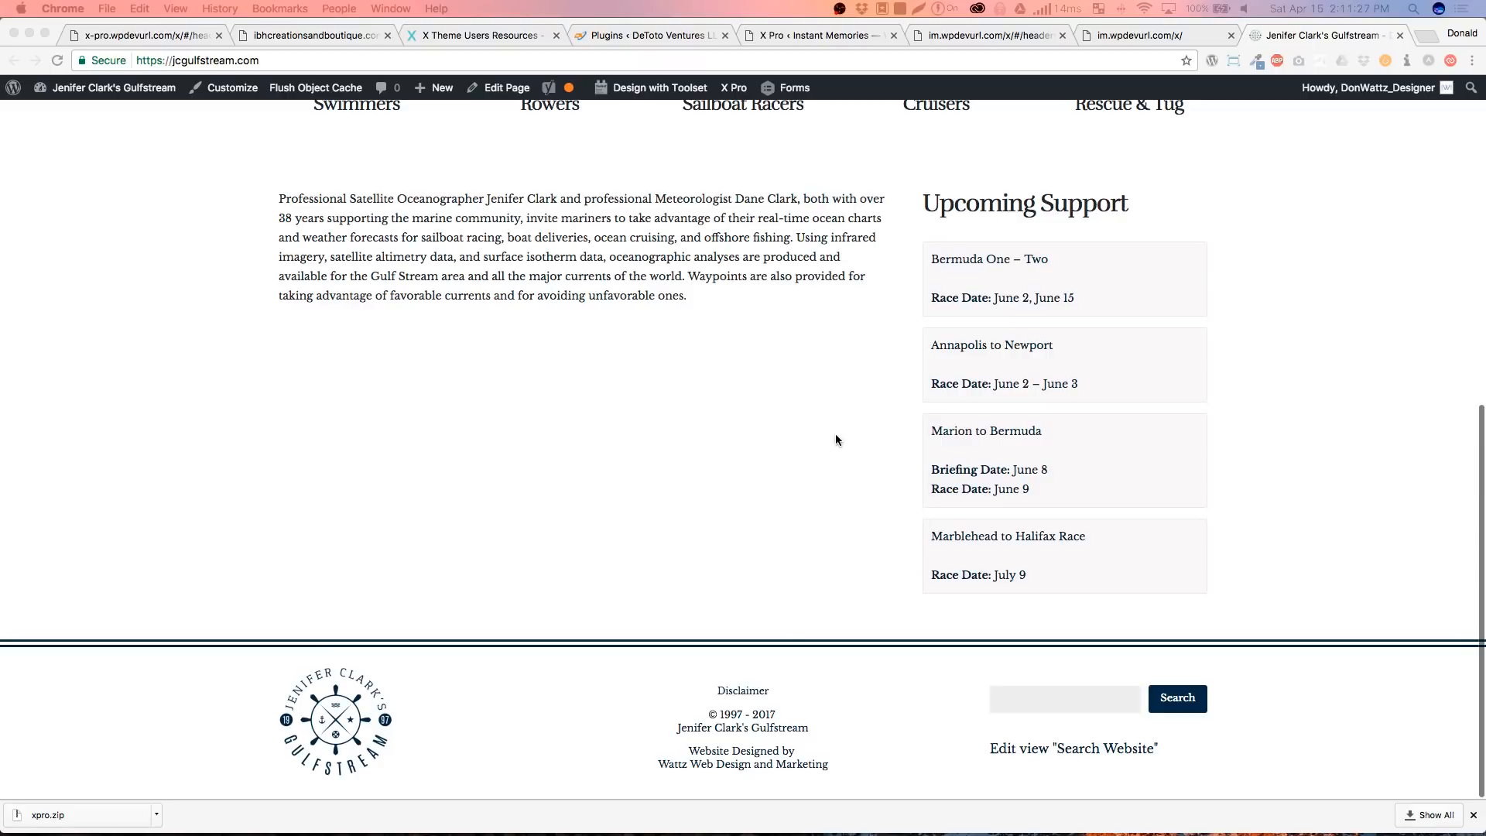
click(748, 692)
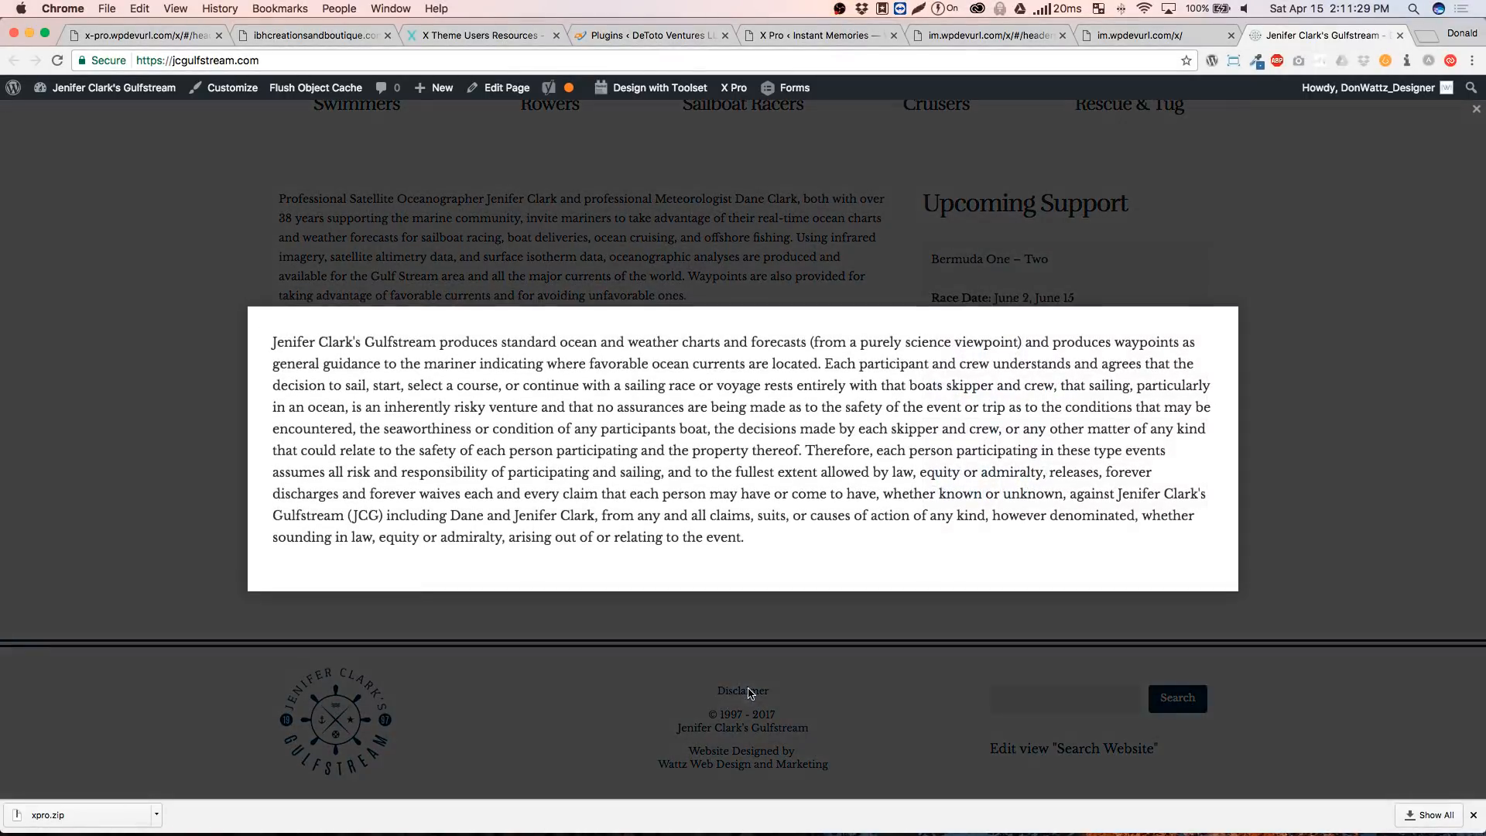
click(154, 447)
scroll(411, 456, up, 3)
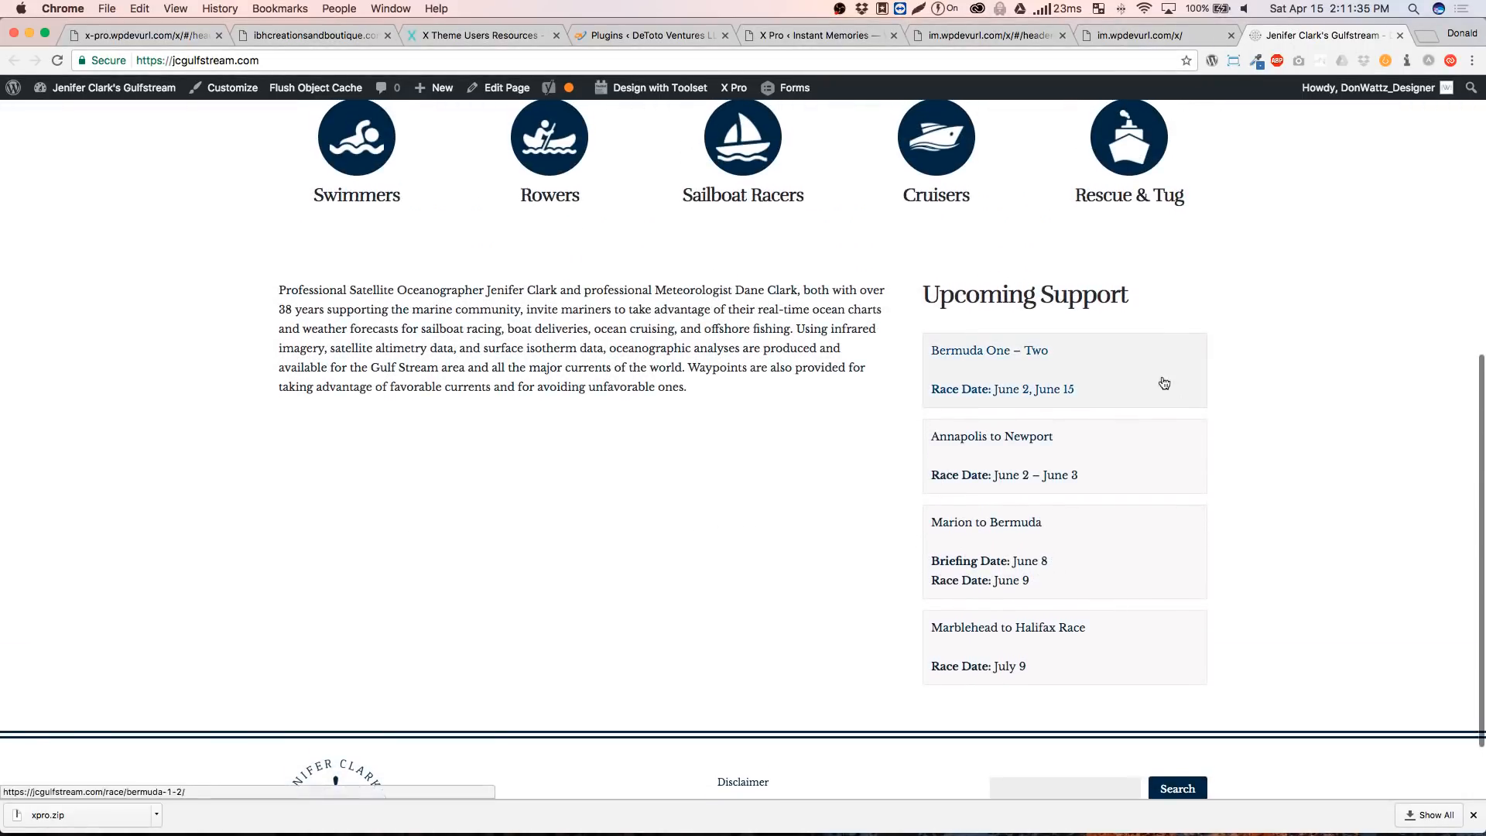
scroll(952, 603, up, 7)
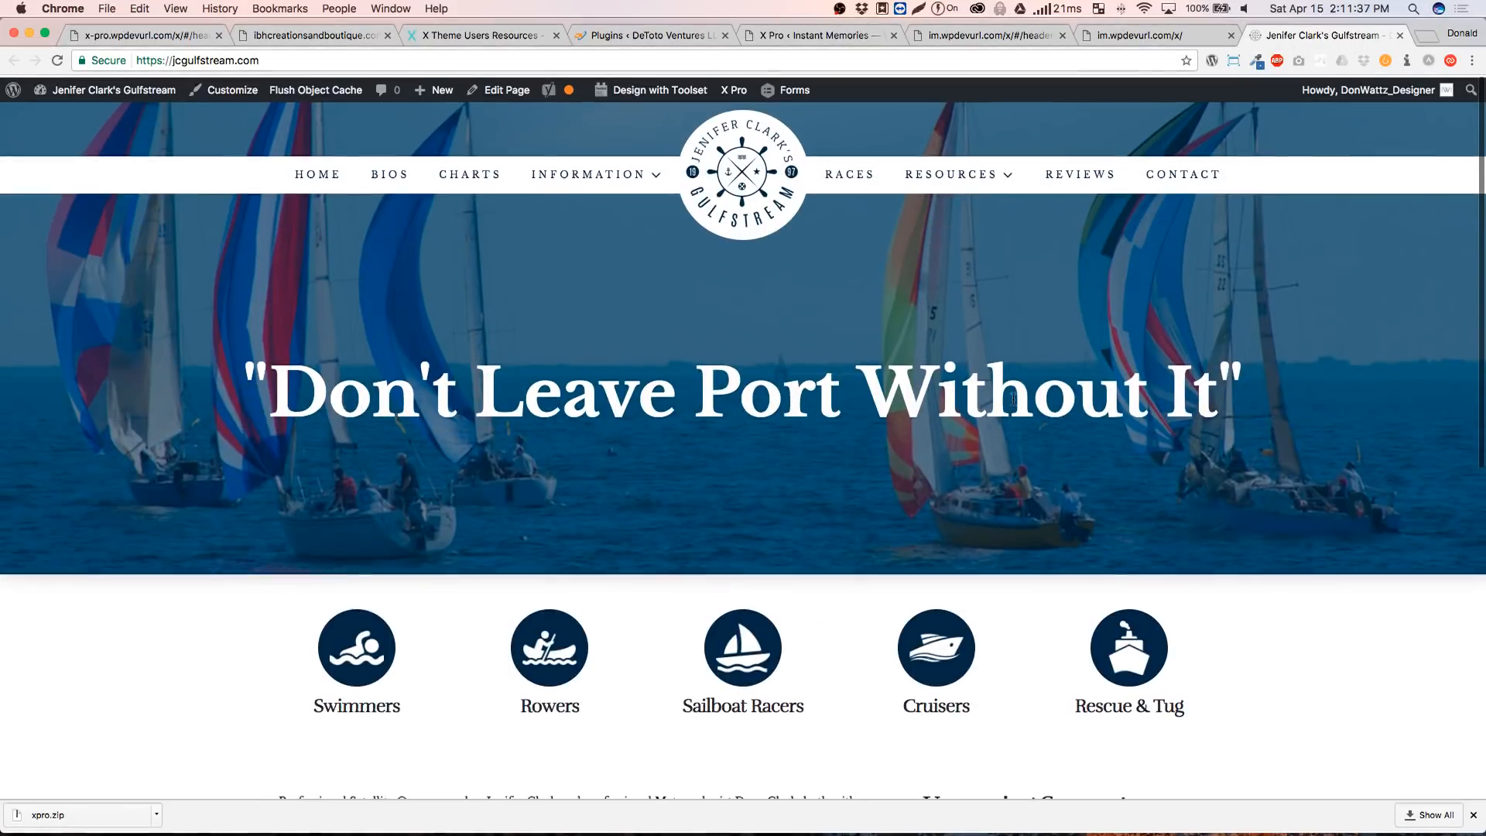
Compare the live header on the Races page with the one on the home page
click(801, 205)
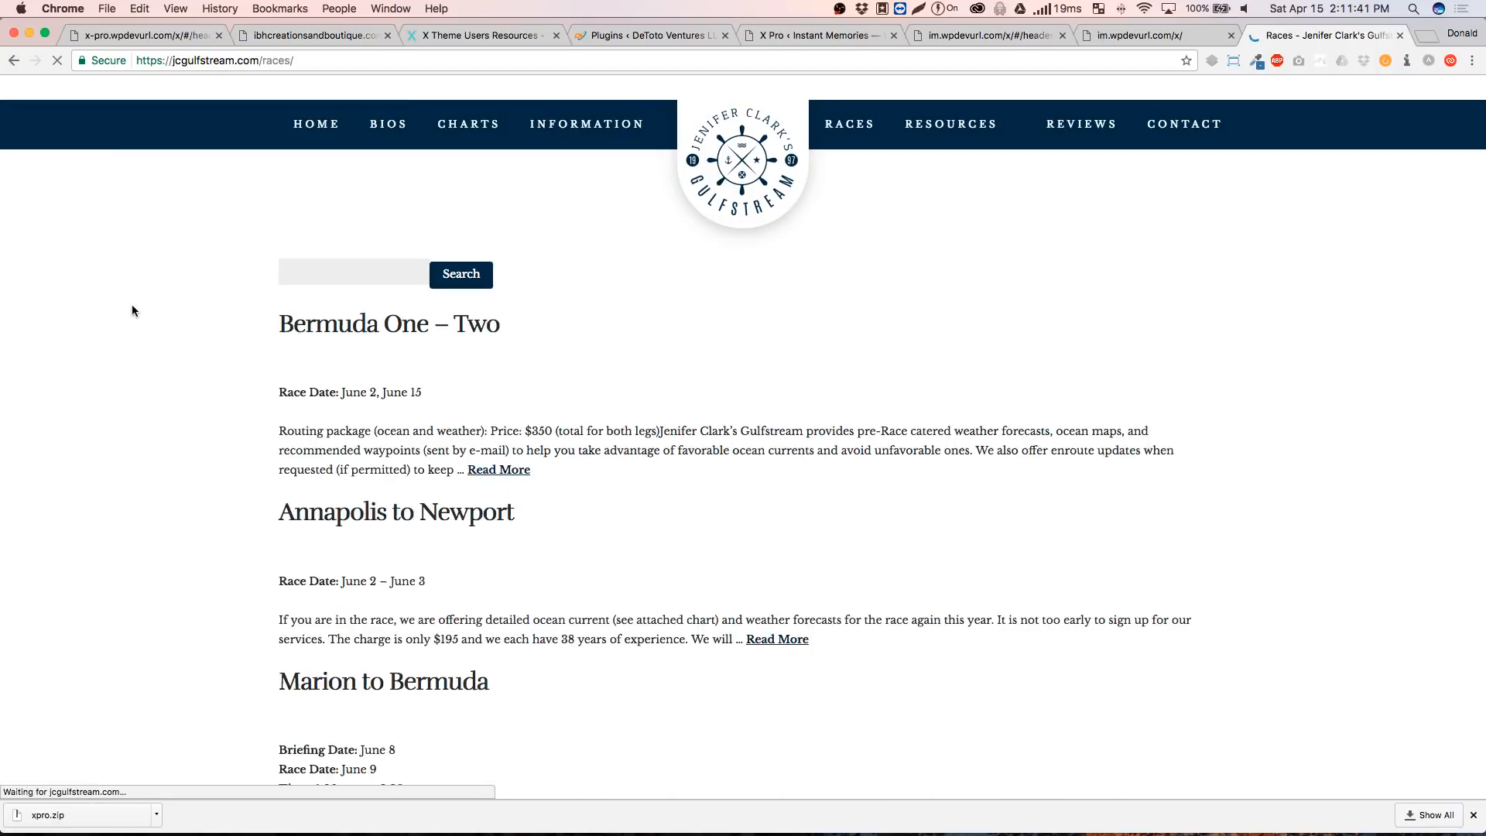
scroll(135, 311, down, 5)
scroll(137, 311, up, 5)
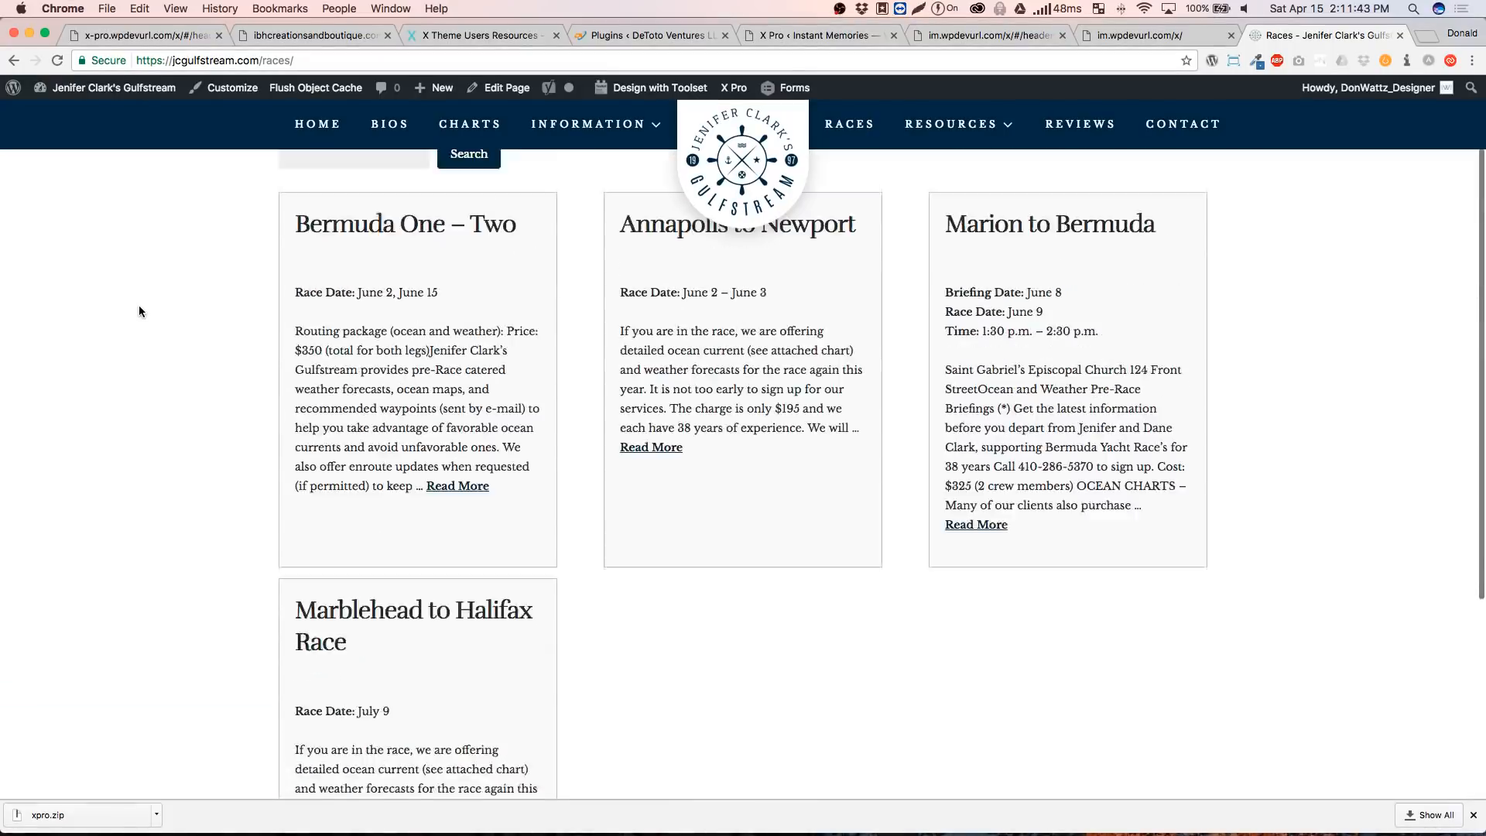
click(749, 160)
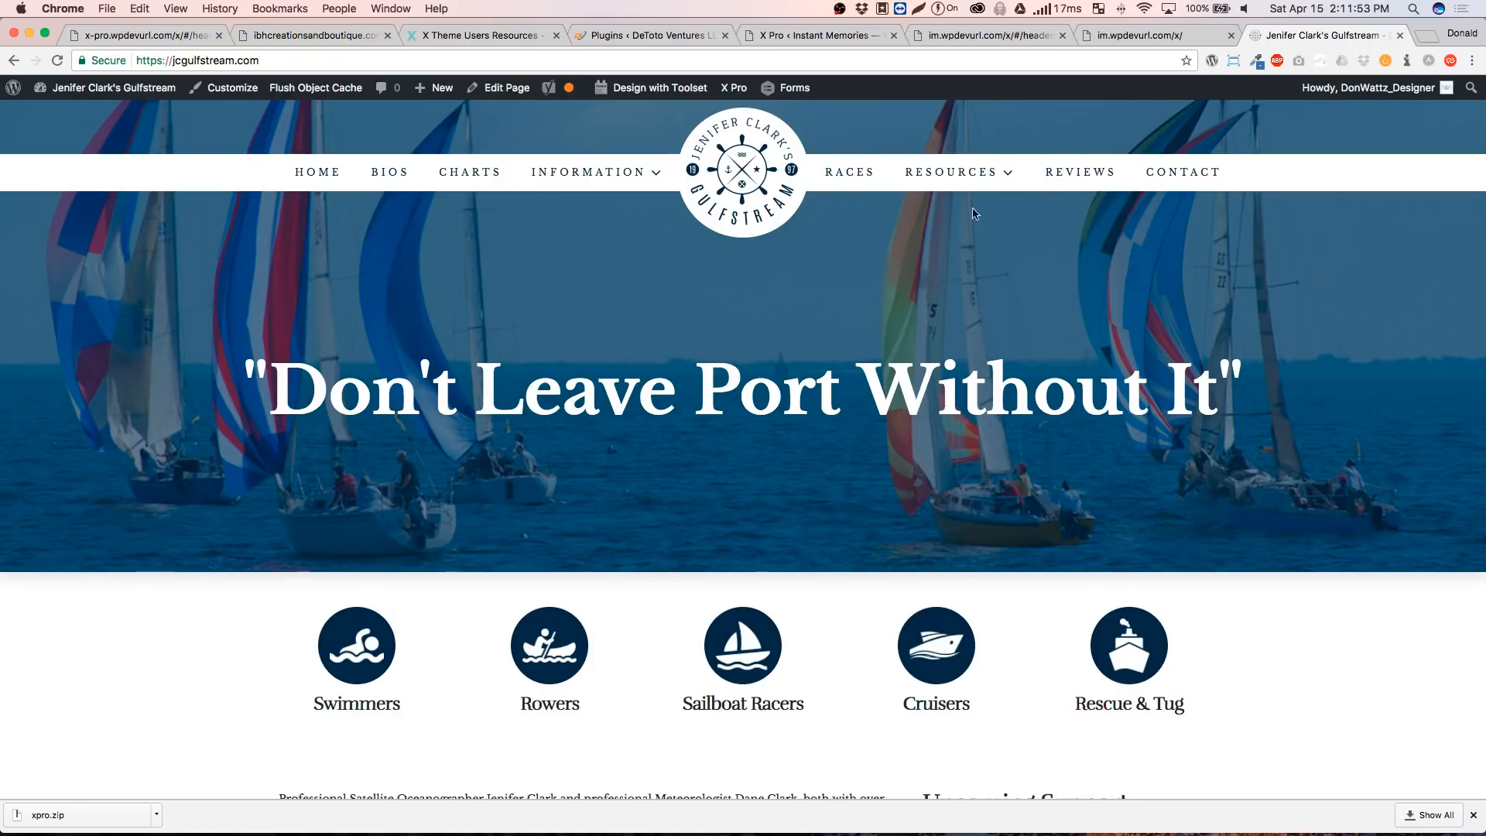
click(864, 184)
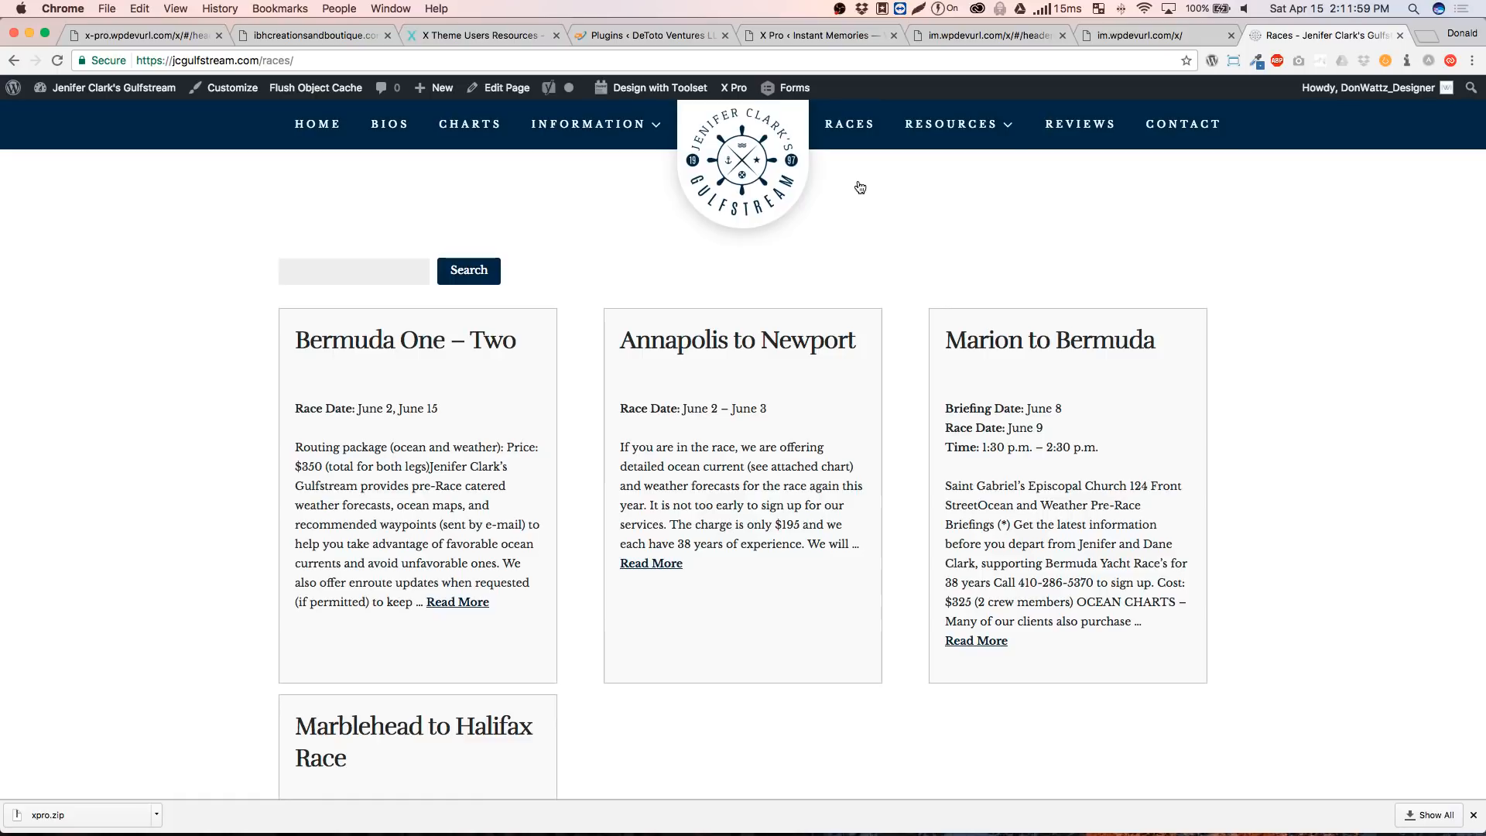
Launch X Pro from the Races page and open Copy of Main Header for editing
mouse_move(733, 87)
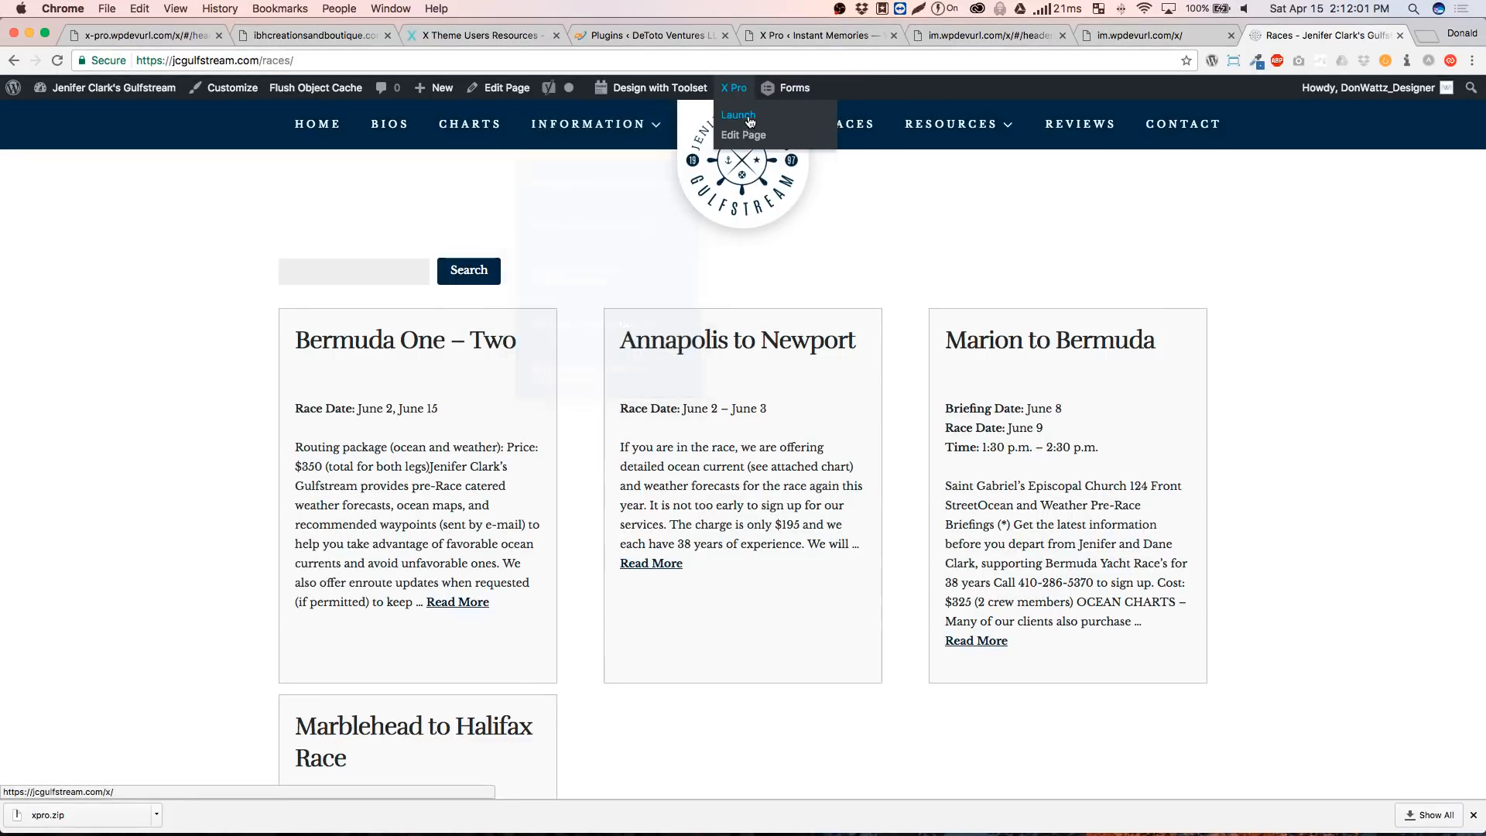
click(750, 122)
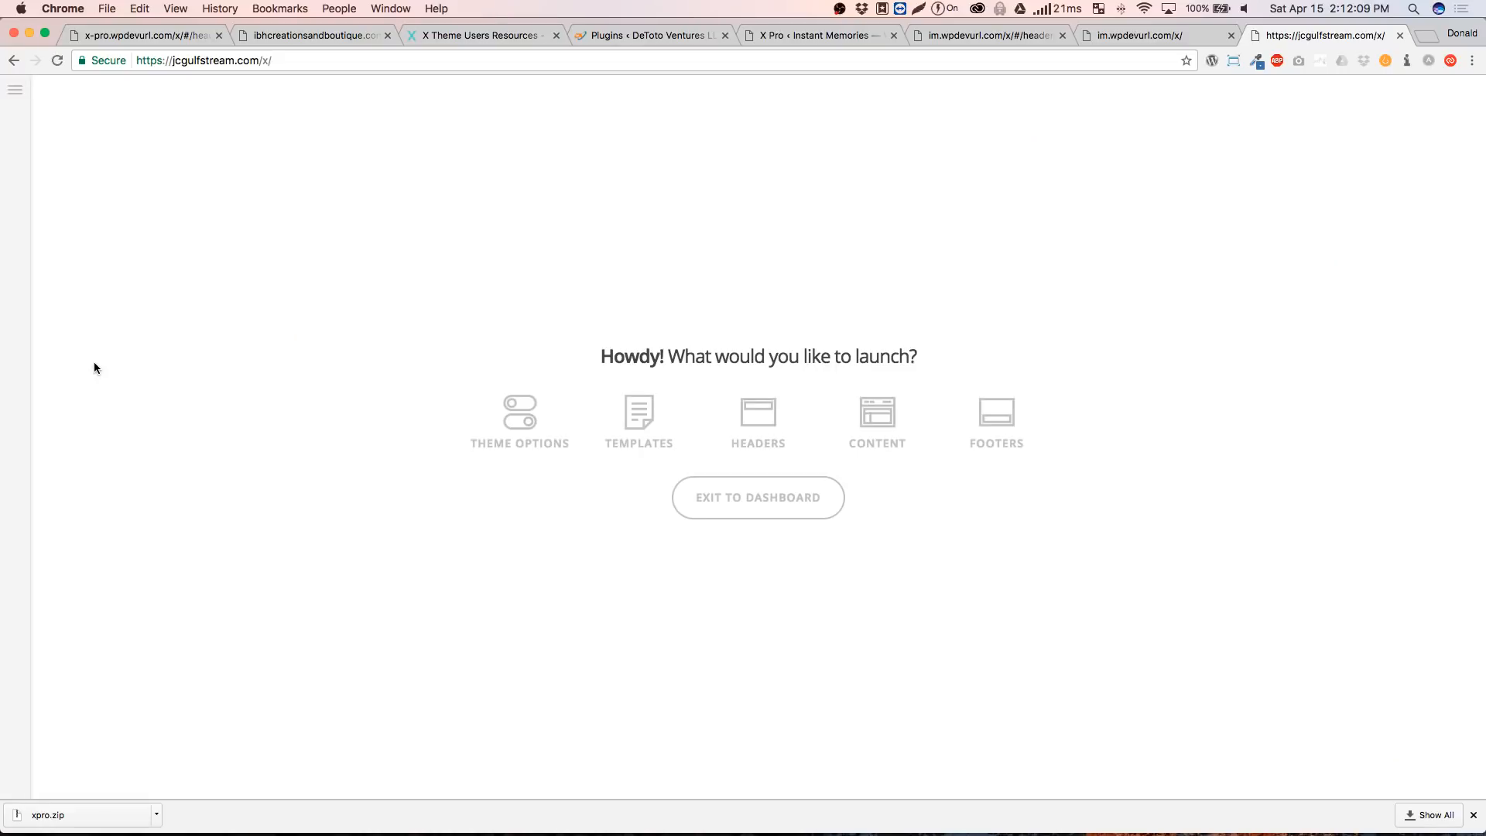
click(776, 439)
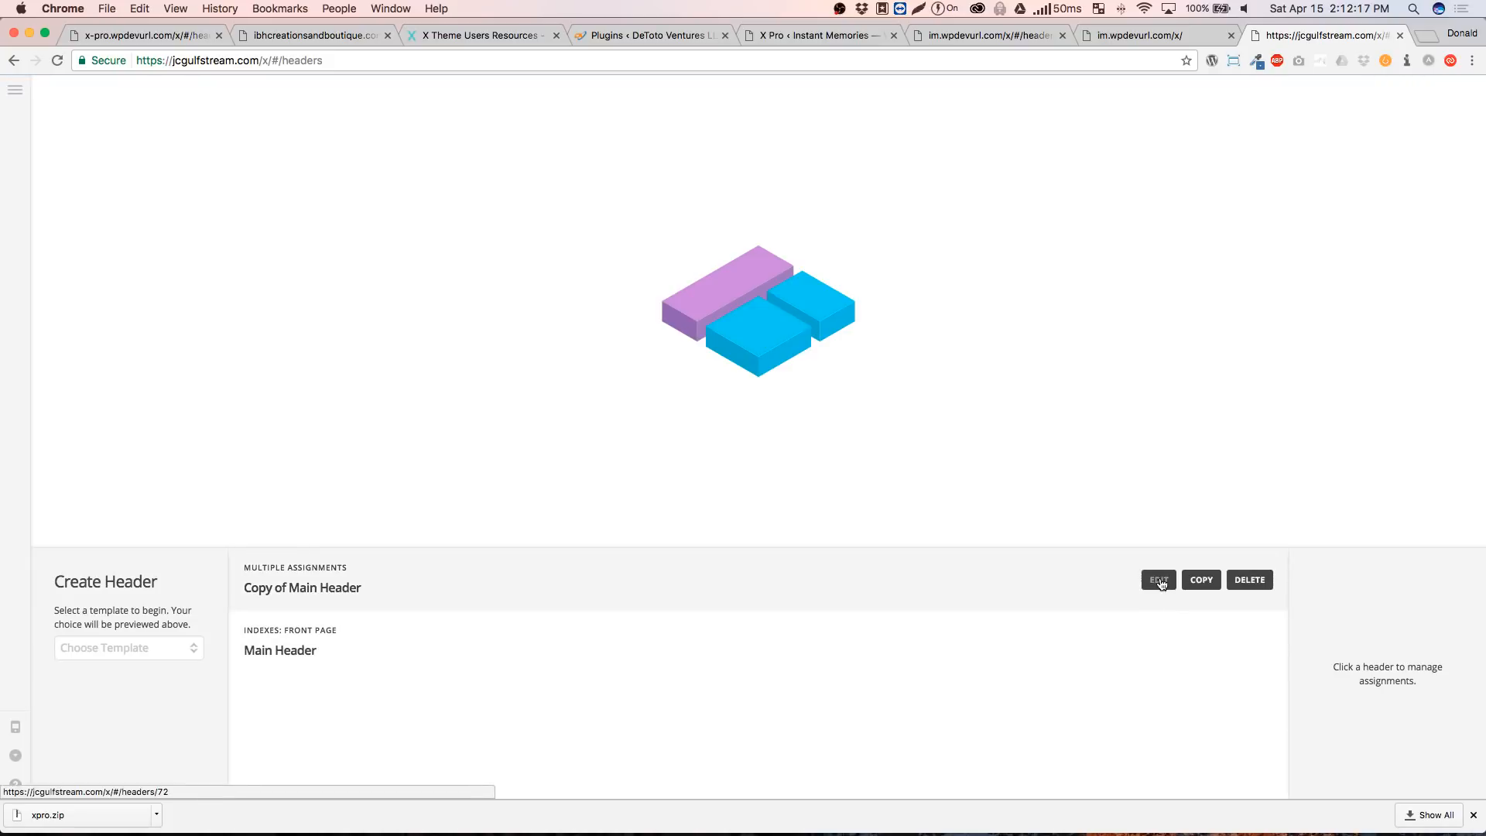
click(571, 597)
click(742, 574)
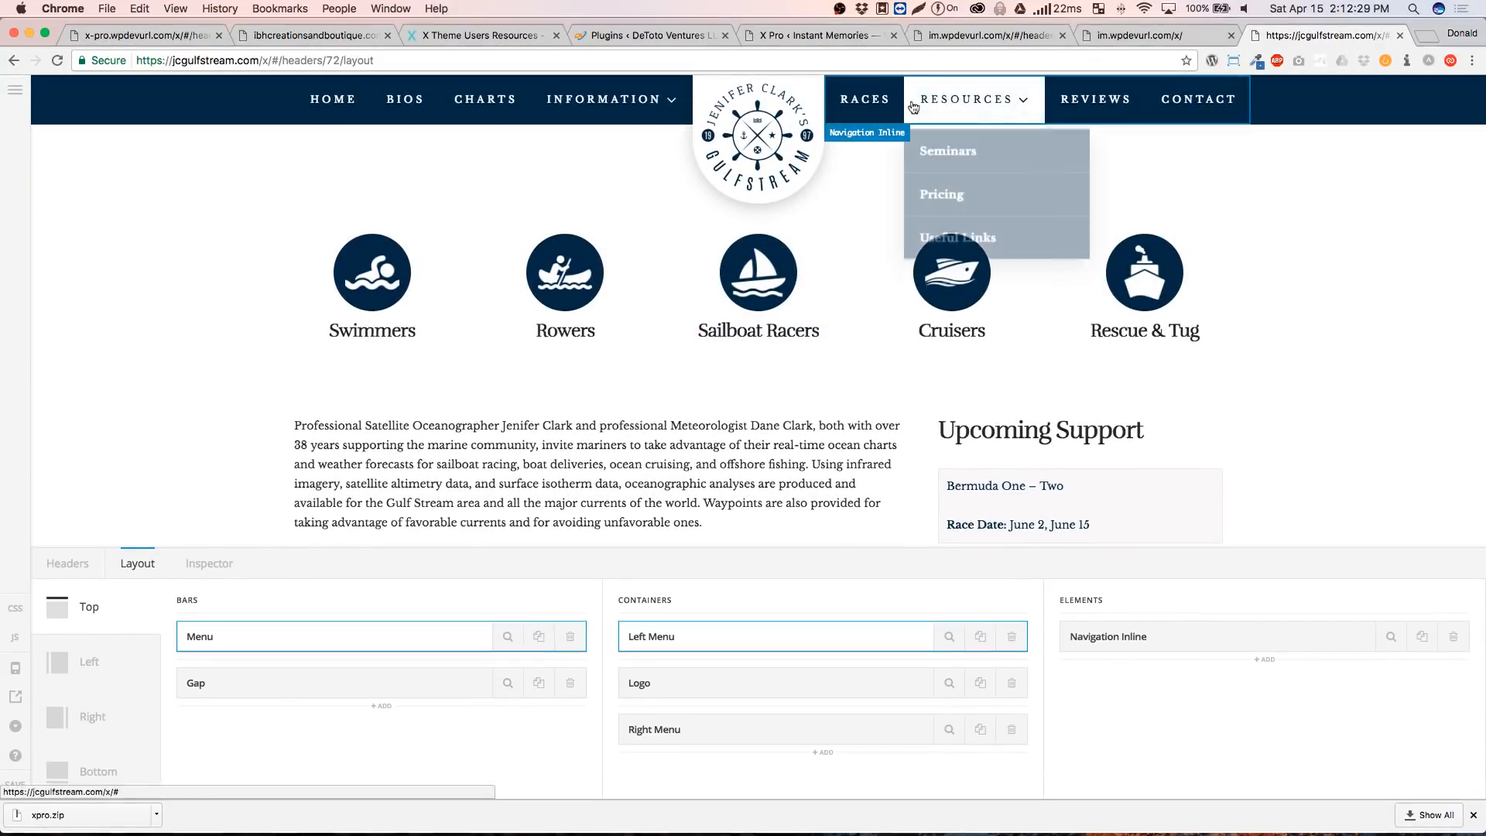
Open the header logo image's customization settings and examine its assigned CSS class
click(705, 102)
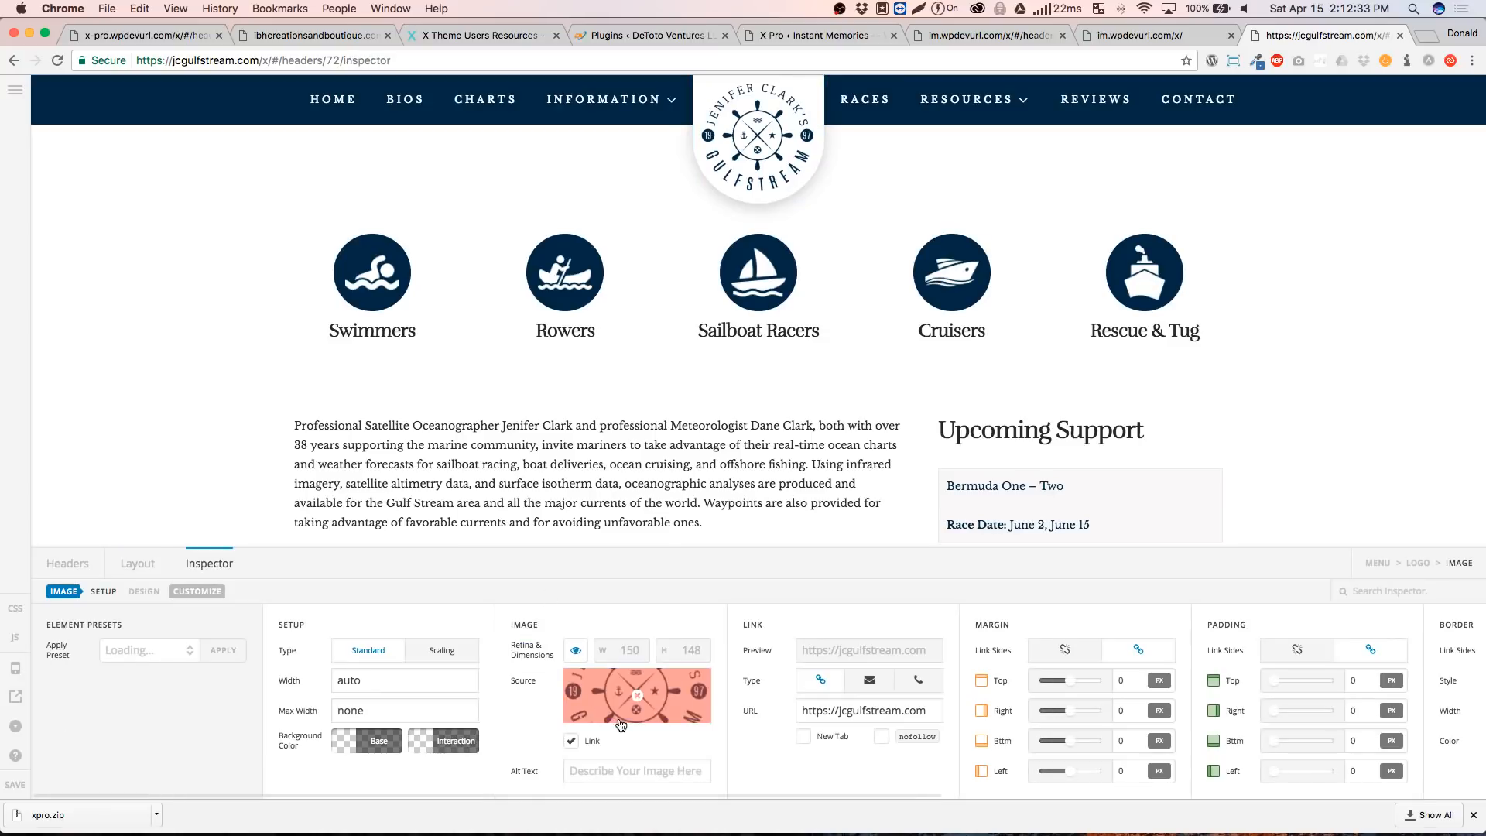
click(197, 592)
drag(434, 680, 295, 684)
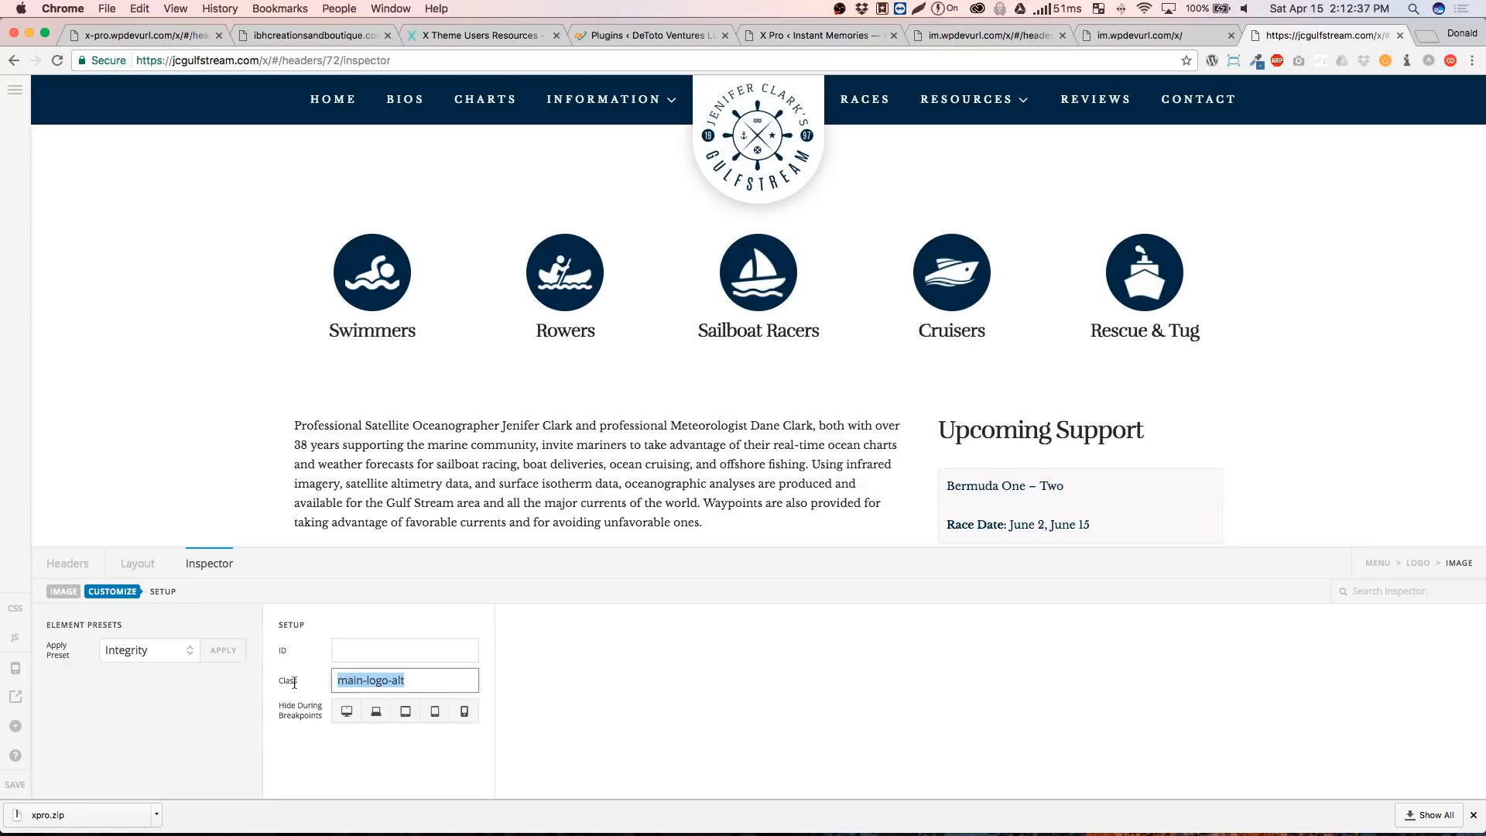
click(417, 682)
drag(409, 681, 337, 683)
Open the header's custom CSS and examine the .main-logo and .main-logo-alt rules
click(19, 611)
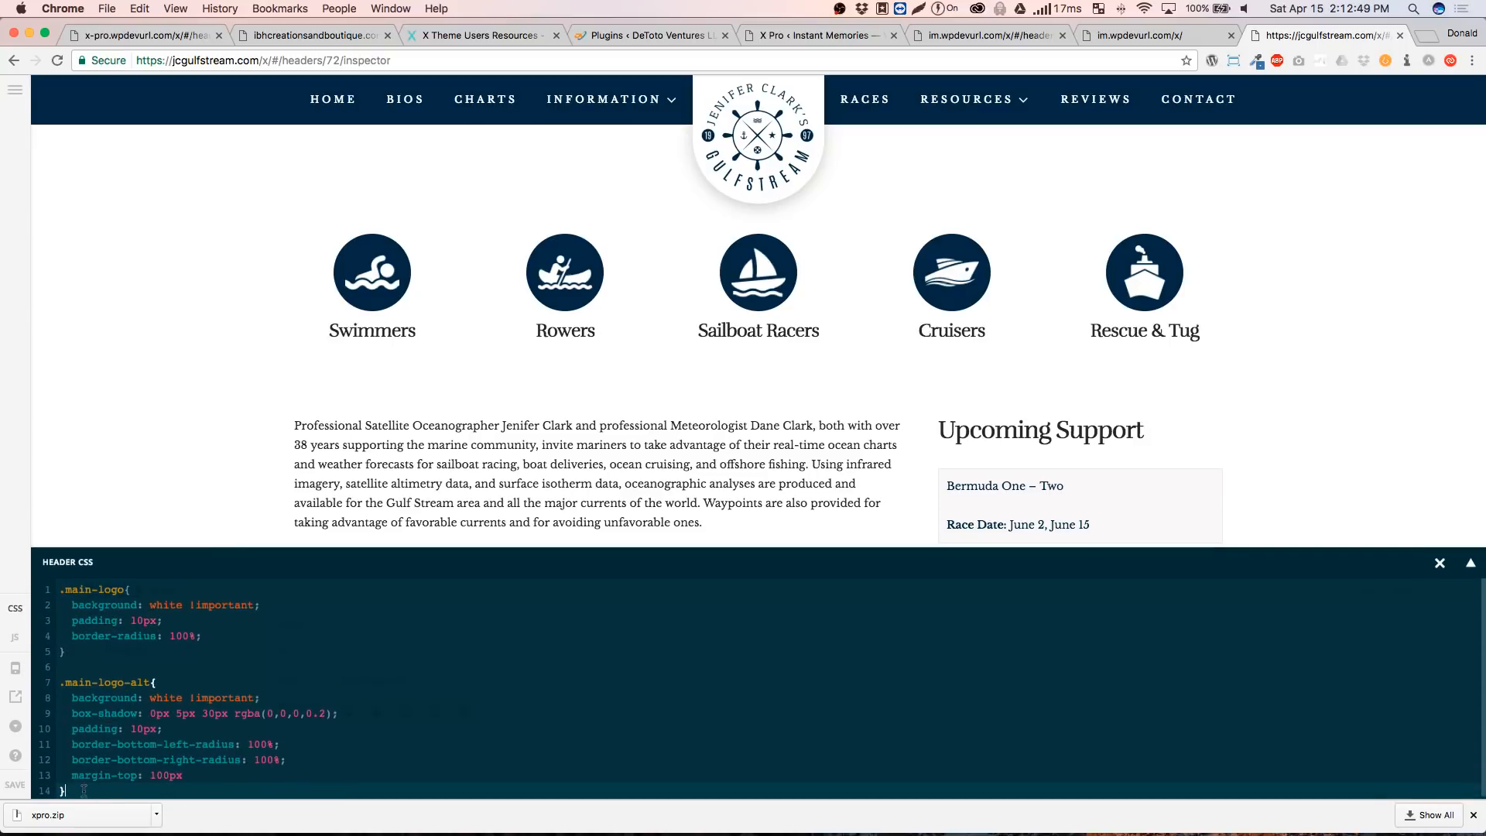
drag(83, 791, 55, 596)
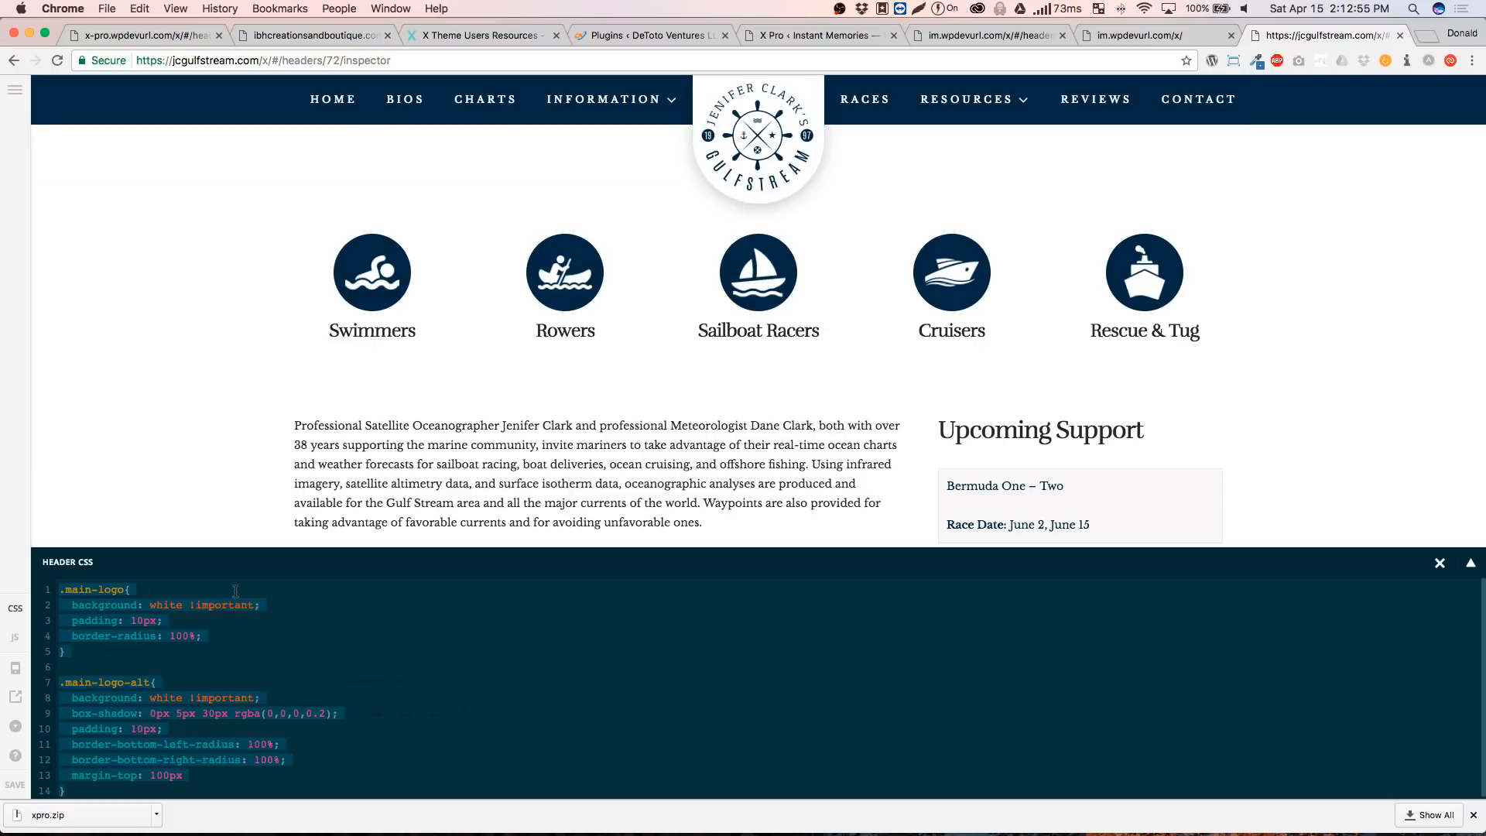
click(109, 619)
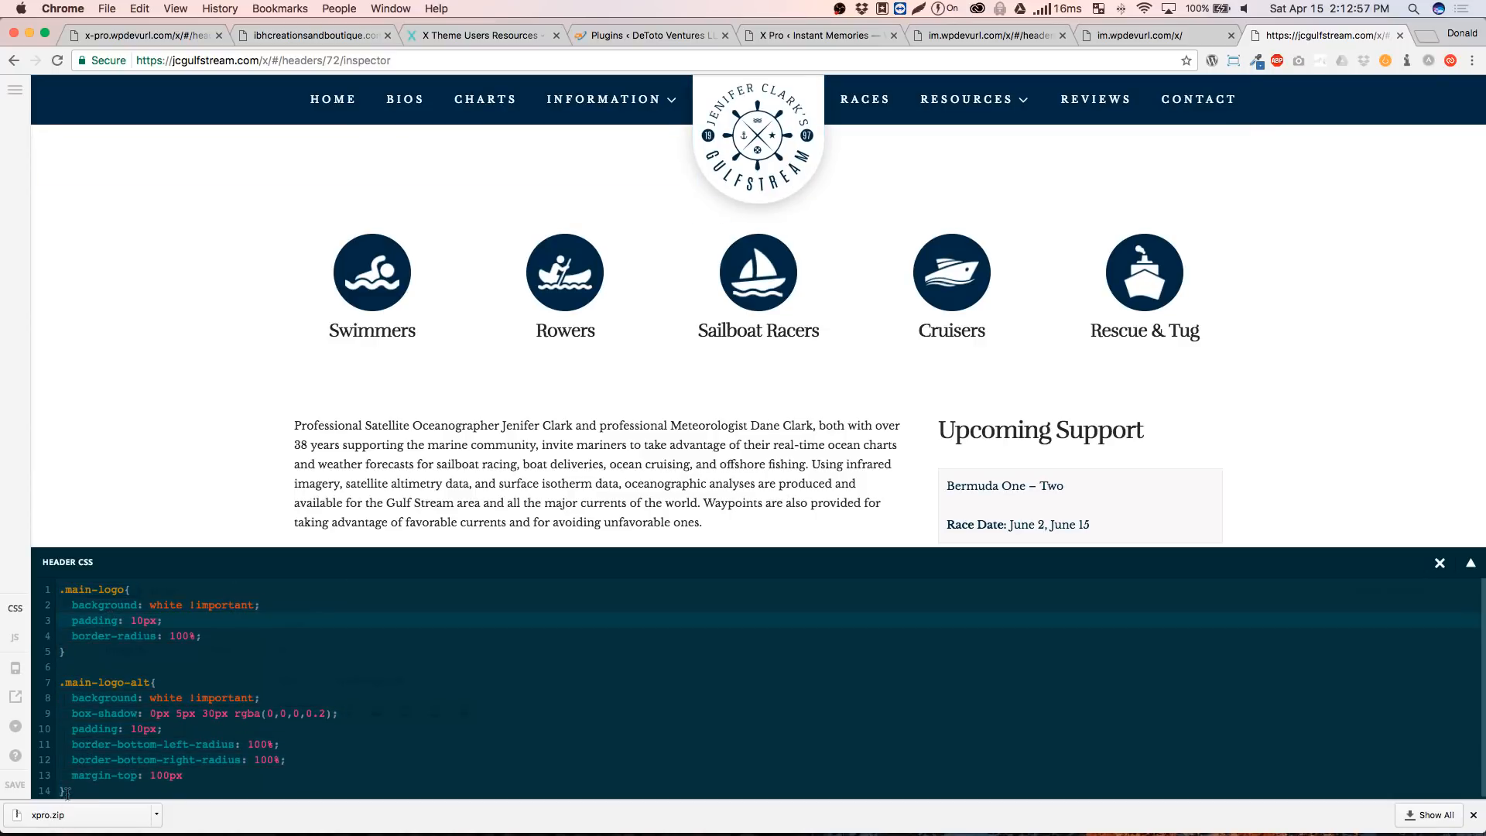
drag(67, 790, 51, 683)
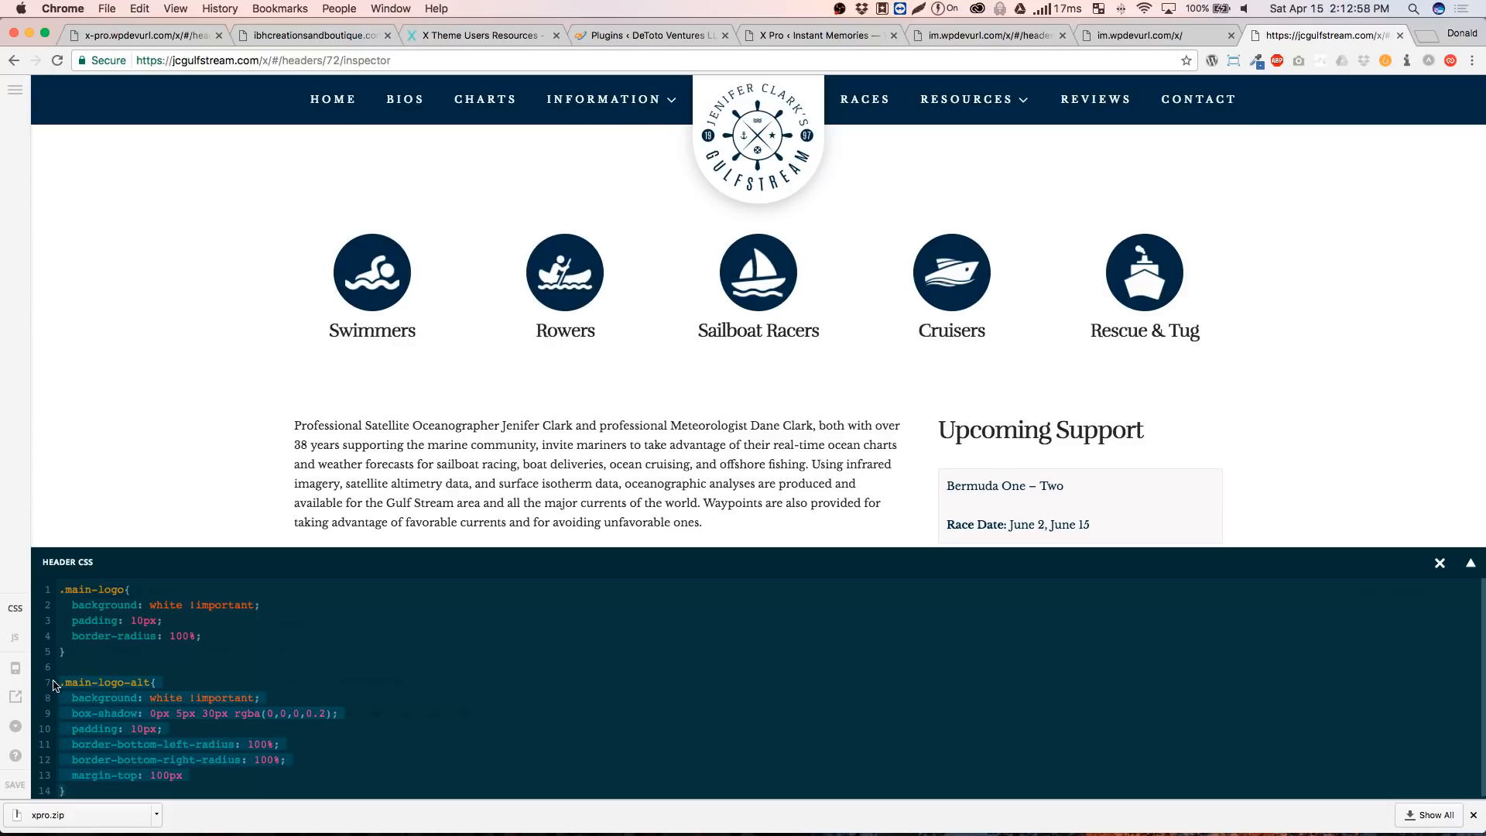
Try the .main-logo-alt background without its !important flag, and put the flag back
click(233, 696)
double_click(233, 696)
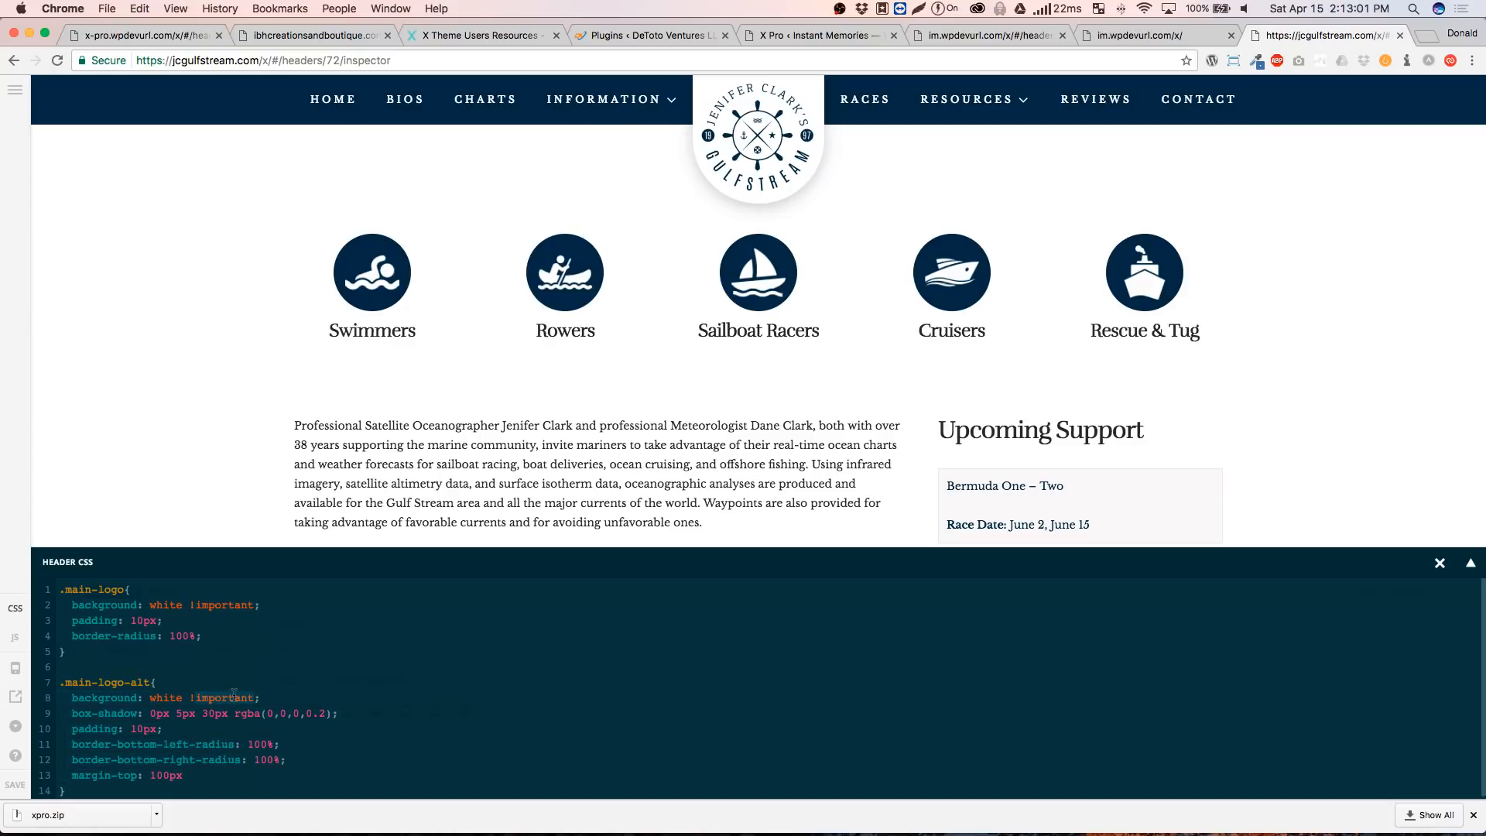
key(BackSpace)
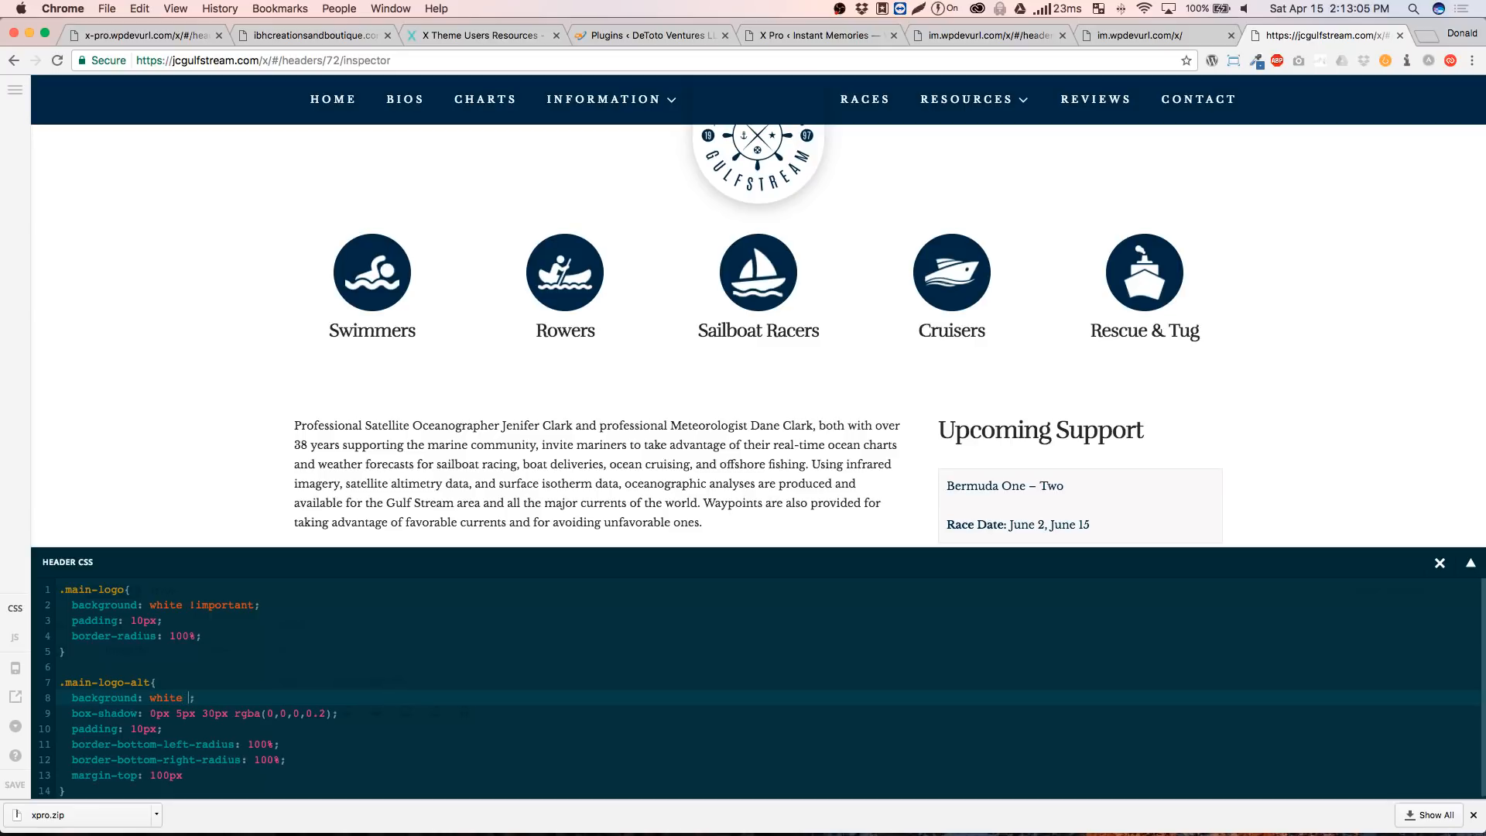
text(important)
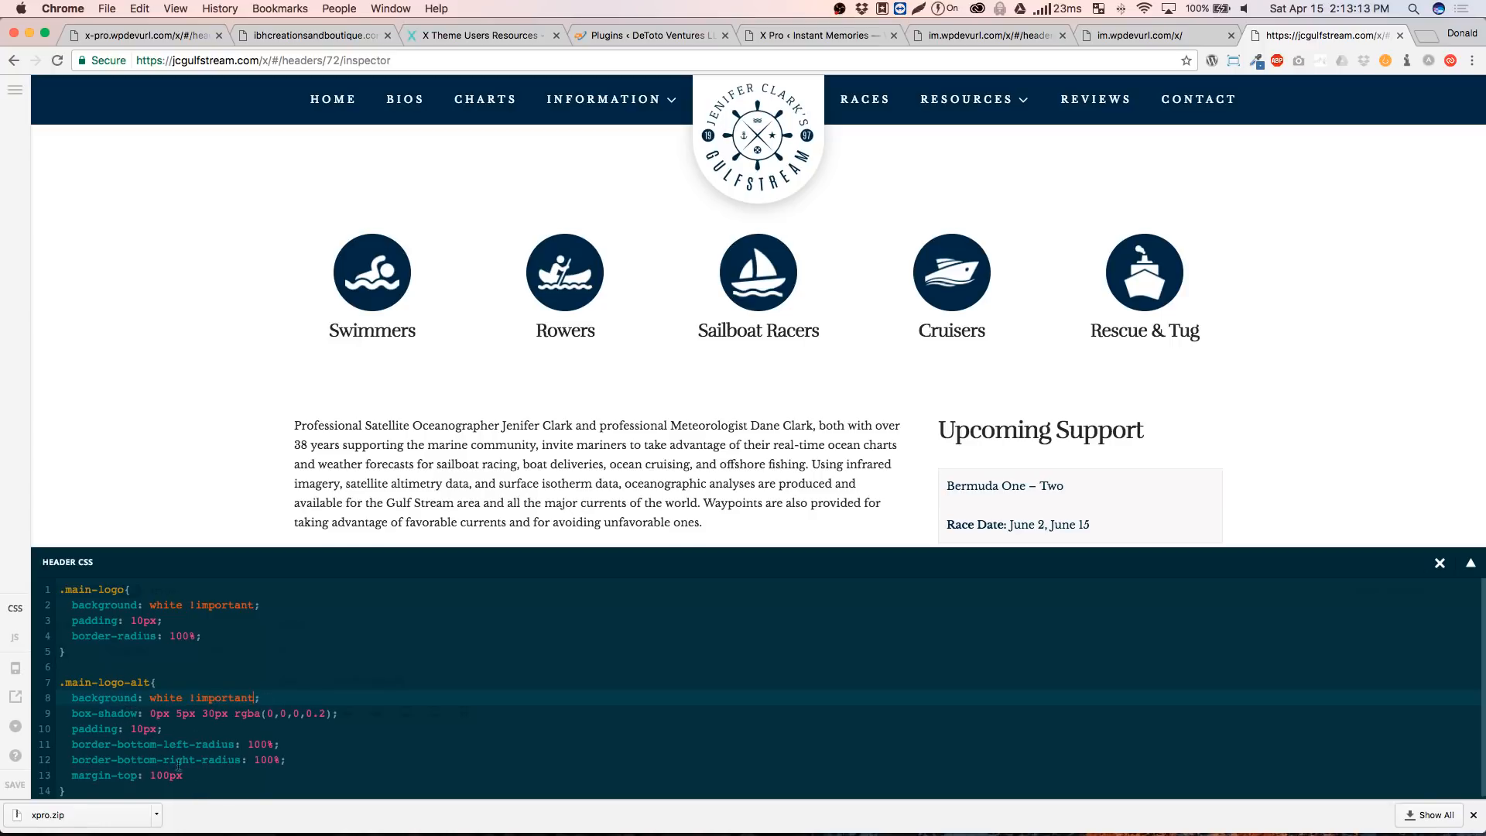
Review the complete .main-logo-alt rule and close the header CSS editor
drag(186, 775, 54, 688)
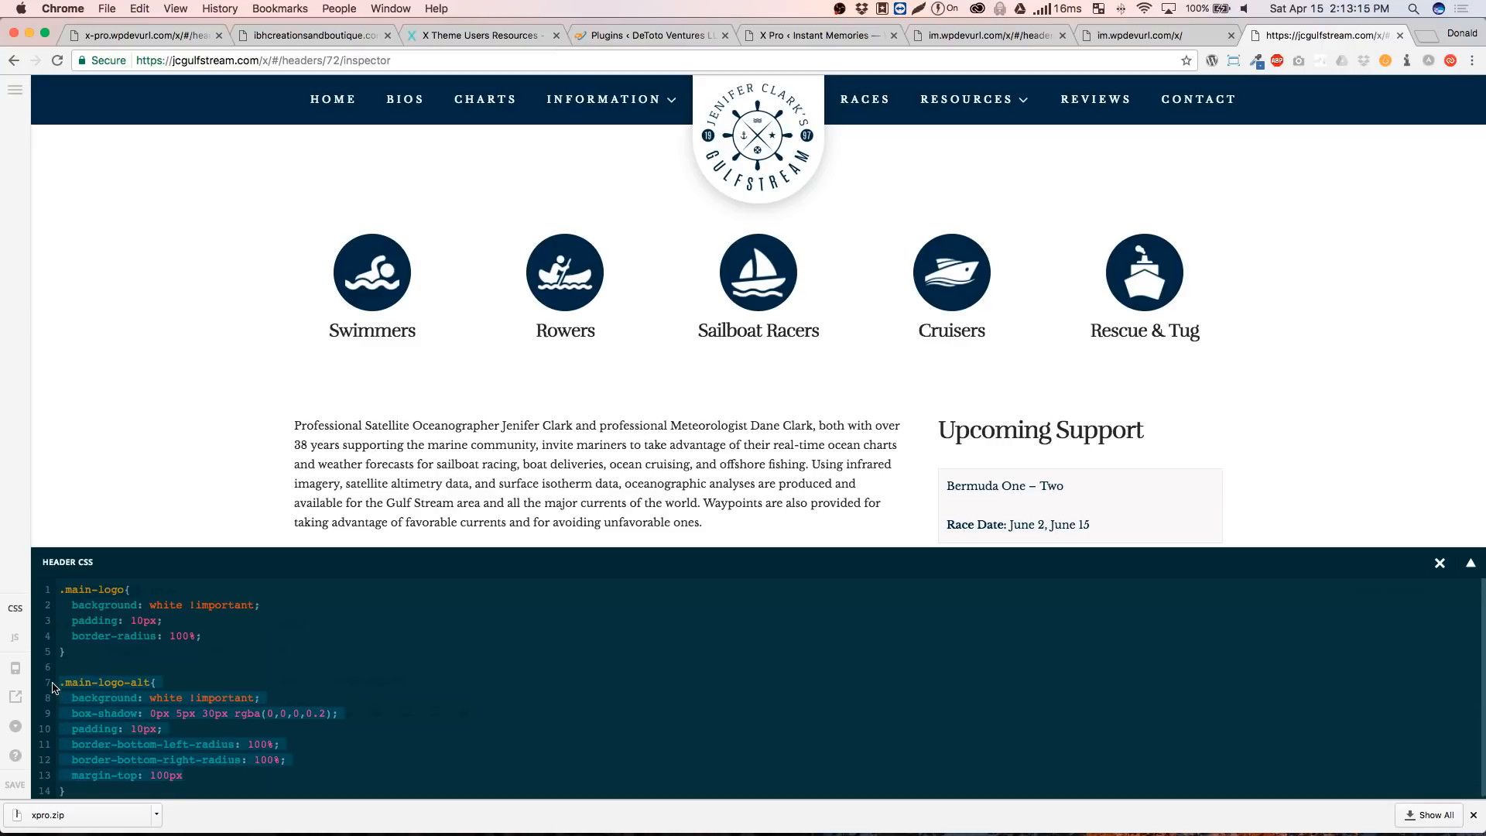
click(129, 702)
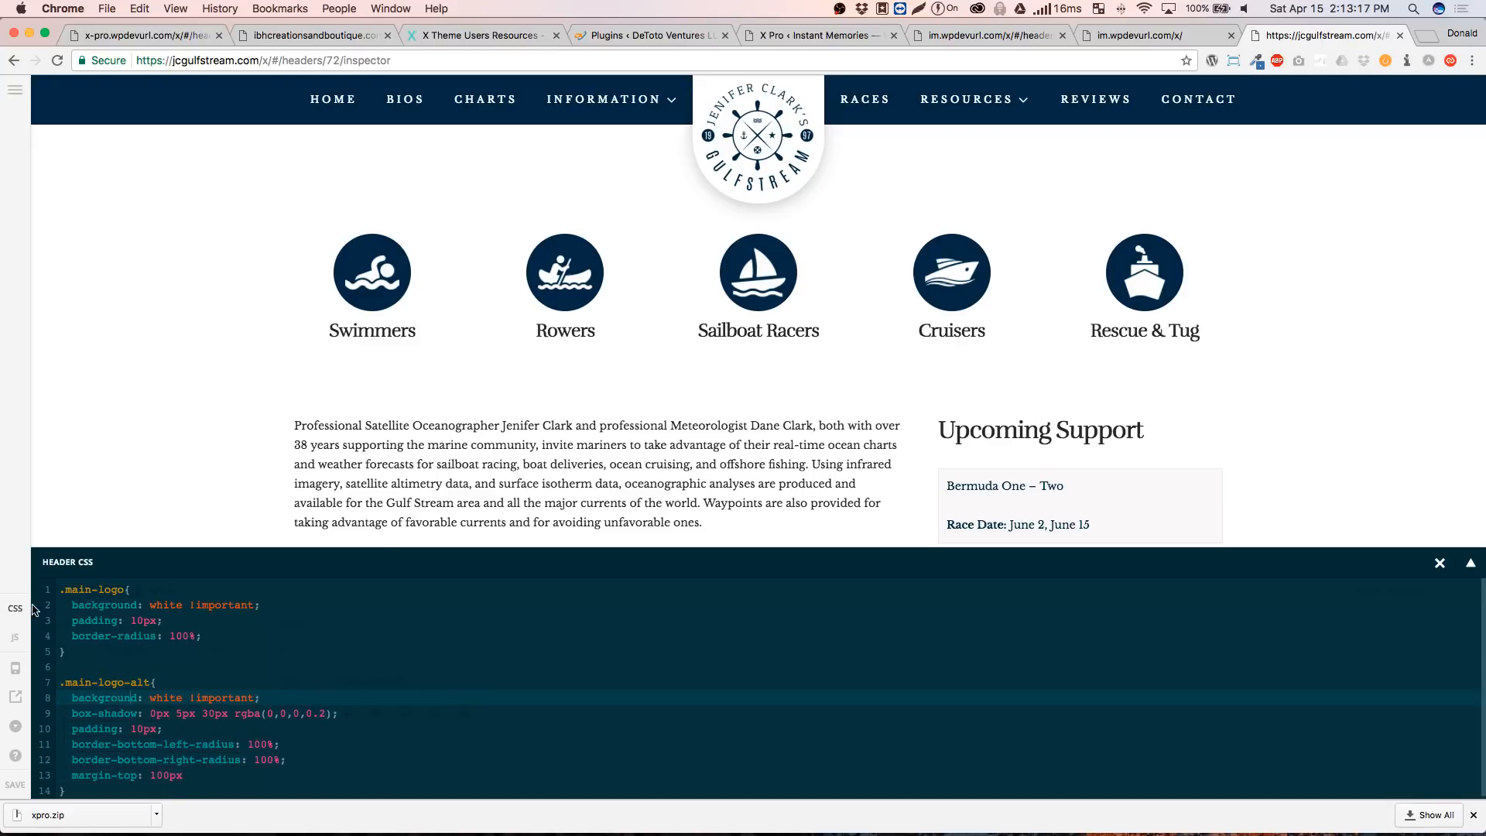
click(23, 611)
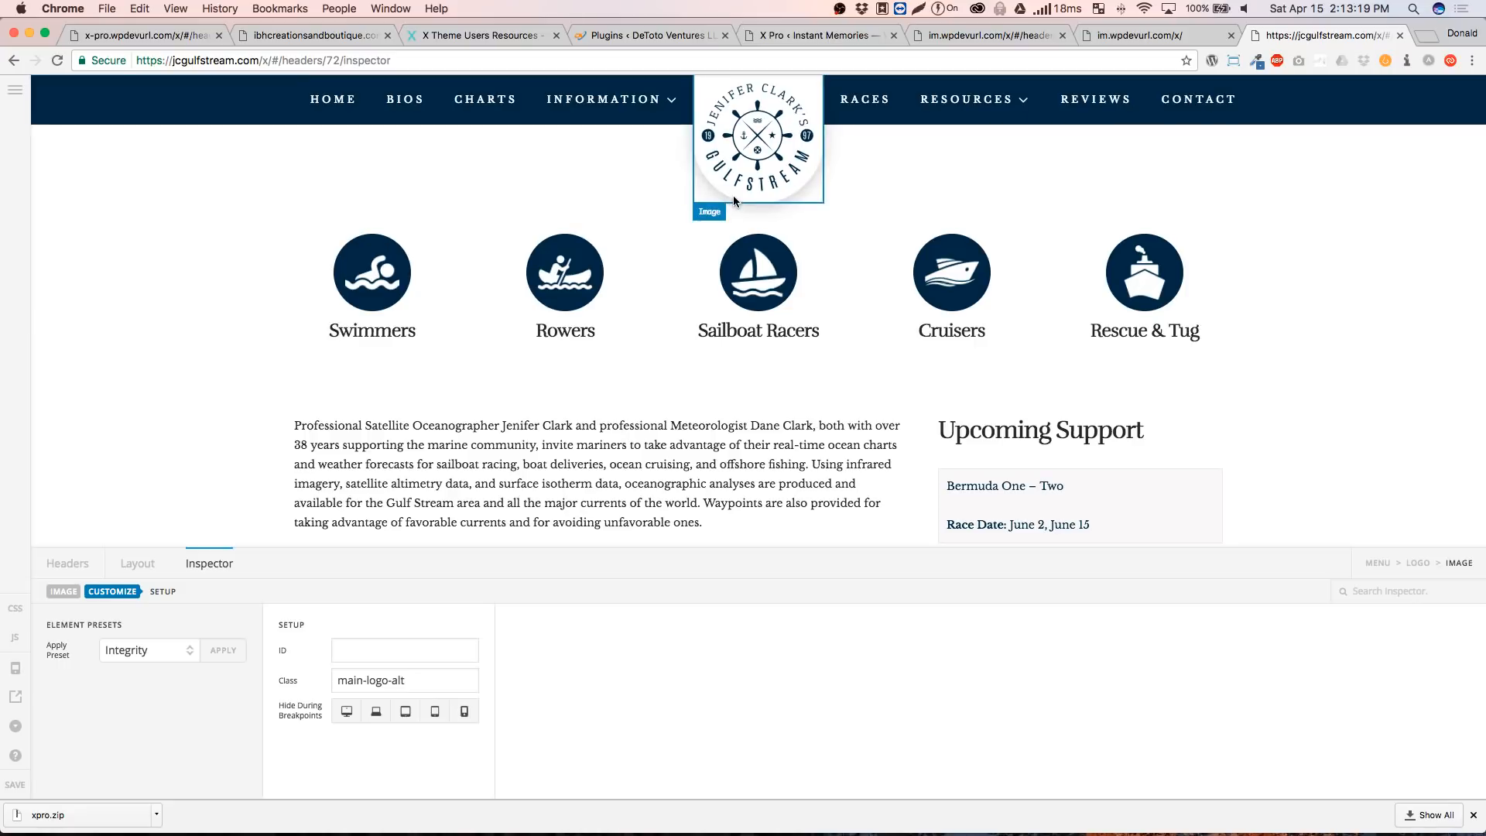
Examine the spacing, border and shadow settings of the Logo container and of the logo image inside it
click(137, 562)
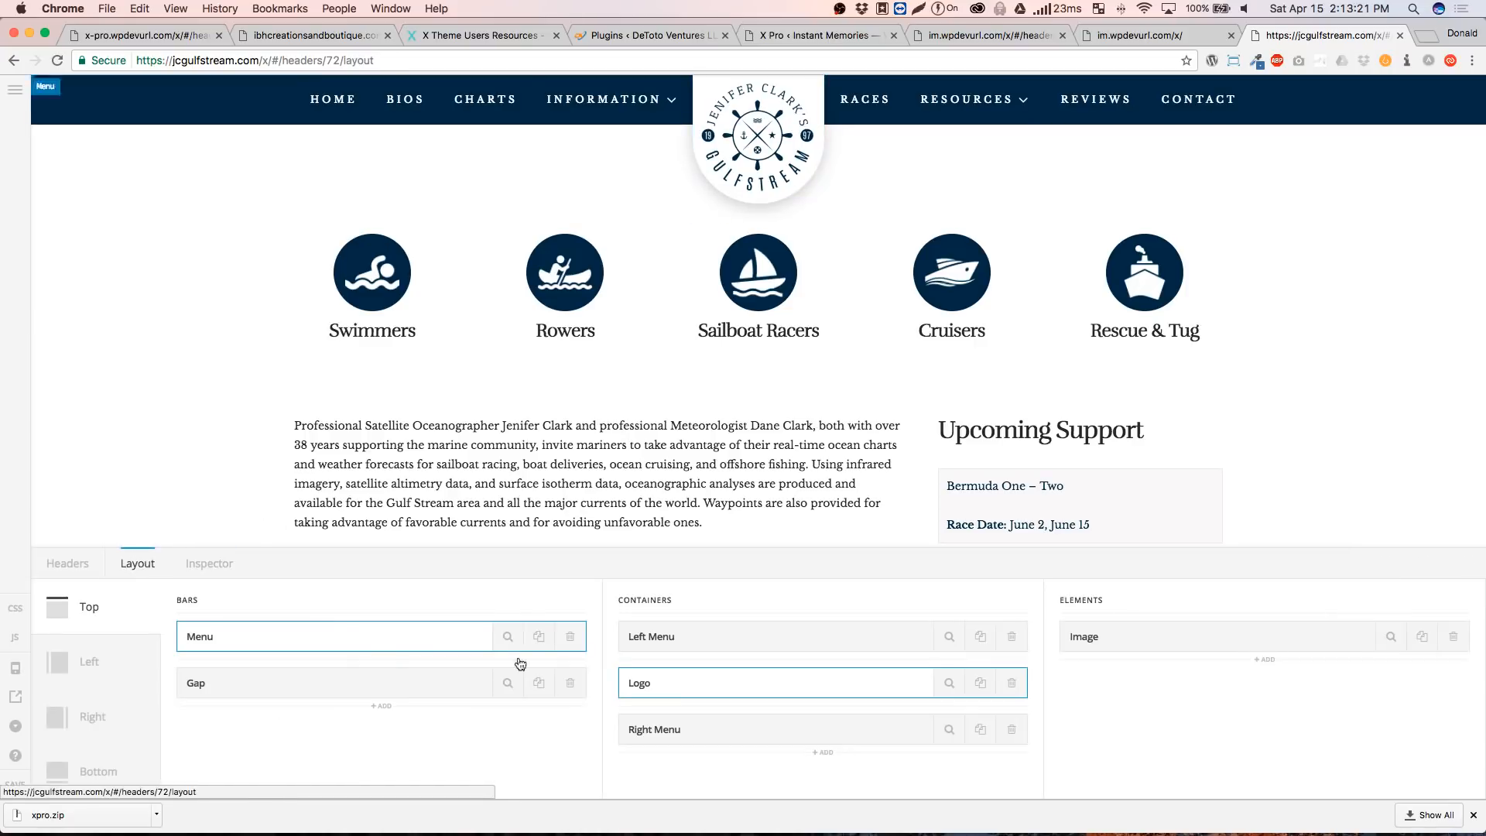
click(948, 683)
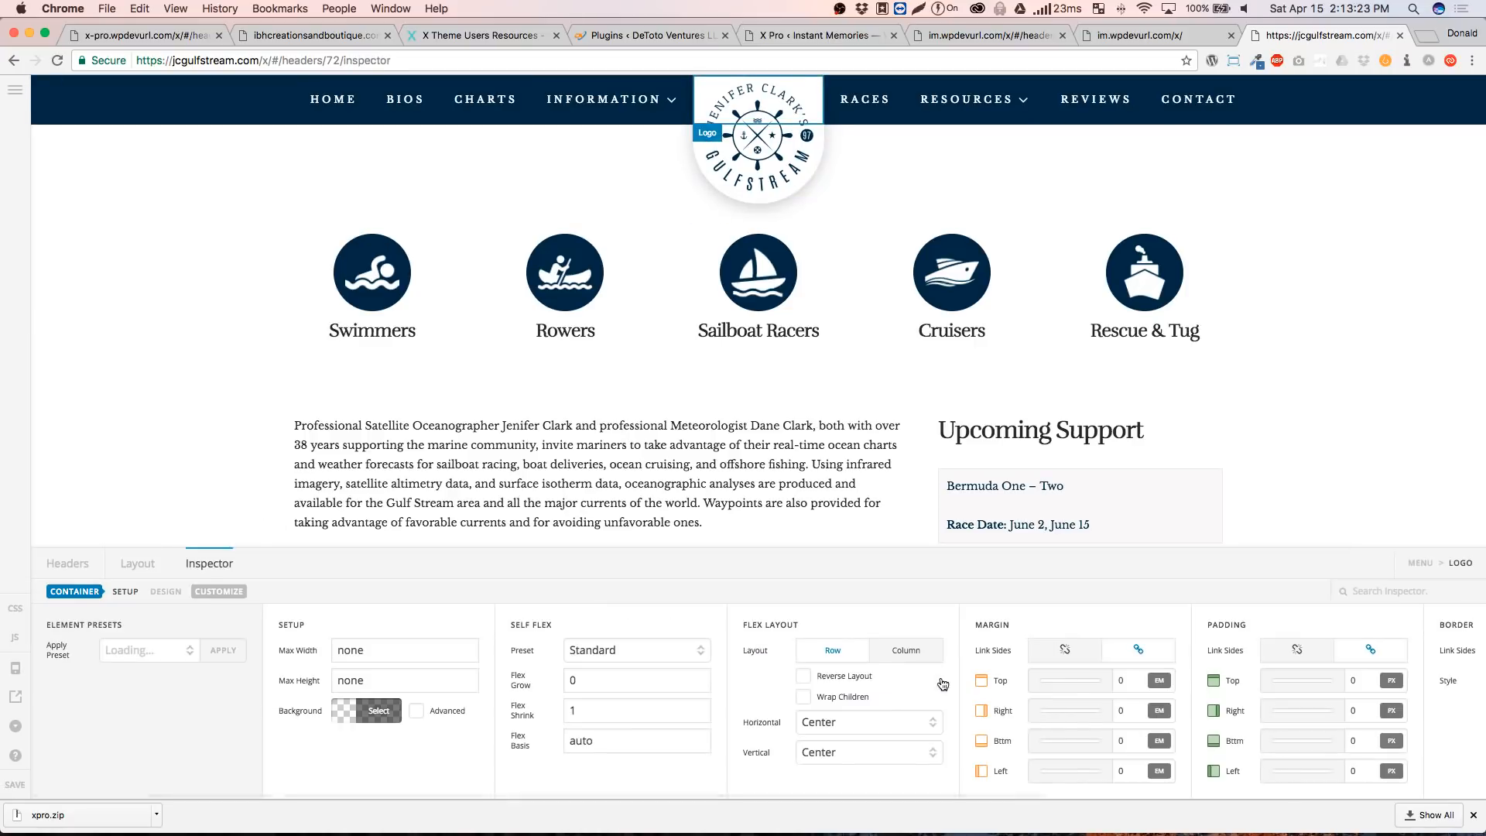
scroll(1139, 694, right, 5)
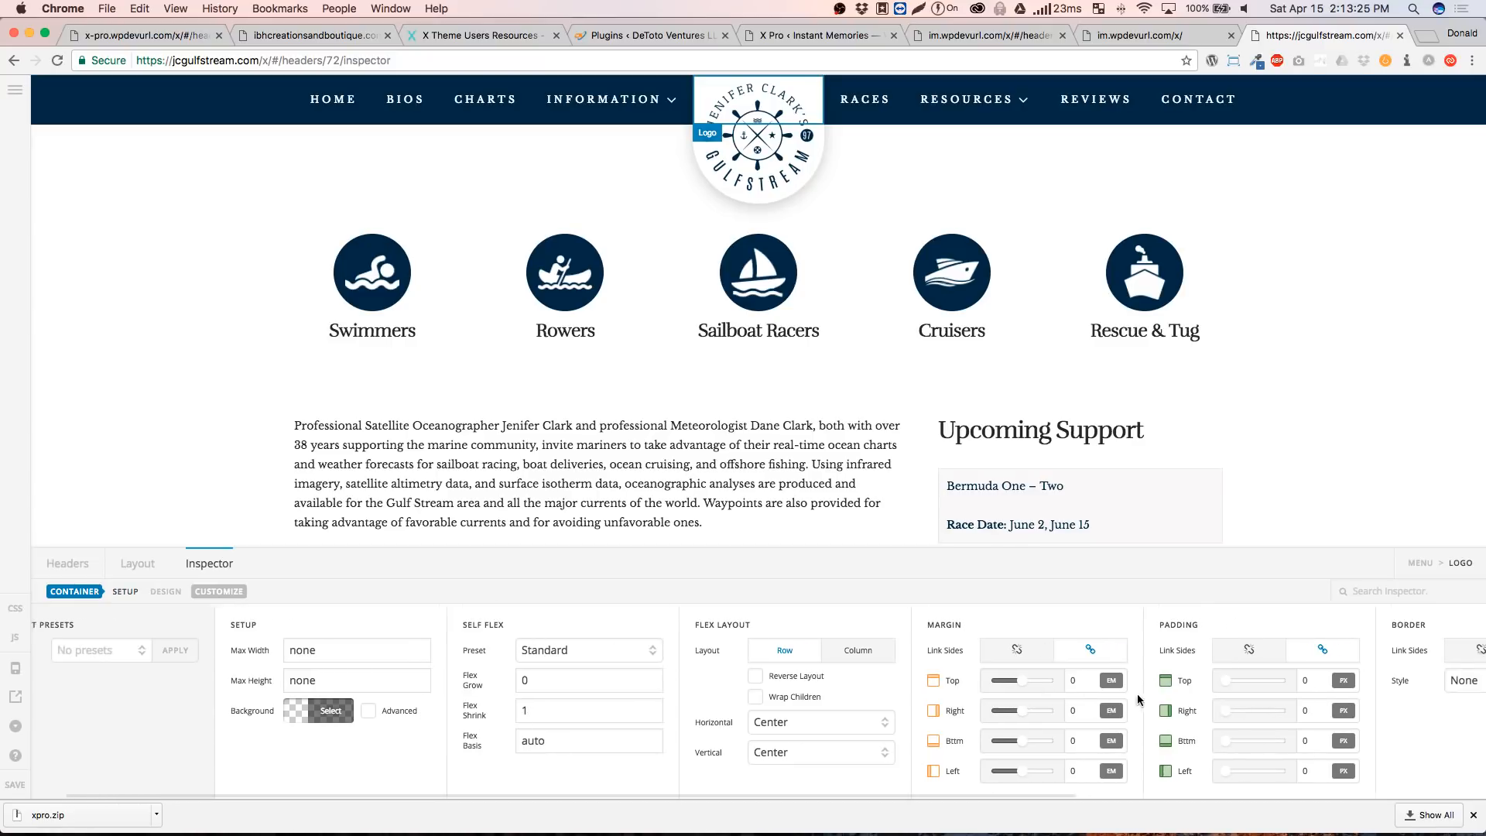
scroll(783, 686, right, 7)
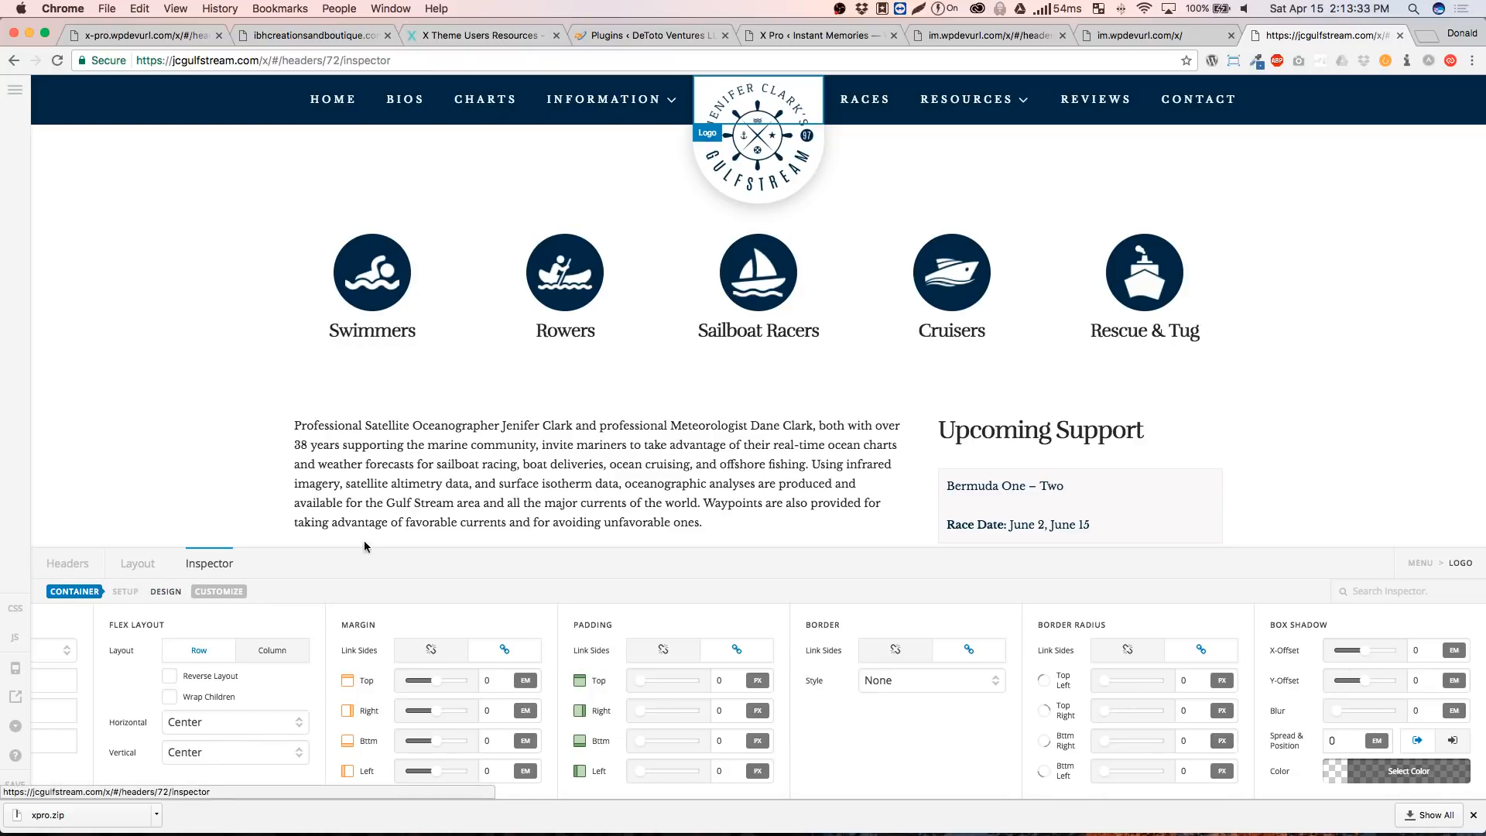
click(759, 155)
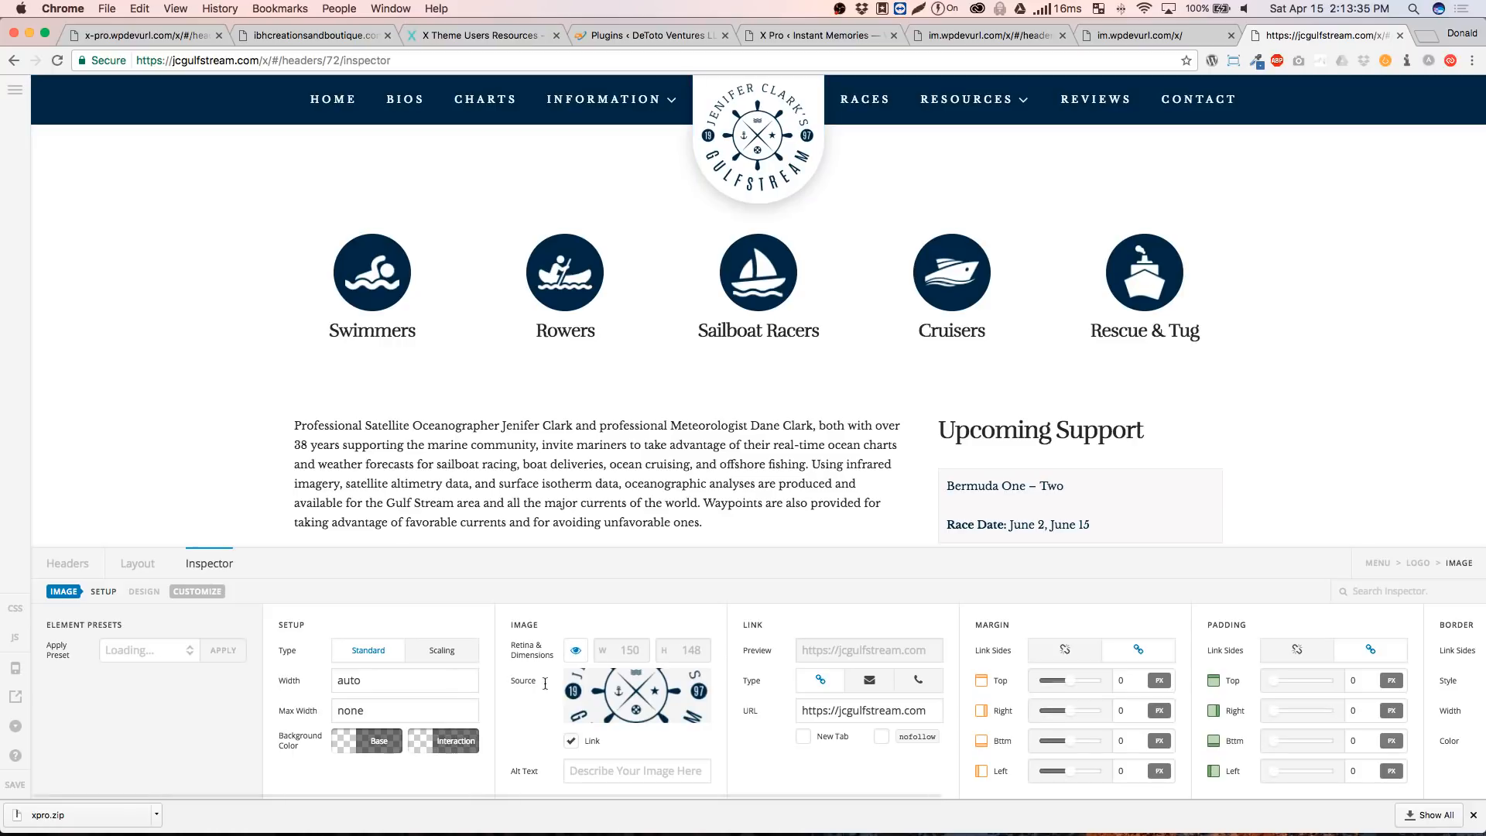
scroll(740, 694, right, 3)
scroll(740, 695, right, 7)
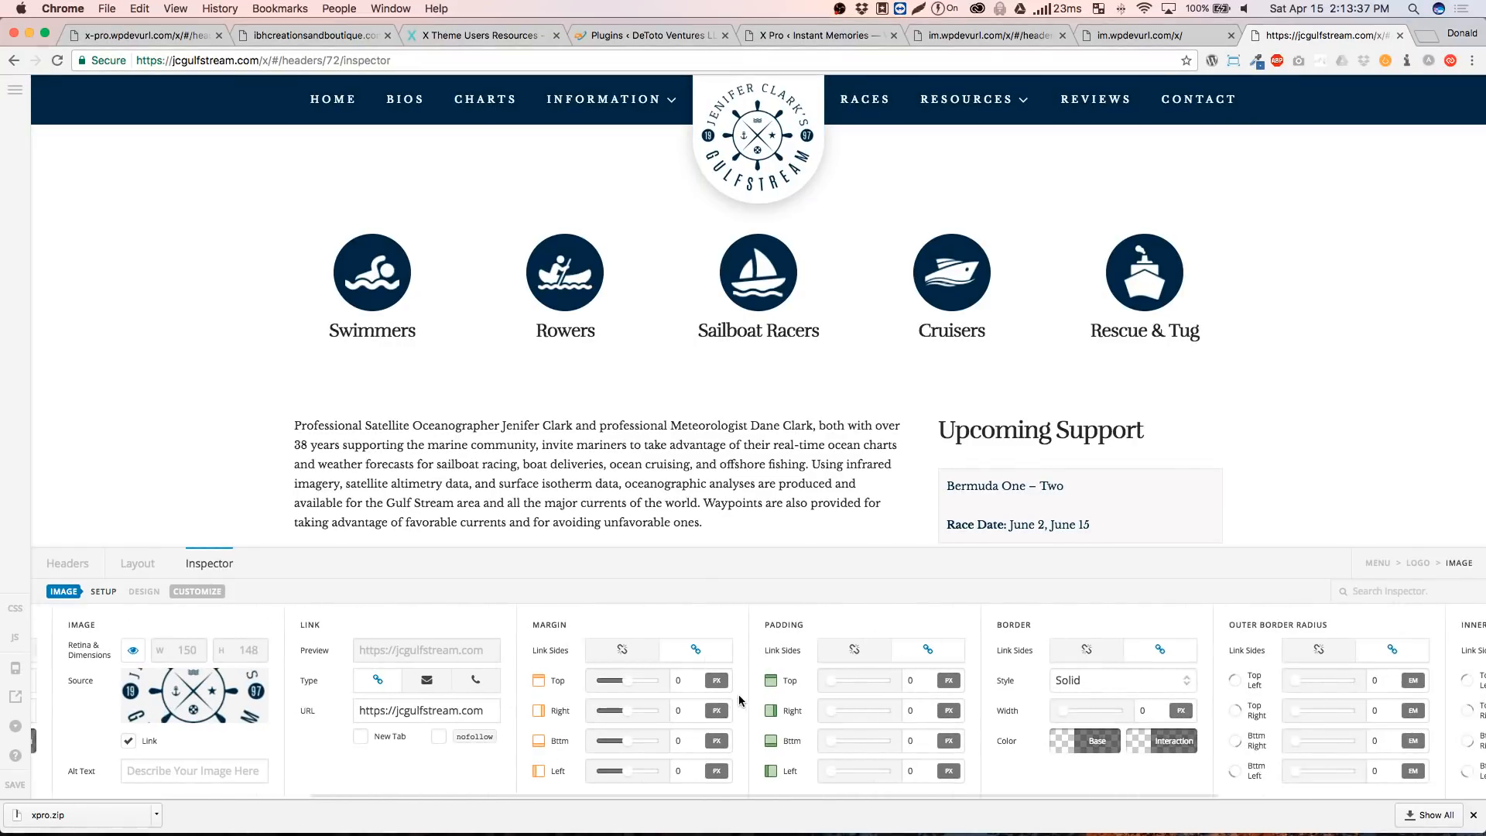
scroll(737, 694, right, 1)
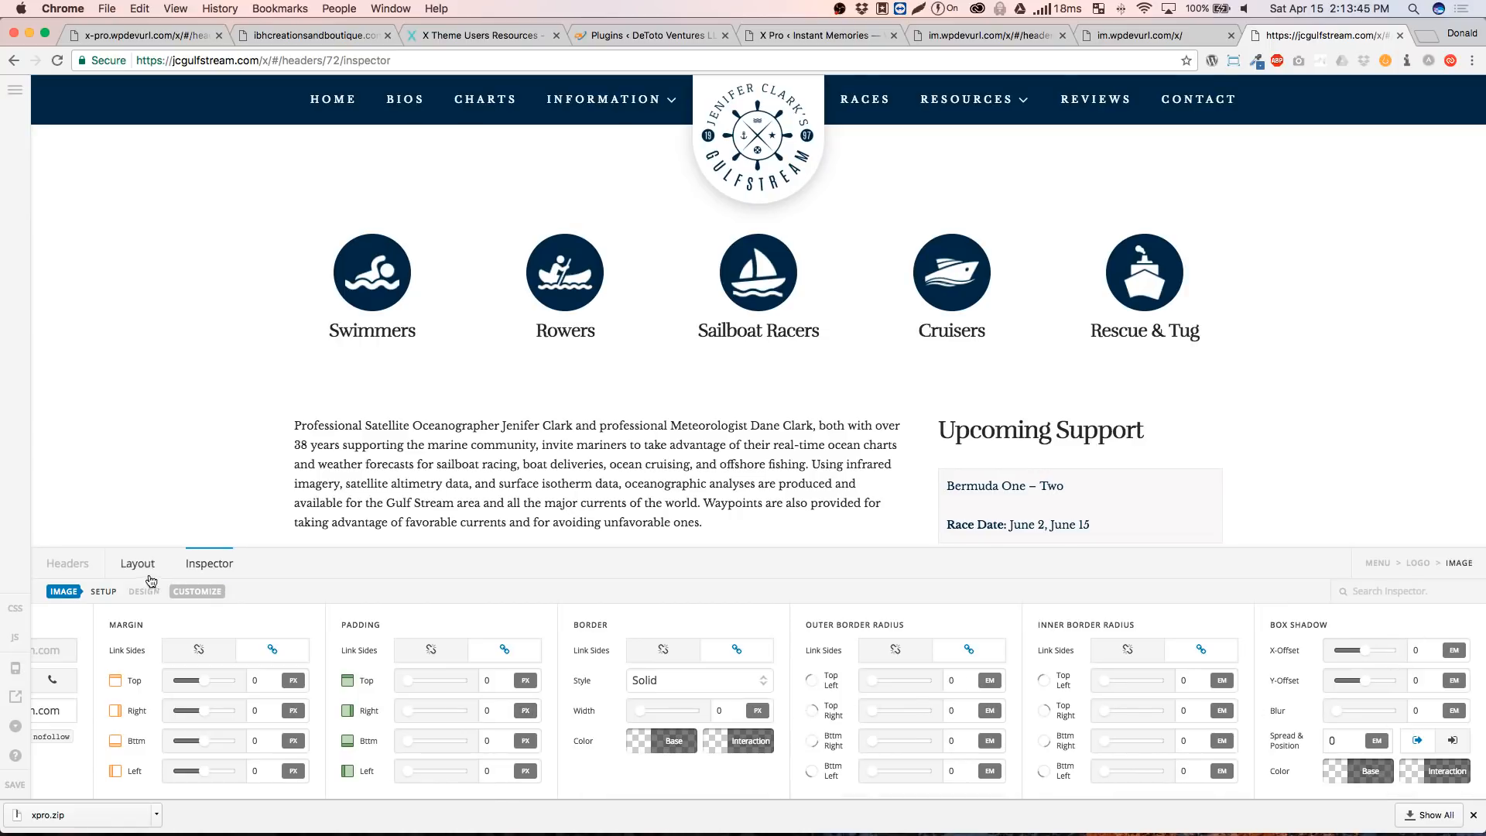
Copy the class name main-logo-alt from the logo image and clear its Class value
click(199, 591)
click(413, 683)
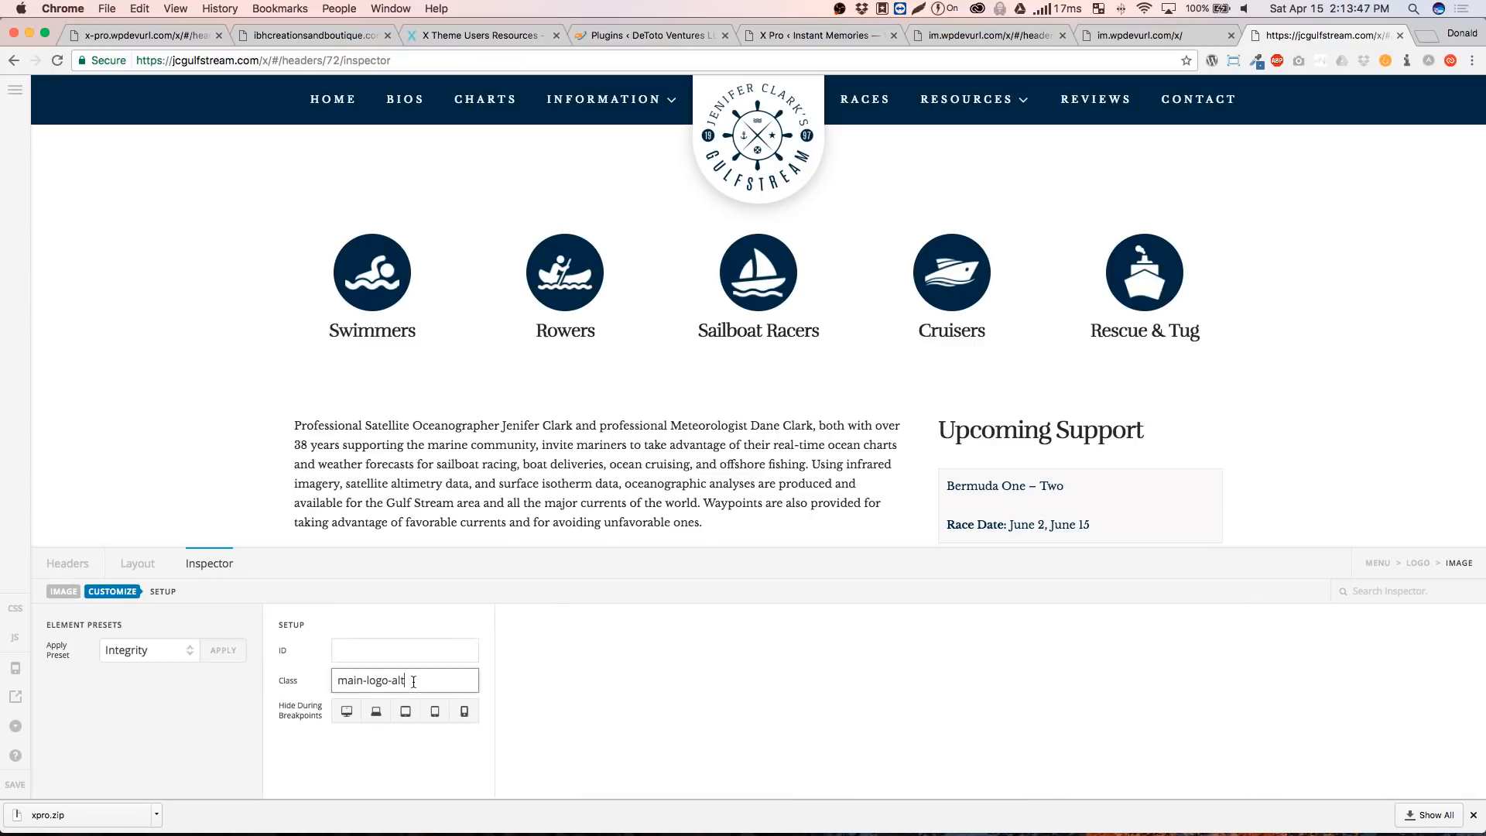
key(super+a)
key(super+c)
key(BackSpace)
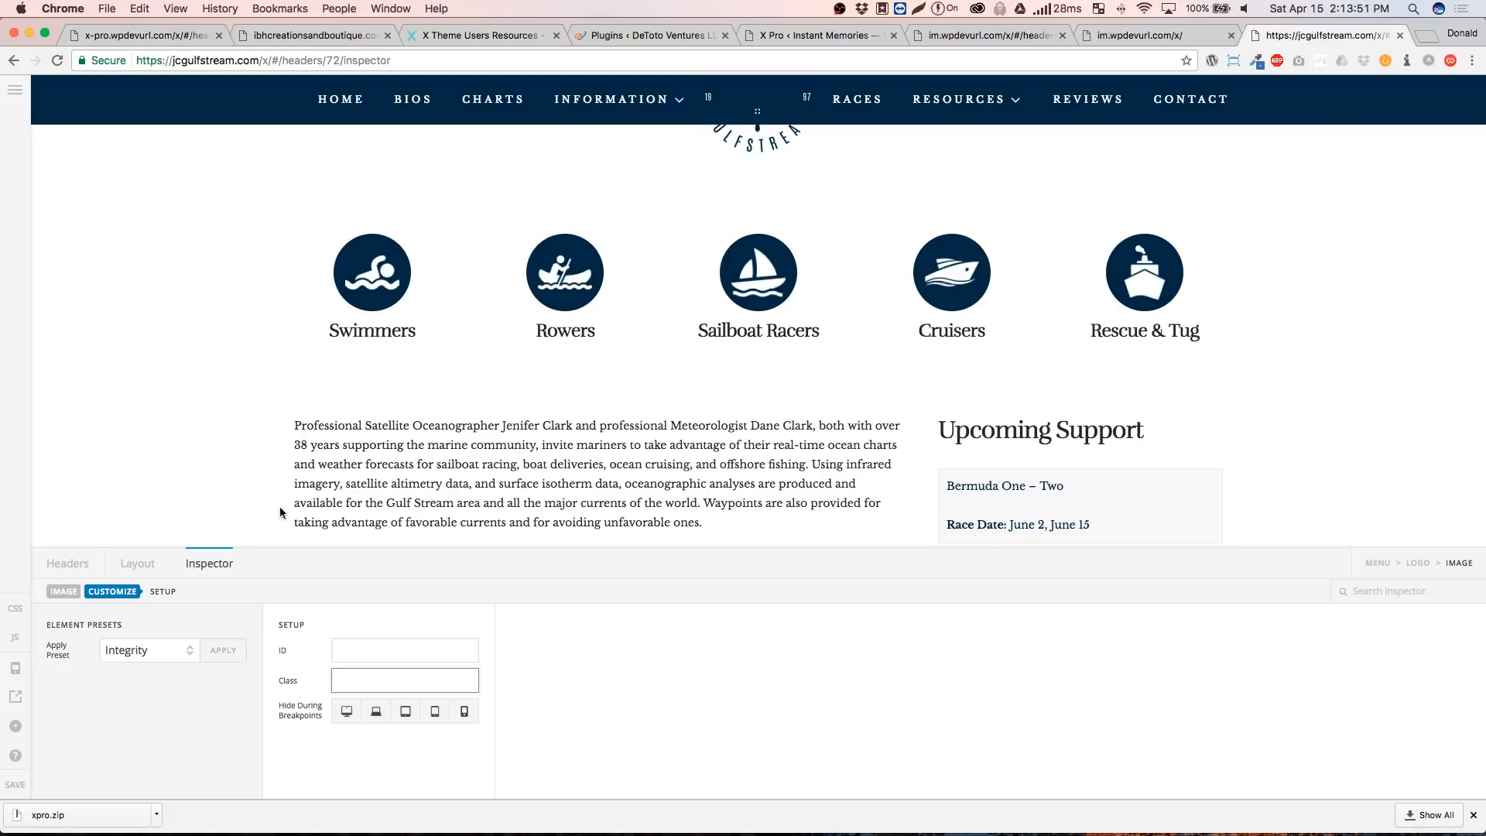
Examine the Logo container's layout and design settings and the image element's setup without the custom class
click(137, 564)
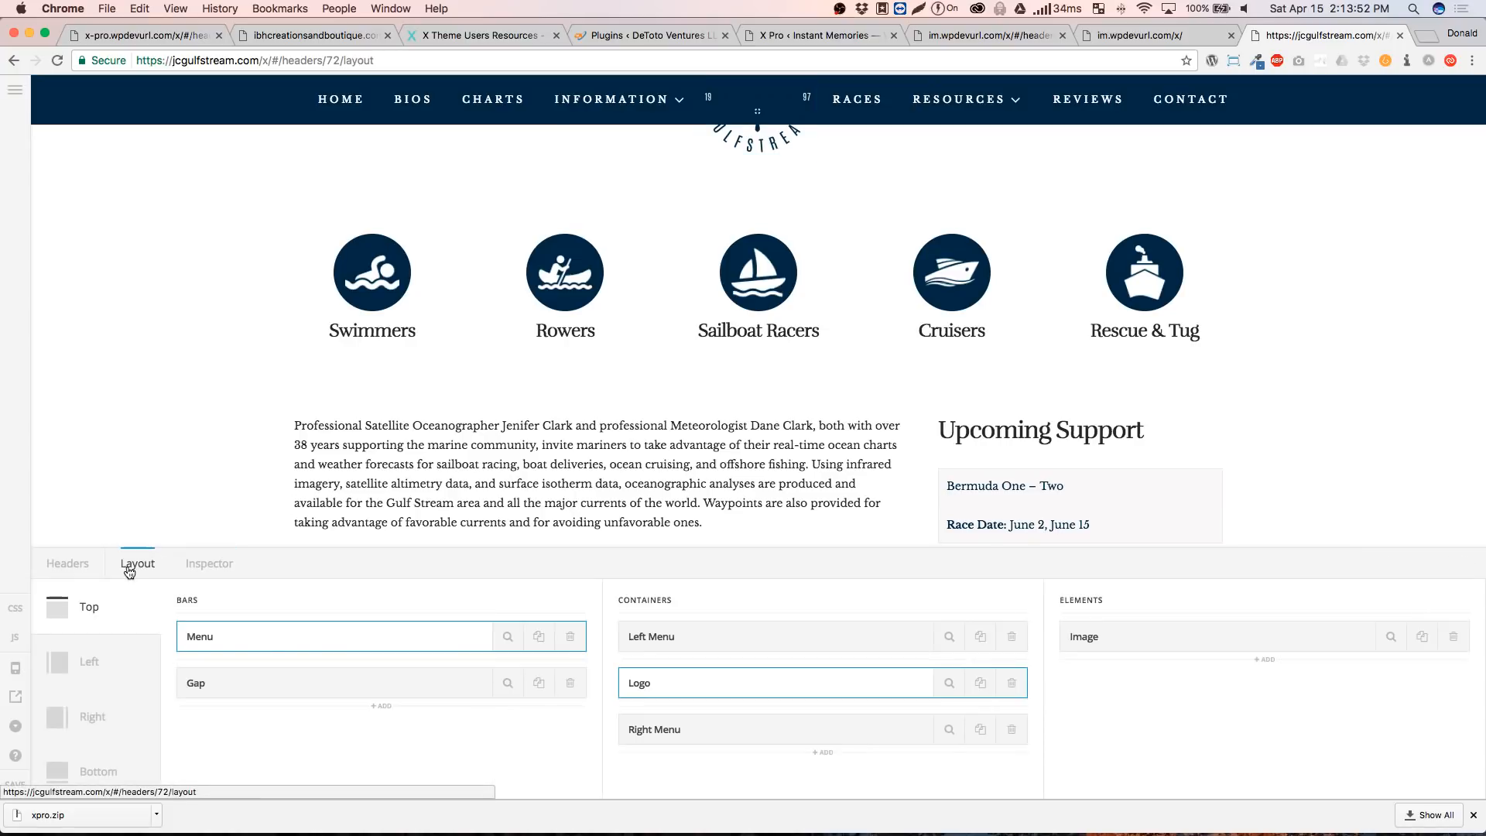
click(949, 683)
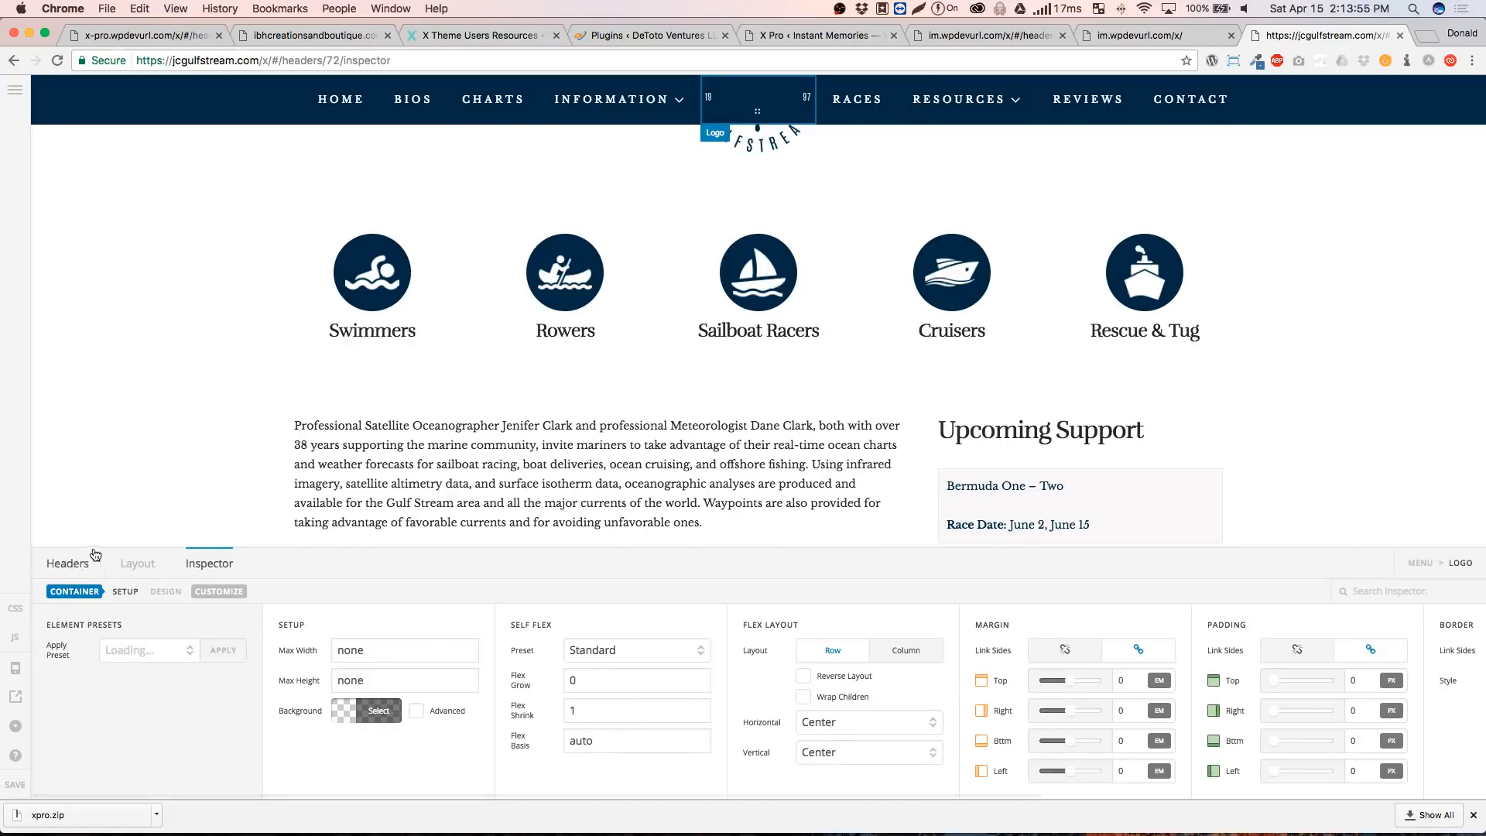
scroll(551, 705, right, 10)
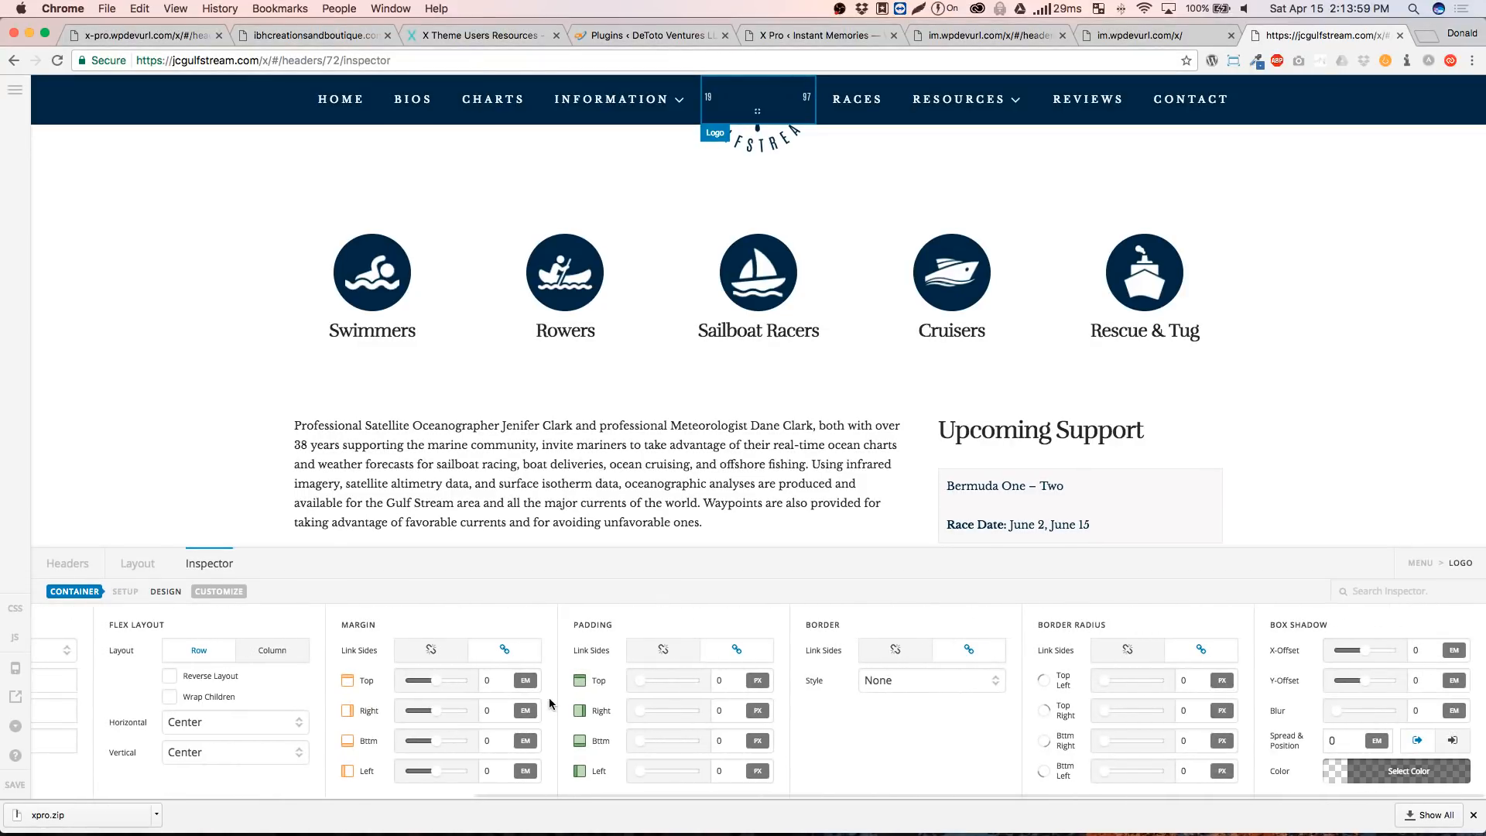
scroll(551, 703, left, 10)
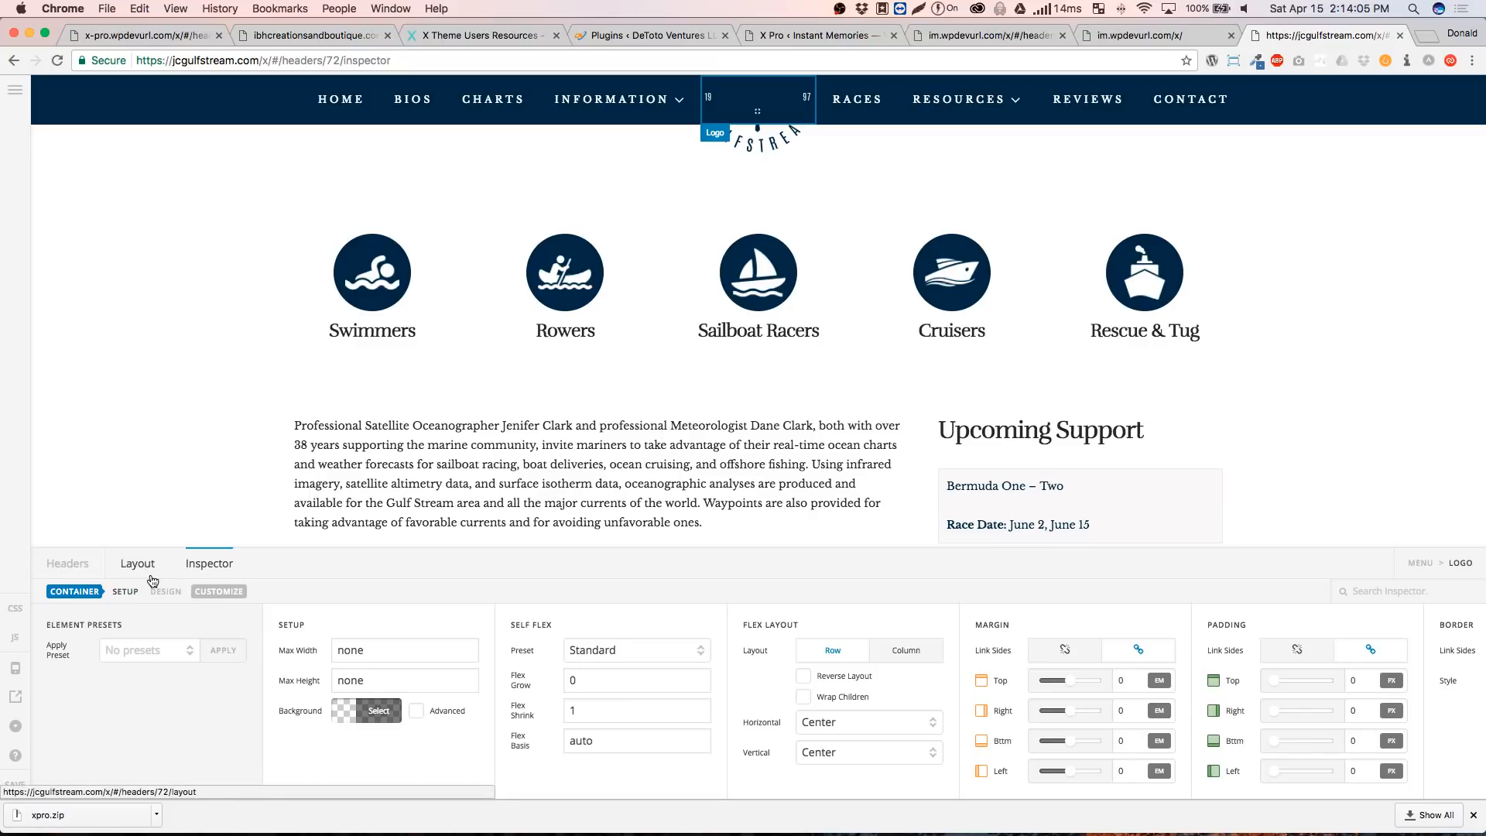
click(140, 568)
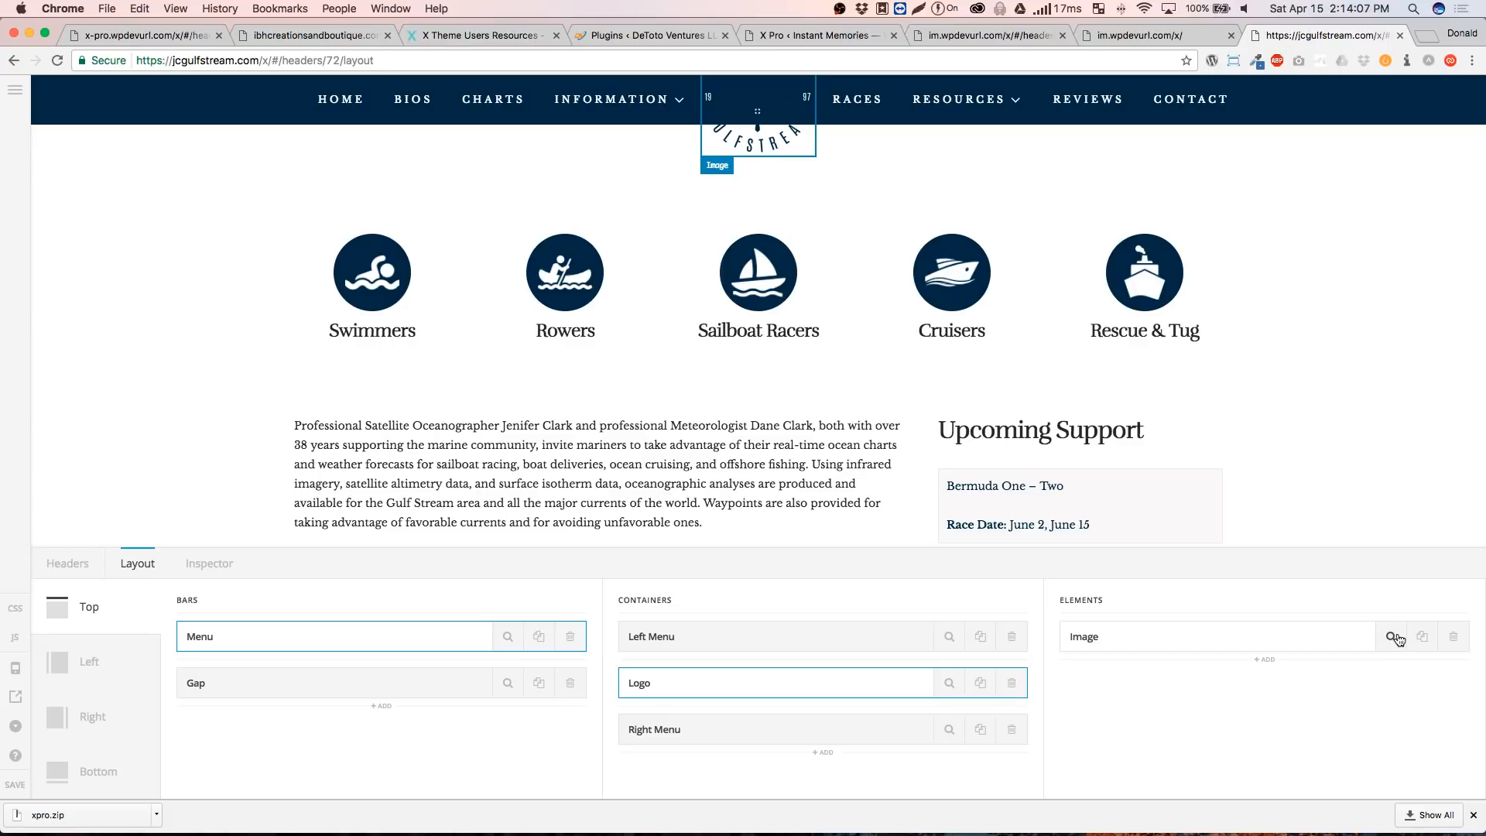
click(1391, 636)
click(576, 652)
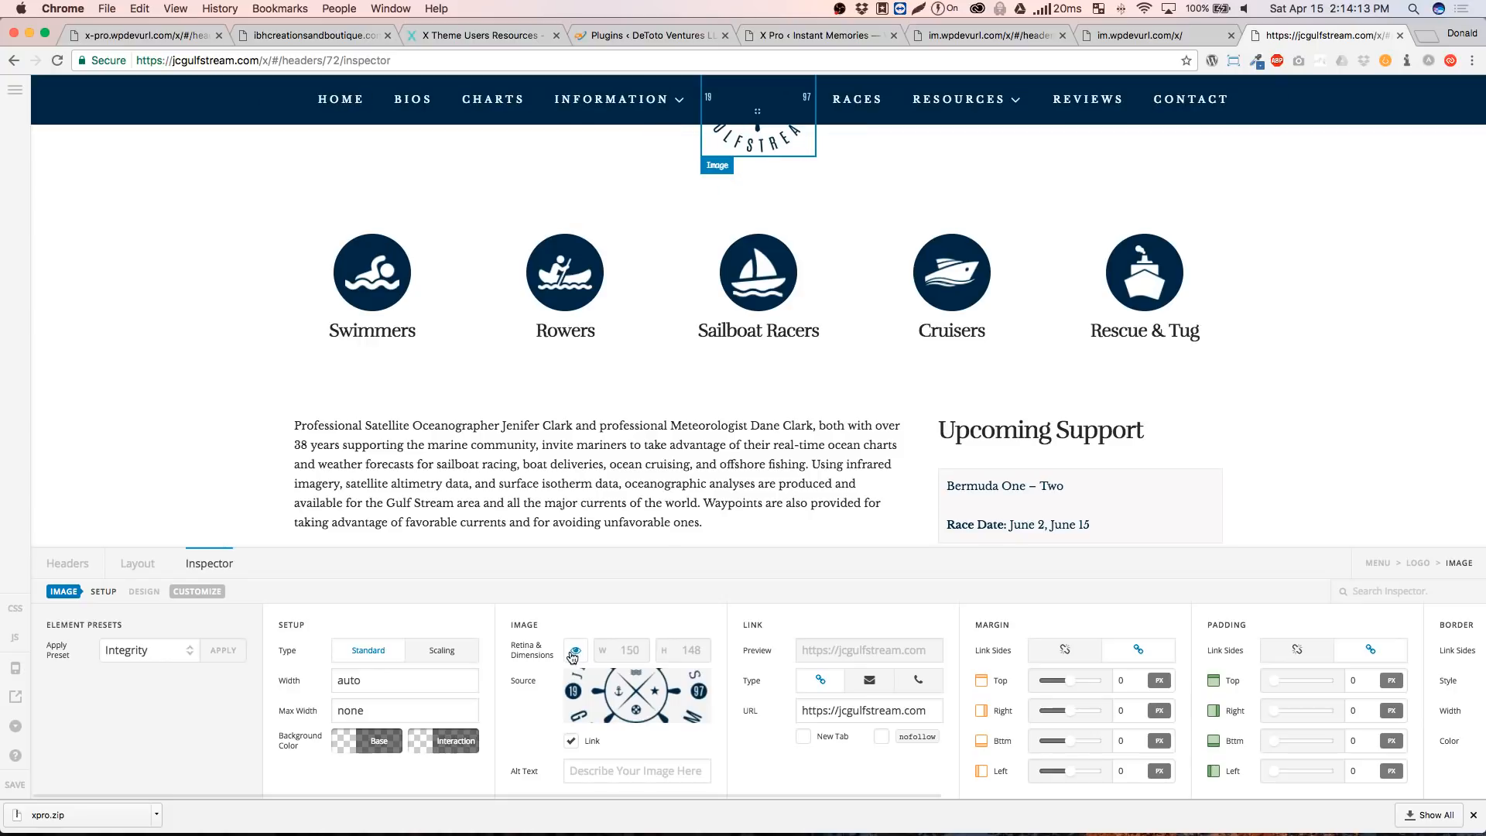
click(136, 569)
click(206, 567)
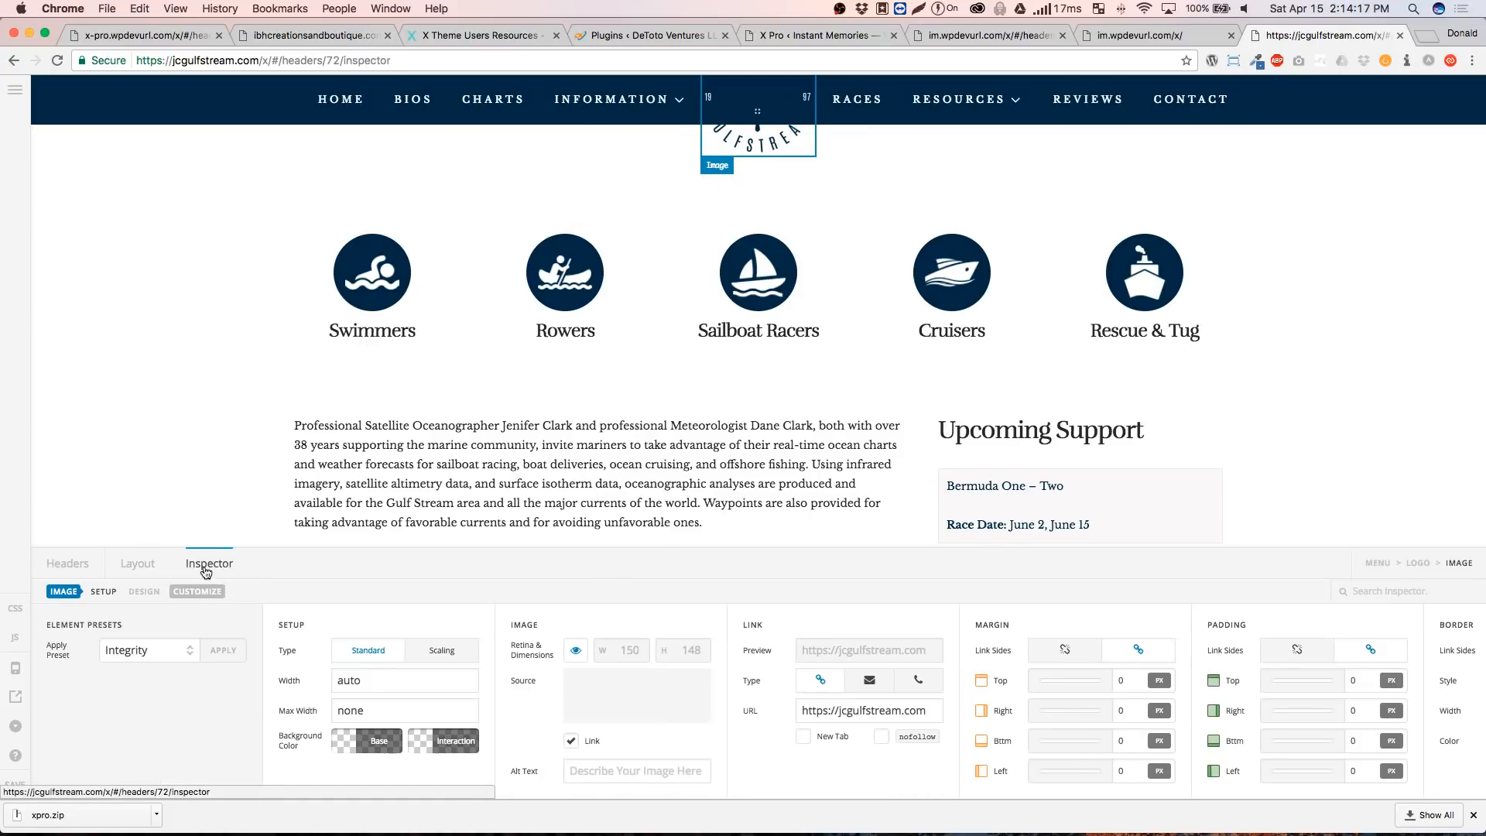
Restore the logo image's class to main-logo-alt
click(189, 596)
click(378, 682)
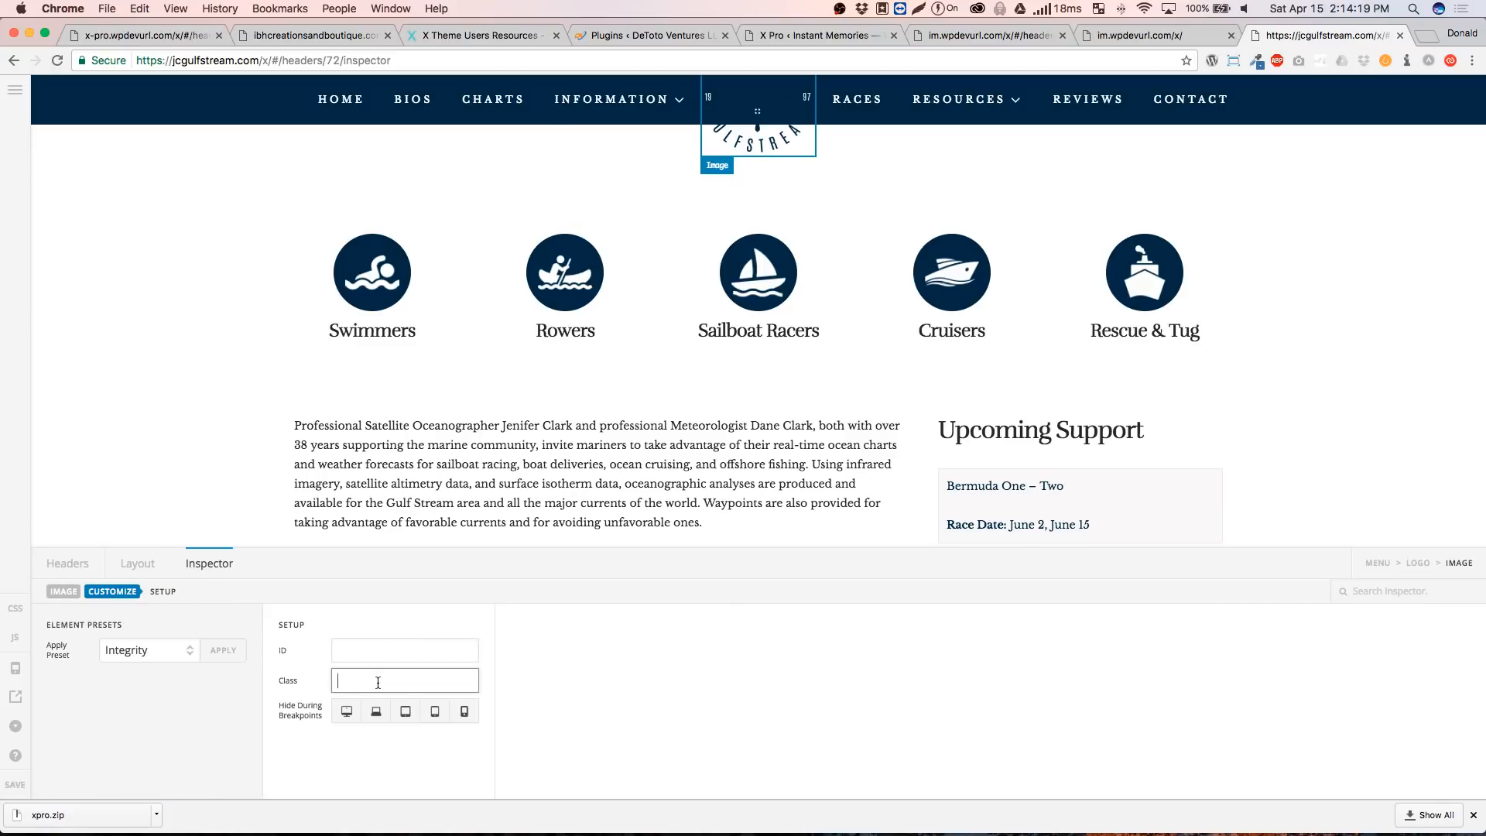
key(super+v)
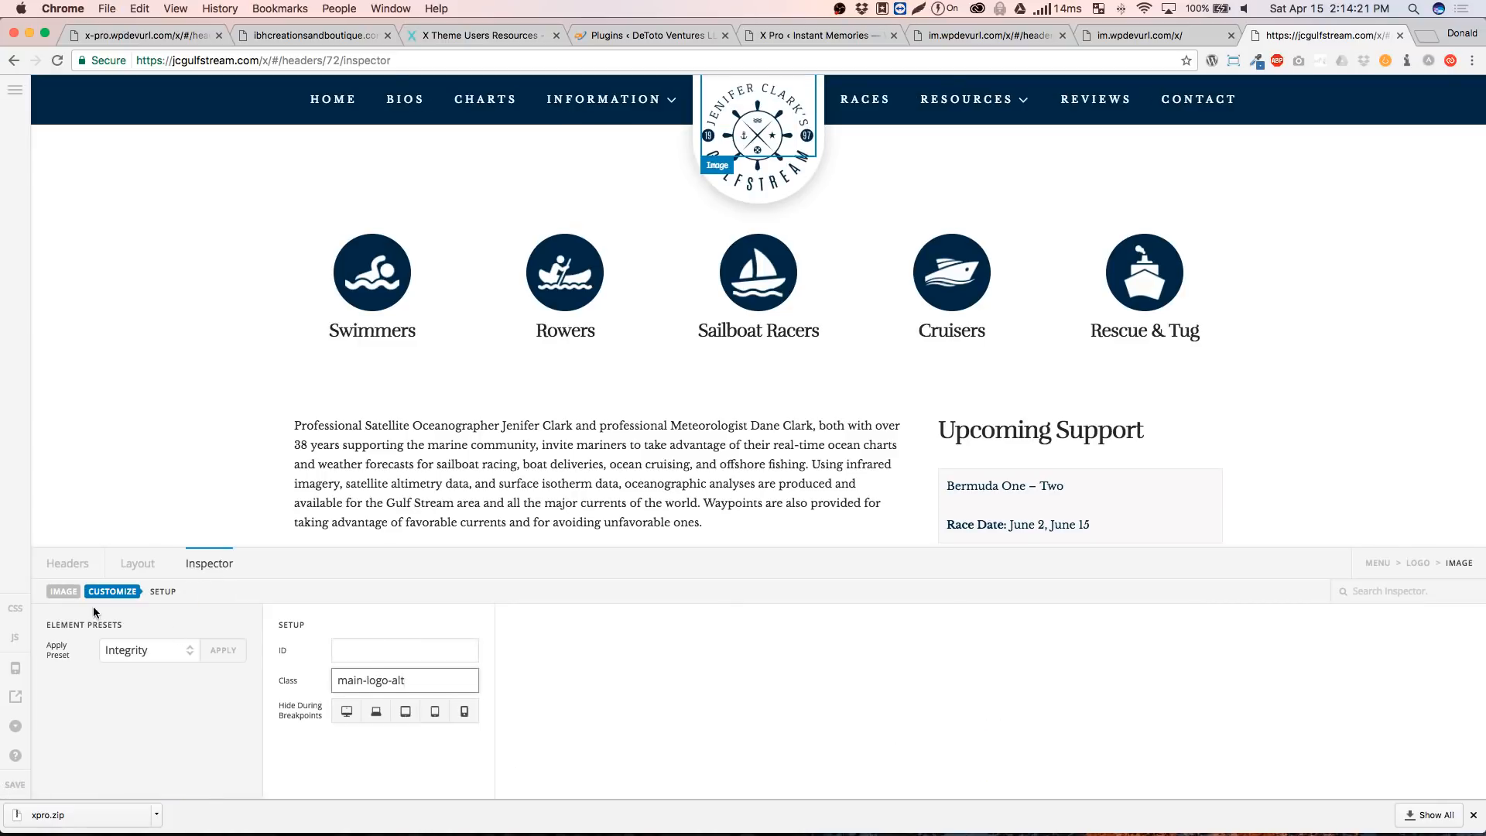
Set the margin-top of the .main-logo-alt rule to 50px in the header CSS
click(15, 611)
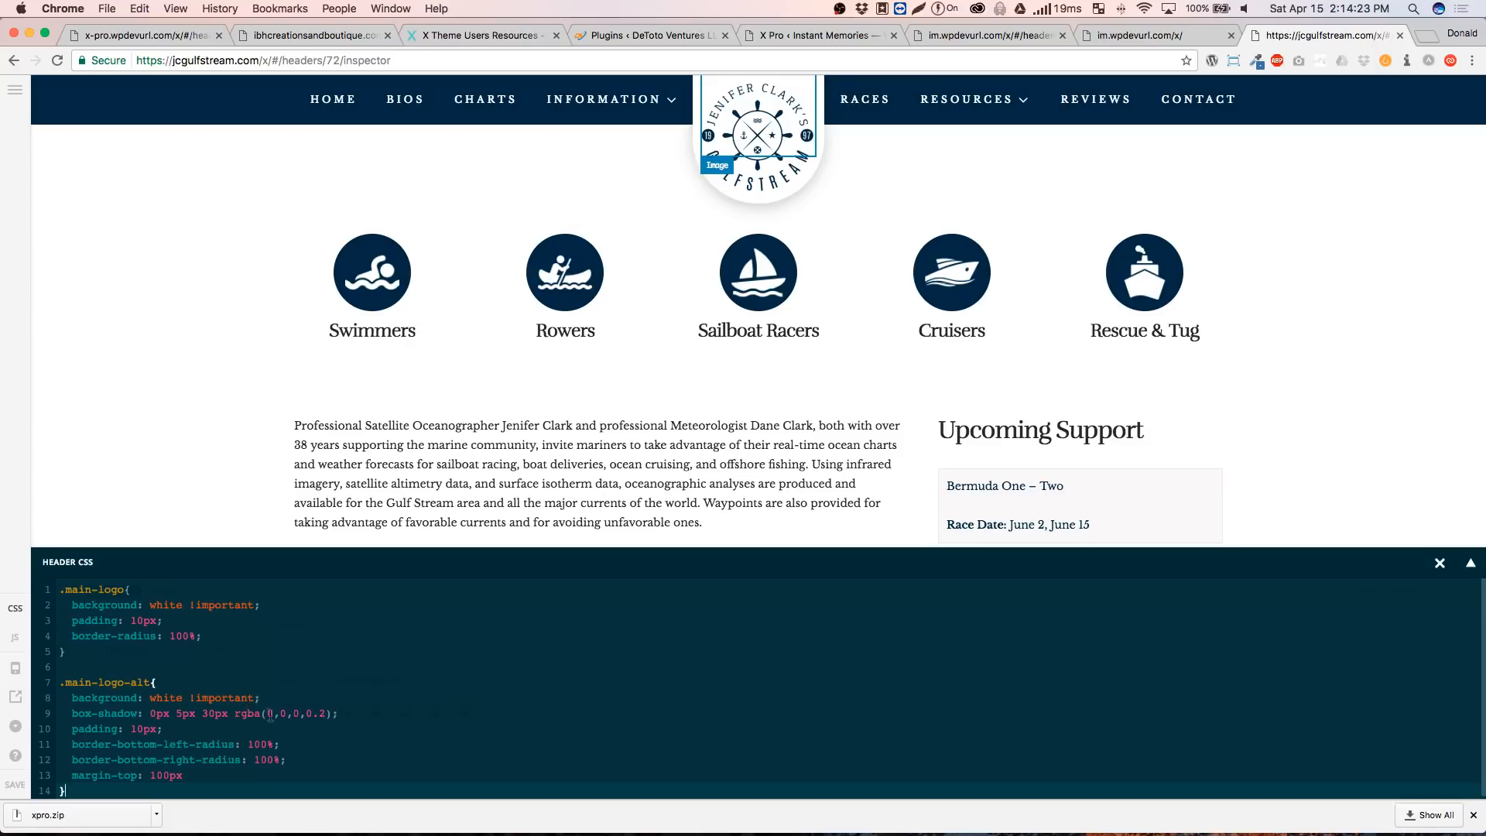
click(194, 775)
key(BackSpace)
key(BackSpace)
key(BackSpace)
key(BackSpace)
key(BackSpace)
text(50px)
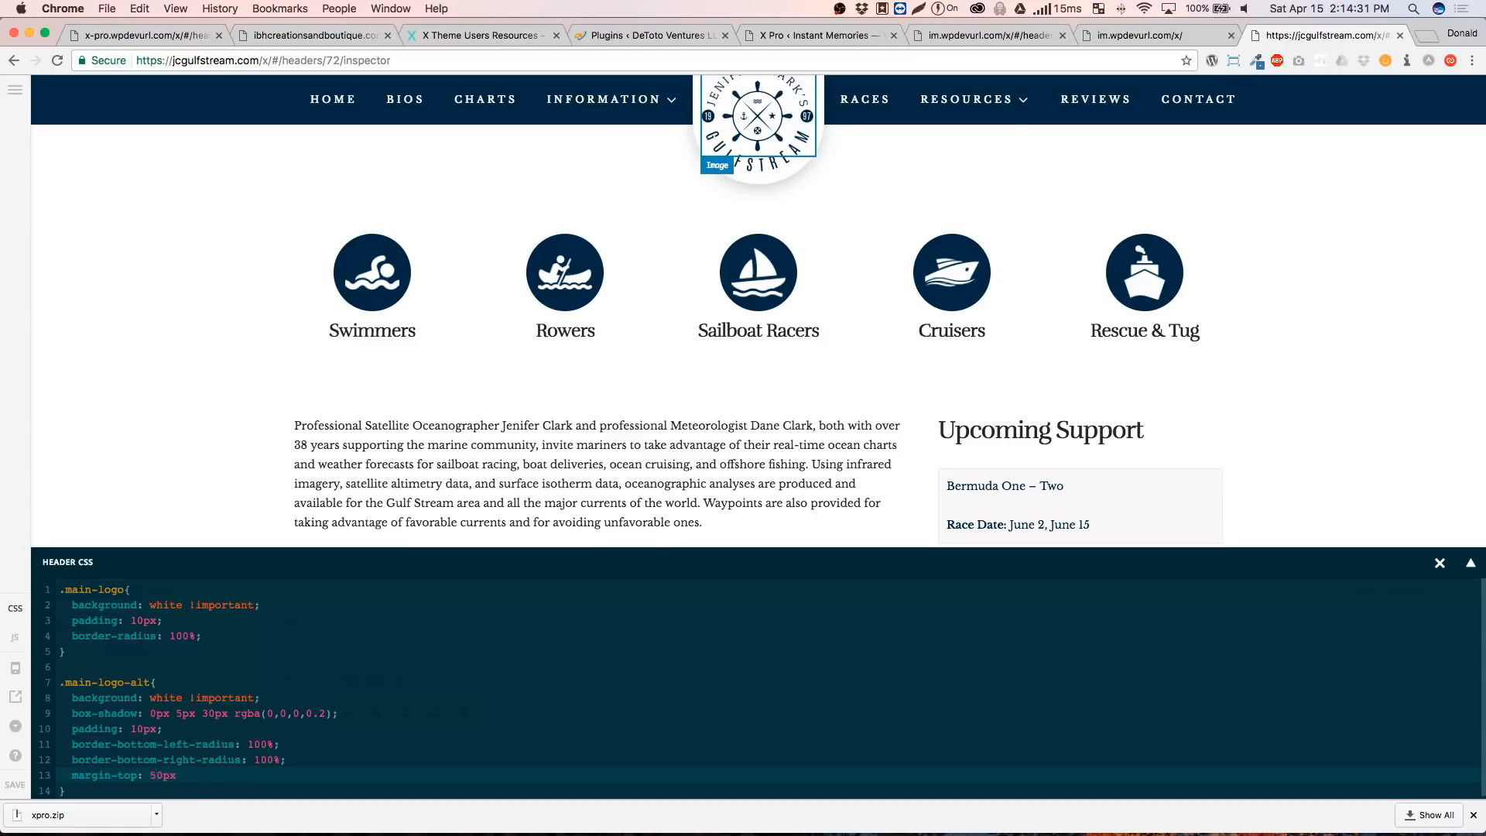
Set the .main-logo-alt margin-top back to 100px and close the header CSS editor
key(BackSpace)
text(10)
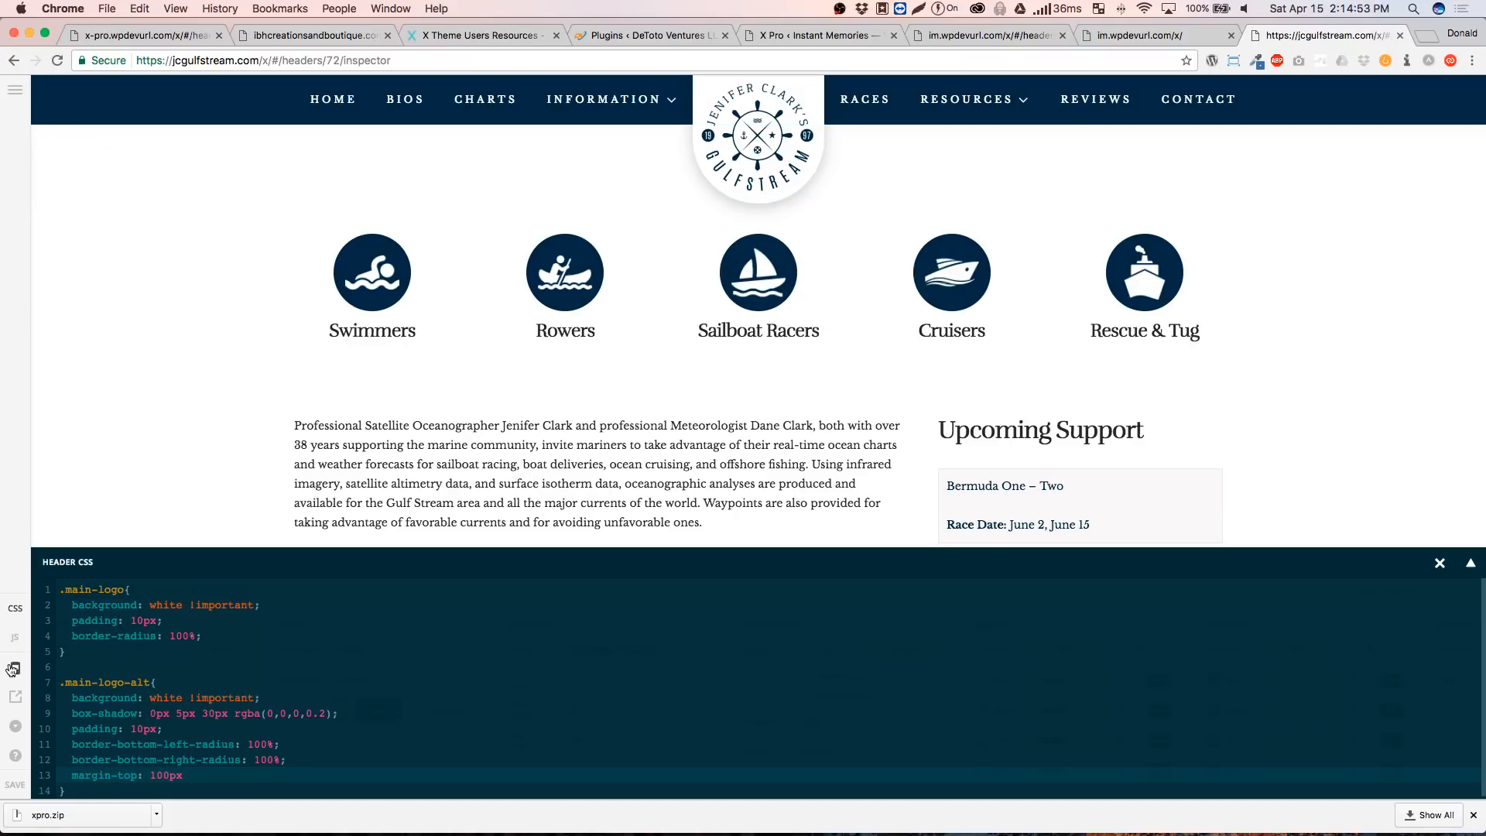
click(13, 609)
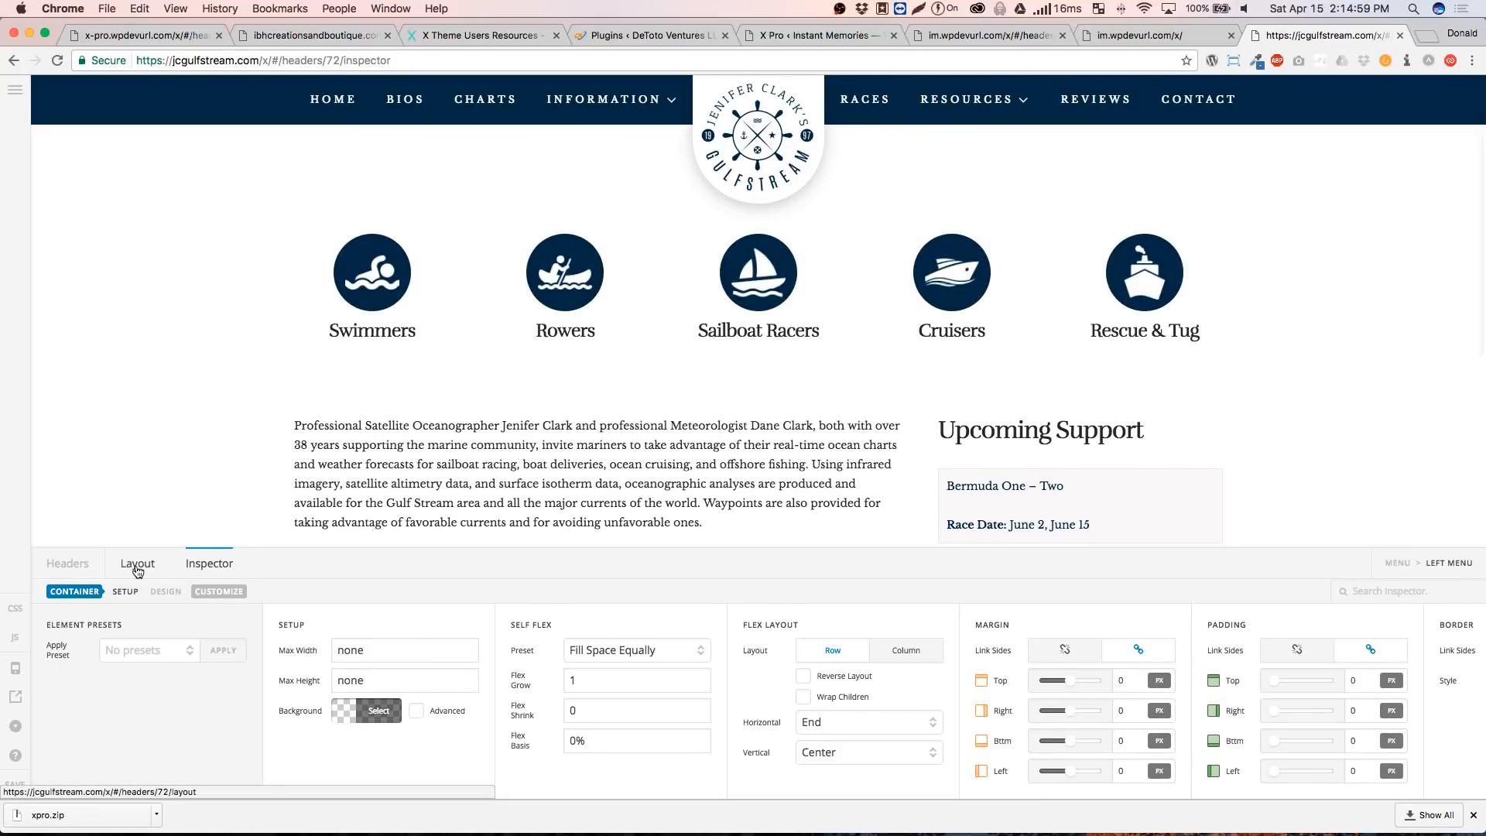
Set the header Menu bar's sticky shrink amount to 0.59 and test how the bar behaves while scrolling the page preview
click(166, 592)
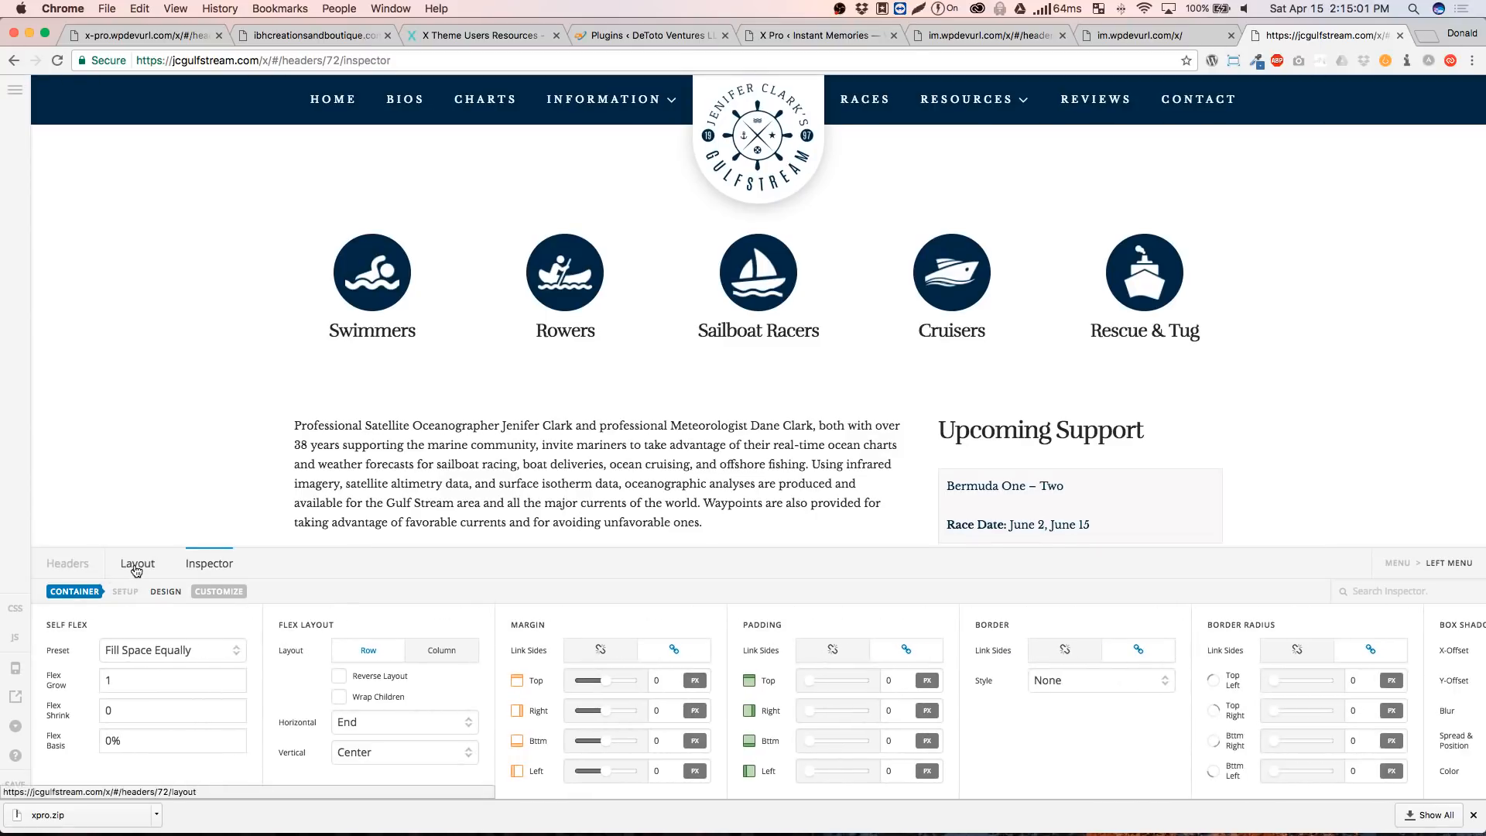
click(137, 570)
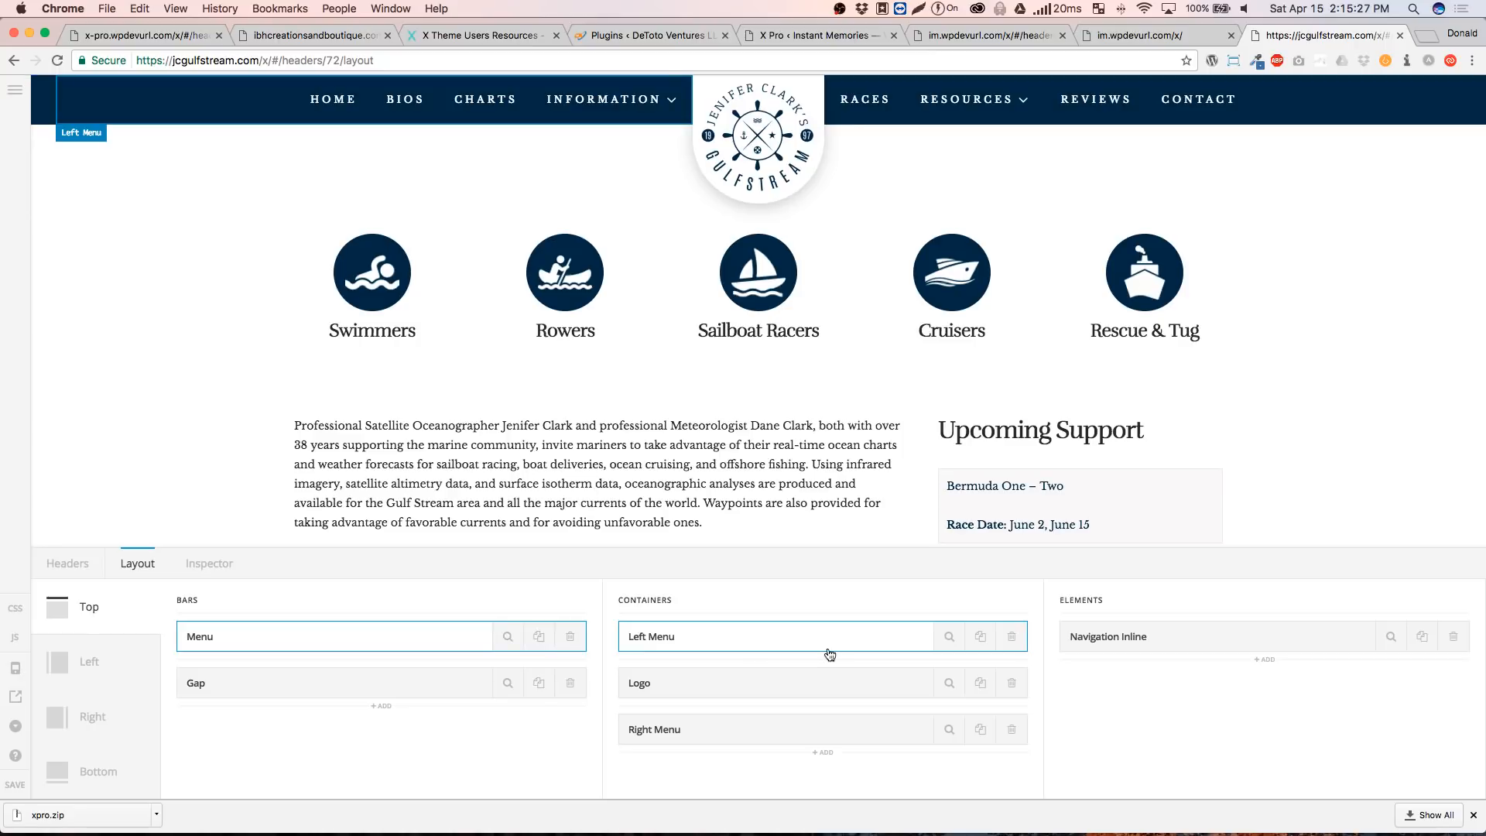
click(505, 635)
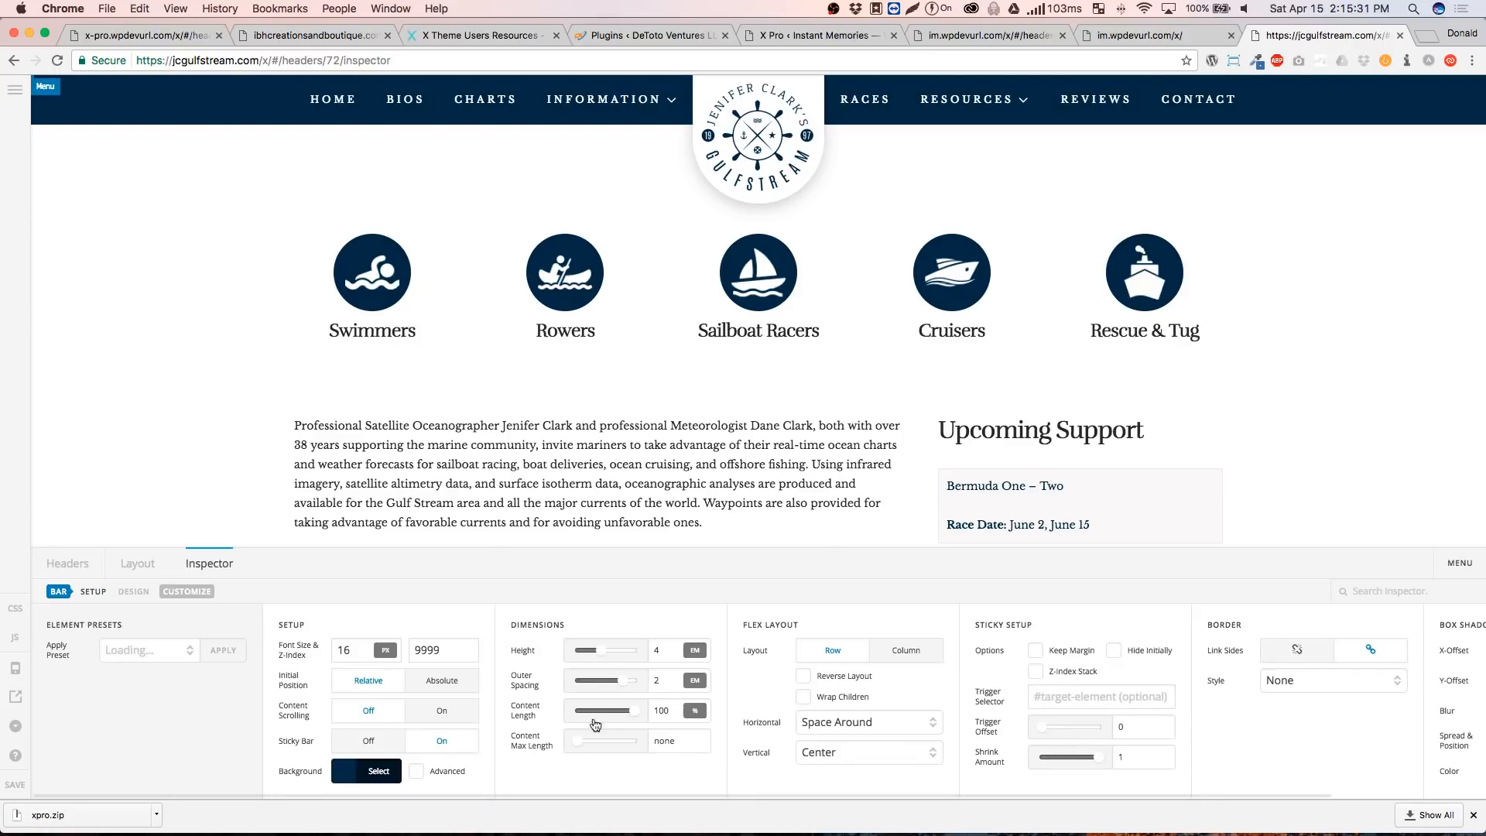
click(1065, 757)
scroll(401, 373, down, 5)
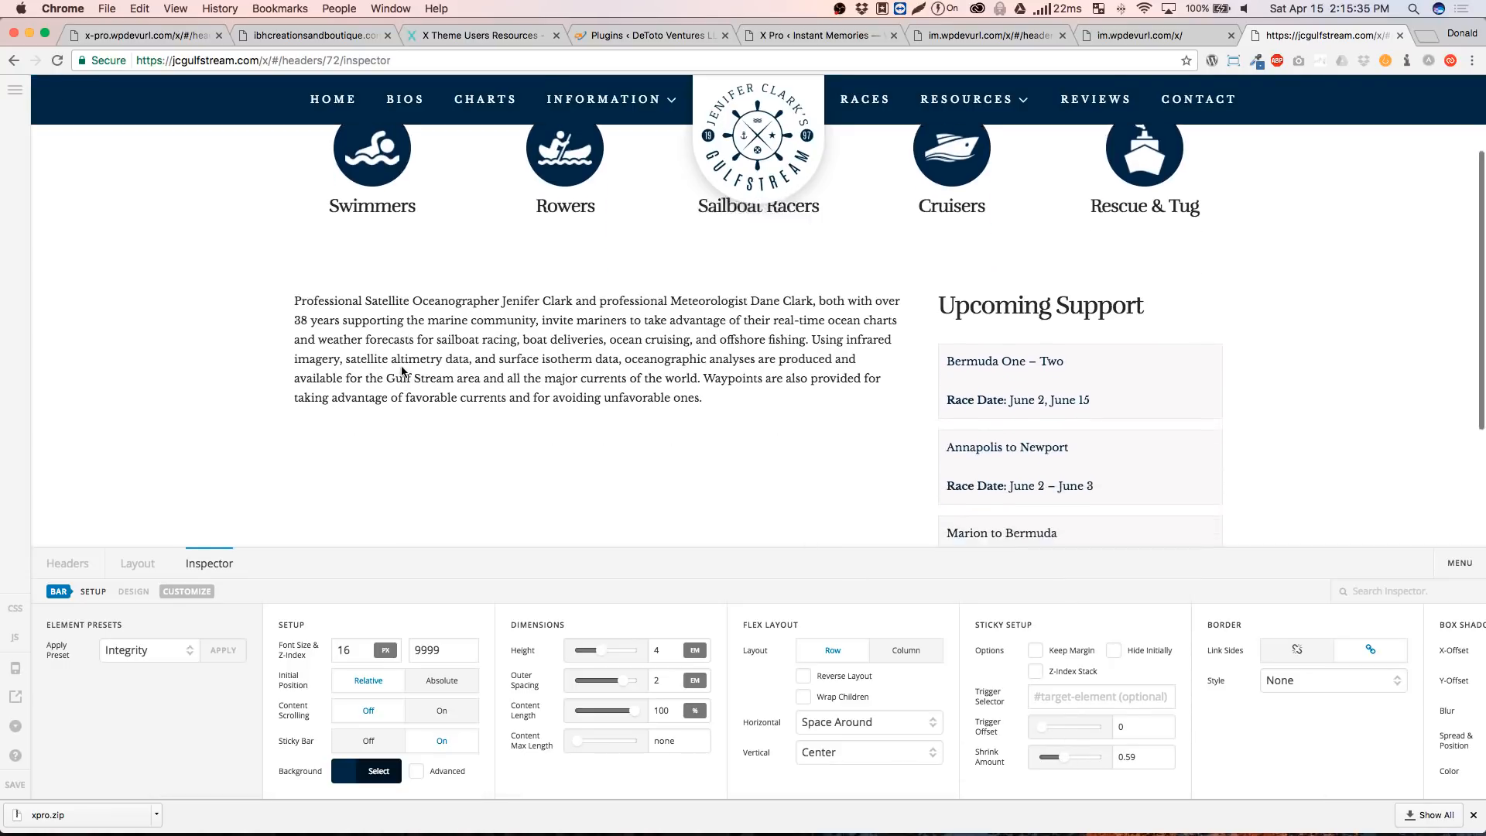
scroll(402, 372, up, 4)
scroll(402, 371, up, 2)
scroll(402, 371, down, 5)
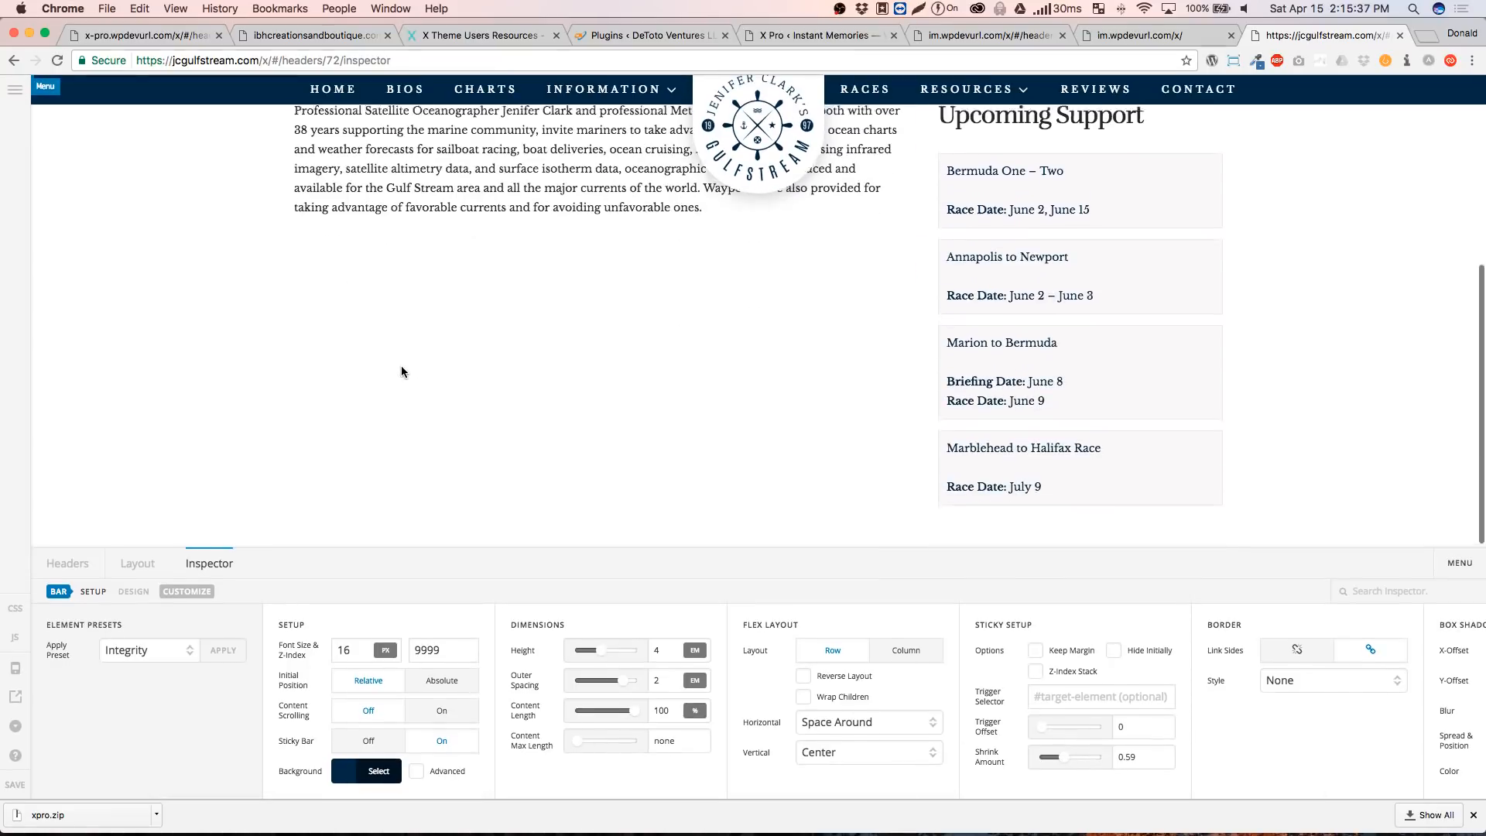
scroll(402, 372, up, 5)
scroll(401, 372, down, 5)
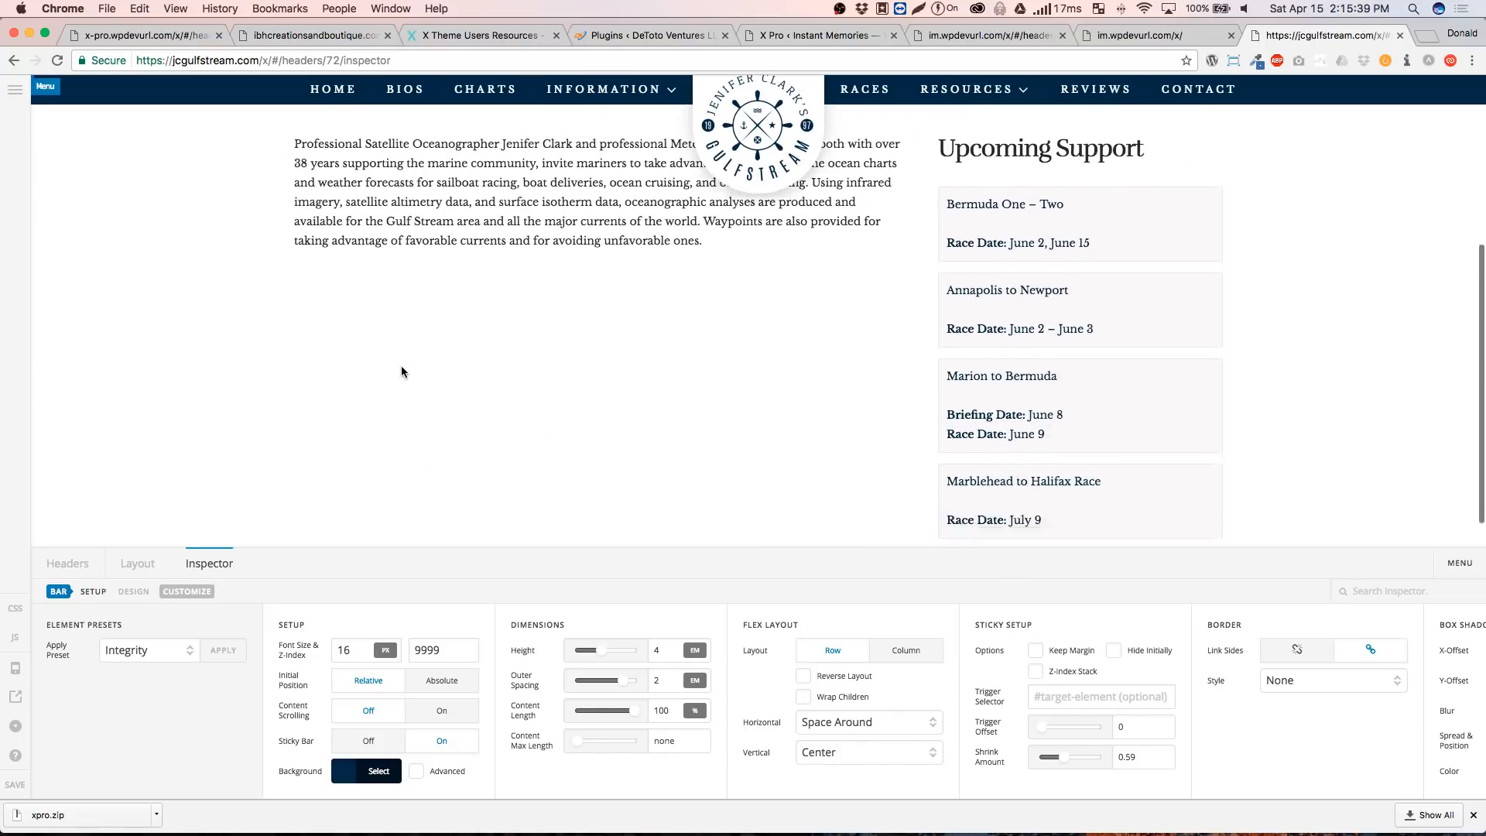
scroll(402, 370, up, 4)
scroll(402, 366, up, 1)
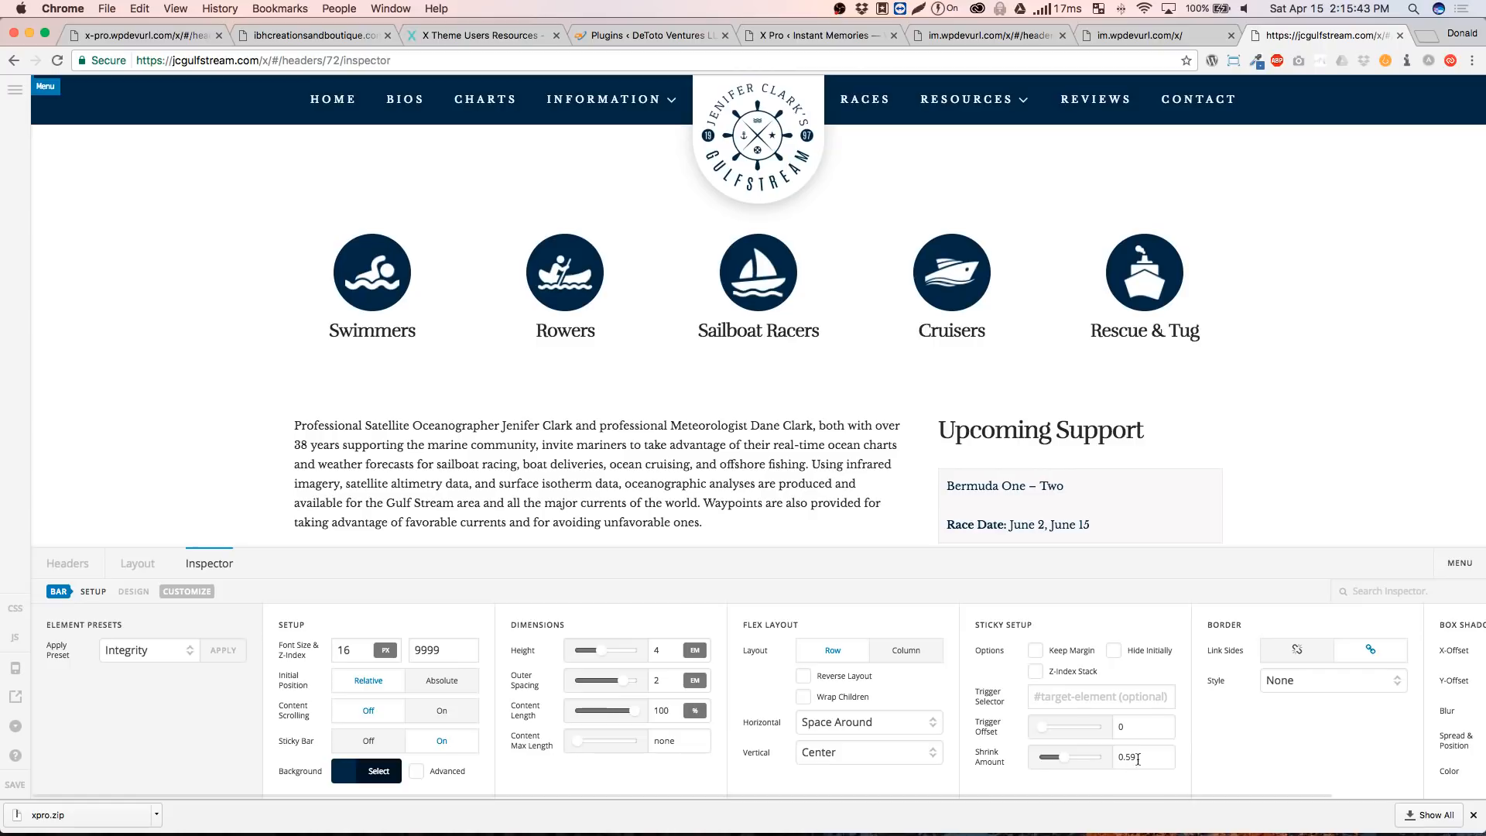
Set the Menu bar's sticky shrink amount back to 1 and recheck the sticky header in the preview
drag(1140, 758, 1103, 761)
text(1)
scroll(518, 246, down, 2)
scroll(518, 246, up, 2)
scroll(496, 255, down, 2)
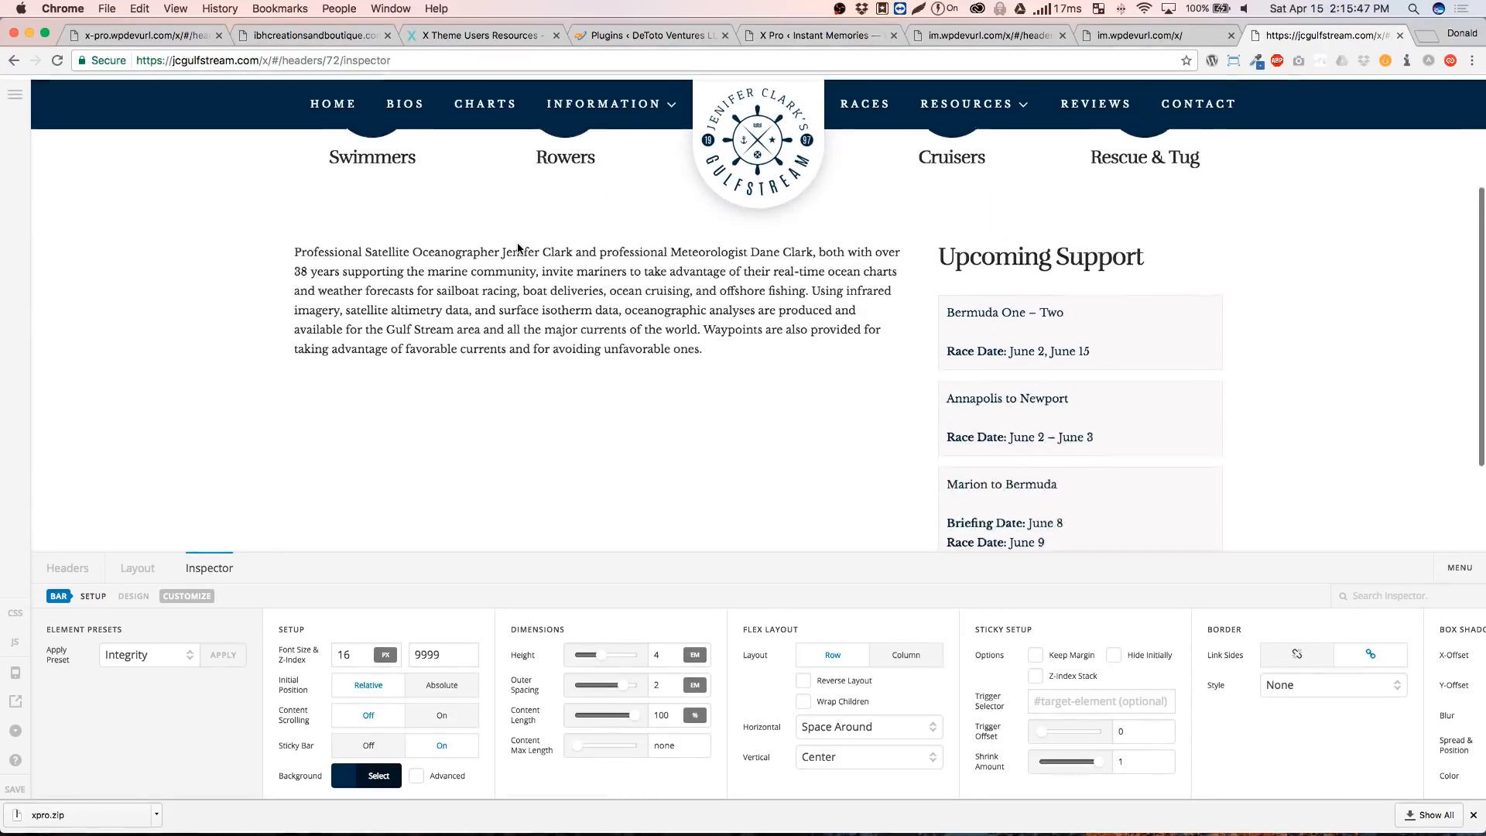
scroll(474, 269, up, 2)
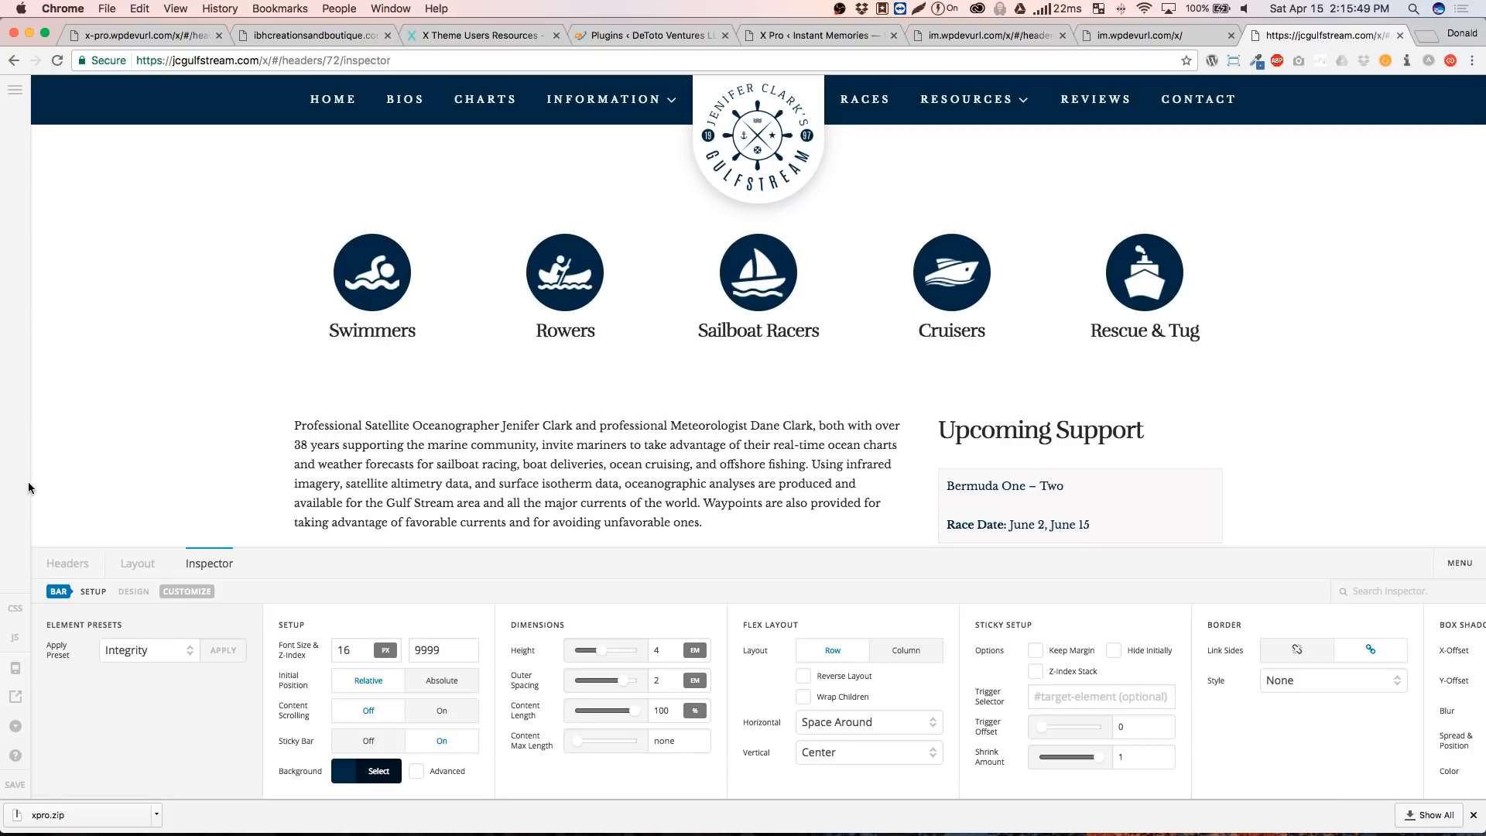
Leave the header discarding its unsaved changes, and open the Main Footer for editing in the footer builder
click(15, 90)
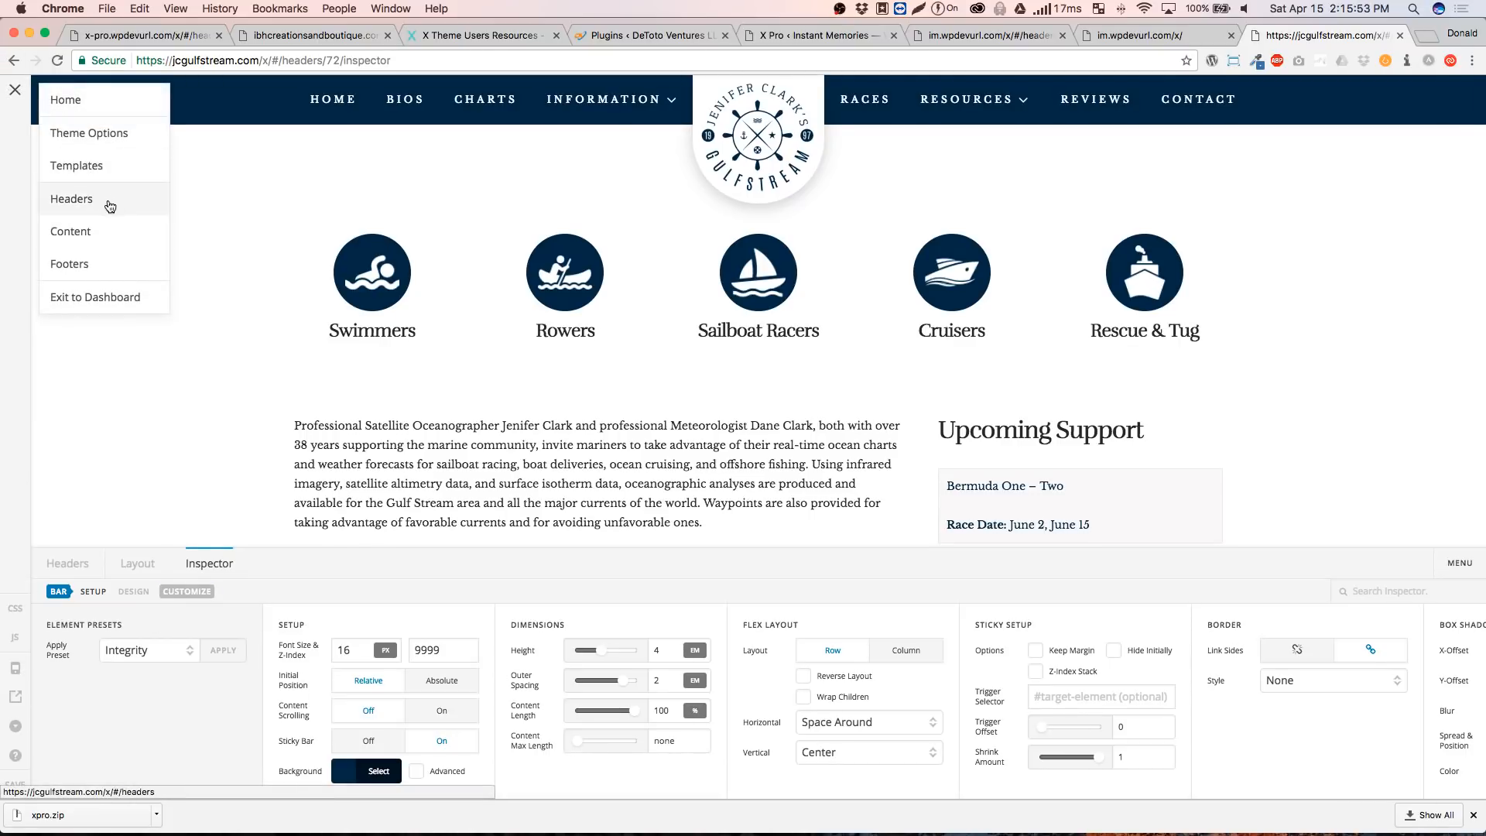
click(110, 263)
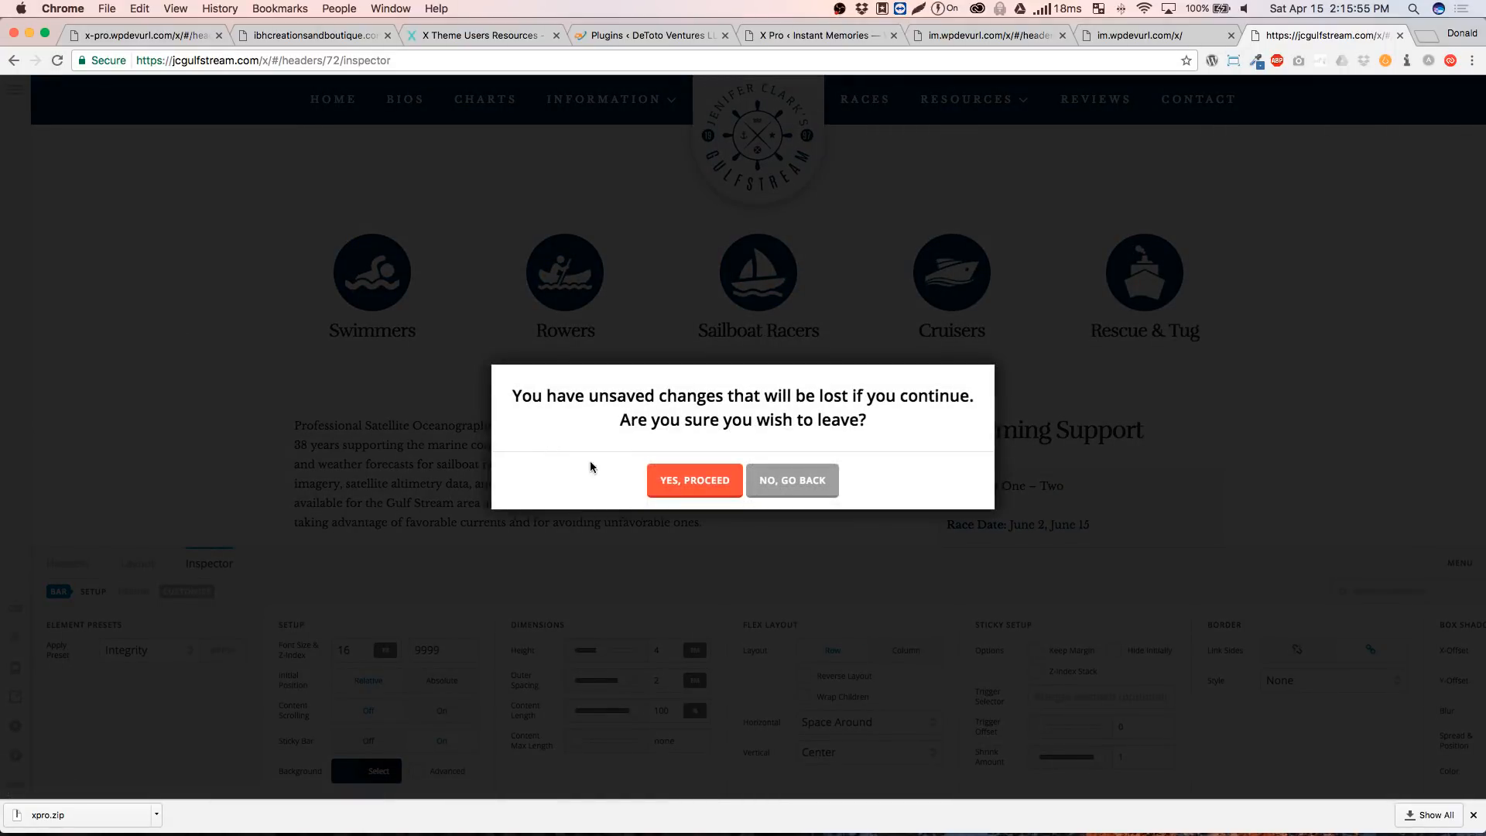
click(692, 482)
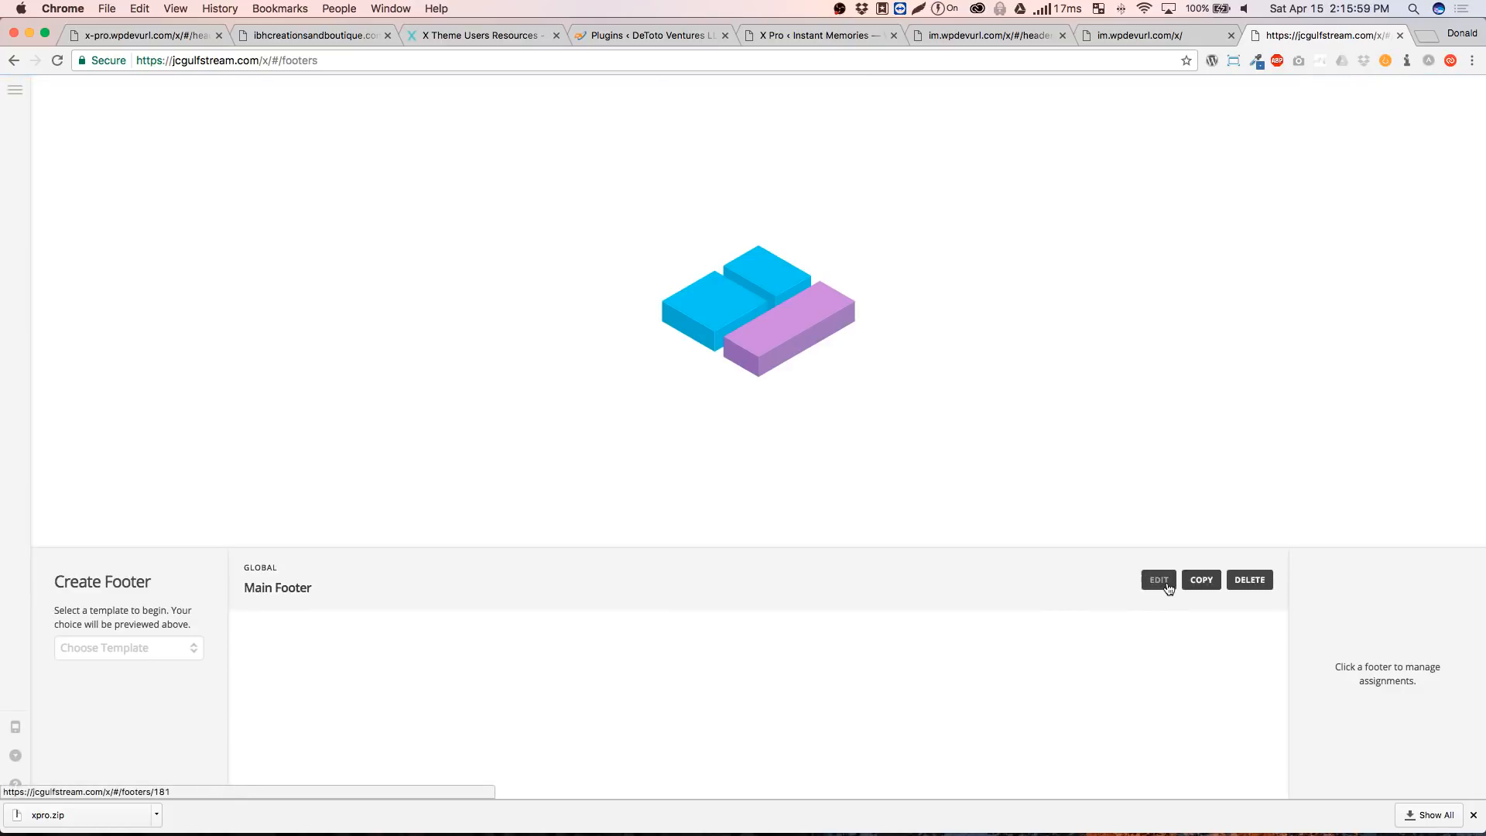
click(1159, 581)
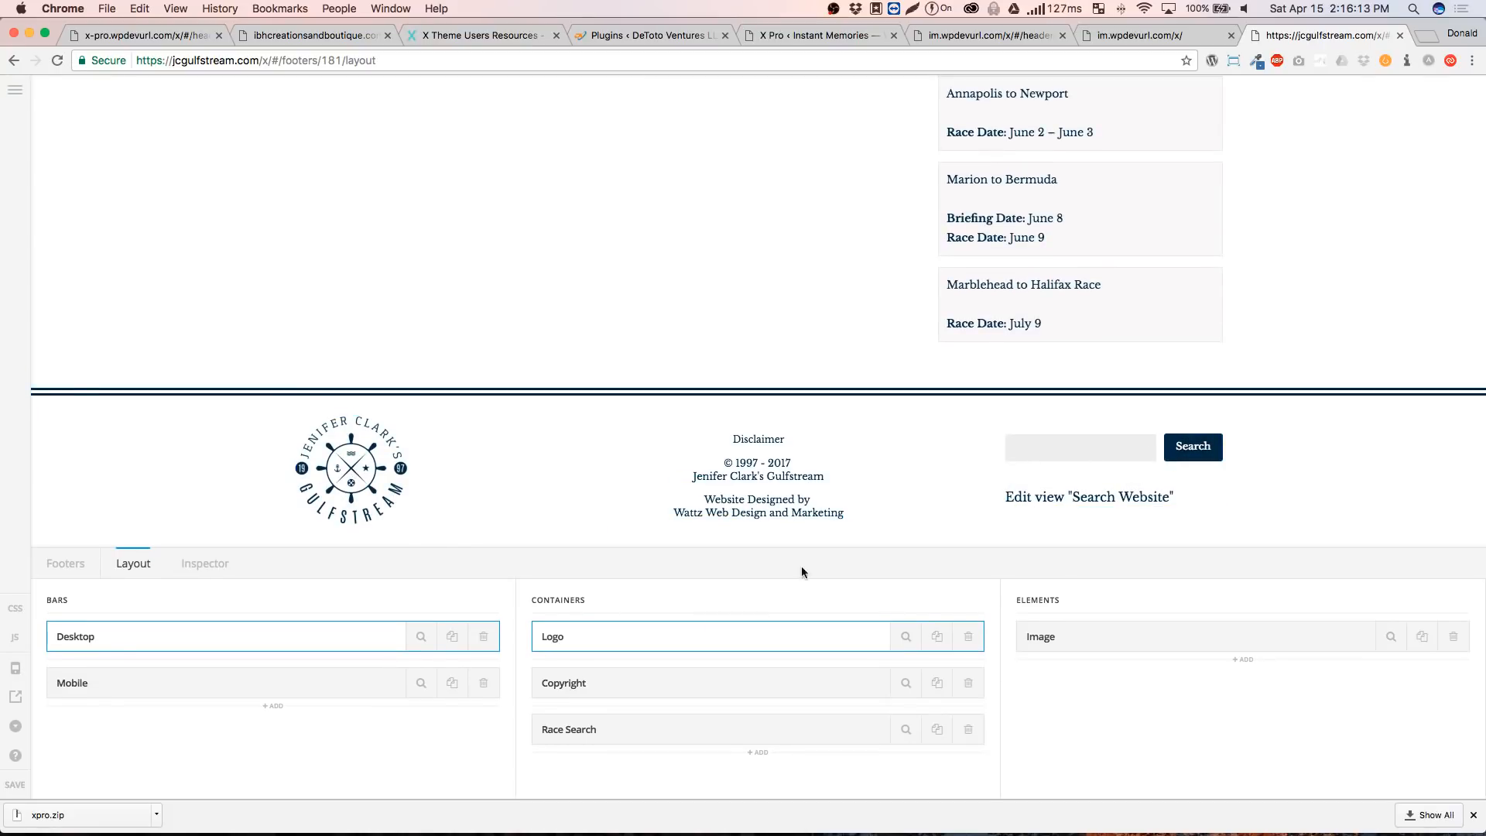
Inspect the HTML content of the copyright year text element in the footer's Copyright container
click(708, 687)
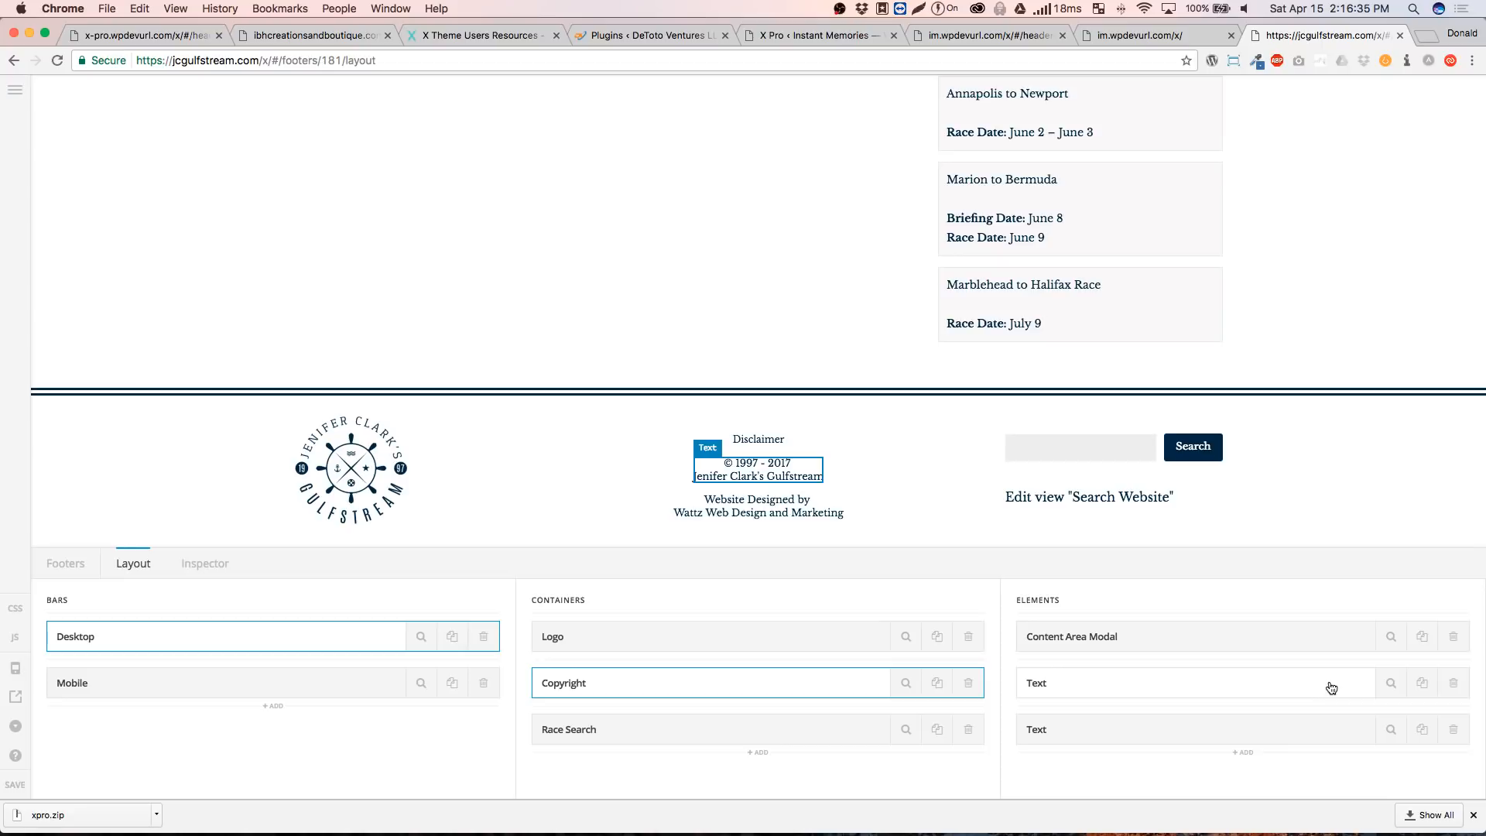
click(1391, 685)
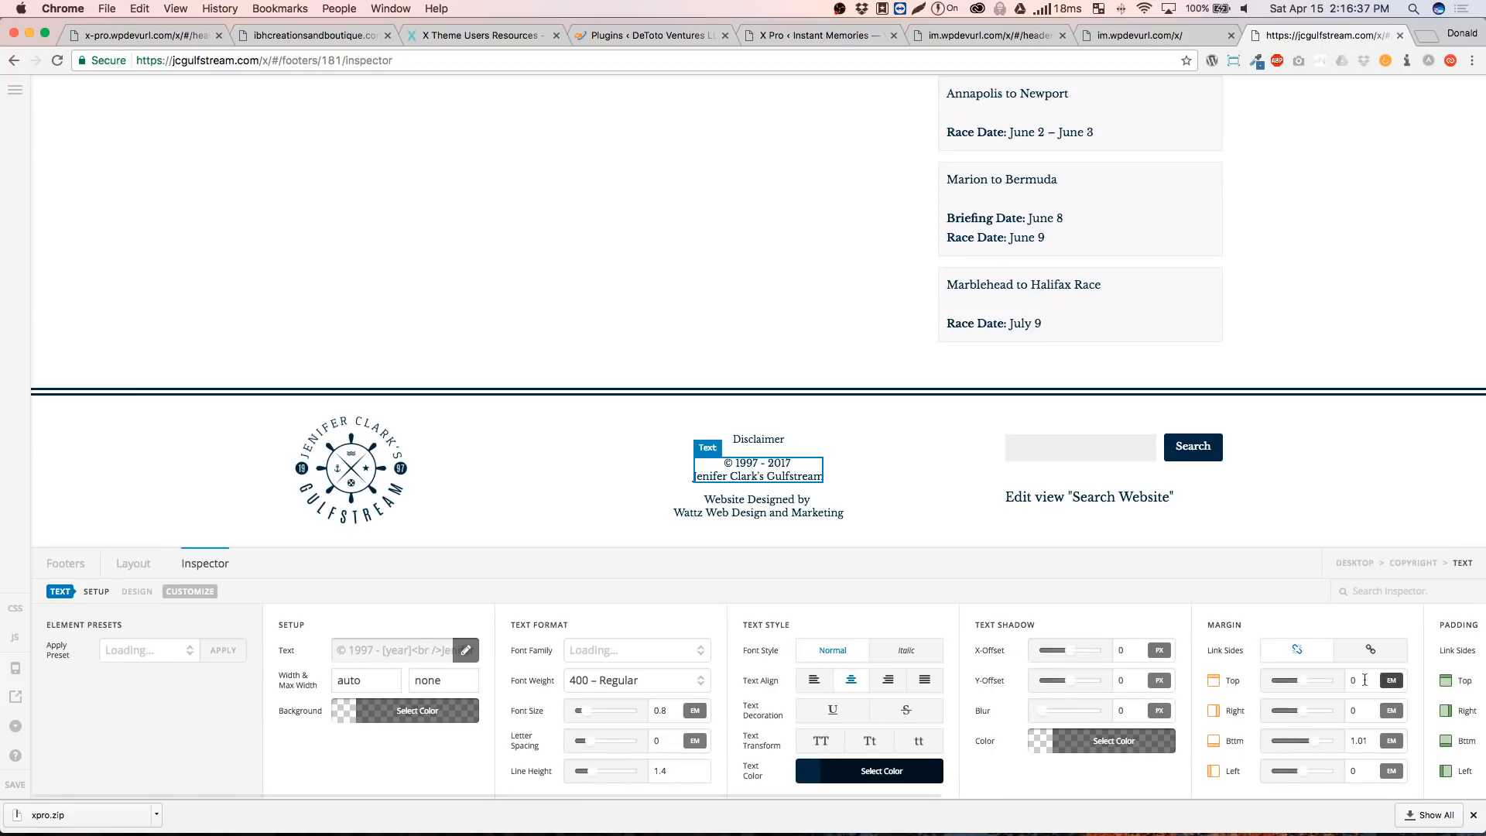
click(466, 650)
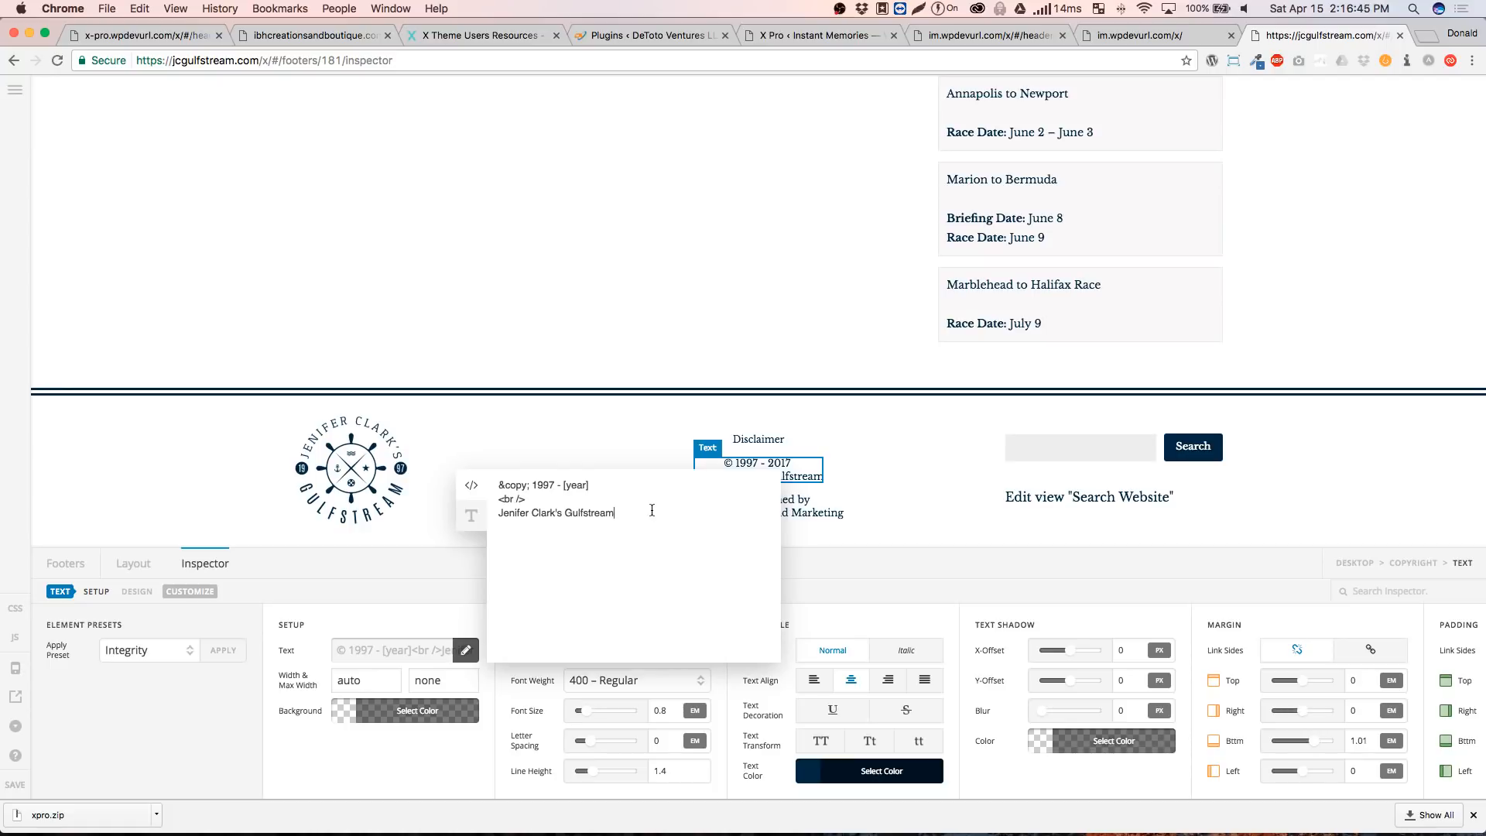
click(861, 570)
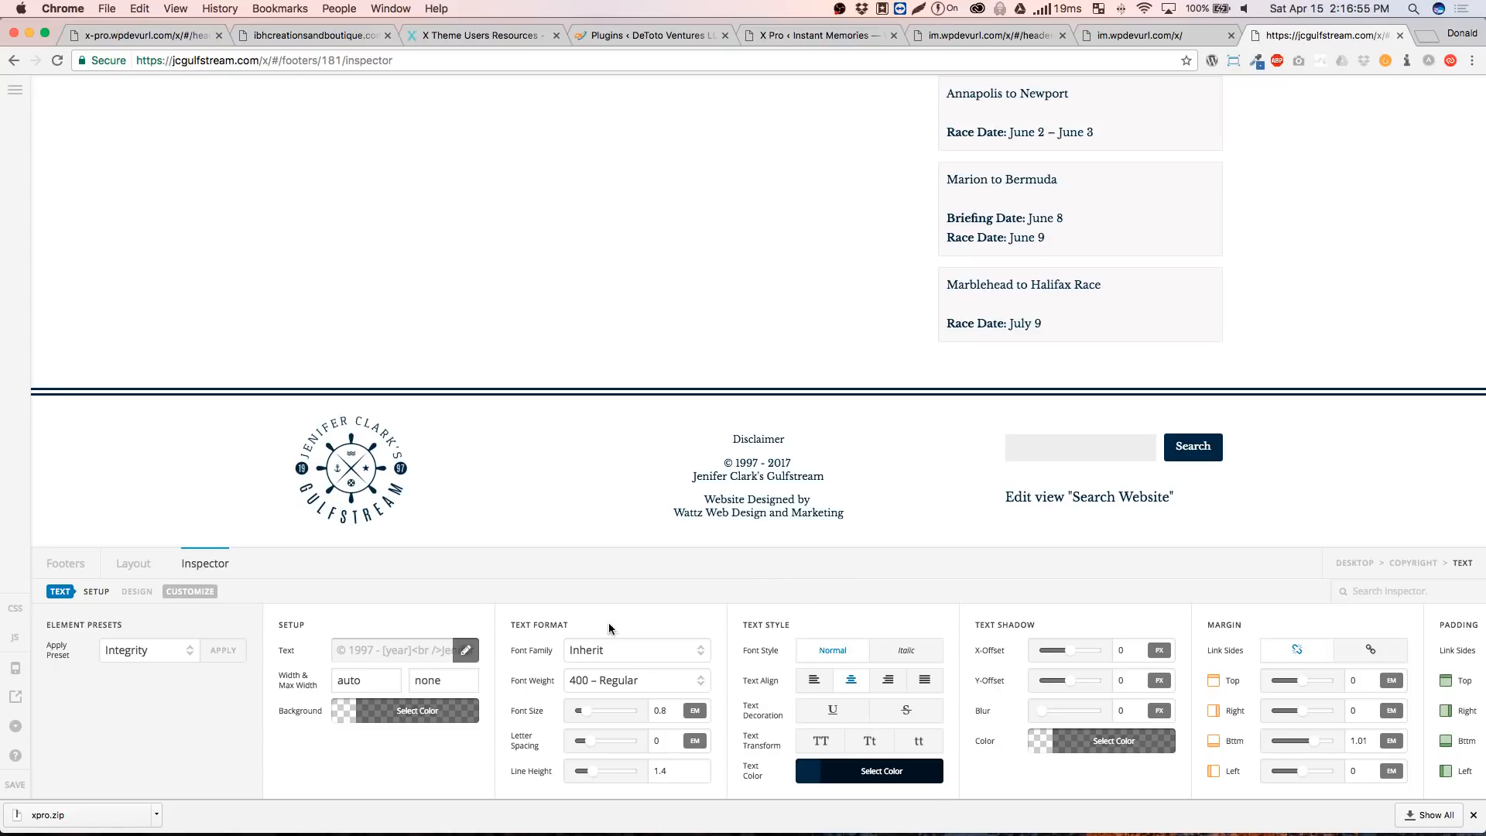
Preview the footer's Disclaimer modal and examine its modal content text
click(699, 446)
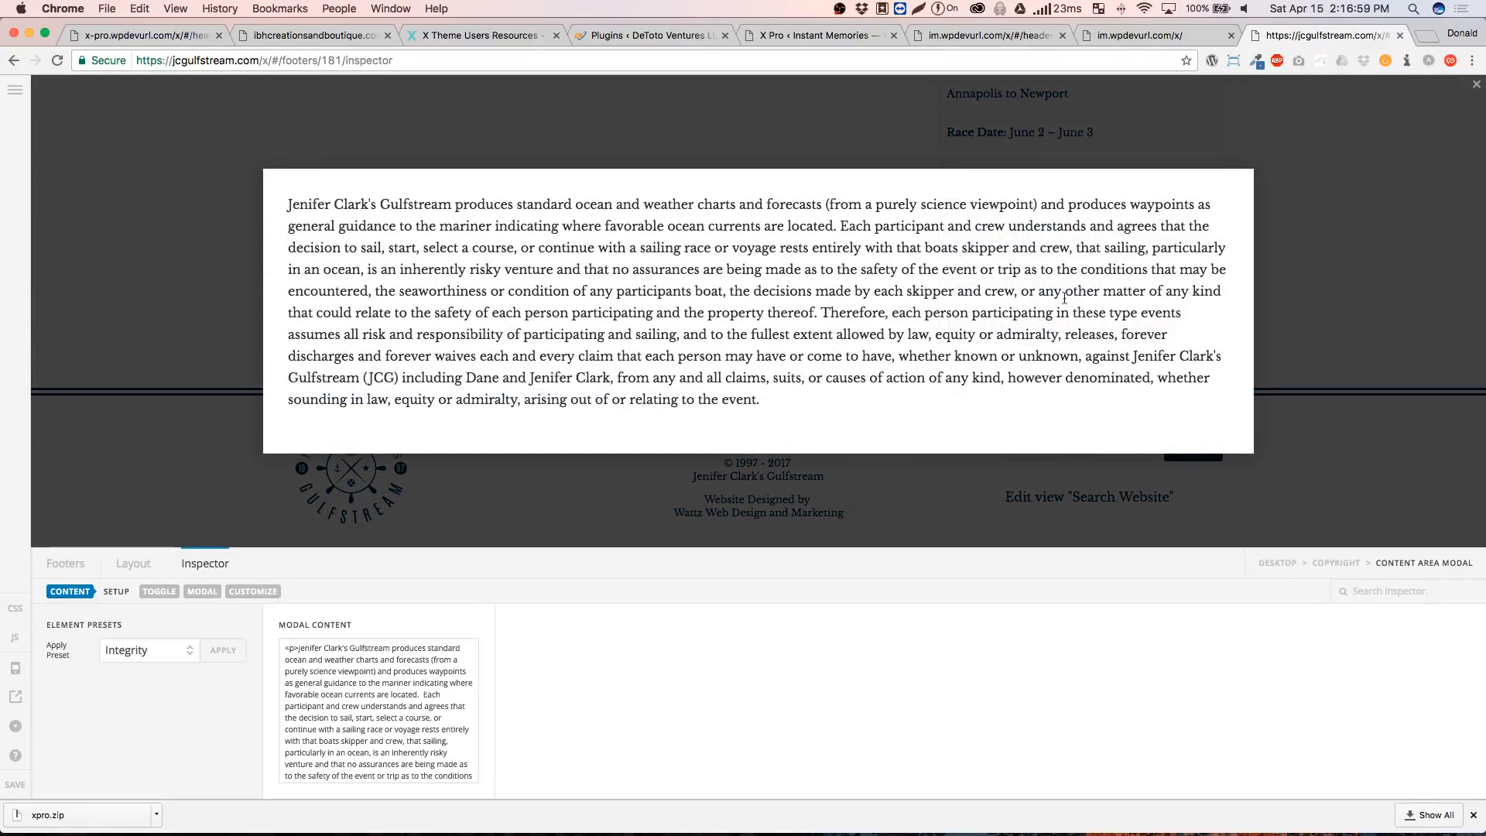
click(662, 499)
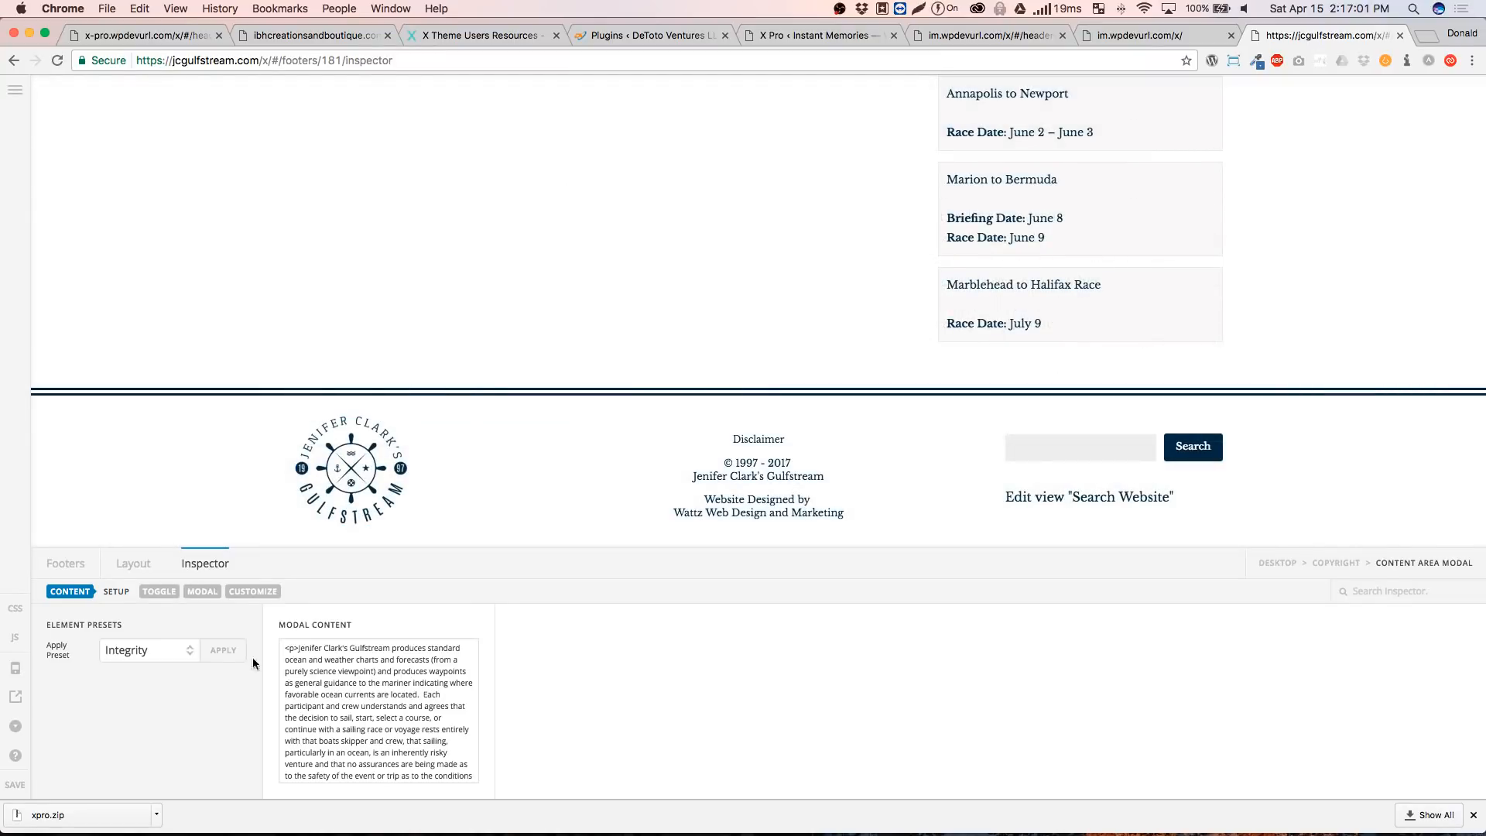
drag(284, 651, 464, 789)
click(408, 770)
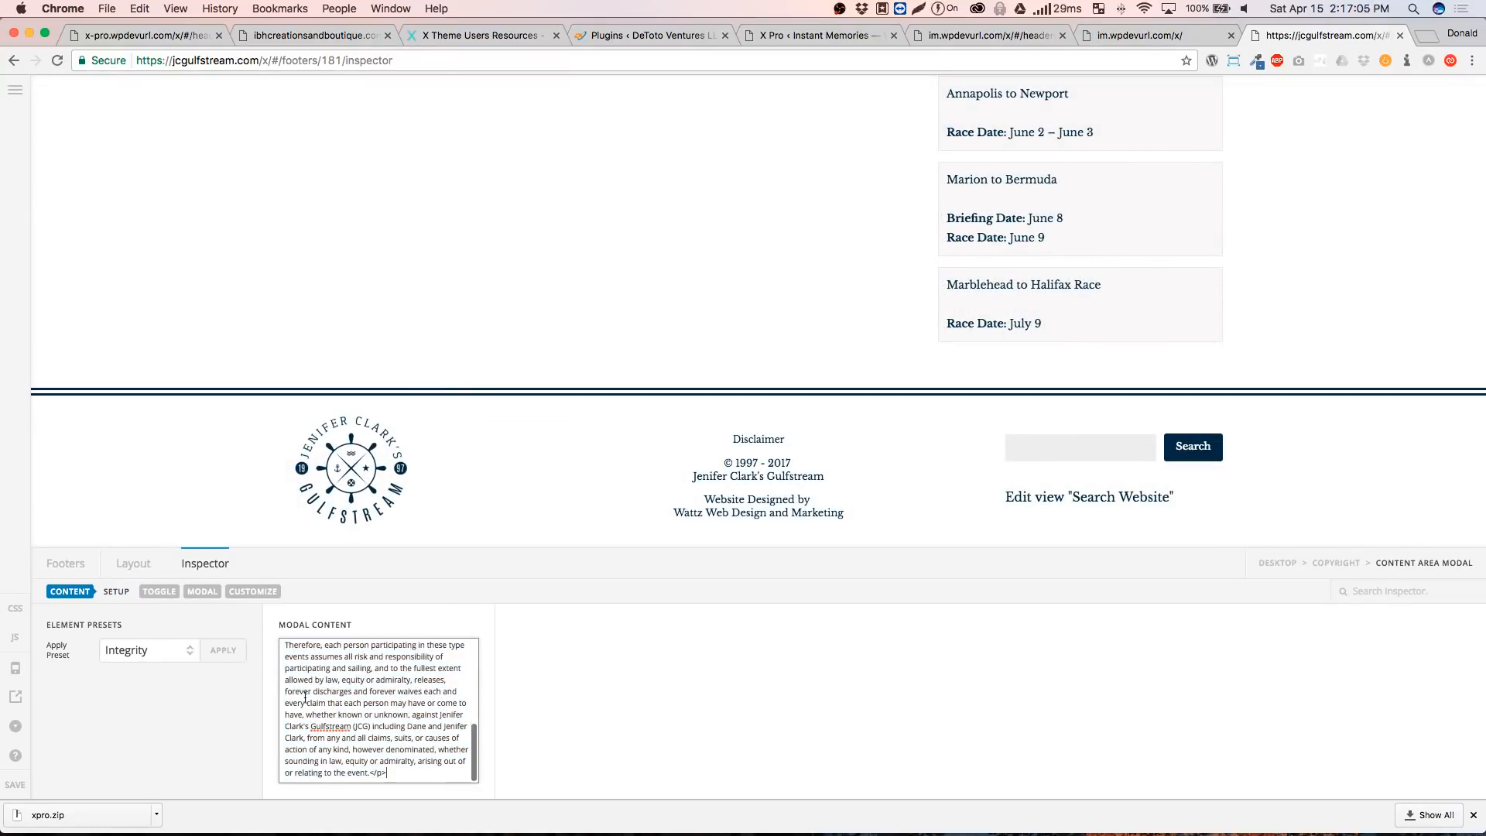
Examine the Disclaimer modal toggle's setup, primary text, margin and text style settings
click(160, 592)
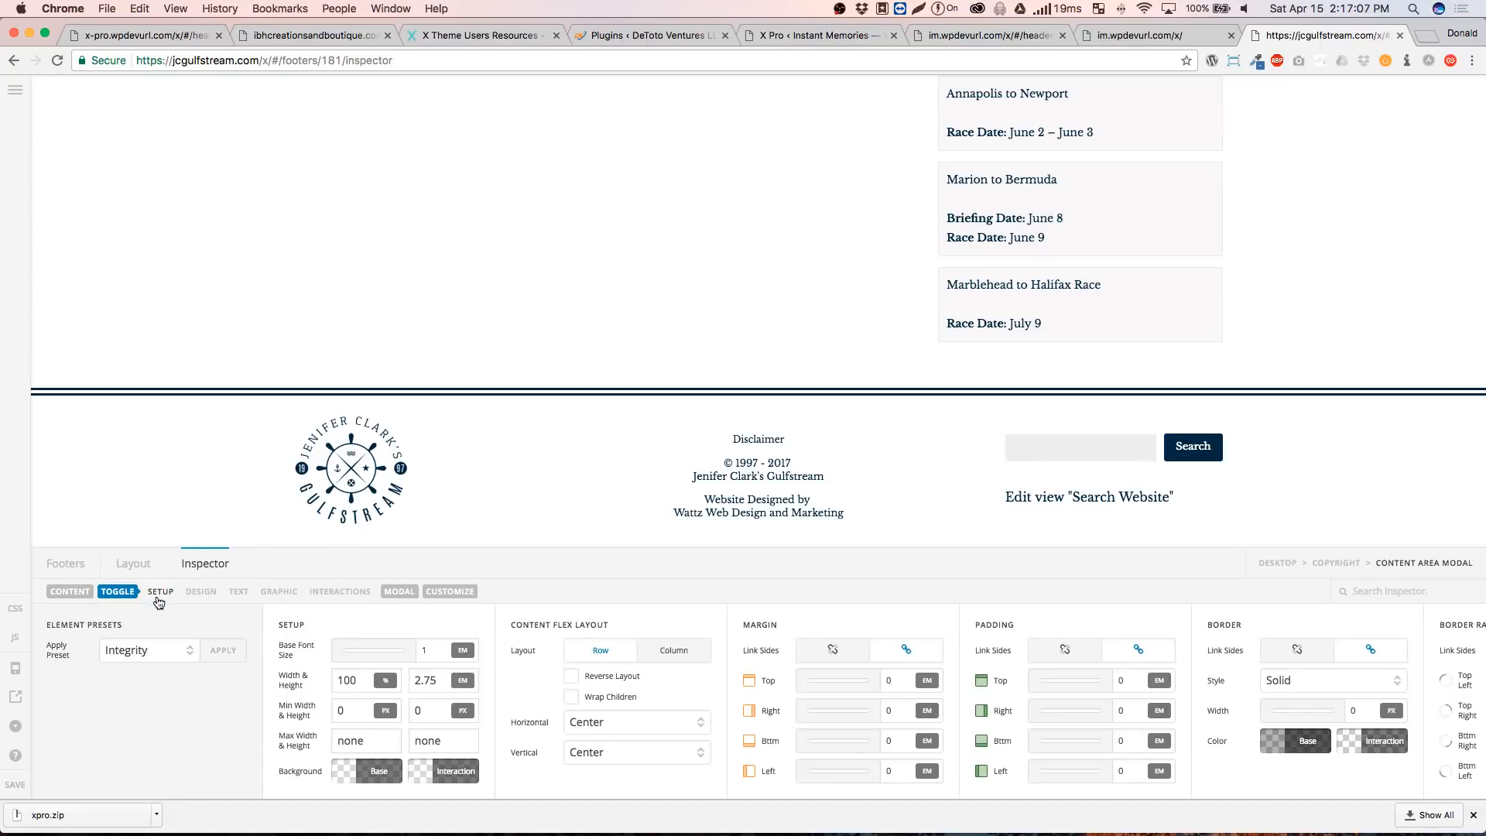
click(238, 593)
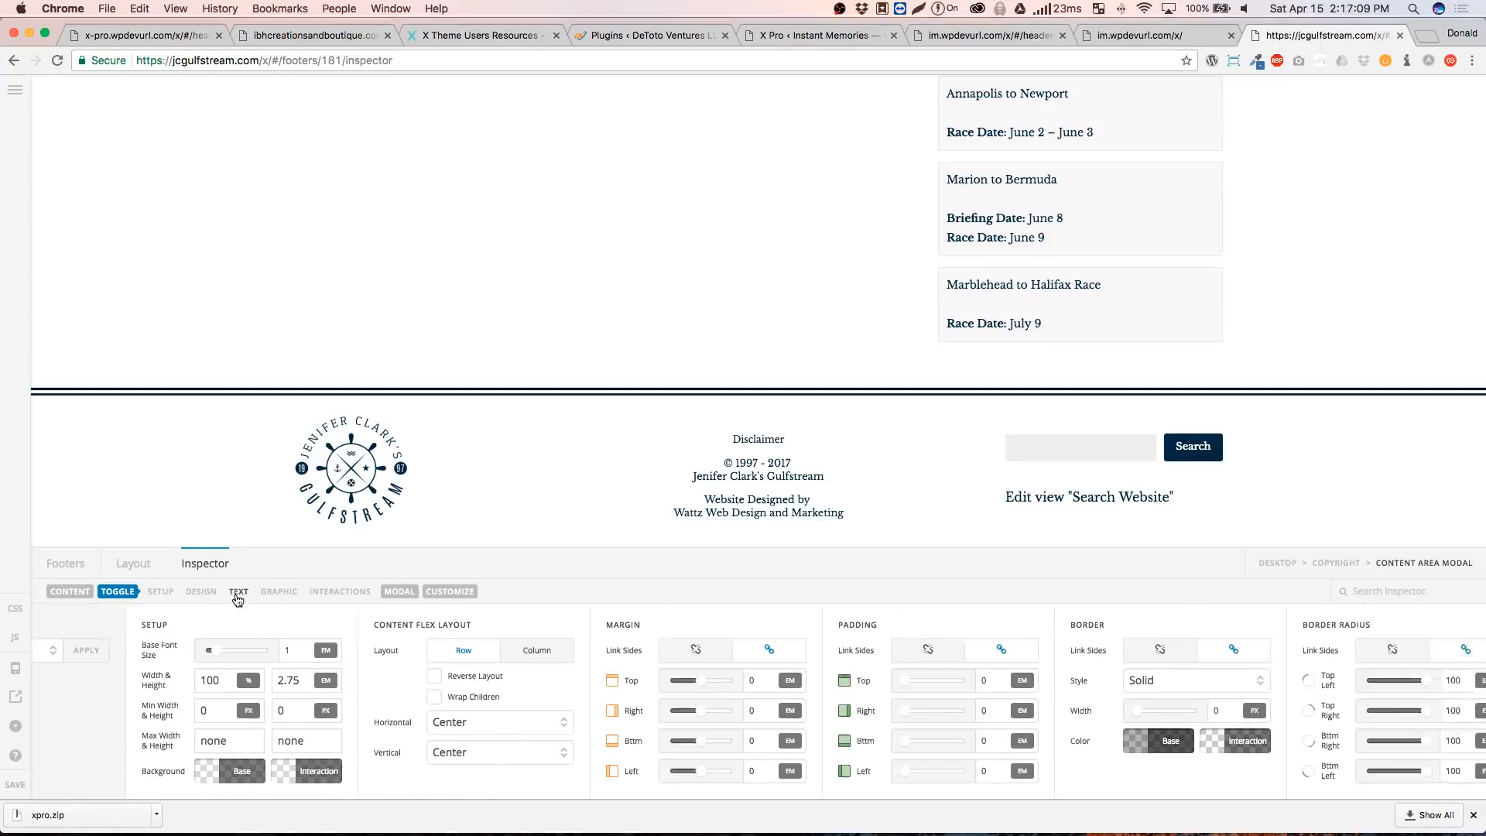
click(238, 596)
click(148, 721)
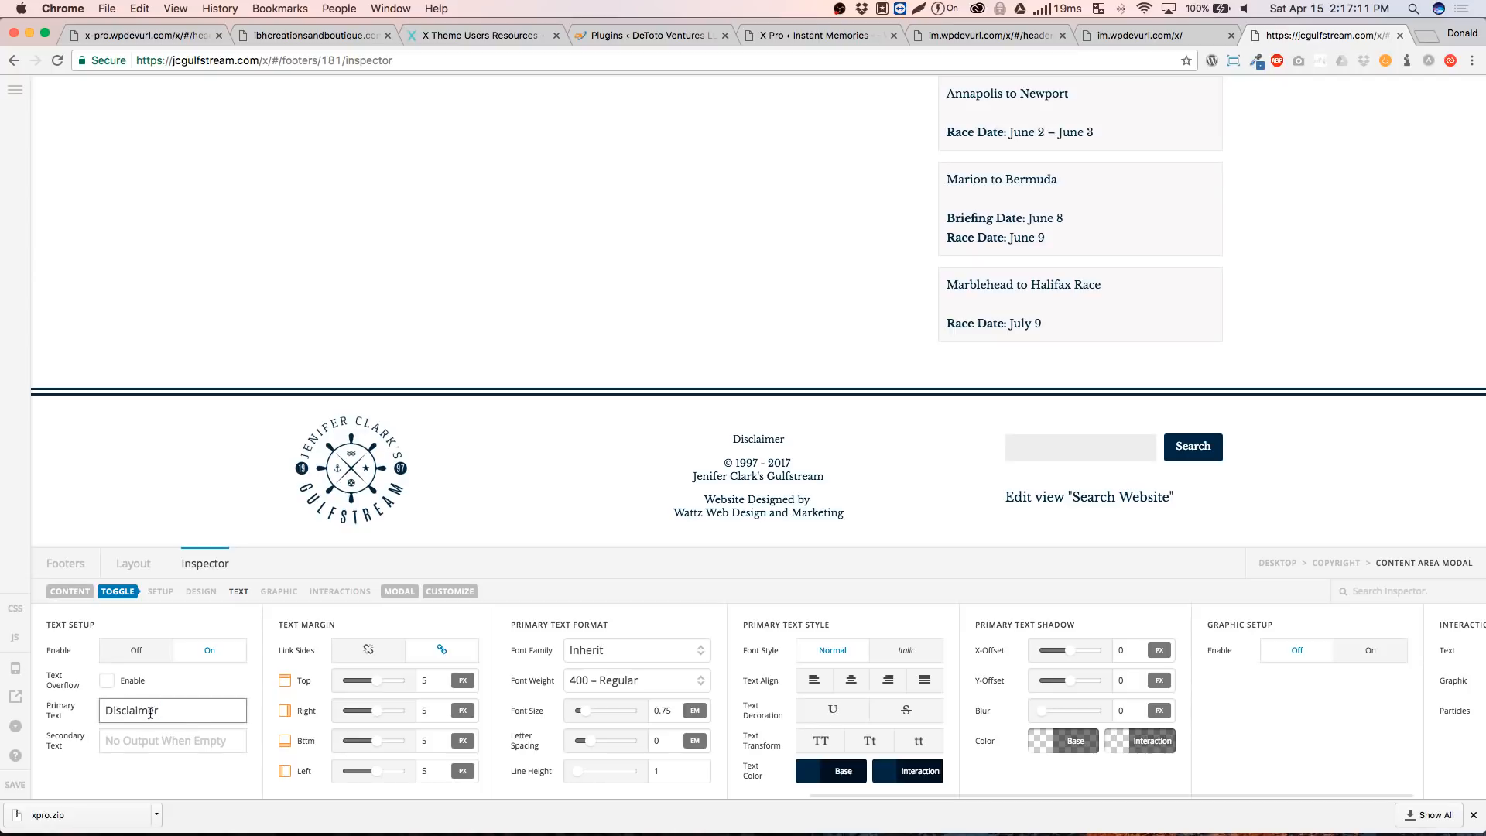
double_click(150, 710)
click(278, 593)
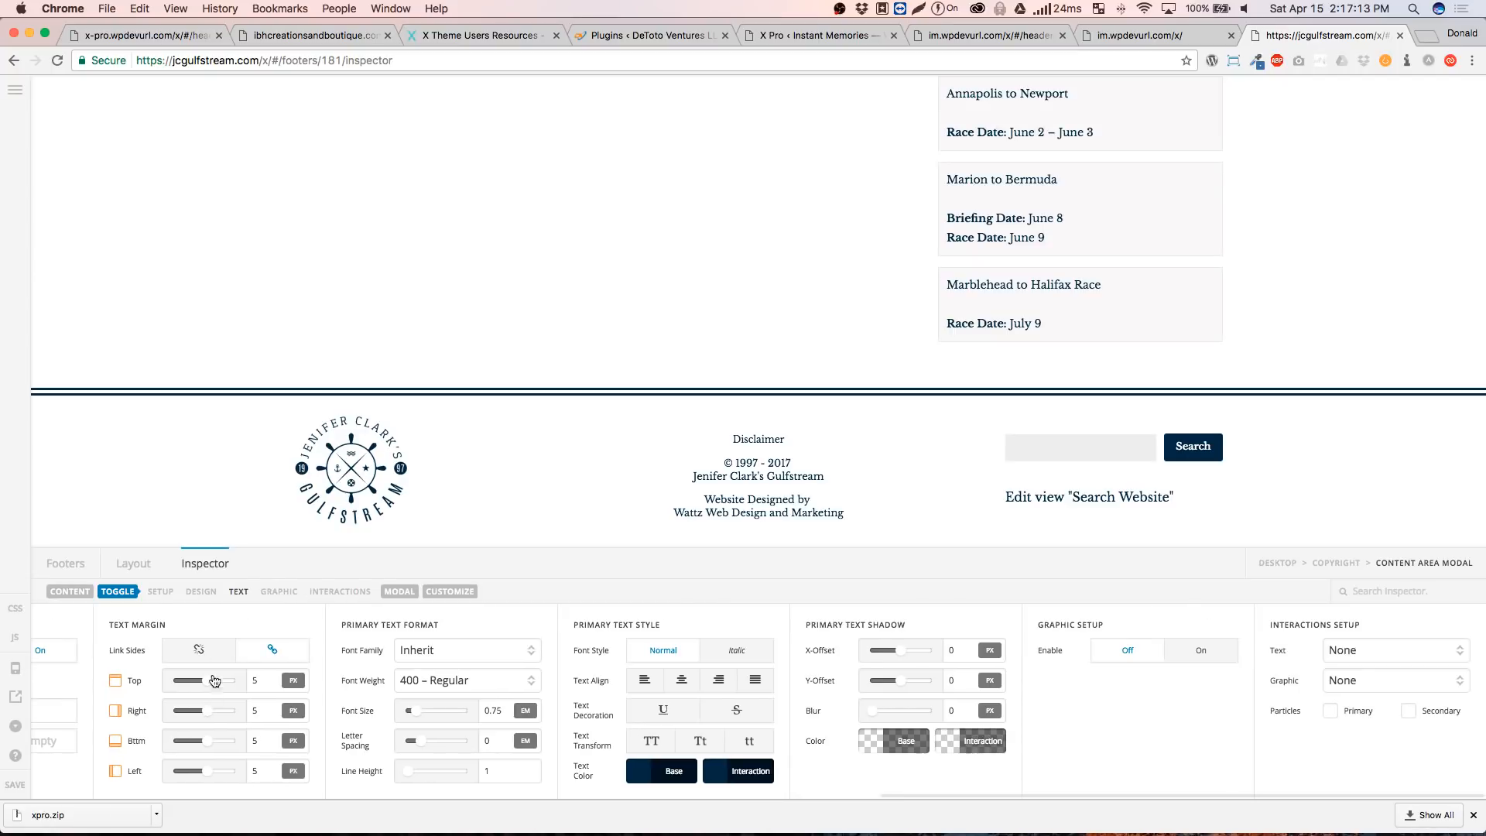
scroll(416, 672, left, 3)
scroll(416, 668, right, 3)
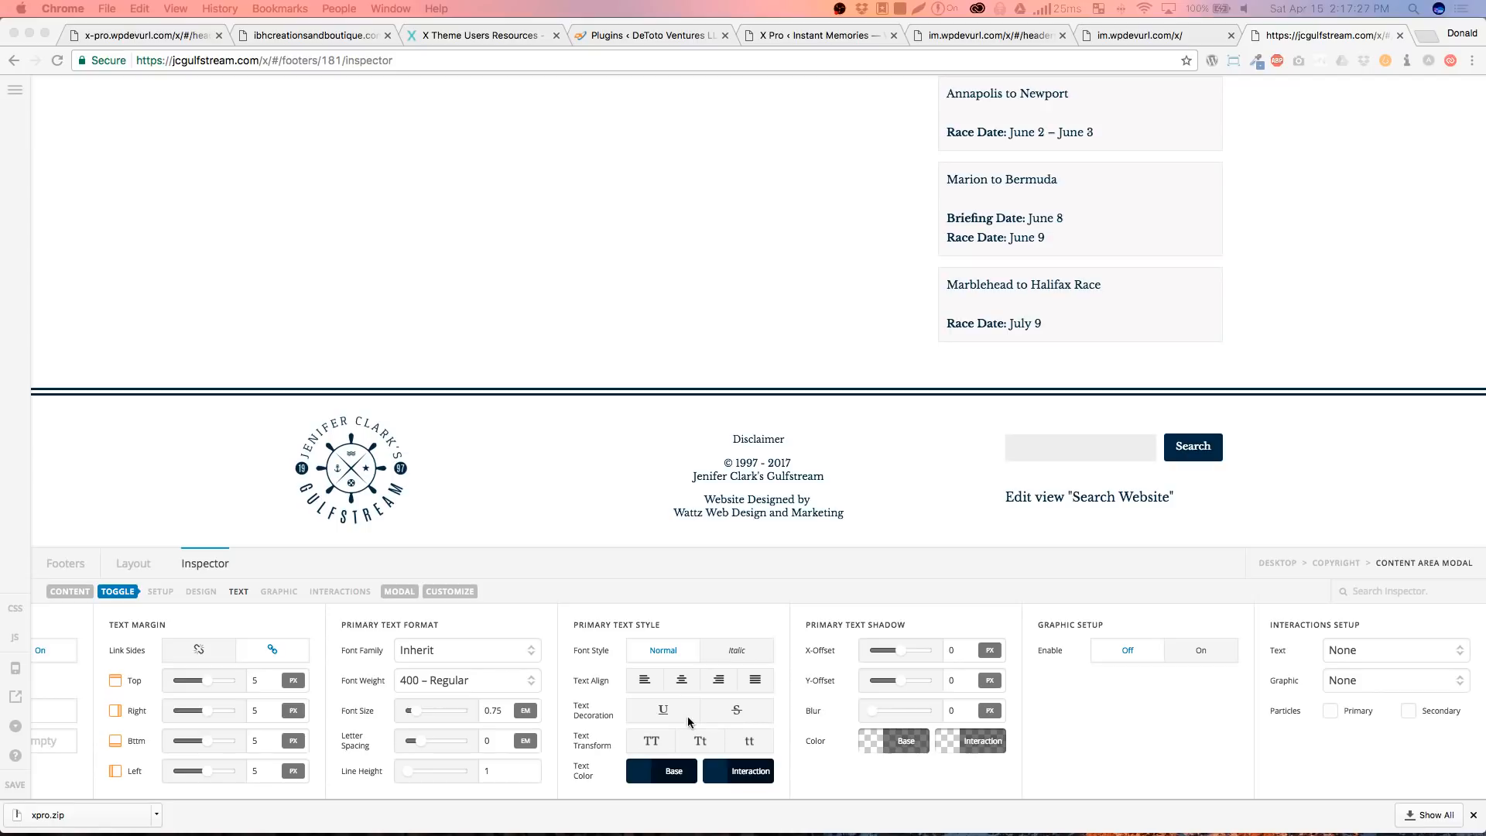
click(234, 602)
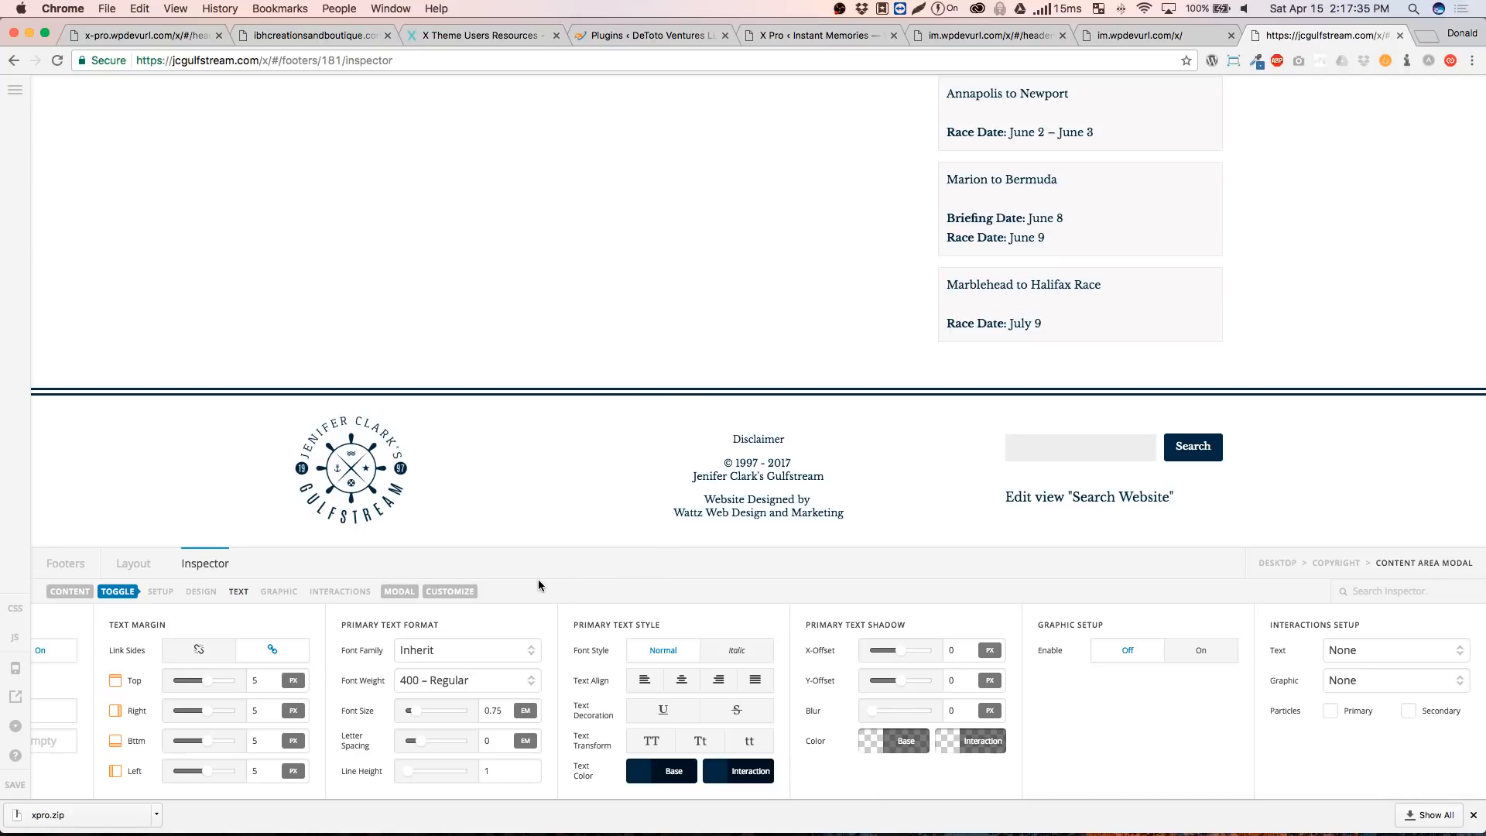
click(158, 592)
Open the Disclaimer modal in the preview and try base font sizes of 18 px and 30 px in its modal setup
click(400, 592)
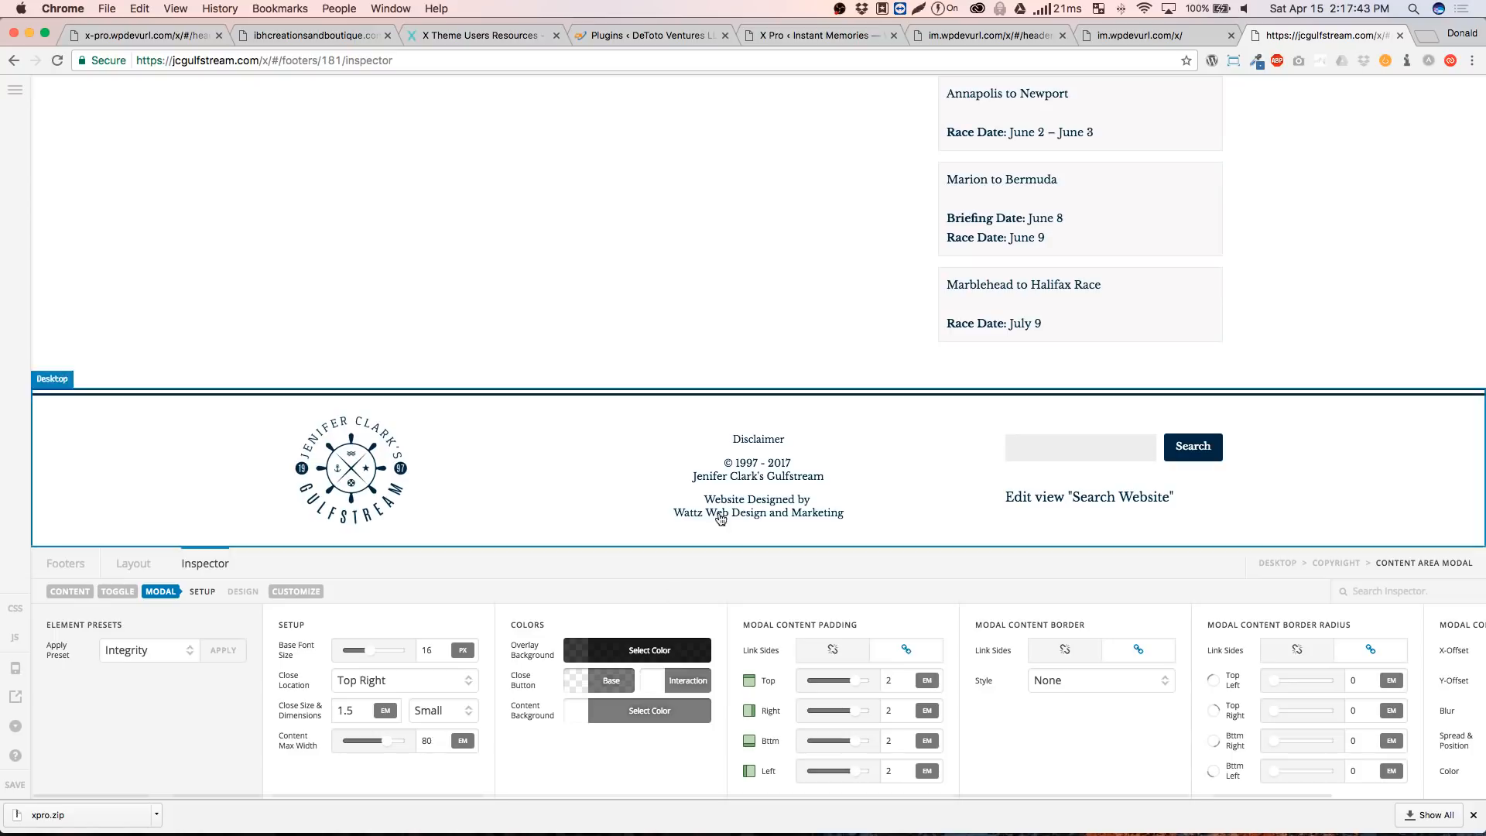
click(750, 446)
click(434, 741)
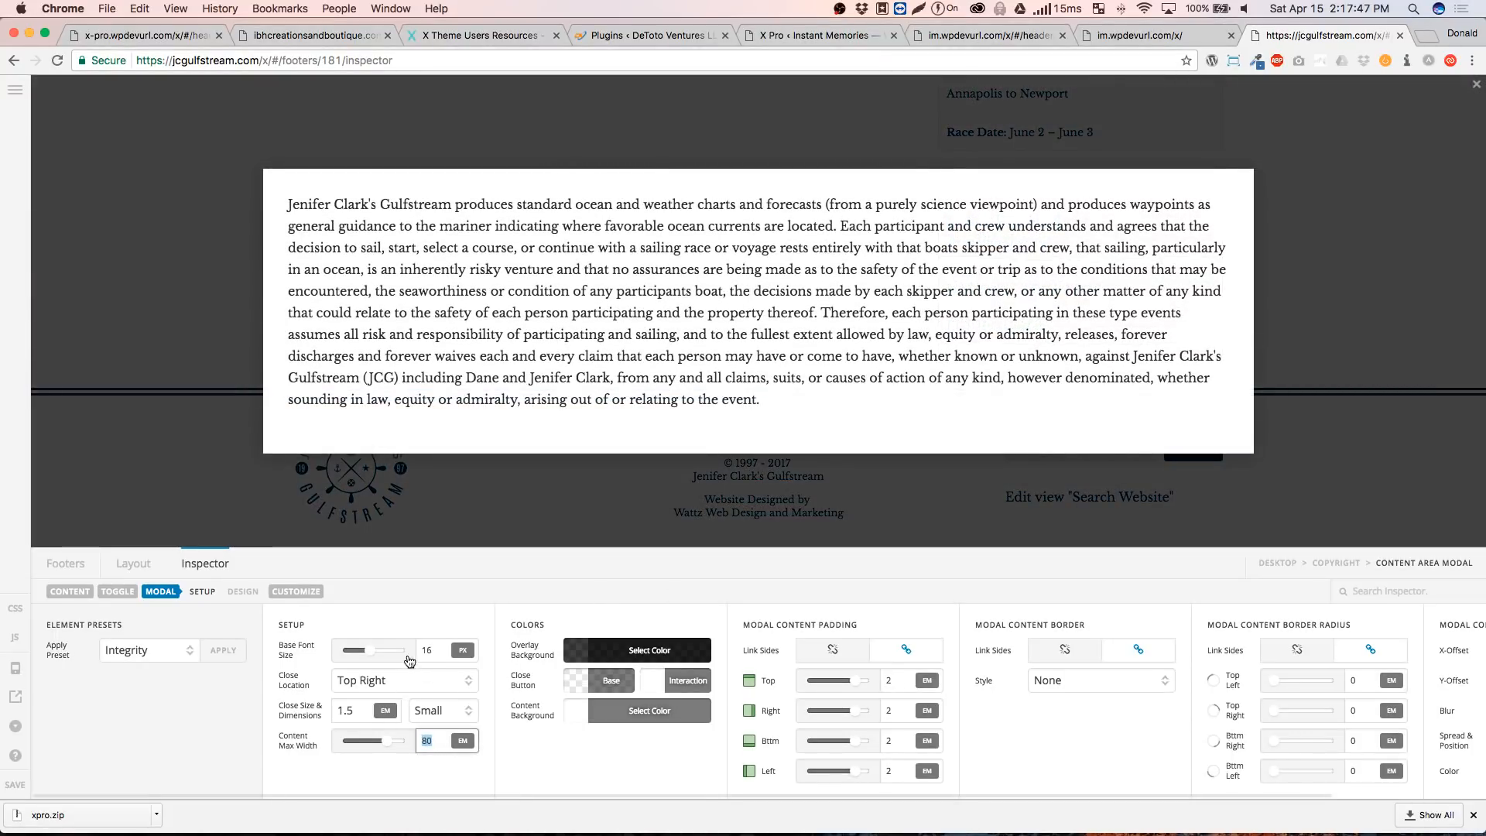
drag(372, 651, 389, 655)
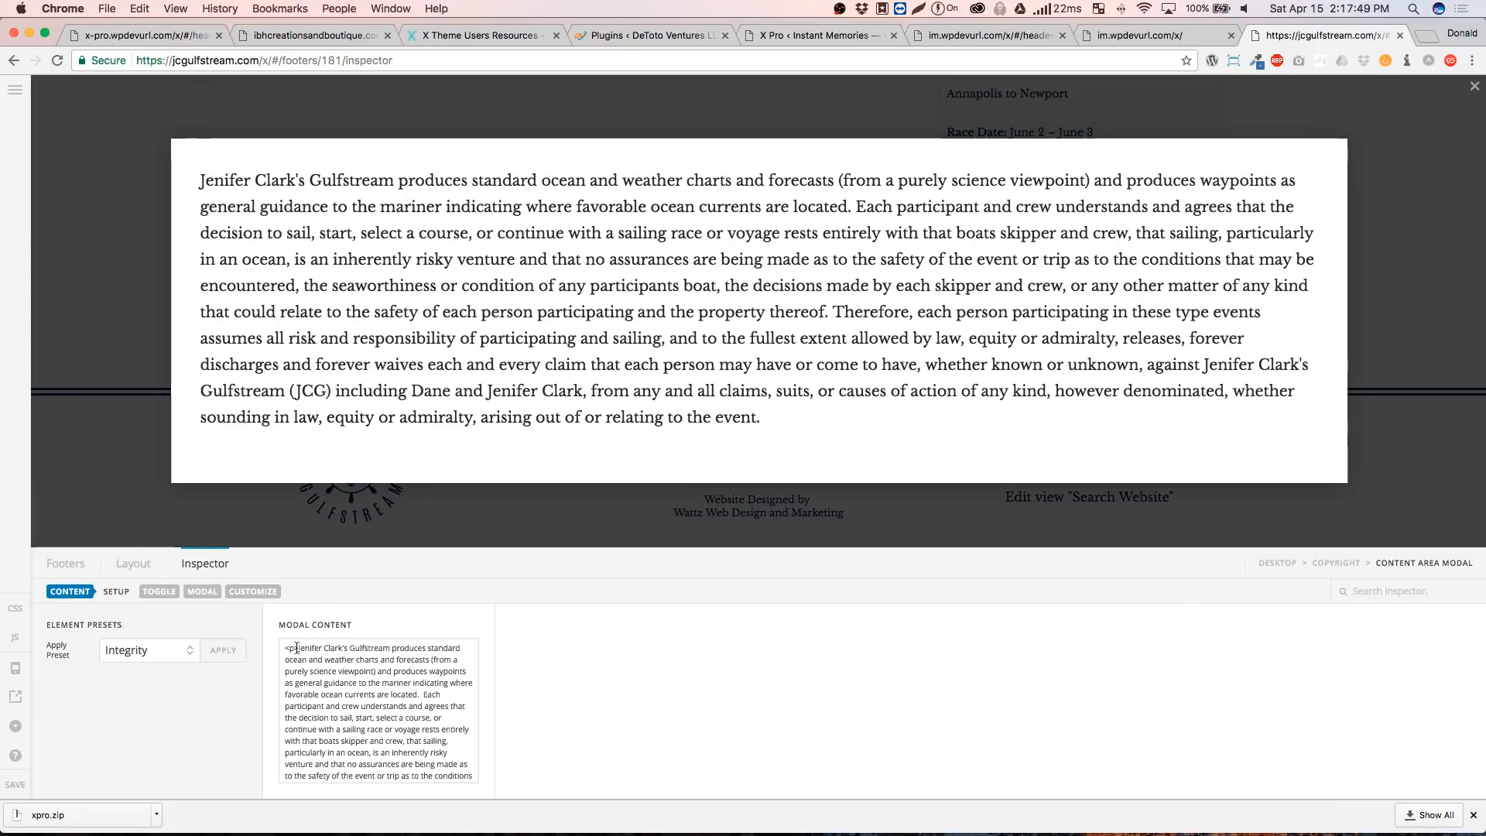
click(204, 592)
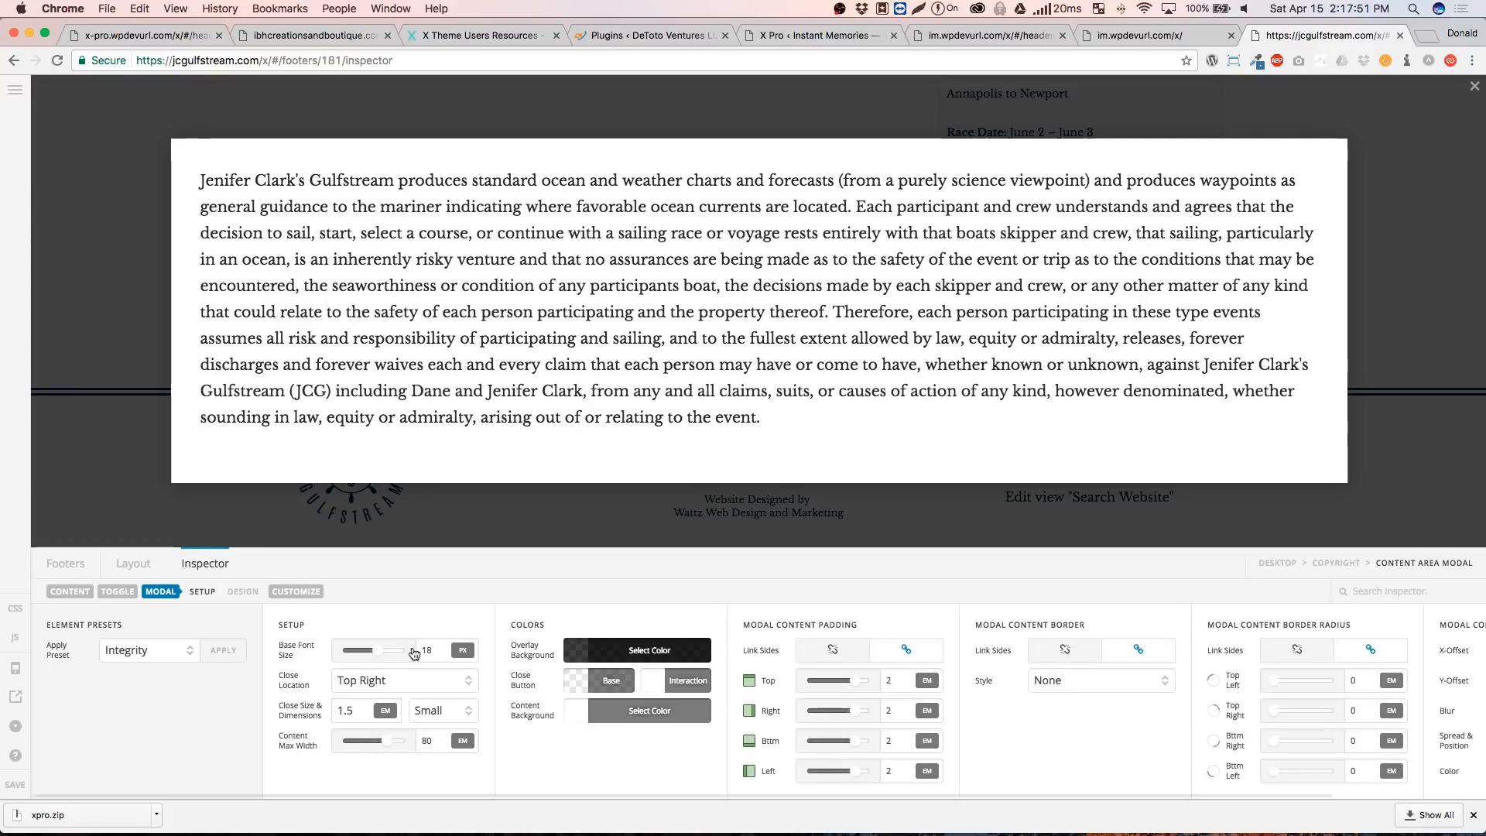
double_click(443, 653)
key(BackSpace)
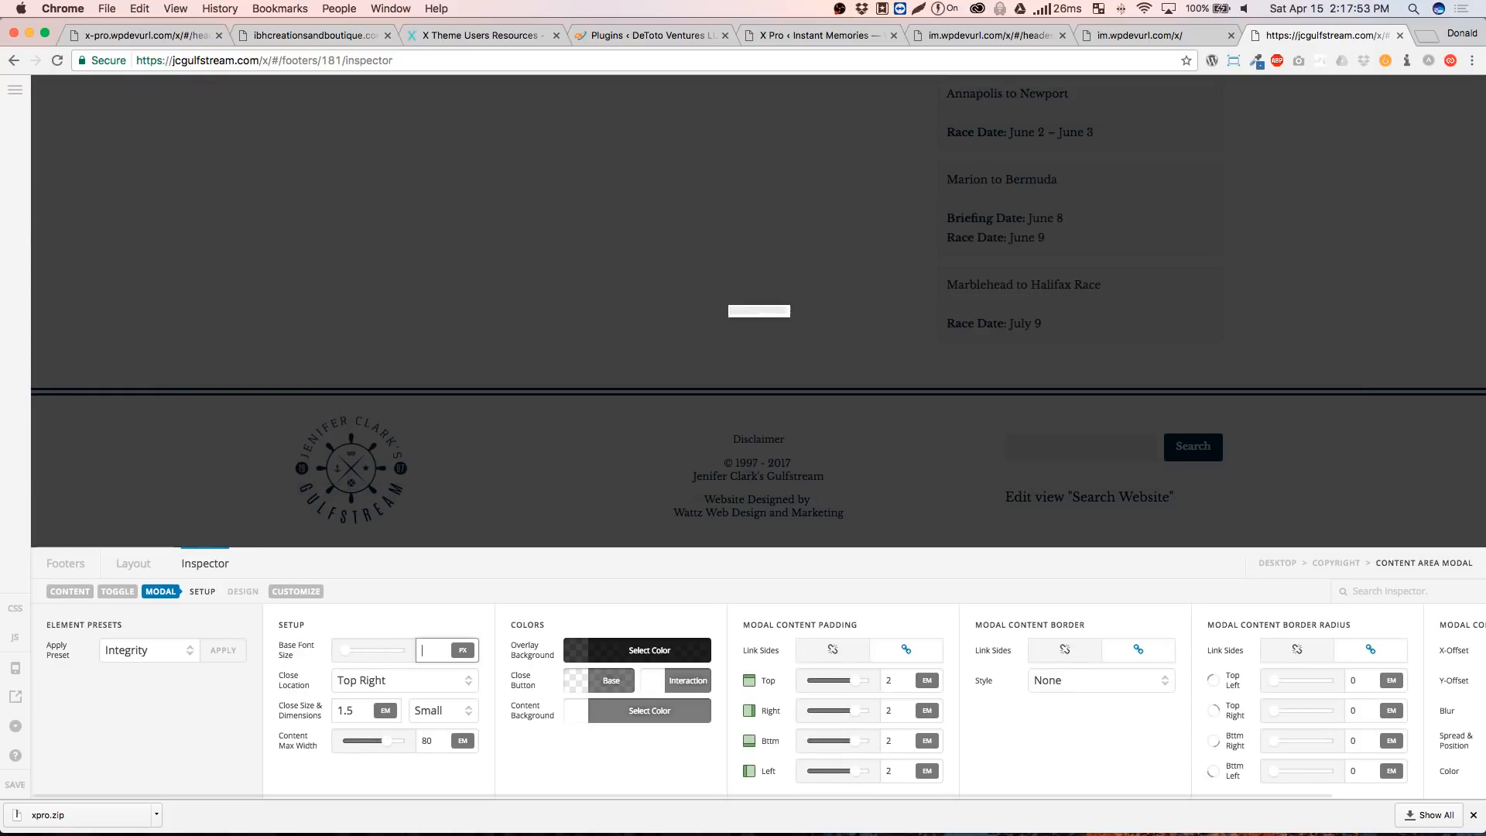
text(30)
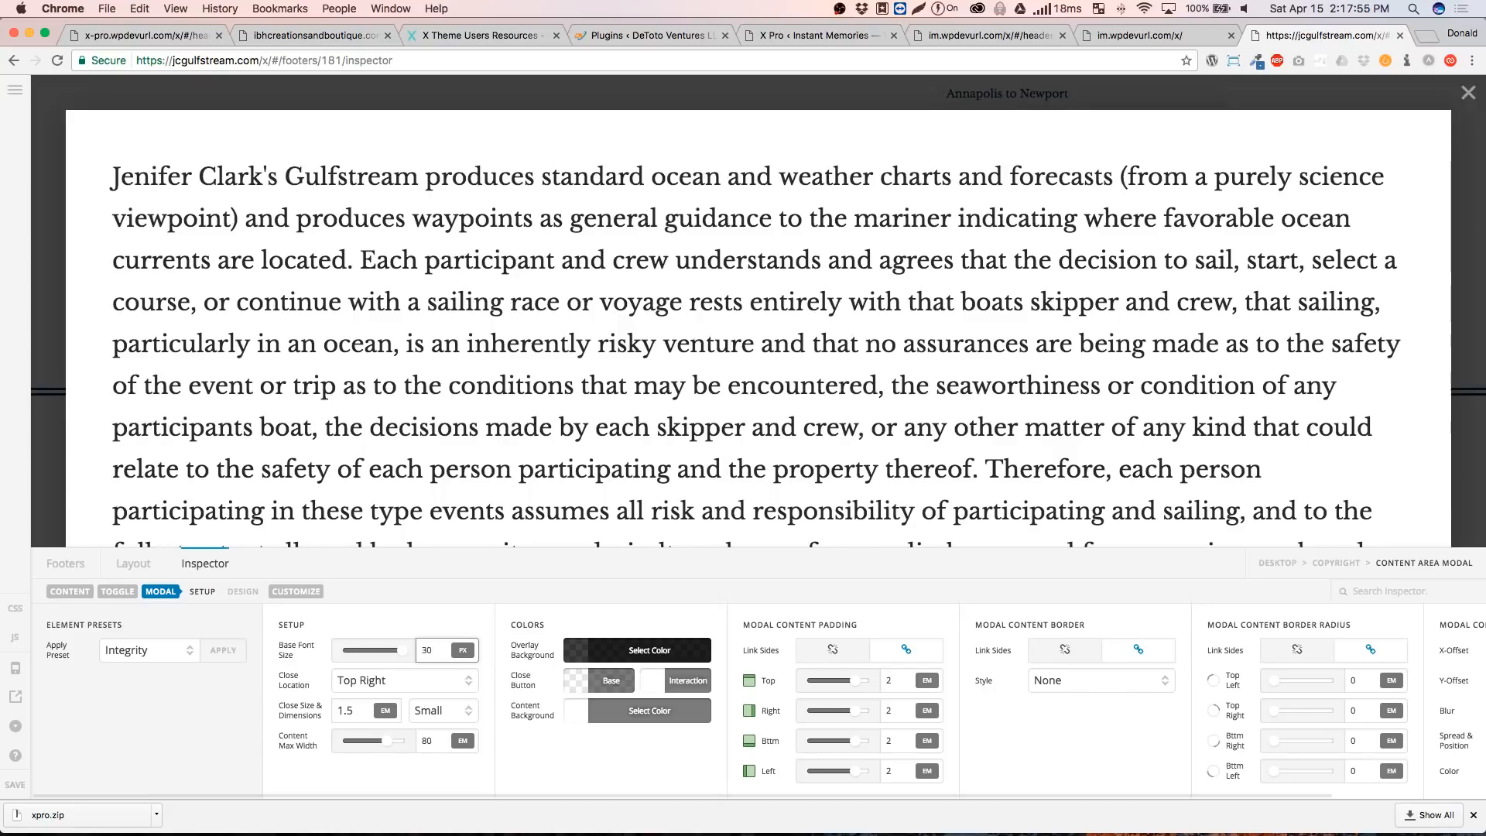
Set the Disclaimer modal's base font size back to 16 px
key(BackSpace)
key(BackSpace)
text(16)
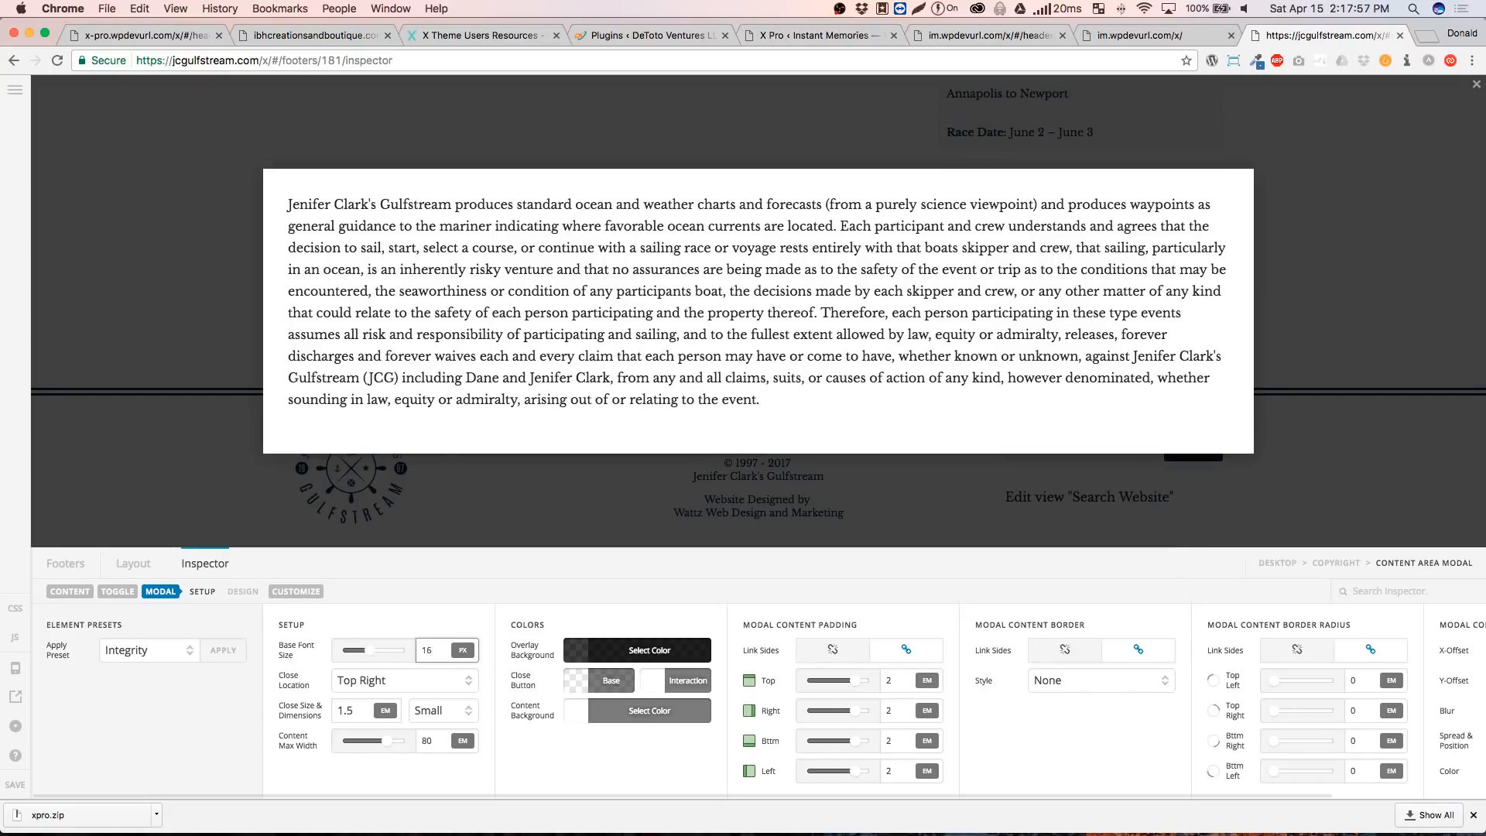
Change the Disclaimer modal's overlay background to the saved blue swatch, hsl(208, 85%, 26%)
click(603, 760)
click(624, 655)
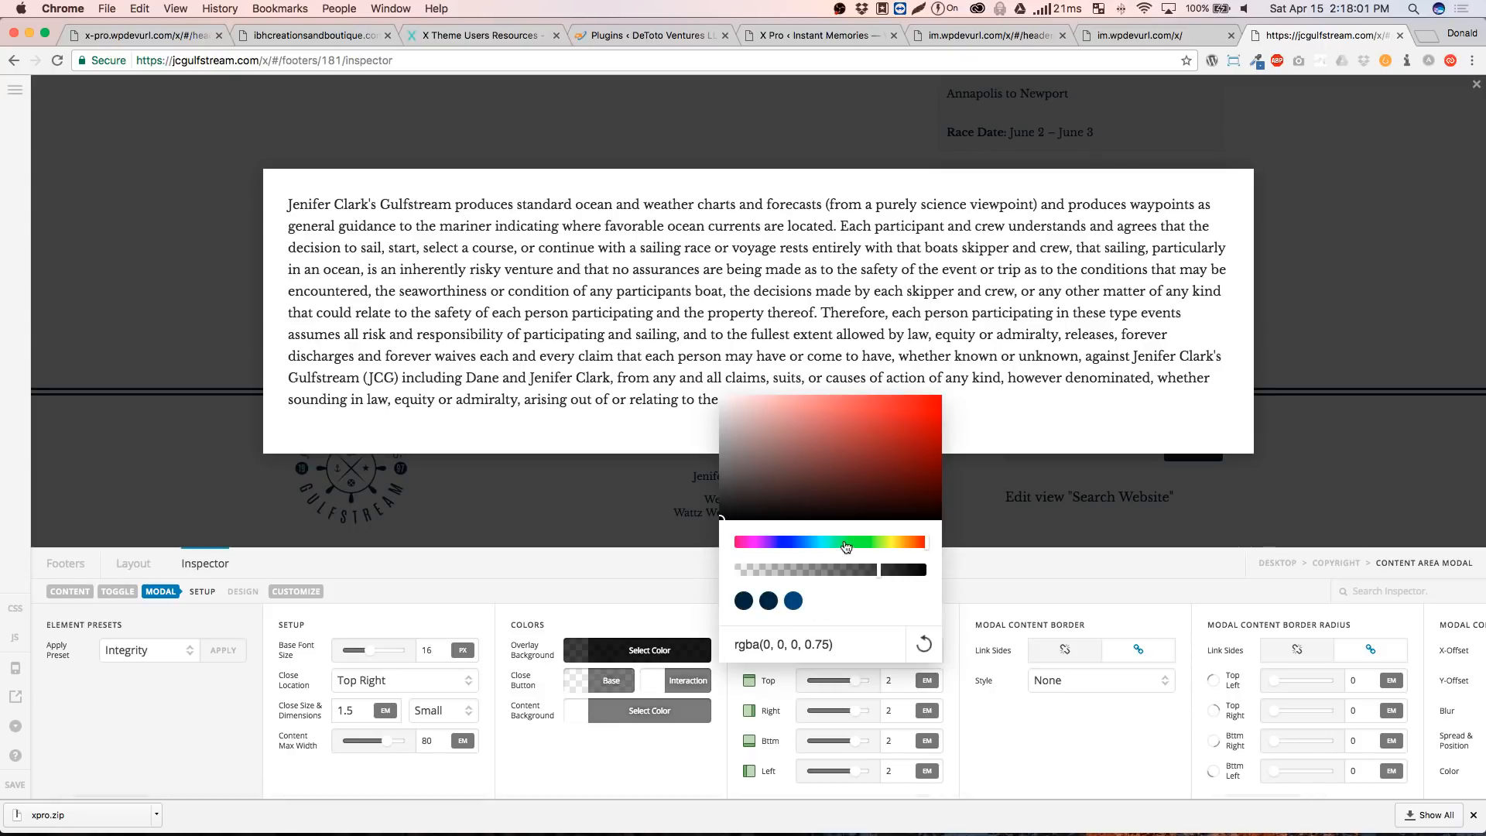
click(791, 603)
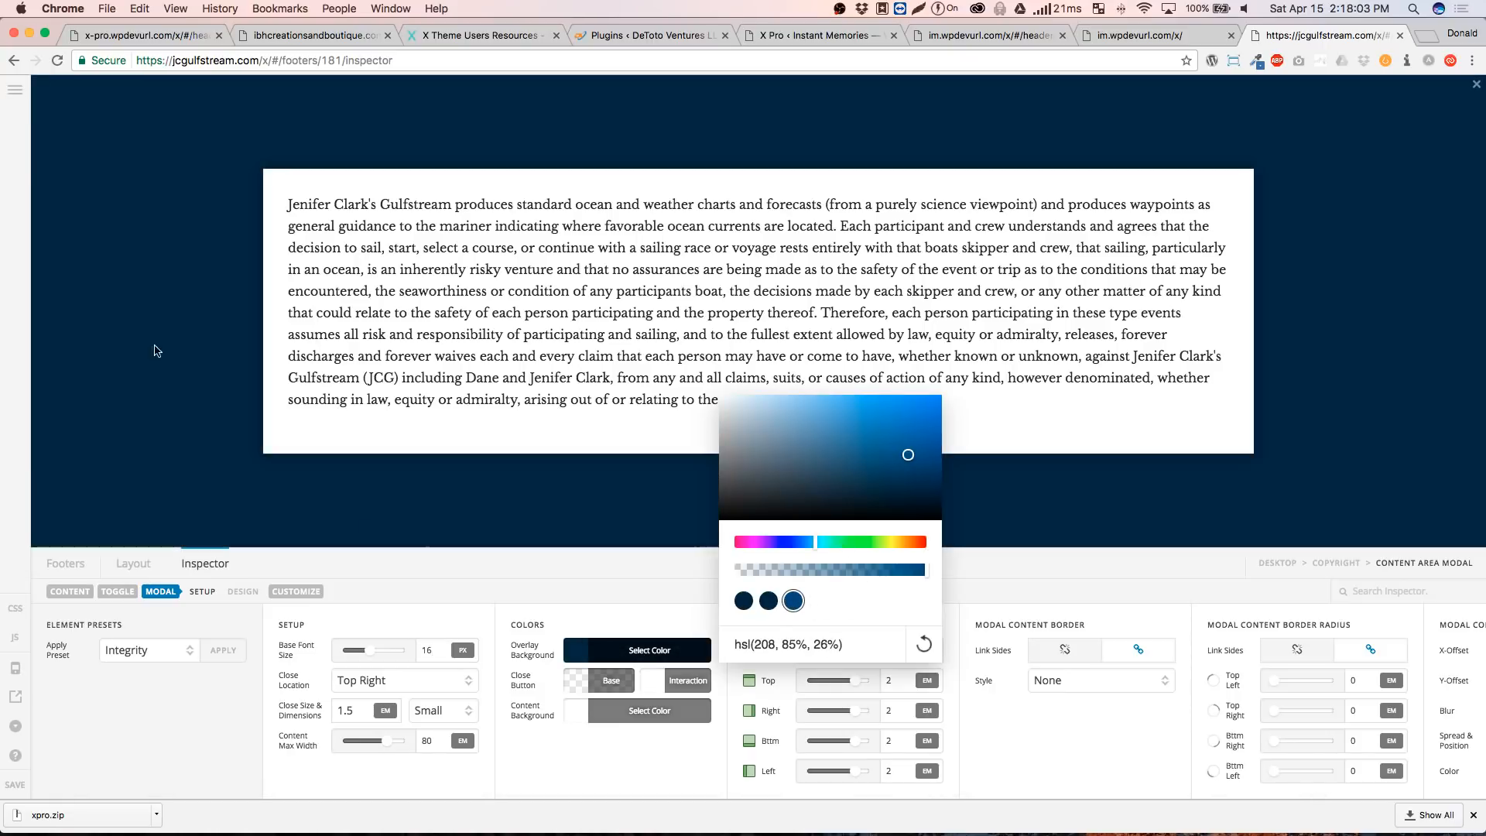
Try opacities of 0.44, 0.71, 0 and 0.75 on the Disclaimer modal's blue overlay background
click(820, 574)
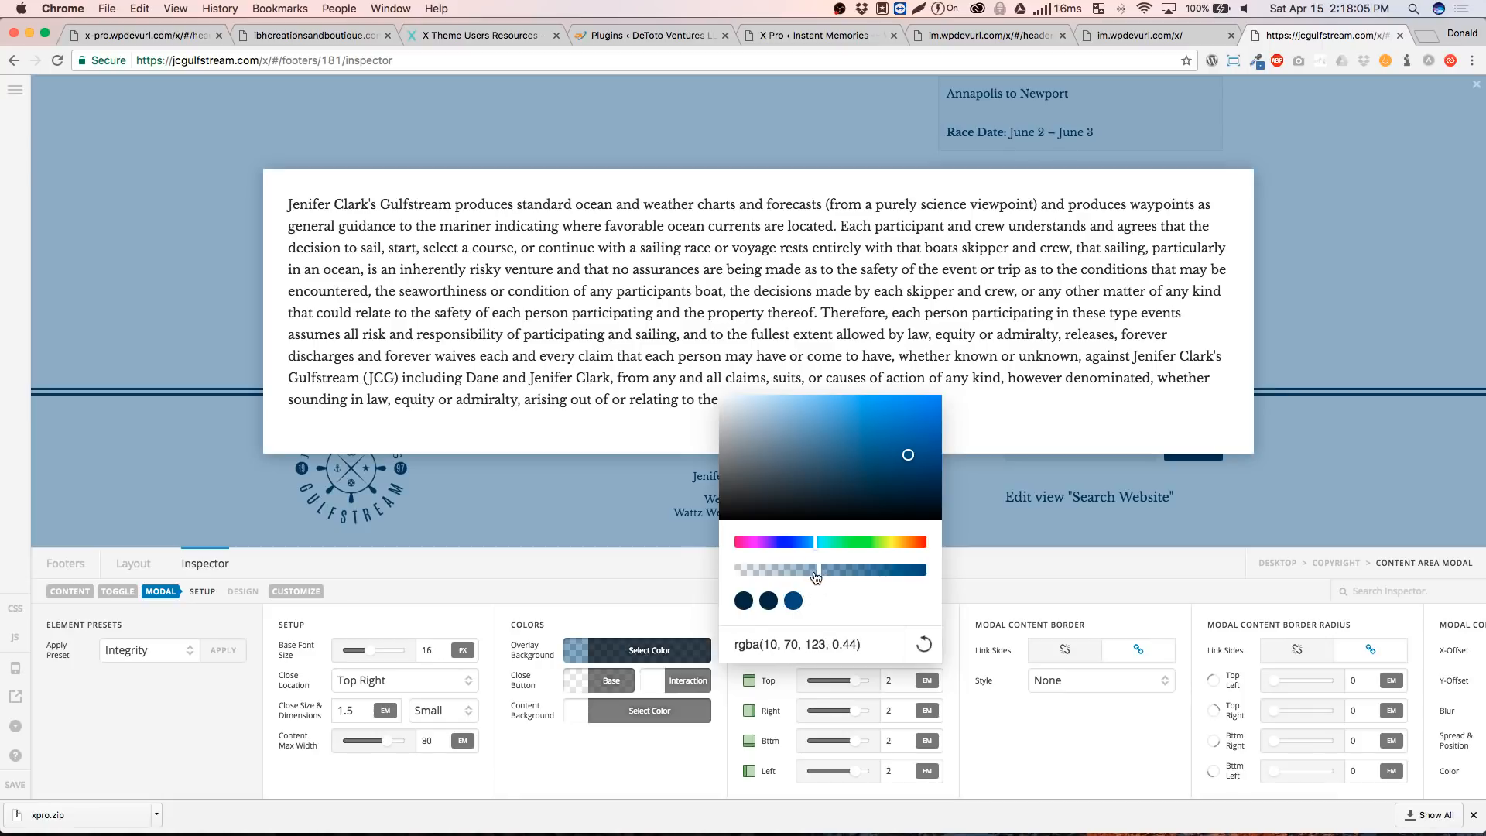
drag(816, 577, 874, 572)
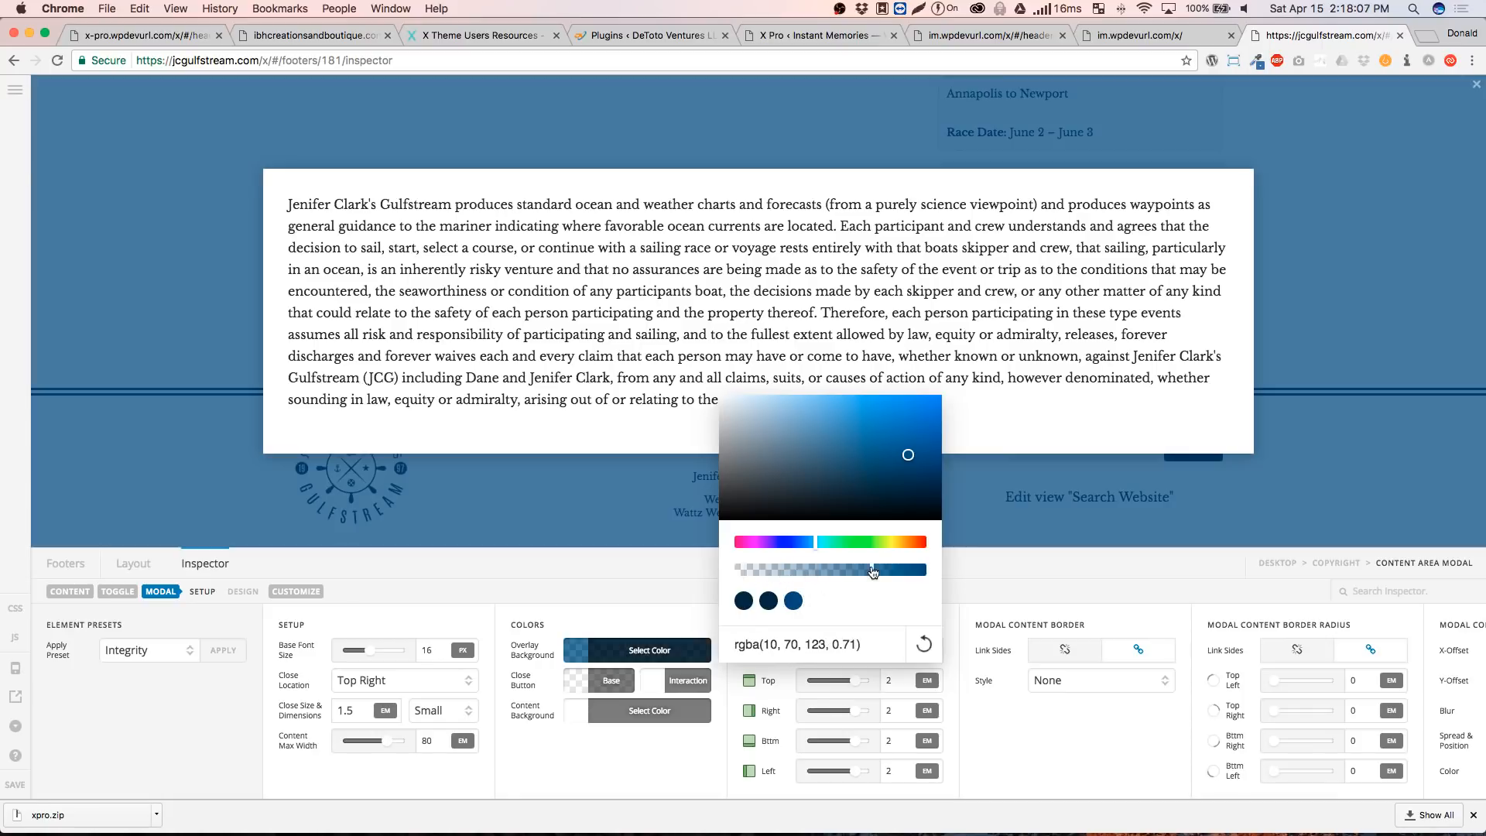
click(737, 577)
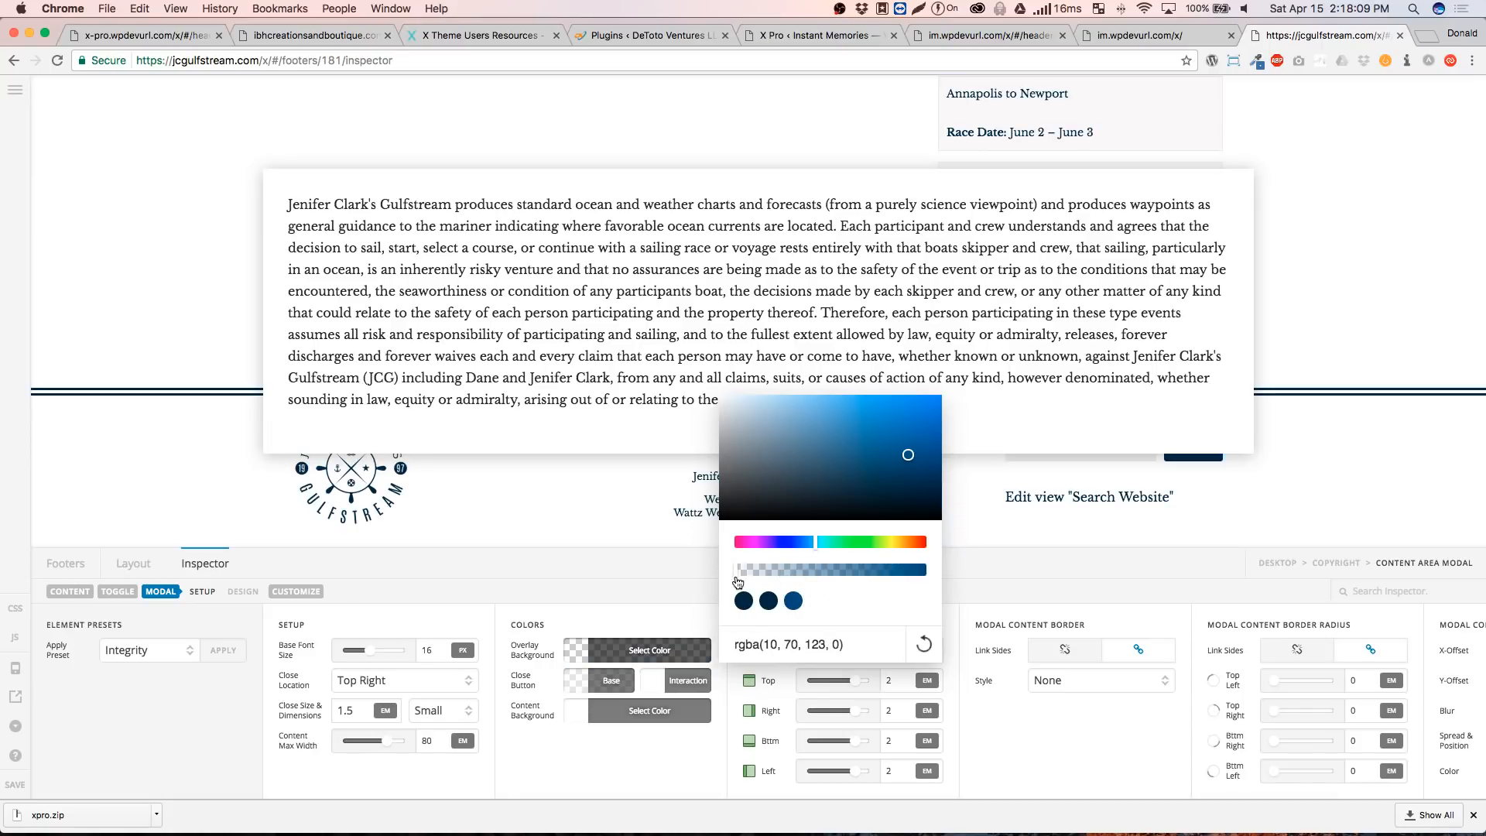
click(880, 576)
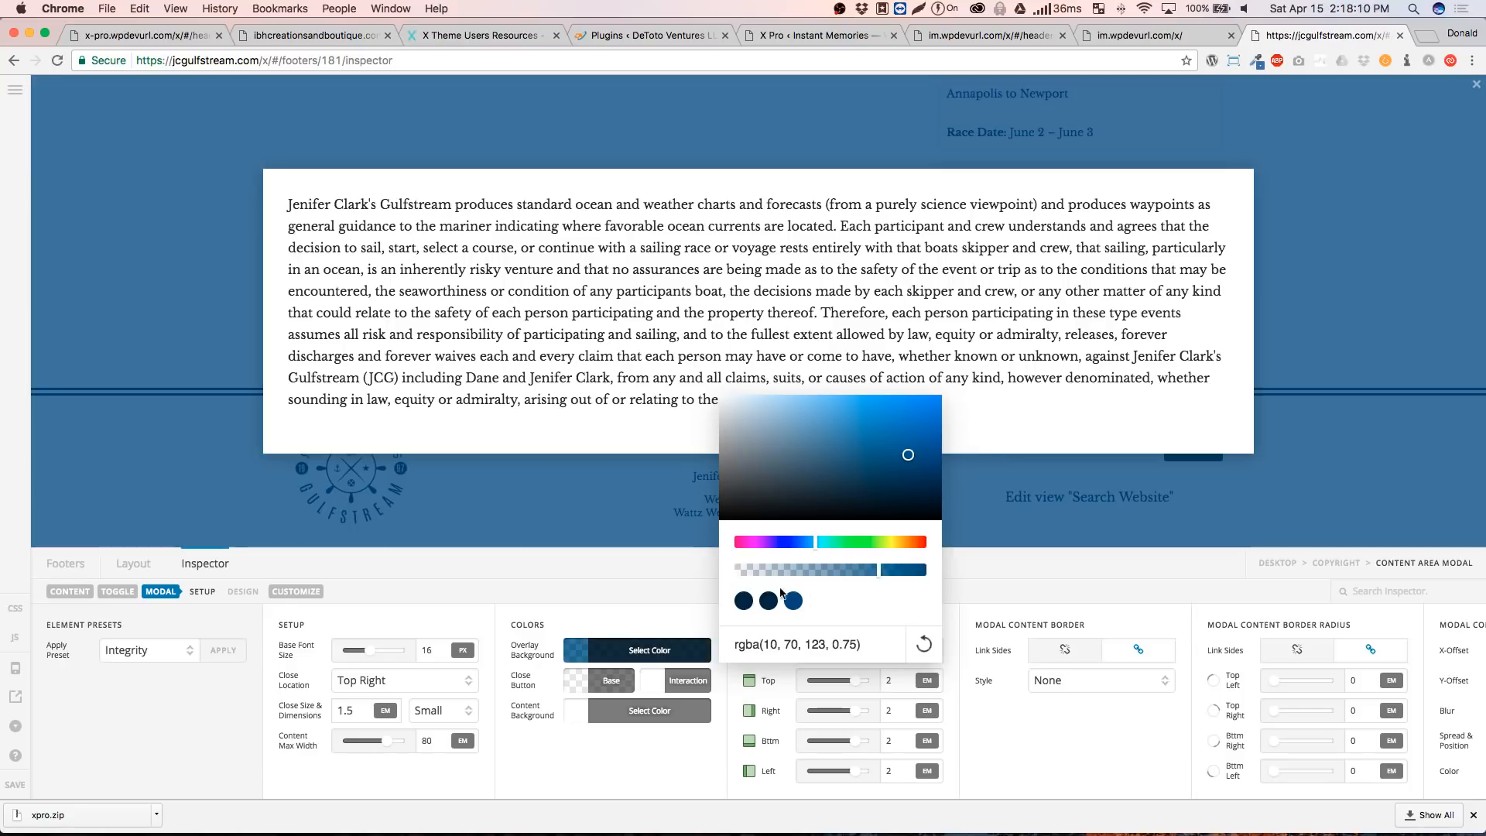
Reset the Disclaimer modal's overlay background colour and make it a semi-transparent black
click(922, 644)
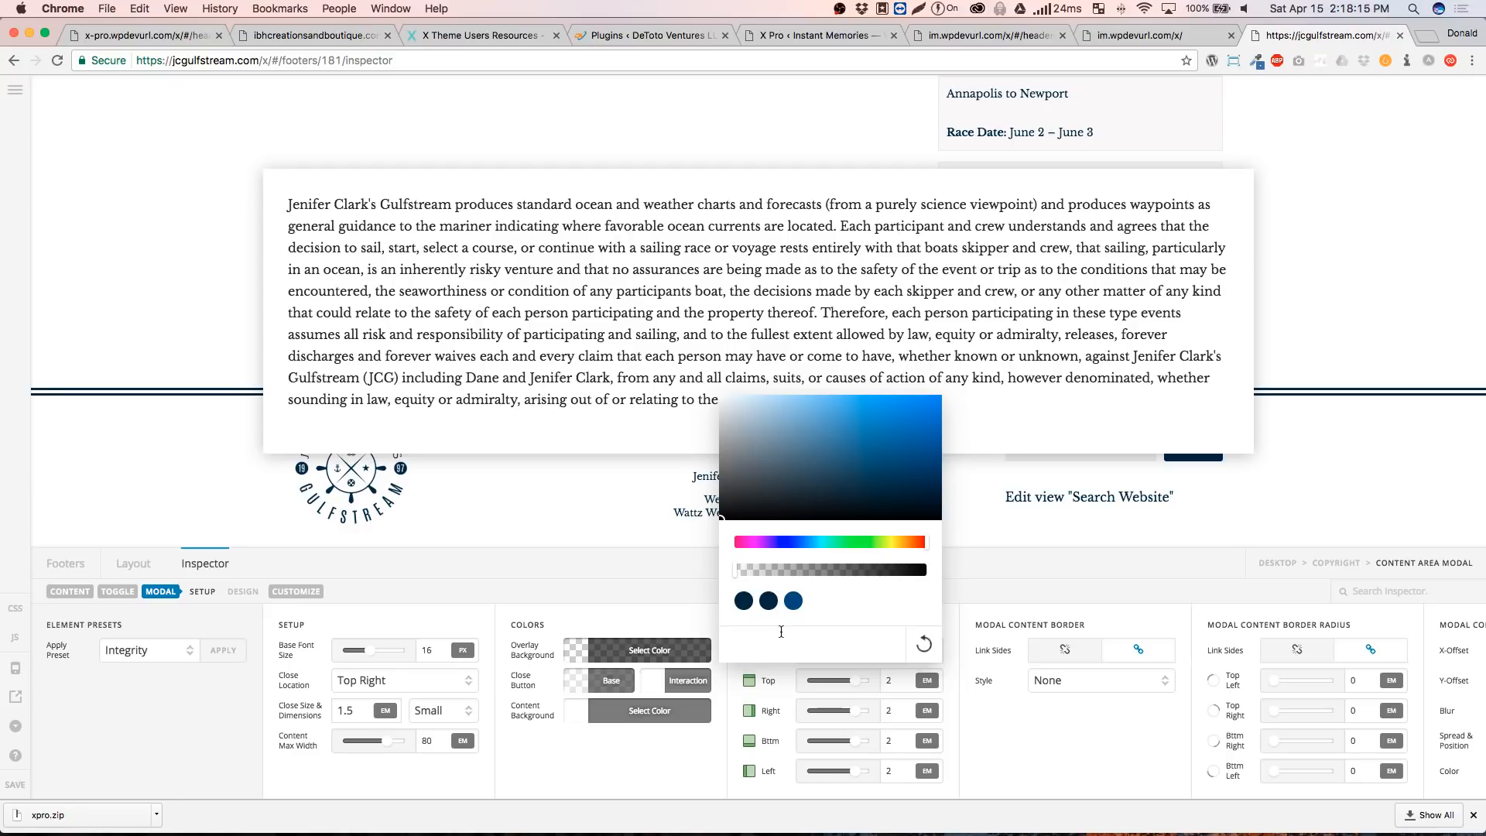
text(black)
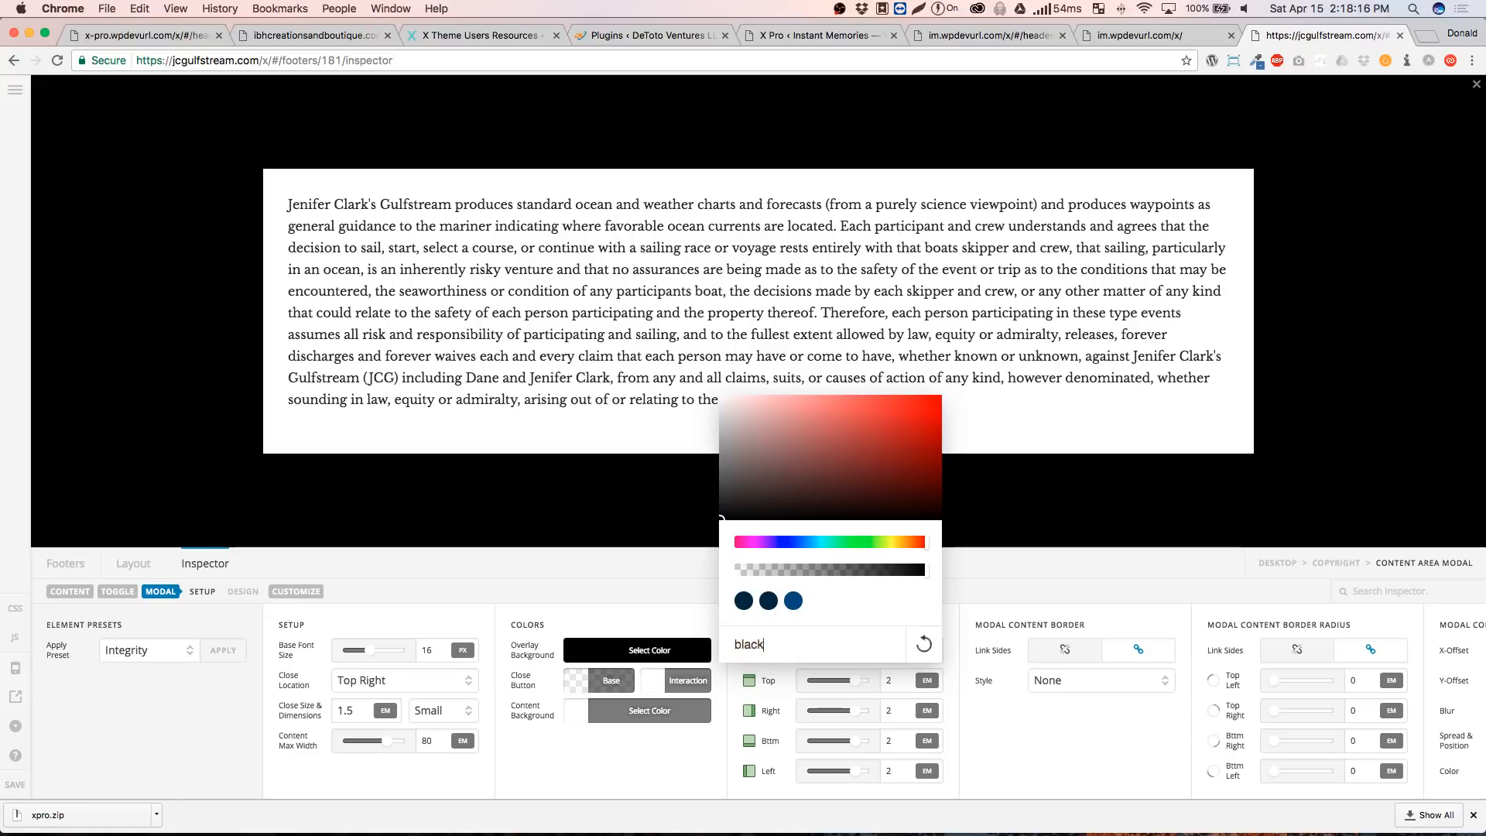
click(846, 571)
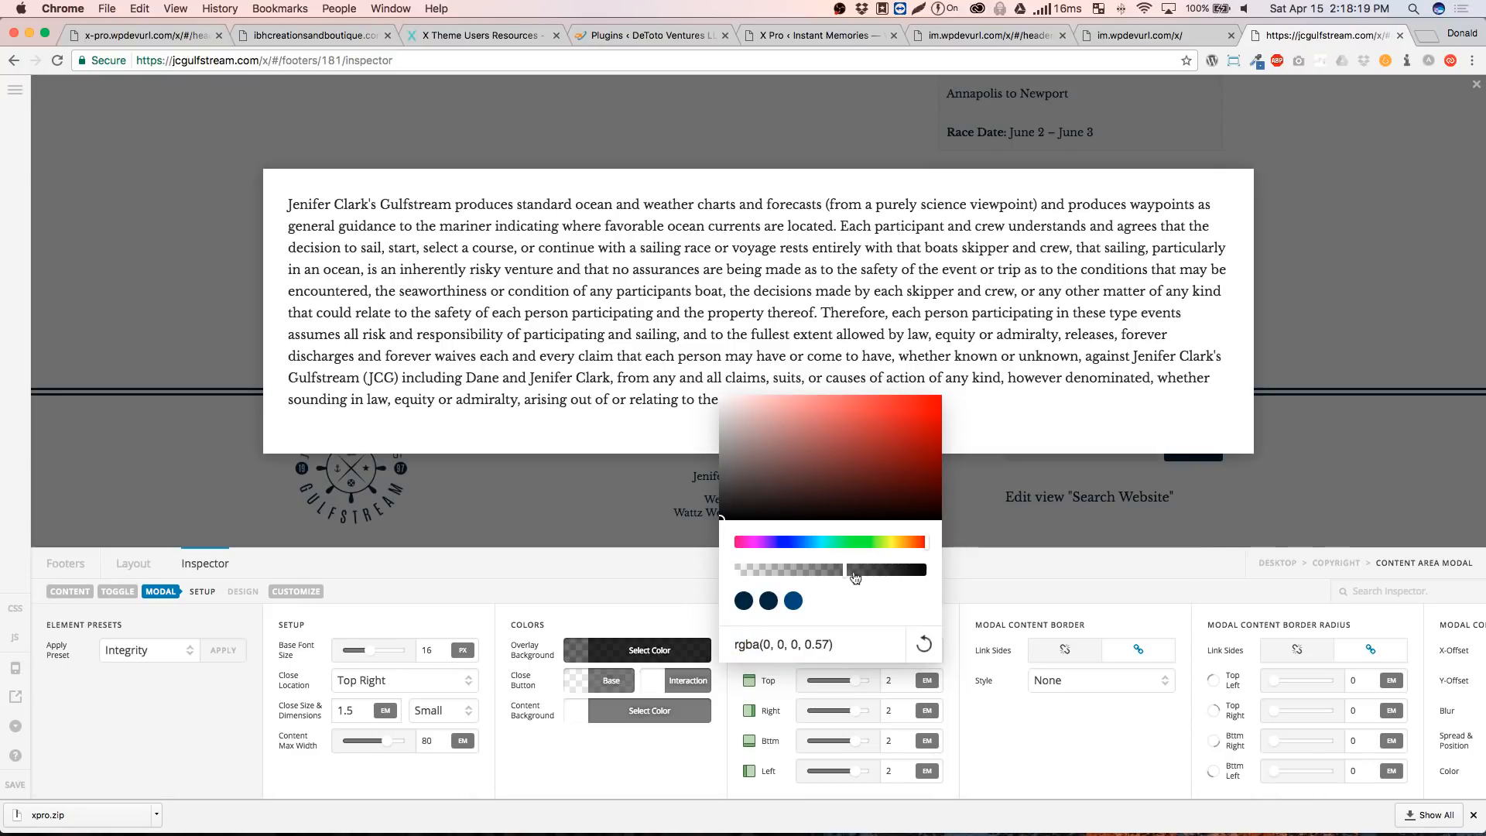
click(865, 572)
click(663, 587)
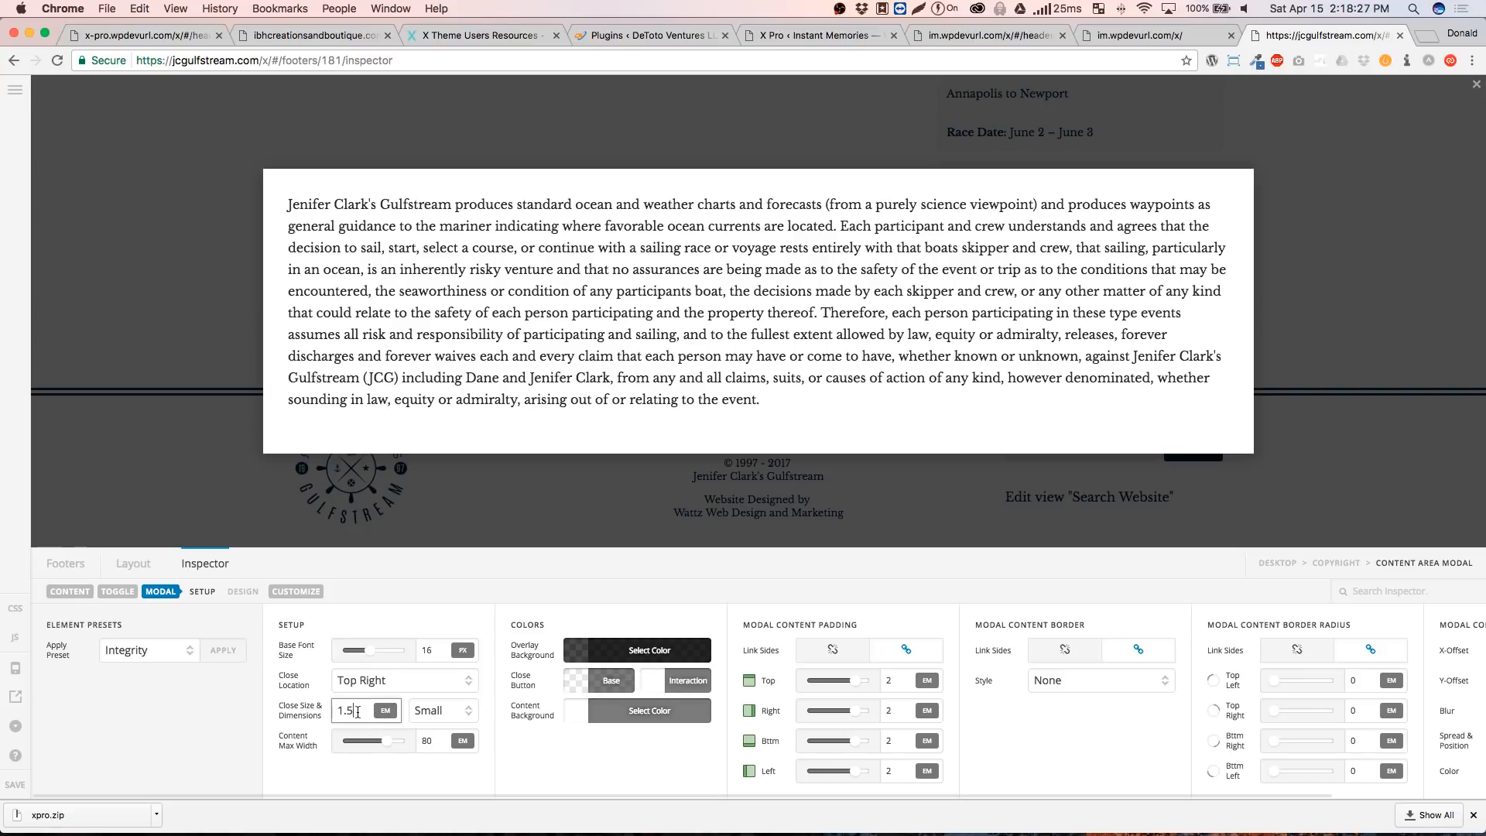
Set the Disclaimer modal's close button size to 3 em and its content padding to 2.5 em on all sides
key(BackSpace)
key(BackSpace)
key(BackSpace)
text(3)
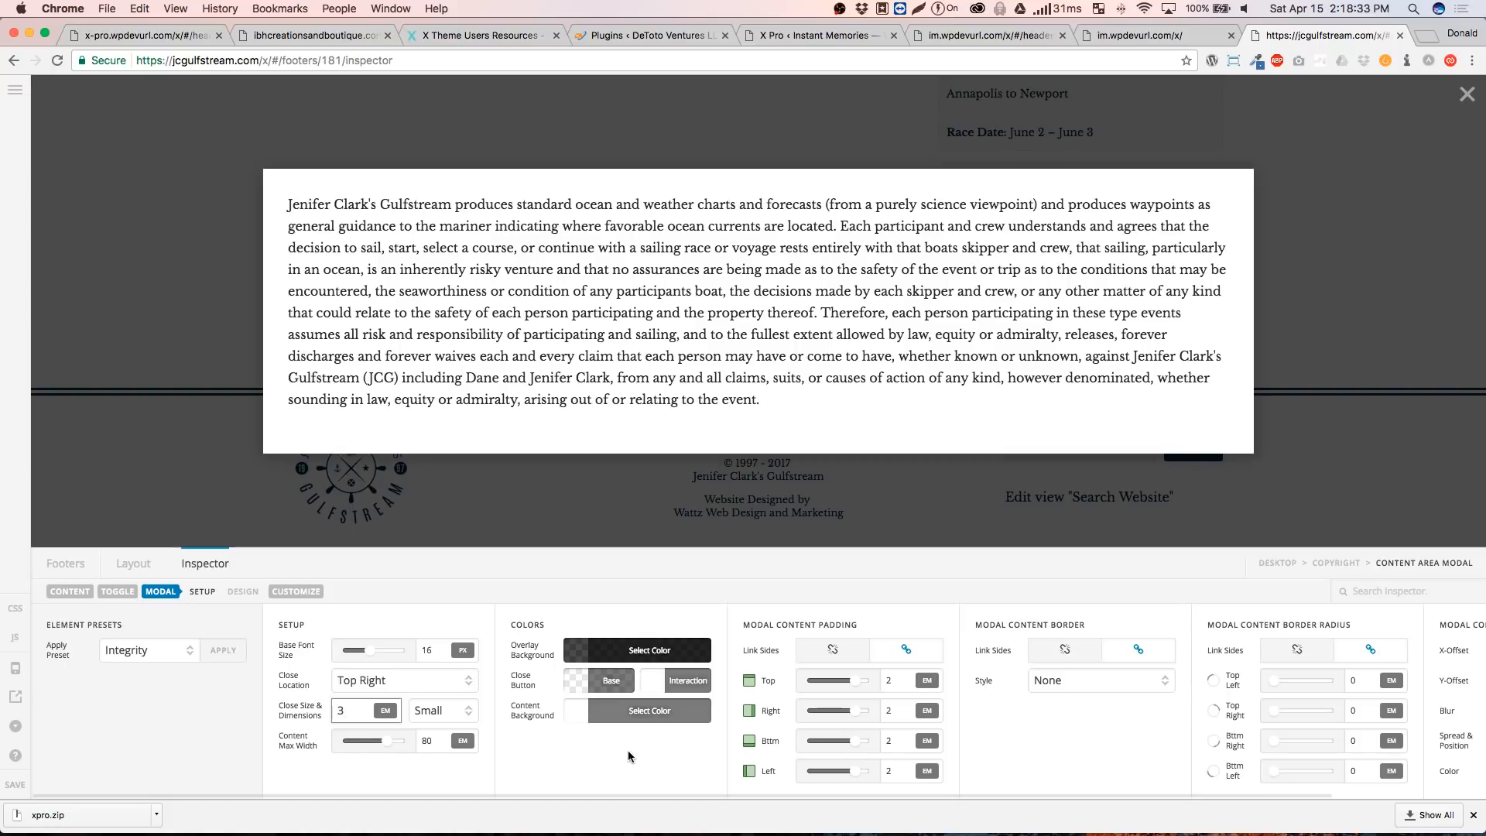
scroll(708, 723, right, 5)
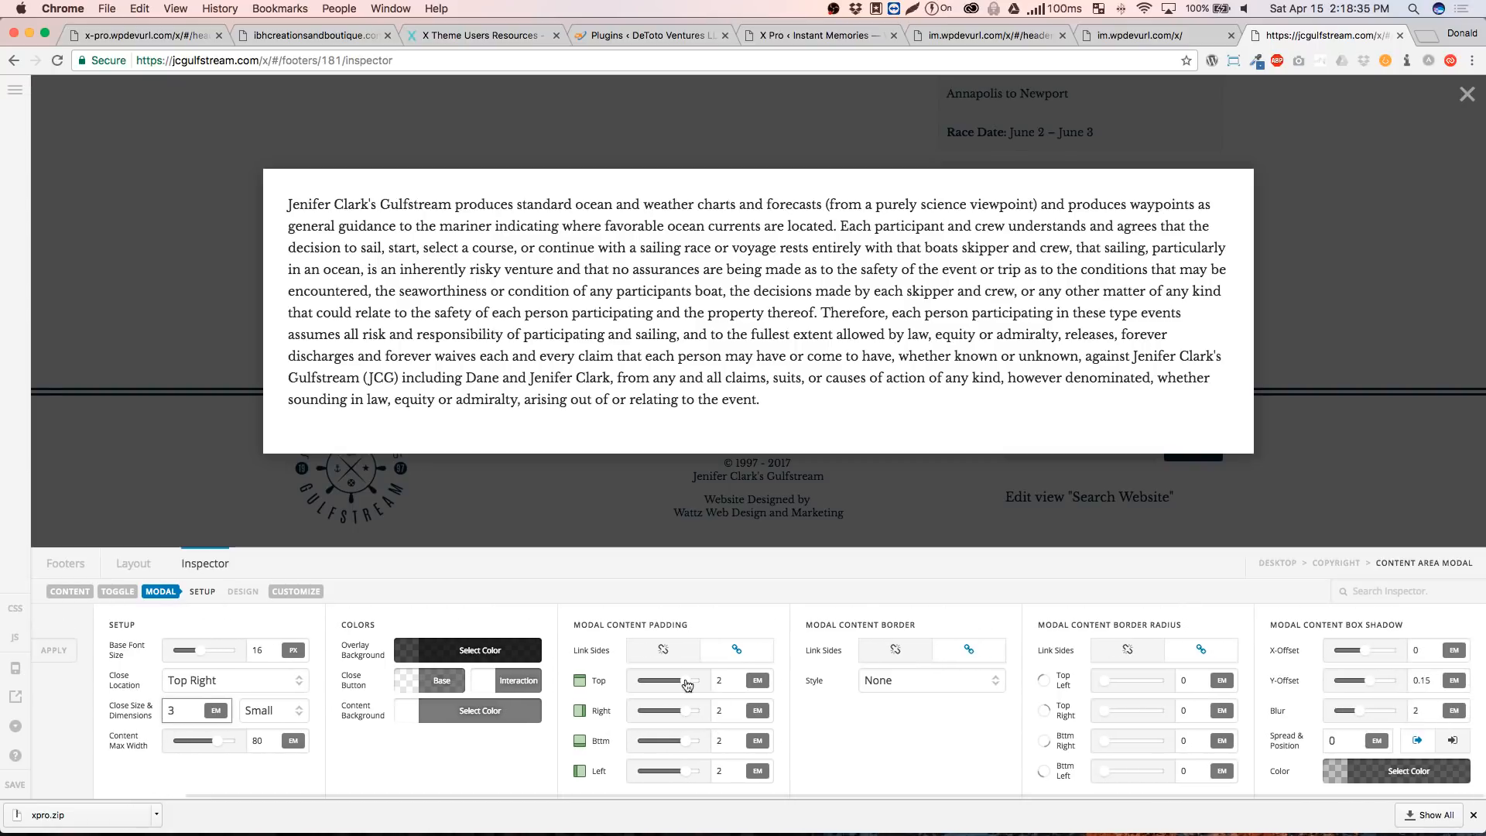
mouse_move(693, 690)
mouse_down()
mouse_move(668, 685)
mouse_move(705, 681)
mouse_up()
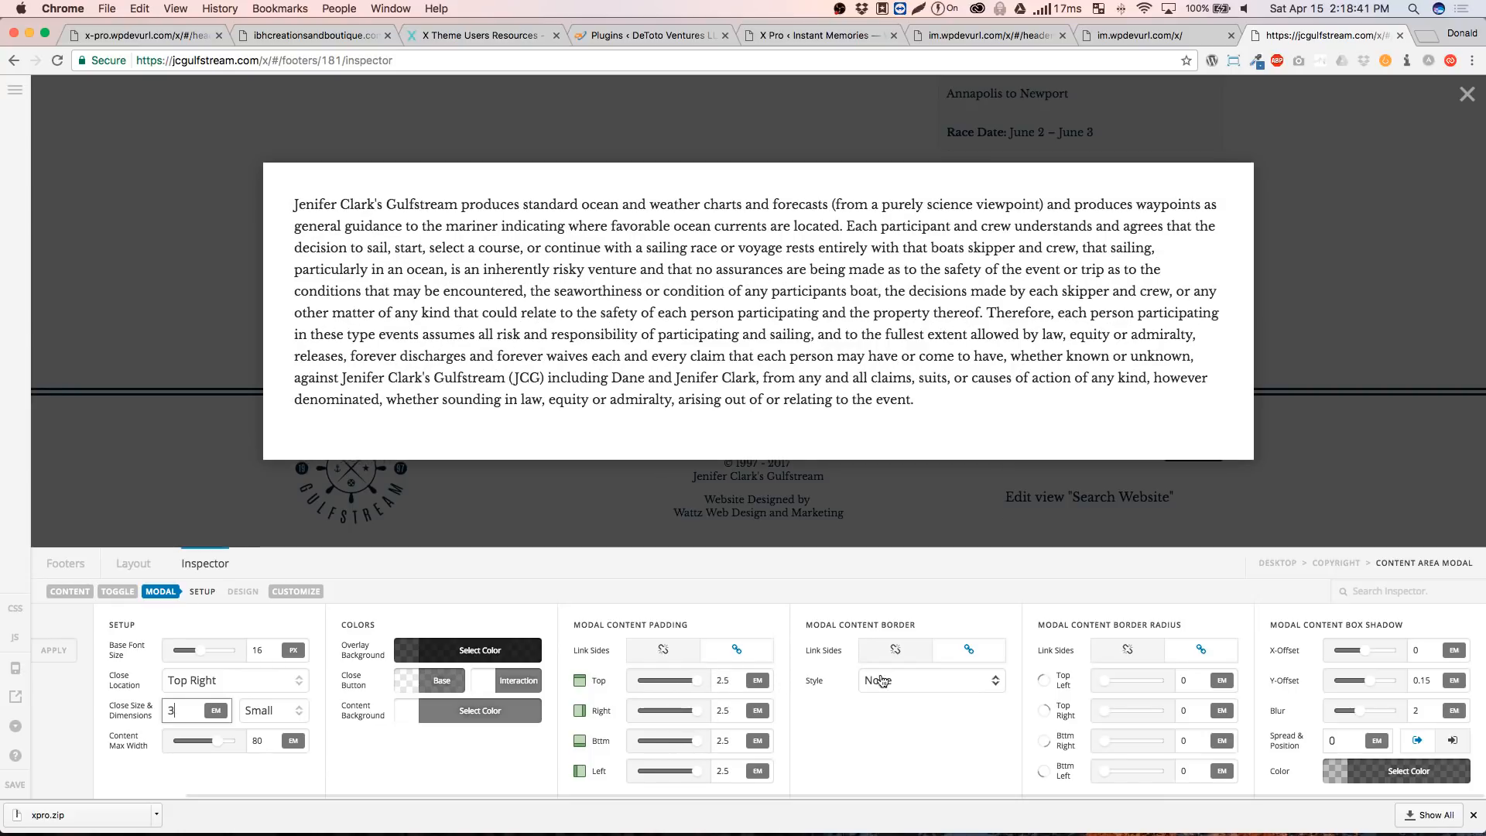
Give the Disclaimer modal's content a solid 13 px border in fully opaque black
click(902, 681)
click(893, 693)
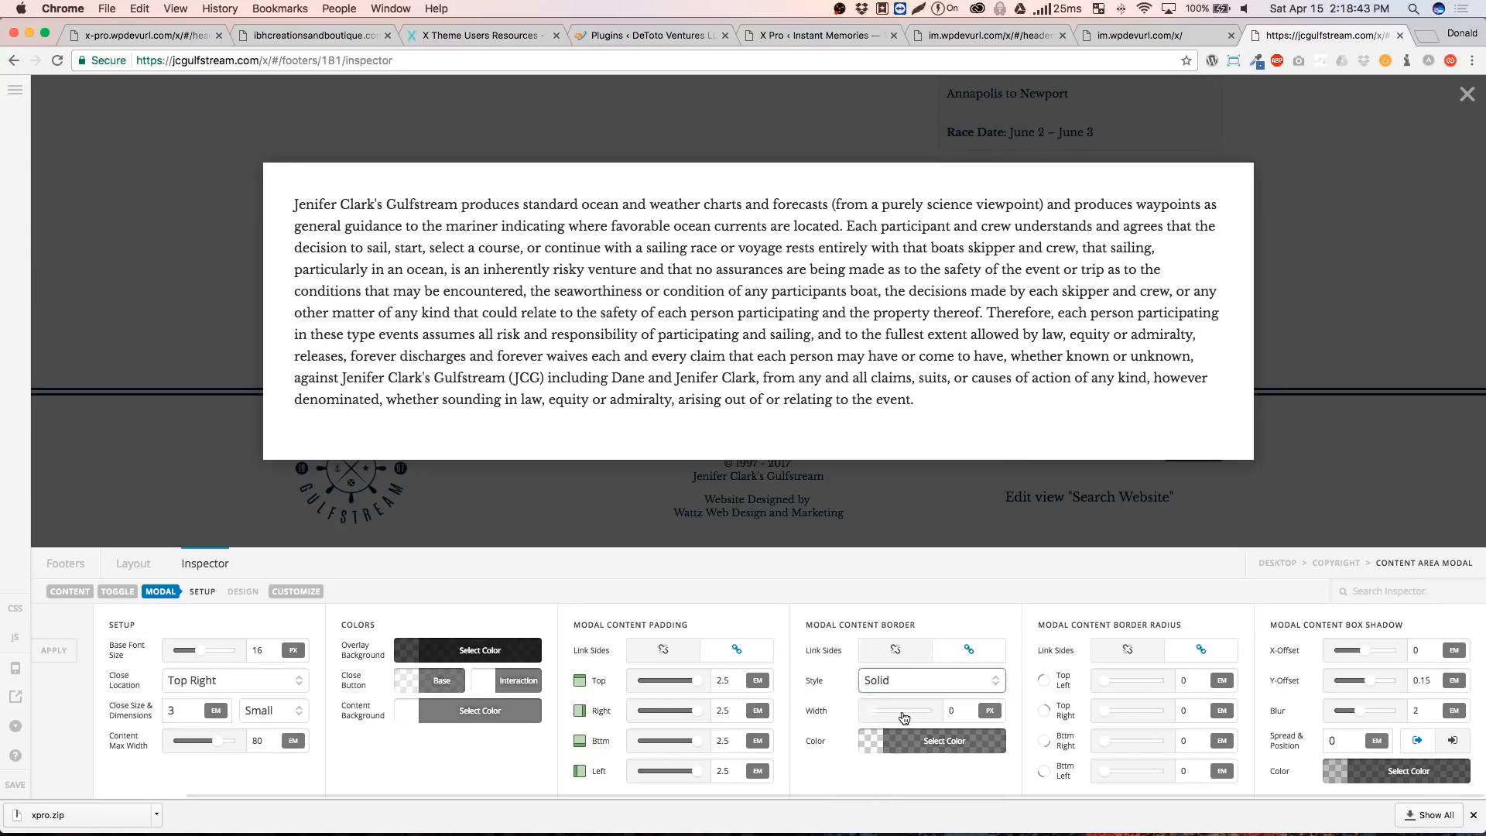
click(937, 741)
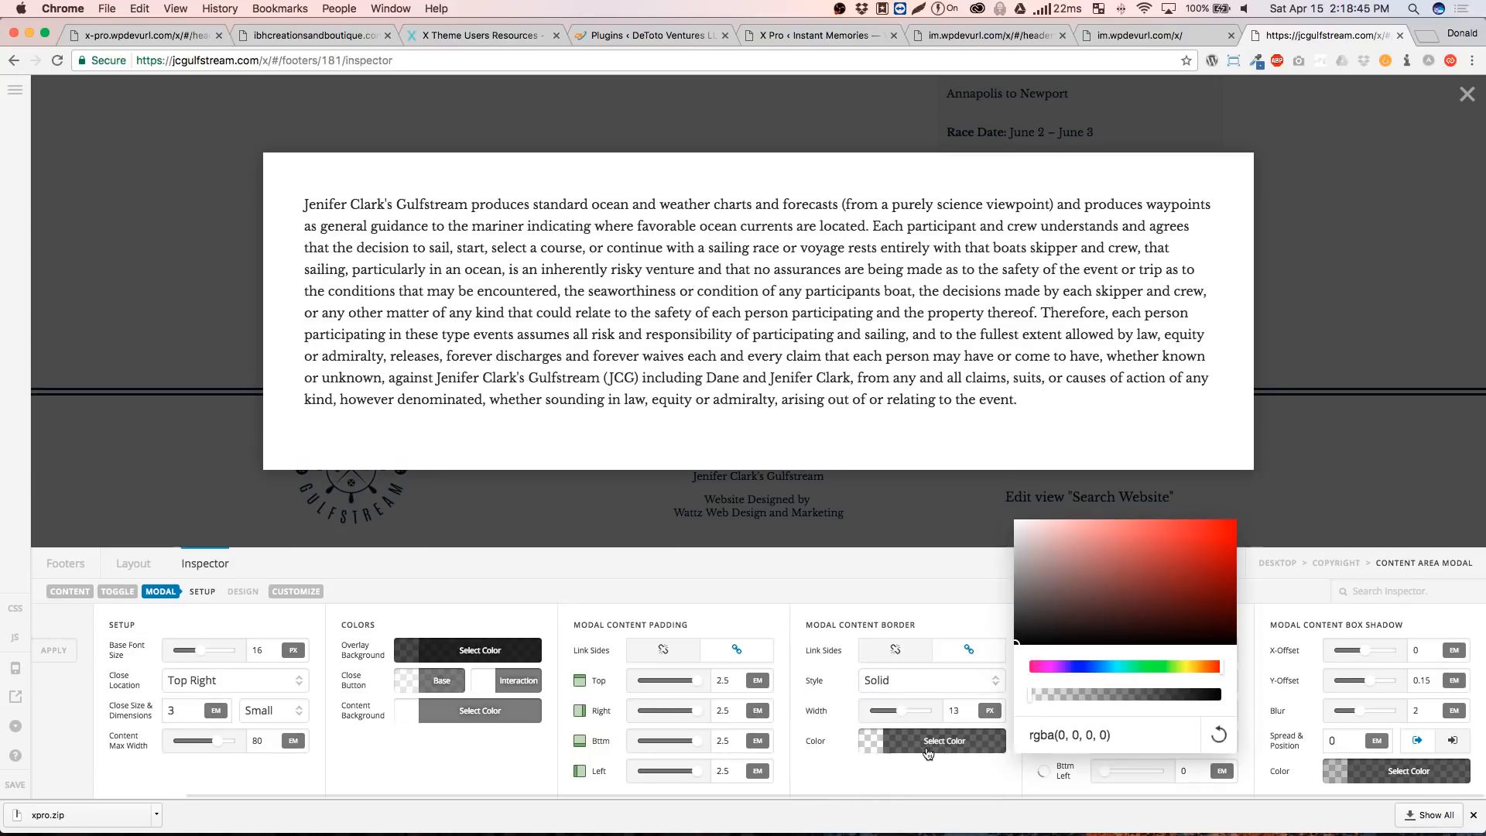
click(1211, 695)
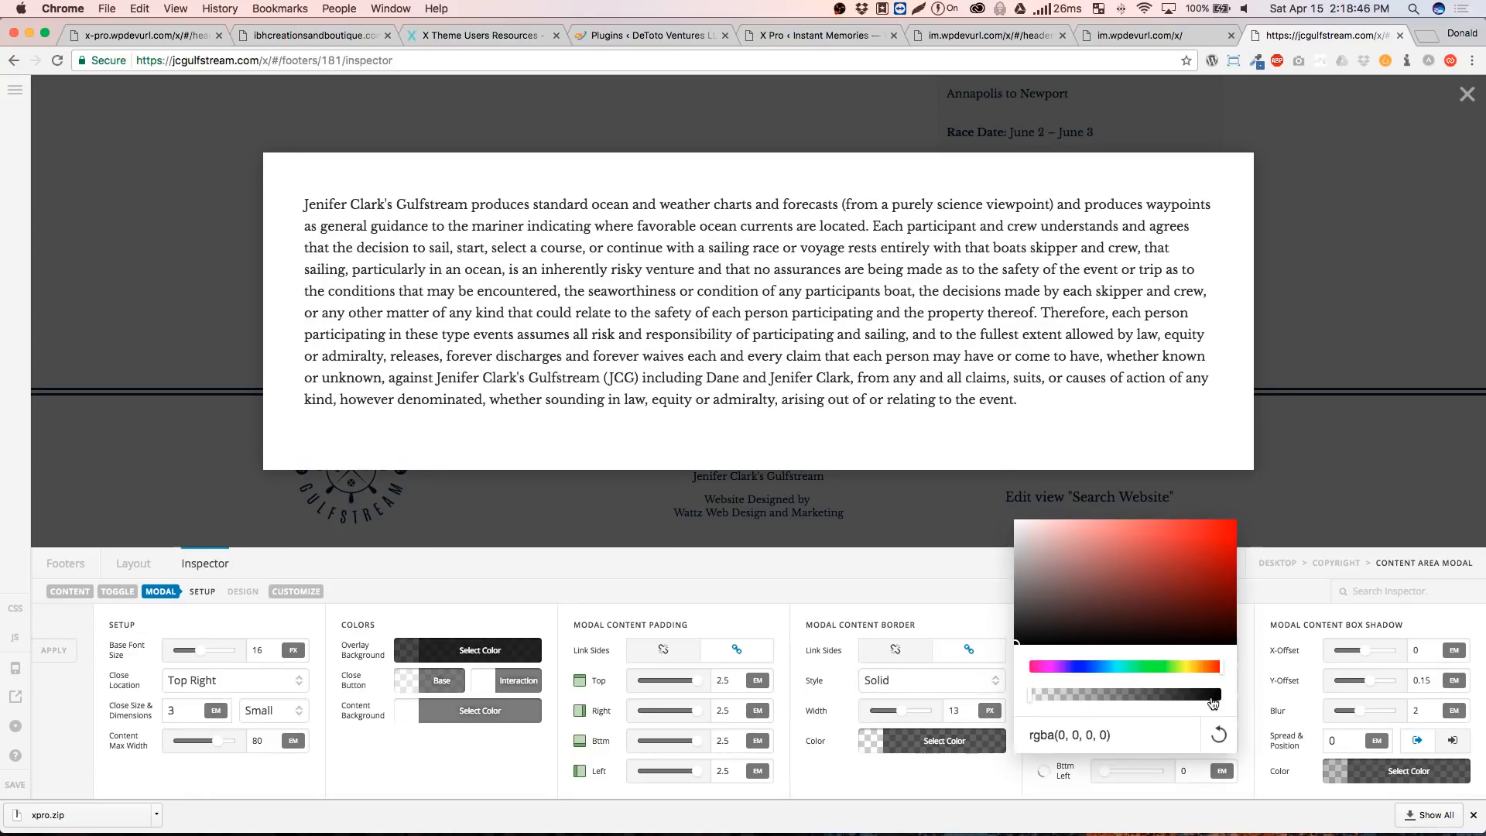
click(912, 778)
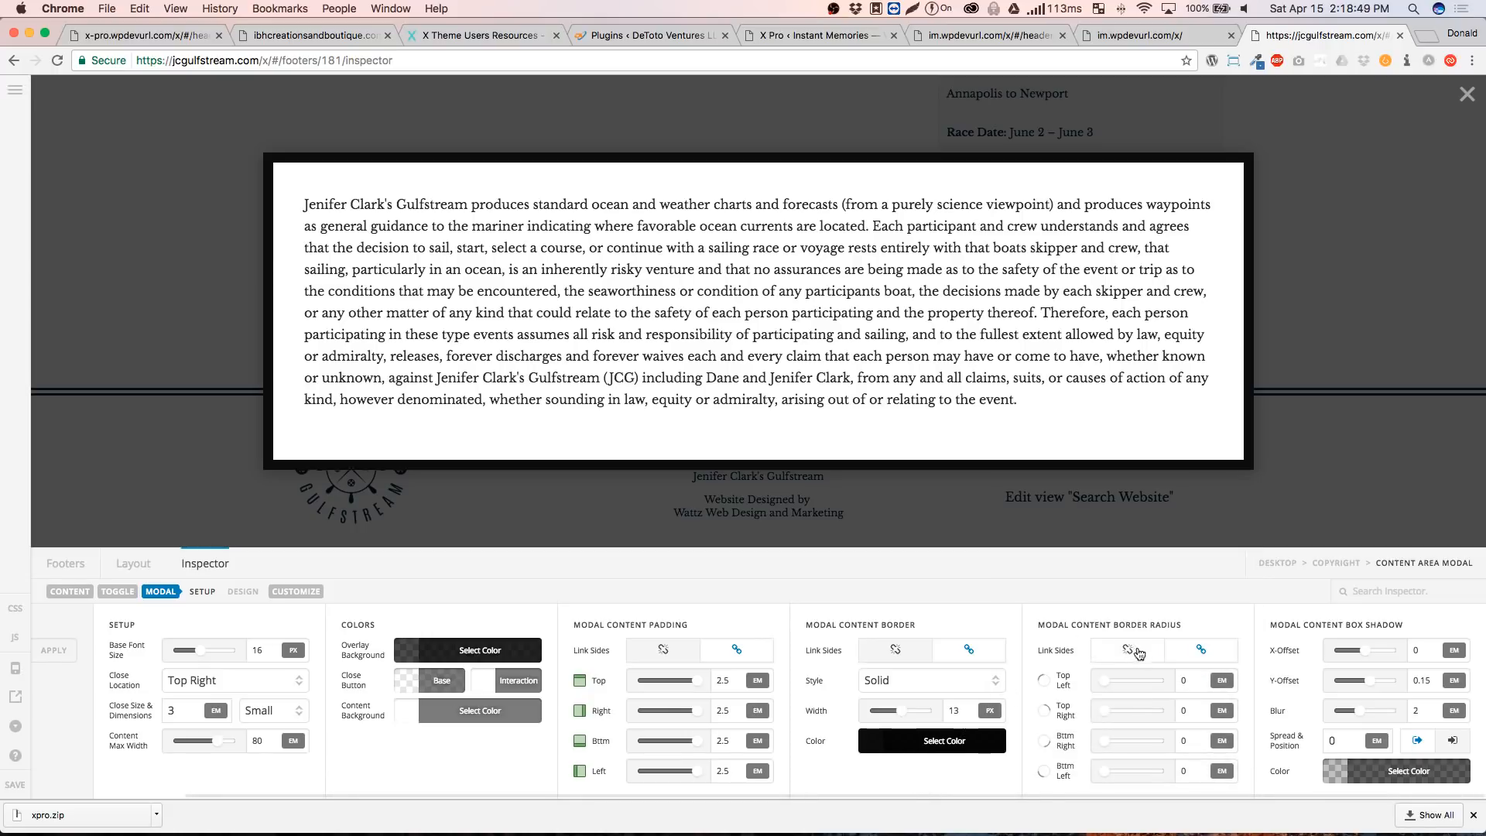
Set the modal content's border radius to 3.65 em on all corners and make its box shadow inset with a 1.15 em blur
drag(1105, 680, 1129, 683)
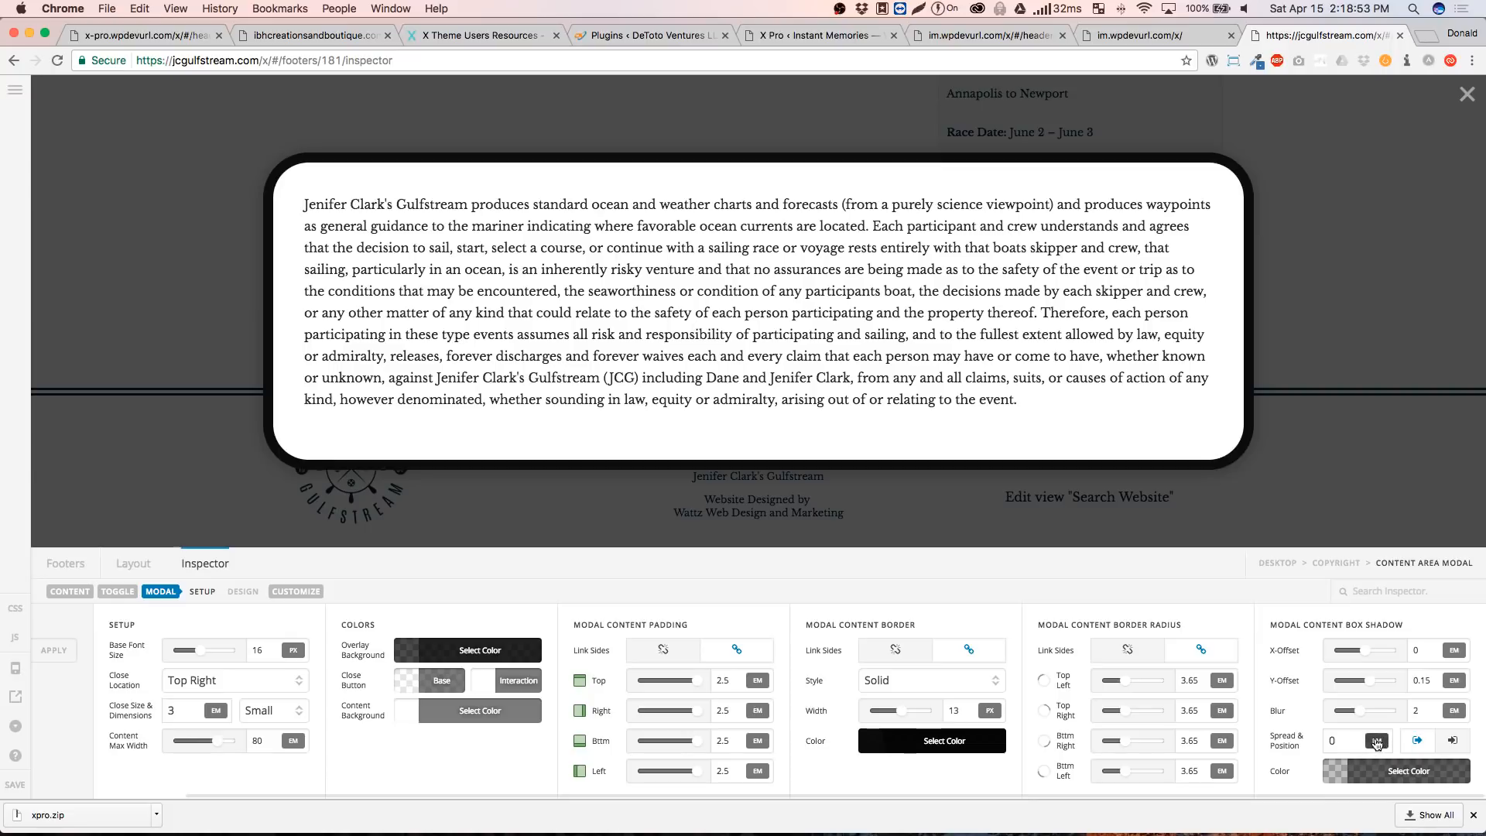
click(1451, 741)
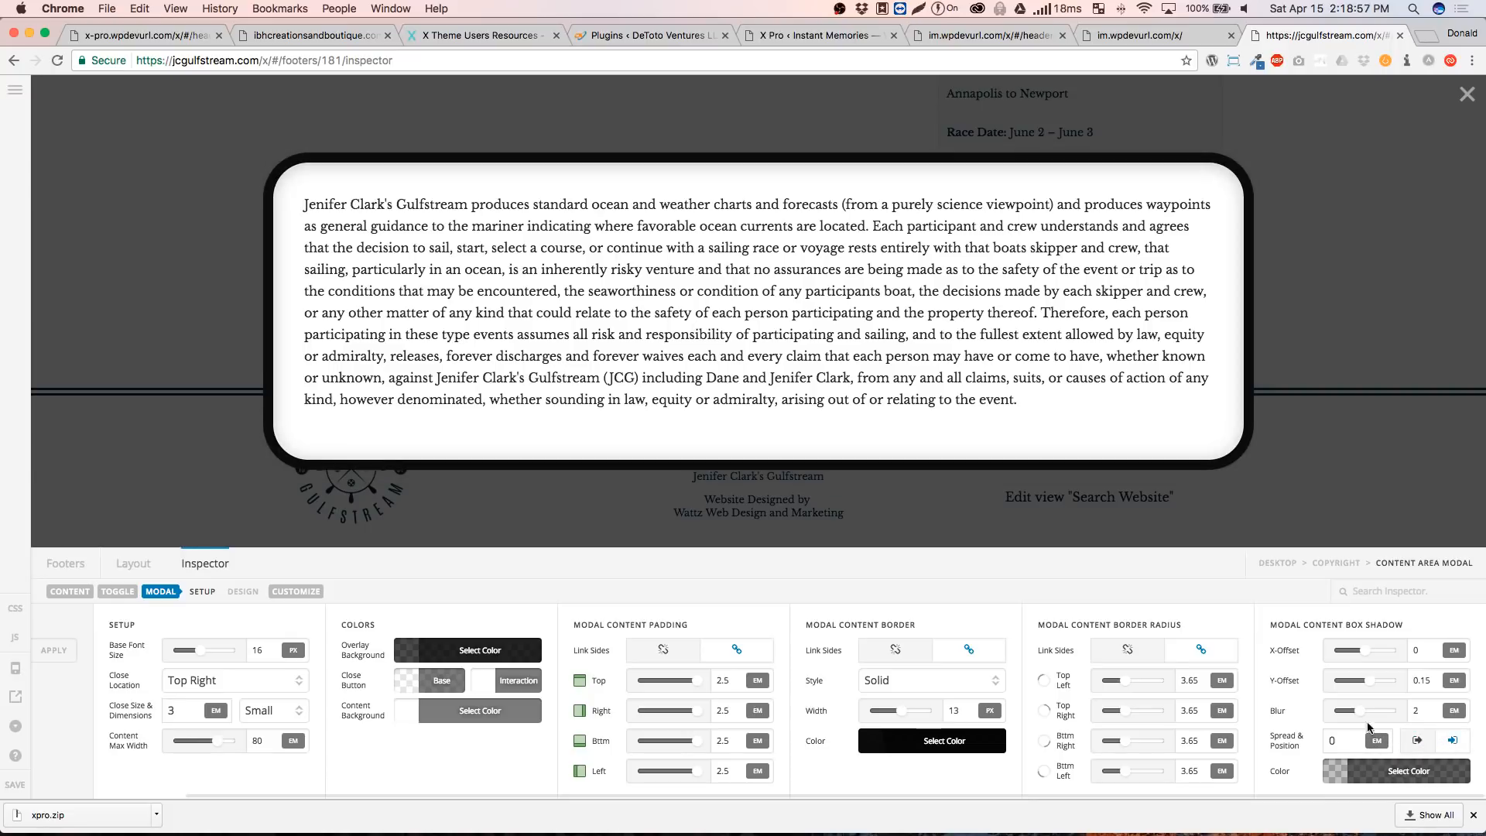
mouse_move(1361, 712)
mouse_down()
mouse_move(1375, 712)
mouse_move(1346, 718)
mouse_up()
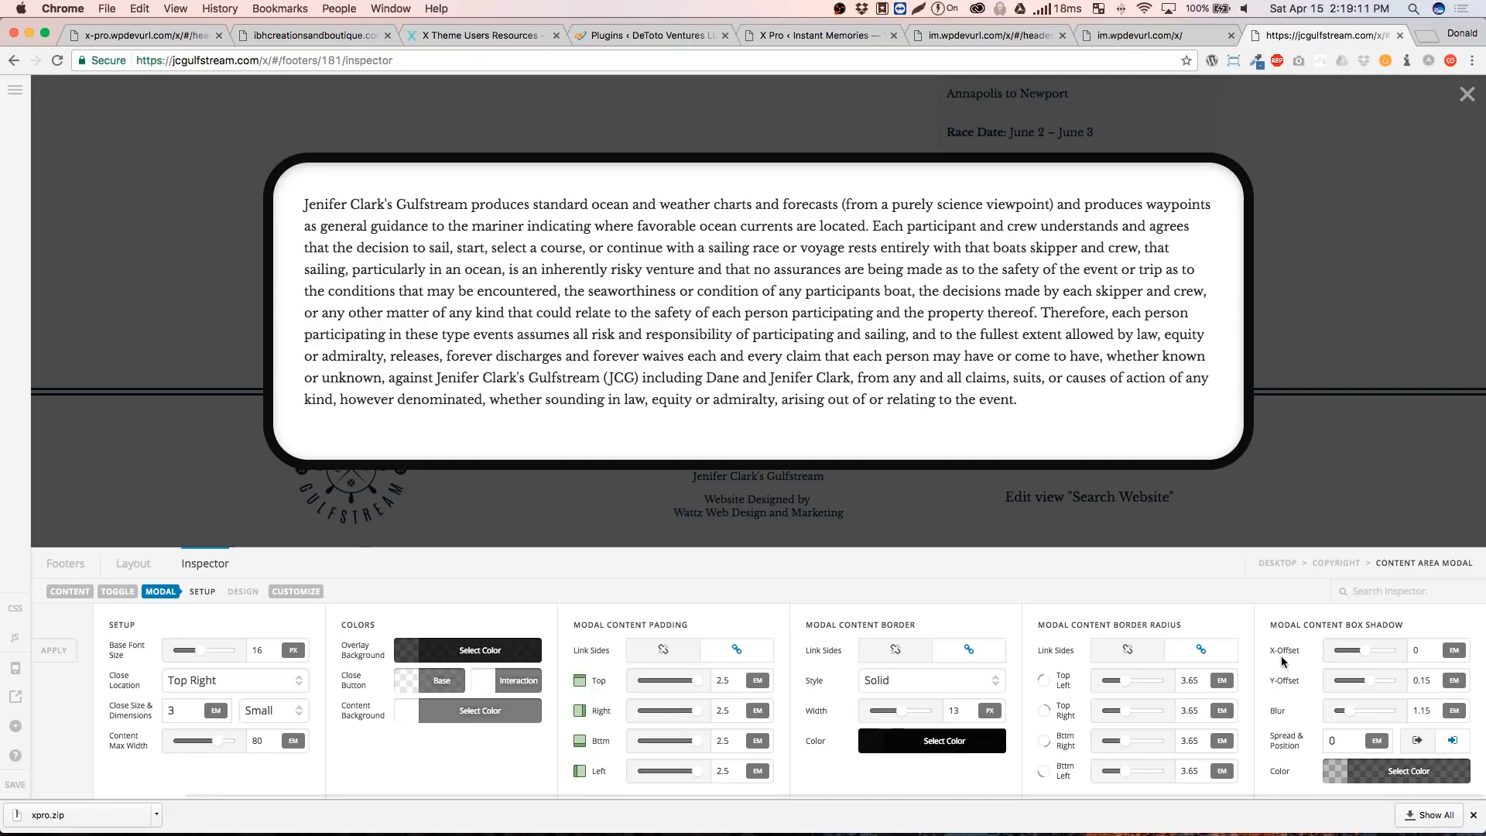
Close the Disclaimer modal in the preview and reopen it from the footer's Disclaimer link
click(1341, 280)
scroll(710, 345, up, 7)
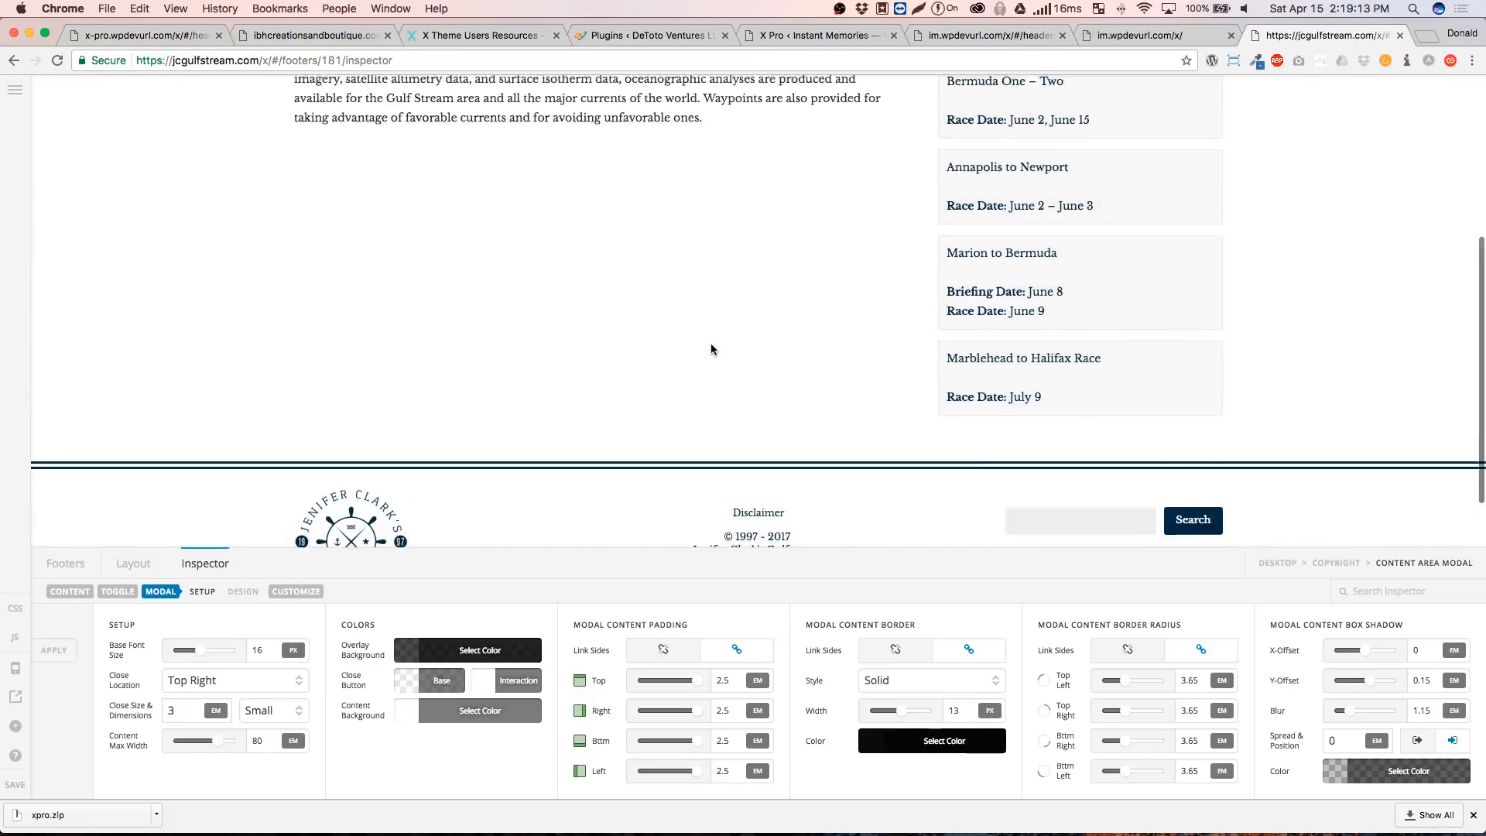
scroll(712, 347, down, 5)
scroll(714, 345, down, 2)
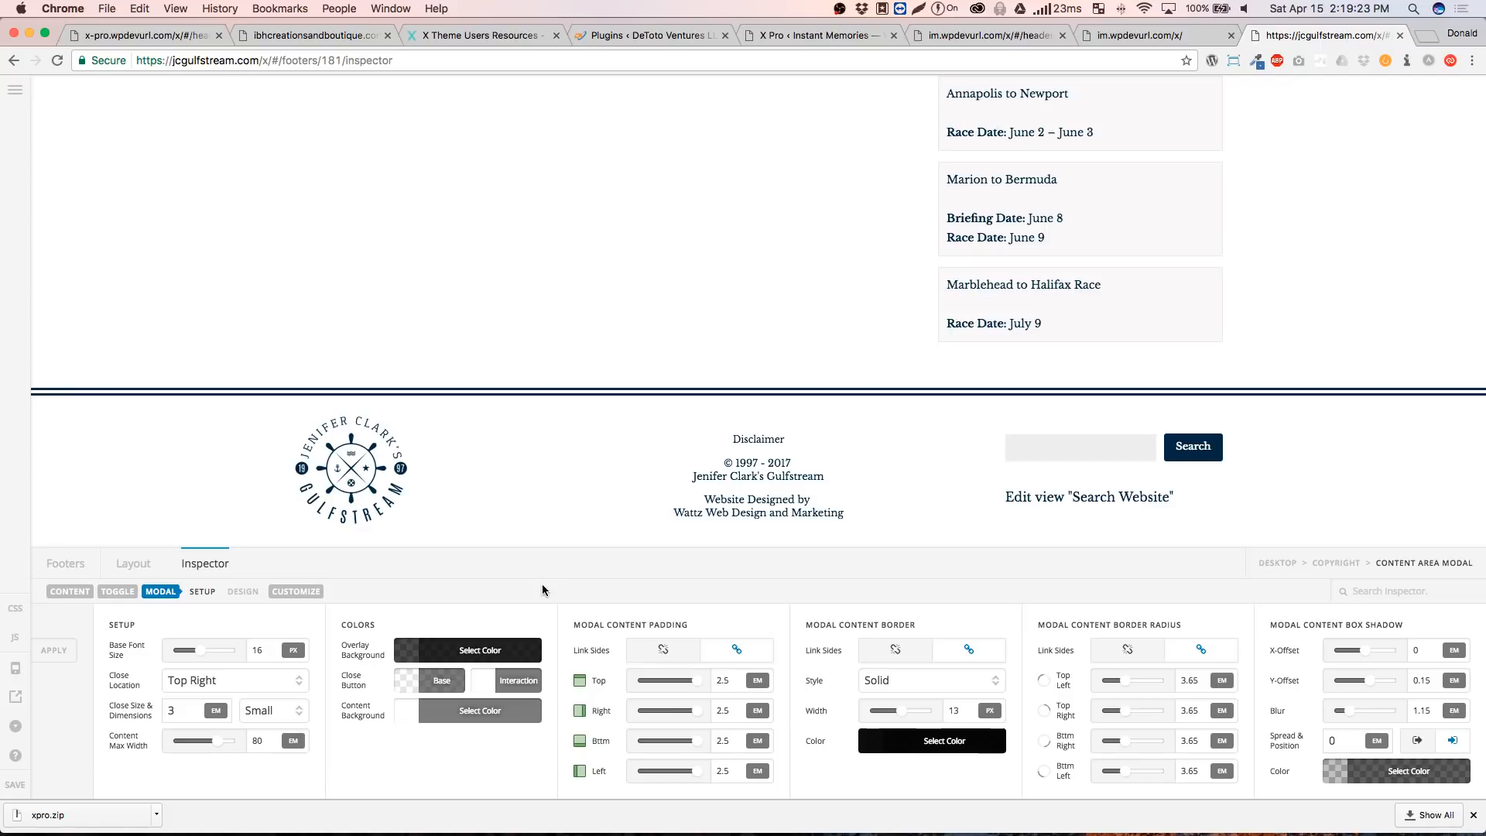
click(746, 453)
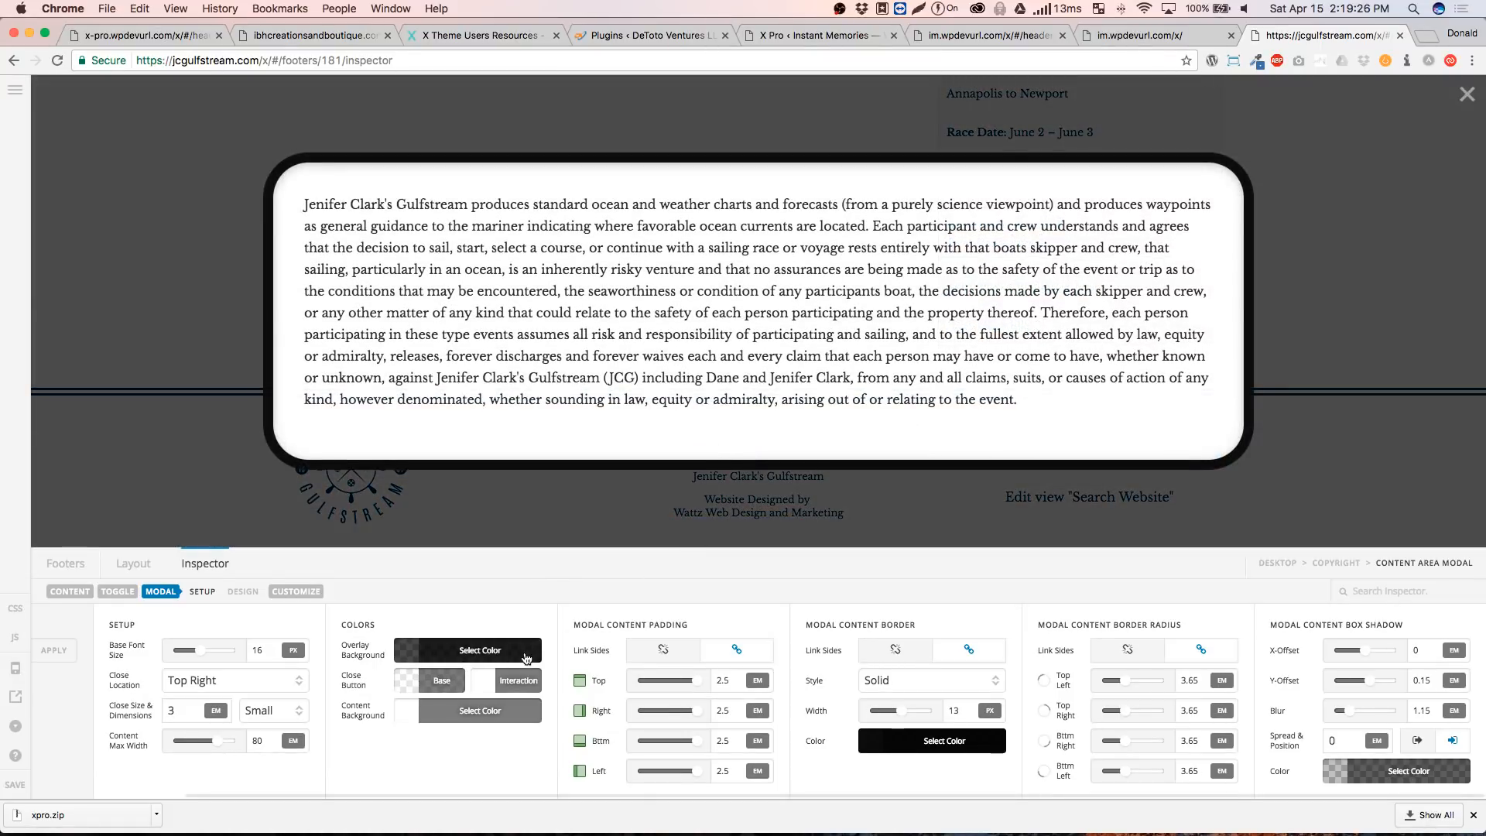
Set the Disclaimer modal's close location to Bottom Left and its base font size to 20 px
click(250, 681)
click(230, 696)
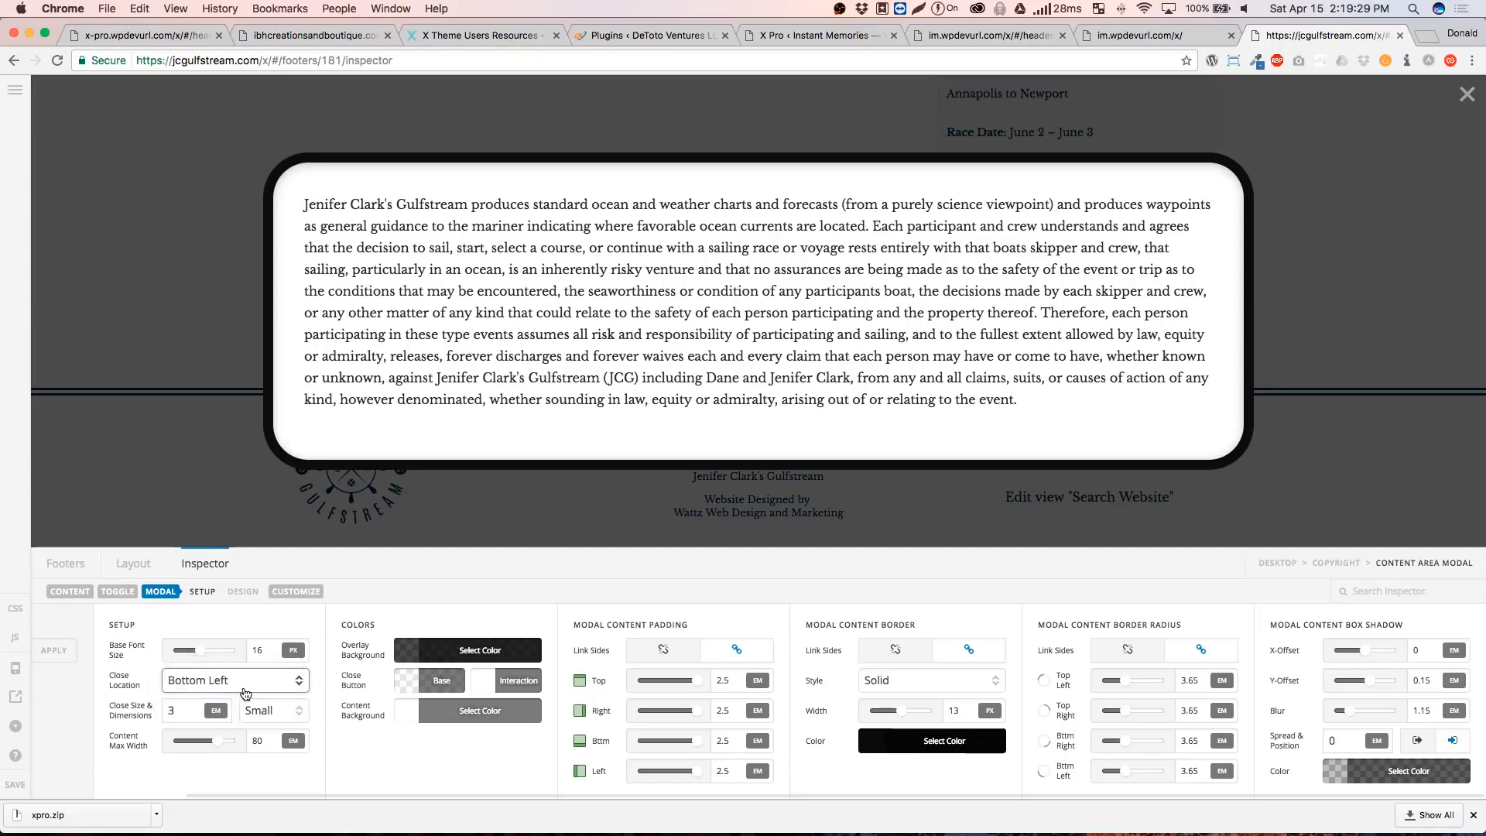
click(237, 684)
key(Escape)
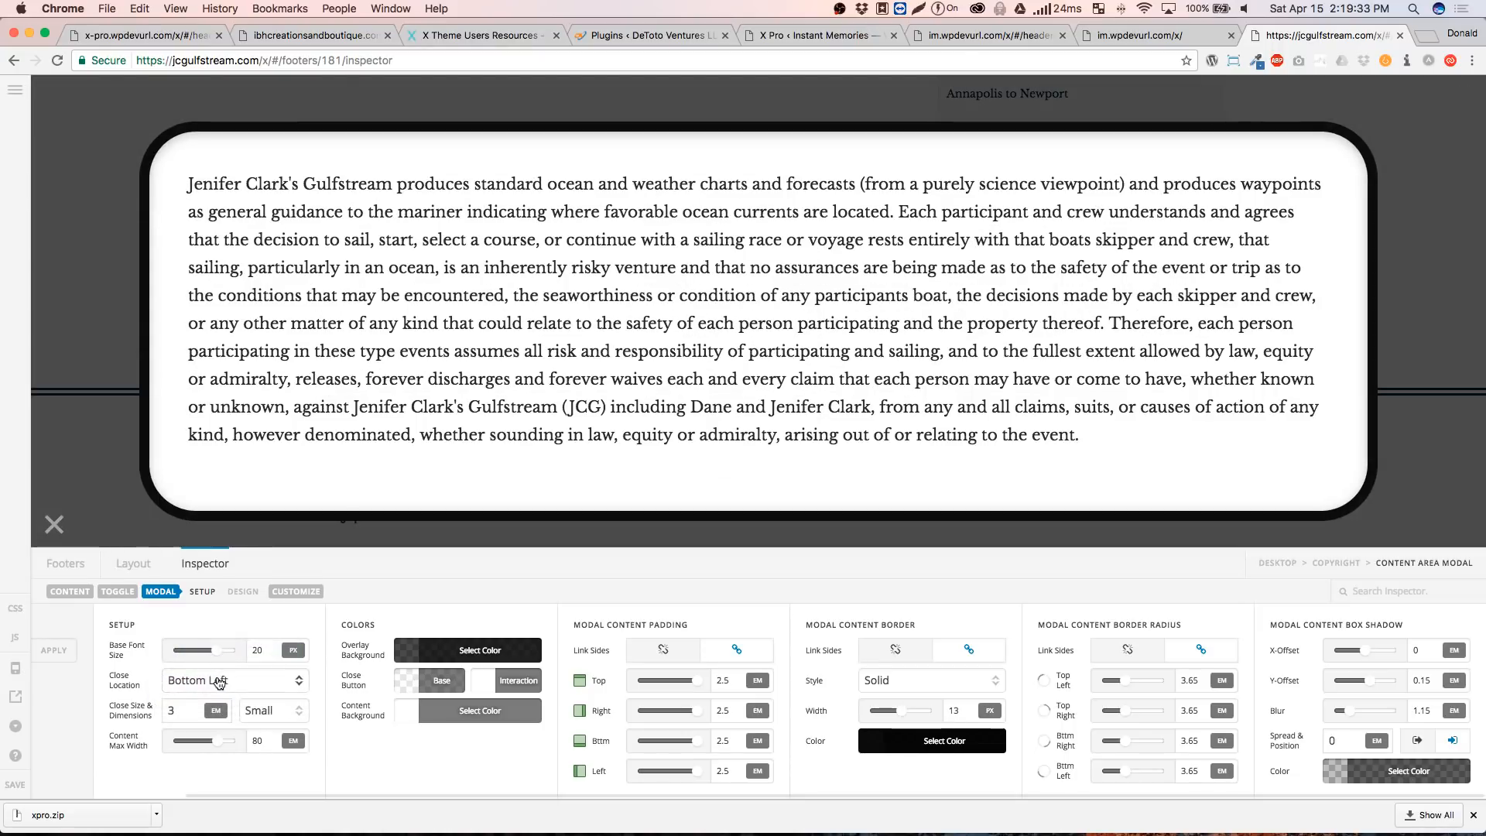
Try the Bottom Right close location on the Disclaimer modal, and return it to Top Right
click(222, 684)
click(228, 696)
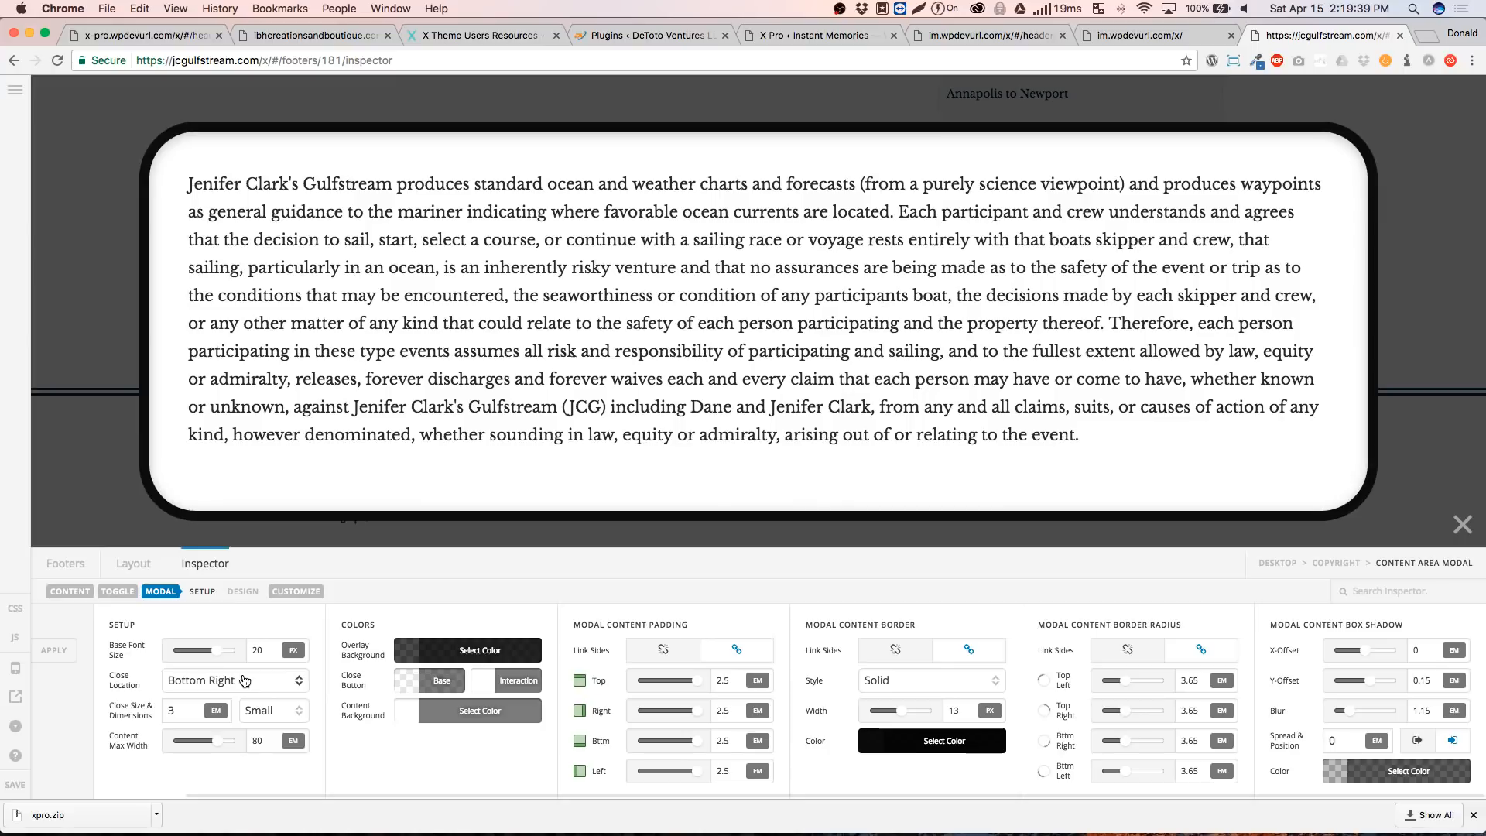
click(246, 679)
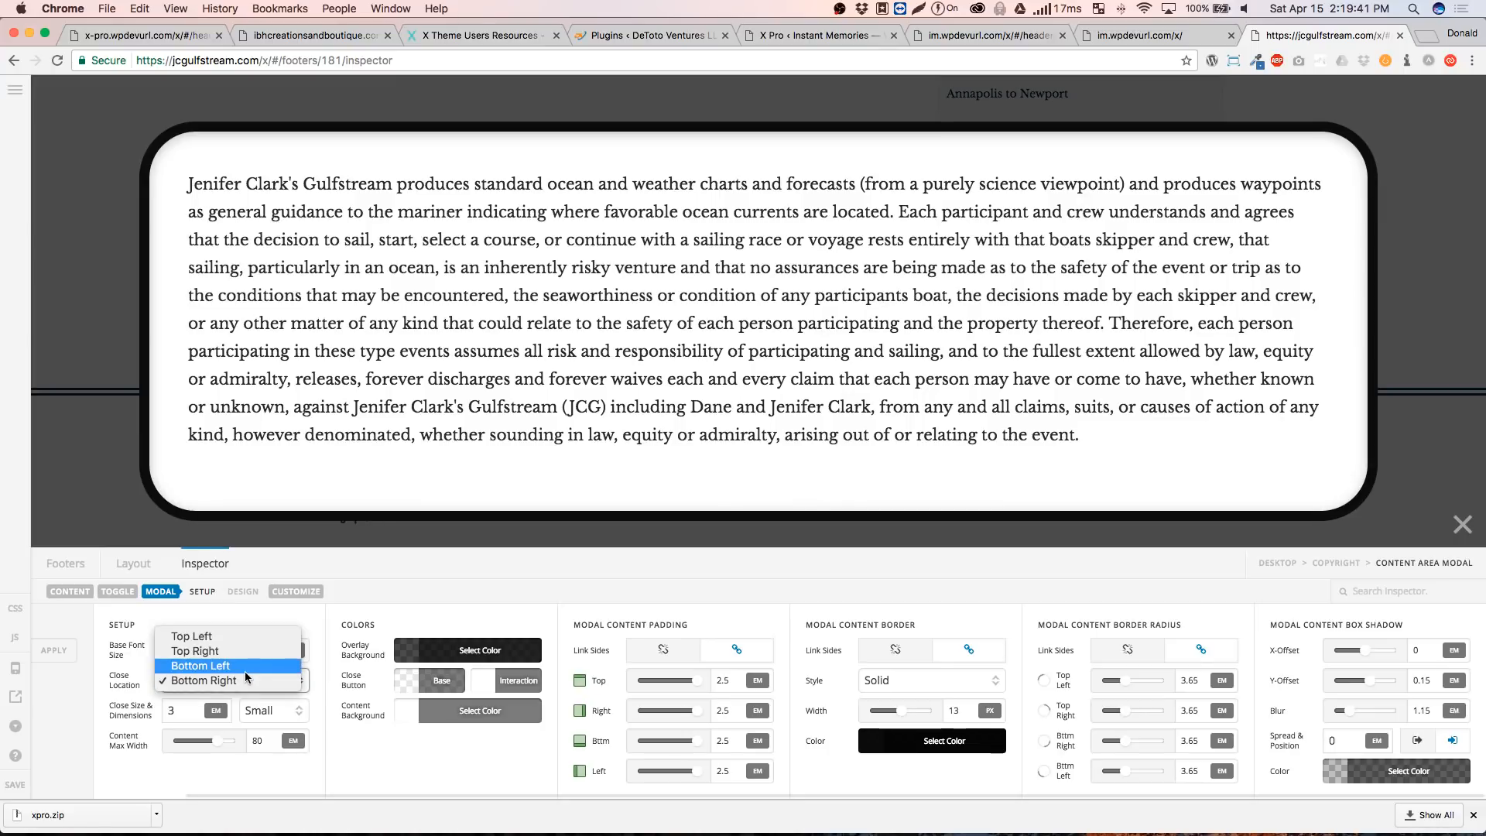
click(239, 652)
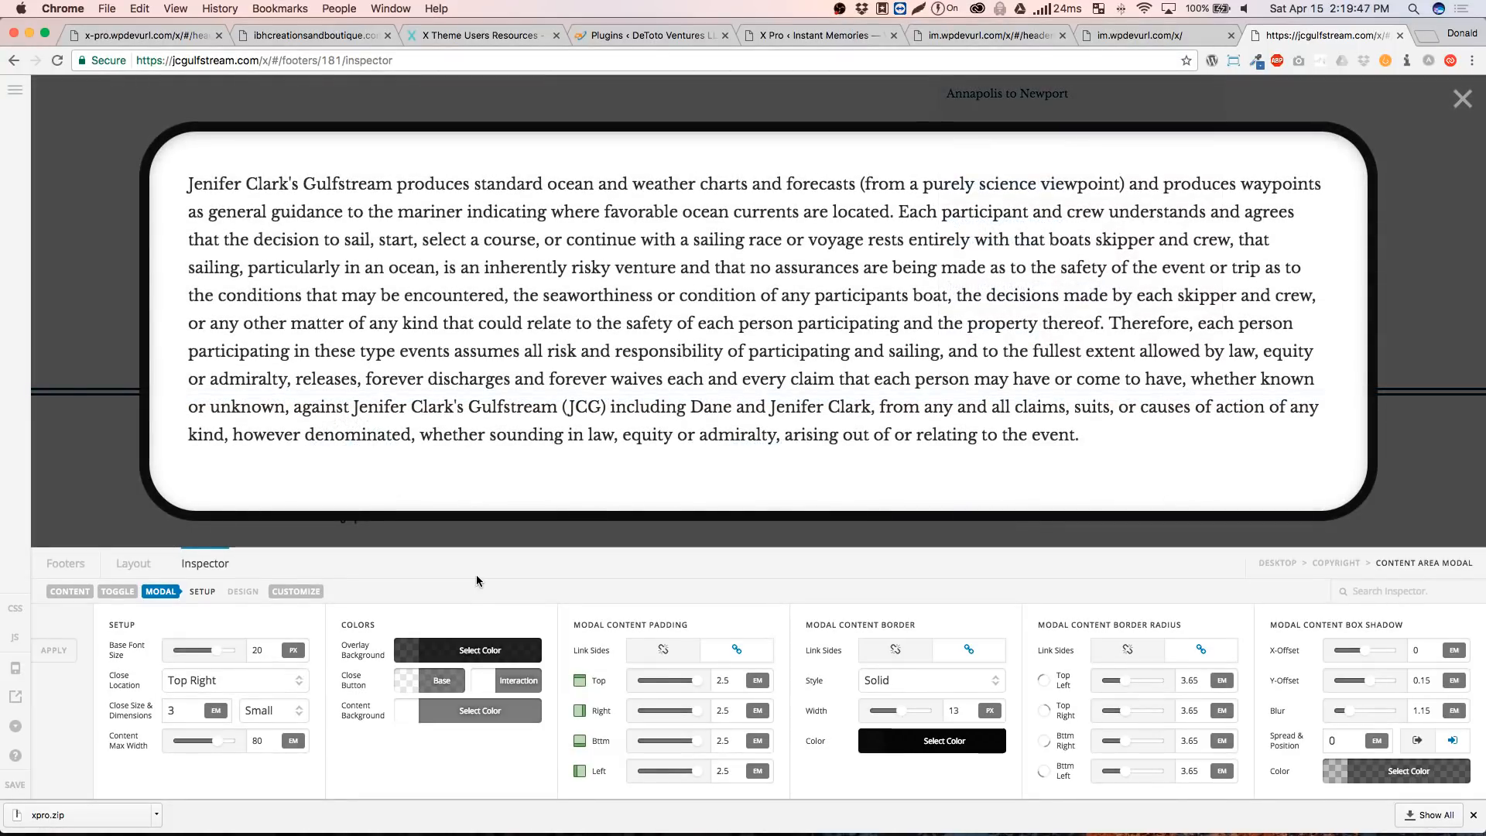
Reload the footer builder, discarding the unsaved Disclaimer modal changes
key(super+r)
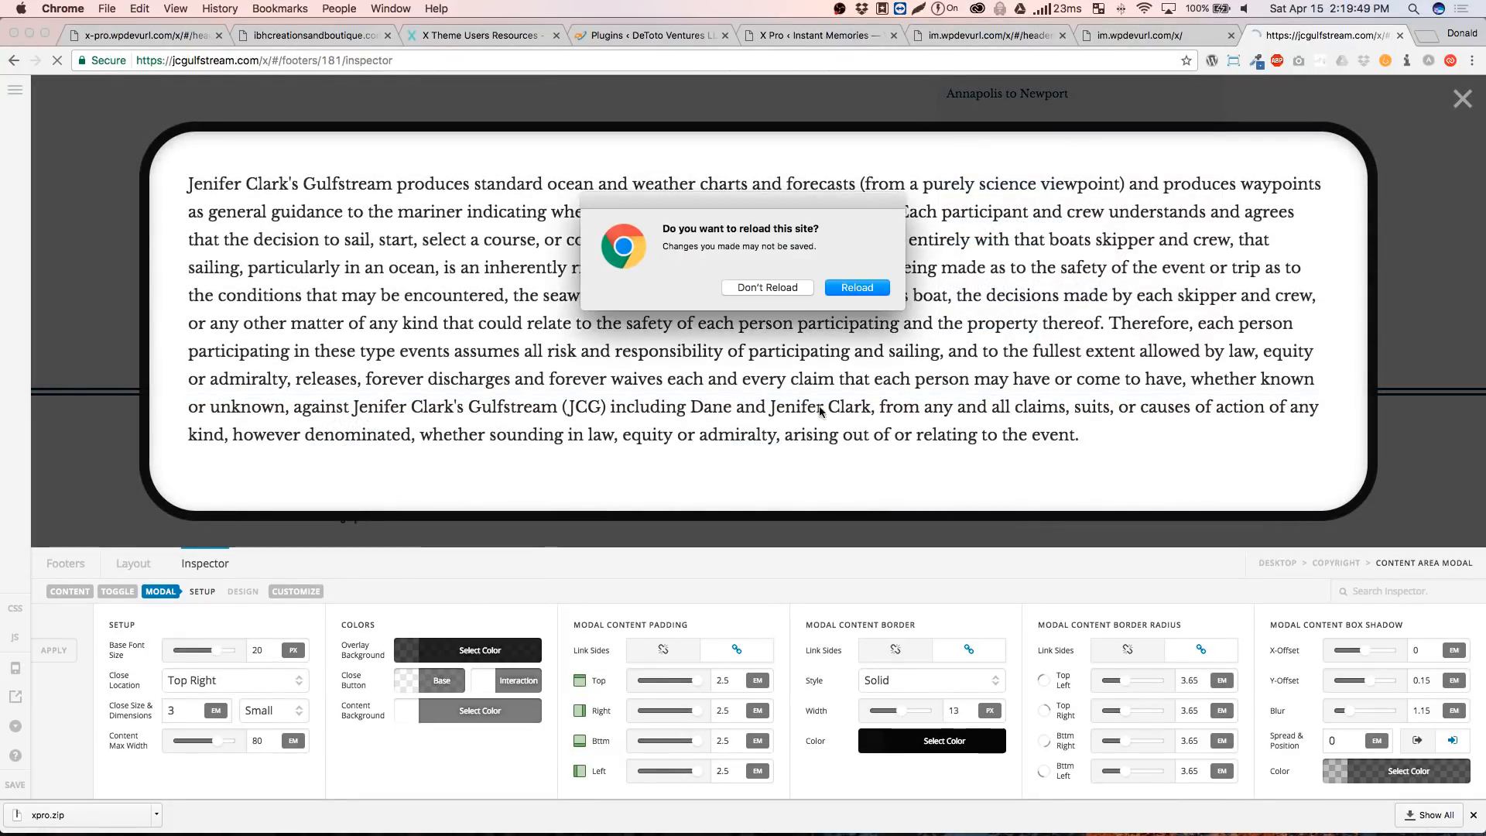
click(868, 290)
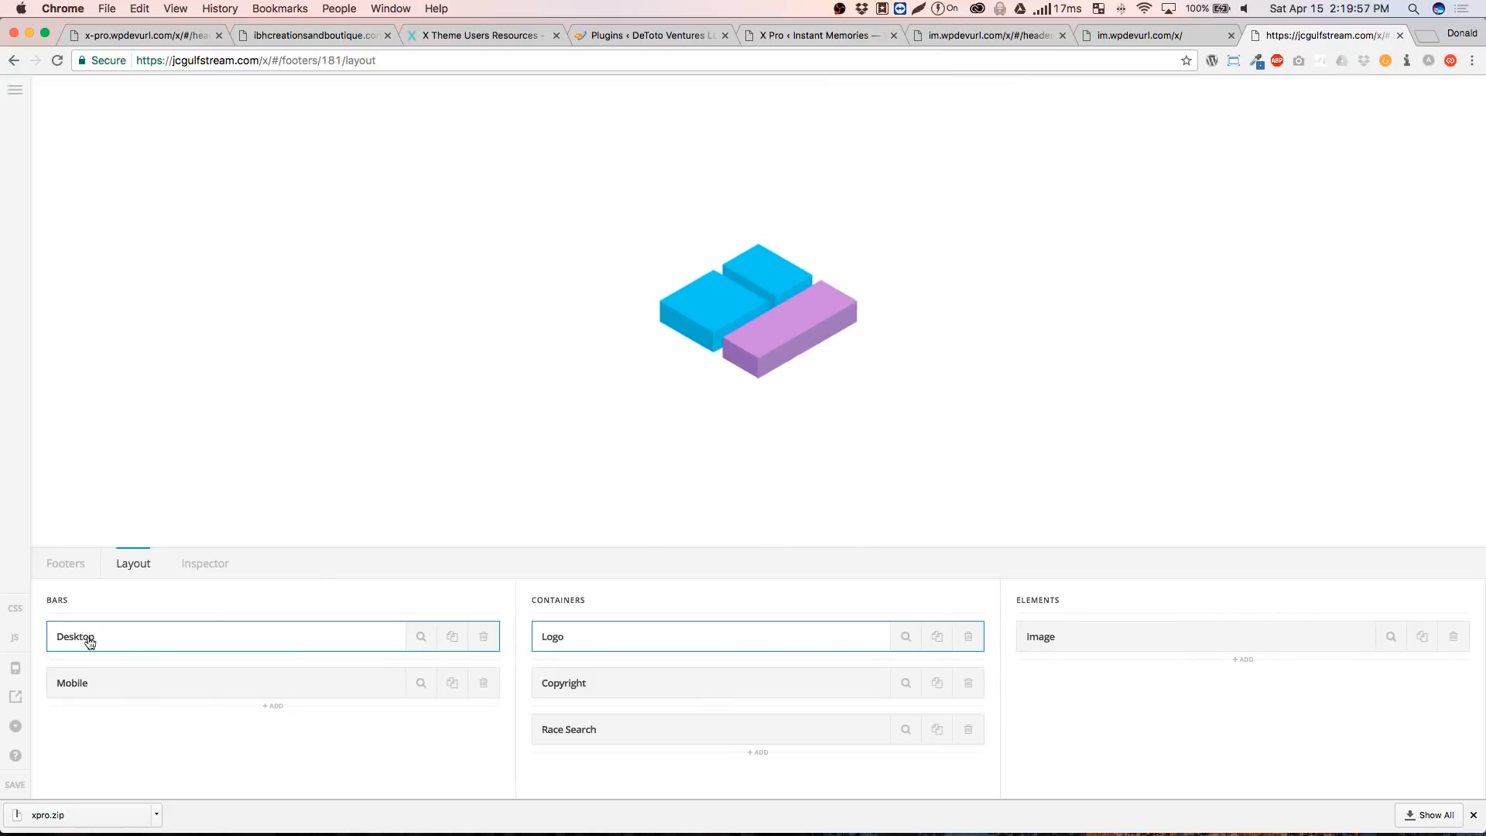
Switch to the site's headers and open Copy of Main Header for editing
click(14, 87)
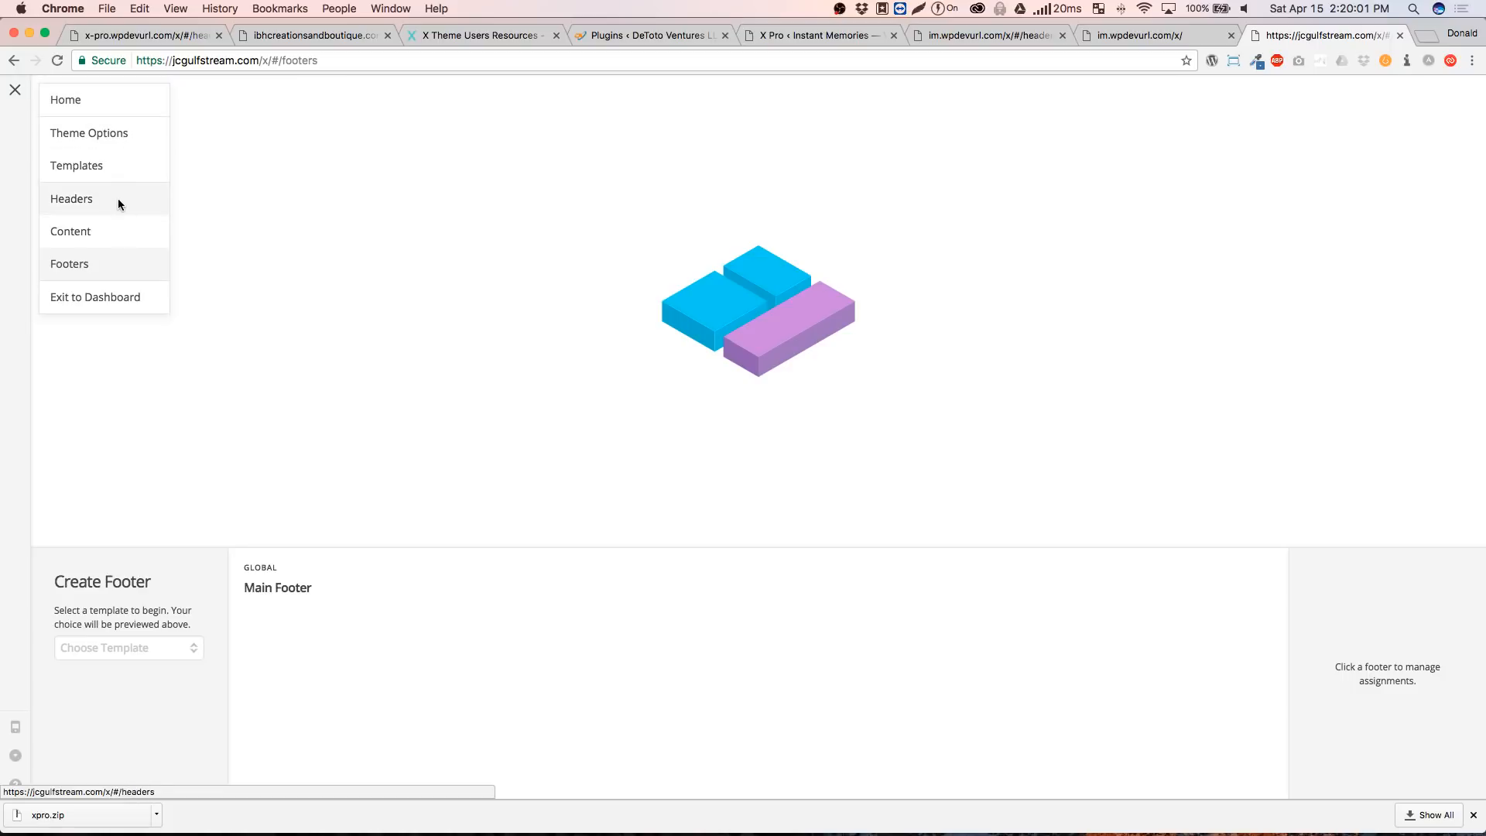
click(117, 198)
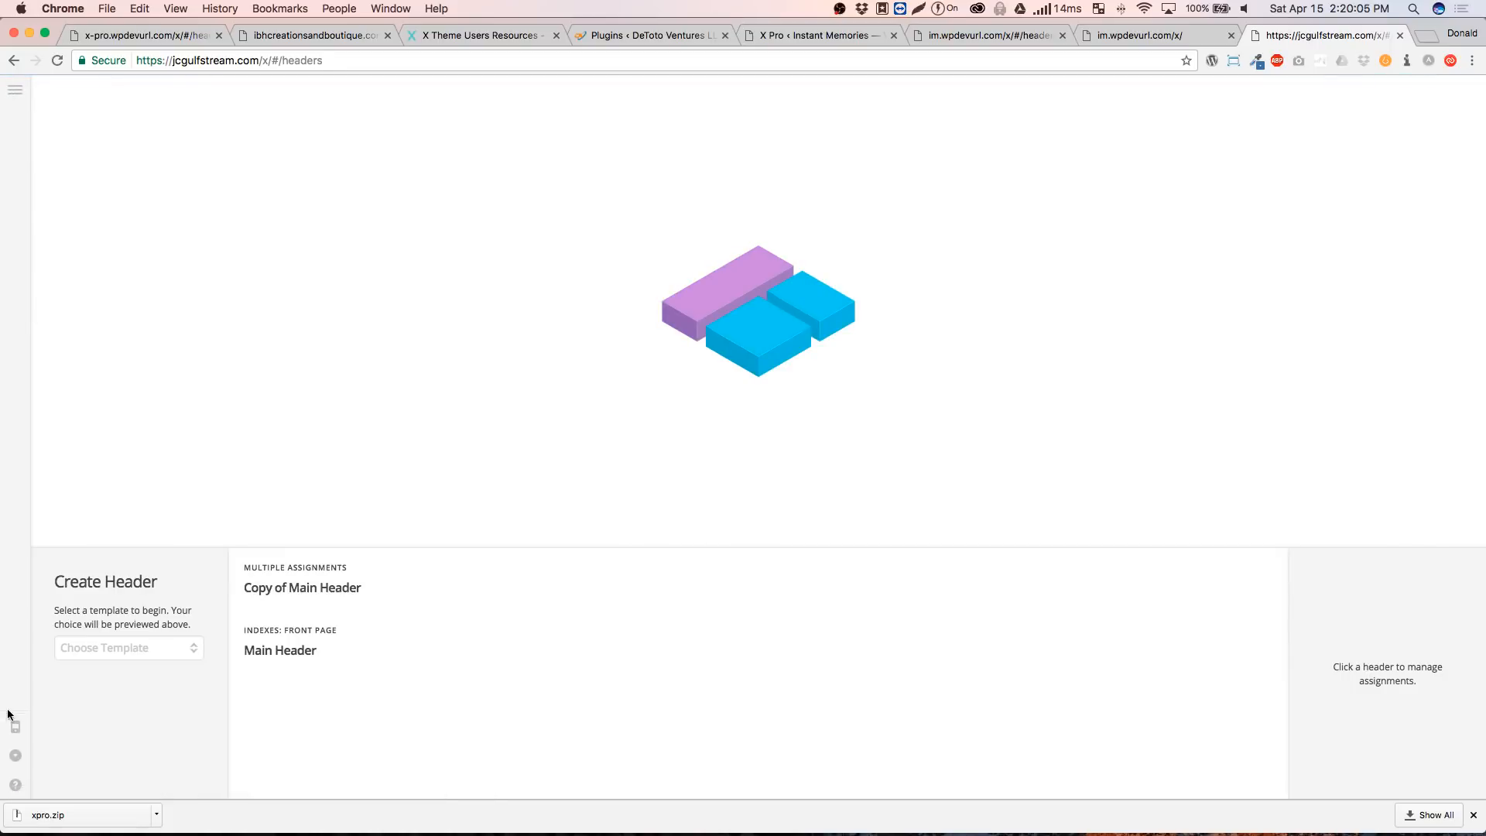
click(916, 581)
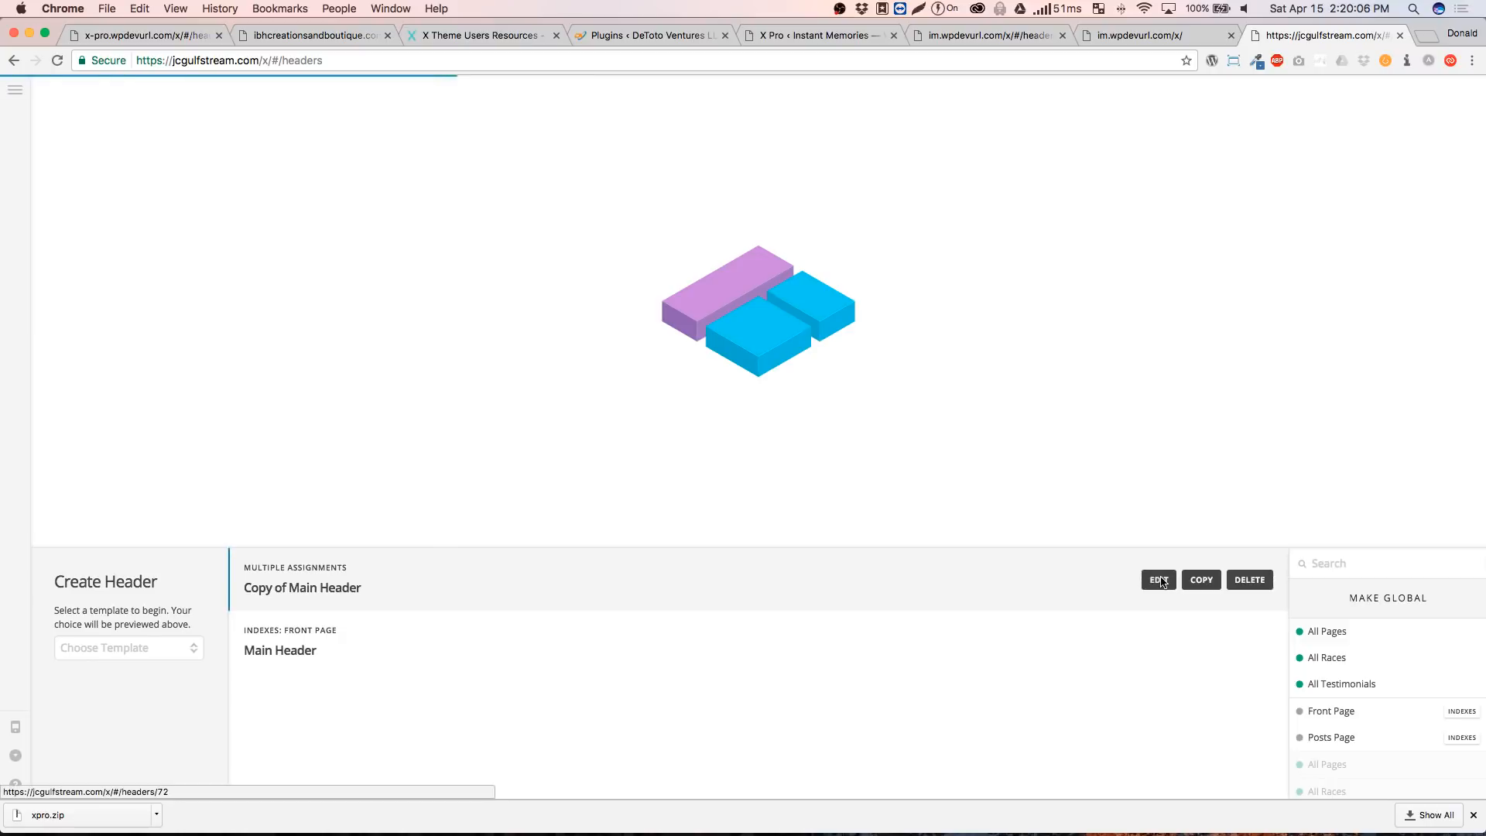
click(915, 581)
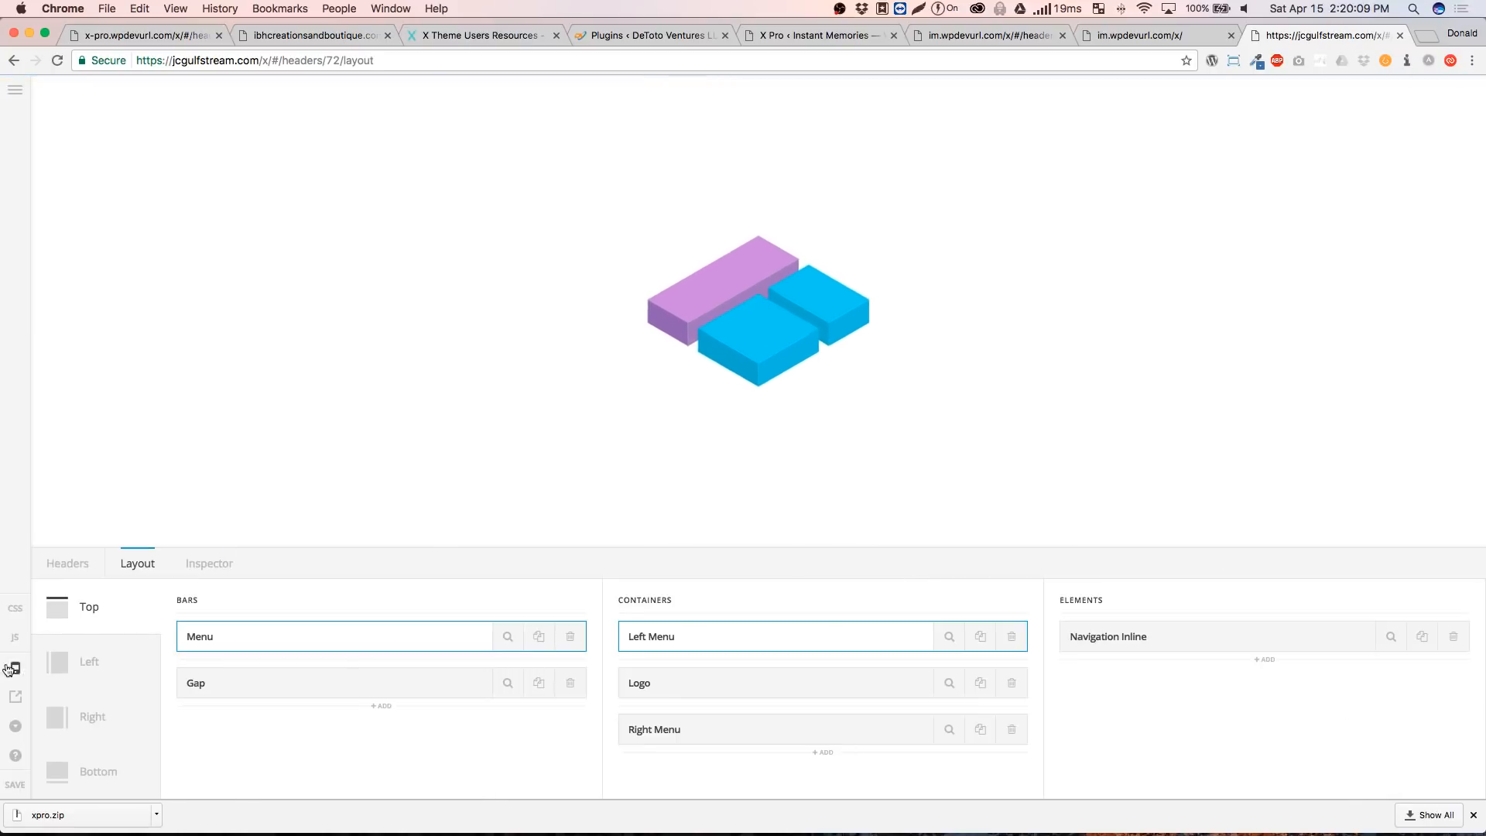
Copy the whole .main-logo-alt rule from the header's custom CSS, and close the CSS editor
click(15, 610)
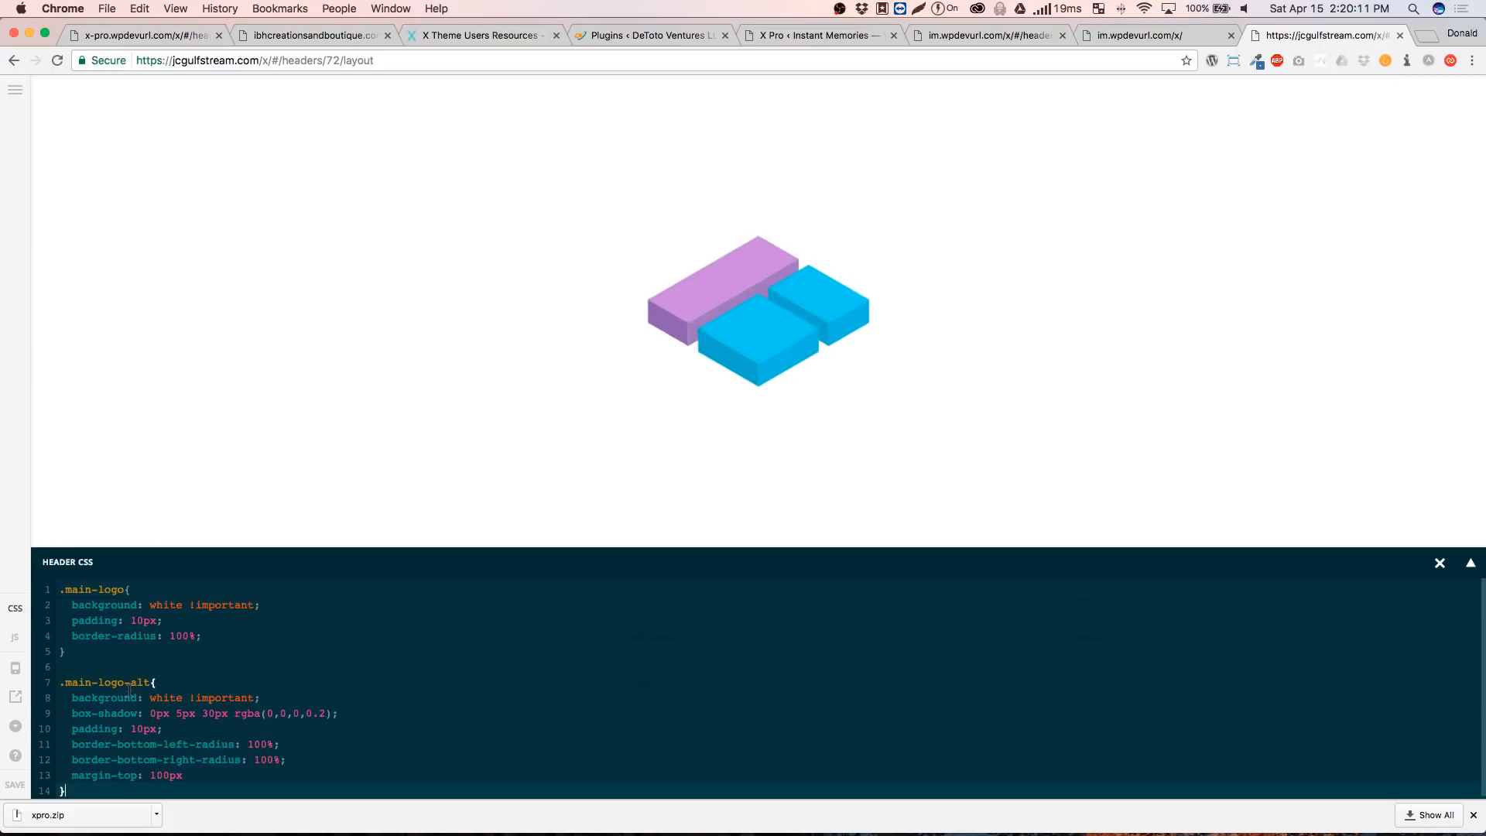
click(130, 690)
drag(156, 683, 108, 790)
key(super+c)
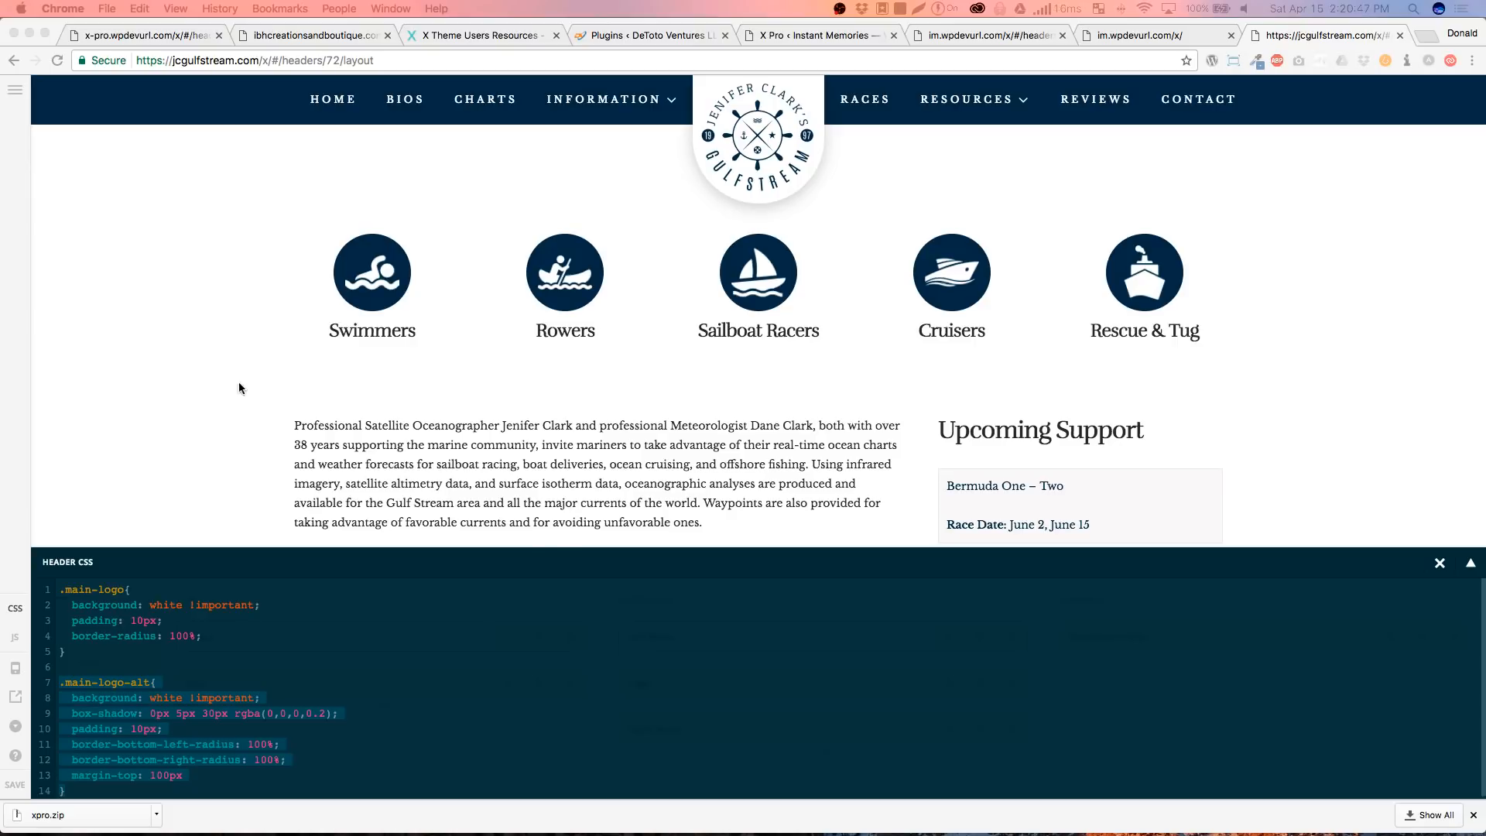
click(16, 609)
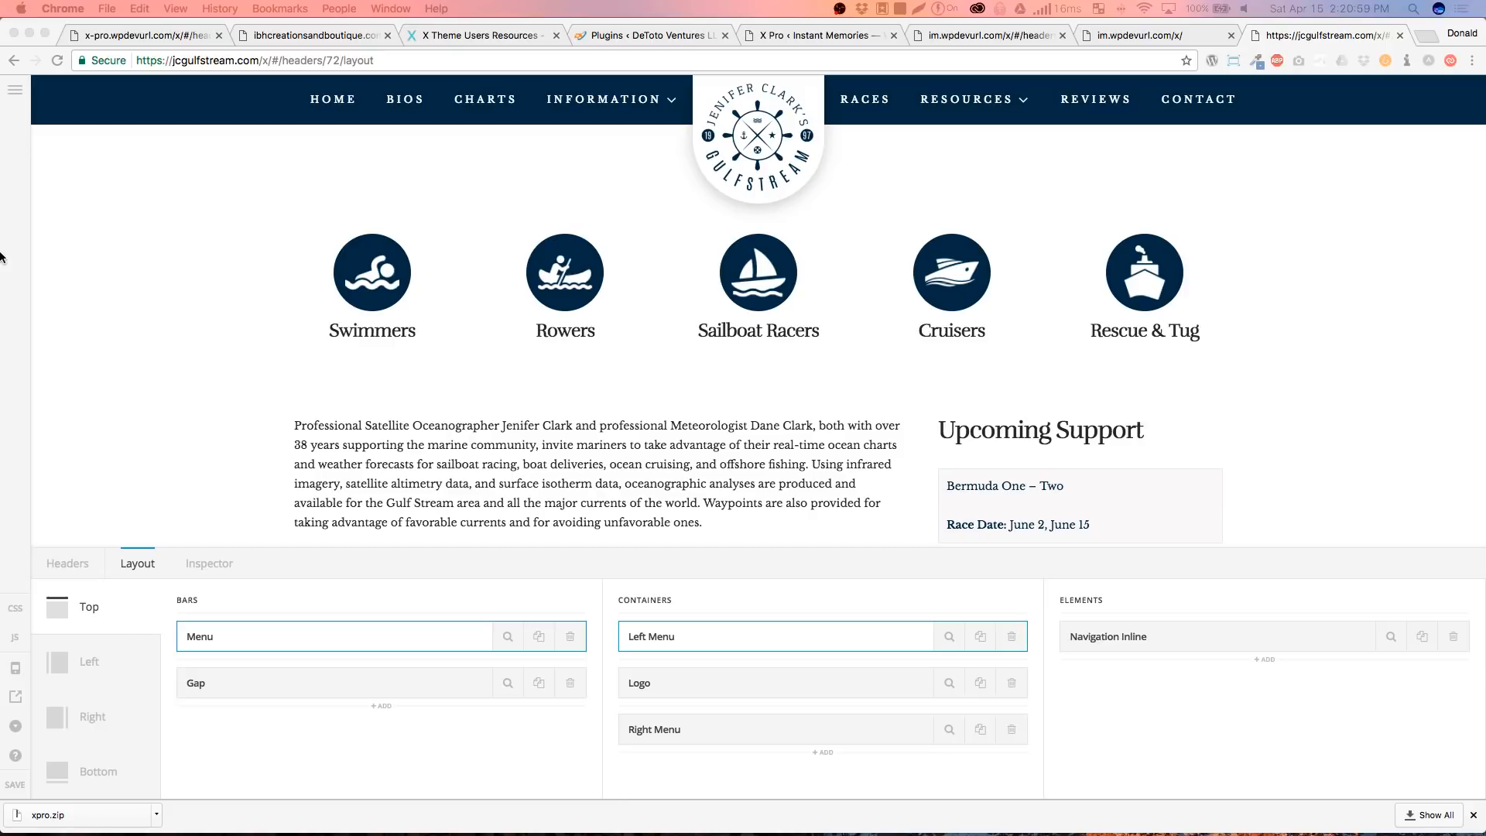
Exit the Gulfstream site's header builder to its WordPress dashboard
click(16, 93)
click(14, 89)
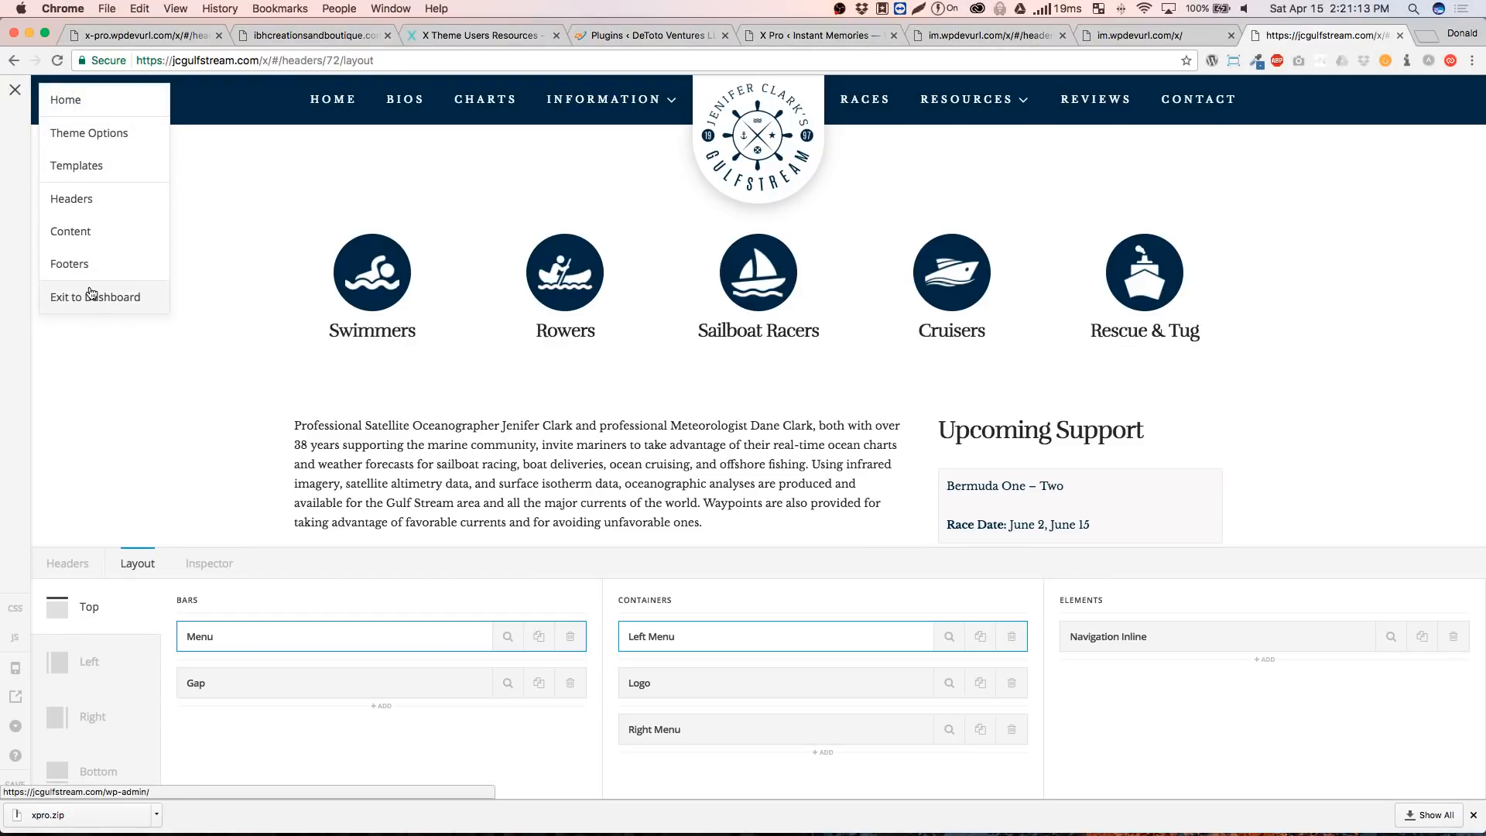
click(90, 294)
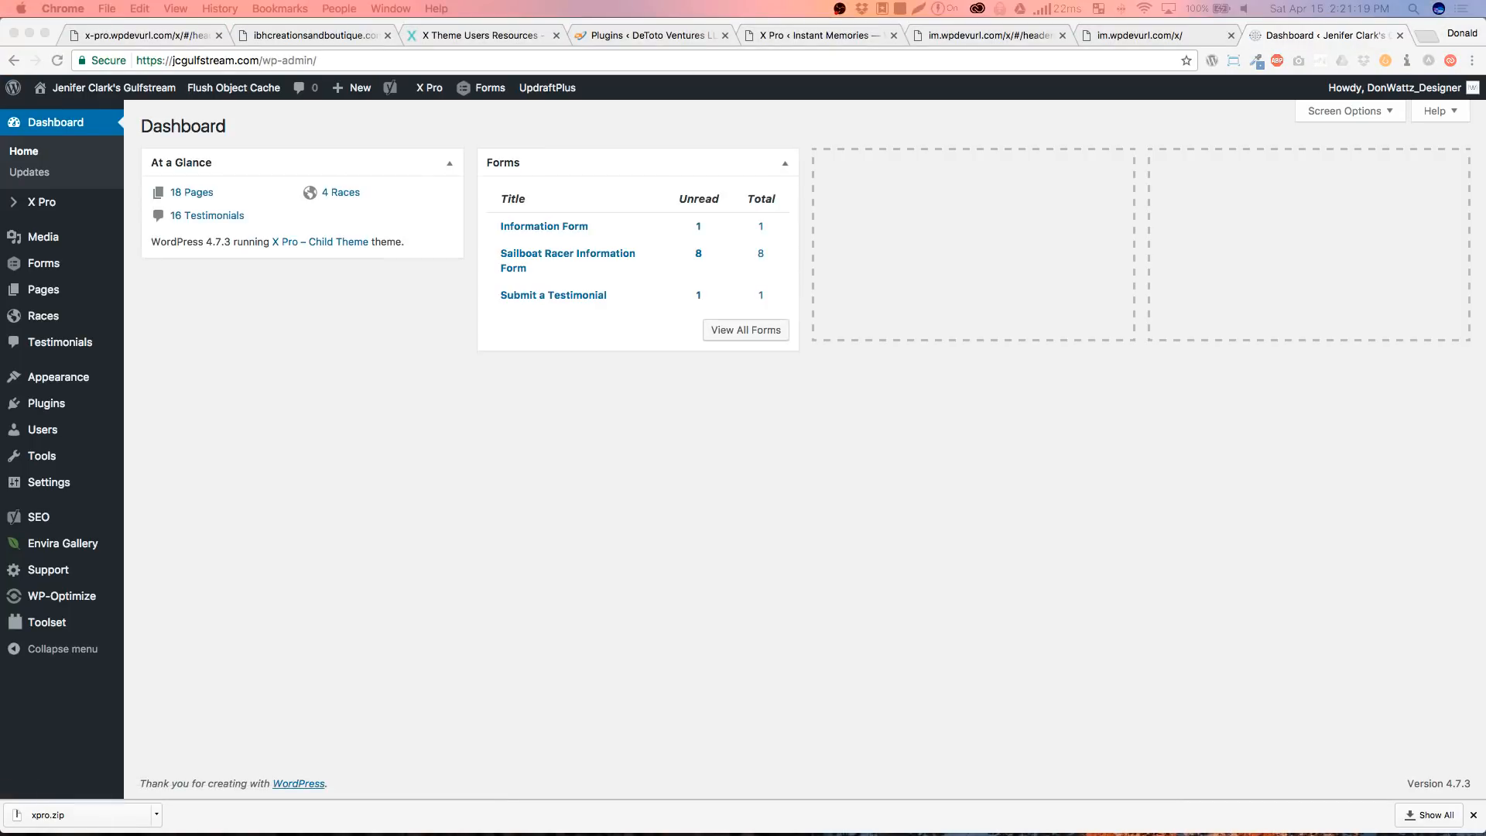
click(256, 315)
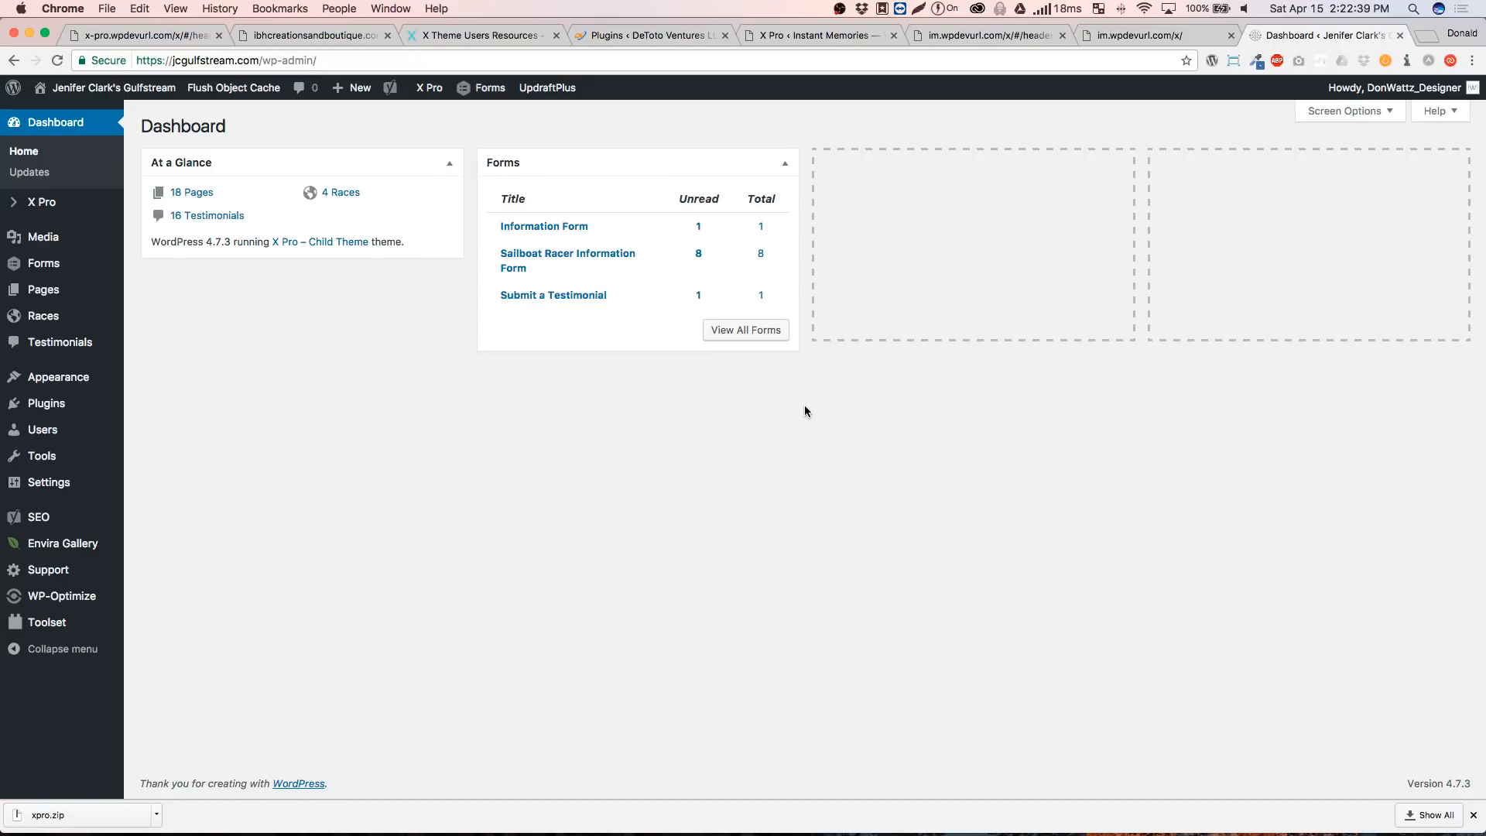
Switch to the im.wpdevurl.com builder launch page, go to its headers, and open the Main header for editing
click(1117, 40)
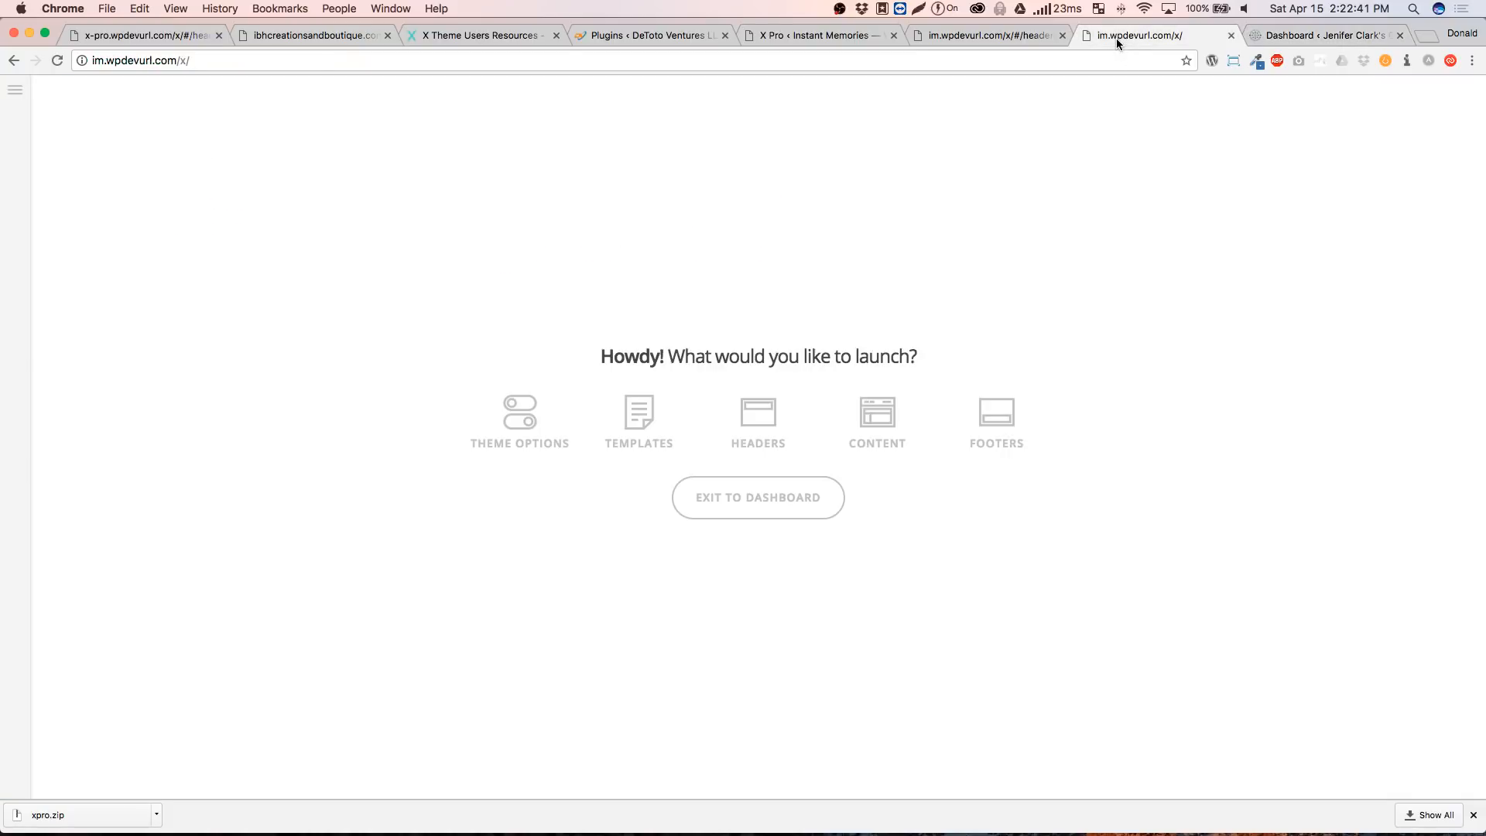
click(755, 443)
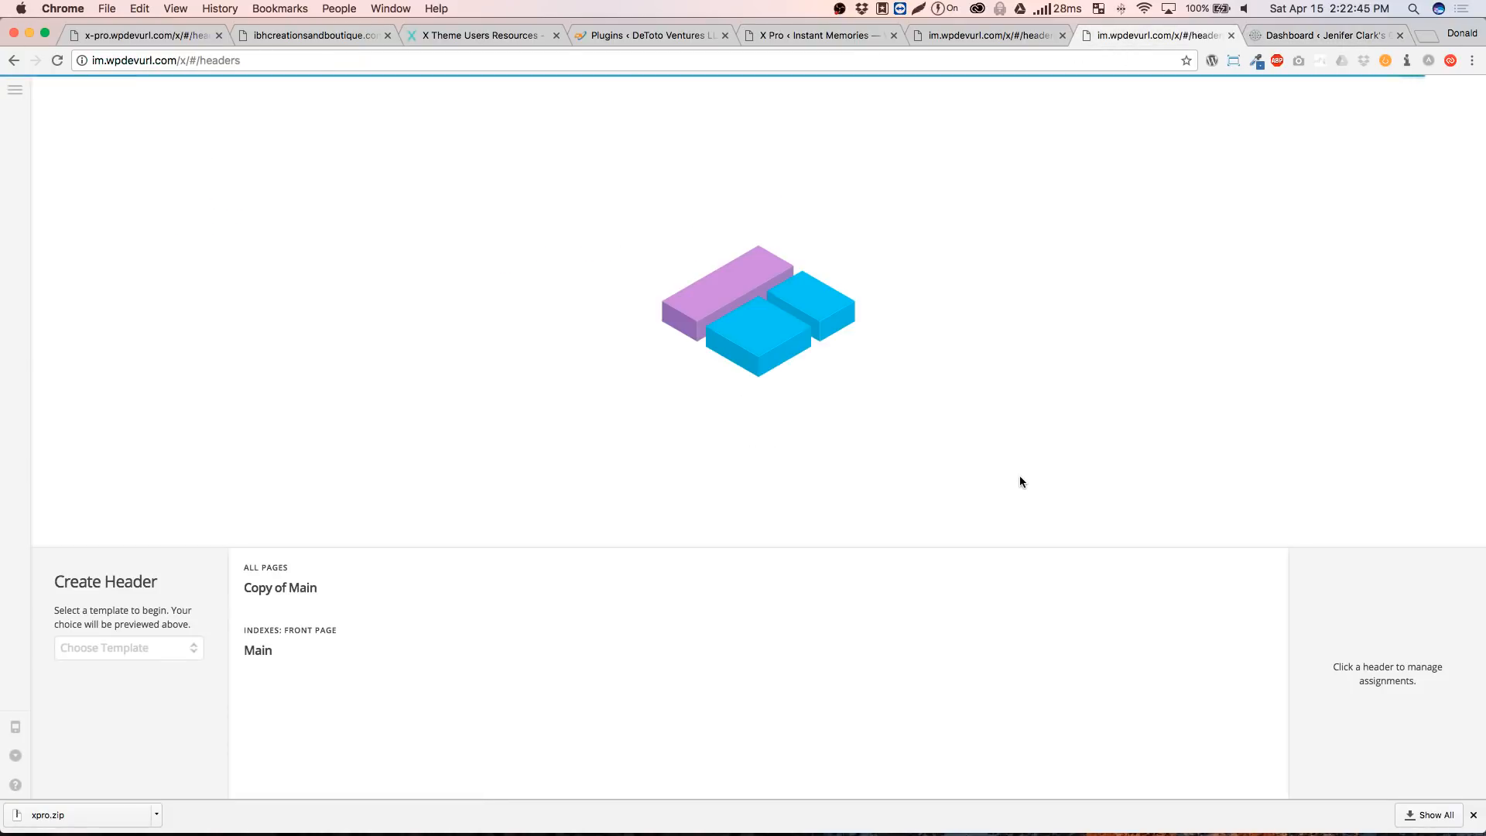
mouse_move(995, 582)
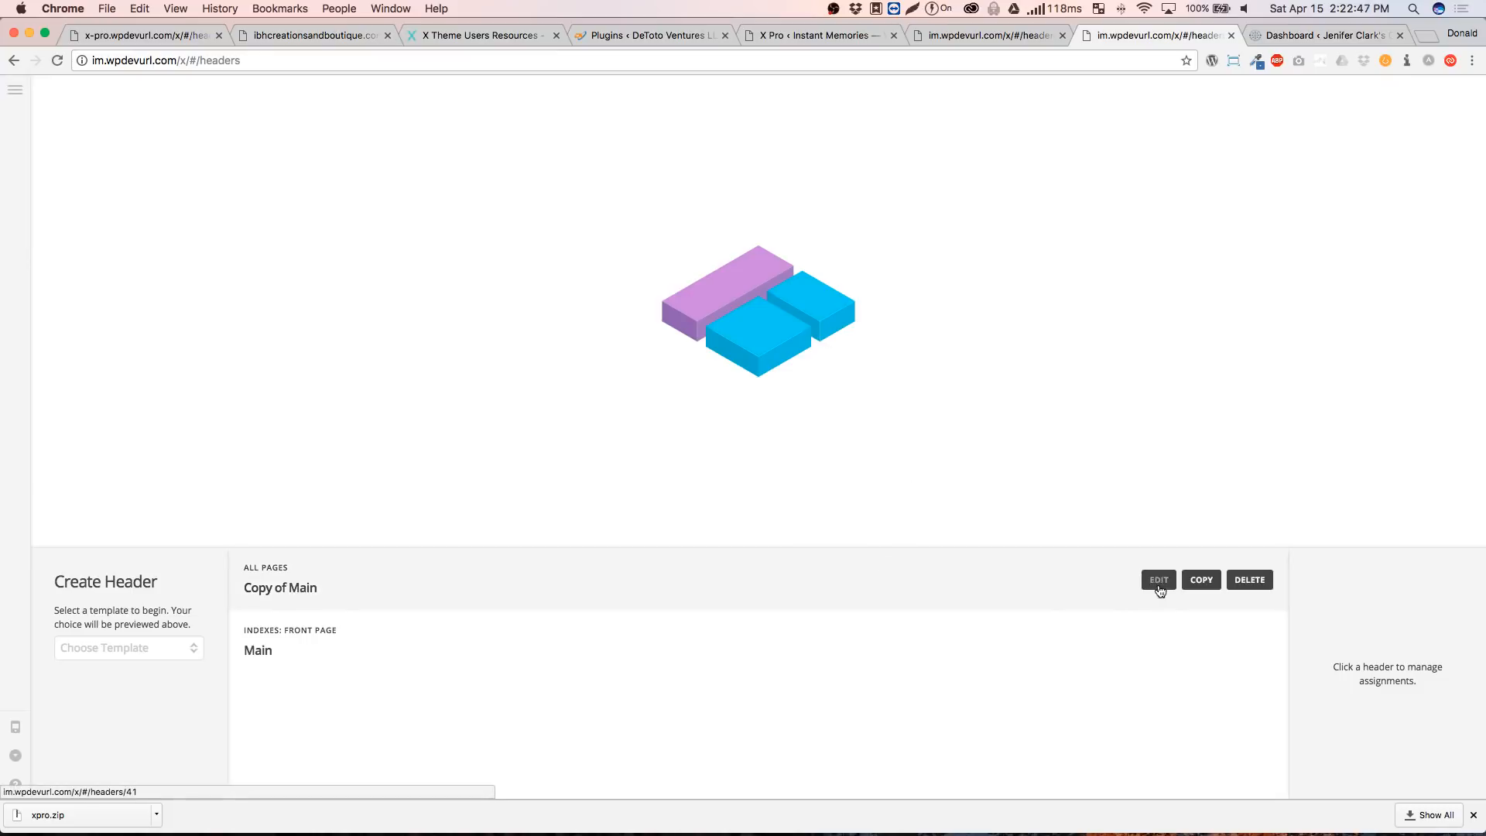
click(1084, 641)
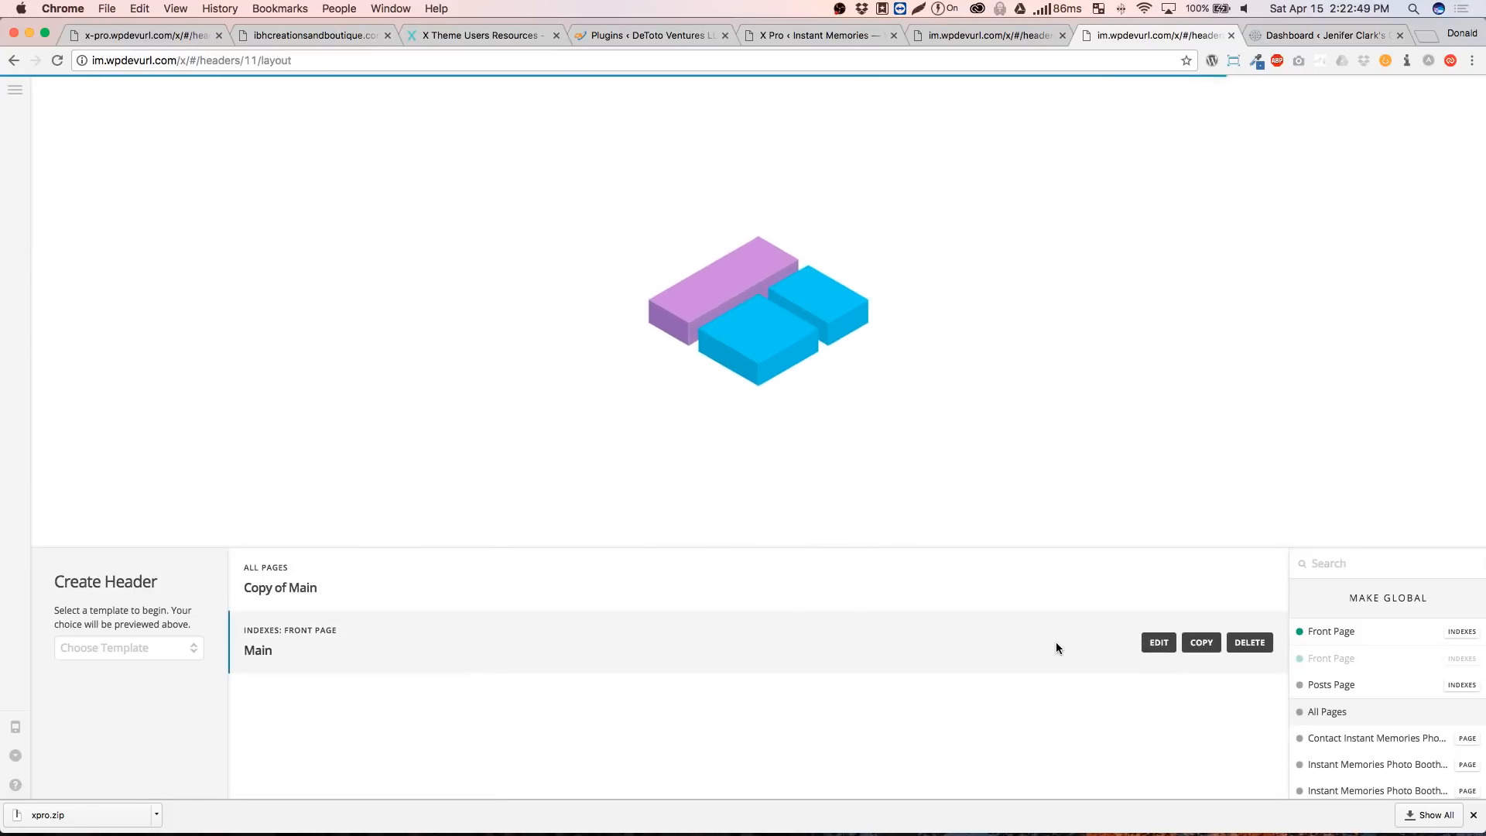
double_click(1056, 643)
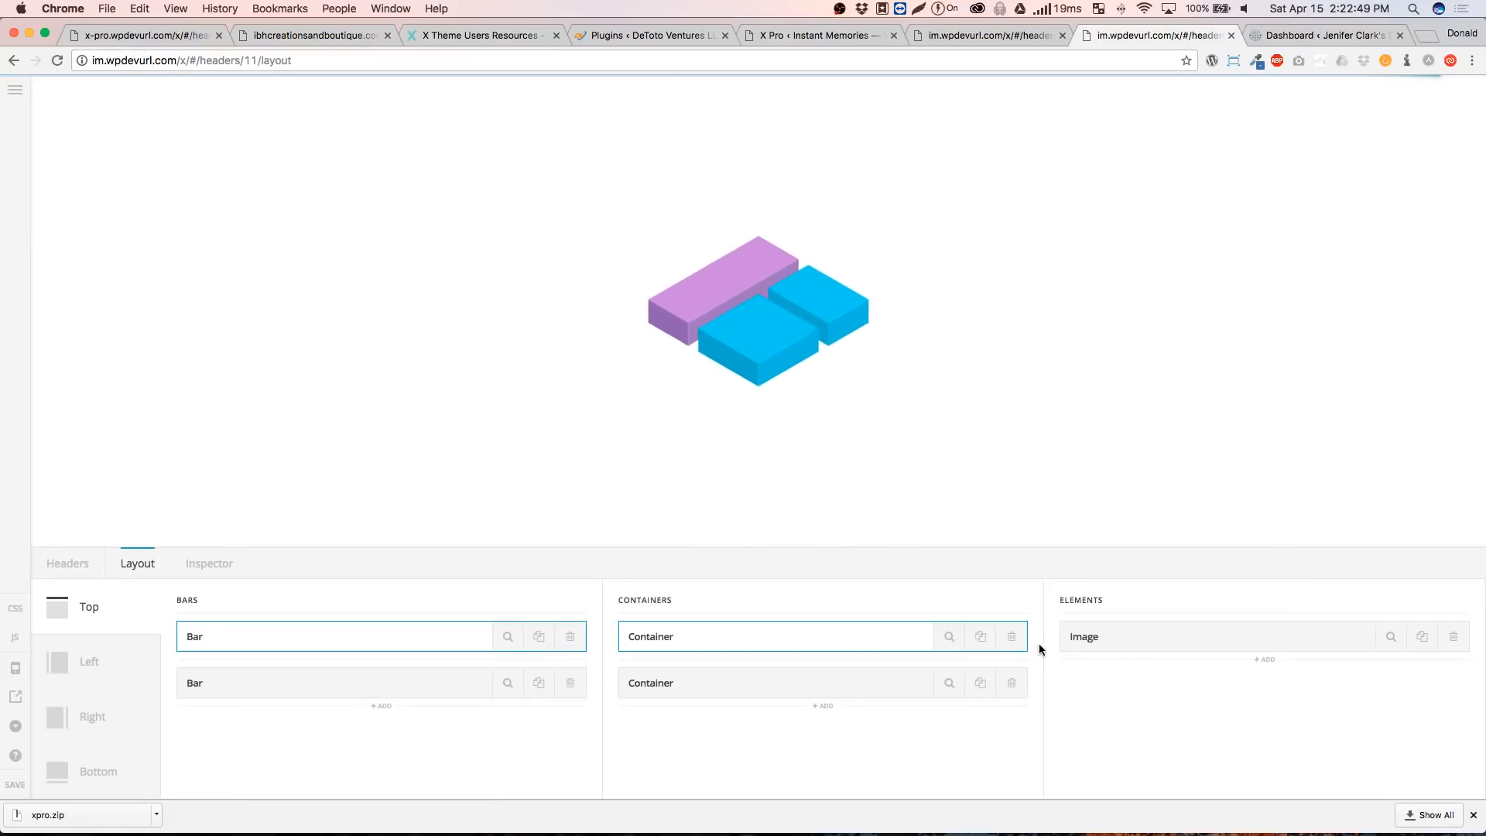
Try top margins of 0.54 em and 0 em on the first bar's first container, and reload the builder without saving
click(949, 637)
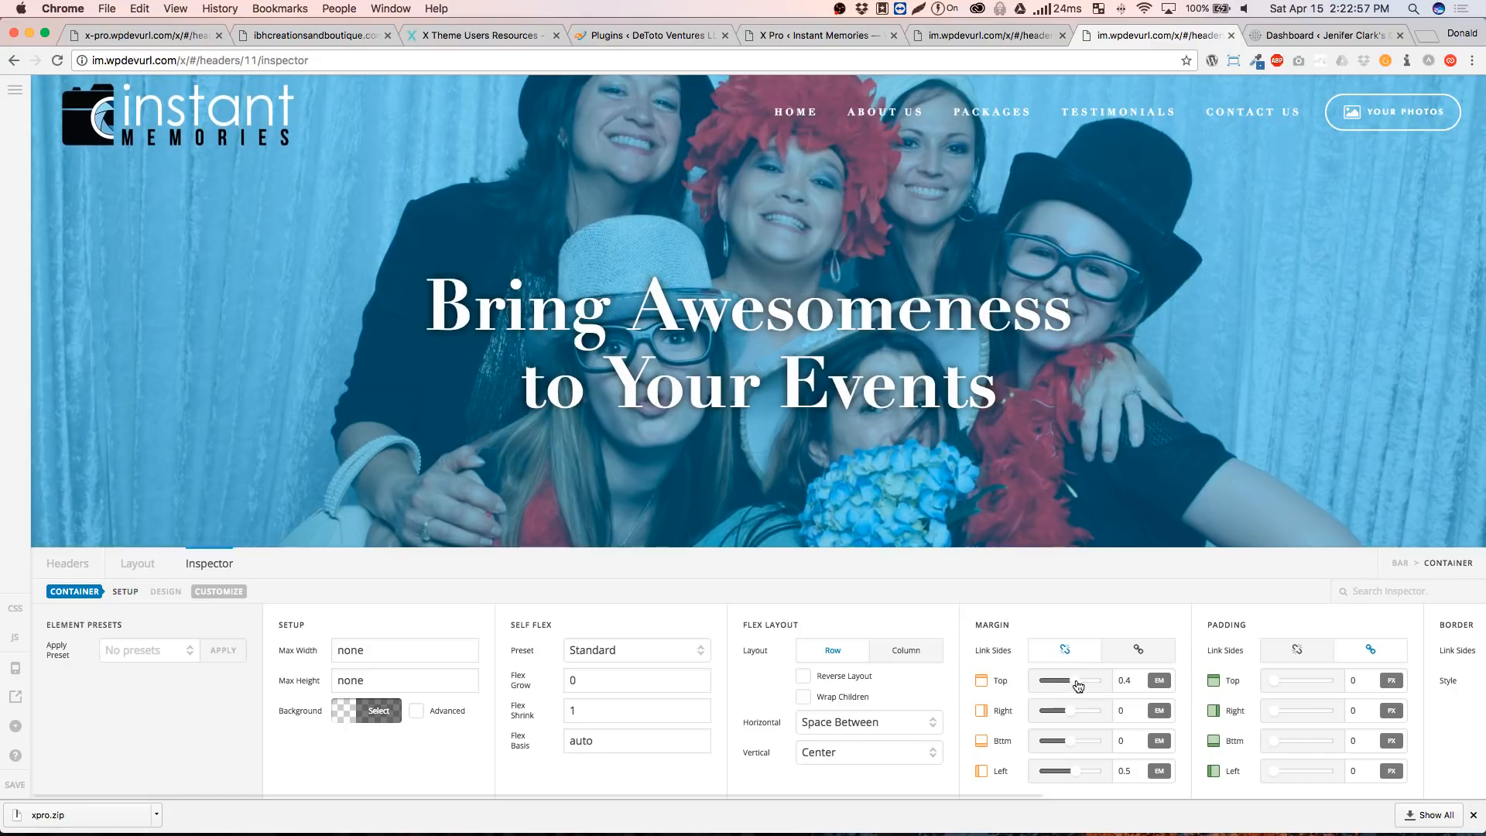
drag(1072, 686, 1105, 686)
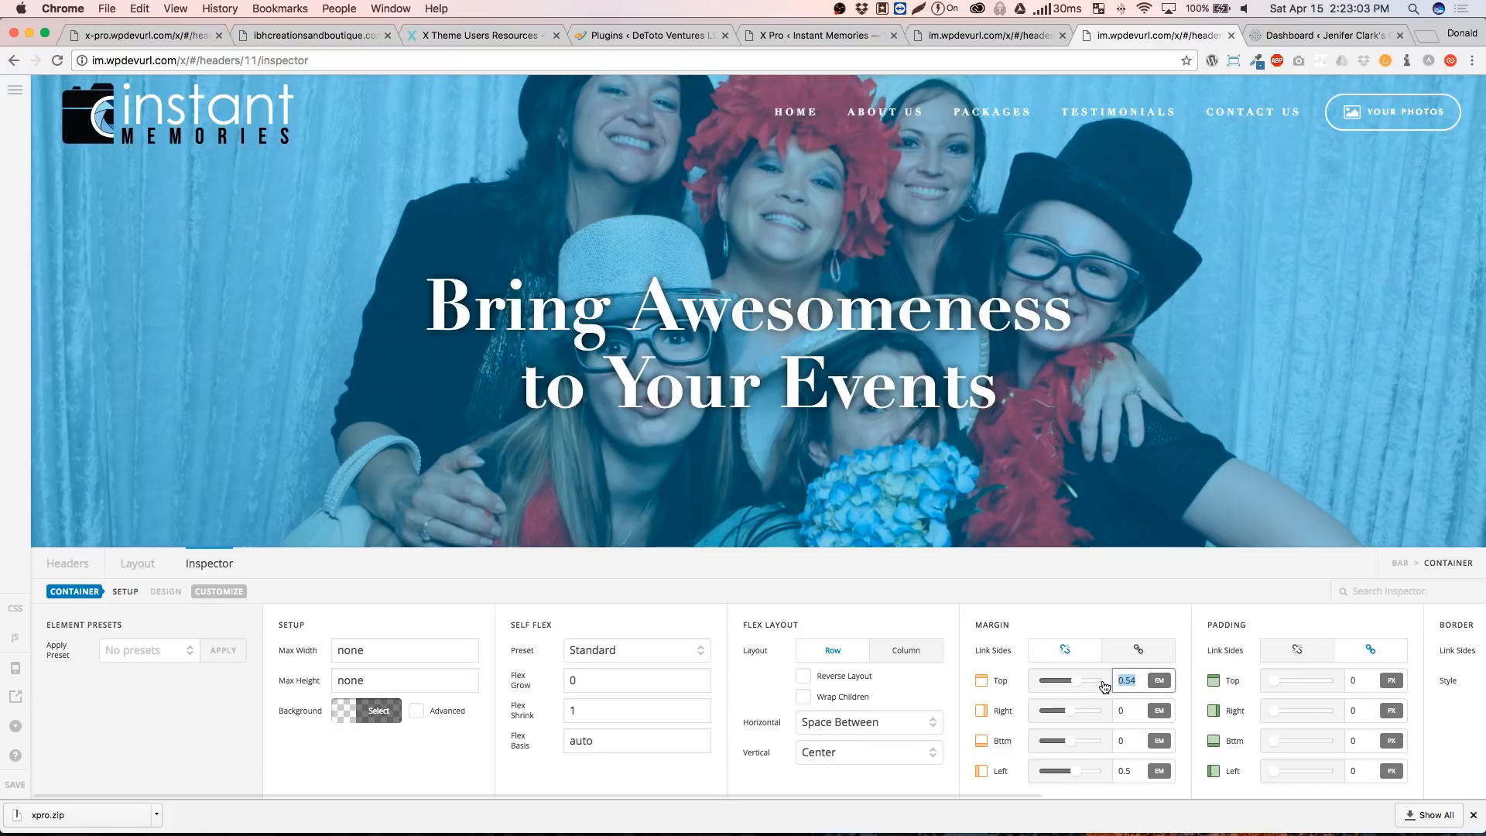
text(0)
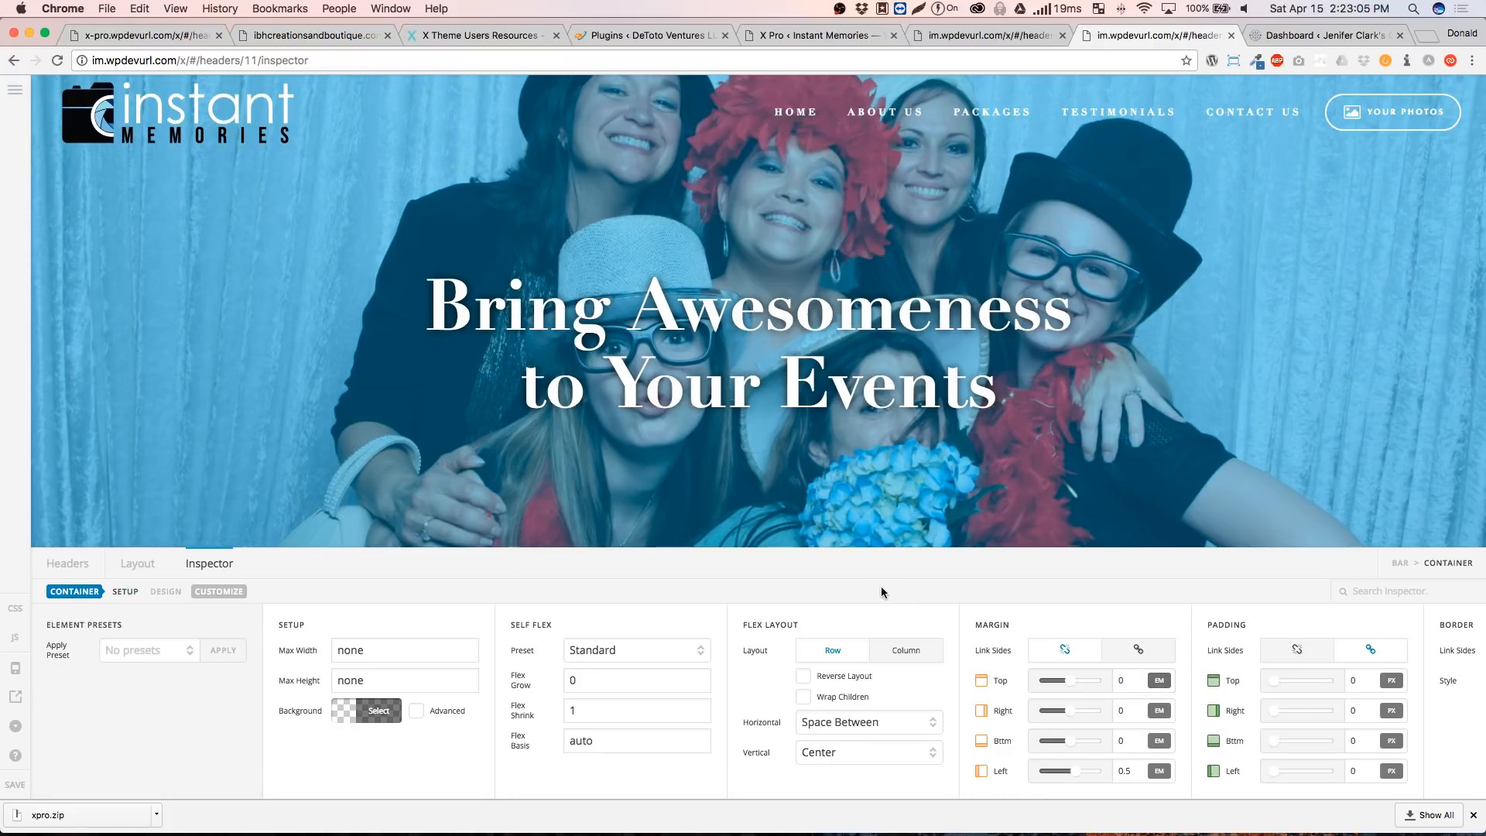
key(super+r)
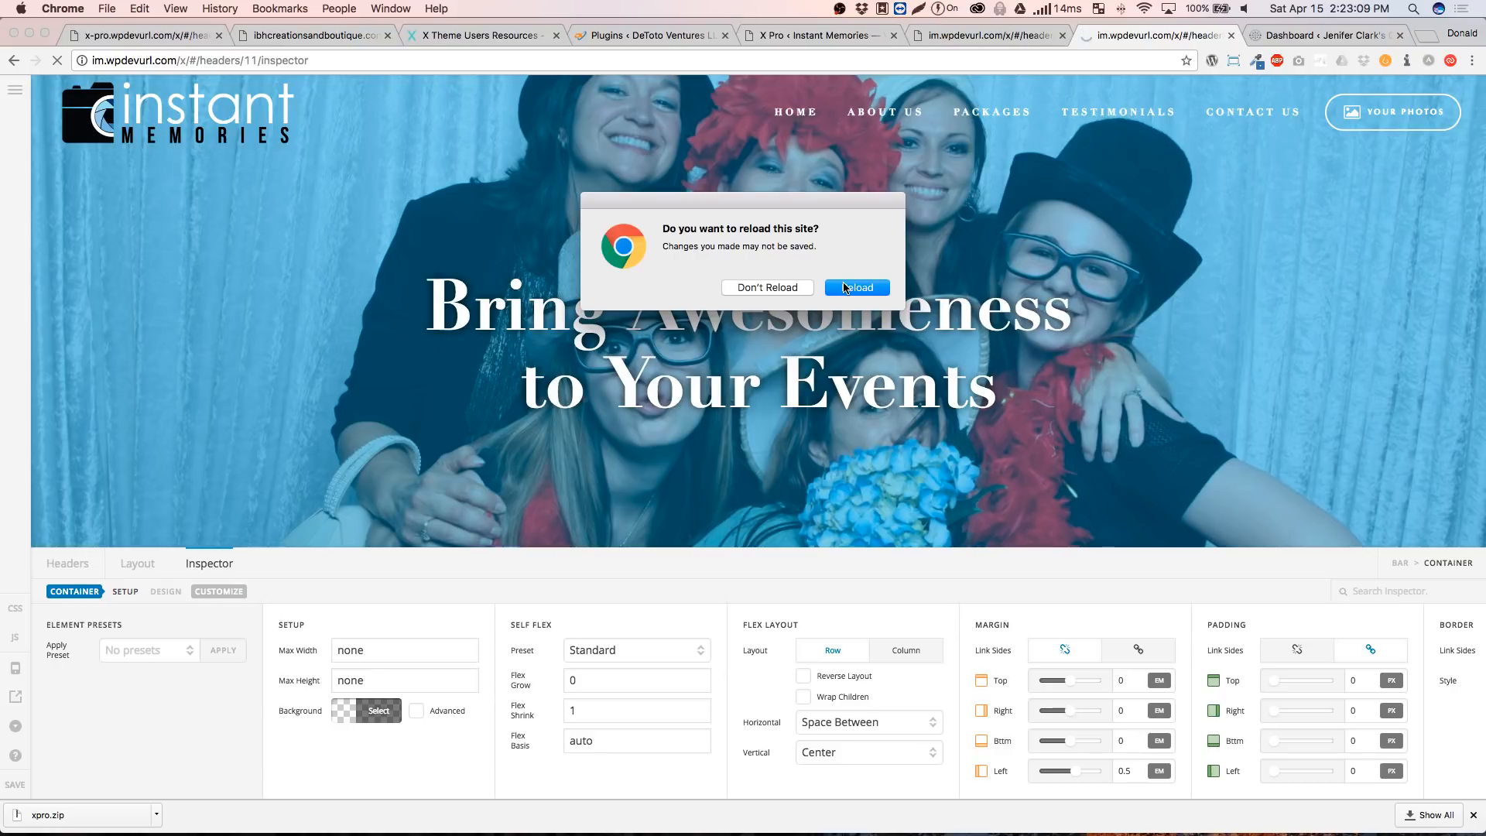
click(845, 288)
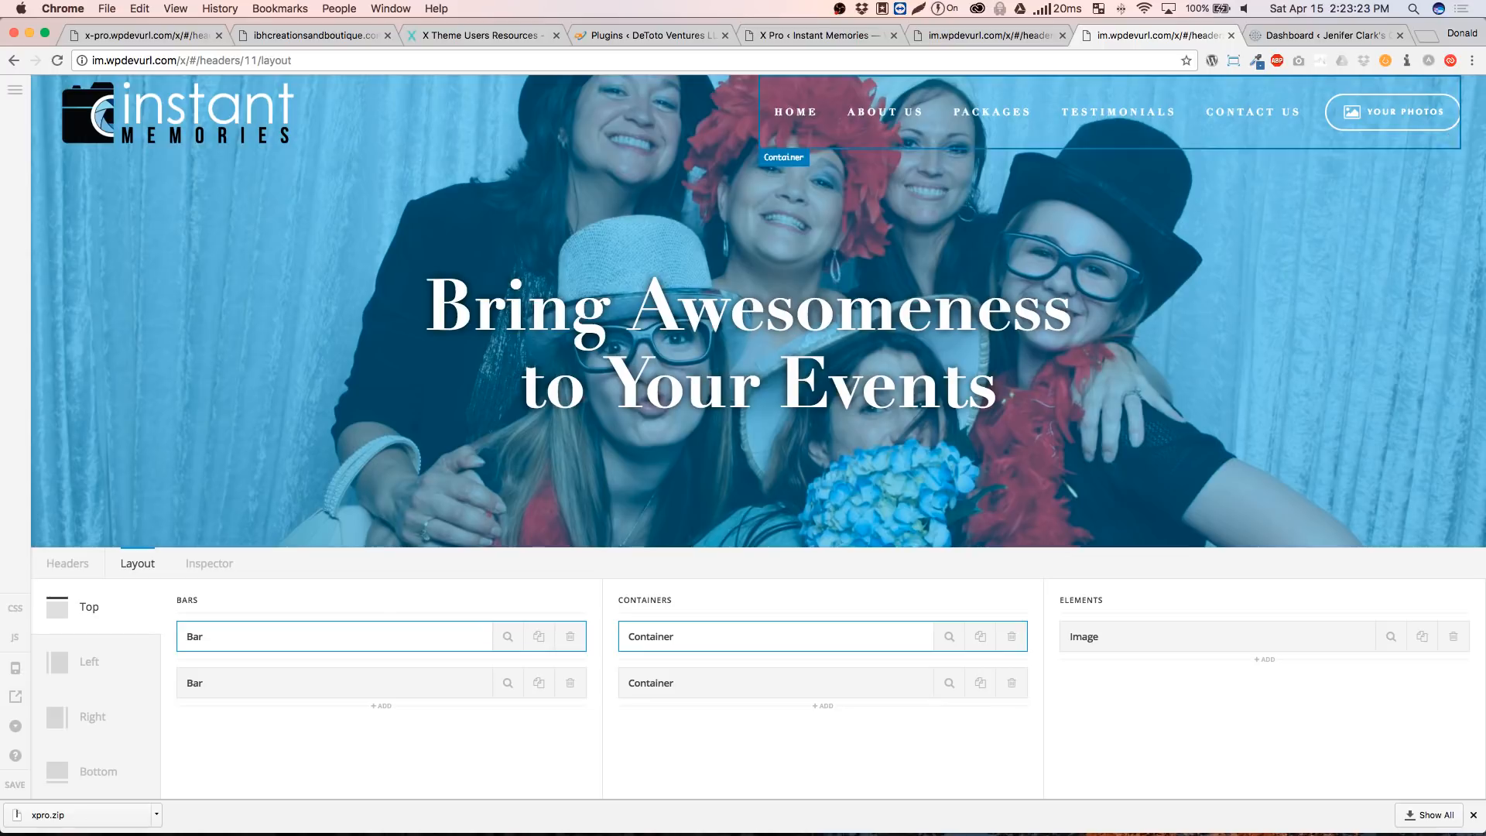
Switch to the IBH Creations & Boutique header builder
click(461, 34)
click(317, 35)
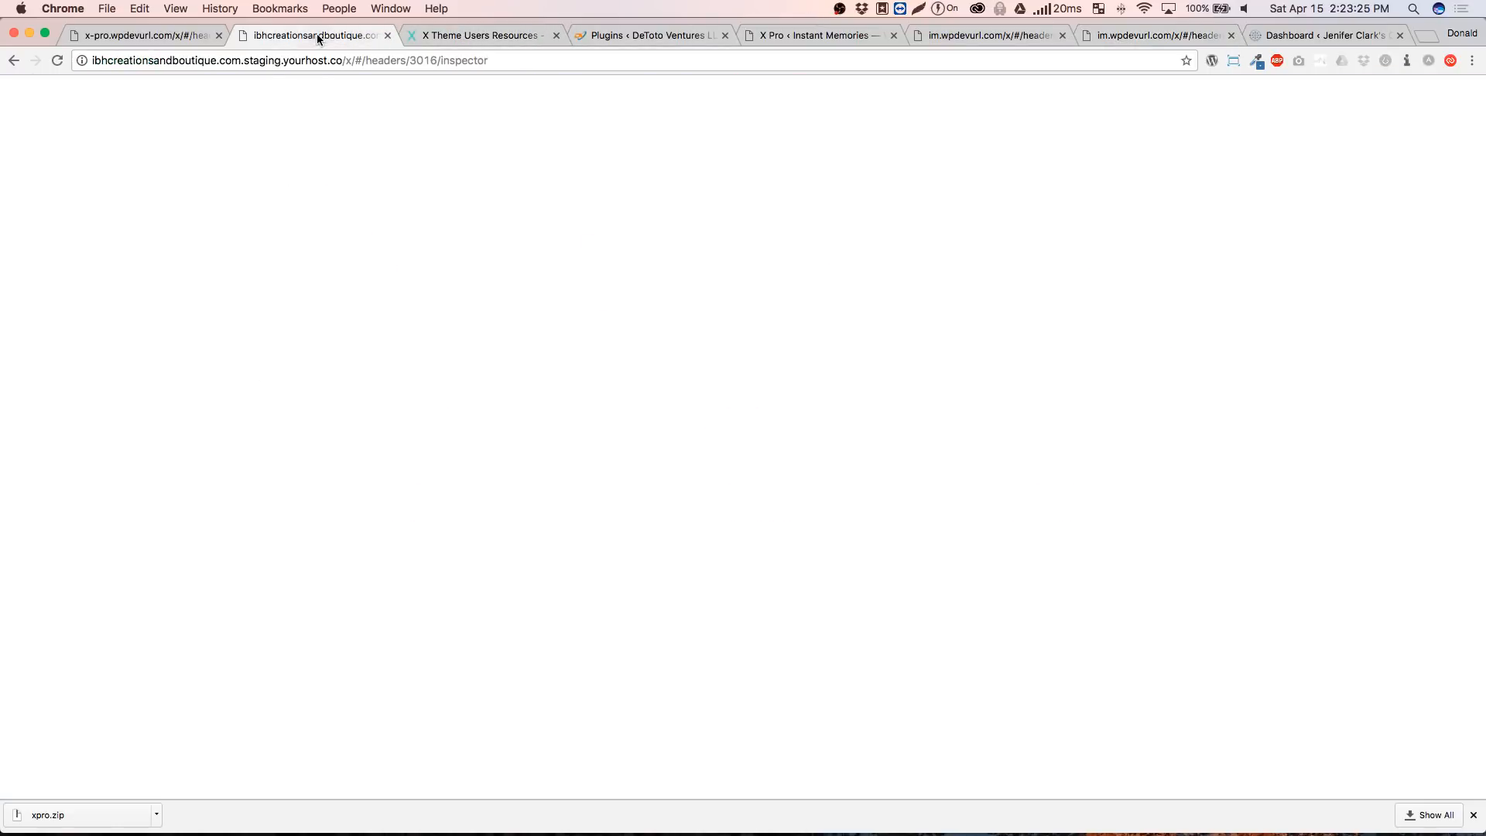
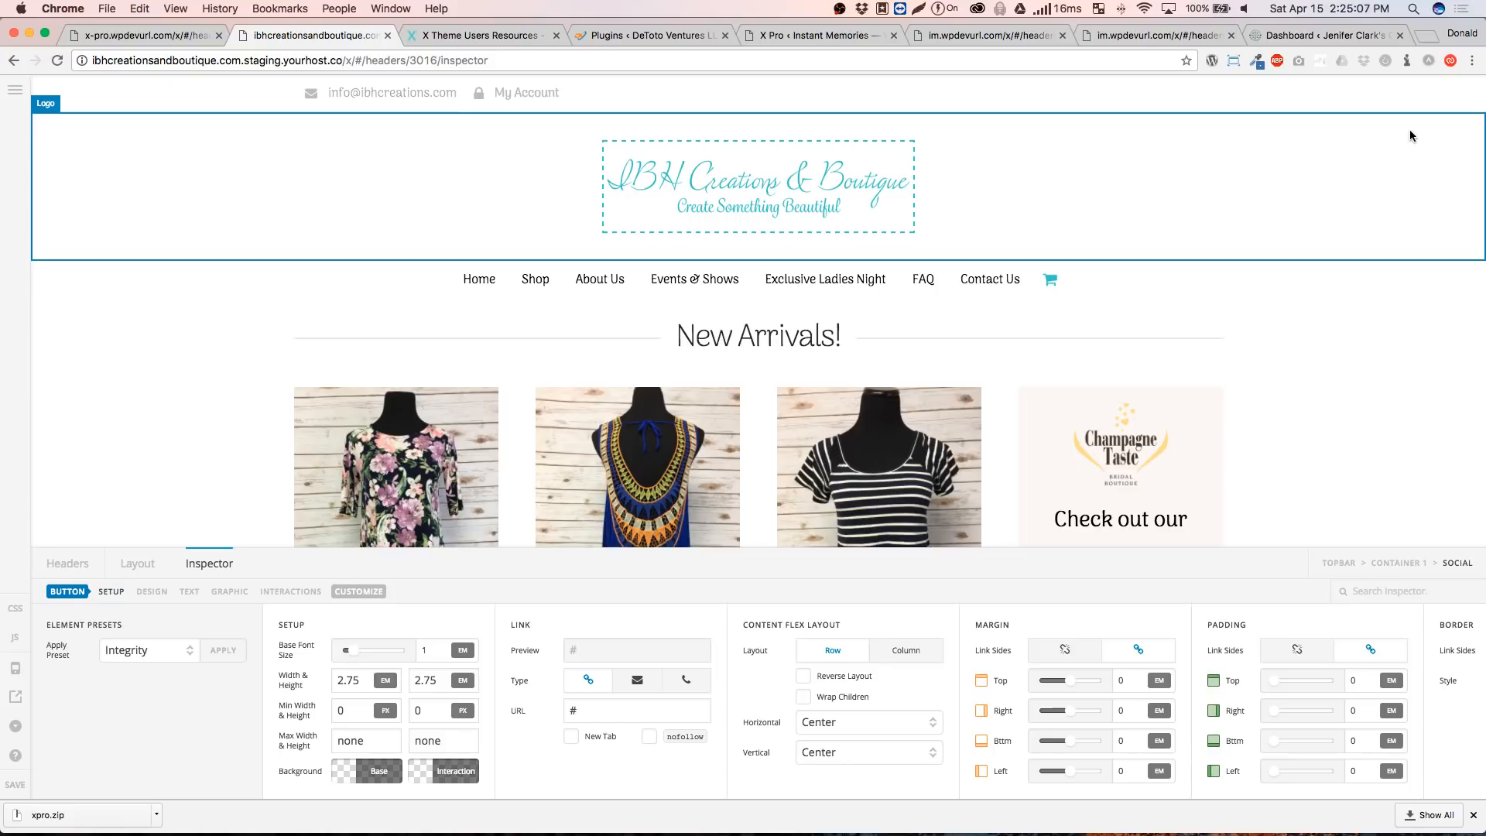
Open the Instant Memories media library, view the attachment details of photobooth-sample-04, and close them
click(796, 36)
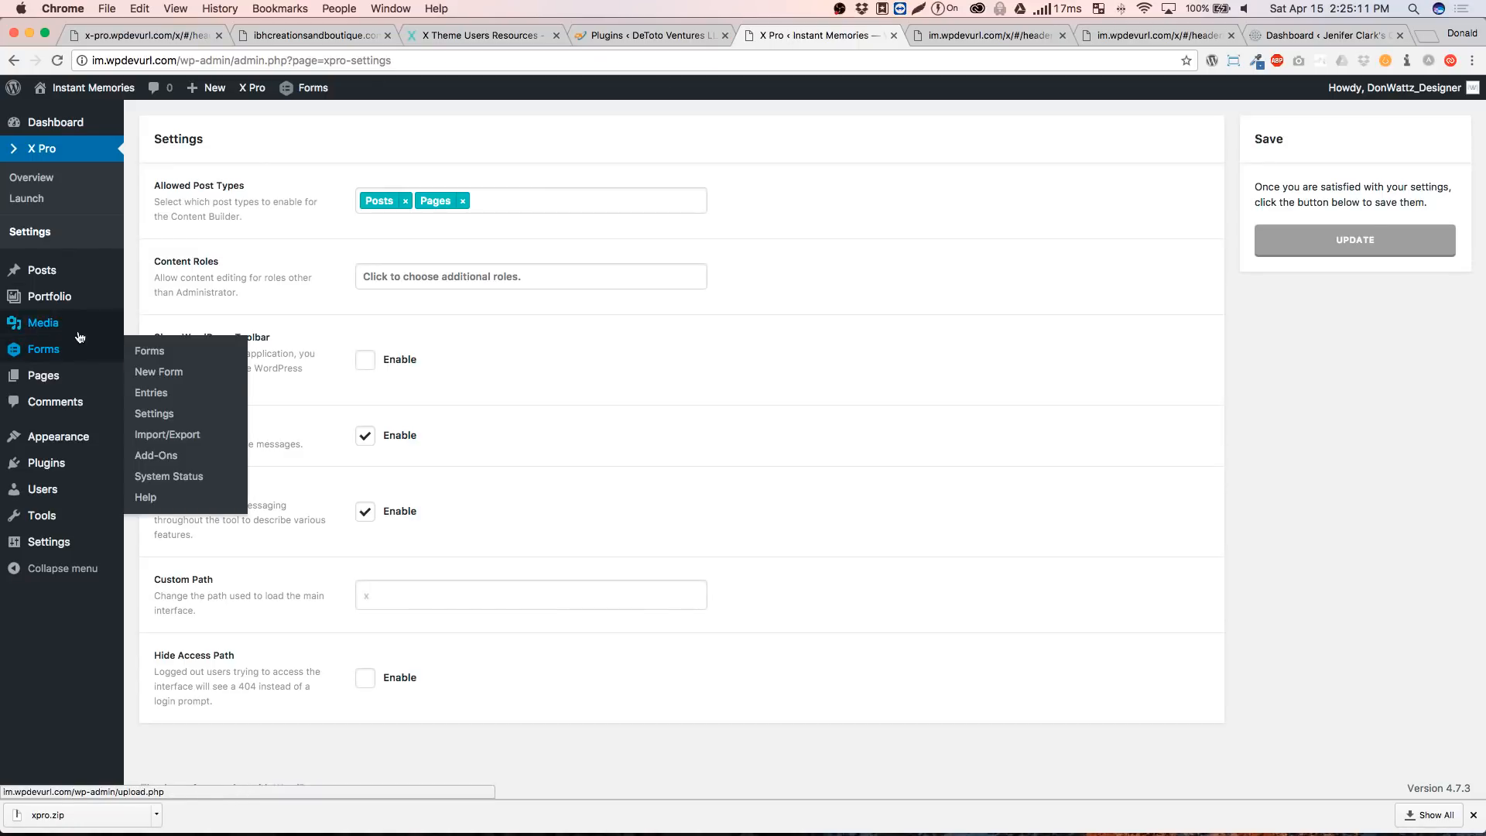
click(75, 325)
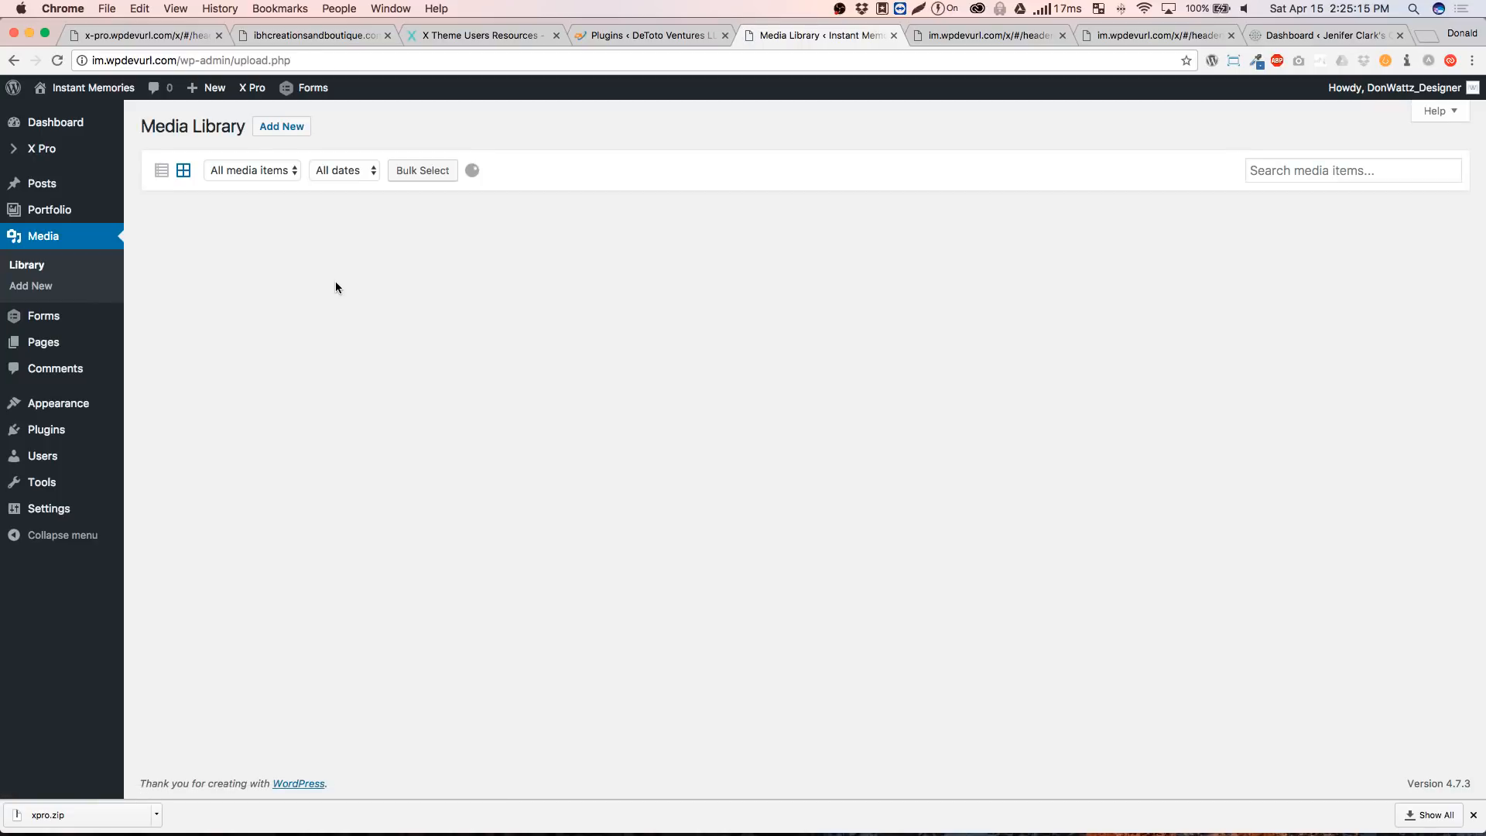
click(230, 400)
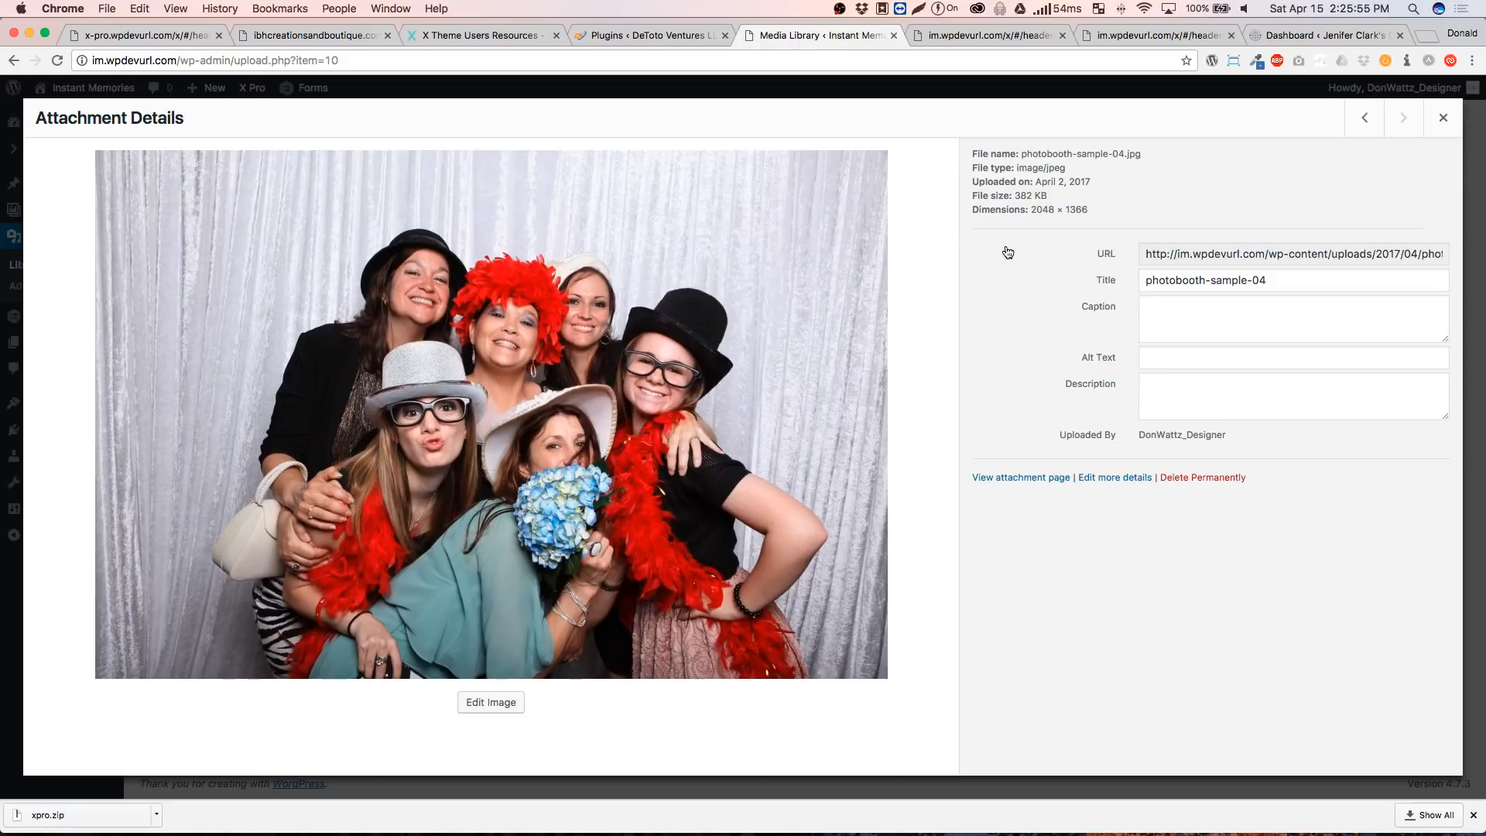
click(1442, 120)
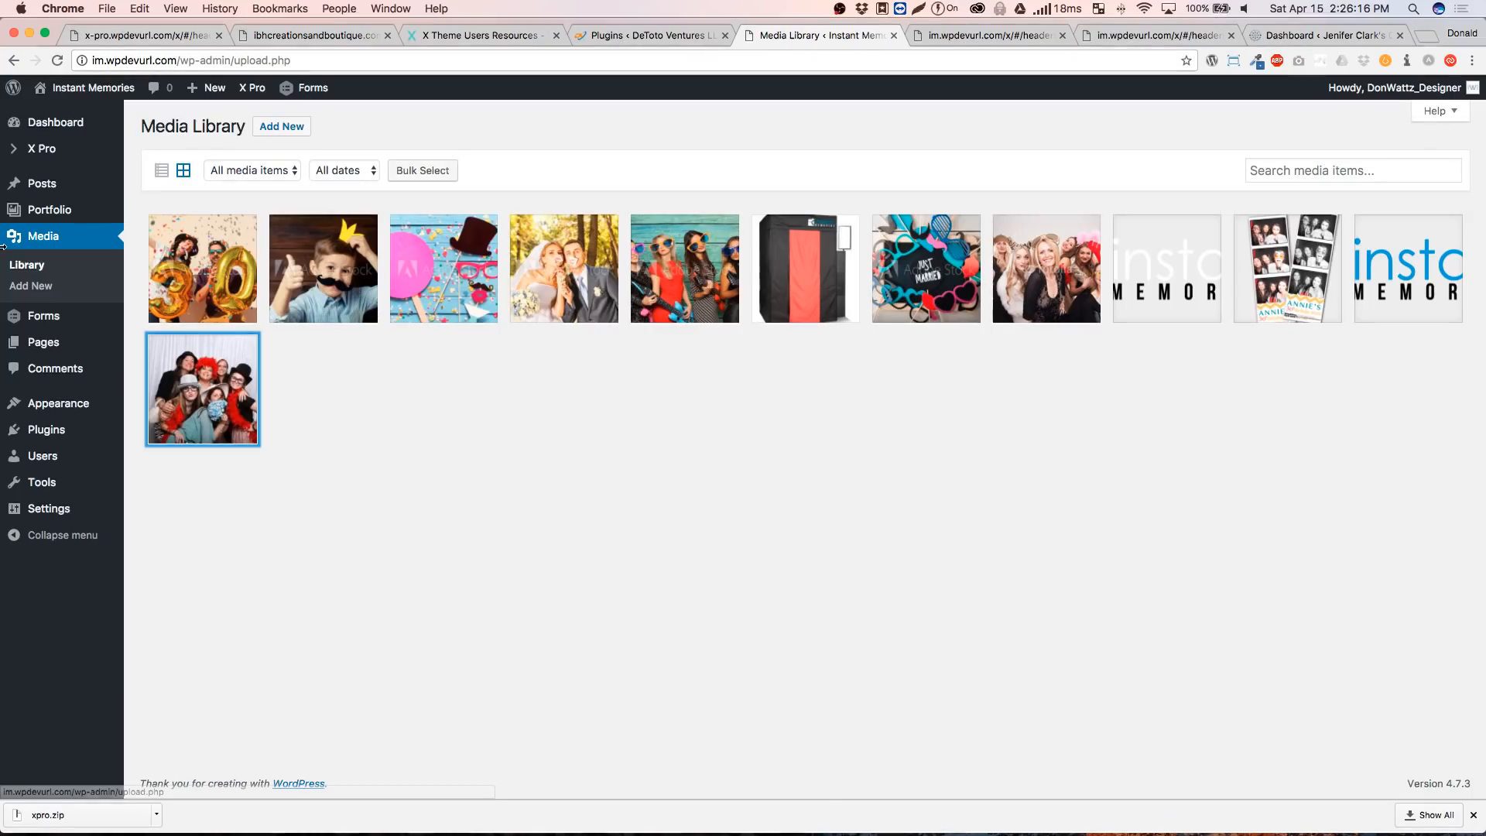
right_click(522, 414)
click(394, 403)
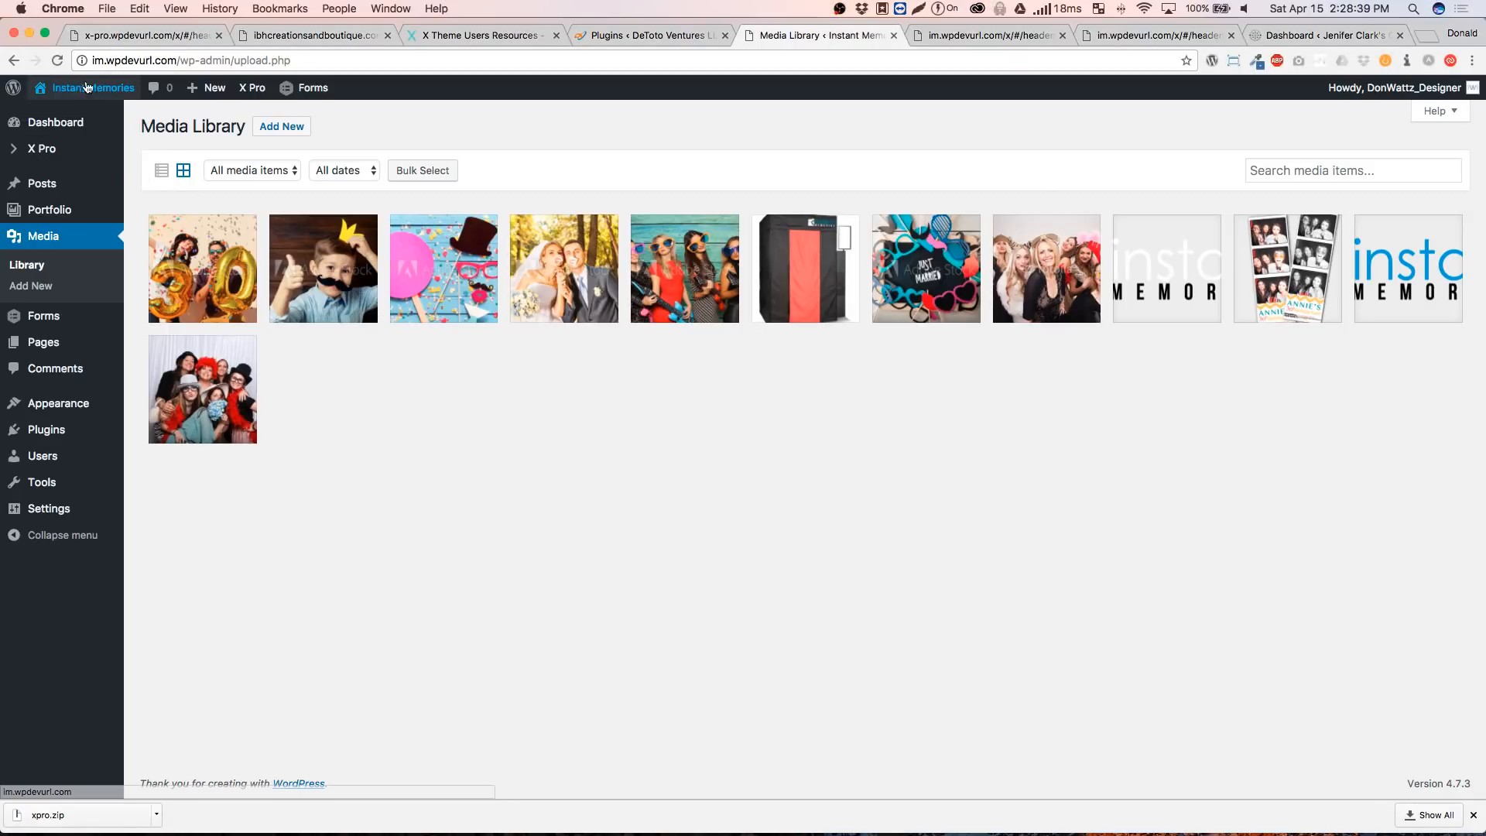
mouse_move(88, 88)
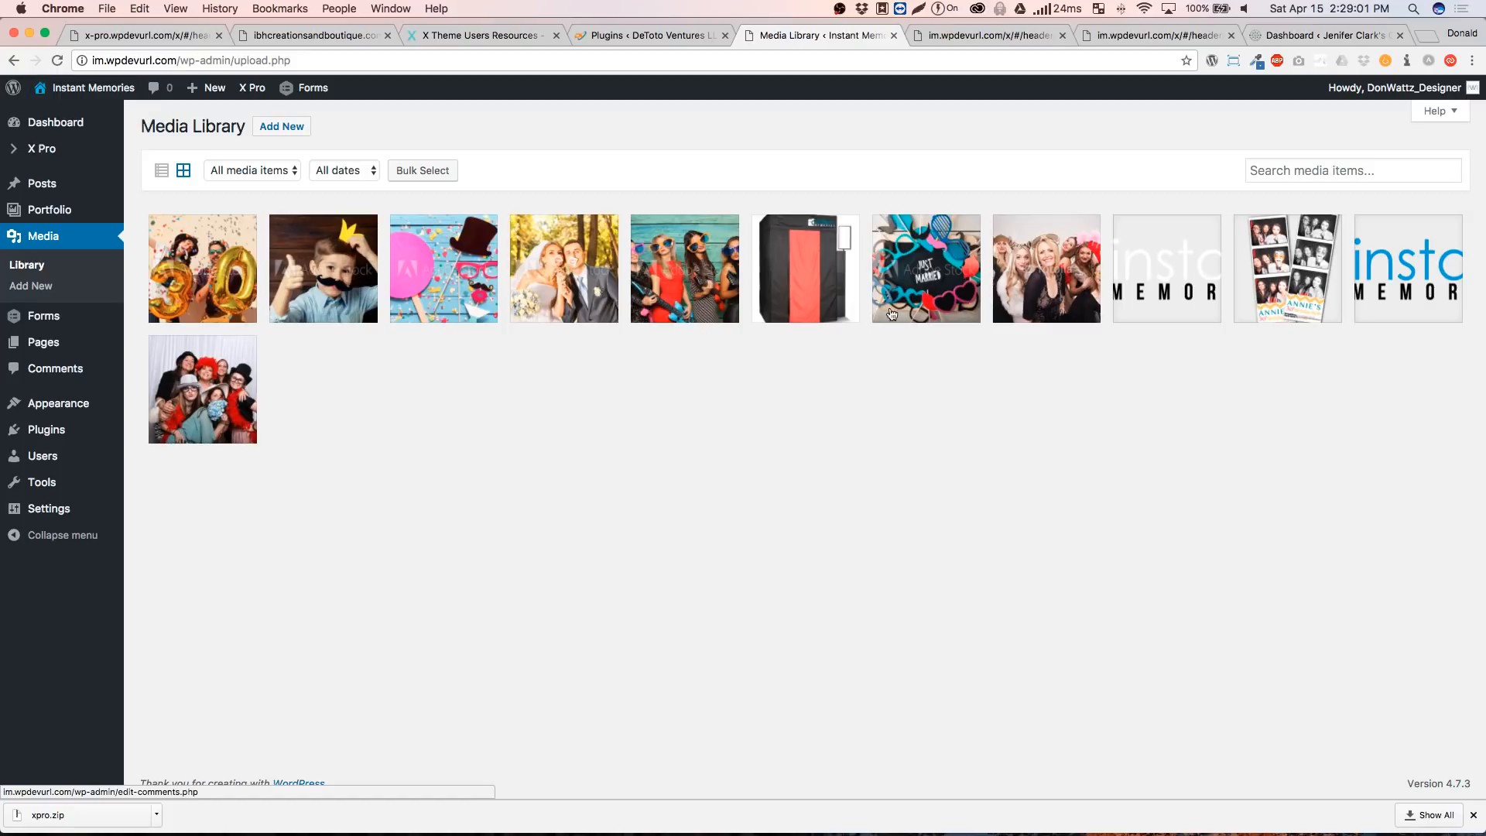
mouse_move(667, 813)
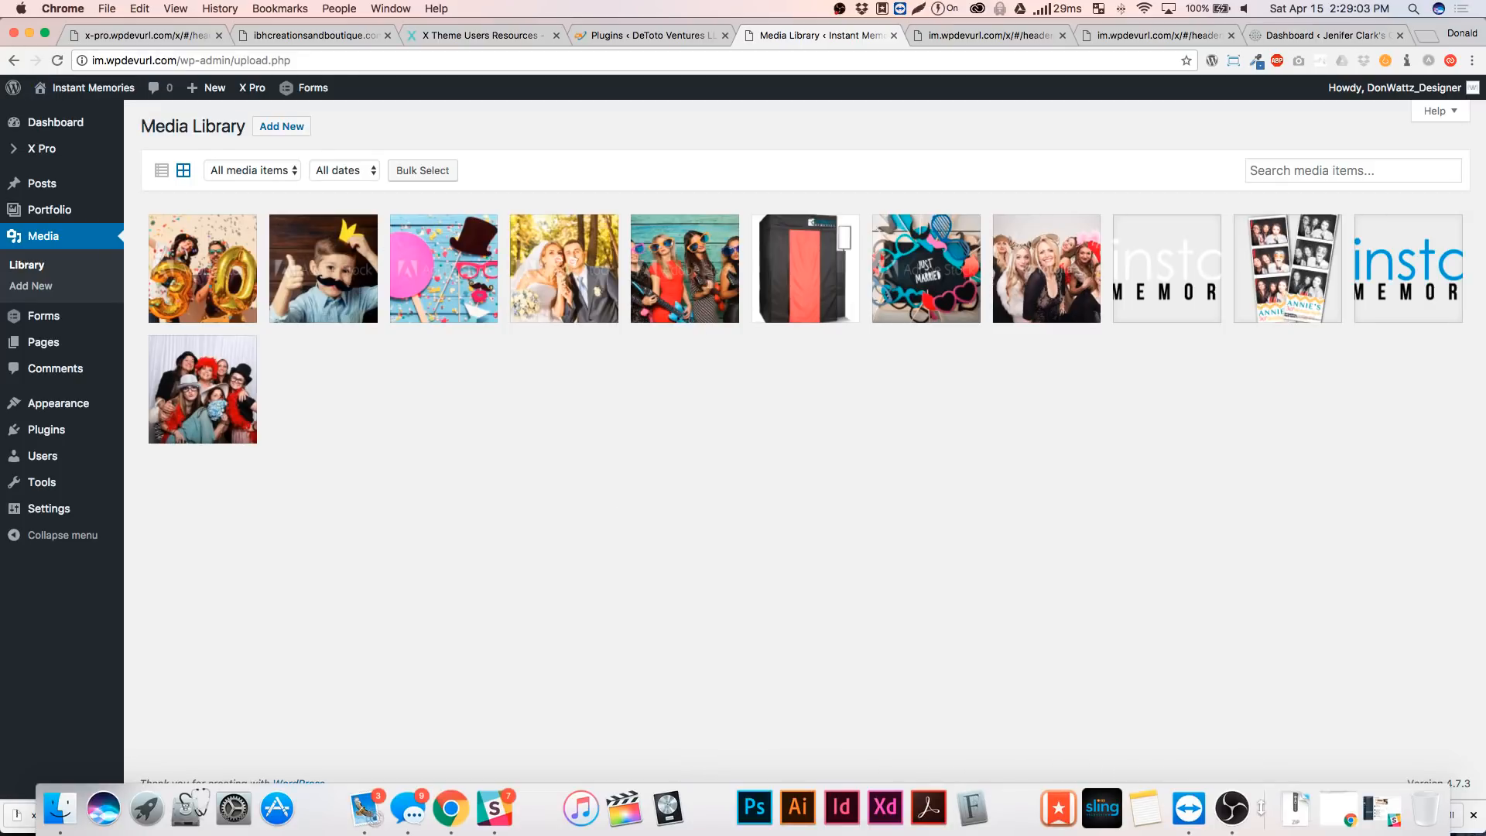
click(1231, 810)
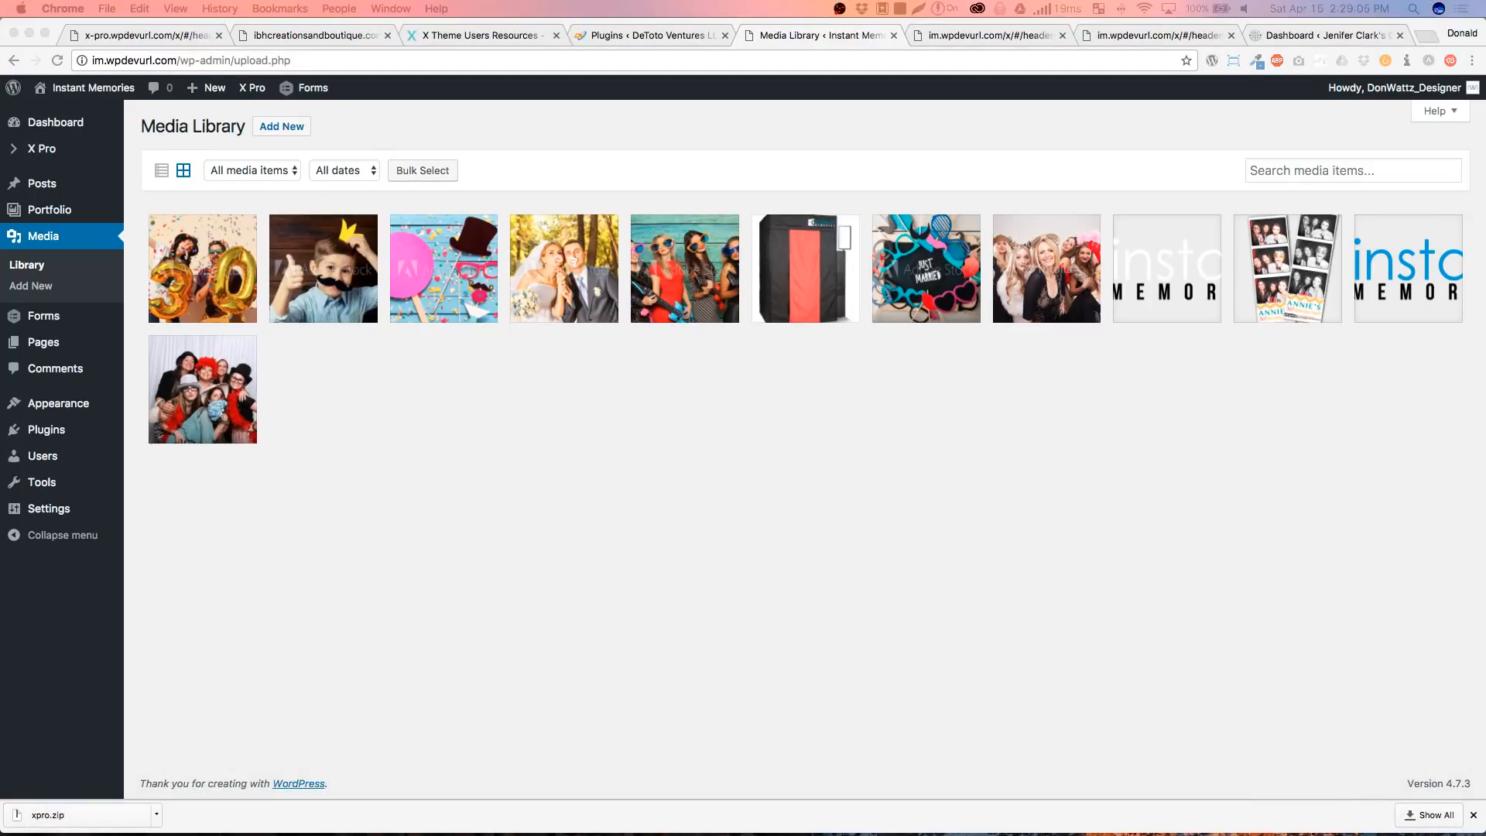